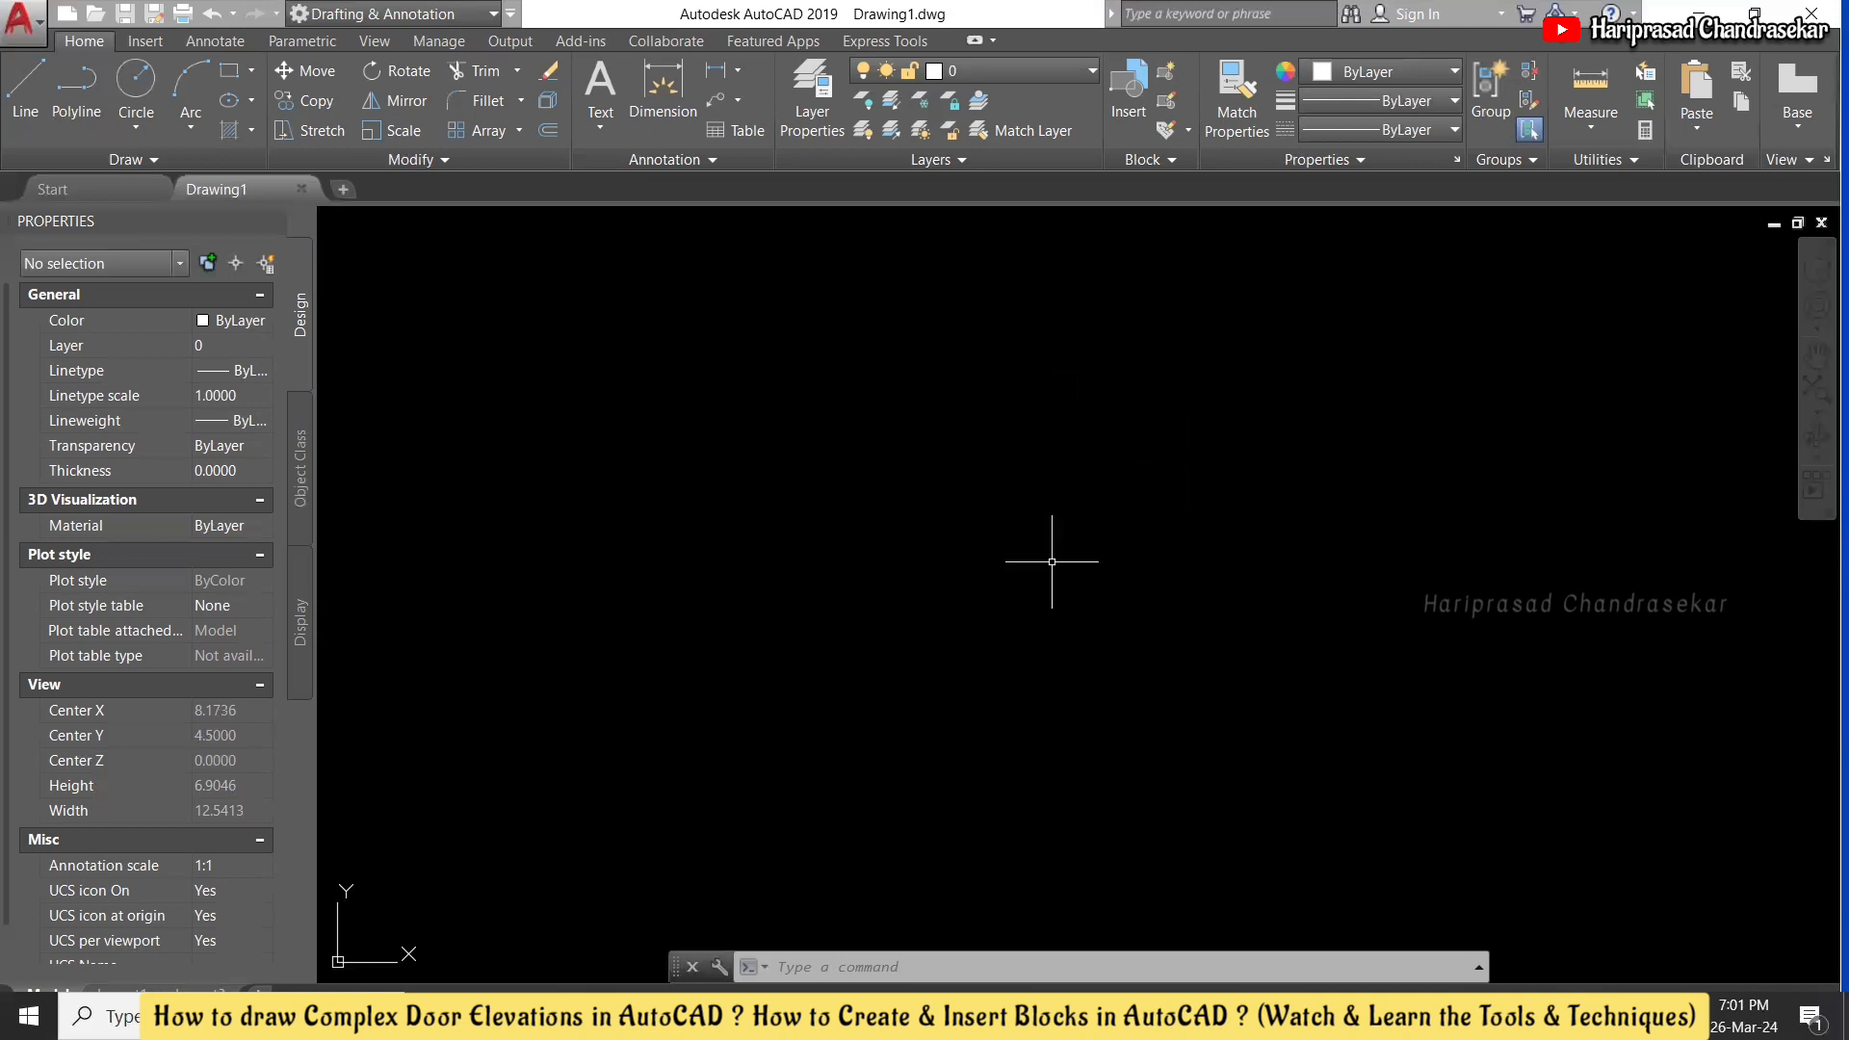
text(l)
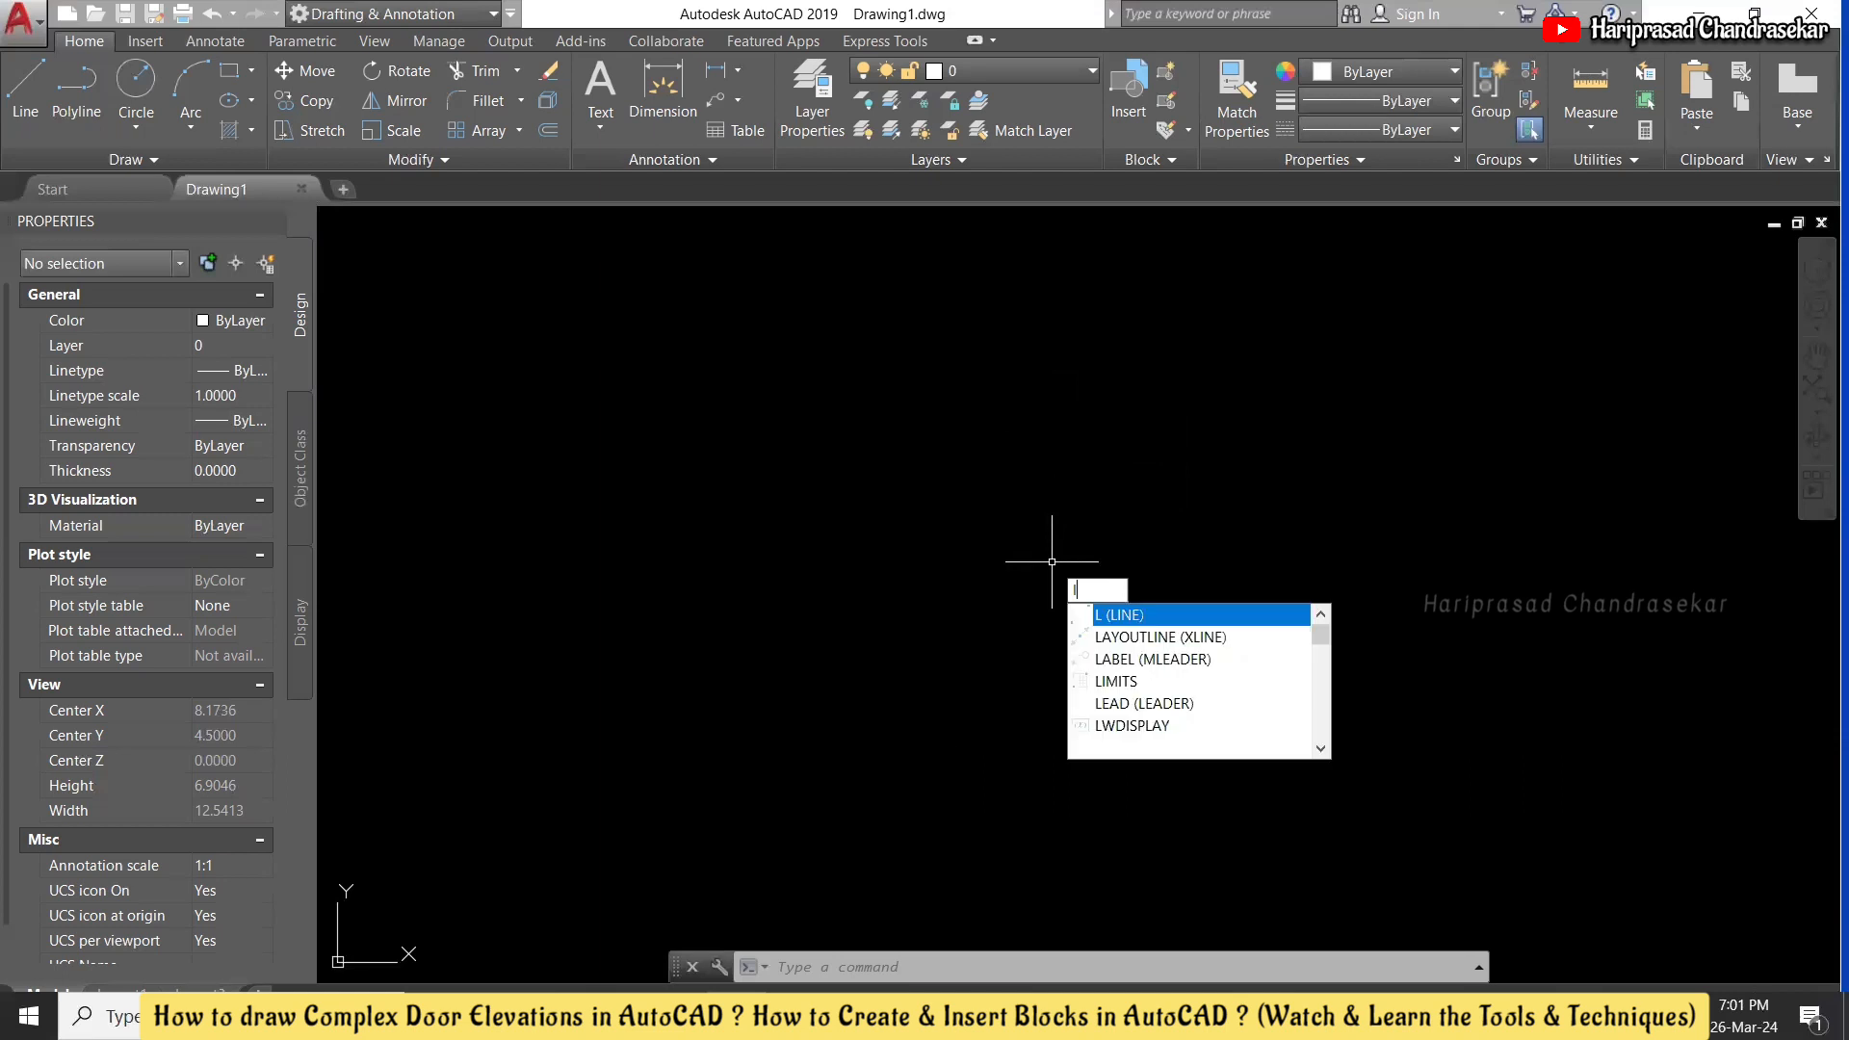
key(Return)
click(820, 801)
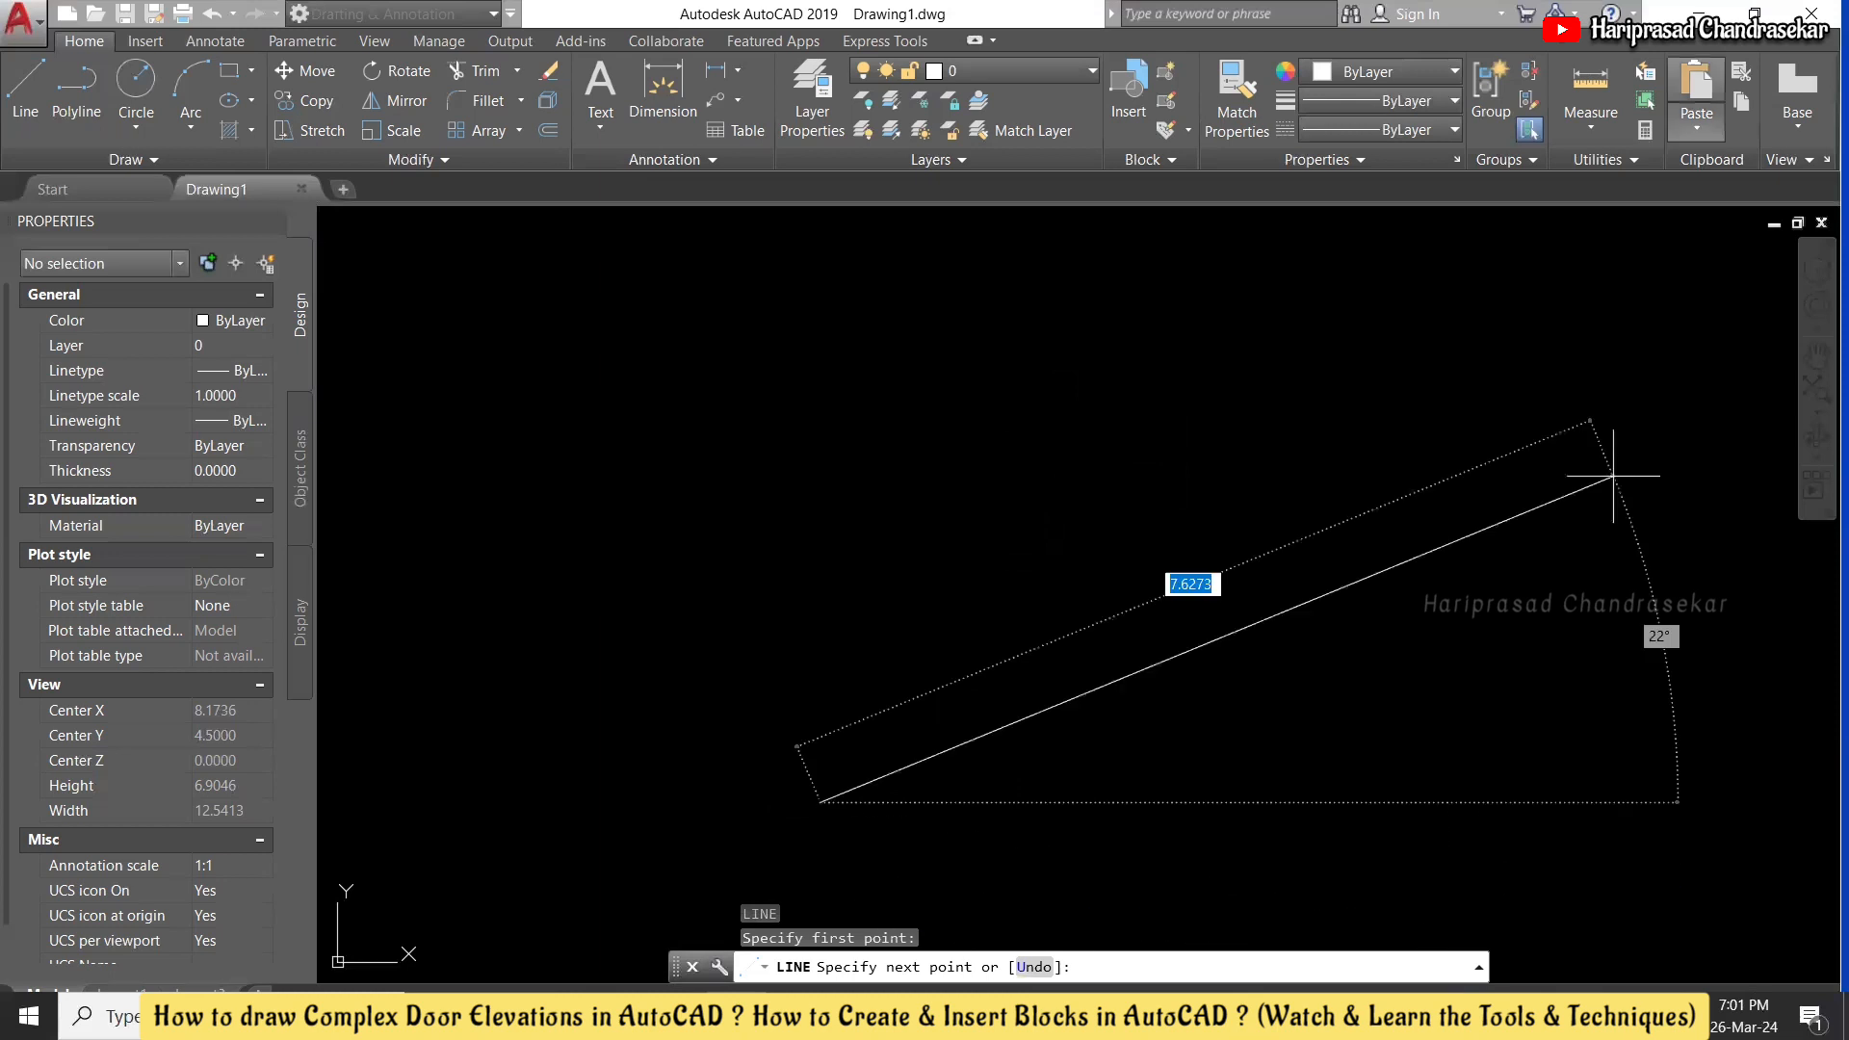
- Resize the program window to reveal the status bar, turn on Ortho mode and cancel the pending line
click(1755, 13)
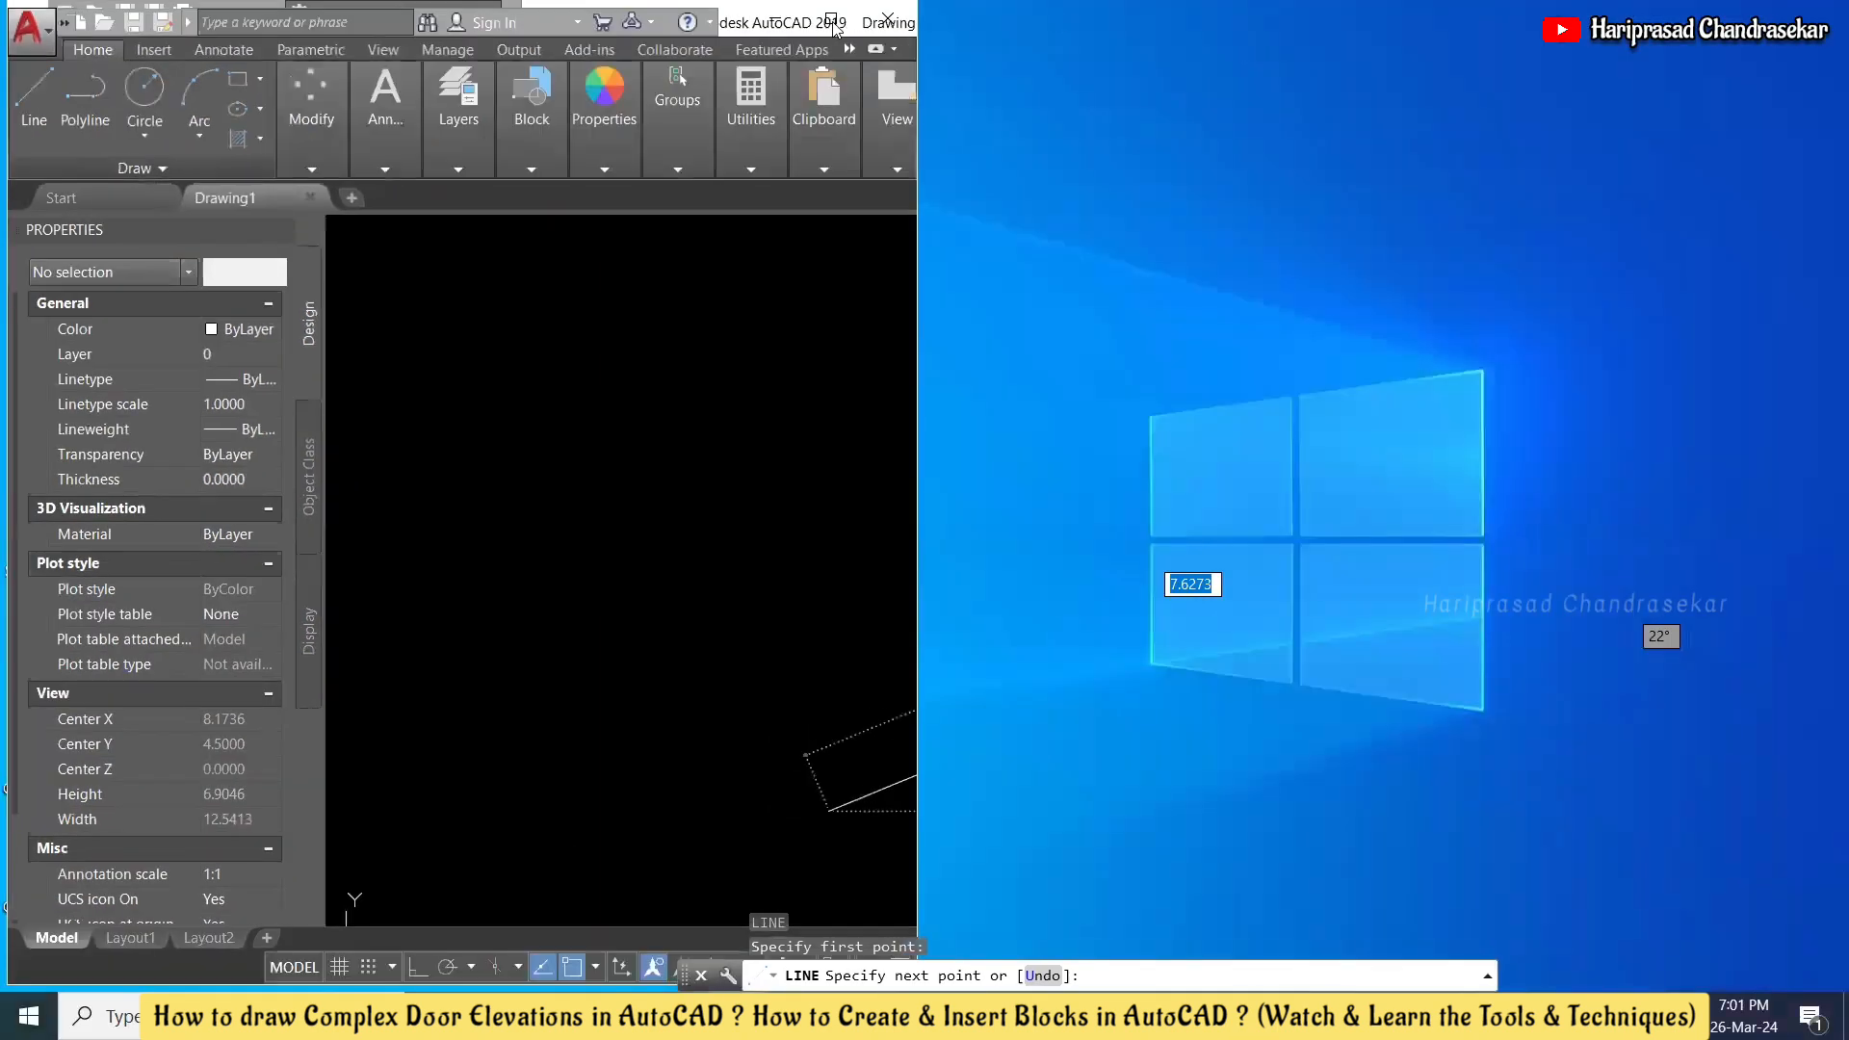
double_click(887, 36)
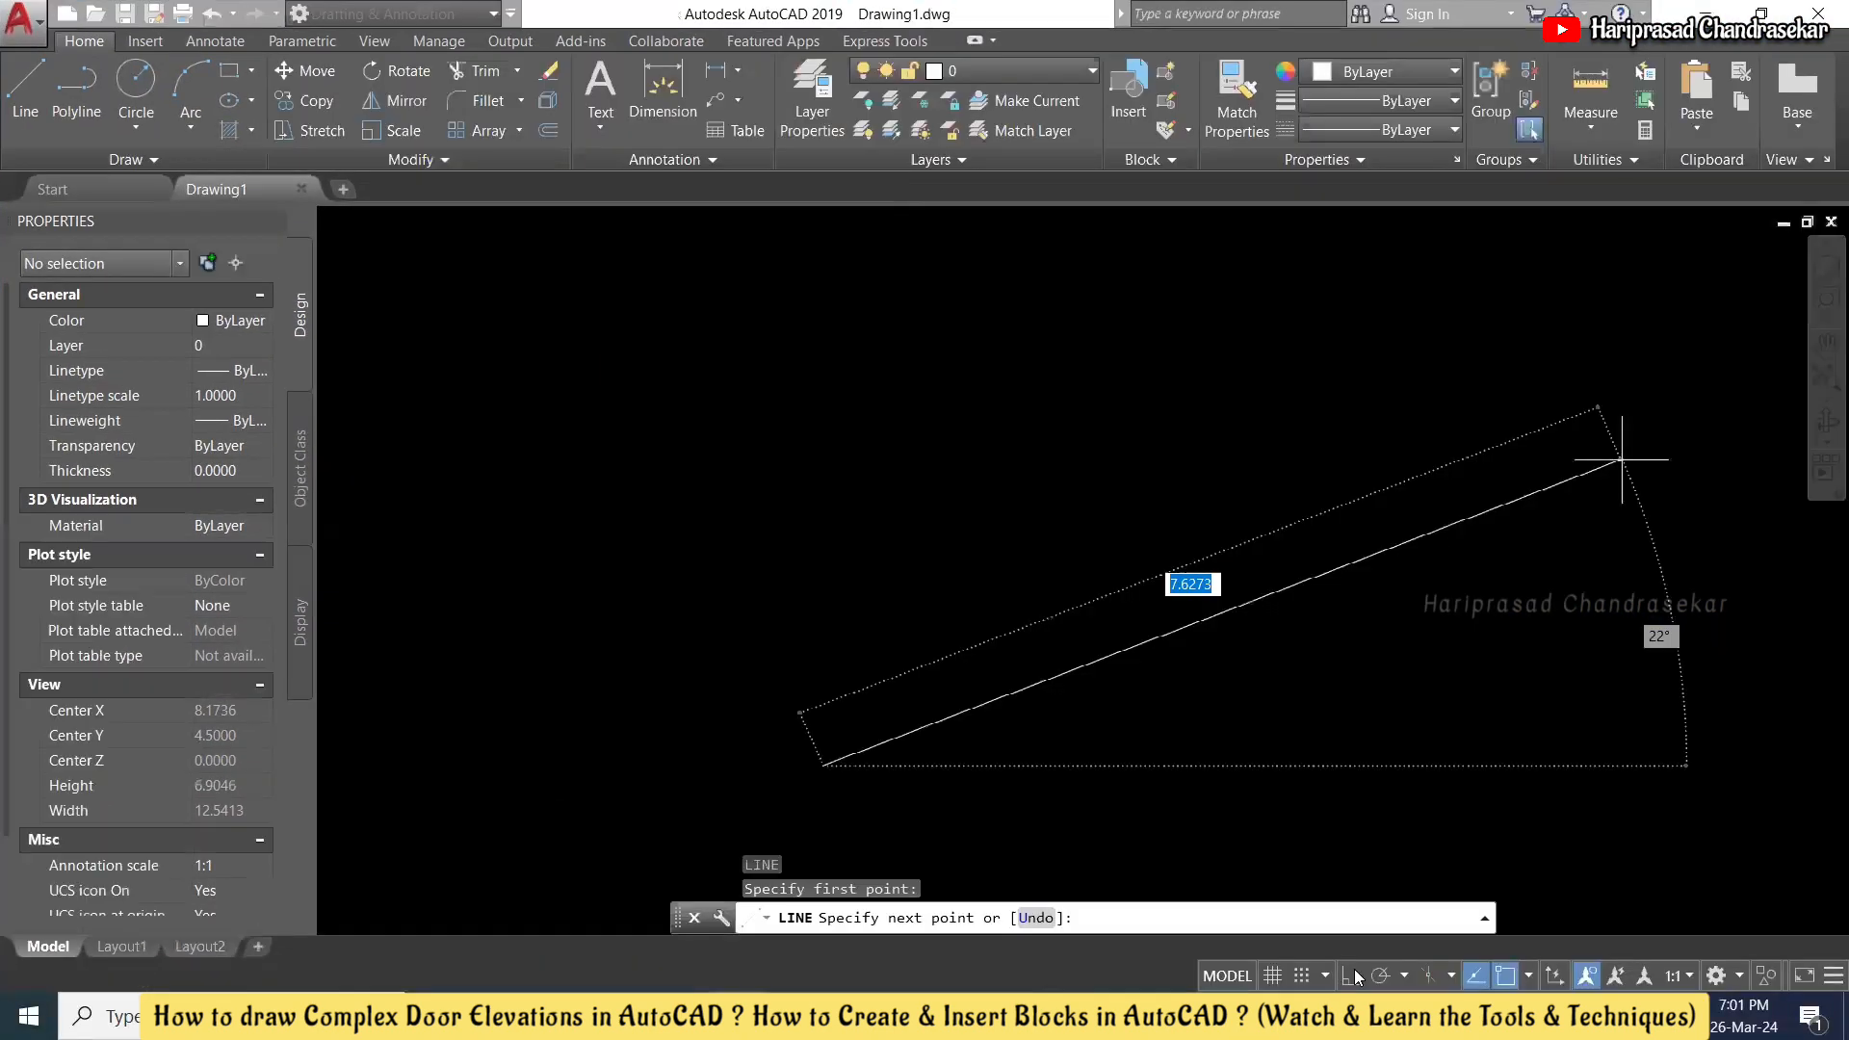
click(1352, 975)
key(Escape)
scroll(973, 804, up, 1)
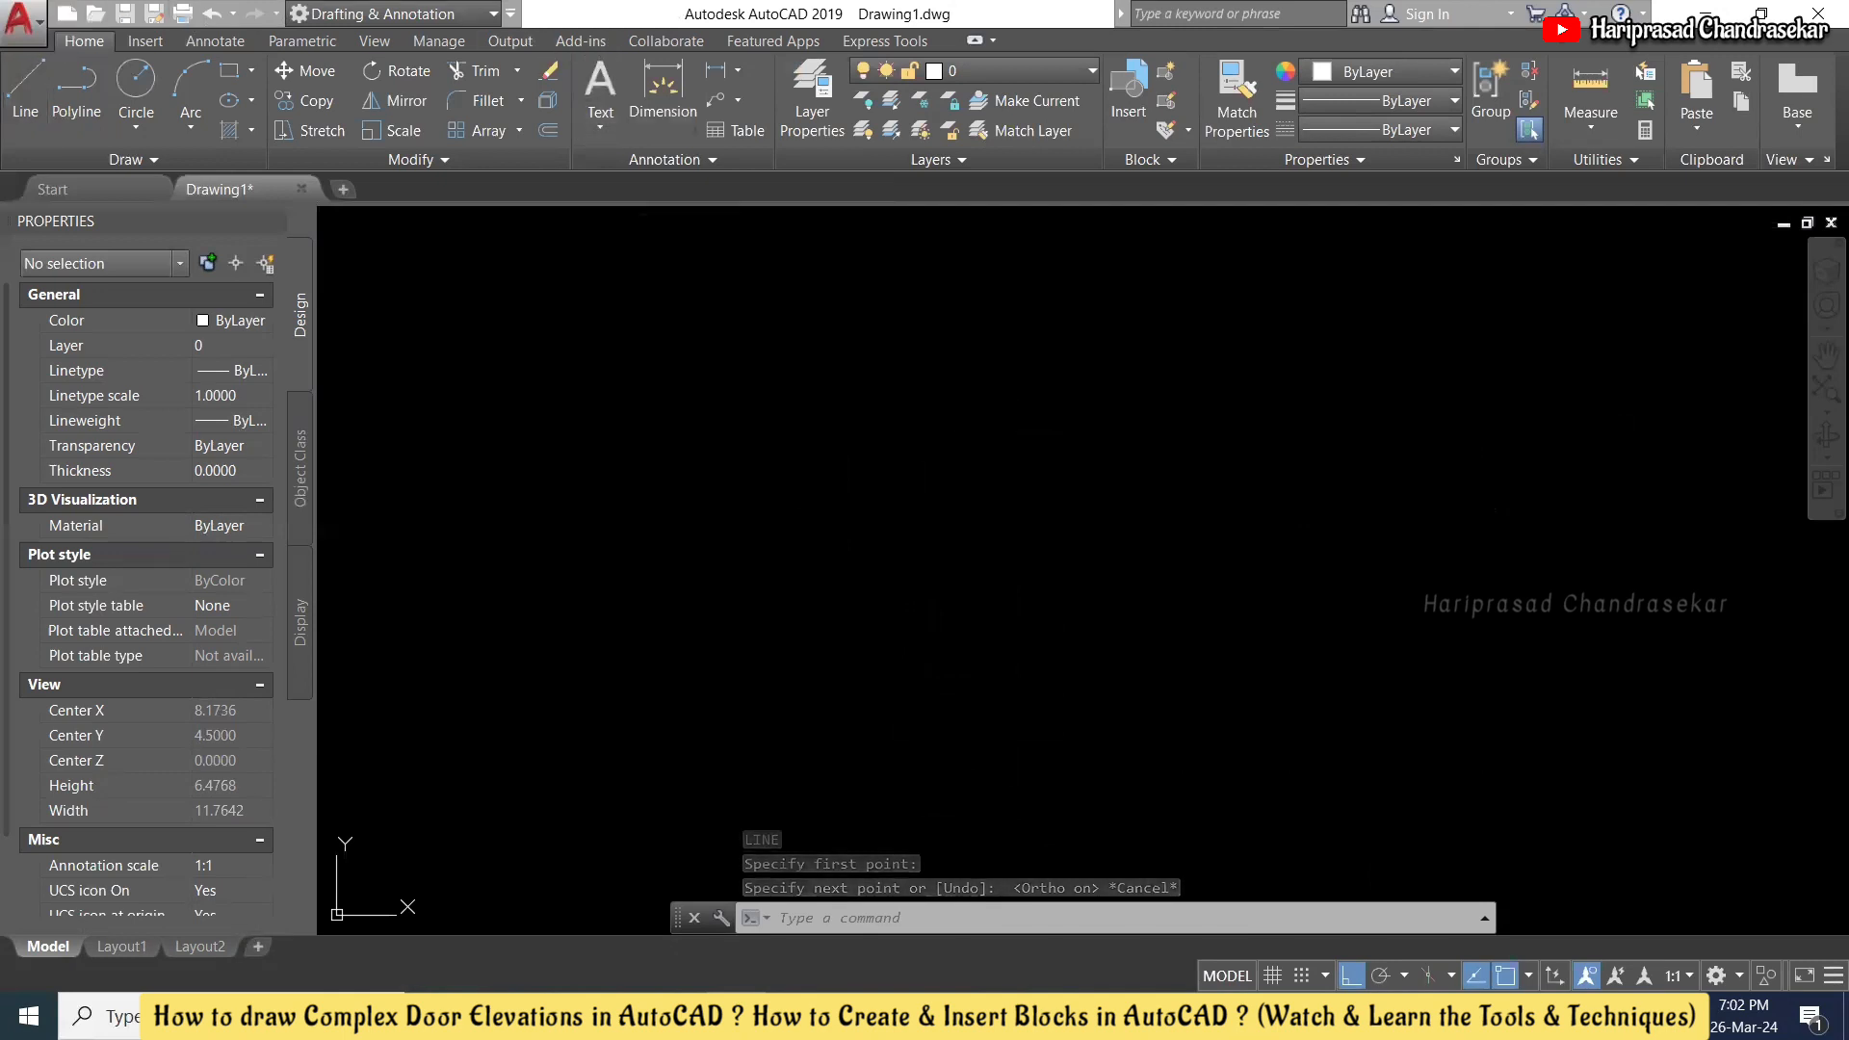
- Draw a horizontal base line for the door leaf and a tall vertical line rising from its right end
click(25, 91)
click(755, 793)
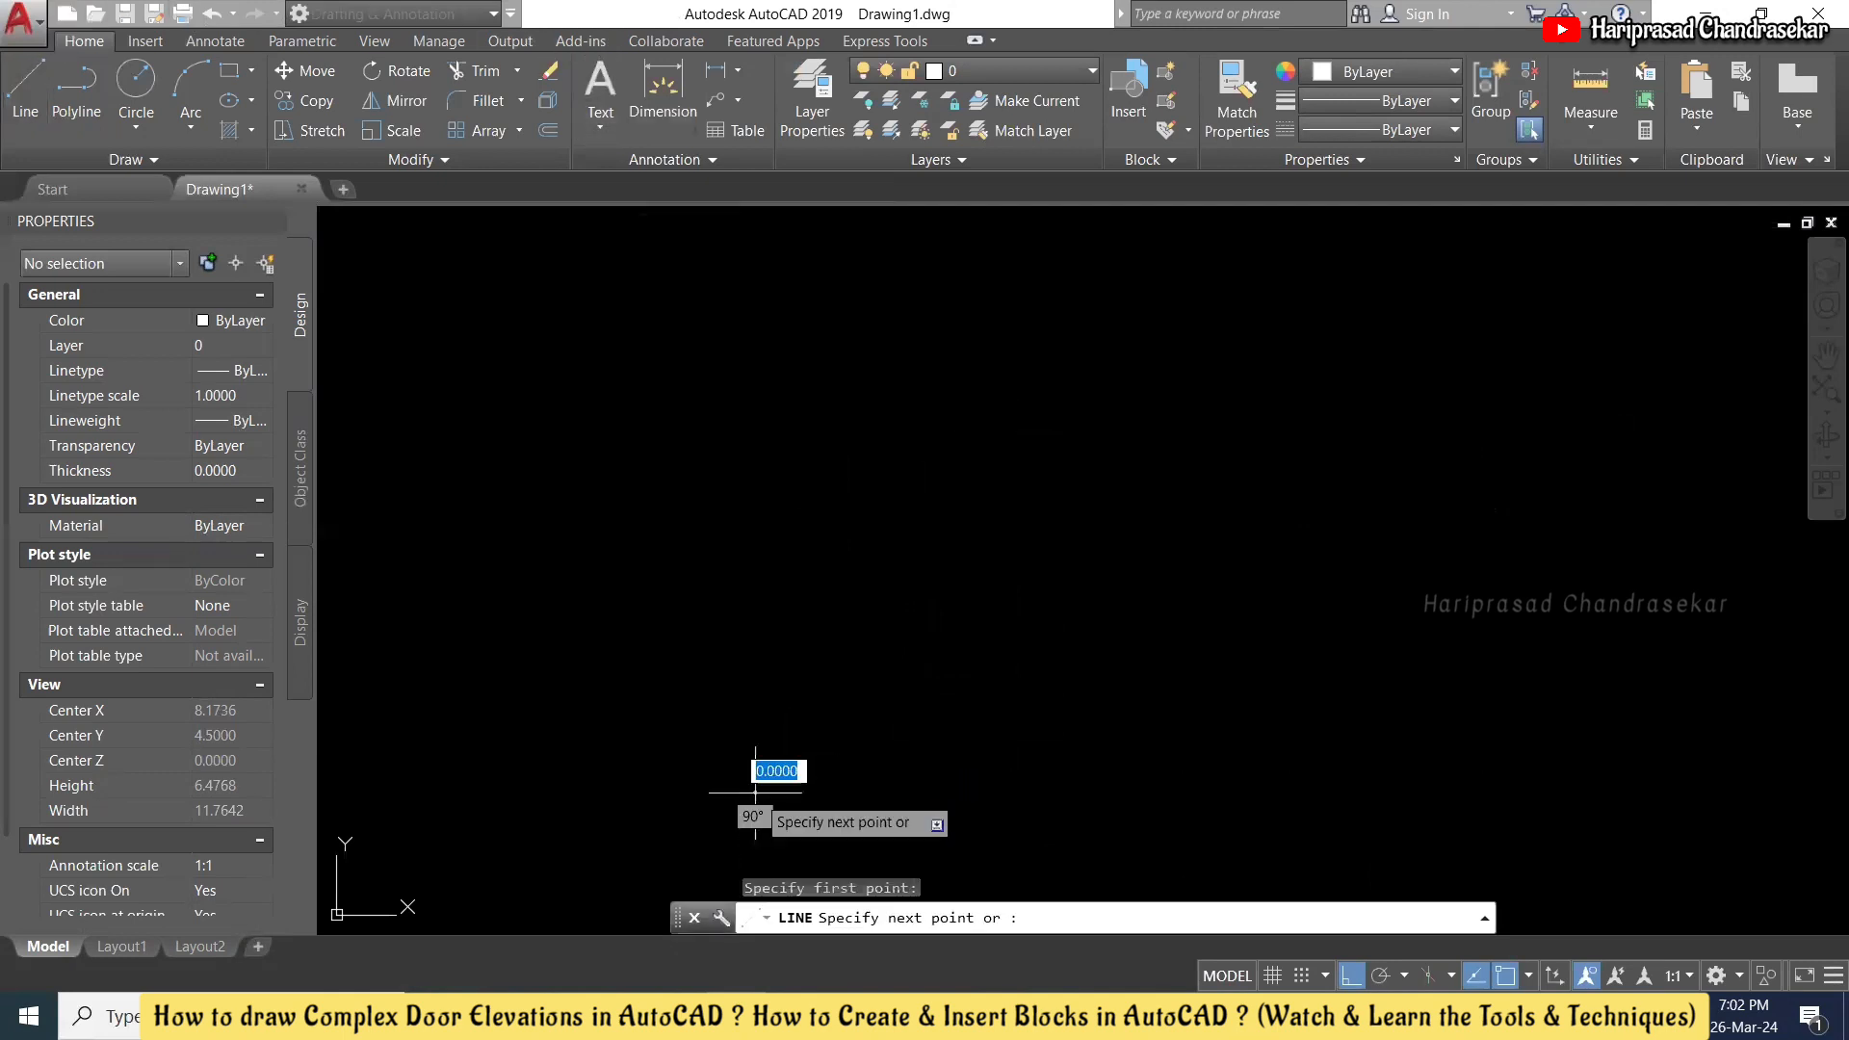
click(1011, 793)
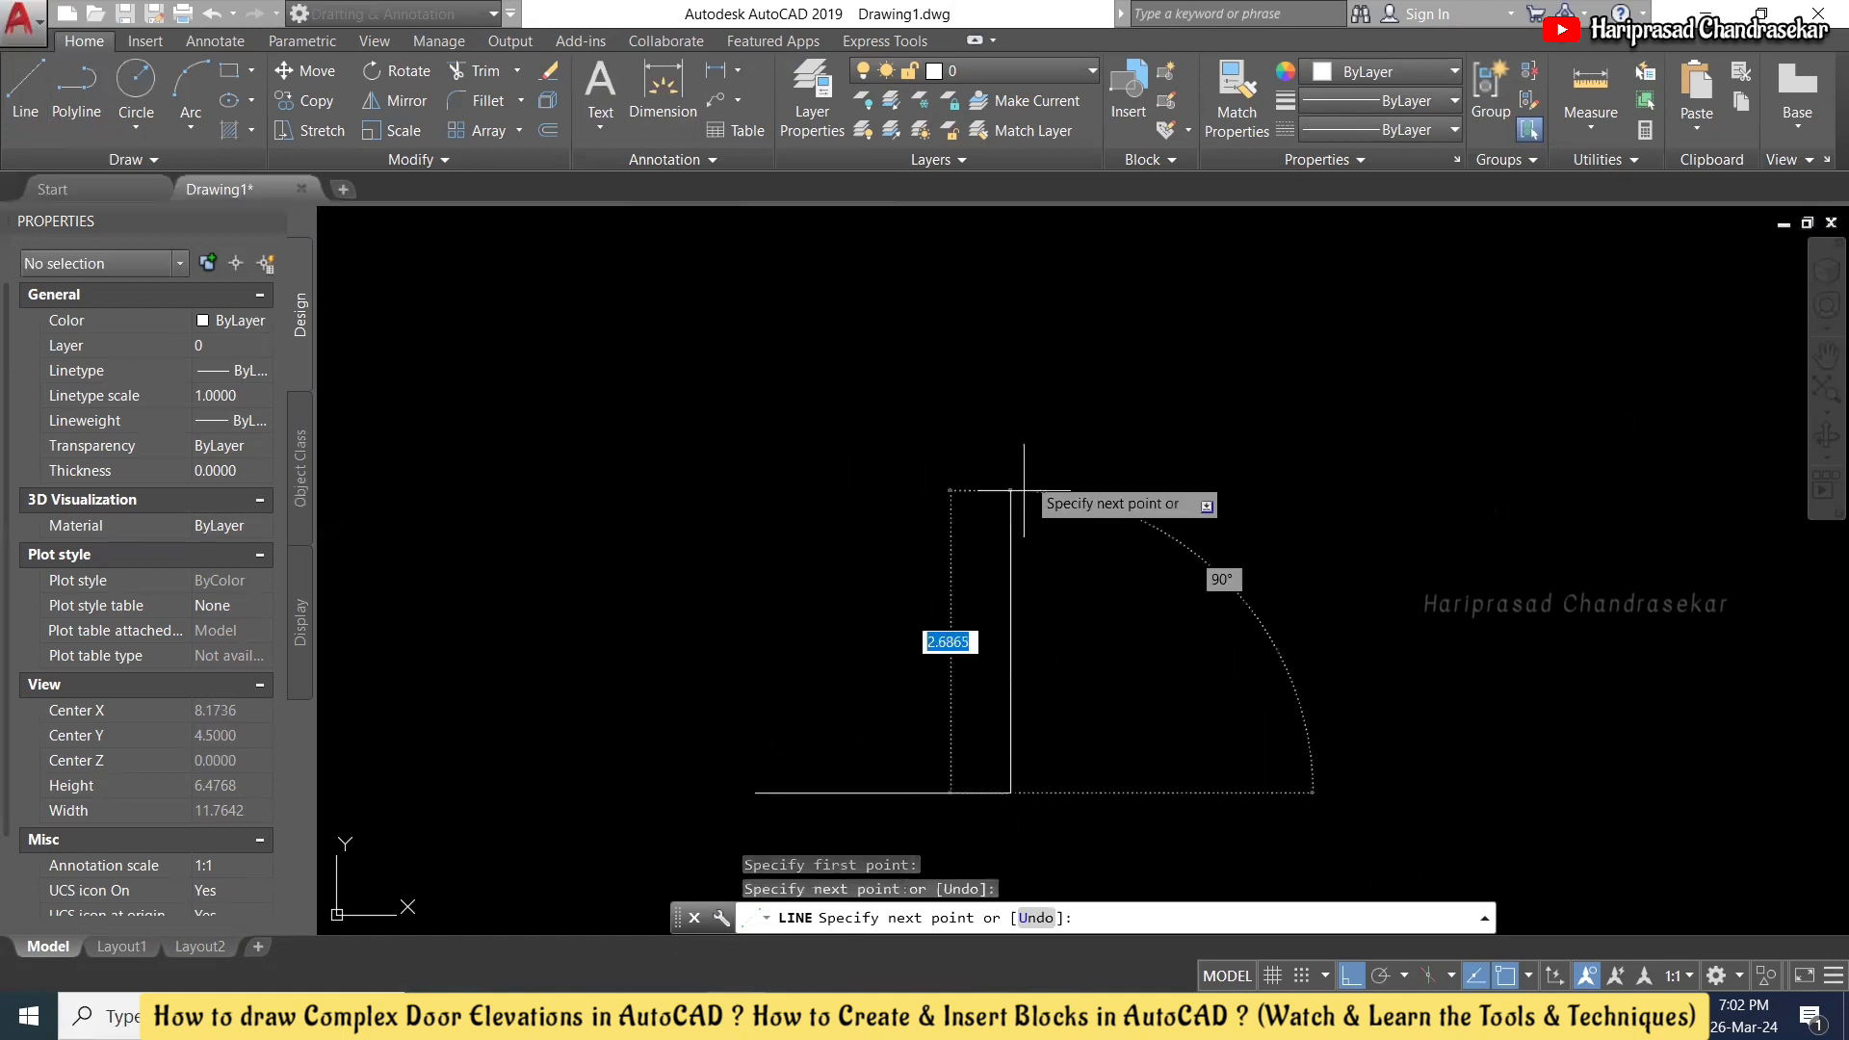
click(1010, 275)
key(Escape)
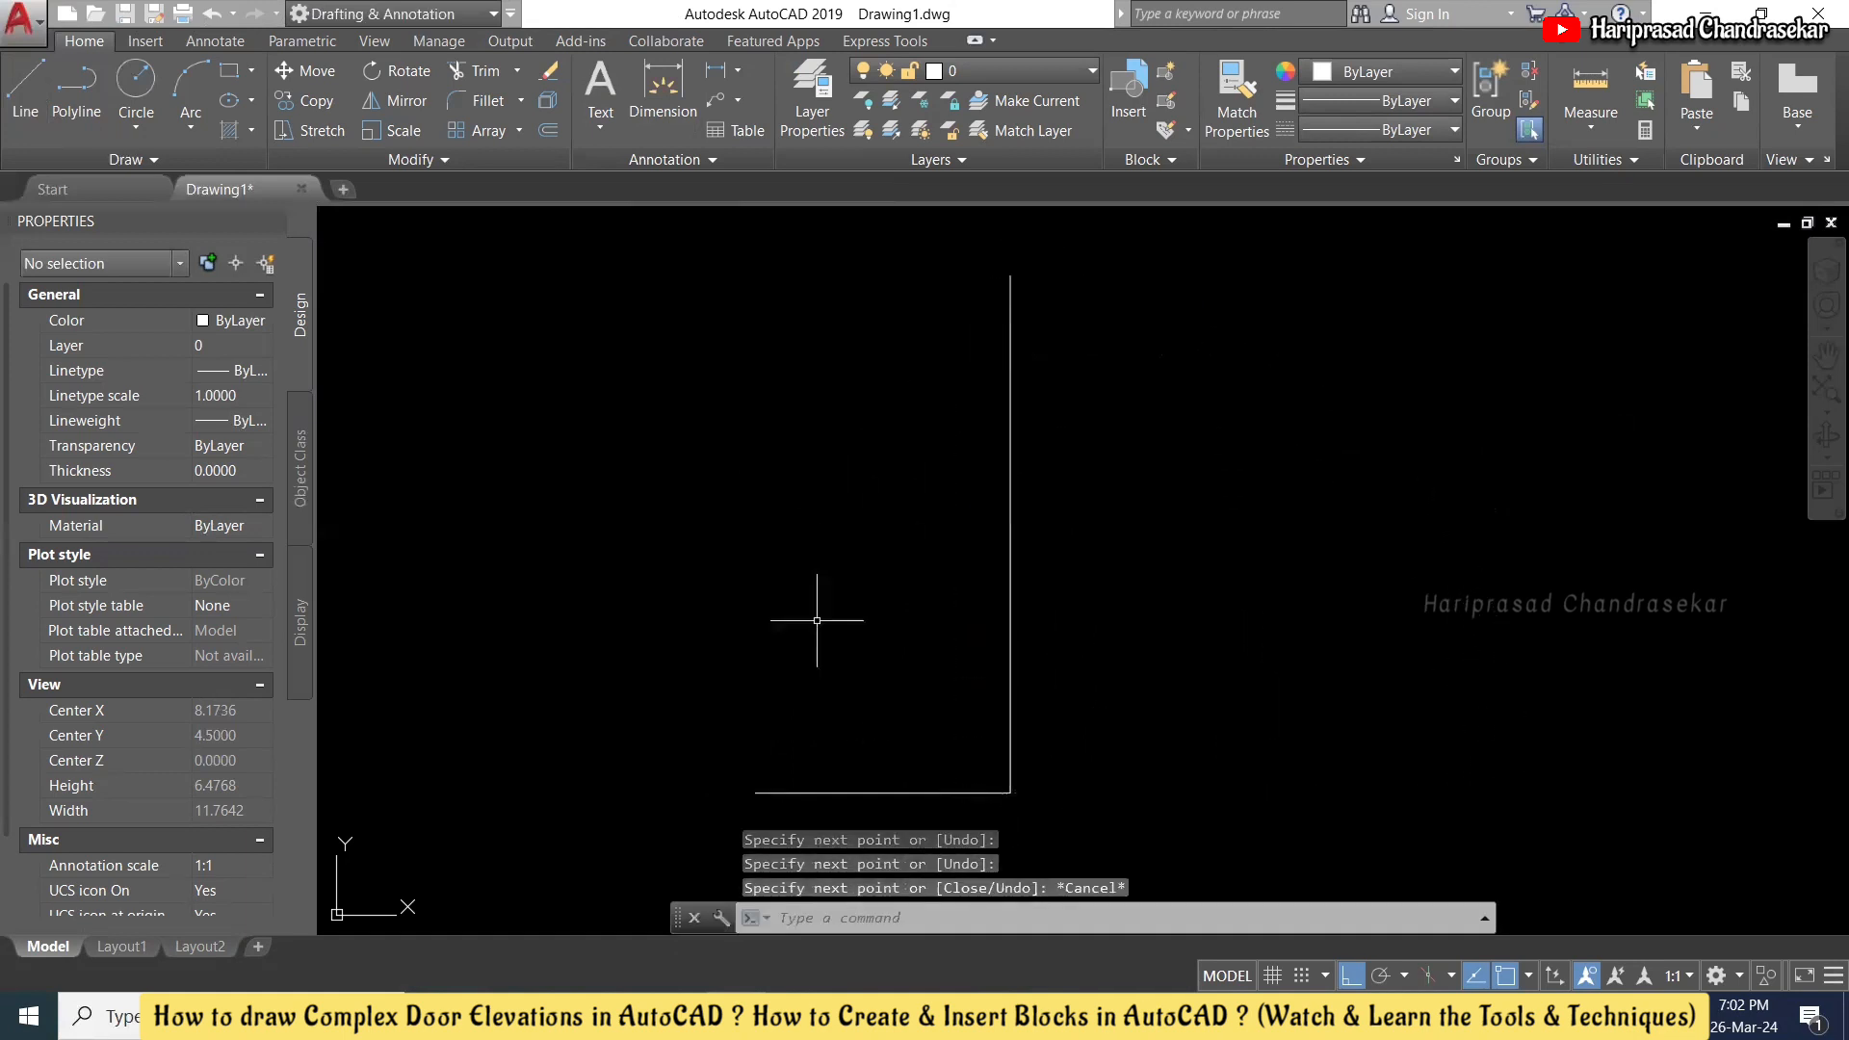
- Draw a vertical line up from the base line's left end, ending lower than the right vertical line
key(Return)
click(755, 792)
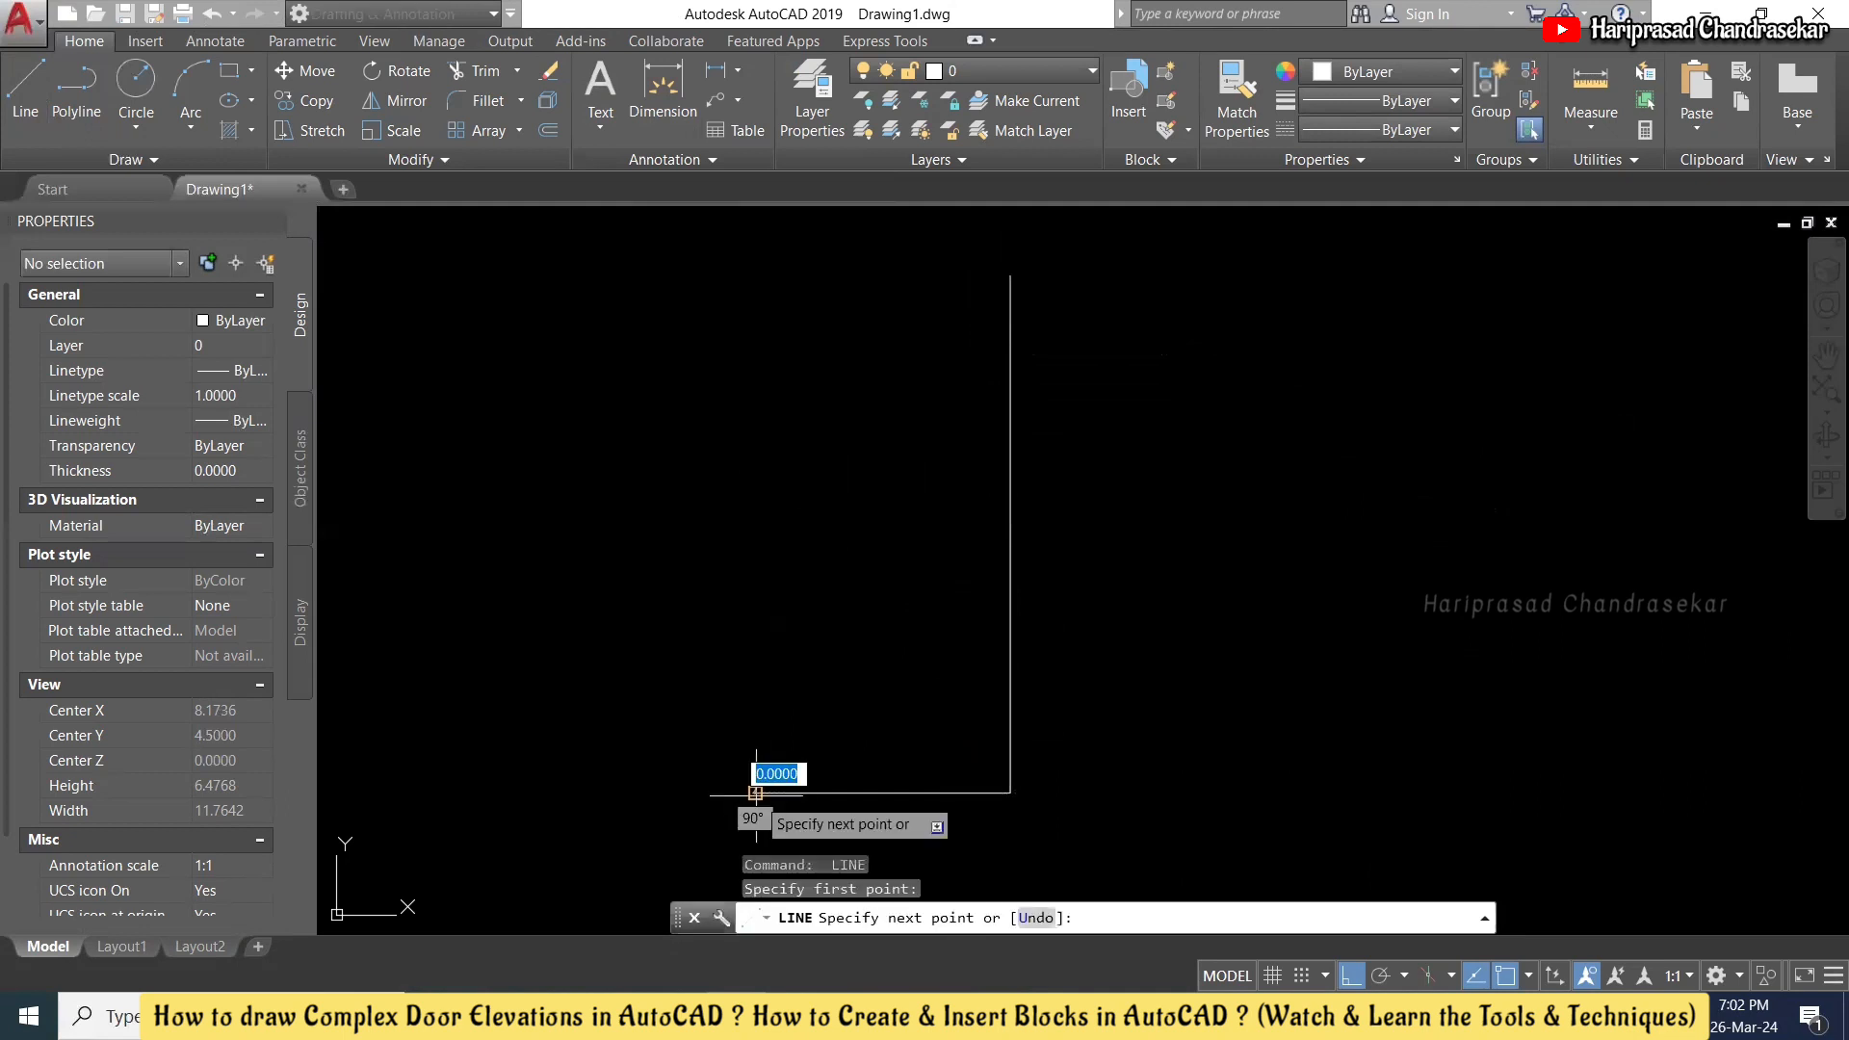
click(755, 362)
key(Escape)
- With Ortho mode off, draw a three-point arc of about 5.28 radius joining the upper ends of the two vertical lines
scroll(951, 276, down, 2)
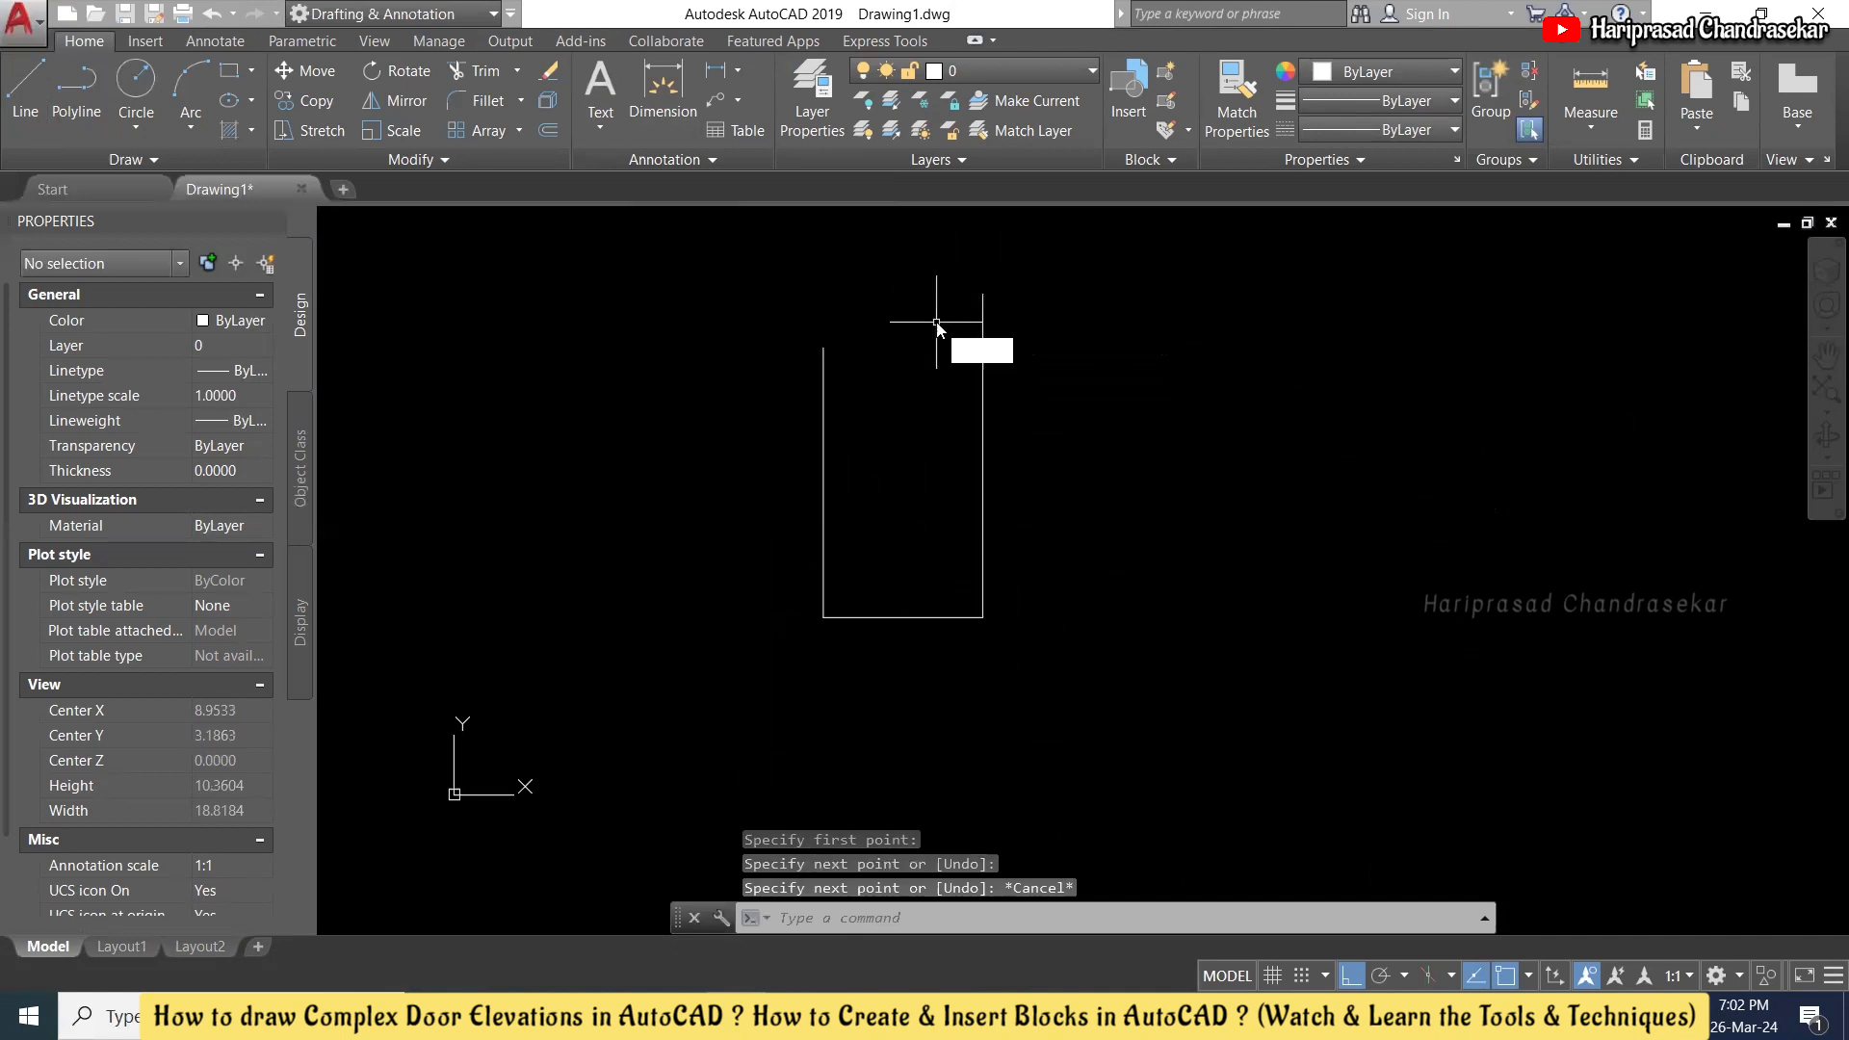
key(Return)
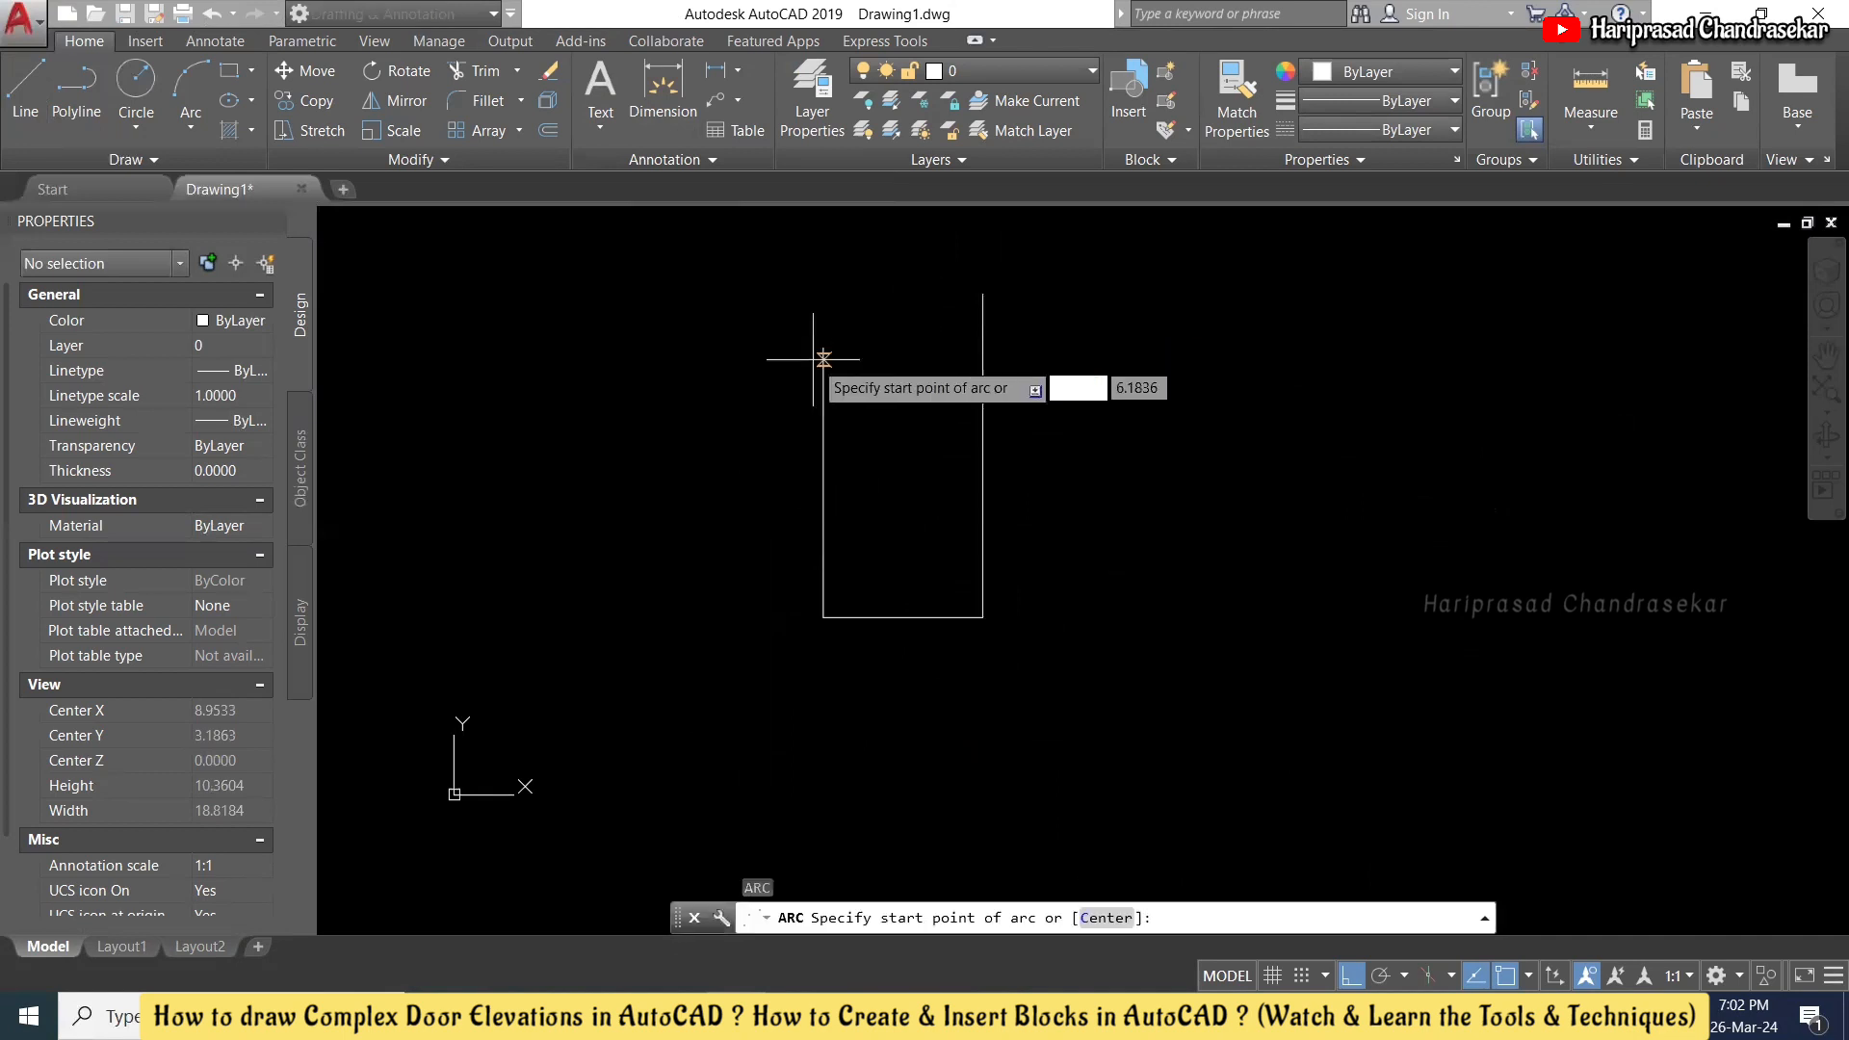
click(824, 359)
scroll(882, 342, up, 4)
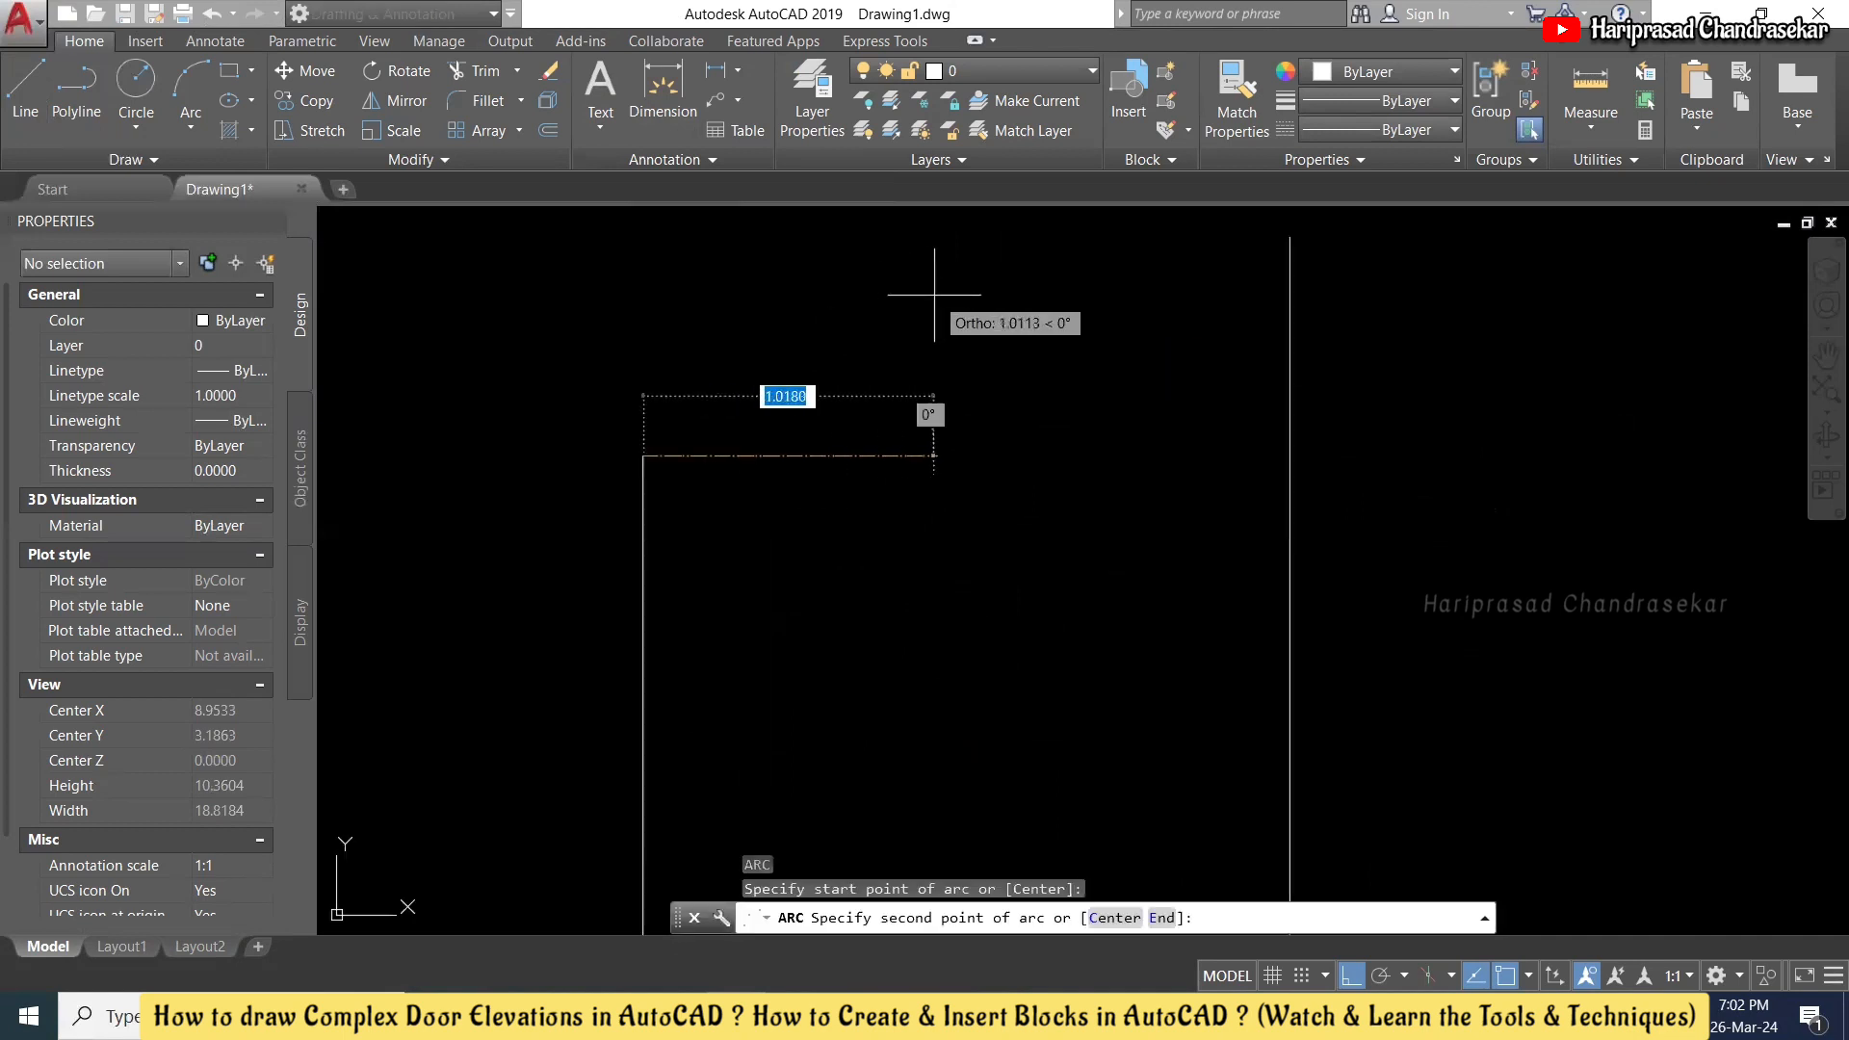
click(1351, 976)
scroll(1059, 491, down, 2)
scroll(1034, 434, up, 2)
click(1008, 376)
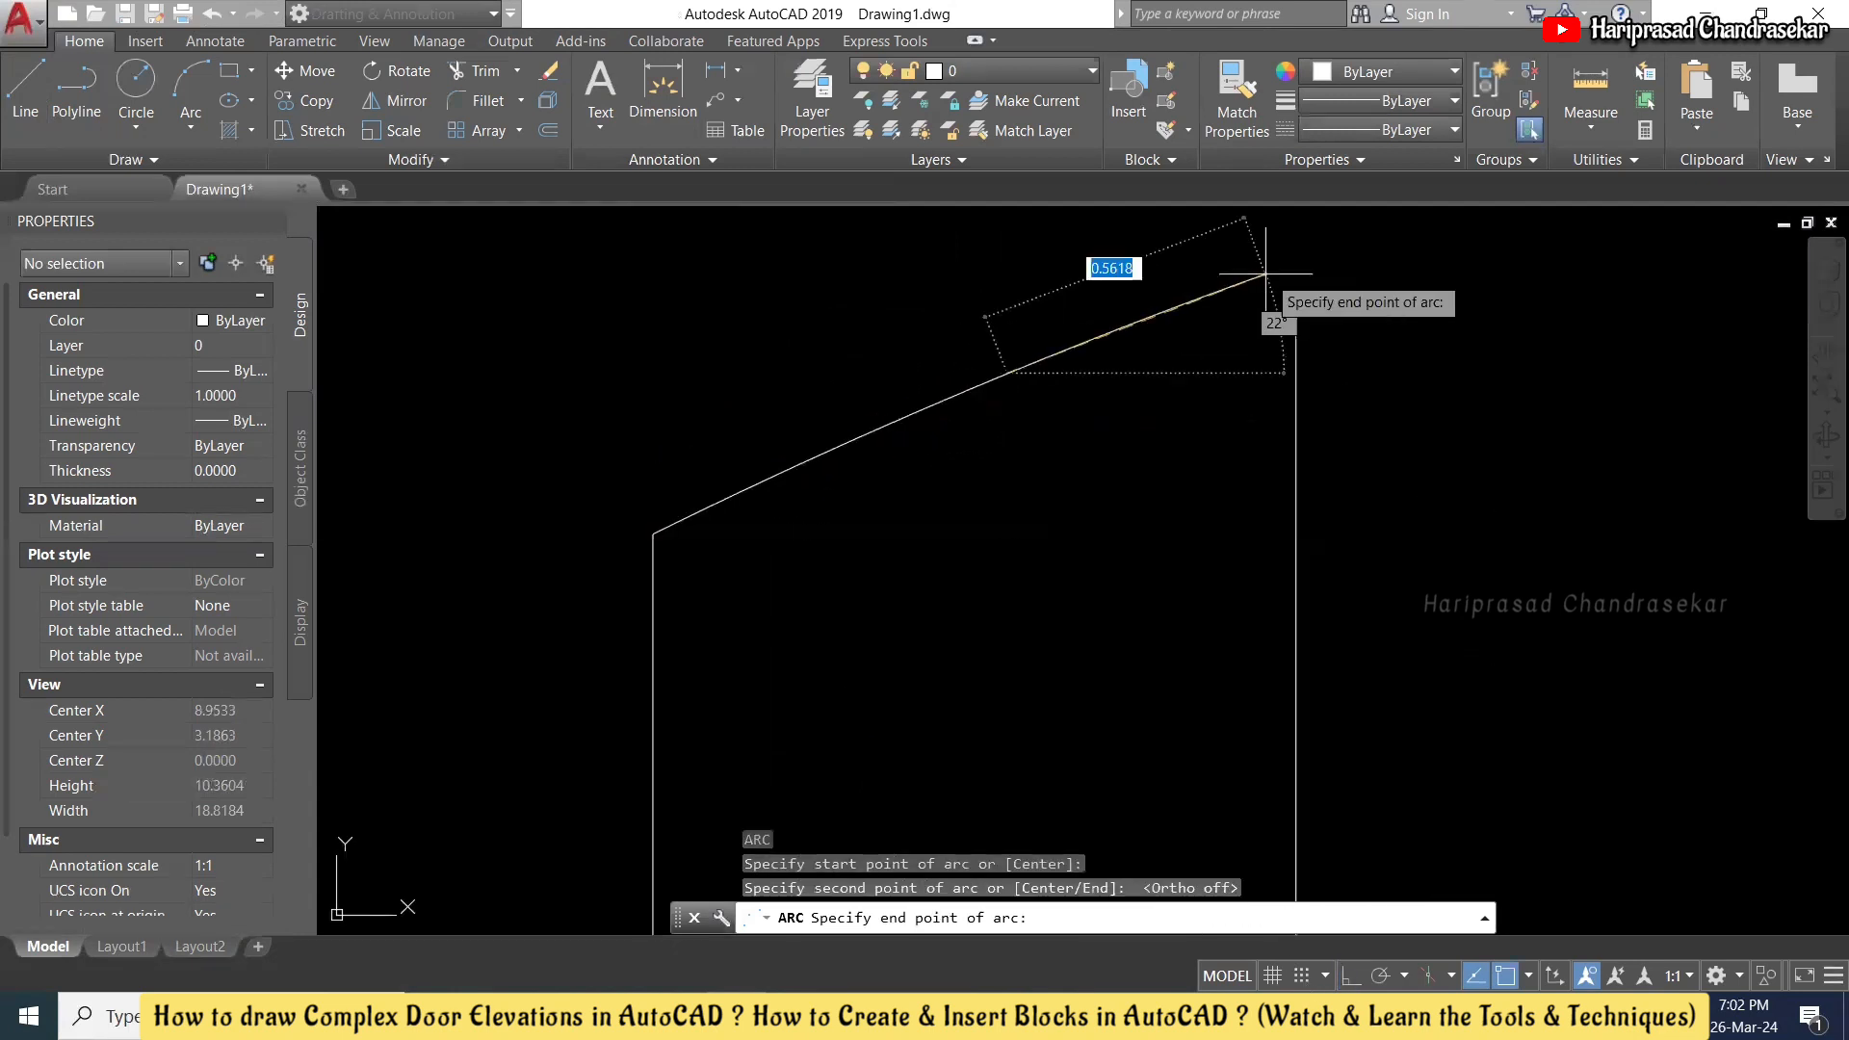
click(1298, 315)
key(Escape)
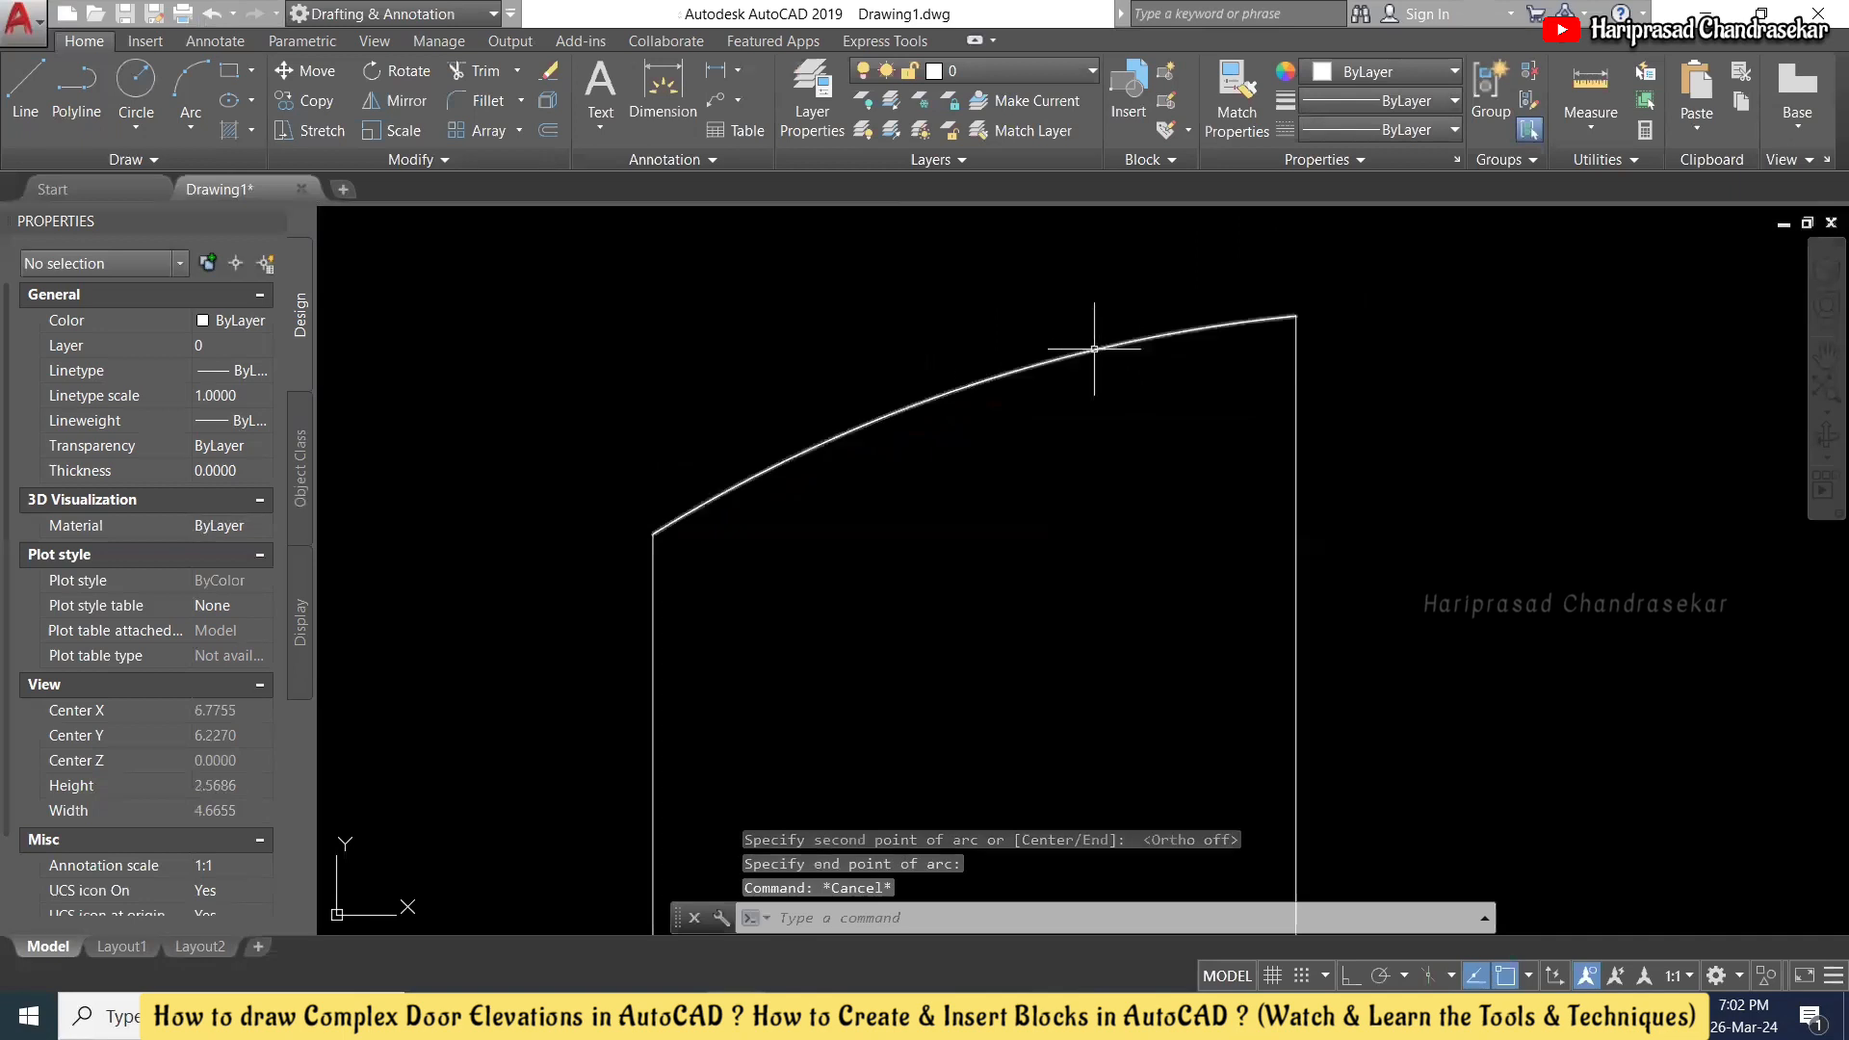
- Turn Ortho mode back on and leave the top arc deselected
click(1094, 348)
scroll(975, 347, down, 4)
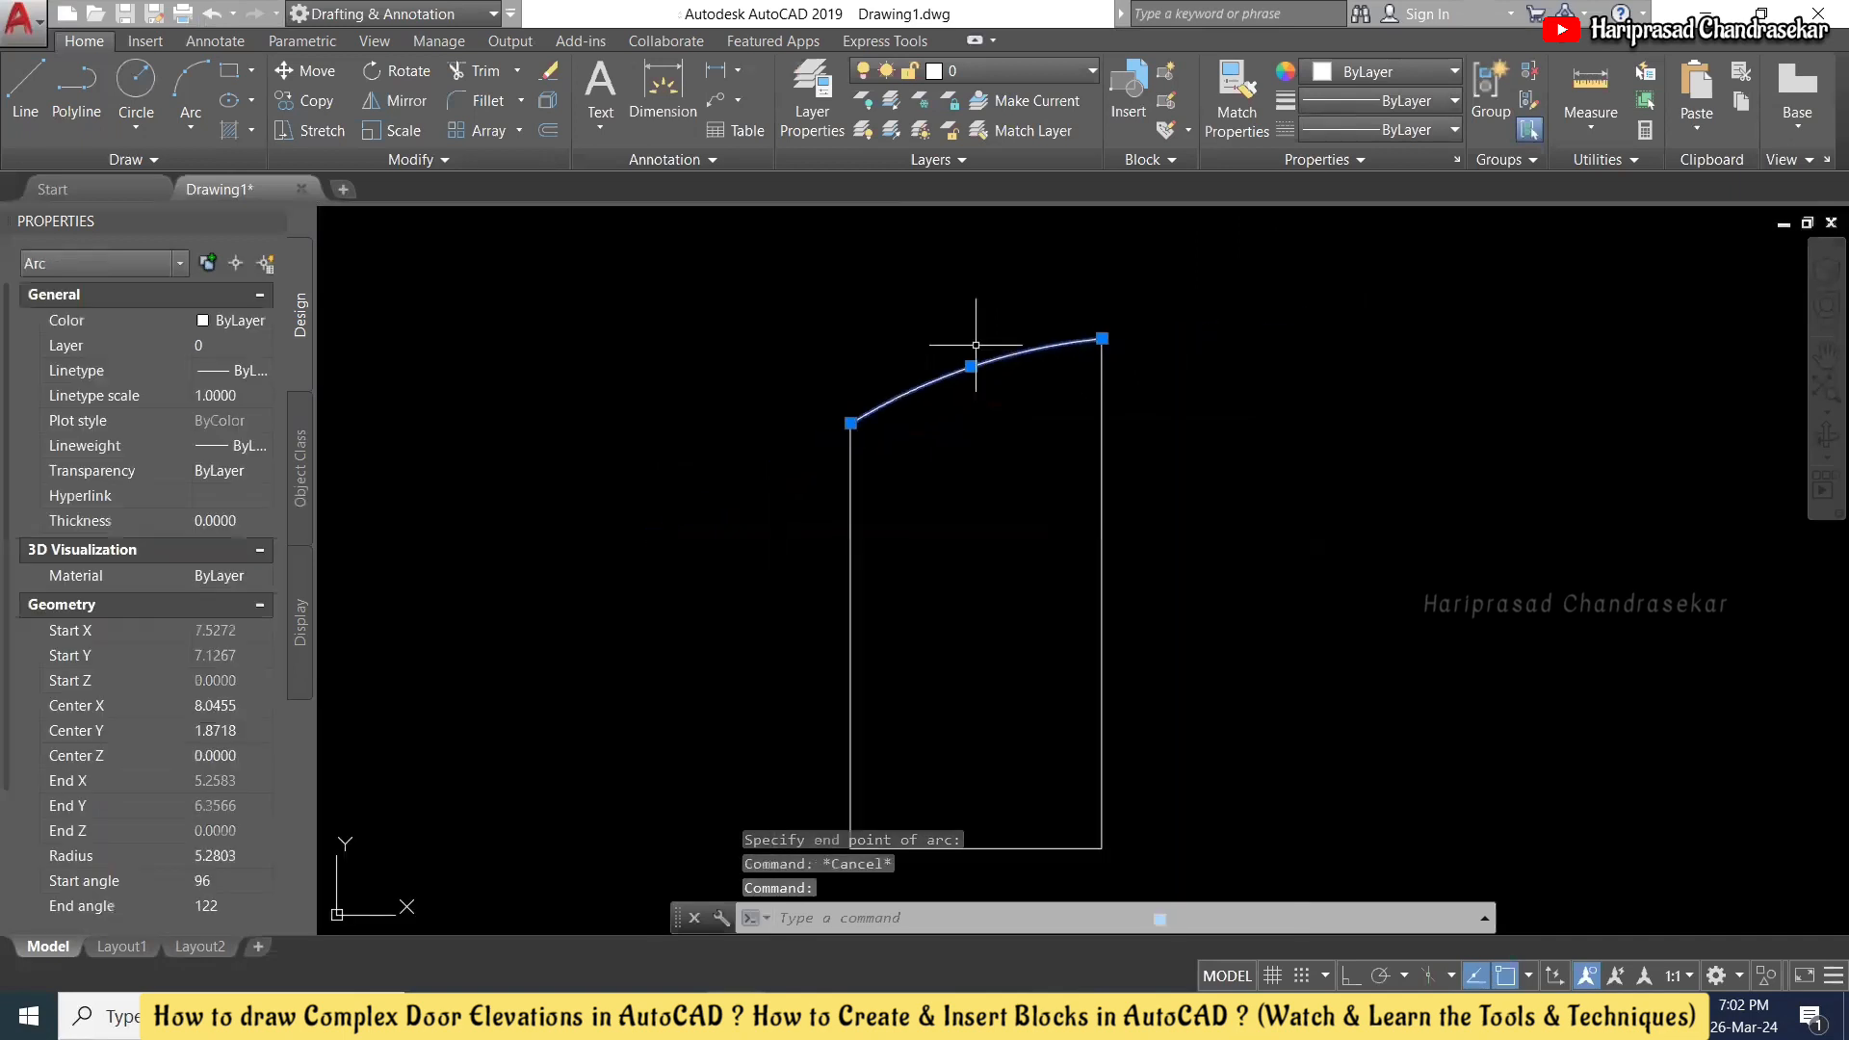
scroll(976, 344, down, 2)
scroll(975, 350, up, 2)
click(1353, 976)
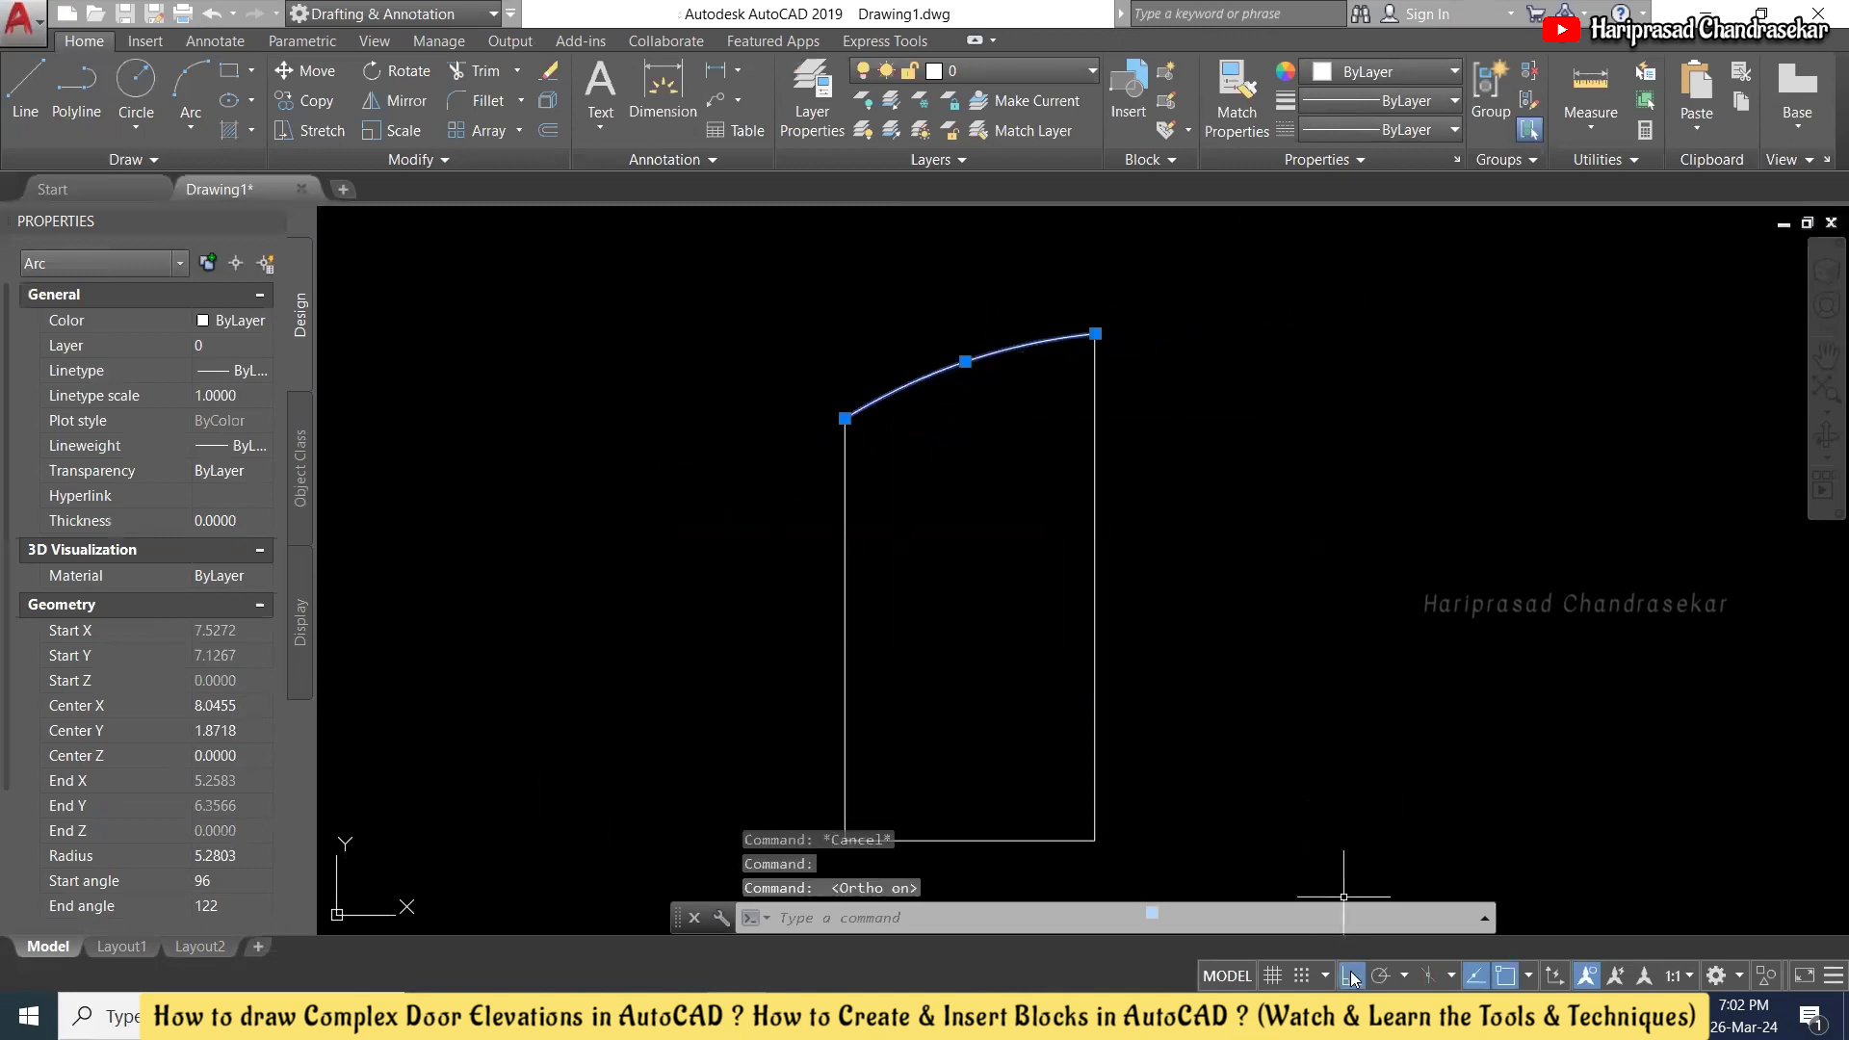
key(Escape)
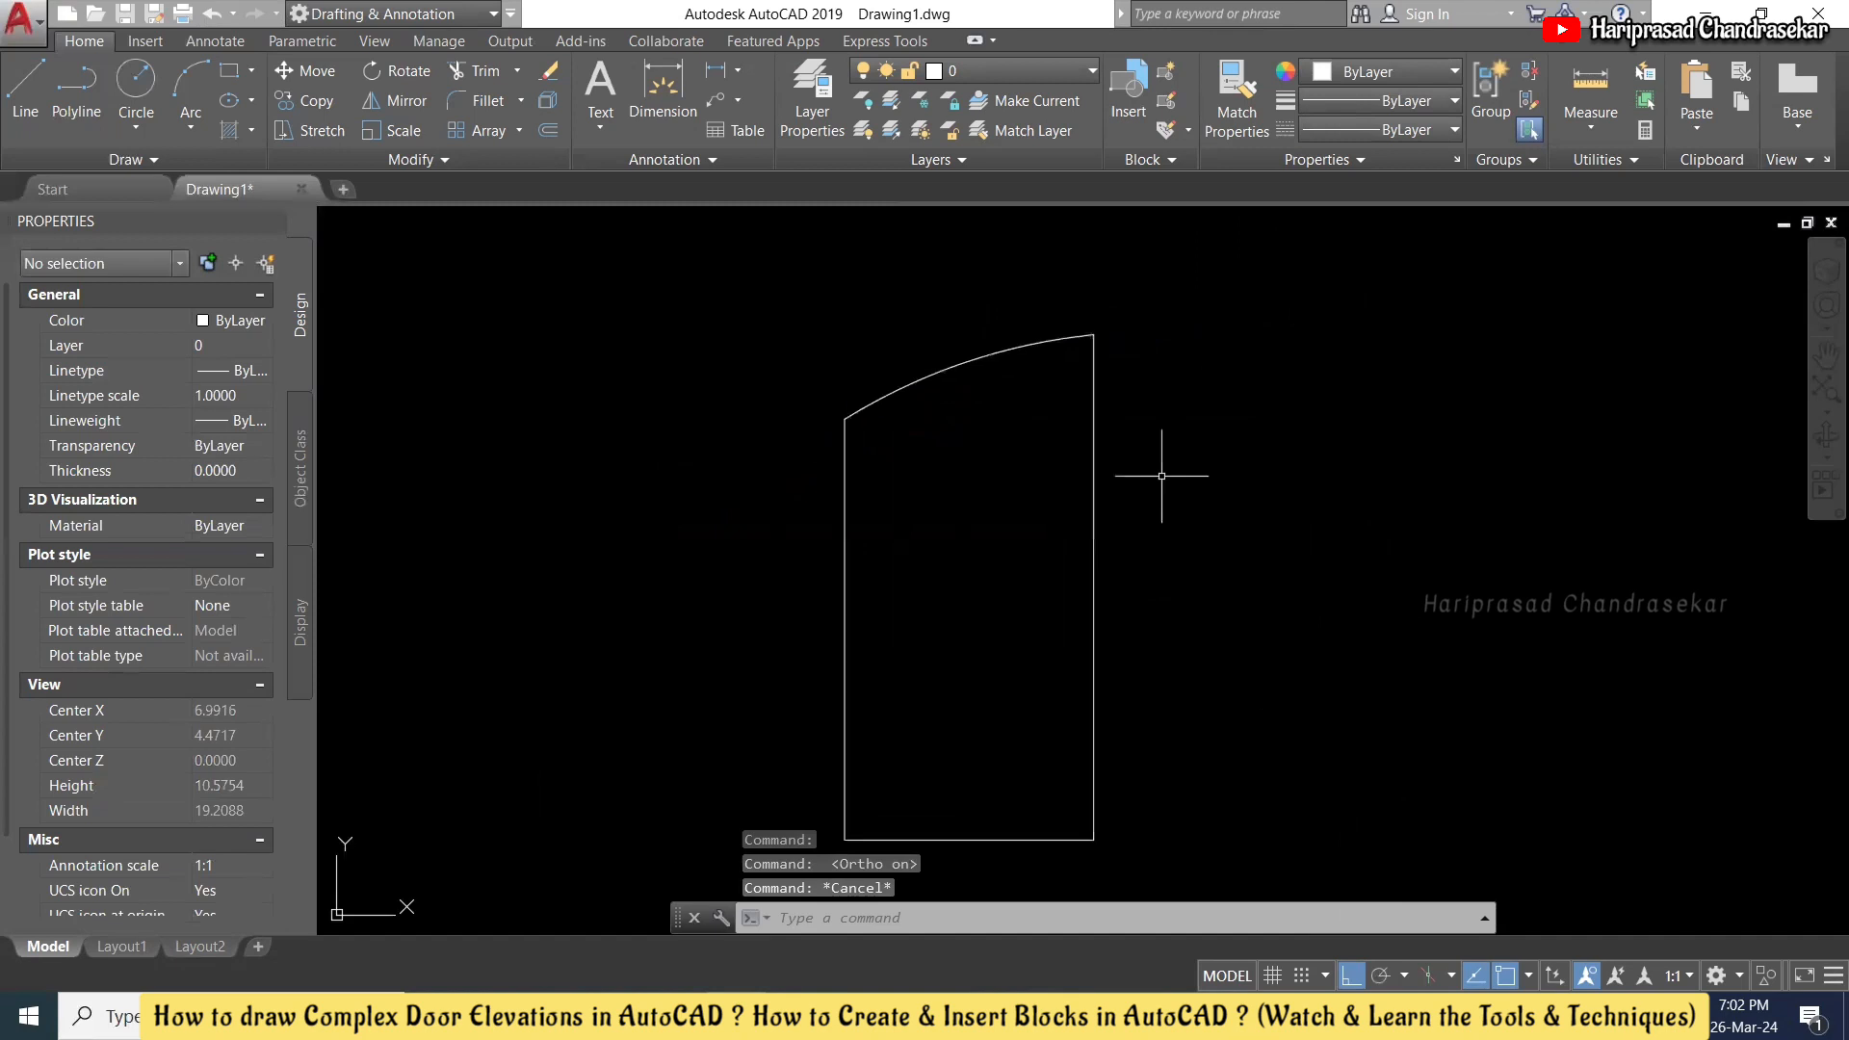
- Join the three lines and the arc of the door outline into one polyline
click(1220, 292)
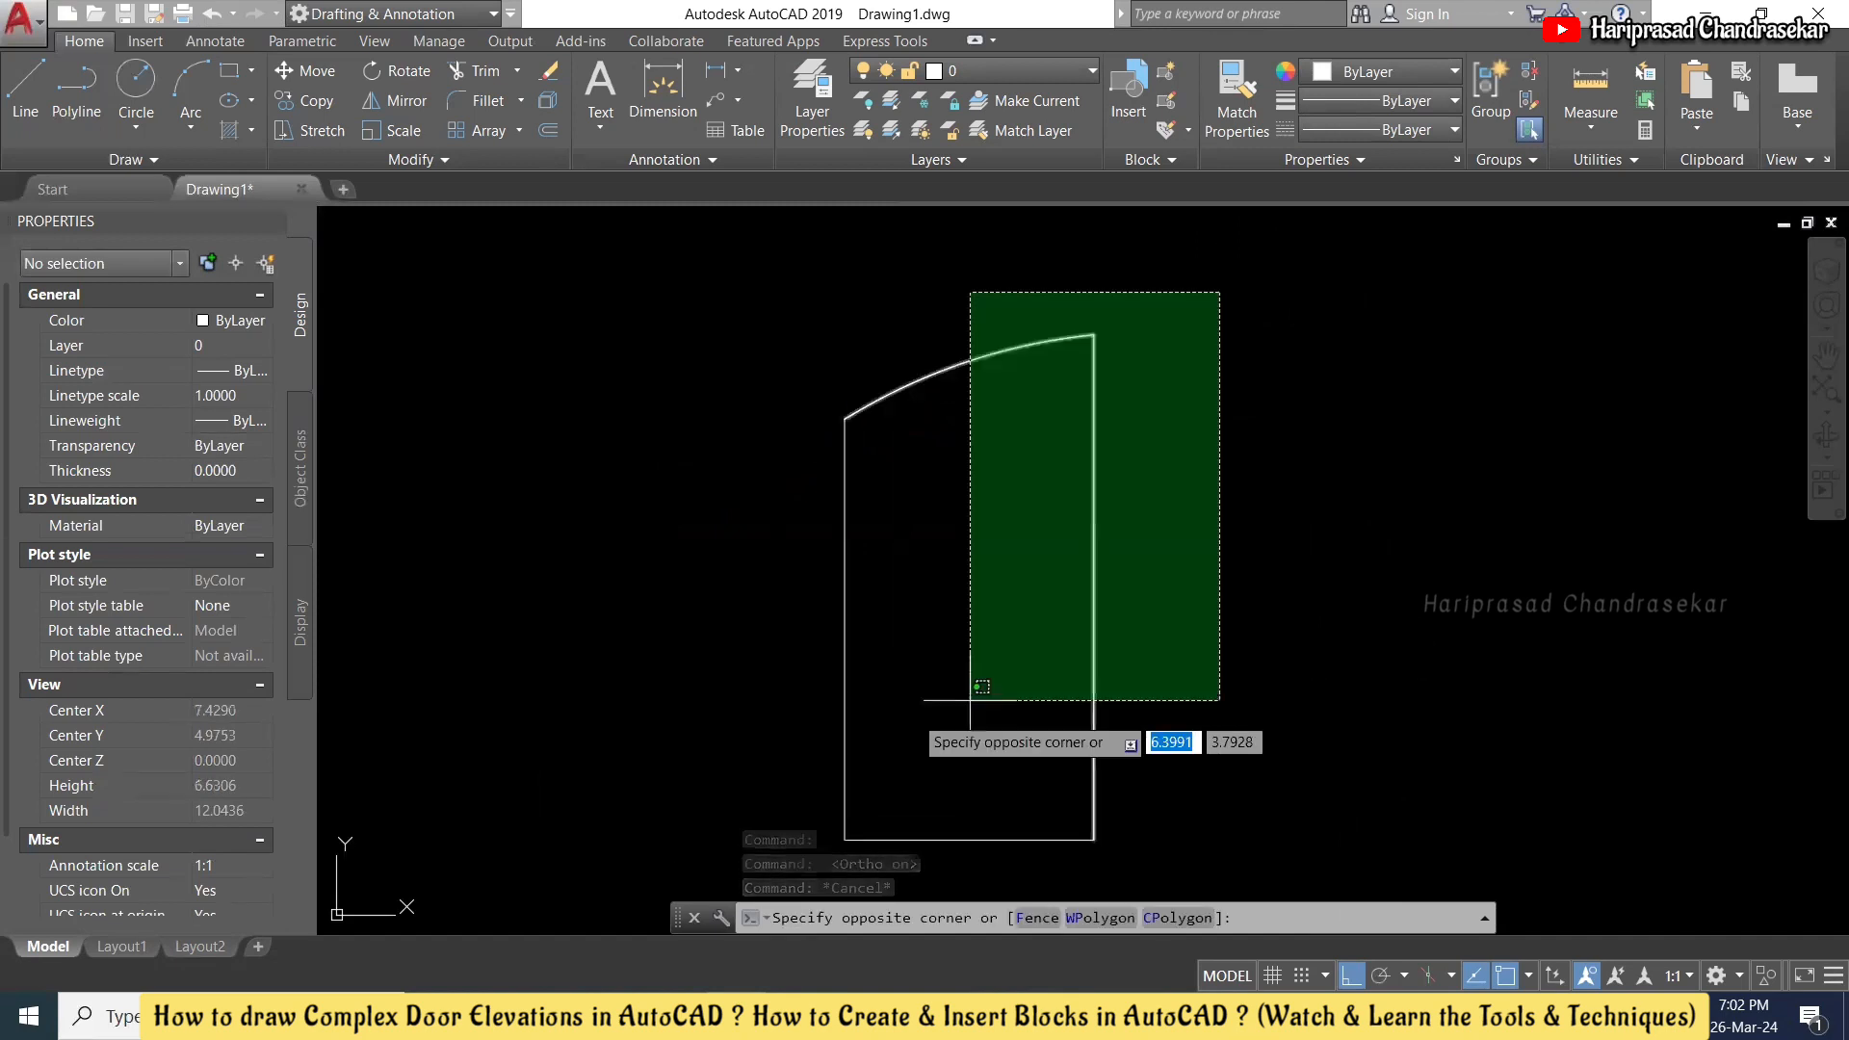
click(733, 856)
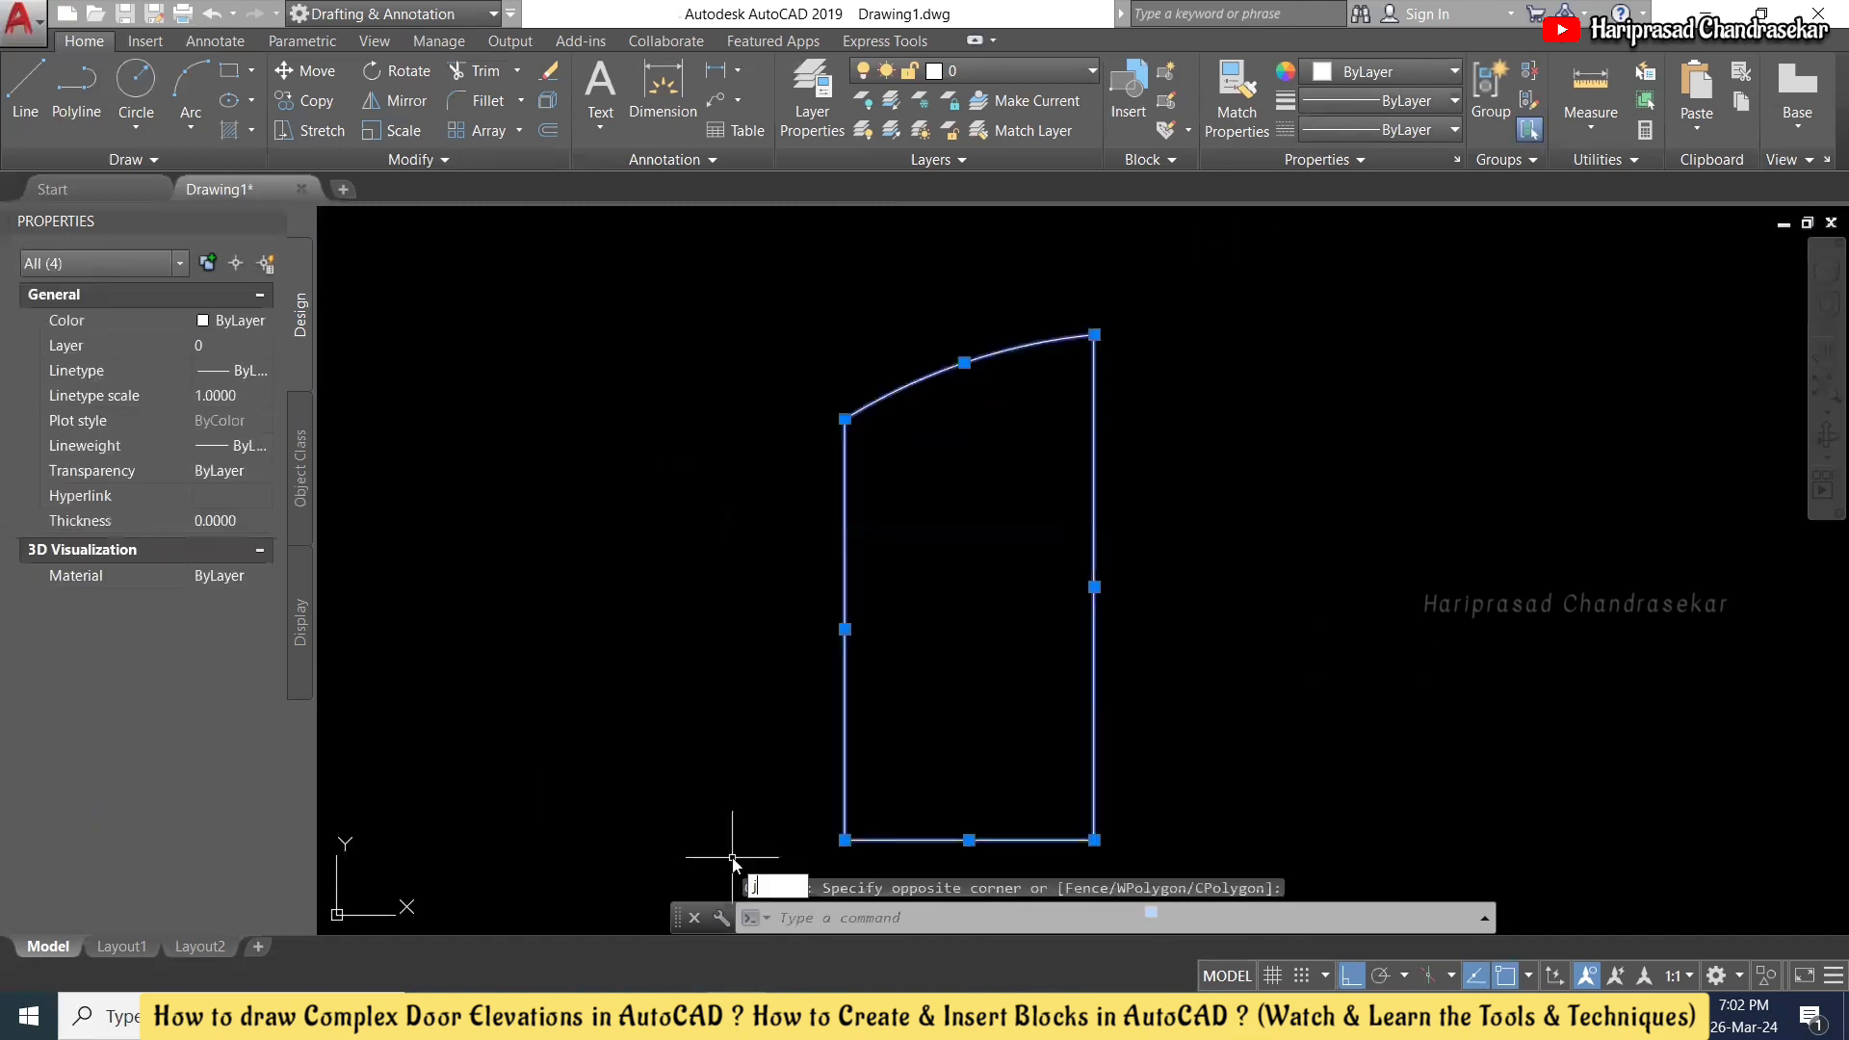
text(J)
key(Return)
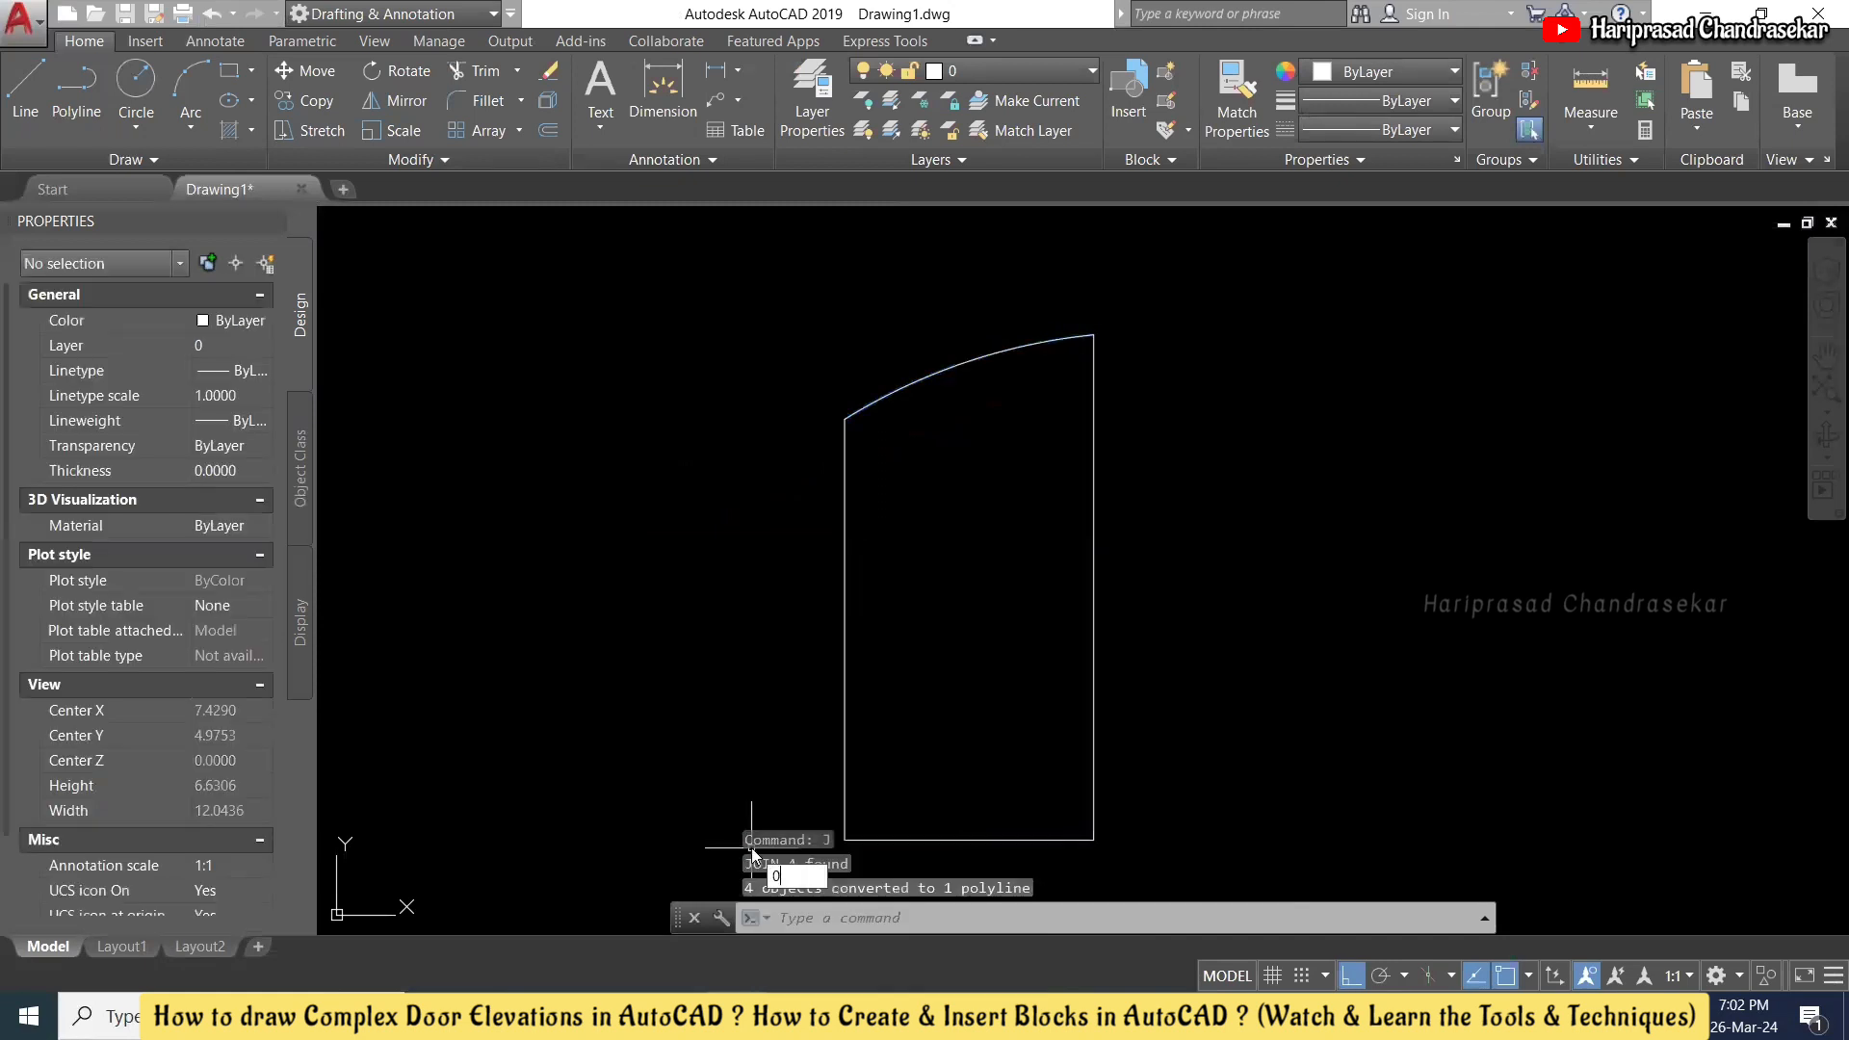
- Offset the door outline inward by about 0.25, picking two points for the distance
text(O)
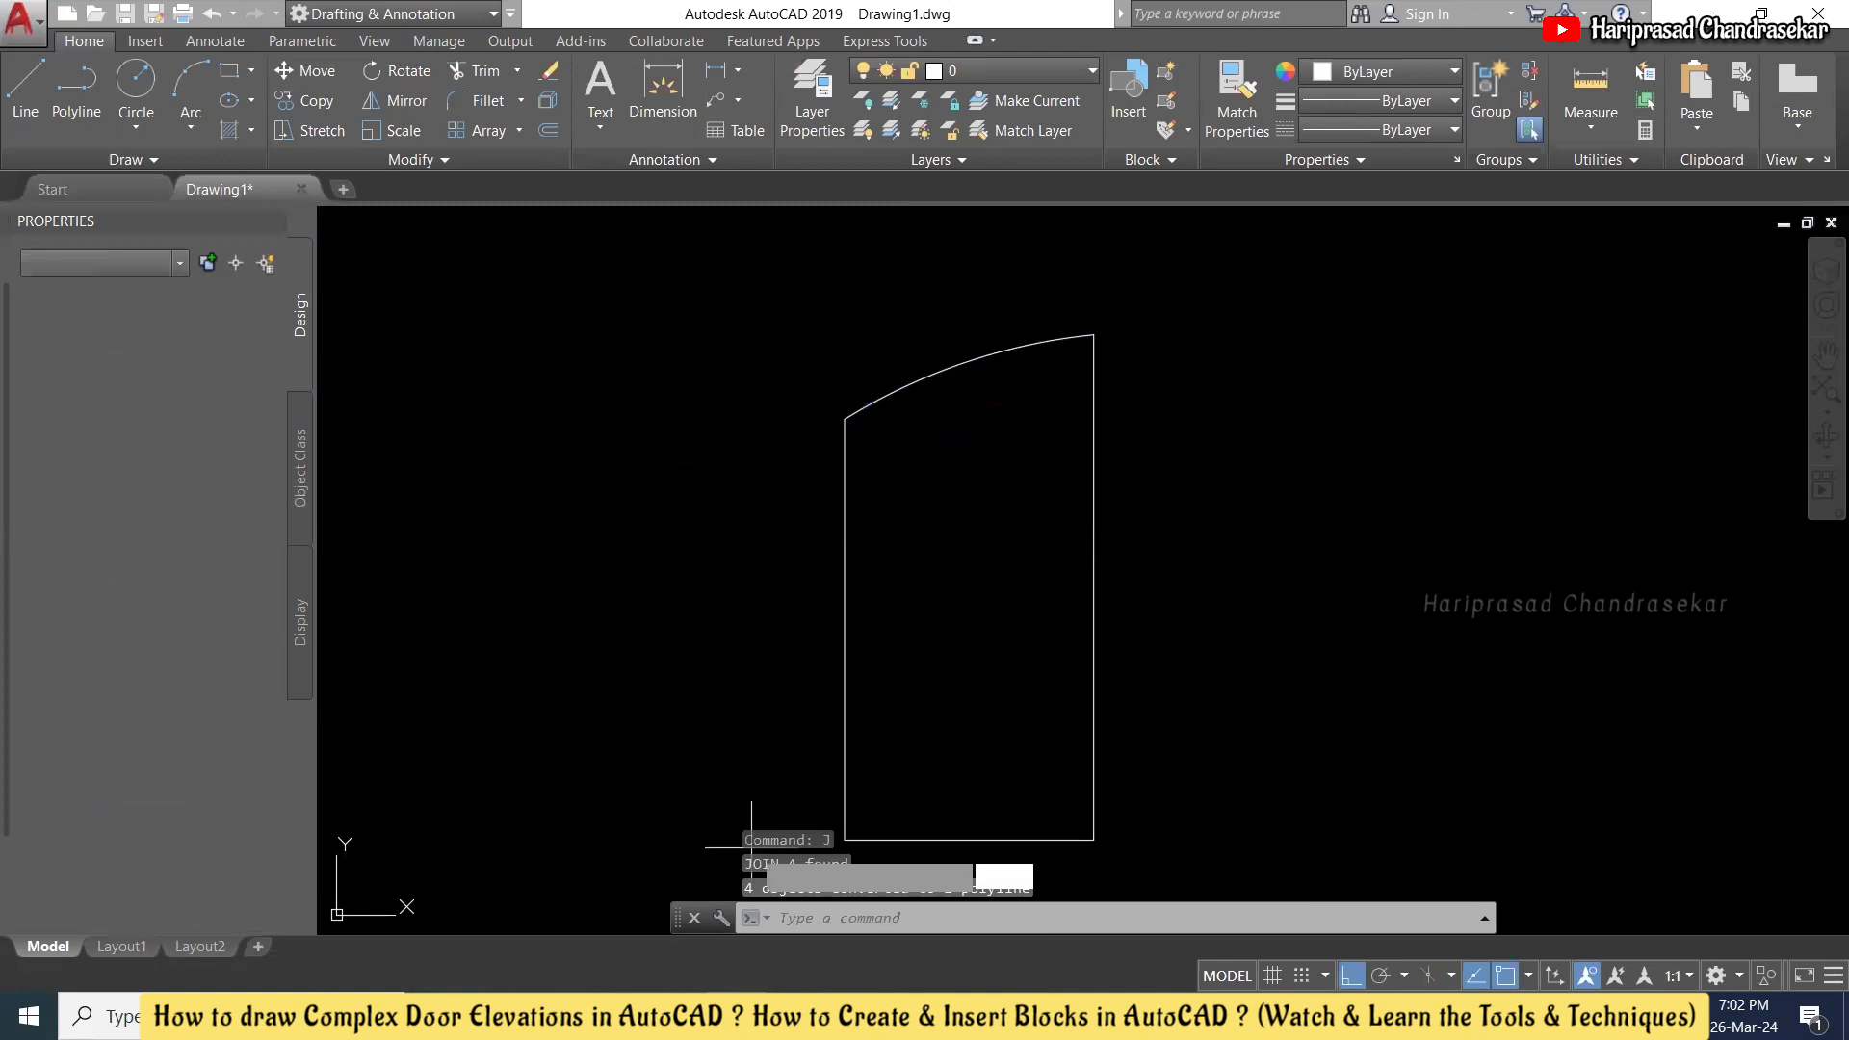
key(Return)
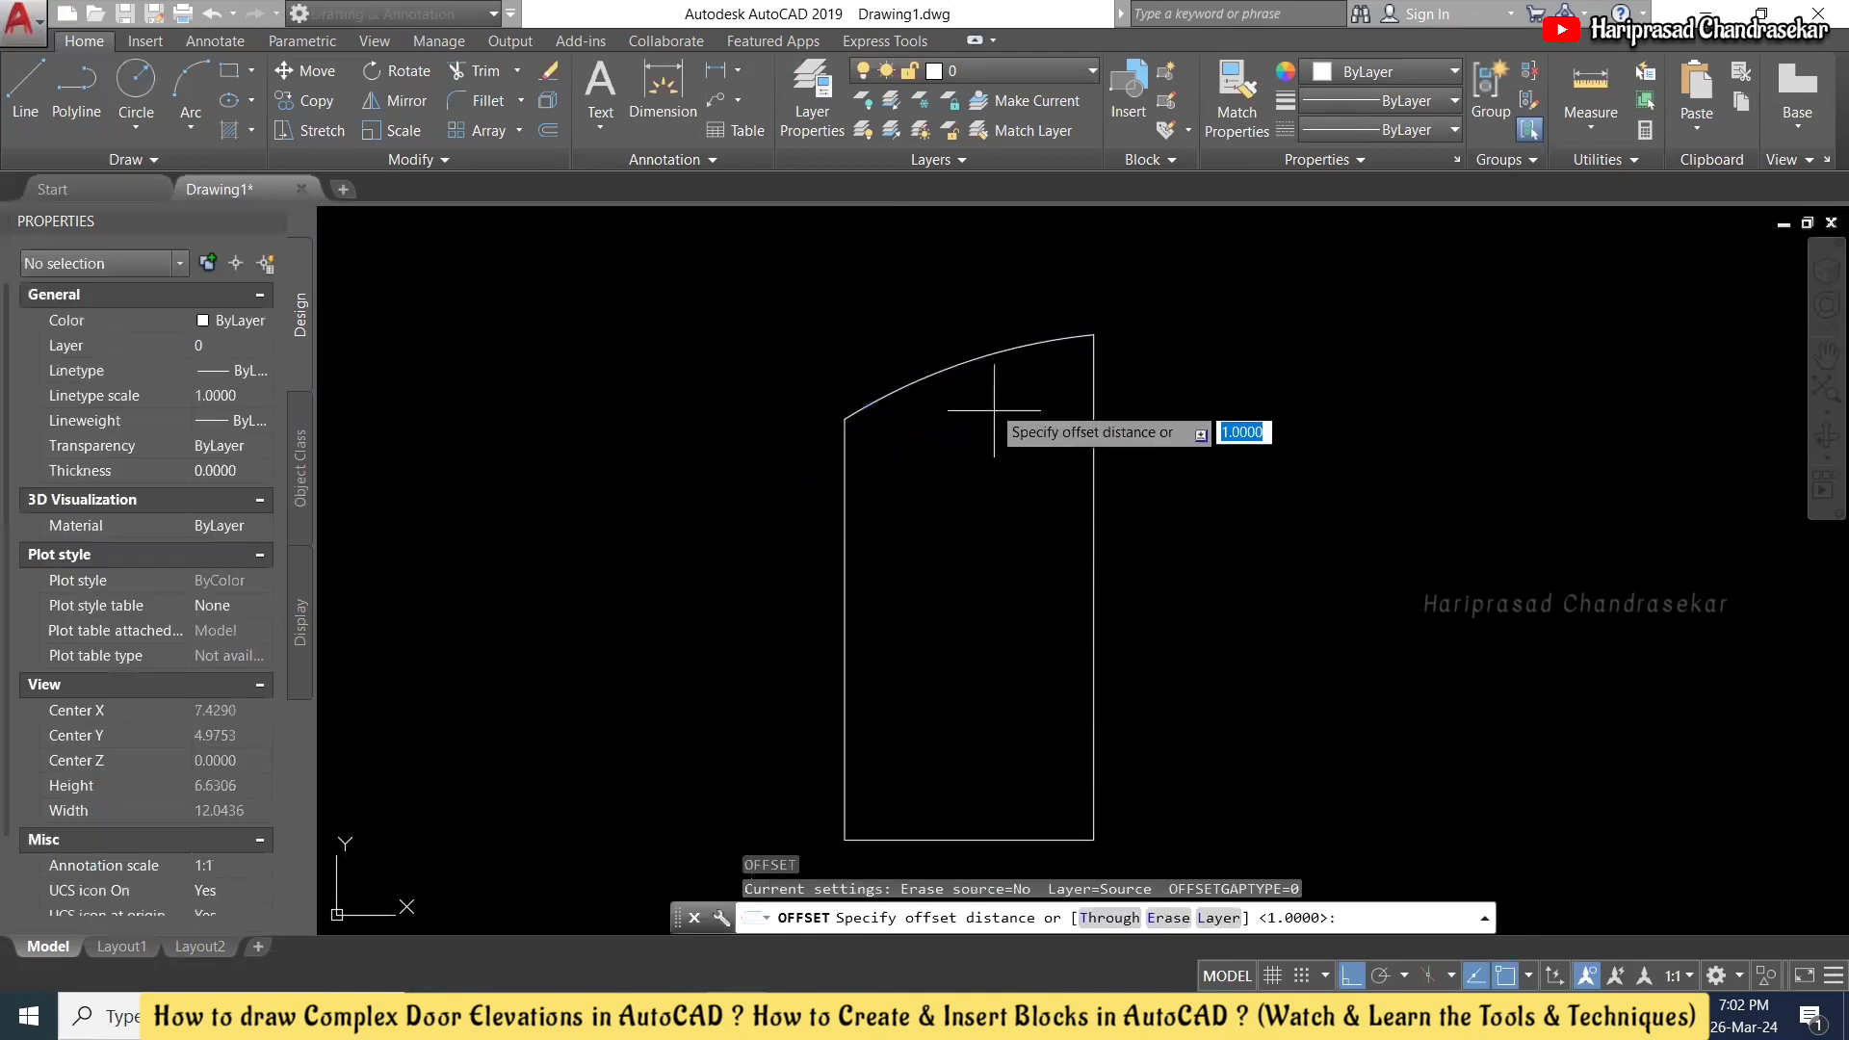
click(964, 366)
scroll(965, 387, up, 4)
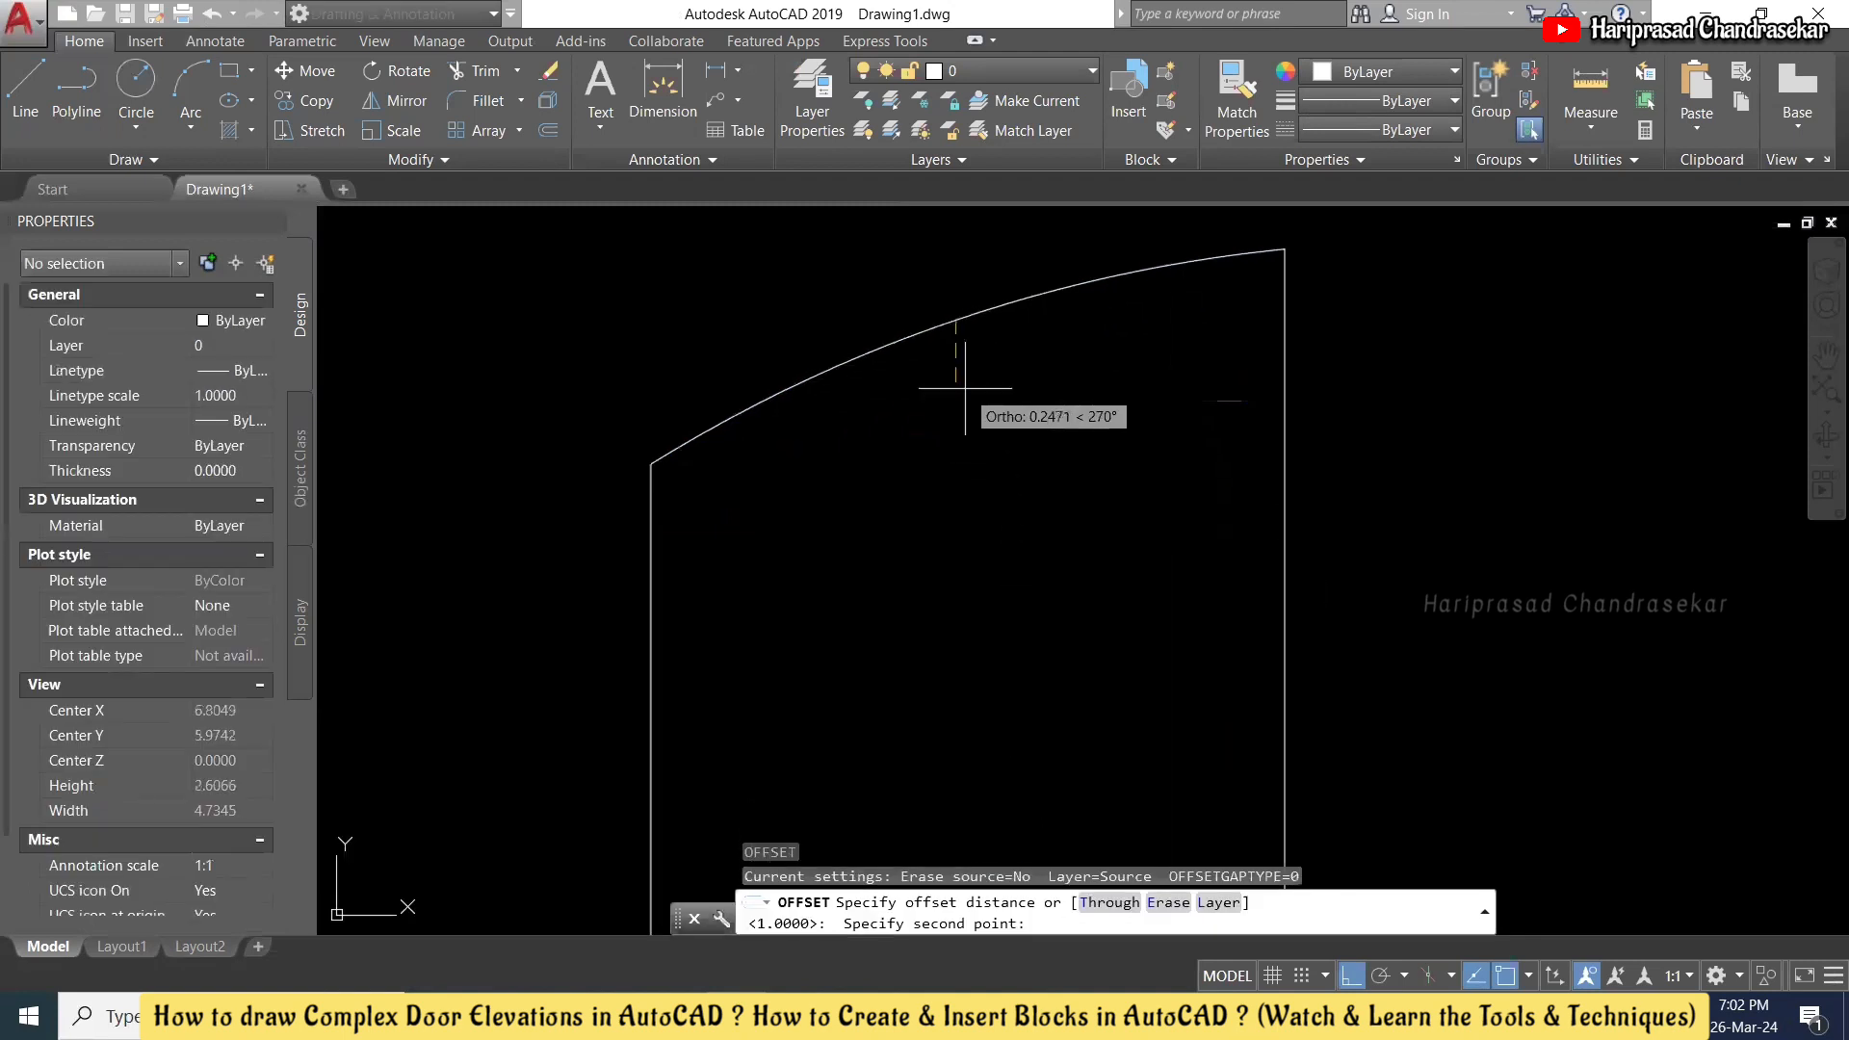
click(954, 378)
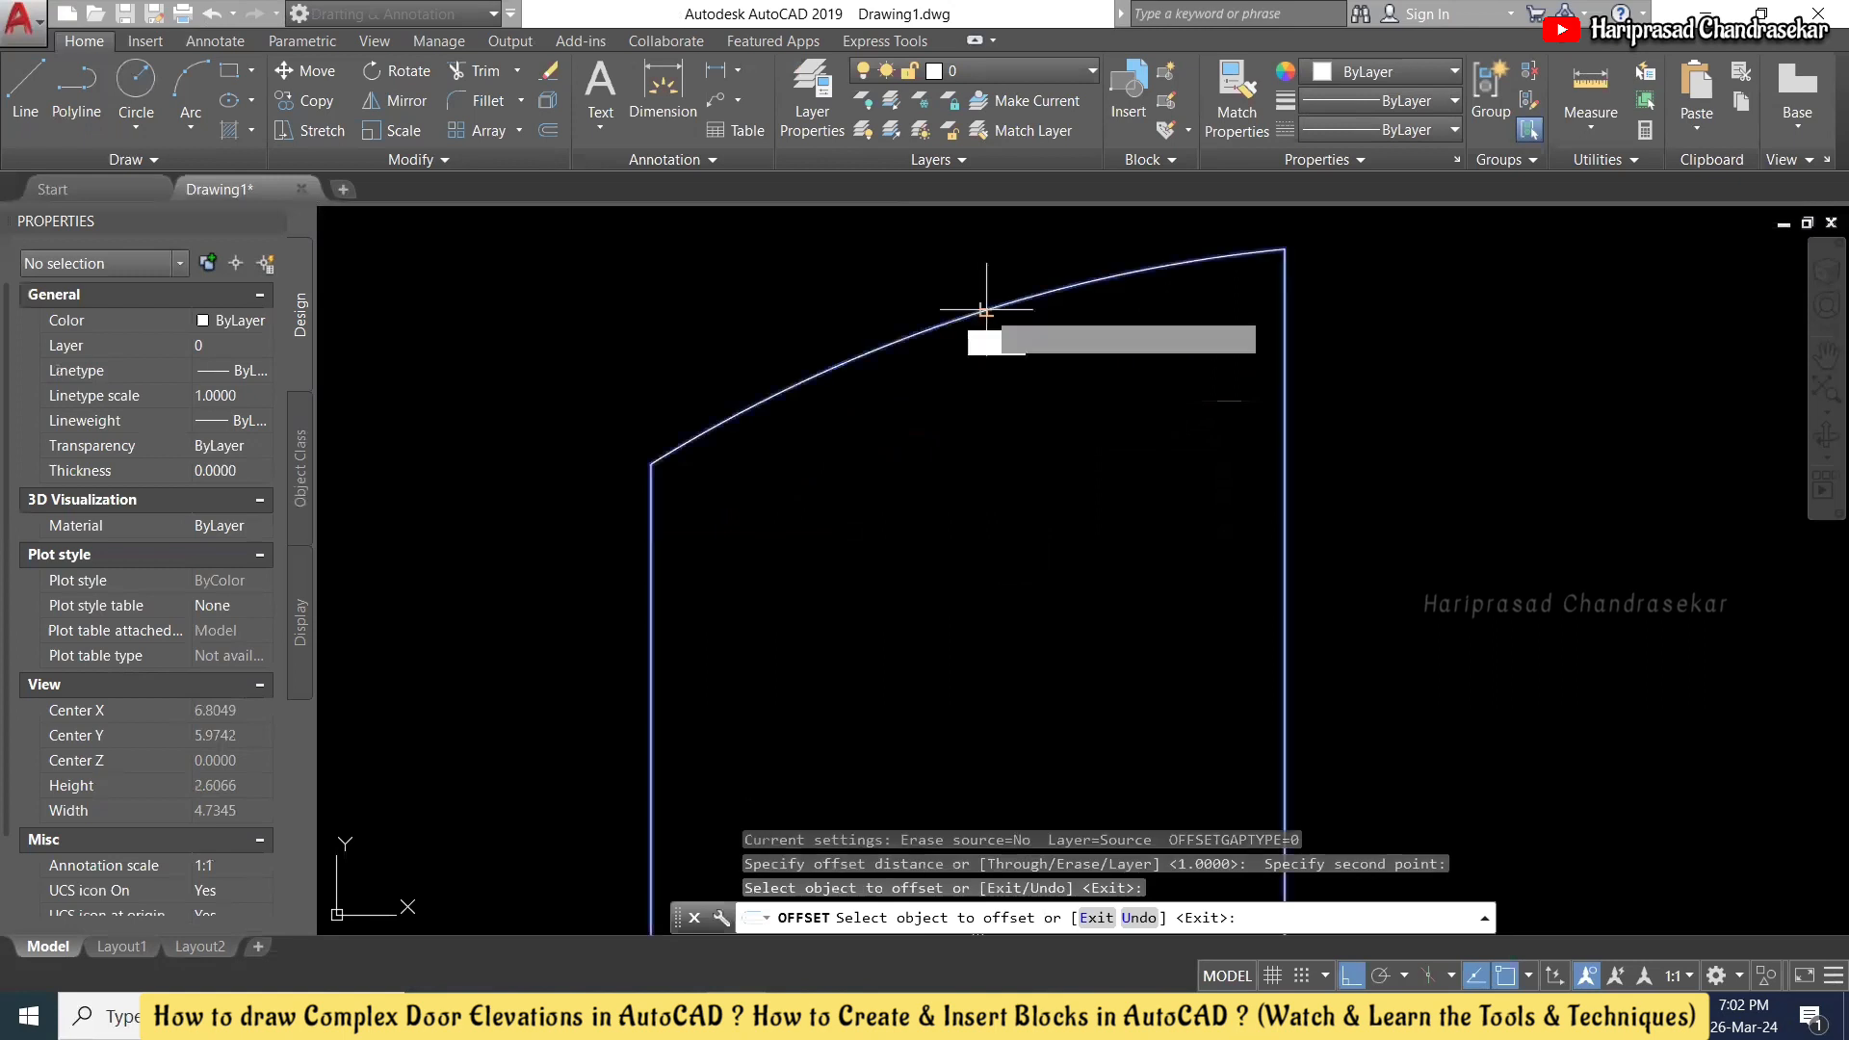
click(983, 310)
click(985, 496)
scroll(977, 404, down, 4)
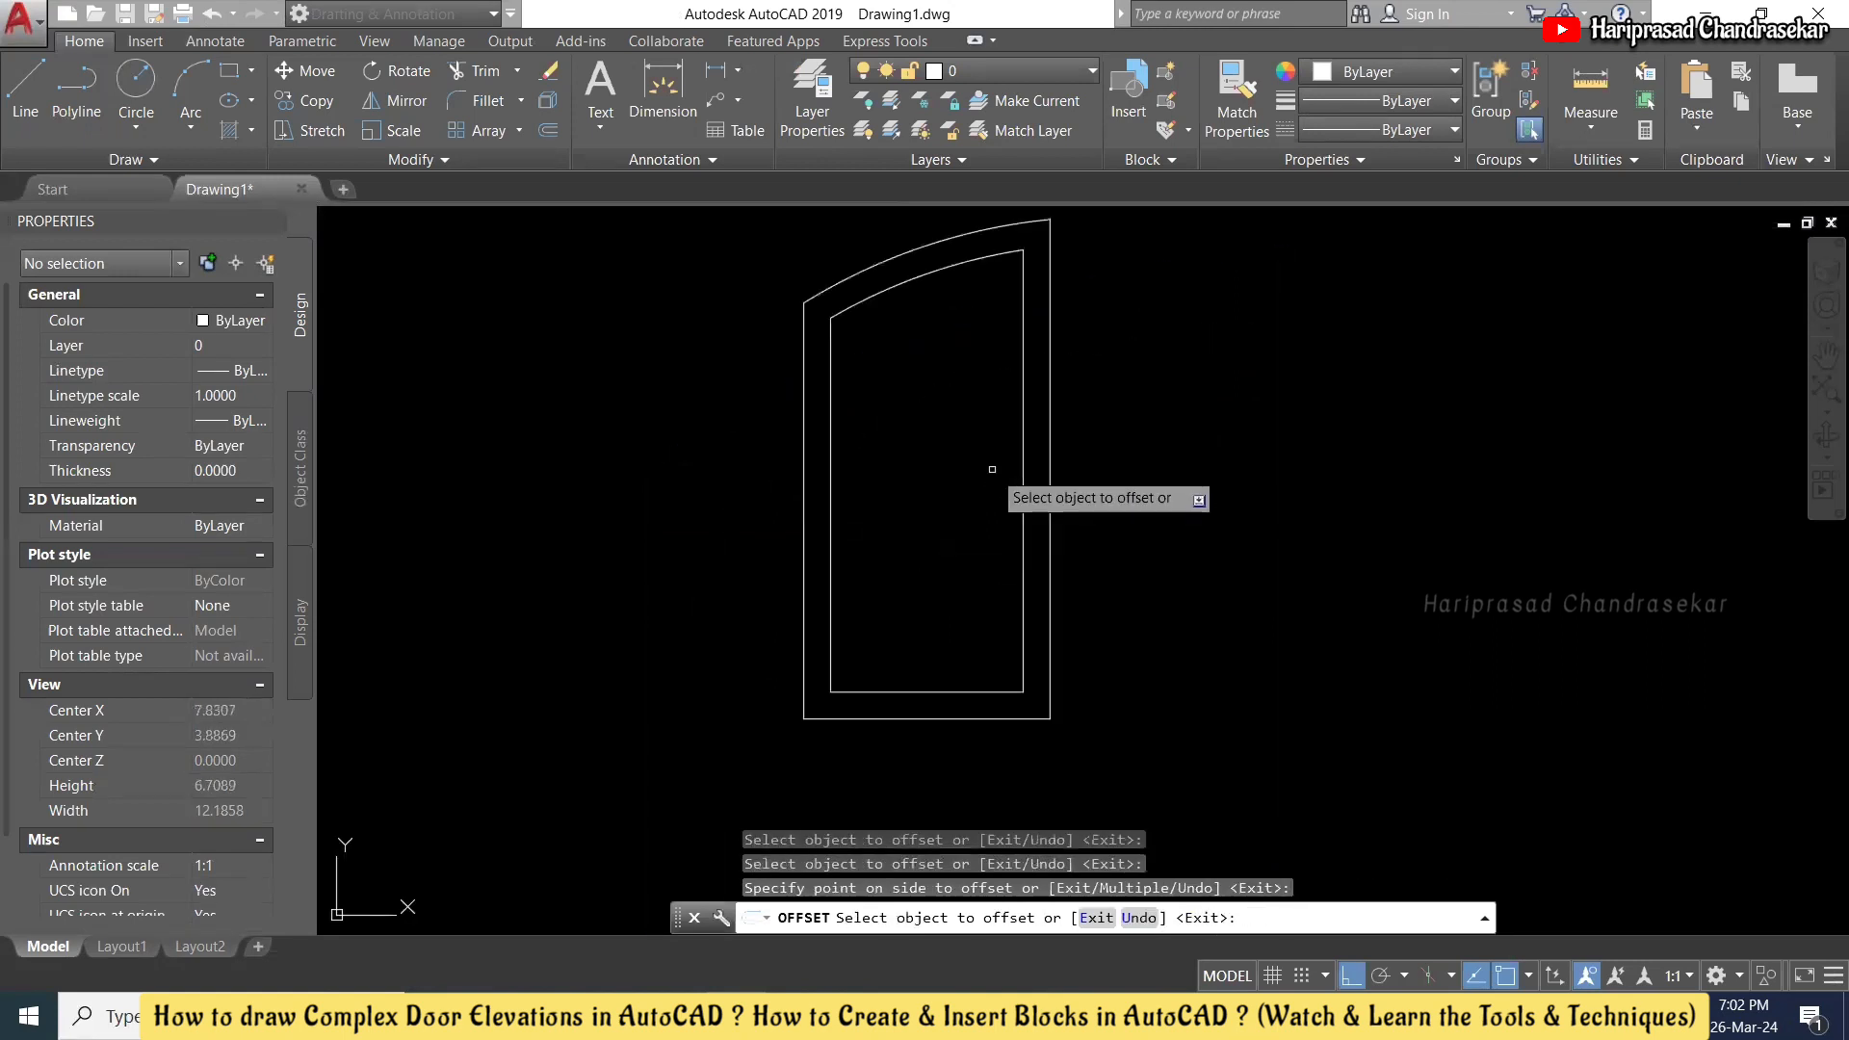
key(Escape)
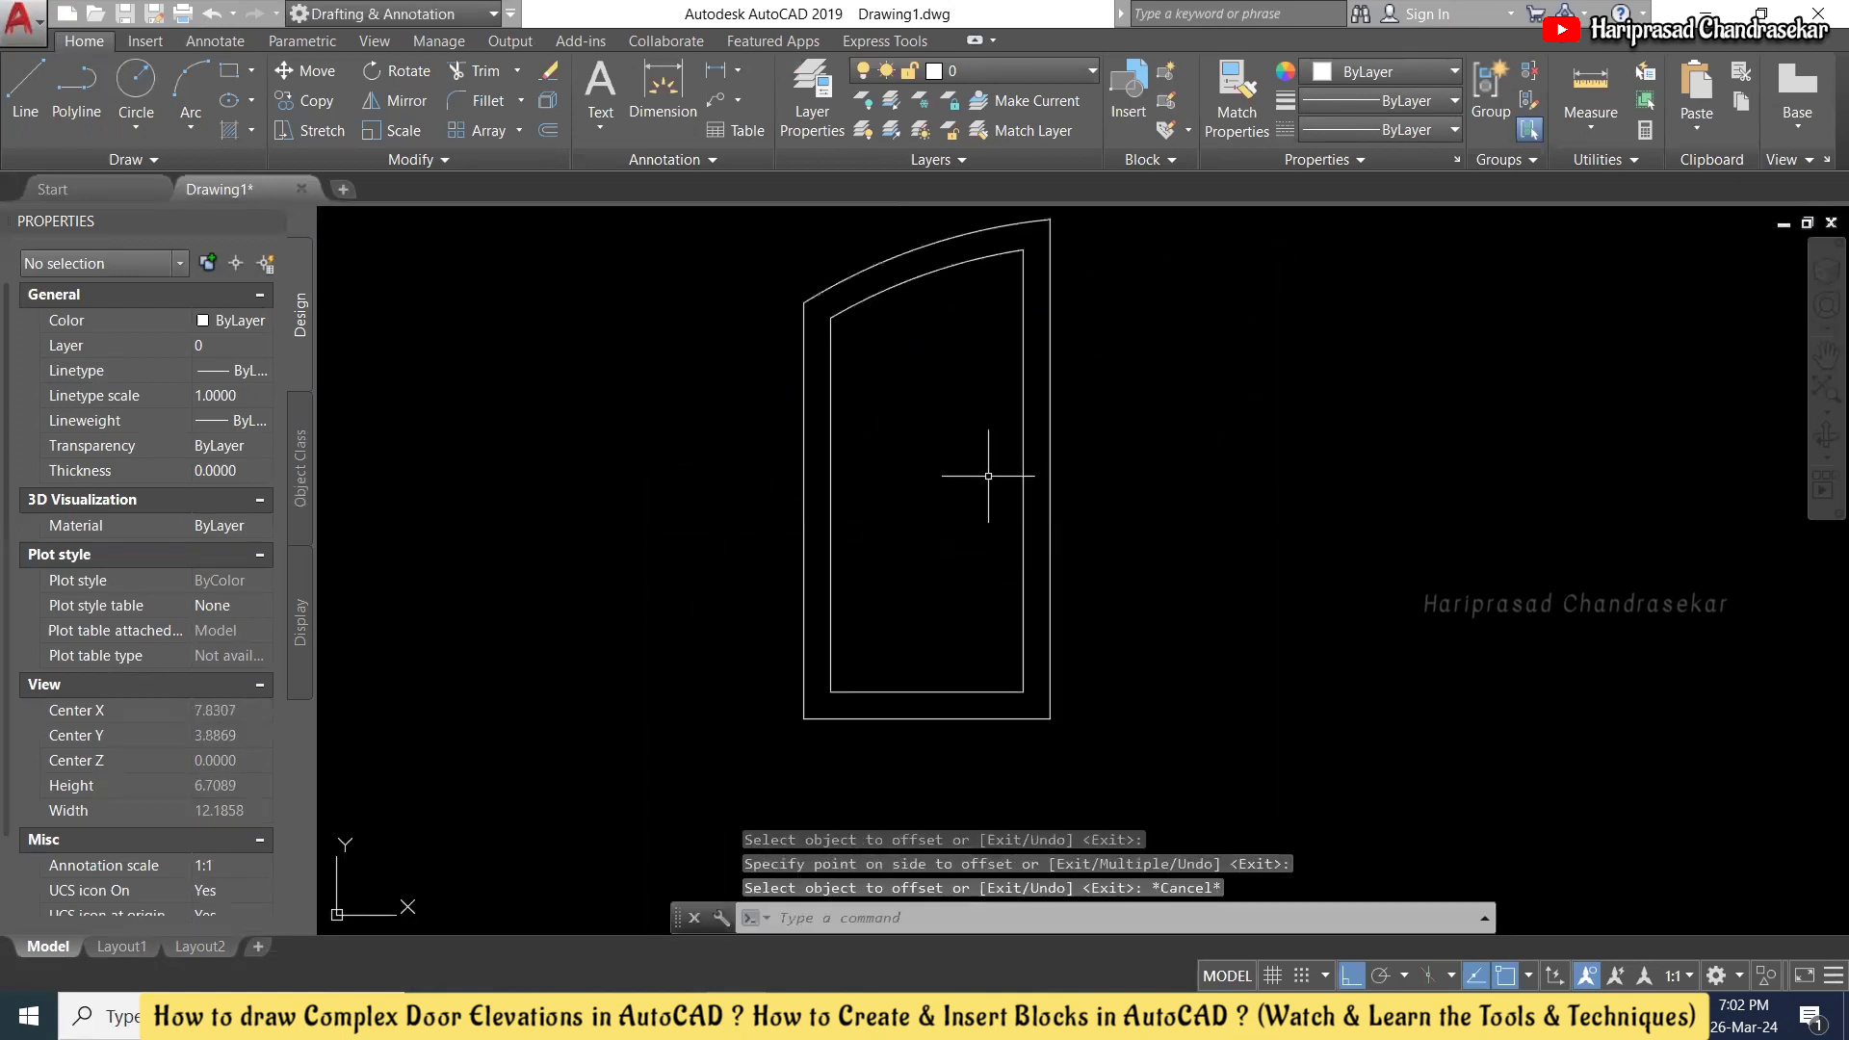
- Use Break to cut a short gap in both the left and right sides of the inner outline, below mid-height
click(914, 692)
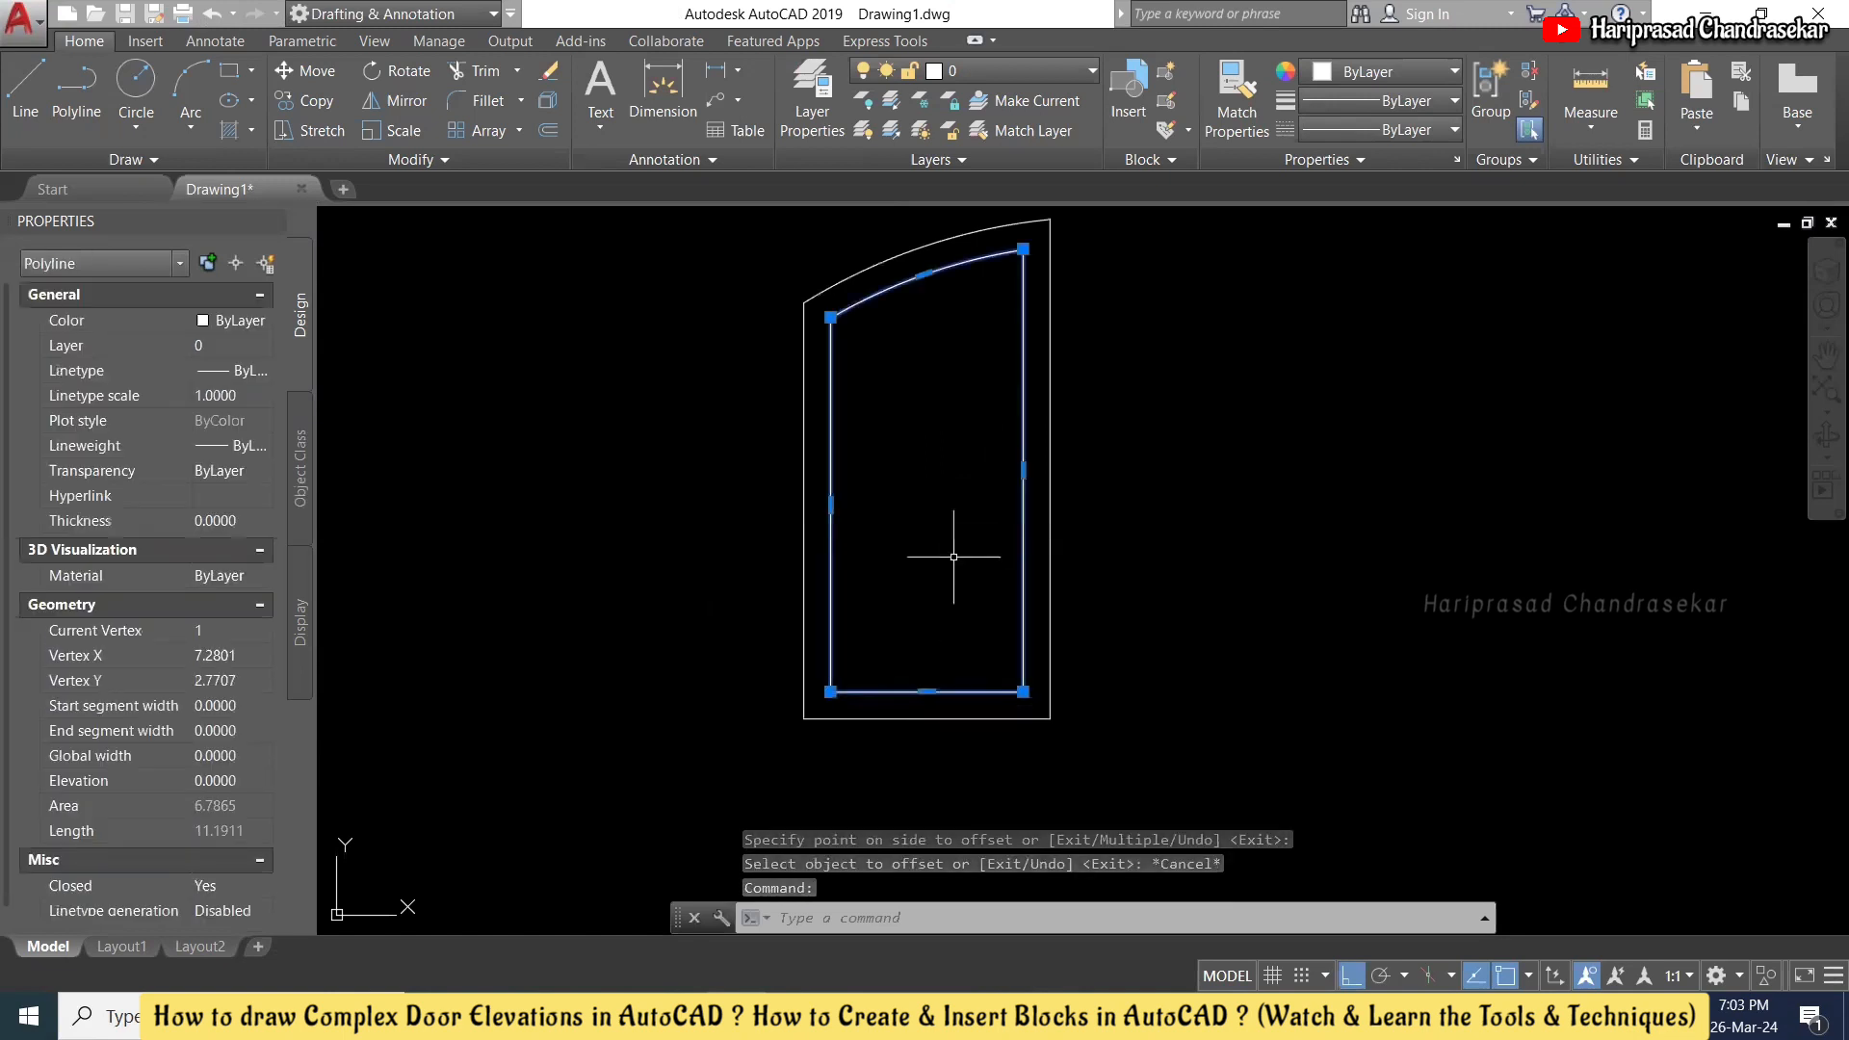
text(BR)
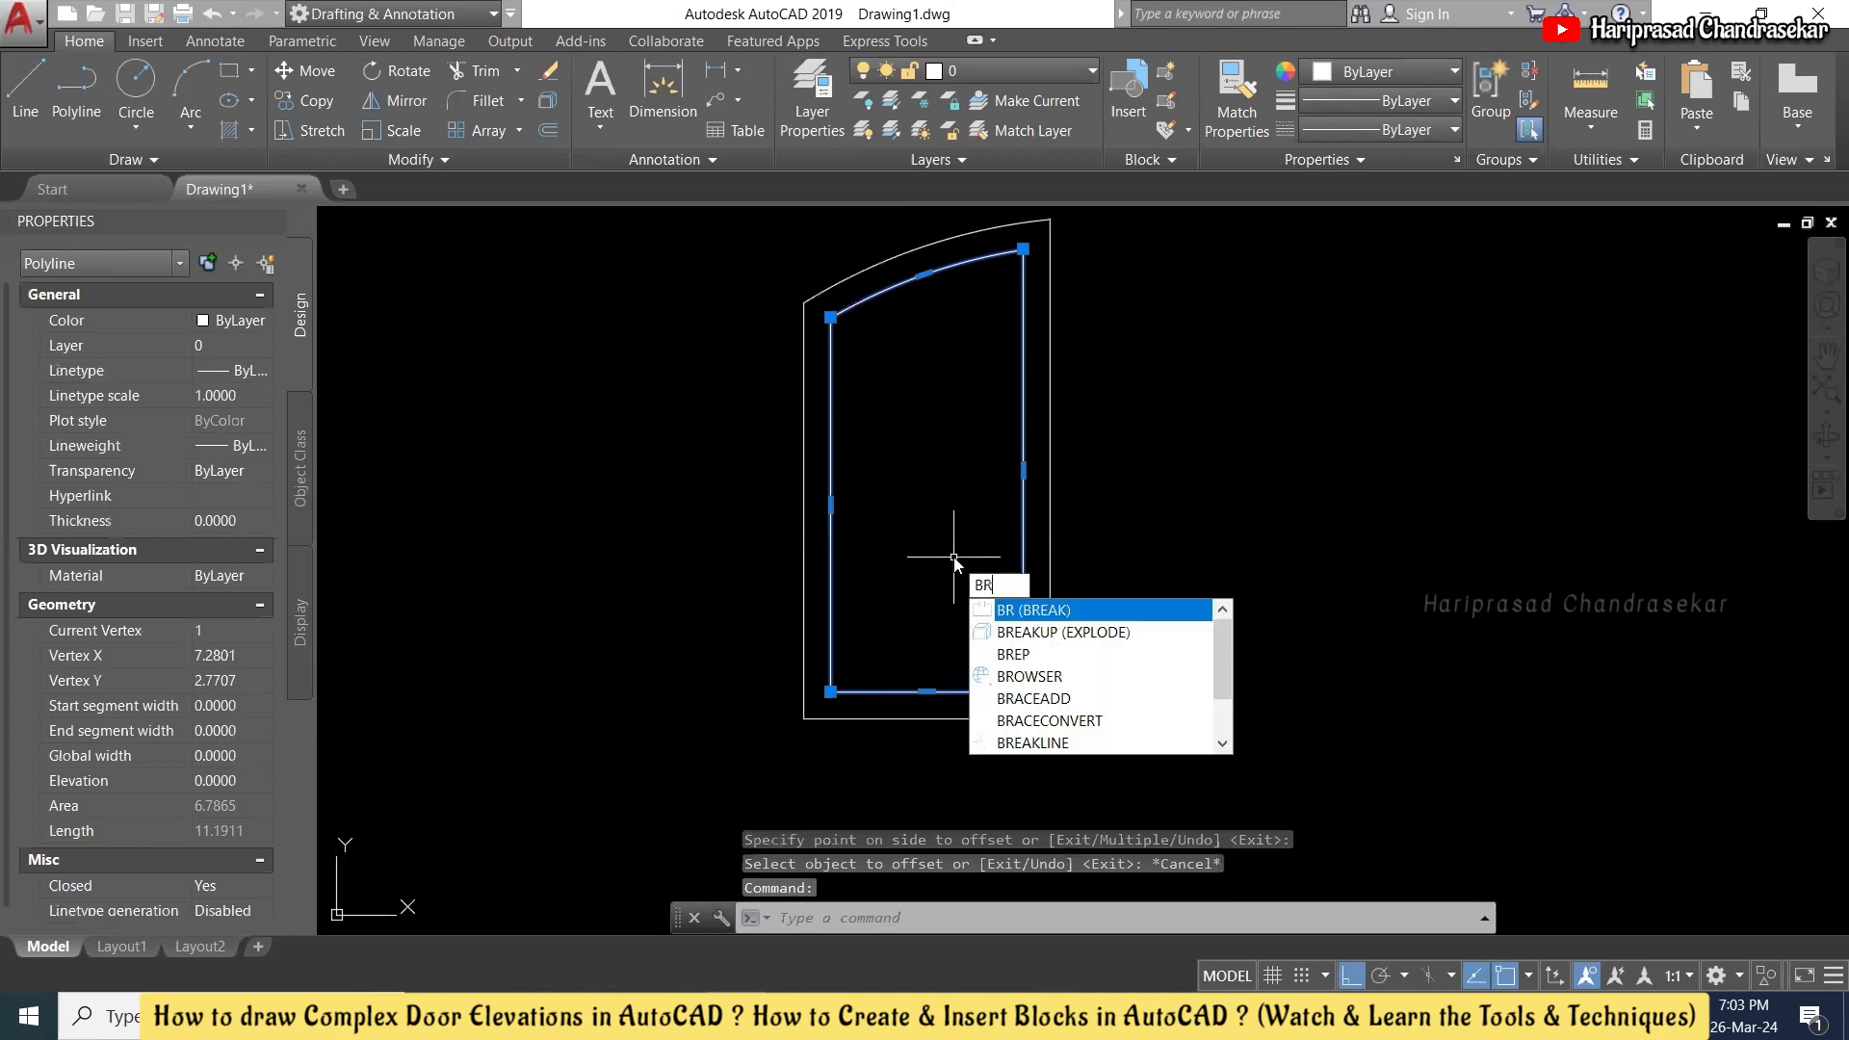
key(Return)
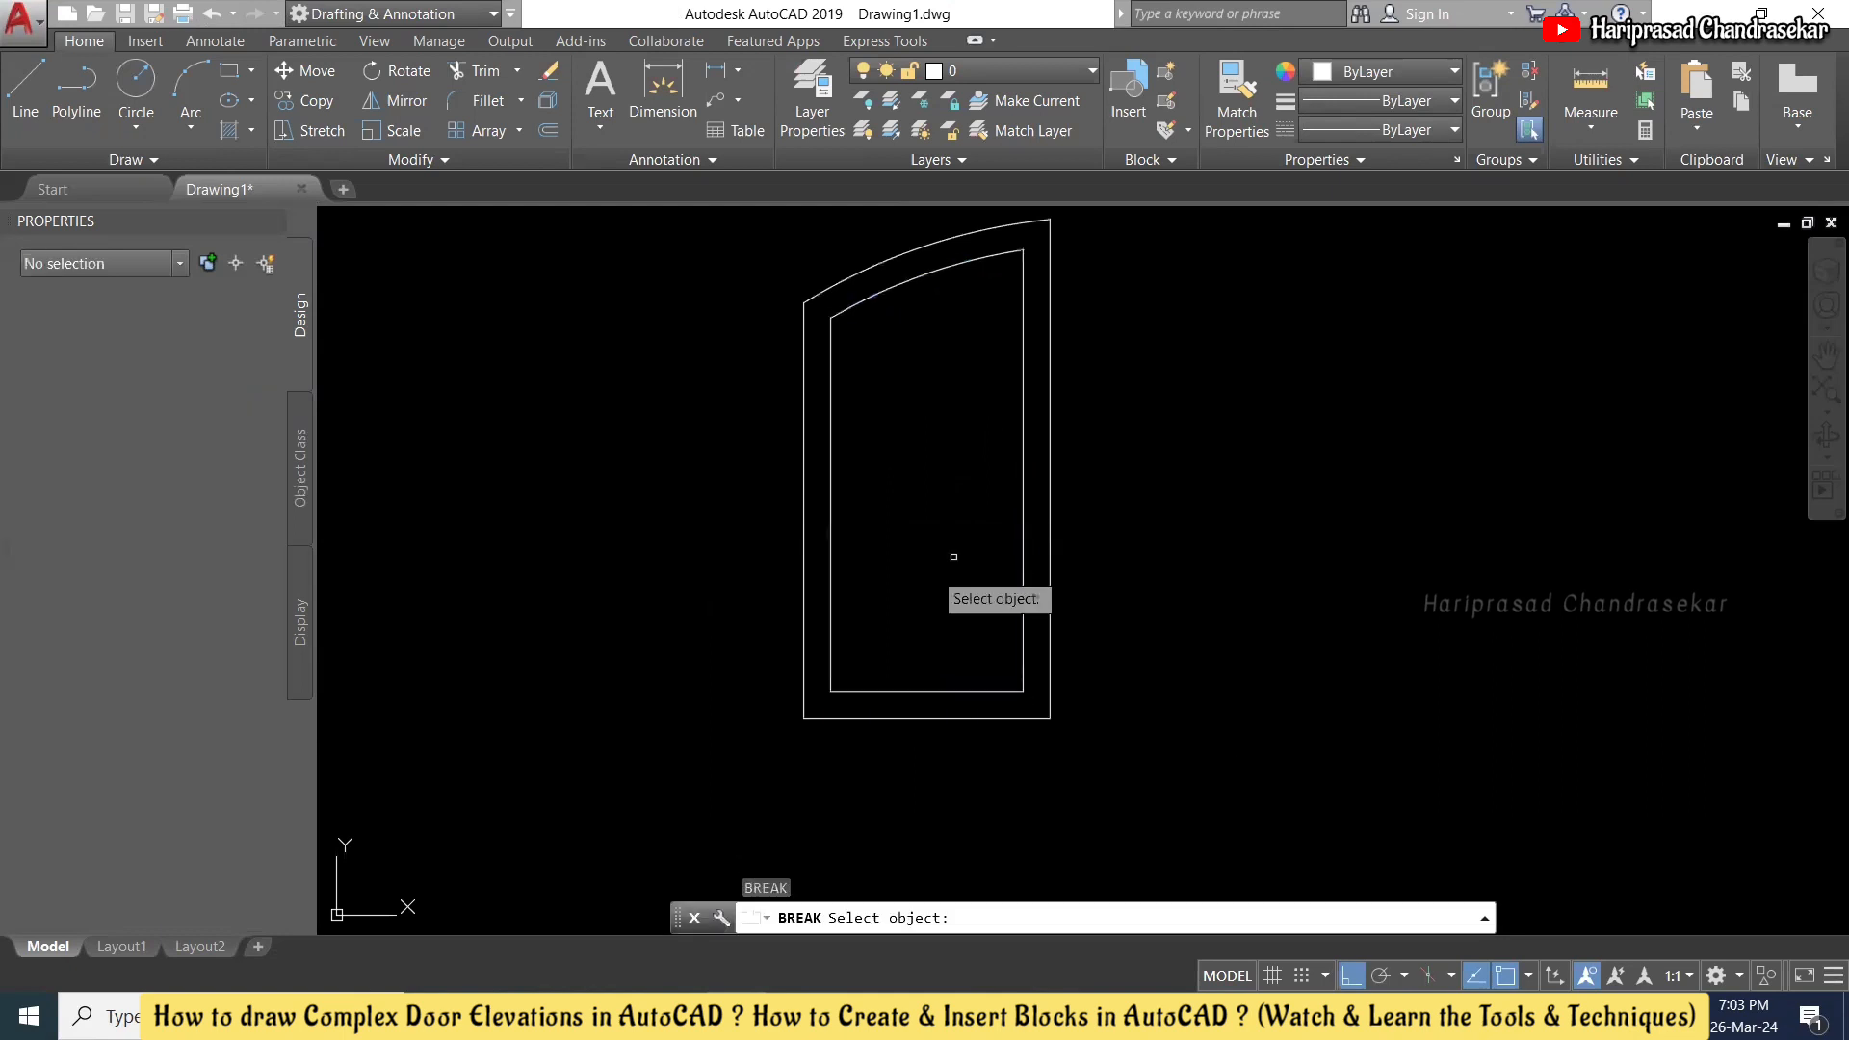
click(832, 595)
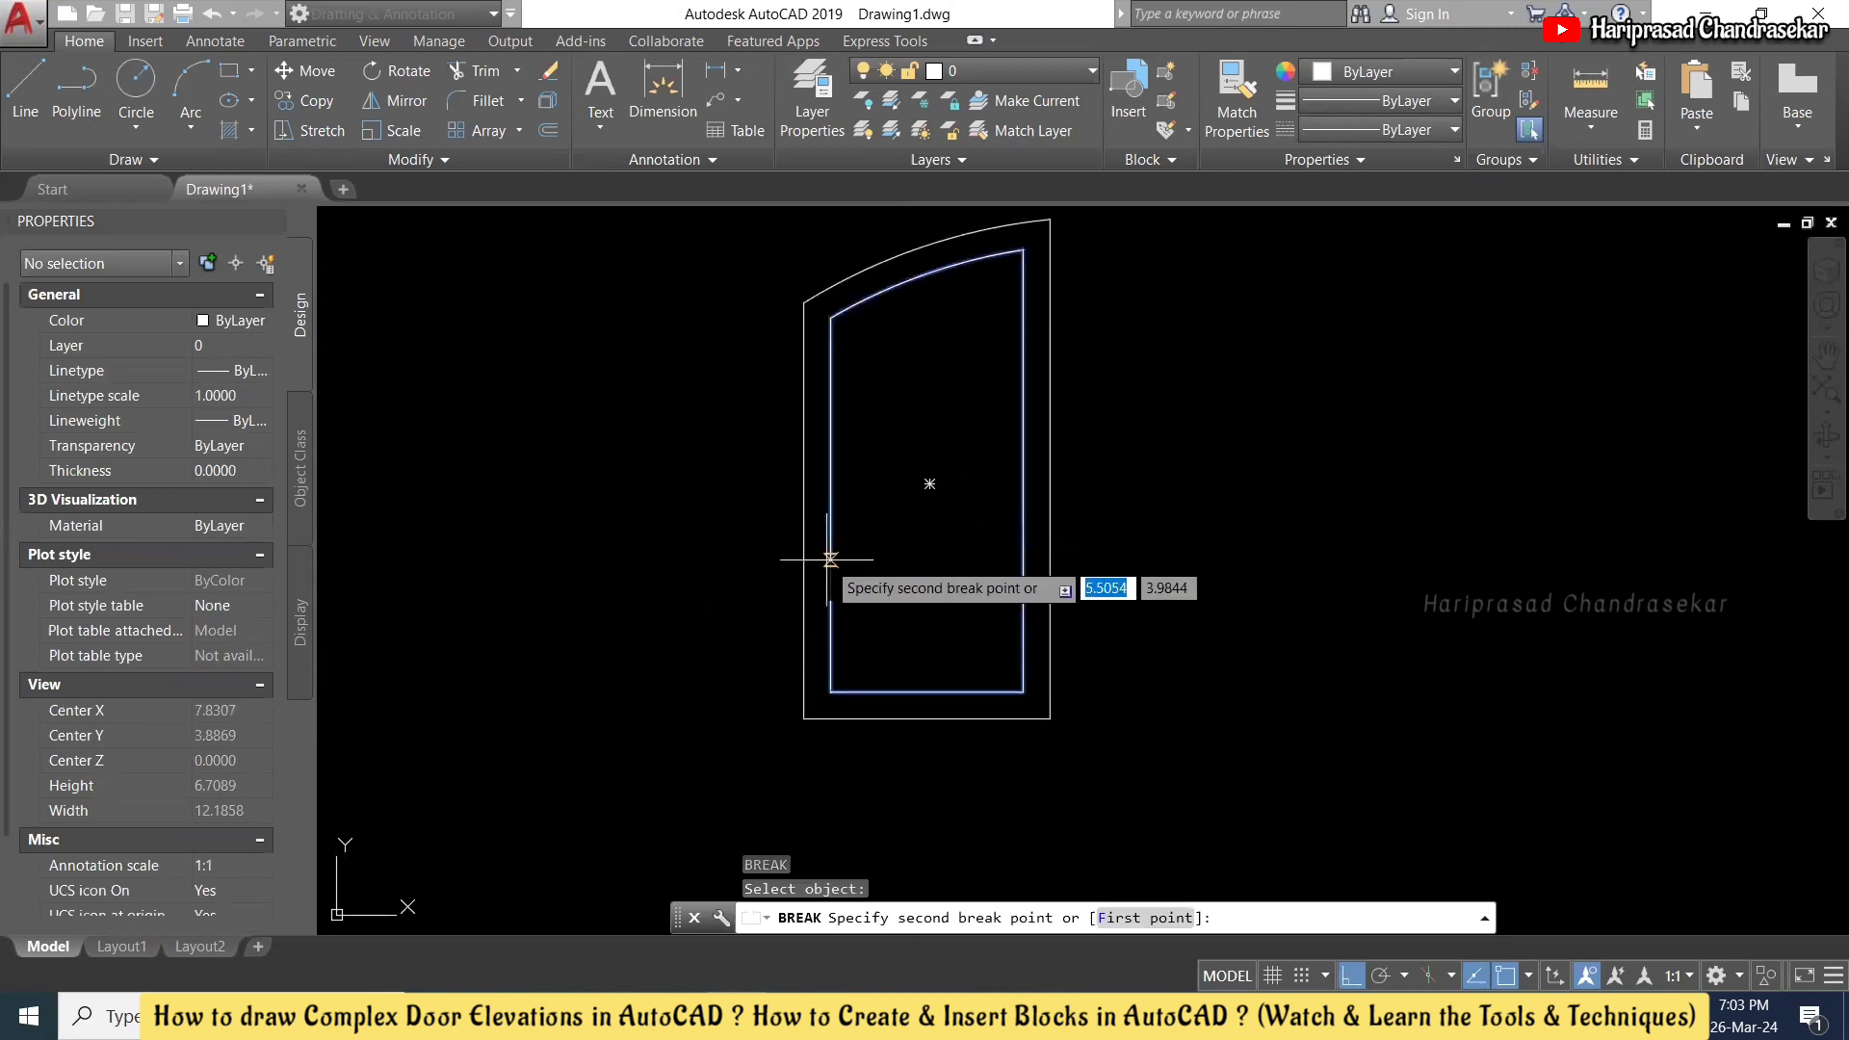
click(830, 559)
key(Return)
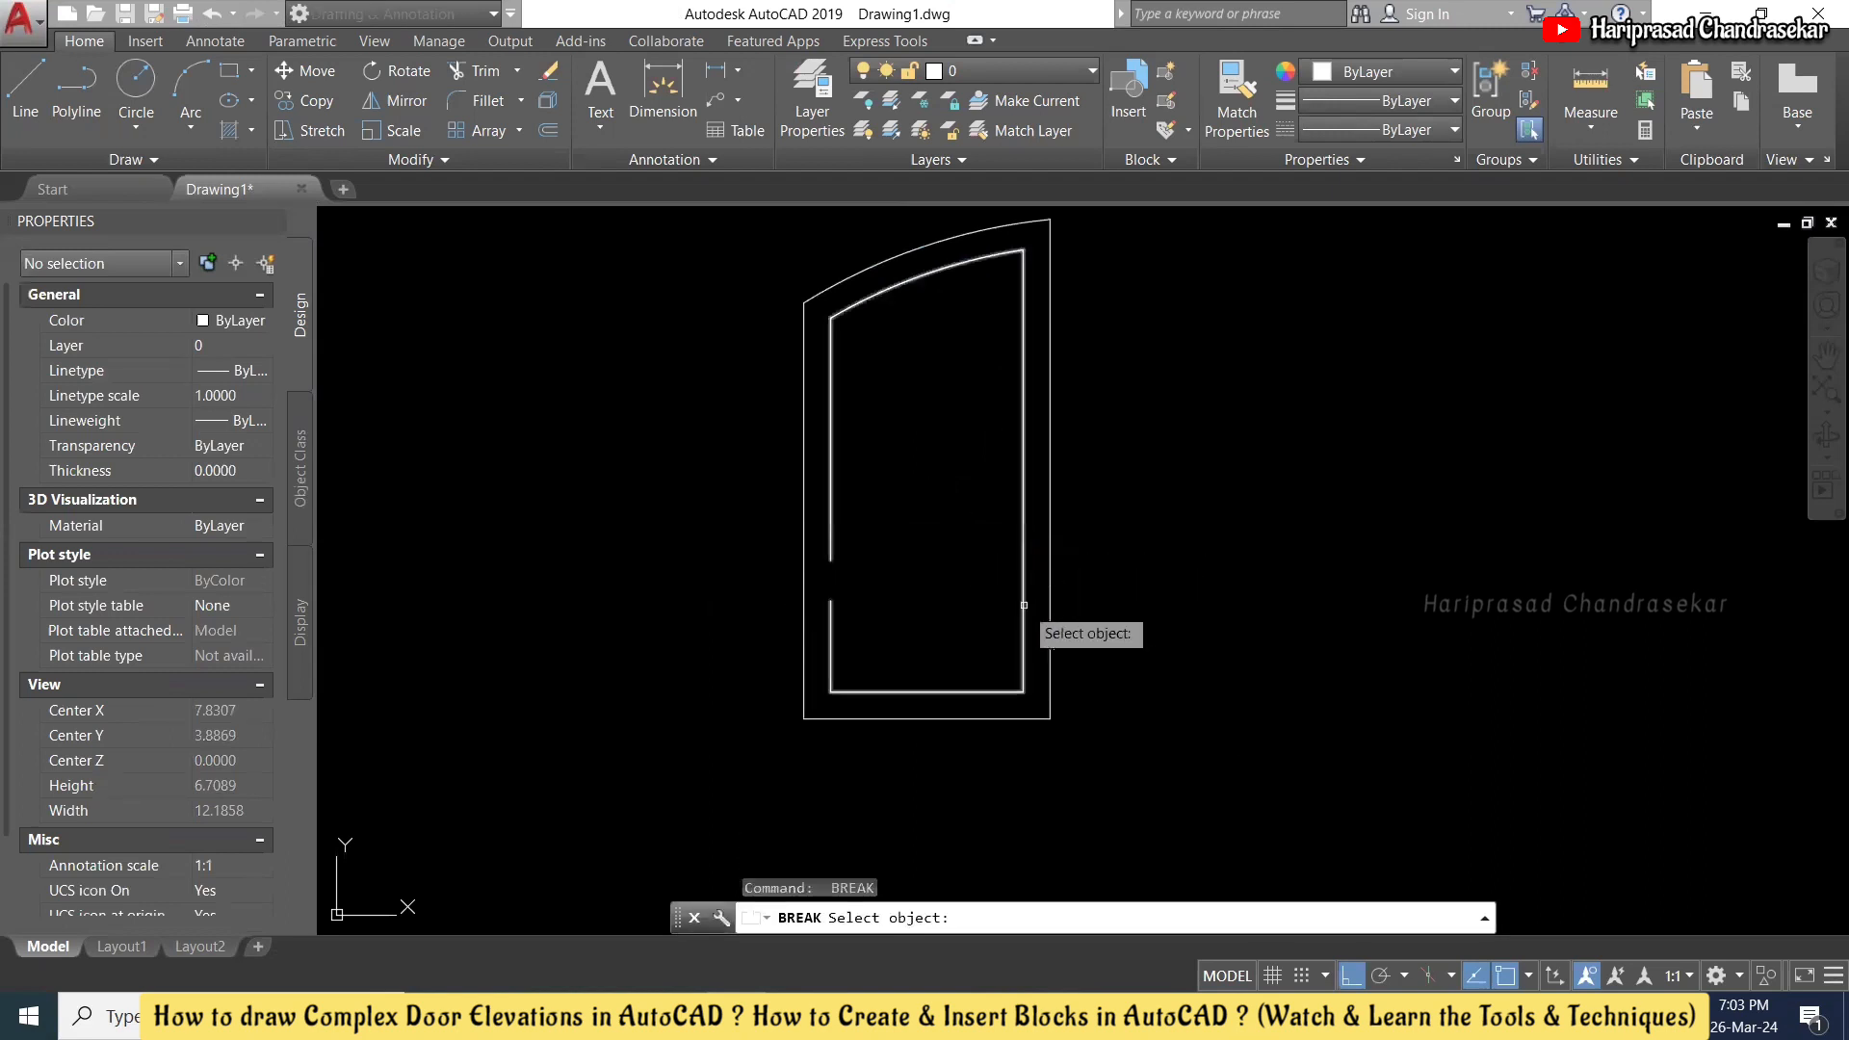
click(1023, 553)
click(1023, 601)
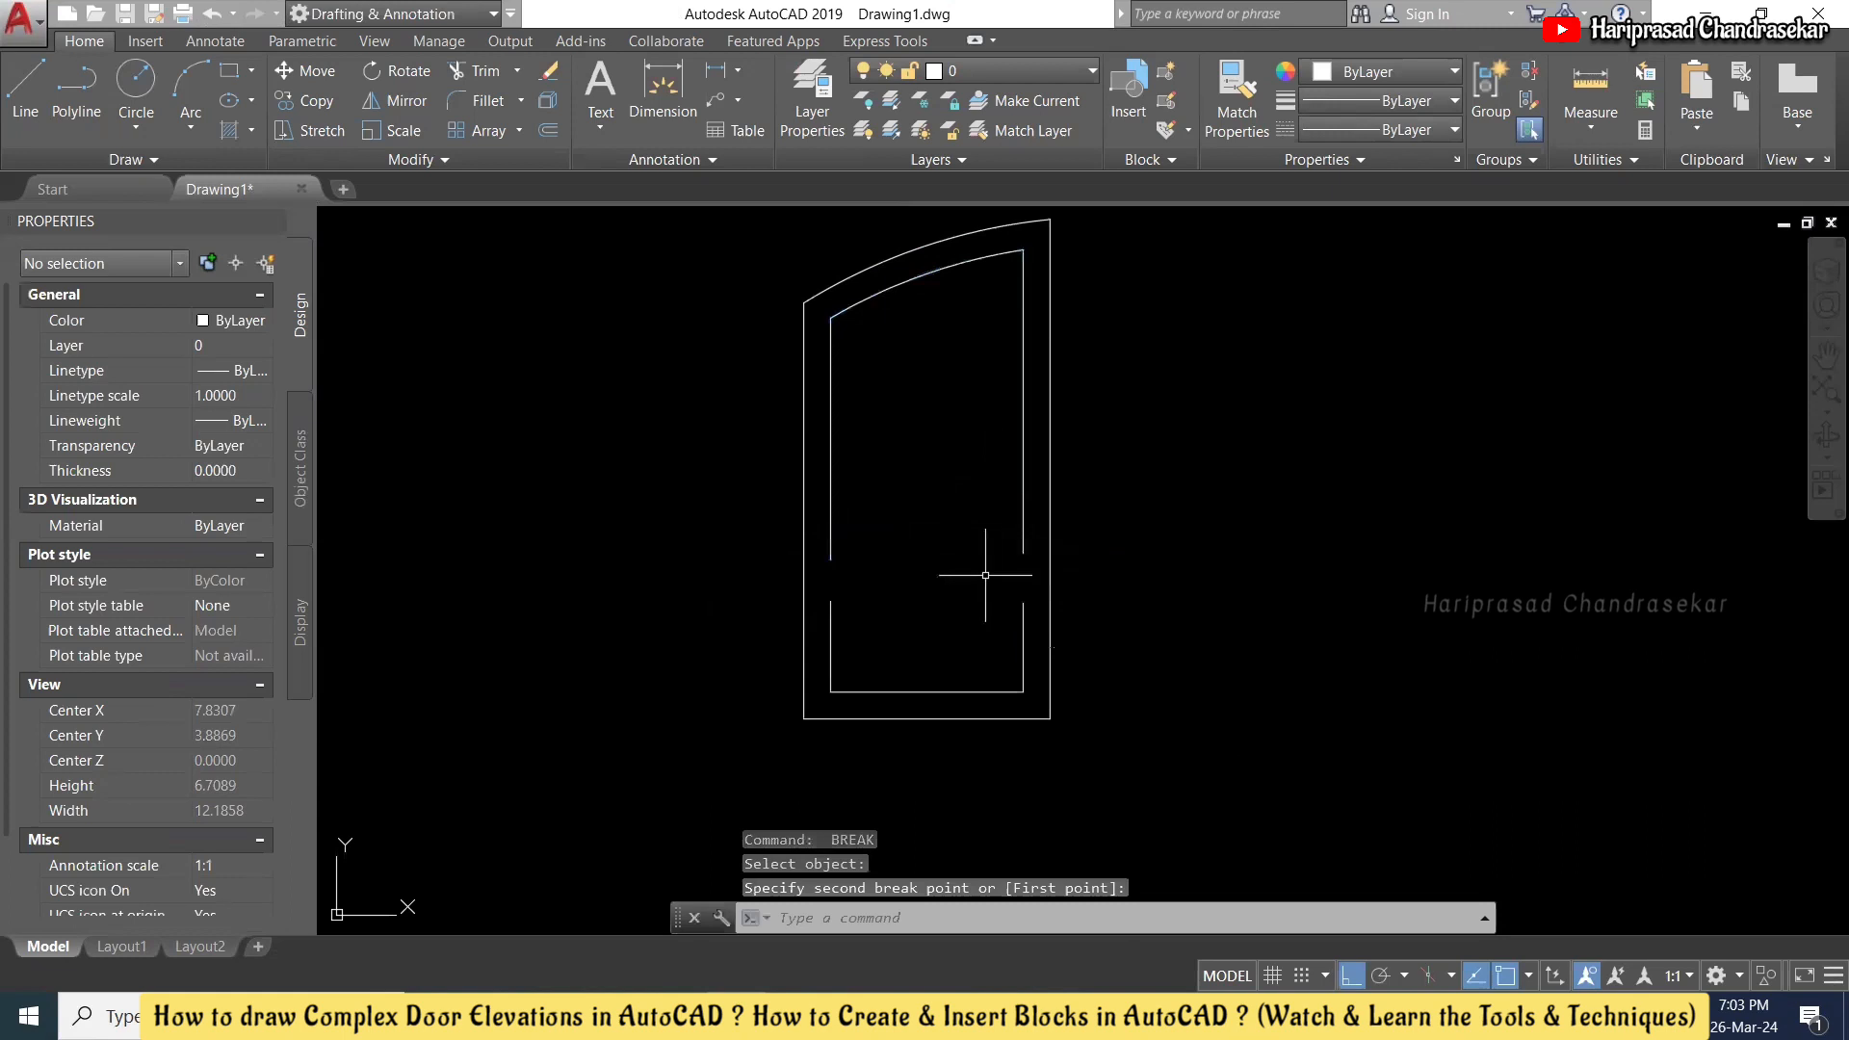
- Draw a horizontal line from the lower end of the left gap toward the right side, stopping short of it
text(l)
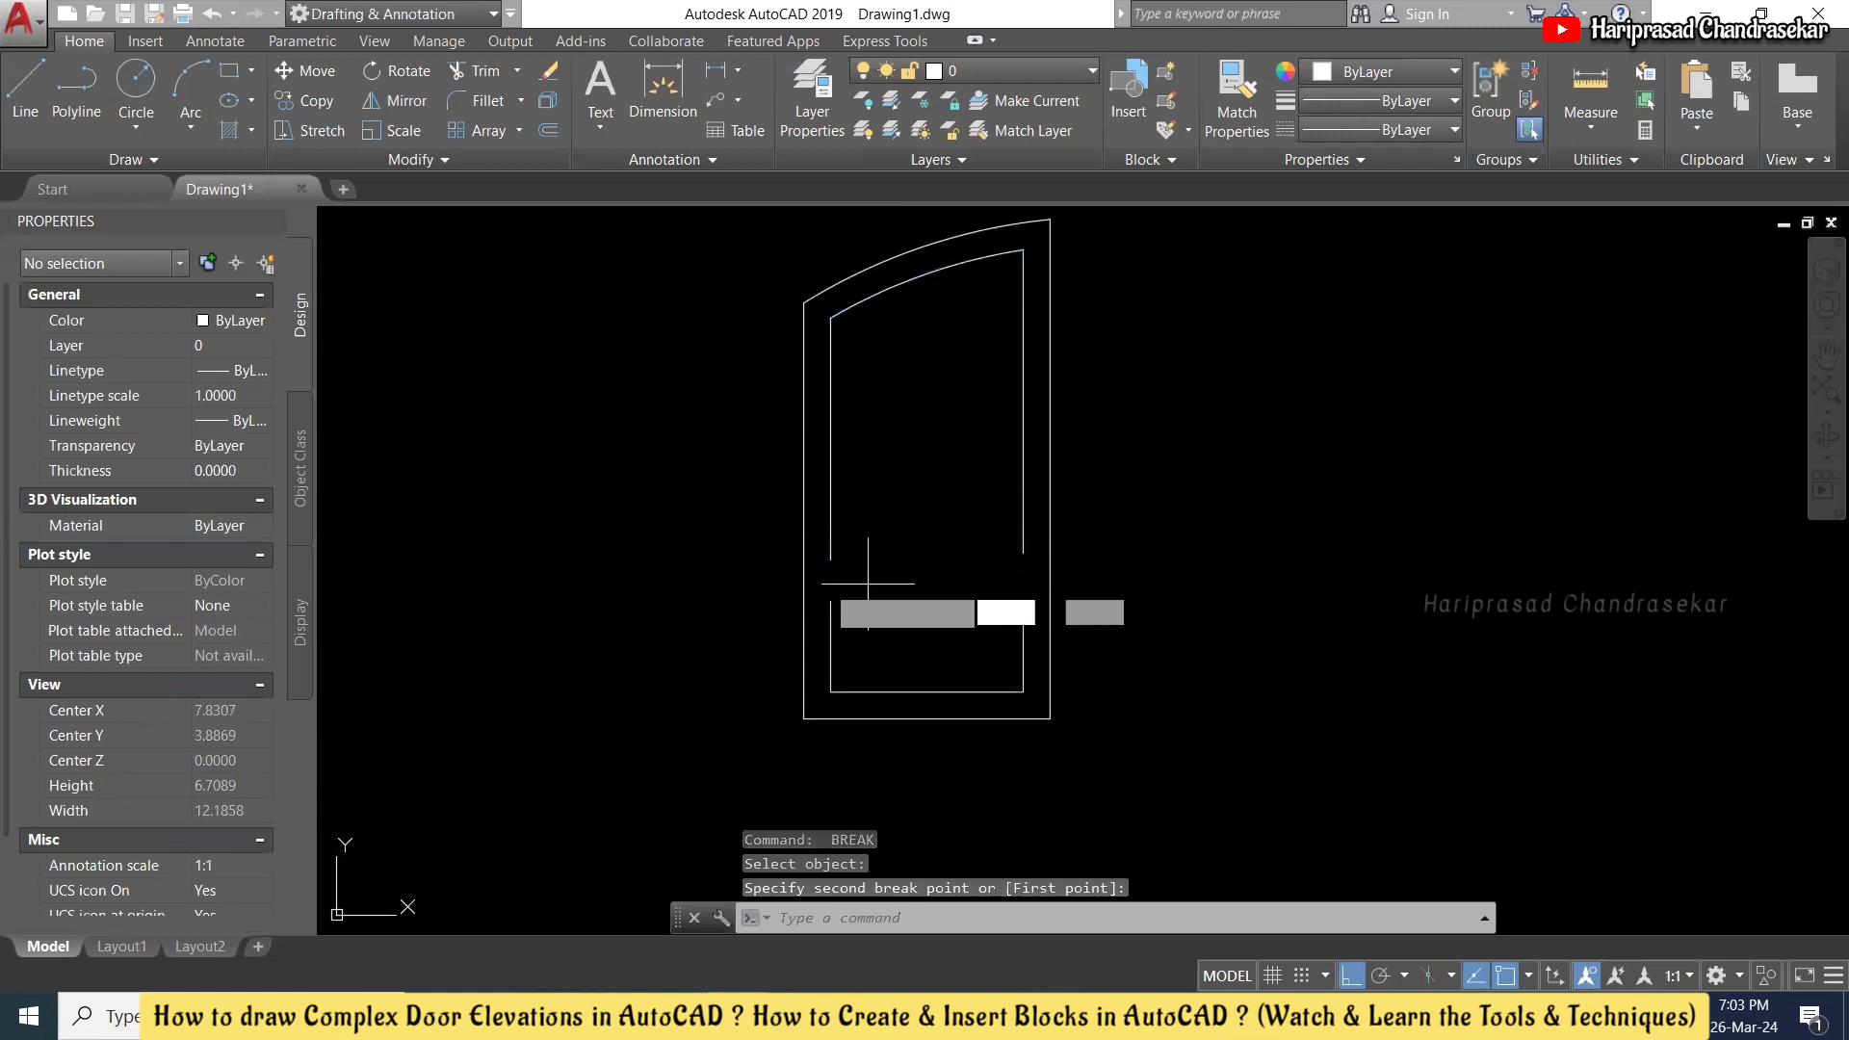
key(Return)
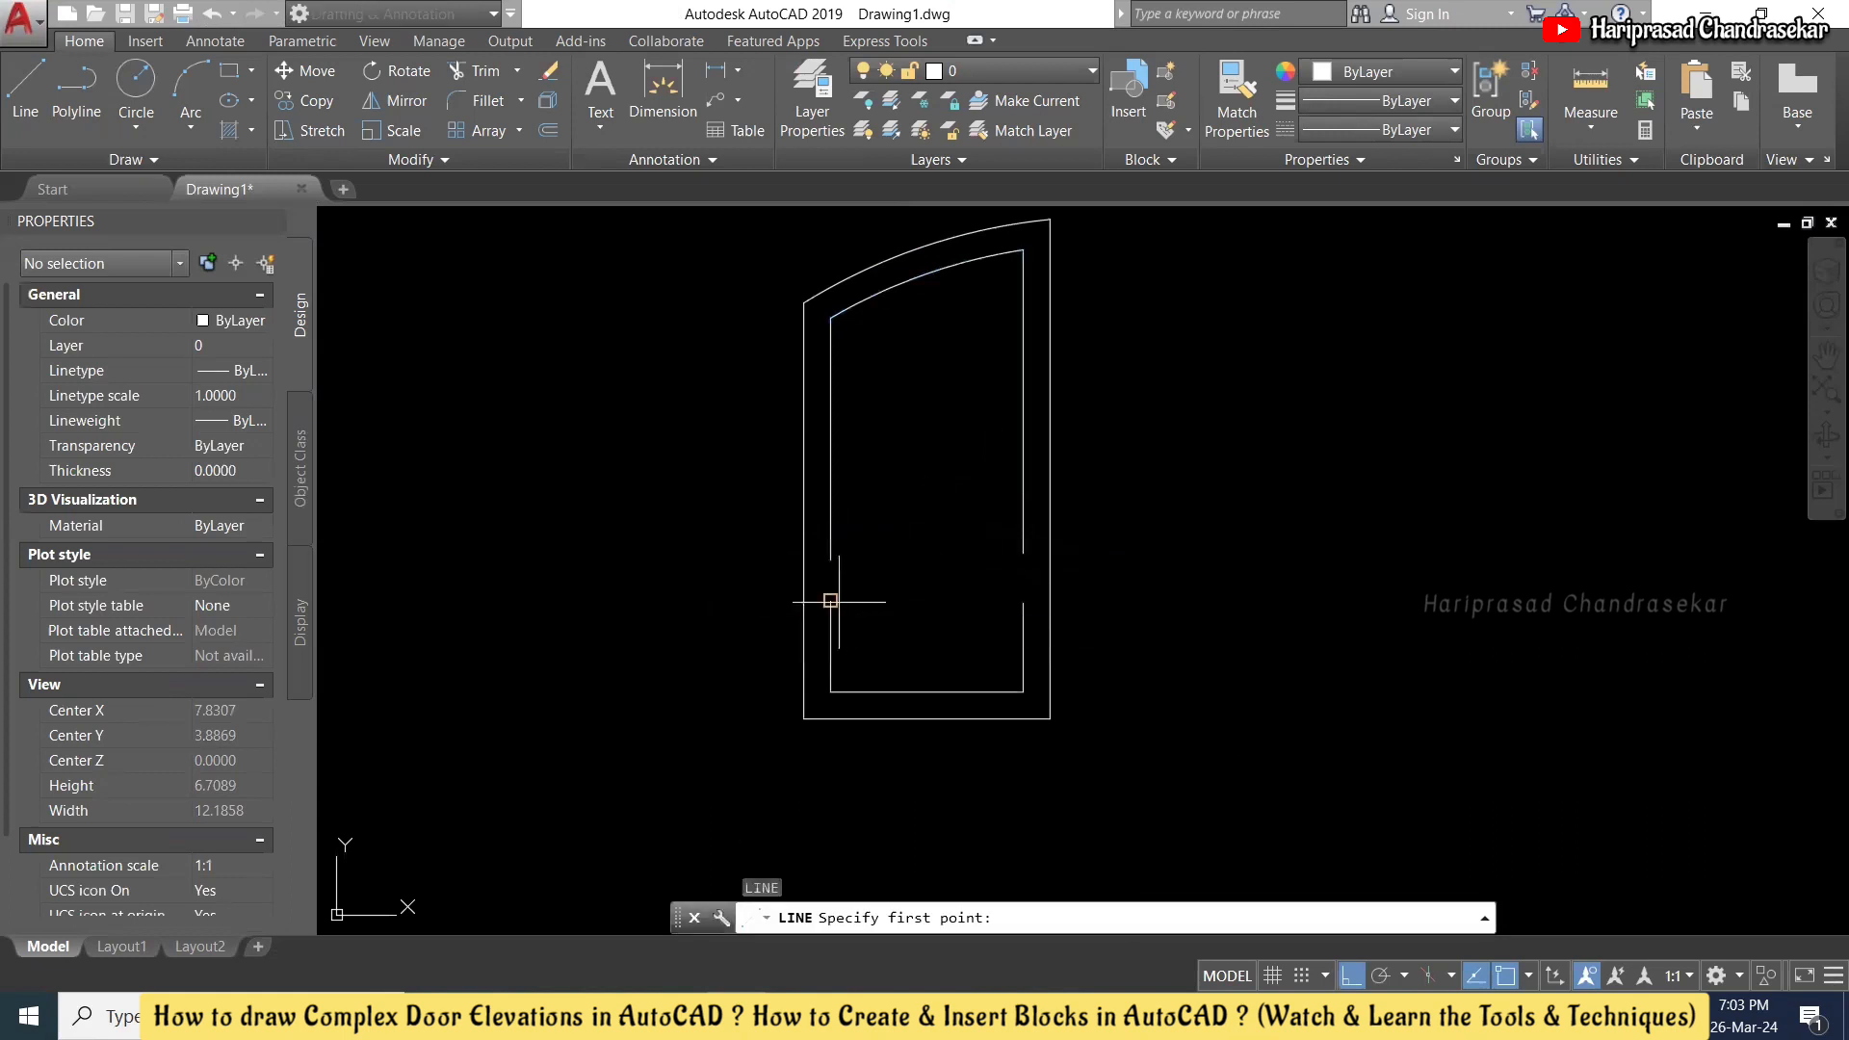
click(830, 600)
click(982, 600)
key(Escape)
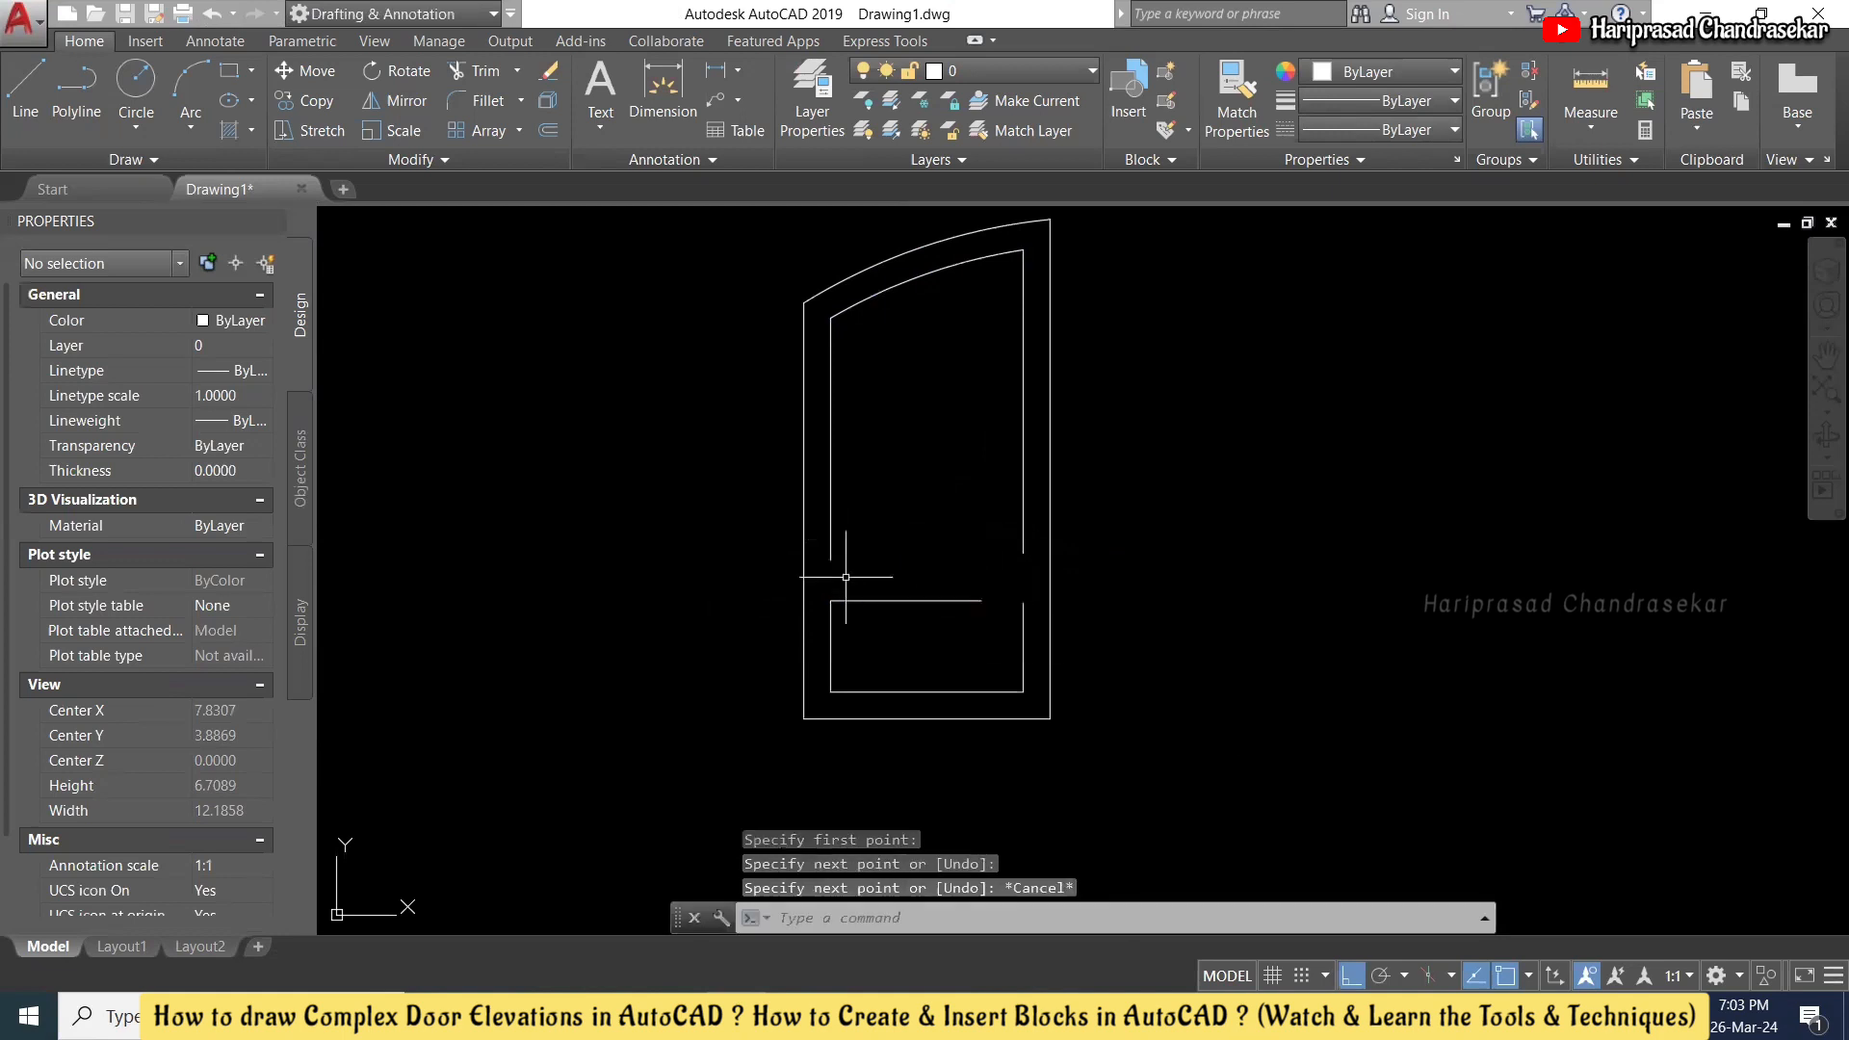
- Draw a horizontal line from the upper end of the left gap toward the right side, stopping short of it
key(space)
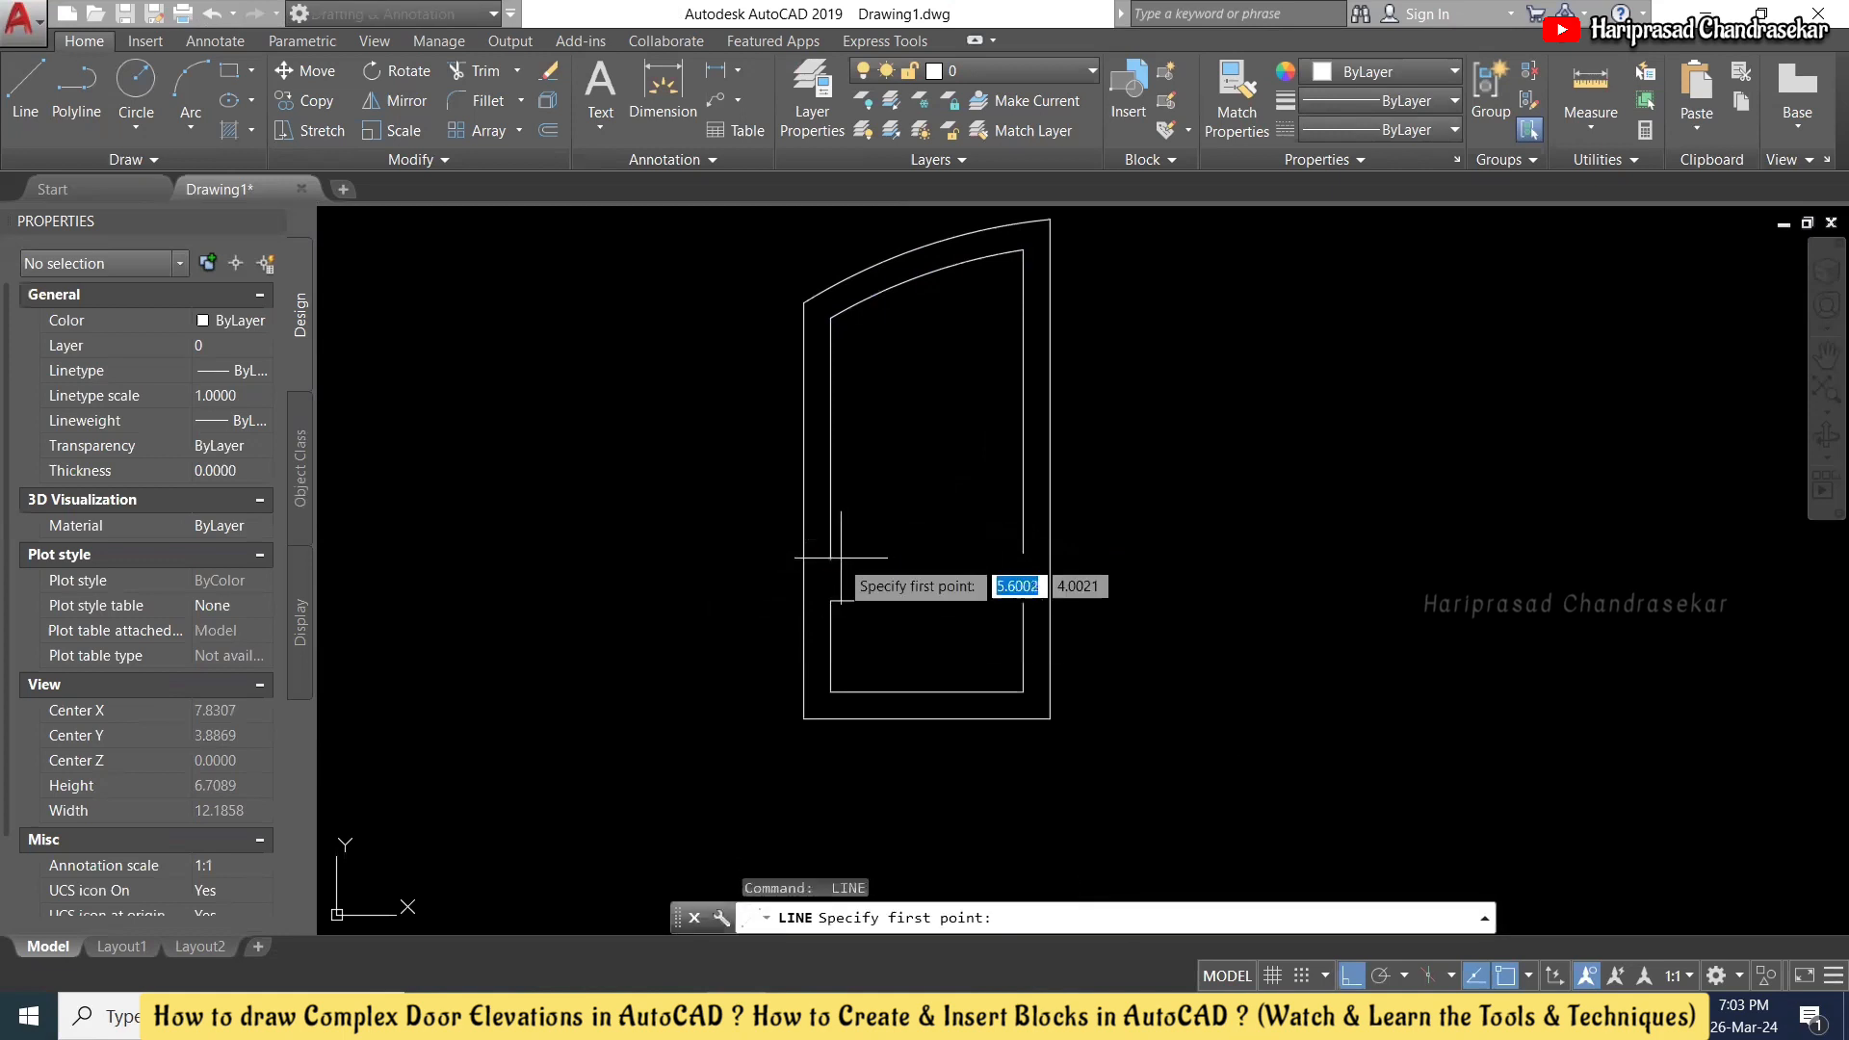
click(831, 559)
click(964, 559)
key(Escape)
- Use Fillet with zero radius to join both horizontal lines to the inner outline's right side, closing the upper and lower panels
text(f)
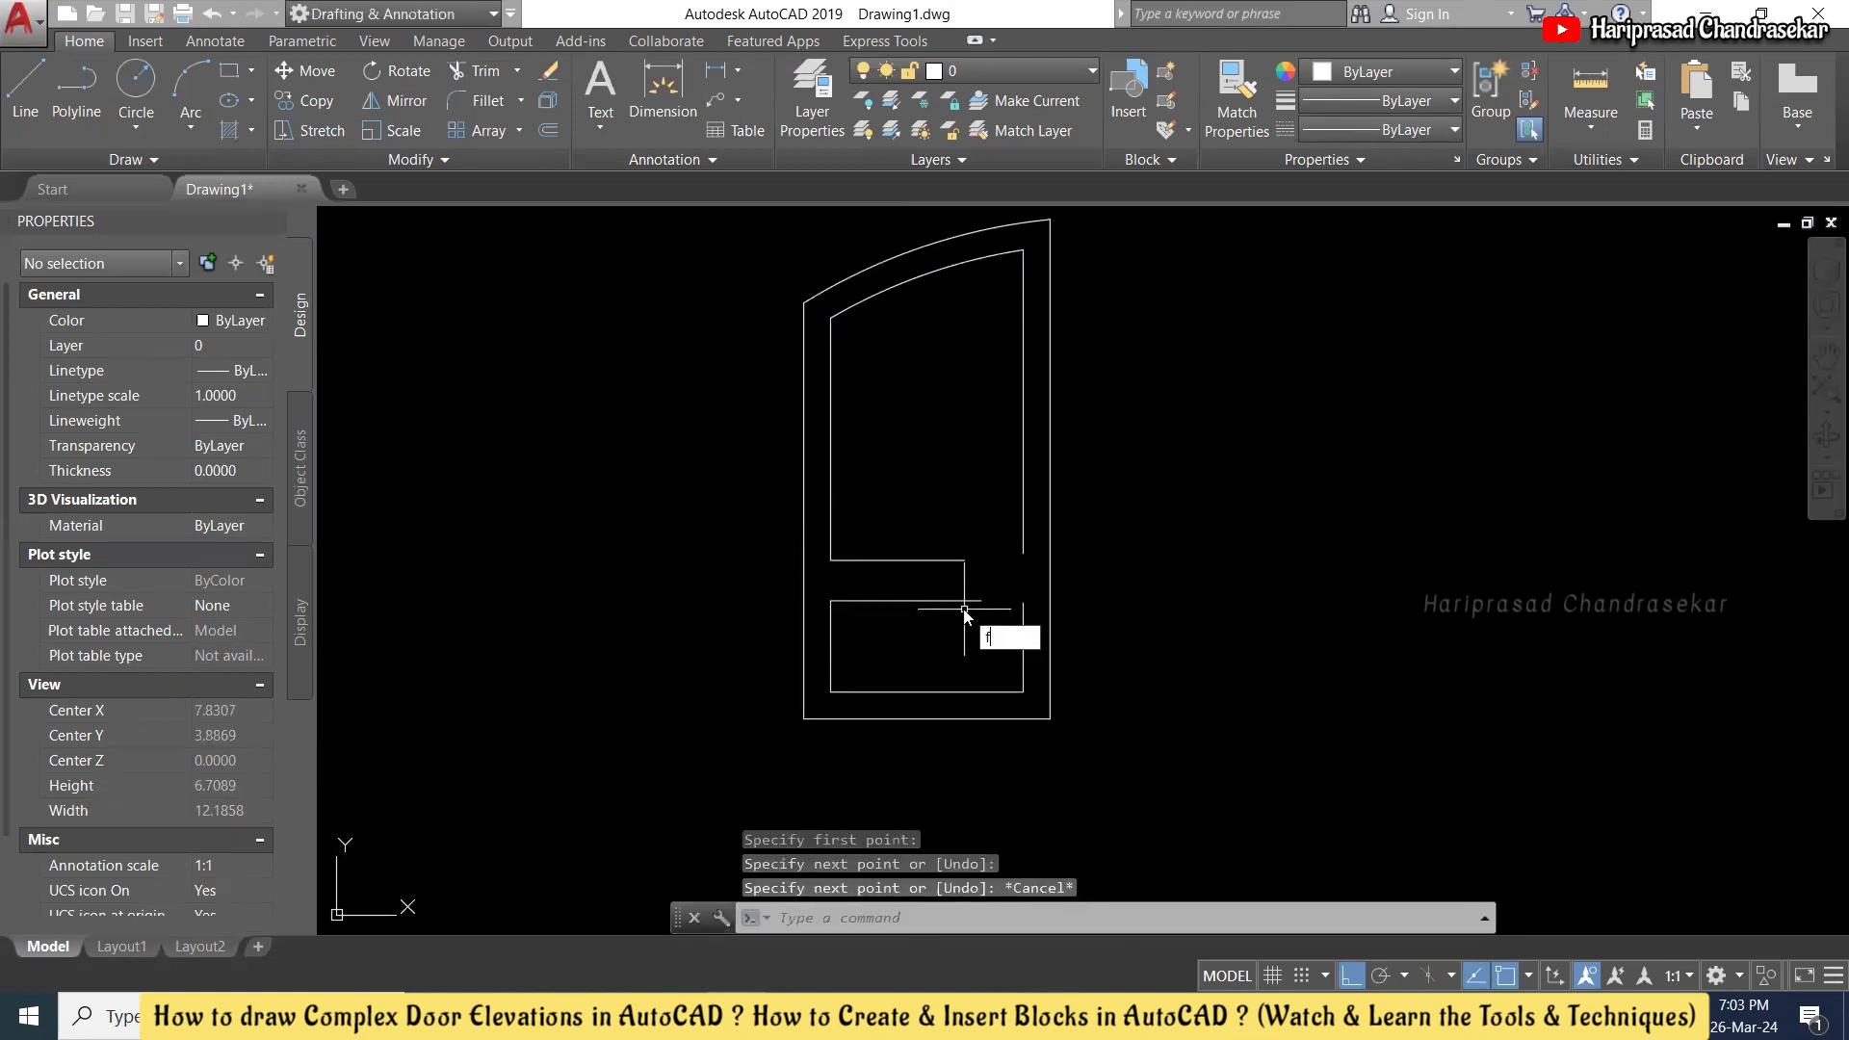
key(Return)
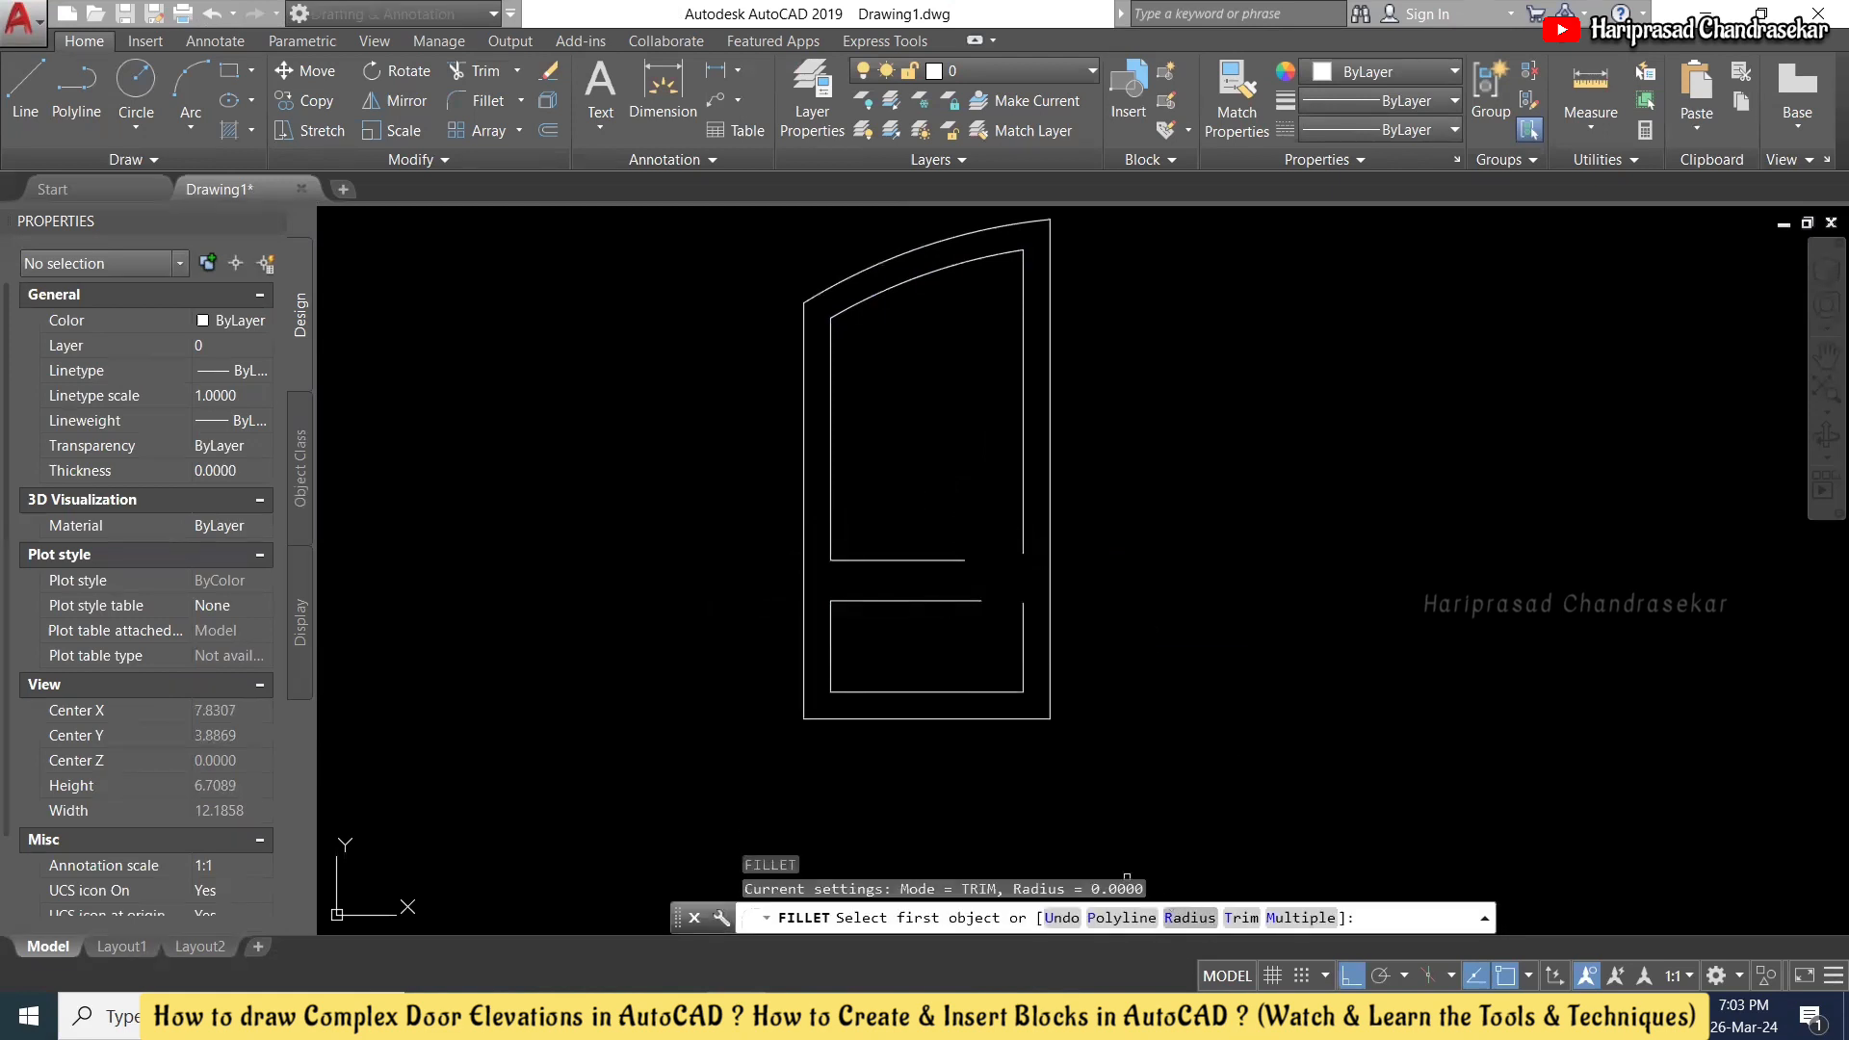
click(951, 557)
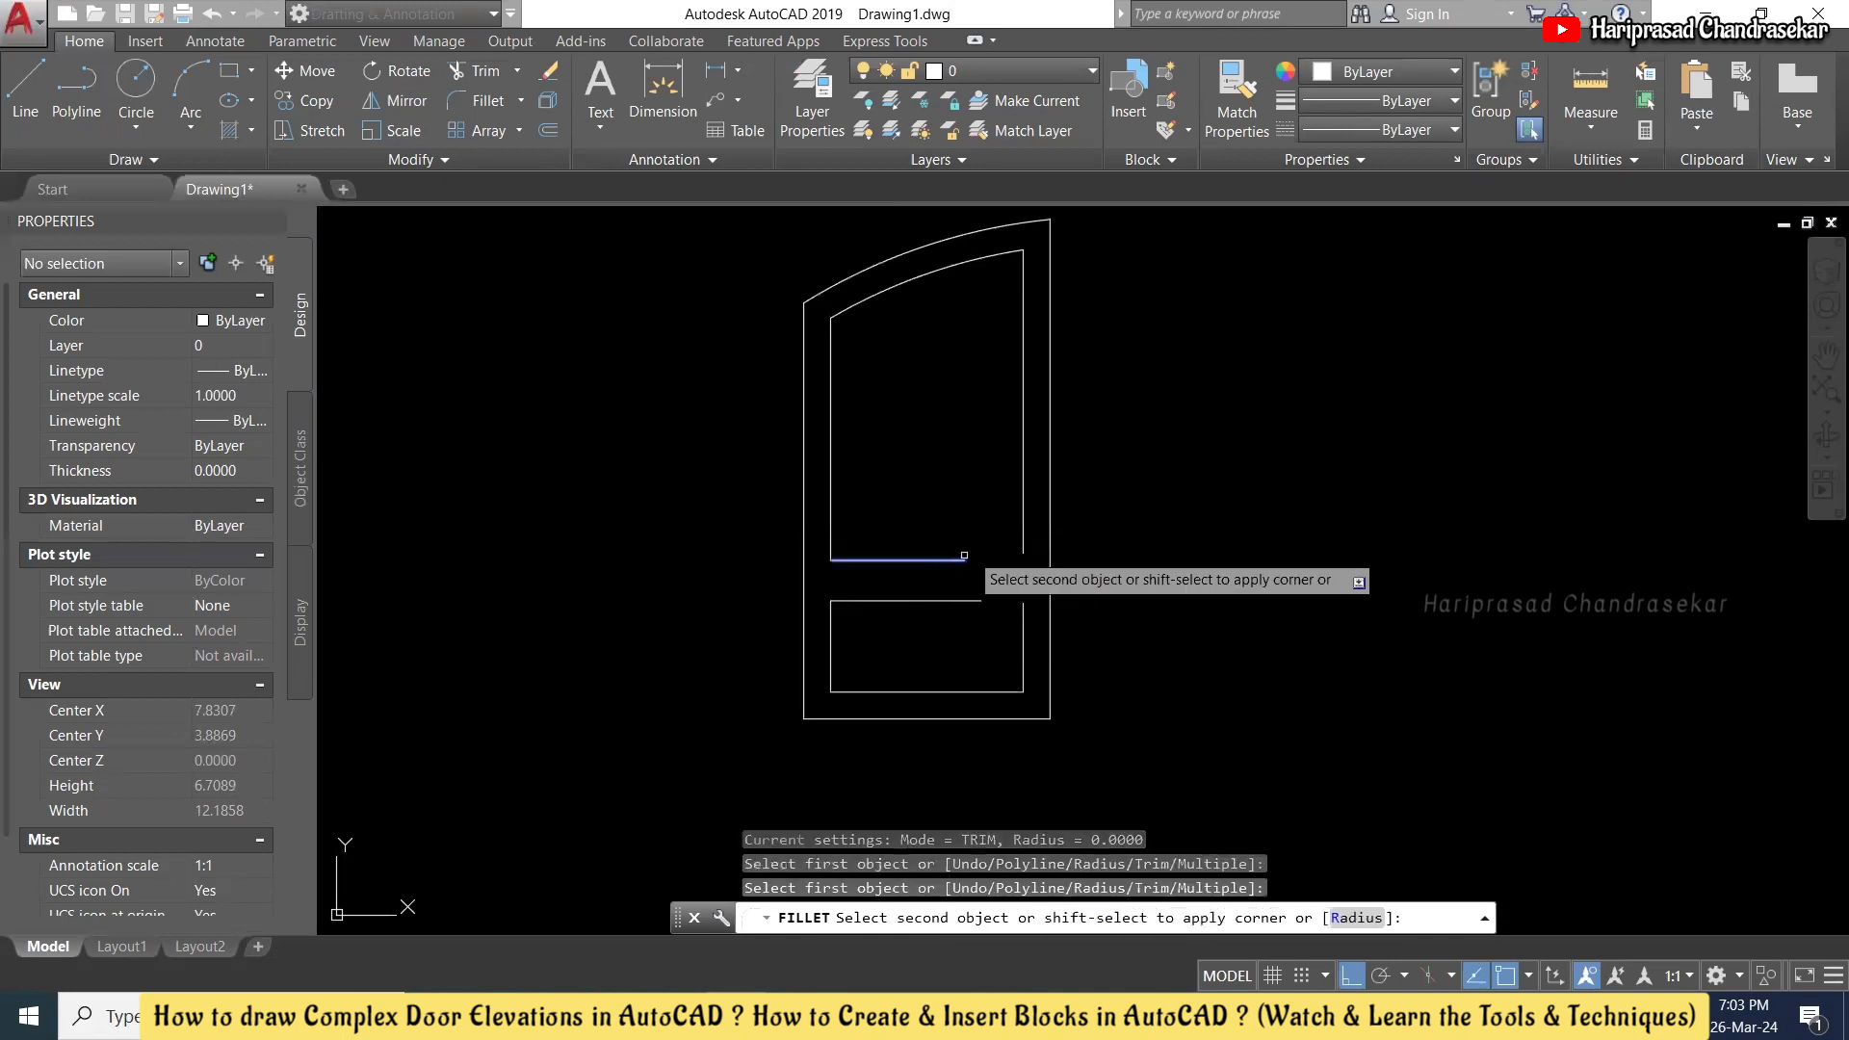
click(1023, 525)
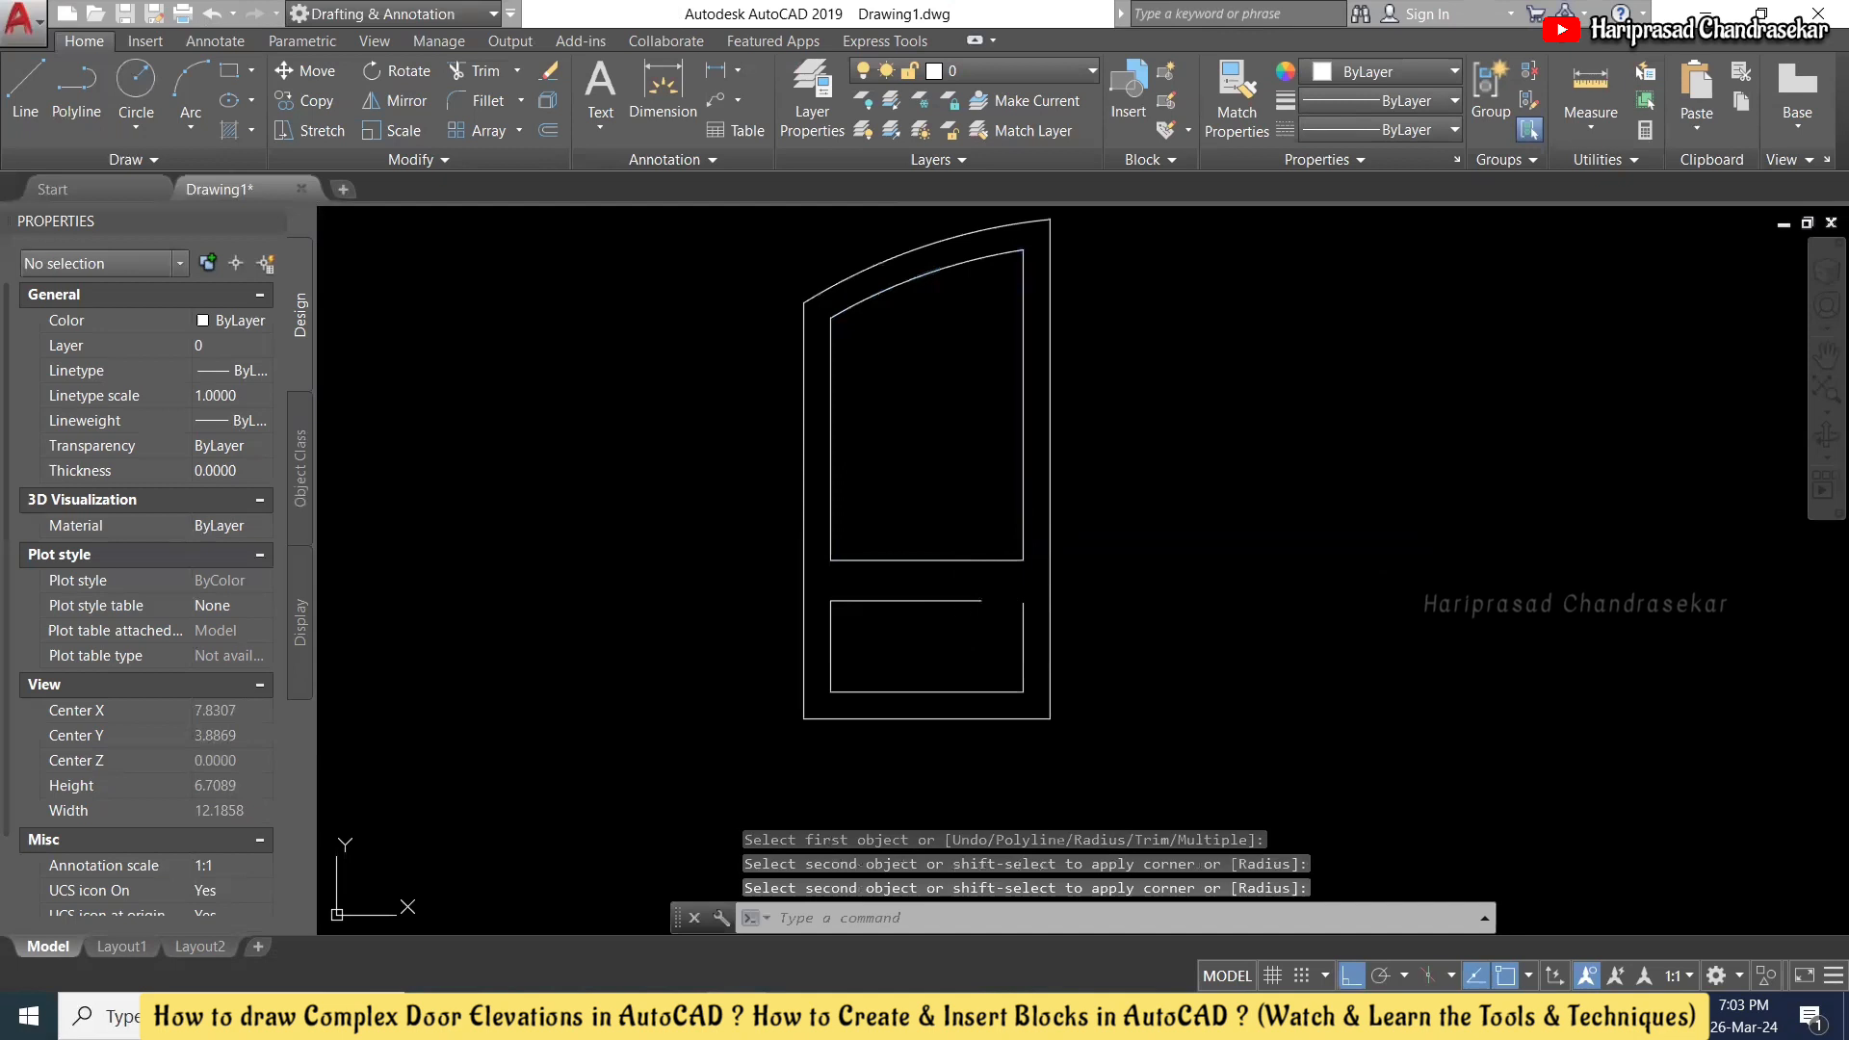
key(Return)
click(972, 600)
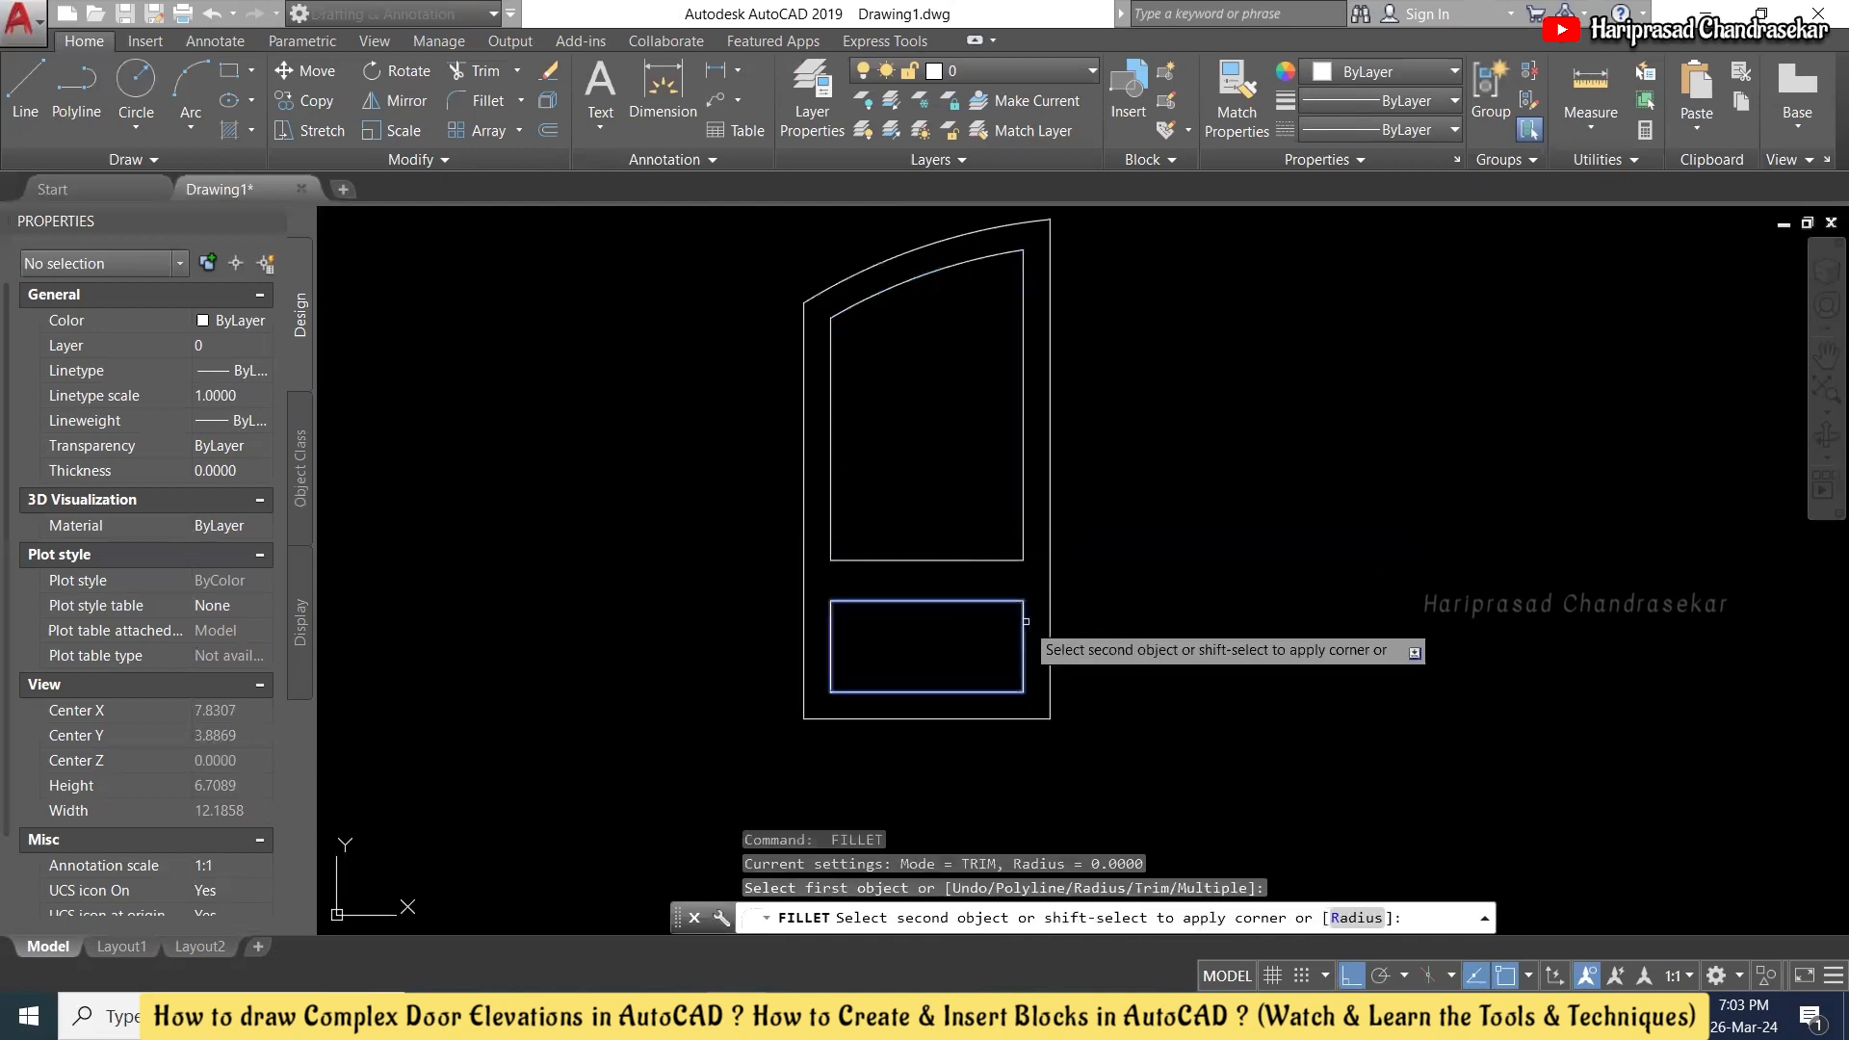
click(1030, 620)
click(1022, 629)
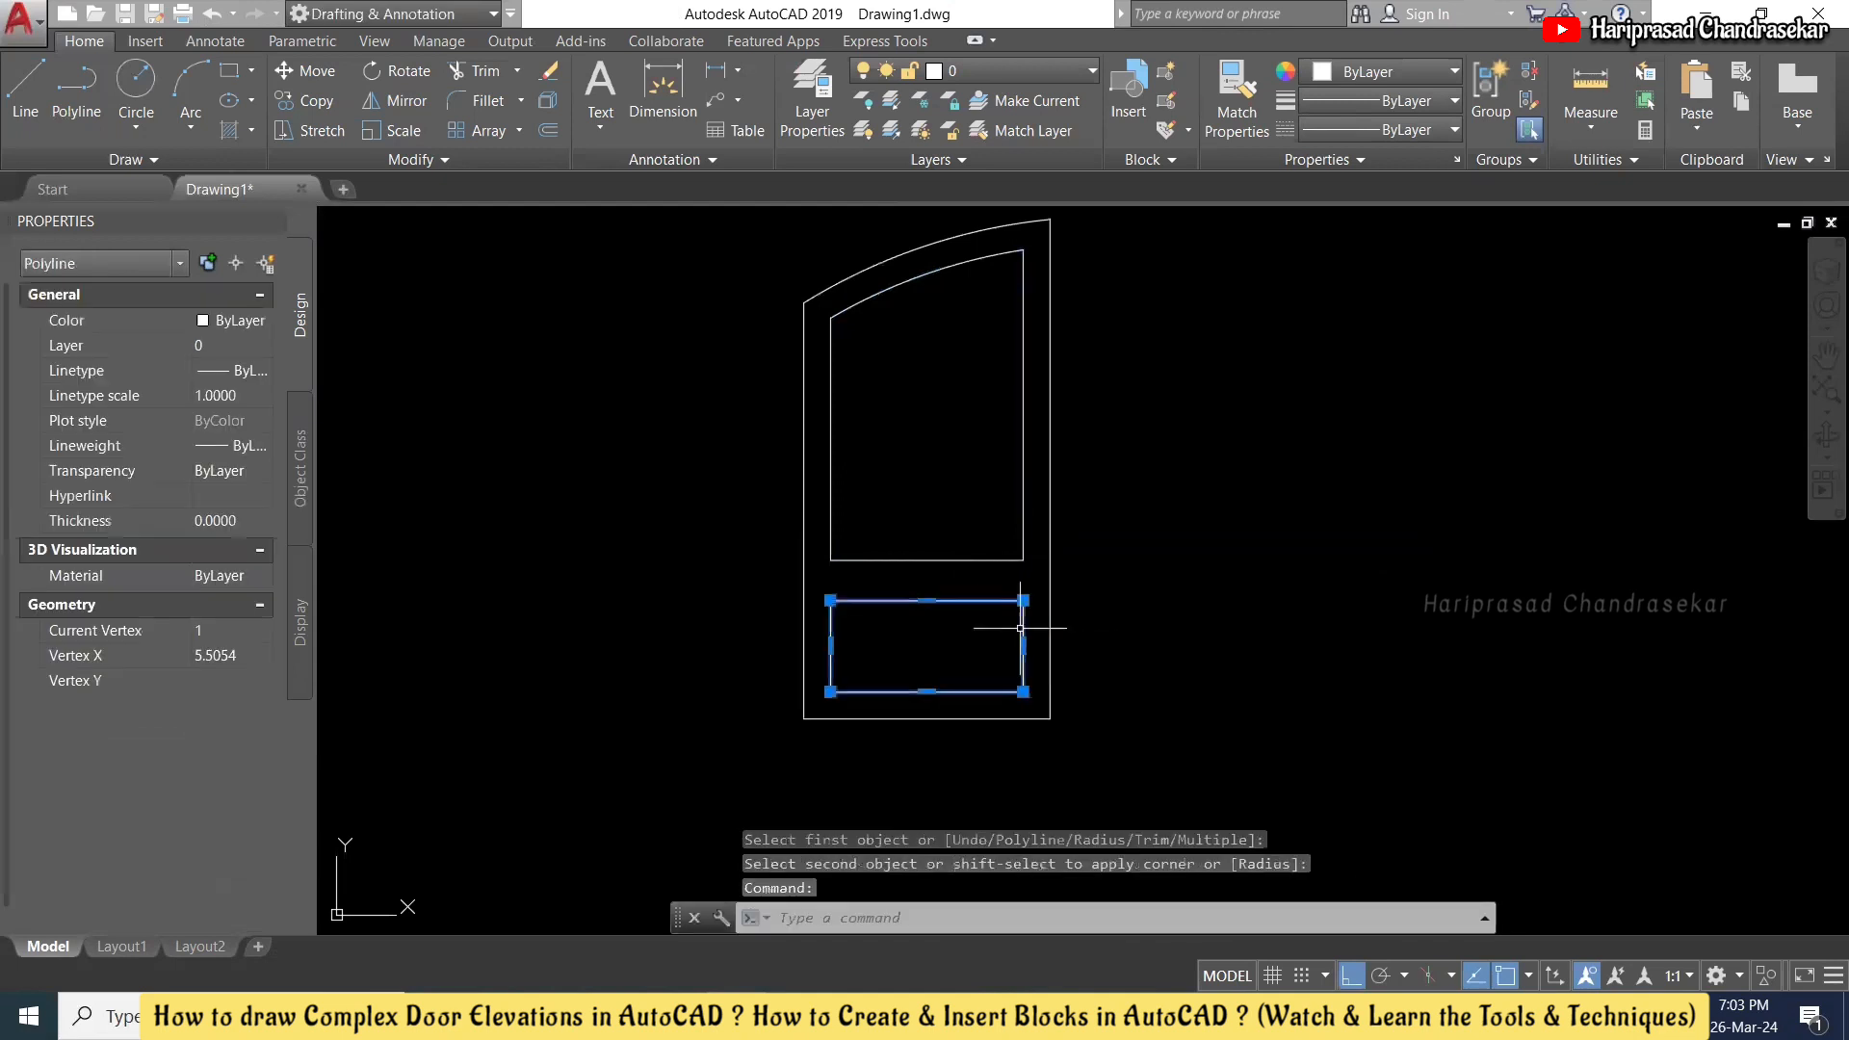
key(Escape)
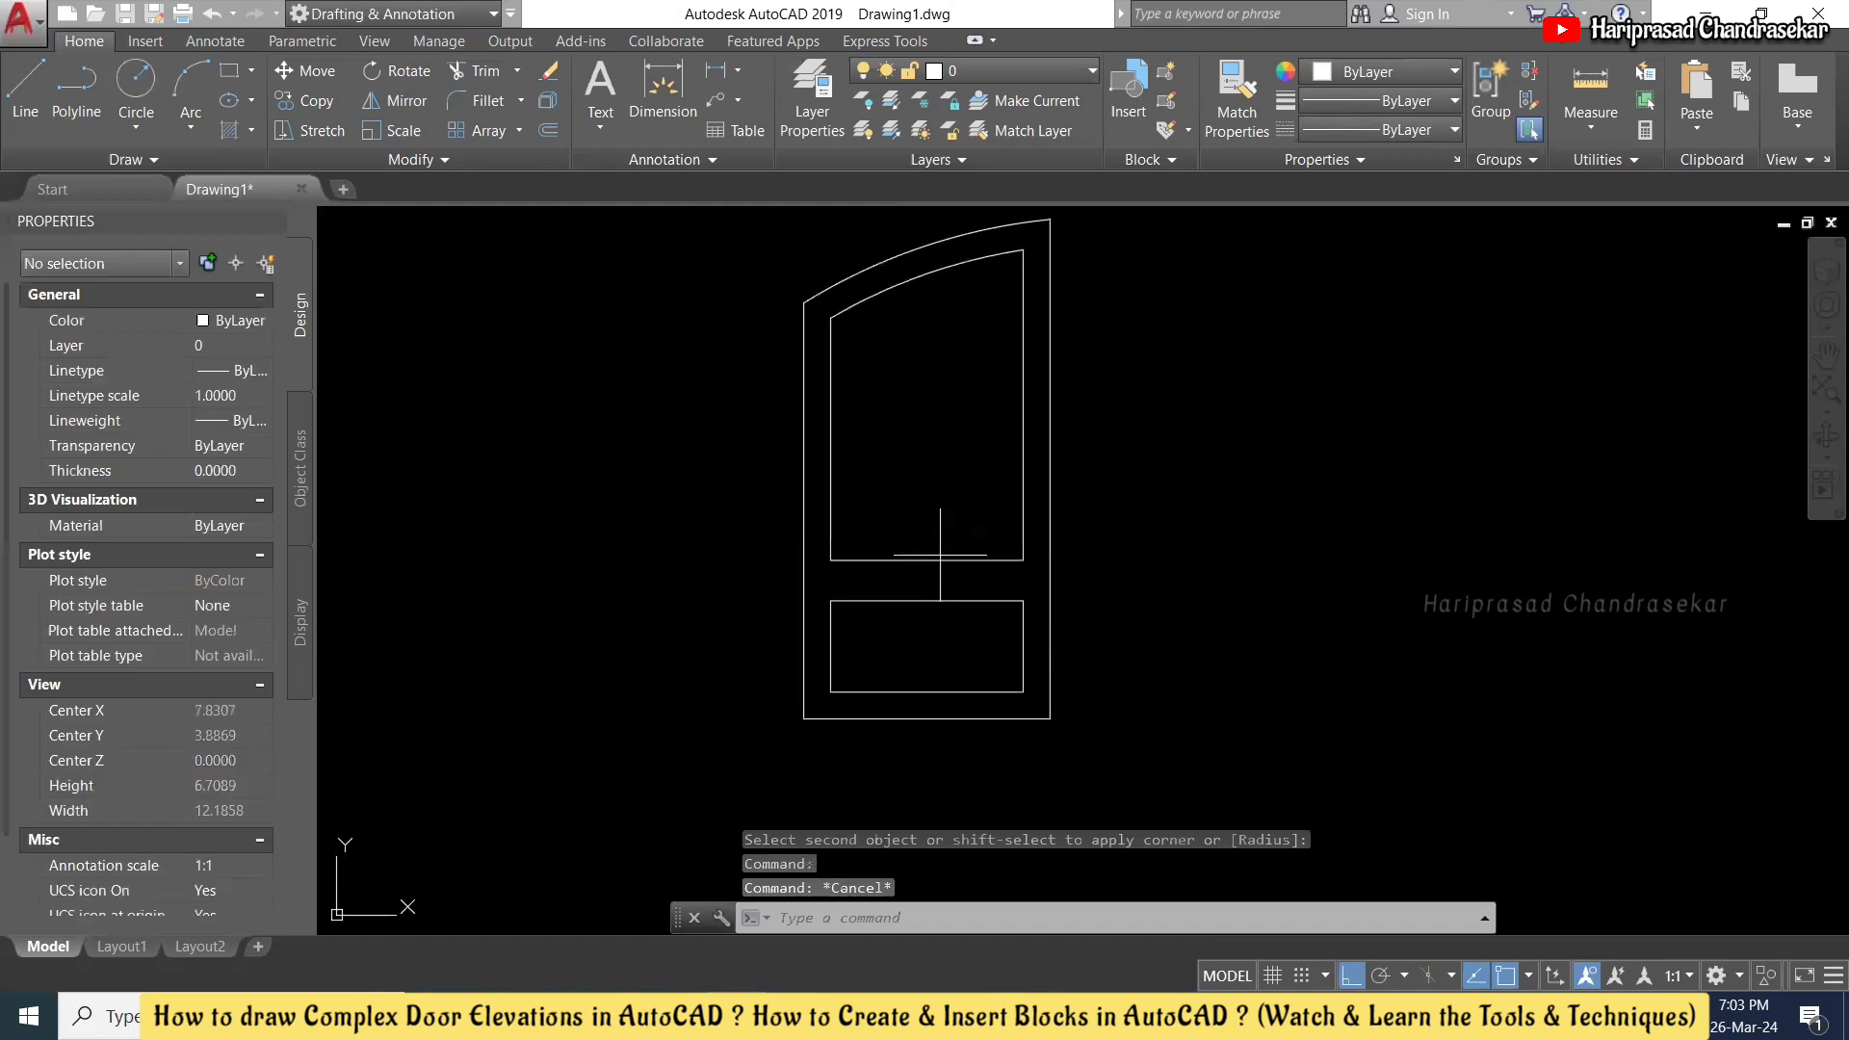
- Stretch the upper panel's bottom edge slightly downward by its midpoint grip to narrow the gap above the lower panel
click(939, 553)
click(926, 560)
scroll(926, 560, up, 2)
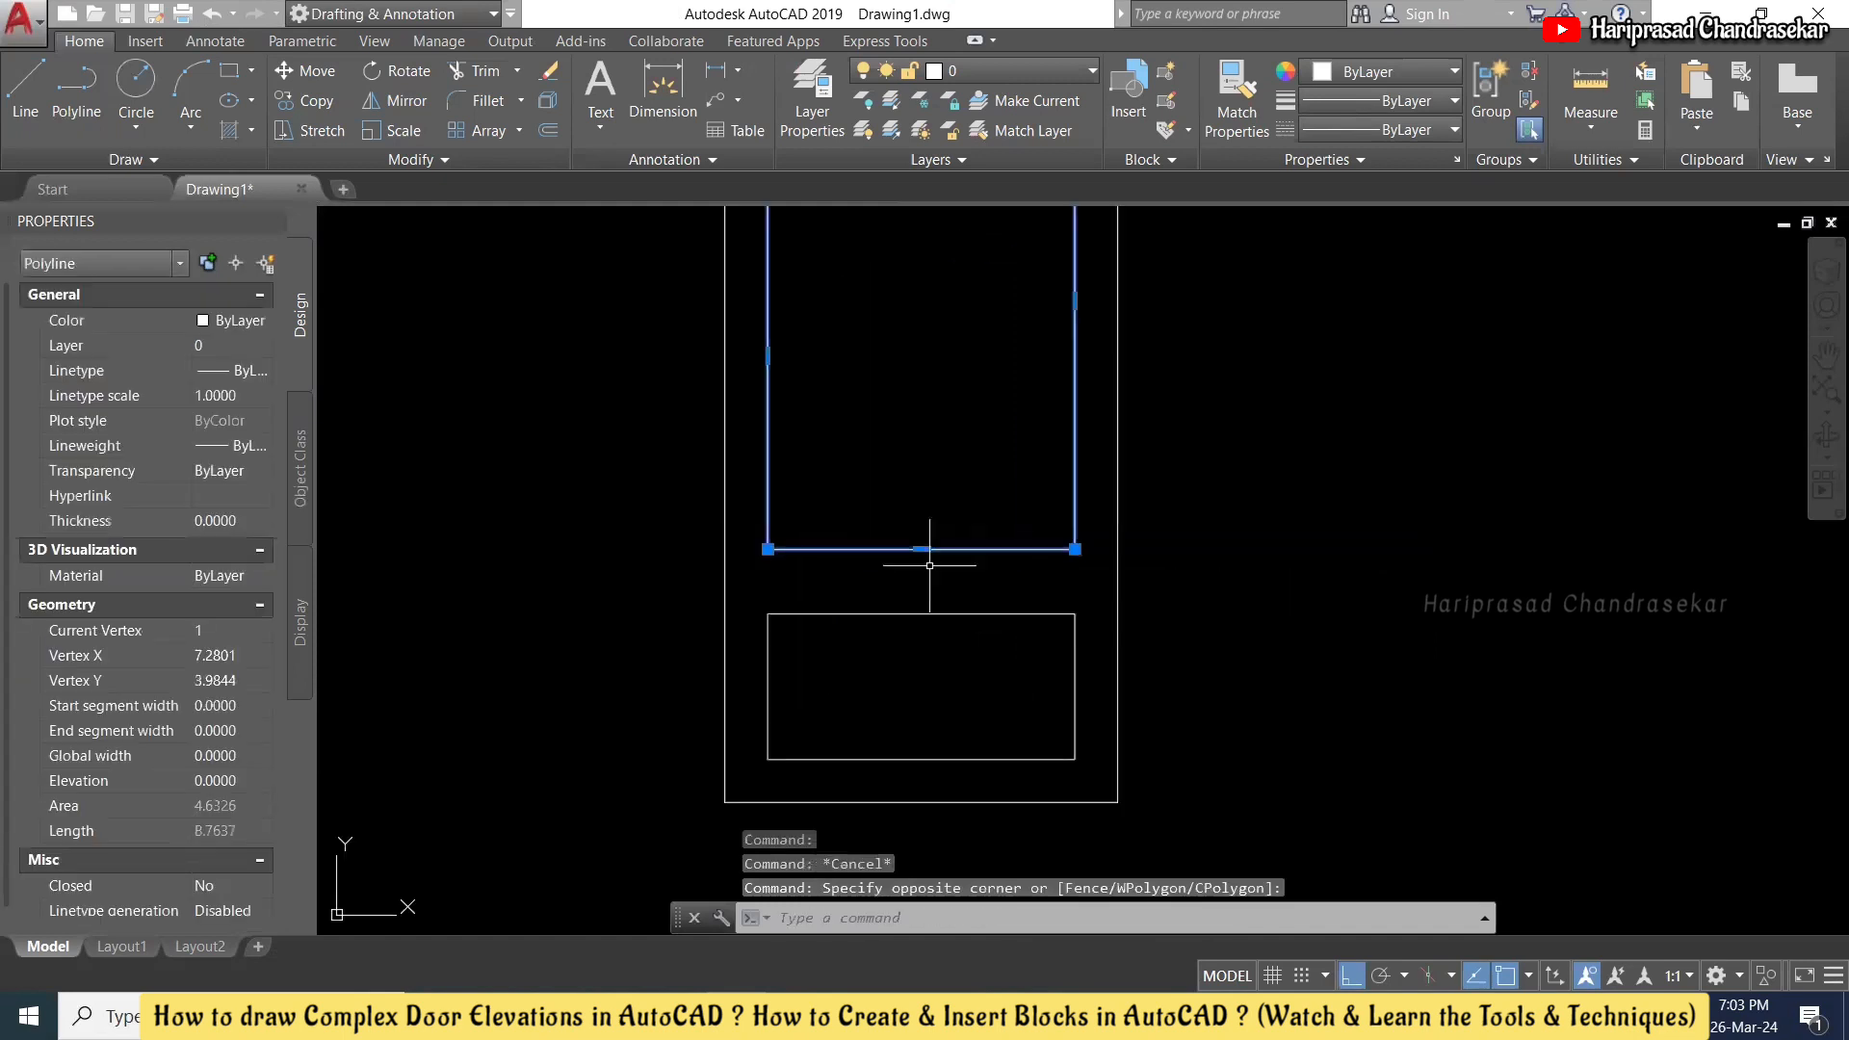
click(922, 549)
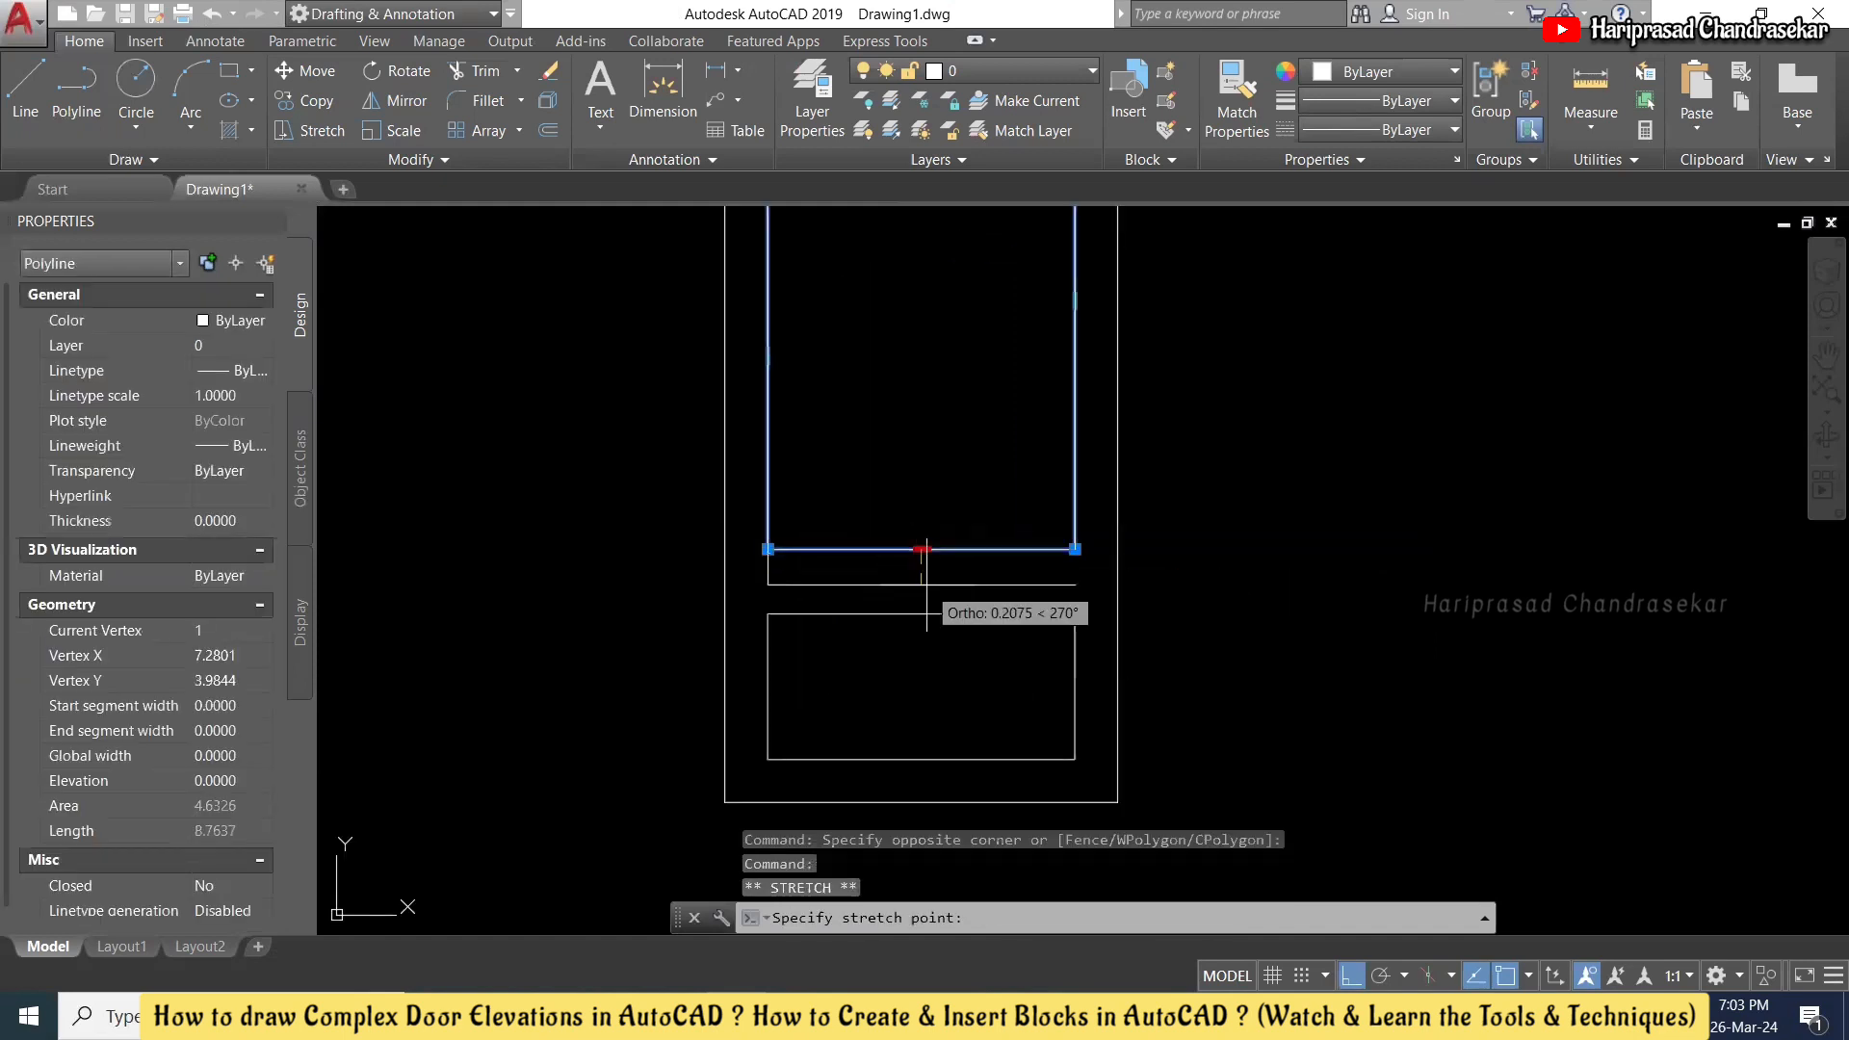
click(925, 587)
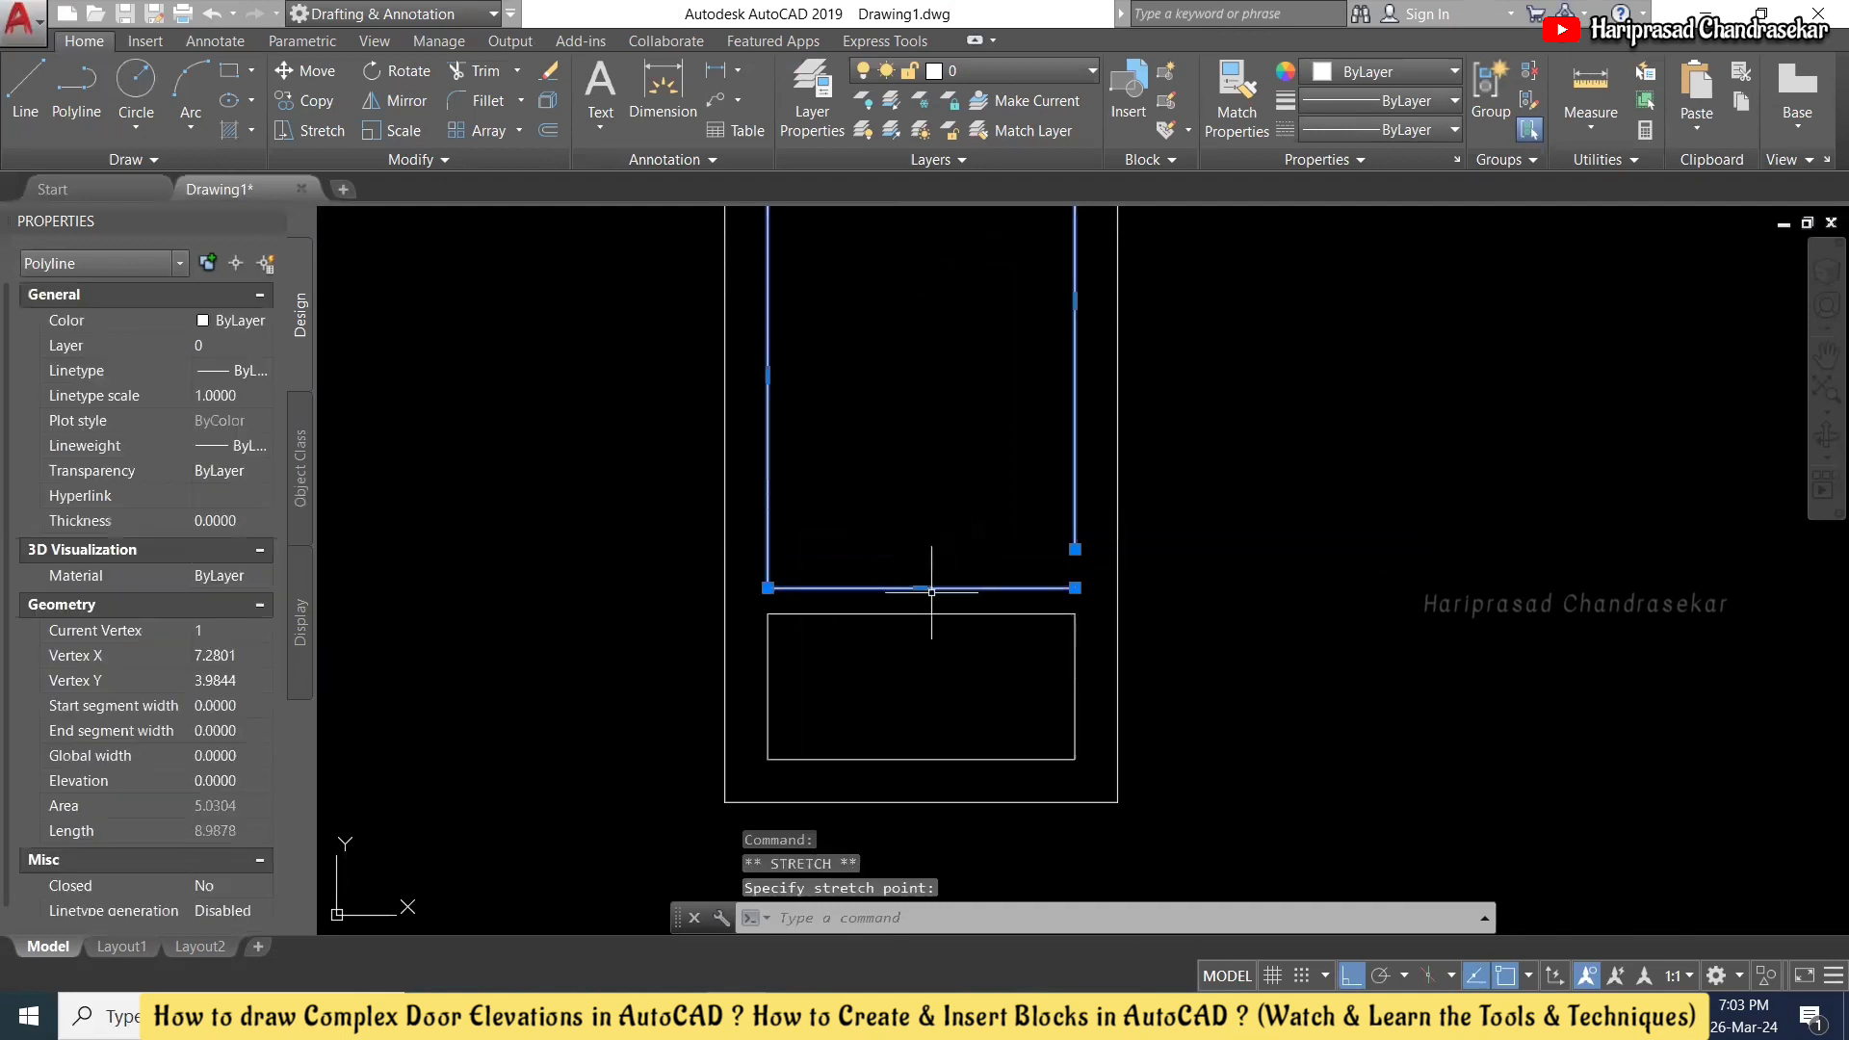
click(922, 588)
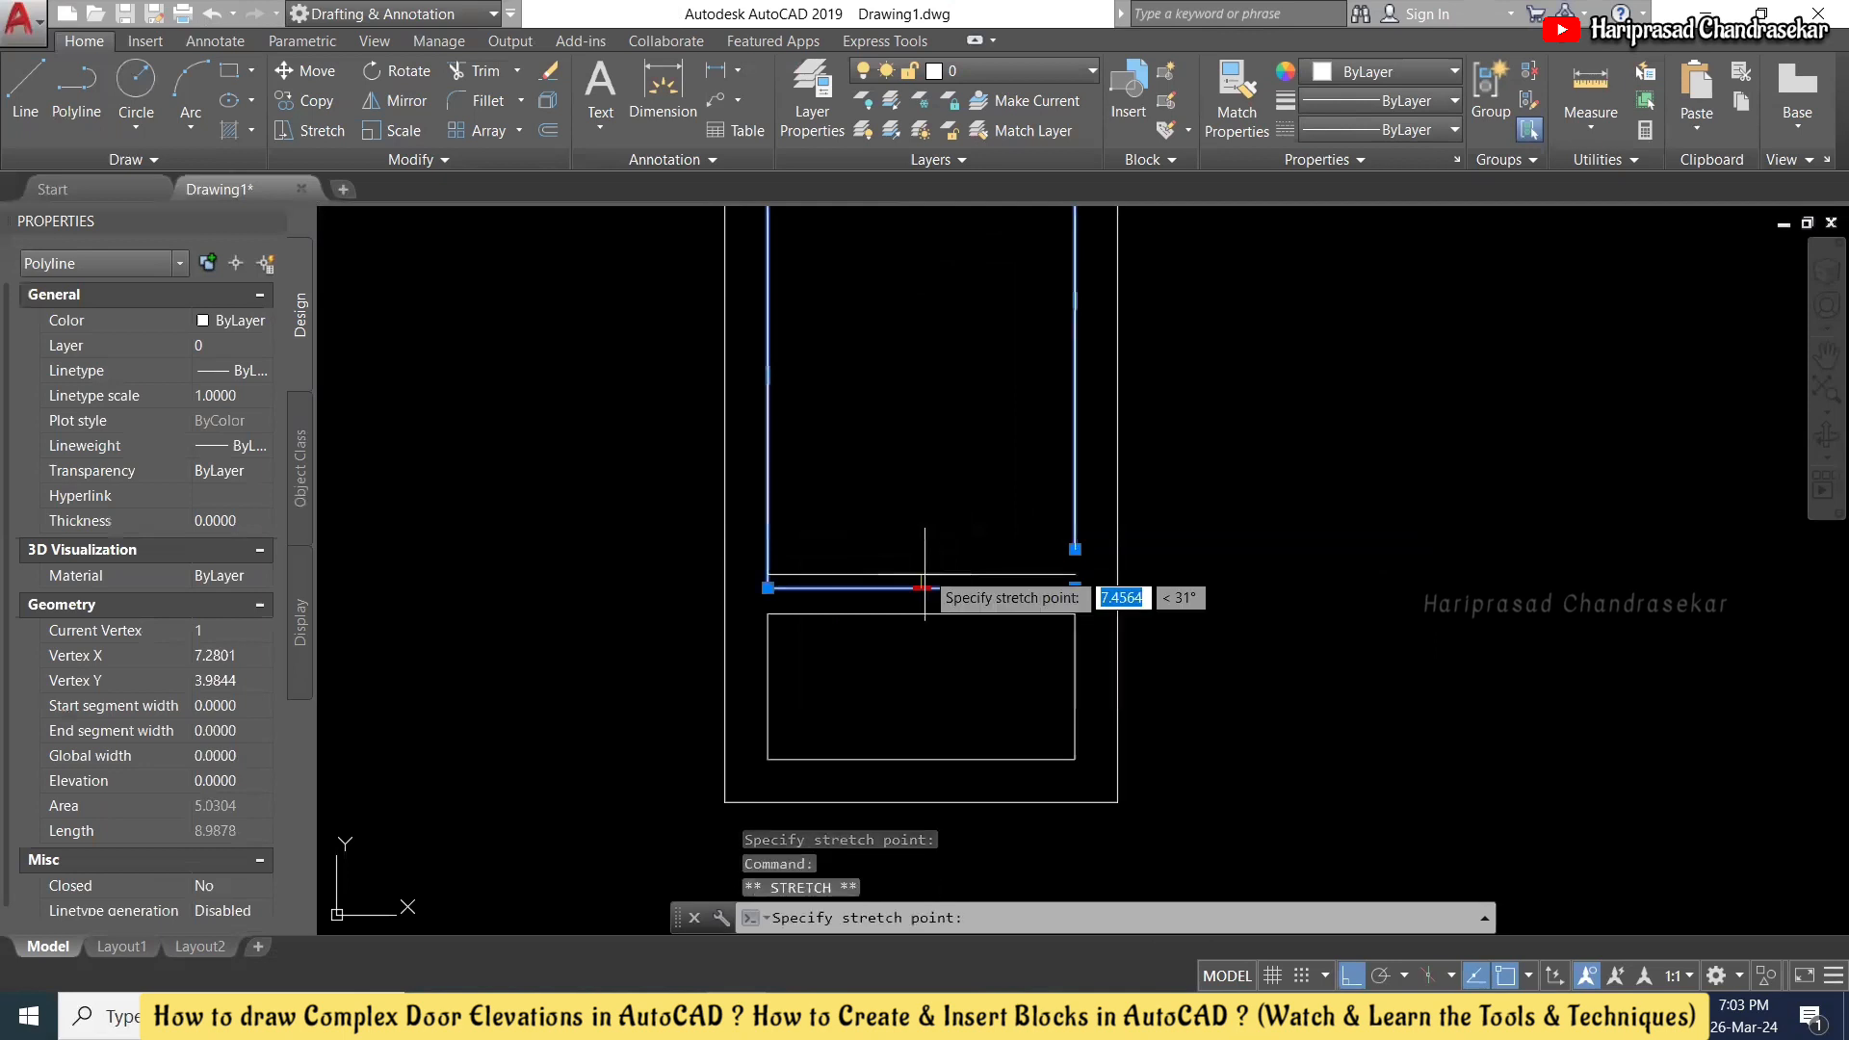
click(922, 564)
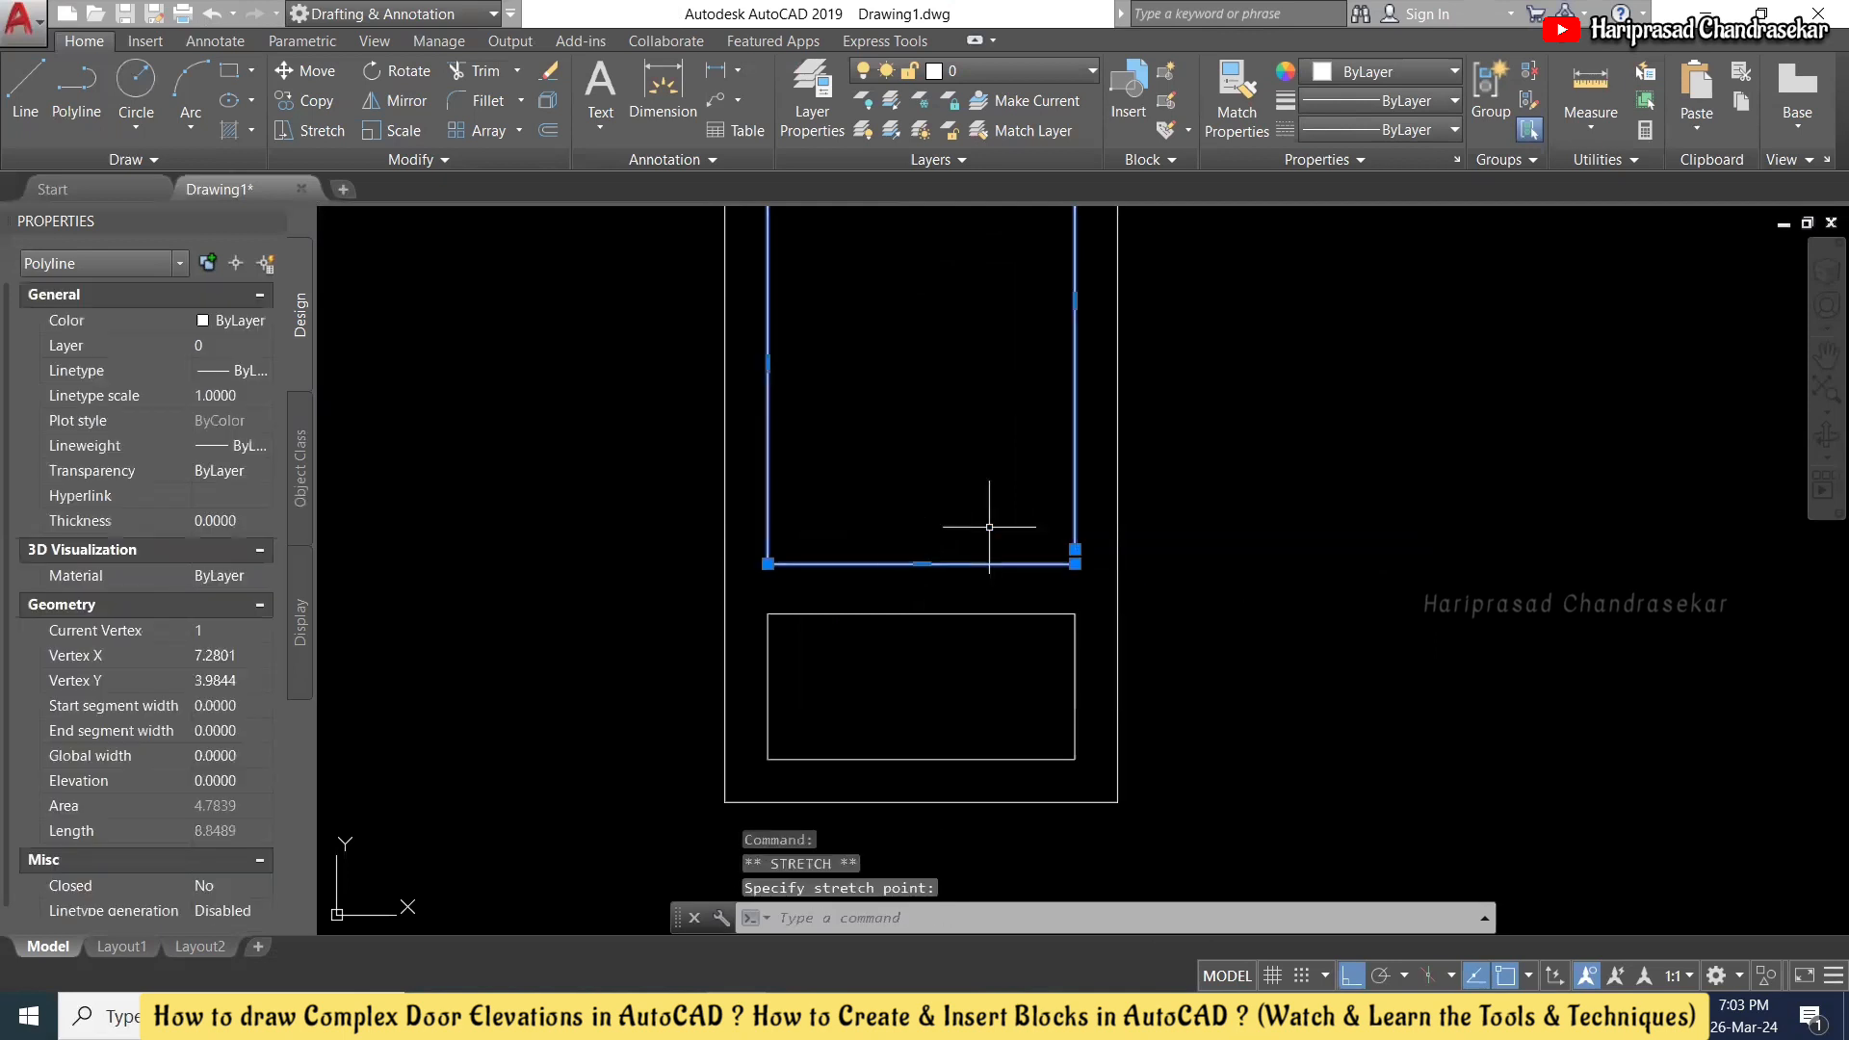
- Close the upper panel's lower right corner with a zero-radius Fillet between its bottom edge and right side
key(Escape)
text(f)
key(Return)
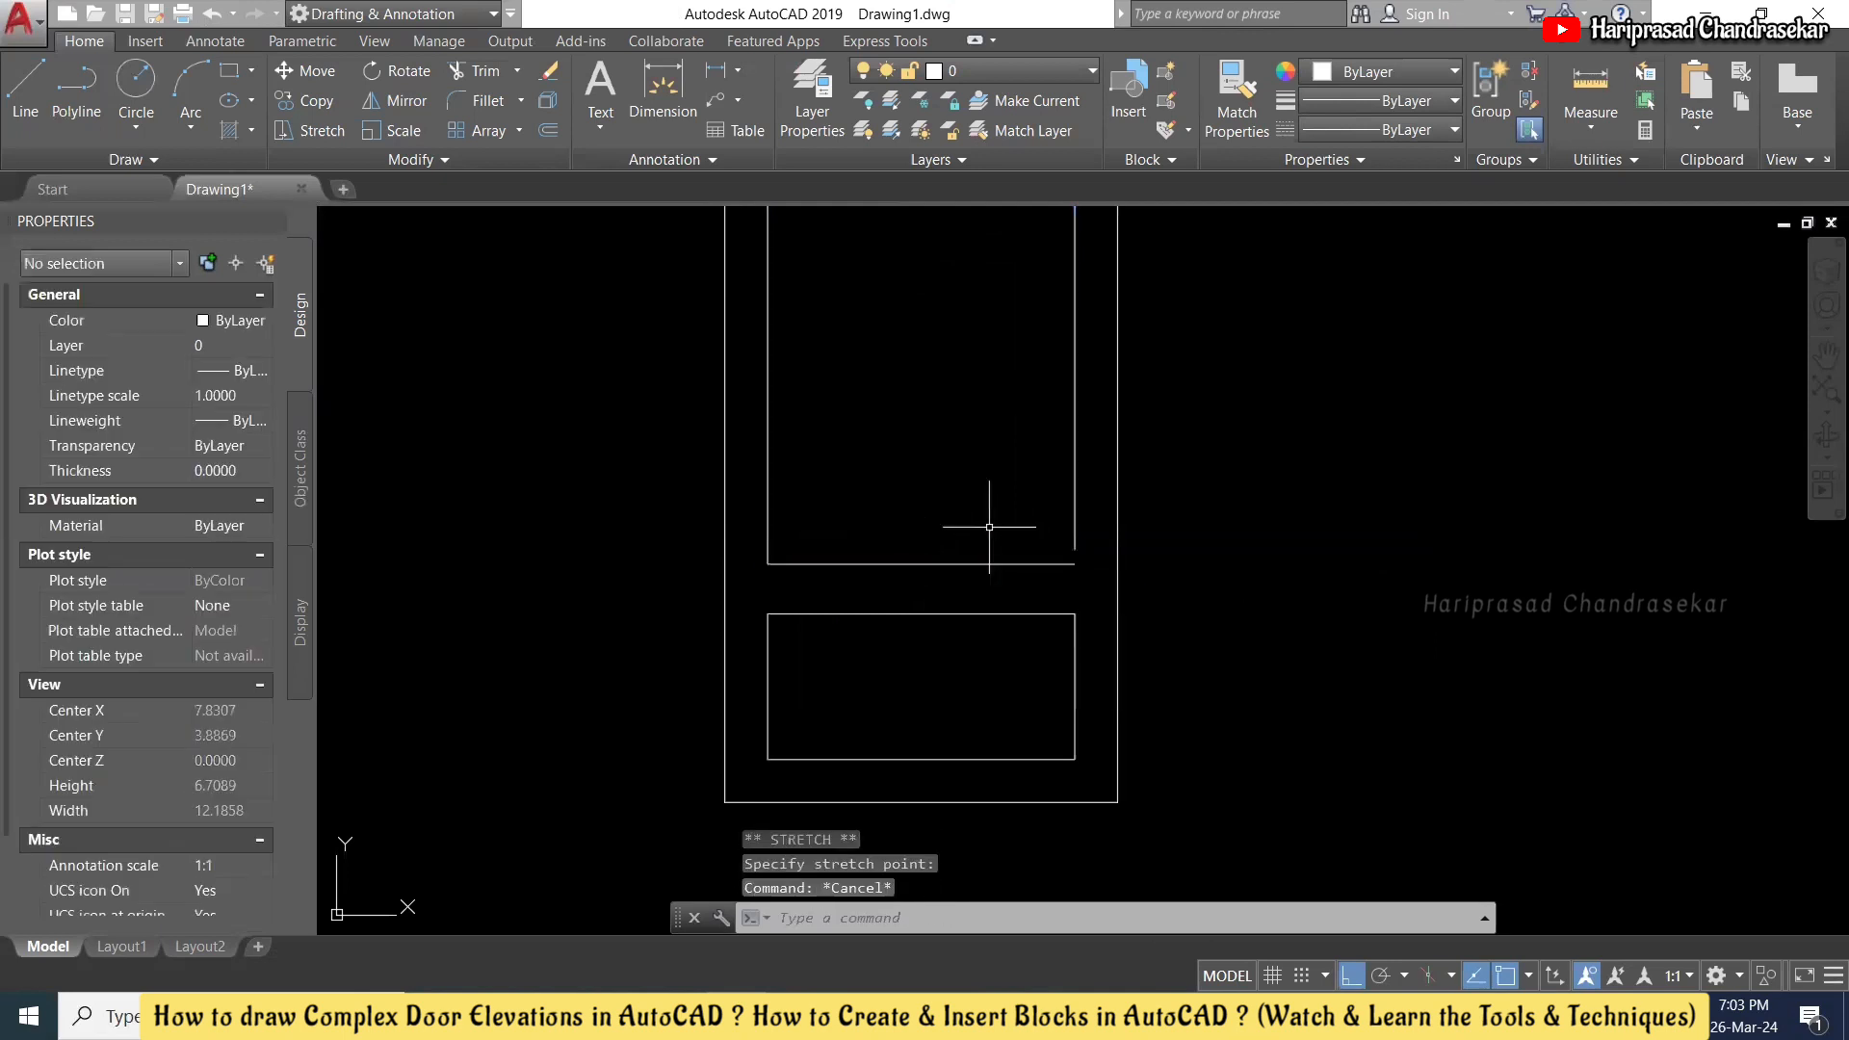
click(1011, 565)
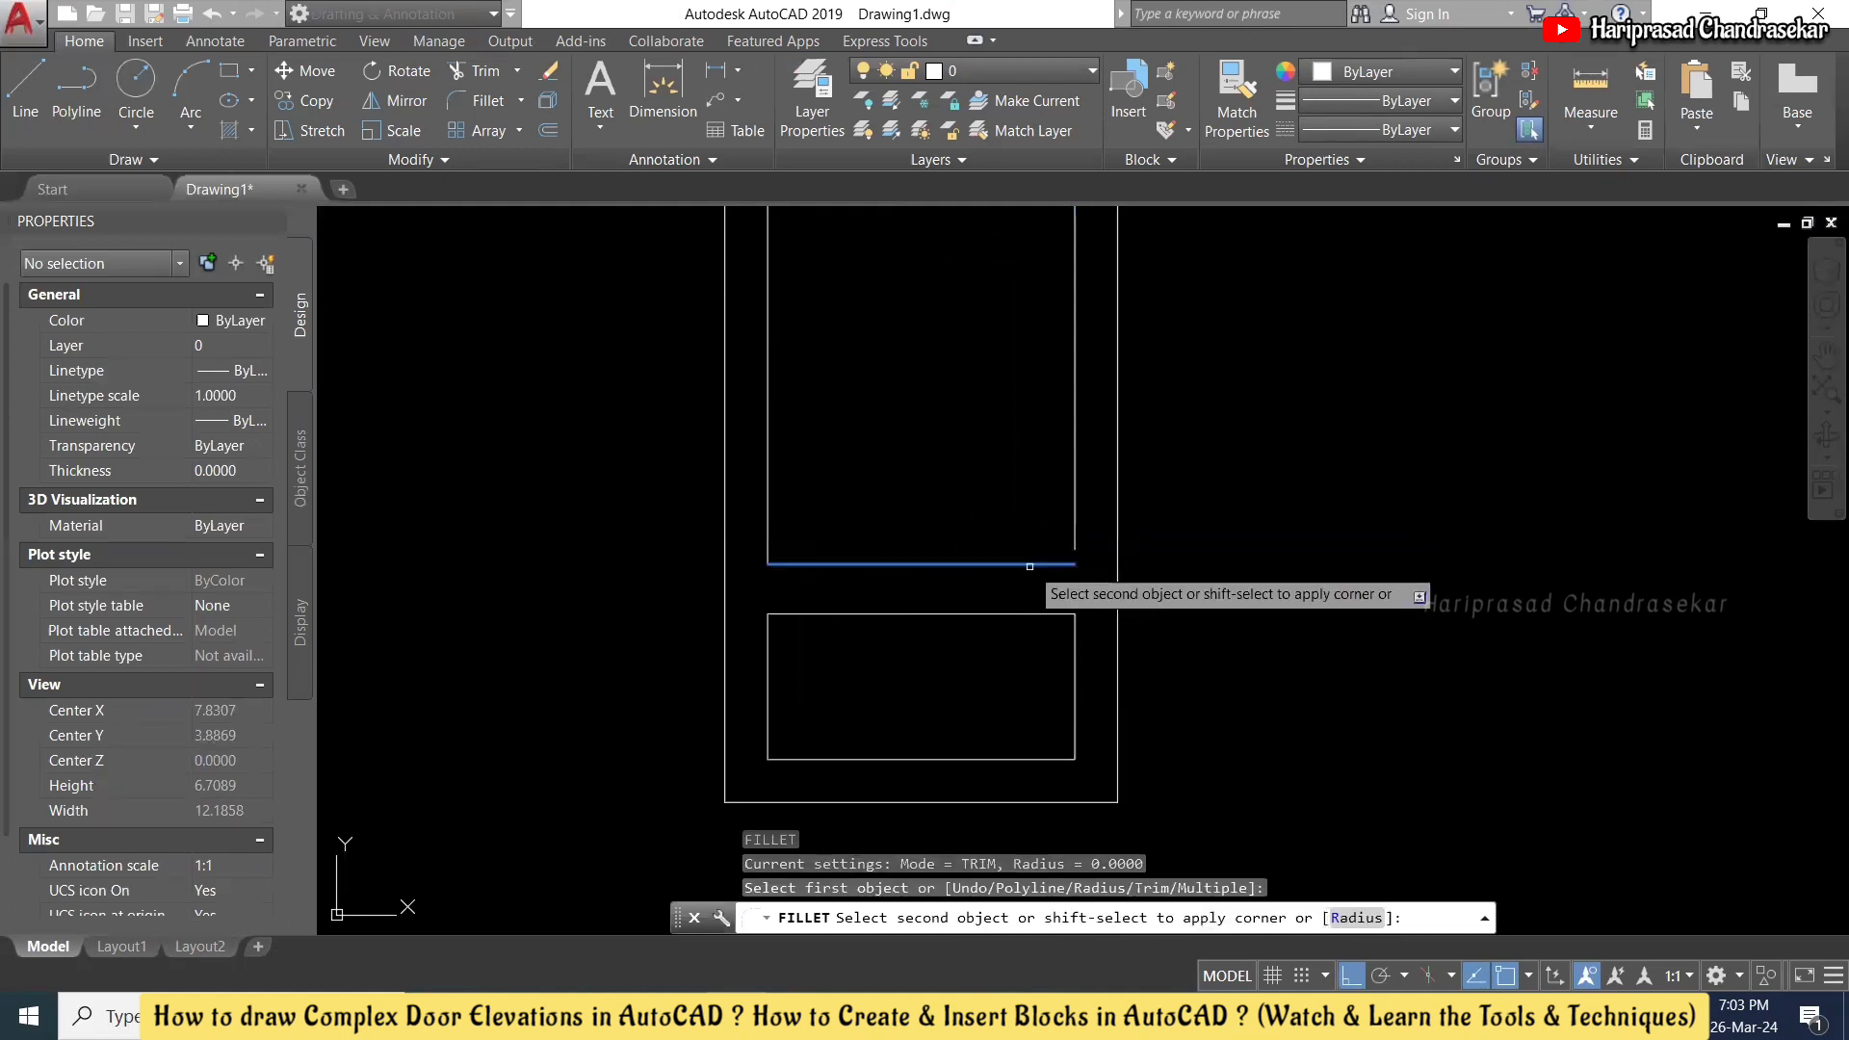
click(1073, 531)
scroll(1064, 512, down, 2)
scroll(1015, 550, up, 3)
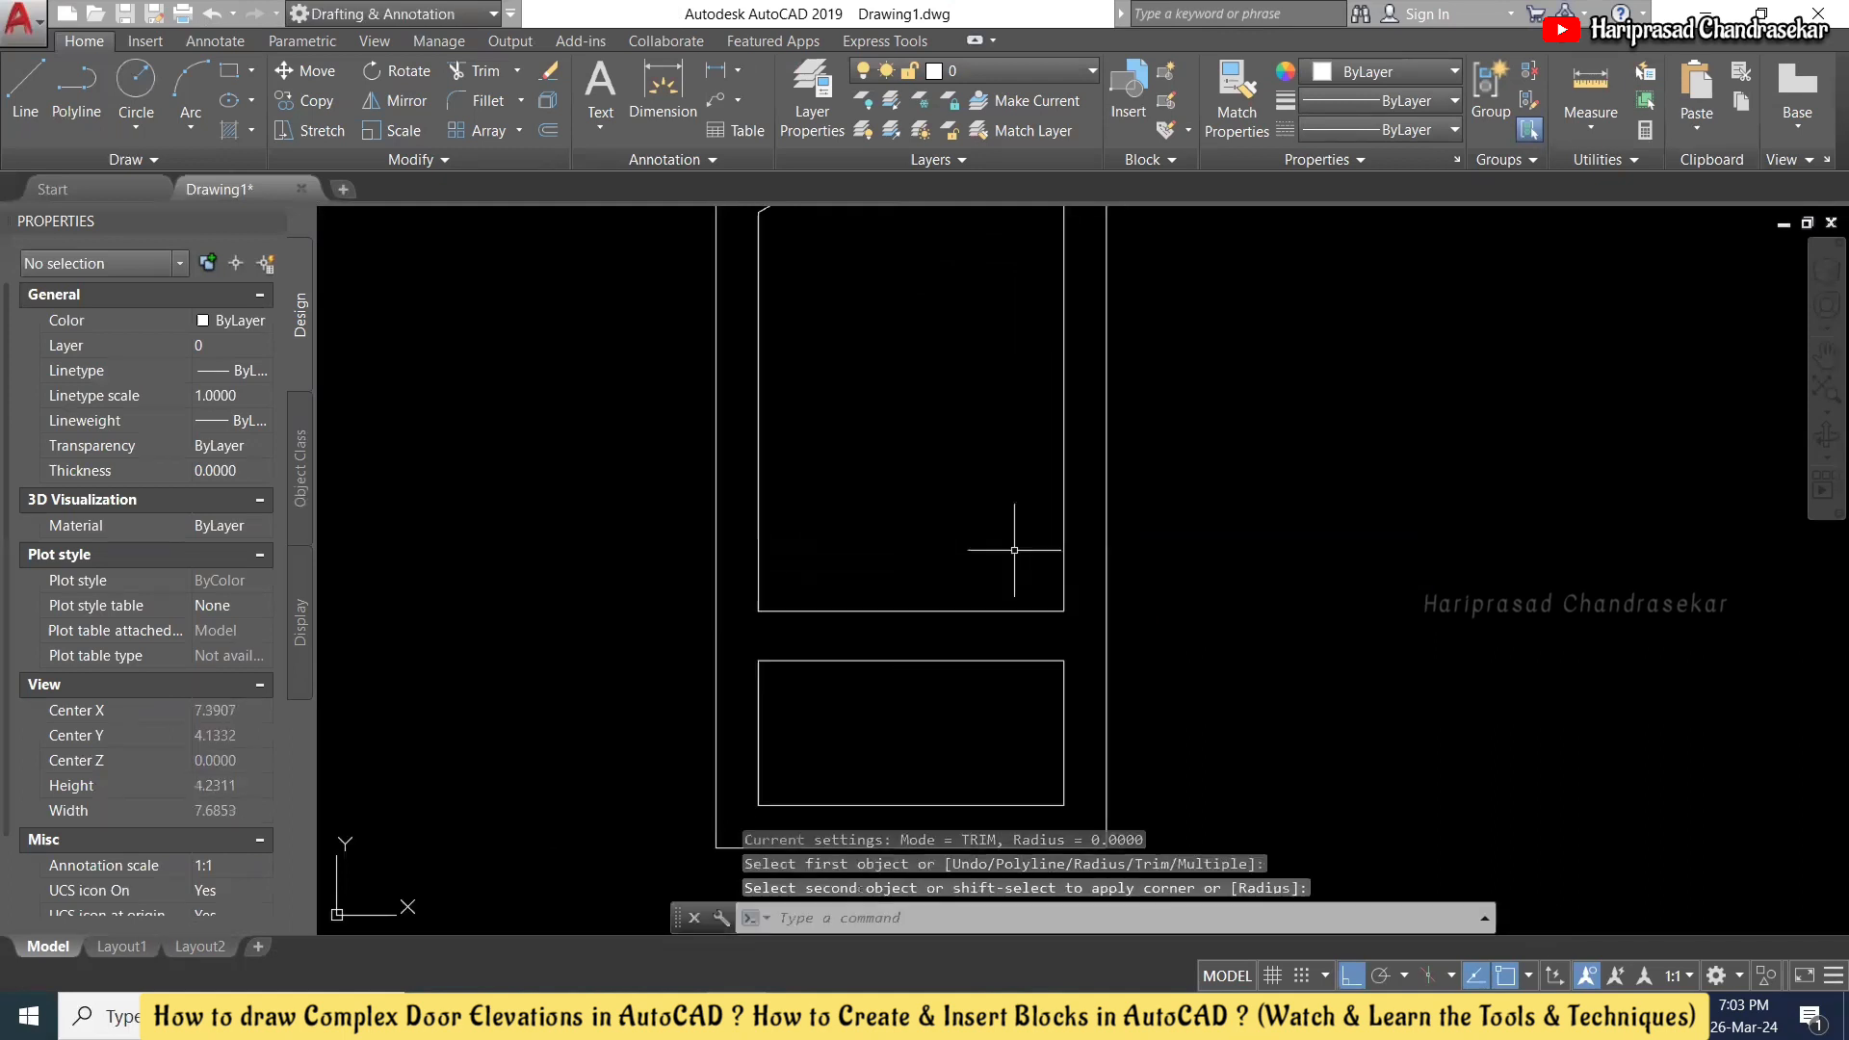
- Offset the lower panel inward by about 0.037, picking two points for the distance
scroll(1014, 550, down, 2)
text(o)
key(Return)
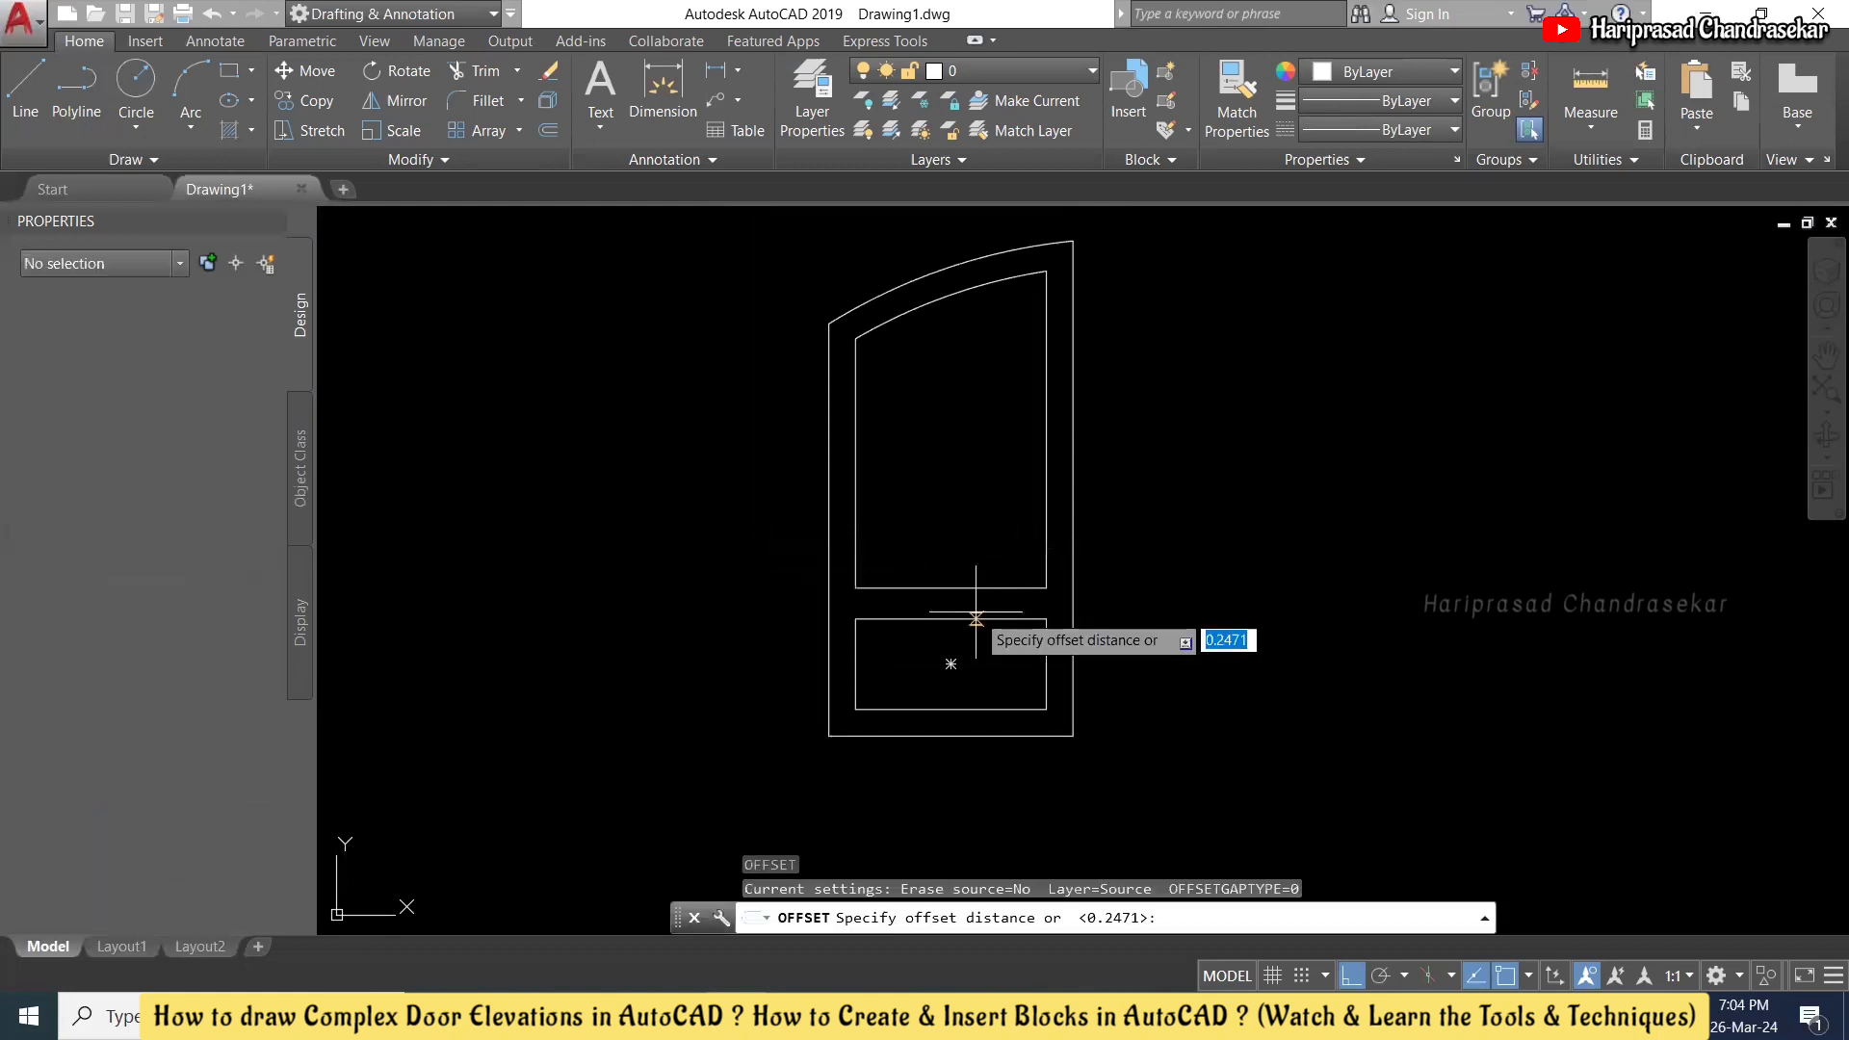
scroll(1000, 660, up, 2)
click(1011, 619)
scroll(1018, 594, up, 4)
click(1014, 593)
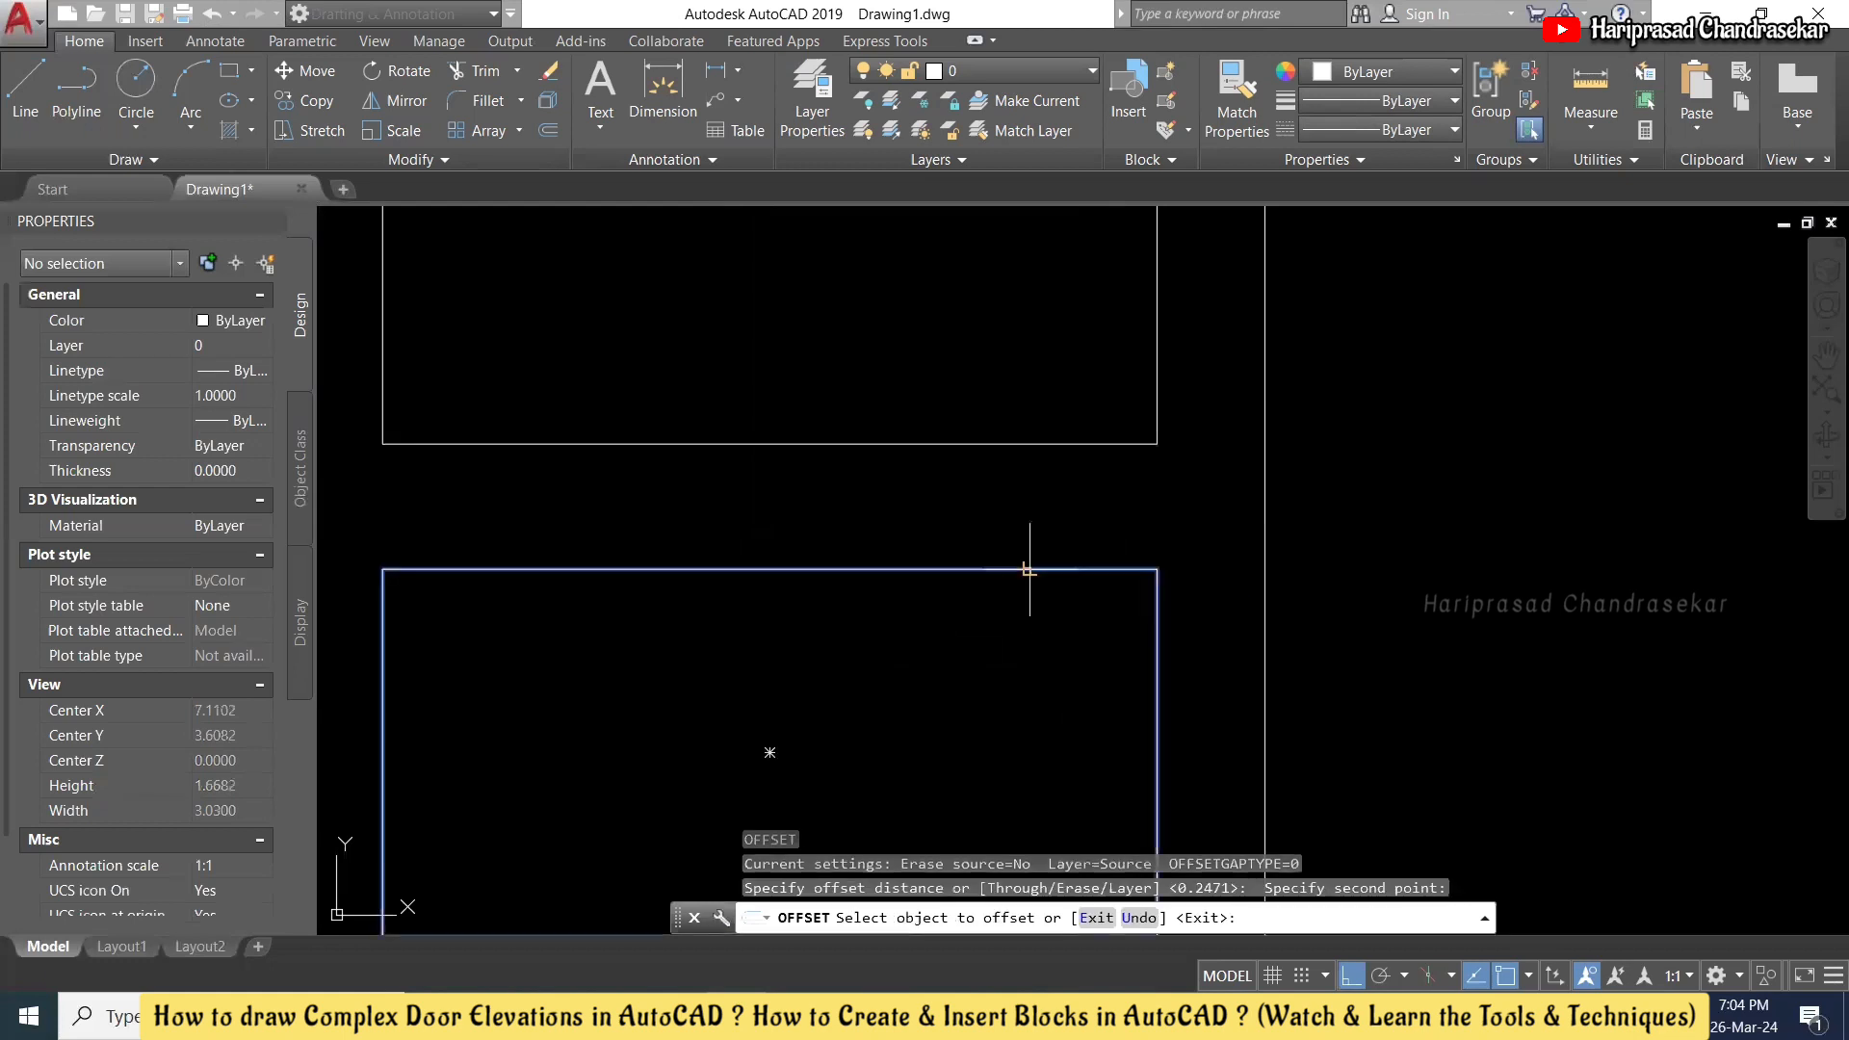
click(1030, 570)
click(1023, 622)
scroll(1023, 621, down, 5)
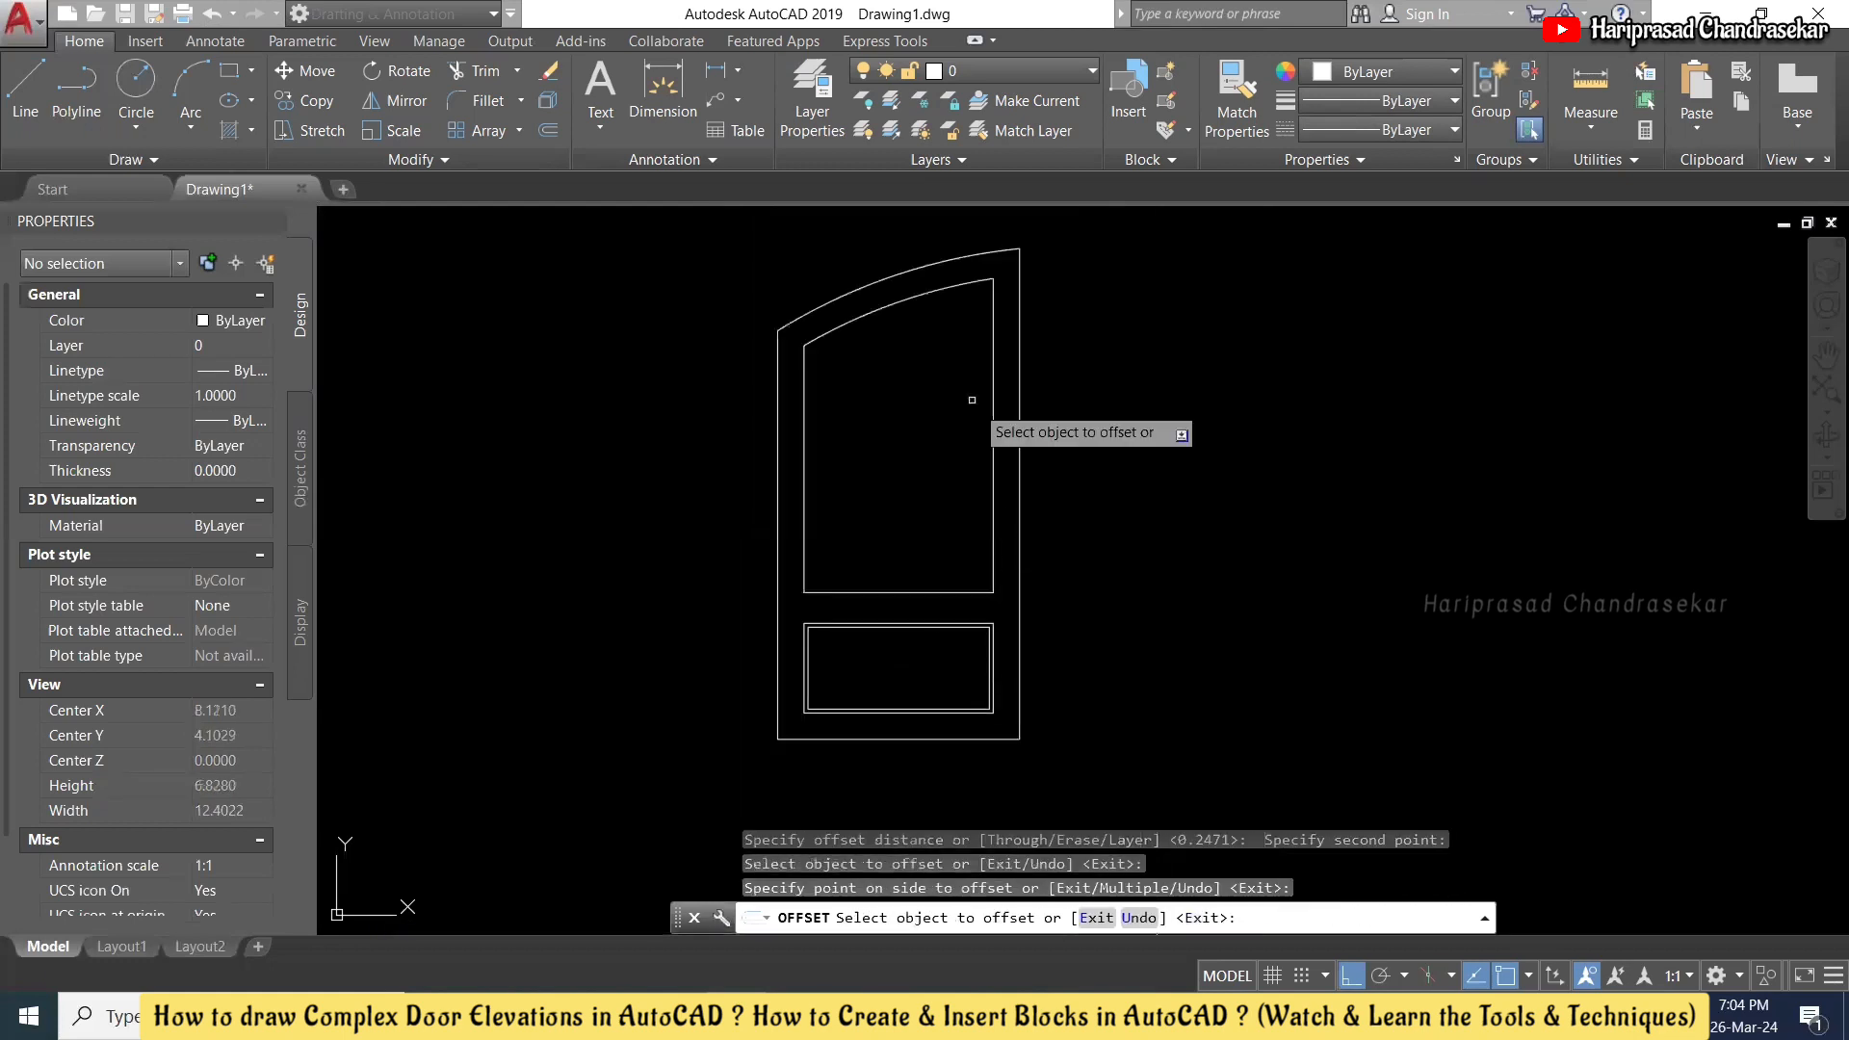
key(Escape)
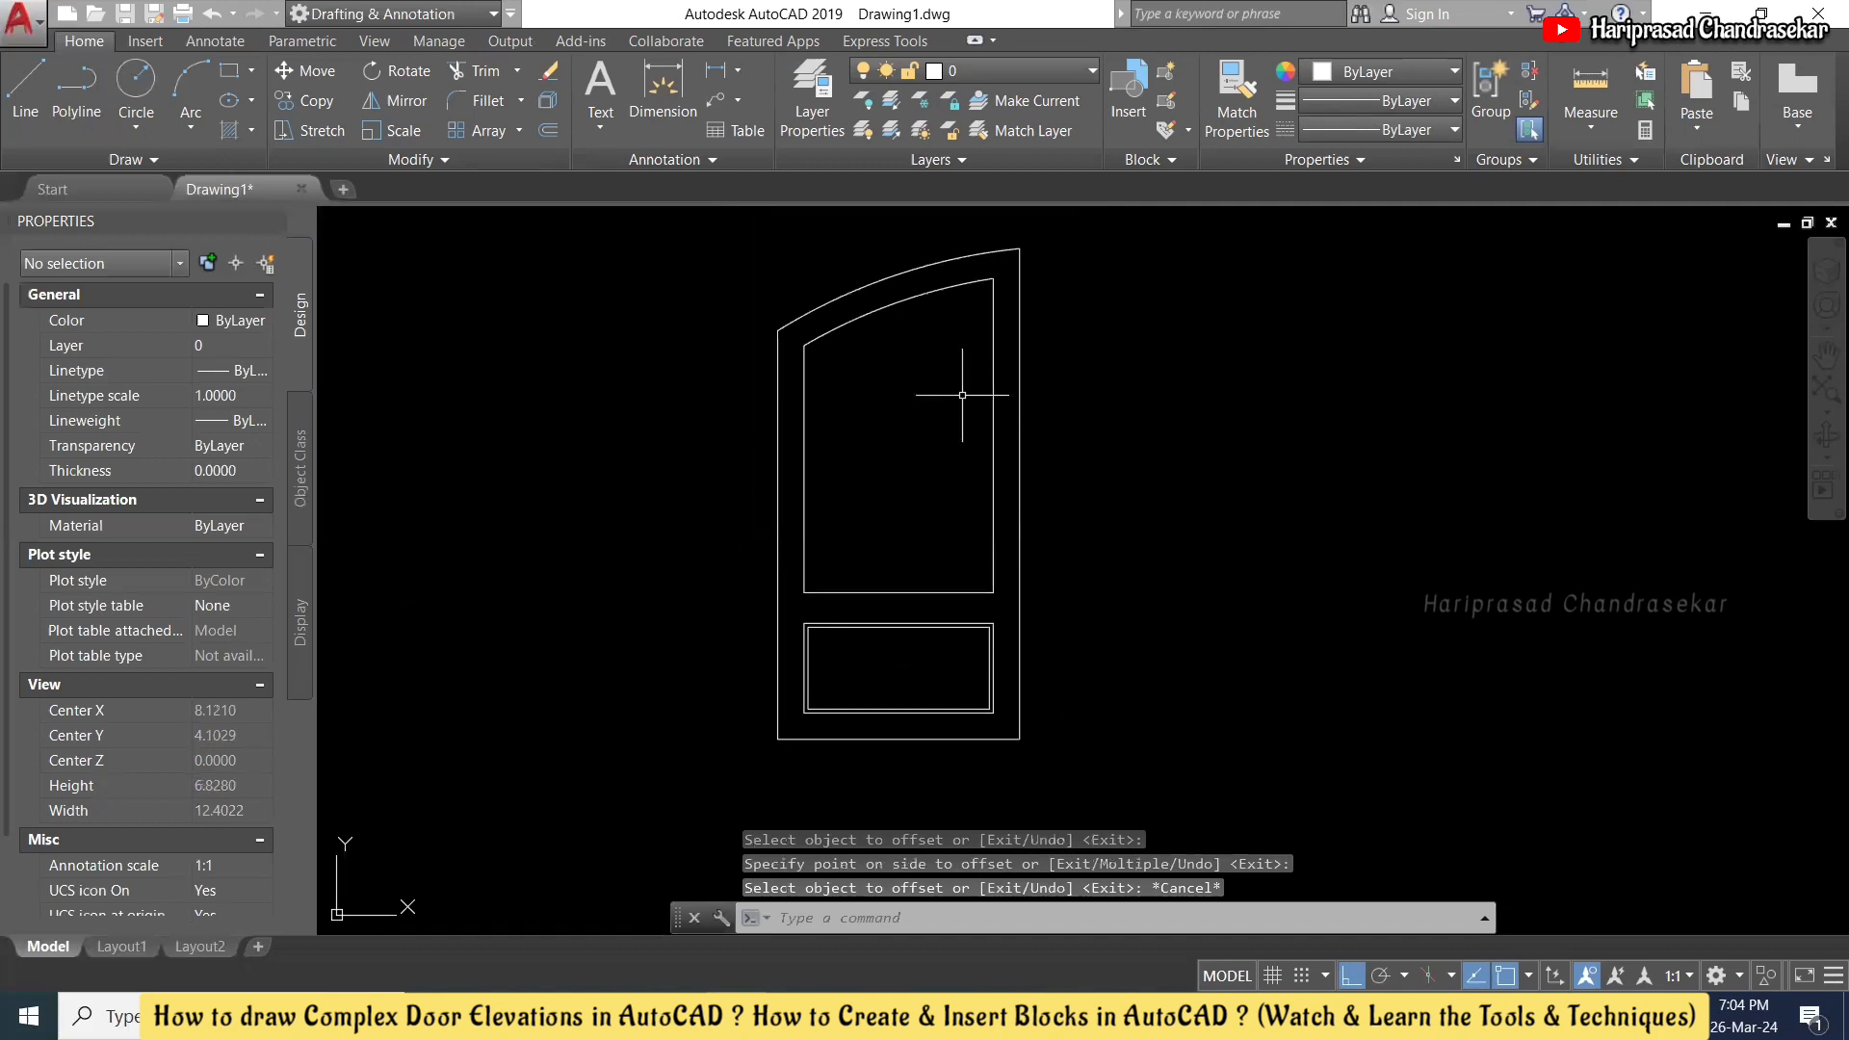
- Try to offset the upper panel inward by about 0.004, picking two points near its arched top for the distance
text(o)
key(Return)
scroll(963, 265, up, 4)
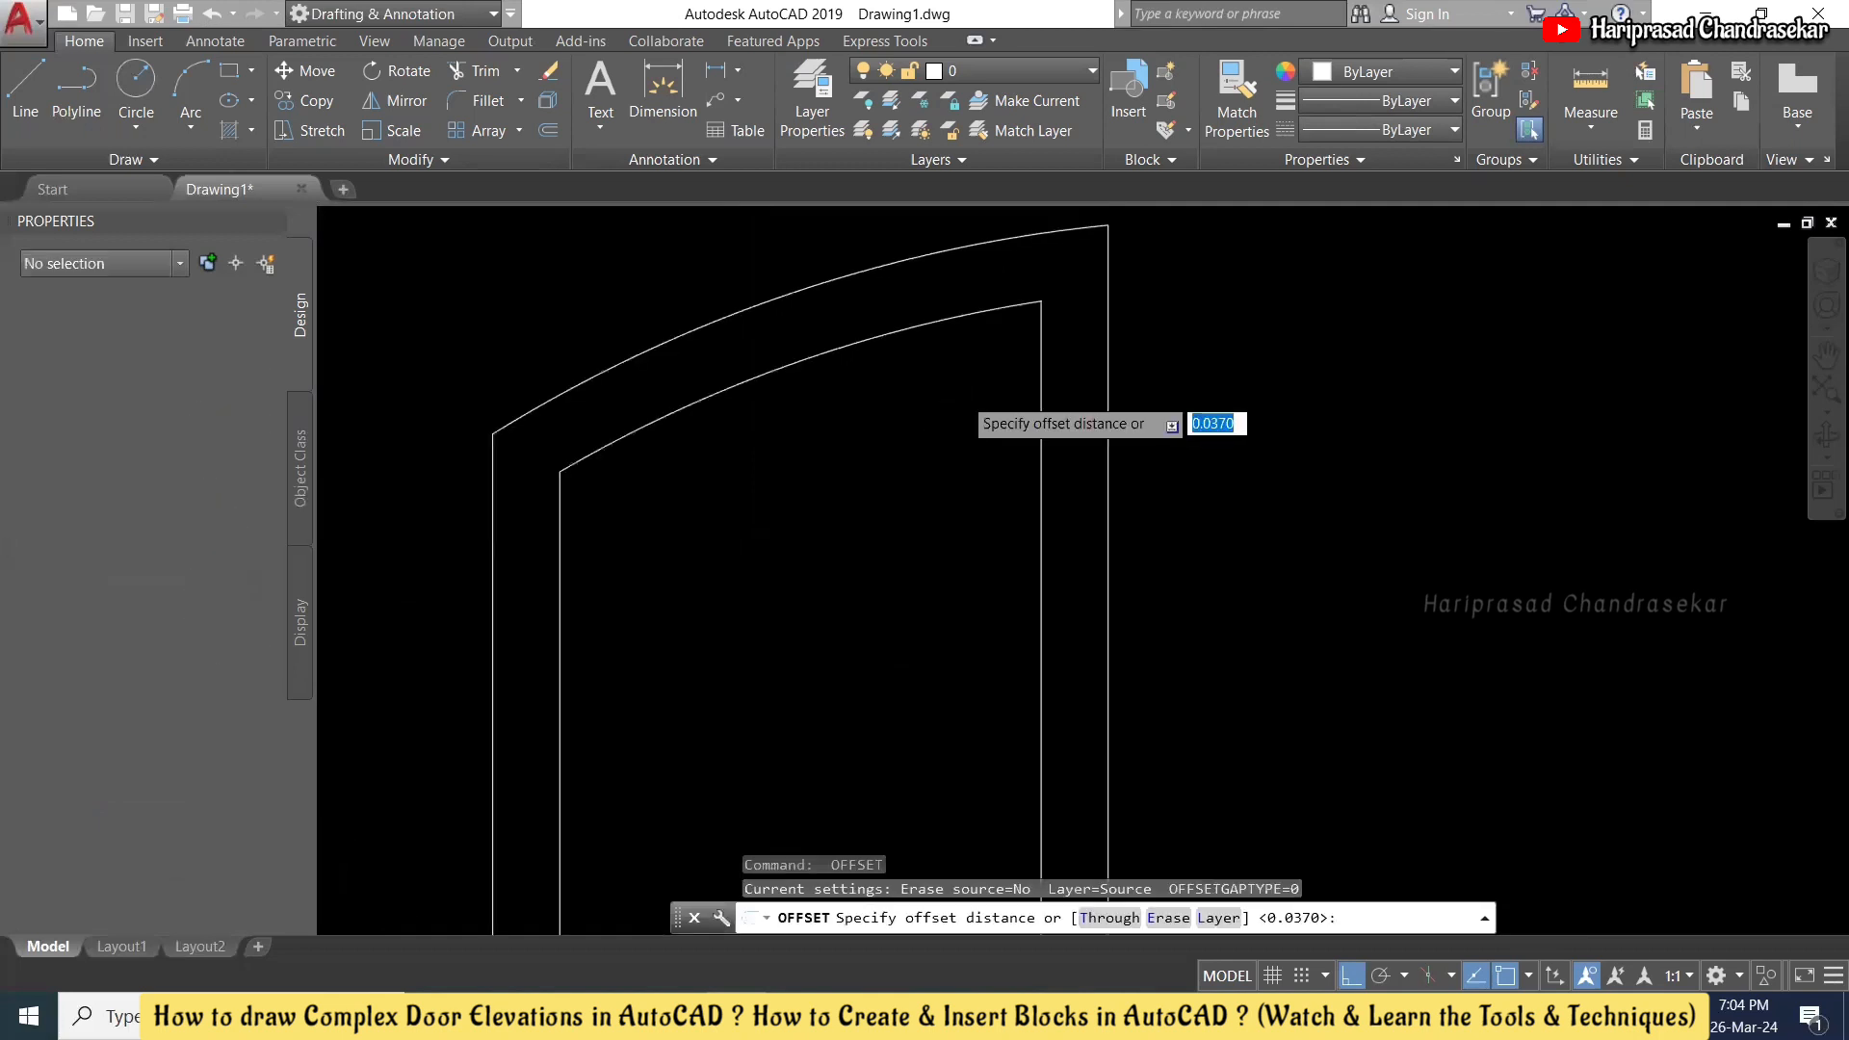
click(997, 307)
scroll(1001, 300, up, 10)
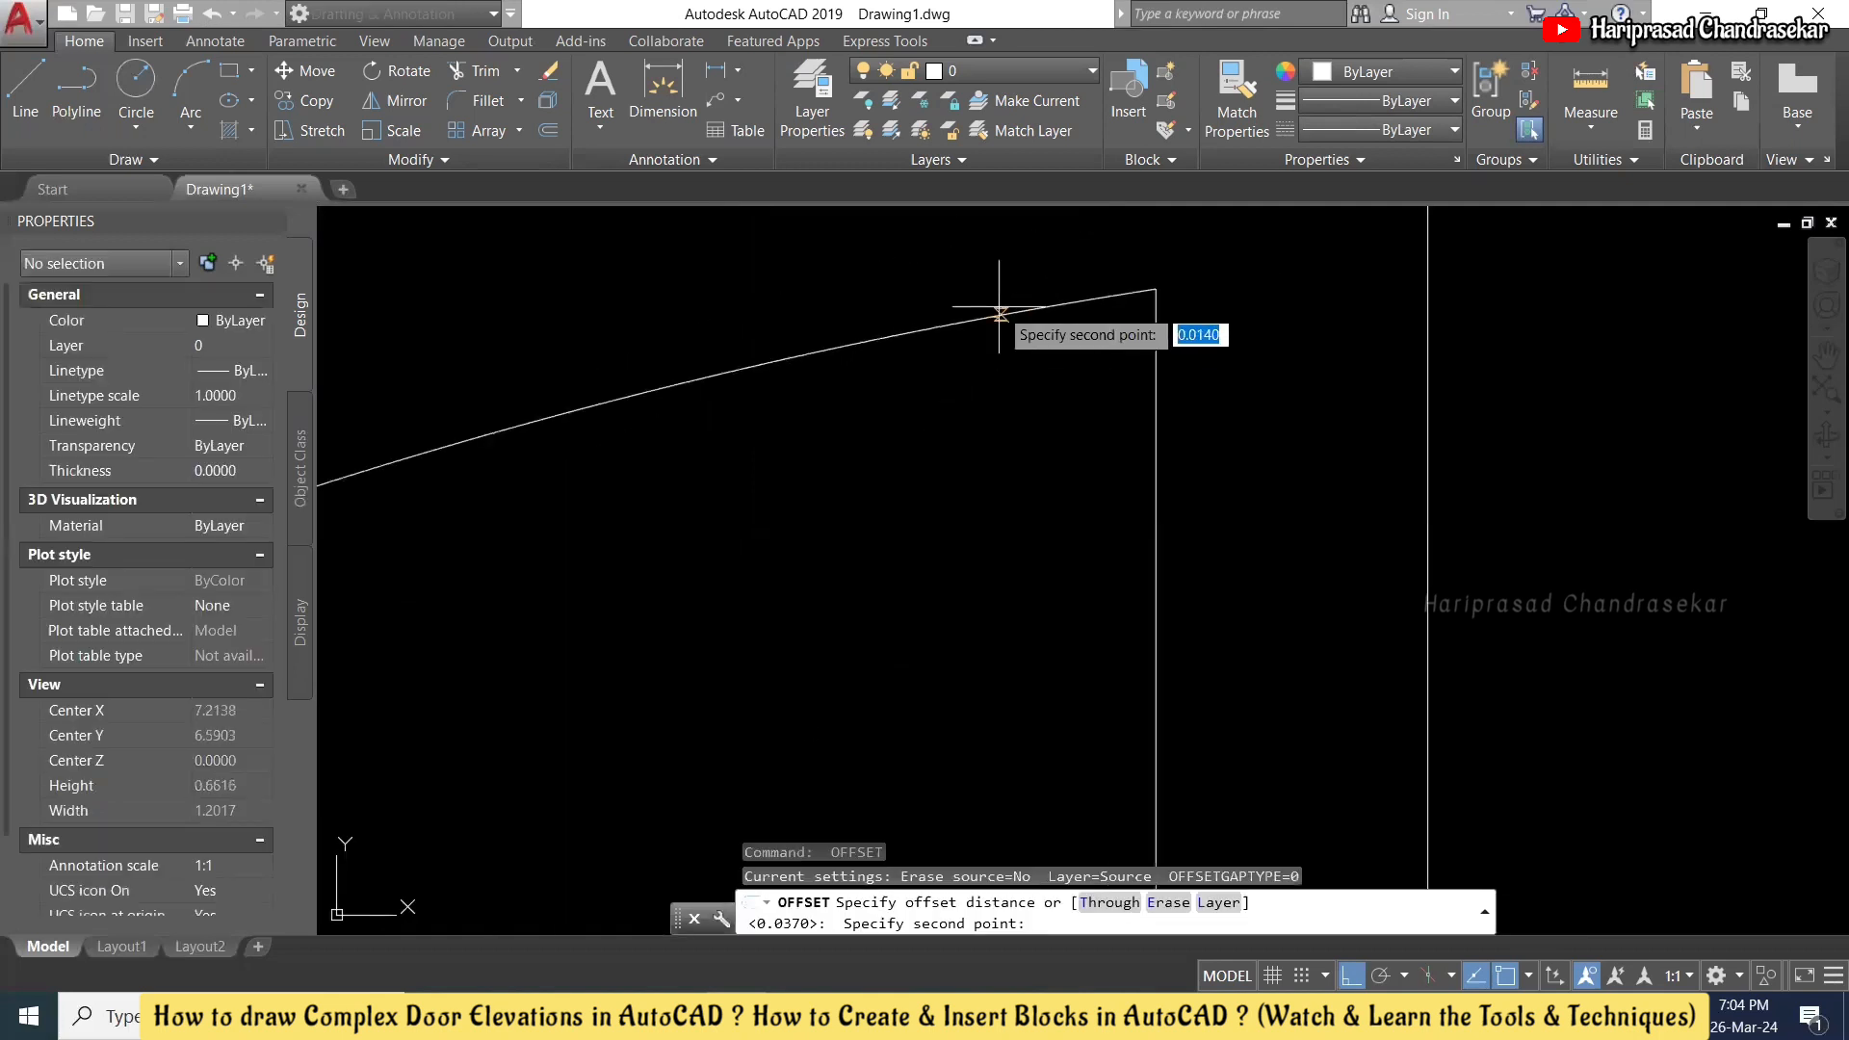
click(891, 380)
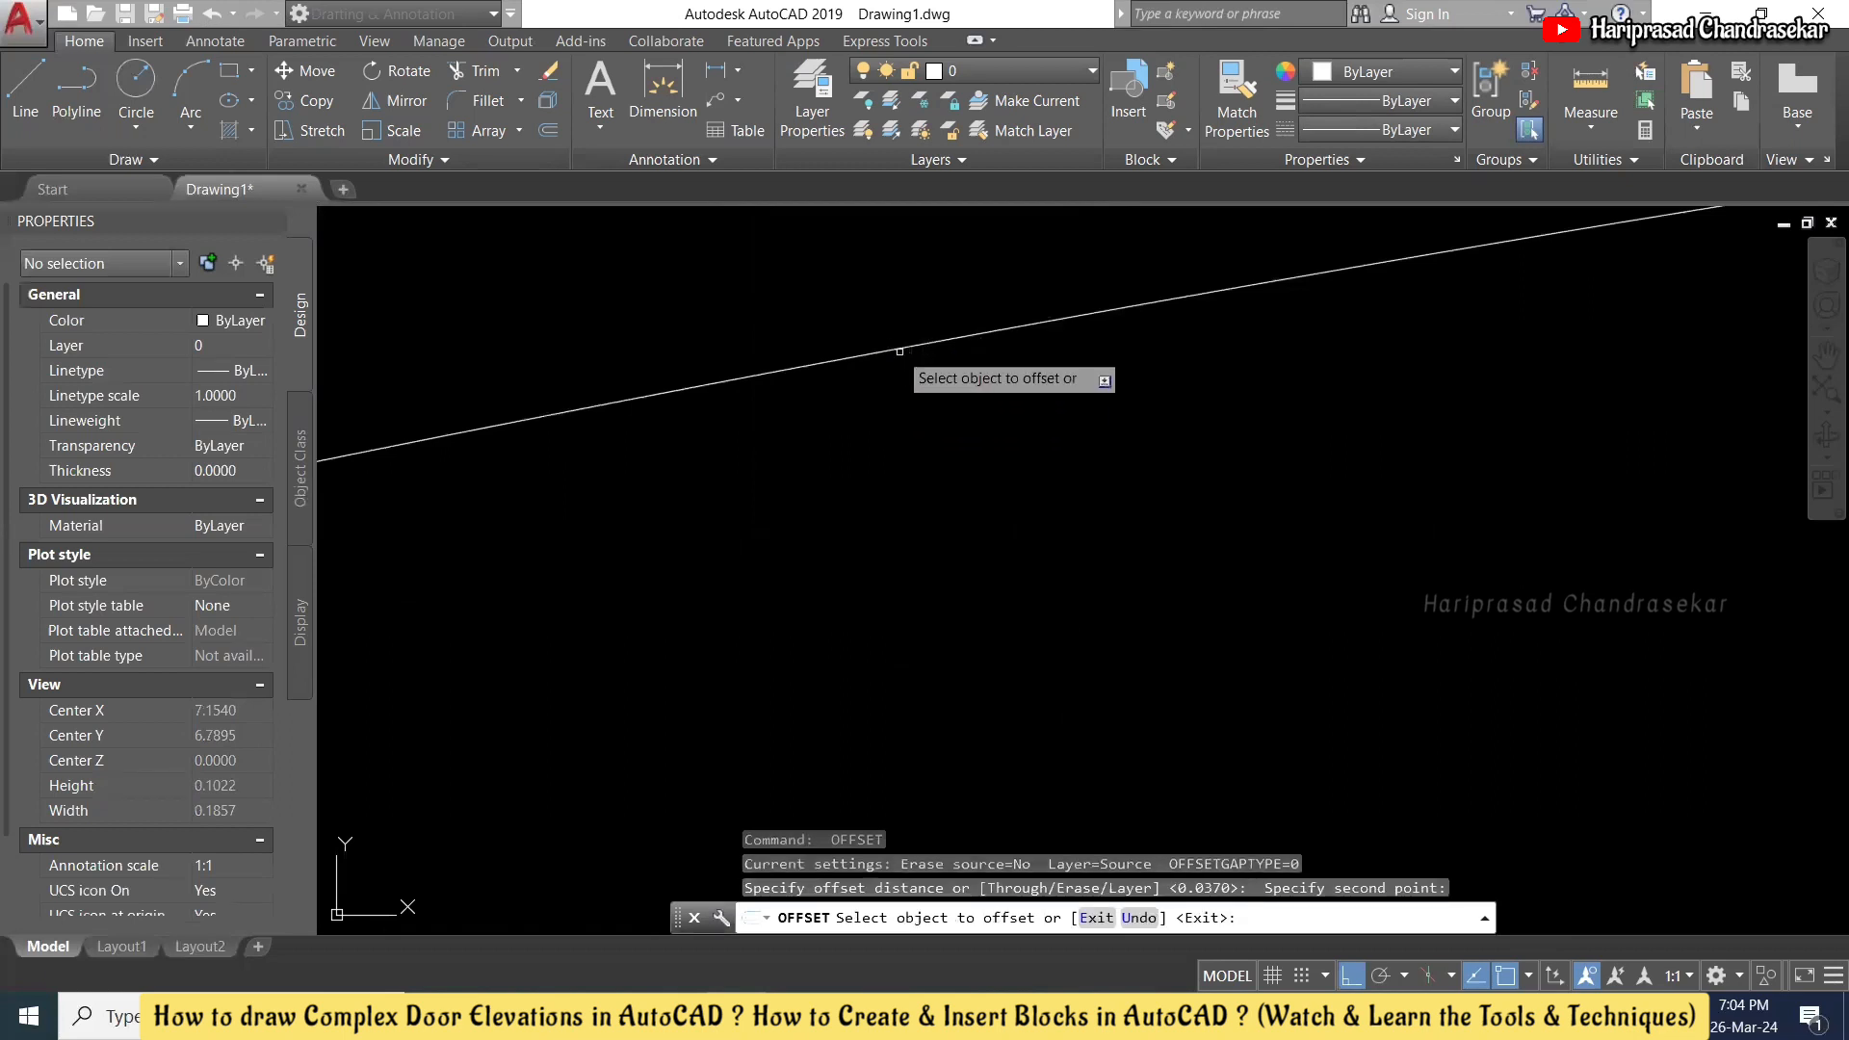
click(900, 351)
click(899, 351)
click(911, 472)
scroll(906, 477, down, 10)
scroll(829, 530, up, 3)
key(Escape)
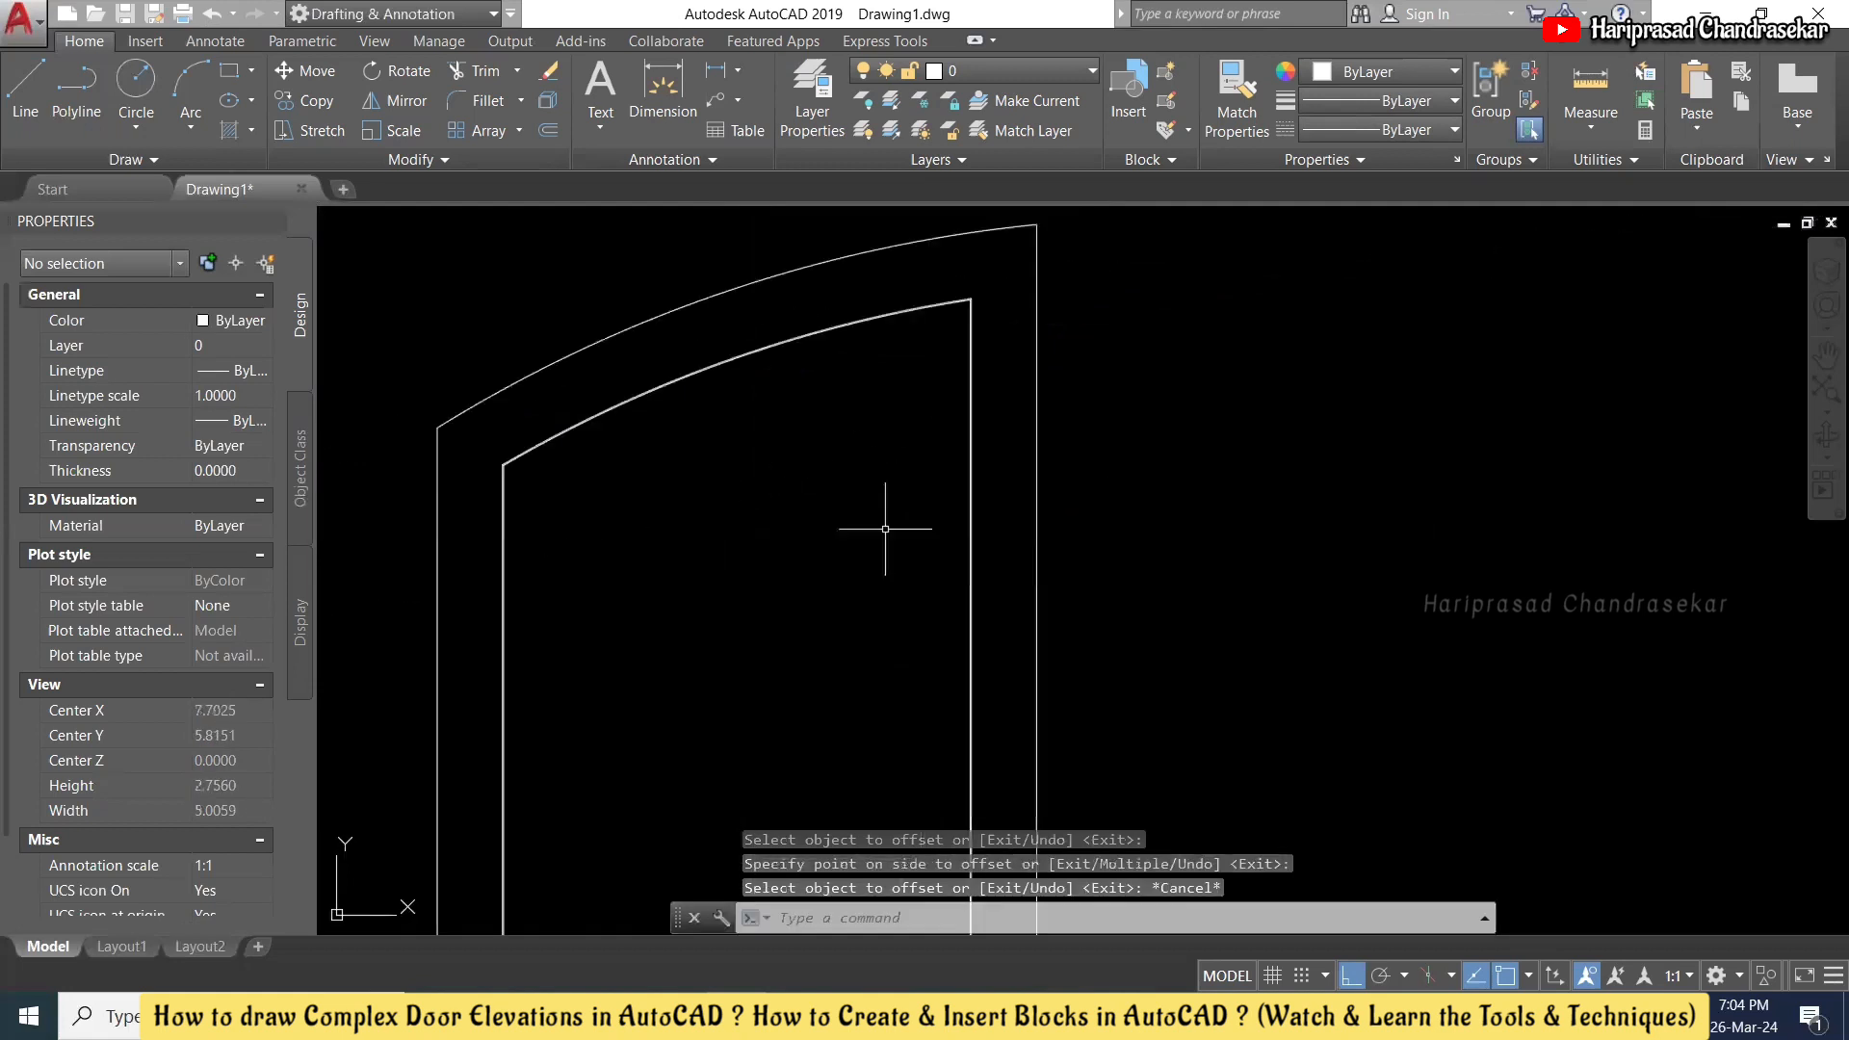
- Erase the closely spaced inner offset of the upper panel
scroll(627, 401, up, 5)
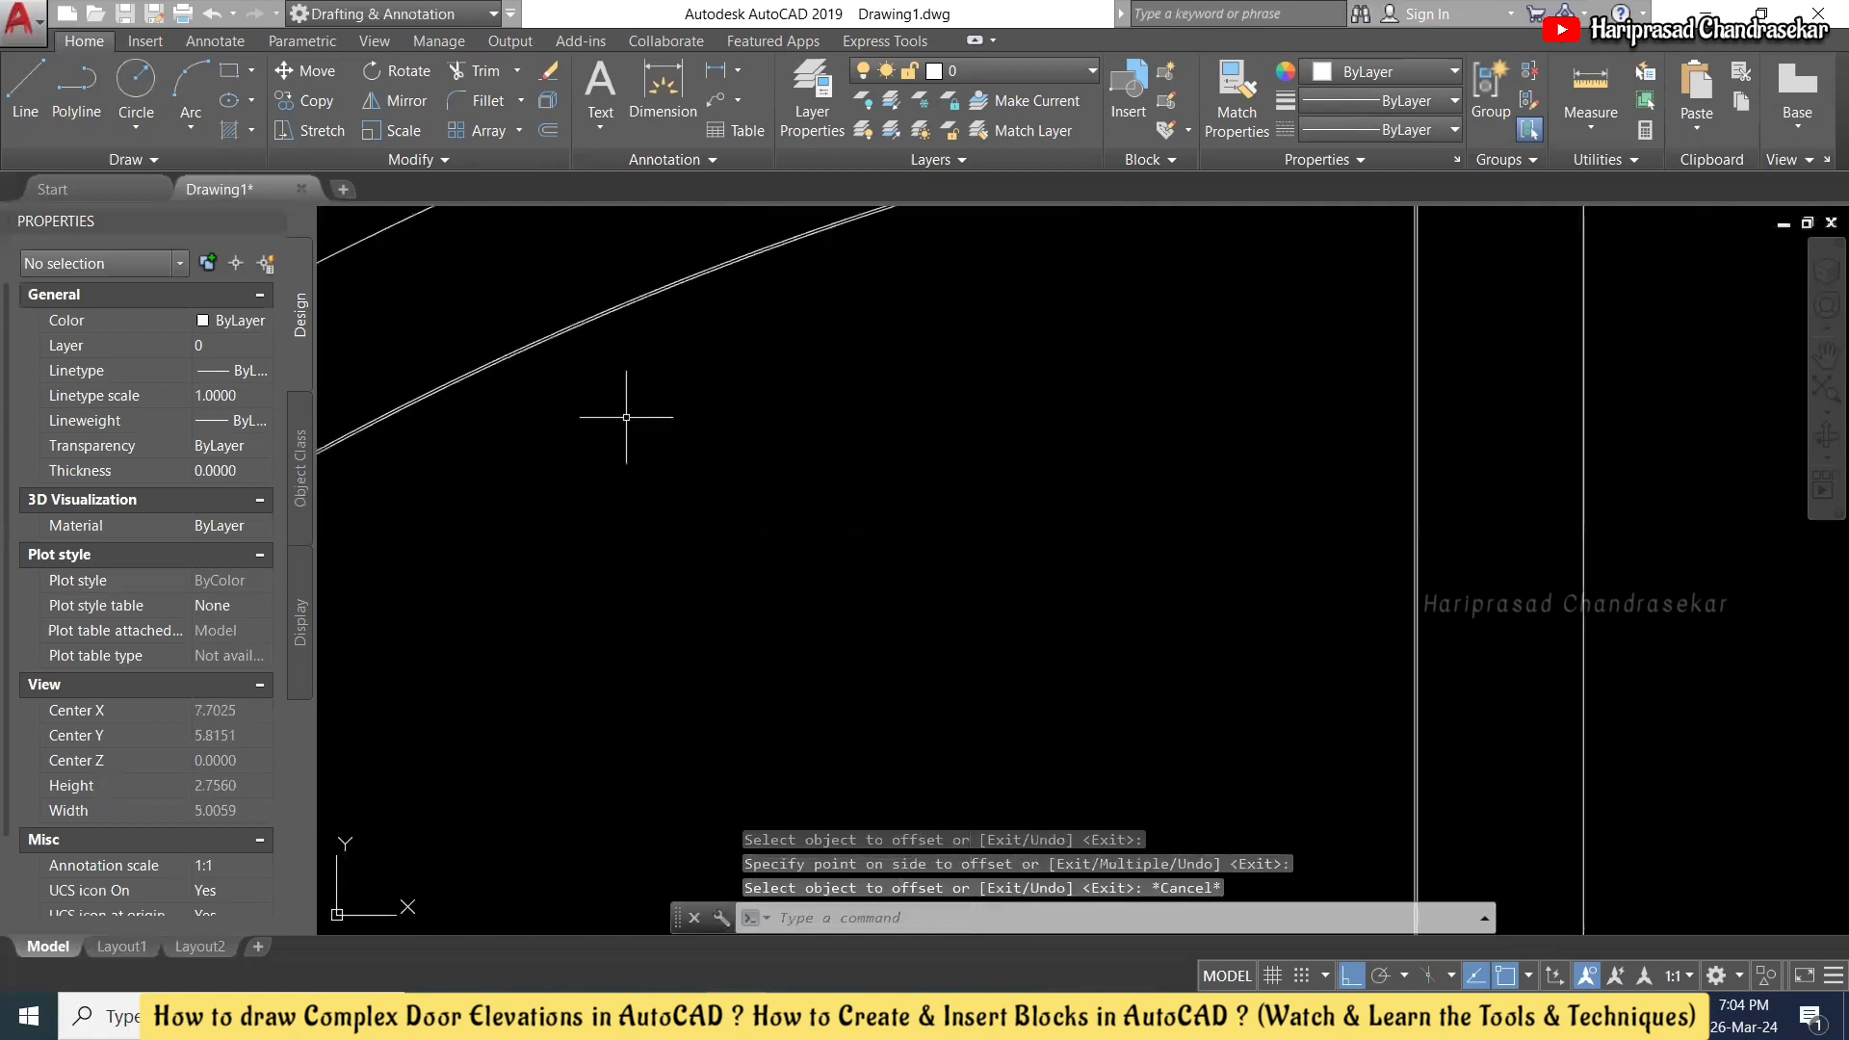
click(657, 294)
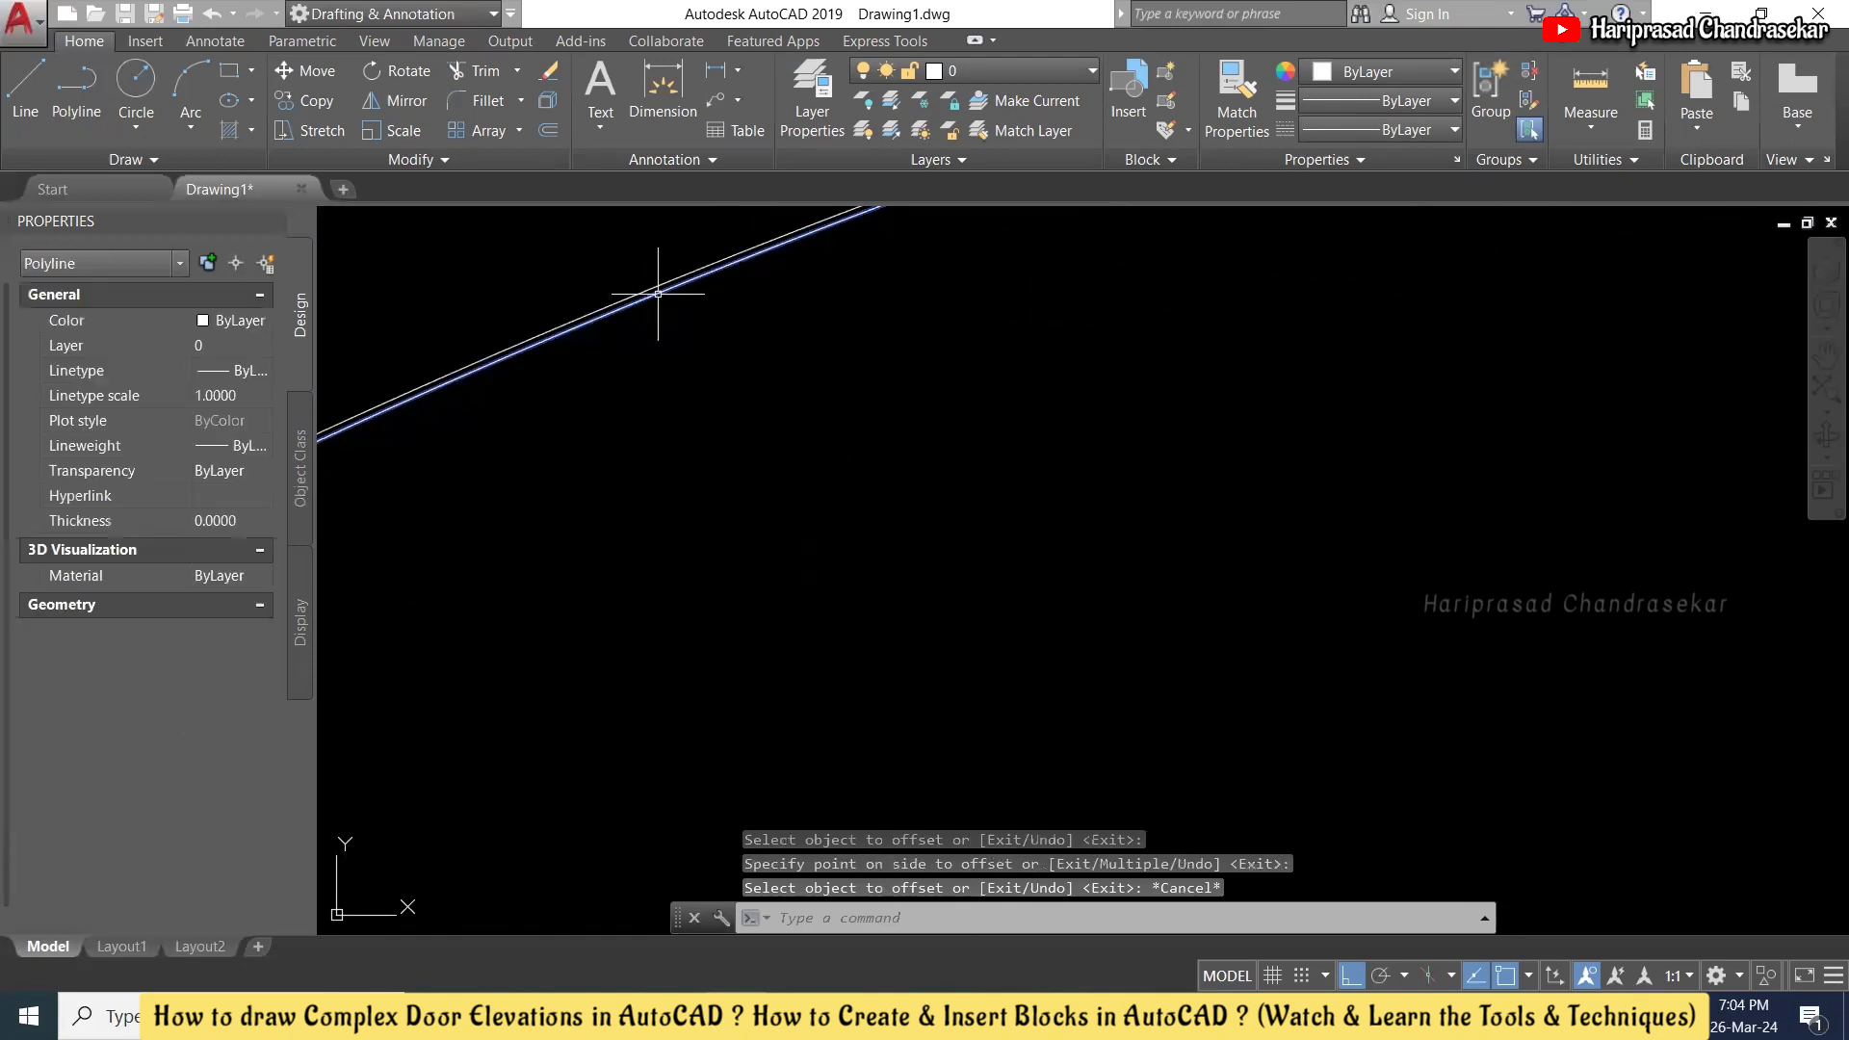
key(Escape)
key(Delete)
scroll(830, 499, down, 10)
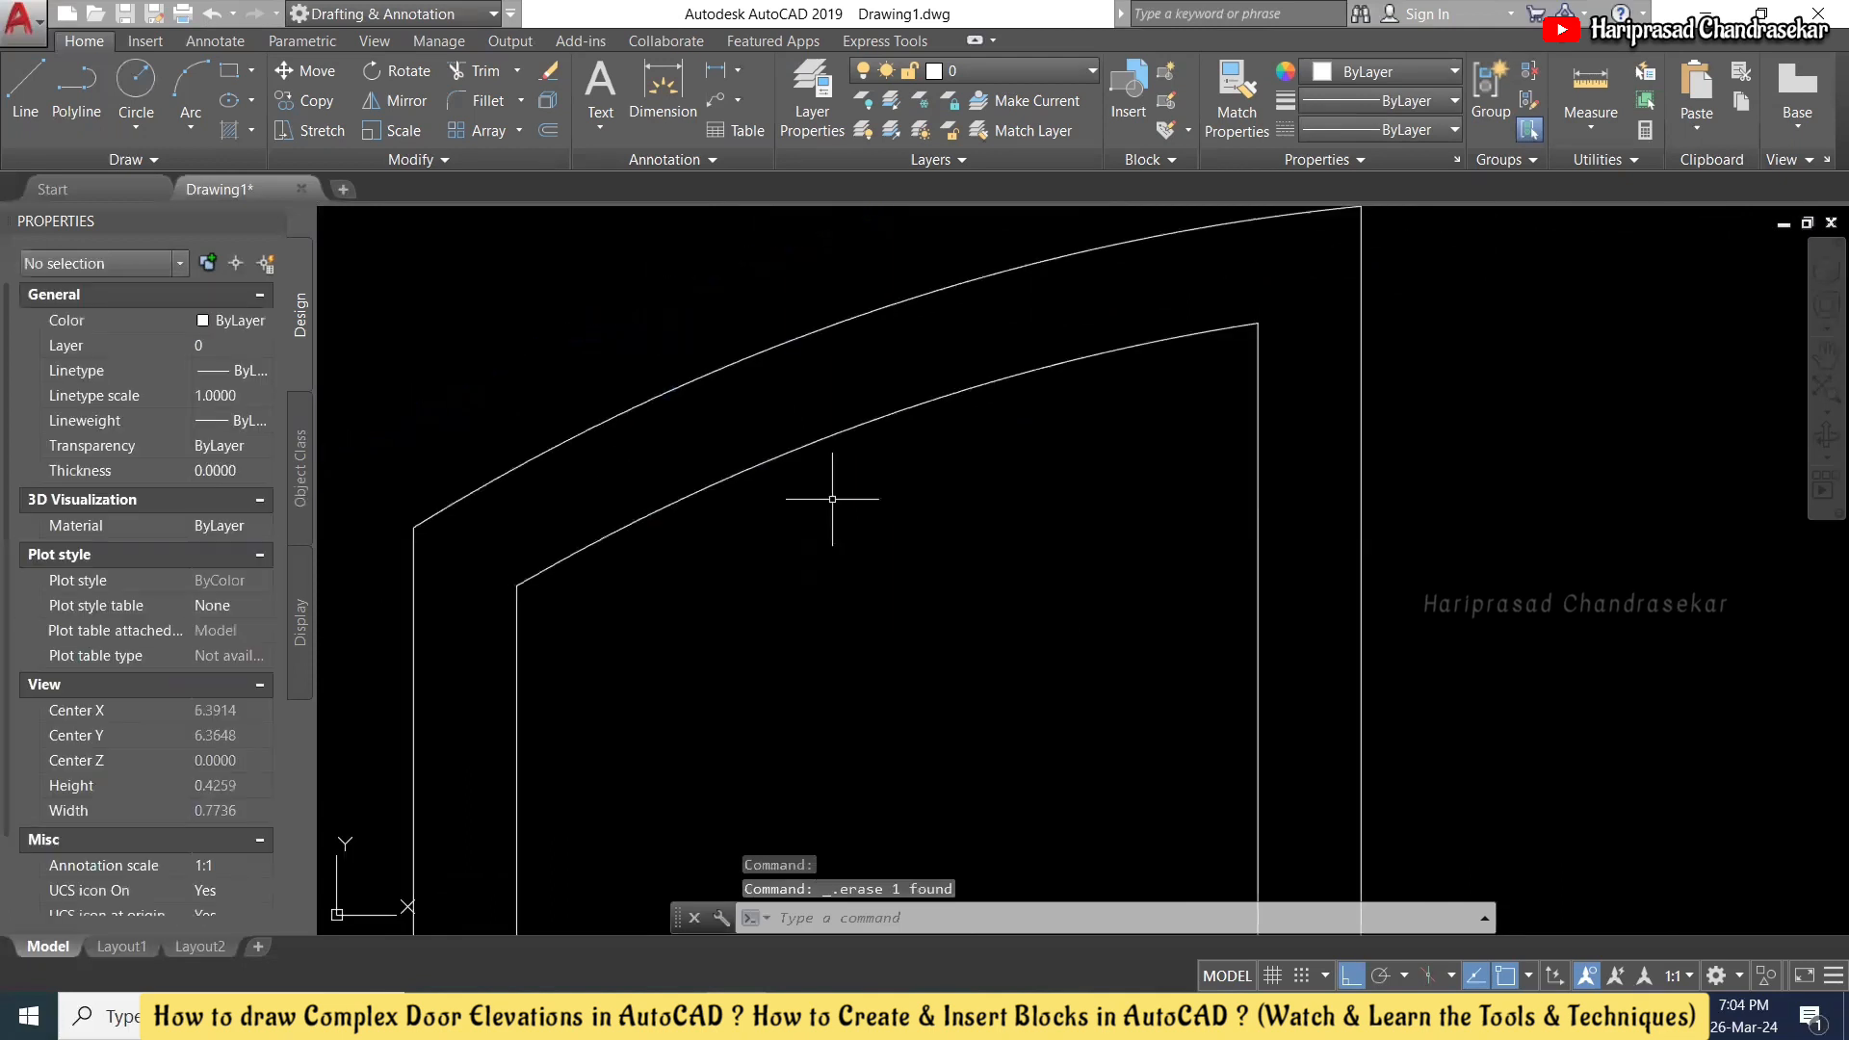
- Offset the upper panel inward by about 0.03, picking two points between the lower panel's double lines for the distance
scroll(903, 602, up, 3)
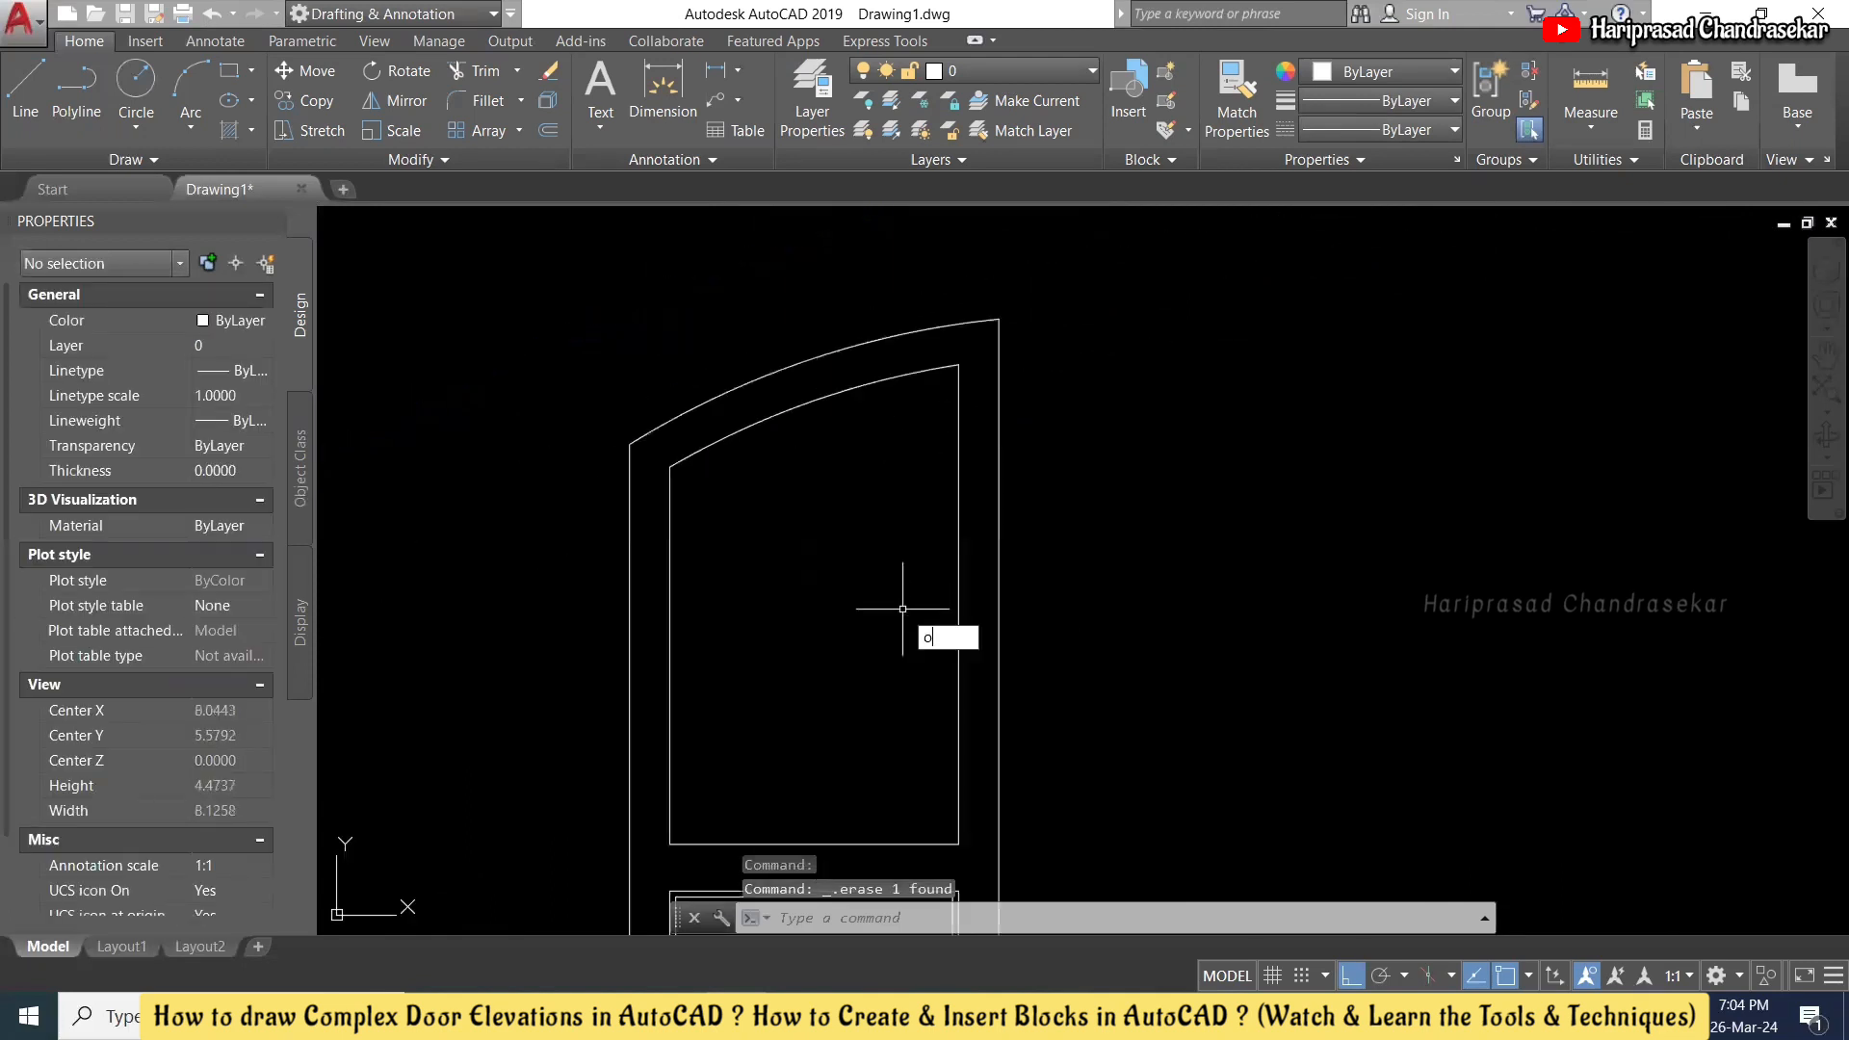
key(Return)
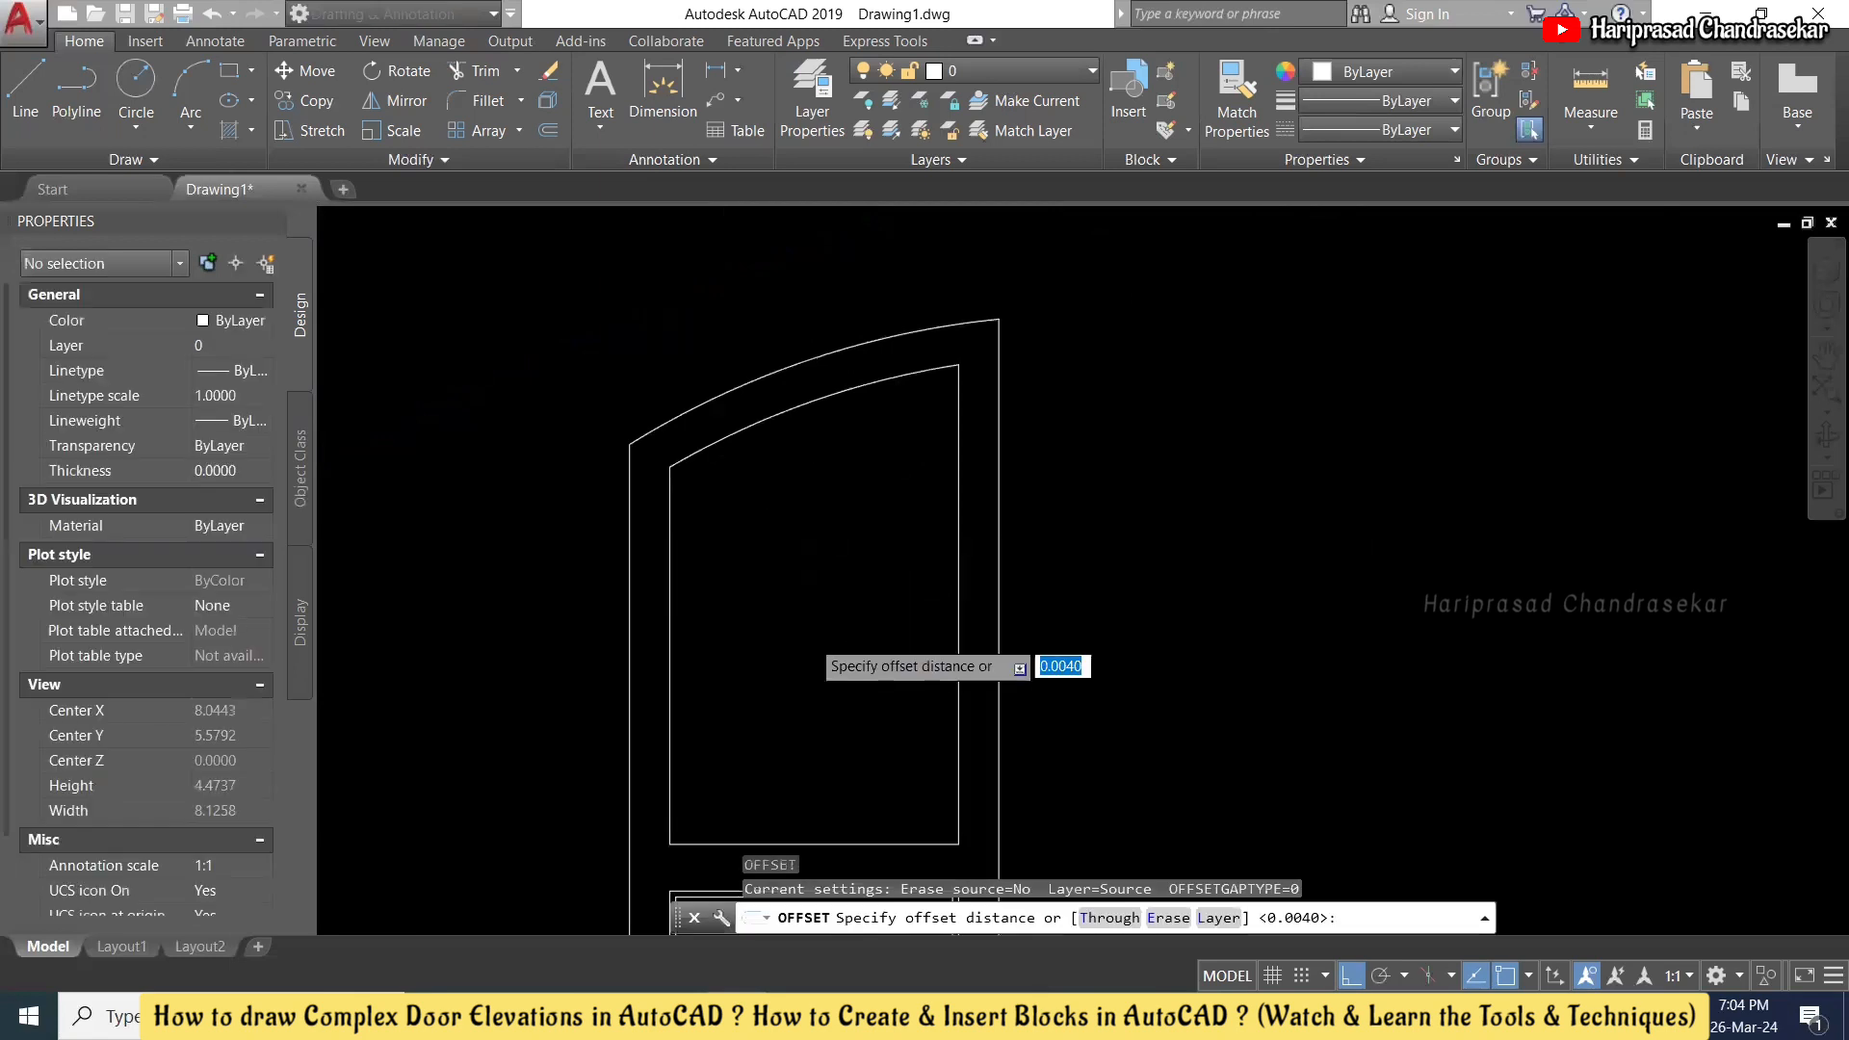
scroll(847, 755, down, 2)
scroll(799, 732, up, 5)
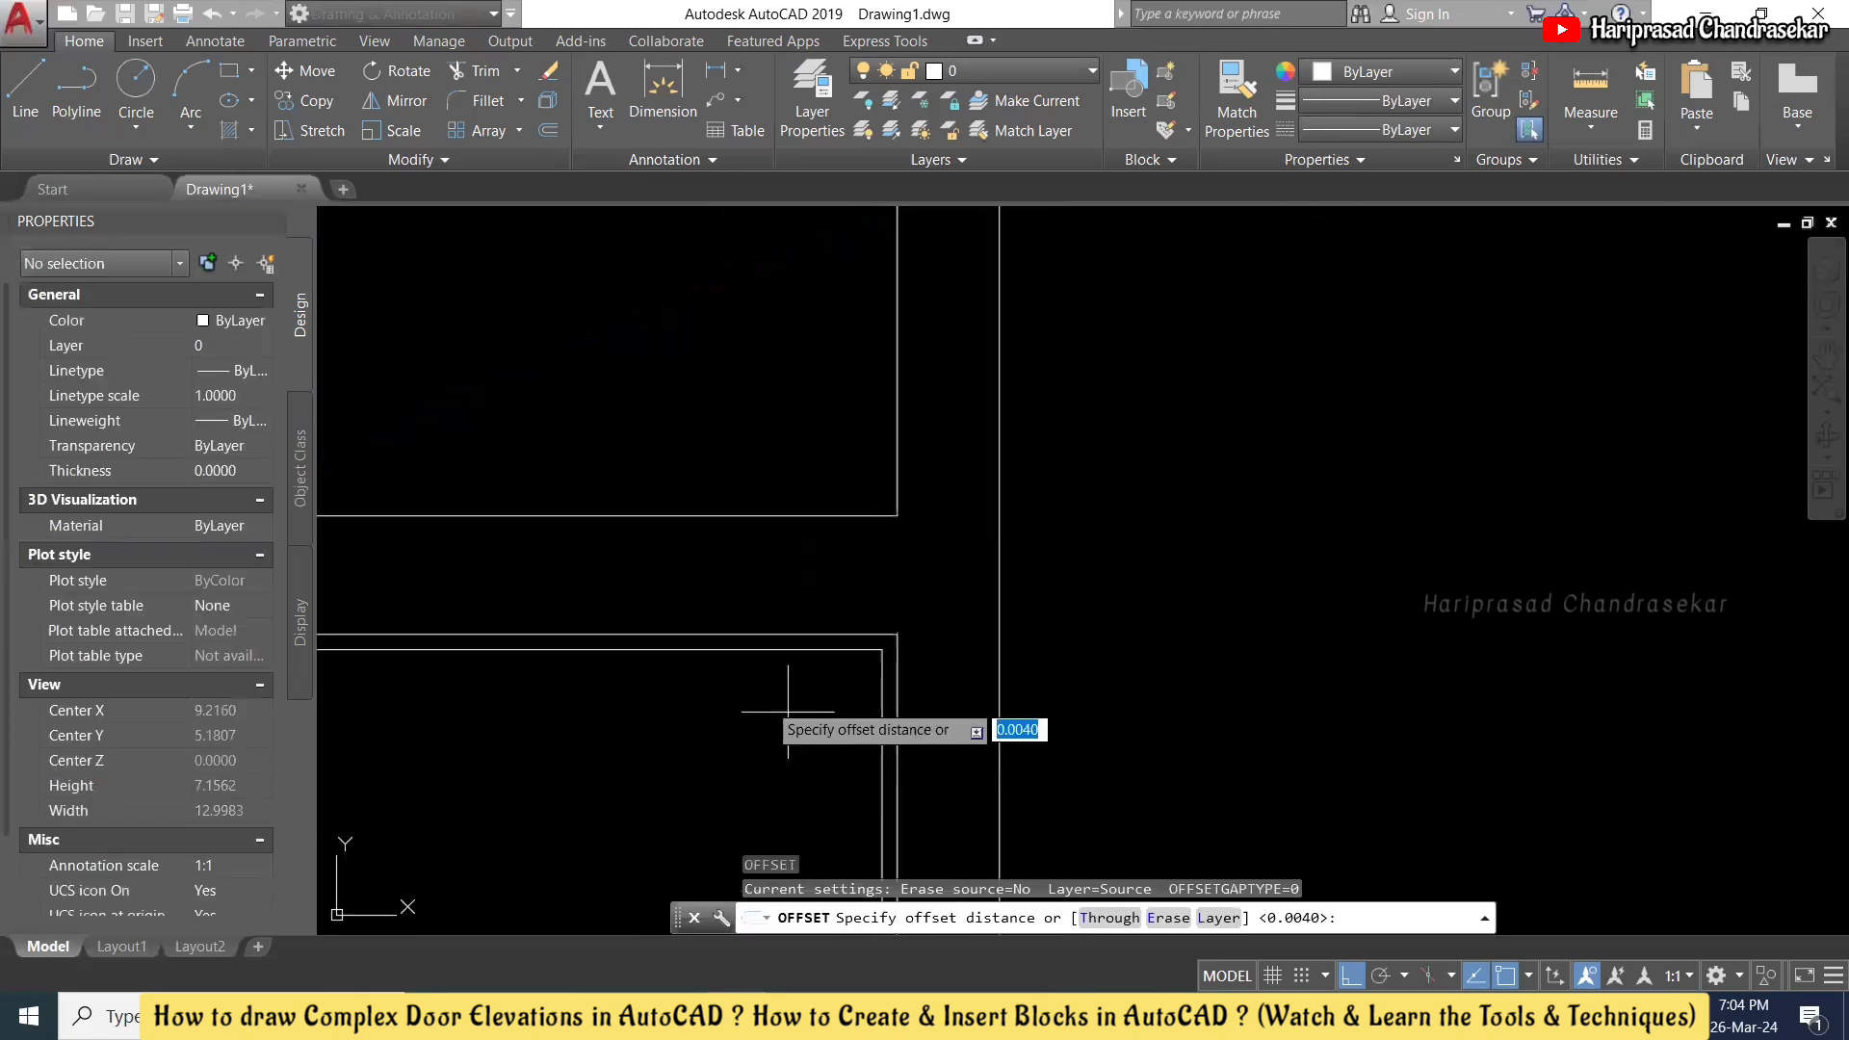
click(690, 631)
scroll(690, 631, up, 5)
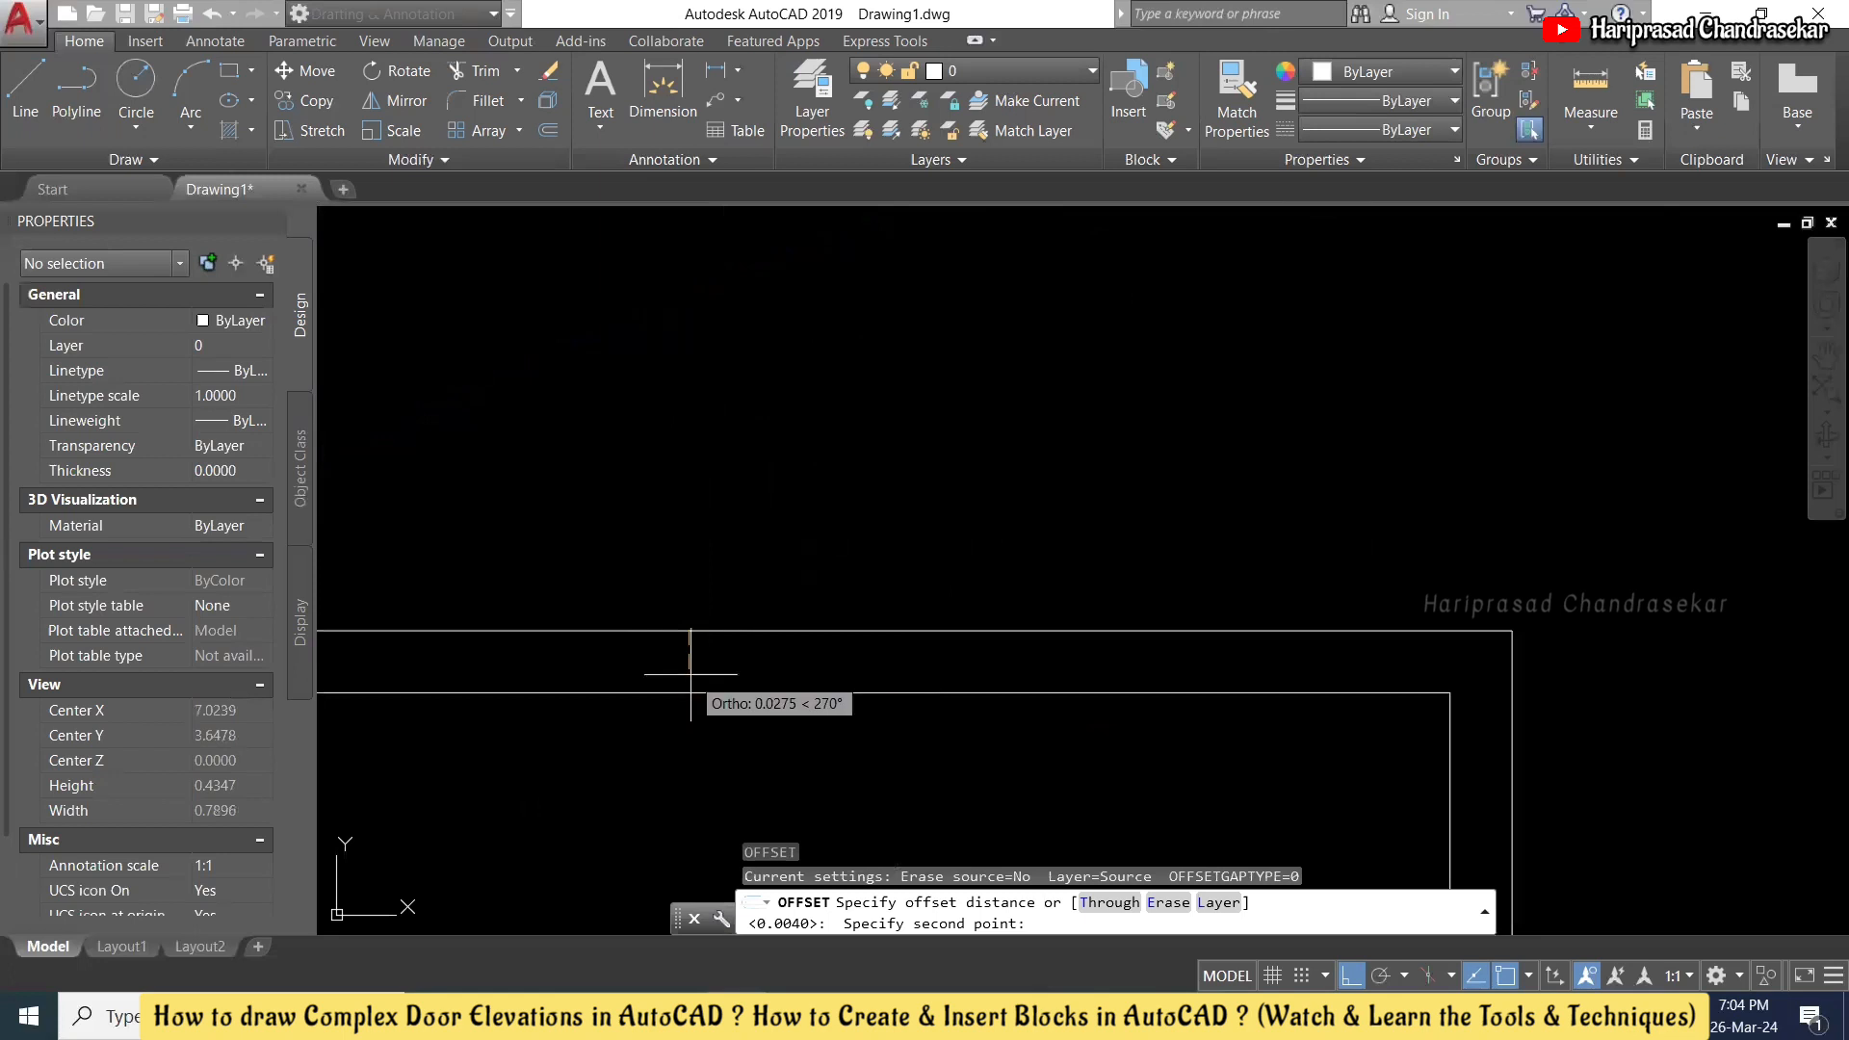
click(691, 673)
scroll(827, 780, down, 10)
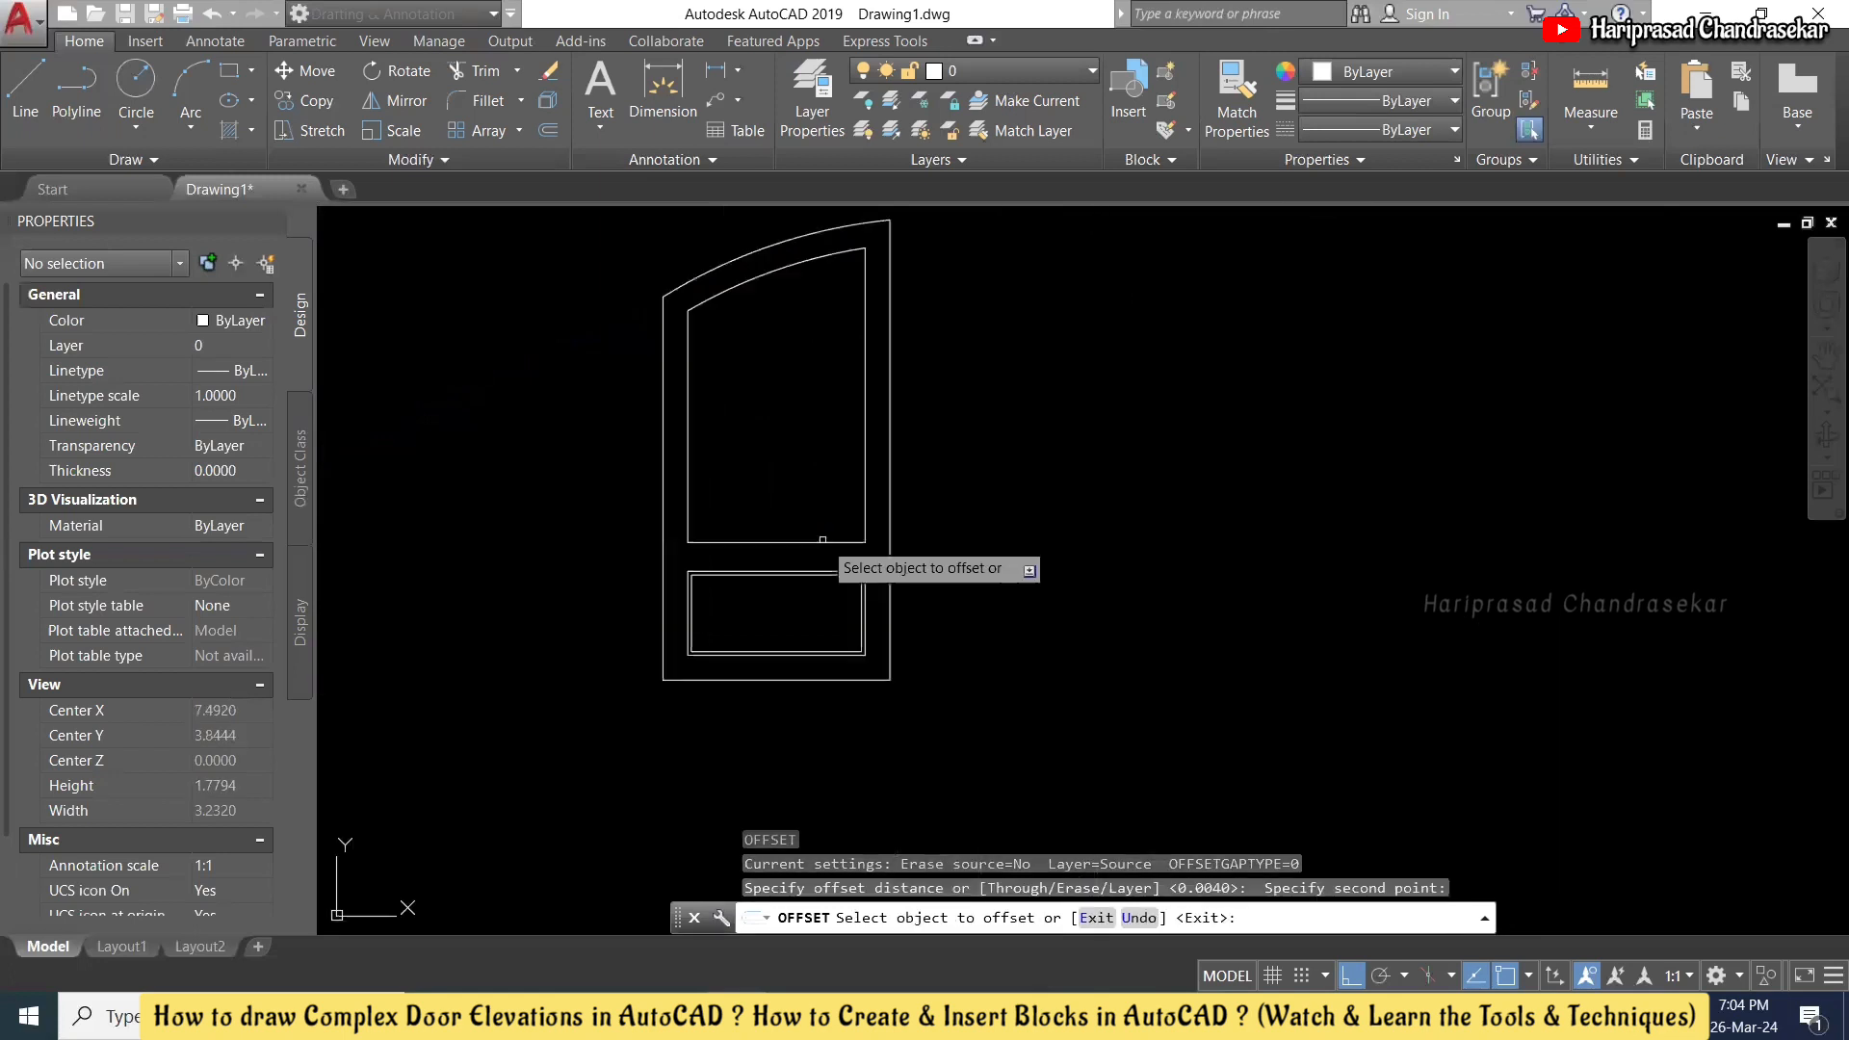
click(782, 266)
click(814, 364)
key(Escape)
- Draw a circle of radius about 1.23 centred on the leaf's long straight right edge, beside the upper panel
scroll(739, 369, up, 2)
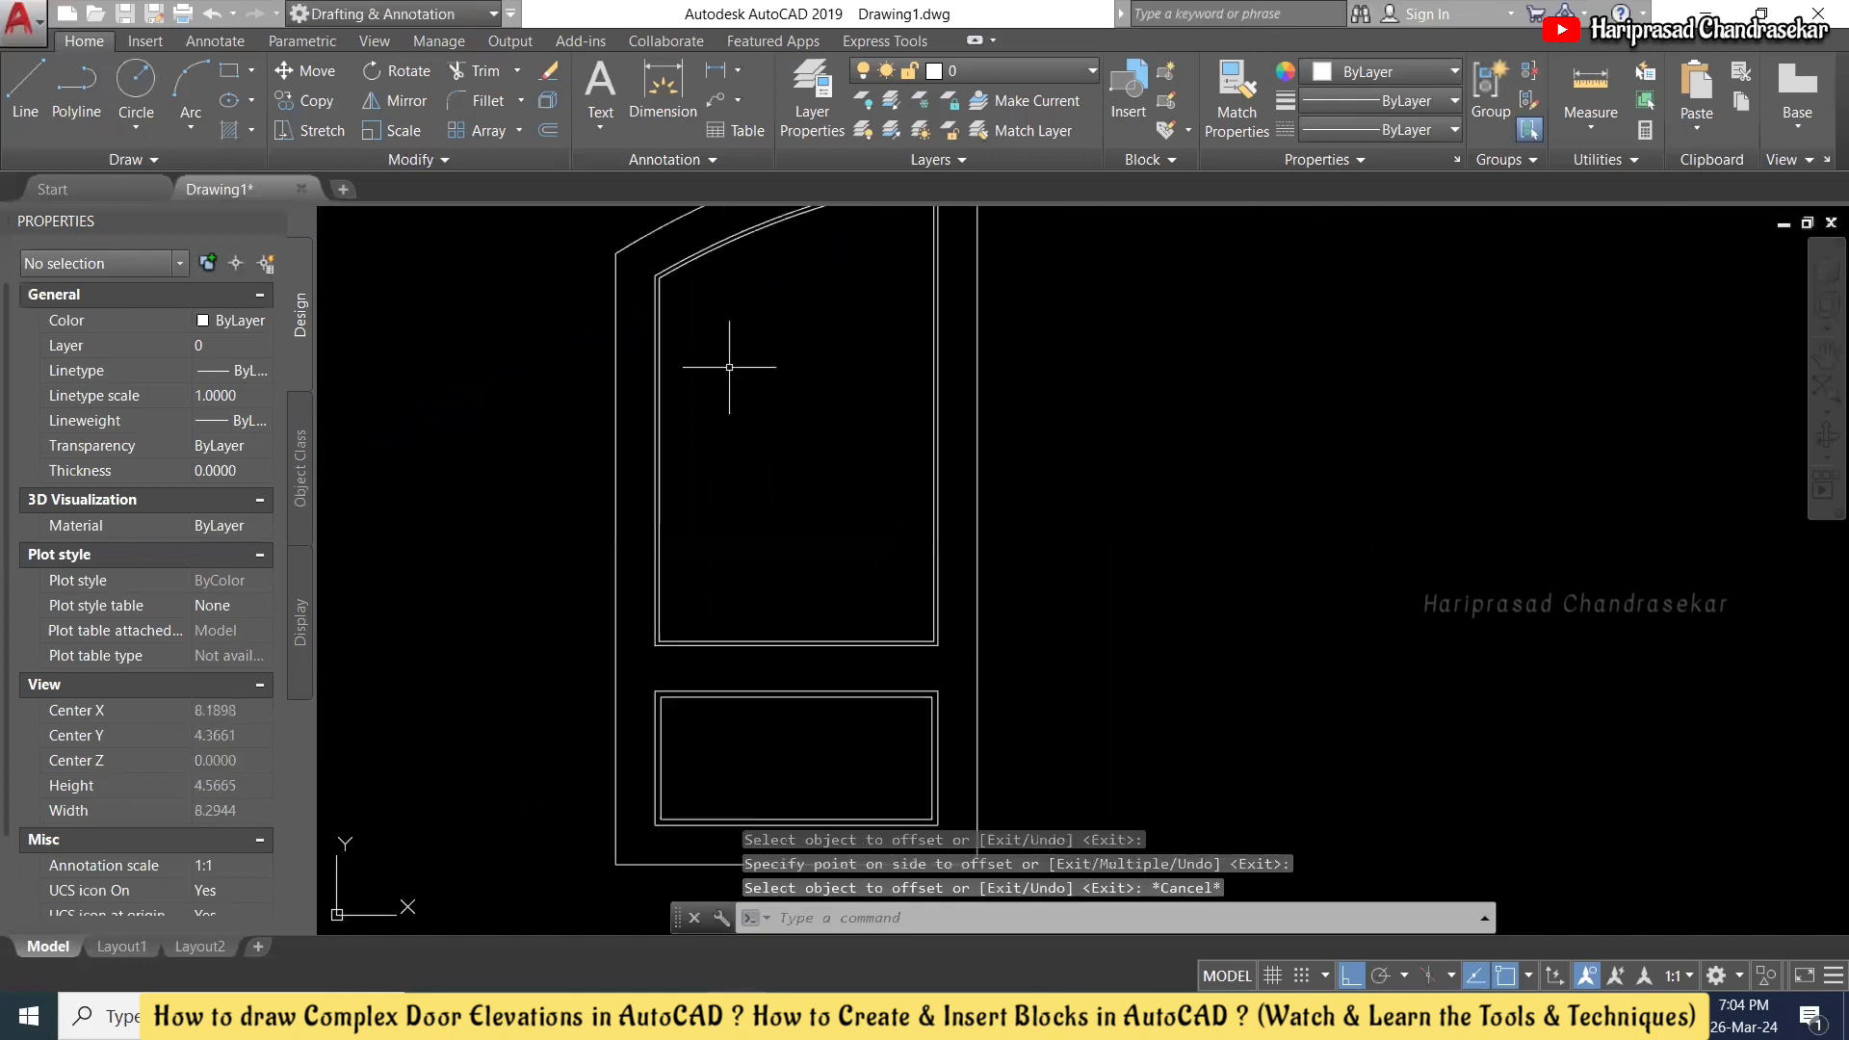
scroll(873, 386, down, 1)
scroll(876, 359, up, 1)
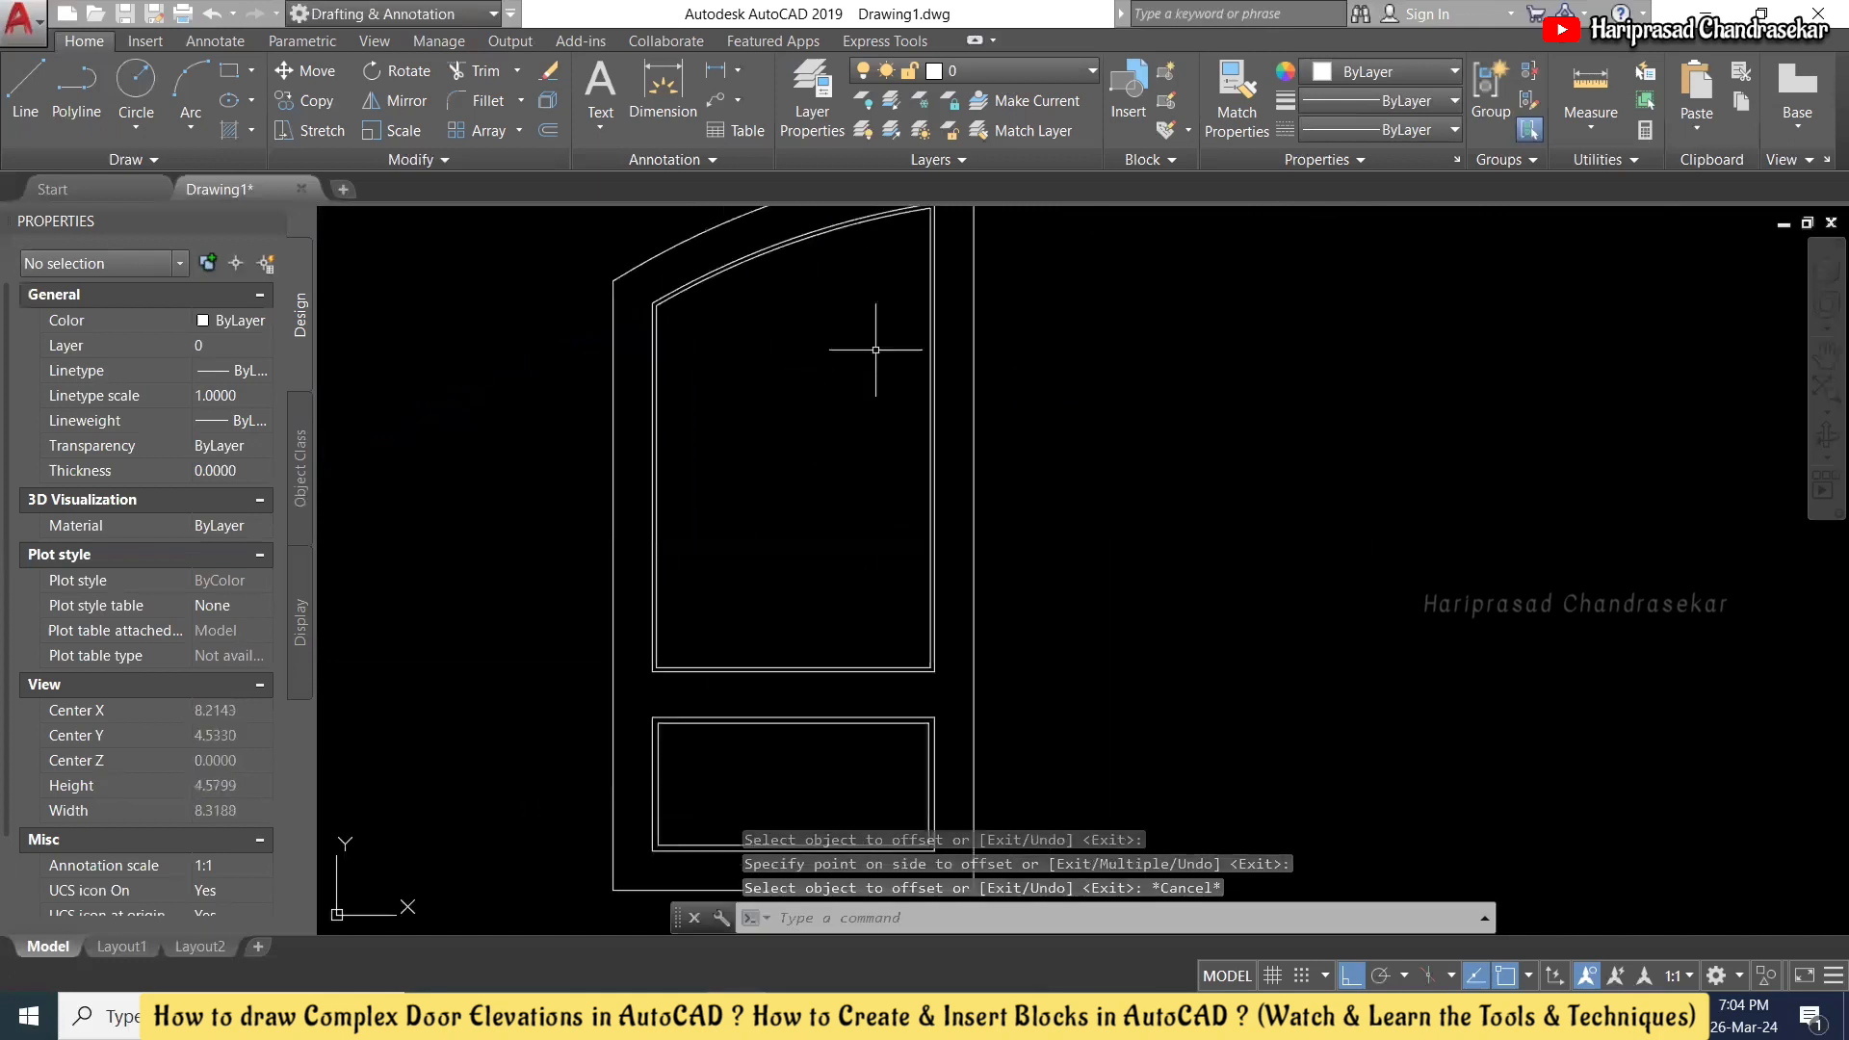
text(c)
key(Return)
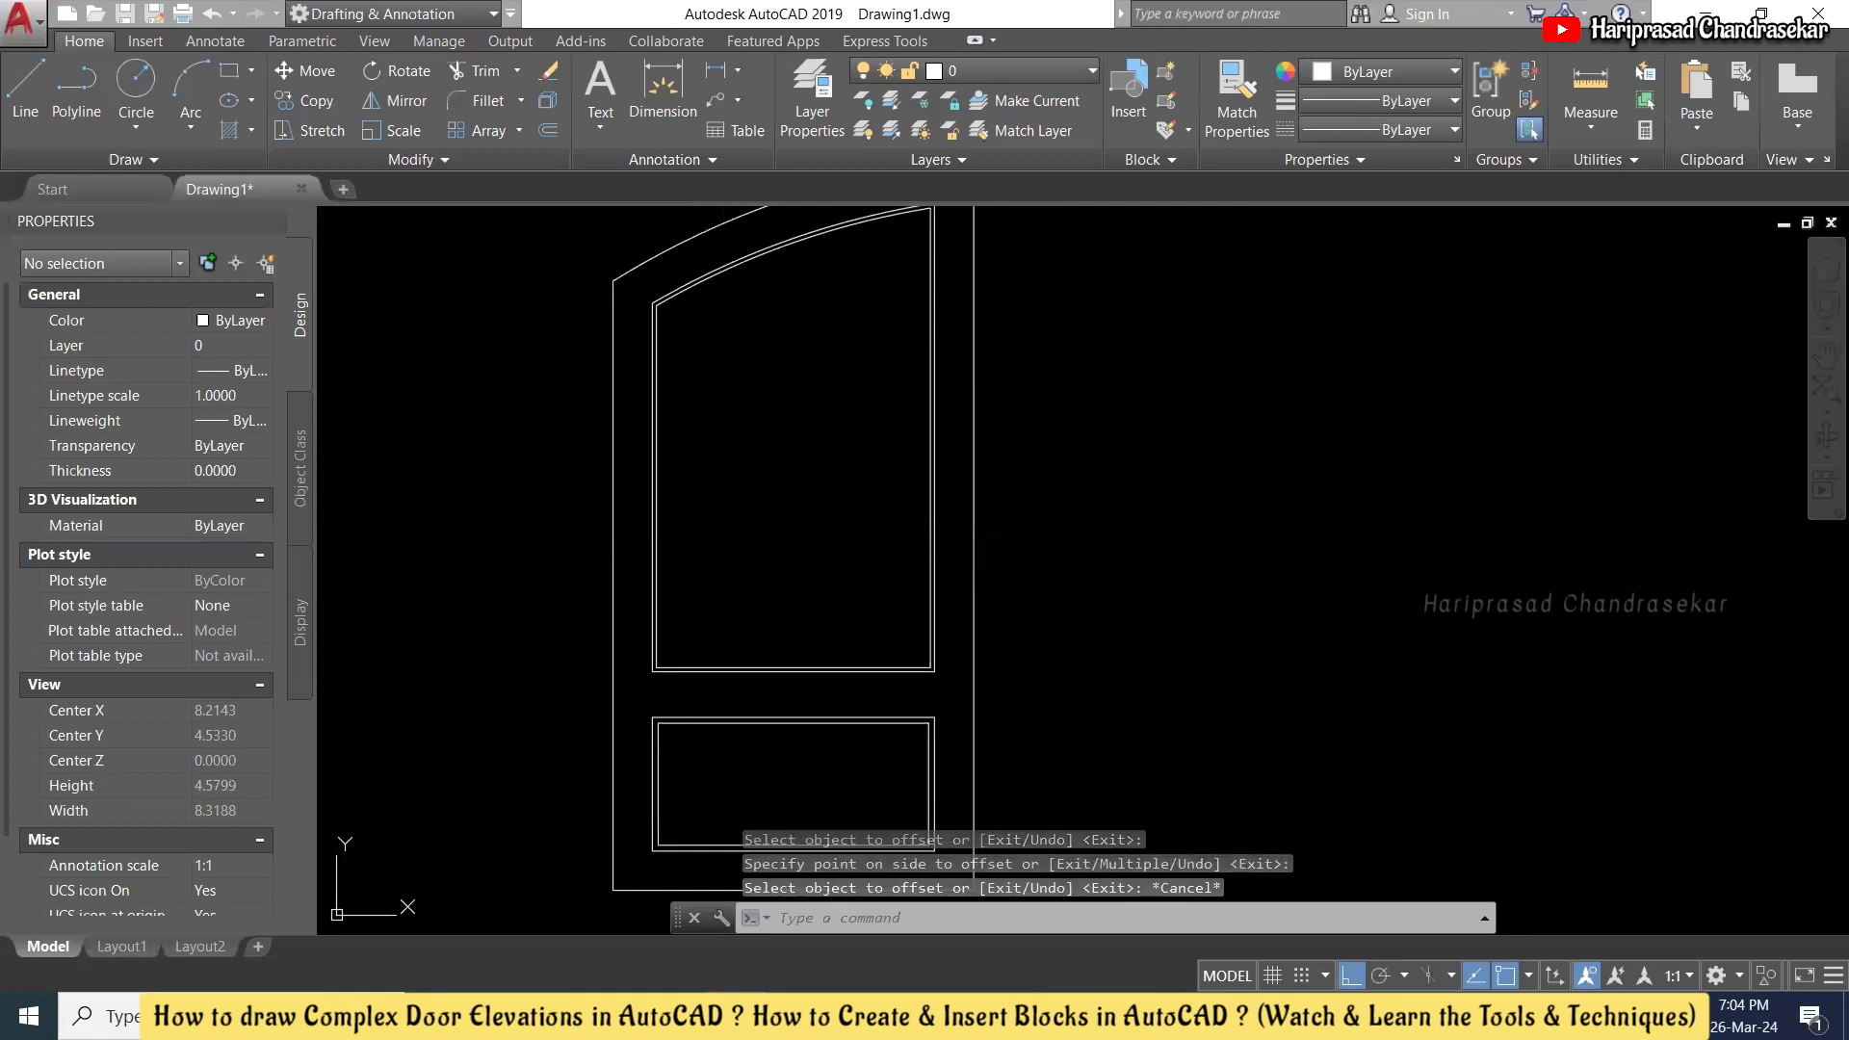
click(973, 458)
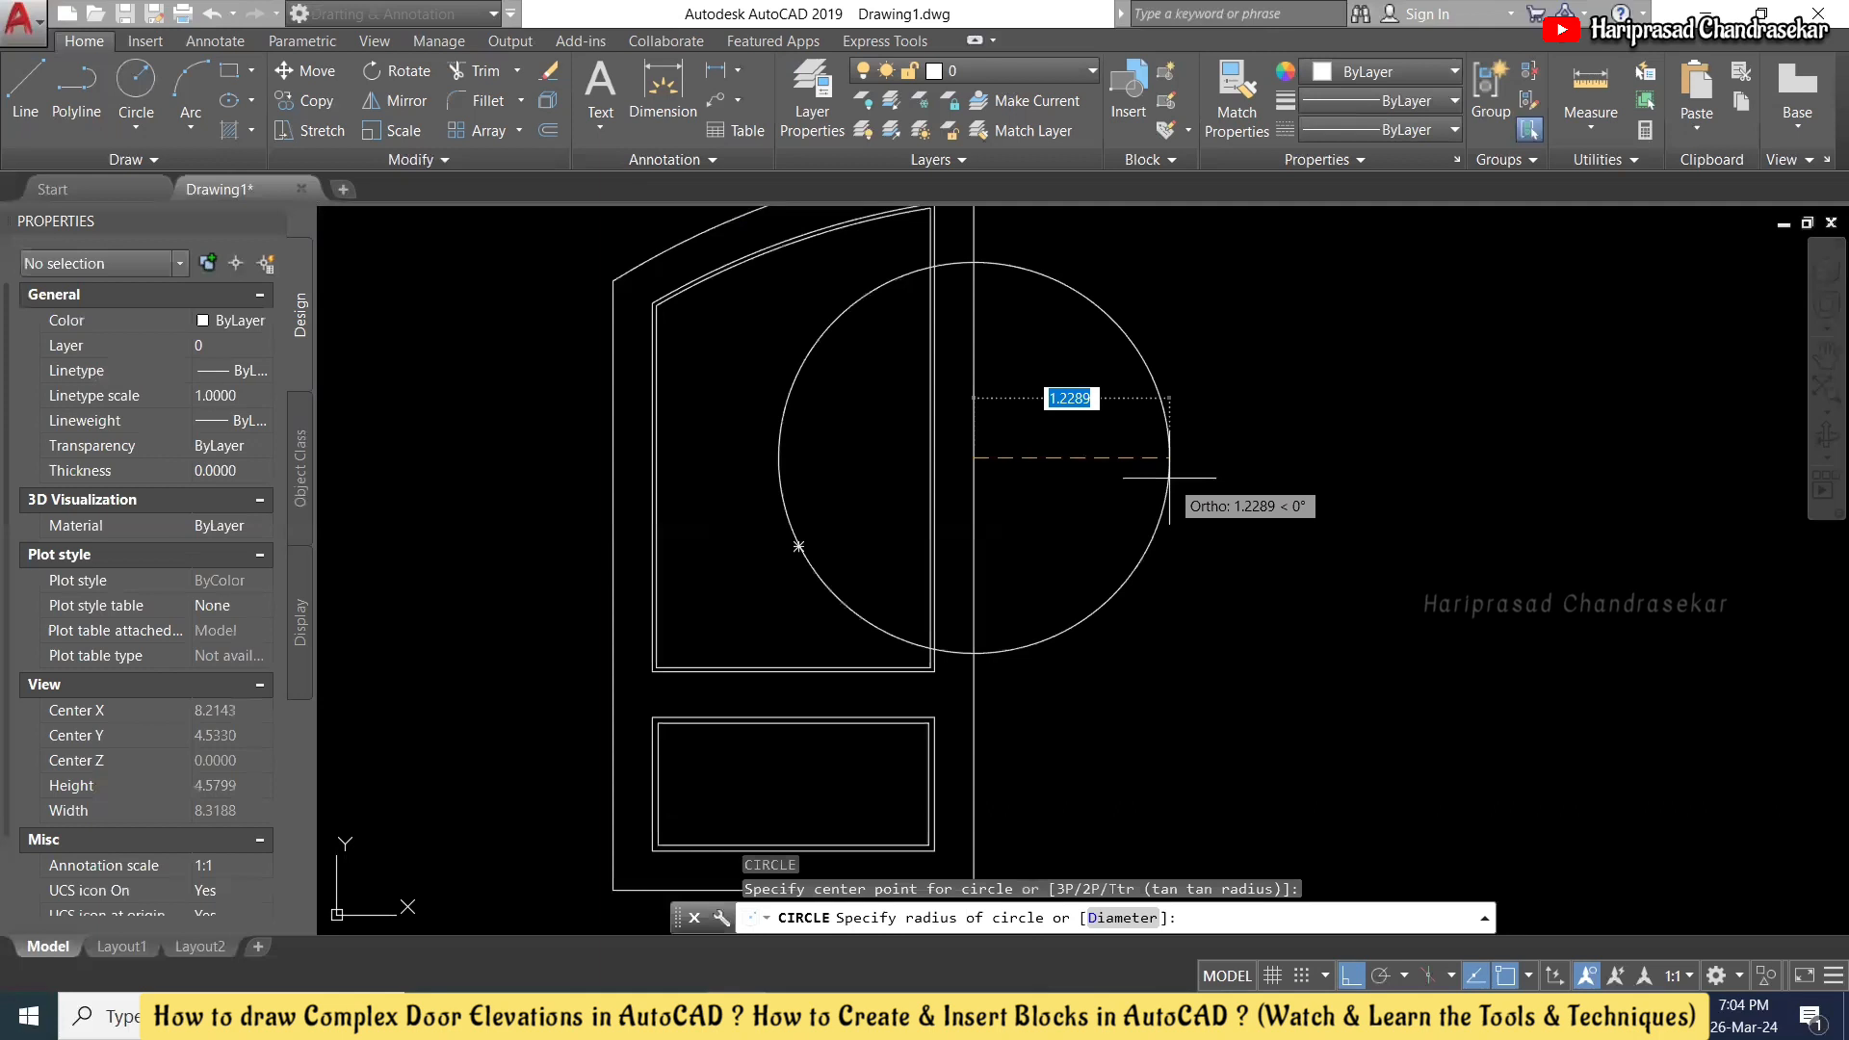
click(1170, 477)
- Move the circle slightly upward along the leaf's right edge by its centre point
click(1010, 262)
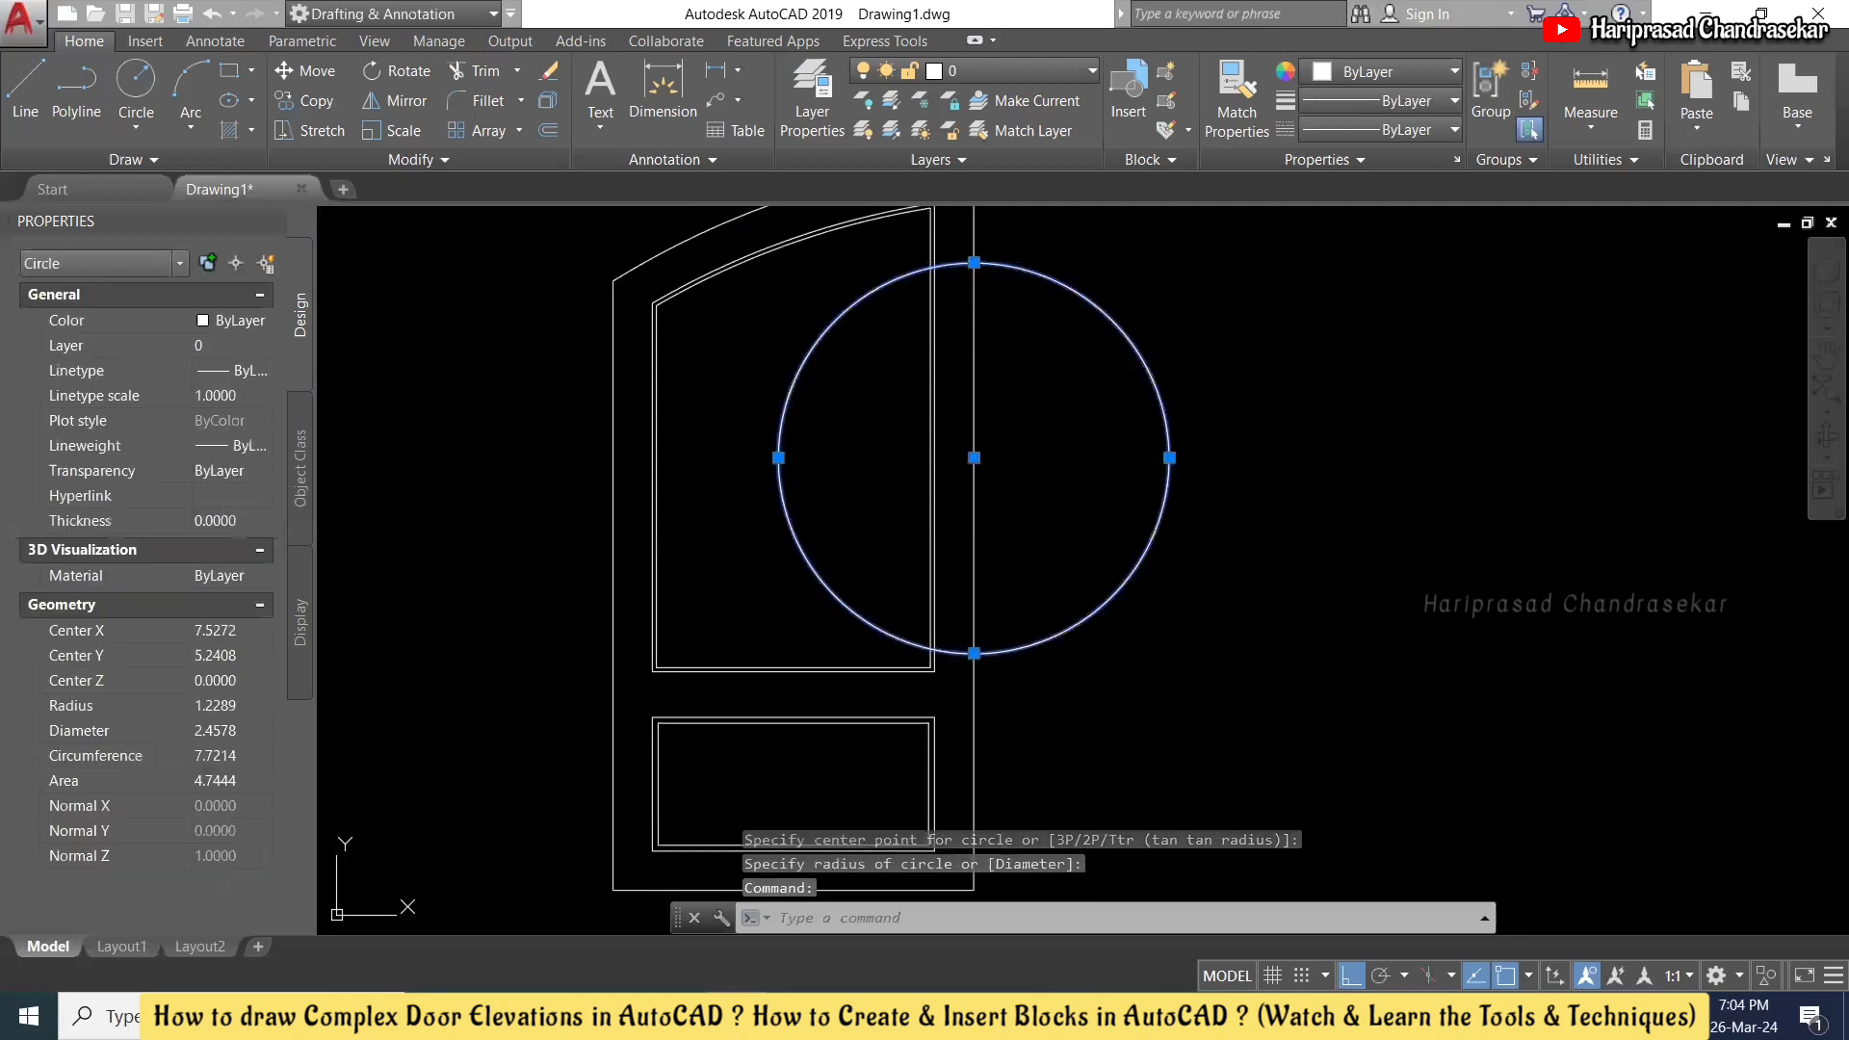
click(973, 262)
scroll(978, 236, up, 2)
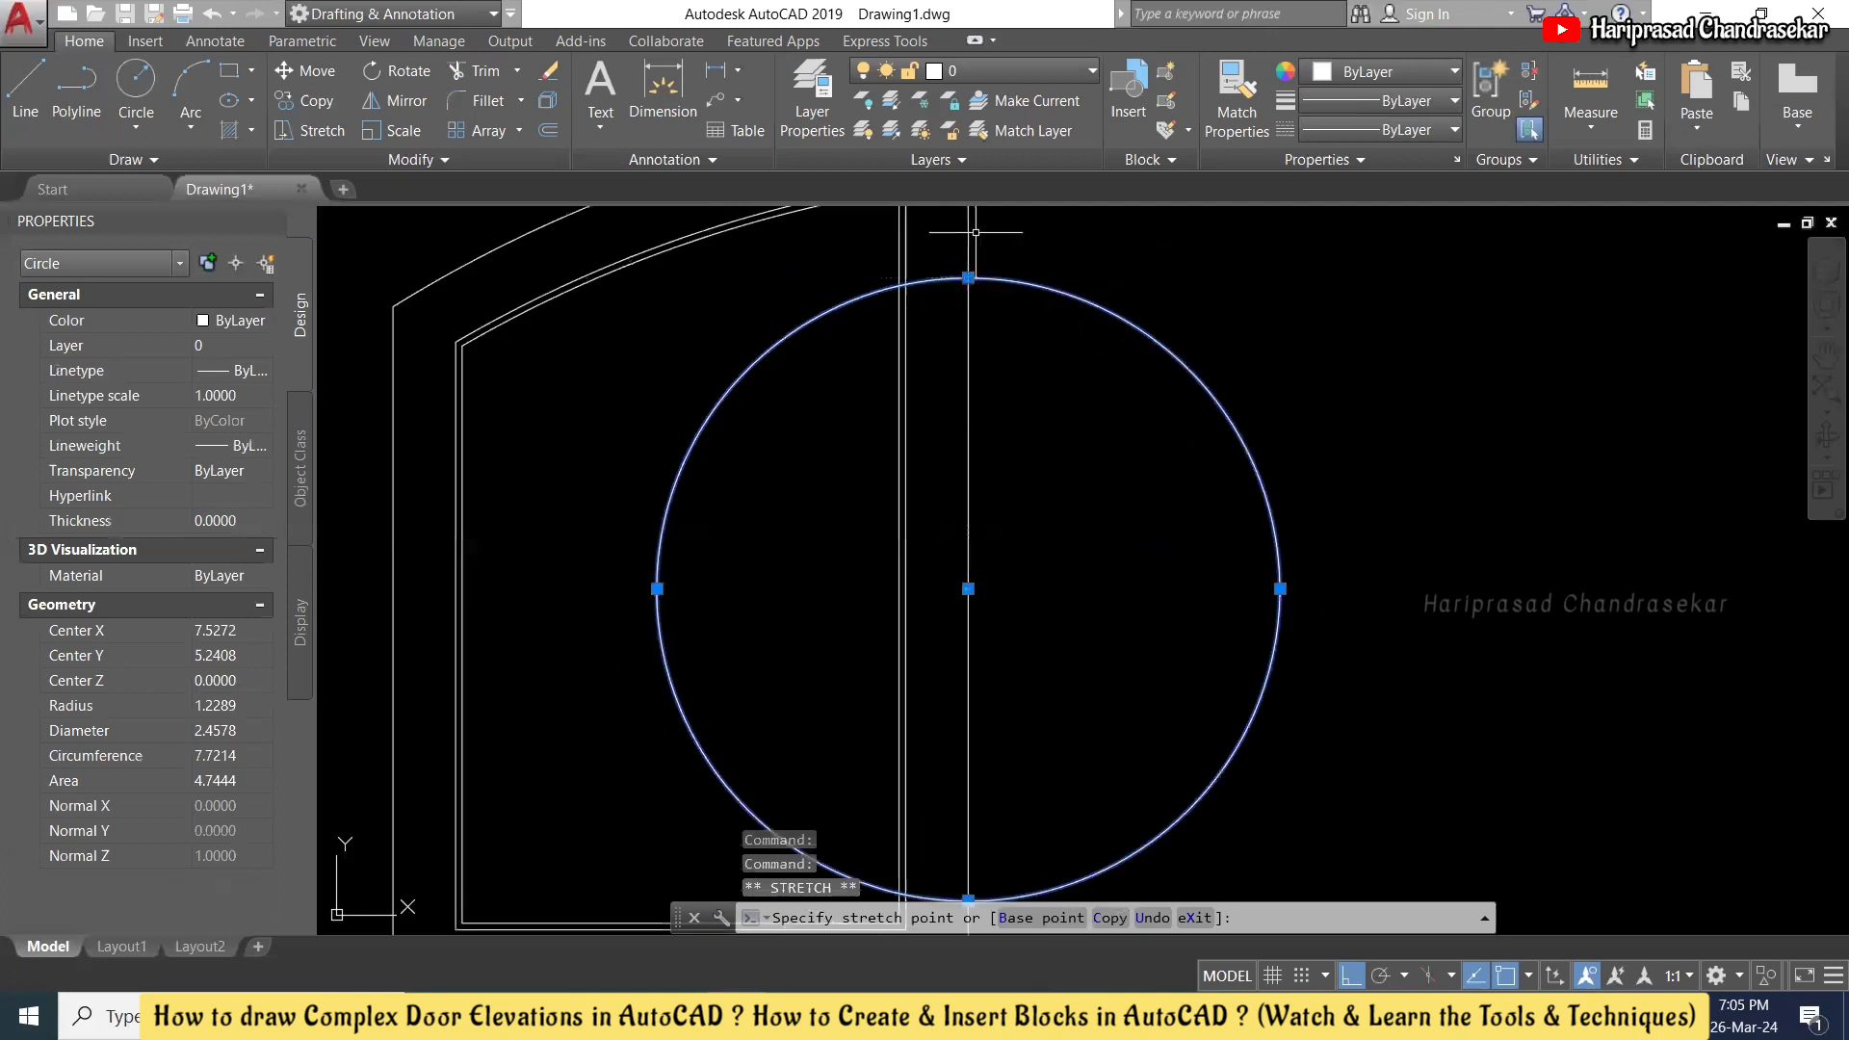
key(Escape)
click(968, 587)
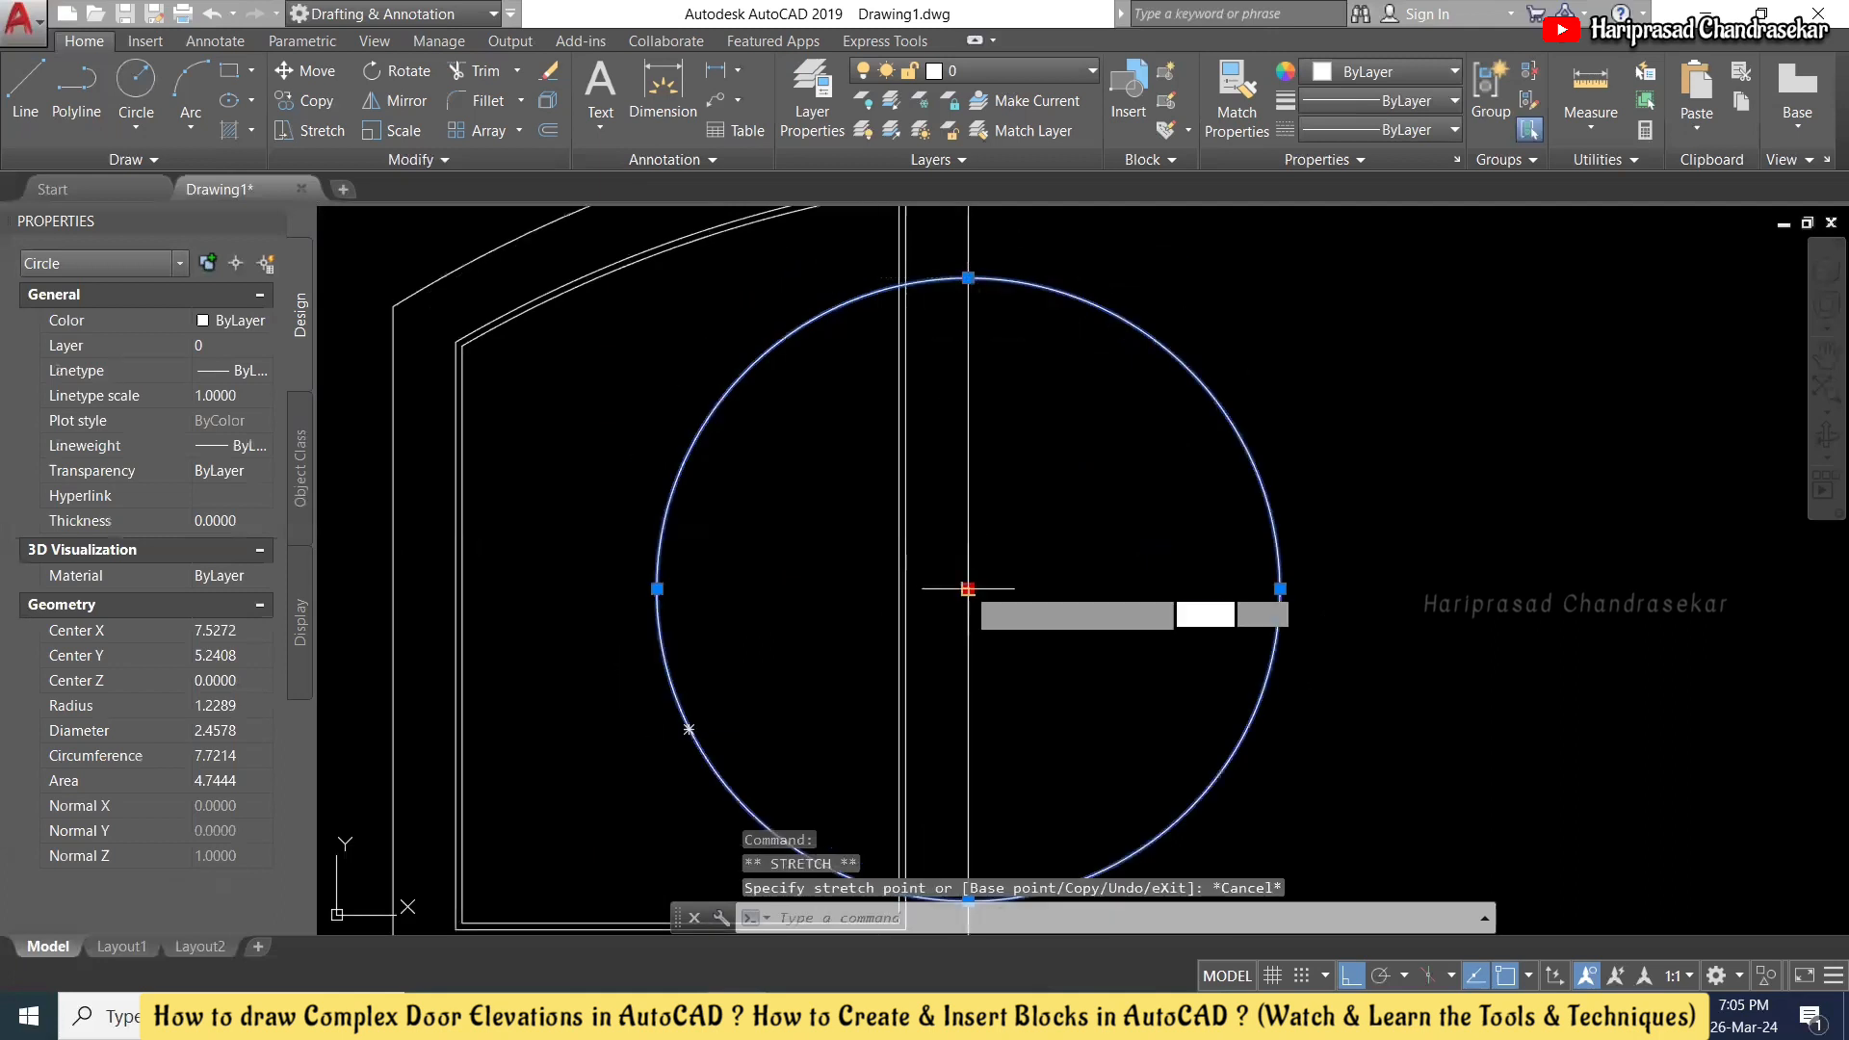
click(968, 556)
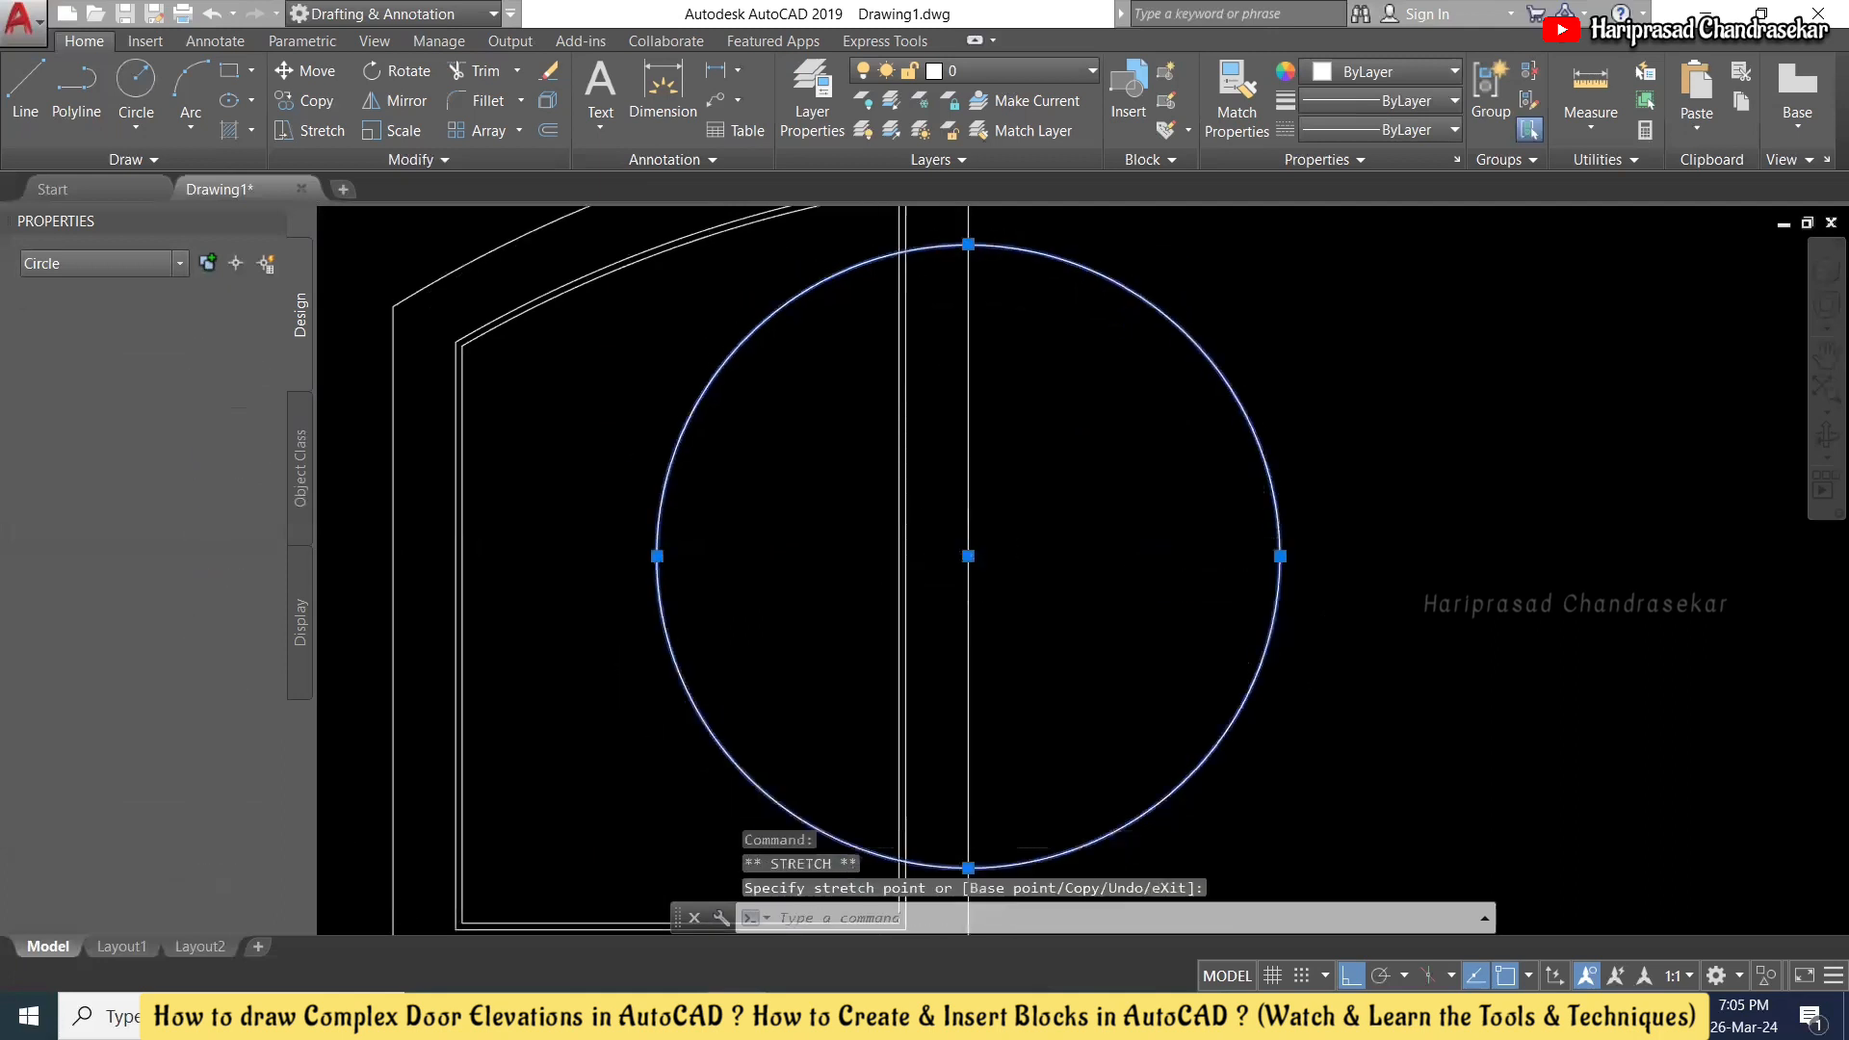
scroll(963, 569, down, 2)
key(Escape)
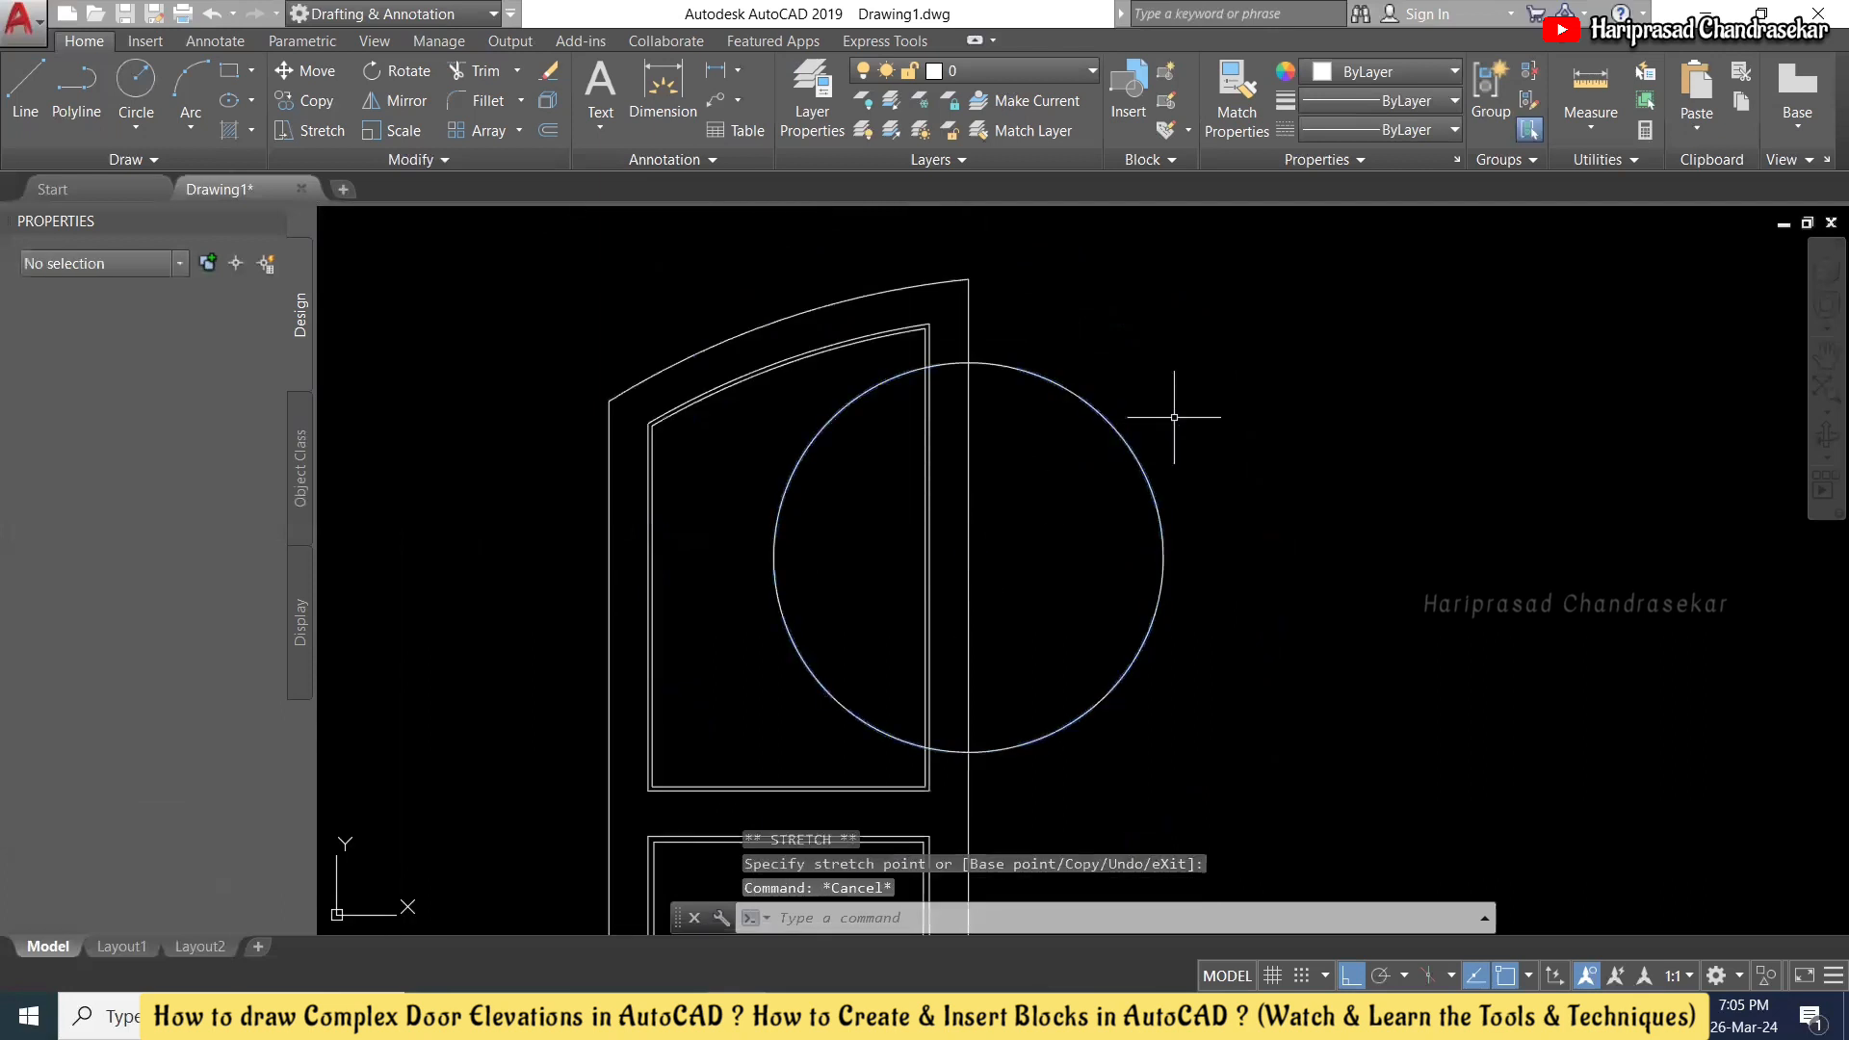
text(Tr)
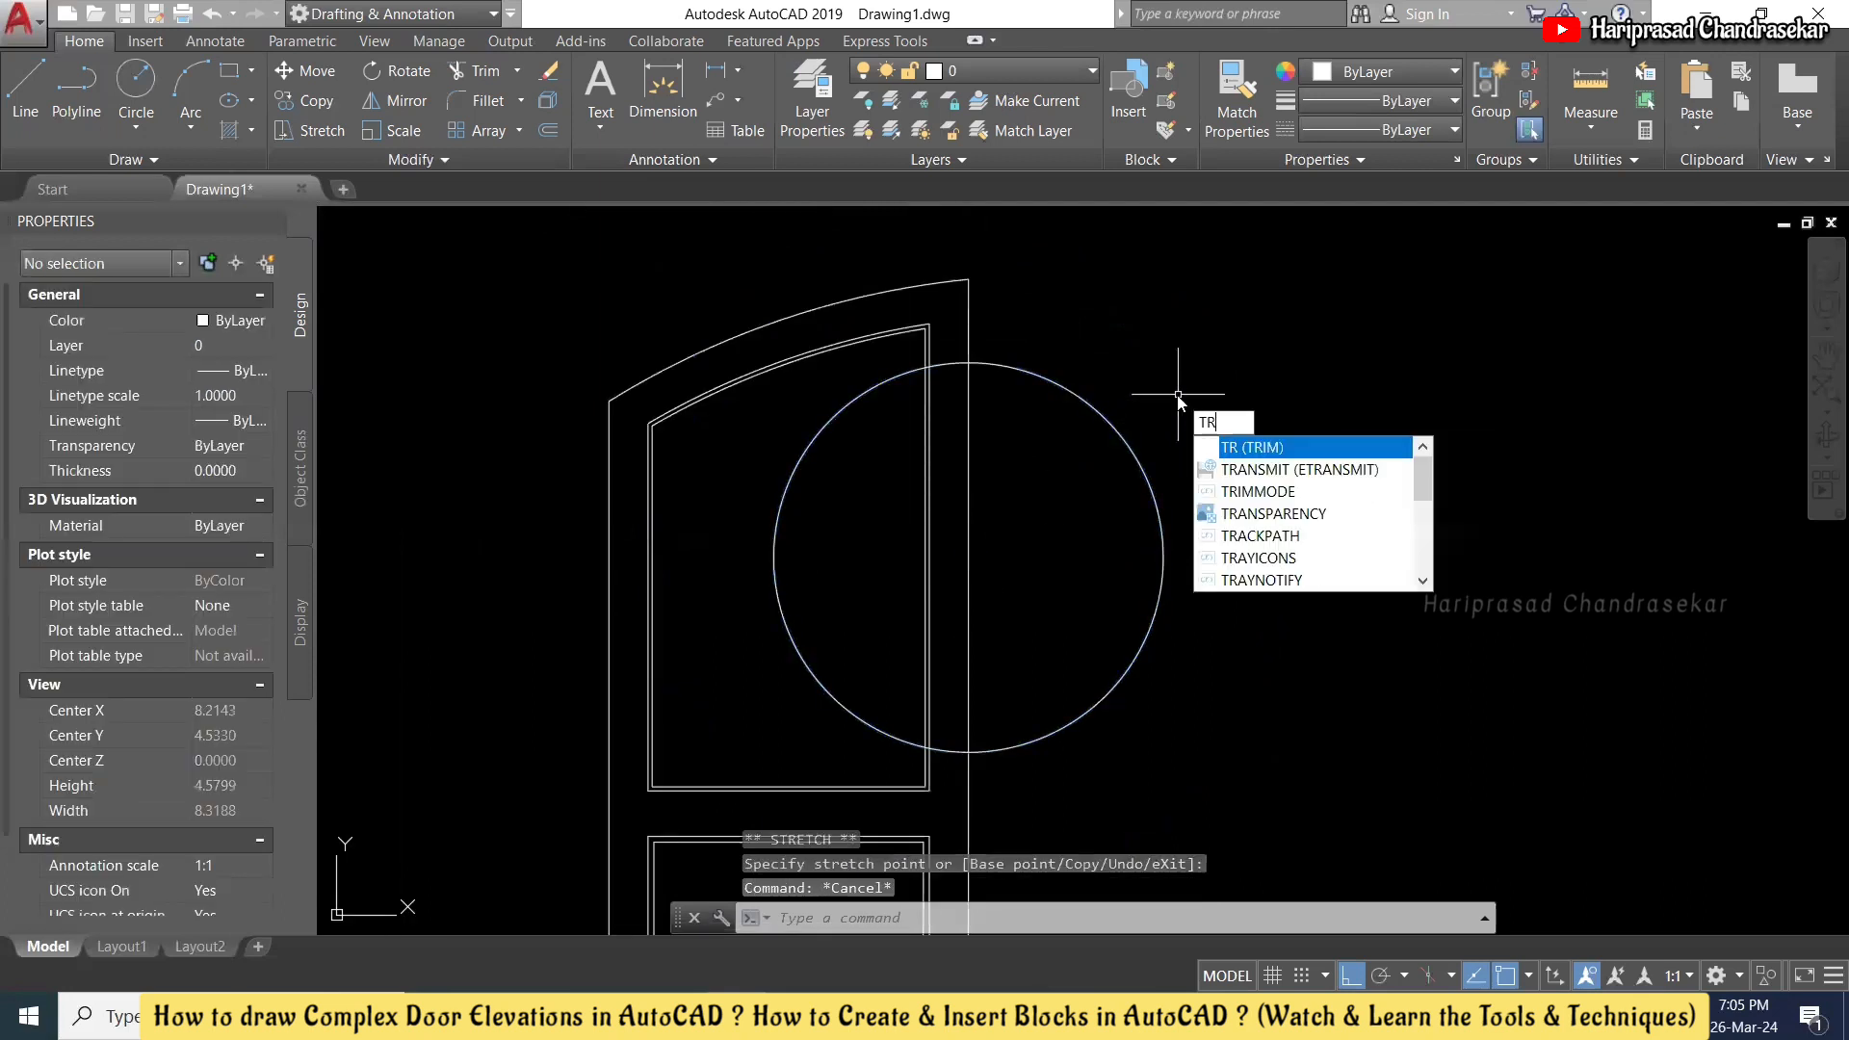
key(Return)
key(Return)
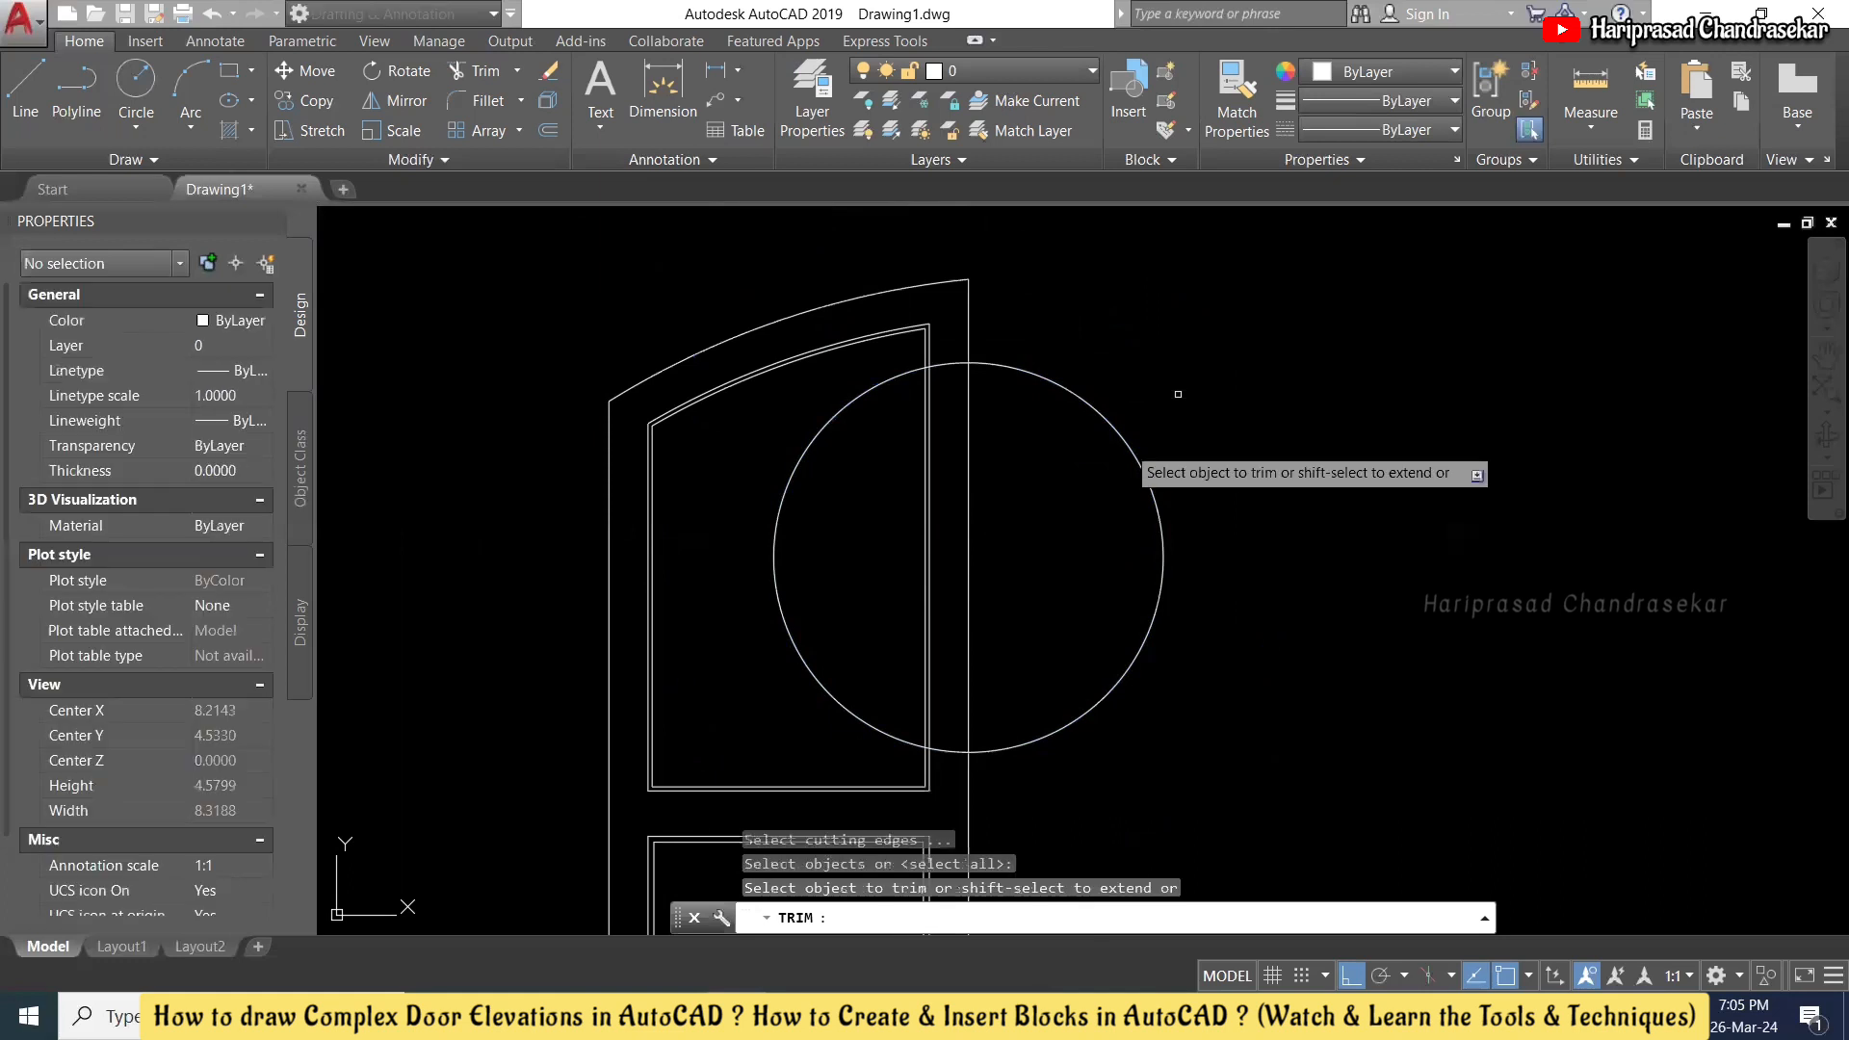
key(Escape)
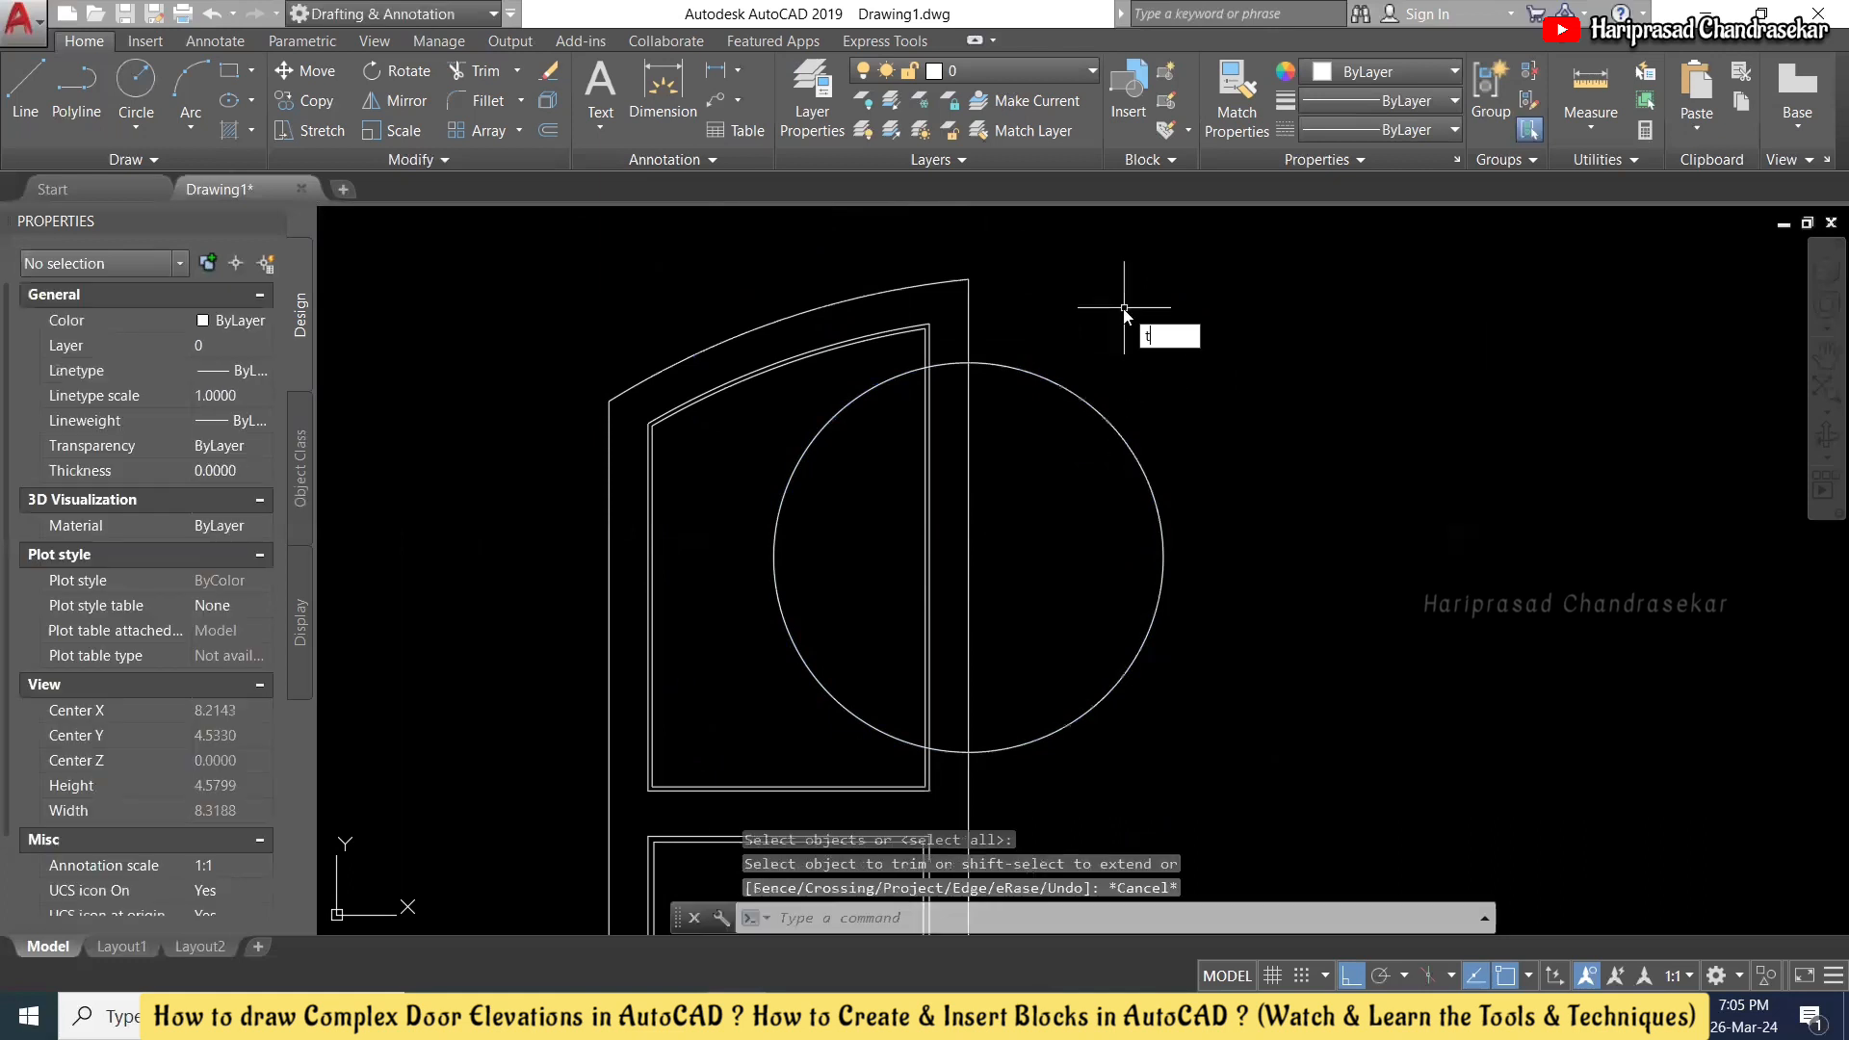
- Trim away the part of the circle outside the upper panel, using the circle and both panel outlines as cutting edges
key(Return)
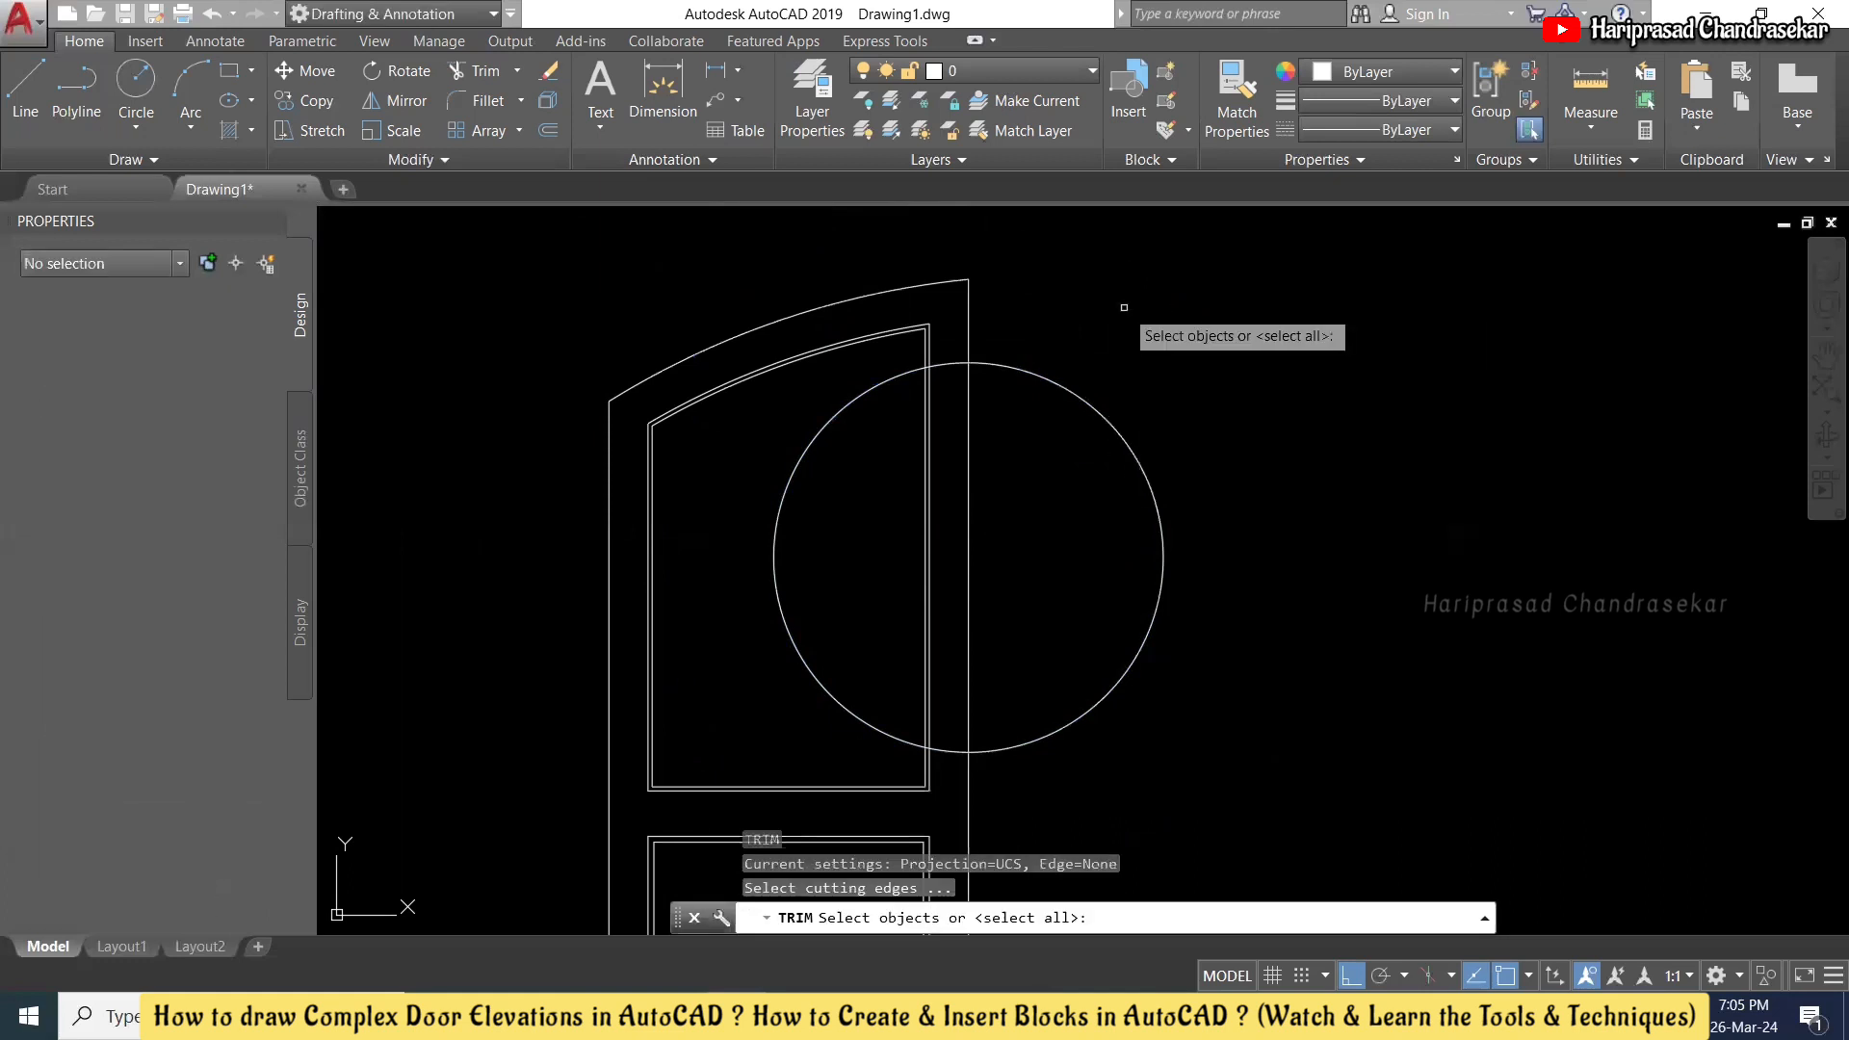
click(955, 352)
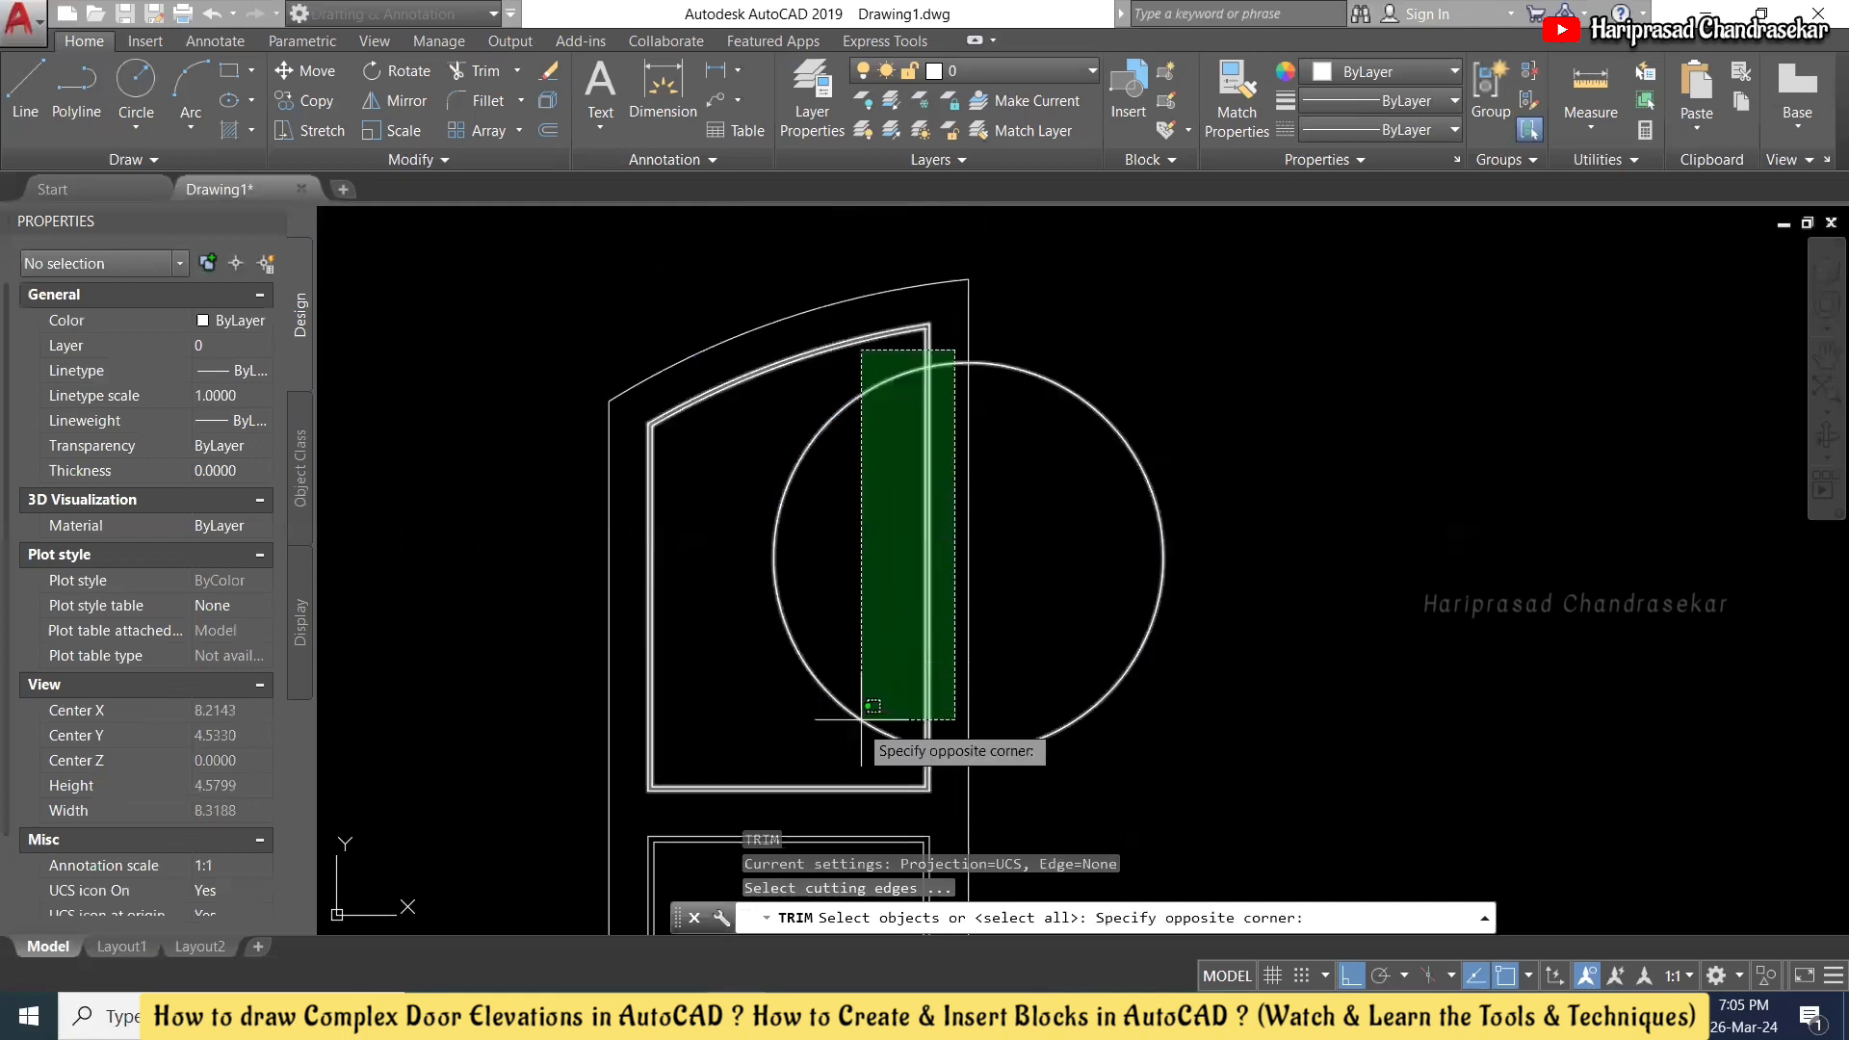
click(827, 722)
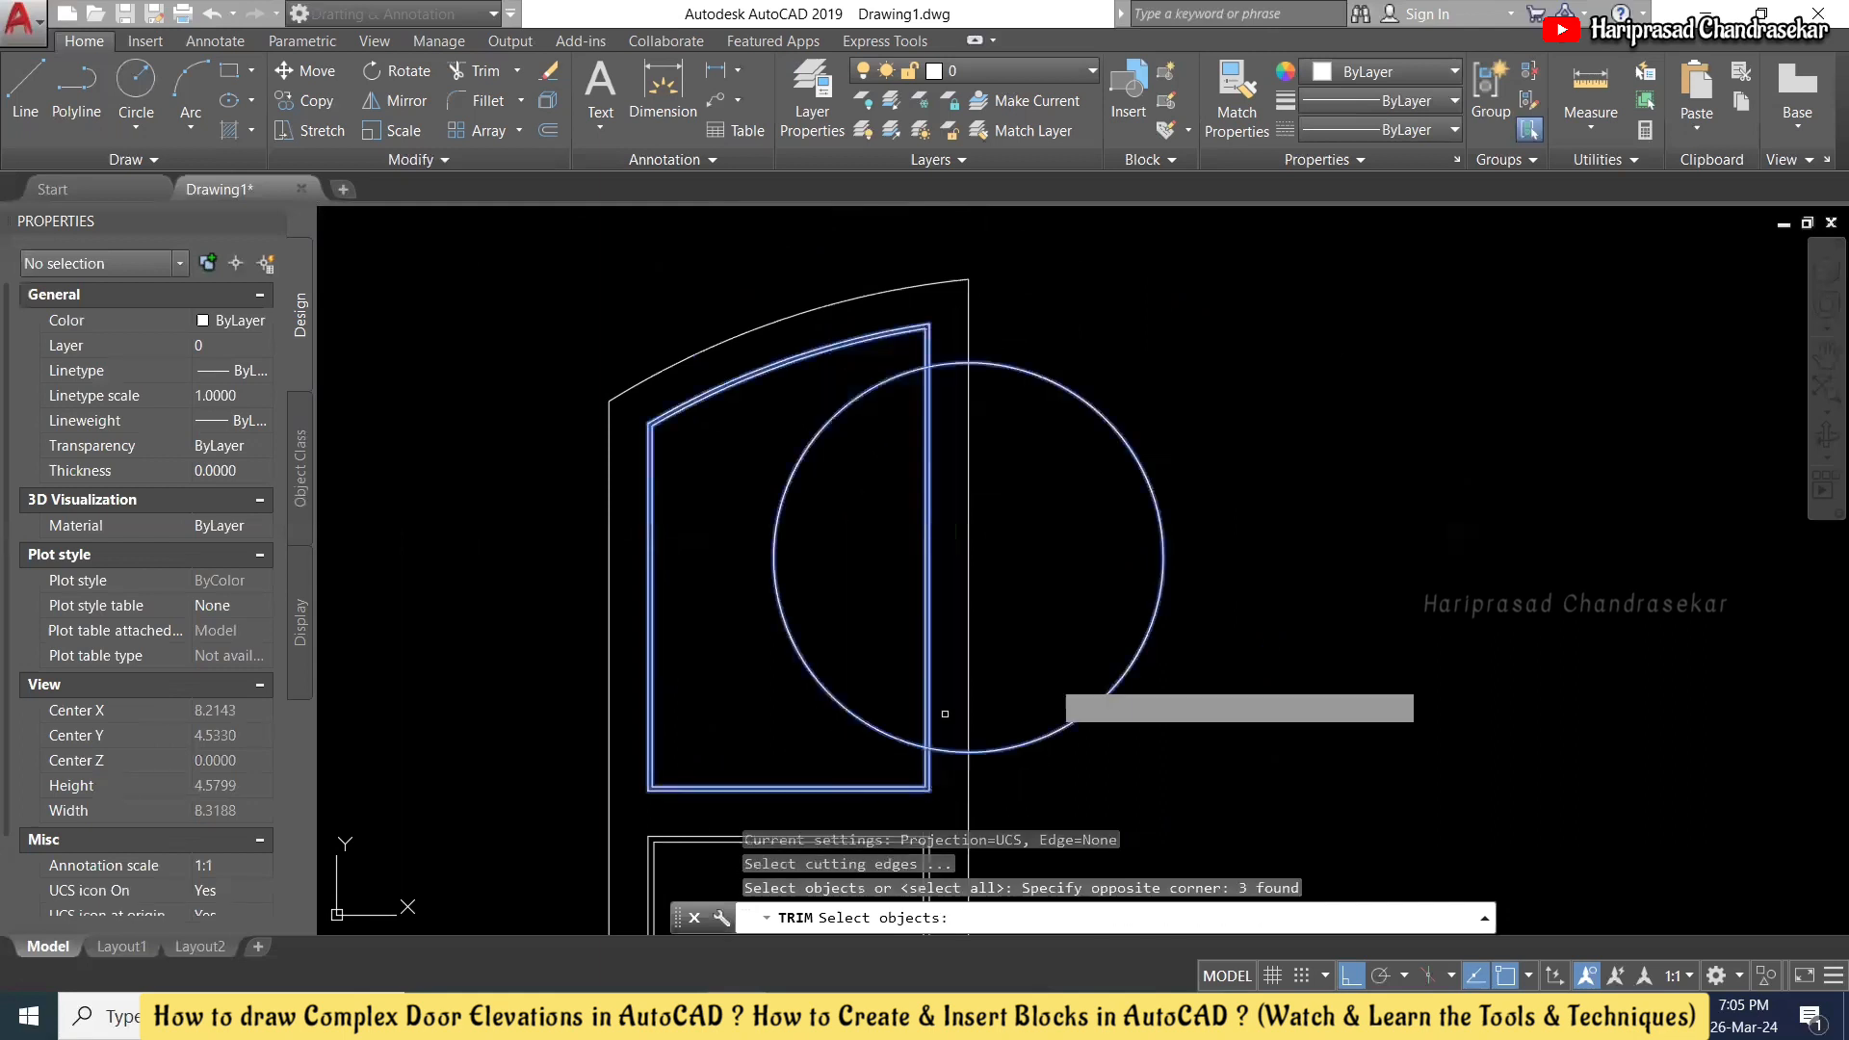
key(Return)
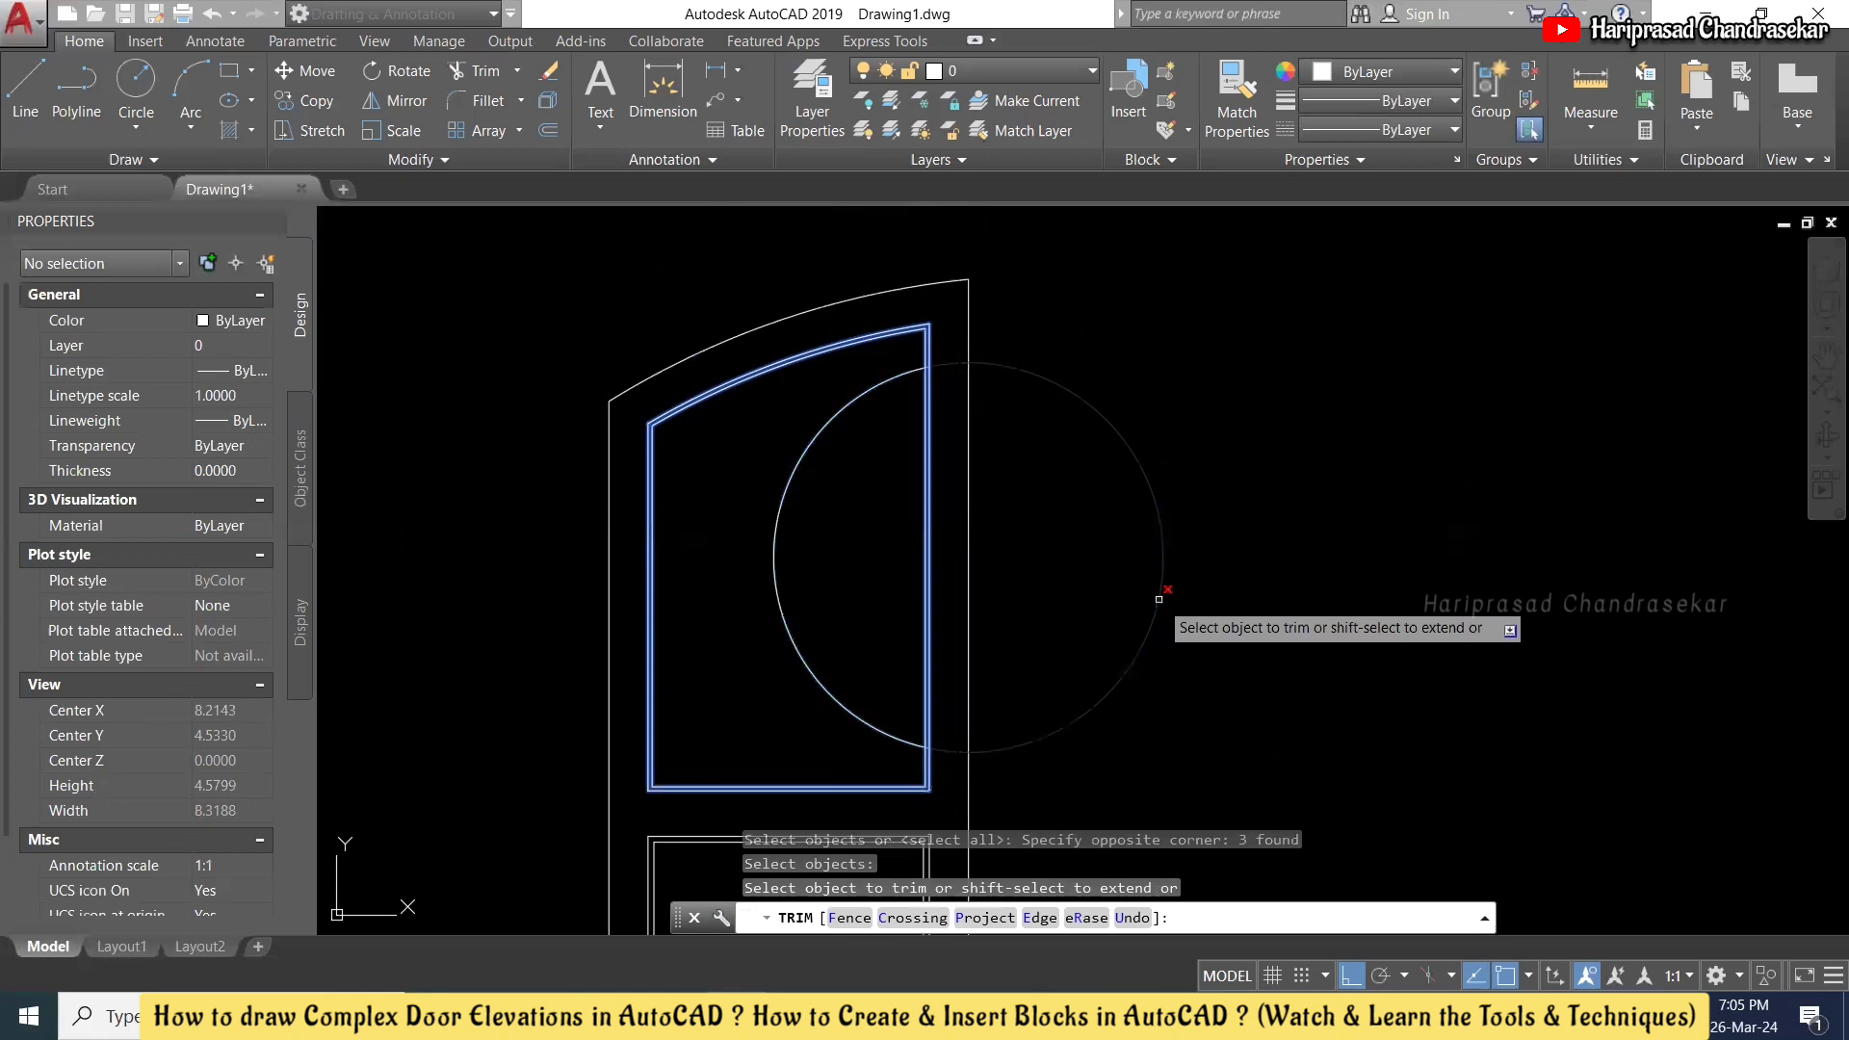
click(1158, 602)
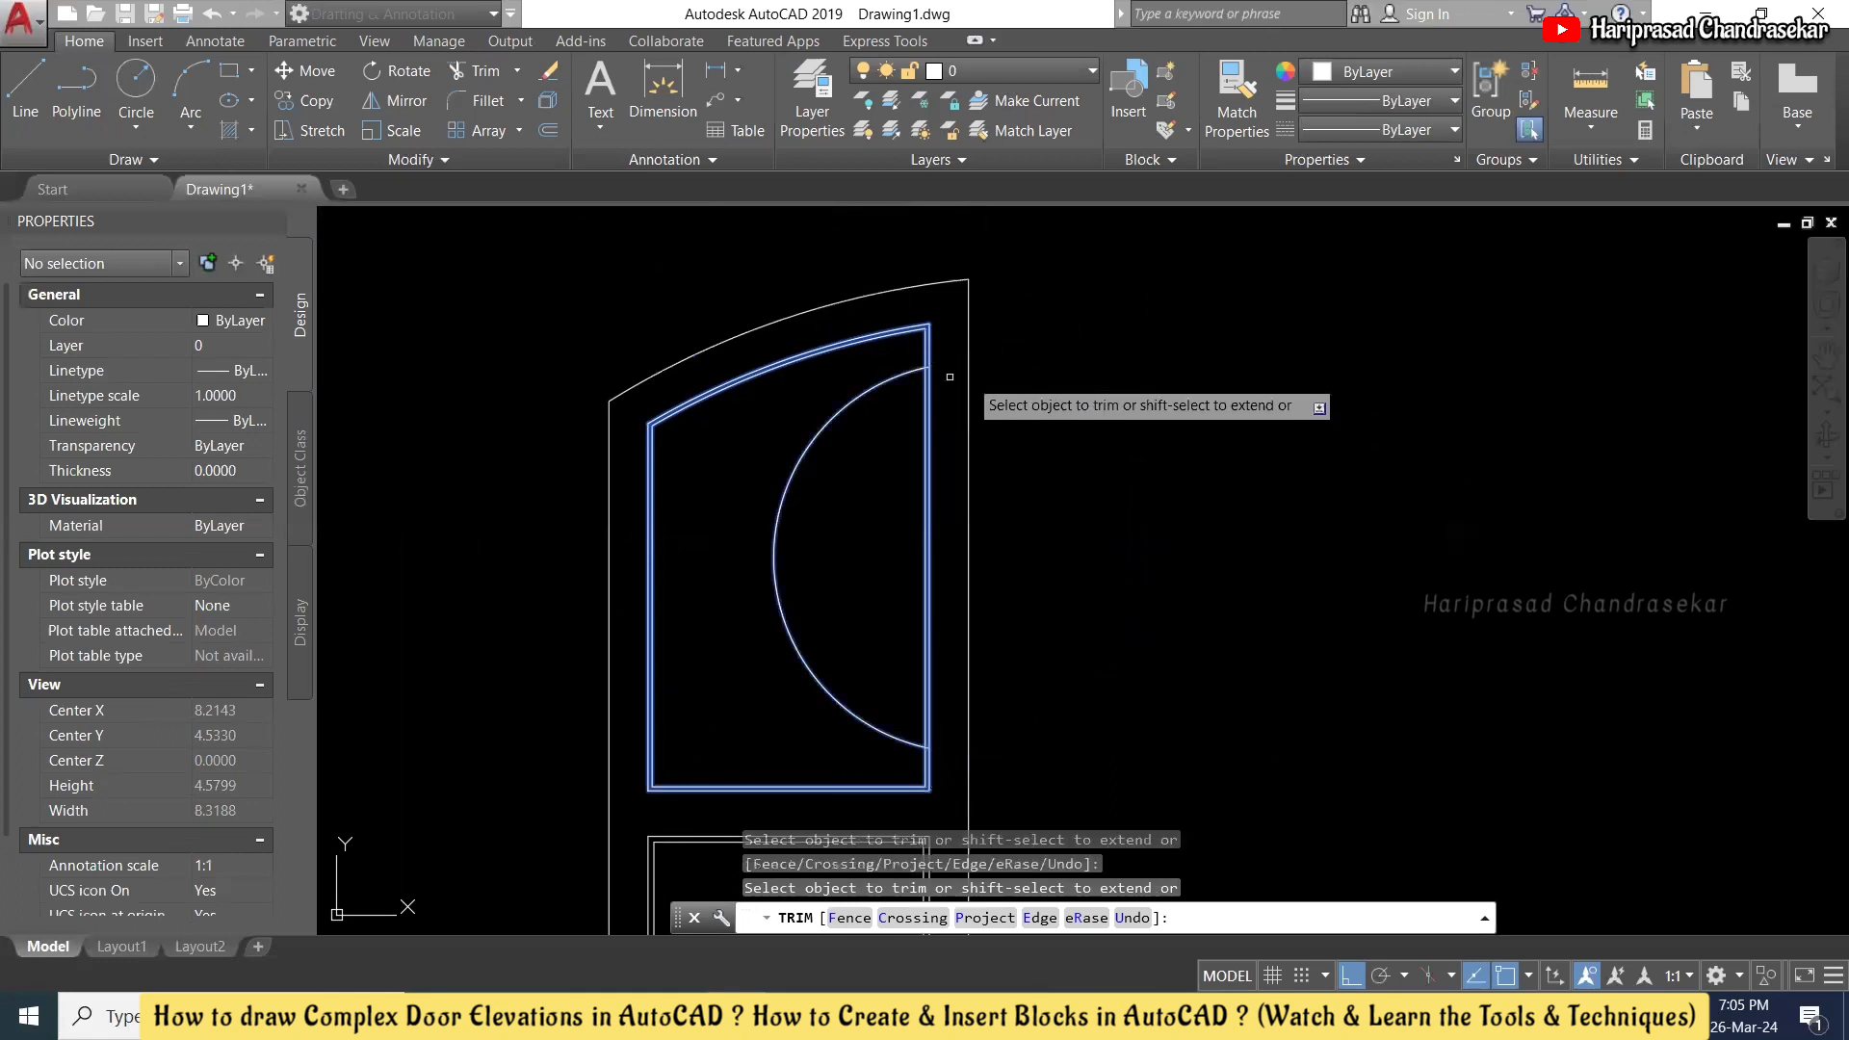
key(Escape)
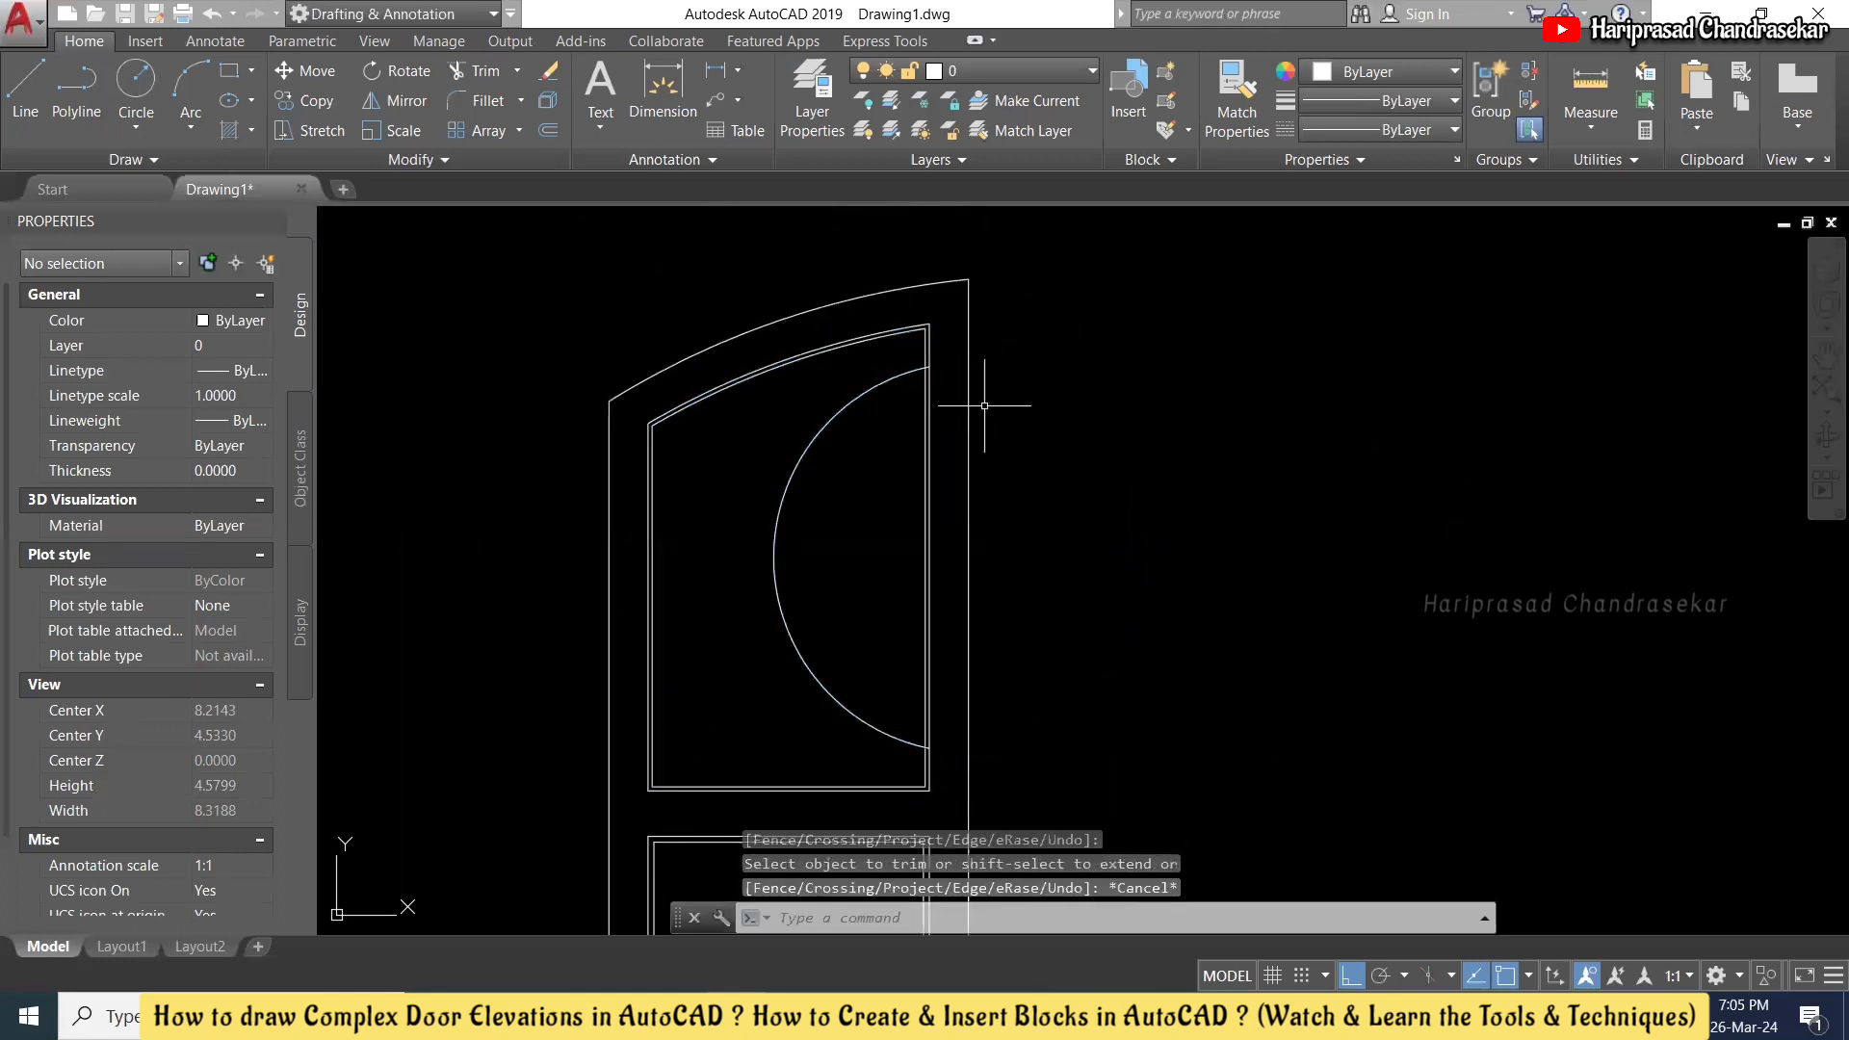
- Offset the remaining arc outward by 0.0258 to make it double-lined
text(o)
key(Return)
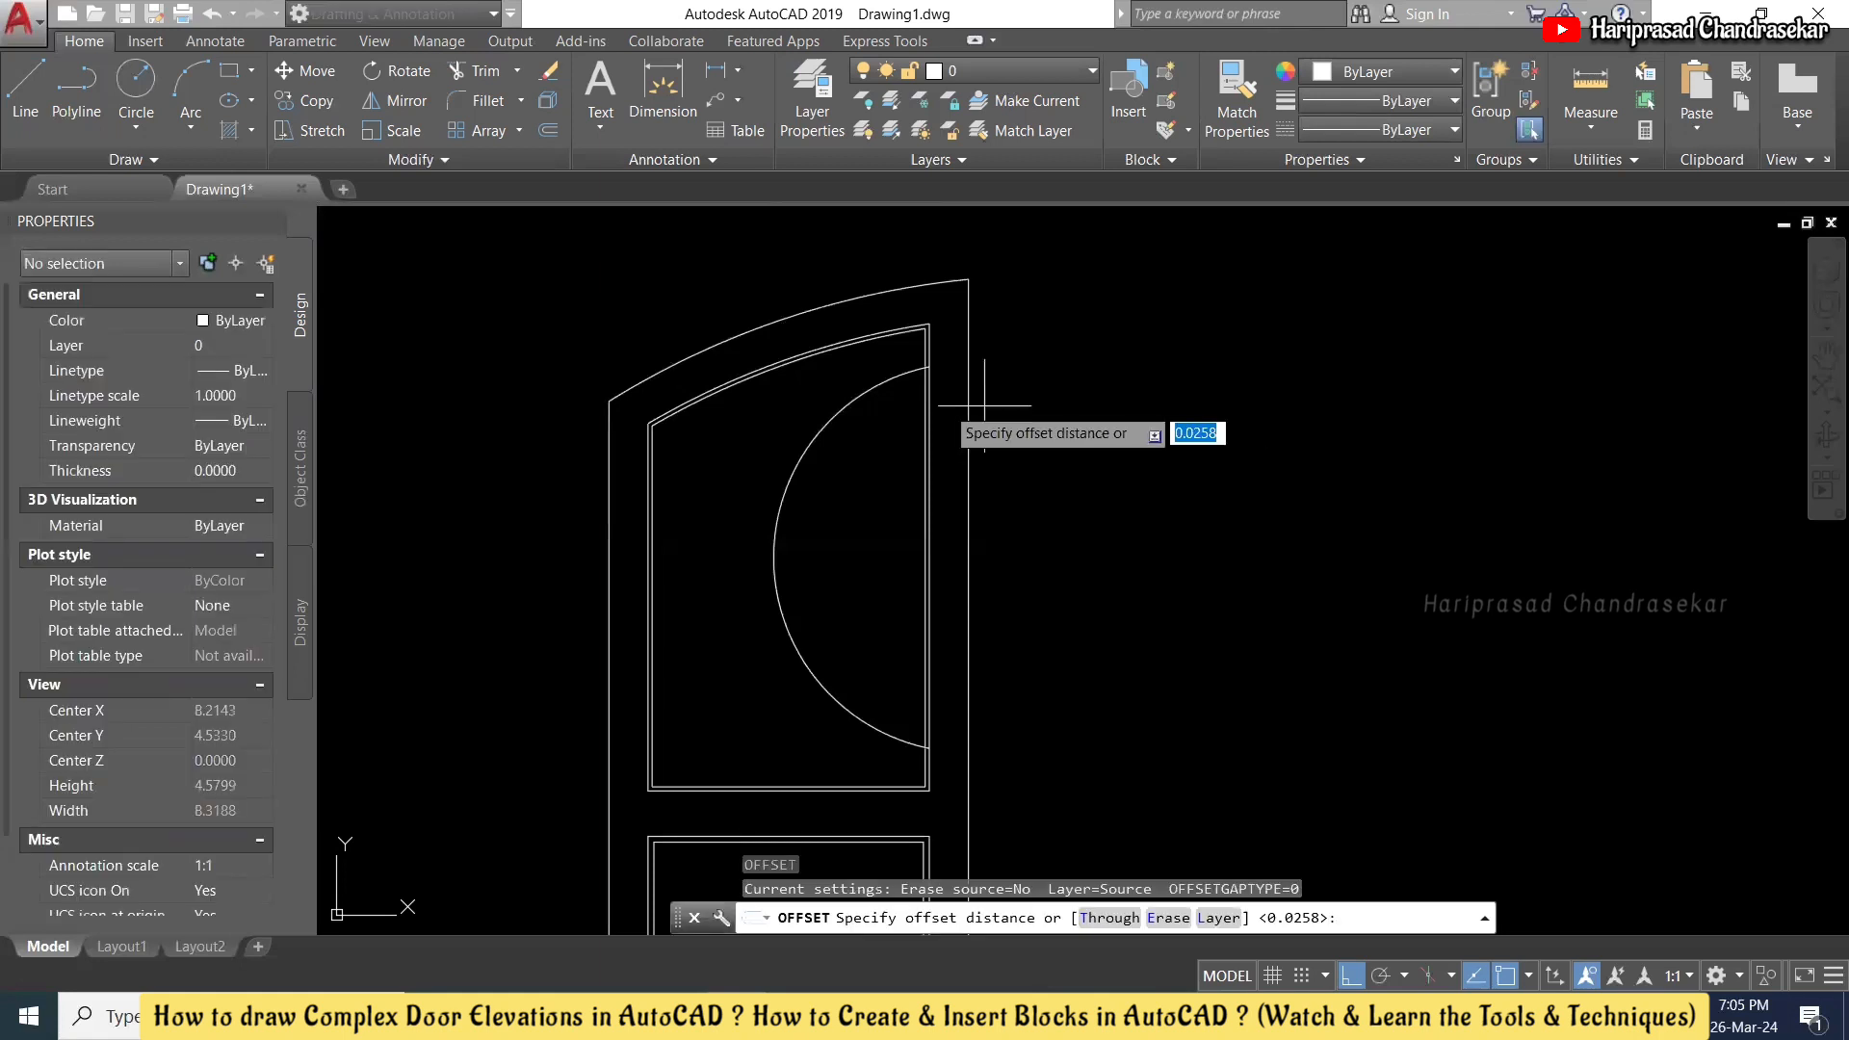
key(Return)
click(882, 380)
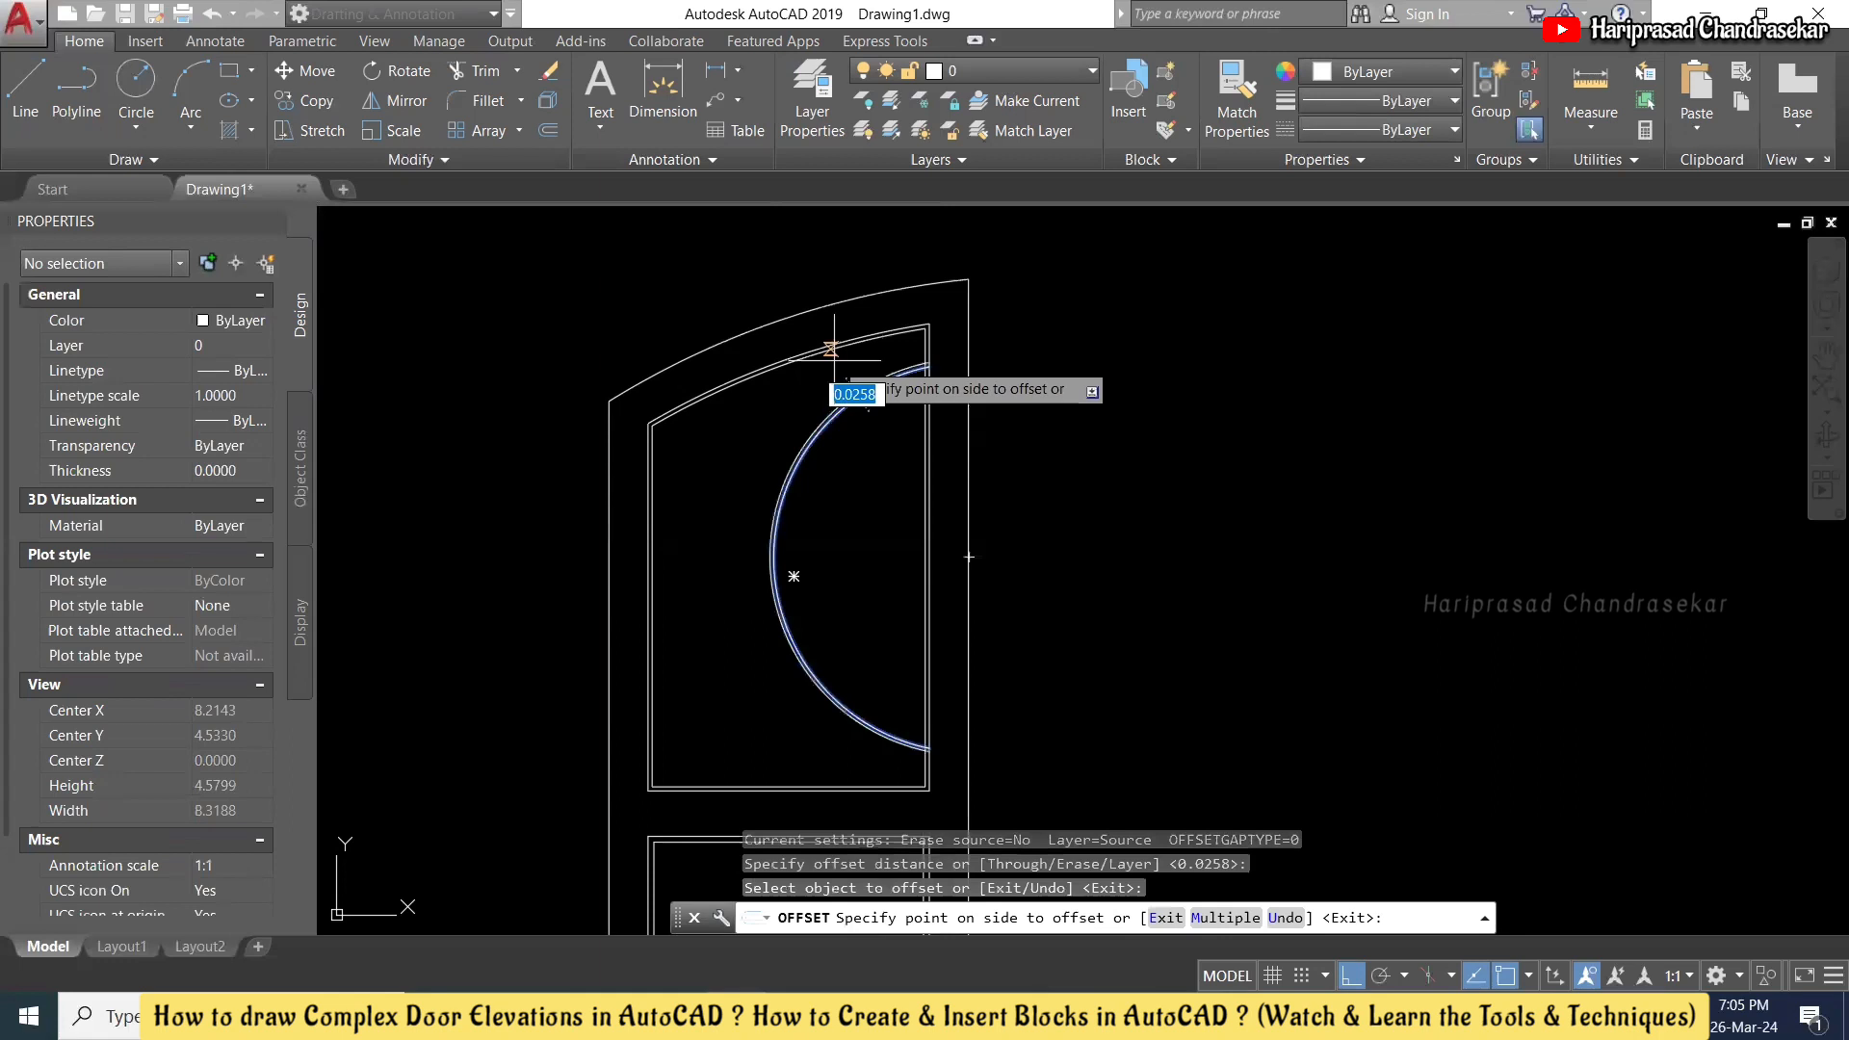
click(834, 361)
key(Escape)
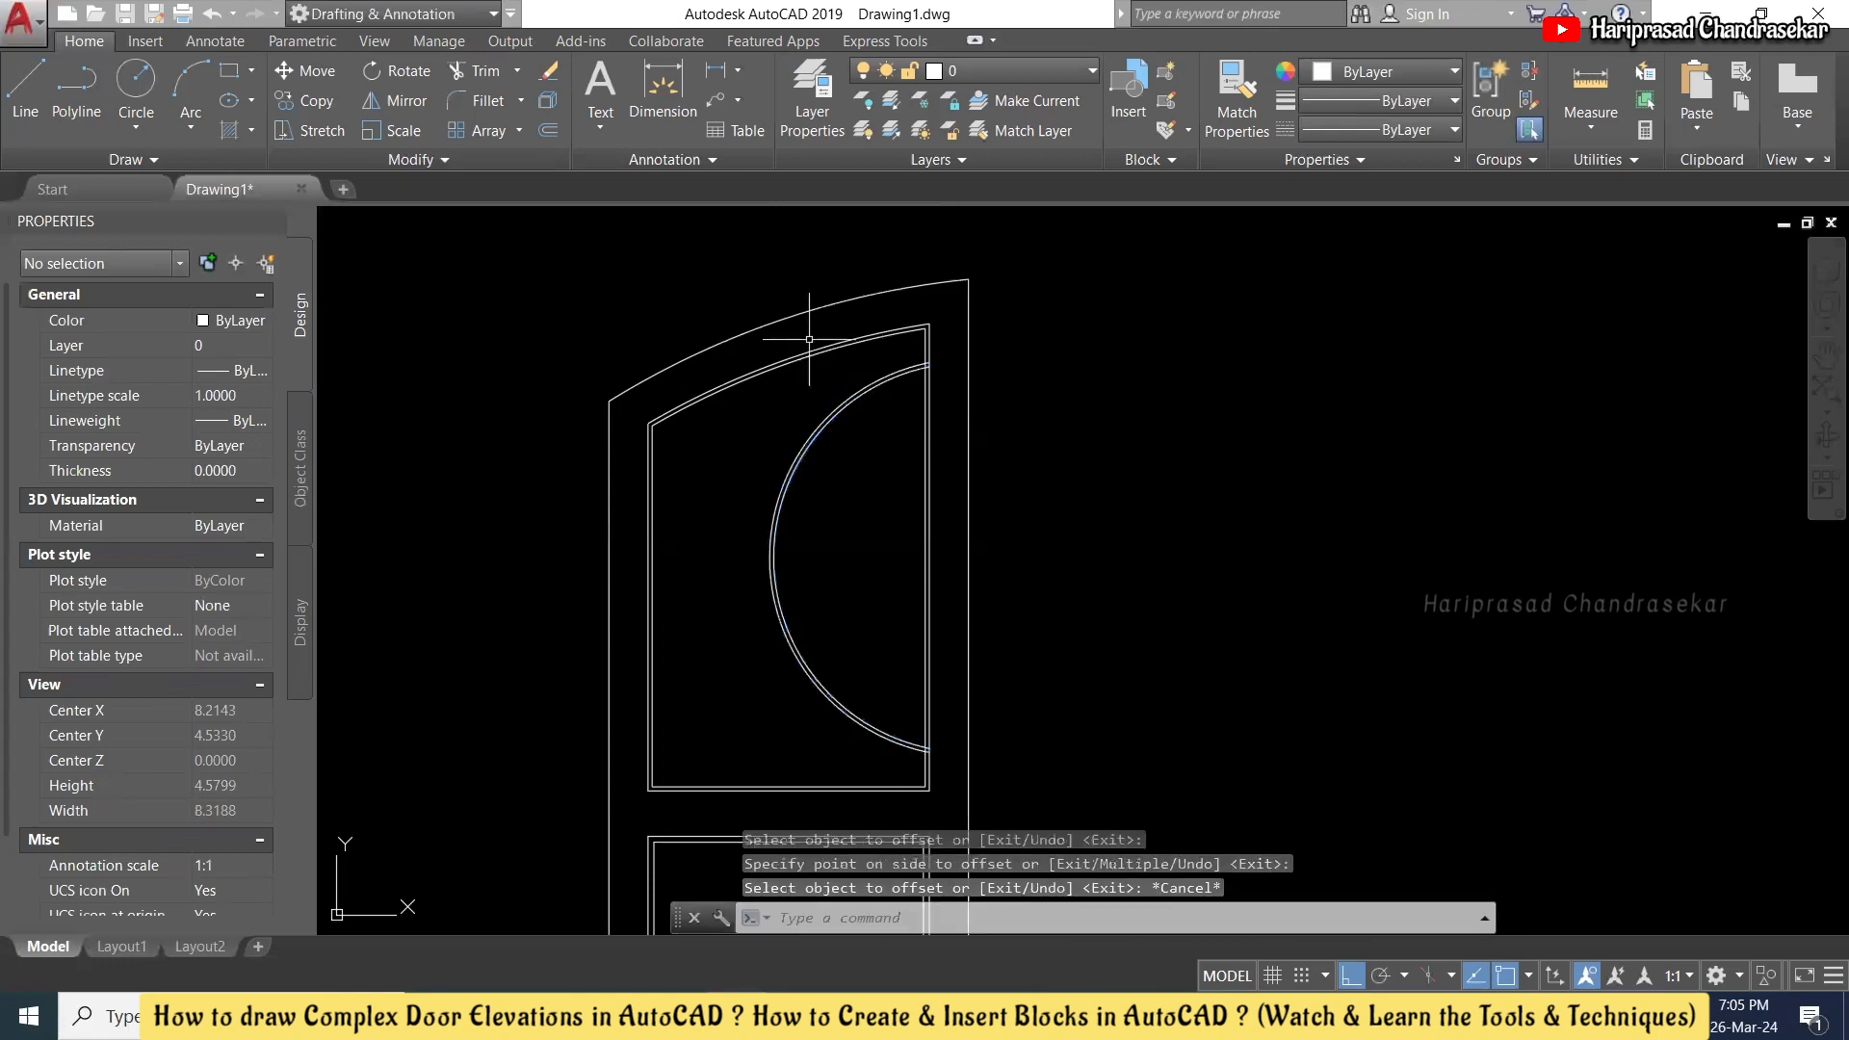
- Trim the upper ends of both arcs back to the panel's inner line and remove the line segment between them
scroll(820, 386, up, 4)
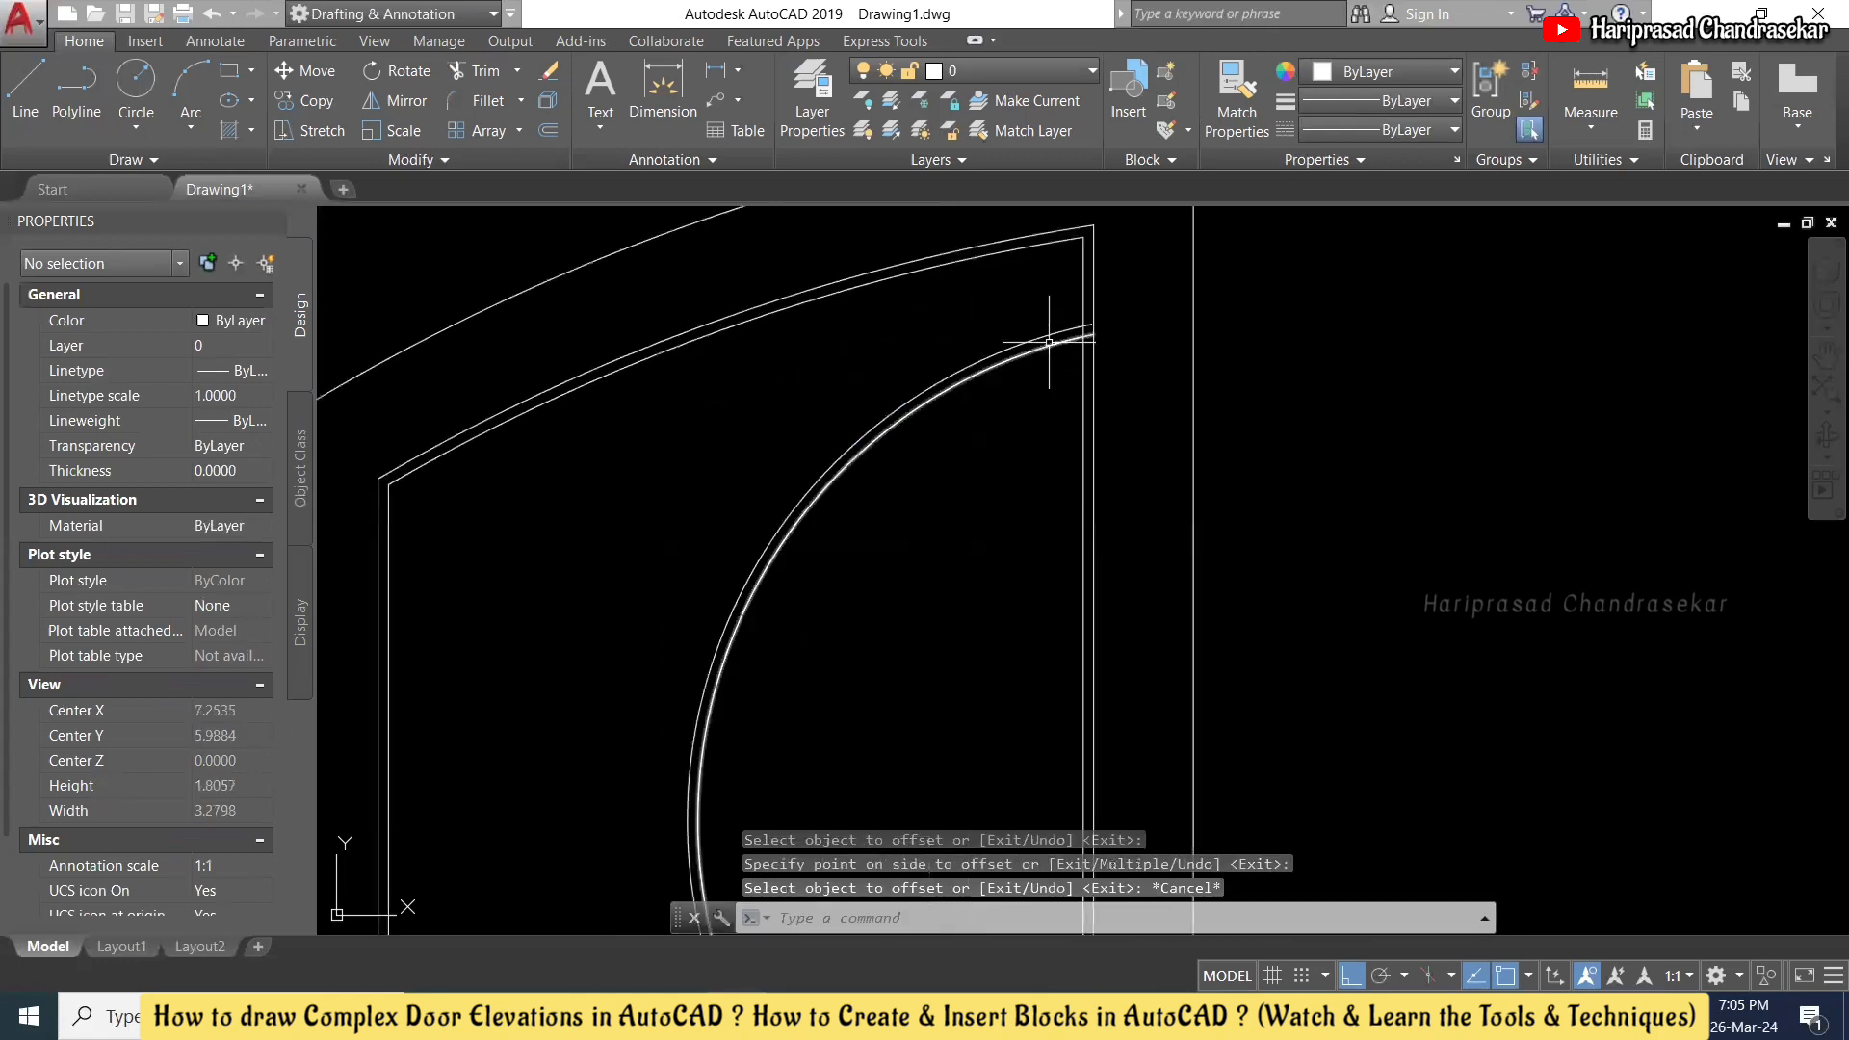
scroll(1107, 299, up, 6)
text(tr)
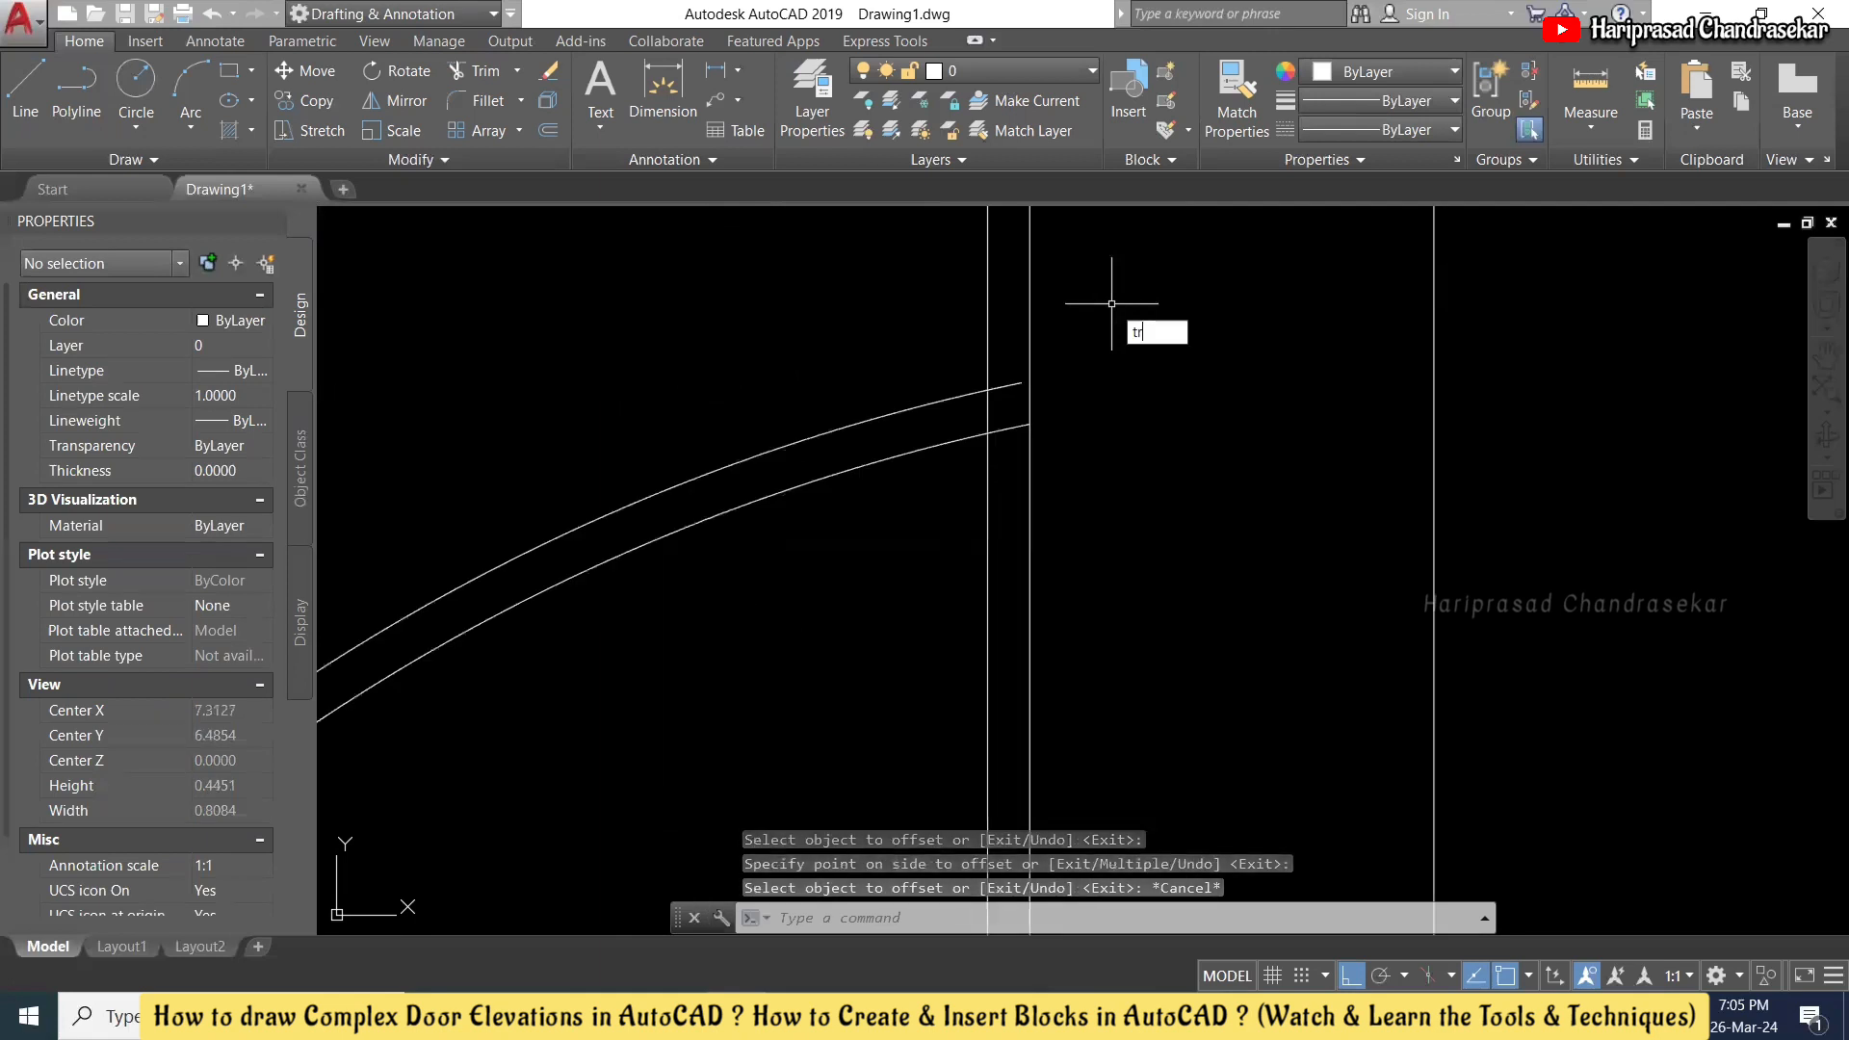
key(Return)
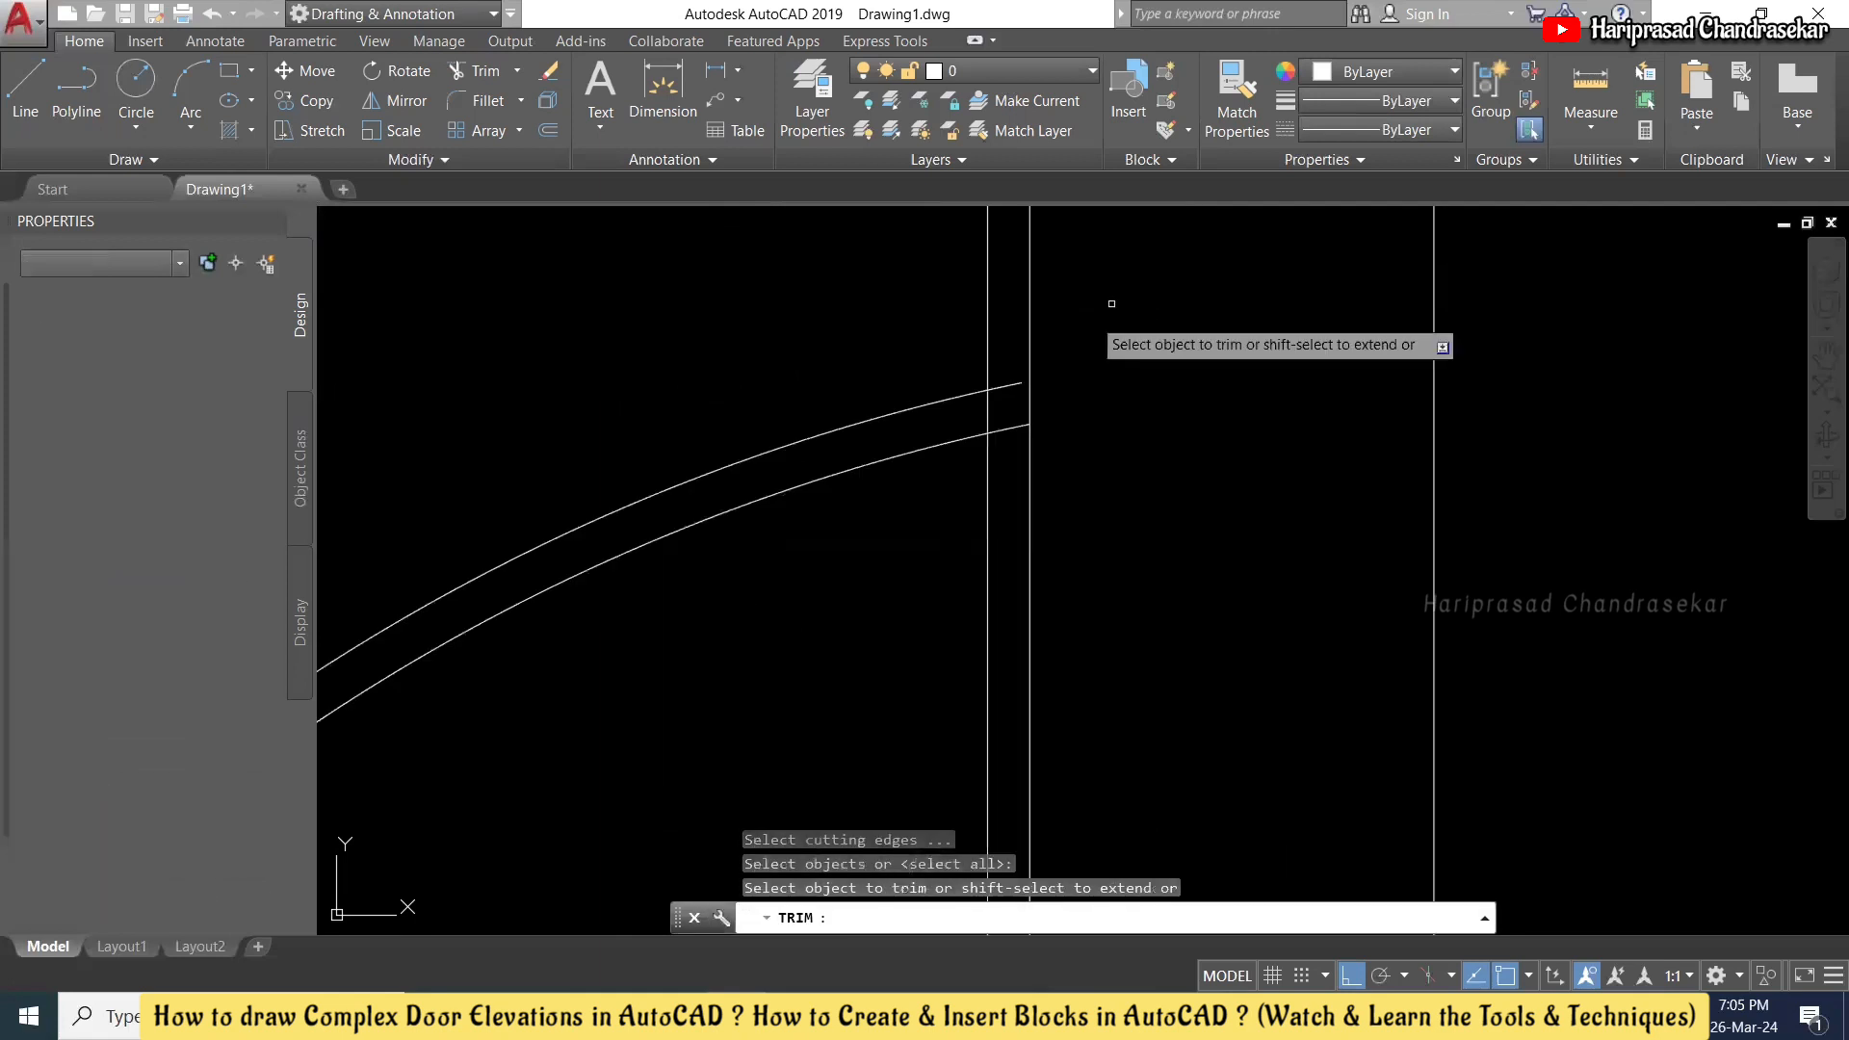
click(1017, 356)
click(998, 482)
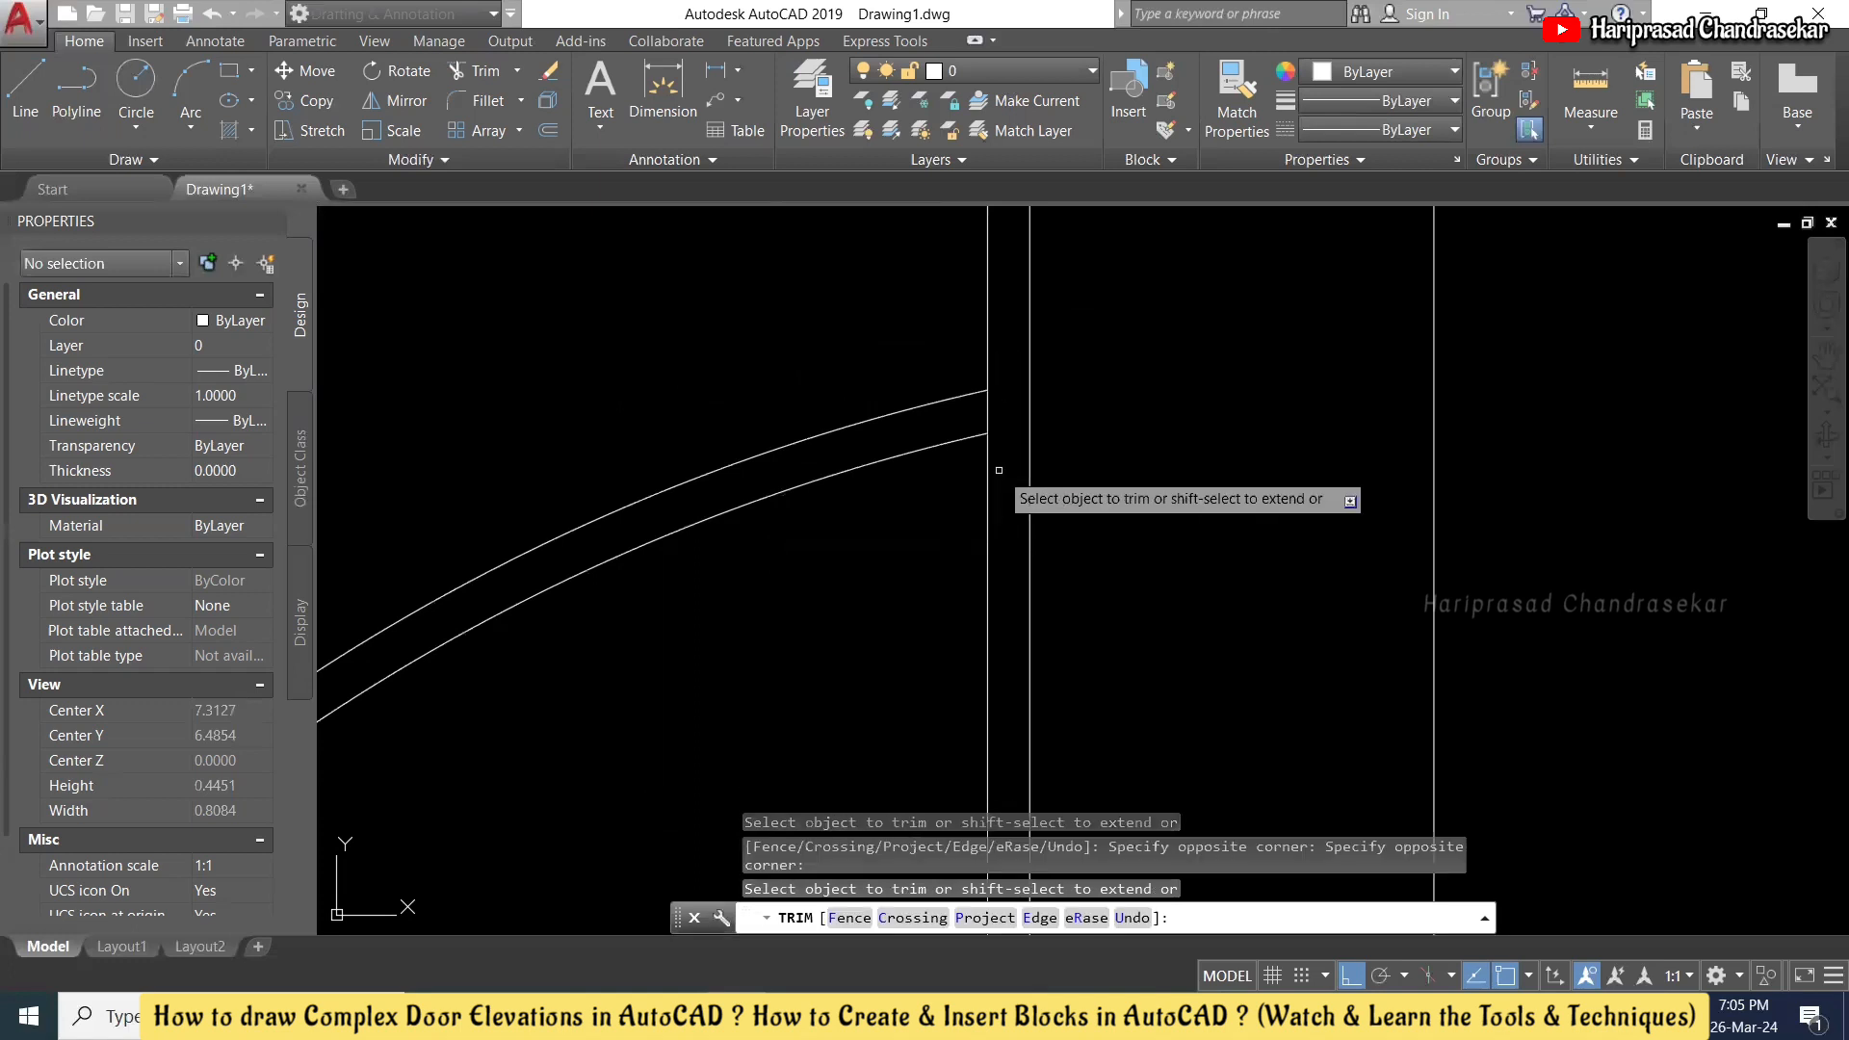
click(989, 418)
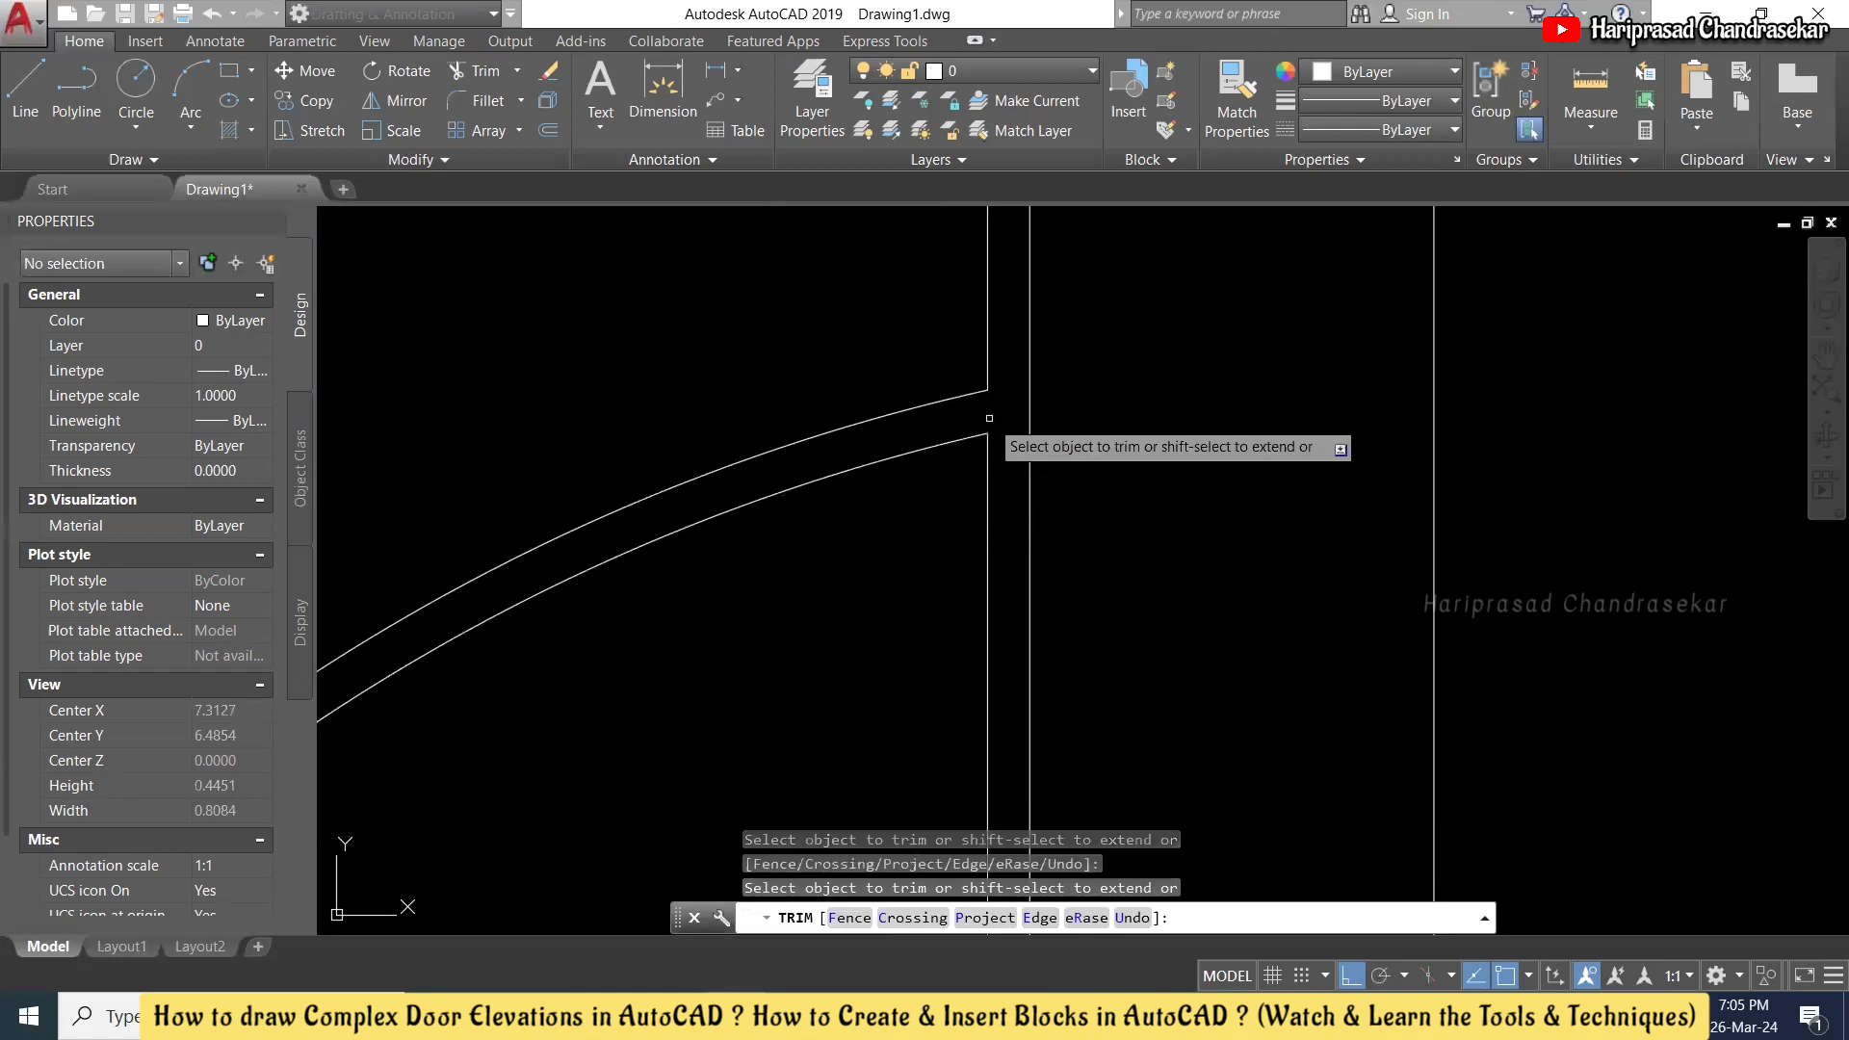
- Trim the lower ends of both arcs back to the panel's inner line and remove the segment between them
scroll(989, 418, down, 5)
scroll(1017, 361, up, 3)
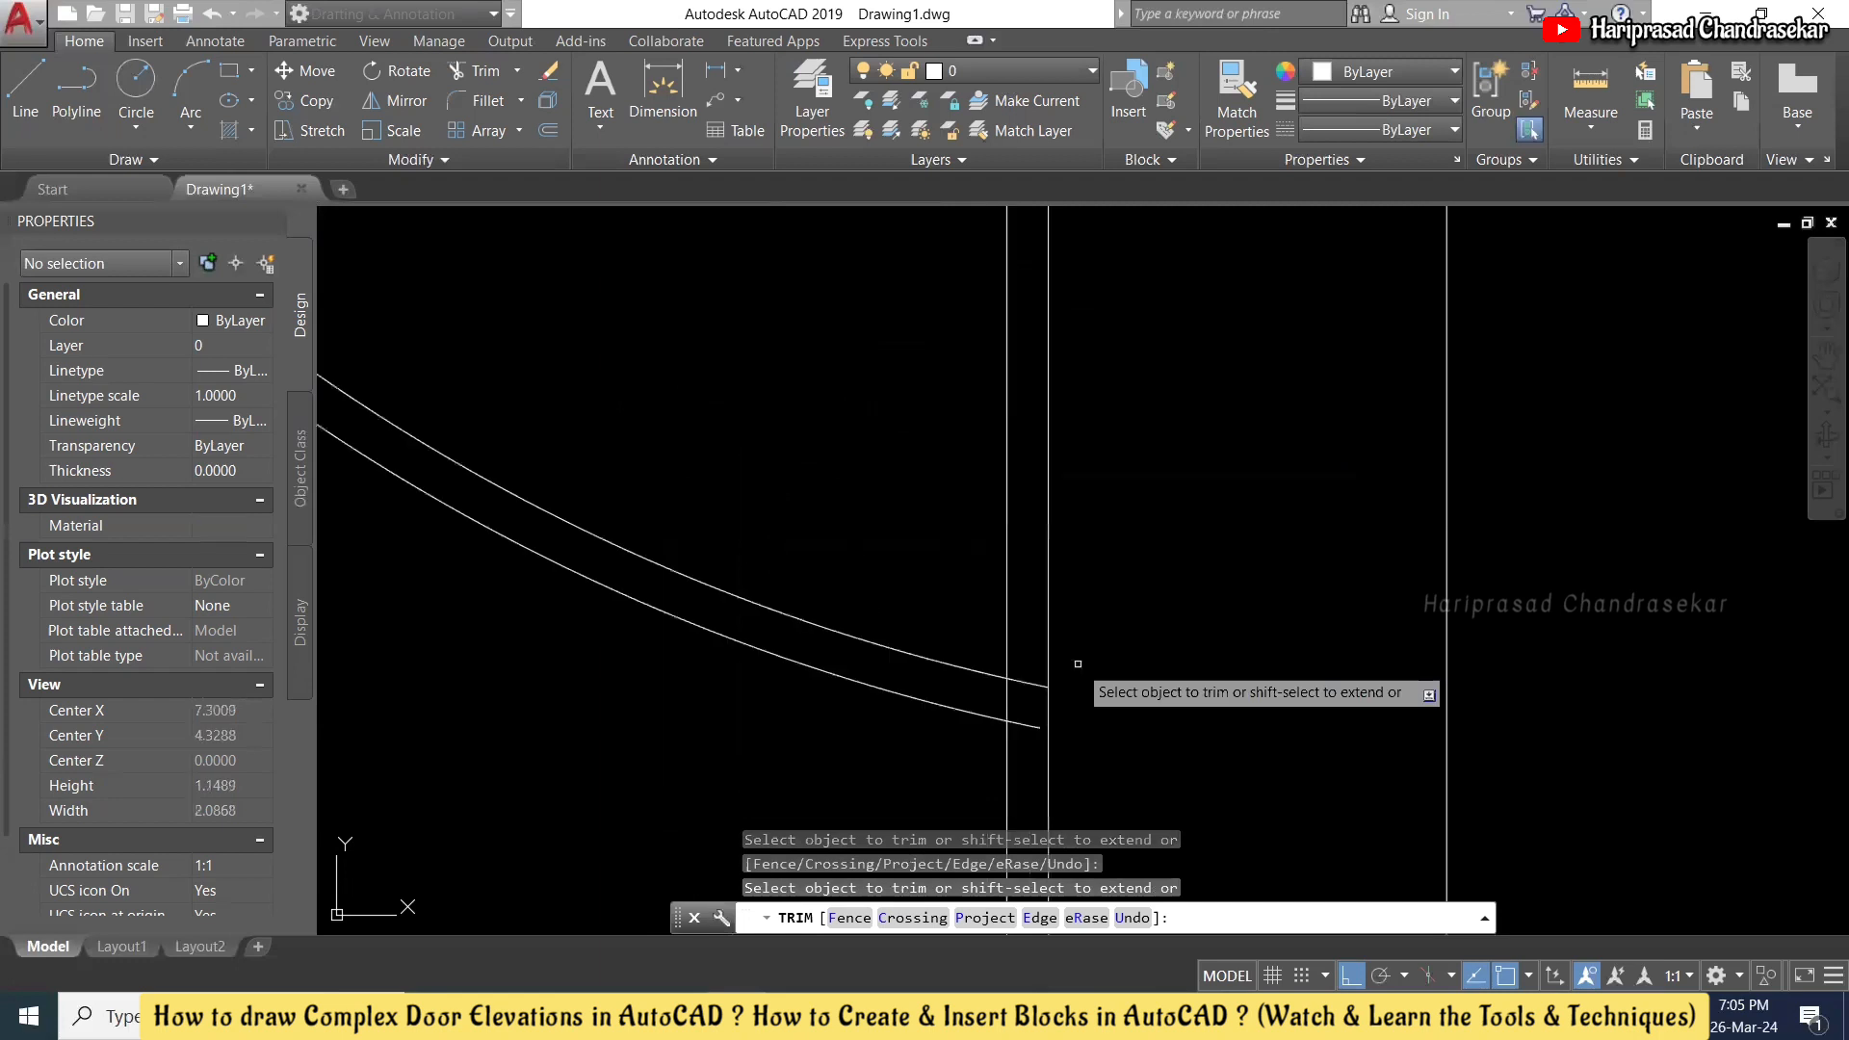
click(1034, 653)
click(1014, 743)
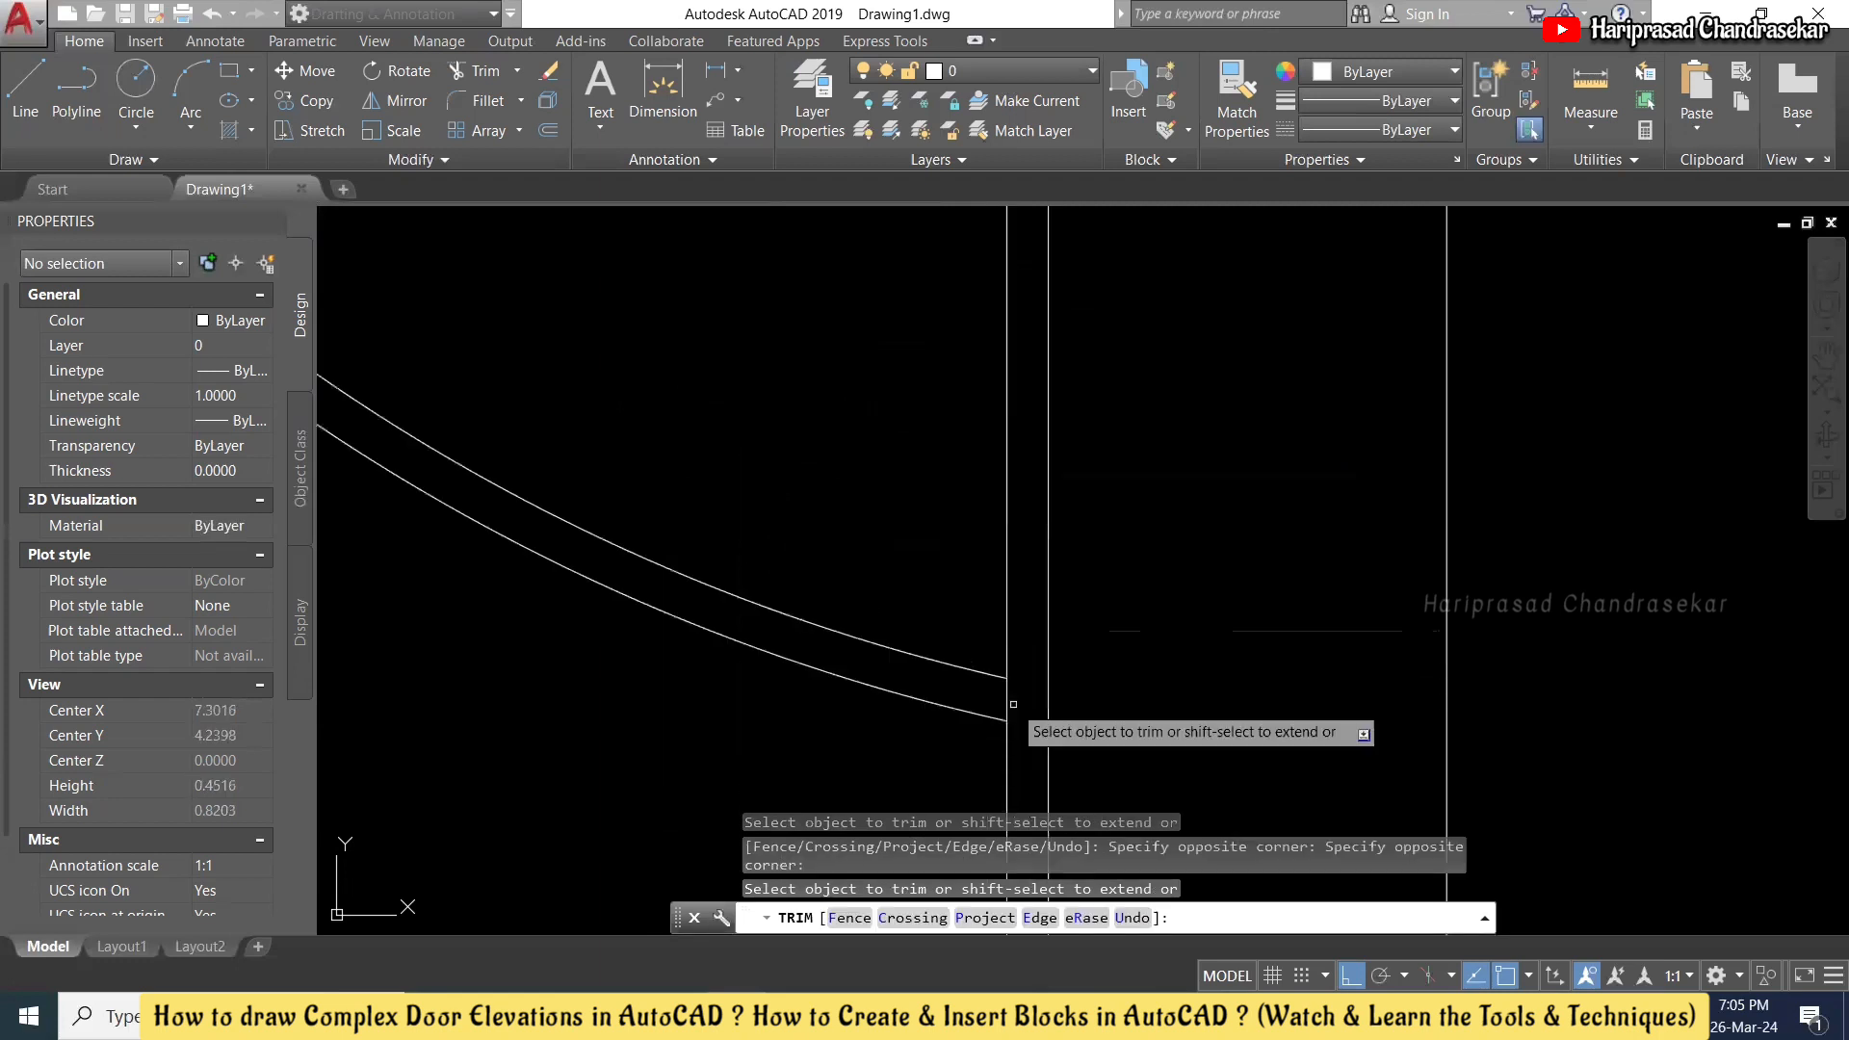
scroll(1014, 704, down, 2)
scroll(1052, 683, down, 3)
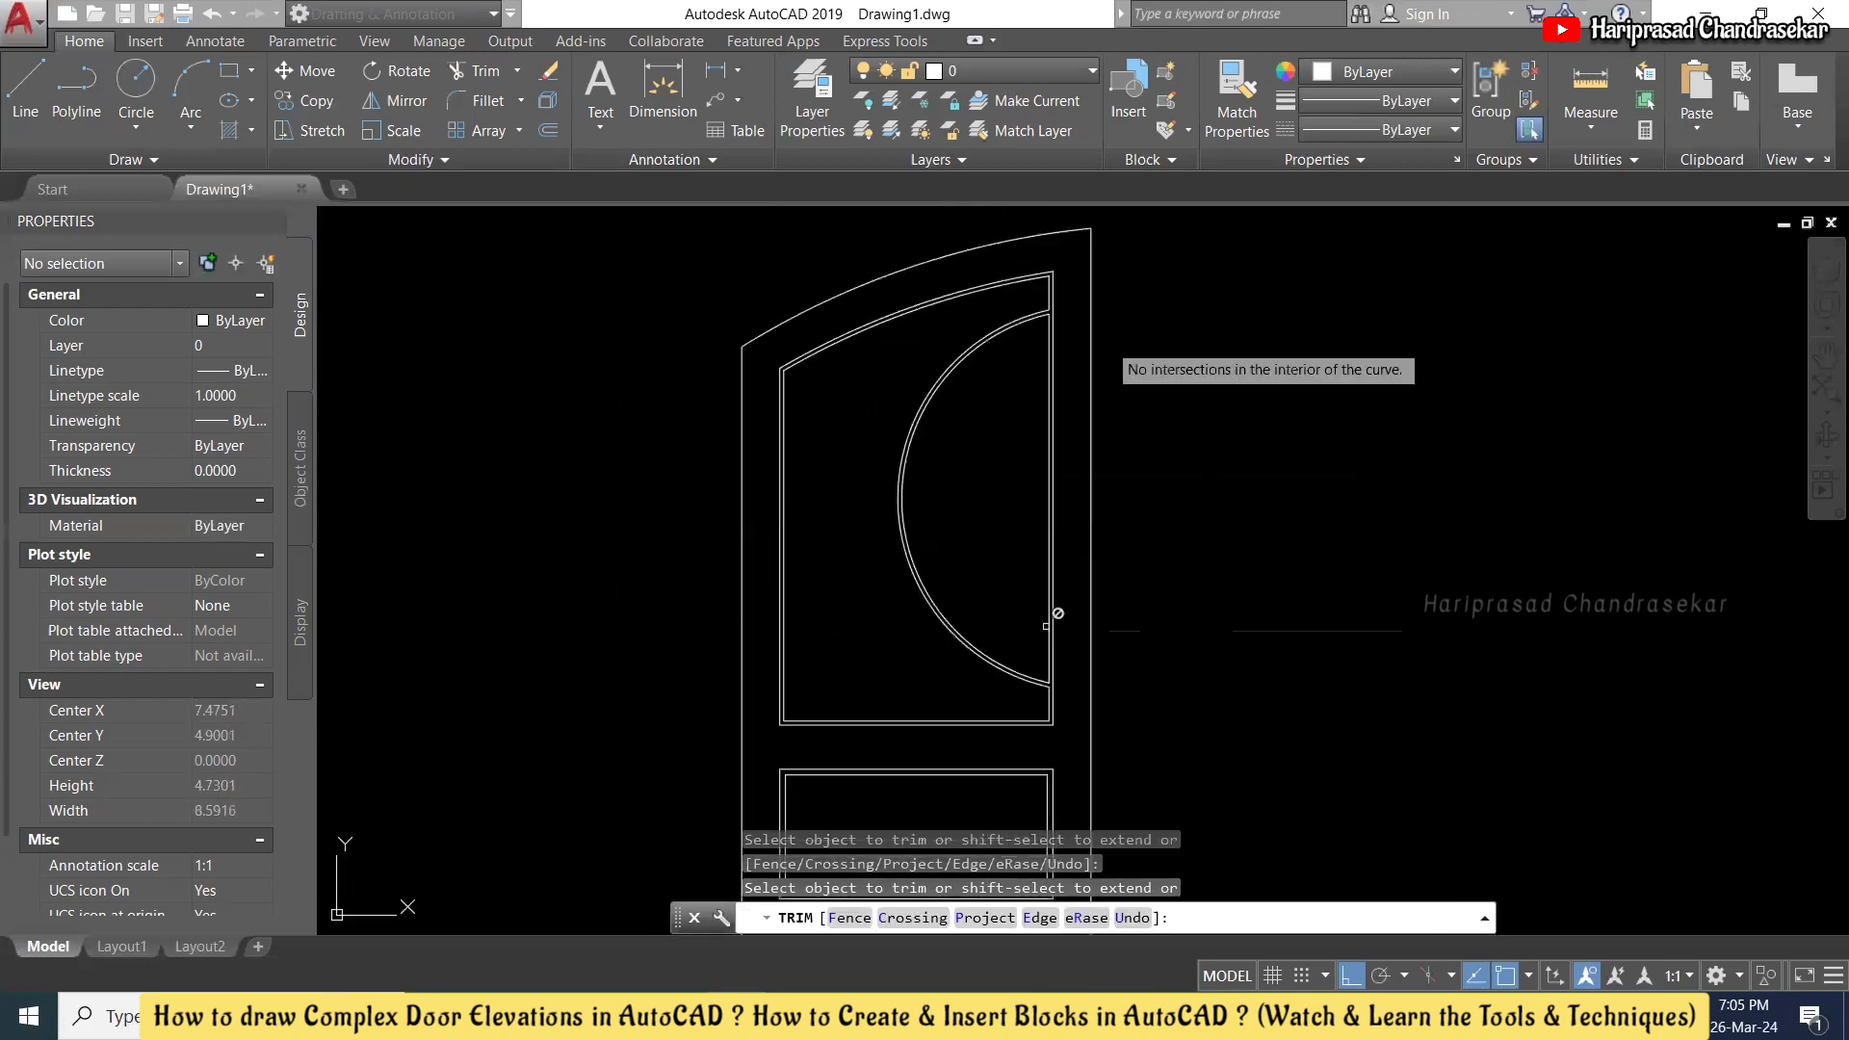
scroll(1051, 306, up, 2)
key(Escape)
- Check how far the upper panel's inner outline extends by selecting it just above the double arc
scroll(1050, 306, up, 3)
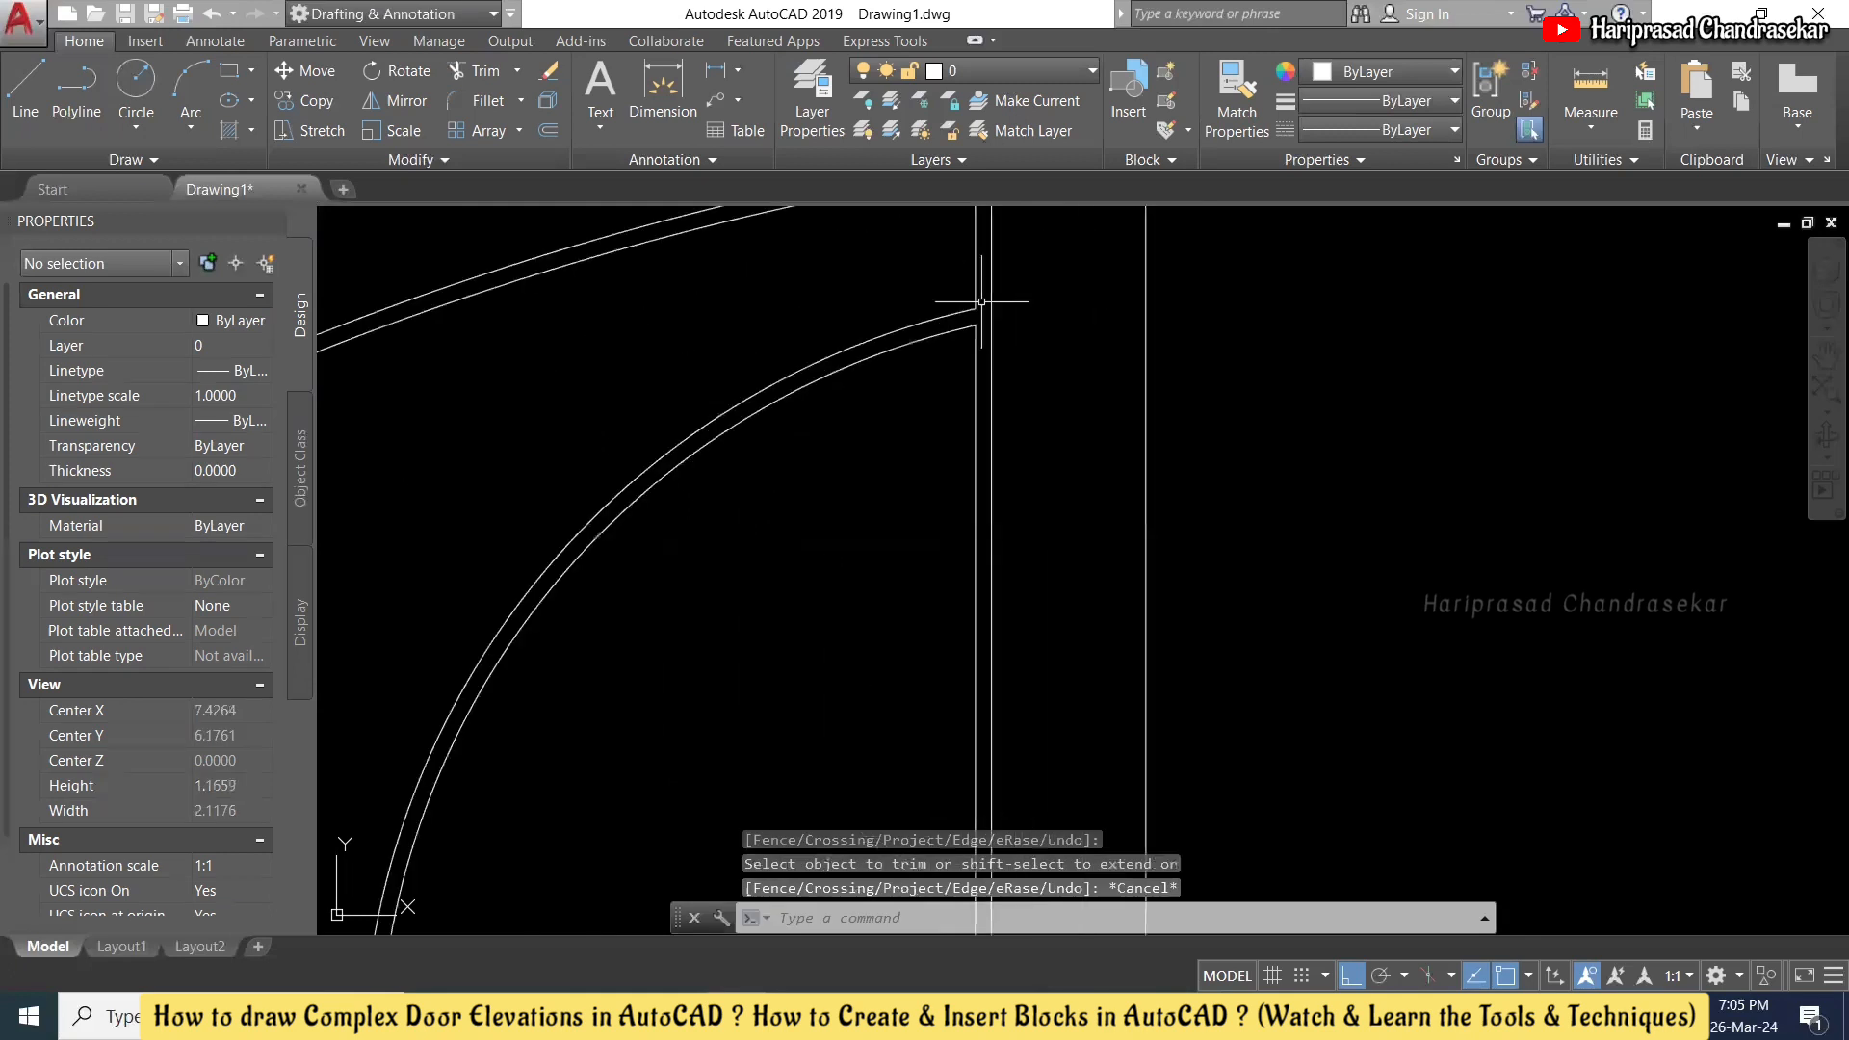
click(976, 280)
scroll(1022, 322, down, 2)
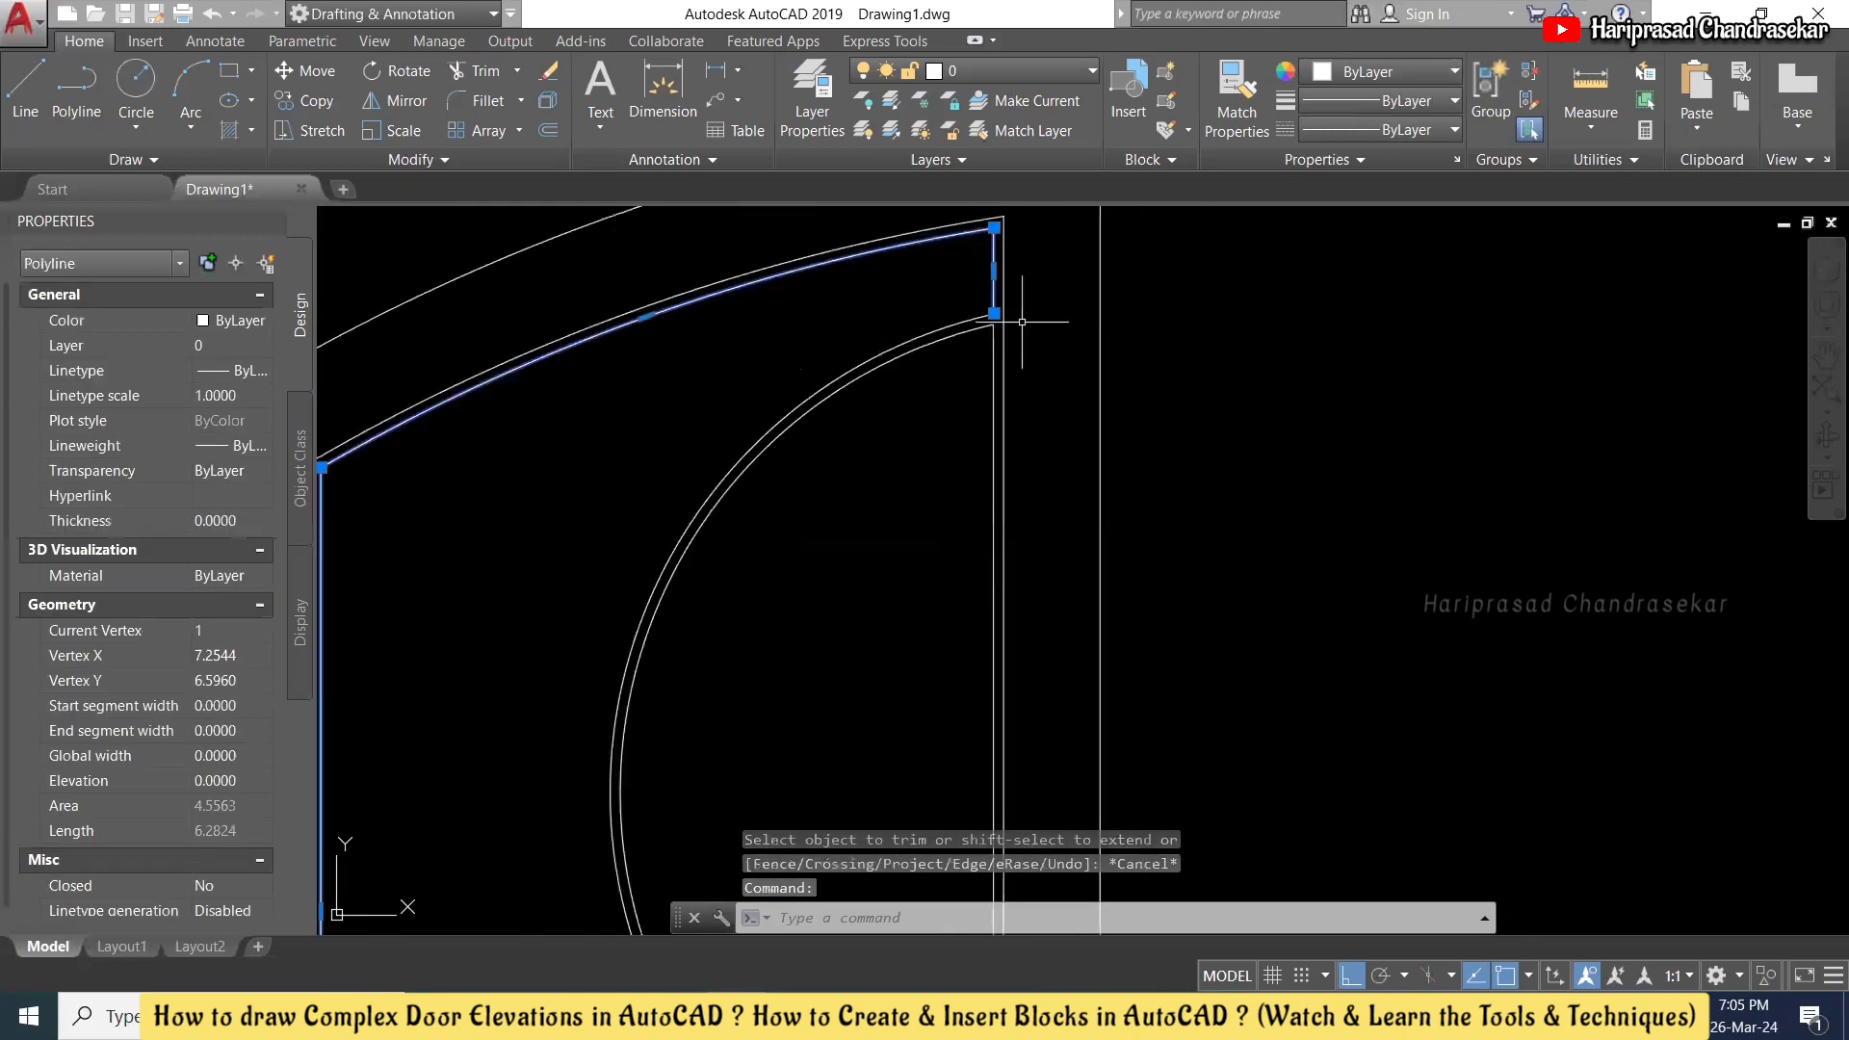
scroll(1022, 321, down, 2)
key(Escape)
scroll(993, 367, down, 2)
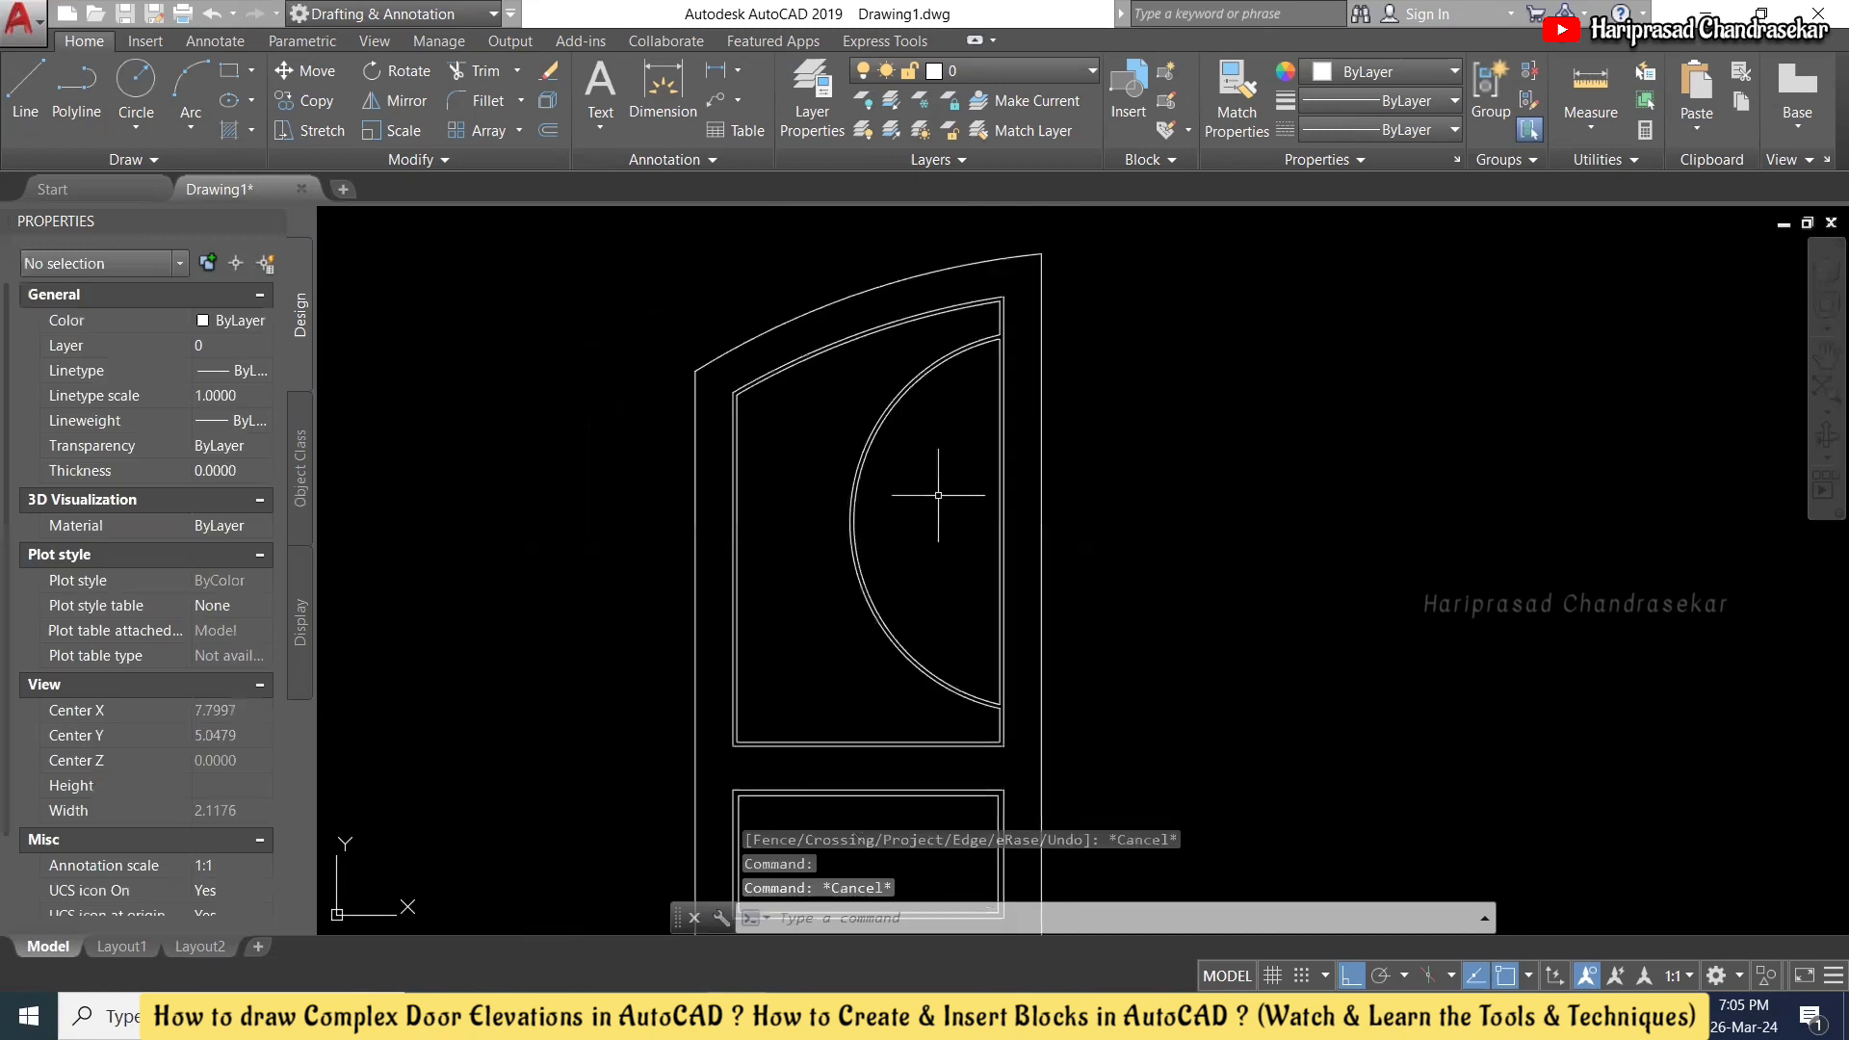
- Try offsetting the inner line of the double arc inward by about 0.5345, and delete the resulting arc
scroll(938, 495, up, 2)
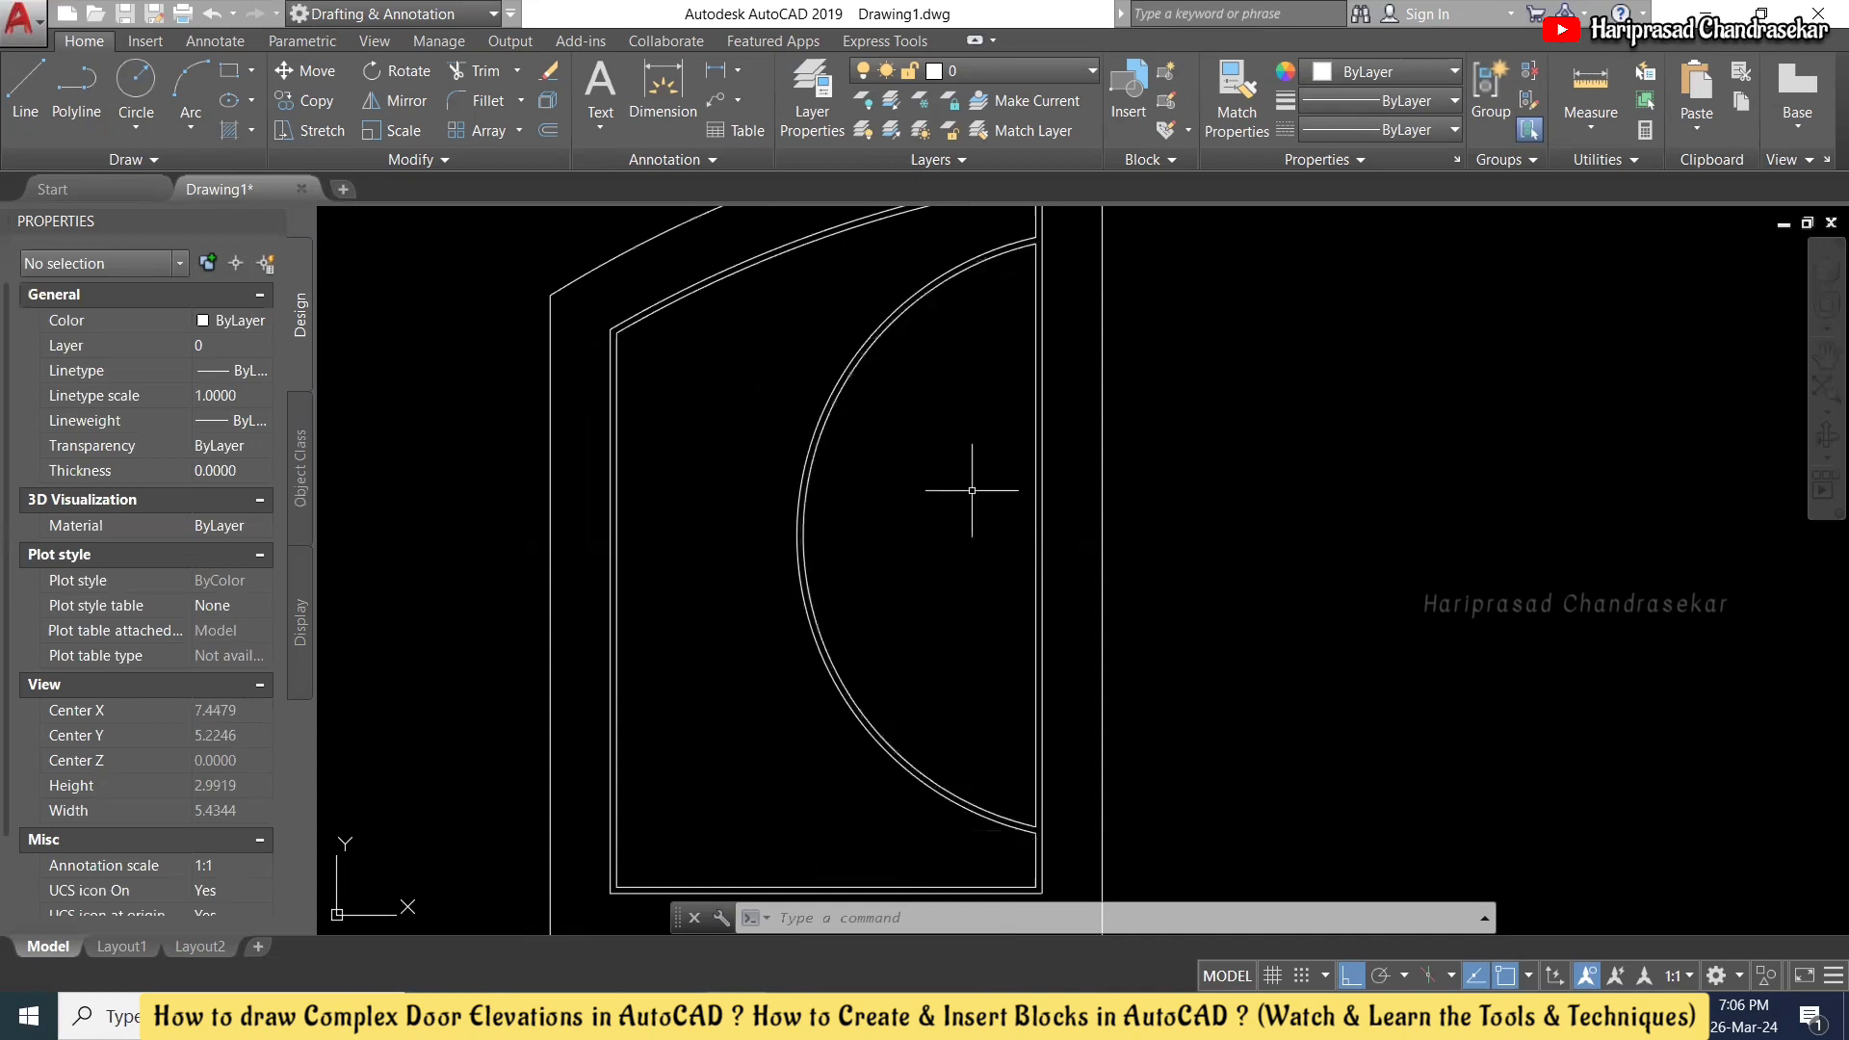
key(Return)
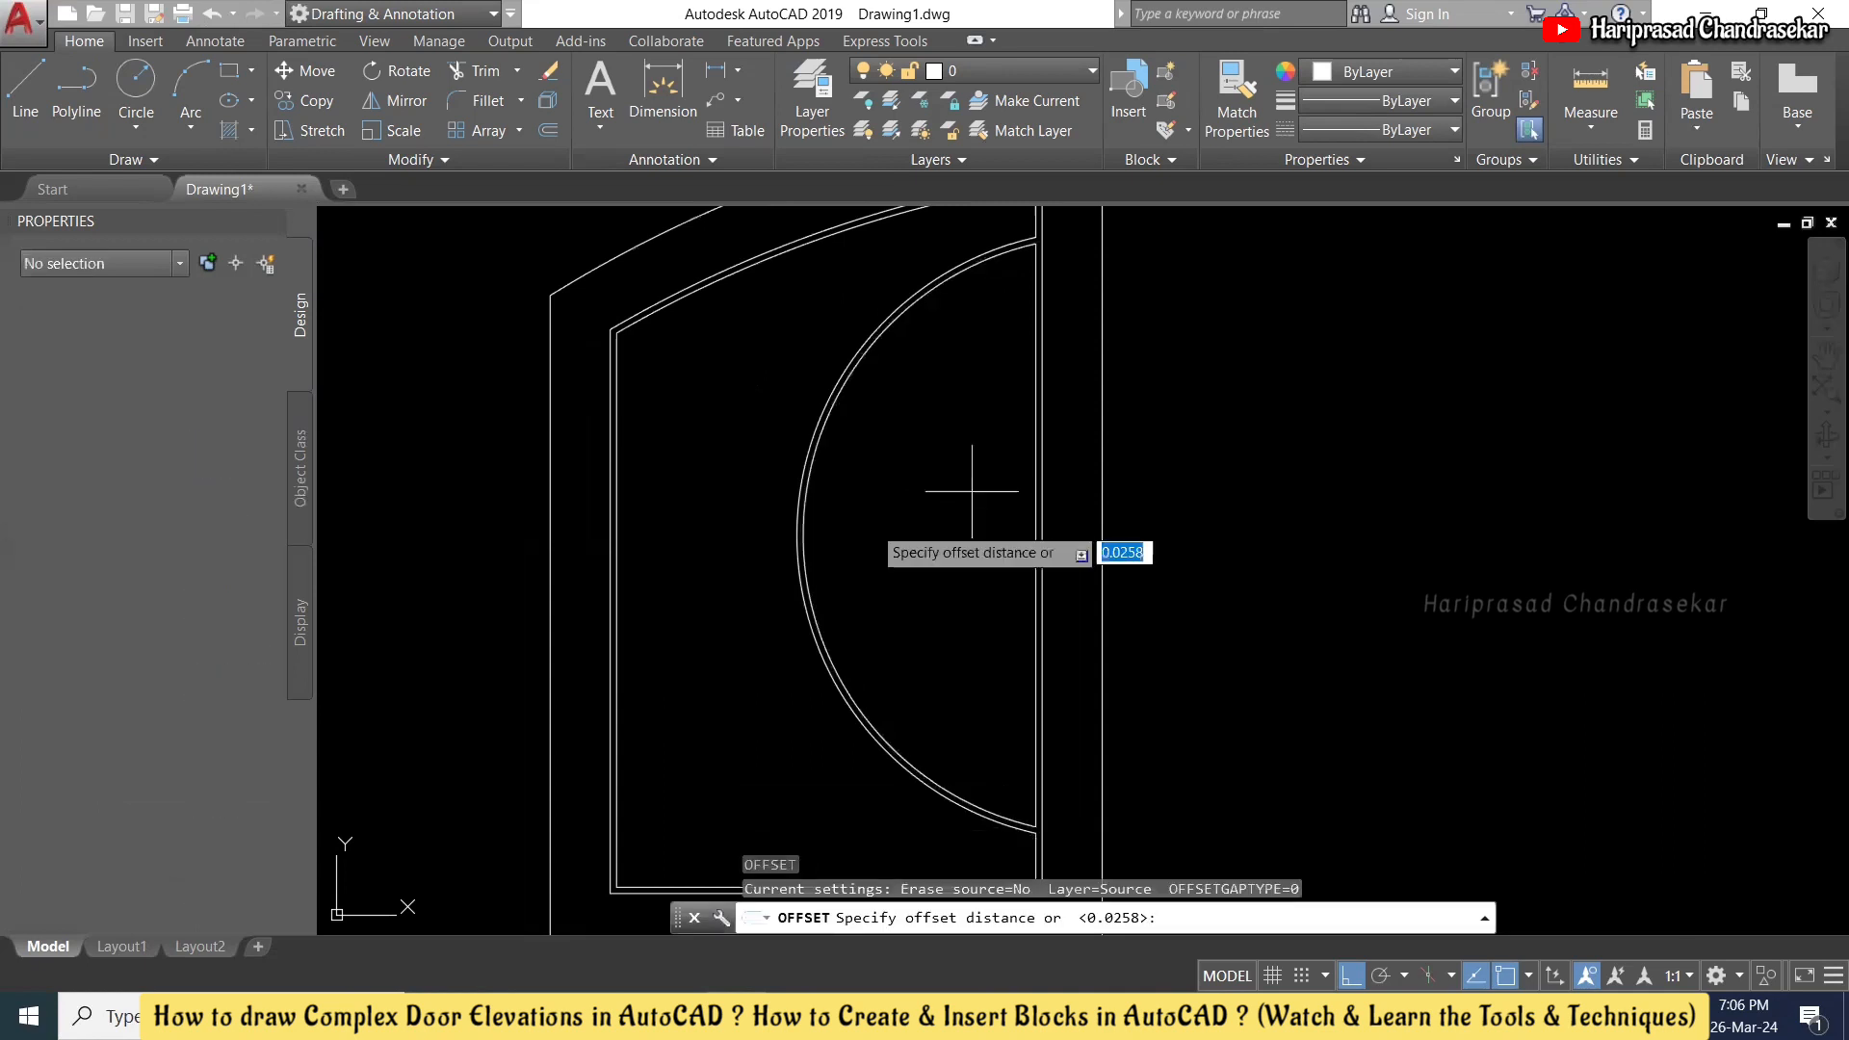
click(802, 533)
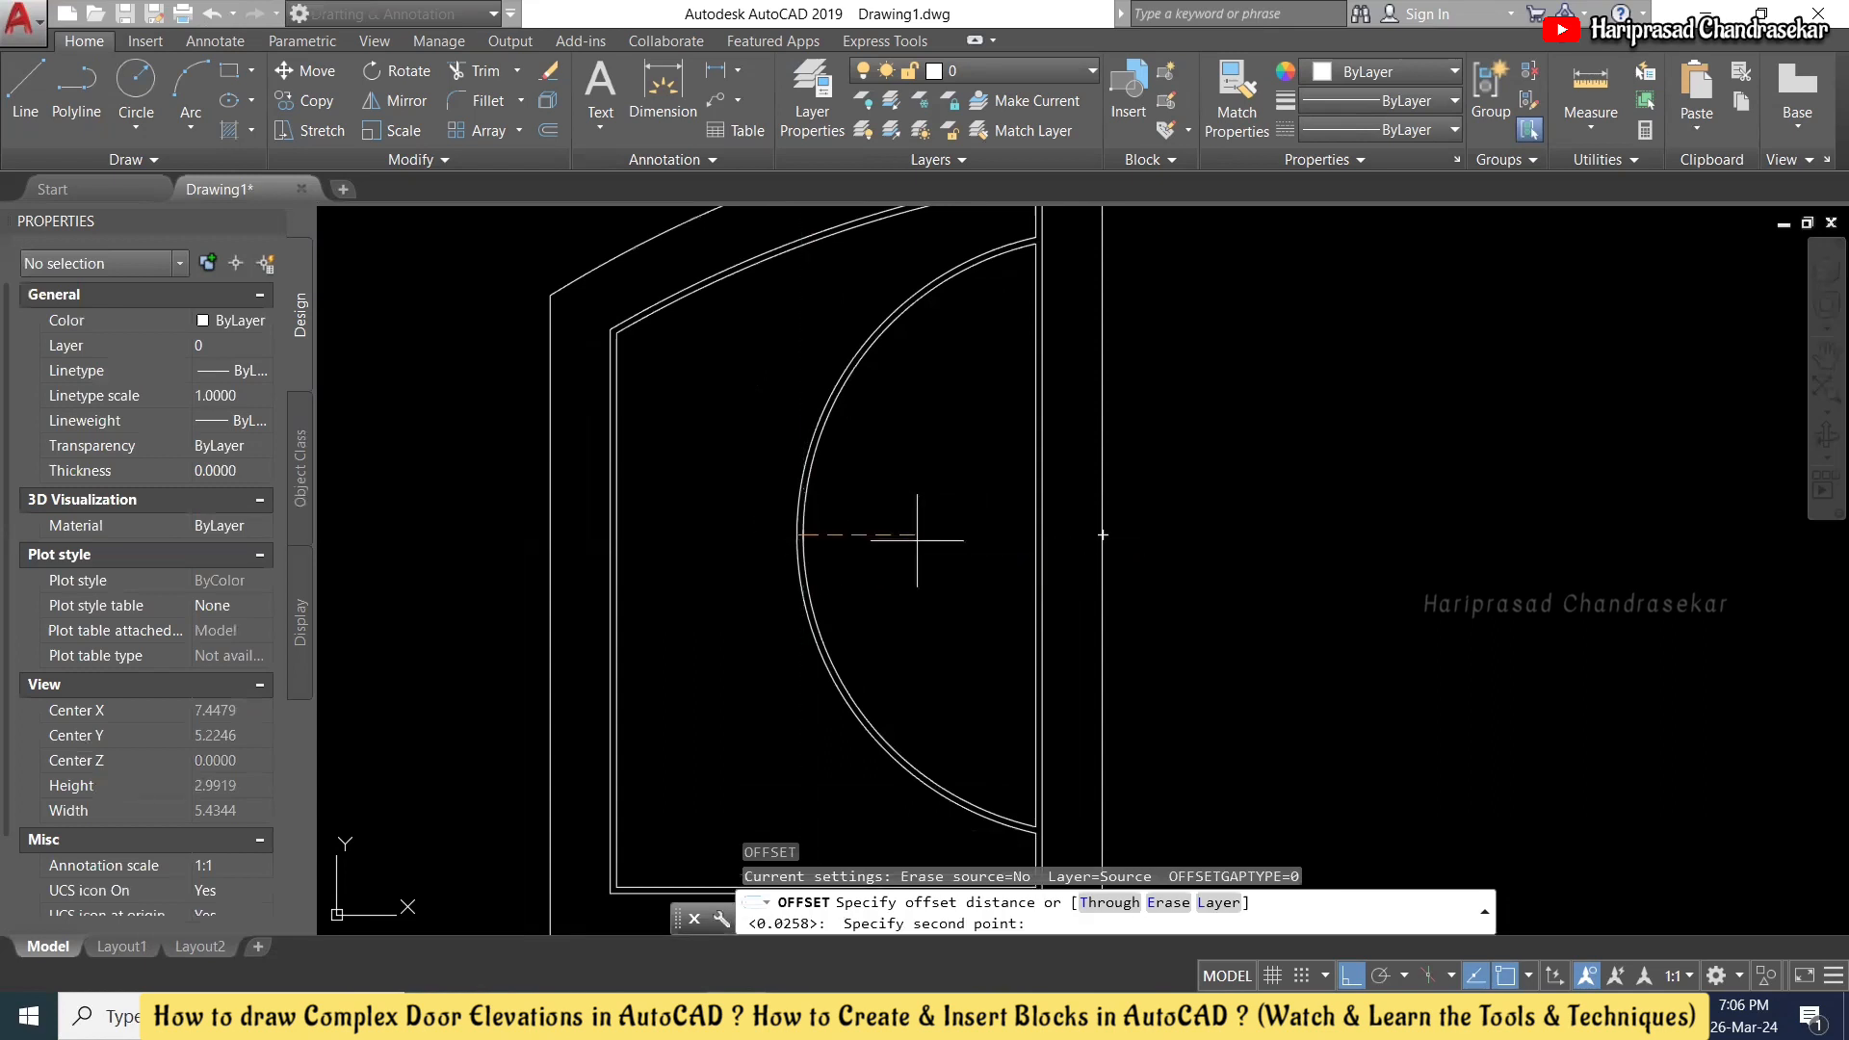
click(934, 534)
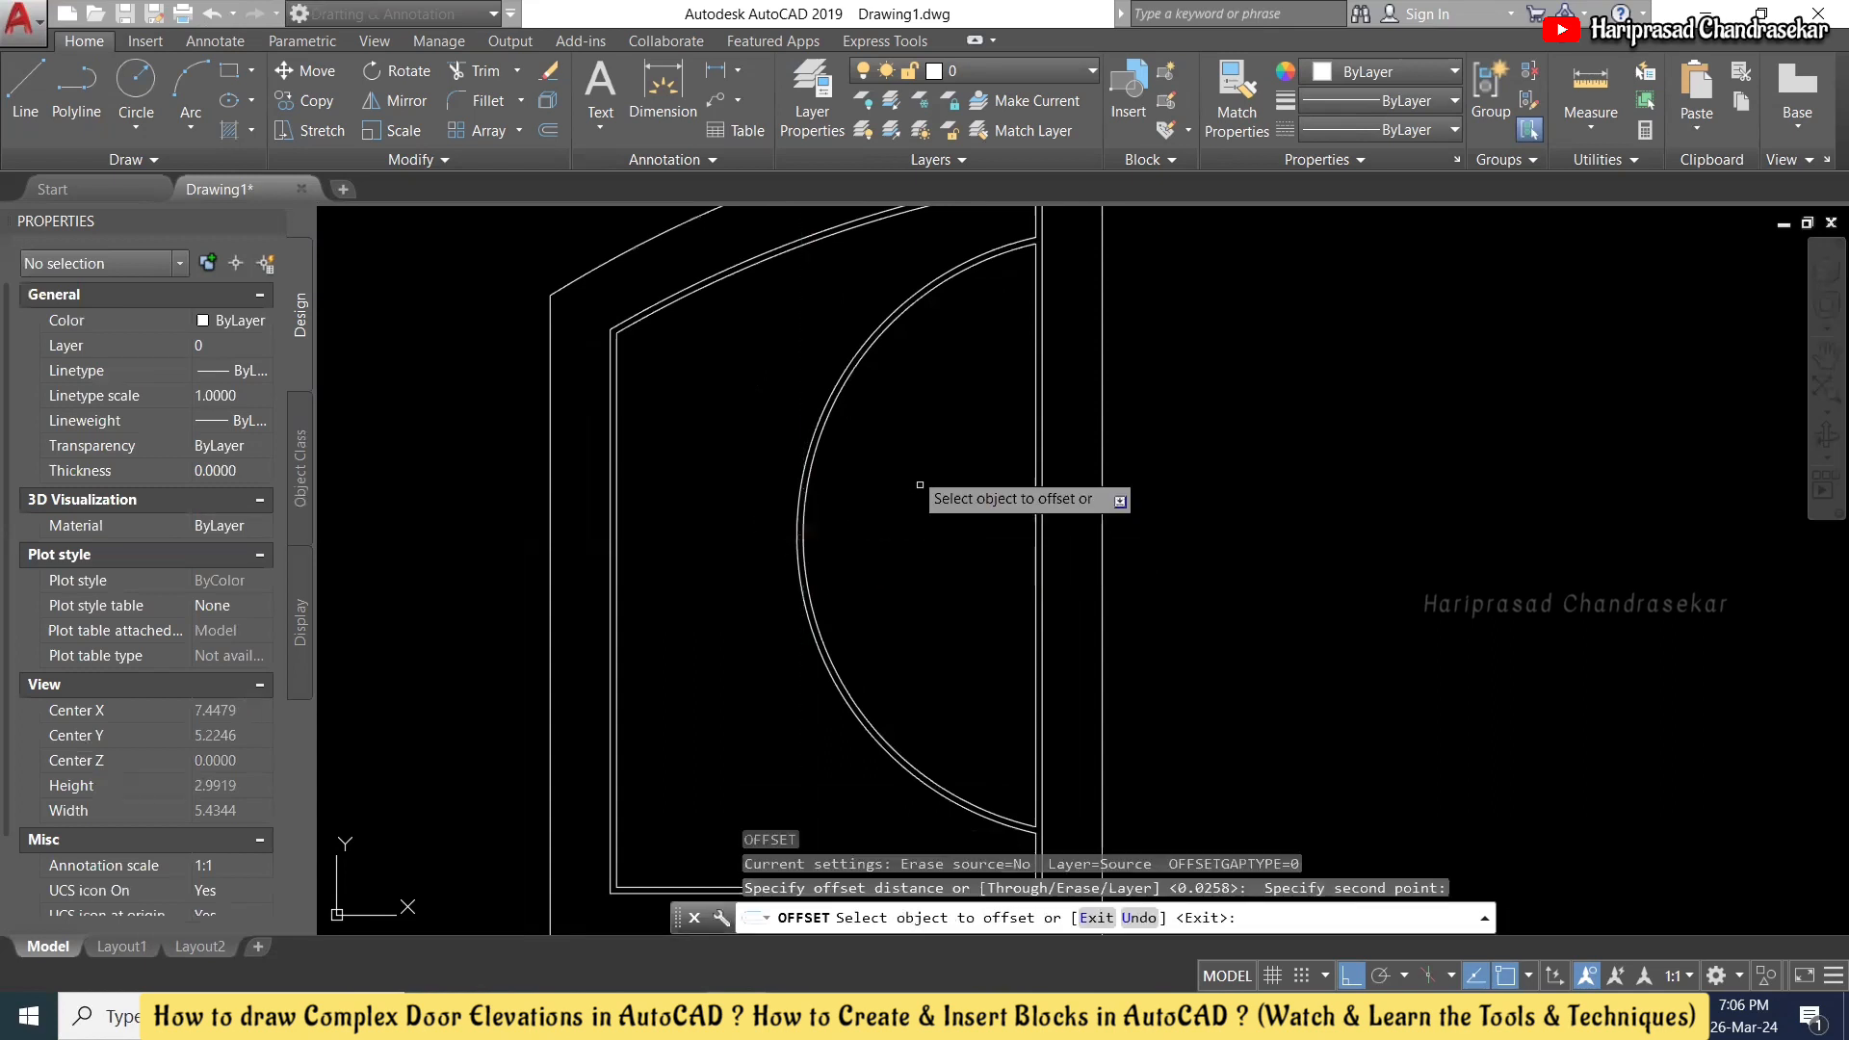
click(857, 368)
click(927, 451)
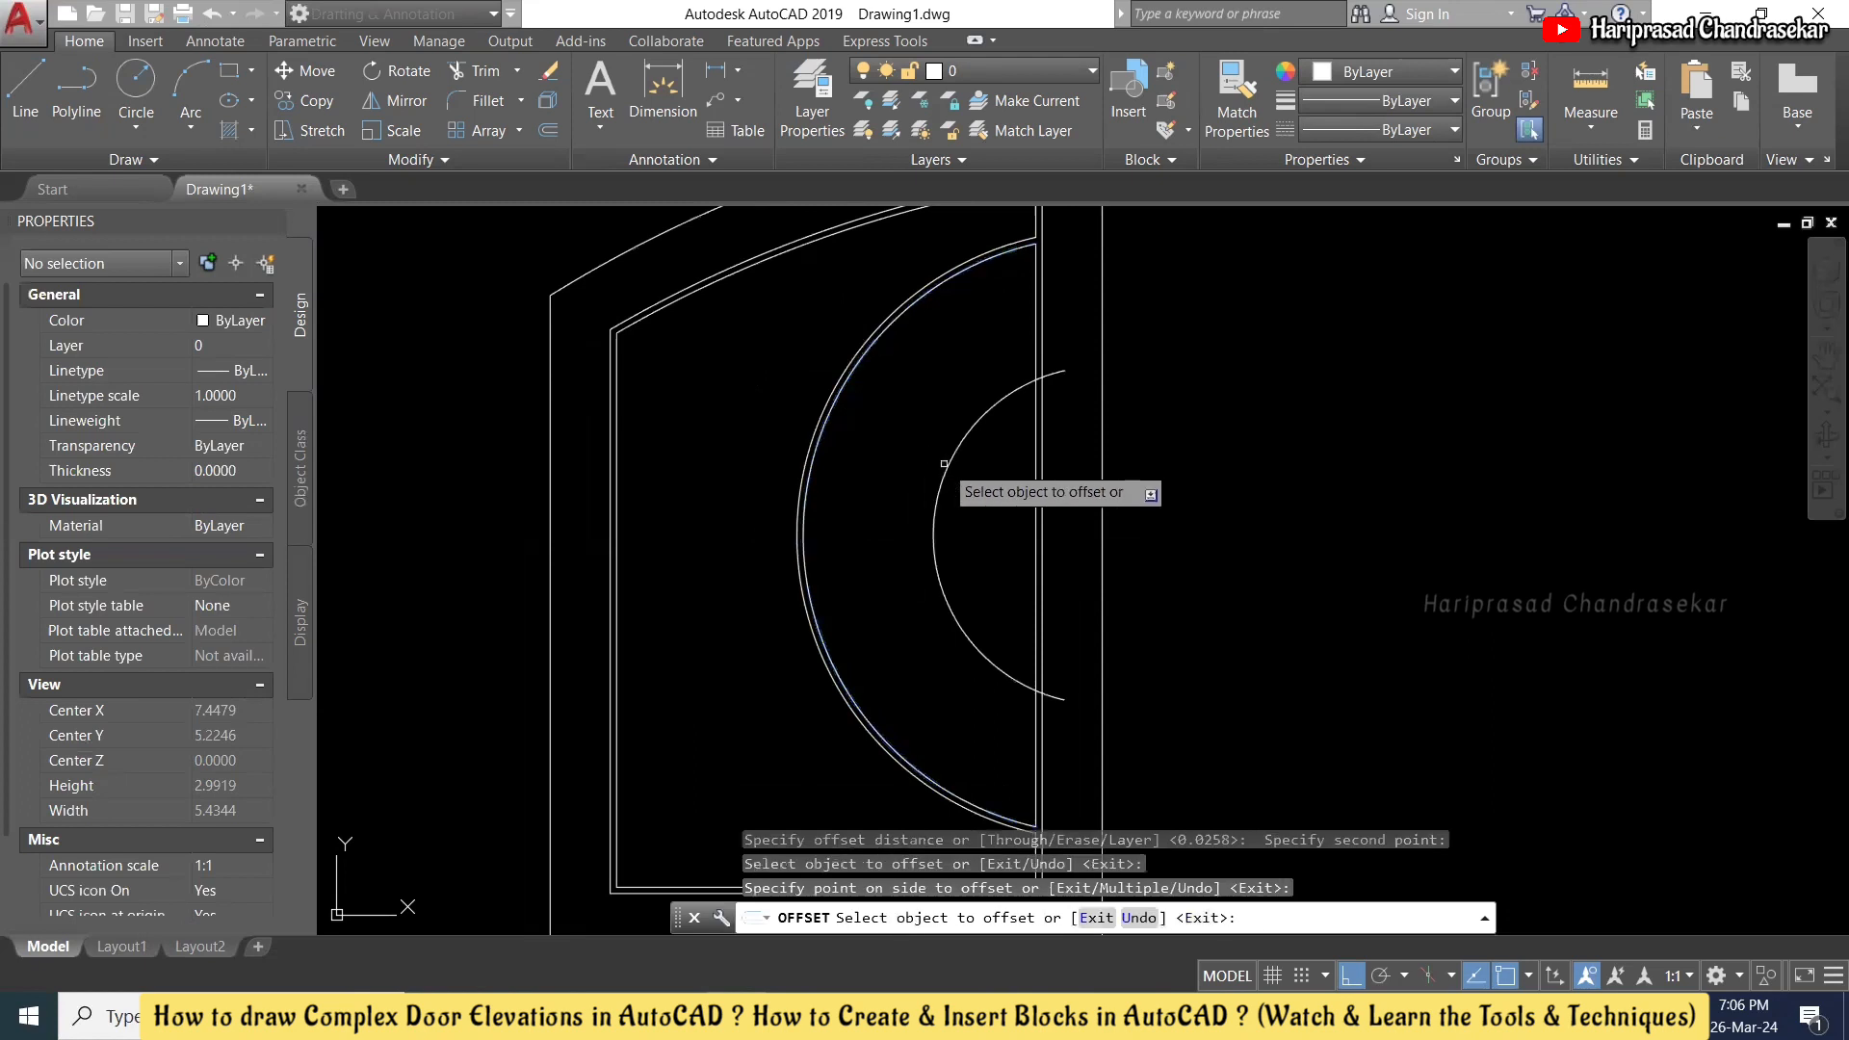
key(Escape)
click(955, 453)
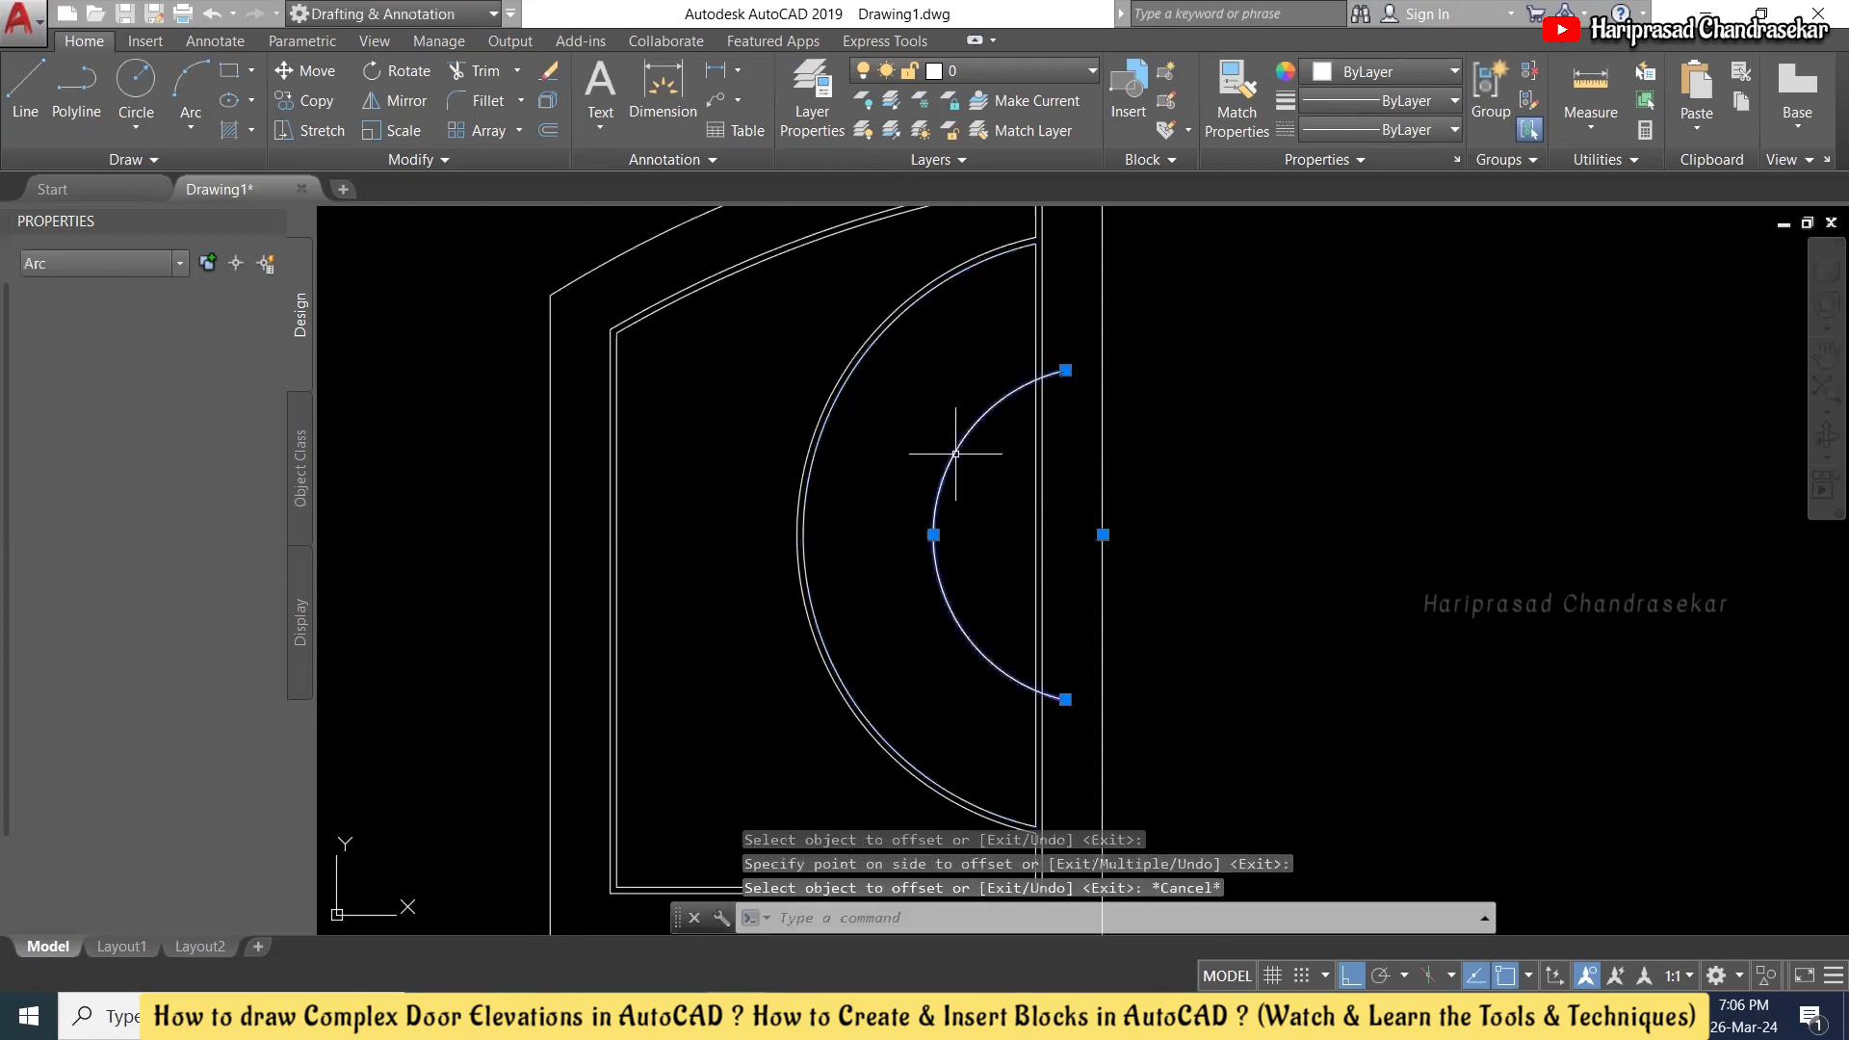
key(Delete)
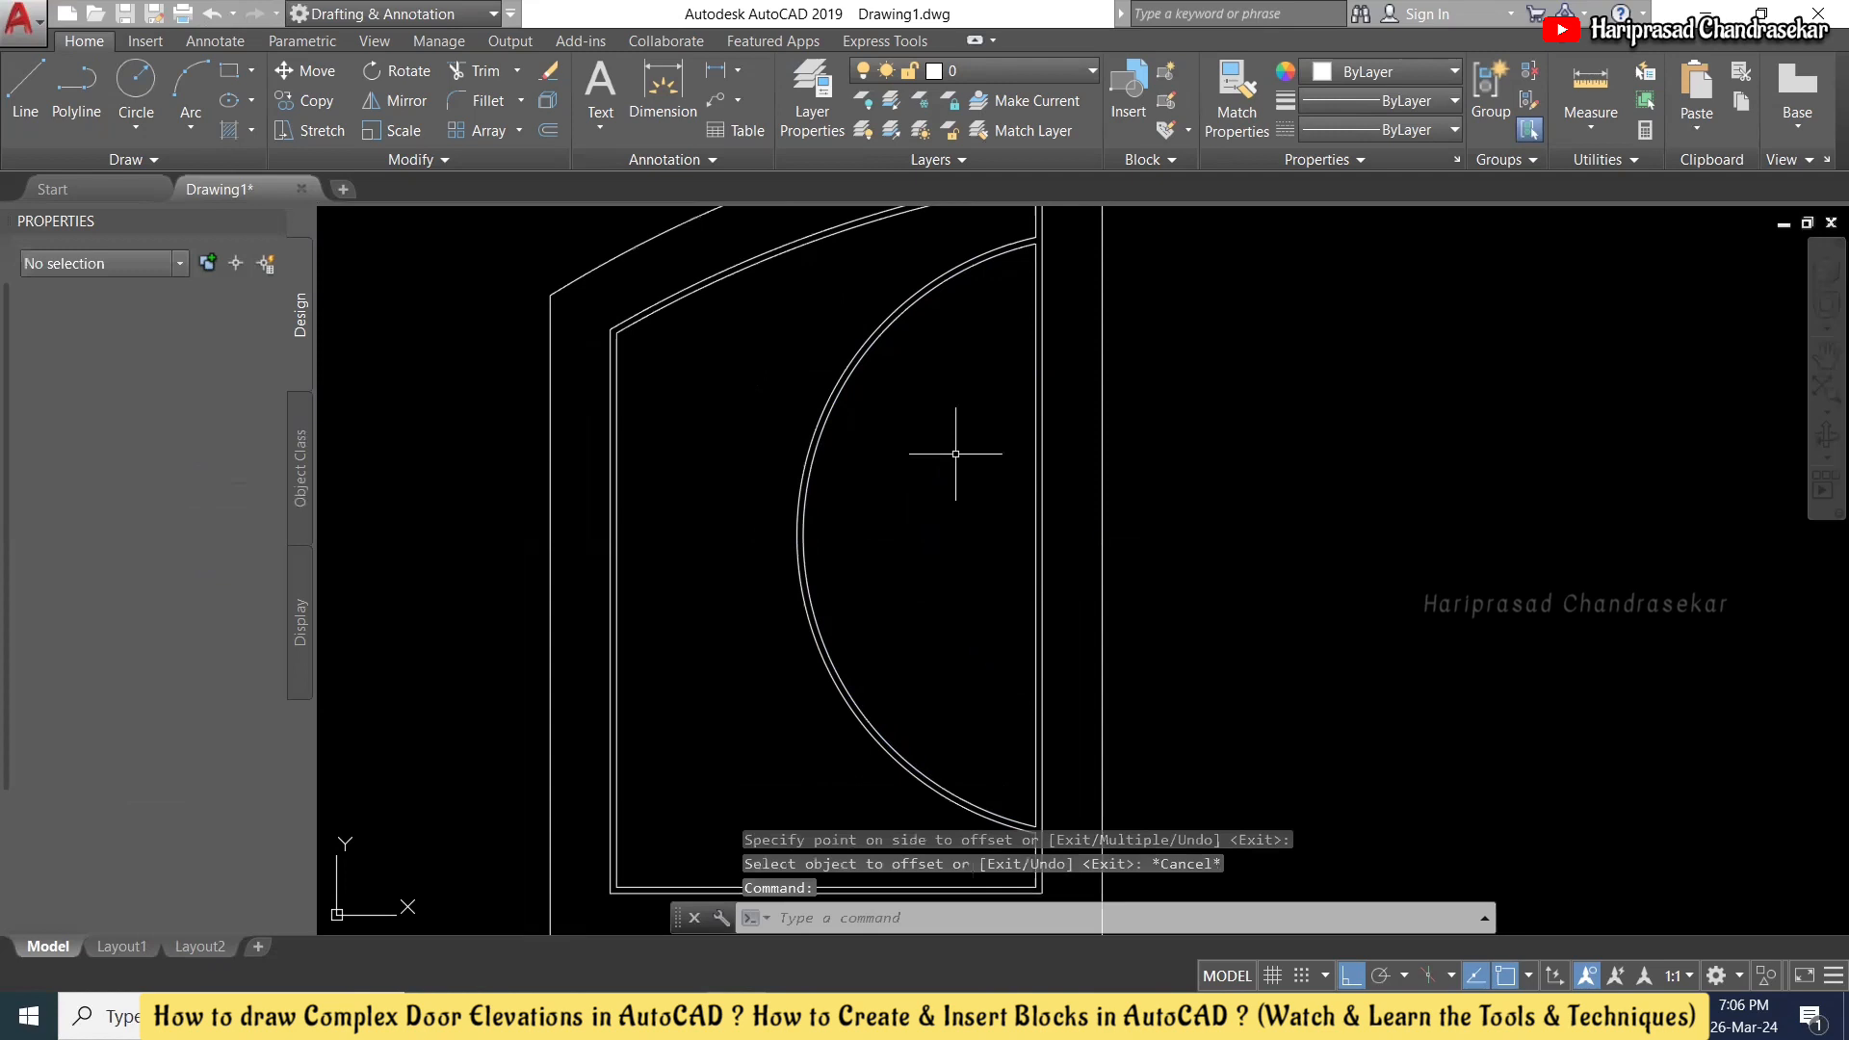
- Offset the inner line of the double arc inward by 0.7 to create a smaller concentric arc
text(o)
key(Return)
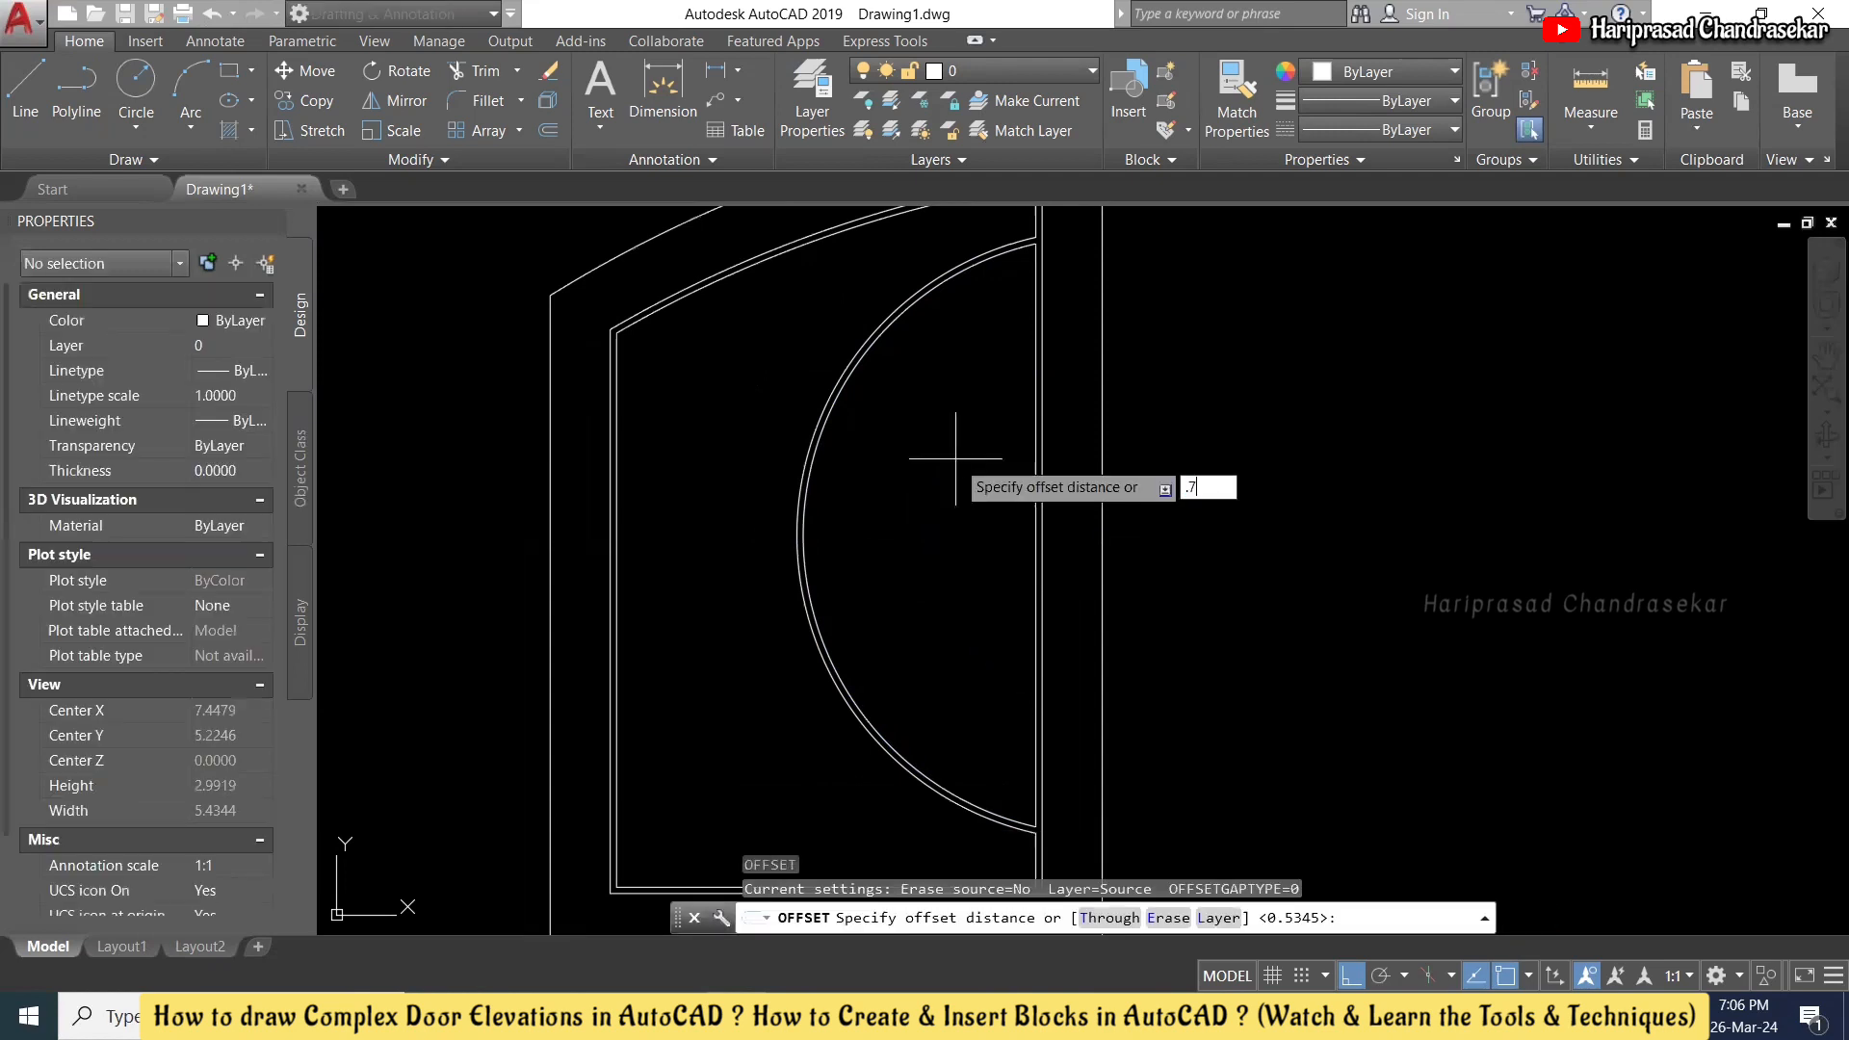
key(Return)
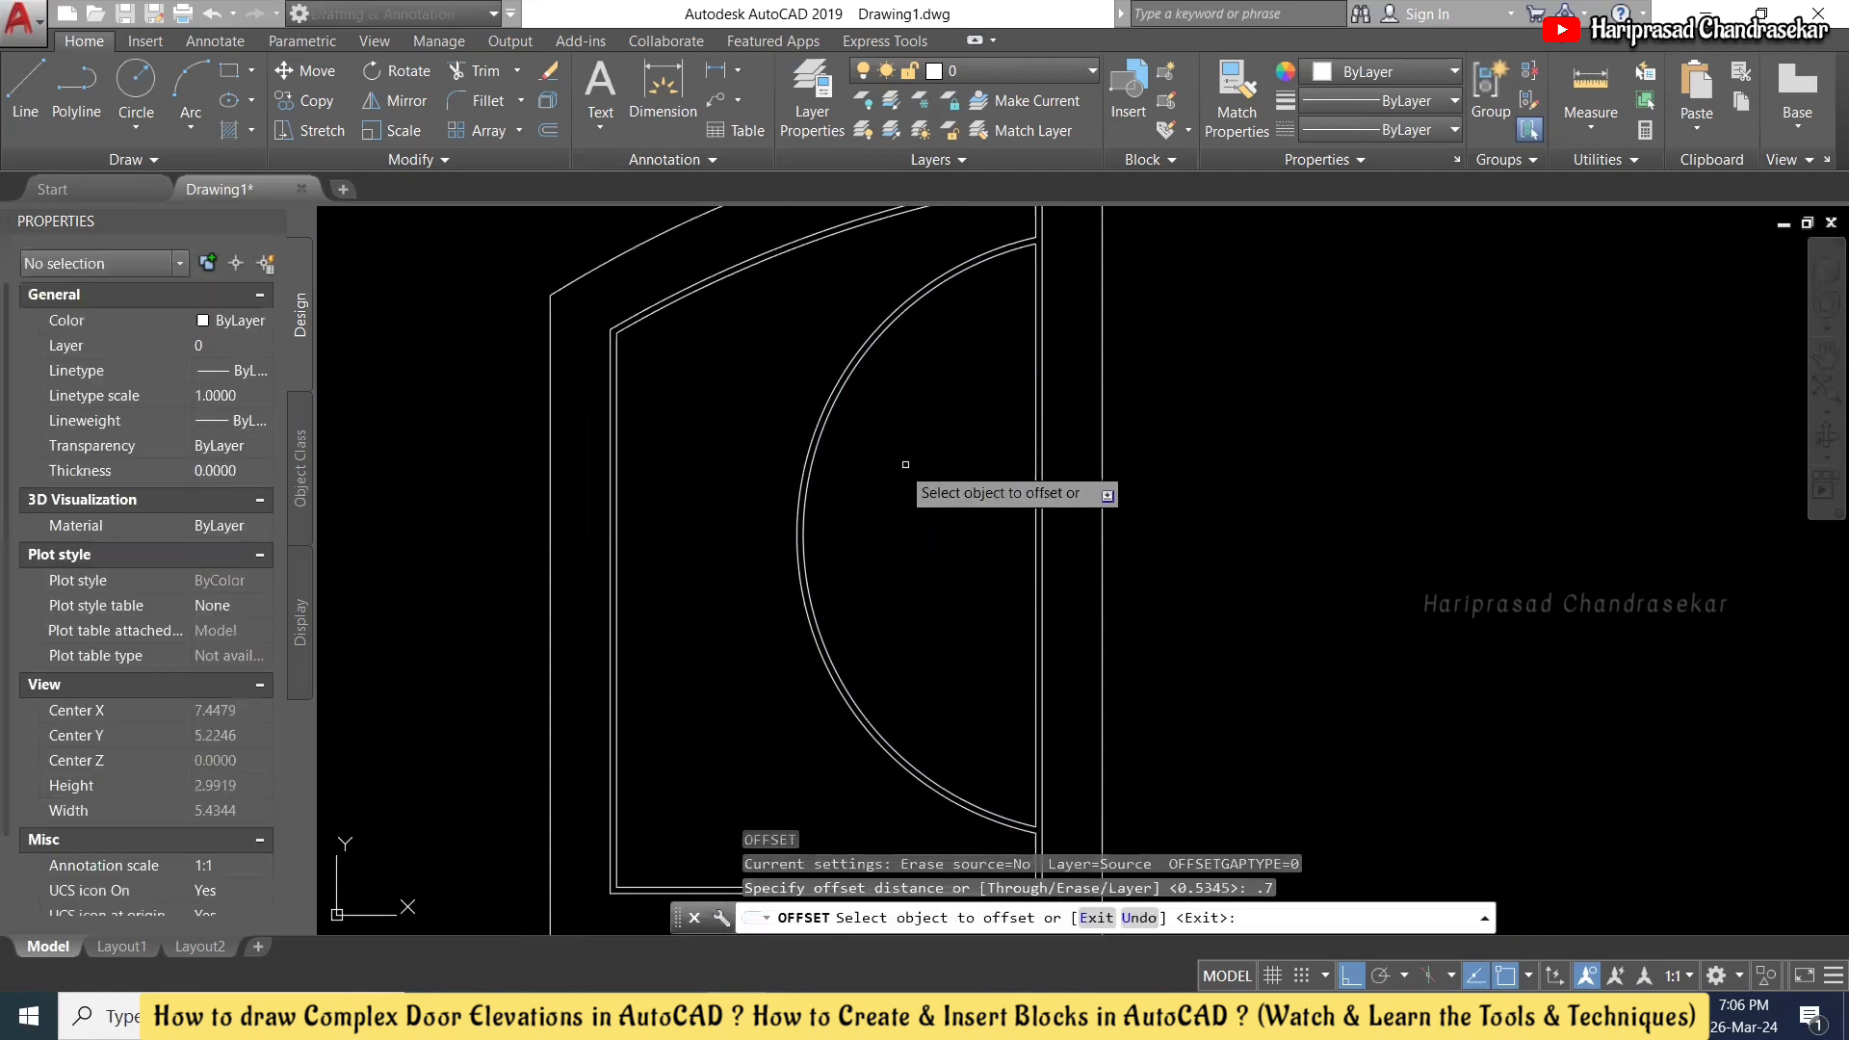
click(840, 394)
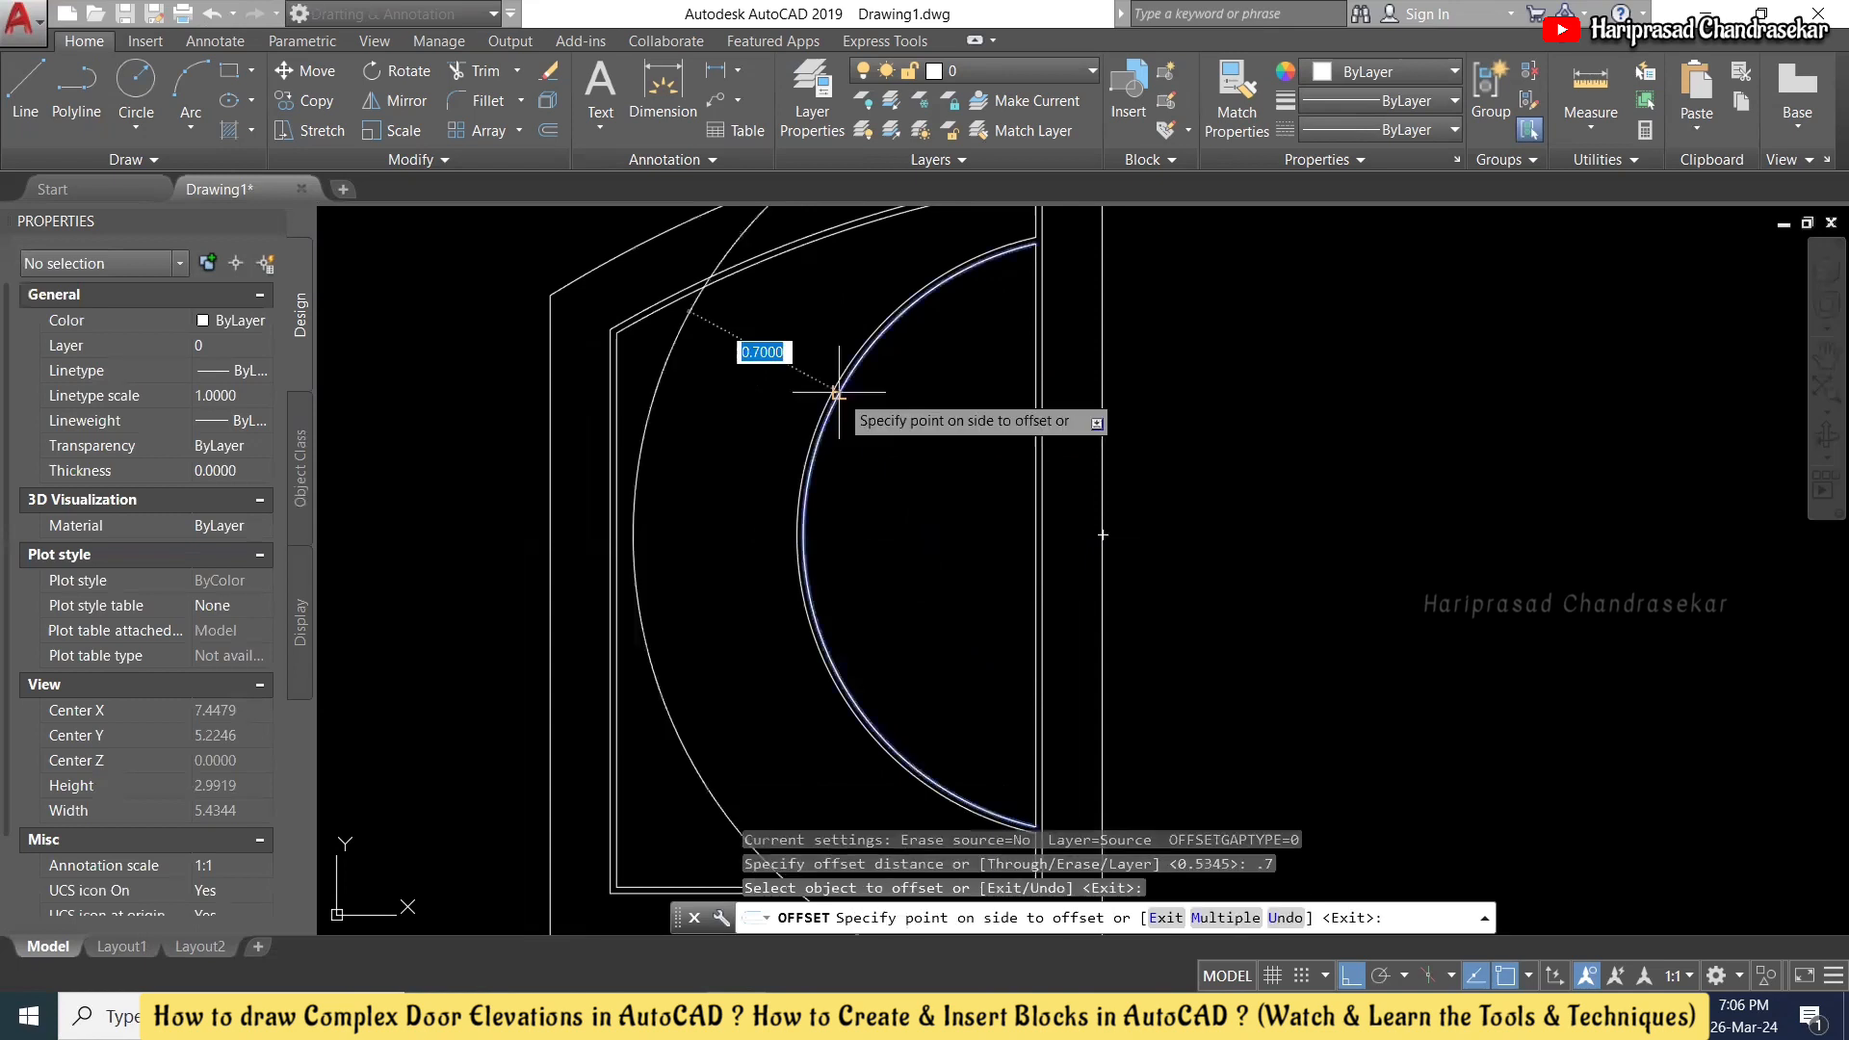
click(927, 498)
key(Escape)
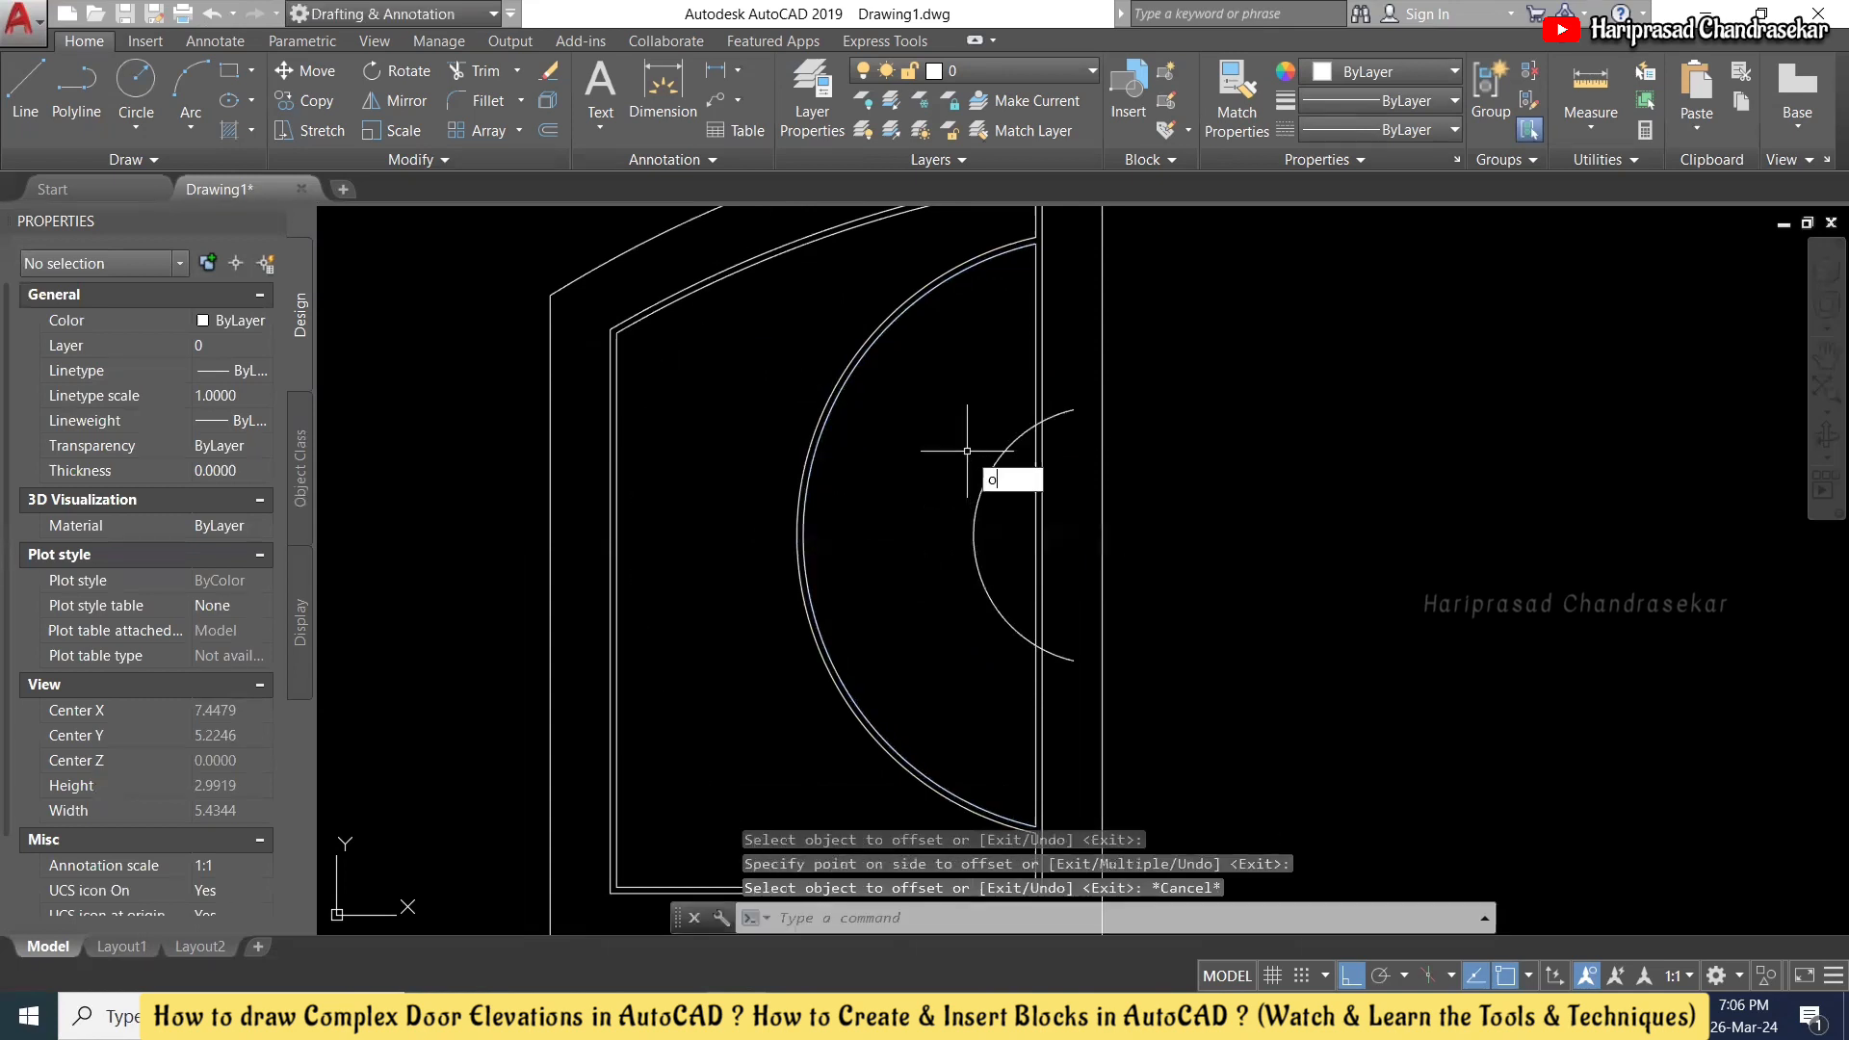
- Offset the small arc inward by the gap picked between the panel's two vertical lines to make it double-lined
text(o)
key(Return)
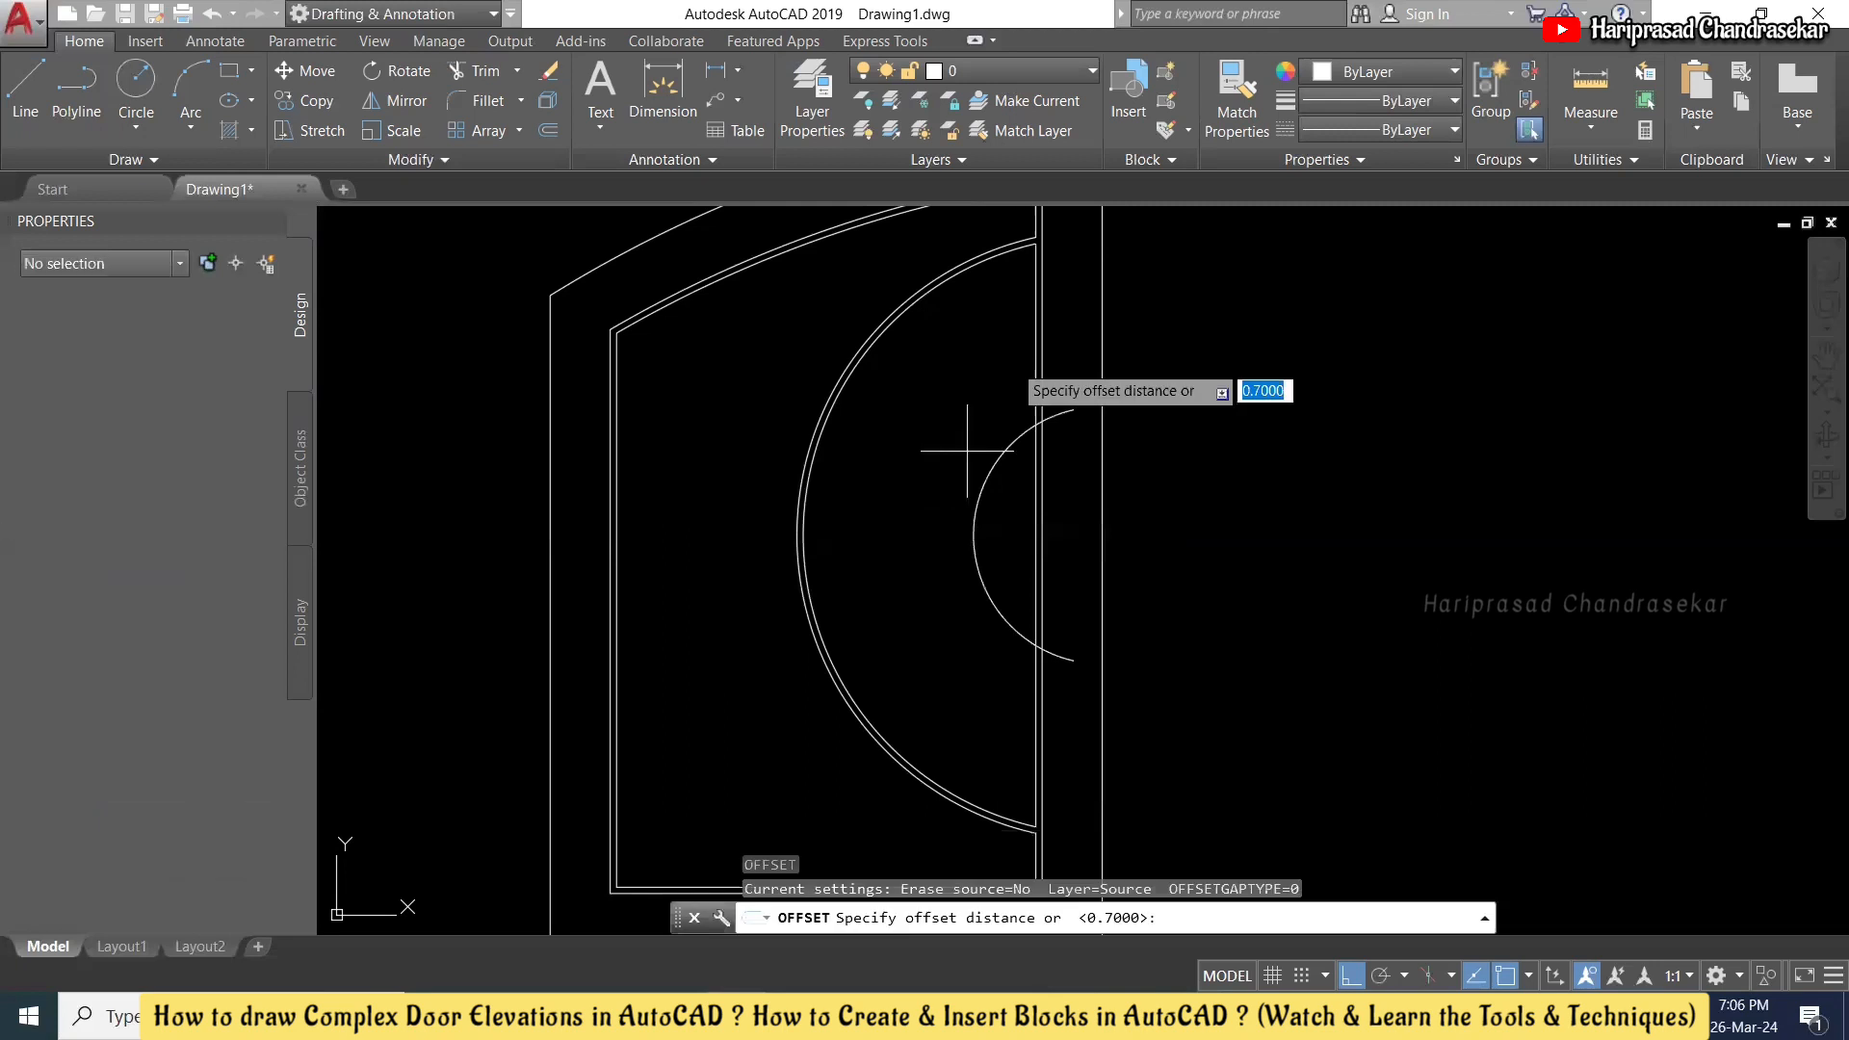
scroll(1026, 336, up, 2)
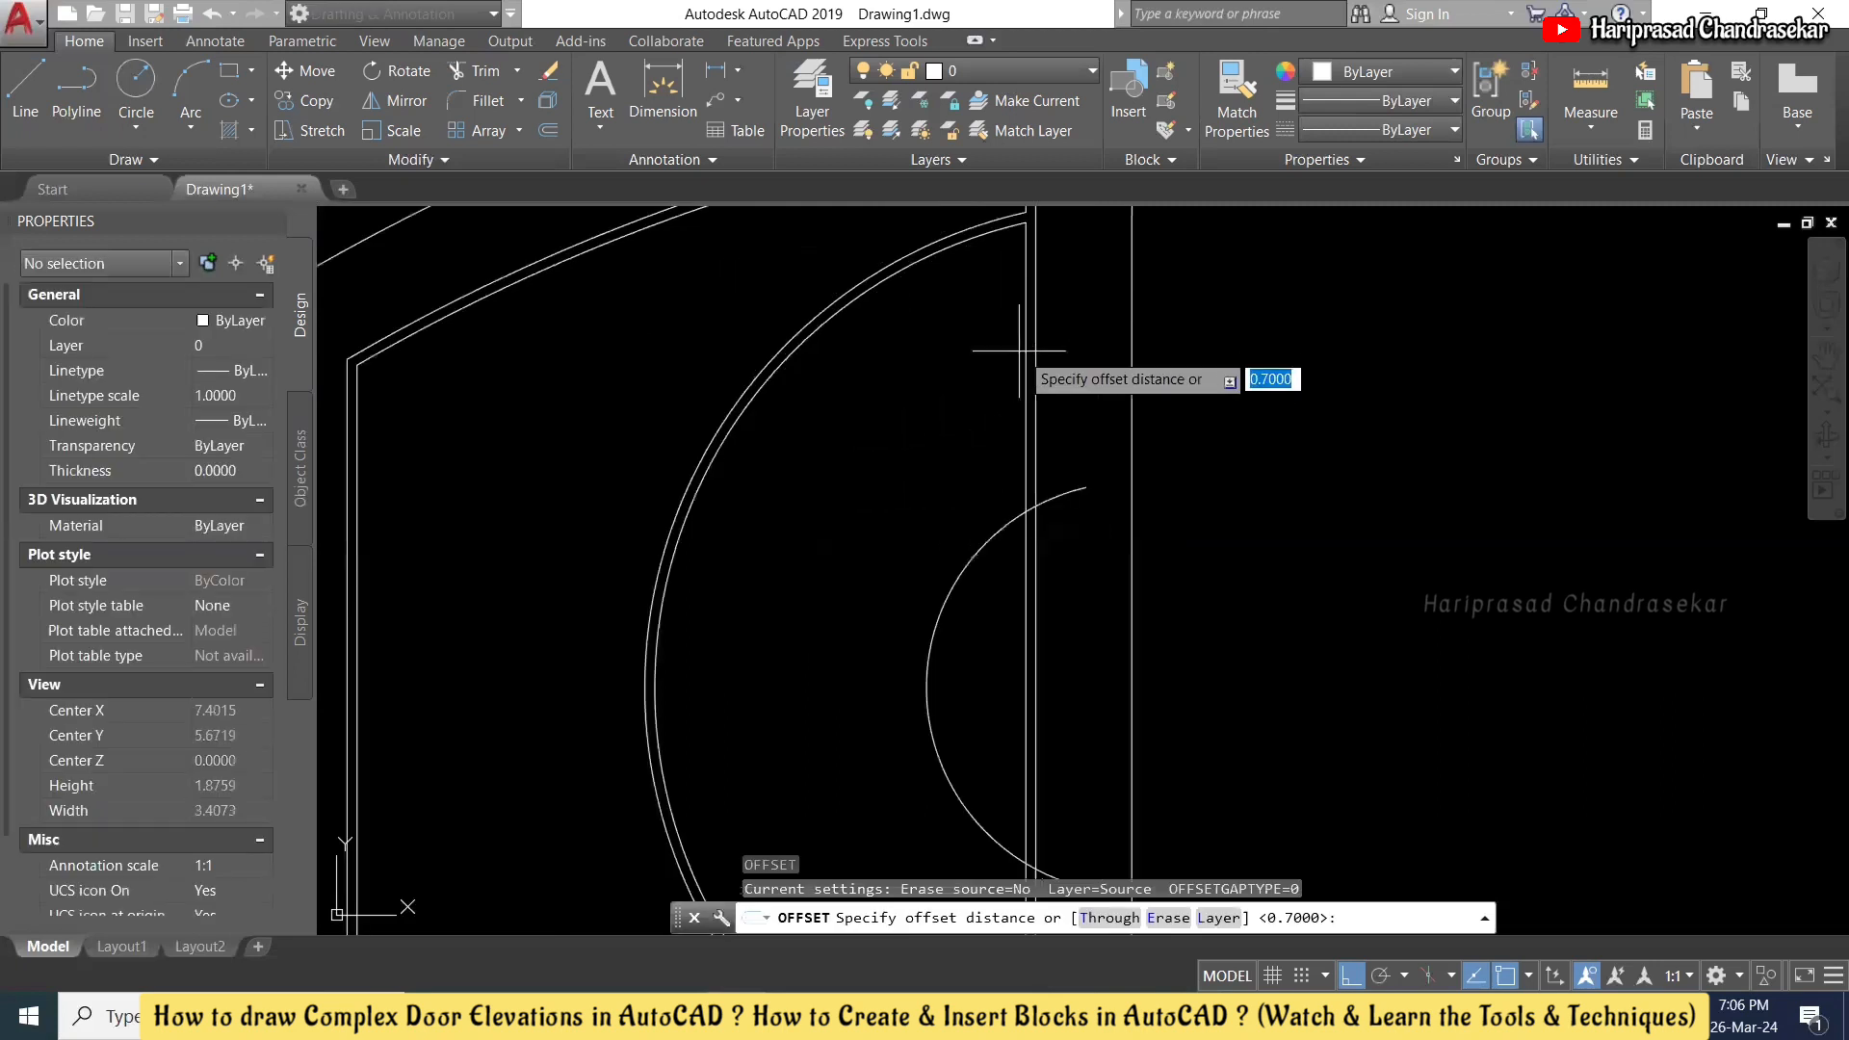
click(1019, 351)
click(1030, 358)
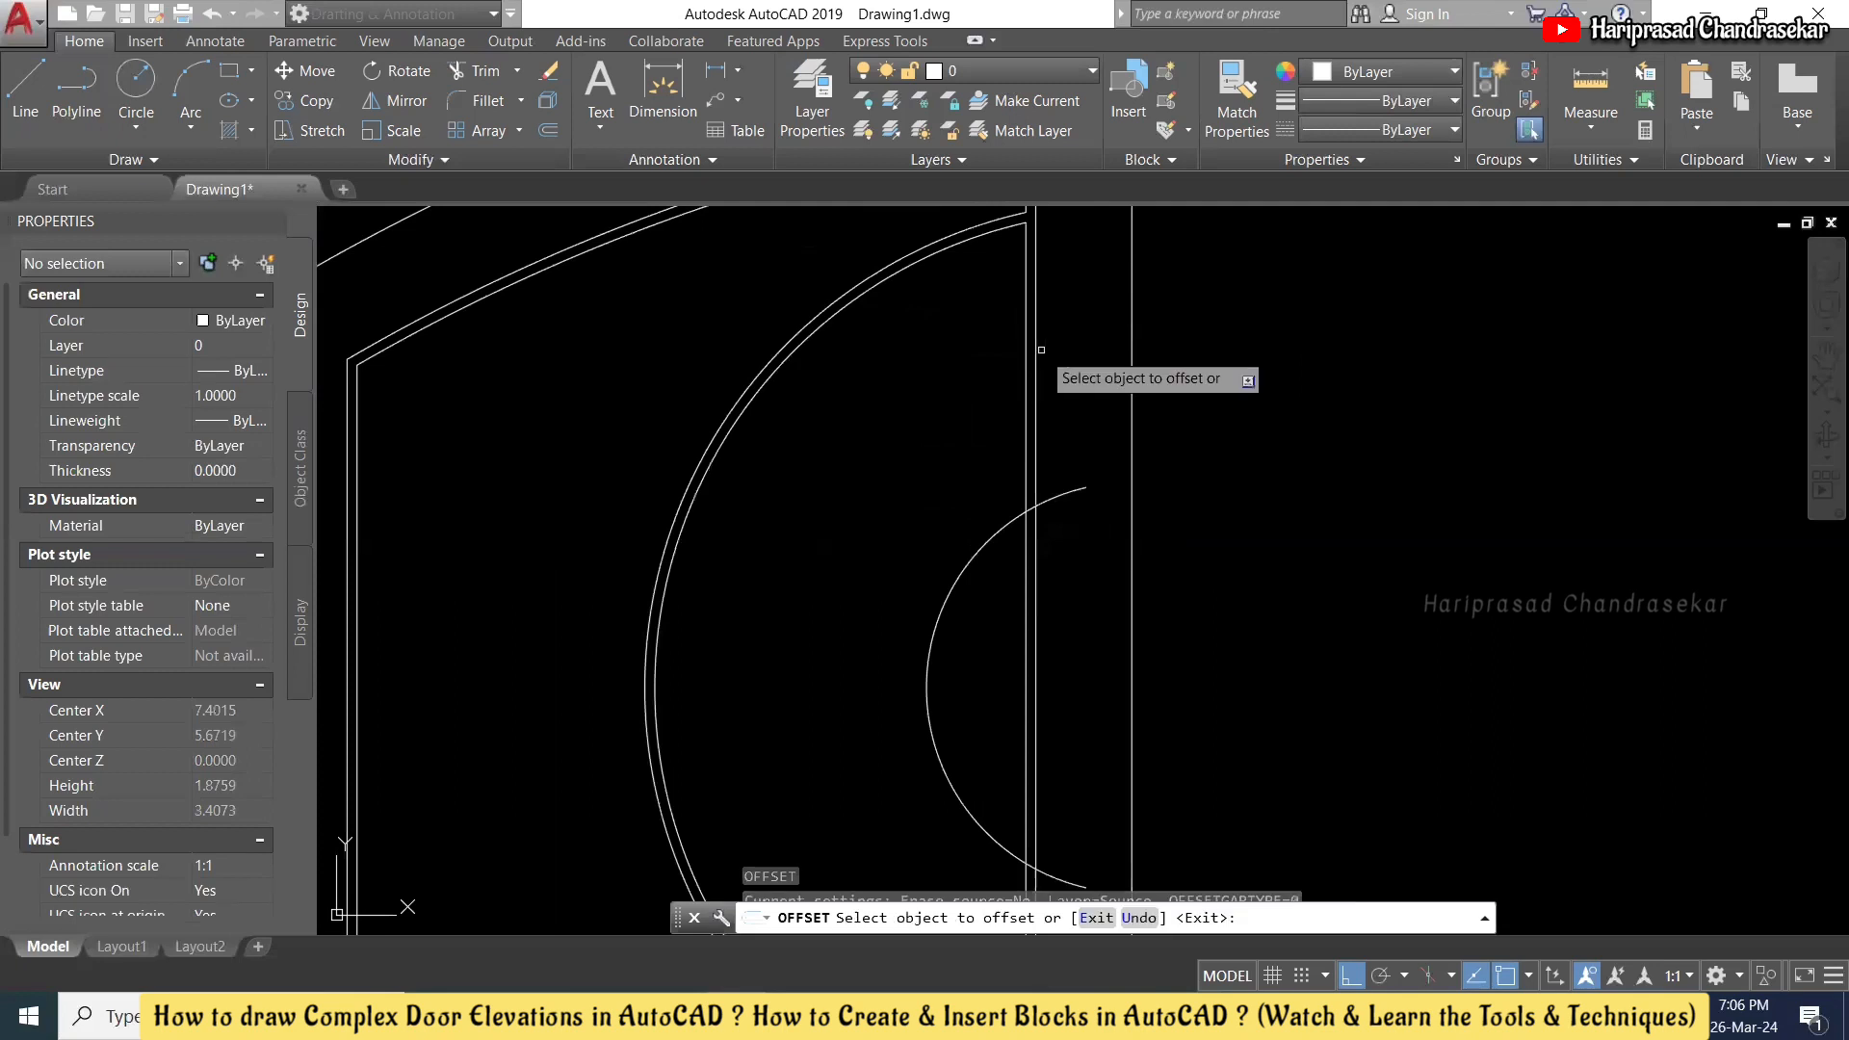
click(993, 530)
click(966, 561)
key(Escape)
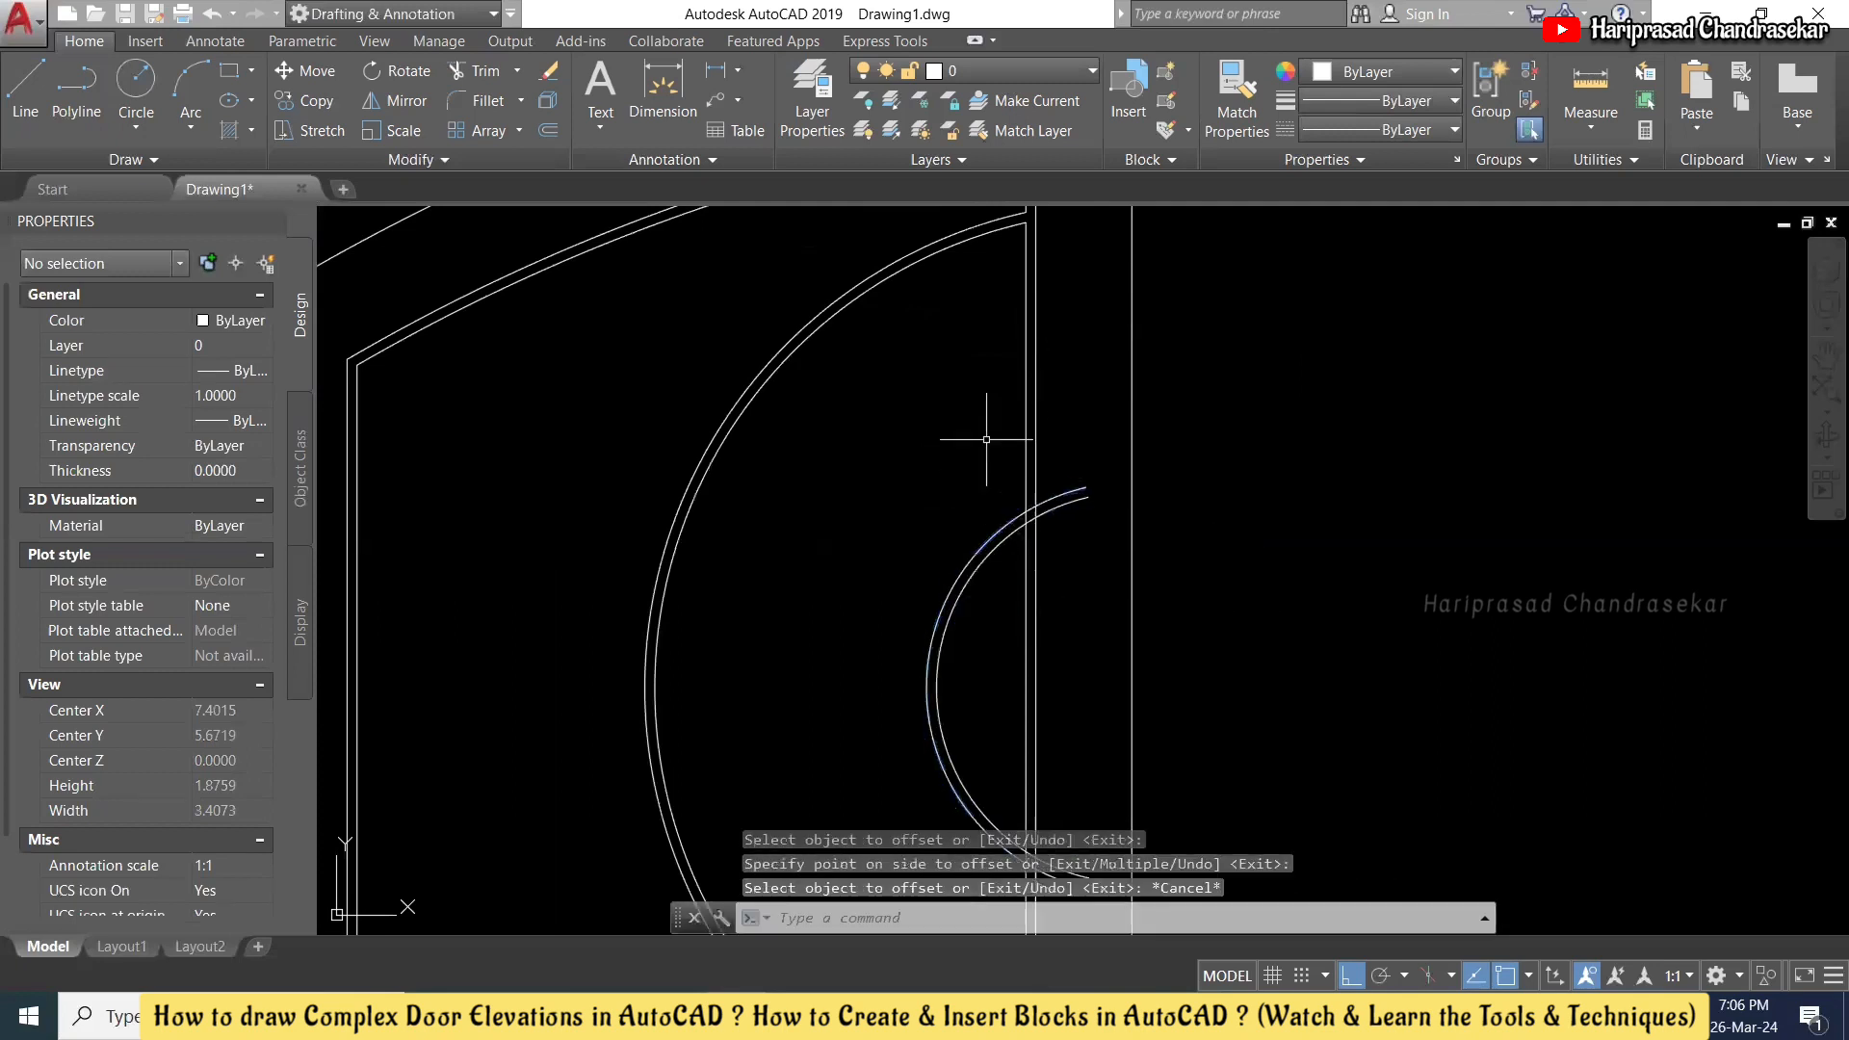
- Trim off the upper and lower ends of both small arcs that extend past the panel's outer vertical line
scroll(986, 439, down, 2)
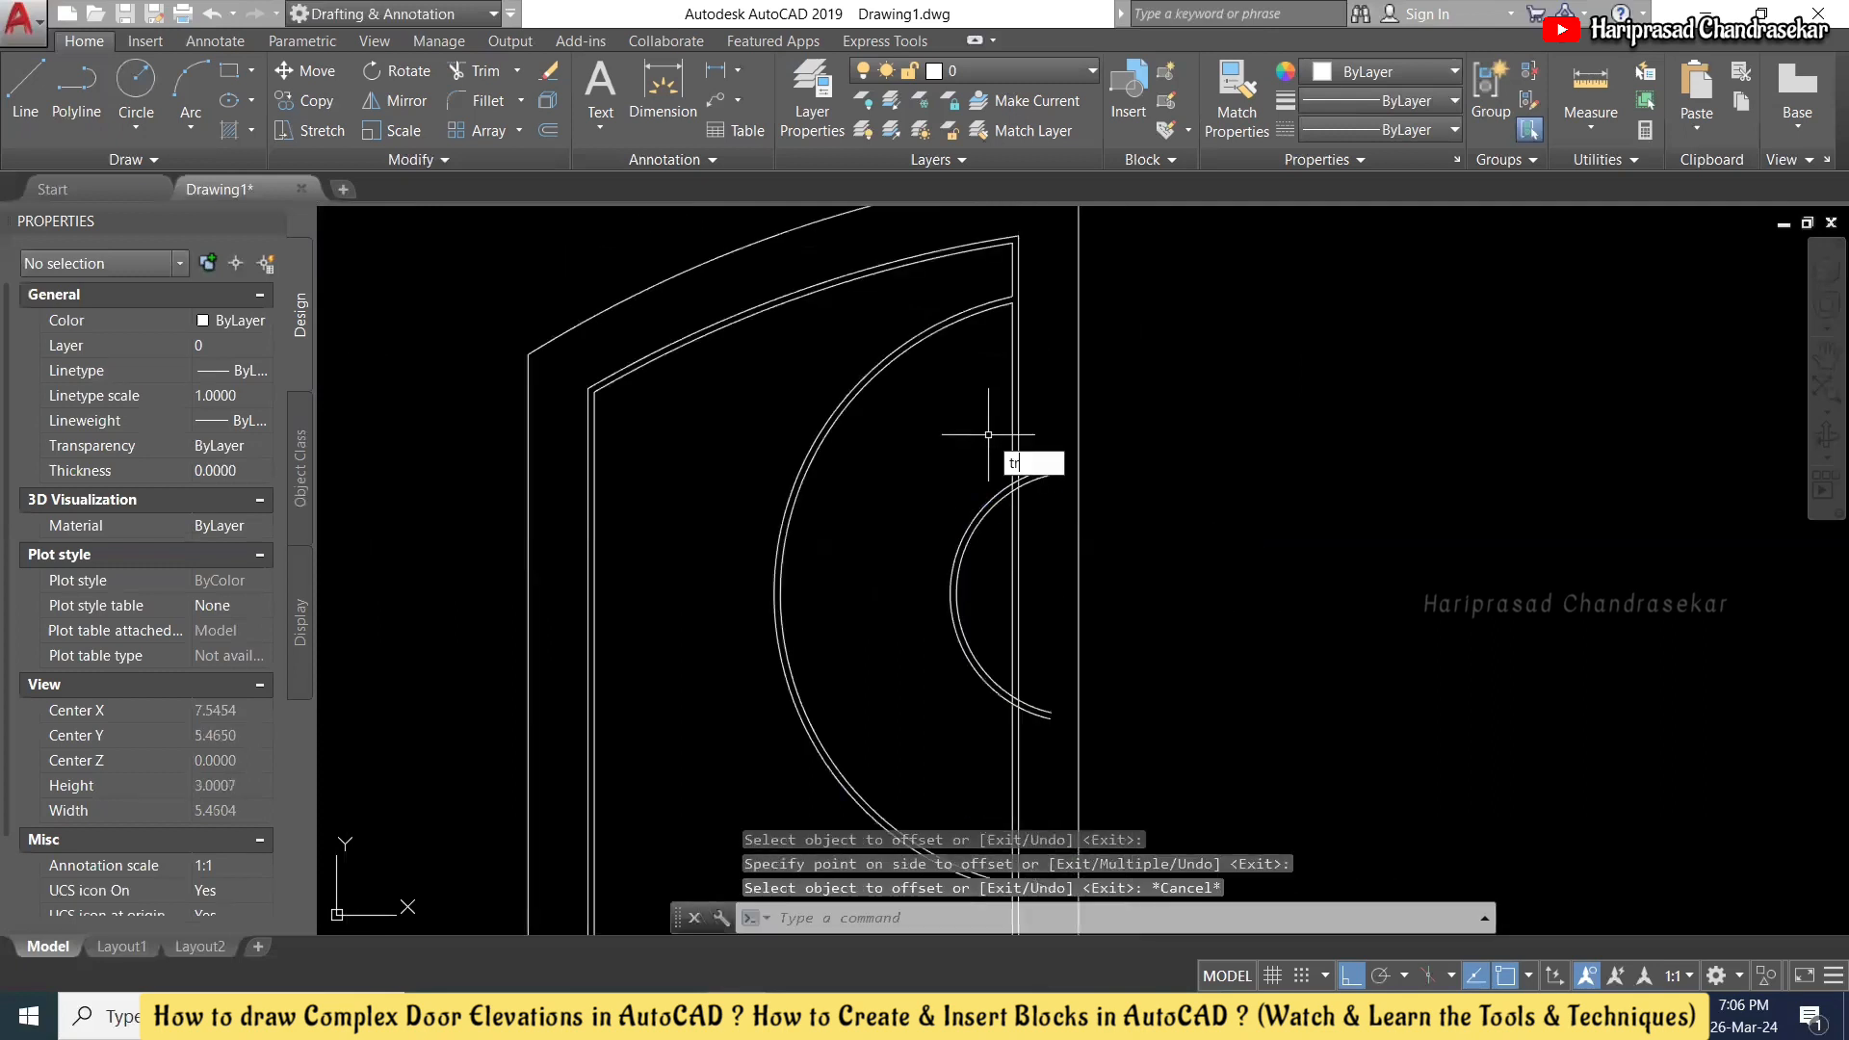
text(tr)
key(Return)
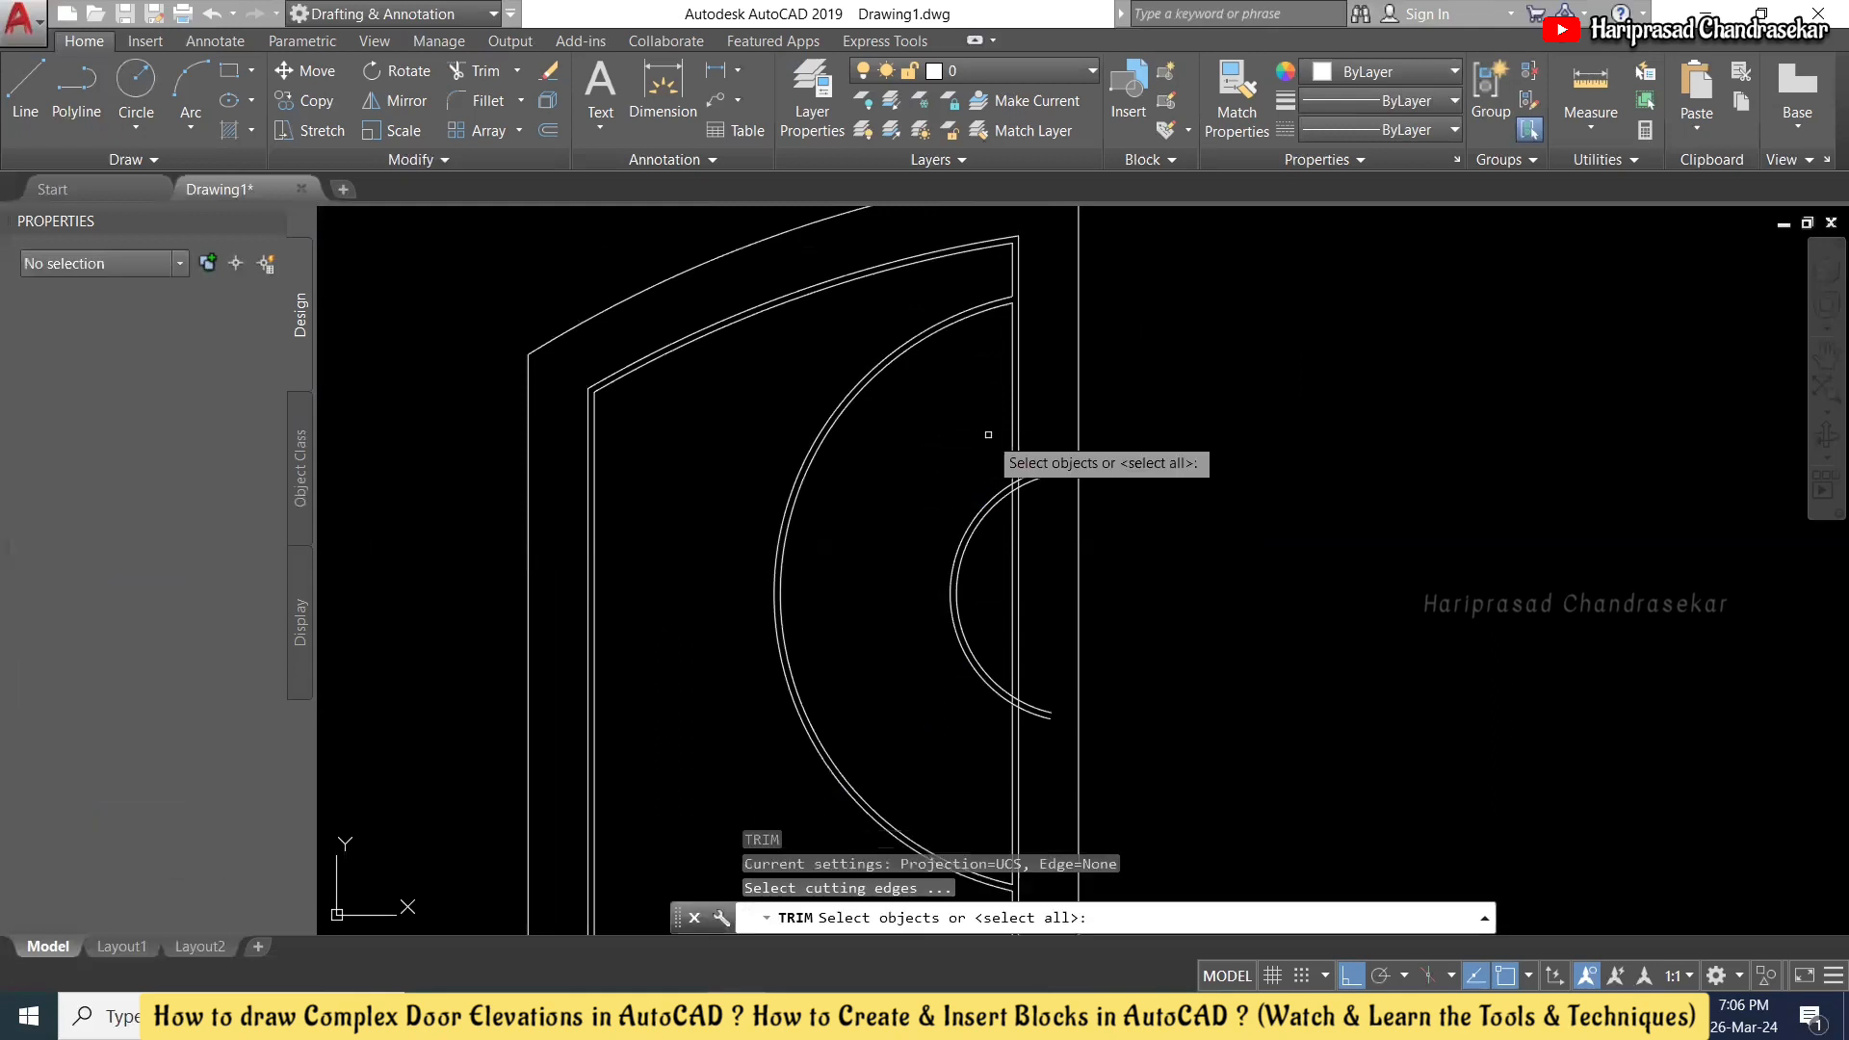
key(Return)
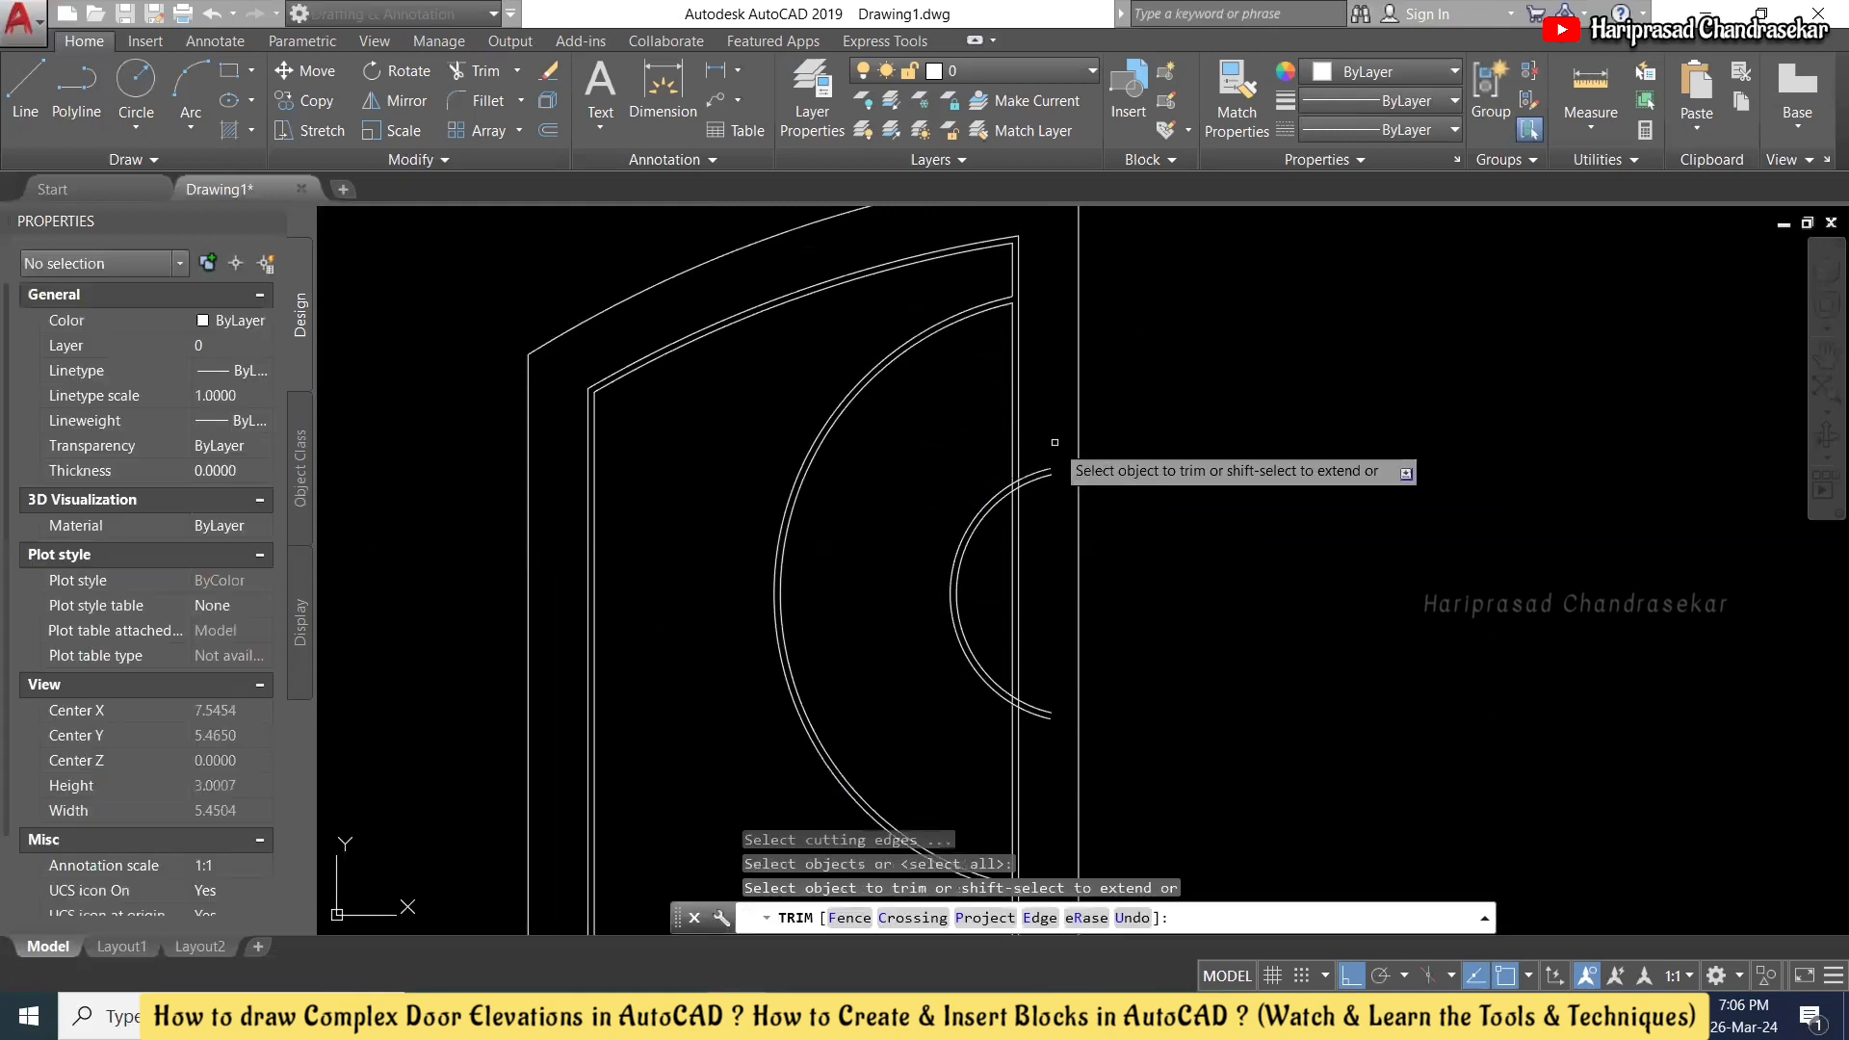
click(1056, 413)
click(1049, 751)
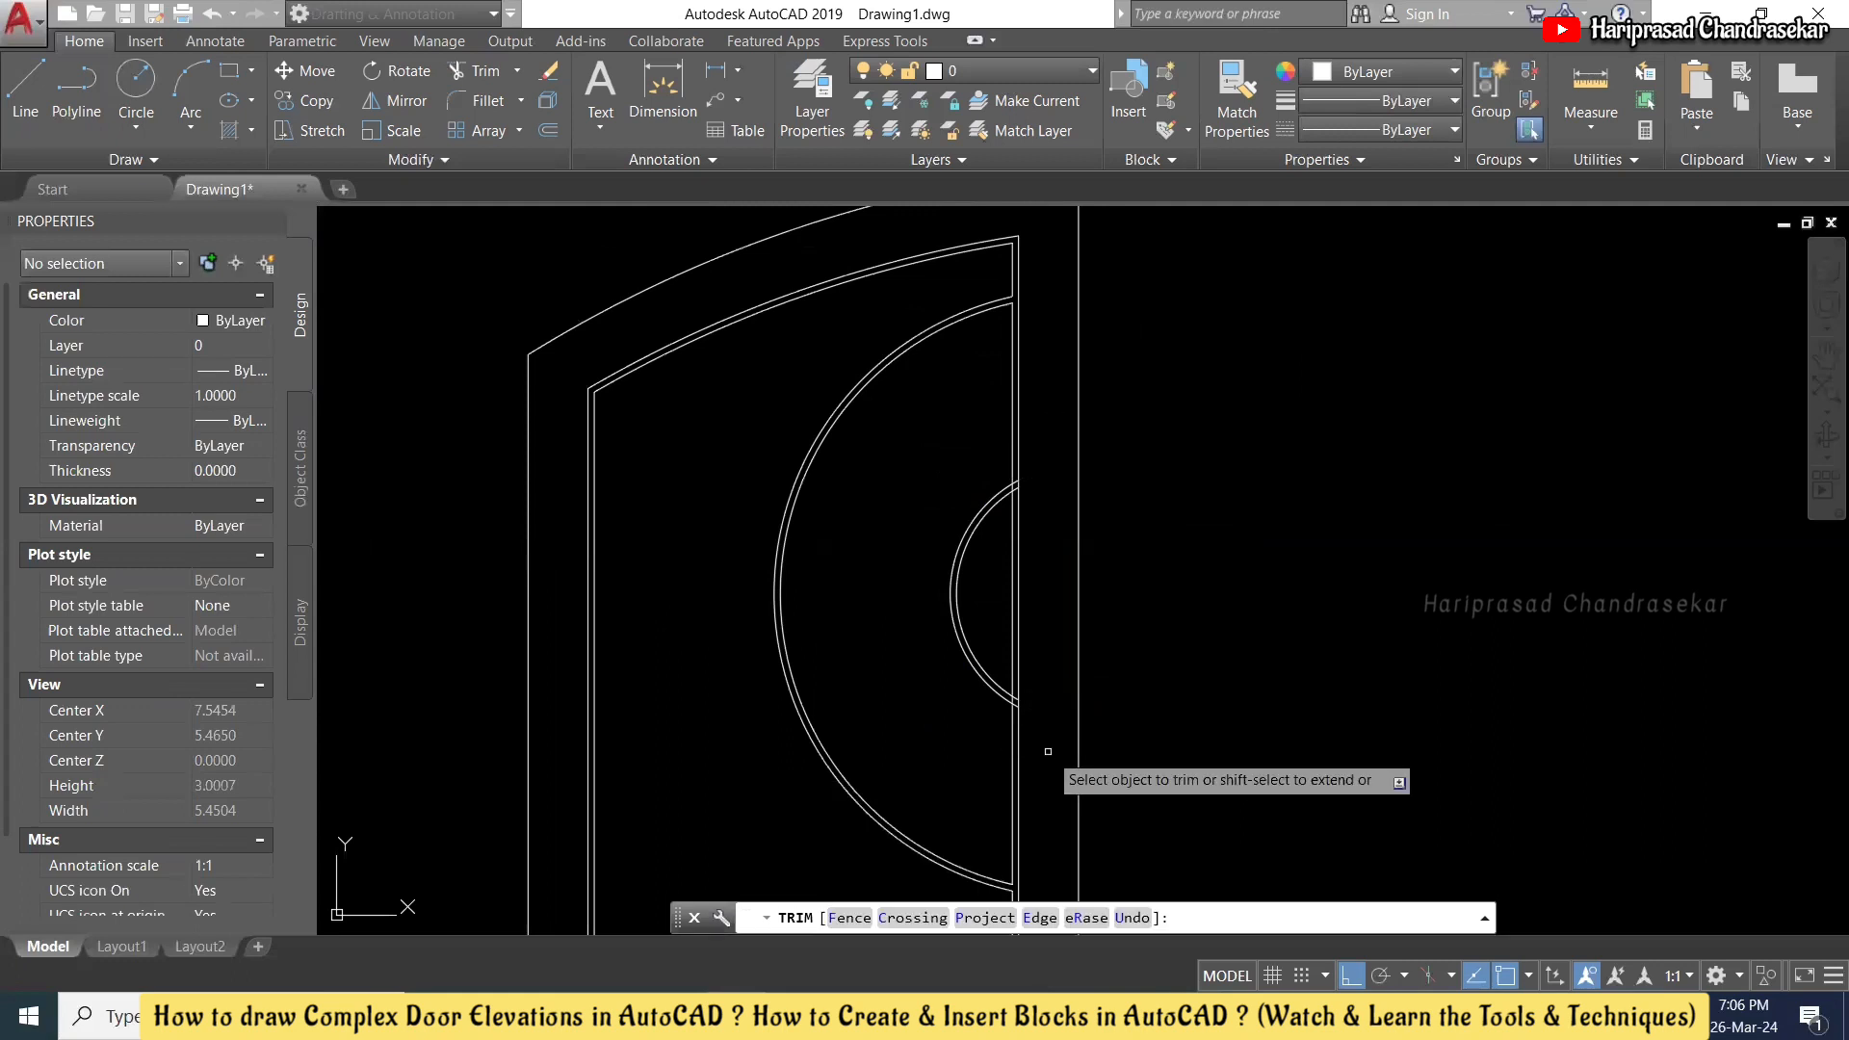
- Trim the small arcs' remaining stubs between the panel's double lines, ending both arcs at the inner line
scroll(1006, 705, up, 4)
scroll(1023, 711, up, 4)
click(1031, 422)
click(979, 665)
scroll(978, 666, down, 6)
scroll(1011, 370, up, 2)
scroll(887, 425, up, 4)
click(908, 403)
click(880, 568)
click(890, 501)
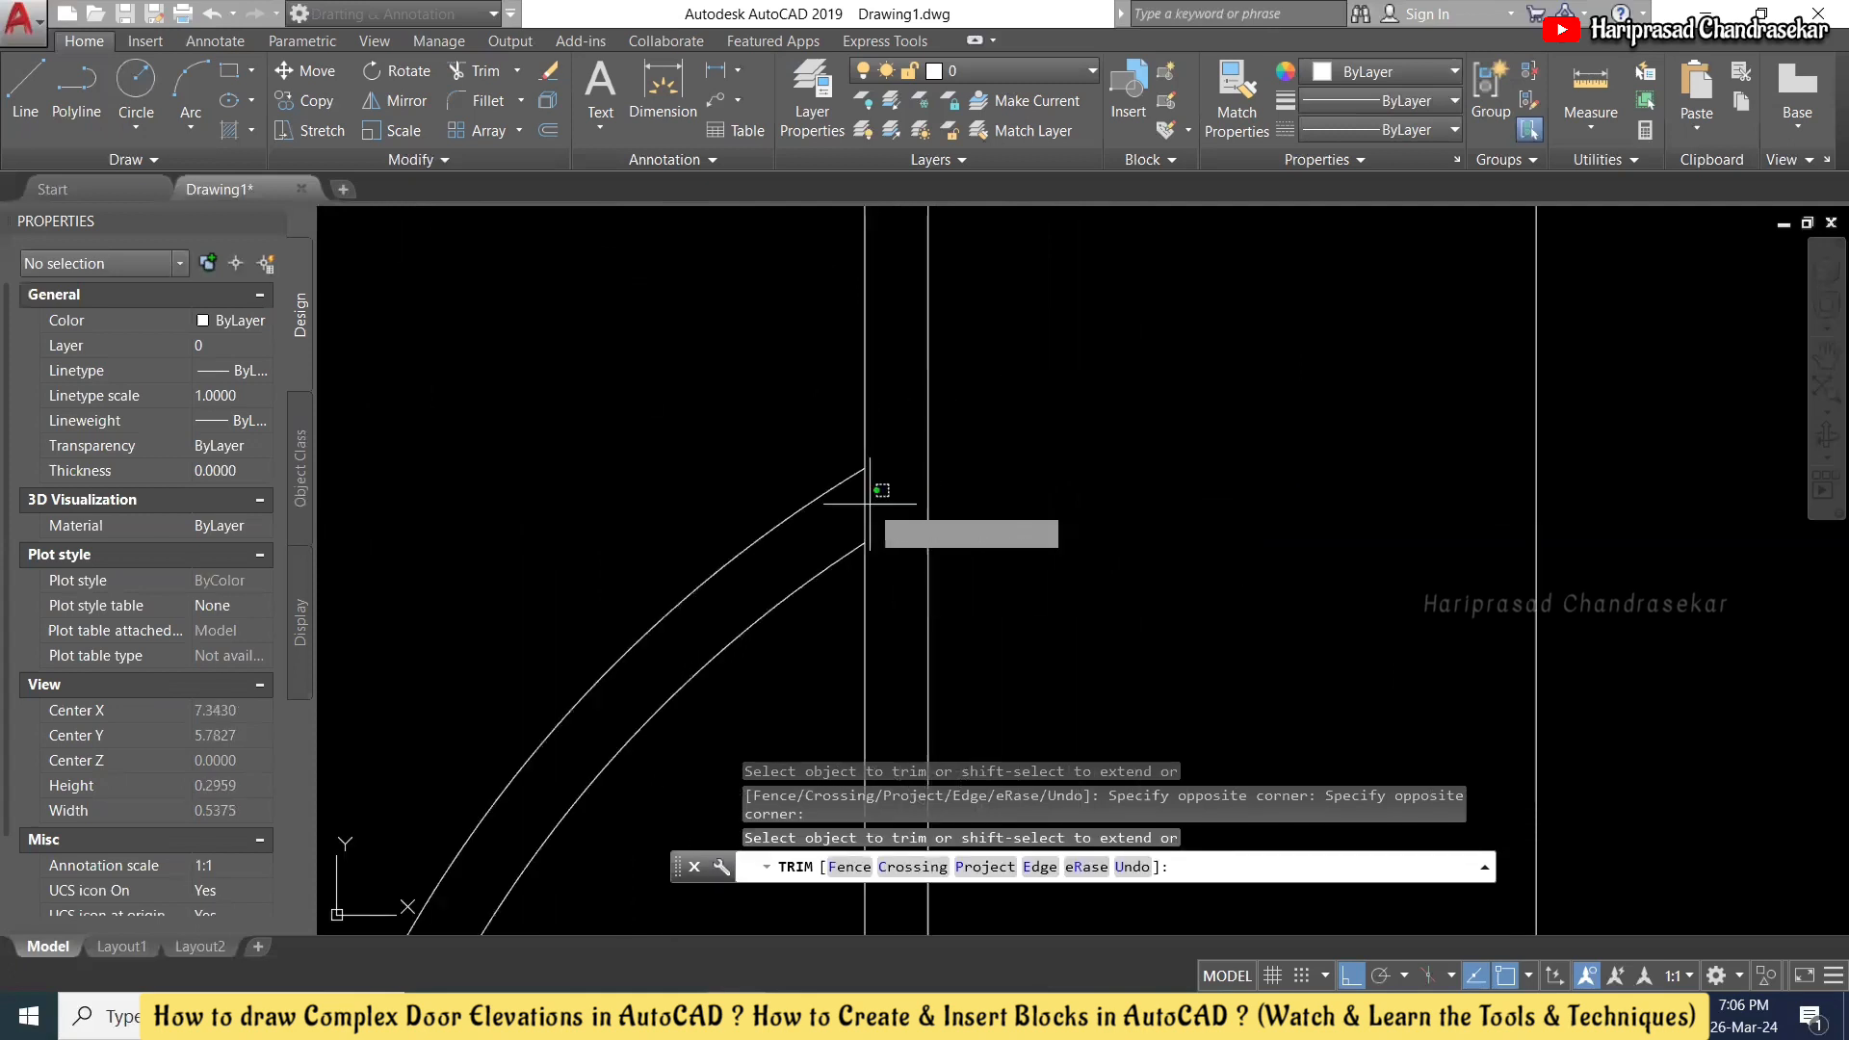
click(893, 494)
scroll(982, 404, down, 5)
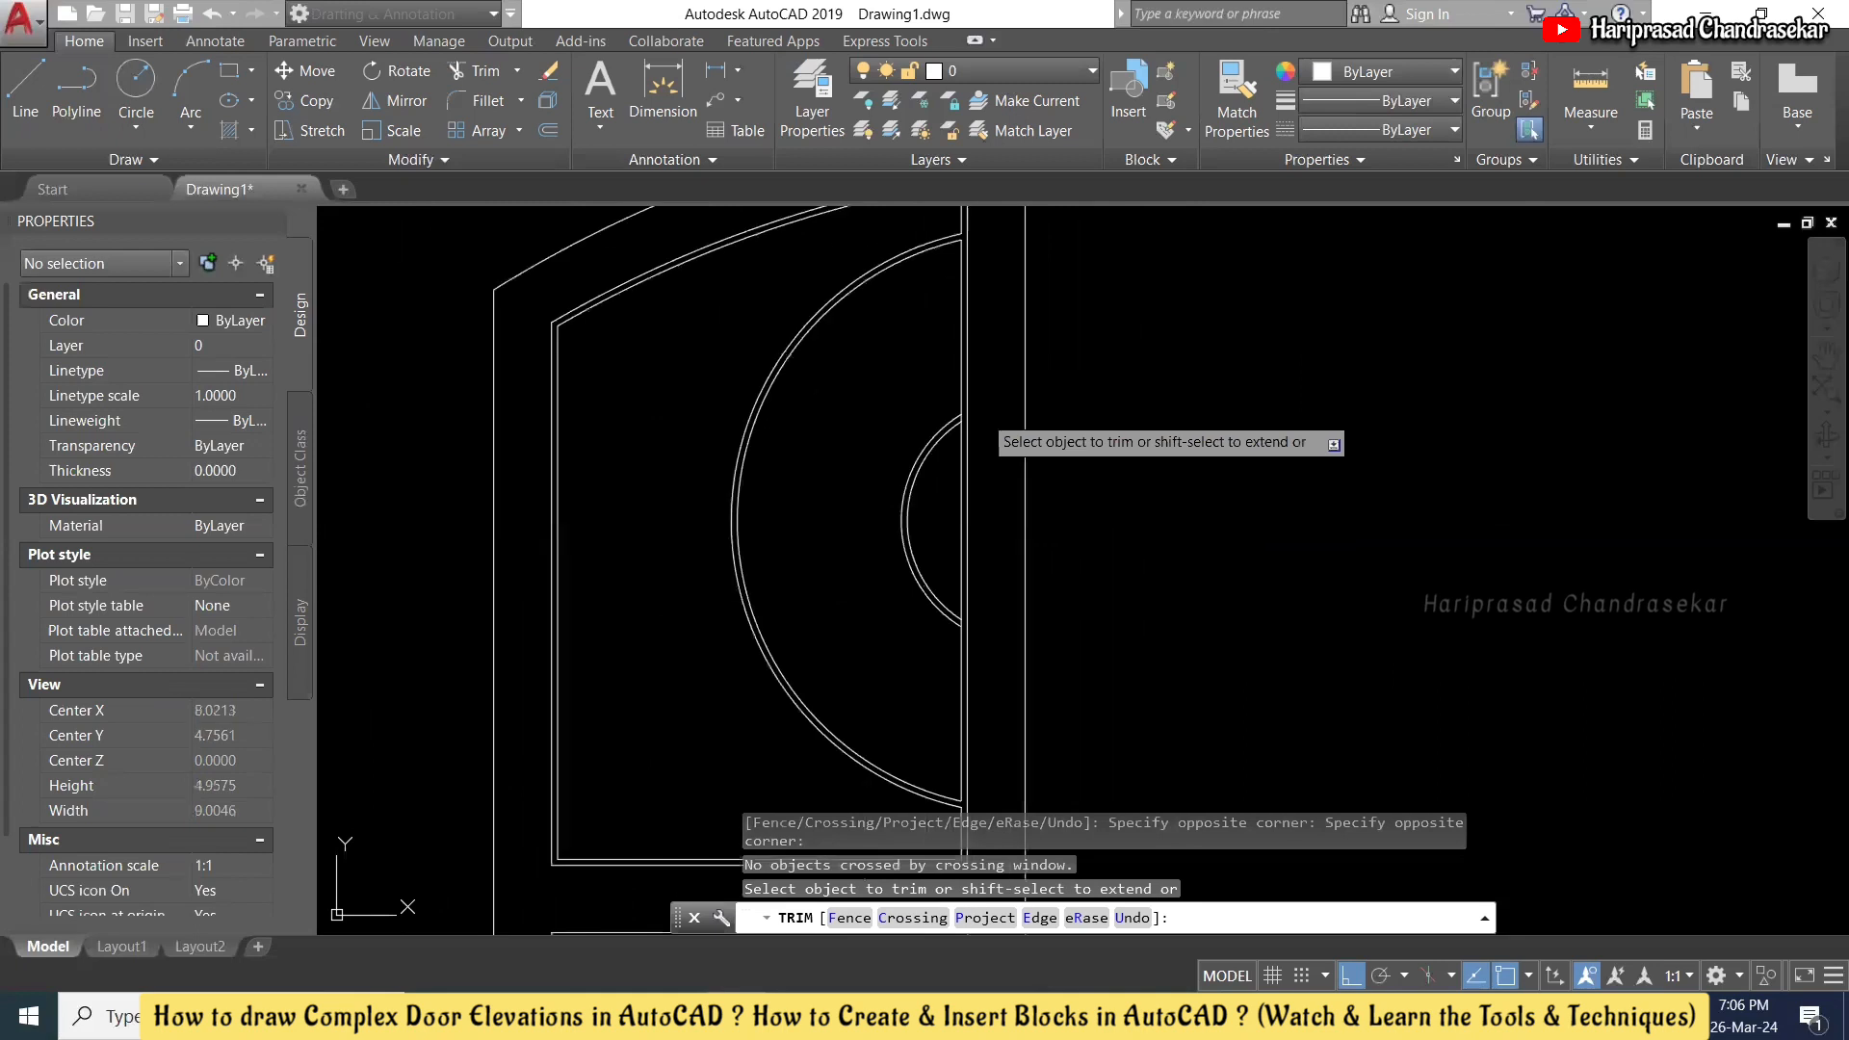
key(Escape)
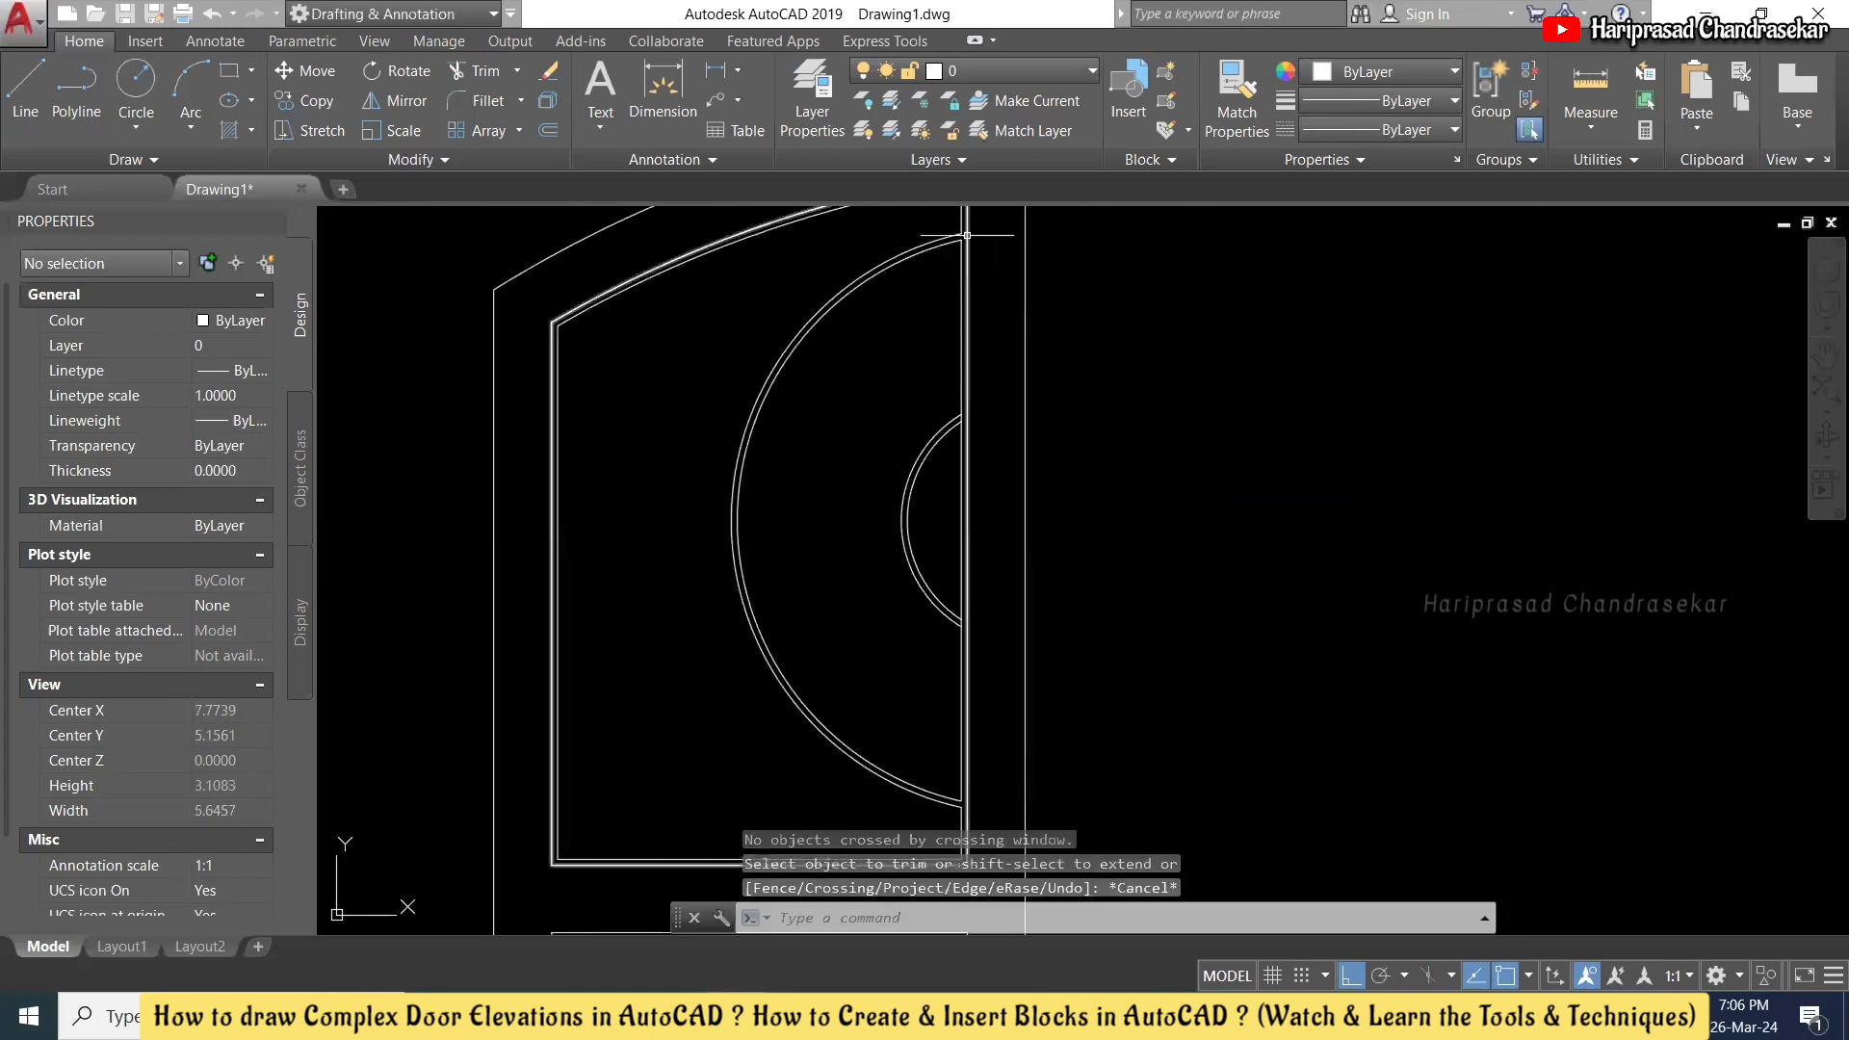
- Try to join the upper panel's inner outline with the separate vertical segment inside the large arc
click(961, 217)
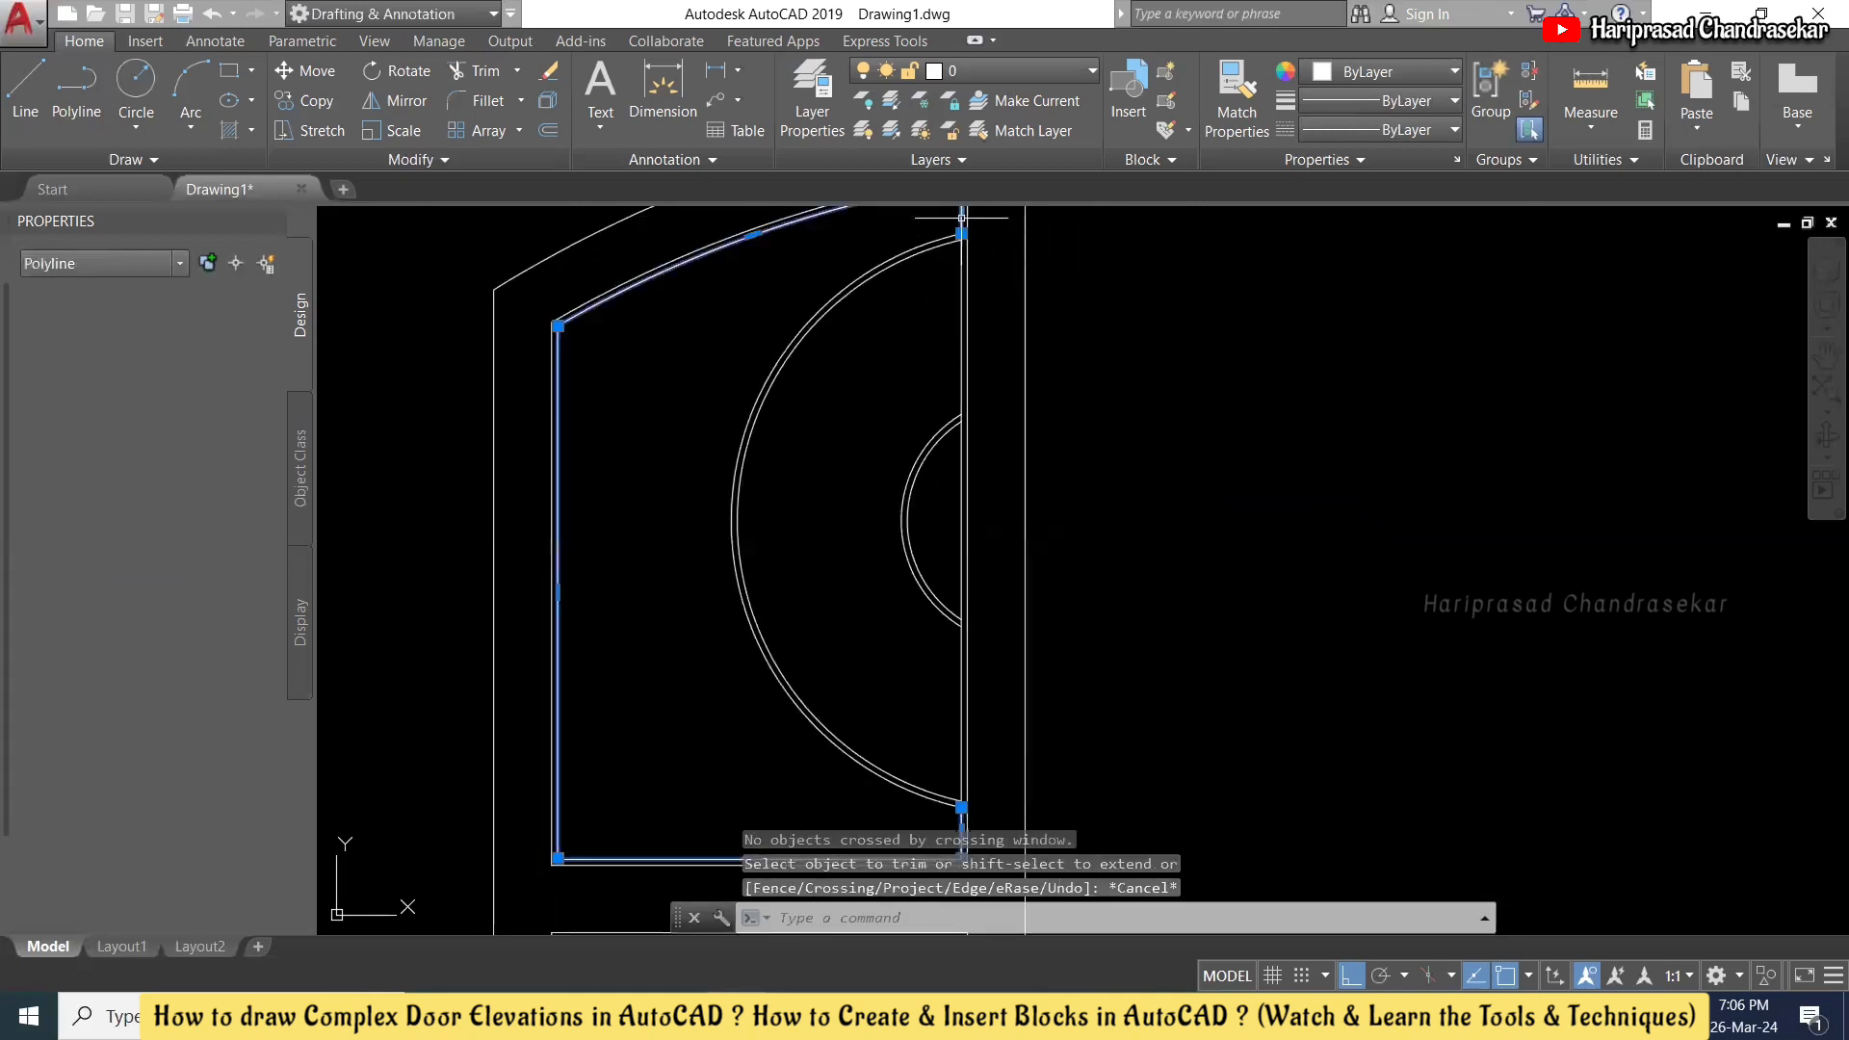
click(958, 325)
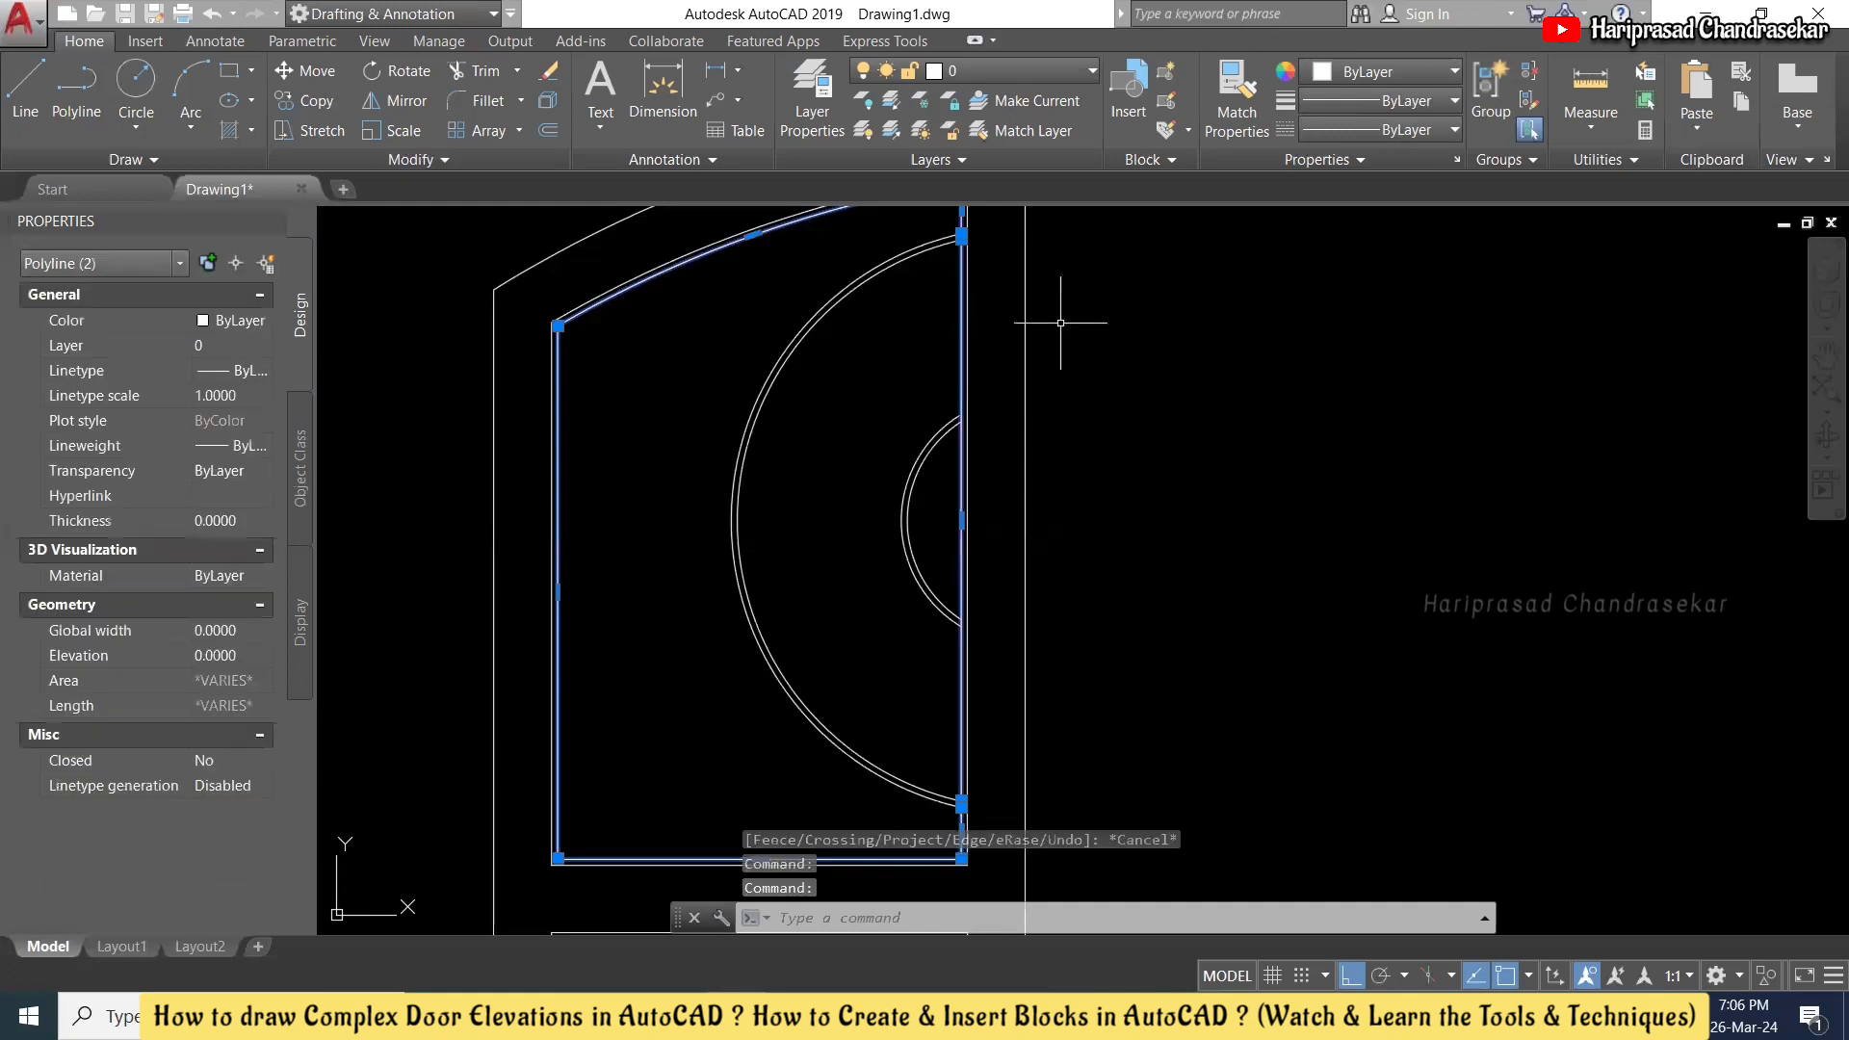
key(Escape)
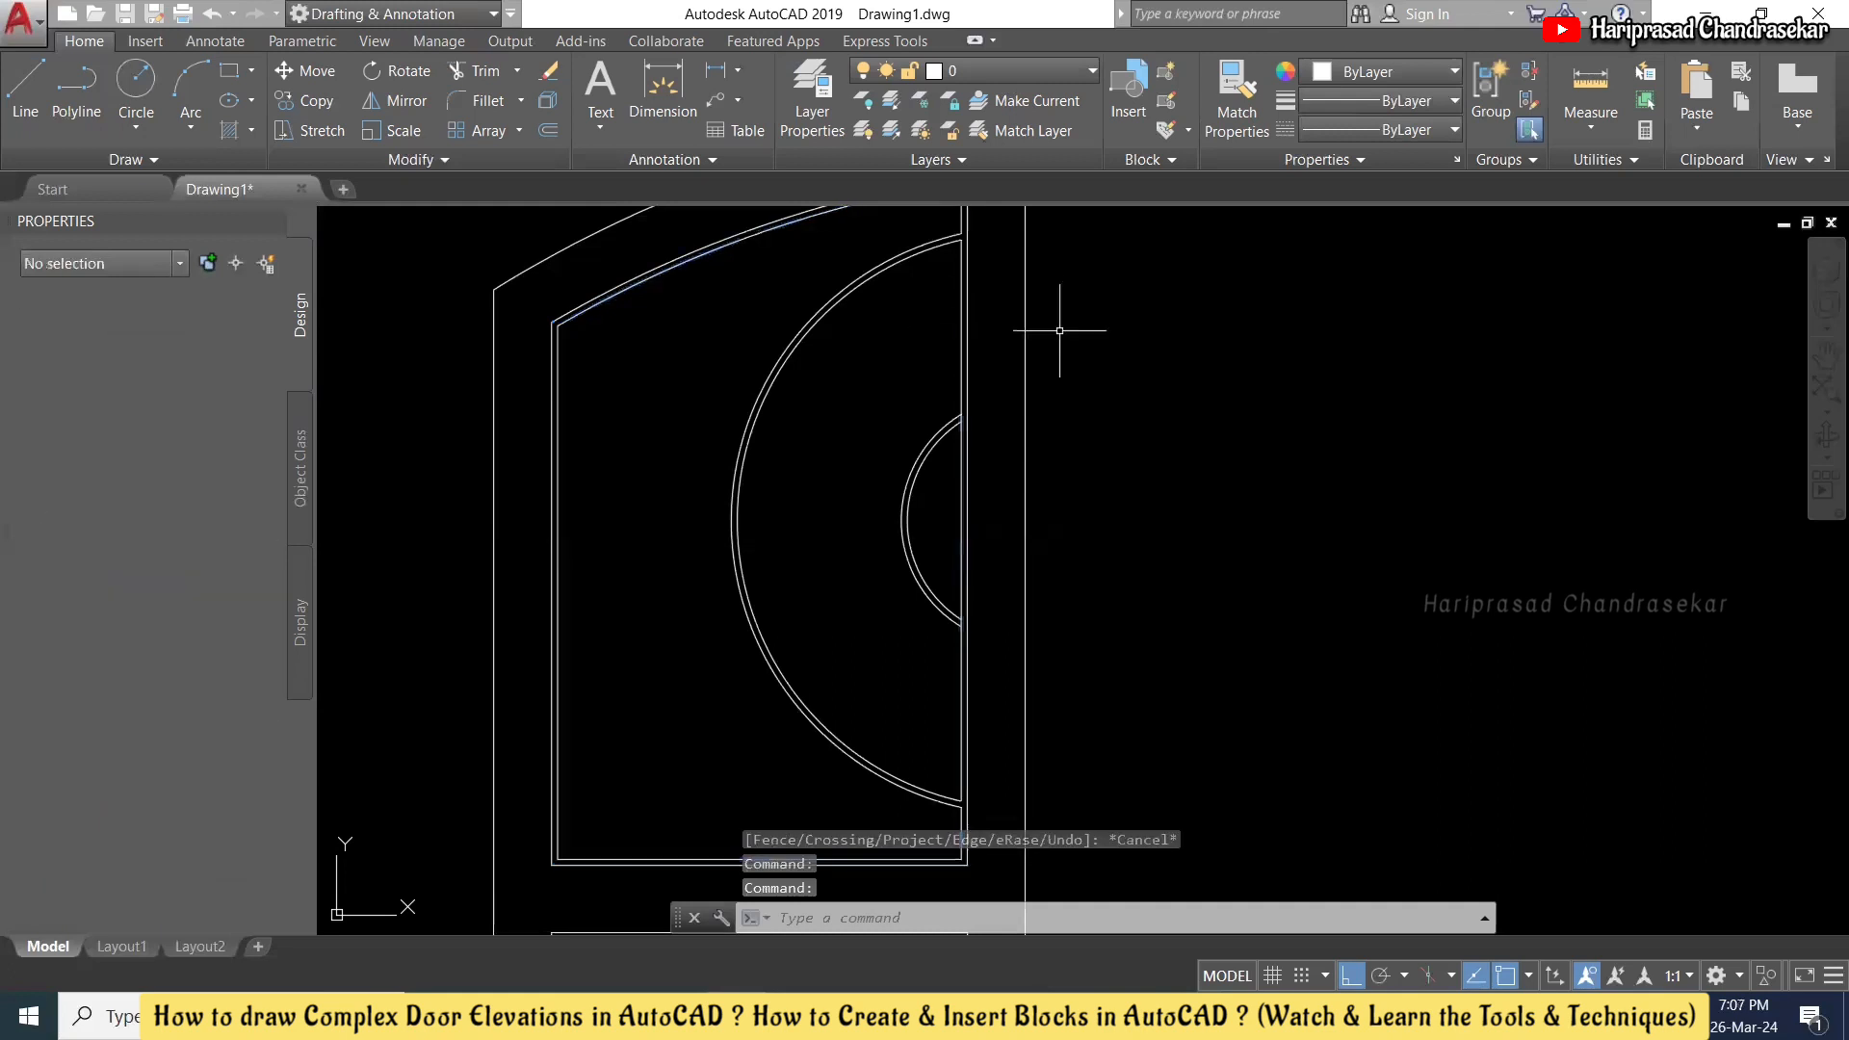
text(j)
key(Return)
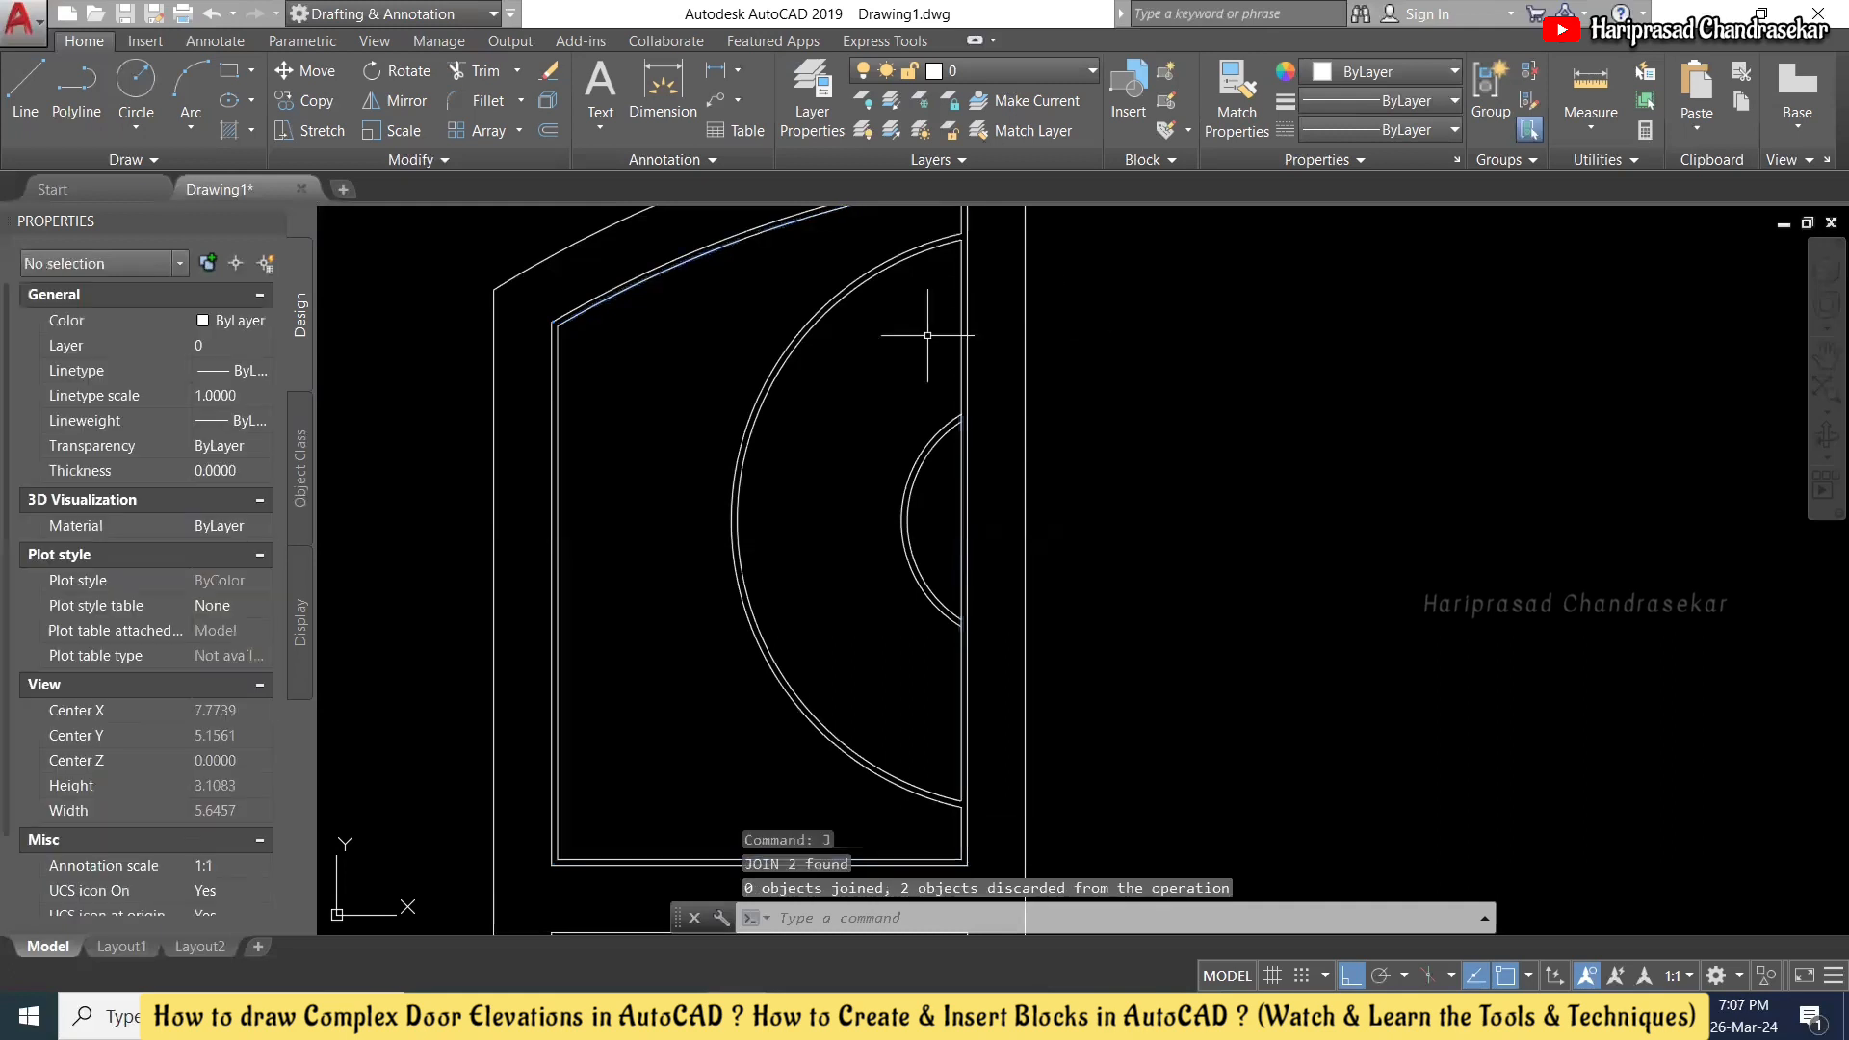
click(962, 549)
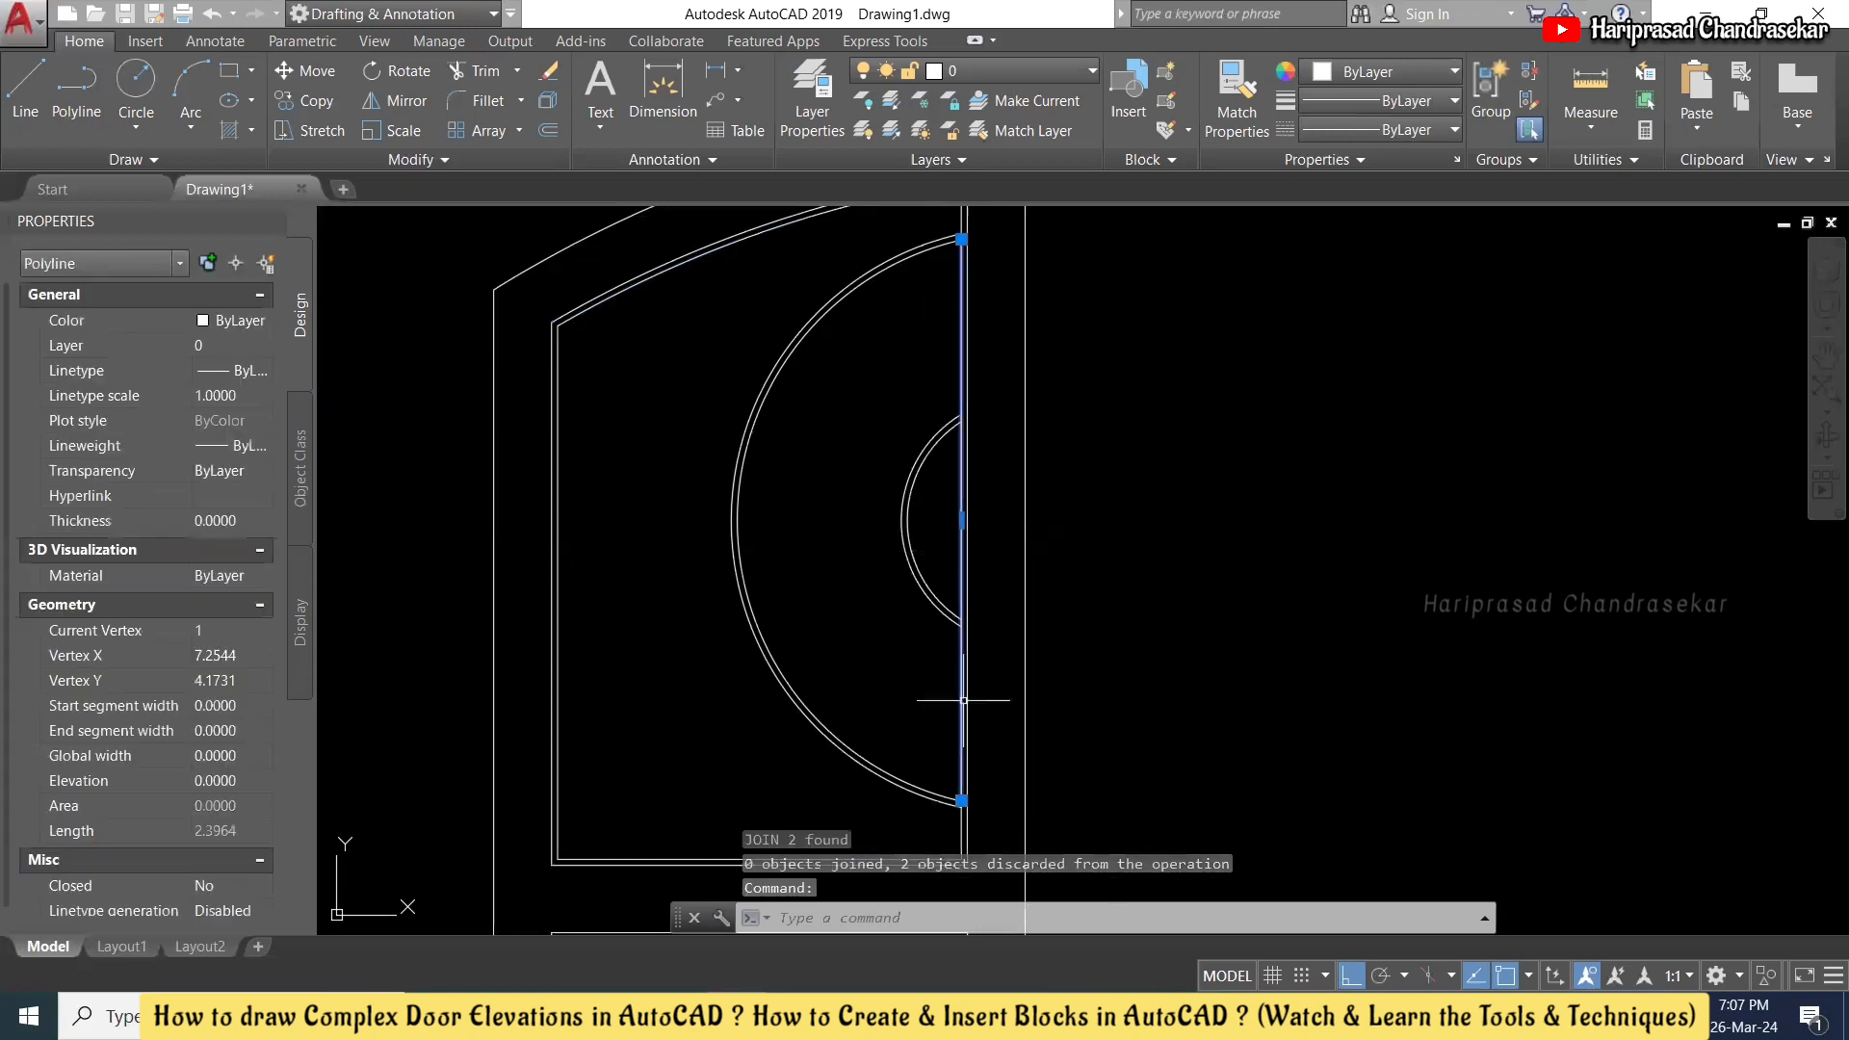
key(Escape)
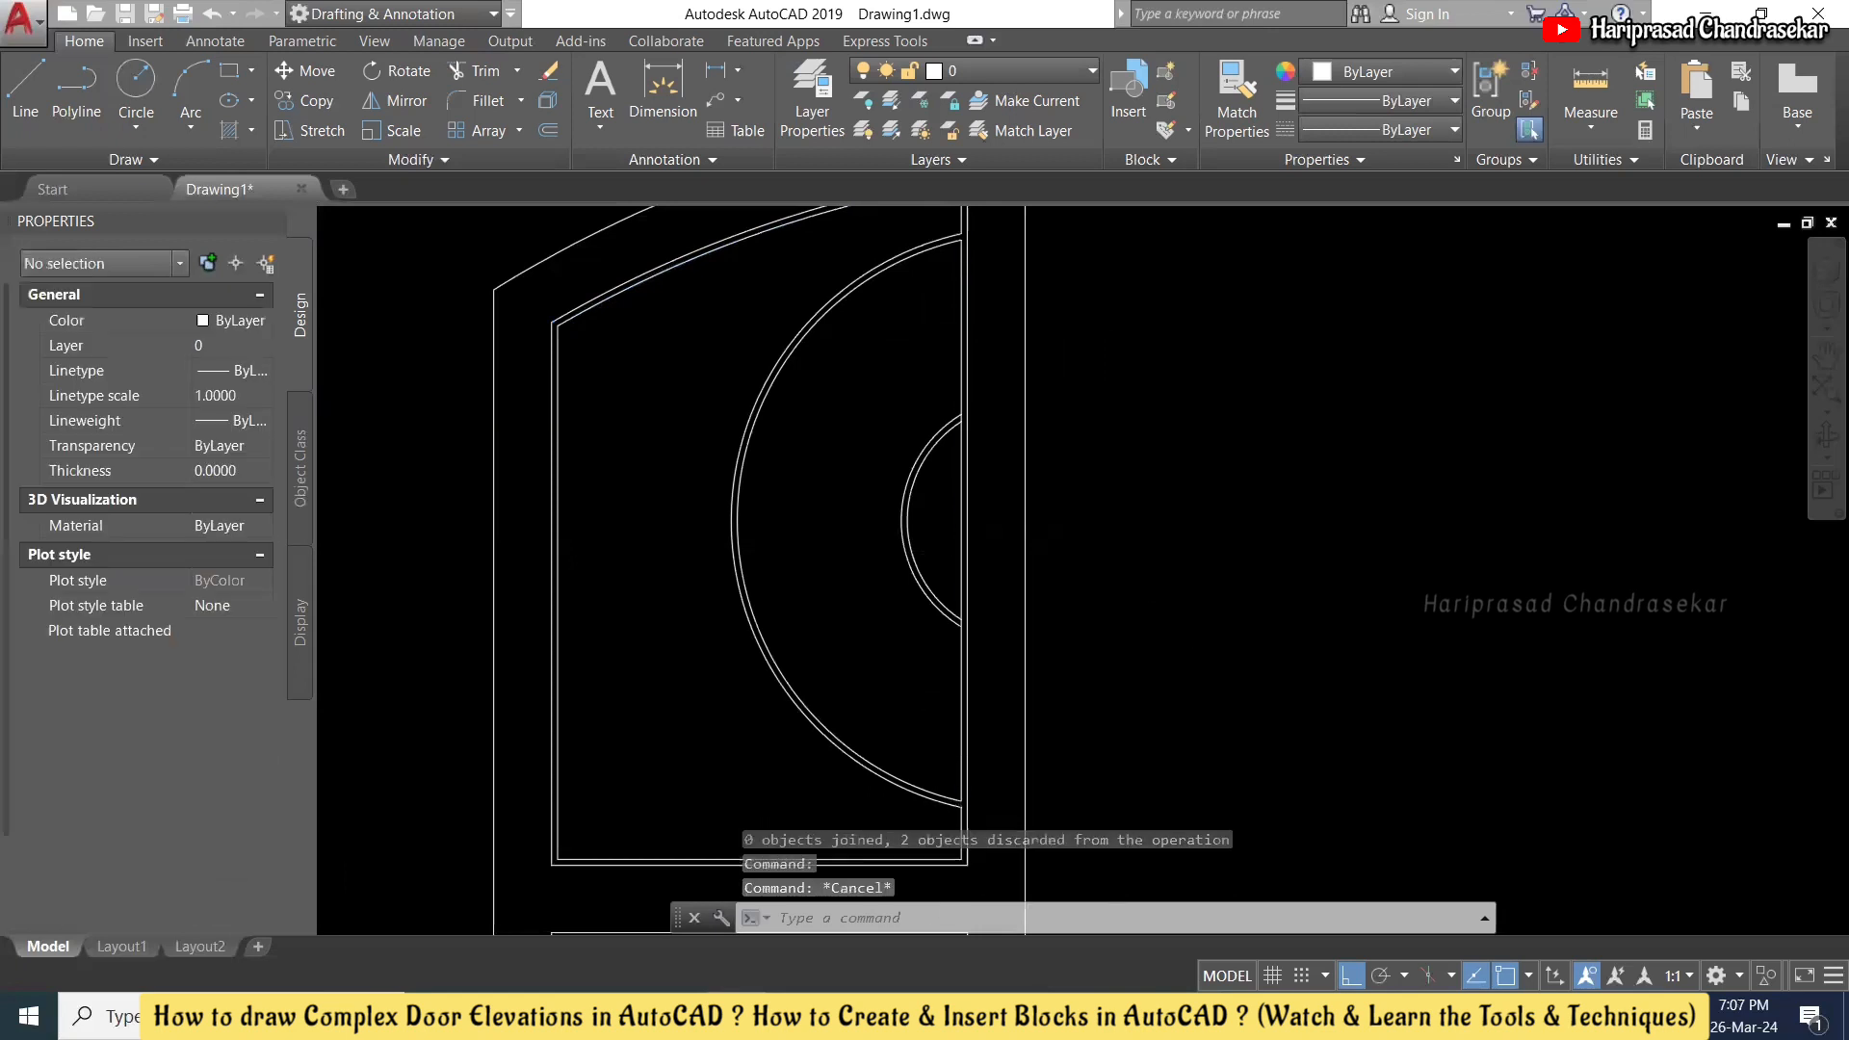
- Draw a short line connecting the upper ends of the large double arc along the panel's inner line
scroll(1198, 590, down, 2)
scroll(1050, 524, up, 2)
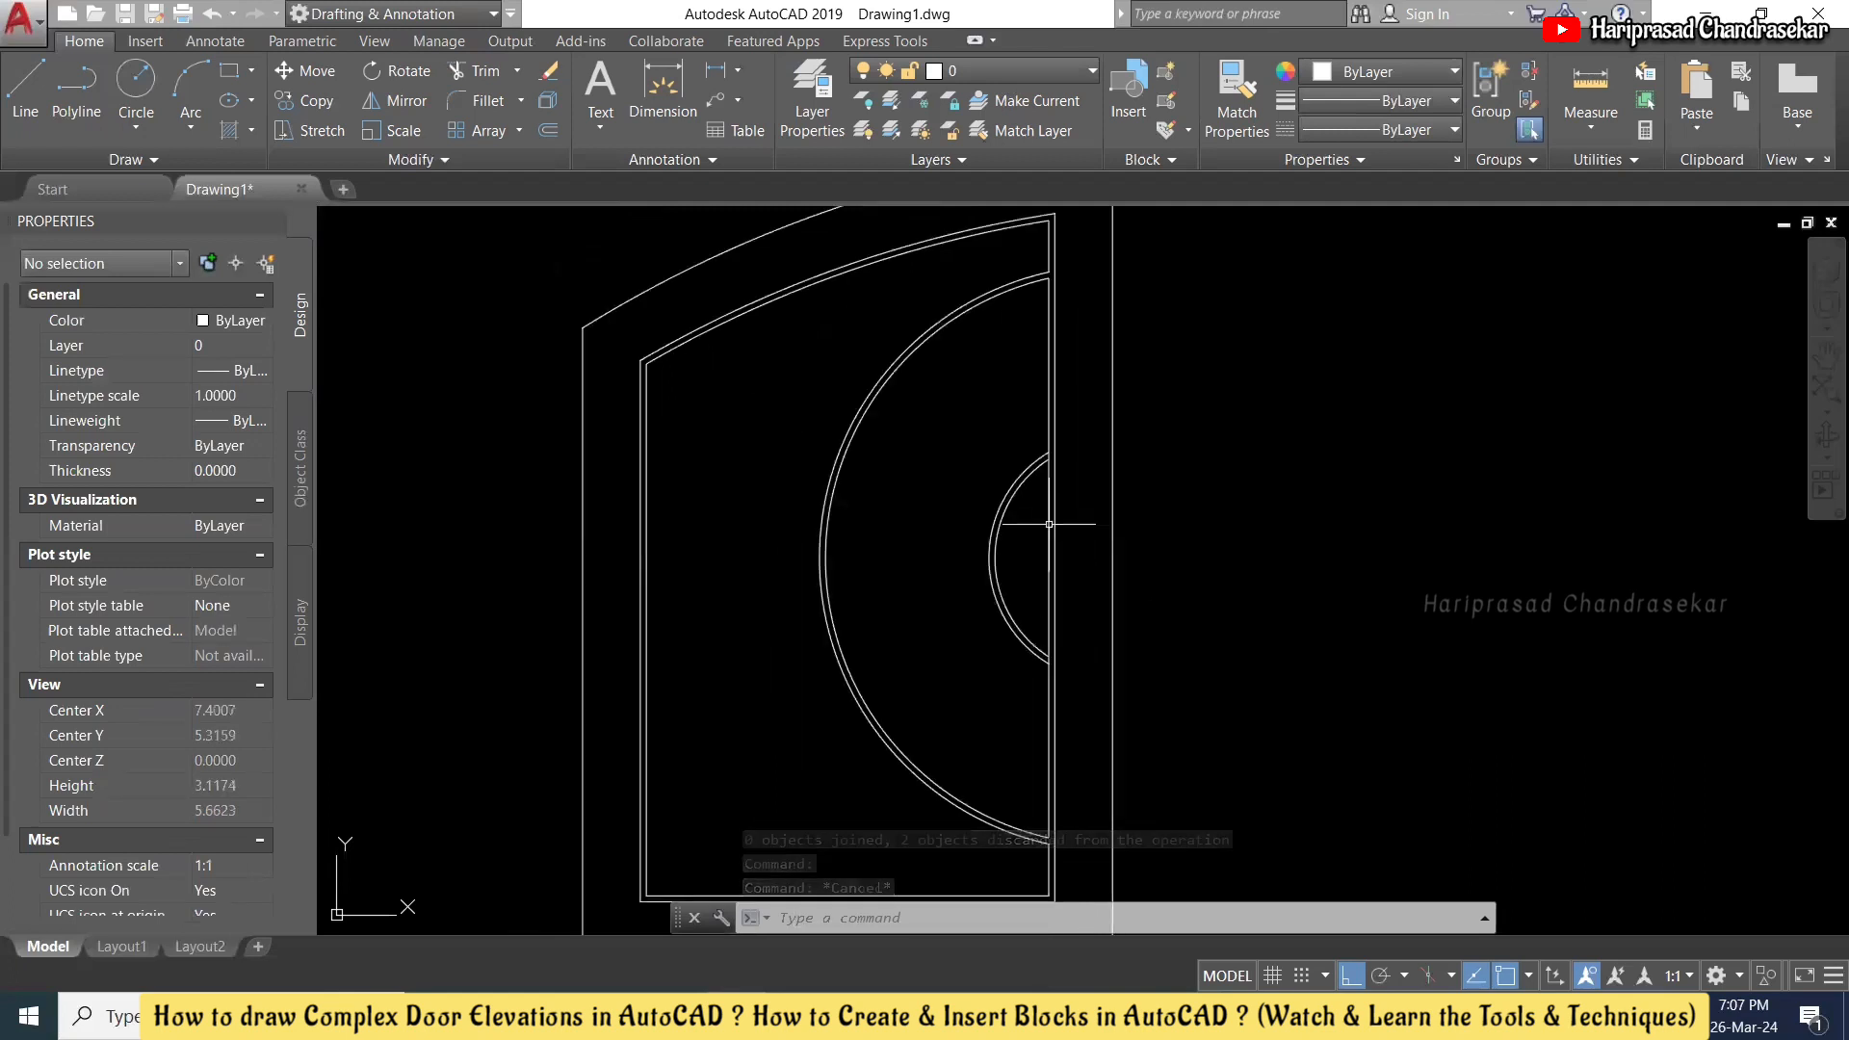
scroll(1037, 269, up, 4)
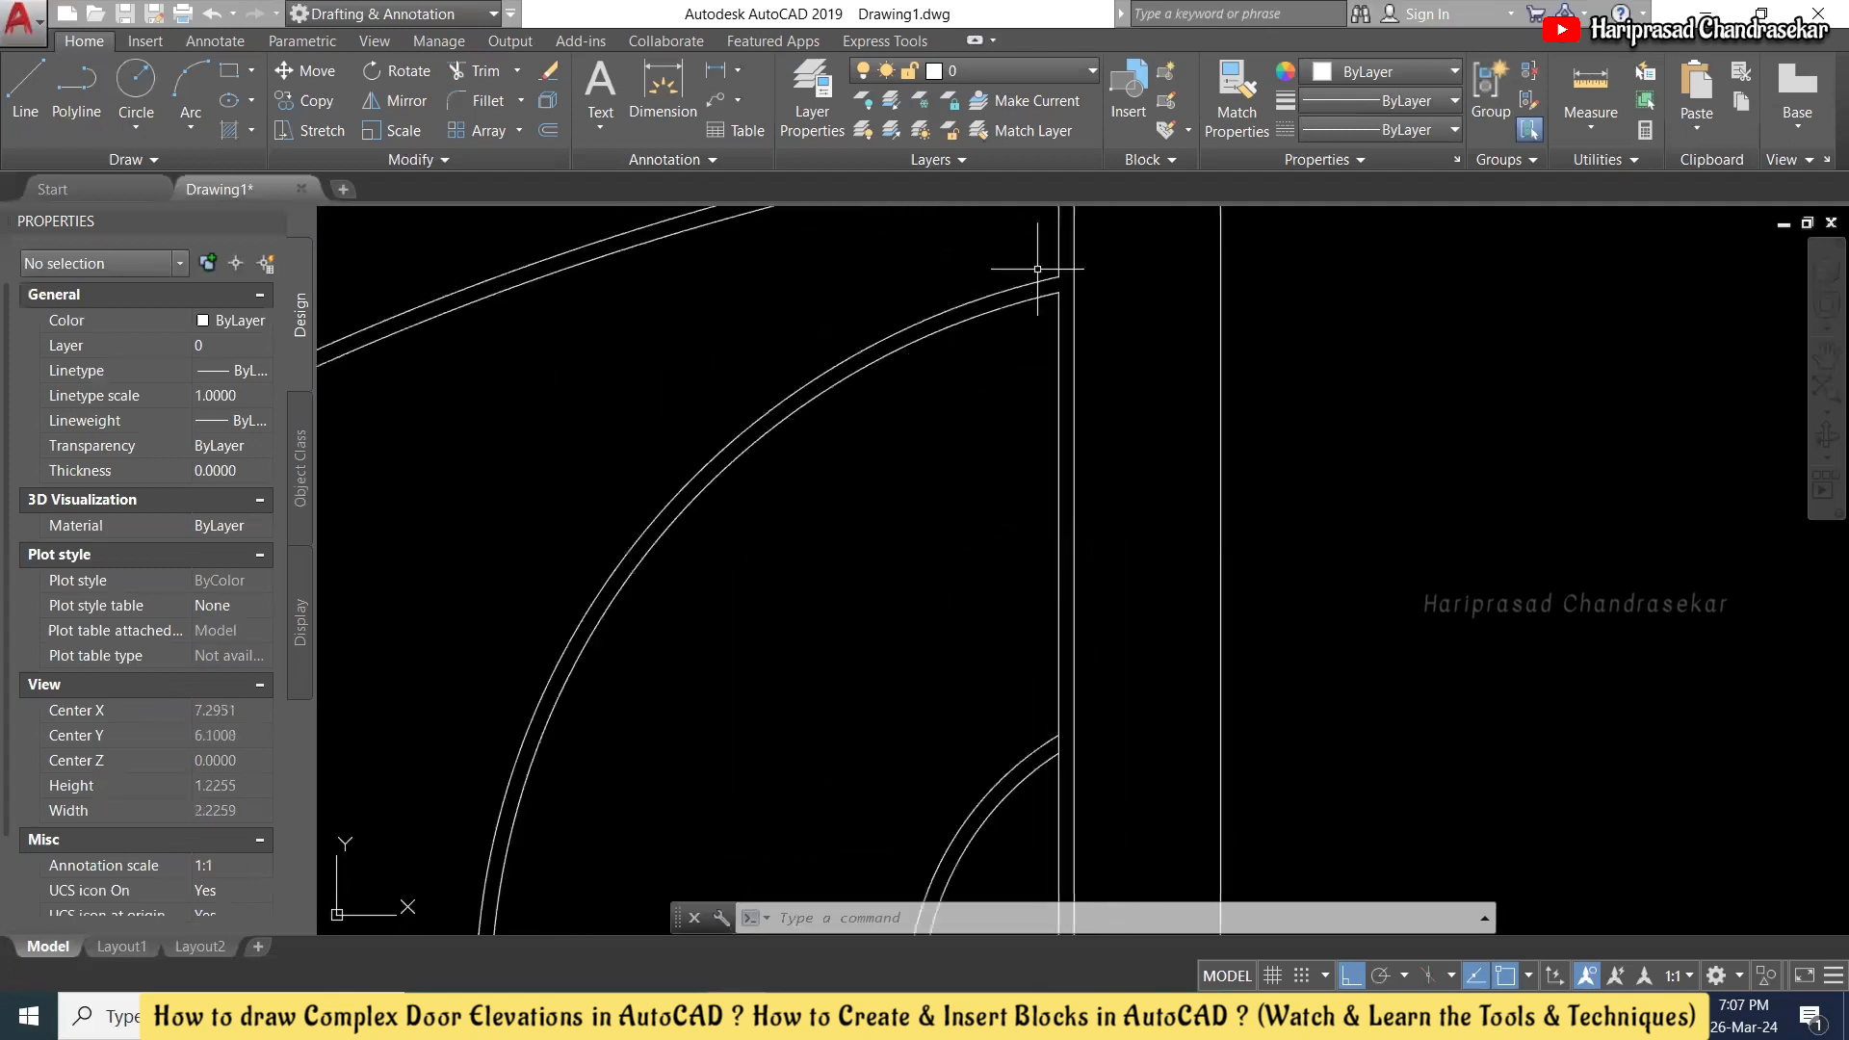
text(l)
key(Return)
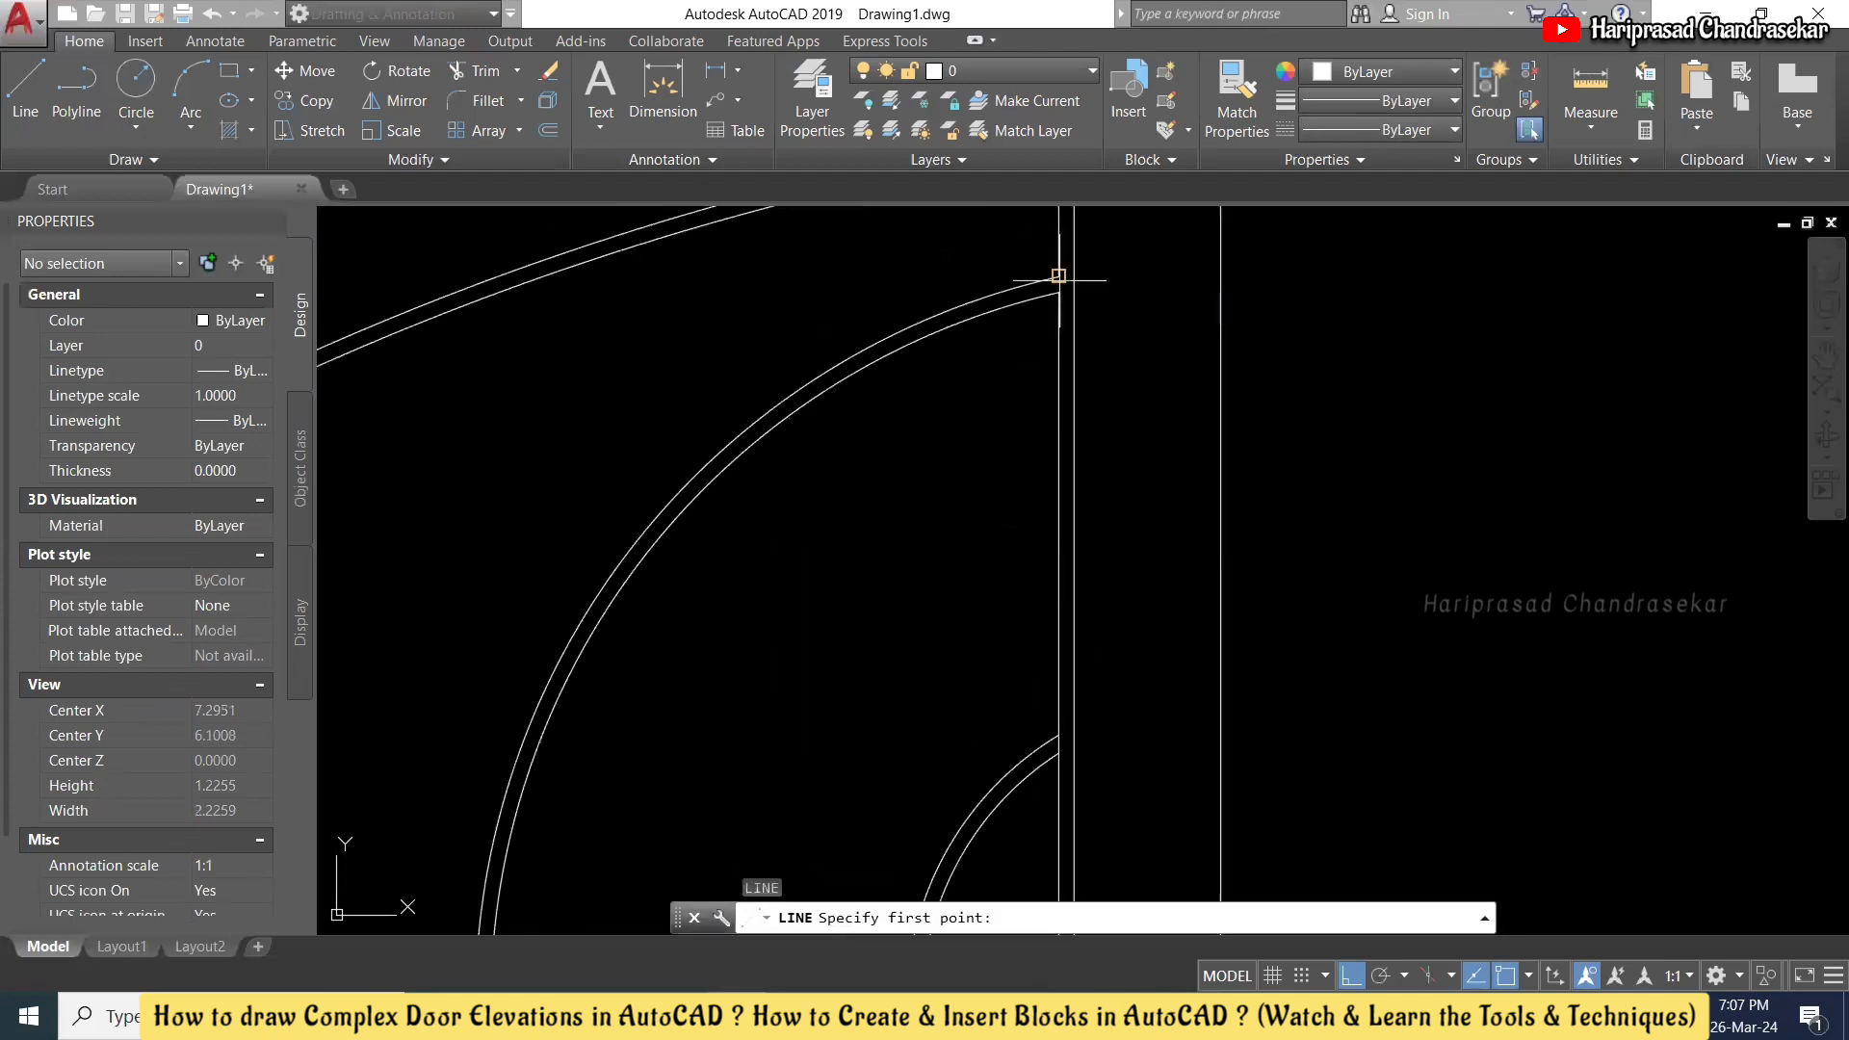
click(1059, 278)
click(1065, 289)
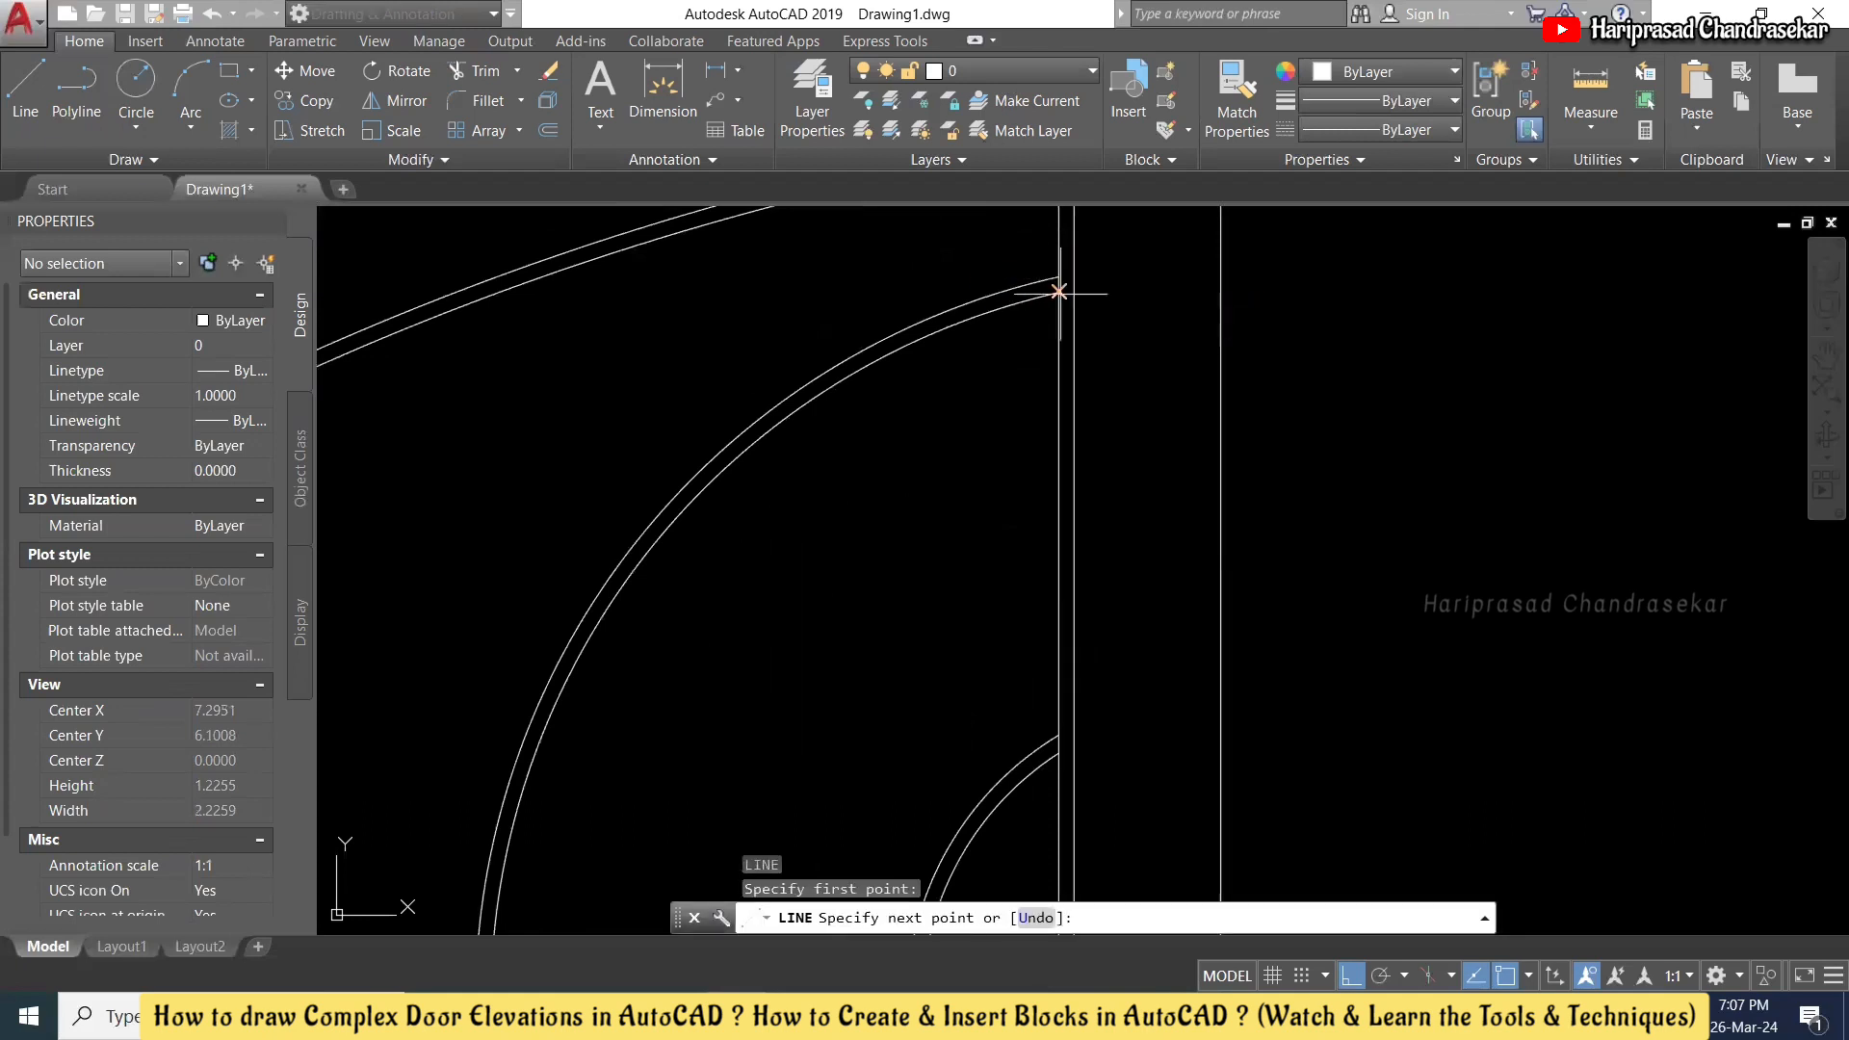
key(Escape)
- Draw a short line connecting the lower ends of the large double arc along the panel's inner line
scroll(1011, 363, down, 4)
scroll(1052, 542, down, 2)
scroll(1059, 590, up, 5)
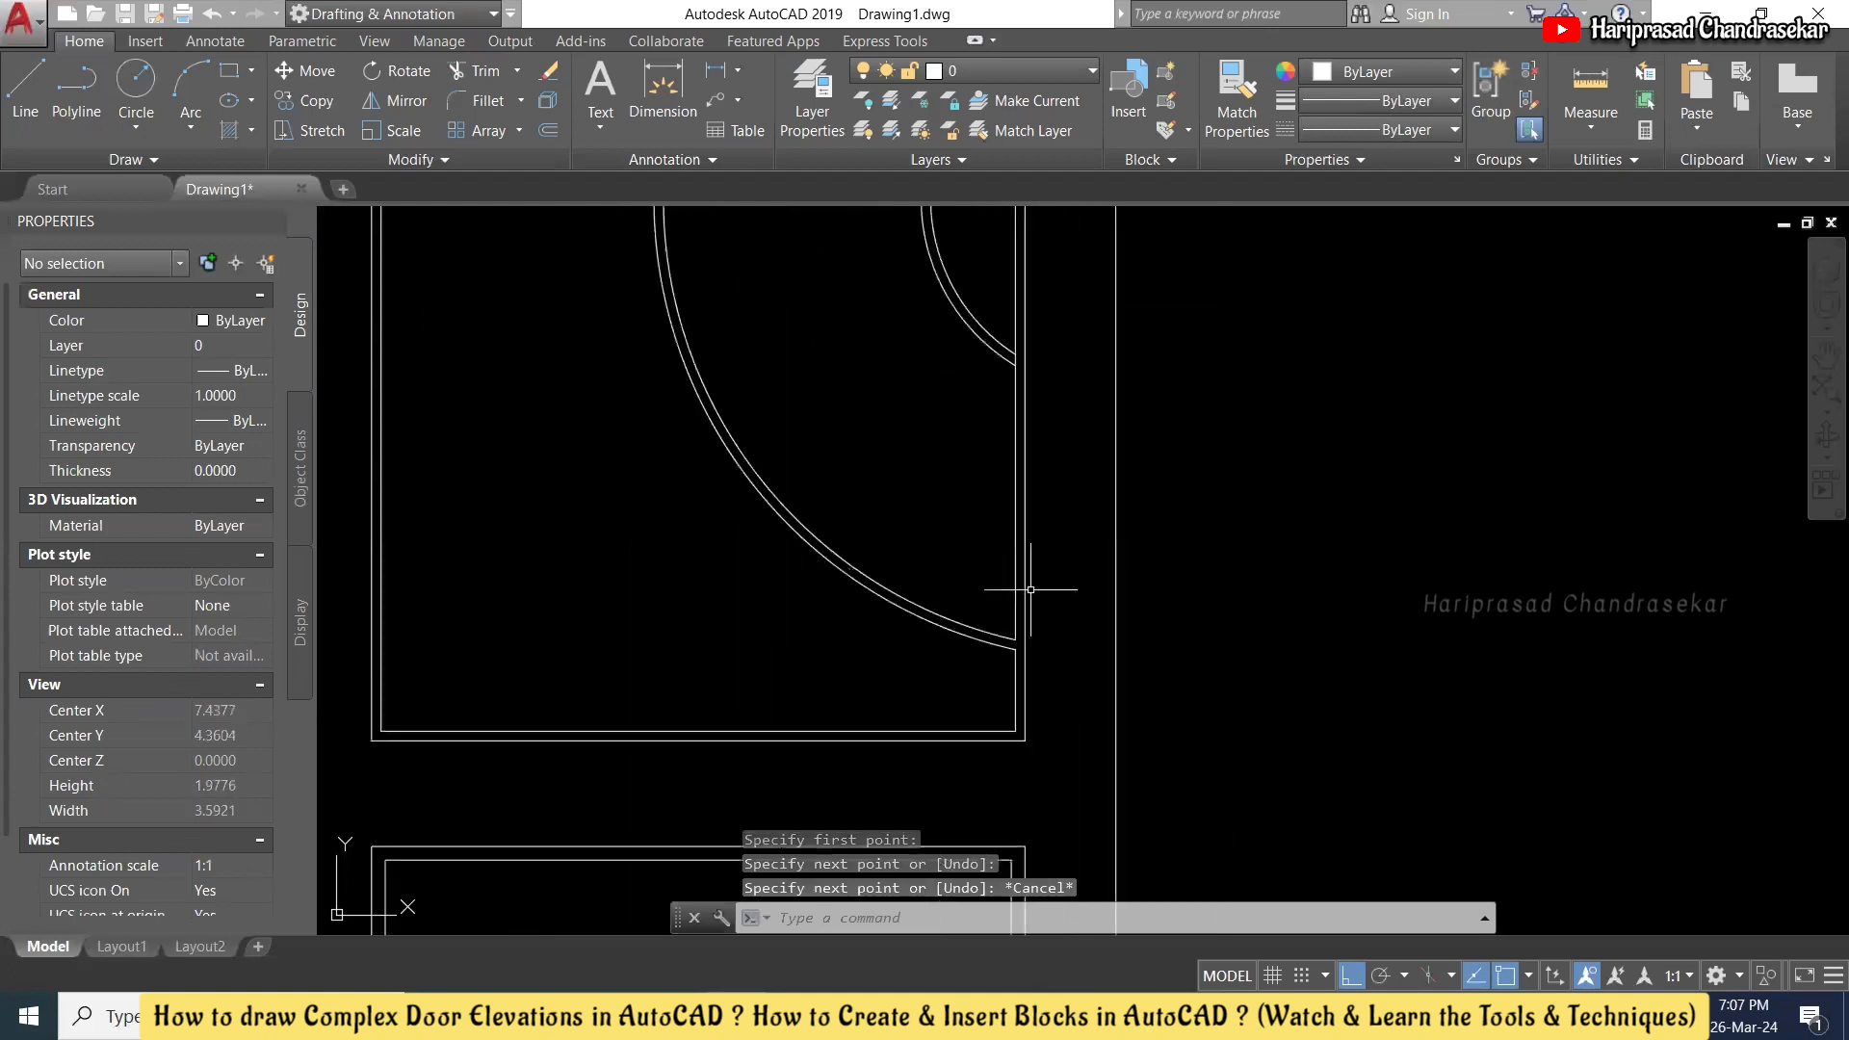
key(Return)
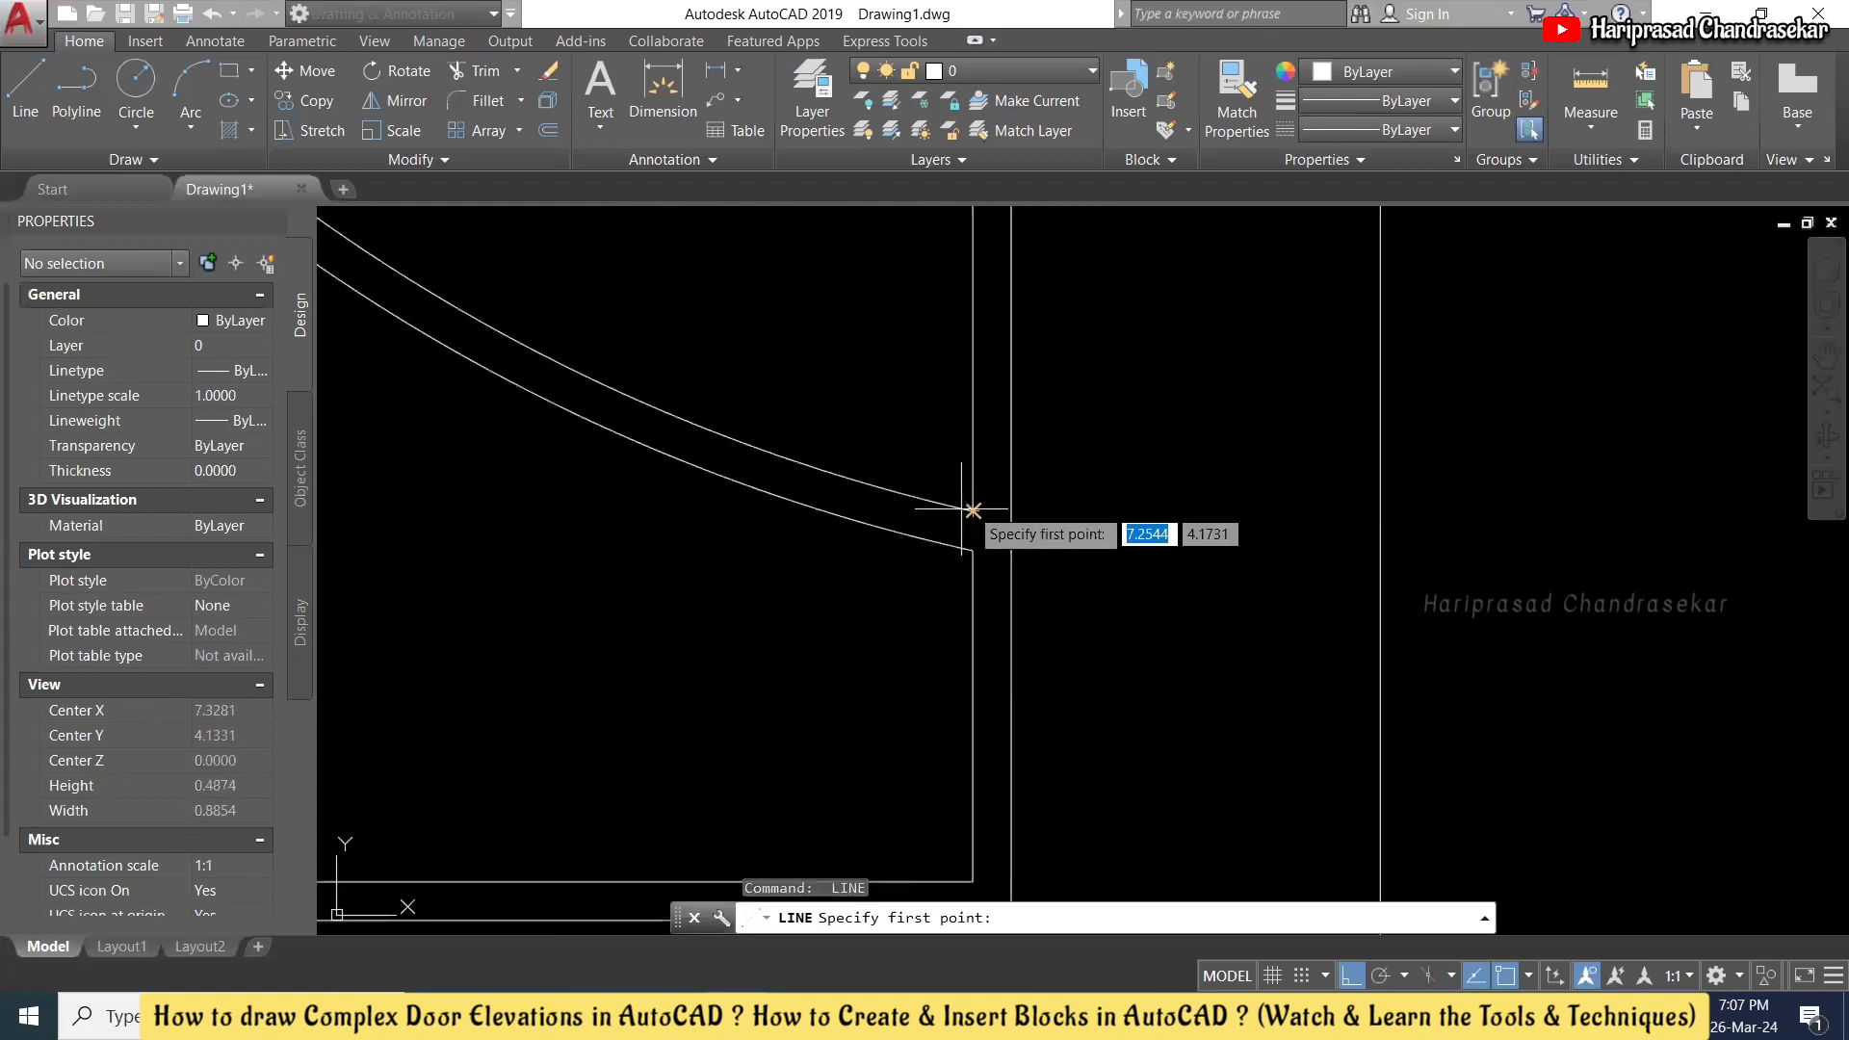
click(973, 511)
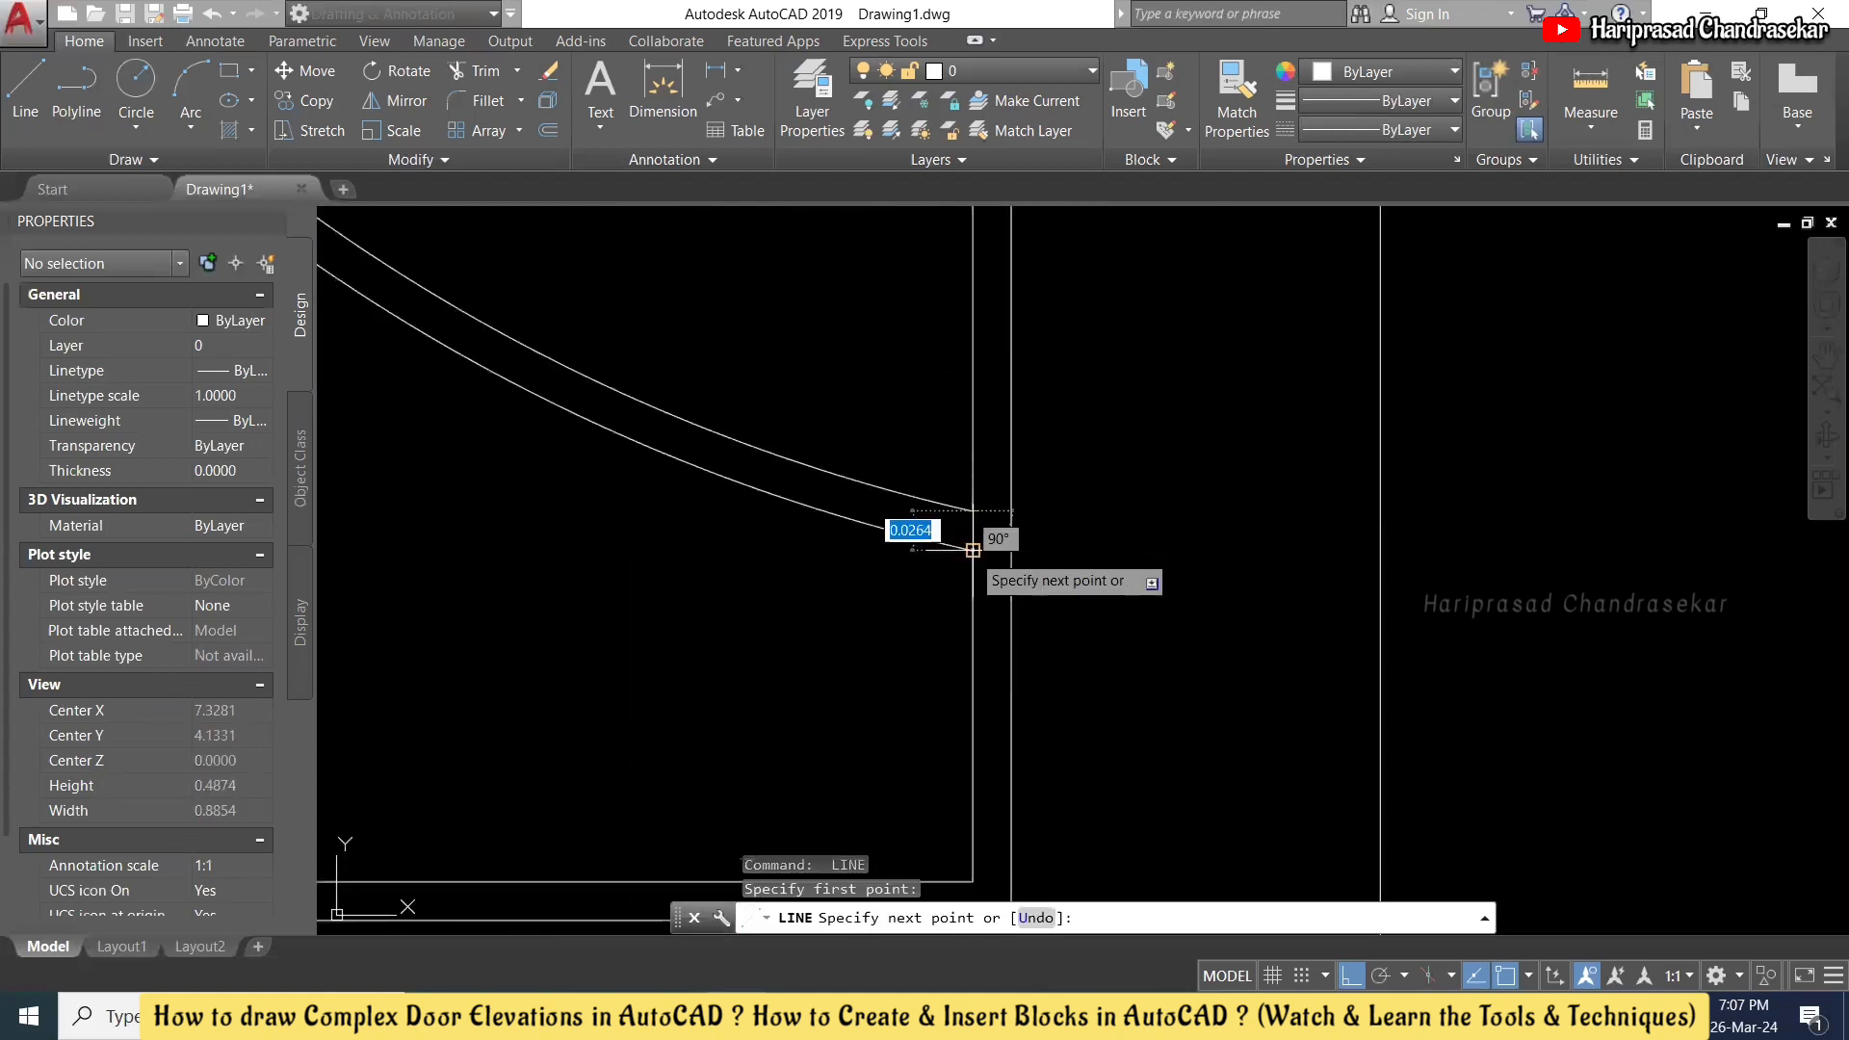
click(973, 551)
key(Escape)
scroll(1065, 587, down, 6)
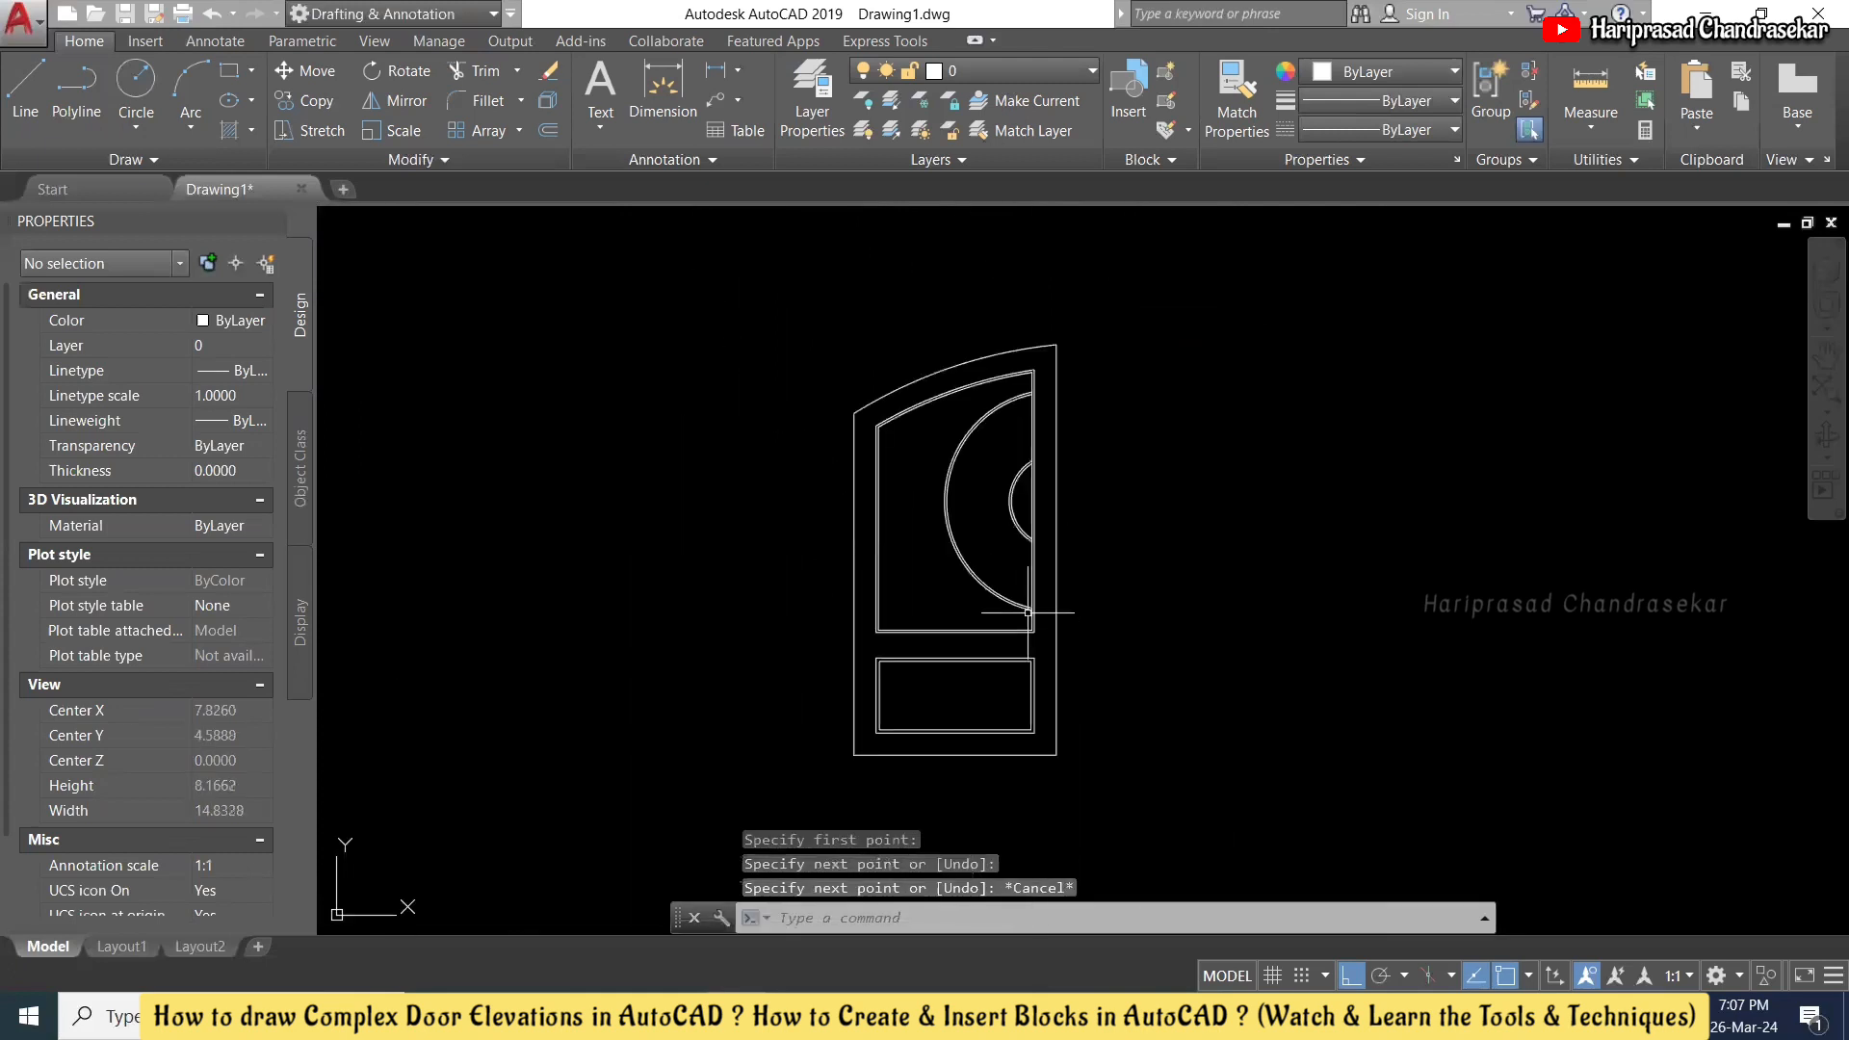
scroll(1040, 519, down, 2)
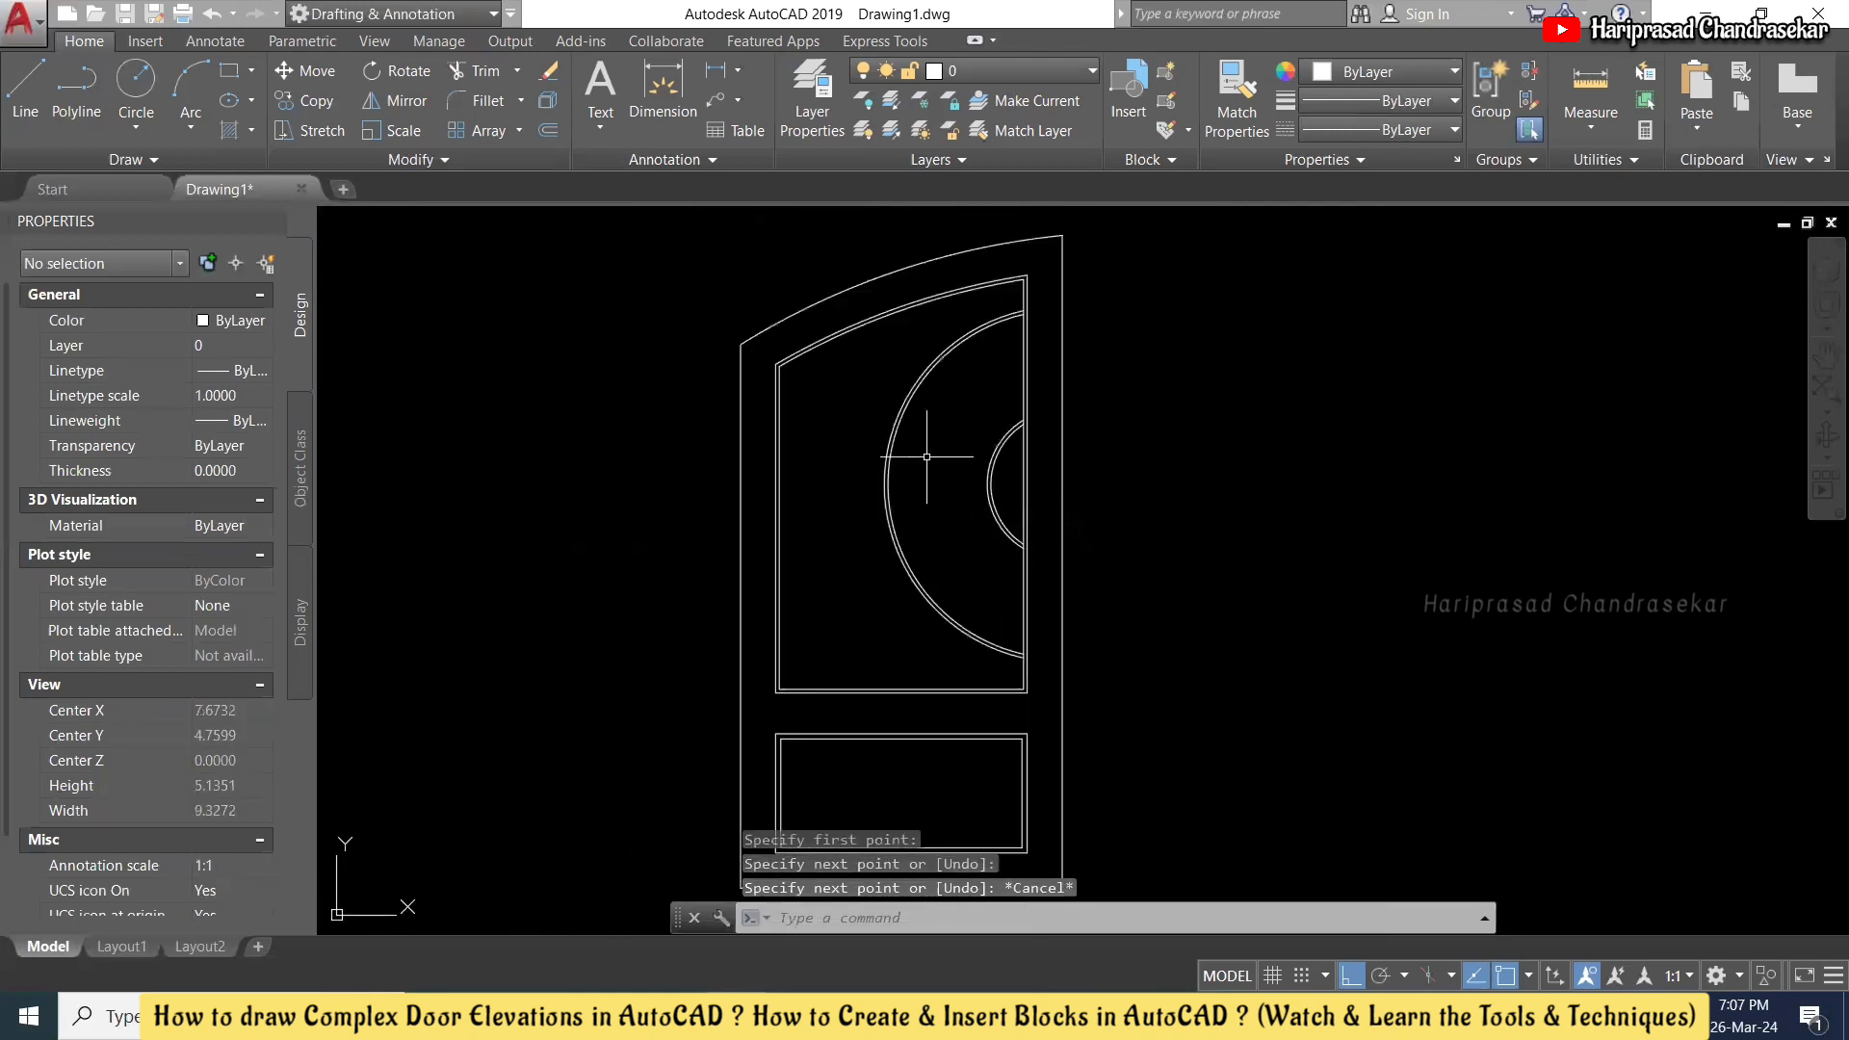
scroll(926, 456, down, 2)
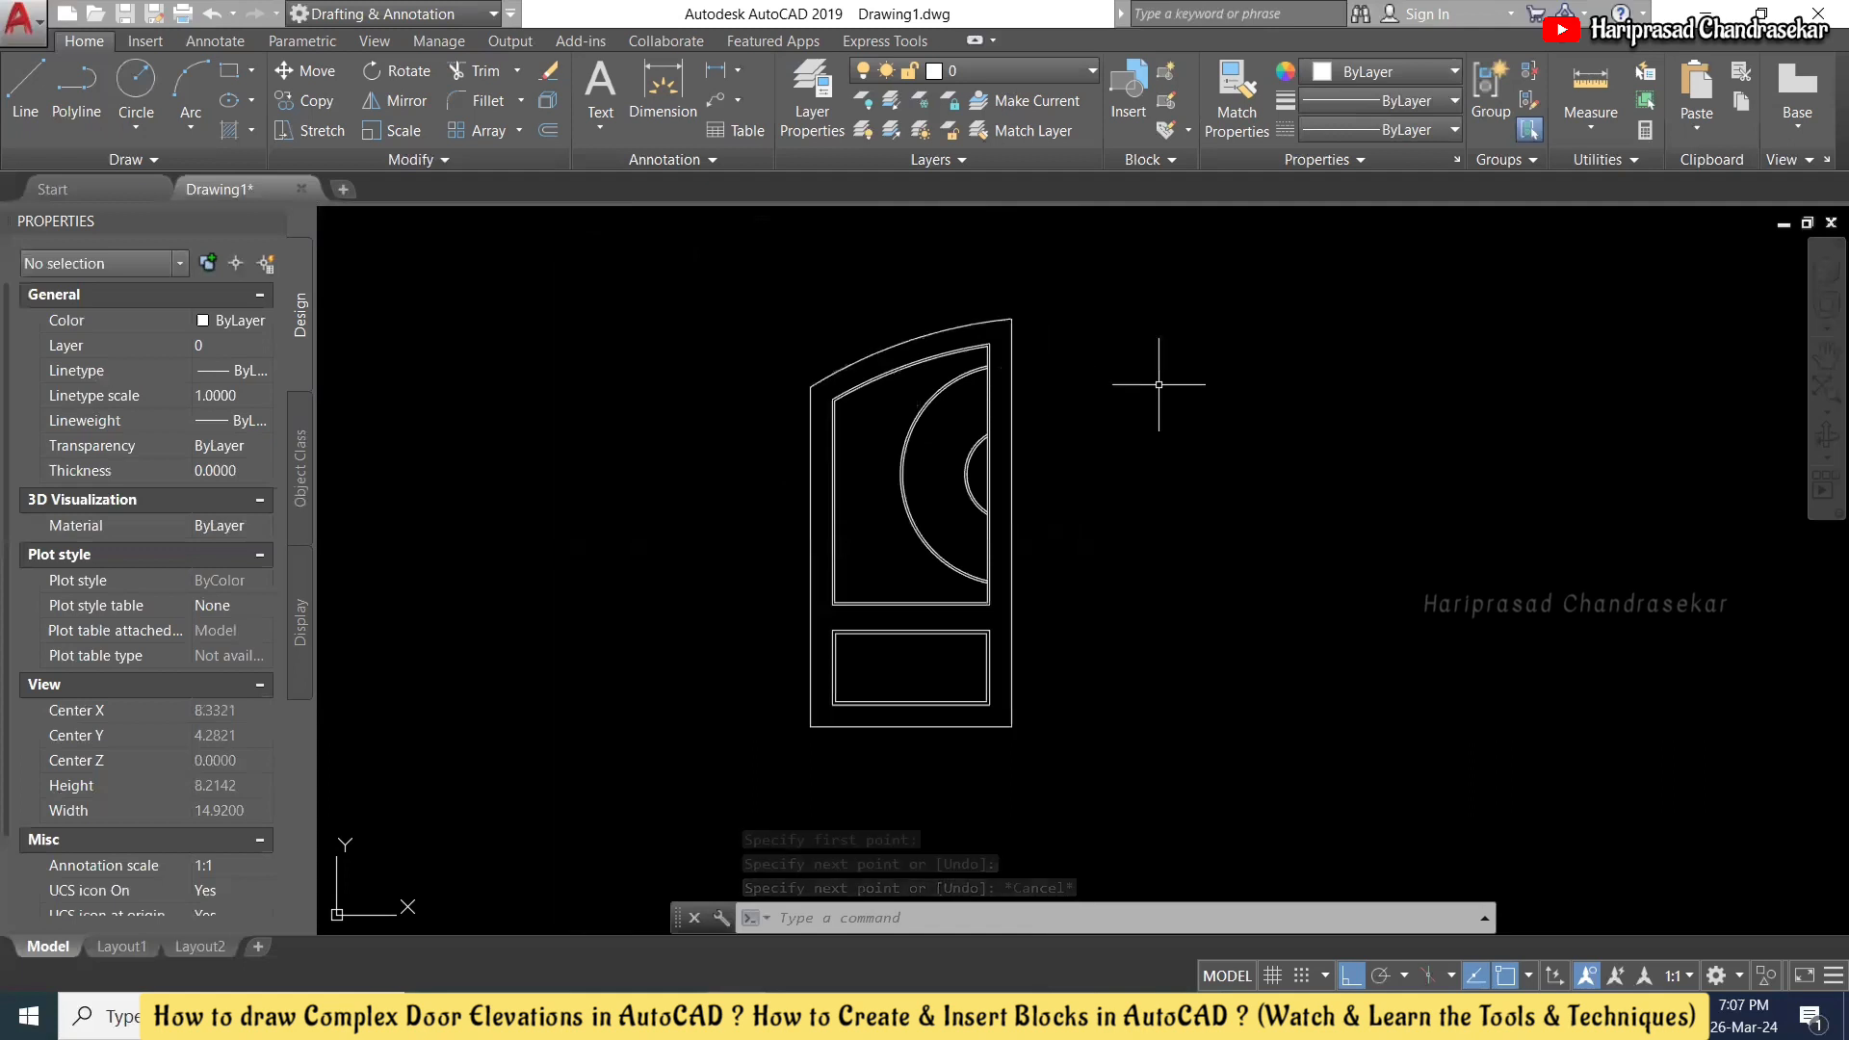
- Stretch the leaf's outer frame and both panels' left sides inward horizontally by about 0.32, leaving the arcs out of the selection
text(str)
key(Return)
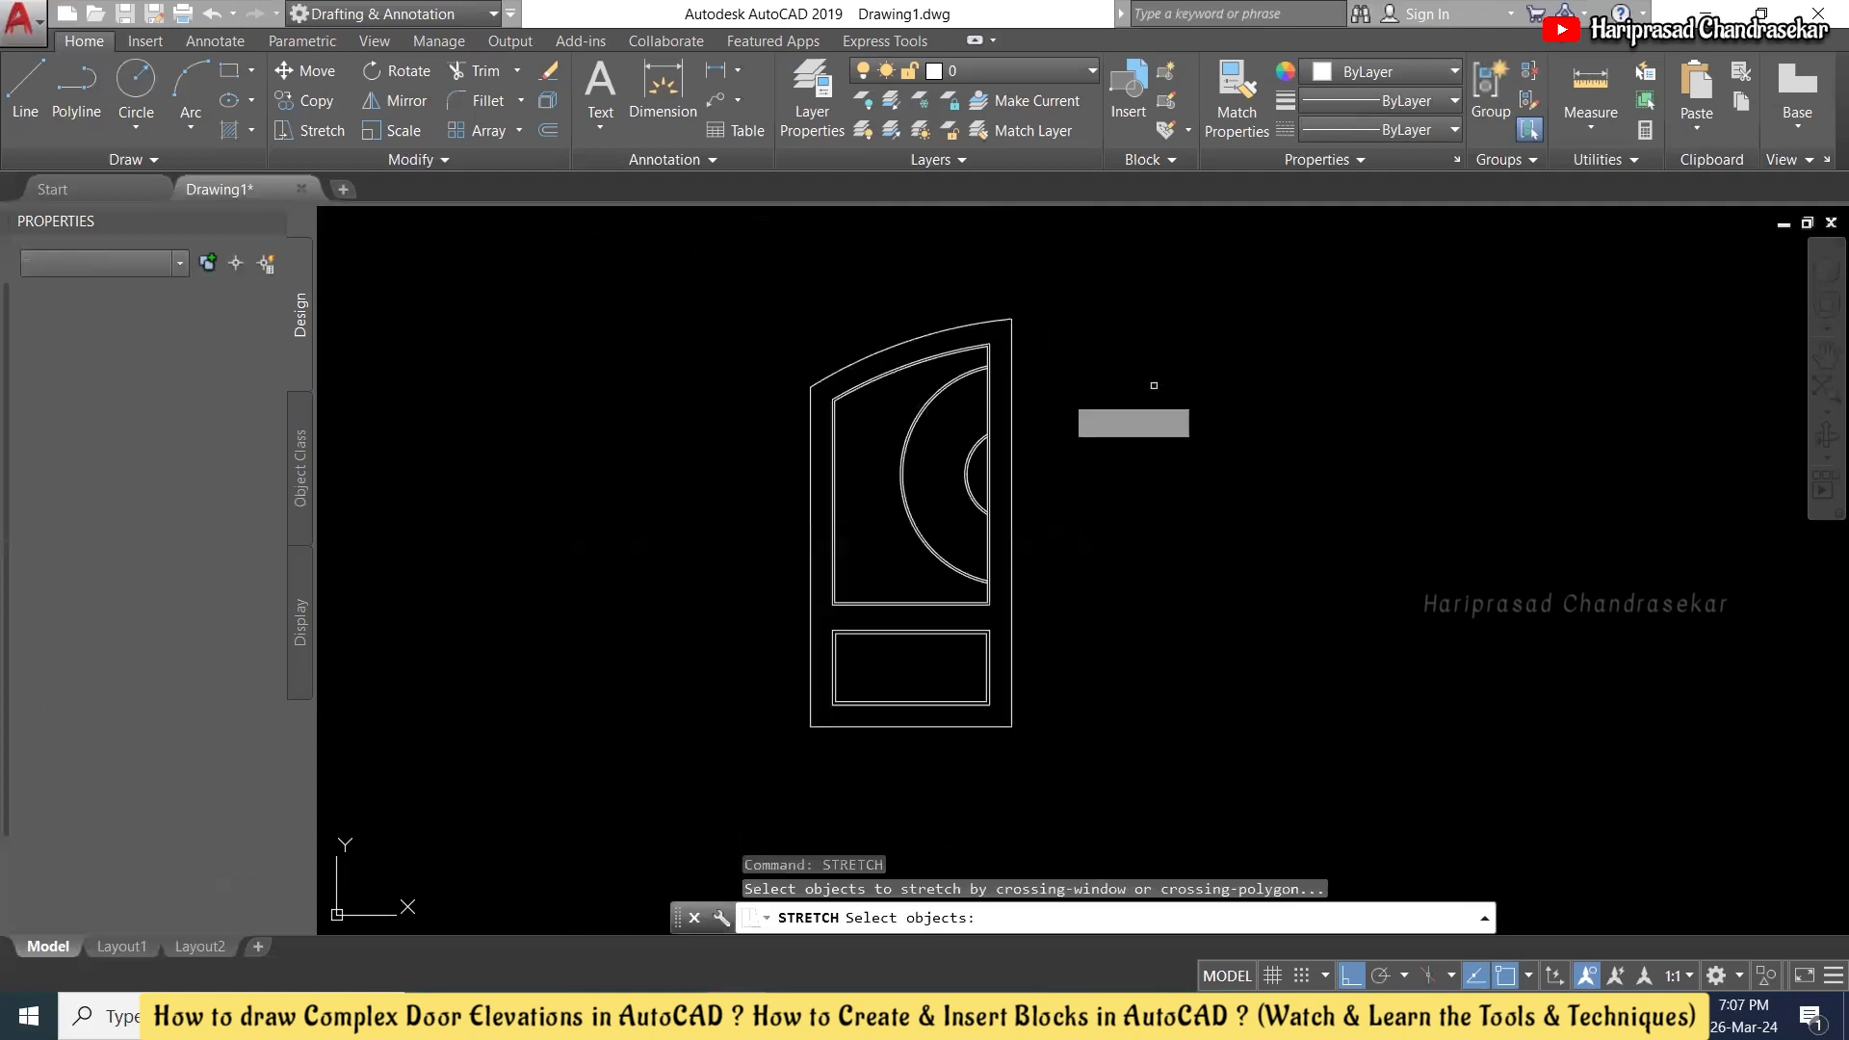
click(905, 277)
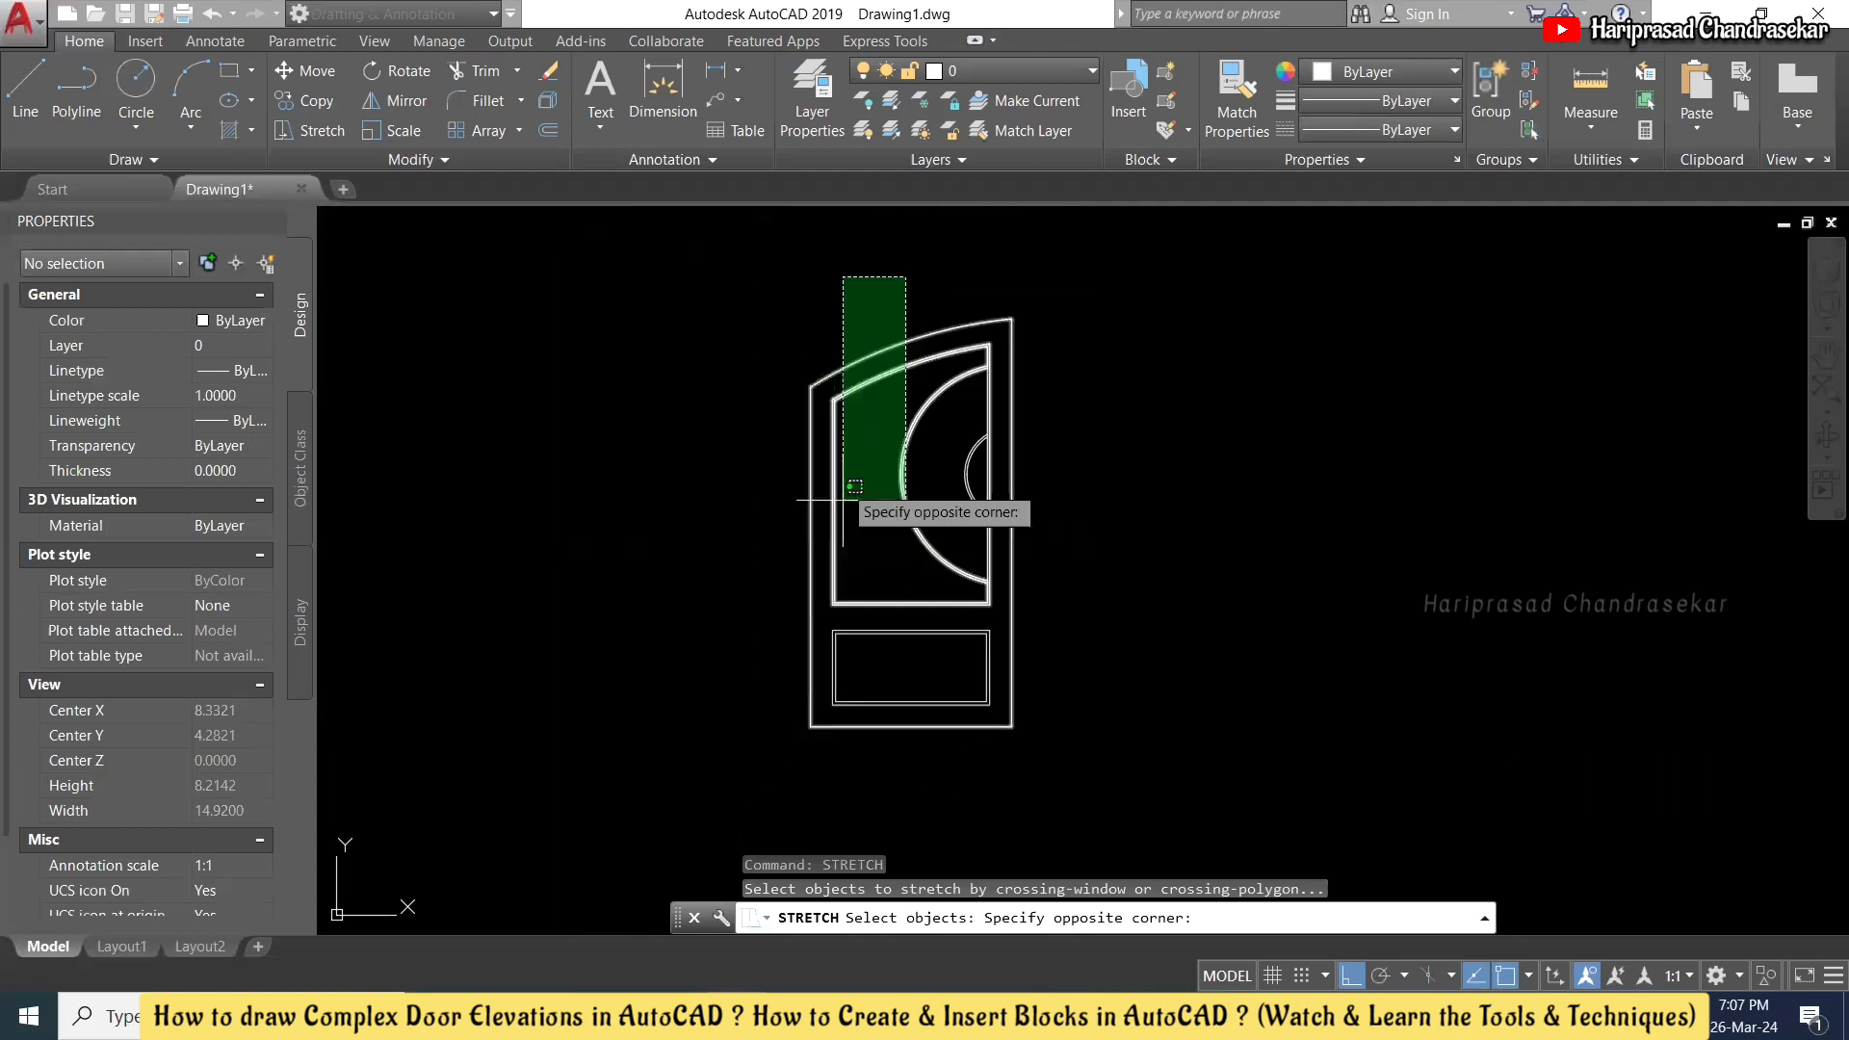
click(836, 280)
click(887, 287)
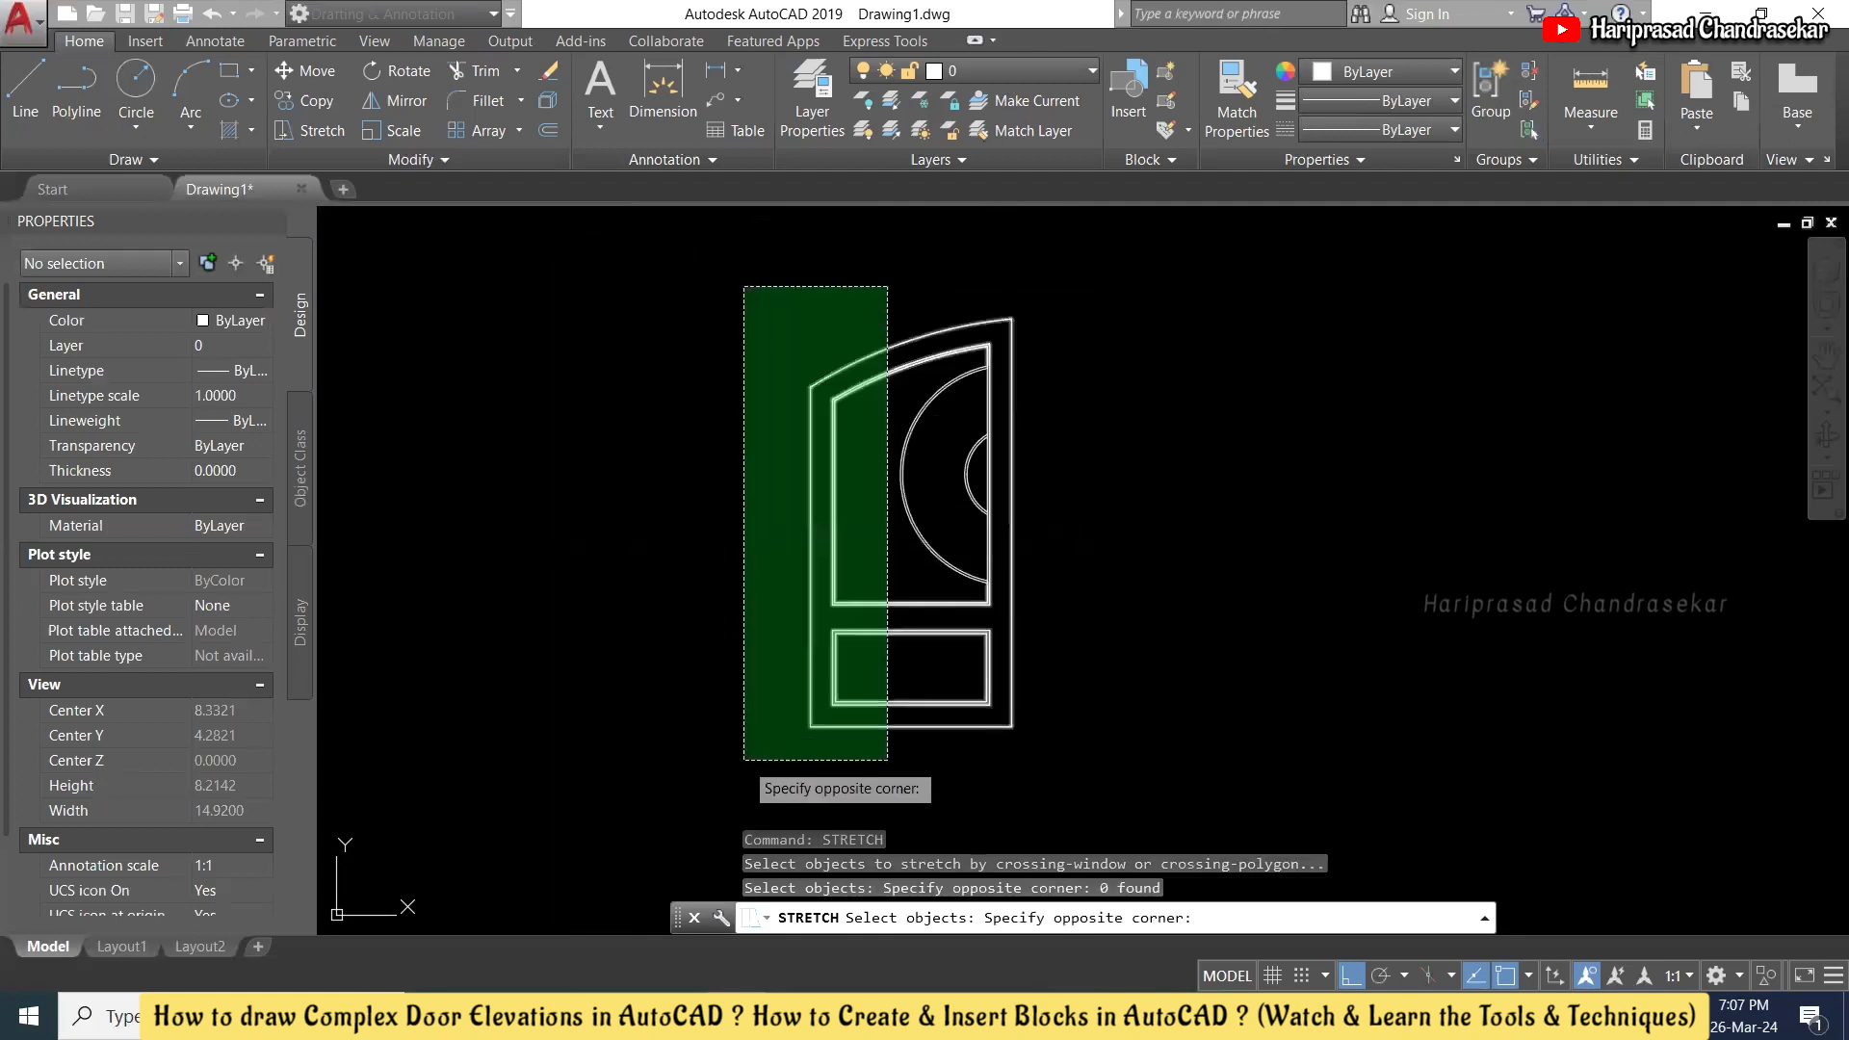
click(774, 717)
key(Return)
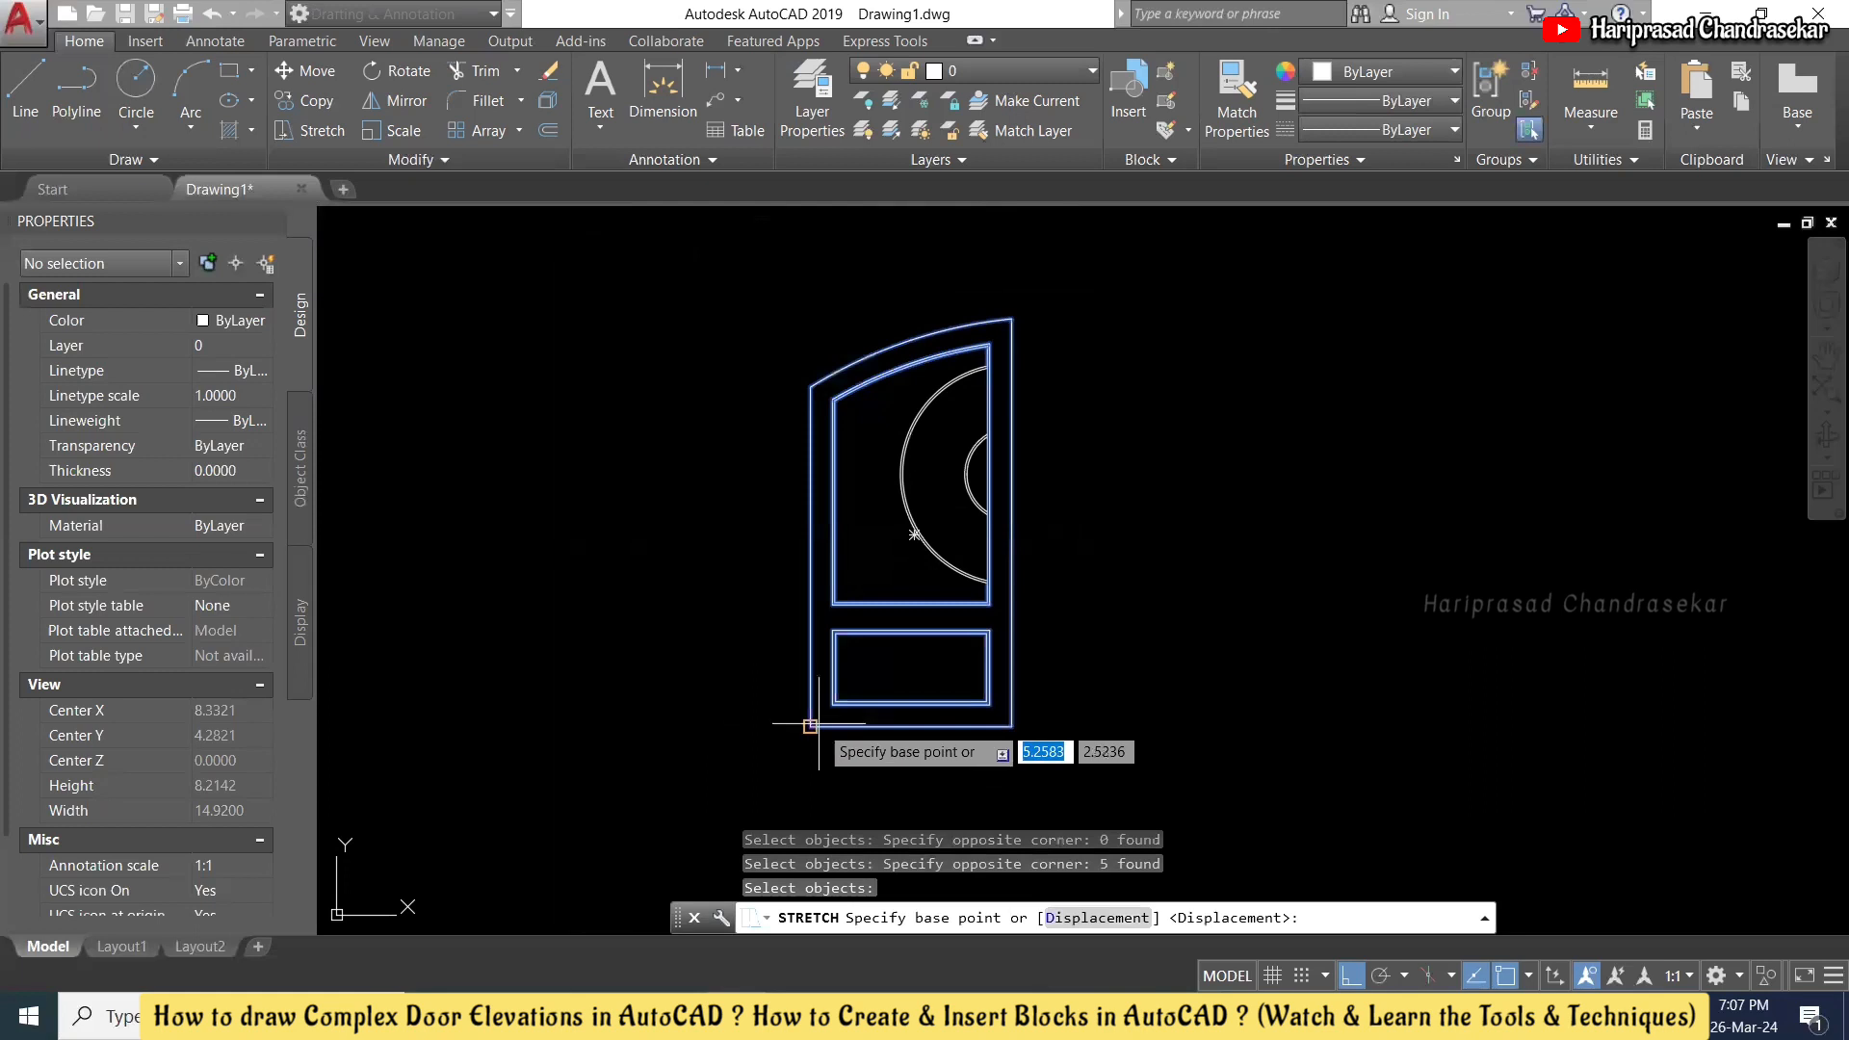
click(810, 724)
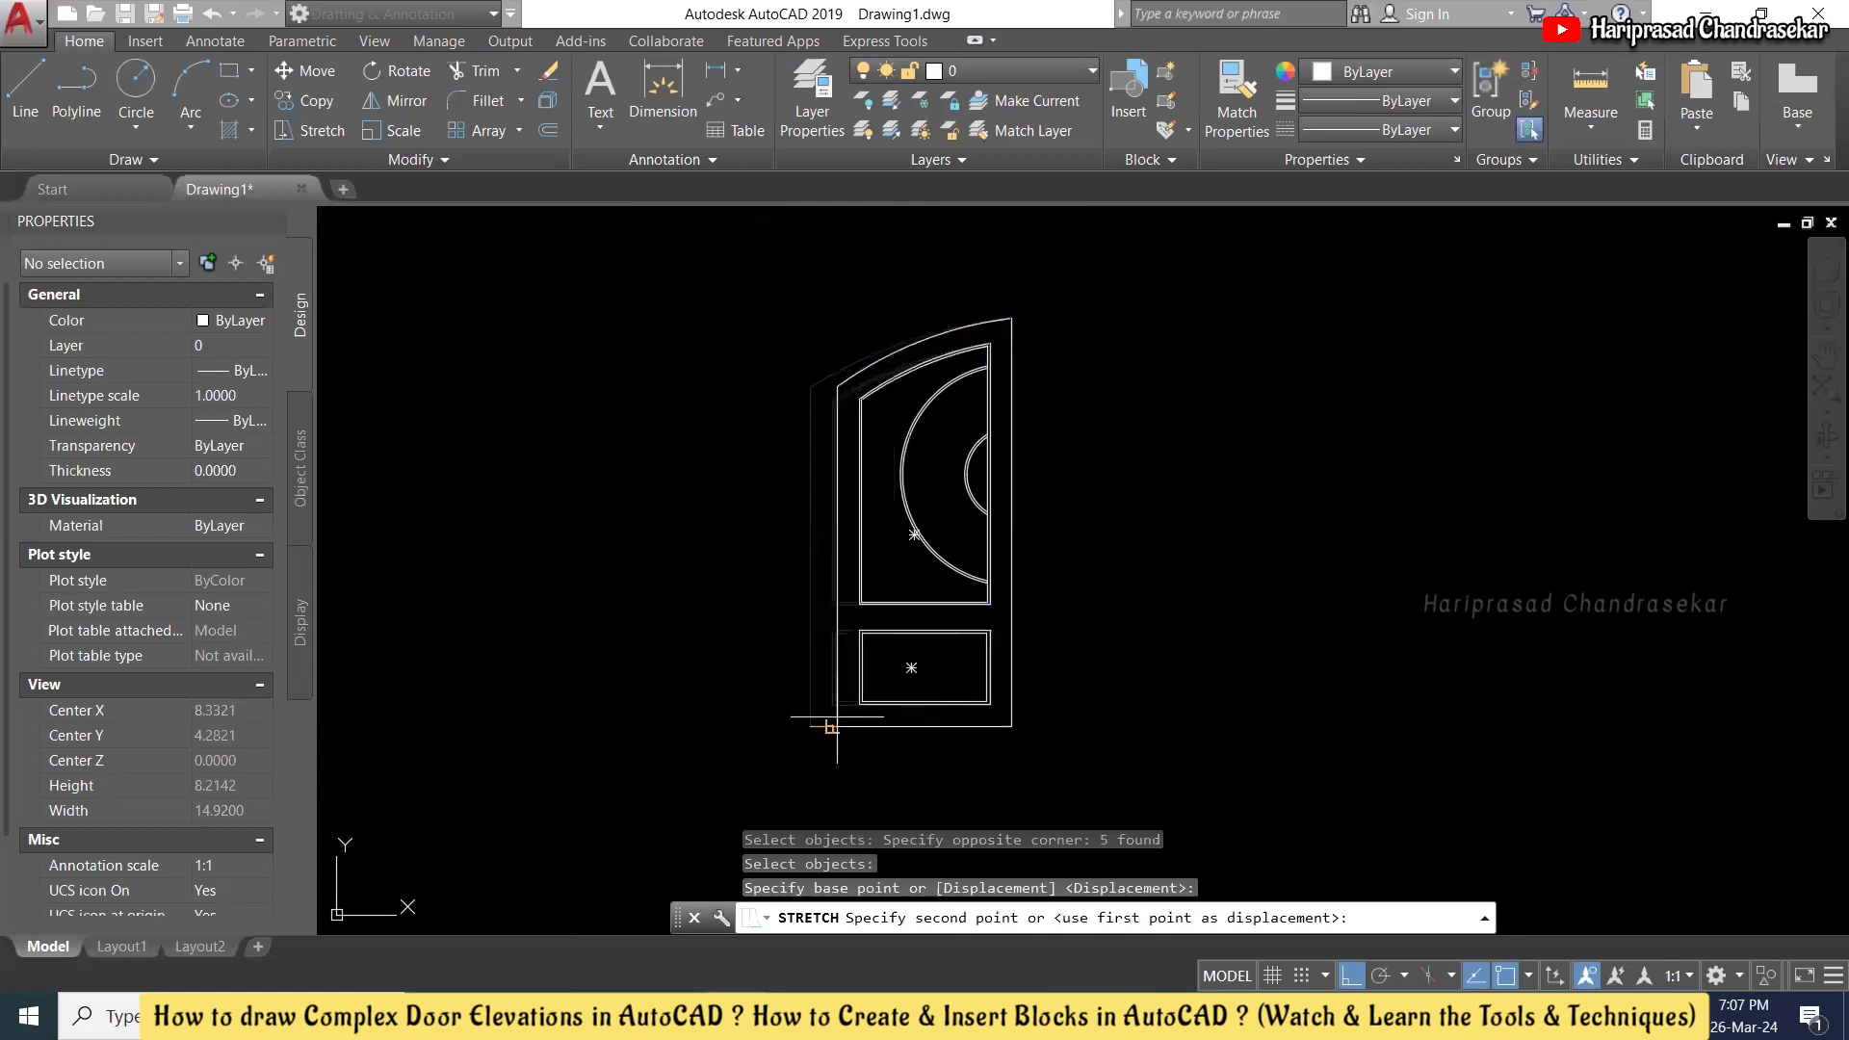
scroll(838, 718, up, 2)
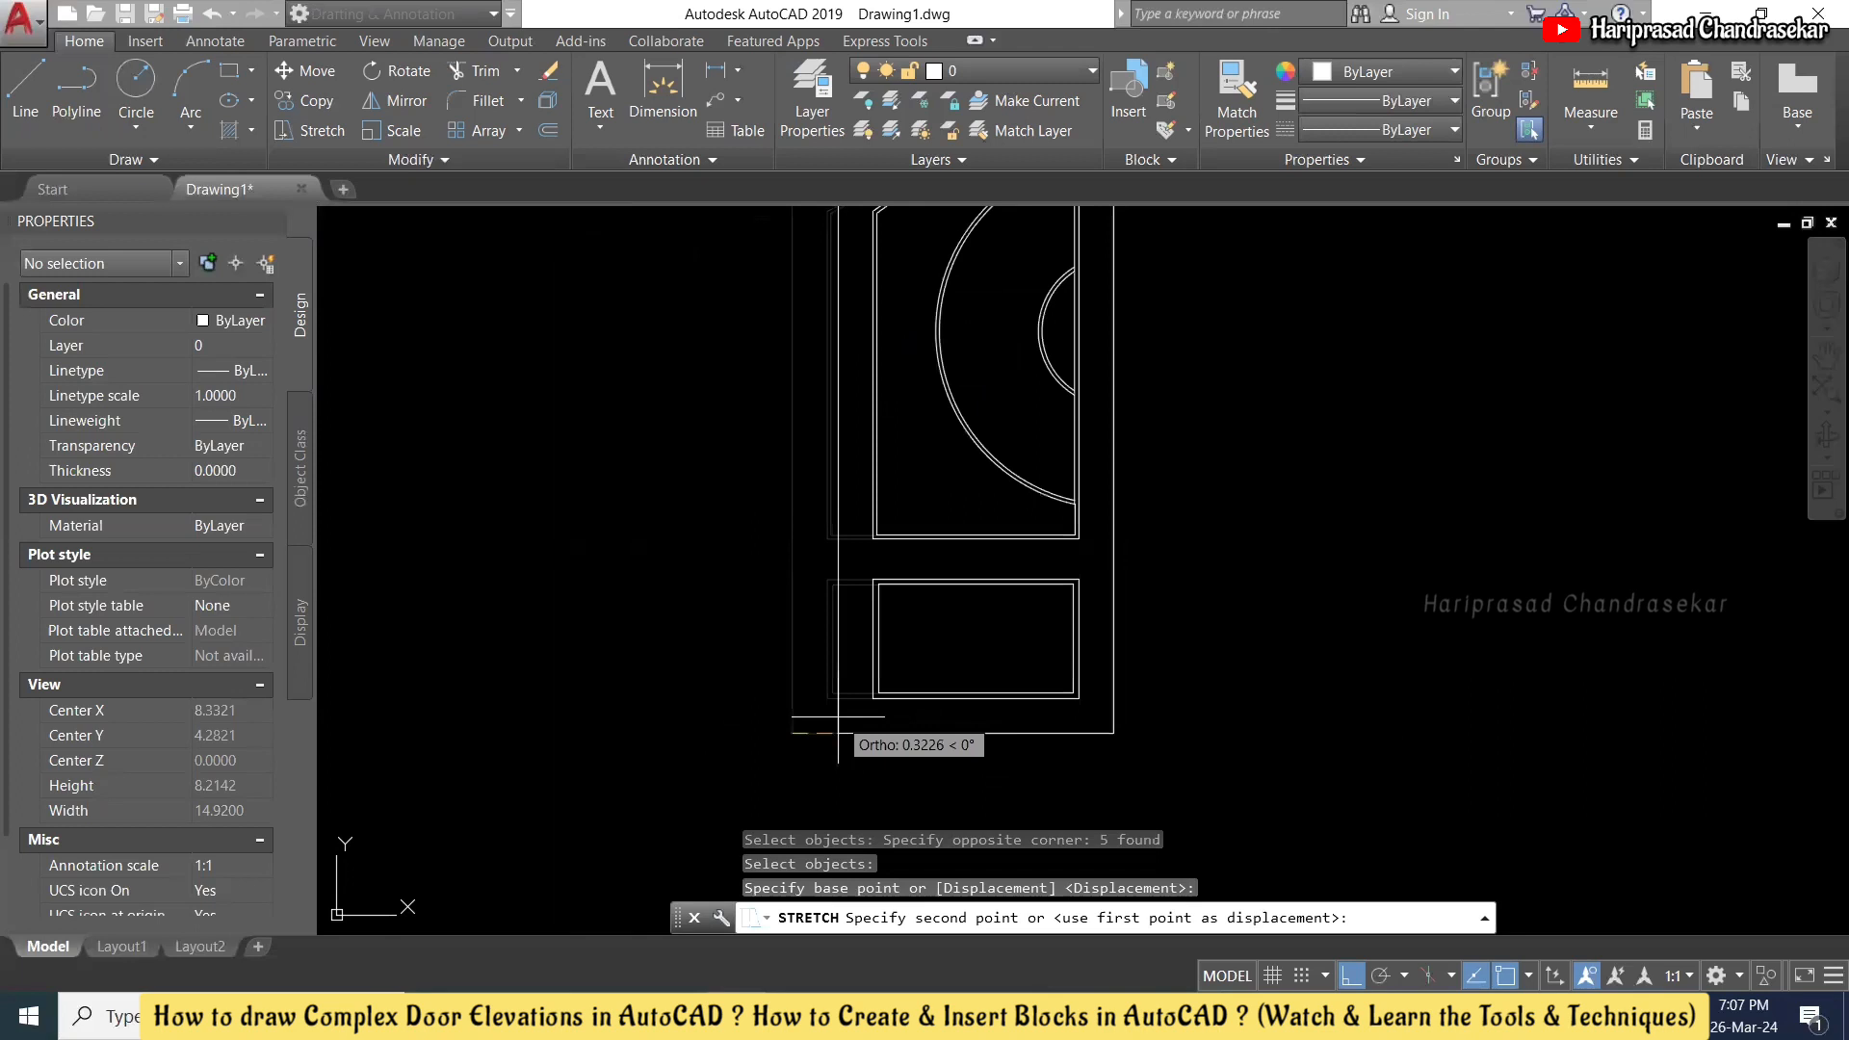
click(838, 717)
scroll(867, 645, down, 4)
scroll(957, 563, up, 2)
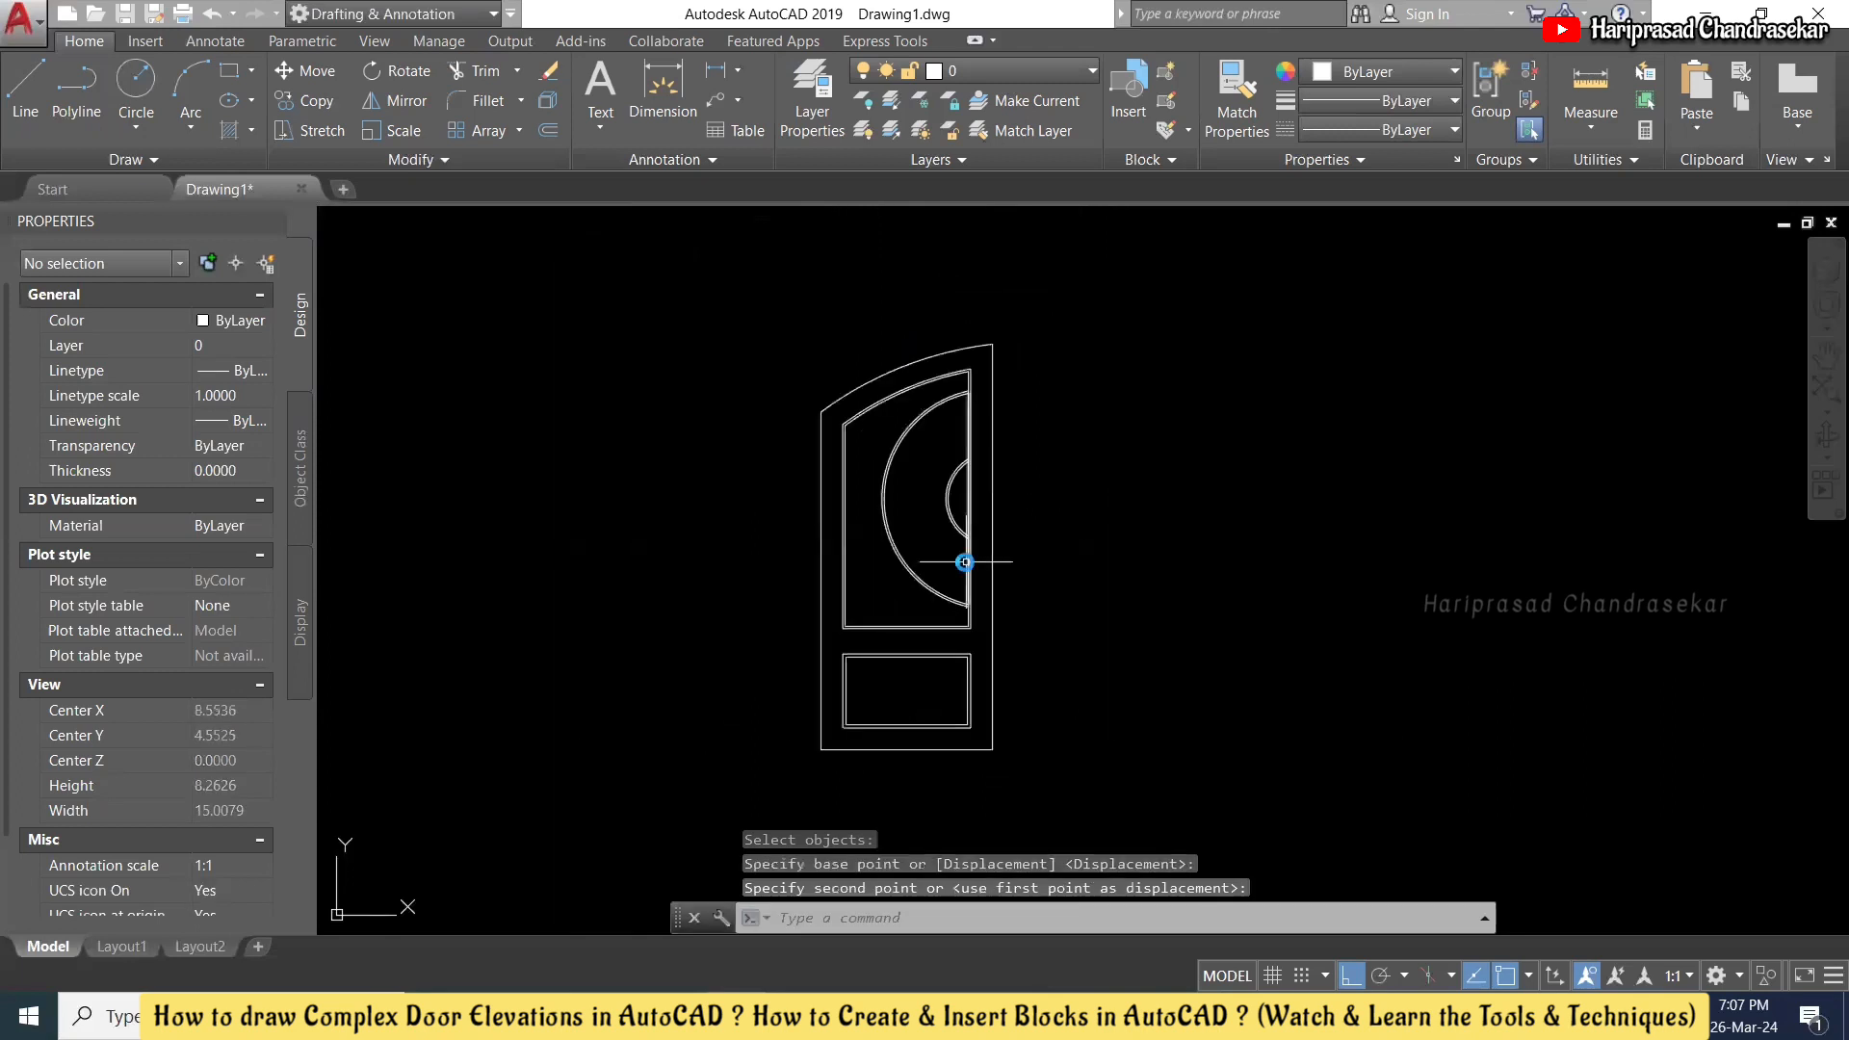
scroll(965, 561, up, 2)
scroll(952, 475, down, 2)
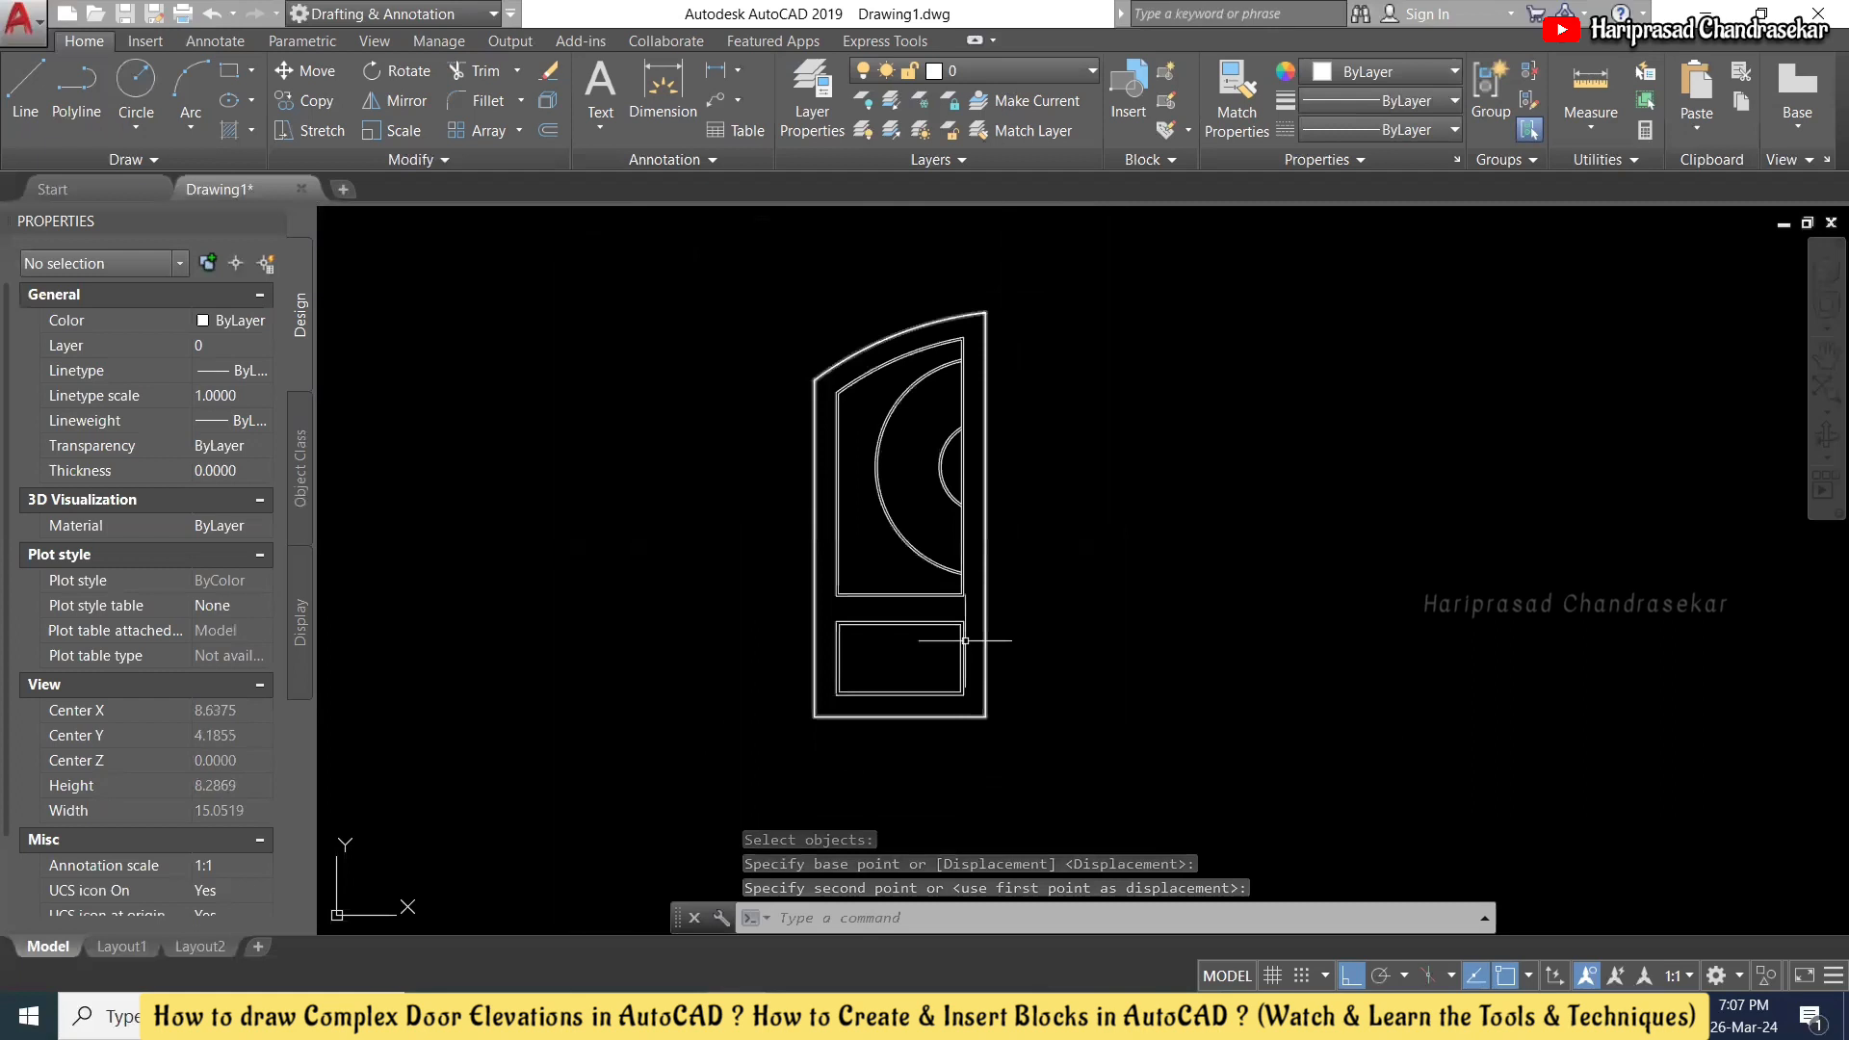
- With Ortho off, draw a wavy five-point spline from the small arc's upper part up to just below the large double arc
scroll(1003, 552, up, 2)
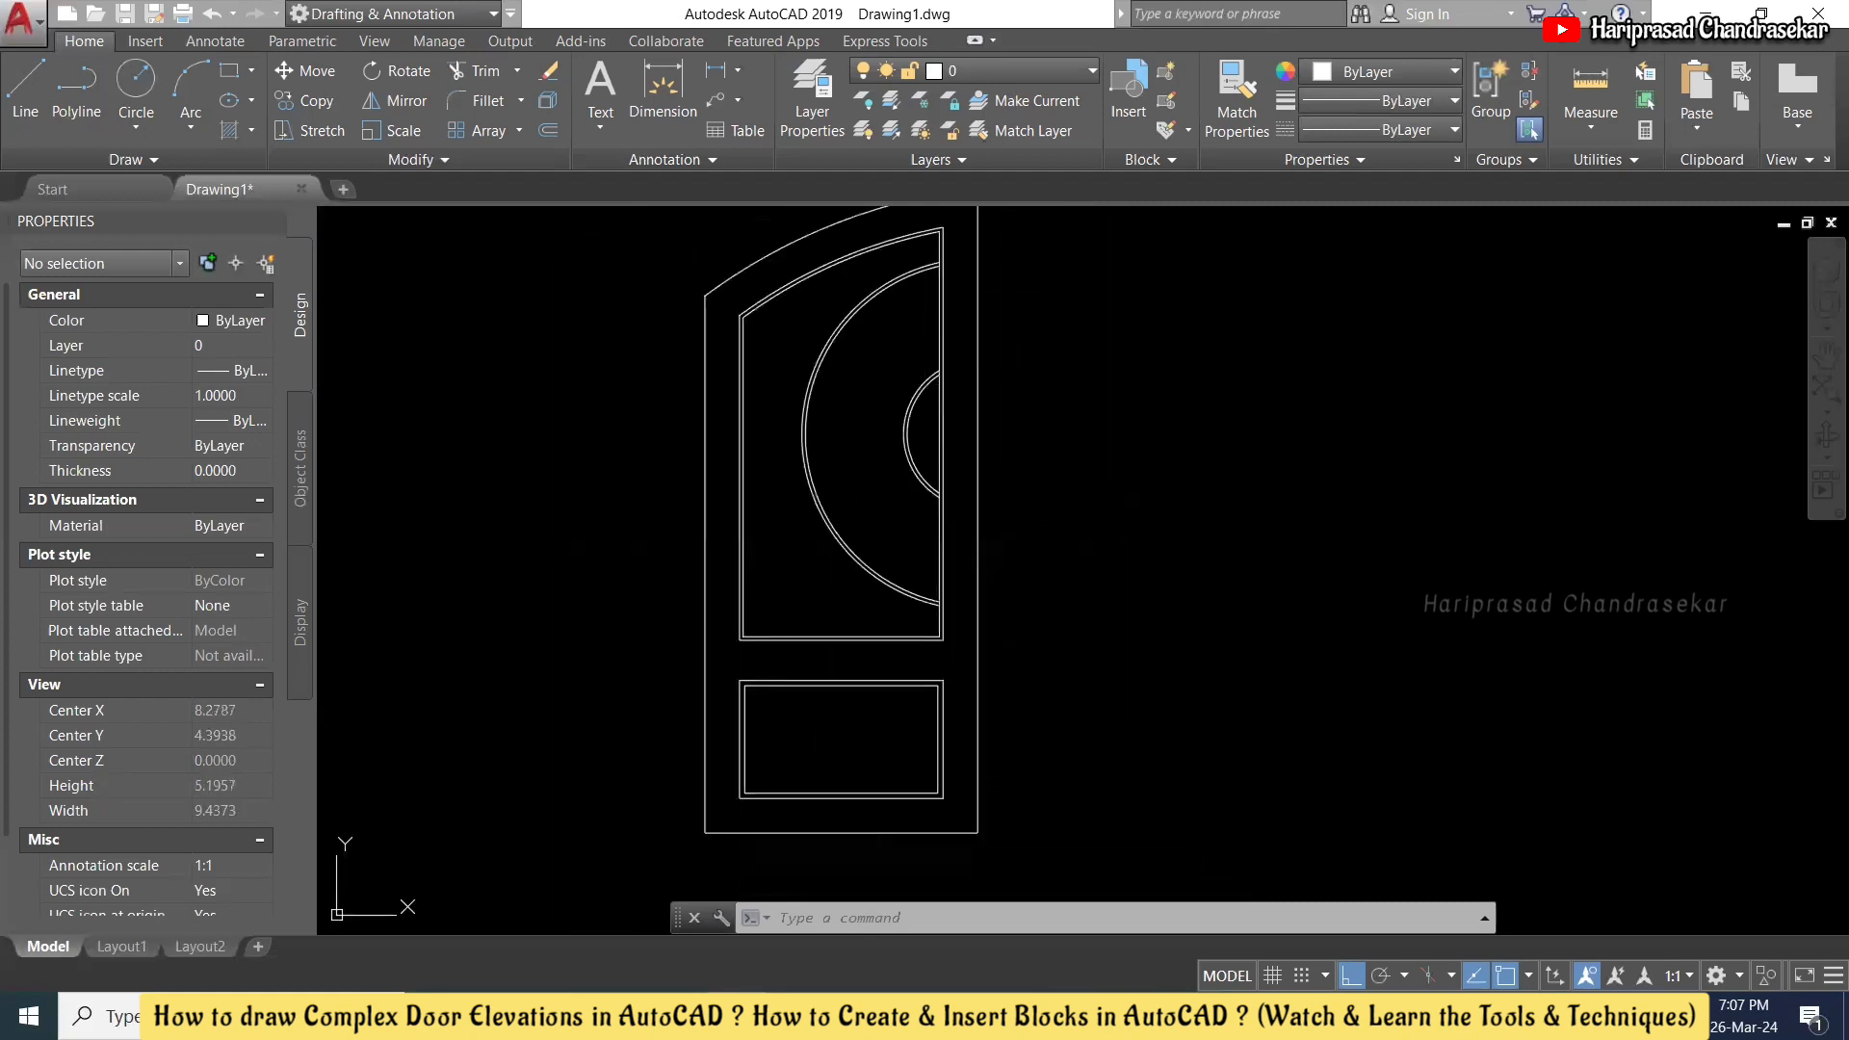
text(spl)
key(Return)
key(F8)
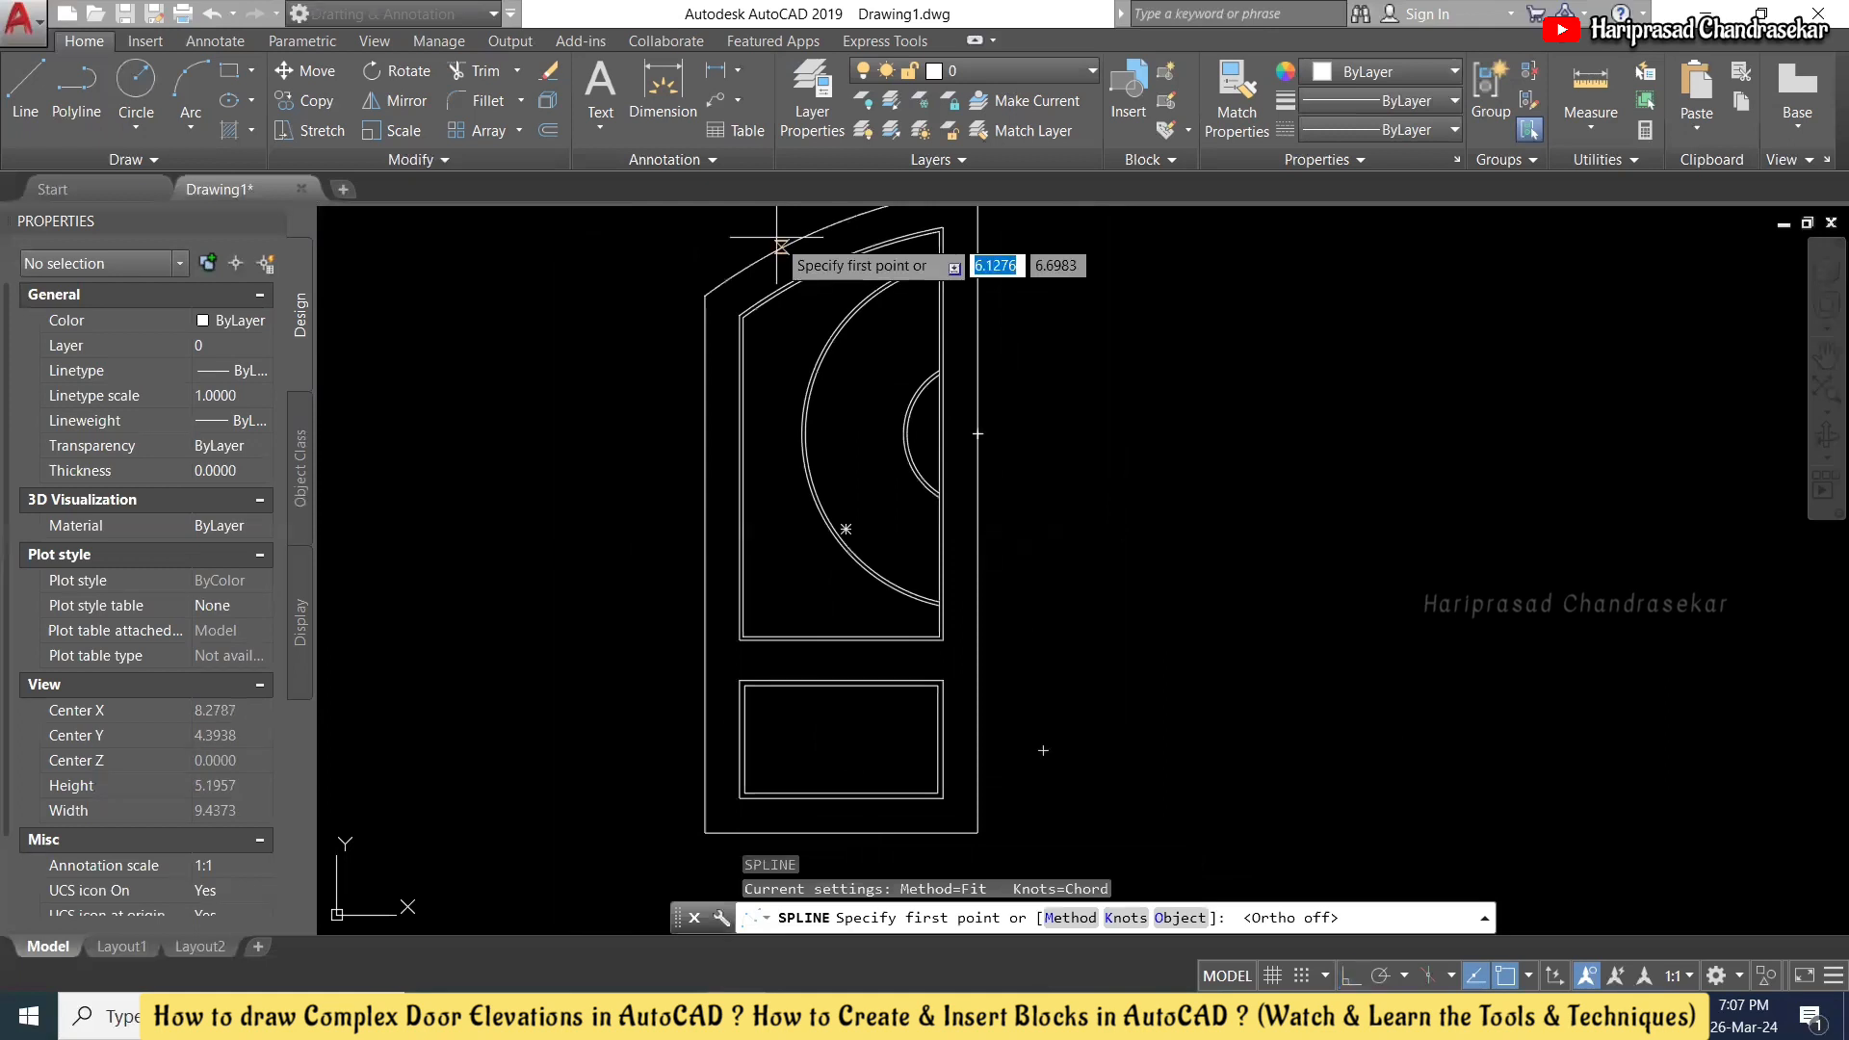
scroll(862, 300, up, 2)
scroll(929, 366, up, 2)
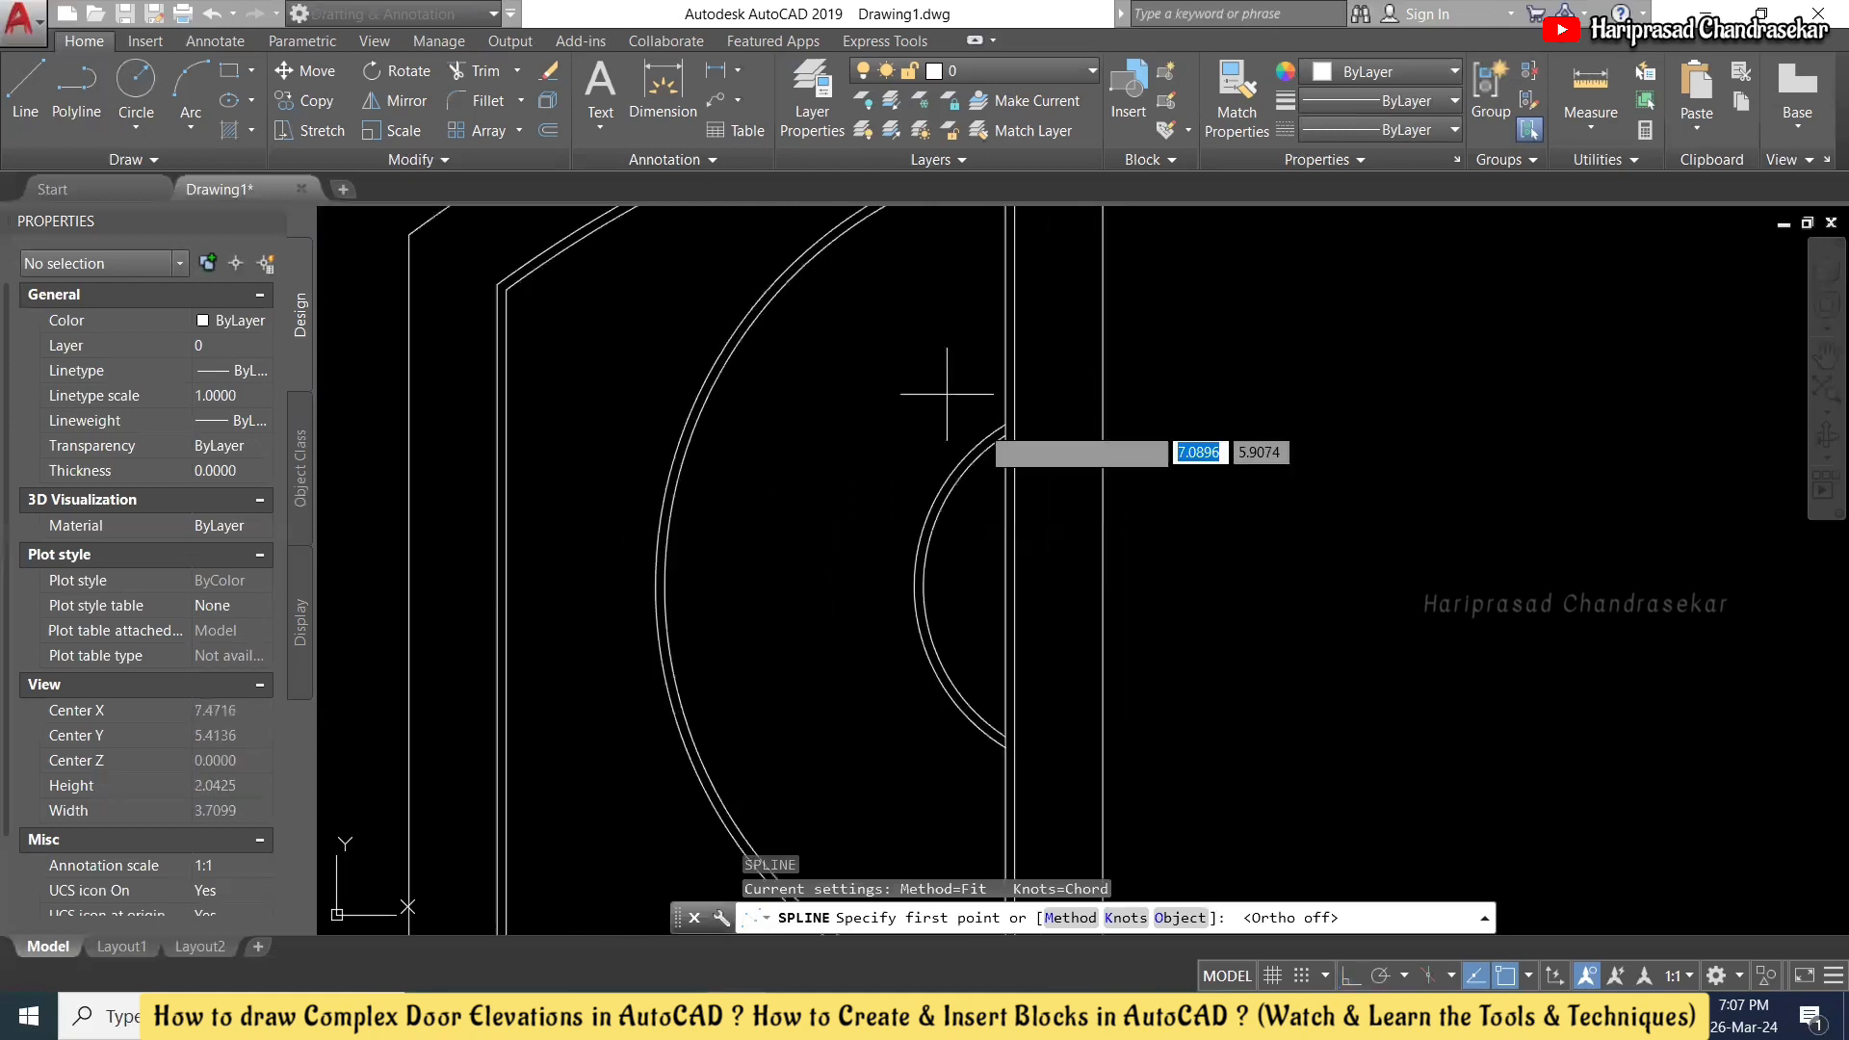
click(978, 440)
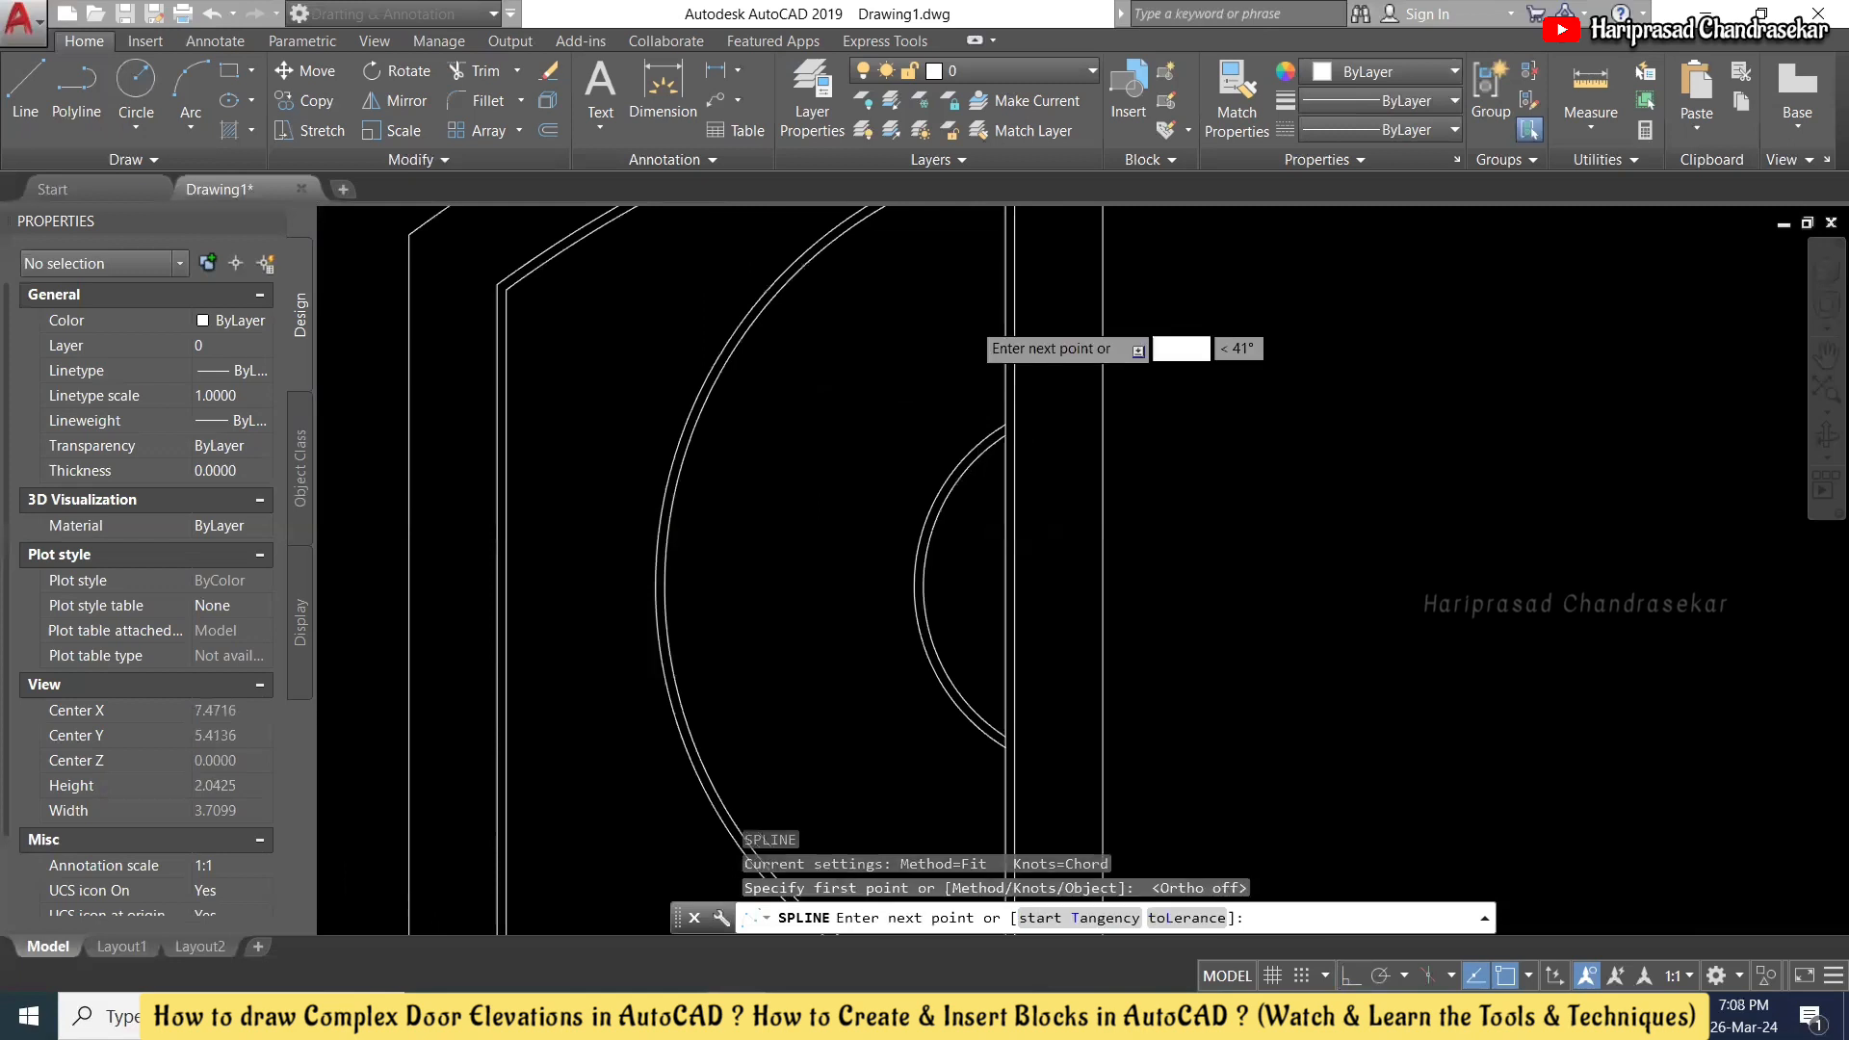
scroll(973, 322, up, 4)
click(964, 467)
scroll(981, 413, down, 5)
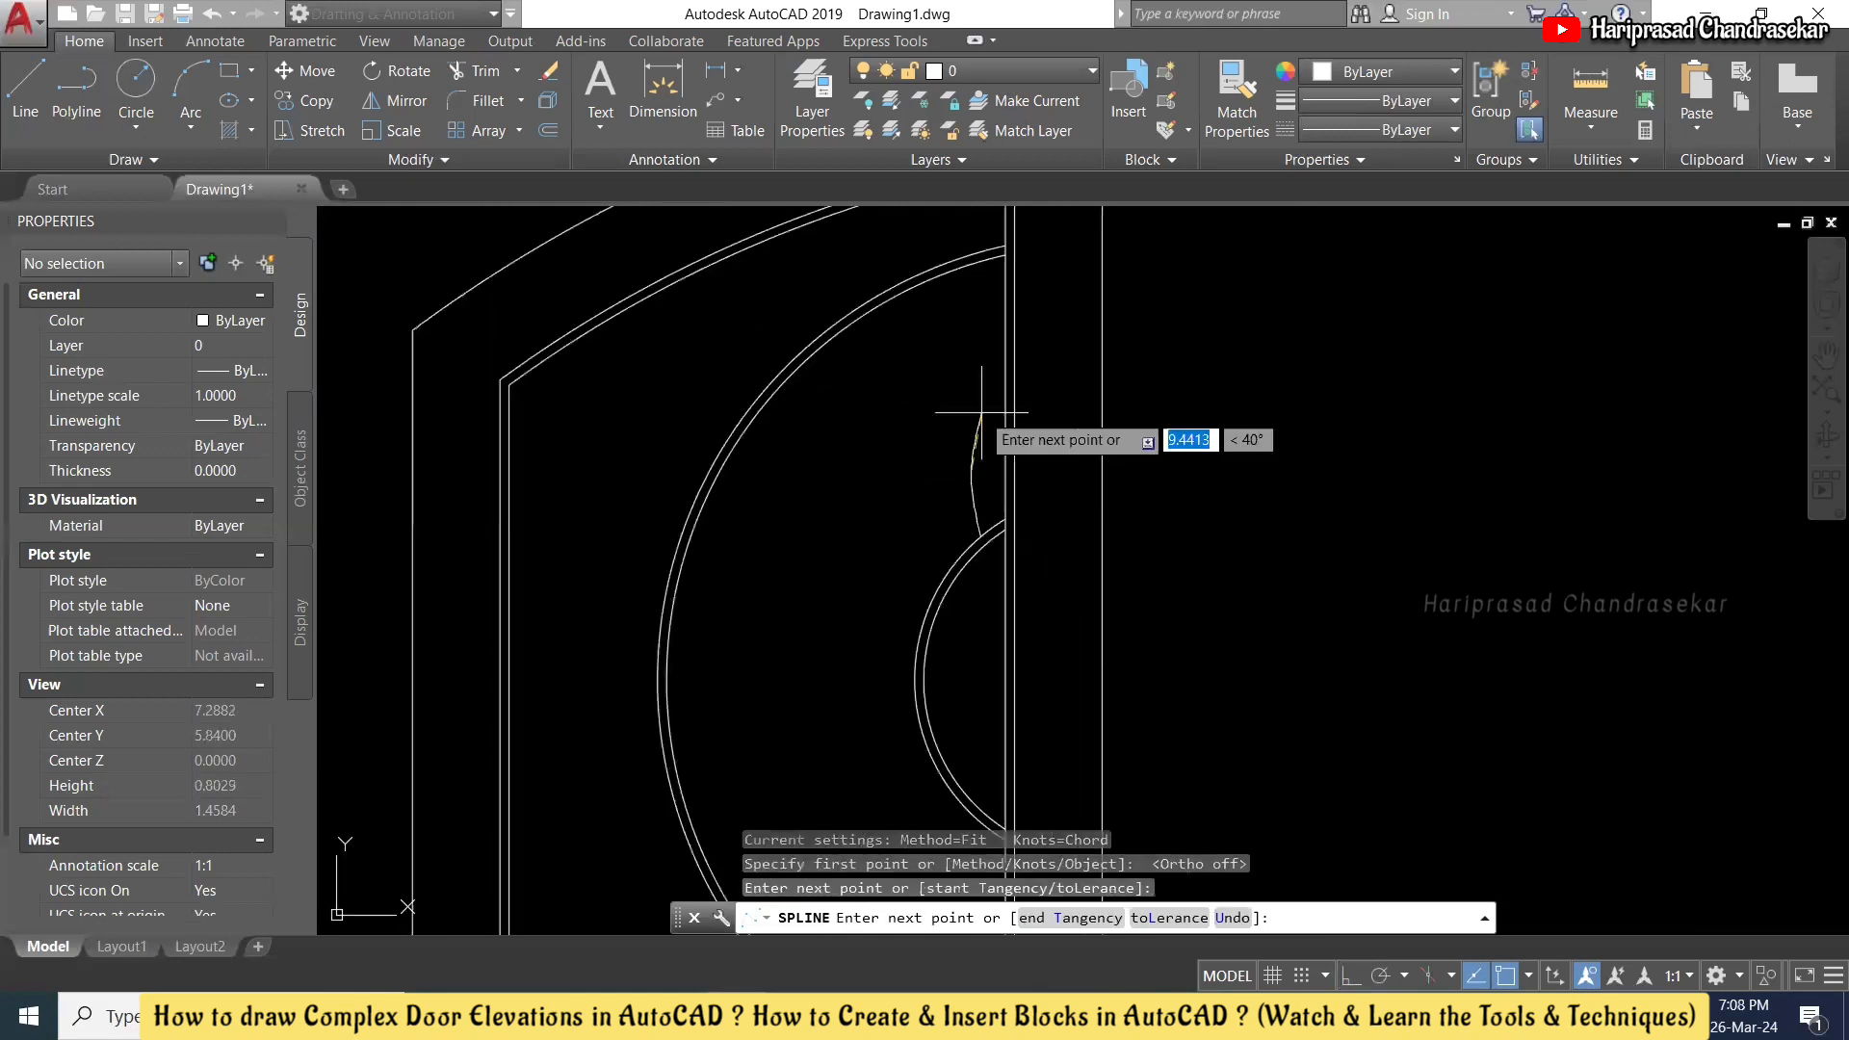
click(982, 412)
click(928, 333)
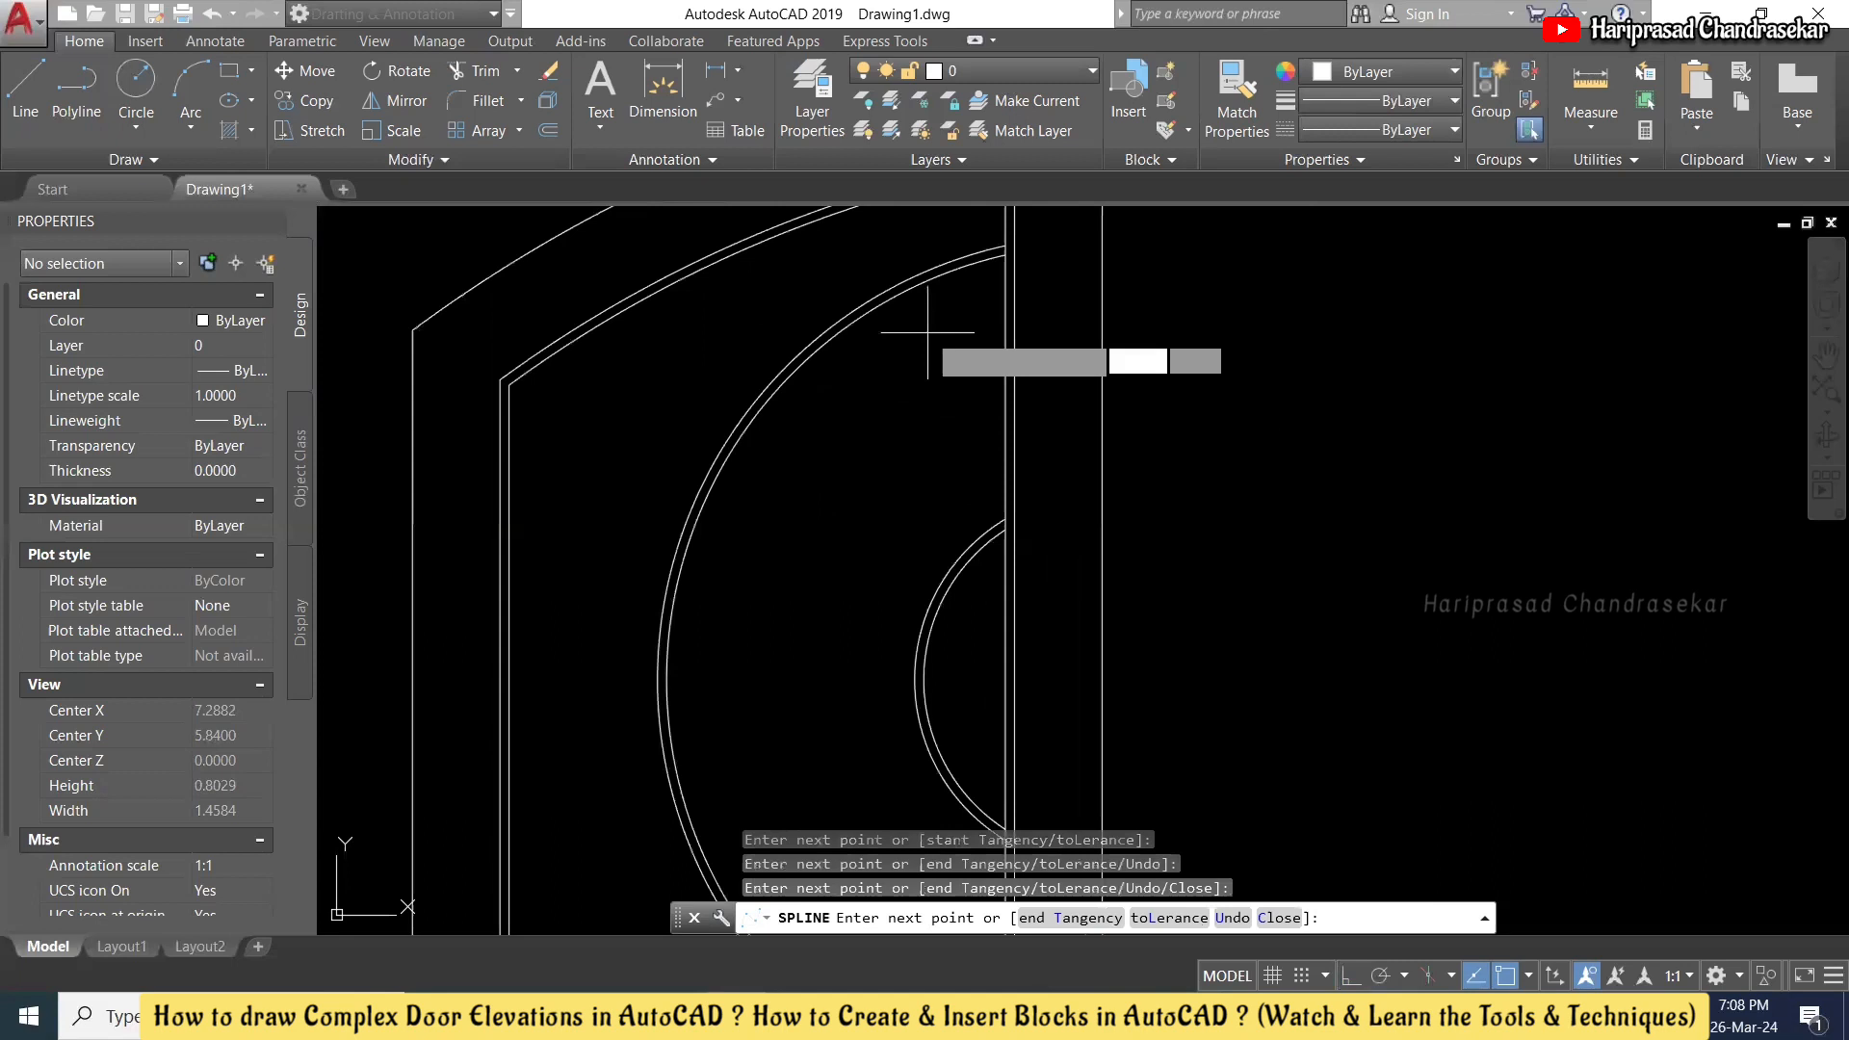
click(934, 297)
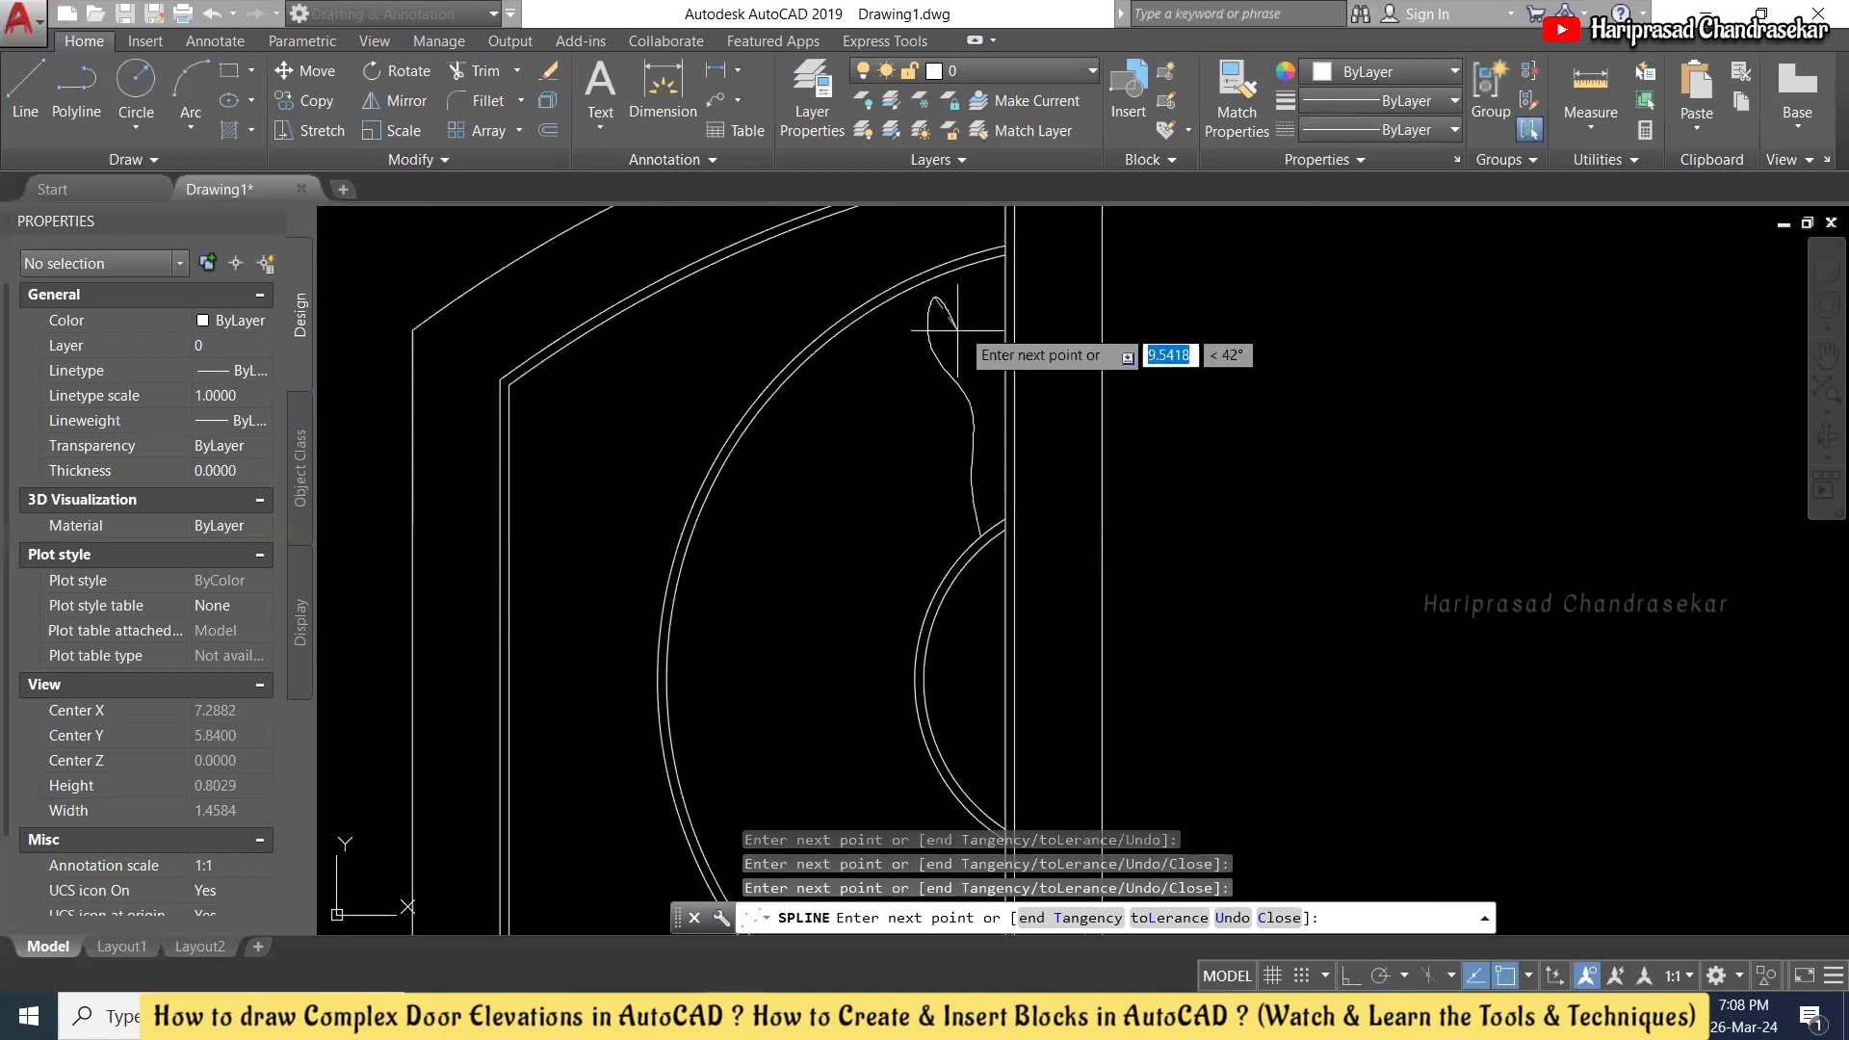
key(Return)
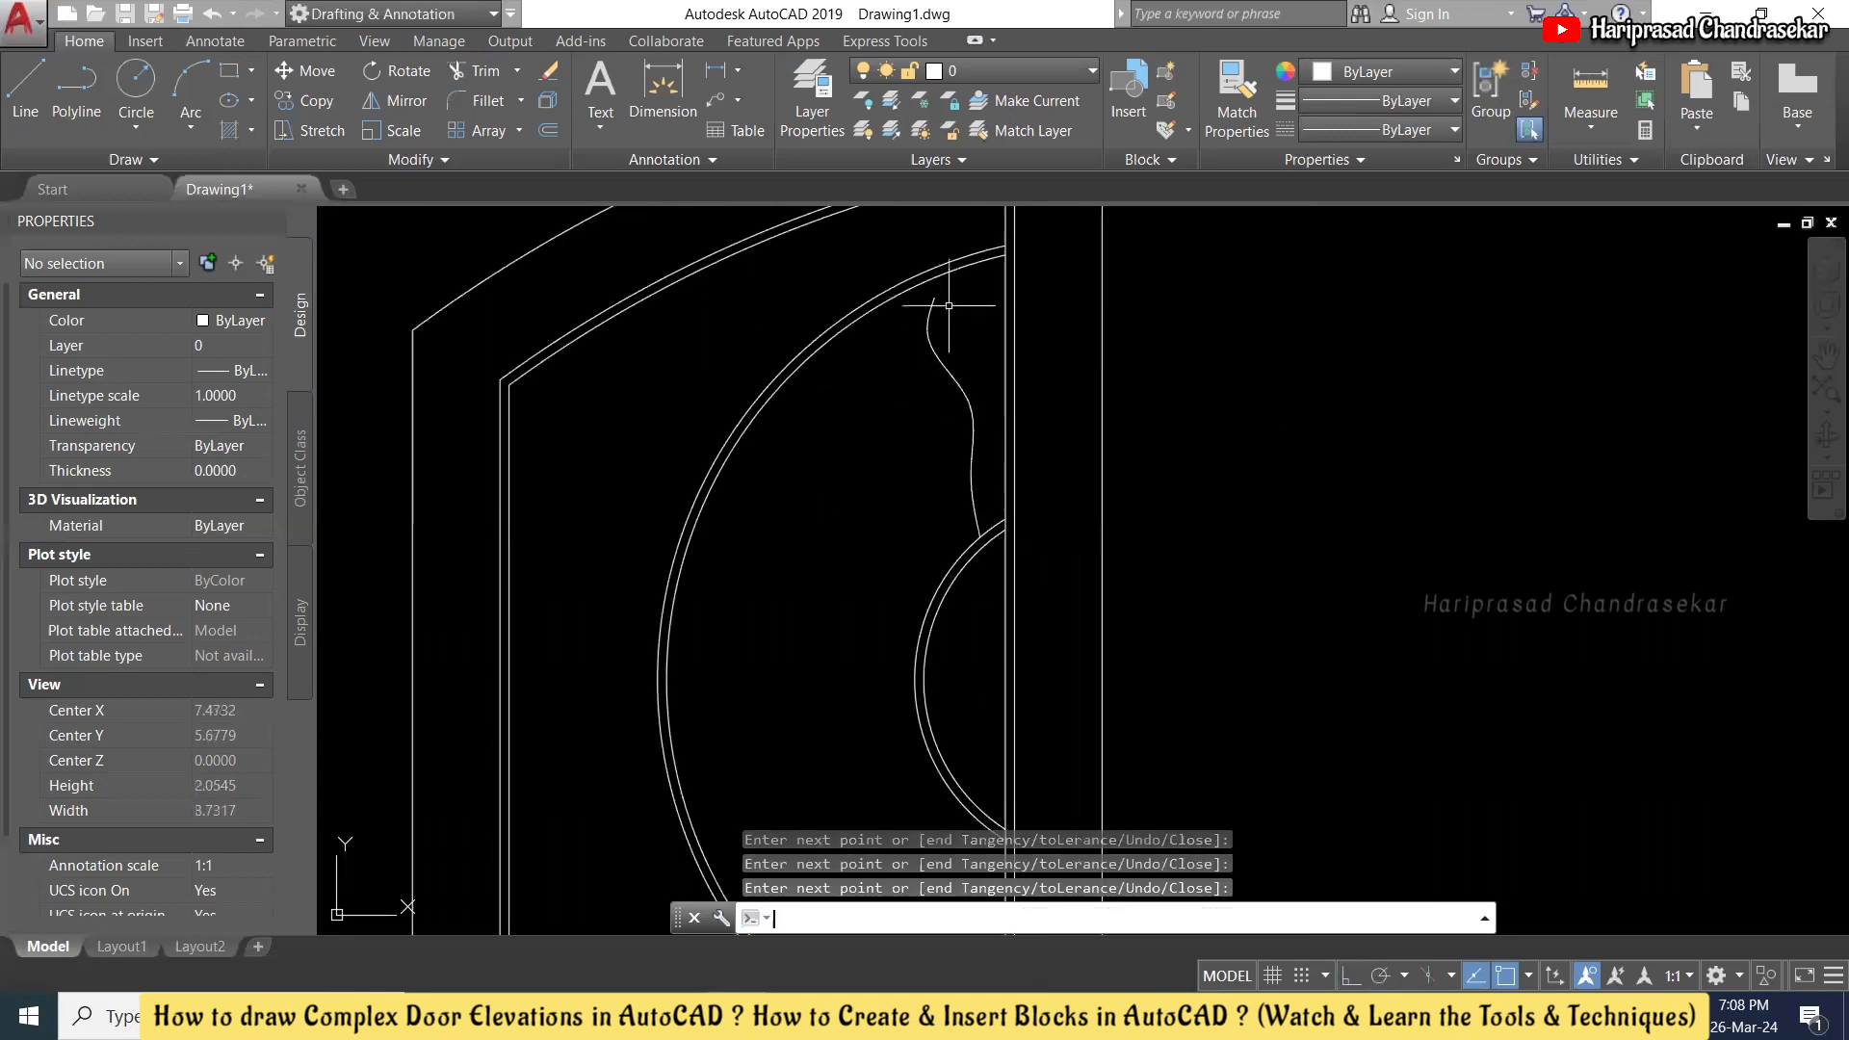
- Draw a second wavy spline from the first spline's upper tip back down to the small outer arc, forming a slender leaf shape
key(Return)
click(935, 296)
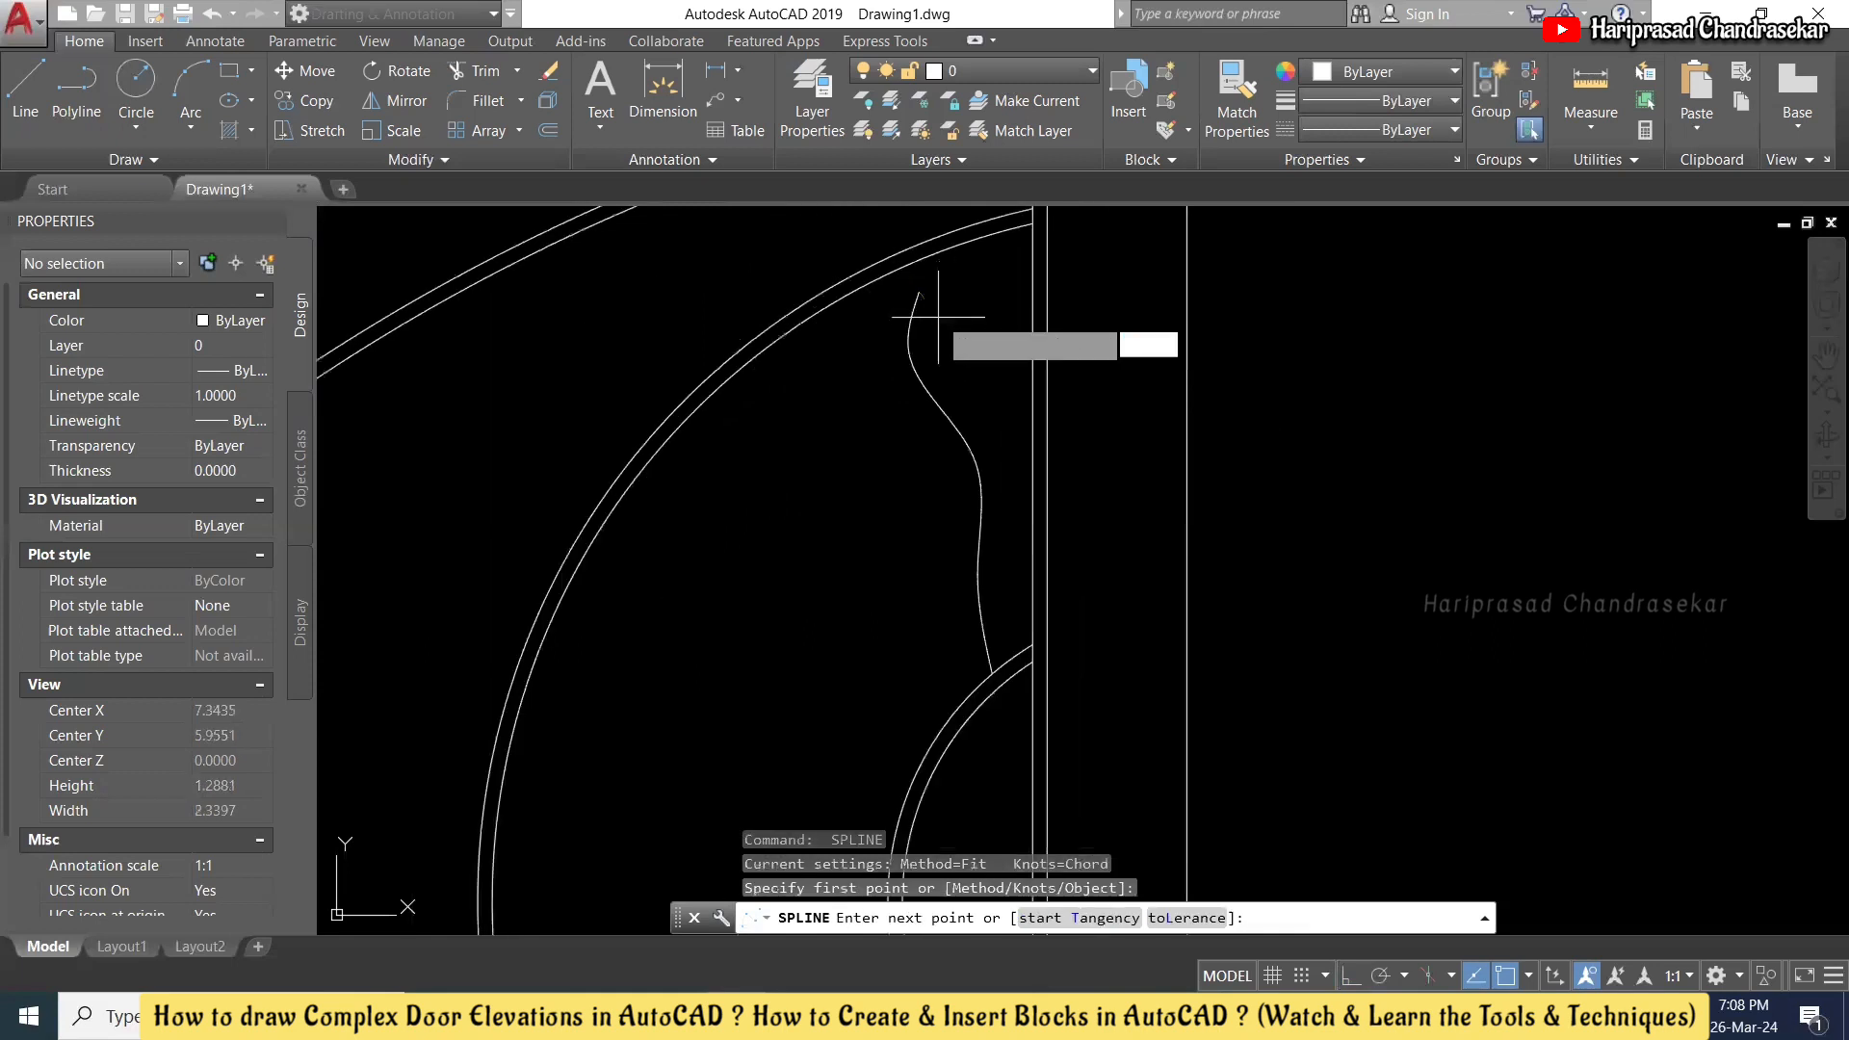
click(920, 348)
scroll(931, 353, up, 2)
click(881, 363)
scroll(977, 477, down, 2)
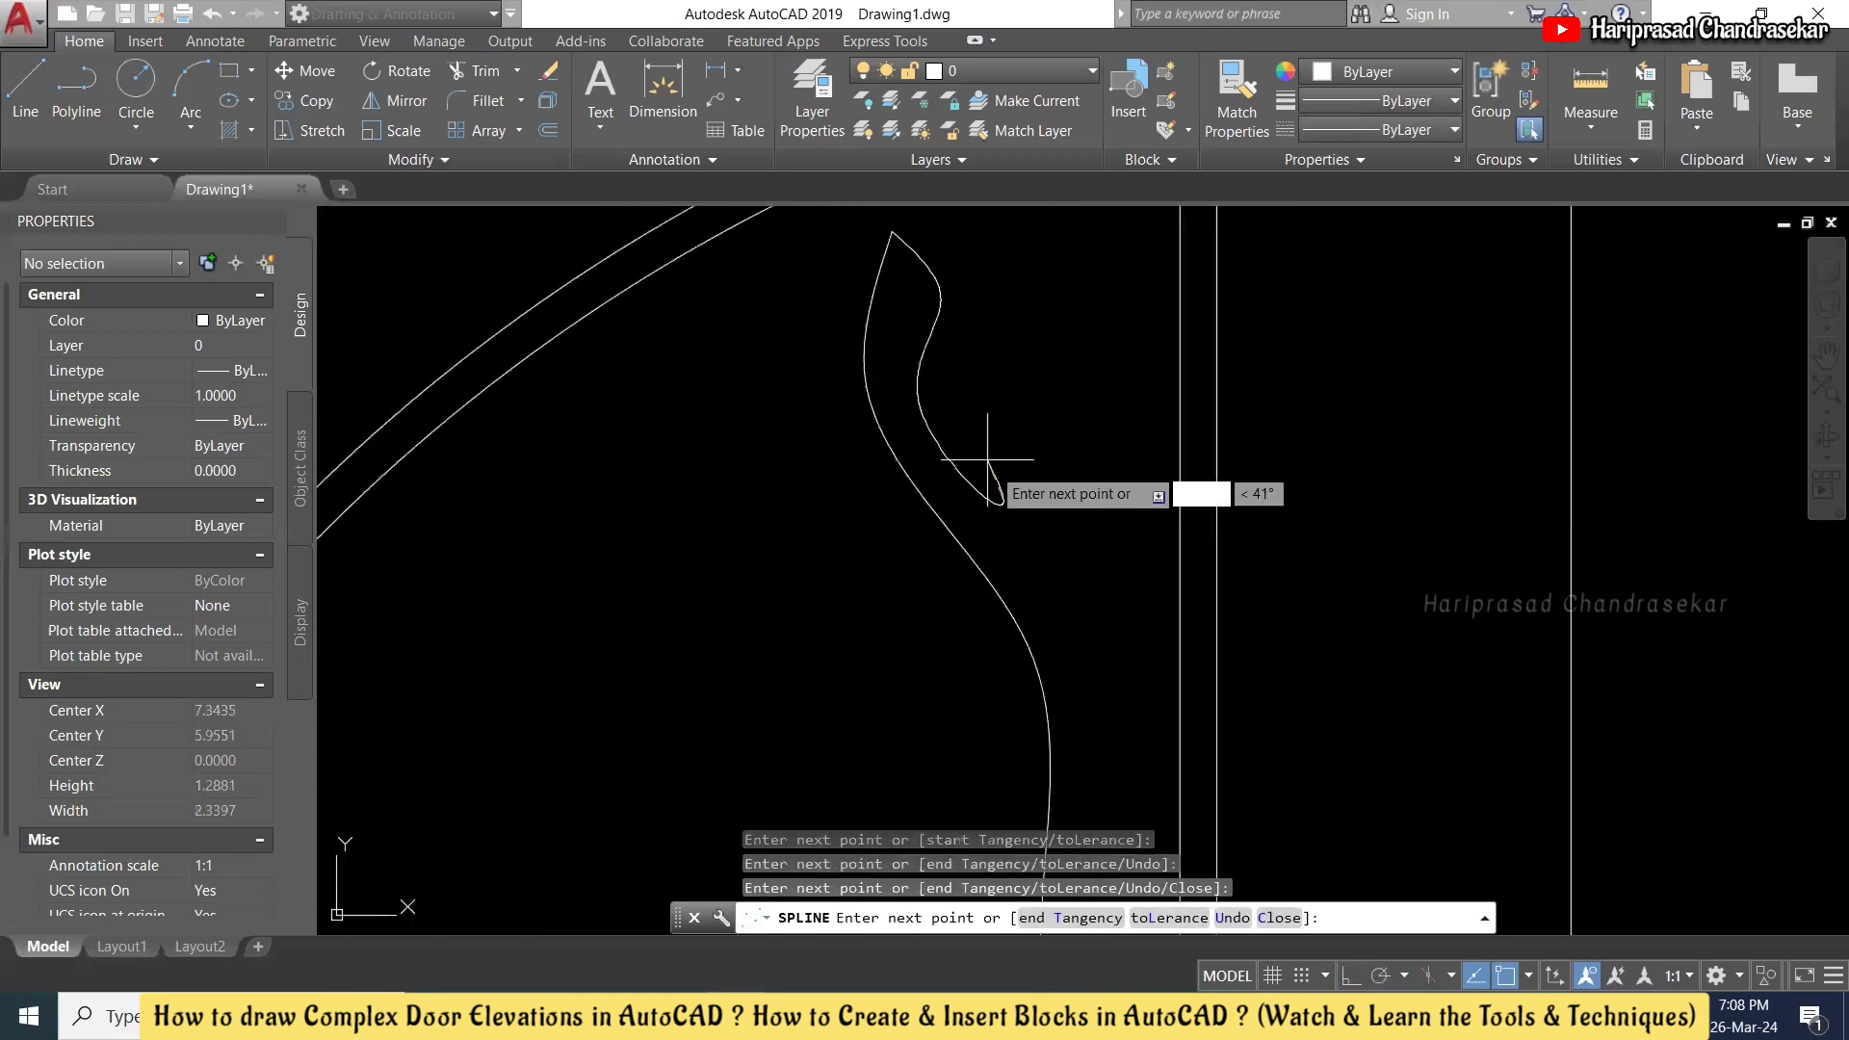
click(1065, 652)
scroll(1106, 632, down, 3)
scroll(1098, 638, up, 4)
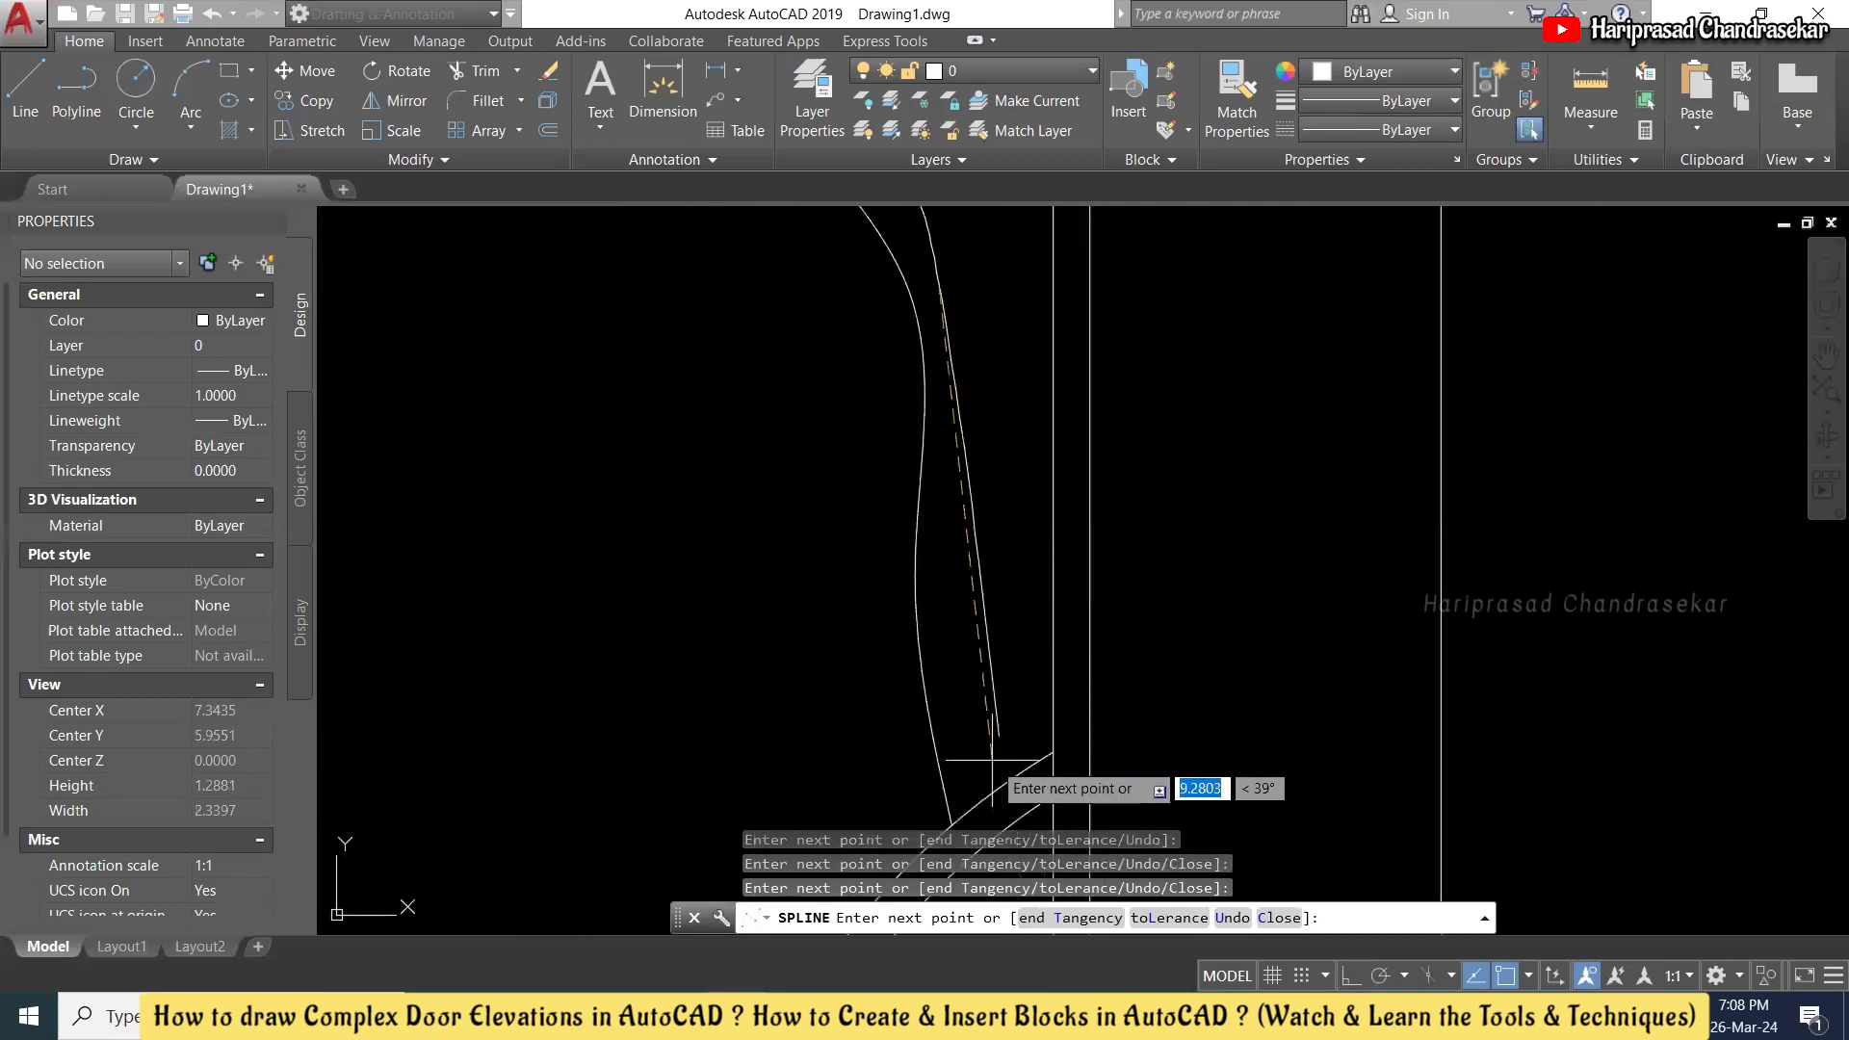
click(1002, 608)
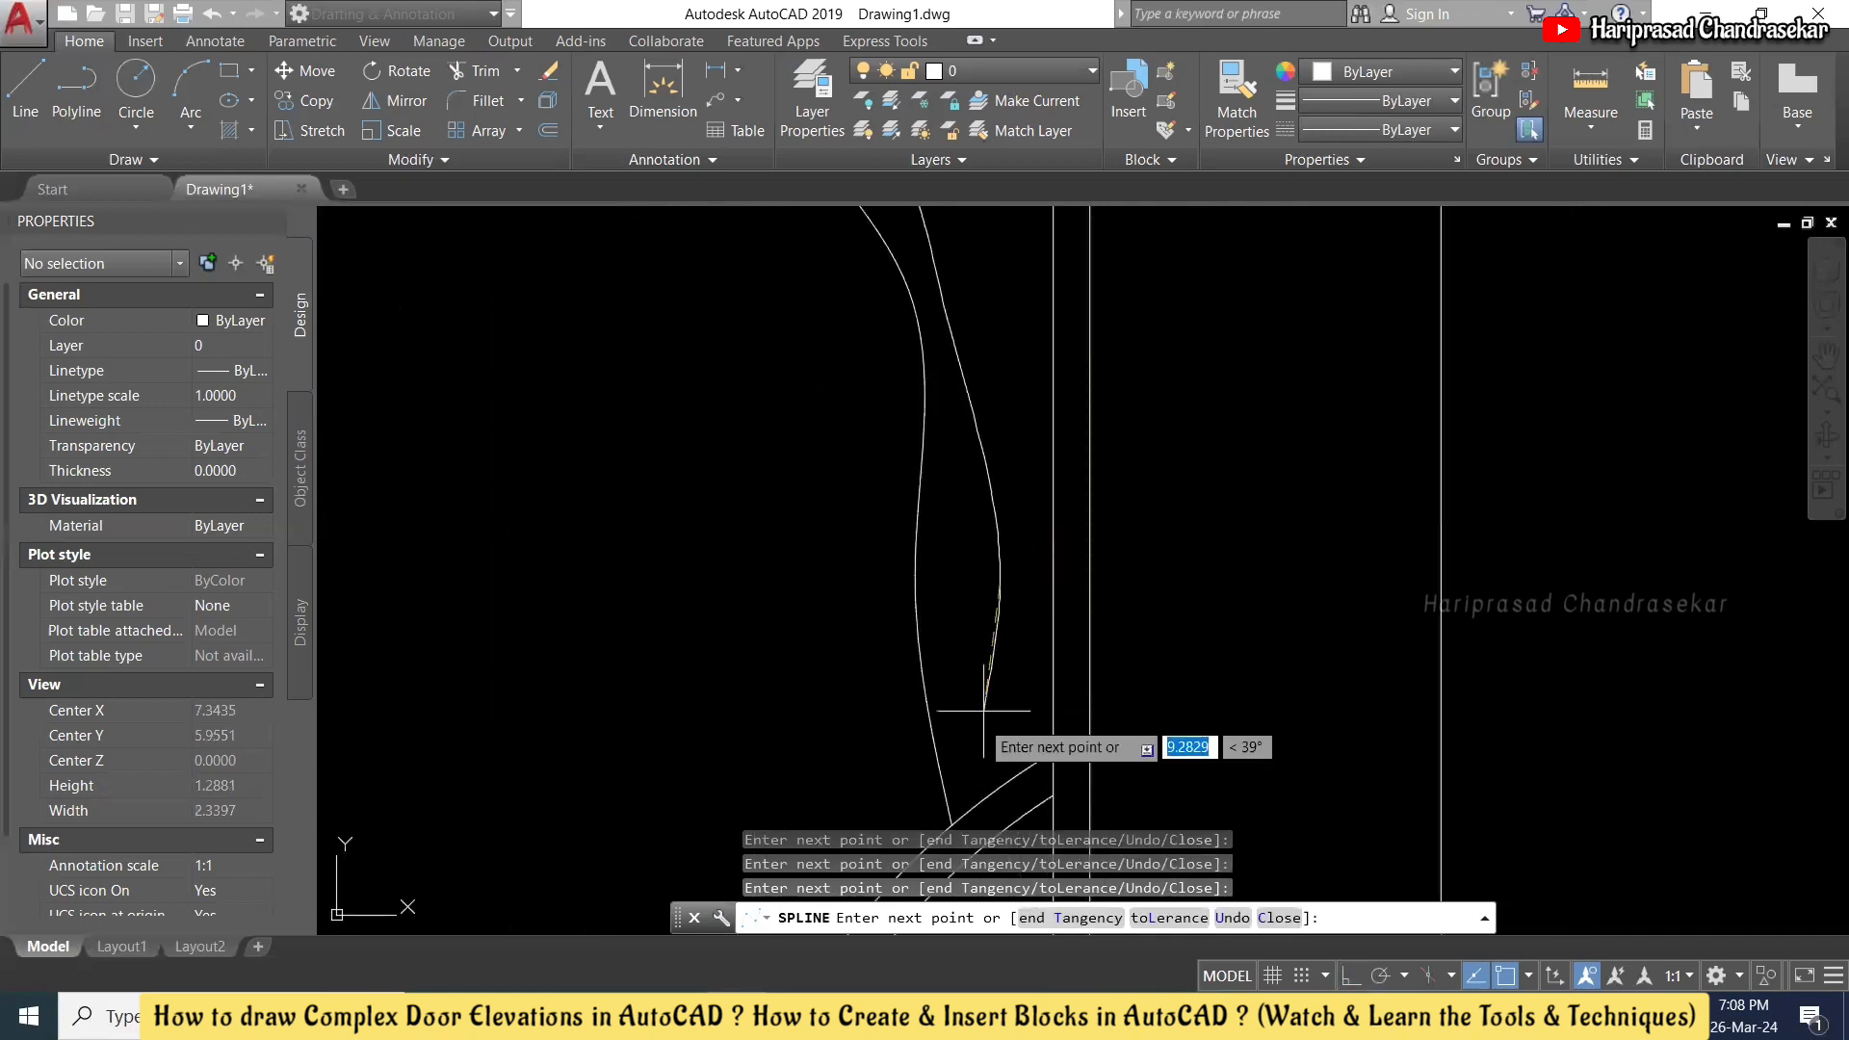
click(993, 792)
key(Return)
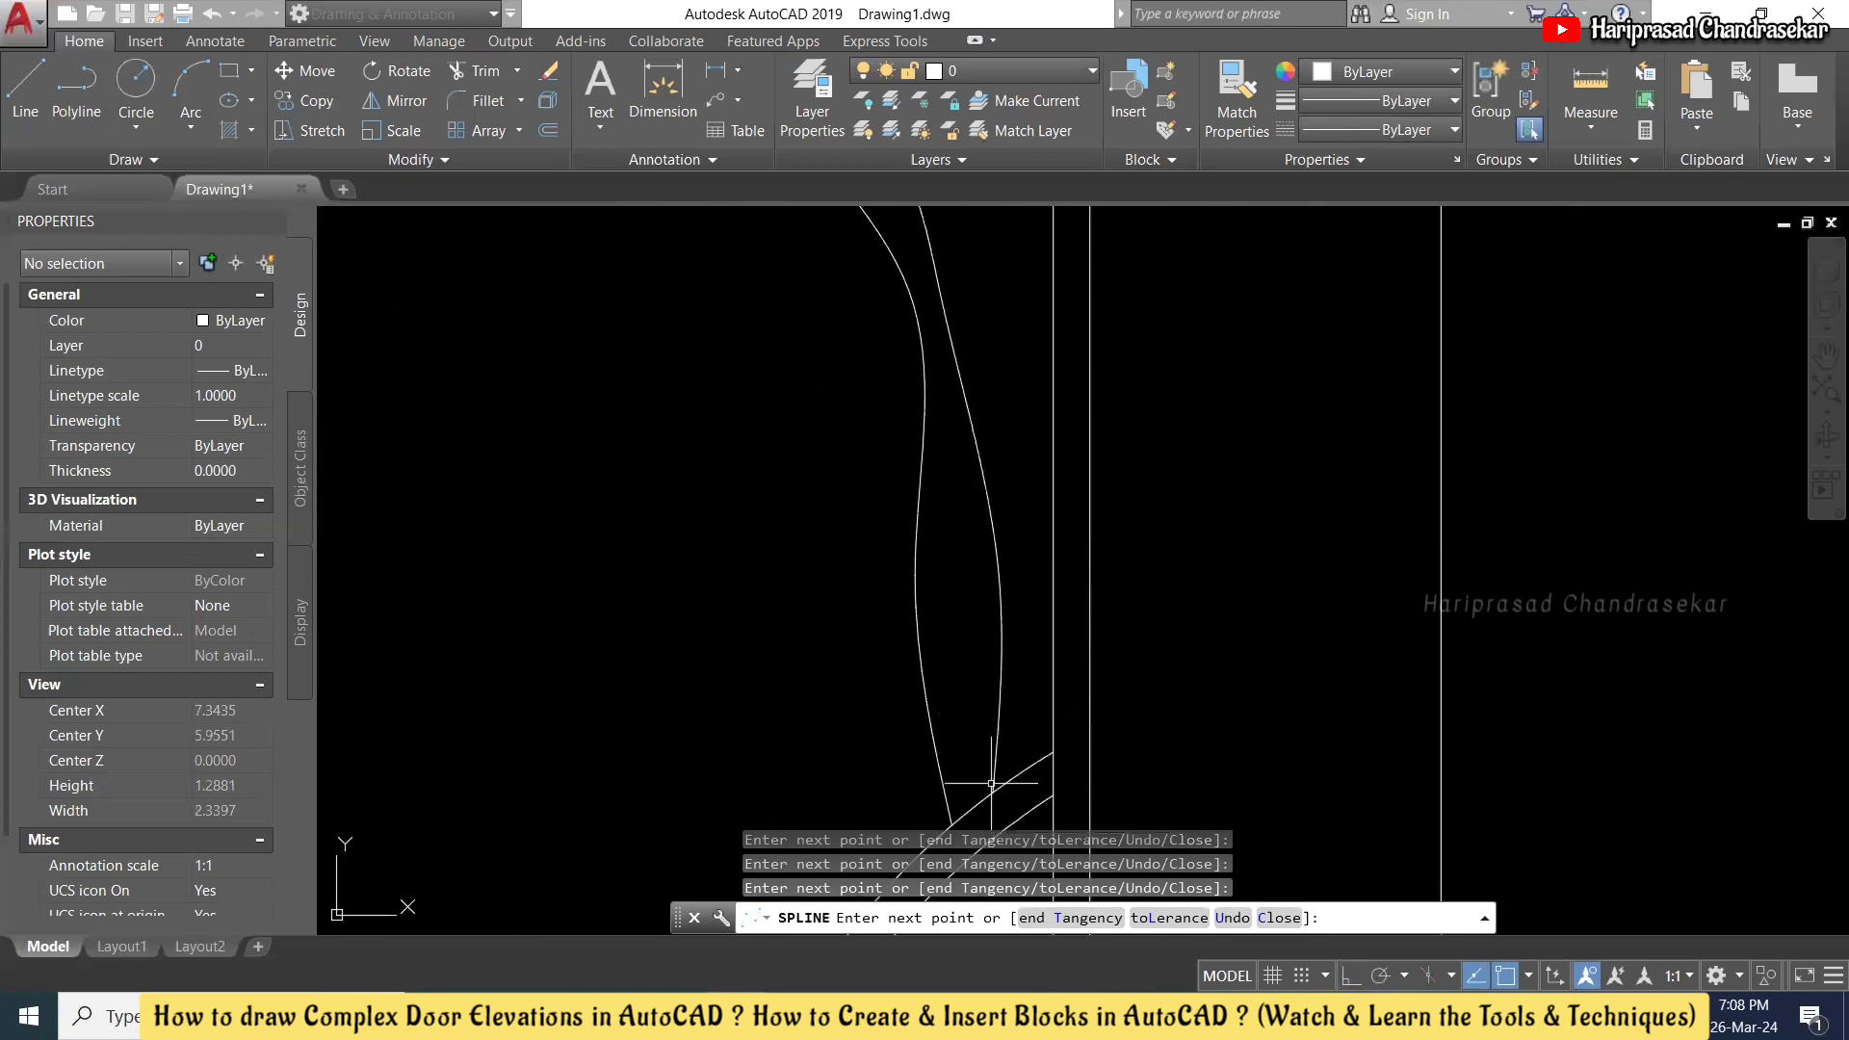
scroll(1012, 536, down, 3)
scroll(896, 568, up, 2)
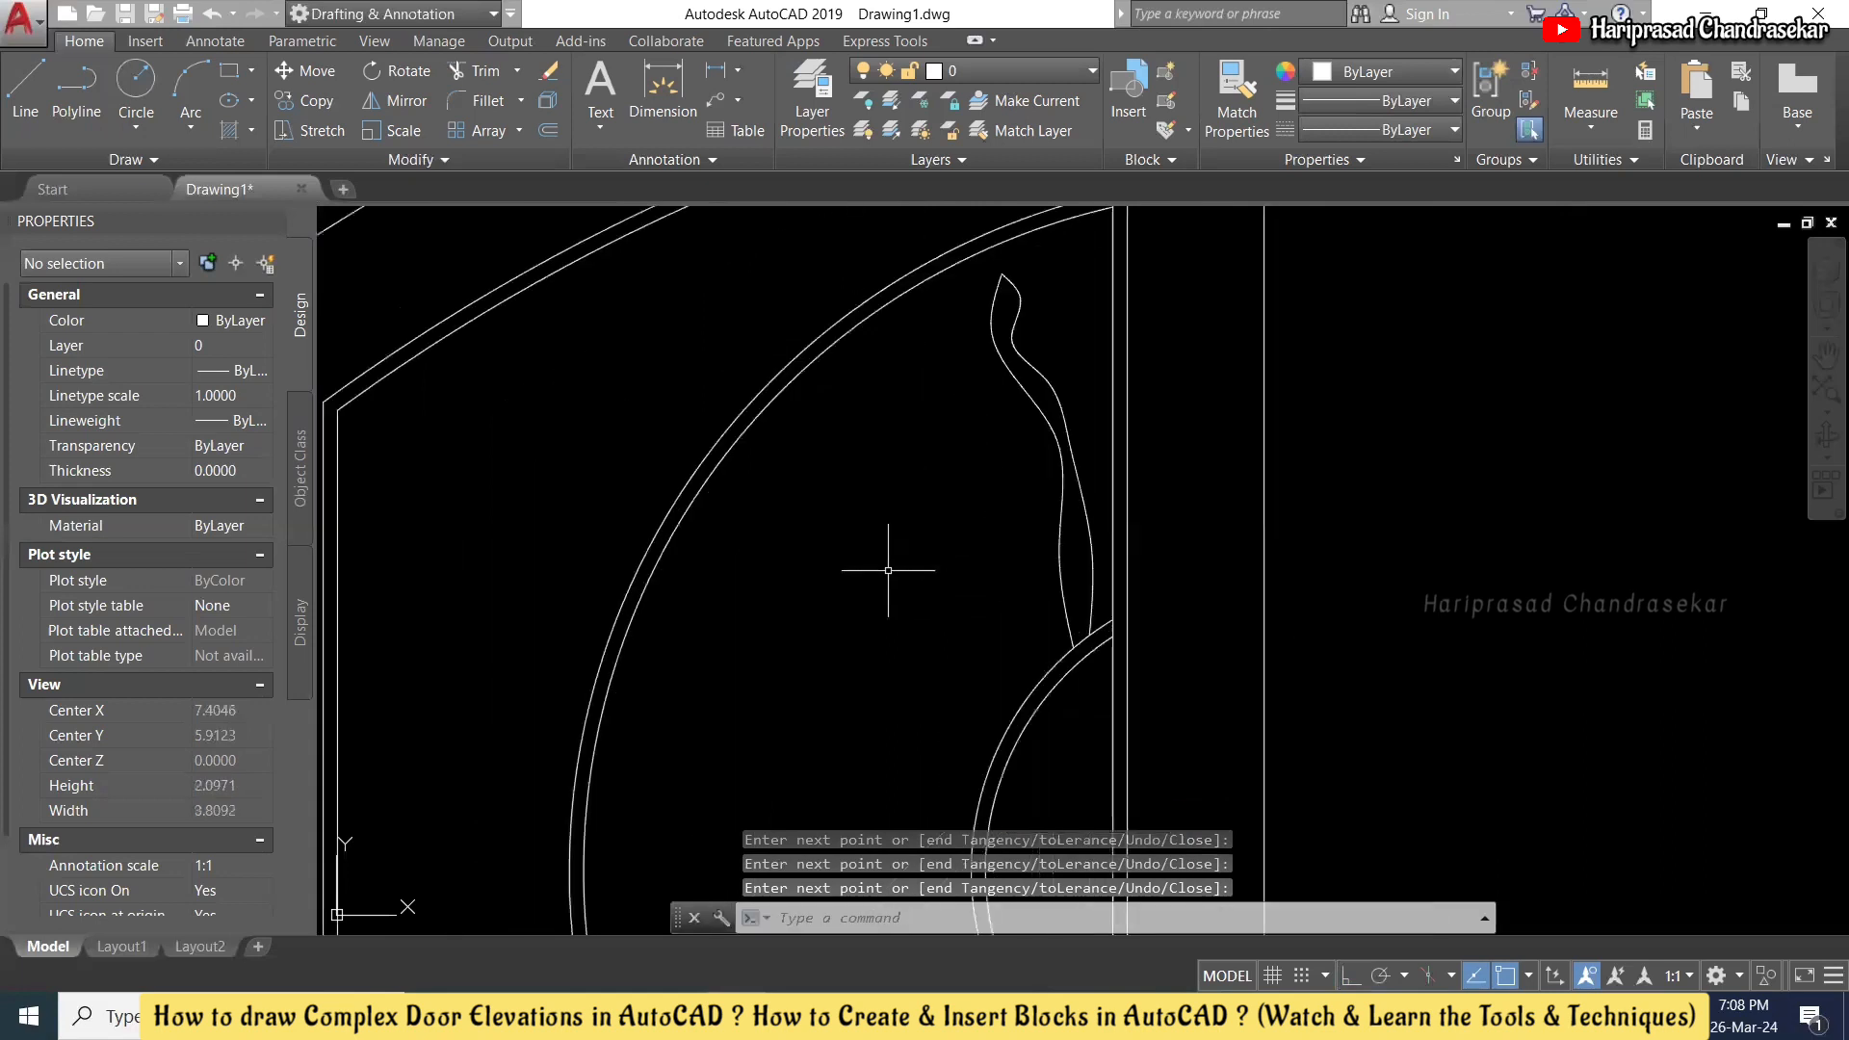
- Smooth the leaf shape by moving the right spline's middle fit point down and outward and adjusting the left spline's lower fit point
click(1062, 439)
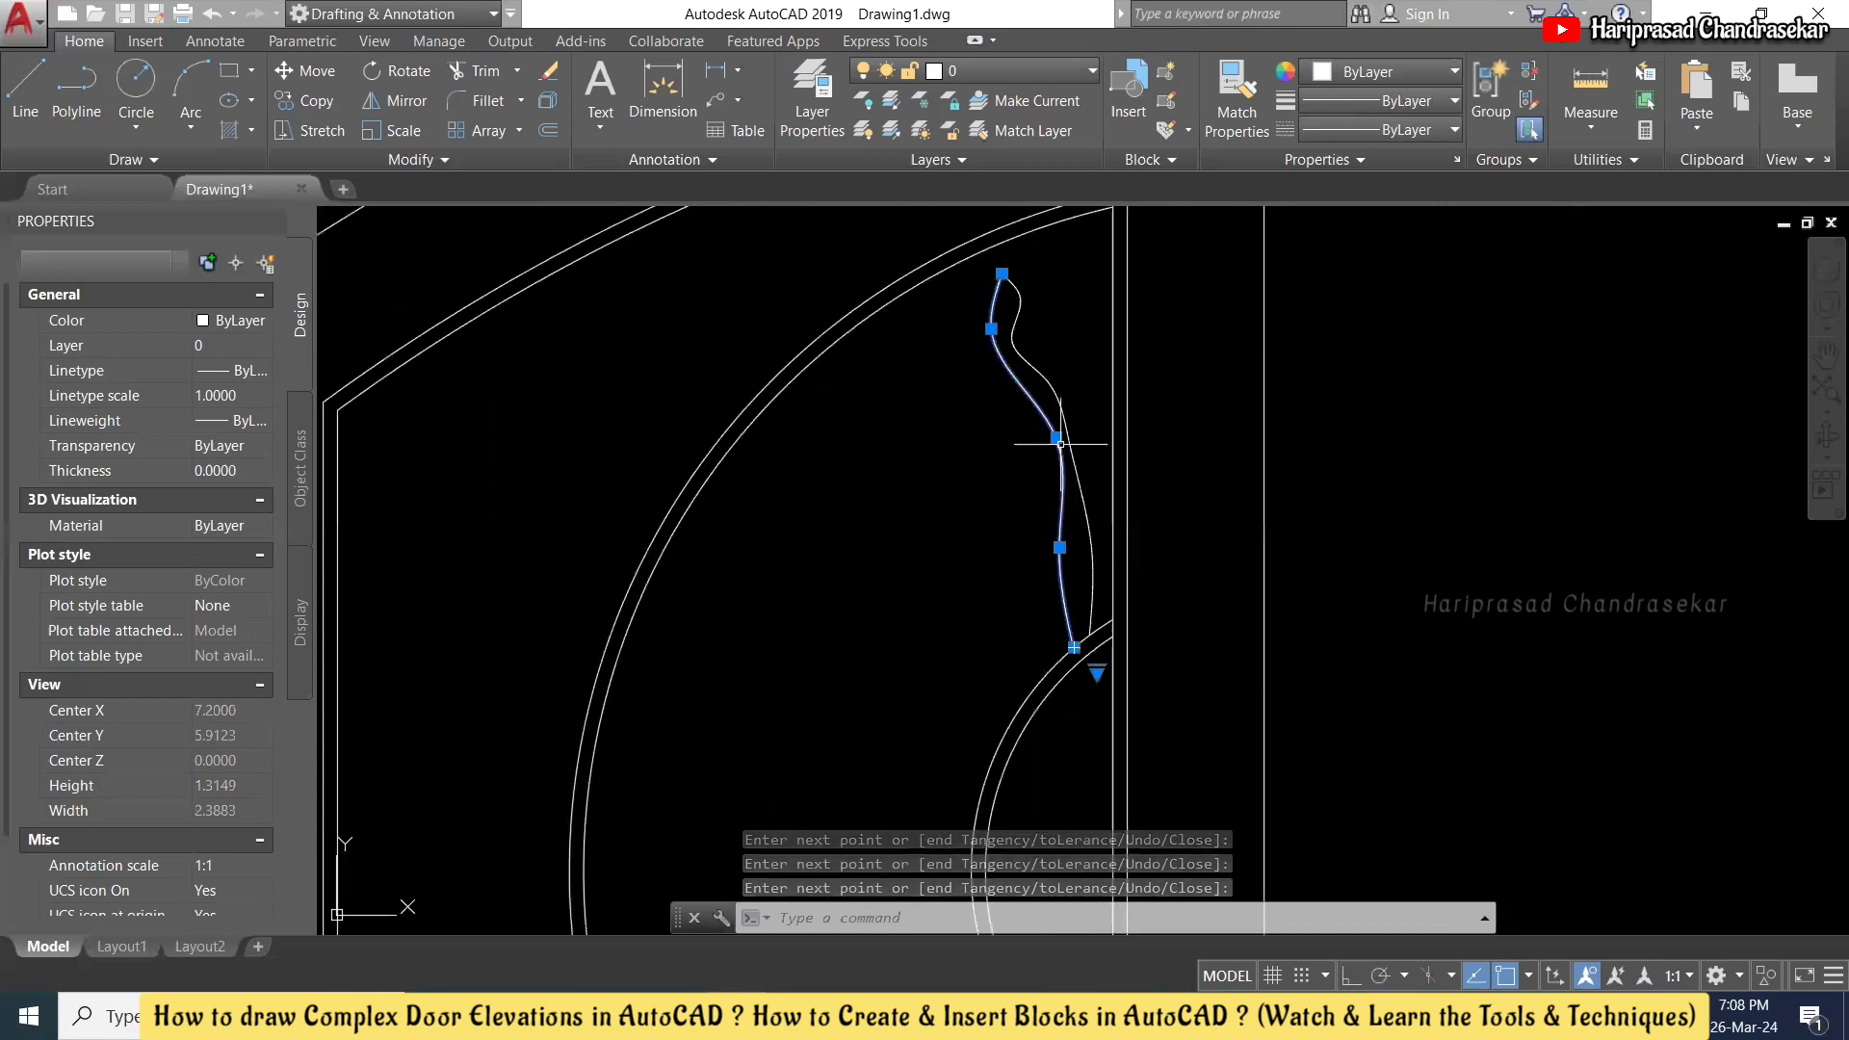
scroll(1061, 444, up, 2)
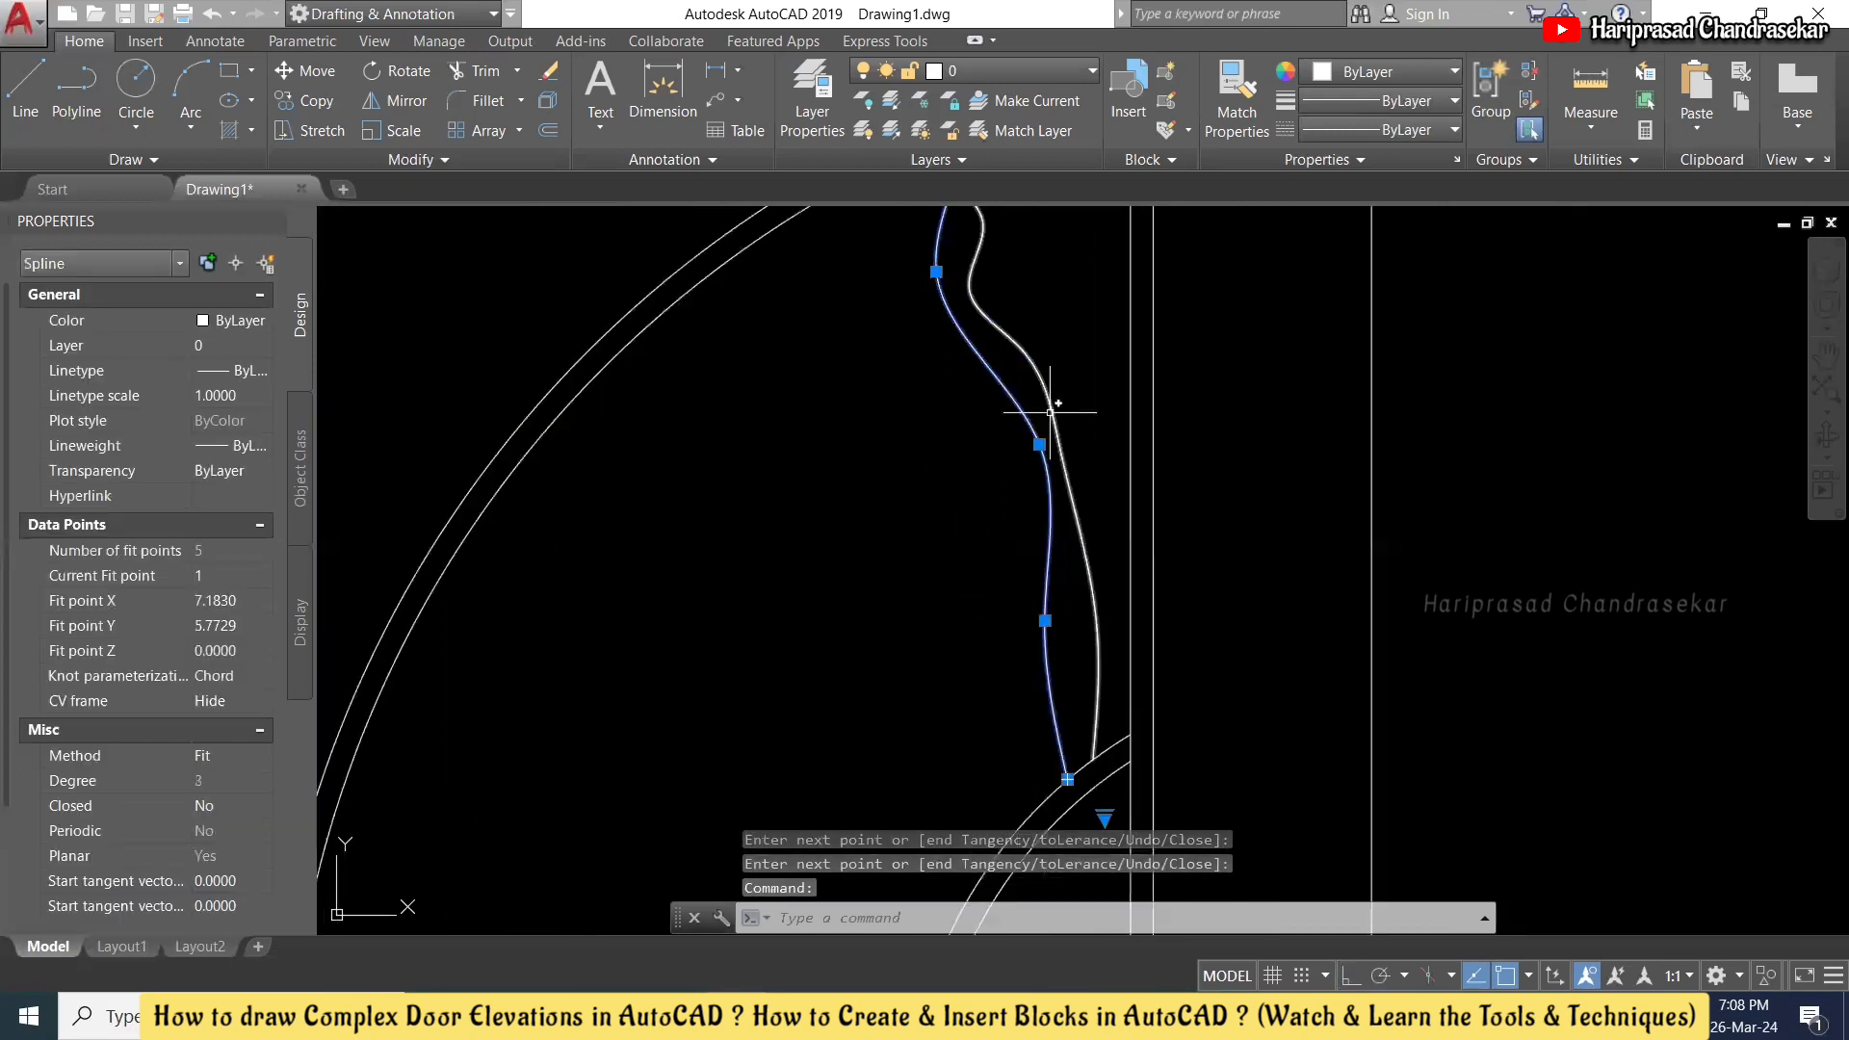
click(1050, 411)
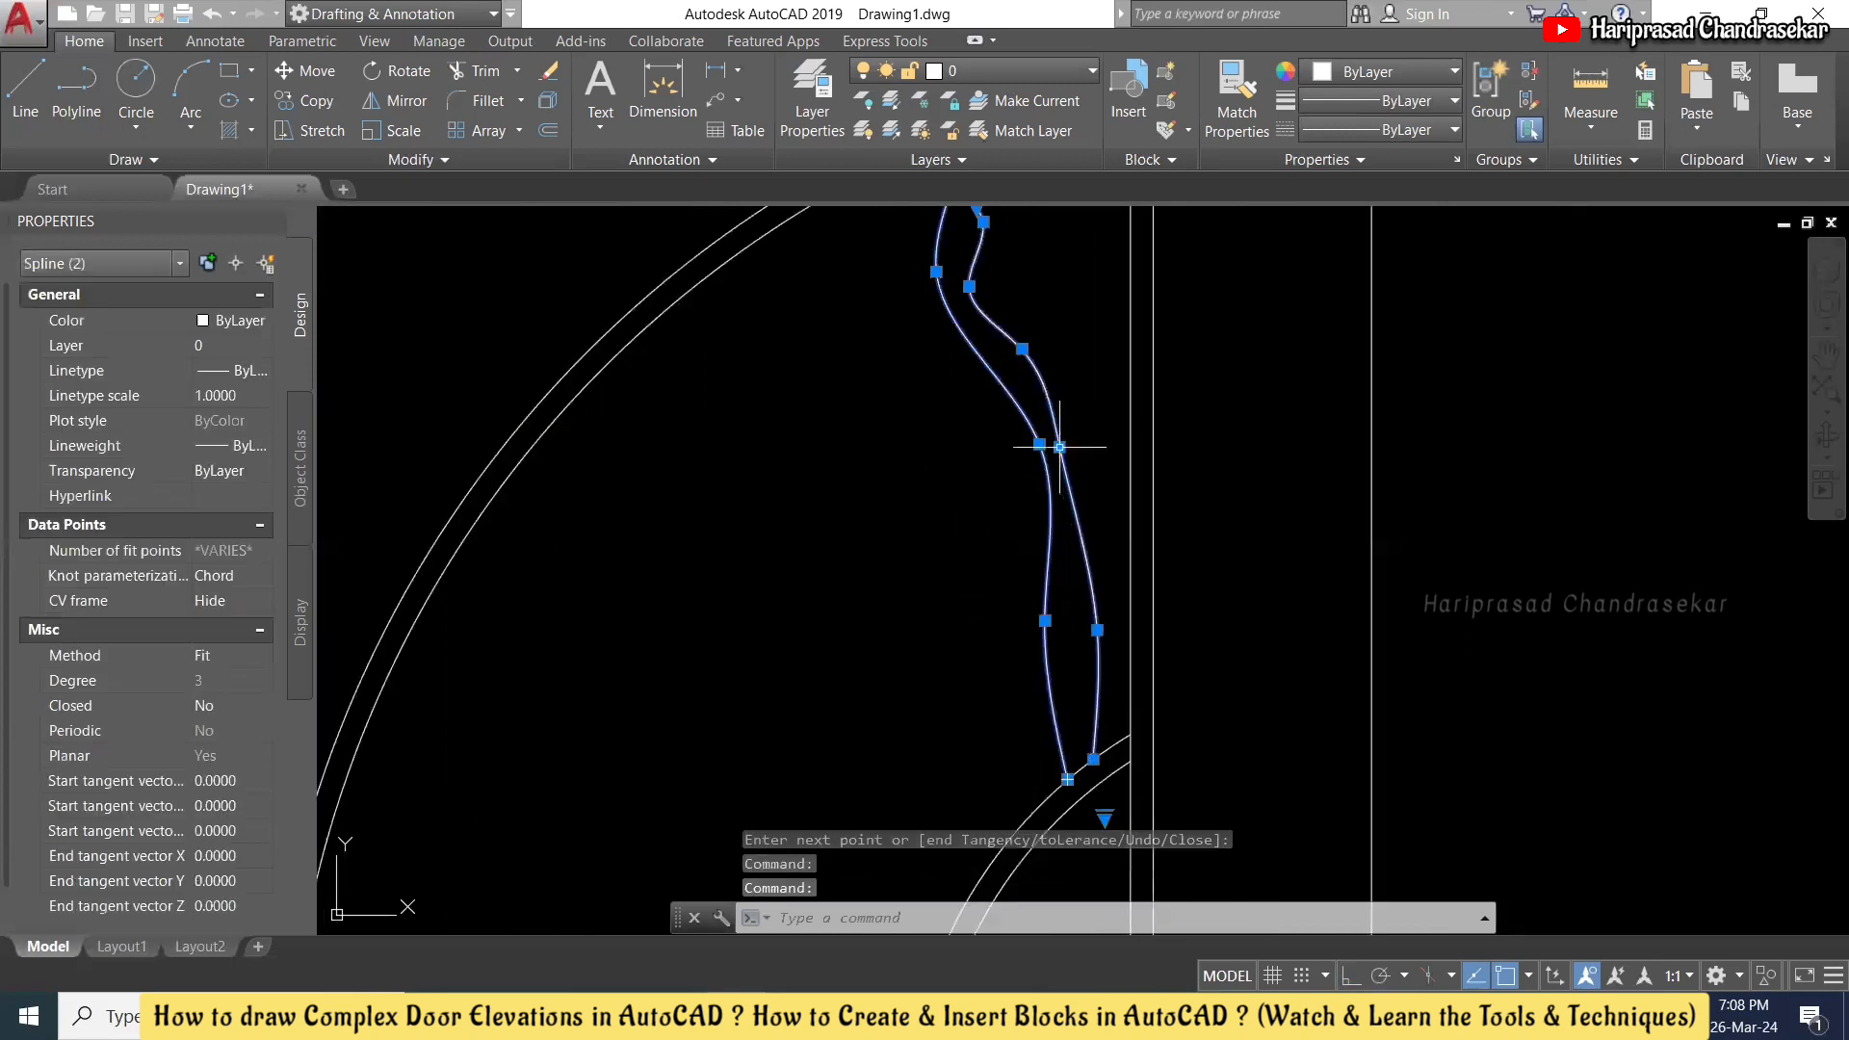
click(1060, 447)
scroll(1084, 461, up, 2)
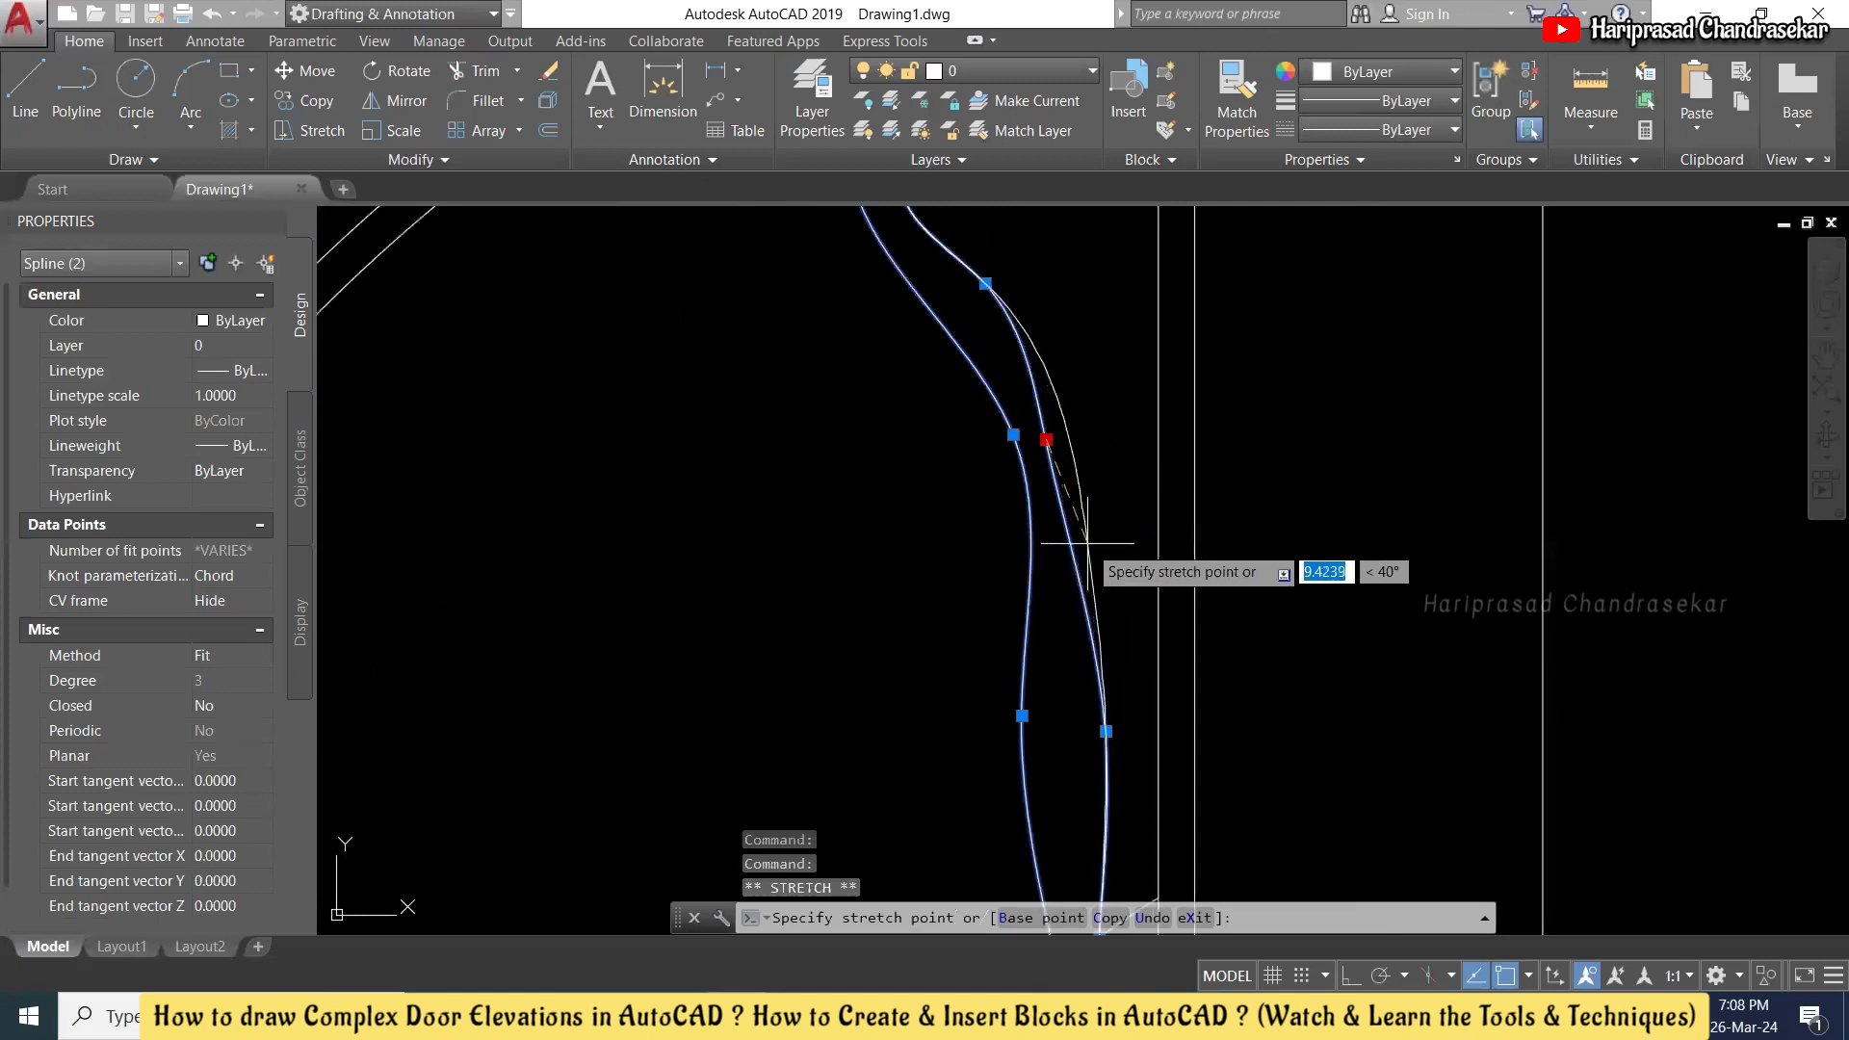
click(1098, 536)
scroll(1071, 499, down, 3)
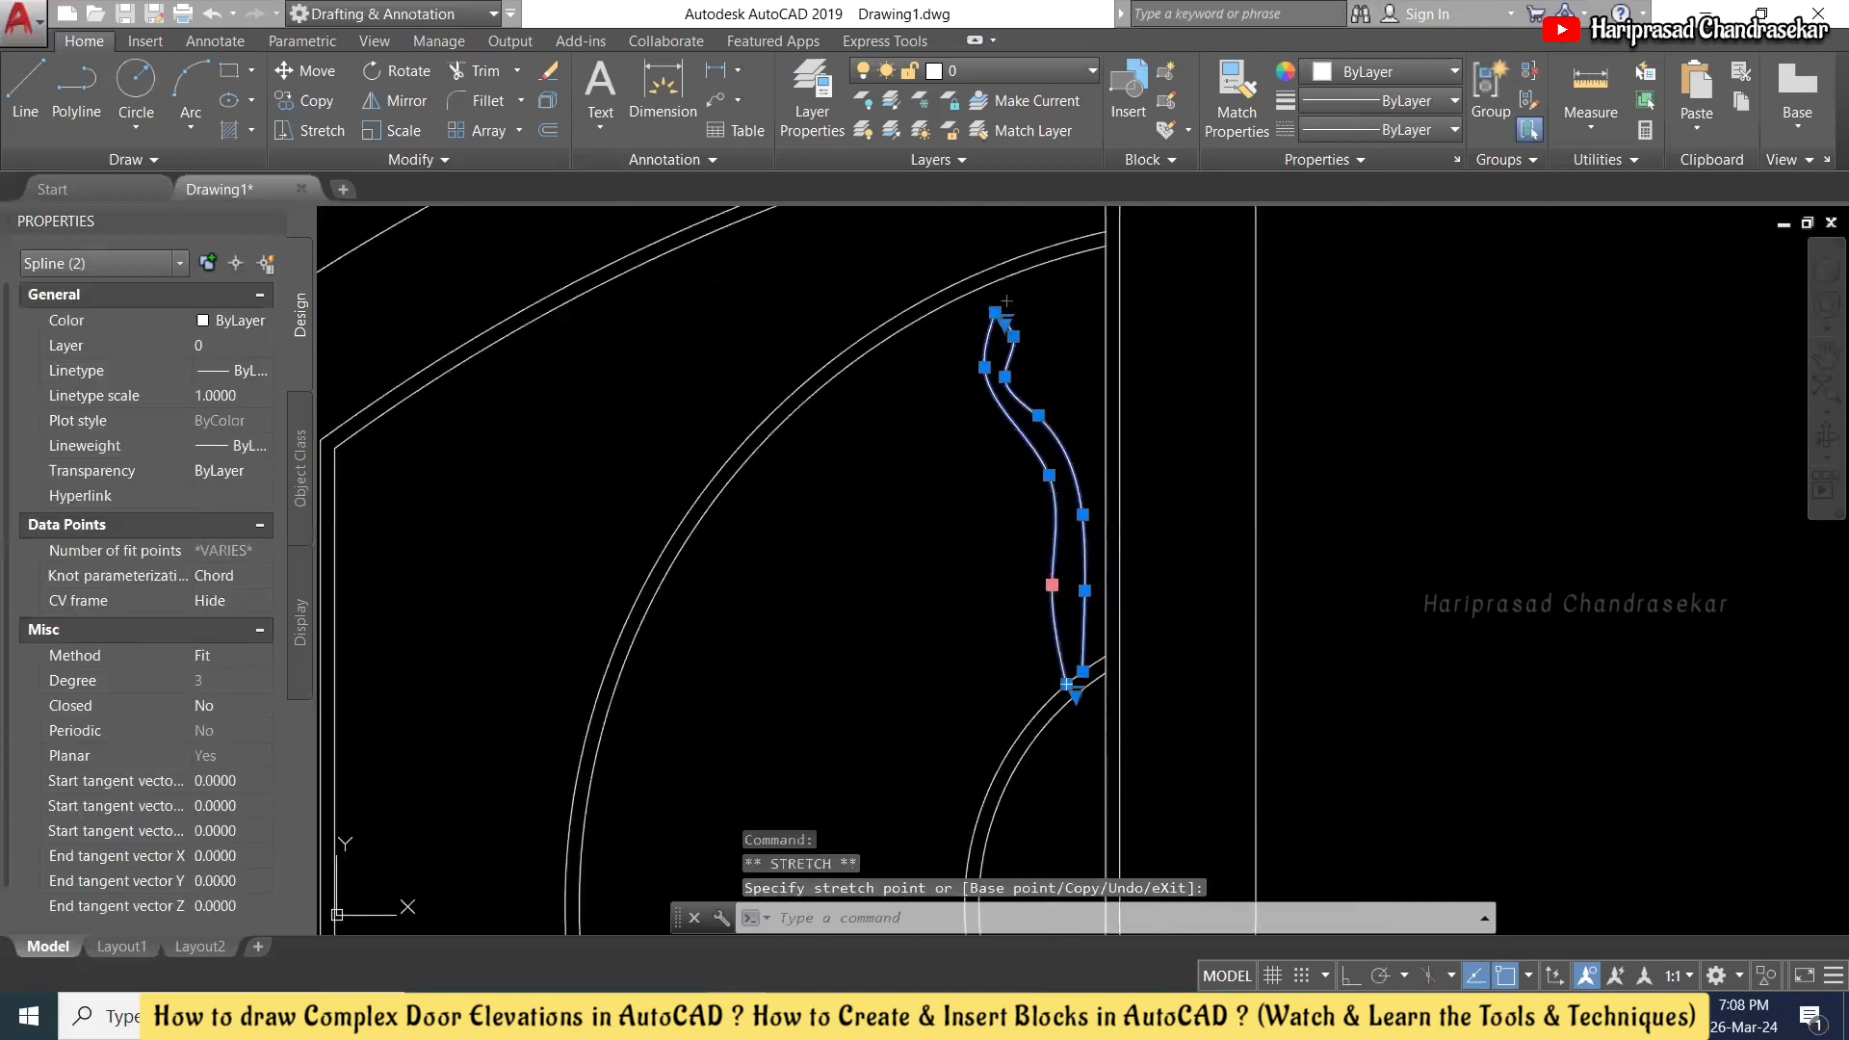
scroll(1052, 587, up, 3)
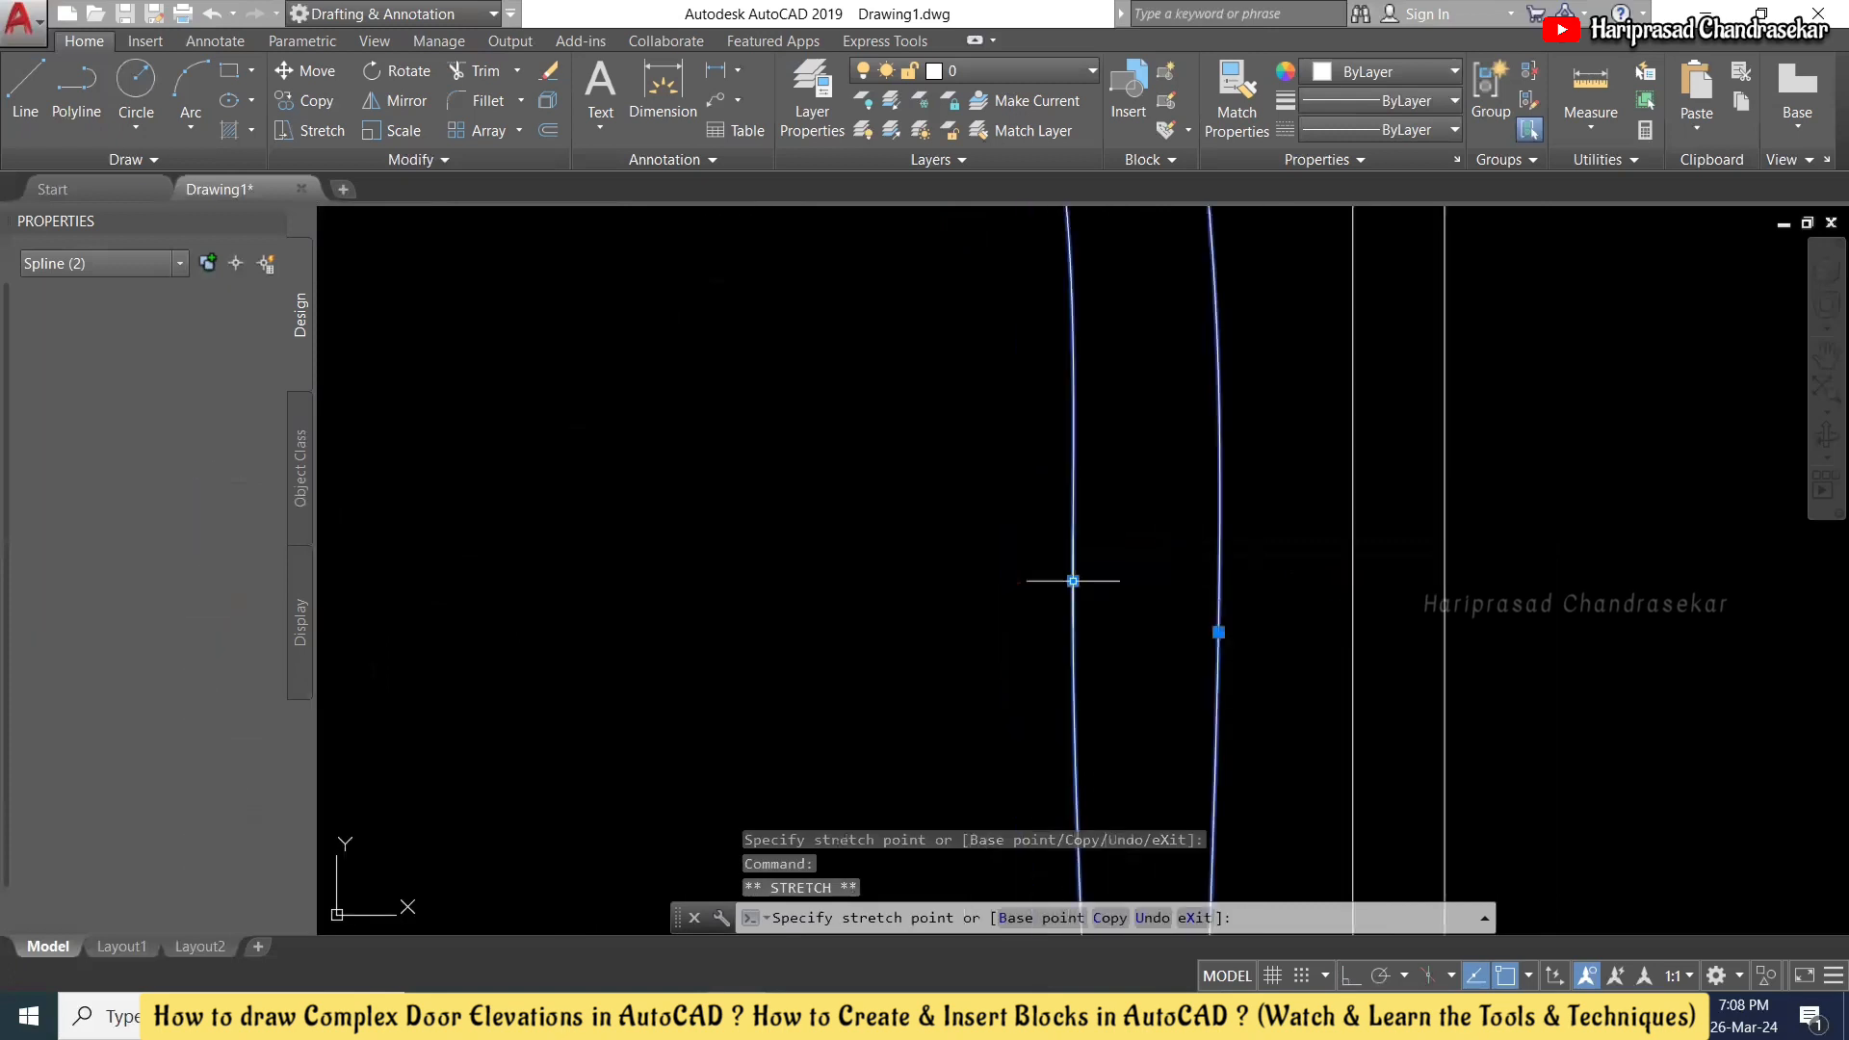
scroll(1073, 581, down, 4)
key(Escape)
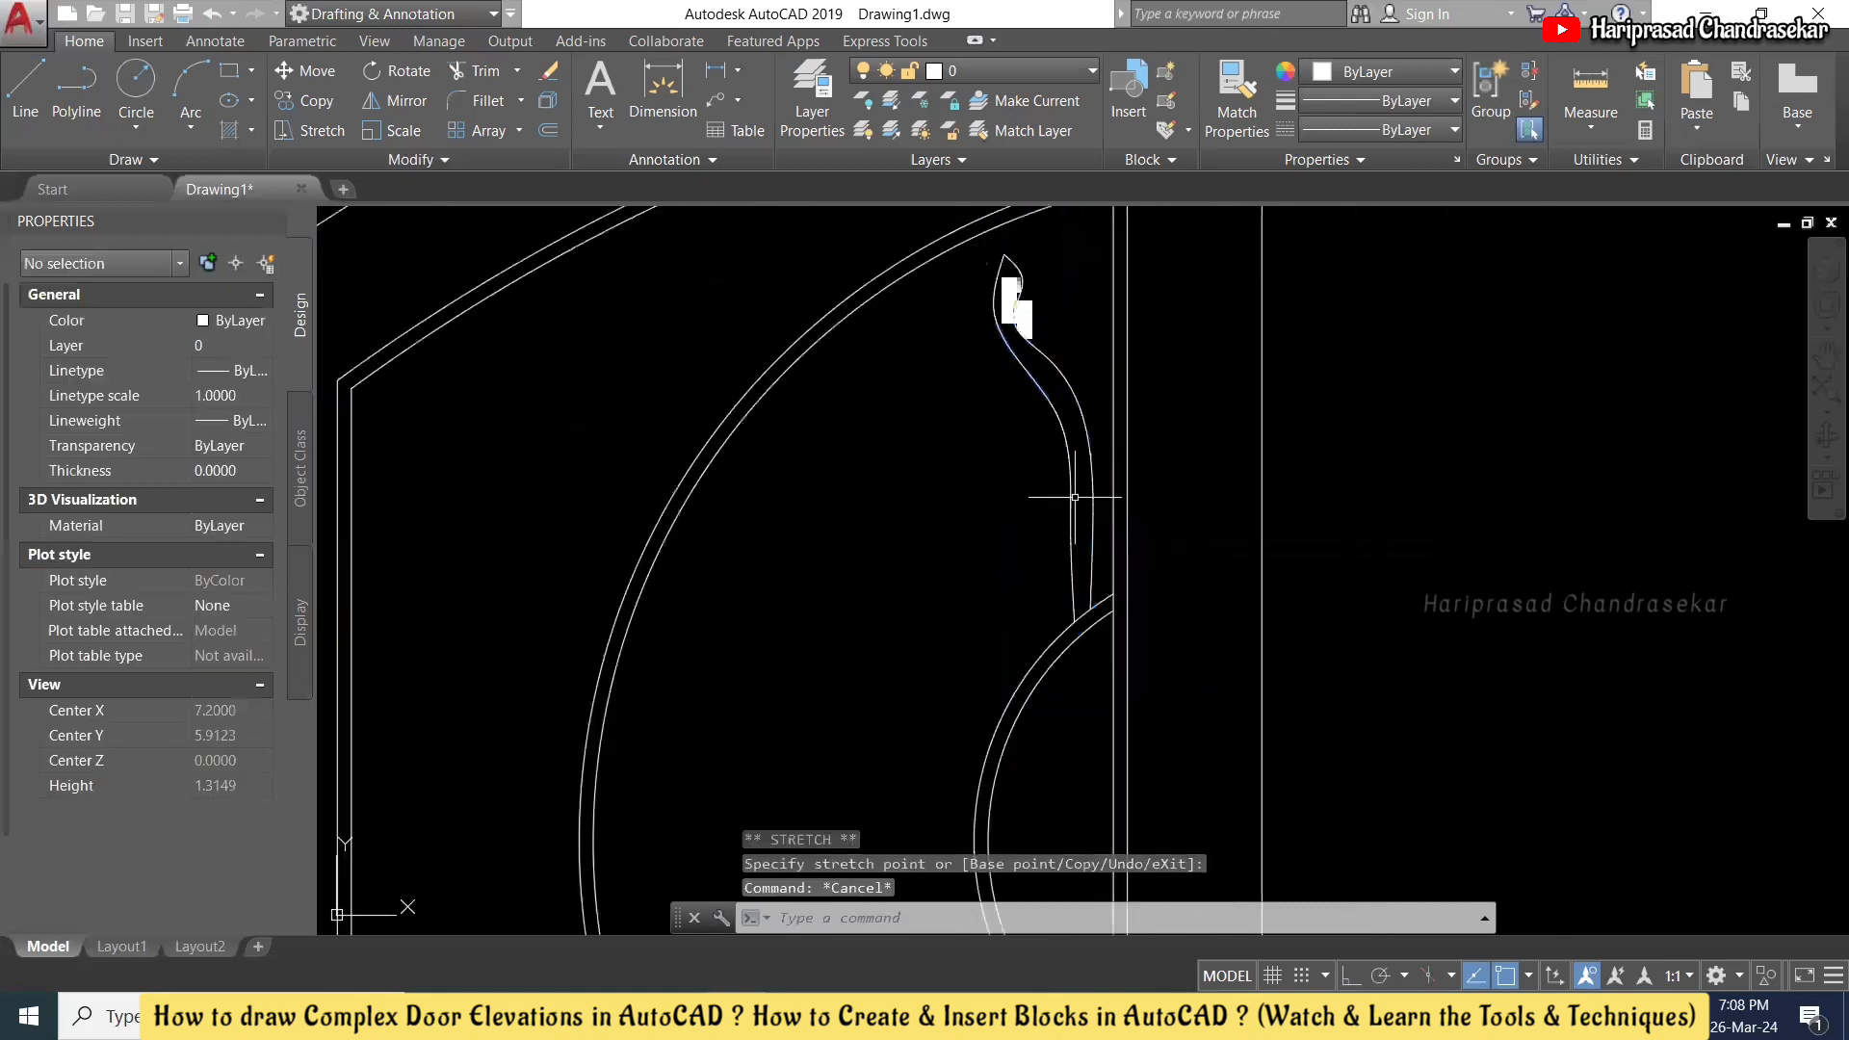
- Draw a five-point wavy spline from the small outer arc, left of the first leaf, curving up and outward toward the large double arc
scroll(1012, 336, down, 2)
scroll(990, 412, down, 2)
scroll(974, 528, up, 2)
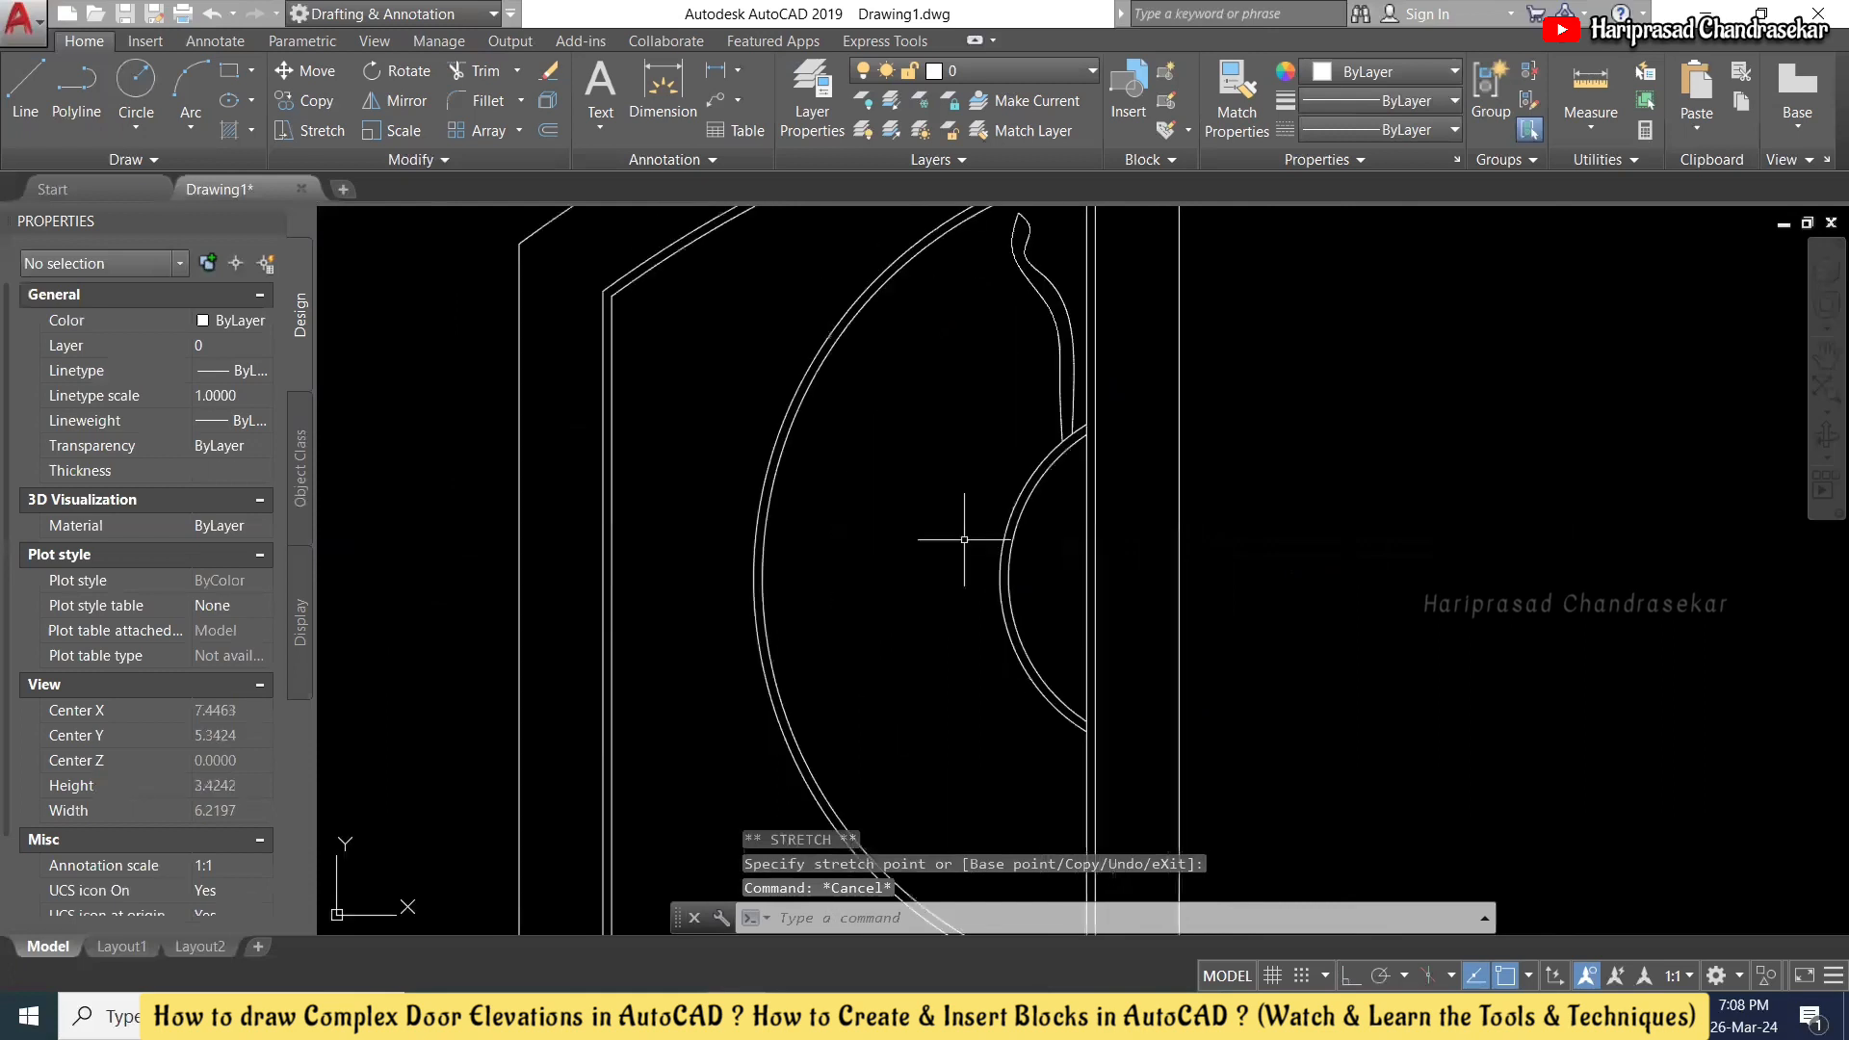
key(Return)
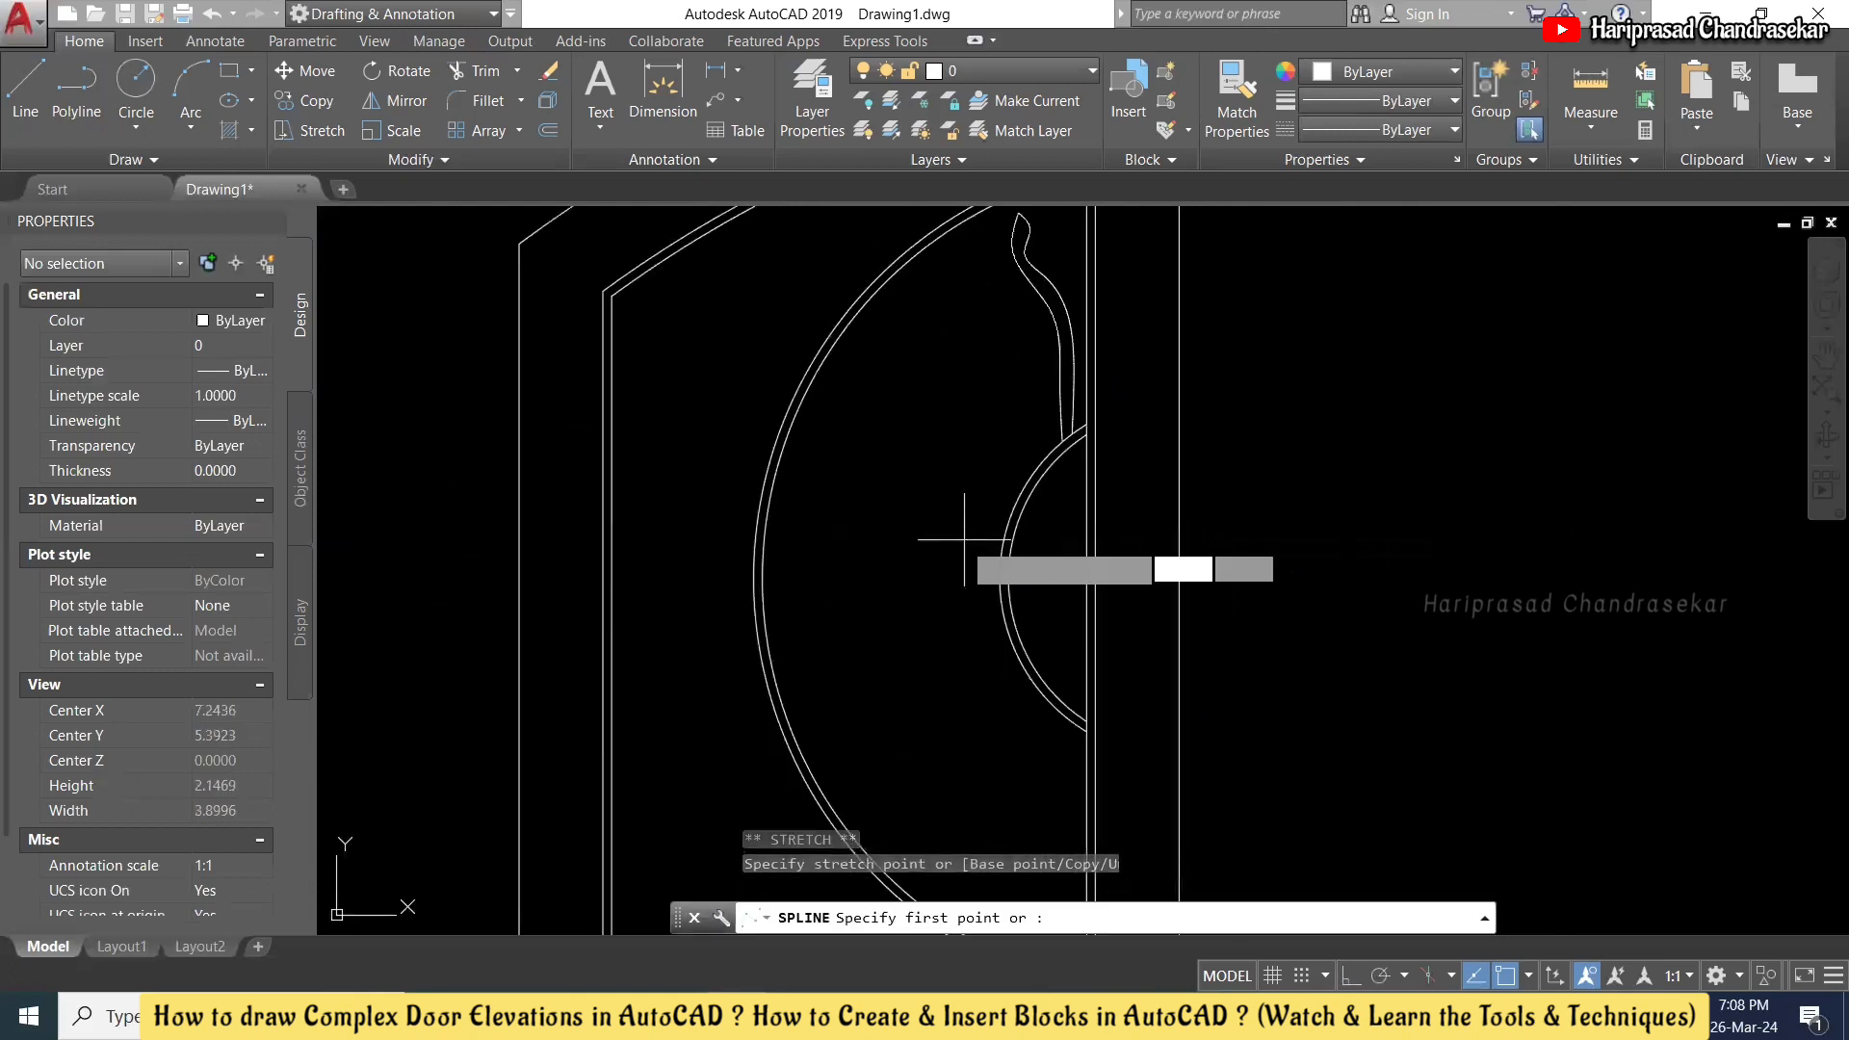
scroll(1001, 510, up, 2)
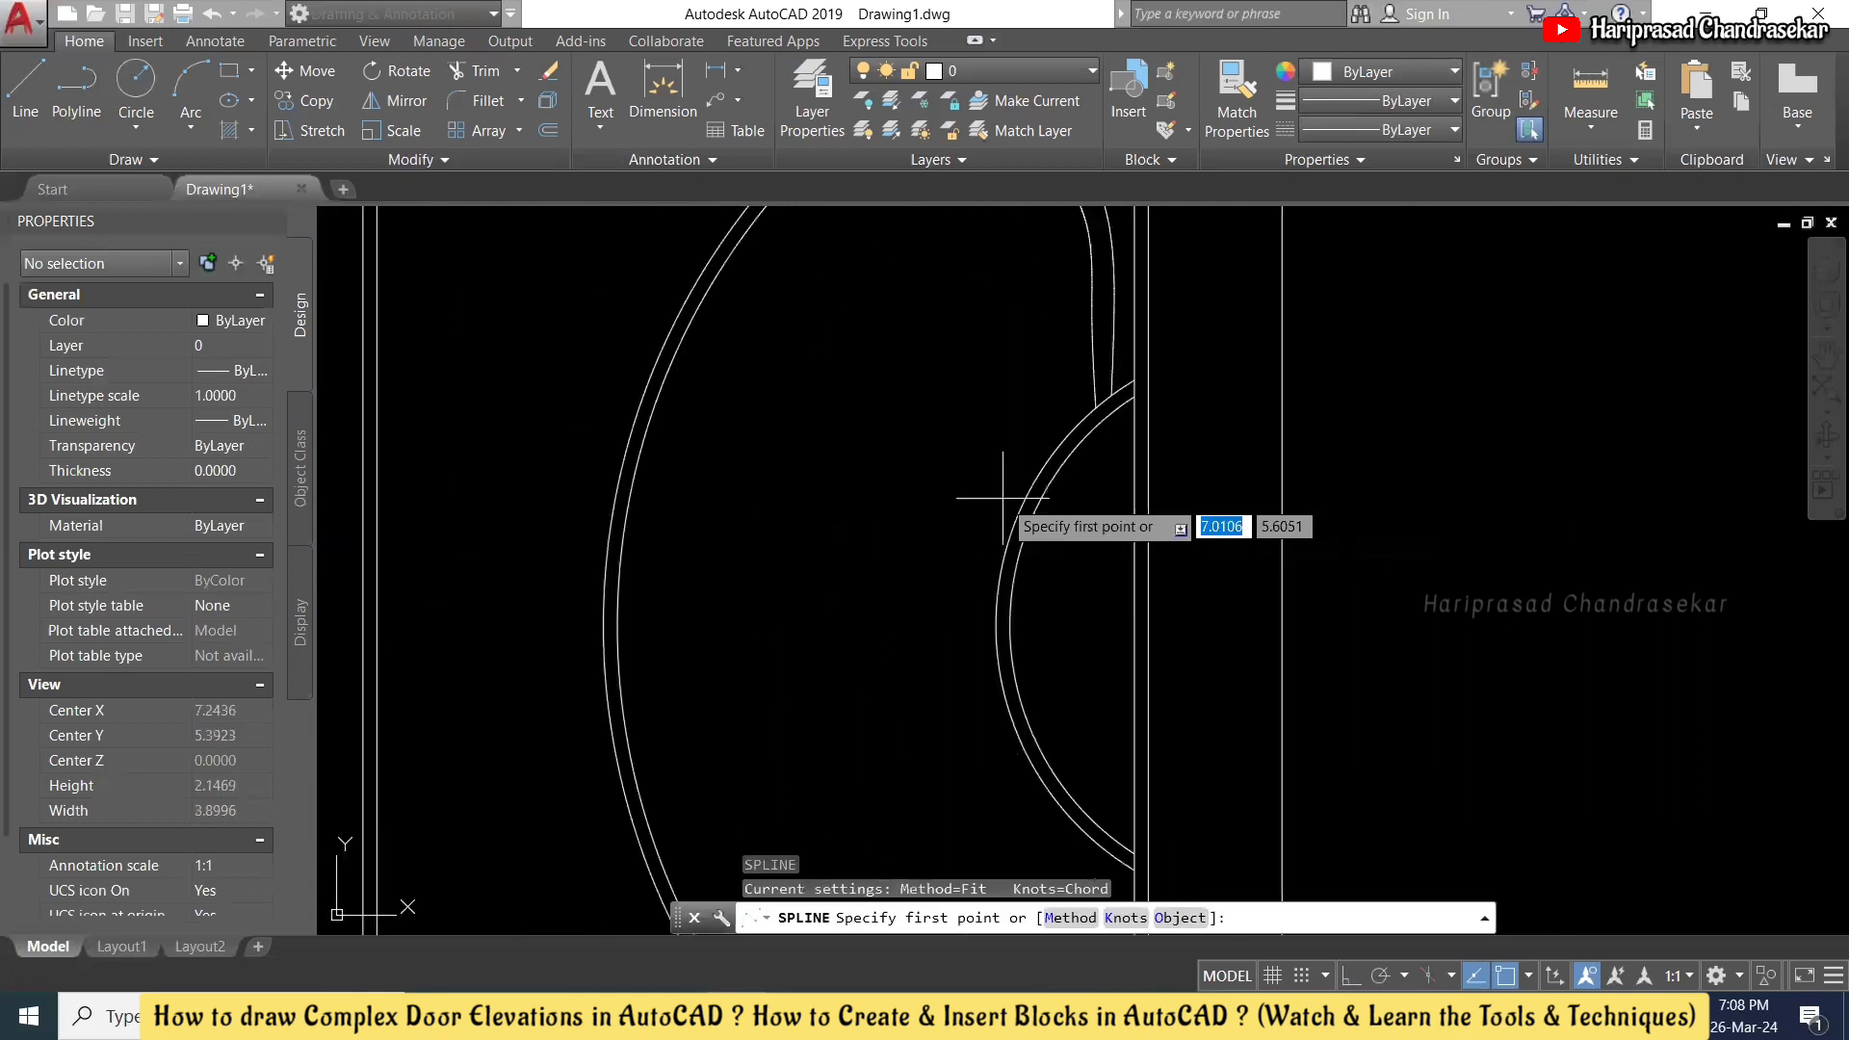
click(1059, 444)
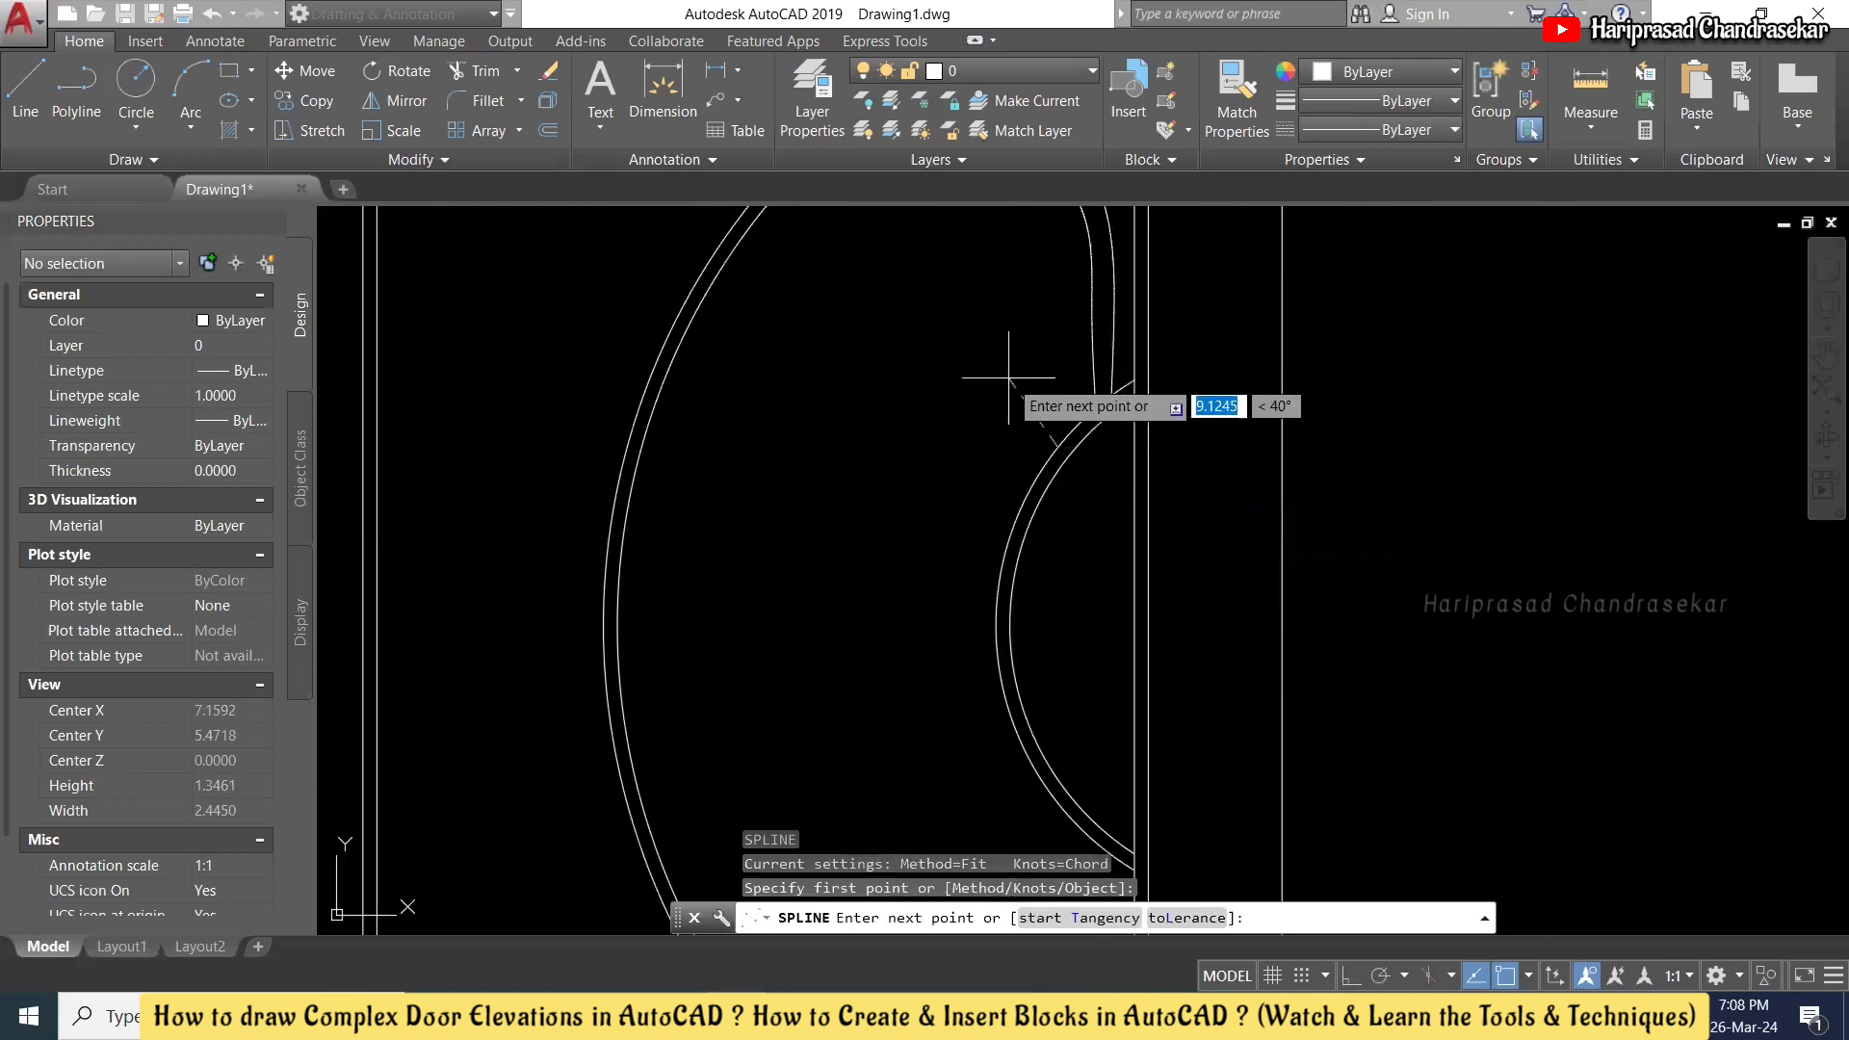
click(1002, 380)
scroll(1079, 450, down, 2)
scroll(1079, 449, up, 2)
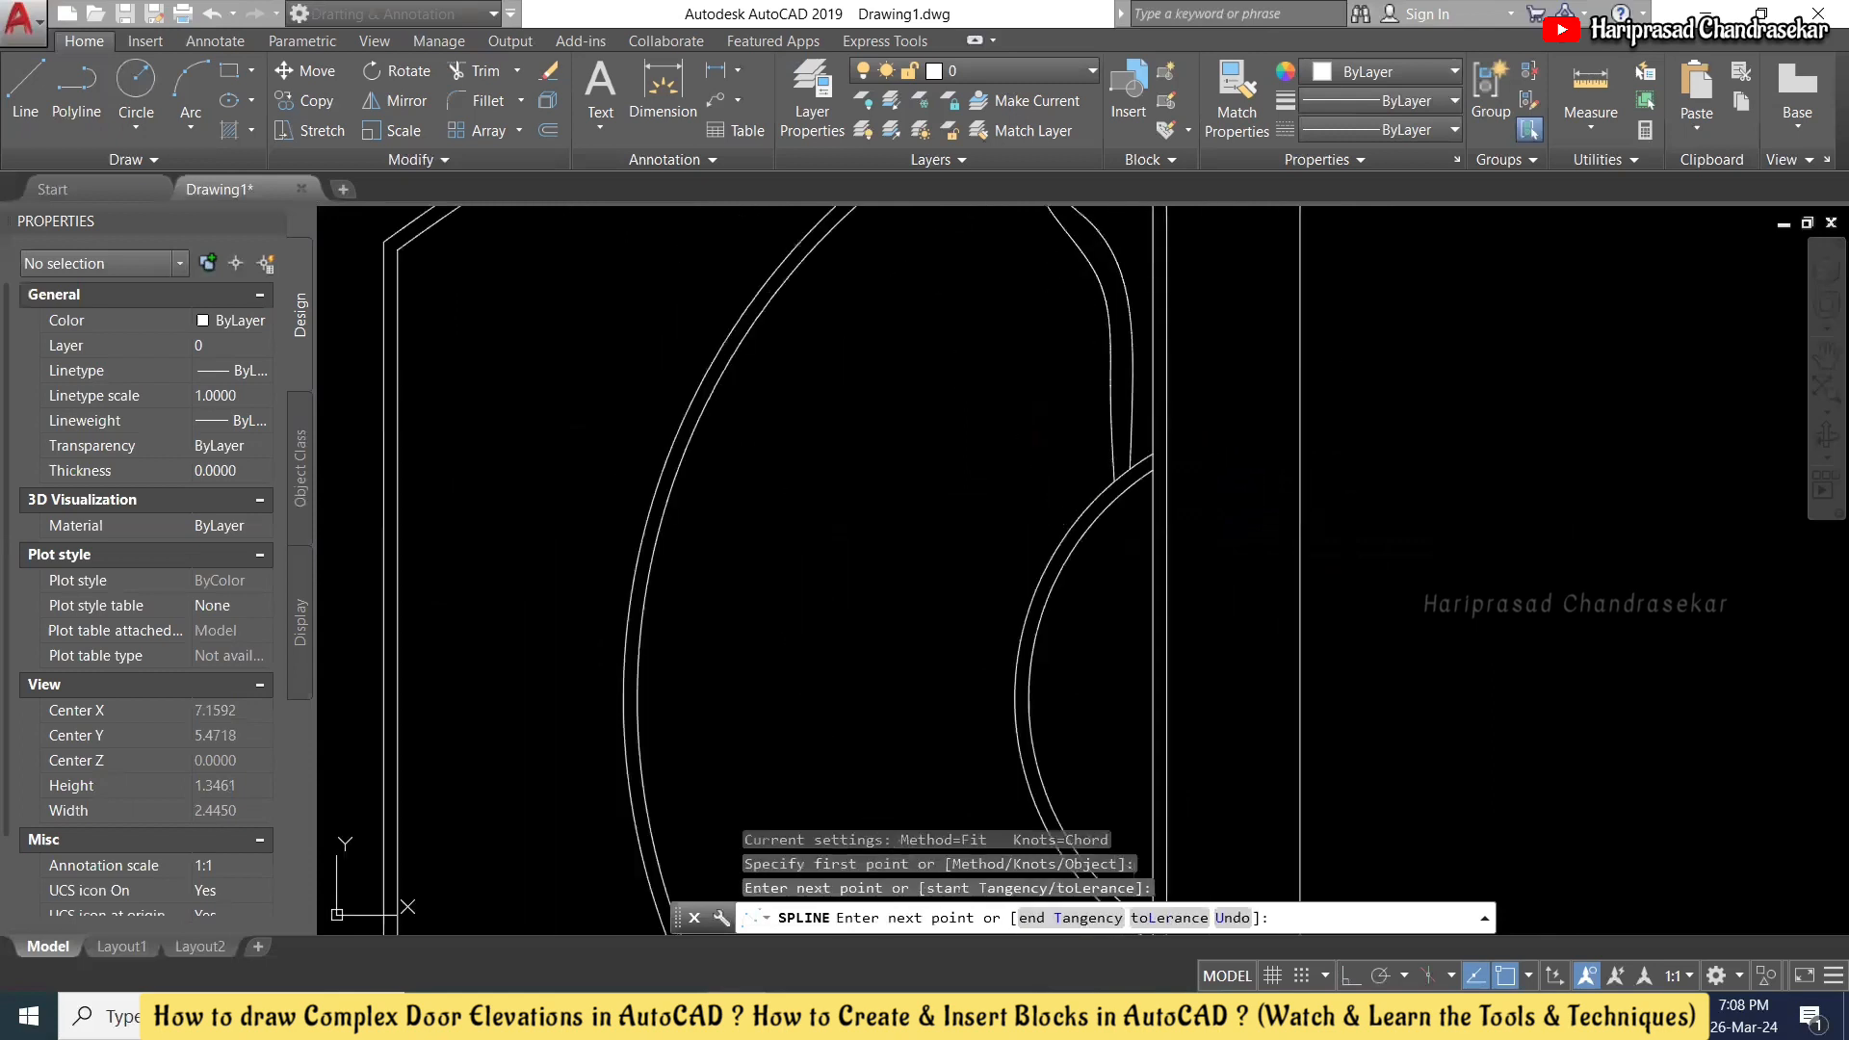
click(992, 306)
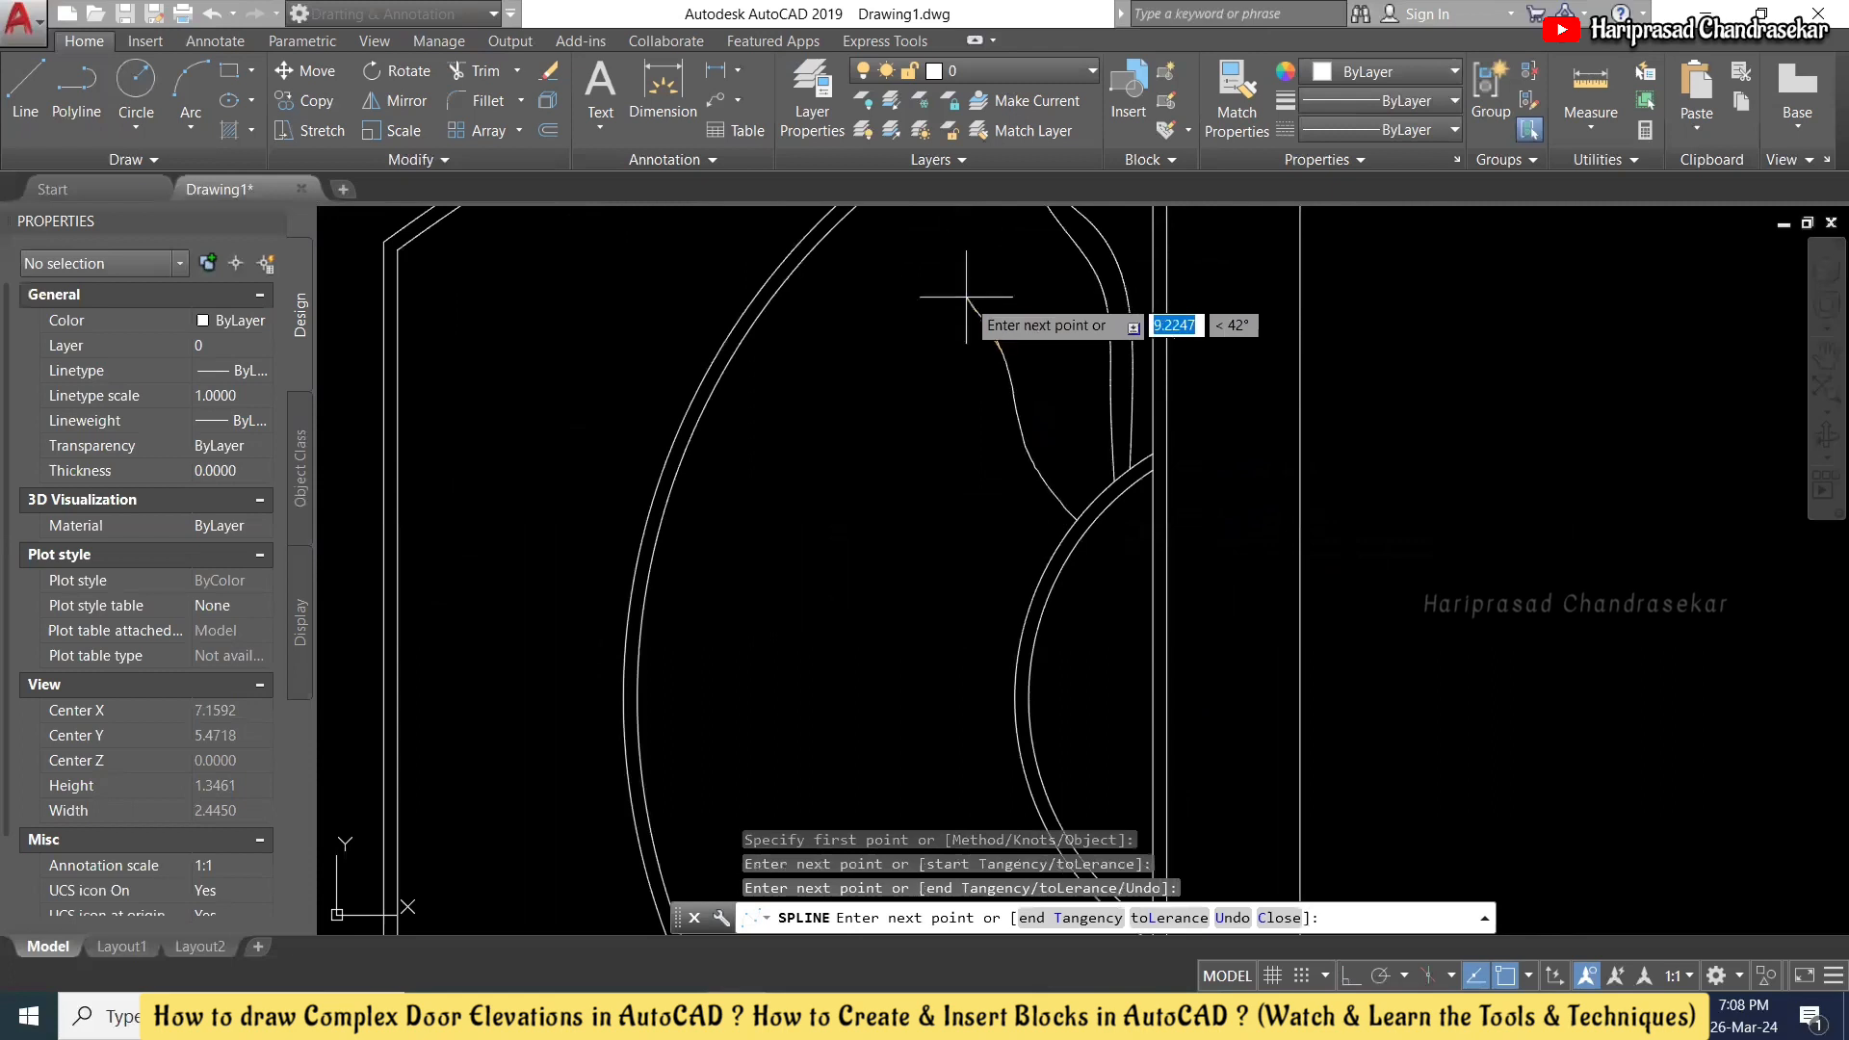
click(963, 278)
click(920, 261)
key(Return)
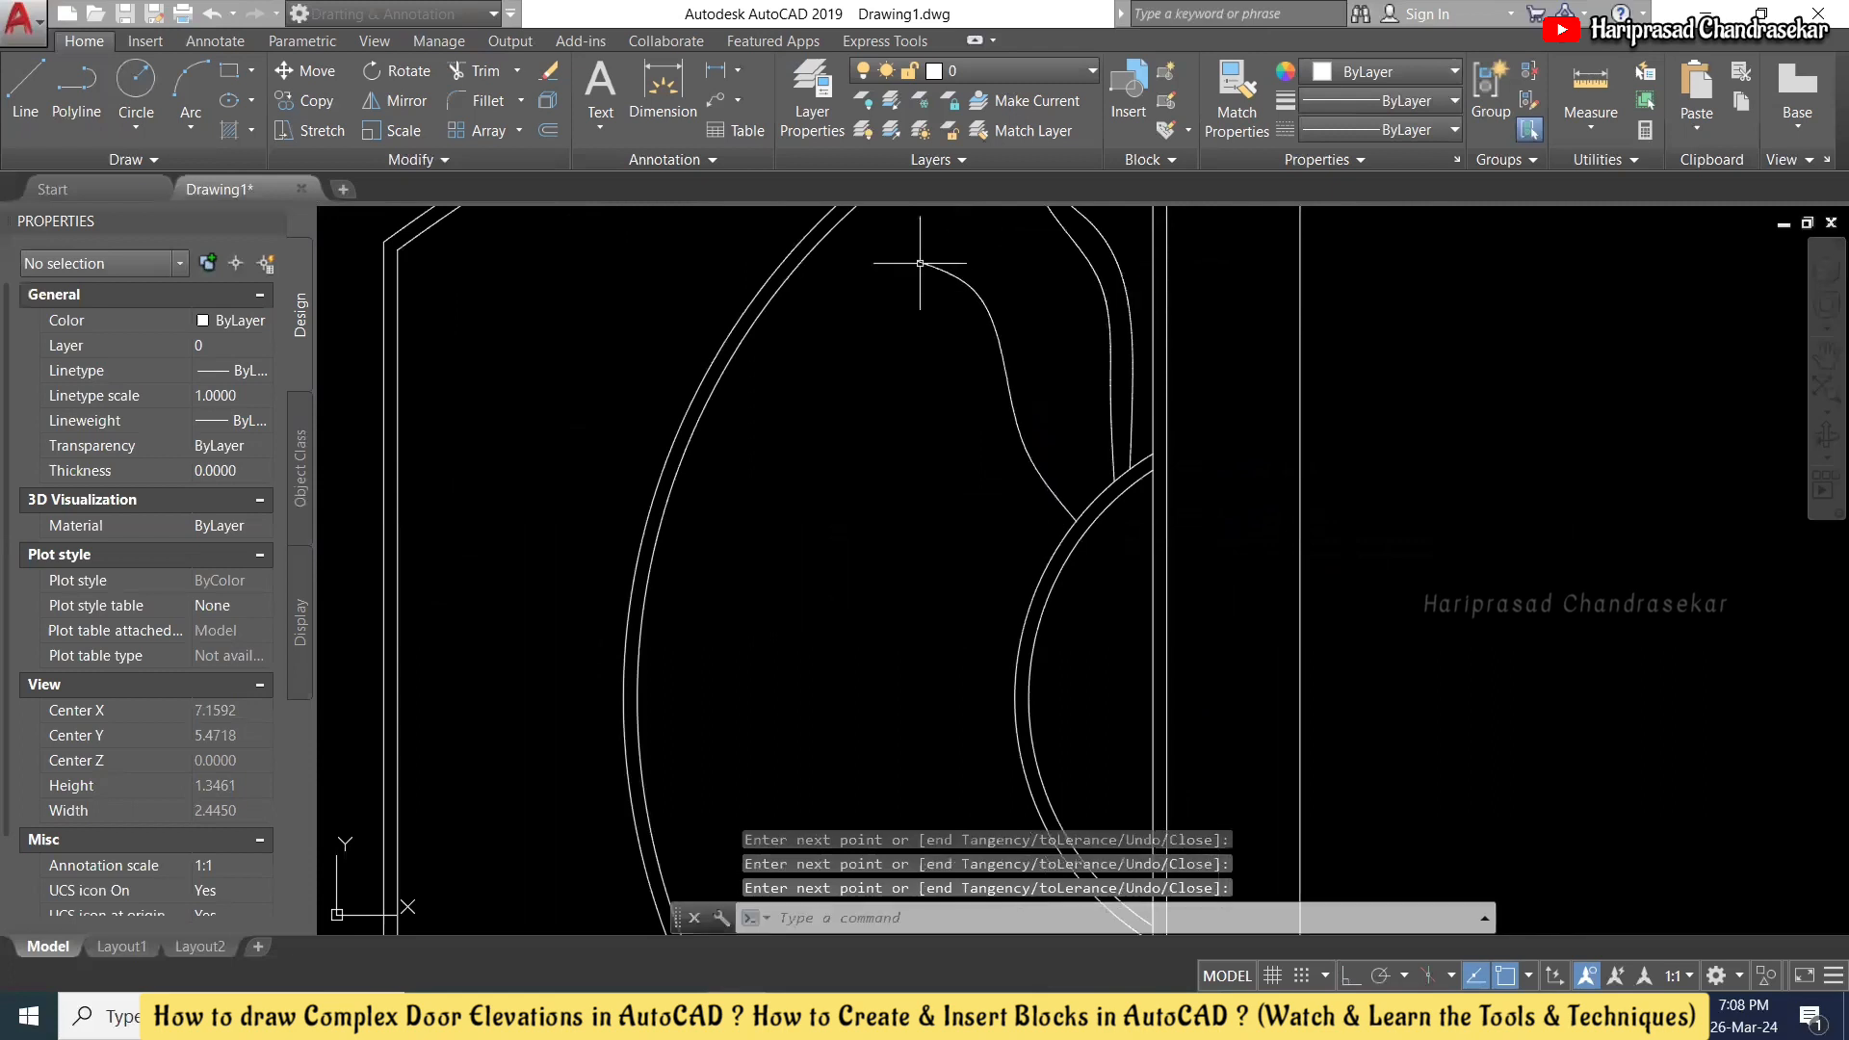
- Draw a second spline from the new curve's tip back down to the small outer arc, closing a second slender leaf shape
key(Return)
click(920, 261)
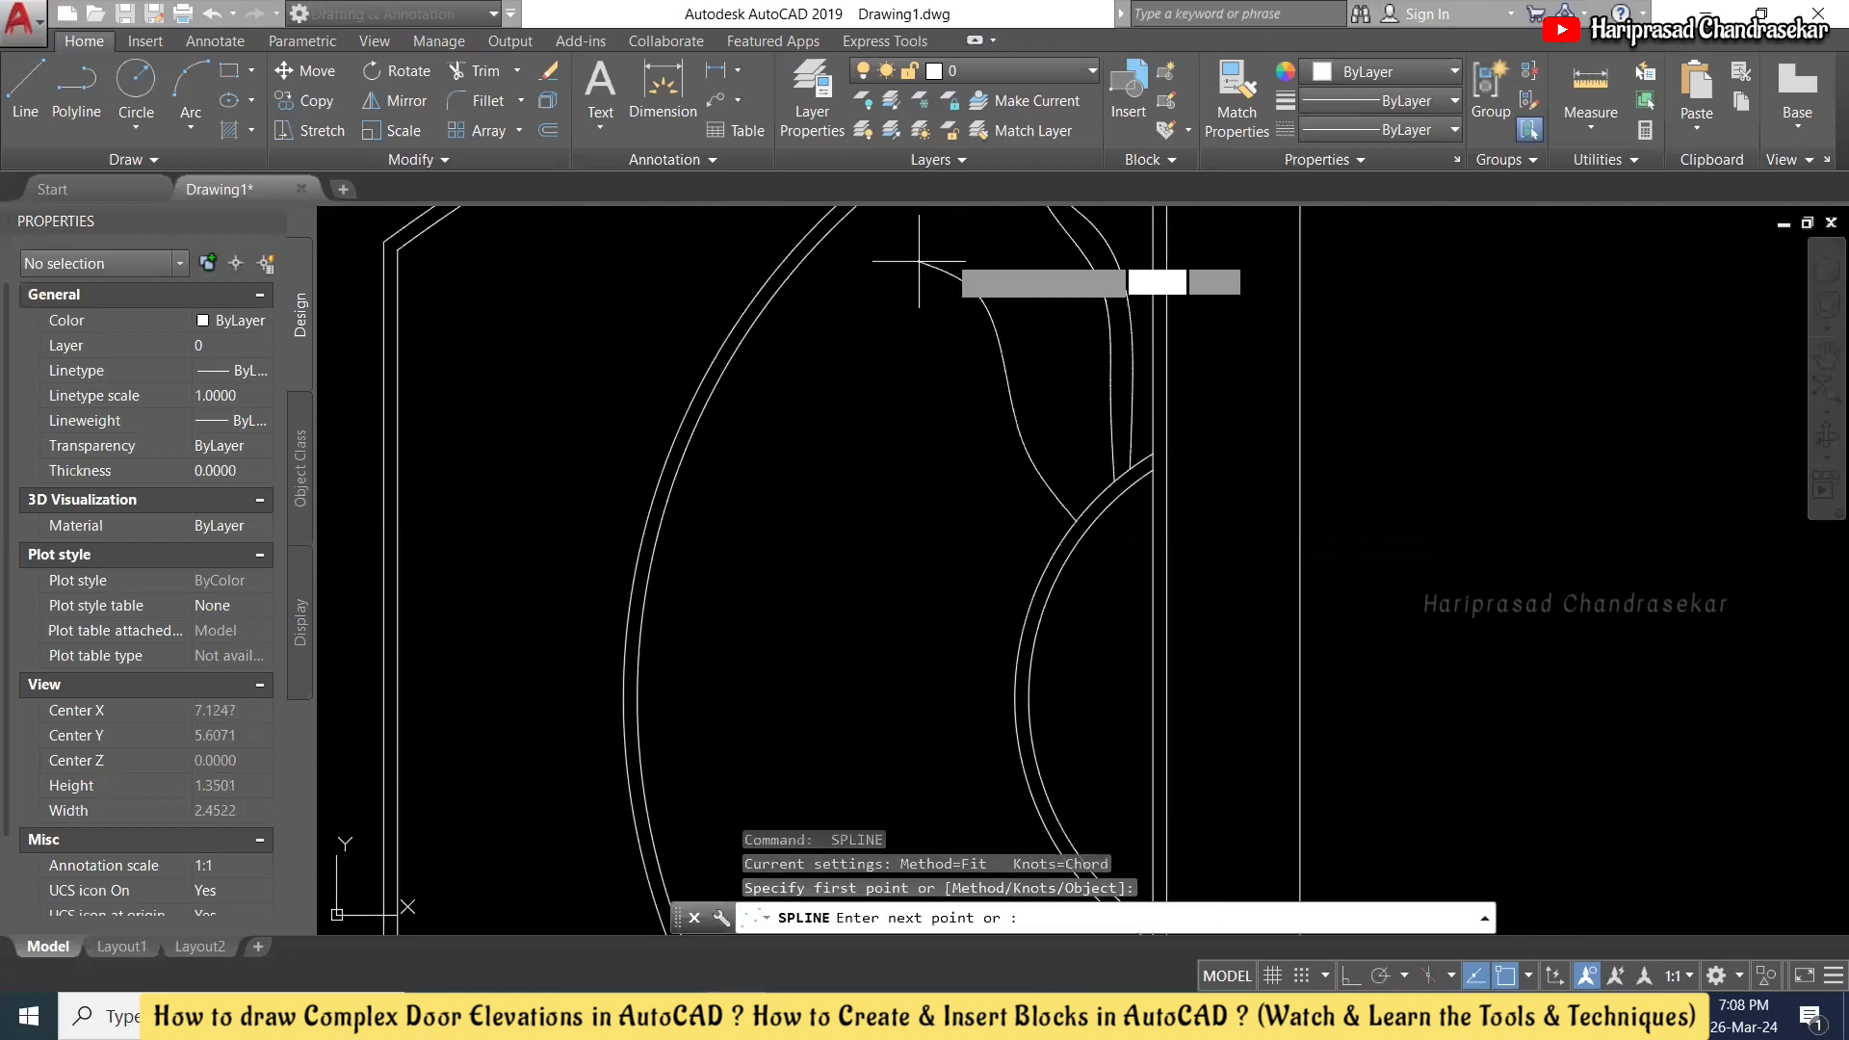
scroll(994, 253, up, 2)
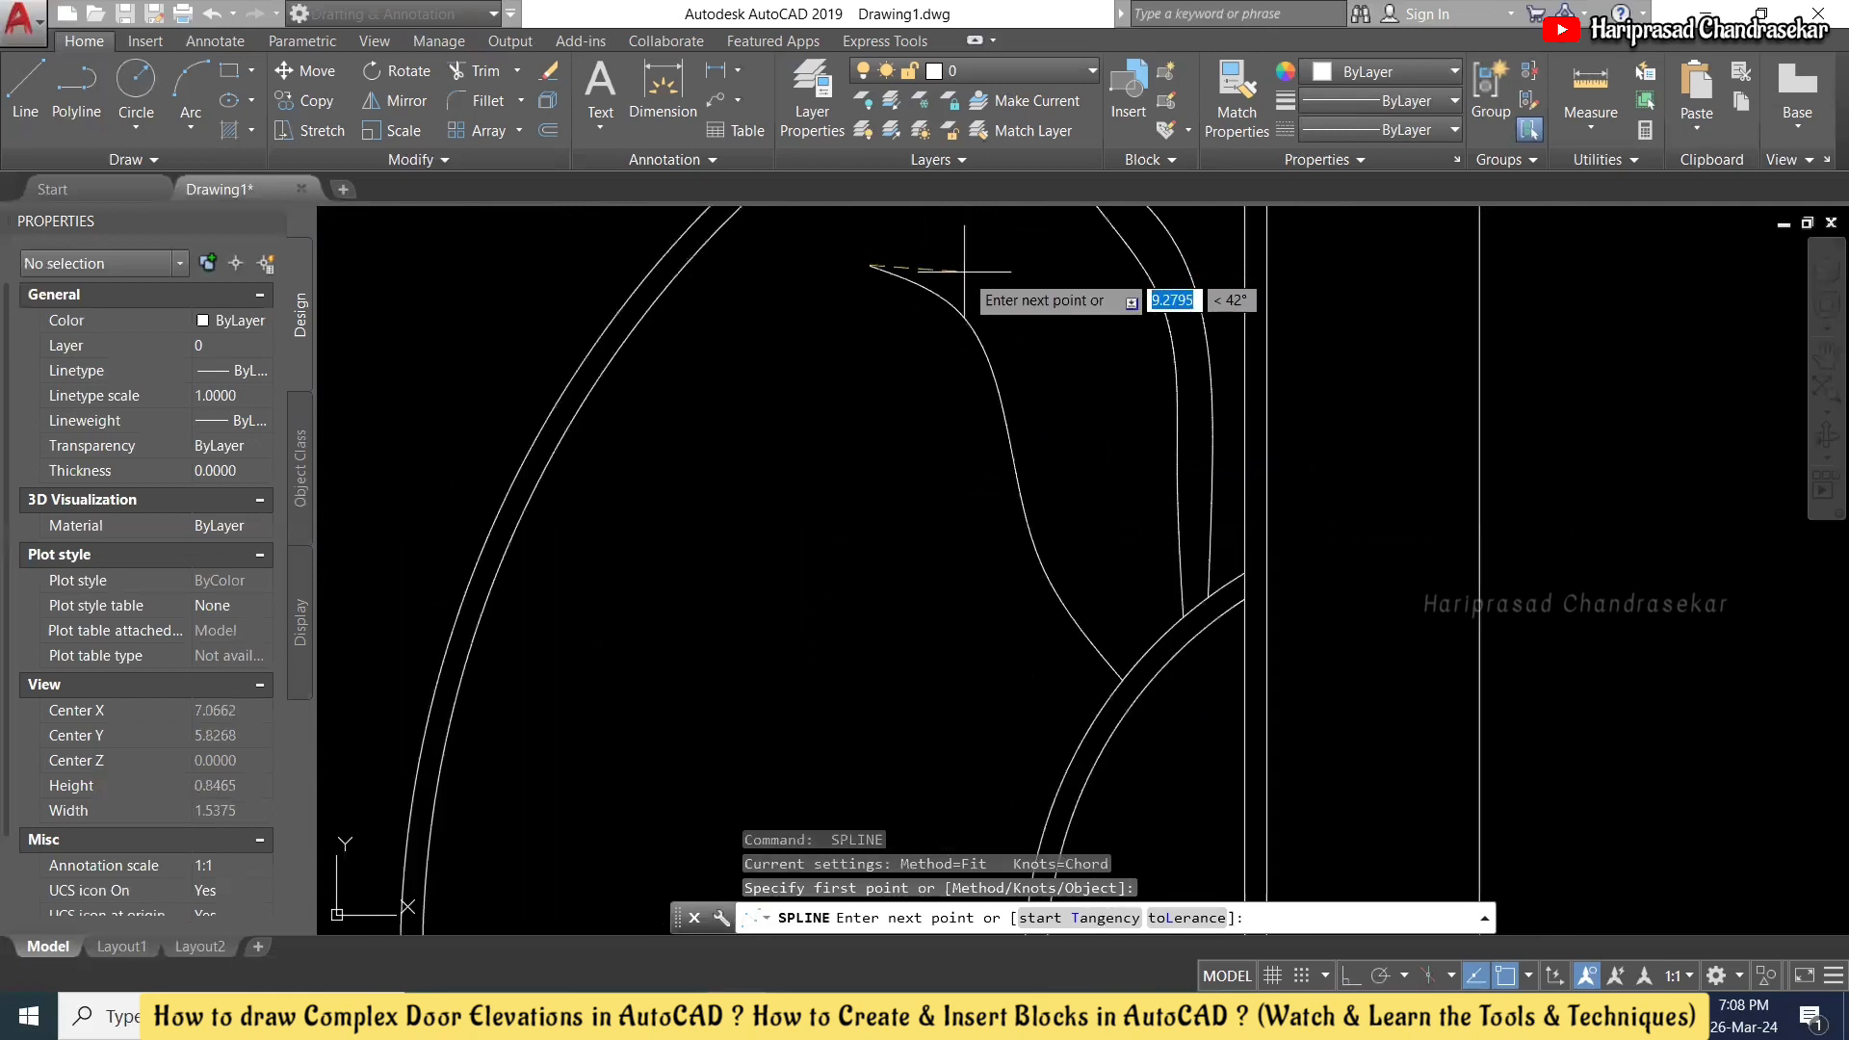
click(966, 274)
click(1006, 377)
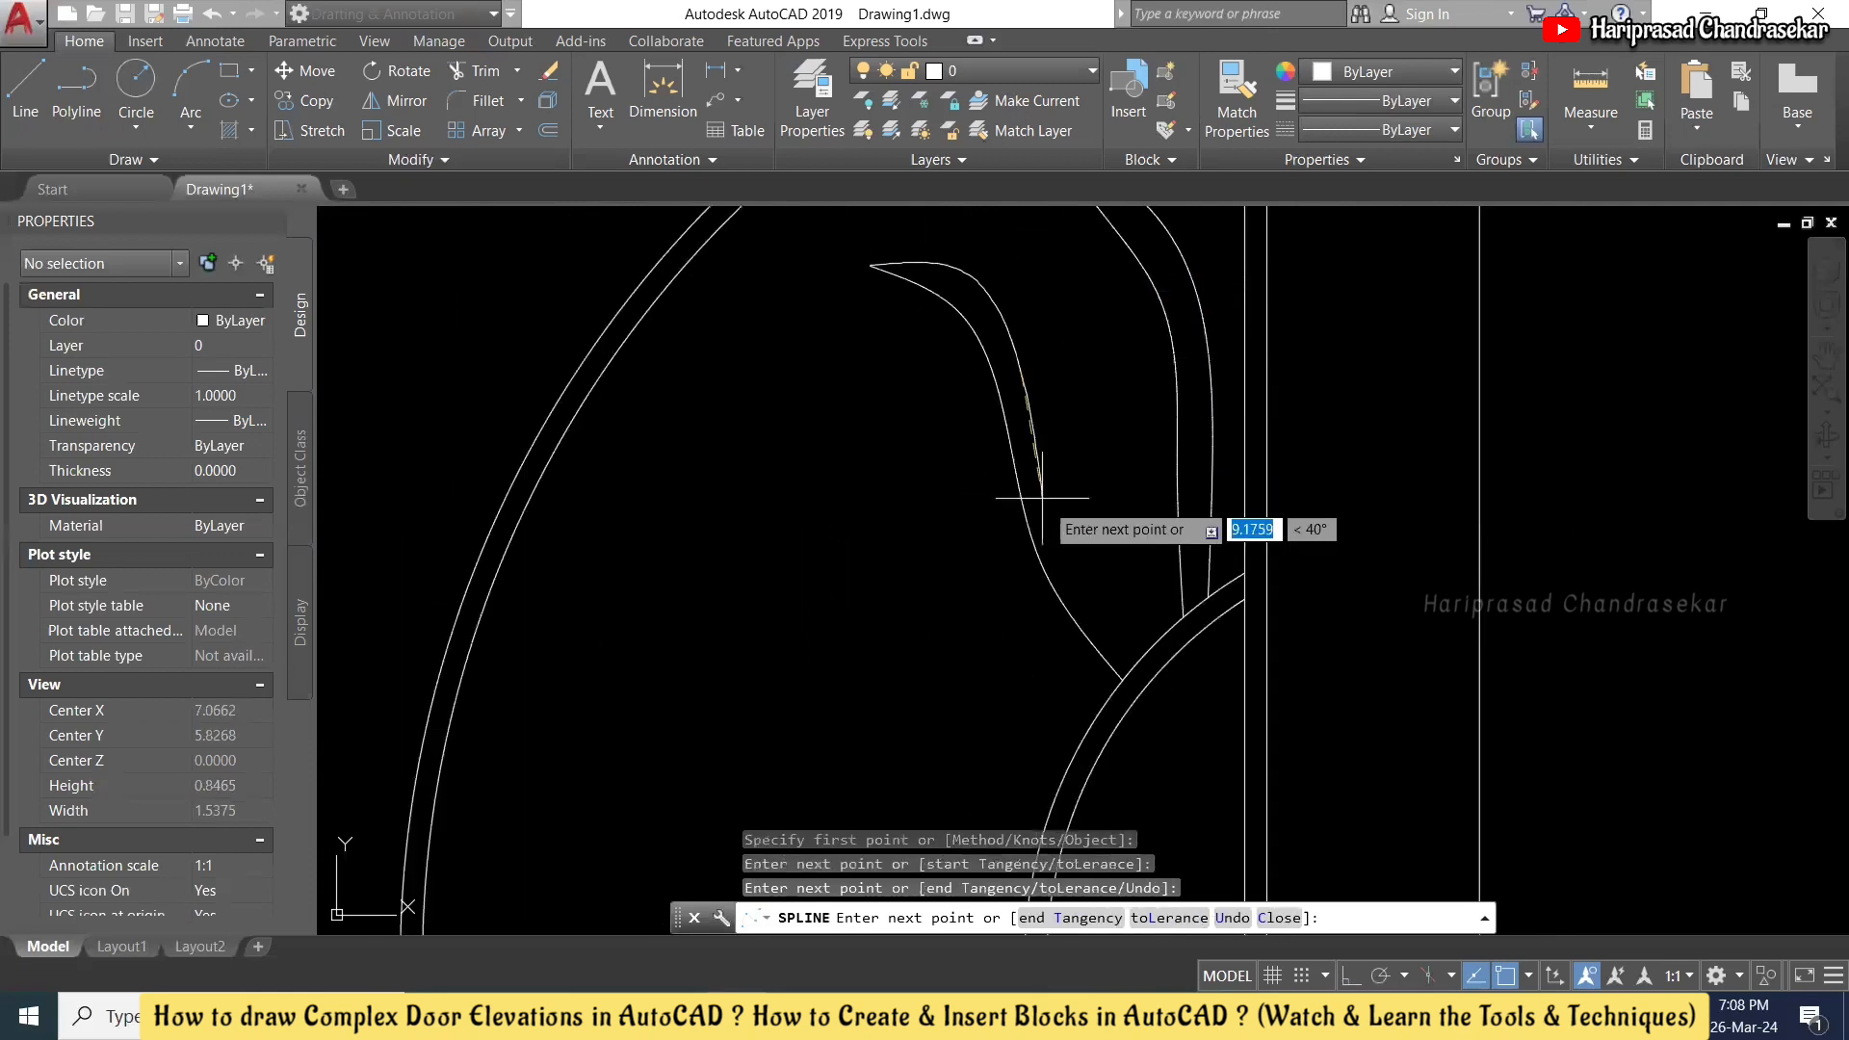
click(1118, 622)
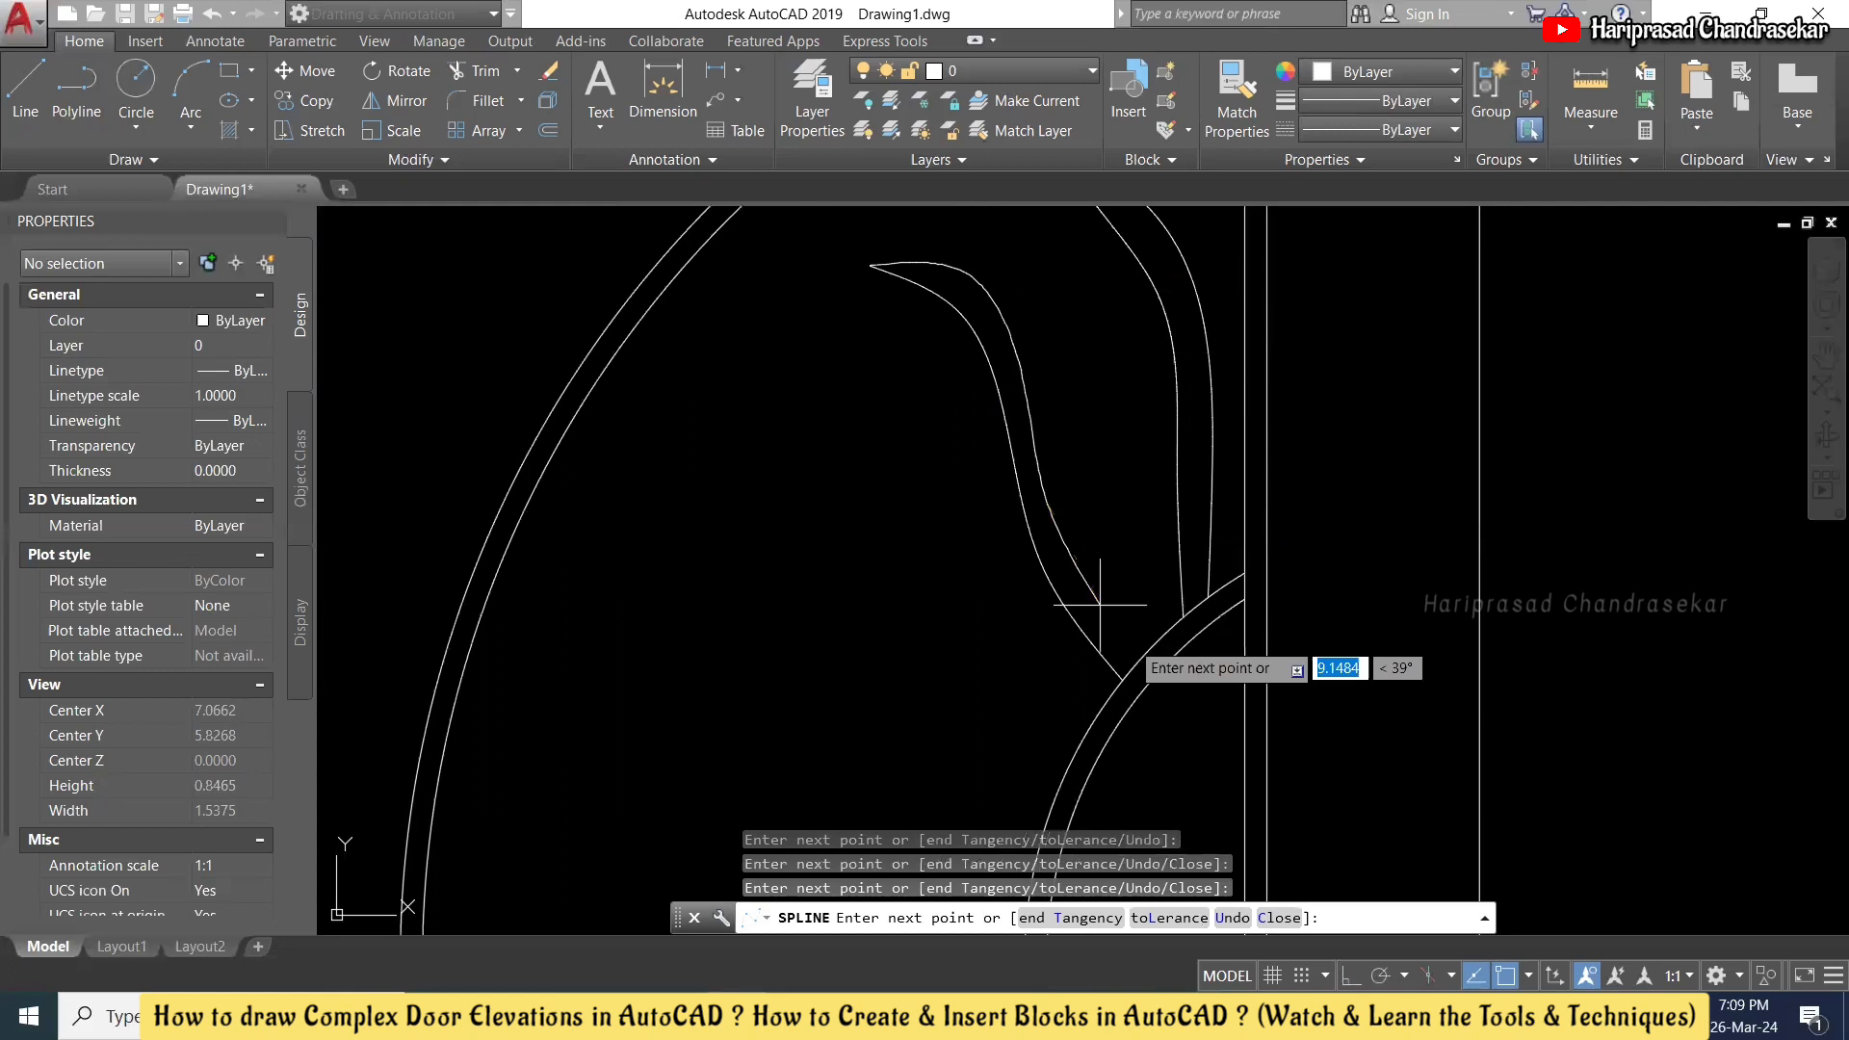
click(1146, 651)
key(Return)
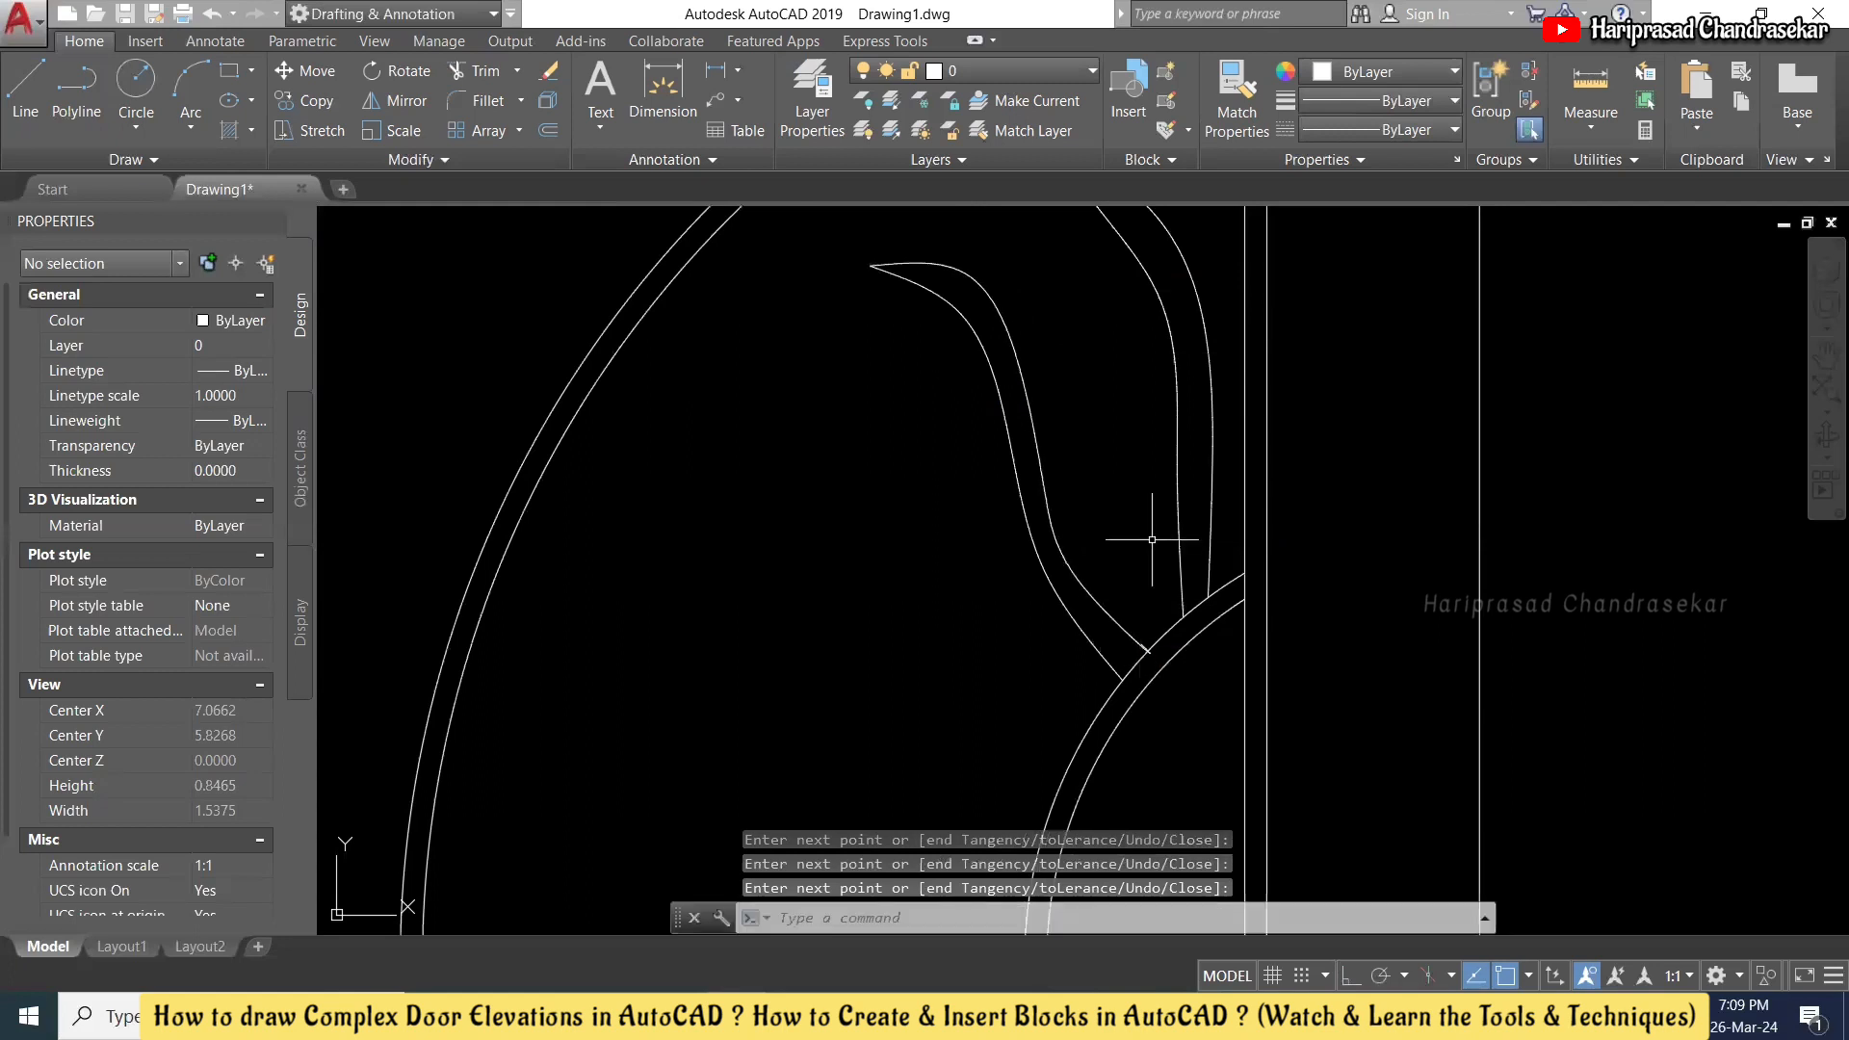
scroll(1152, 540, down, 3)
scroll(1095, 619, up, 2)
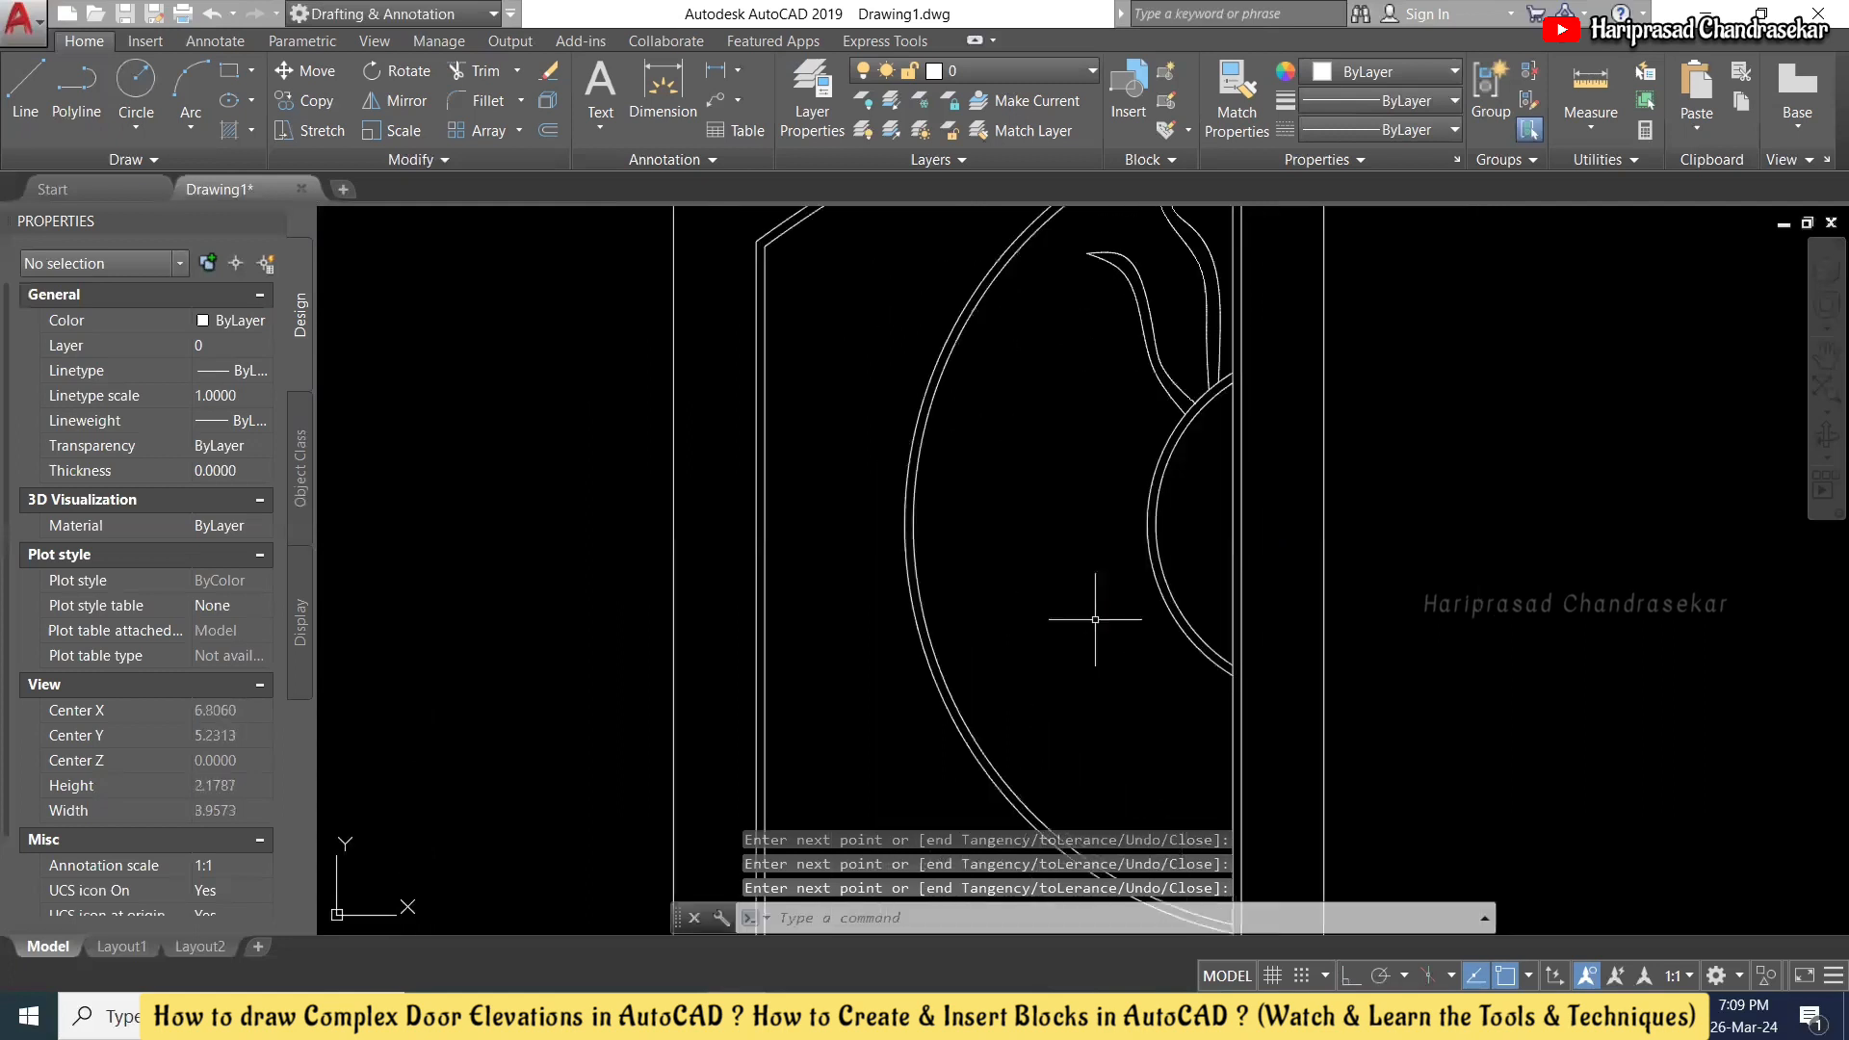
text(spl)
key(Return)
key(Escape)
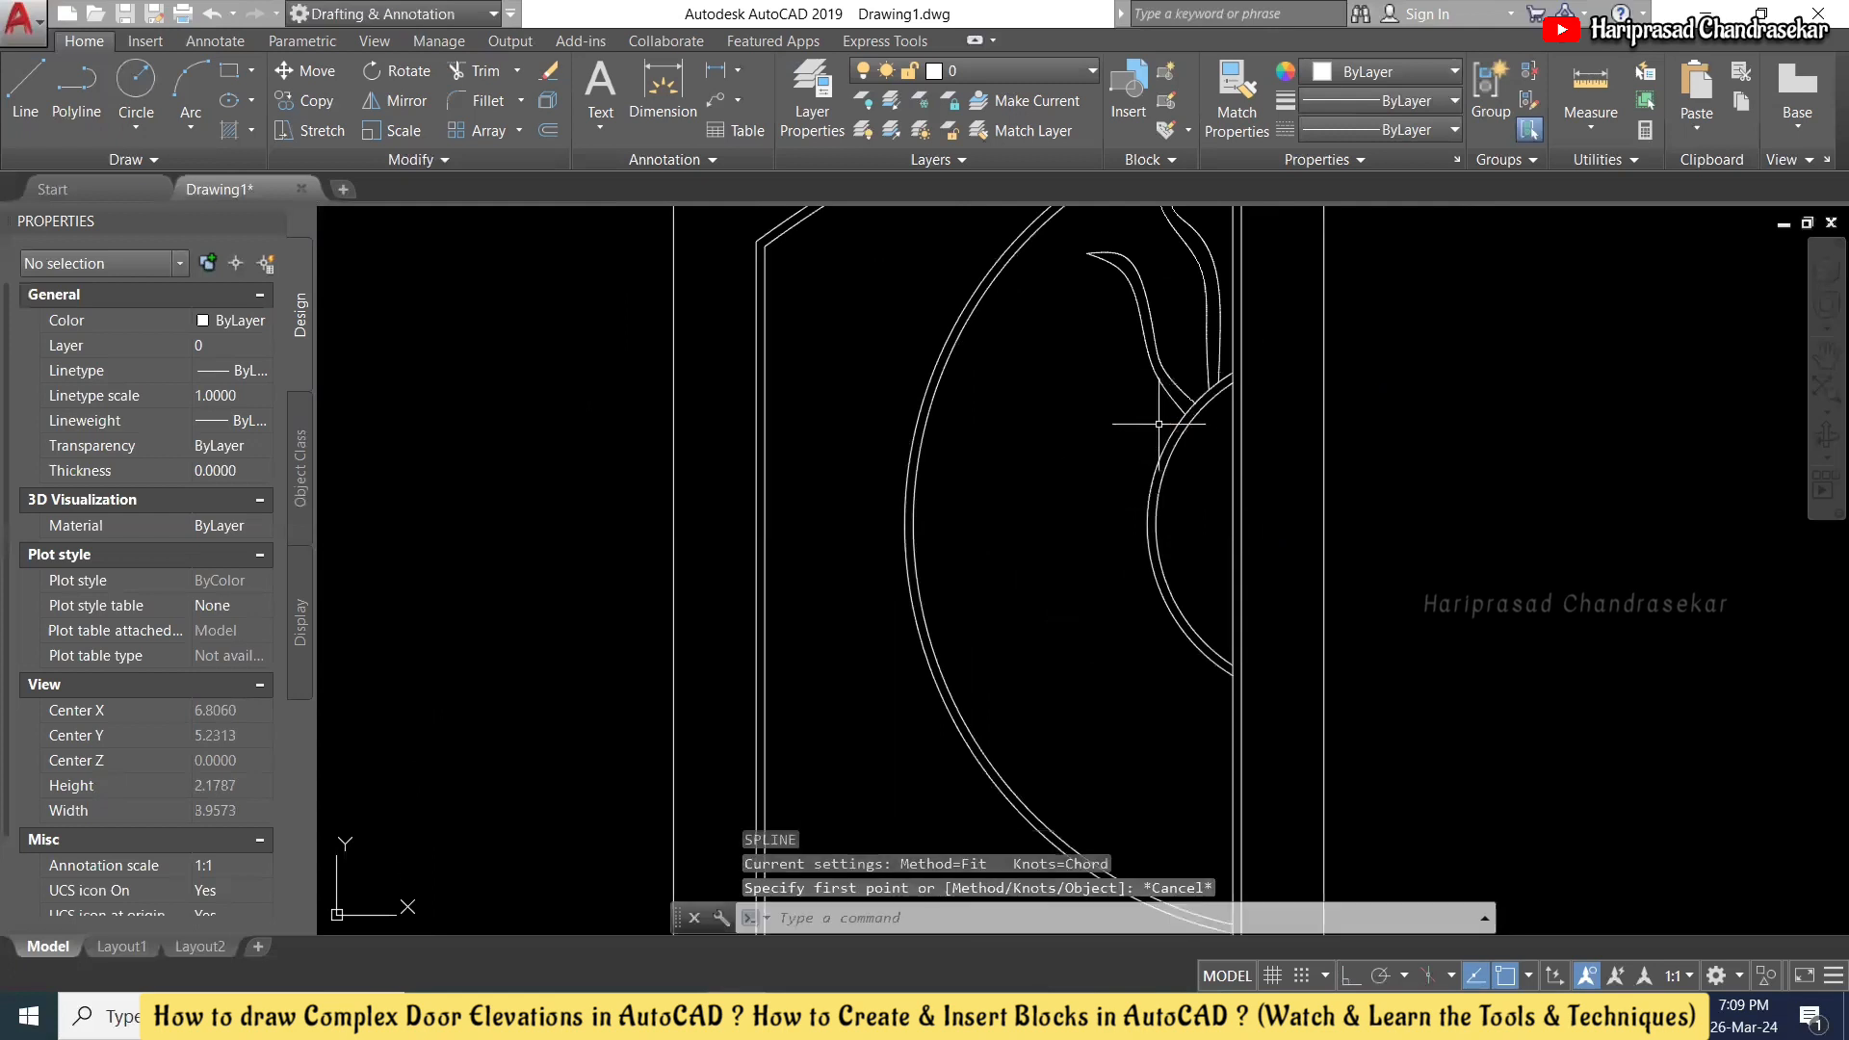
- Create a path array of the four splines forming both leaf shapes, using the small outer arc as the path curve
scroll(1134, 454, down, 2)
scroll(1172, 299, up, 2)
click(1176, 297)
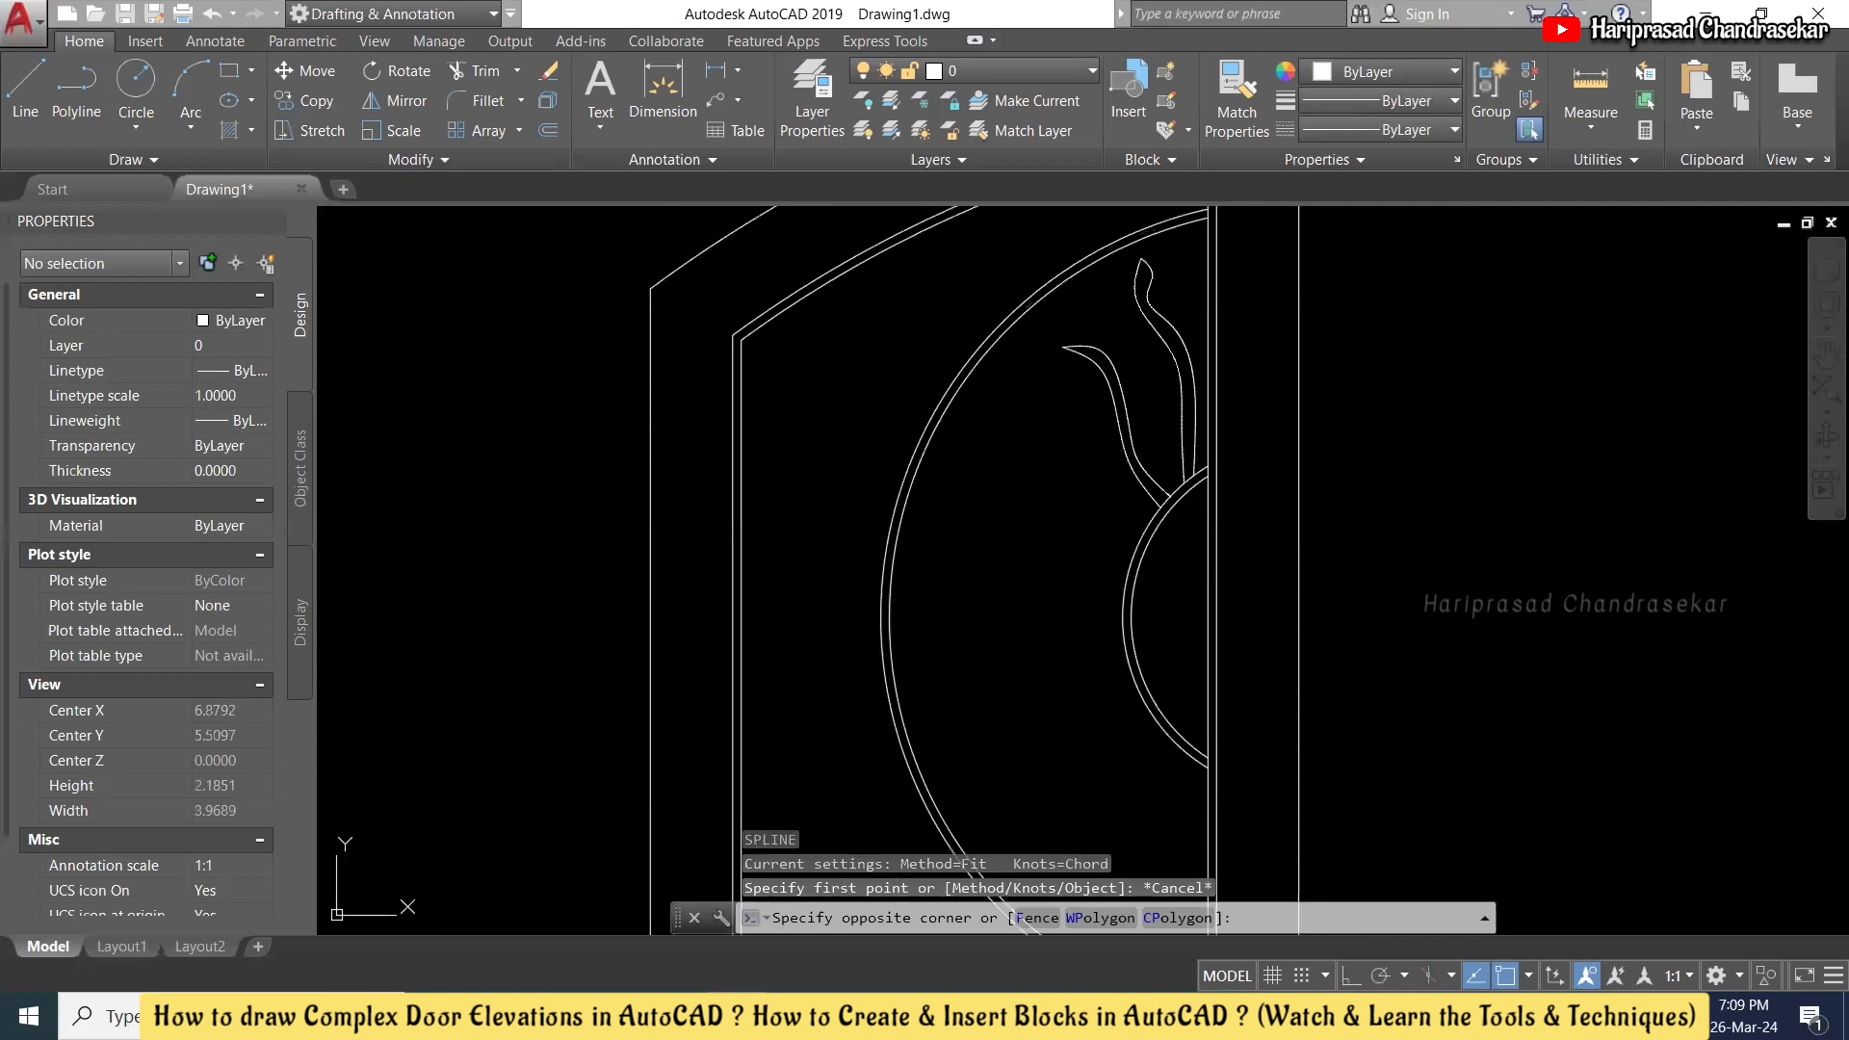
click(1084, 434)
text(ar)
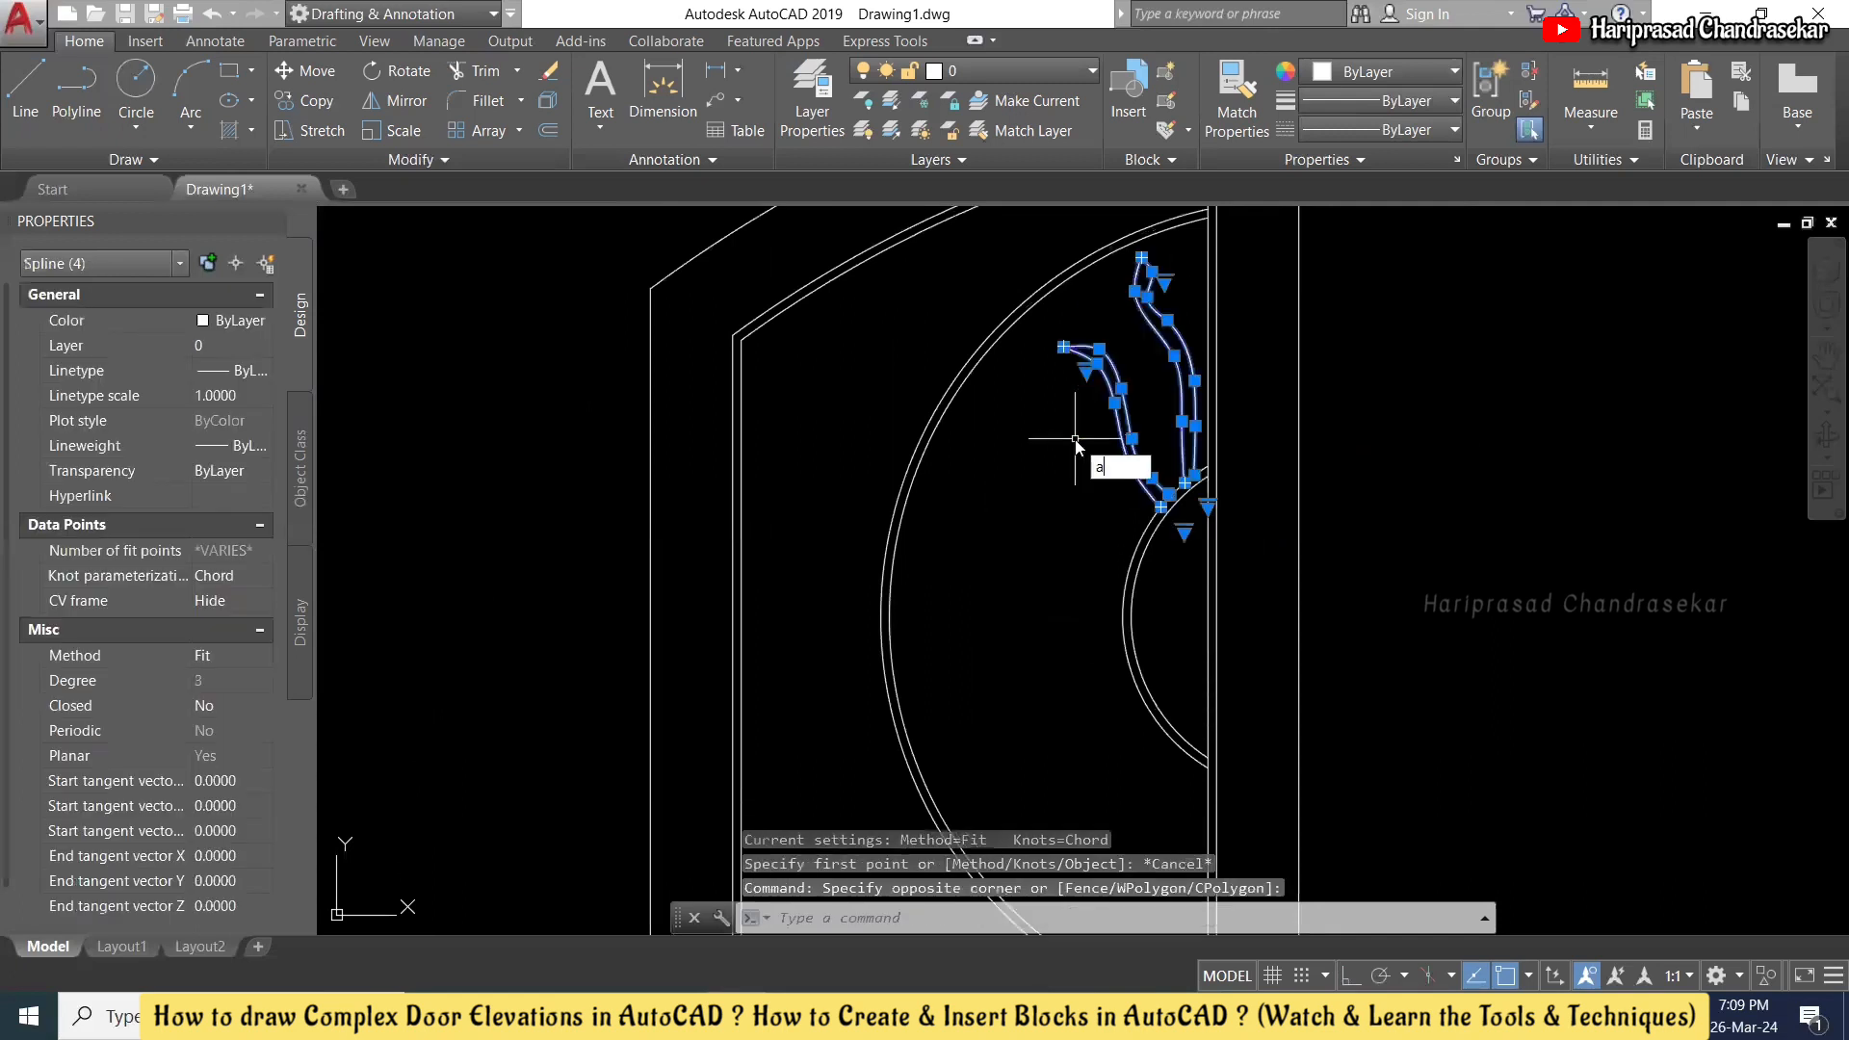
key(Return)
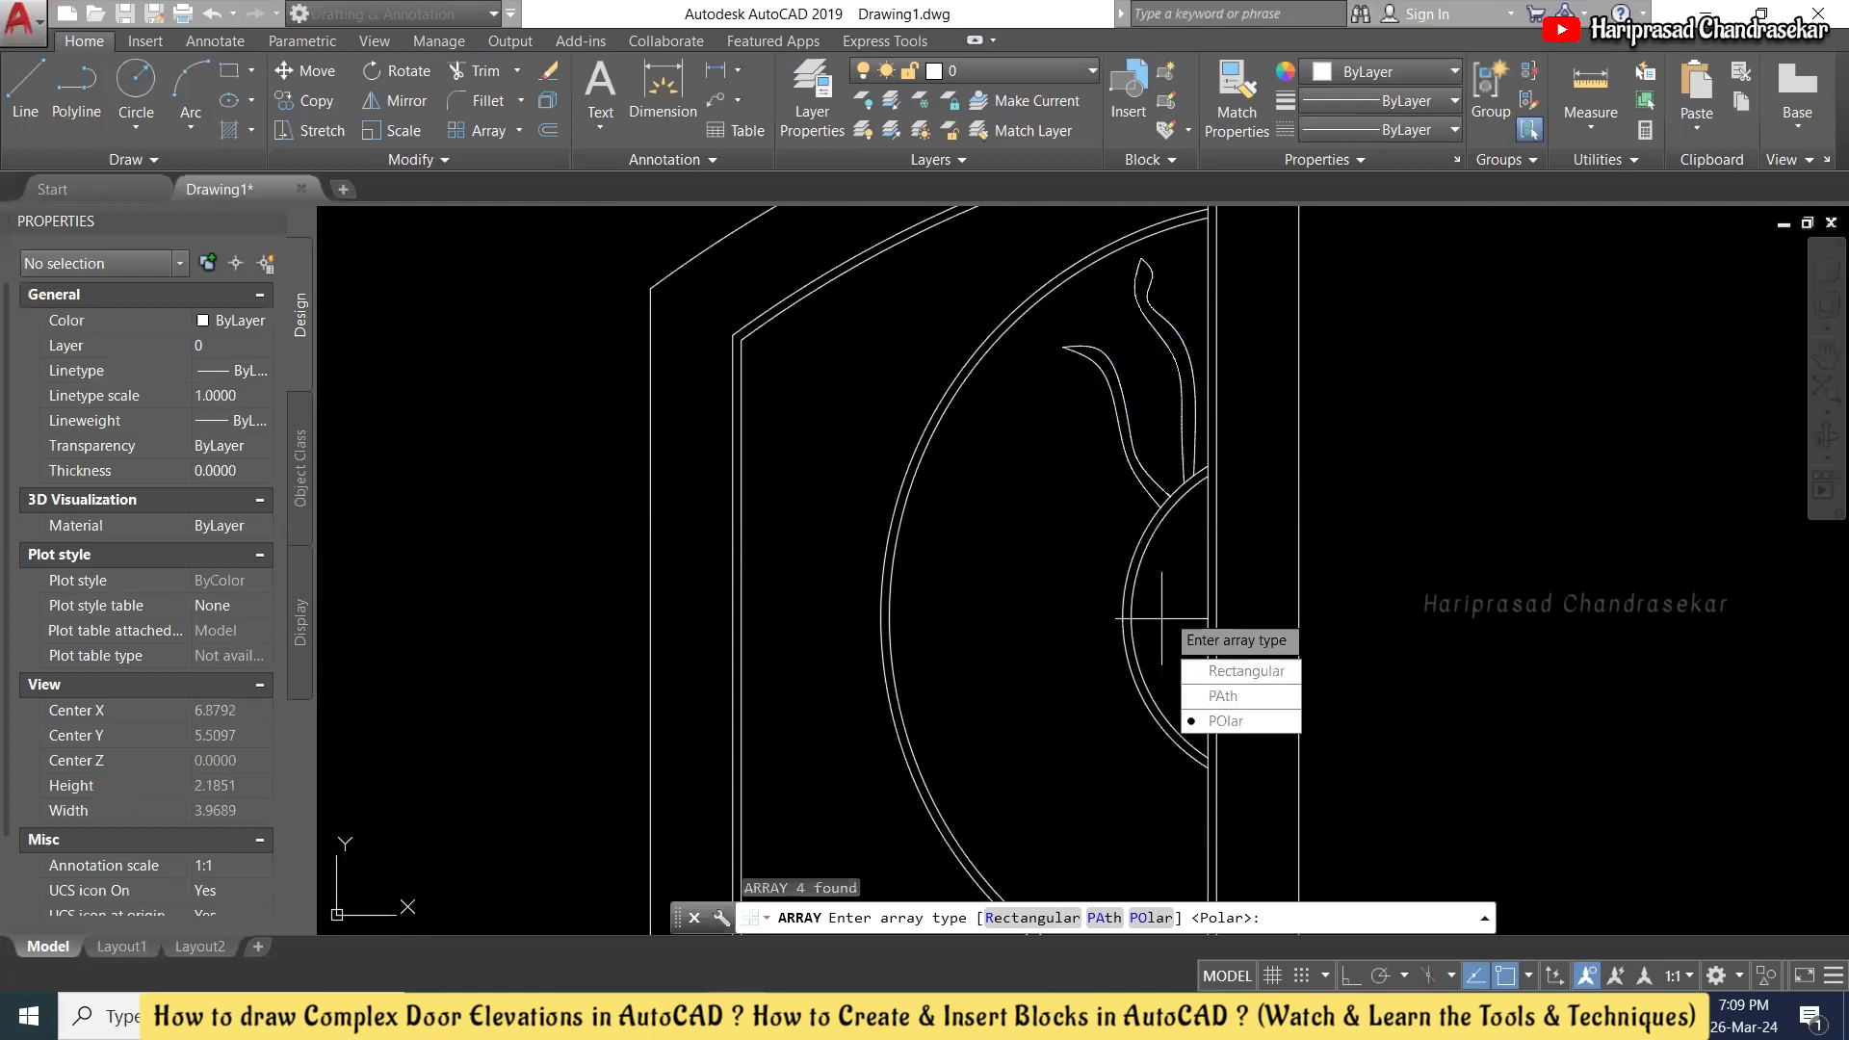
click(1216, 677)
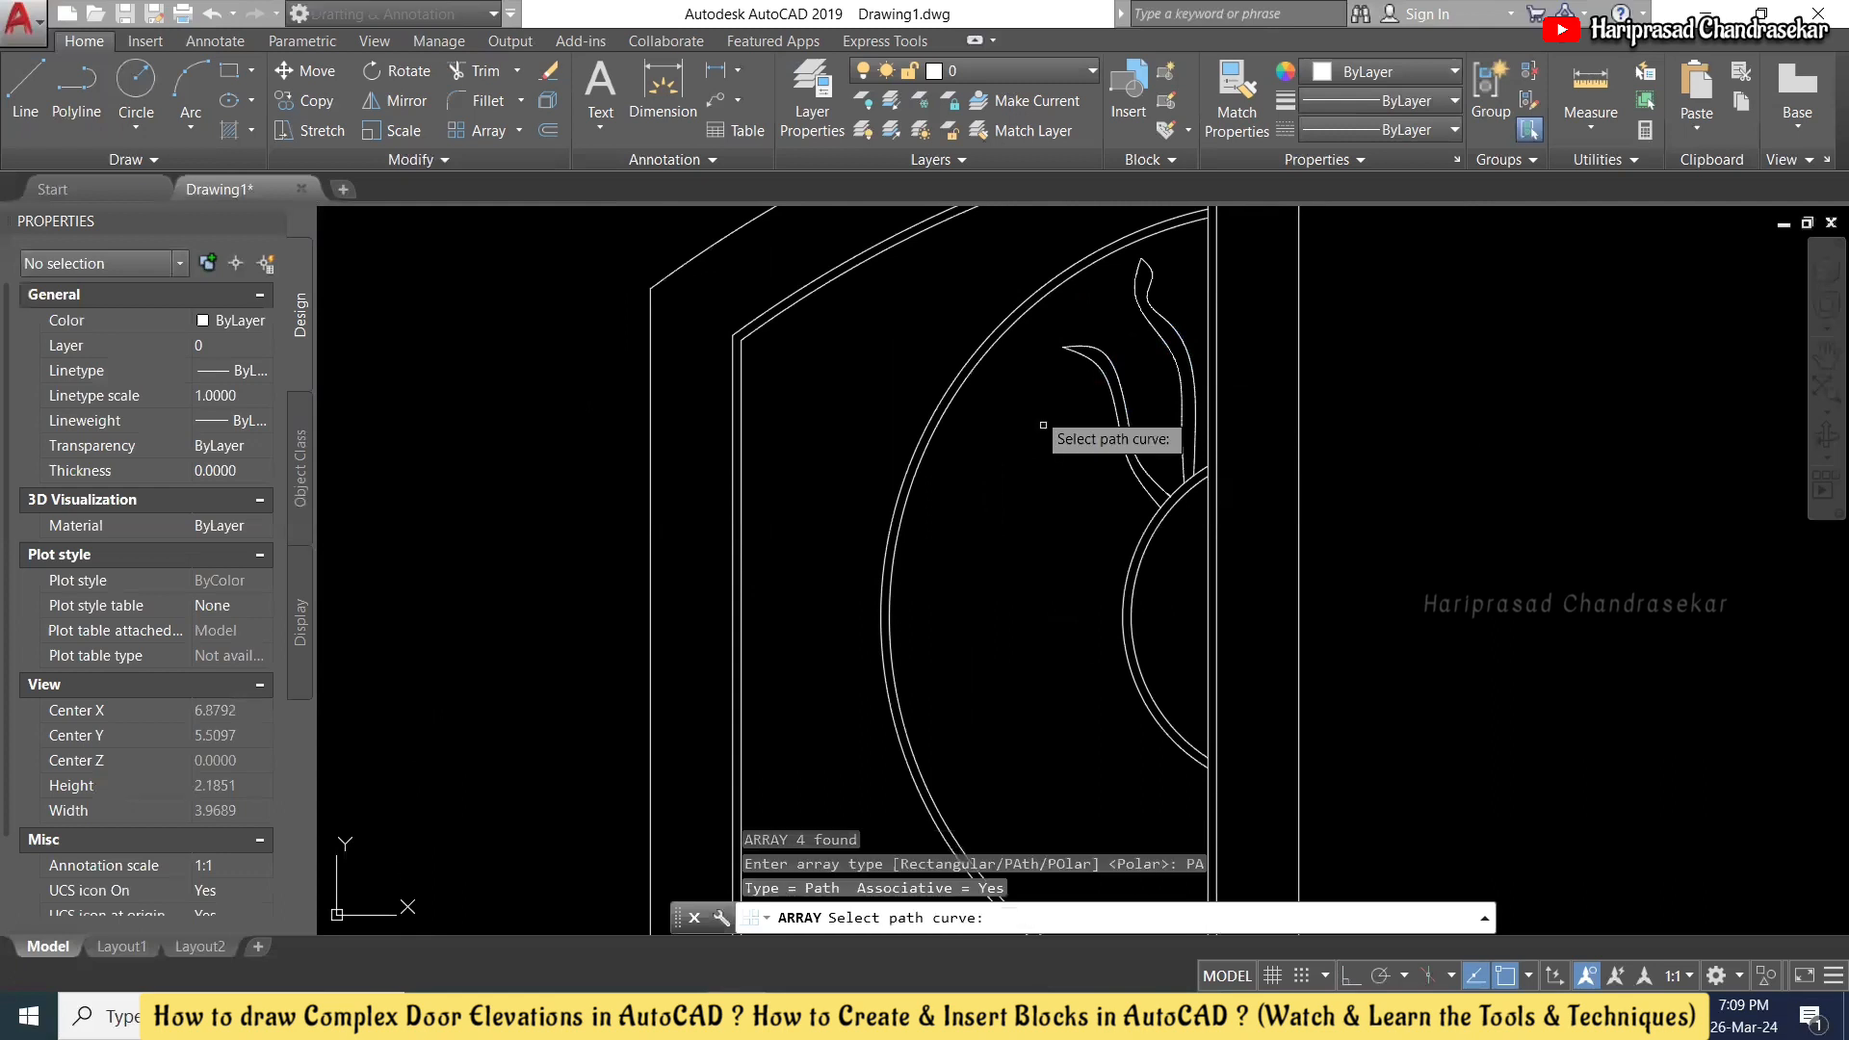
click(1143, 527)
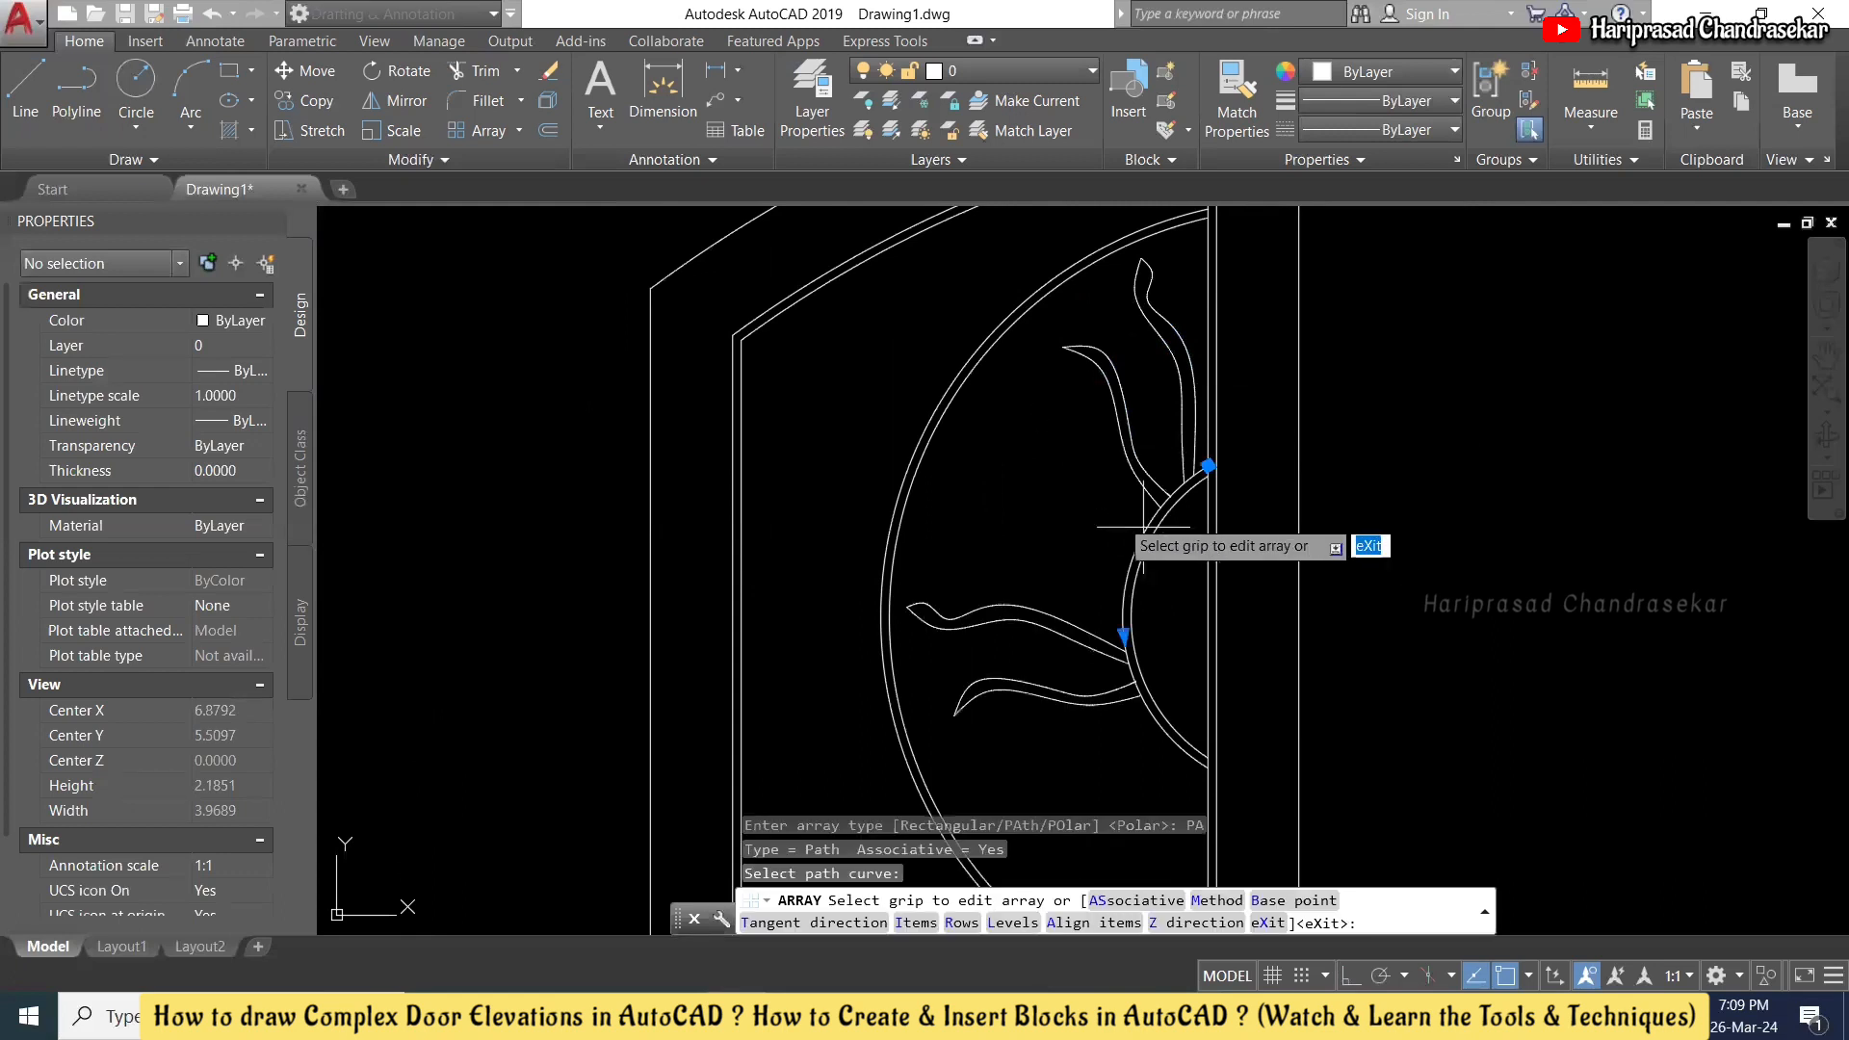
- Distribute the leaf array along the arc with the Divide method and set its number of items to 5
scroll(1059, 463, down, 2)
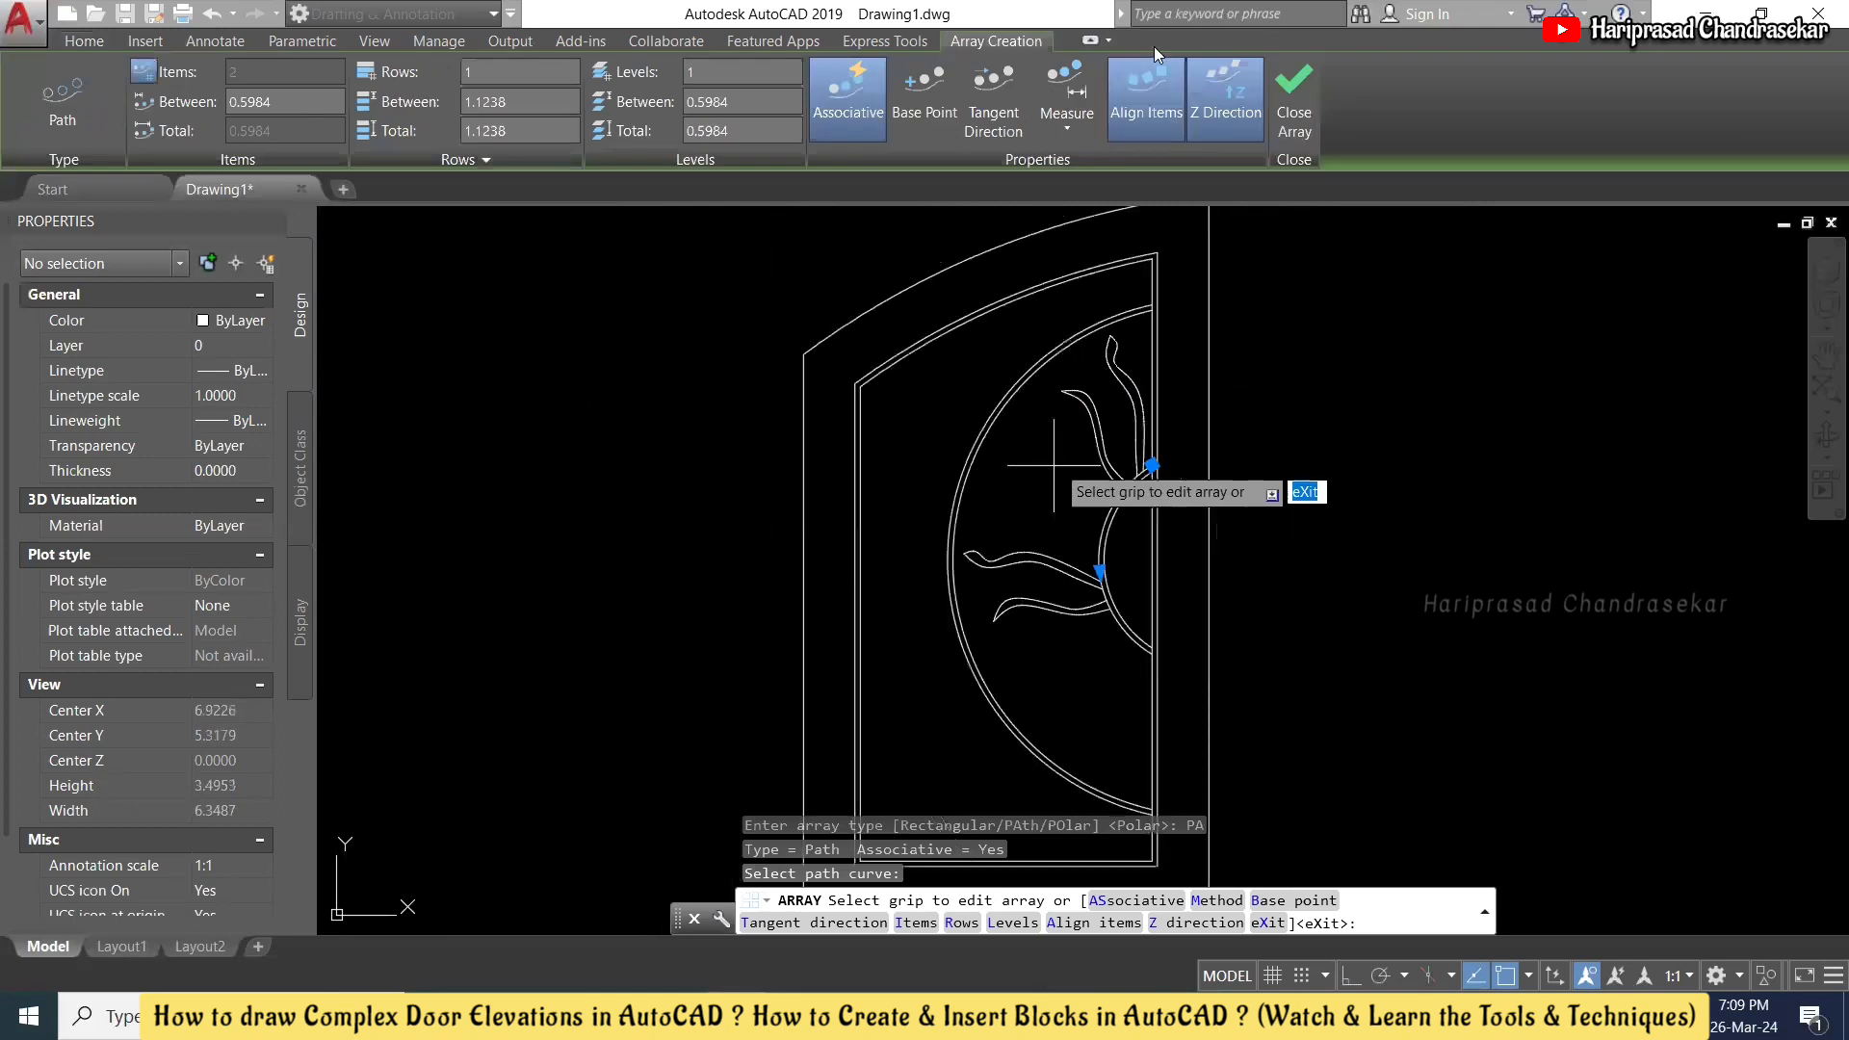
click(1071, 120)
click(1098, 171)
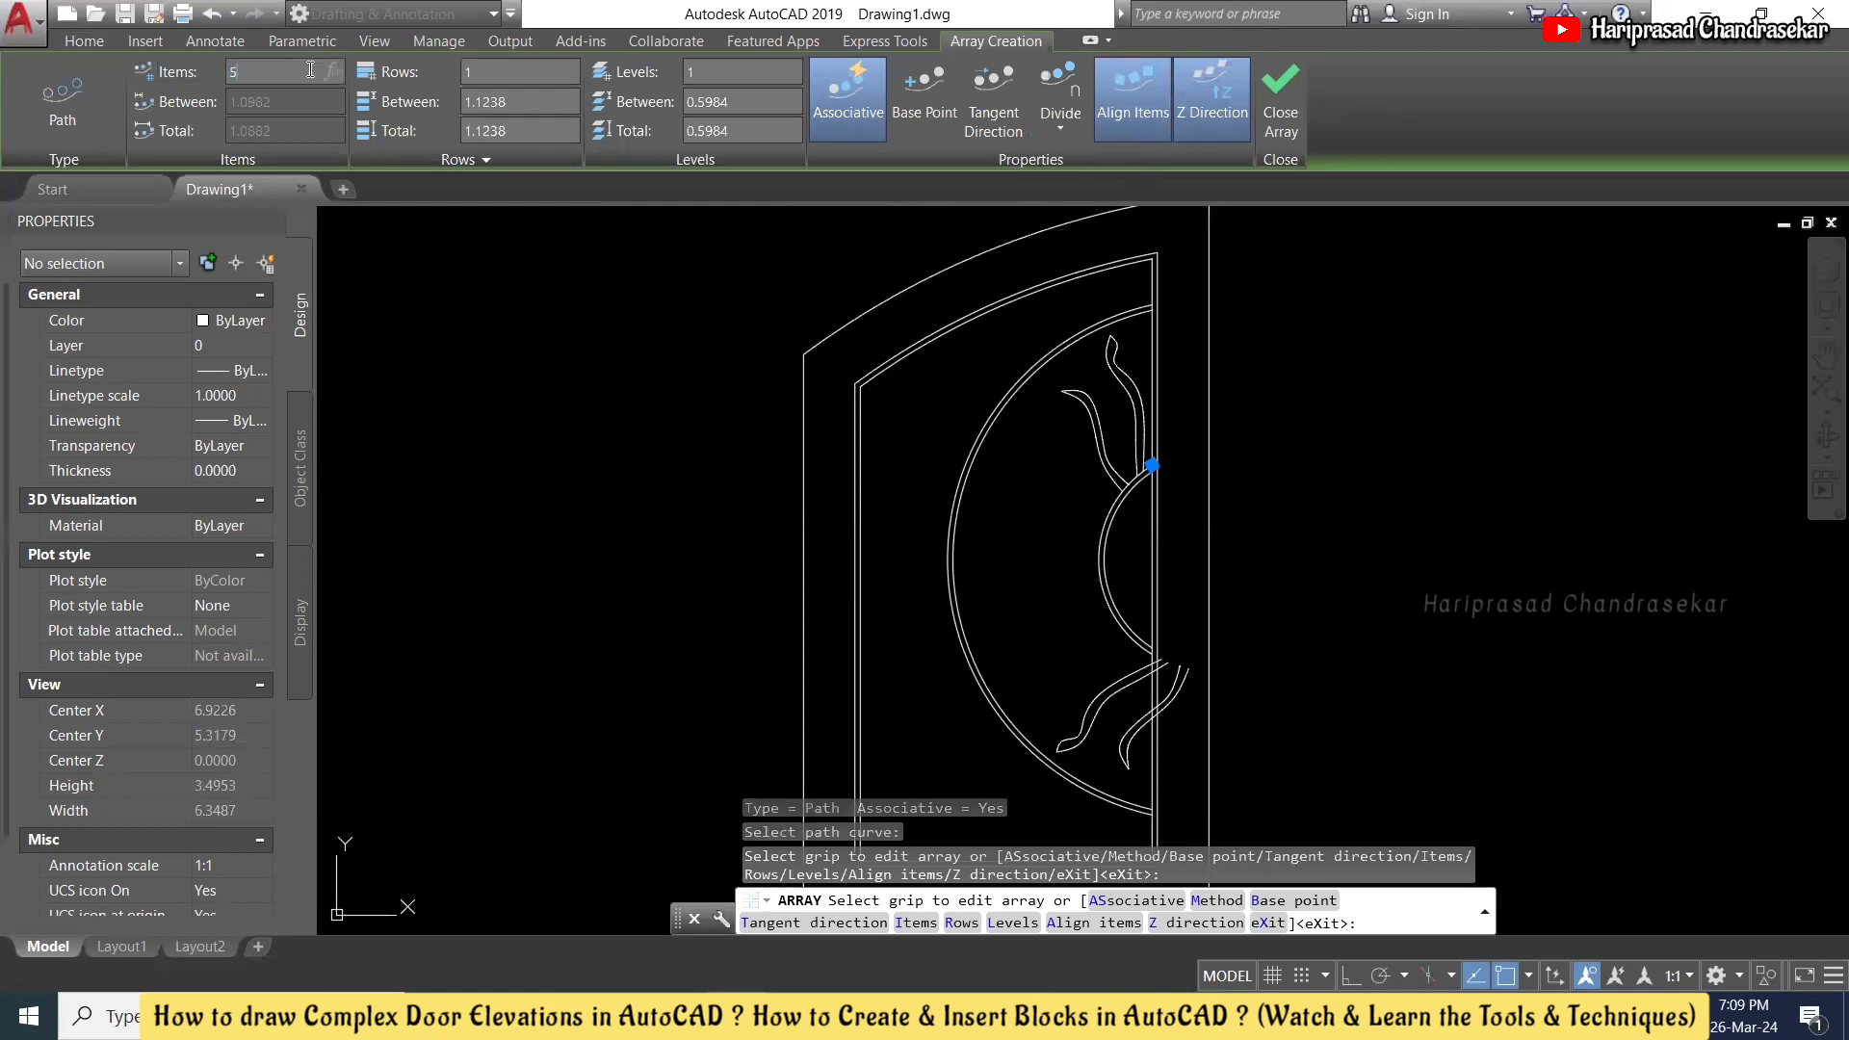
key(Return)
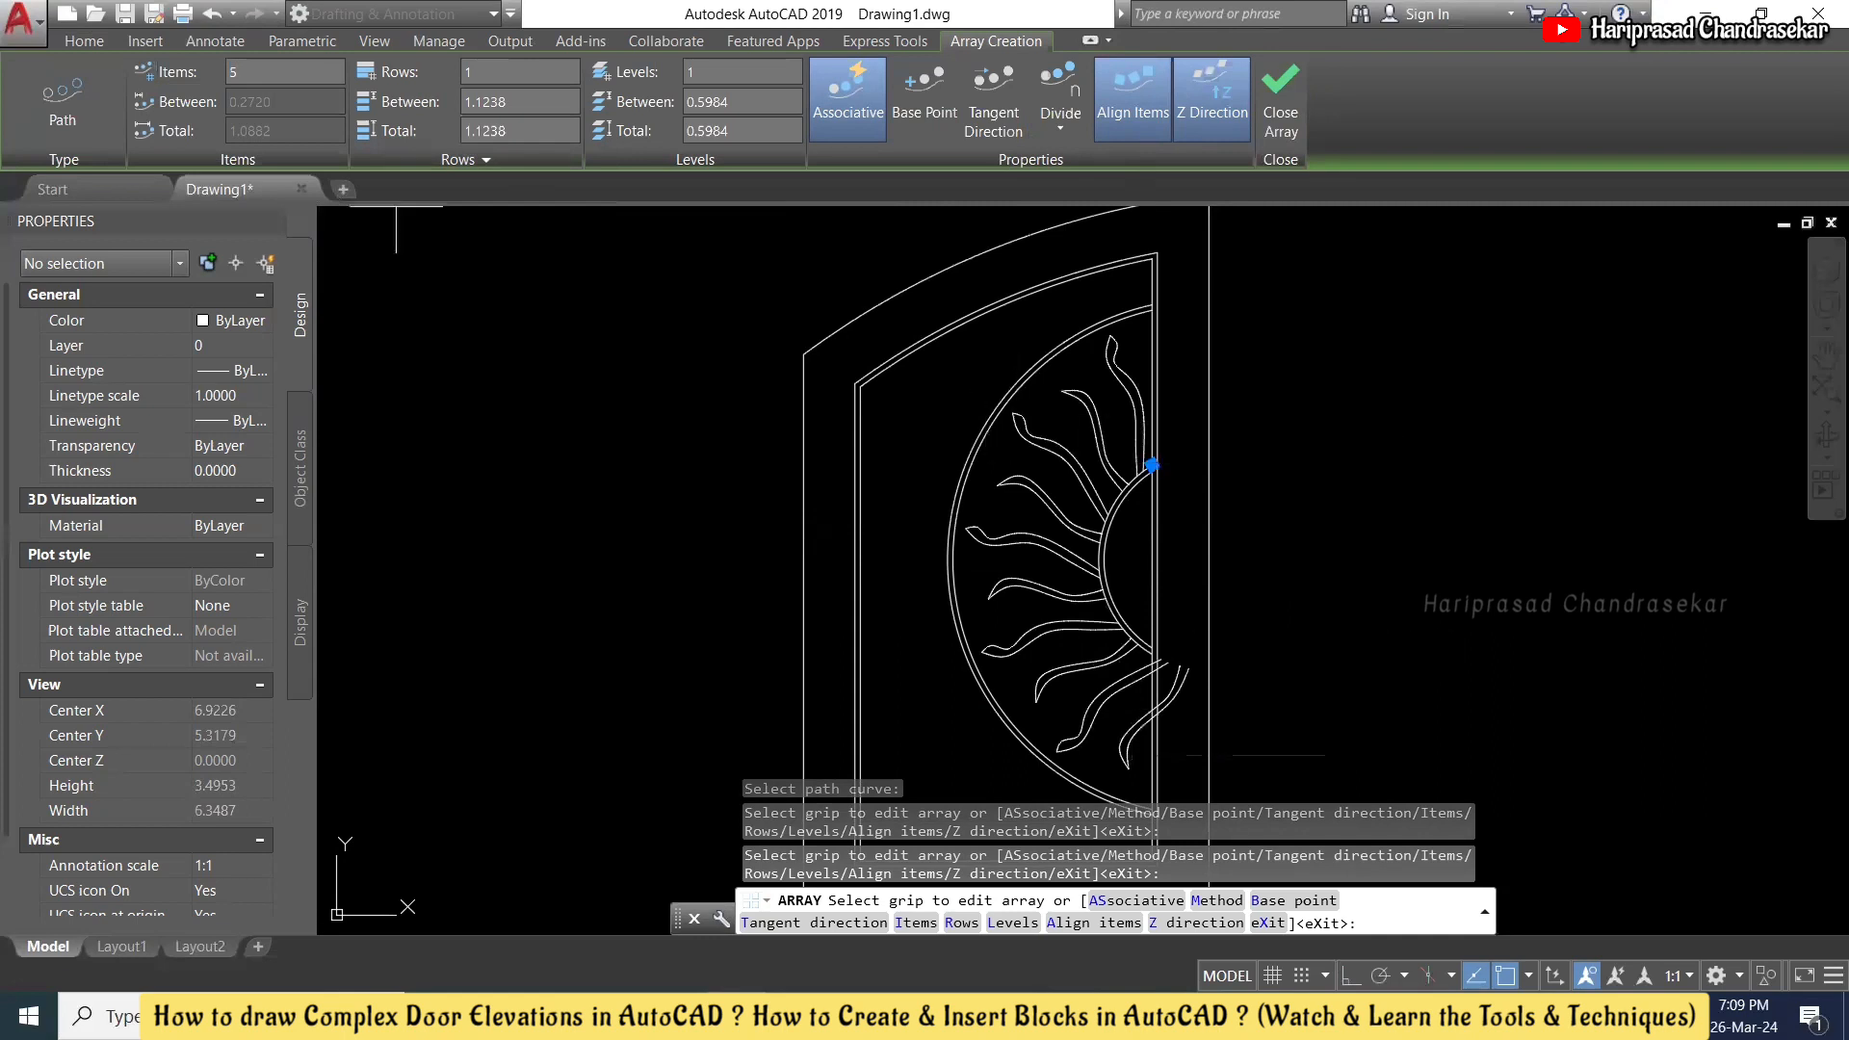
- Switch the leaf array to the Measure method and set the distance between items to 0.25
click(1059, 132)
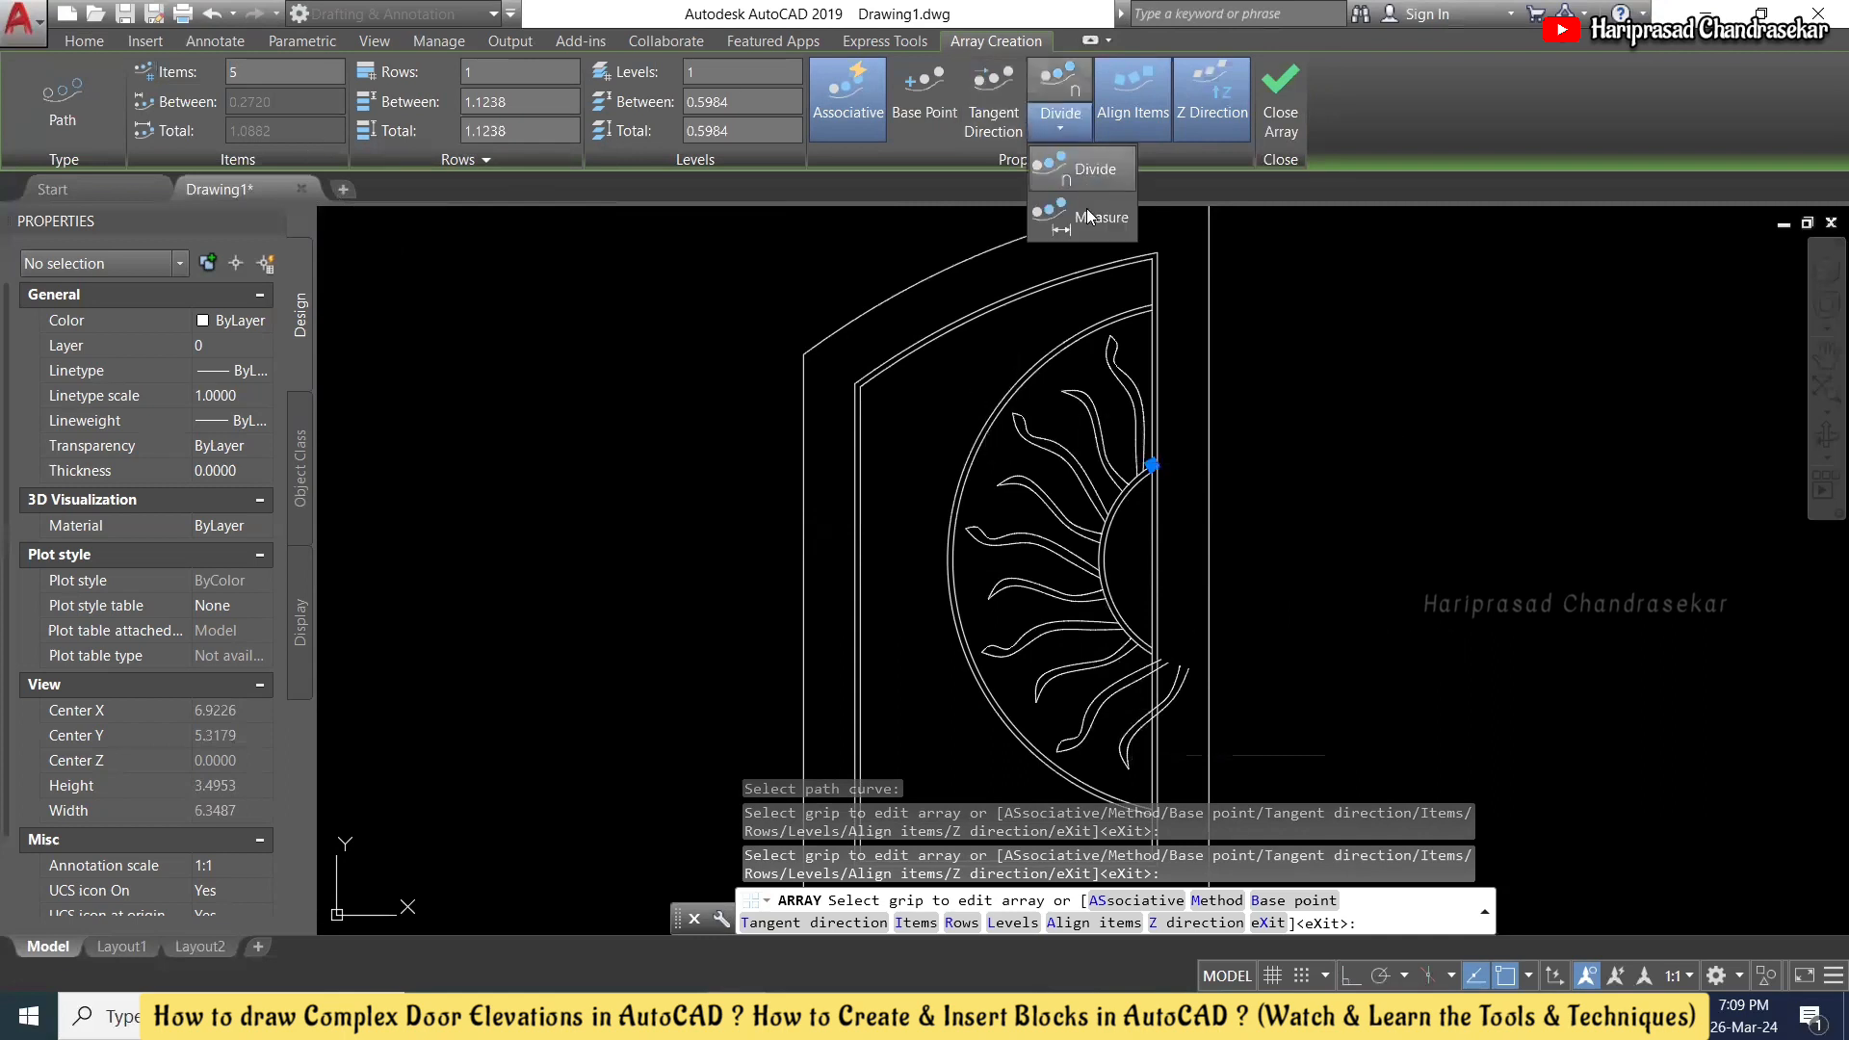
click(1069, 195)
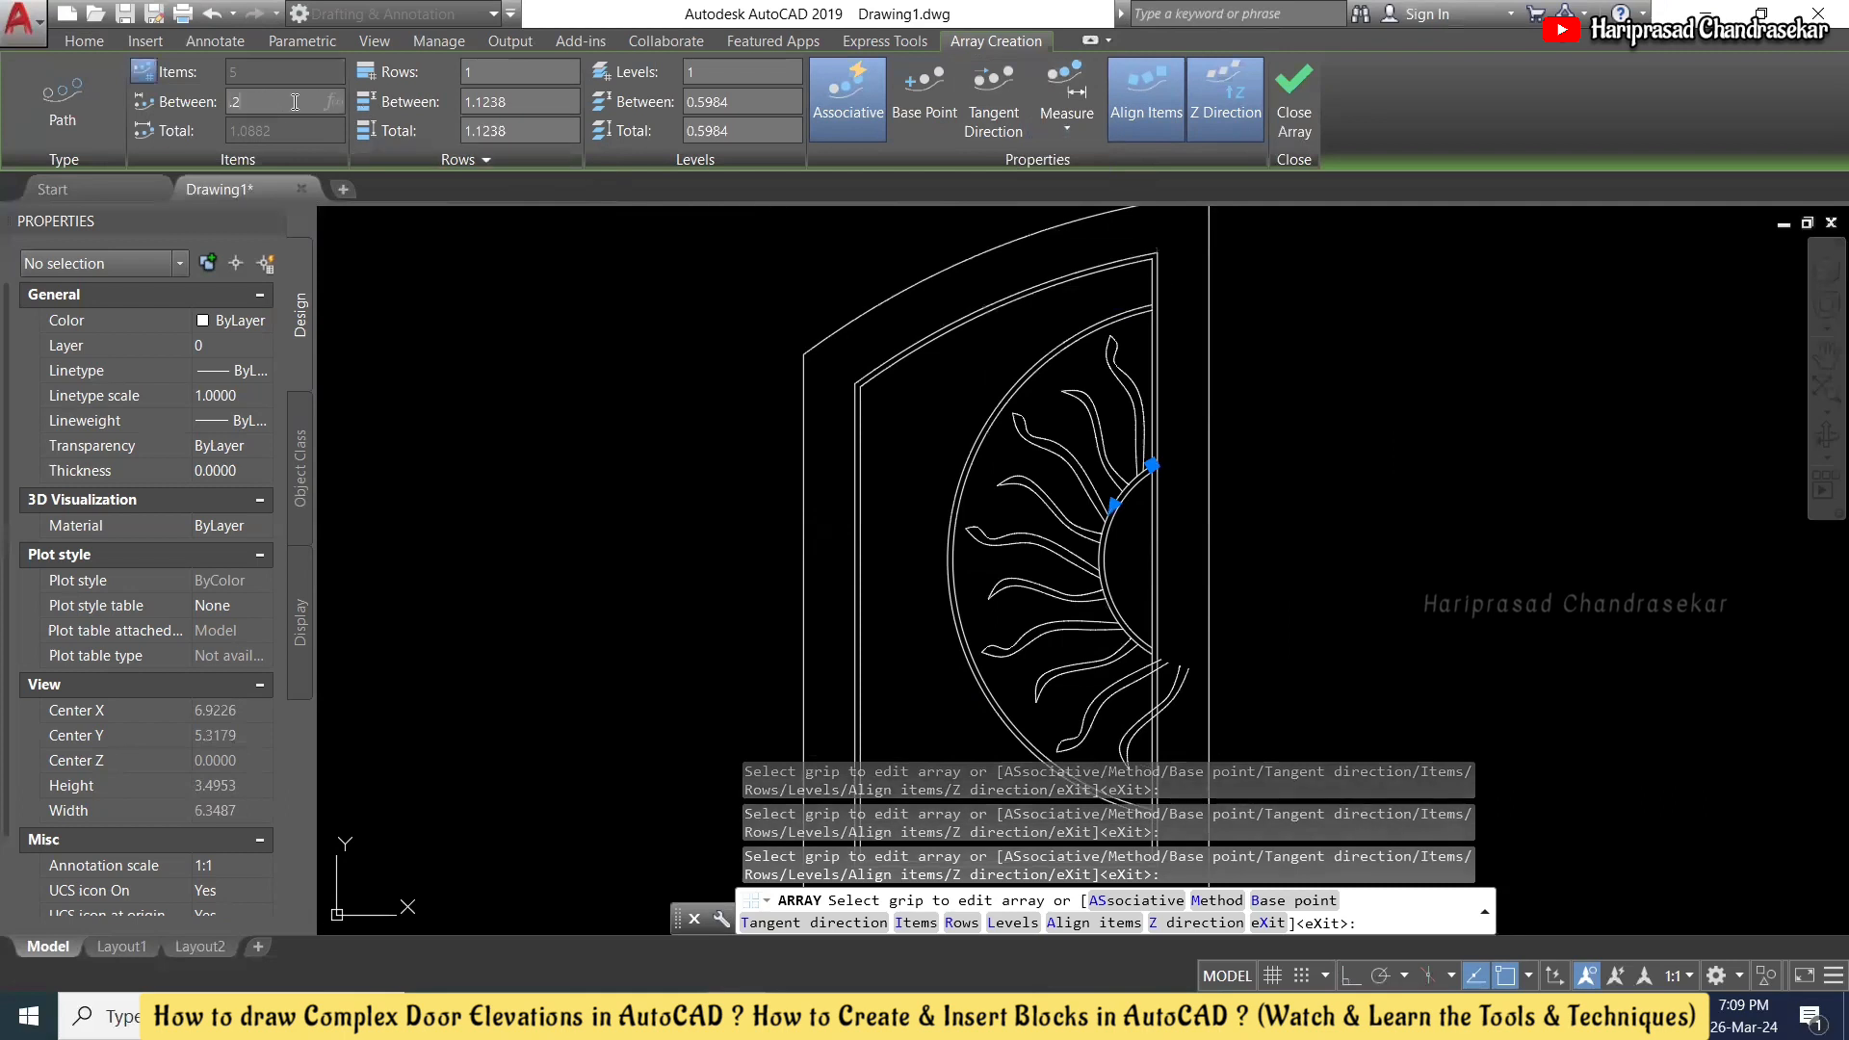
key(Return)
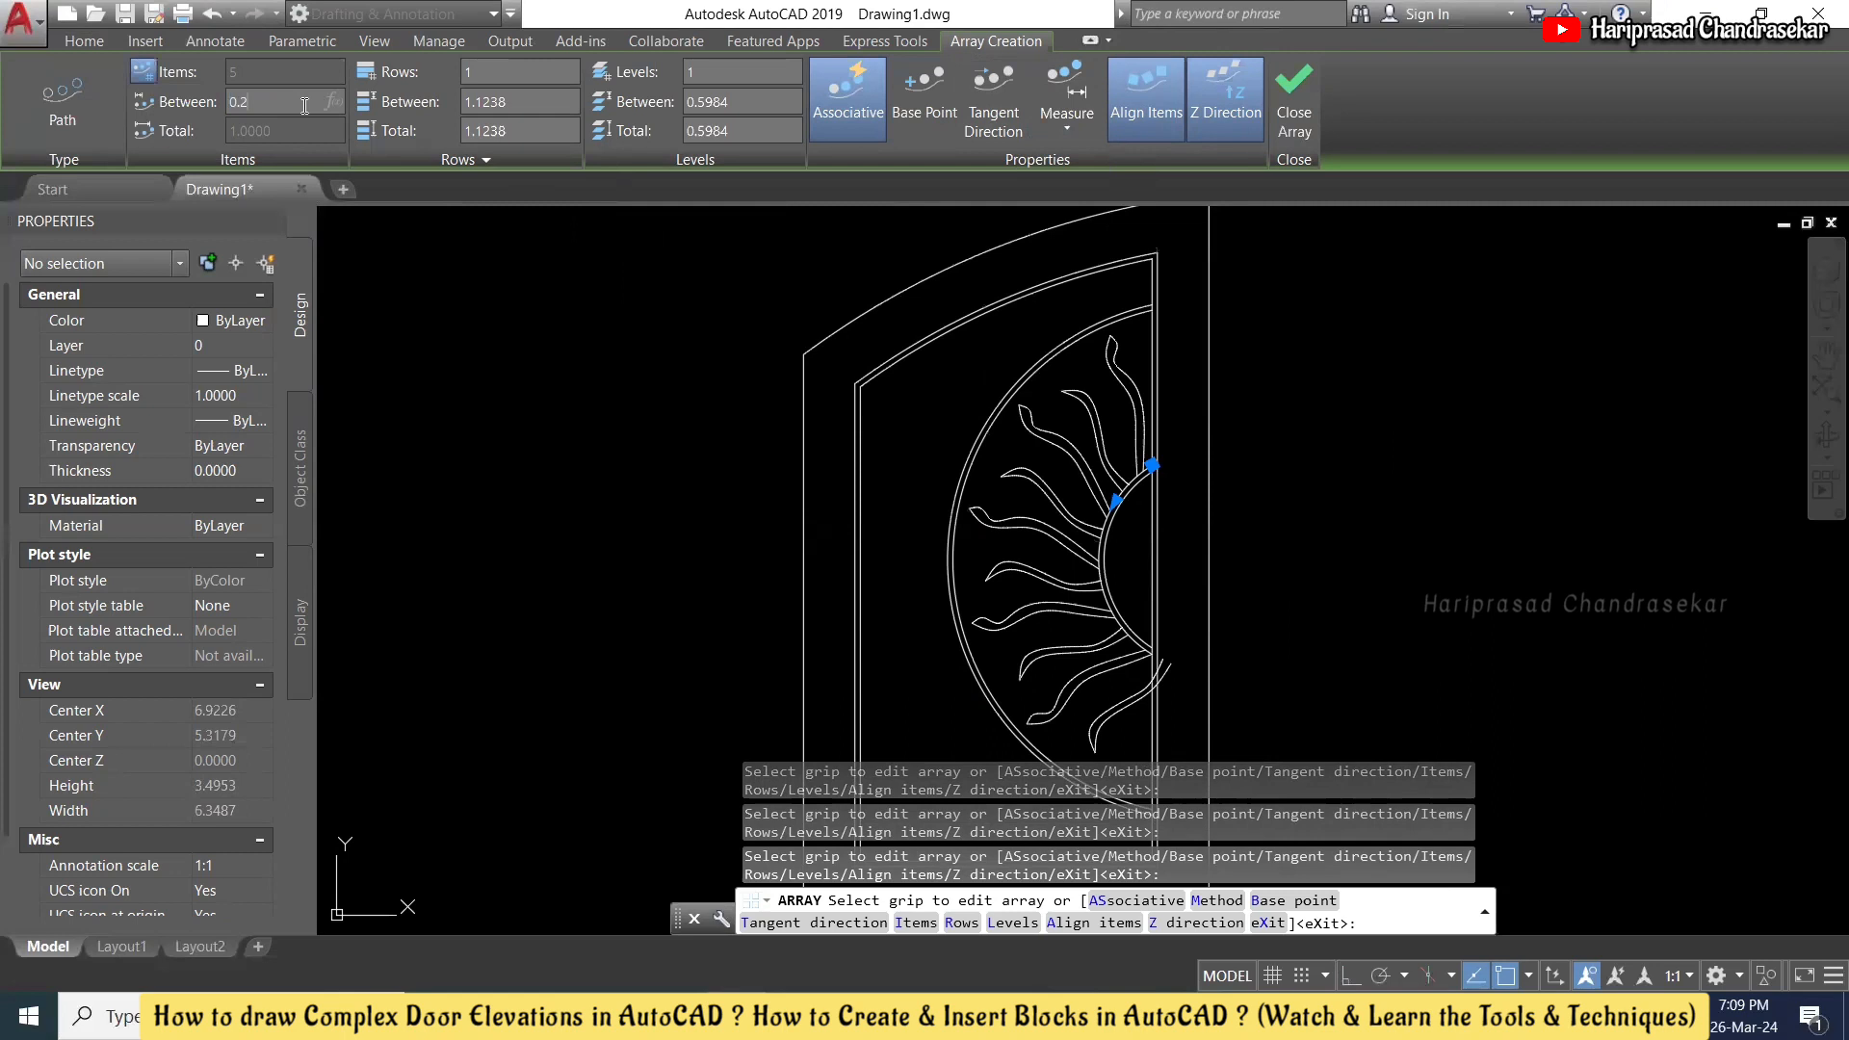
- Try a distance of 0.23 between the leaf array's items
click(305, 104)
text(0.23)
key(Return)
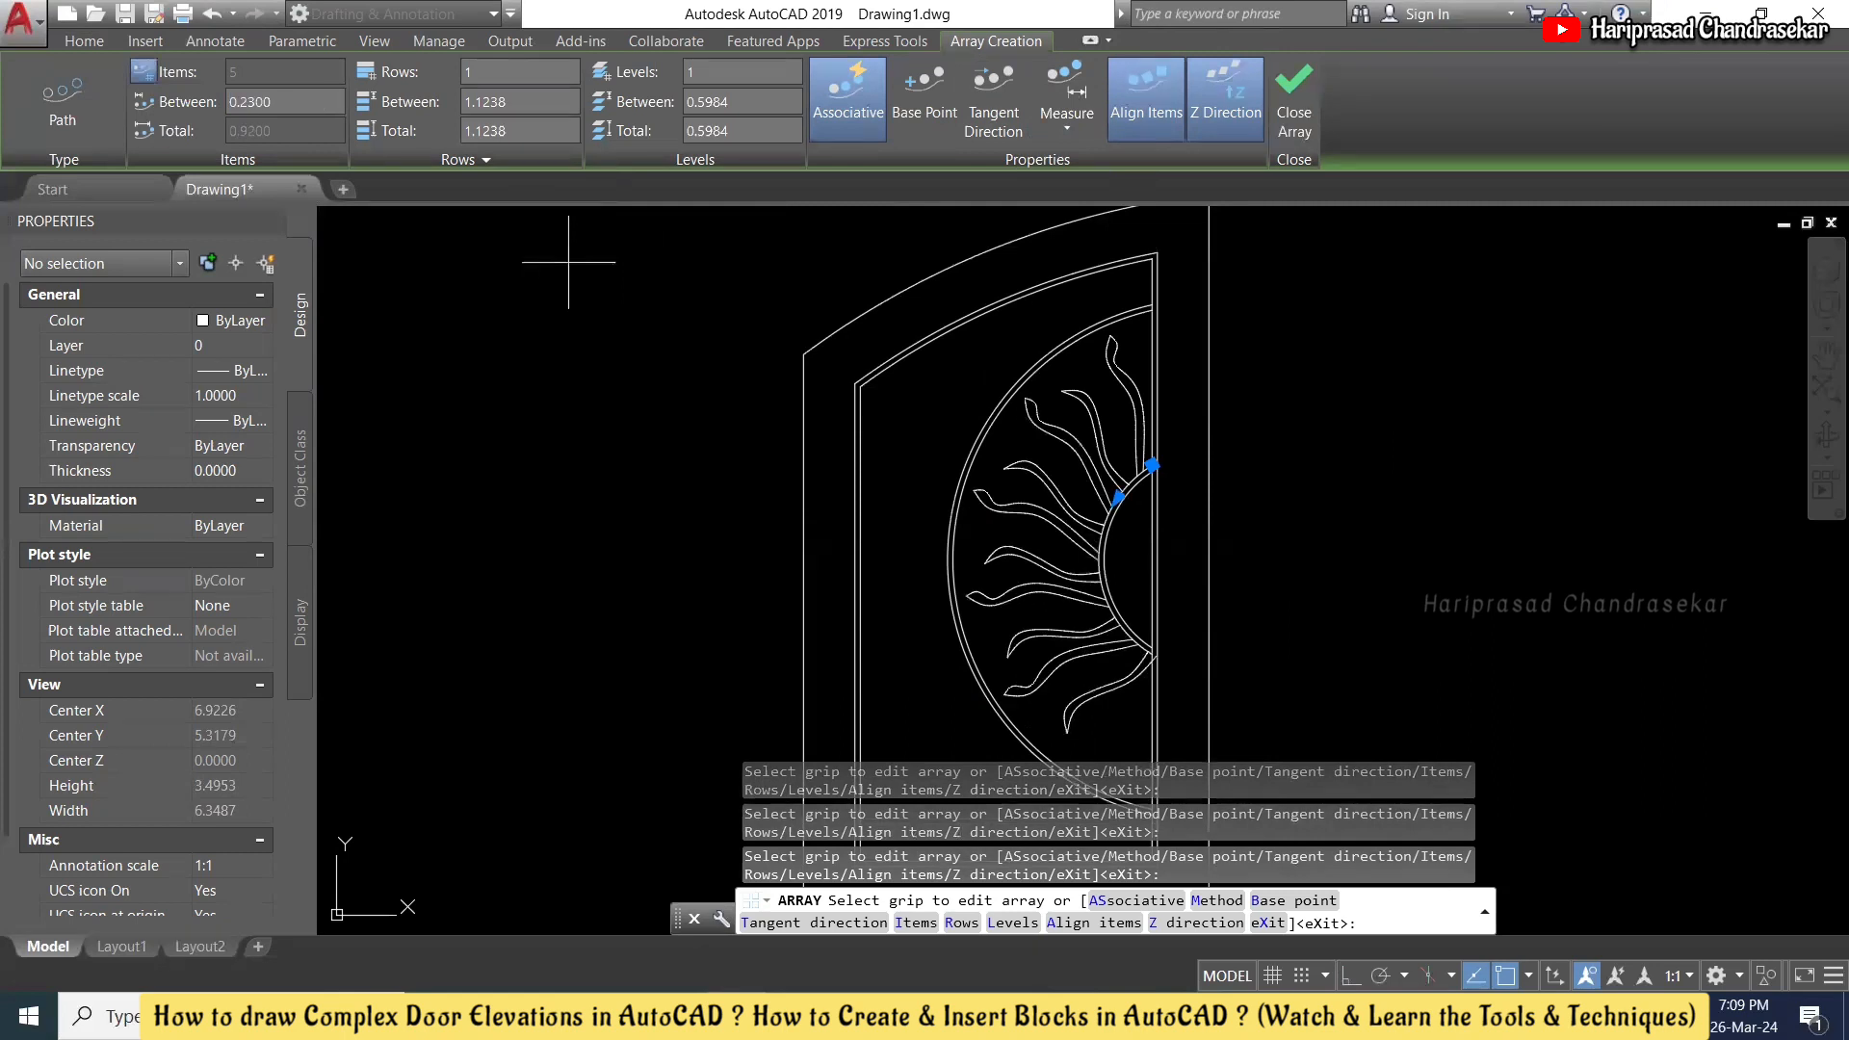
scroll(679, 292, down, 2)
scroll(715, 507, up, 2)
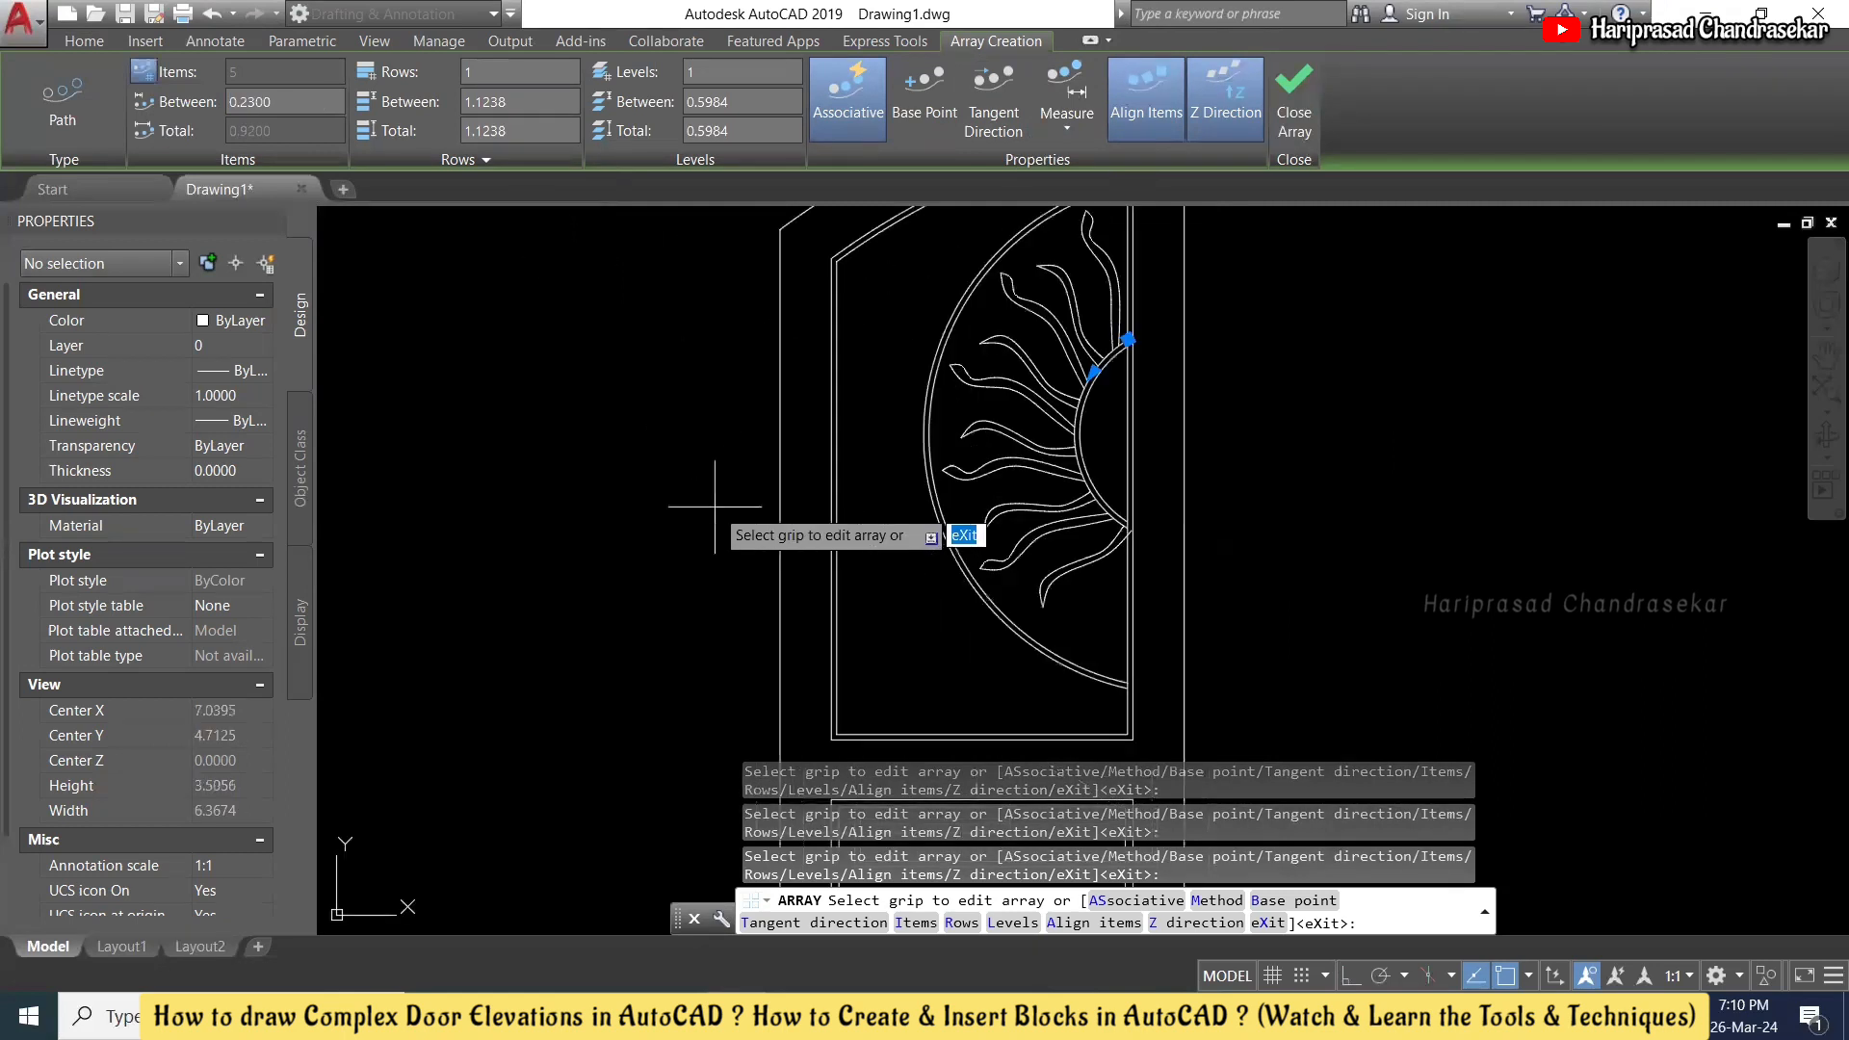
- Set the distance between the leaf array's items back to 0.25 and finish the array
click(314, 103)
text(.25)
key(Return)
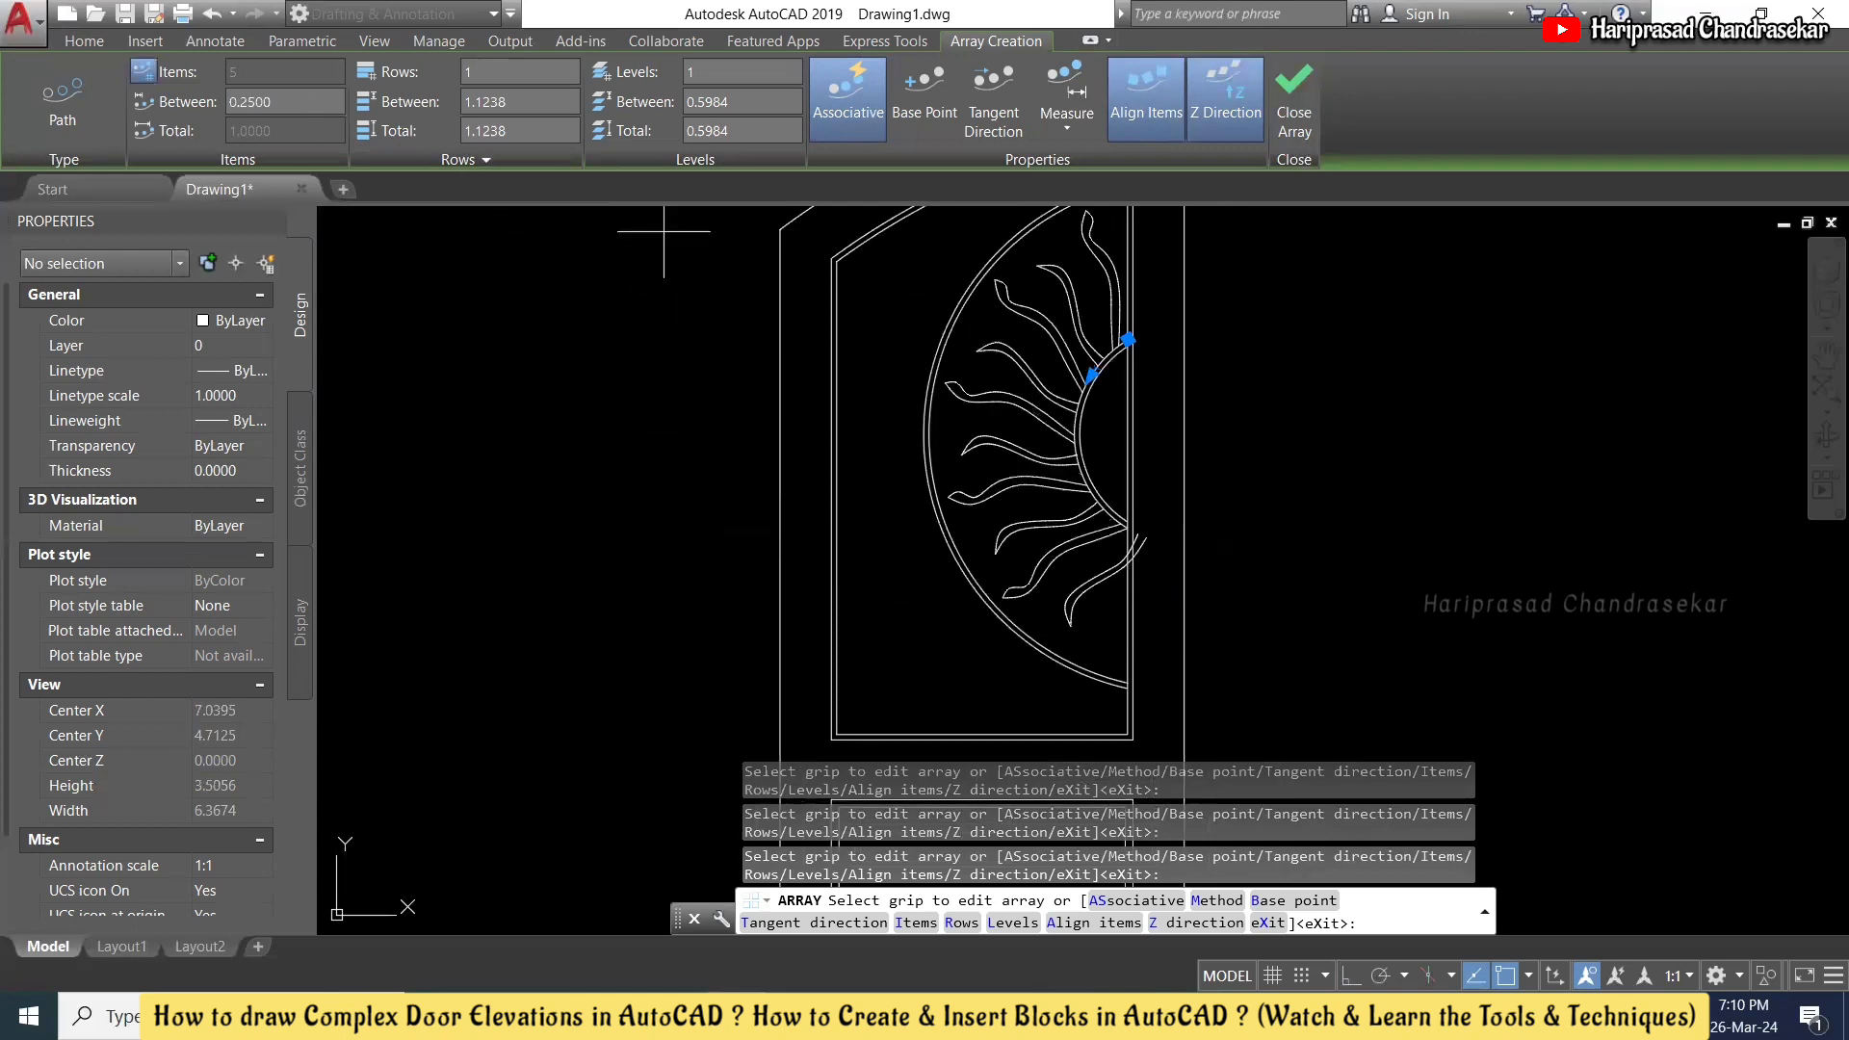
key(Escape)
- Explode the leaf path array into separate splines
scroll(1165, 518, up, 4)
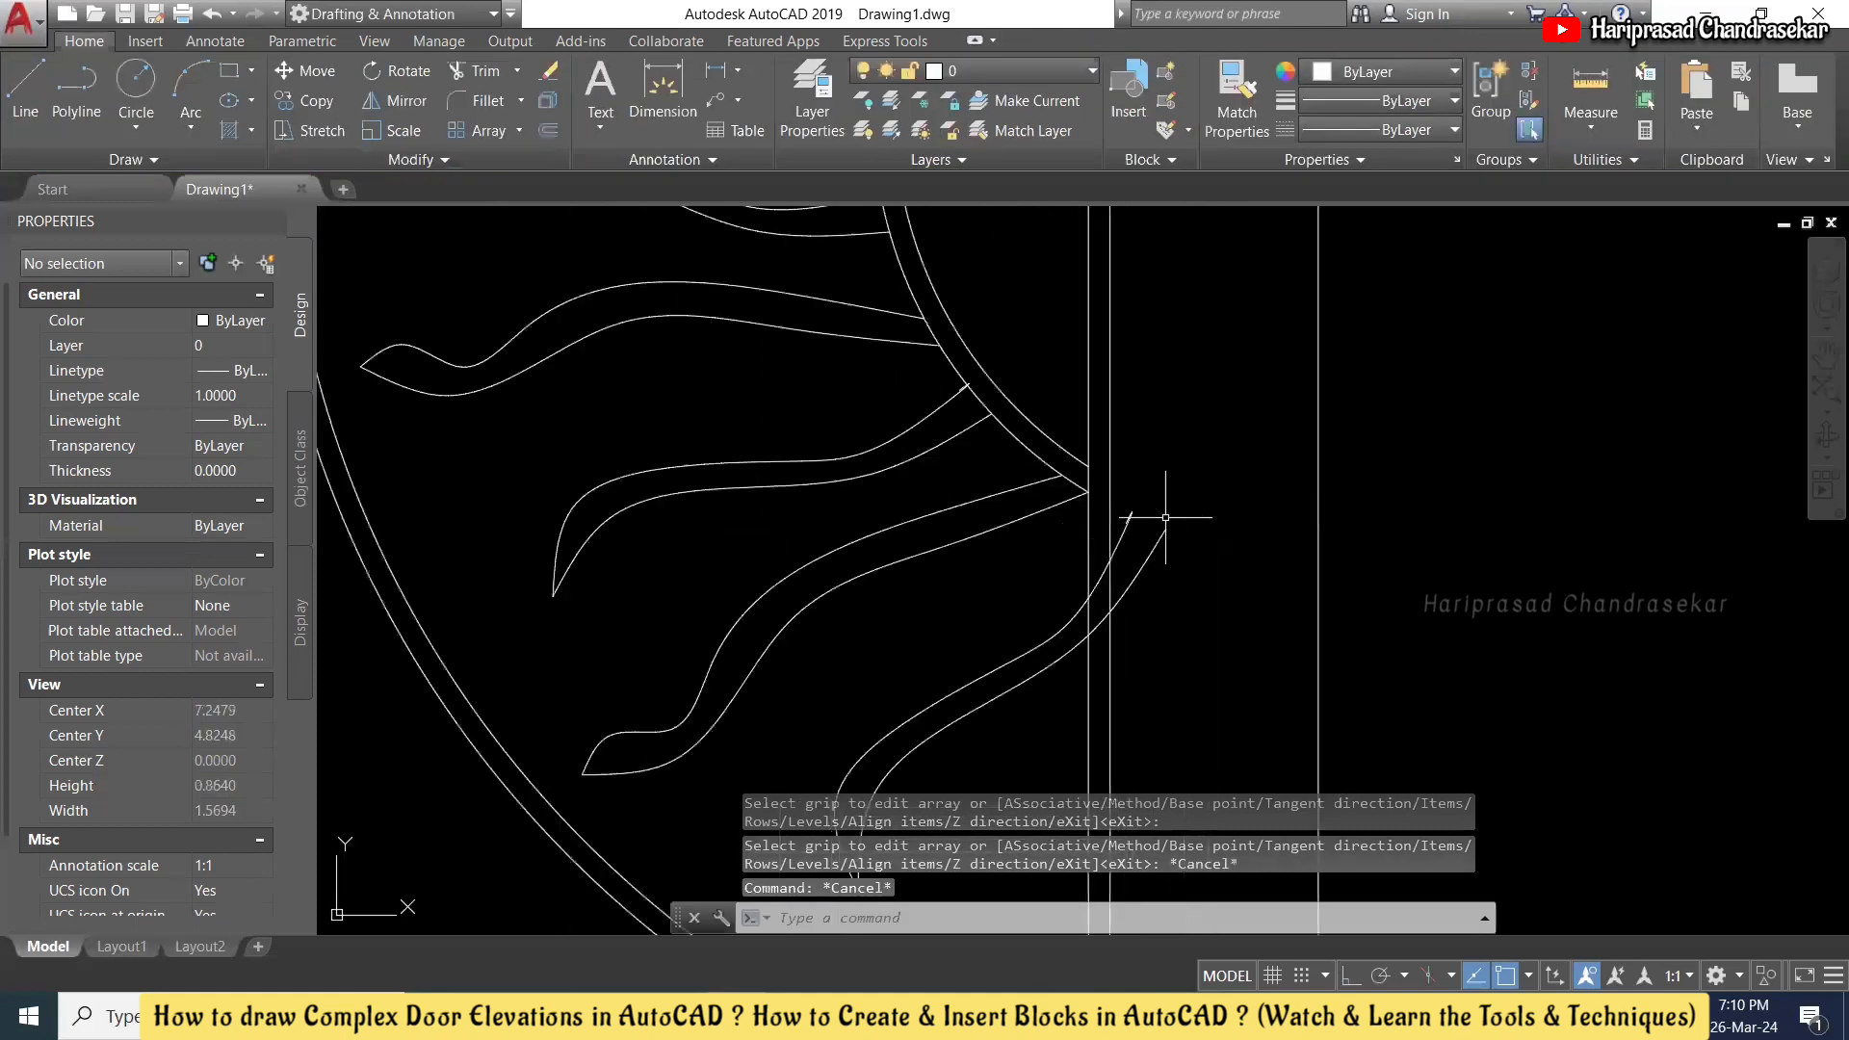
click(1121, 538)
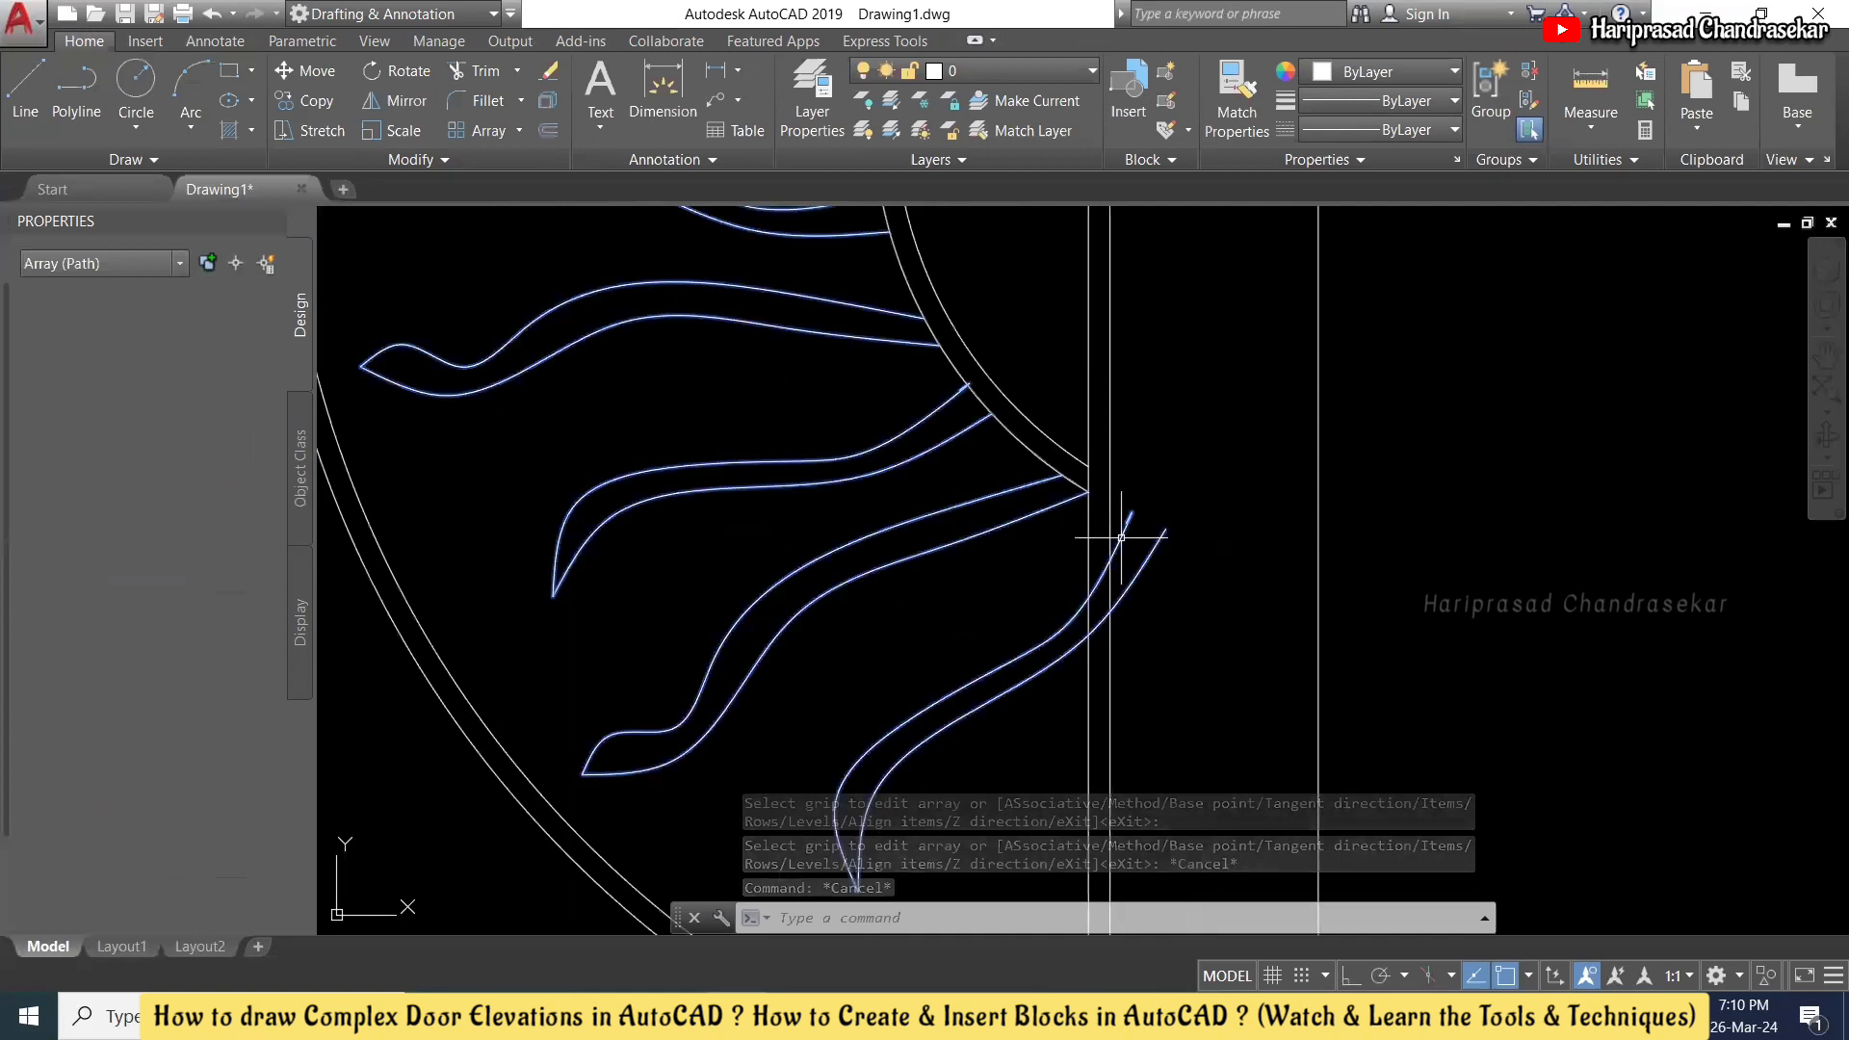
text(x)
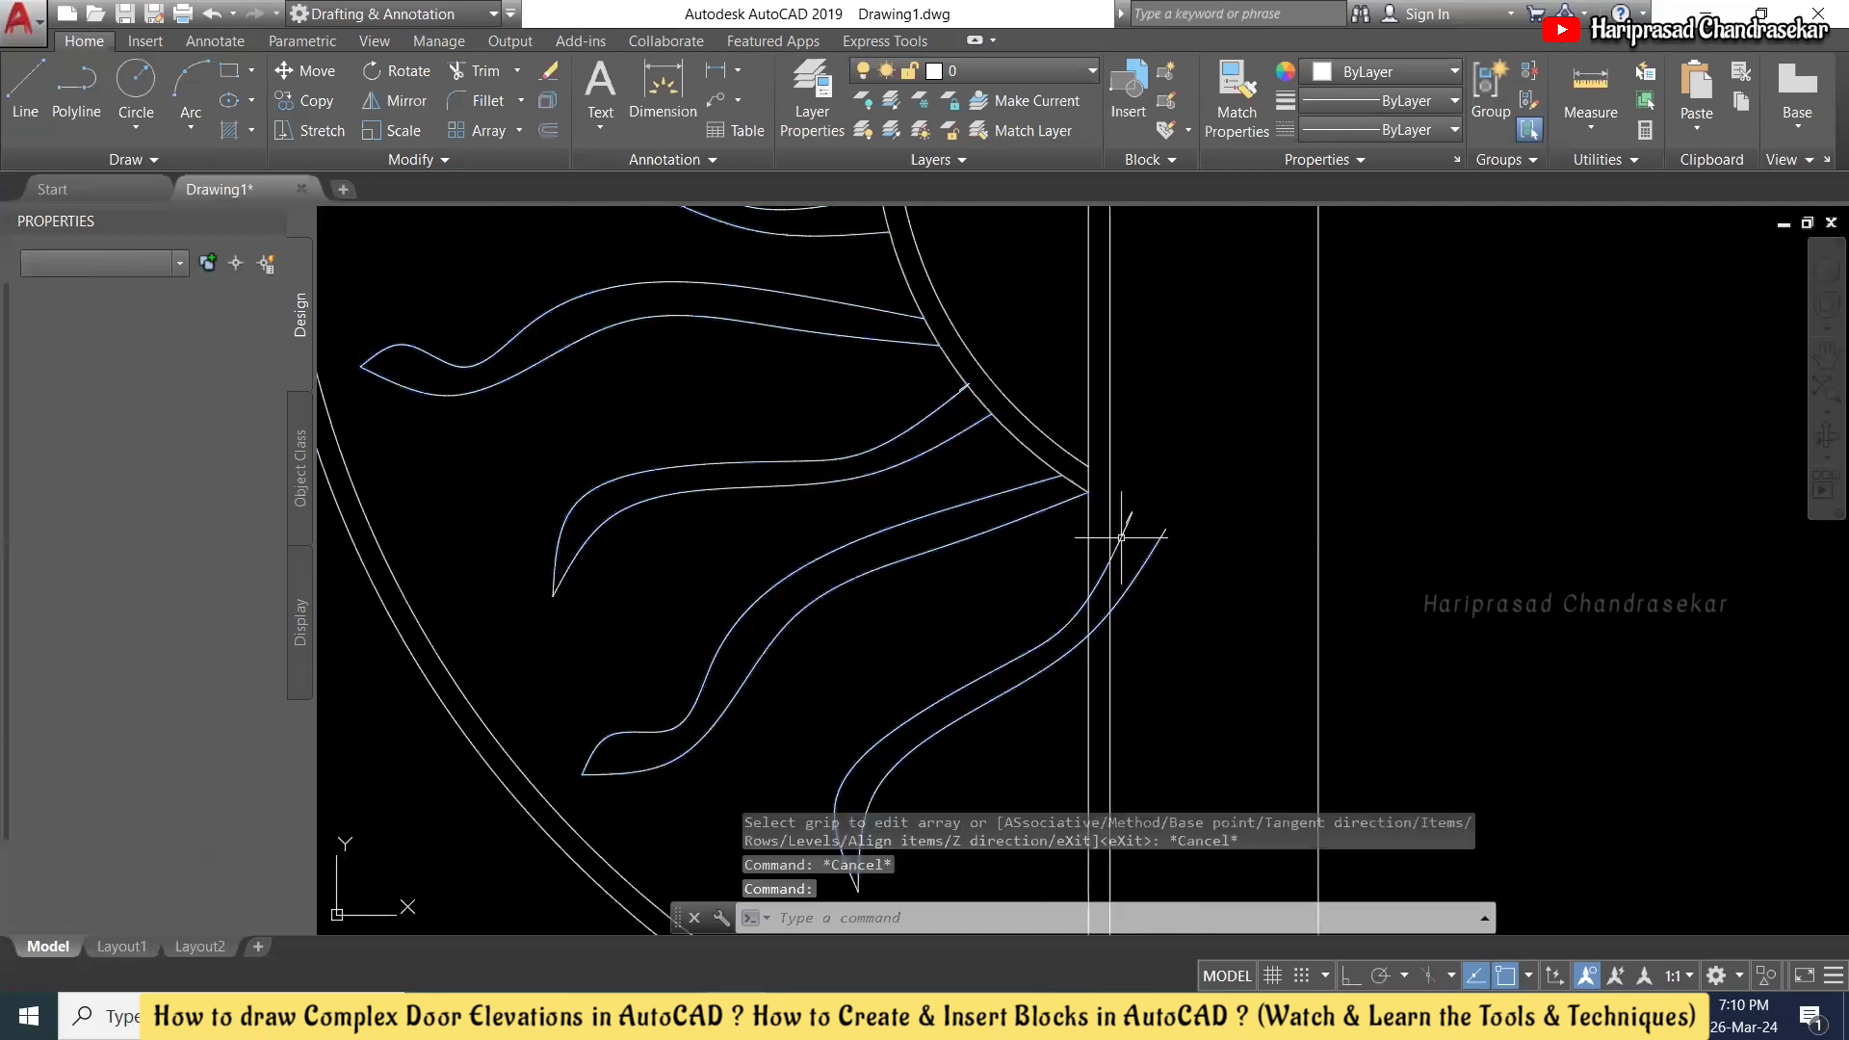
key(Return)
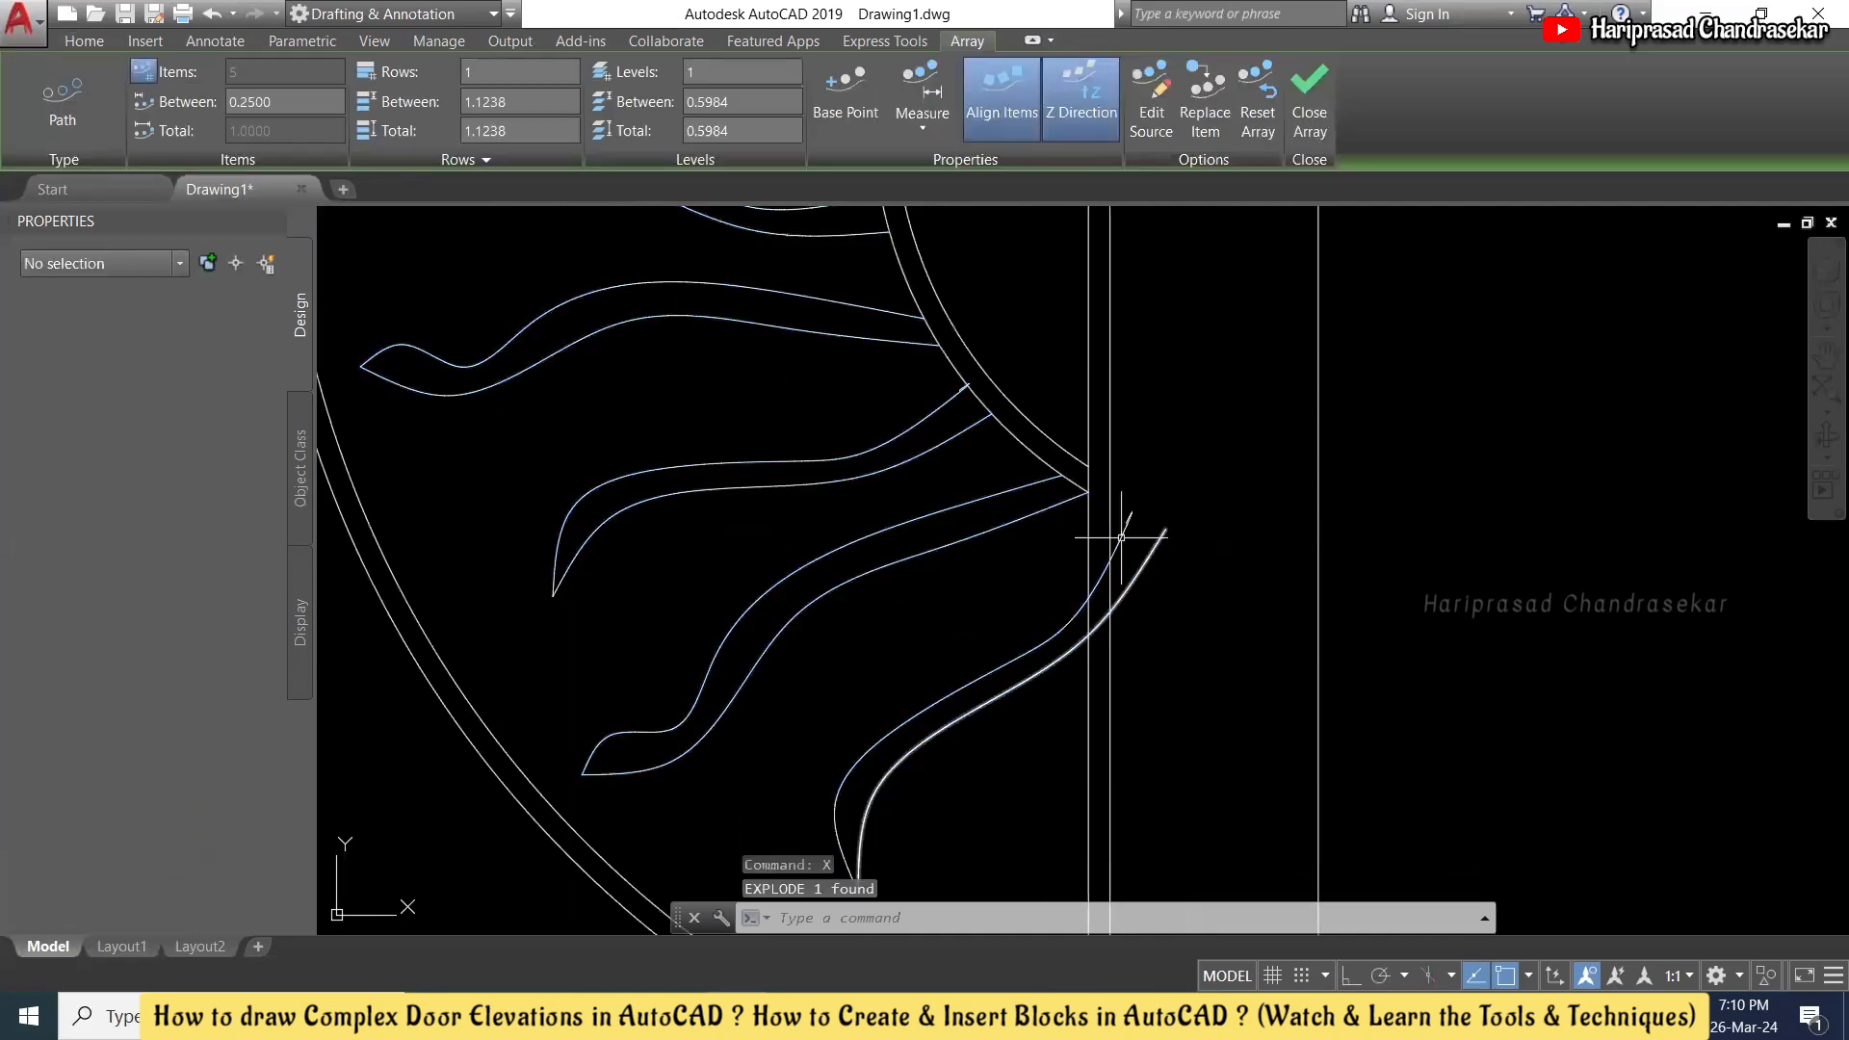
- Trim the two lowest leaf splines back to the inner vertical edge of the upper panel
text(tr)
key(Return)
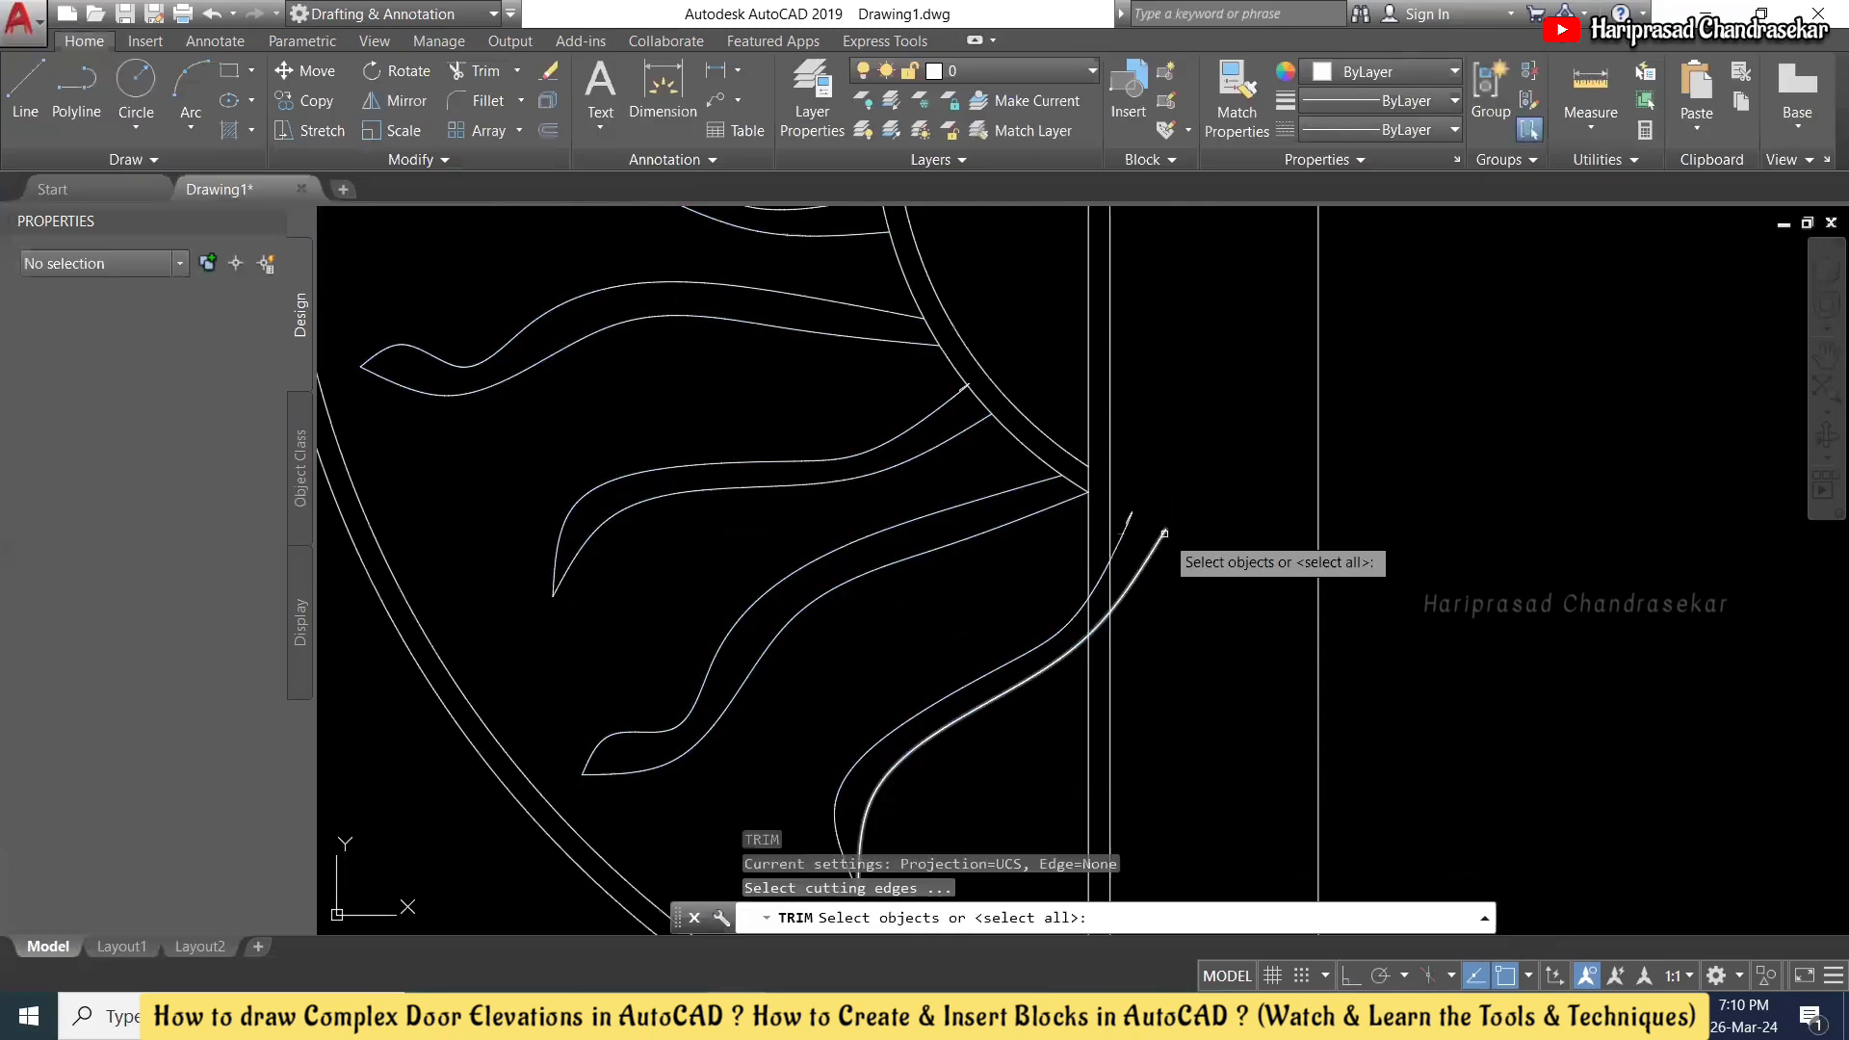
key(Return)
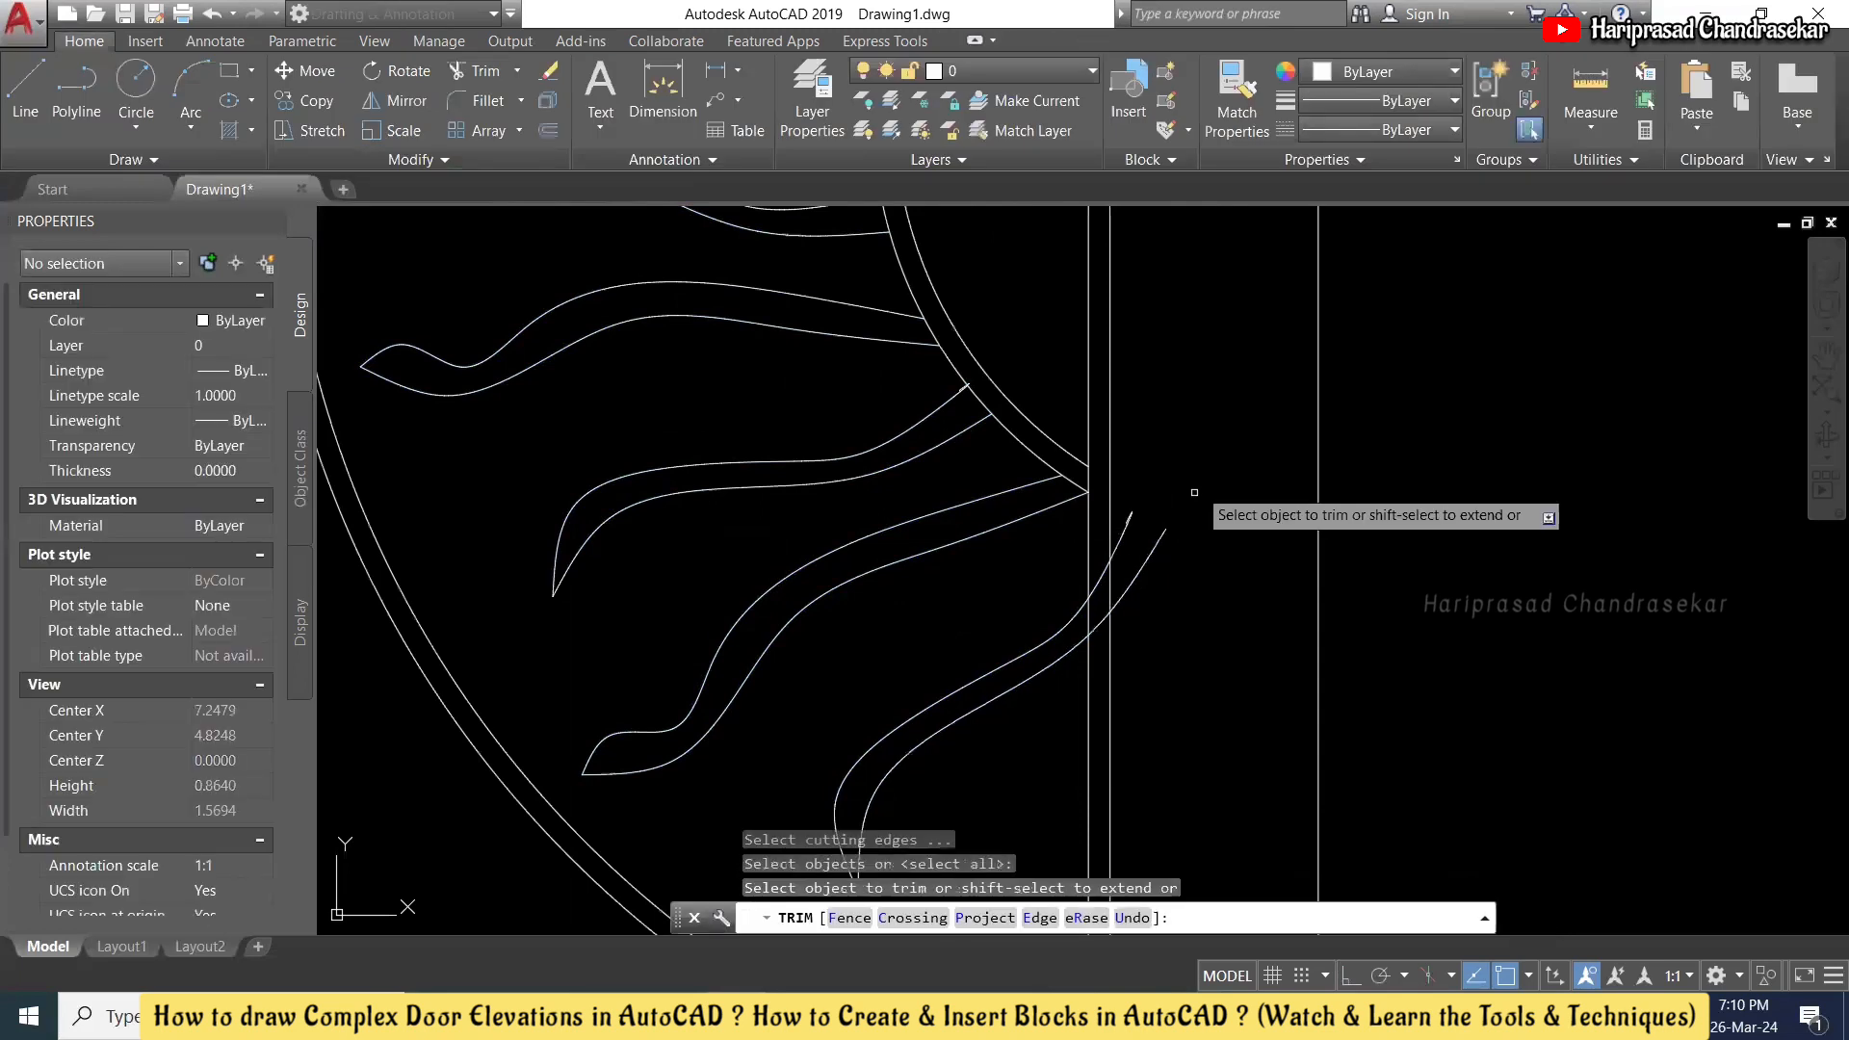
click(1203, 465)
click(1132, 620)
scroll(1122, 631, up, 3)
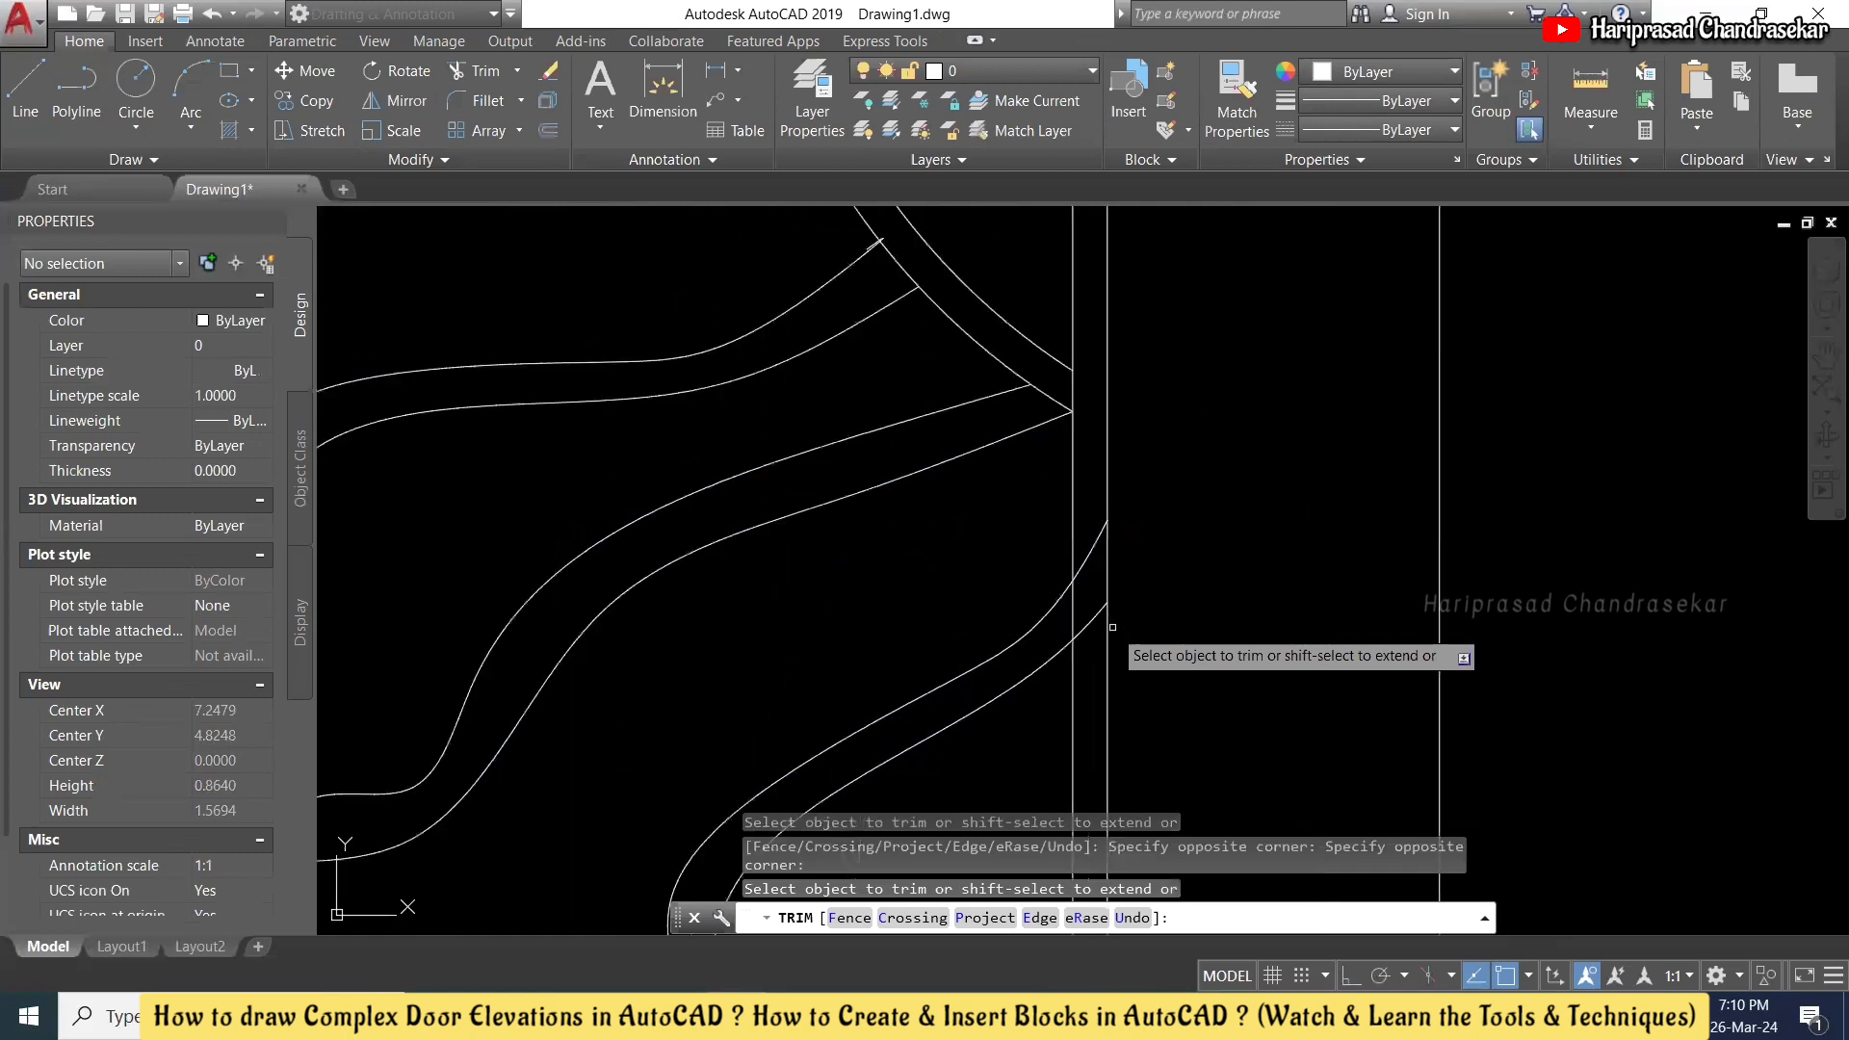
click(1095, 523)
click(1078, 635)
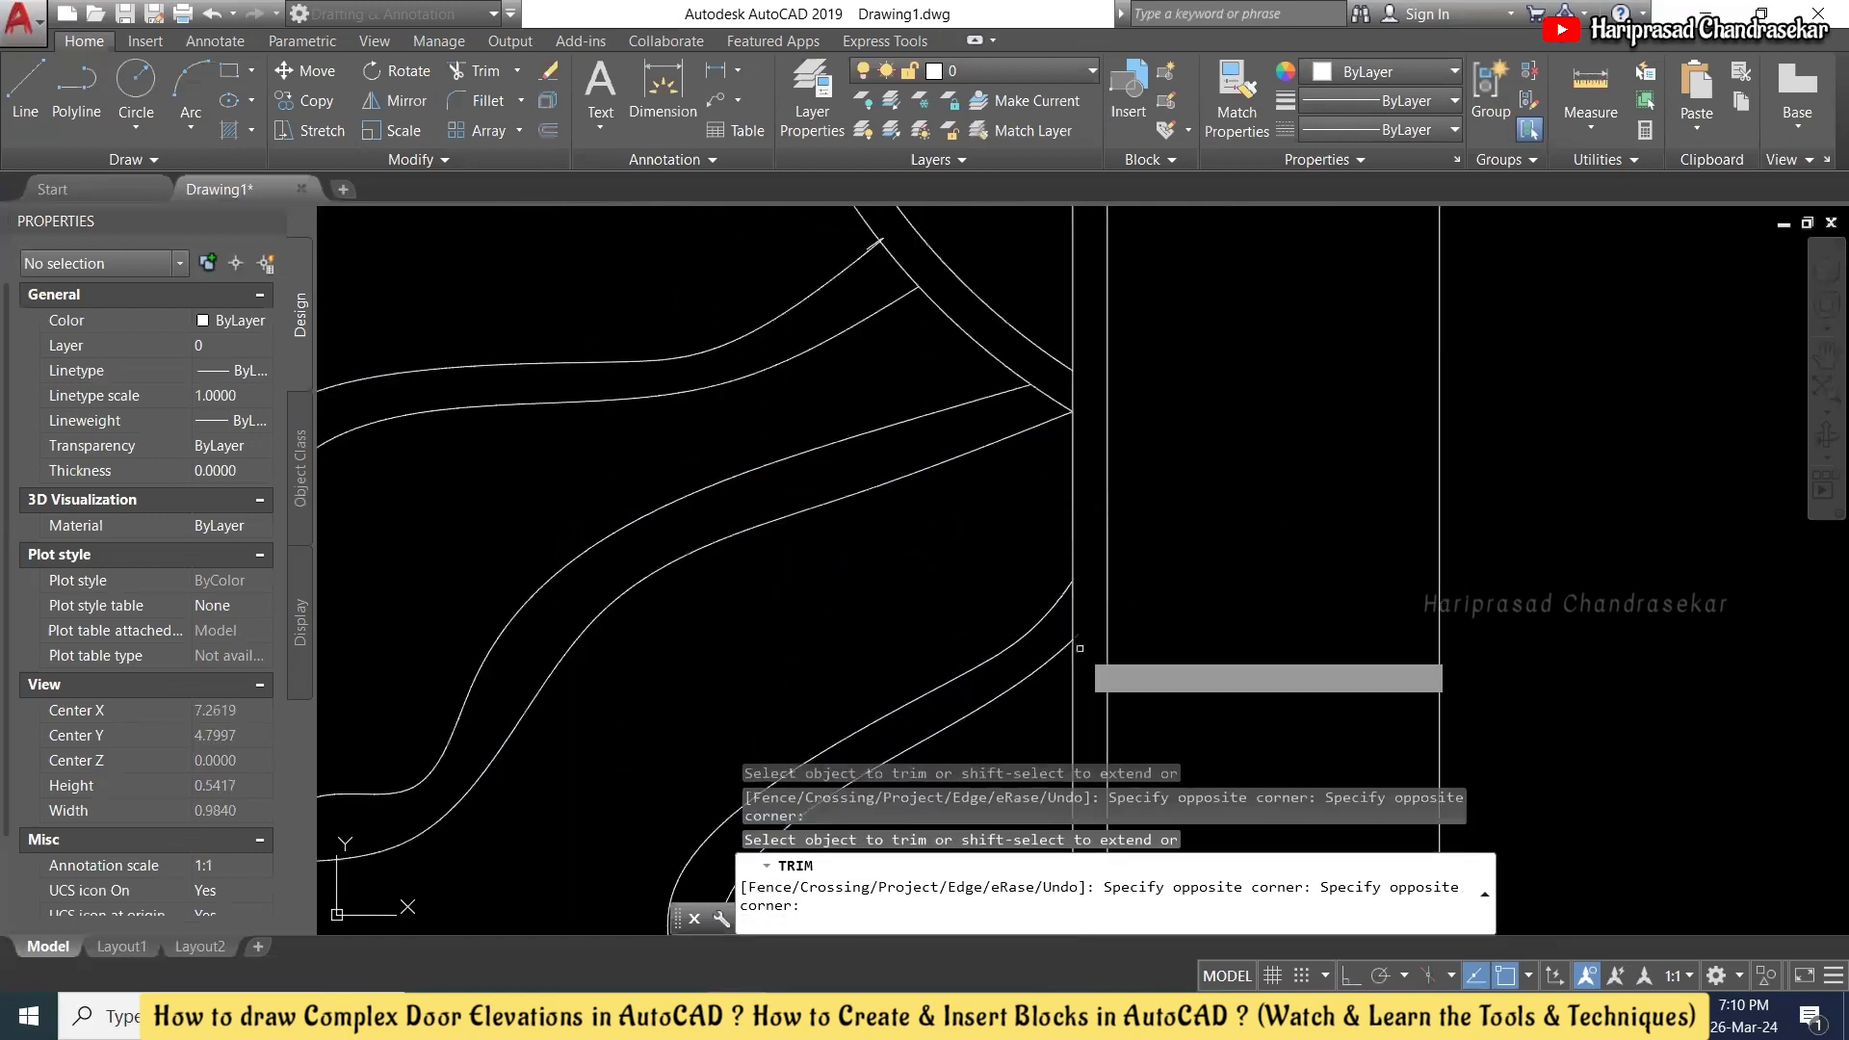
scroll(1078, 597, down, 3)
scroll(1078, 598, down, 2)
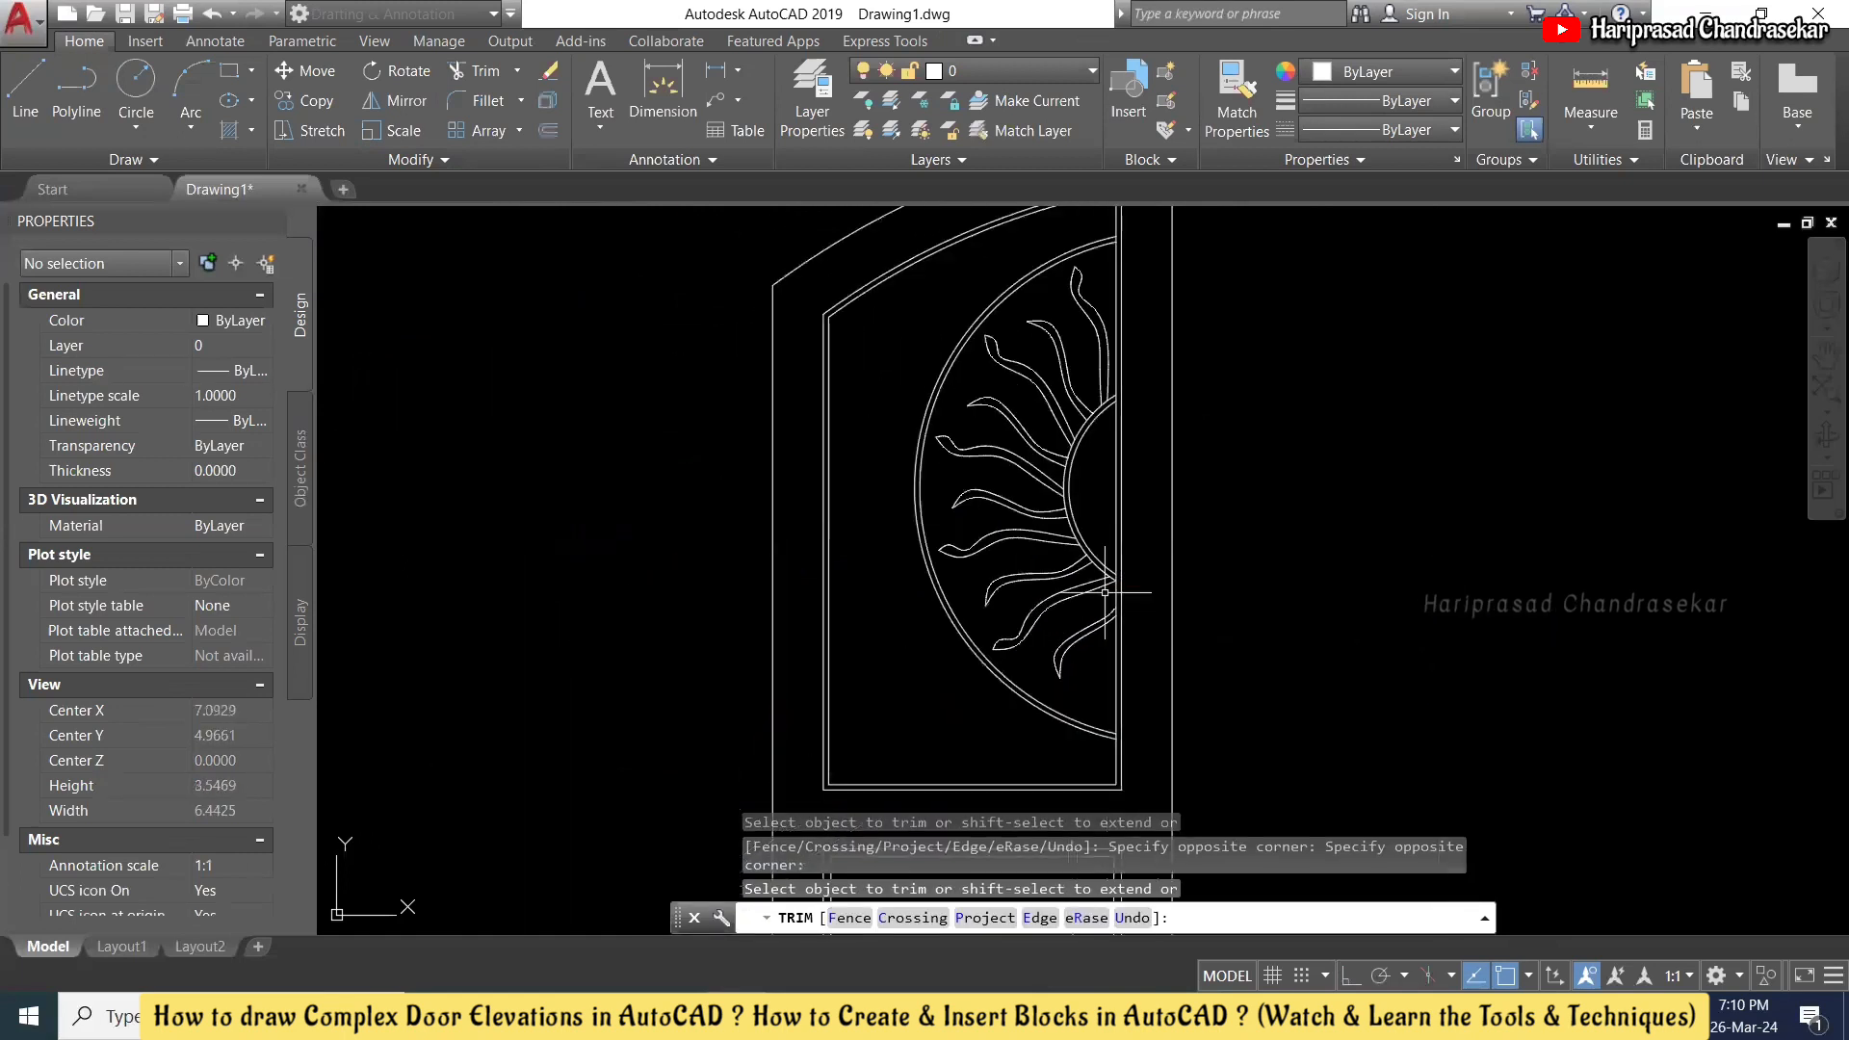
key(Escape)
- Mirror the whole door leaf about its straight right edge, keeping the source objects
scroll(860, 601, down, 3)
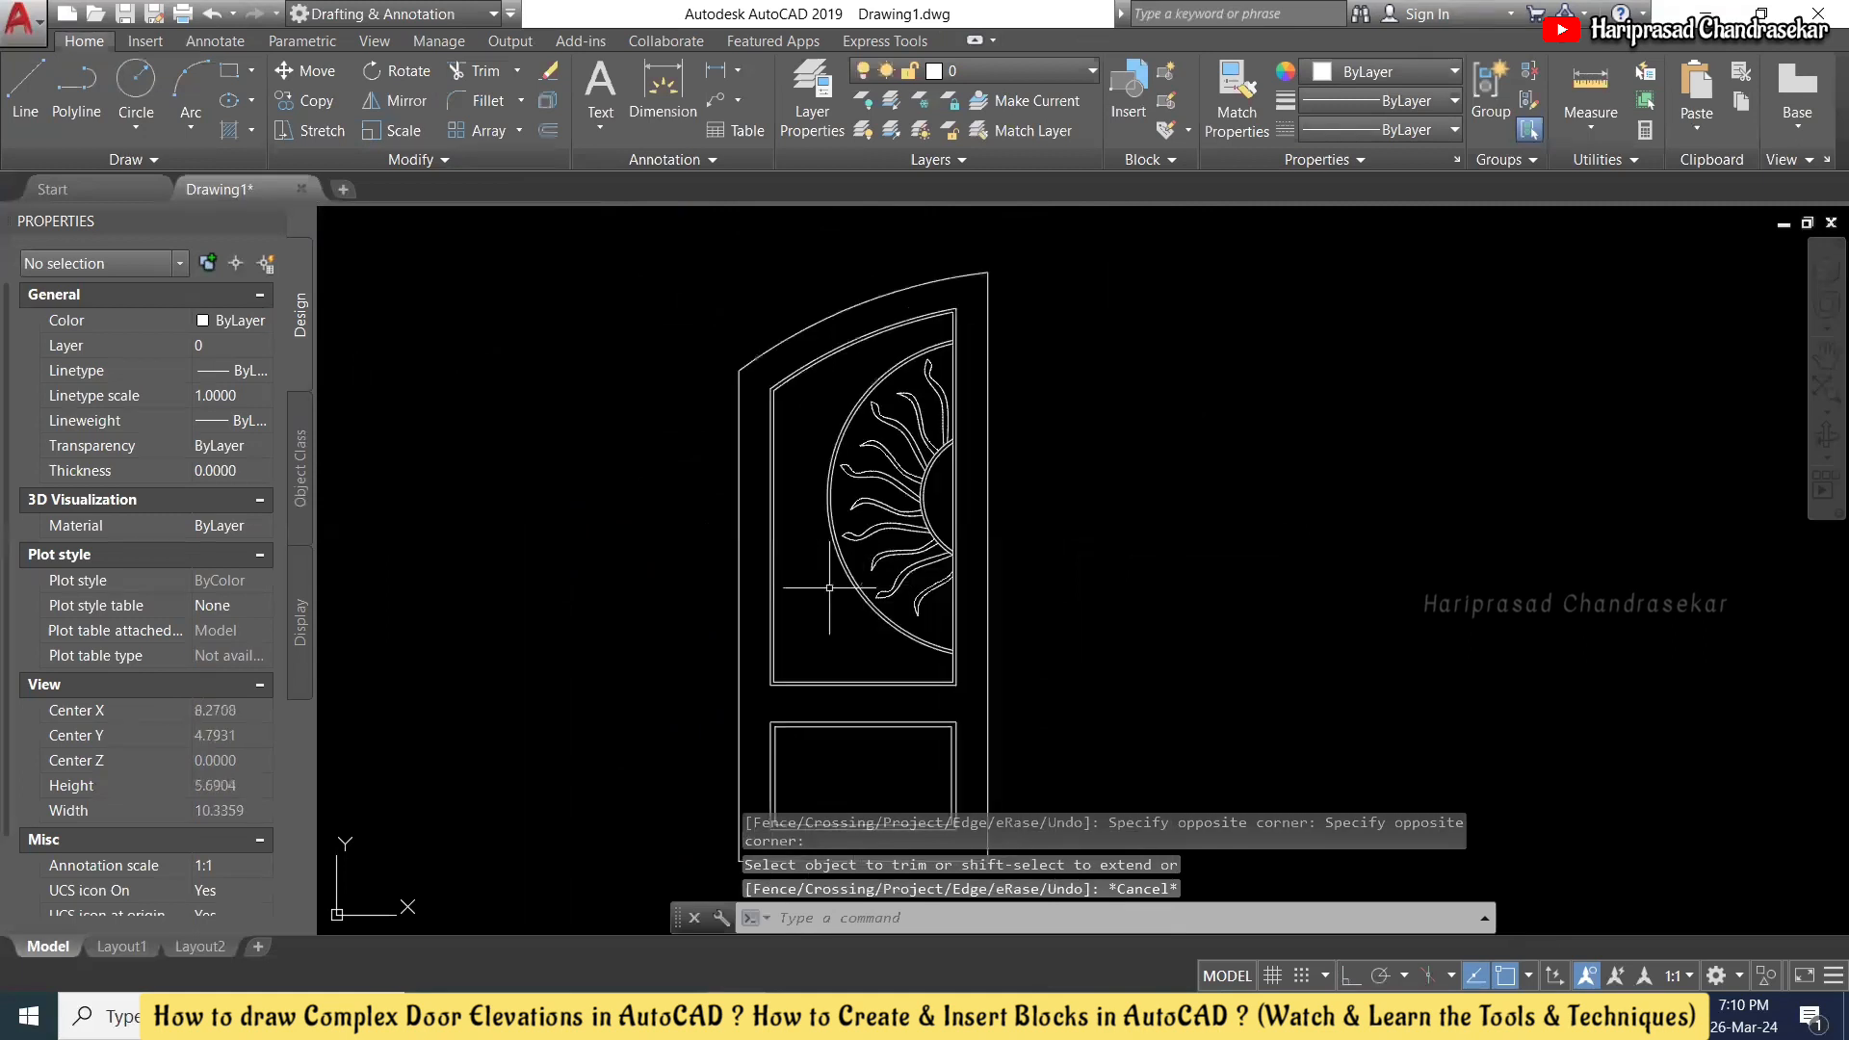
scroll(832, 626, down, 2)
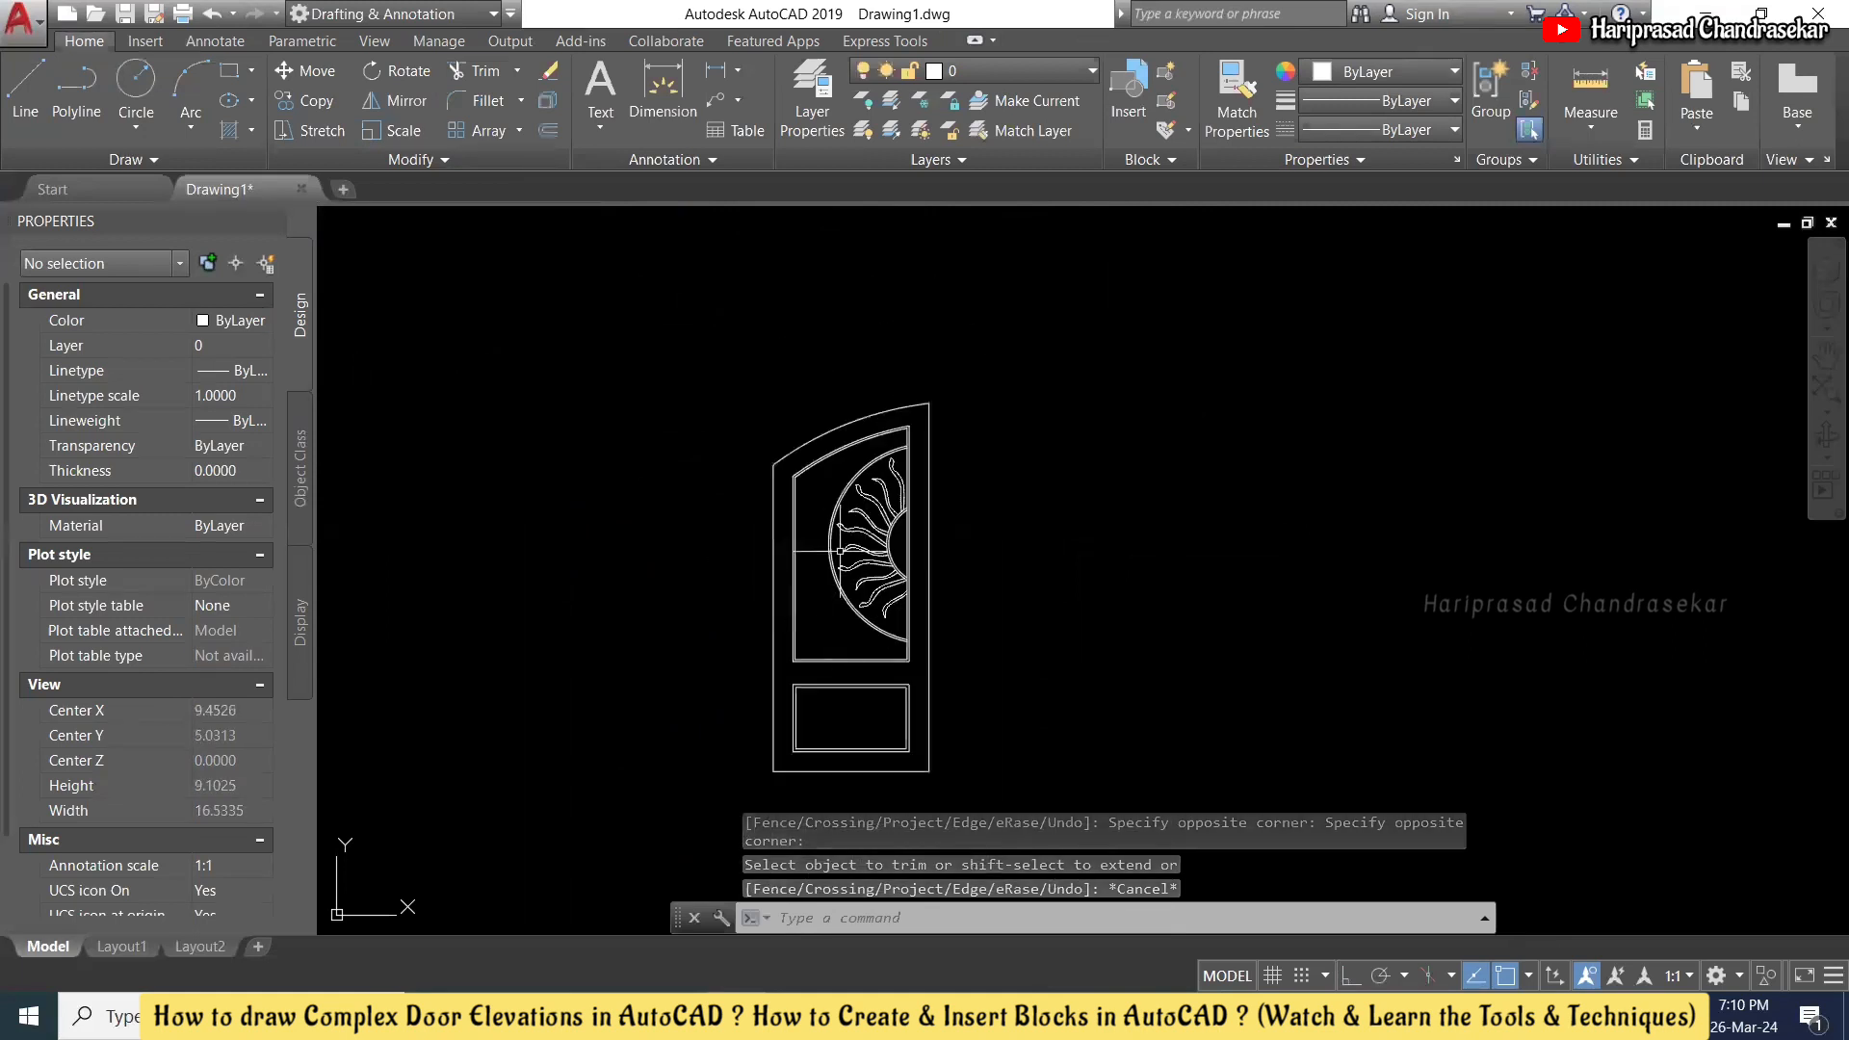
click(1018, 430)
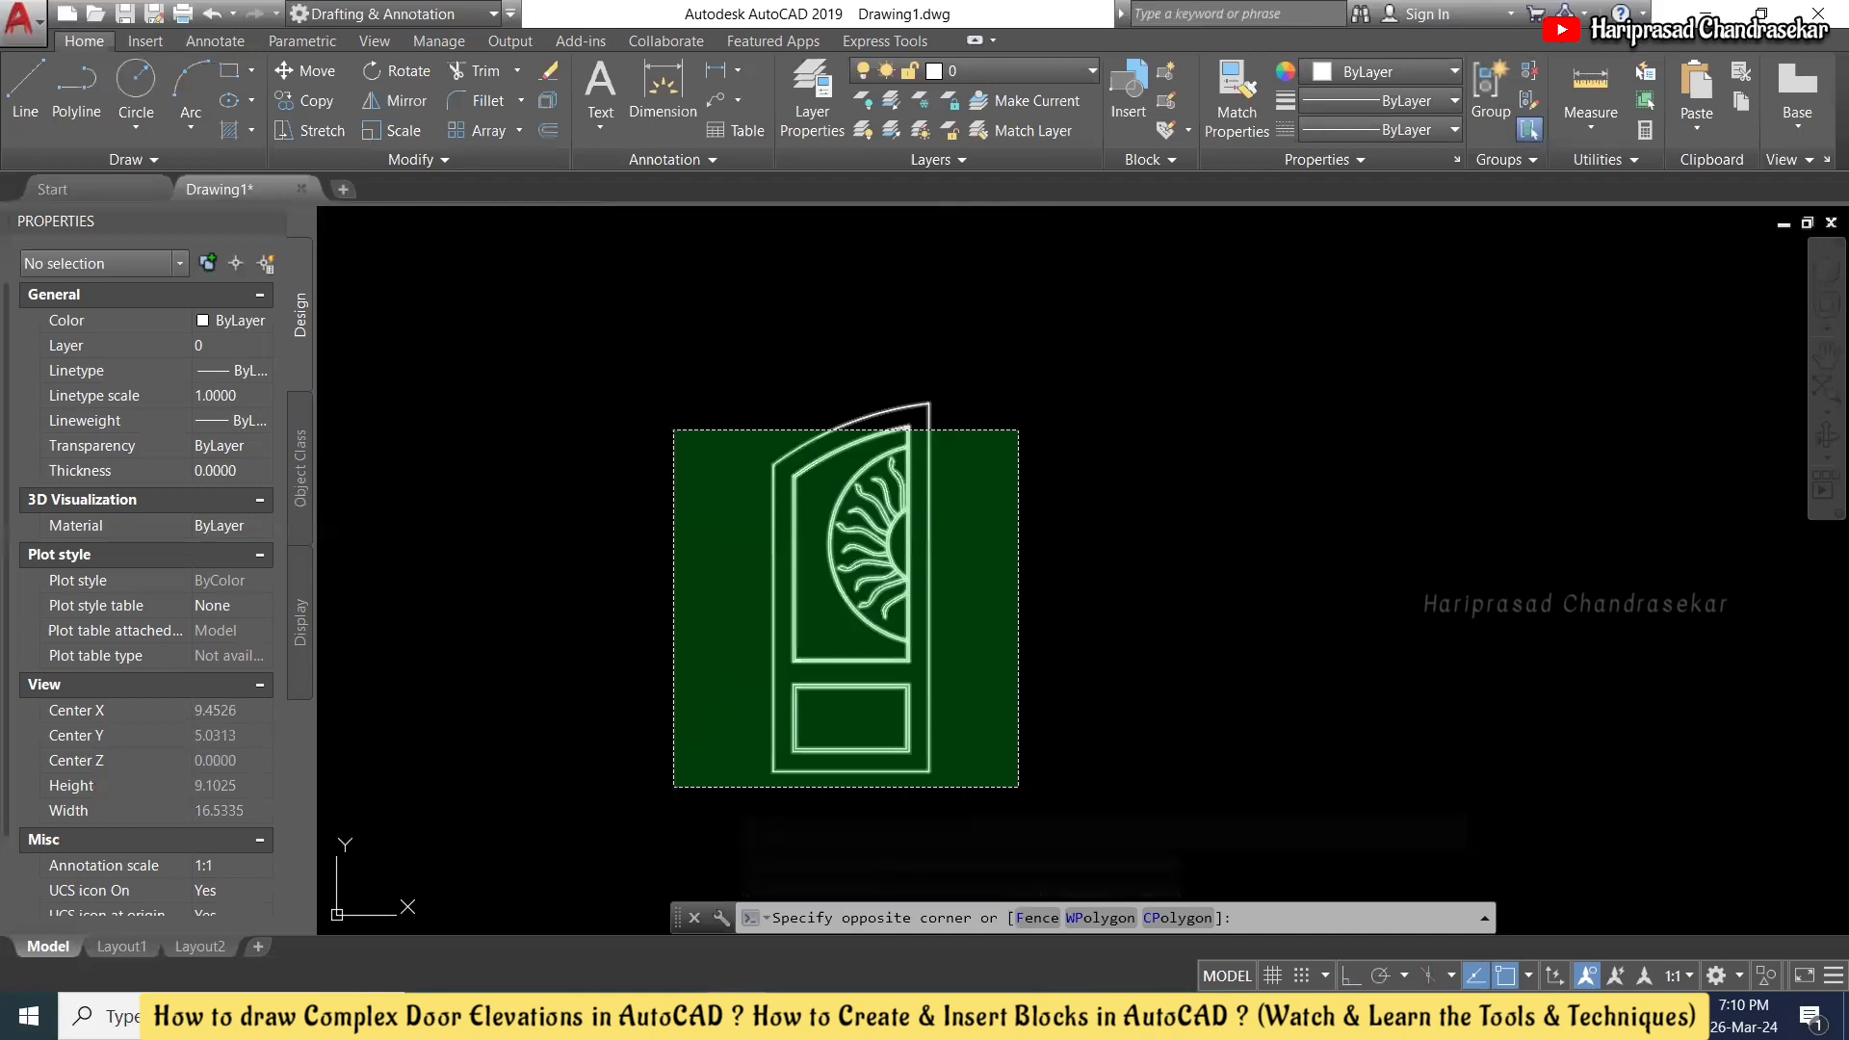
click(675, 771)
text(mi)
key(Return)
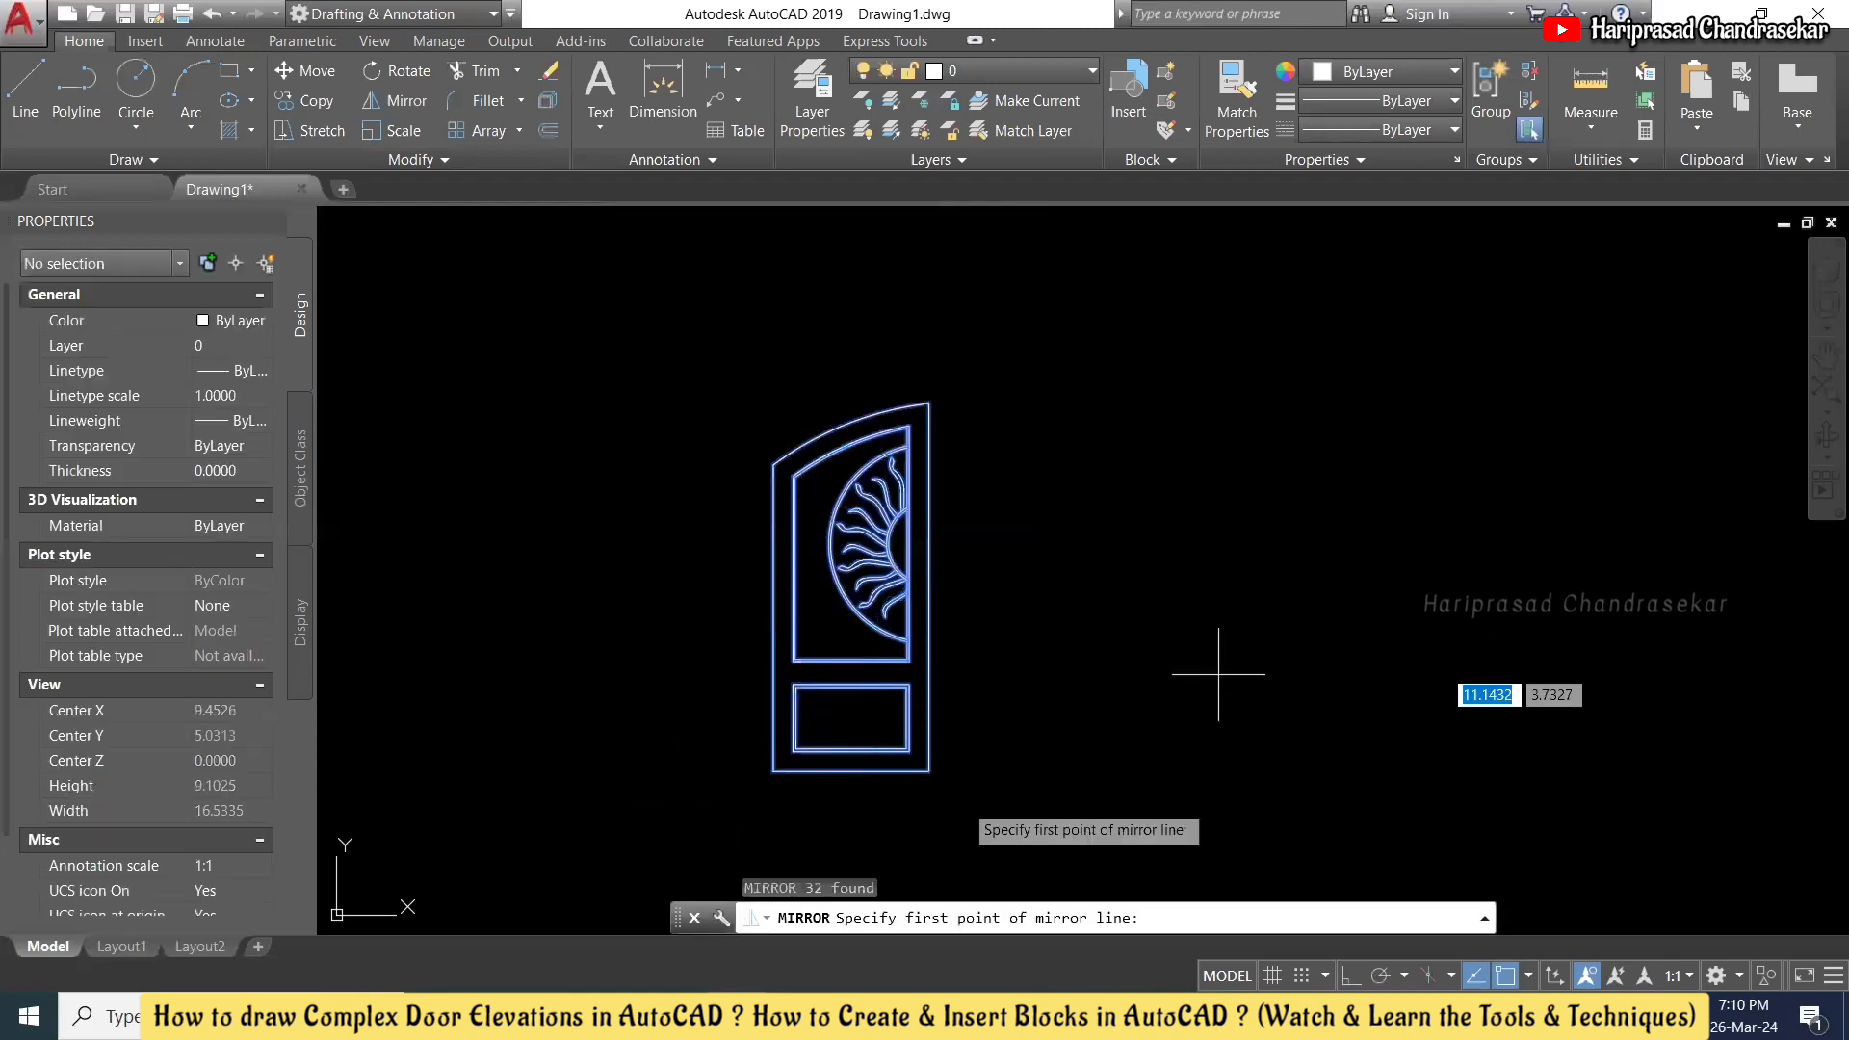
click(929, 772)
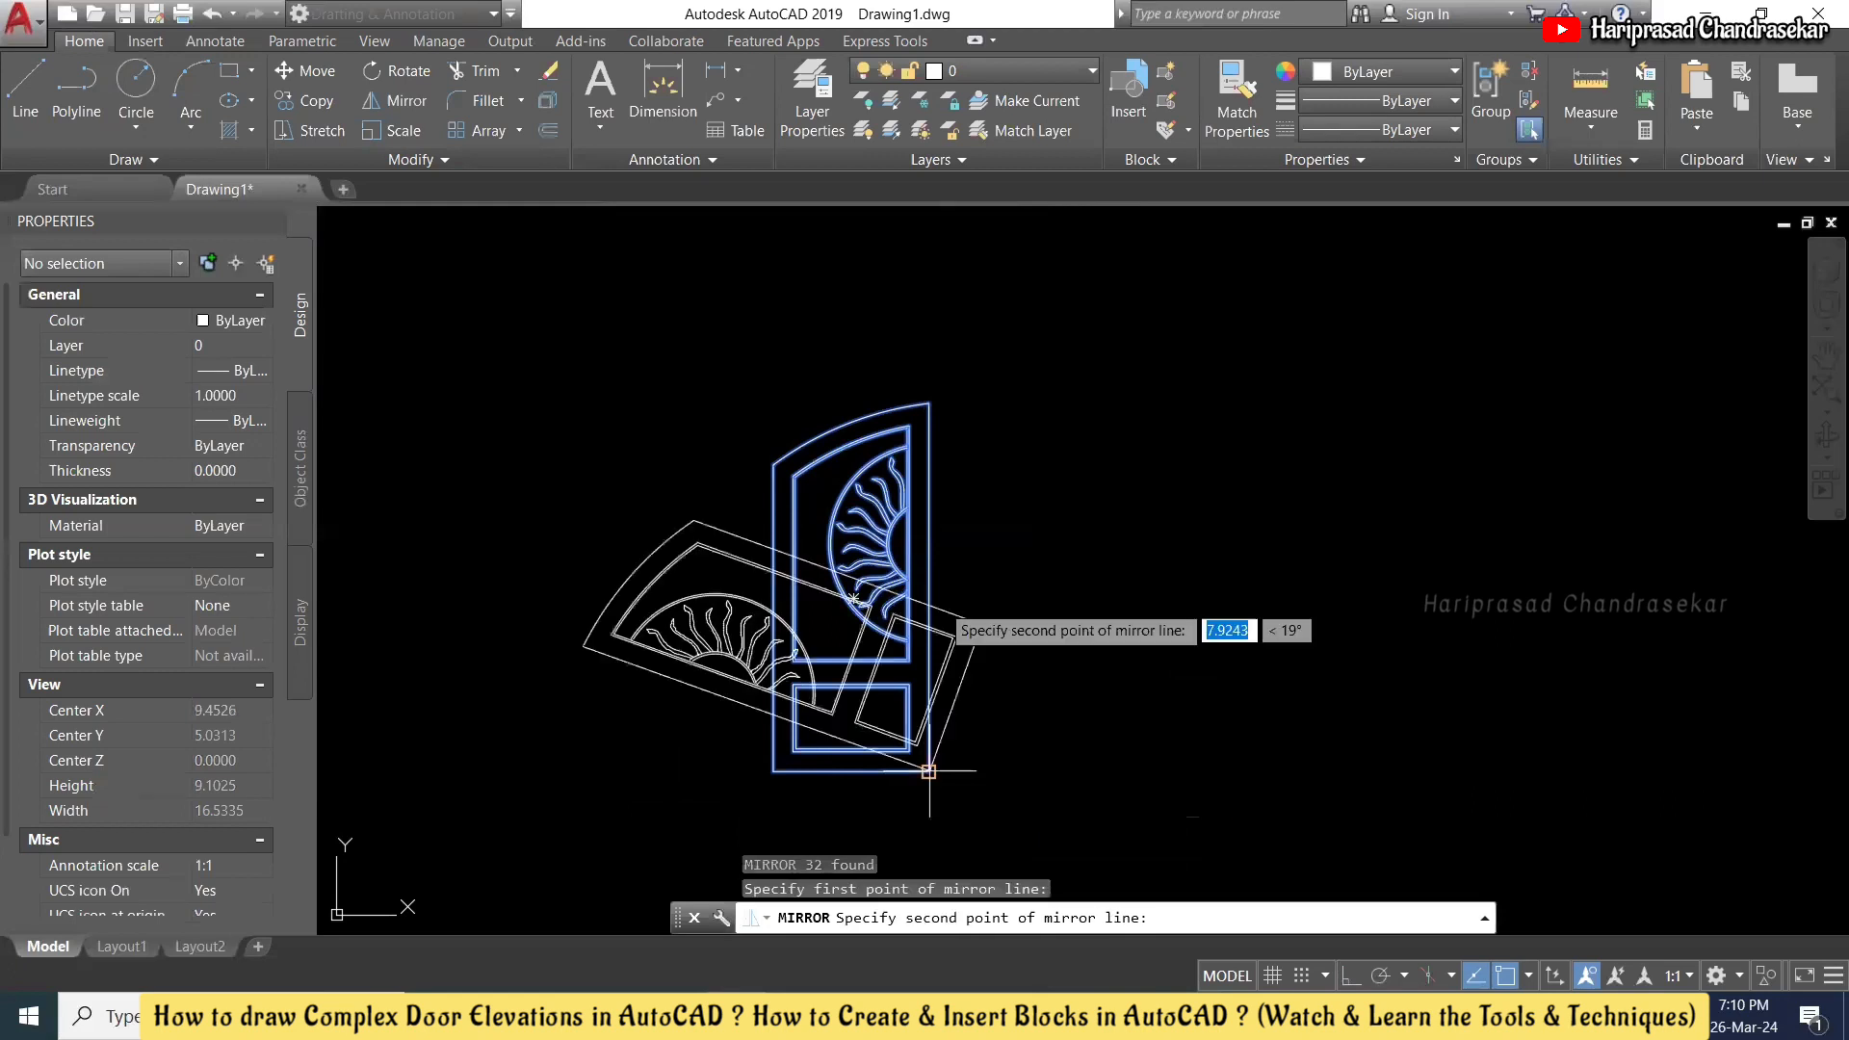
click(925, 409)
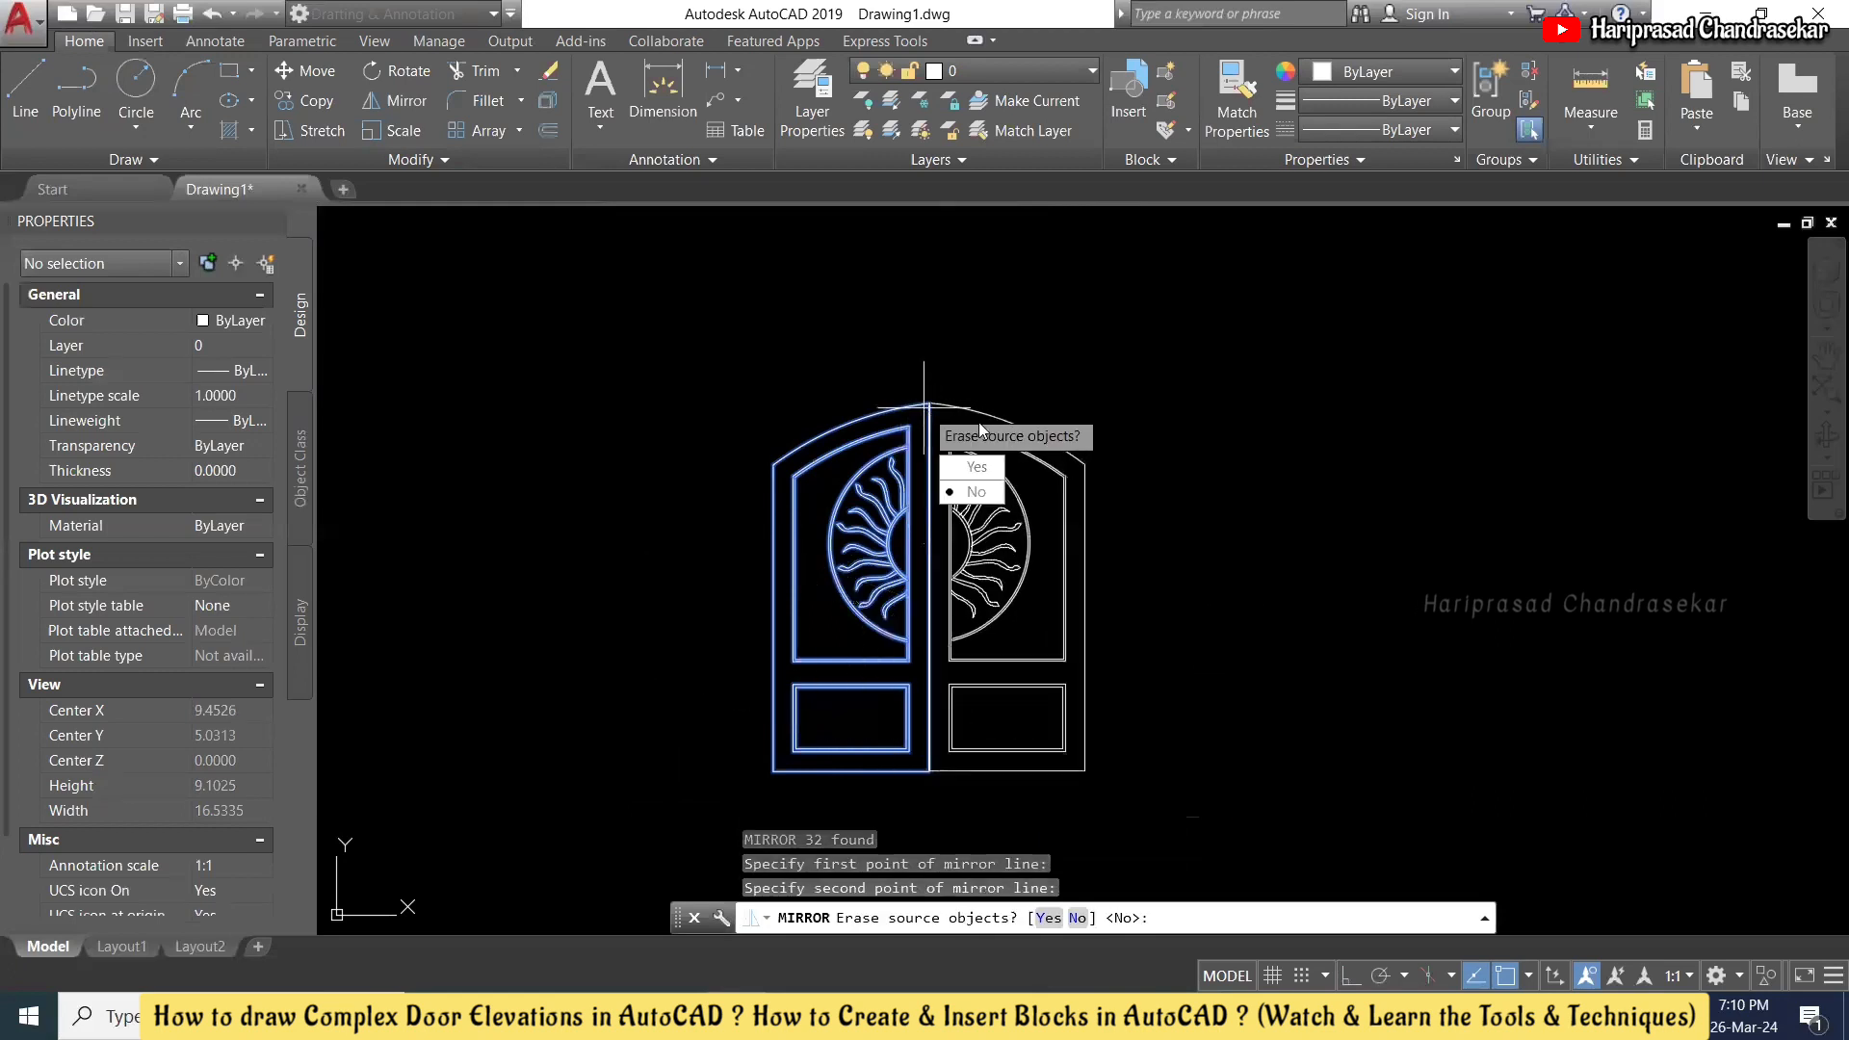
key(Return)
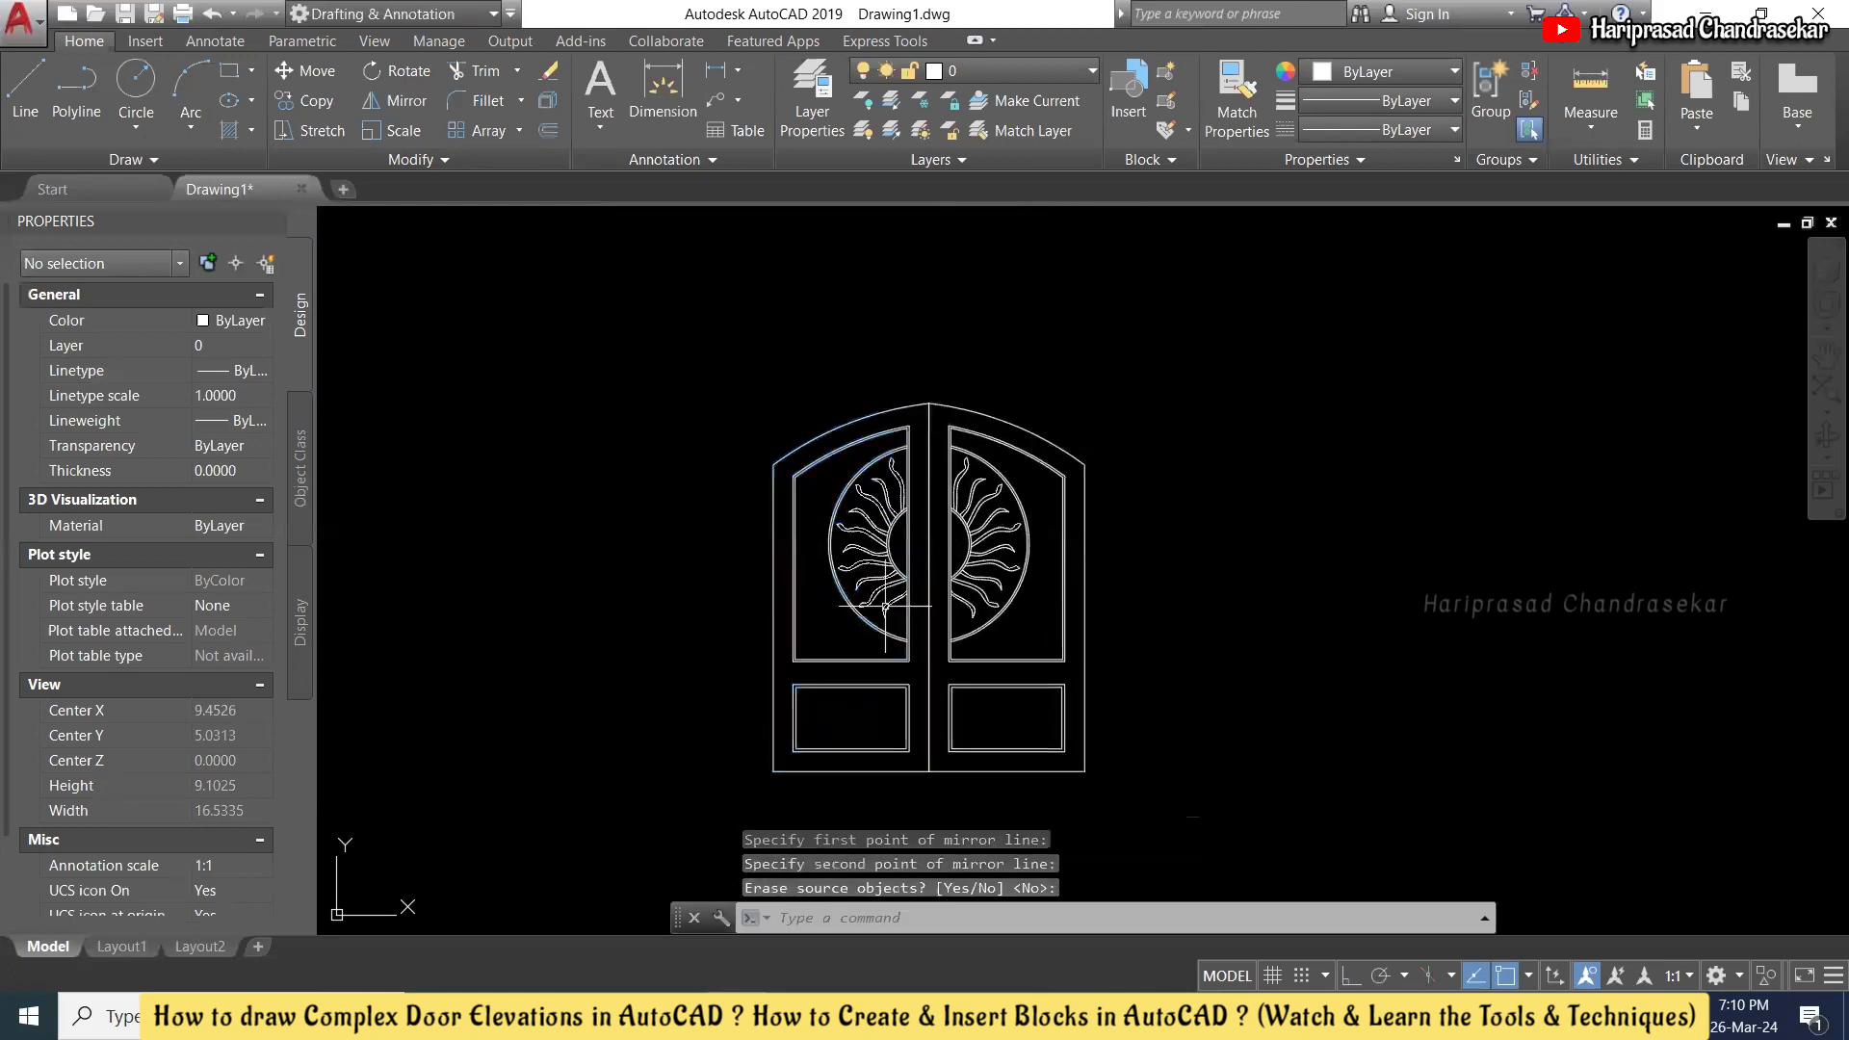
- Draw a circle centred in the lower rectangular panel of the left door leaf
scroll(854, 757, up, 4)
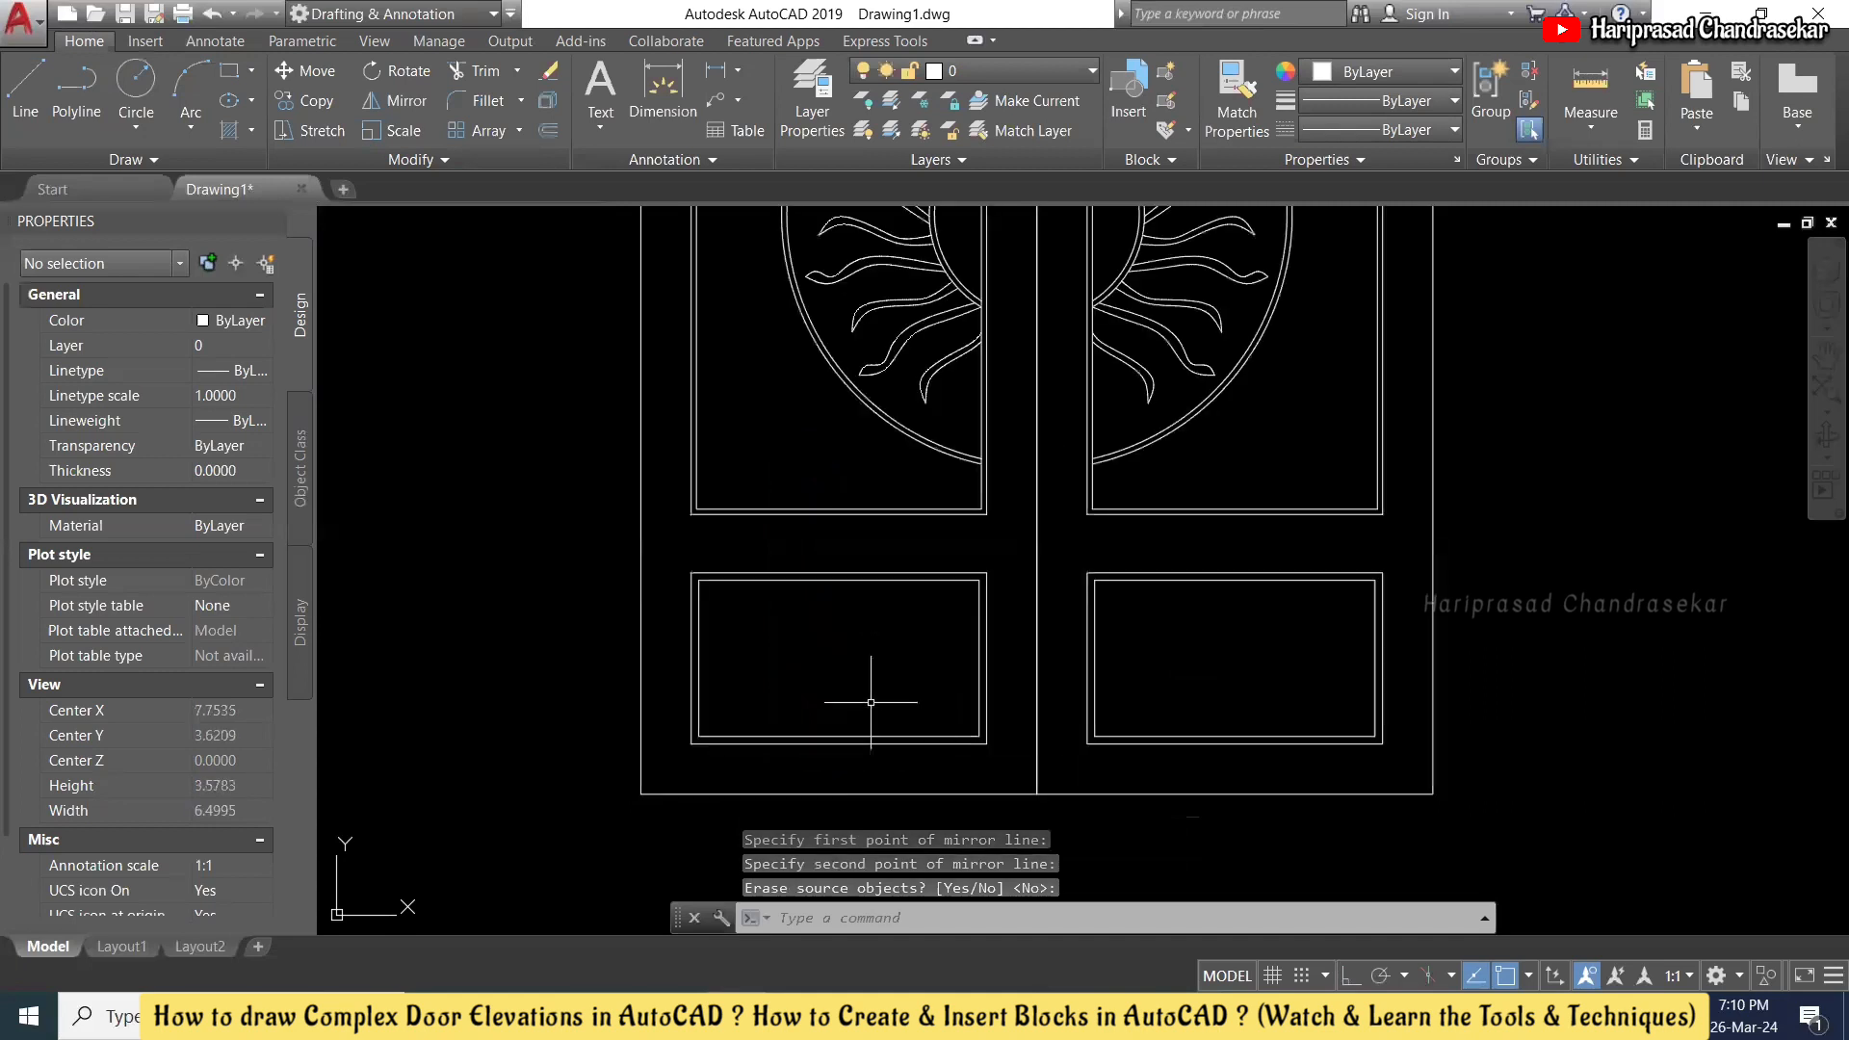
text(c)
key(Return)
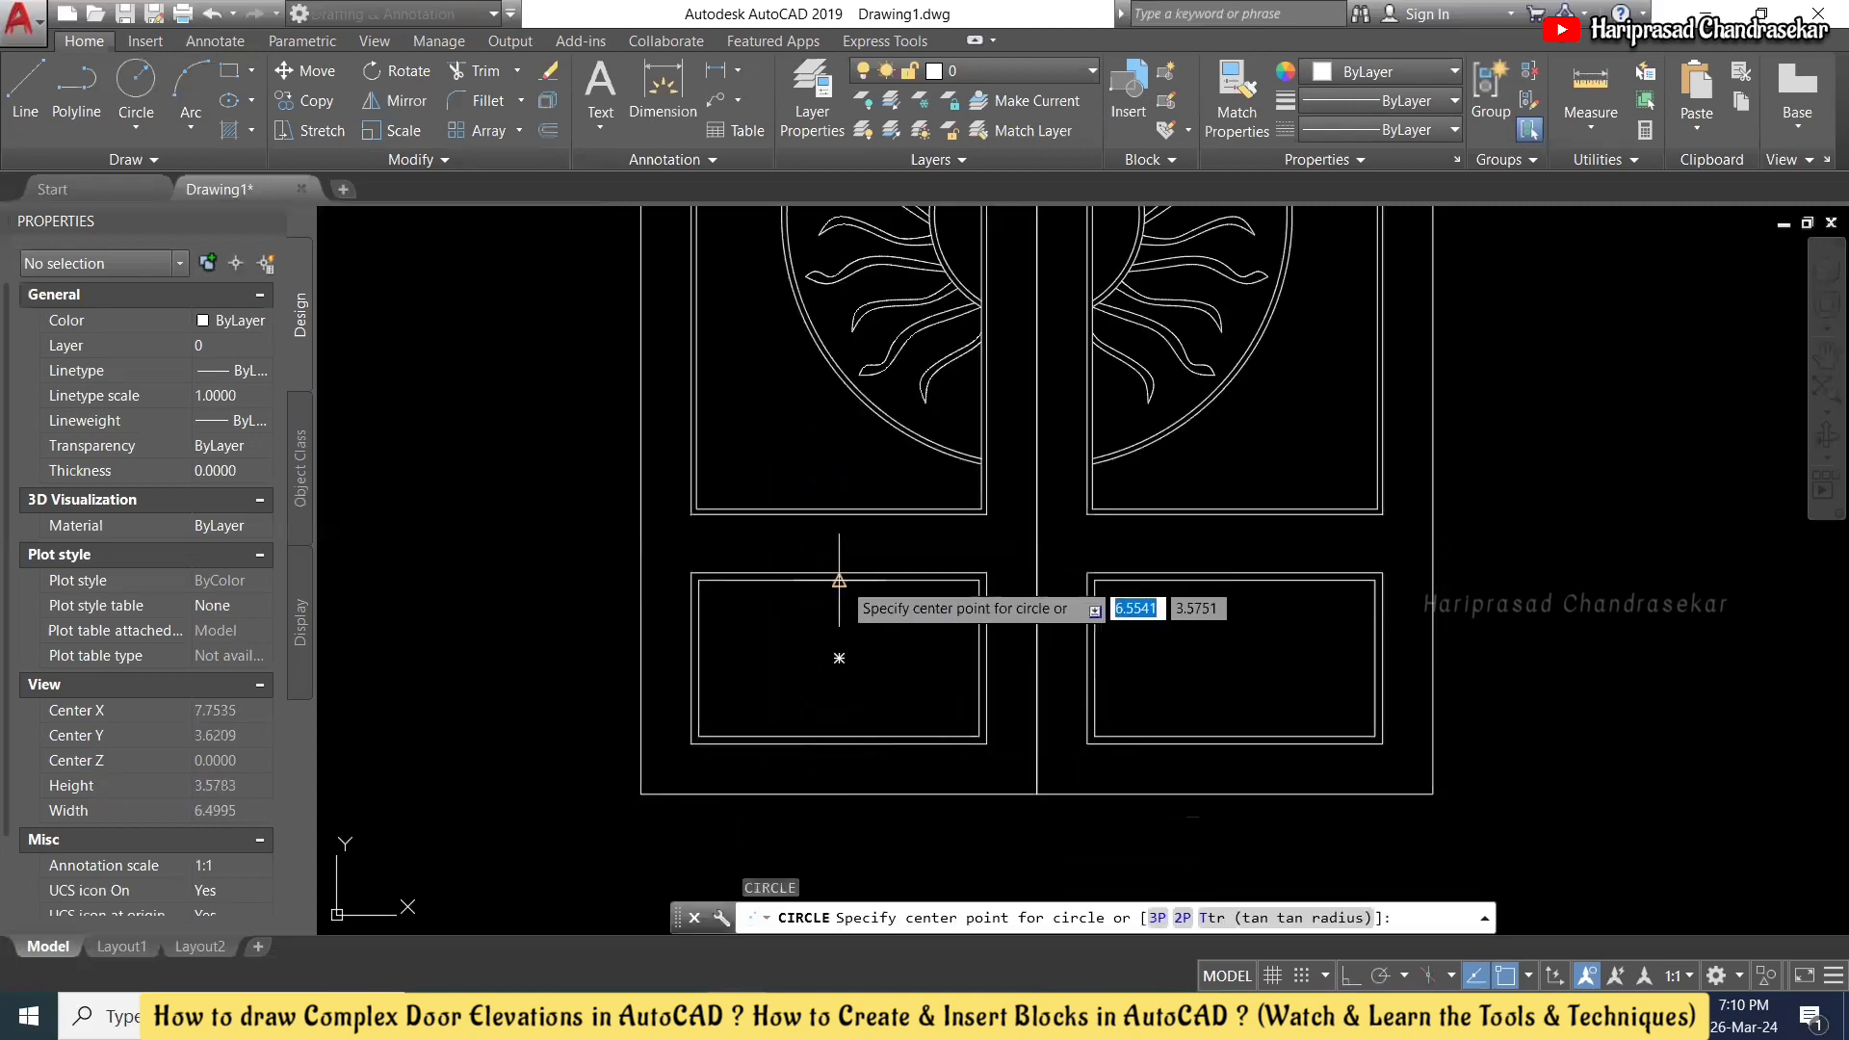
click(839, 658)
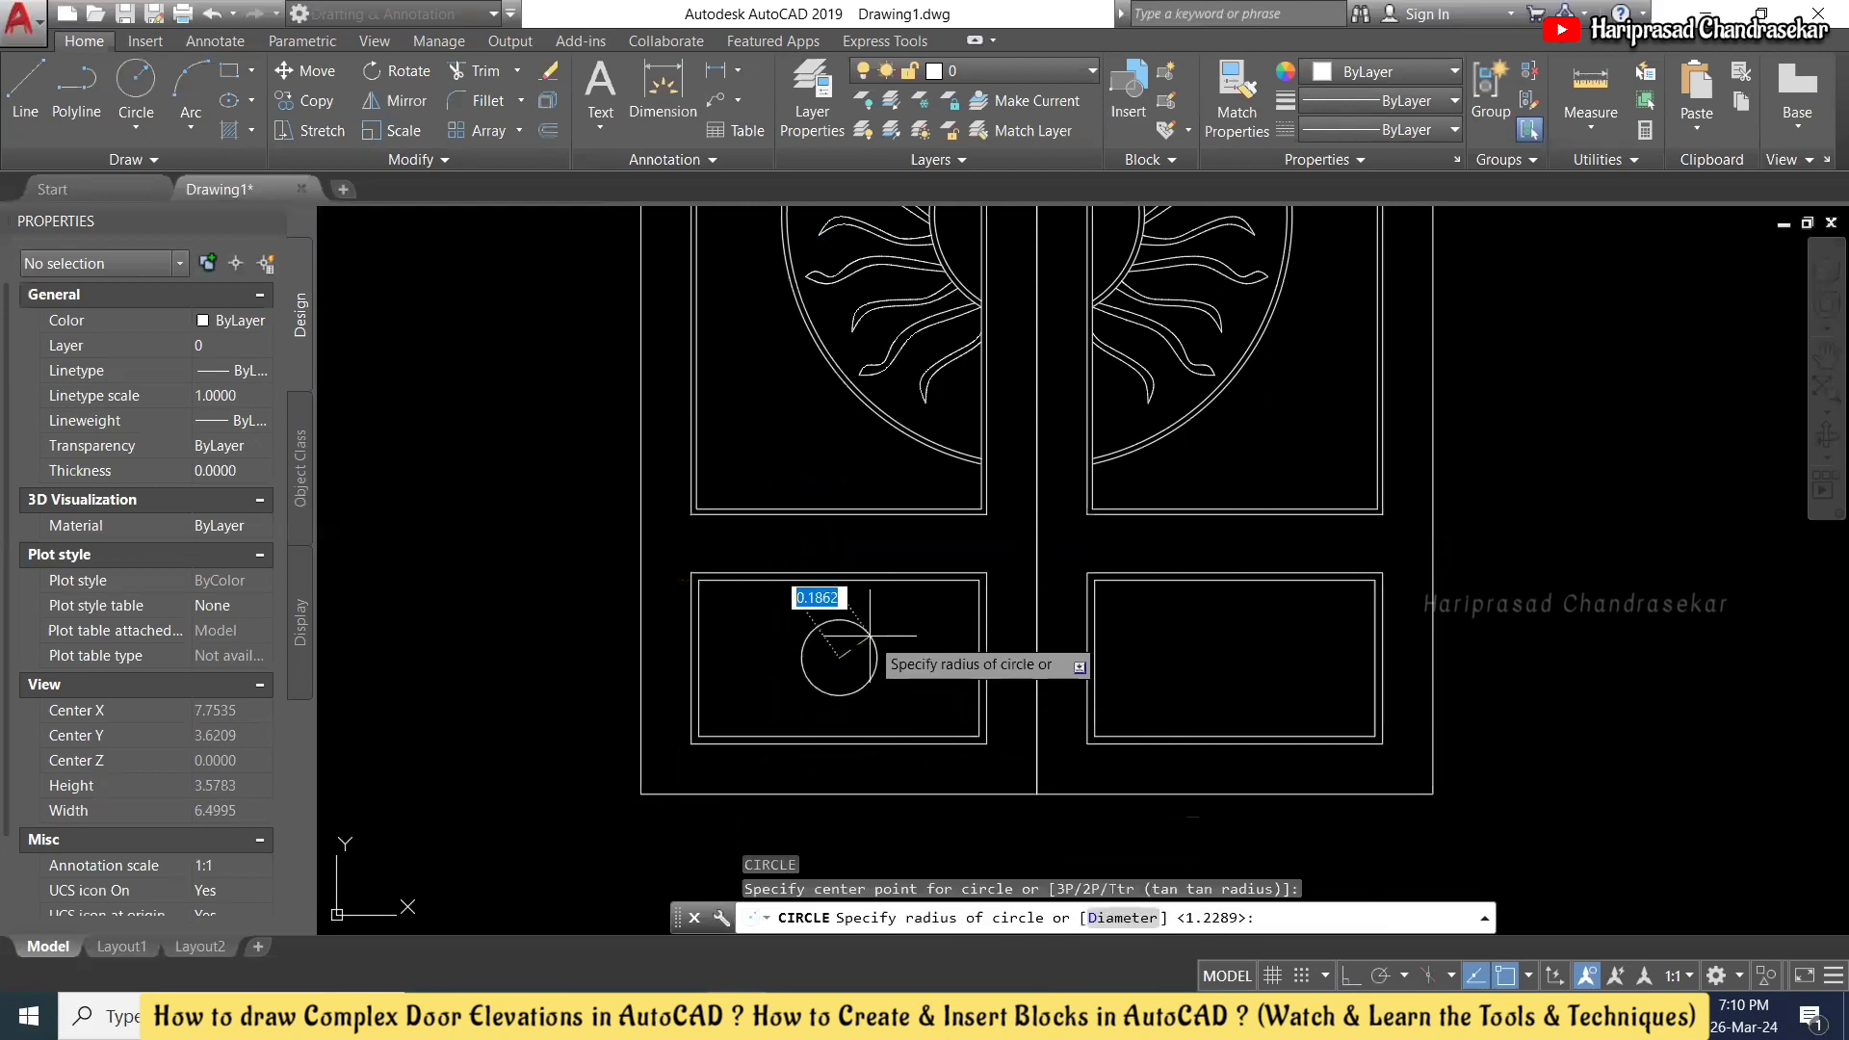
click(874, 625)
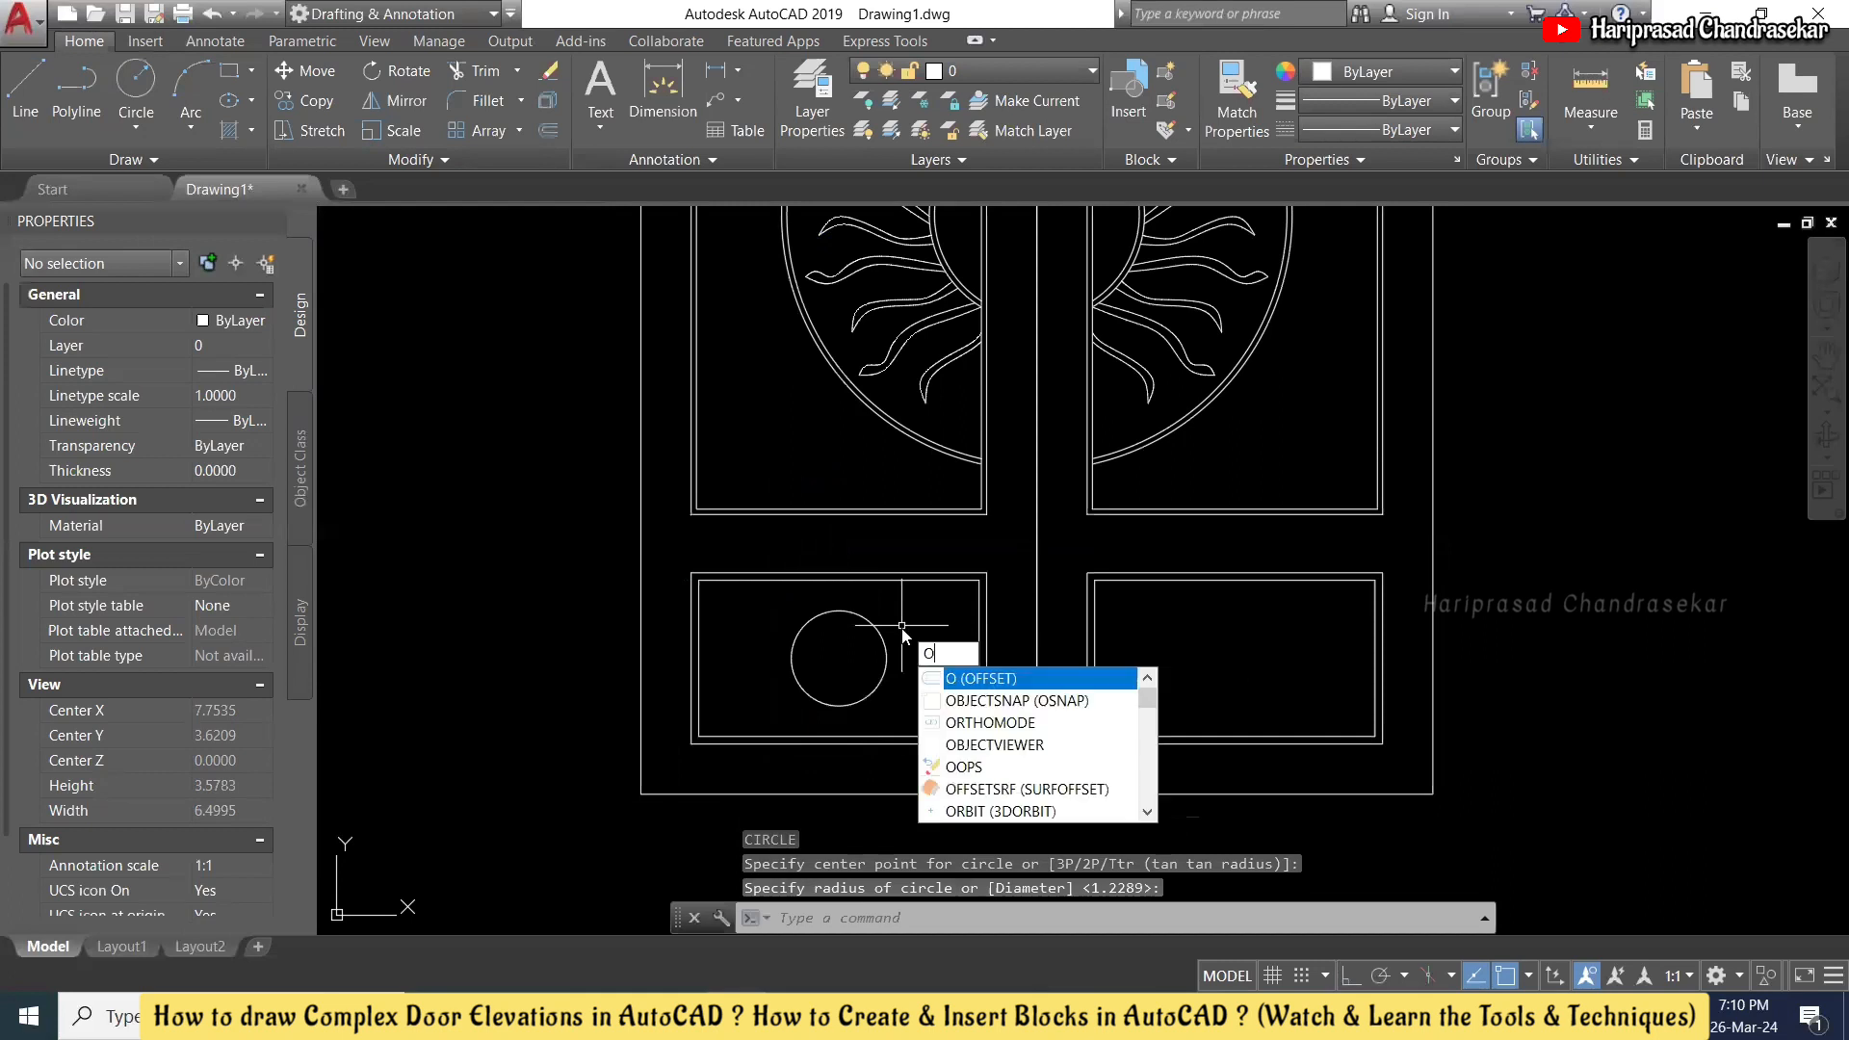
- Offset the circle inward by the gap picked between the lower panel's two border lines
key(Return)
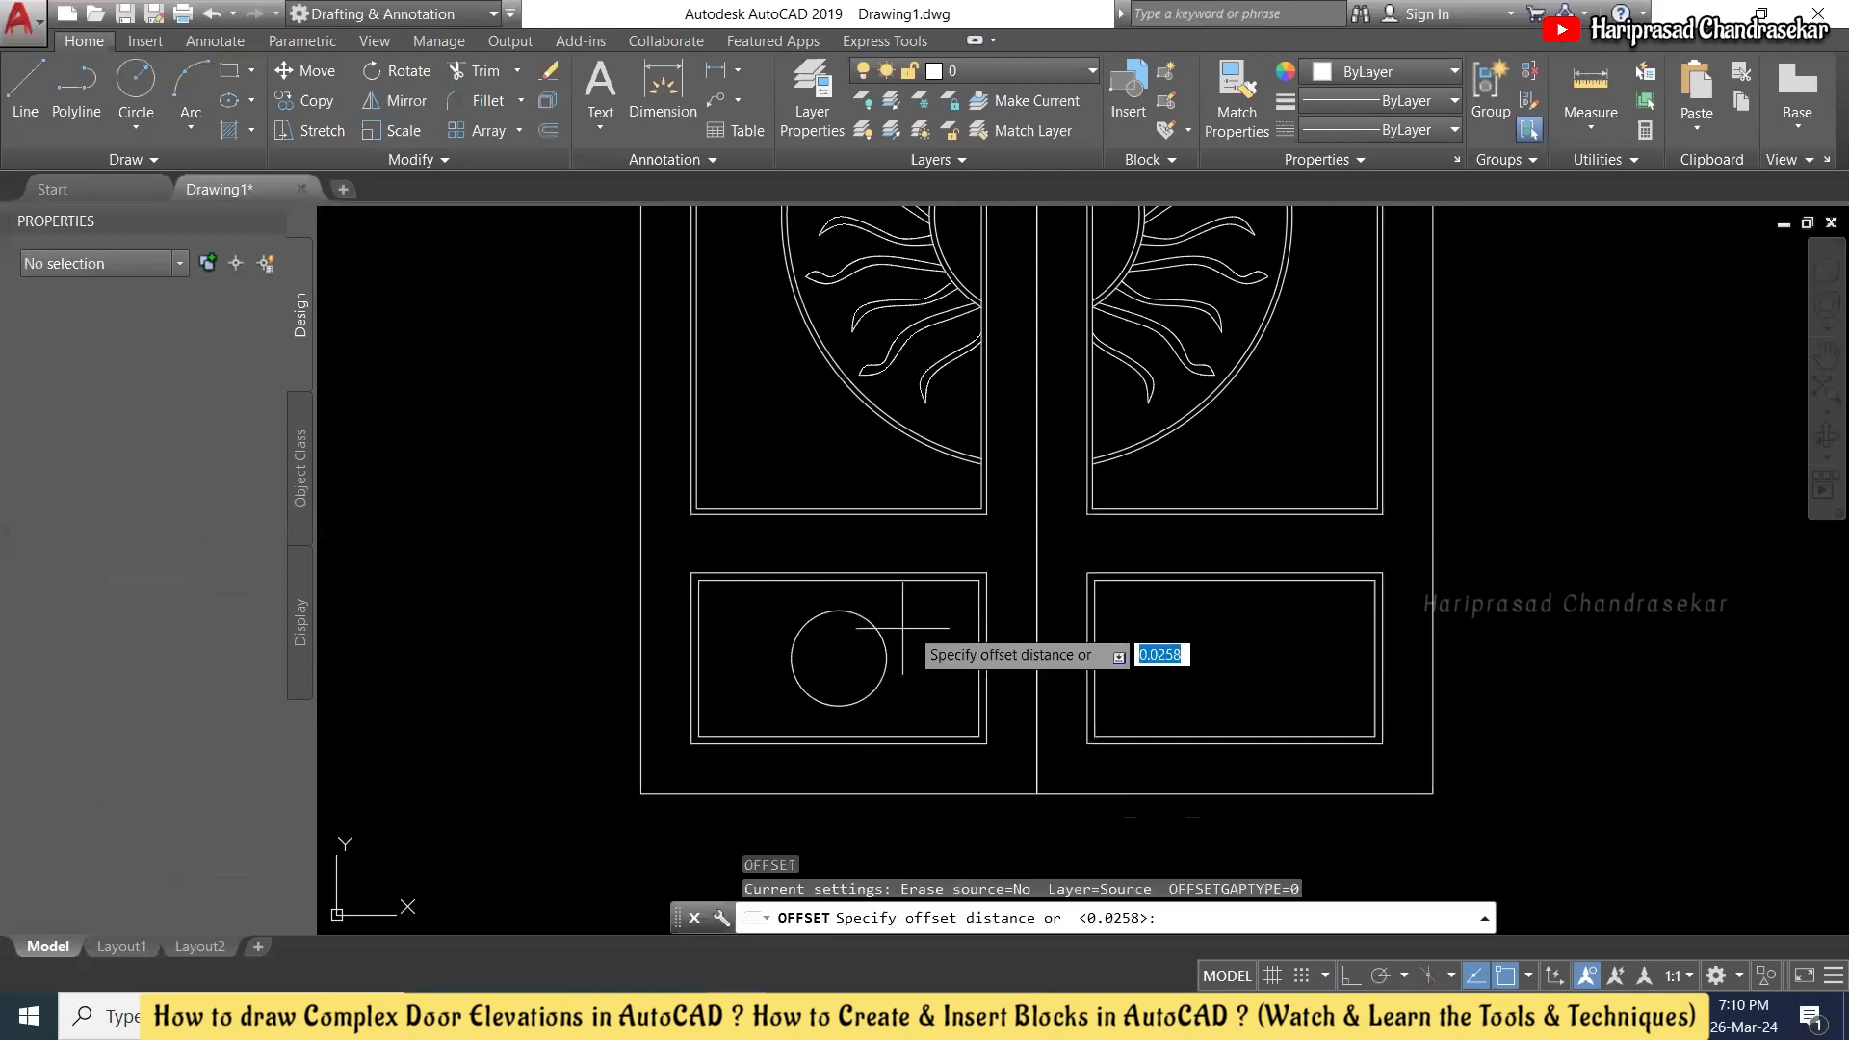
scroll(1086, 635, up, 2)
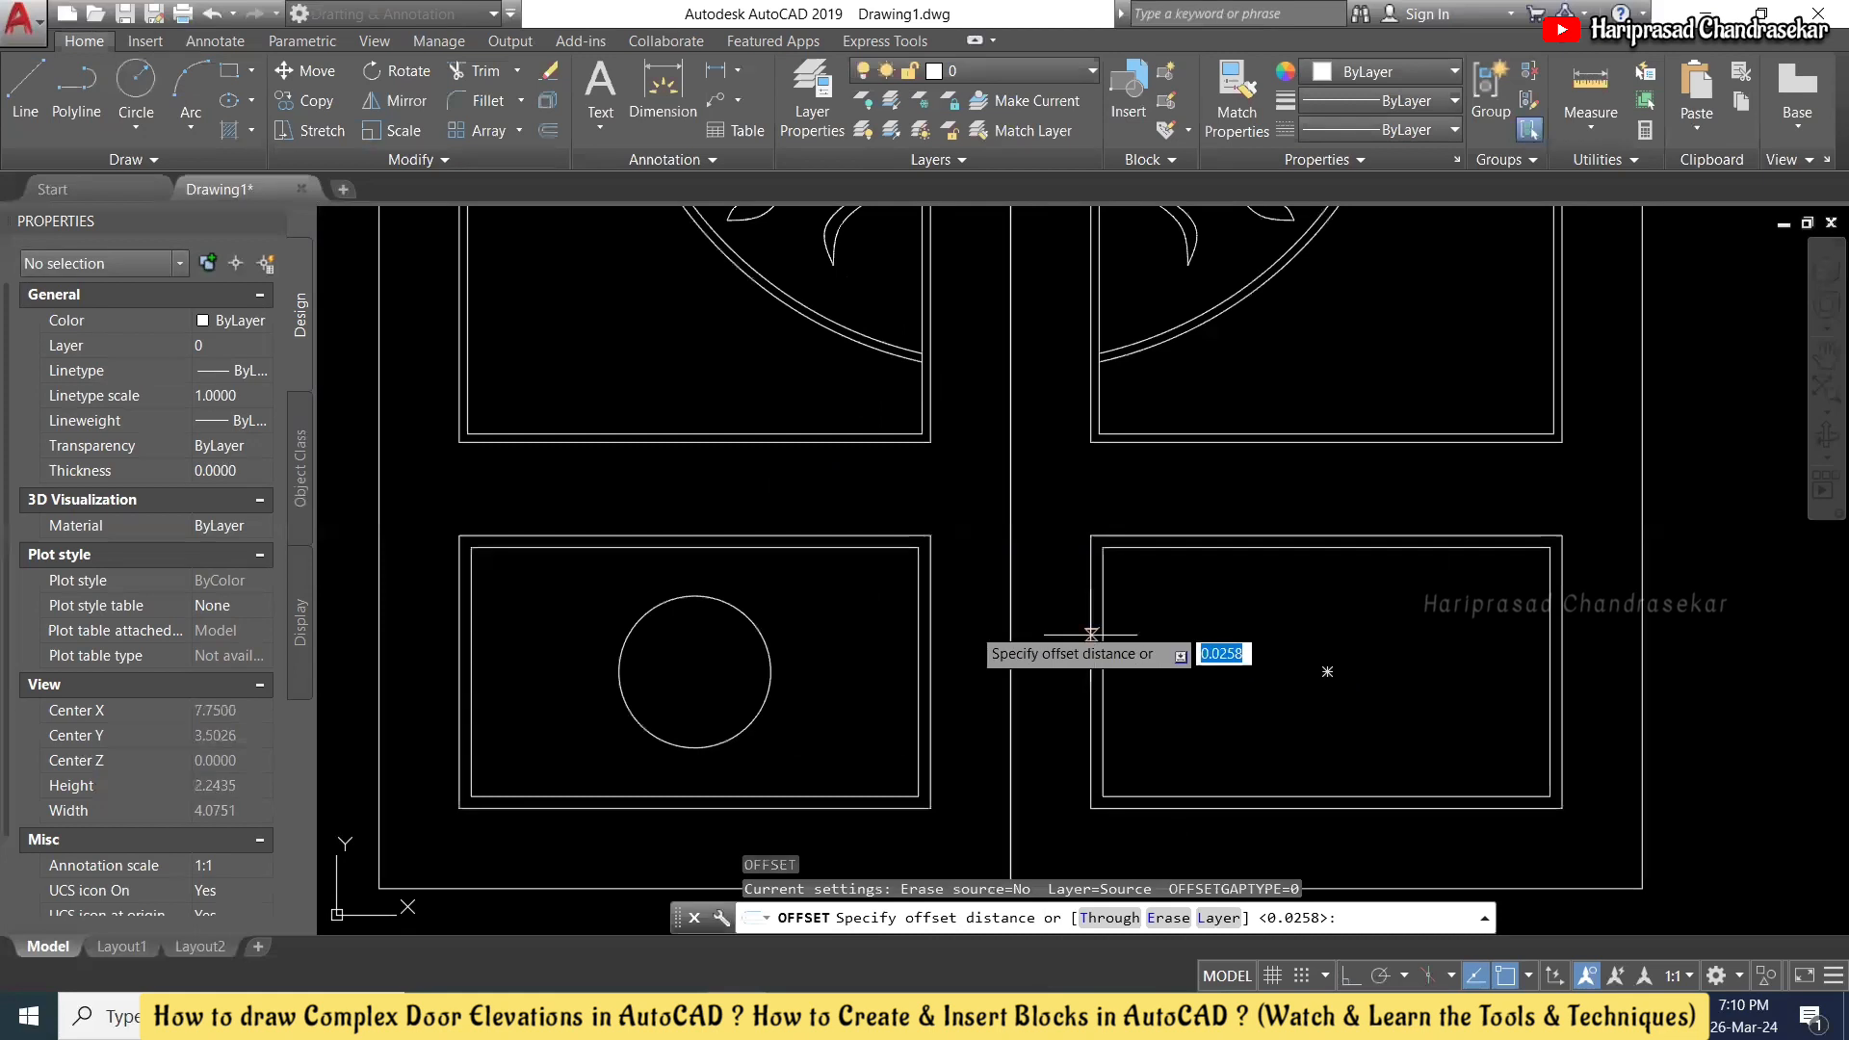
click(918, 632)
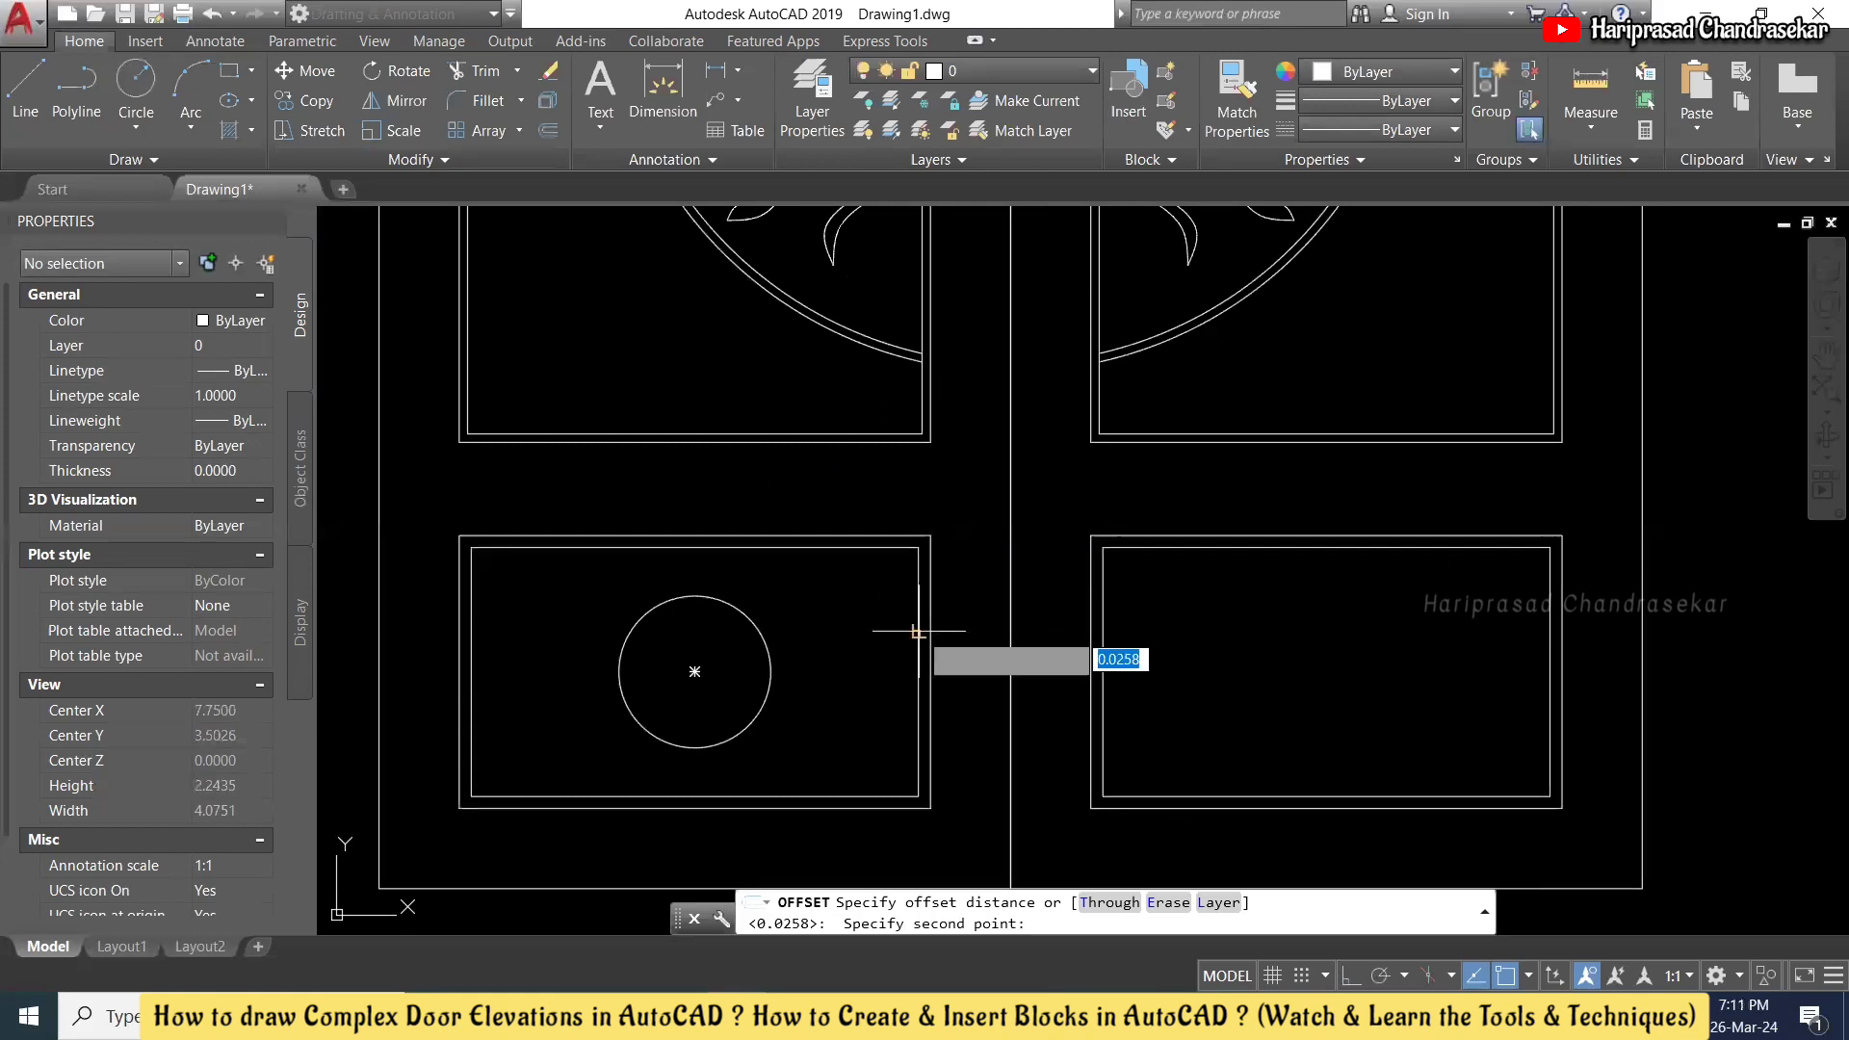
scroll(920, 632, up, 2)
click(925, 633)
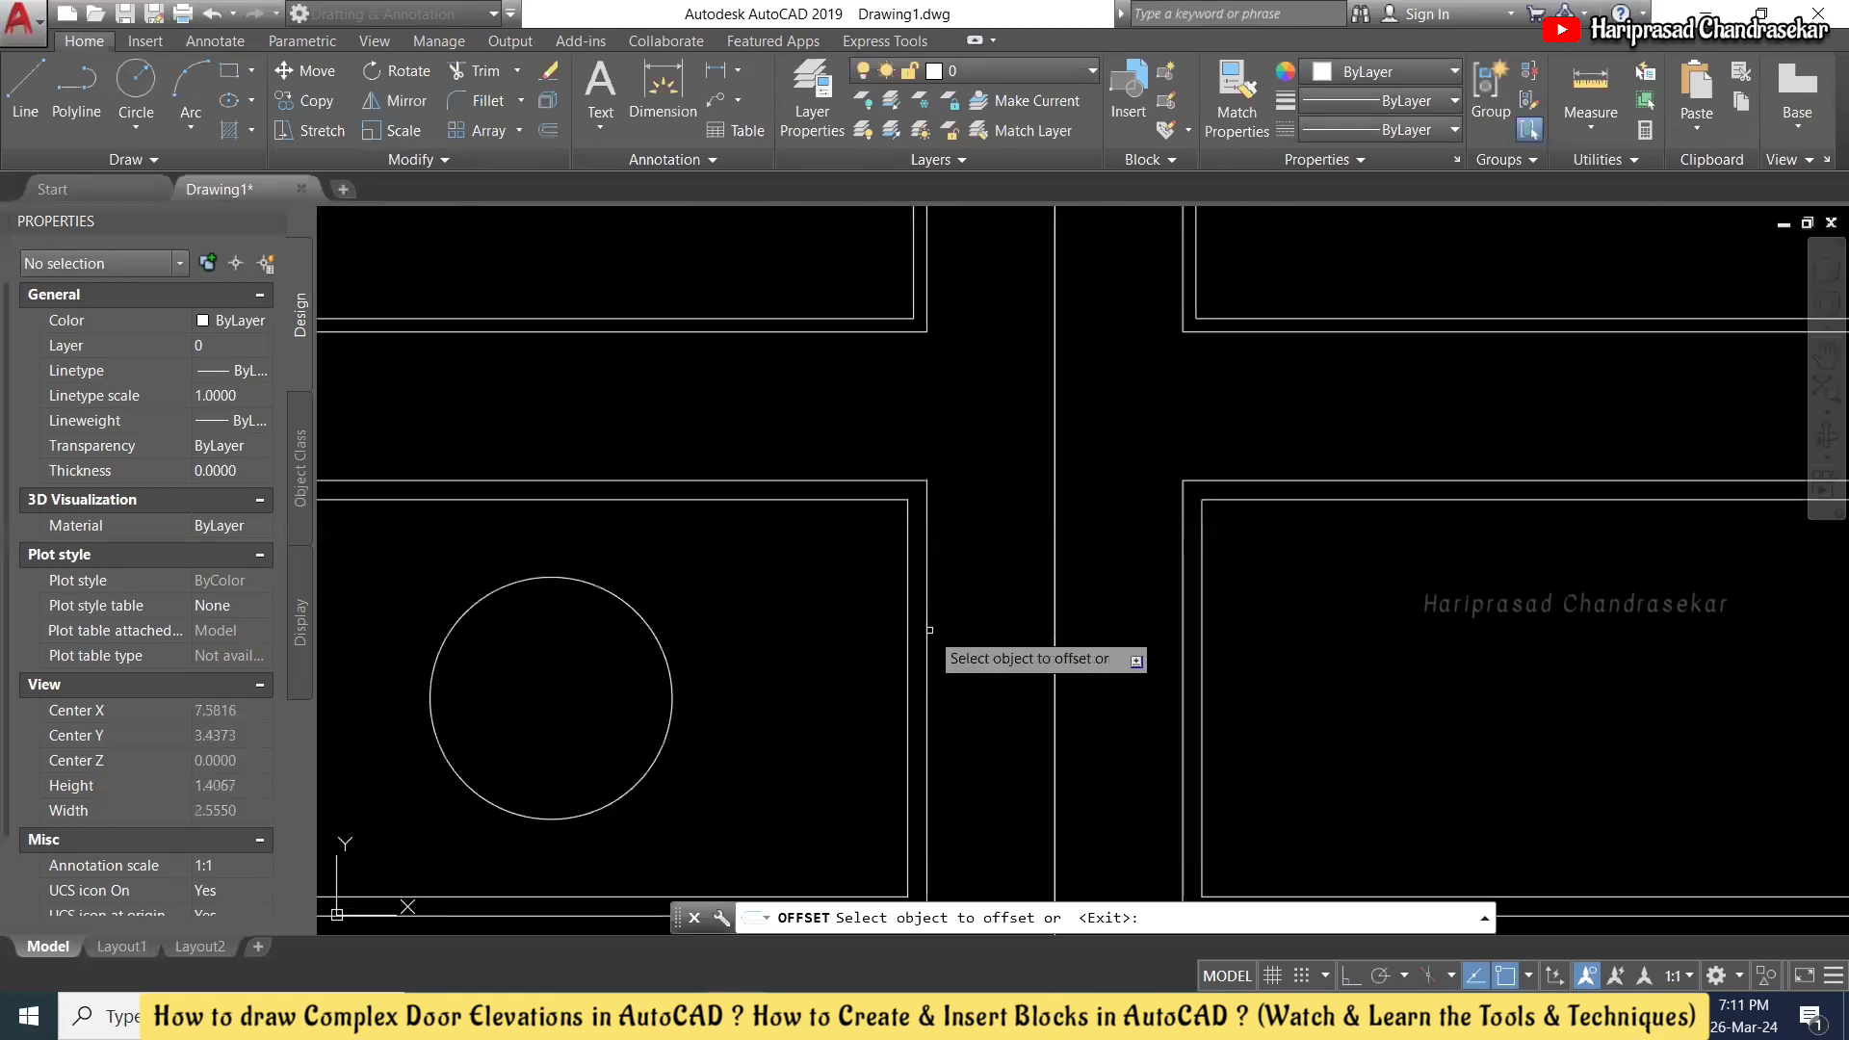
click(621, 591)
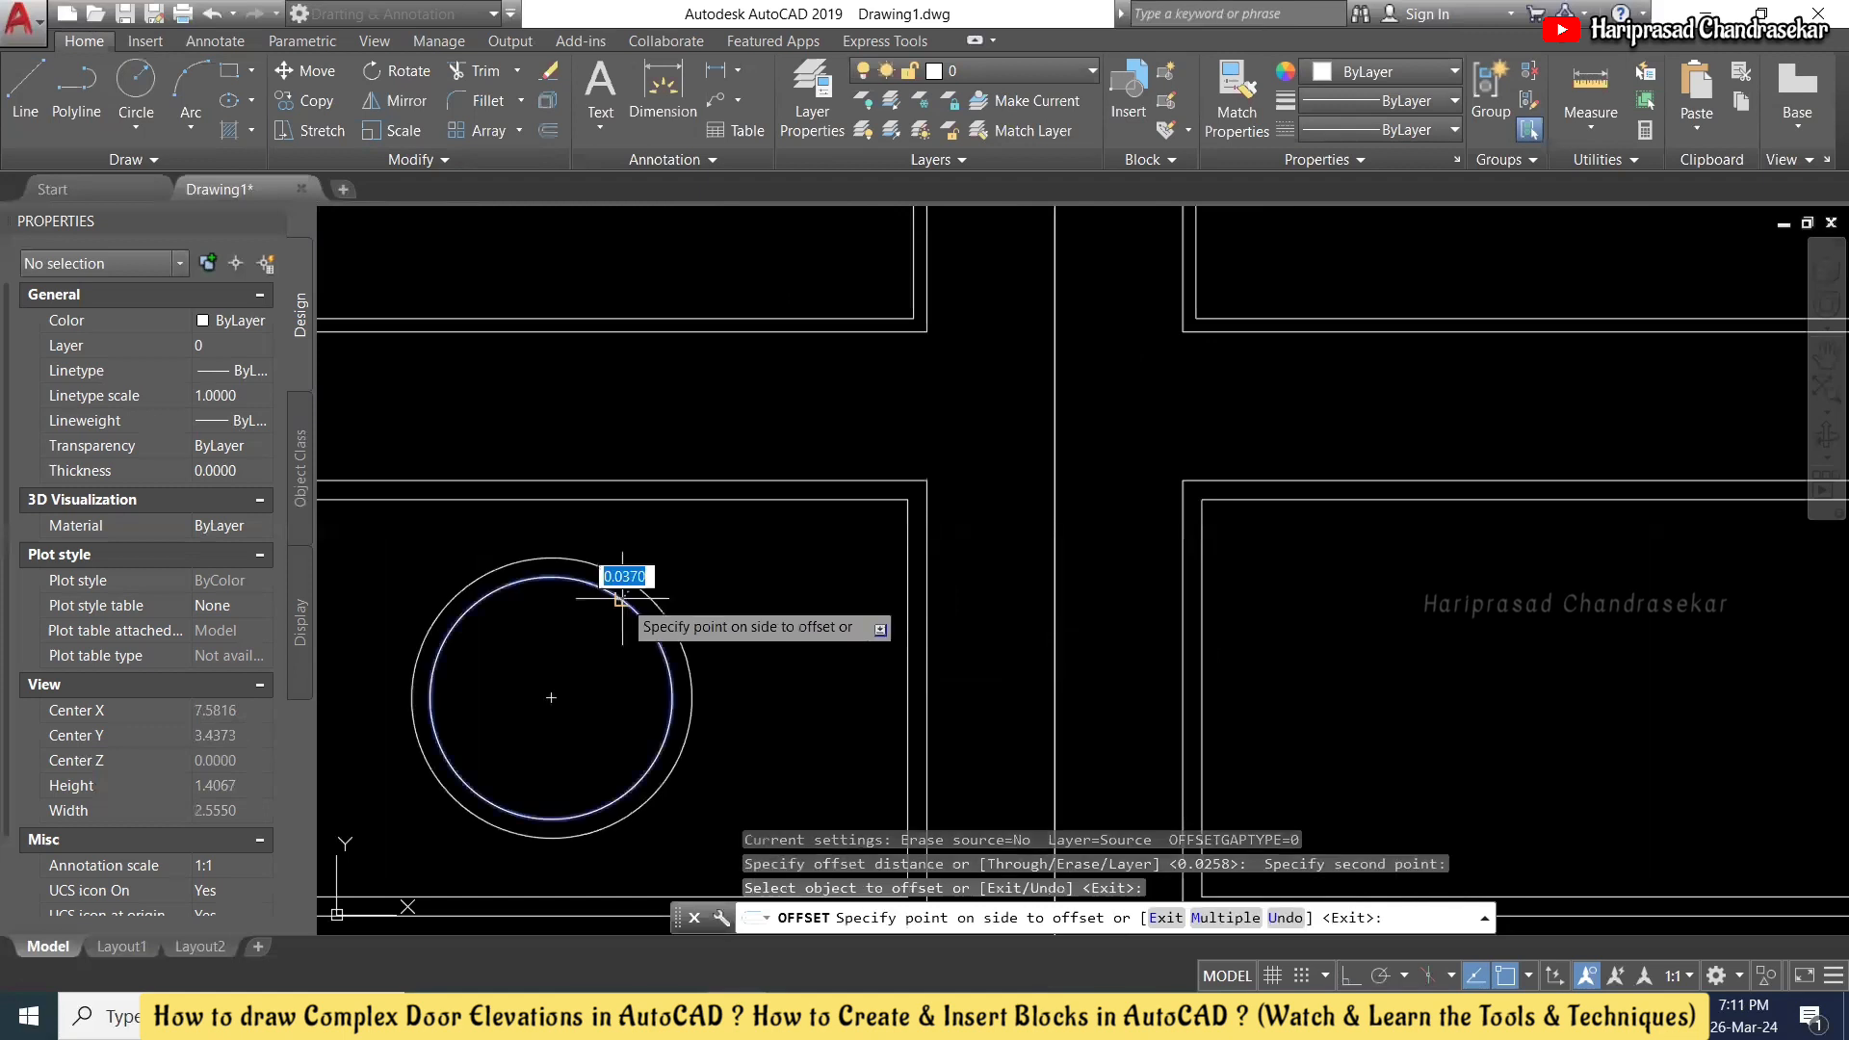
click(592, 638)
key(Escape)
- Mirror both concentric circles about the door's vertical centre line onto the right leaf, keeping the originals
scroll(715, 619, down, 2)
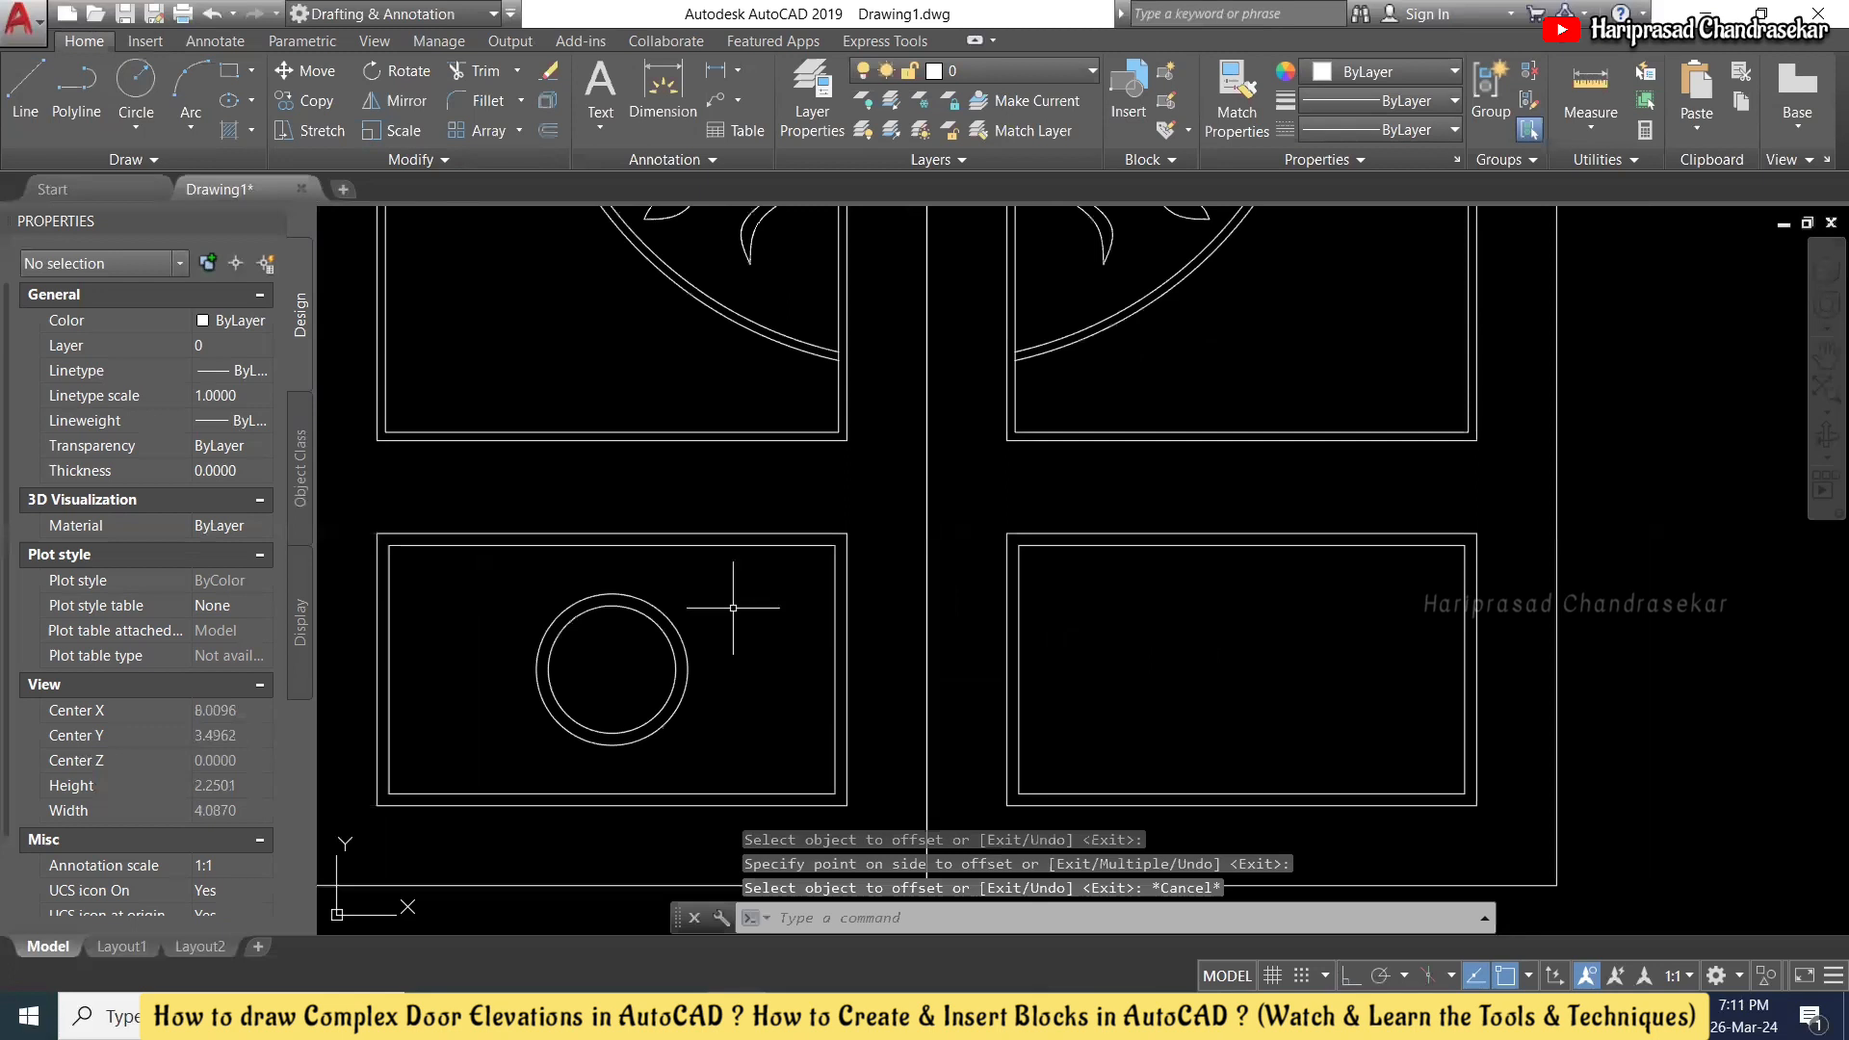
click(733, 608)
click(606, 681)
text(mi)
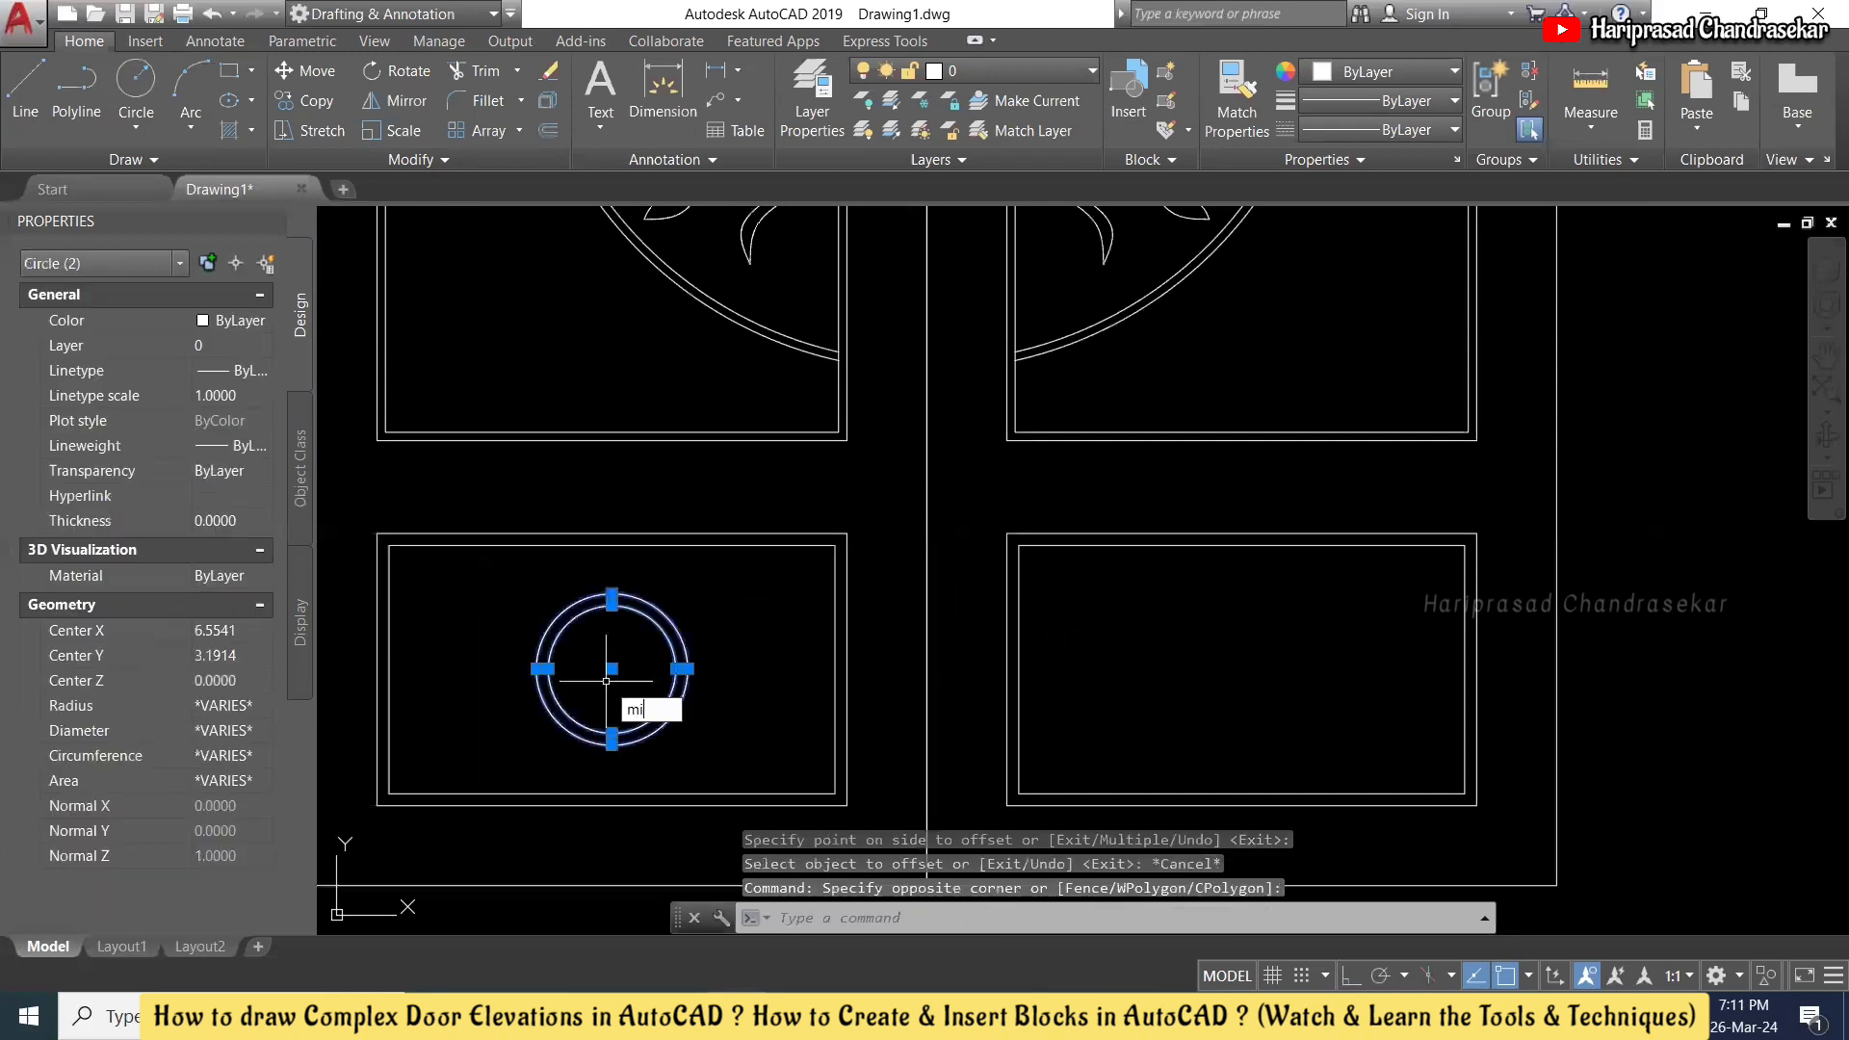
key(Return)
scroll(664, 606, down, 2)
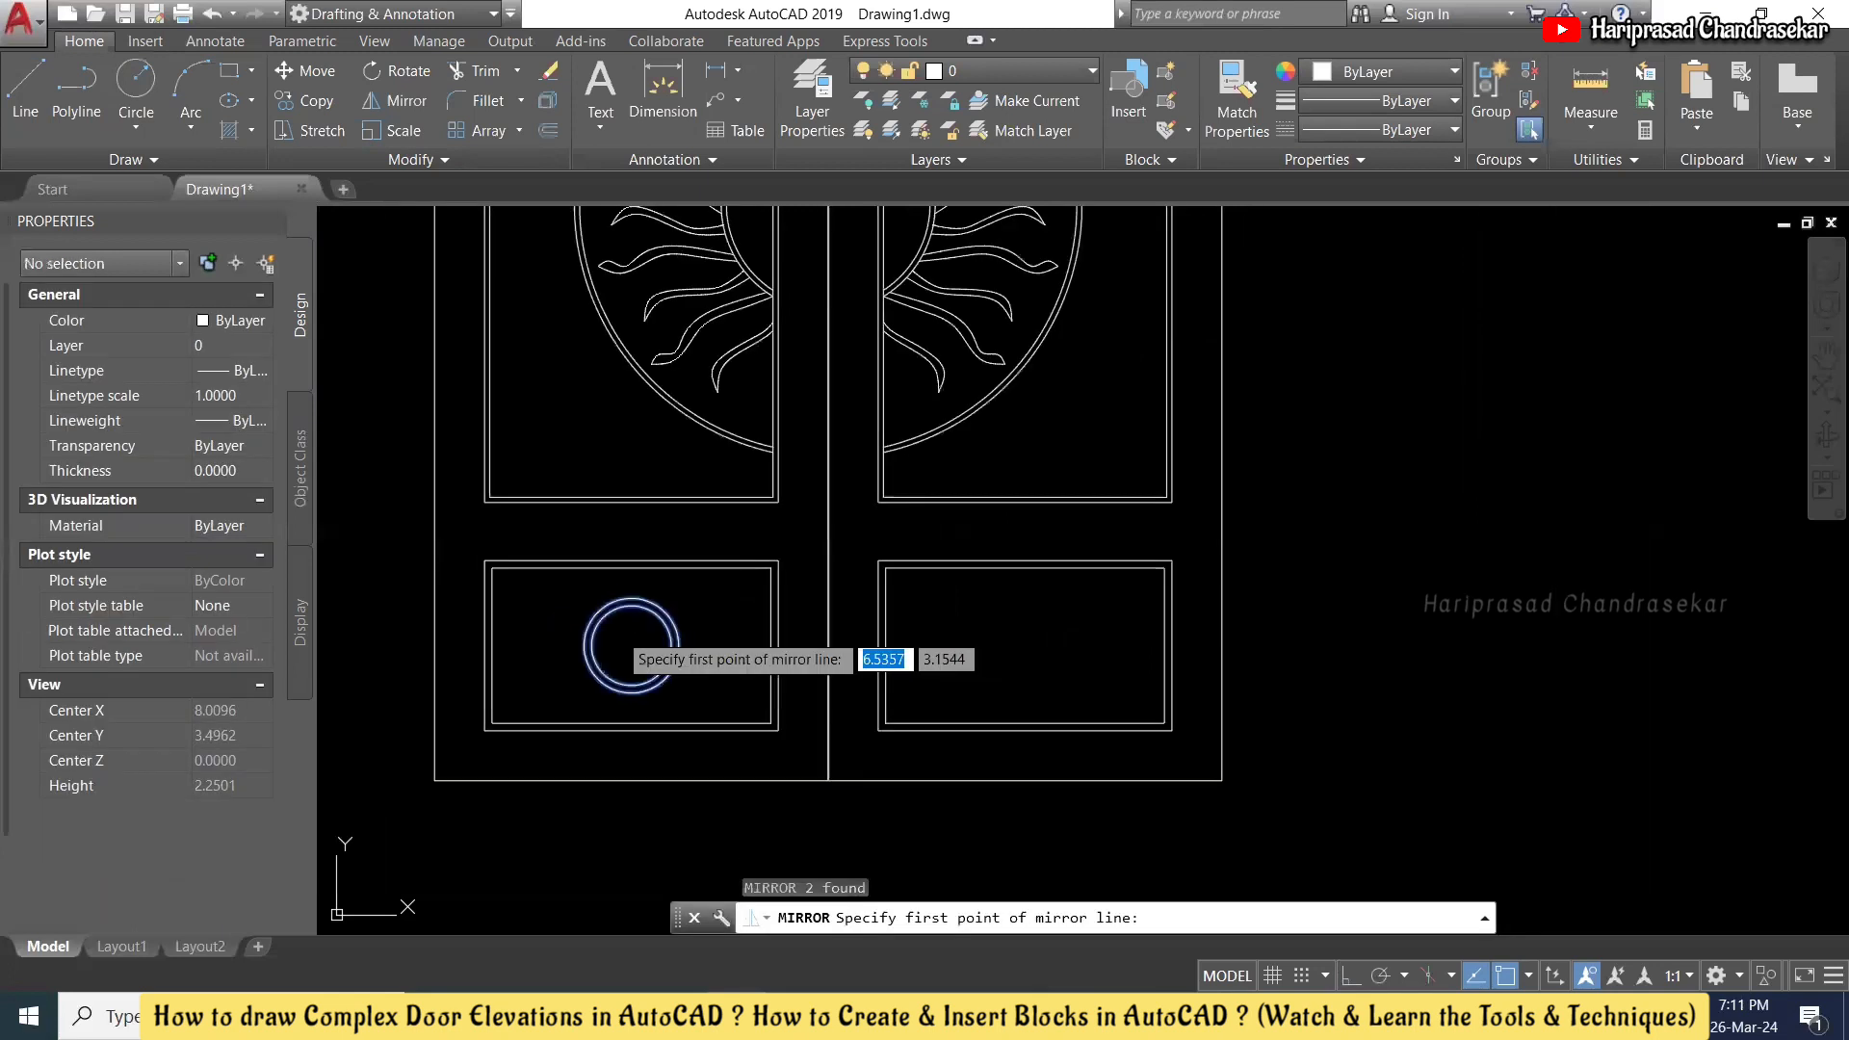
click(823, 779)
scroll(826, 650, down, 1)
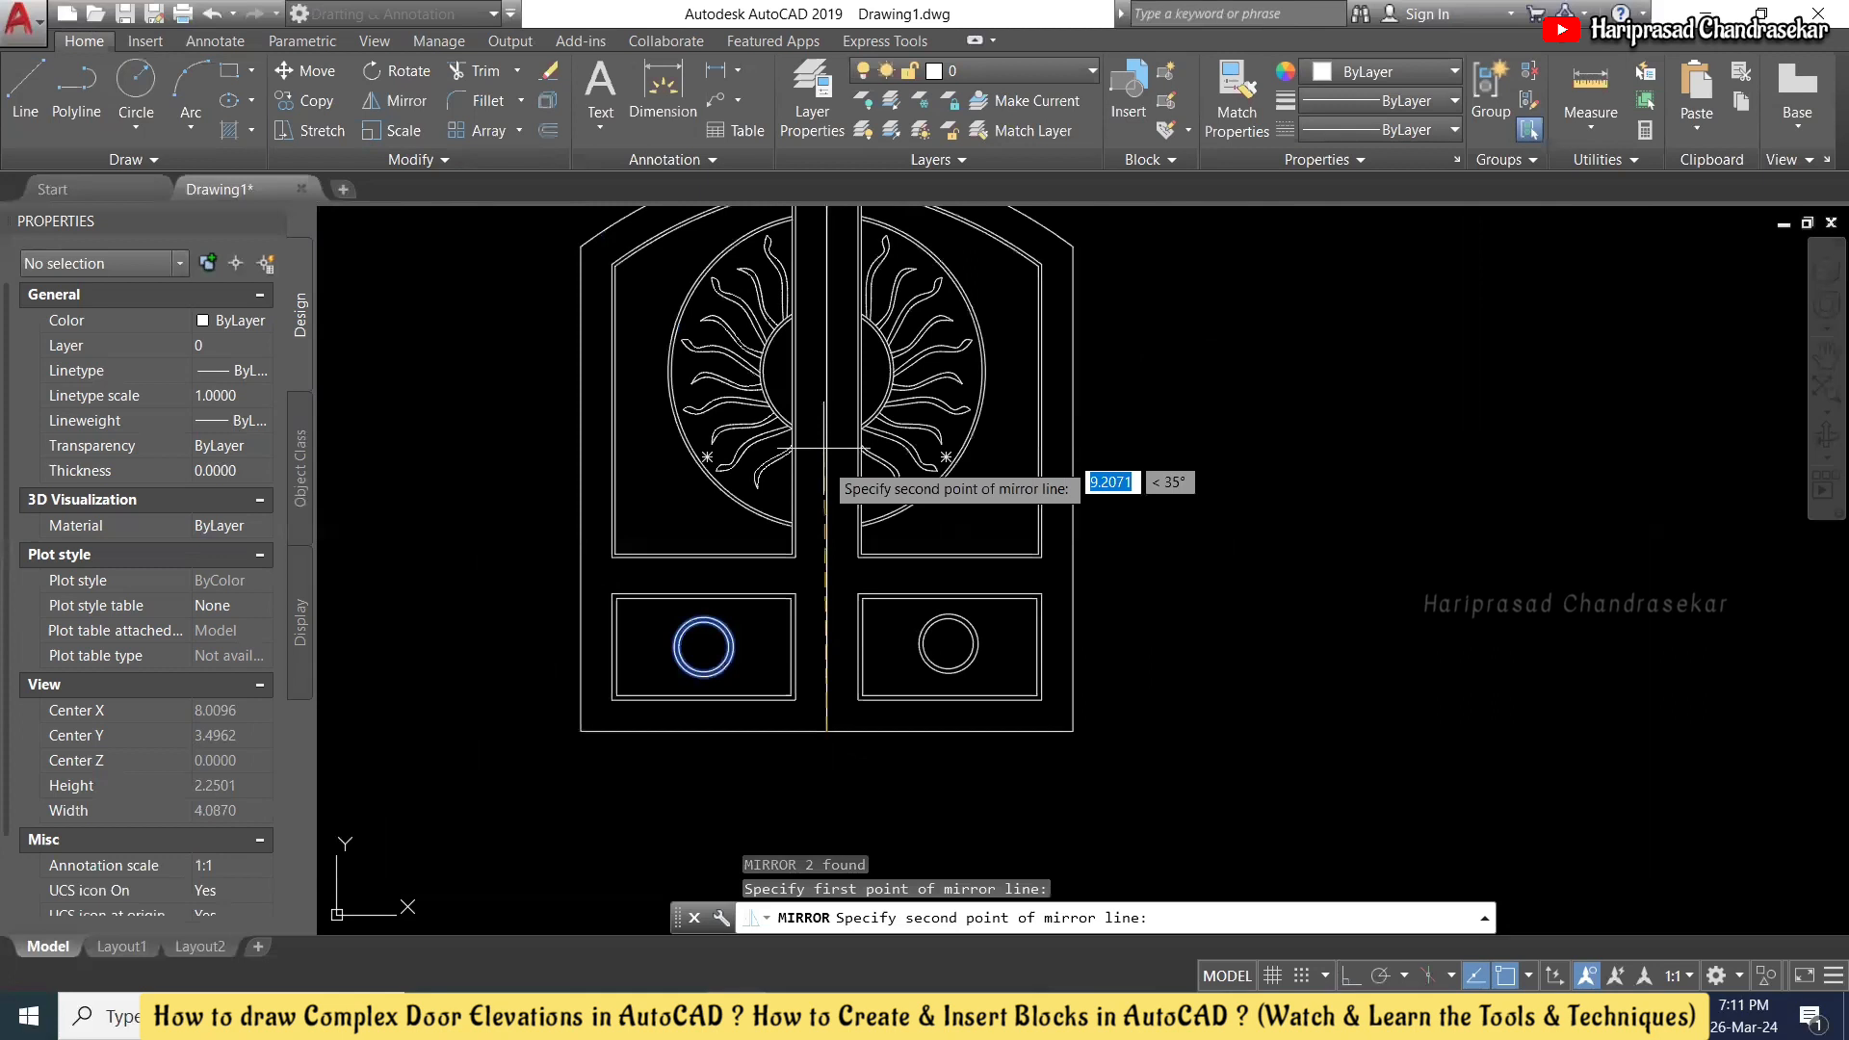
scroll(823, 448, down, 3)
scroll(826, 346, up, 3)
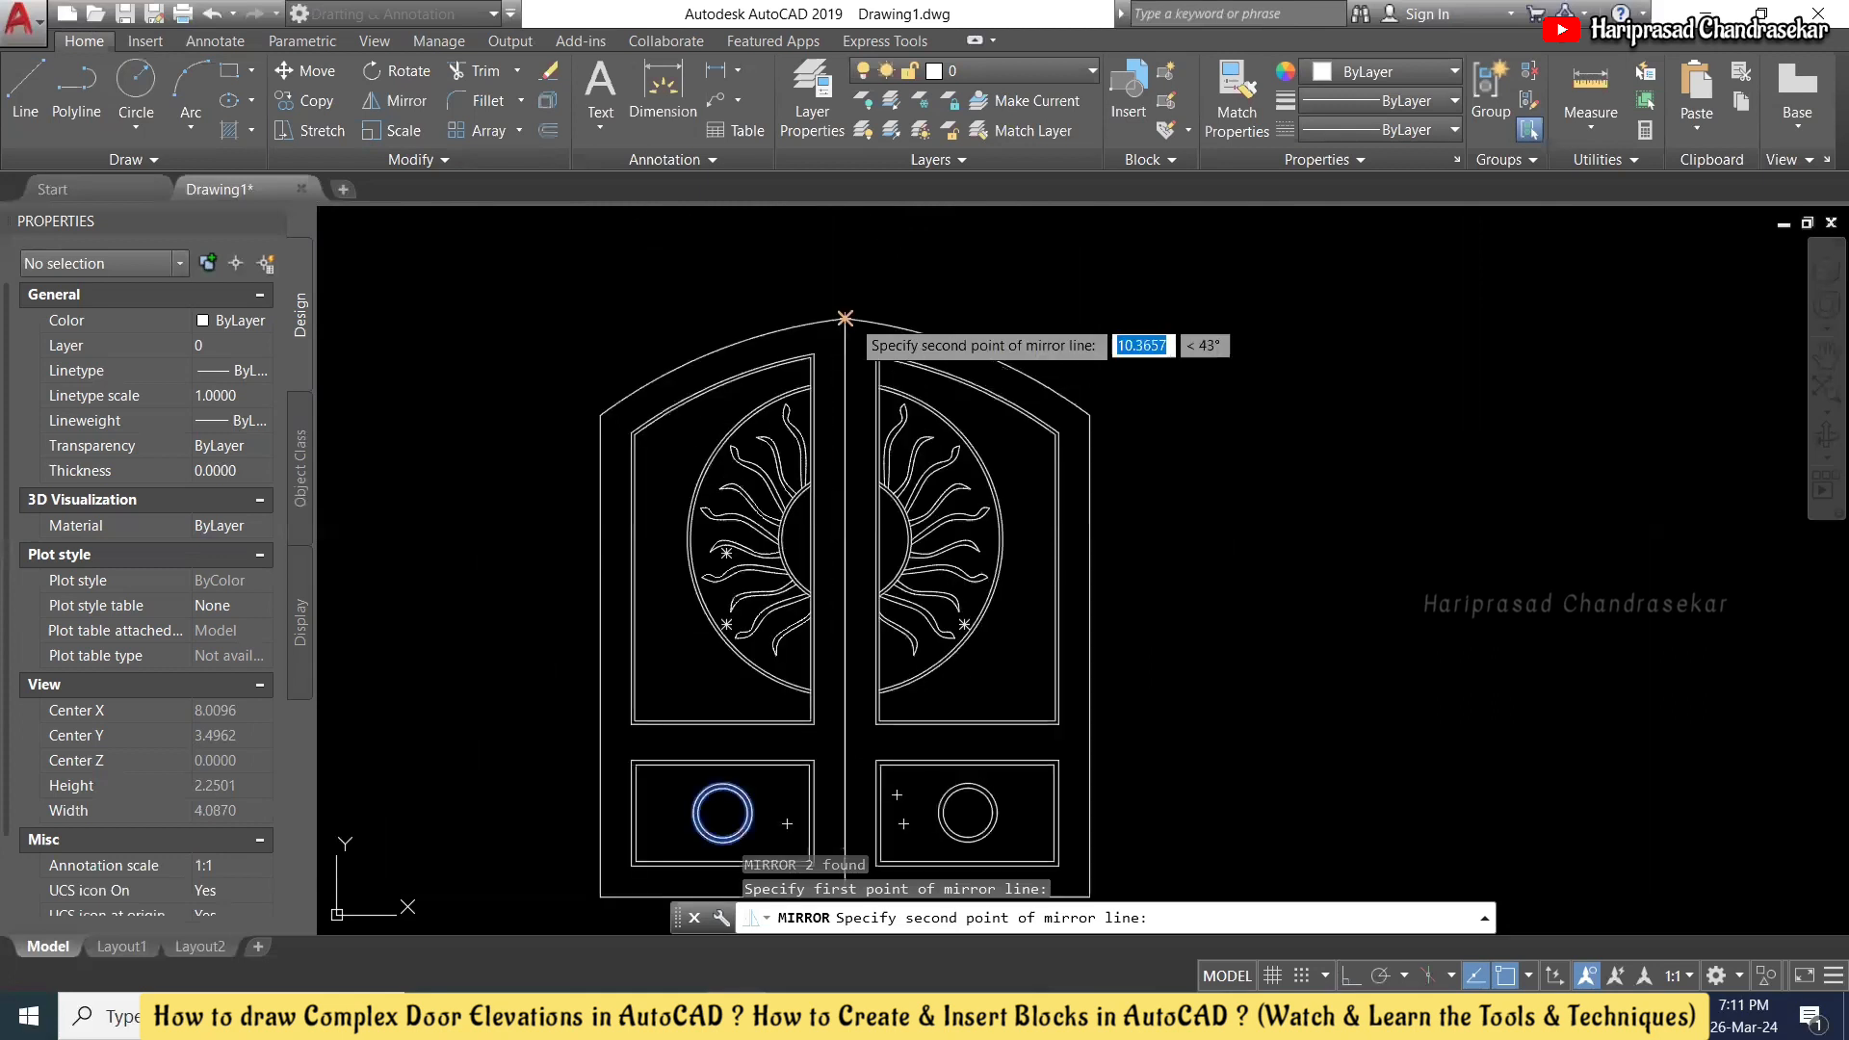
click(845, 317)
key(Return)
- Examine the complete double-door elevation, including both ornament panels and the lower circles
scroll(685, 318, down, 2)
scroll(746, 404, up, 2)
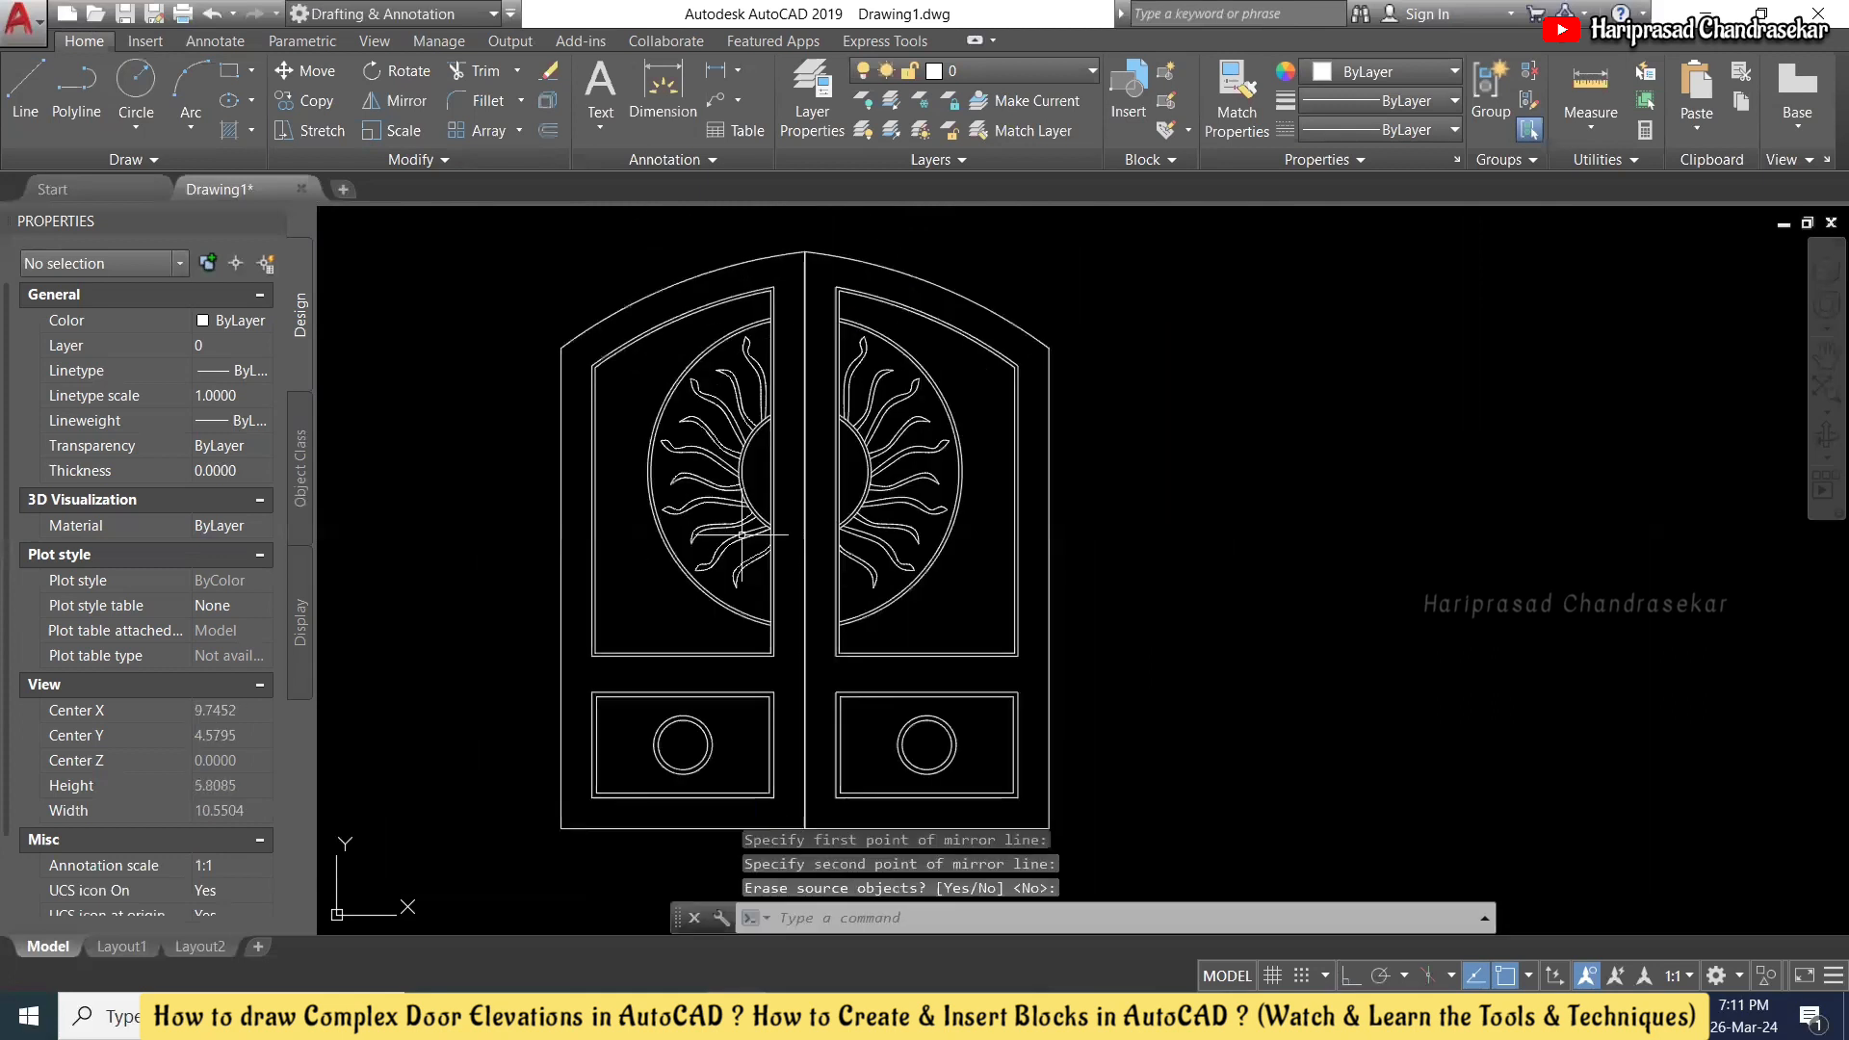
scroll(911, 606, down, 2)
scroll(945, 685, up, 2)
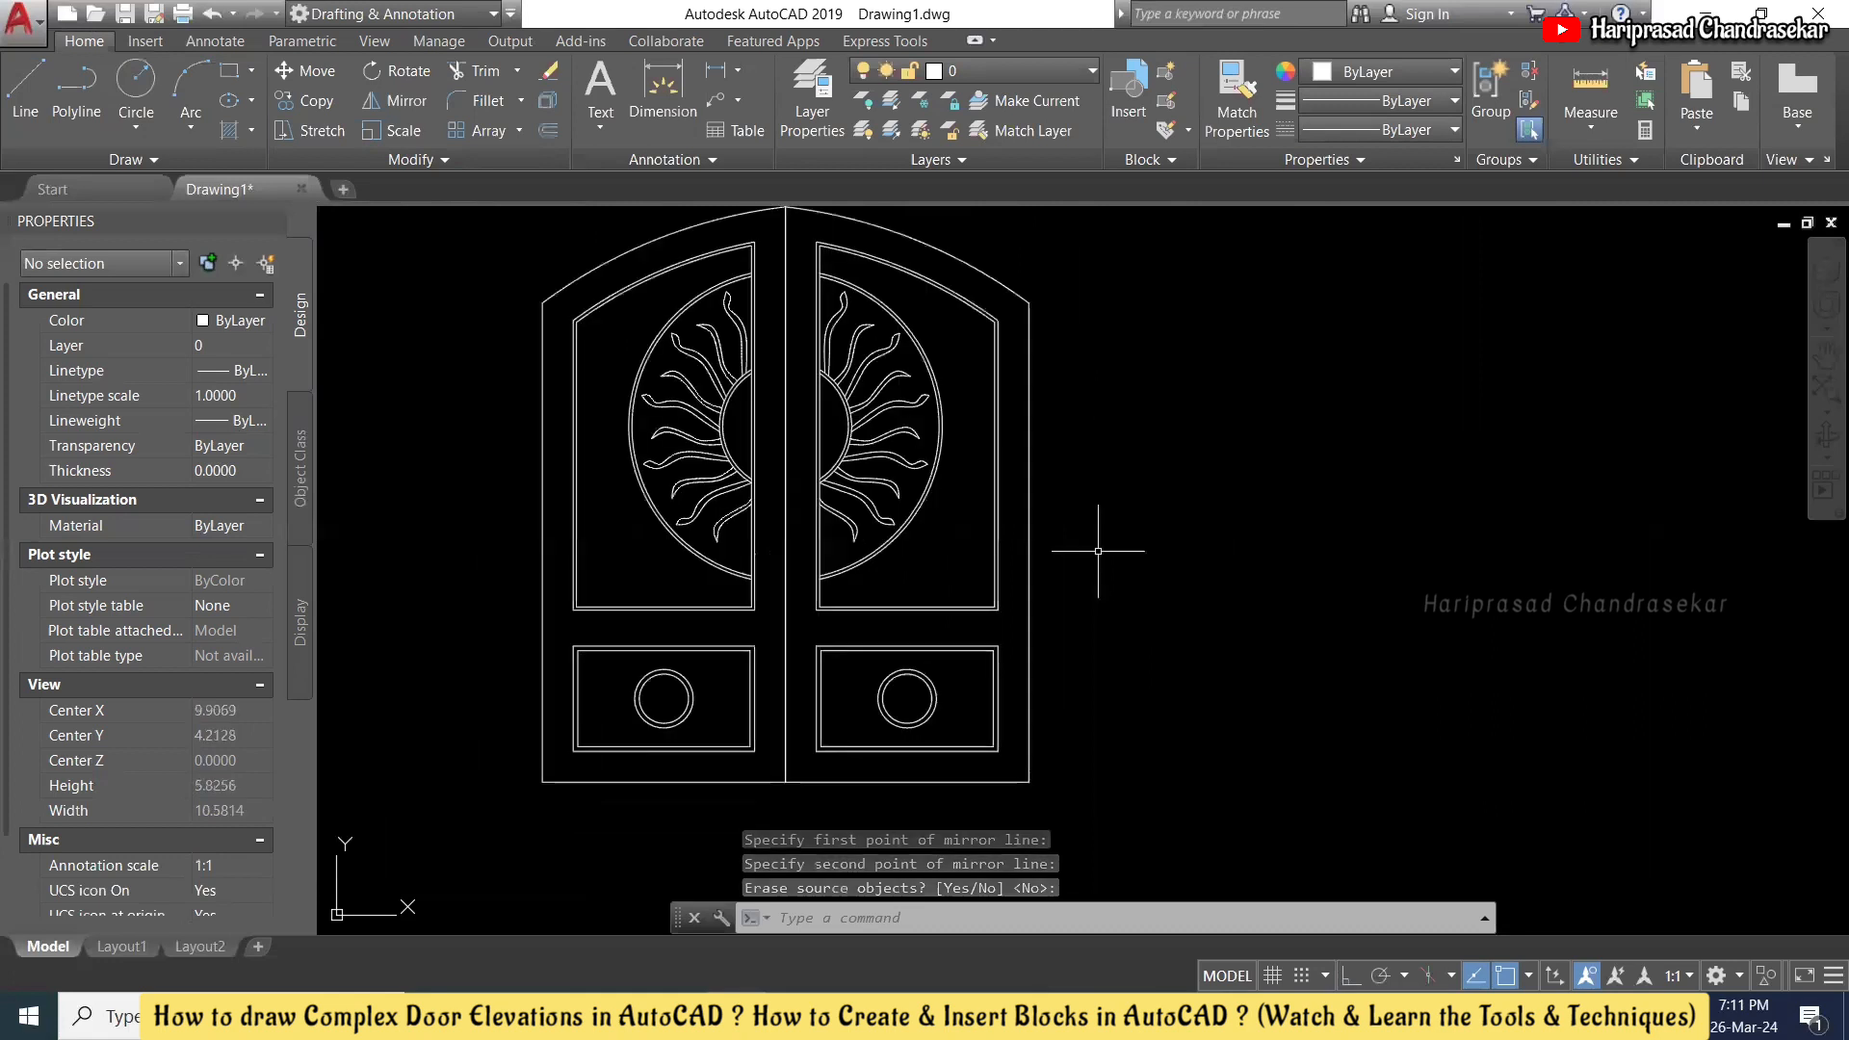
scroll(956, 591, down, 2)
scroll(989, 587, up, 2)
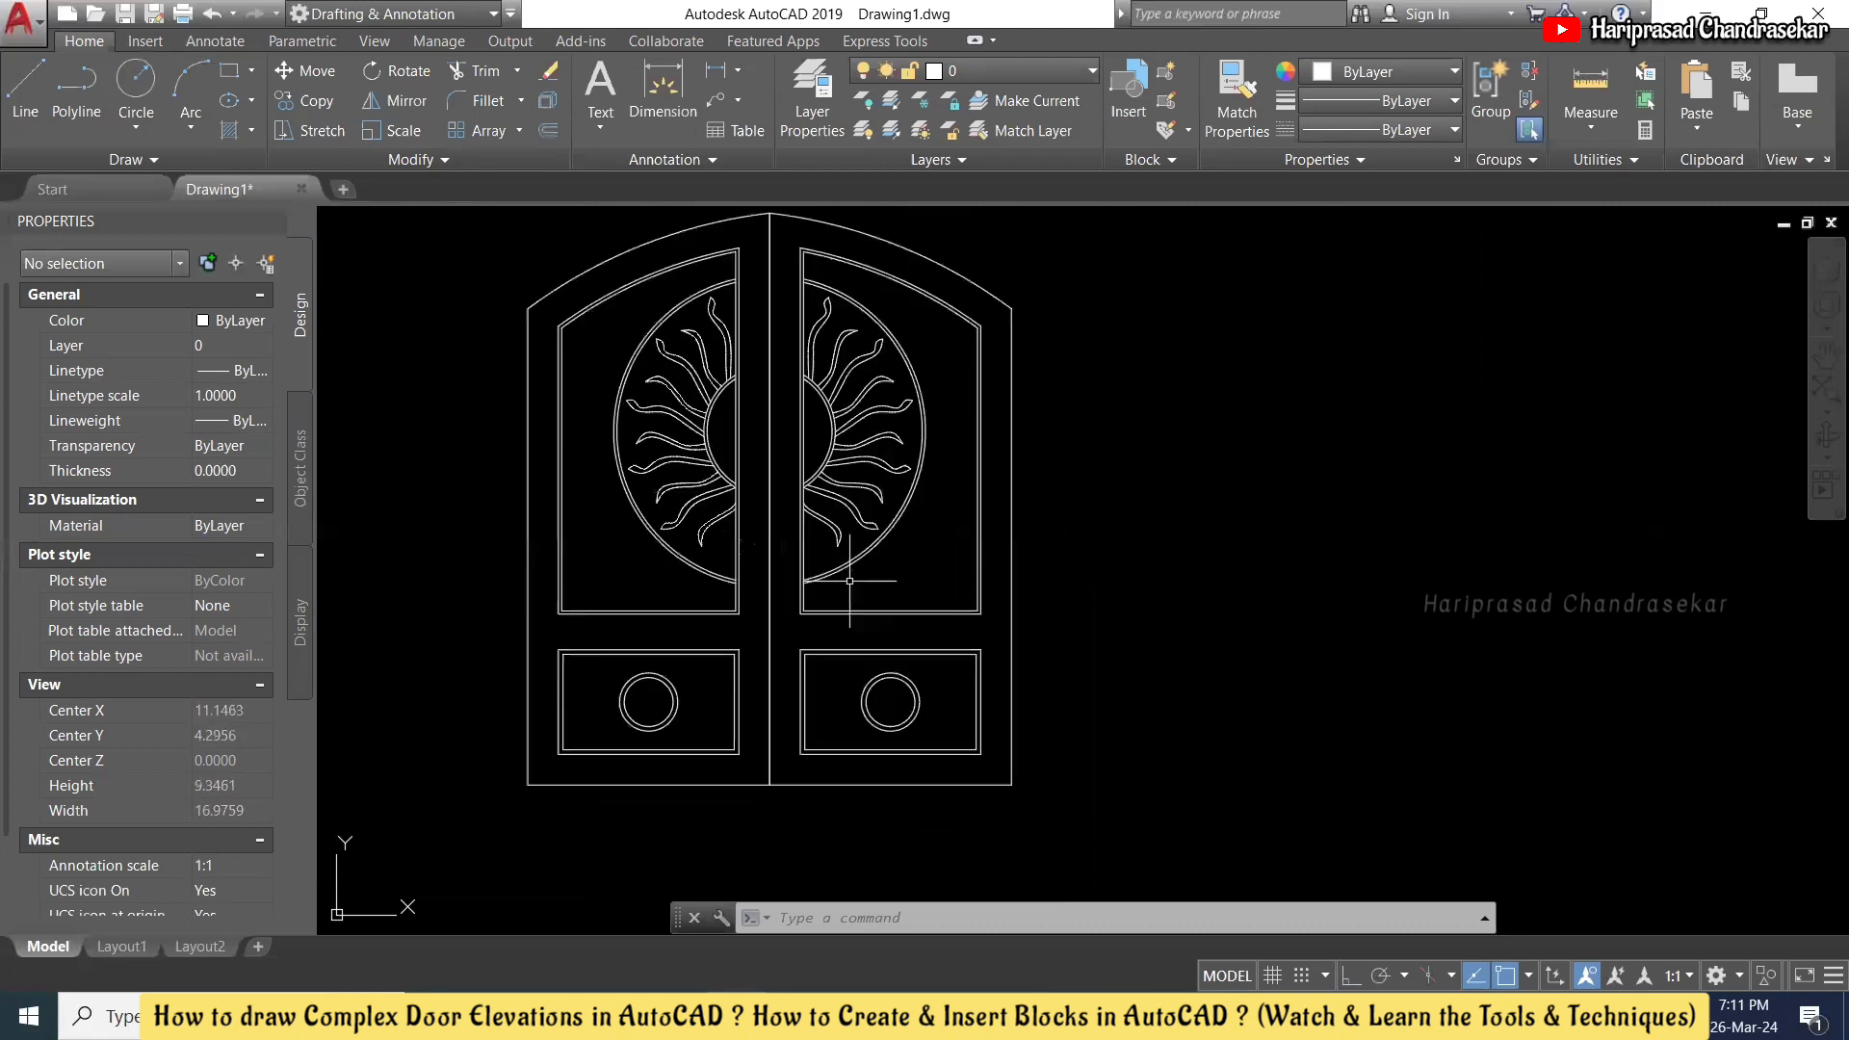
scroll(787, 644, down, 2)
scroll(784, 439, up, 2)
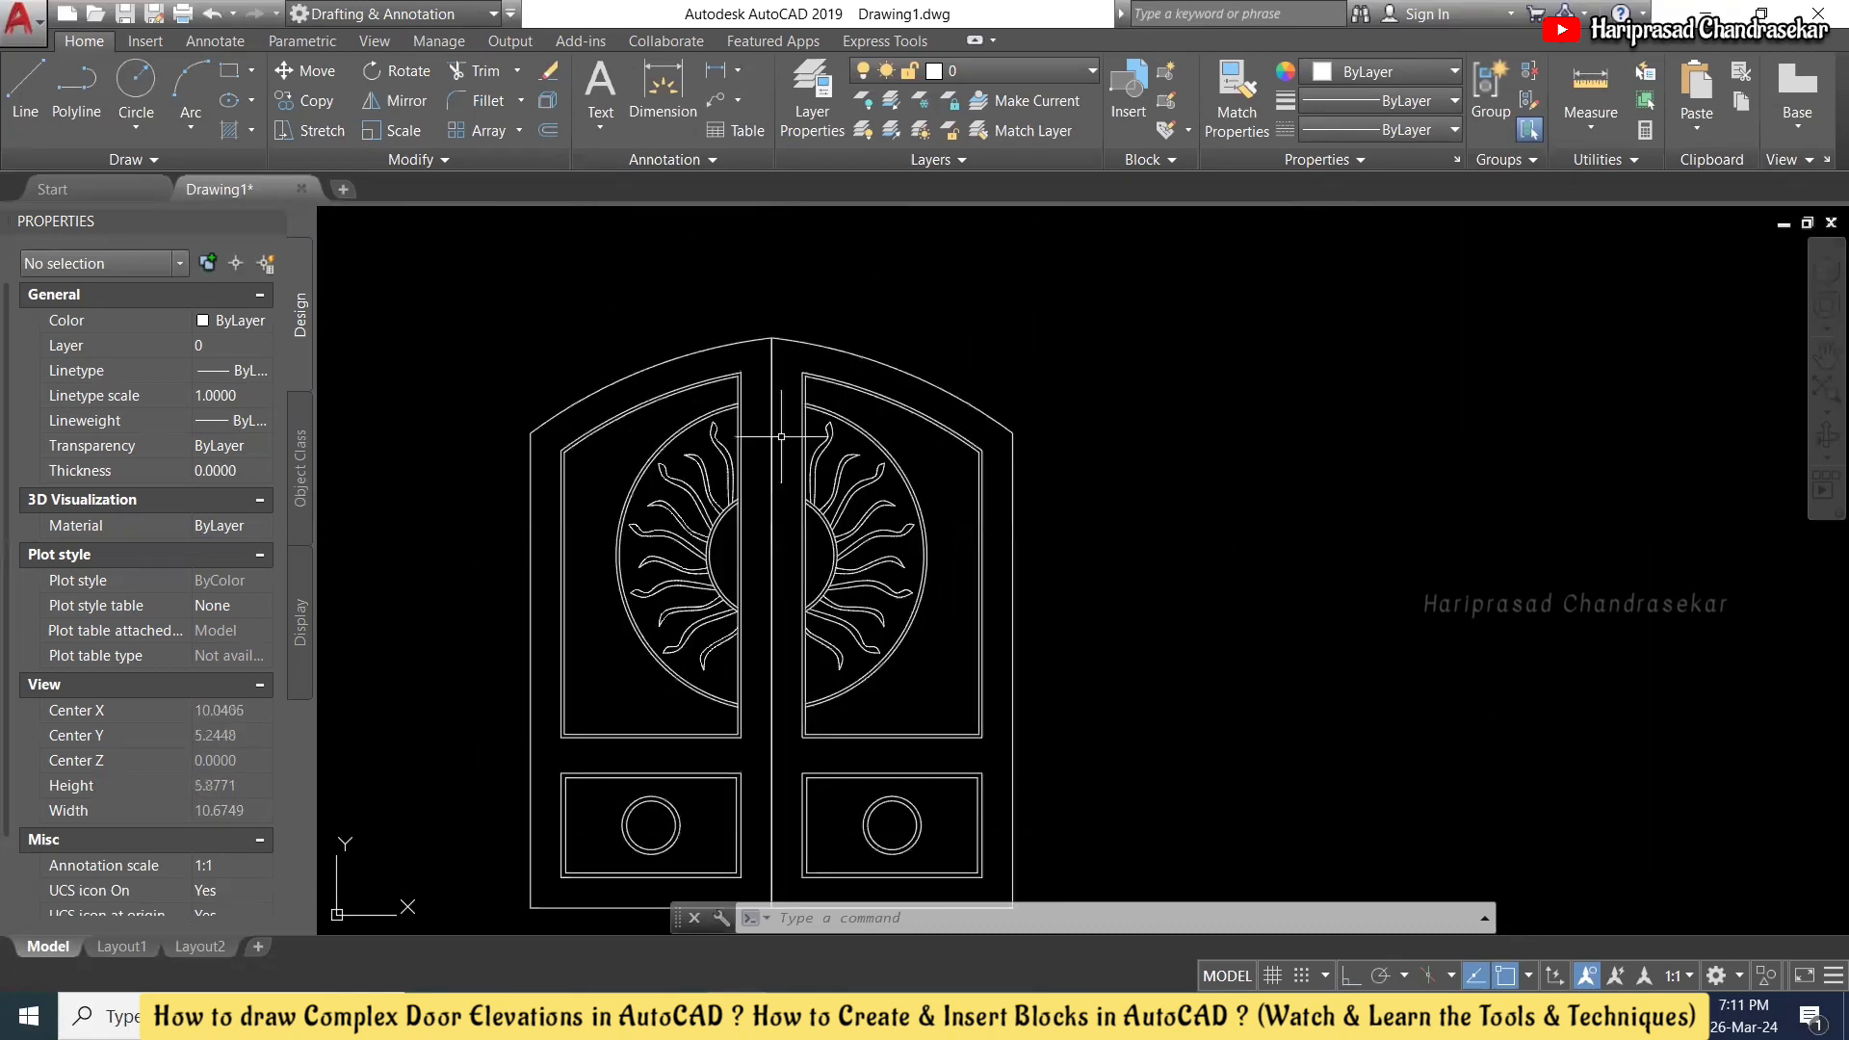
scroll(723, 457, down, 2)
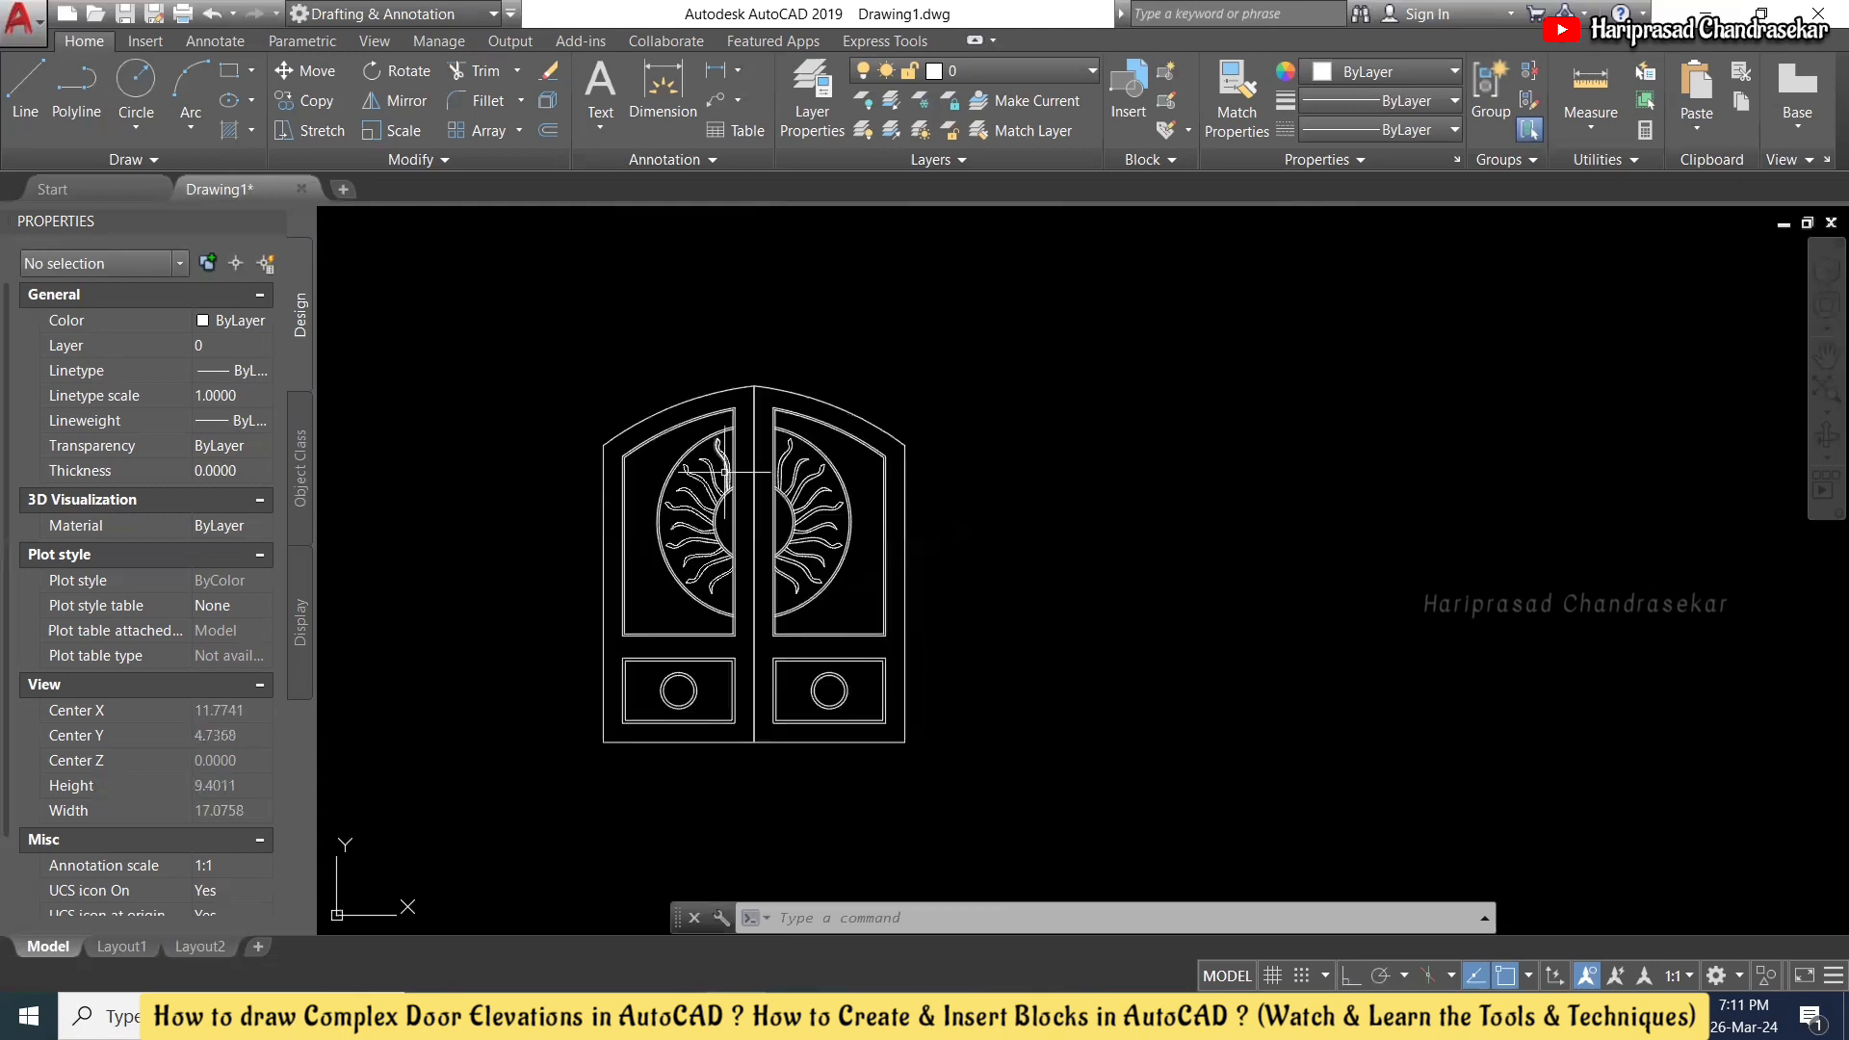
scroll(681, 444, up, 2)
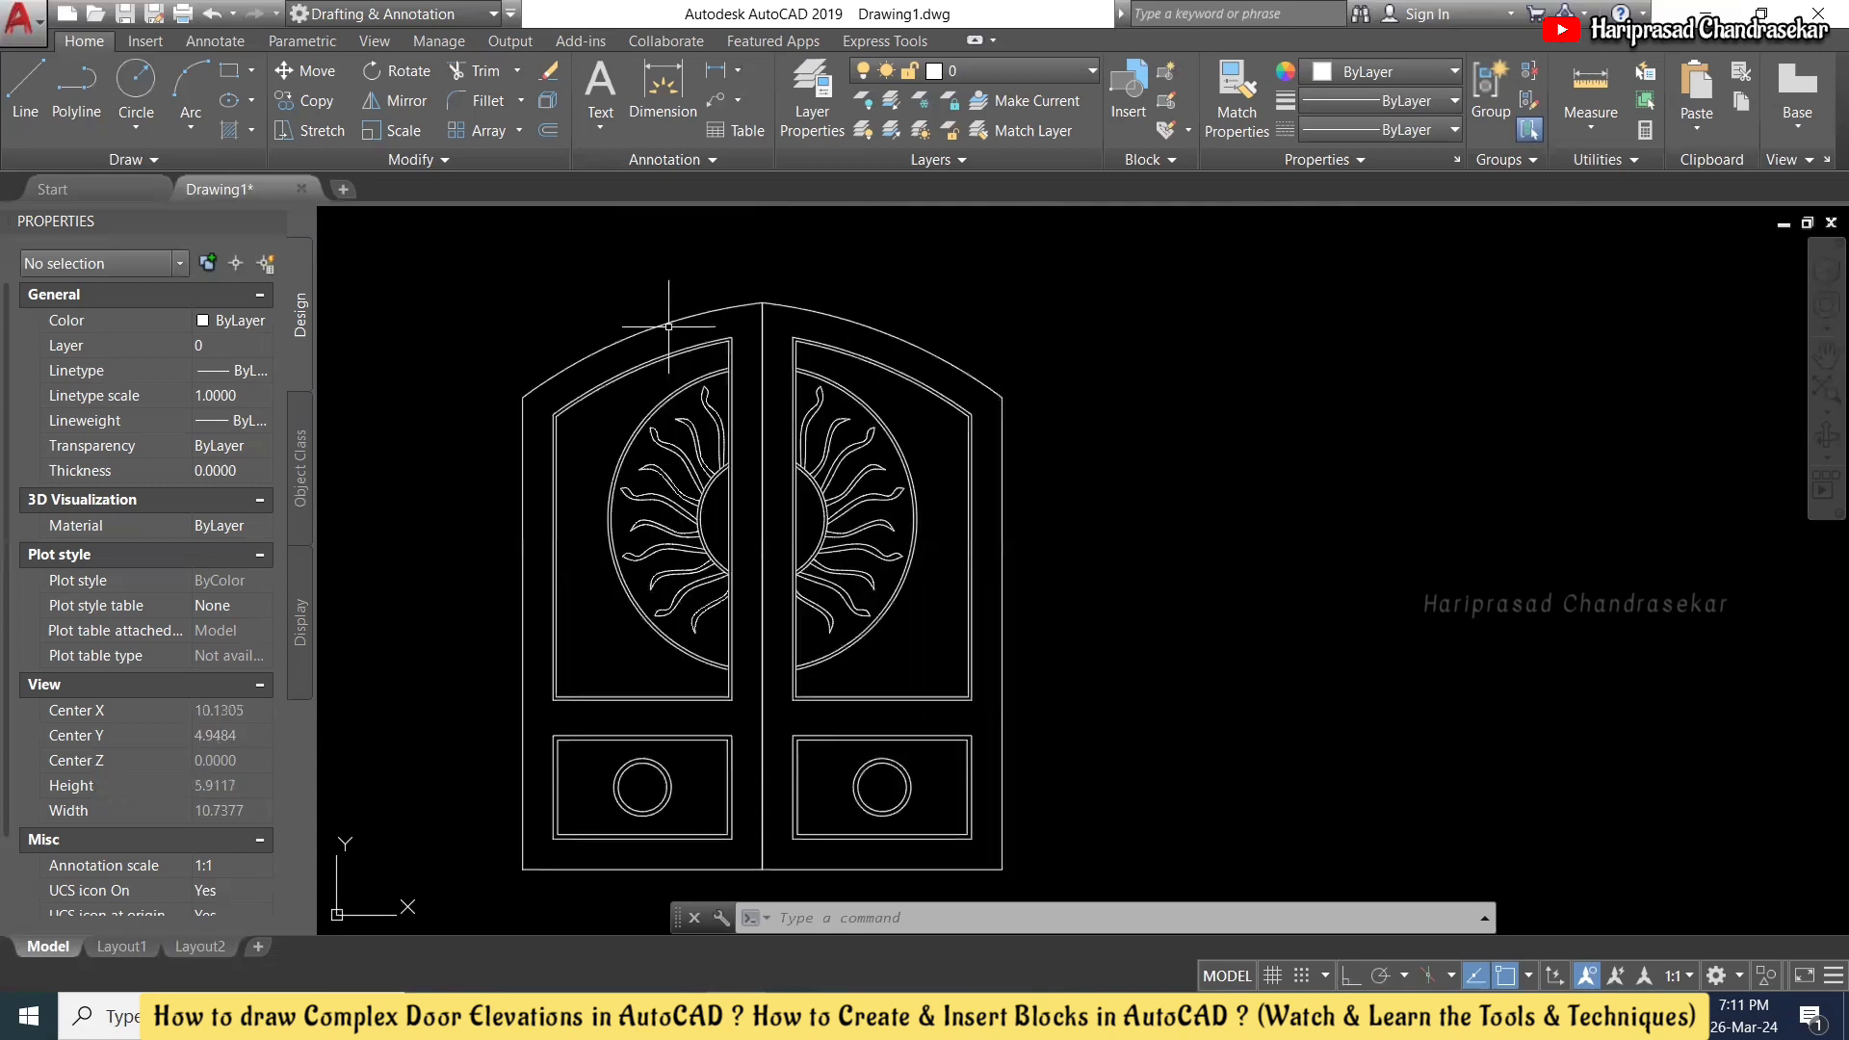
scroll(643, 324, down, 2)
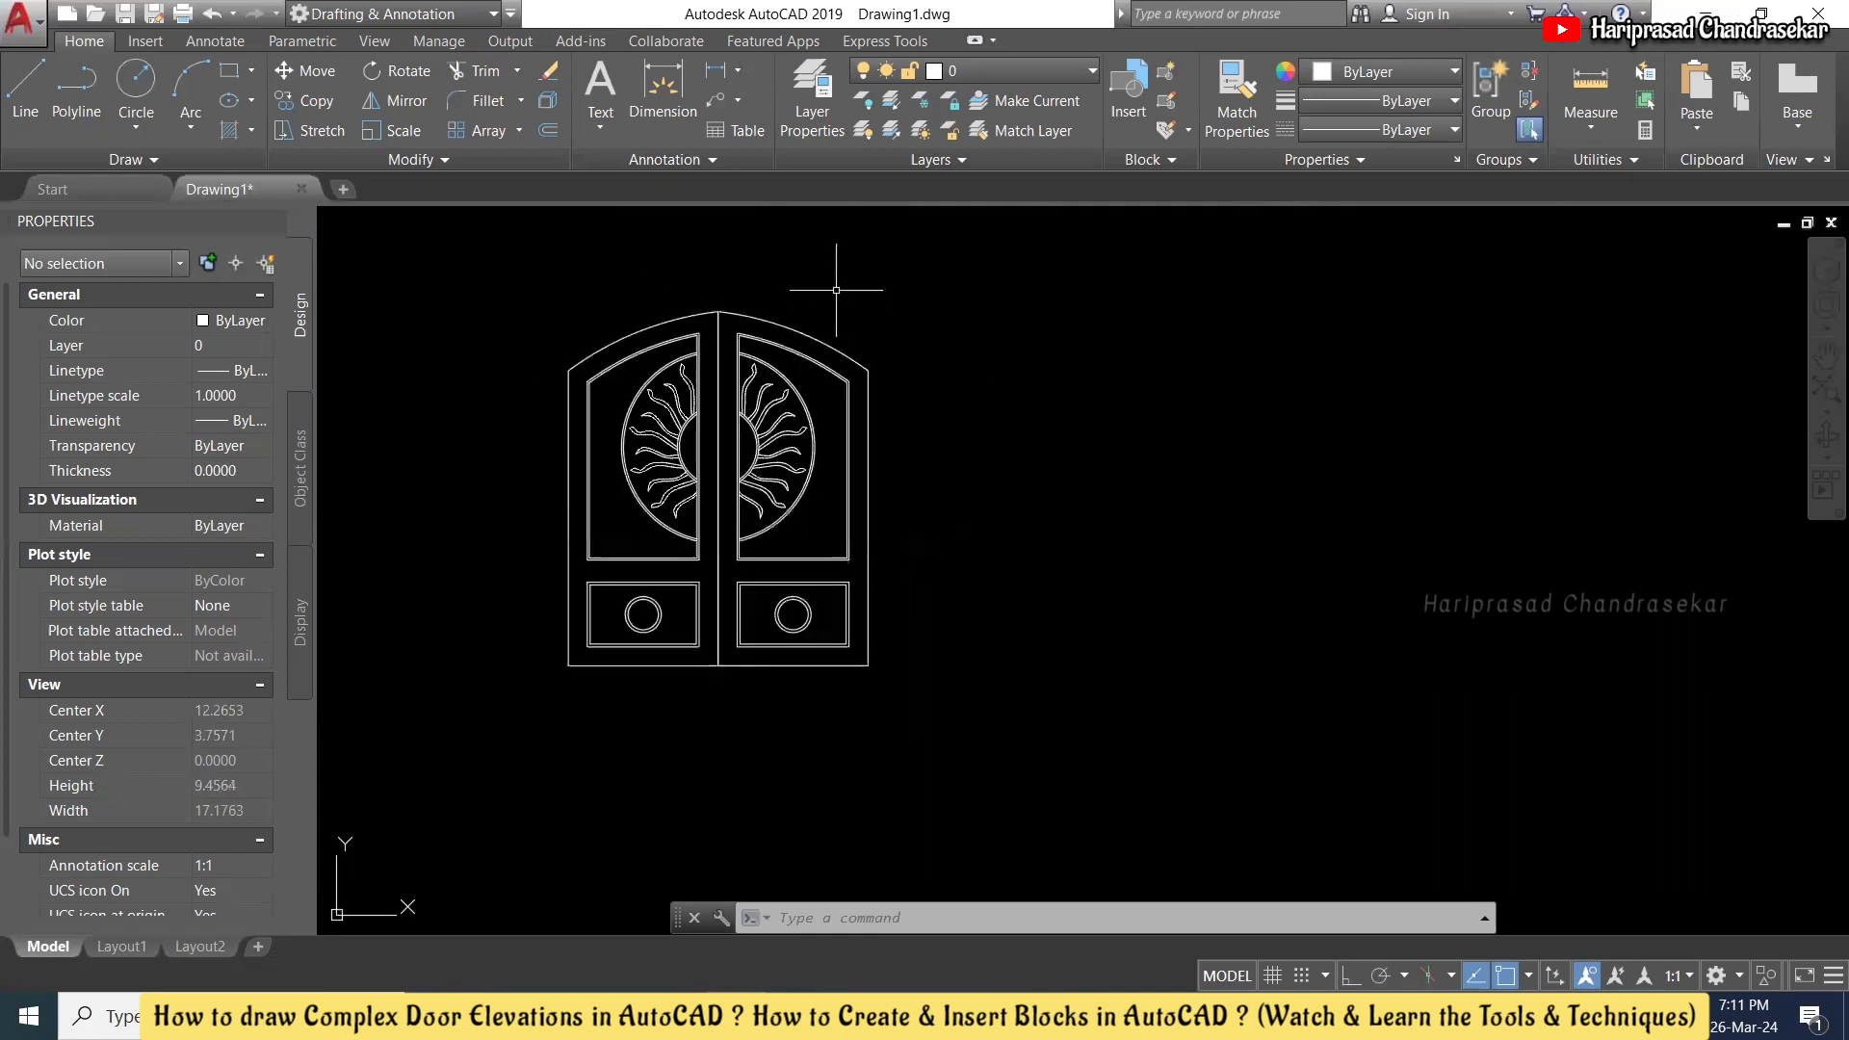
- Define a block named Designer Door Elevation View and select the entire double-door elevation as its objects
text(b)
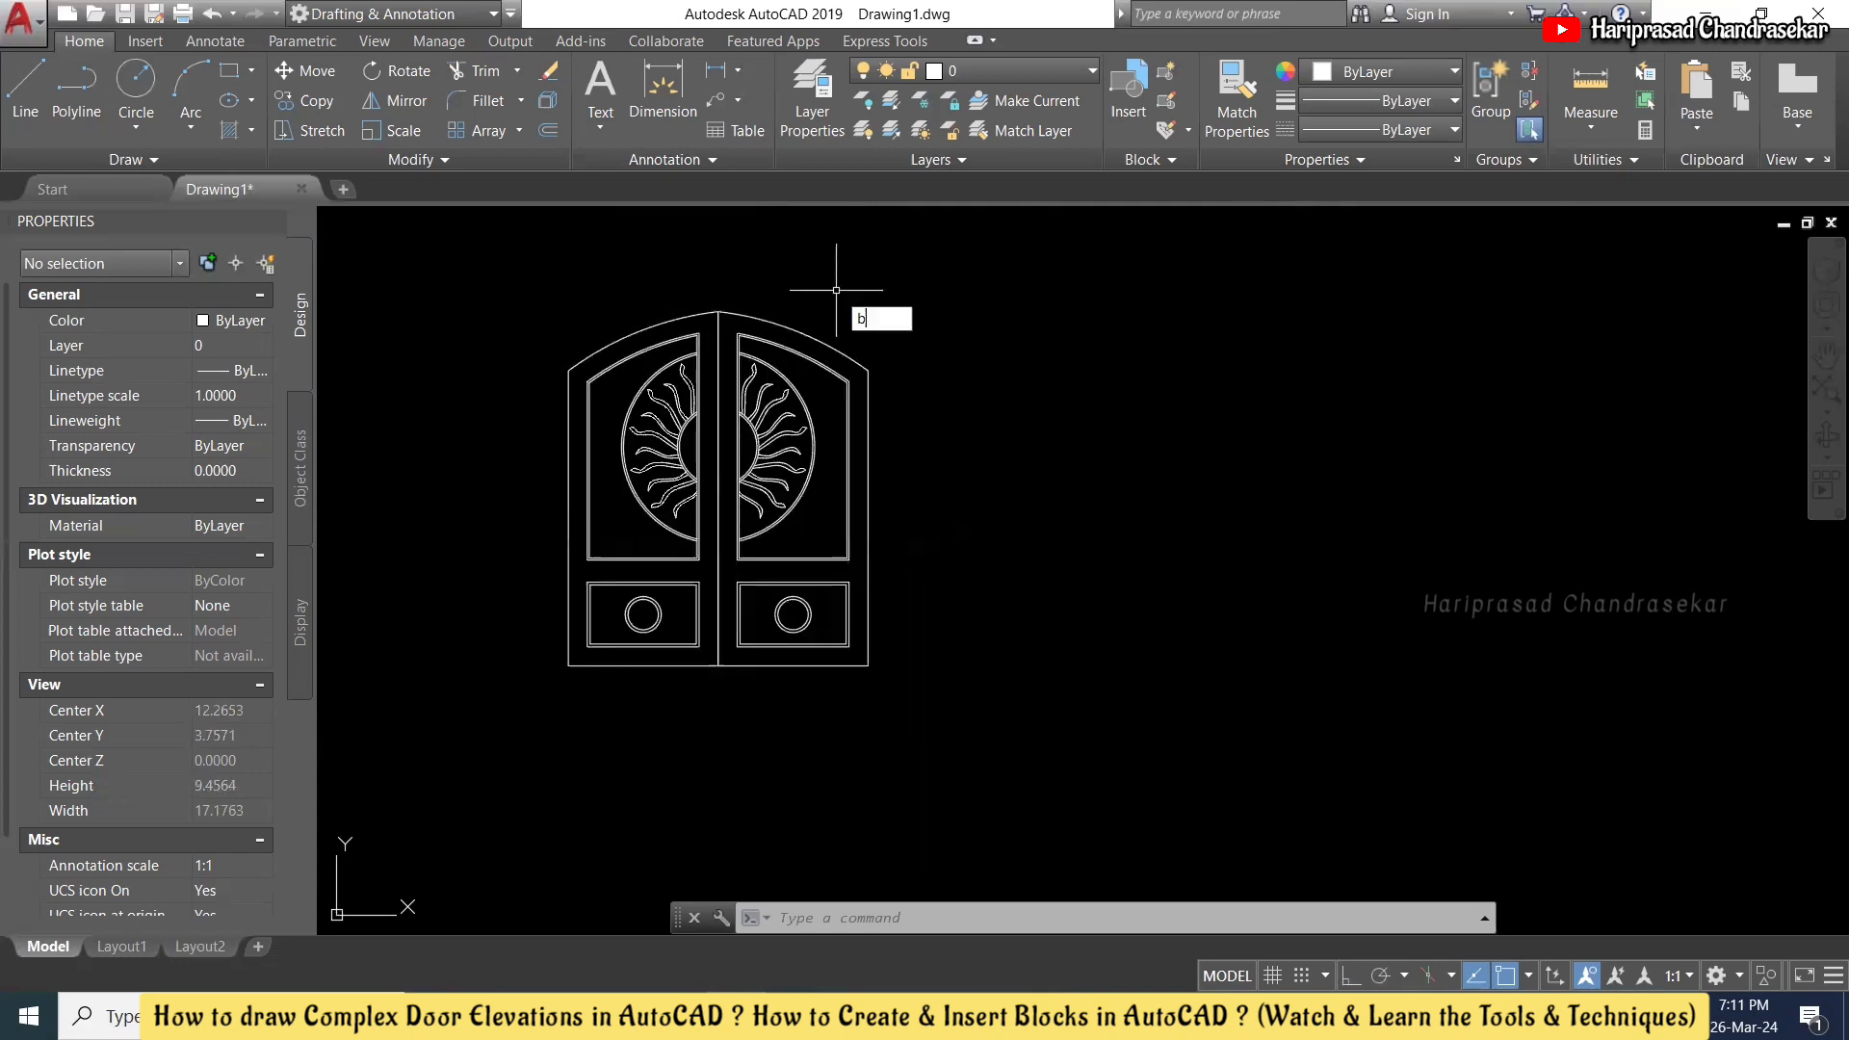
key(Return)
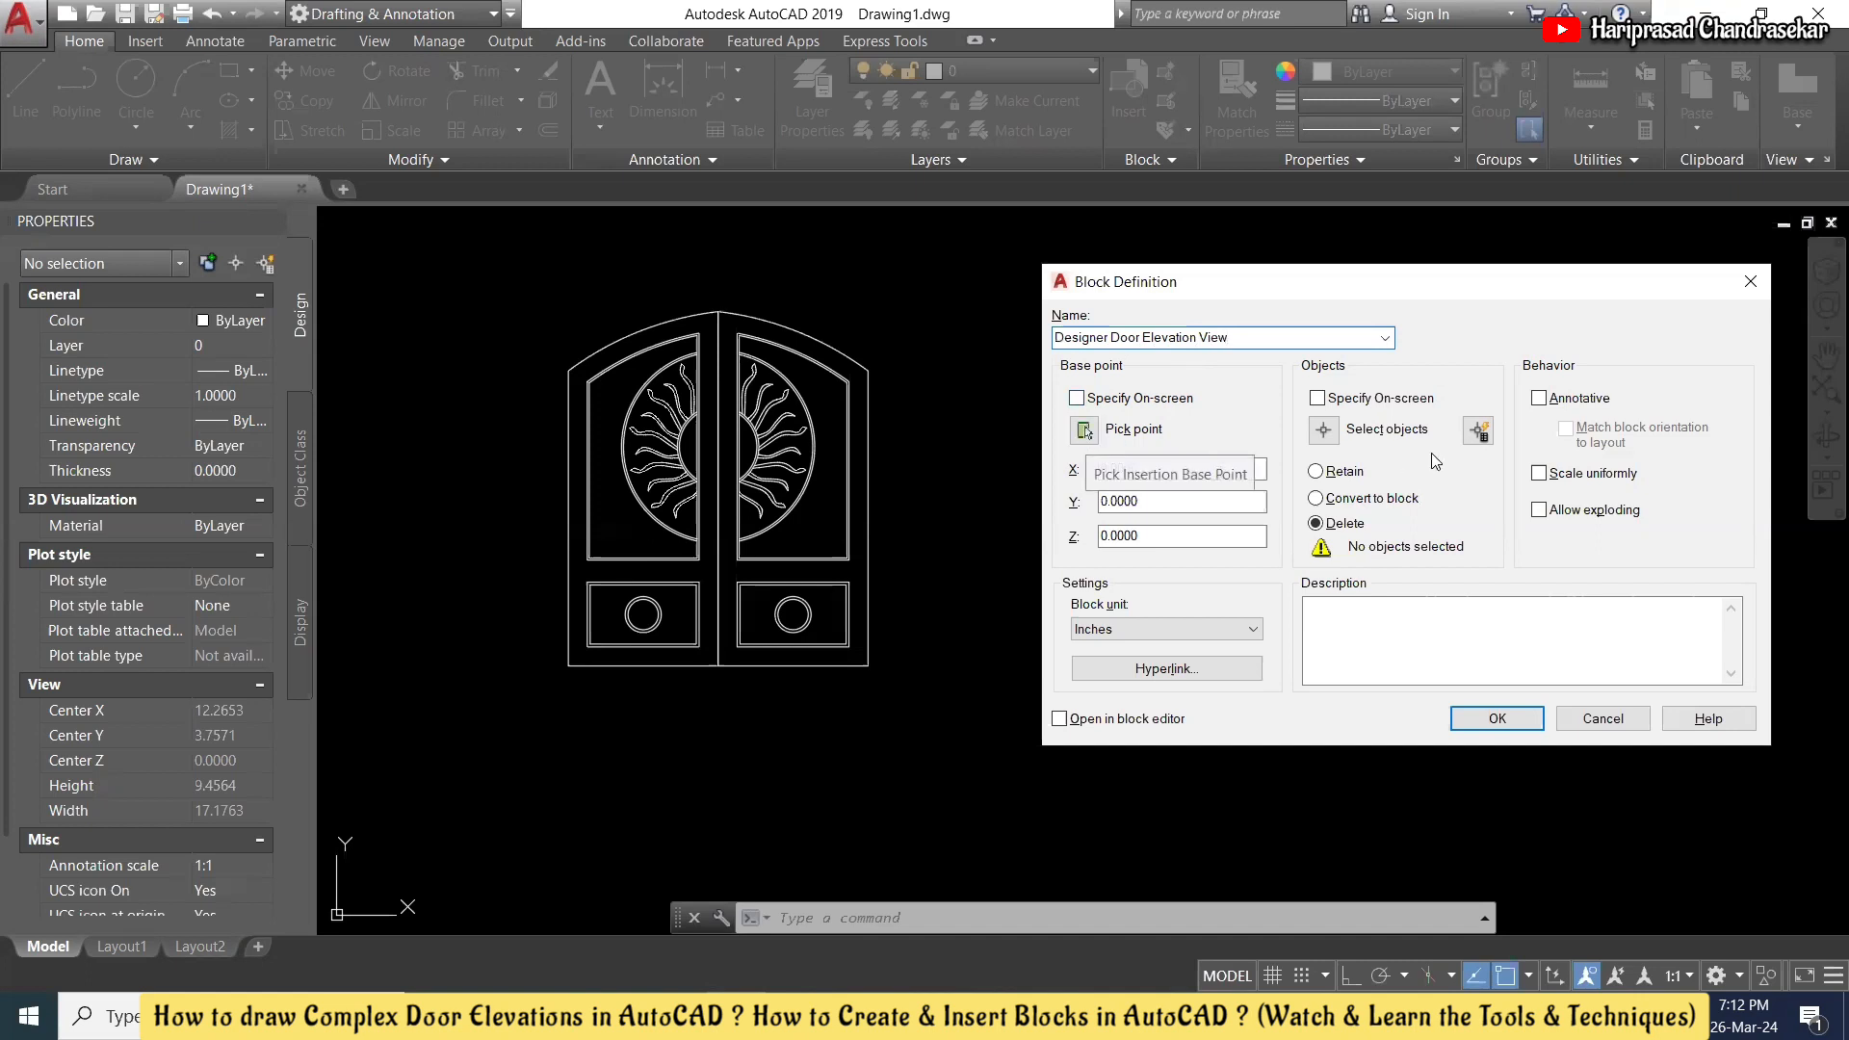
click(1323, 430)
click(1127, 434)
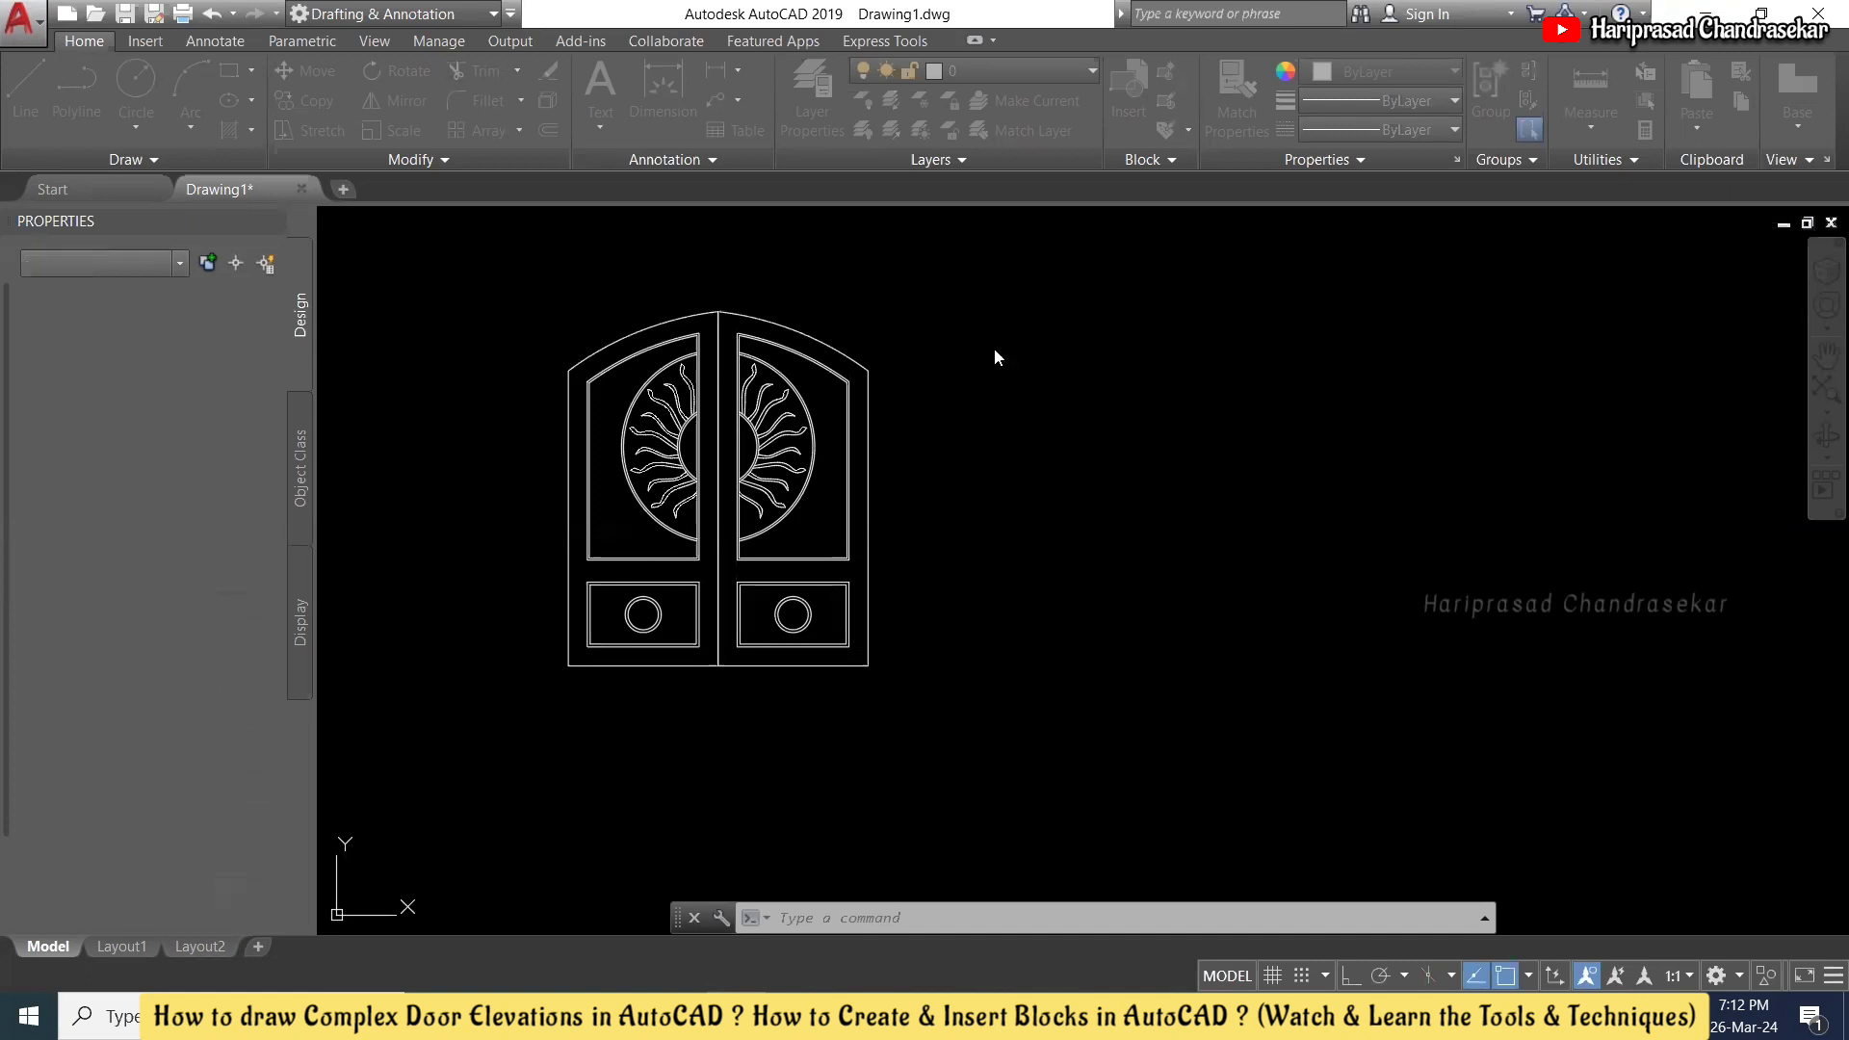
click(1006, 270)
click(504, 729)
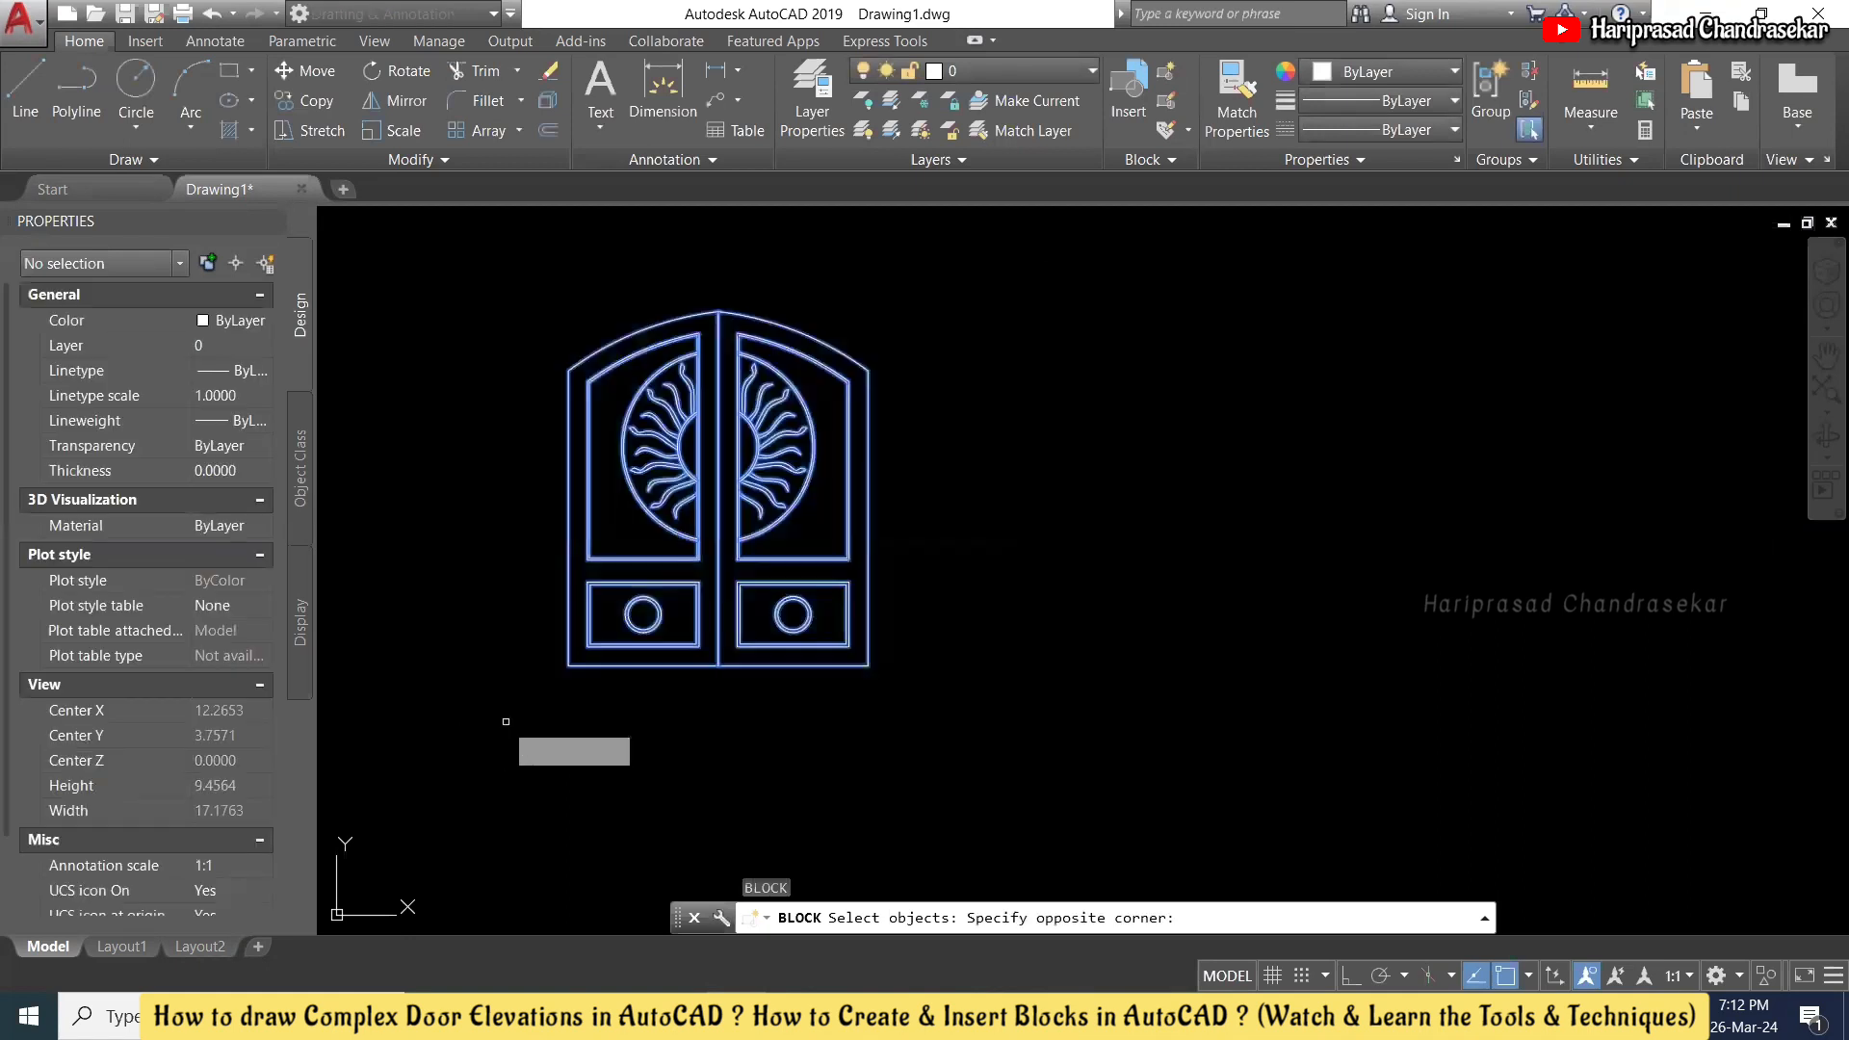
key(Return)
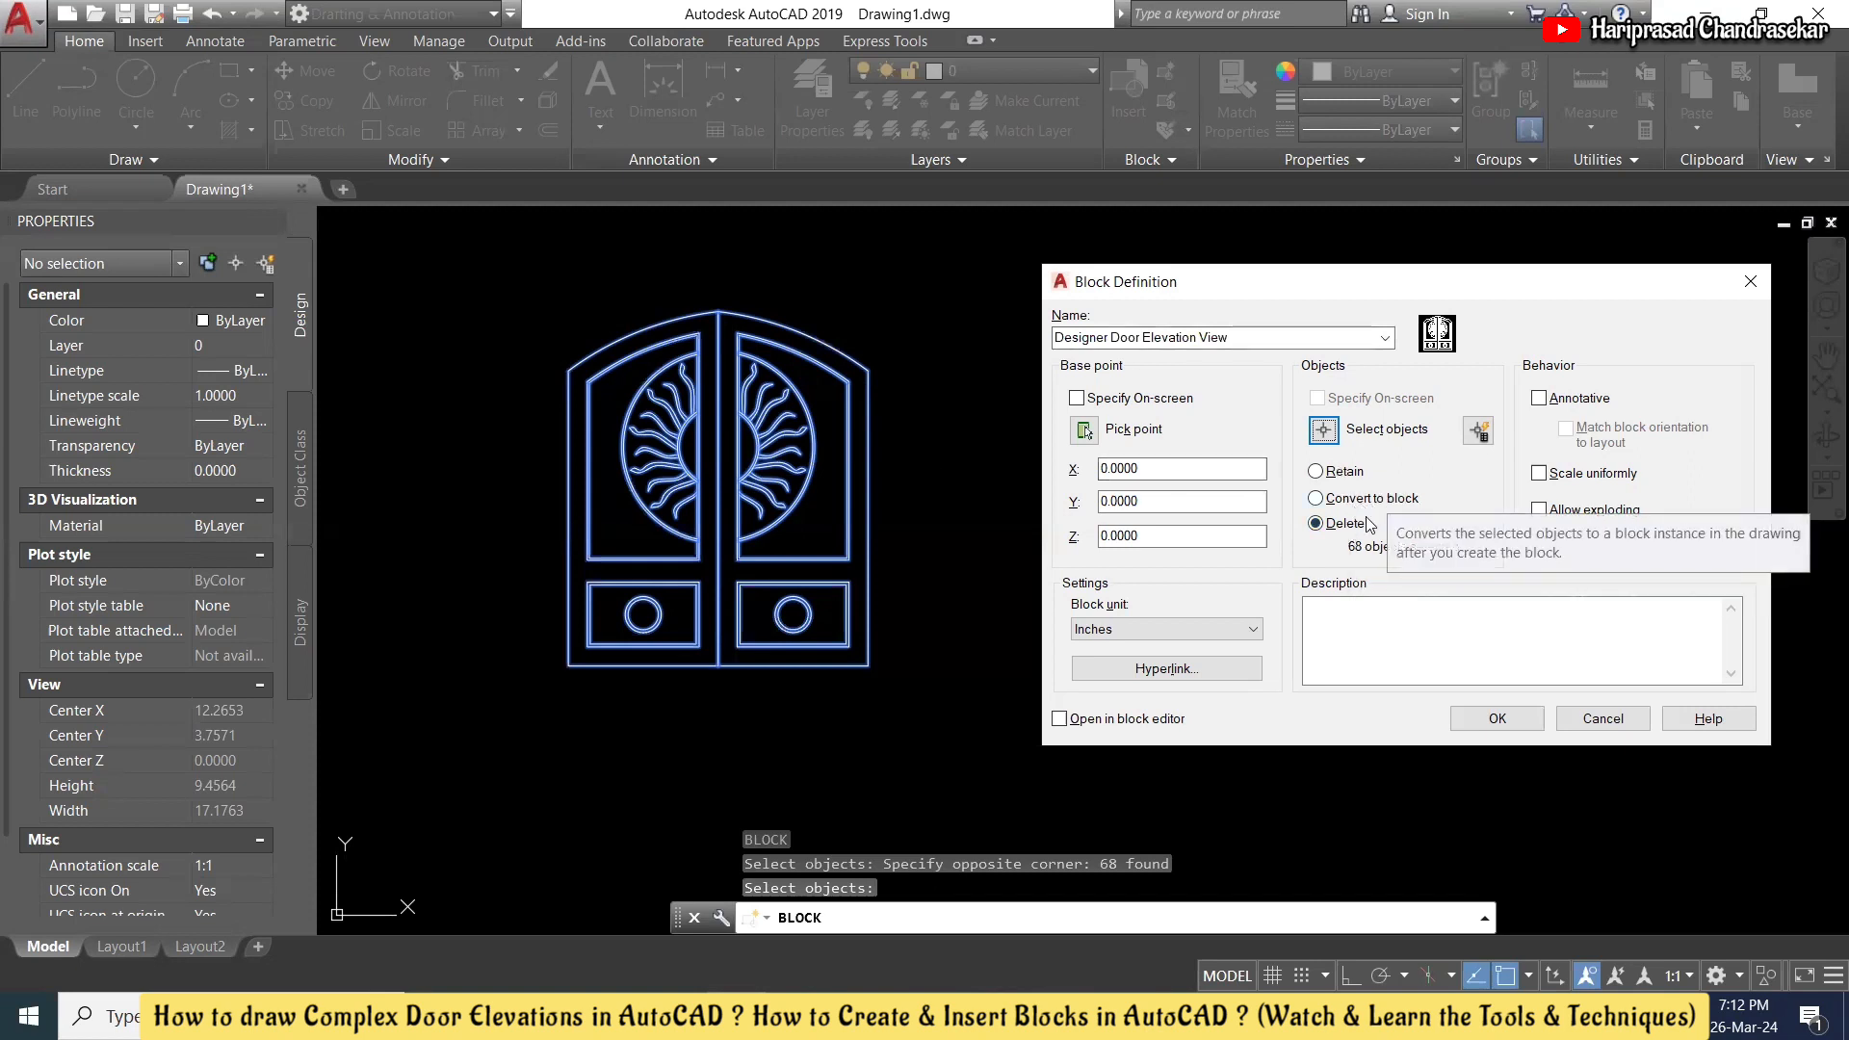
- Retain the original objects, set the base point at the door's lower-left corner, and create the block
click(1318, 471)
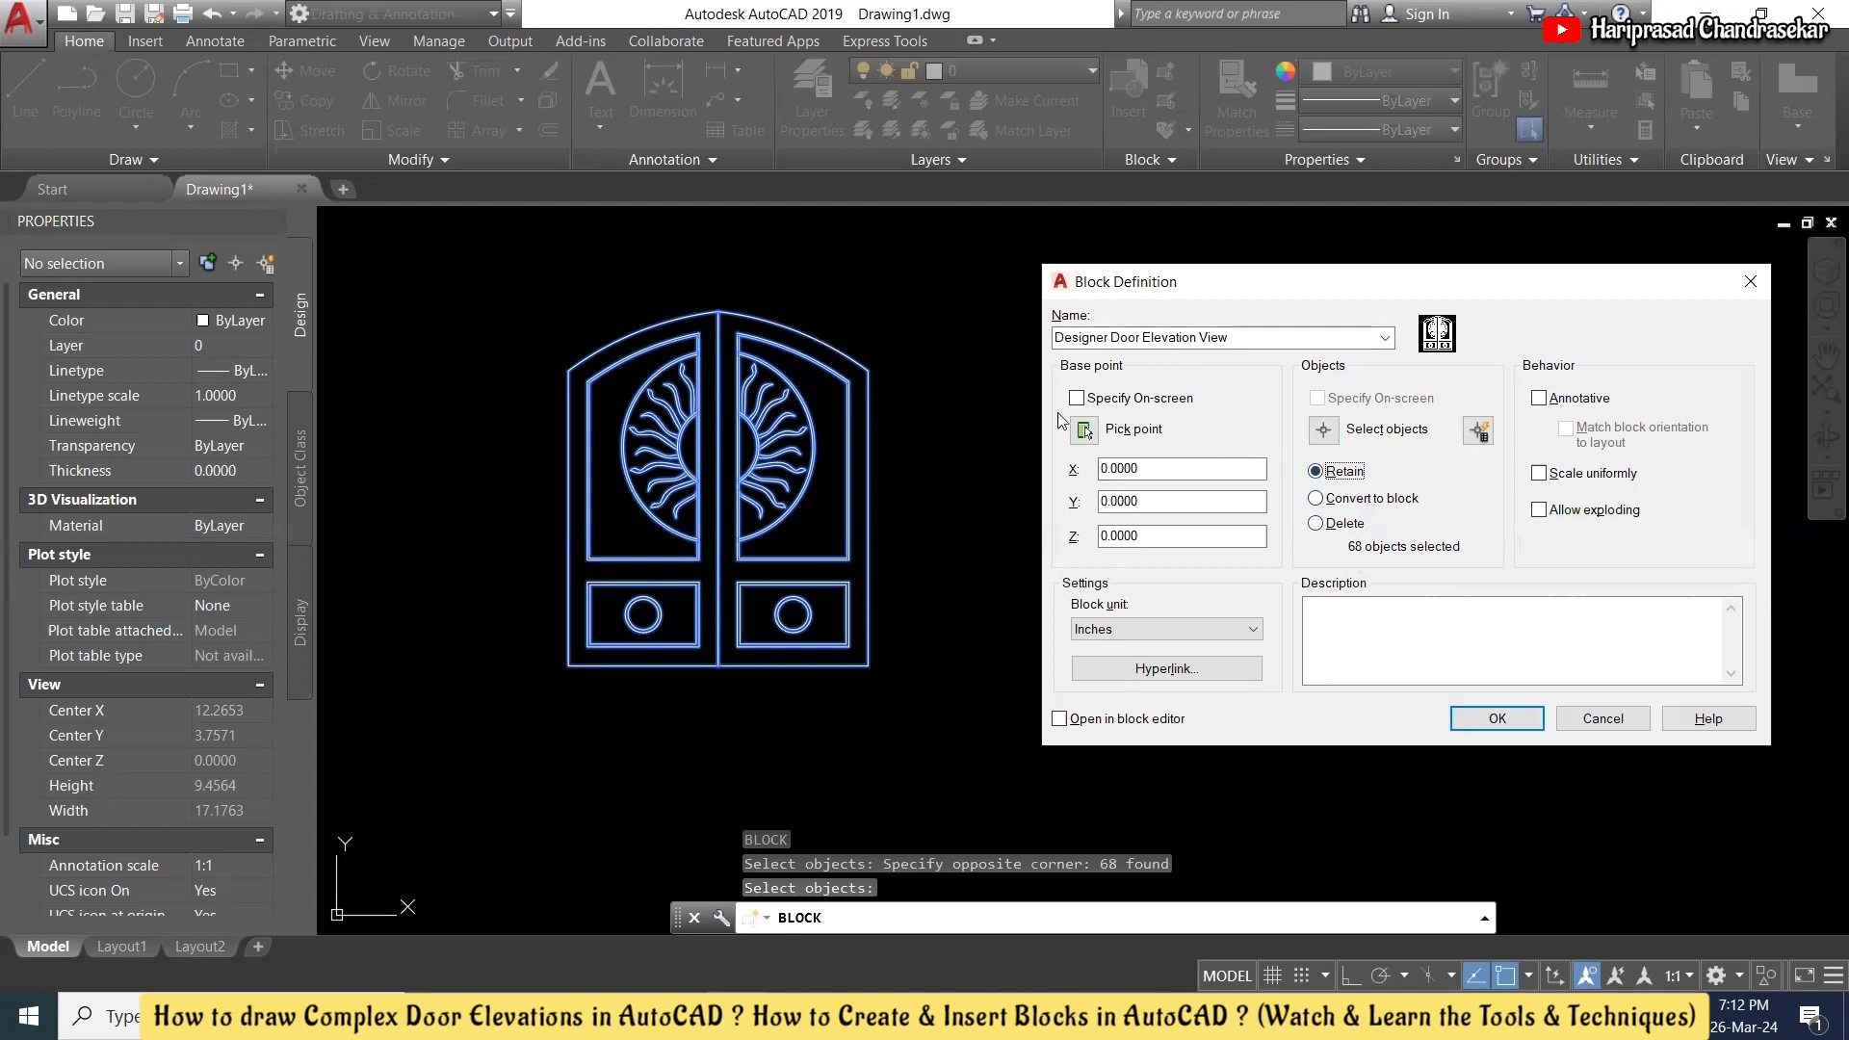
click(1083, 431)
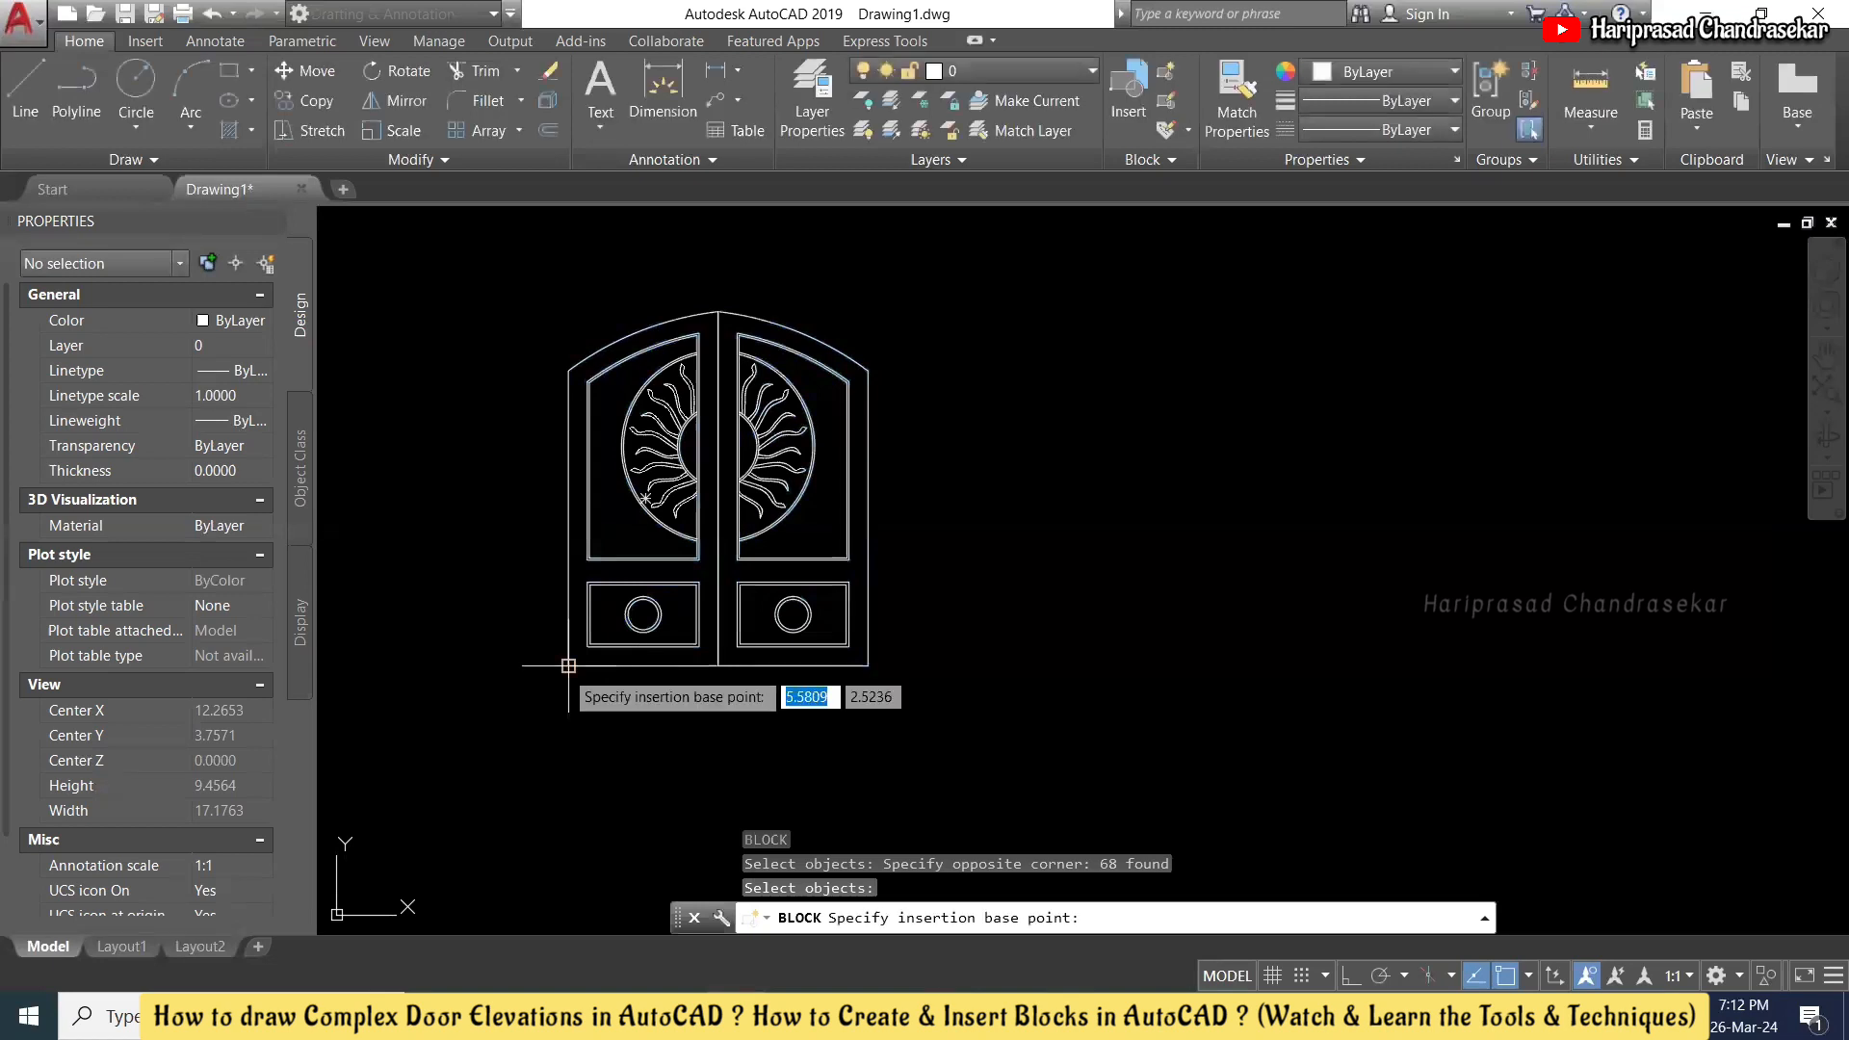
click(568, 666)
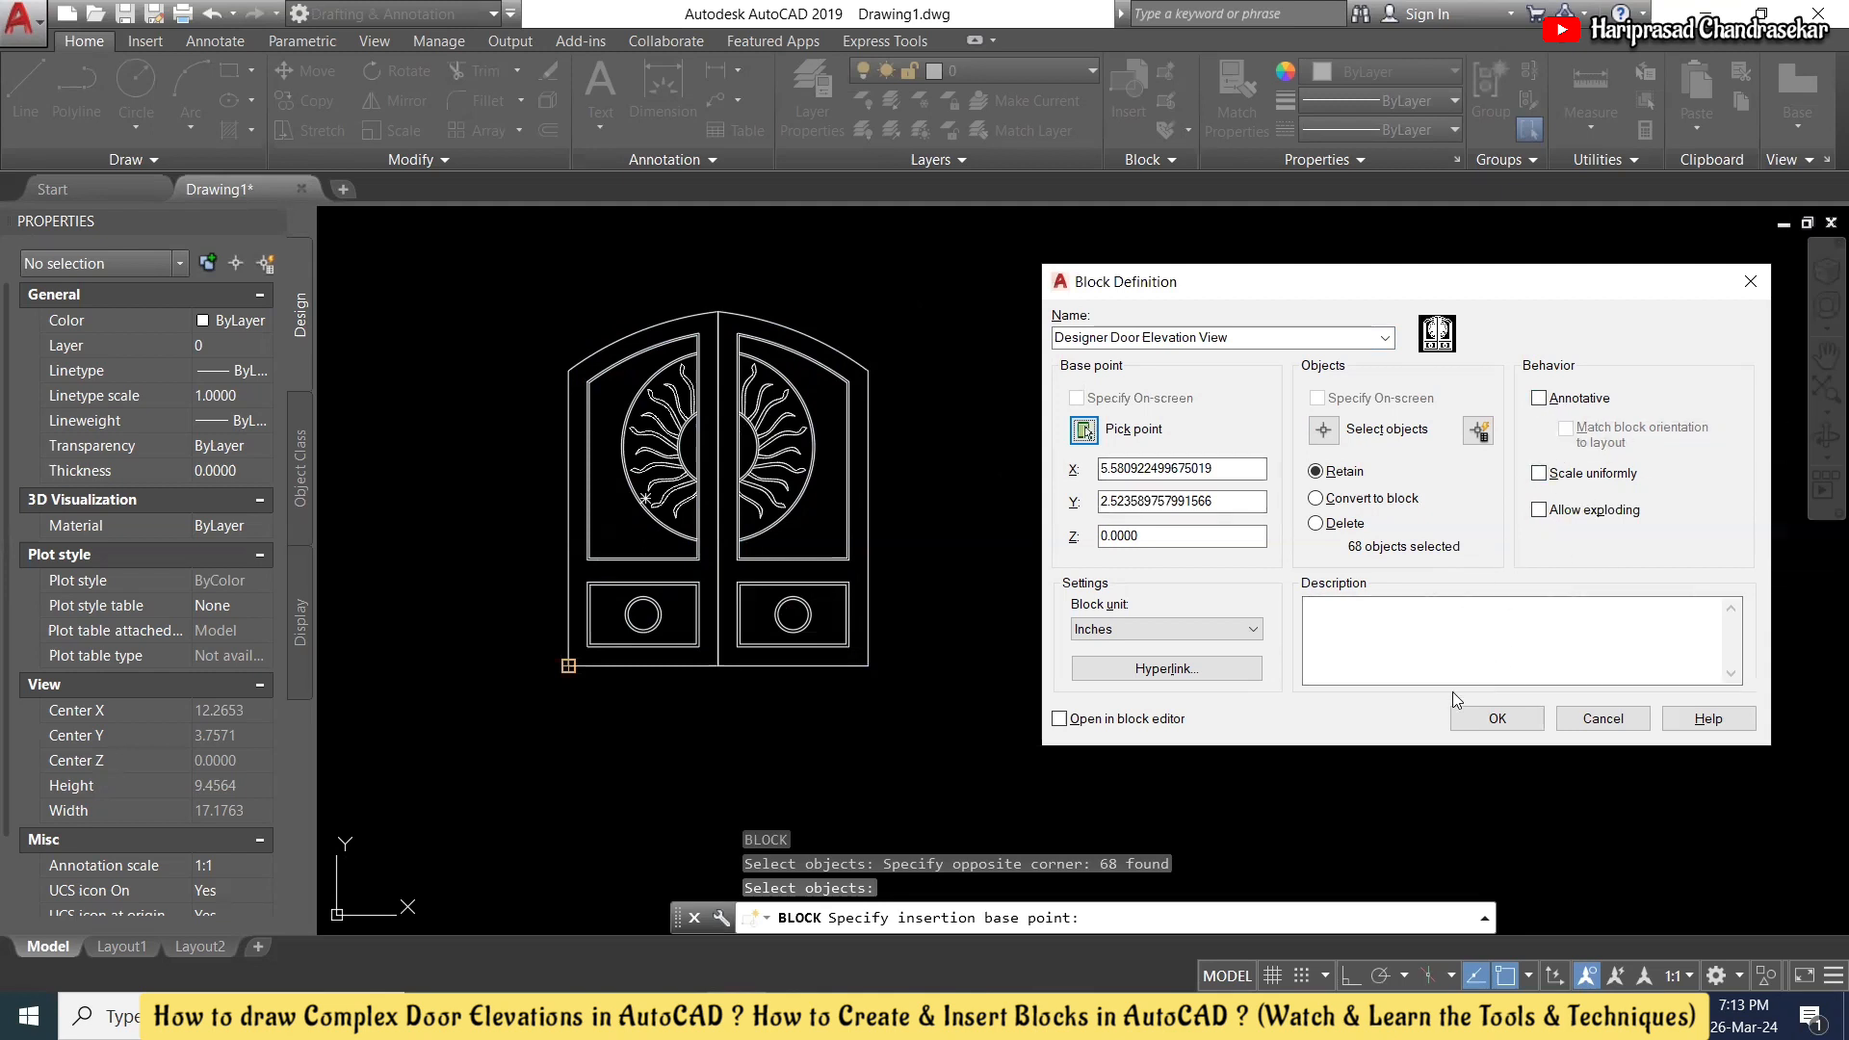
click(1503, 723)
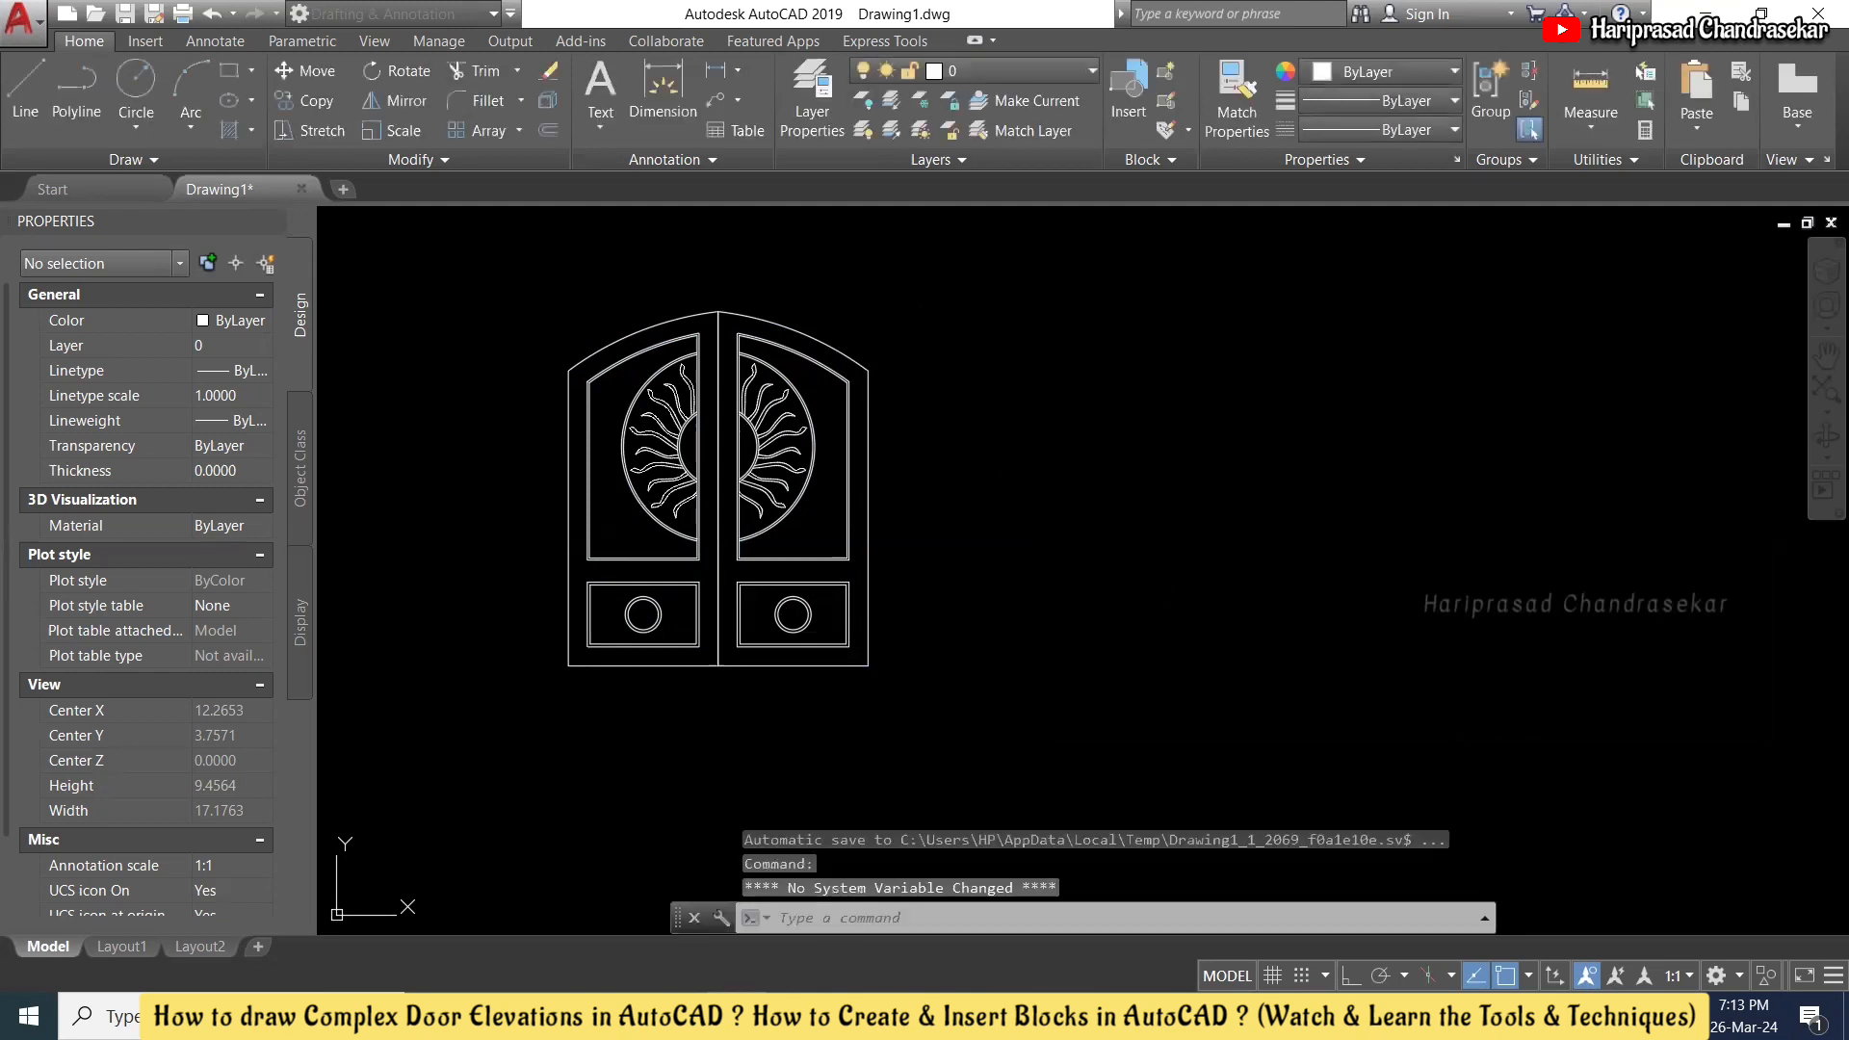
click(866, 428)
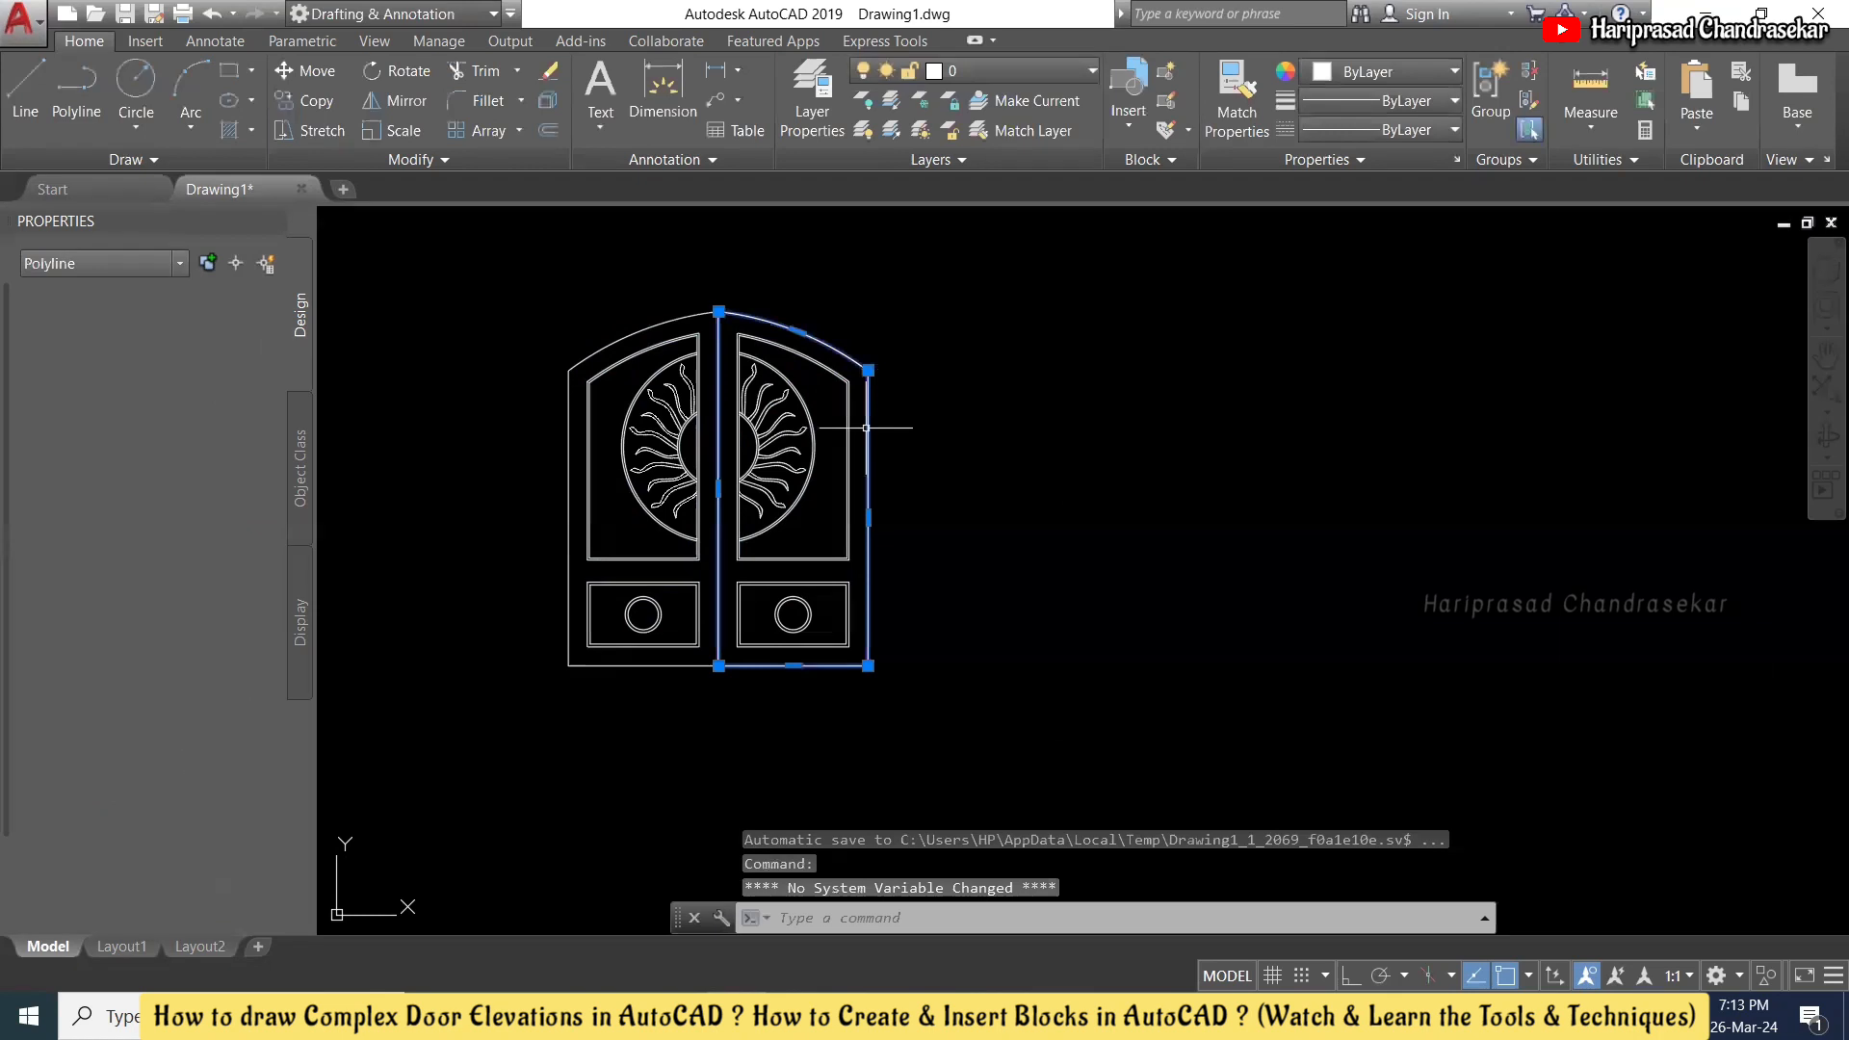
key(Escape)
key(Escape)
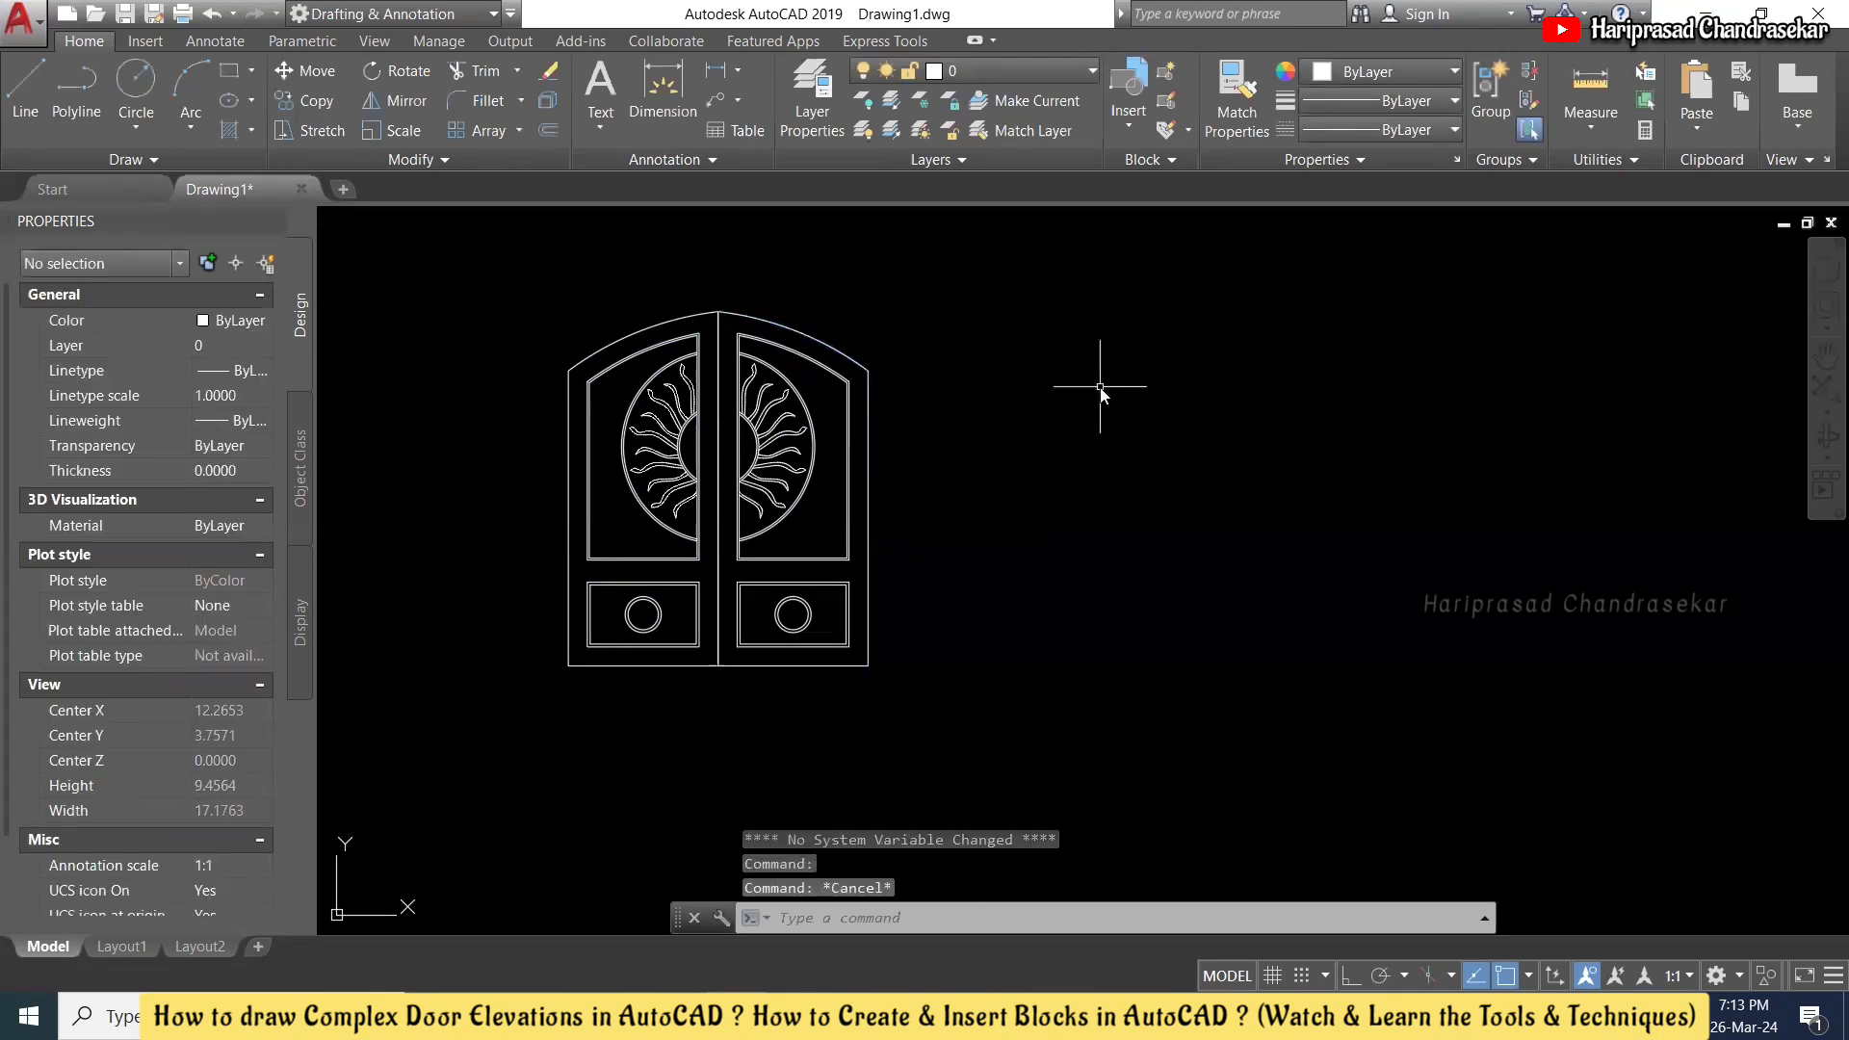
- Insert the Designer Door Elevation View block to the right of the original door at rotation angle 0
text(I)
key(Return)
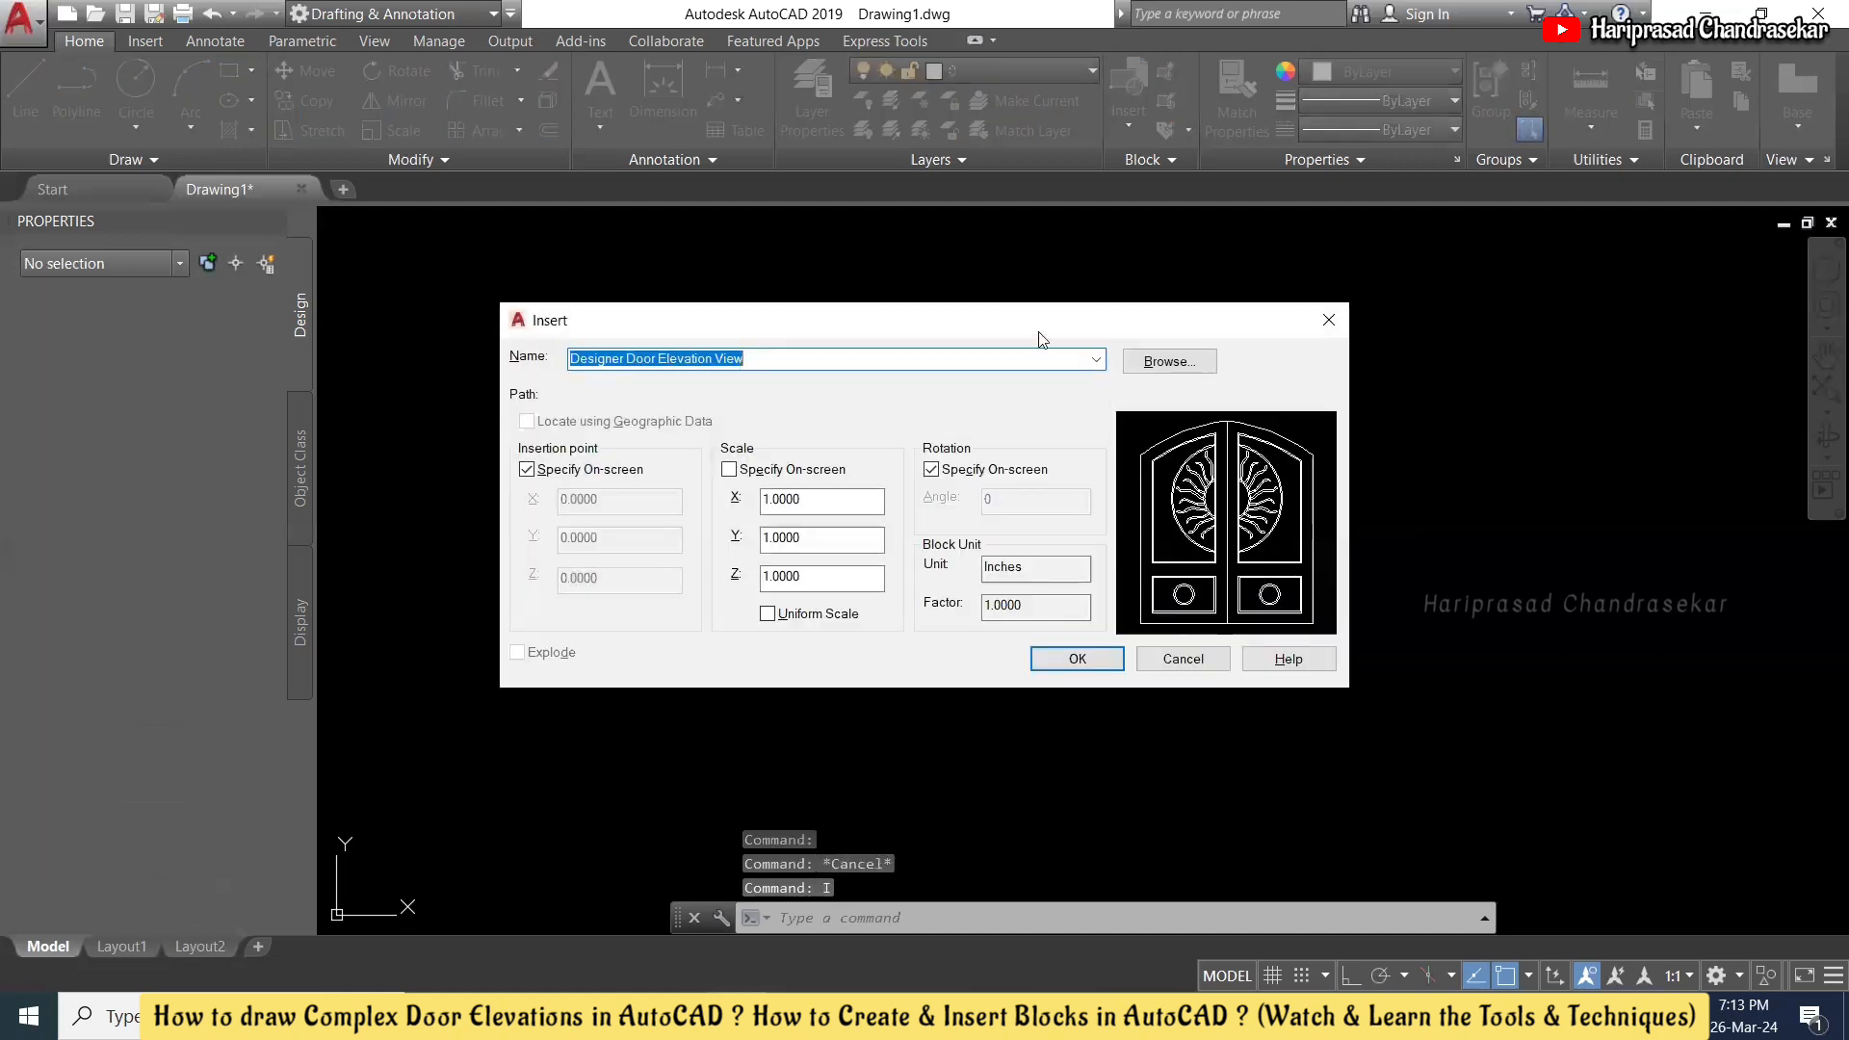
click(1078, 660)
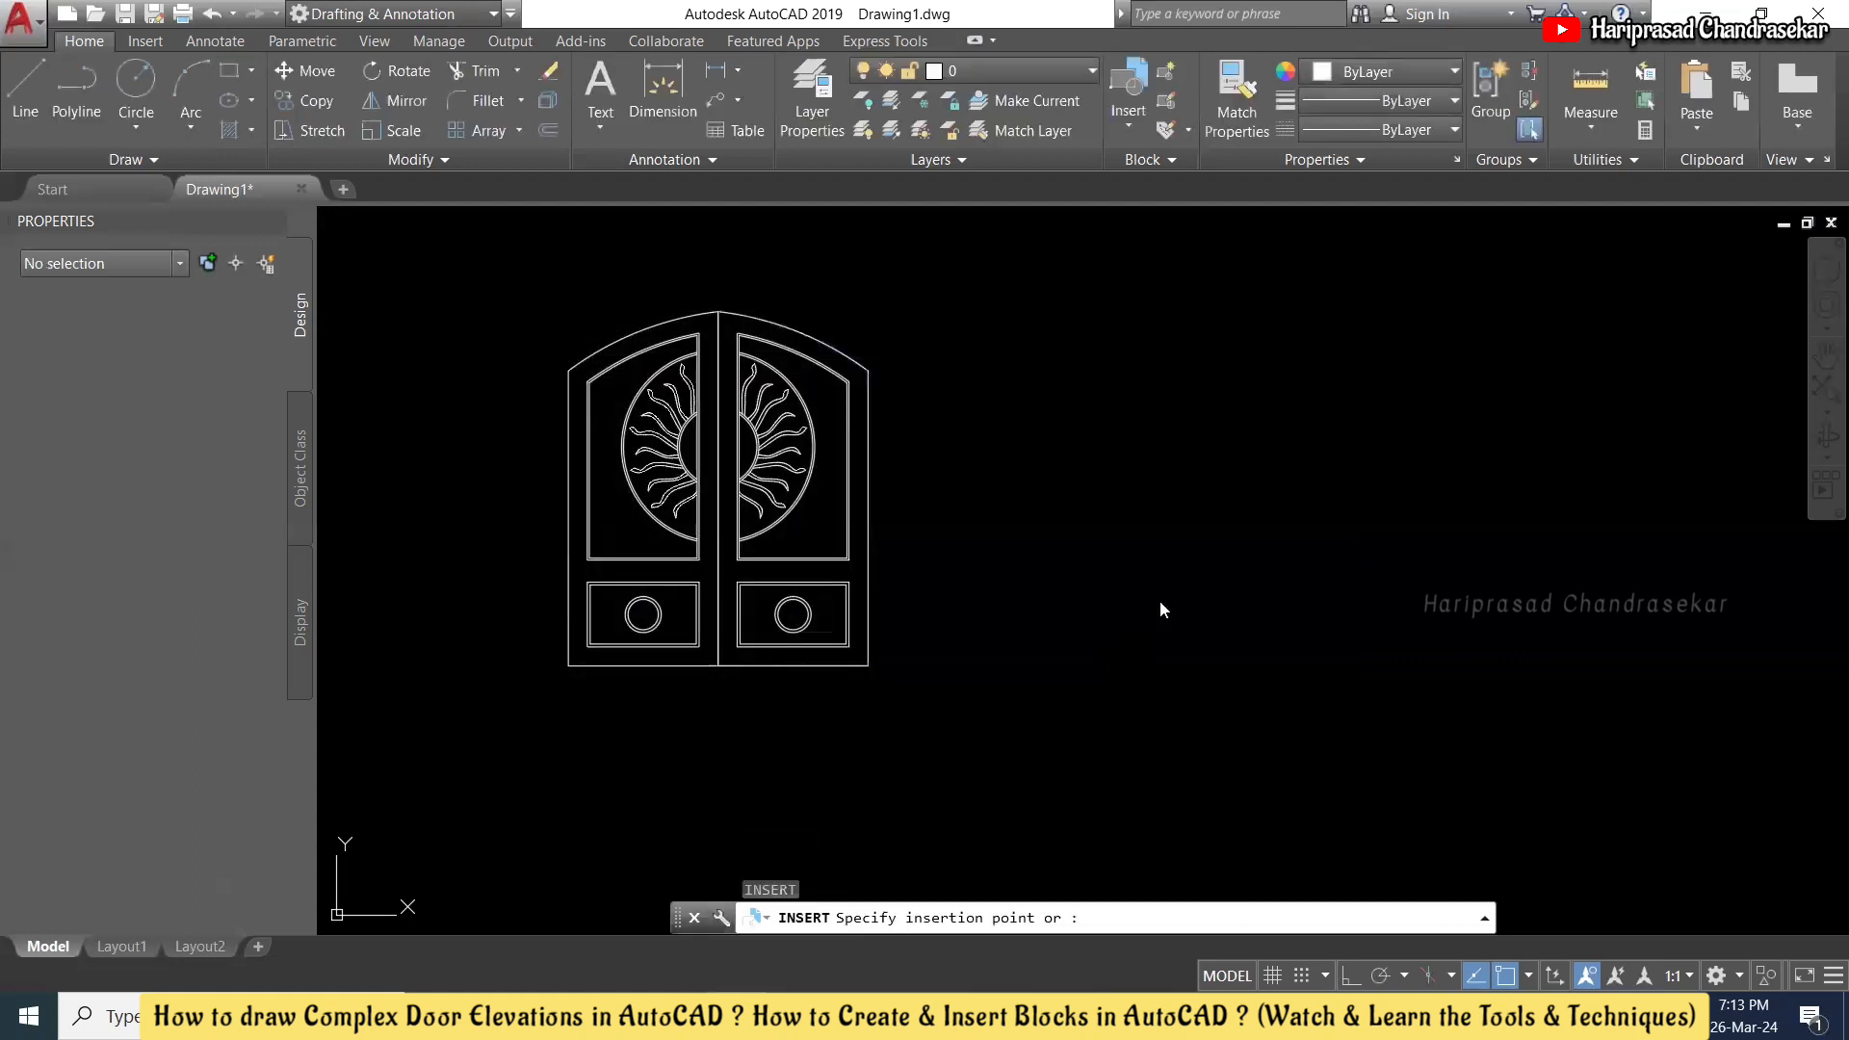
click(1195, 599)
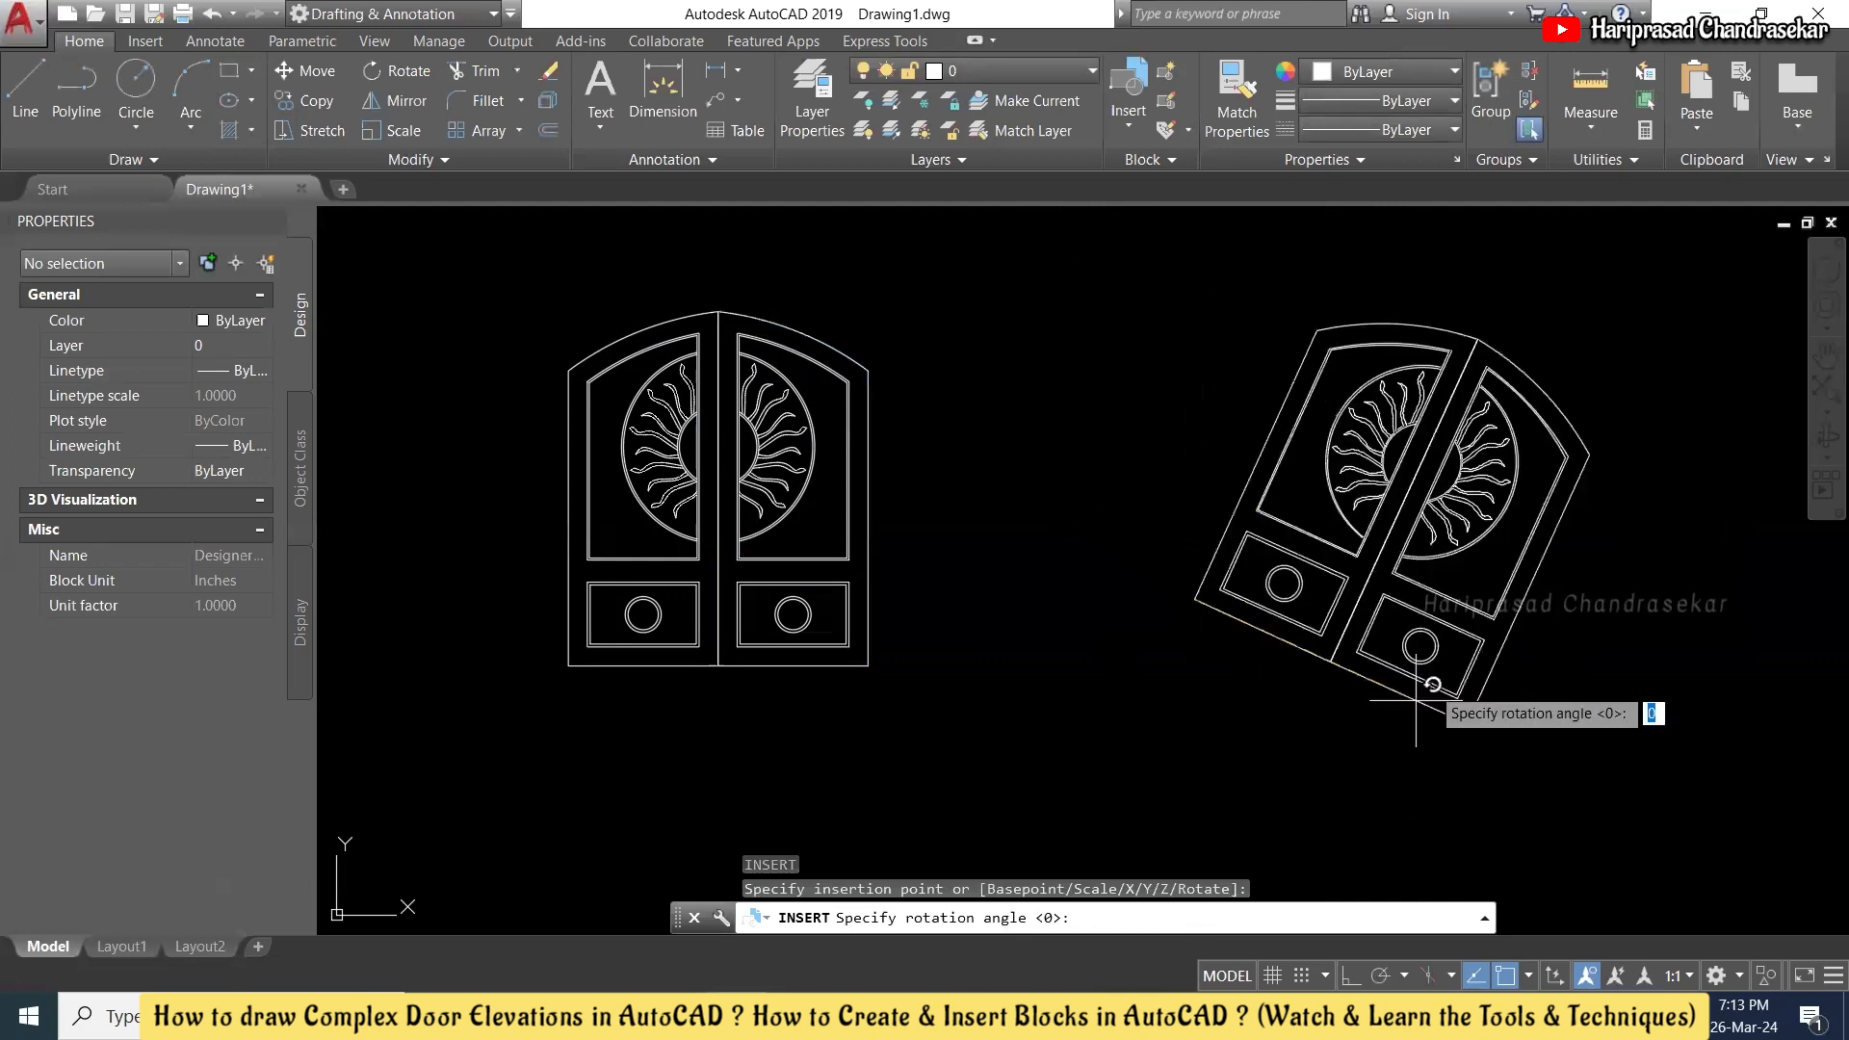
key(Return)
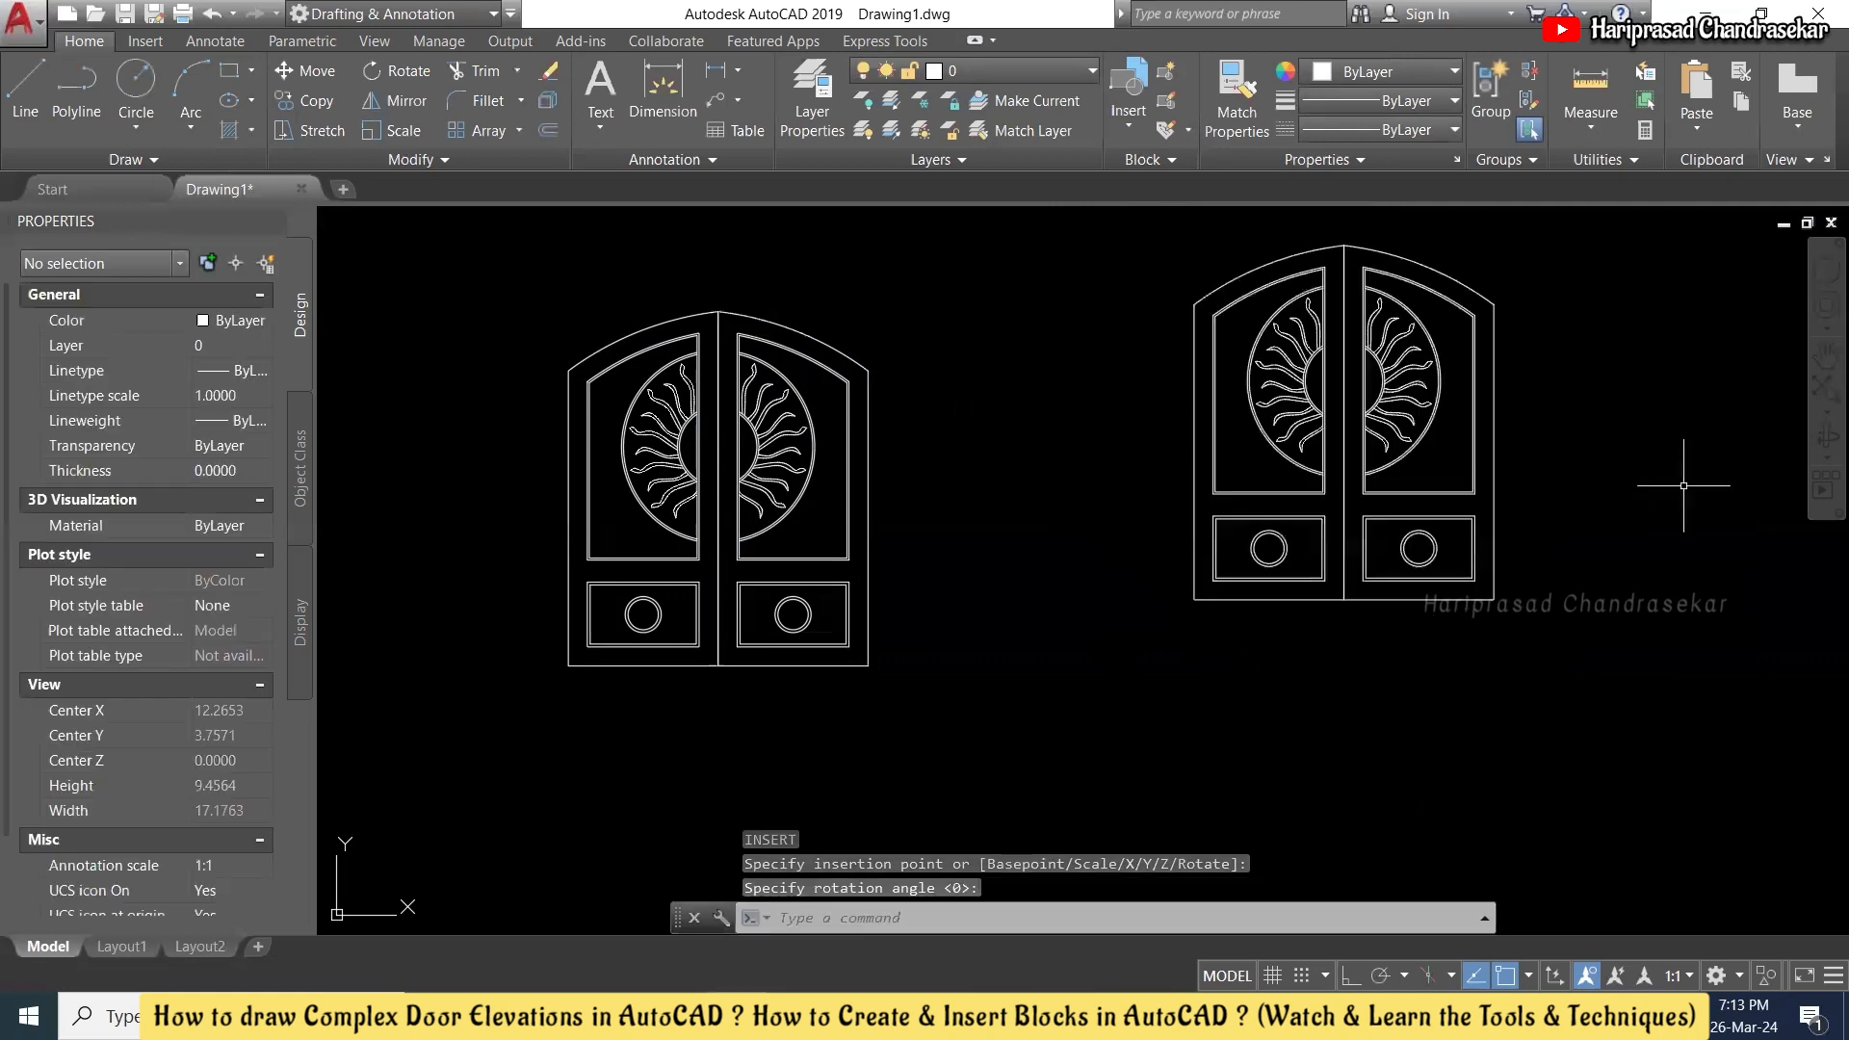
- Examine the inserted door block as a single object and compare it with the original door elevation
click(1478, 289)
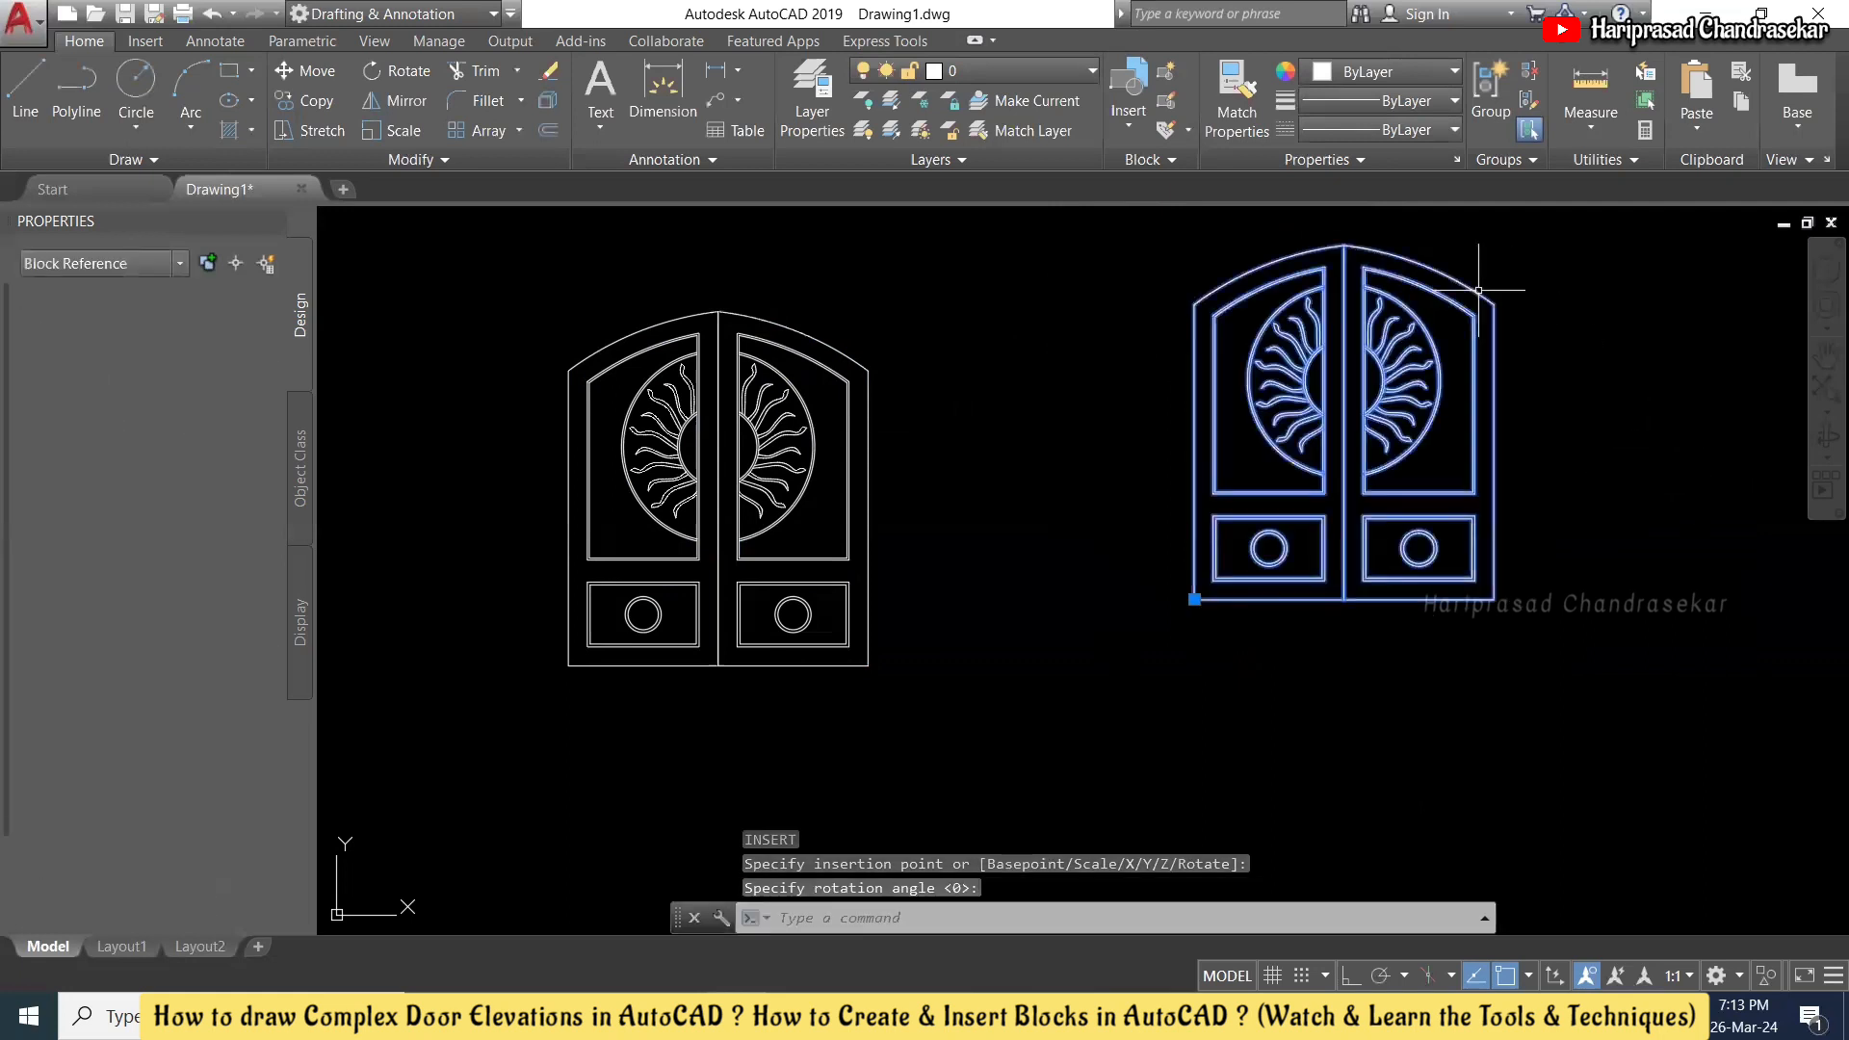
scroll(1139, 401, down, 2)
scroll(1151, 408, up, 2)
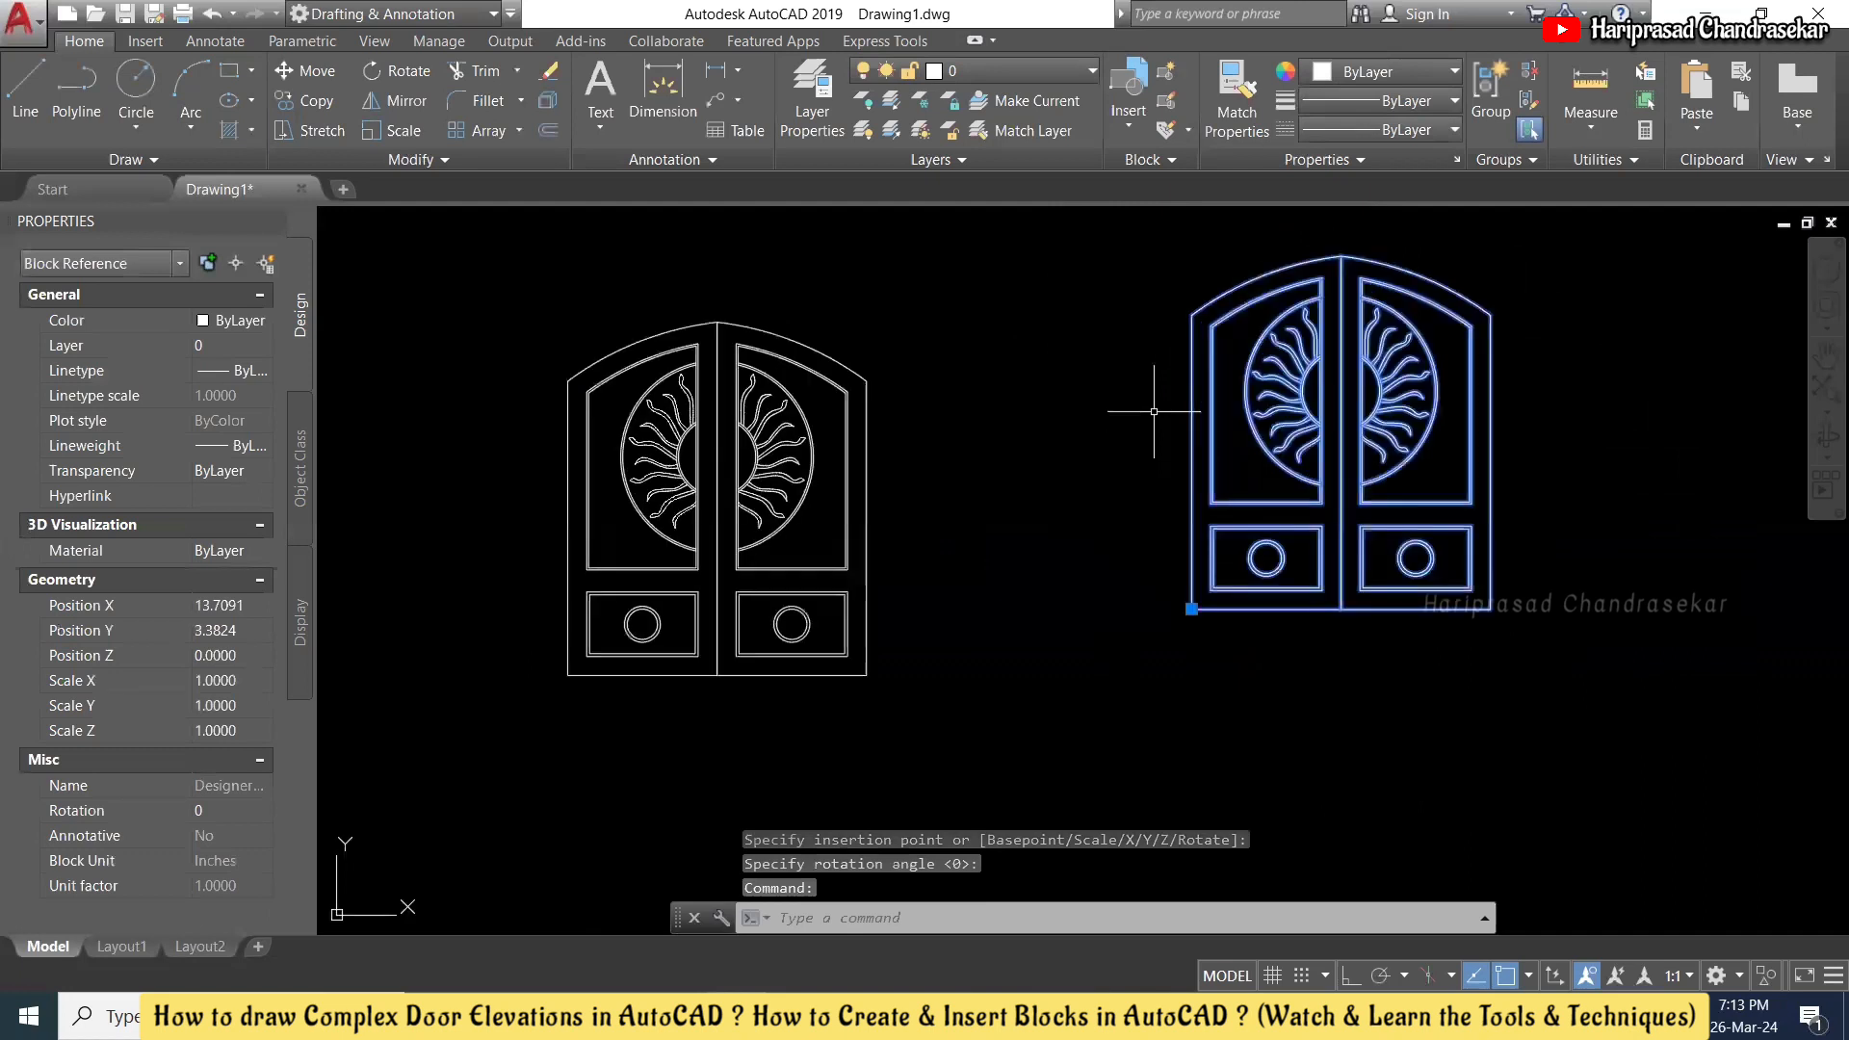
key(Escape)
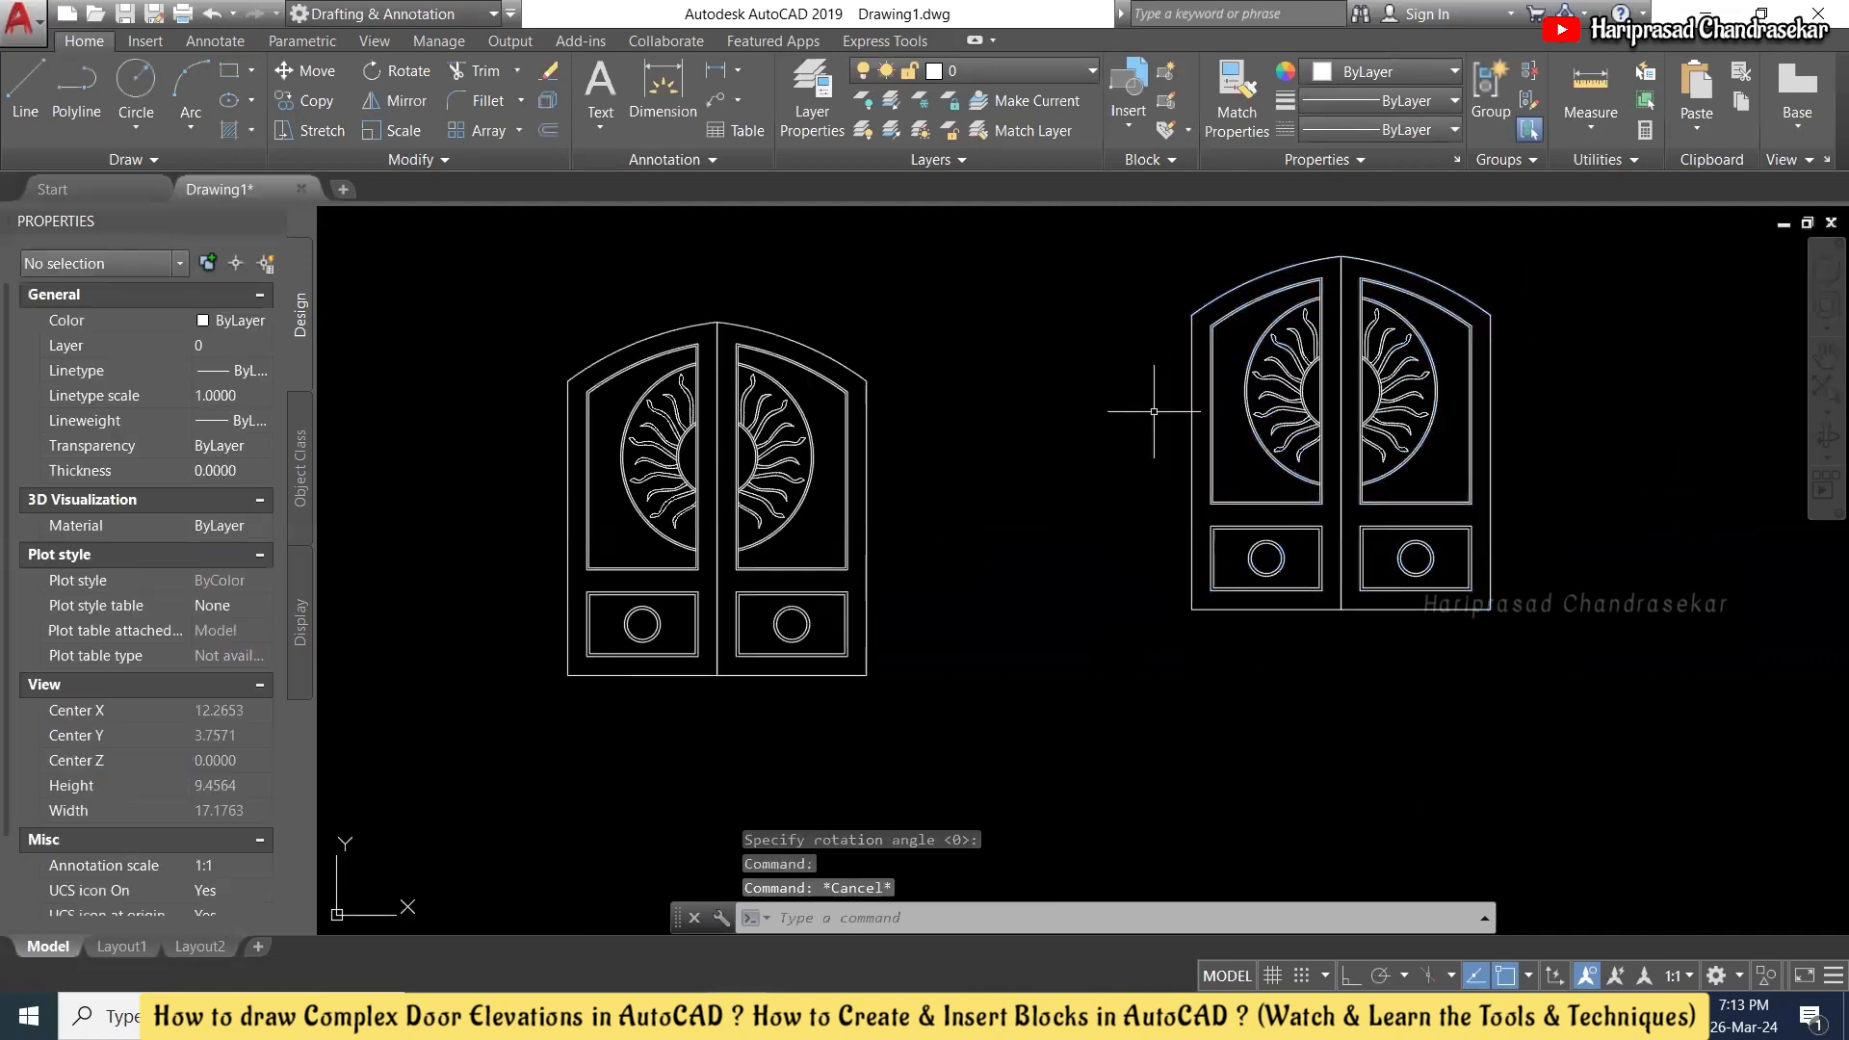
scroll(1078, 449, down, 2)
scroll(1227, 383, up, 2)
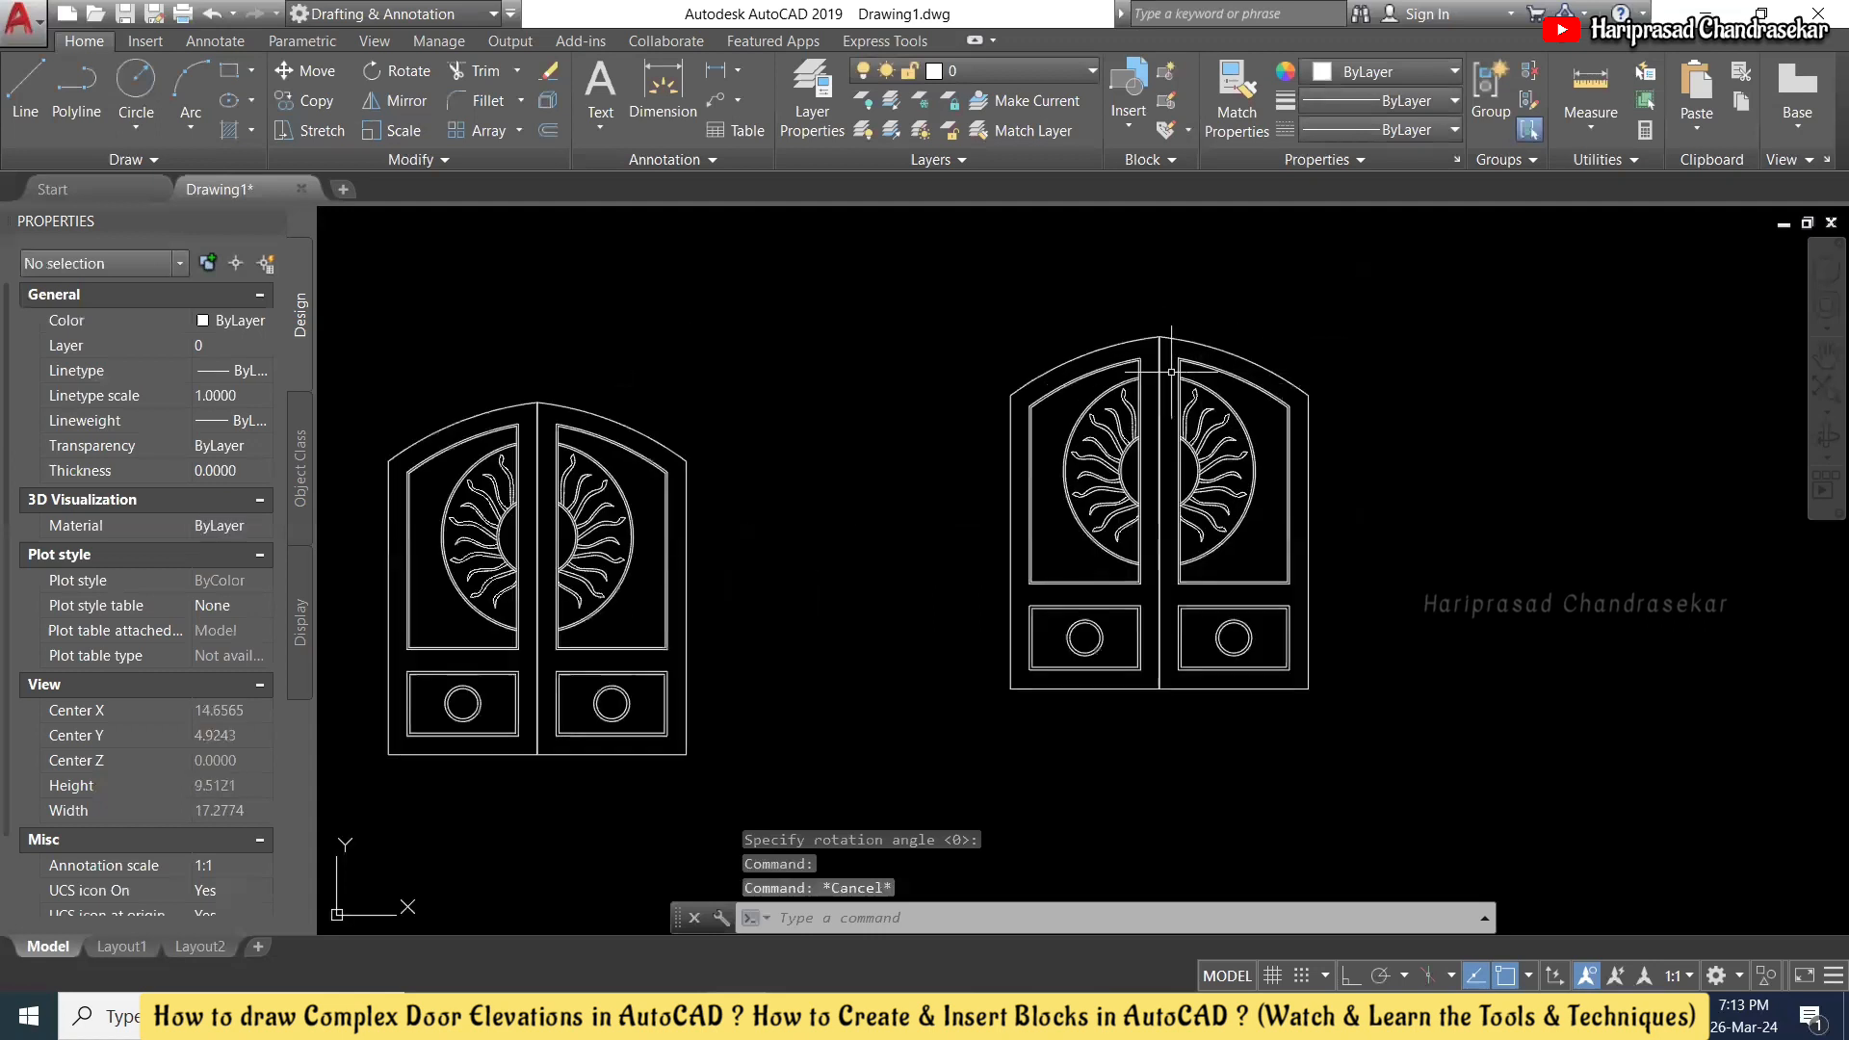
scroll(1204, 385, down, 2)
scroll(1024, 372, up, 3)
scroll(1281, 404, down, 2)
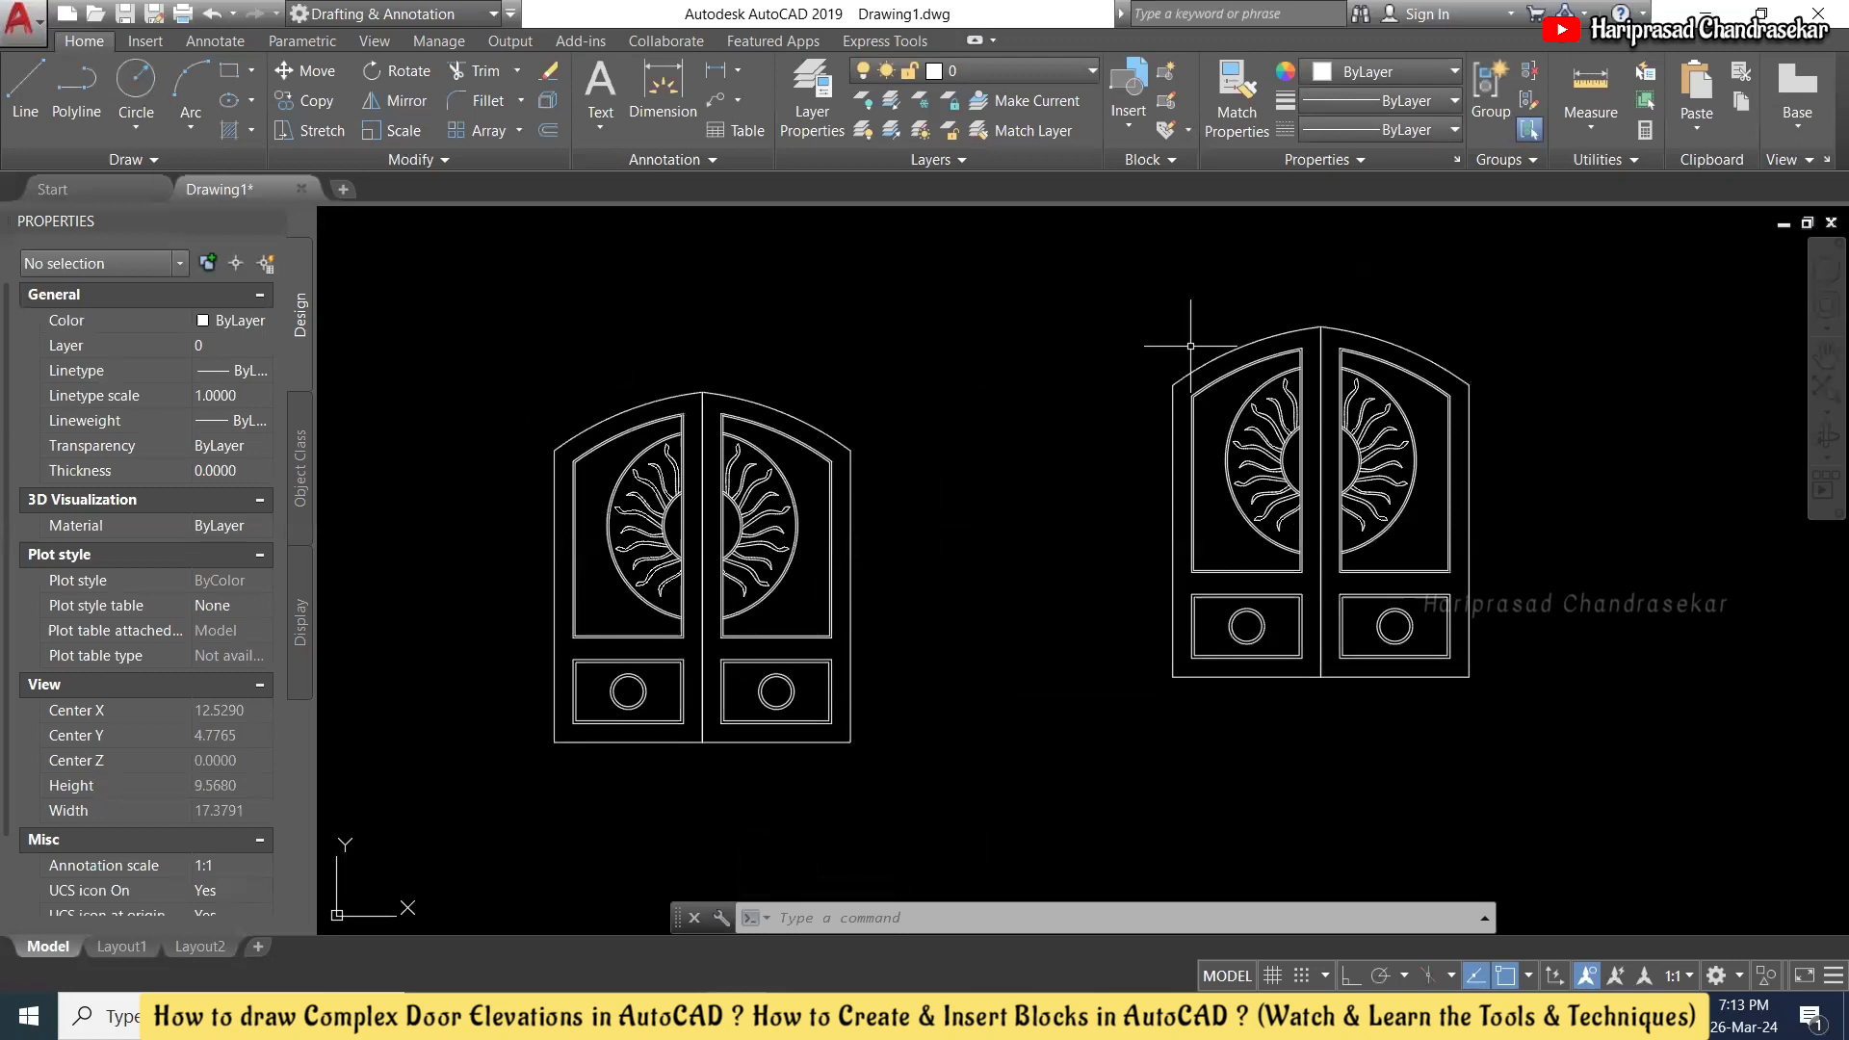
scroll(1098, 390, down, 1)
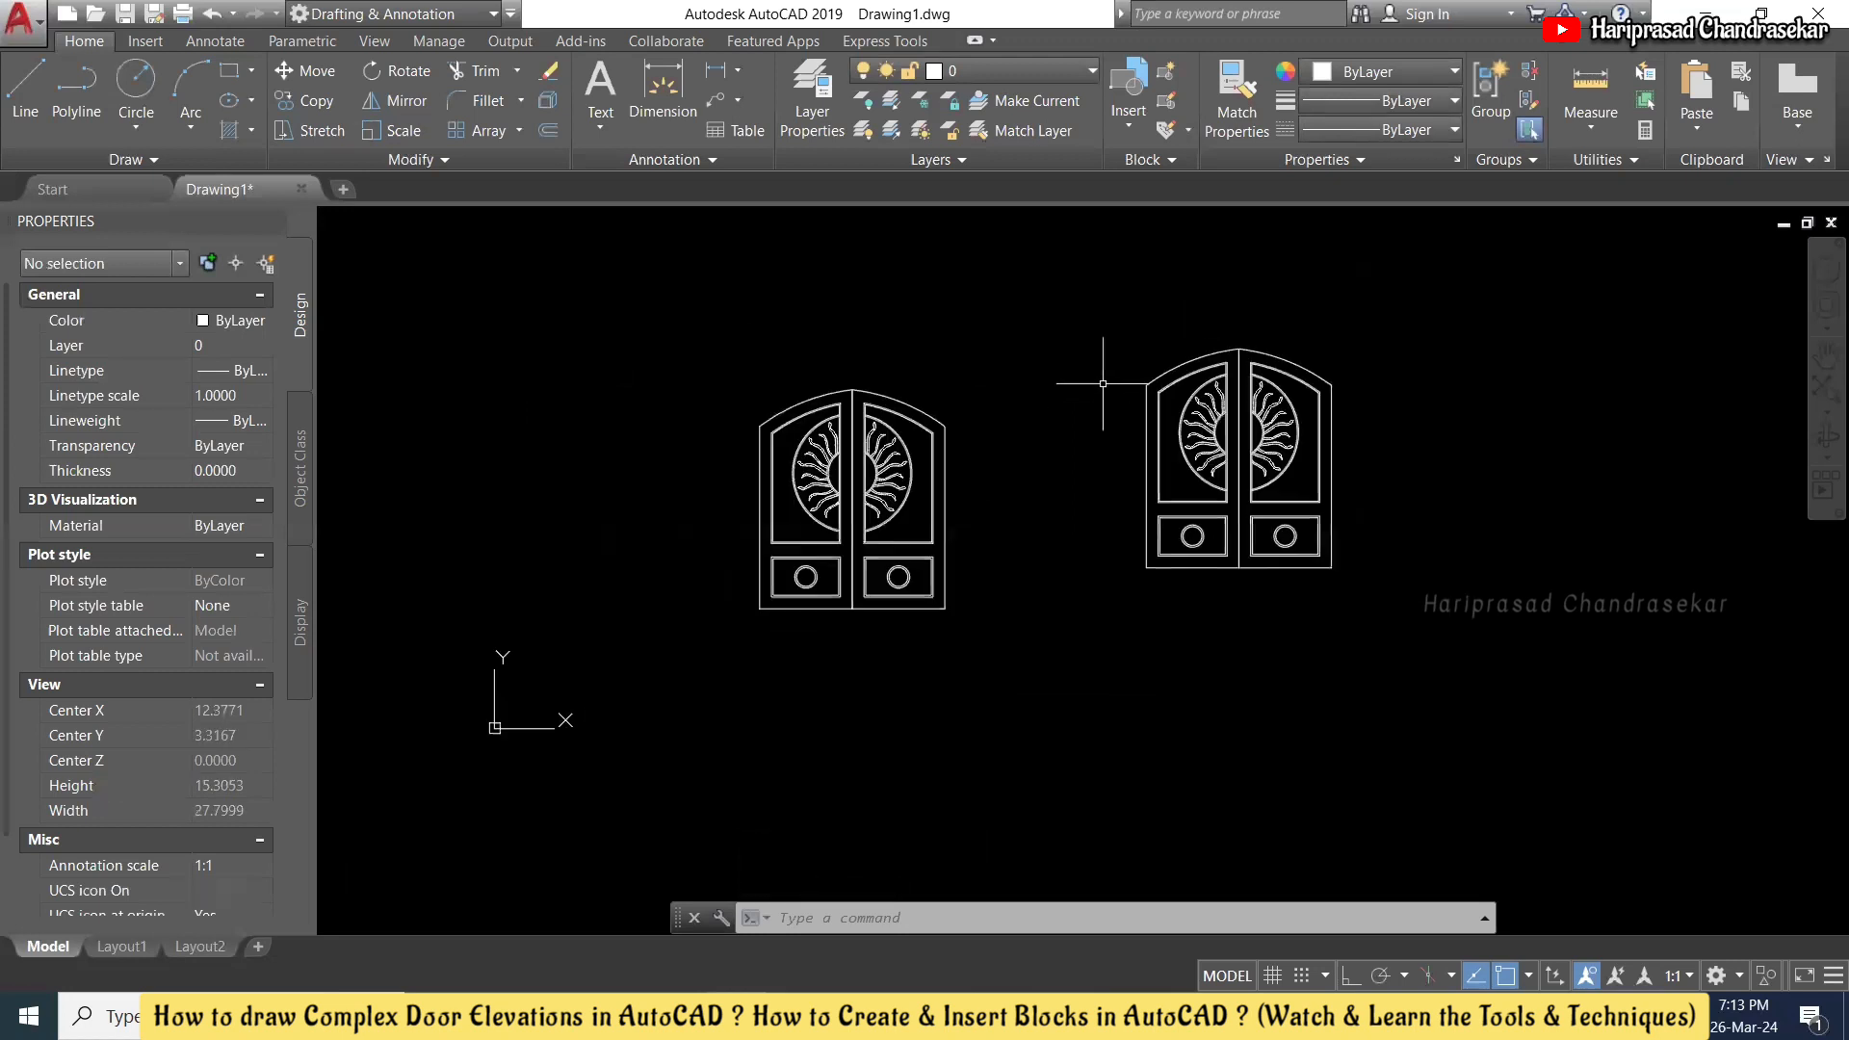
scroll(1127, 405, up, 1)
scroll(1160, 404, down, 1)
scroll(1175, 352, up, 1)
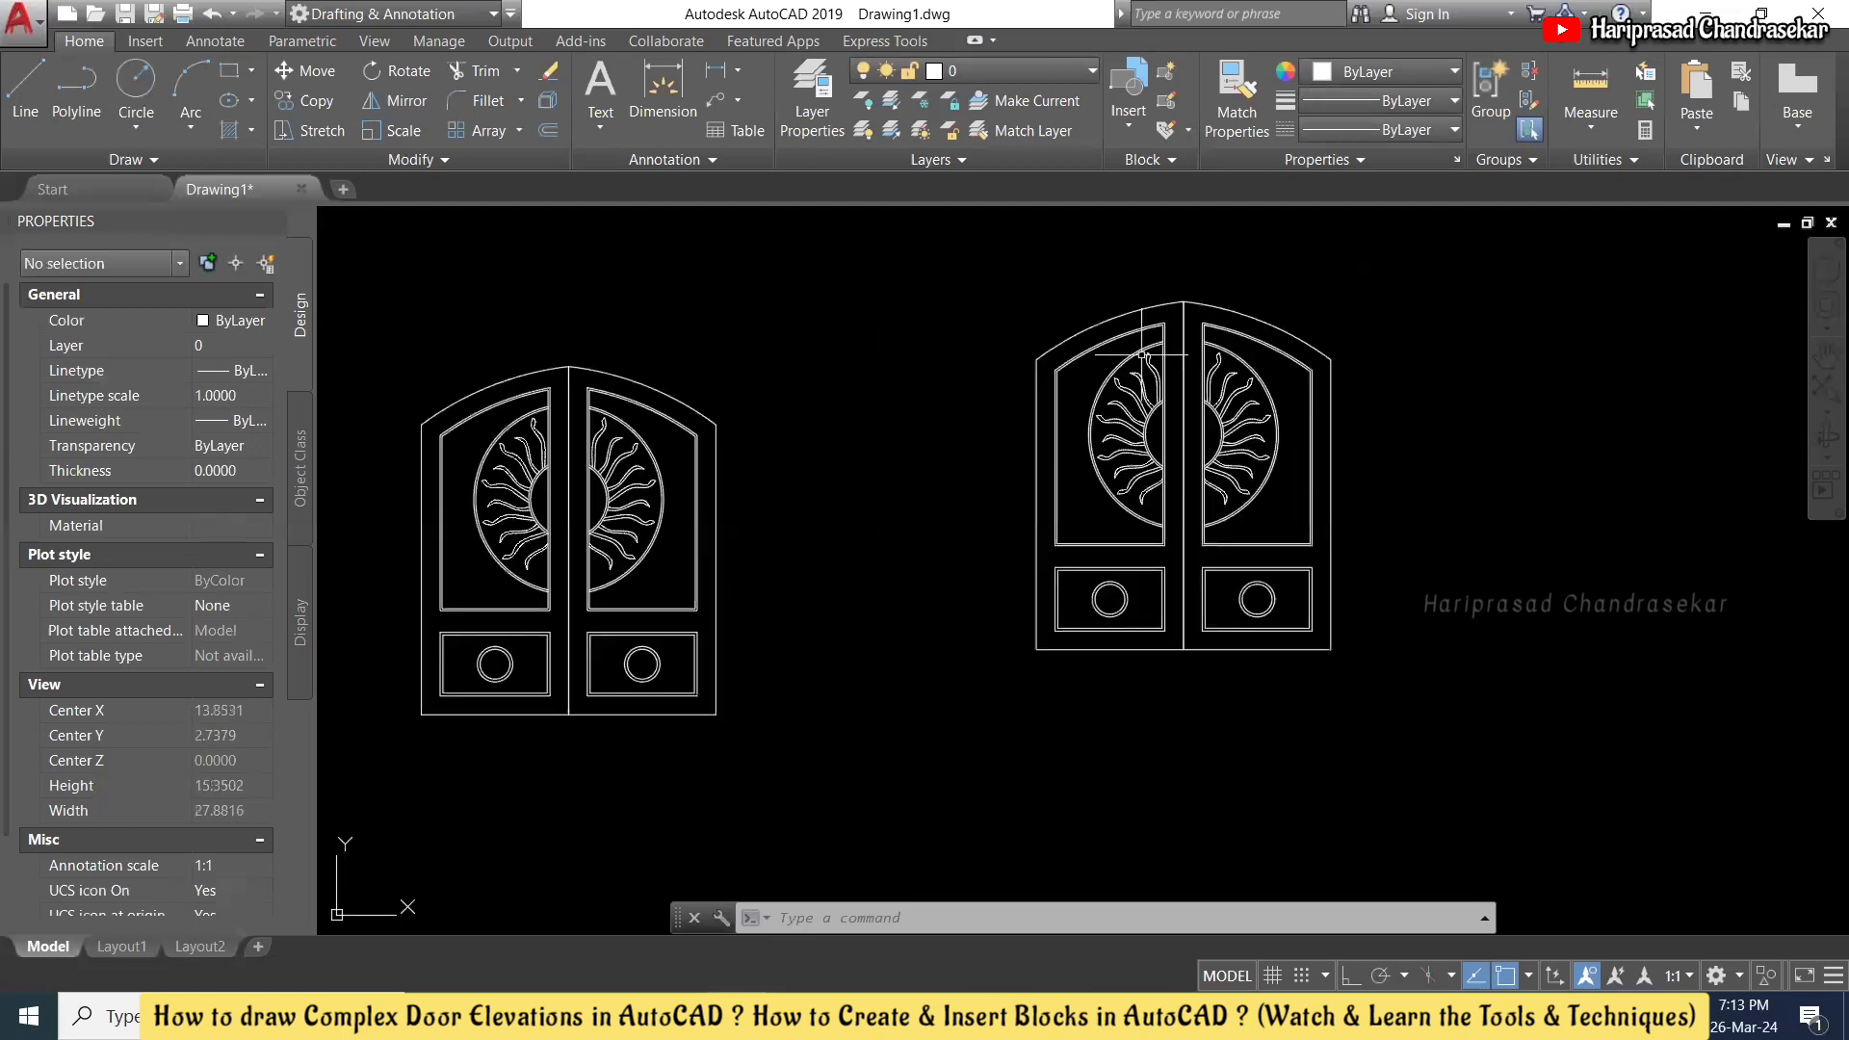
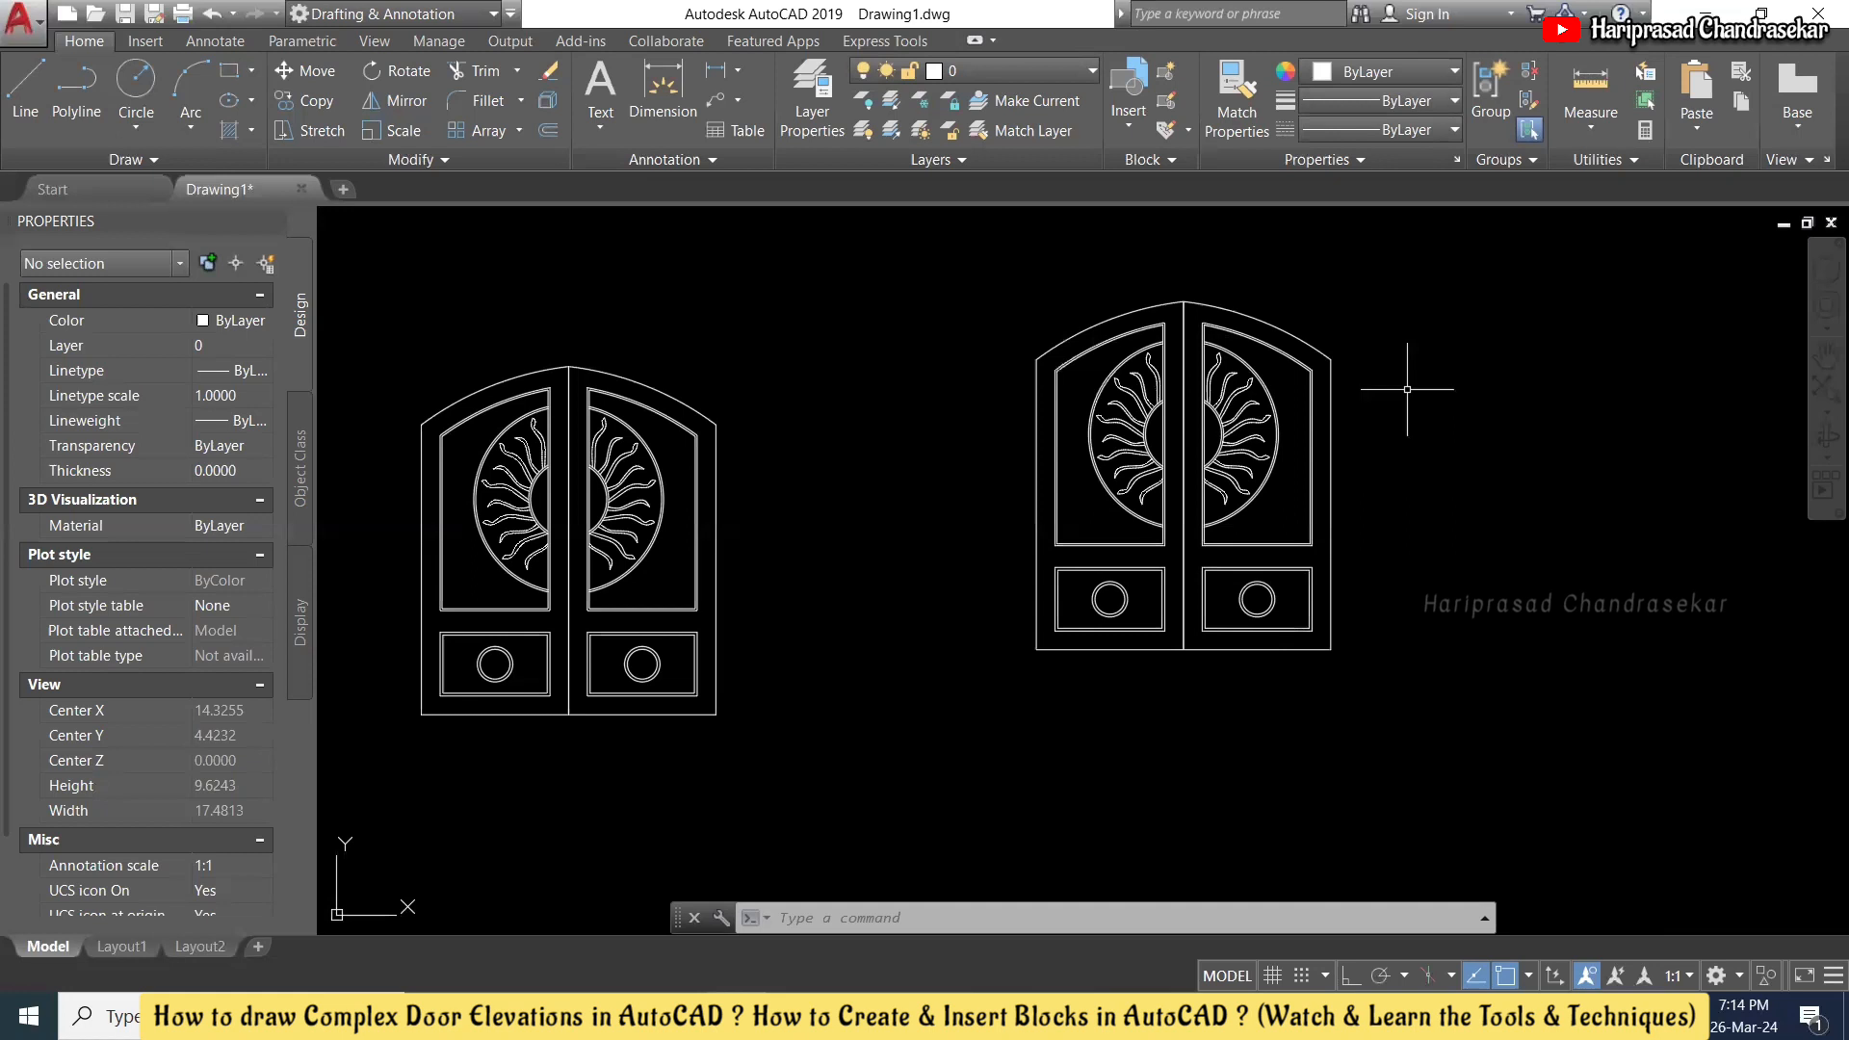
scroll(1407, 389, down, 3)
scroll(1403, 352, up, 3)
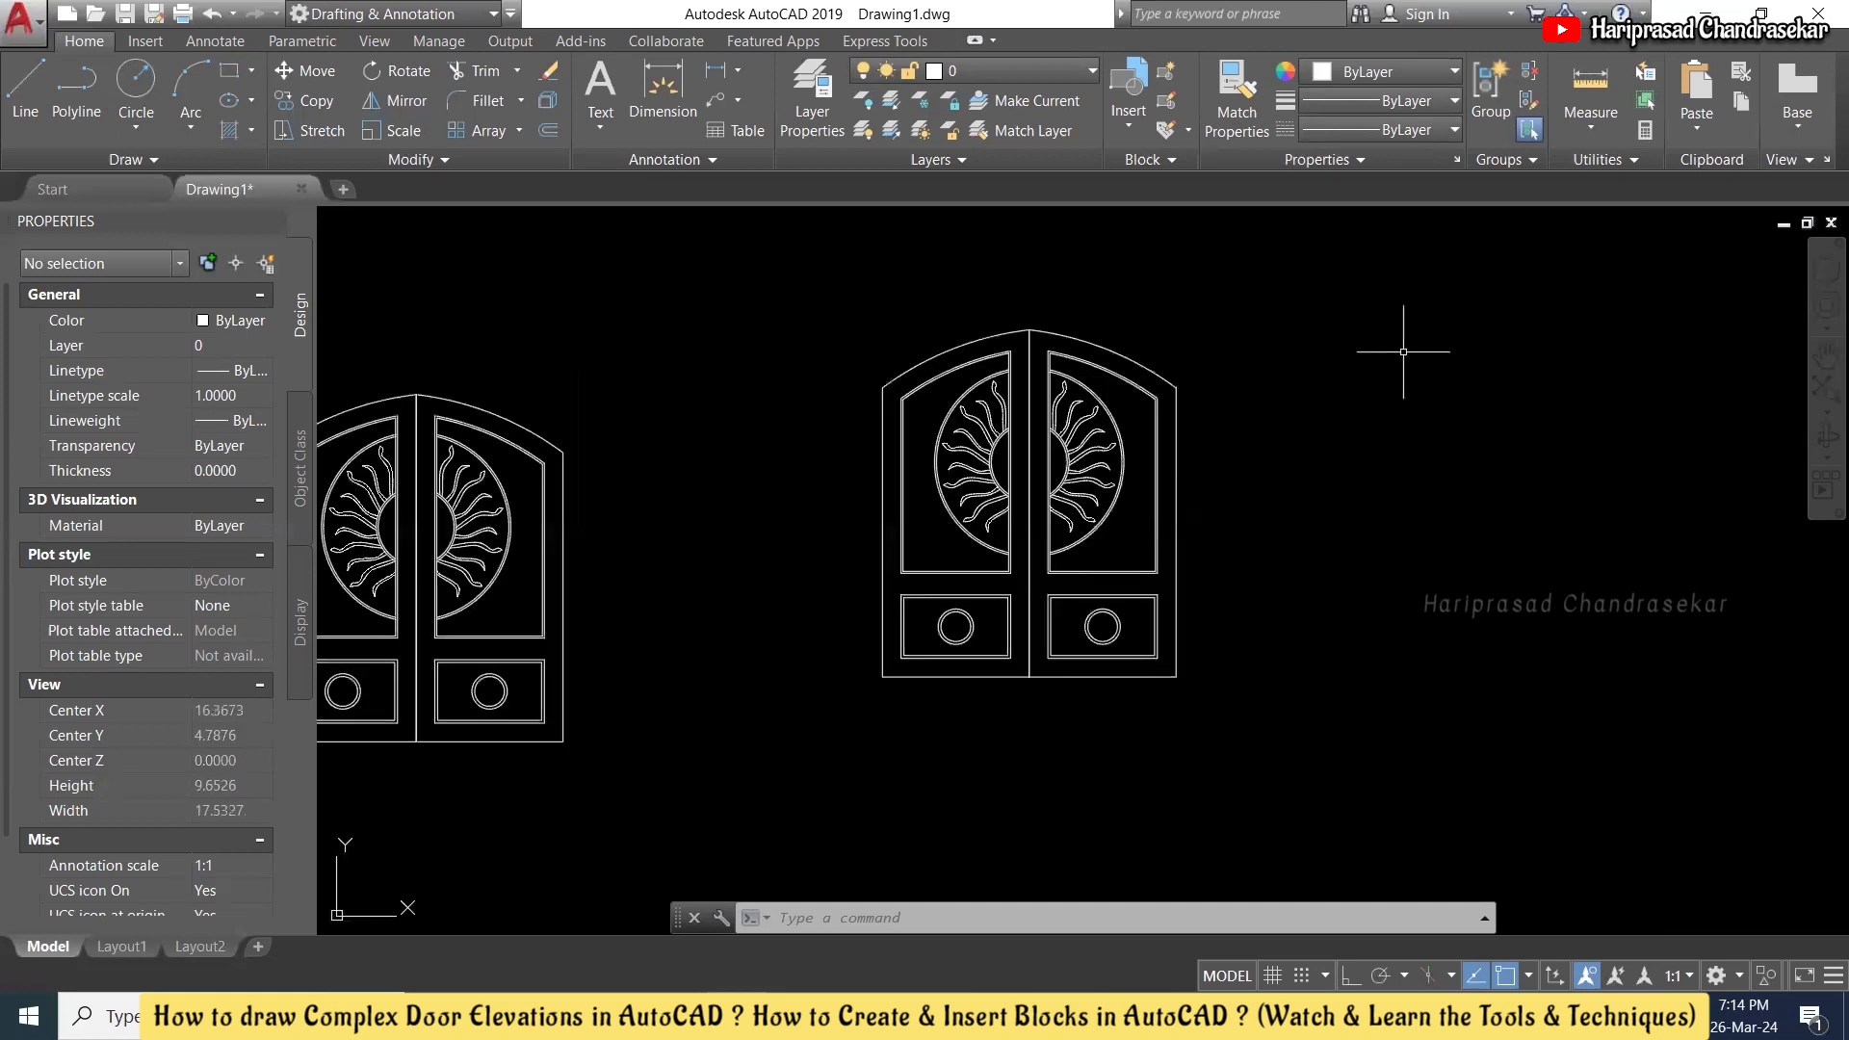
text(REC)
key(Return)
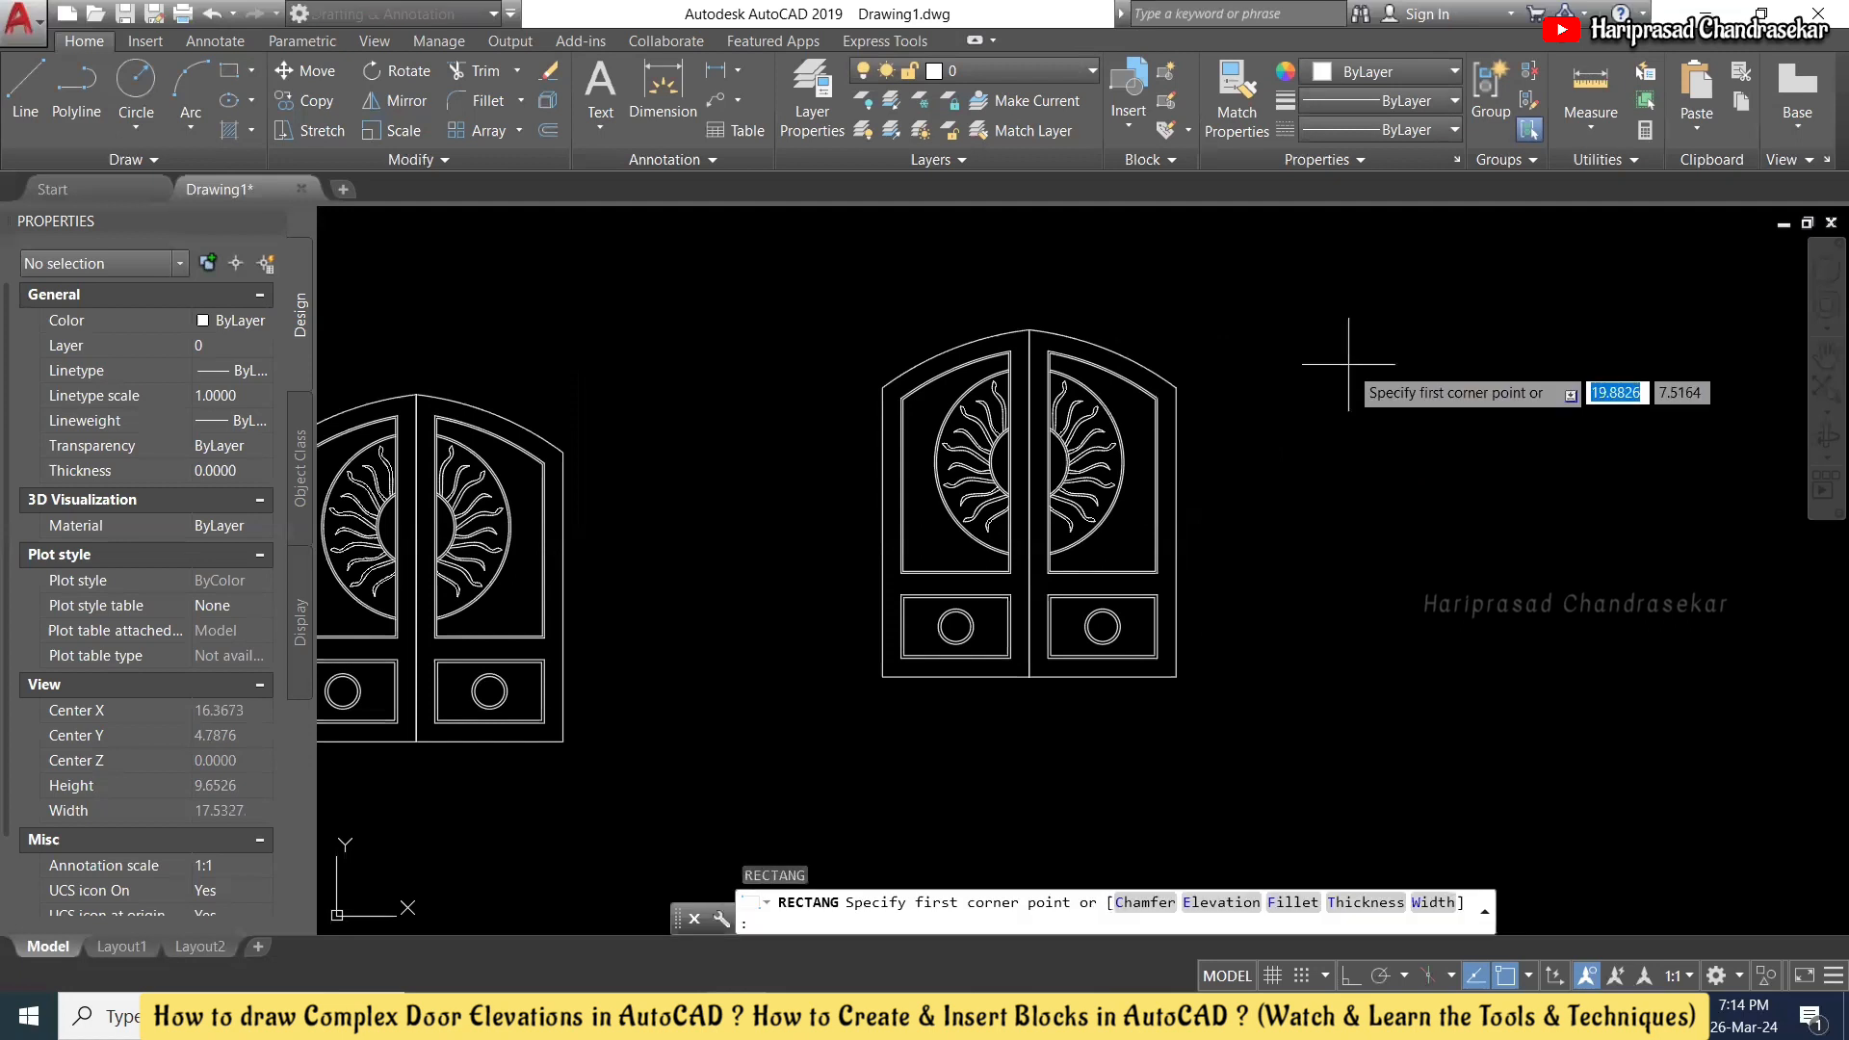
key(Escape)
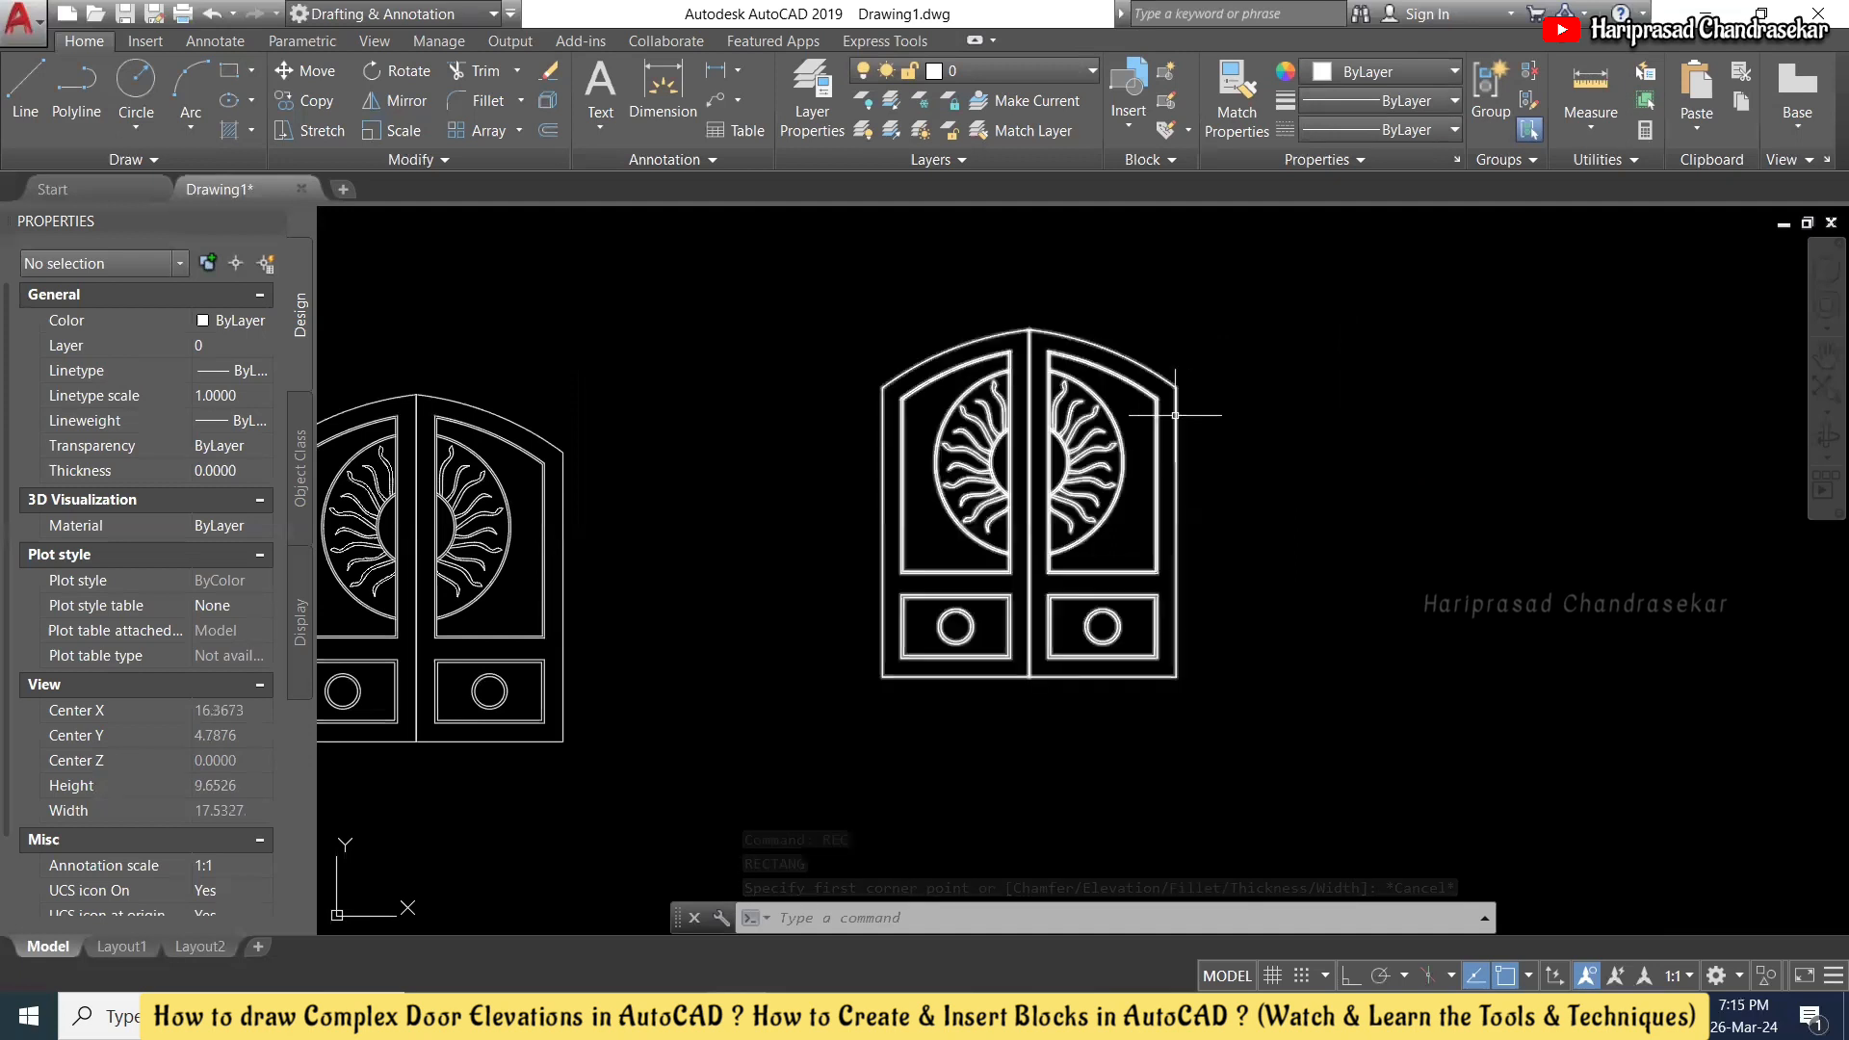
- Draw an upright rectangle, slightly larger than the door, in the empty space to the right of the inserted block
scroll(1166, 400, up, 7)
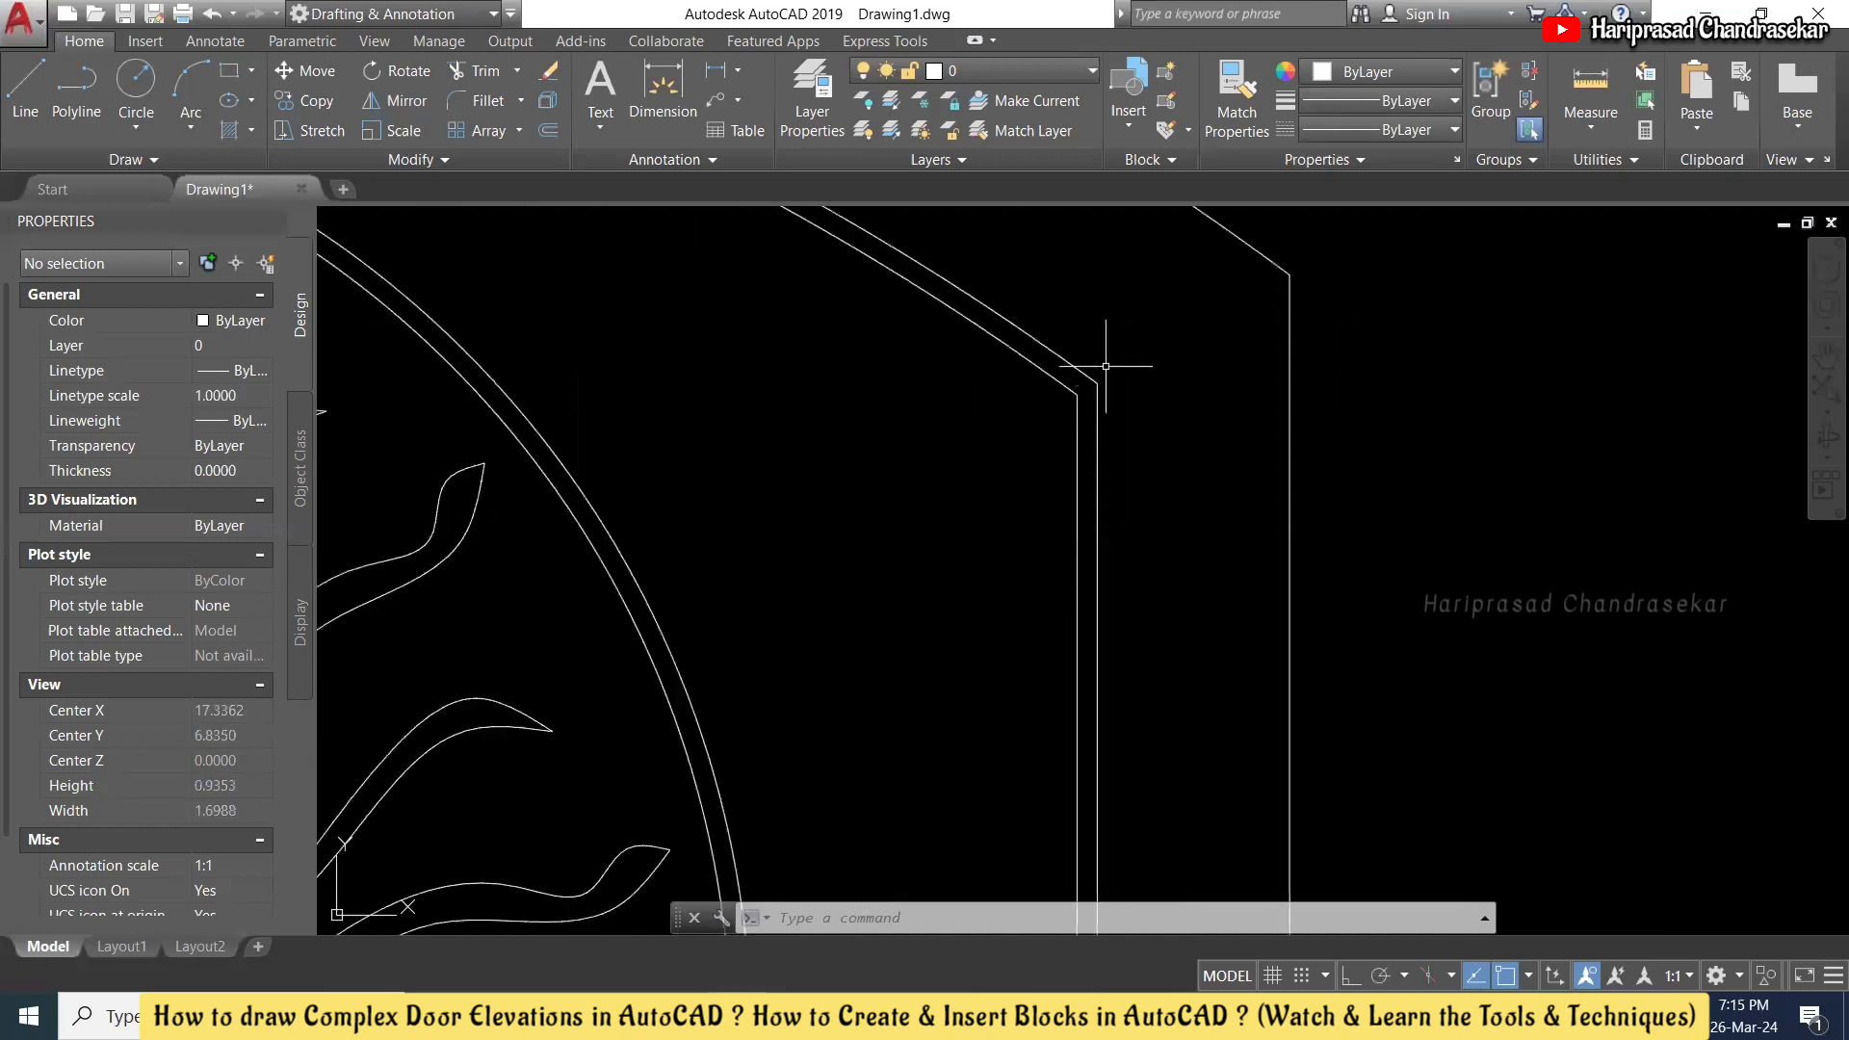
scroll(1105, 366, down, 6)
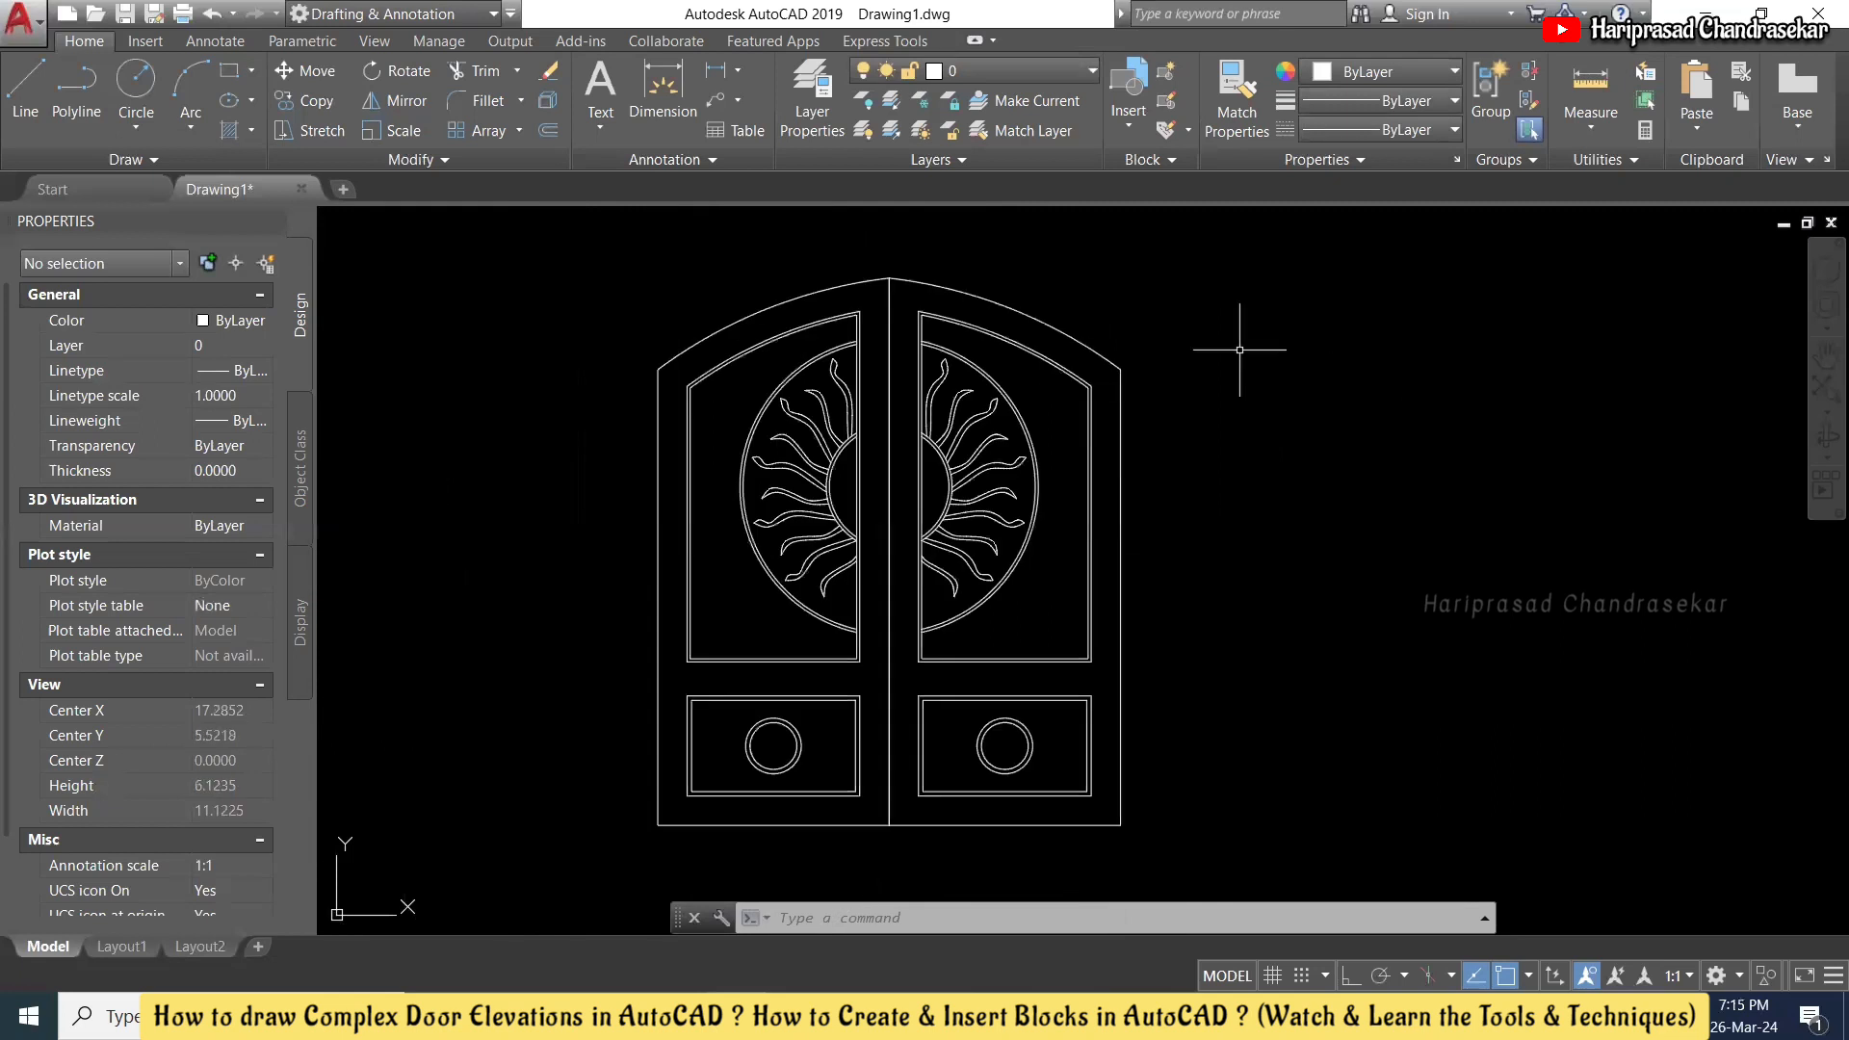
scroll(1240, 352, down, 1)
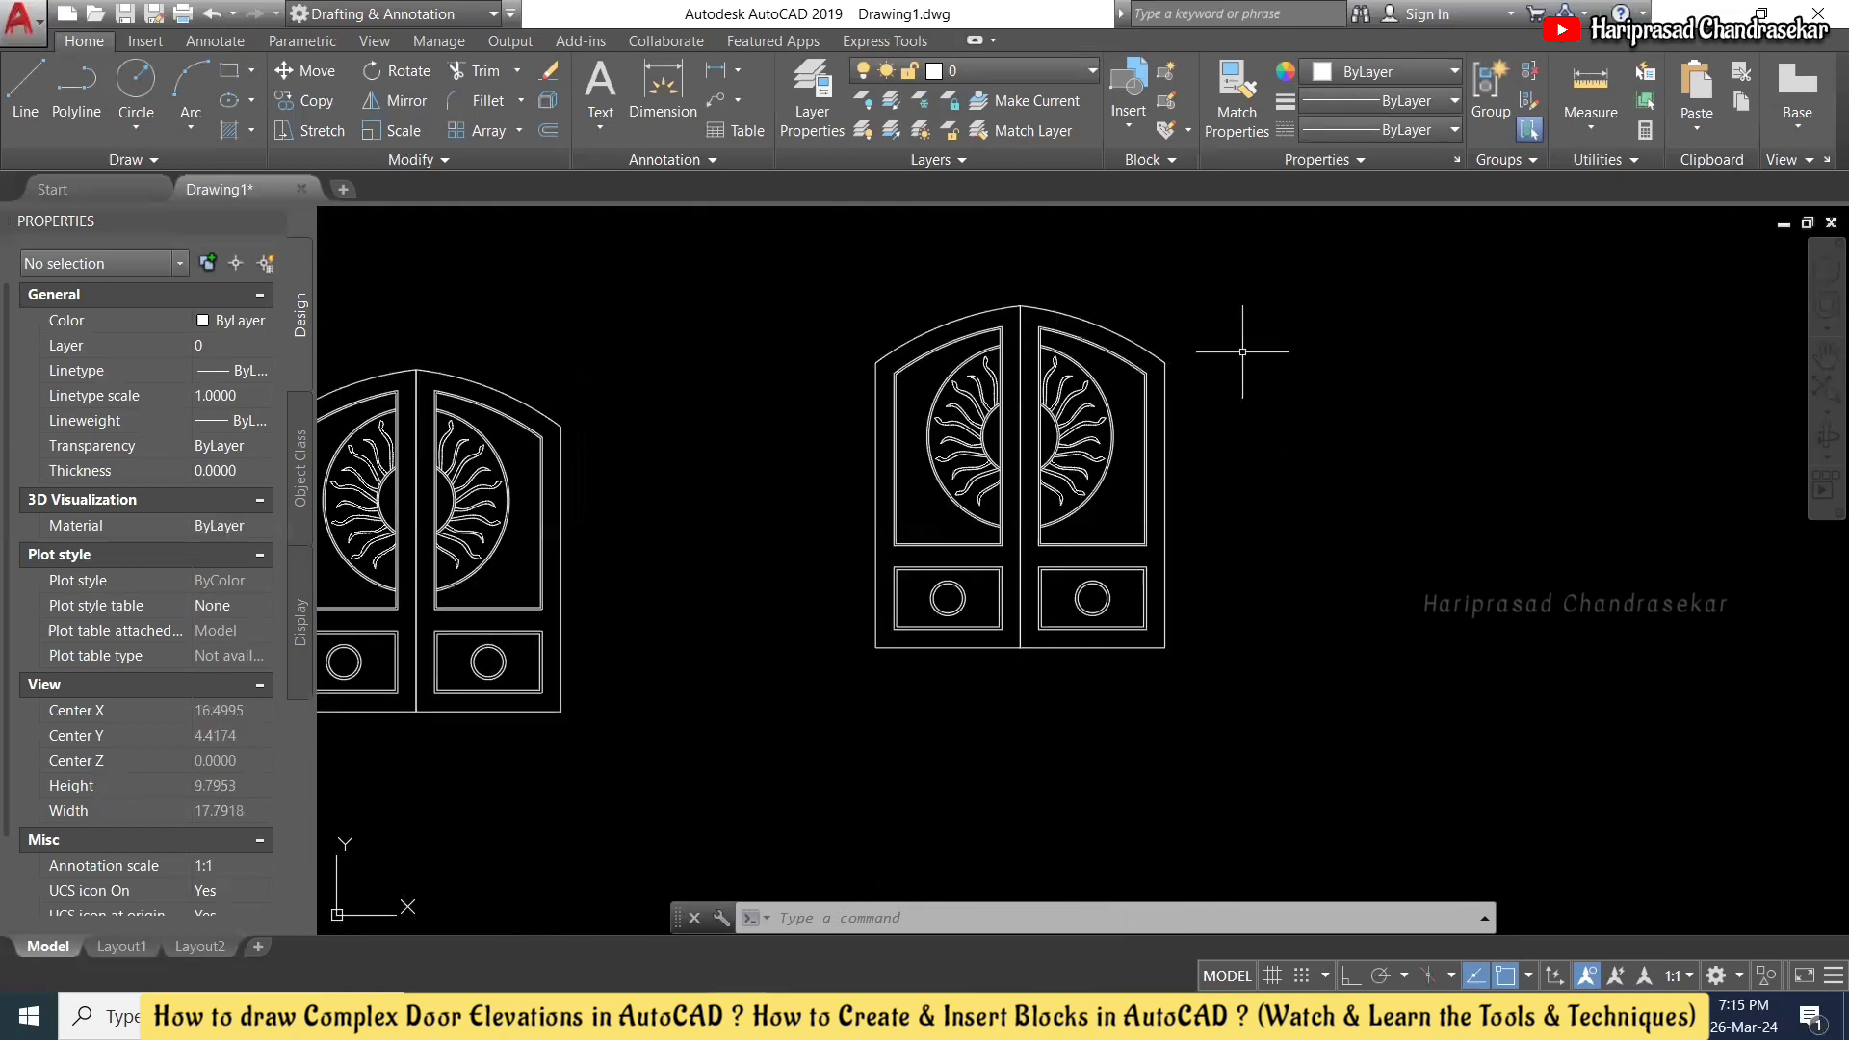
text(rec)
key(Return)
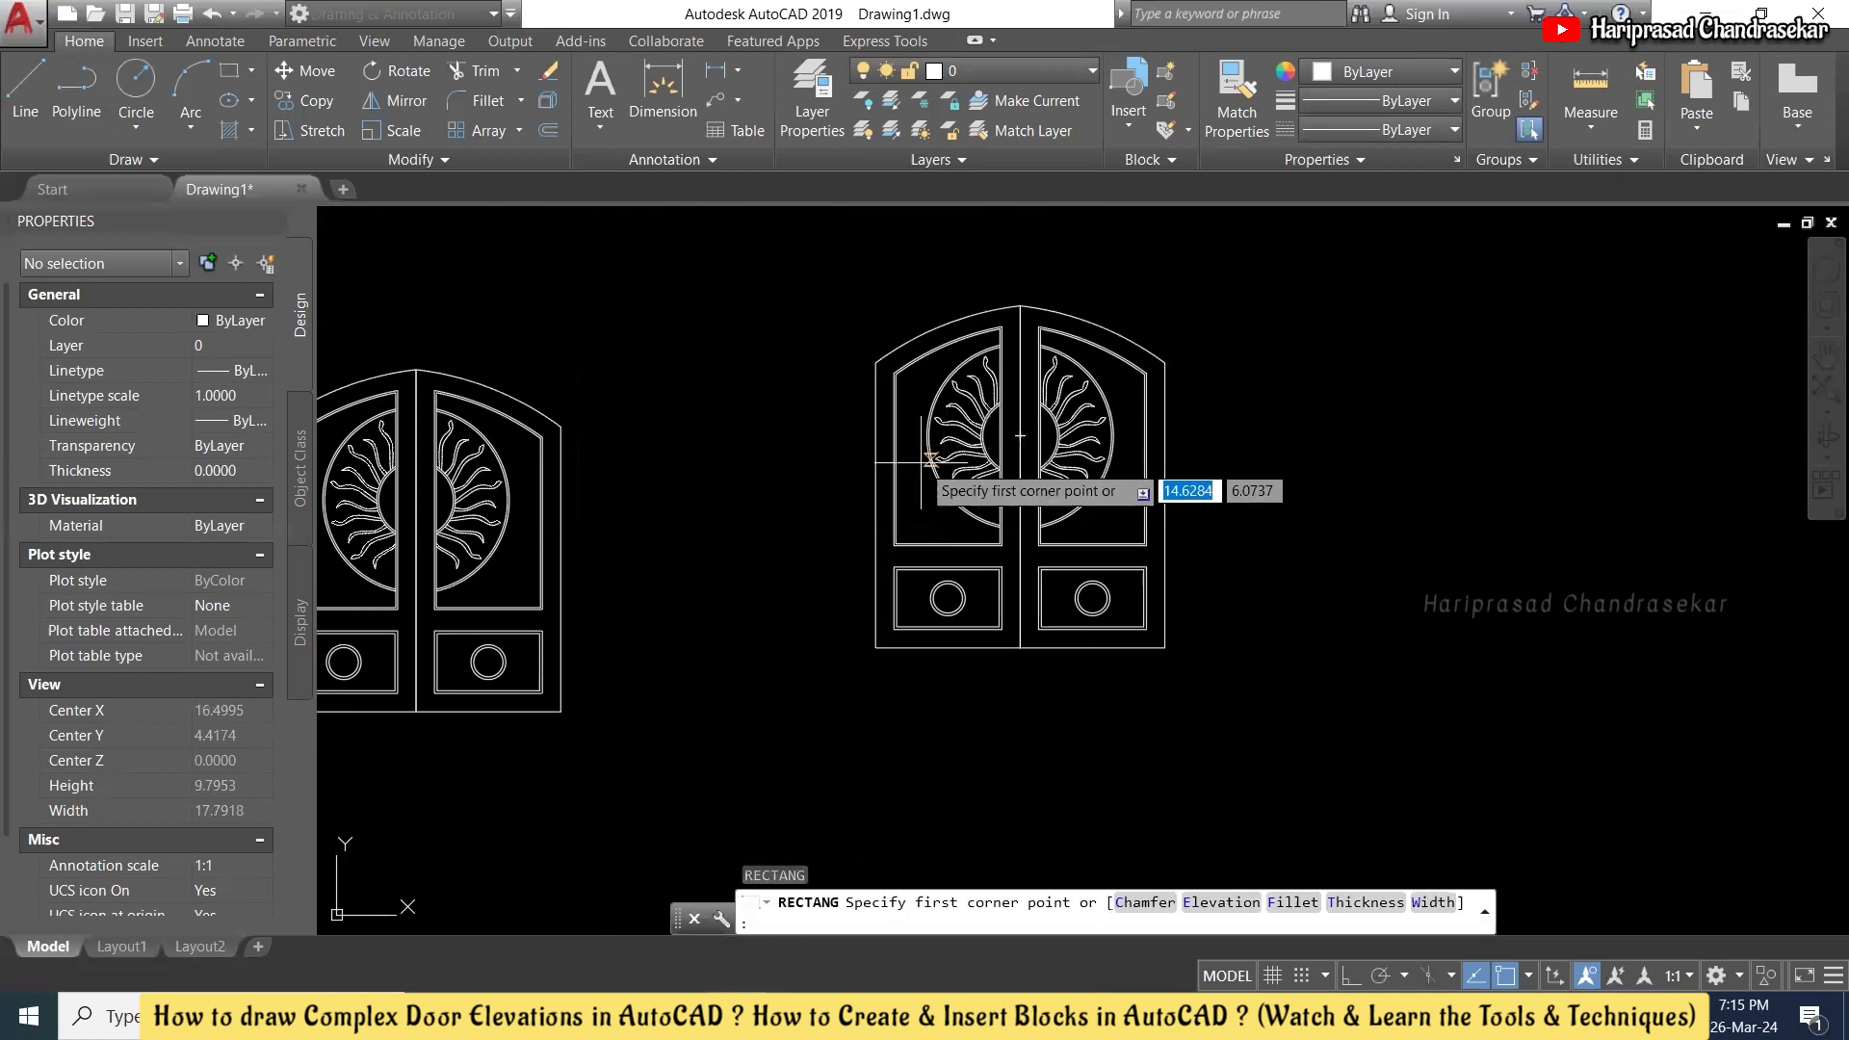
scroll(848, 482, down, 4)
scroll(1146, 415, up, 2)
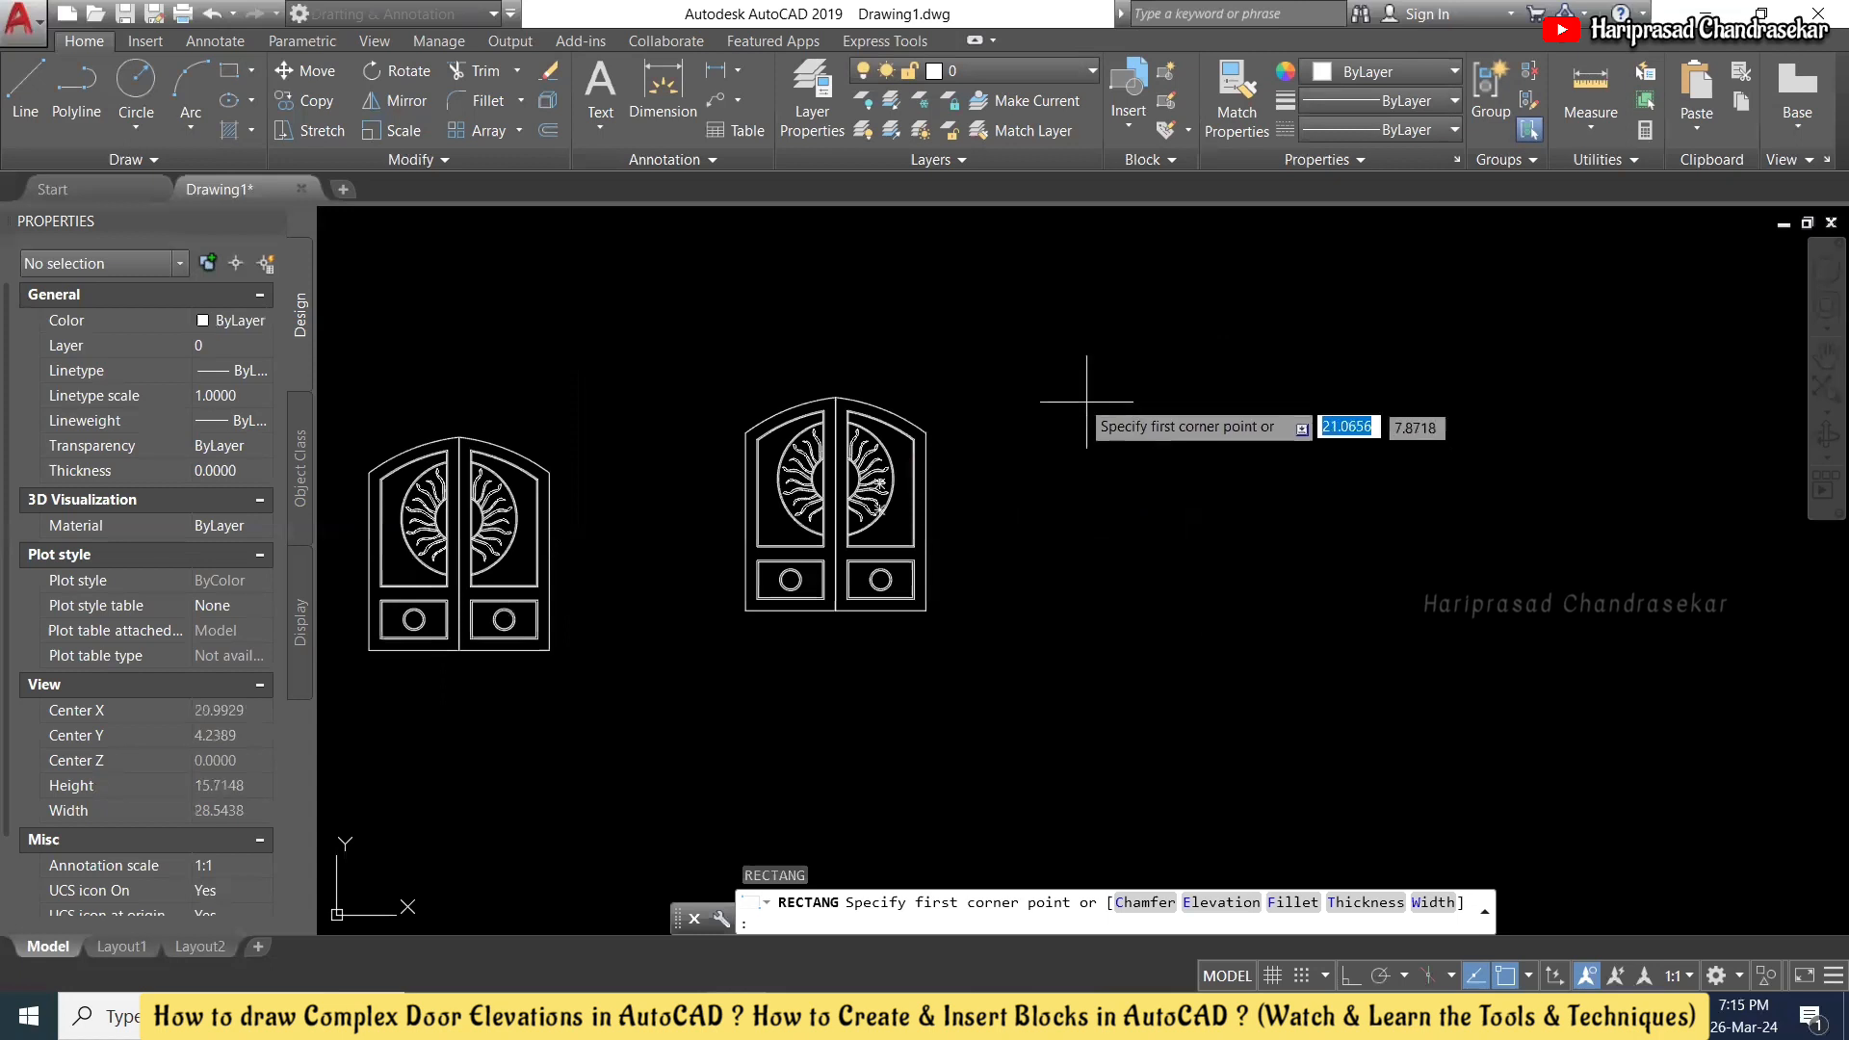
click(1078, 373)
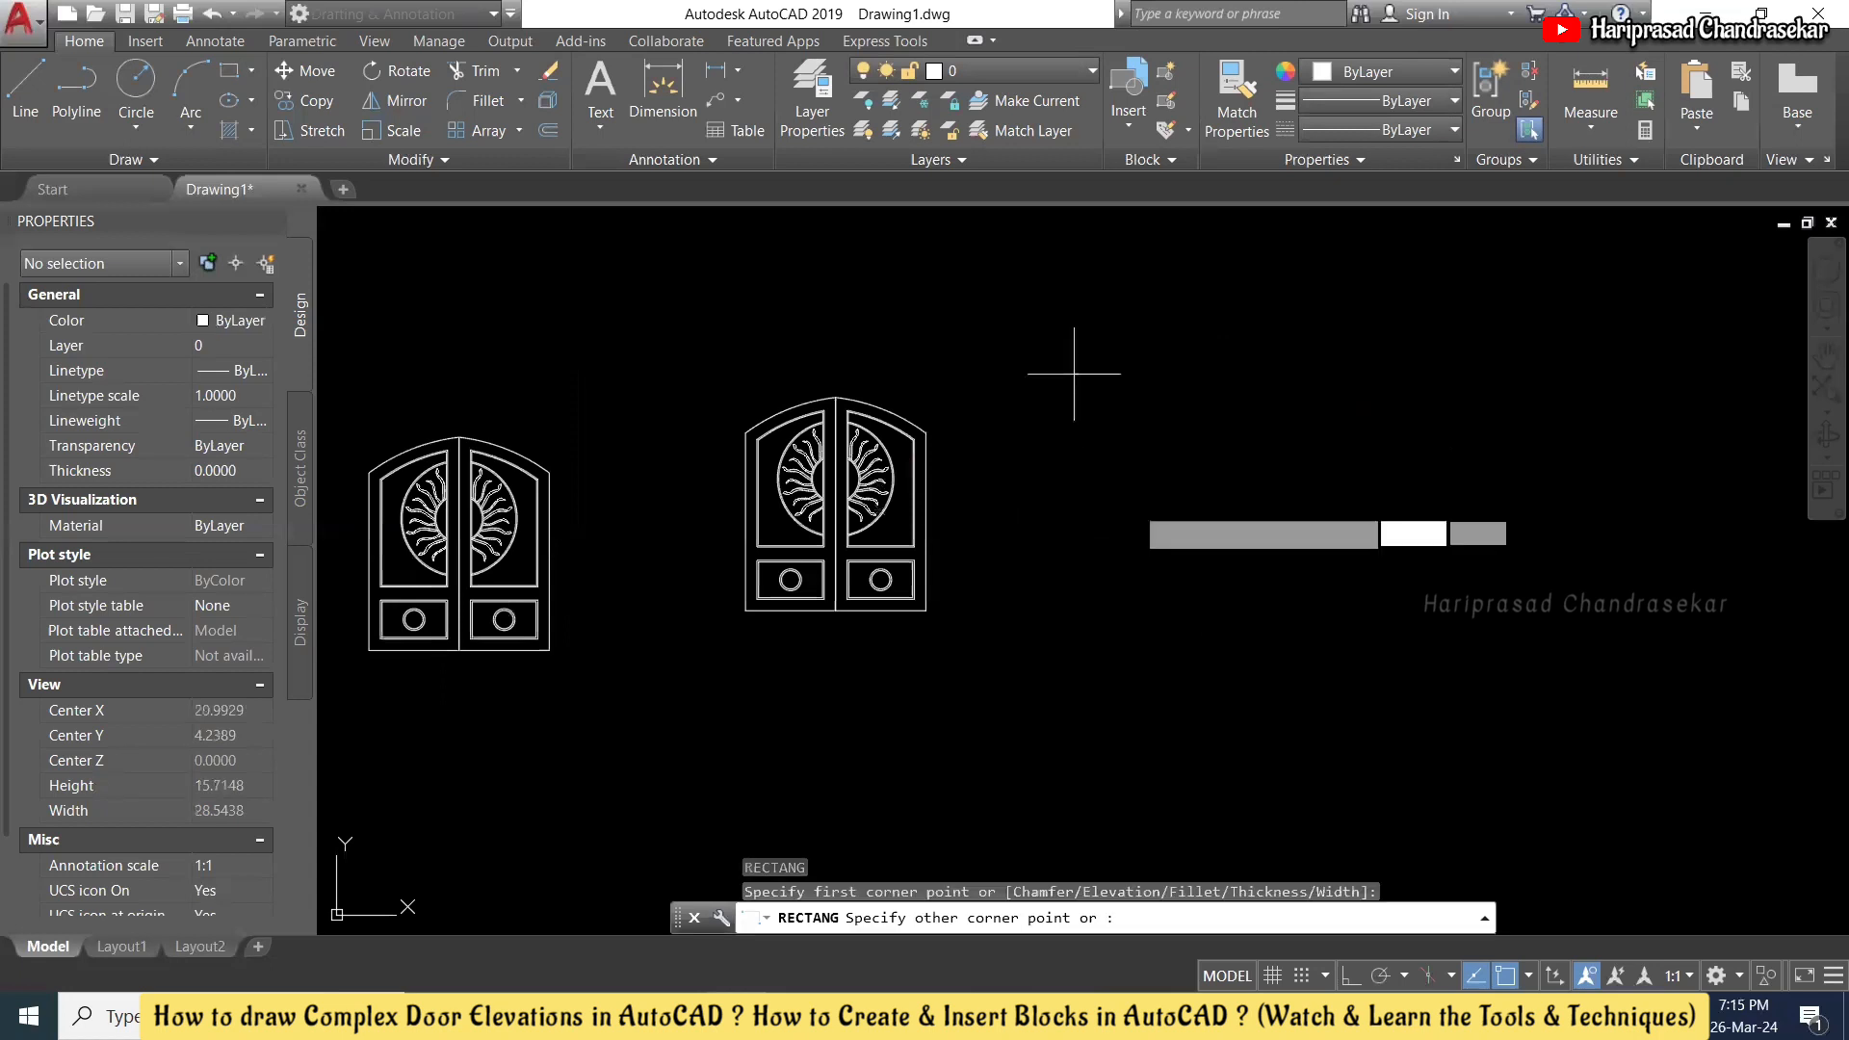
click(1269, 602)
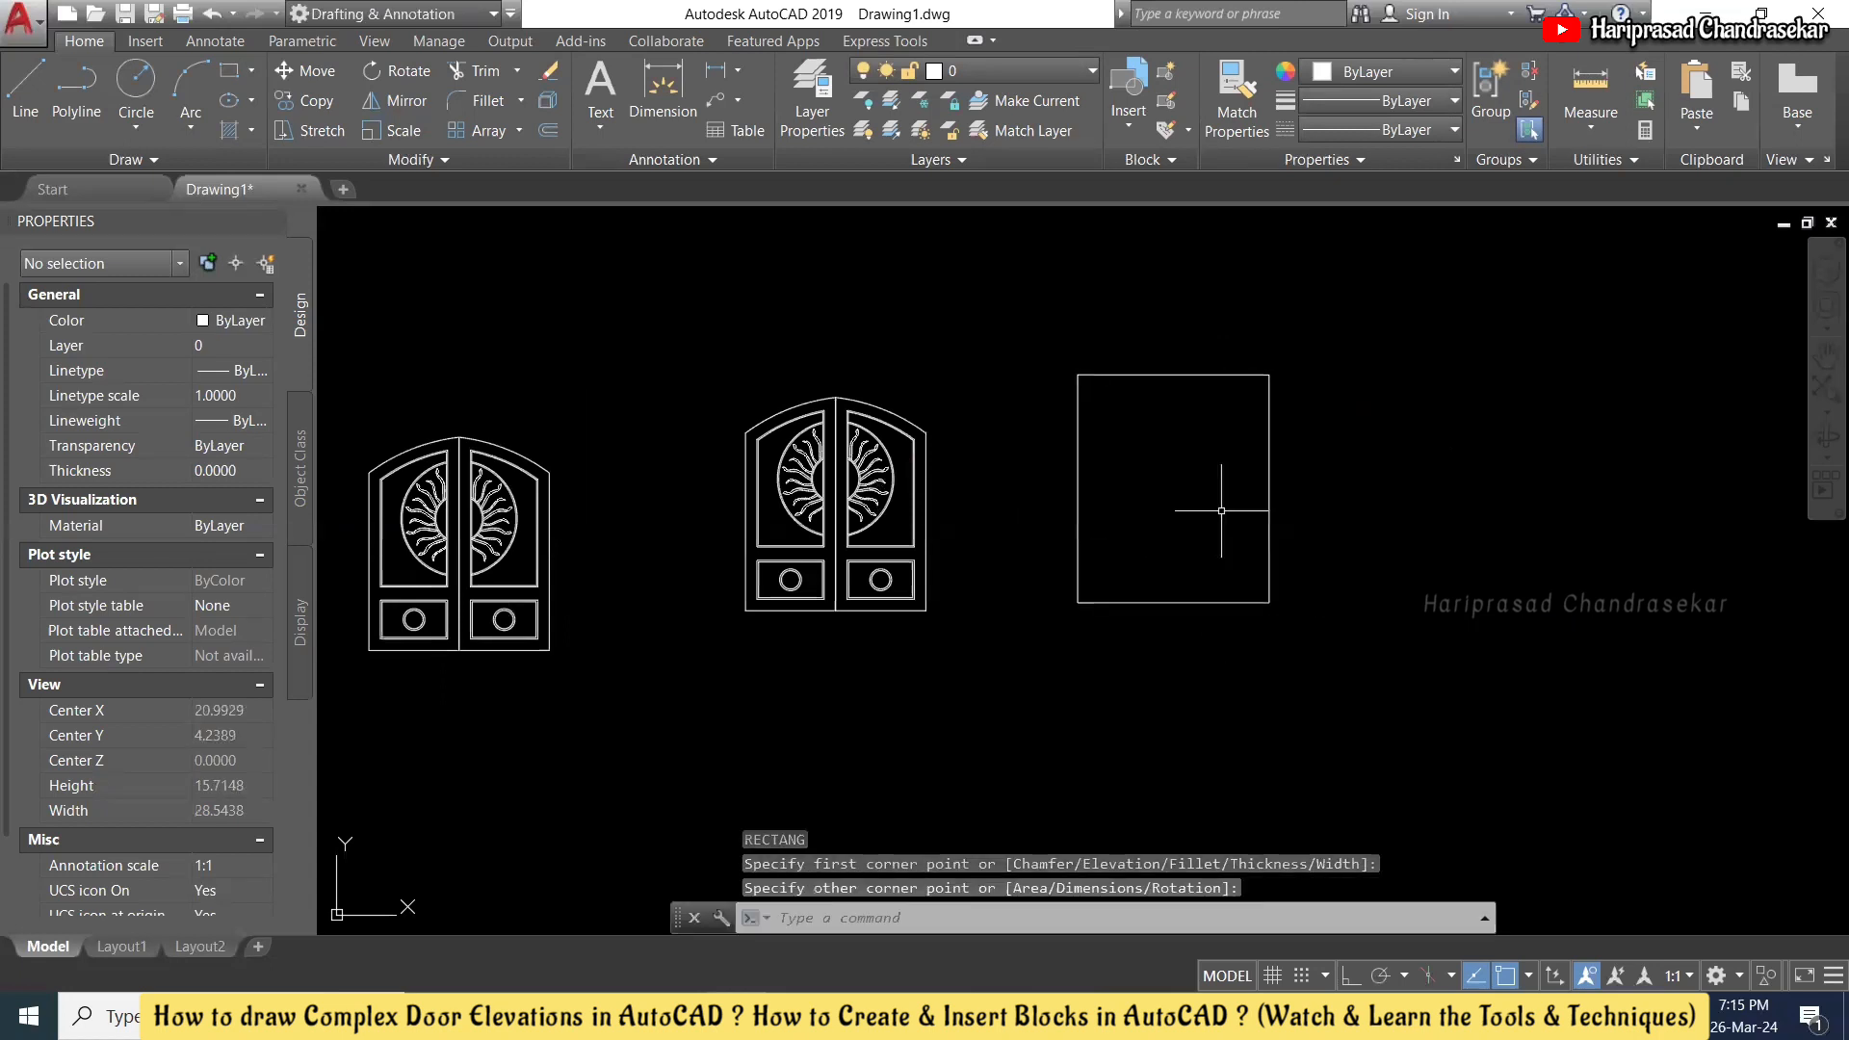
- Offset the upright rectangle inward by about 0.09 to form a thin frame, picking the offset distance on screen
scroll(1222, 508, up, 2)
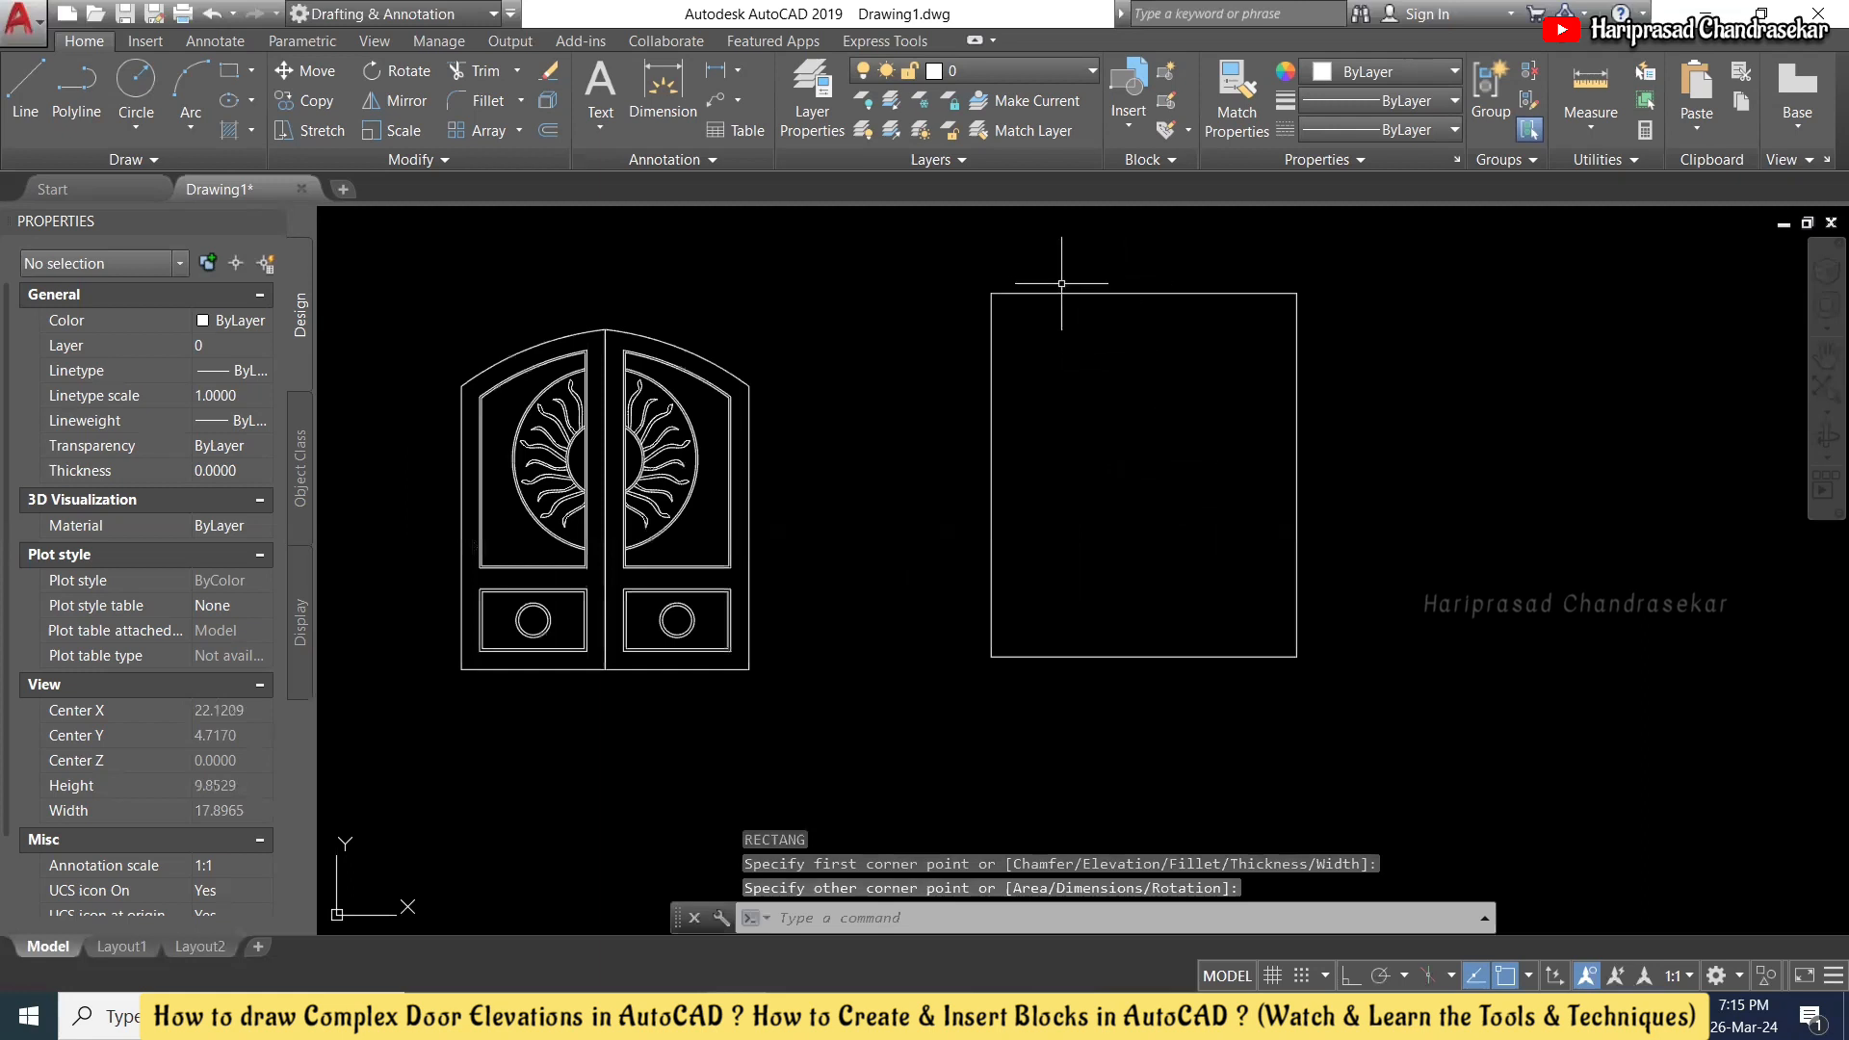
text(o)
key(Return)
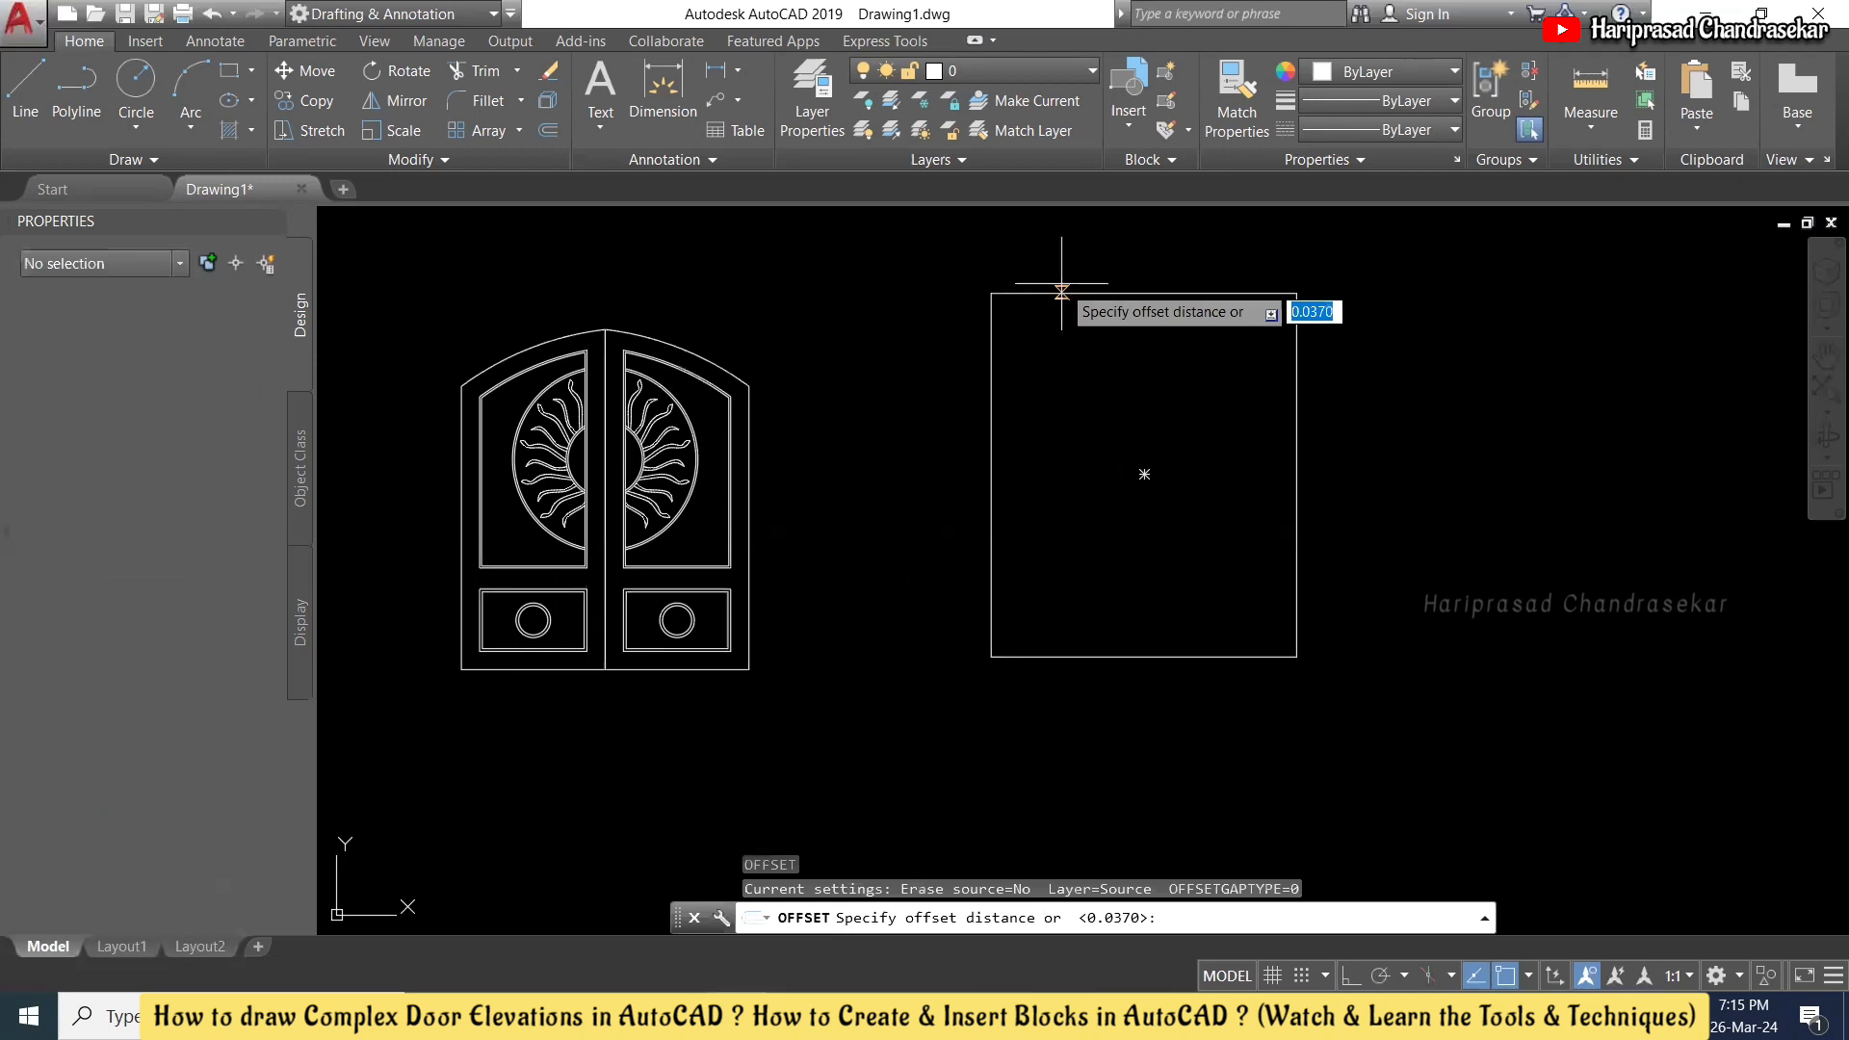
scroll(1070, 289, up, 2)
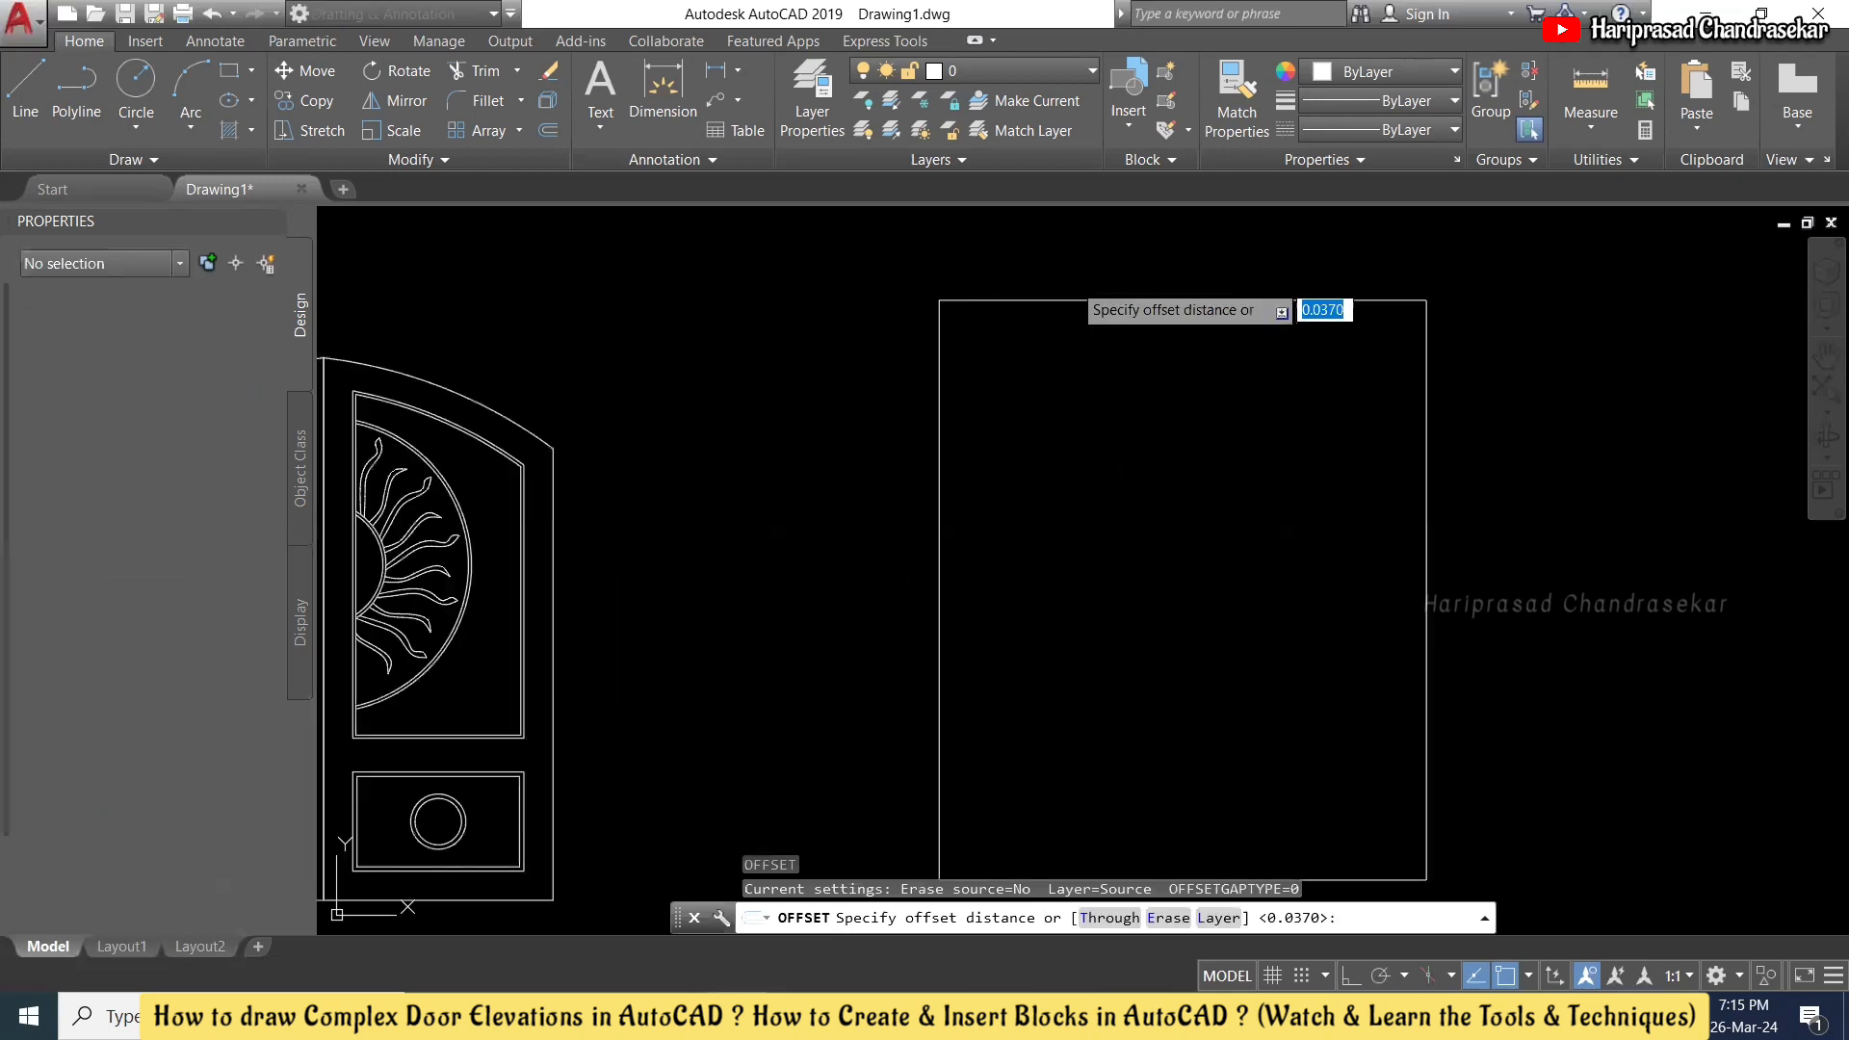
click(1084, 300)
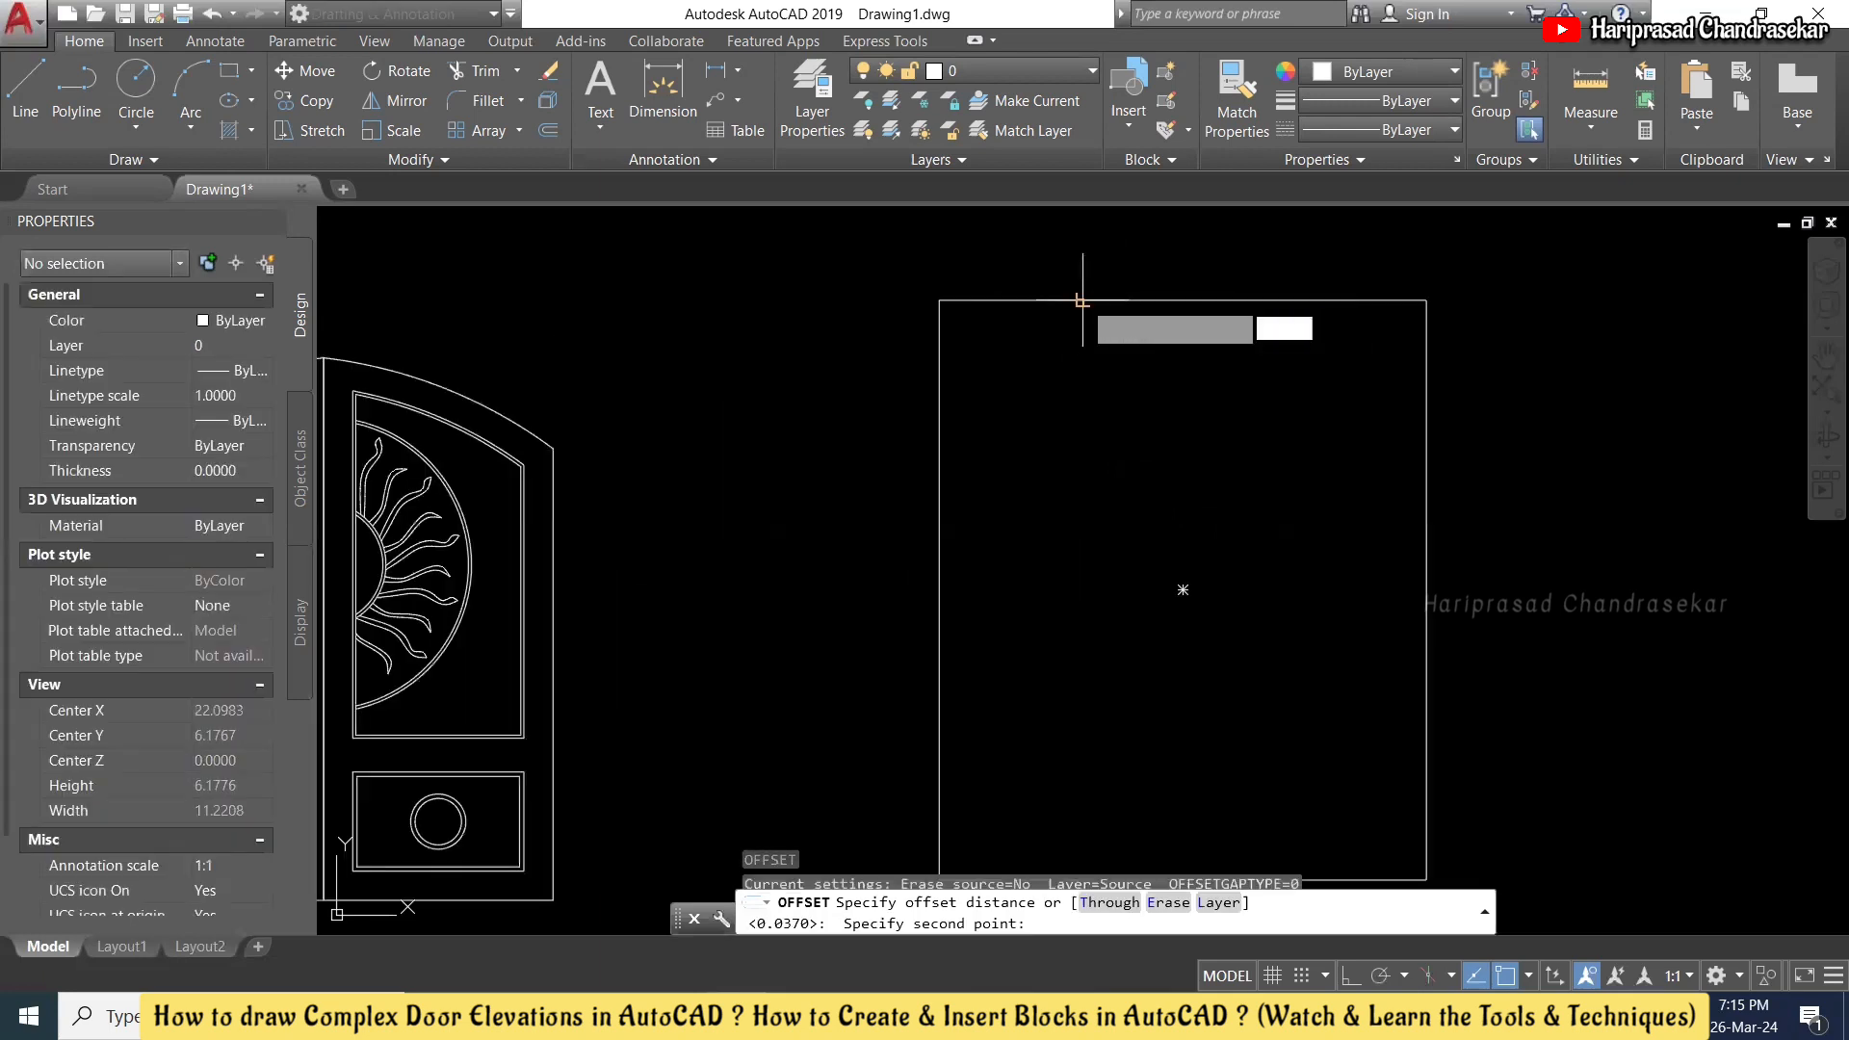
scroll(1087, 313, up, 3)
click(1049, 303)
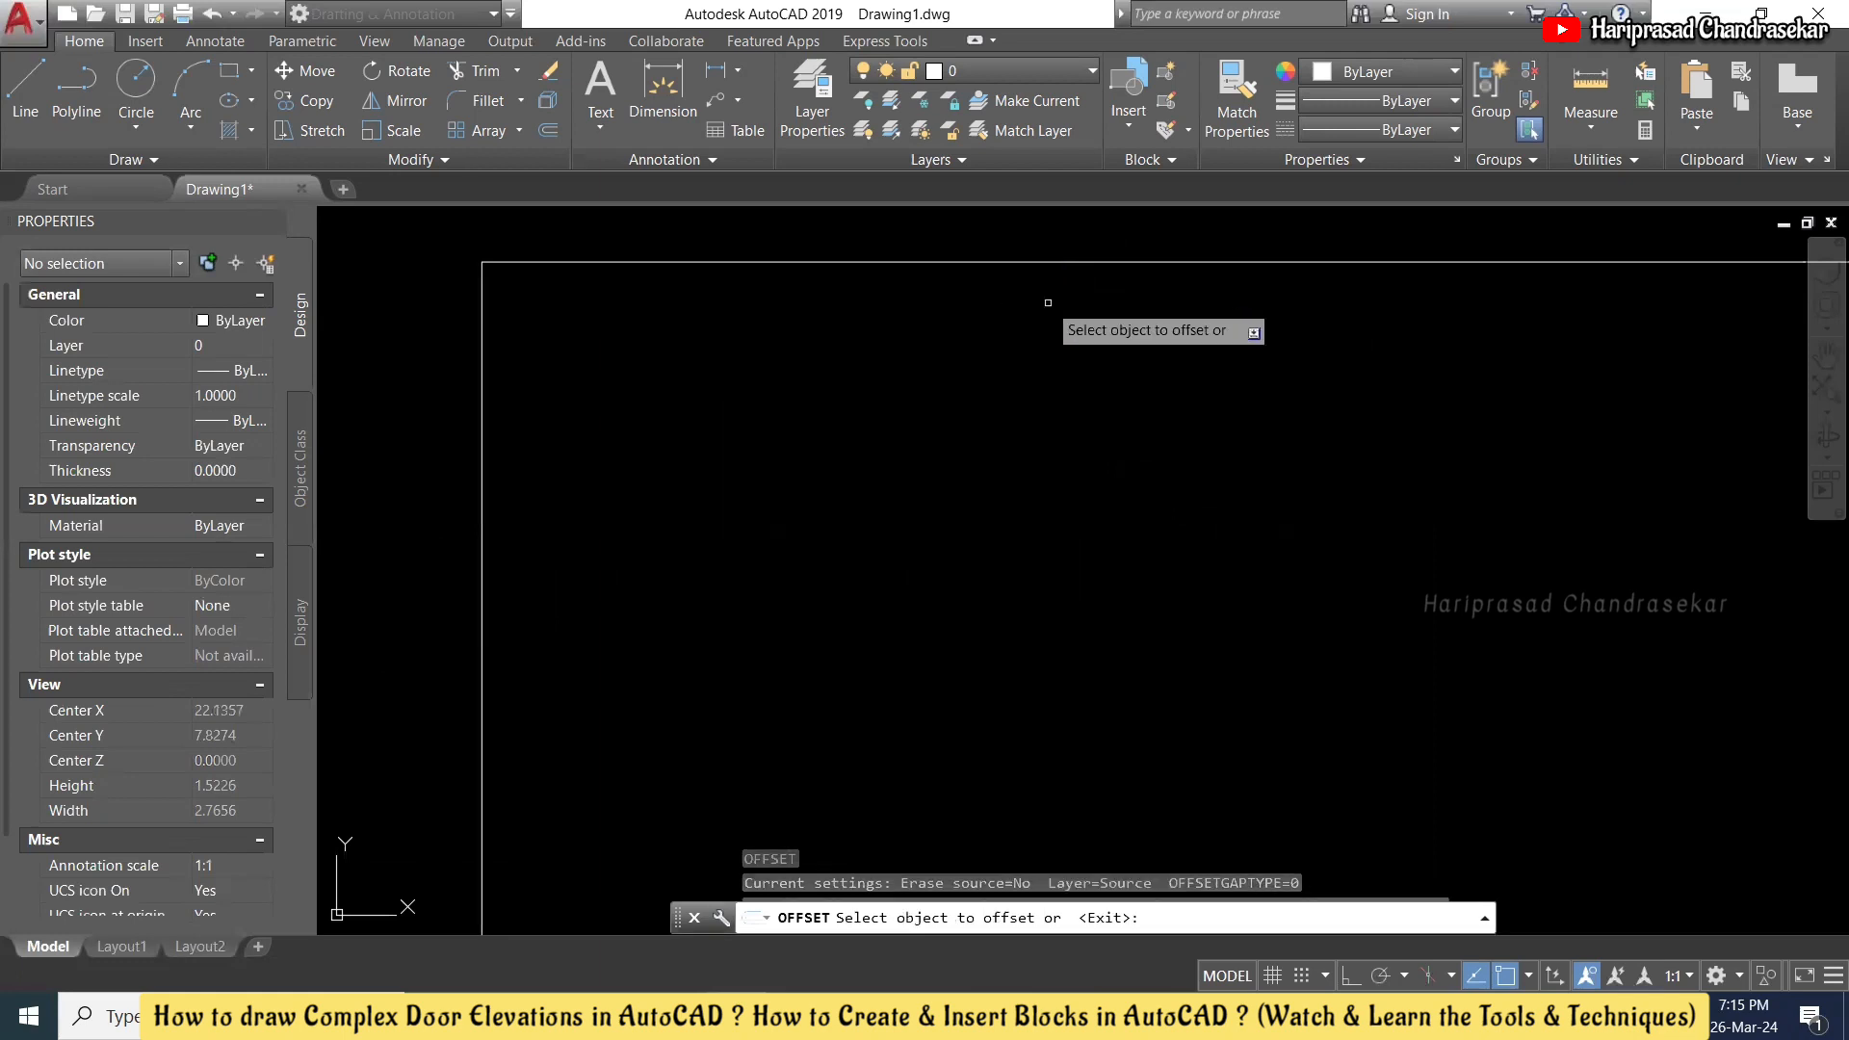
click(1059, 256)
click(1054, 281)
scroll(997, 385, down, 2)
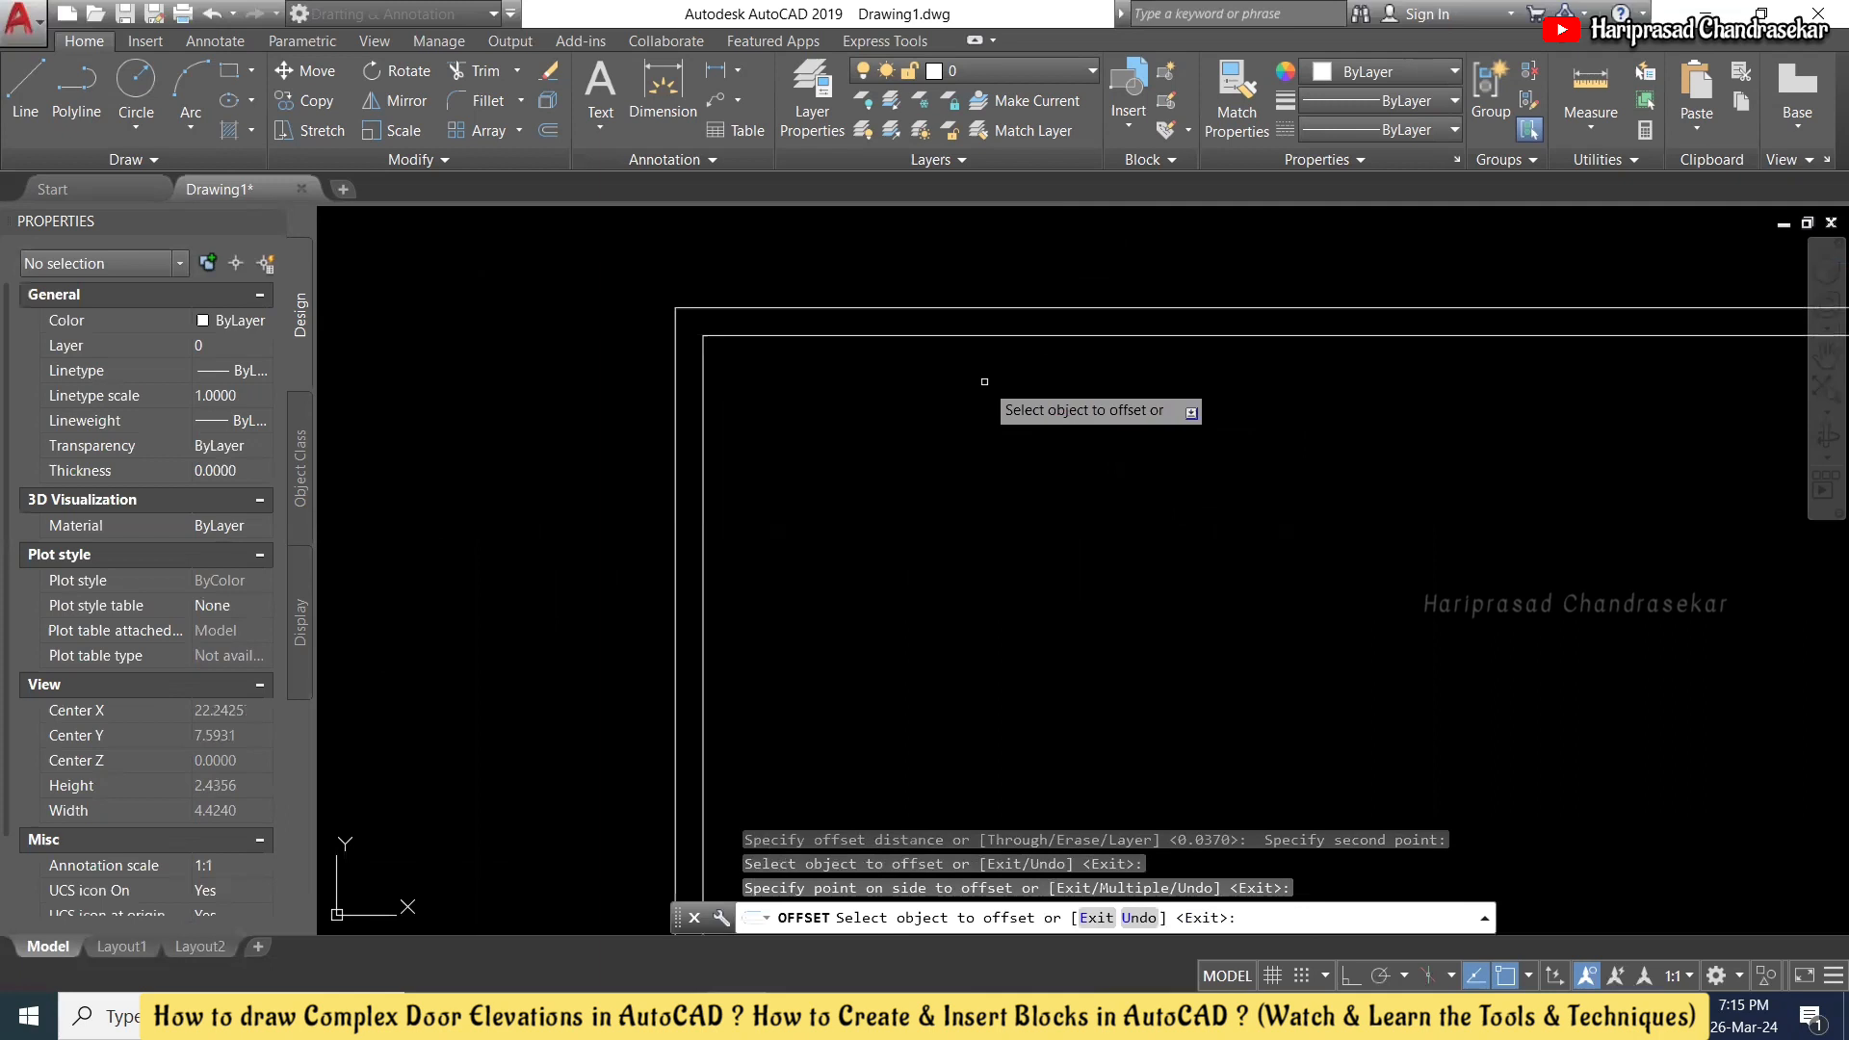
scroll(984, 381, down, 4)
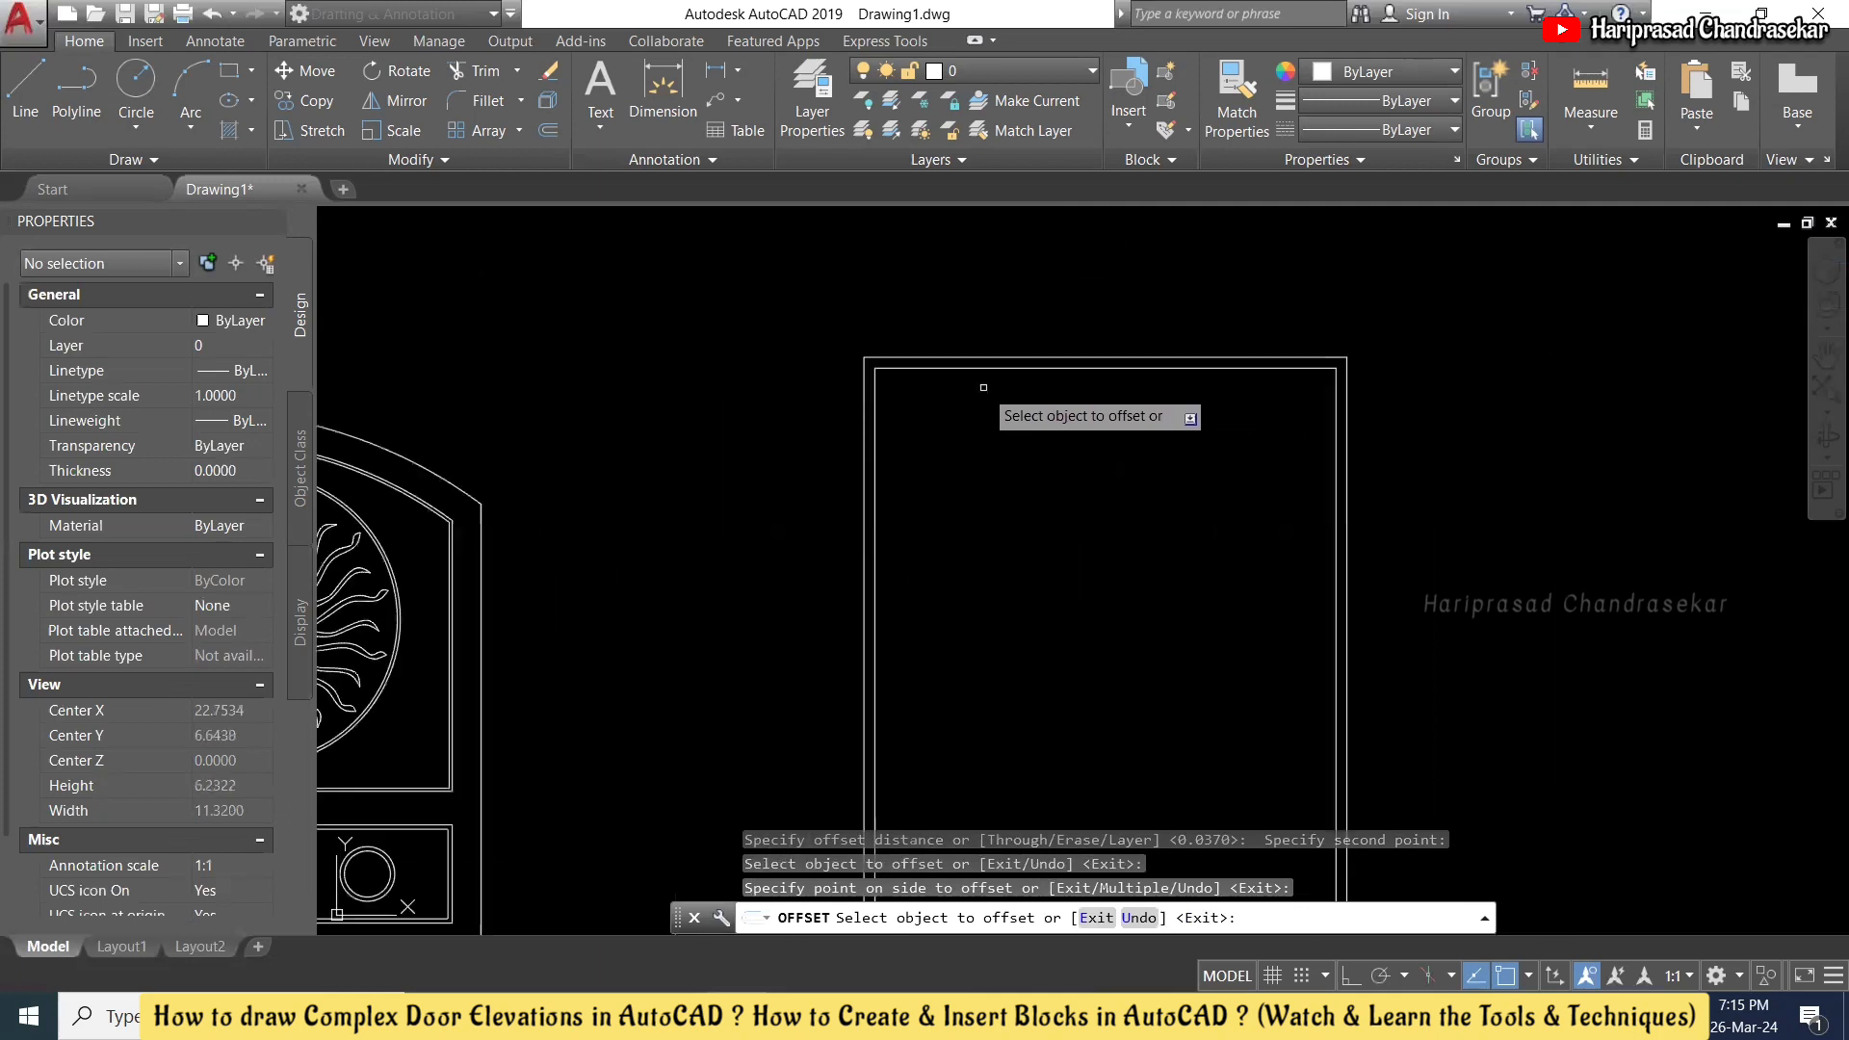
key(Escape)
- Draw a vertical line about 4.73 long between the inner rectangle's top and bottom edges, left of its centre
text(l)
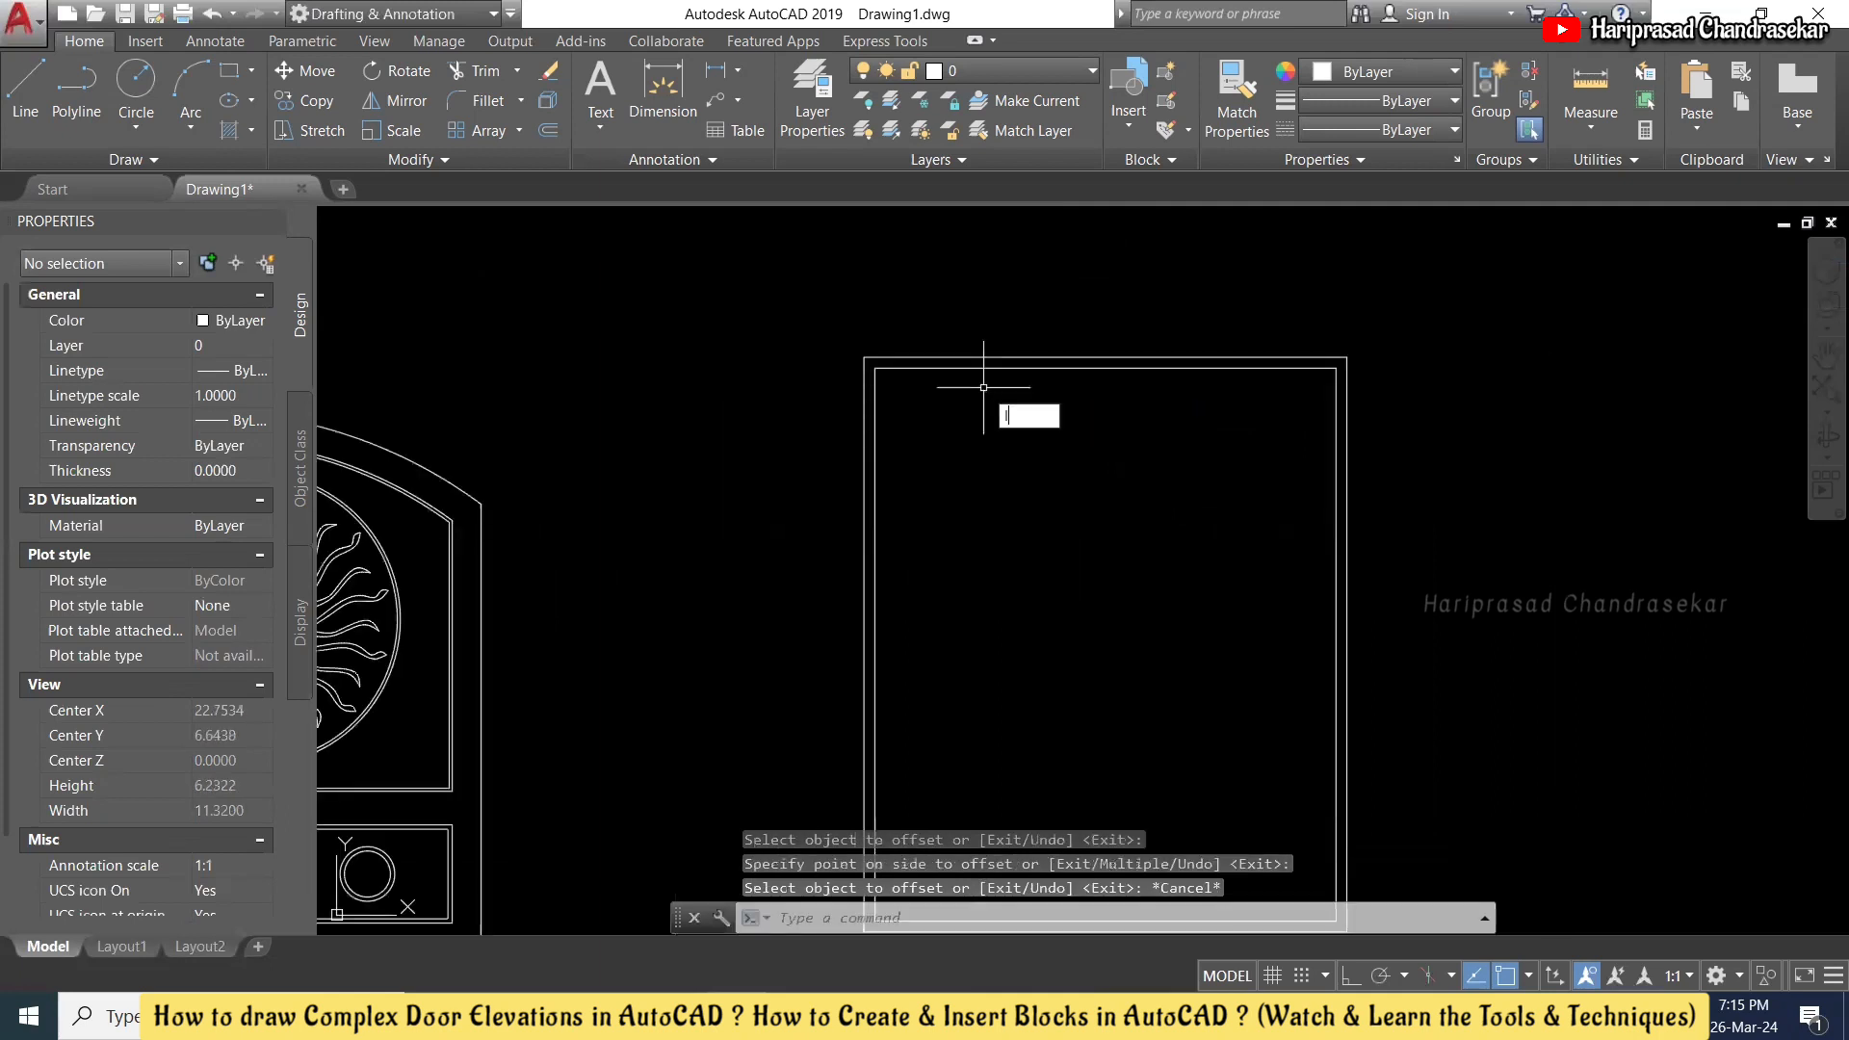
key(Return)
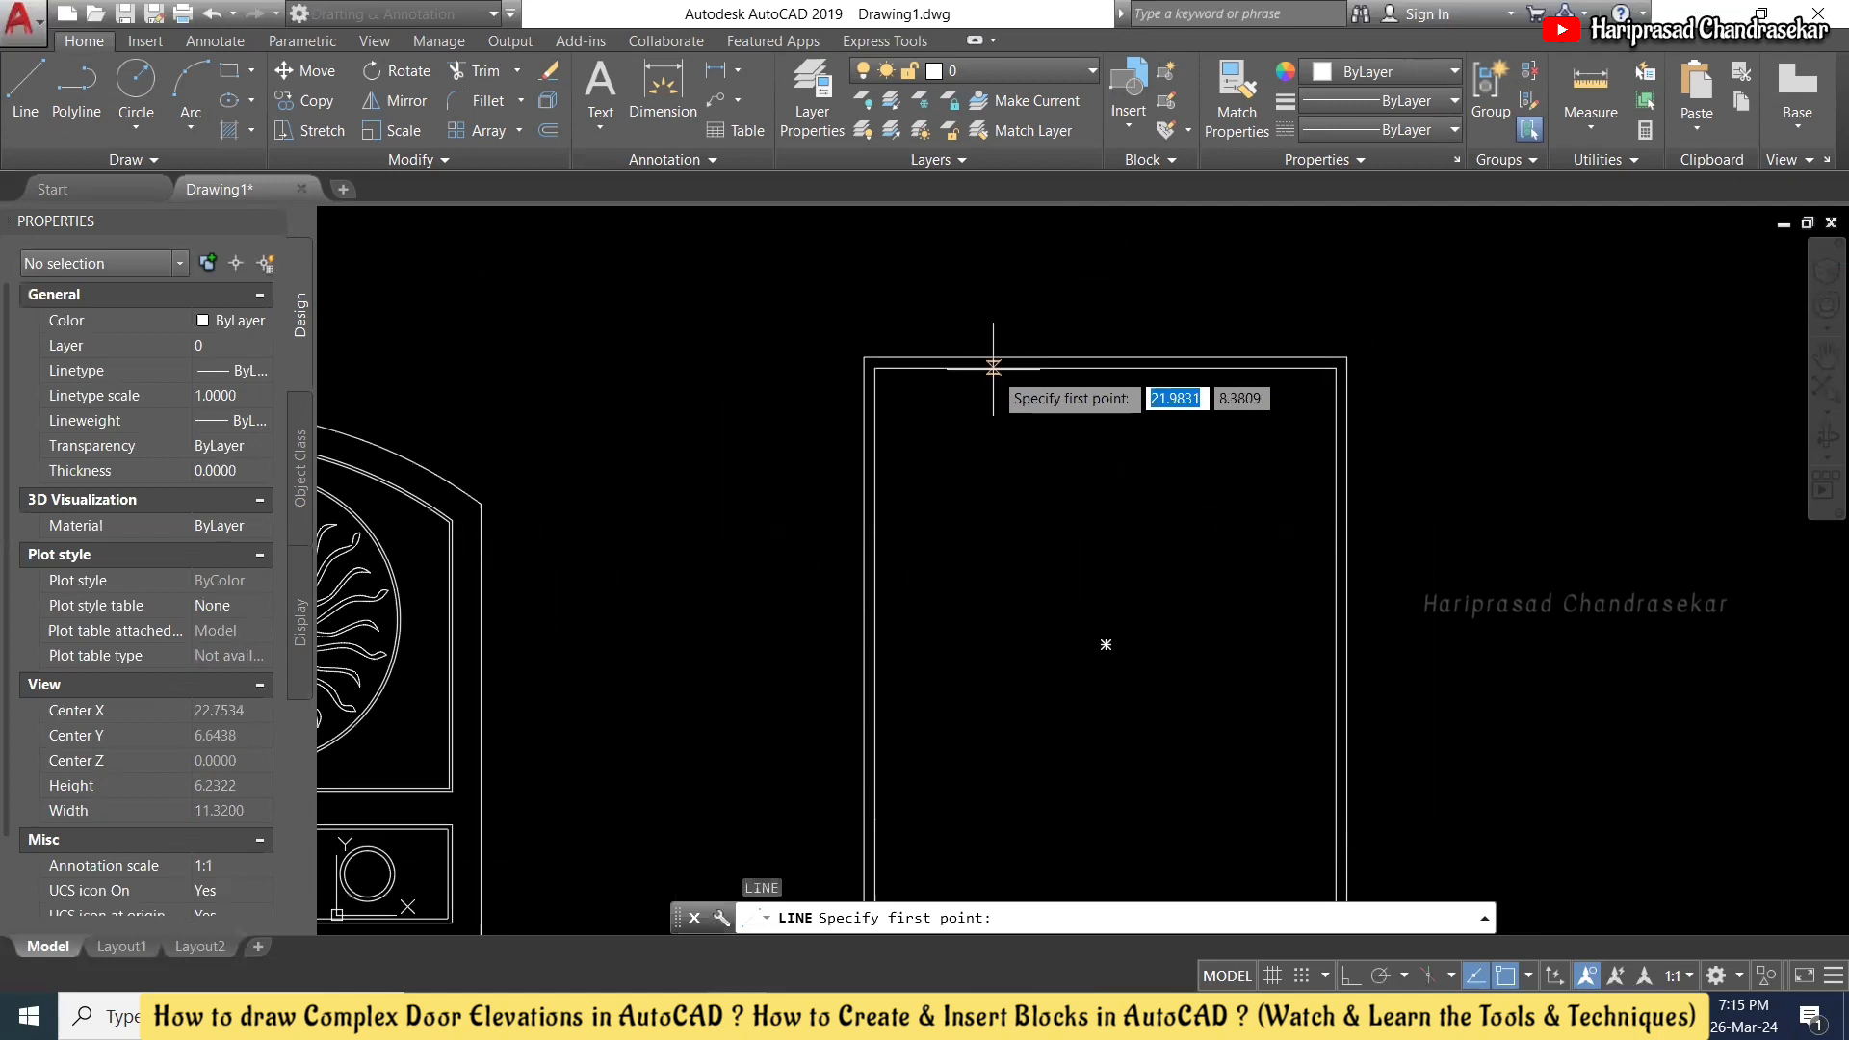
click(994, 367)
scroll(972, 339, down, 2)
click(982, 703)
key(Escape)
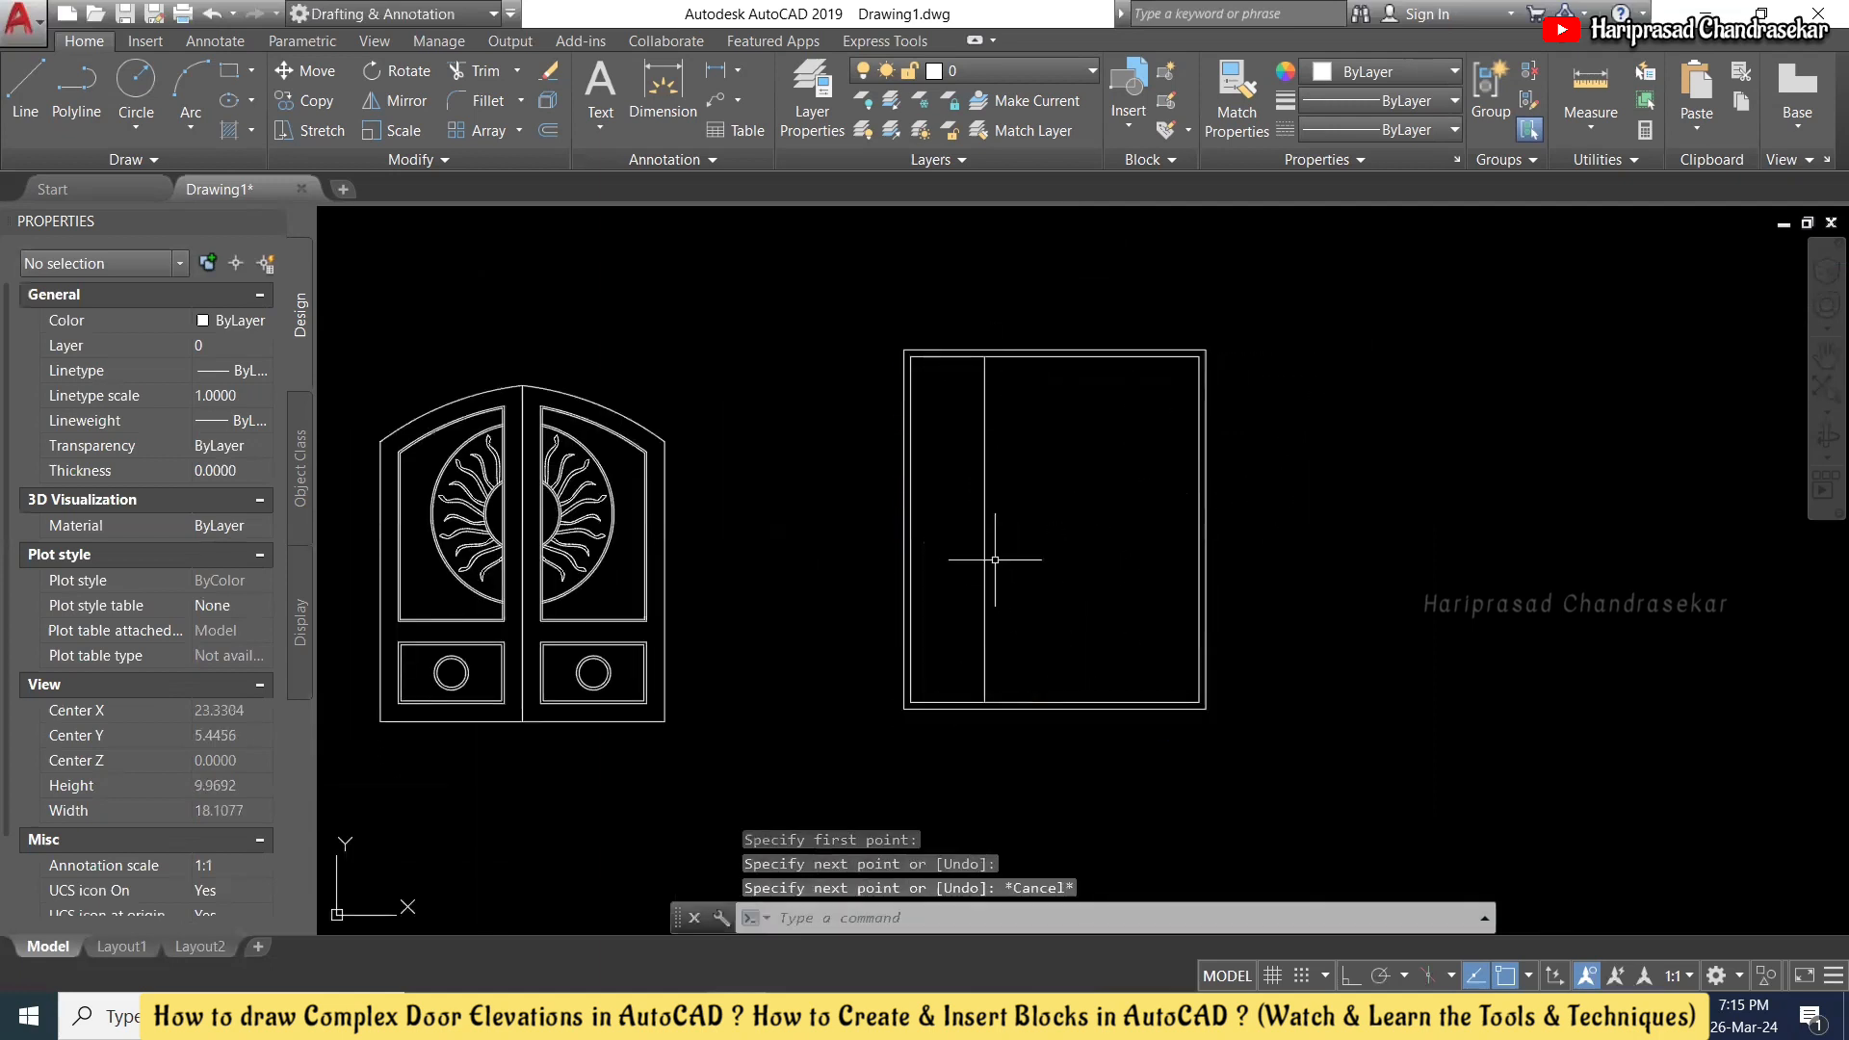
- Mirror the vertical line about the frame's vertical centreline, keeping the source line
click(986, 555)
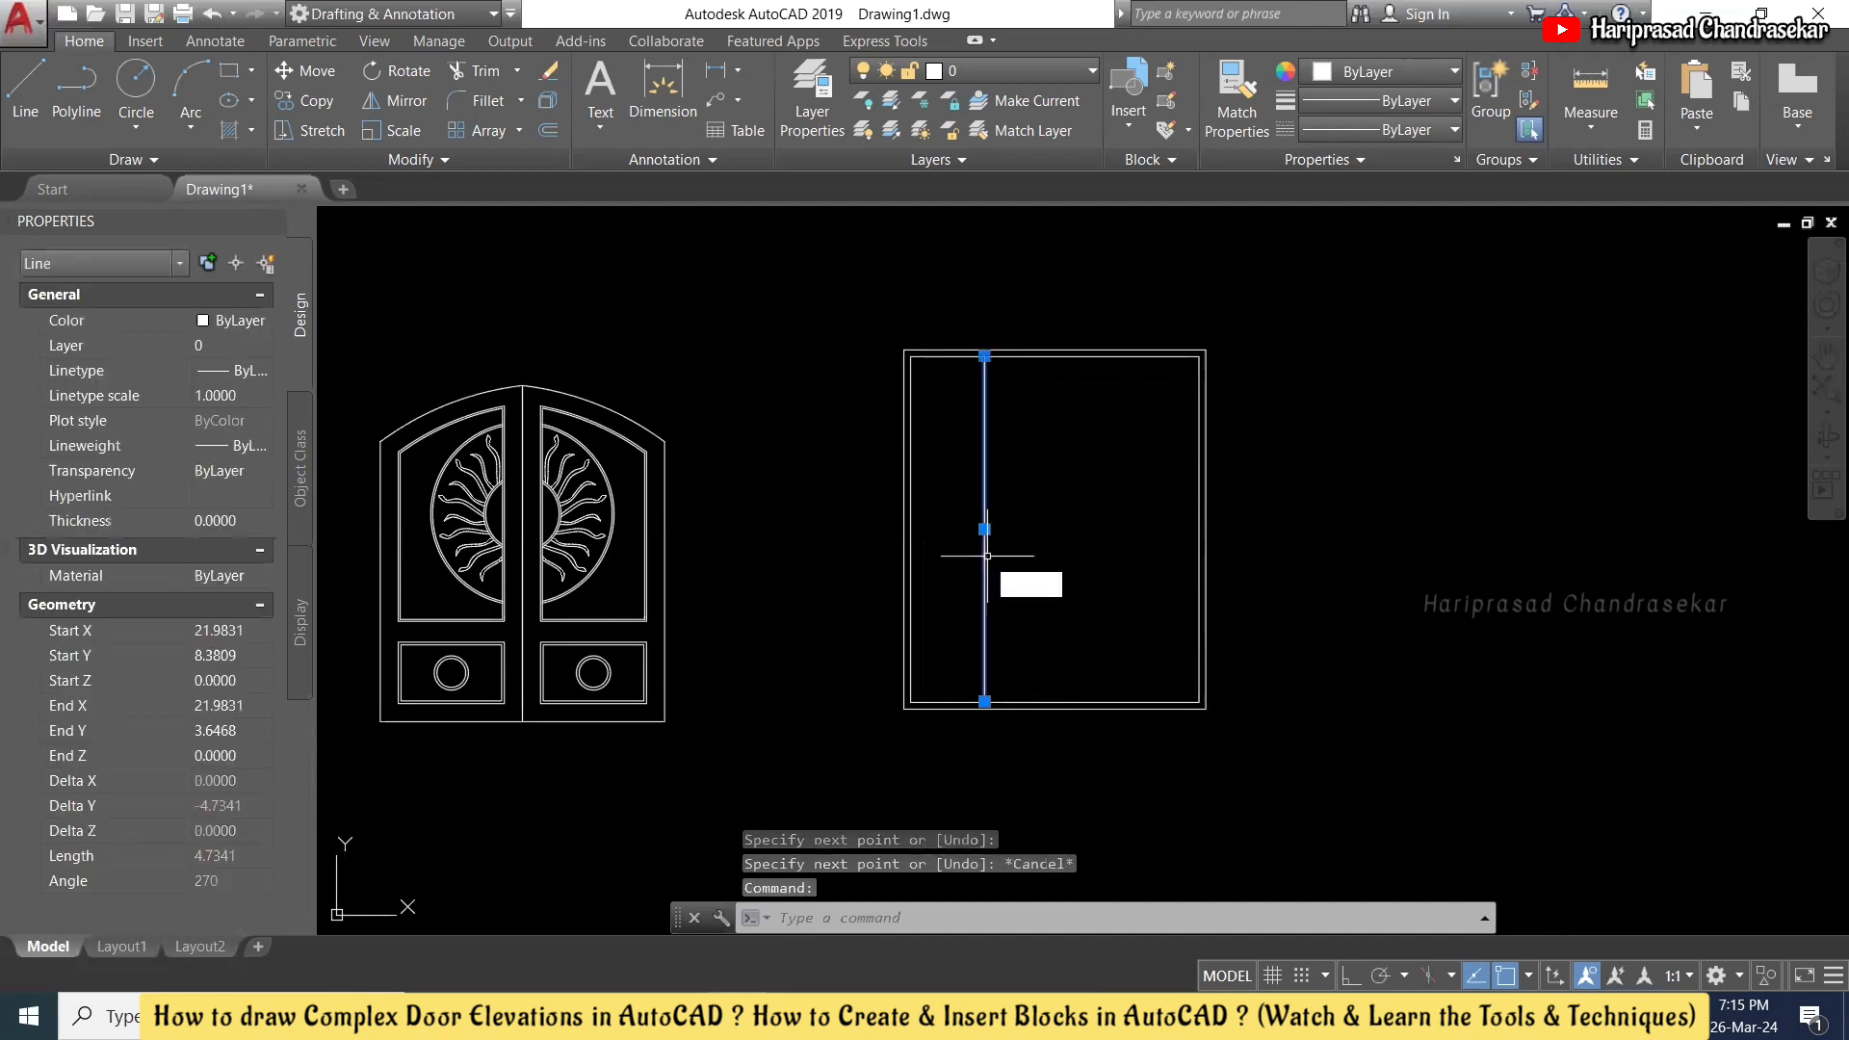
key(Return)
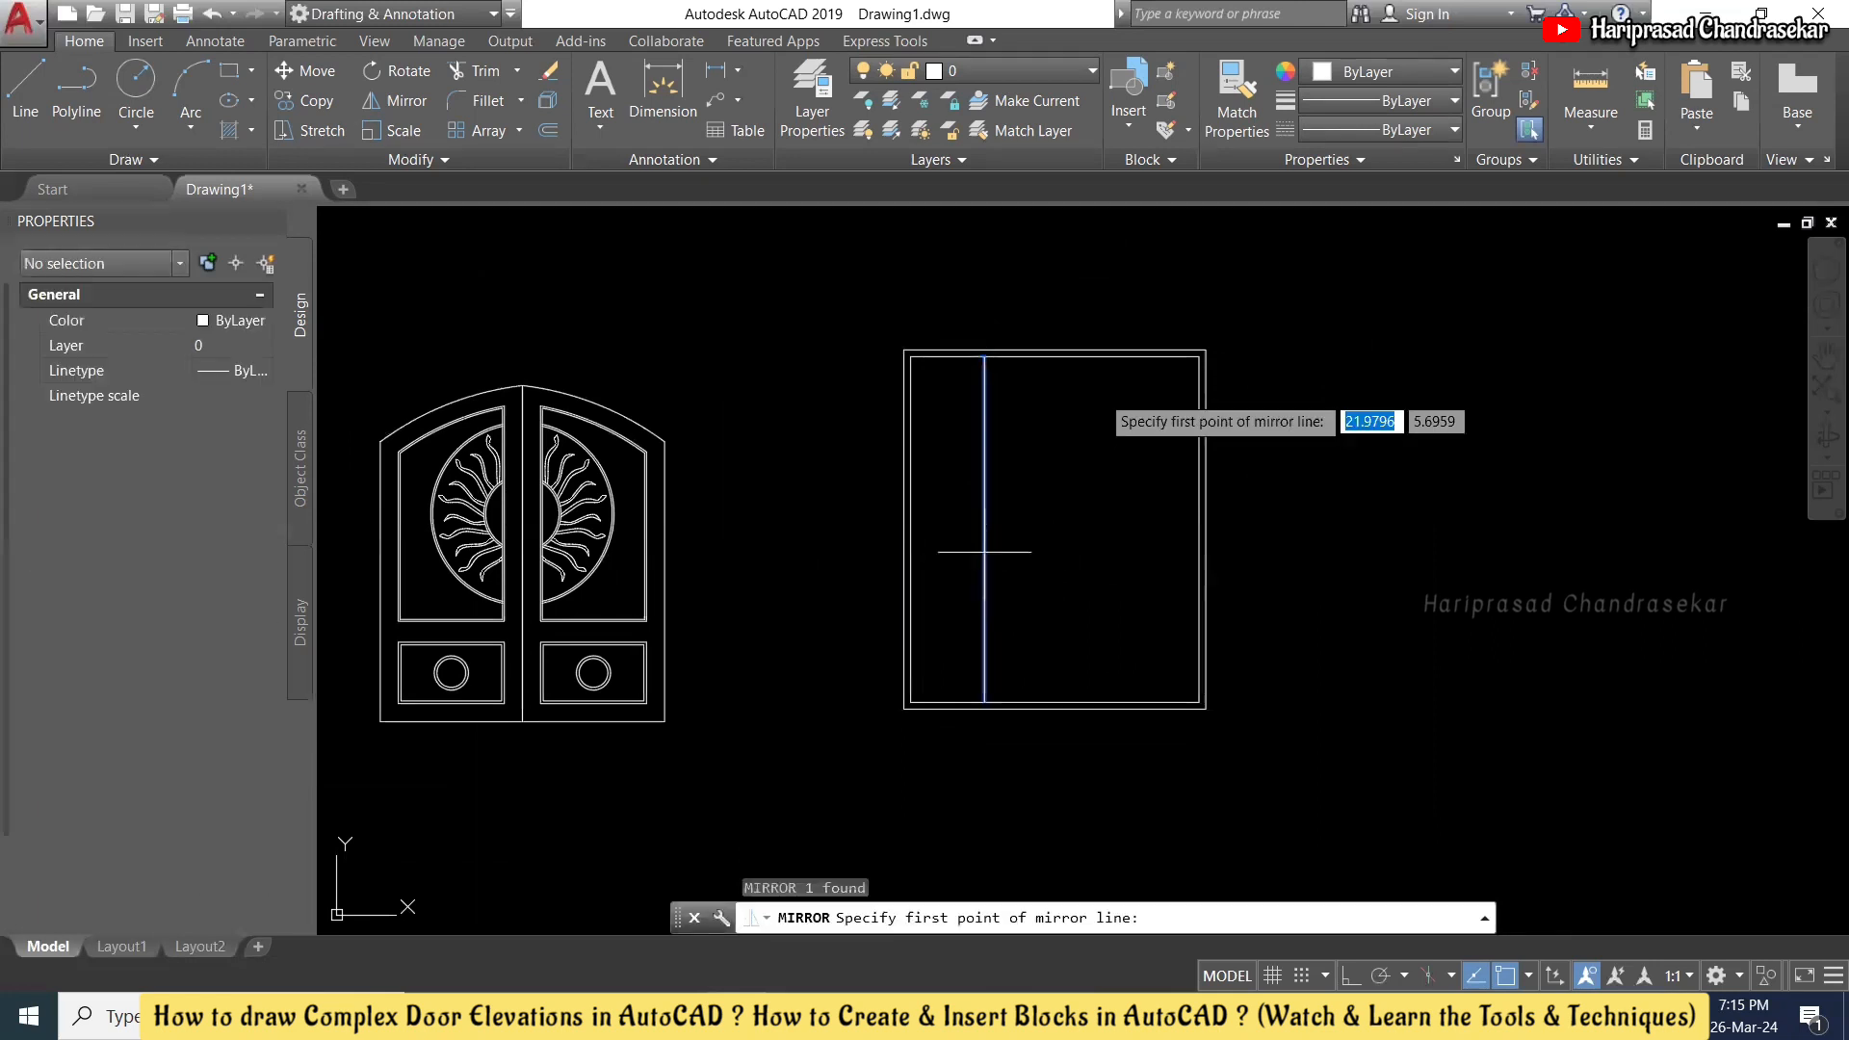
click(1056, 357)
click(1051, 532)
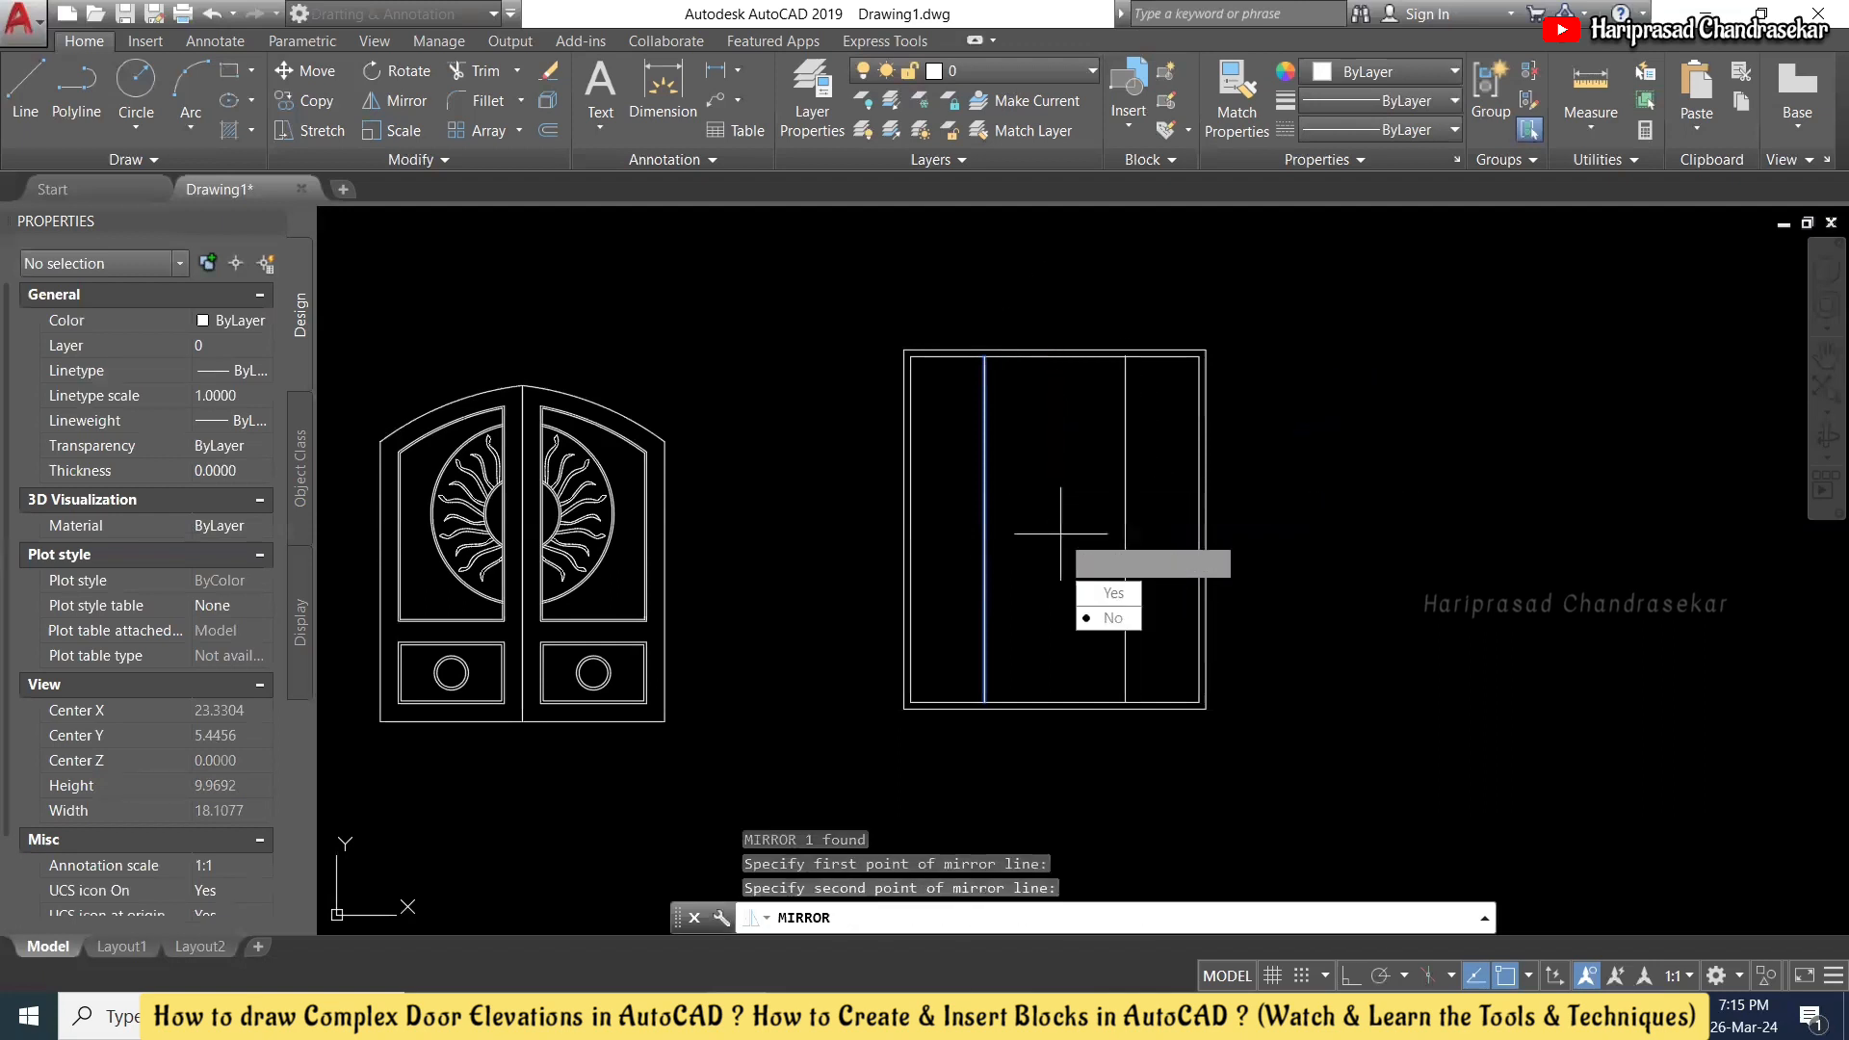
key(Return)
- Move the left vertical line 0.32 toward the frame's left side by its middle grip
scroll(984, 510, up, 2)
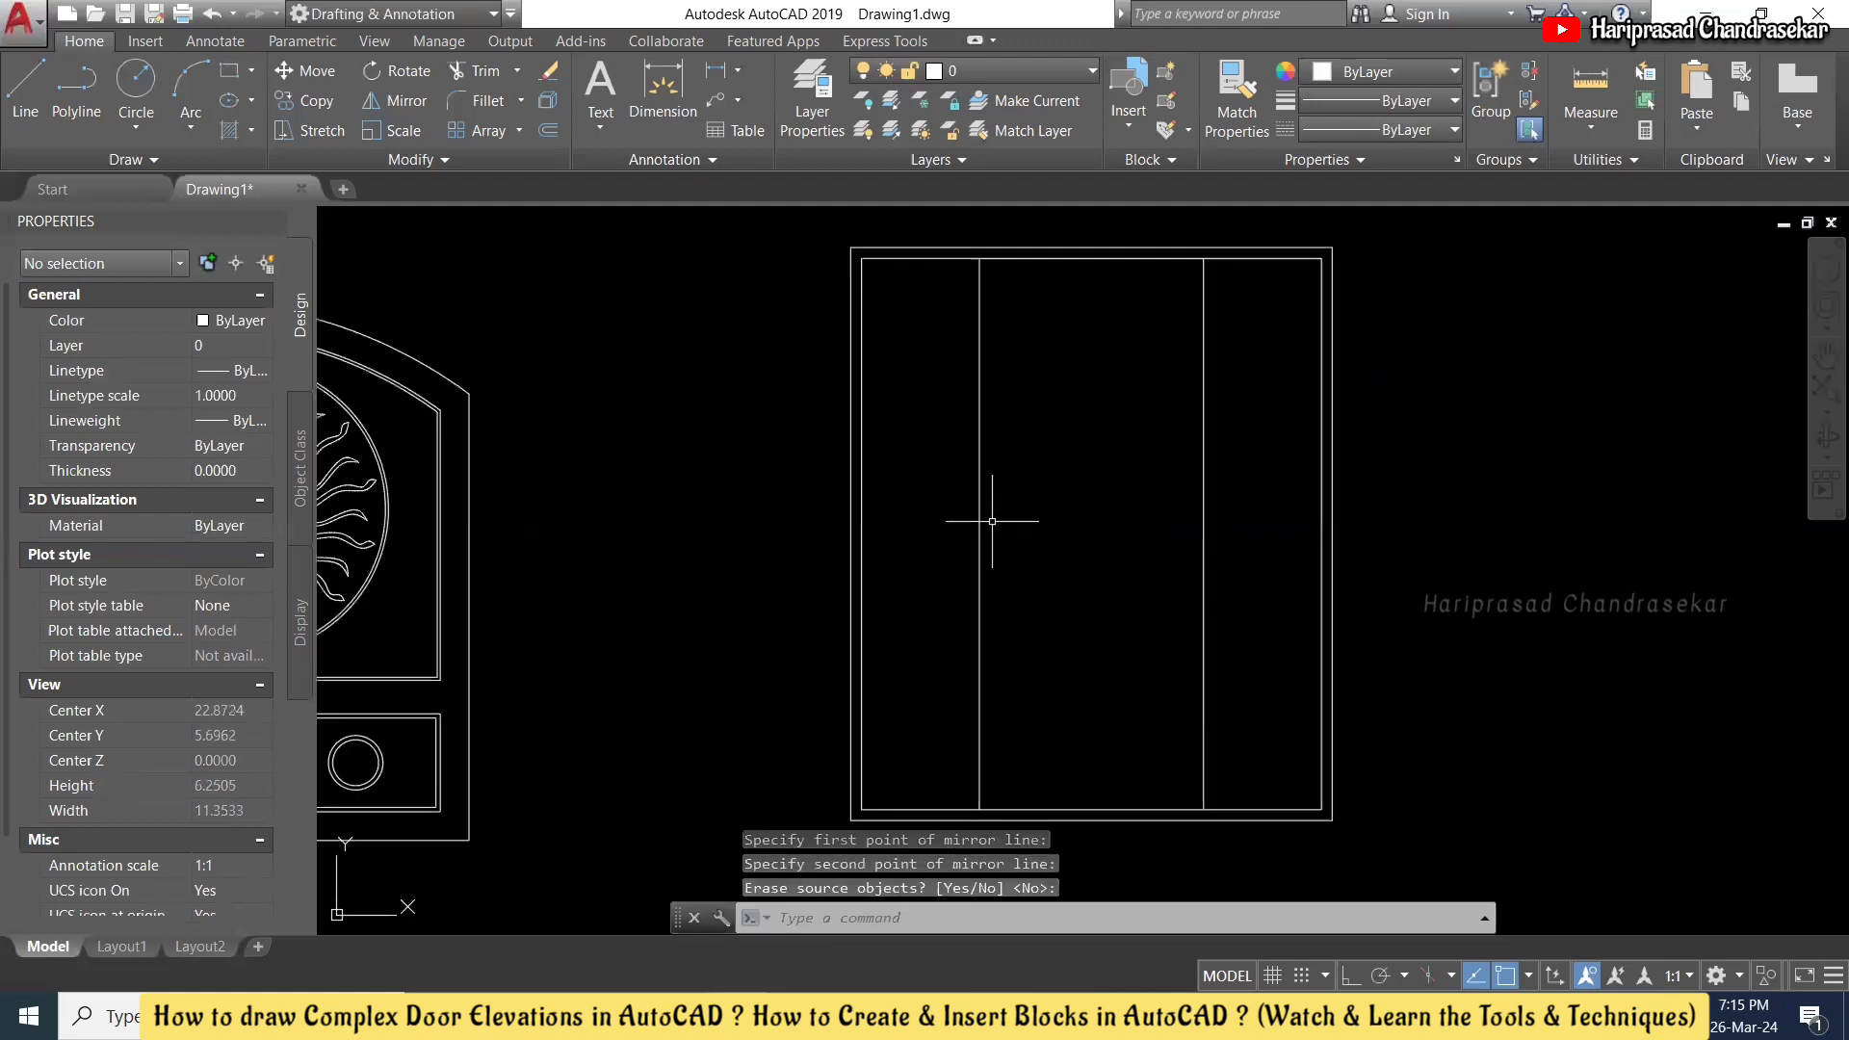
click(982, 511)
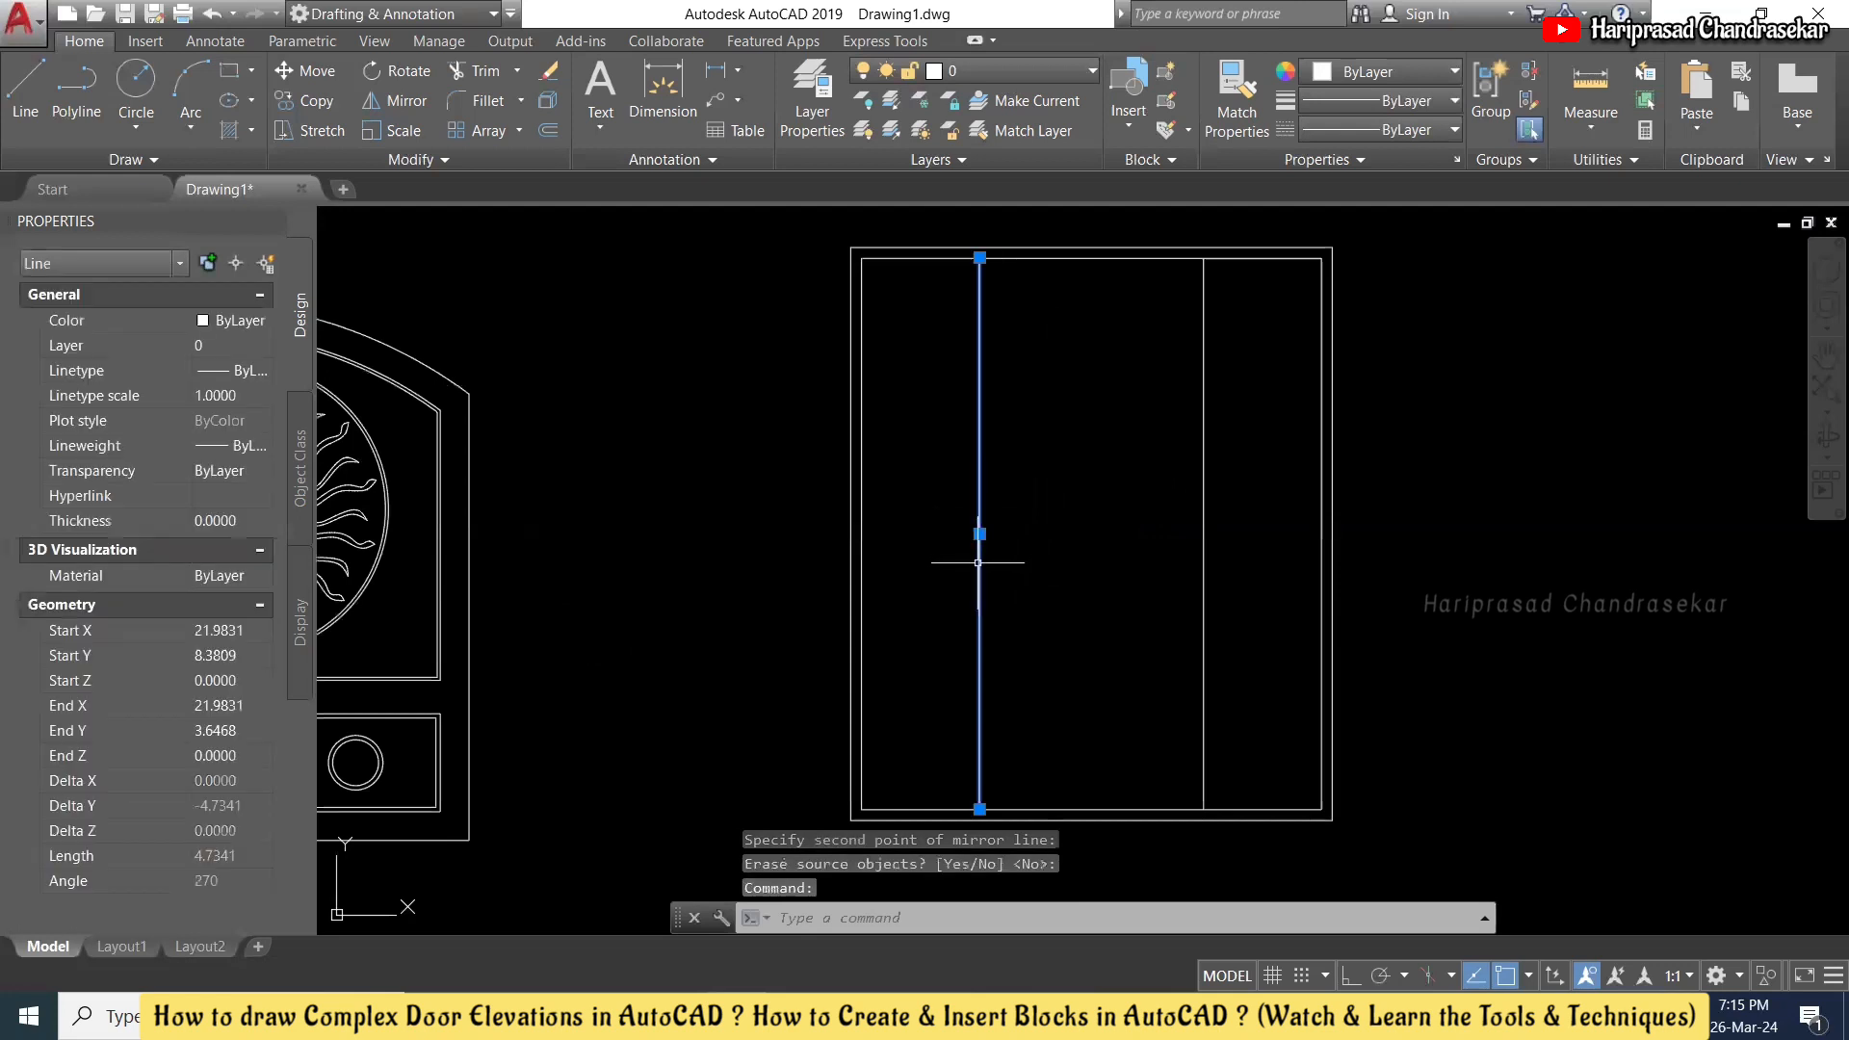
click(980, 533)
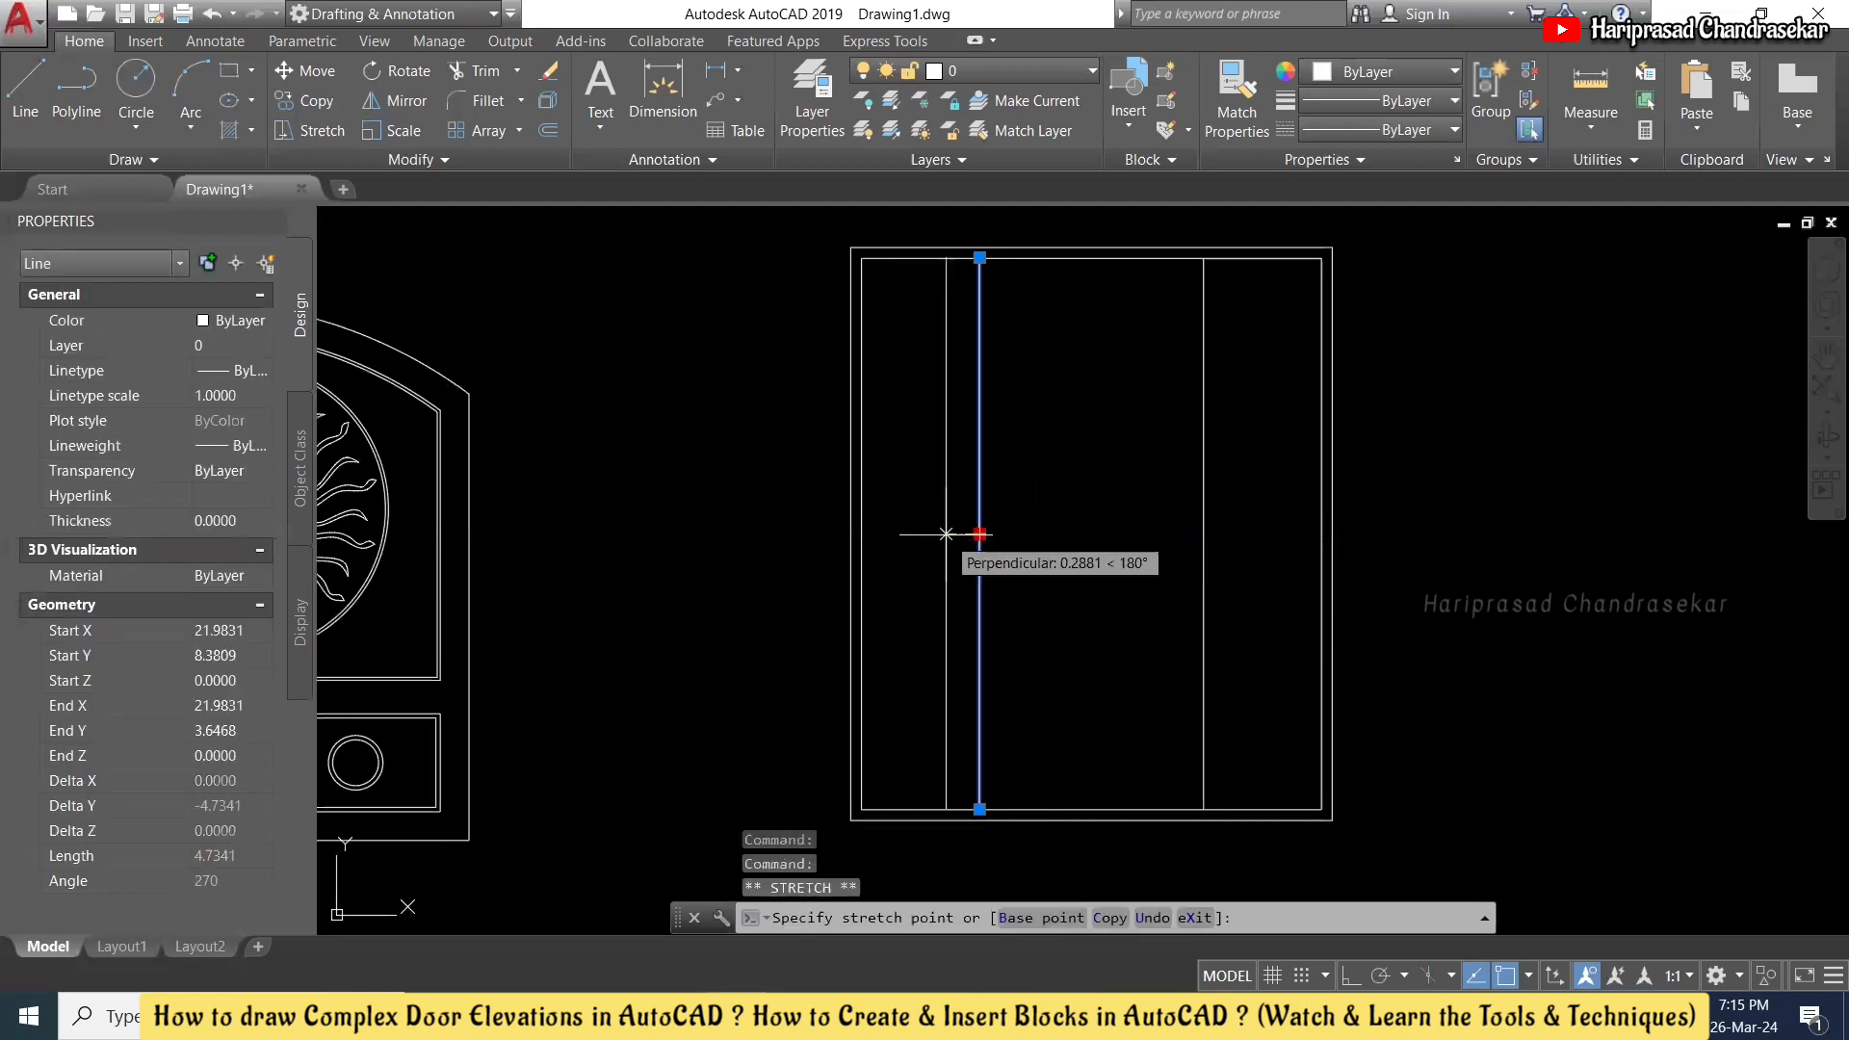
text(.32)
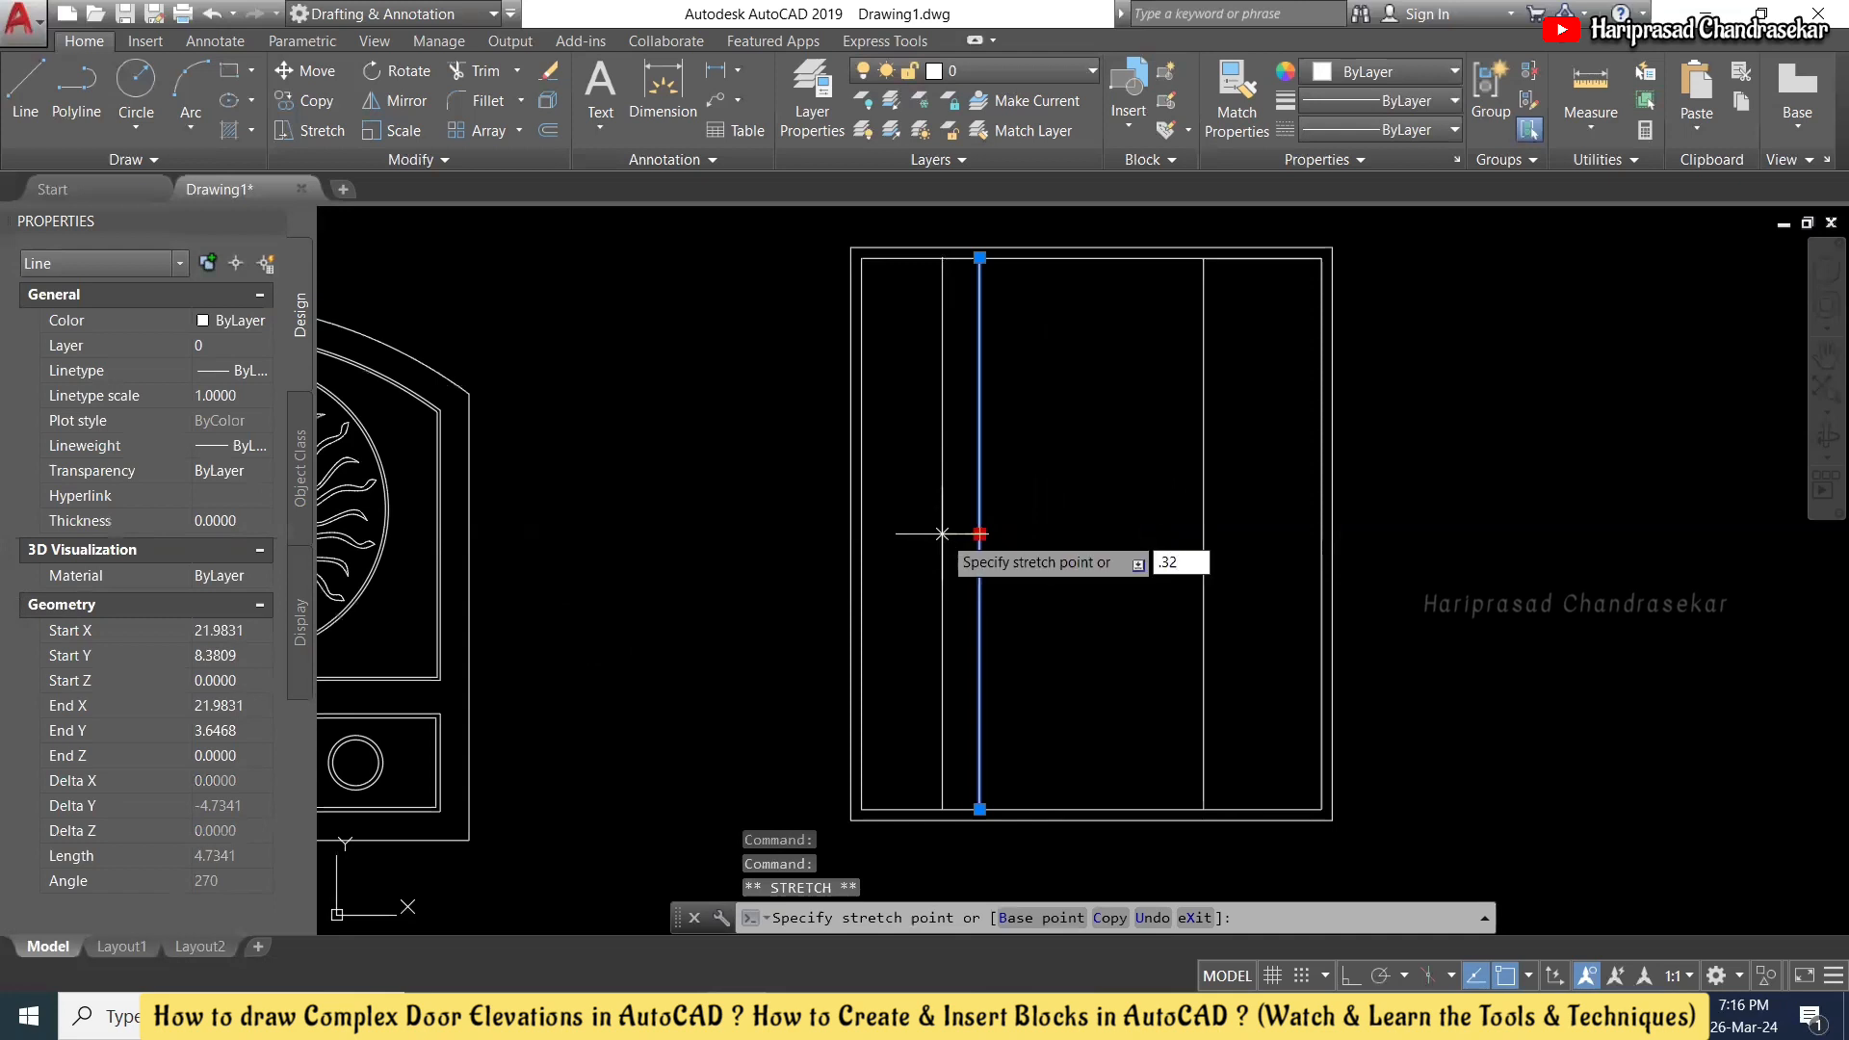
key(Return)
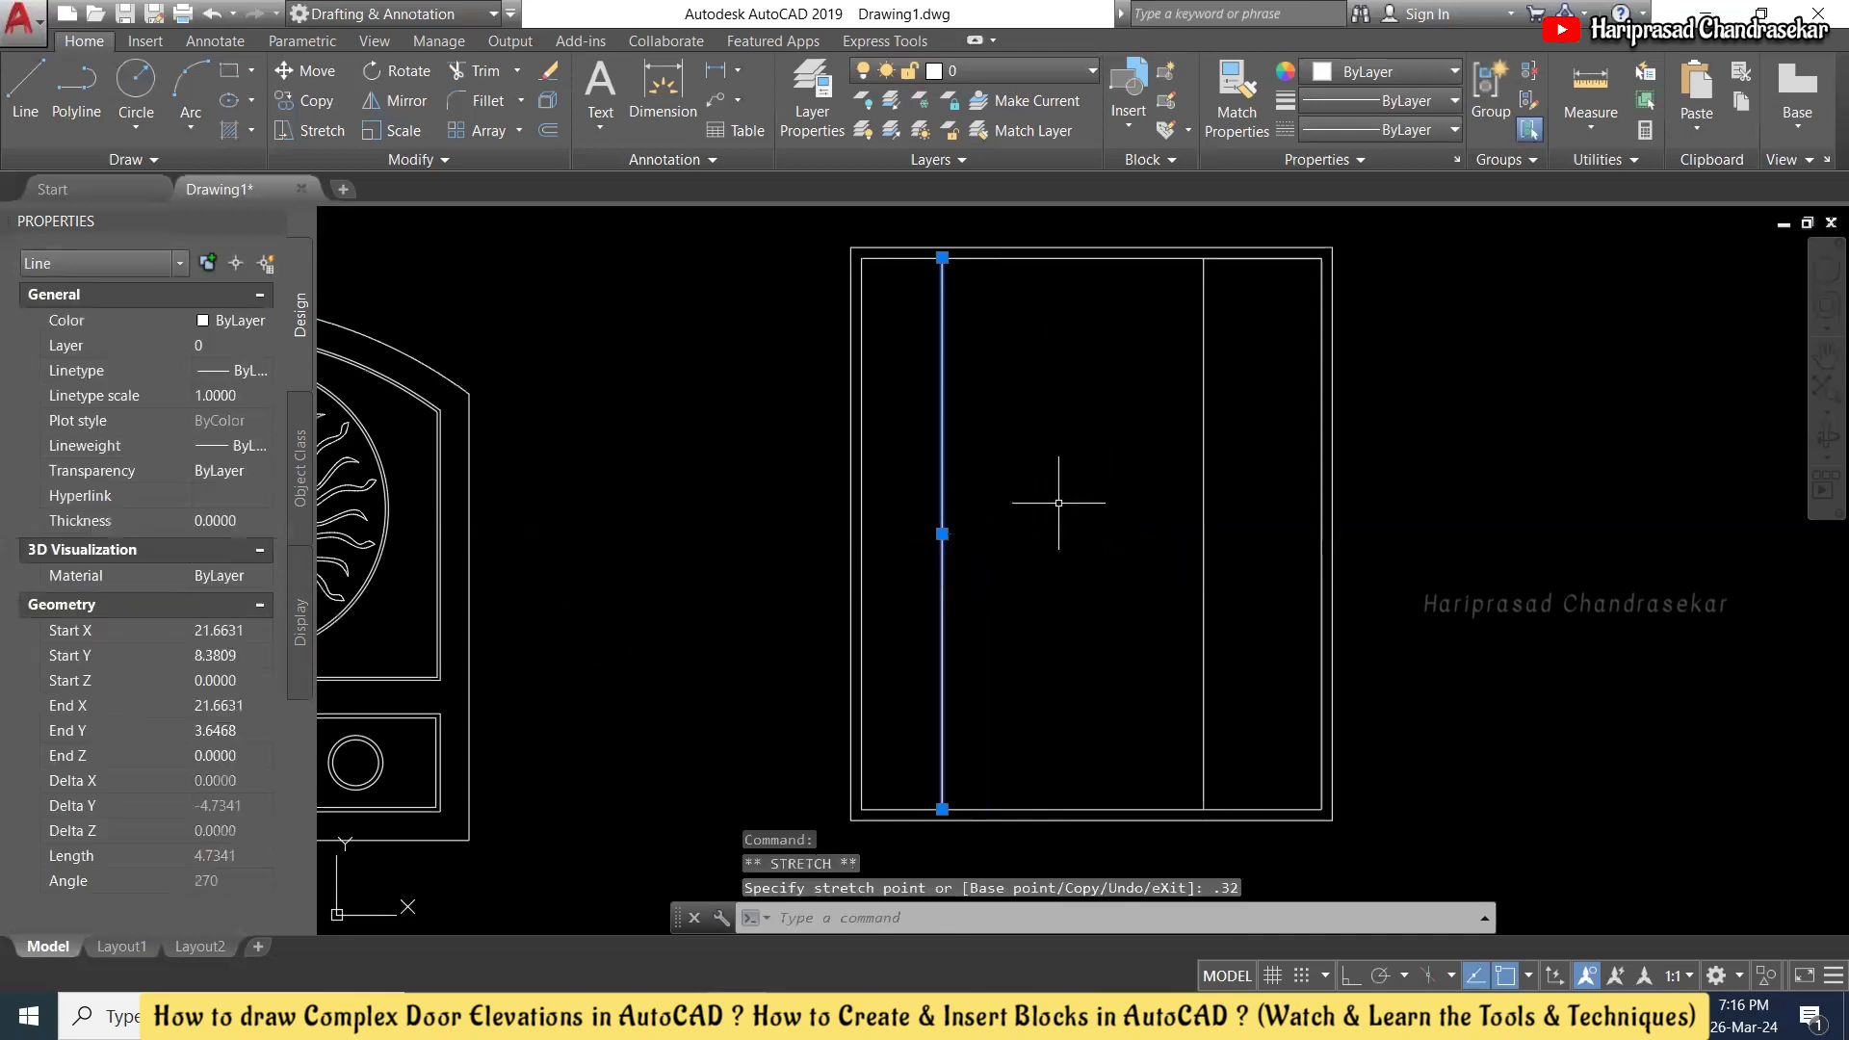
- Turn on Ortho and move the left vertical line 0.1 back to the right
click(942, 533)
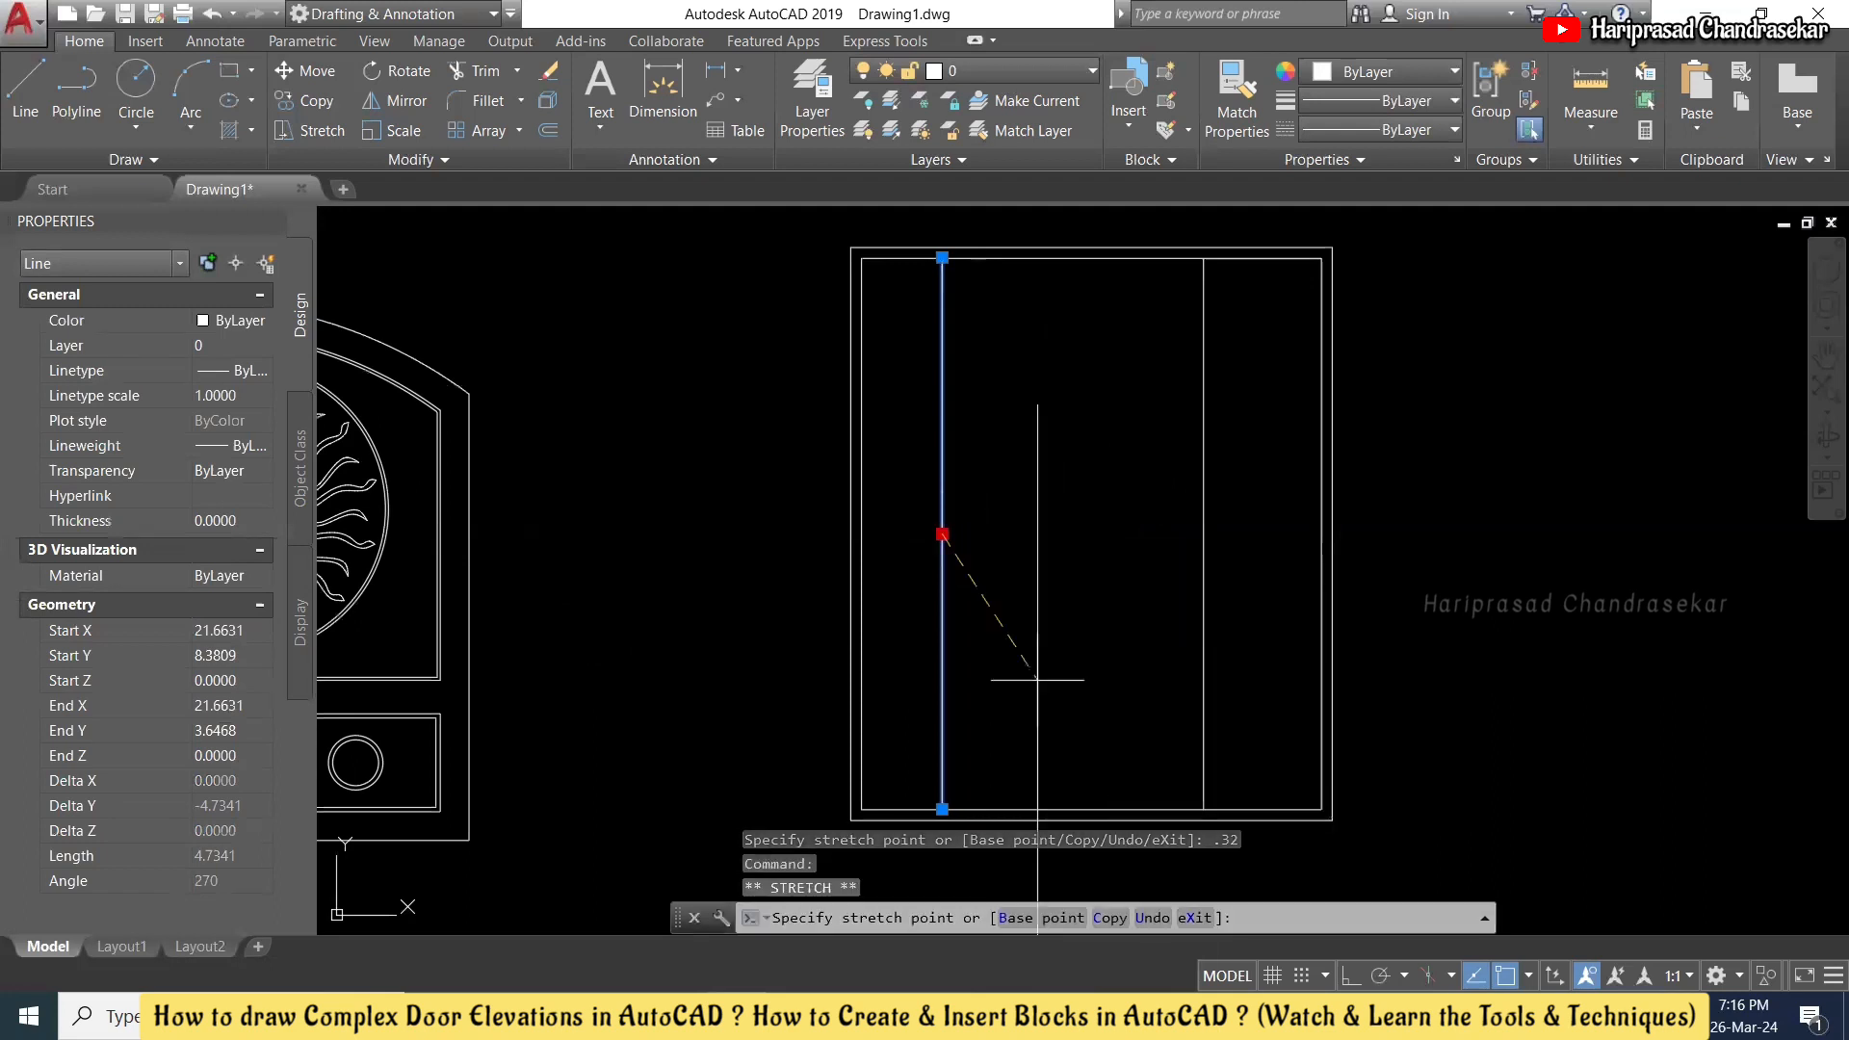
click(1347, 975)
text(.1)
key(Return)
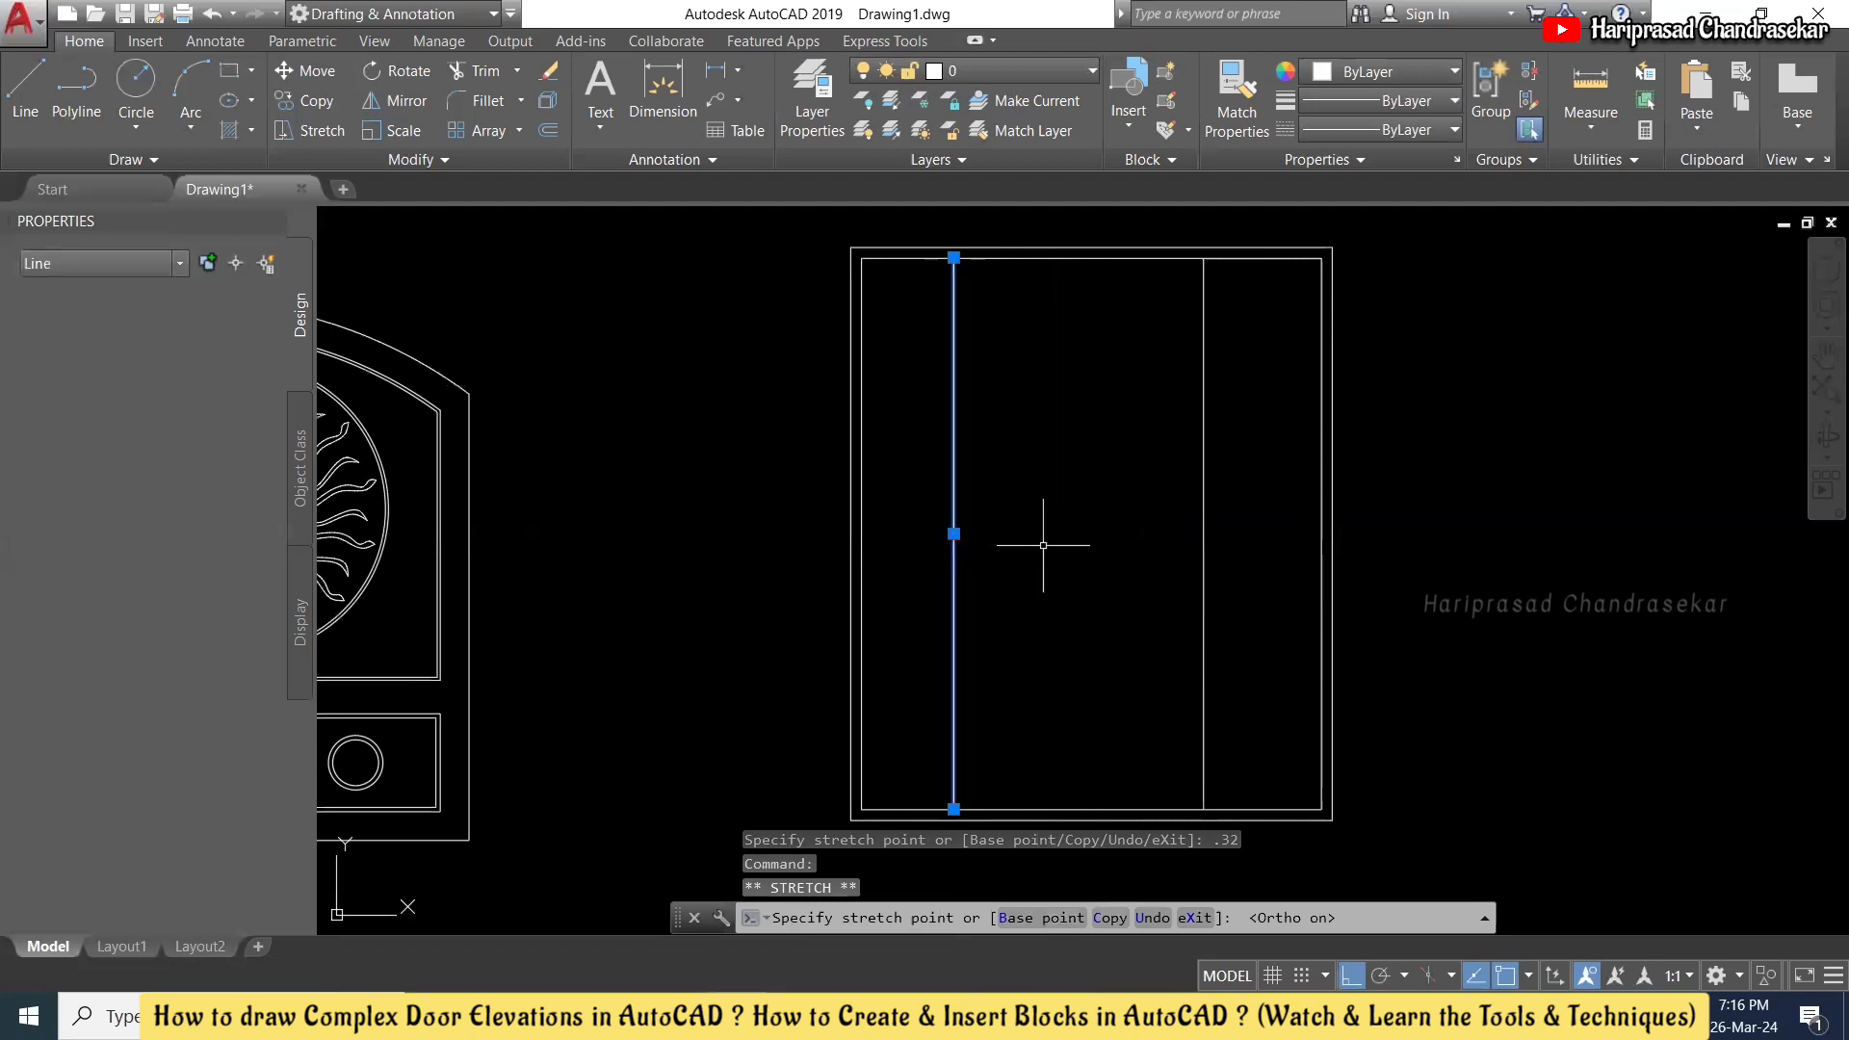
- Move the right vertical line 0.31 toward the frame's right side and clear the selection
click(1204, 534)
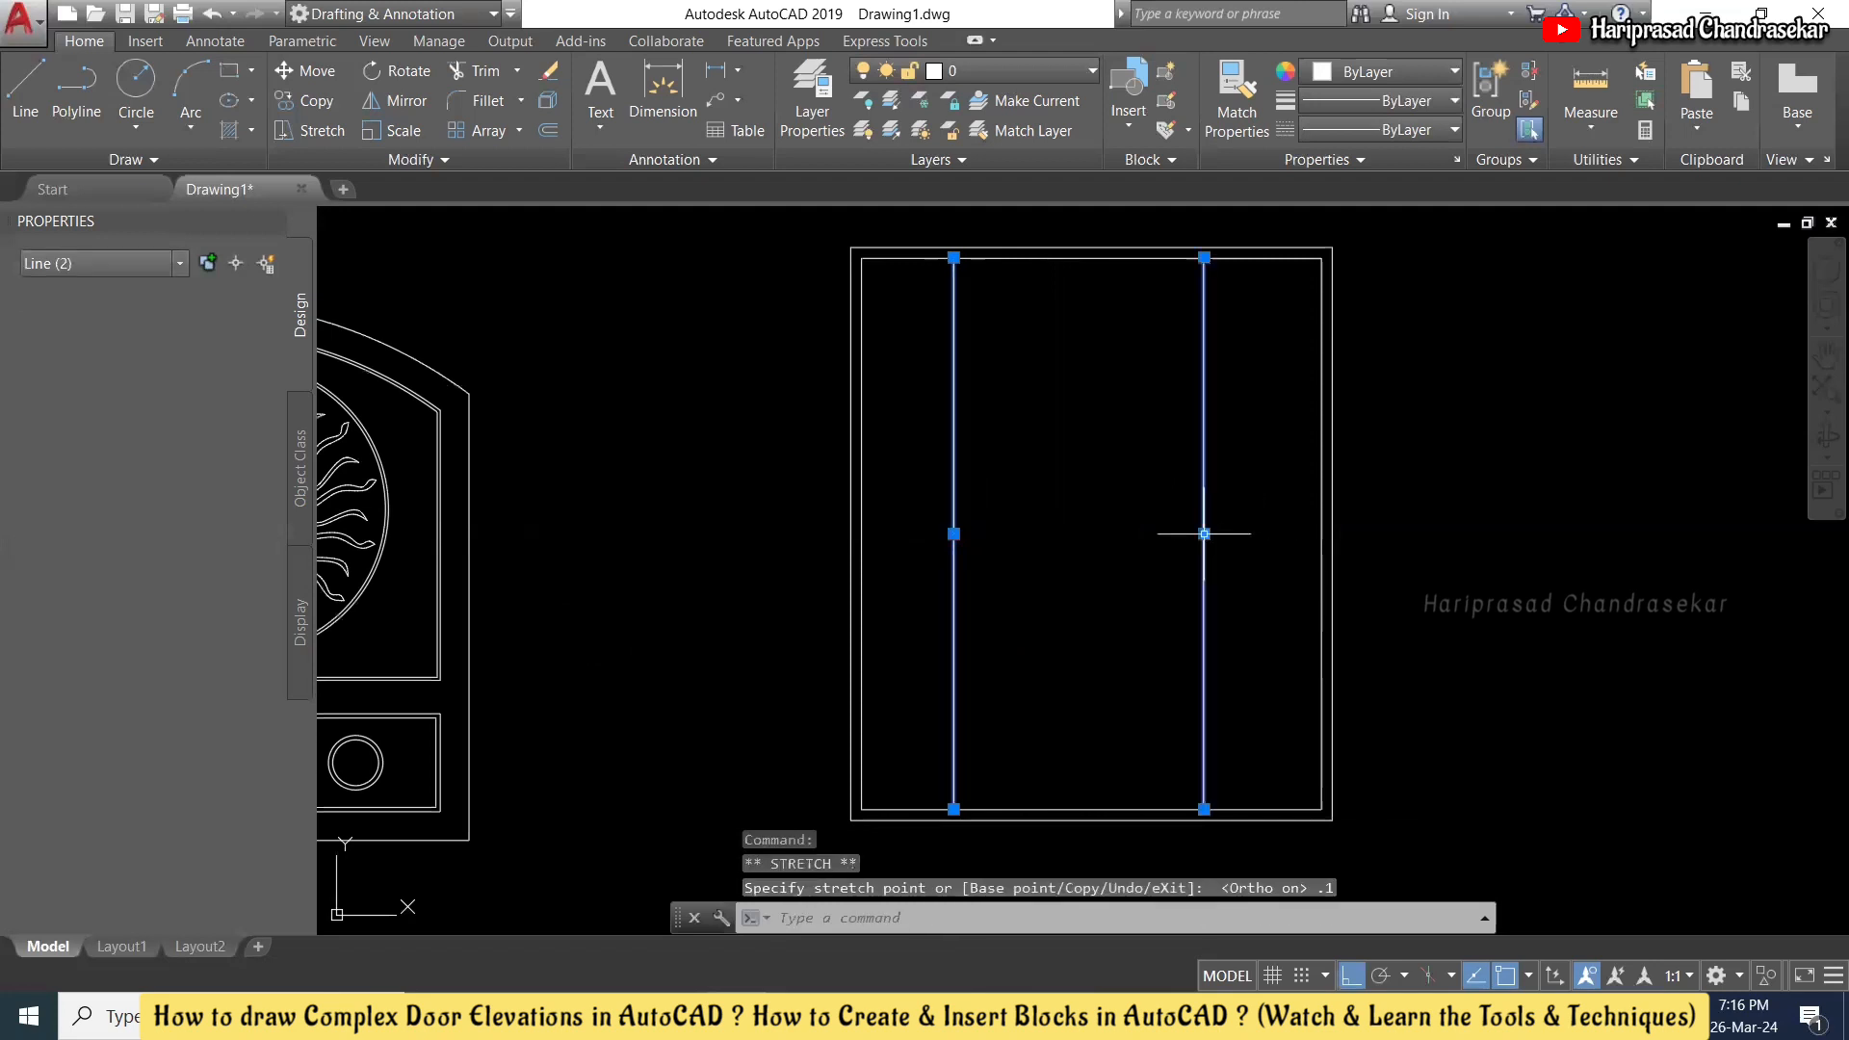
click(1204, 534)
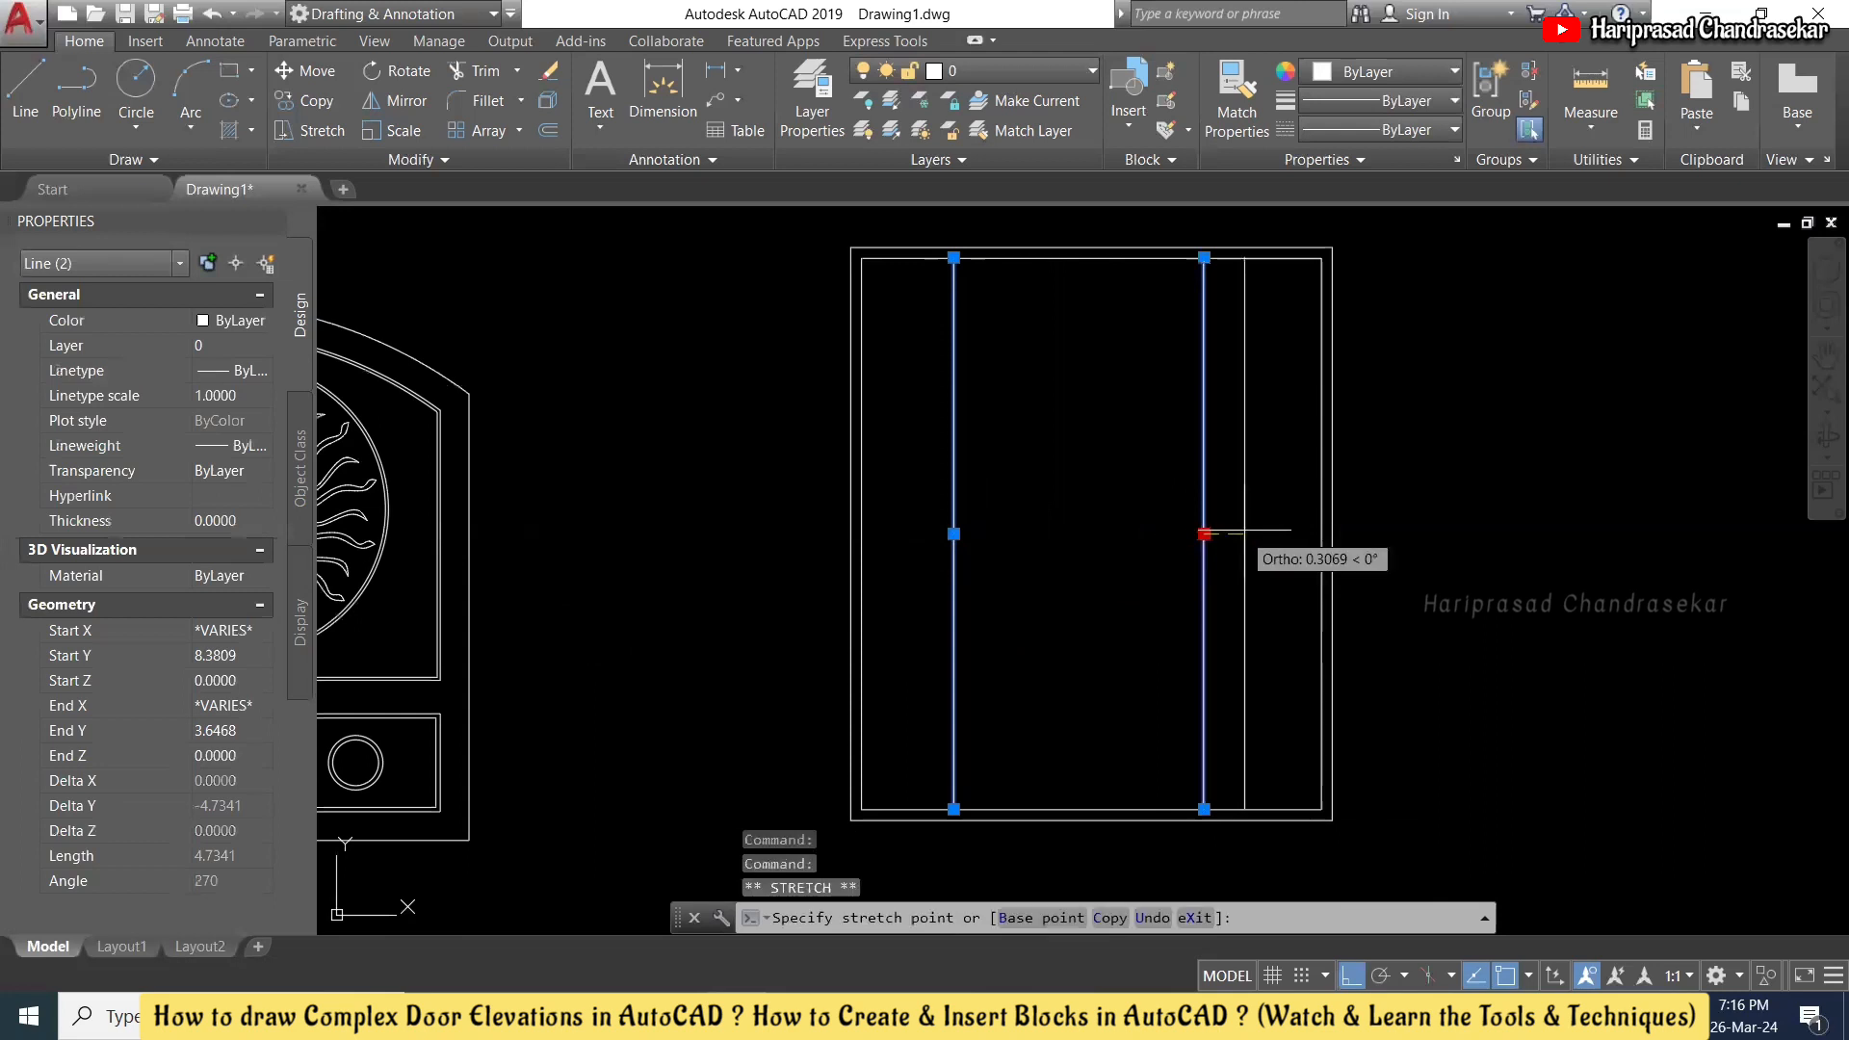
text(.31)
key(Return)
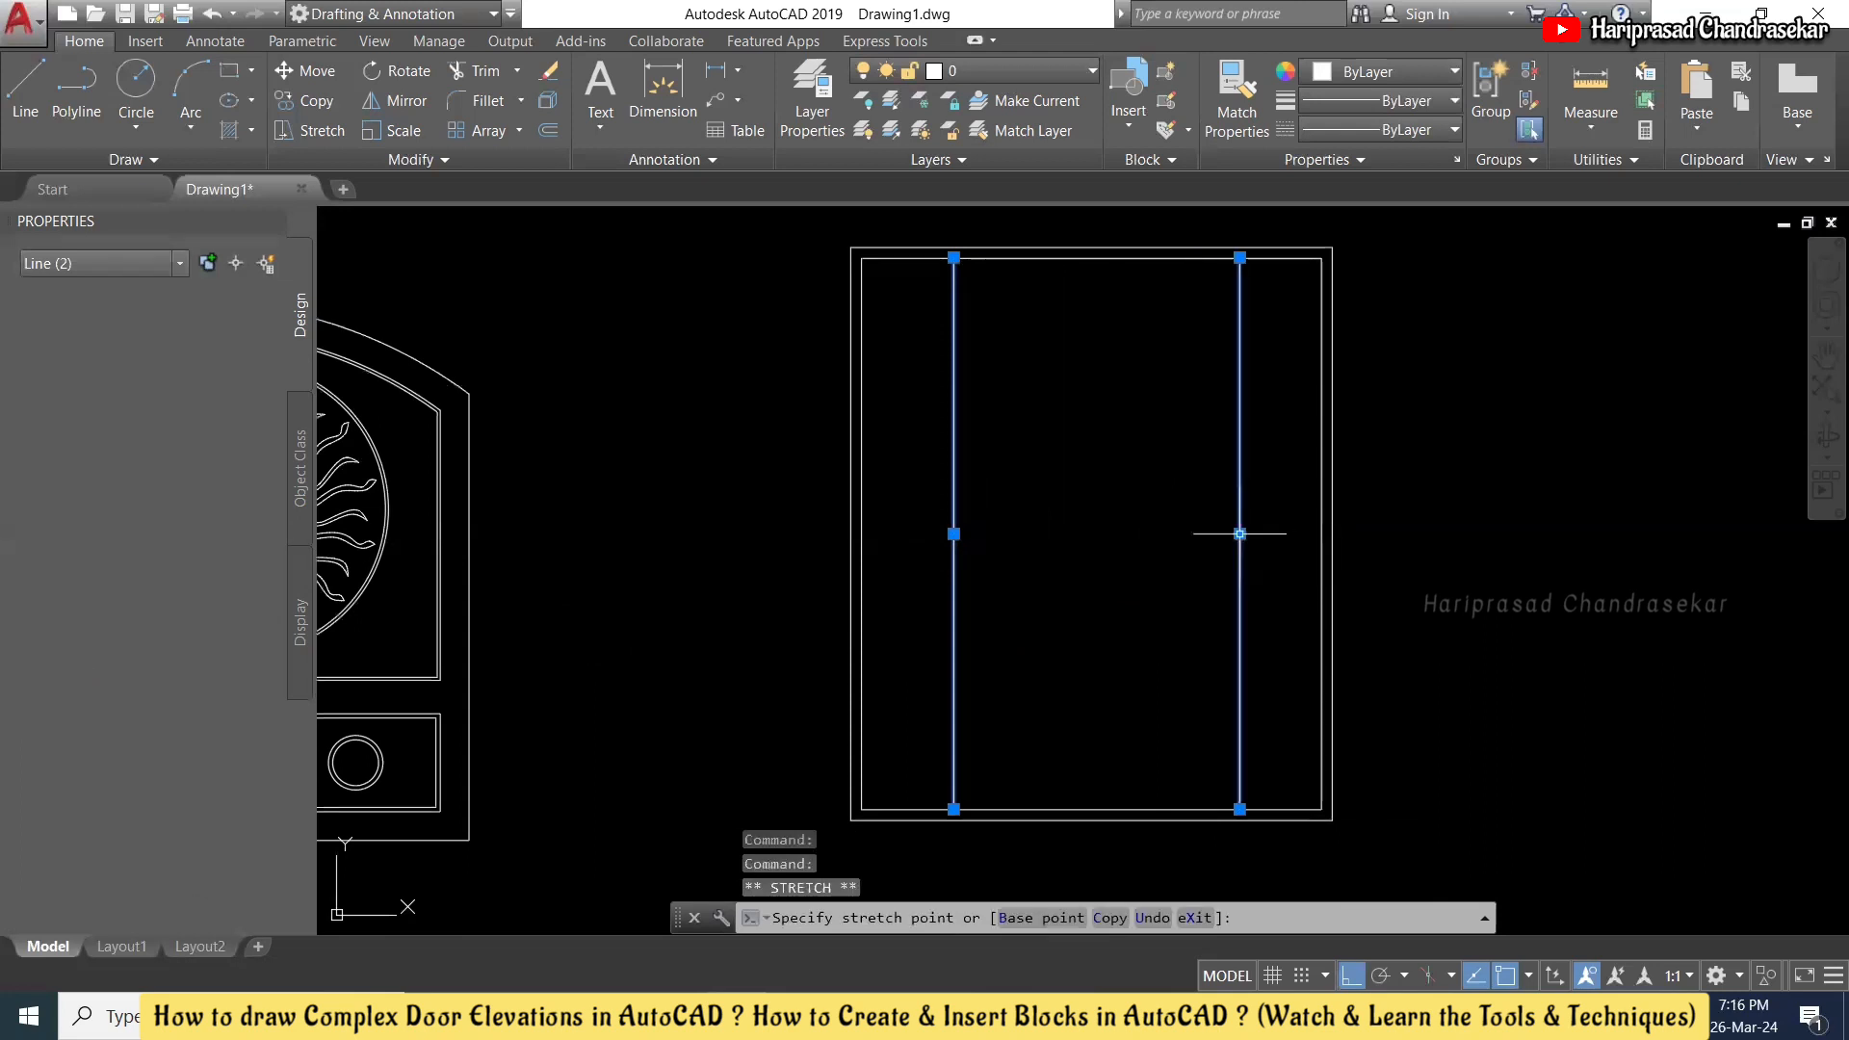
key(Escape)
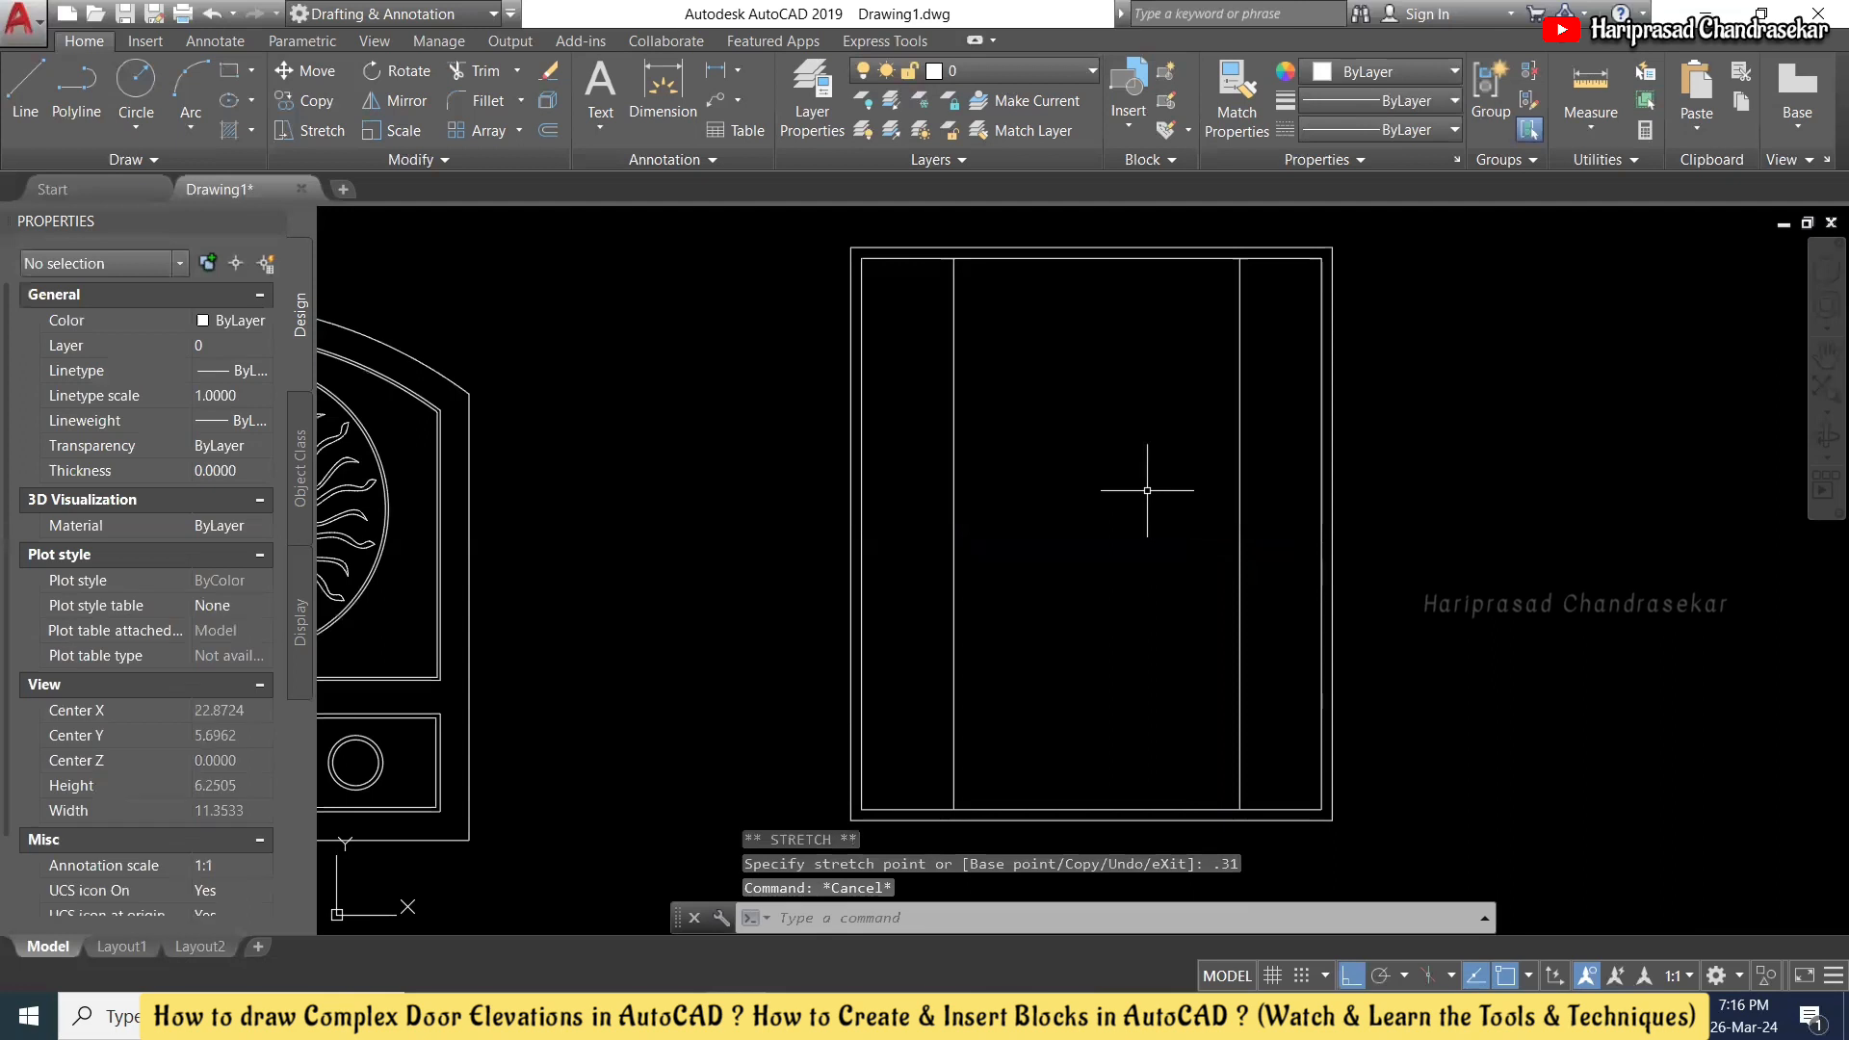
- Draw a horizontal line across the inner rectangle about a third up from the bottom, in three segments split at the vertical lines
text(l)
key(Return)
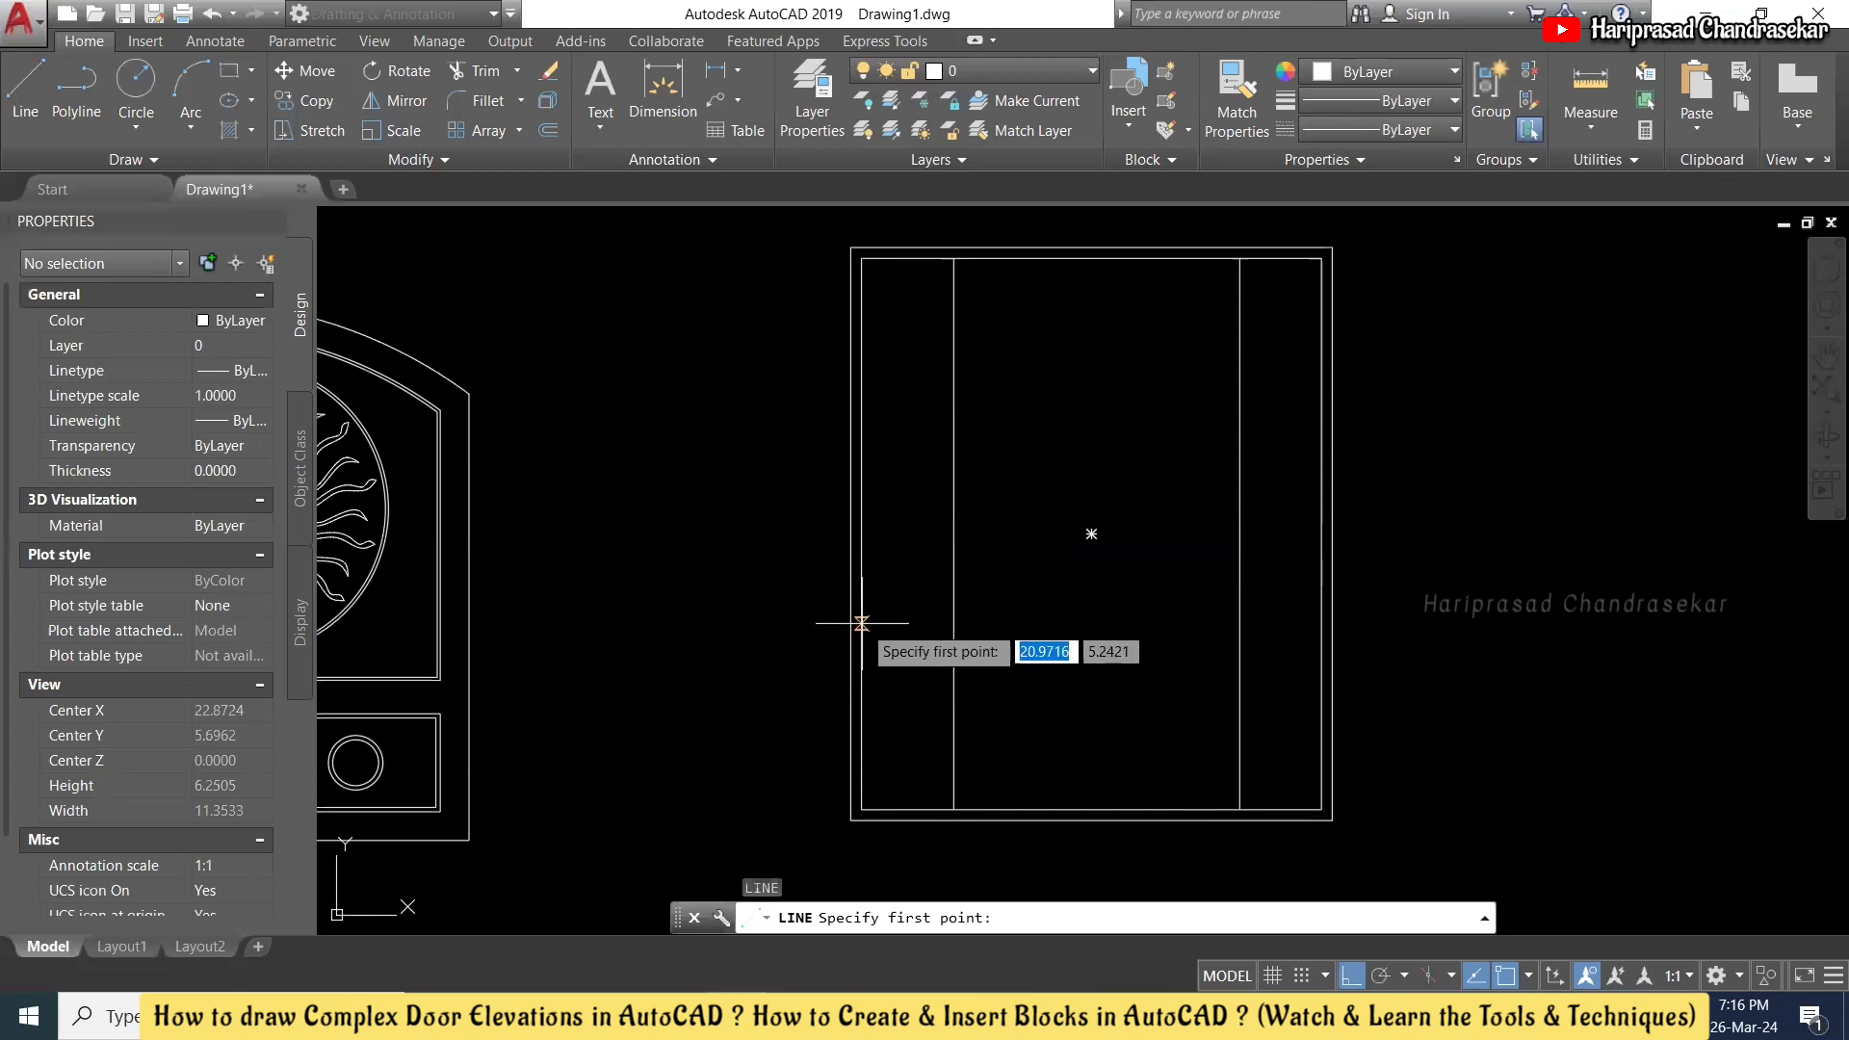
click(861, 623)
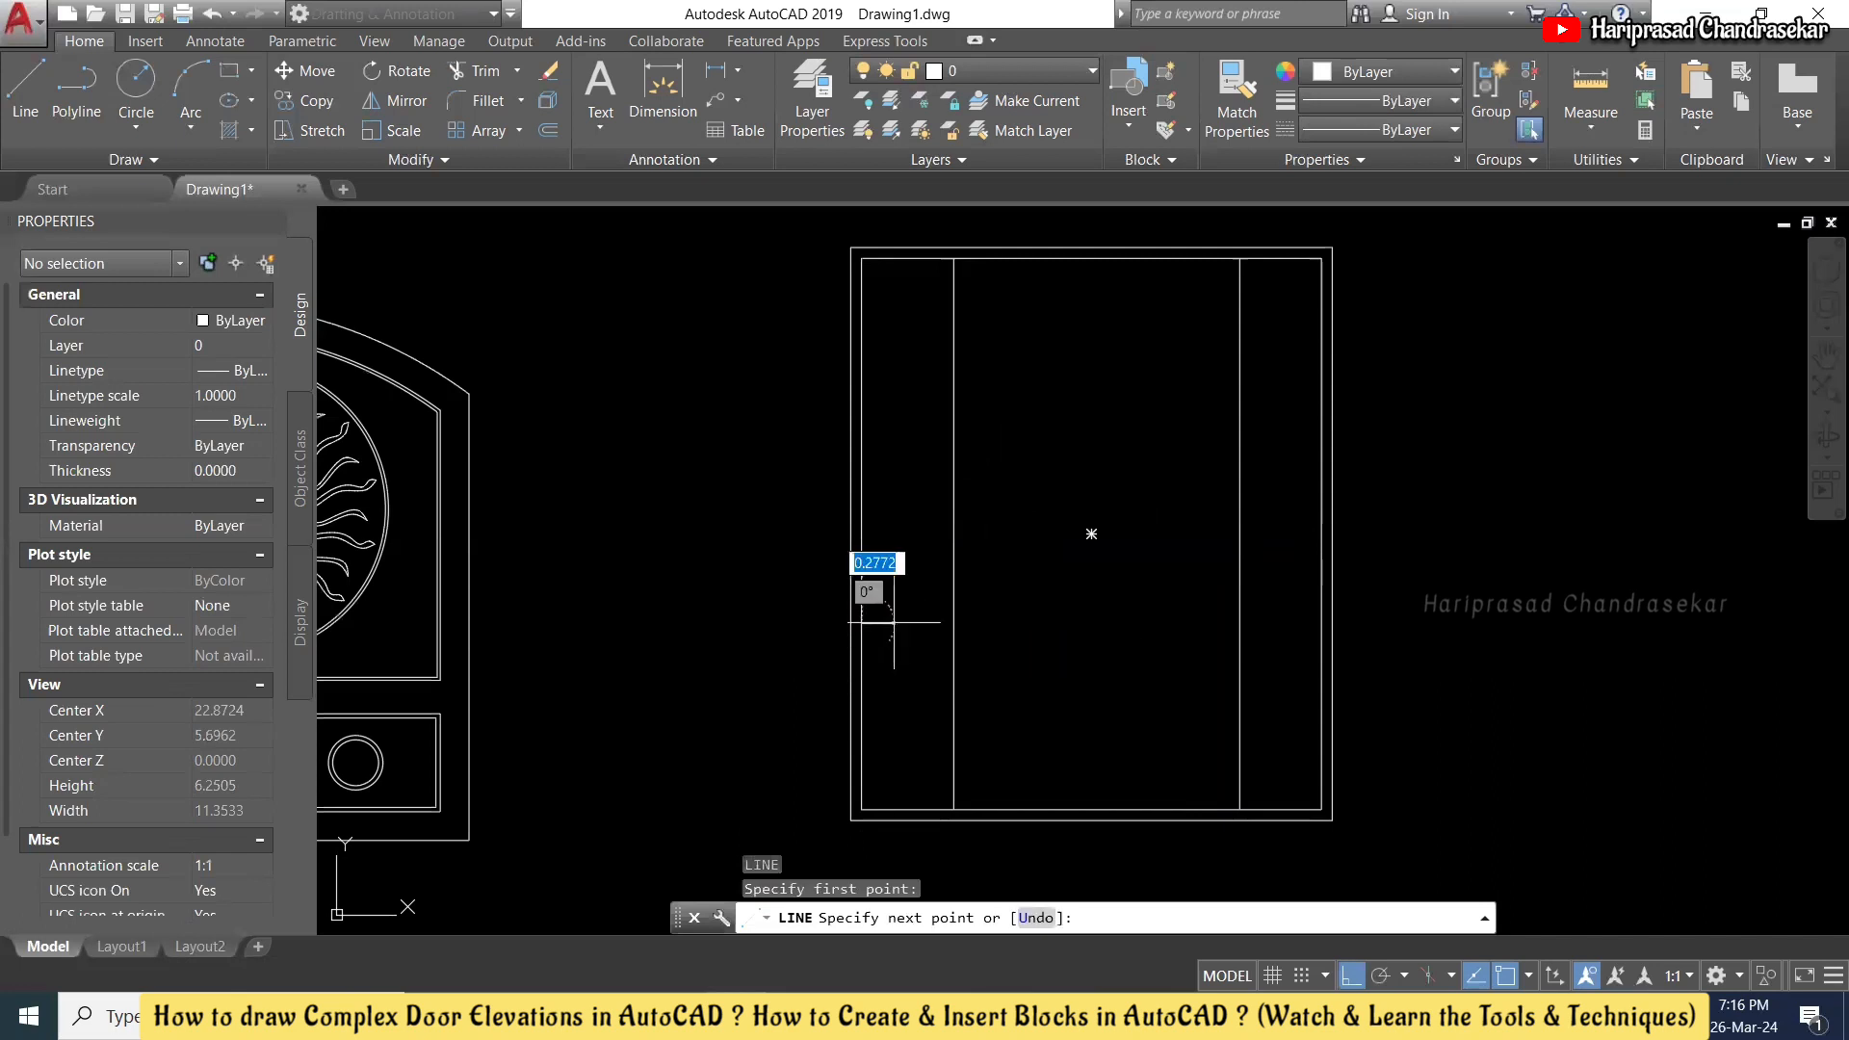
click(952, 624)
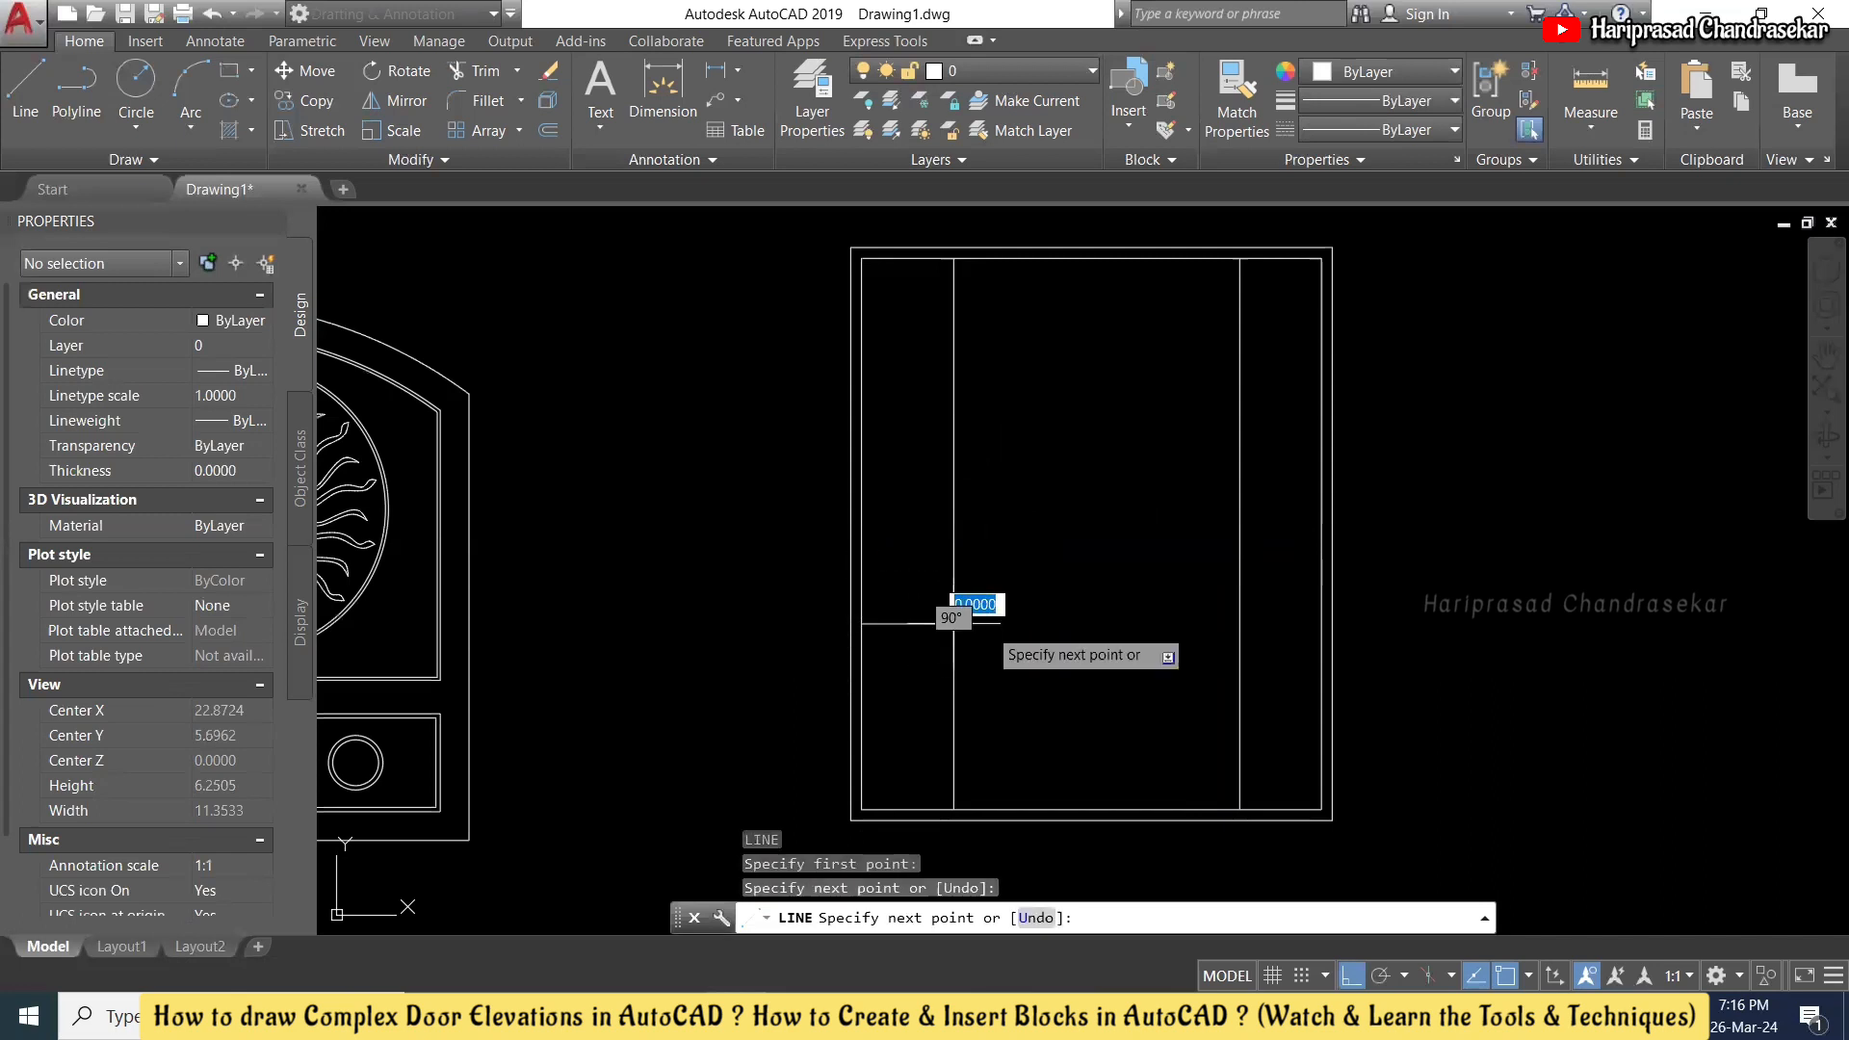
click(1240, 625)
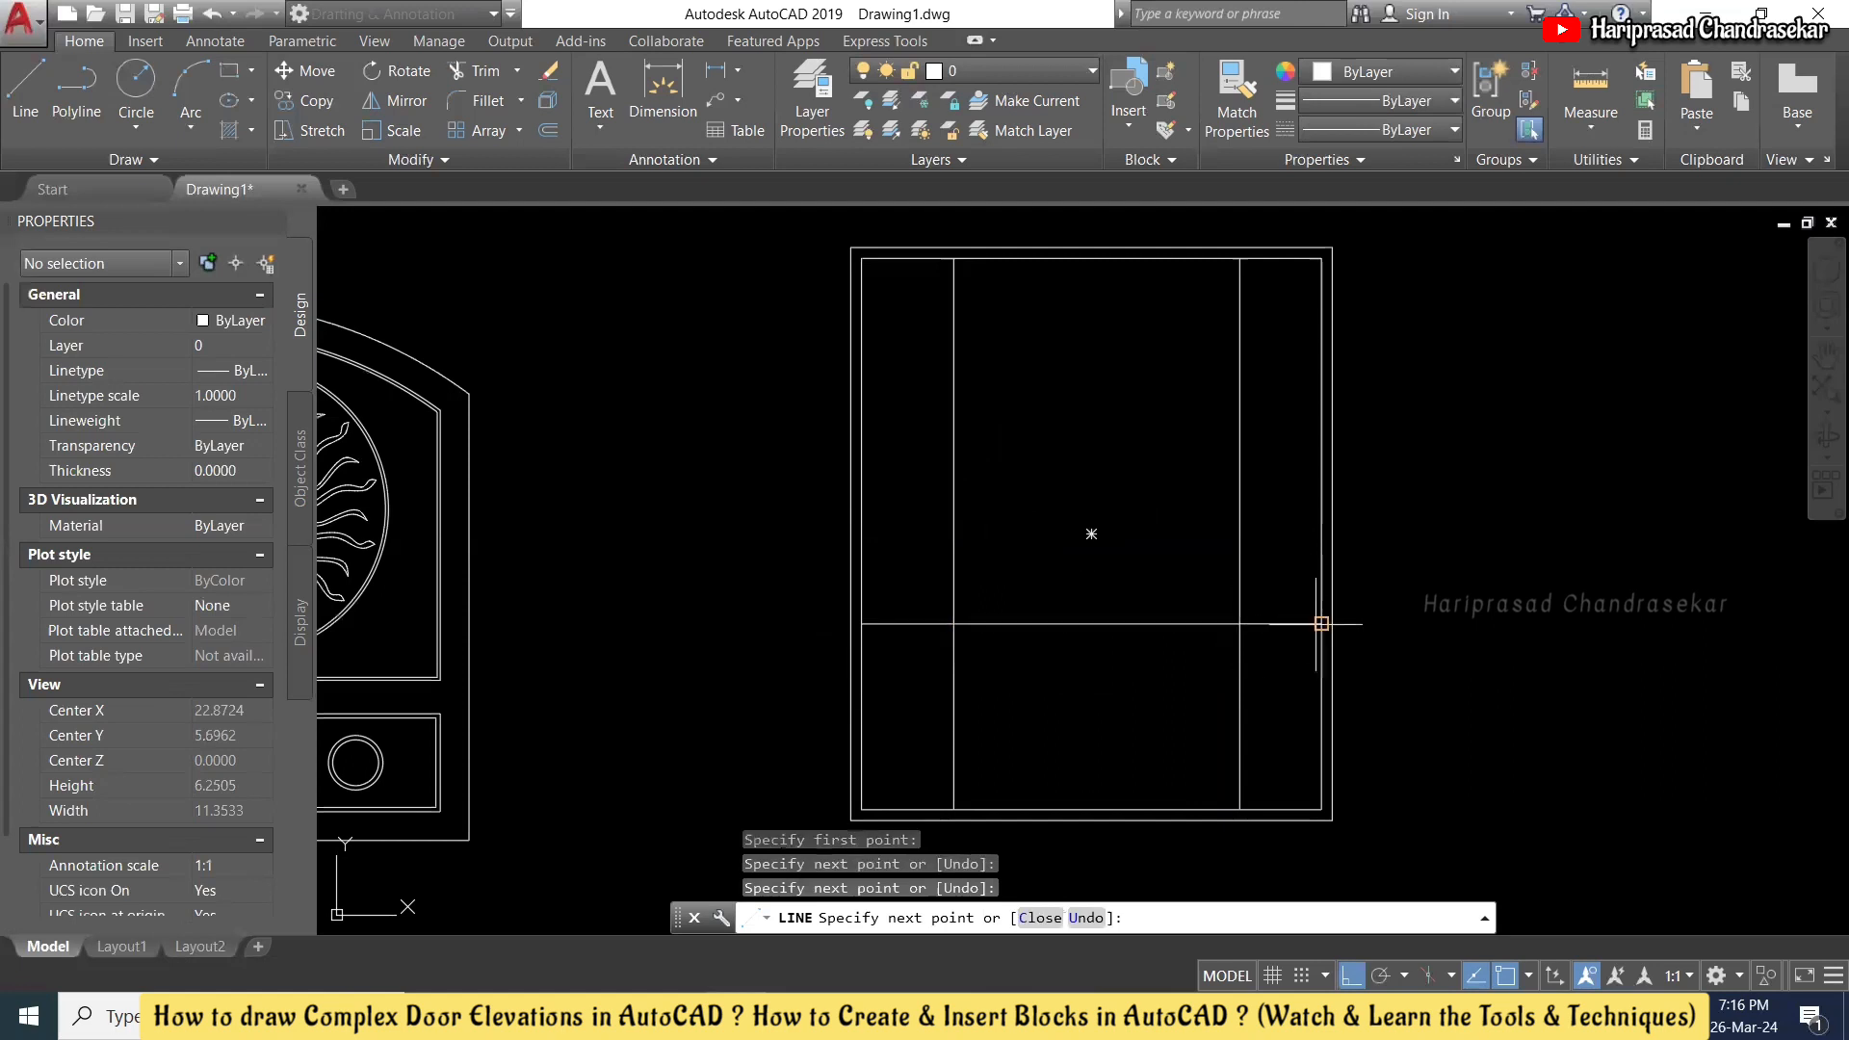
key(Escape)
- Erase the middle segment of the horizontal line and undo the deletion
click(1193, 624)
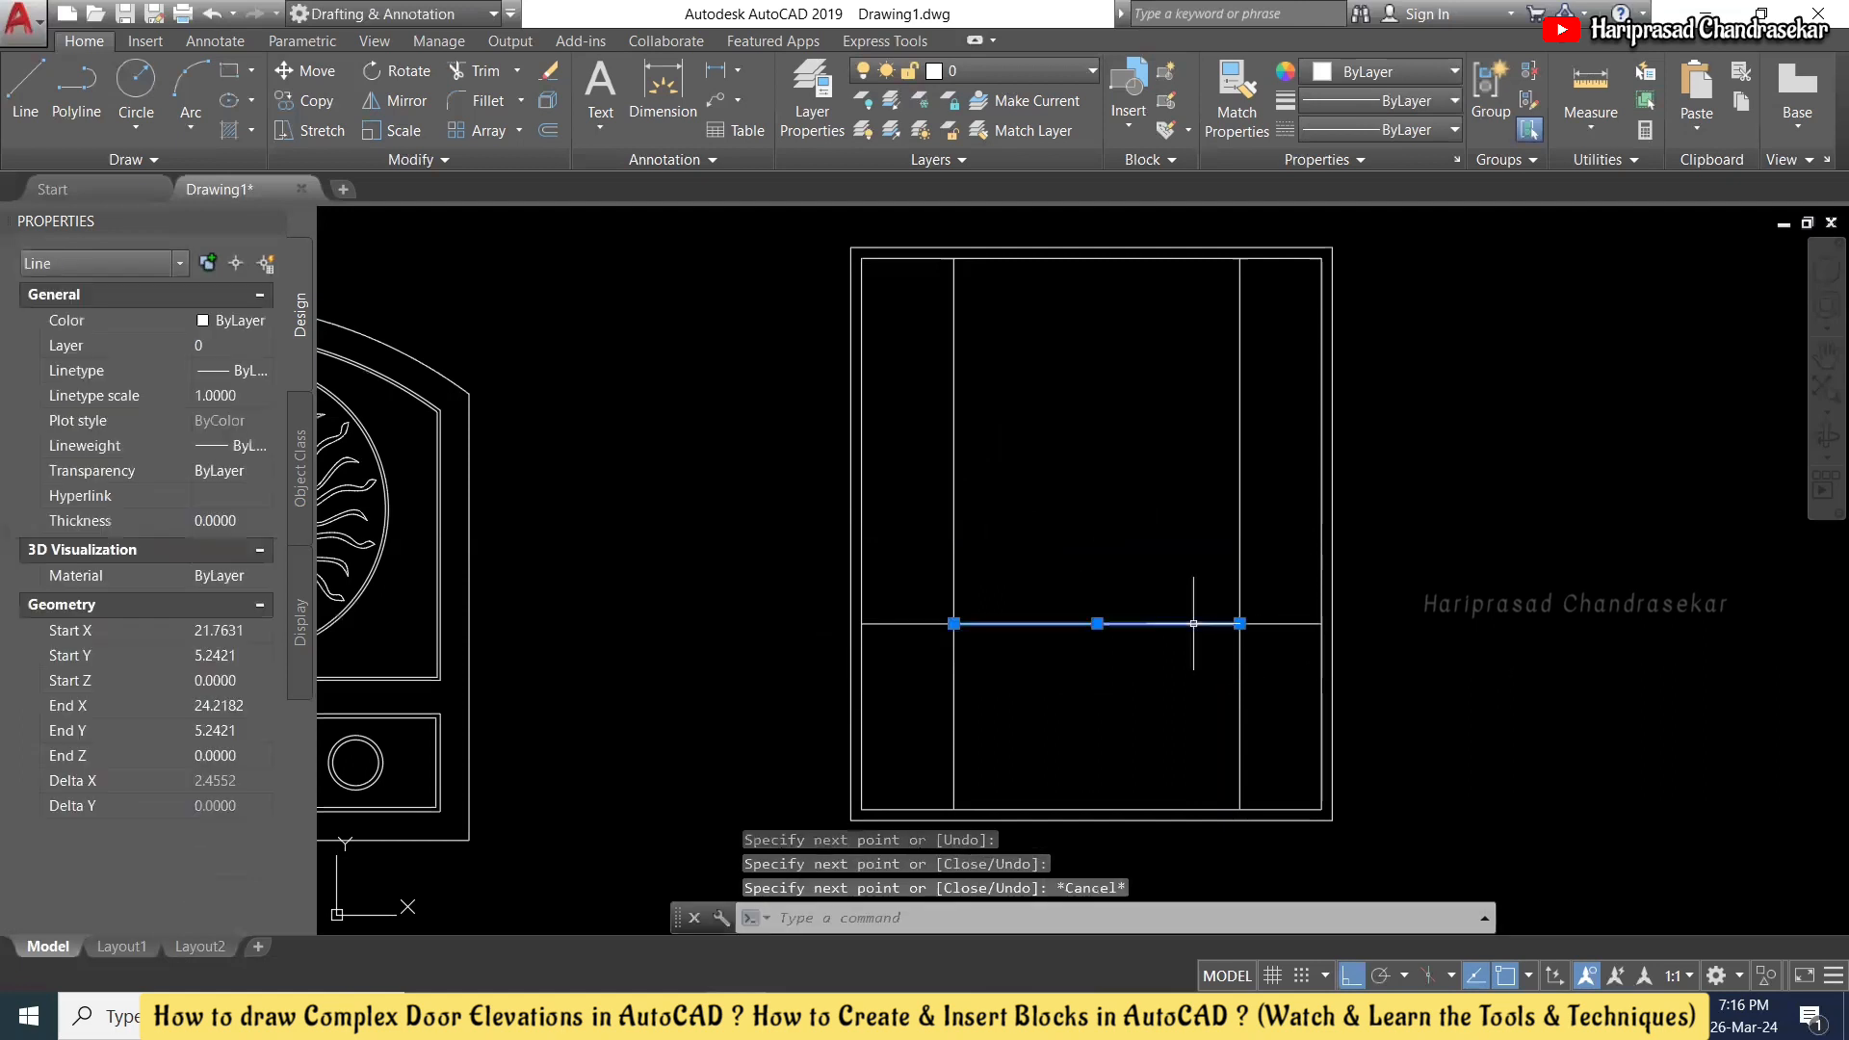
key(Delete)
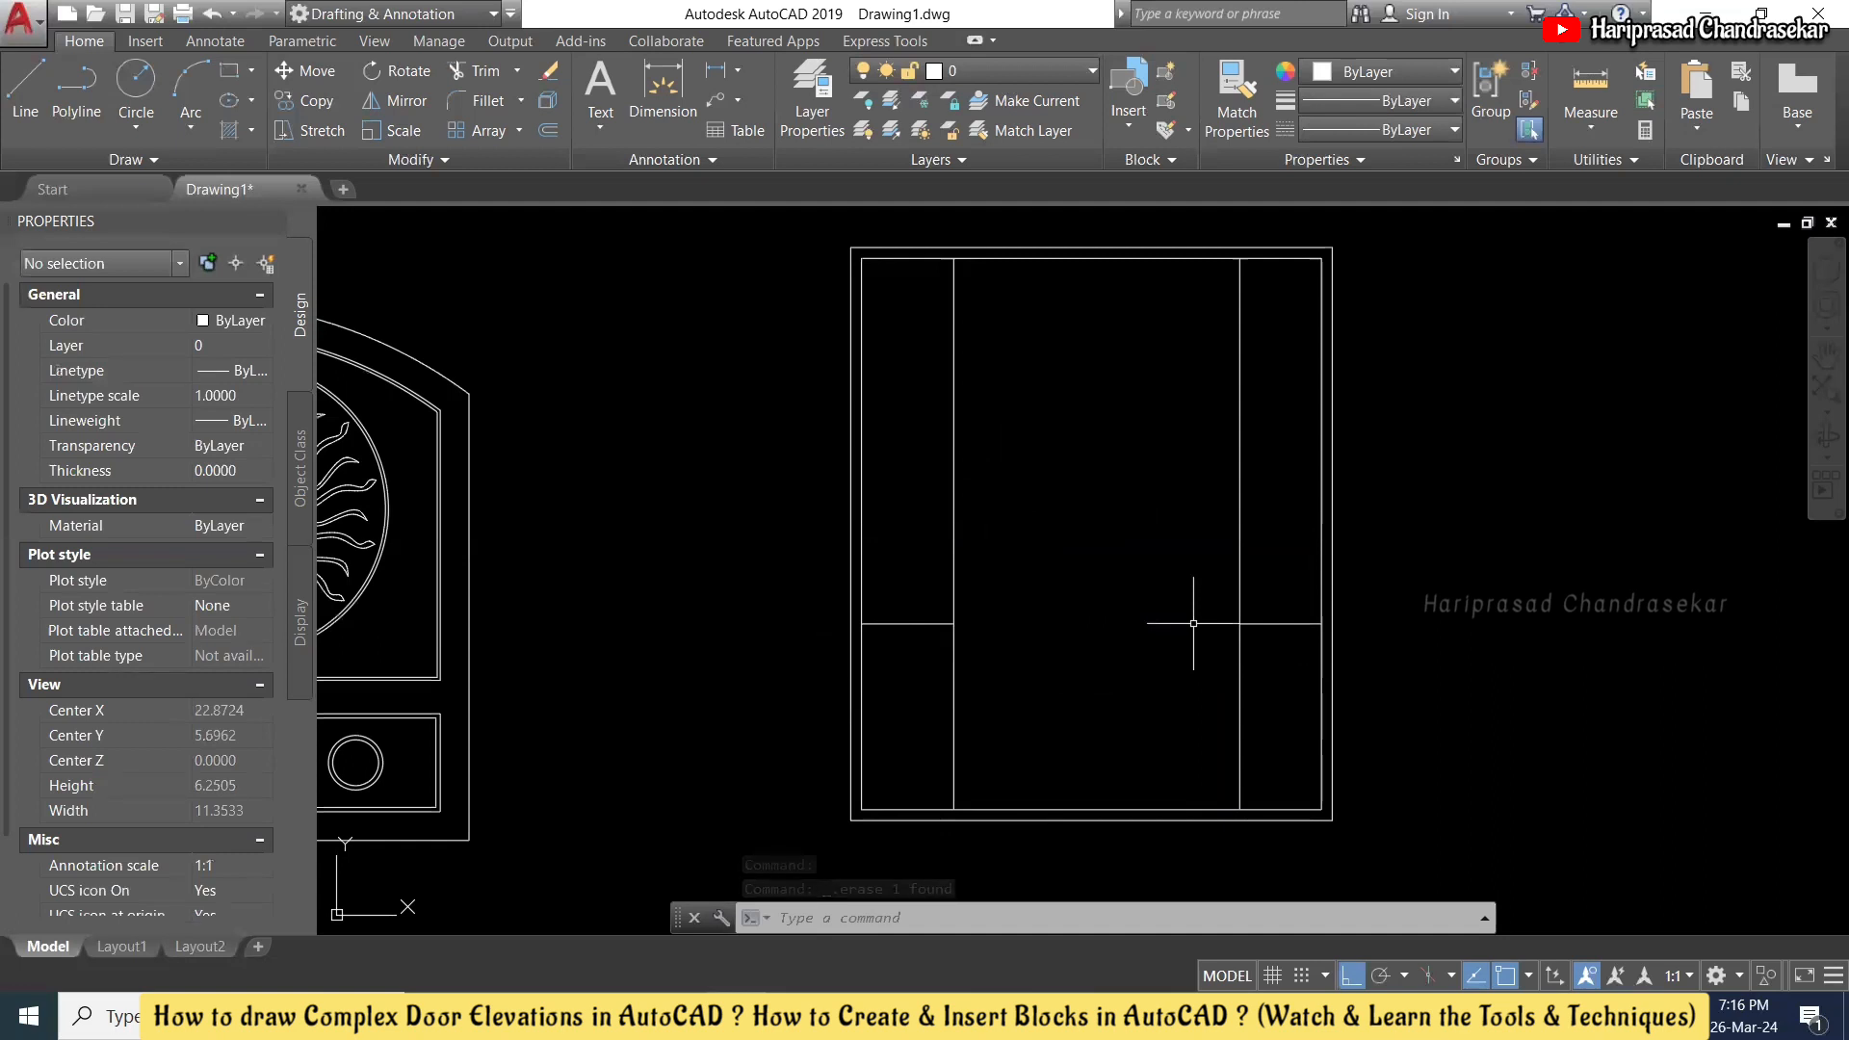
key(ctrl+z)
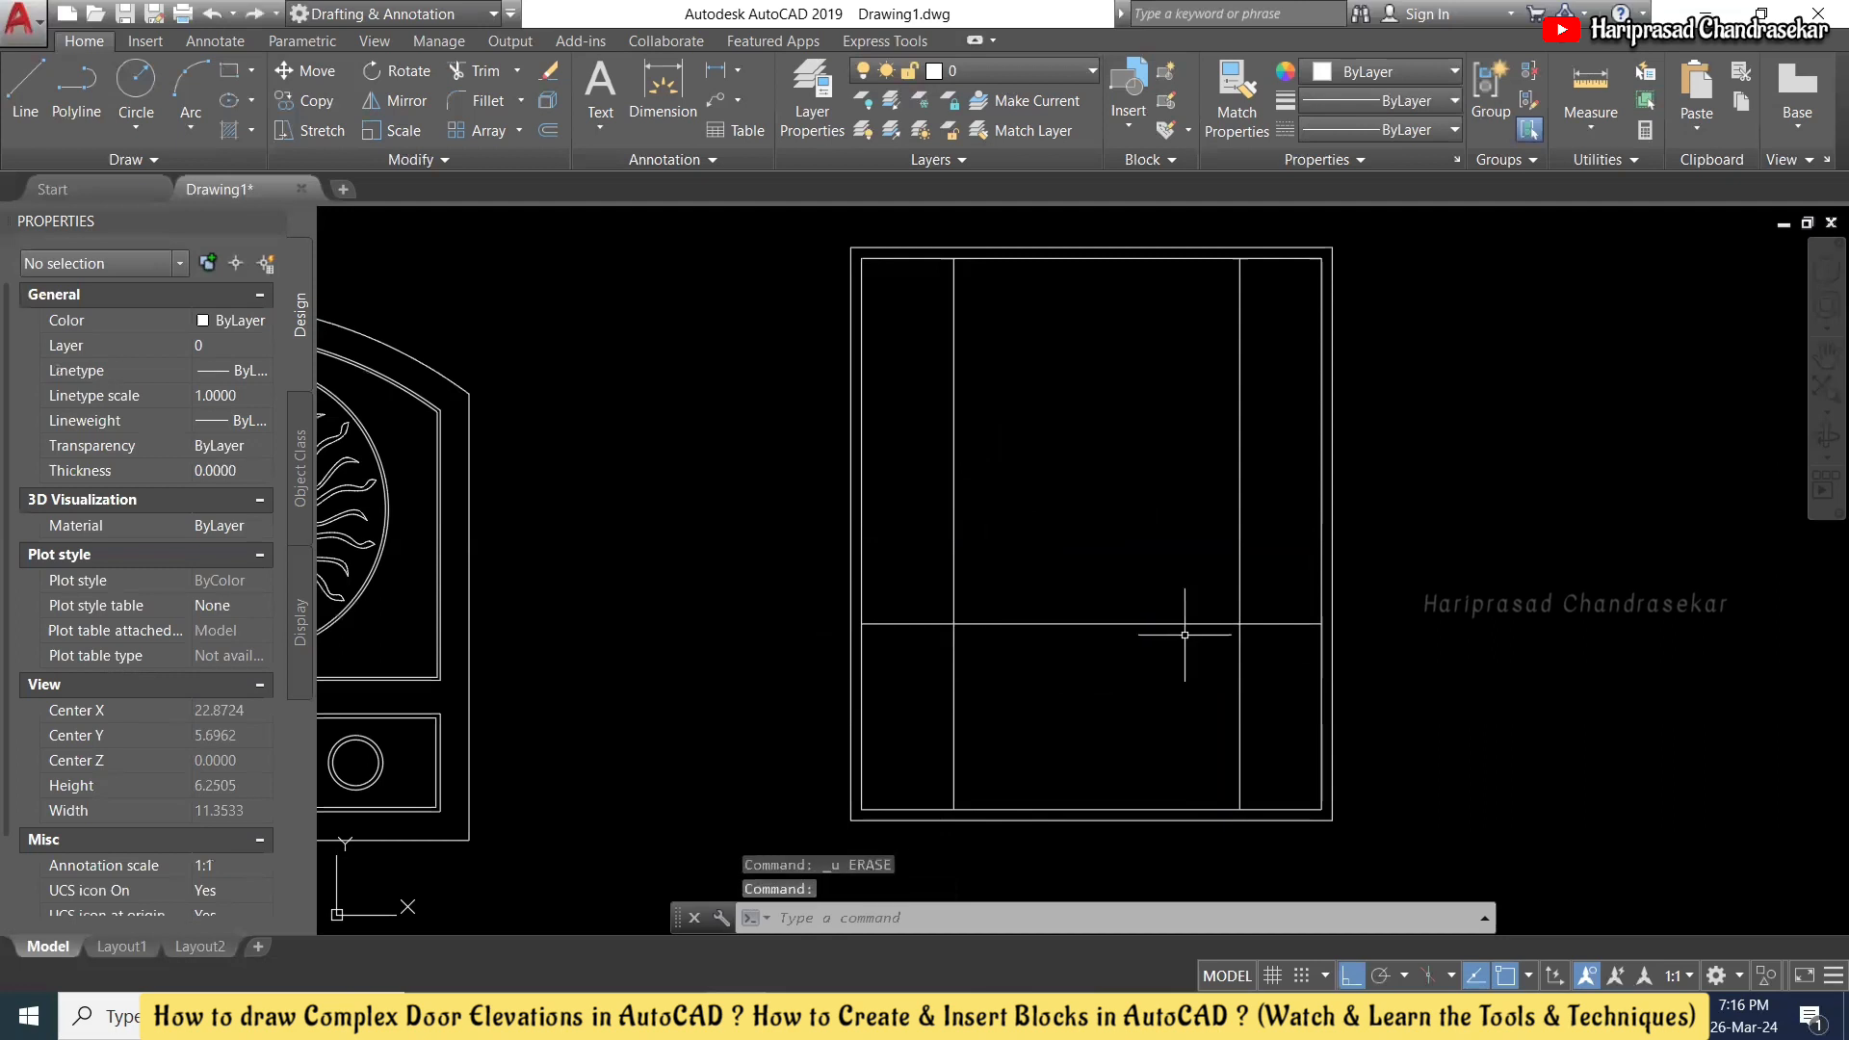
text(o)
key(Return)
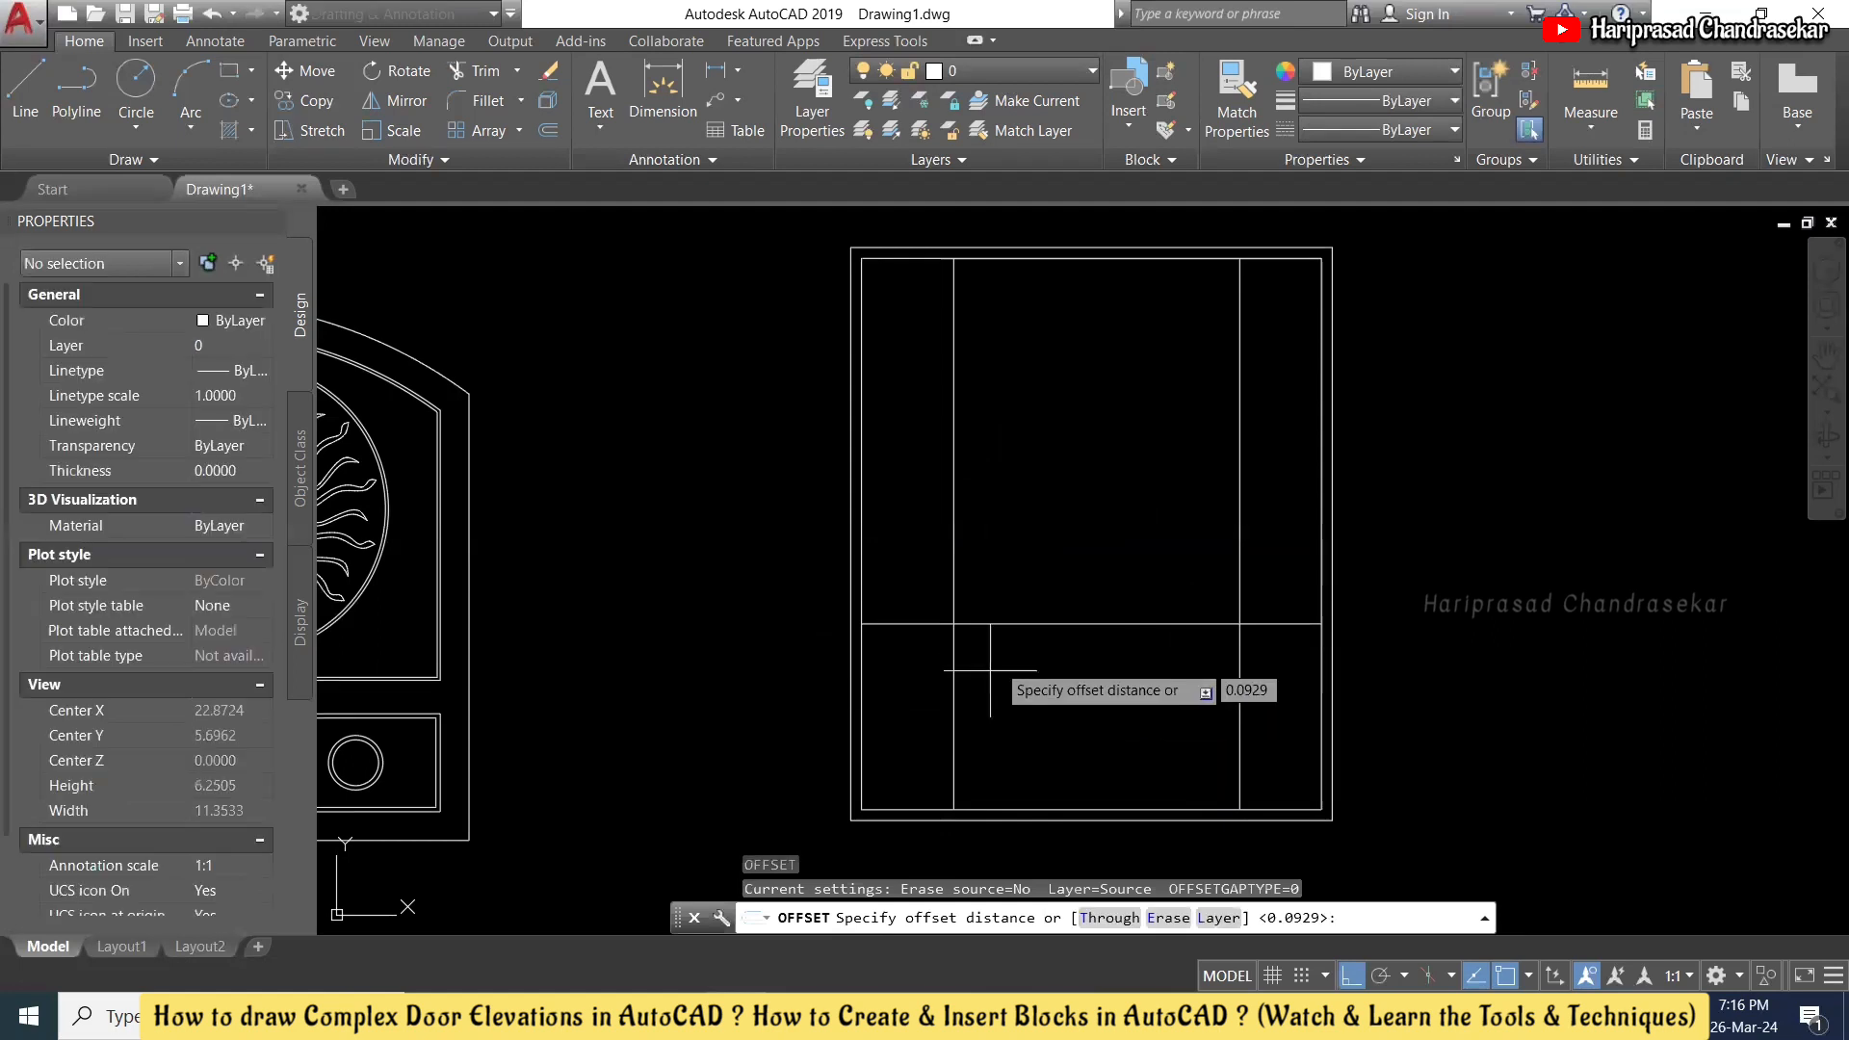
key(Escape)
- Create closed boundary polylines in the lower-left, lower-middle and lower-right compartments of the rectangular door, and check the middle one by selecting it
text(b)
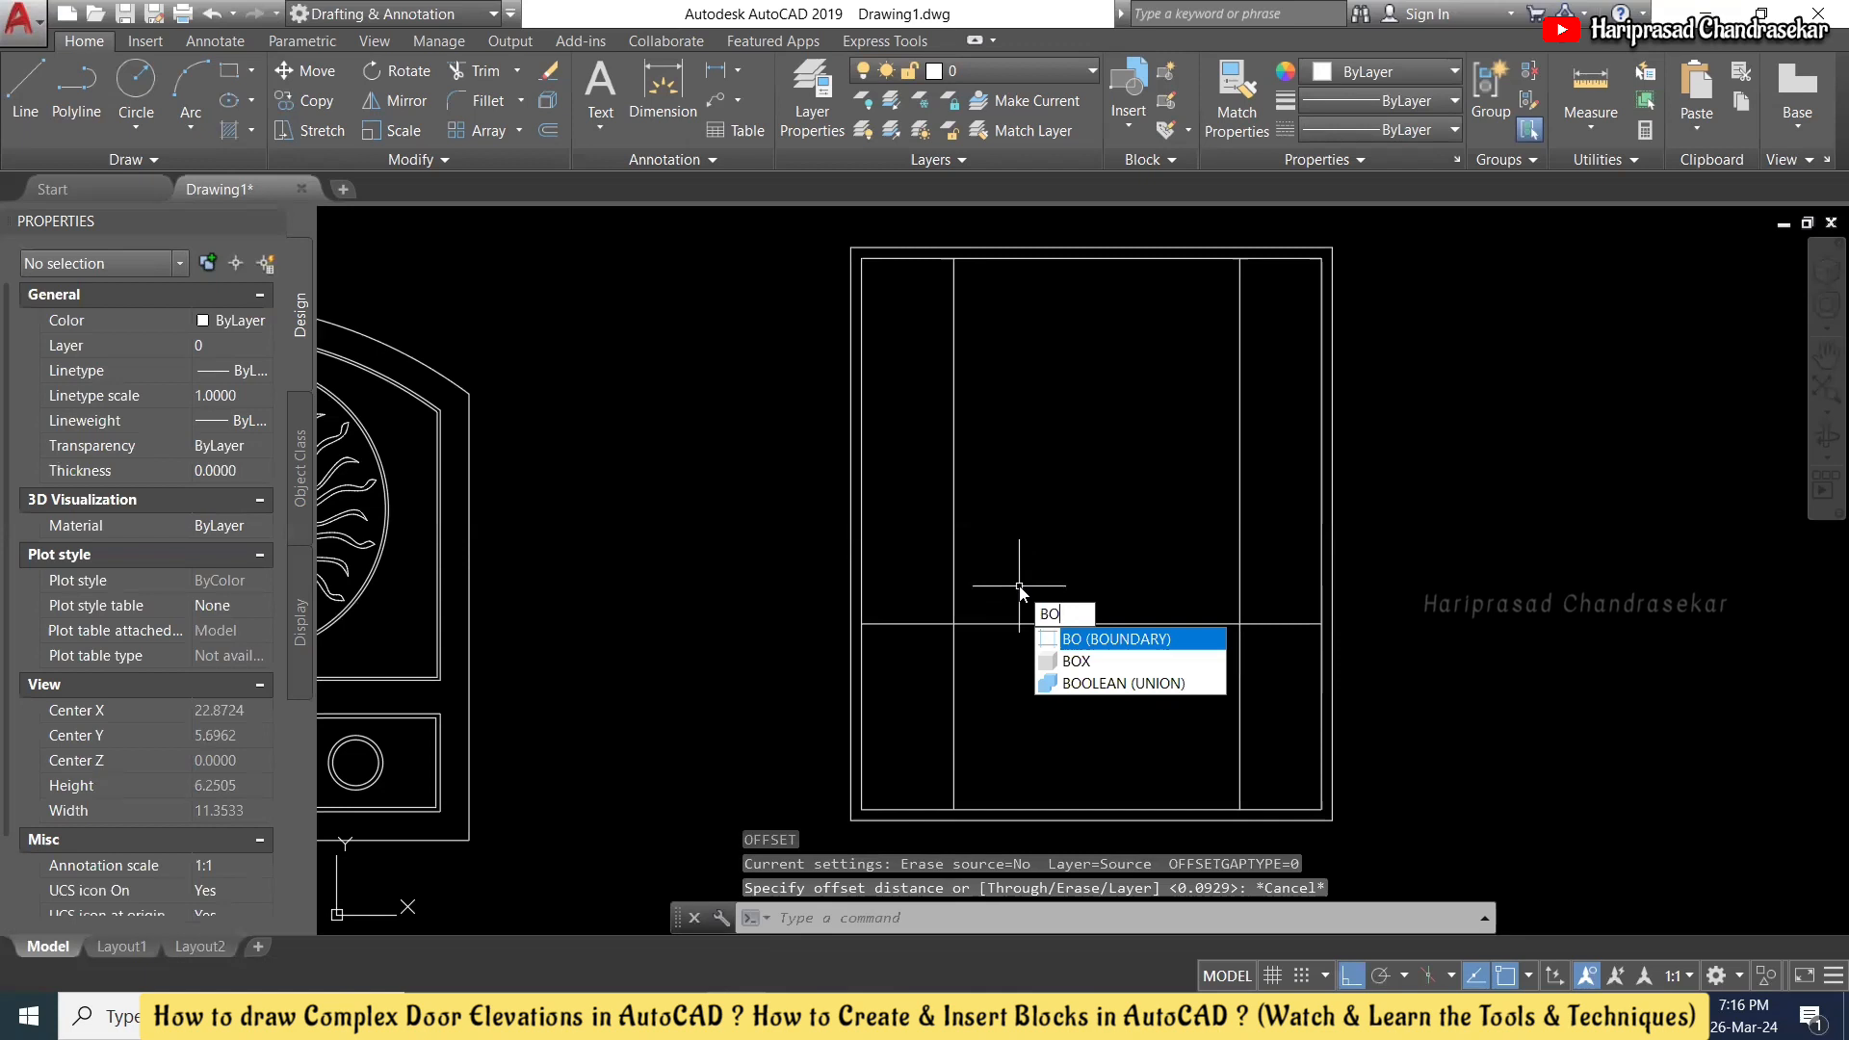
key(Return)
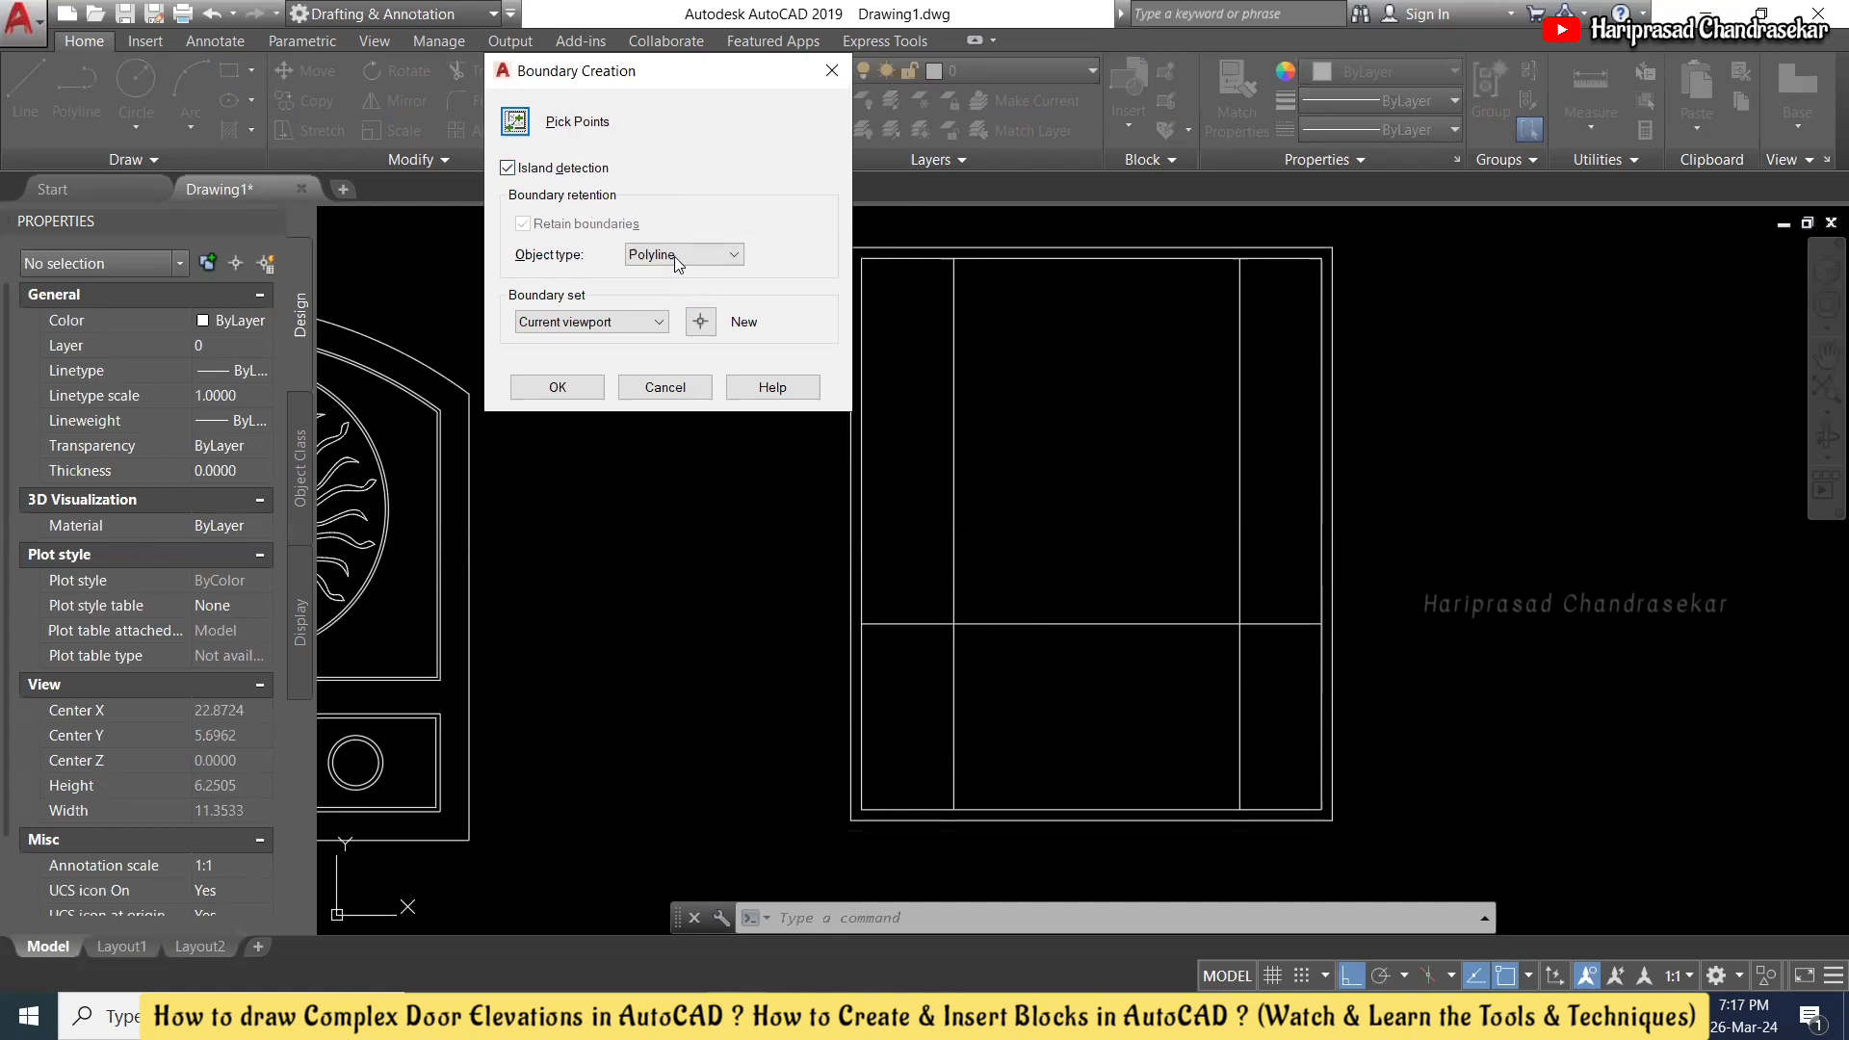
click(516, 122)
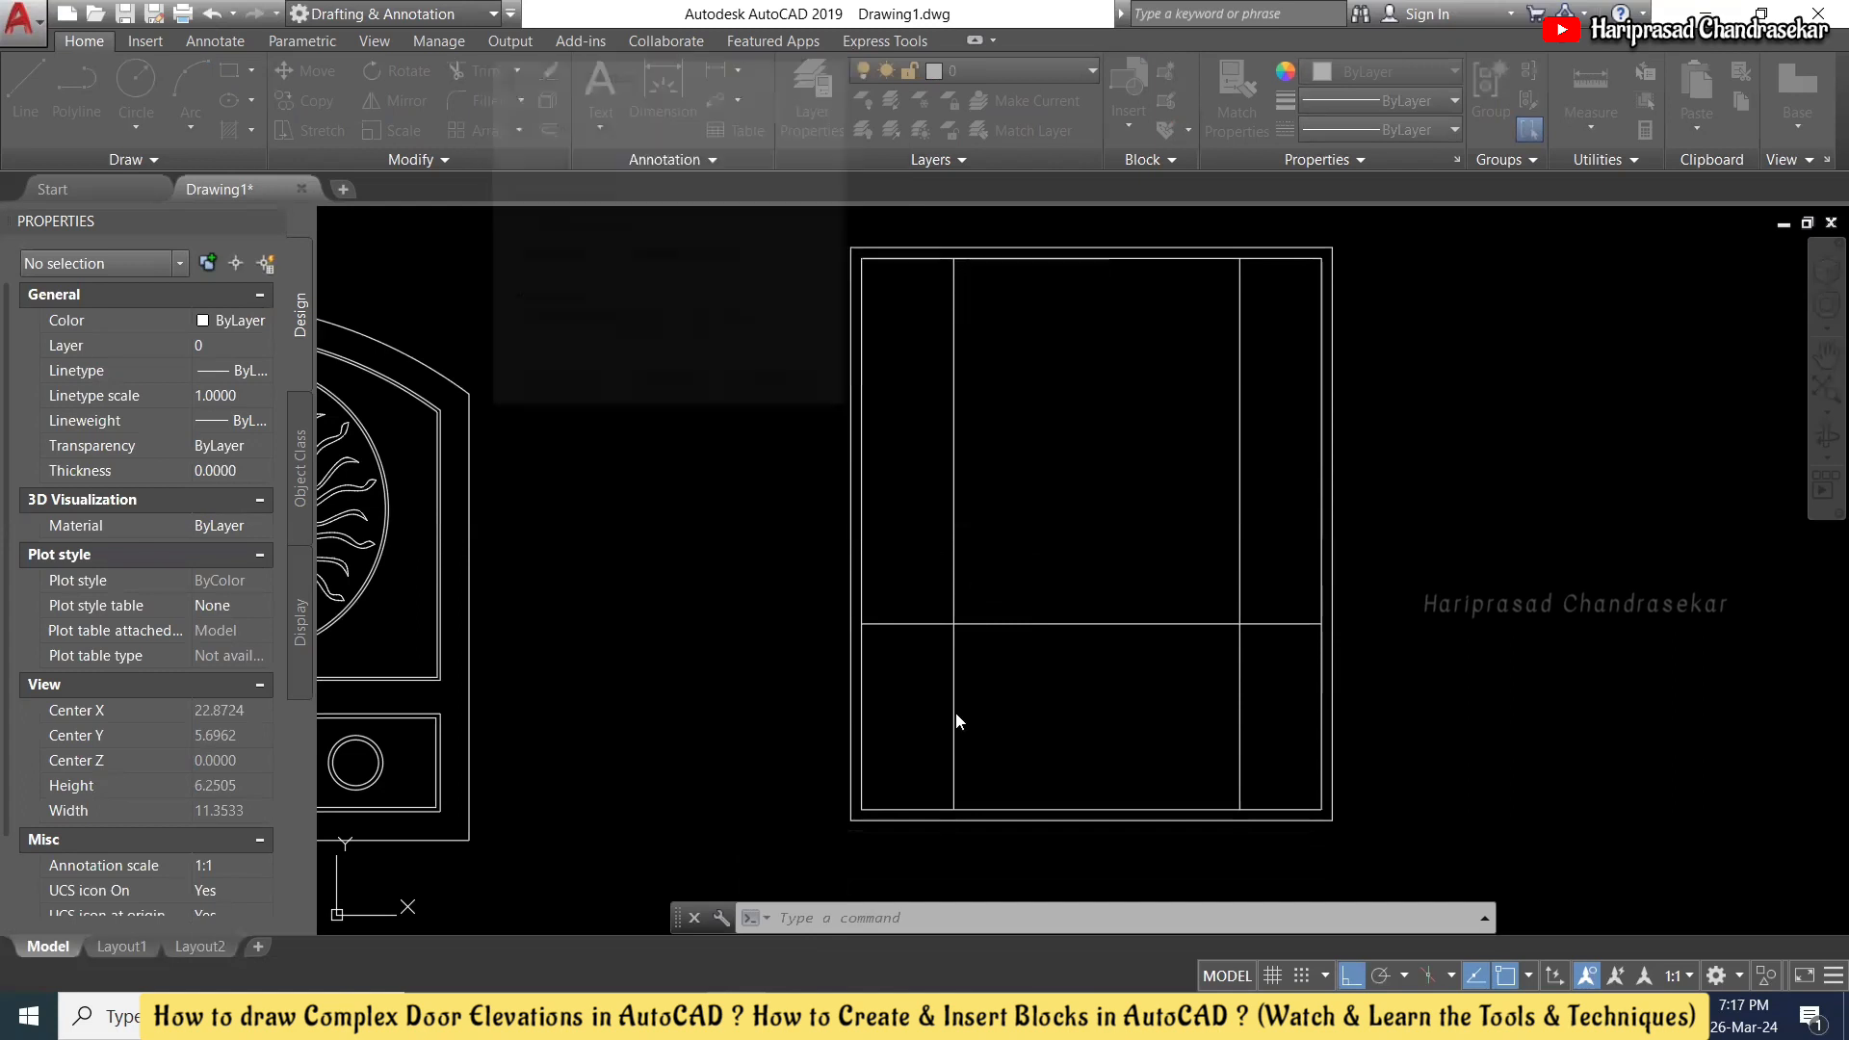
click(910, 685)
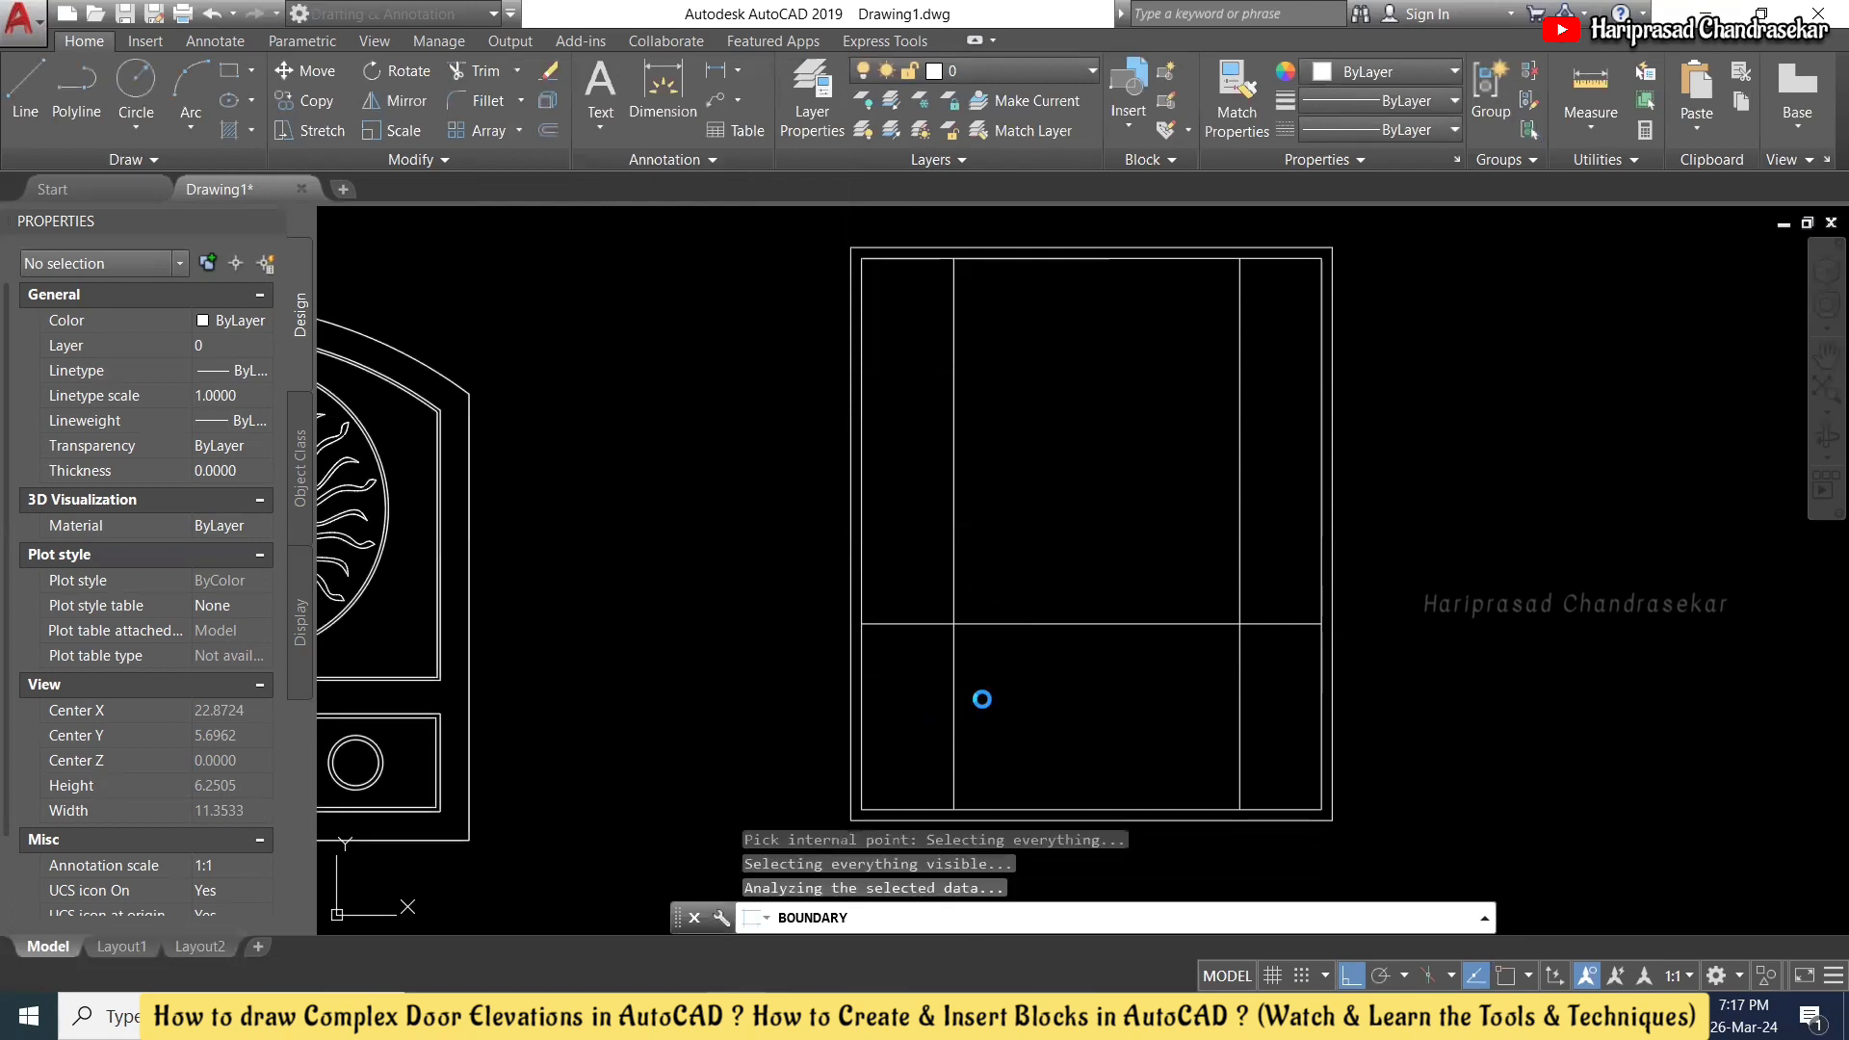
click(1192, 696)
click(1273, 680)
key(Return)
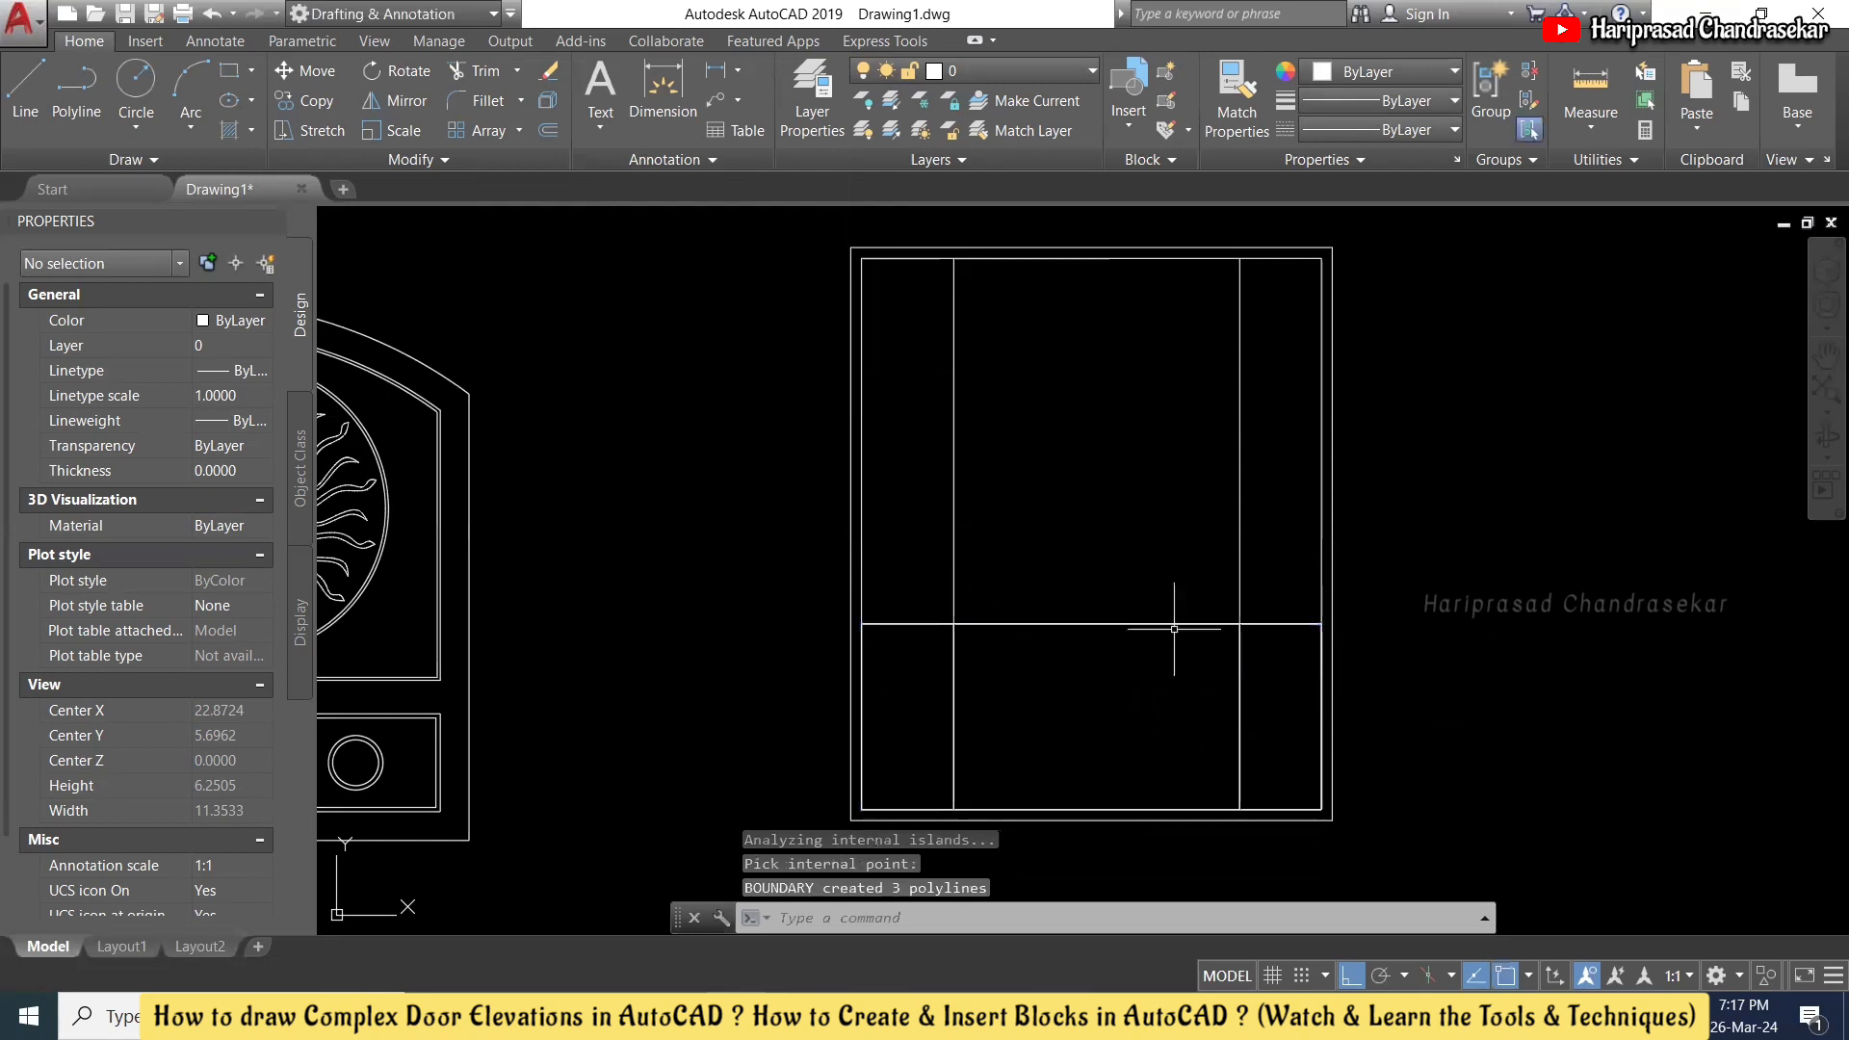
click(1034, 625)
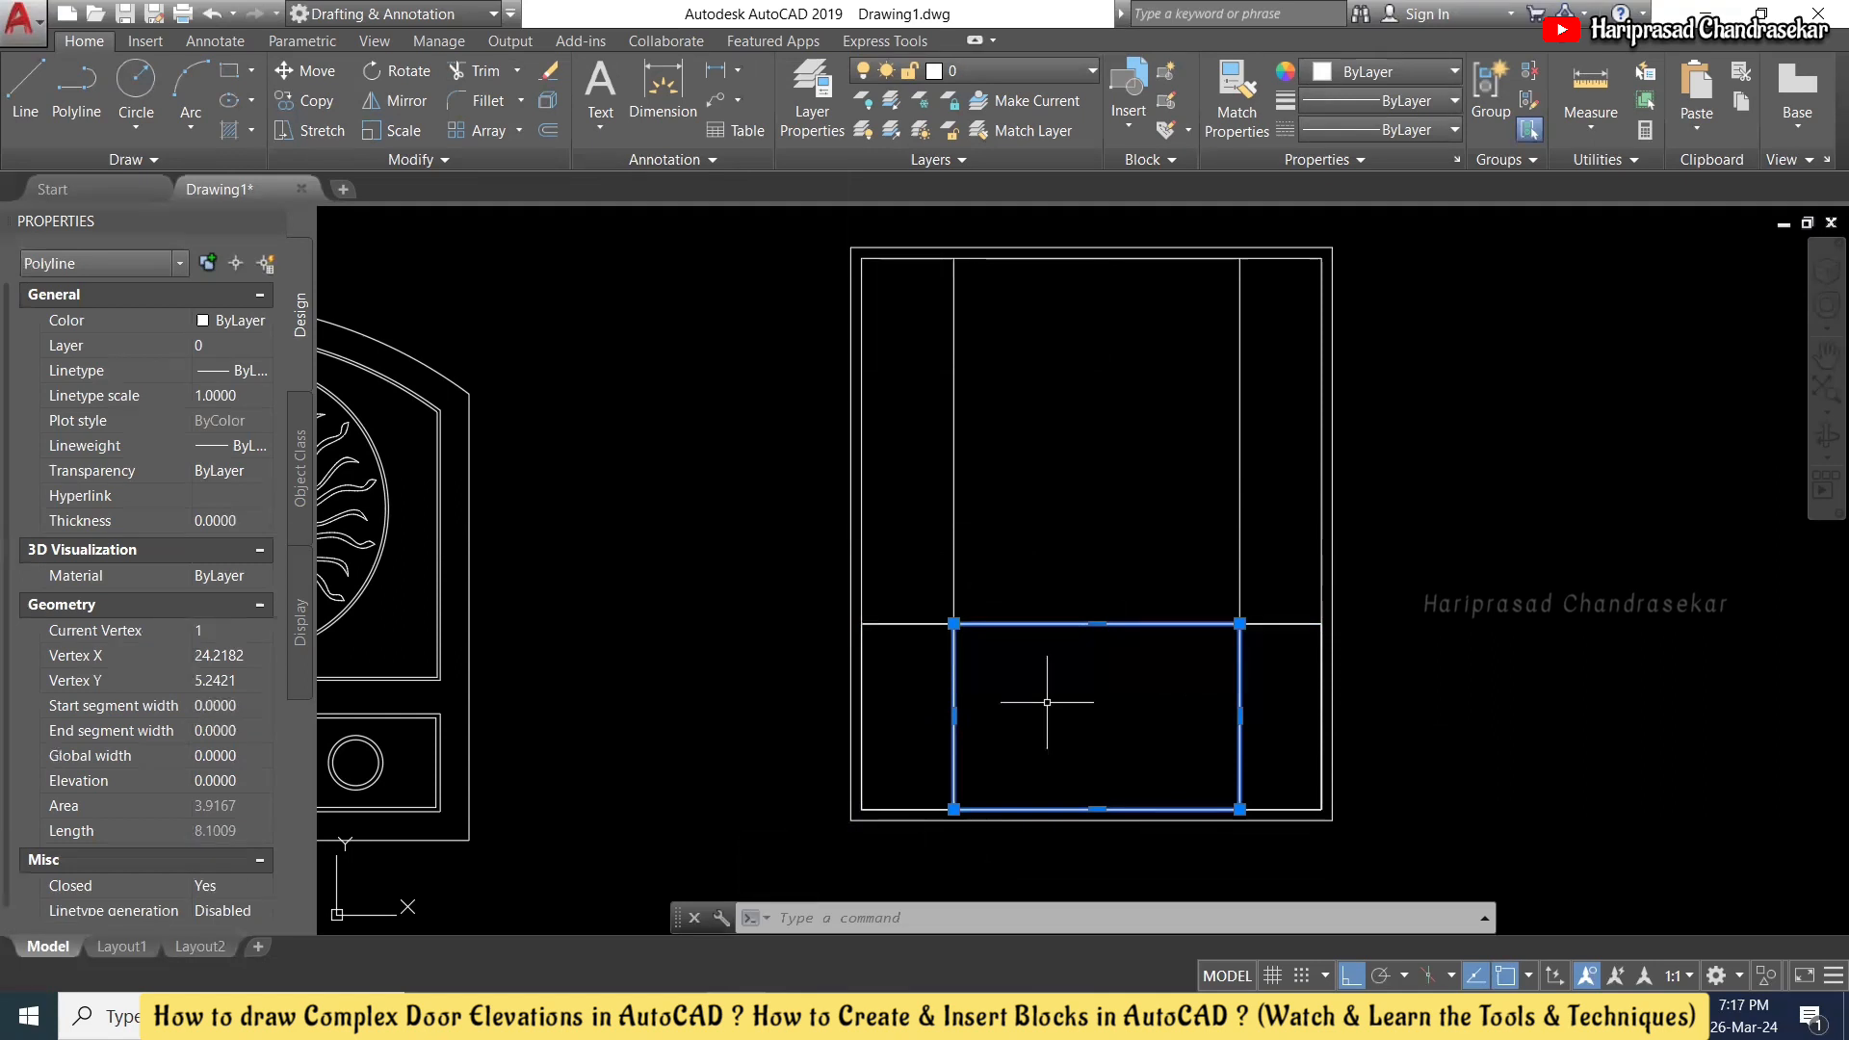
key(Escape)
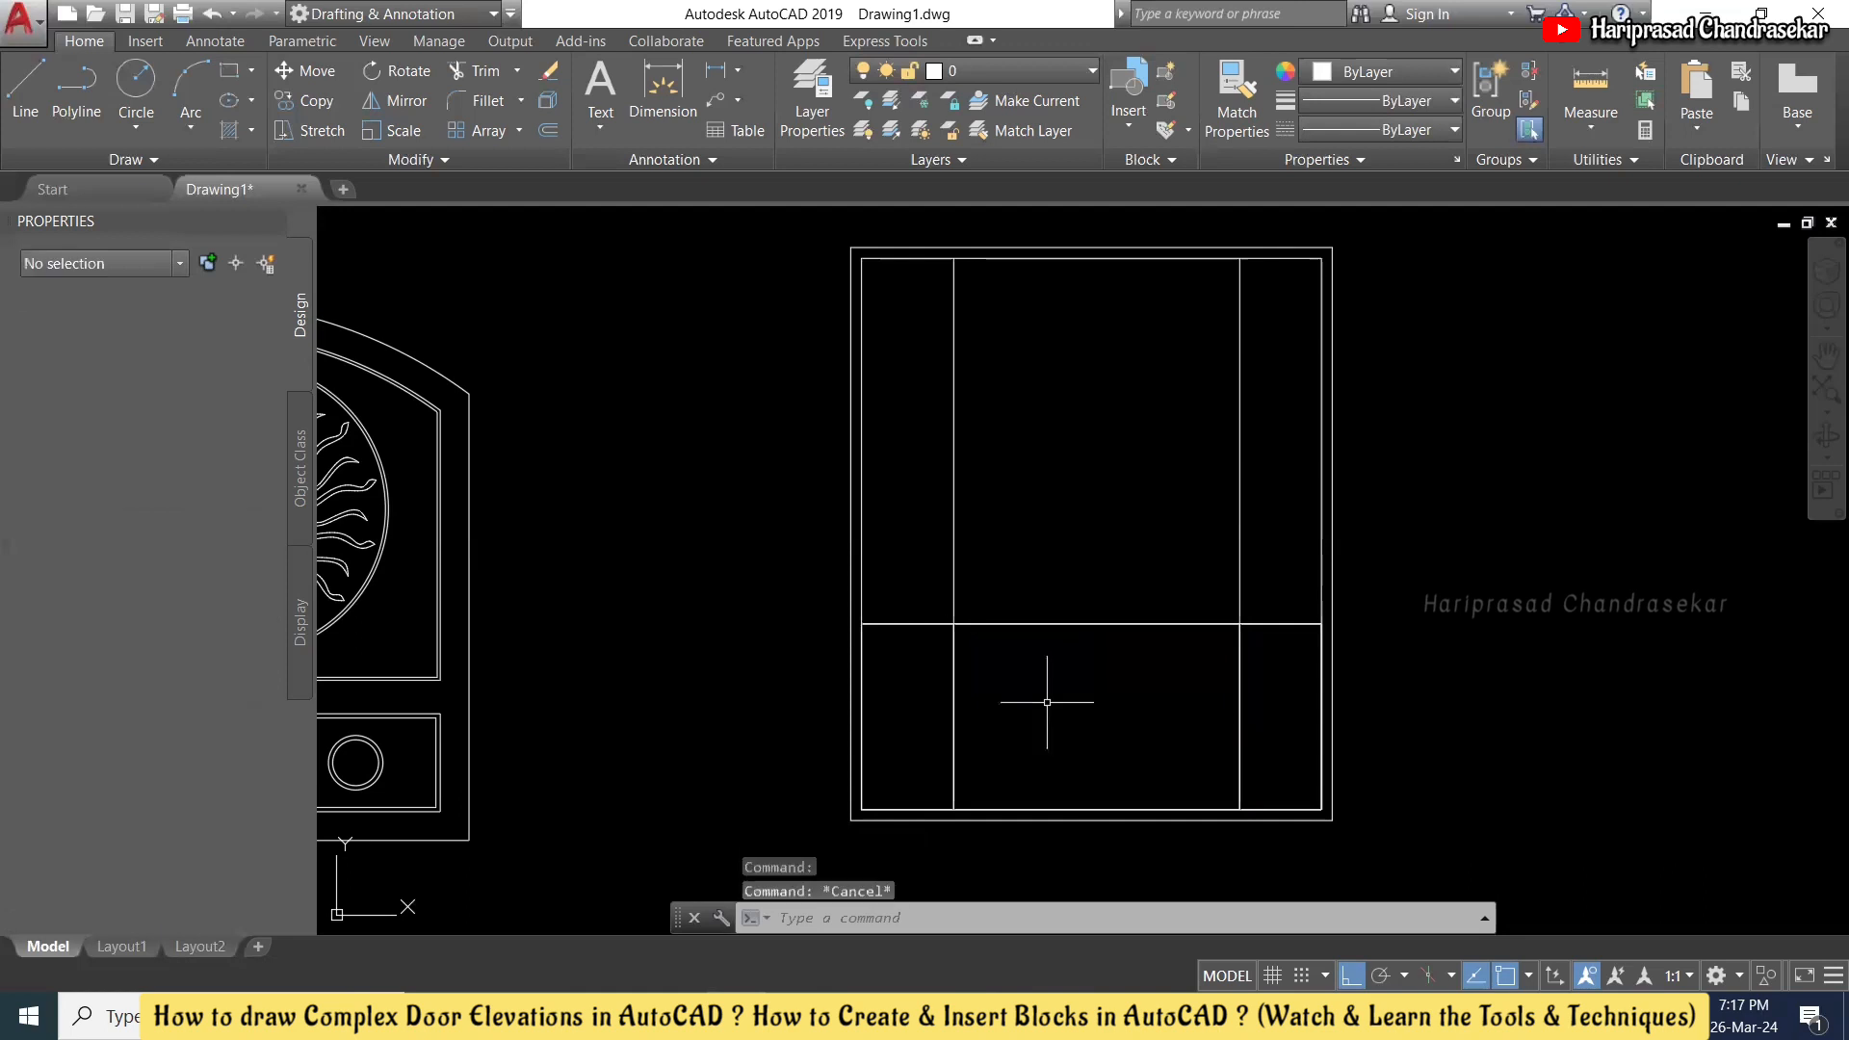
- Offset the lower-left and lower-right compartment boundaries inward by about 0.12, picking the distance in the drawing
text(o)
key(Return)
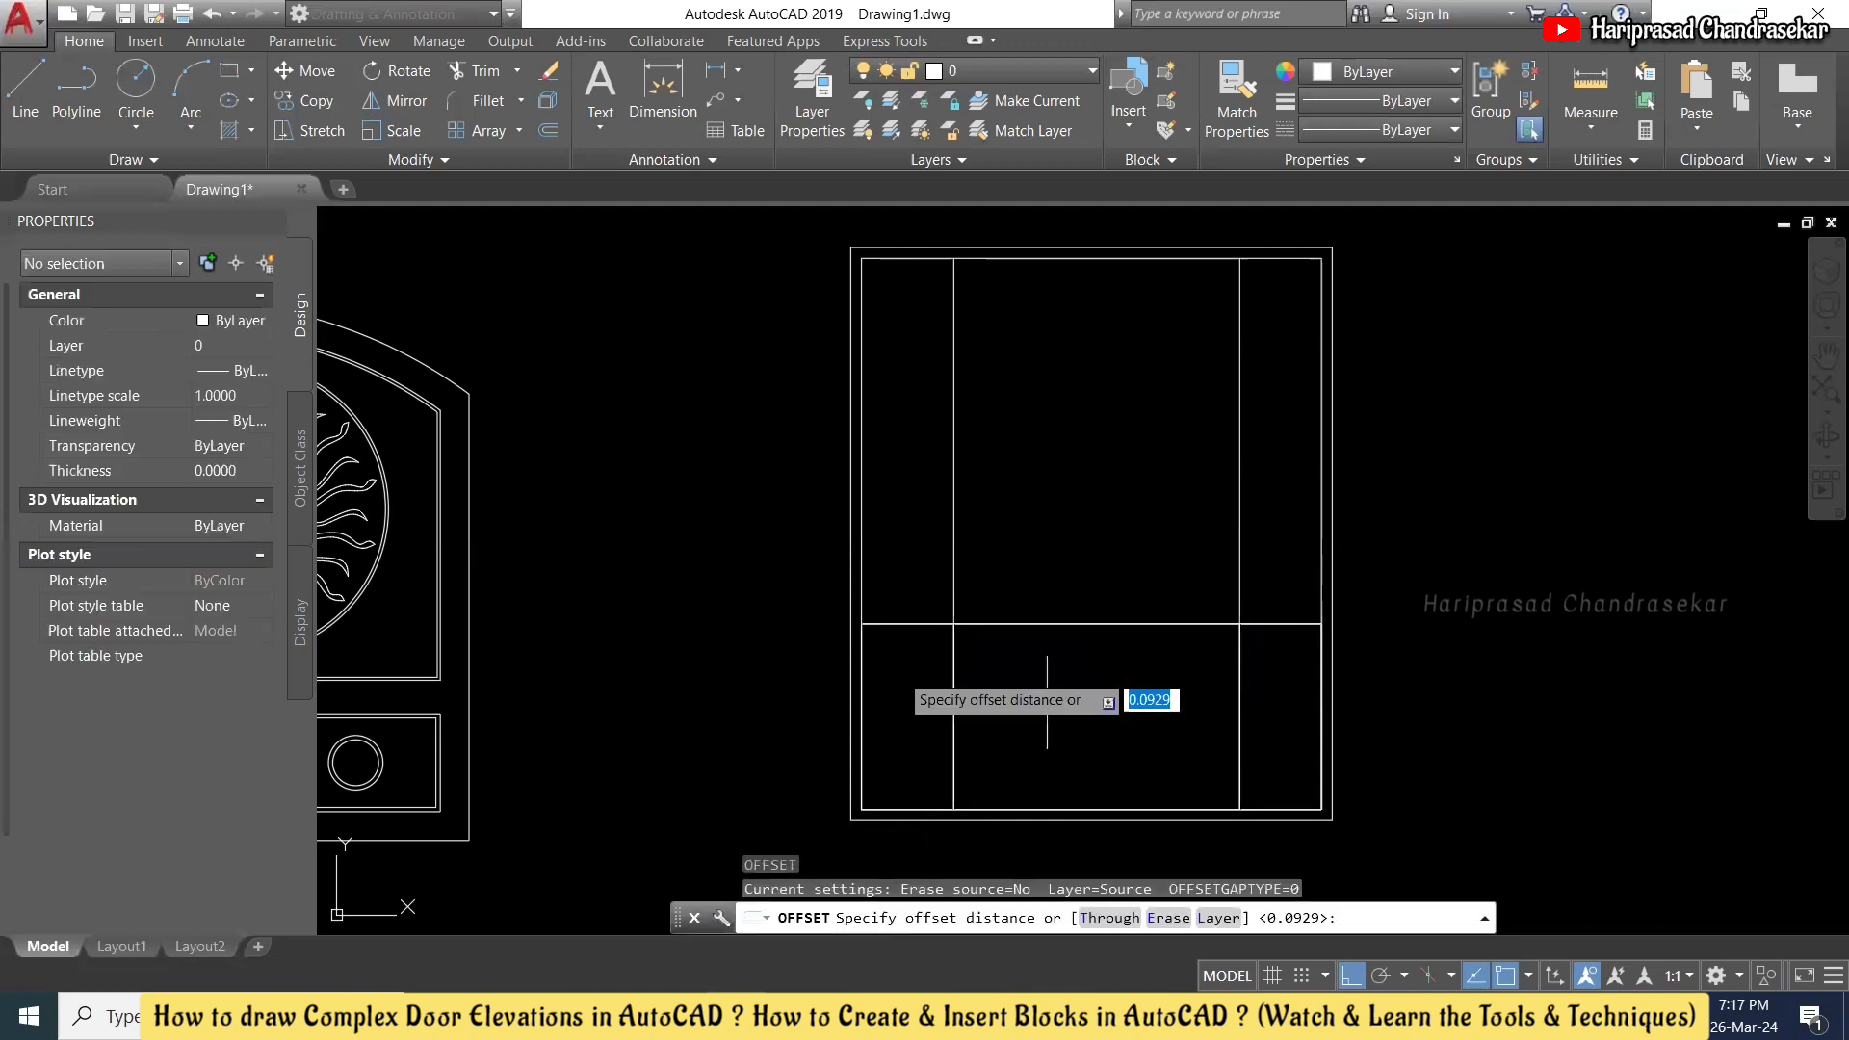
scroll(888, 634, up, 2)
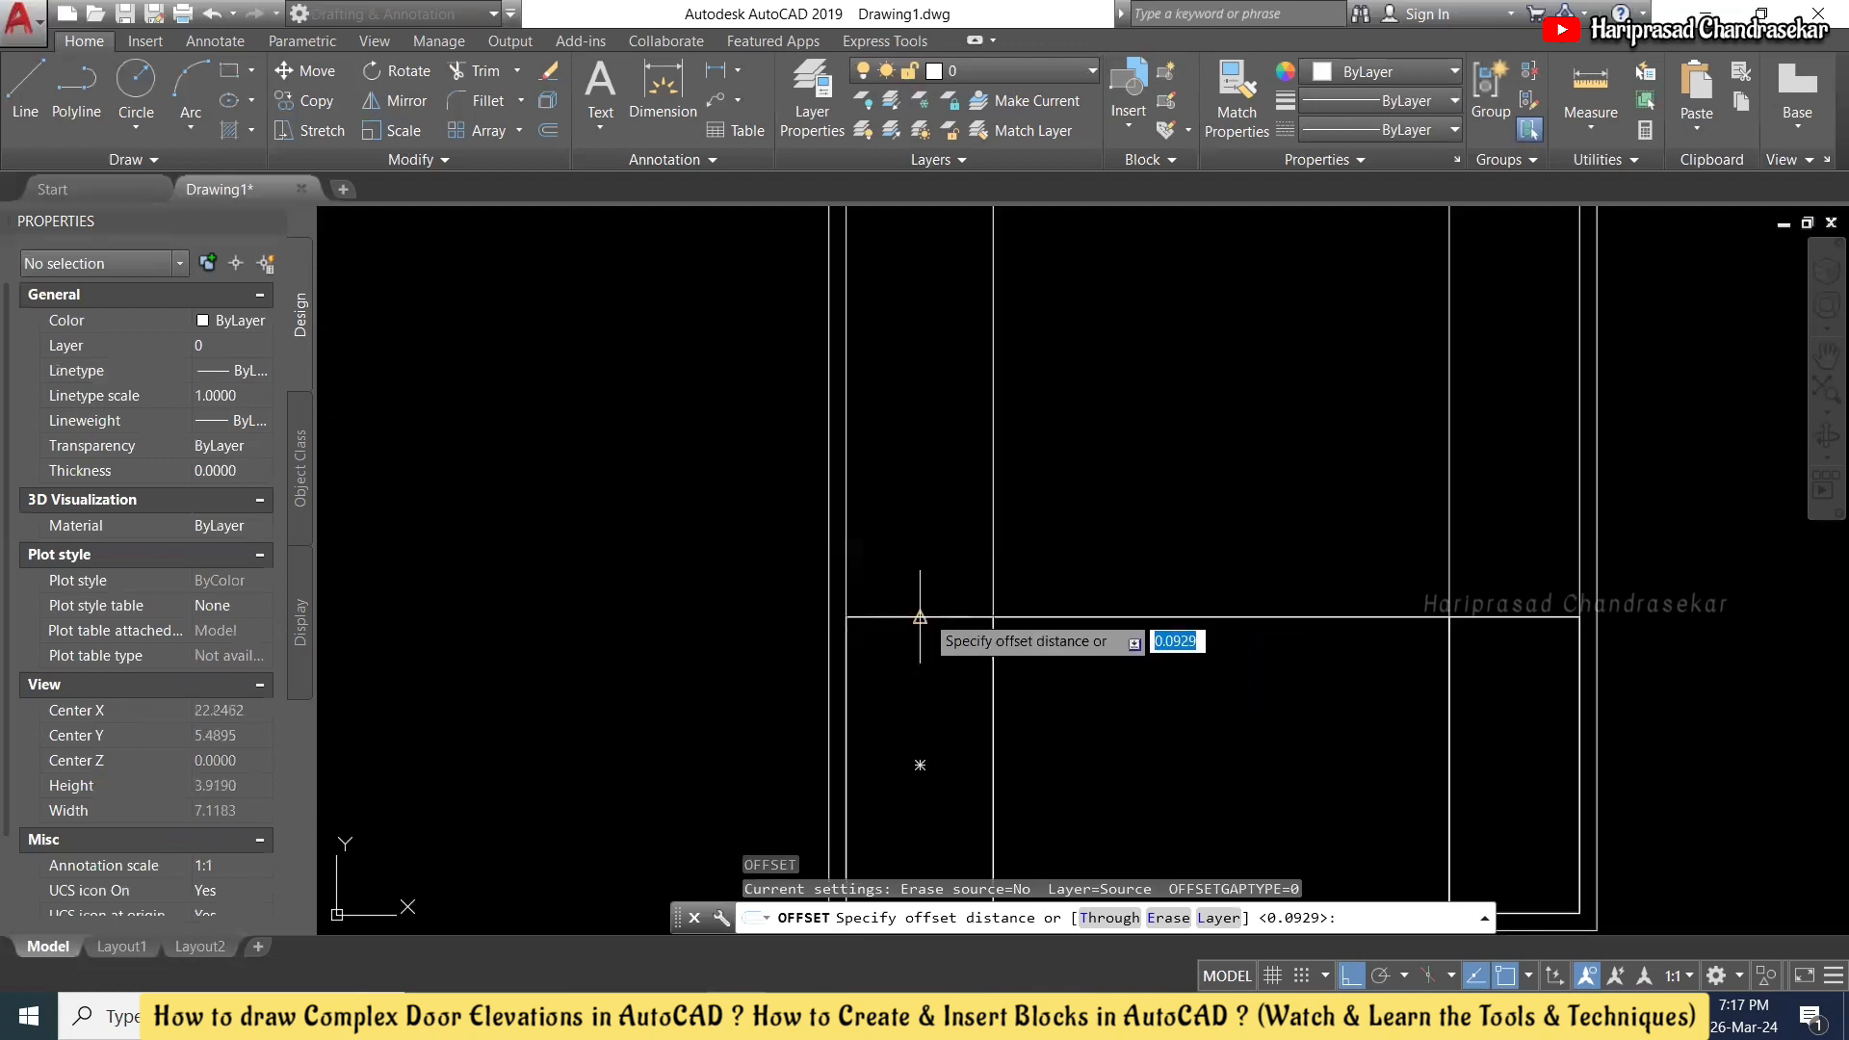
click(920, 616)
scroll(920, 617, up, 2)
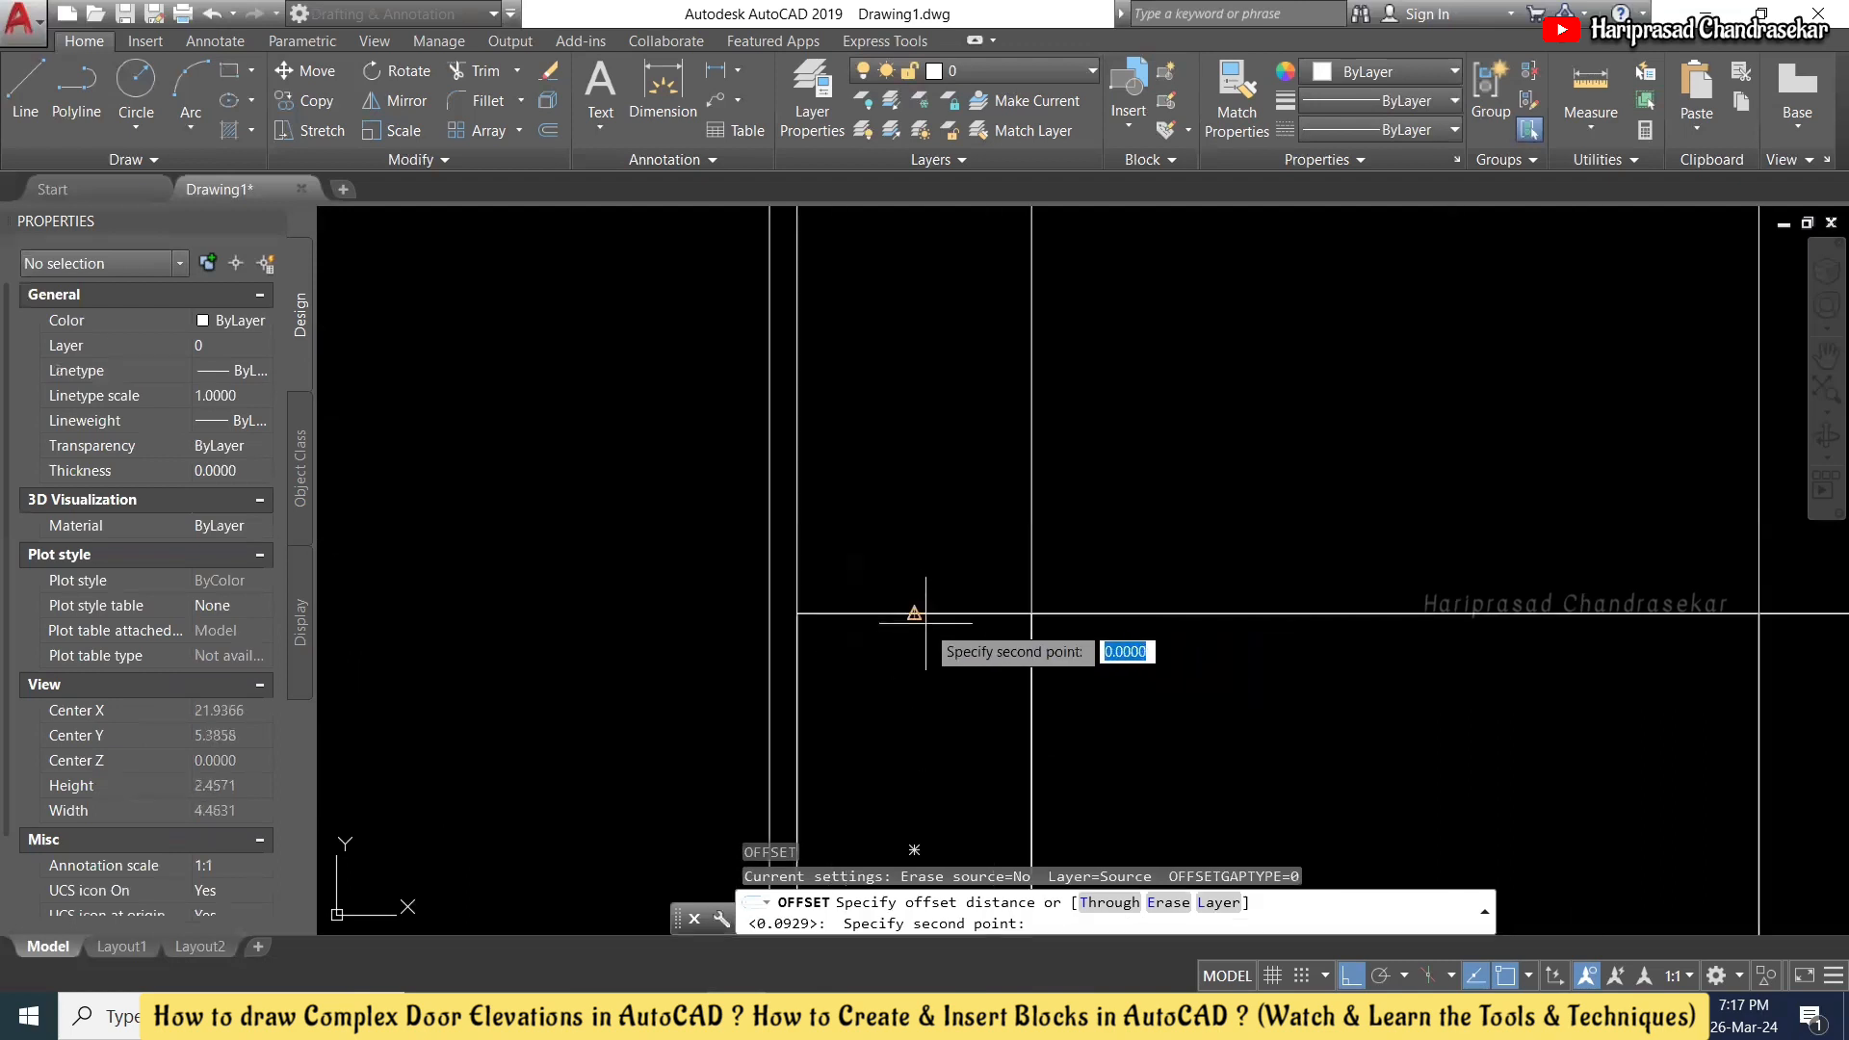
click(920, 648)
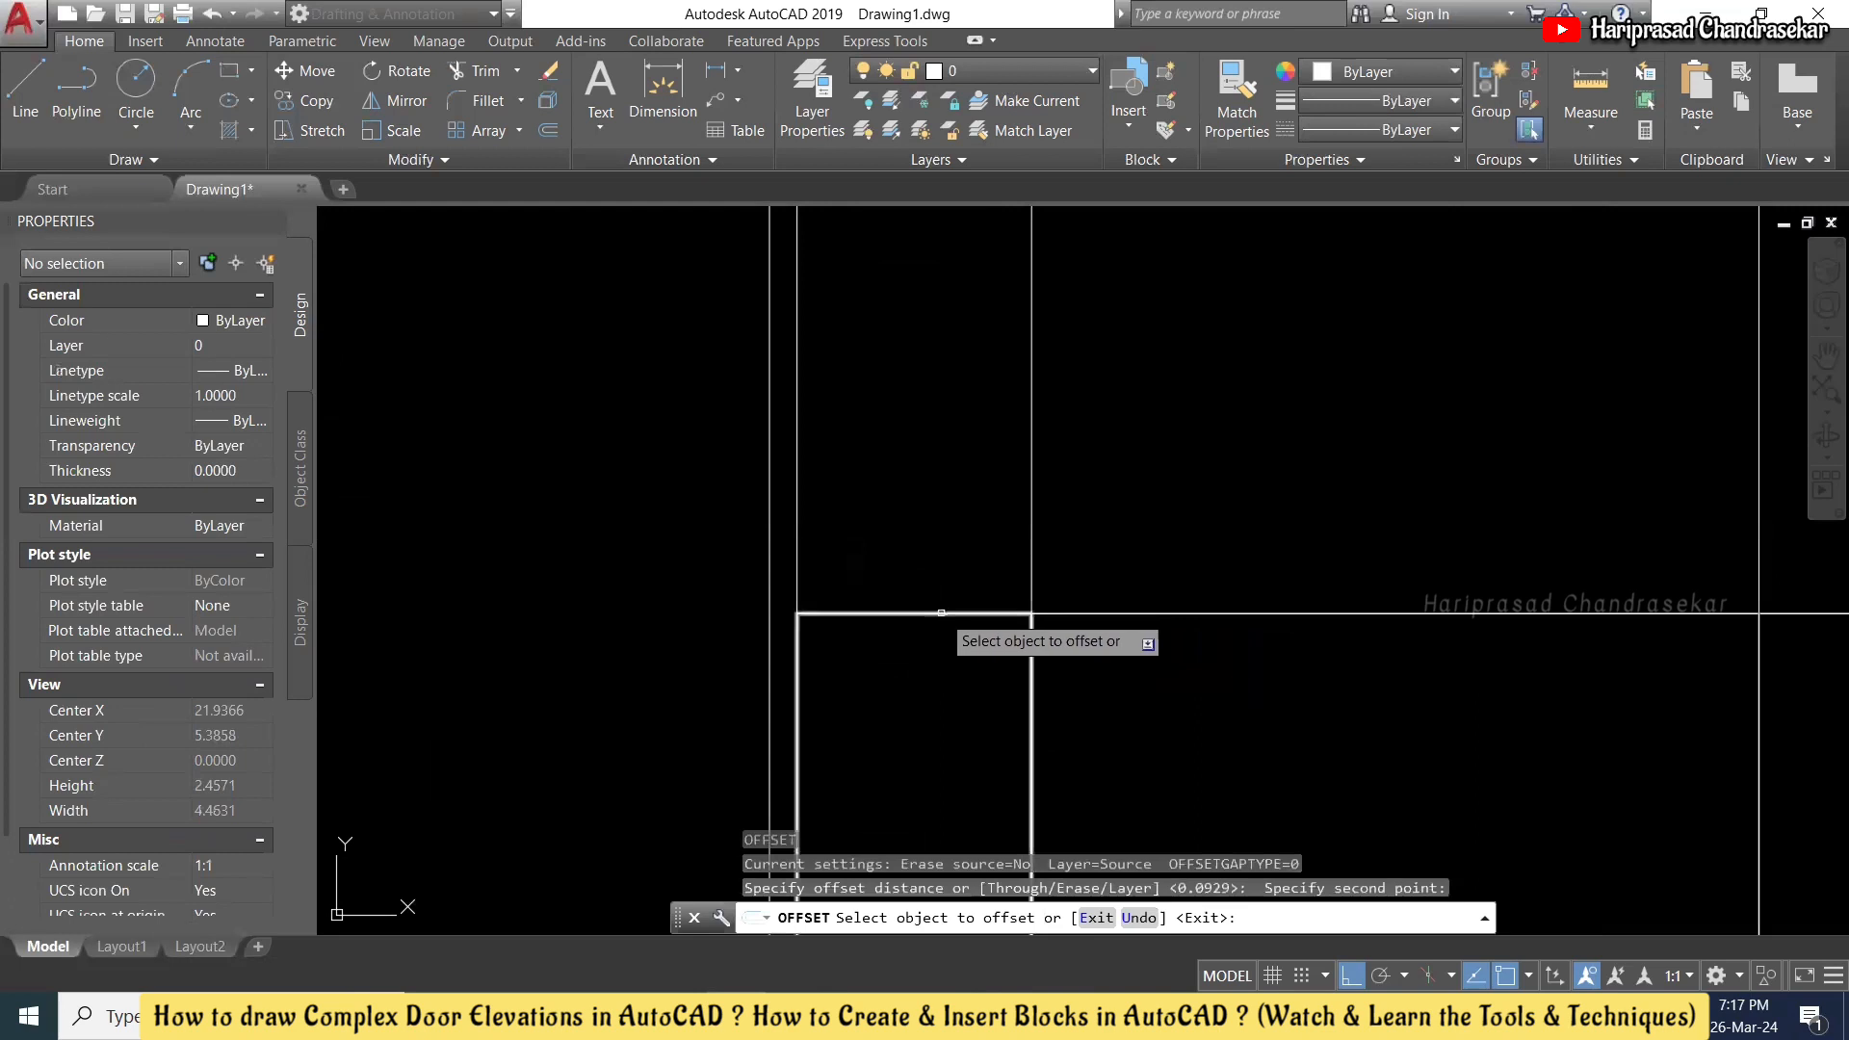
click(917, 613)
click(922, 685)
scroll(885, 491, down, 4)
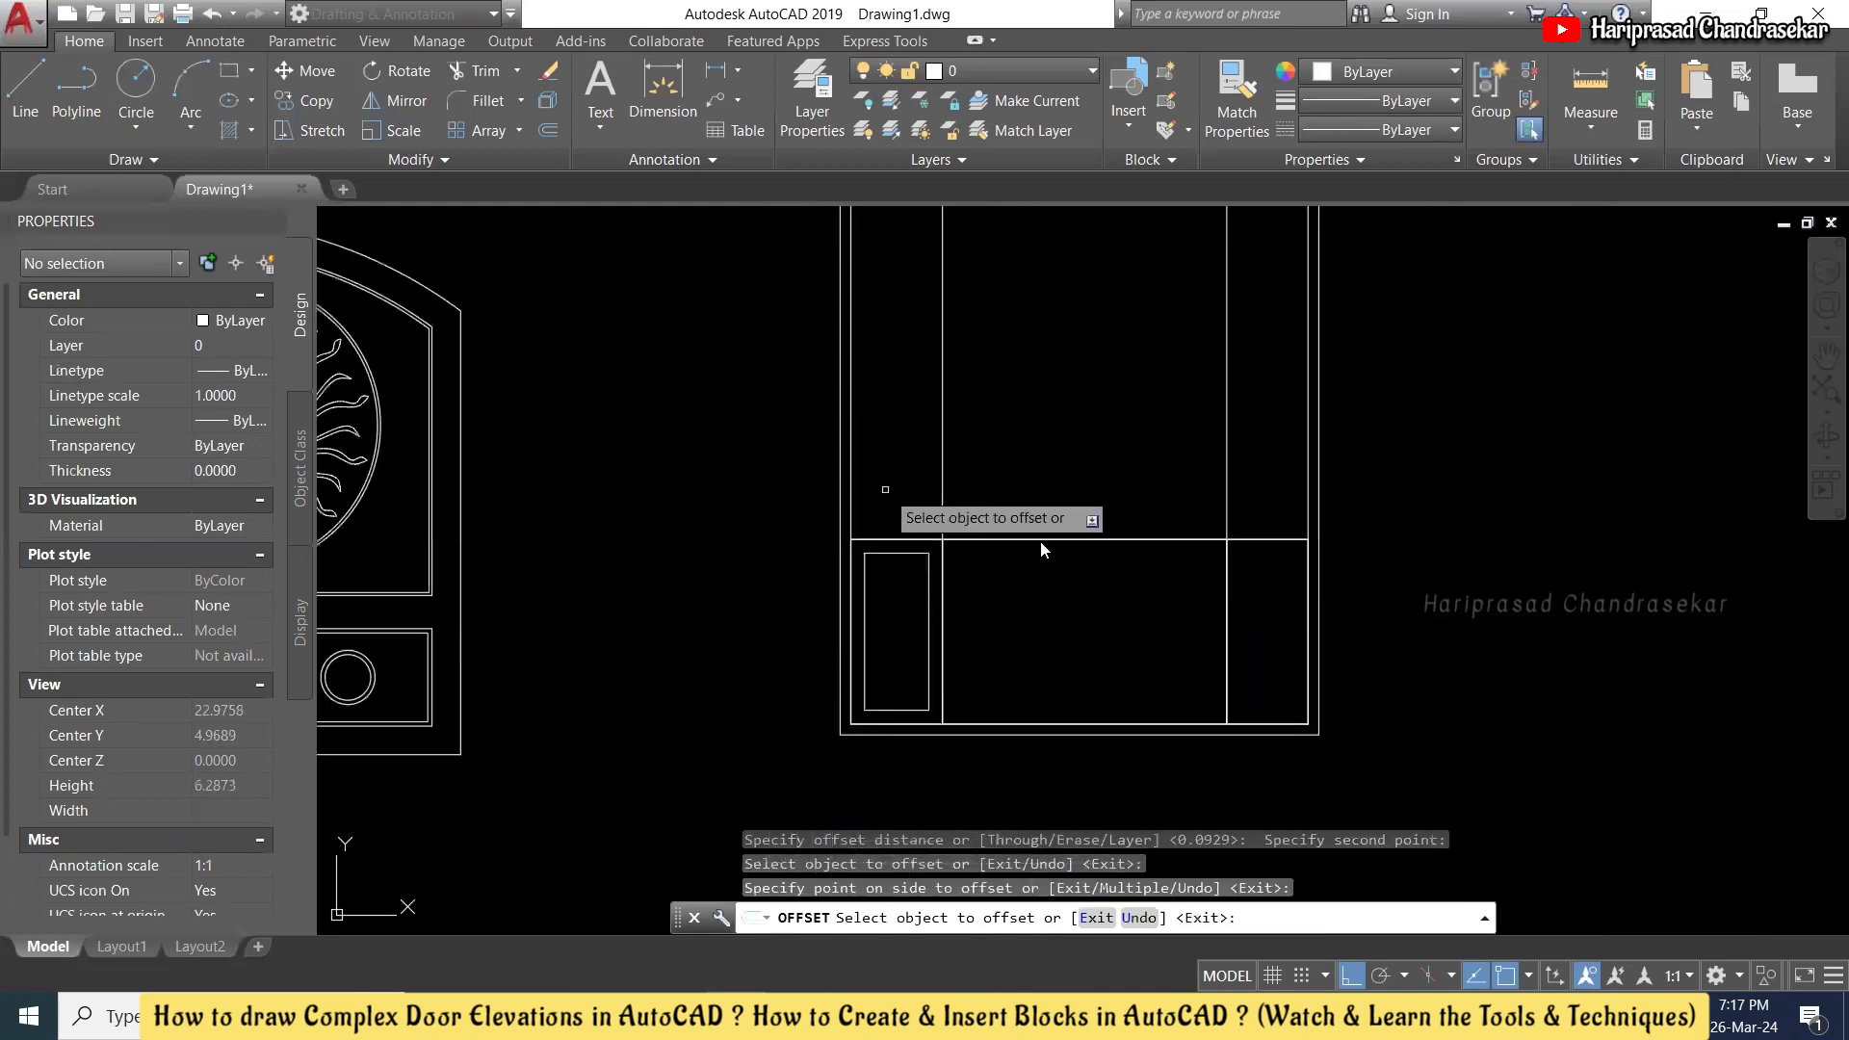
click(1246, 539)
click(1266, 628)
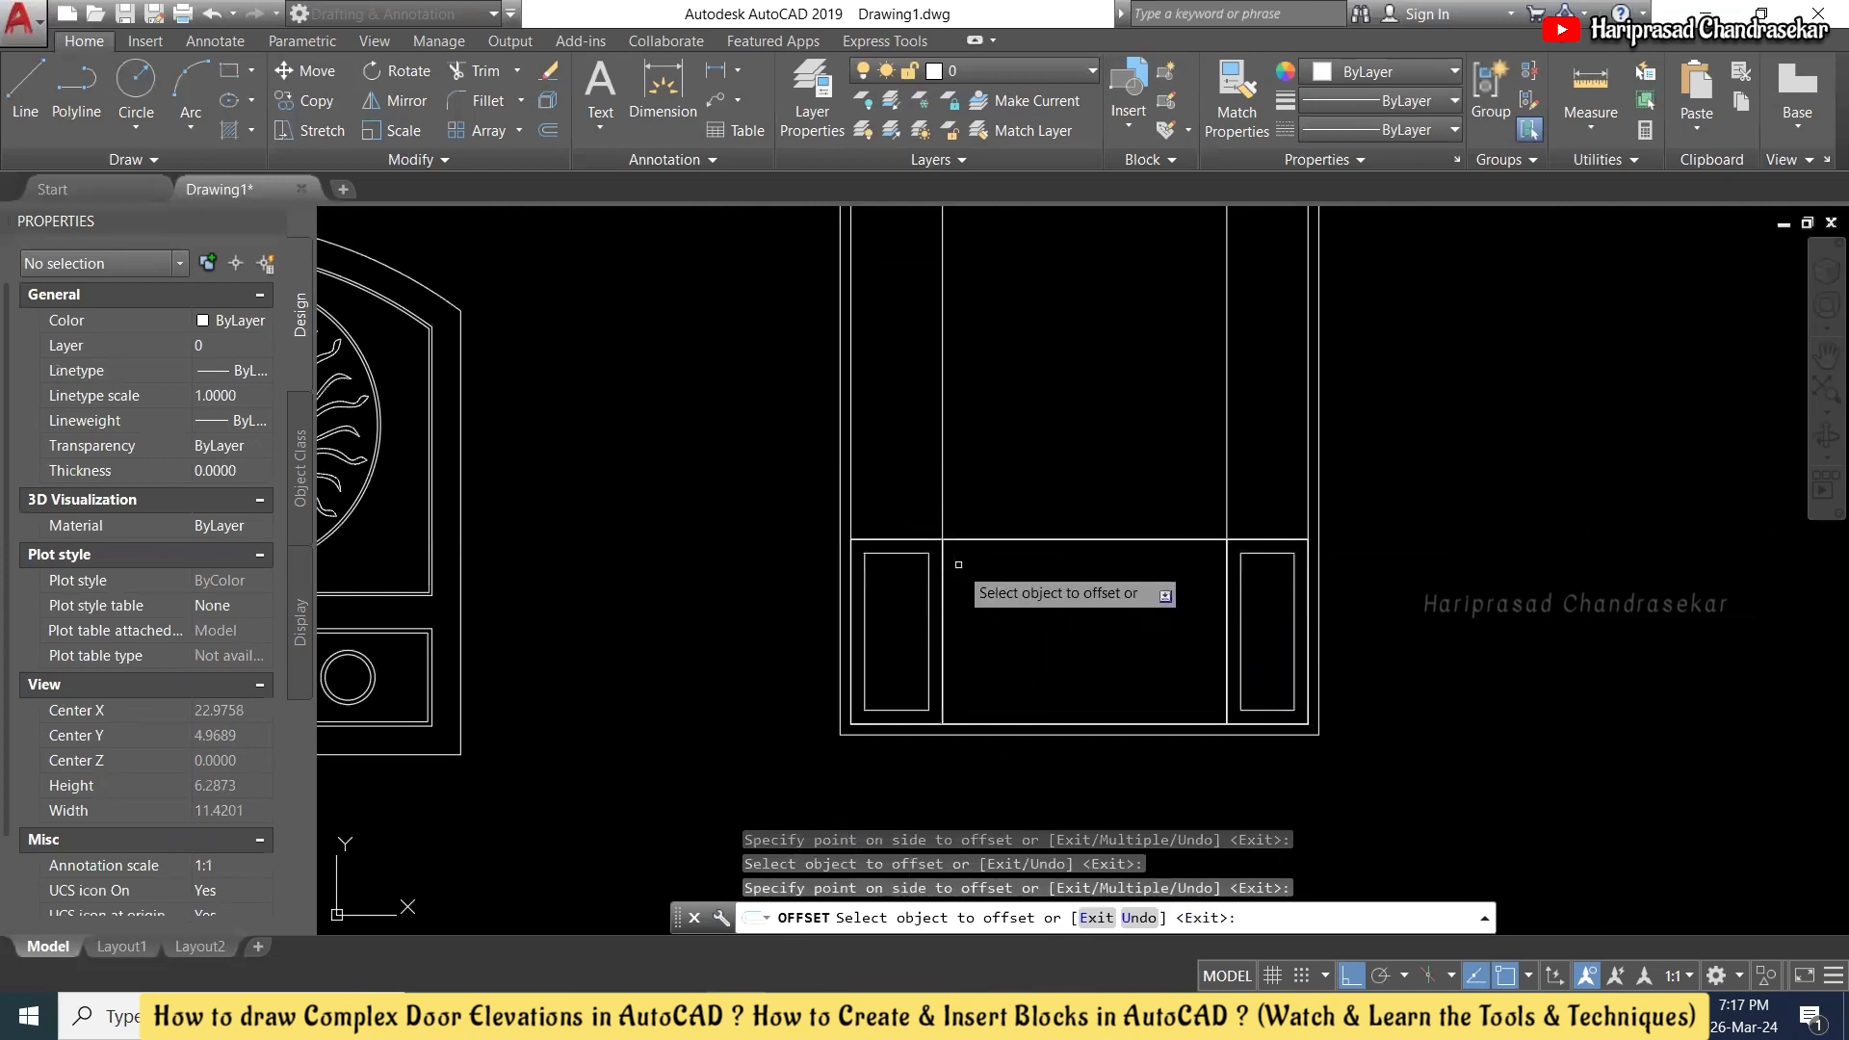
key(Escape)
- Offset the inner rectangles of both lower side panels inward again by about 0.036
text(o)
key(Return)
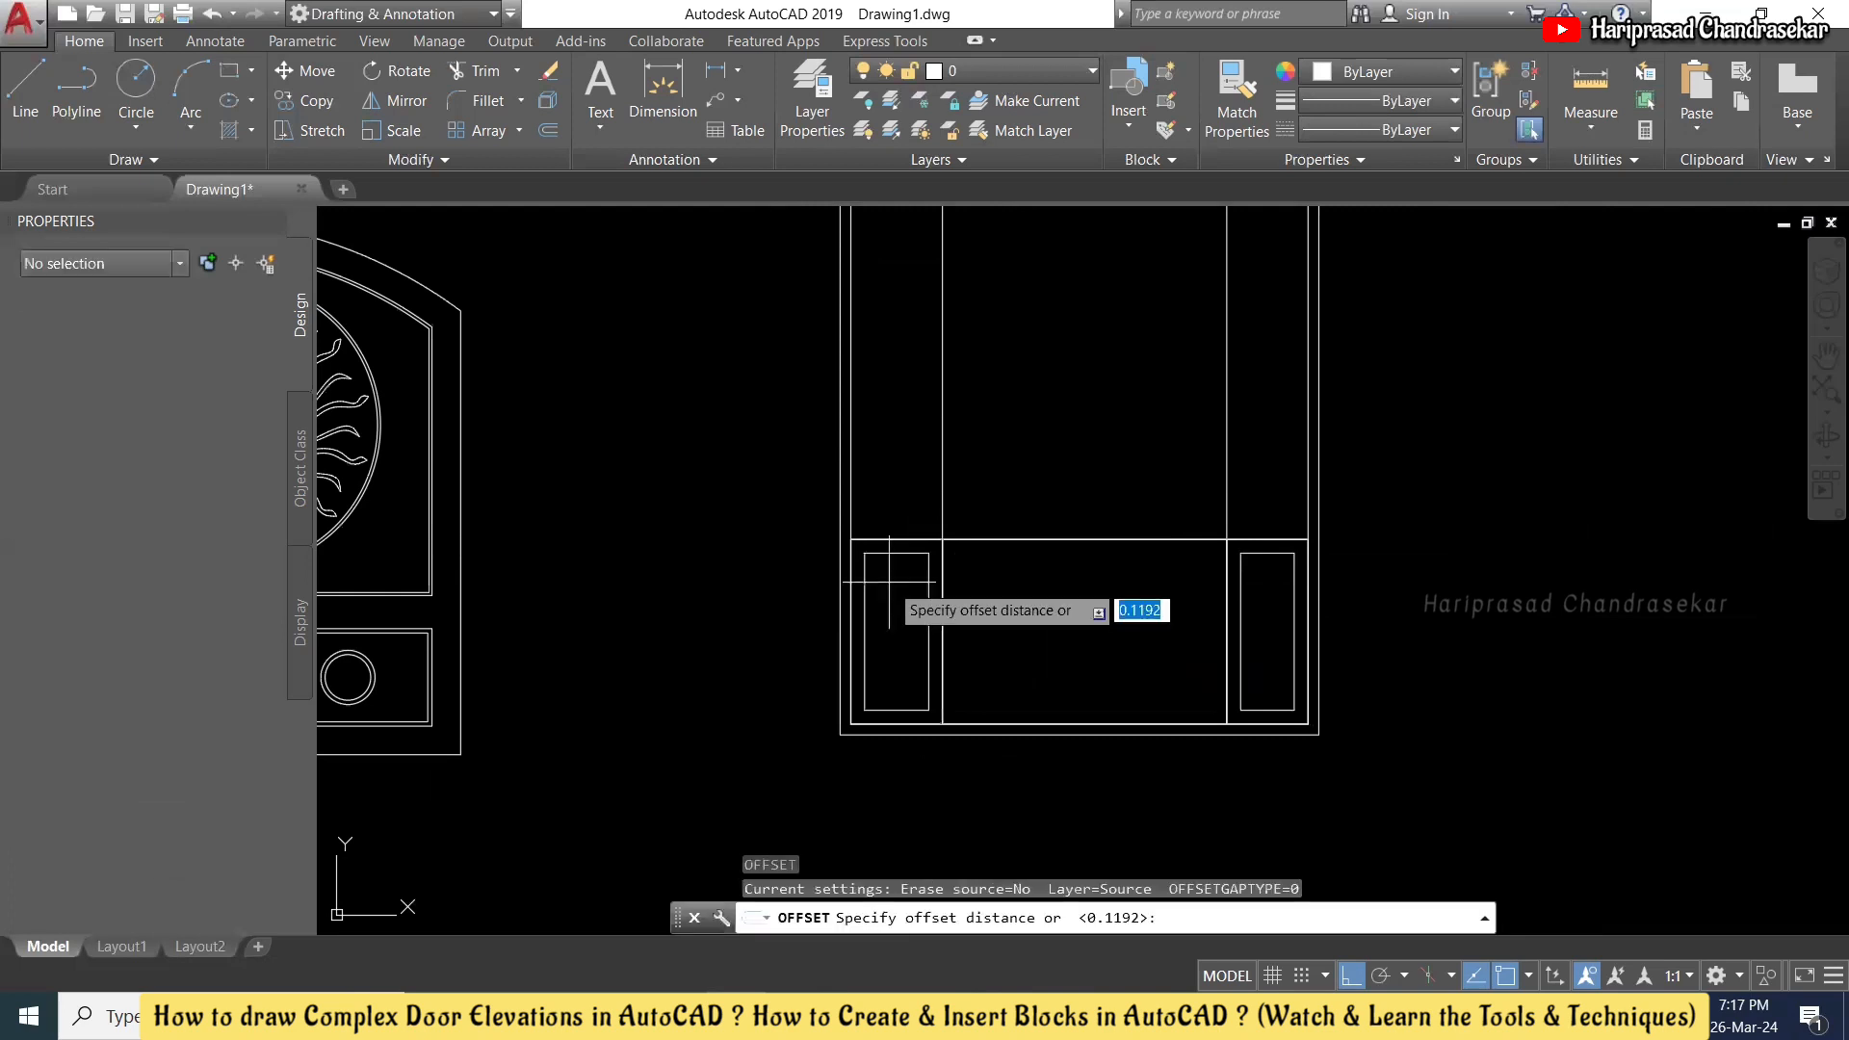
scroll(889, 583, up, 2)
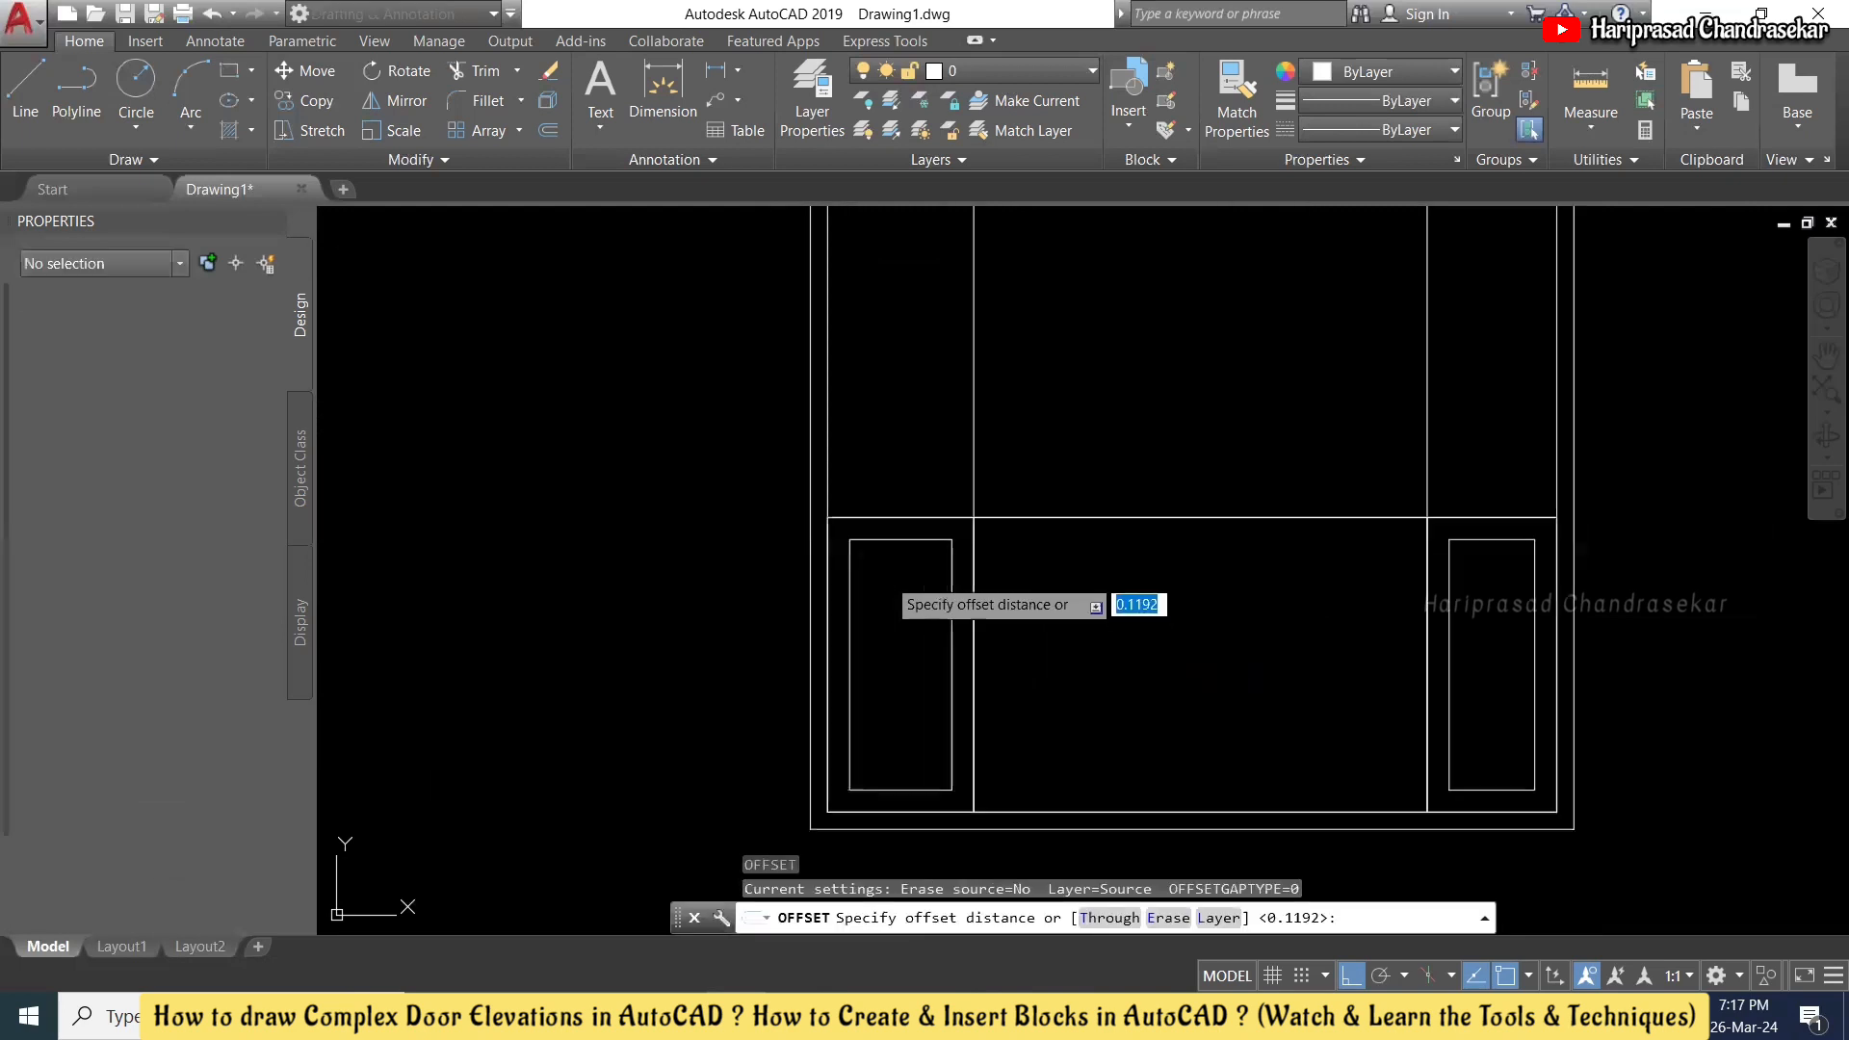
click(901, 540)
scroll(902, 530, up, 4)
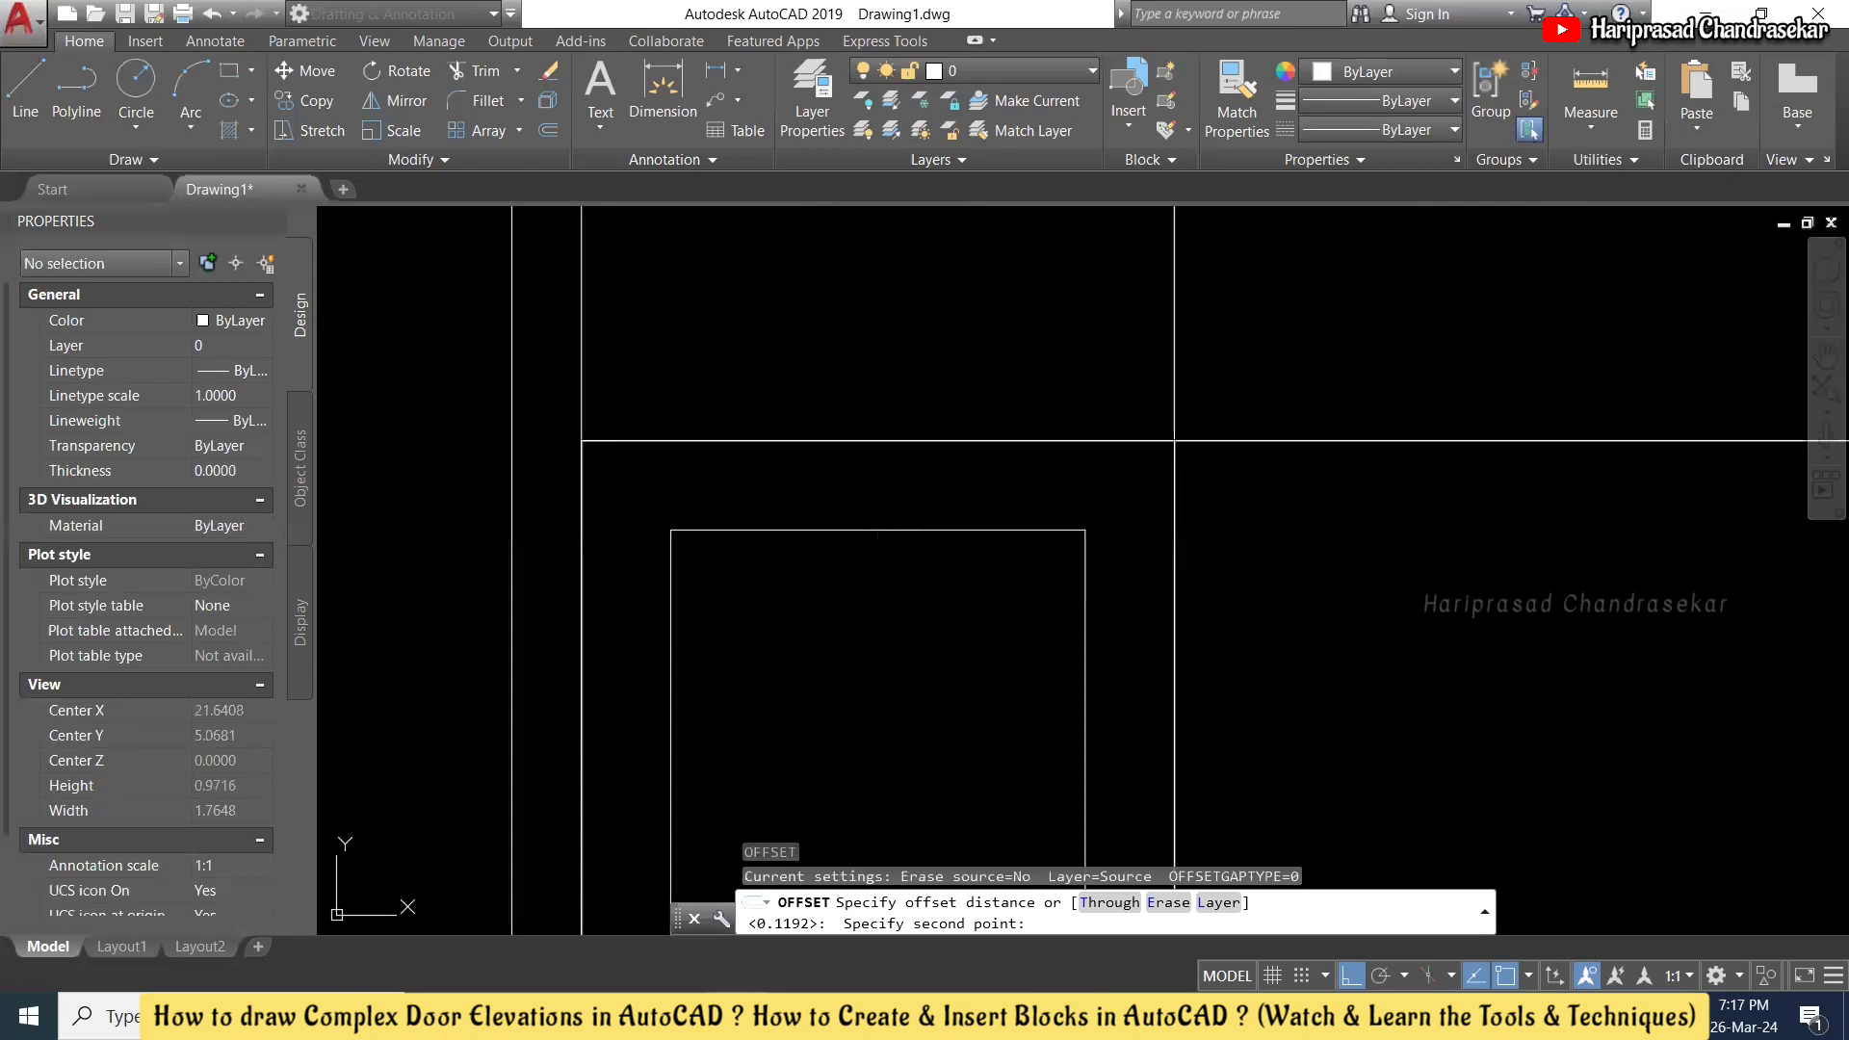
click(889, 557)
click(901, 529)
click(892, 584)
scroll(852, 550, down, 4)
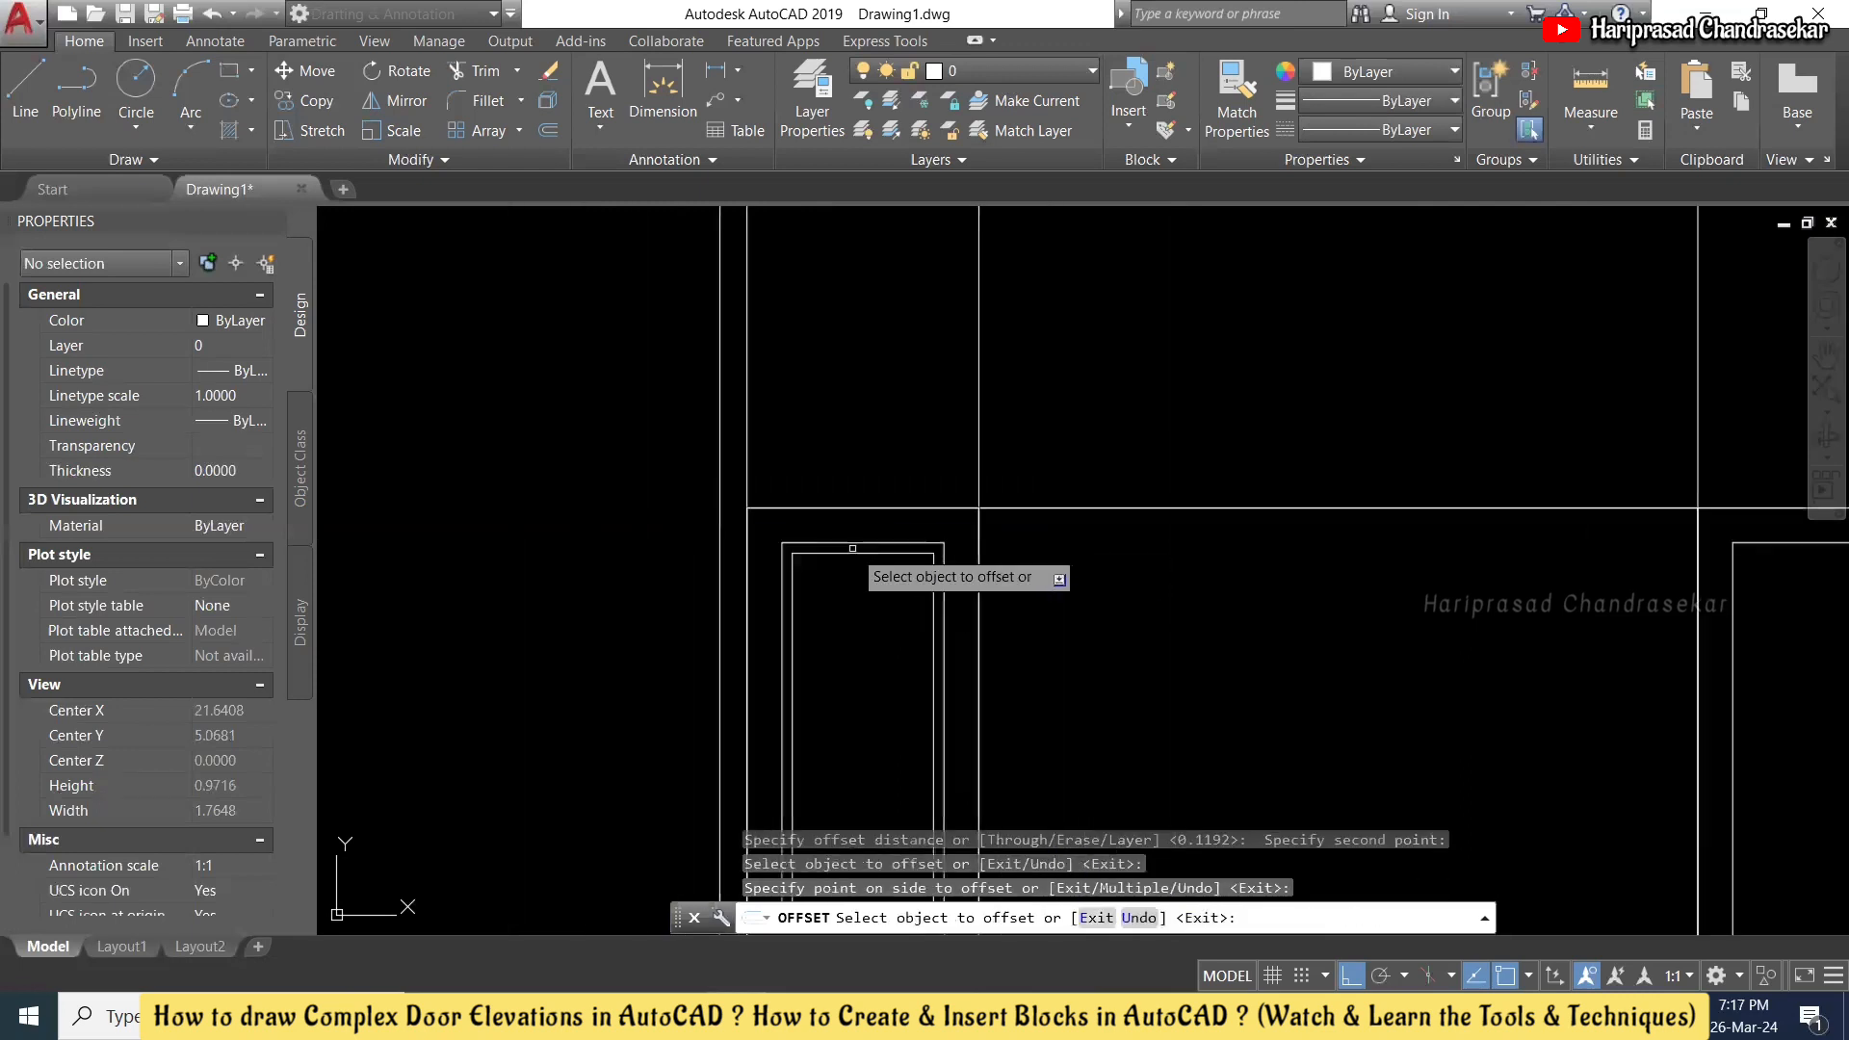
click(1781, 546)
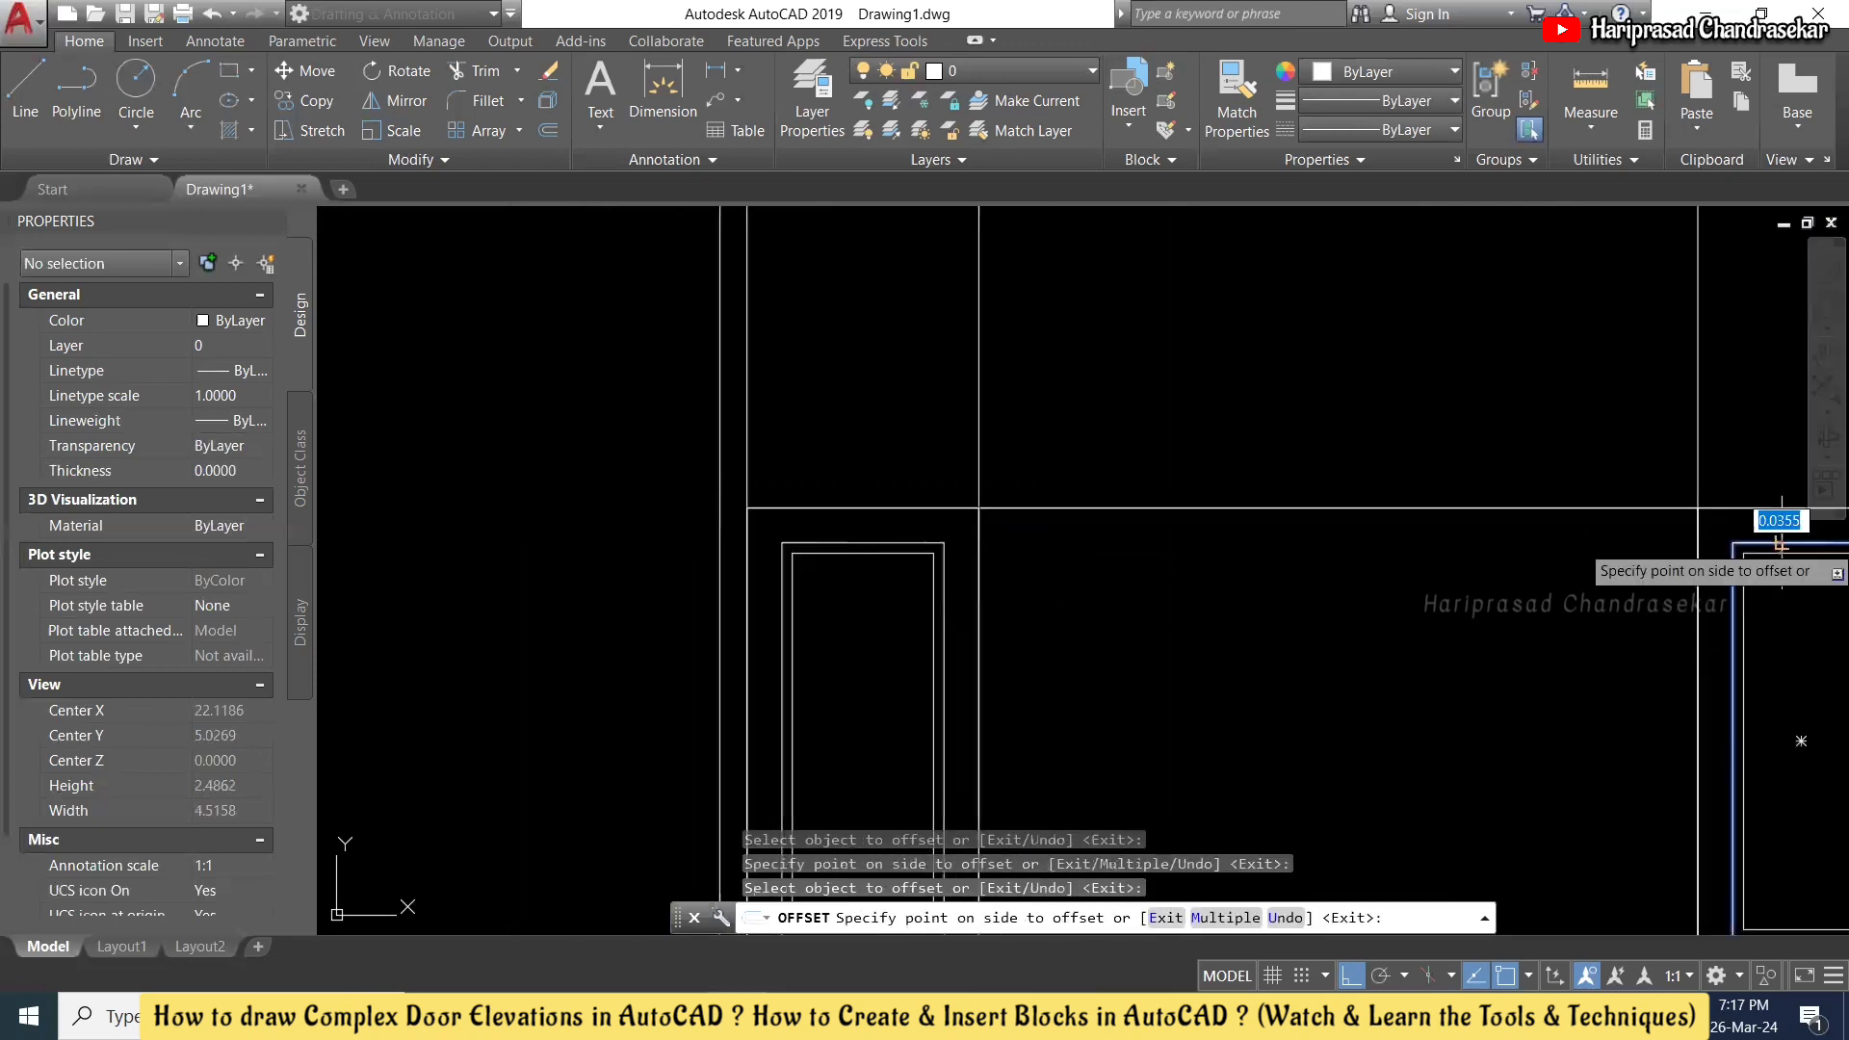
click(1781, 559)
scroll(1377, 626, down, 4)
scroll(1377, 630, up, 4)
key(Escape)
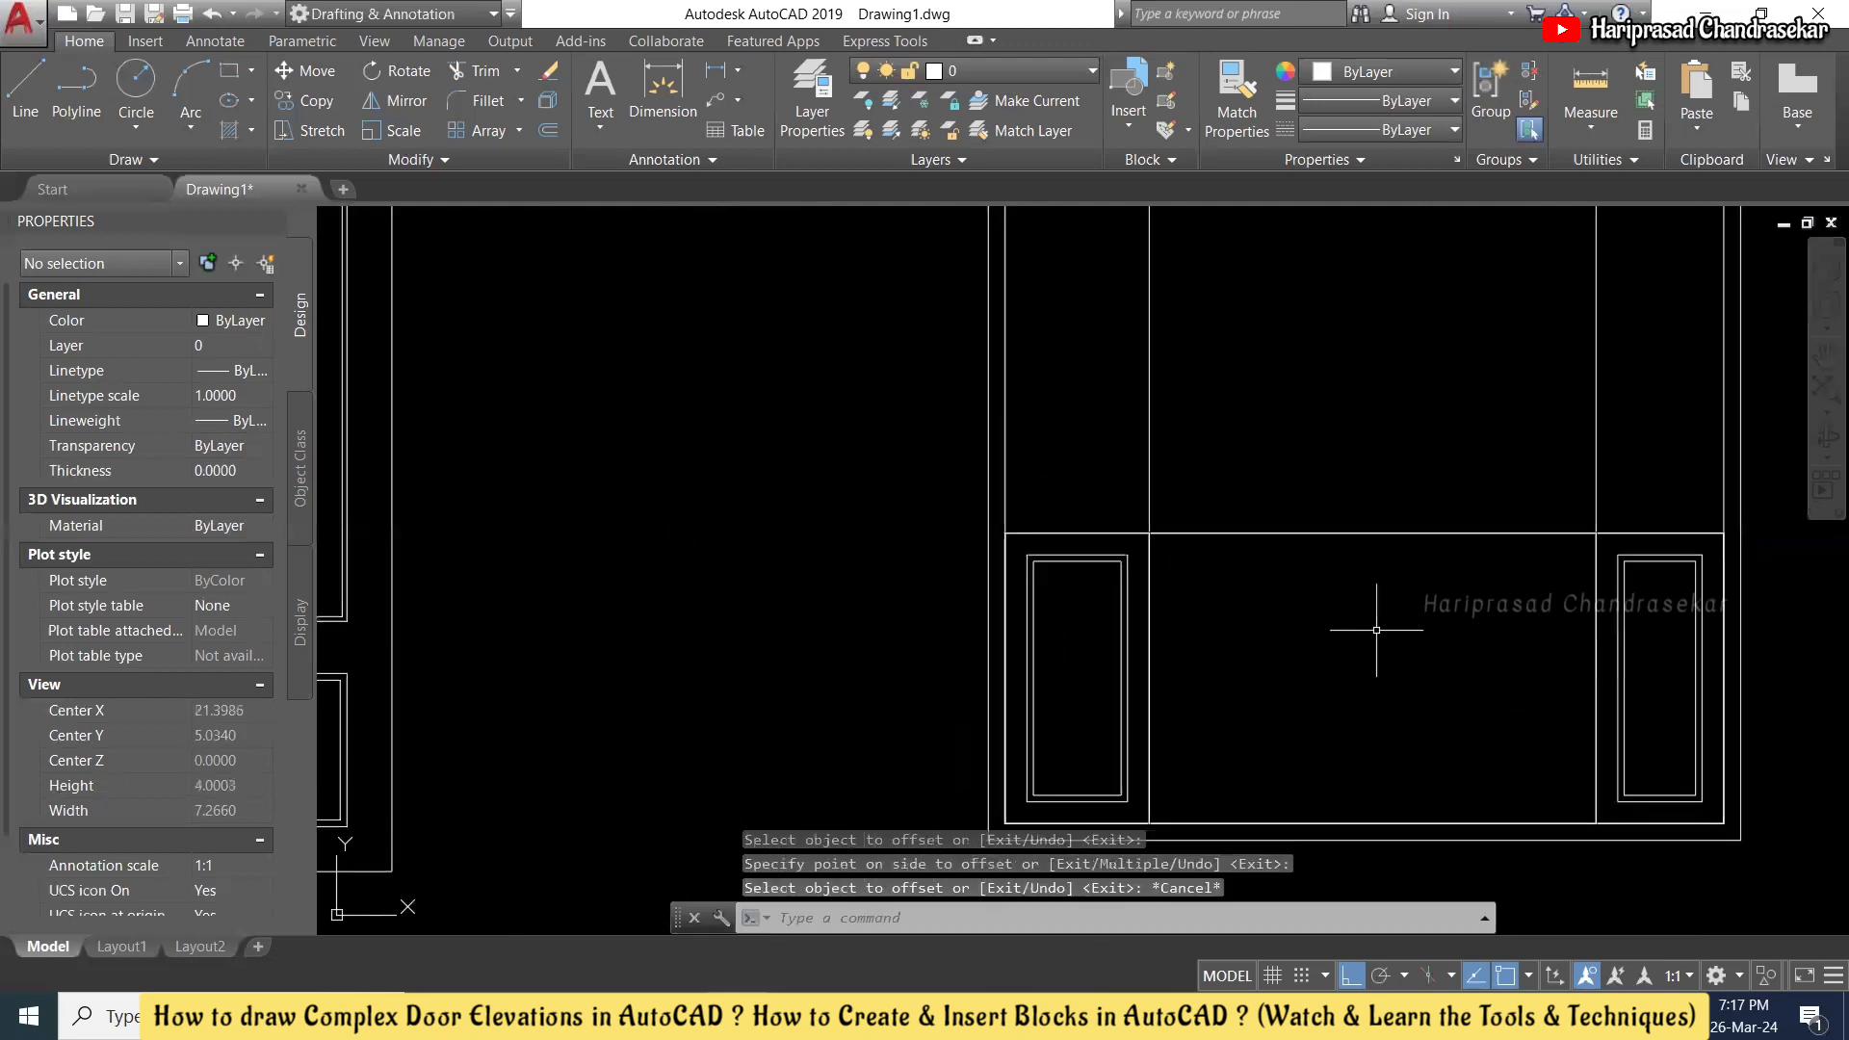
scroll(1256, 635, down, 4)
scroll(1243, 637, up, 4)
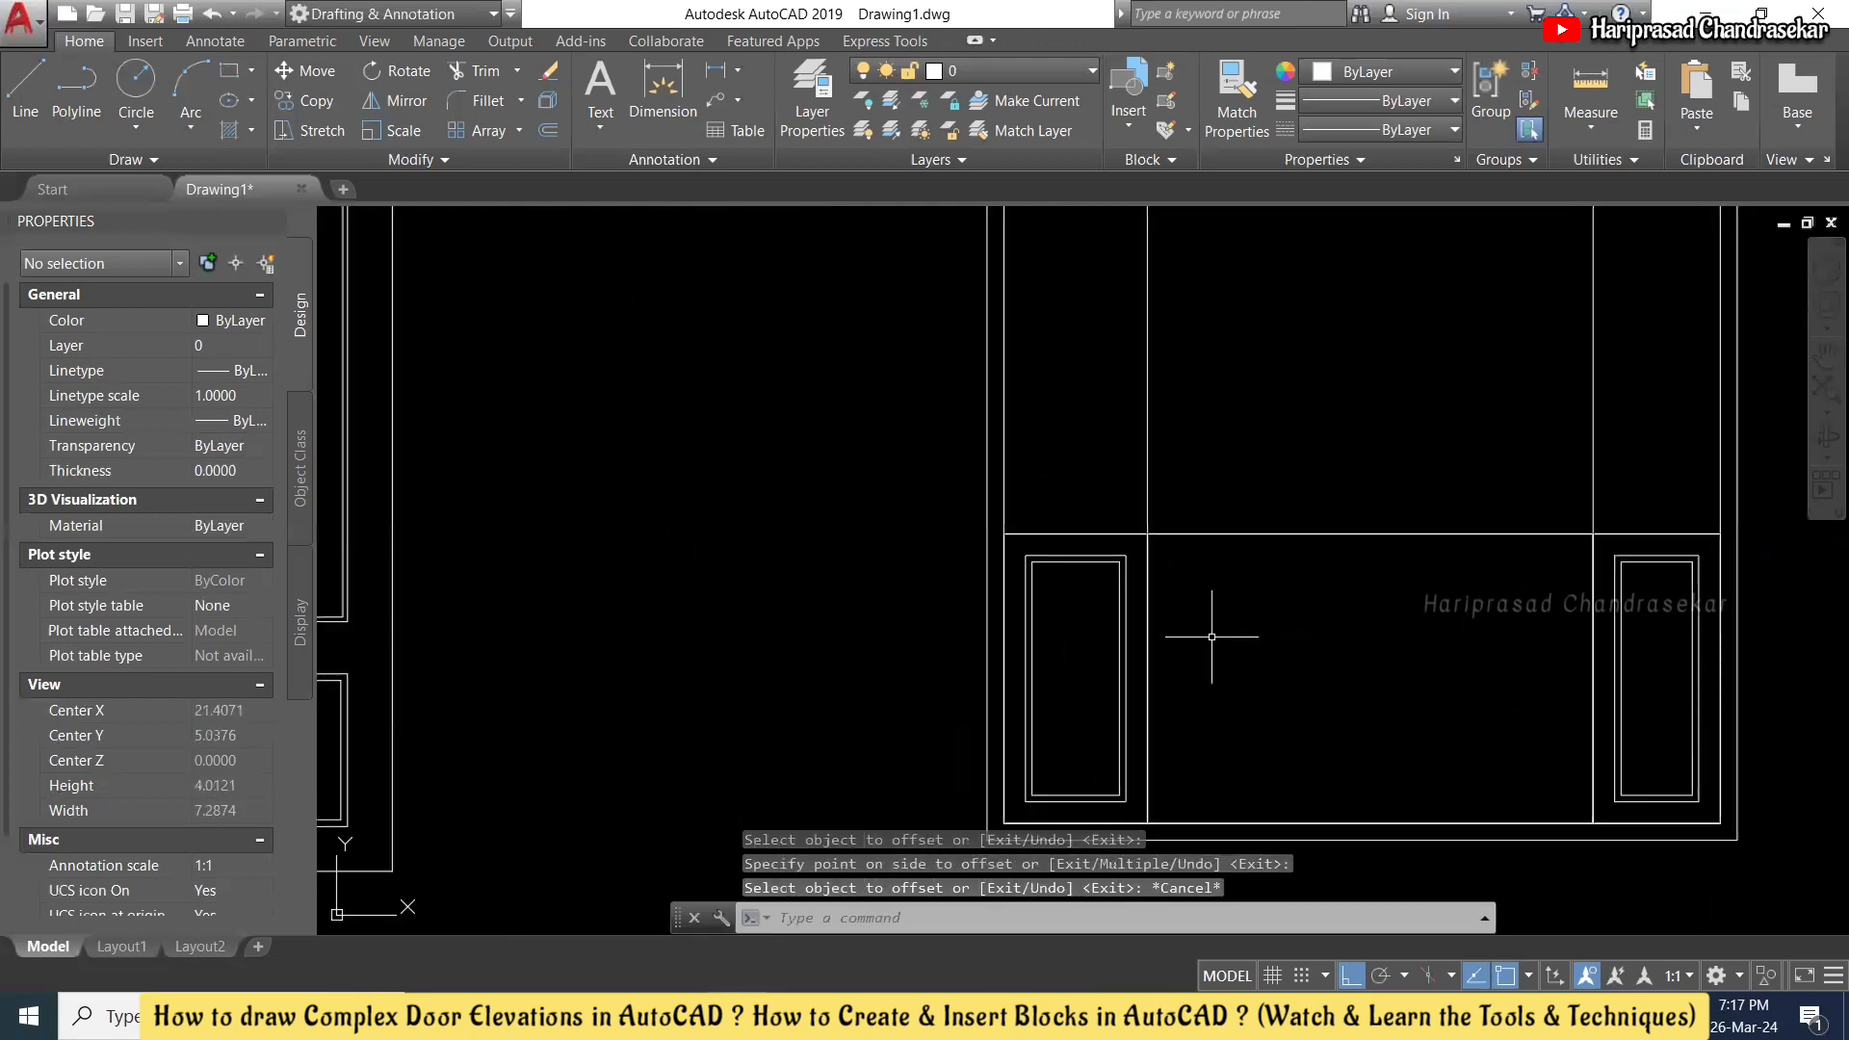
scroll(1211, 637, down, 2)
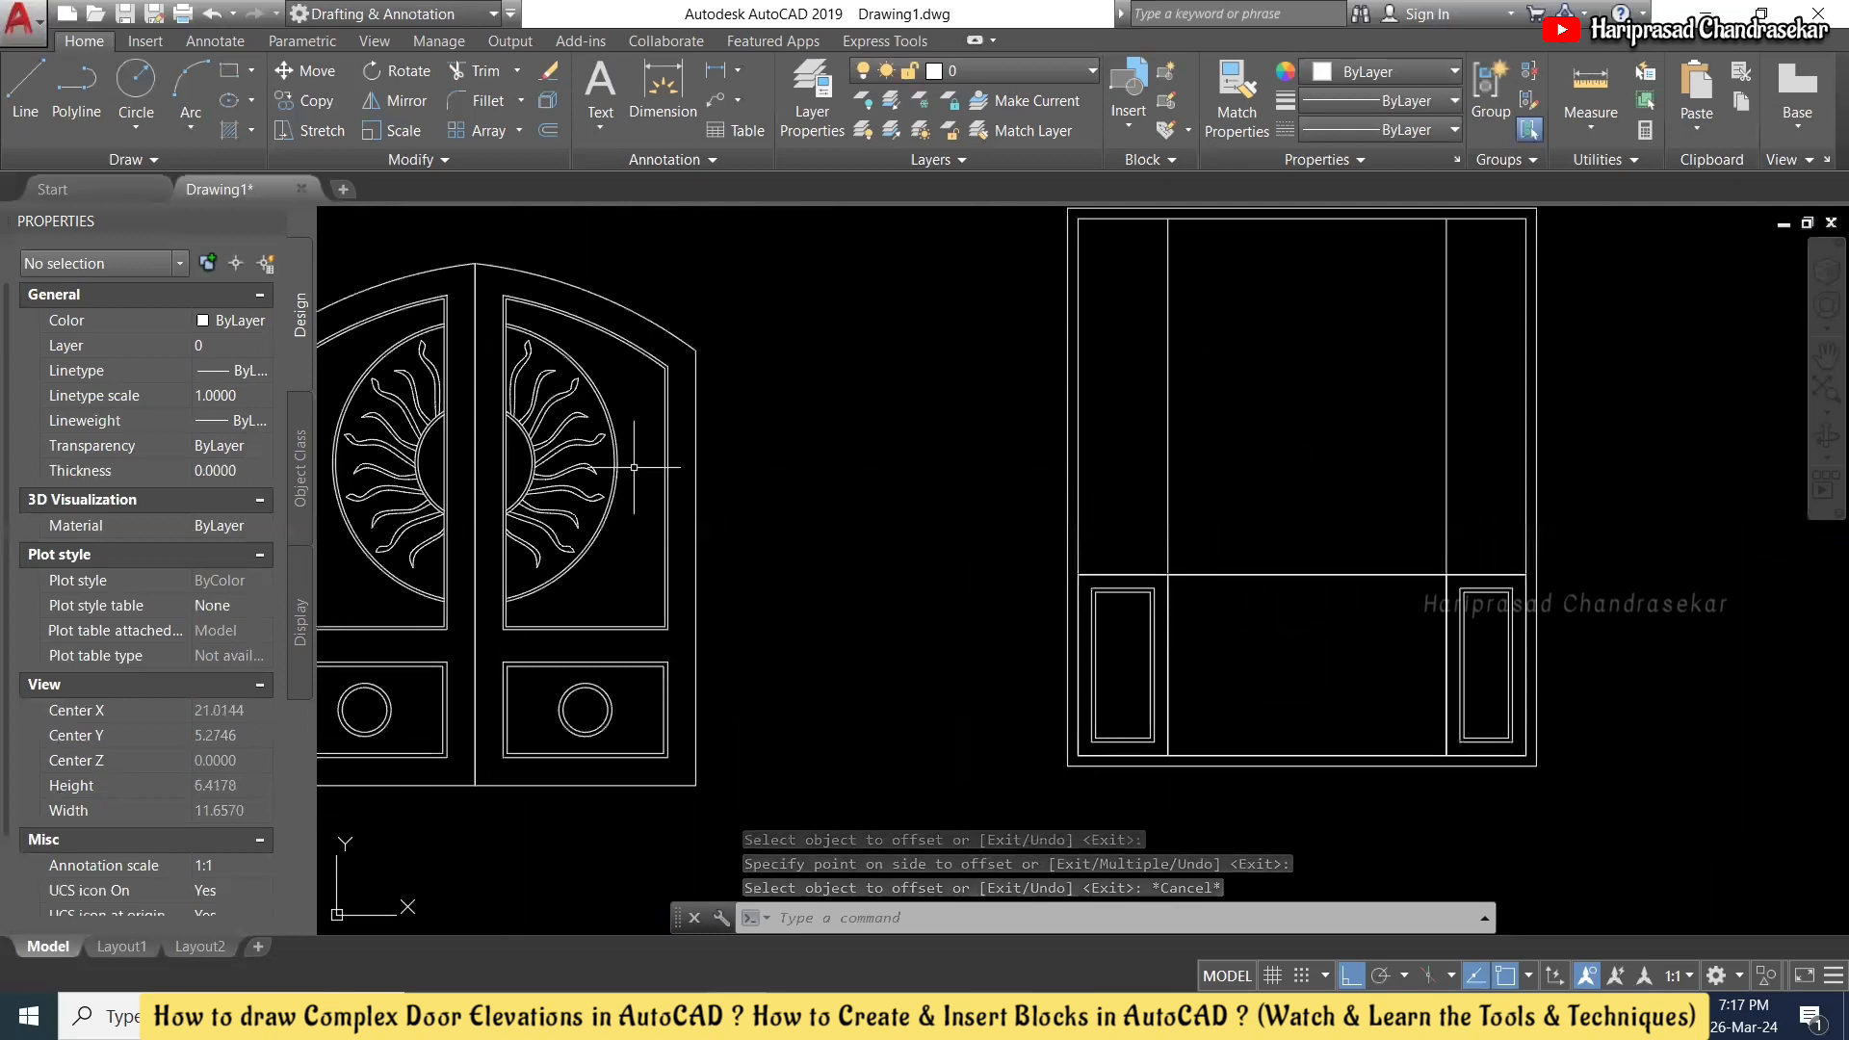
scroll(731, 403, down, 2)
scroll(1213, 414, up, 2)
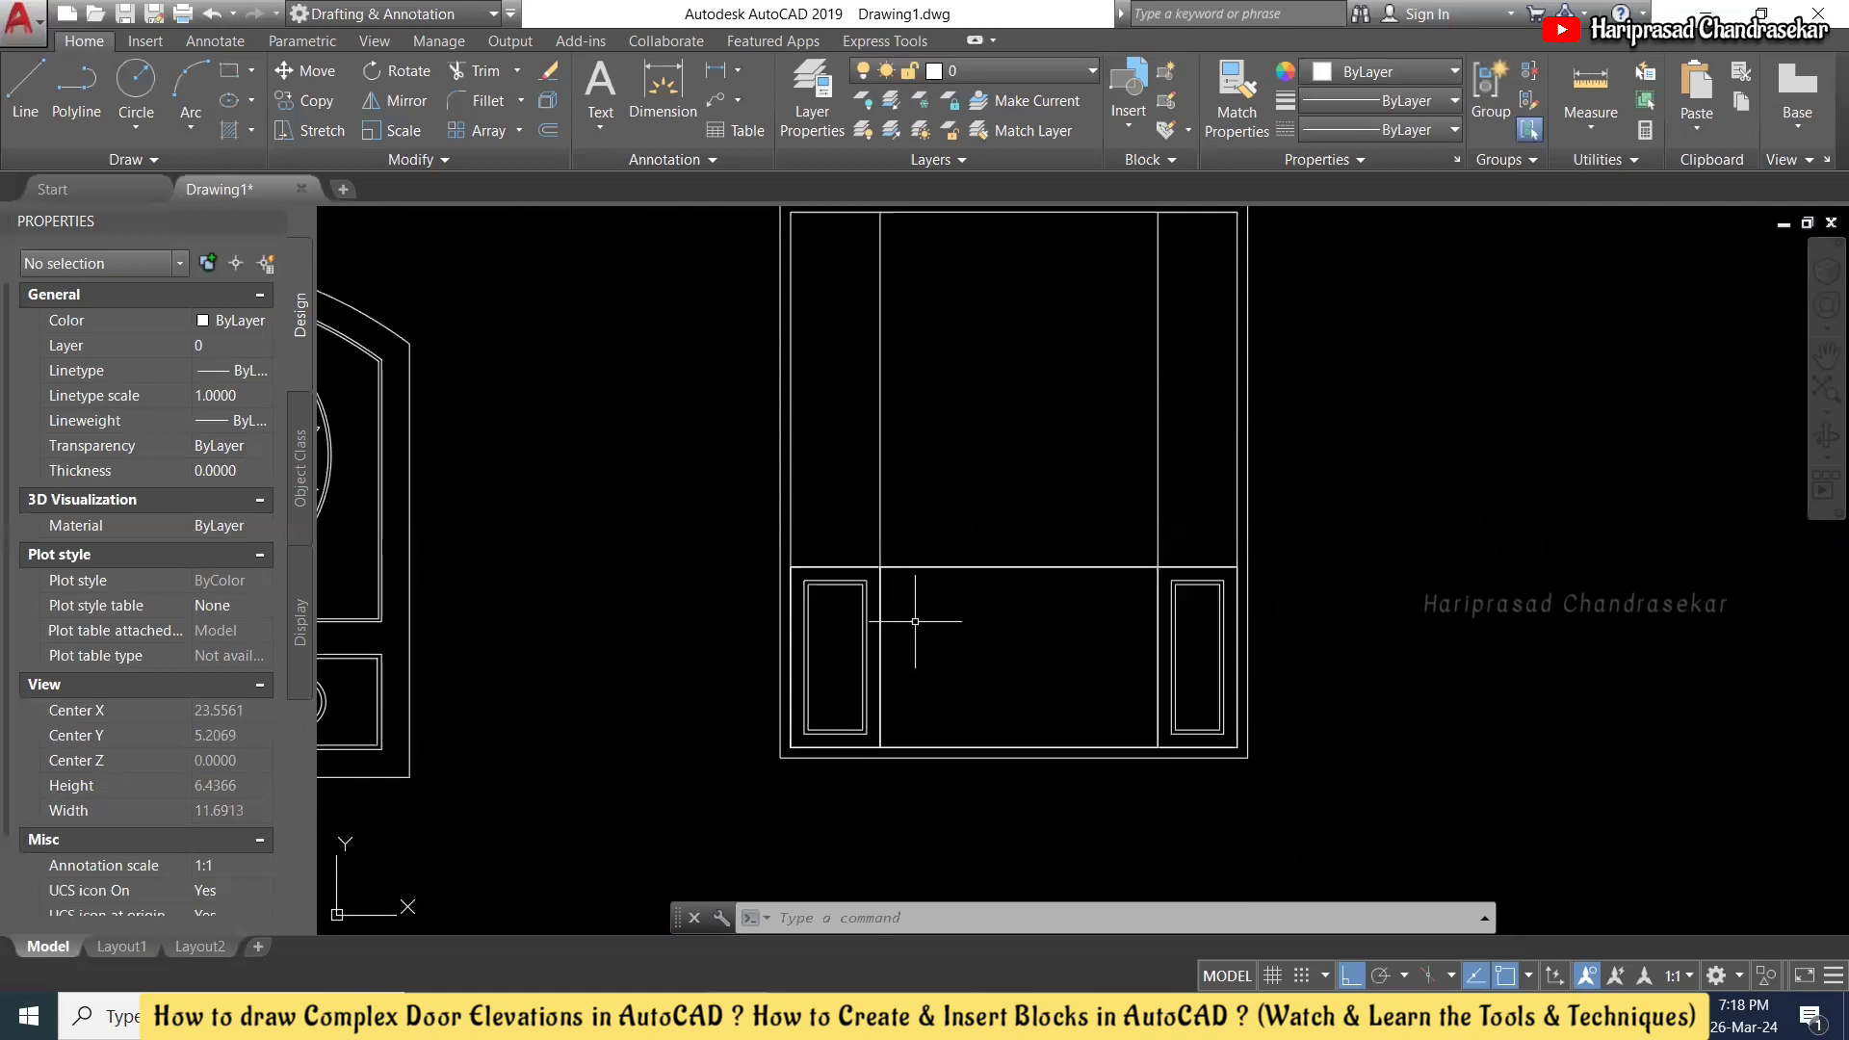
- Draw diagonal mitre lines joining the inner and outer rectangles at both upper corners of the lower-left panel
text(l)
key(Return)
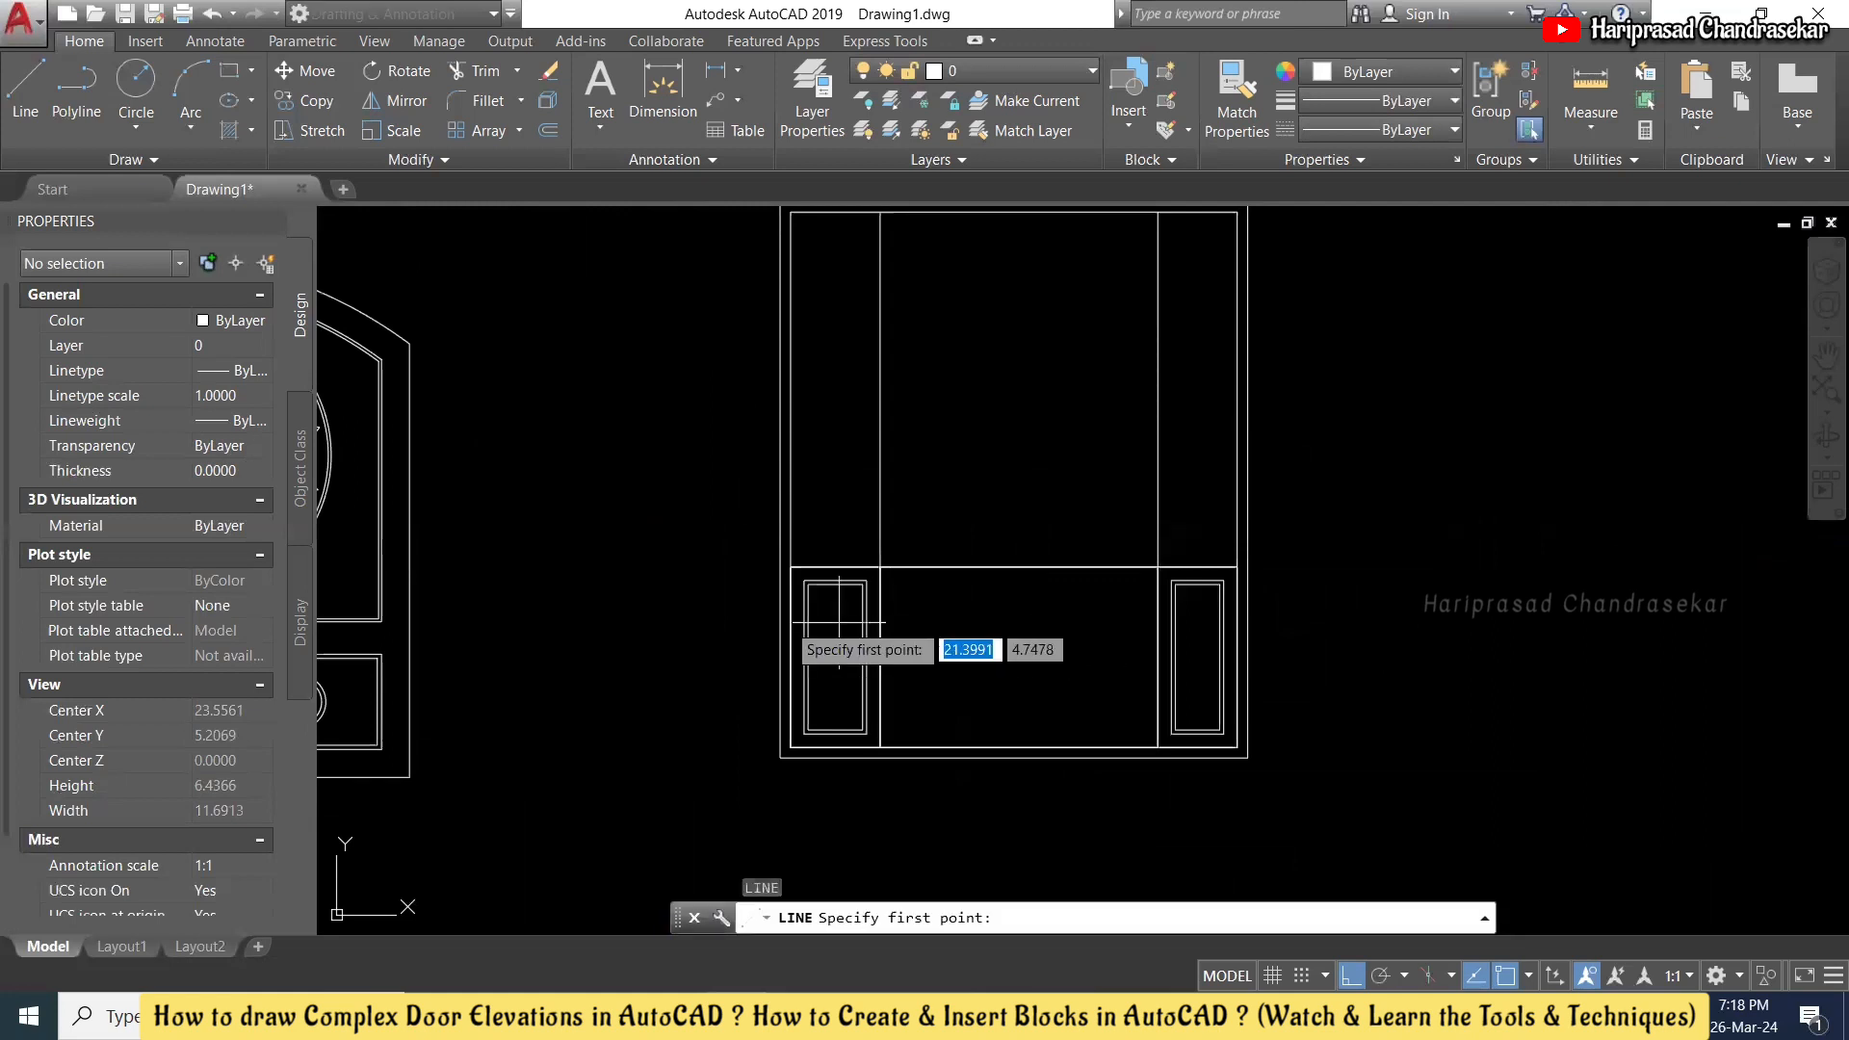
scroll(785, 622, up, 3)
scroll(828, 500, up, 4)
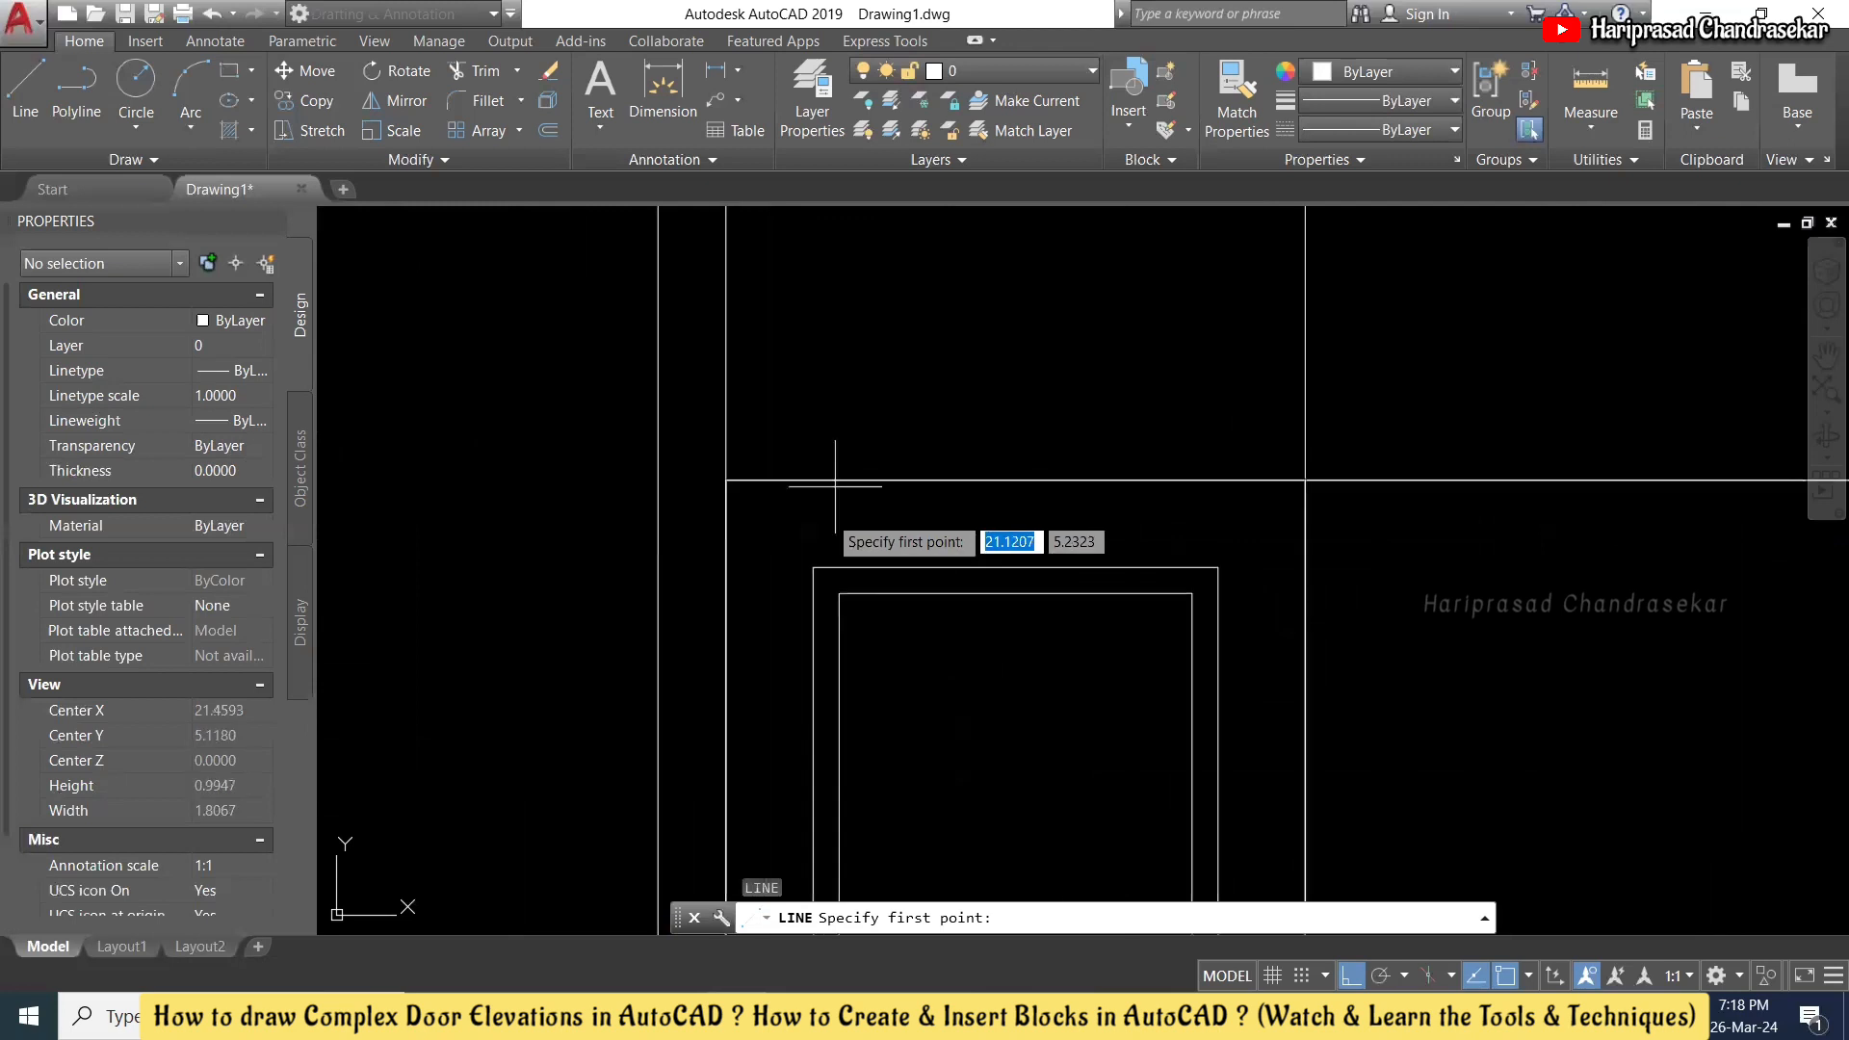
click(814, 568)
click(839, 594)
key(Escape)
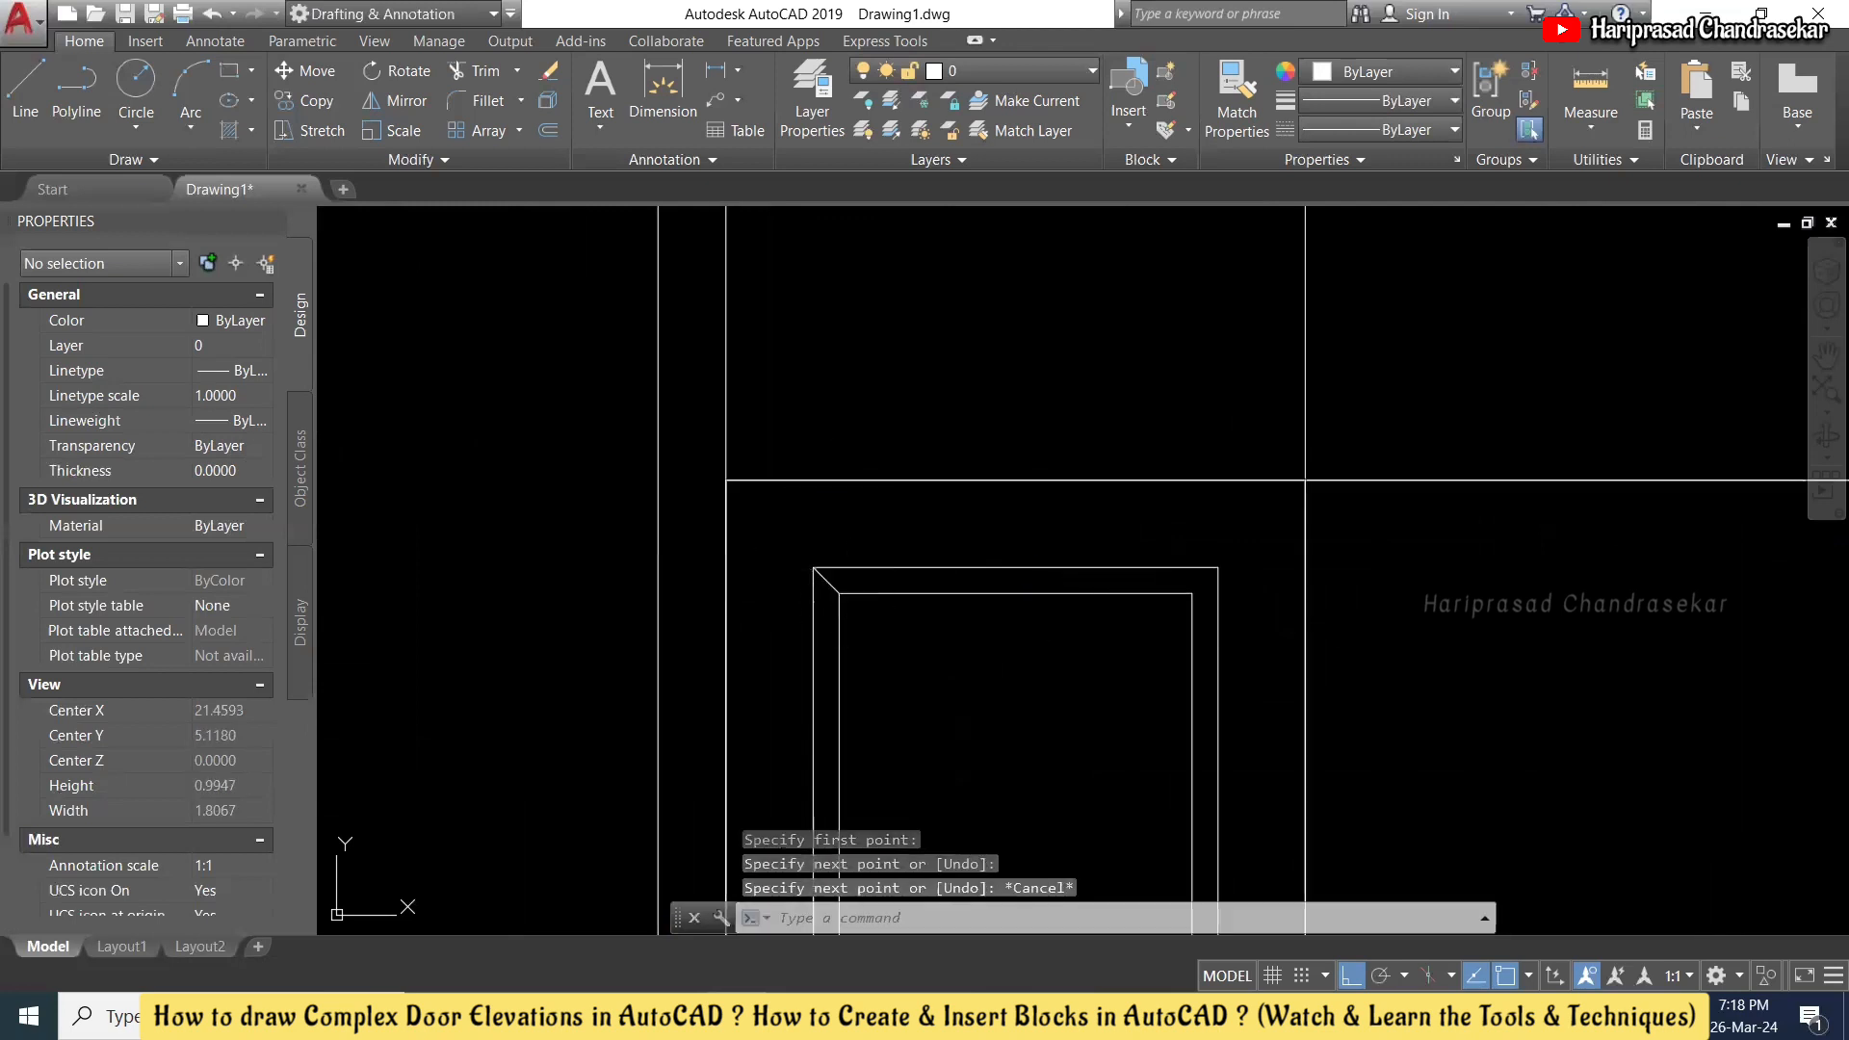
key(Return)
click(1192, 595)
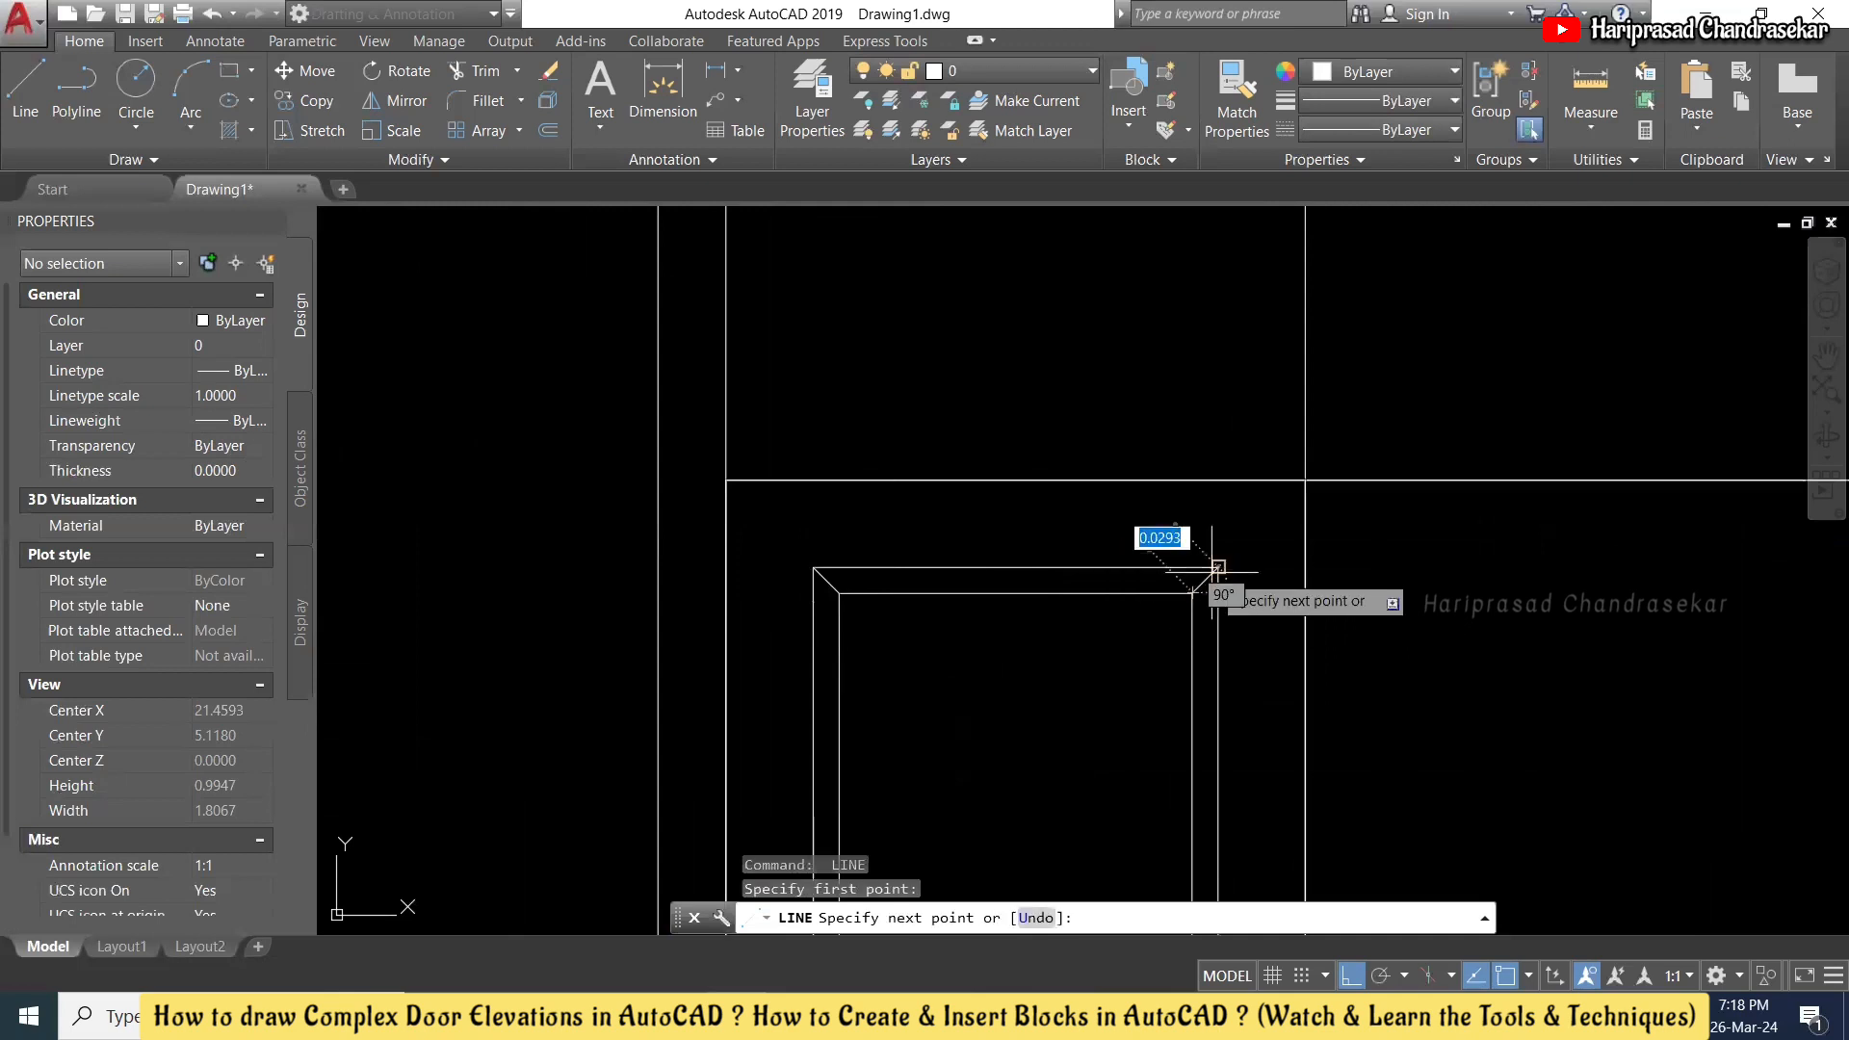
click(1217, 569)
key(Escape)
- Draw diagonal mitre lines joining the two rectangles at both lower corners of the lower-left panel
scroll(1059, 484, down, 2)
scroll(1052, 454, down, 3)
scroll(944, 746, up, 4)
key(Return)
click(934, 750)
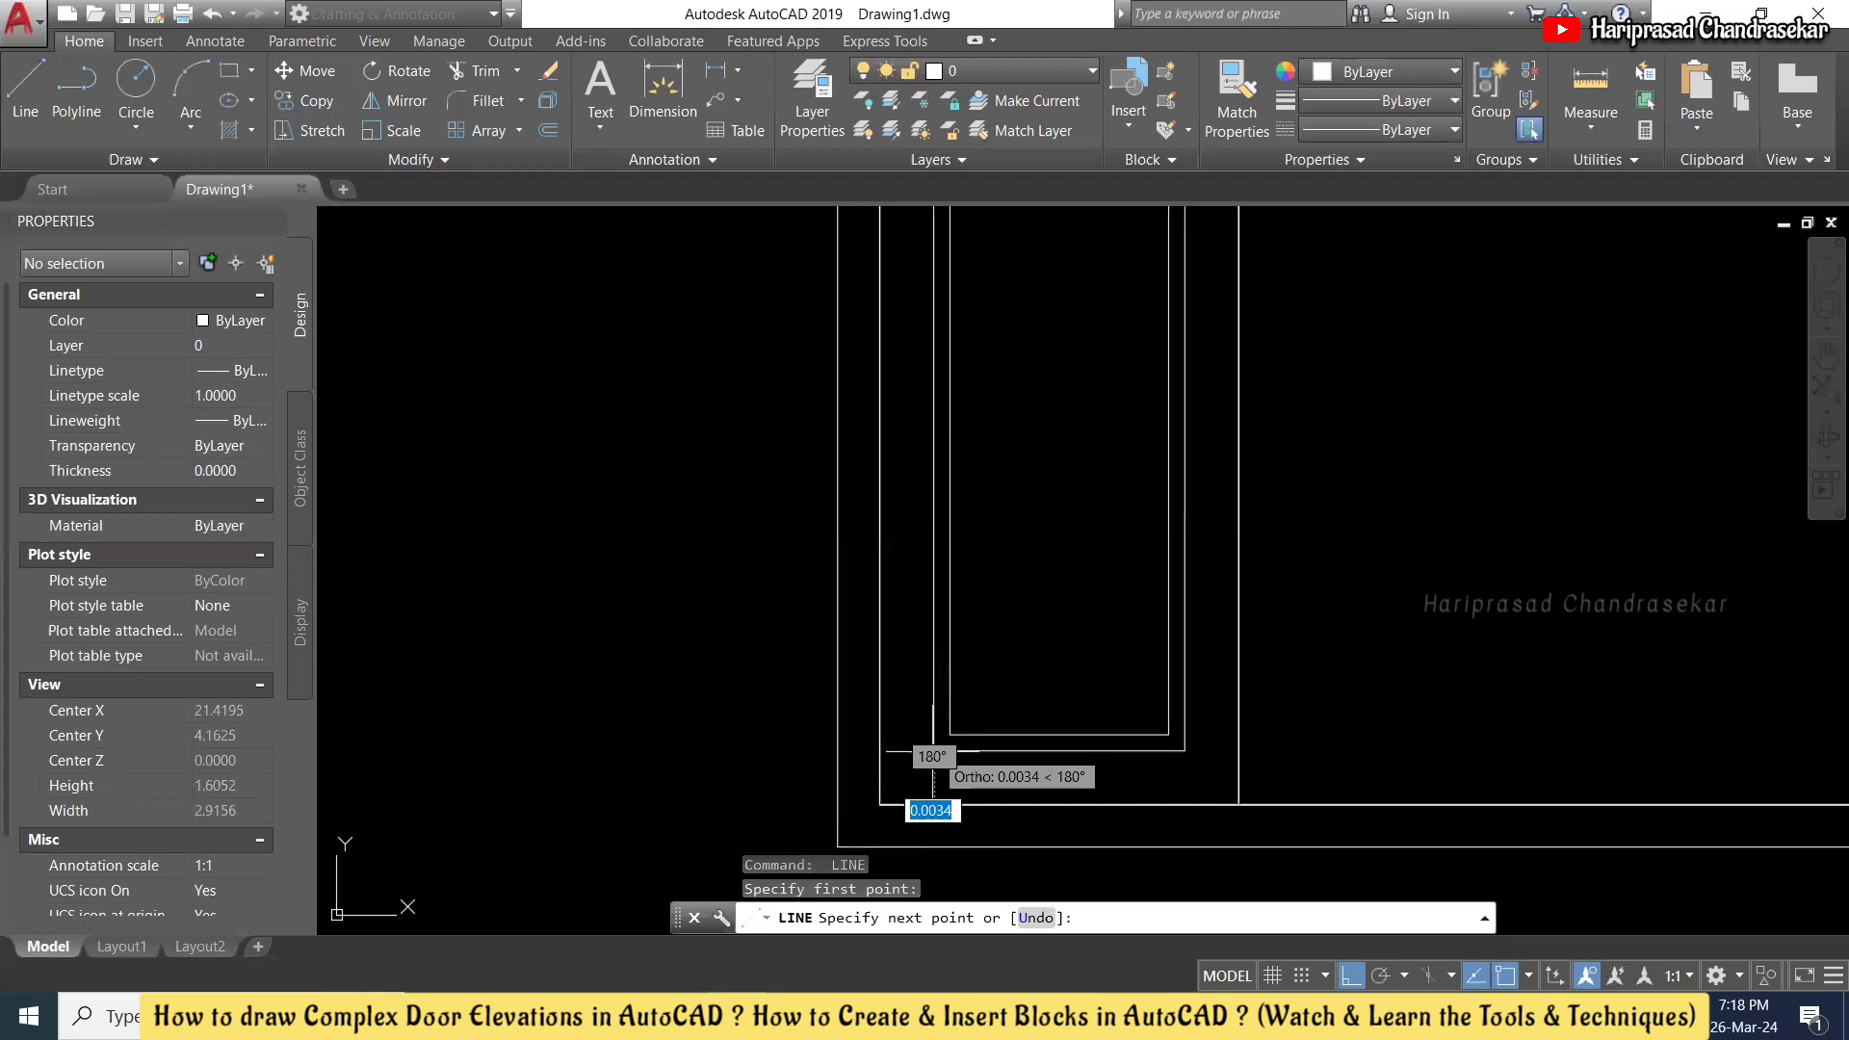
click(949, 734)
key(Escape)
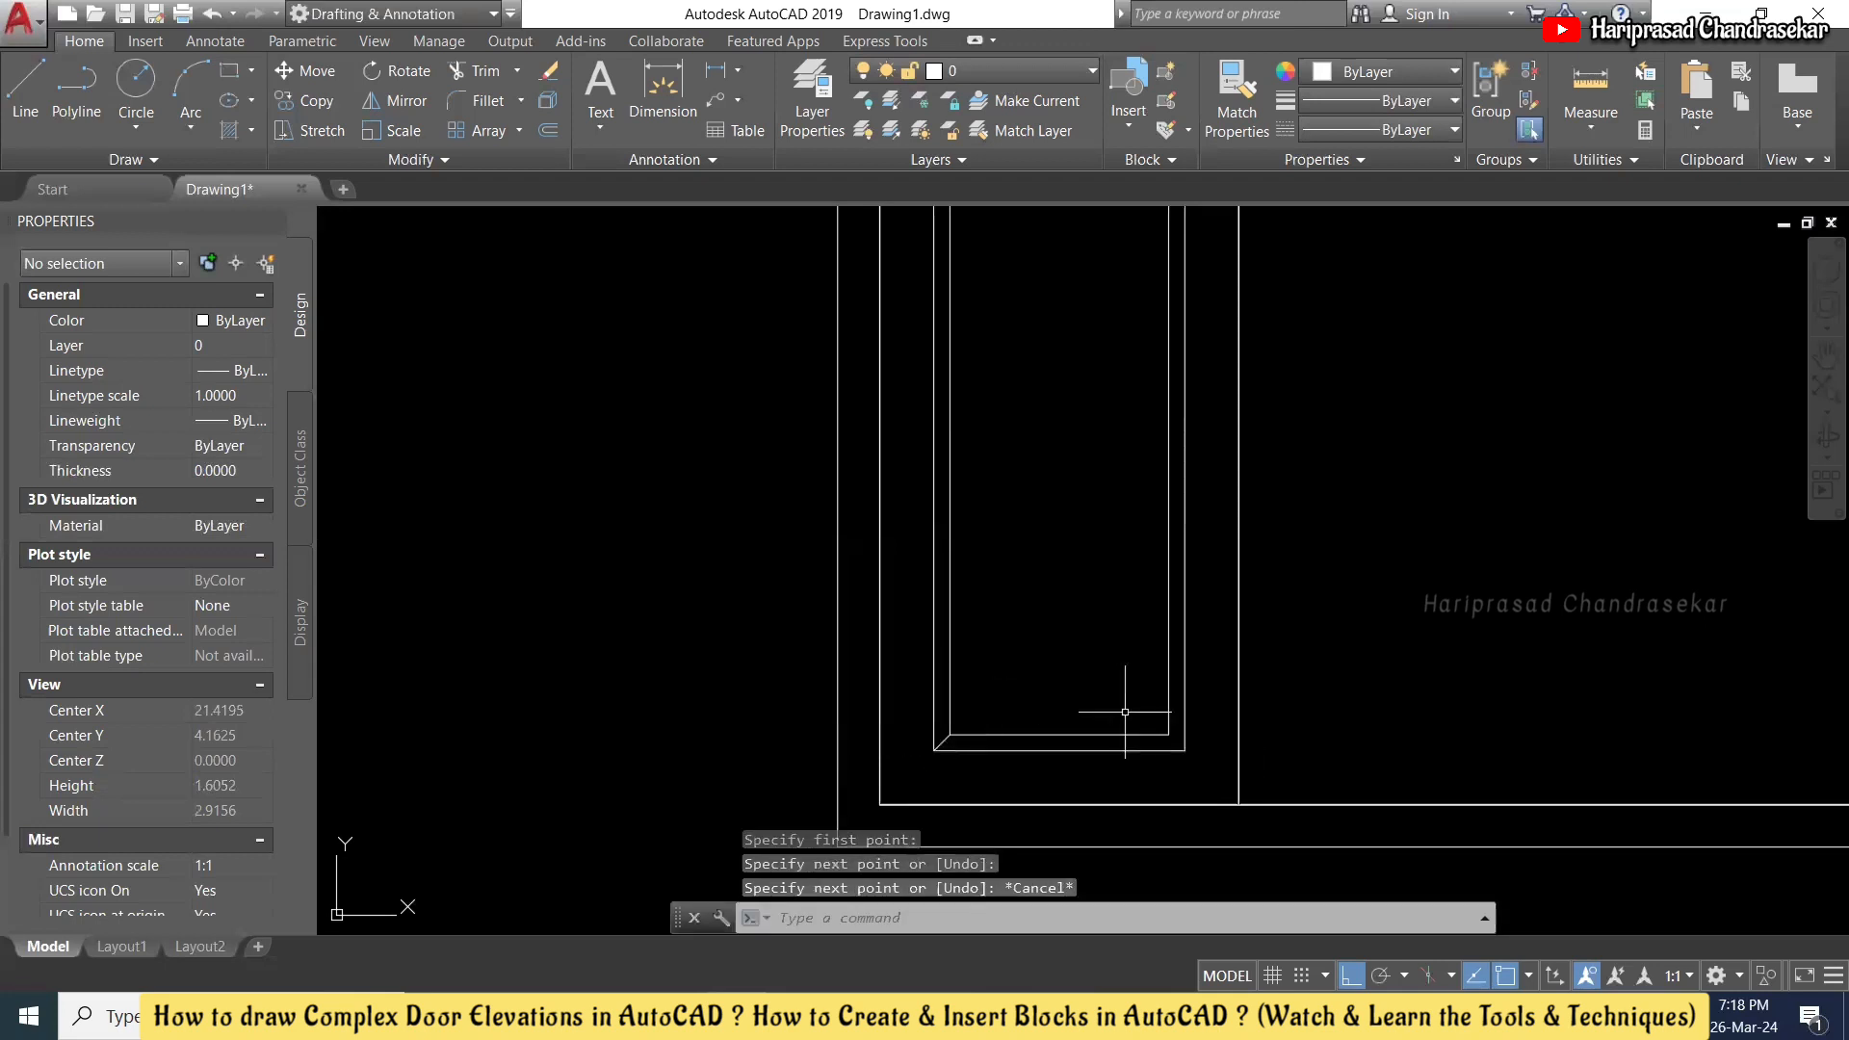
key(Return)
click(1168, 734)
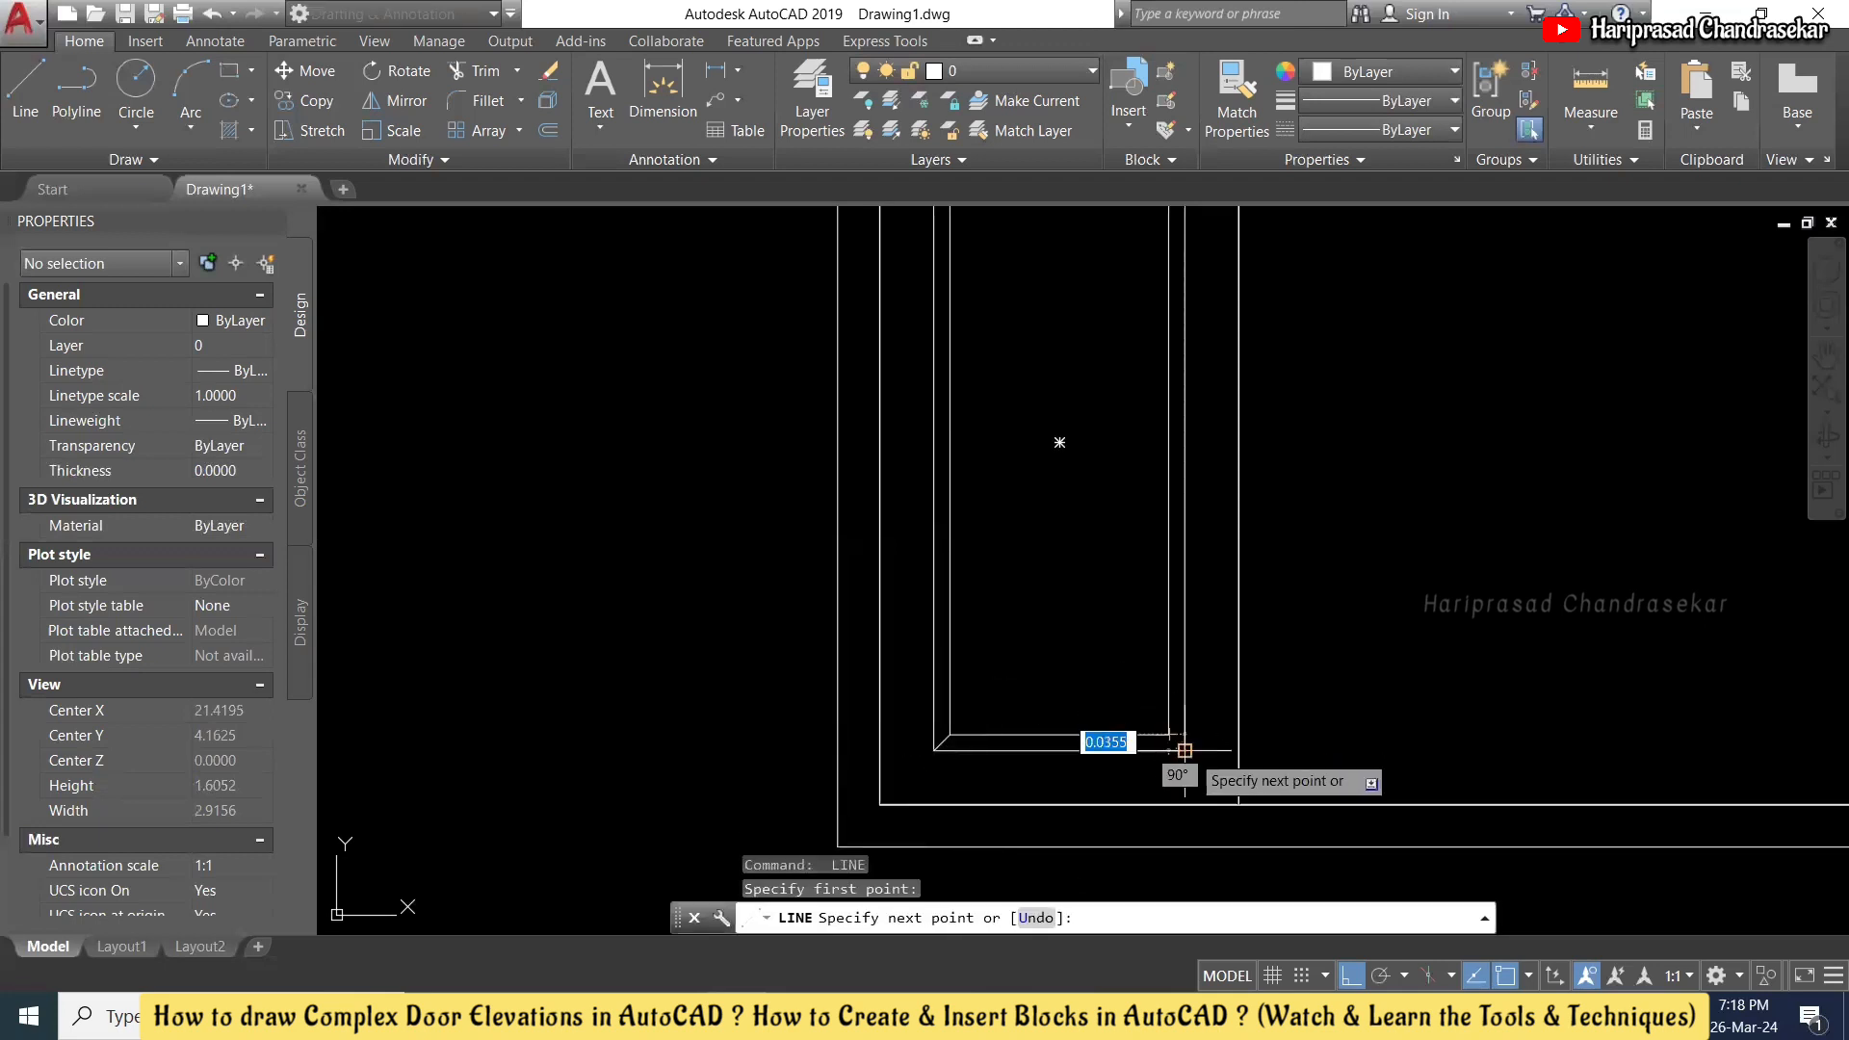
click(1184, 750)
key(Escape)
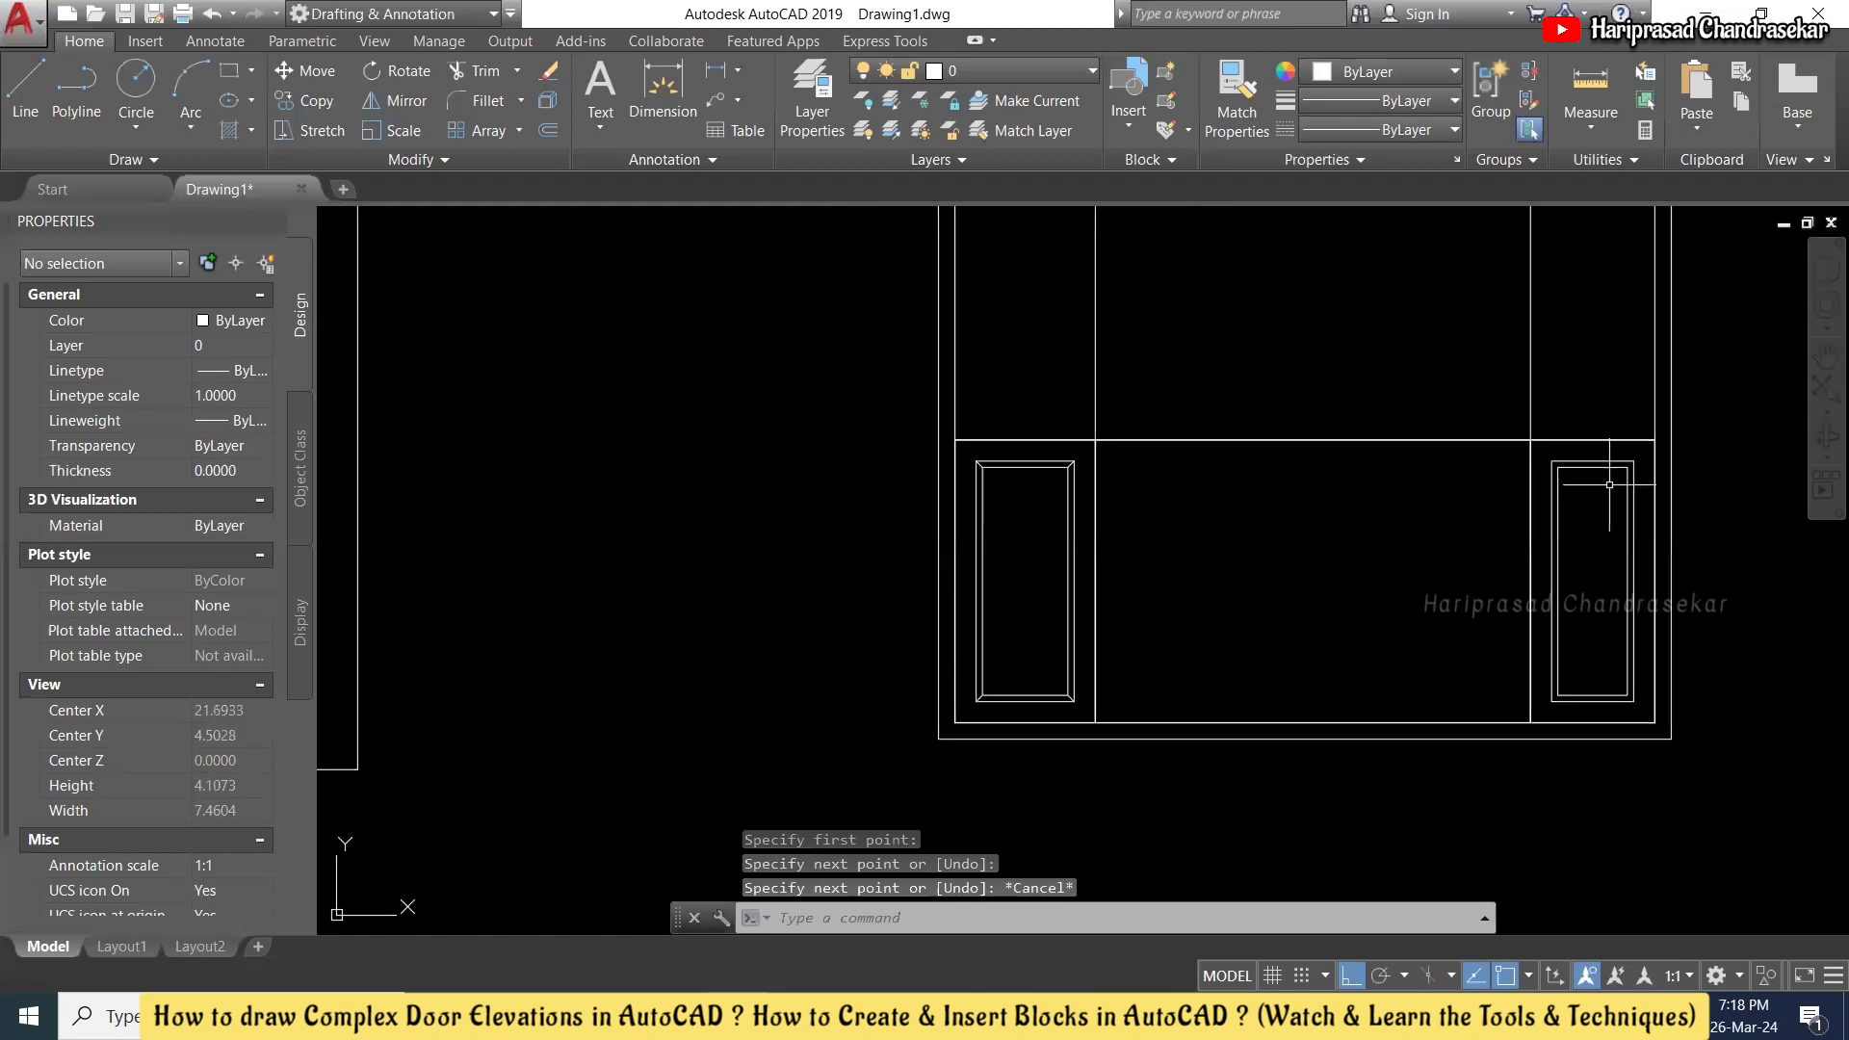
- Draw diagonal mitre lines between the two rectangles at both upper corners of the lower-right panel
scroll(1561, 482, up, 4)
key(Return)
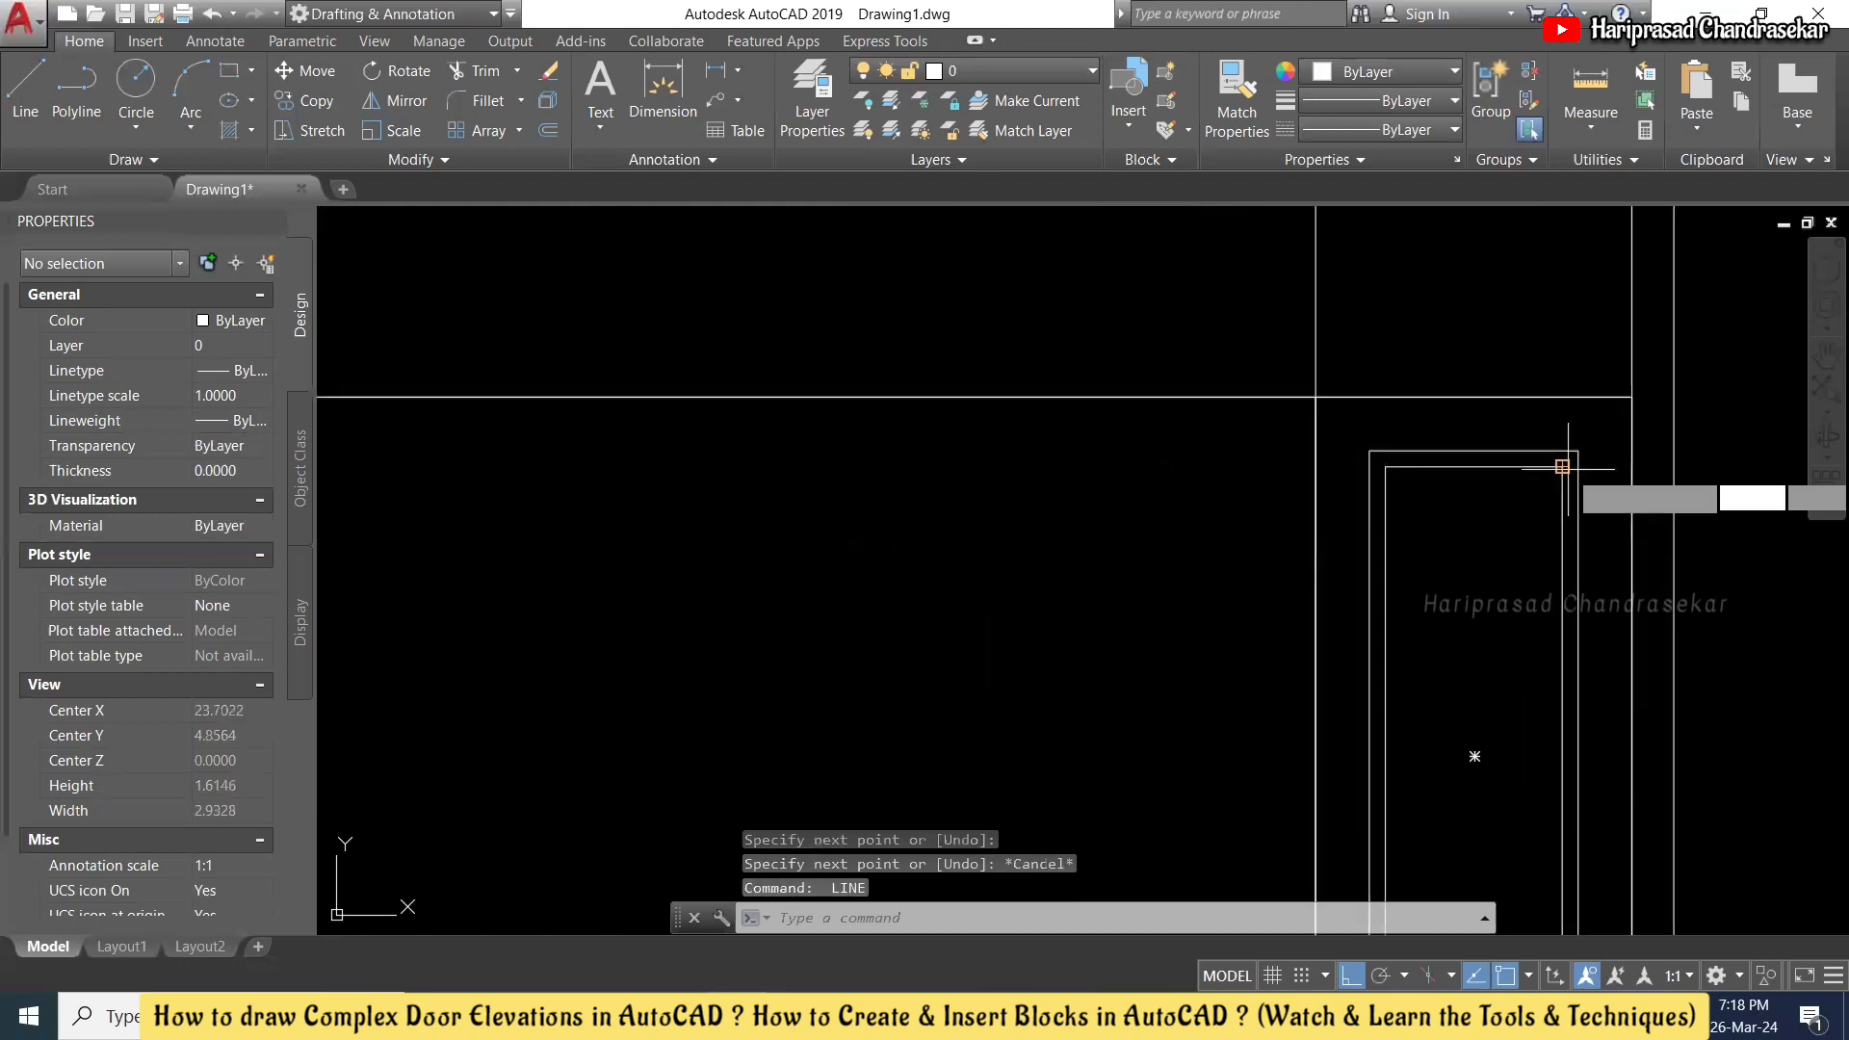
click(1562, 467)
click(1578, 450)
key(Escape)
key(Return)
click(1370, 451)
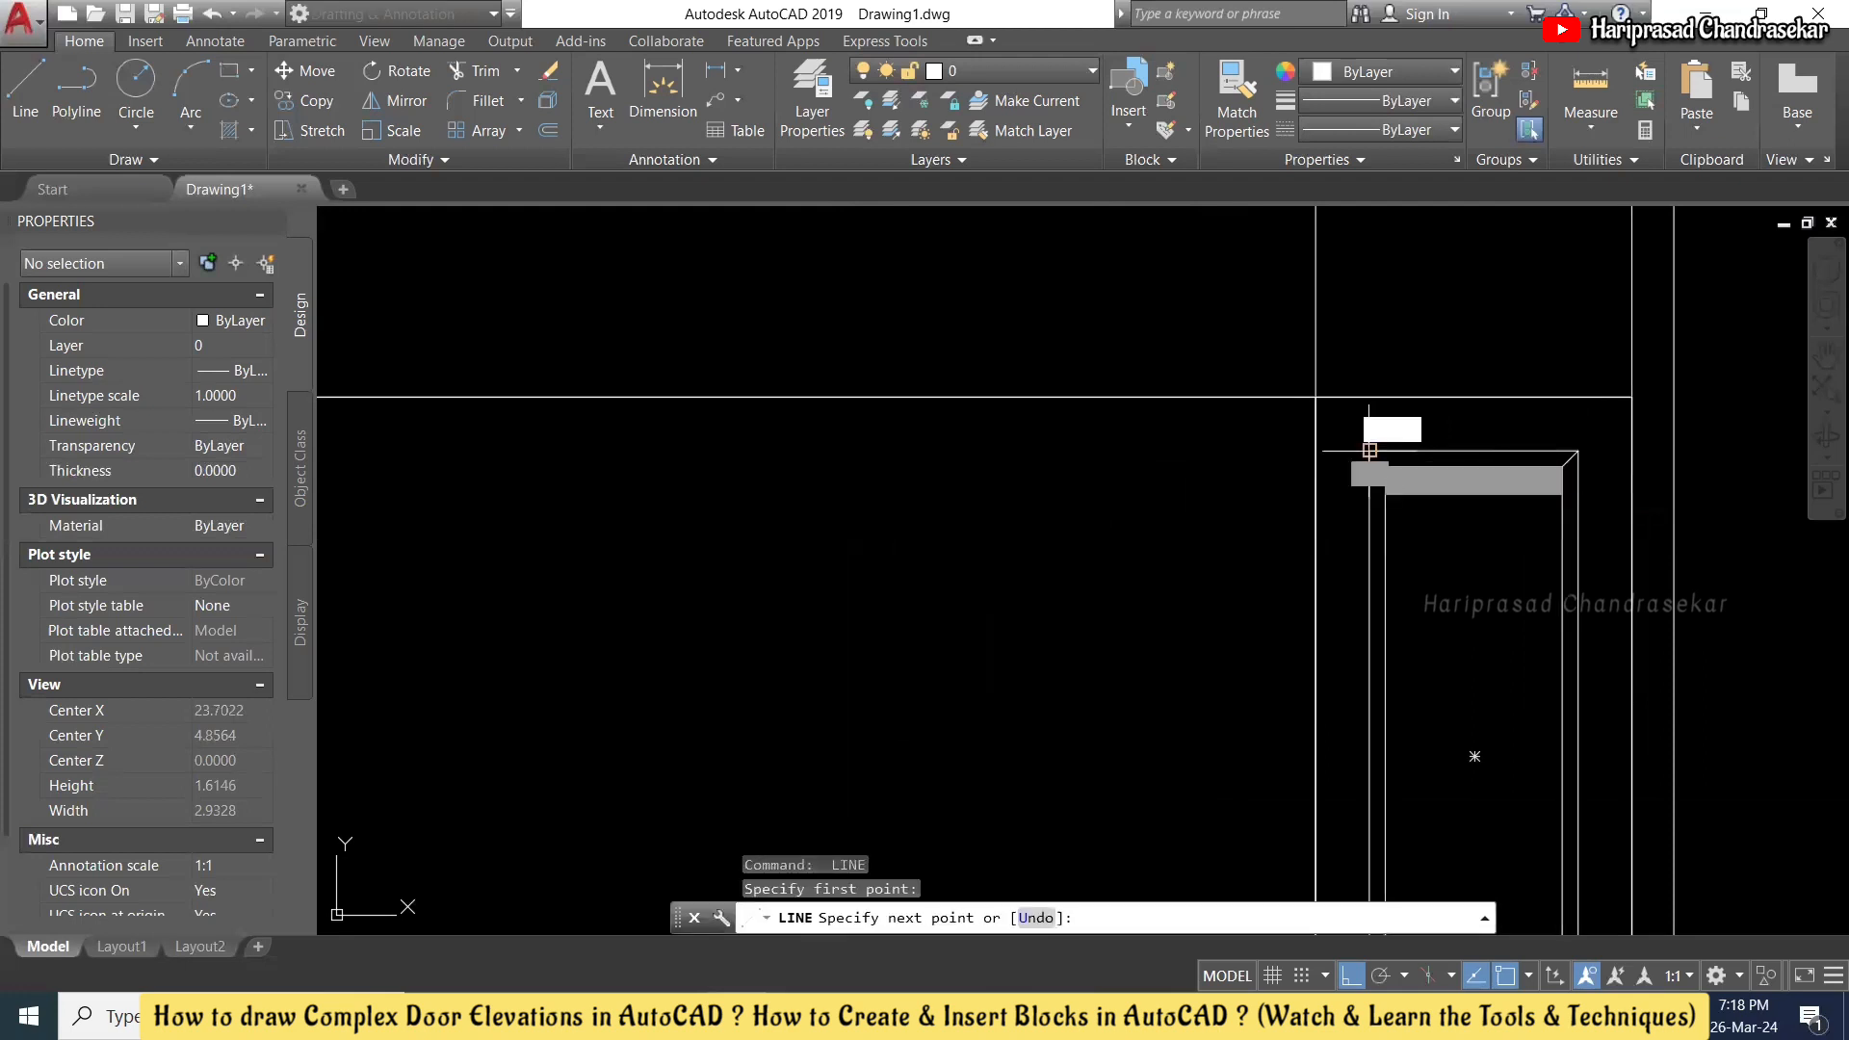
click(1385, 466)
key(Escape)
- Draw diagonal mitre lines between the two rectangles at both lower corners of the lower-right panel
scroll(1368, 423, down, 5)
scroll(1380, 806, up, 5)
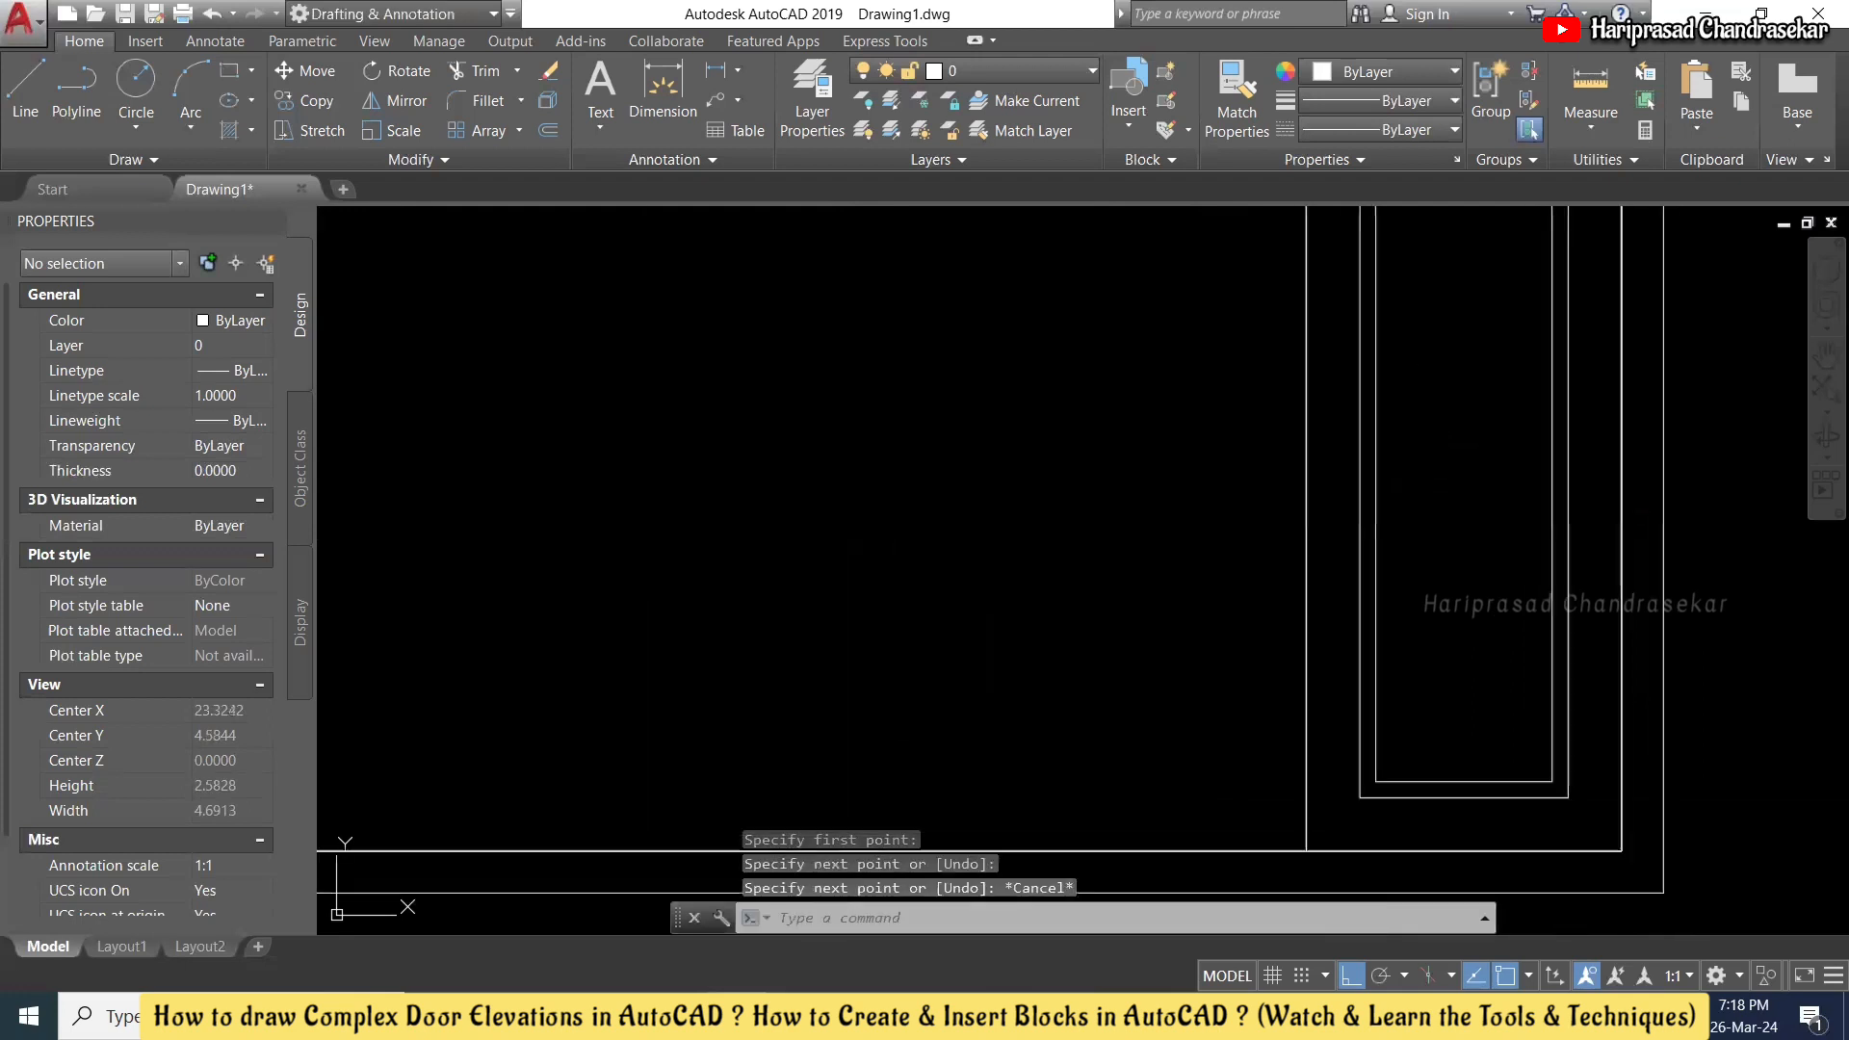
key(Return)
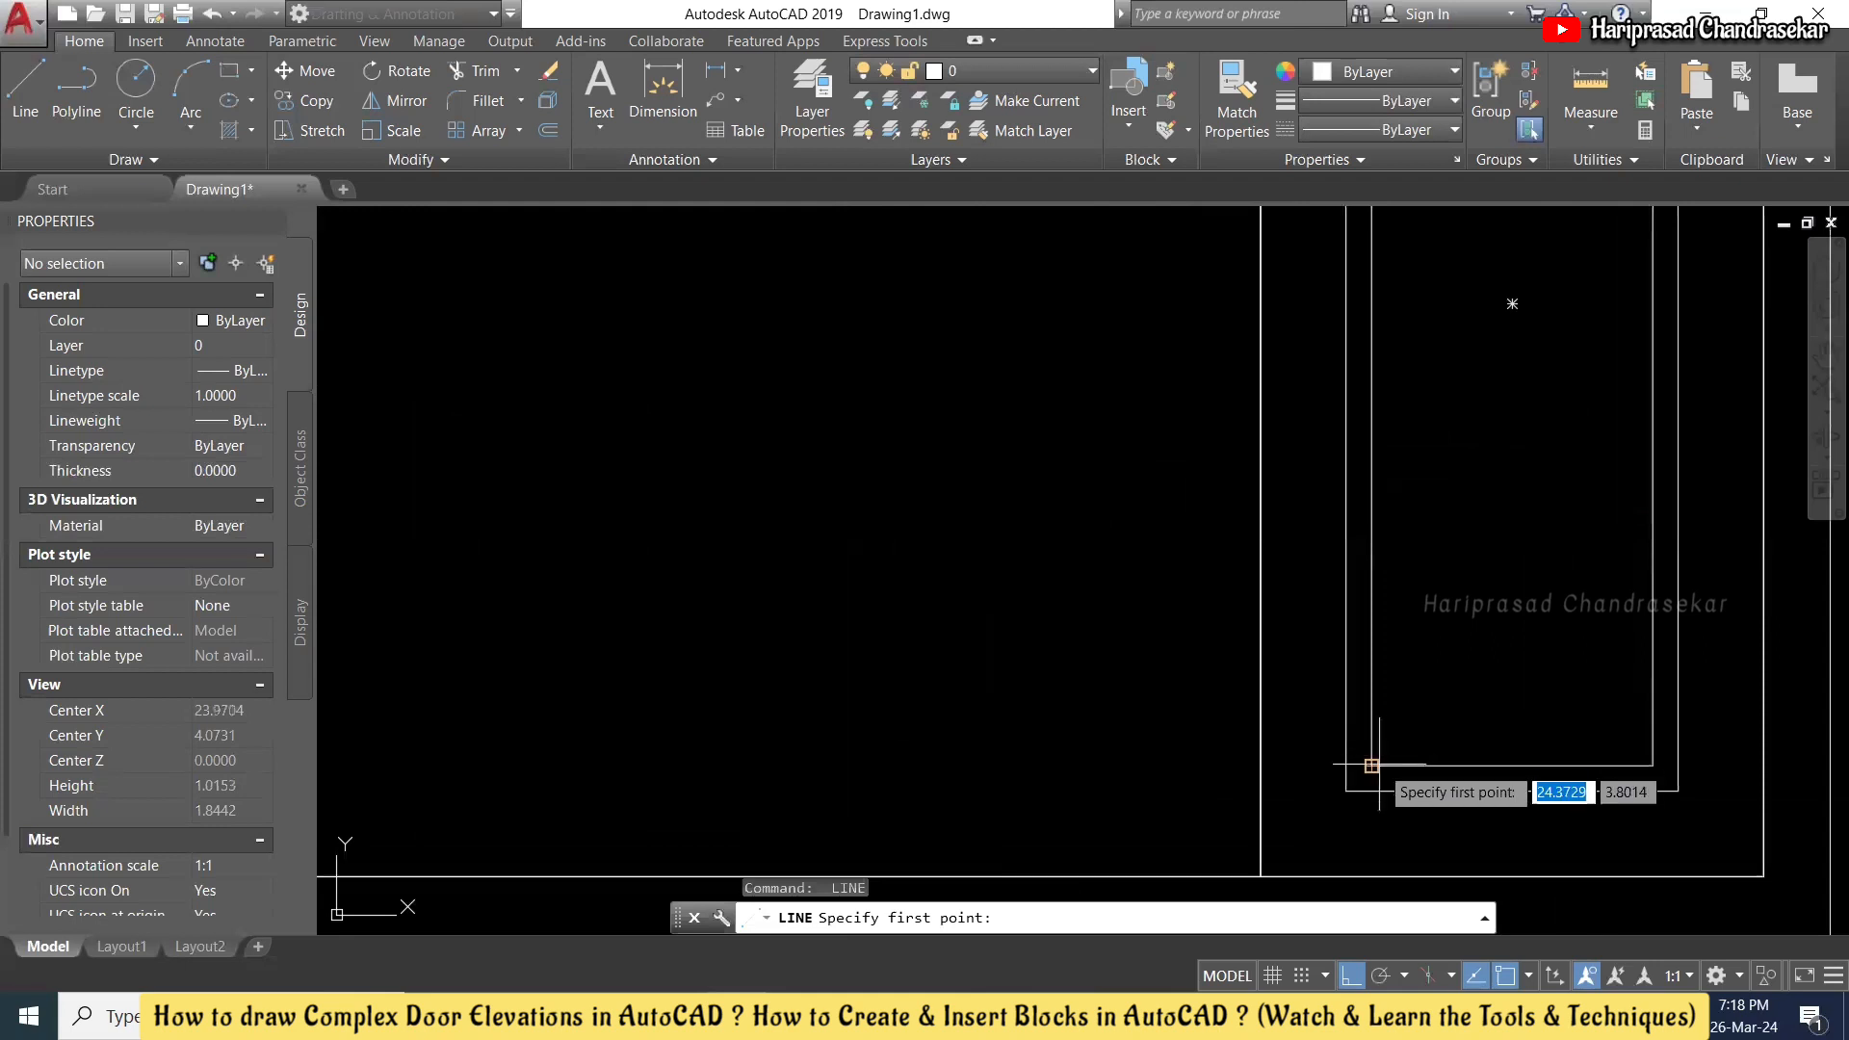
click(1373, 765)
click(1346, 790)
key(Escape)
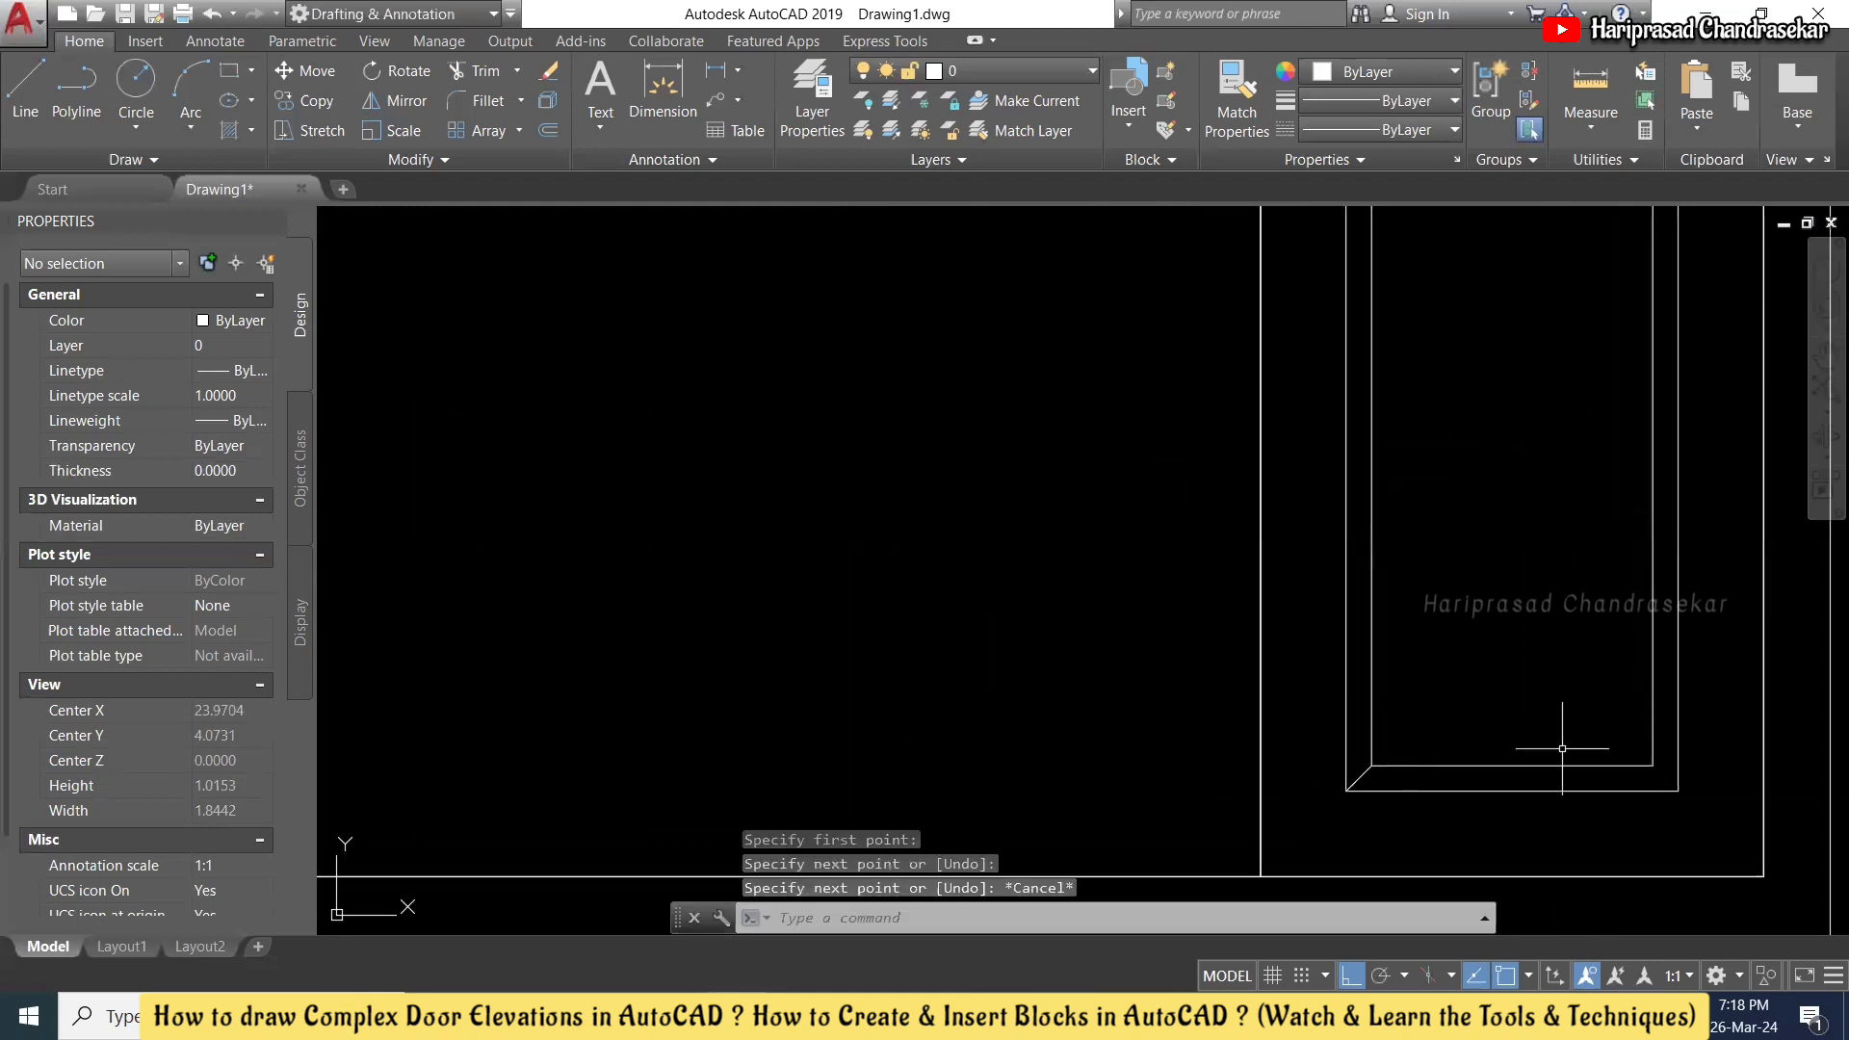
key(Return)
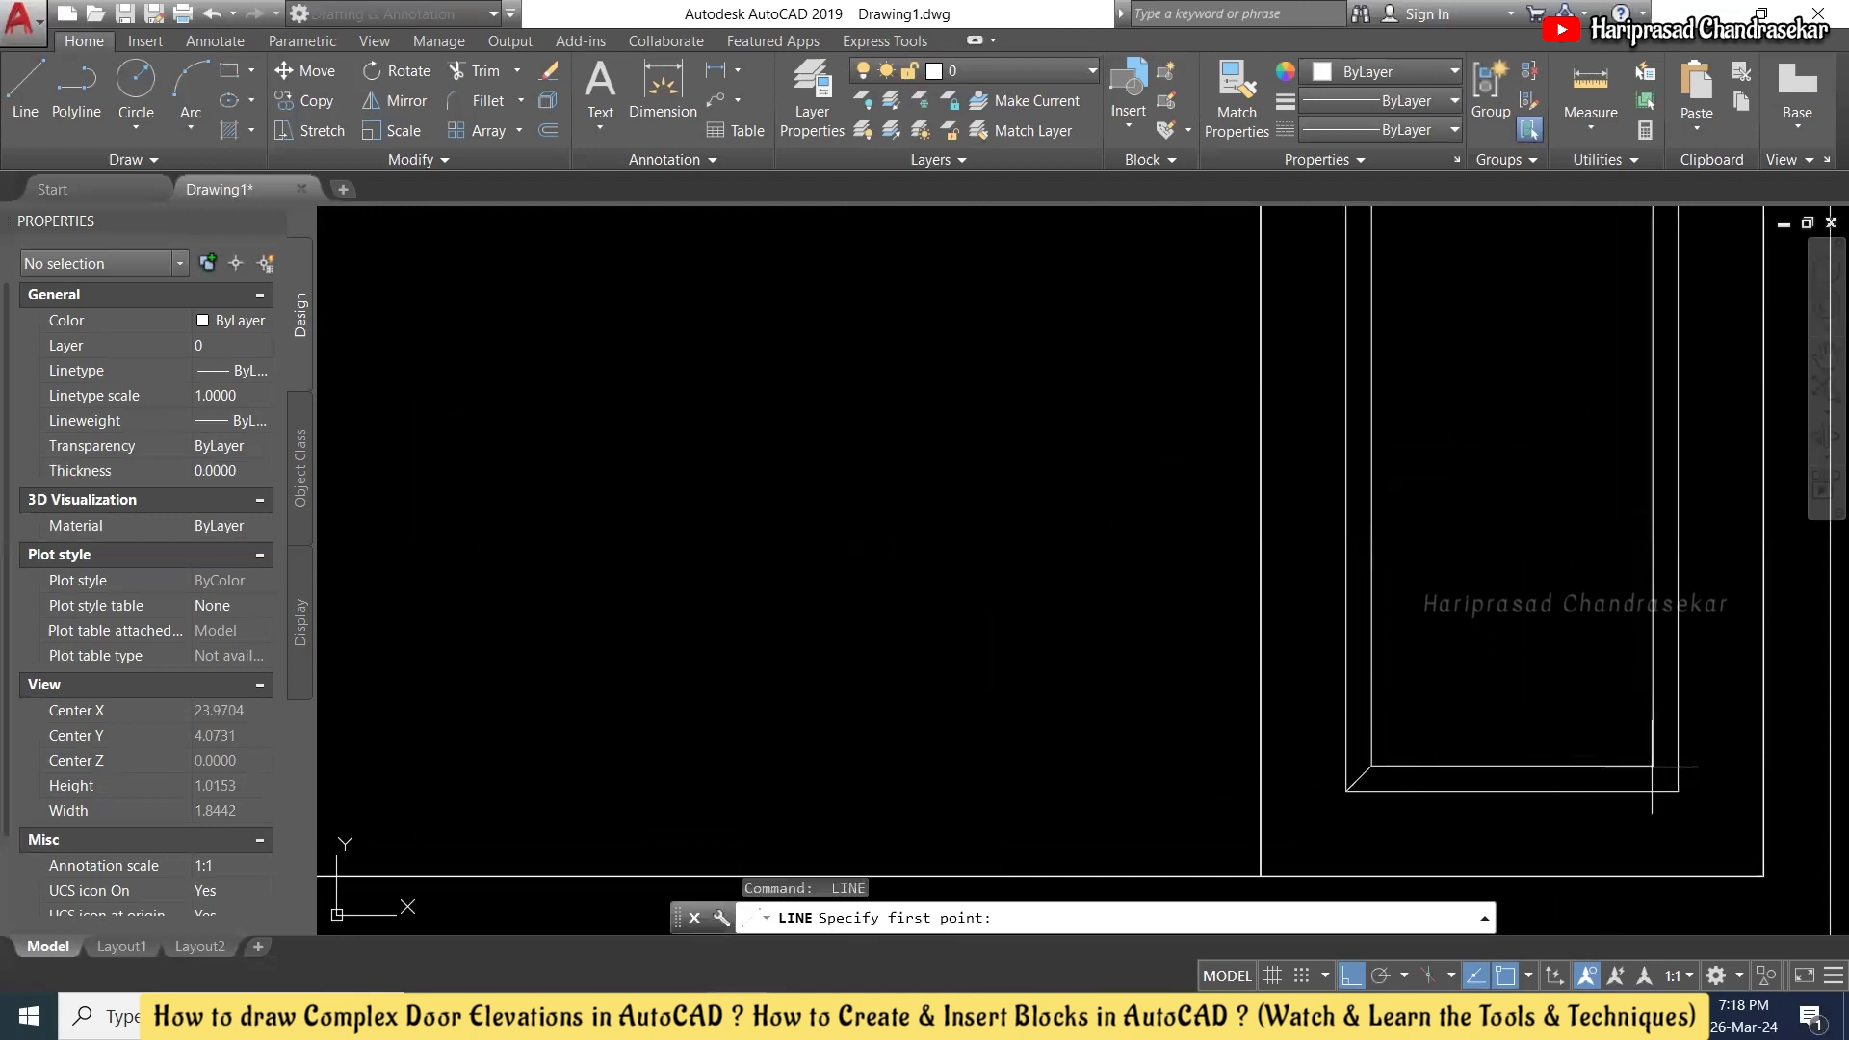
click(1653, 766)
click(1678, 790)
key(Escape)
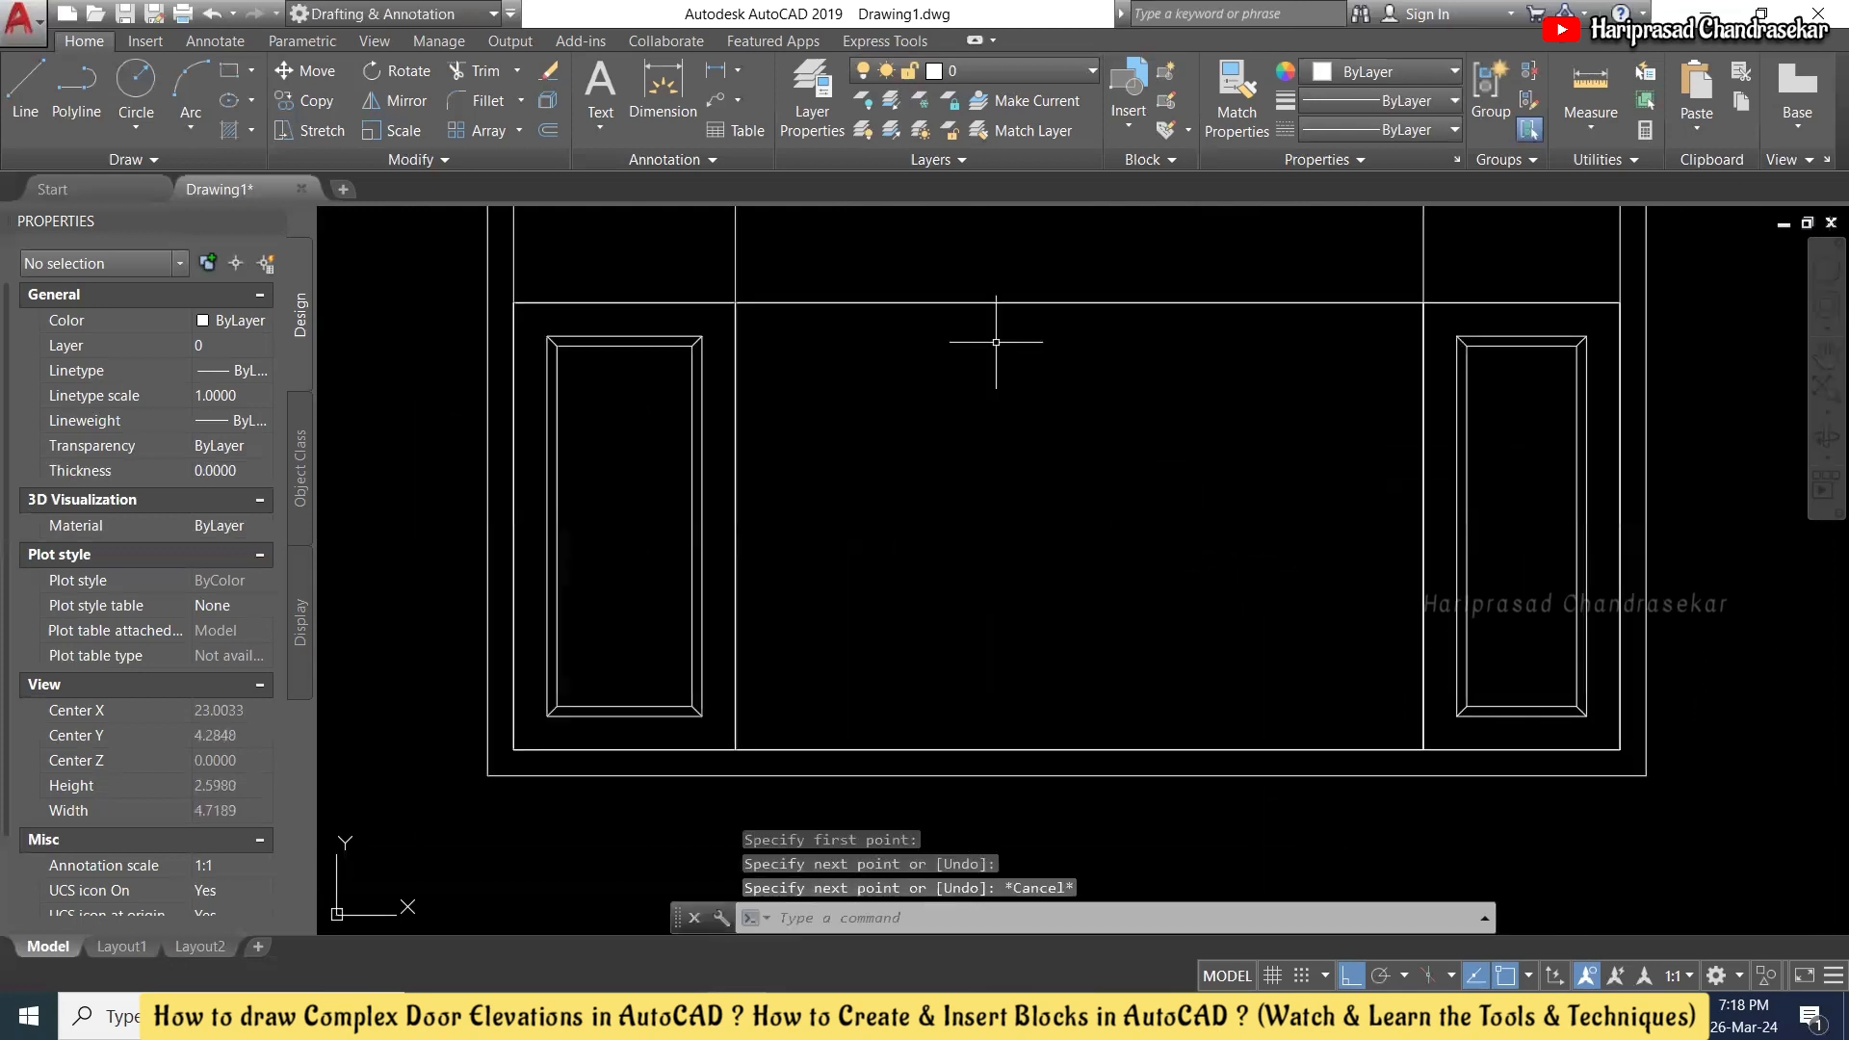
- Offset the lower-middle compartment boundary inward by about 0.15, picking the distance in the drawing
text(o)
key(Return)
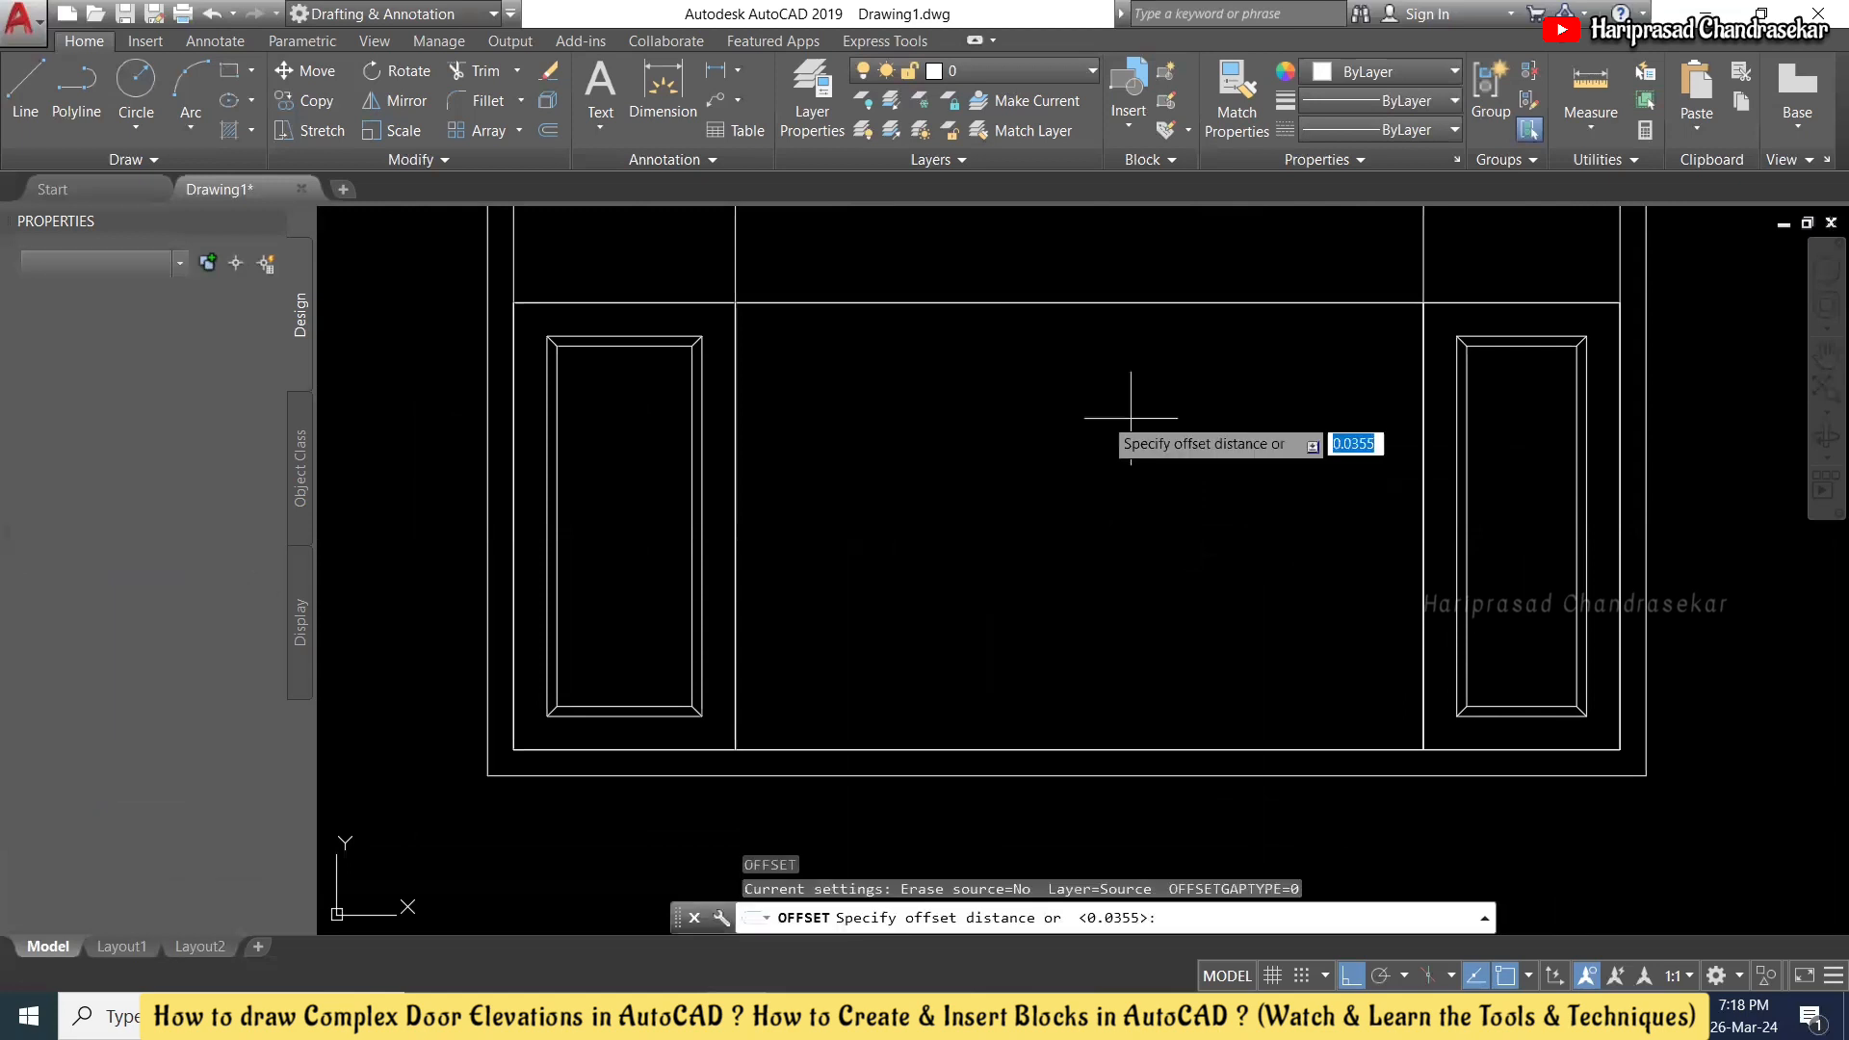
click(1095, 301)
scroll(1094, 313, up, 3)
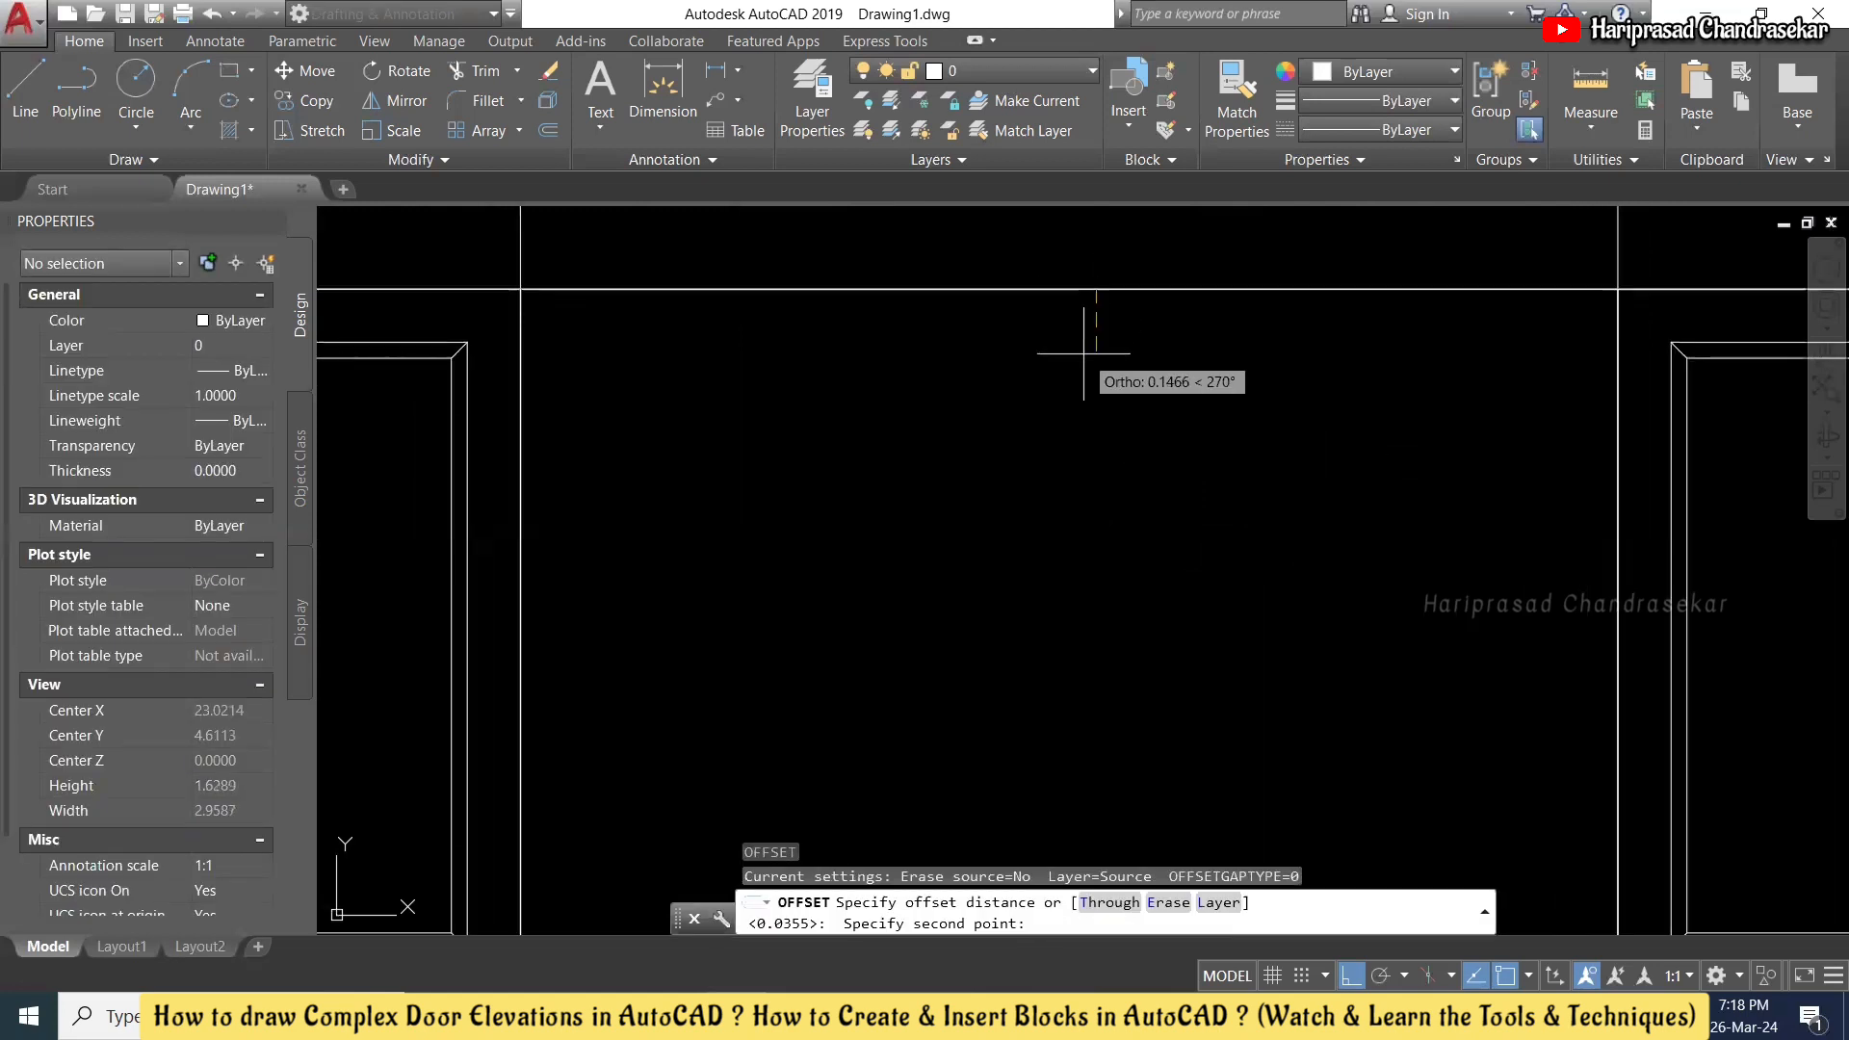
click(1084, 353)
click(1125, 288)
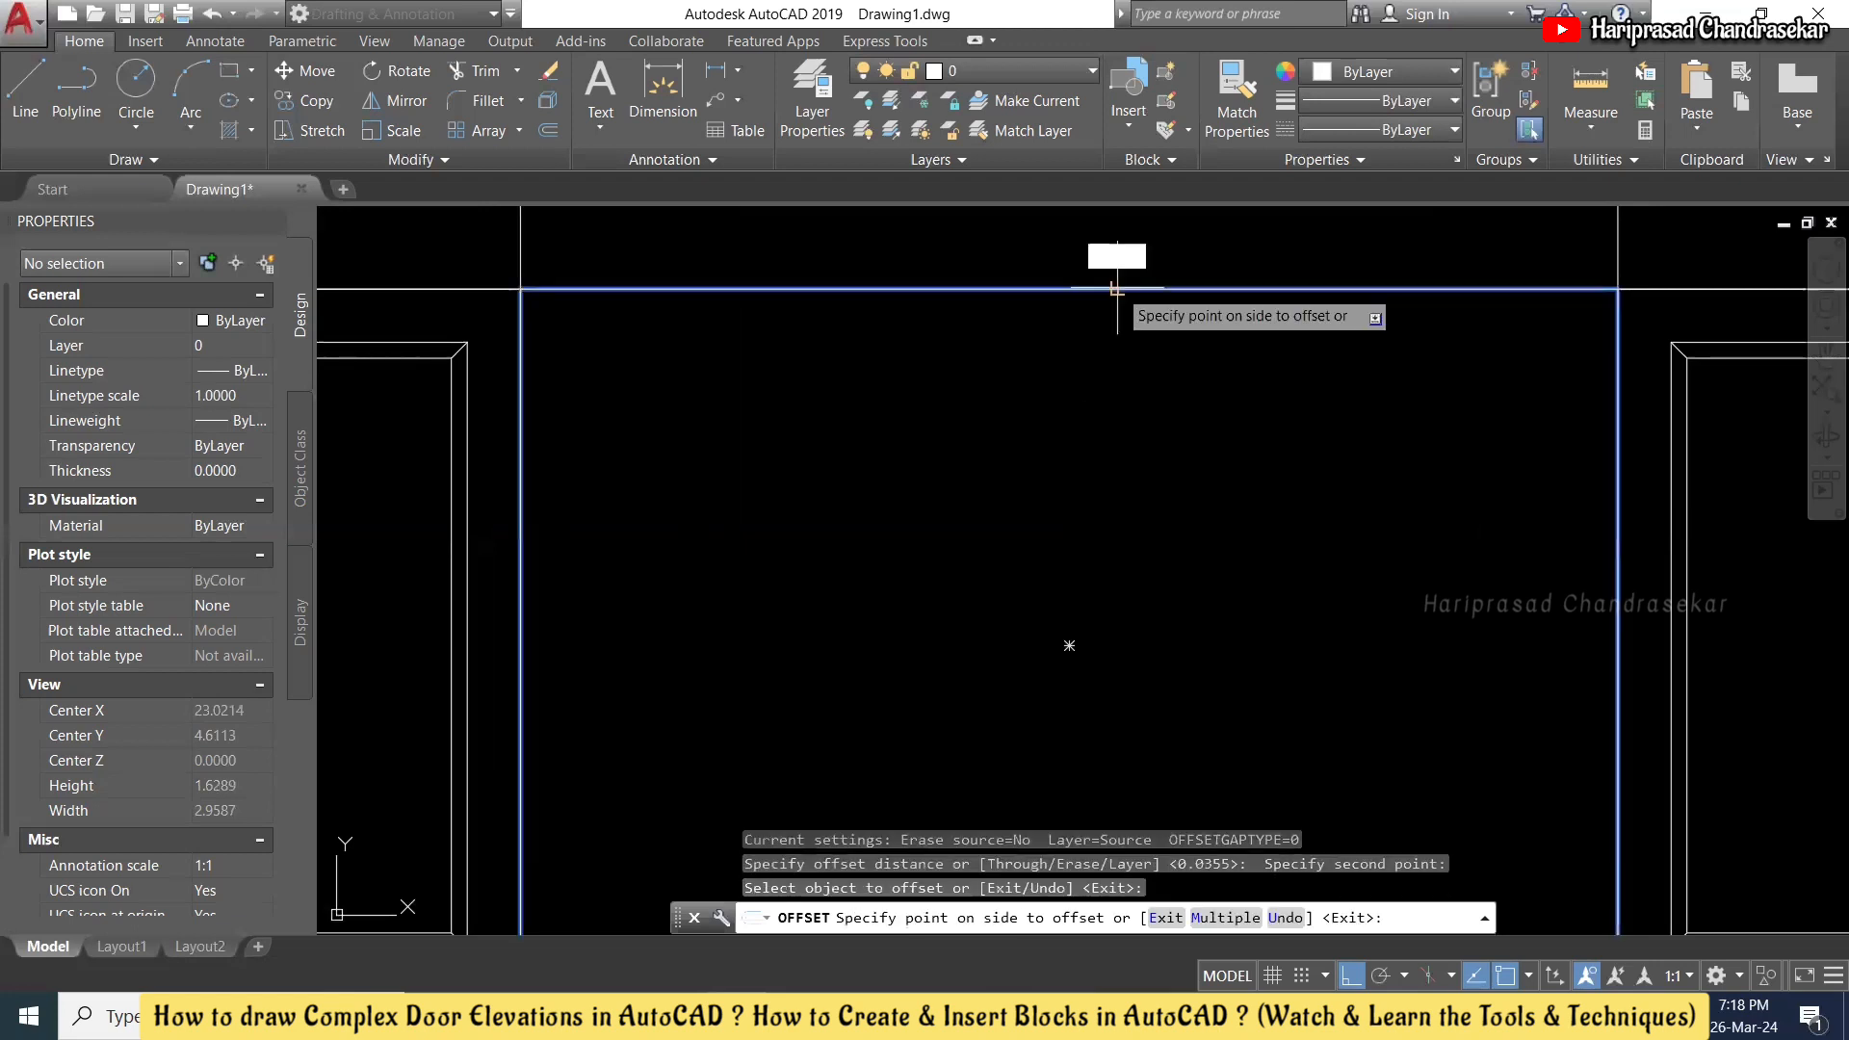
- Offset the closed outline of the lower middle door panel inward by 0.1466
click(1133, 457)
scroll(1130, 457, down, 2)
key(Escape)
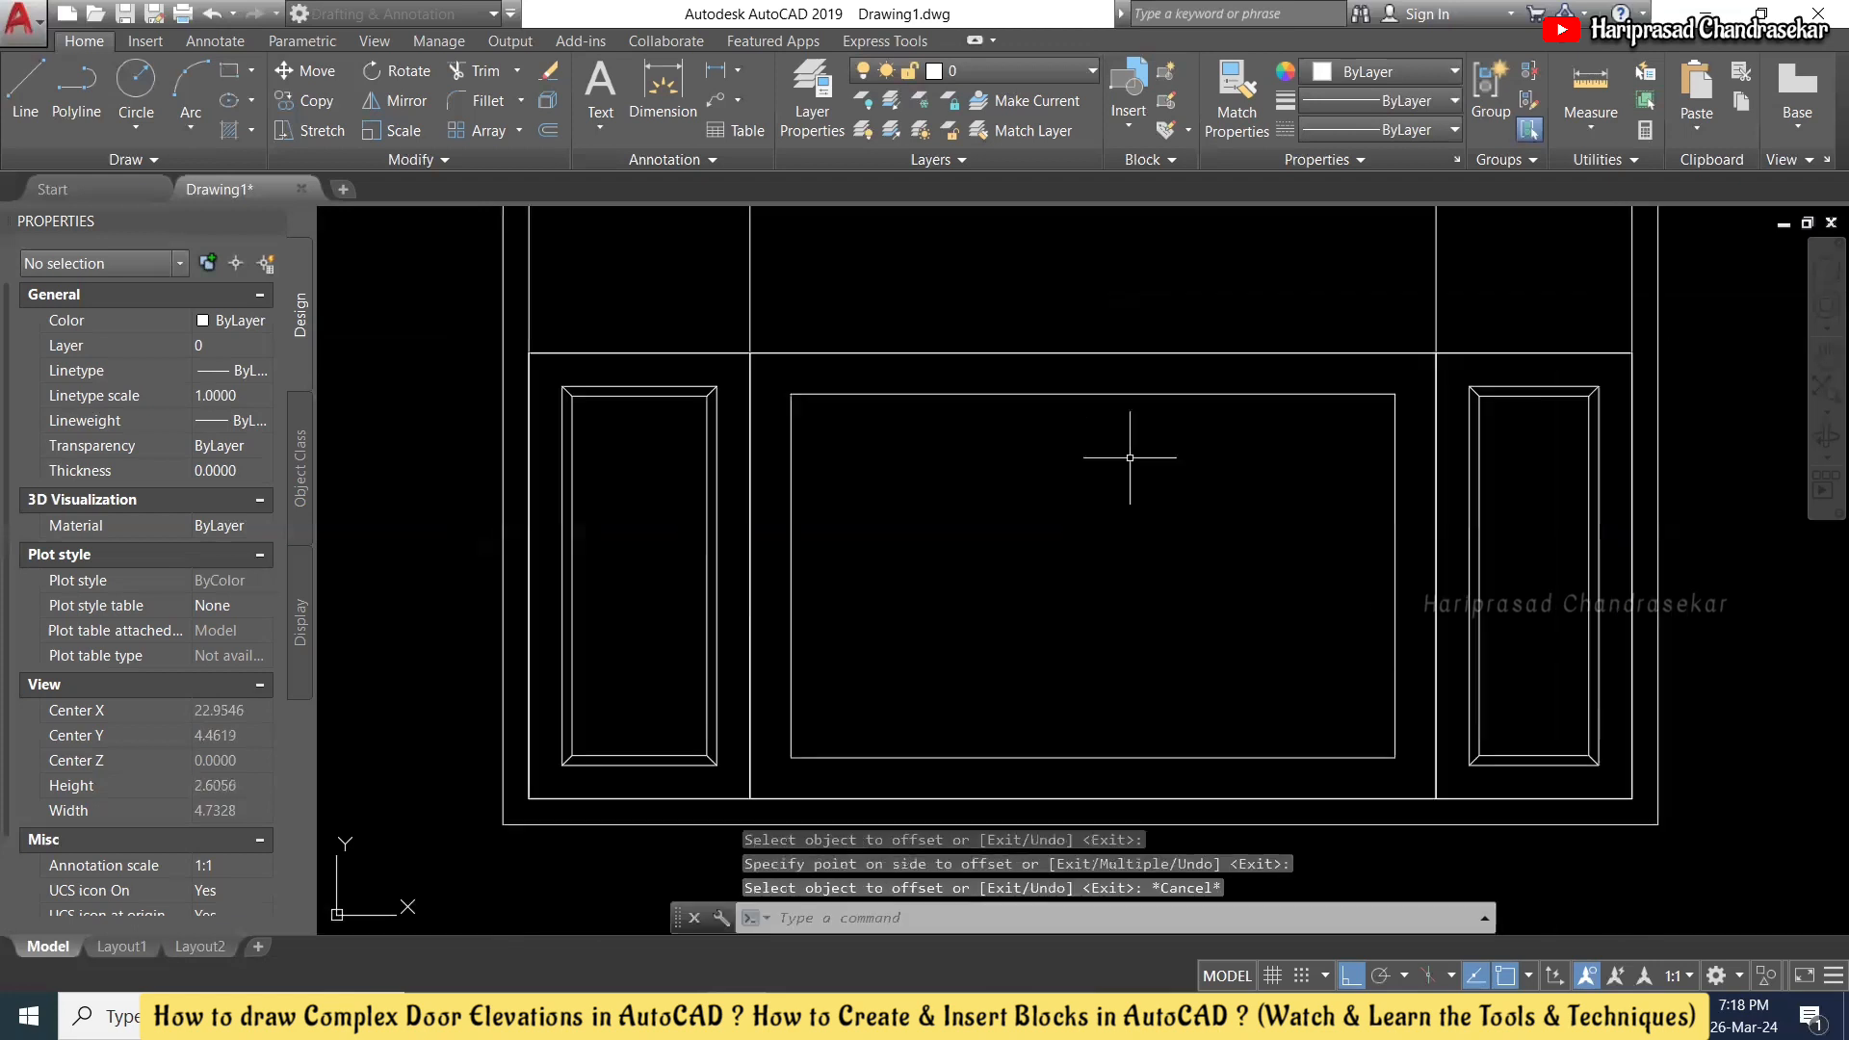
- Offset the middle panel's inner rectangle inward by the side panel's frame thickness, 0.0355, picked from the frame at the side panel's upper edge
text(o)
key(Return)
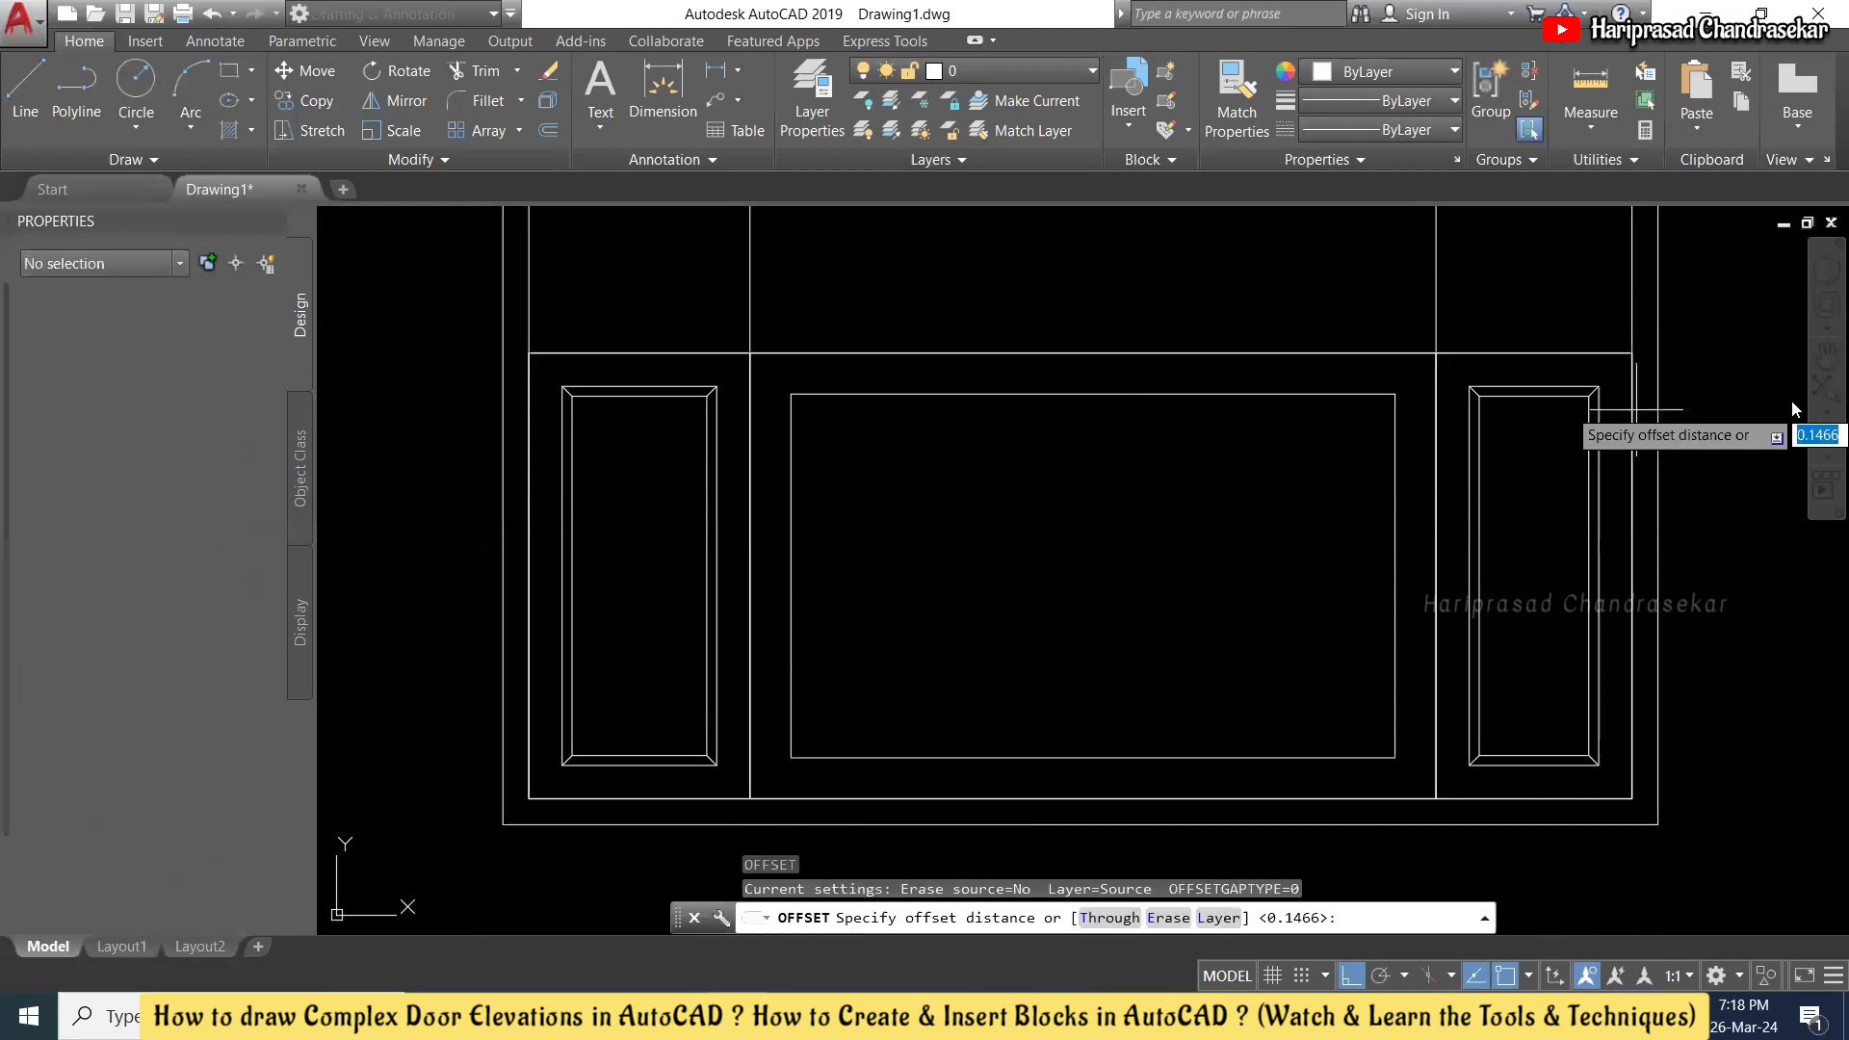
scroll(1531, 384, up, 3)
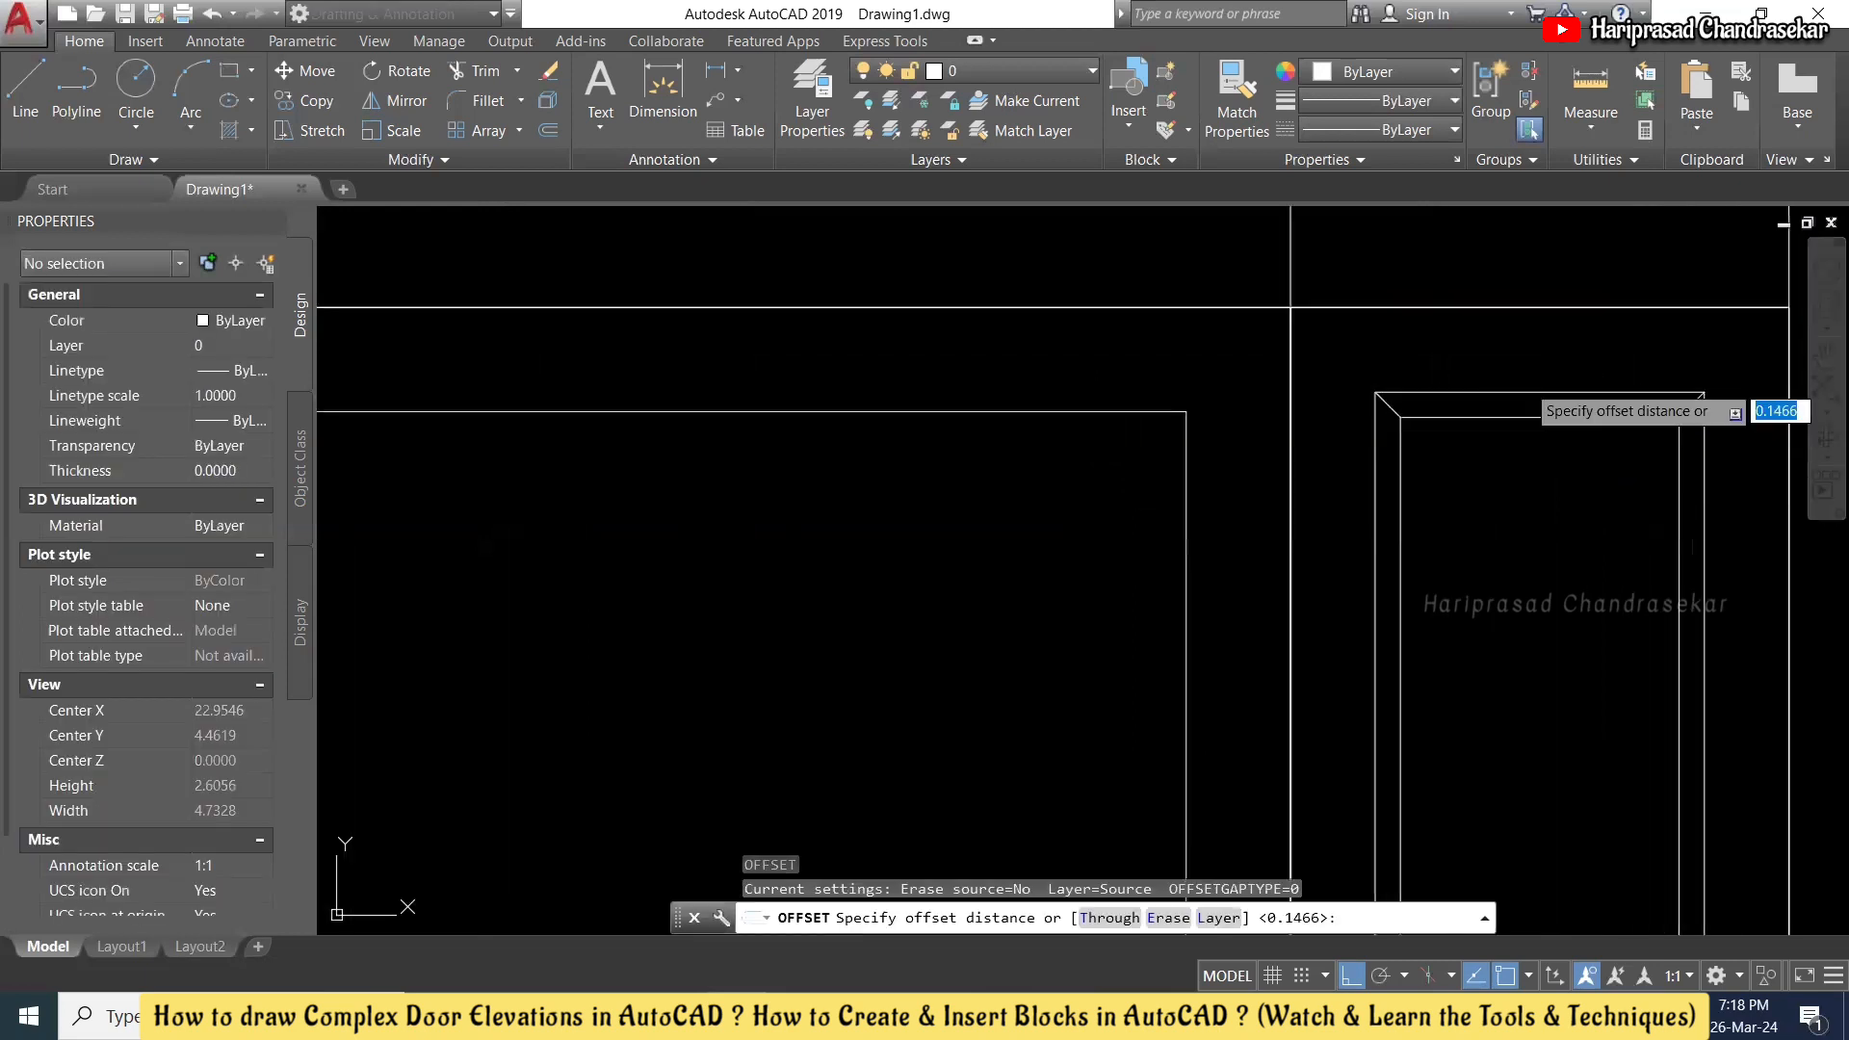
click(1525, 417)
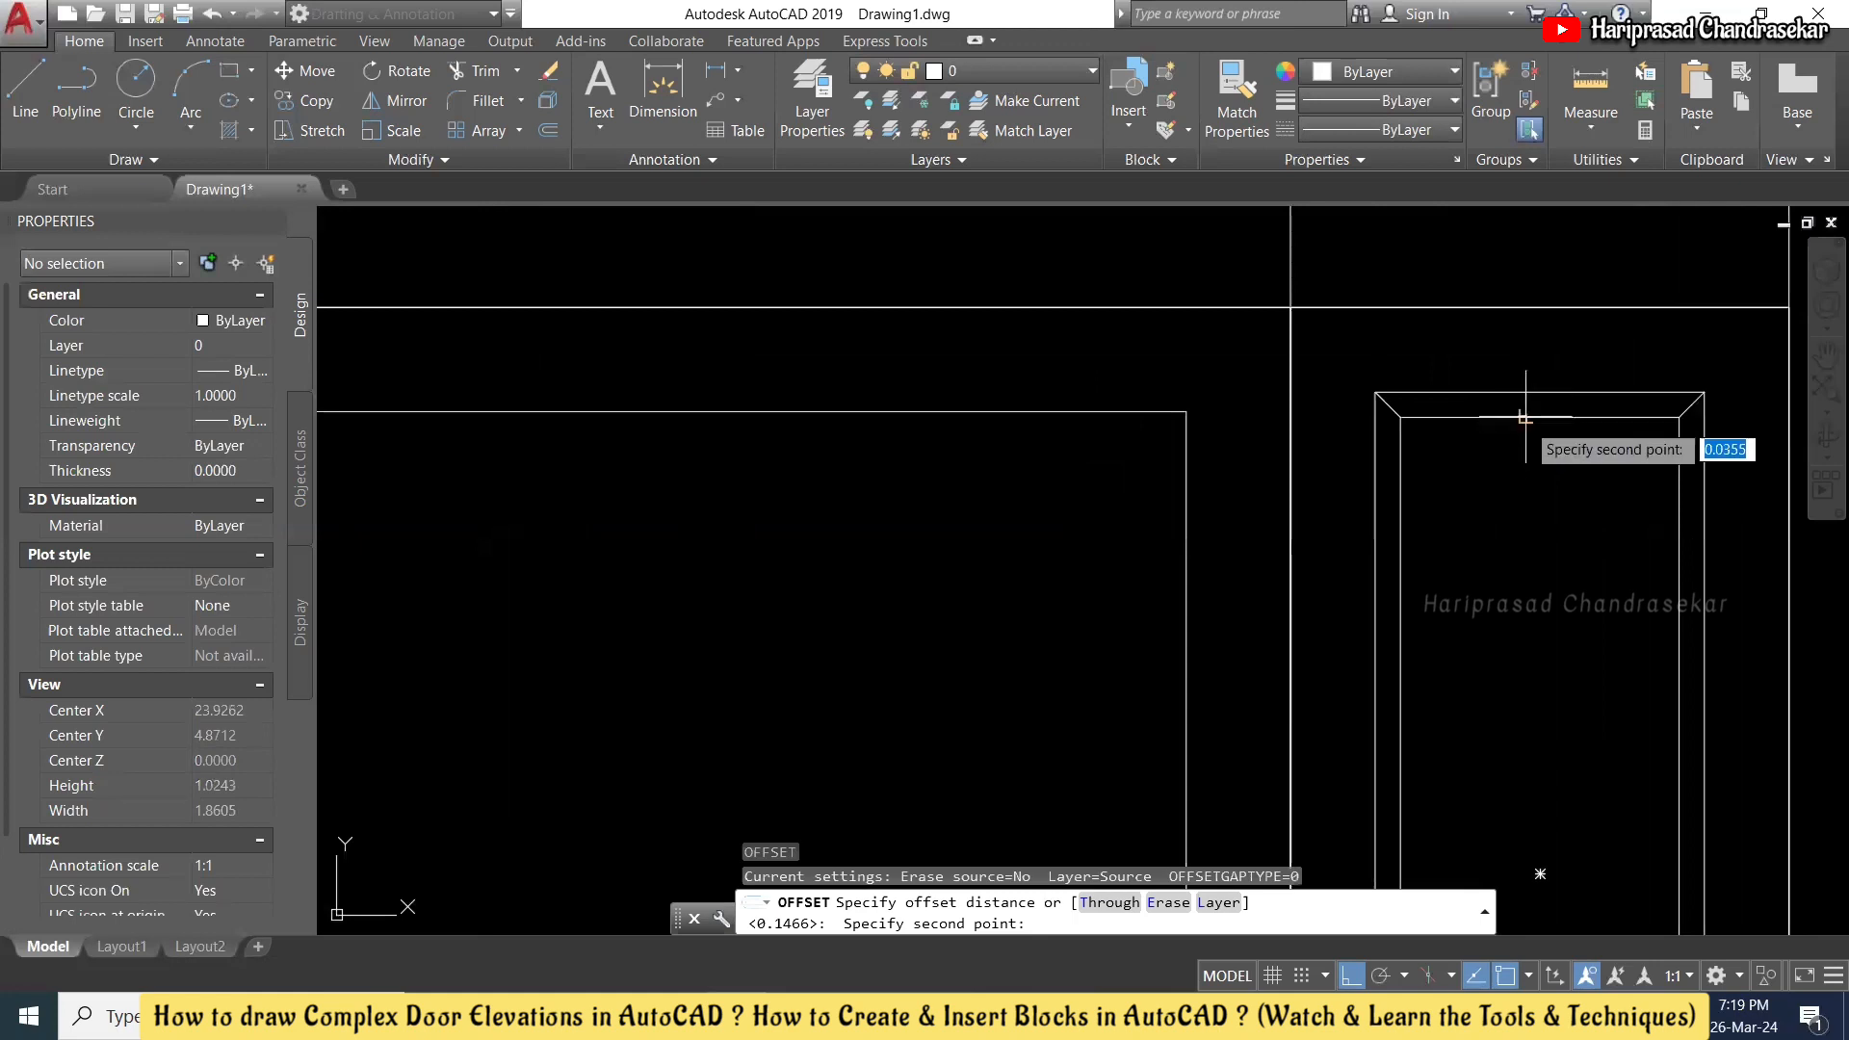
click(1527, 421)
scroll(1499, 423, down, 2)
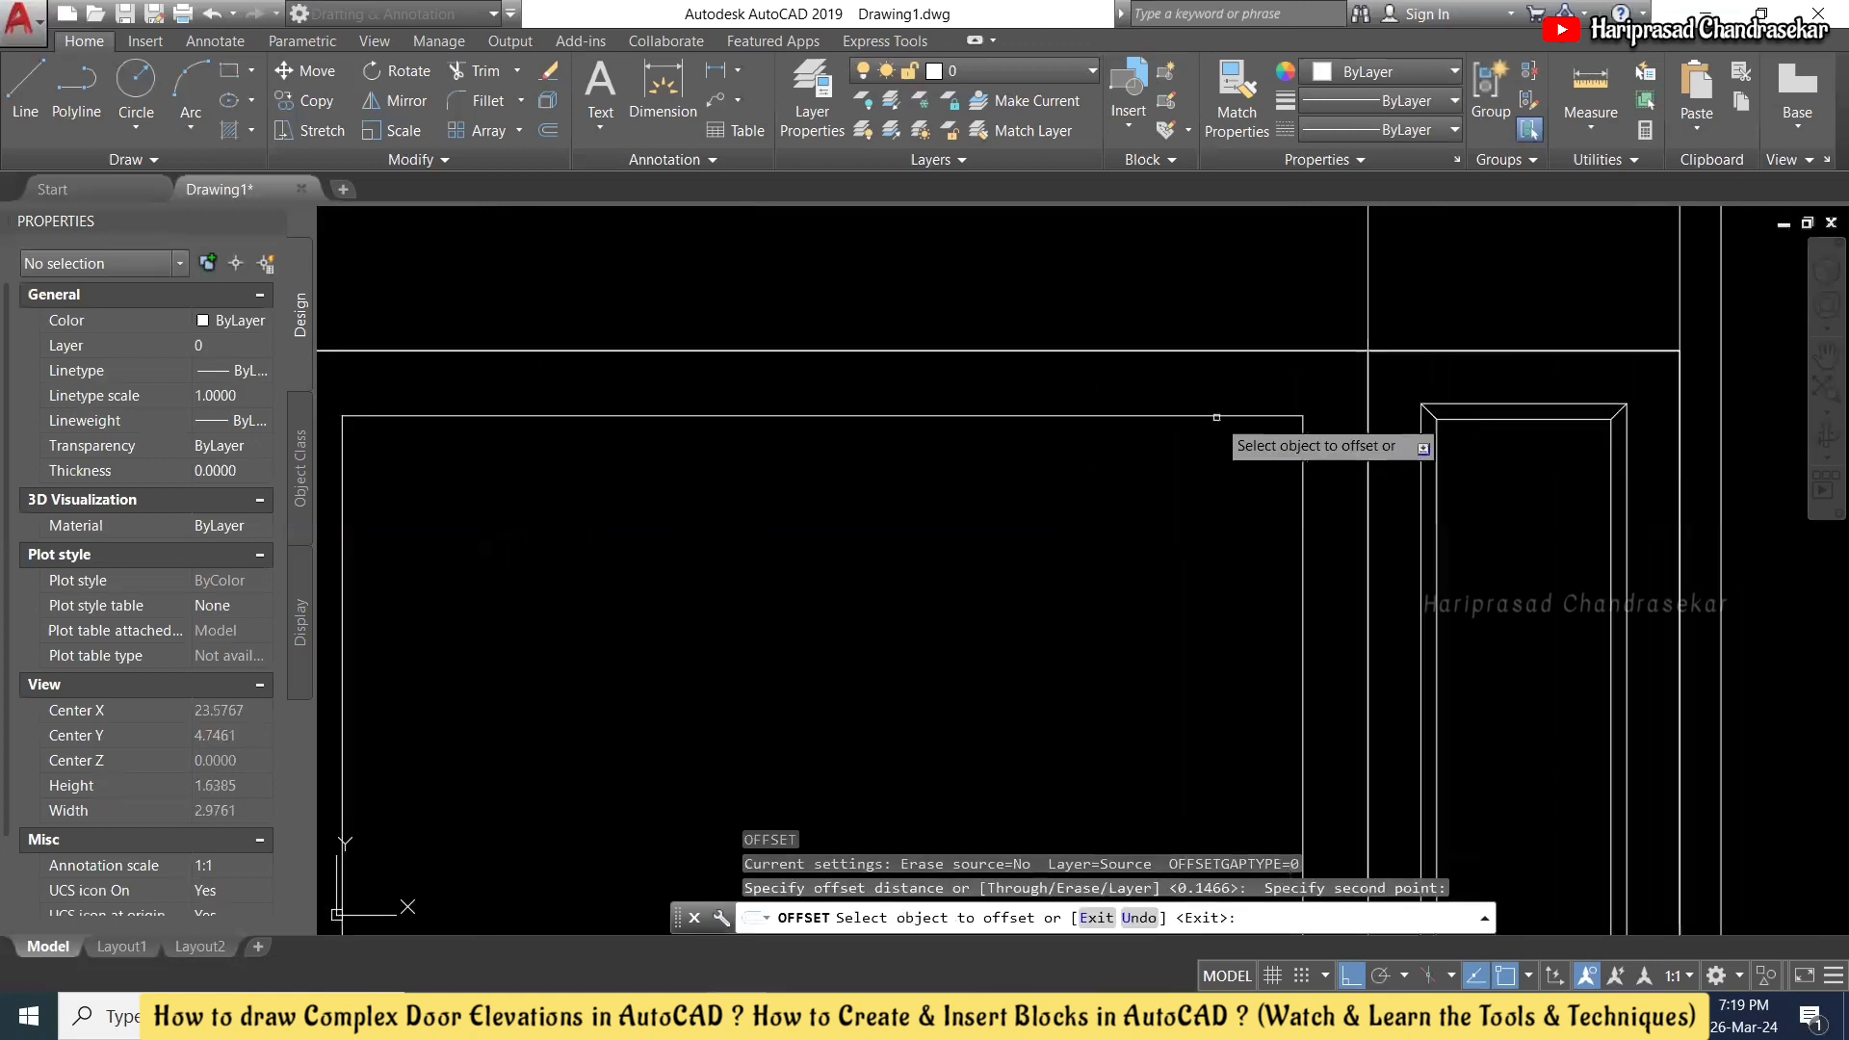
click(1212, 419)
click(1214, 525)
scroll(1219, 493, down, 5)
scroll(1144, 519, up, 2)
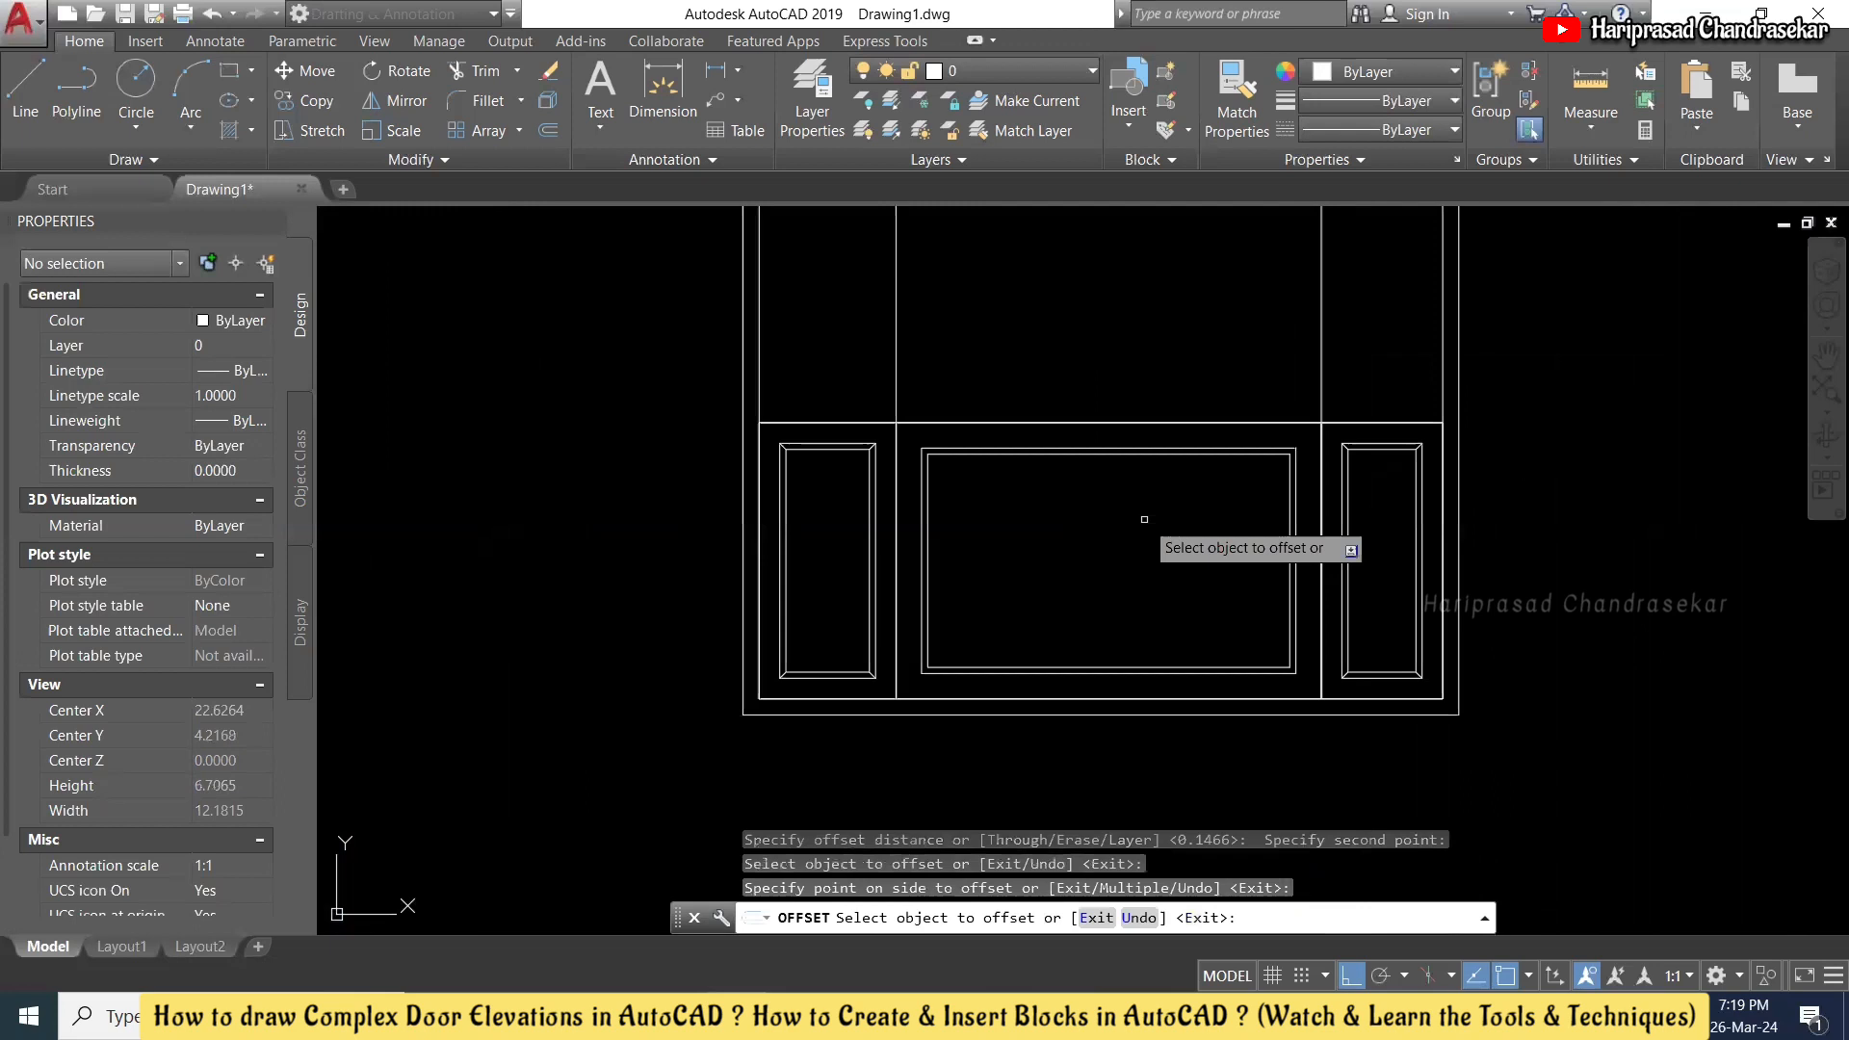
key(Escape)
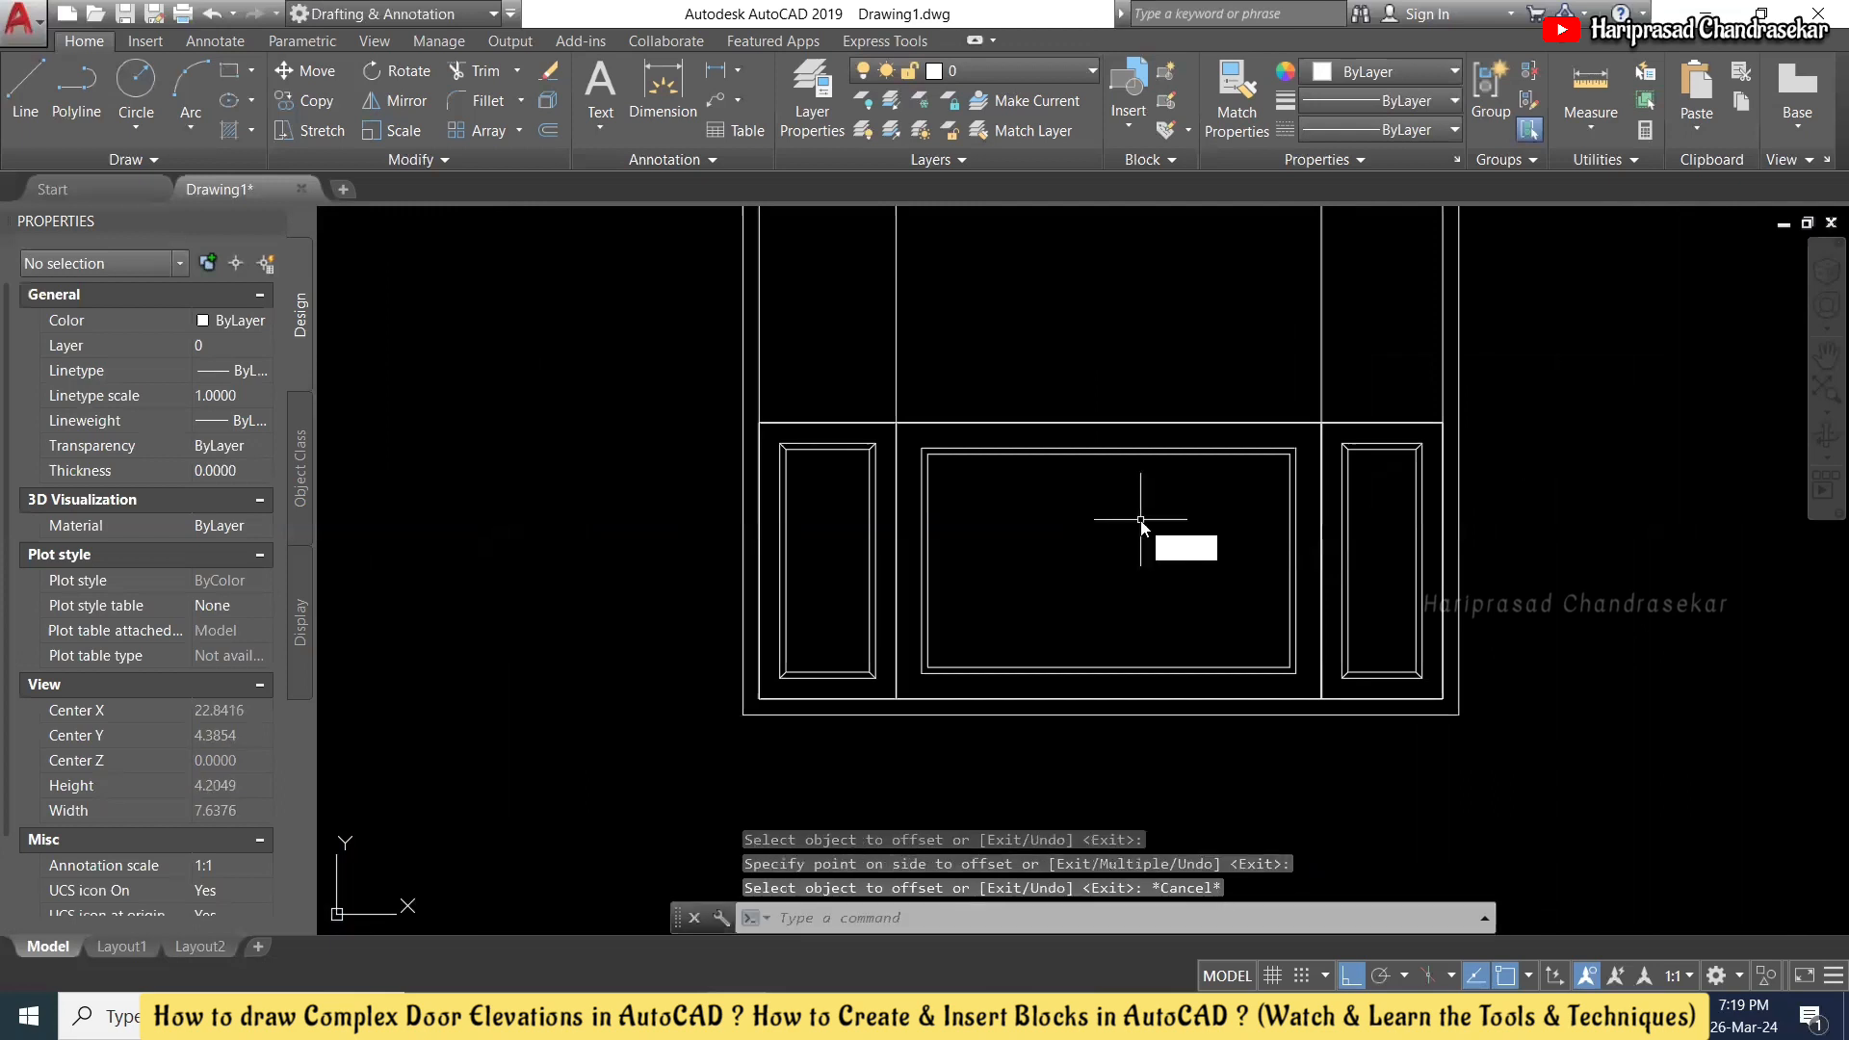
- Draw a diagonal mitre line joining the two nested rectangles at the middle panel's upper-left corner
text(l)
key(Return)
scroll(909, 480, up, 5)
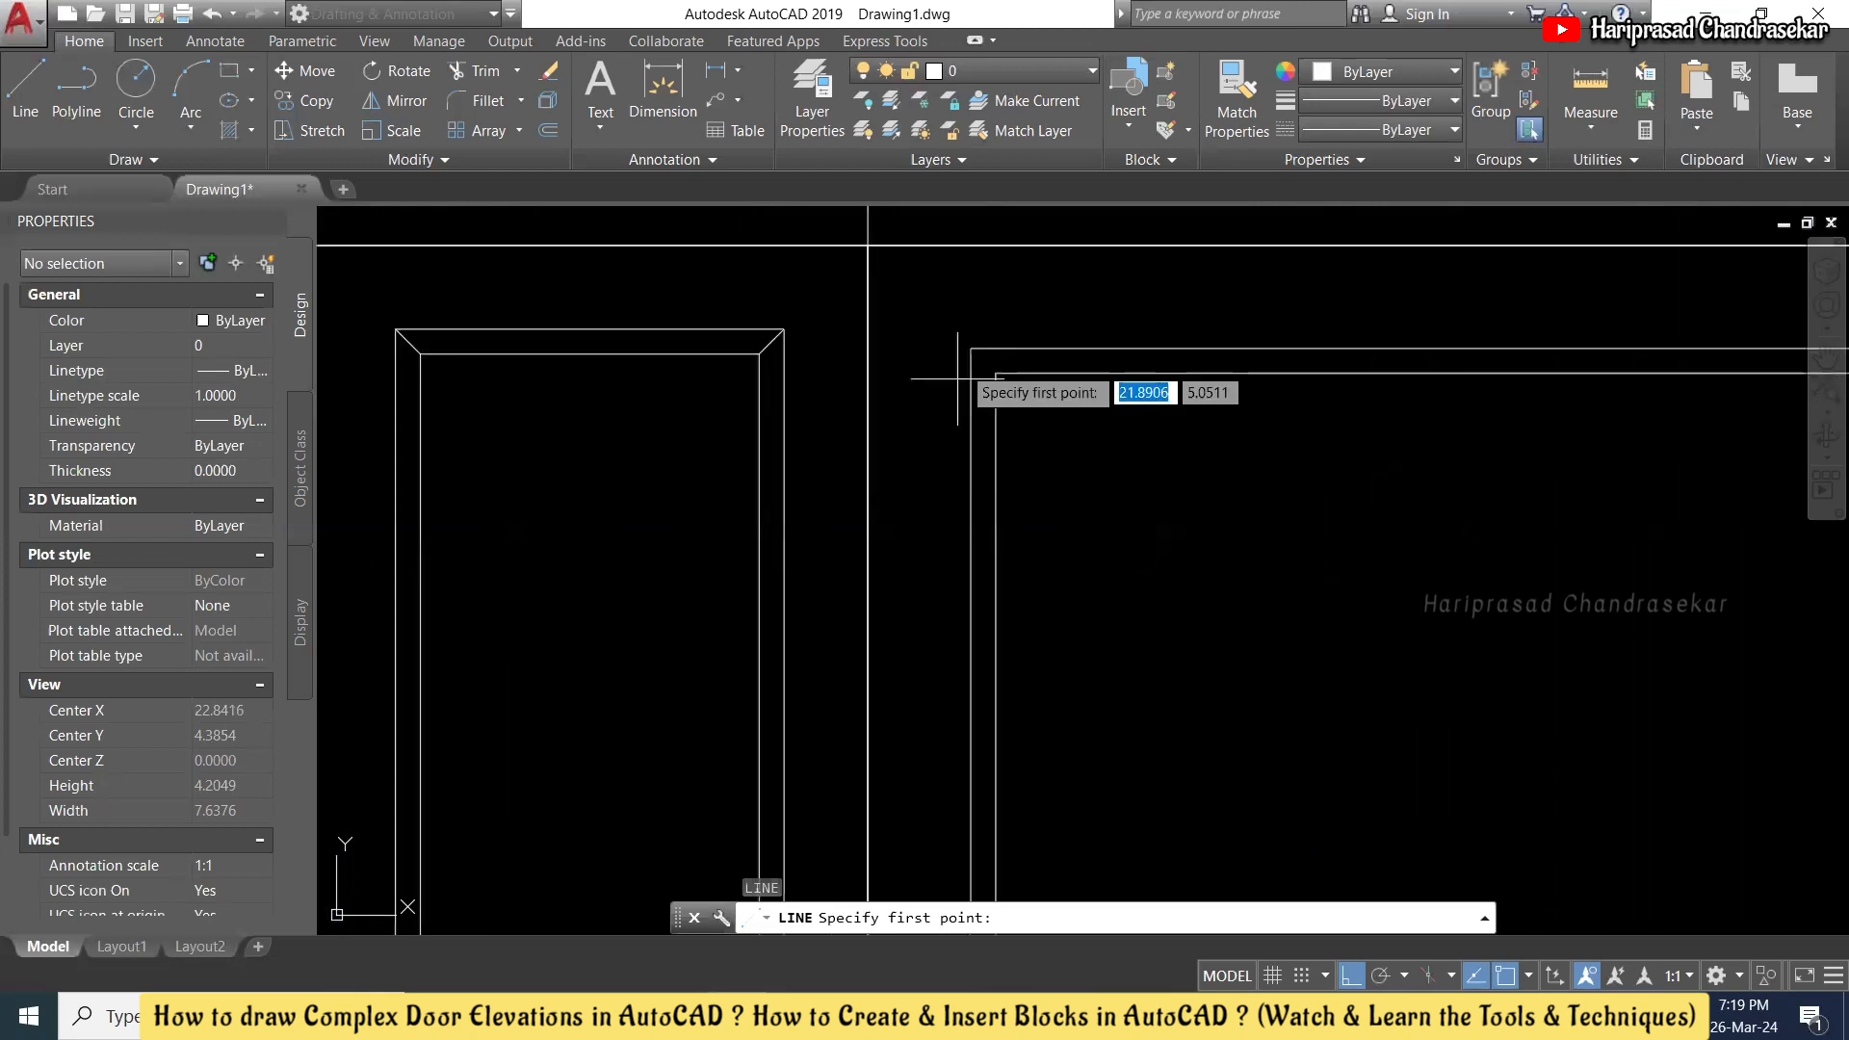
click(971, 347)
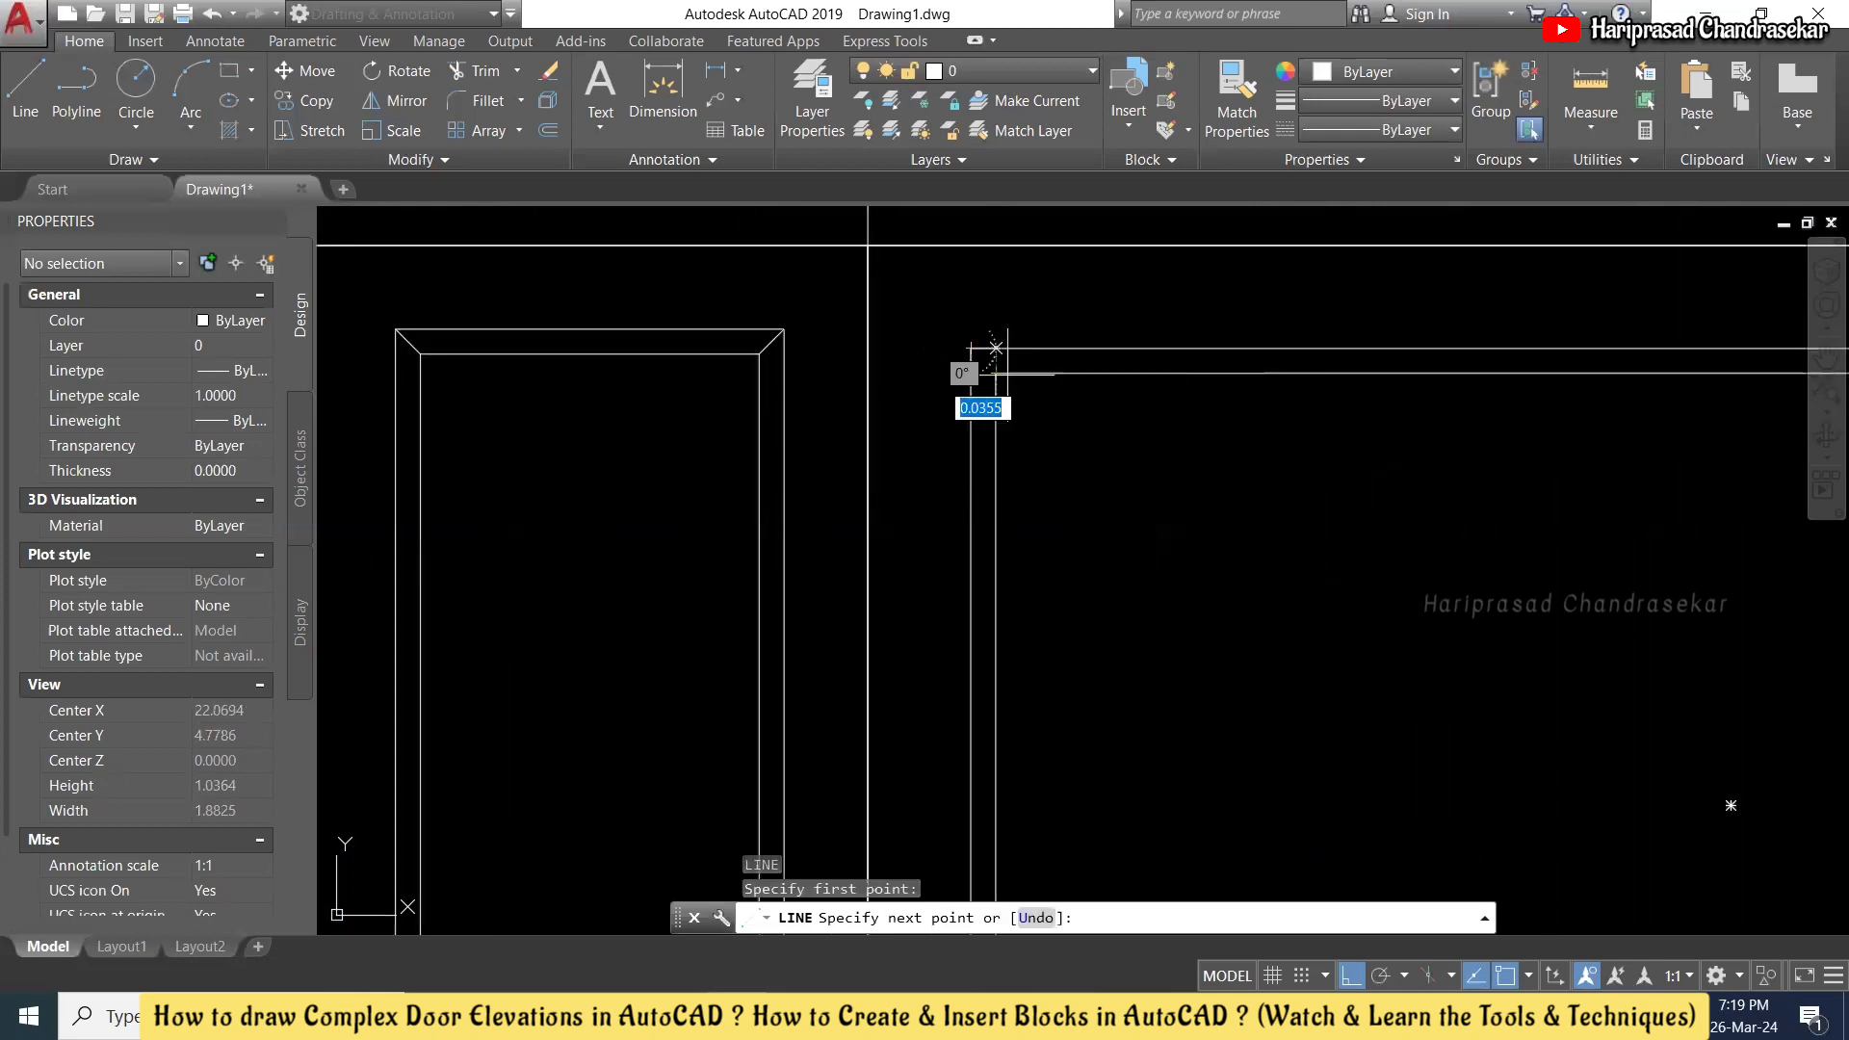
click(1007, 374)
key(Escape)
- Draw a diagonal mitre line between the nested rectangles at the middle panel's upper-right corner
scroll(839, 360, down, 1)
scroll(1094, 394, down, 1)
scroll(1522, 393, up, 1)
key(Return)
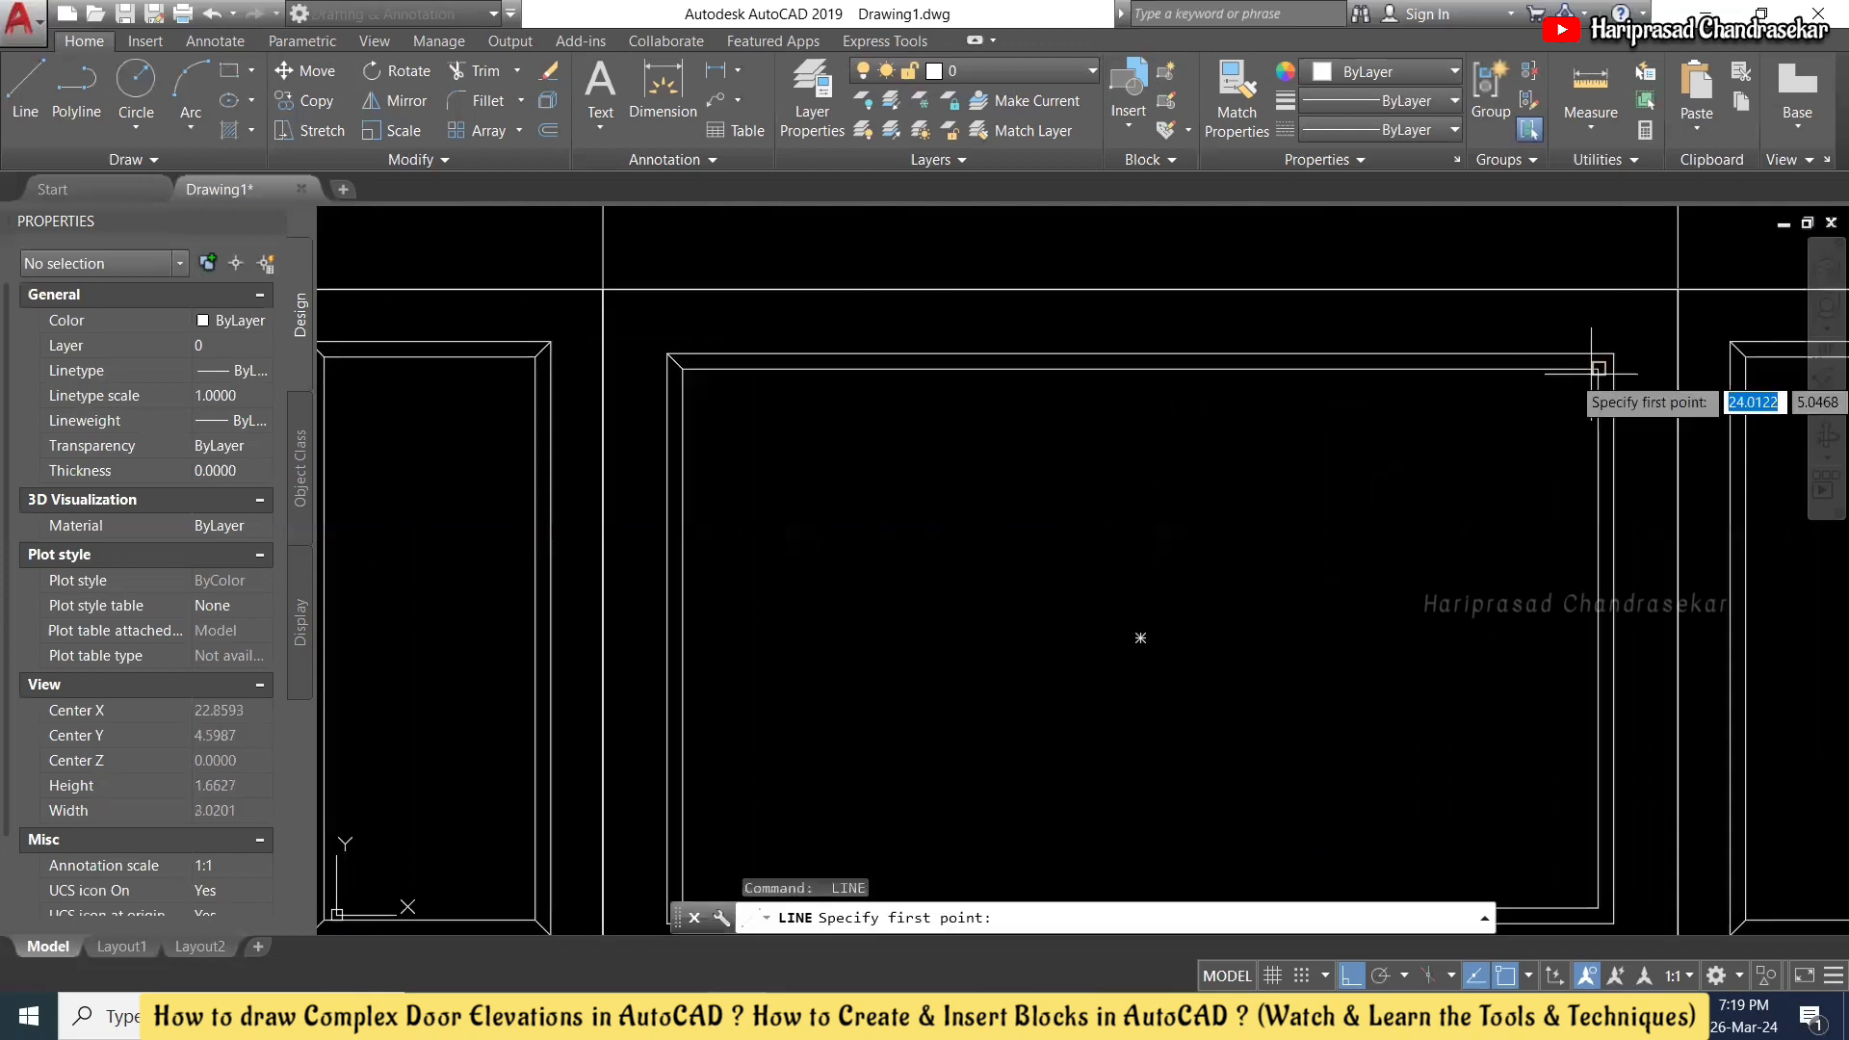
click(1599, 369)
click(1611, 364)
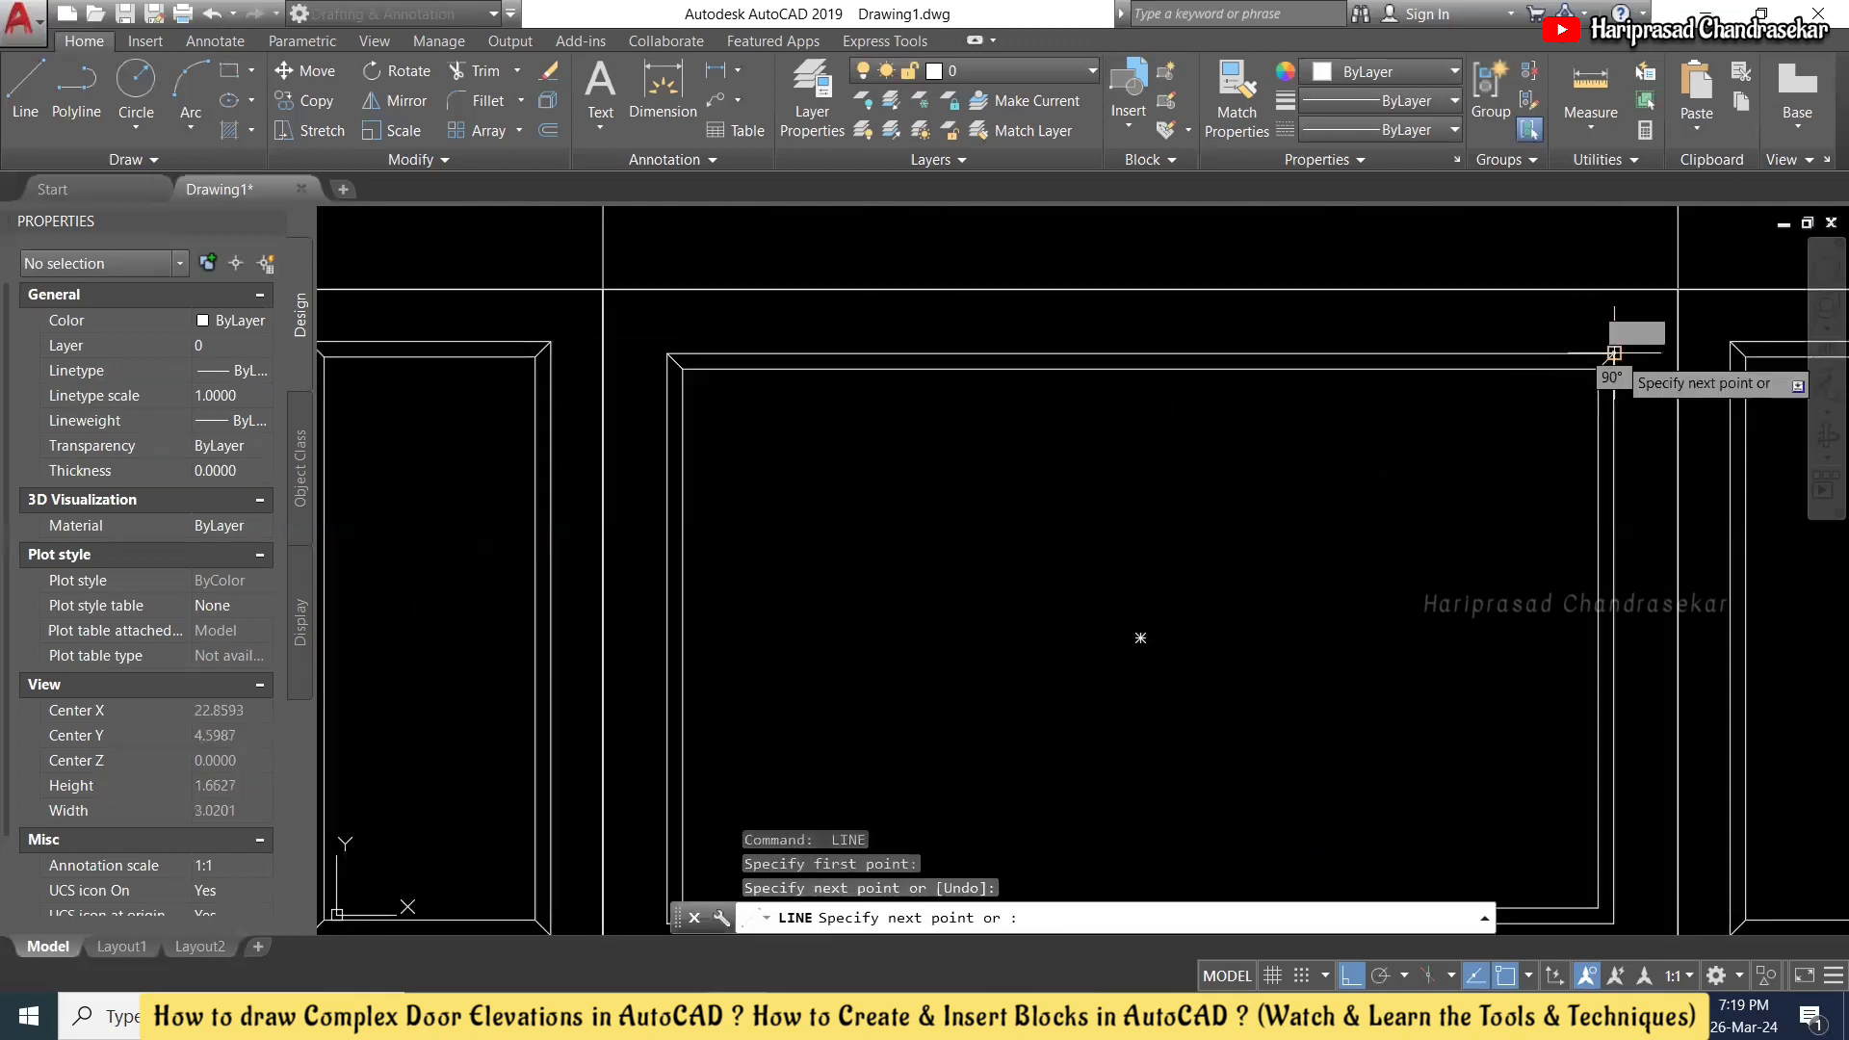
key(Escape)
- Join the inner and outer rectangle corners with a diagonal line at the middle panel's lower-right corner
scroll(1461, 366, down, 1)
scroll(1537, 700, up, 1)
text(l)
key(Return)
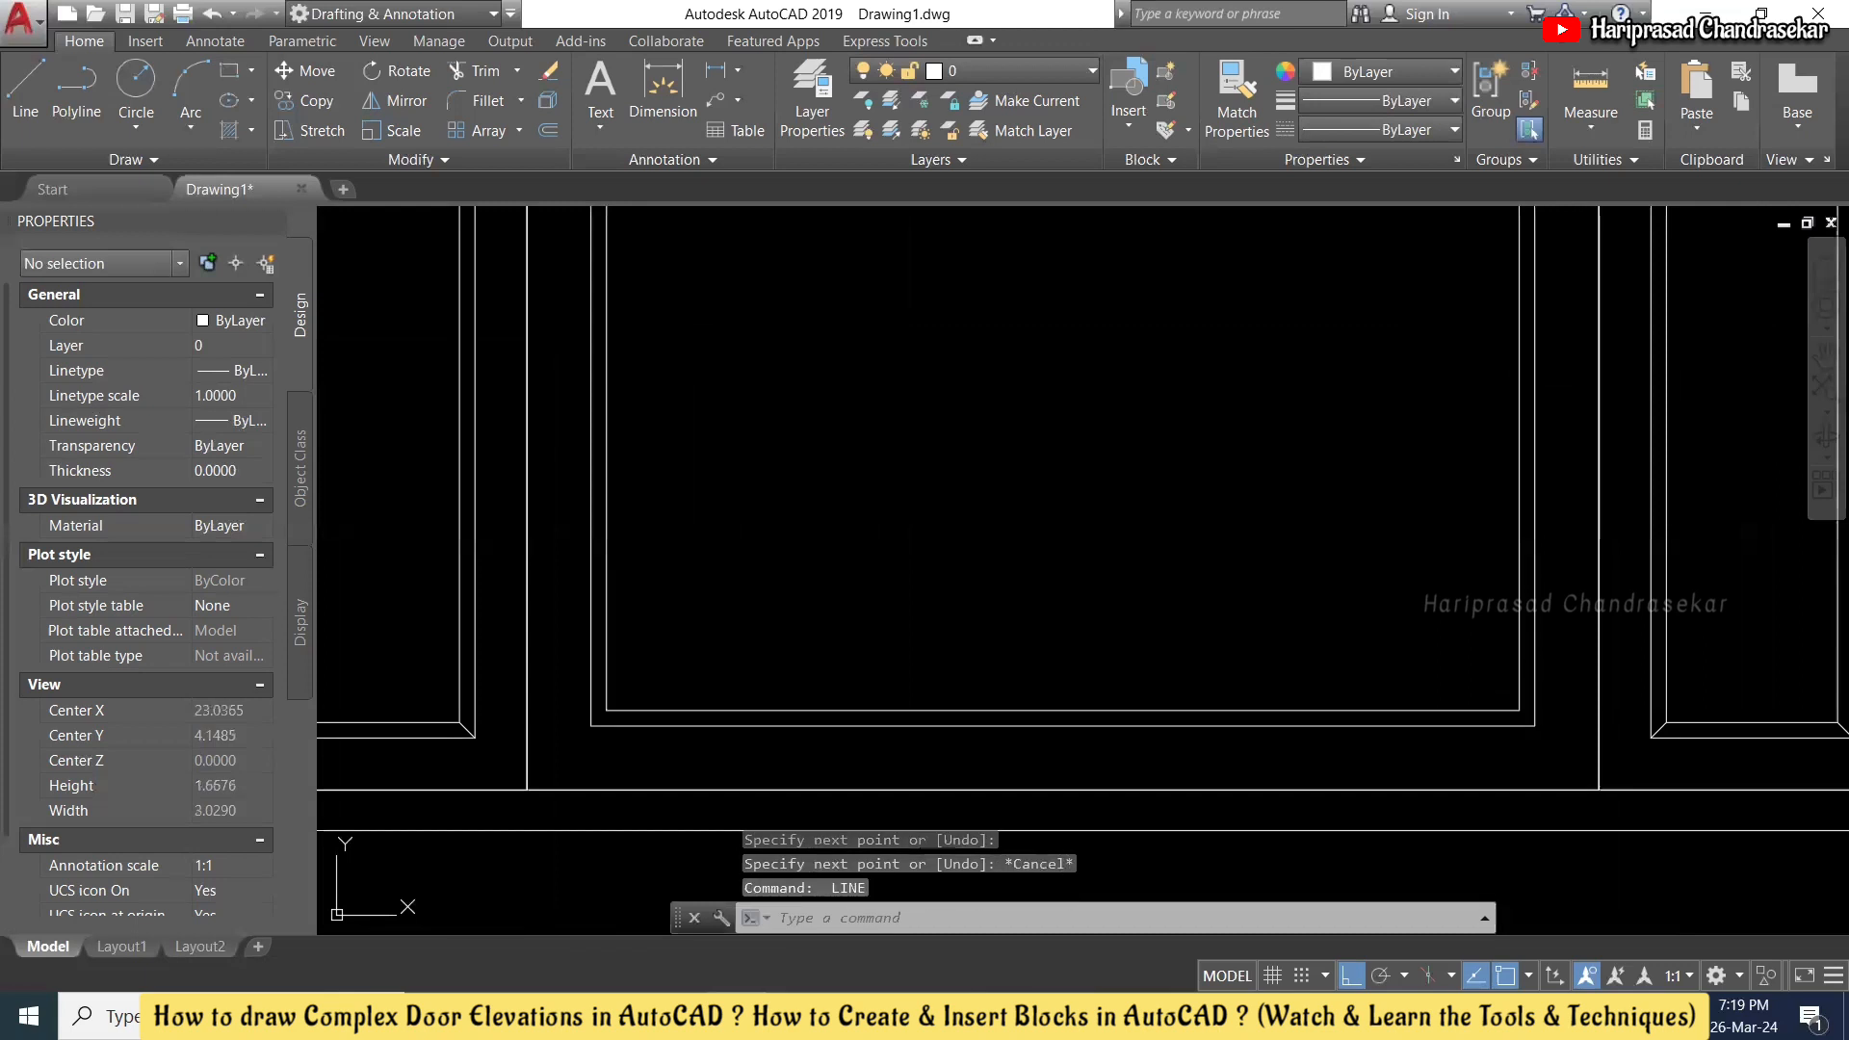
click(1520, 706)
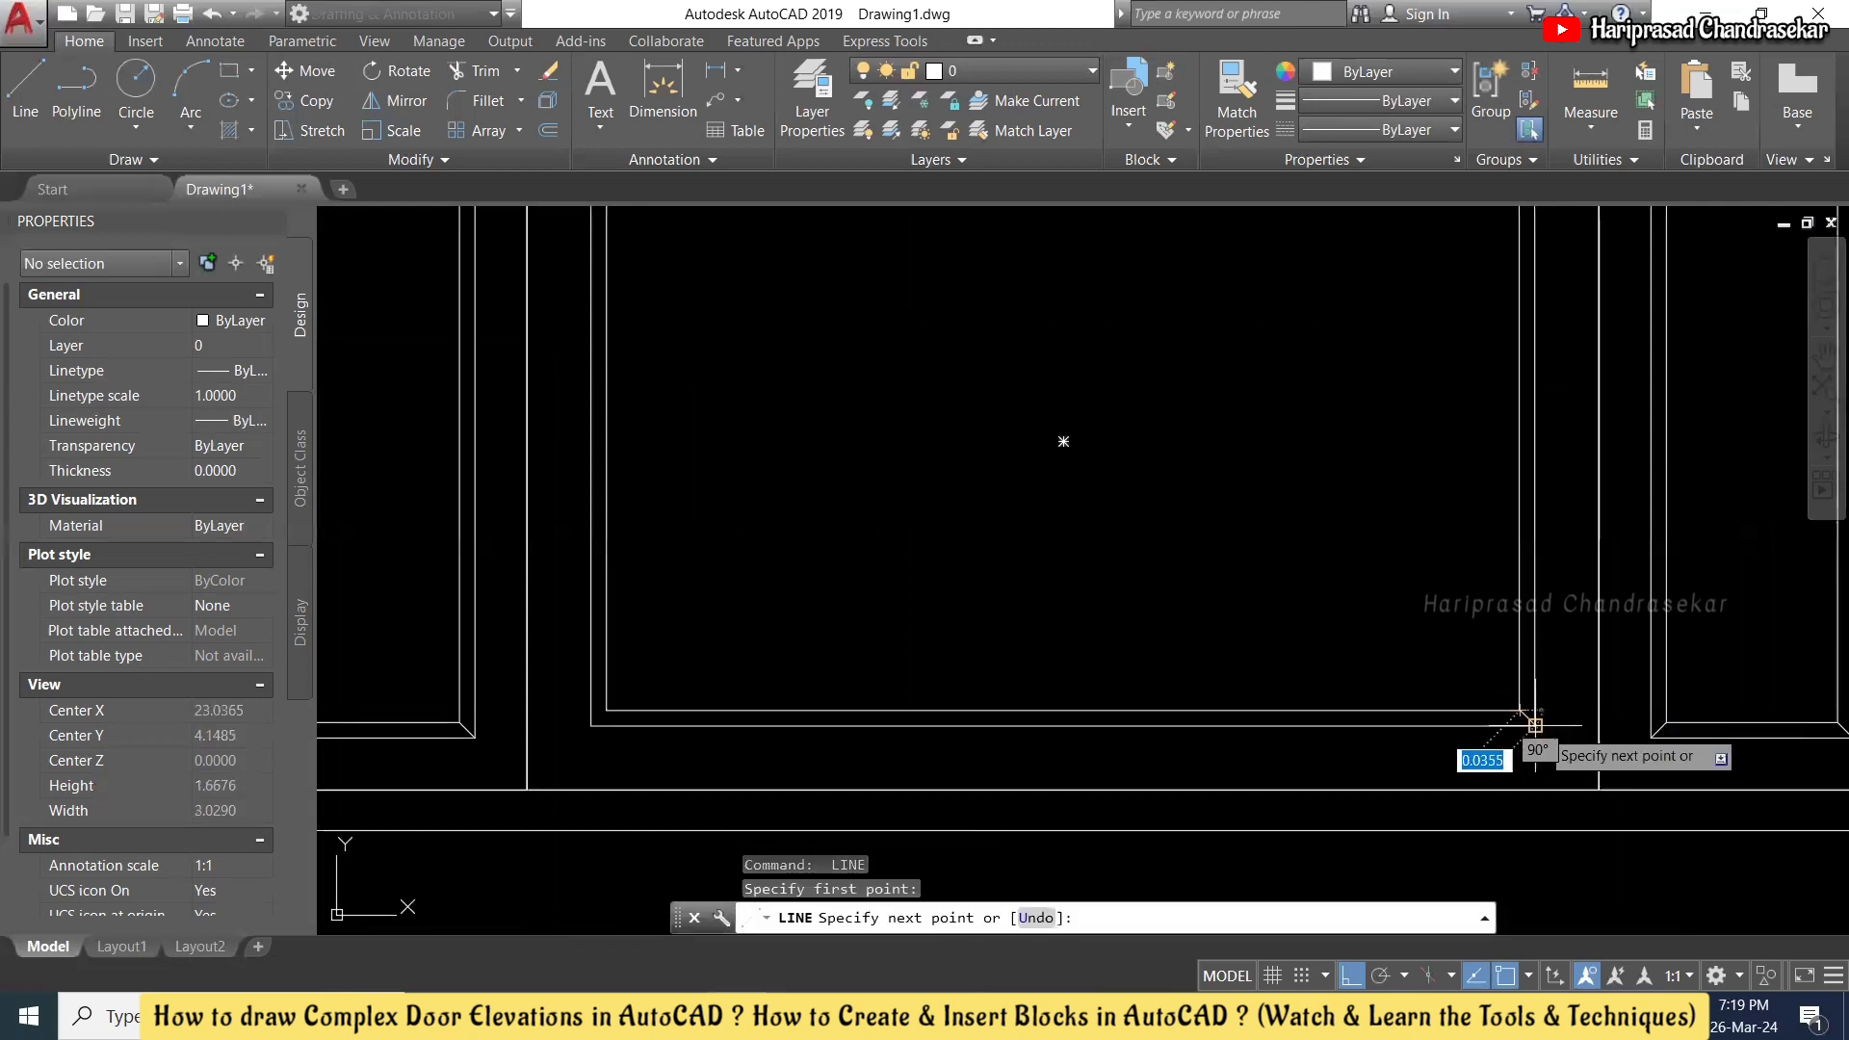
key(Escape)
- Connect the nested rectangles' corners with a diagonal line at the middle panel's lower-left corner
key(Return)
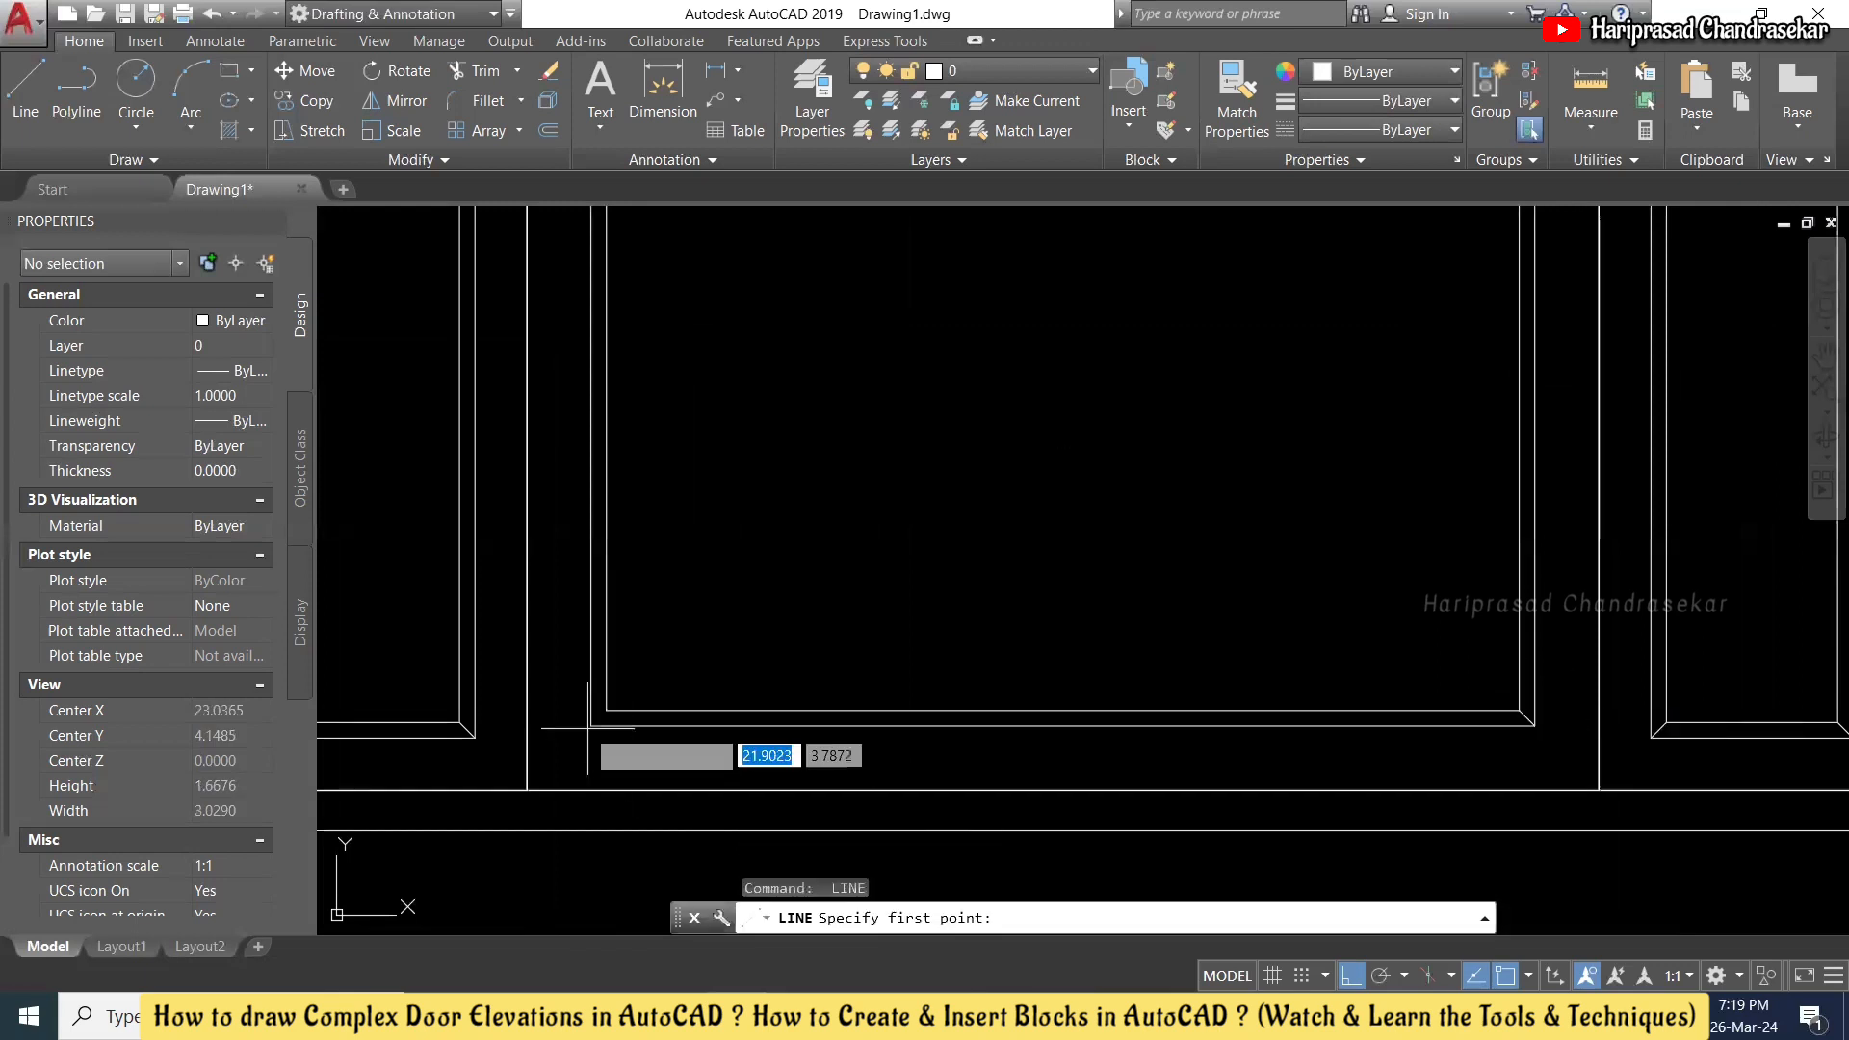
click(606, 710)
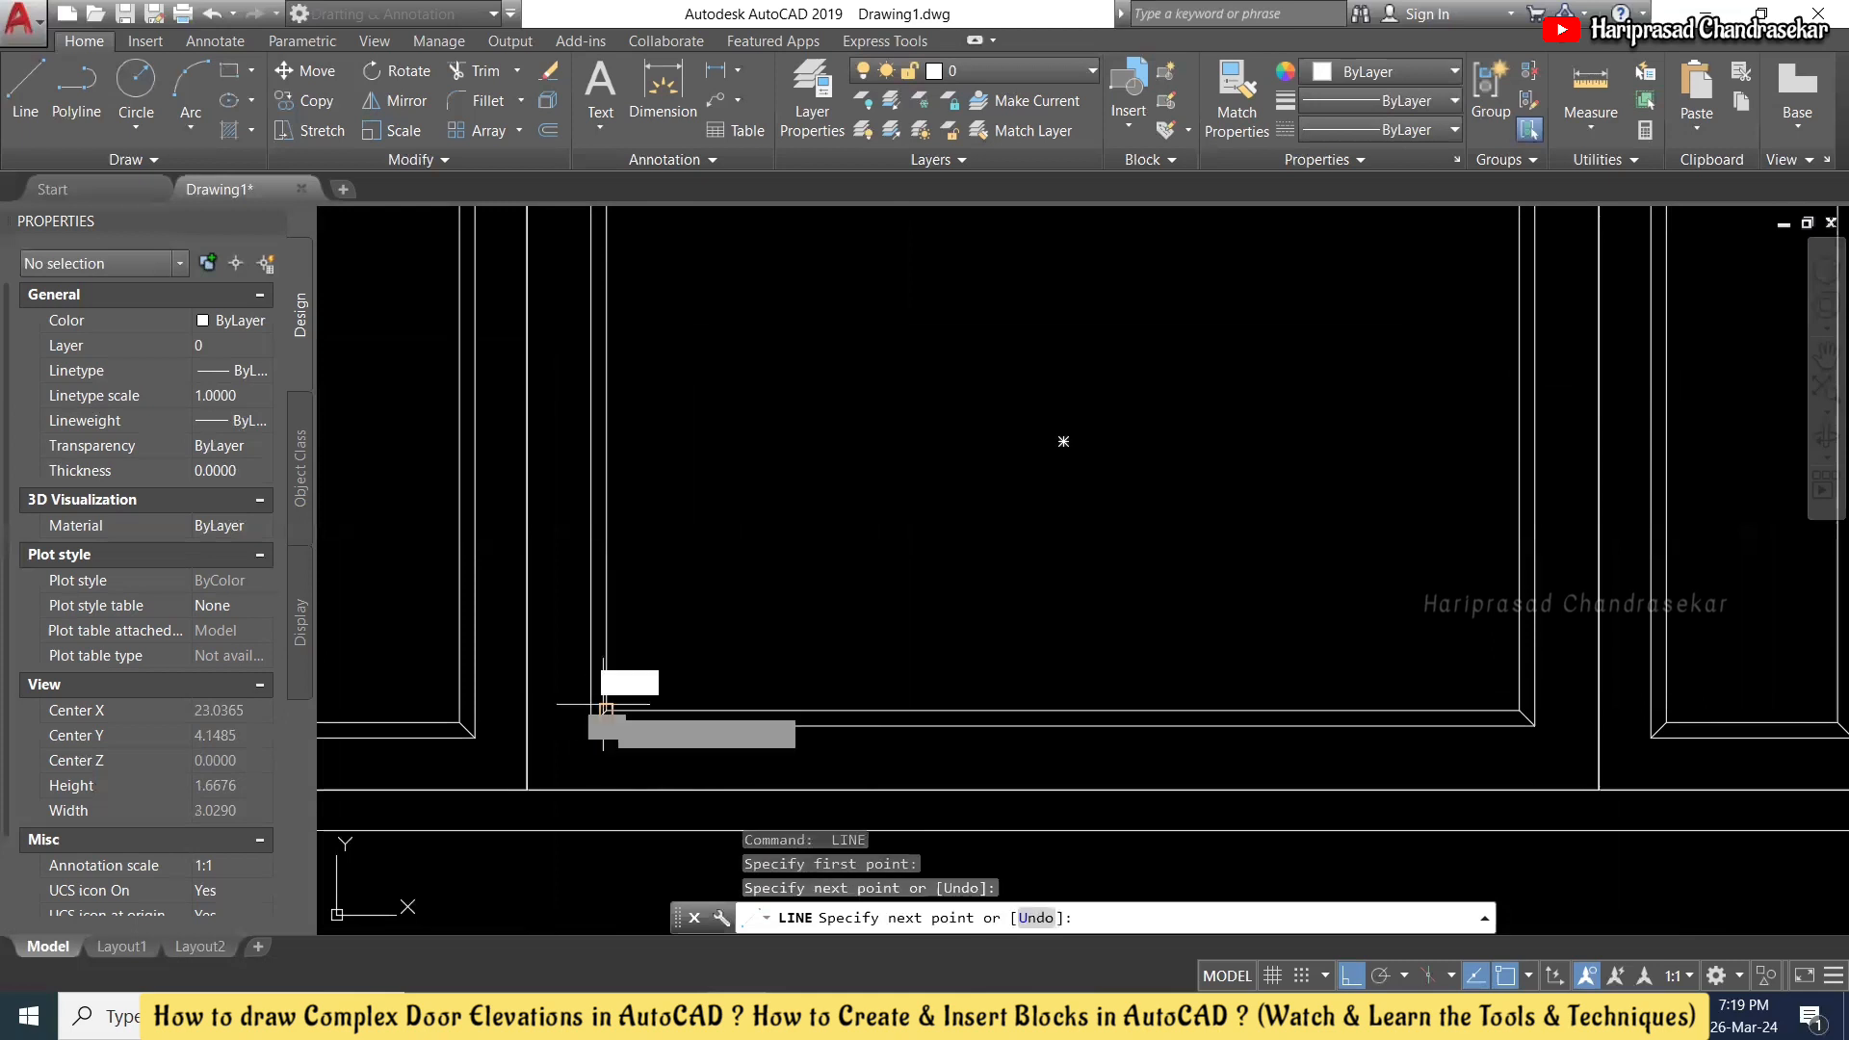
key(Escape)
scroll(730, 622, down, 2)
scroll(770, 530, up, 2)
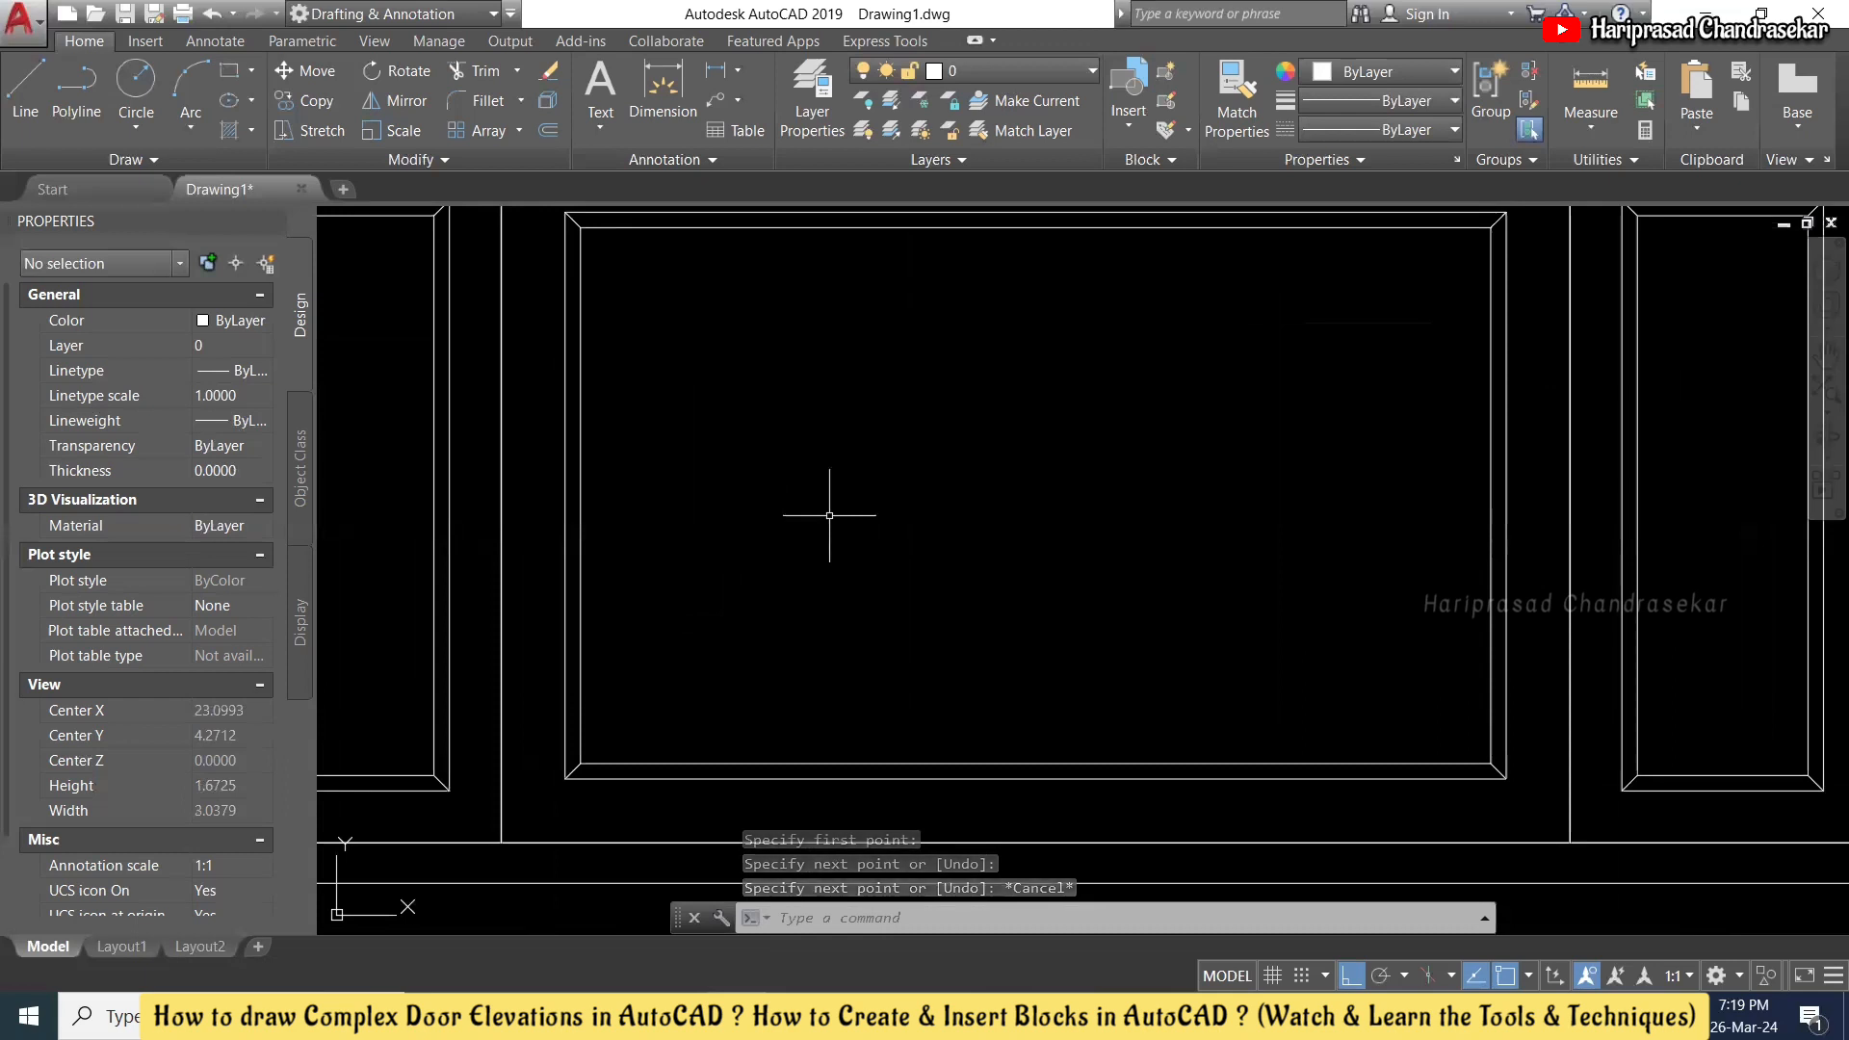
scroll(979, 525, down, 1)
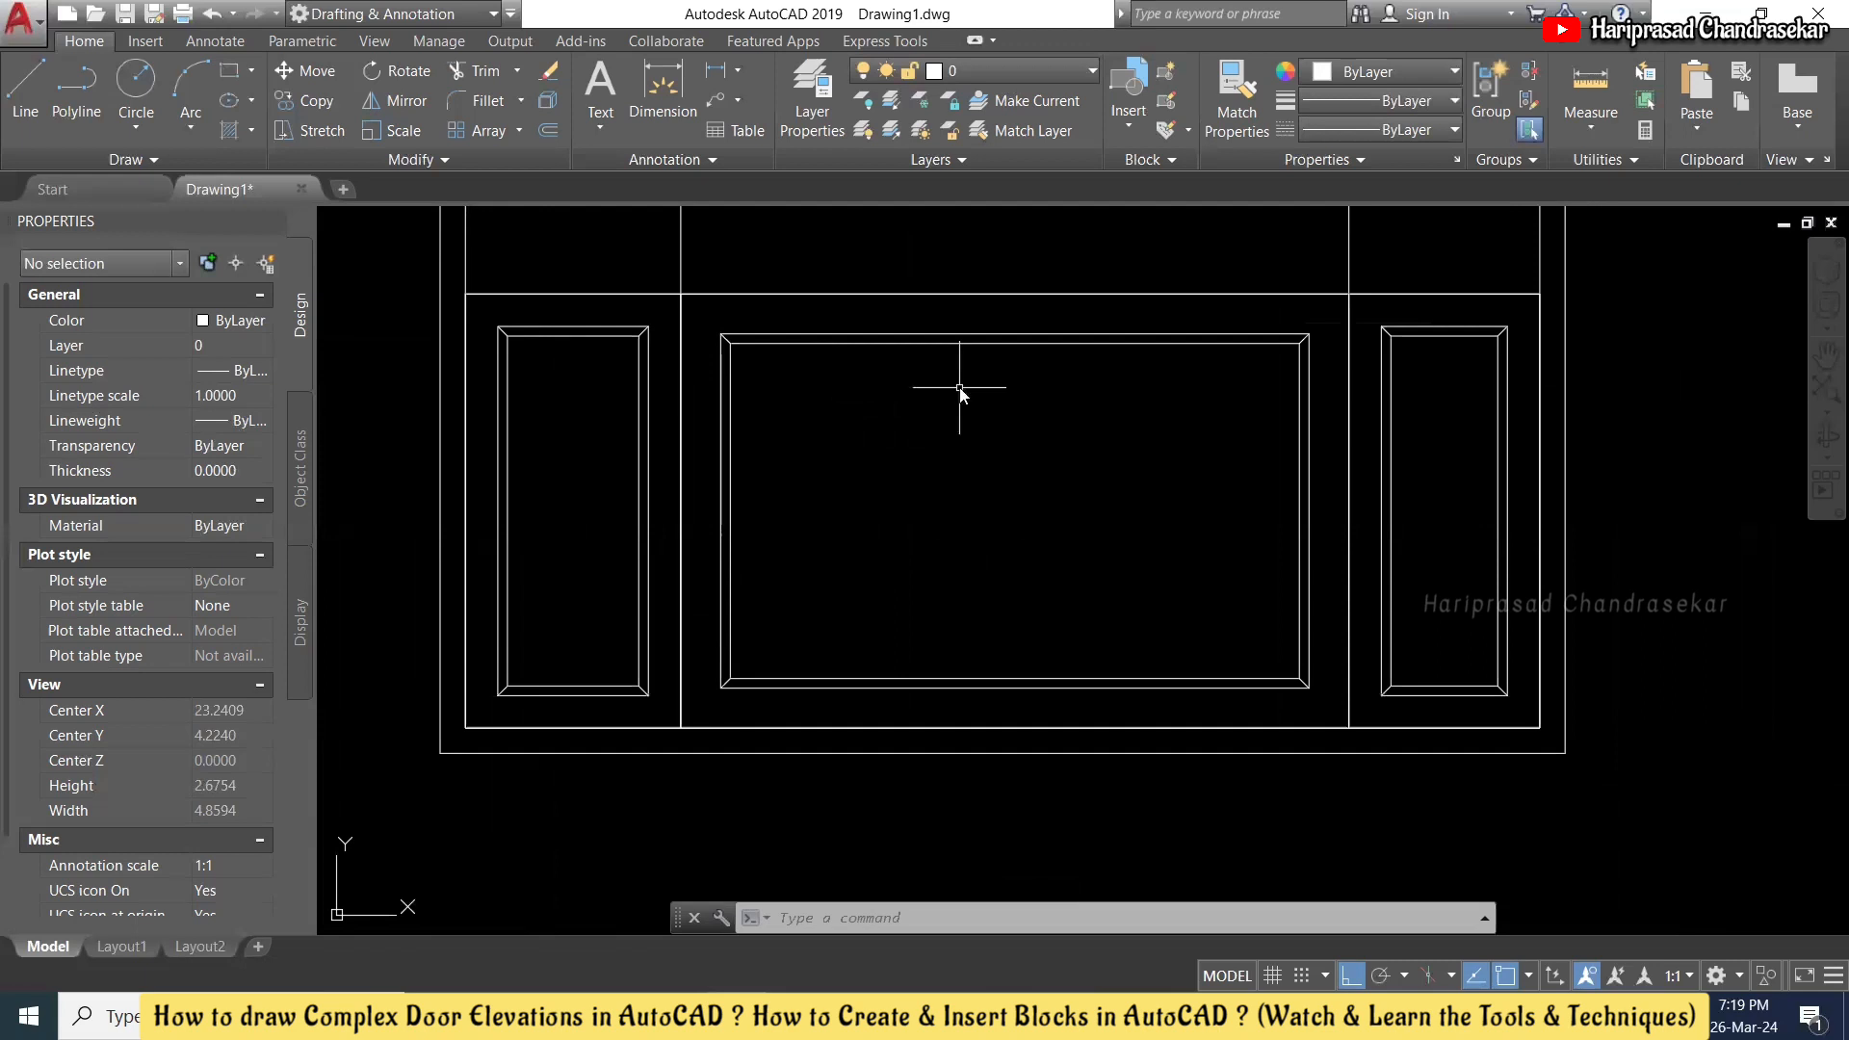
key(Return)
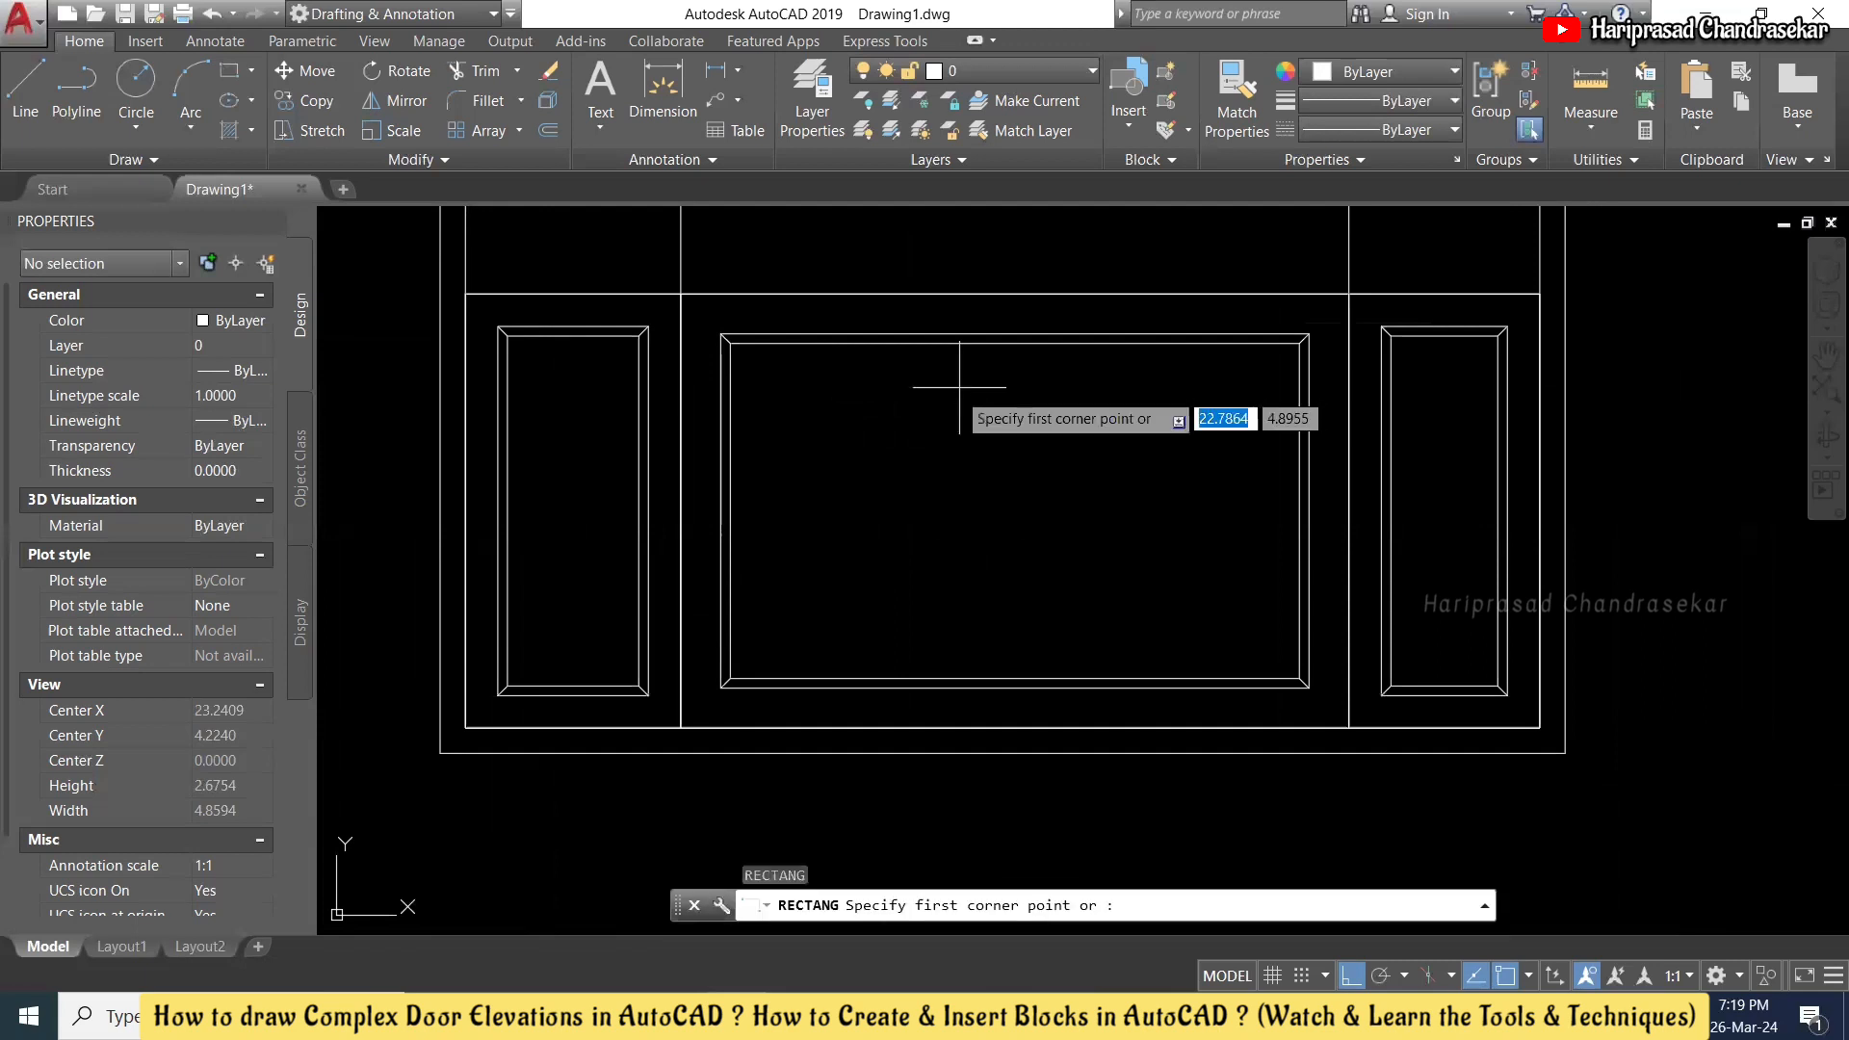
scroll(796, 405, down, 6)
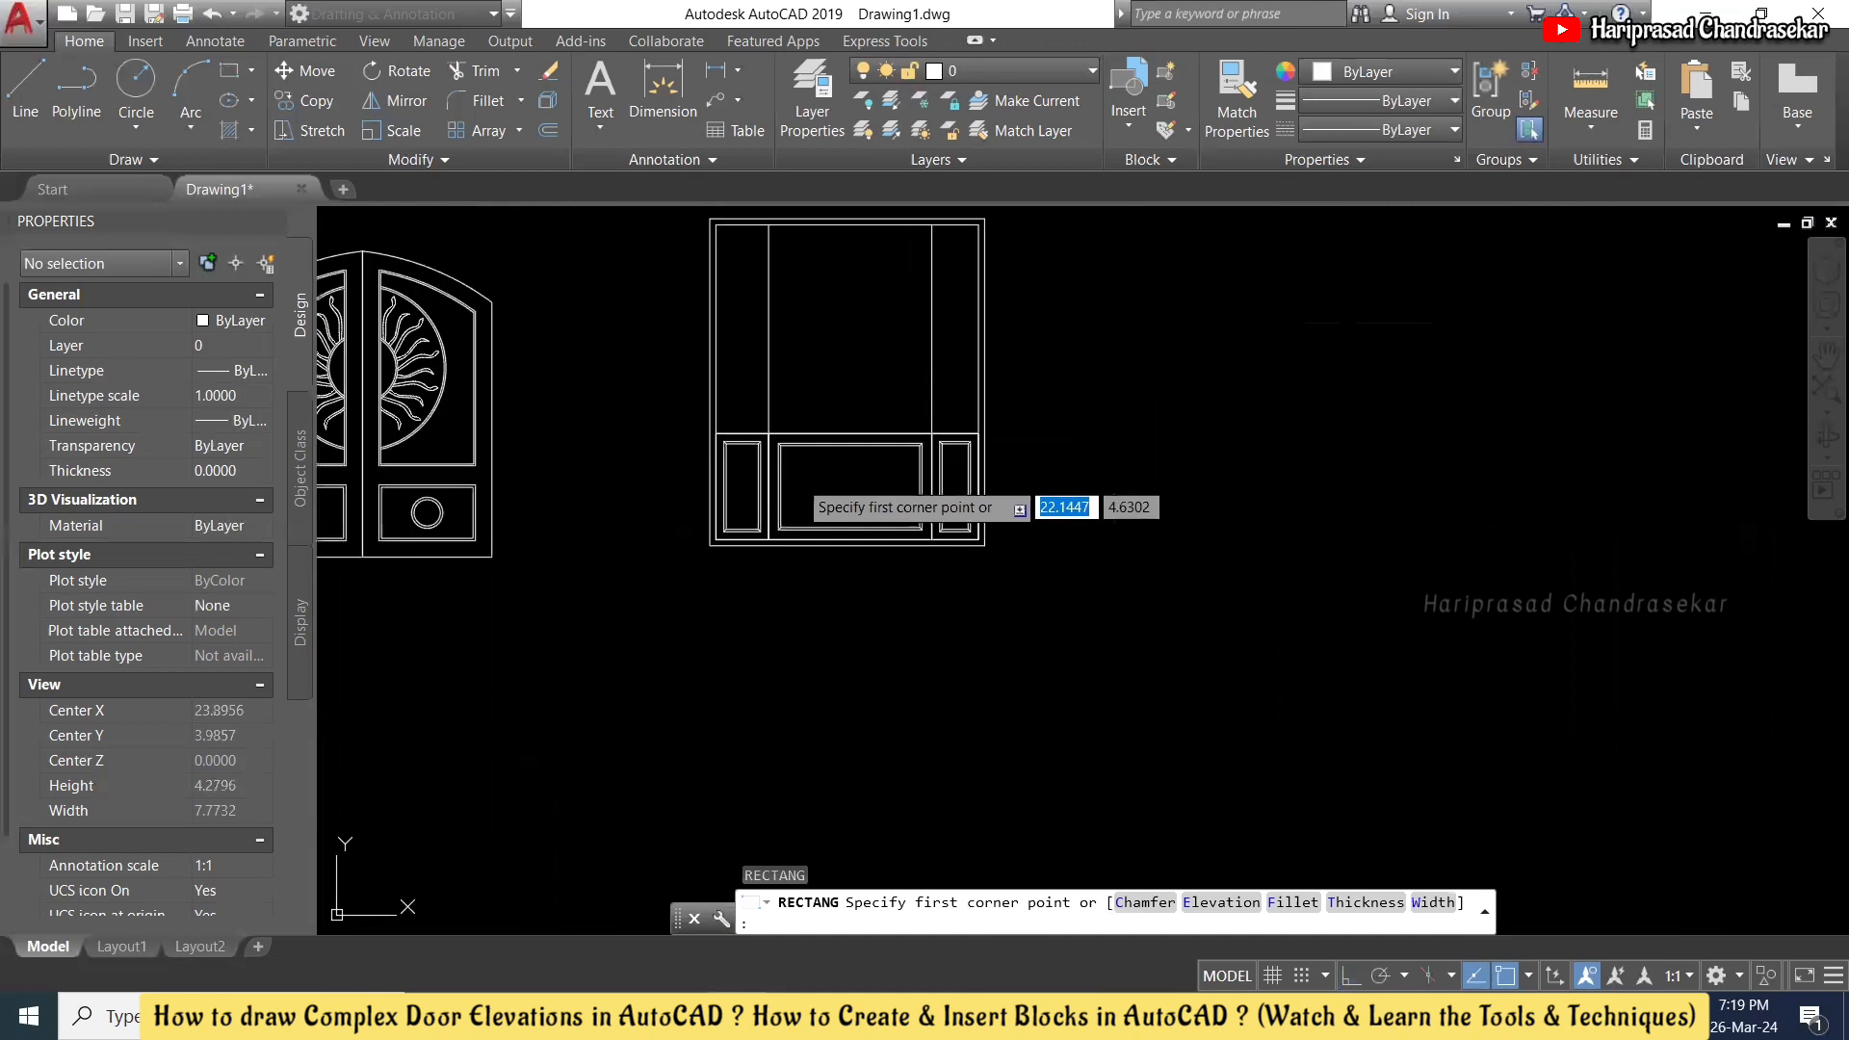
key(Escape)
- Stretch the right part of the door elevation horizontally to the left from its lower-right corner, narrowing the middle panel to a roughly square shape
key(F8)
scroll(1056, 502, down, 2)
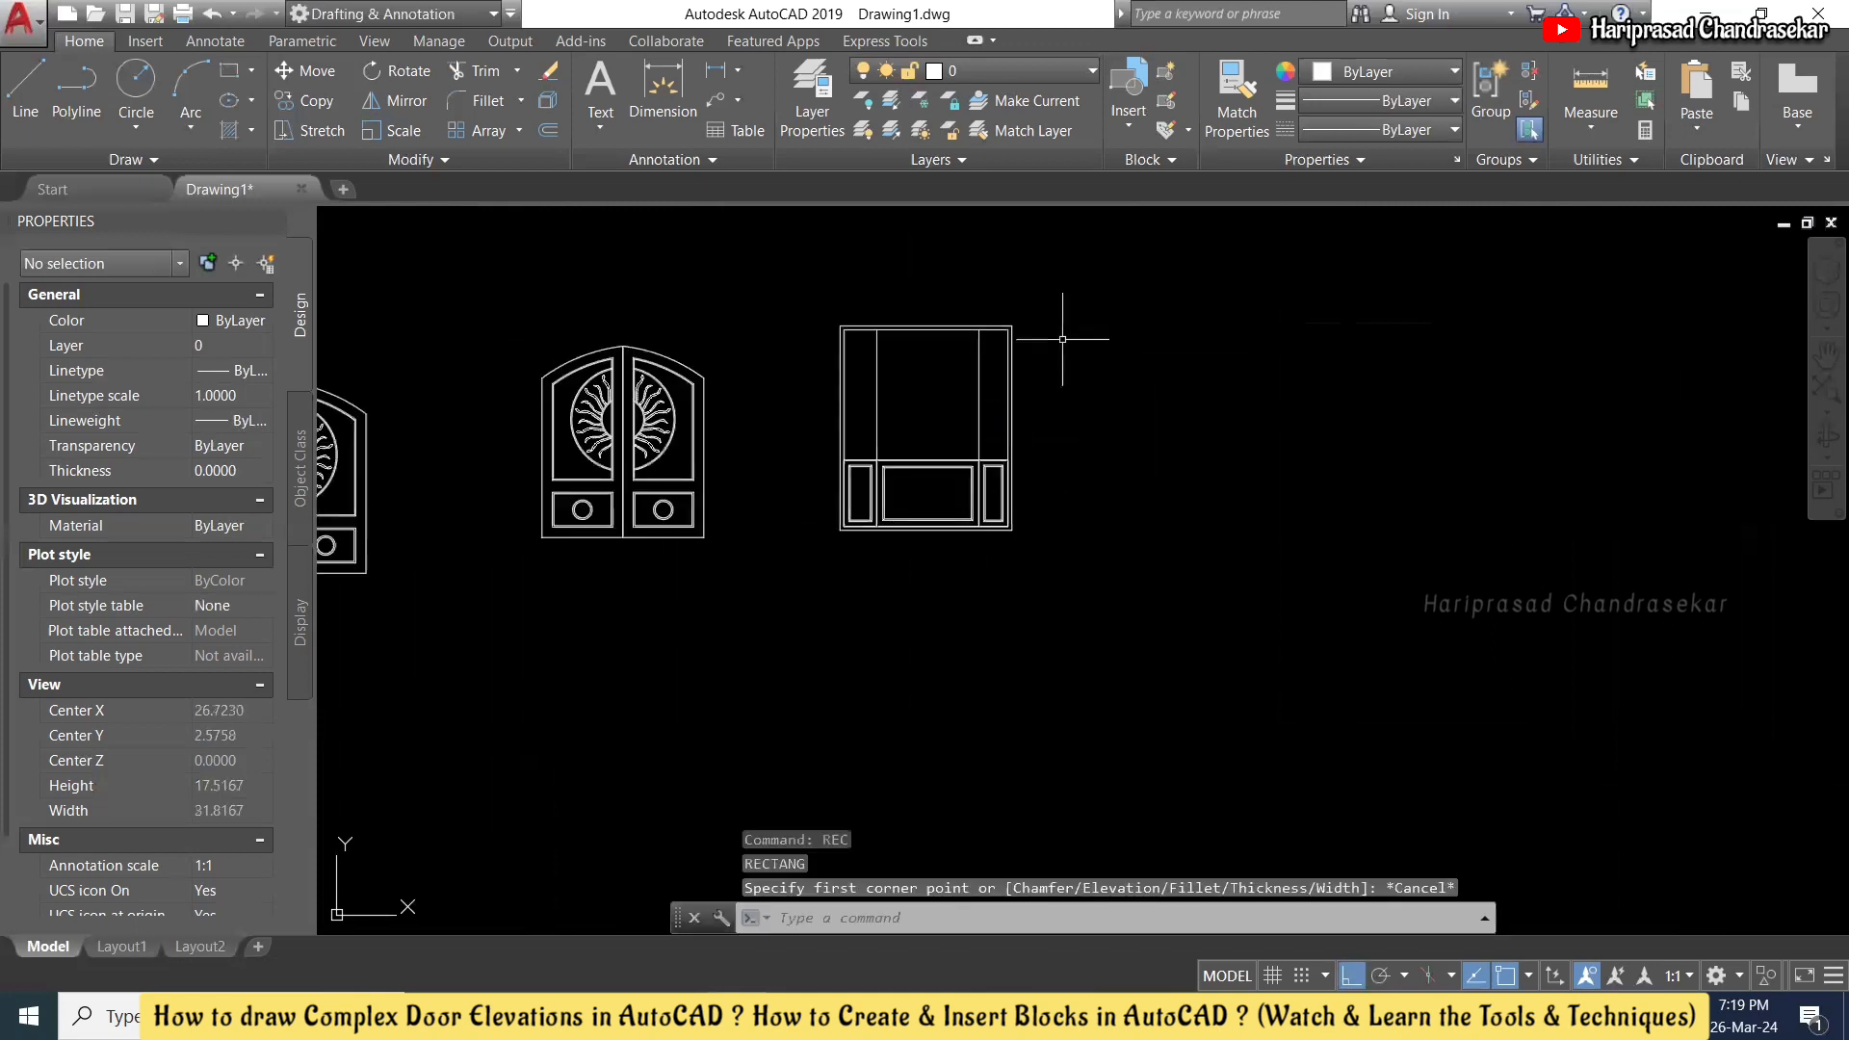
text(stretch)
key(Return)
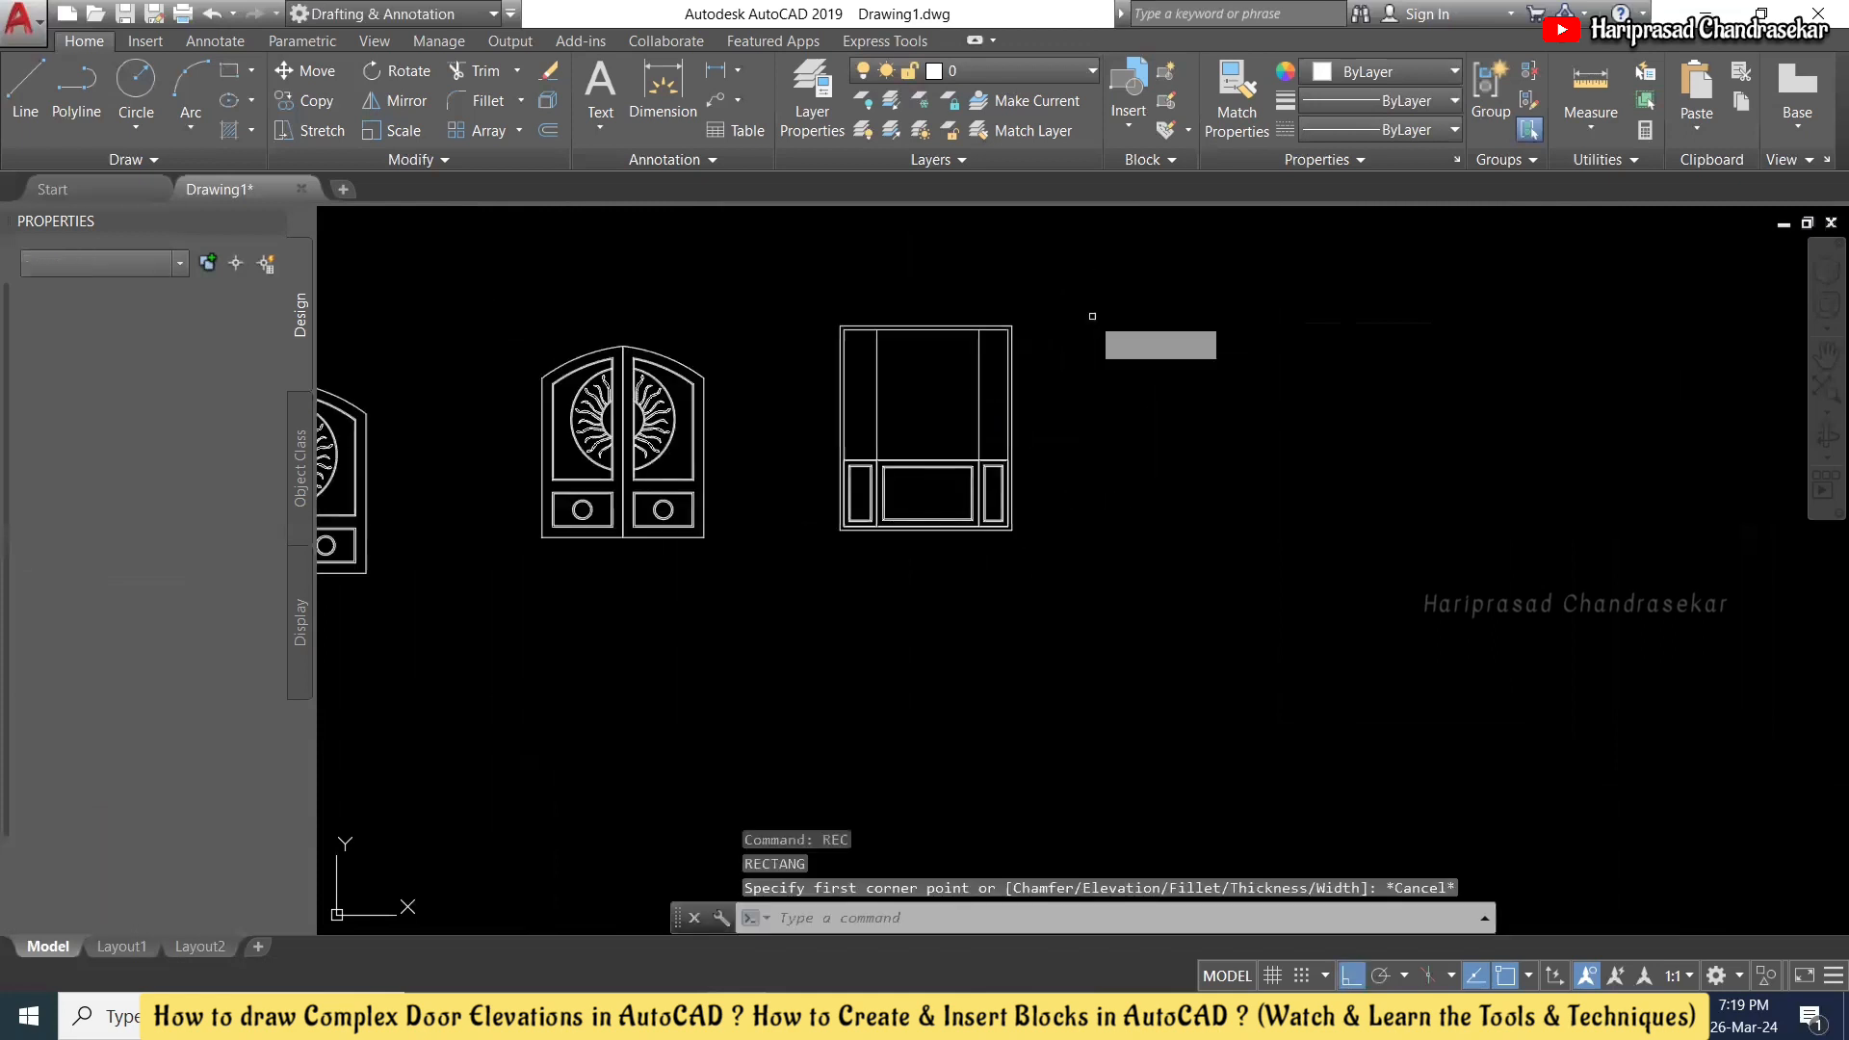
click(1082, 261)
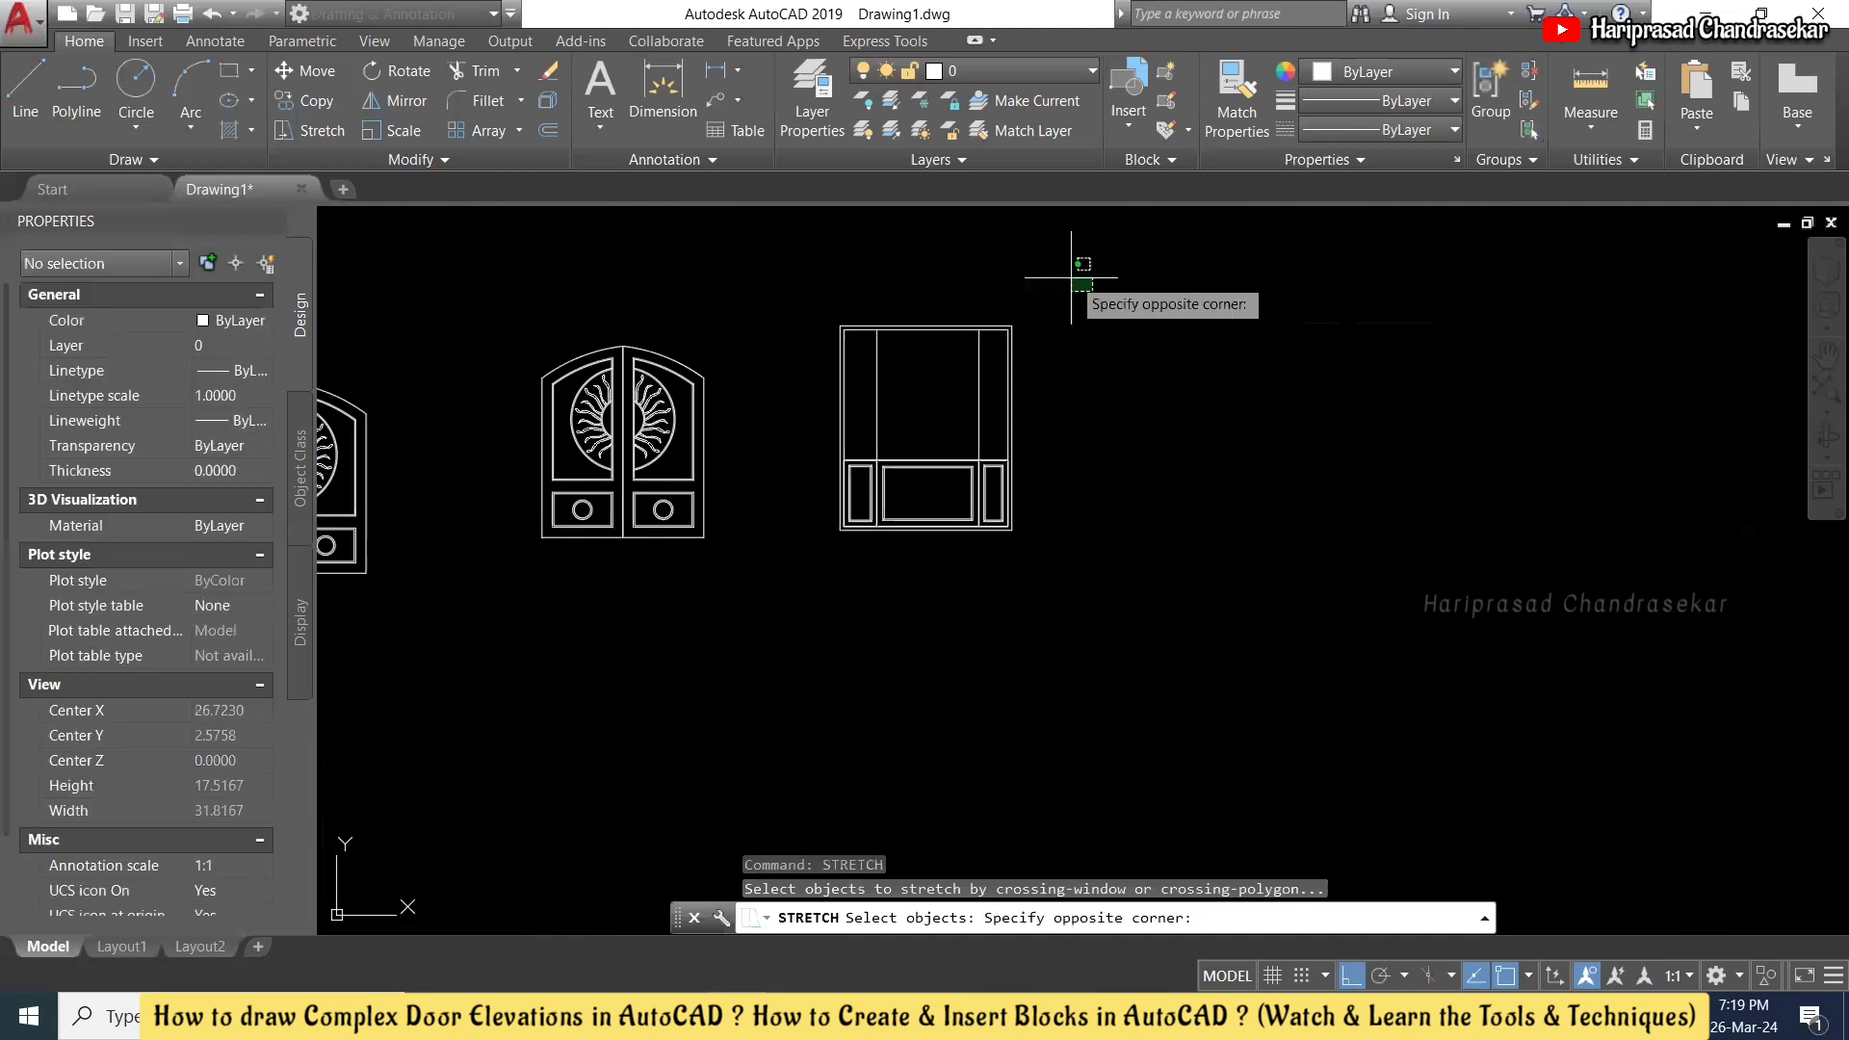
click(1083, 260)
click(1083, 260)
click(958, 612)
key(Return)
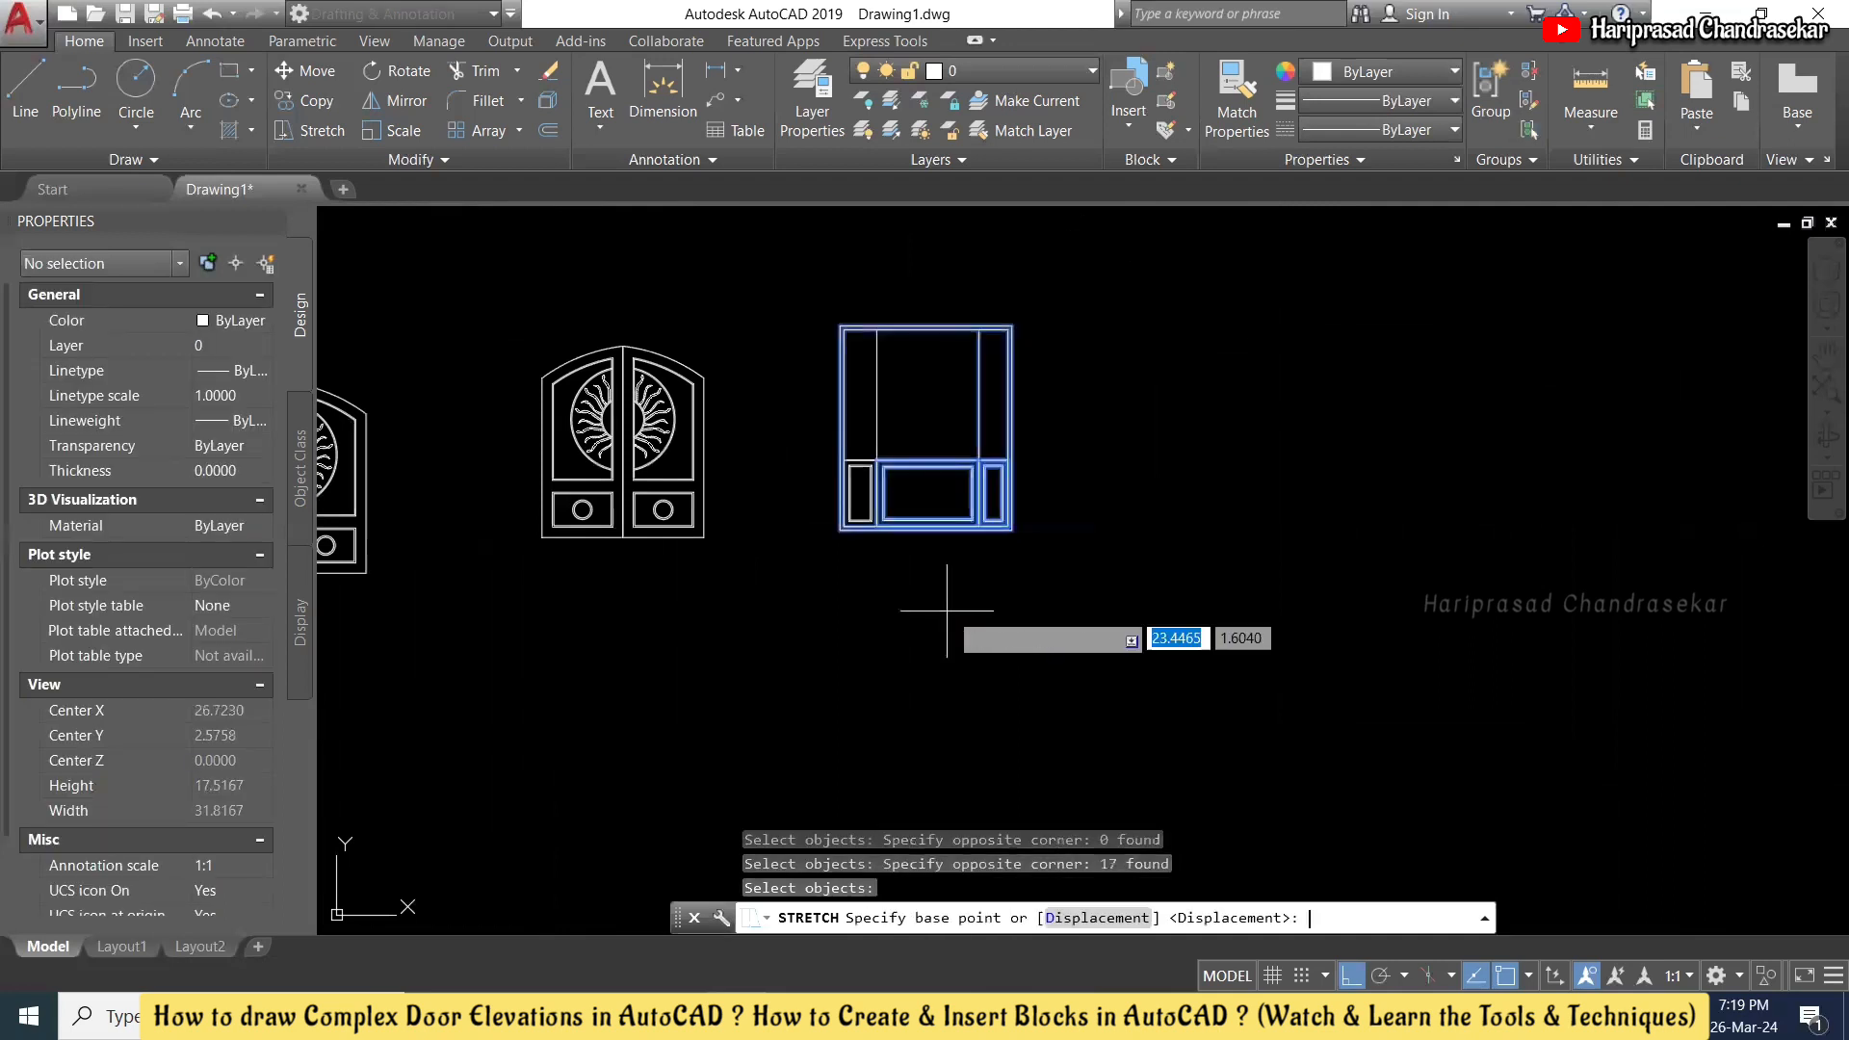
scroll(984, 440, up, 2)
scroll(1040, 606, up, 2)
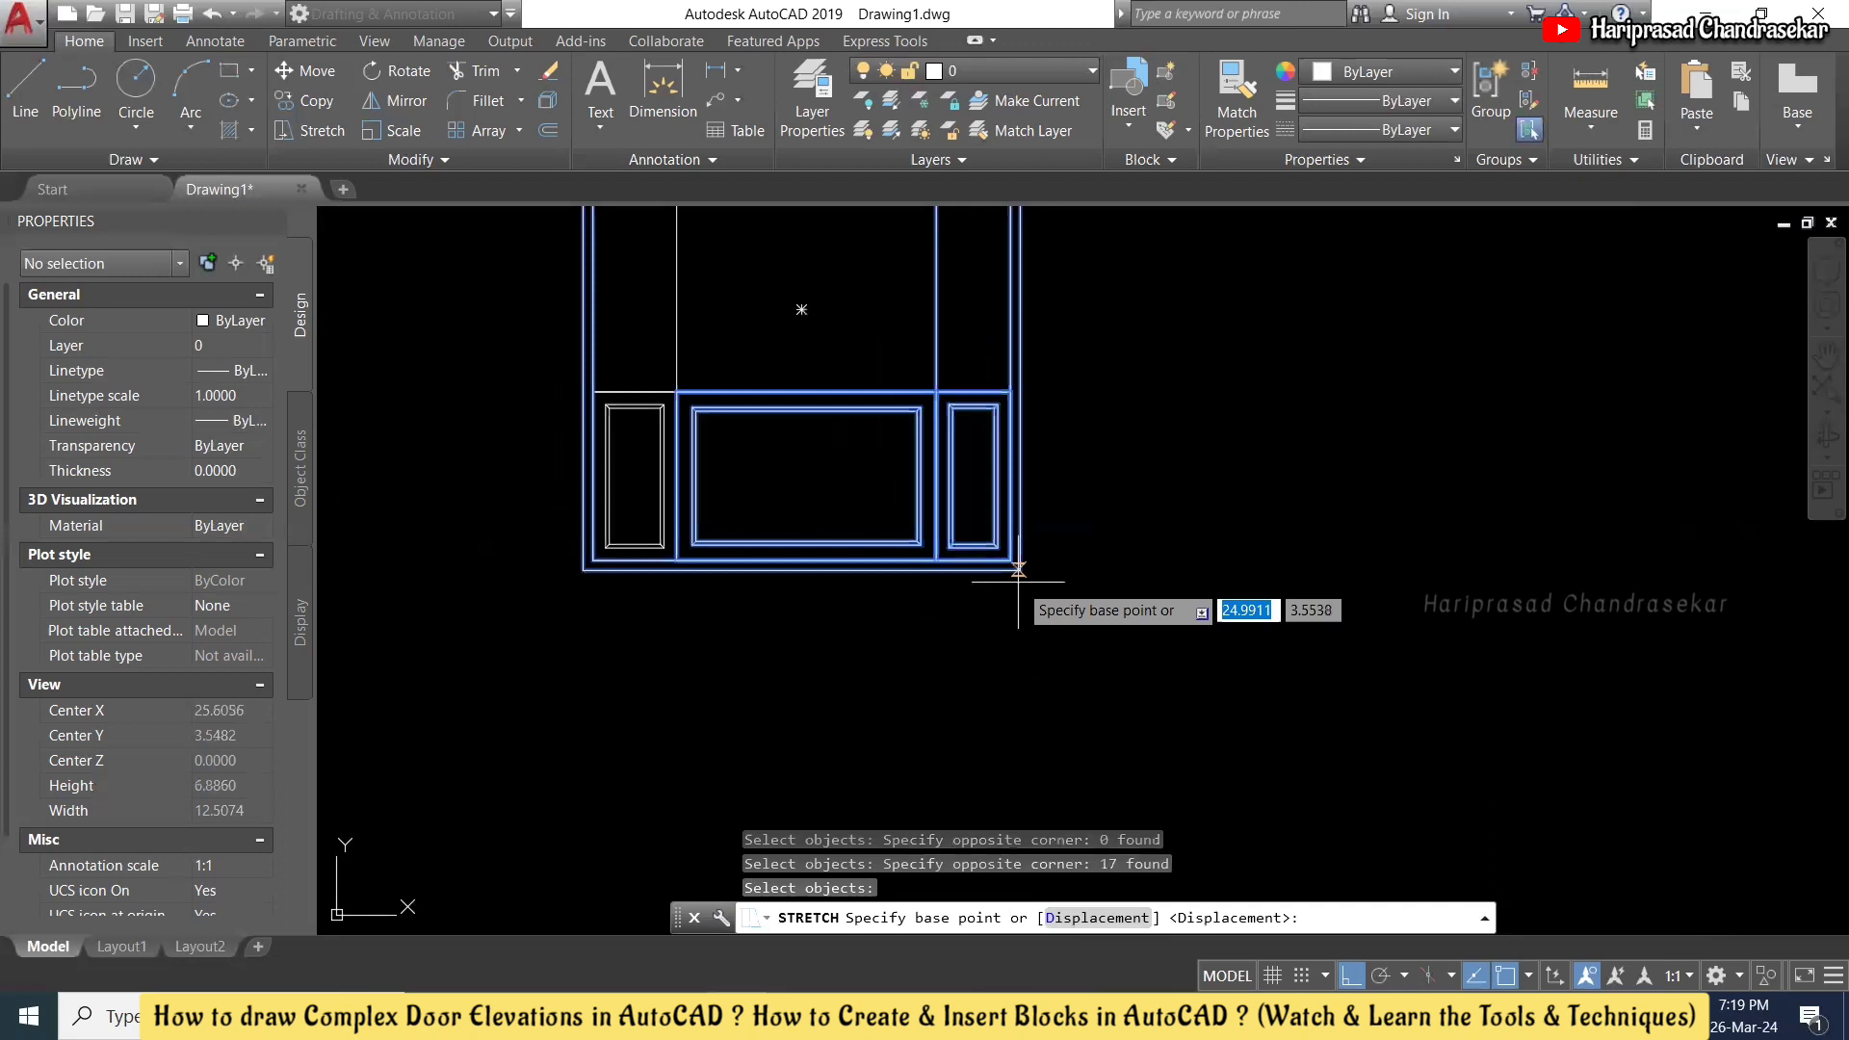
click(1020, 569)
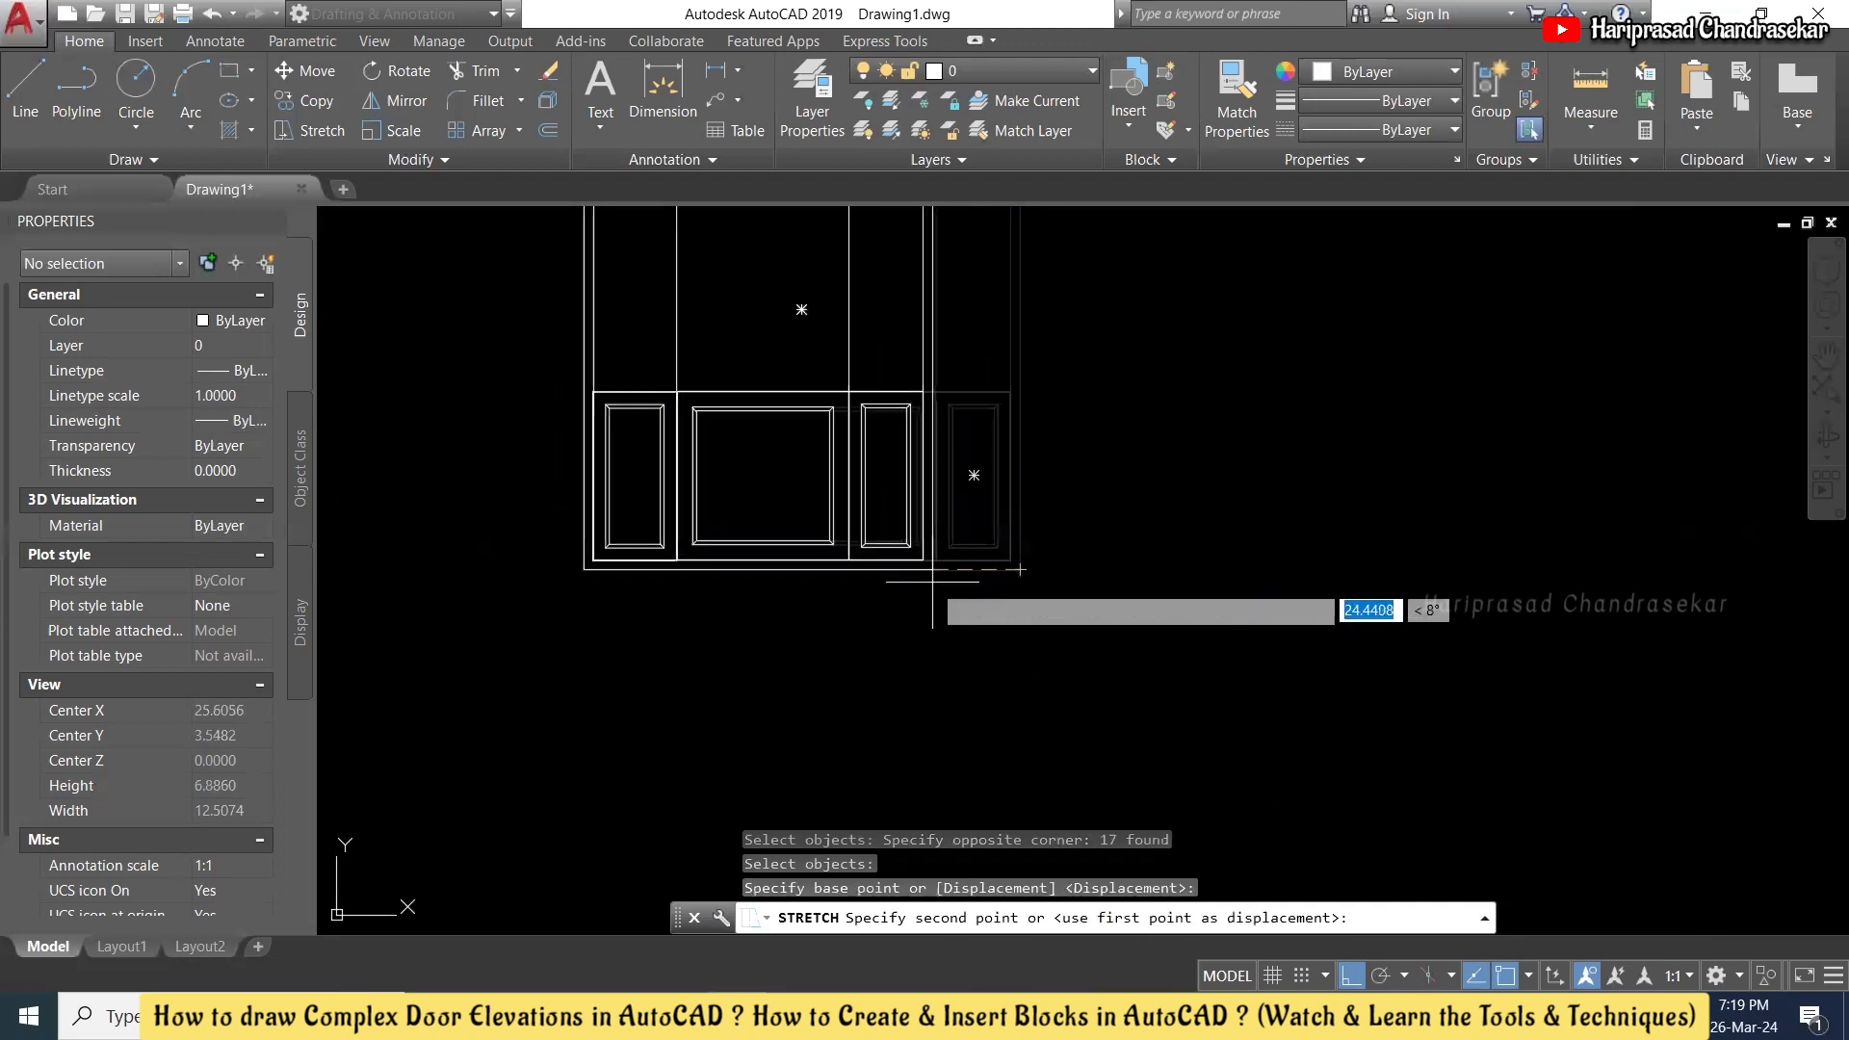
click(928, 569)
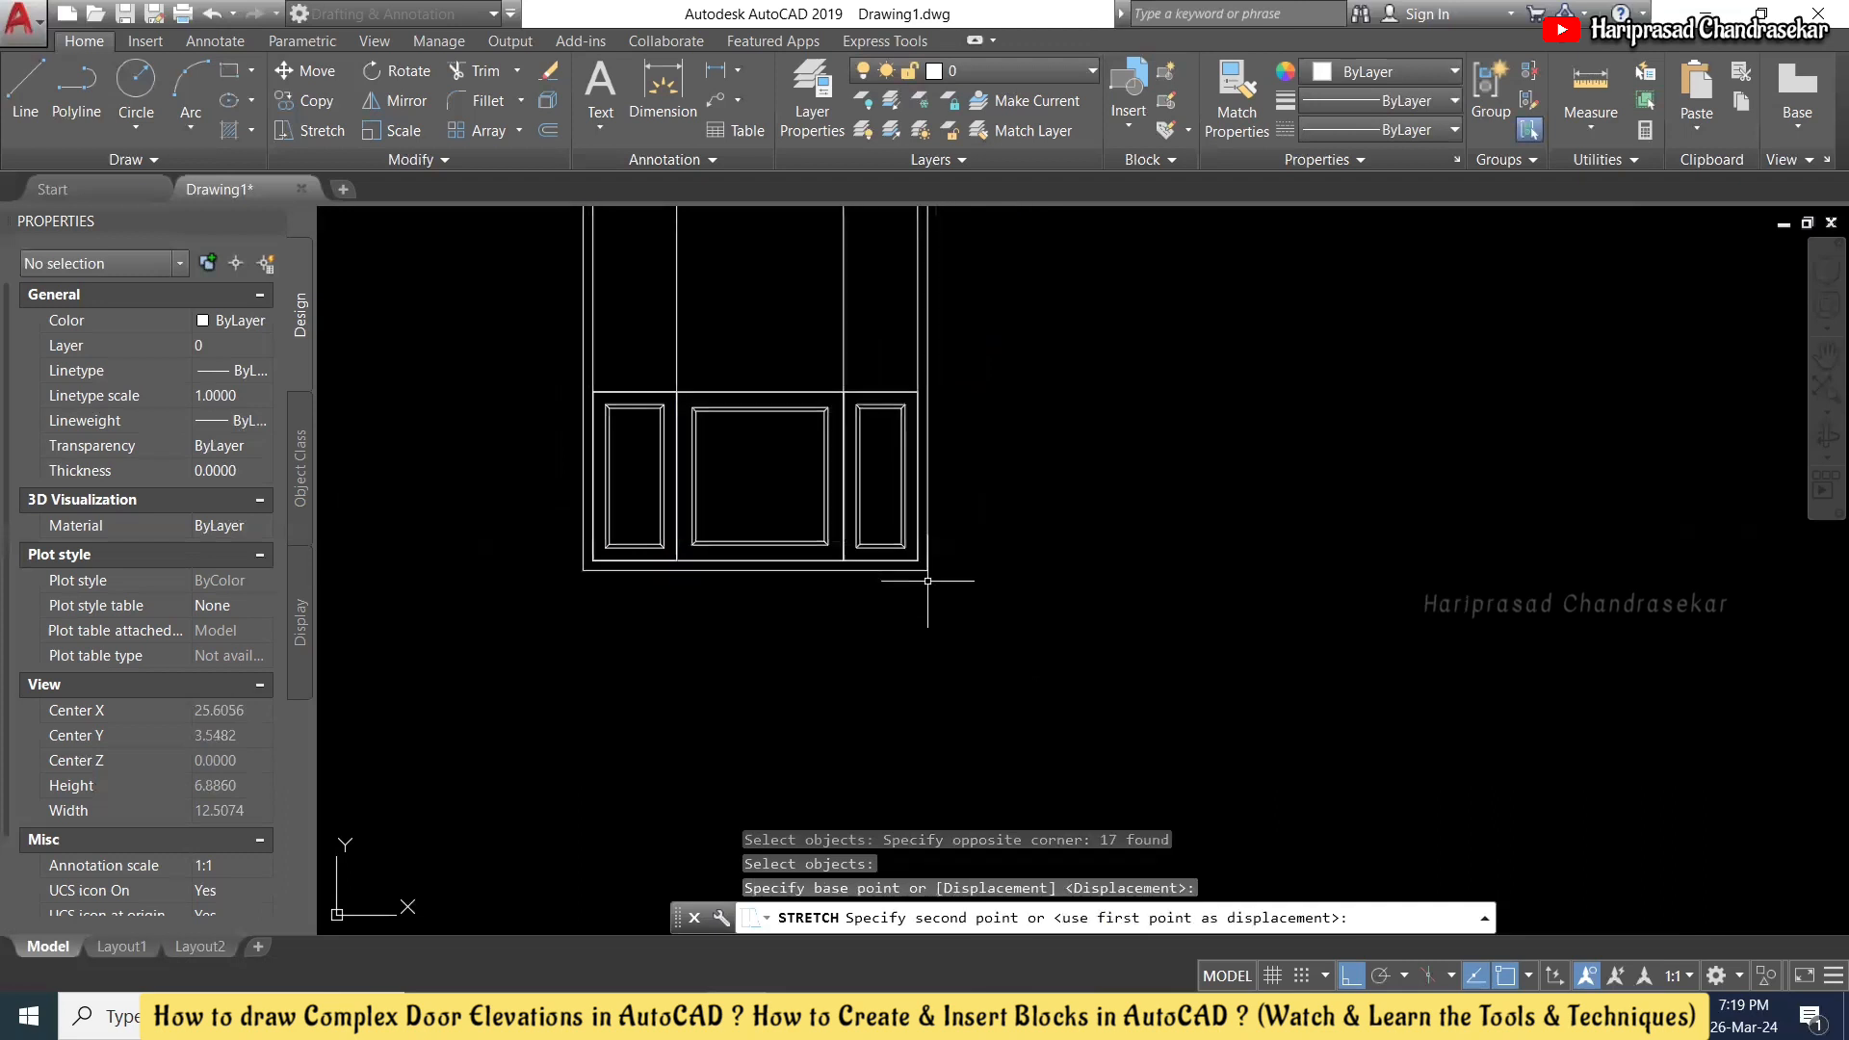
scroll(986, 609, down, 2)
scroll(874, 483, up, 2)
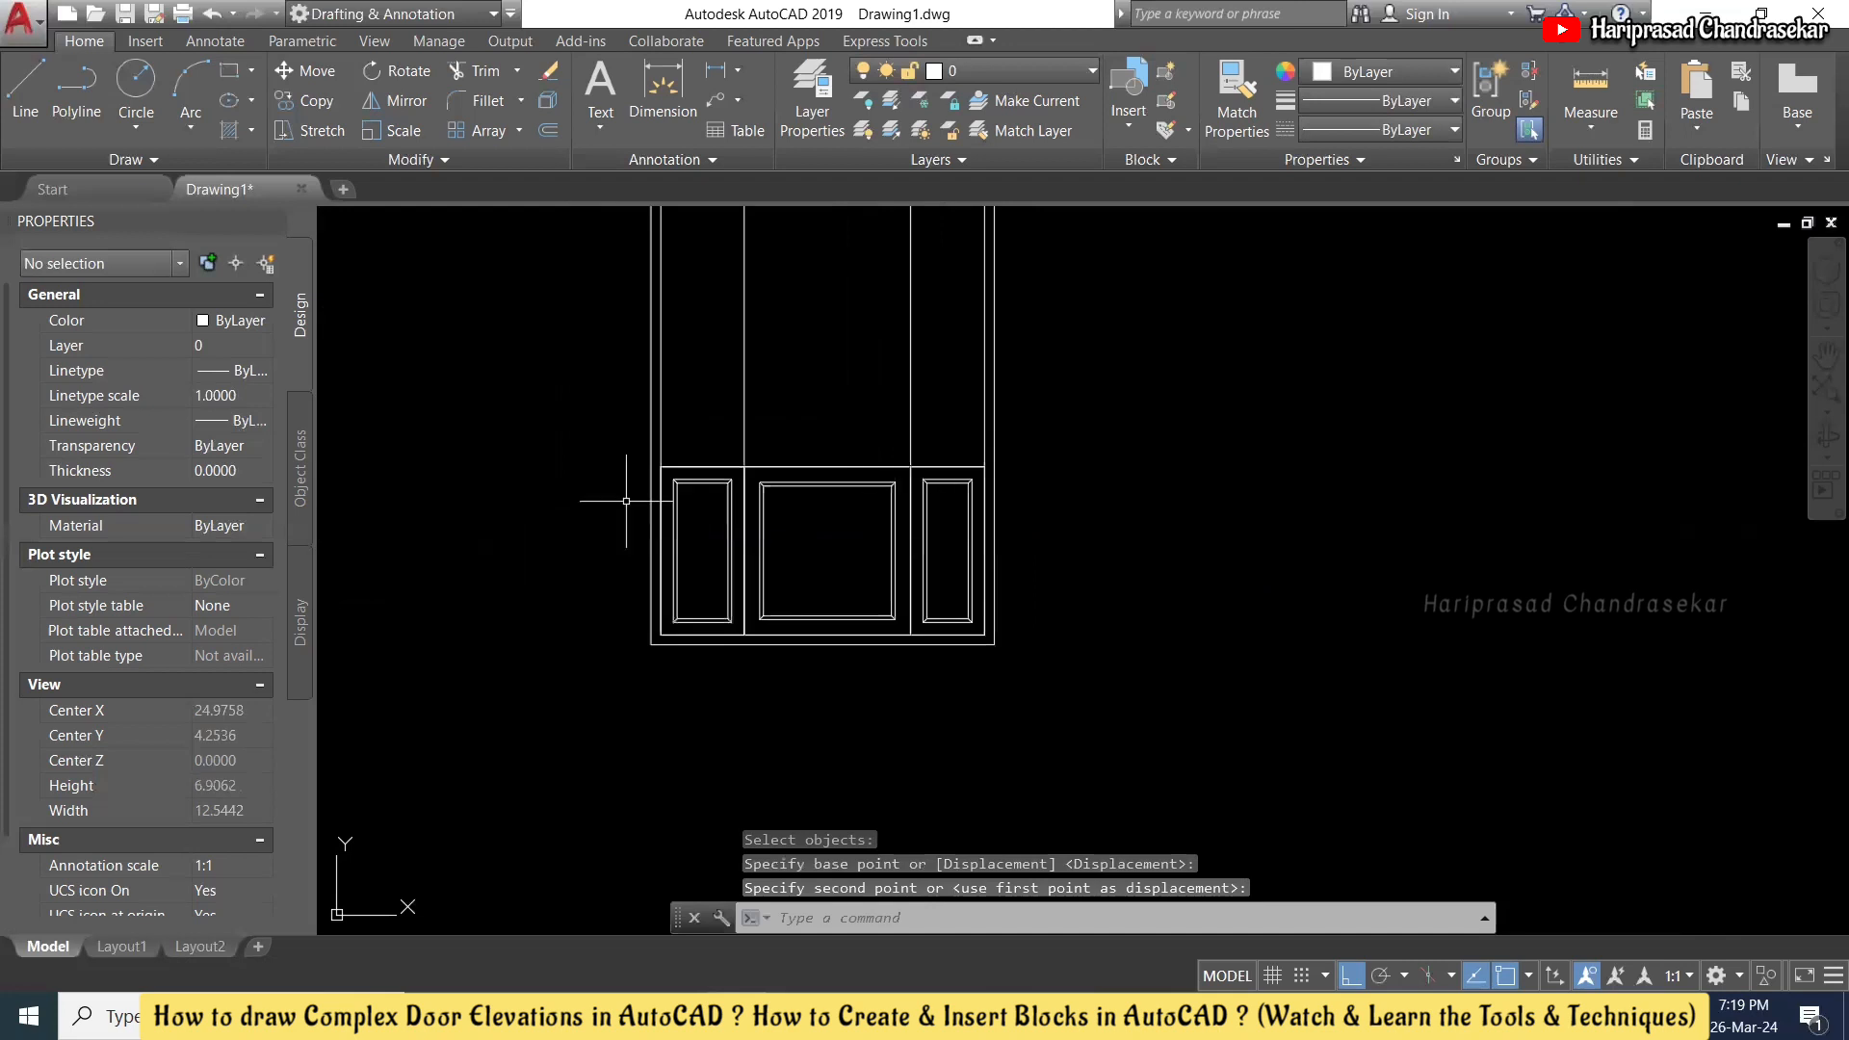
scroll(627, 501, up, 2)
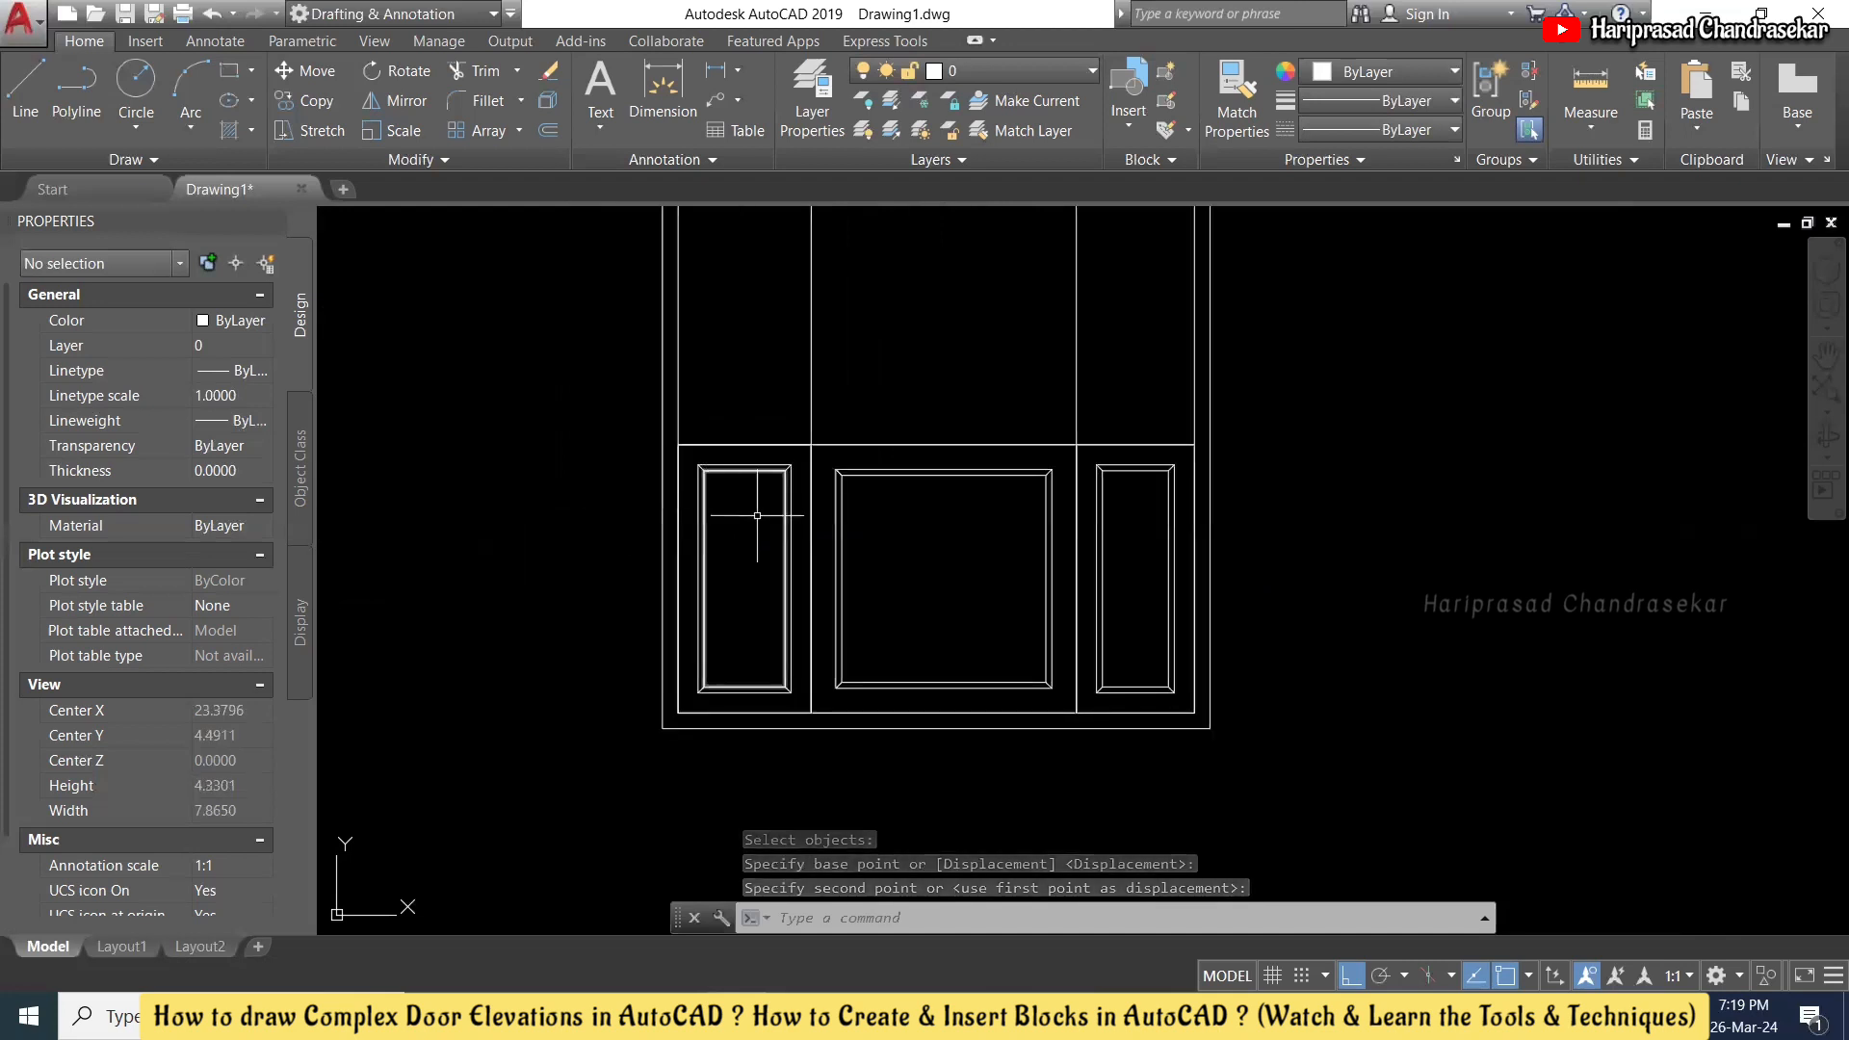
text(rerec)
key(Return)
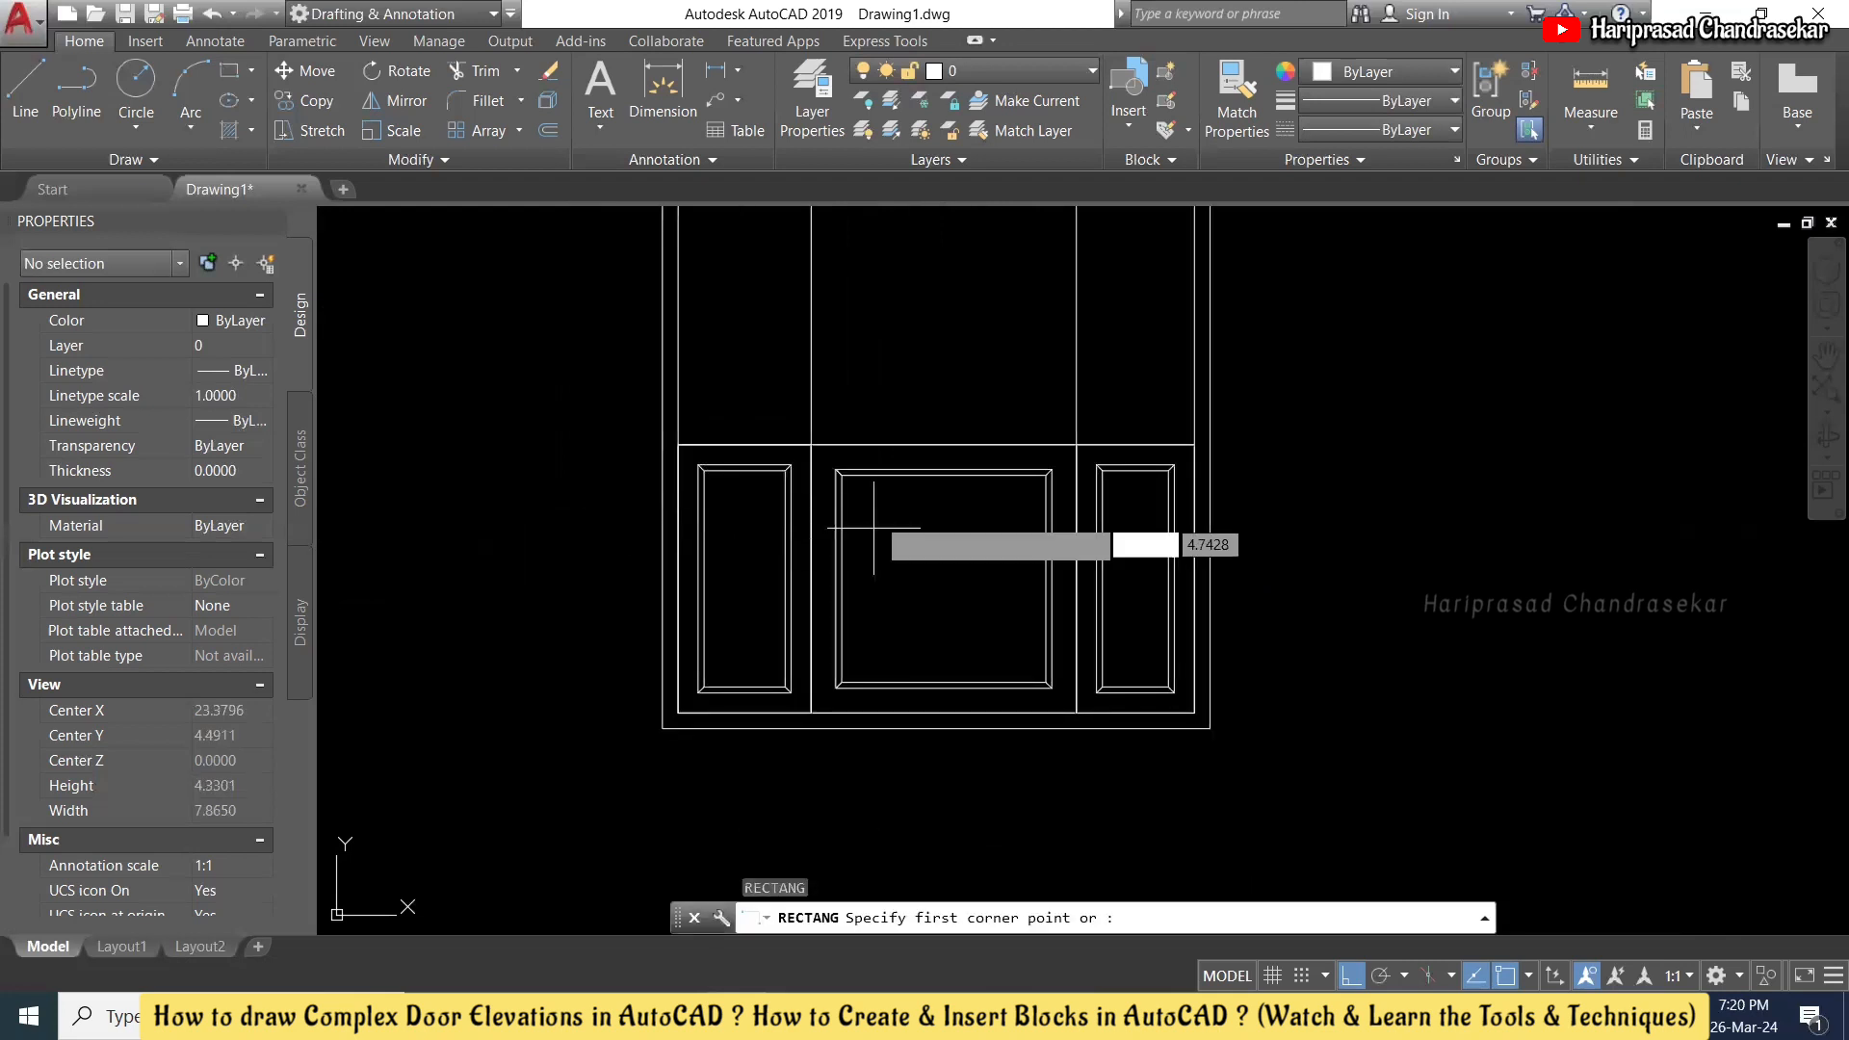
scroll(872, 497, up, 2)
key(Escape)
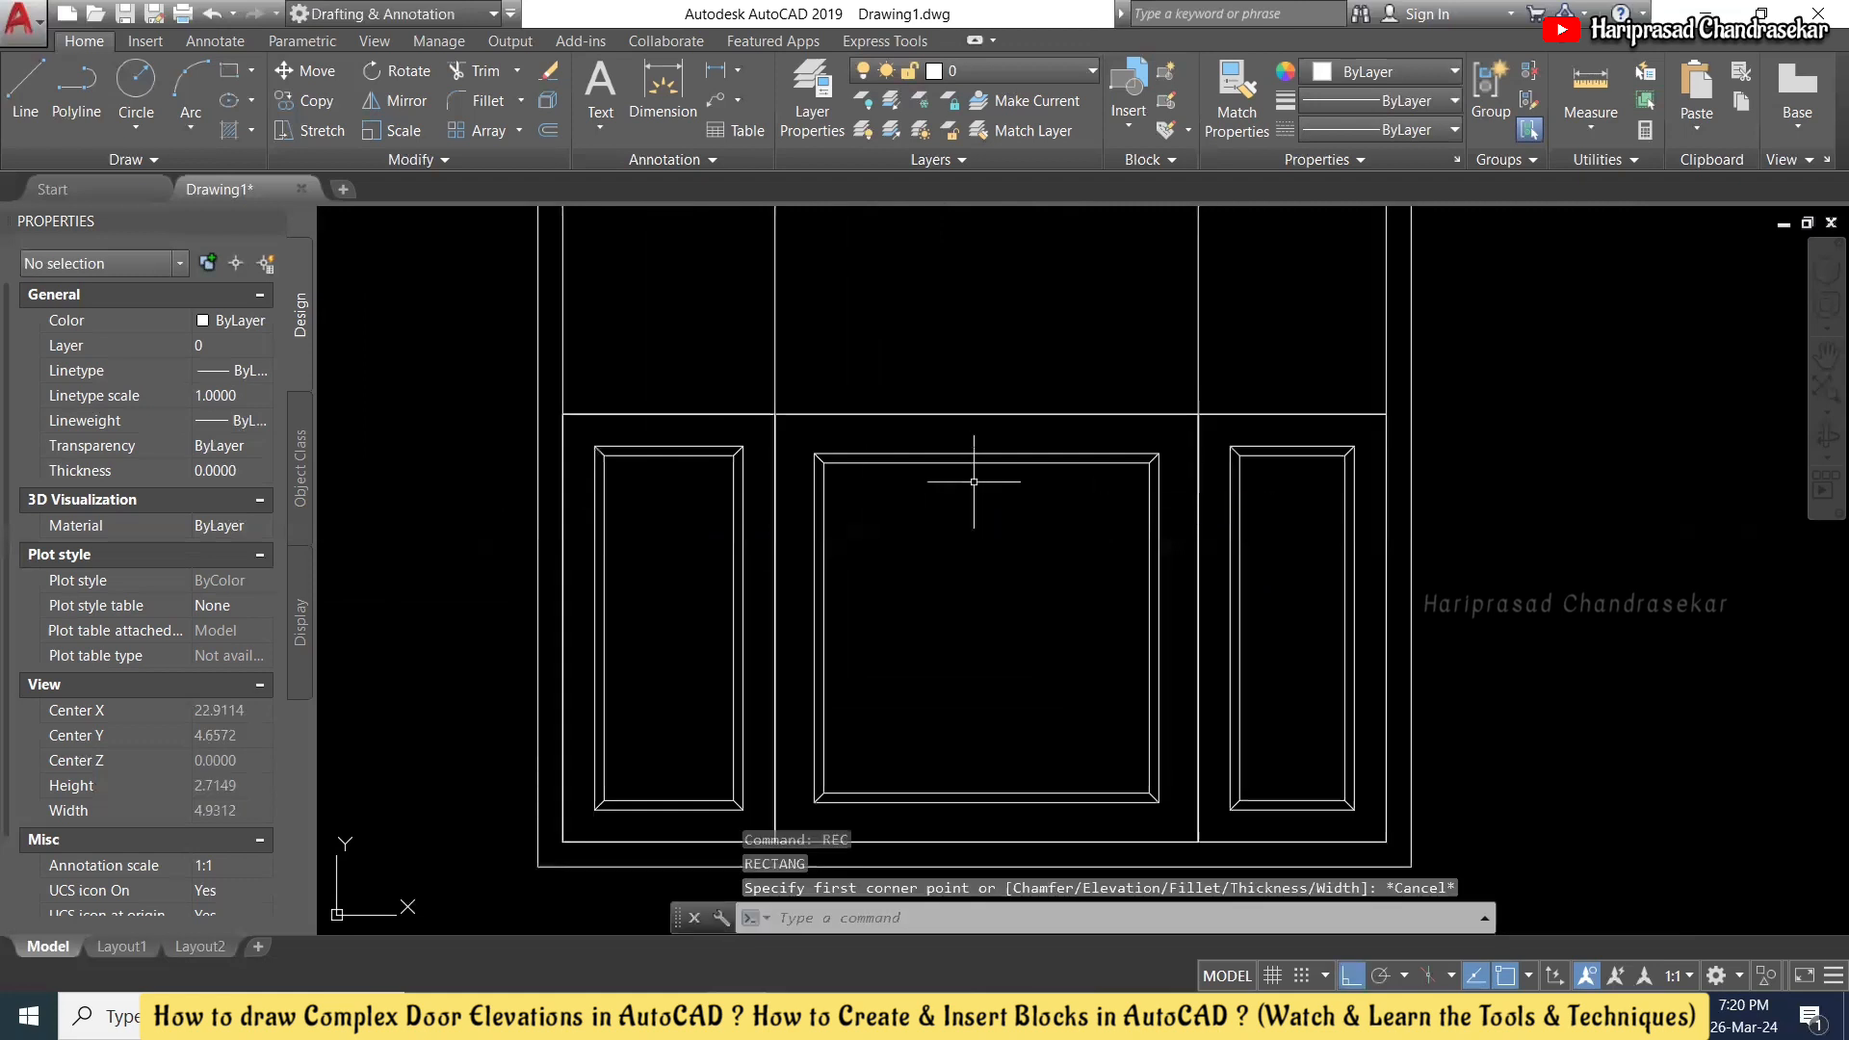
- Draw a vertical centre line in the middle panel from the inner rectangle's top midpoint to its bottom edge
text(l)
key(Return)
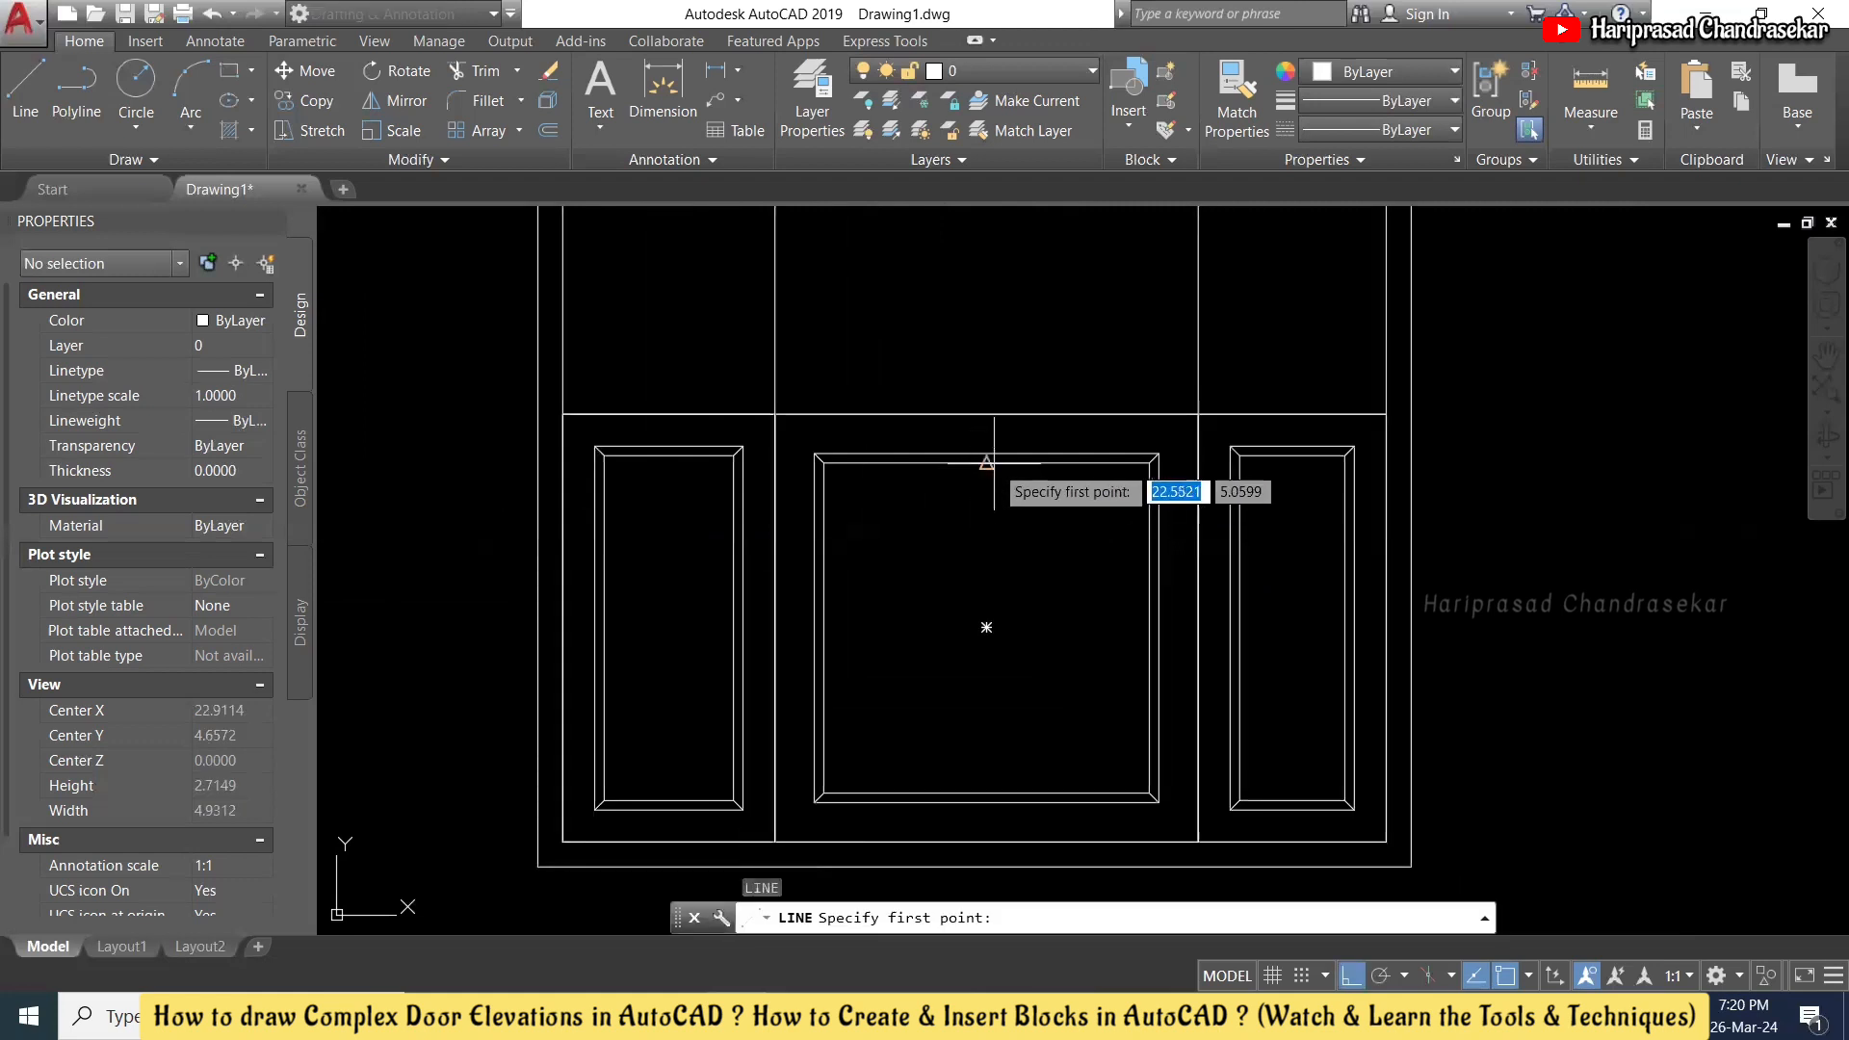
click(986, 463)
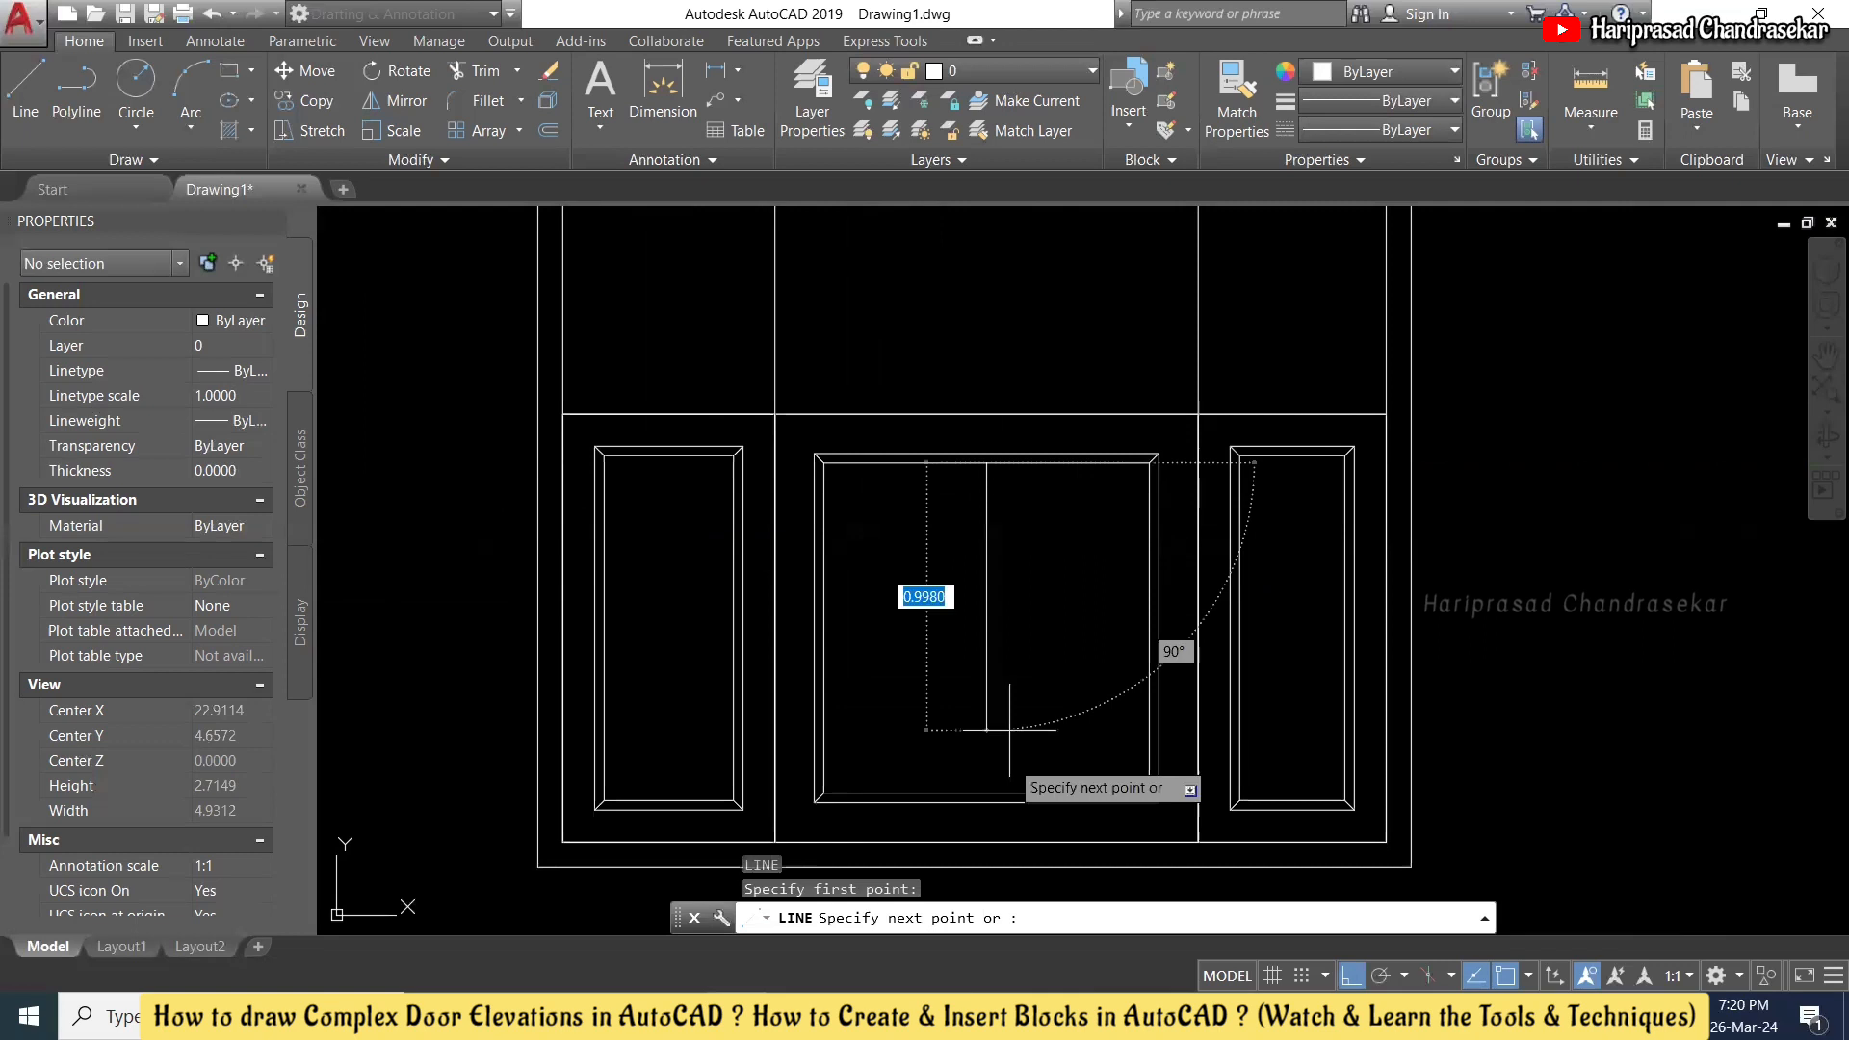
click(986, 795)
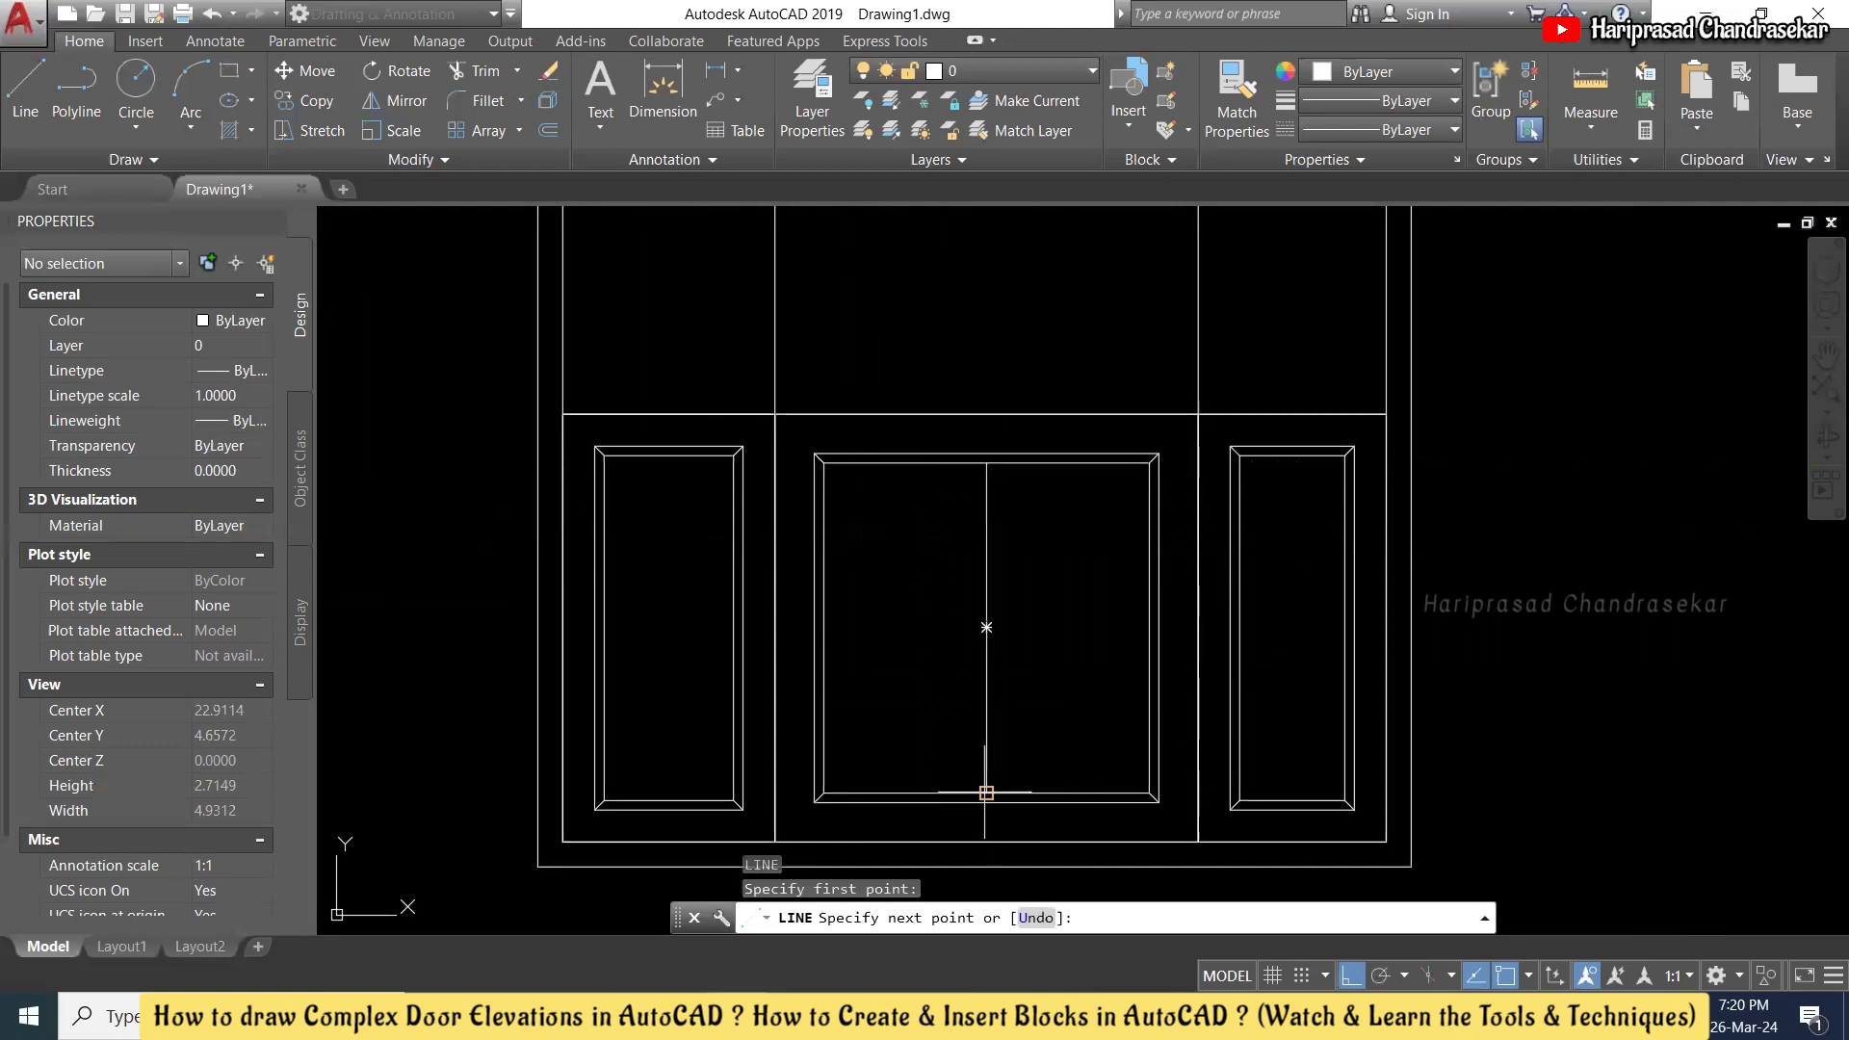
key(Escape)
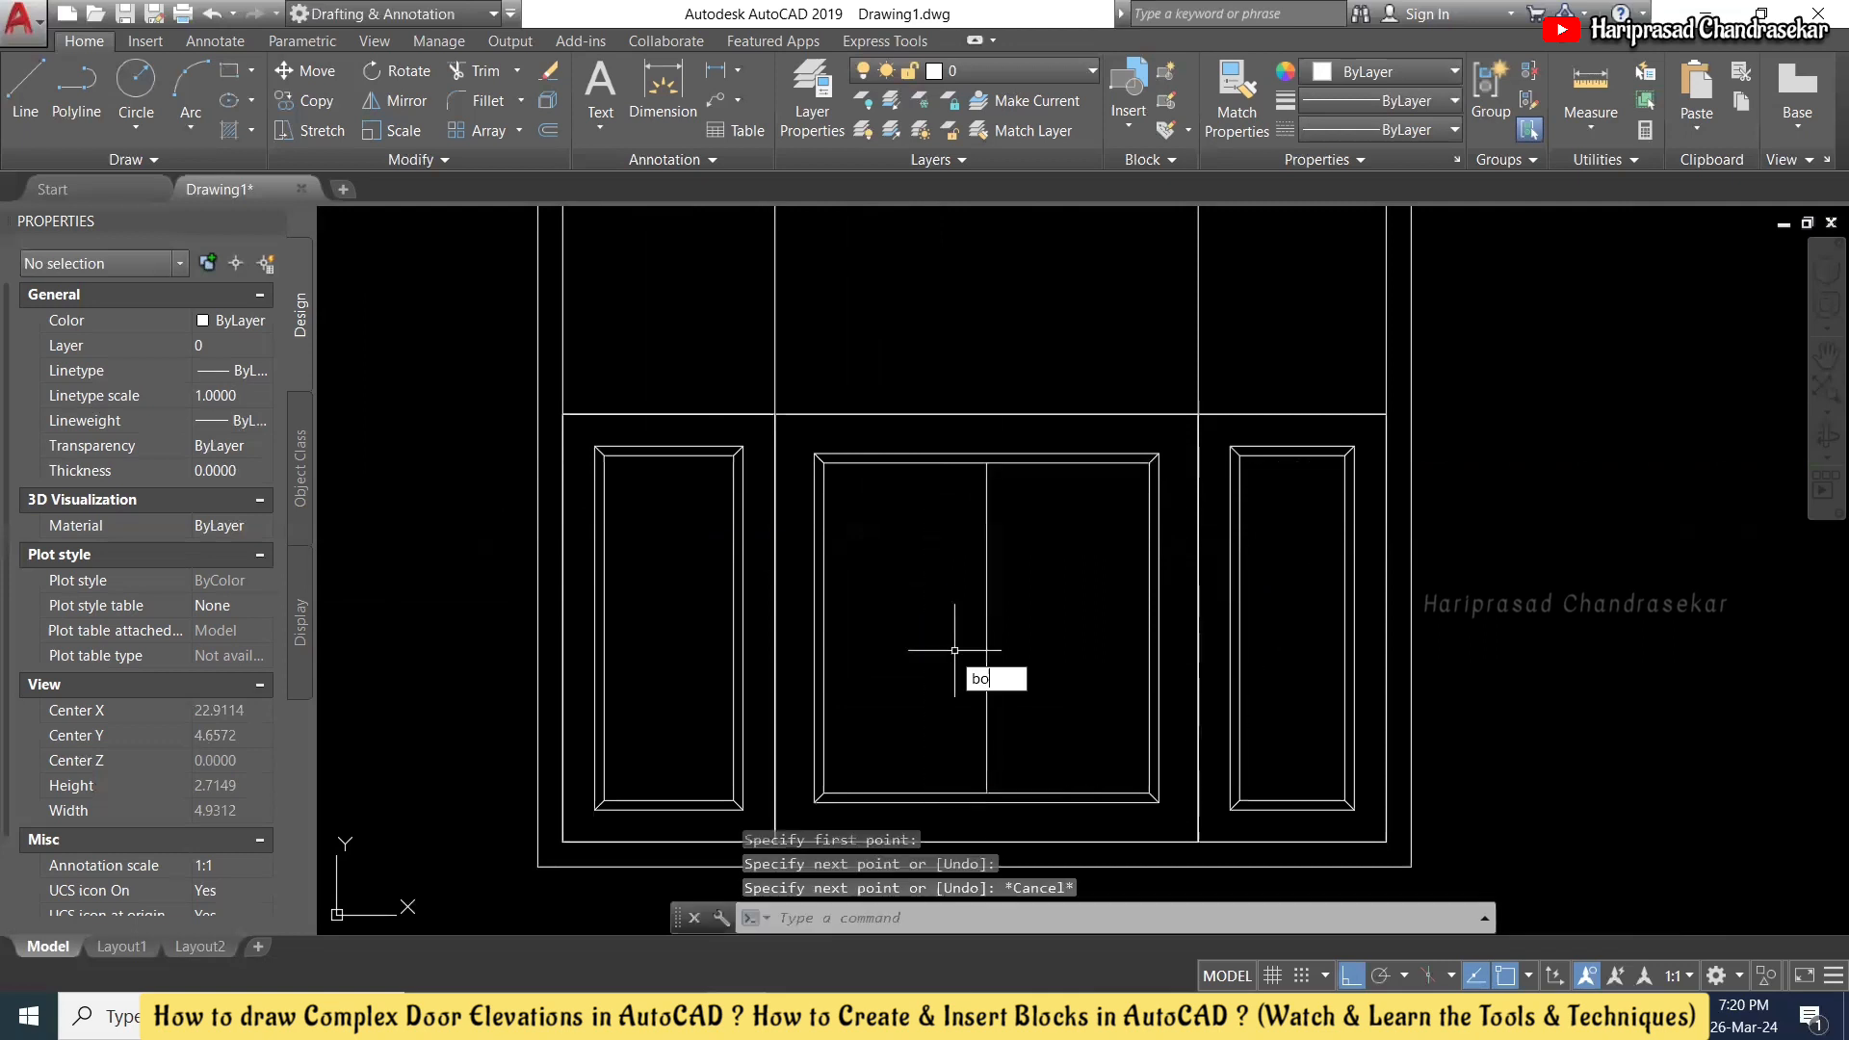
- Create boundary polylines around both halves of the middle panel's inner rectangle, either side of the centre line
text(bo)
key(Return)
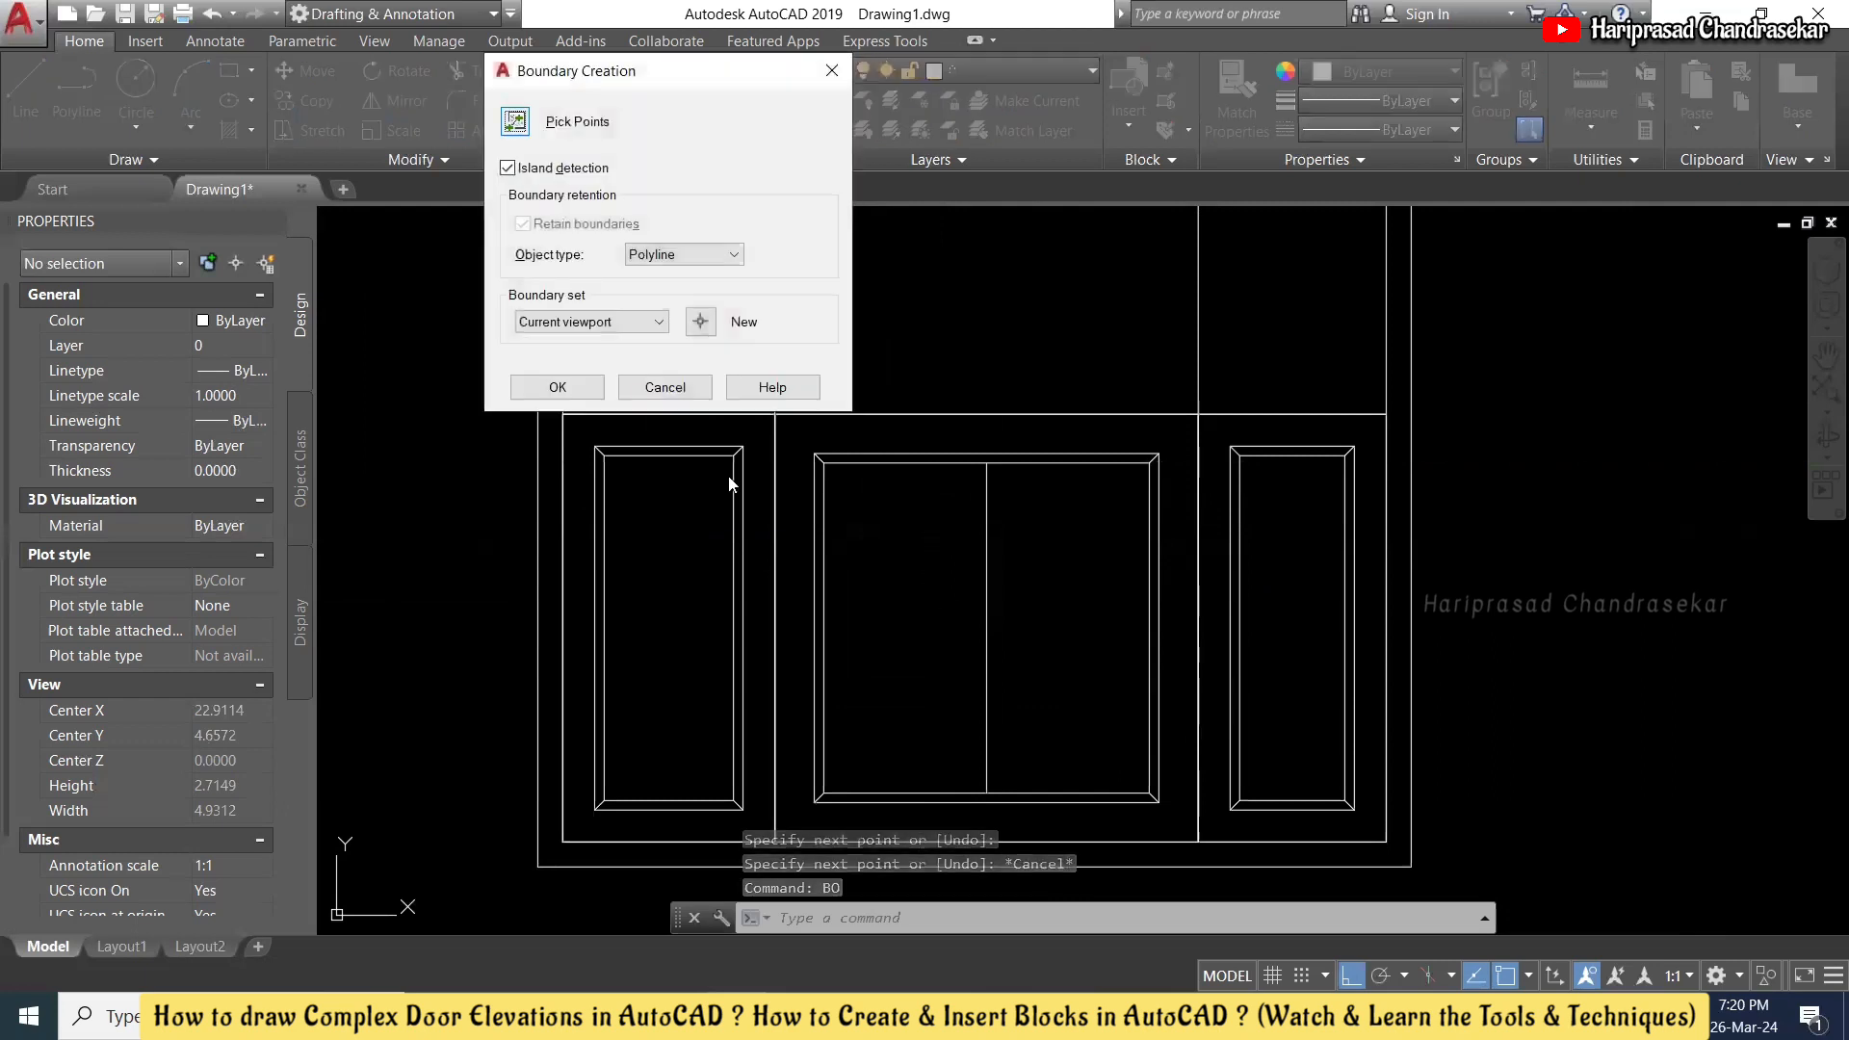
click(515, 121)
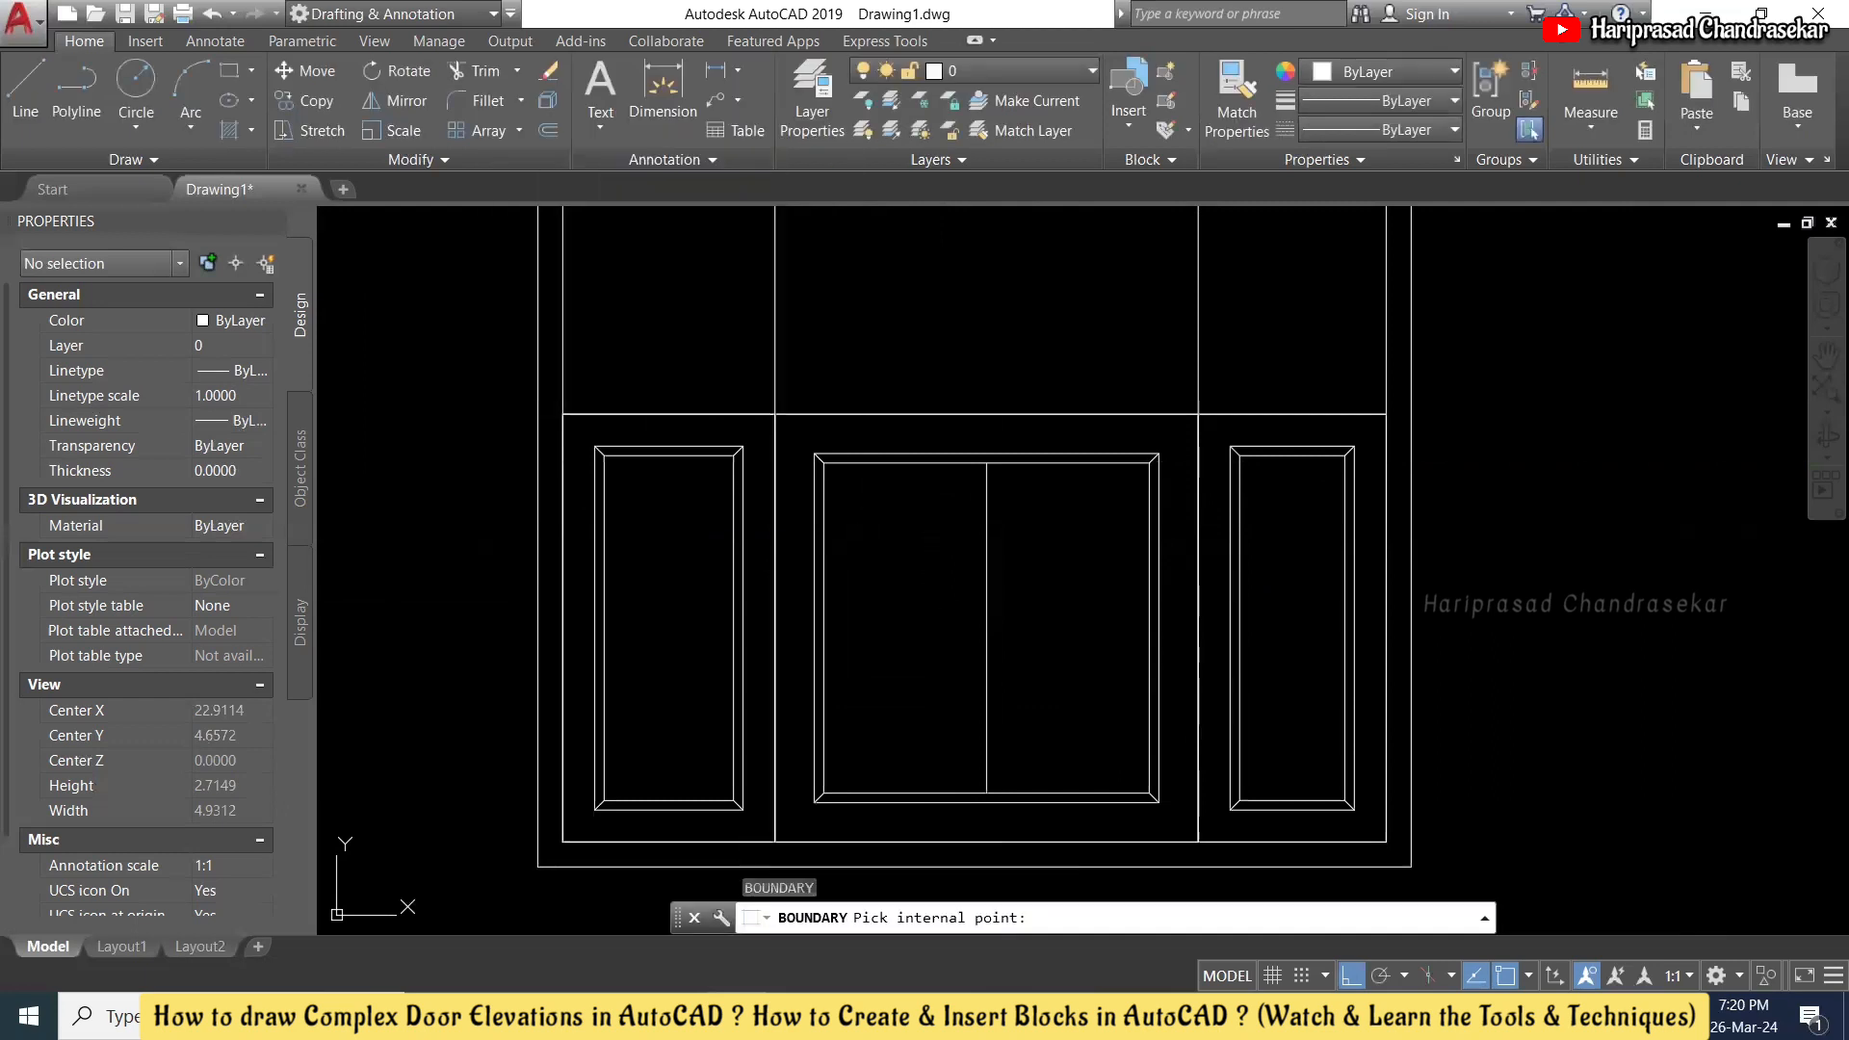
click(882, 512)
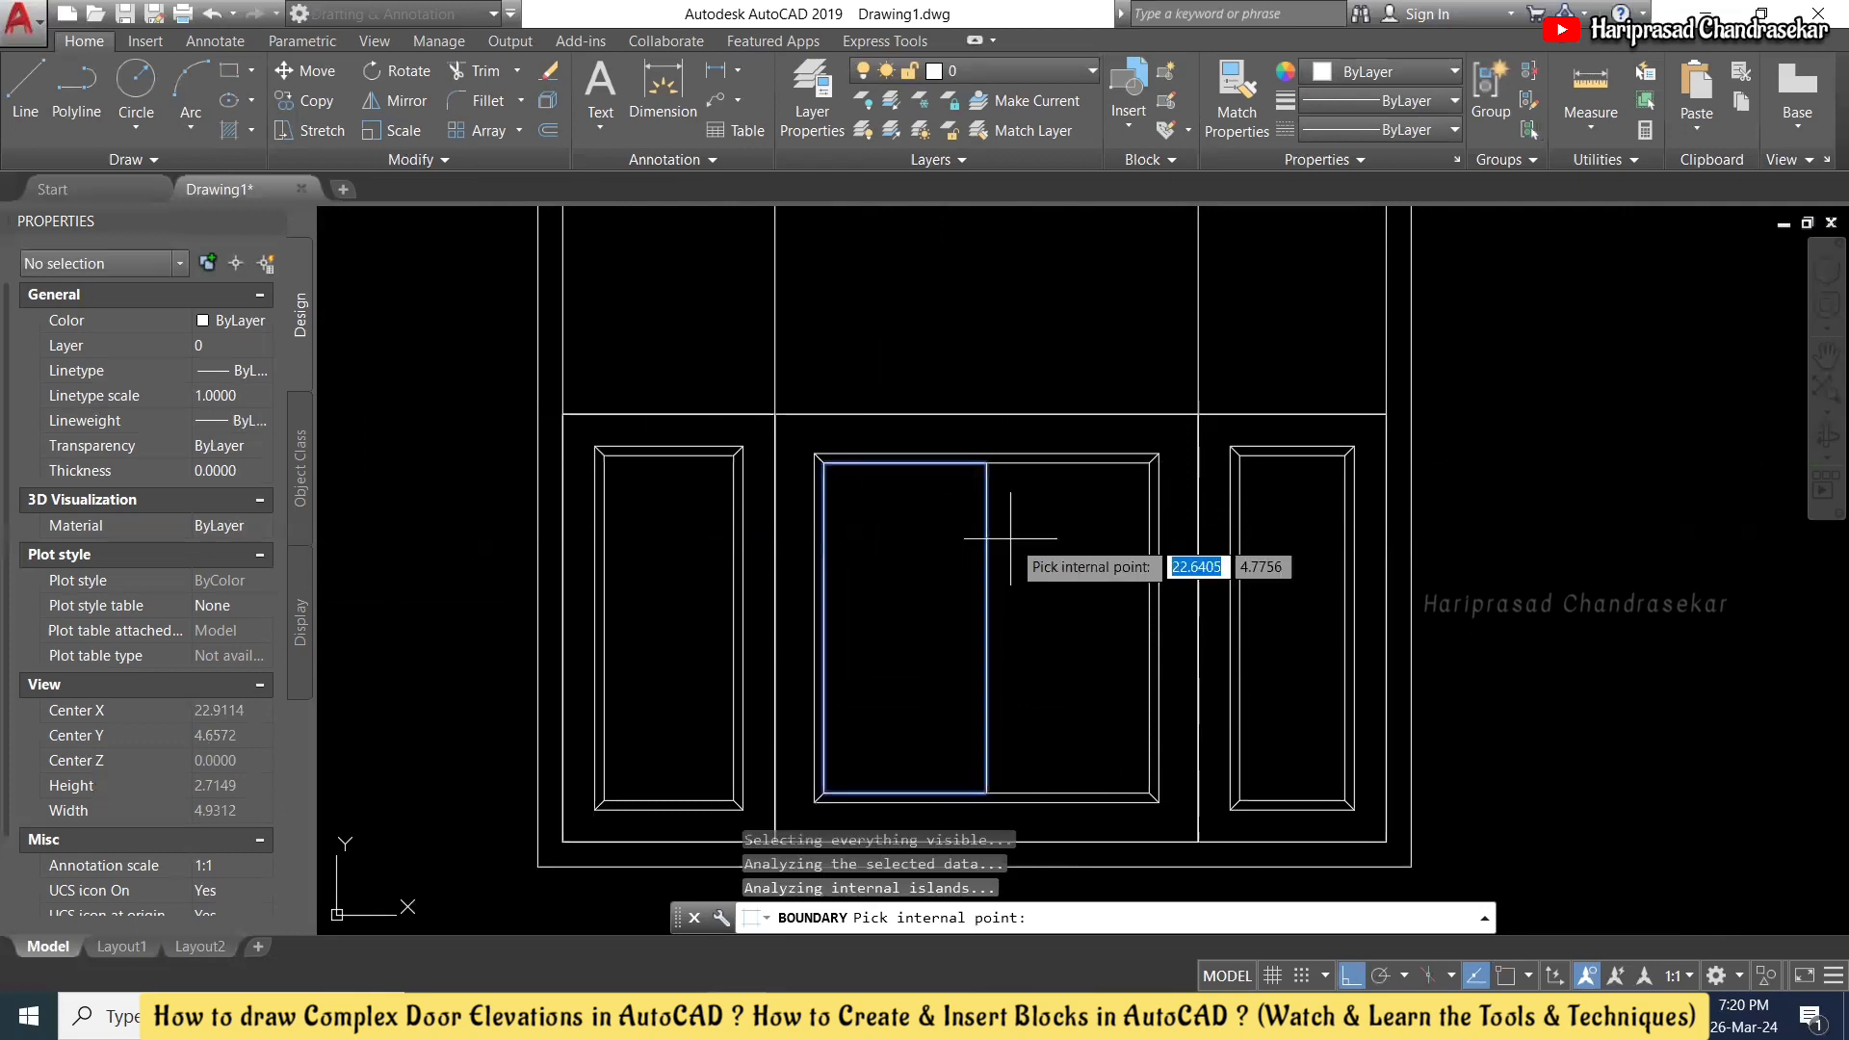
click(1067, 522)
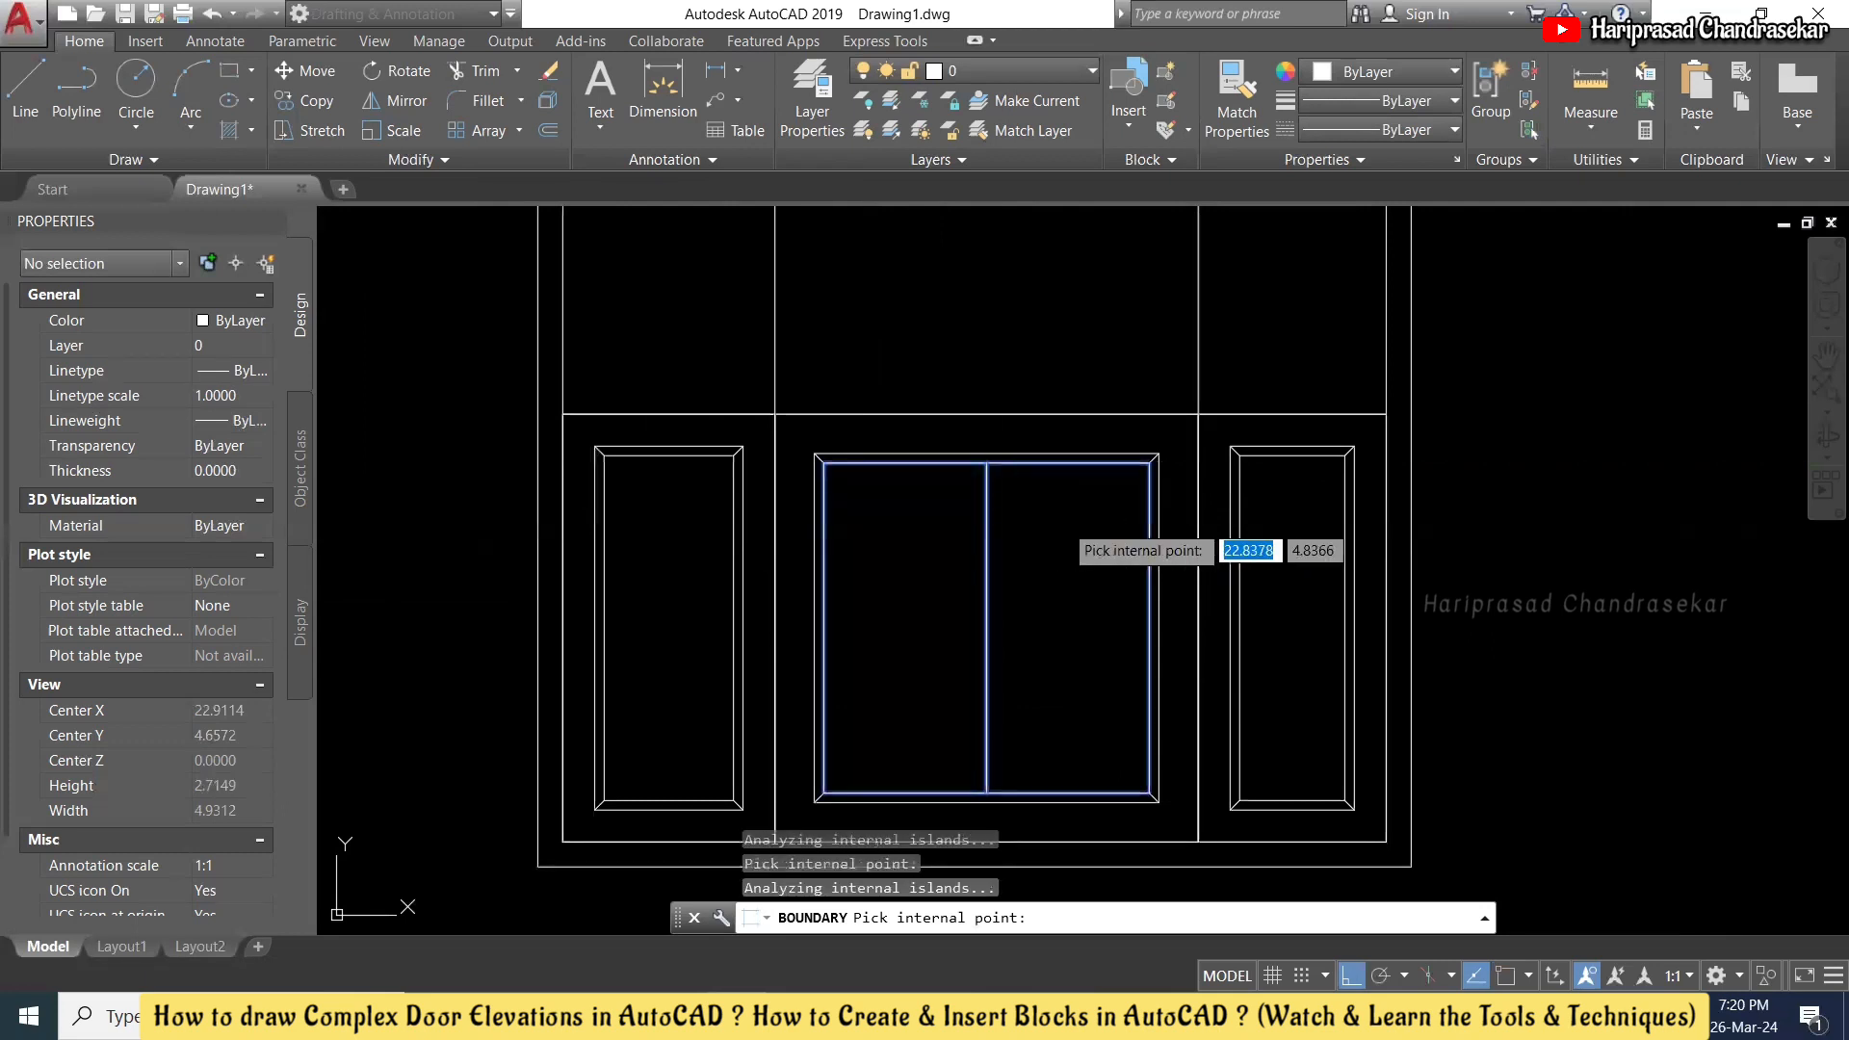
key(Return)
- Offset both half-panel boundaries inward by about 0.18 to form two small upright rectangles in the middle panel
text(o)
key(Return)
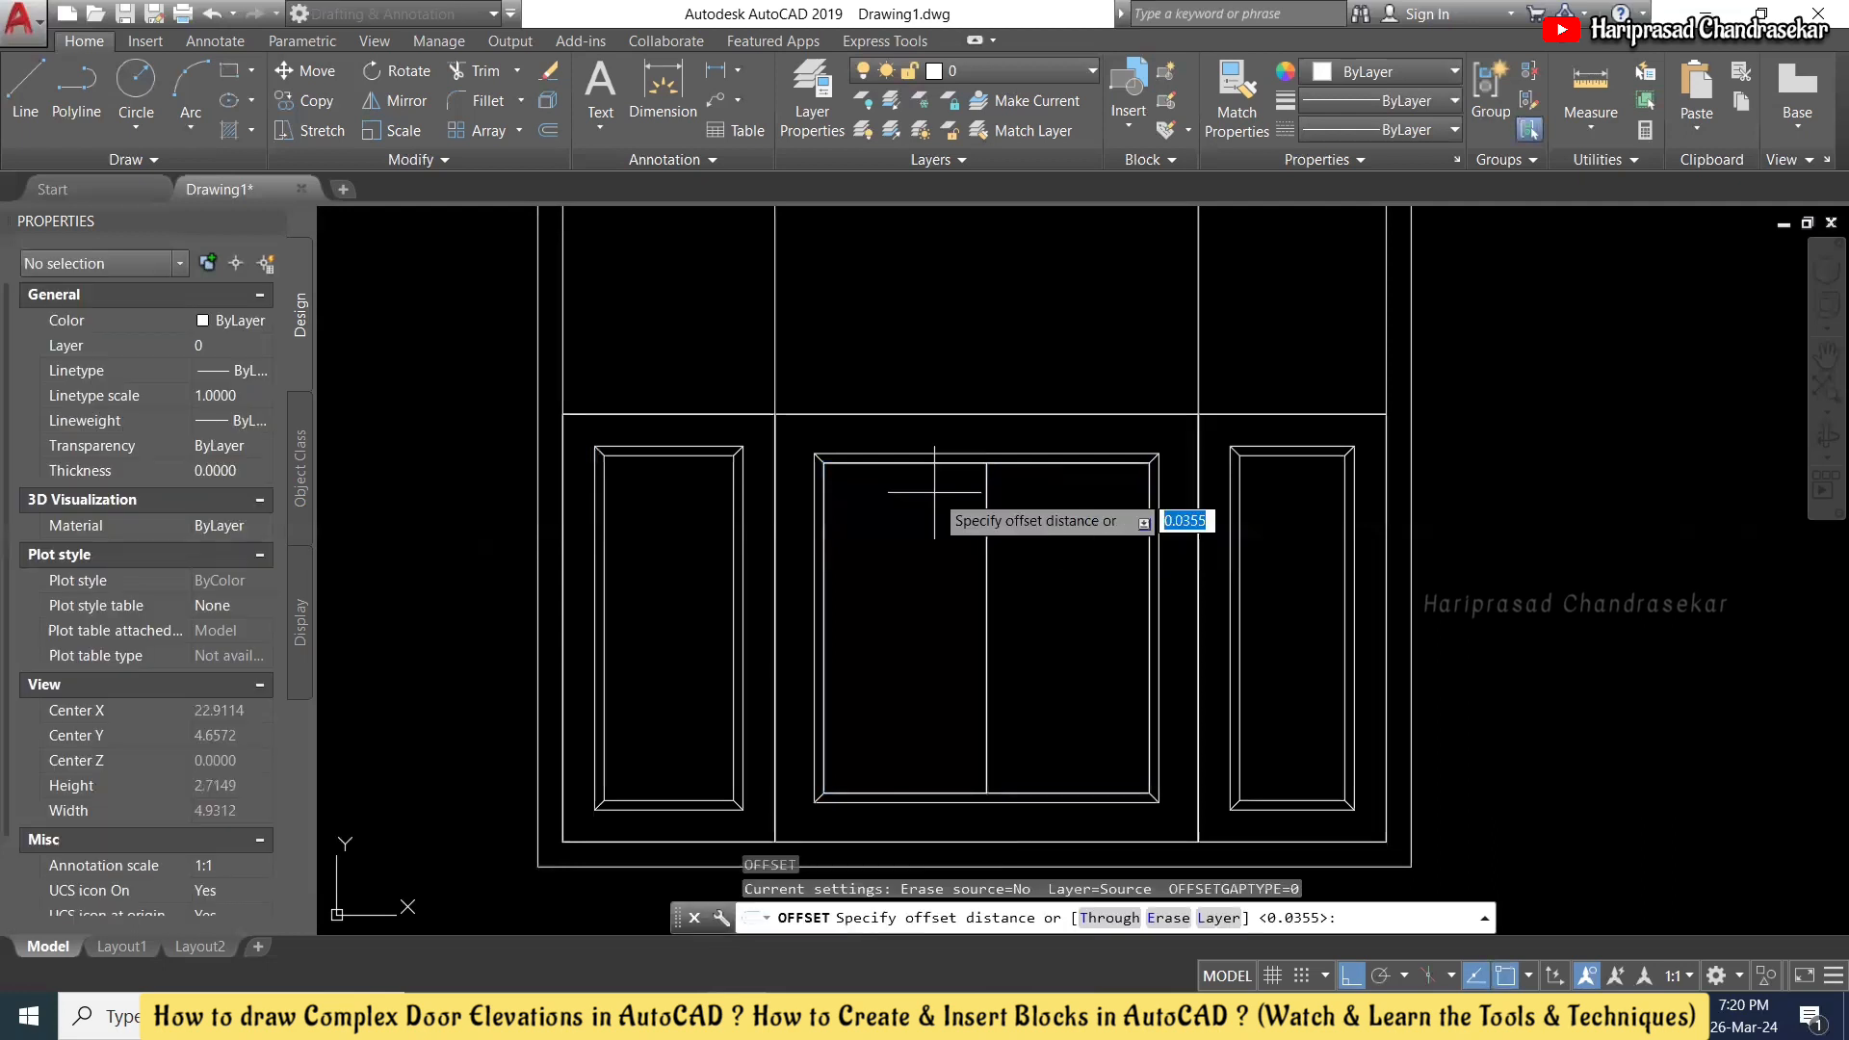
click(926, 462)
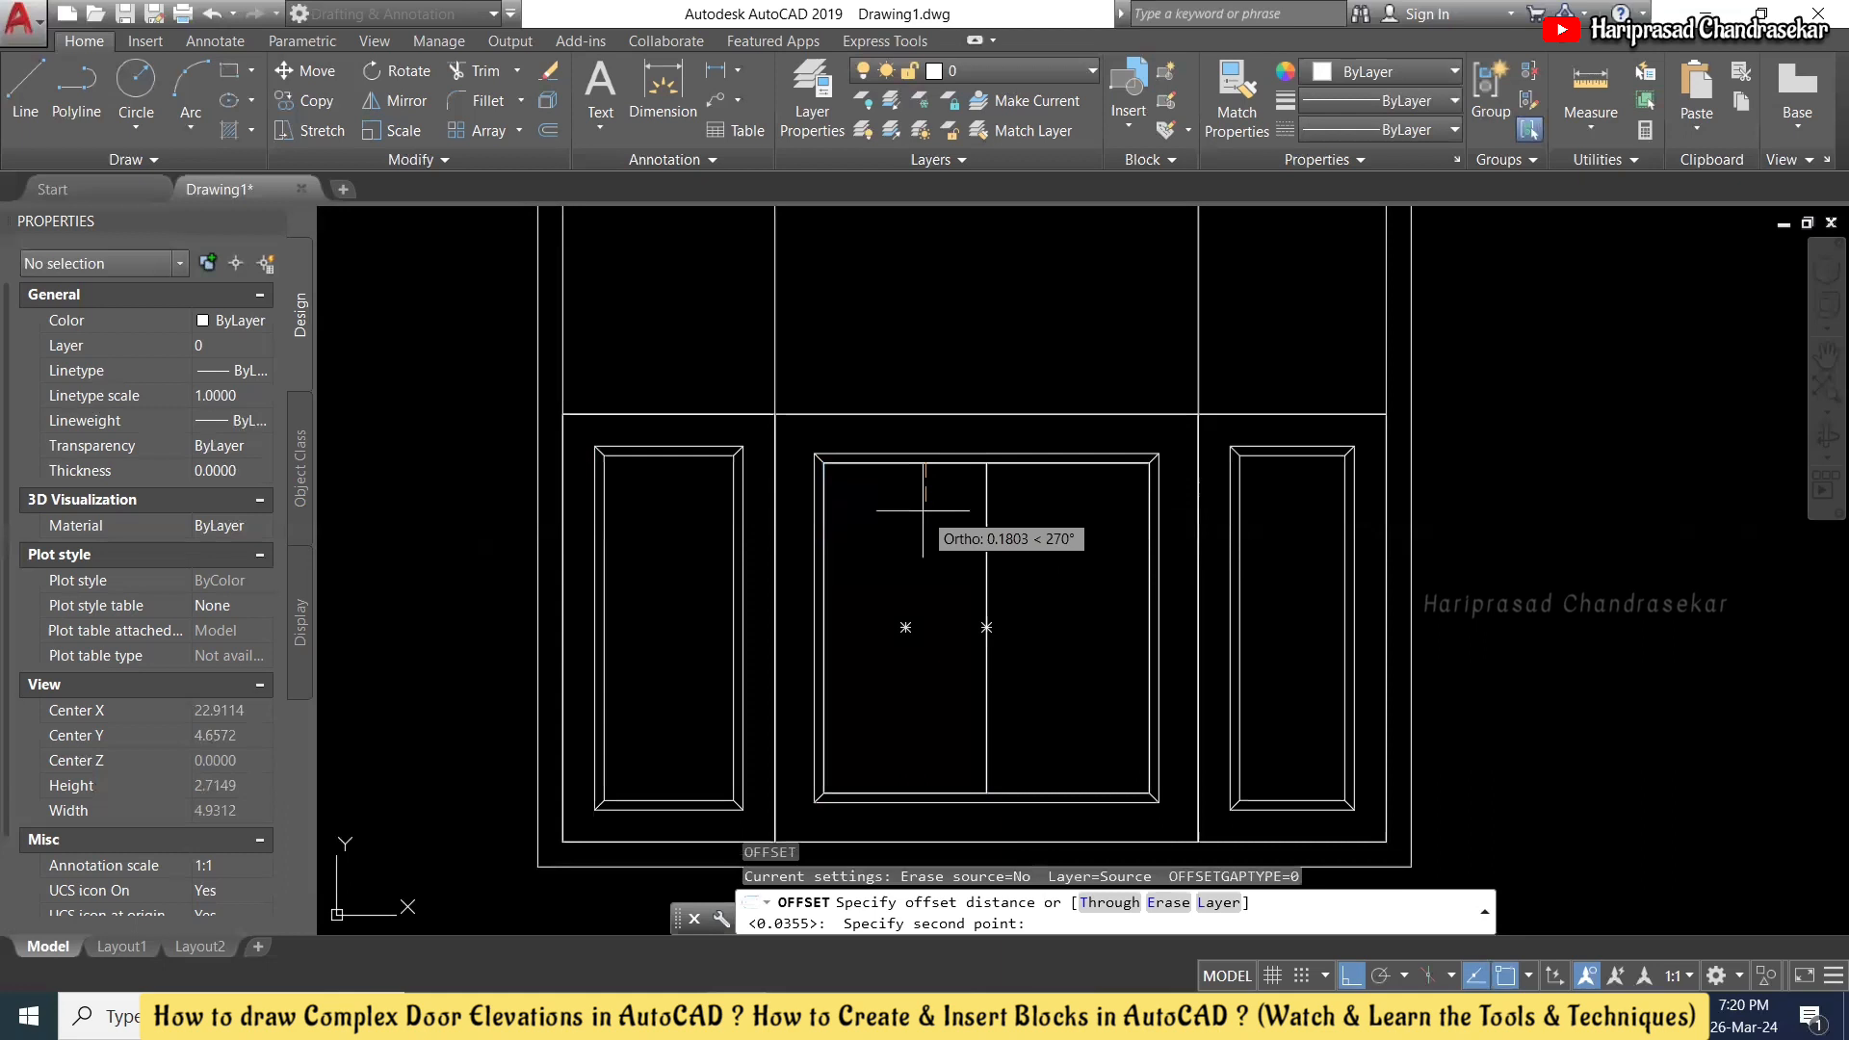
click(922, 510)
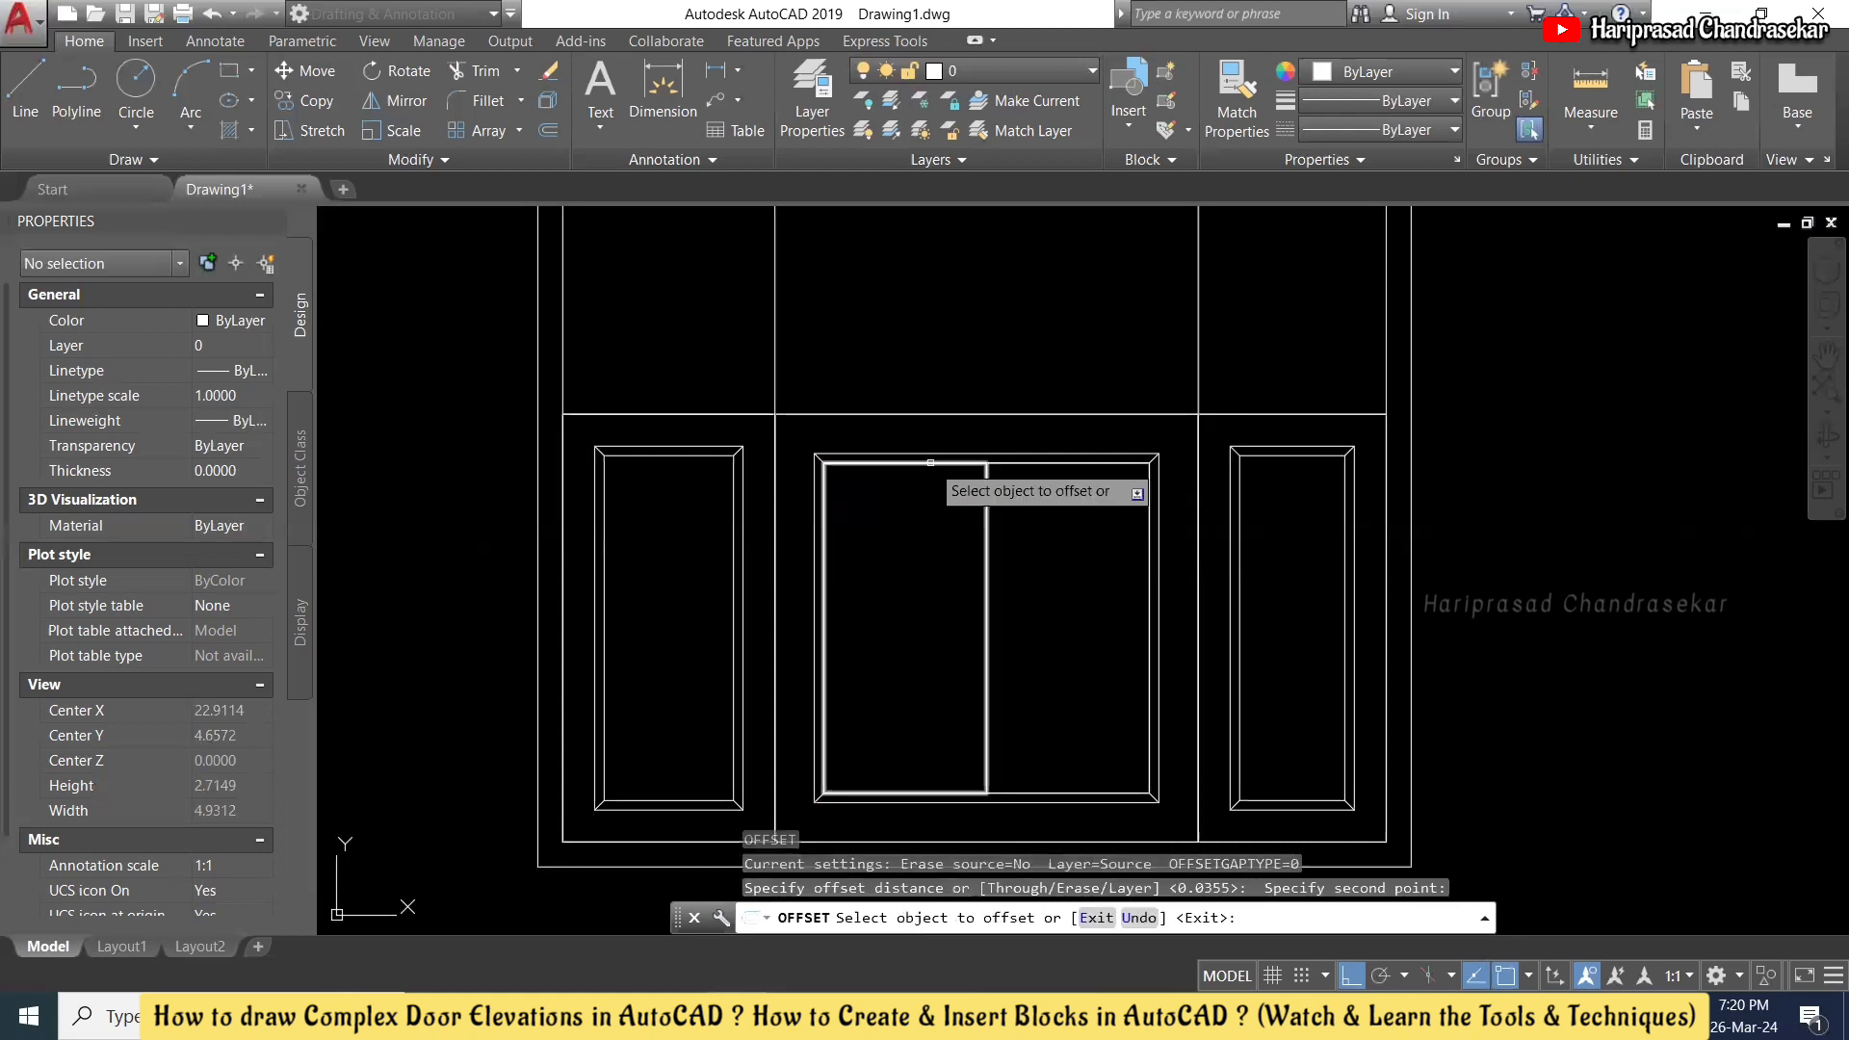
click(931, 462)
click(933, 482)
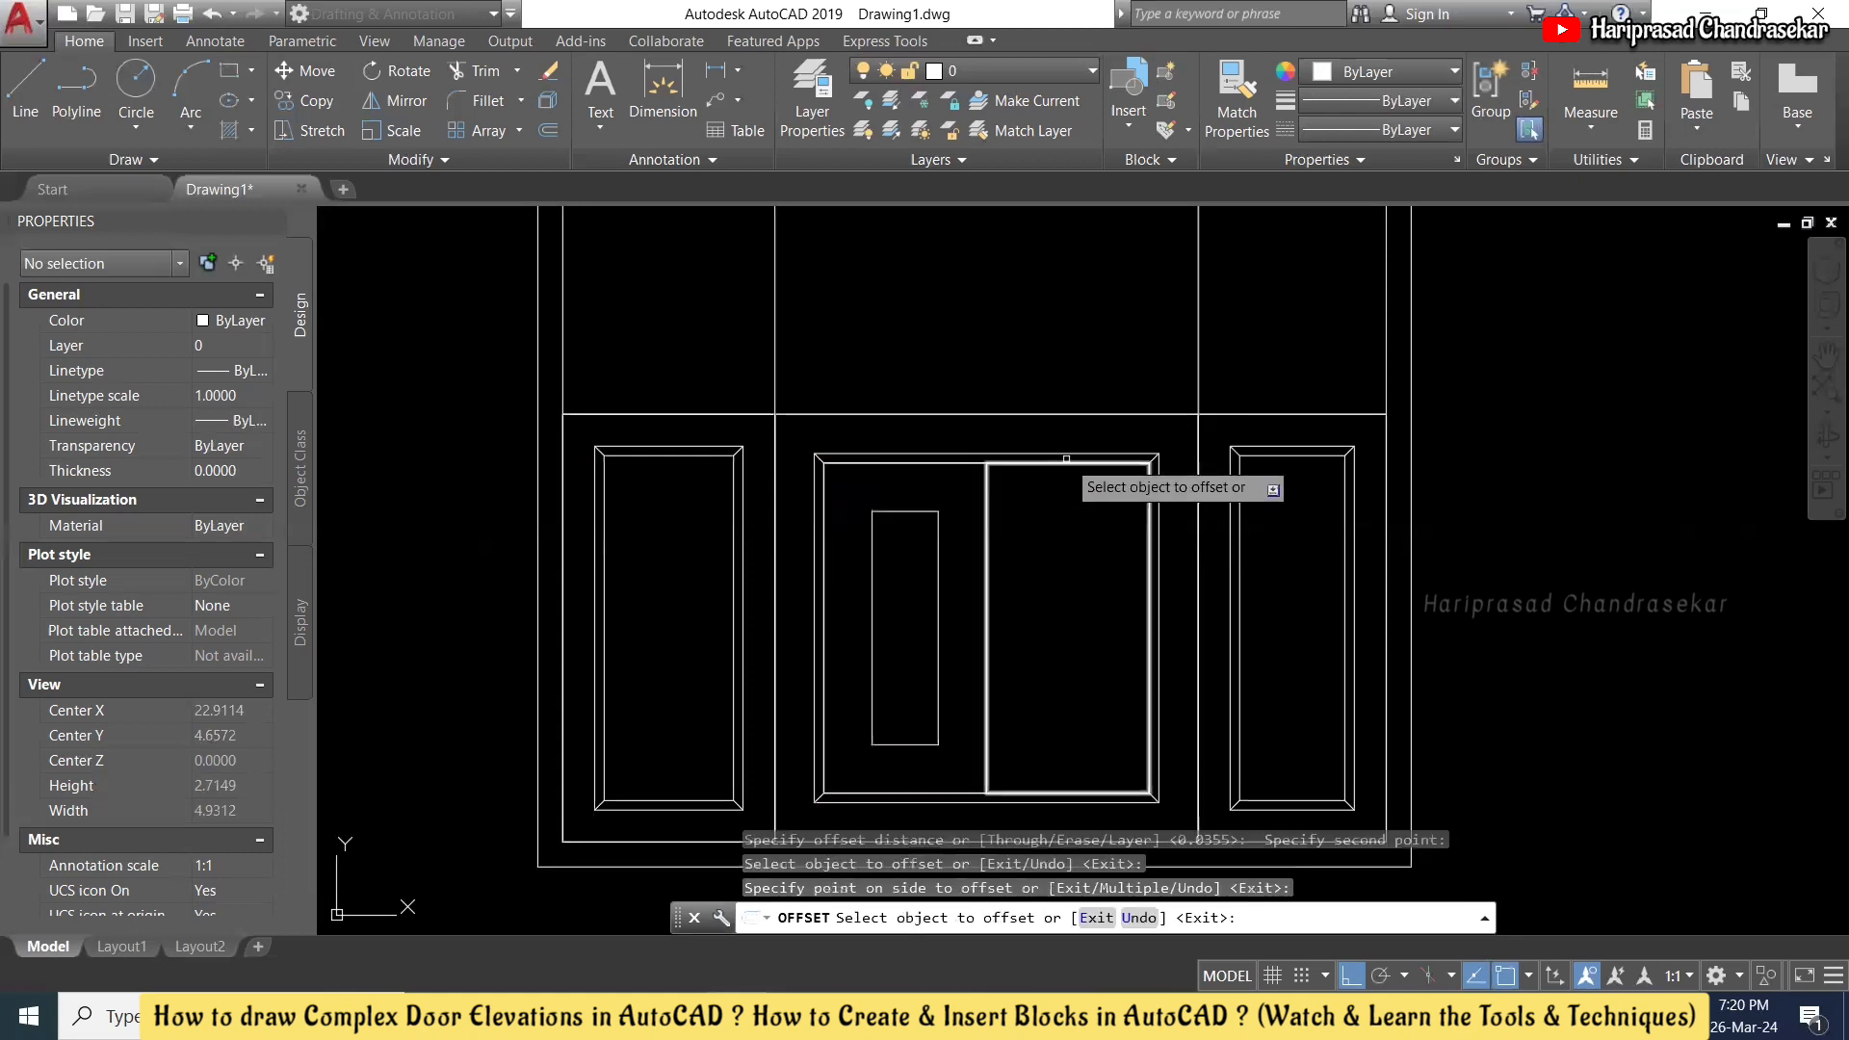
click(1066, 459)
click(1035, 555)
key(Escape)
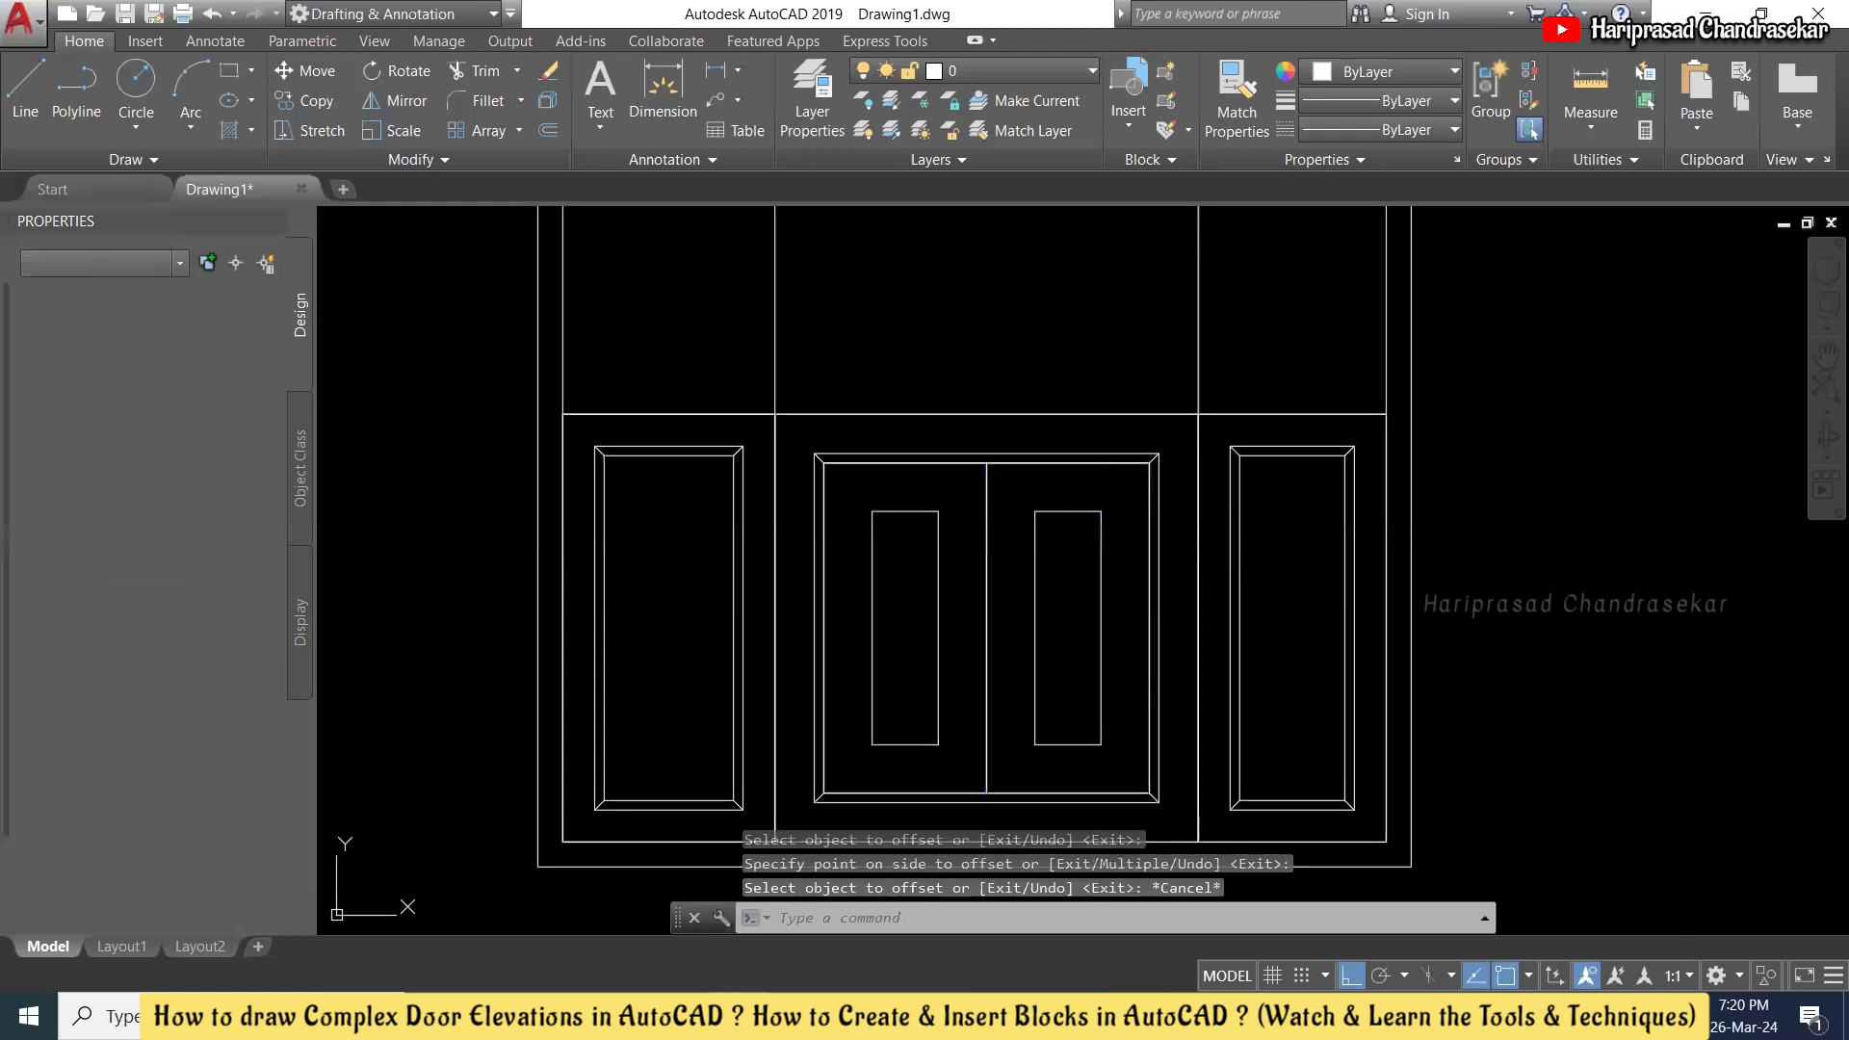
key(Return)
scroll(898, 449, up, 2)
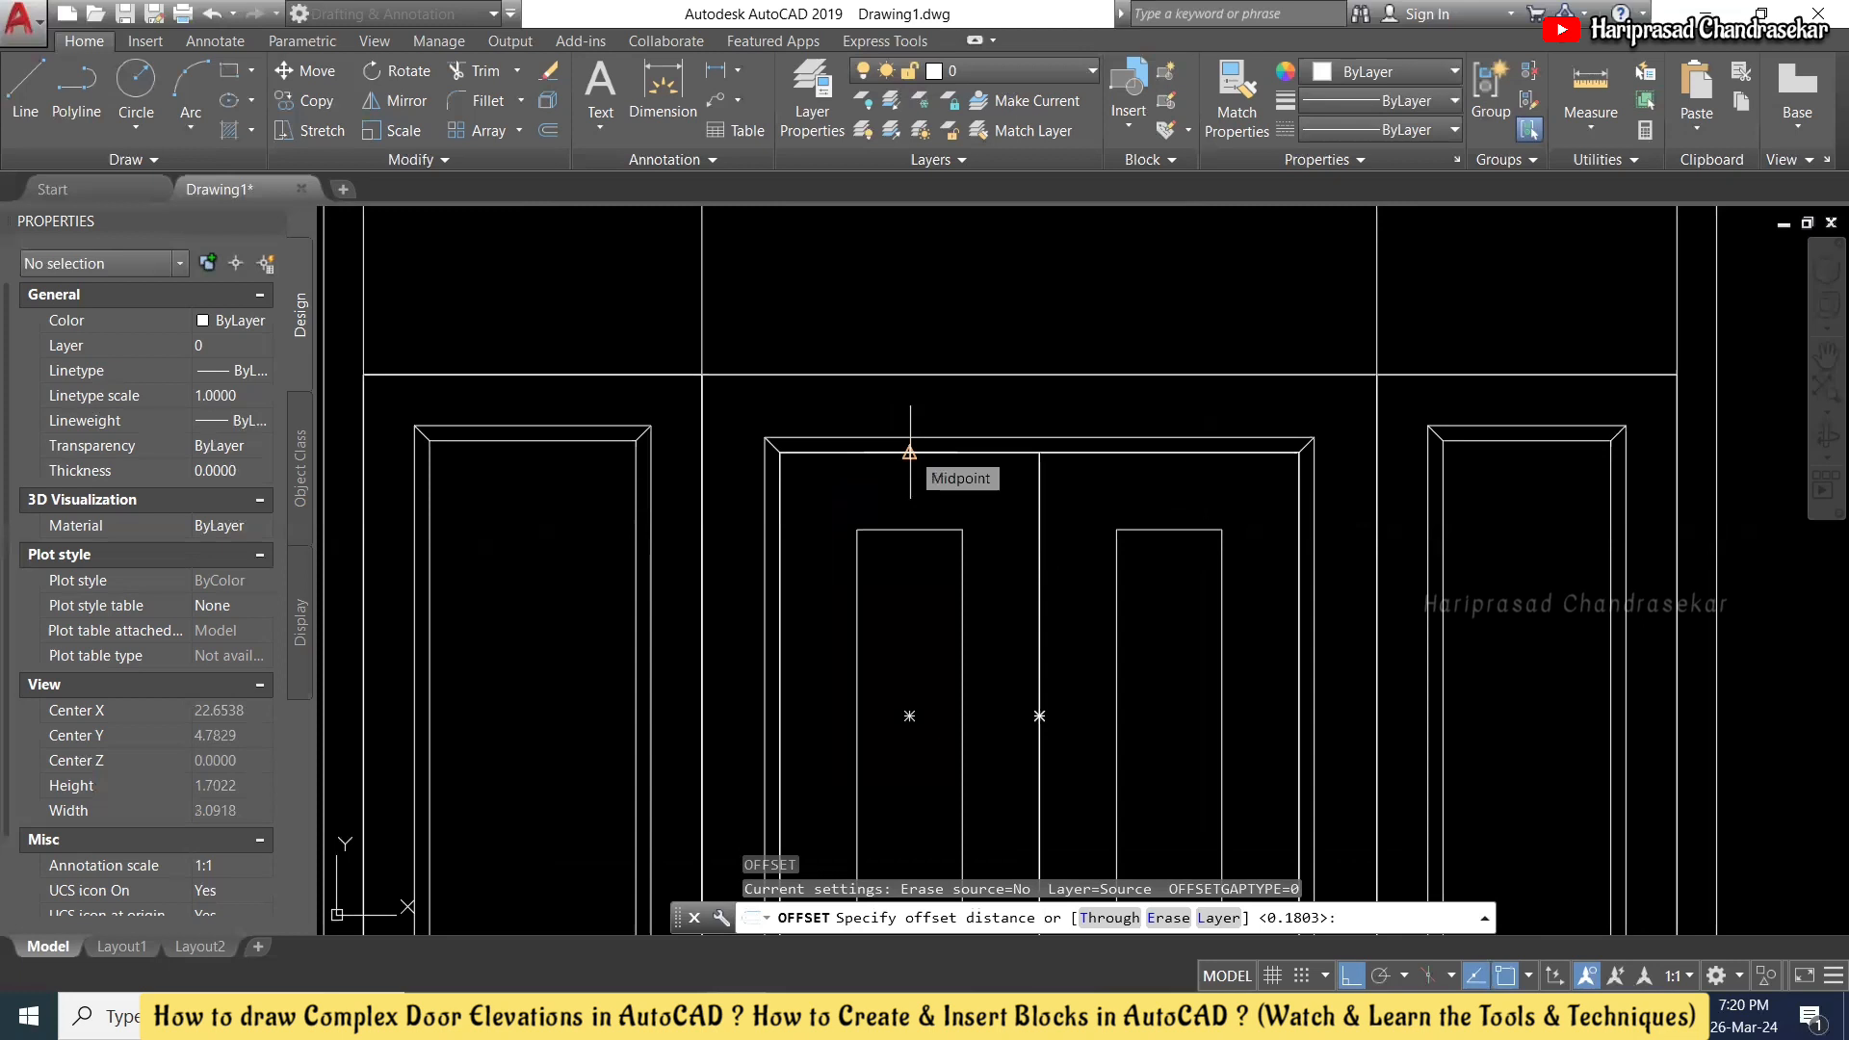
key(Escape)
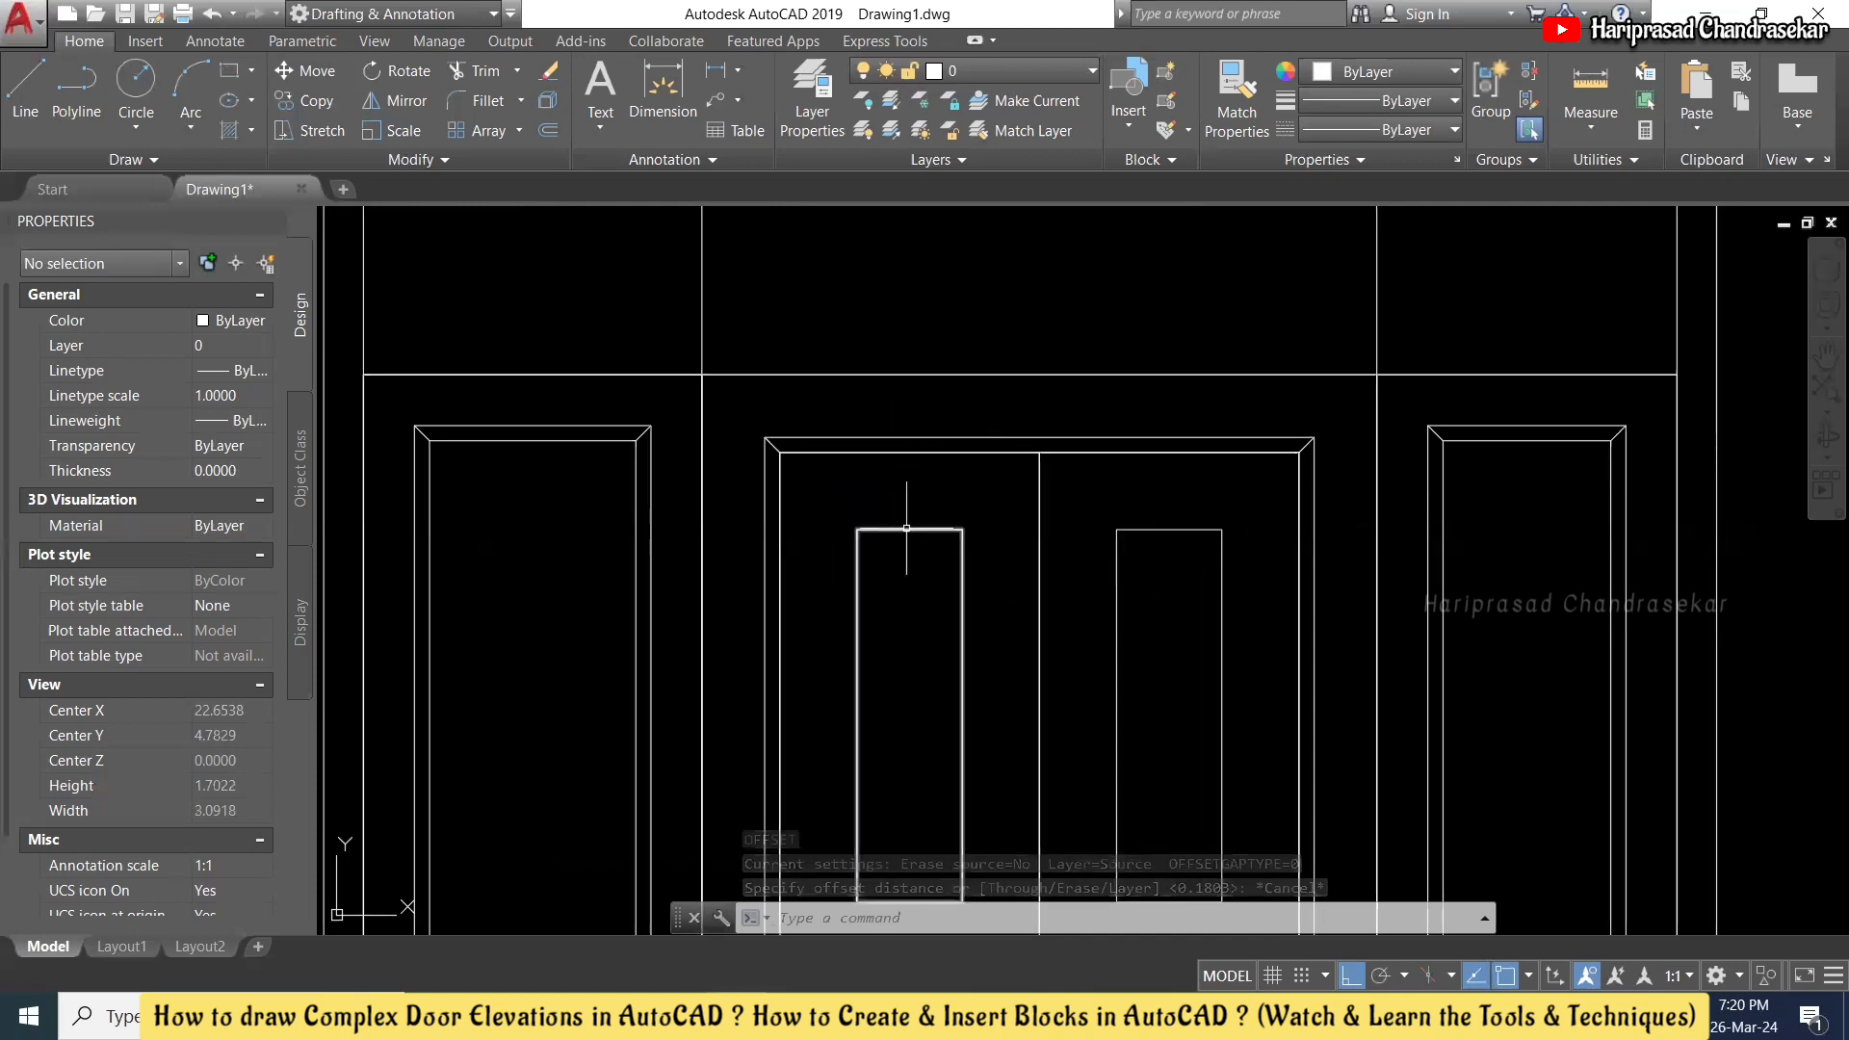
click(952, 434)
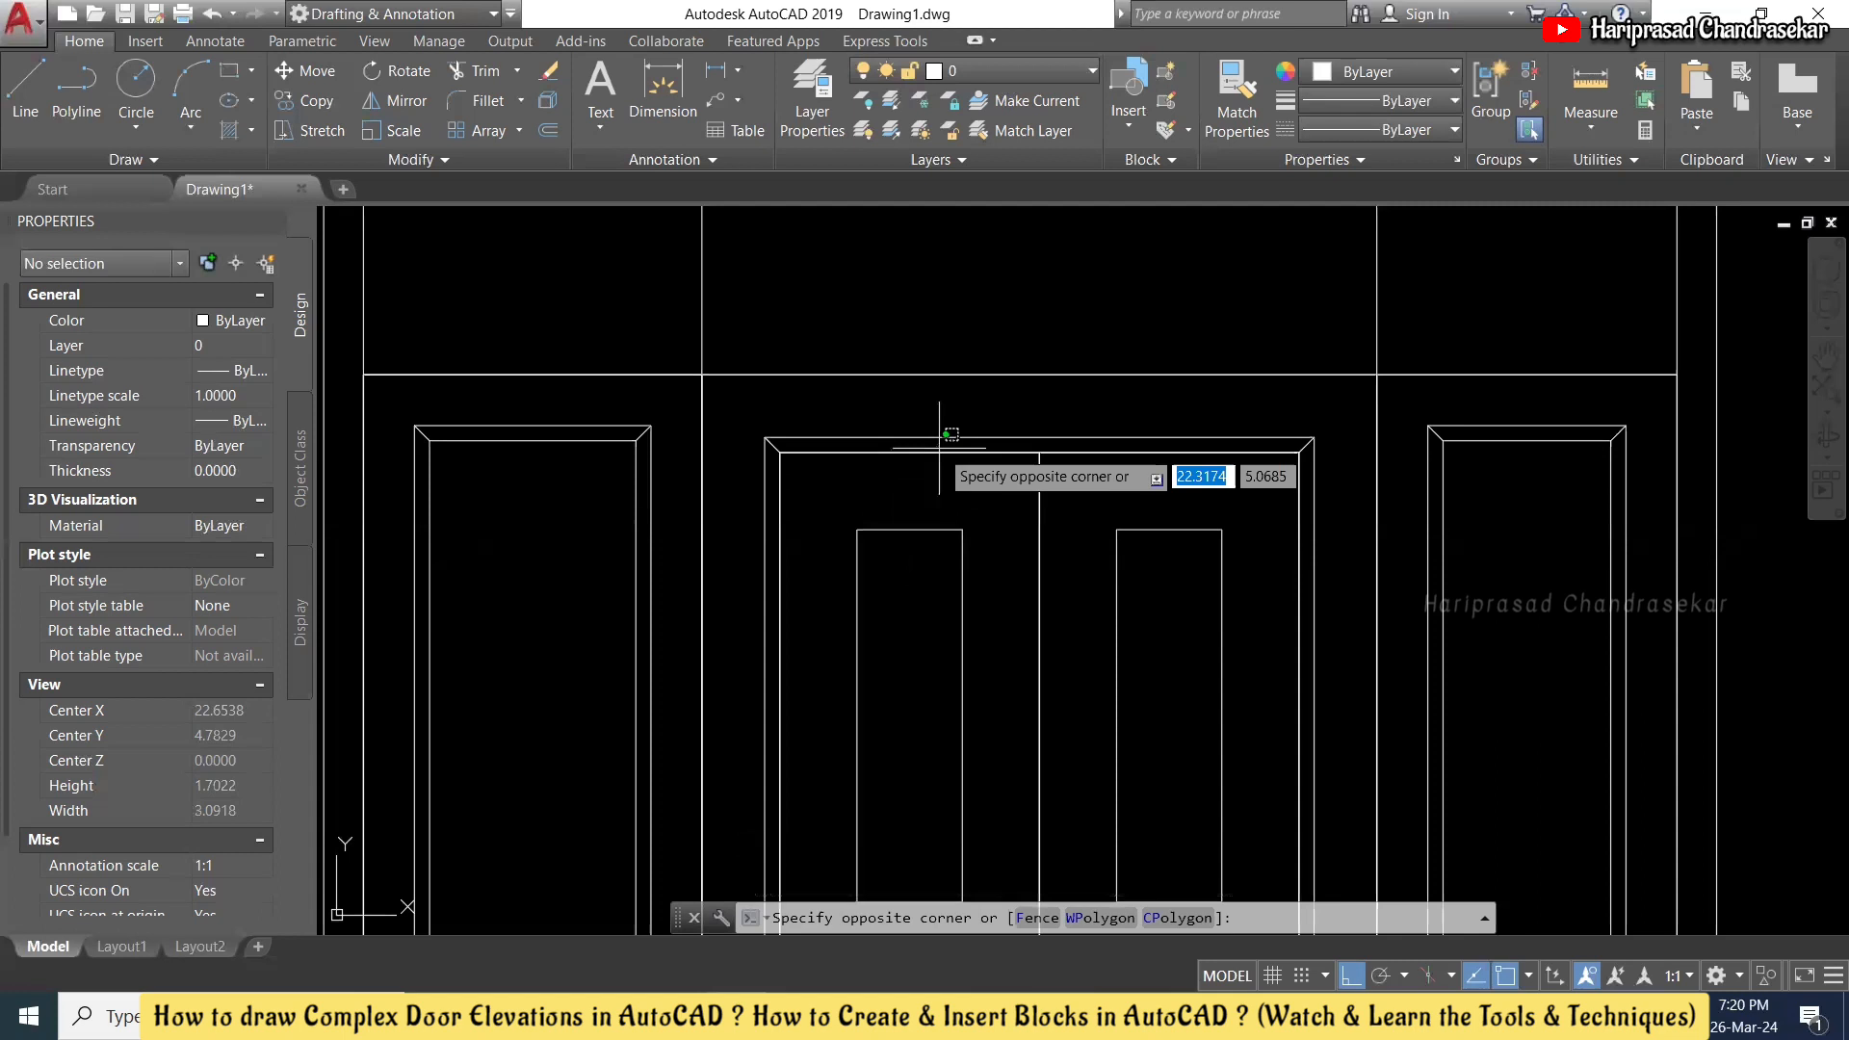
key(Escape)
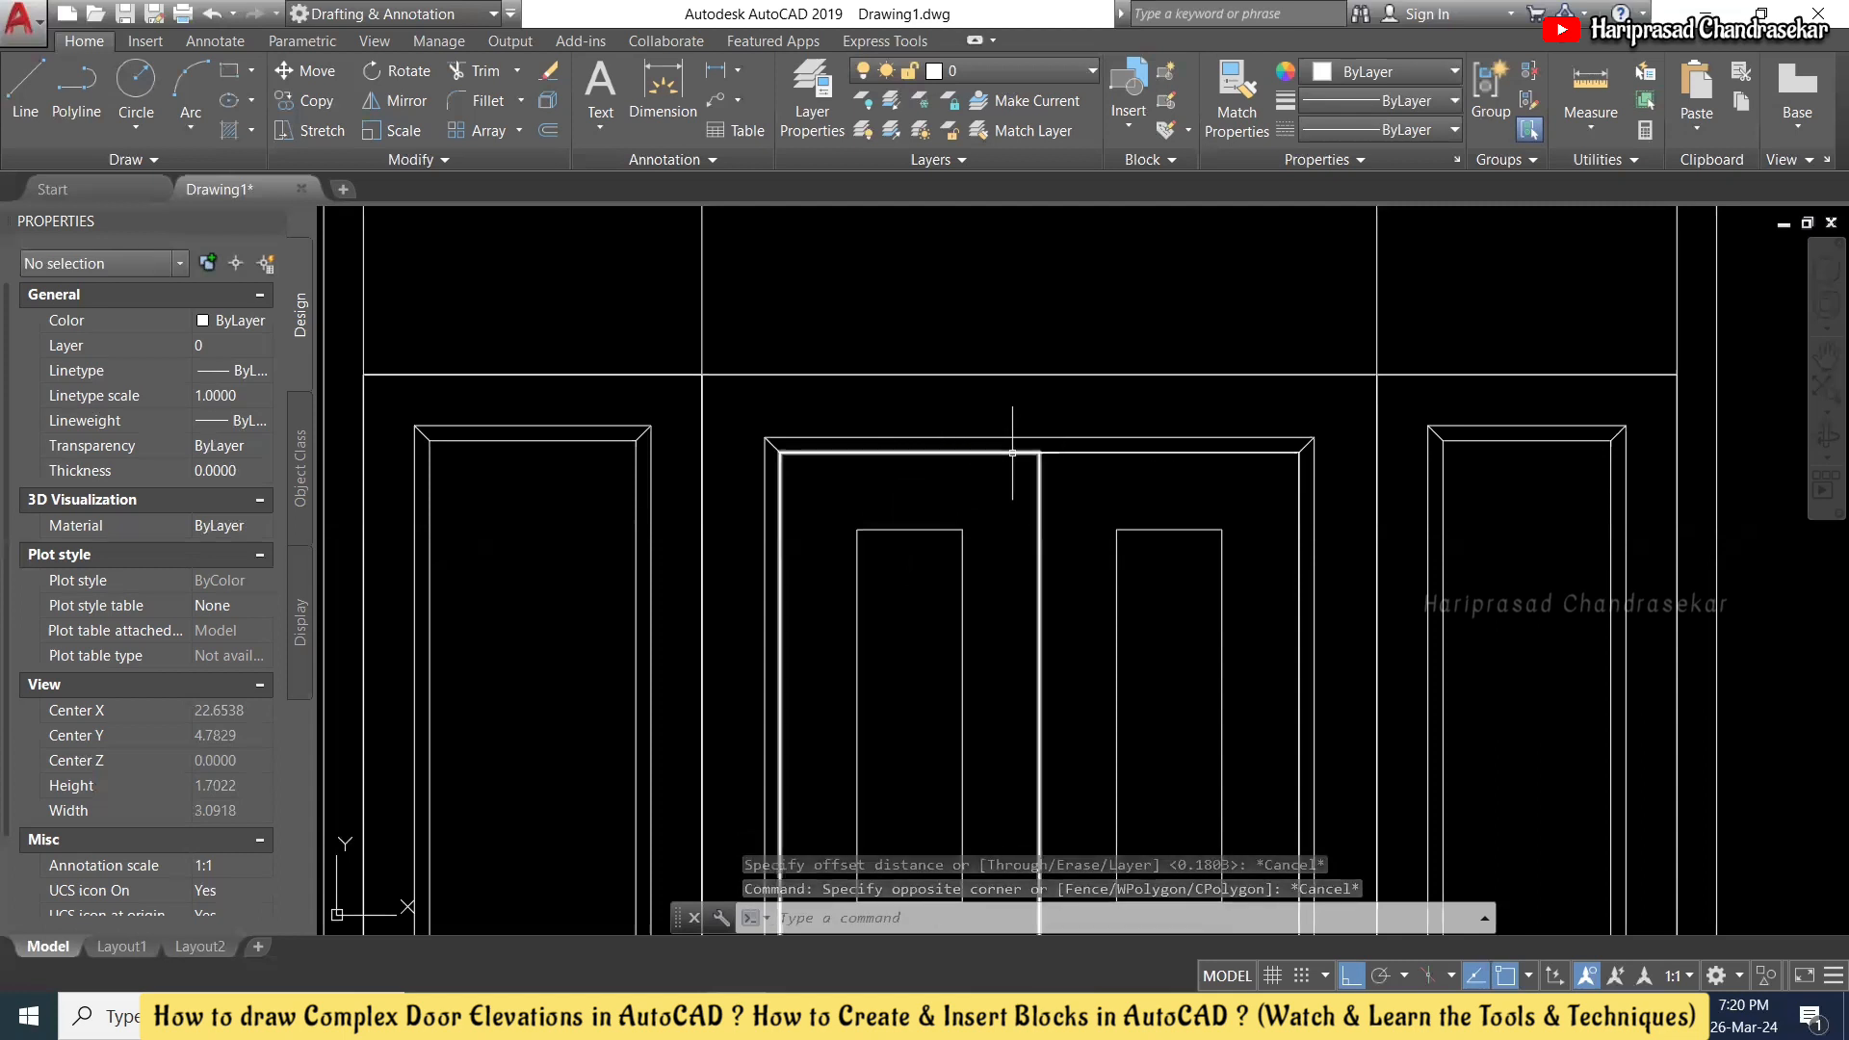
- Delete the two half-panel boundary polylines, keeping the middle panel's inner rectangle and centre line
click(1012, 453)
key(Delete)
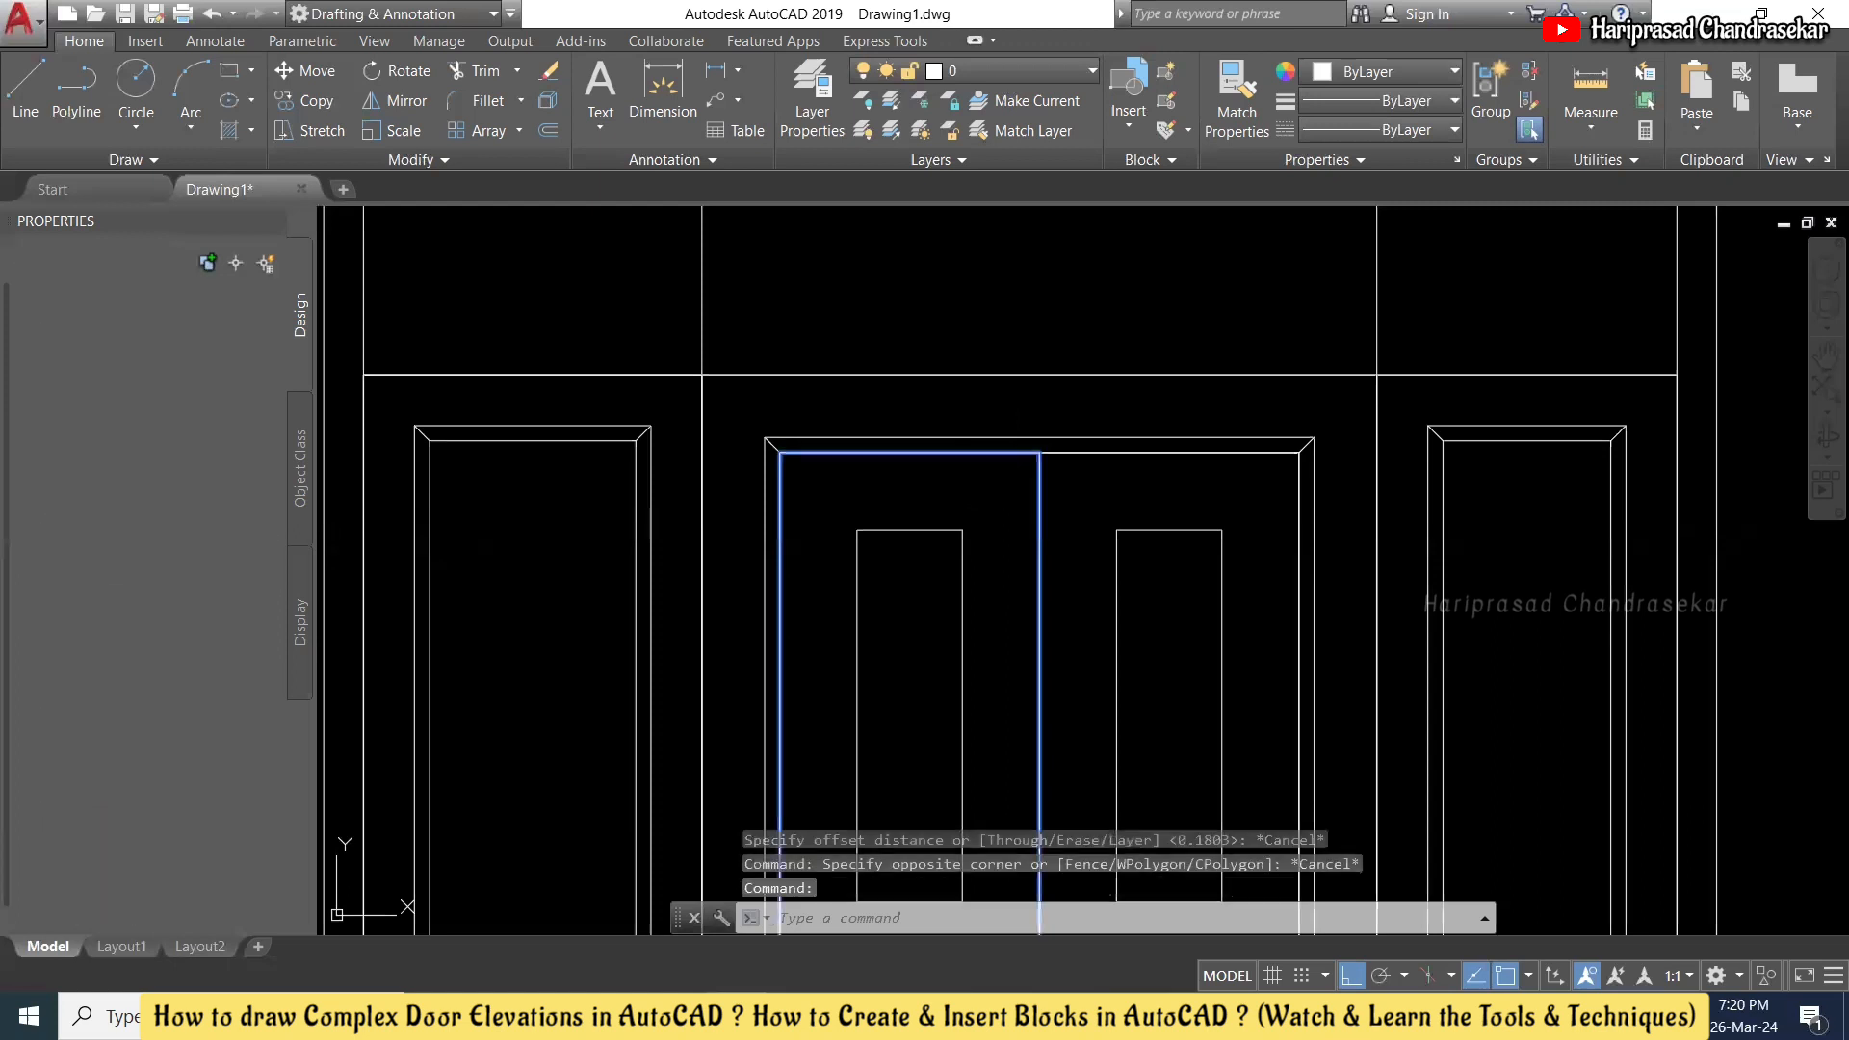
click(1071, 452)
key(Escape)
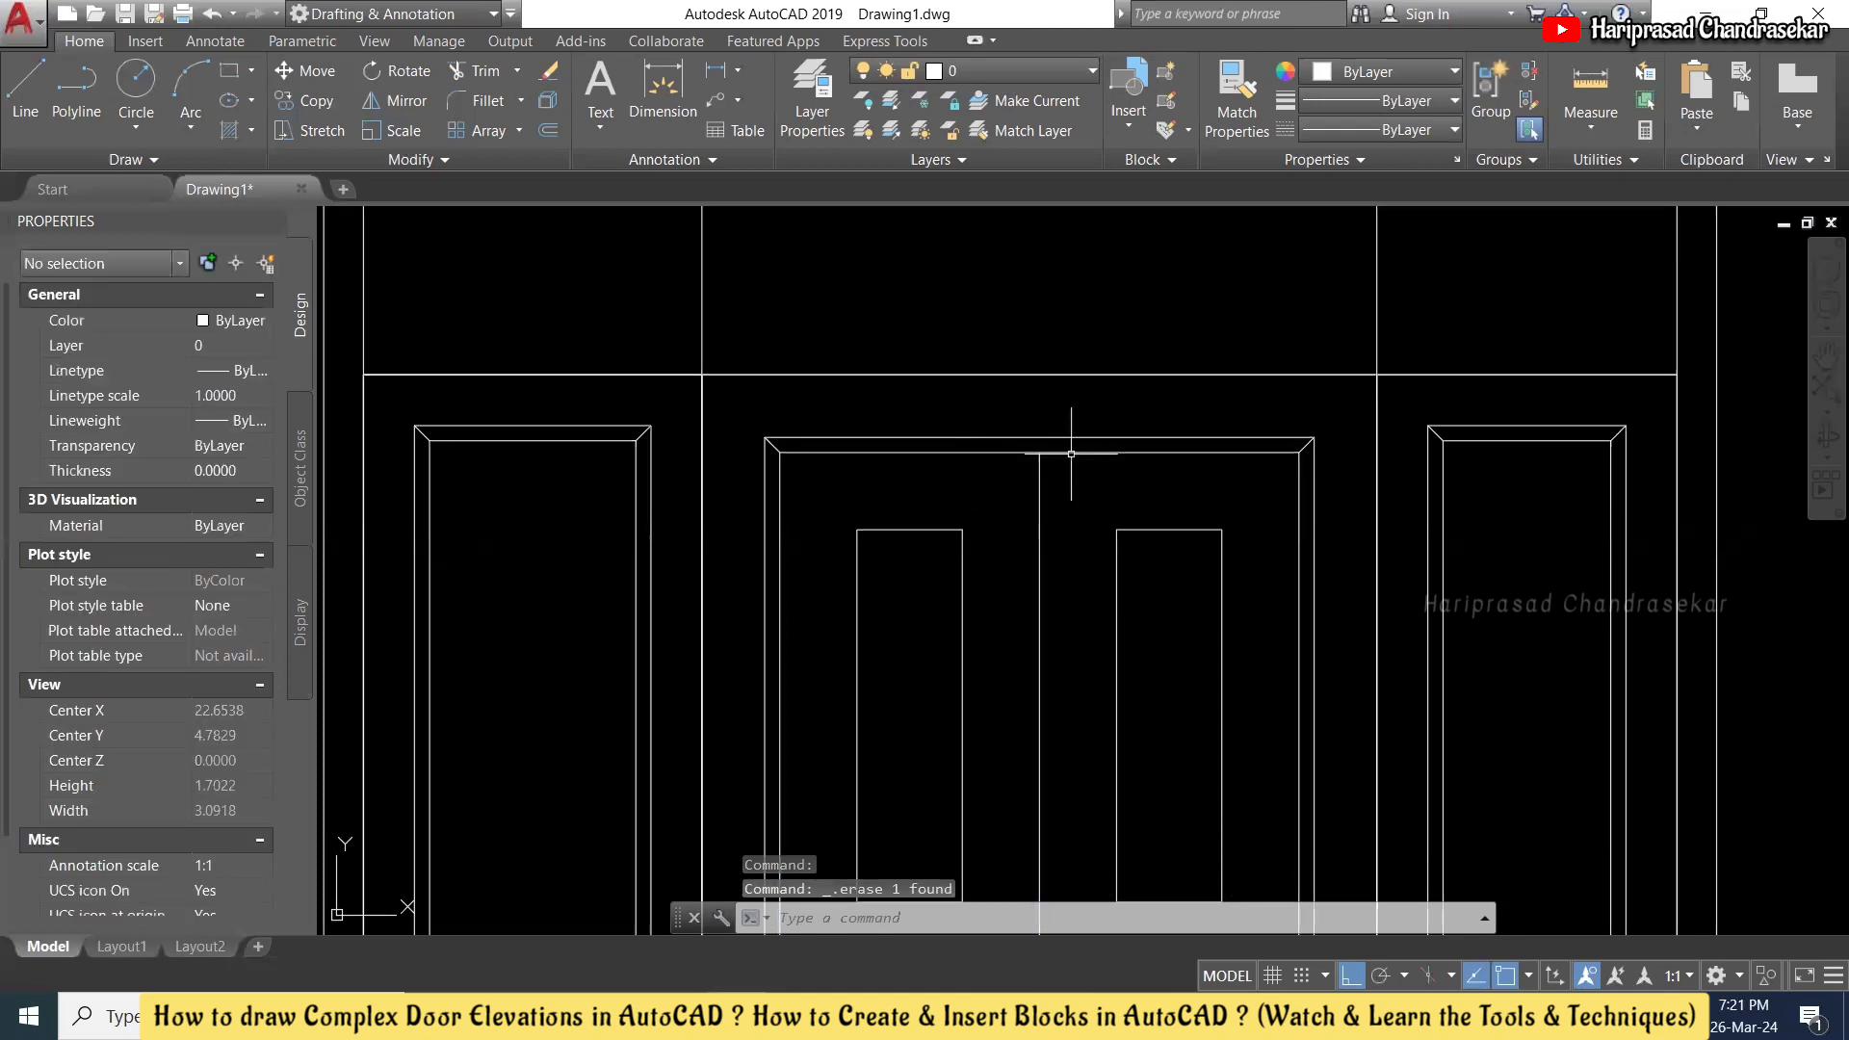
- Try offsetting the middle panel's inner rectangle inward by about 0.13, around the two small rectangles
text(o)
key(Return)
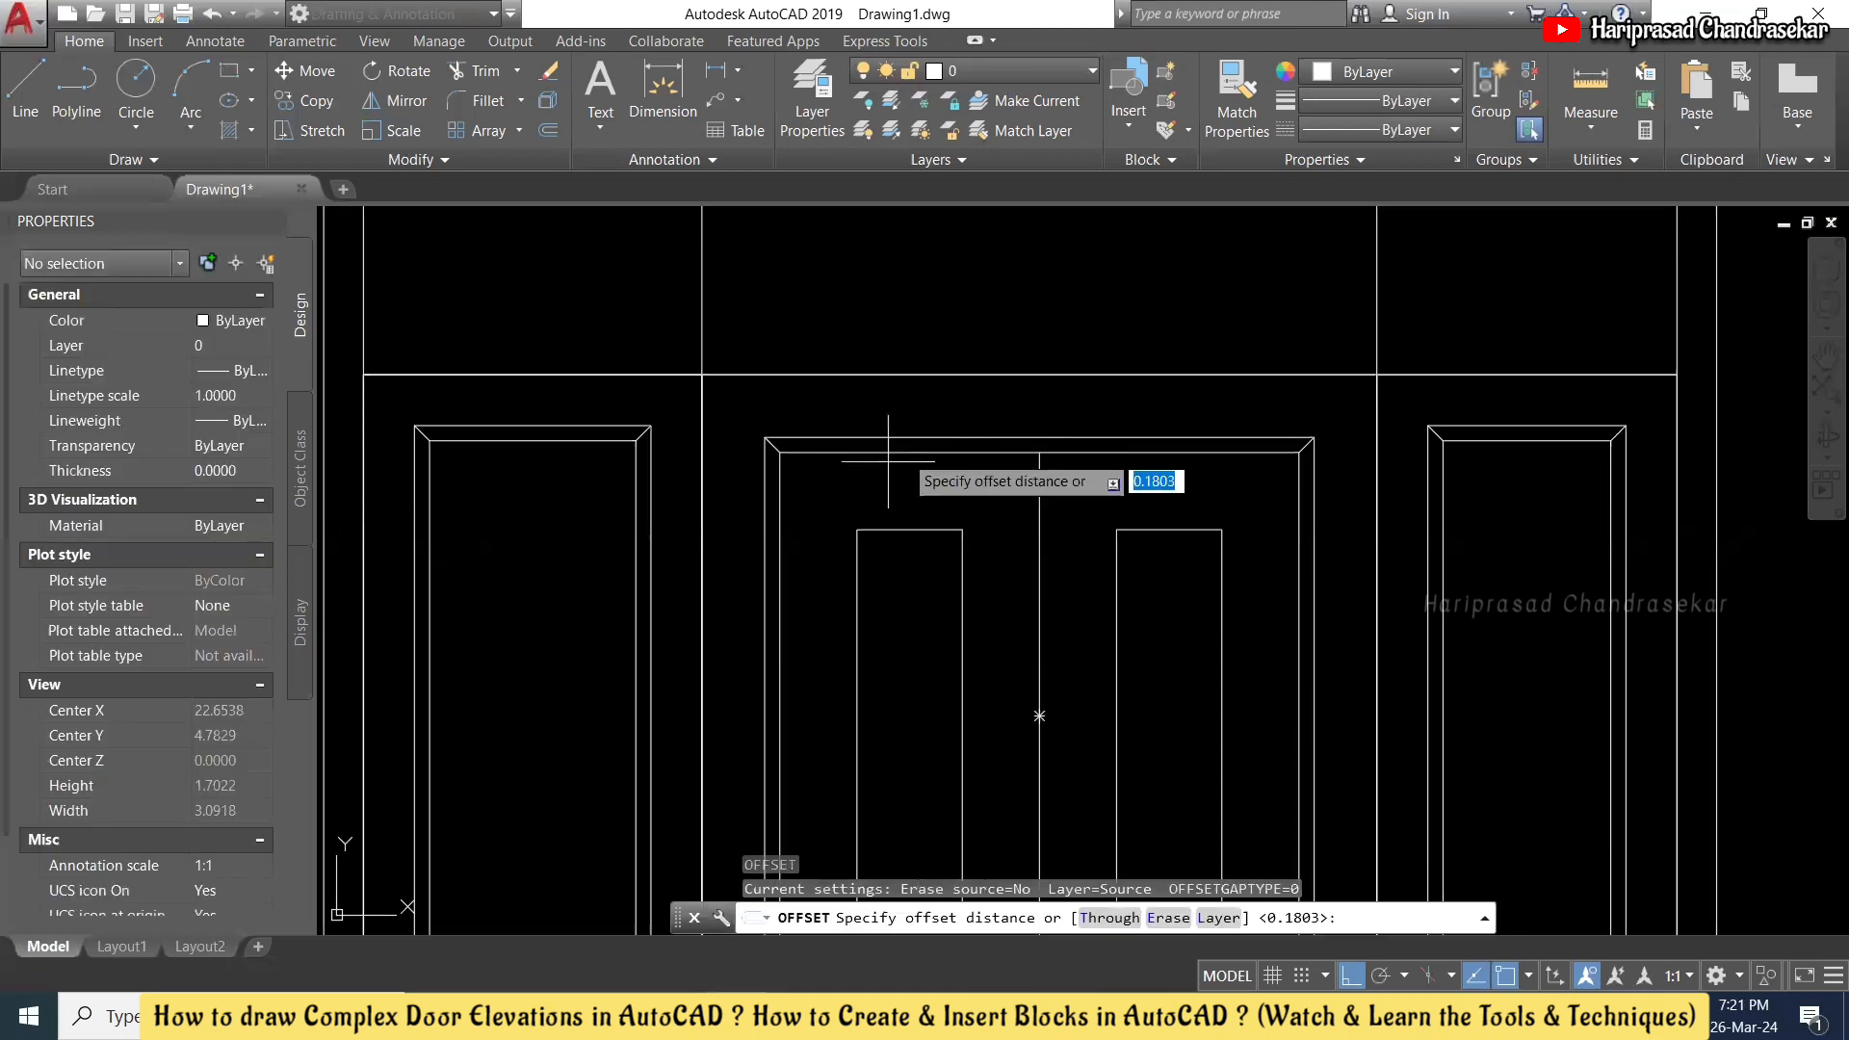
click(912, 454)
click(903, 506)
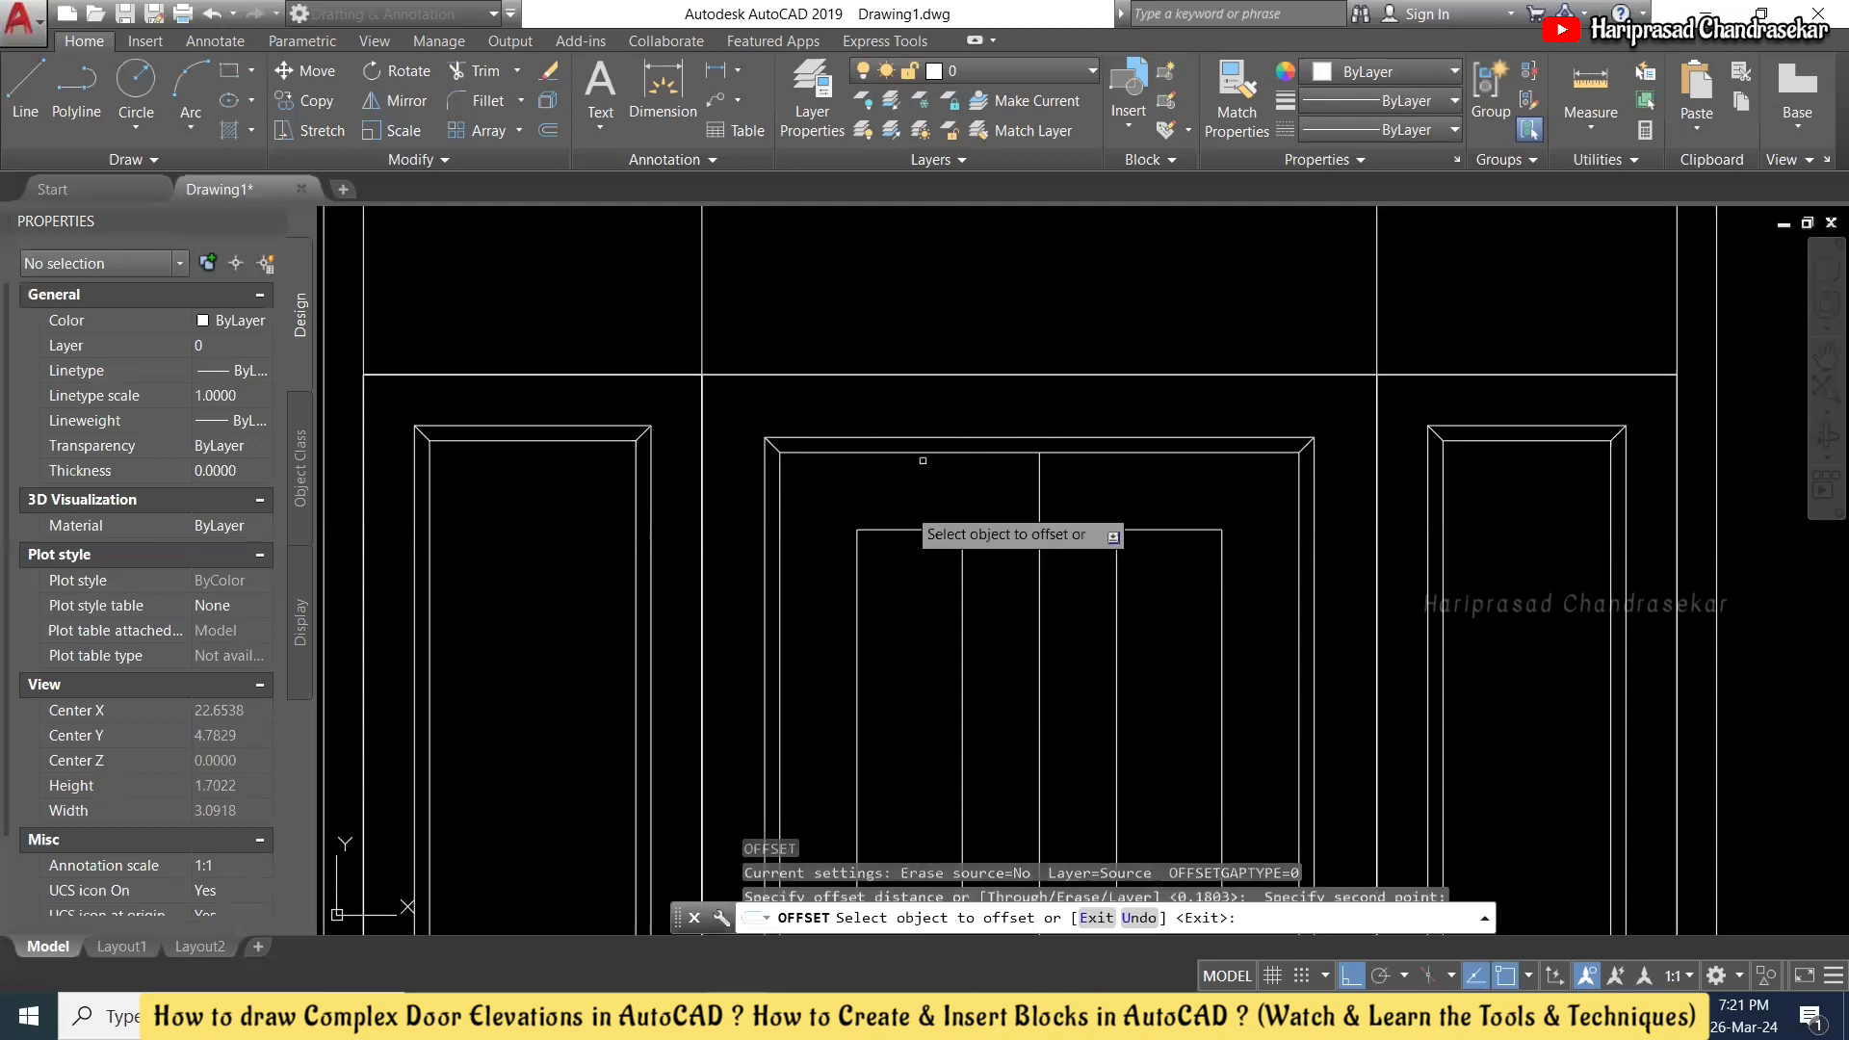
click(925, 454)
click(1147, 616)
key(Escape)
scroll(994, 533, down, 2)
scroll(1001, 645, up, 2)
scroll(983, 500, down, 2)
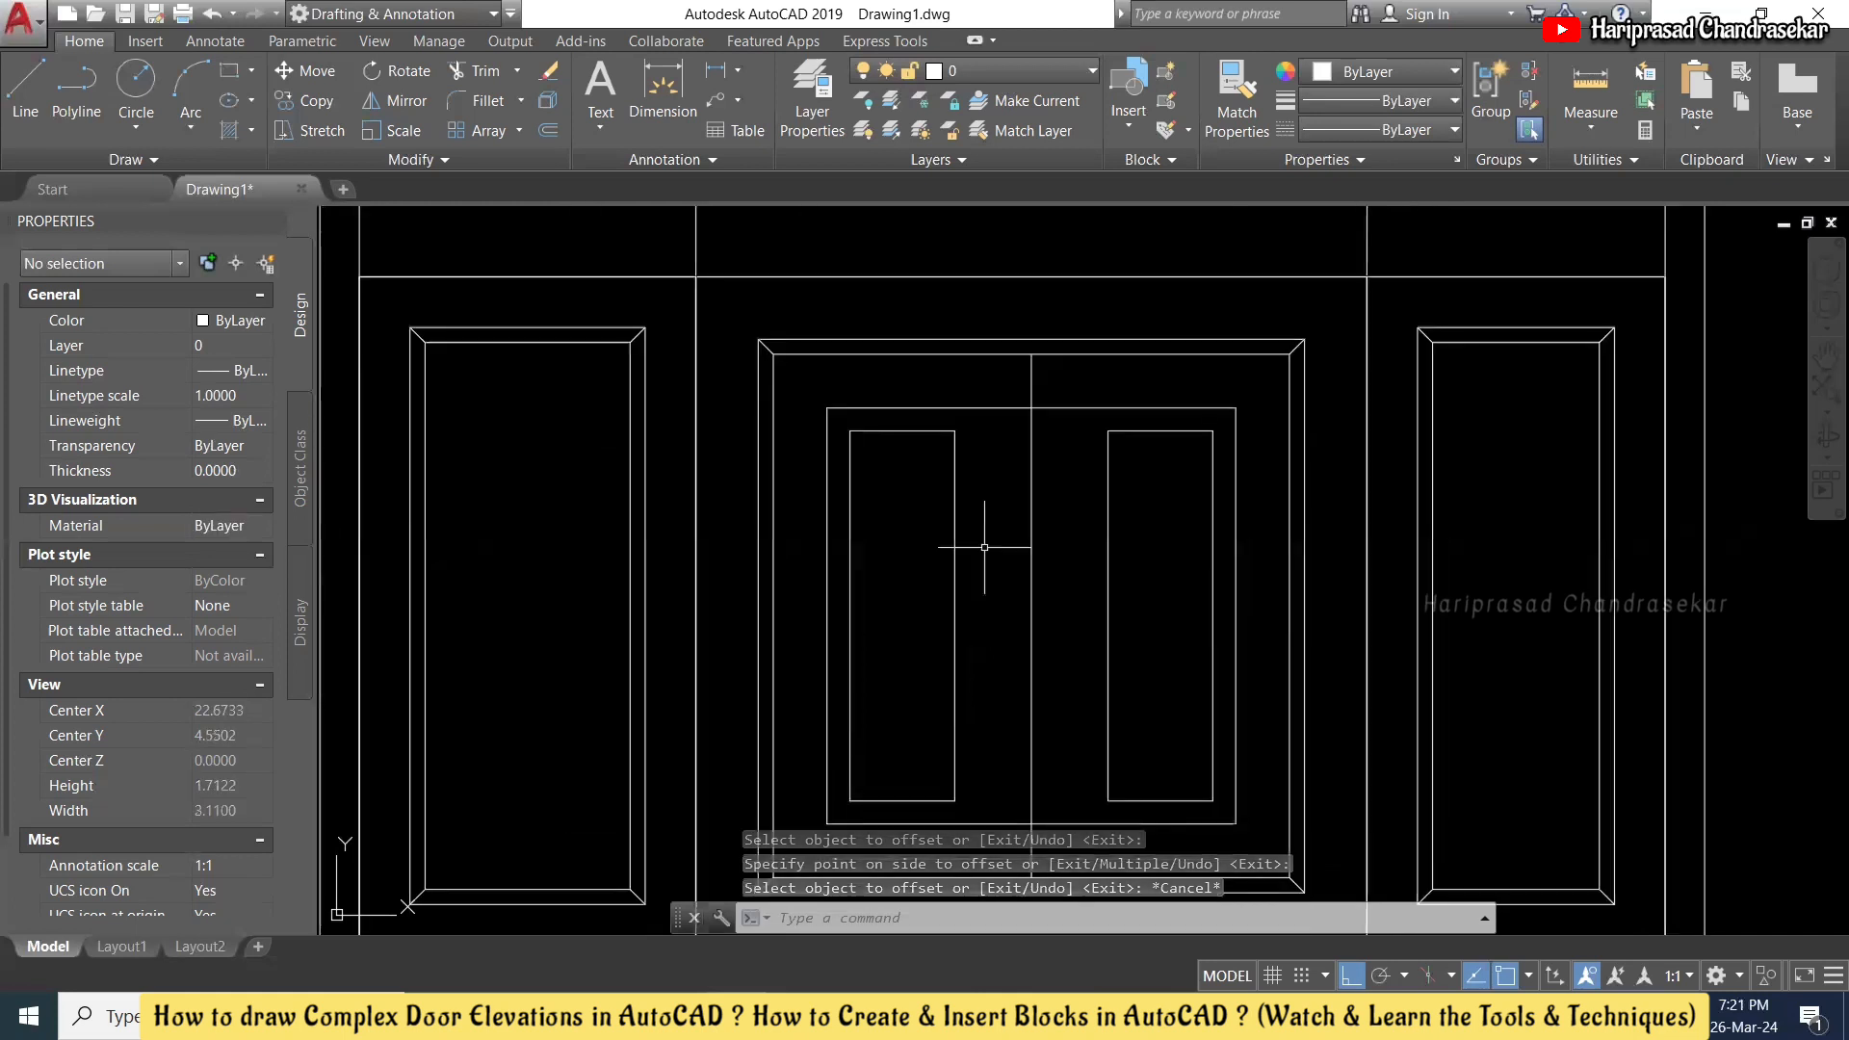
- Delete the offset rectangle surrounding the two small upright rectangles in the middle panel
click(1001, 407)
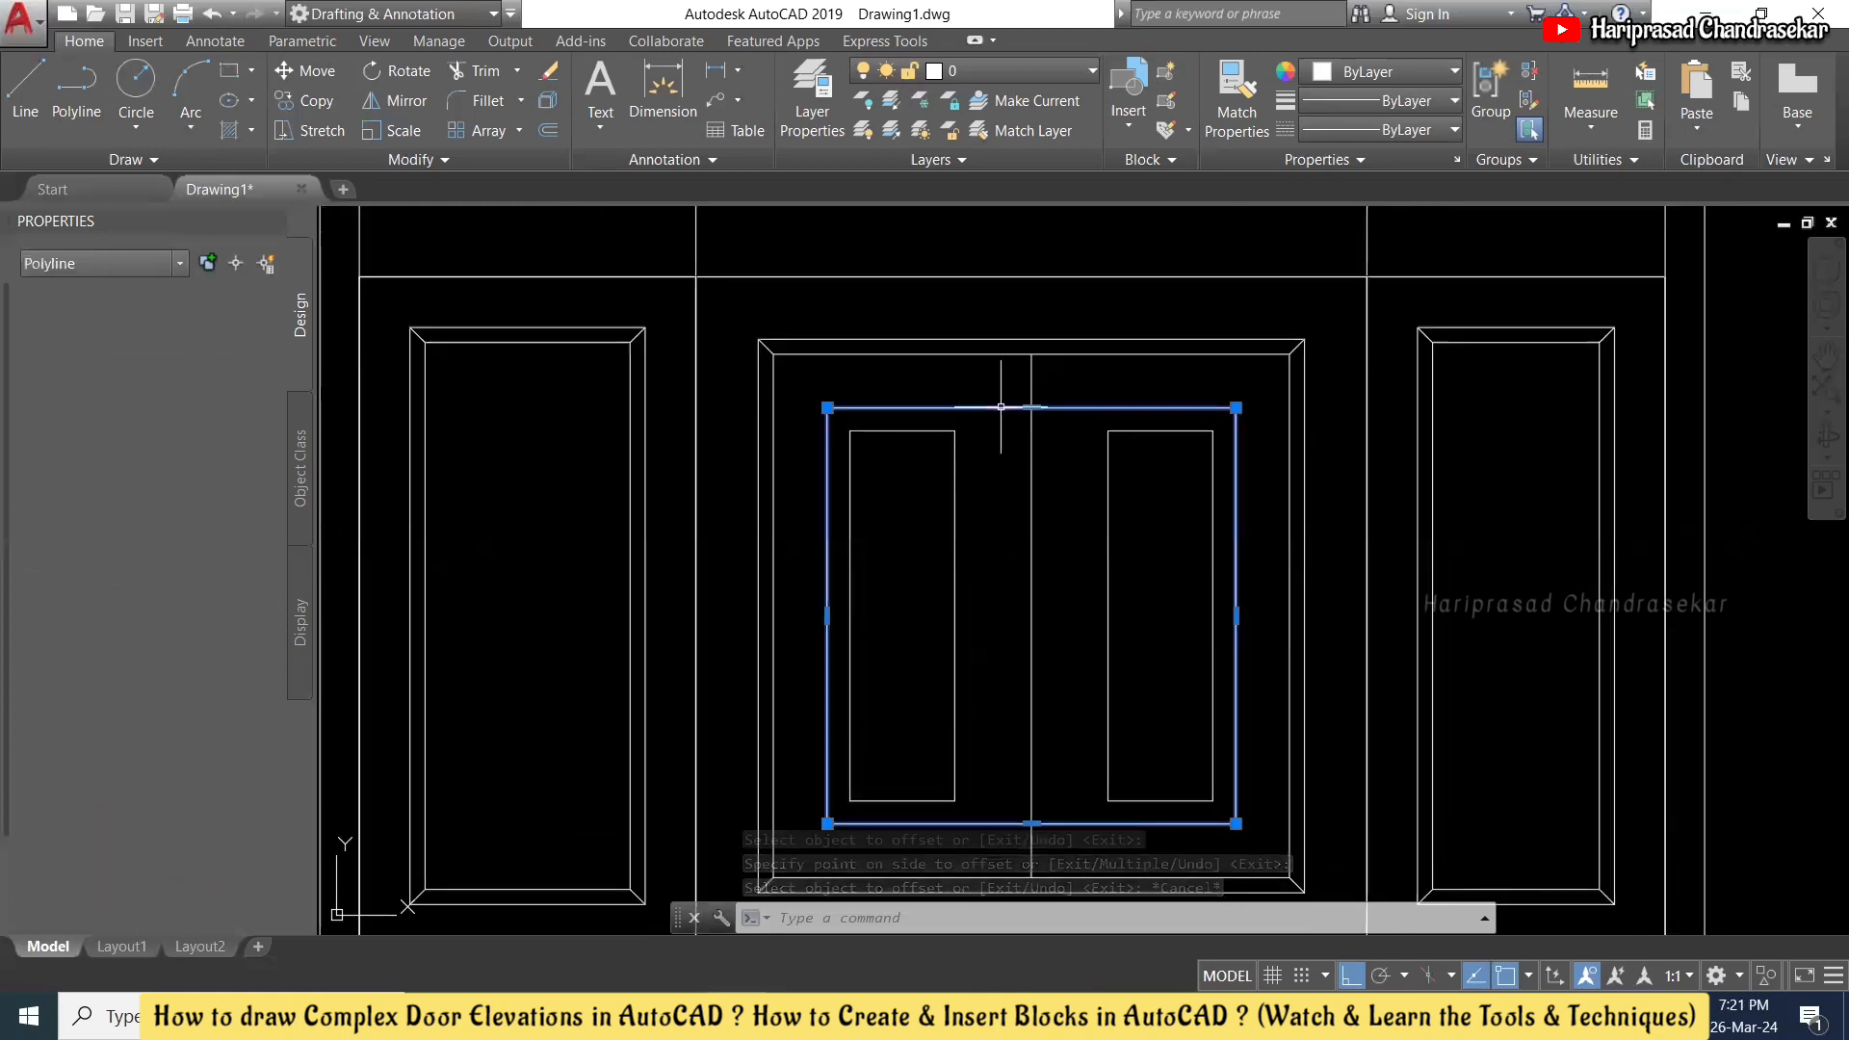
key(Escape)
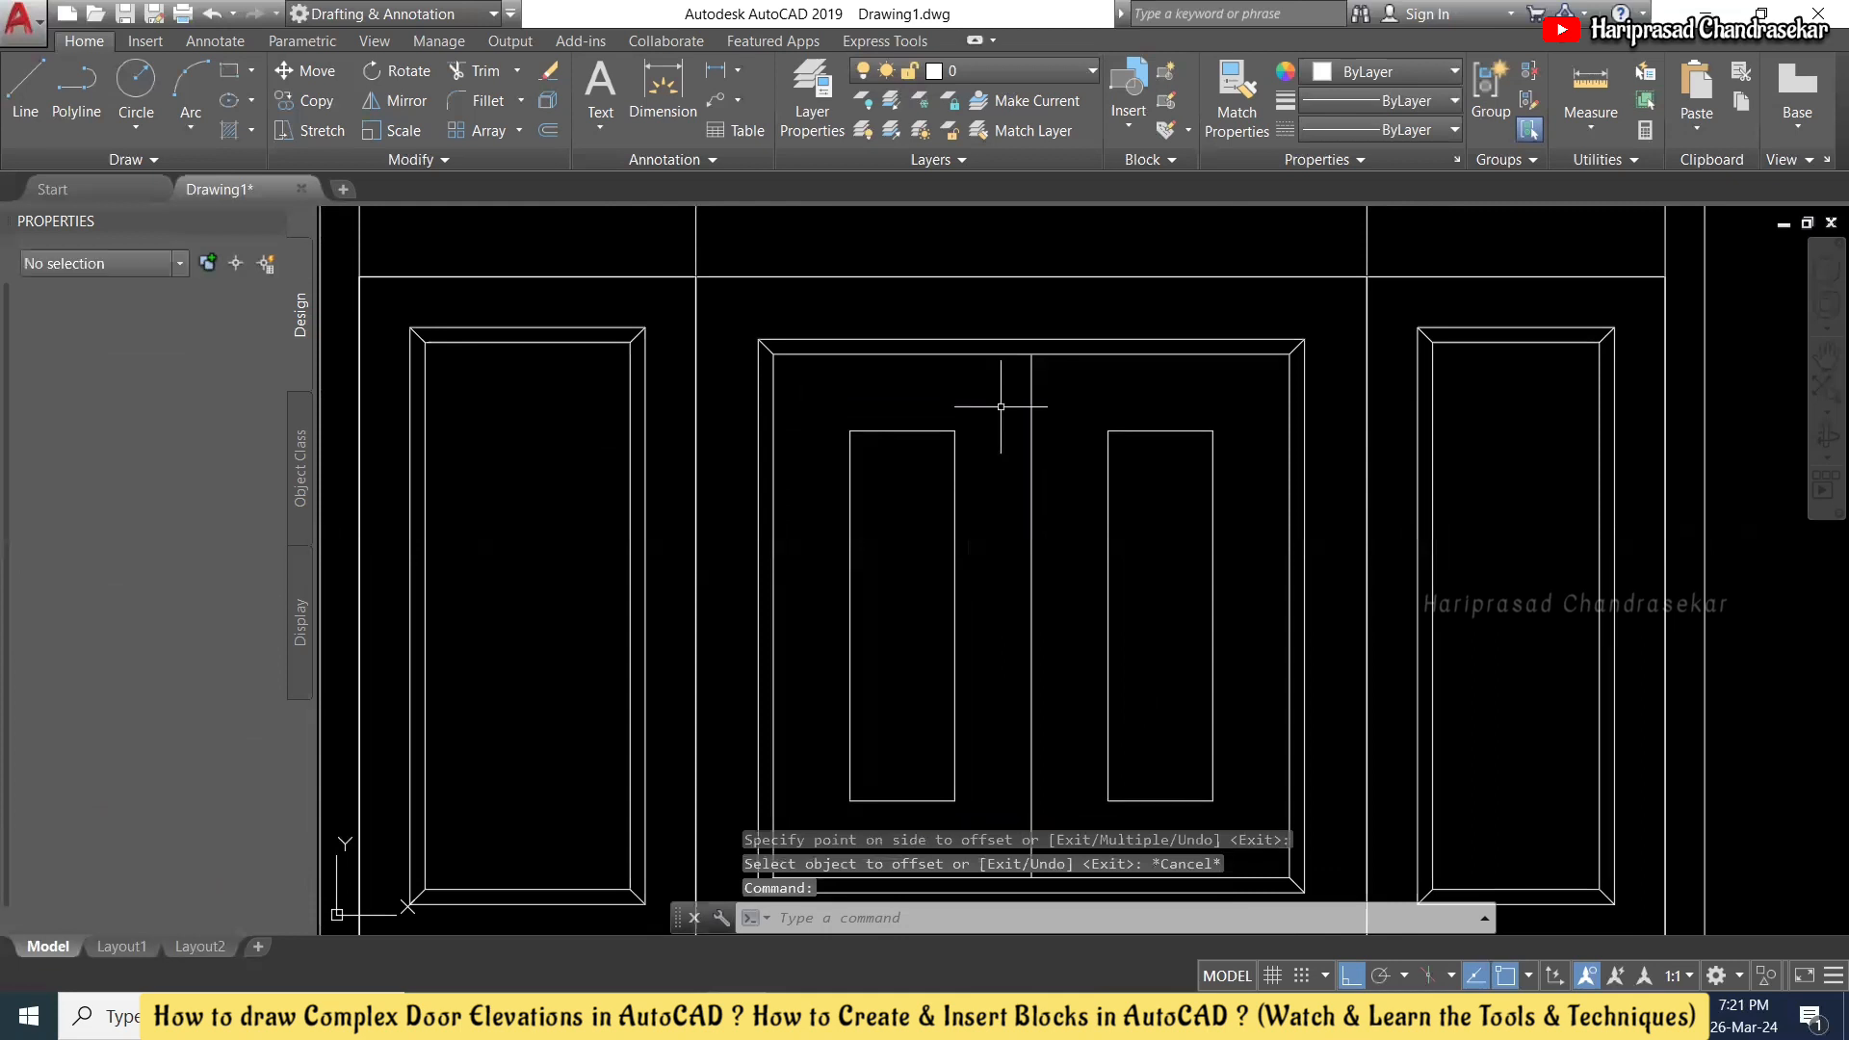
key(Delete)
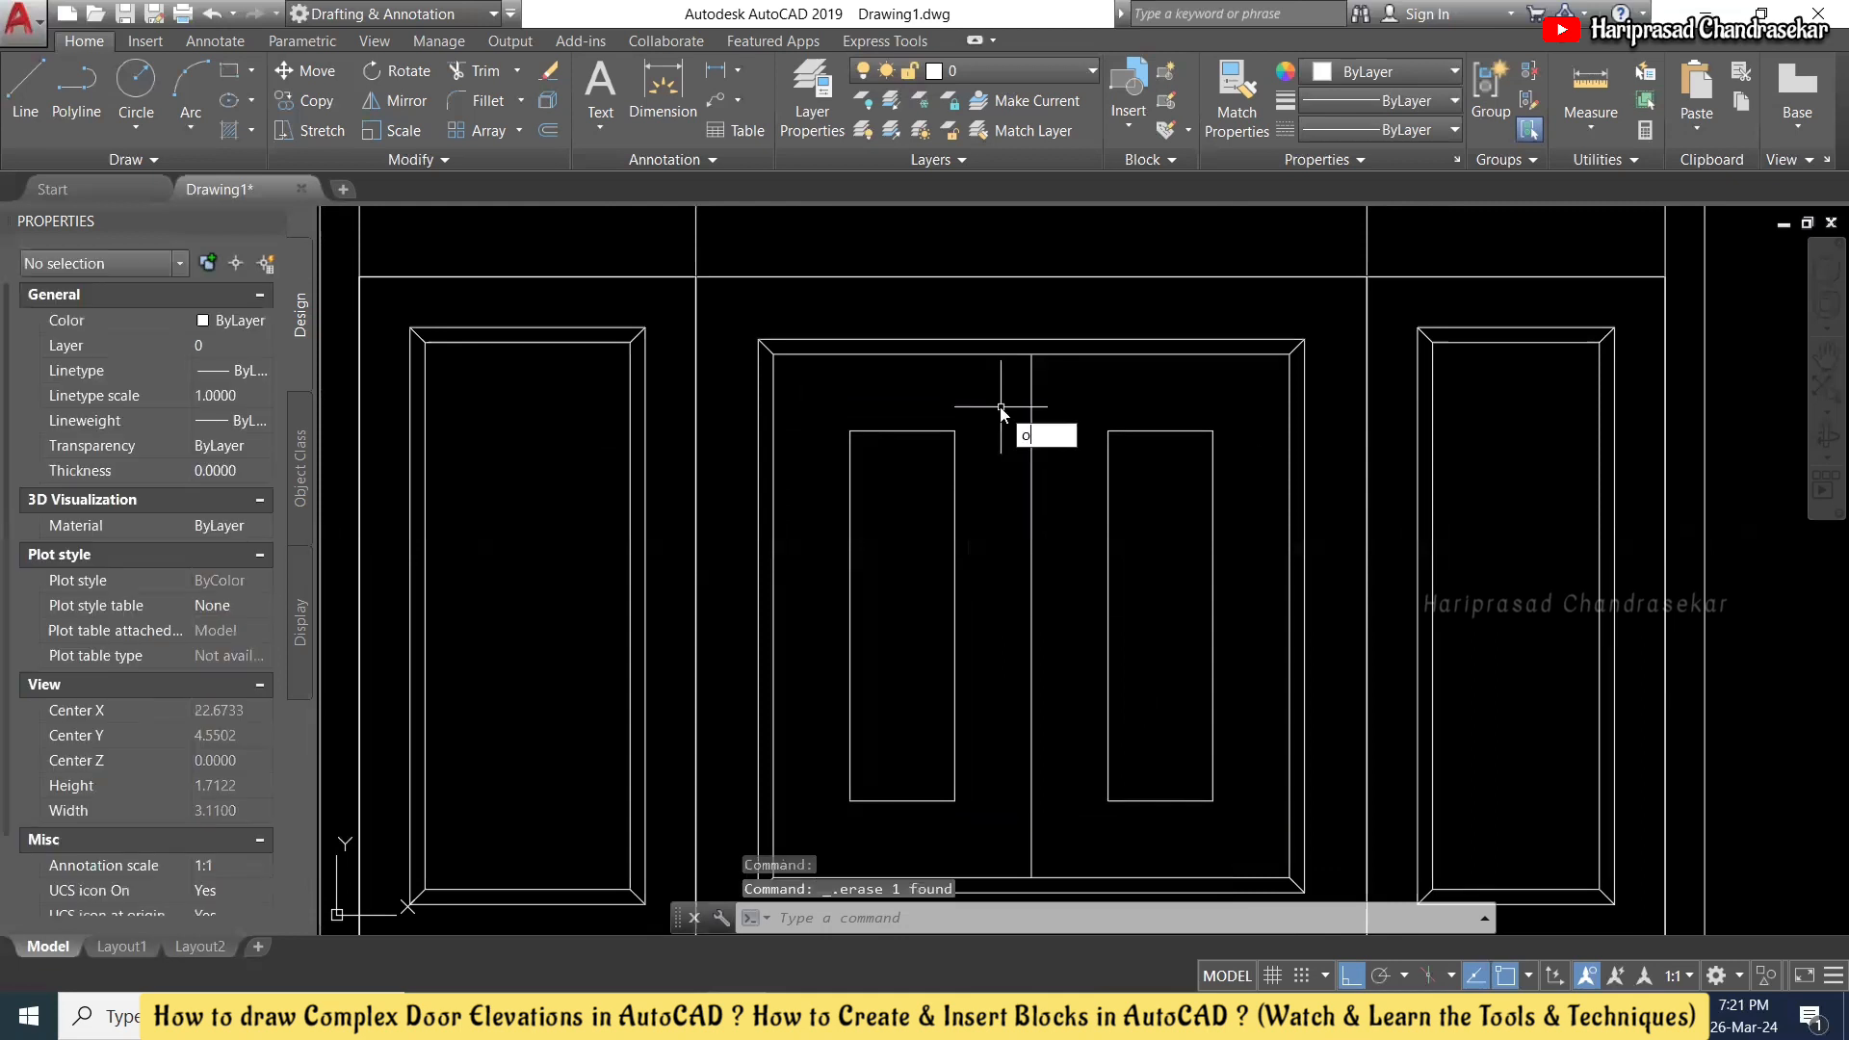
- Offset the left small rectangle outward by a distance equal to the middle panel's frame width
key(Return)
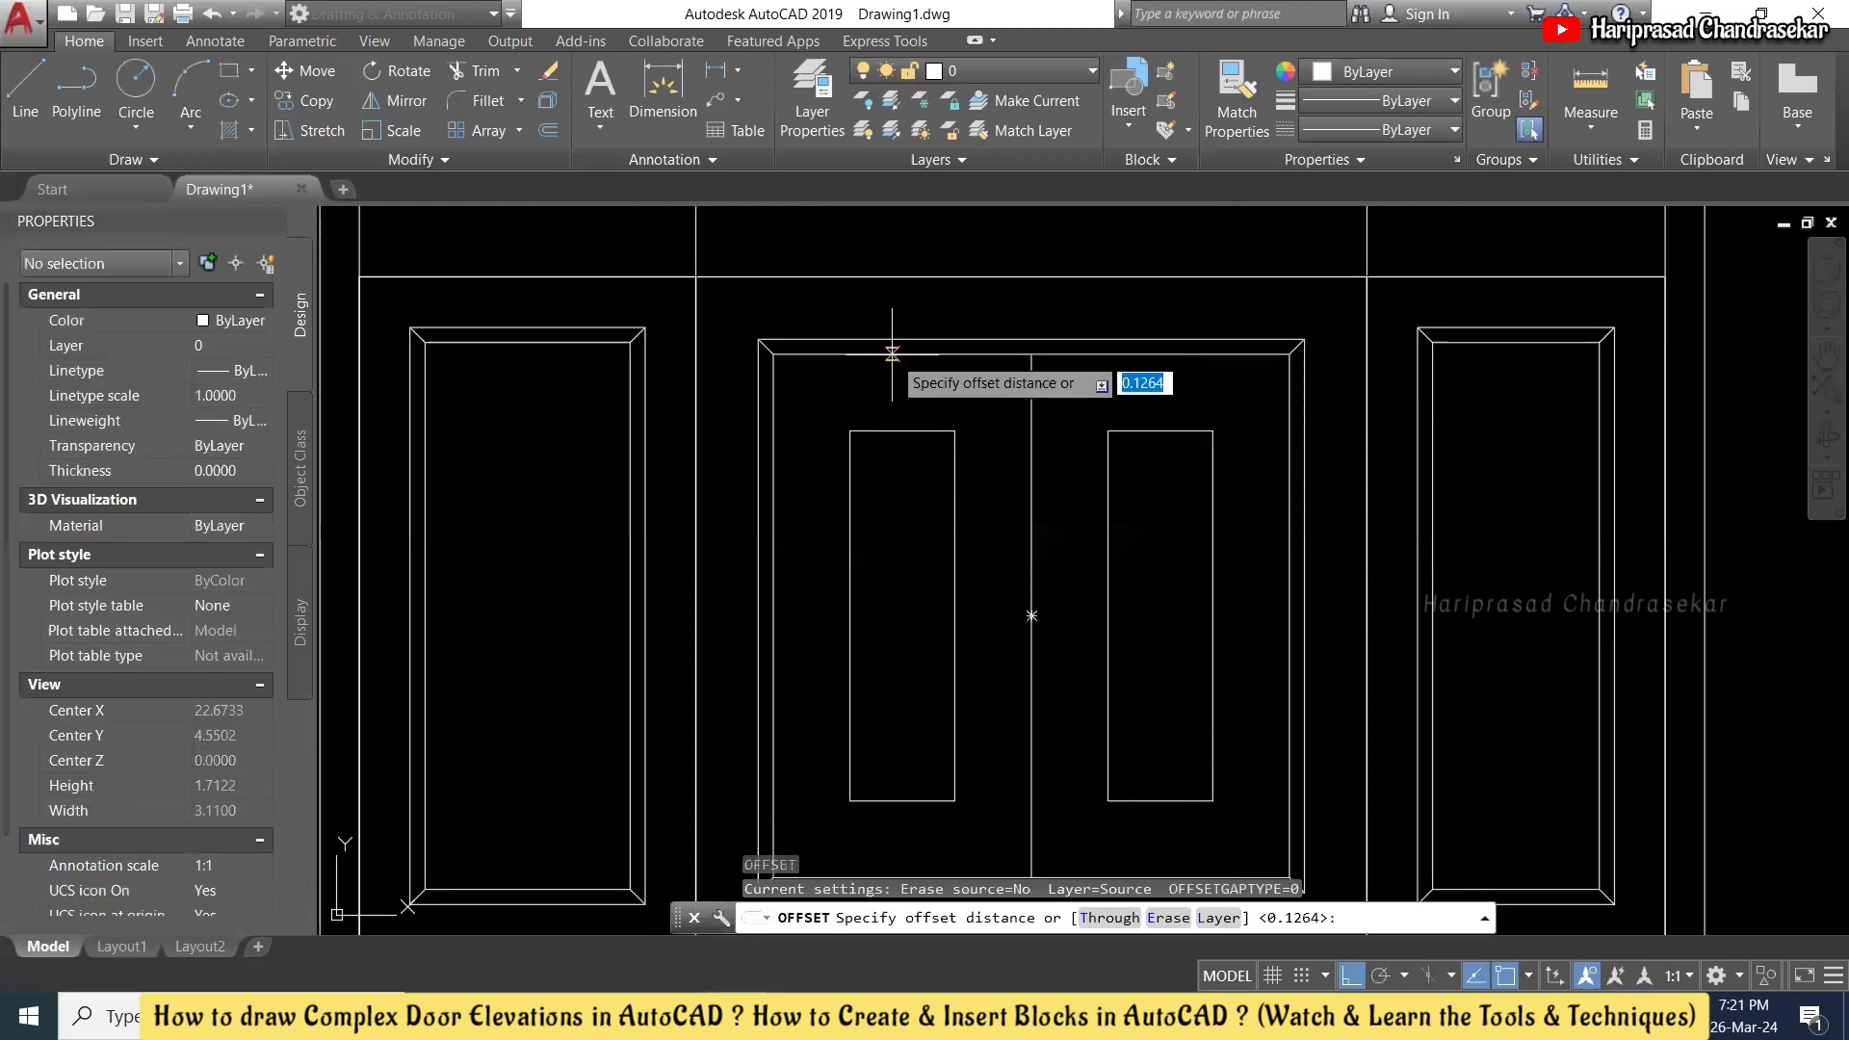
click(892, 354)
scroll(896, 358, up, 5)
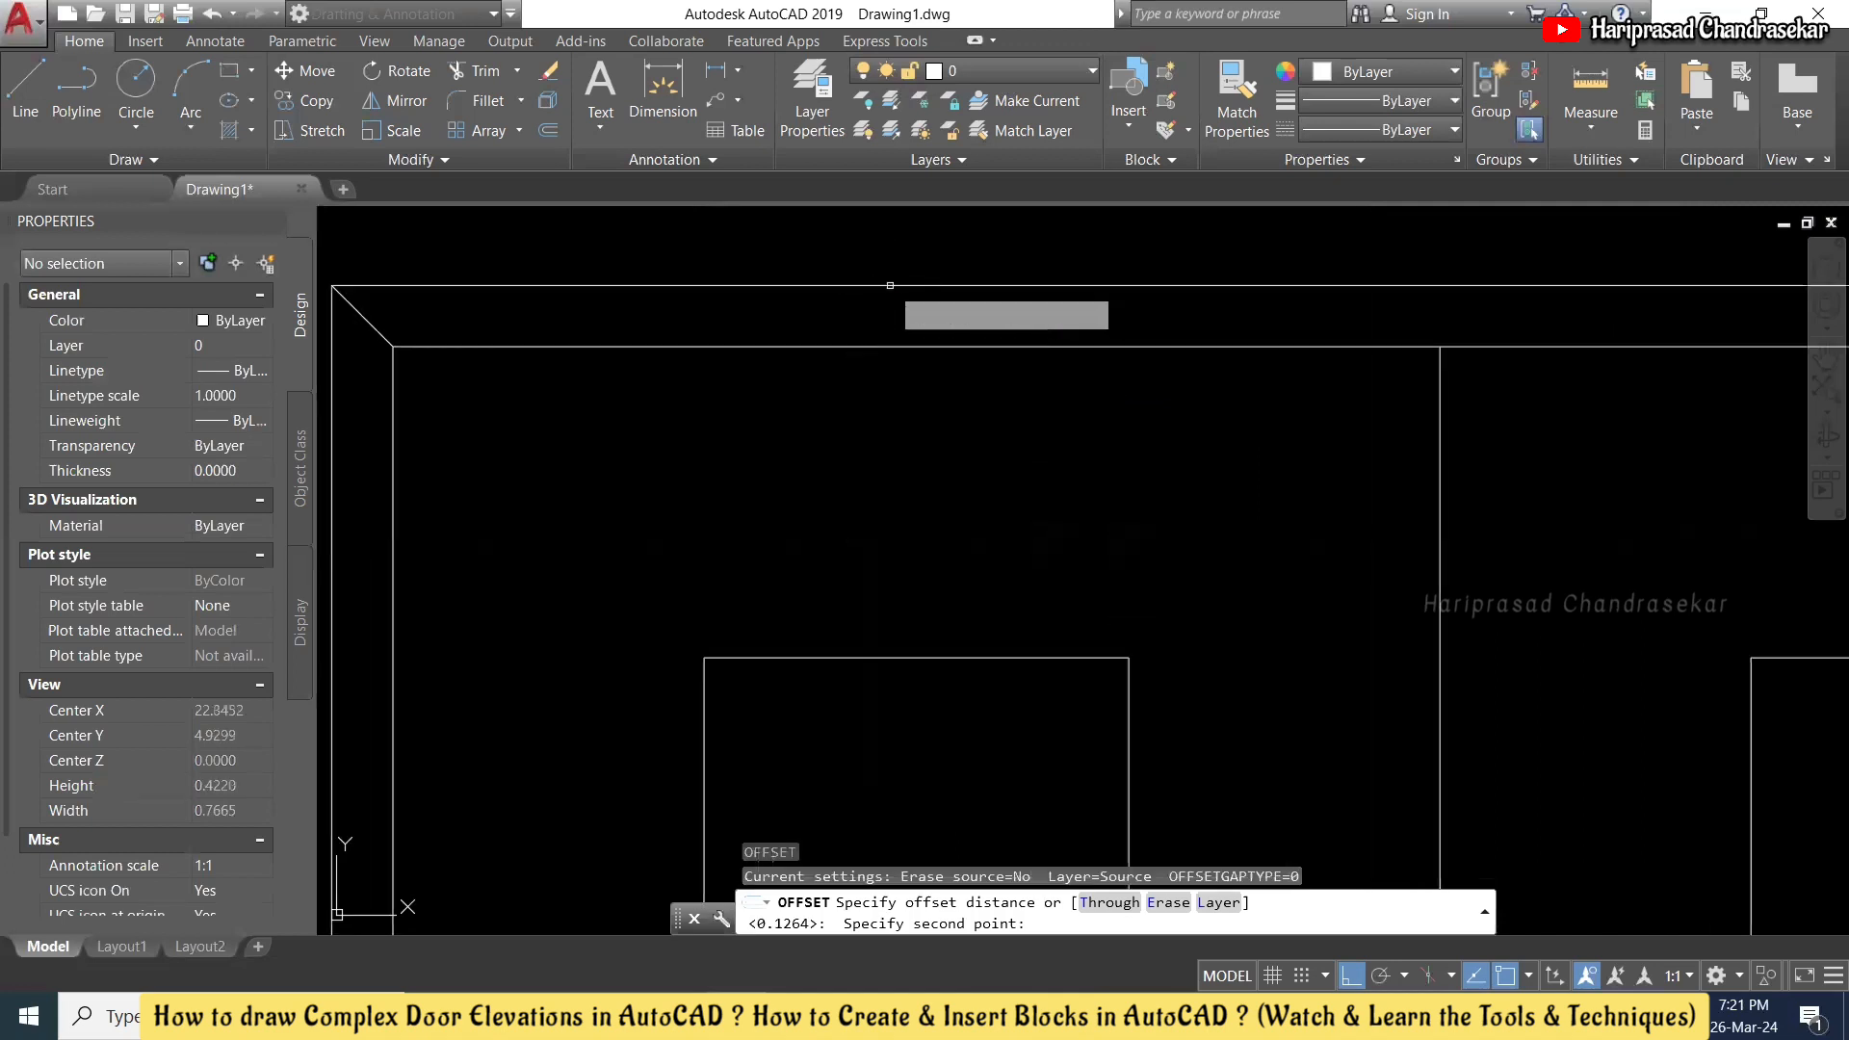
click(890, 285)
click(963, 662)
click(911, 501)
scroll(900, 499, down, 5)
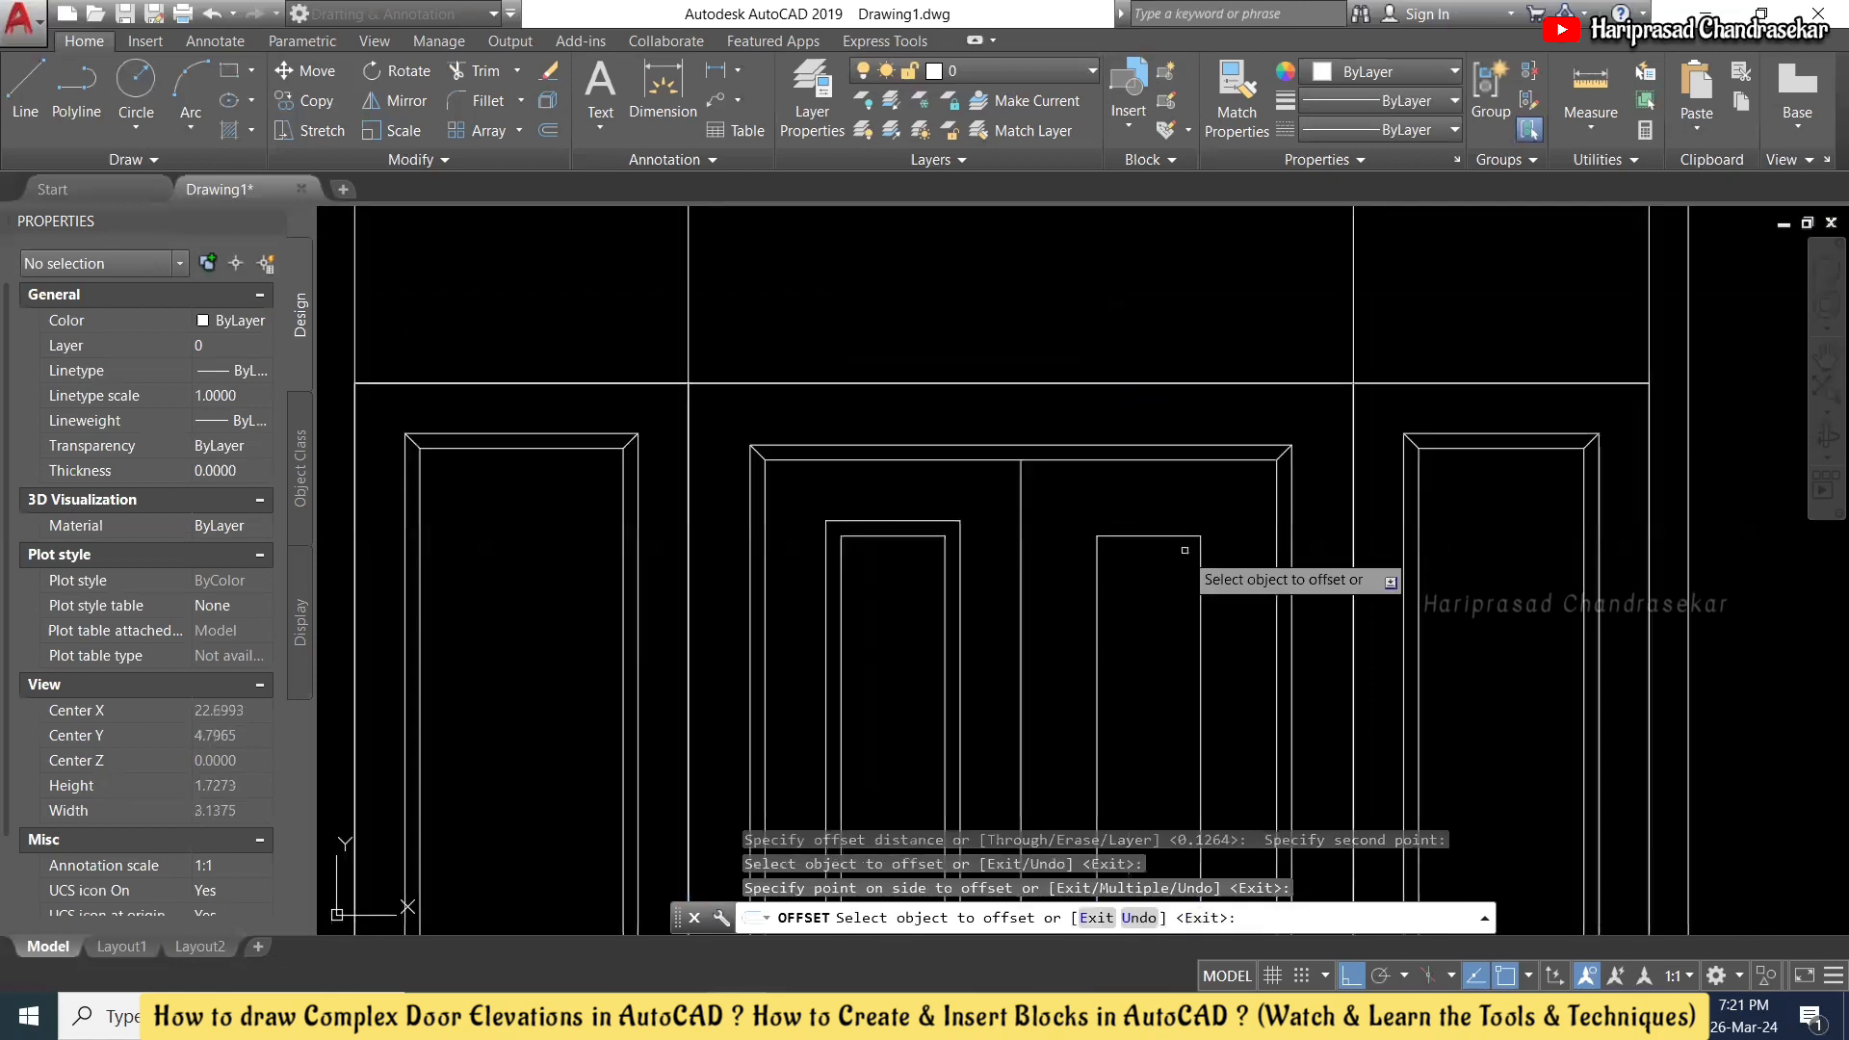
- Offset the right small rectangle in the middle panel outward by the same frame-width distance
click(1171, 535)
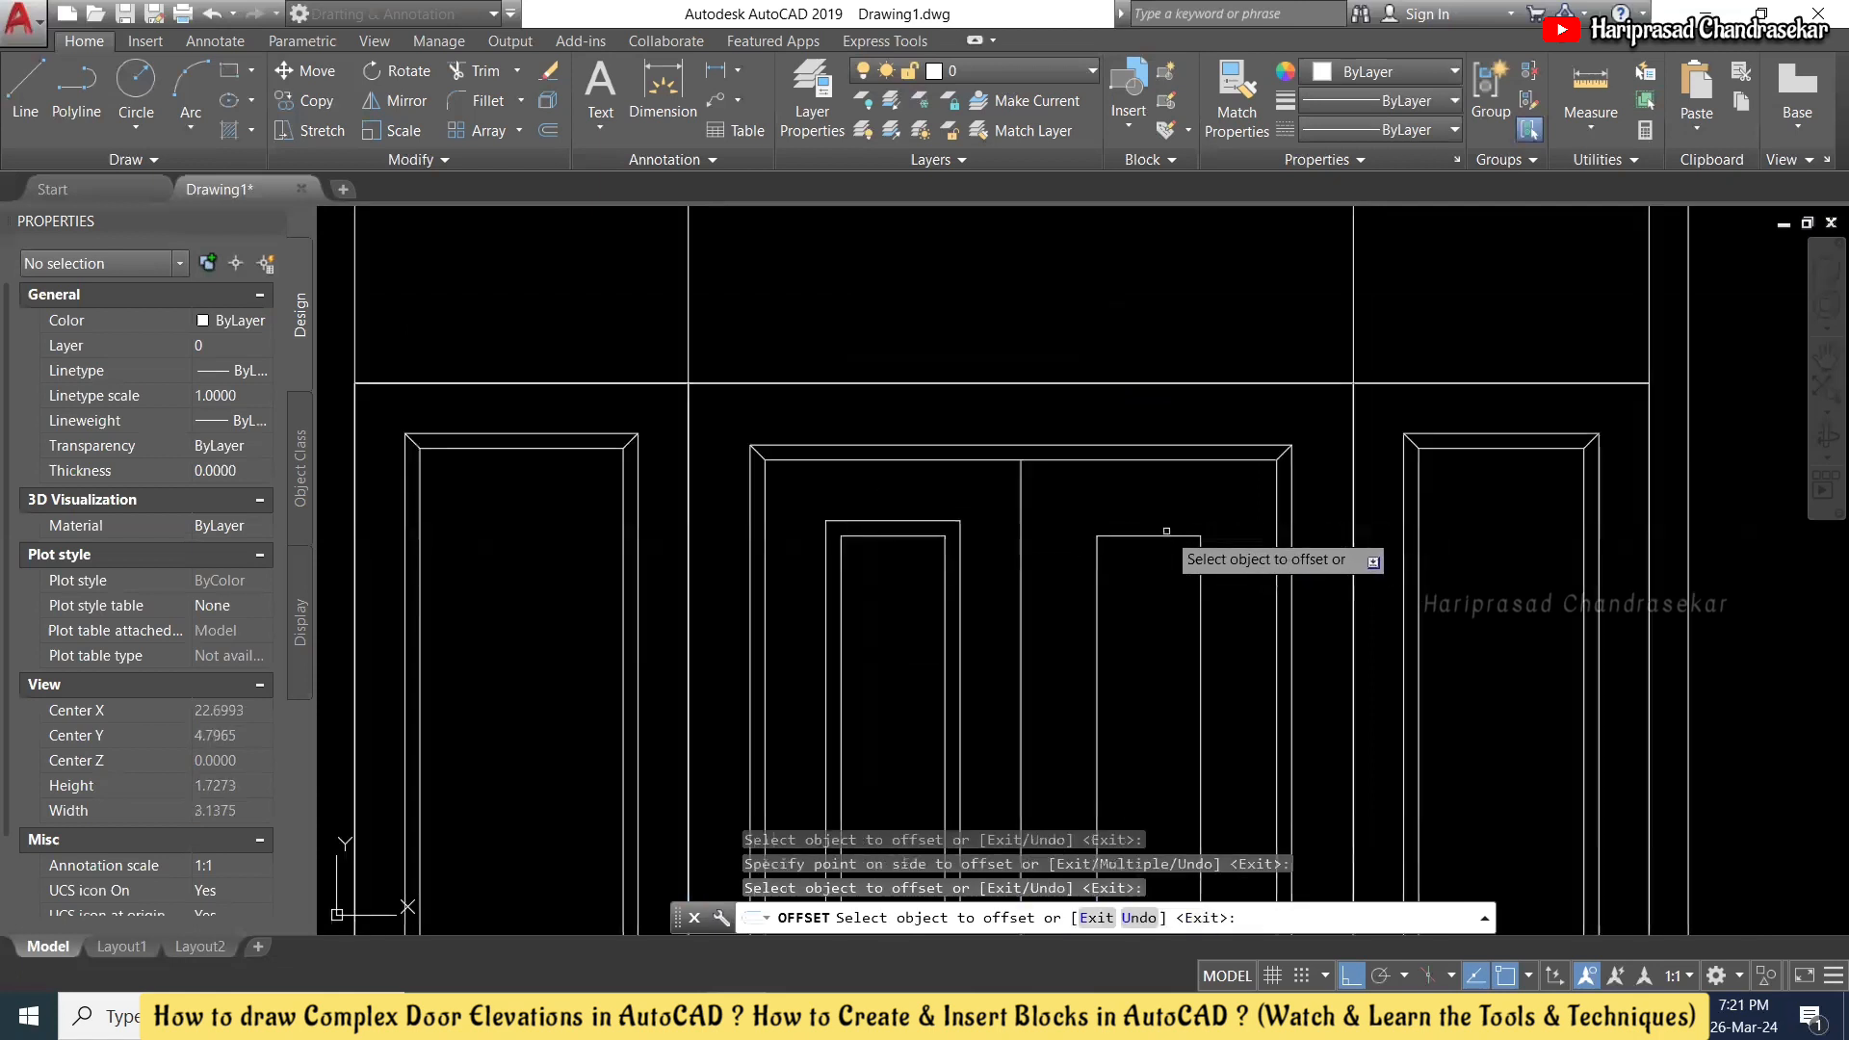
click(1167, 533)
click(1161, 535)
click(1156, 496)
key(Escape)
- Delete the vertical centre line between the two small framed rectangles in the middle panel
click(1020, 530)
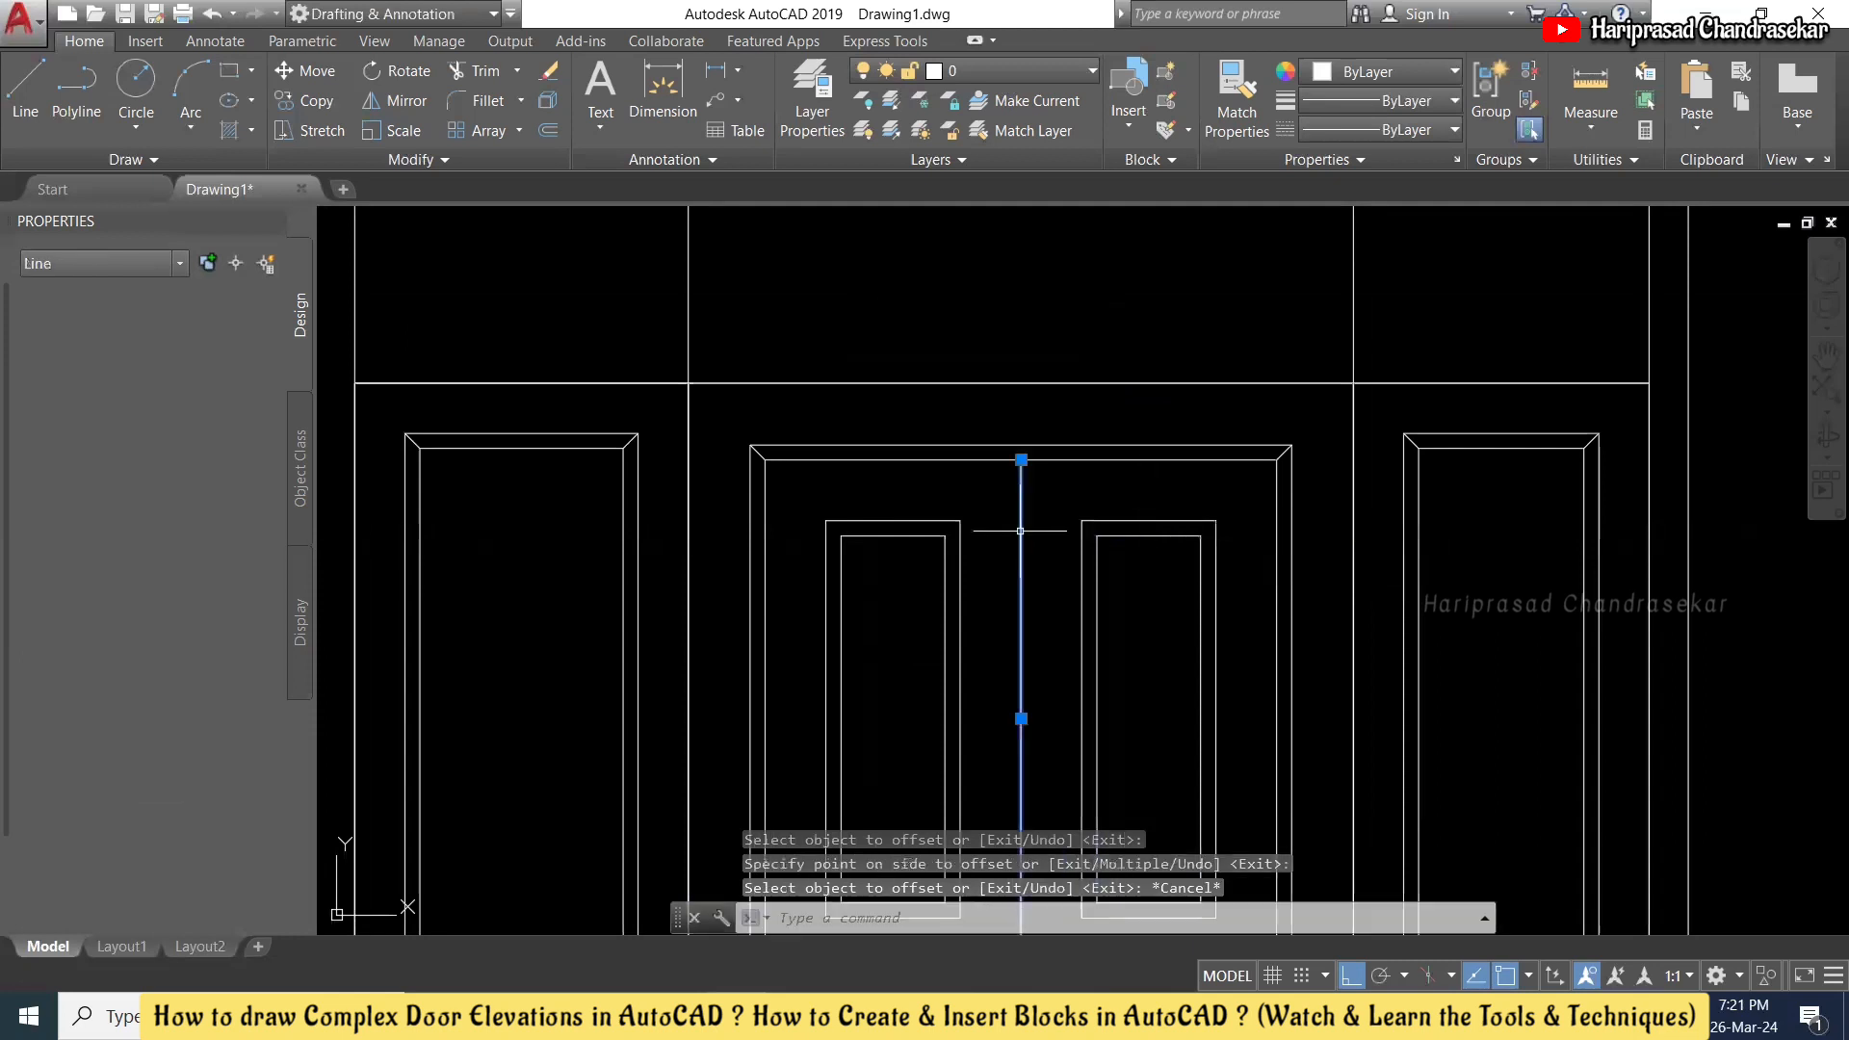
key(Delete)
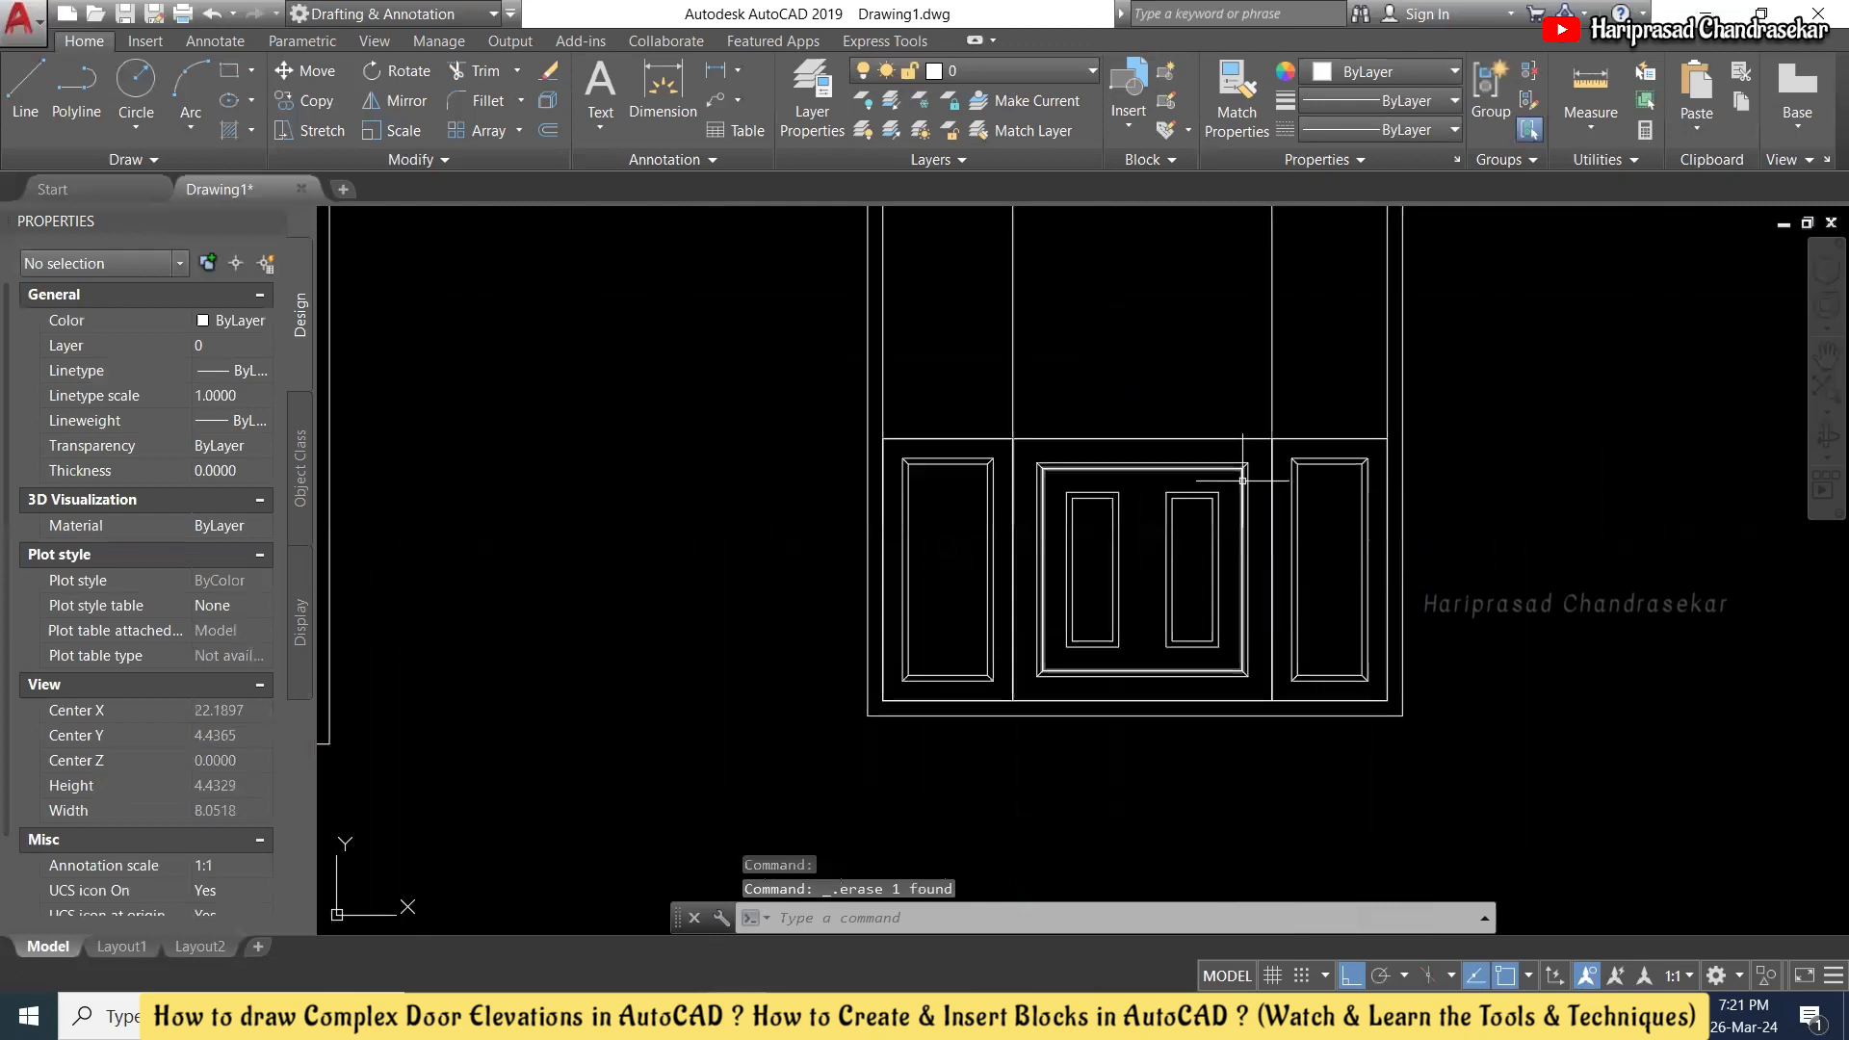
scroll(1210, 510, up, 2)
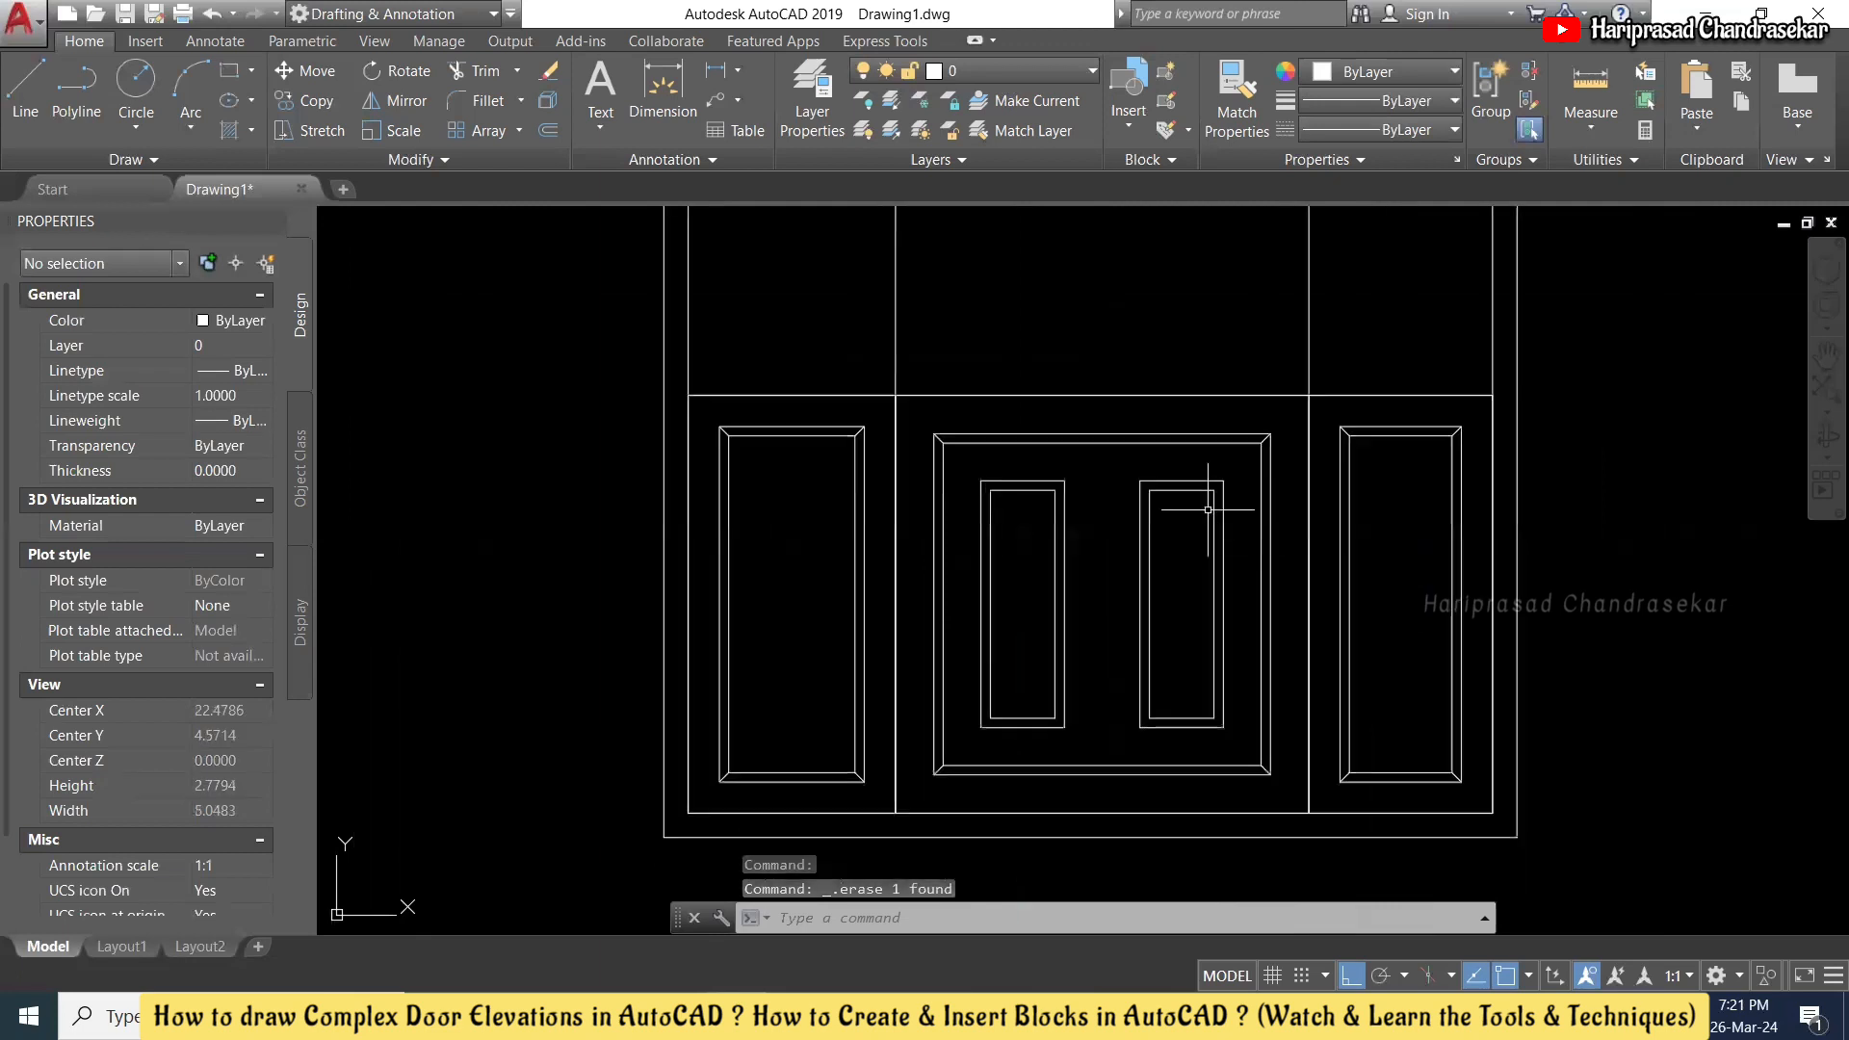
- Draw diagonal lines joining the inner and outer rectangle corners at both top corners of the left small panel
text(l)
key(Return)
scroll(978, 463, up, 4)
click(1002, 509)
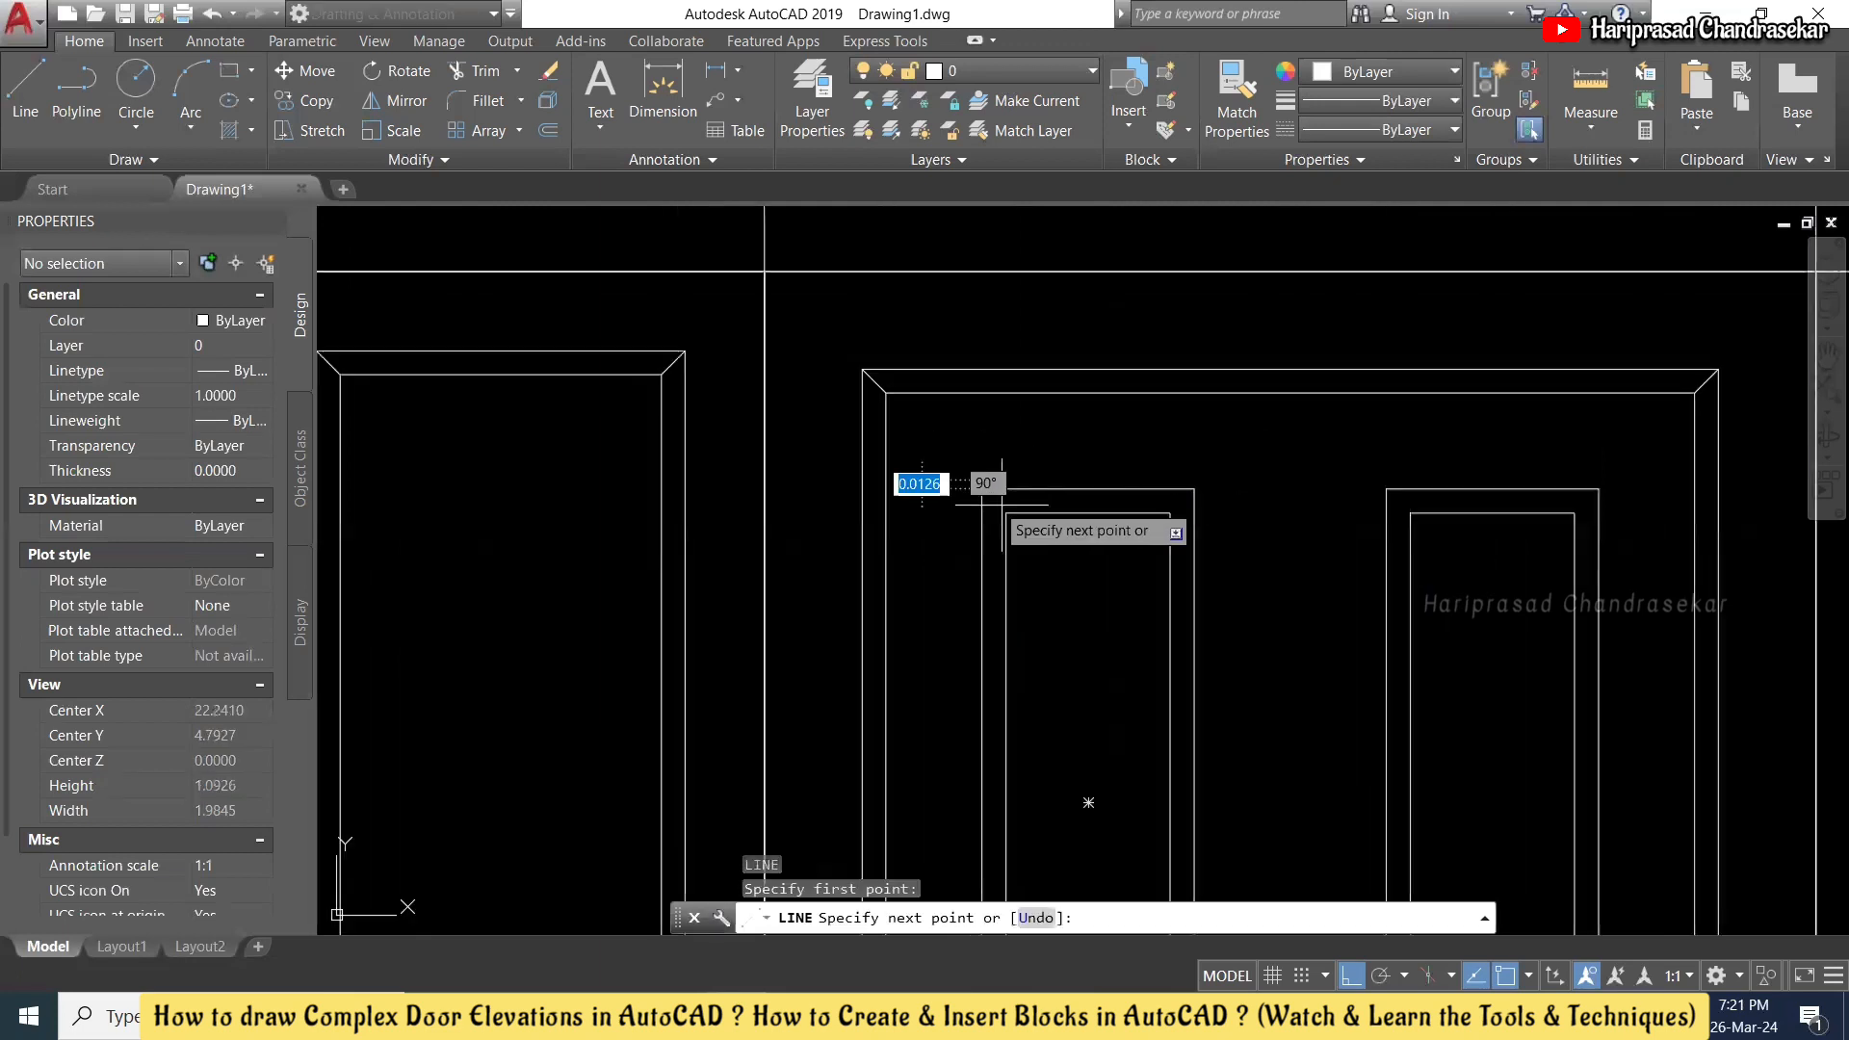
click(982, 490)
key(Escape)
key(Return)
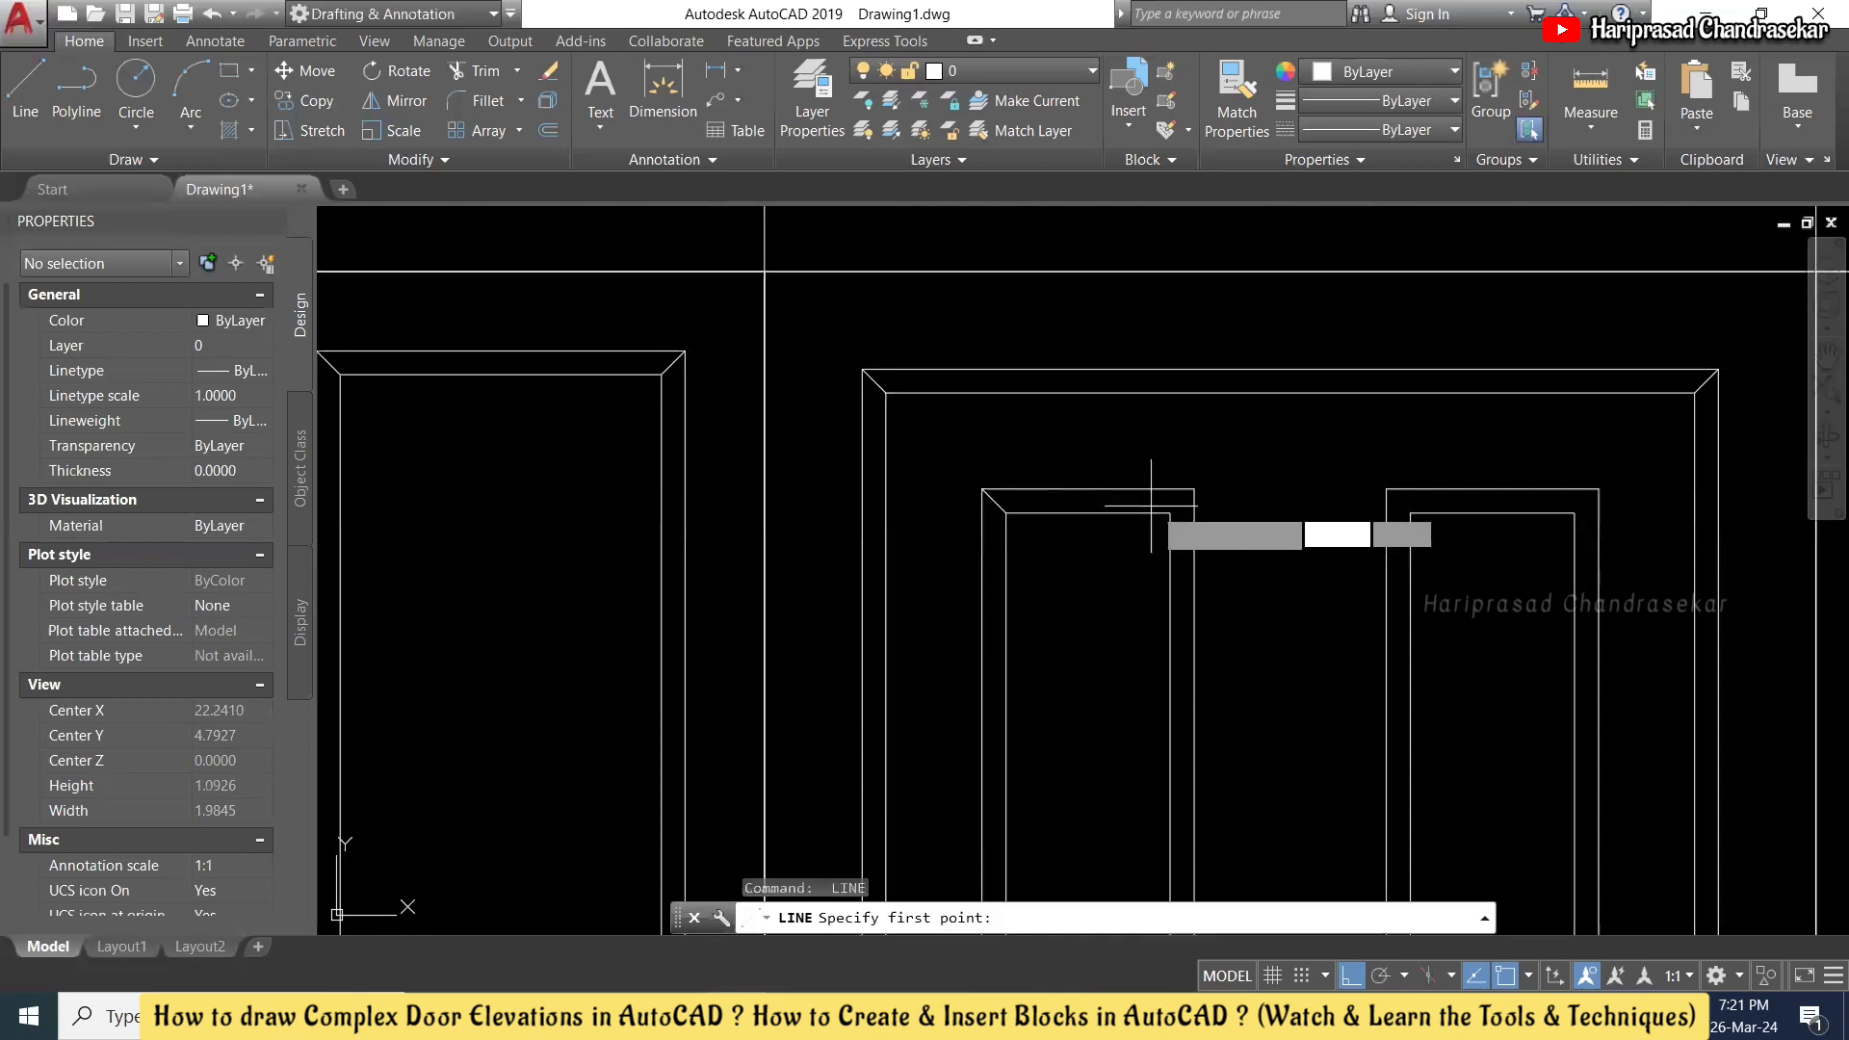
click(1171, 514)
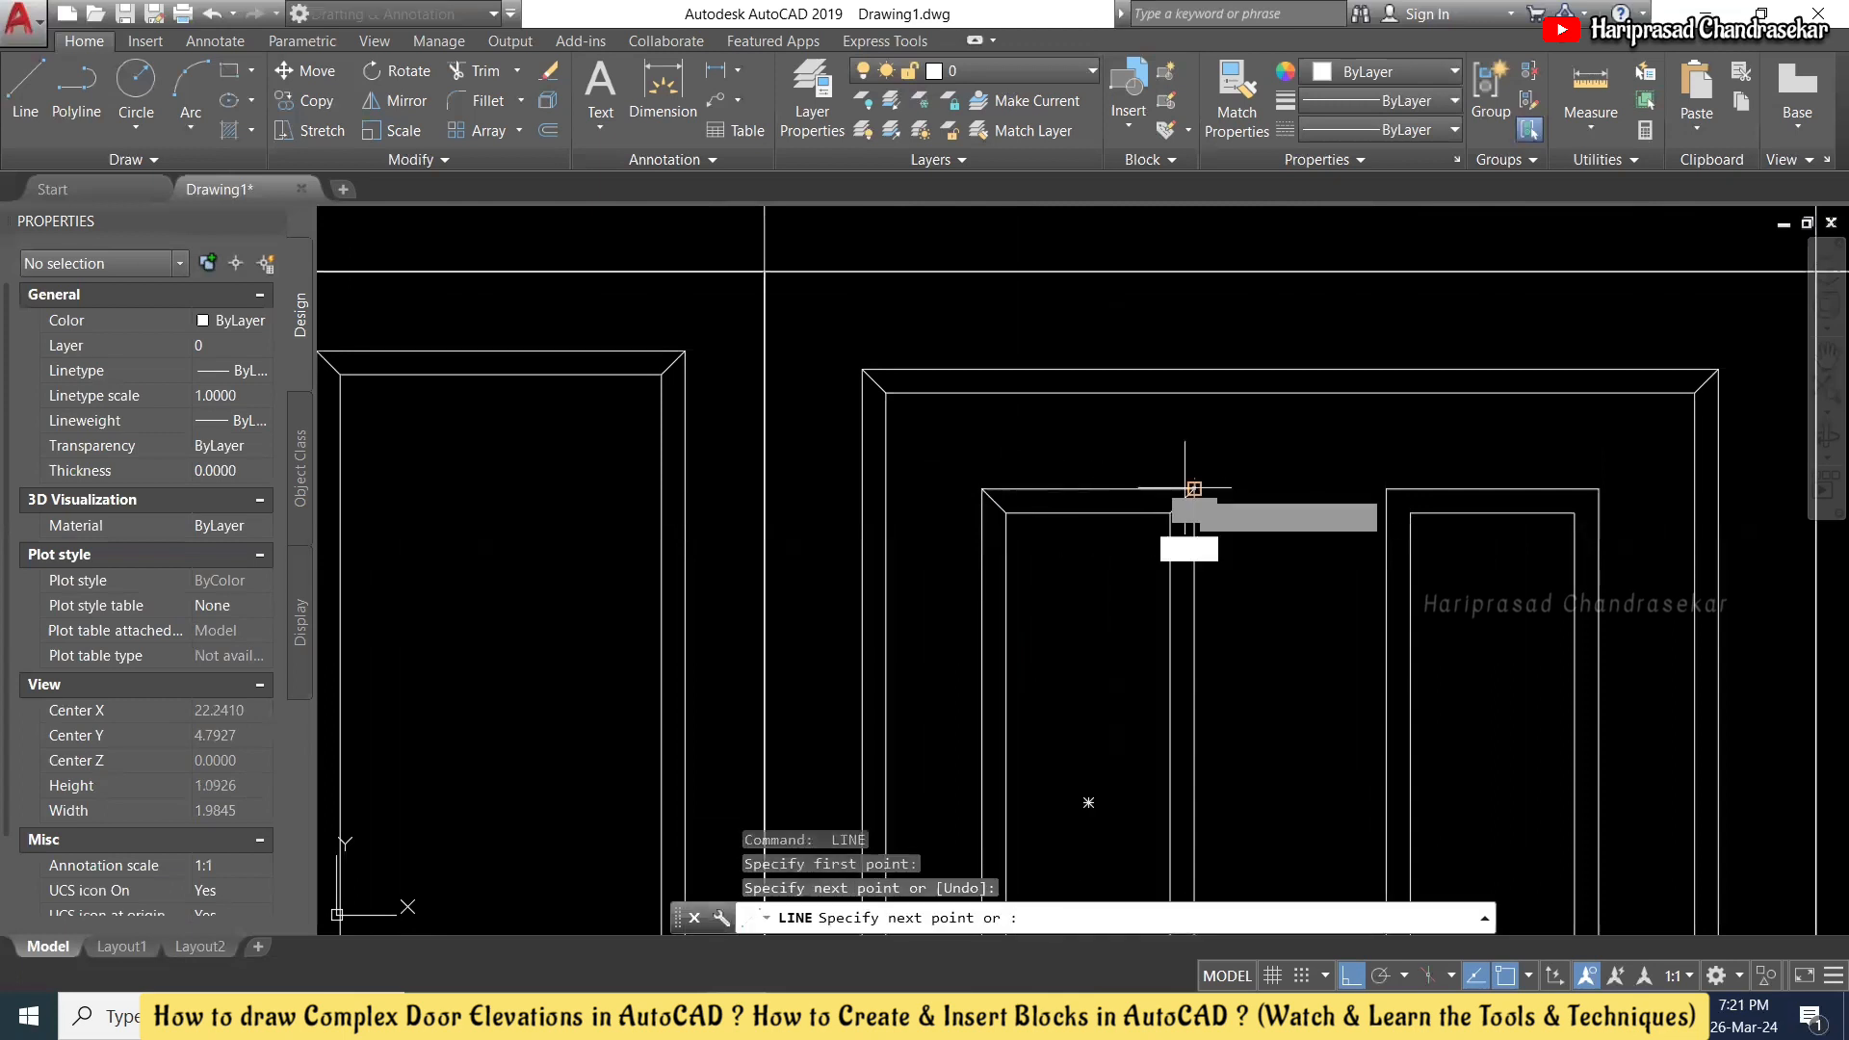
click(1195, 489)
key(Escape)
- Join the inner and outer rectangles with diagonal lines at both top corners of the right small panel
key(Return)
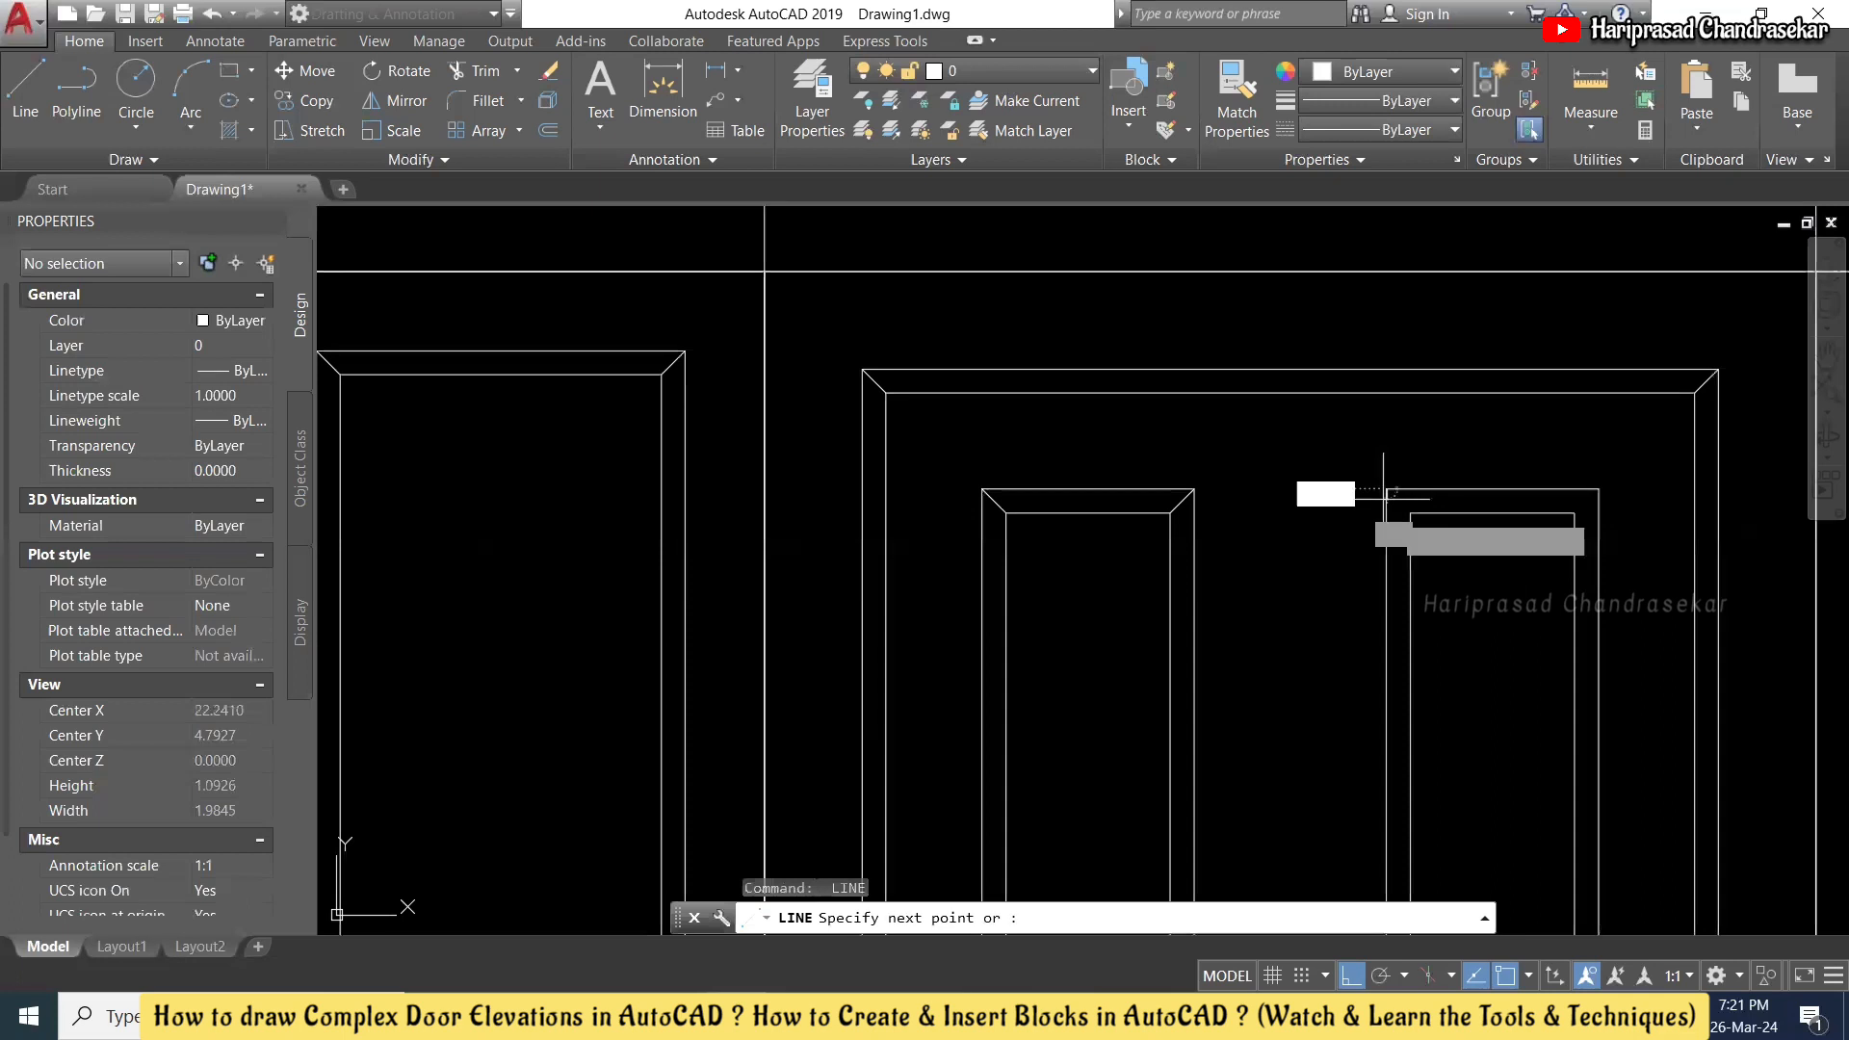
click(1387, 489)
click(1411, 513)
key(Escape)
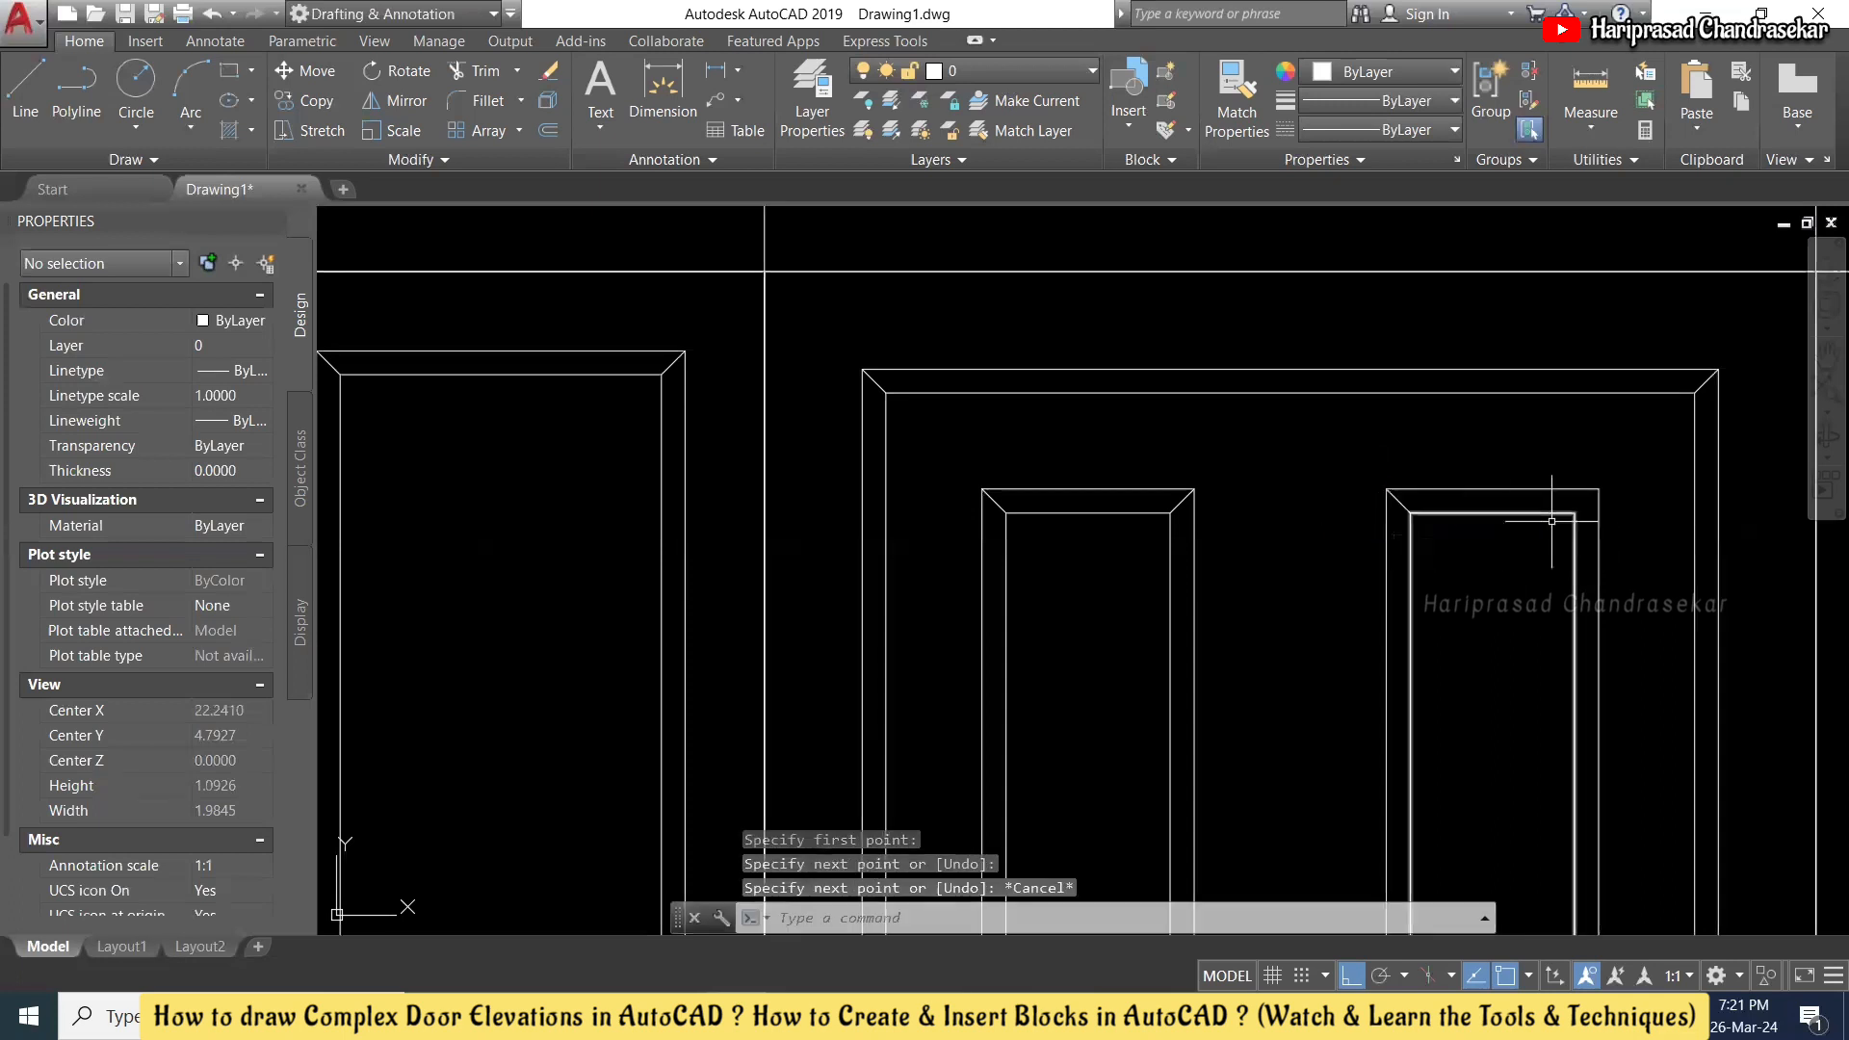
key(Return)
click(1585, 514)
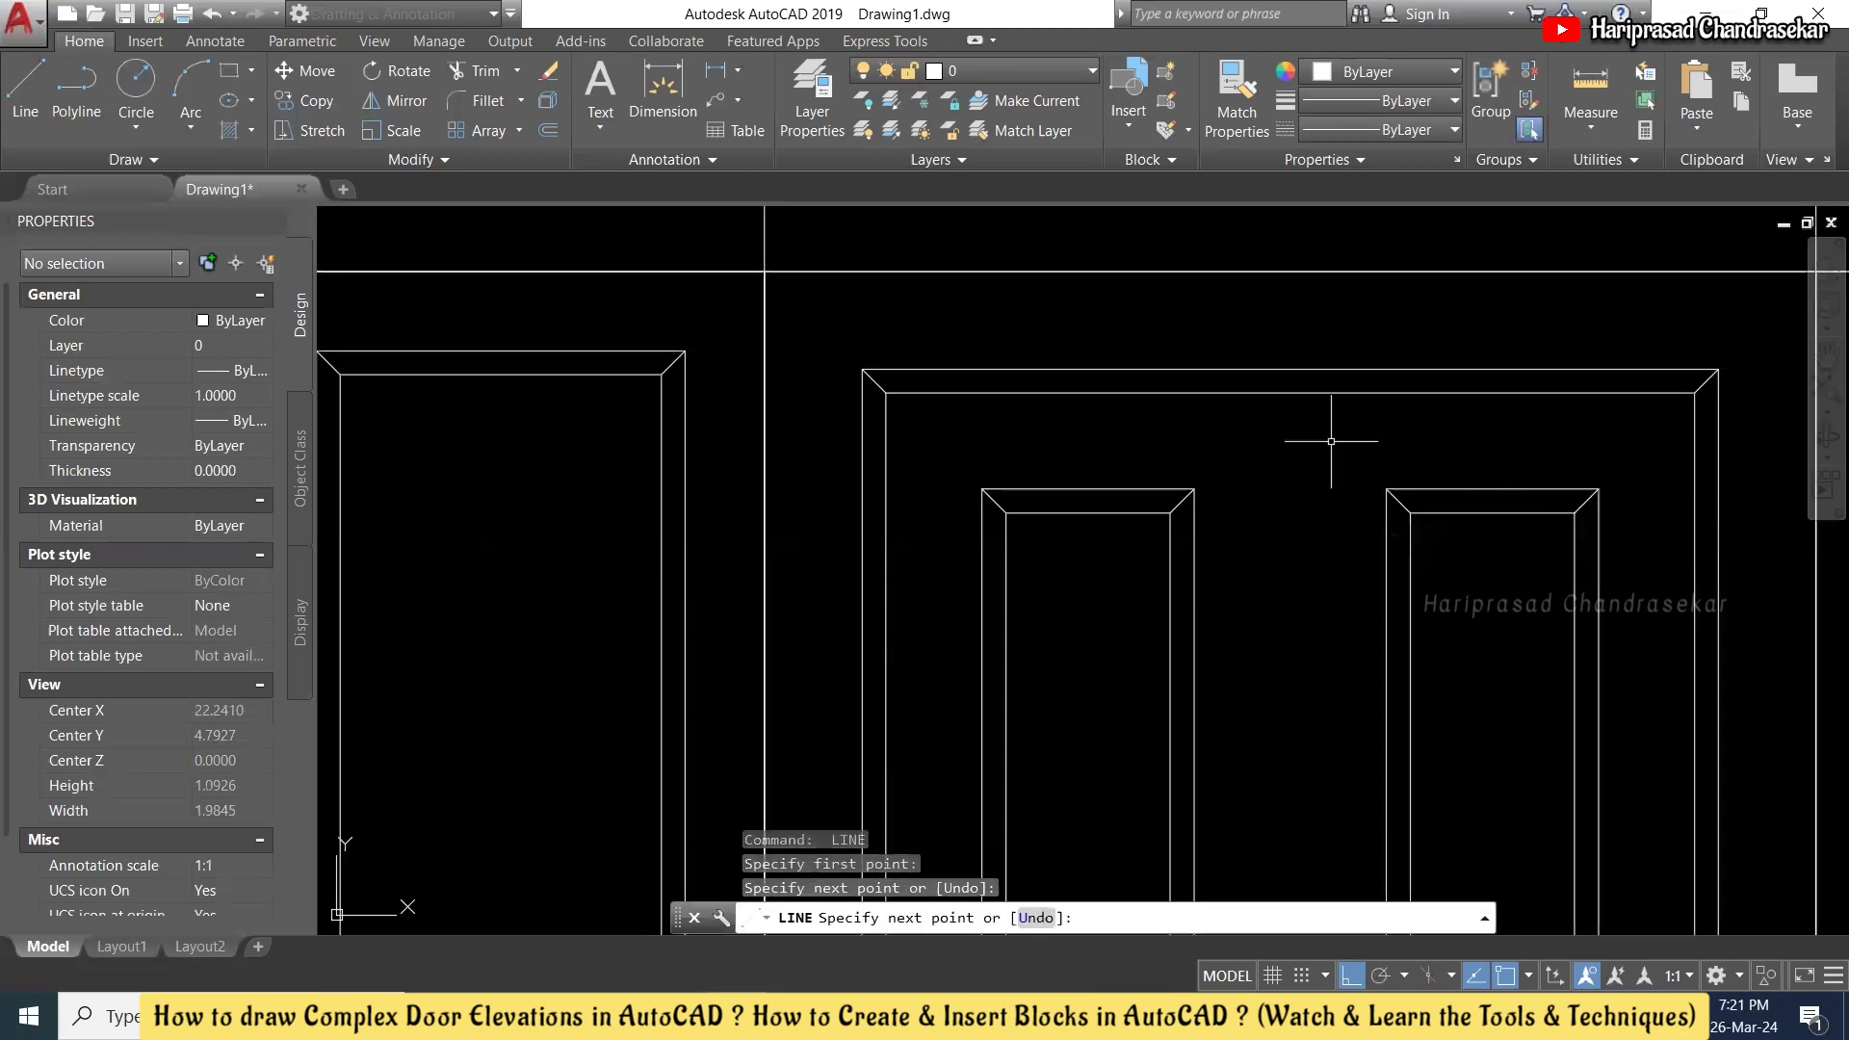
key(Escape)
scroll(1329, 424, down, 6)
scroll(1253, 591, up, 3)
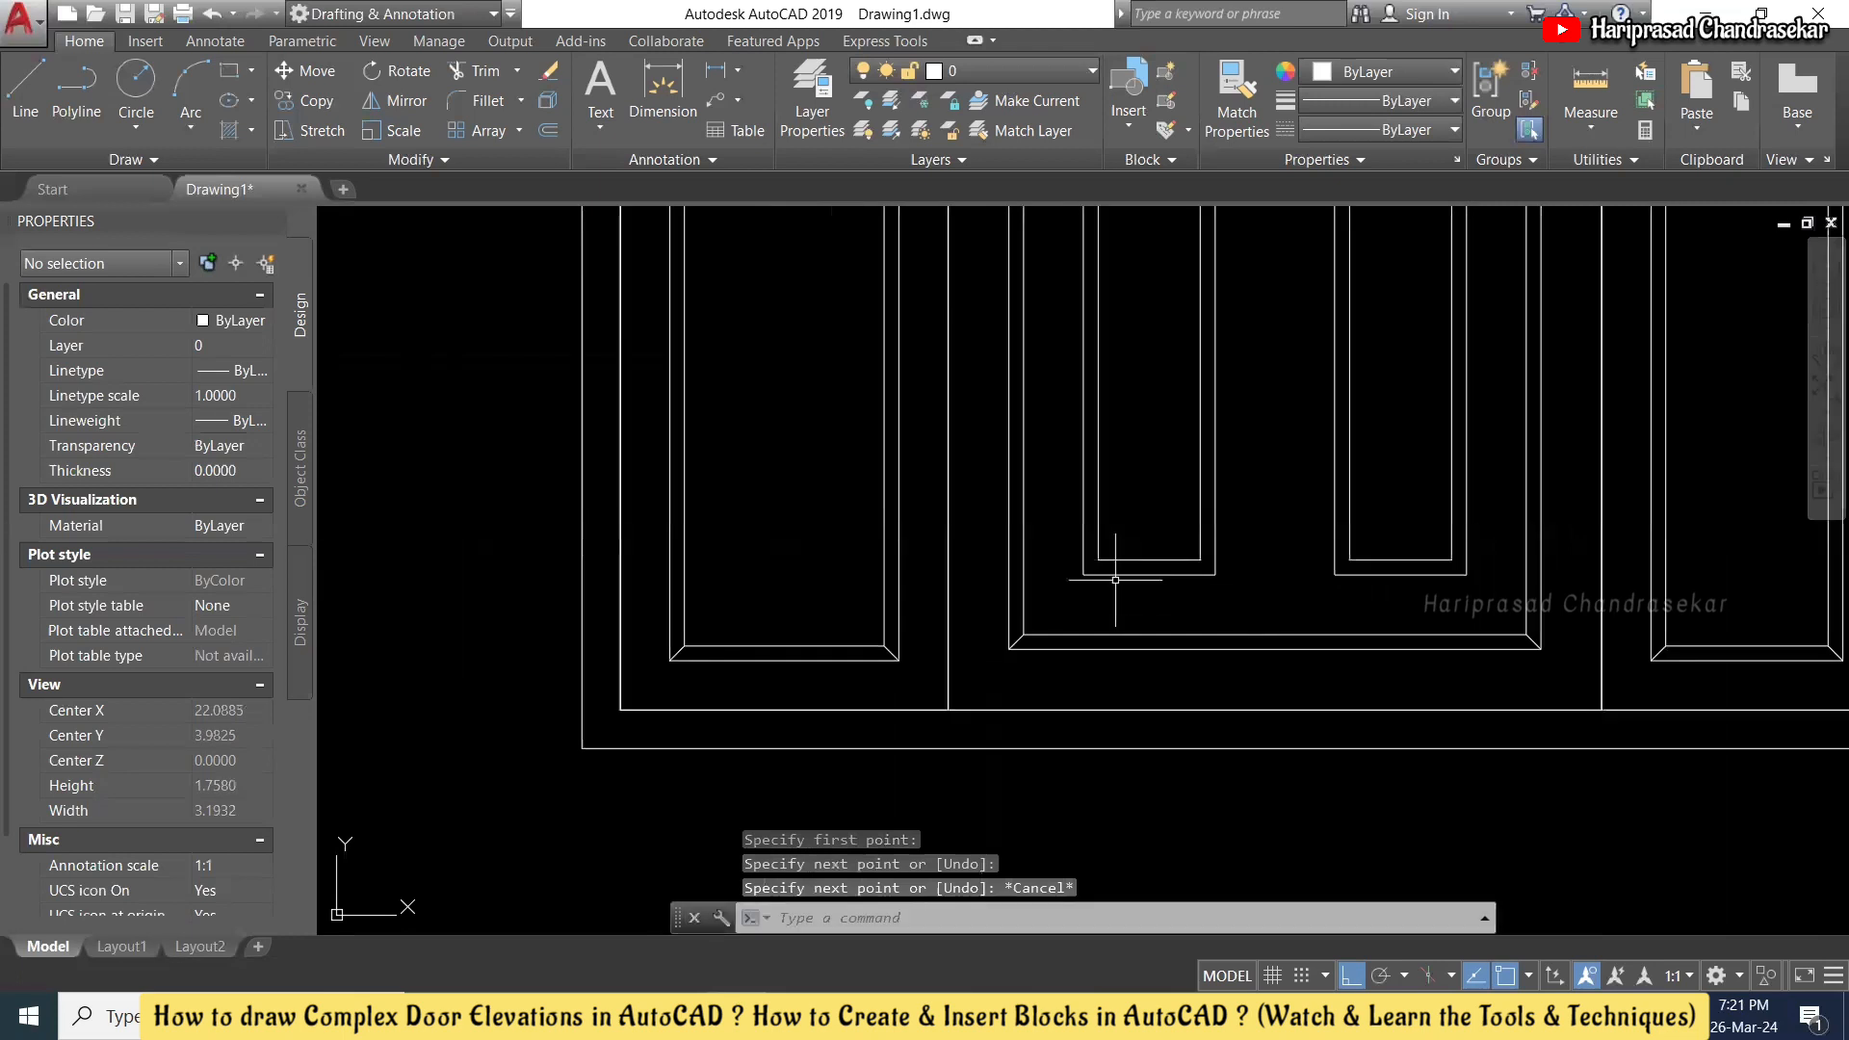
- Draw diagonal lines joining the inner and outer rectangle corners at both bottom corners of the left small panel
key(Return)
click(1084, 575)
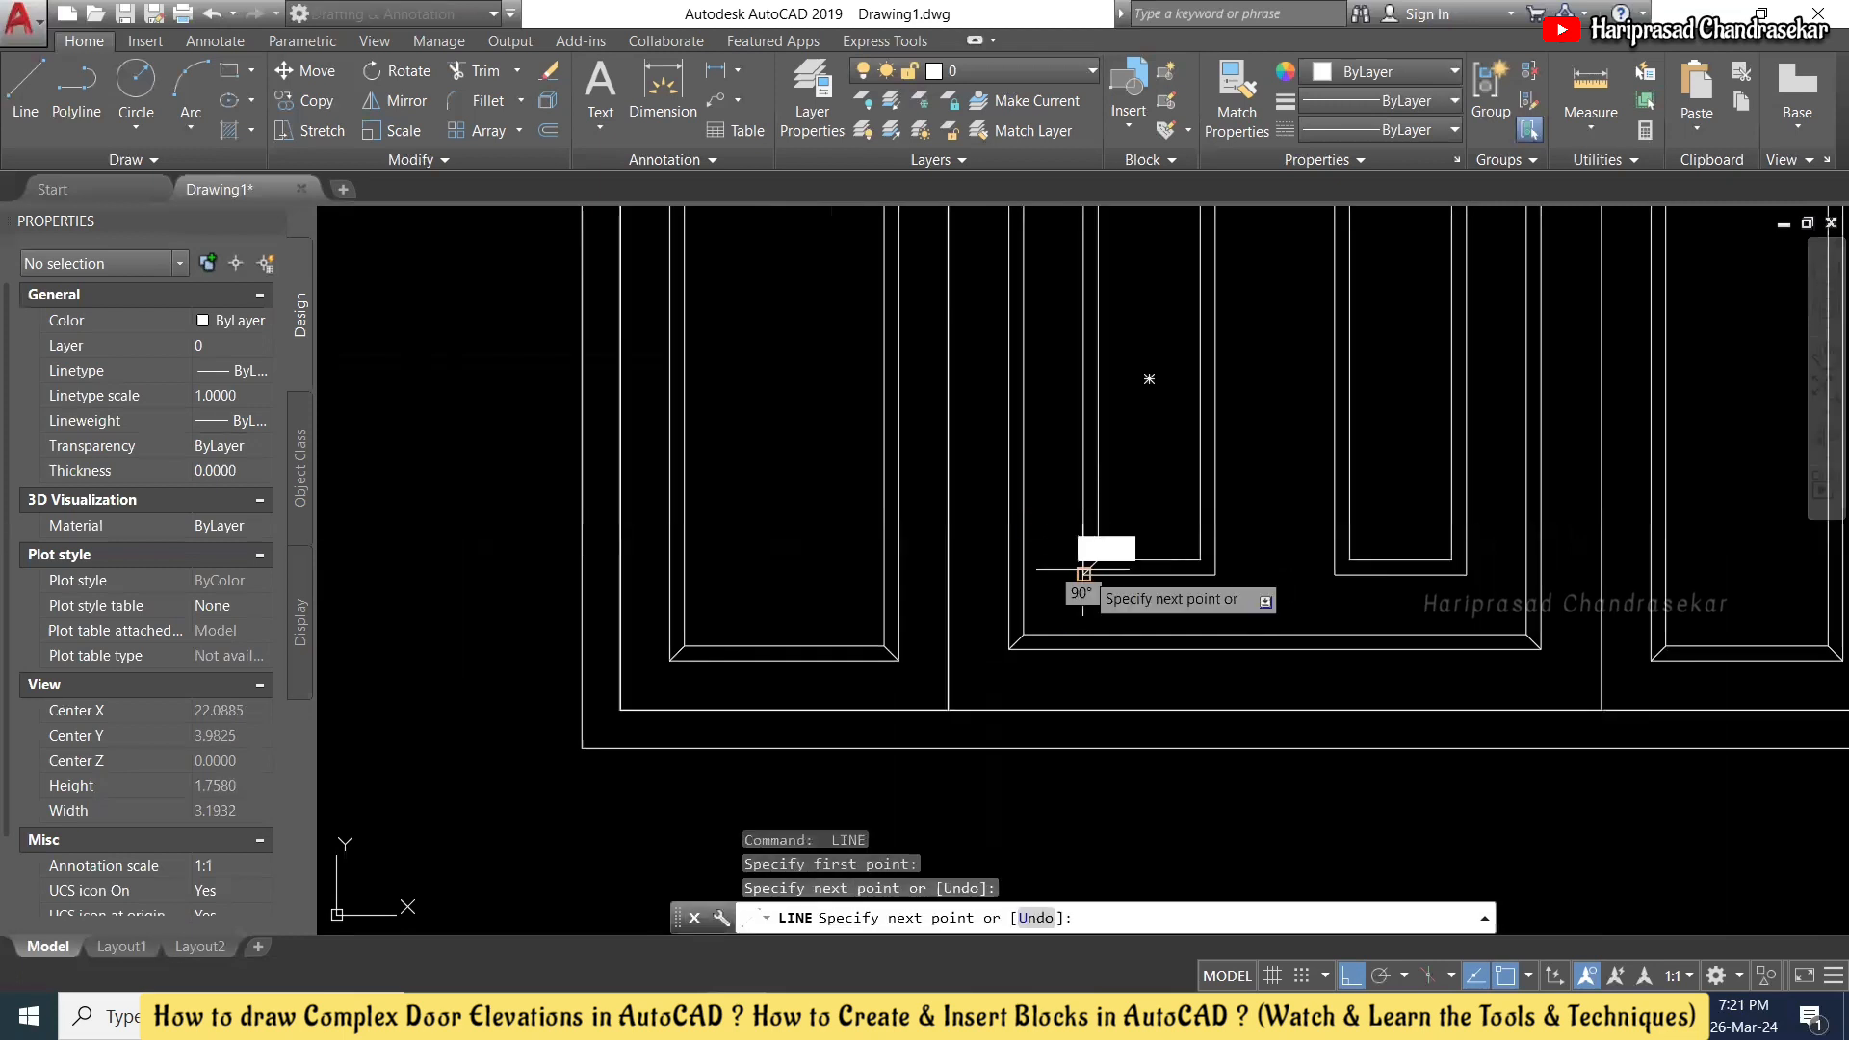
key(Escape)
key(Return)
click(1228, 576)
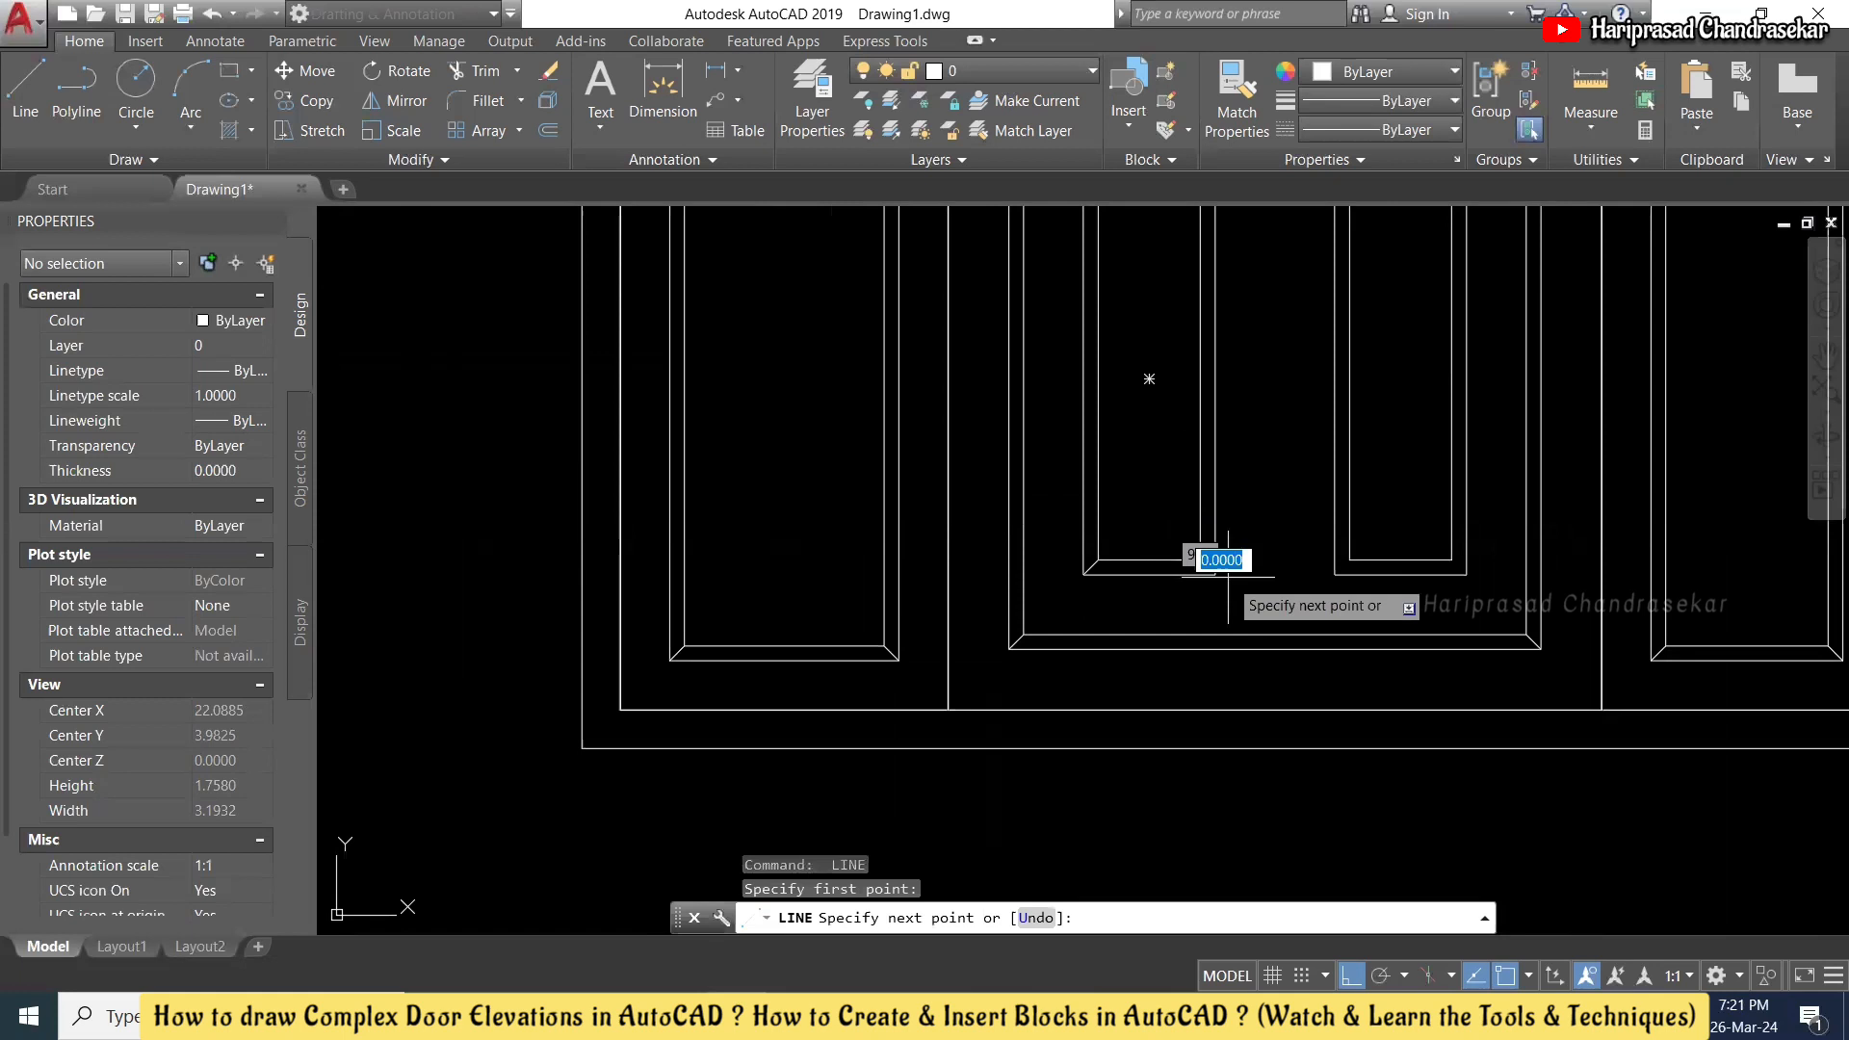
click(1253, 576)
key(Escape)
- Join the inner and outer rectangles with diagonal lines at both bottom corners of the right small panel
scroll(1348, 563, up, 4)
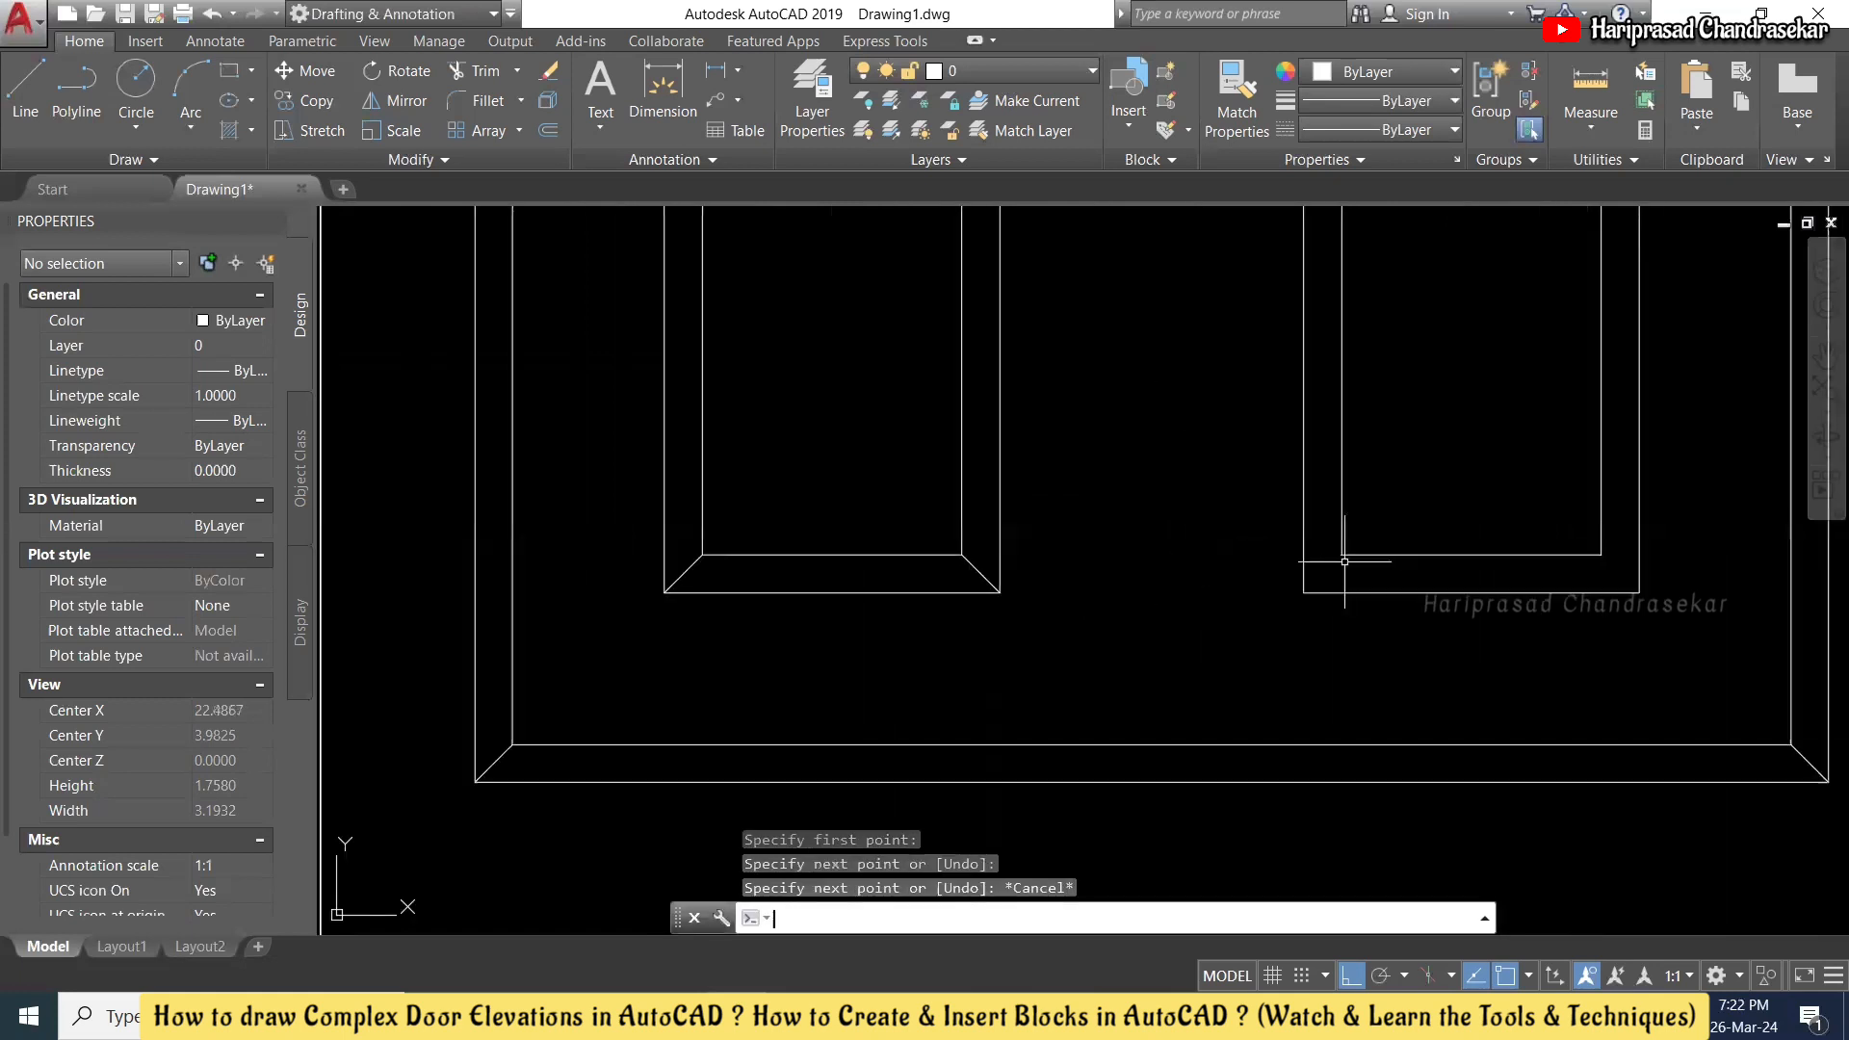
key(Return)
click(1304, 593)
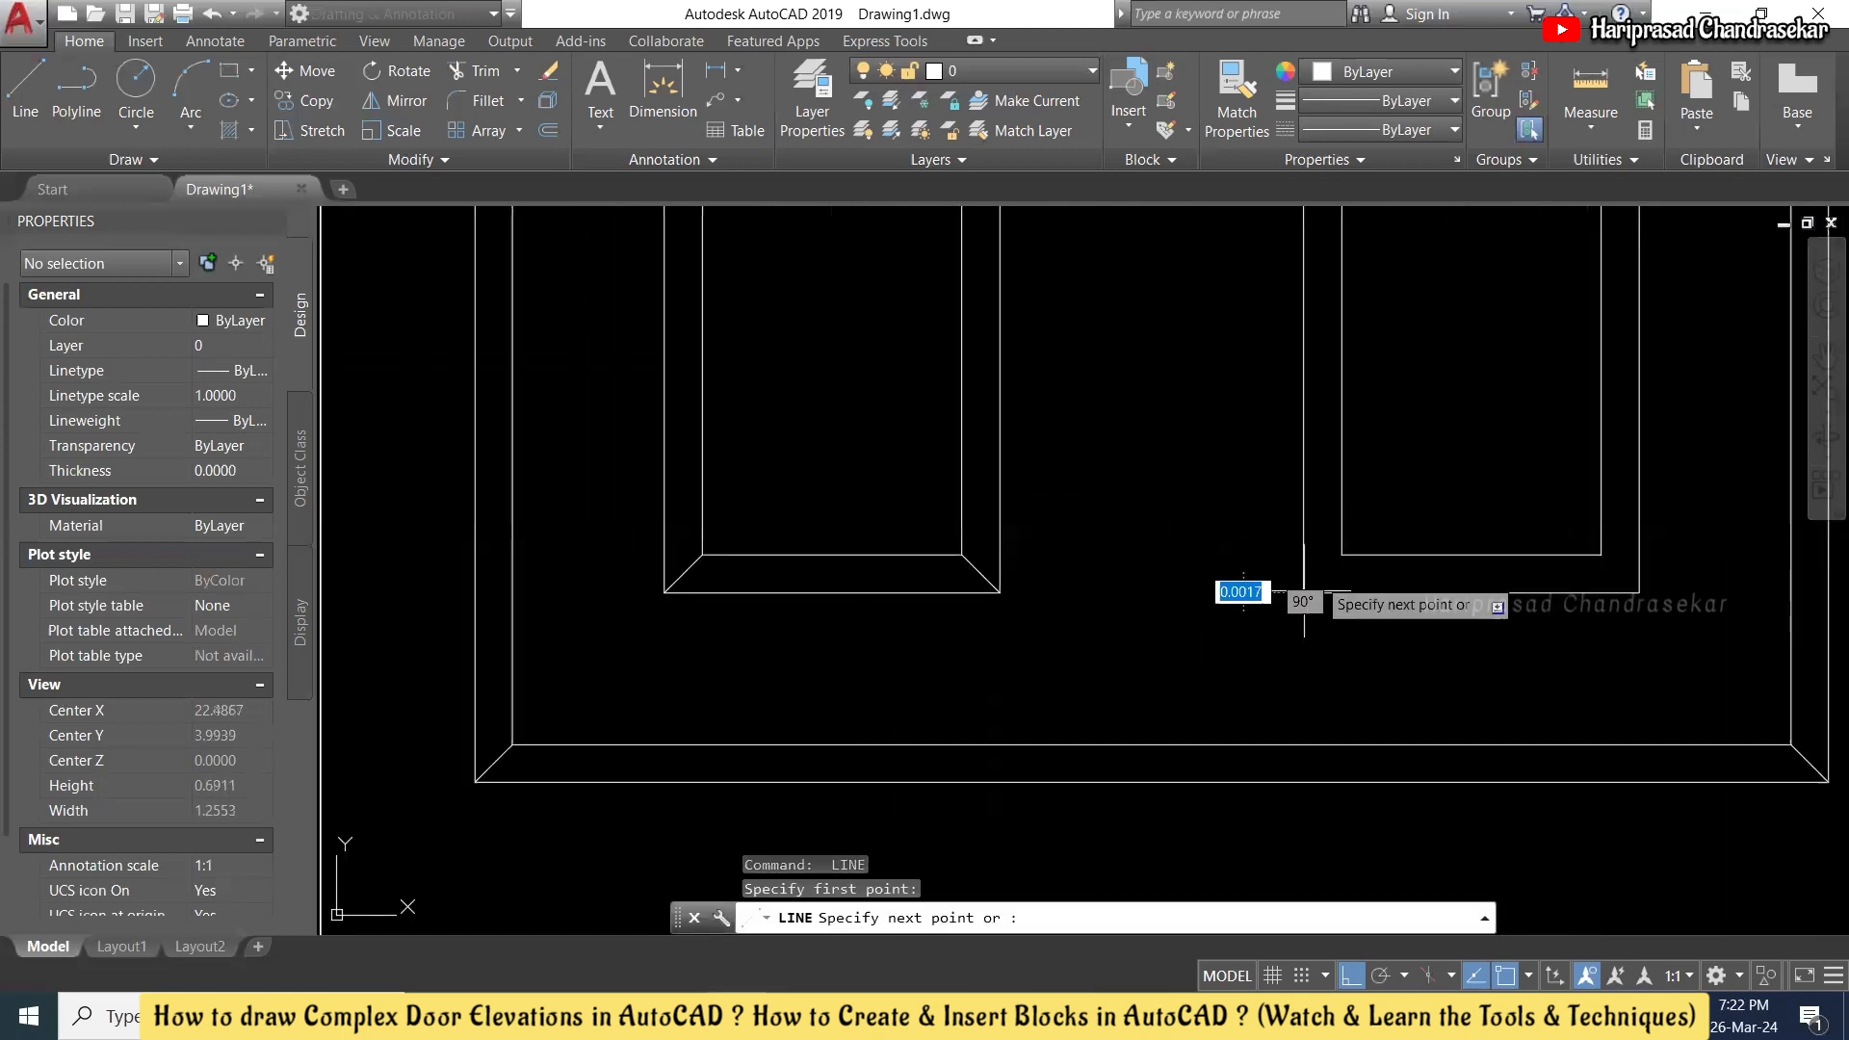
click(1342, 555)
key(Escape)
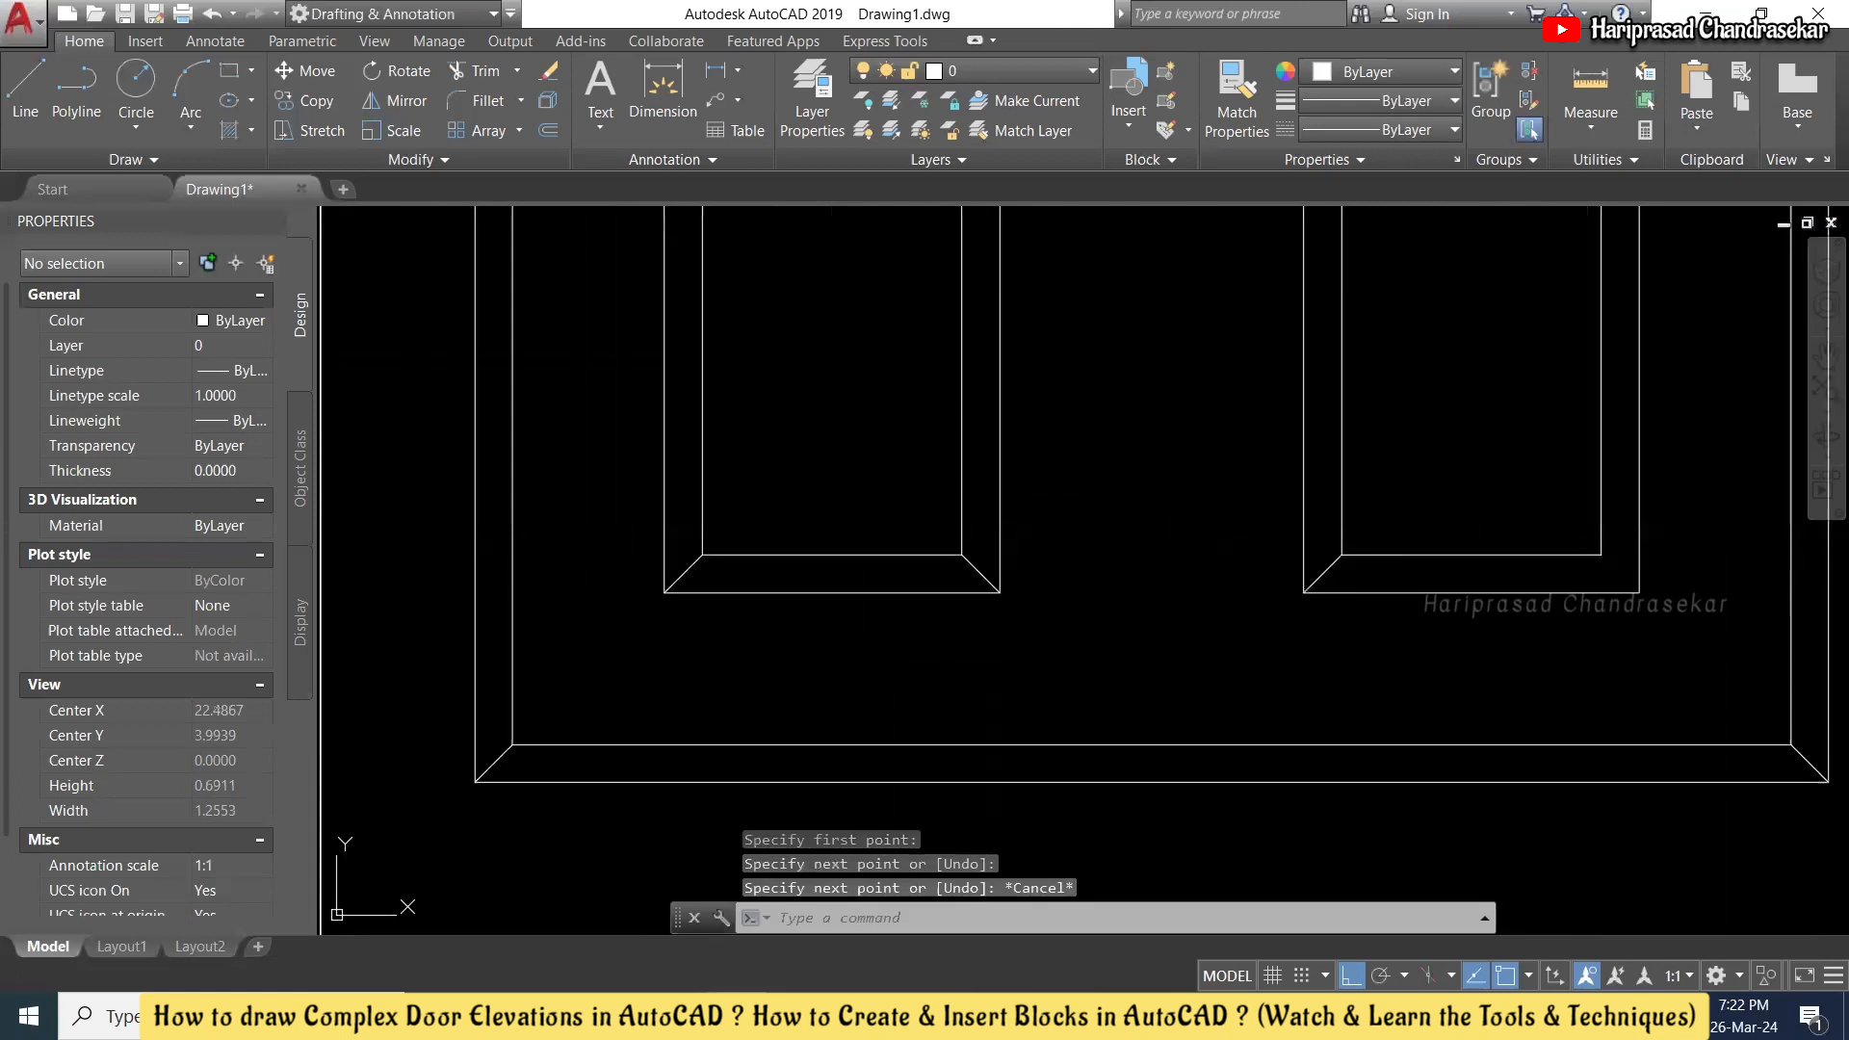
key(Return)
click(1639, 592)
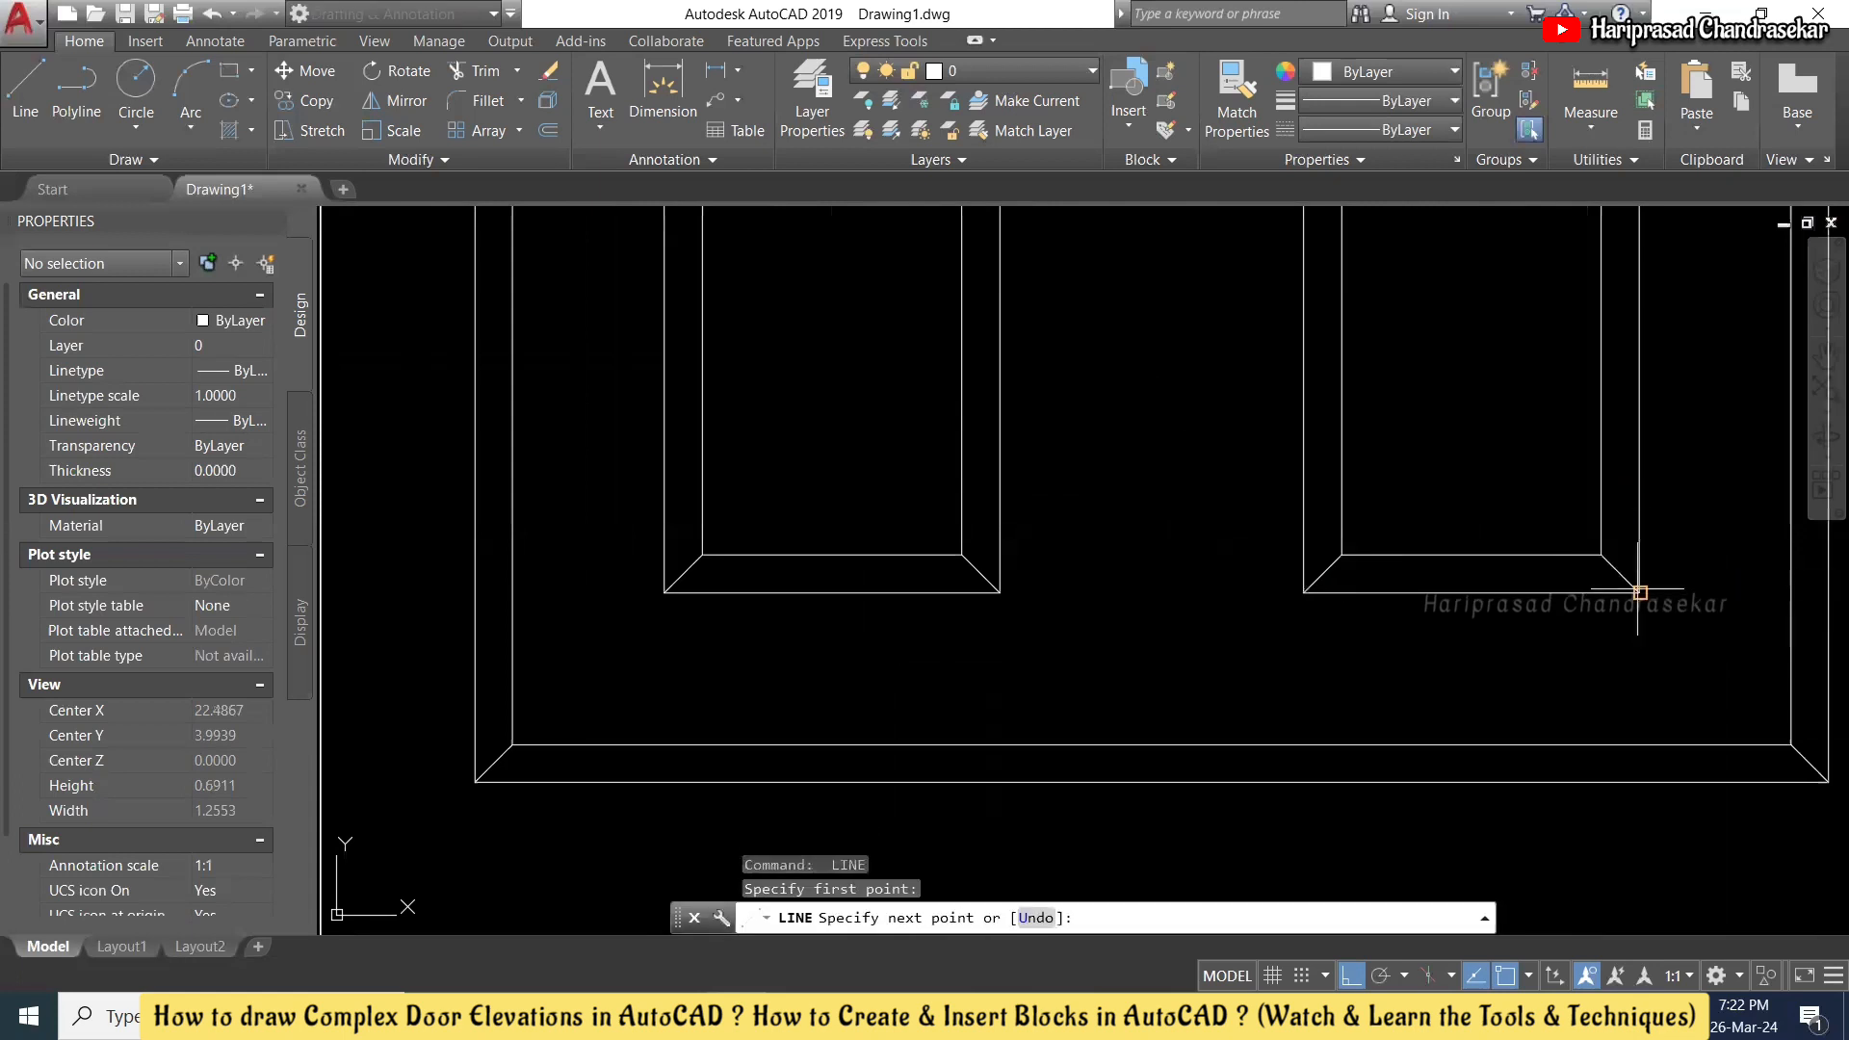
click(1600, 555)
key(Escape)
- Stretch the top of the new rectangular door, including its frame and vertical dividers, downward to shorten the door
scroll(1319, 665, down, 8)
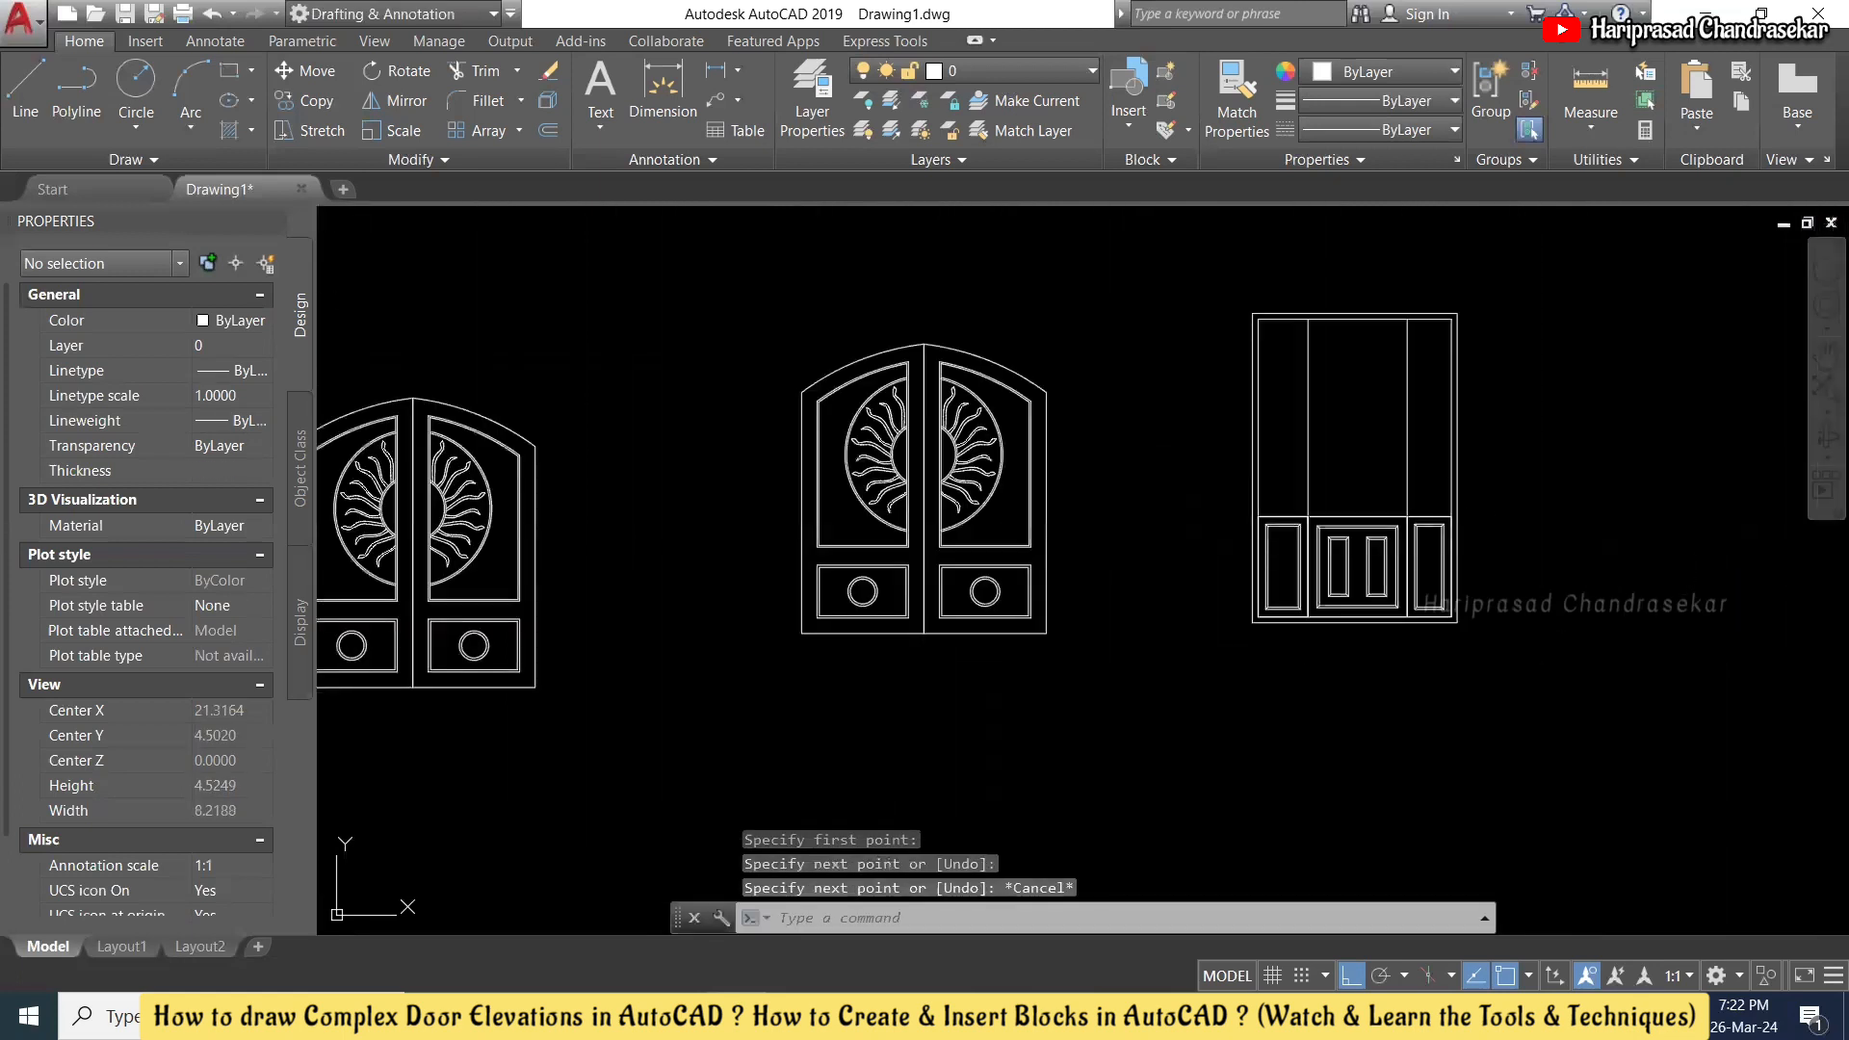
scroll(1469, 498, up, 2)
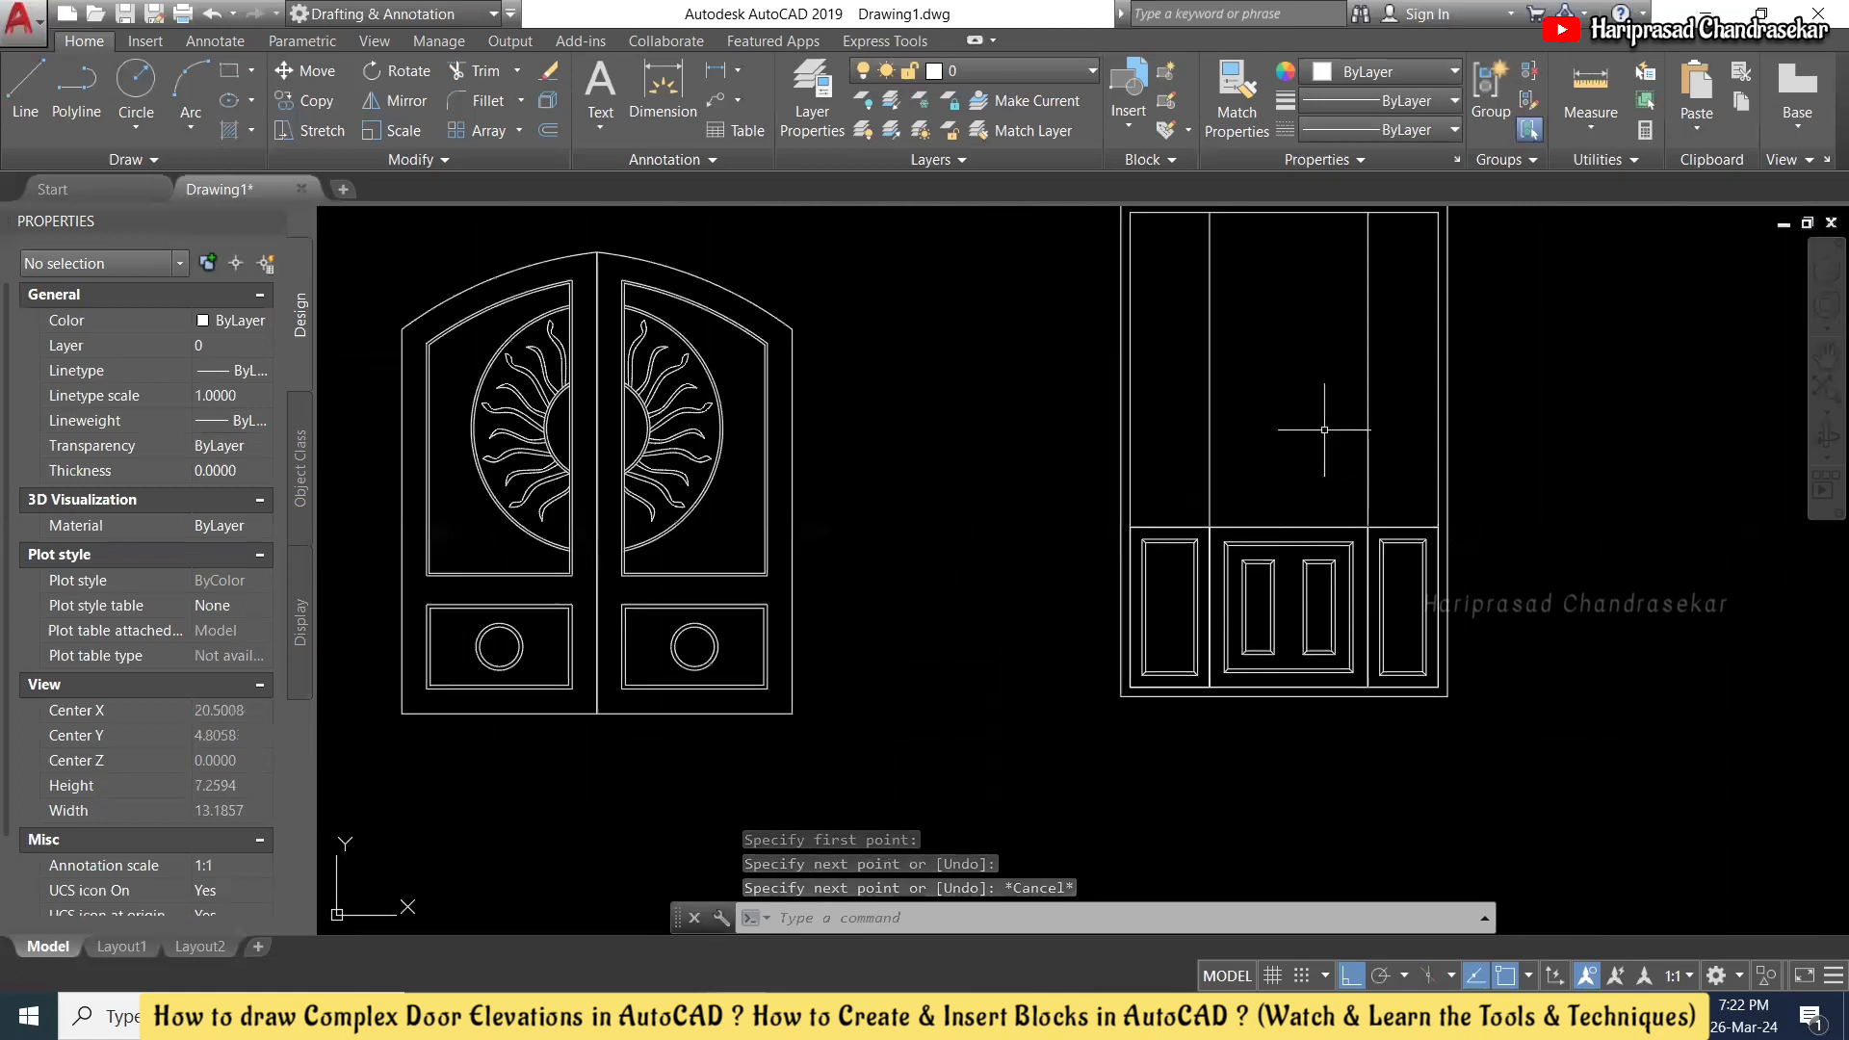
scroll(1293, 467, down, 2)
scroll(1309, 388, up, 2)
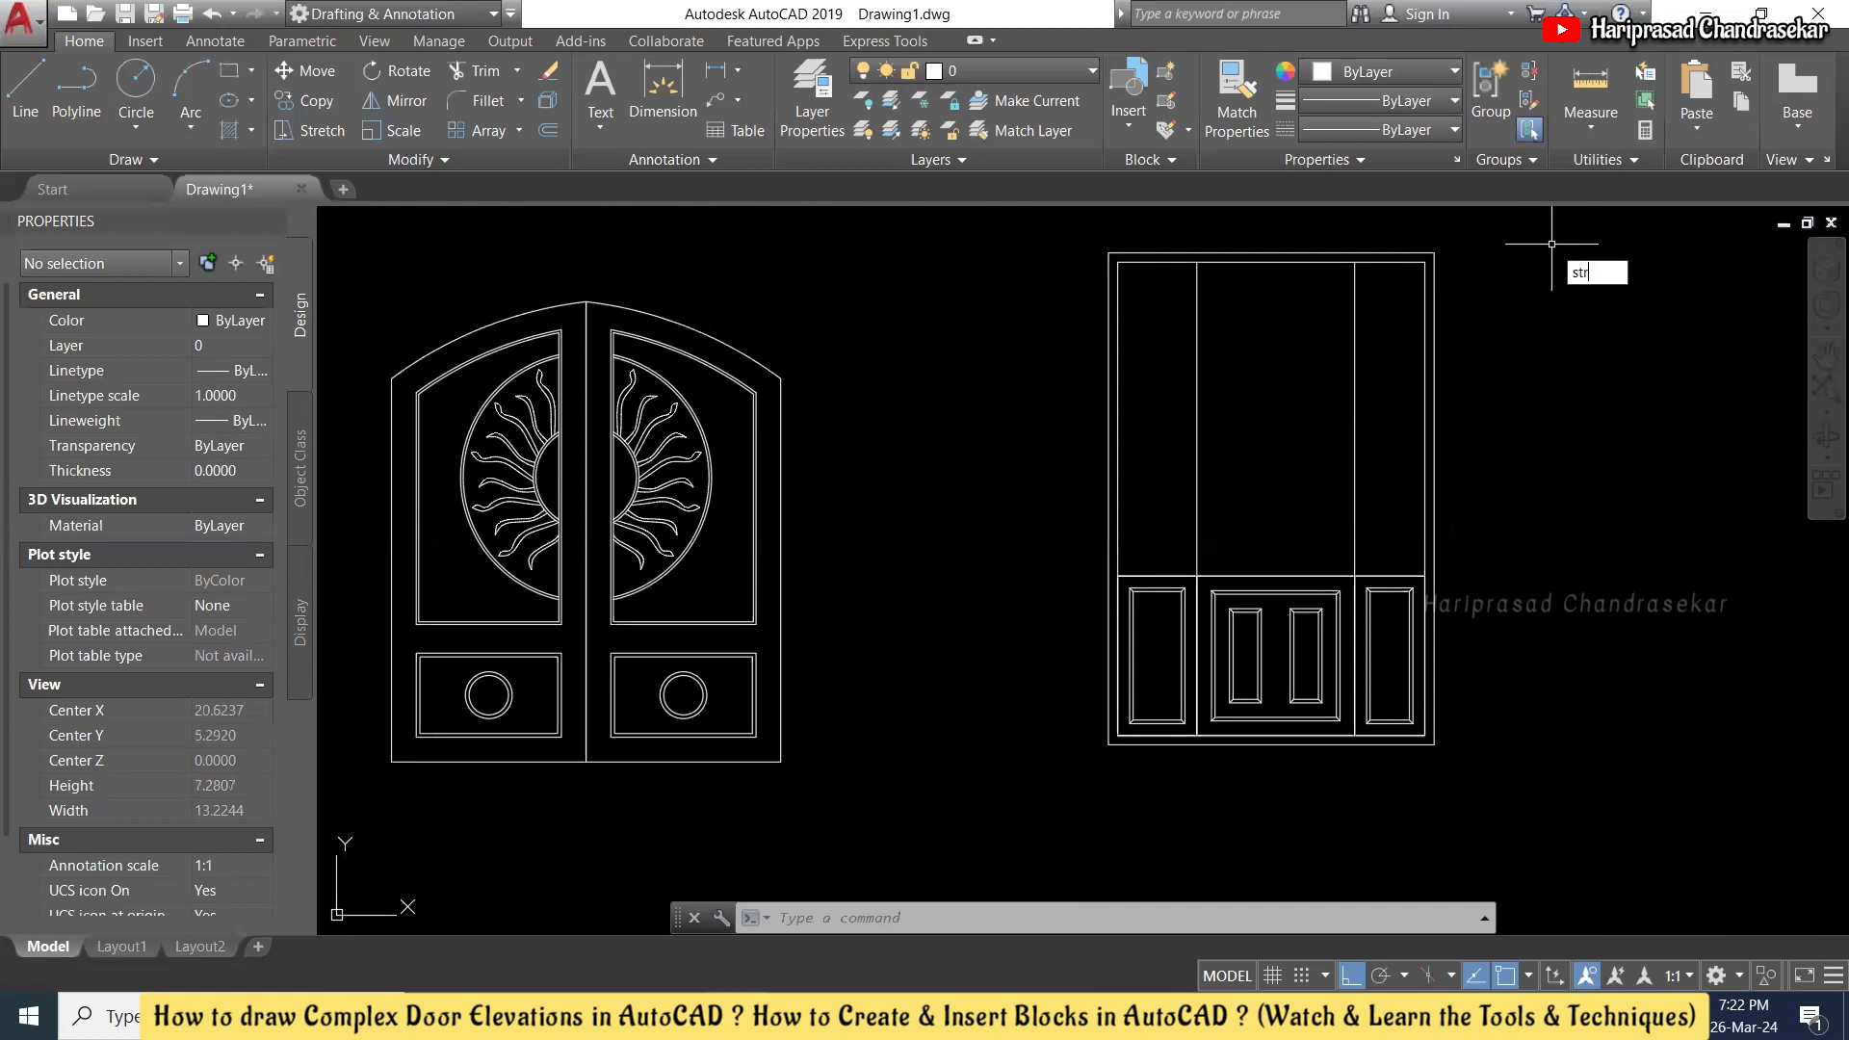
text(s)
key(Return)
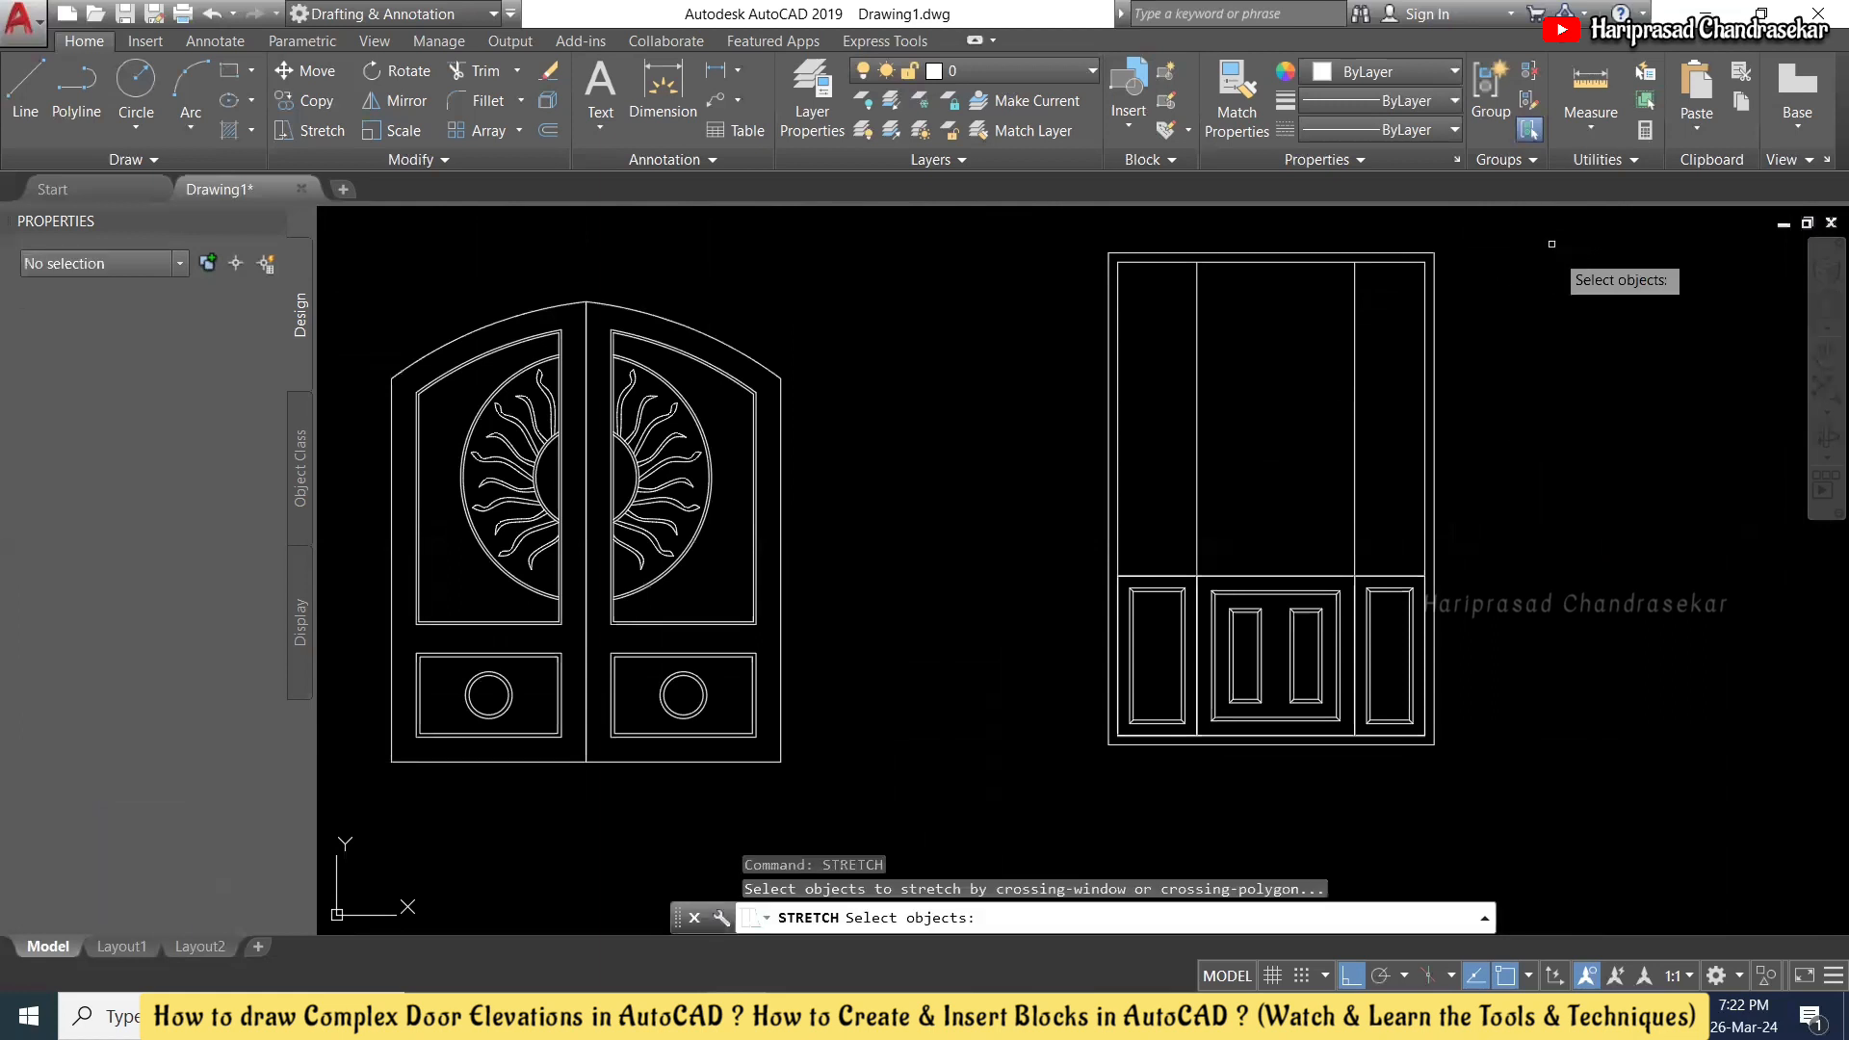
click(1552, 244)
click(1032, 421)
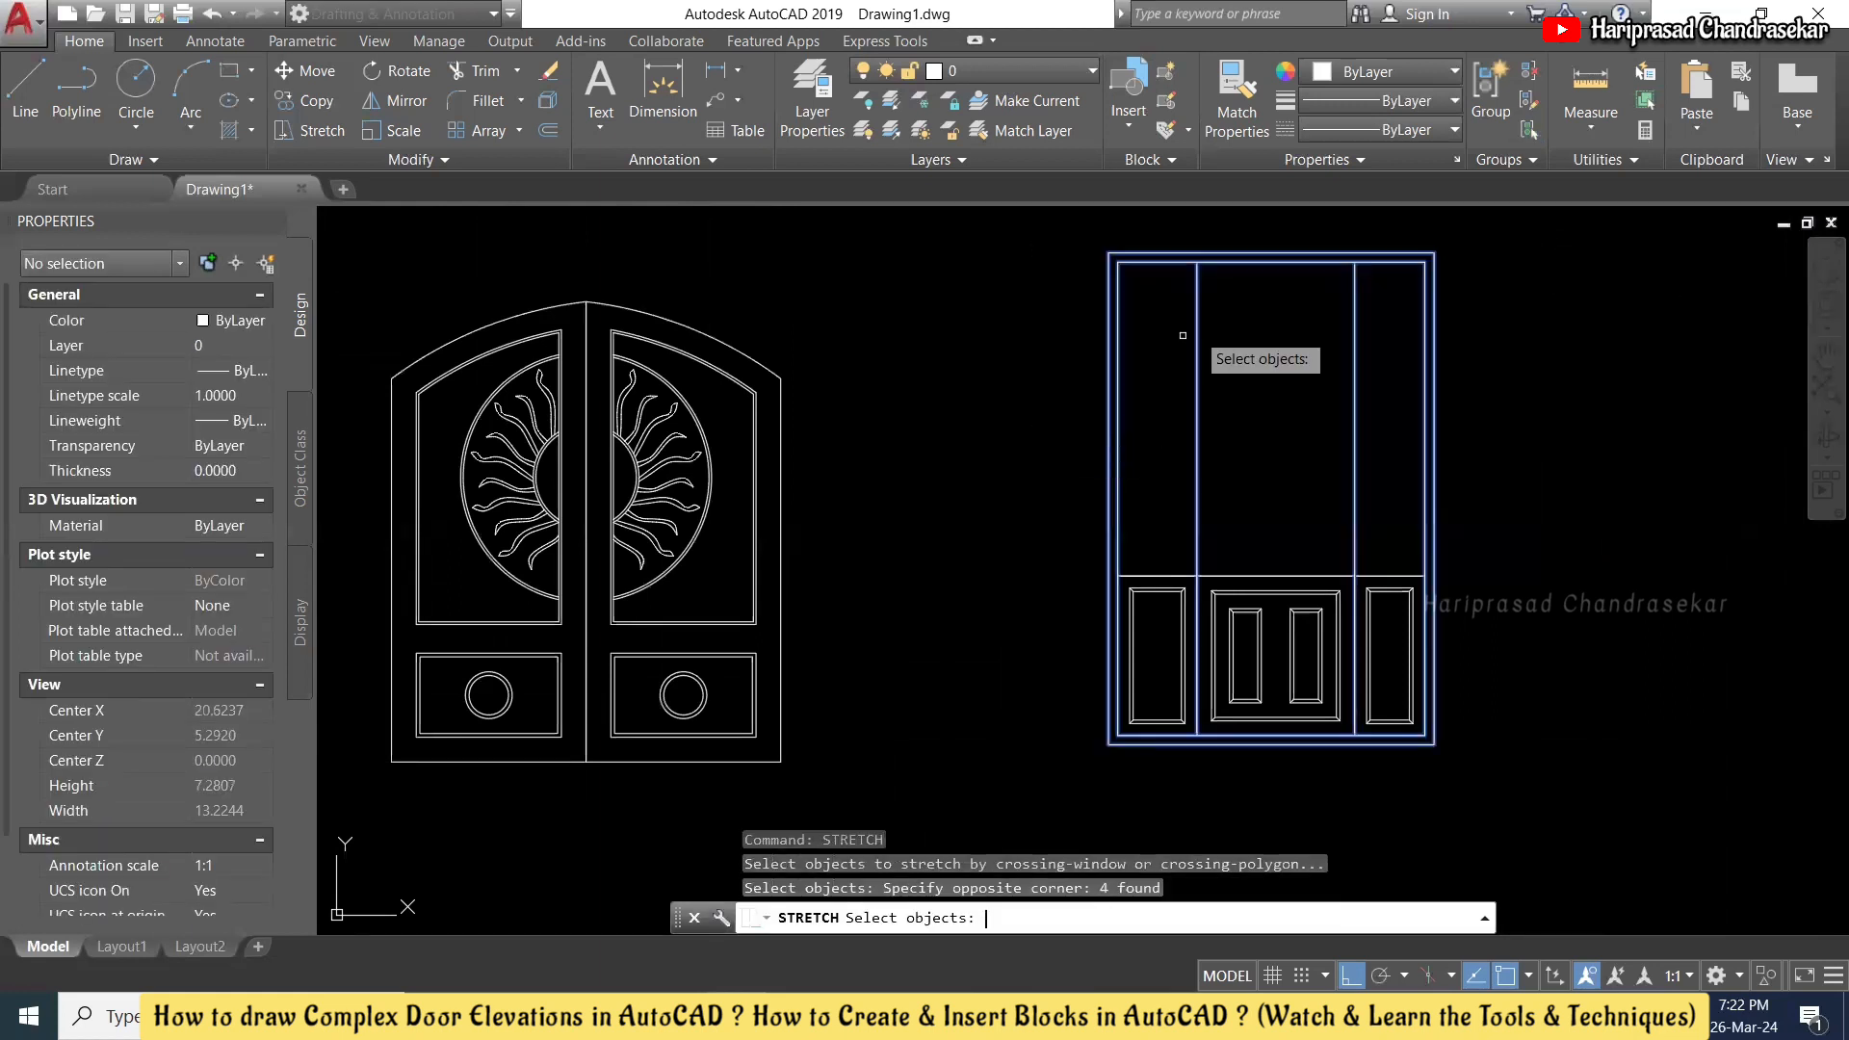
key(Return)
click(1197, 261)
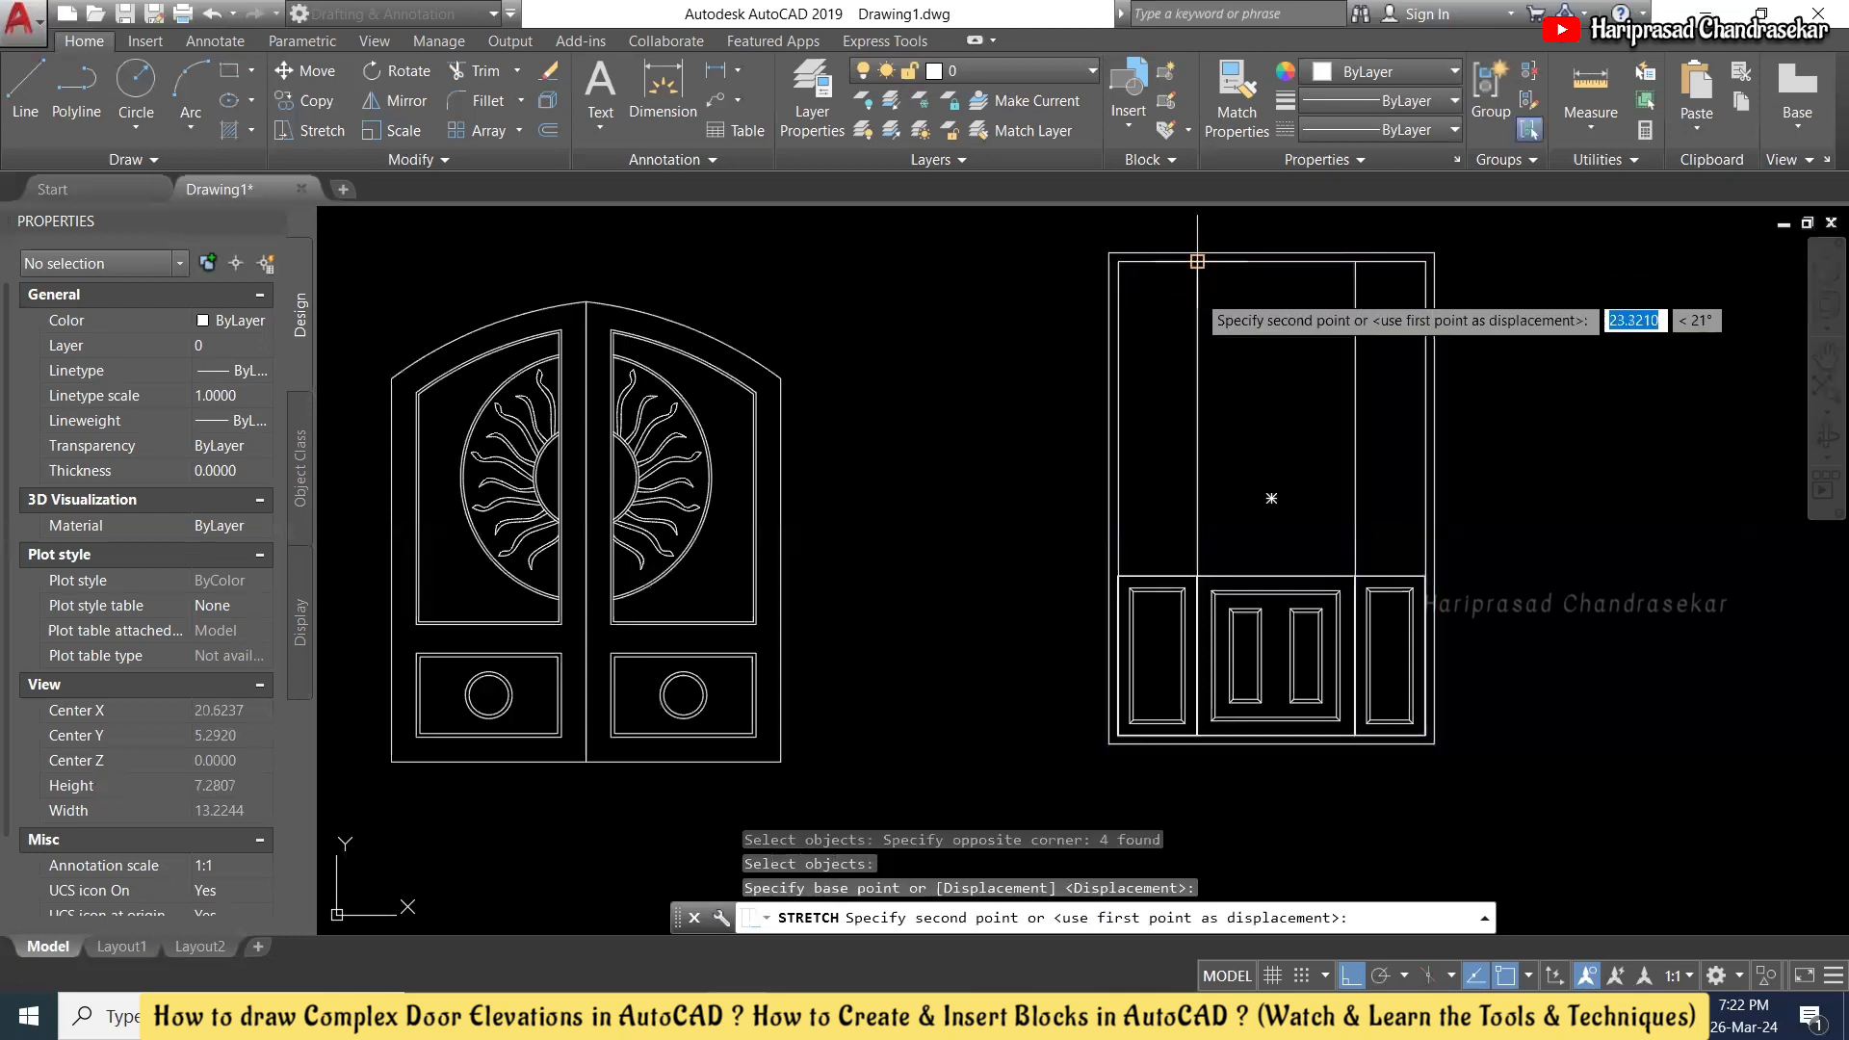
click(1201, 309)
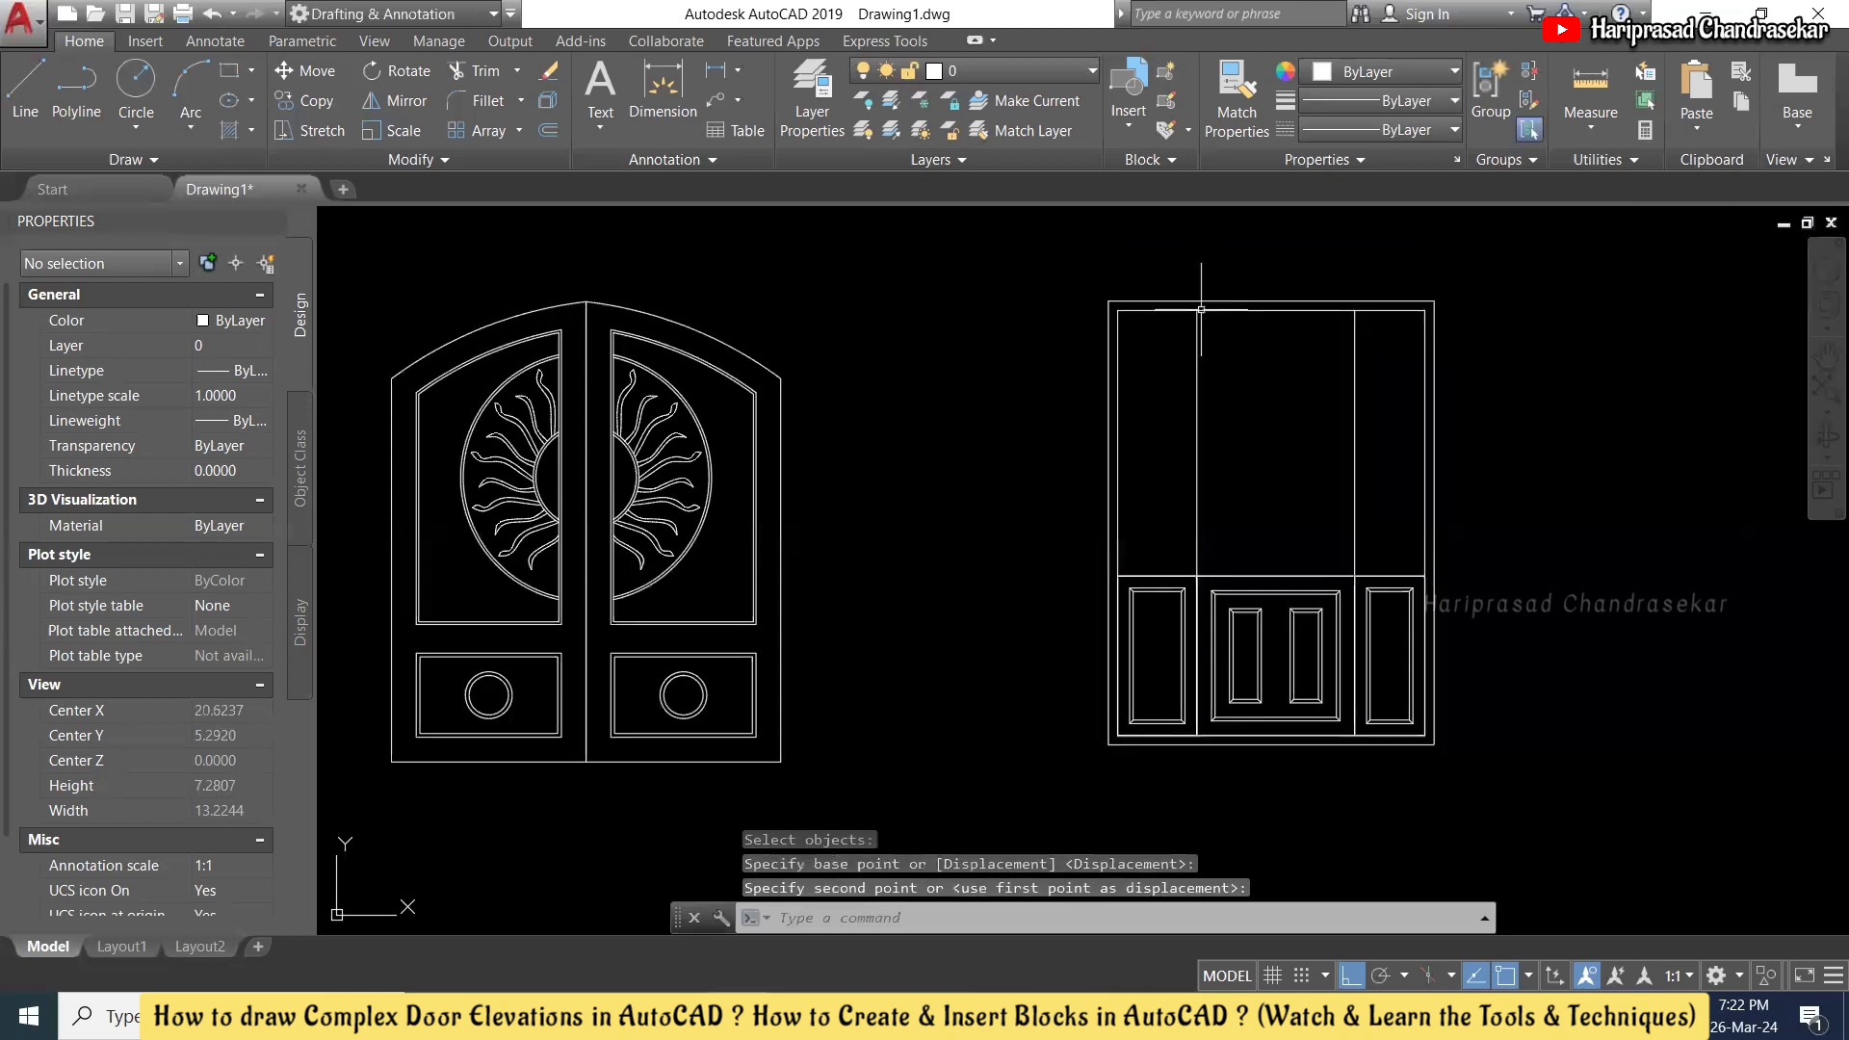
scroll(1296, 327, down, 2)
scroll(1295, 337, up, 2)
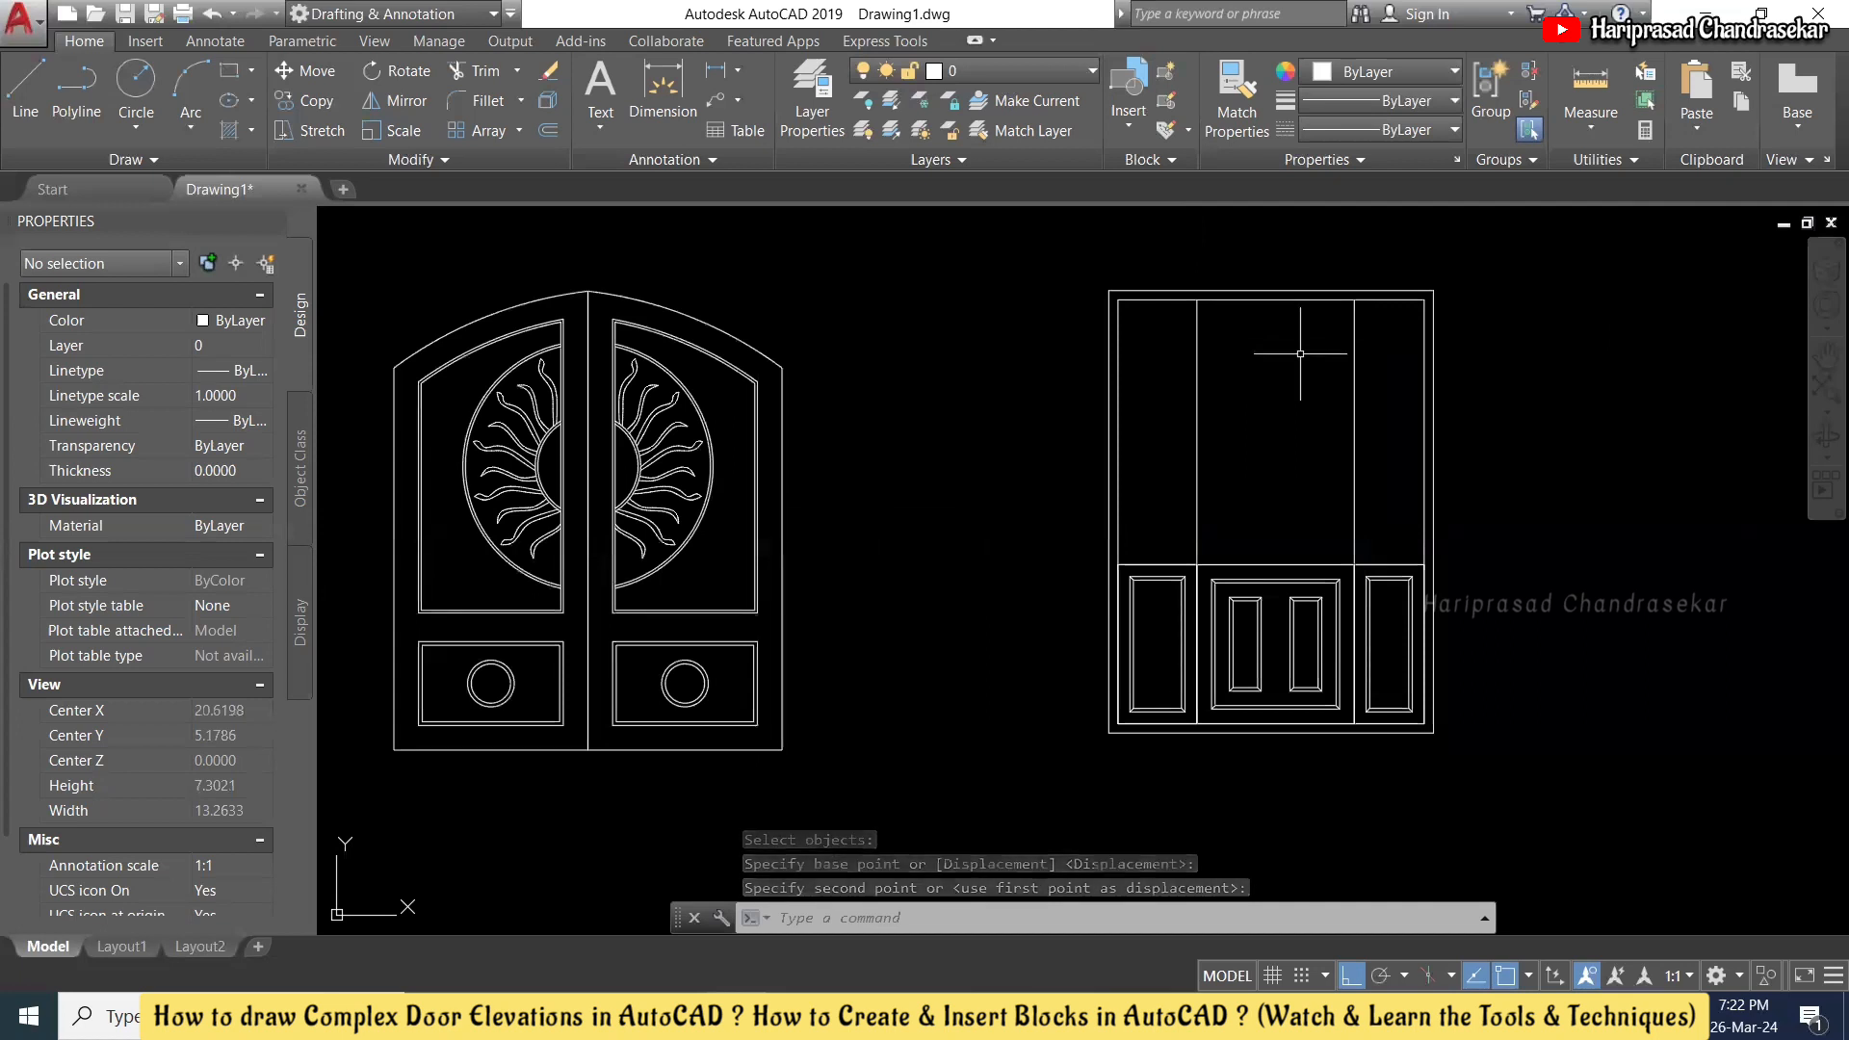
click(1294, 303)
key(Escape)
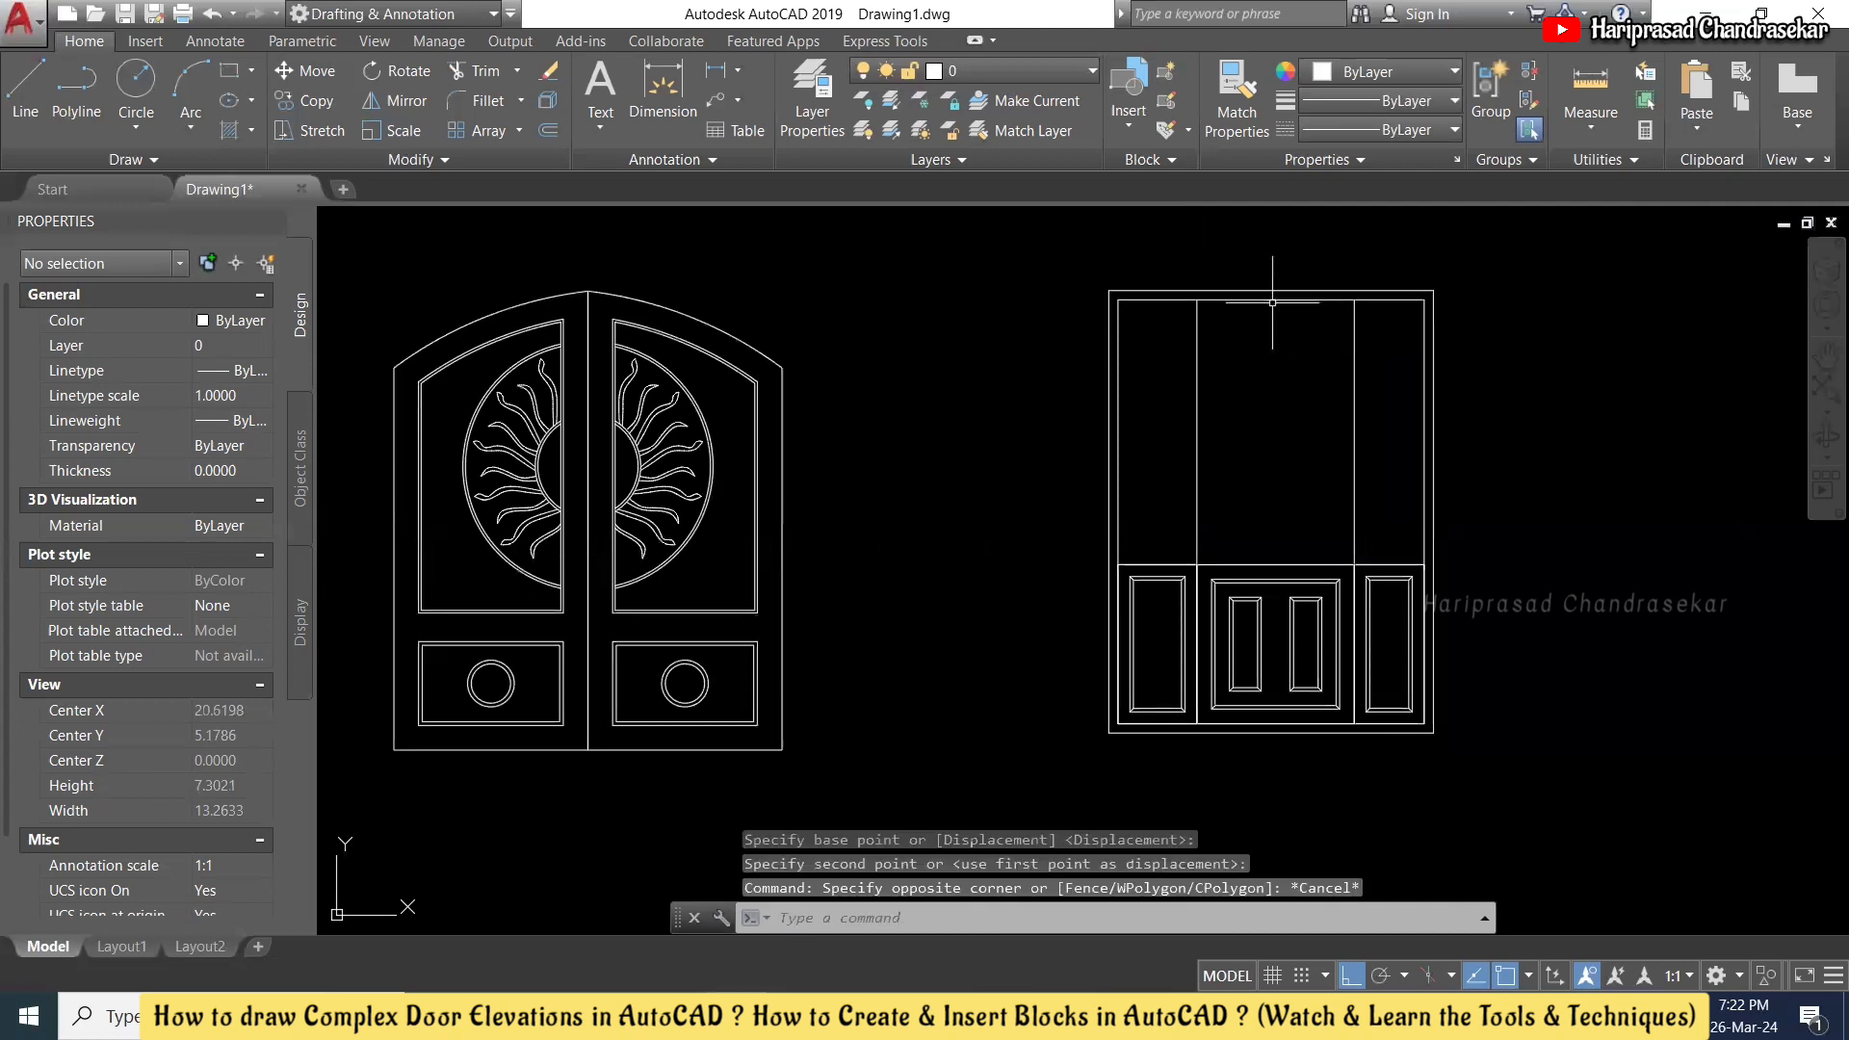
click(1272, 299)
key(Escape)
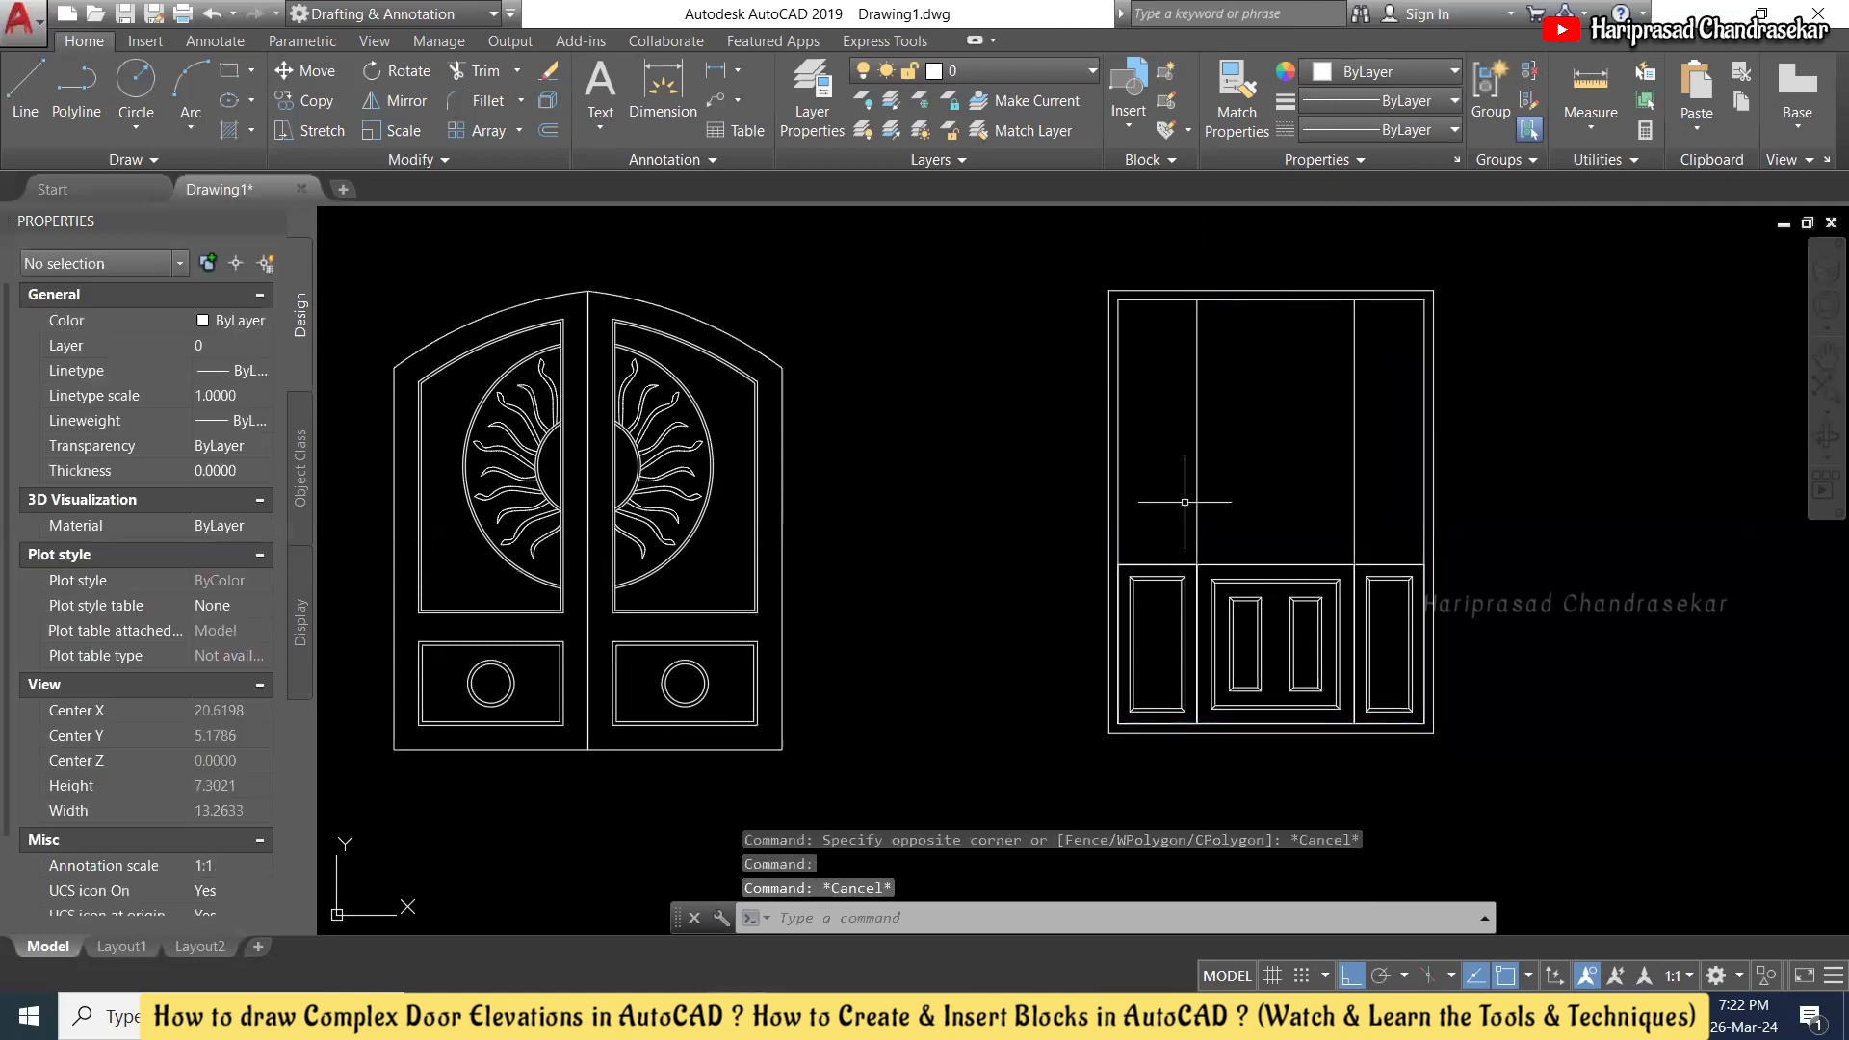
click(720, 356)
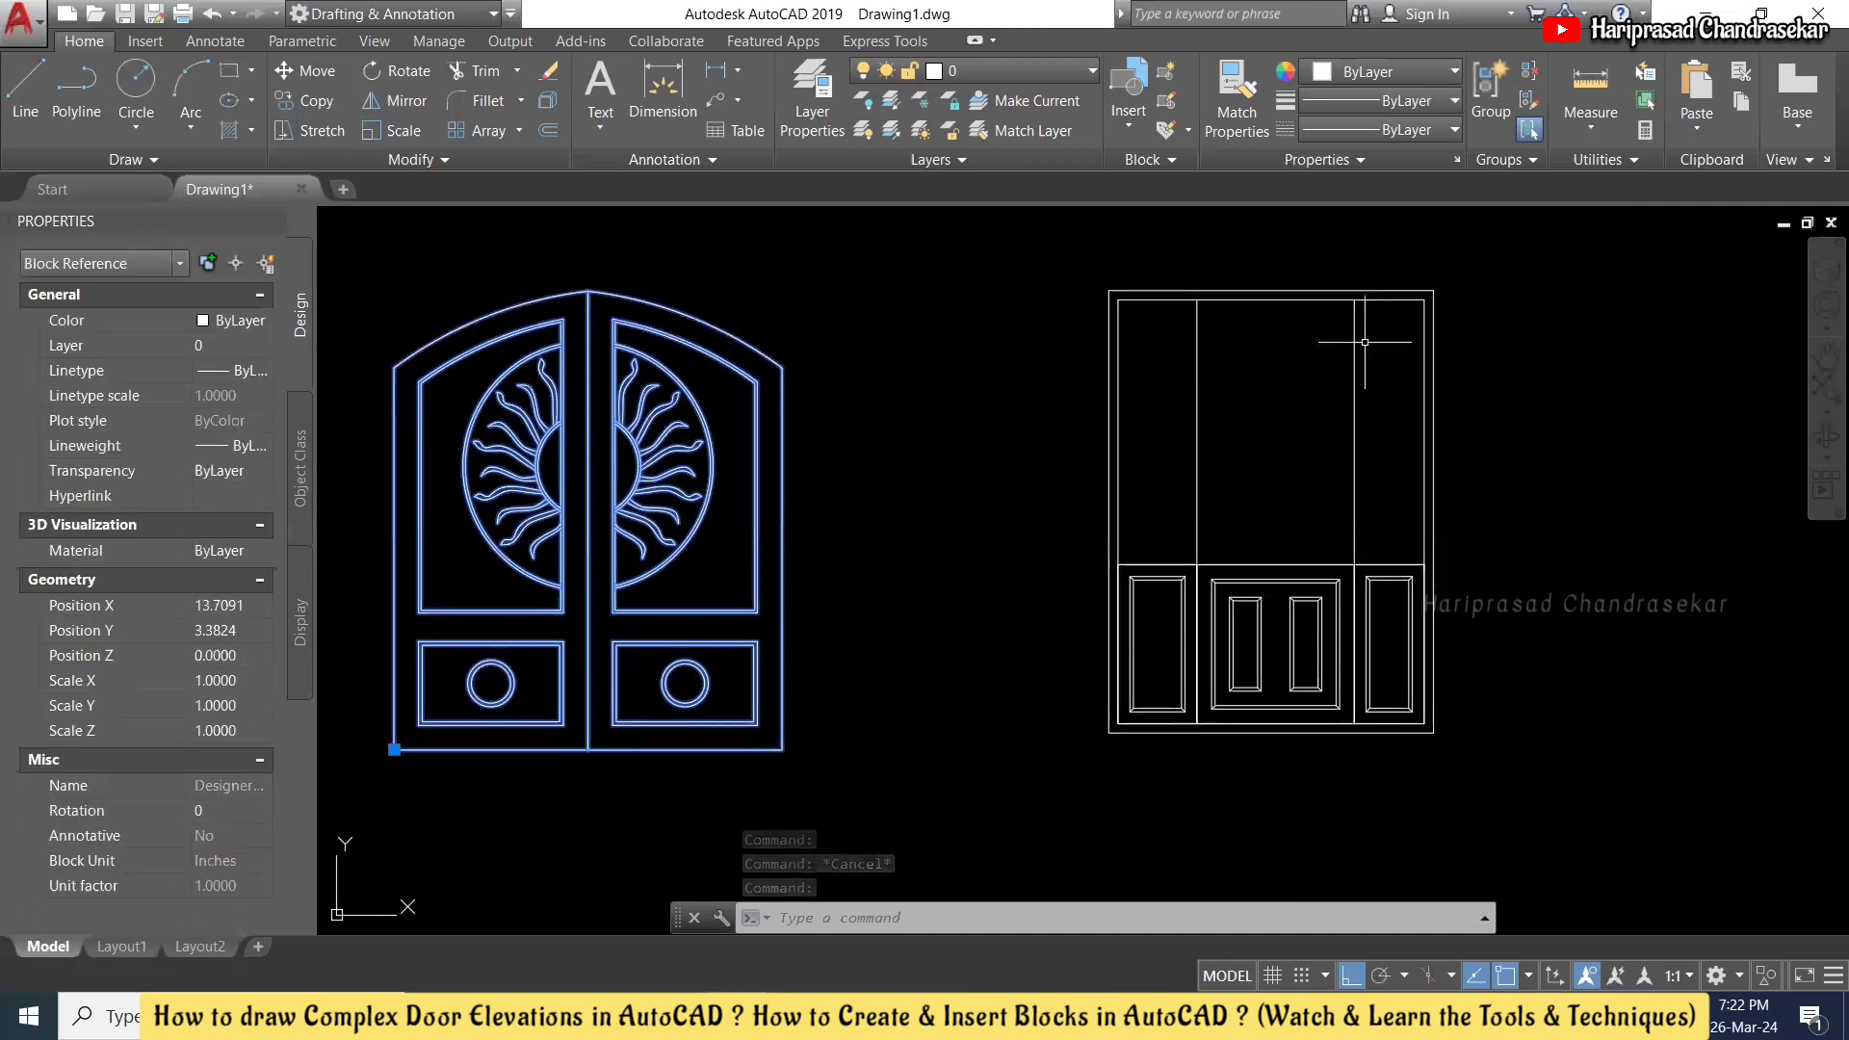
key(Escape)
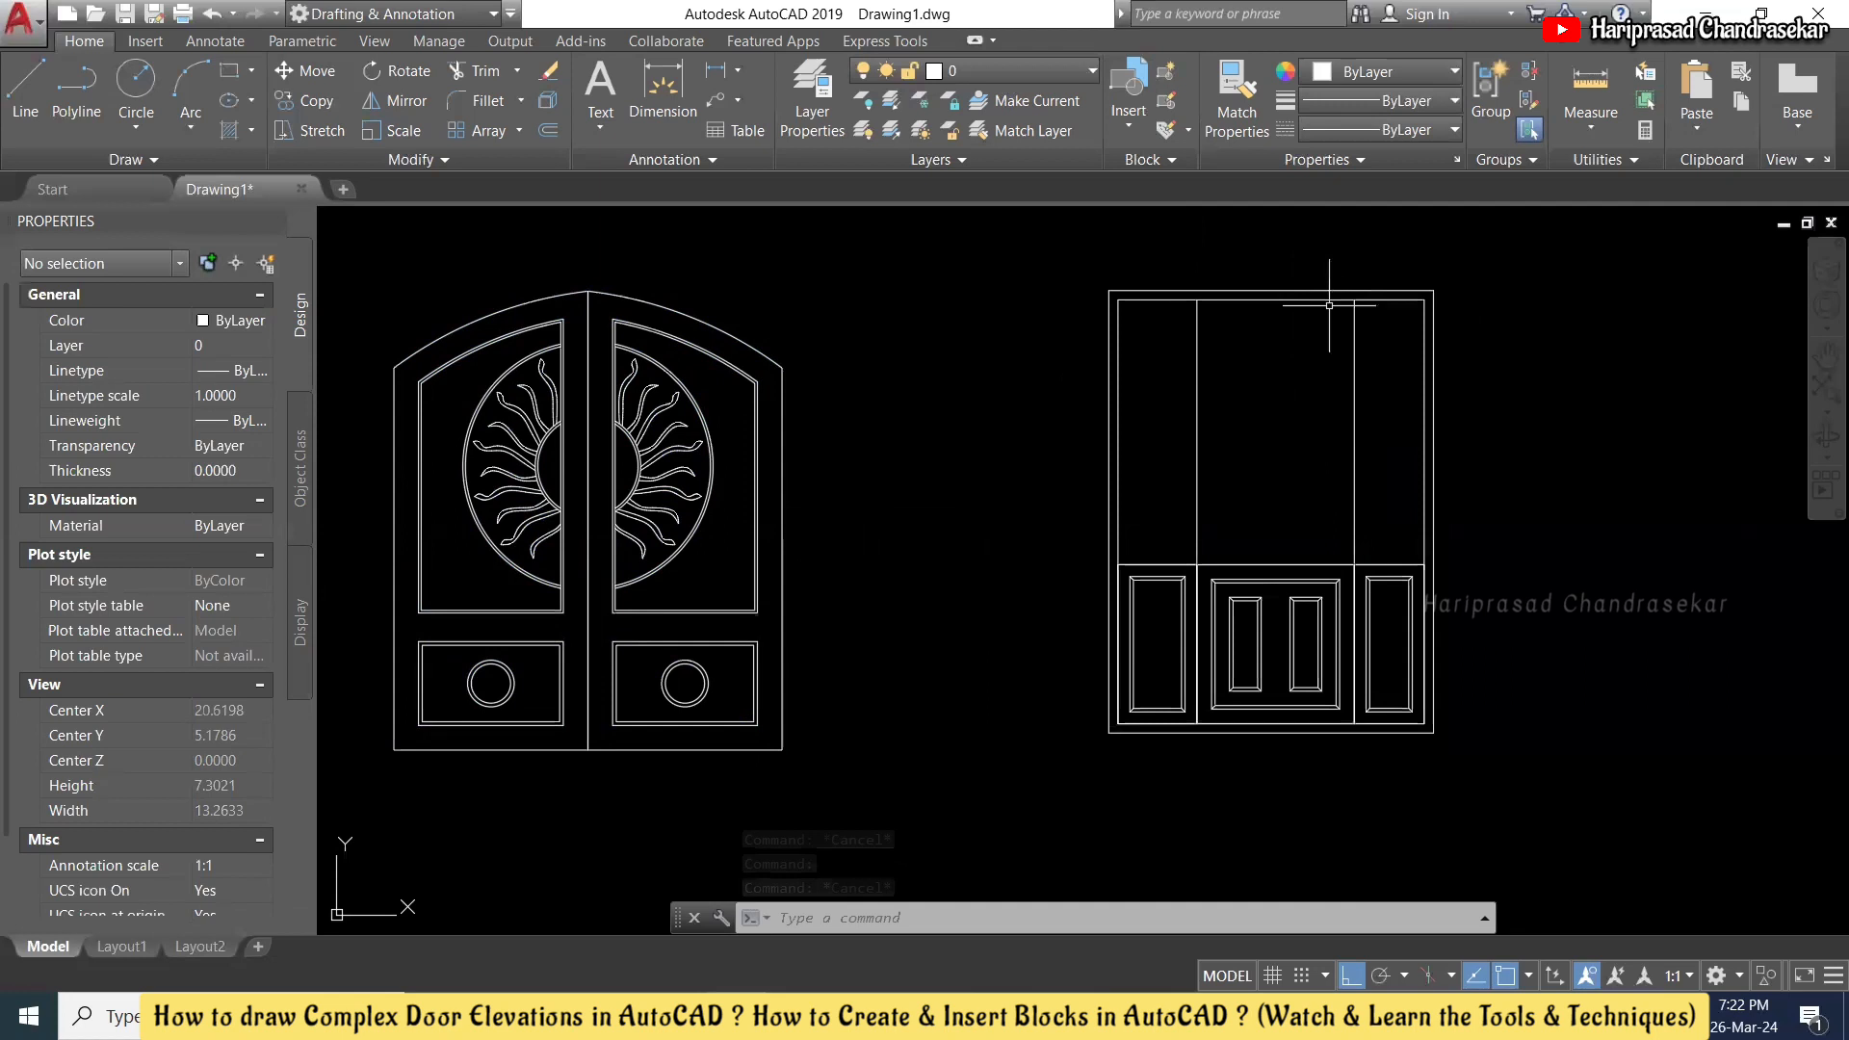
scroll(1152, 334, up, 2)
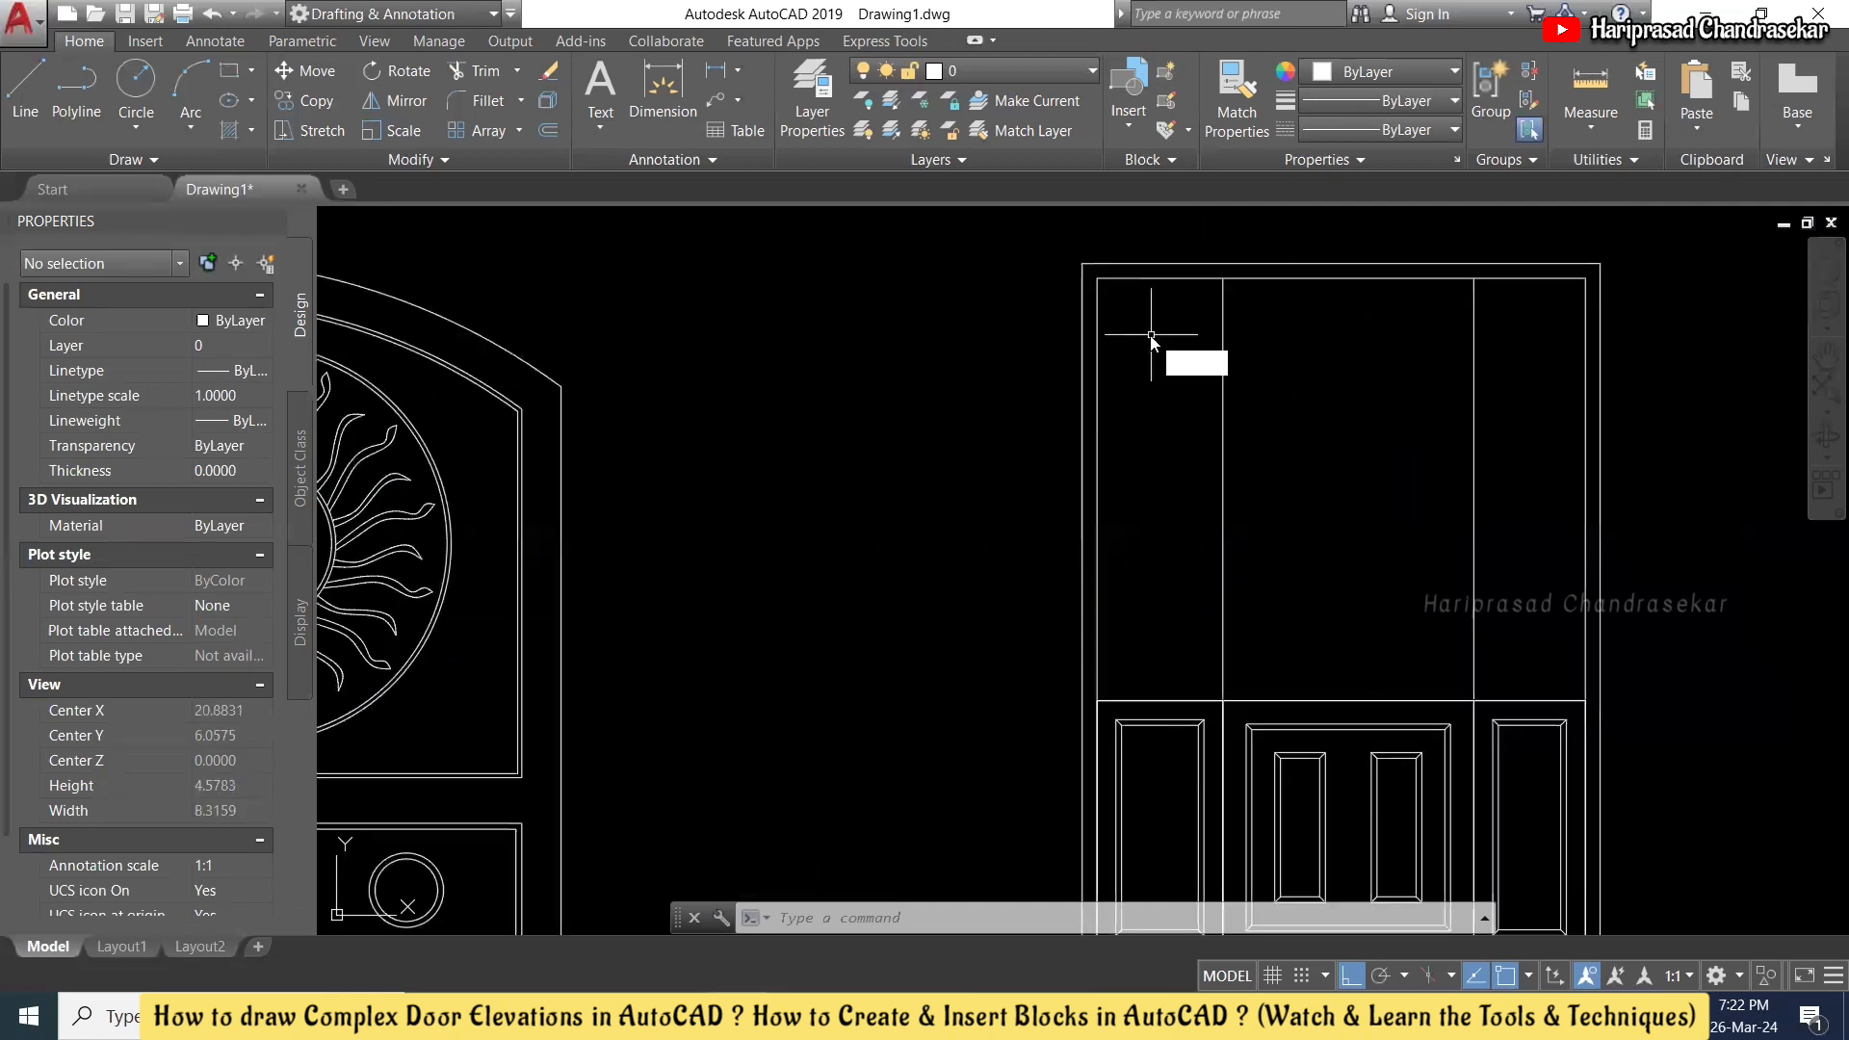
text(L)
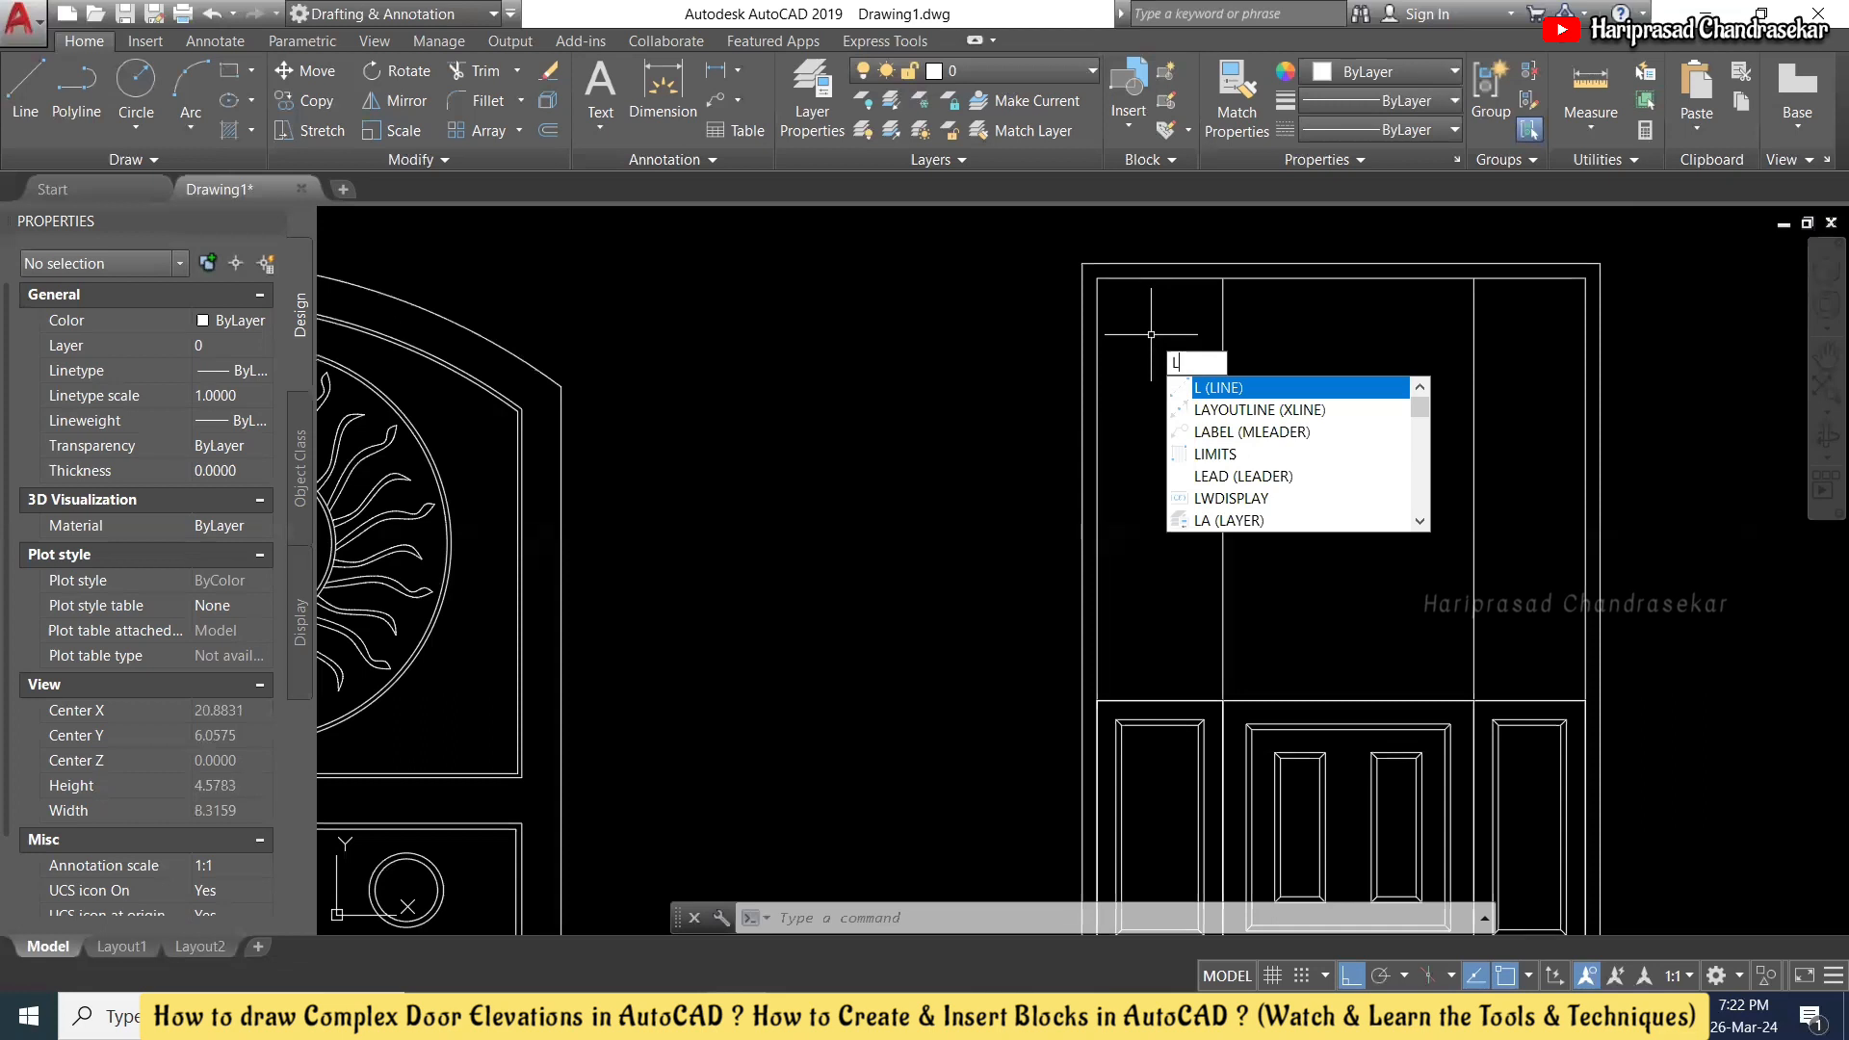
key(Escape)
key(Escape)
text(O)
key(Return)
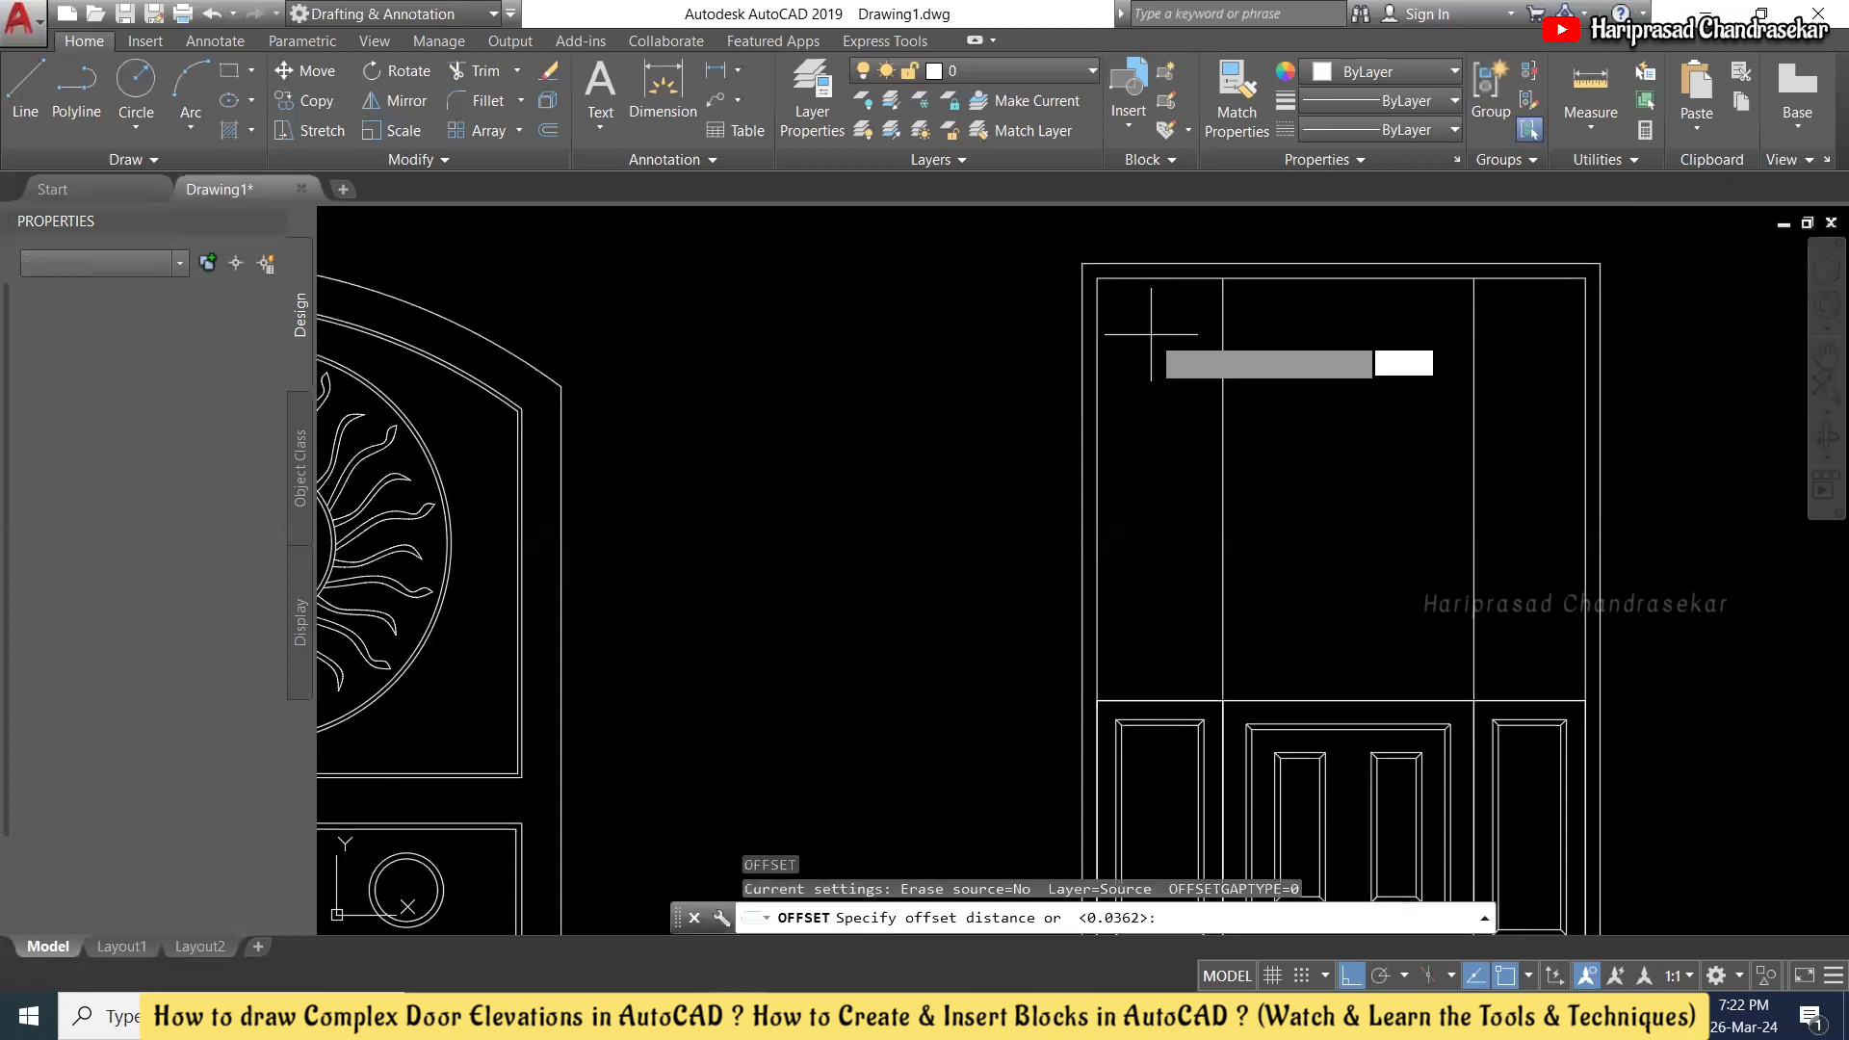
key(Escape)
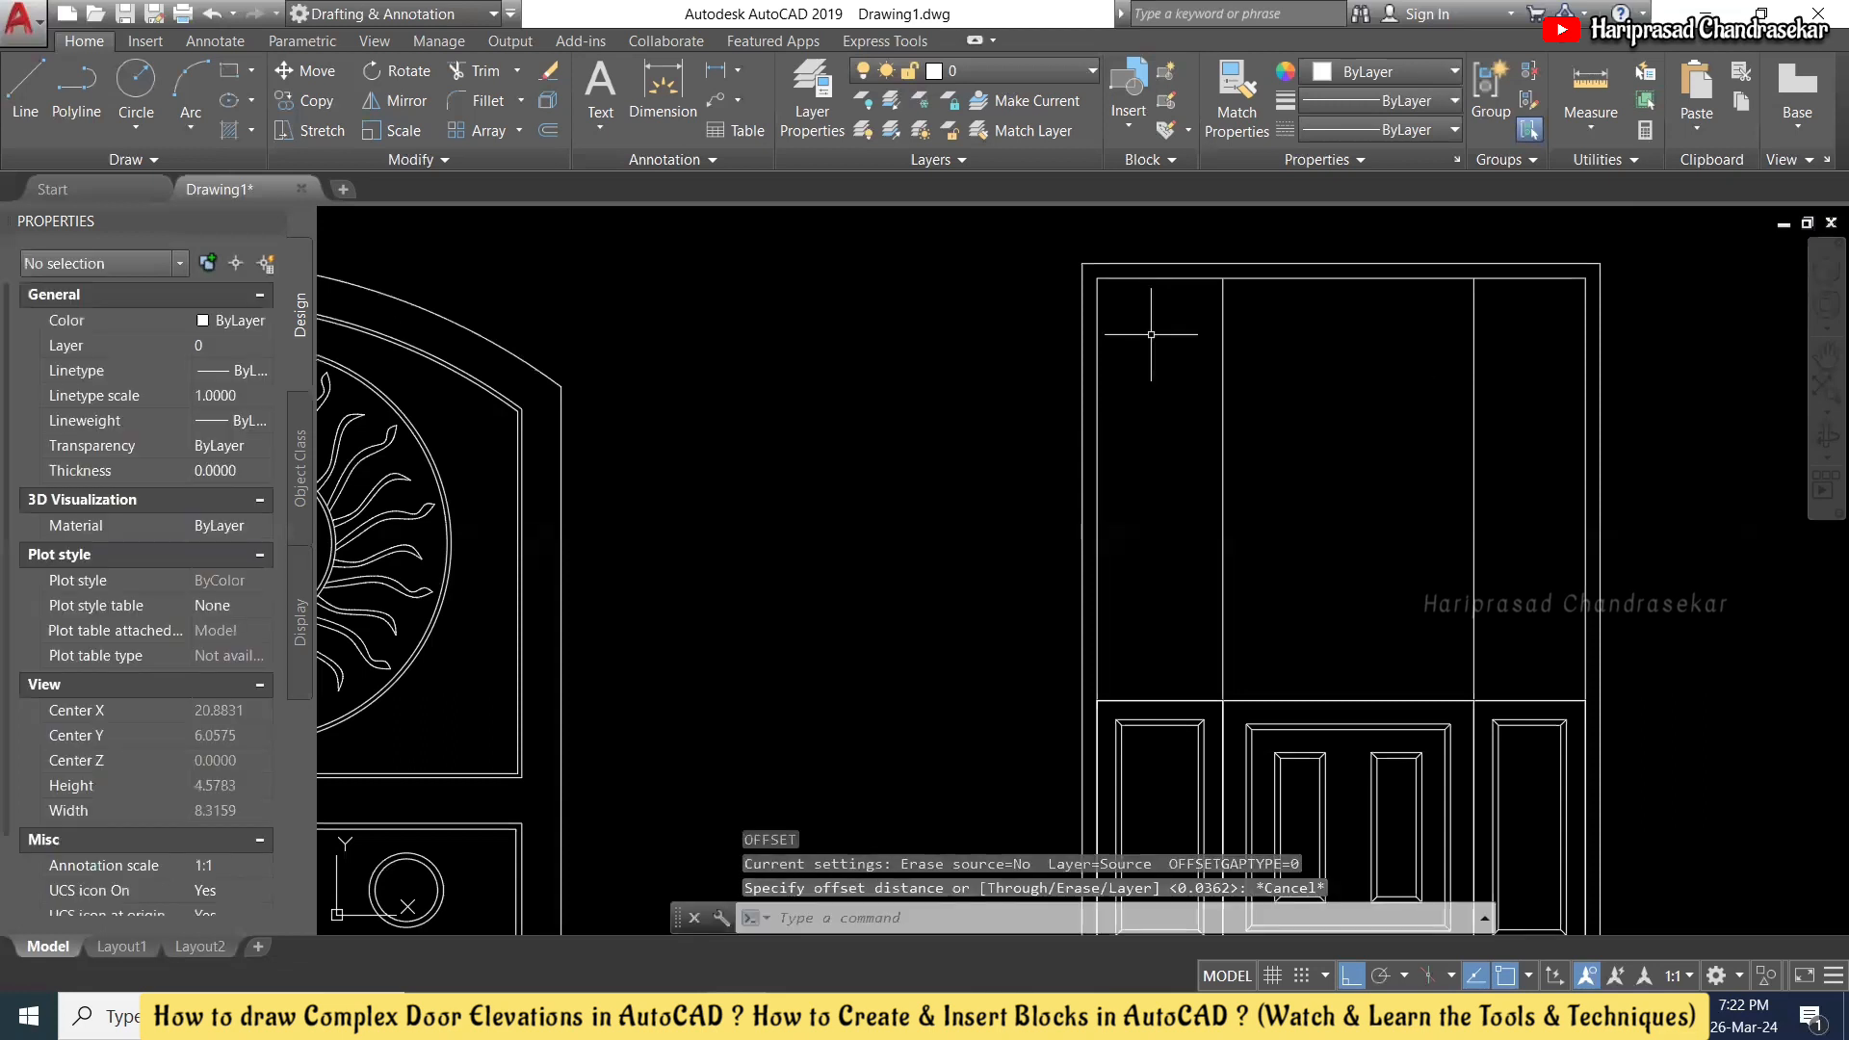
- Create a boundary polyline around the upper middle section of the rectangular door
key(Return)
click(515, 121)
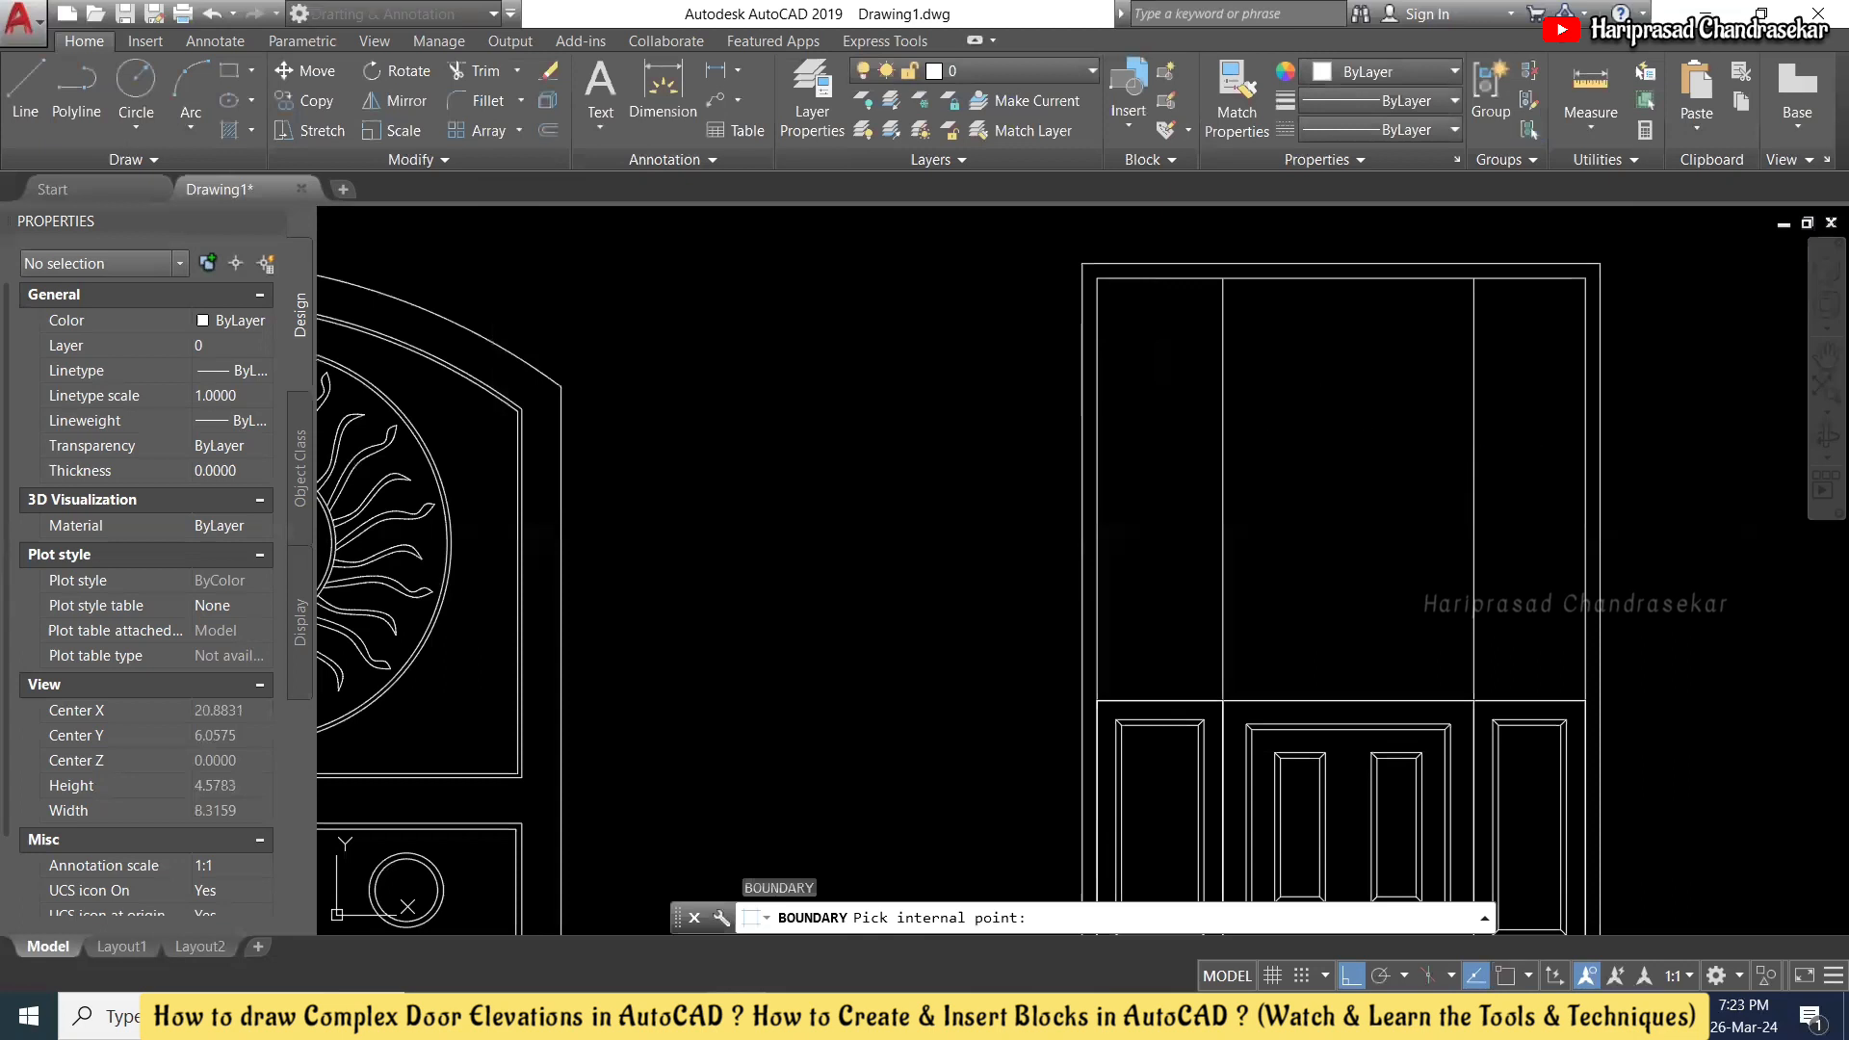
click(1321, 426)
key(Return)
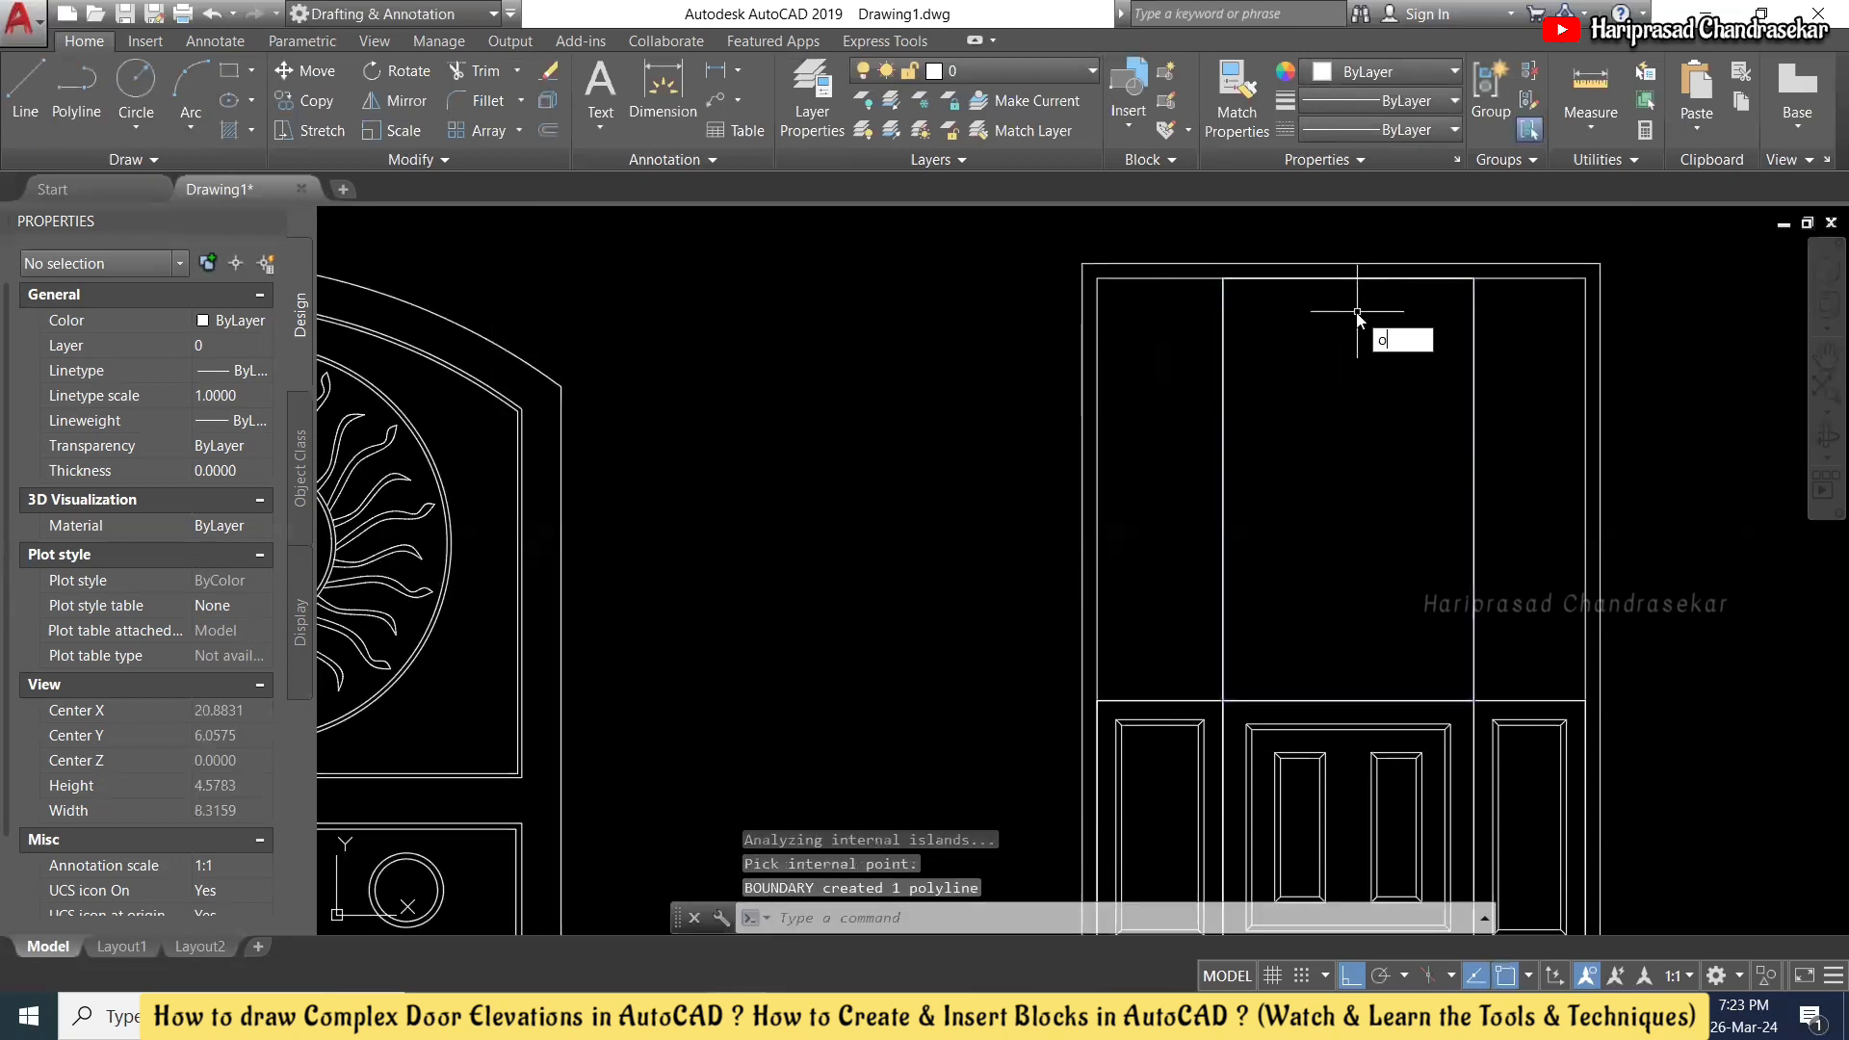
- Offset the upper middle boundary rectangle inward by a short distance defined with two points
text(o)
key(Return)
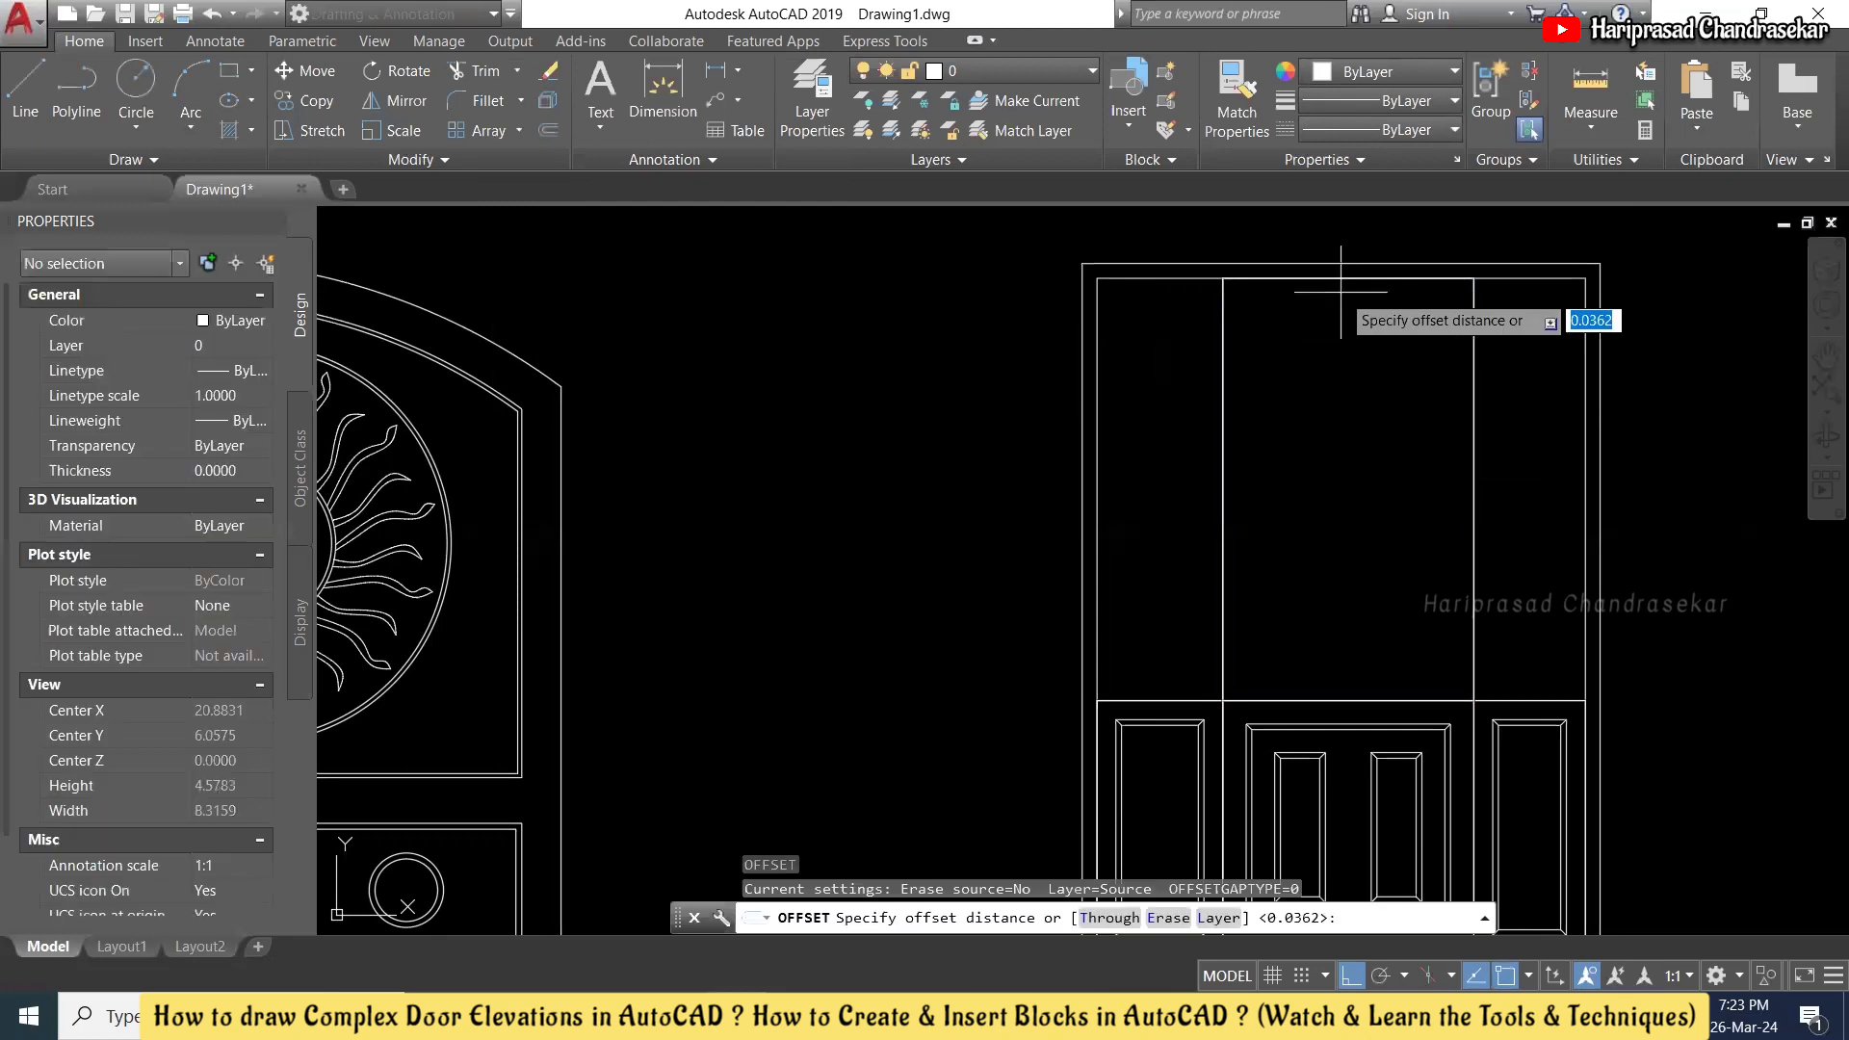
click(1350, 279)
click(1368, 294)
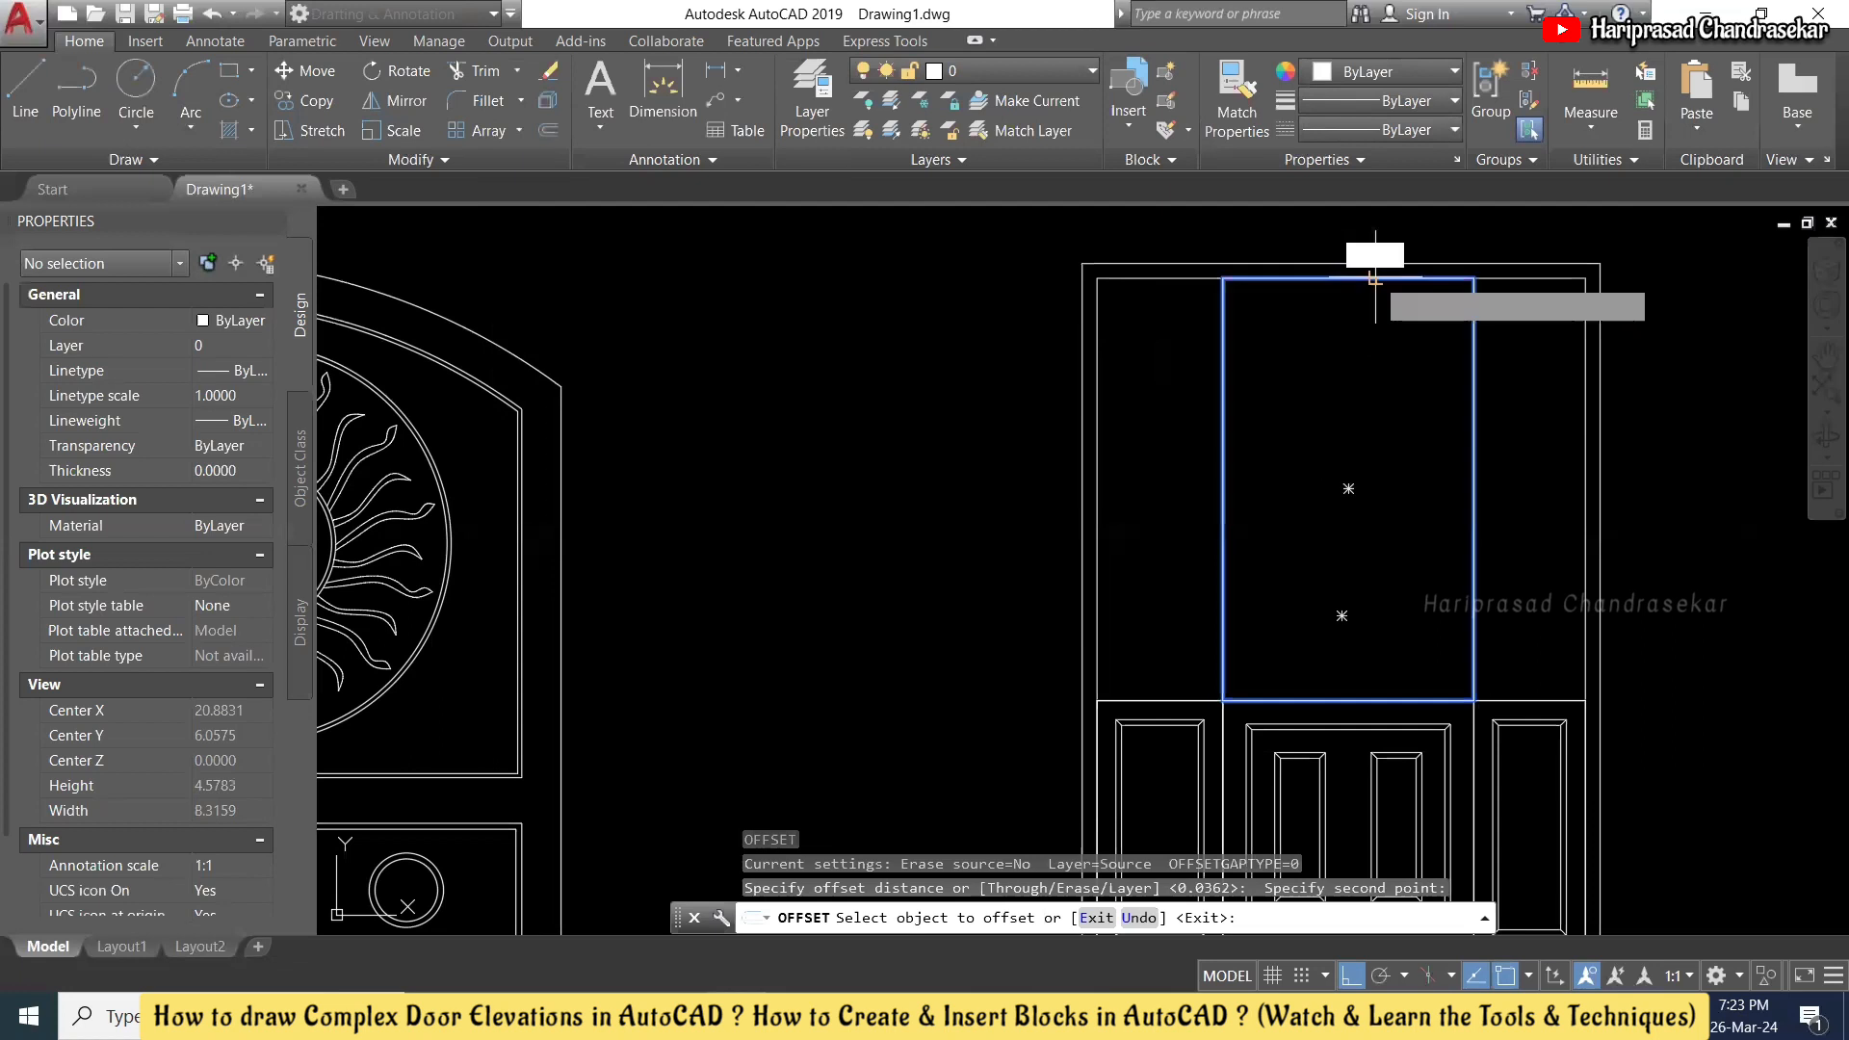
click(1375, 280)
click(1362, 305)
key(Escape)
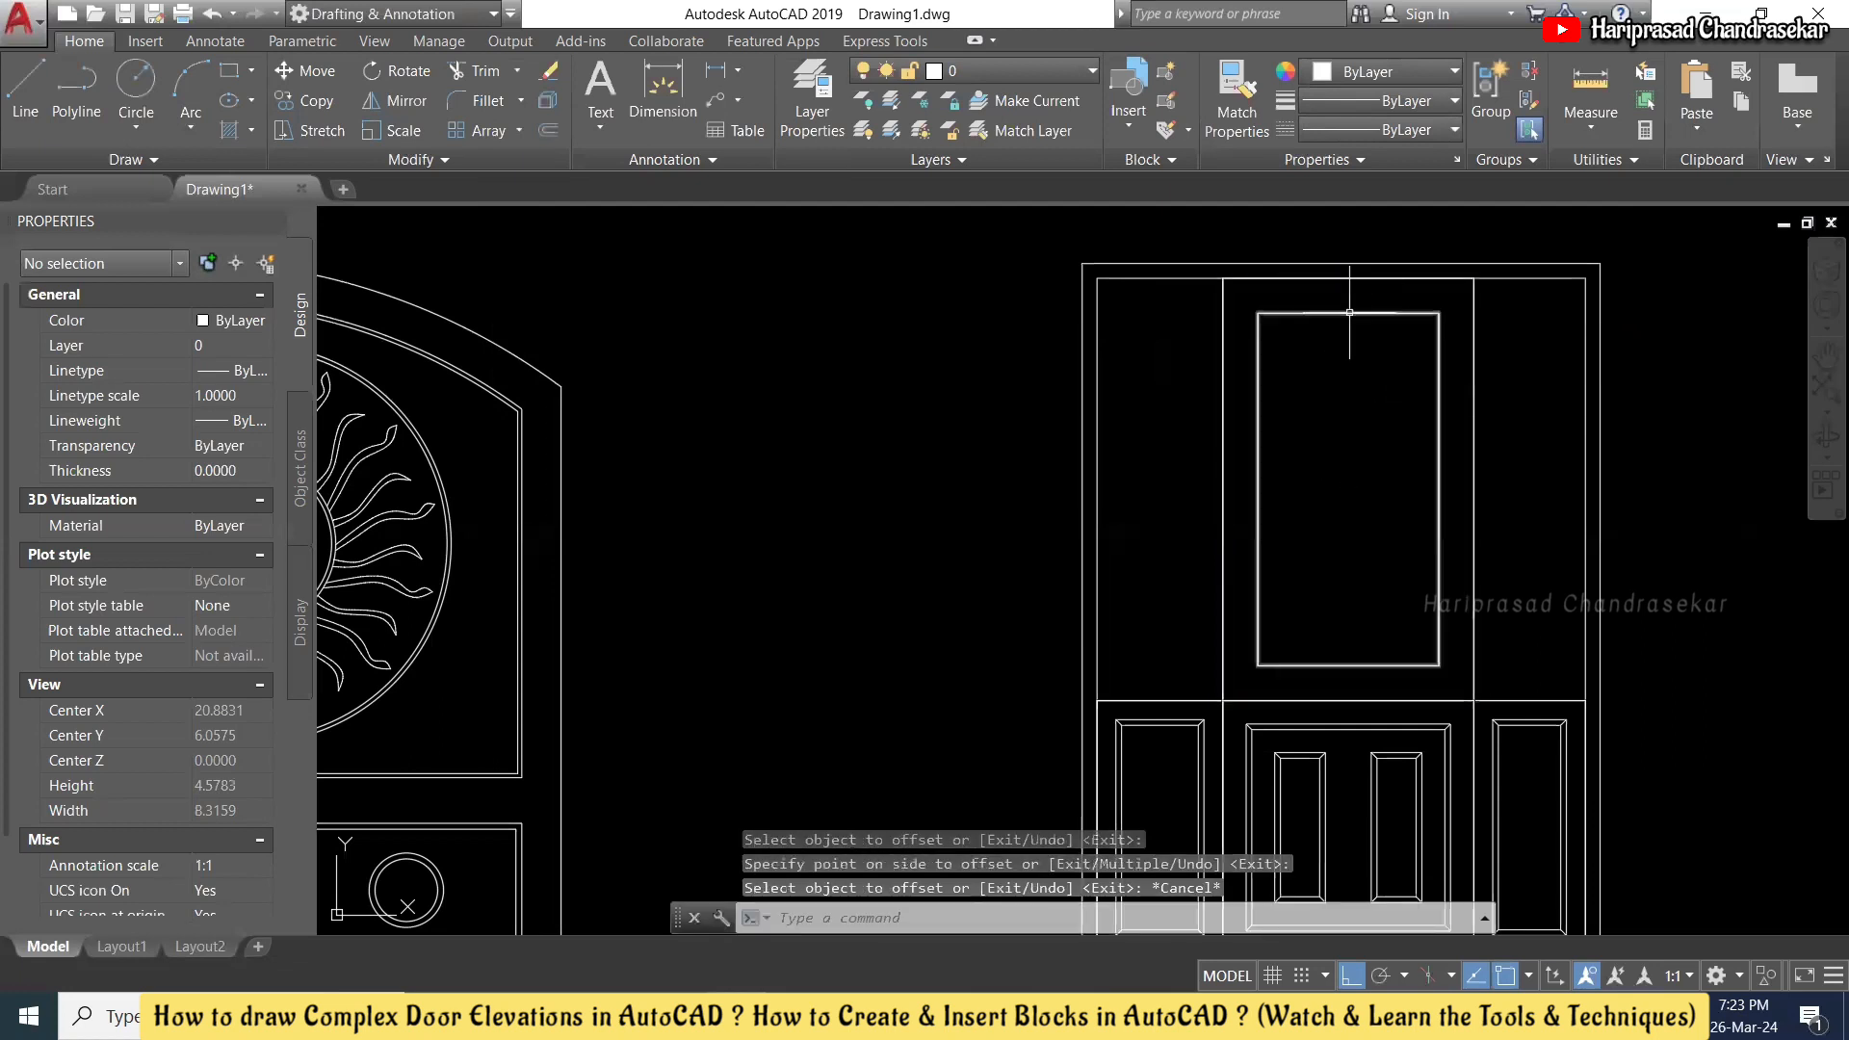
- Stretch the left and right sides of the inner upper rectangle outward by 0.1 each
scroll(1310, 410, up, 2)
click(1224, 462)
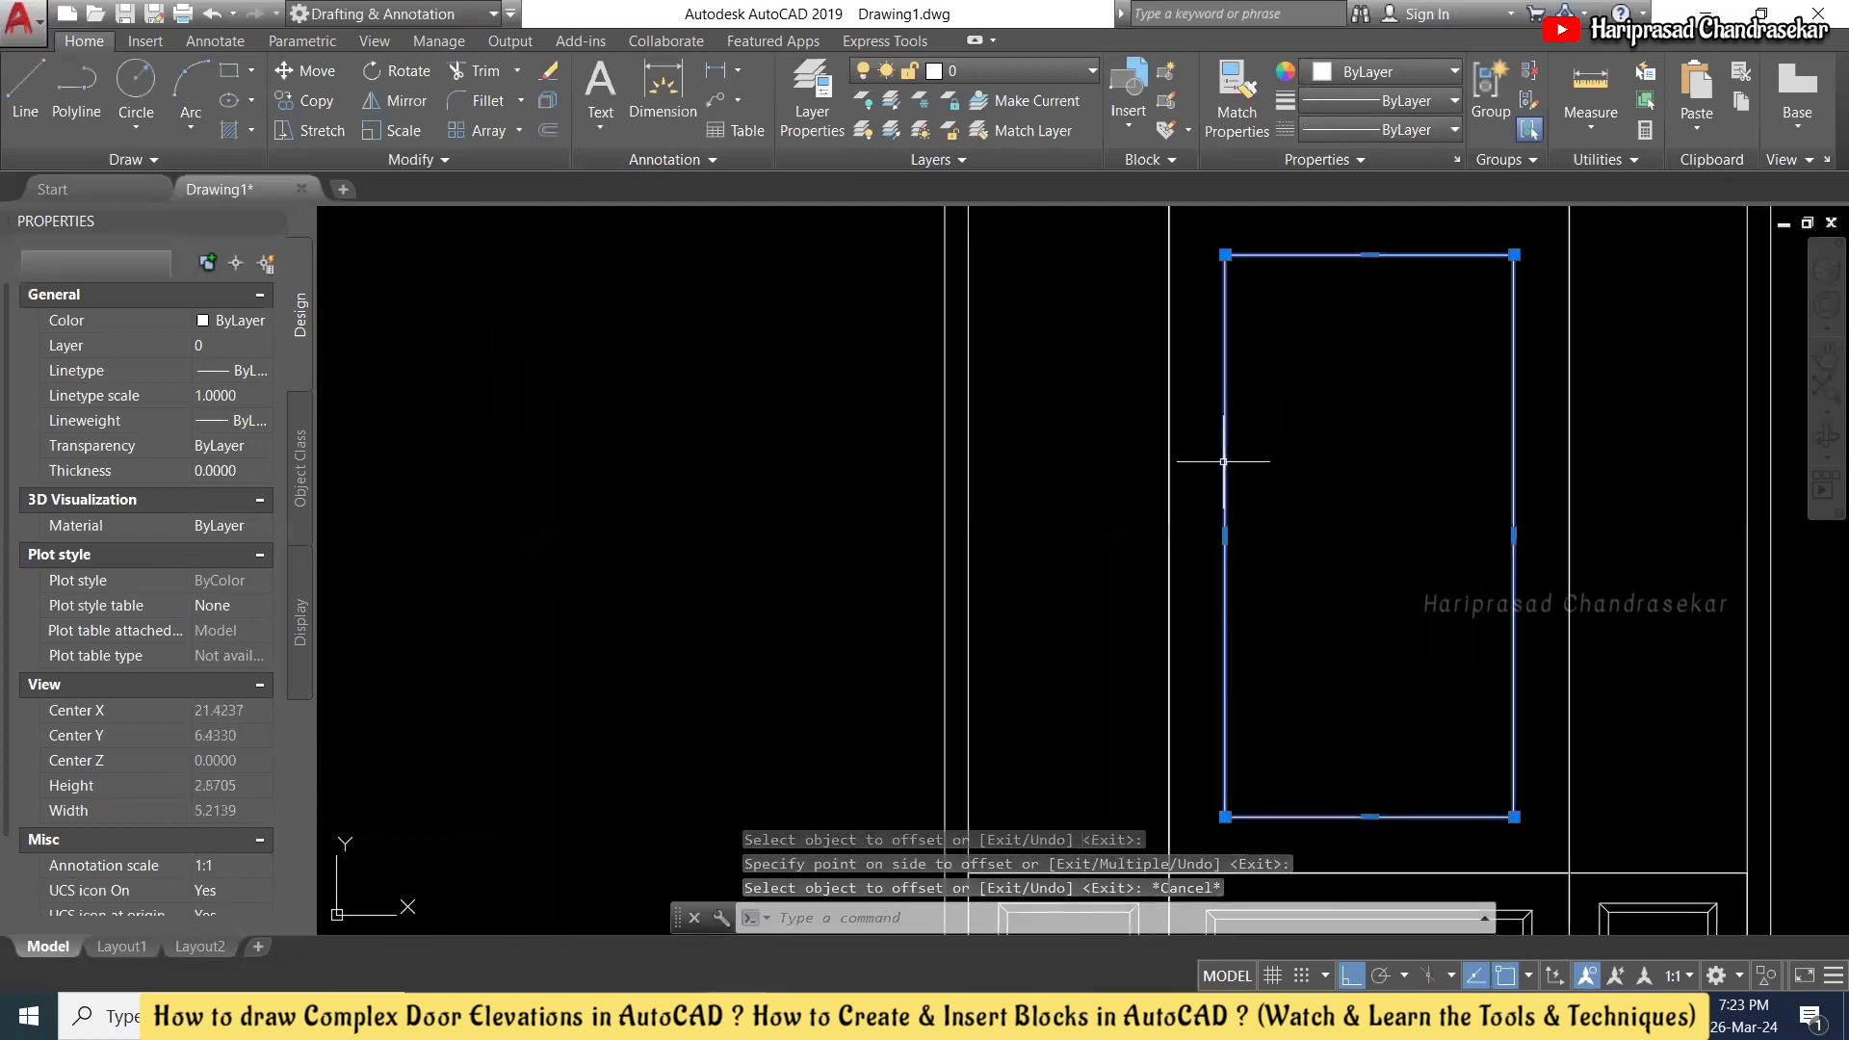
click(1225, 536)
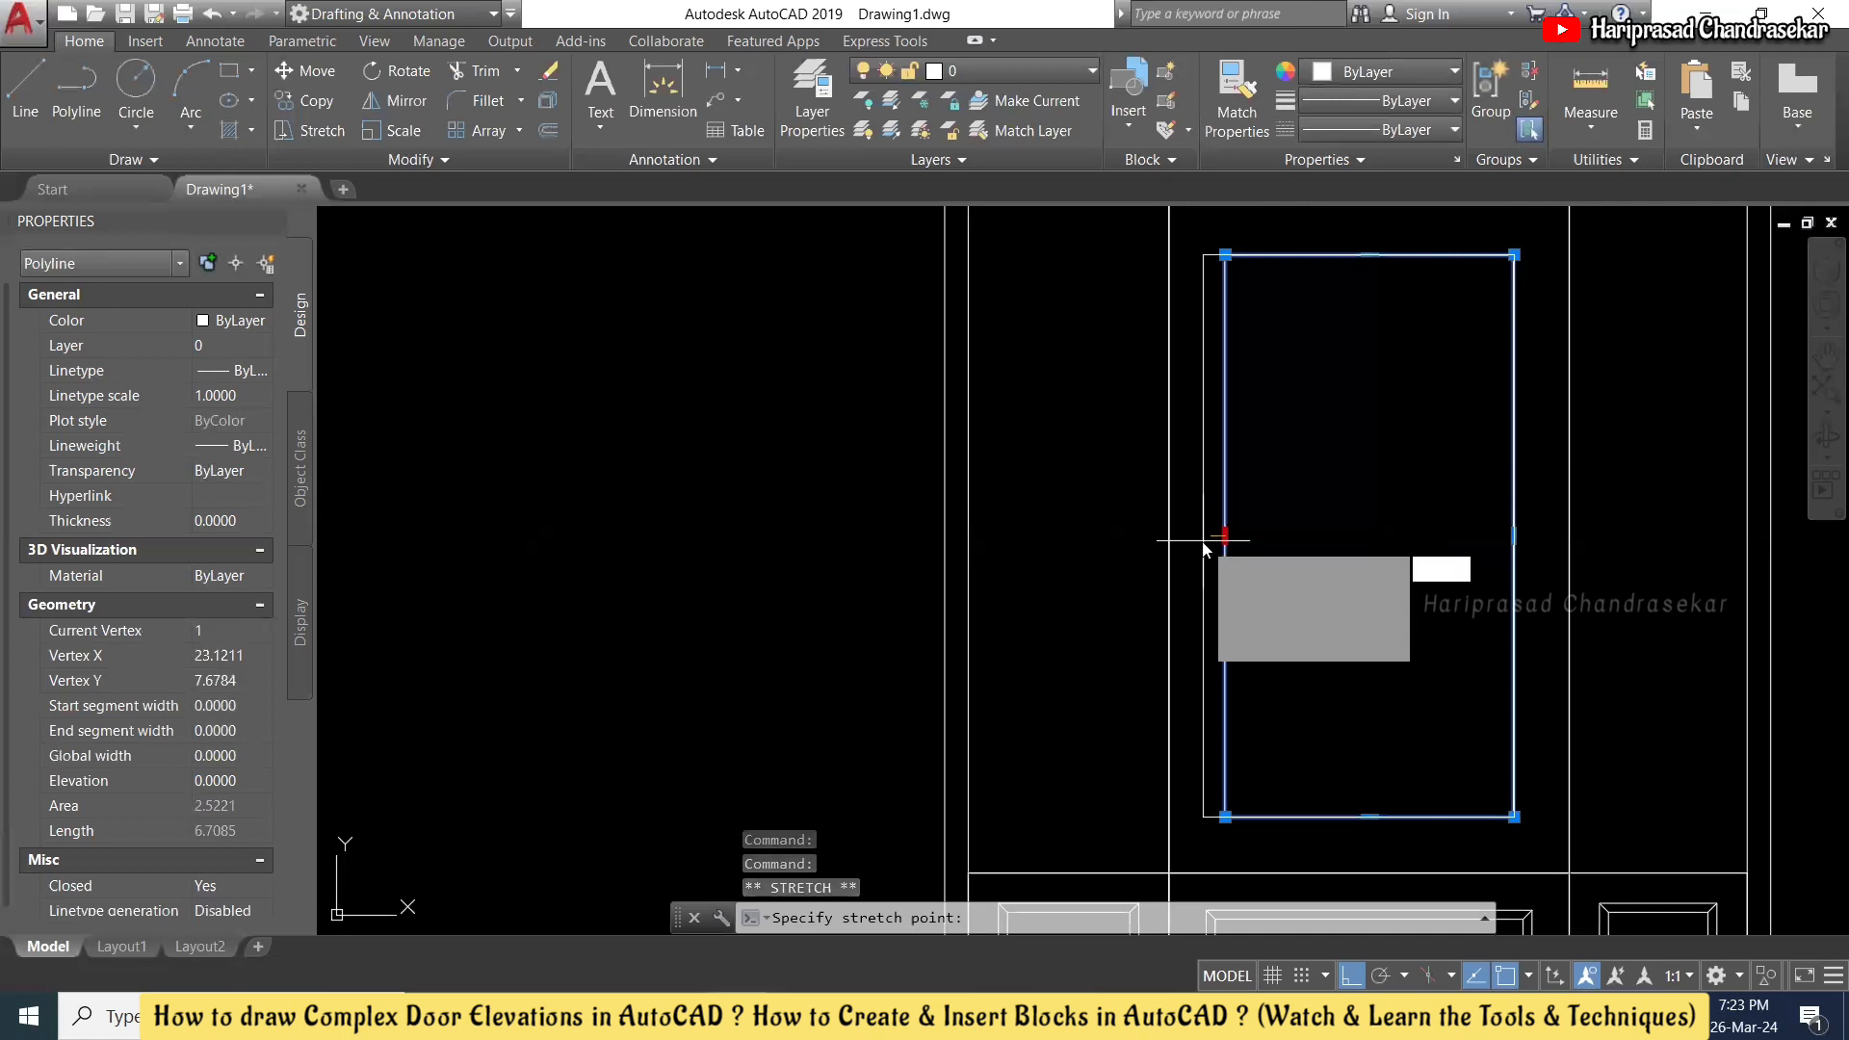
text(.1)
key(Return)
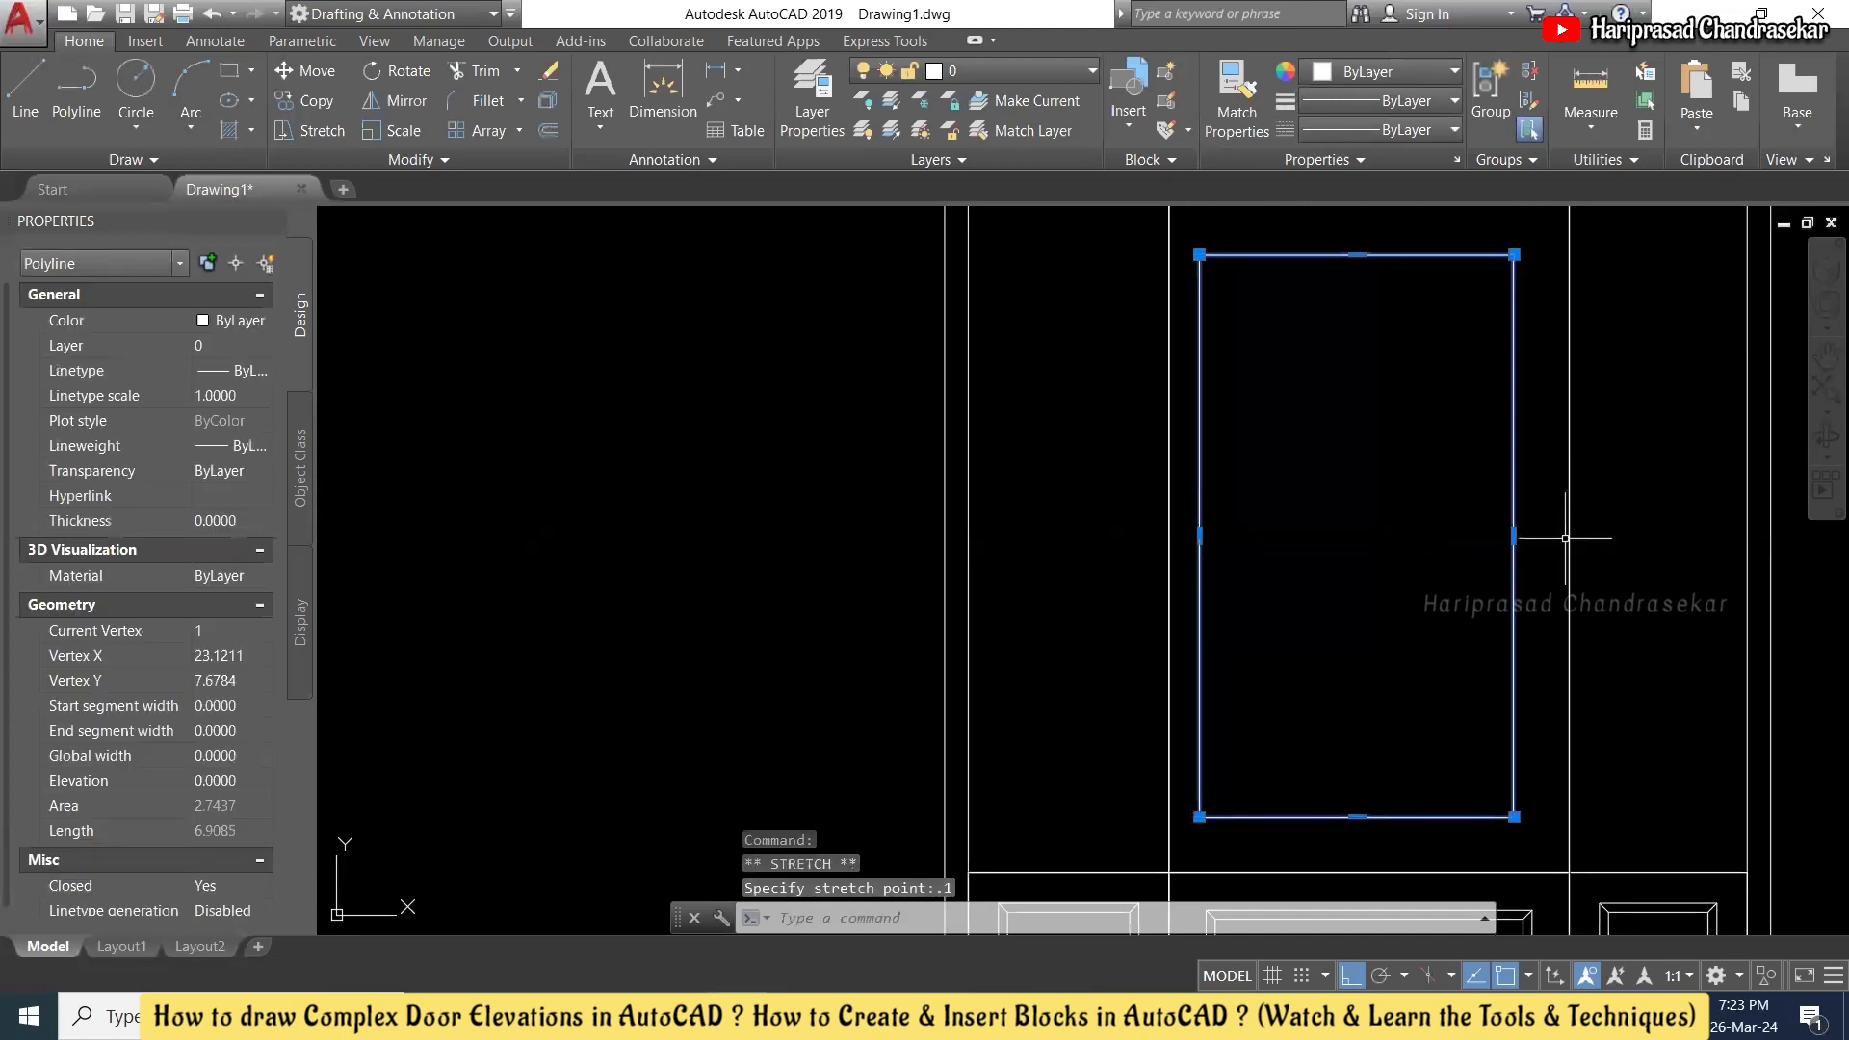
click(1515, 535)
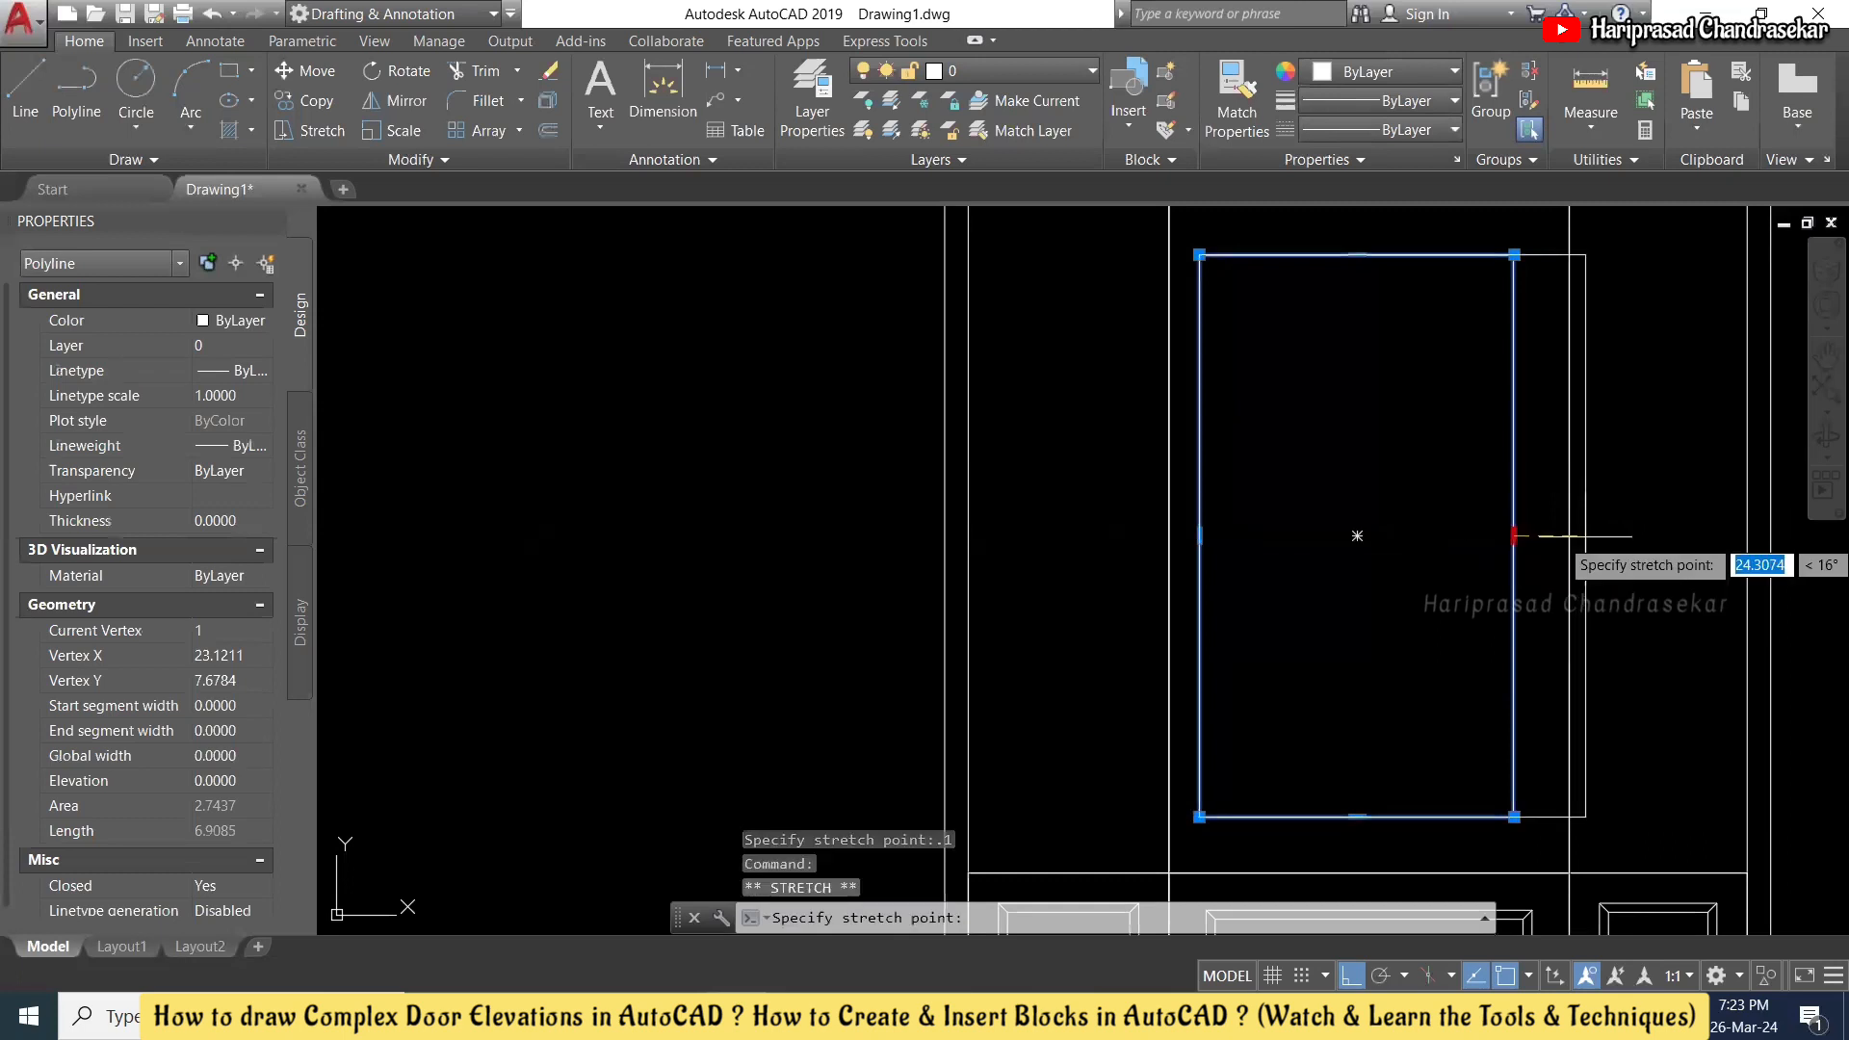
text(.1)
key(Return)
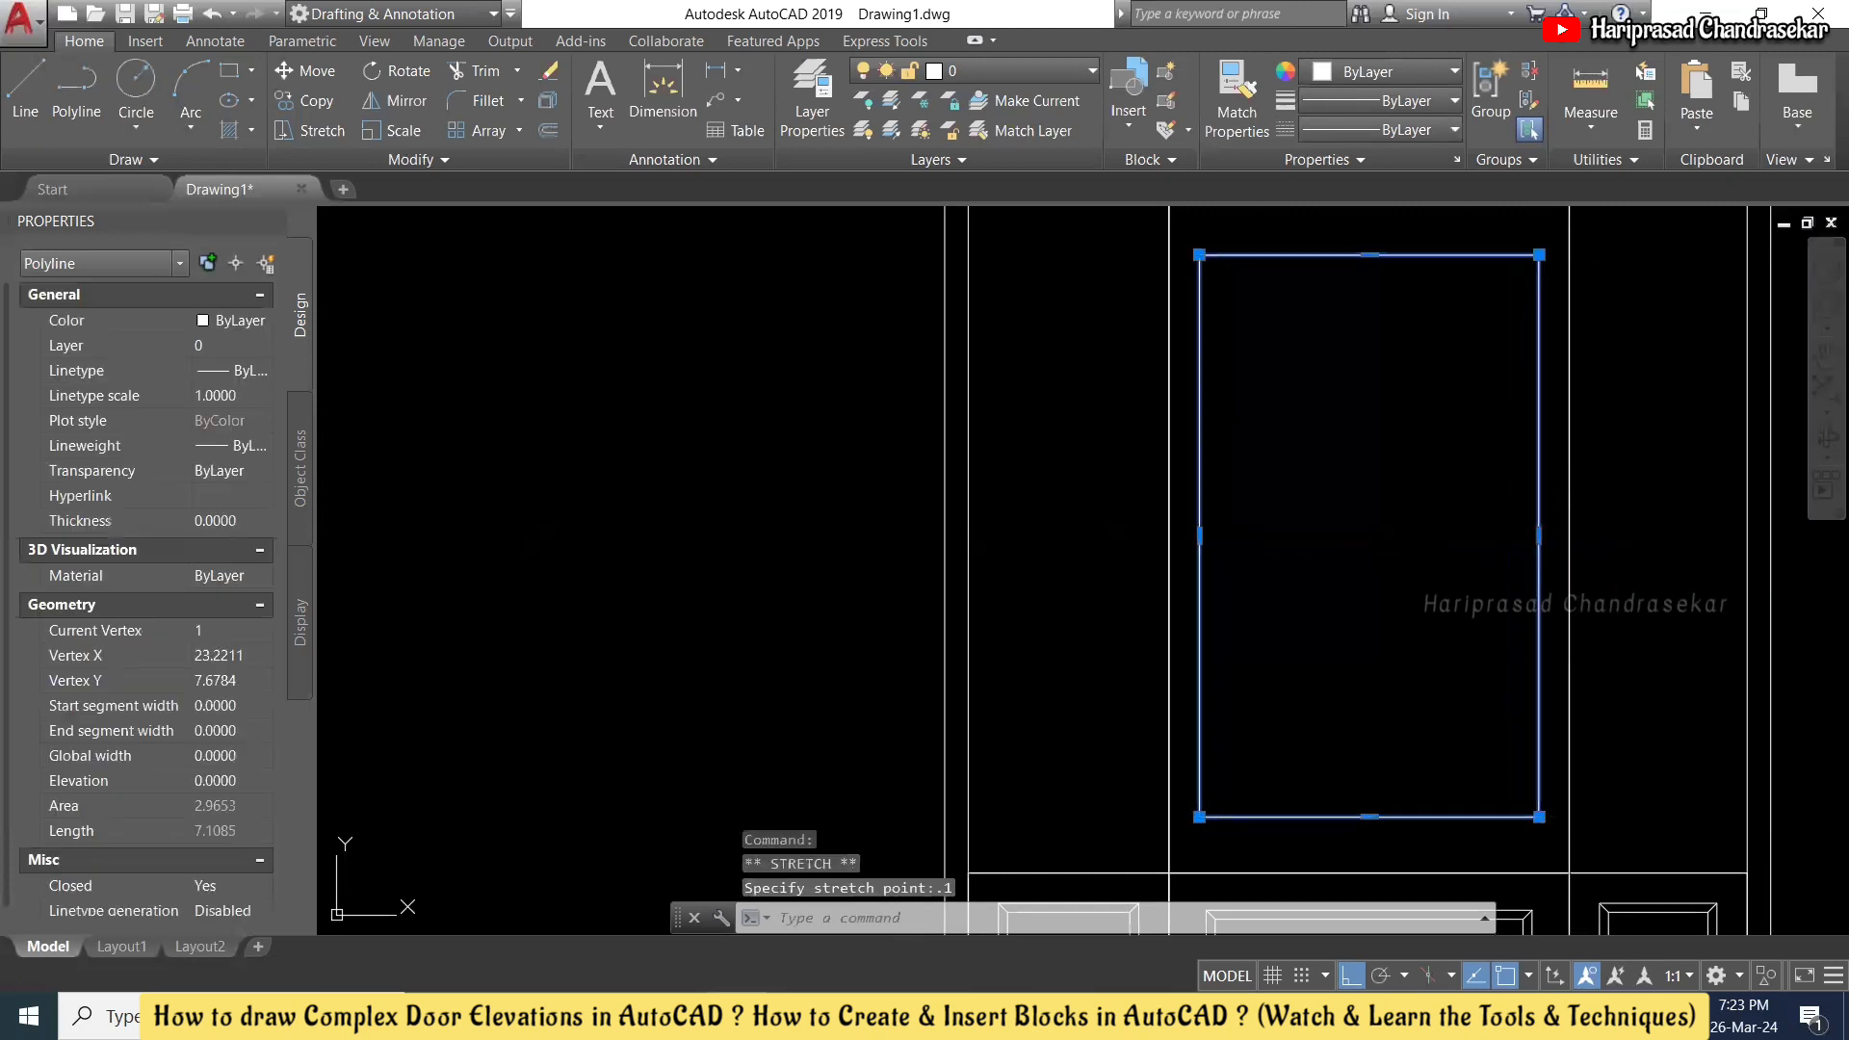
- Stretch the bottom edge of the inner upper rectangle downward by 0.15
scroll(1382, 566, down, 2)
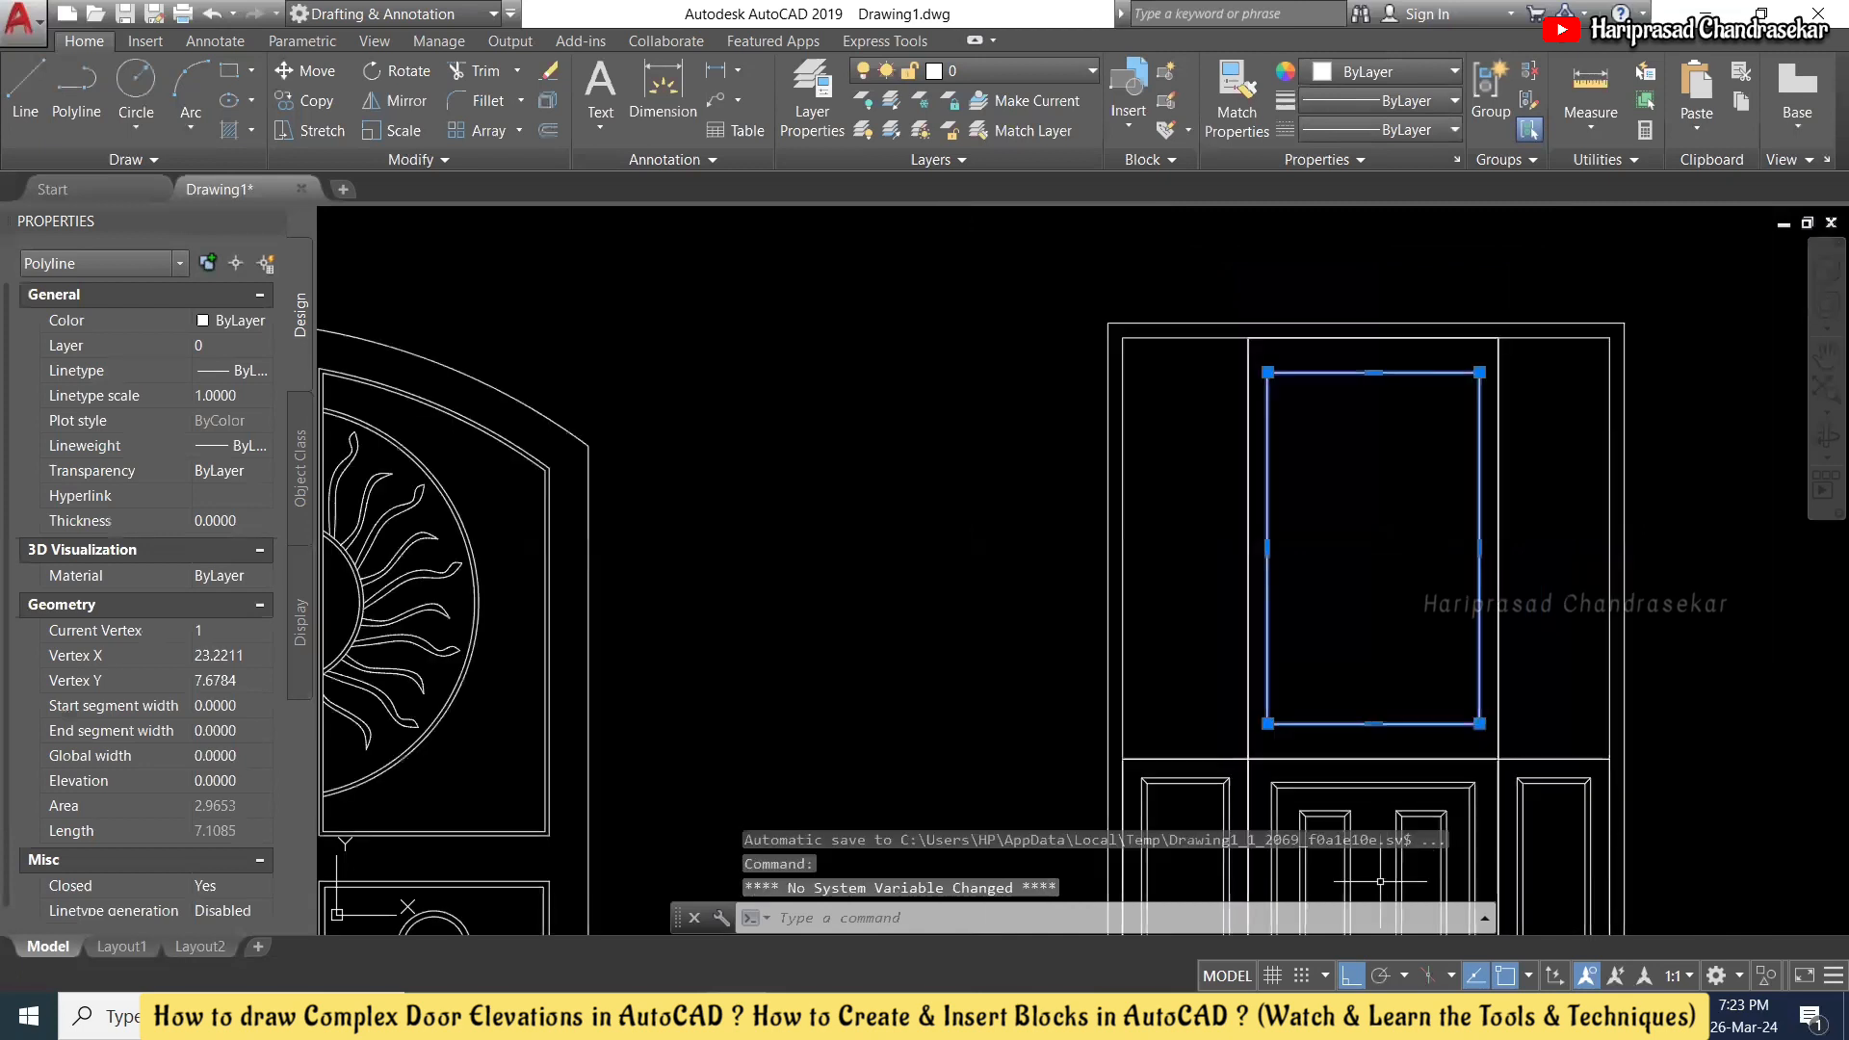
click(1373, 723)
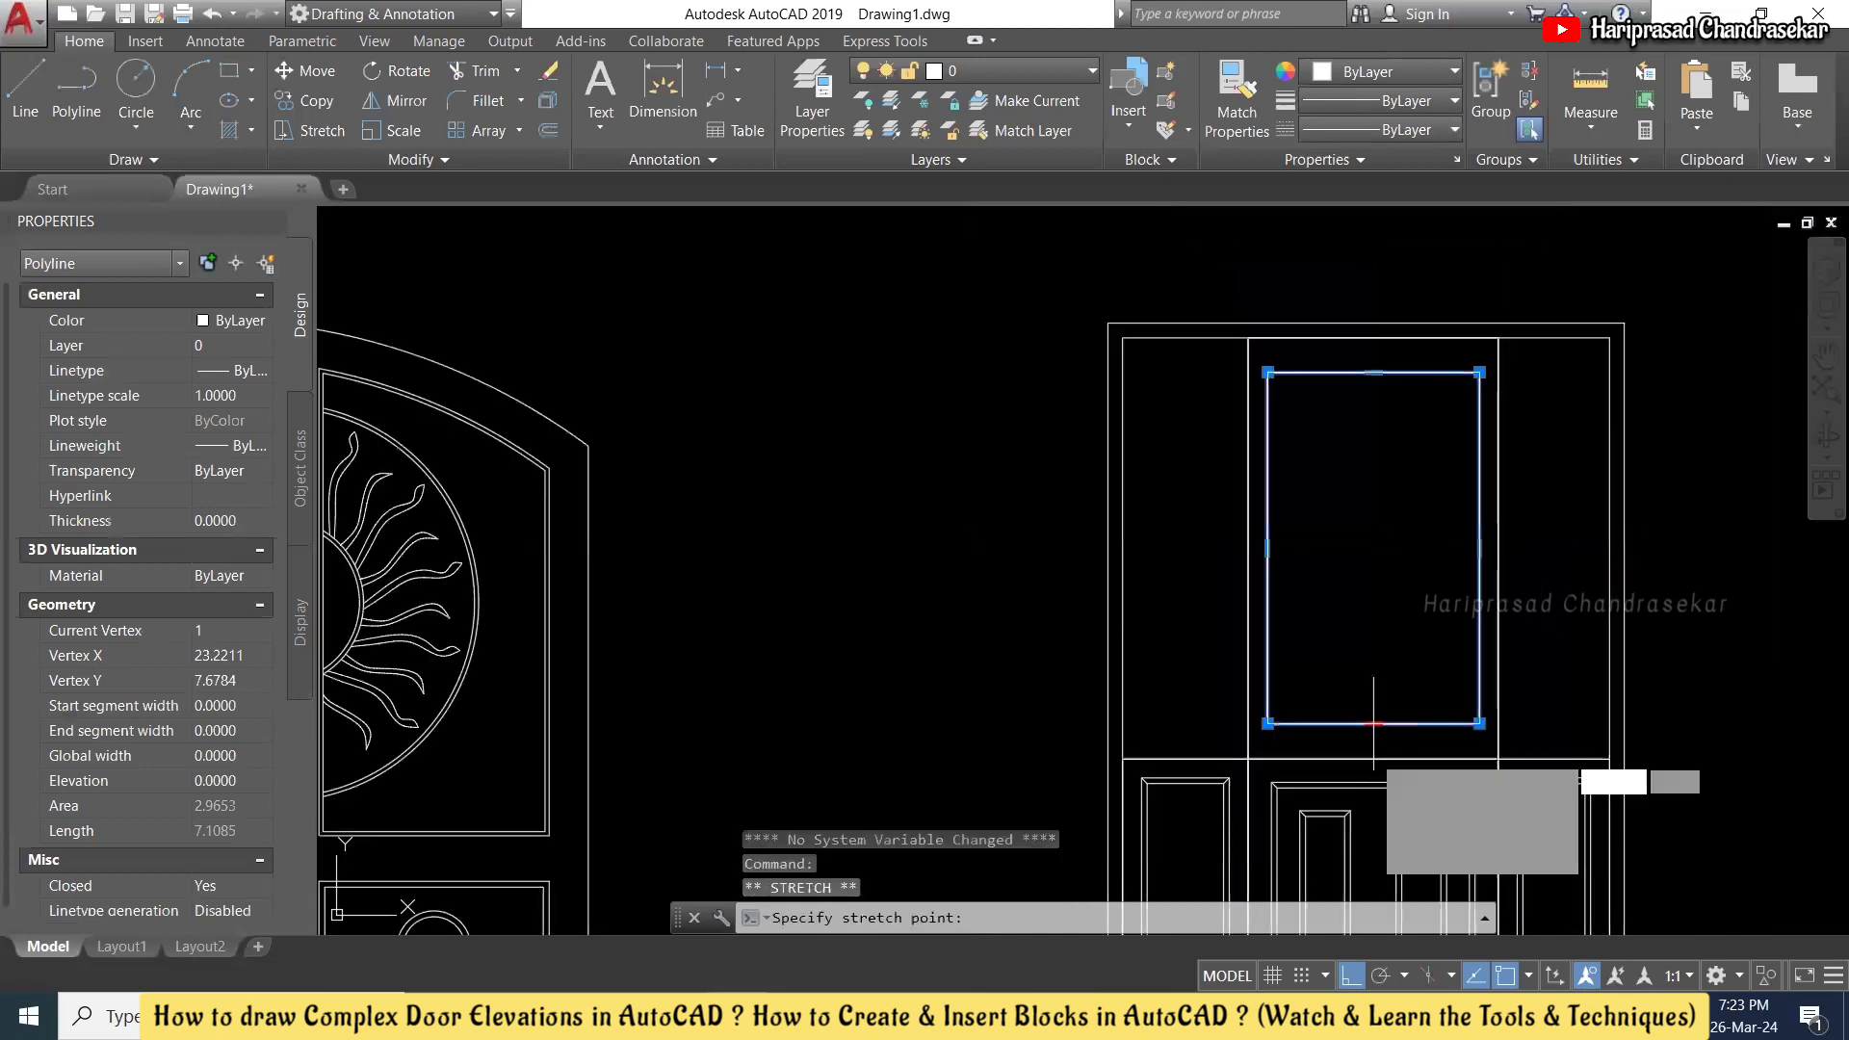
scroll(1374, 751, up, 4)
text(.1)
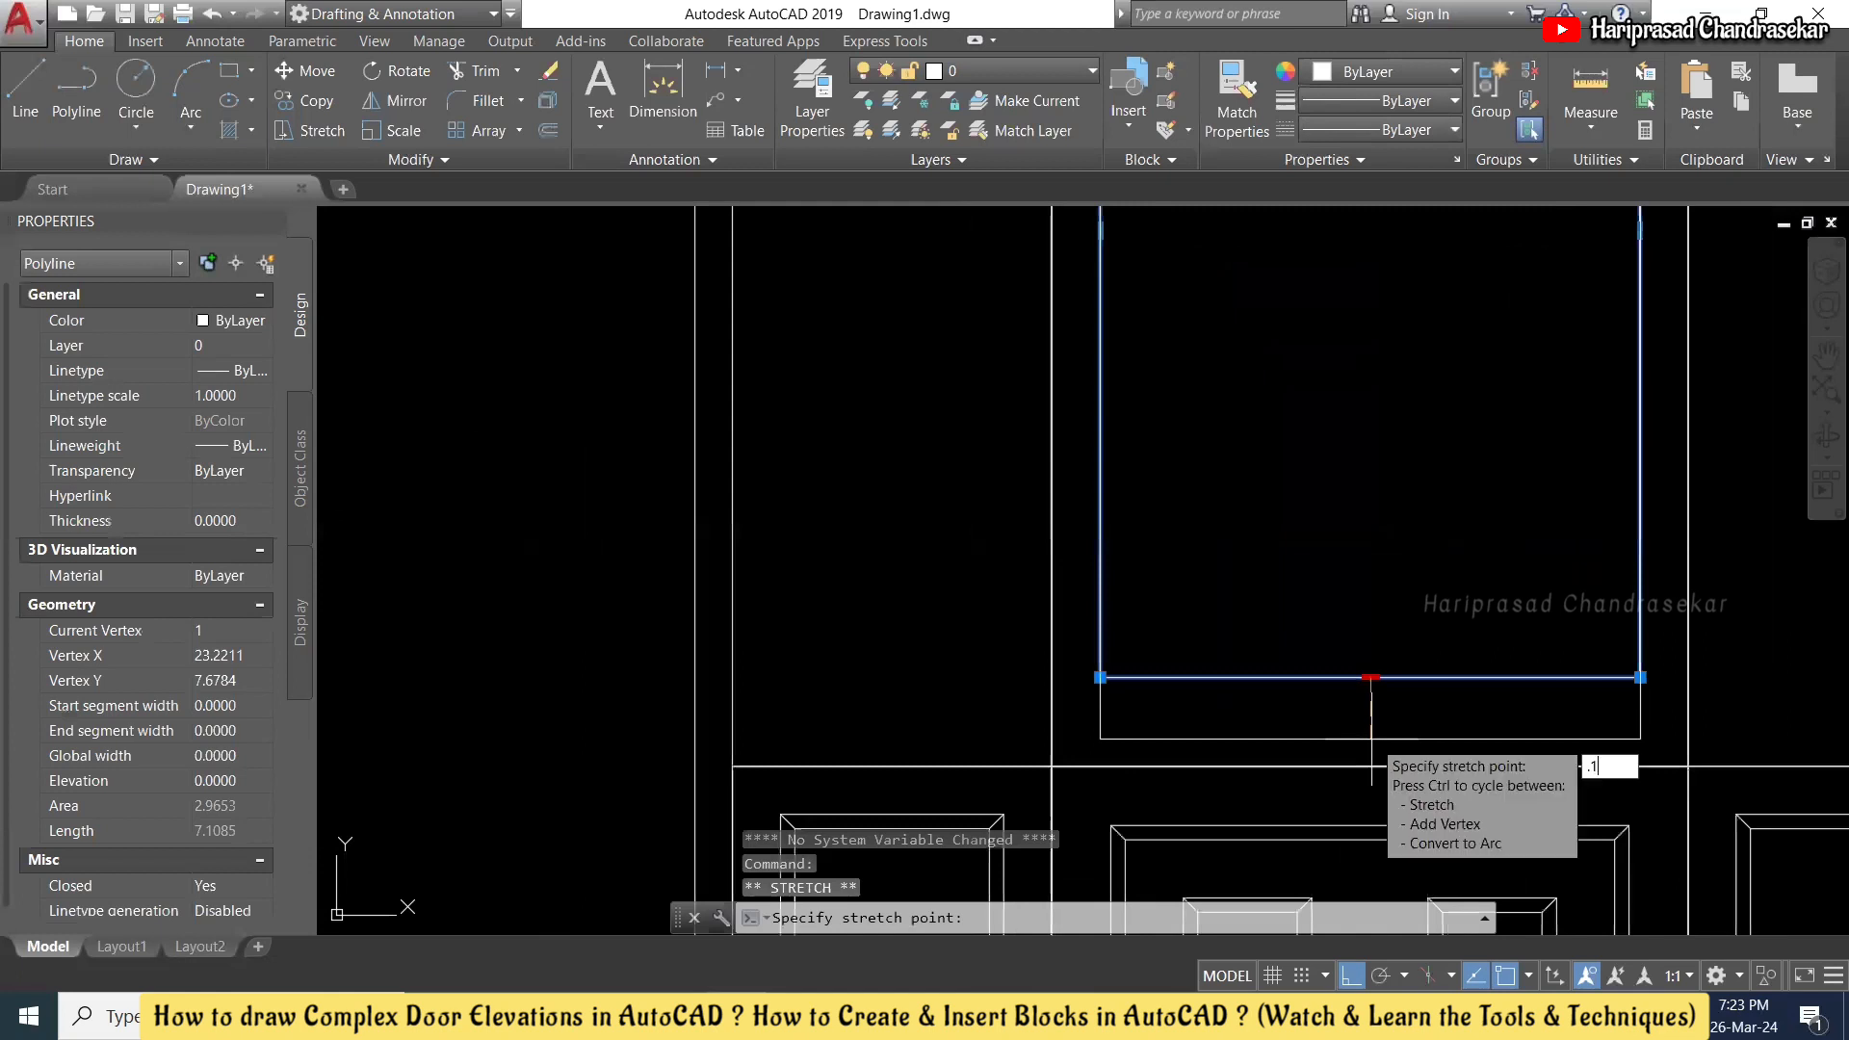
text(5)
key(Return)
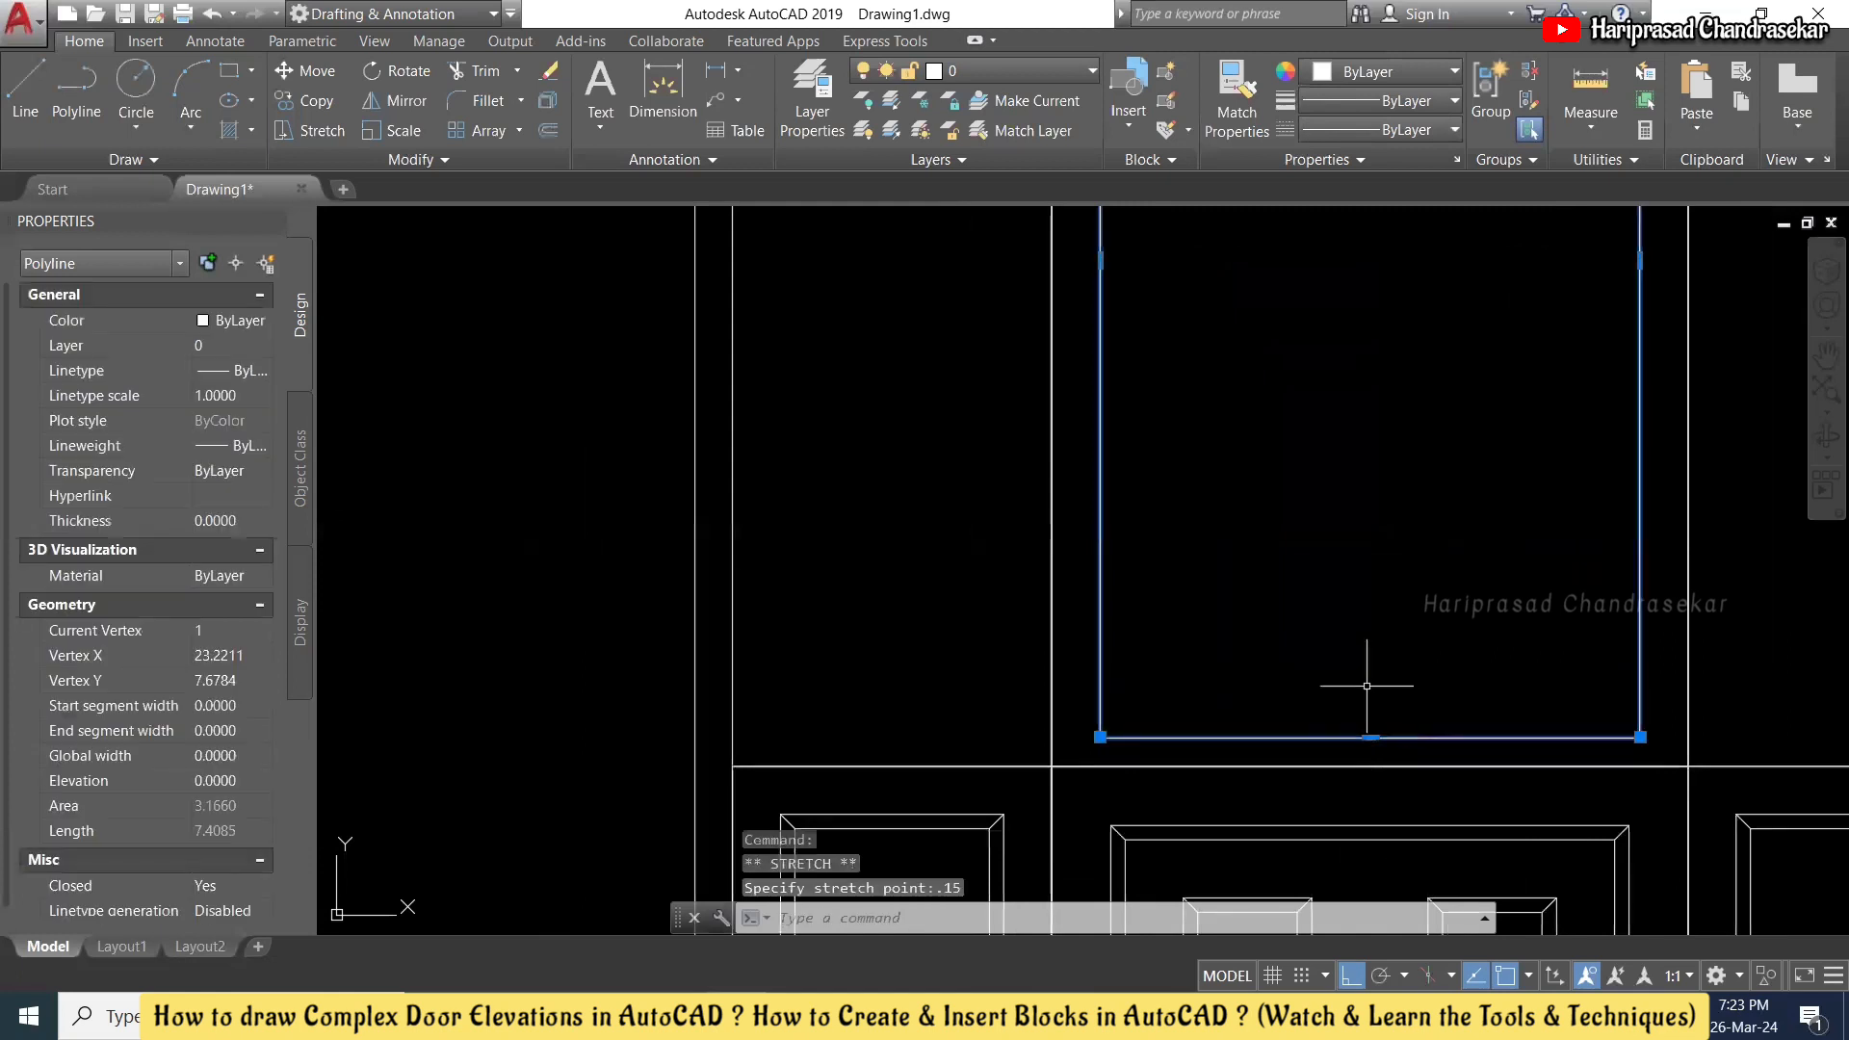
scroll(1361, 672, down, 2)
key(Escape)
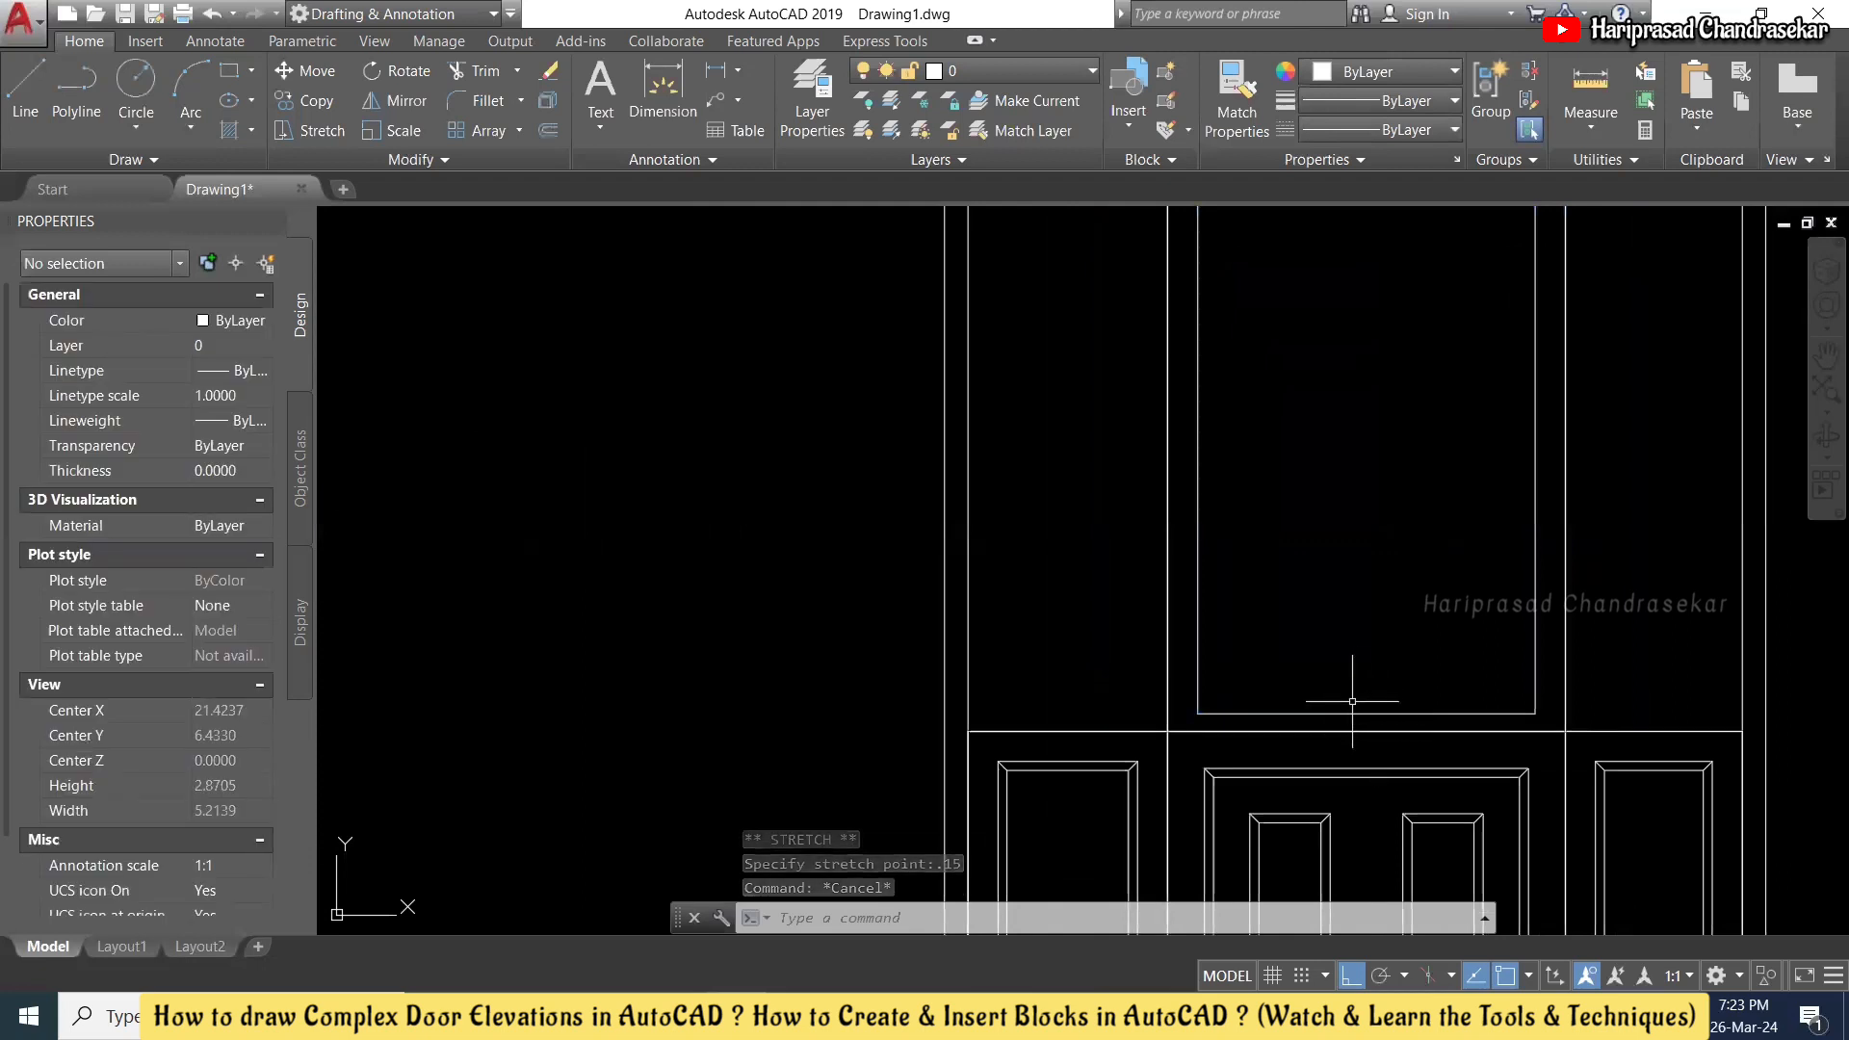
- Stretch the top edge of the inner upper rectangle downward by about 0.28
scroll(1358, 675, down, 4)
scroll(1350, 568, up, 2)
click(1333, 416)
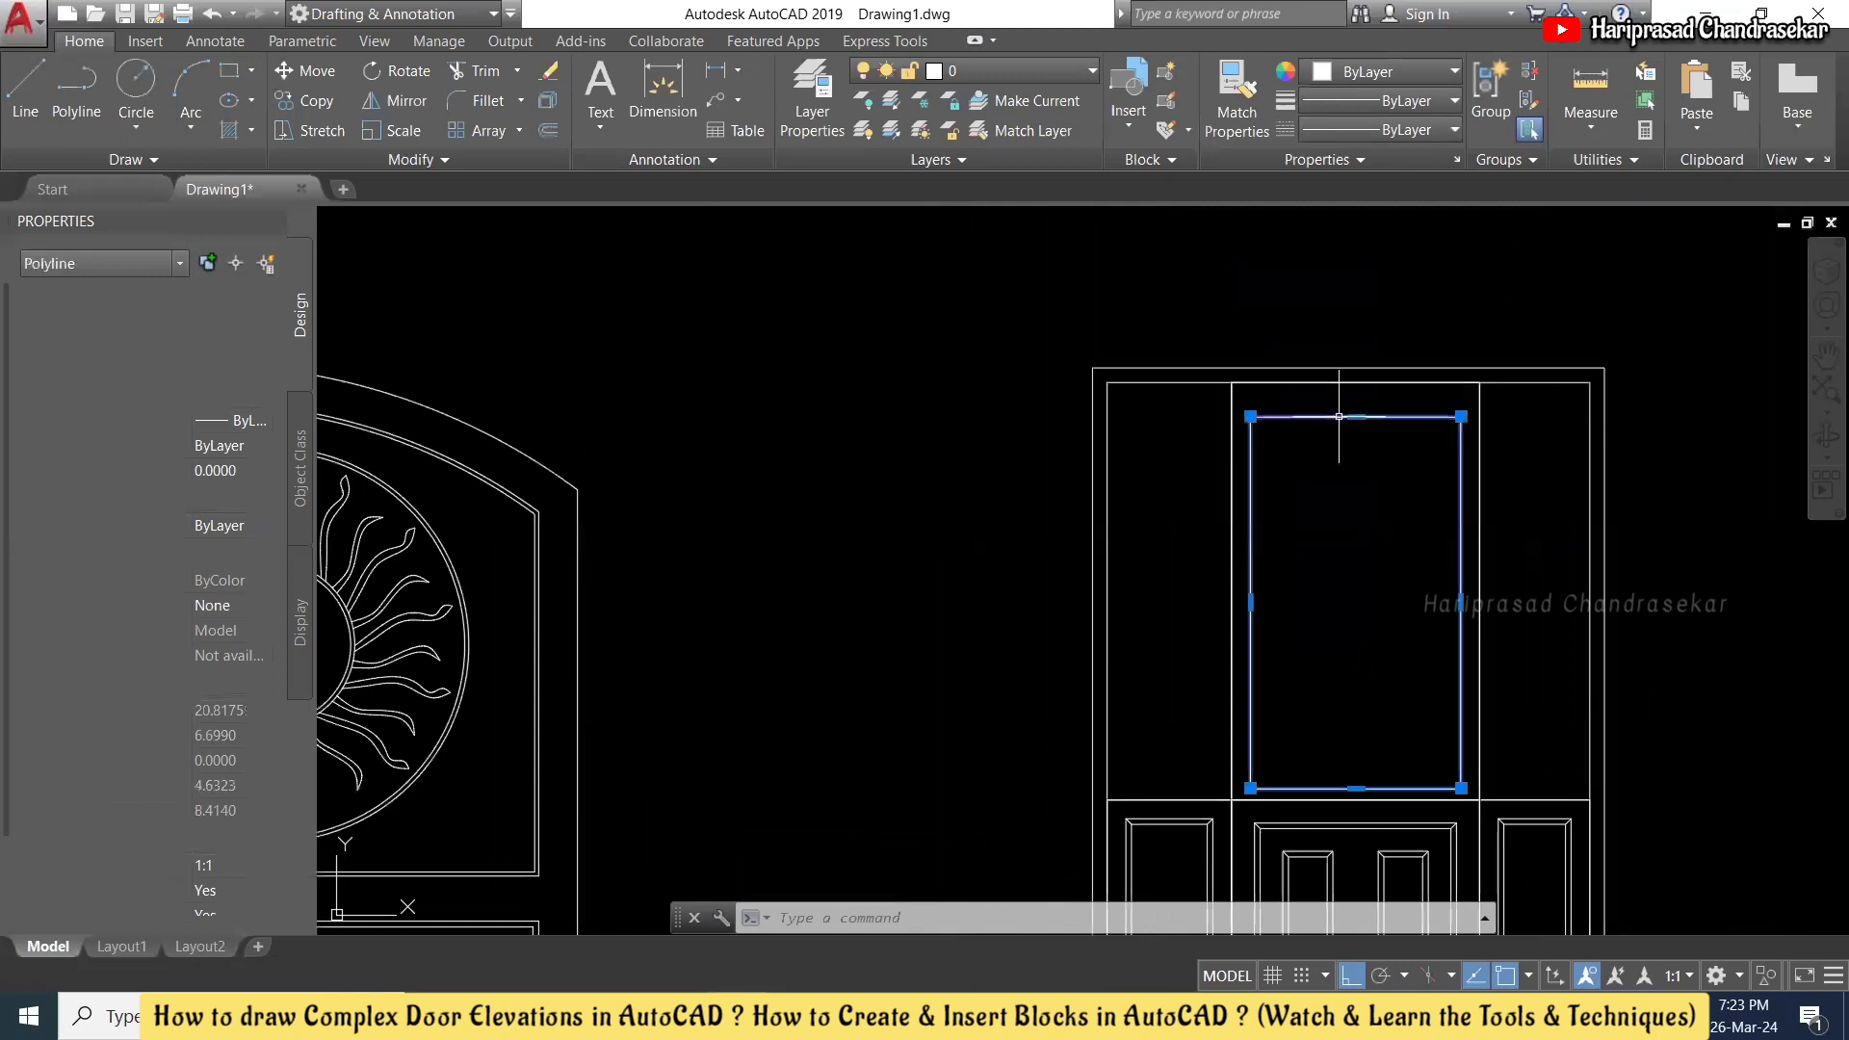
click(1356, 416)
click(1356, 460)
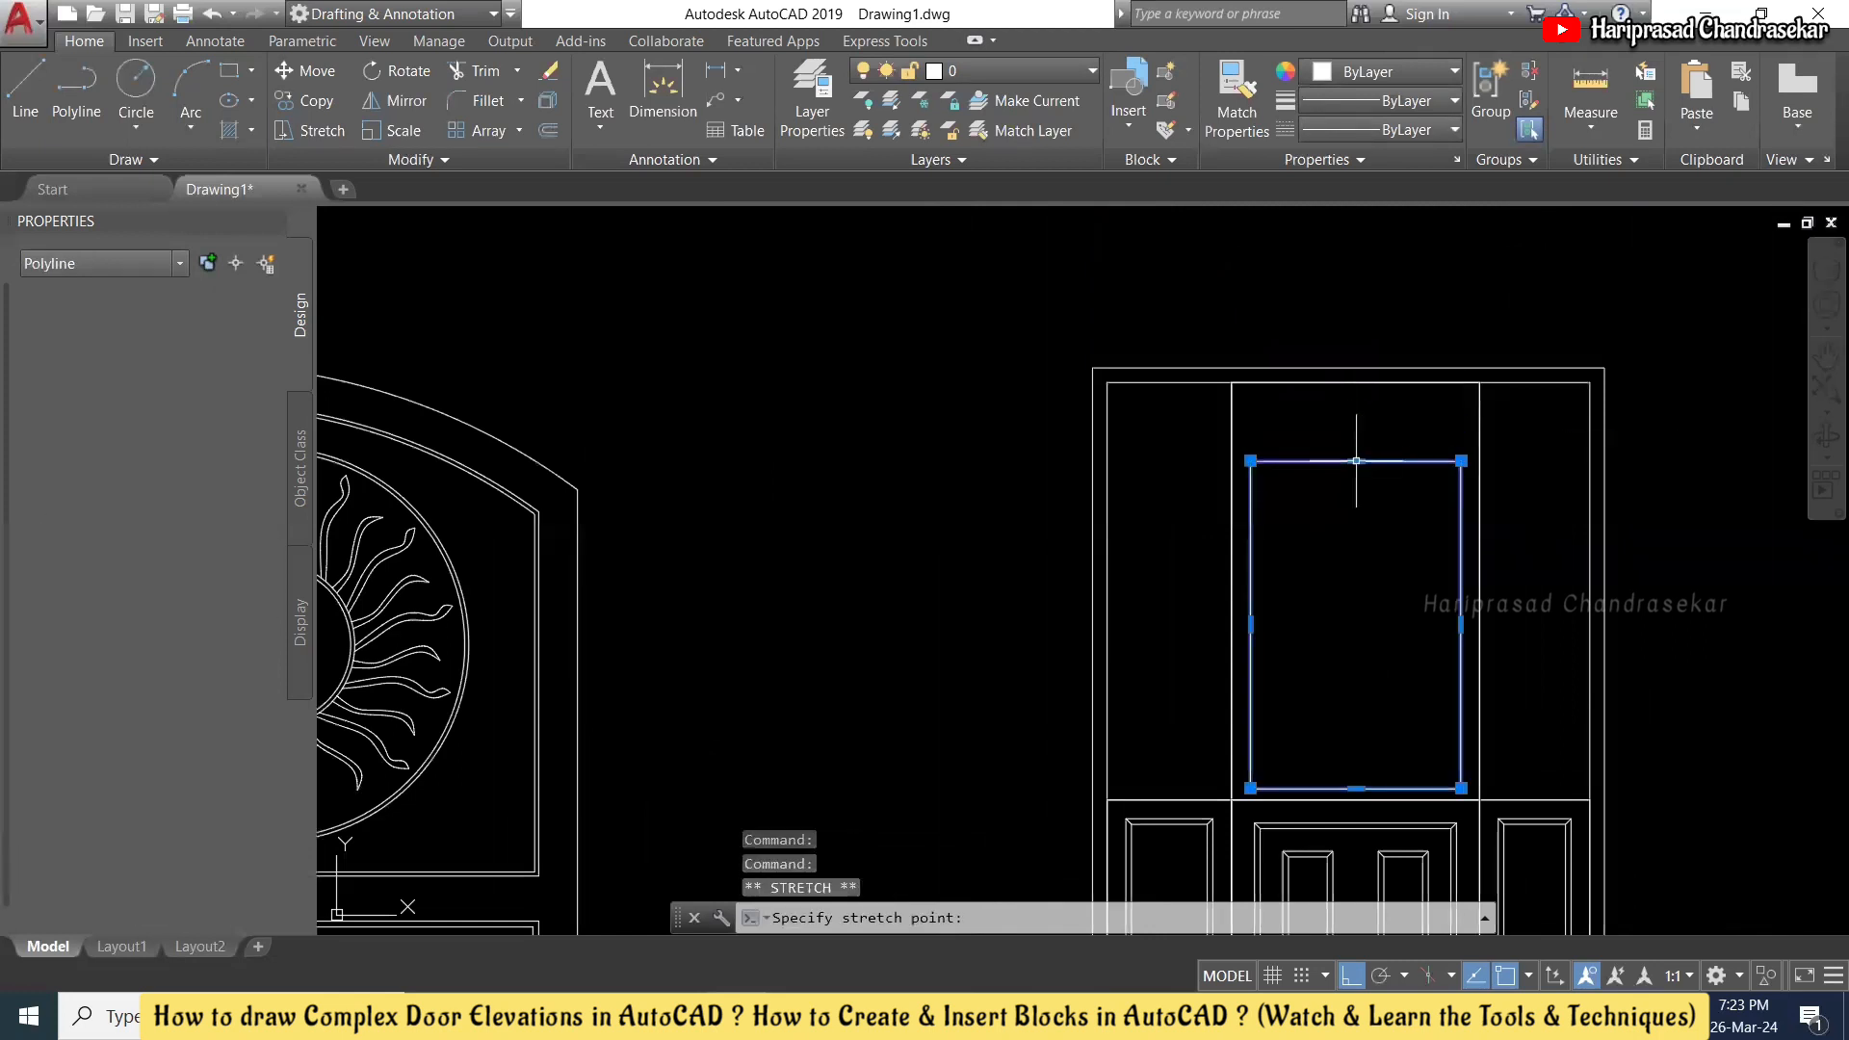
mouse_move(1357, 462)
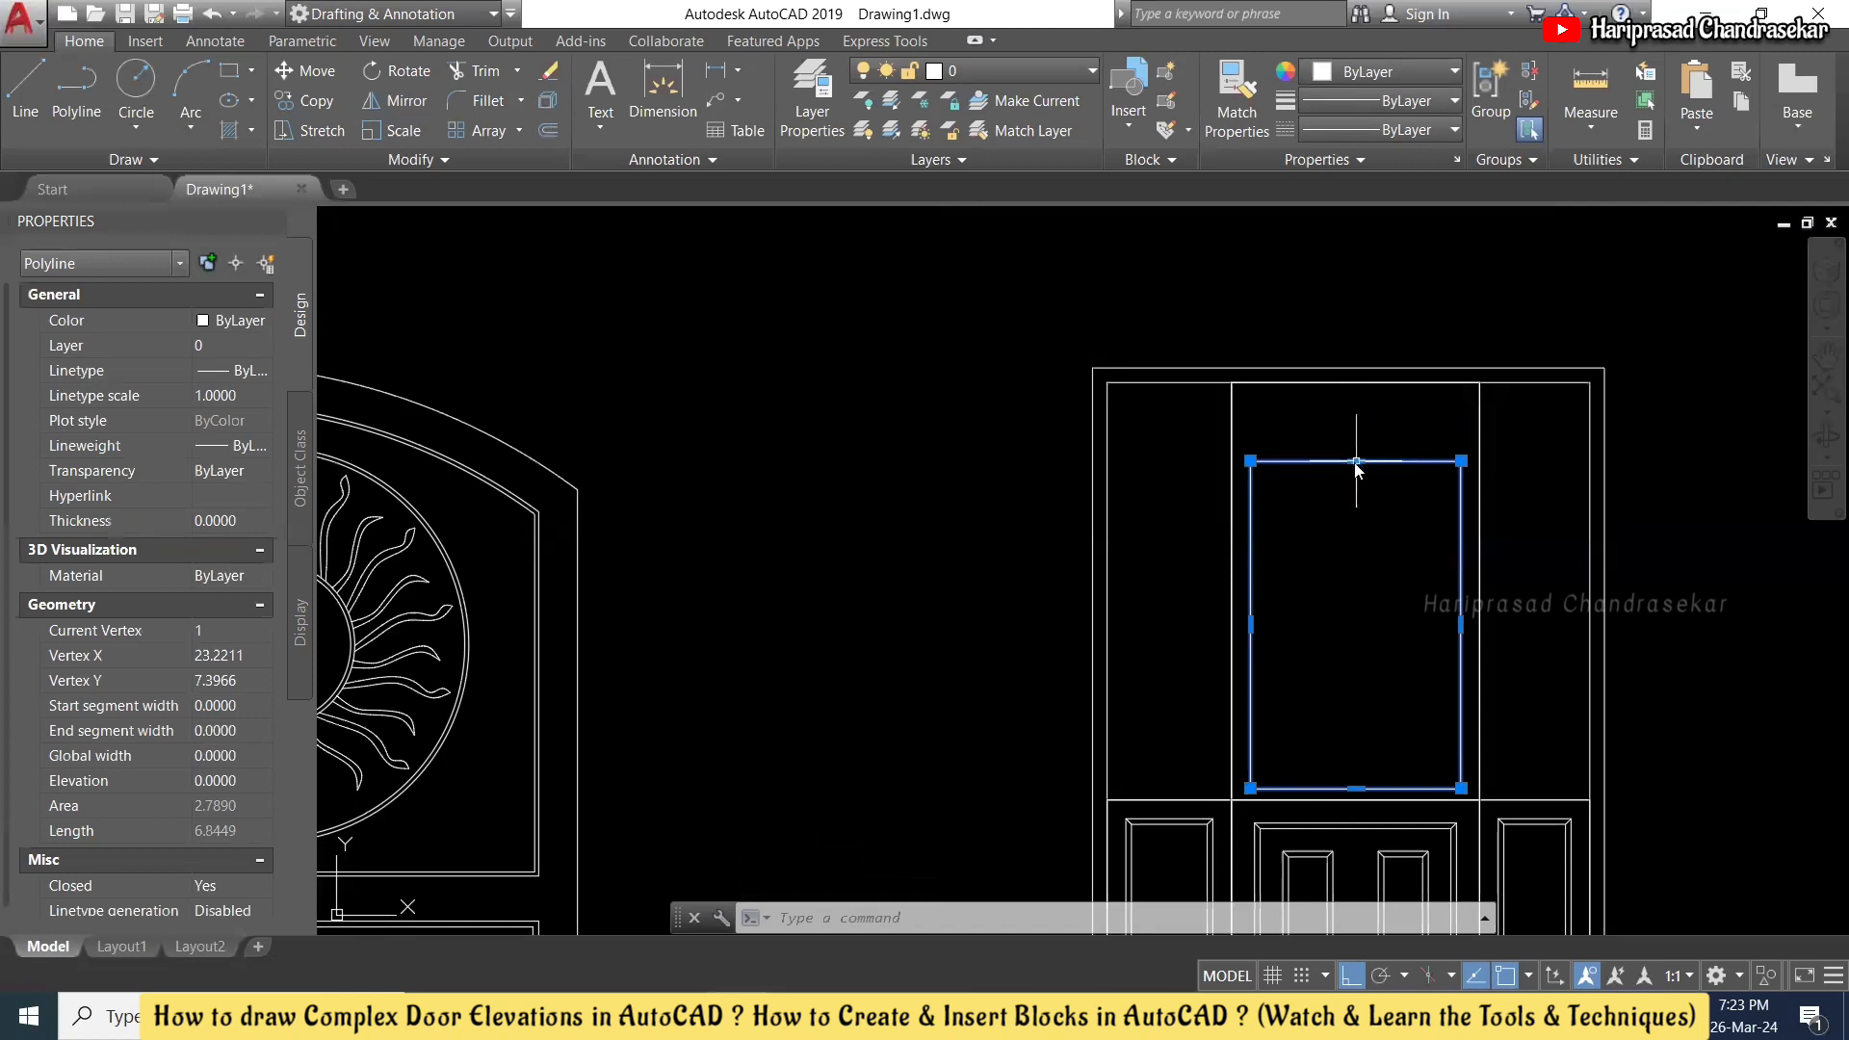
click(1414, 545)
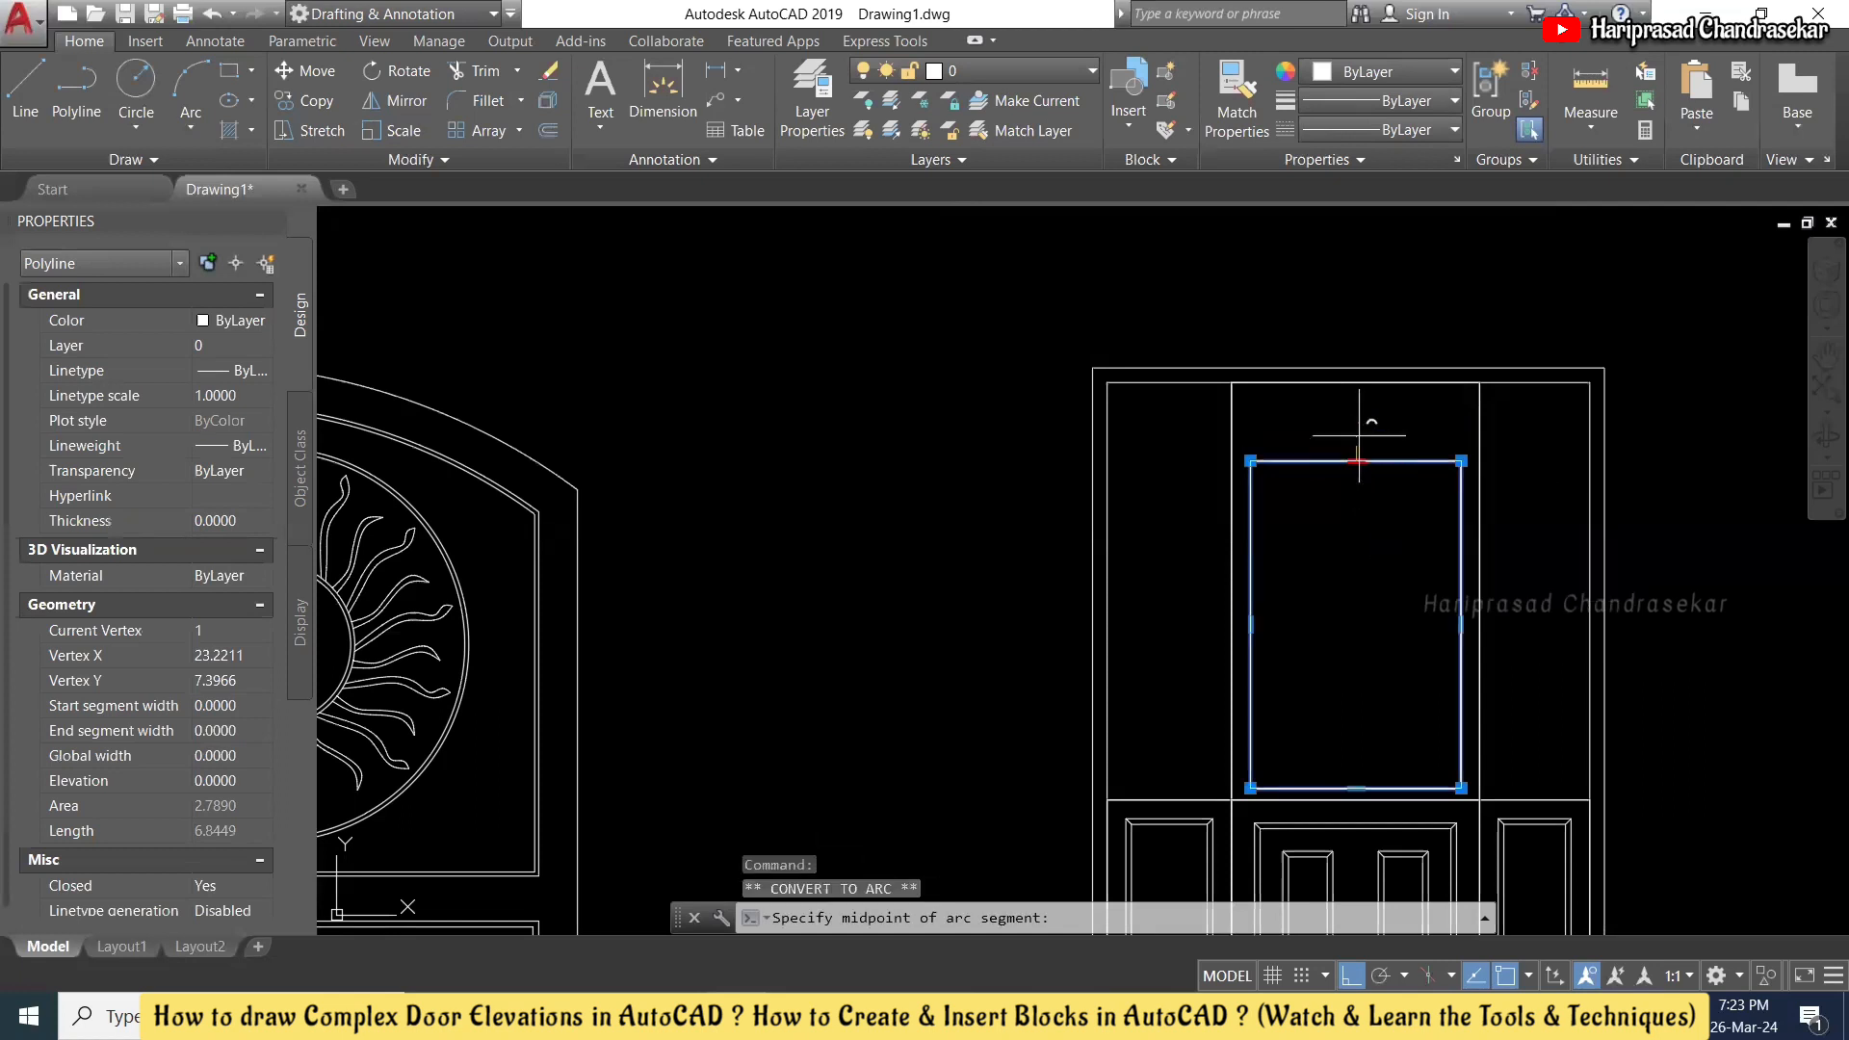
scroll(1360, 424, up, 2)
scroll(1352, 408, up, 2)
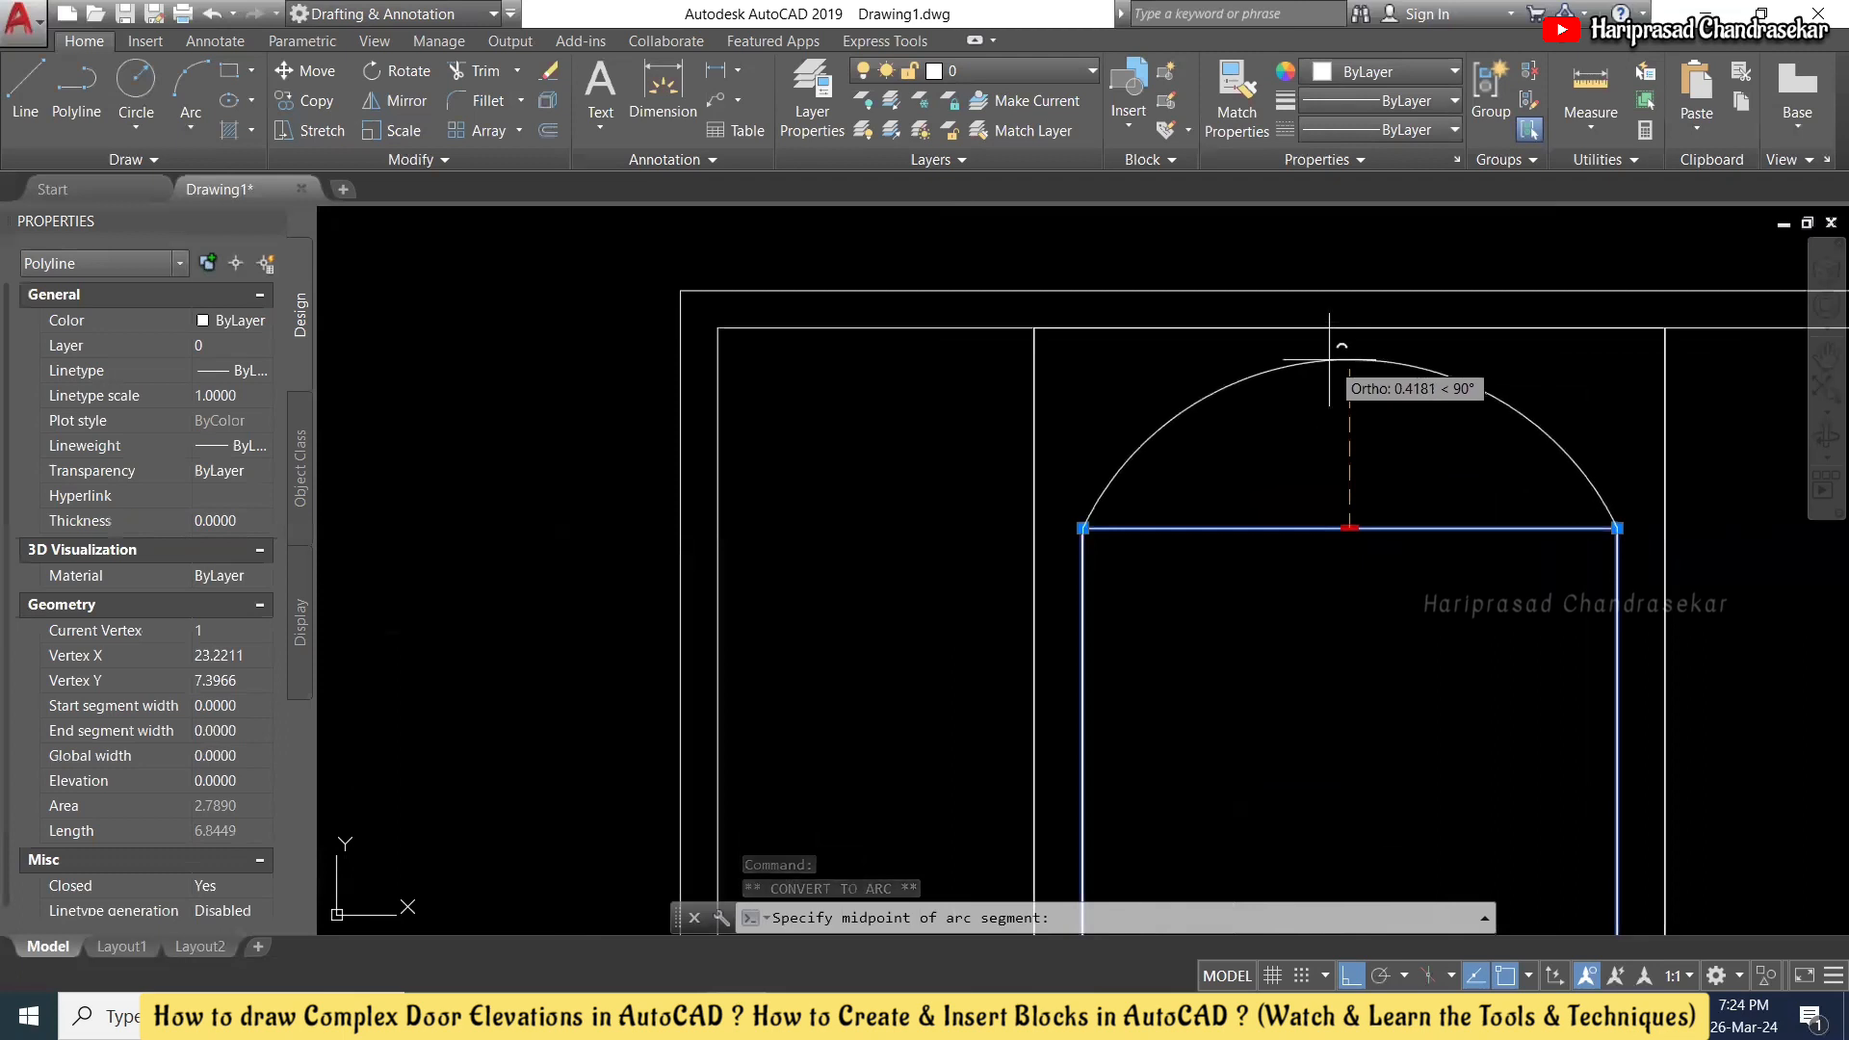
scroll(1330, 358, up, 2)
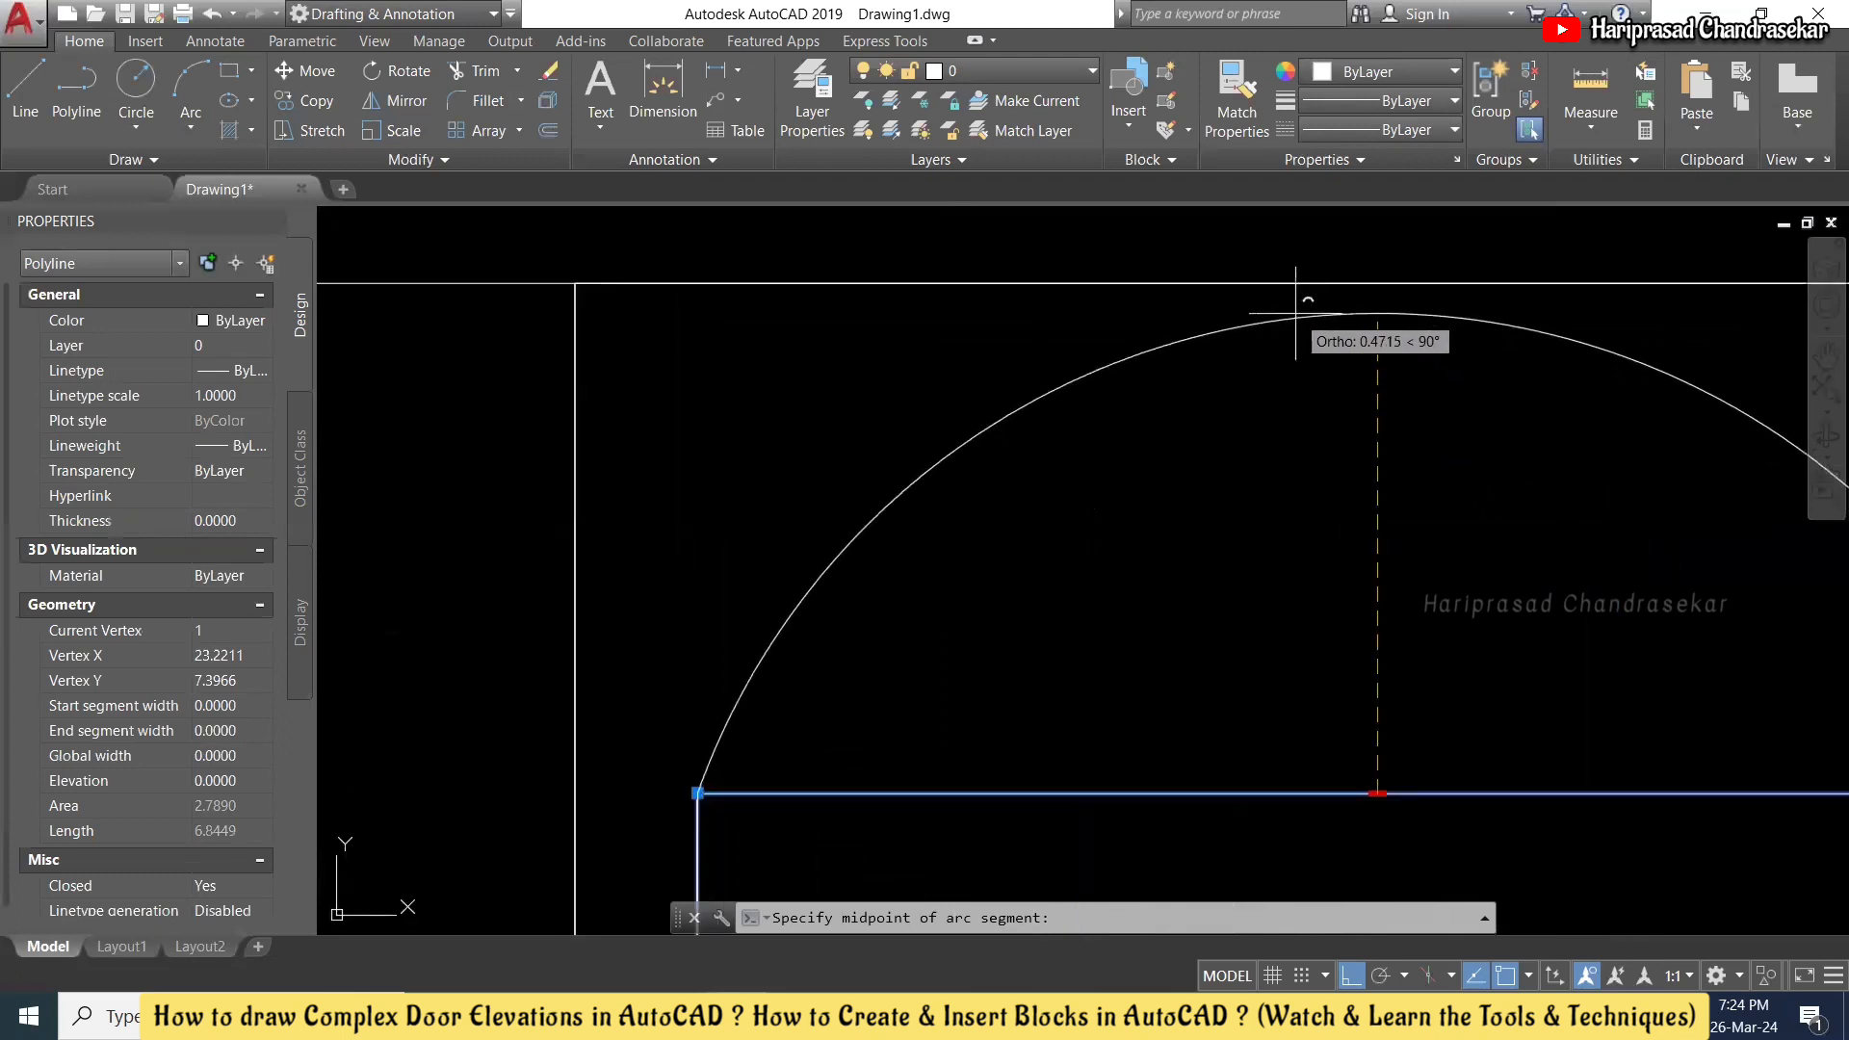
scroll(1297, 313, down, 4)
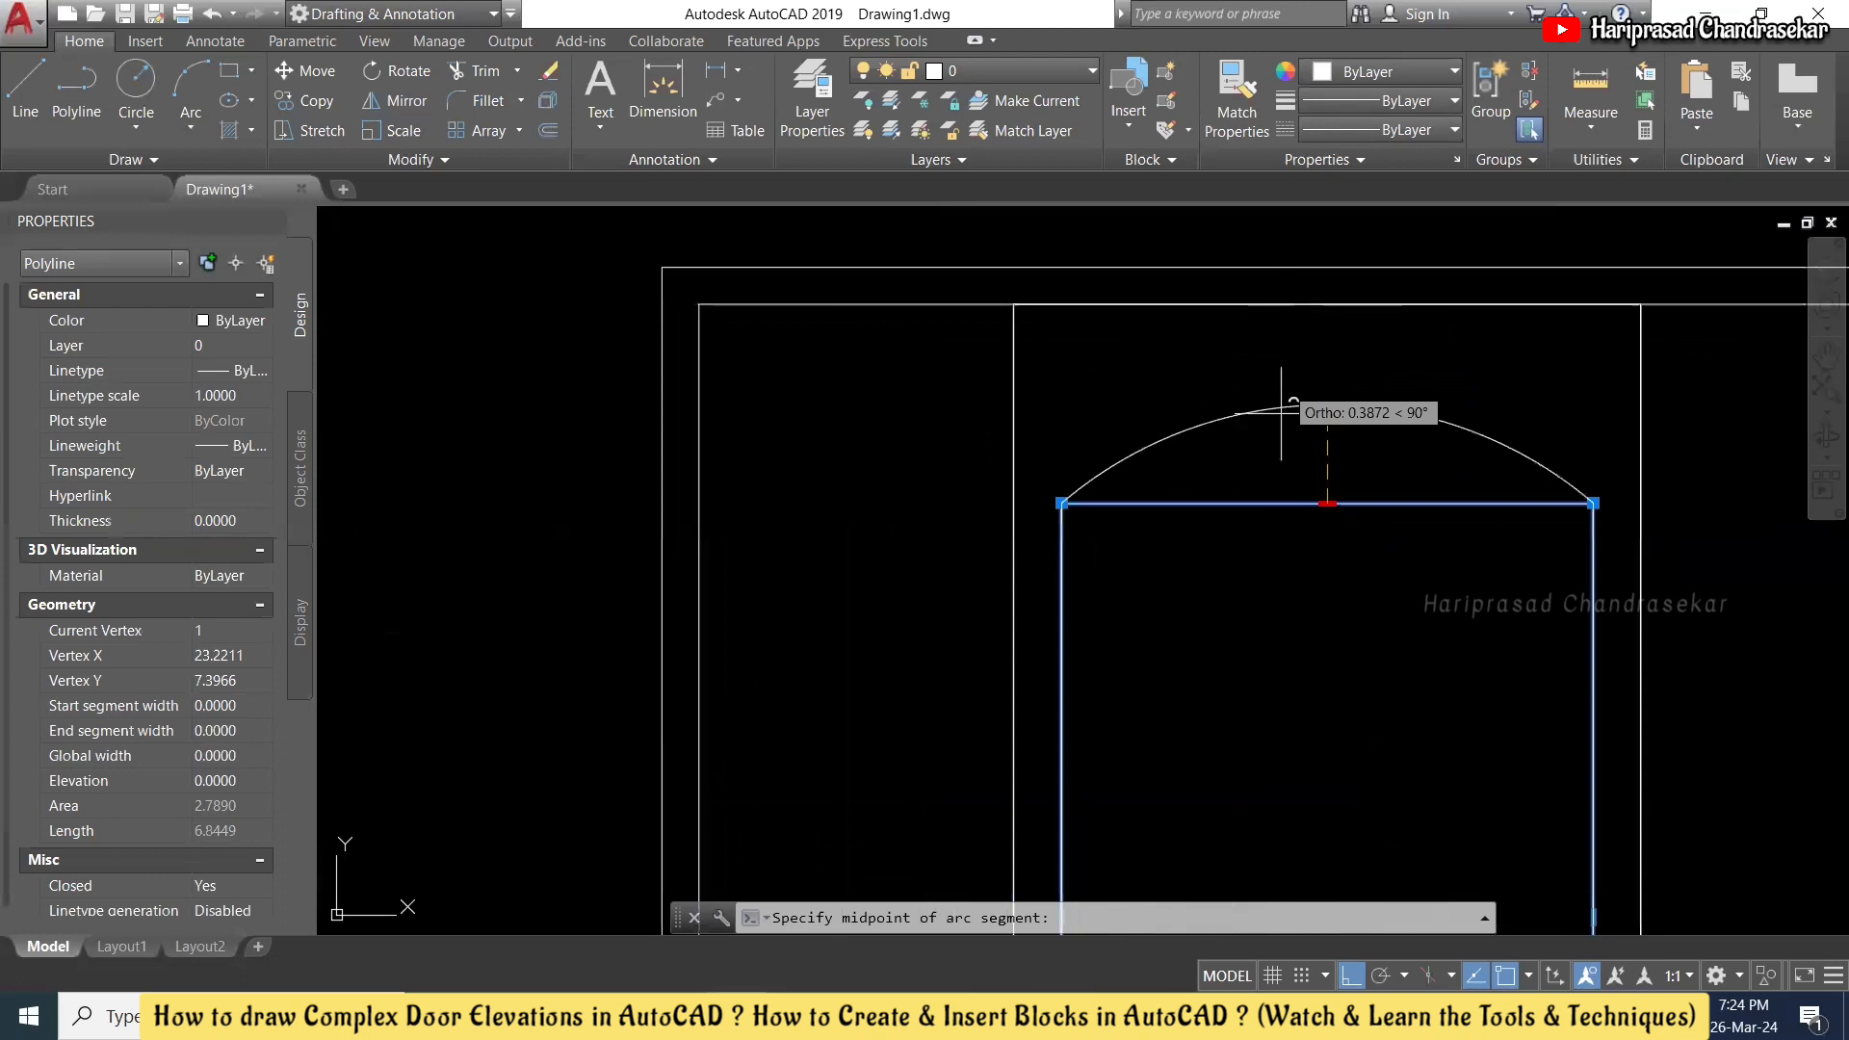
key(Escape)
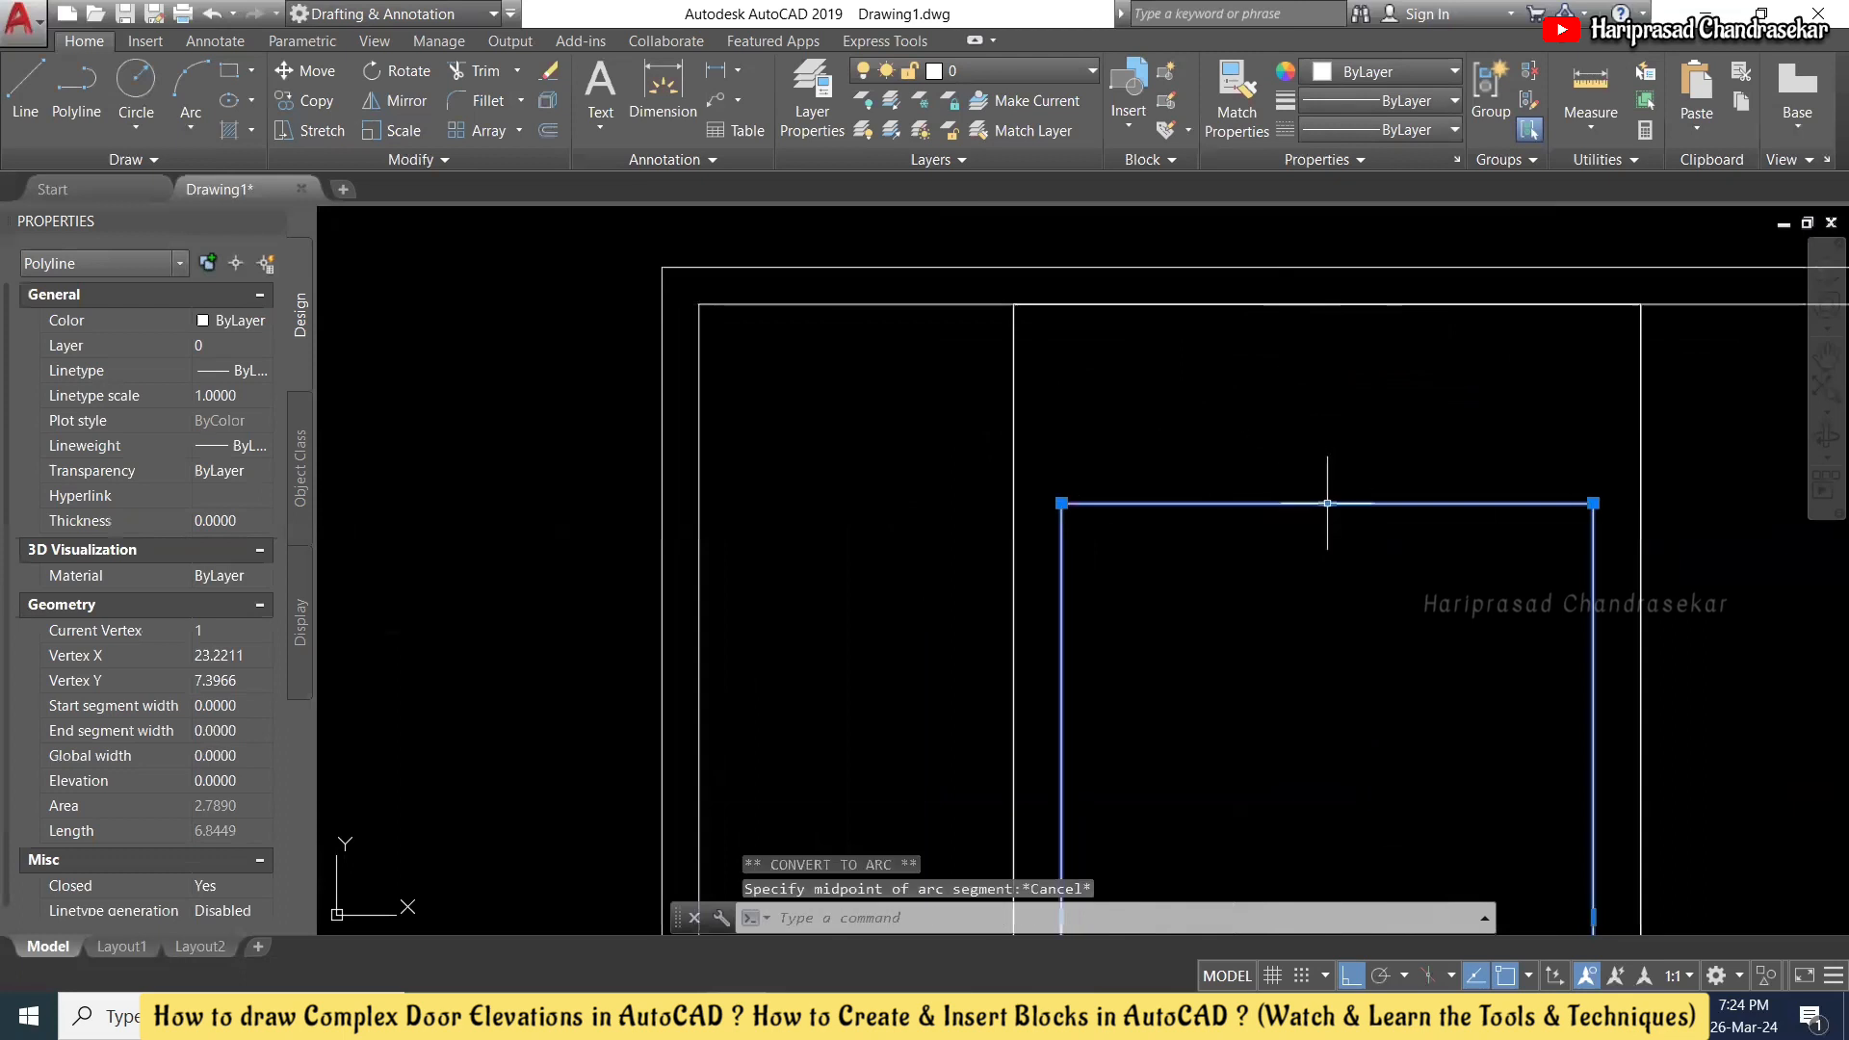
- Lower the inner rectangle's top edge by about another 0.2 and try converting that edge to an arc
click(1327, 503)
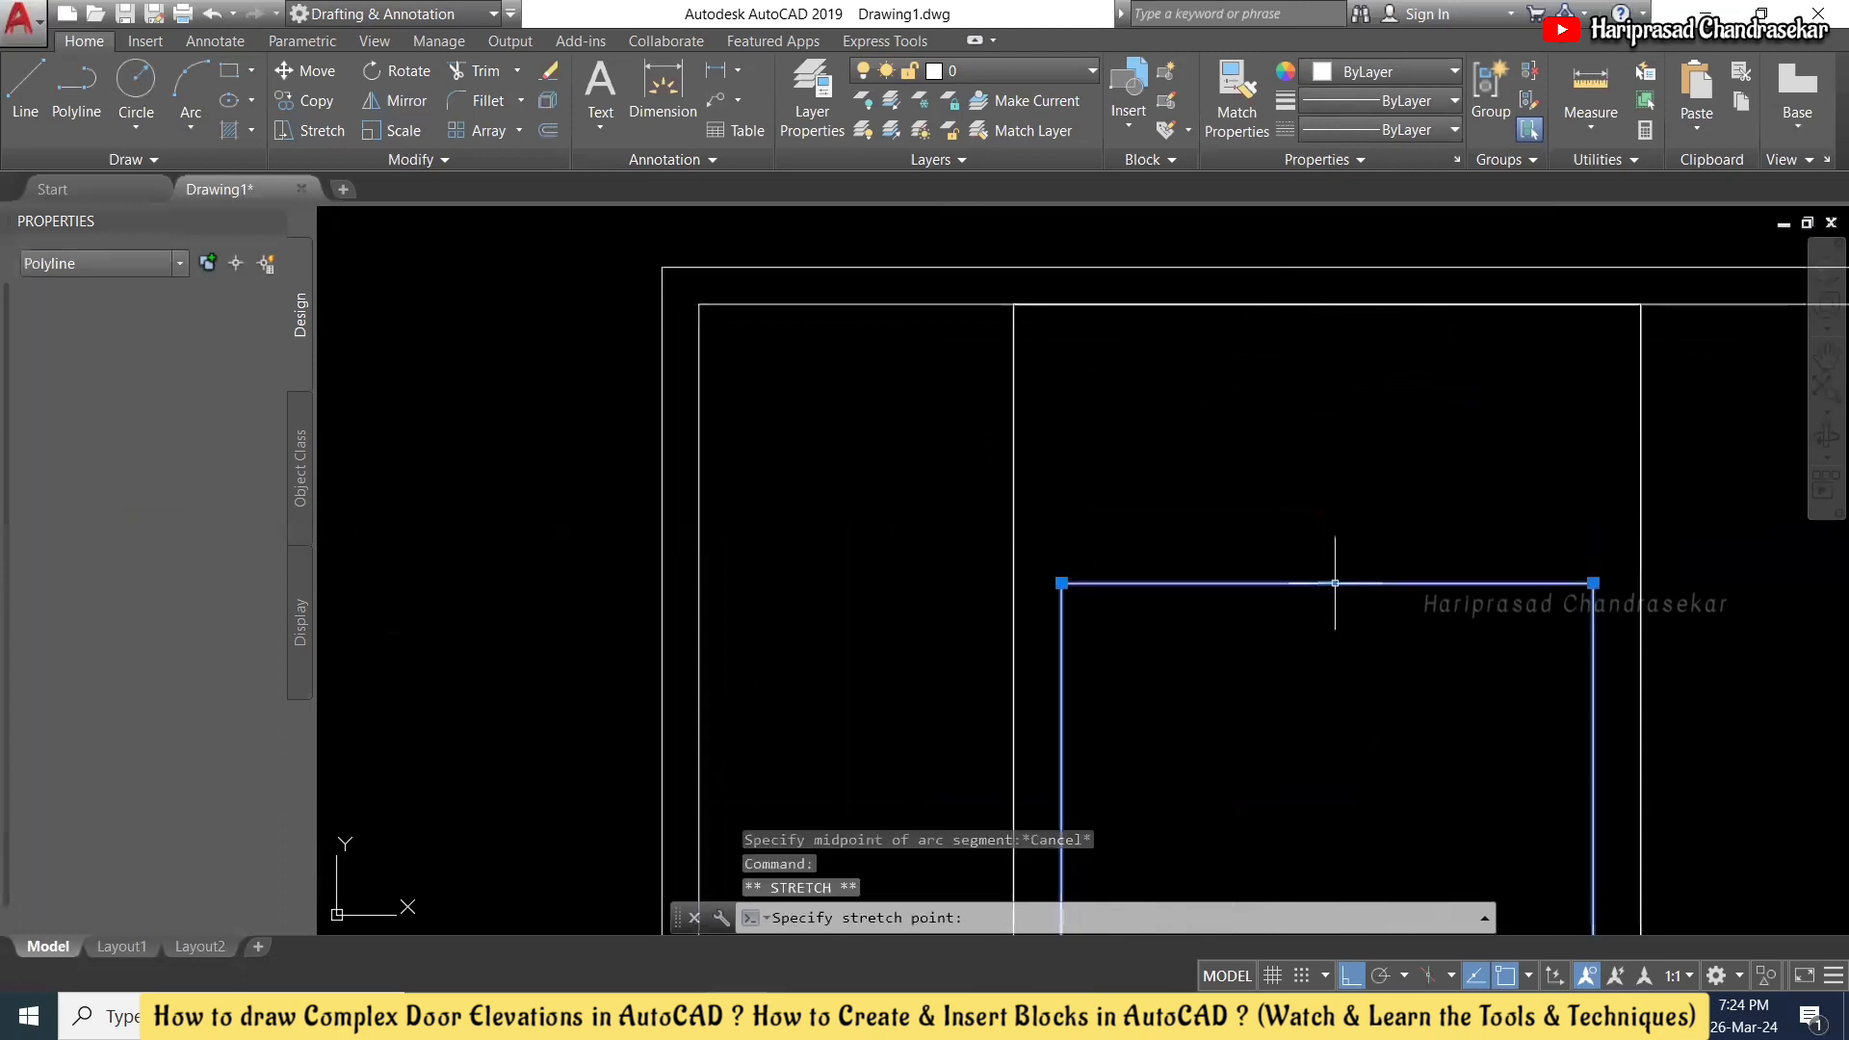
click(1333, 583)
mouse_move(1328, 583)
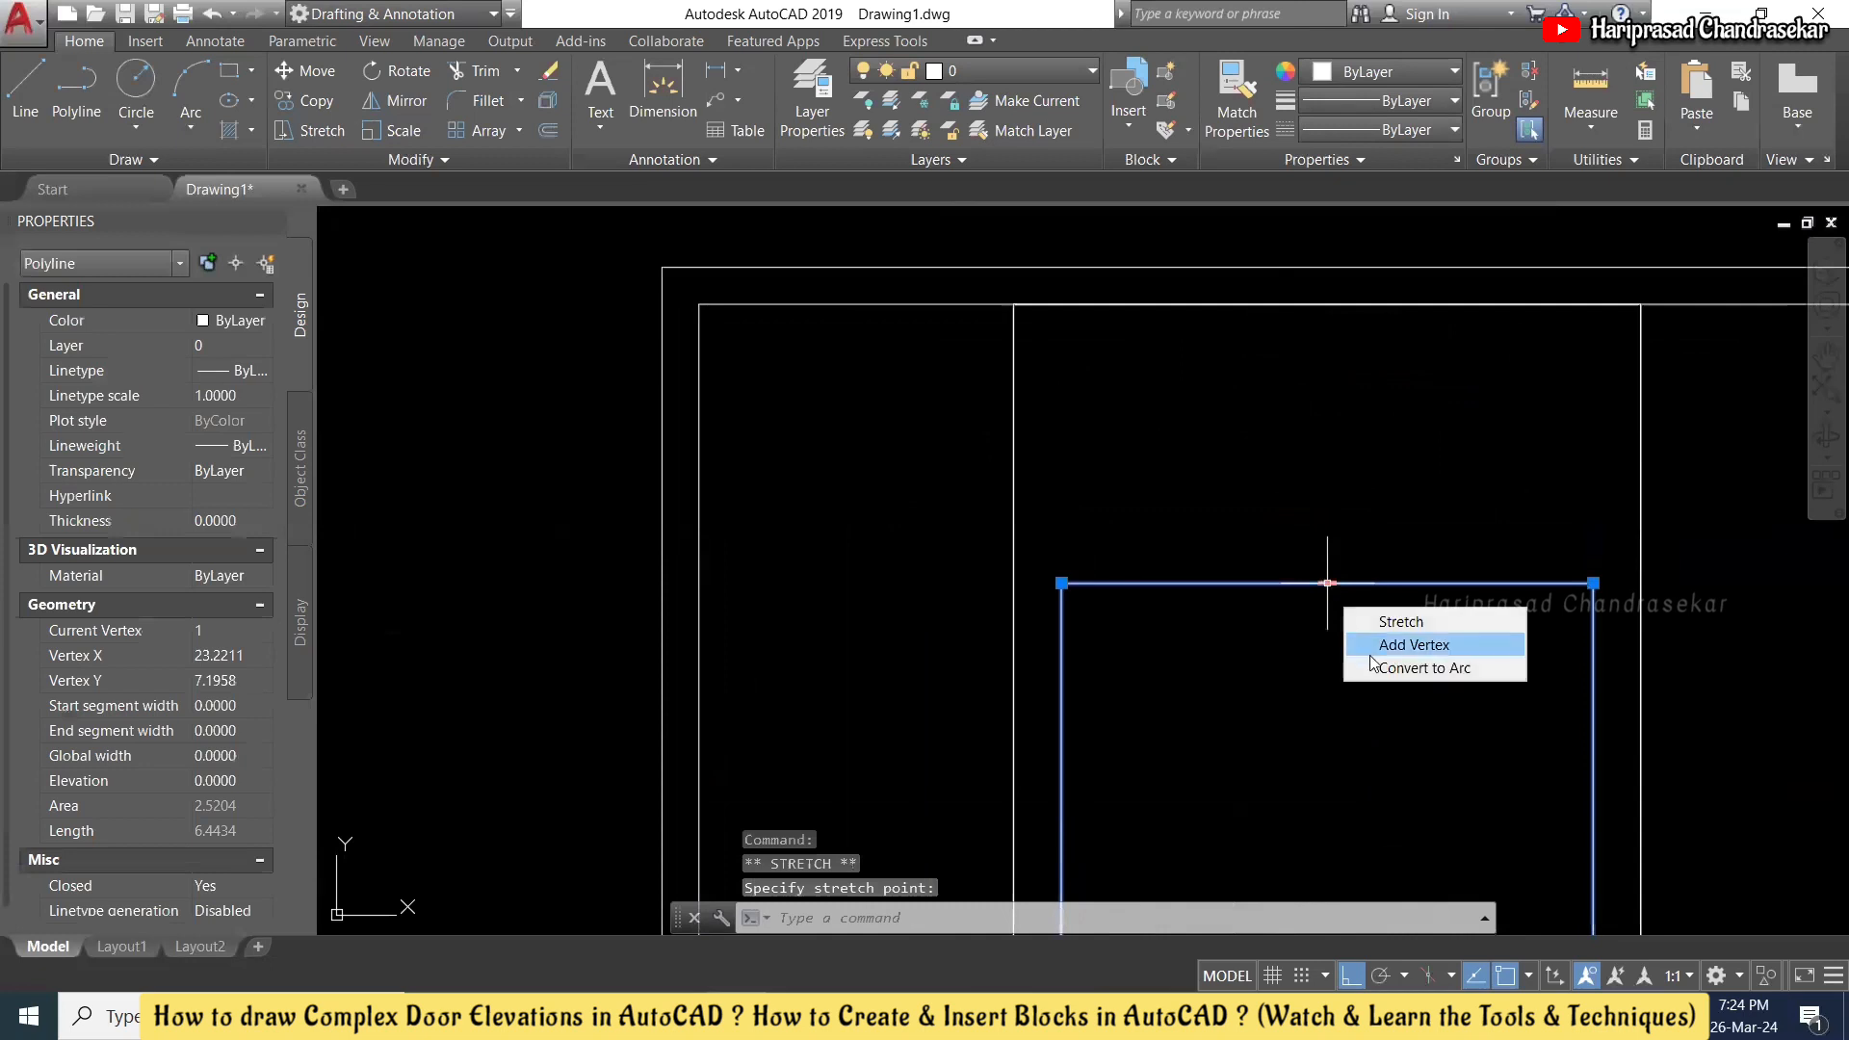
click(1426, 668)
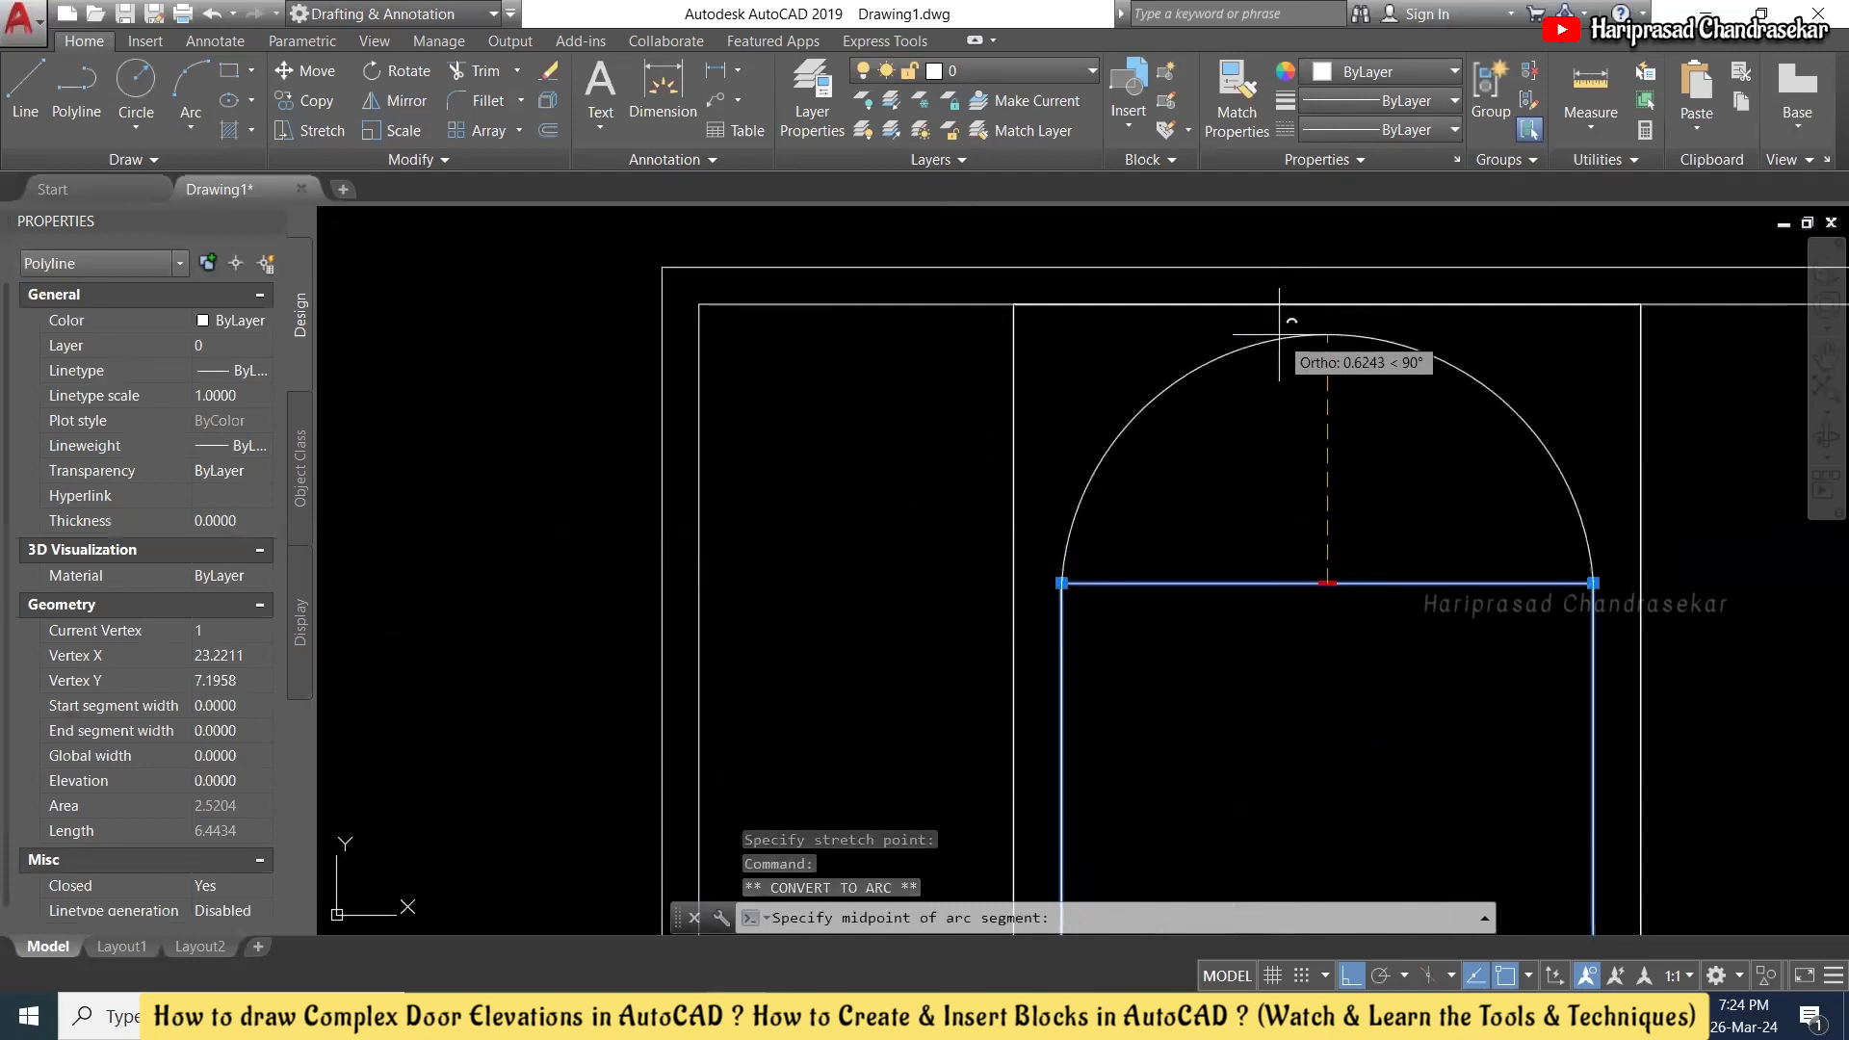
key(Escape)
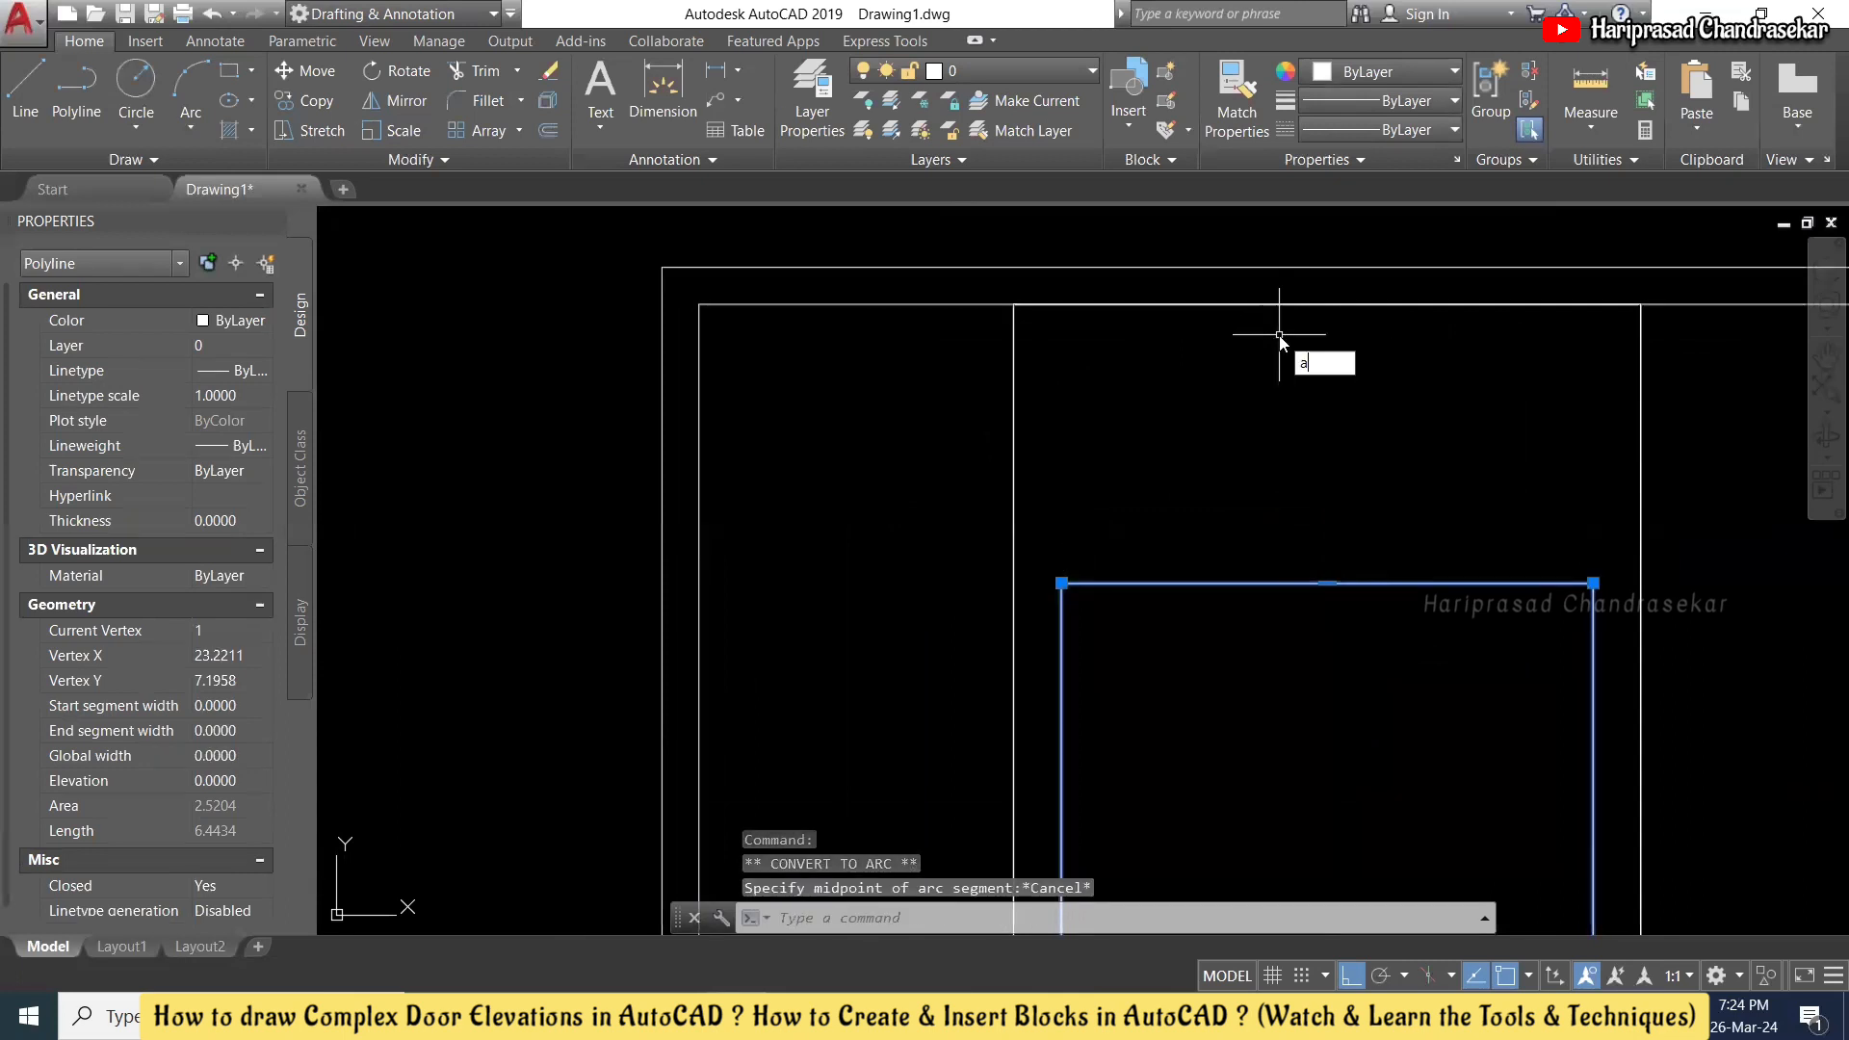
- Draw a semicircular guide arc centred on the midpoint of the inner rectangle's top edge, spanning its two upper corners
text(a)
key(Return)
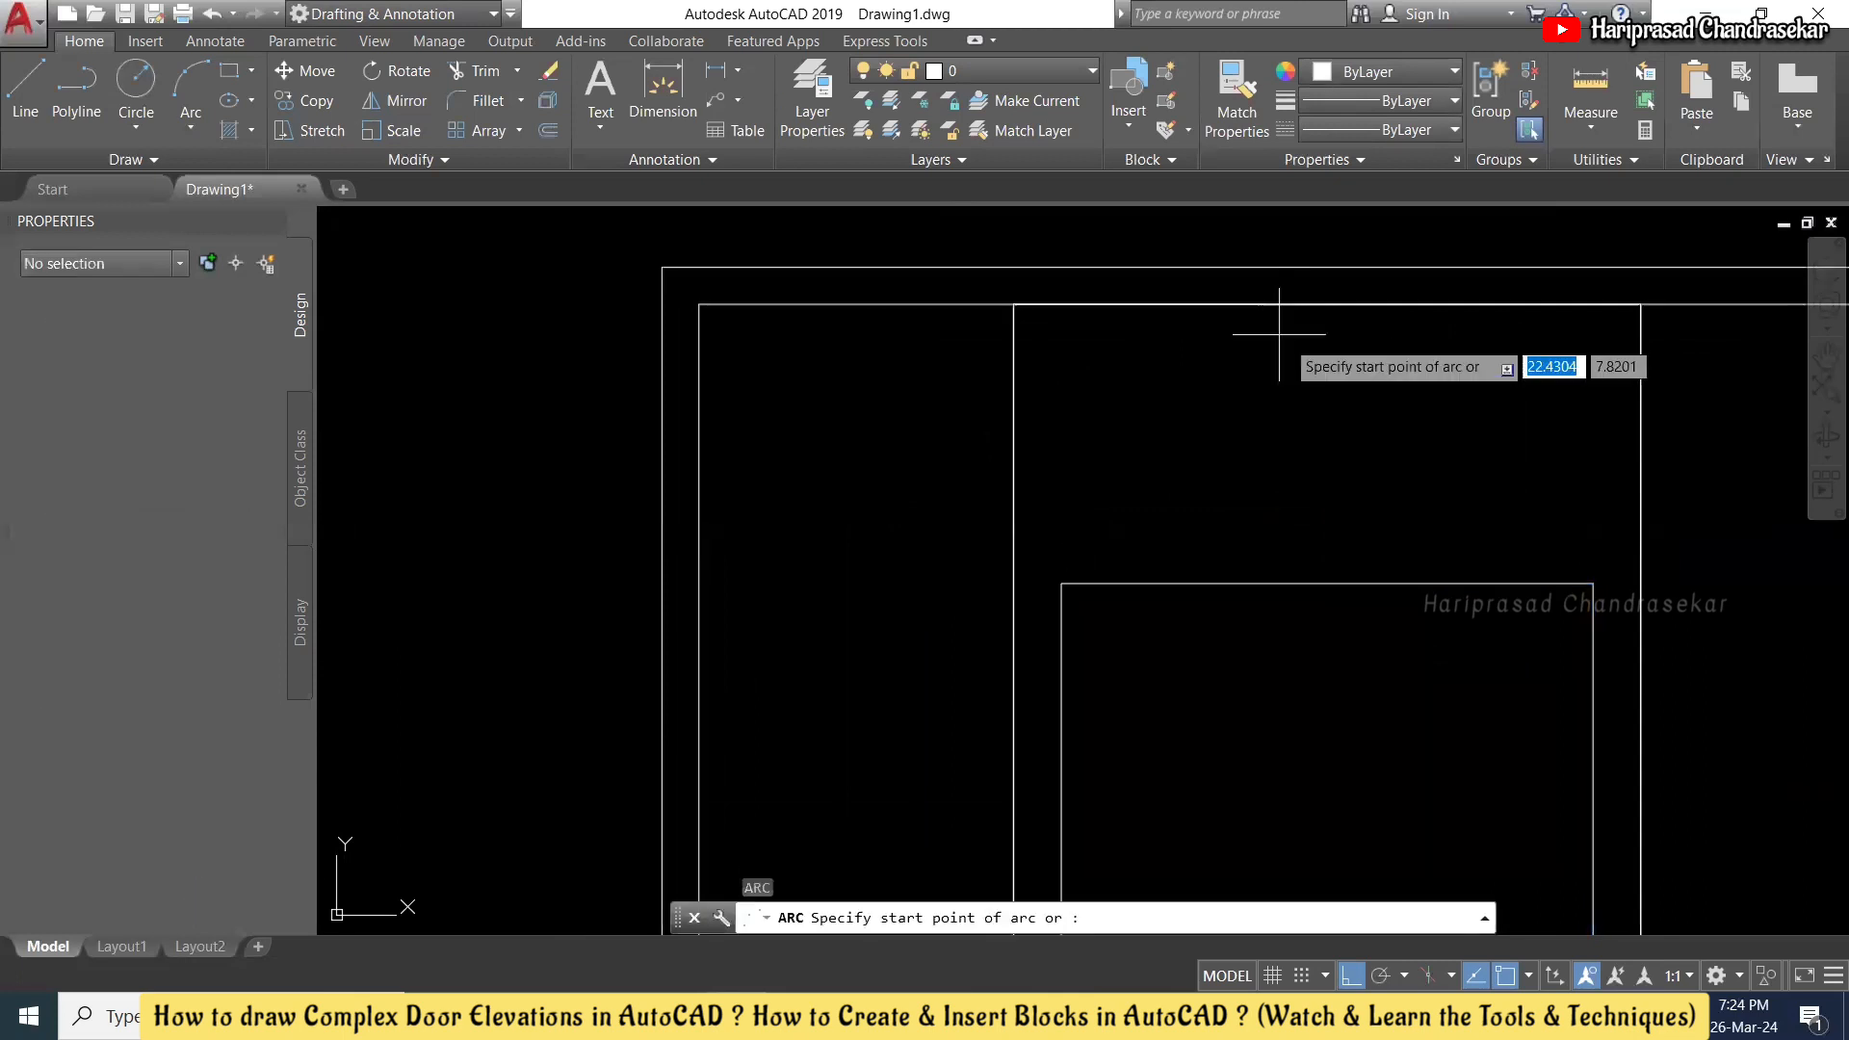
text(c)
key(Return)
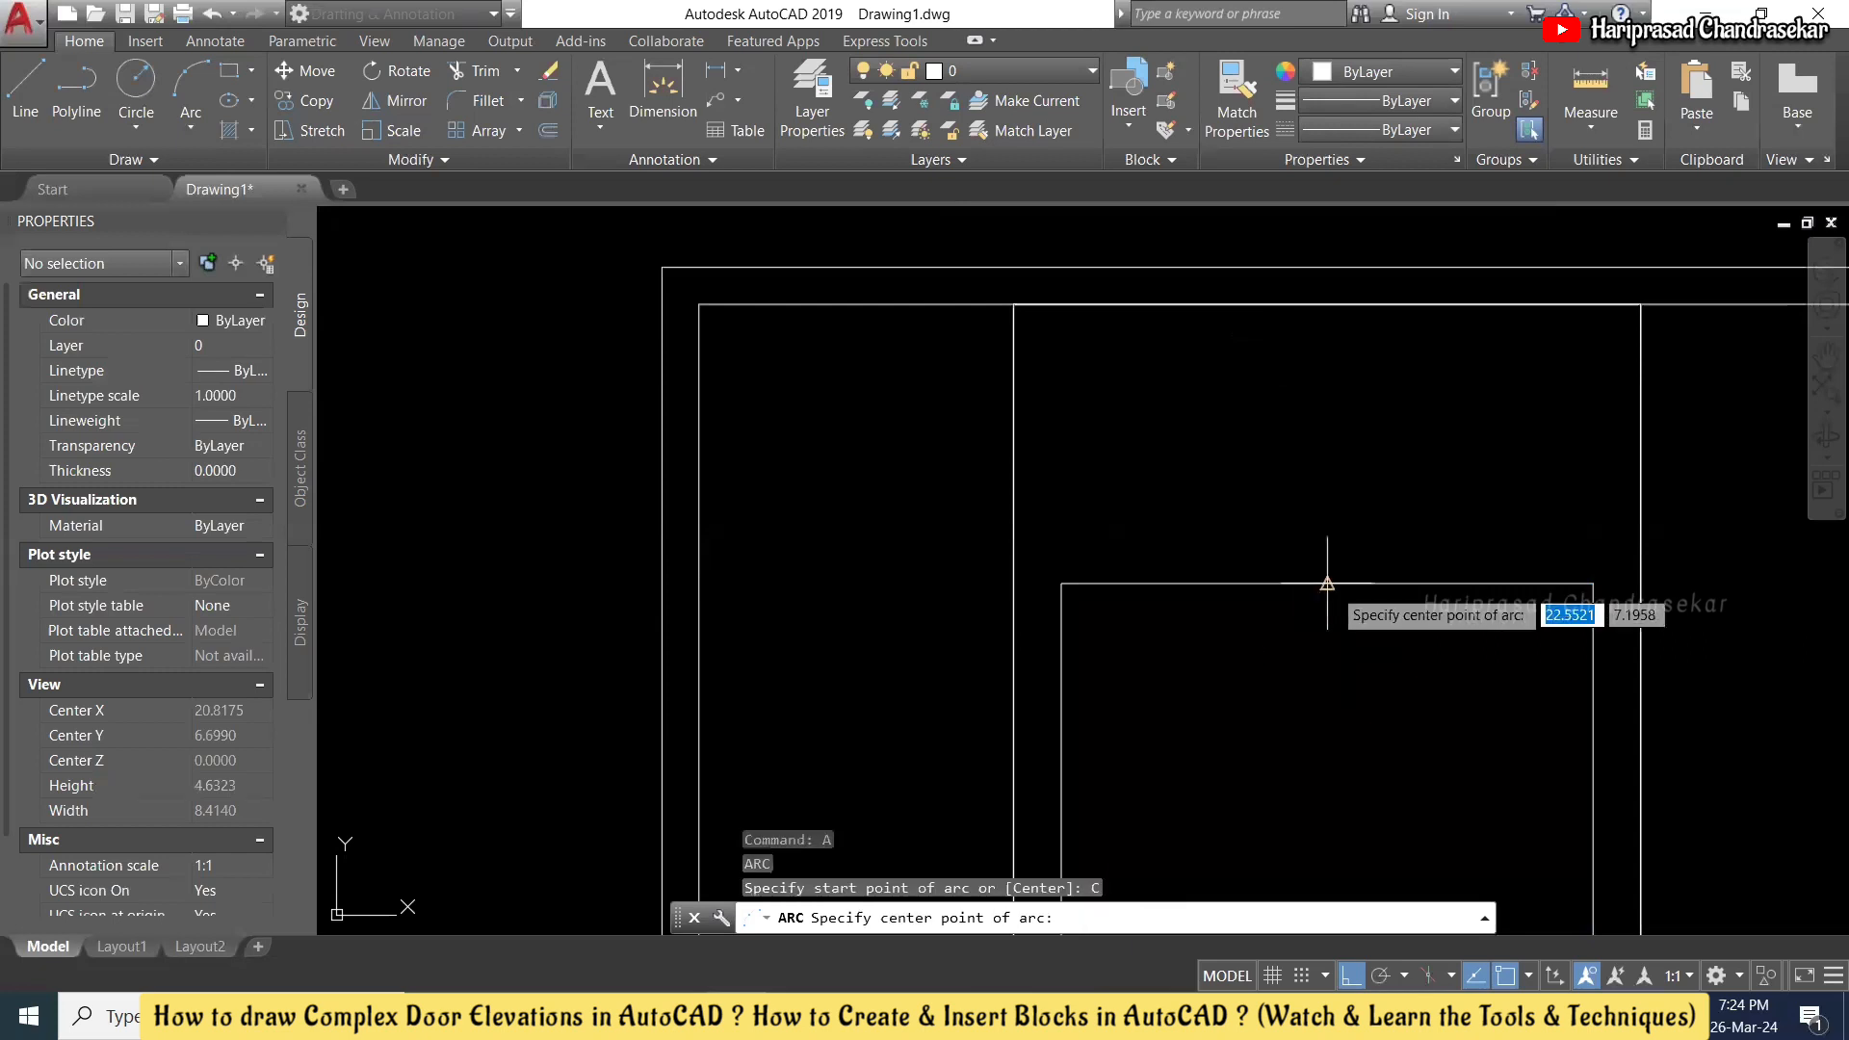
click(1327, 583)
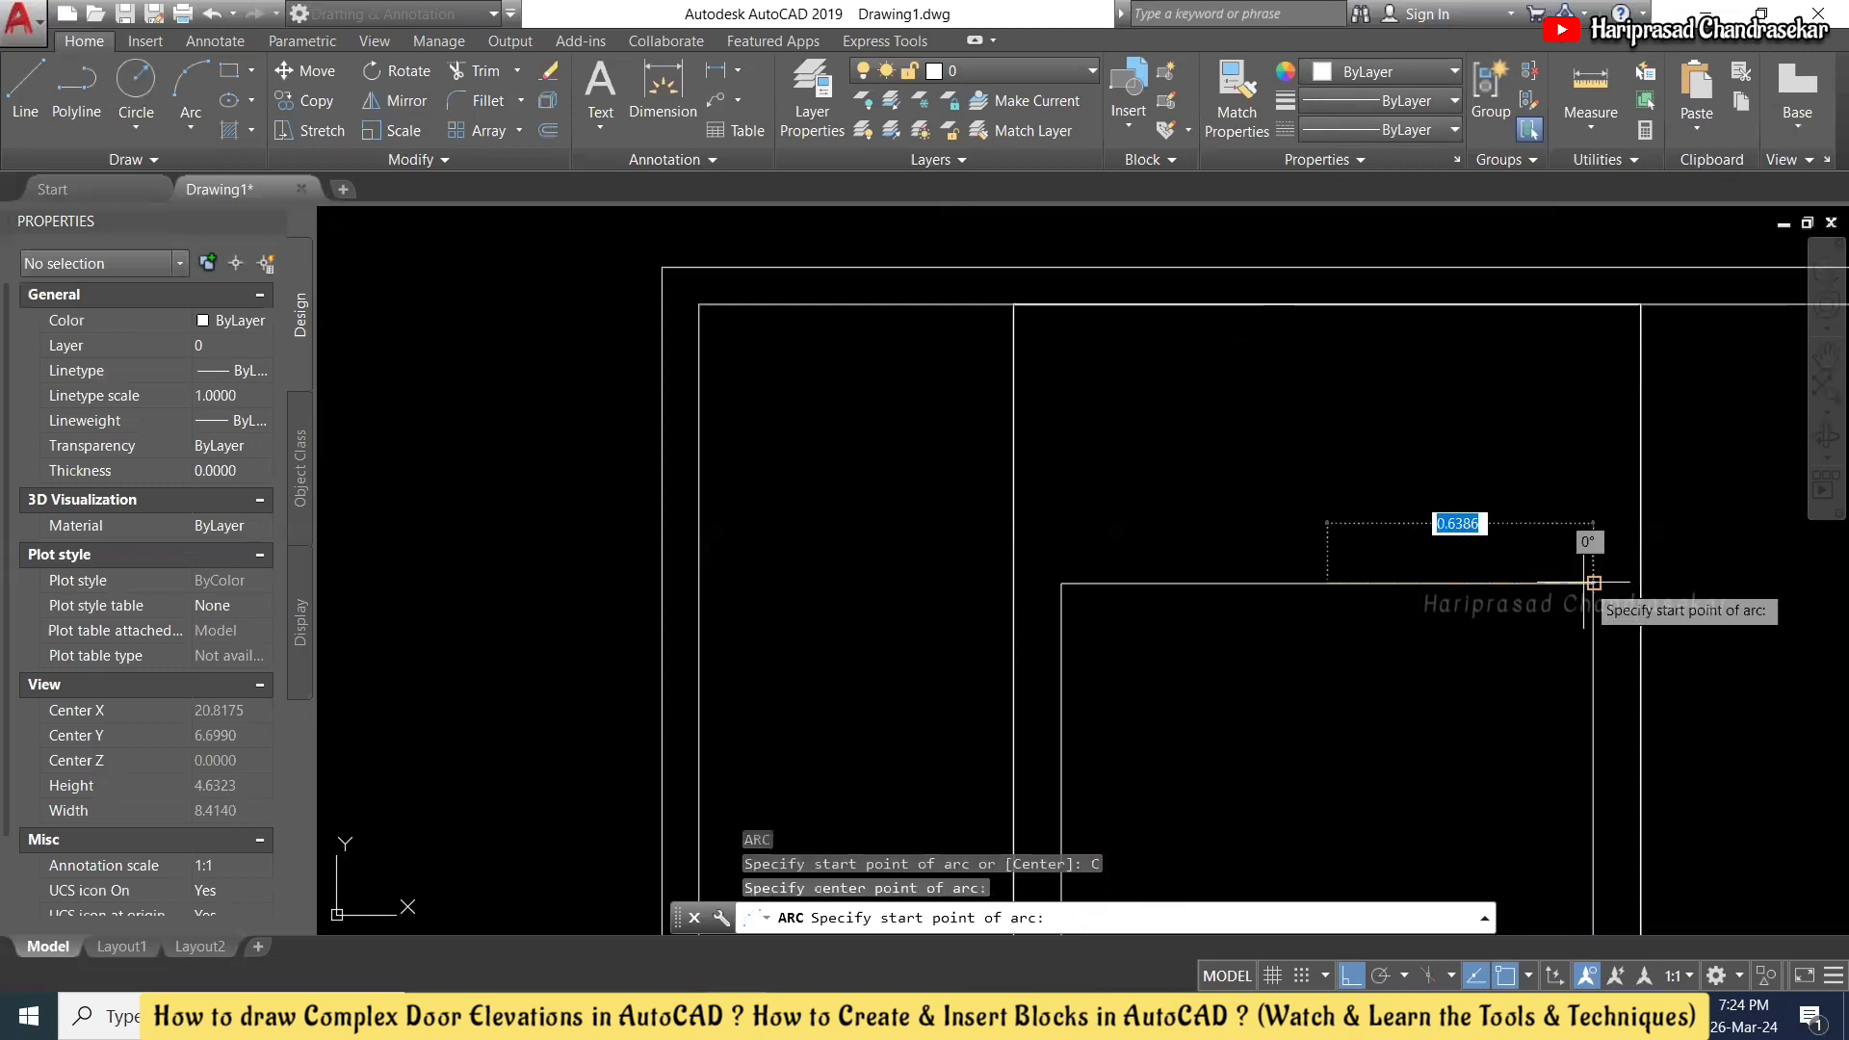
click(1594, 582)
click(1154, 491)
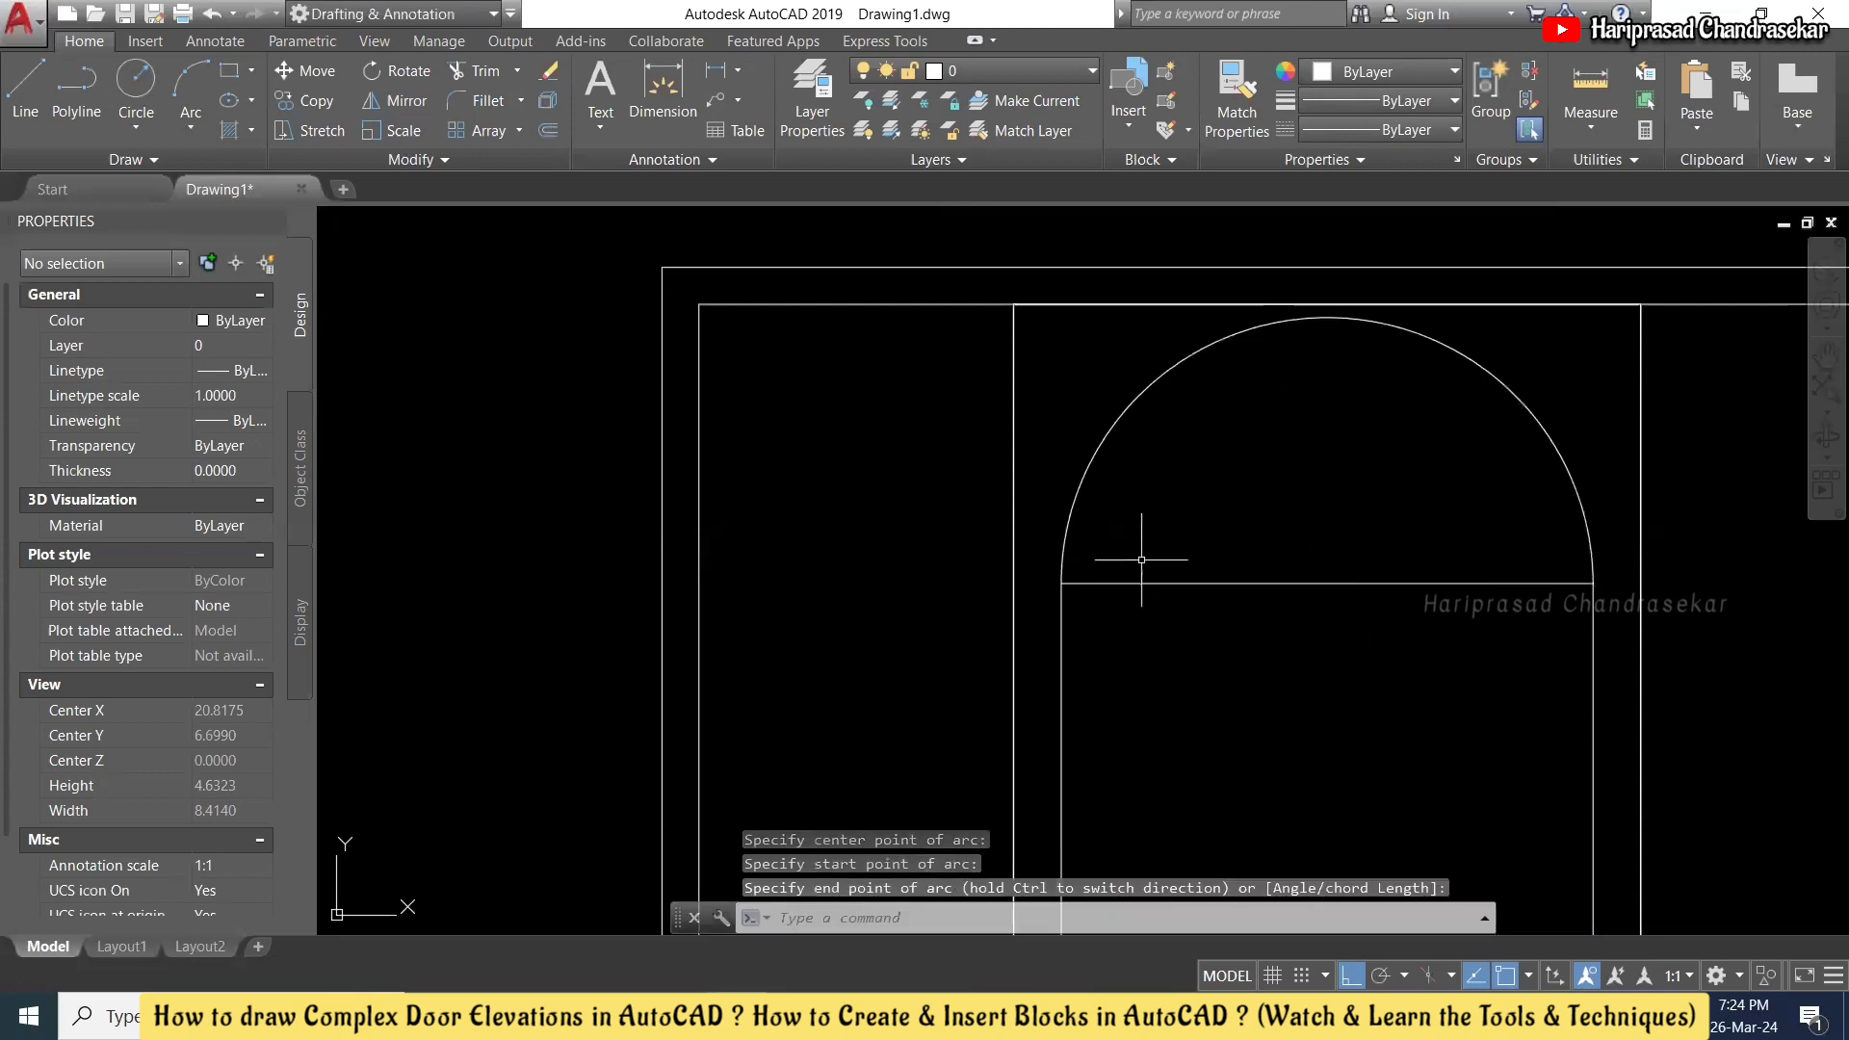
click(1142, 559)
key(Escape)
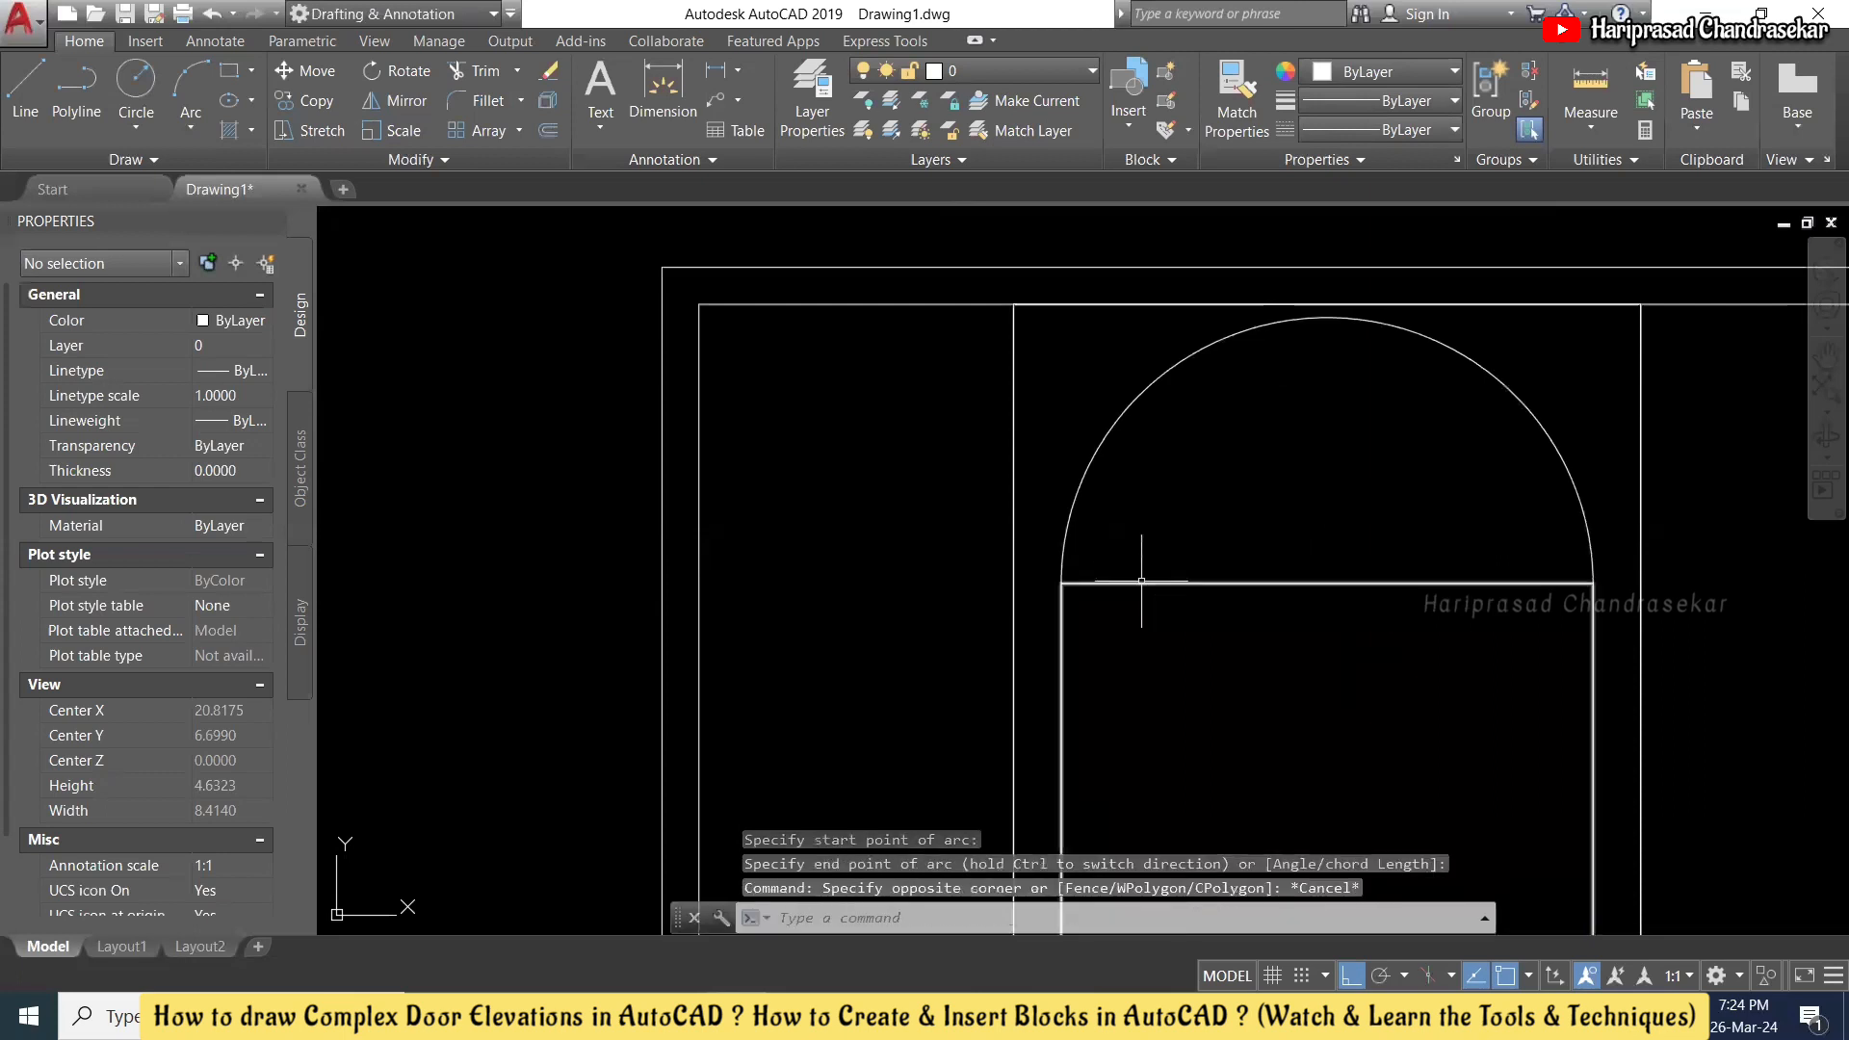
- Convert the inner rectangle's top edge to an arc with its midpoint at the crown of the semicircular guide arc
click(1141, 581)
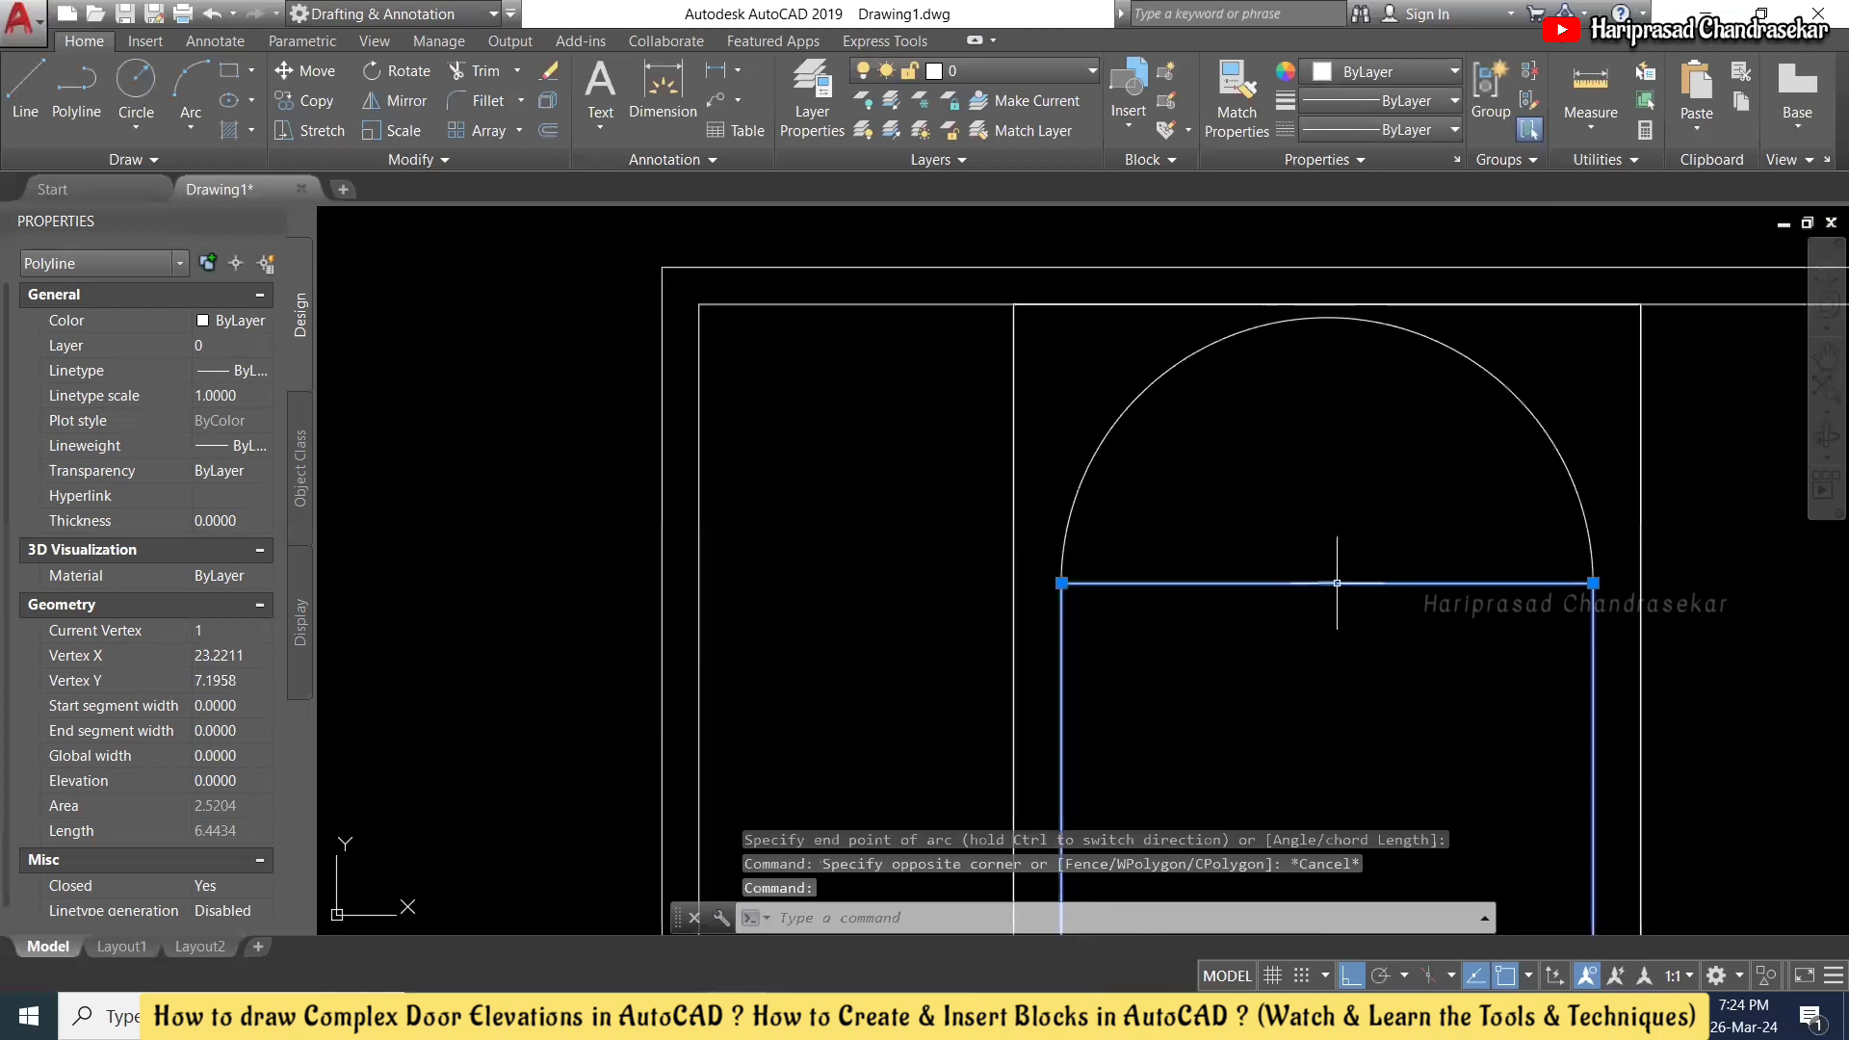
mouse_move(1328, 582)
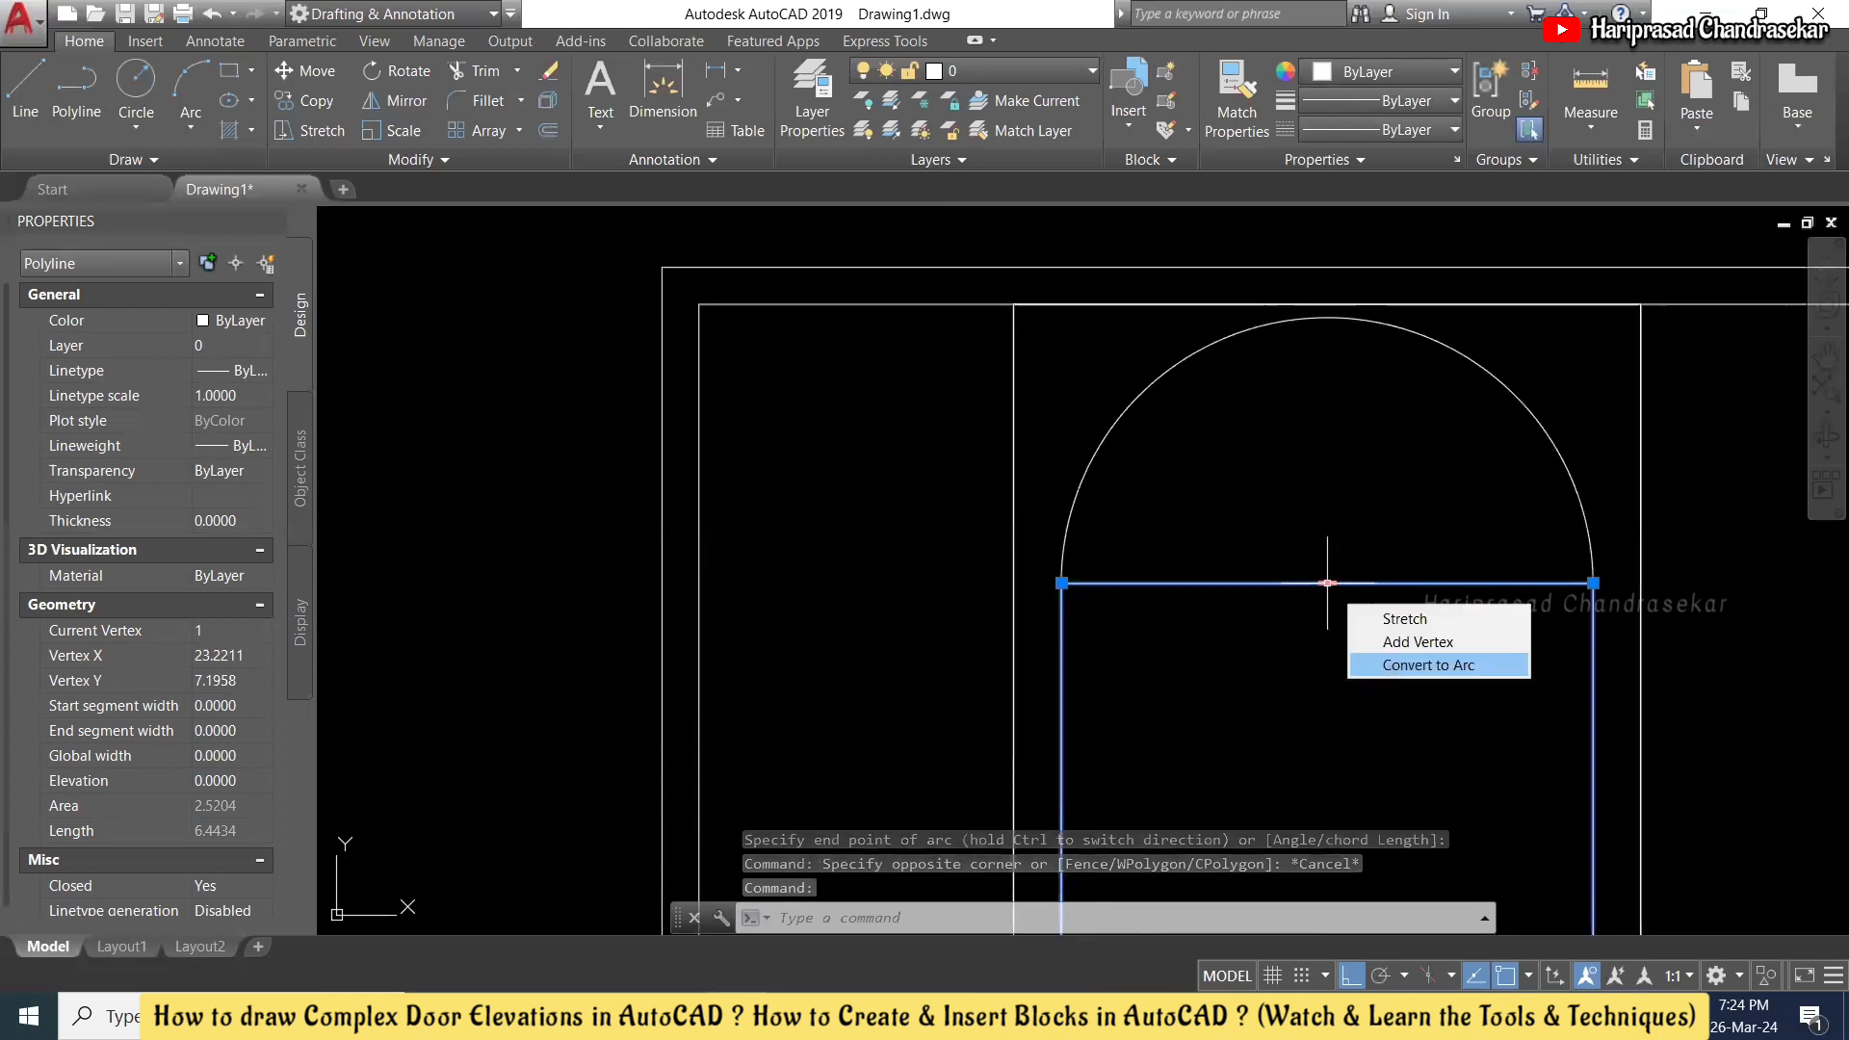
click(1428, 664)
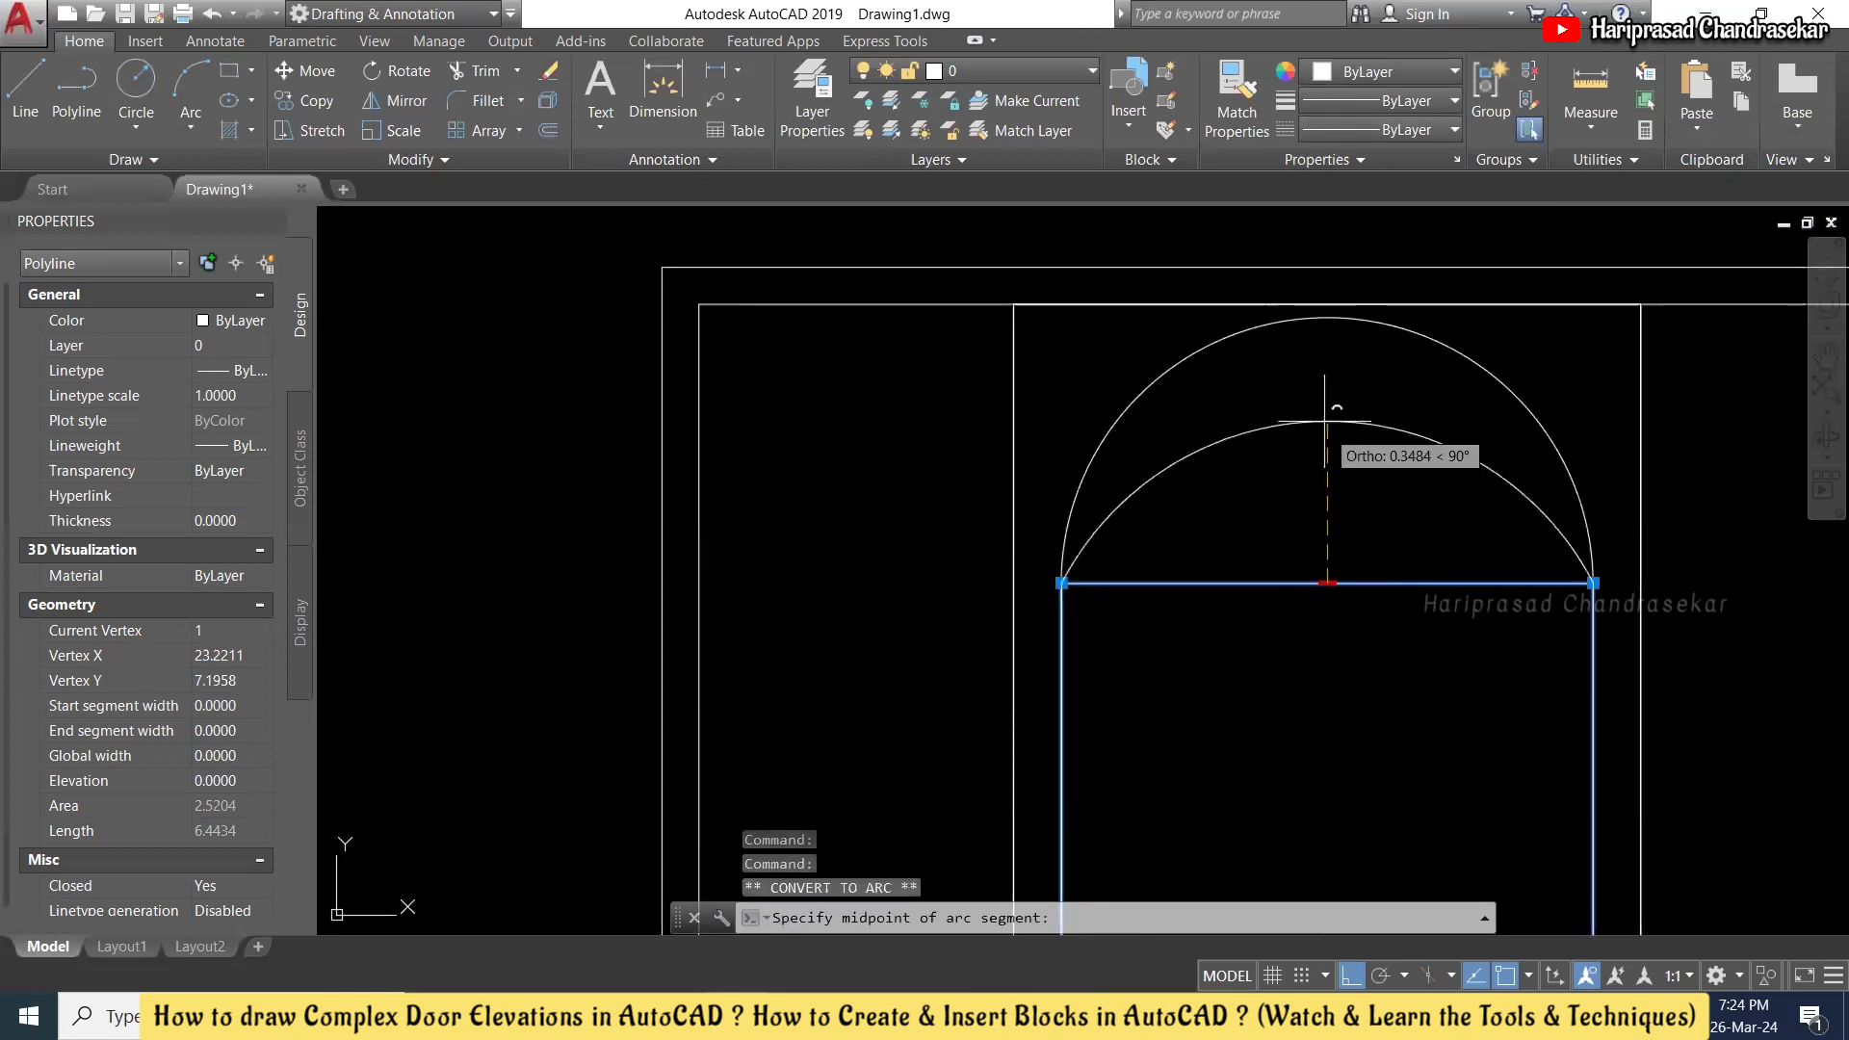
click(1327, 318)
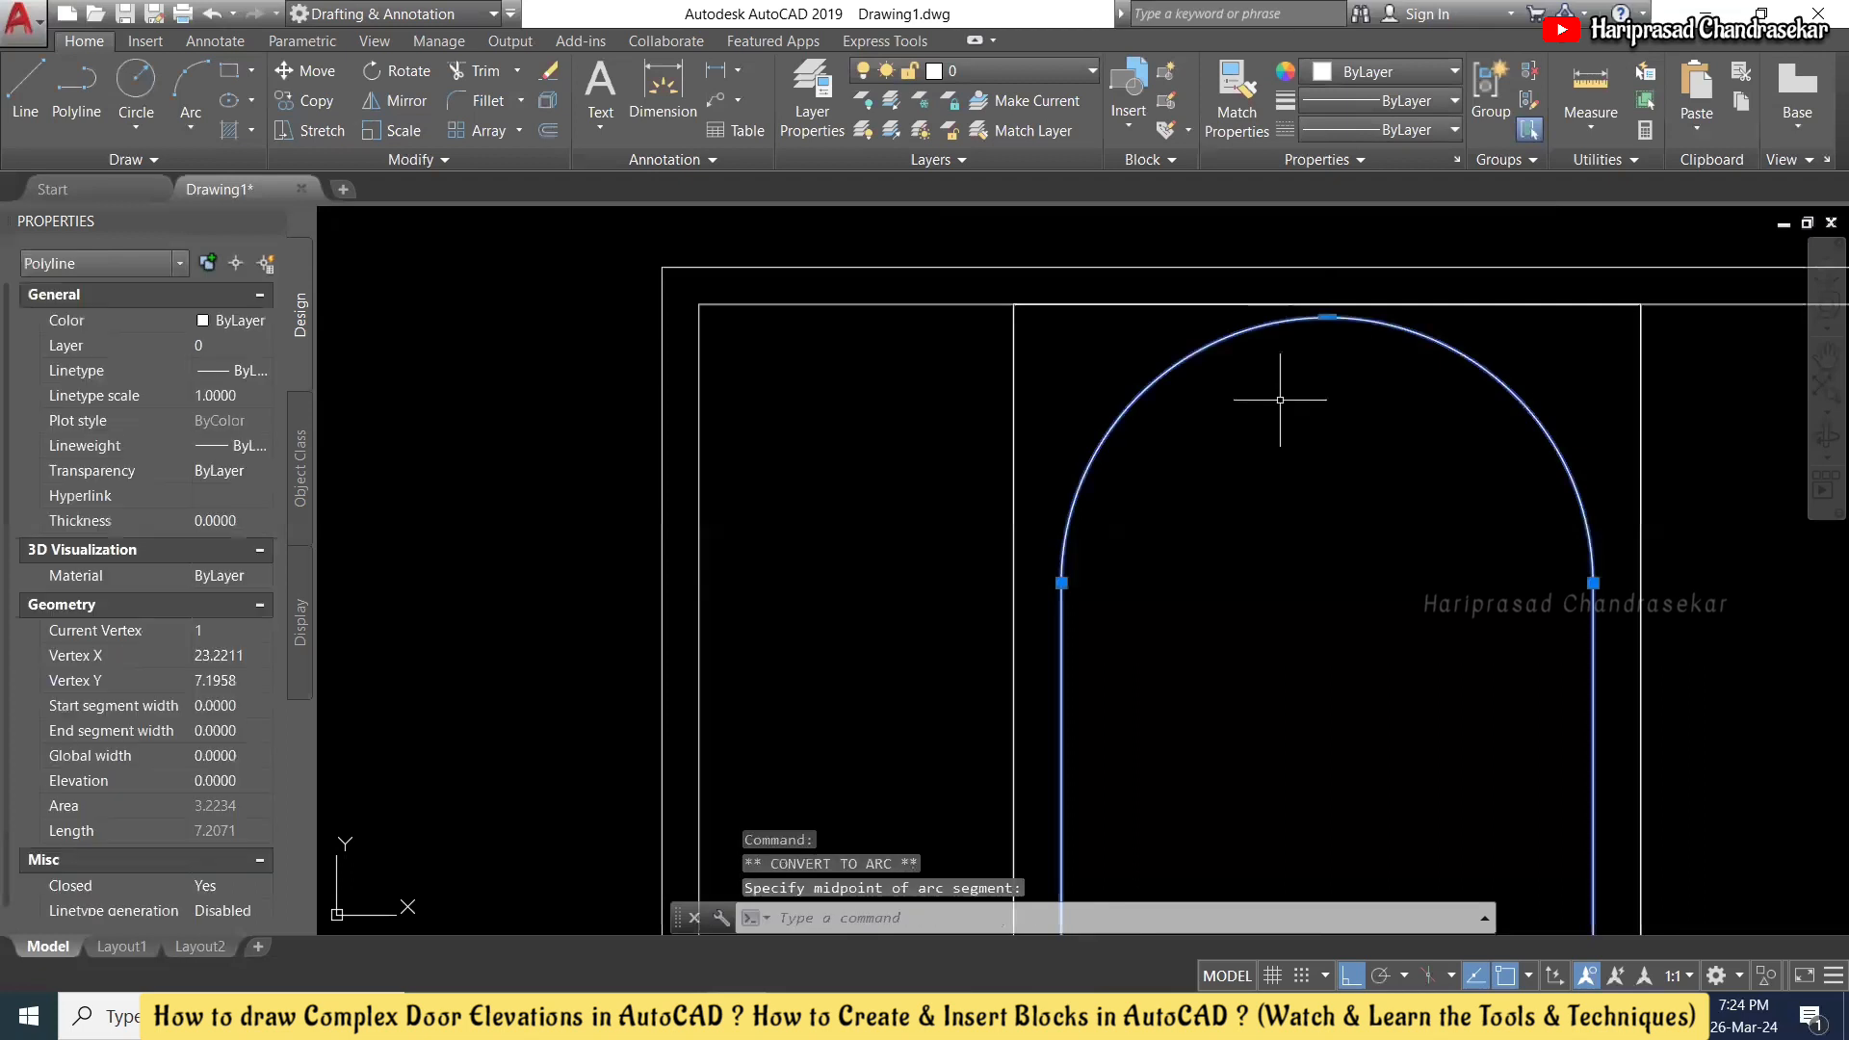
scroll(1280, 400, down, 4)
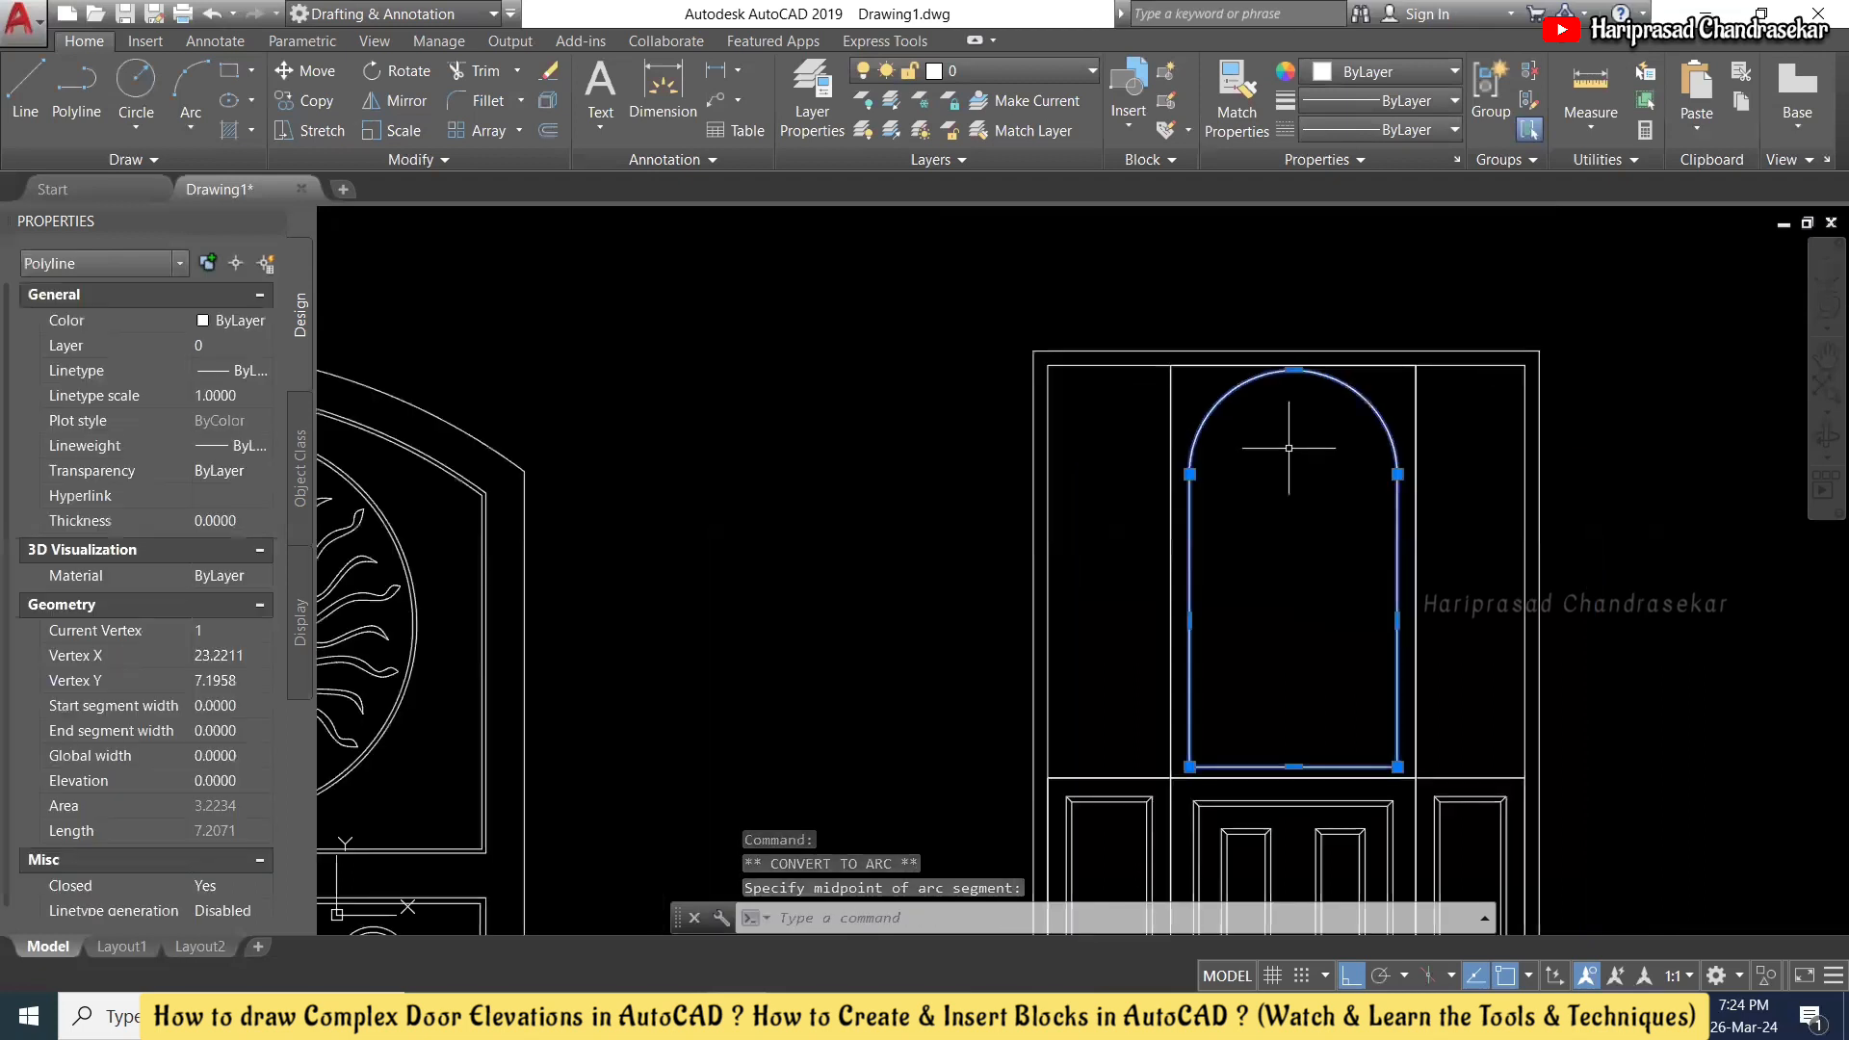
key(Escape)
- Draw a trial three-point arc inside the arched panel with Ortho off, and erase it
scroll(1333, 421, up, 2)
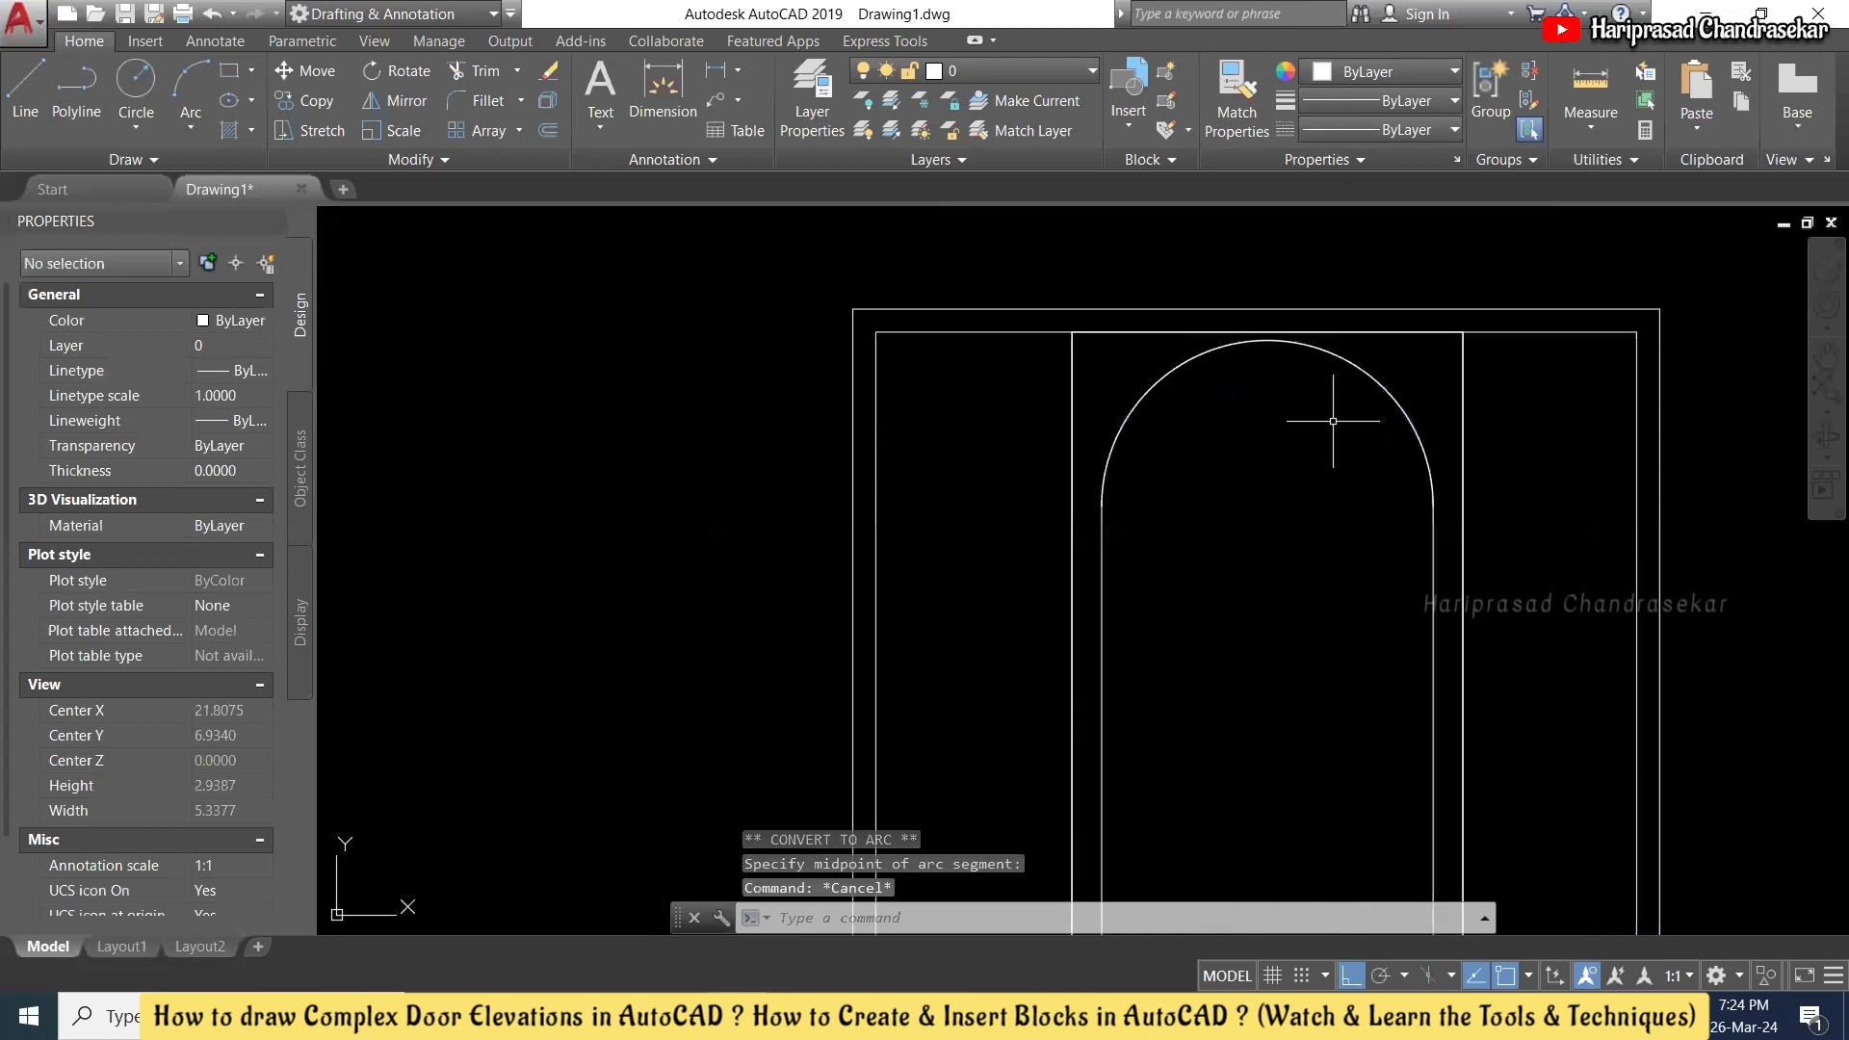
scroll(1313, 426, up, 2)
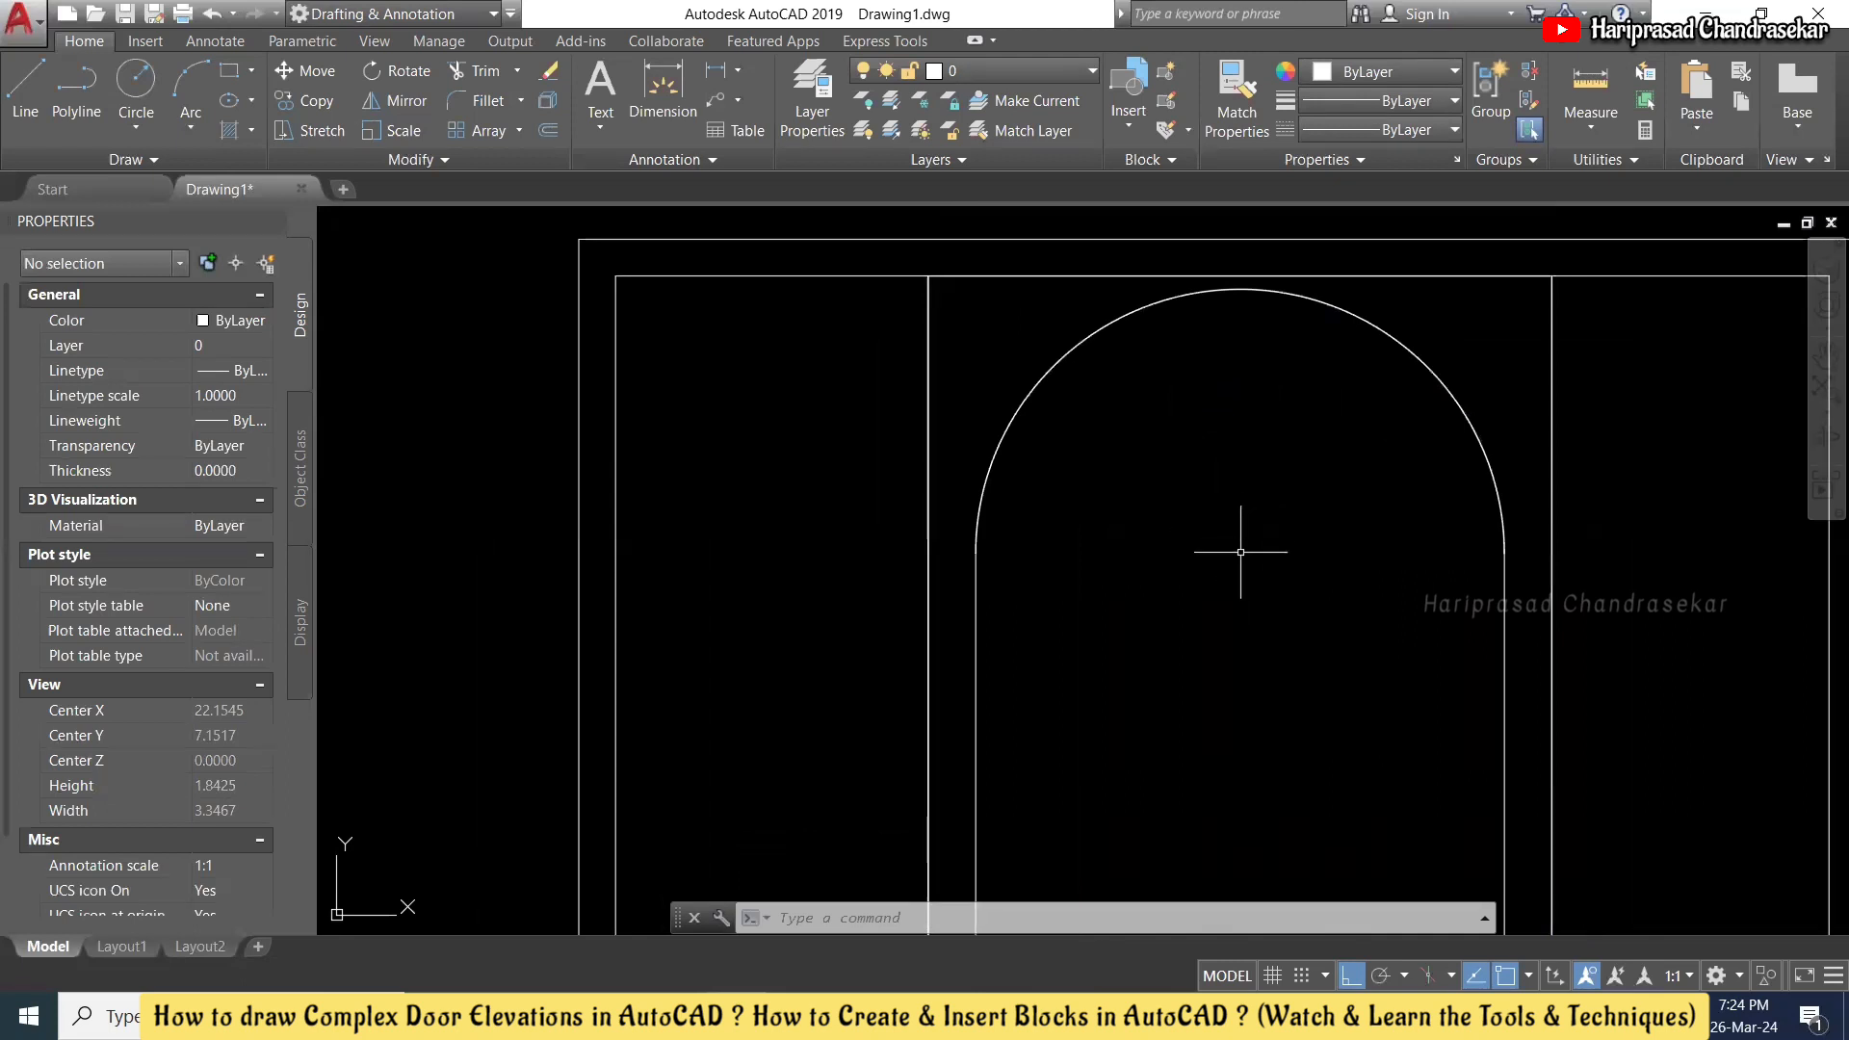
text(A)
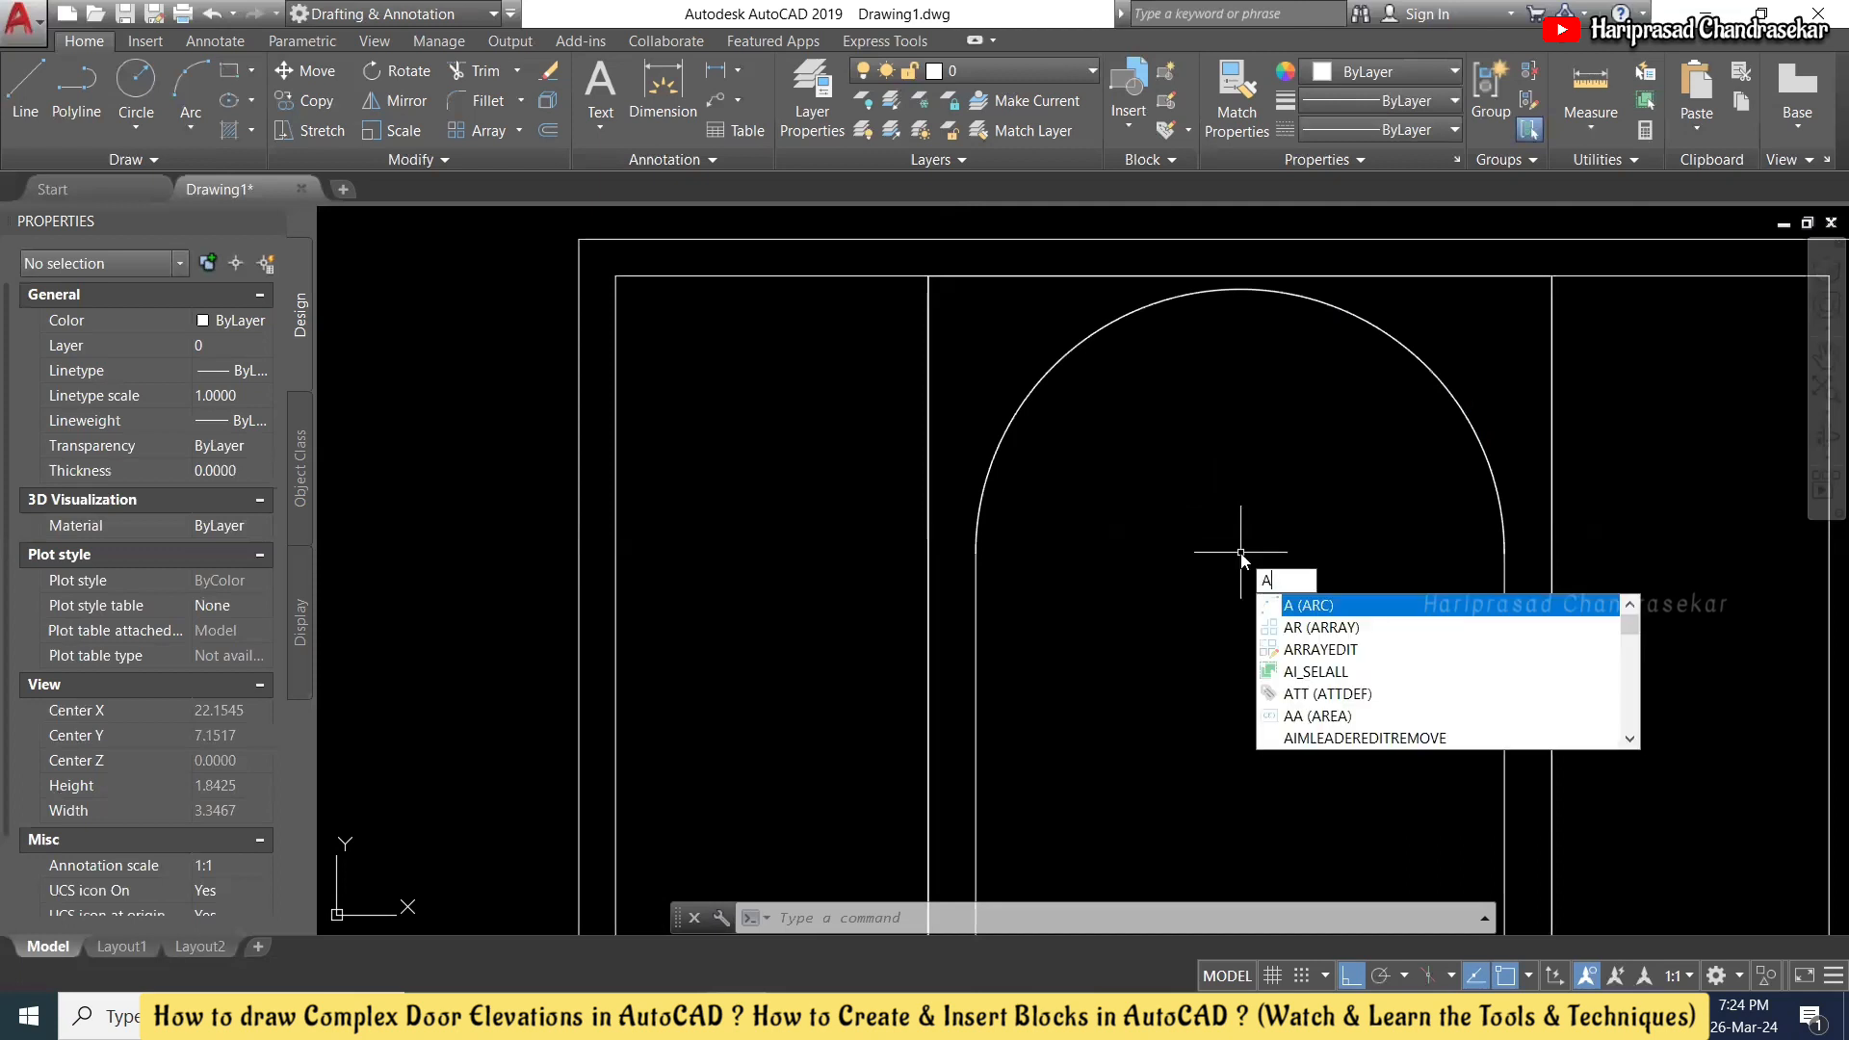
key(Return)
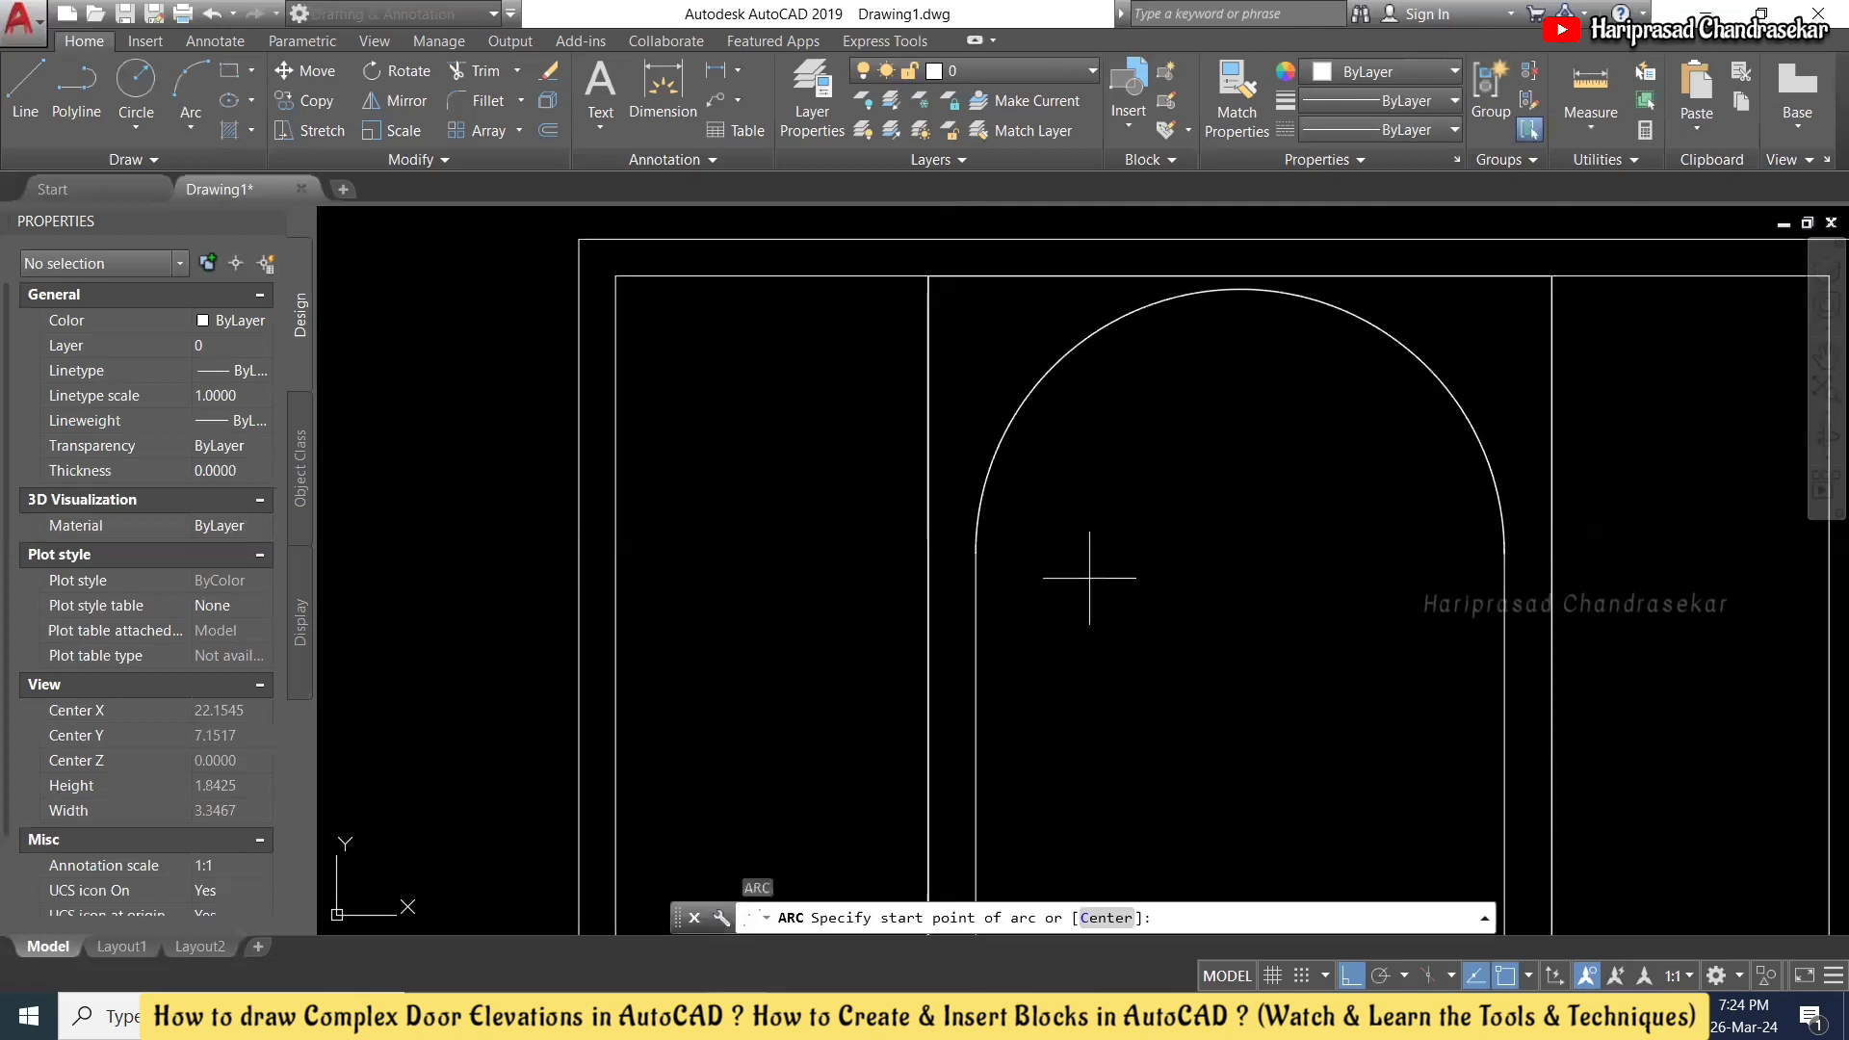
click(1090, 578)
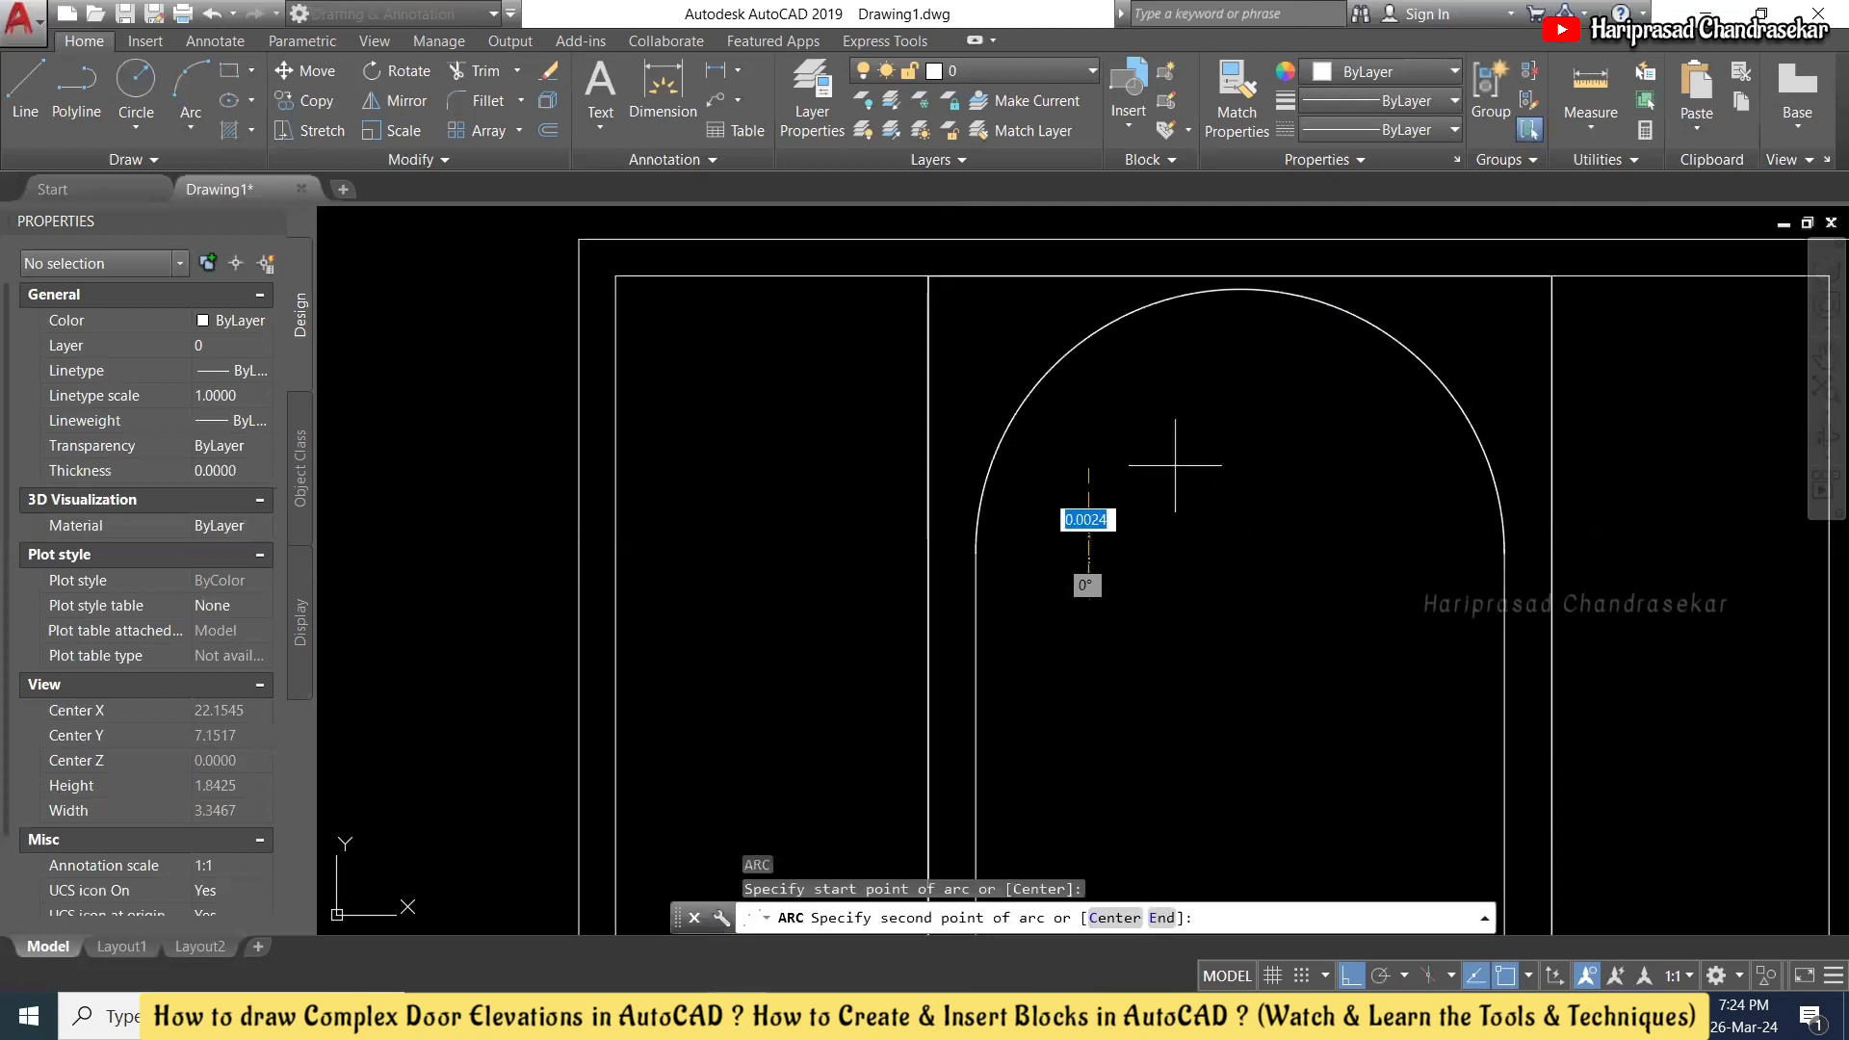
click(1354, 974)
click(1207, 441)
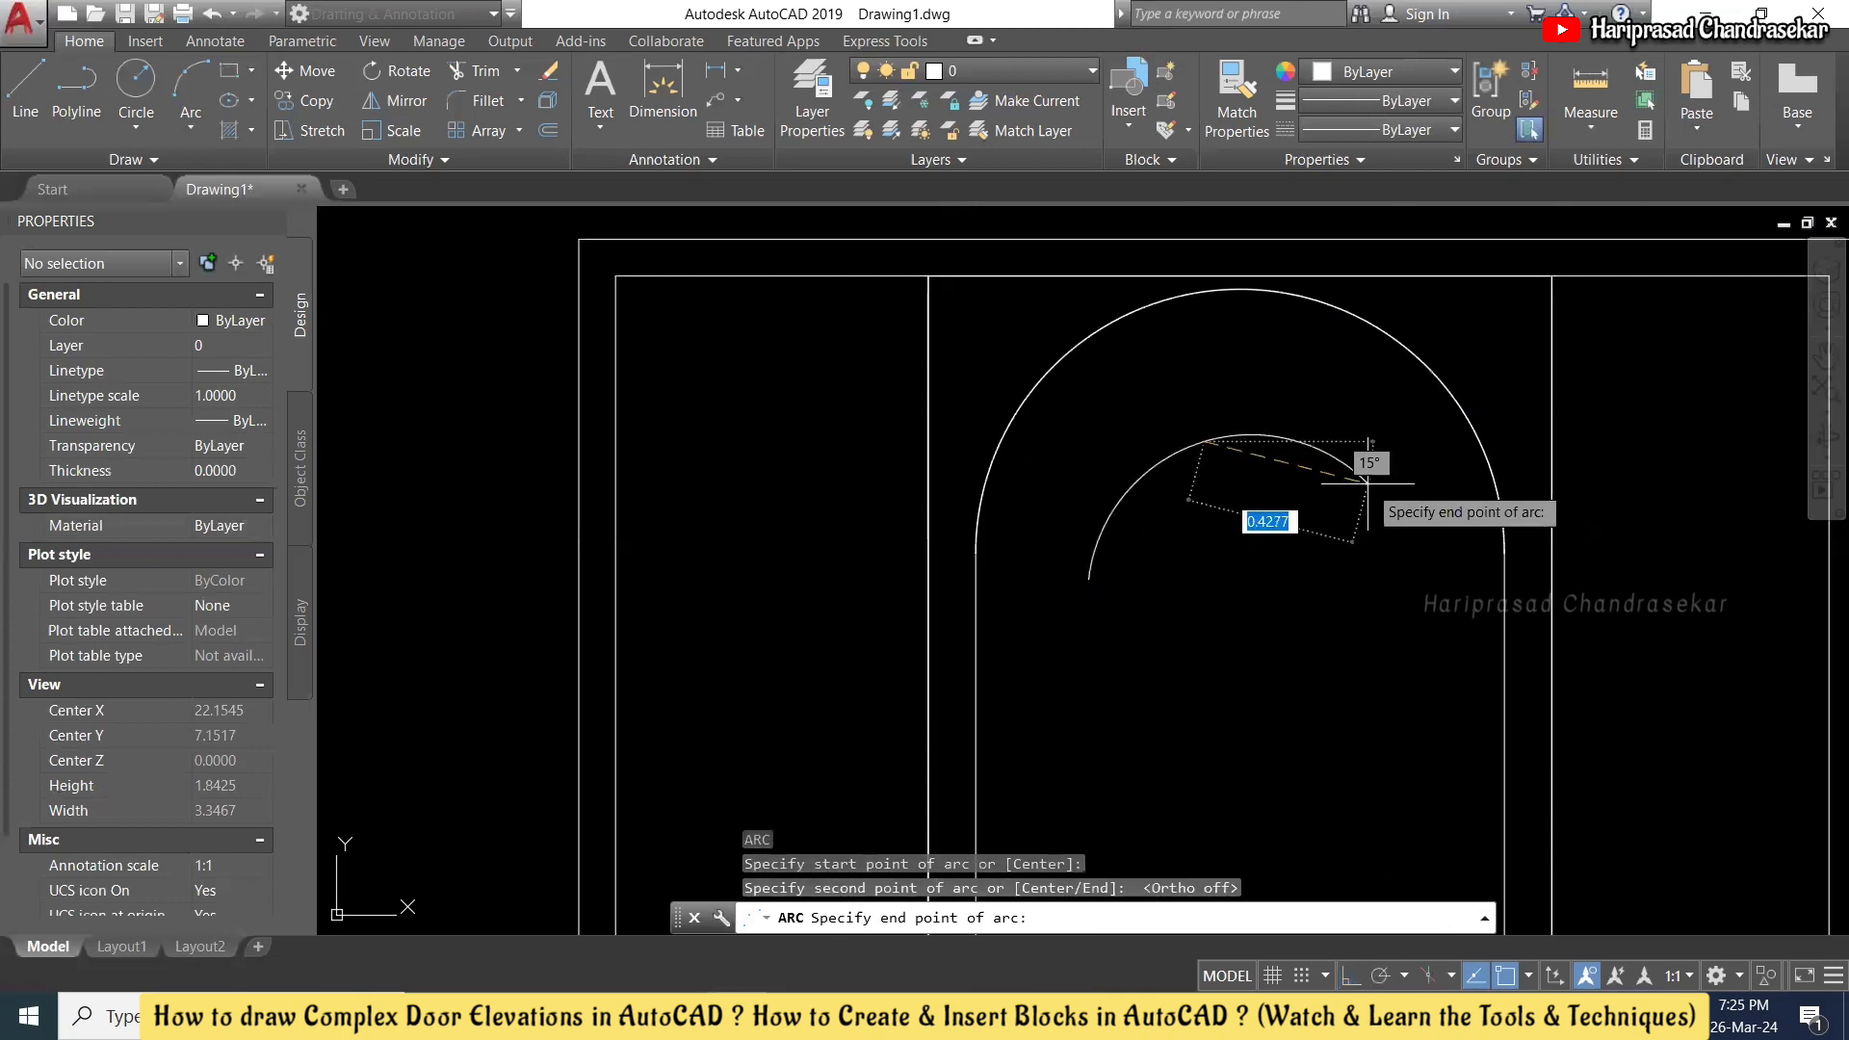
click(1383, 487)
click(1332, 451)
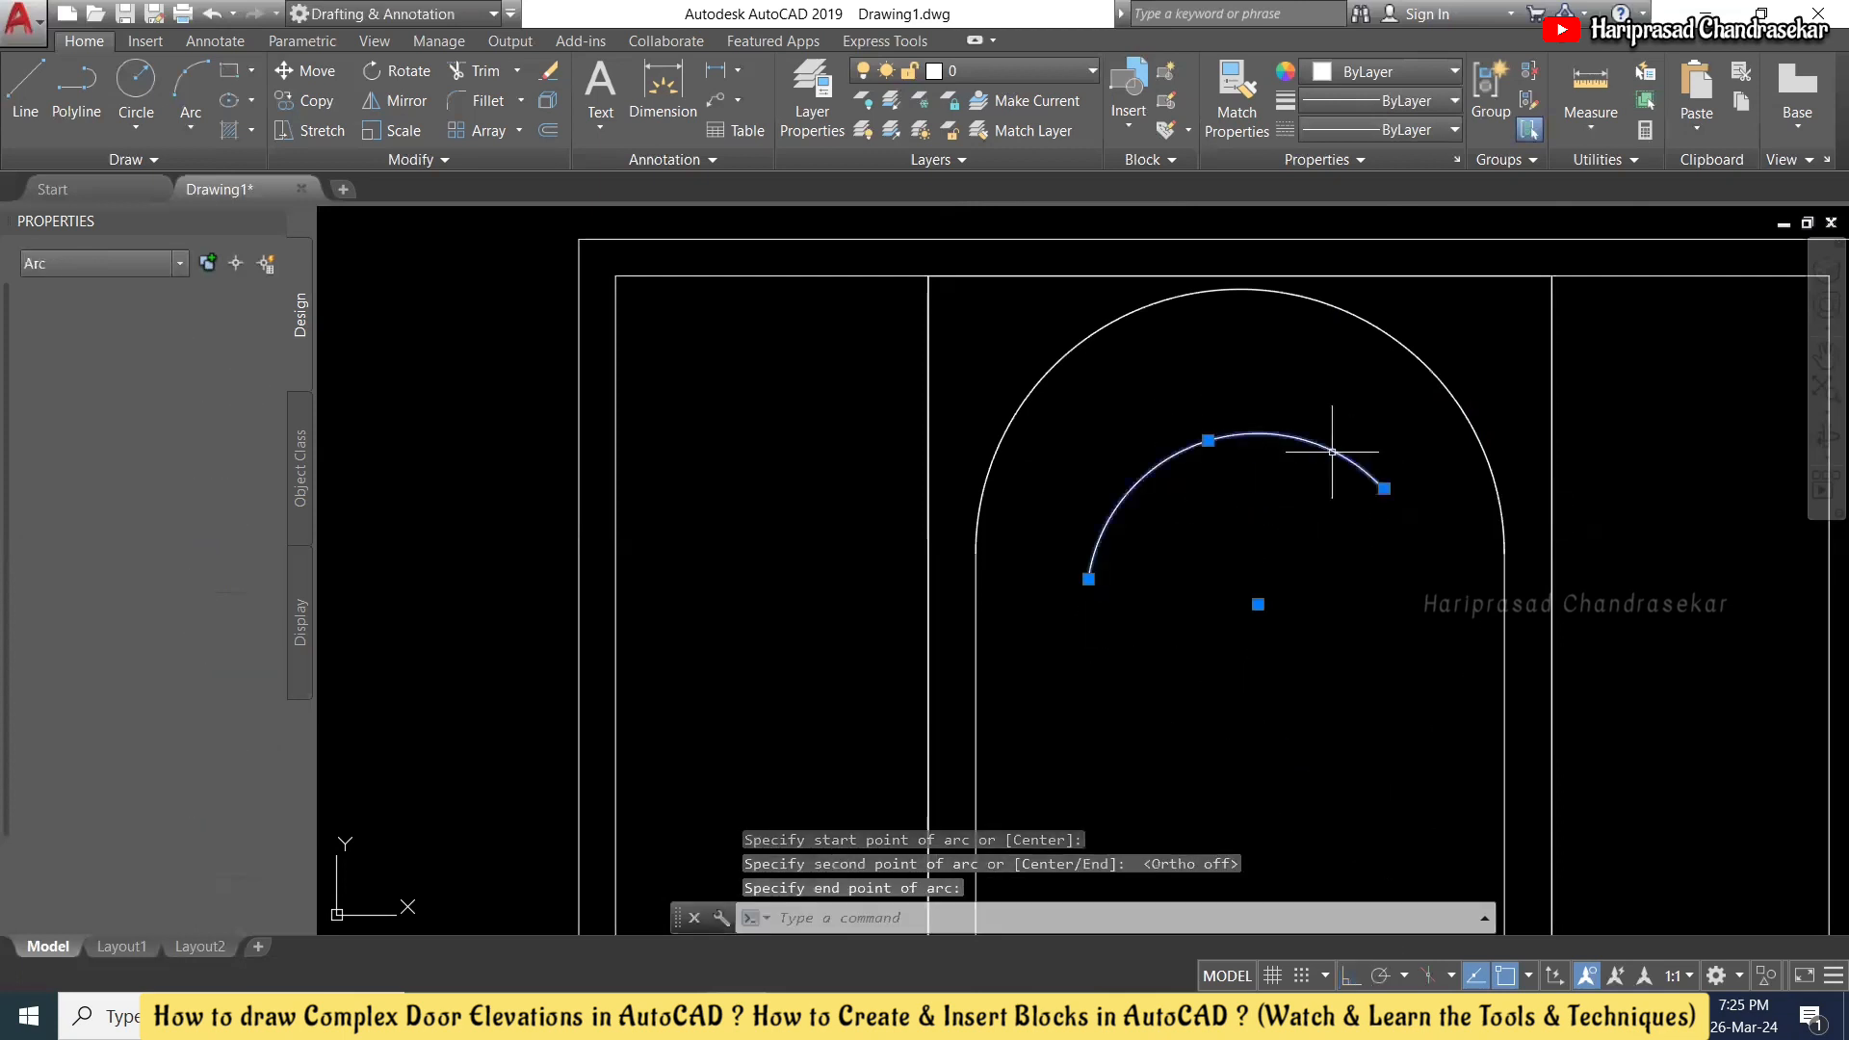
key(Delete)
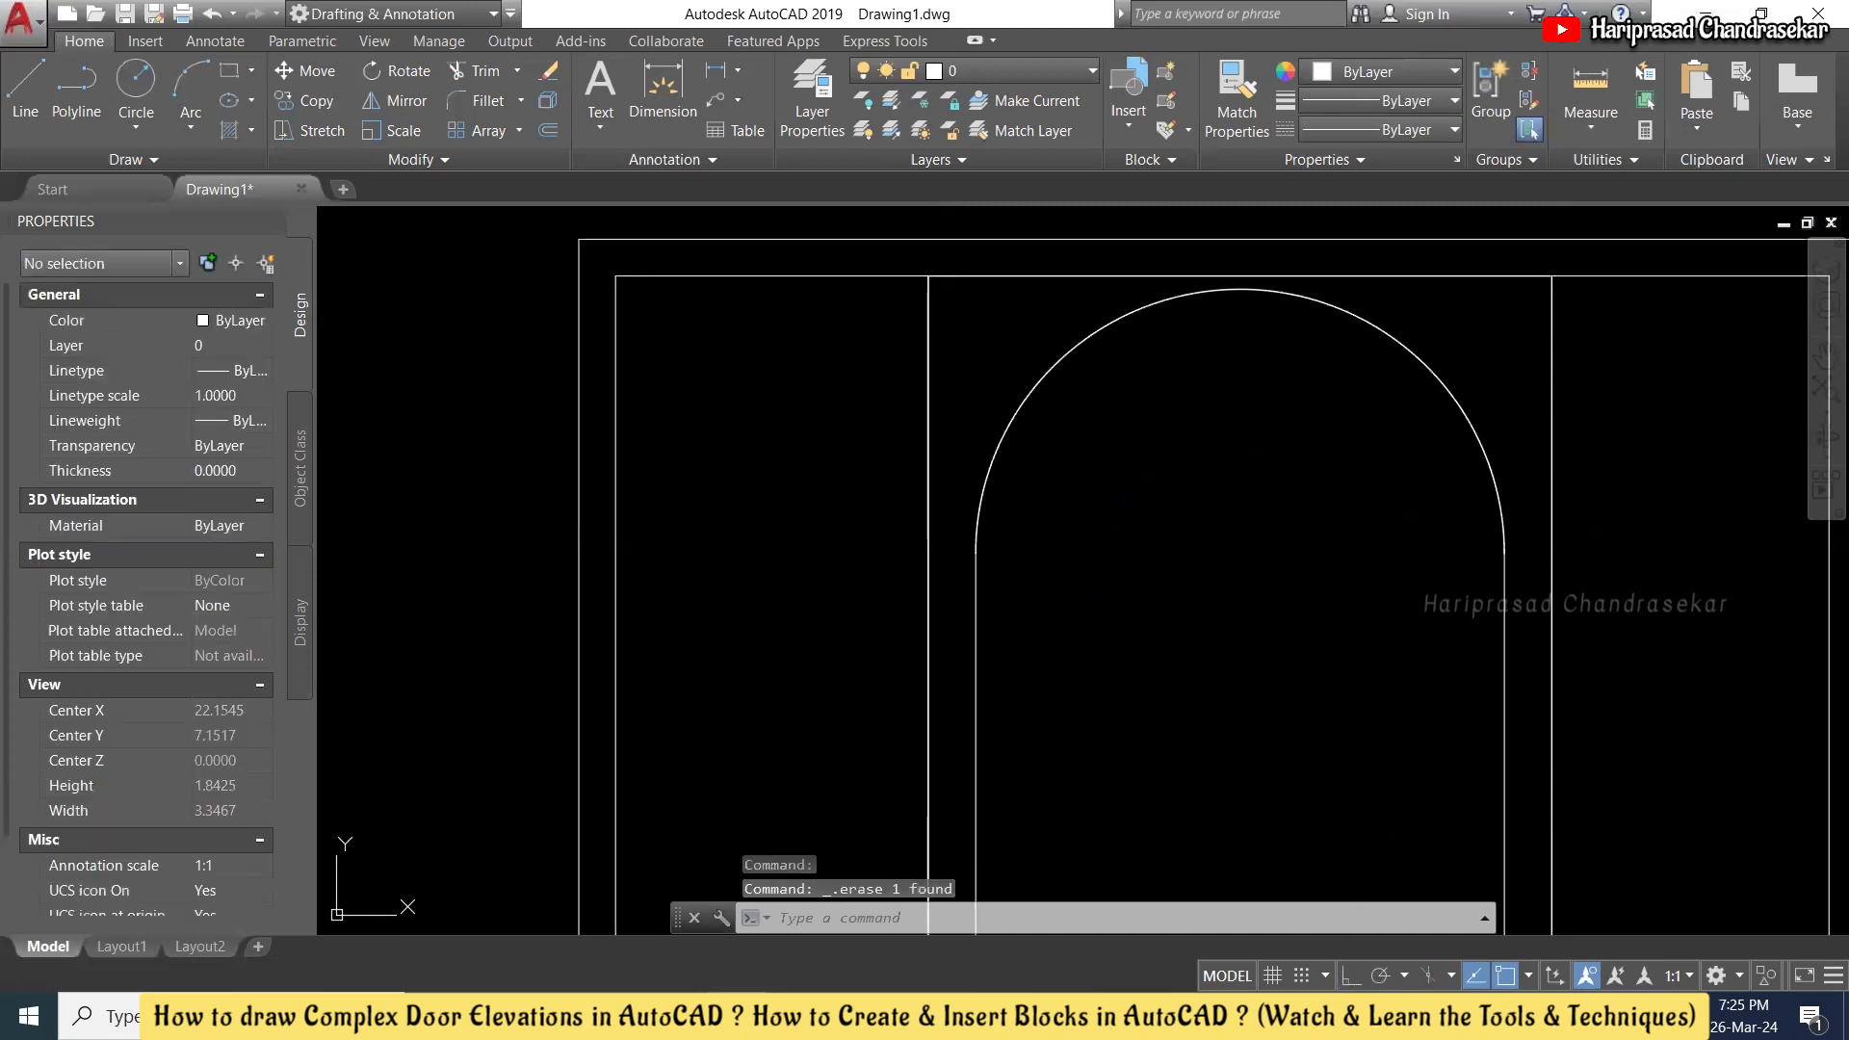
- With Ortho on, draw a trial semicircle centred on the upper middle section's top edge, spanning its two corners, and erase it
key(F8)
text(A)
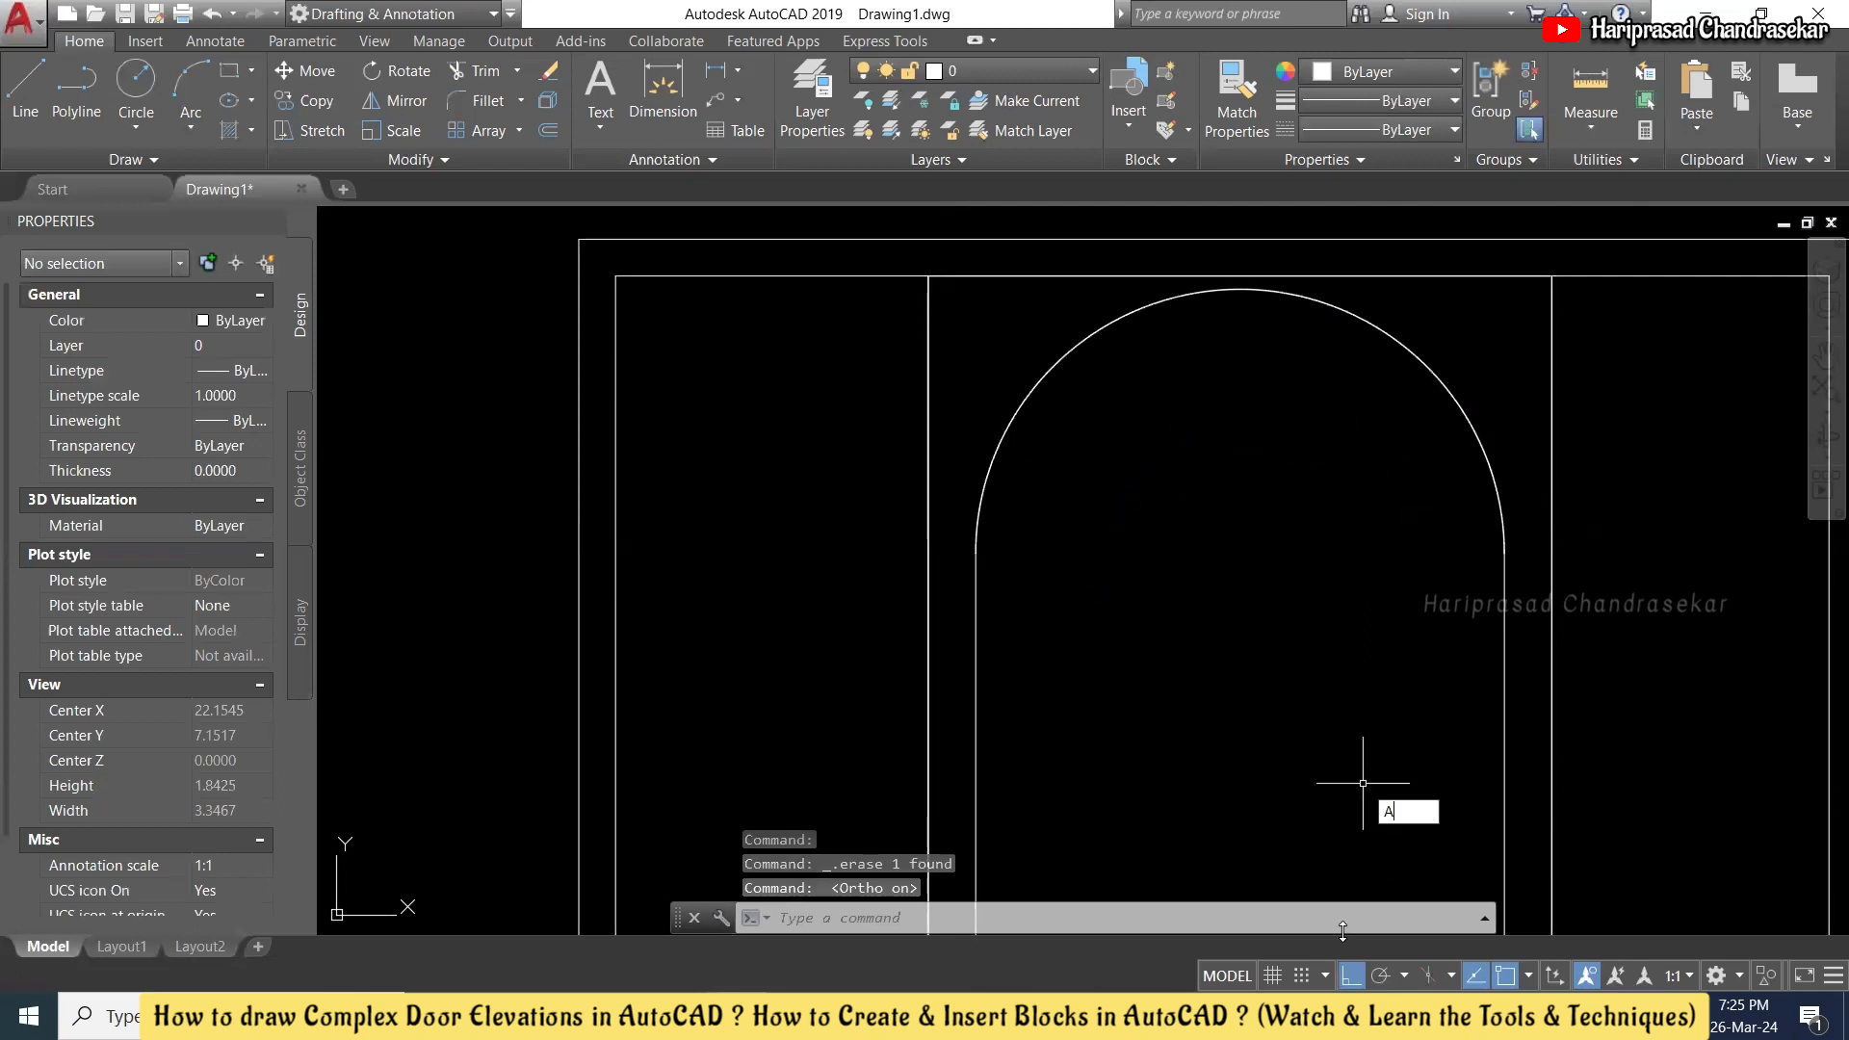
key(Return)
text(C)
key(Return)
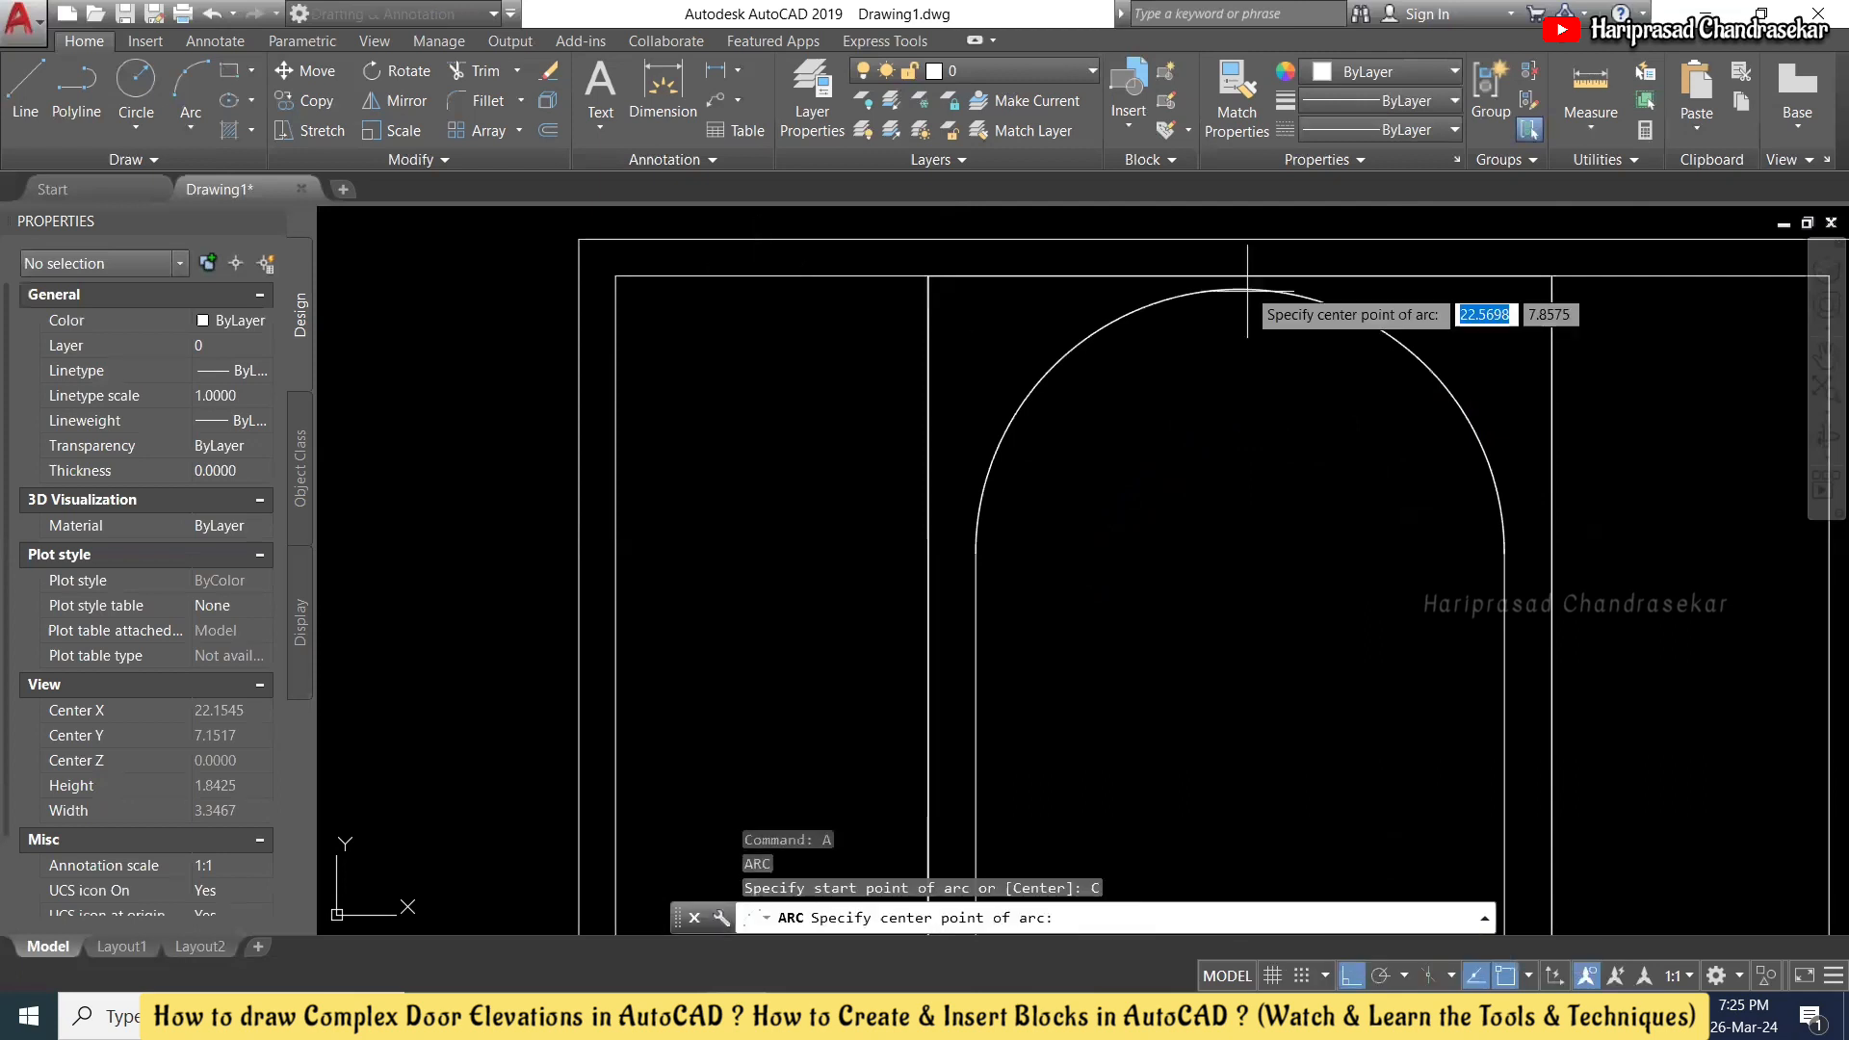
click(1241, 800)
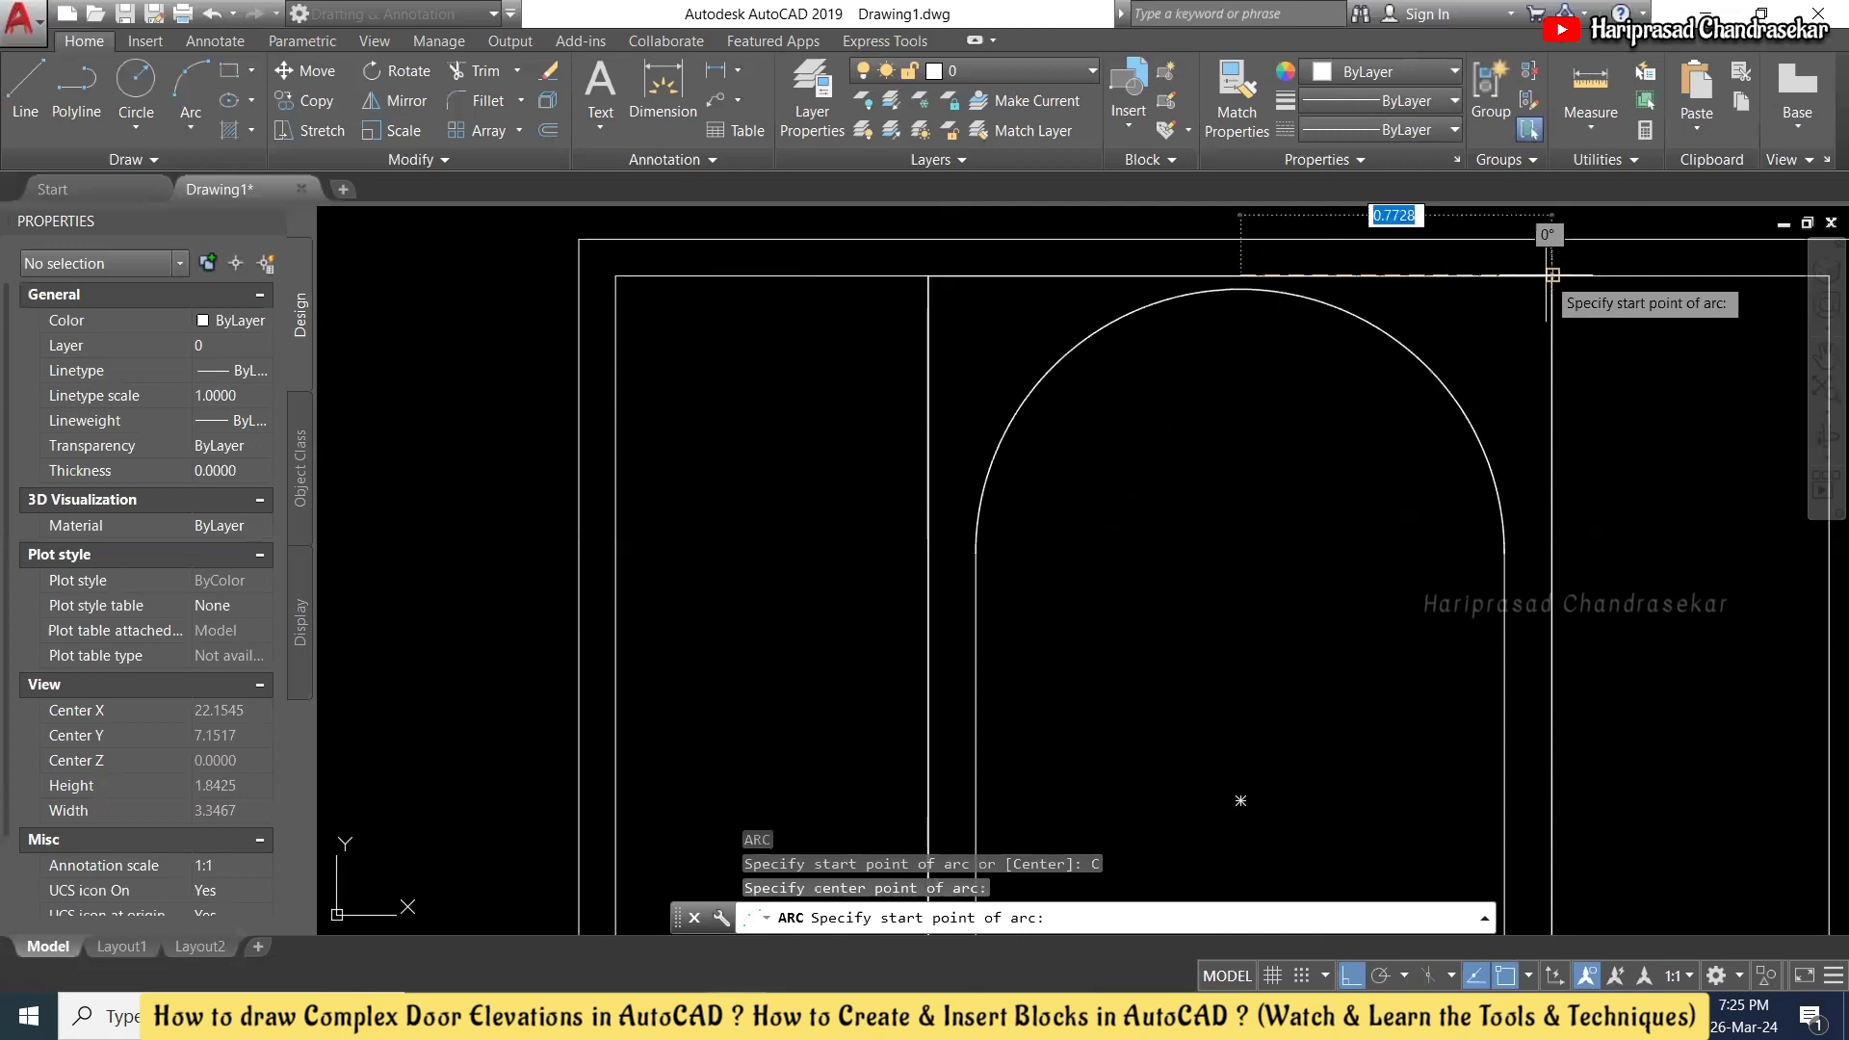
click(1552, 274)
scroll(1179, 426, down, 2)
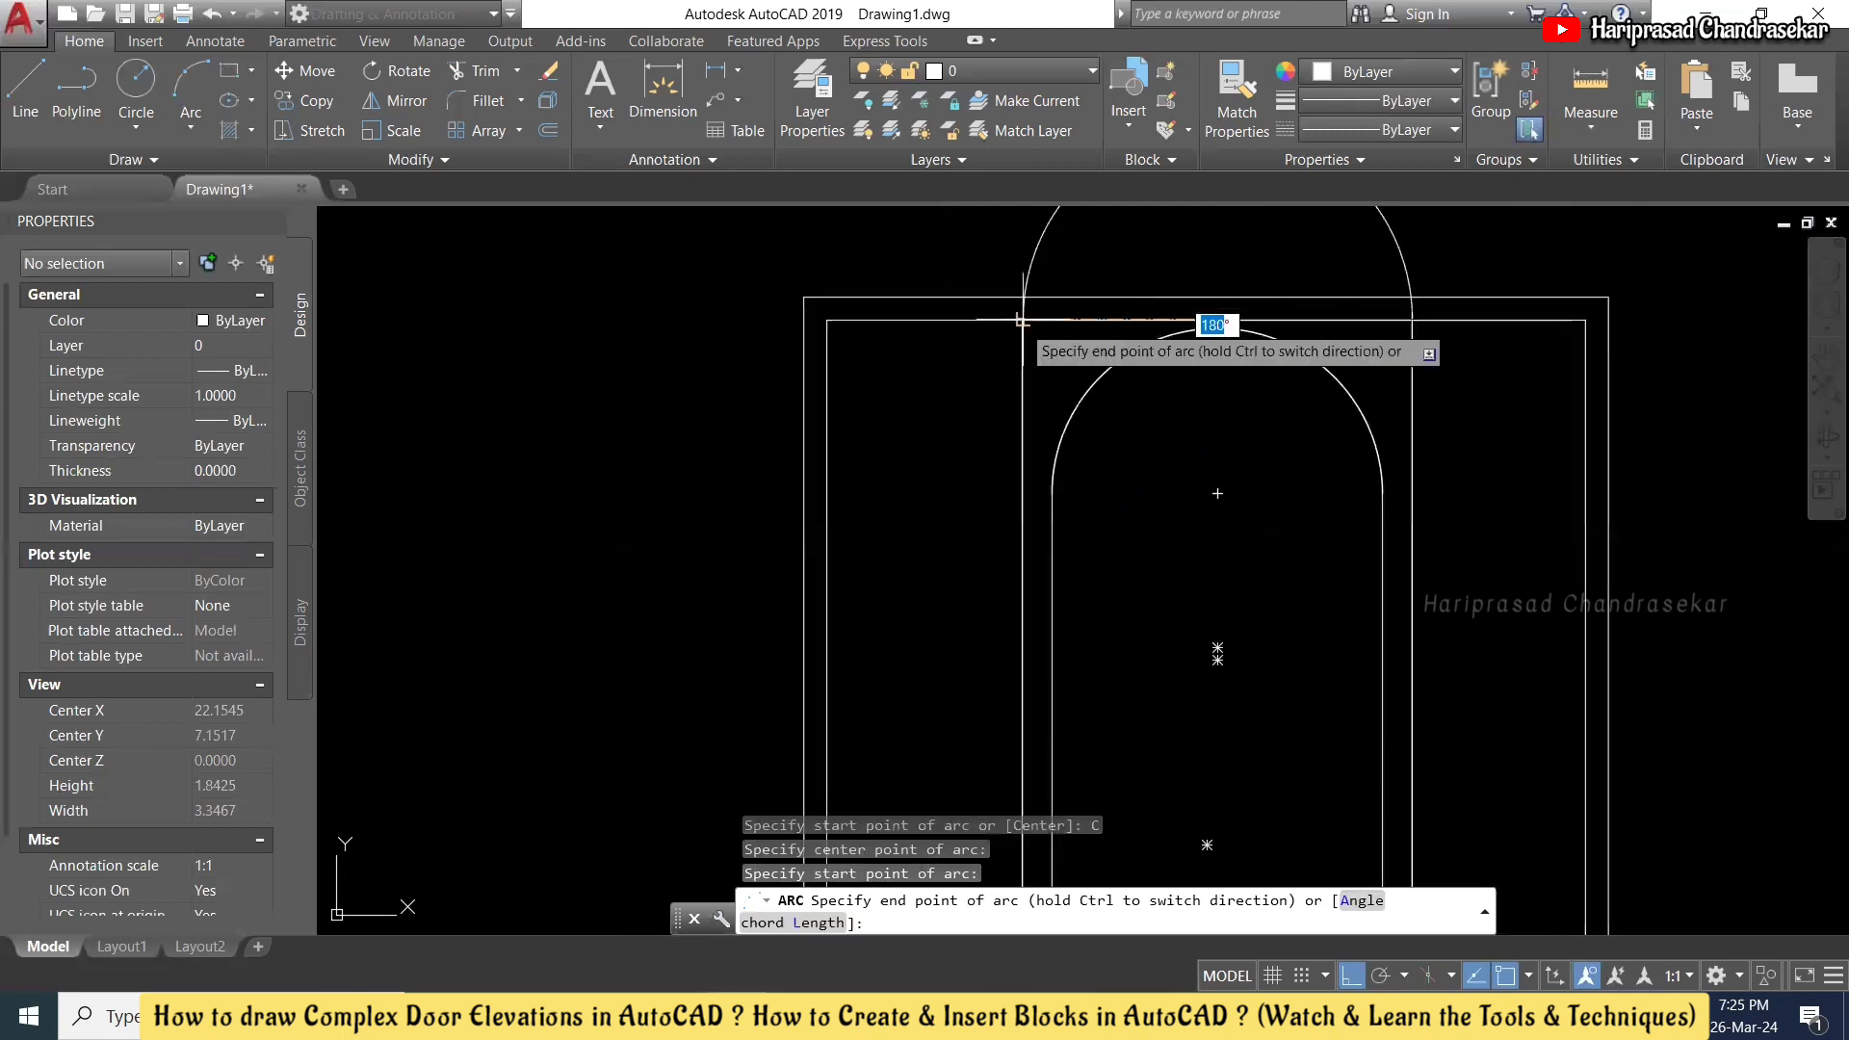
key(Escape)
scroll(1111, 485, down, 2)
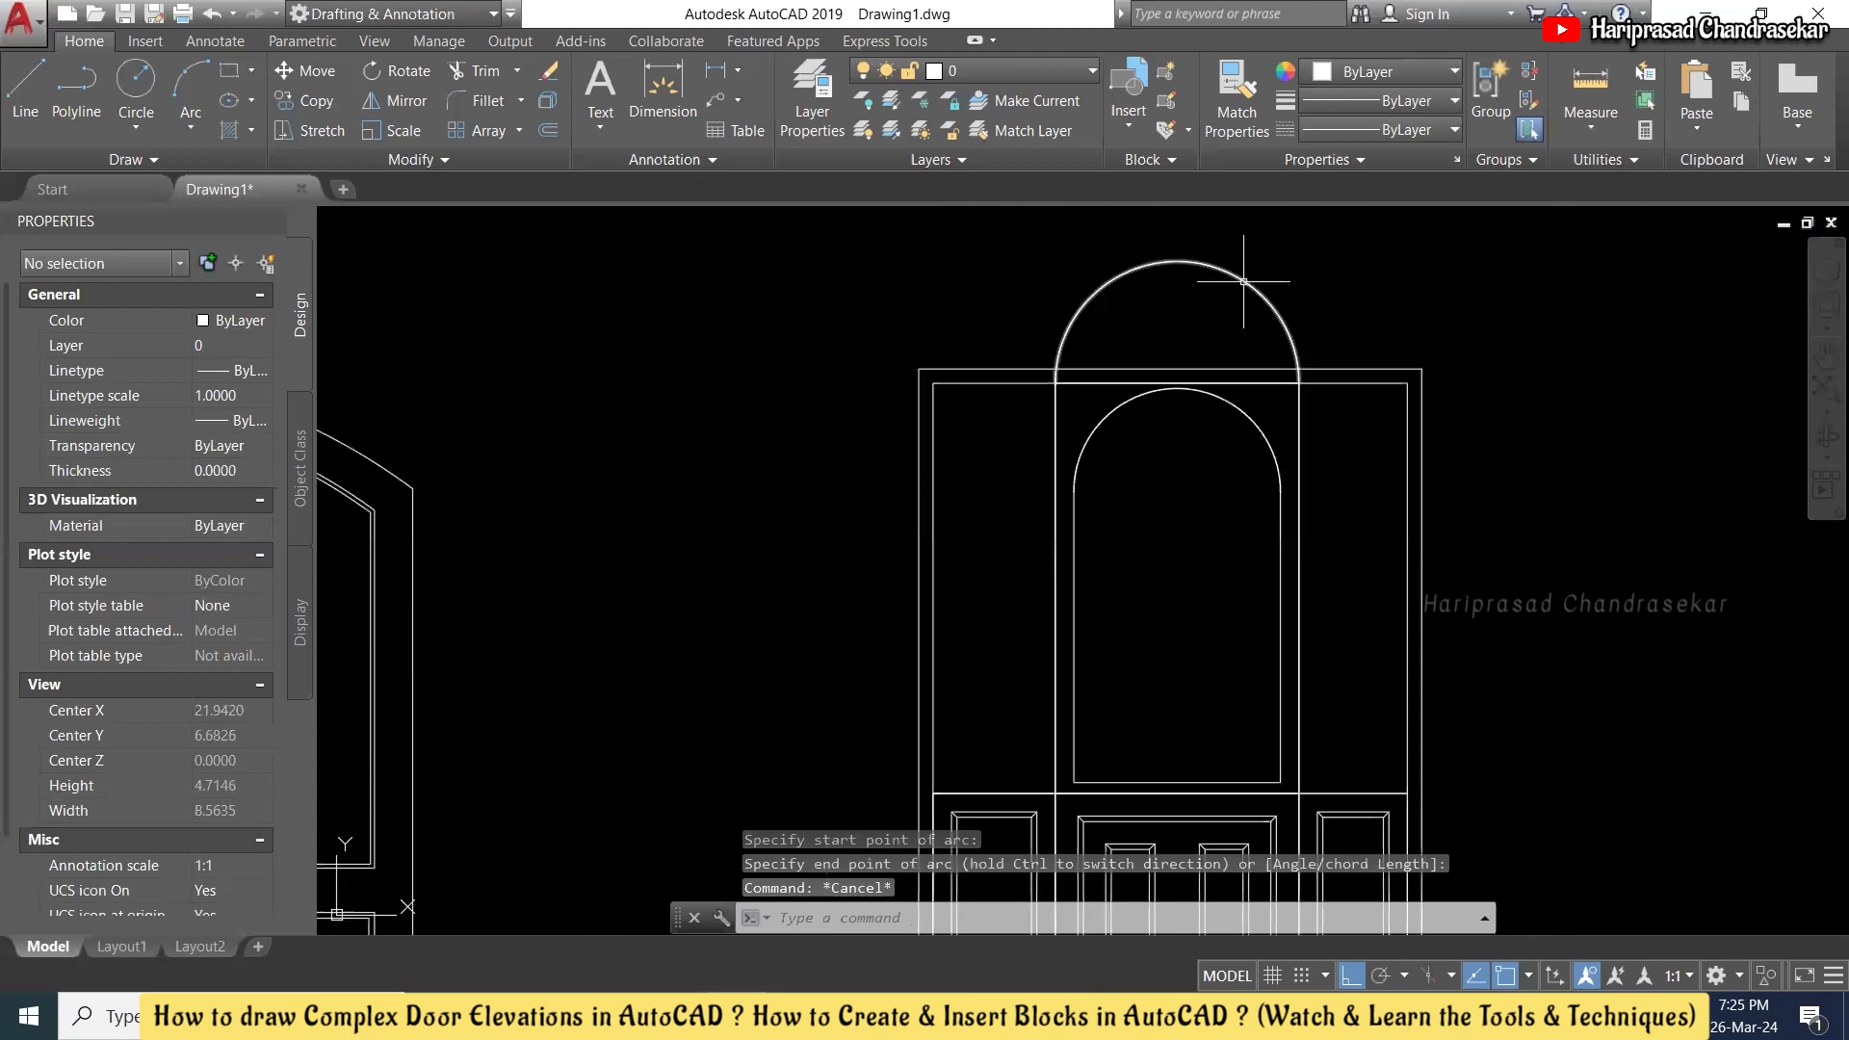
scroll(1243, 282, down, 3)
scroll(1238, 265, up, 3)
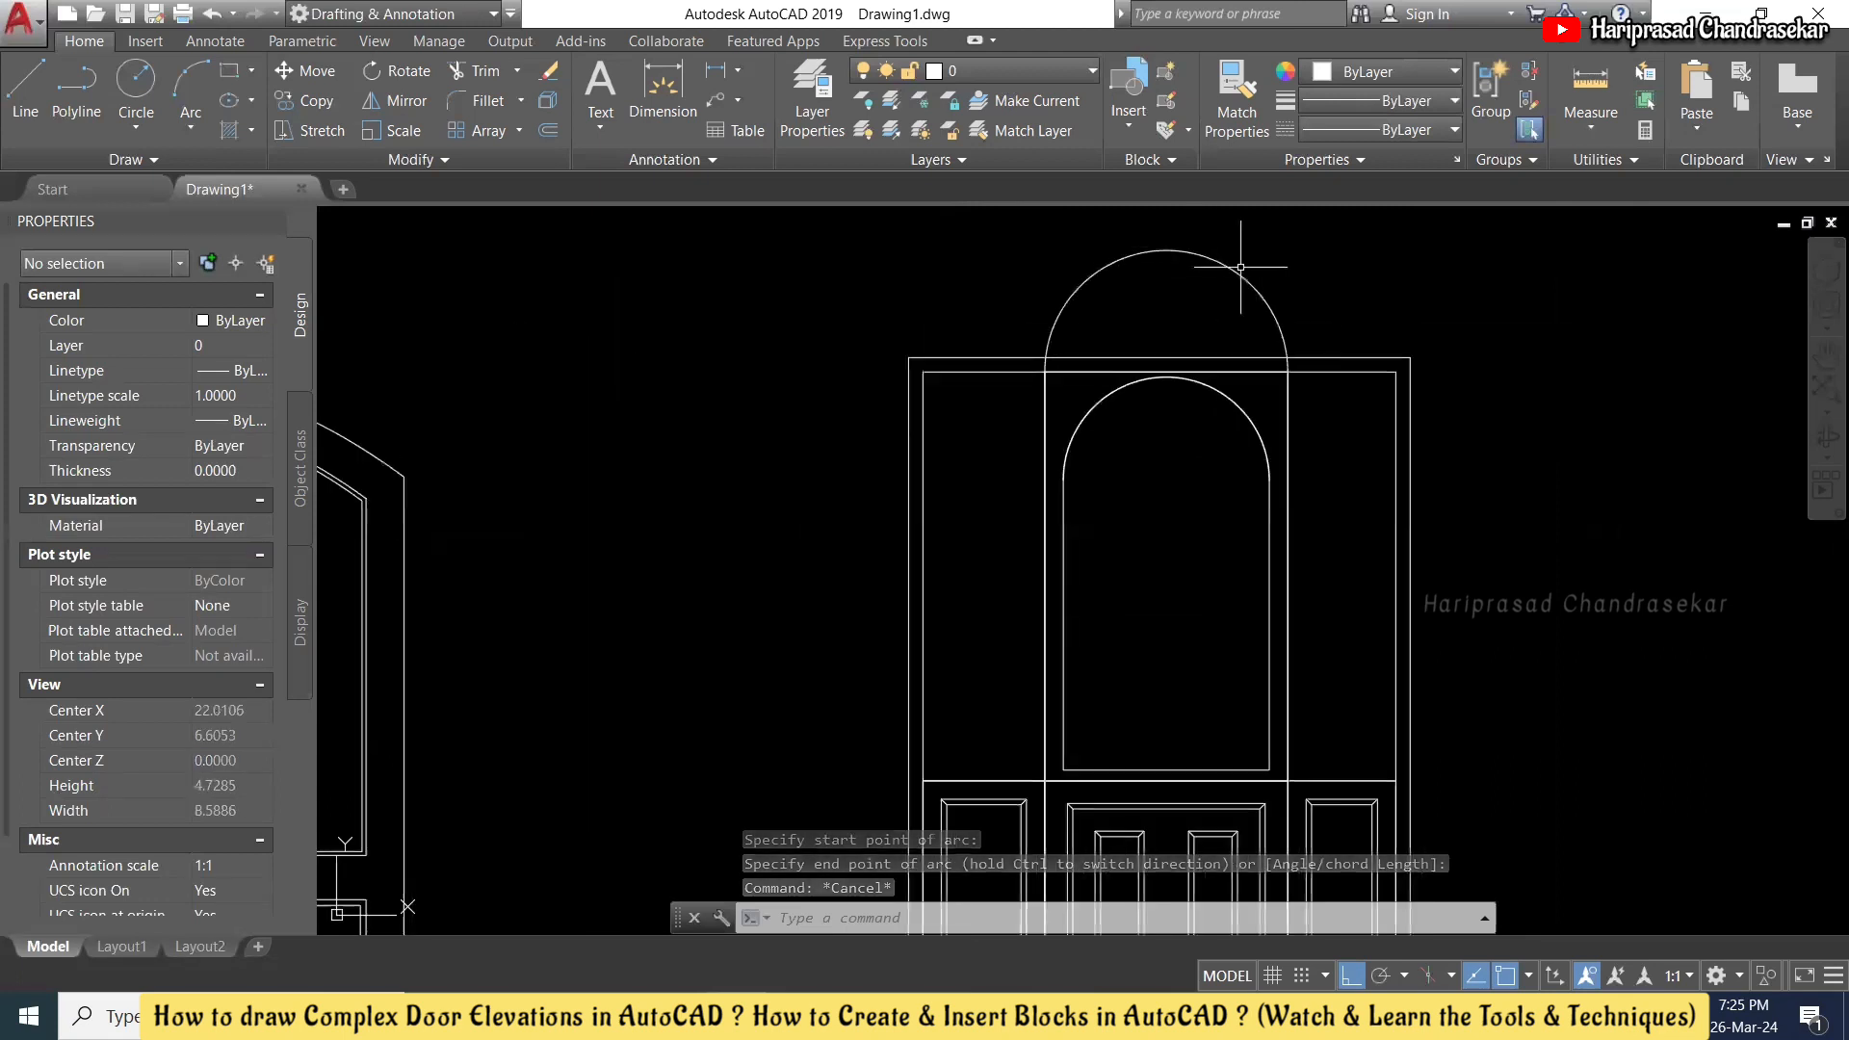
click(1242, 267)
click(1222, 278)
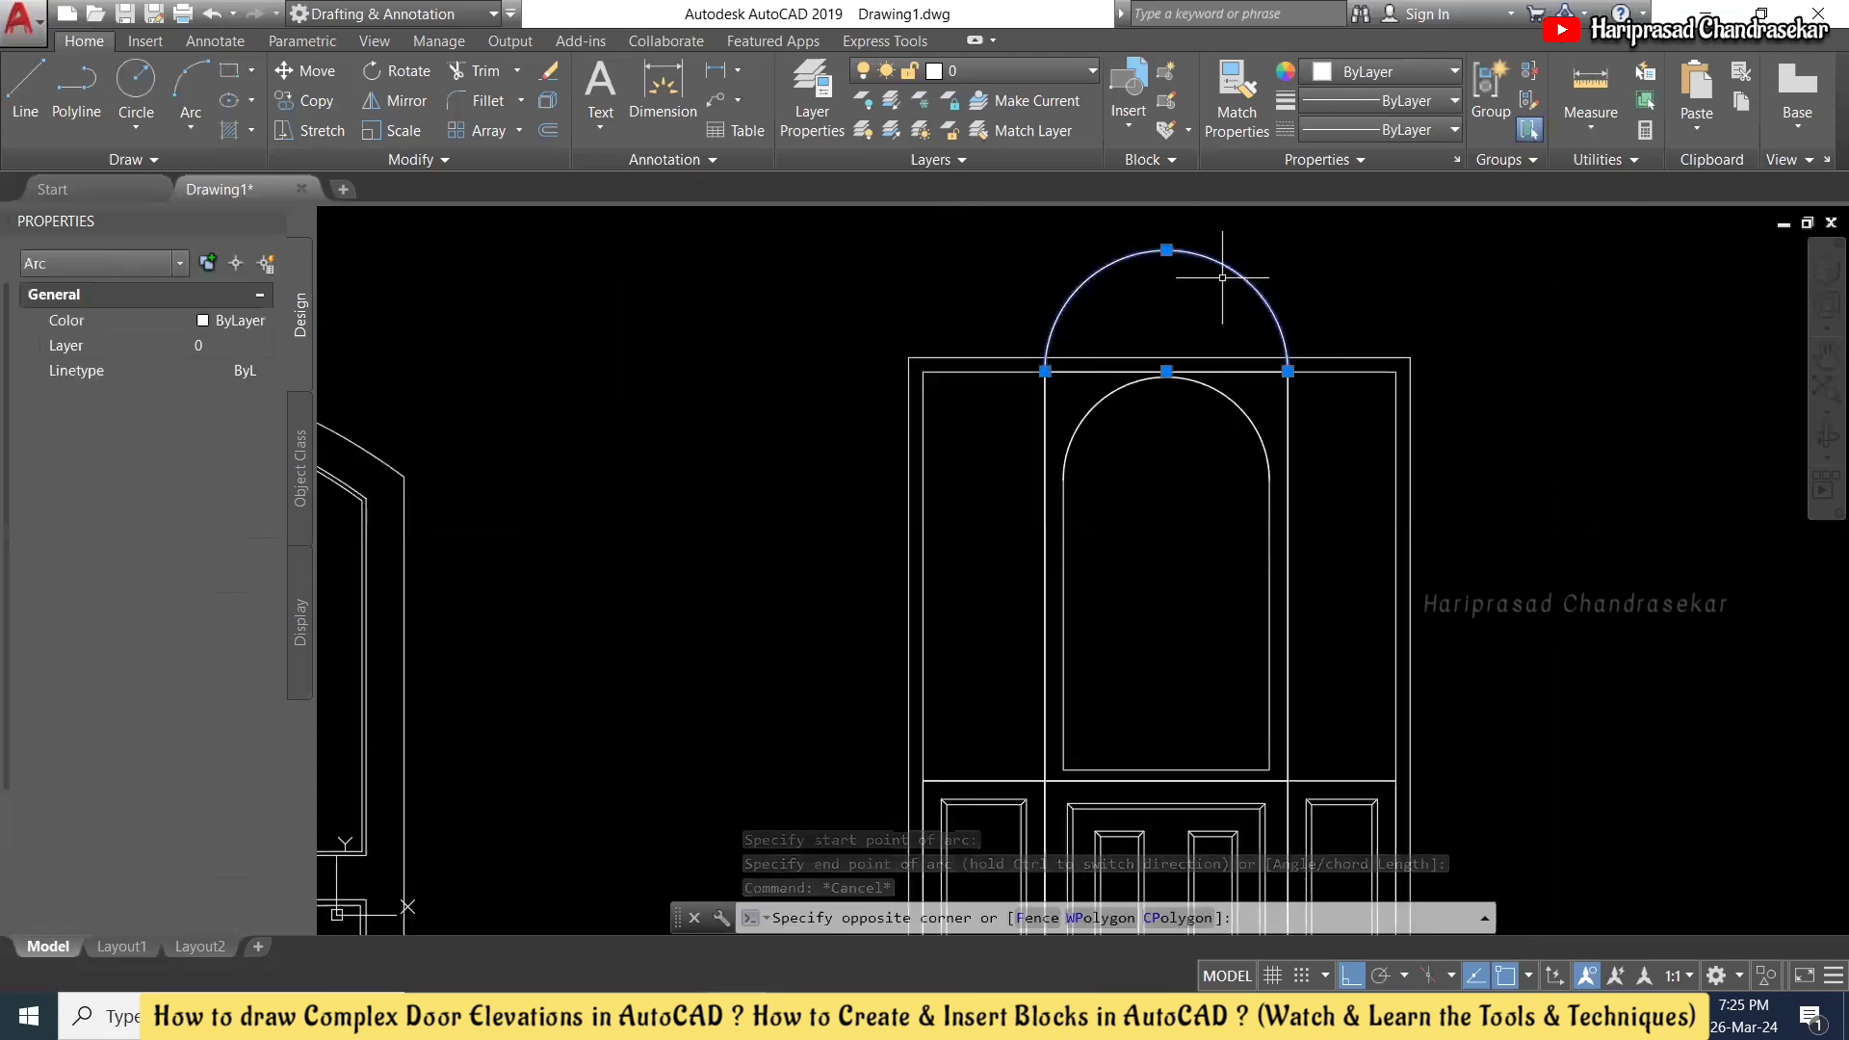
key(Delete)
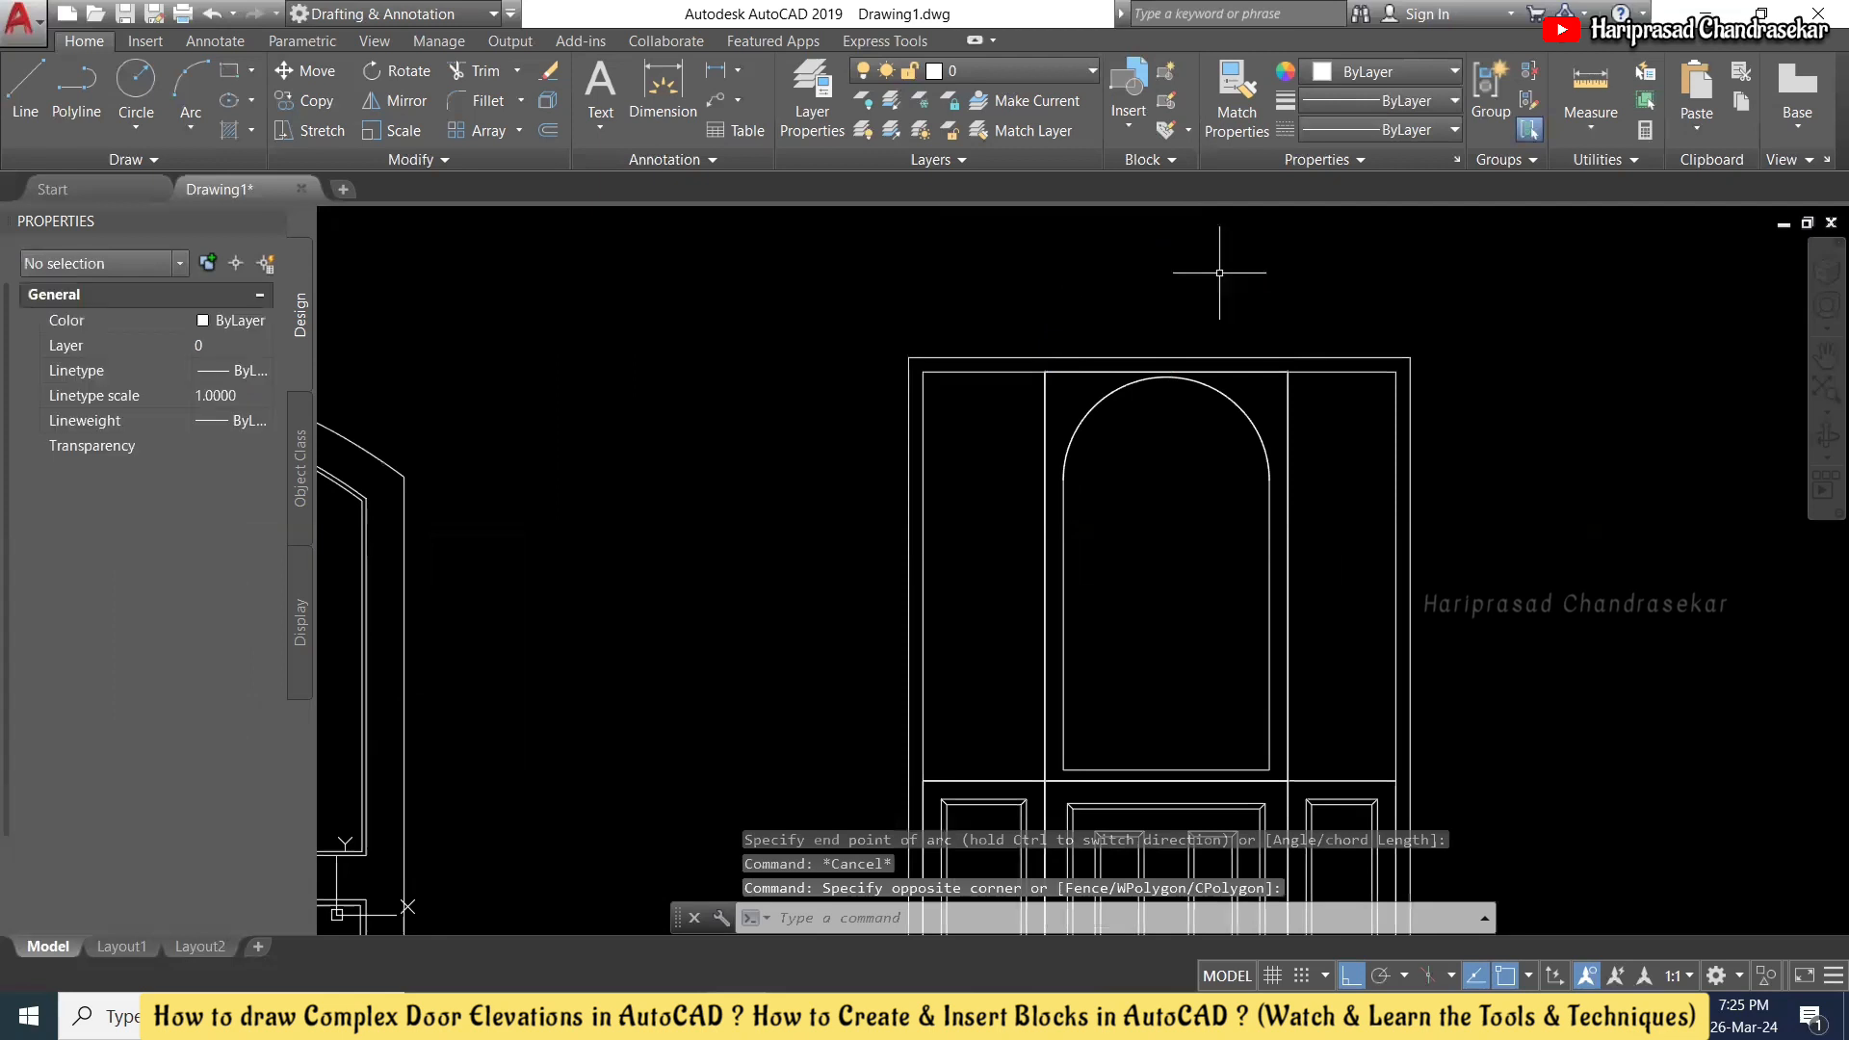
- Erase the rectangle bounding the upper middle section around the arched panel
click(1238, 371)
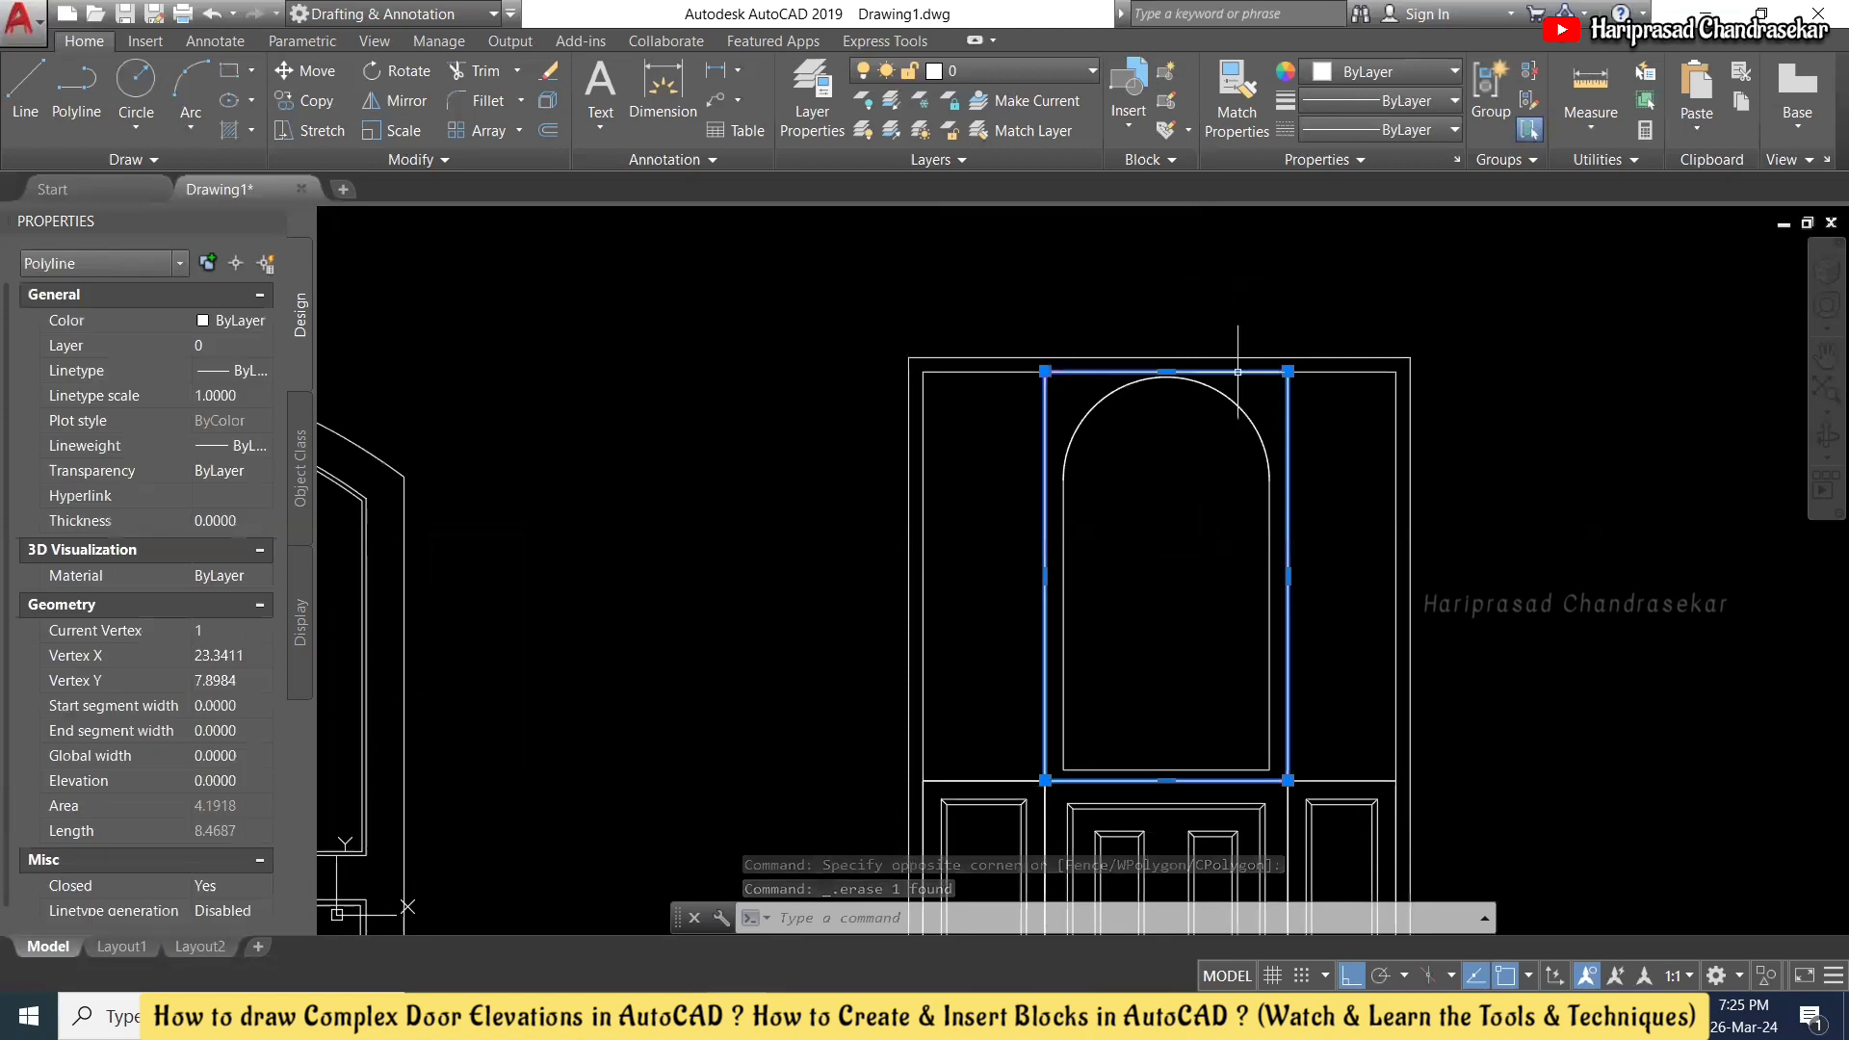
key(Delete)
scroll(1283, 341, up, 2)
- Stretch the top of the door frame and its vertical dividers upward by about 0.15, leaving the arched panel out of the selection
text(s)
key(Return)
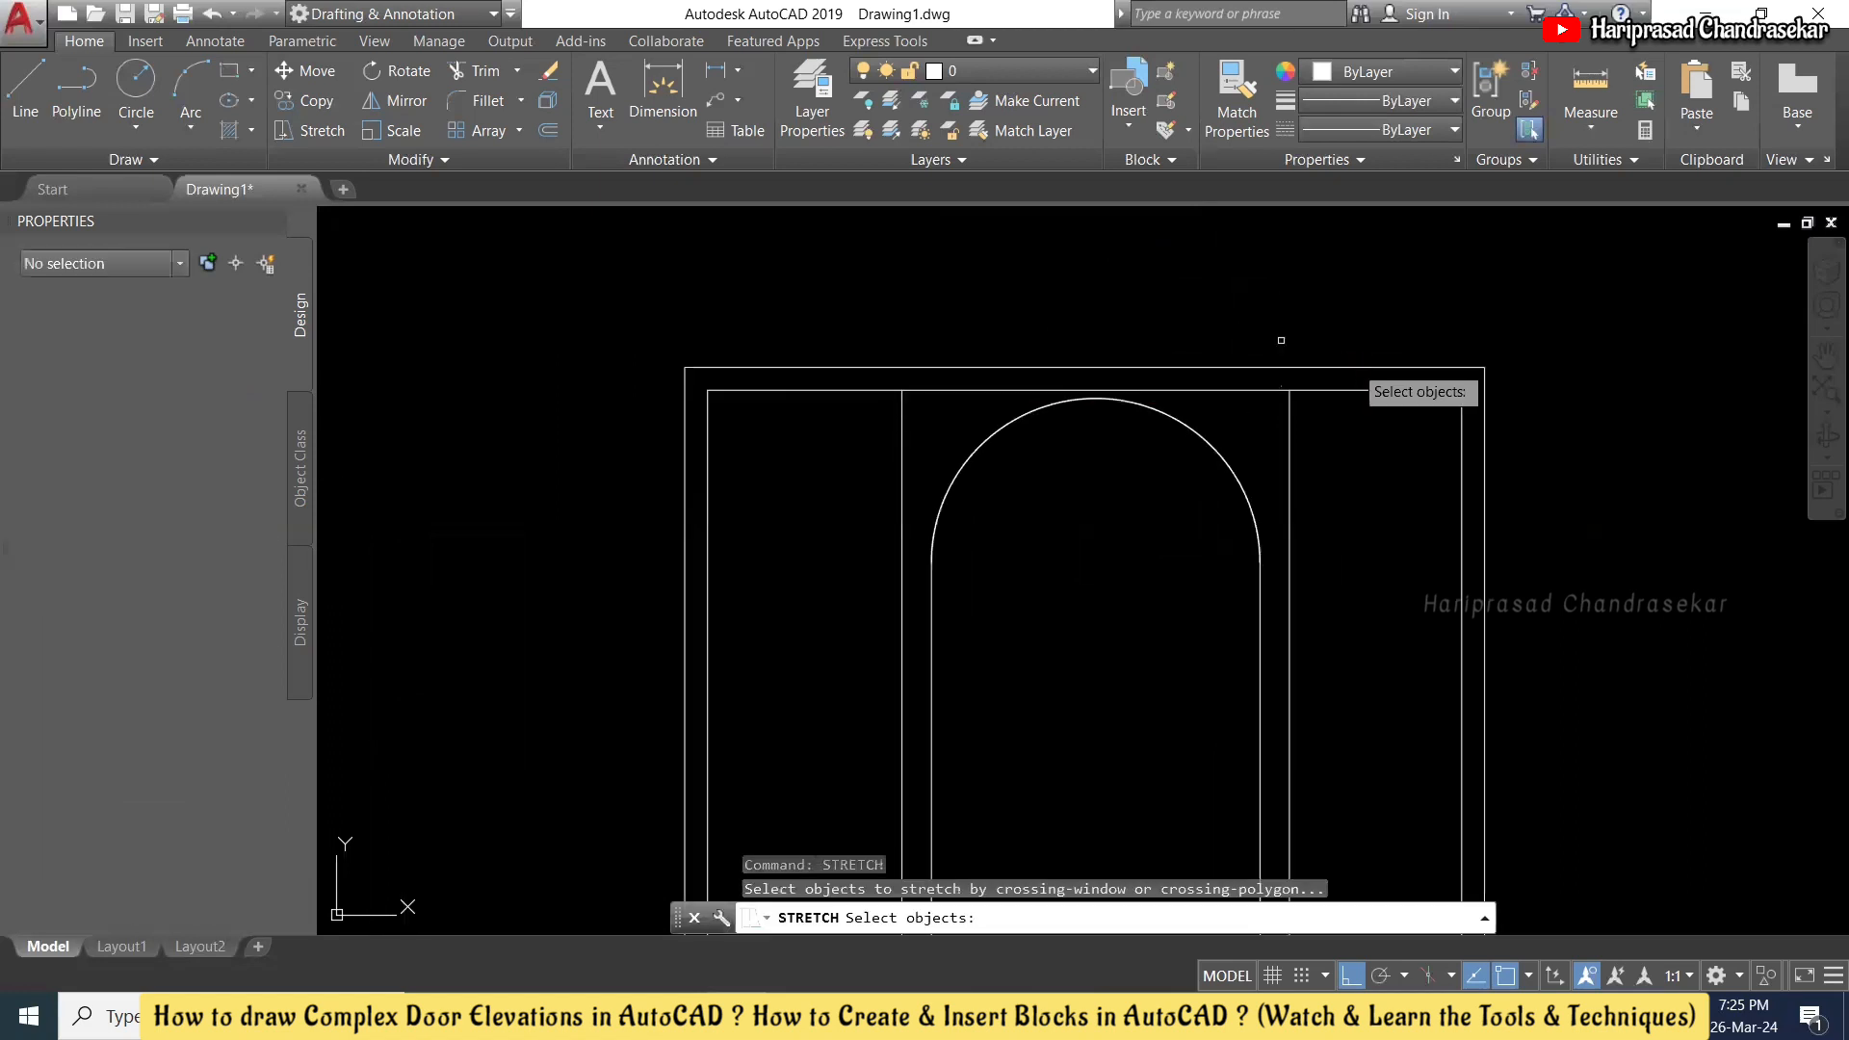
click(1601, 276)
scroll(731, 352, up, 2)
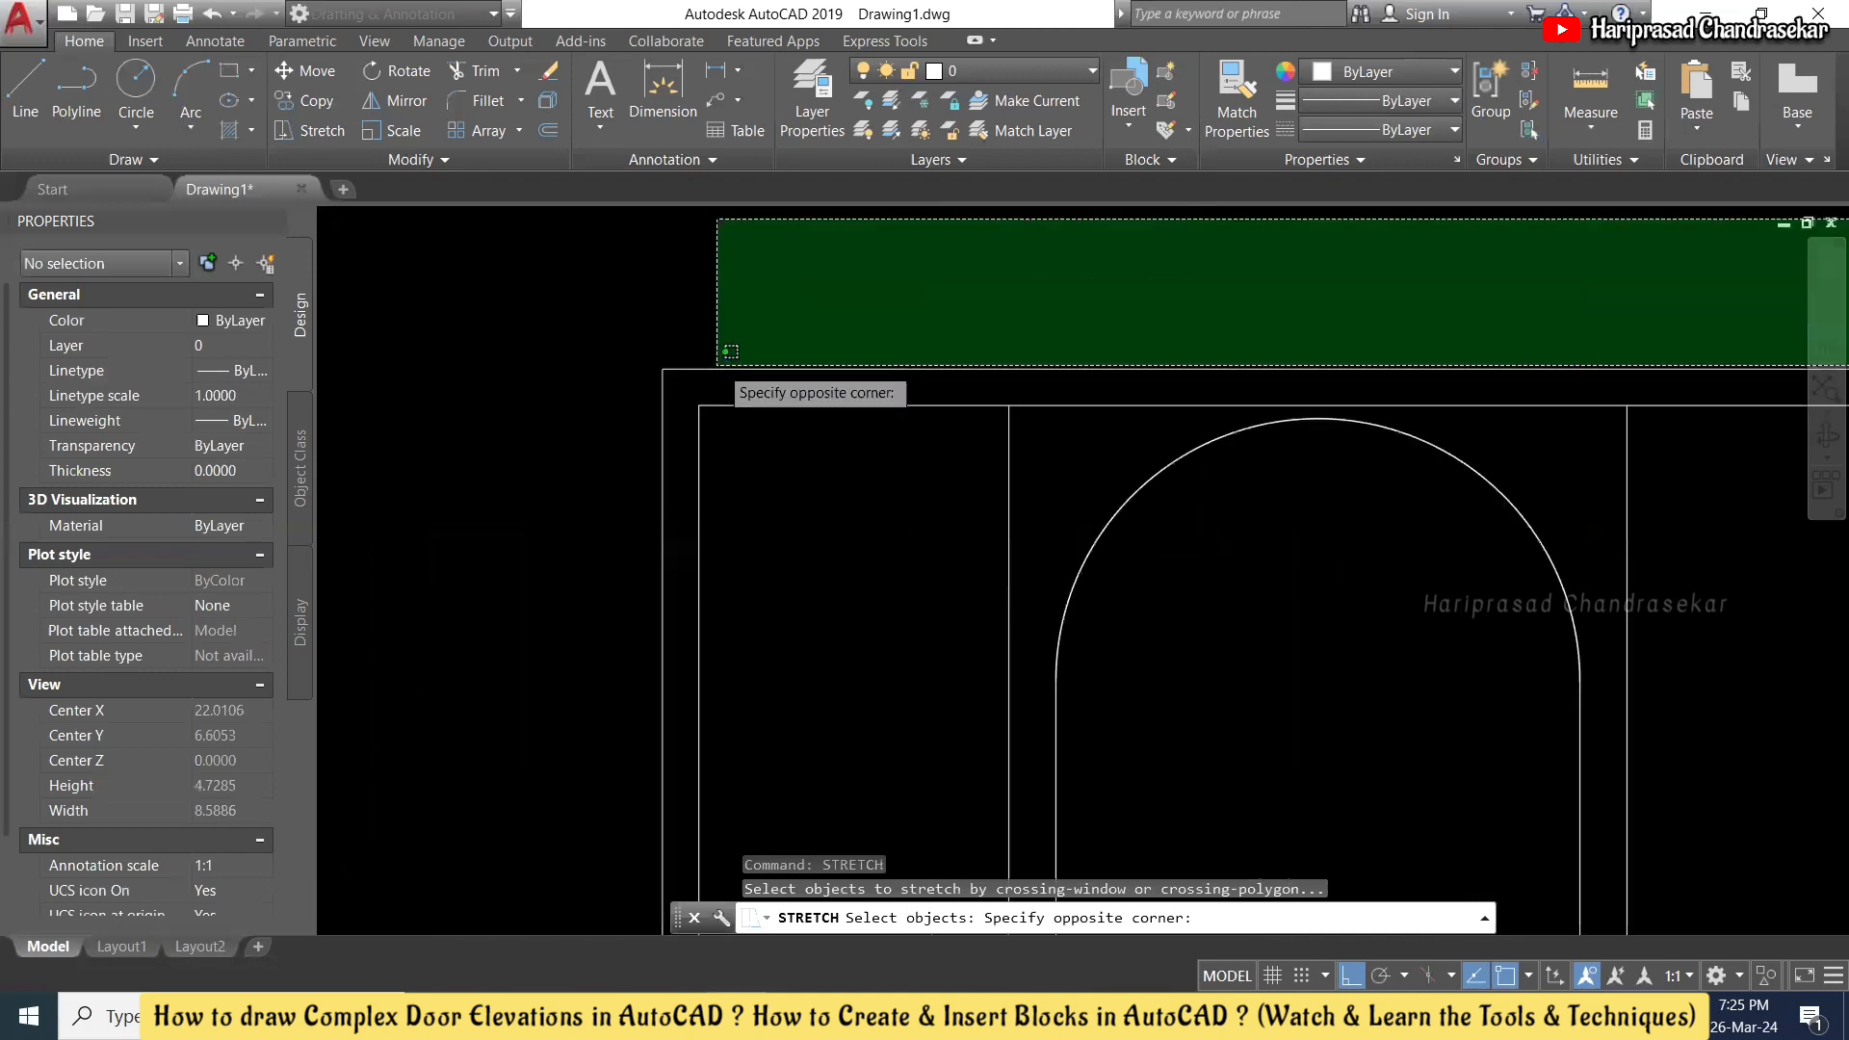
click(616, 414)
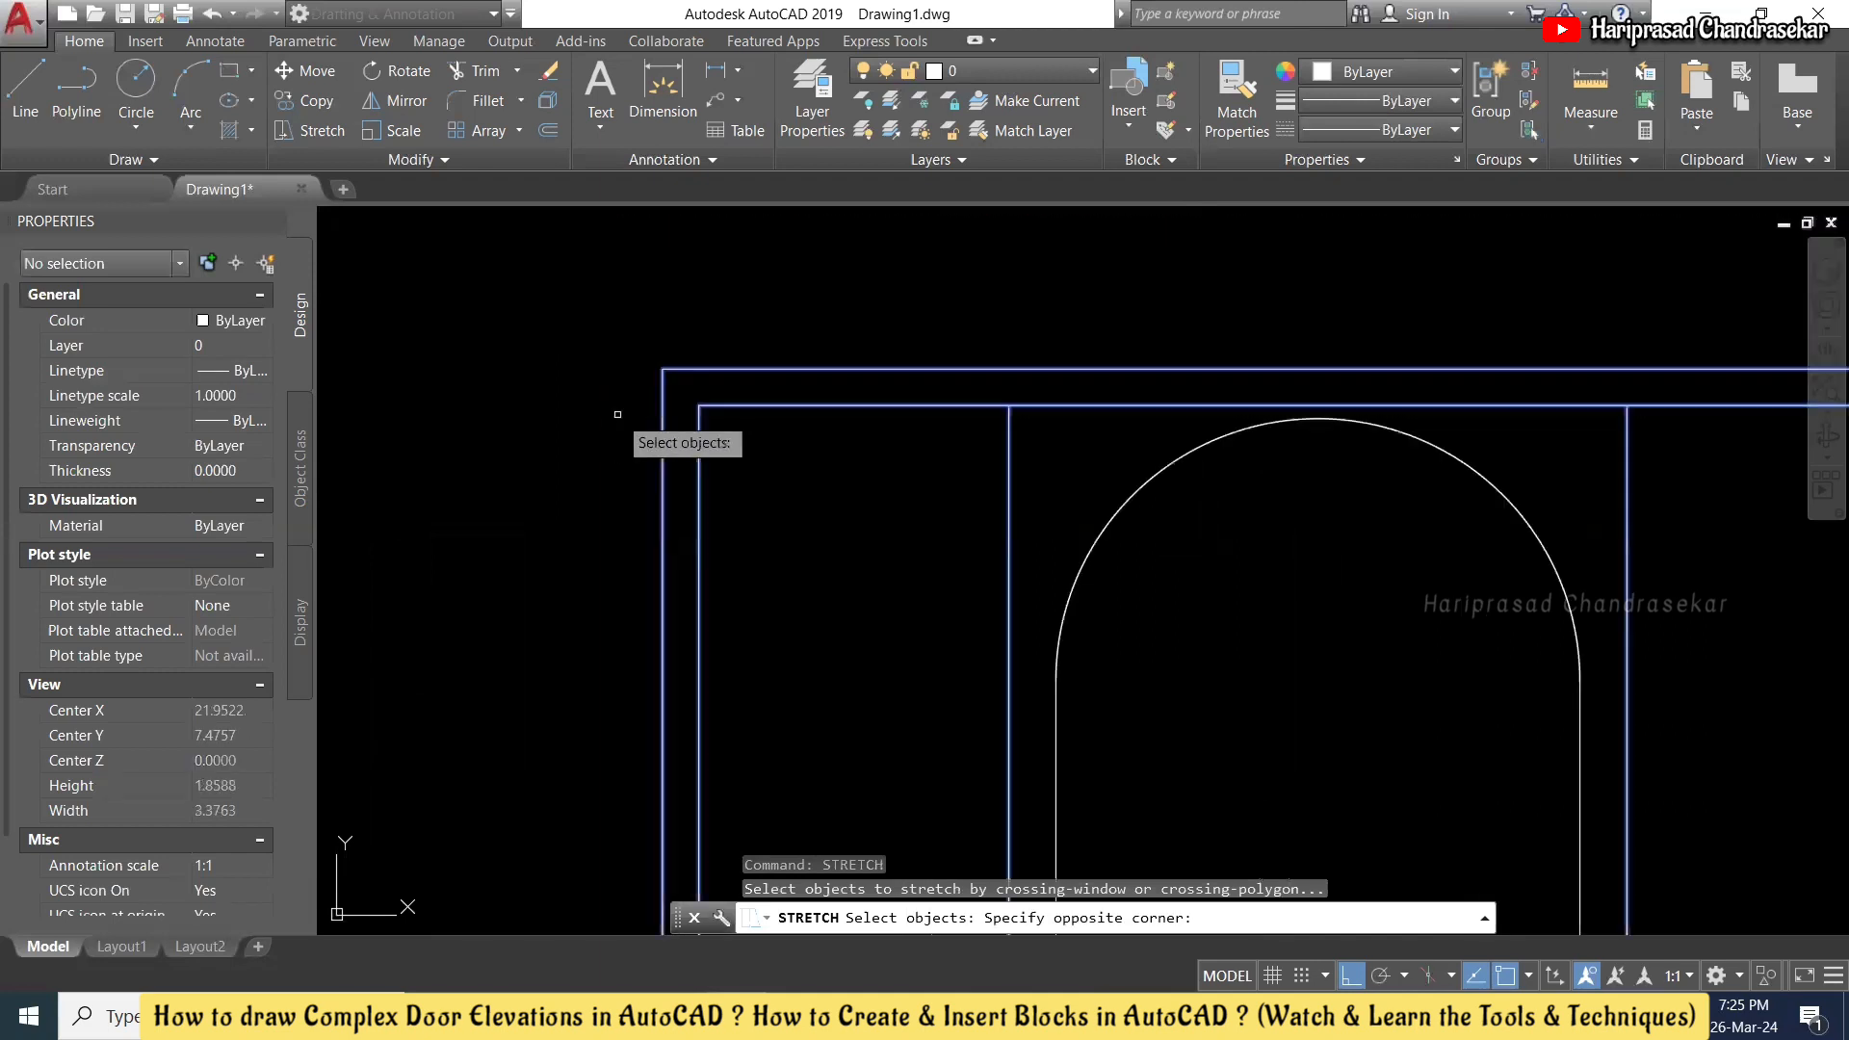
scroll(622, 414, down, 2)
key(Return)
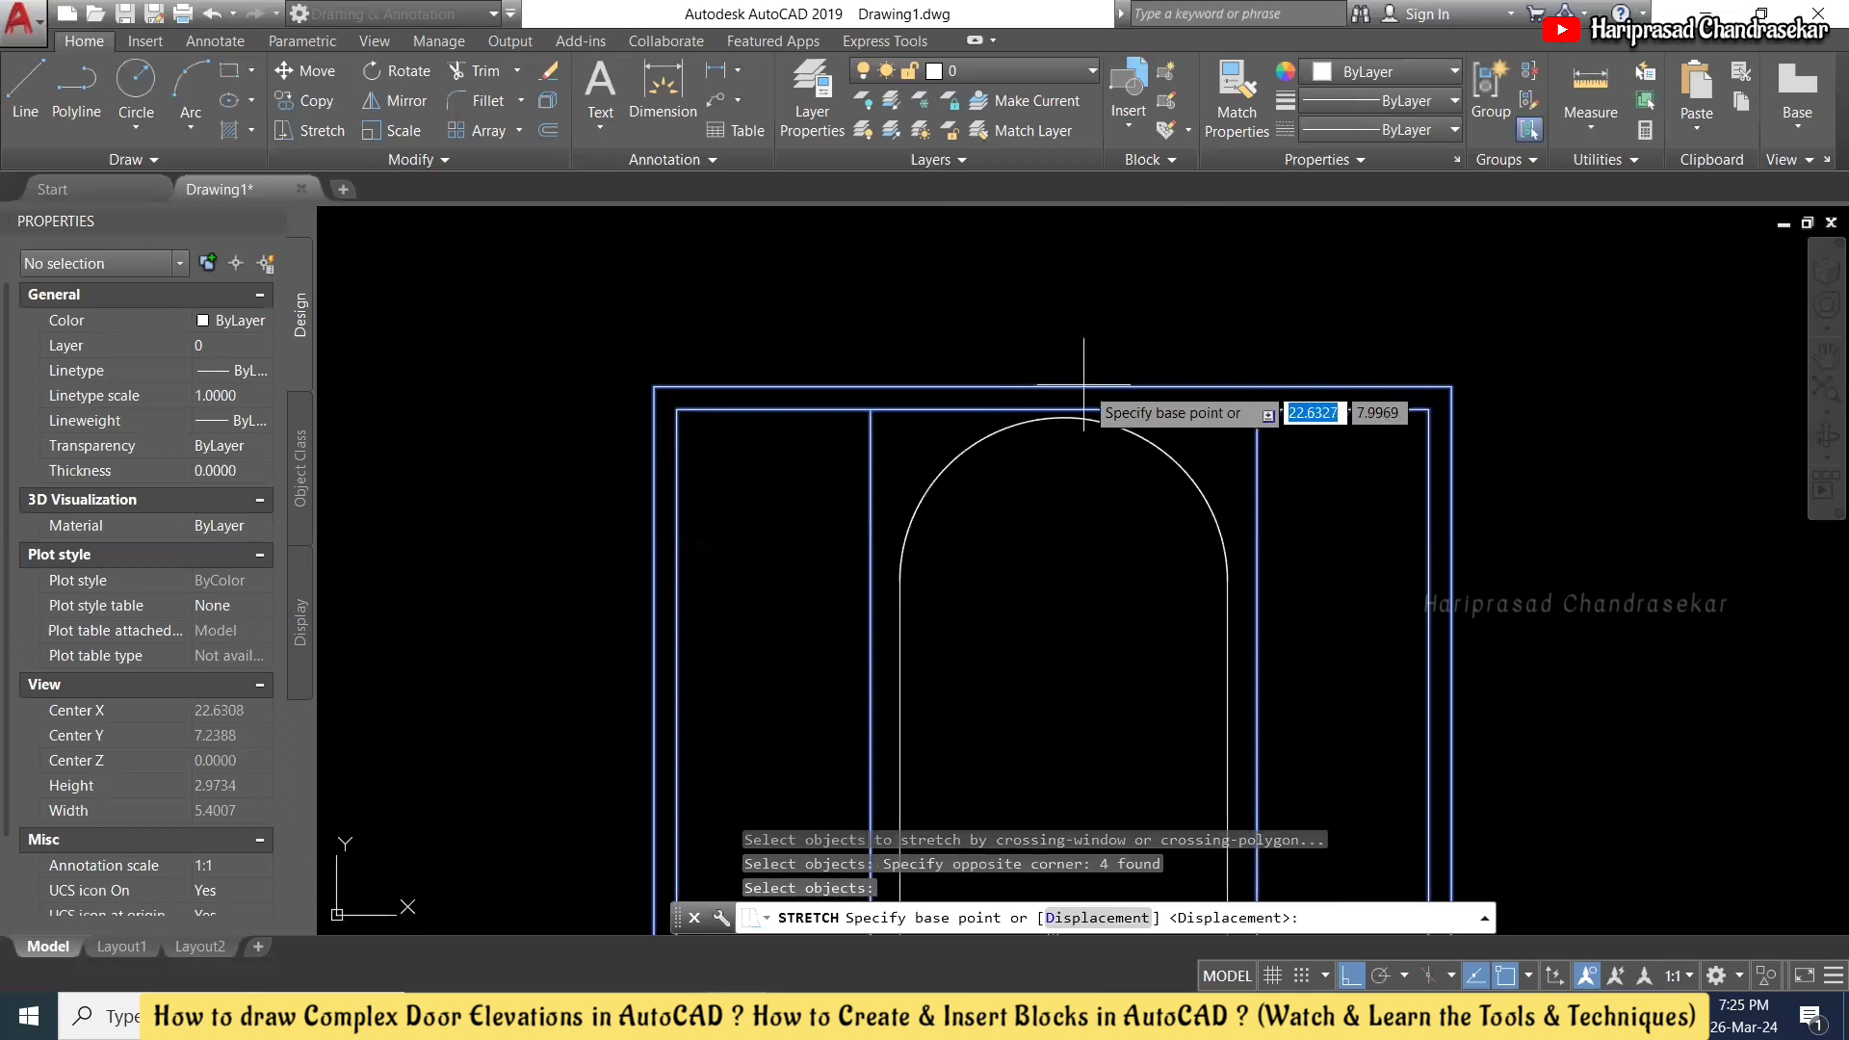
click(1072, 386)
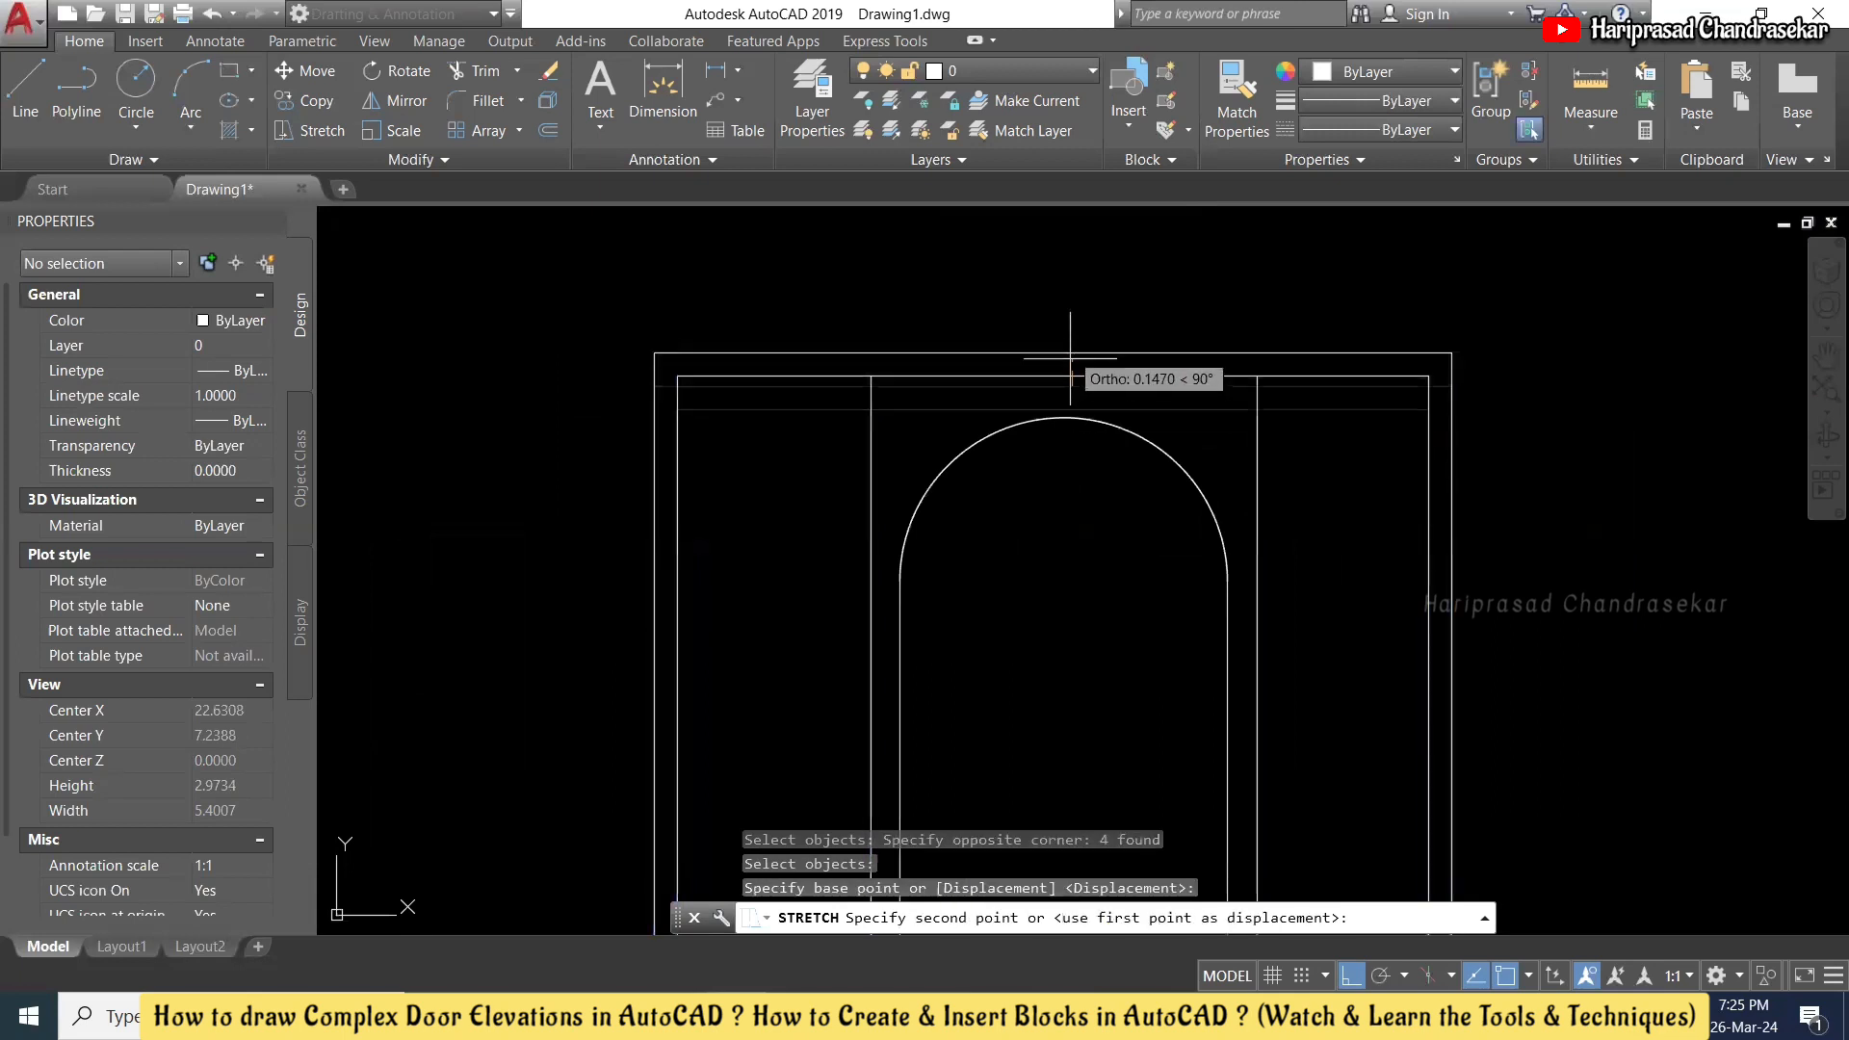
click(1071, 354)
scroll(1080, 308, down, 4)
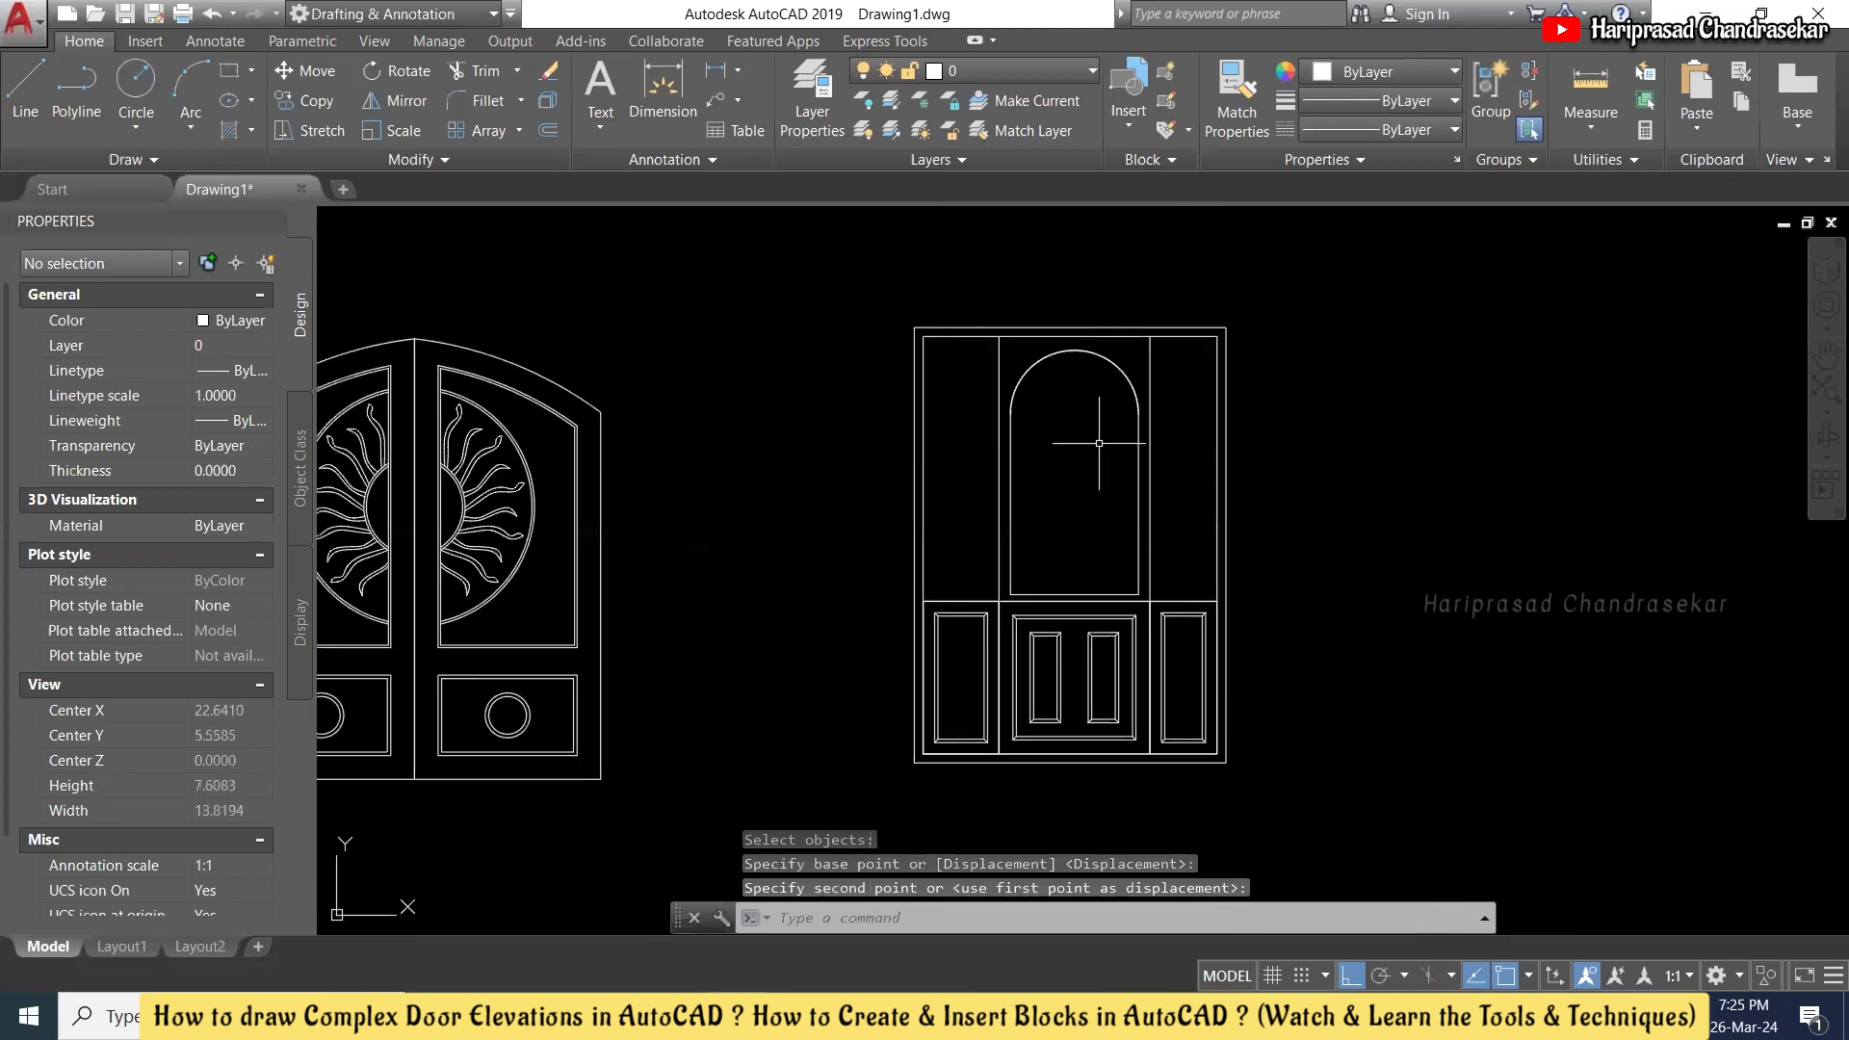
key(Escape)
- Set the offset distance by picking the lower middle panel's frame width, and try offsetting the arched panel's outline inward
text(o)
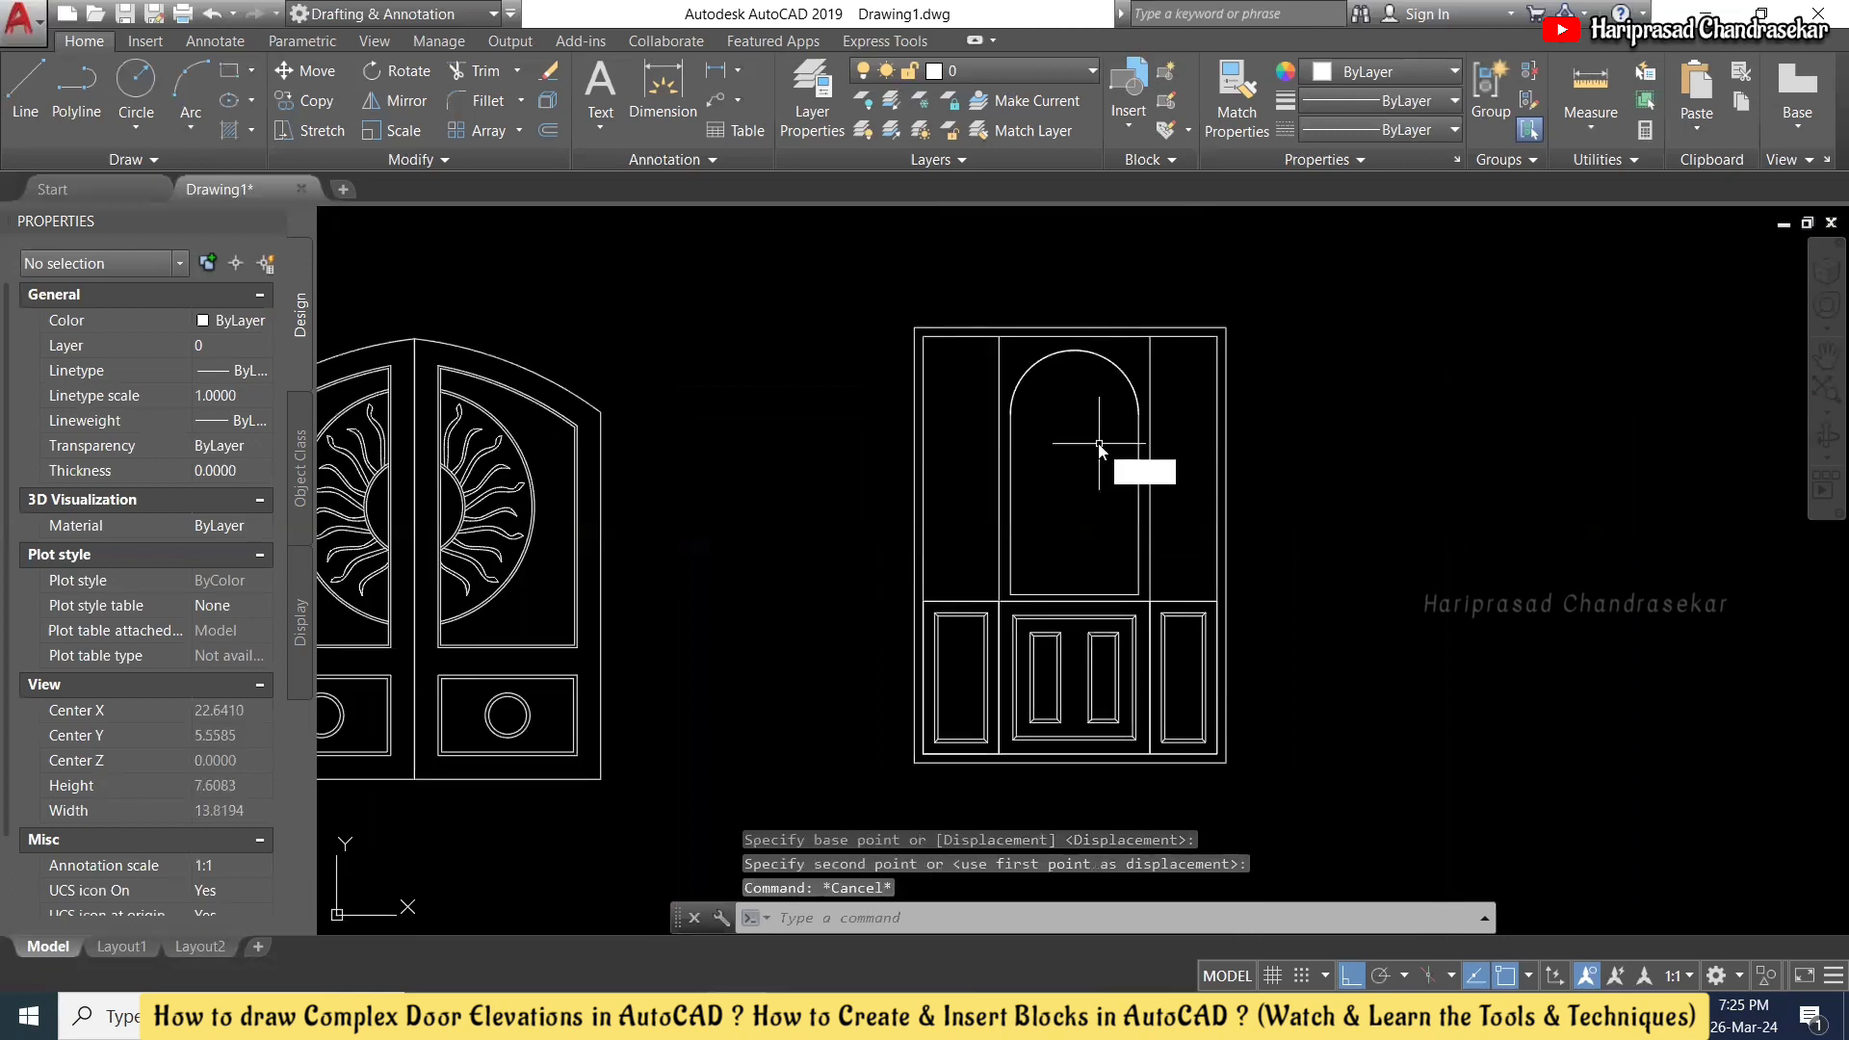
key(Return)
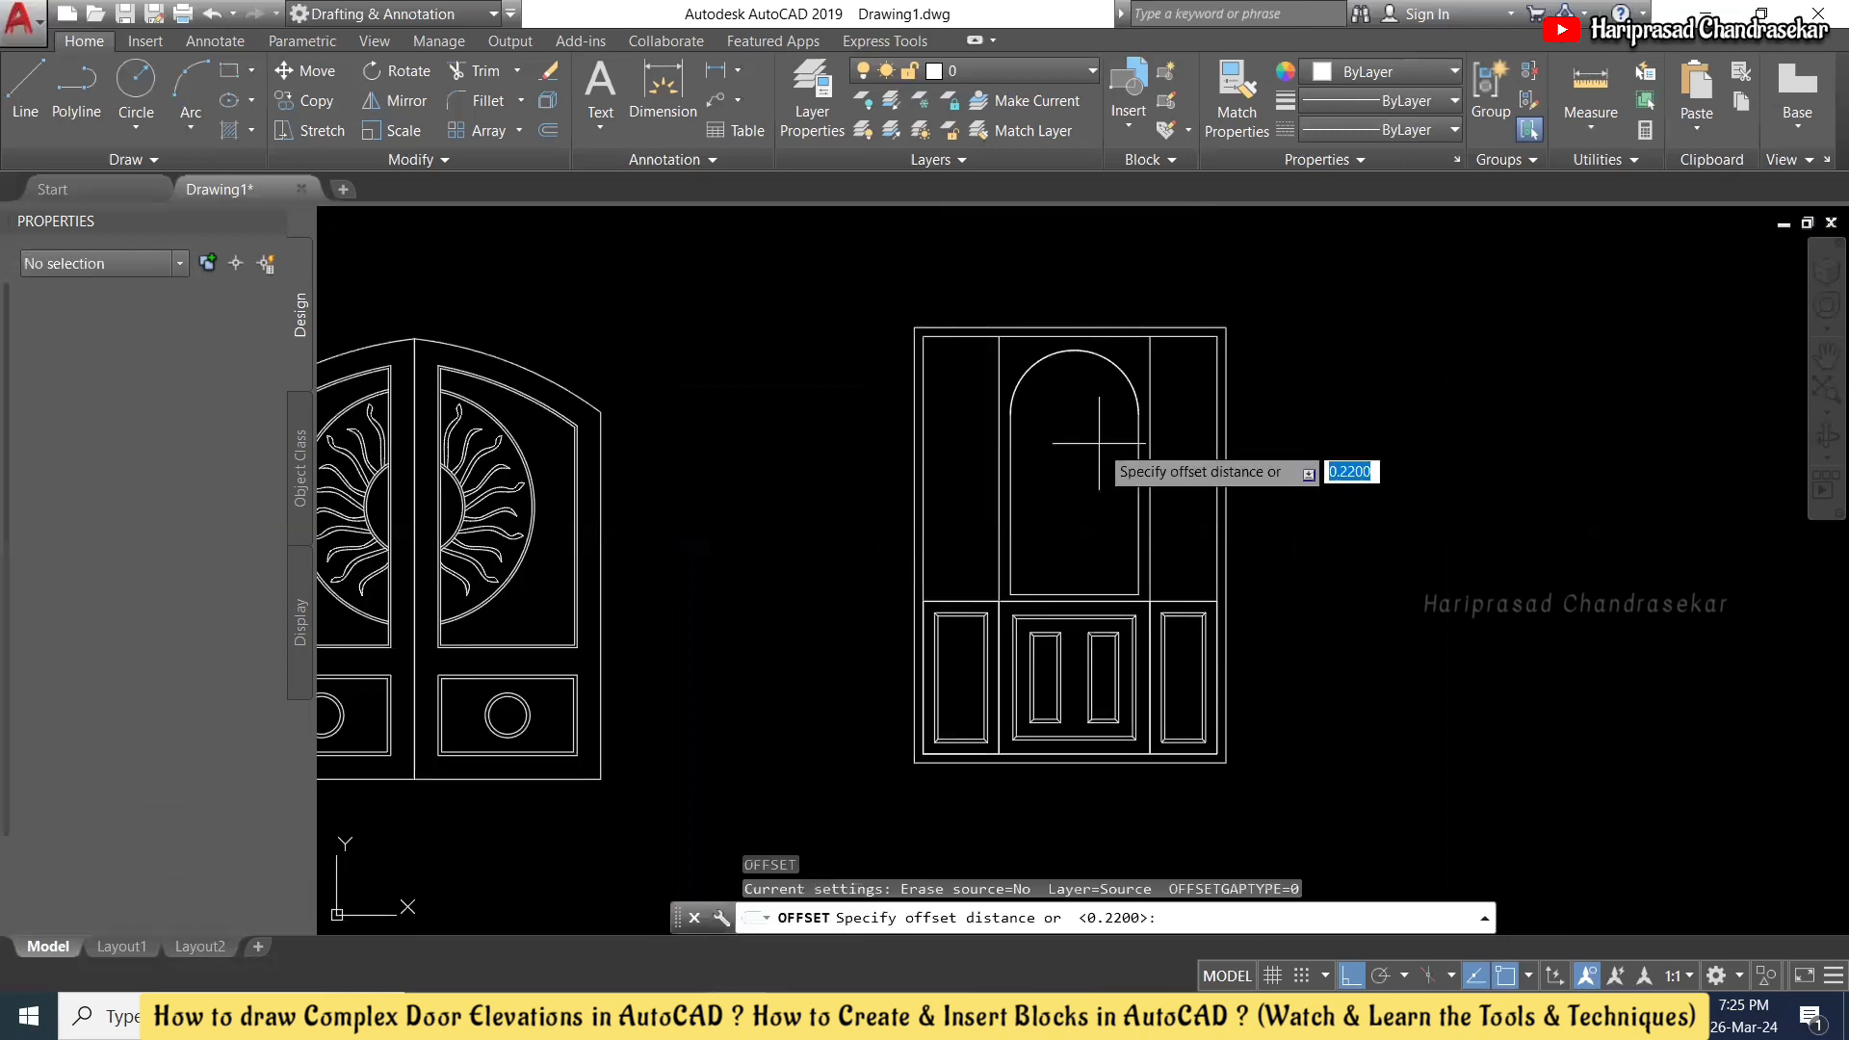
scroll(1057, 610, up, 4)
scroll(1057, 611, up, 2)
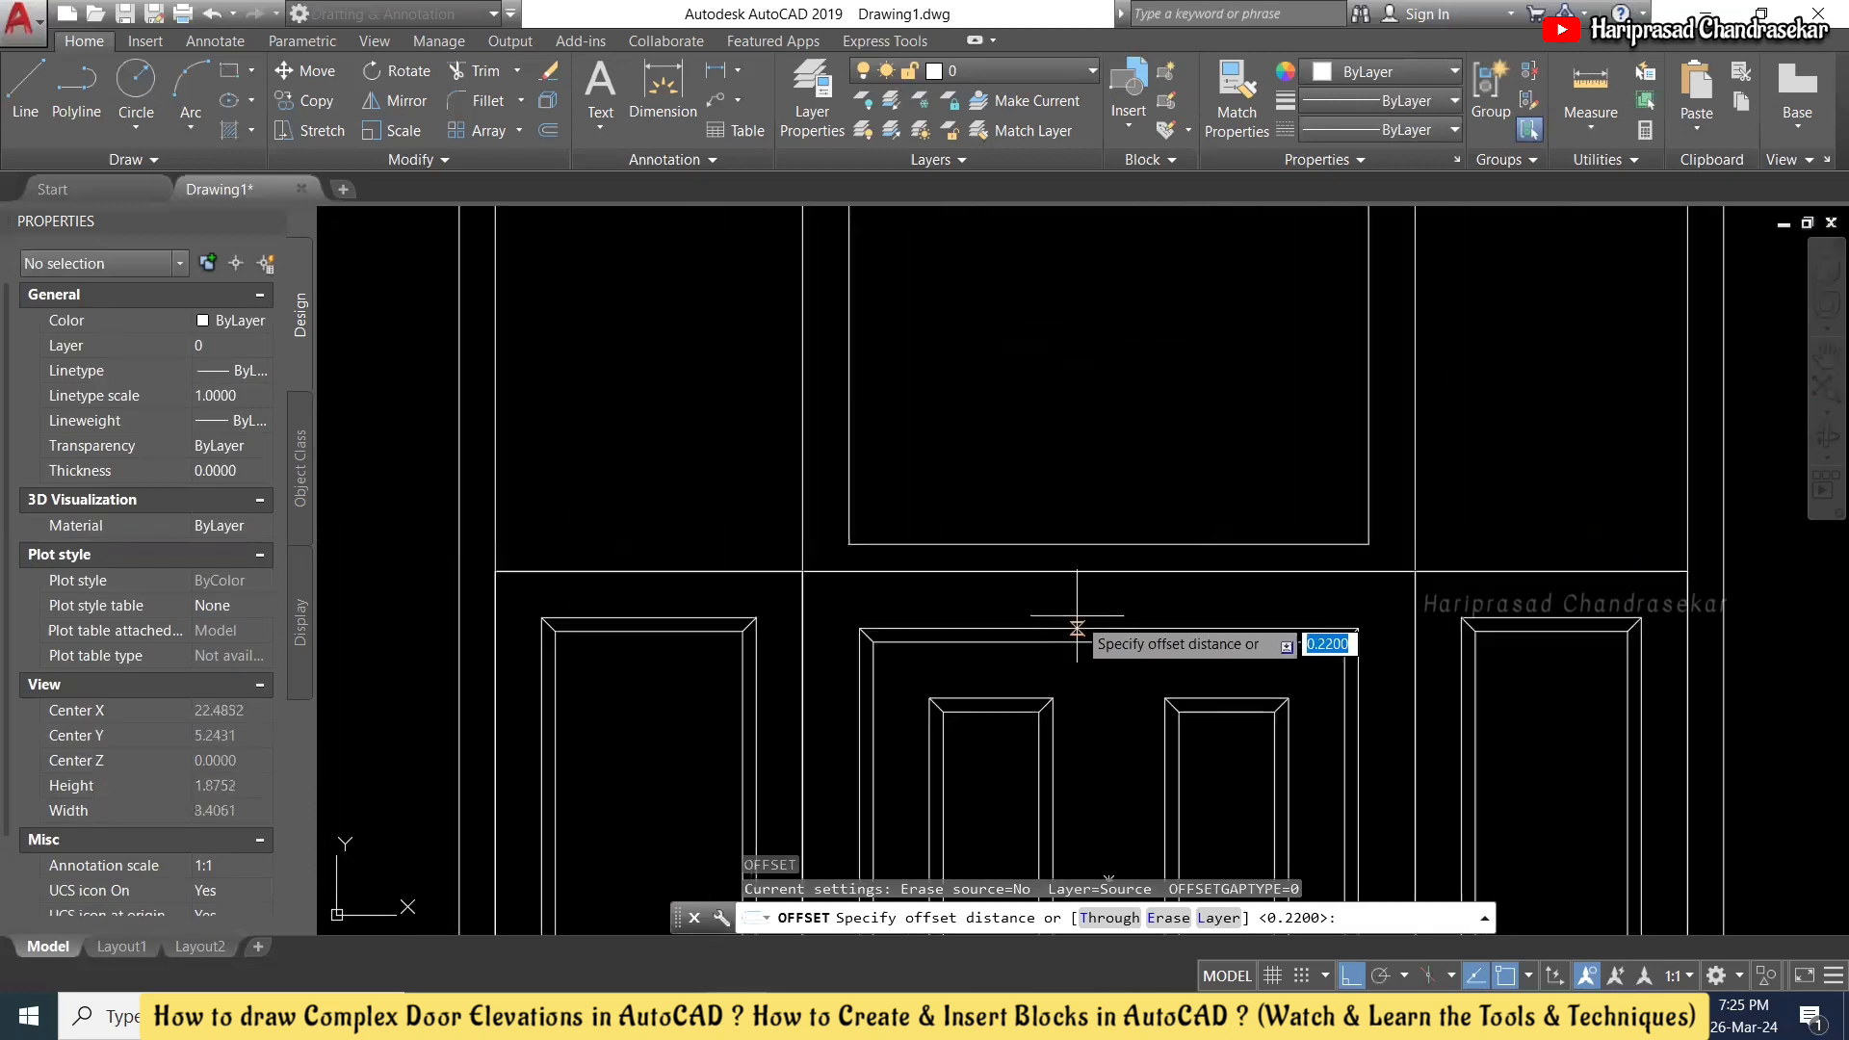
click(1046, 629)
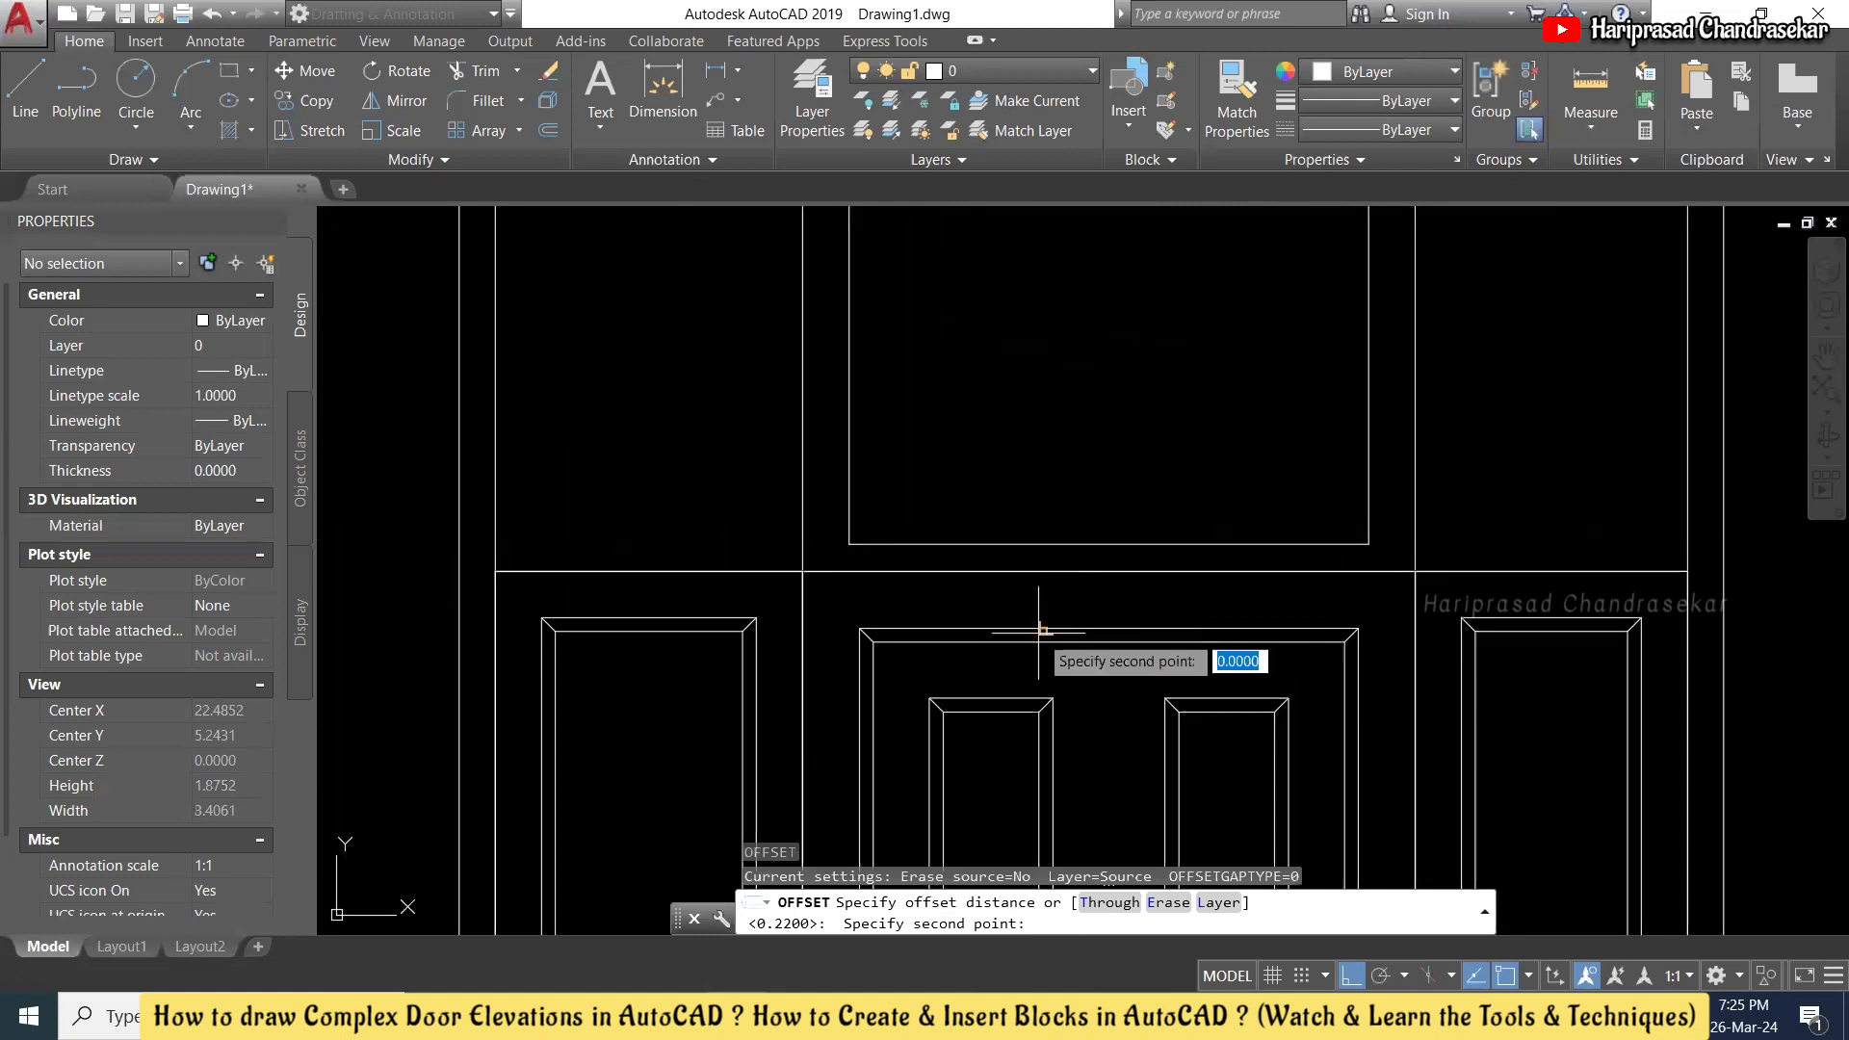
click(1048, 643)
scroll(1050, 674, down, 4)
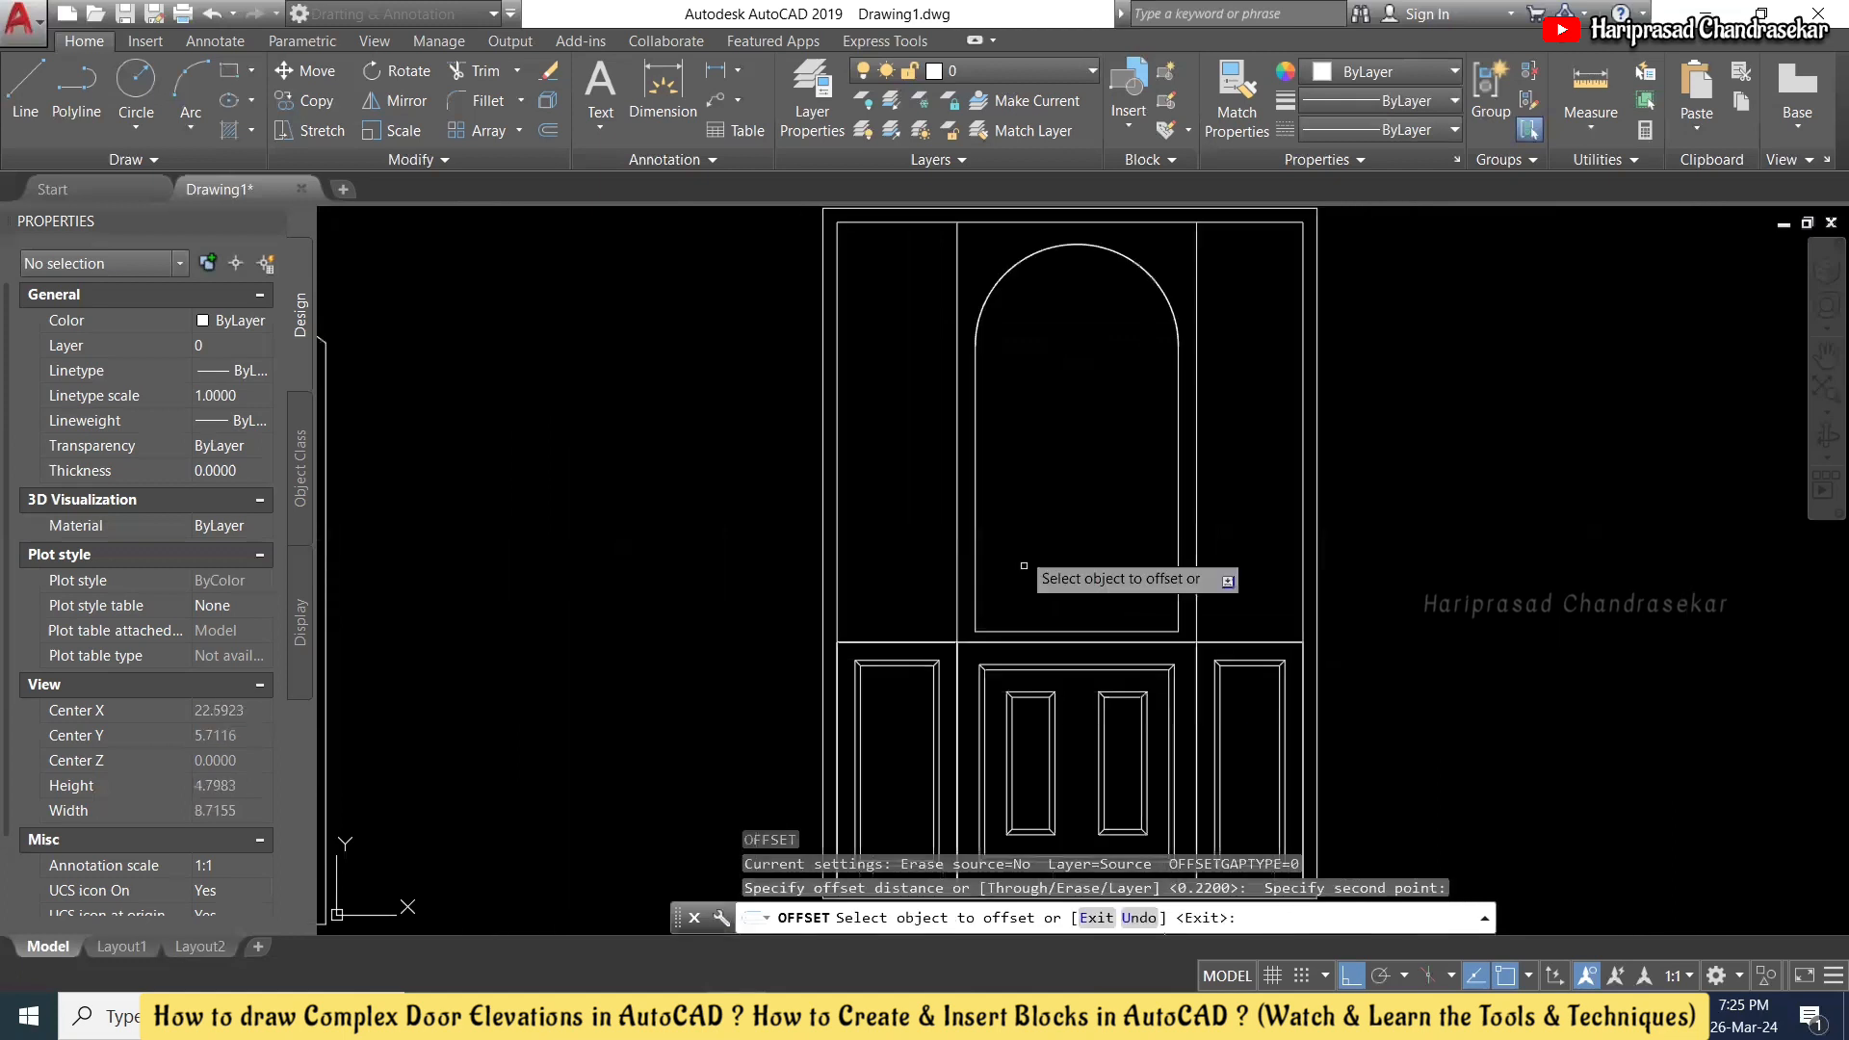
click(1027, 262)
click(1050, 308)
key(Return)
- Offset the arched panel's outline inward by 0.0355
key(Return)
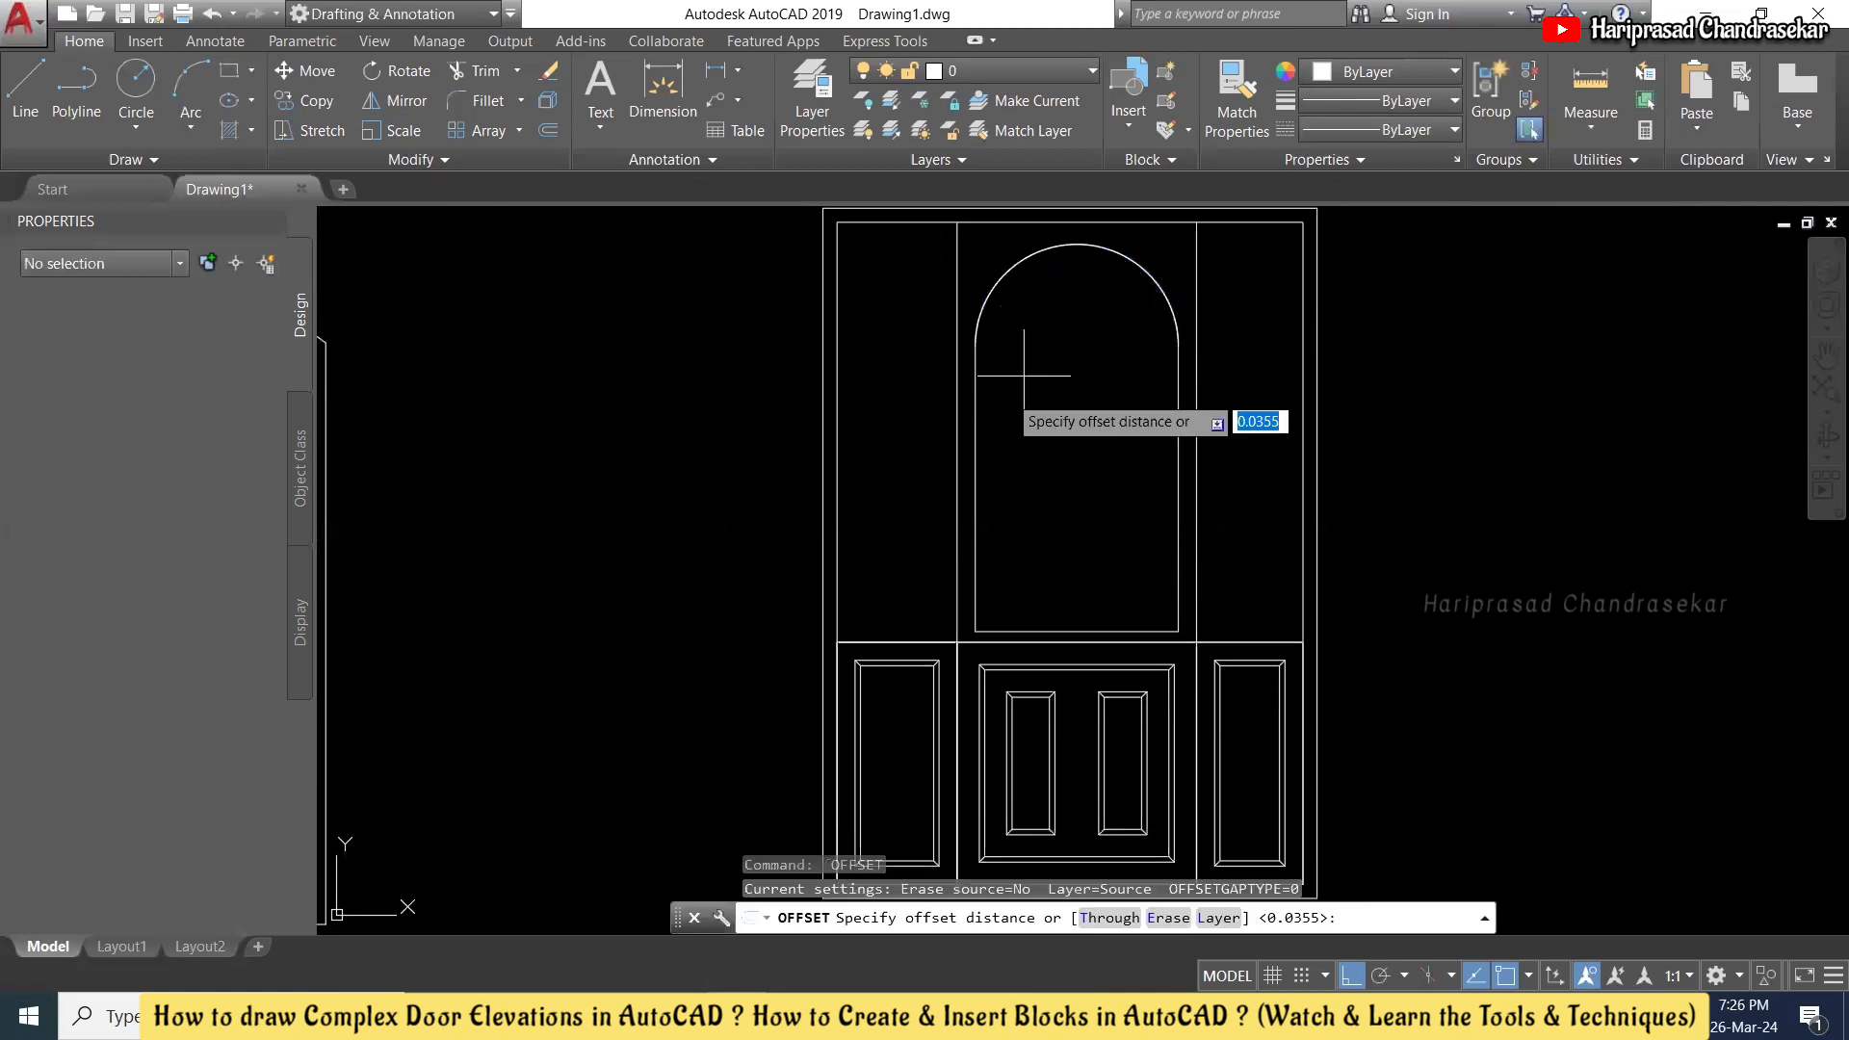
key(Return)
click(977, 416)
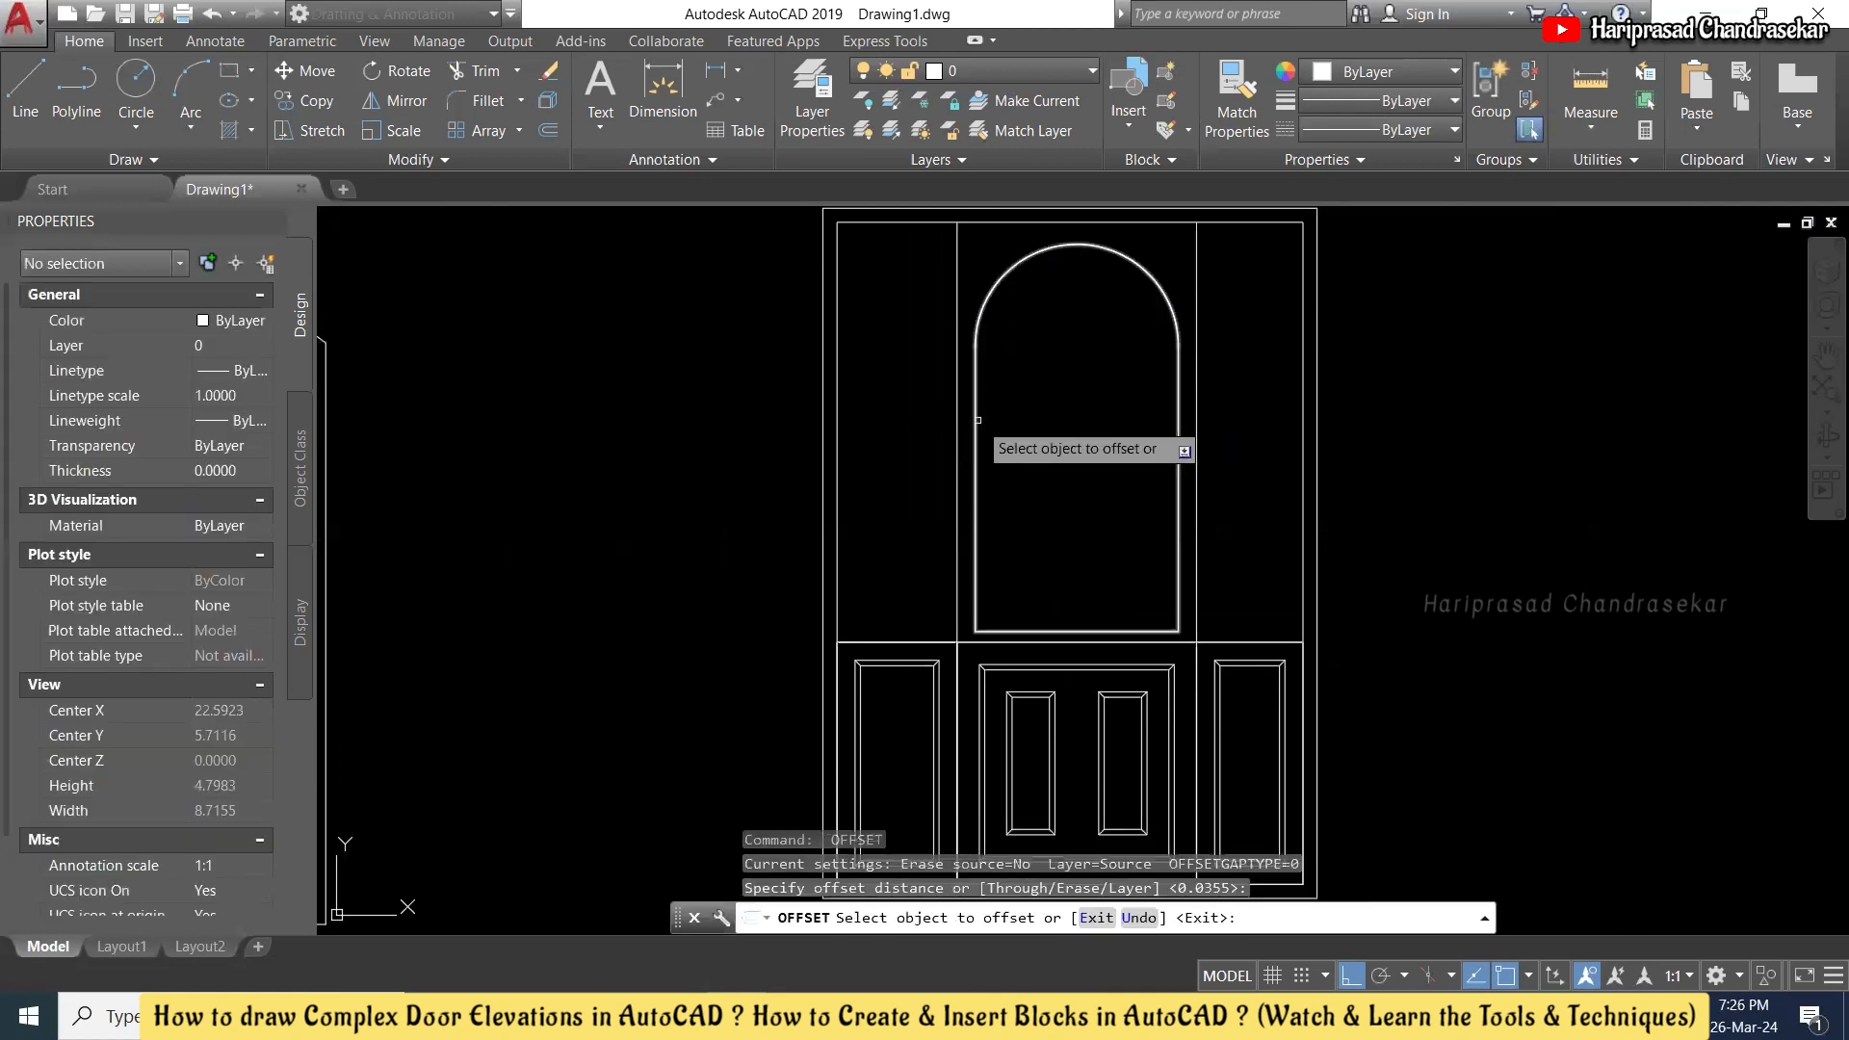
click(1004, 417)
key(Escape)
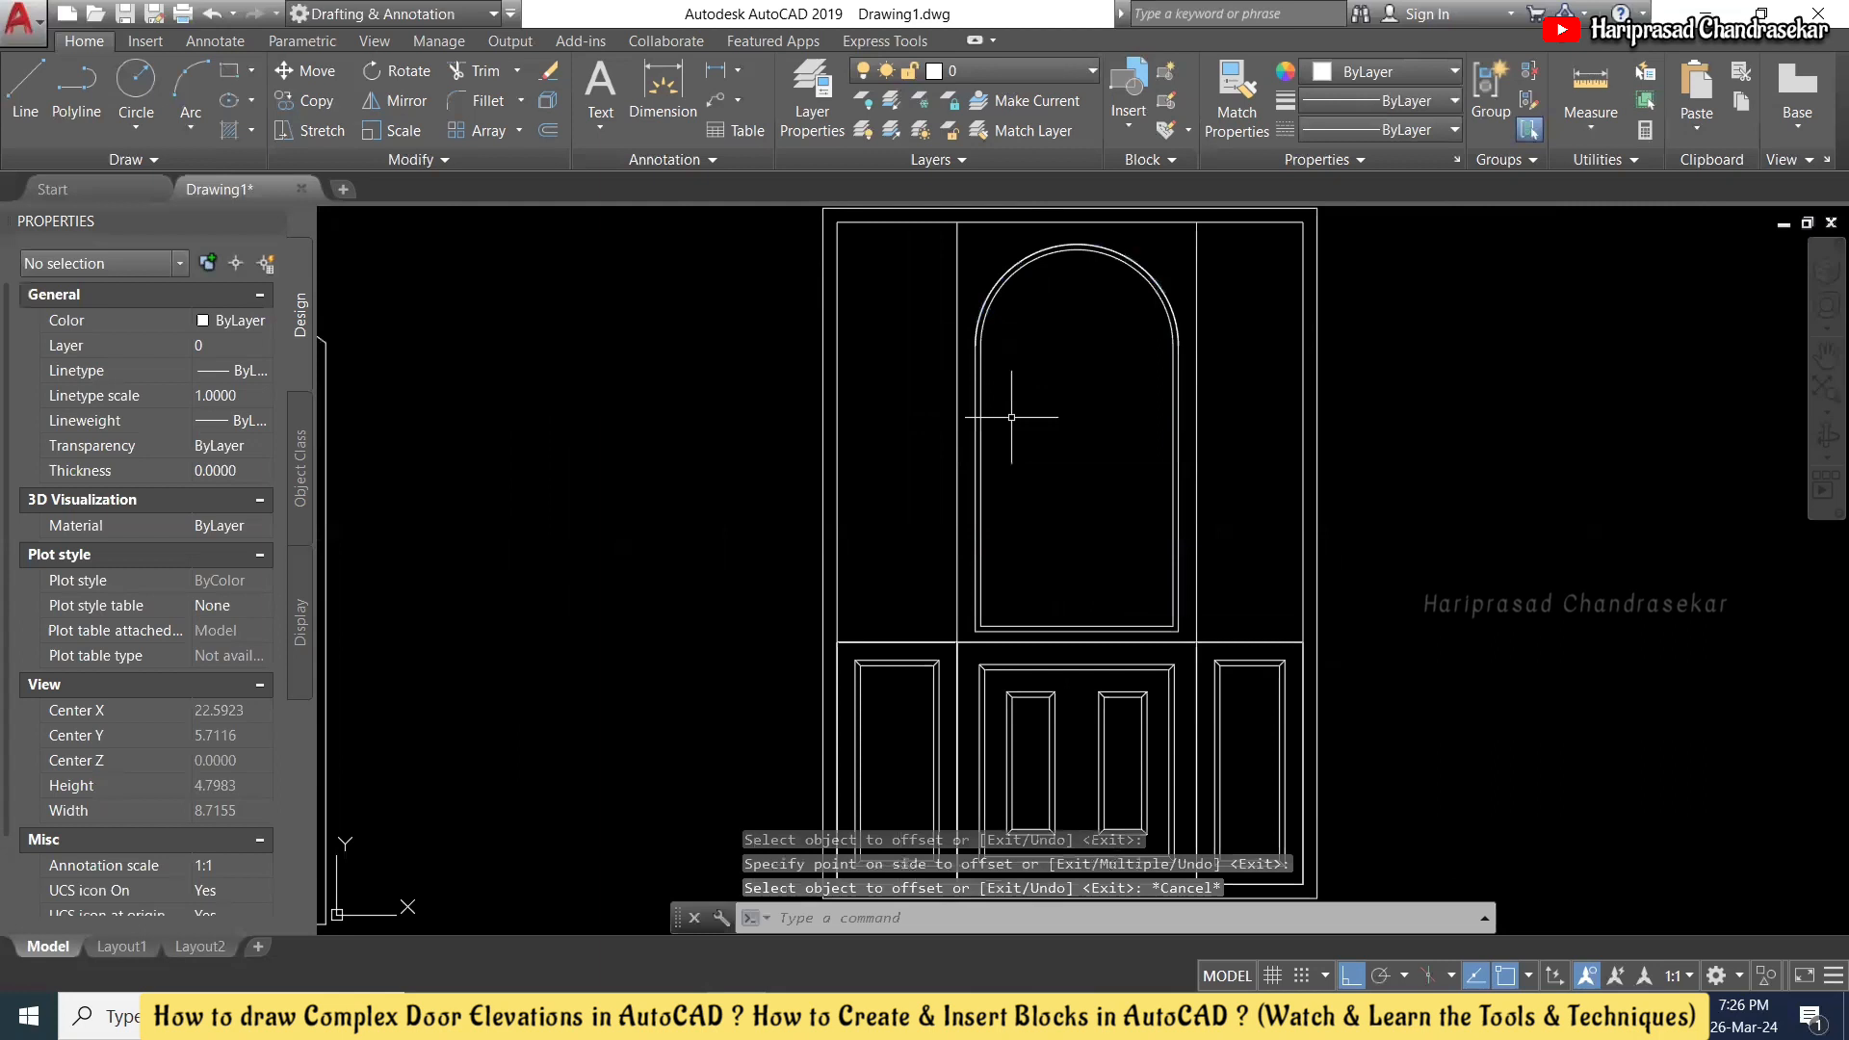
- Erase the rectangle bounding the lower middle section and the separate line along its top edge under the arched panel
scroll(1002, 578, up, 2)
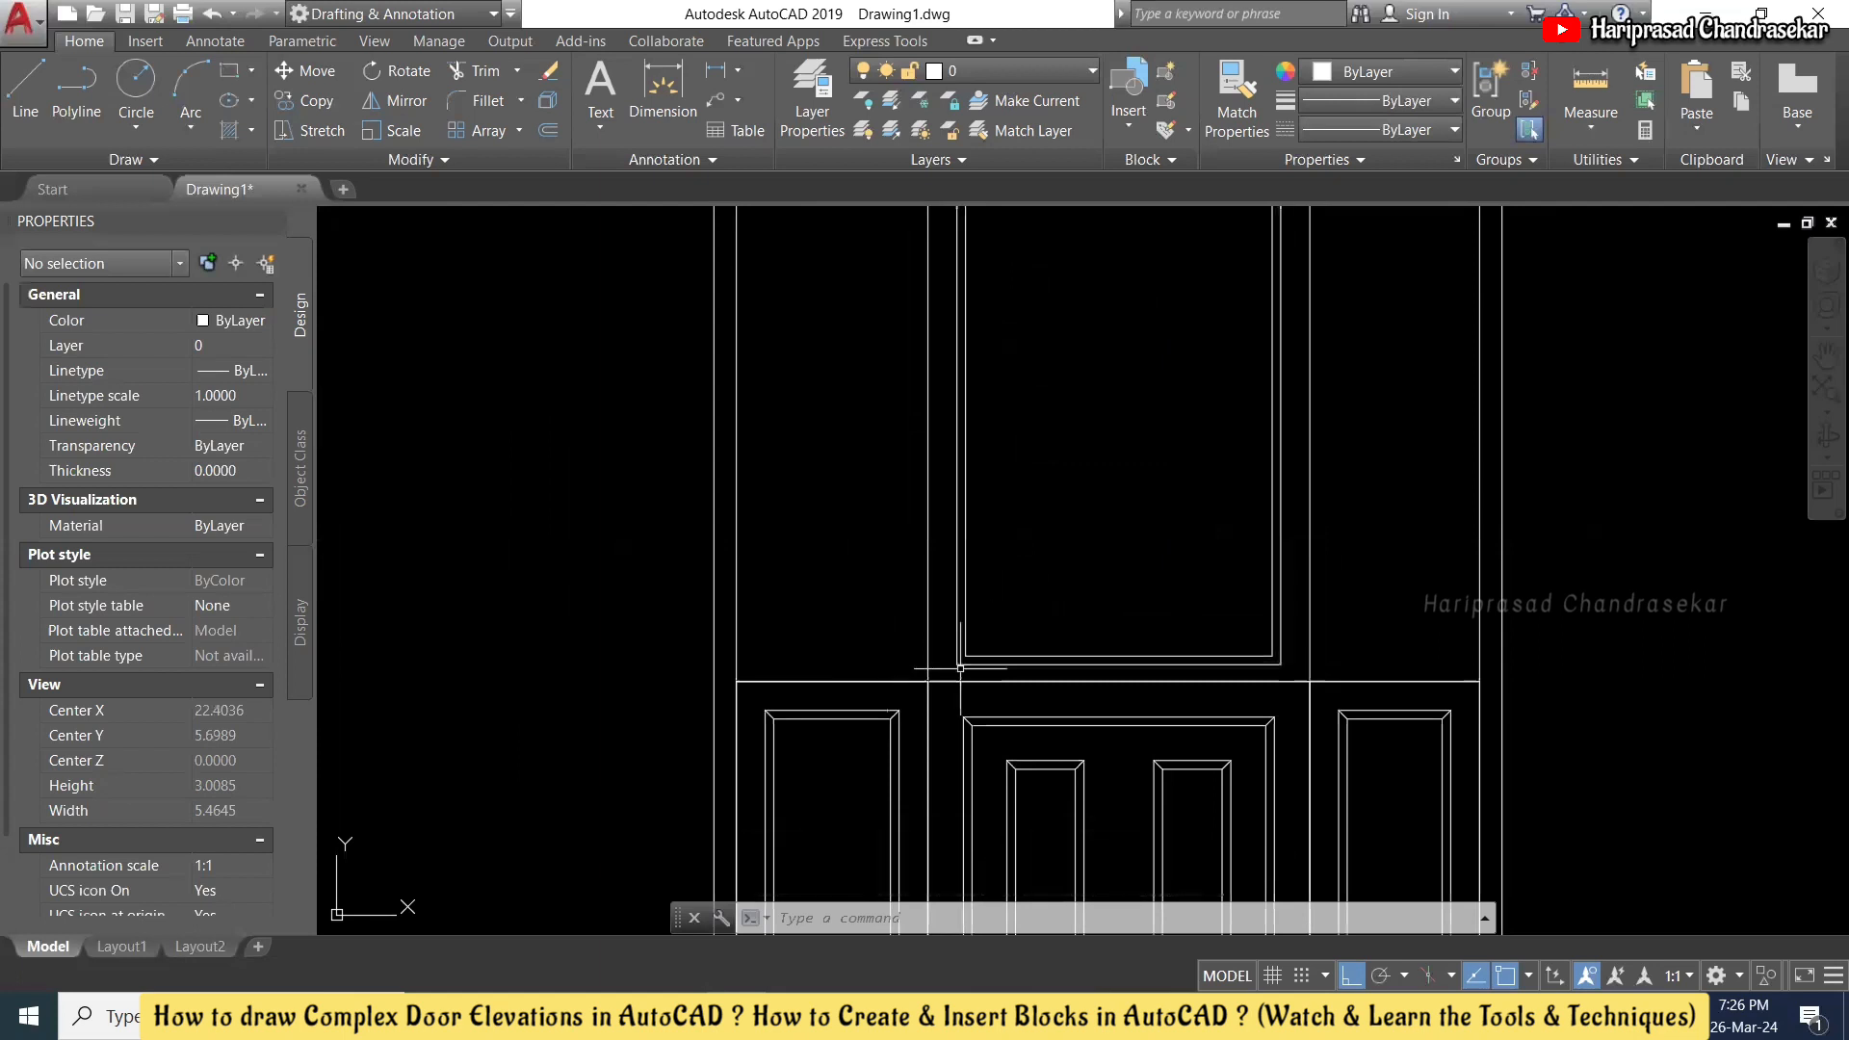
scroll(900, 619, down, 2)
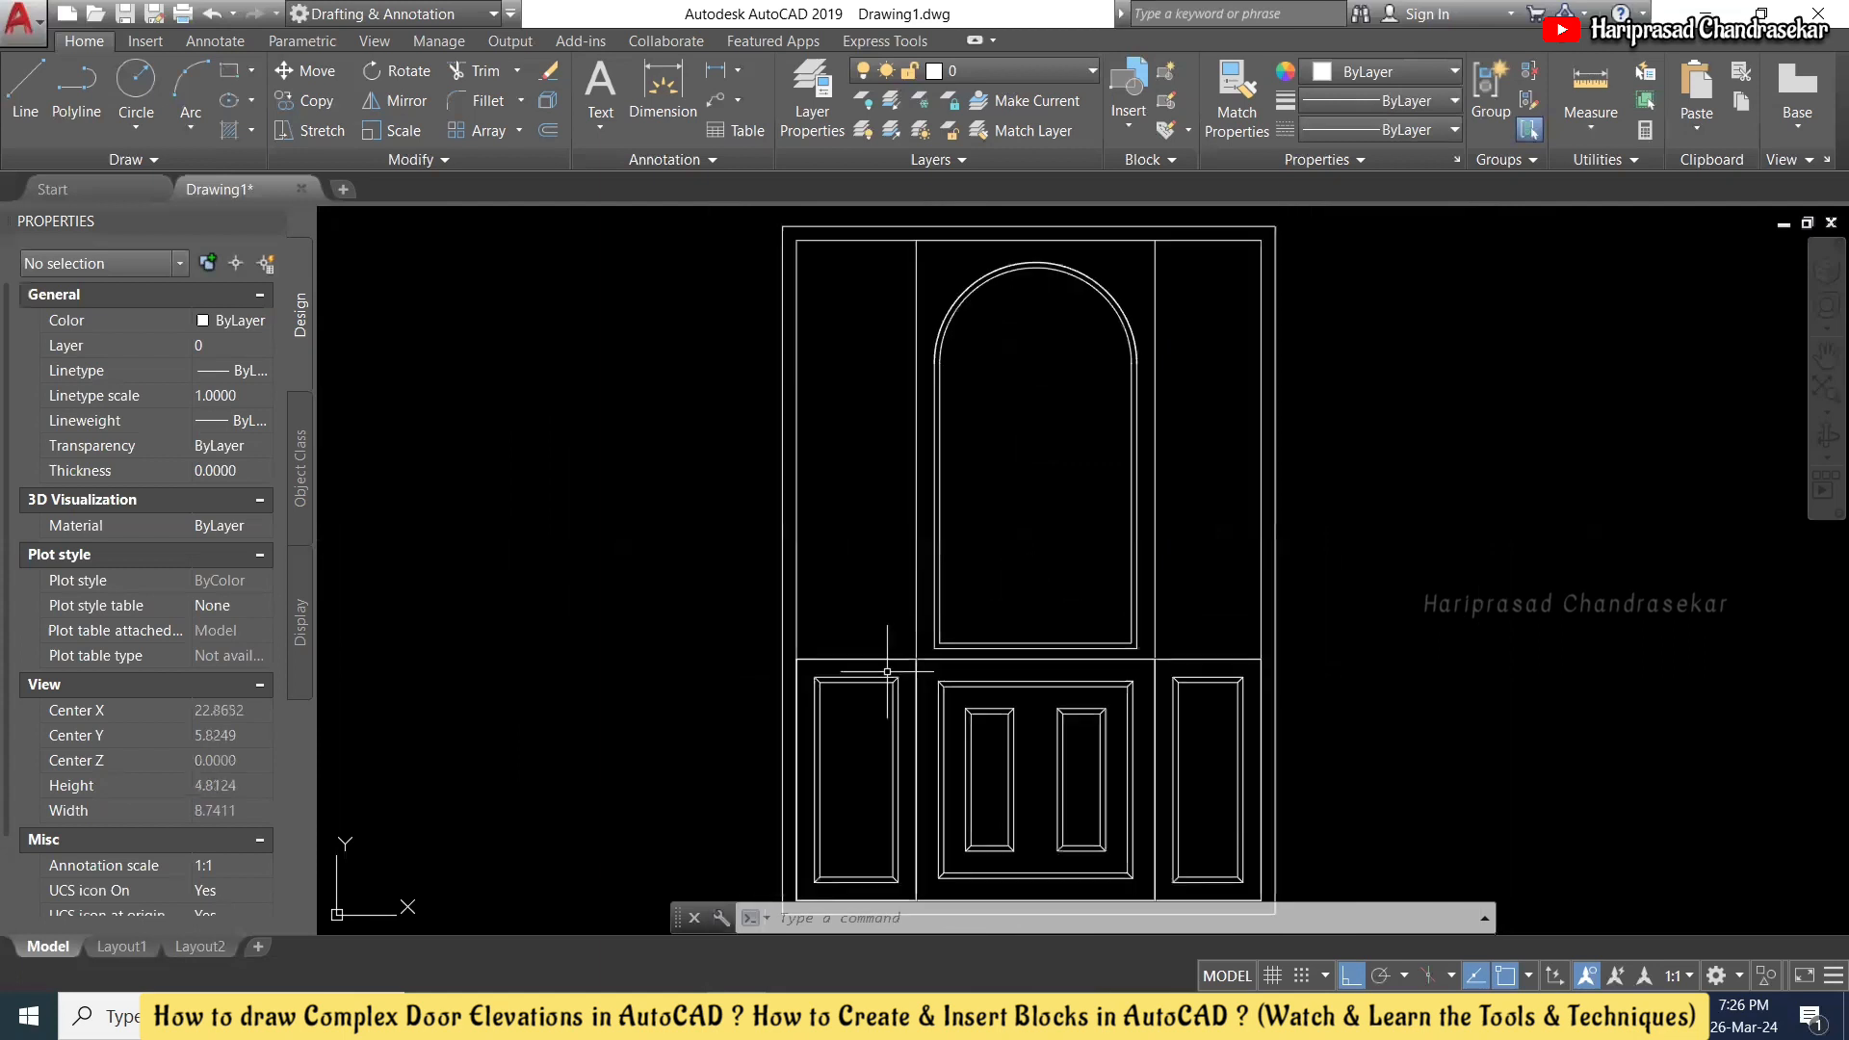
text(l)
key(Escape)
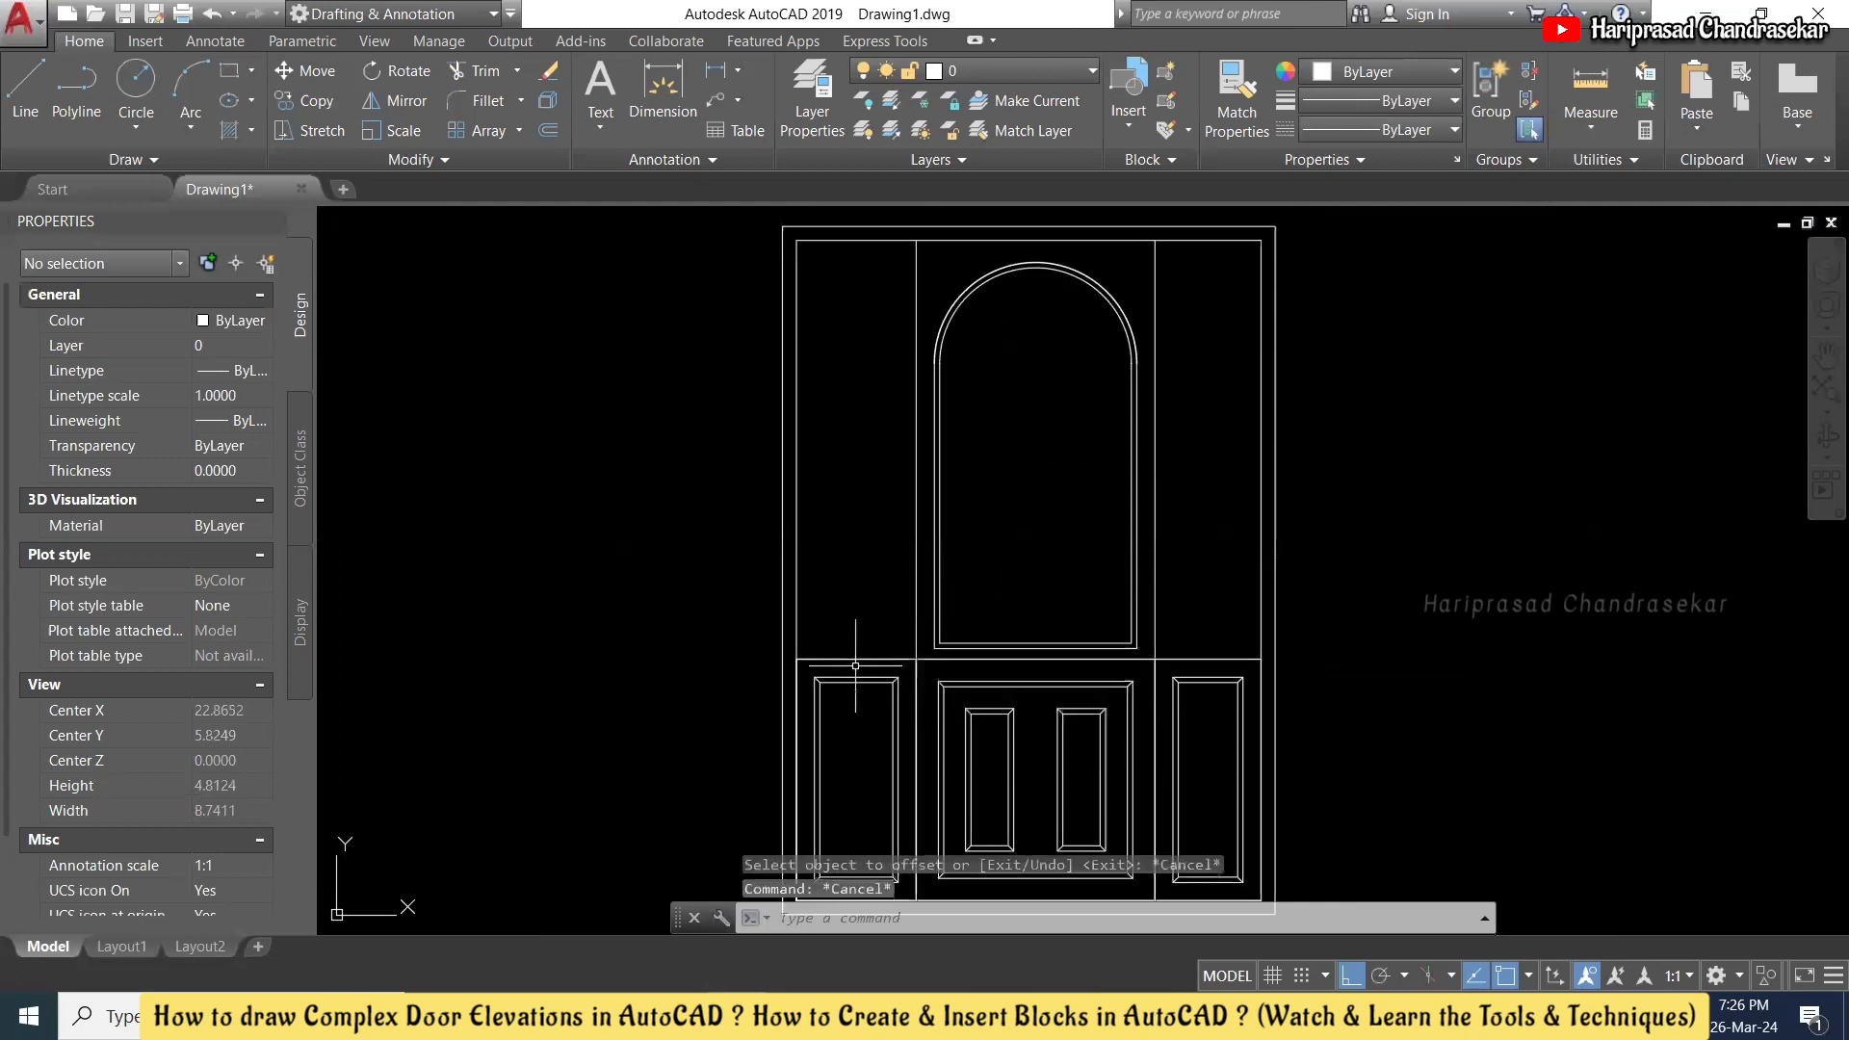
click(955, 661)
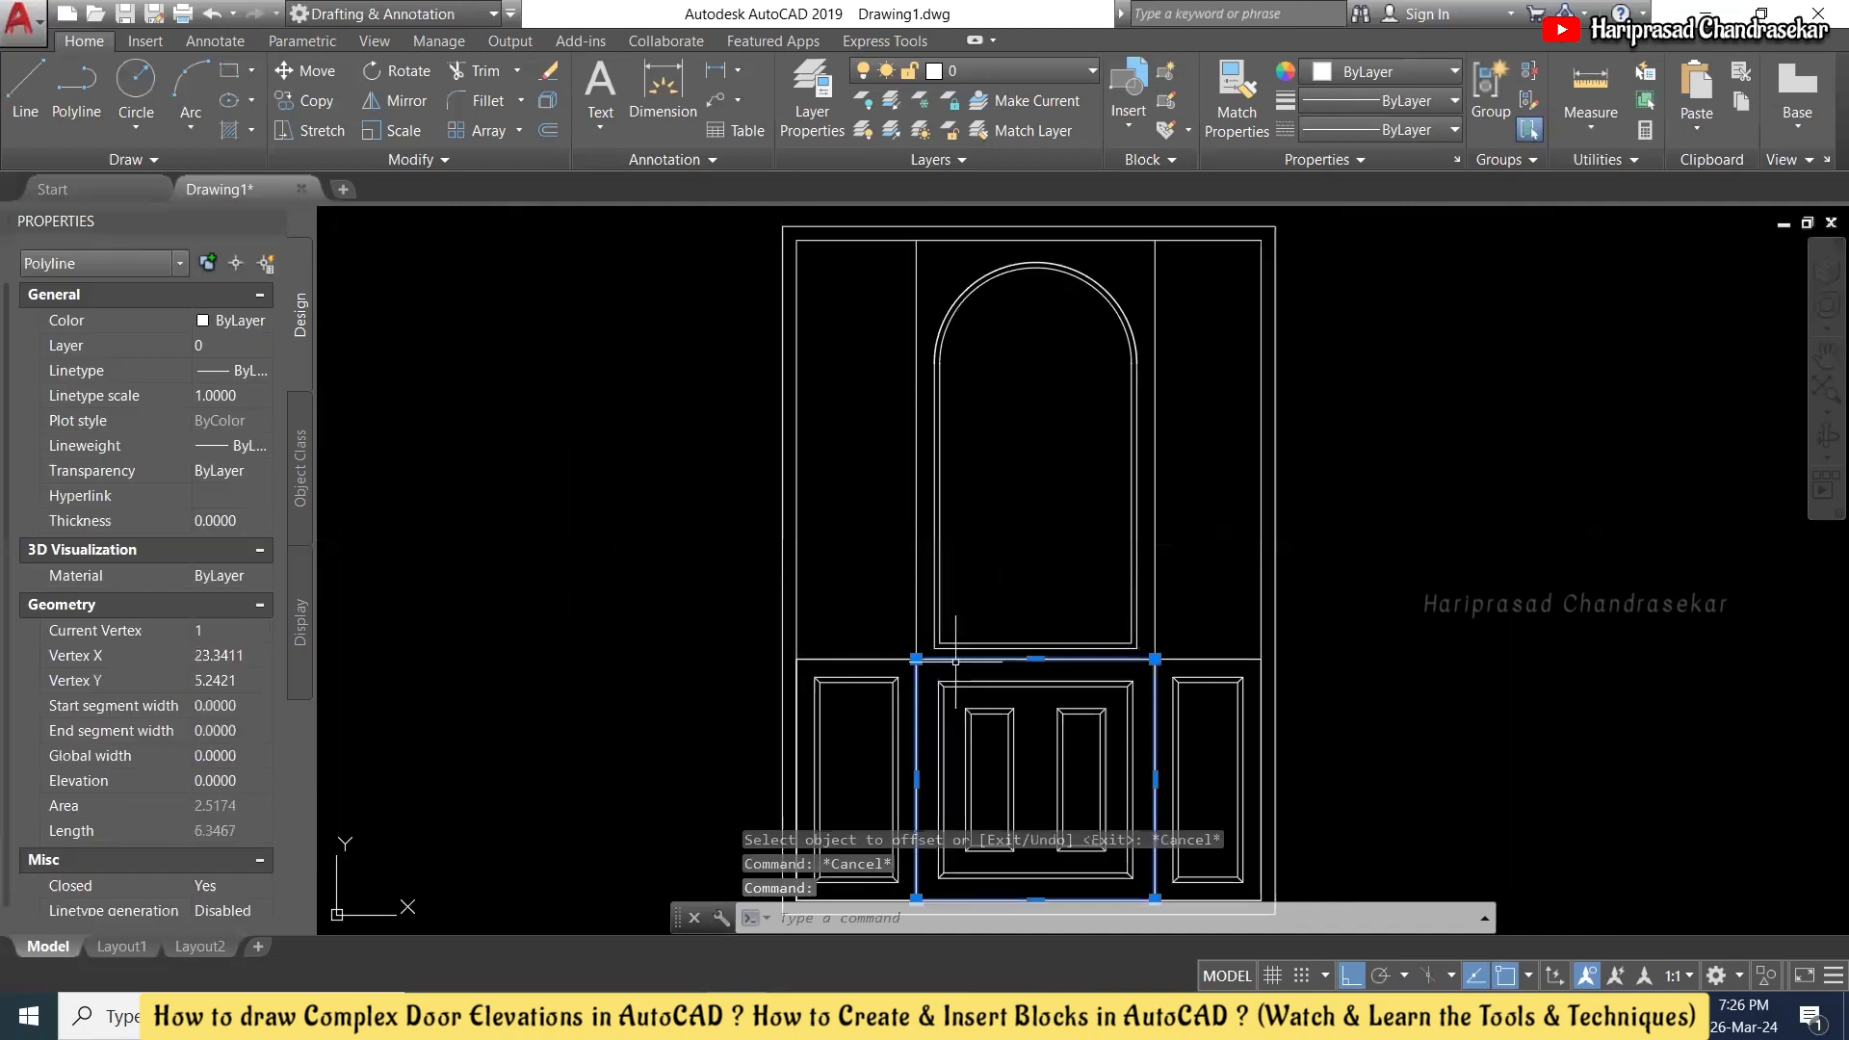
key(Escape)
key(Delete)
click(955, 659)
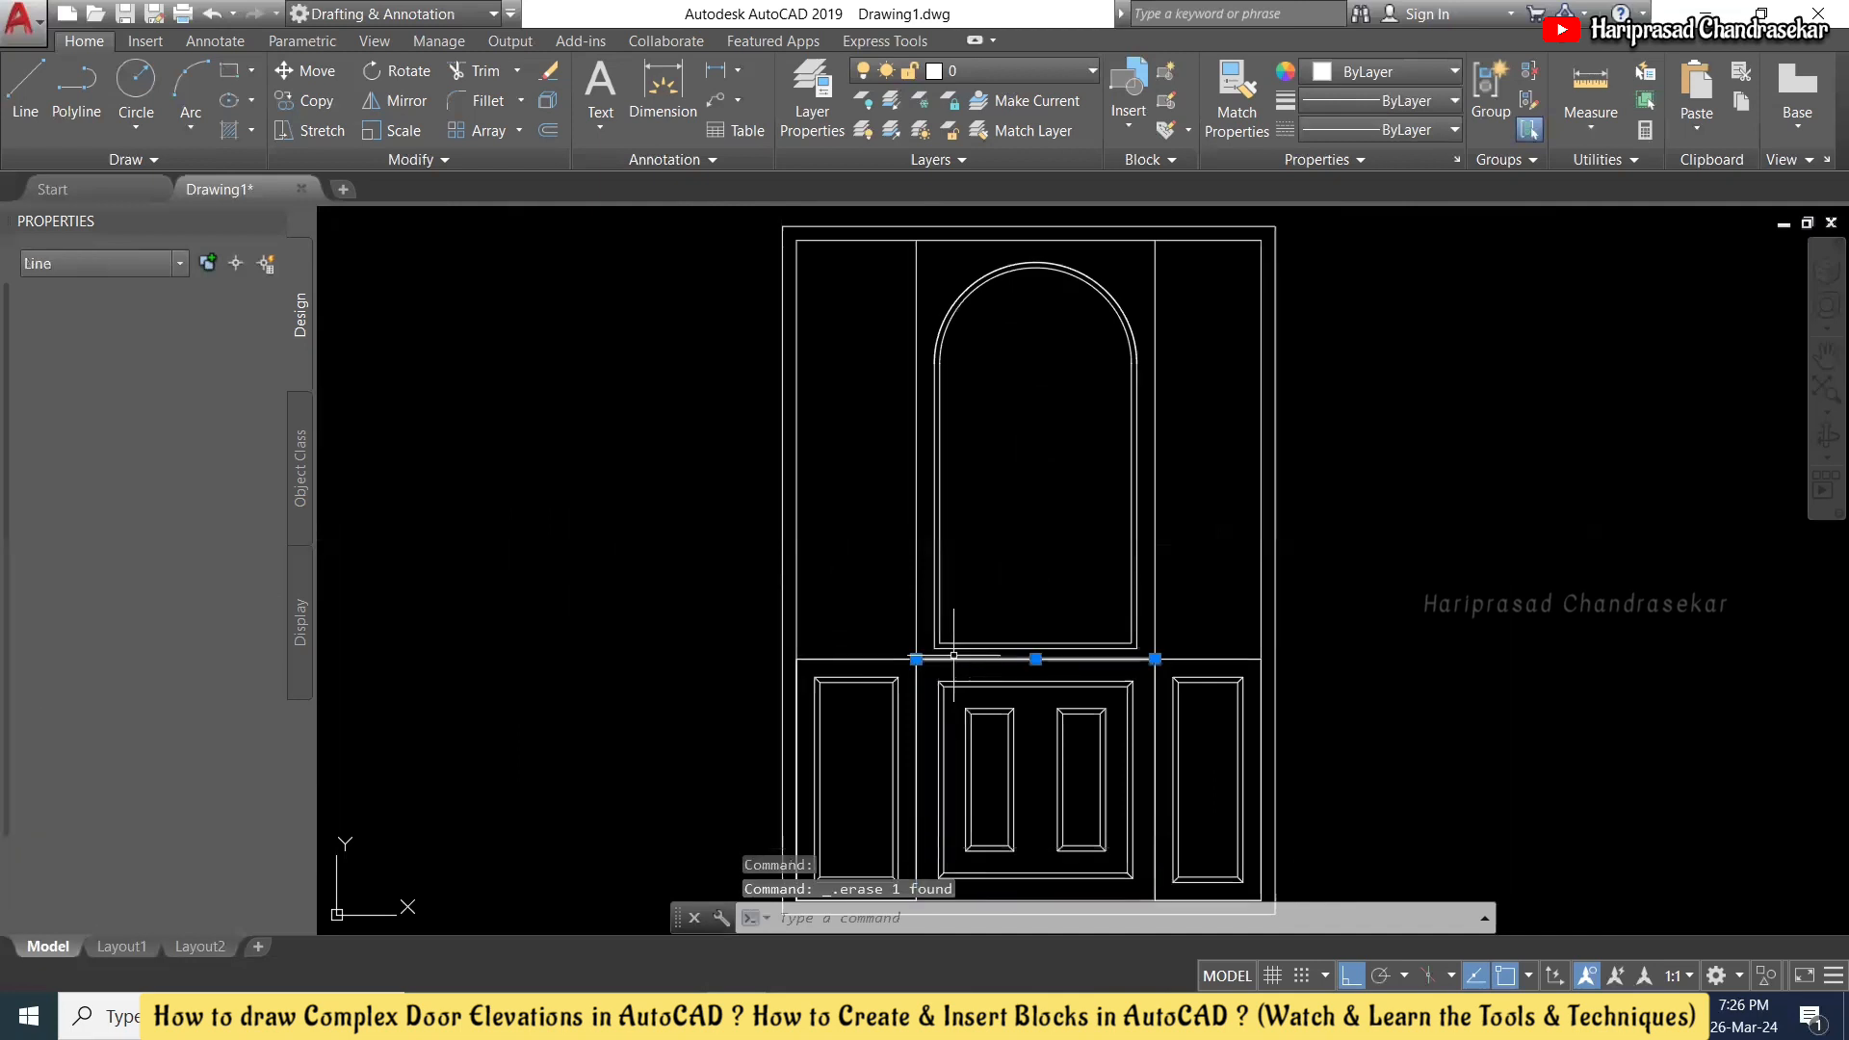
key(Escape)
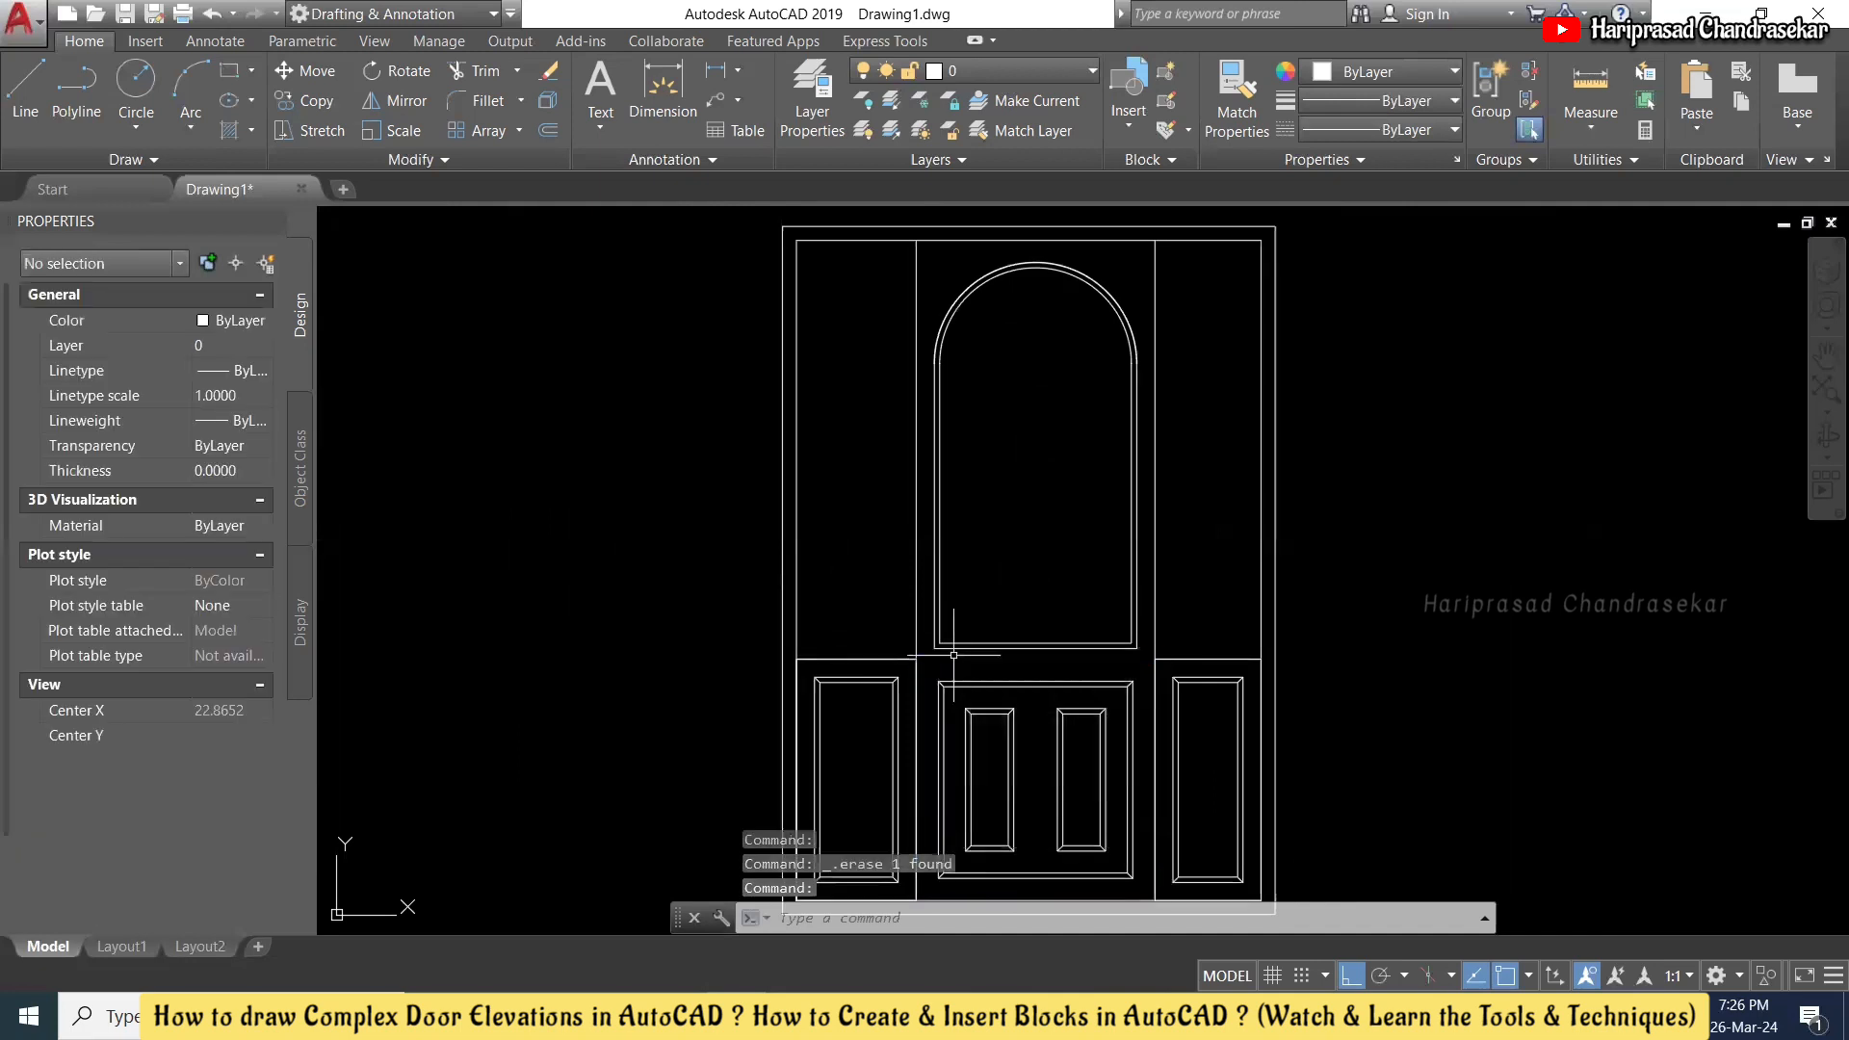
- Draw a vertical line about 2.77 long from the midpoint of the lower left section's top edge up to the inner frame's top edge
scroll(952, 470, down, 2)
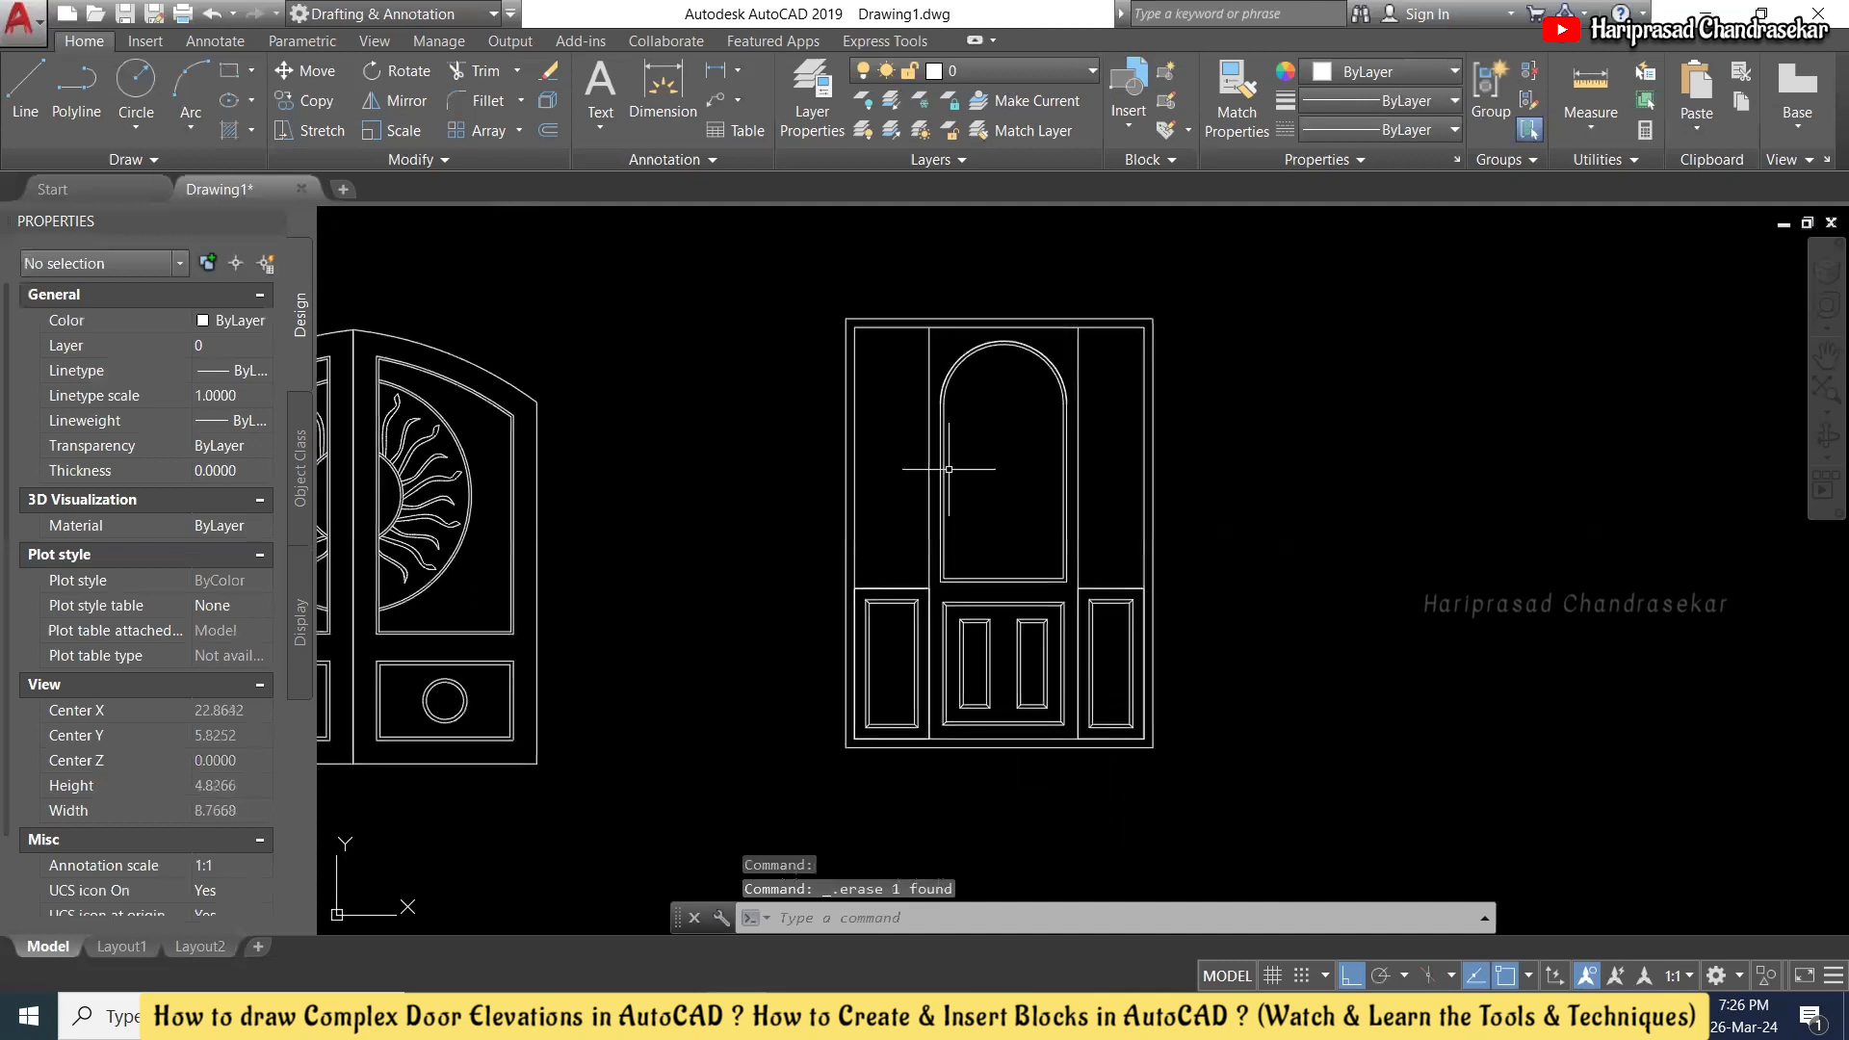
text(l)
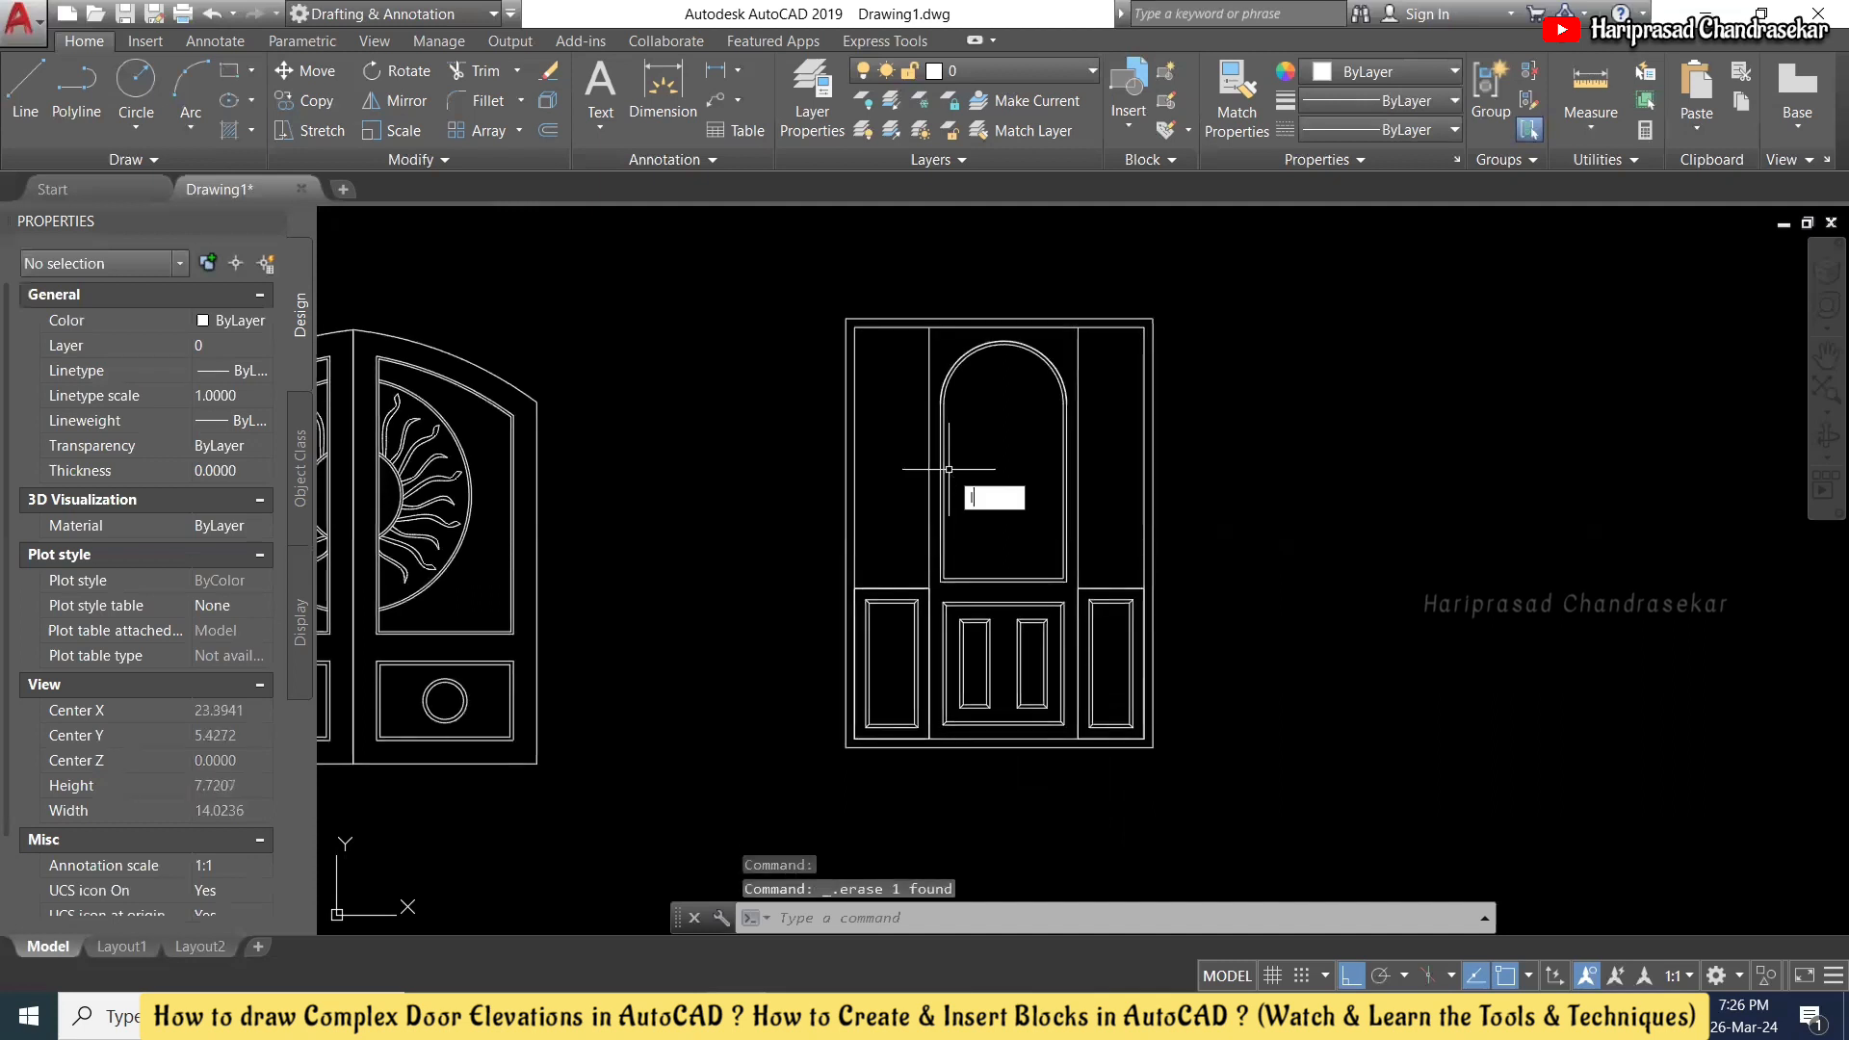
key(Return)
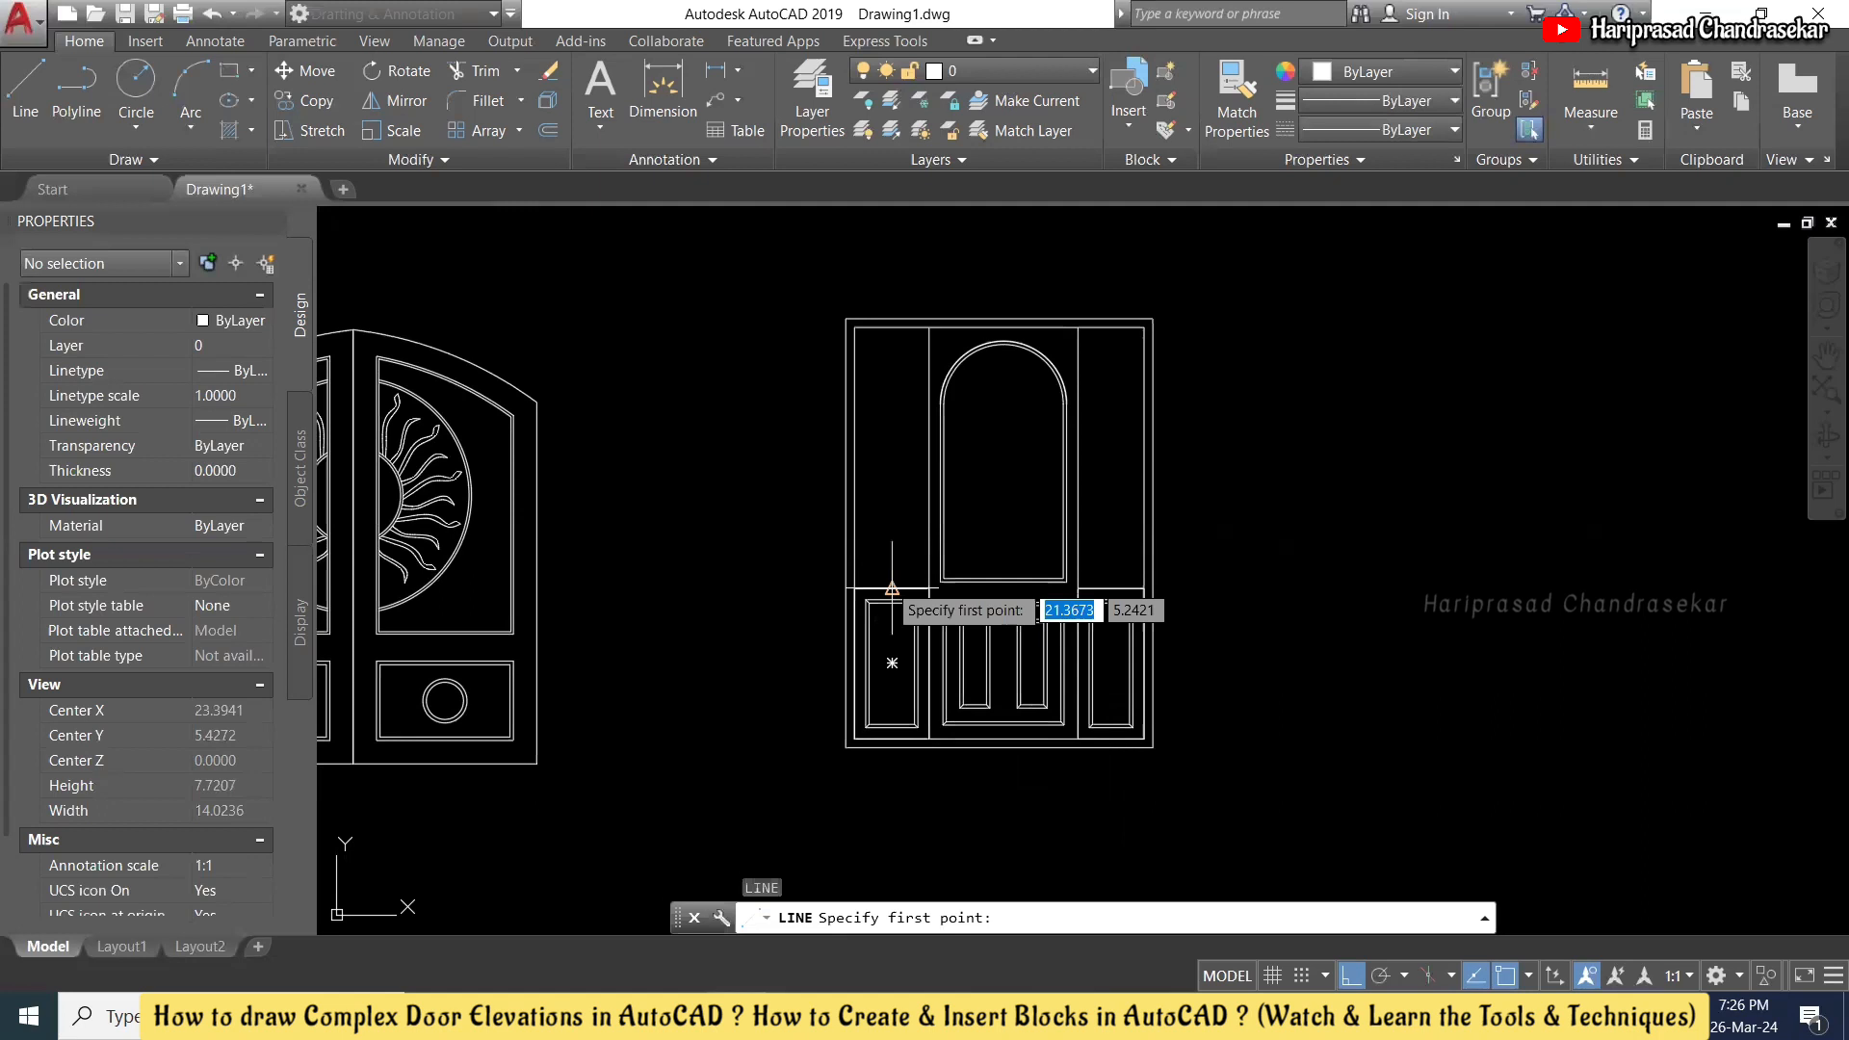
click(892, 587)
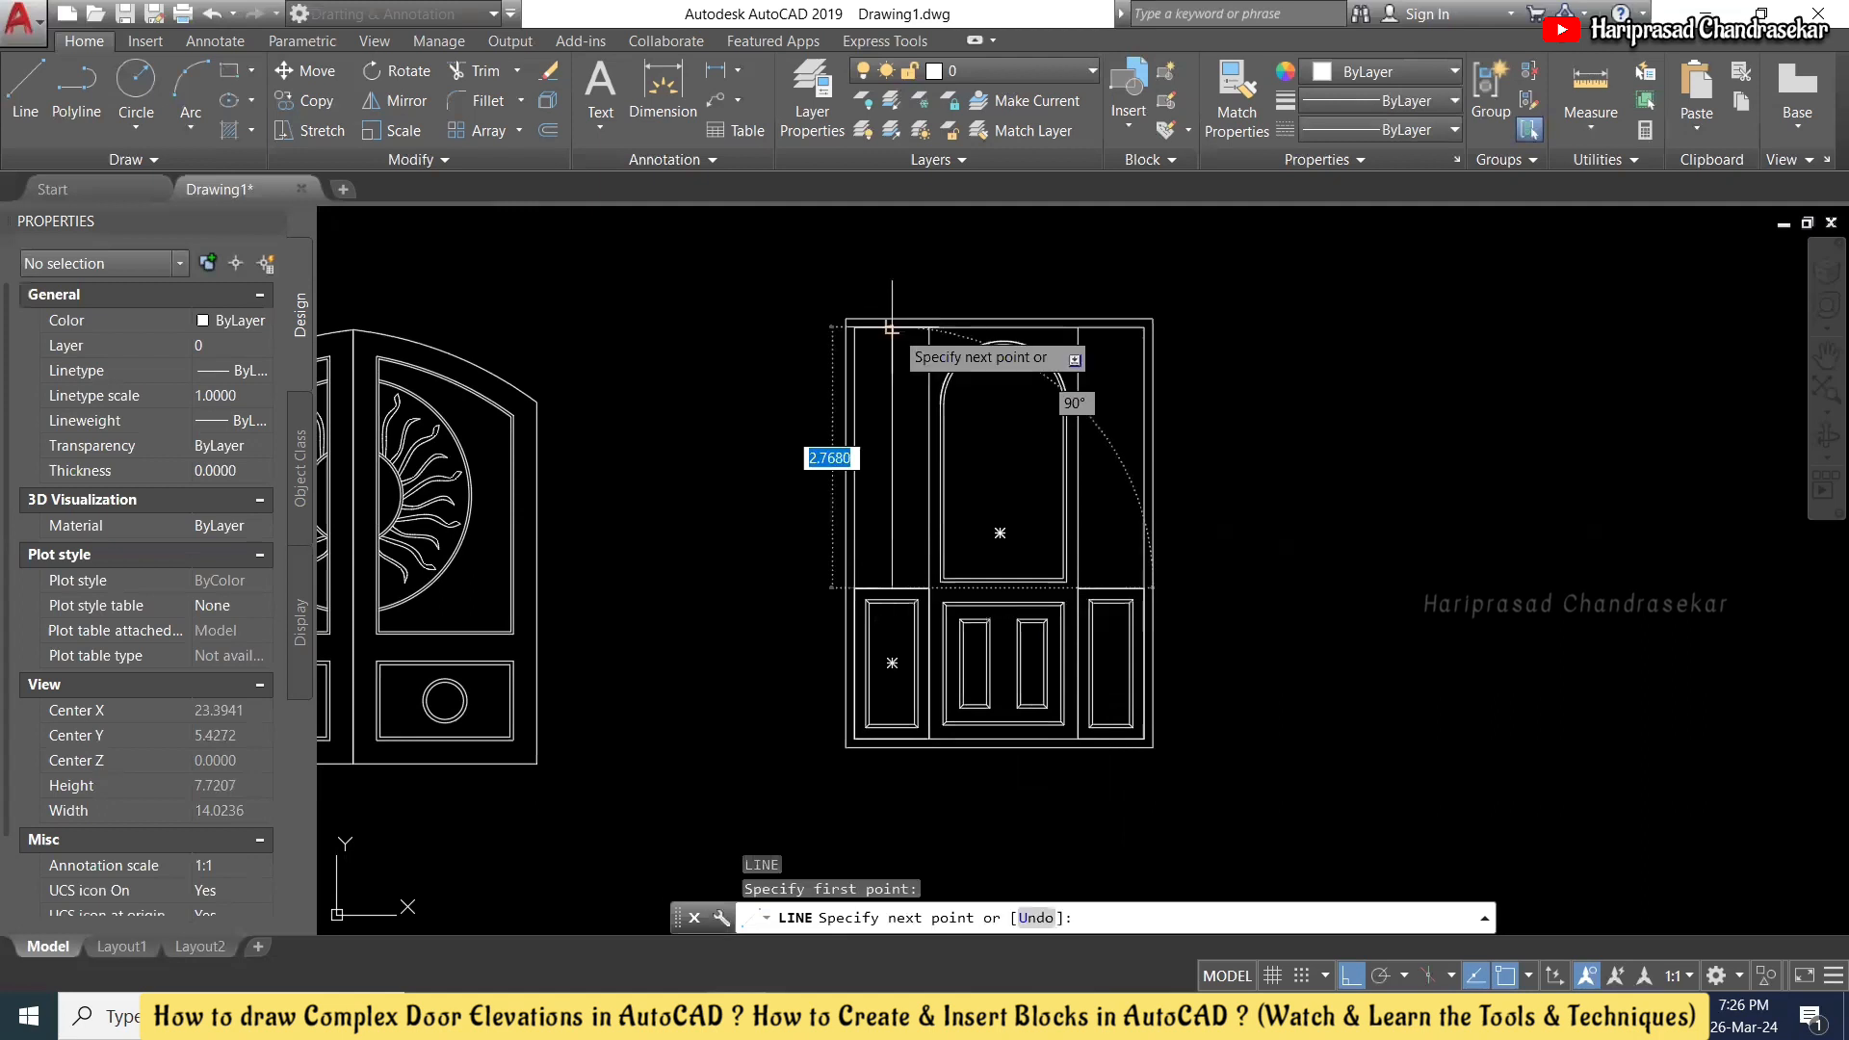
click(892, 328)
key(Escape)
scroll(887, 333, up, 2)
scroll(880, 347, up, 2)
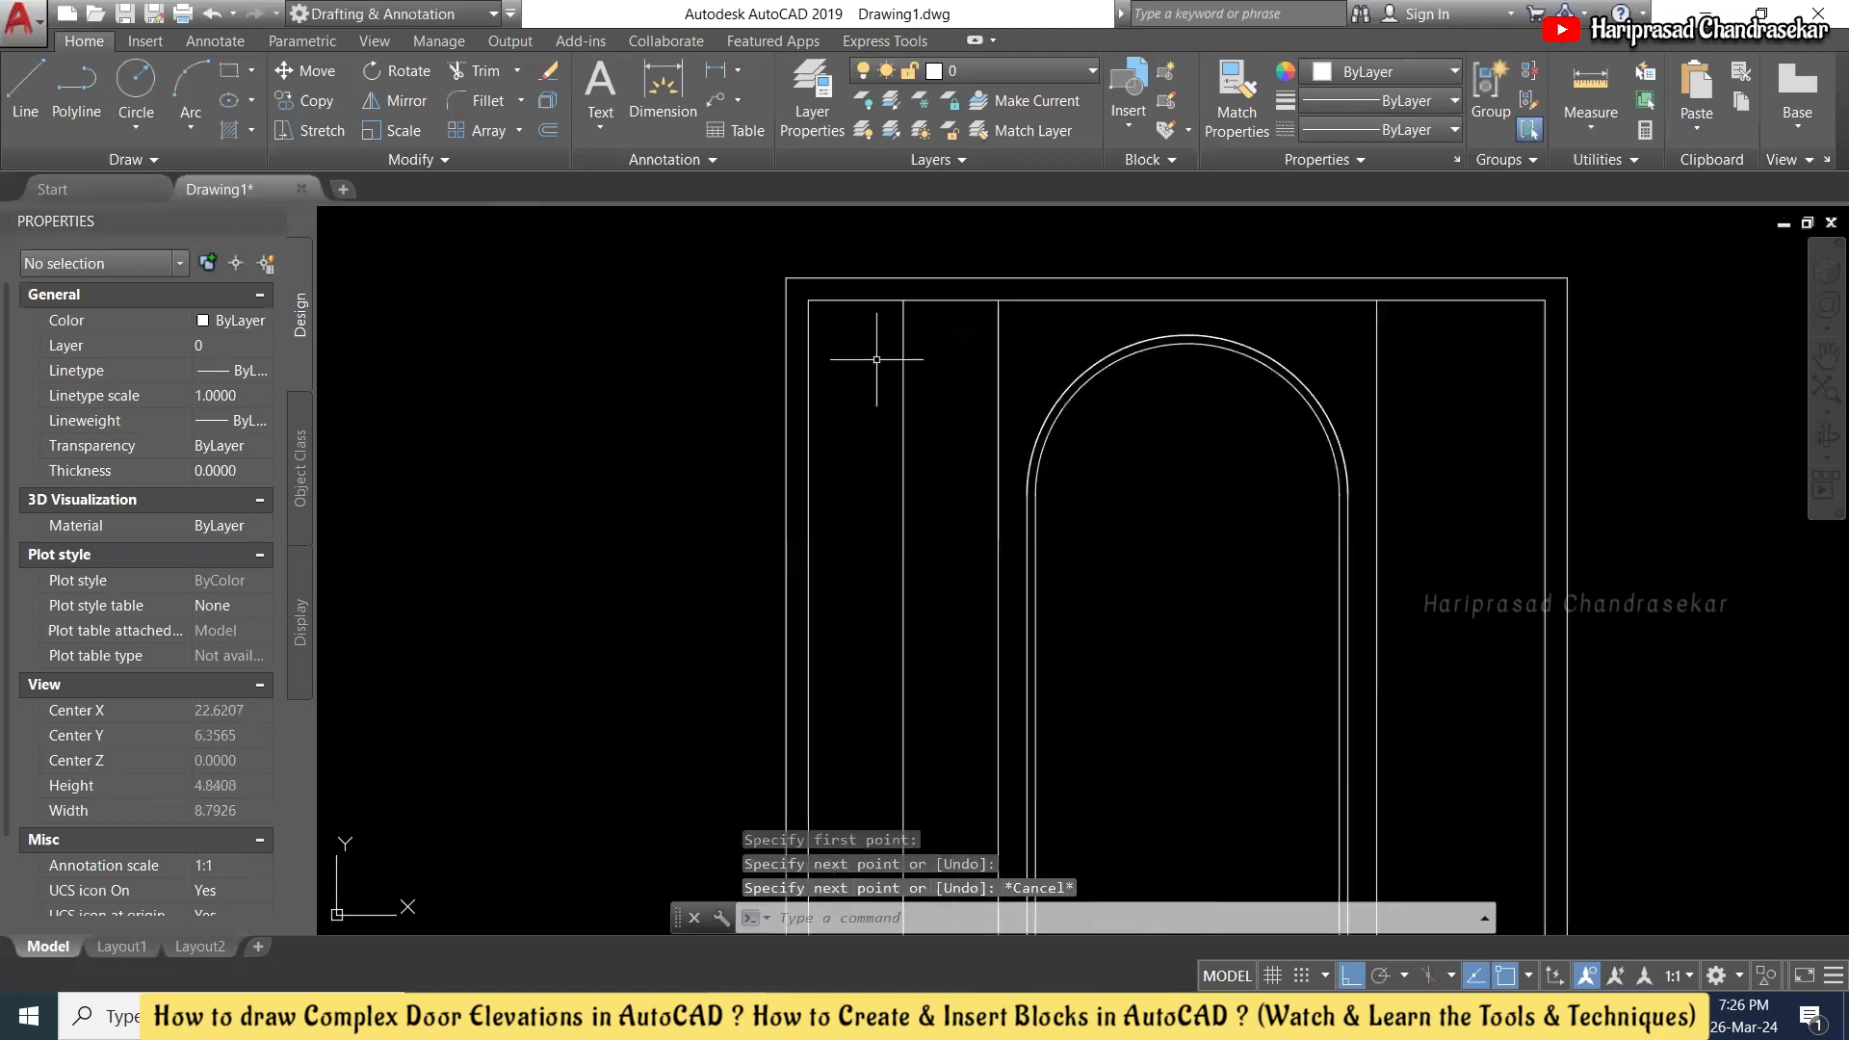
scroll(908, 425, down, 2)
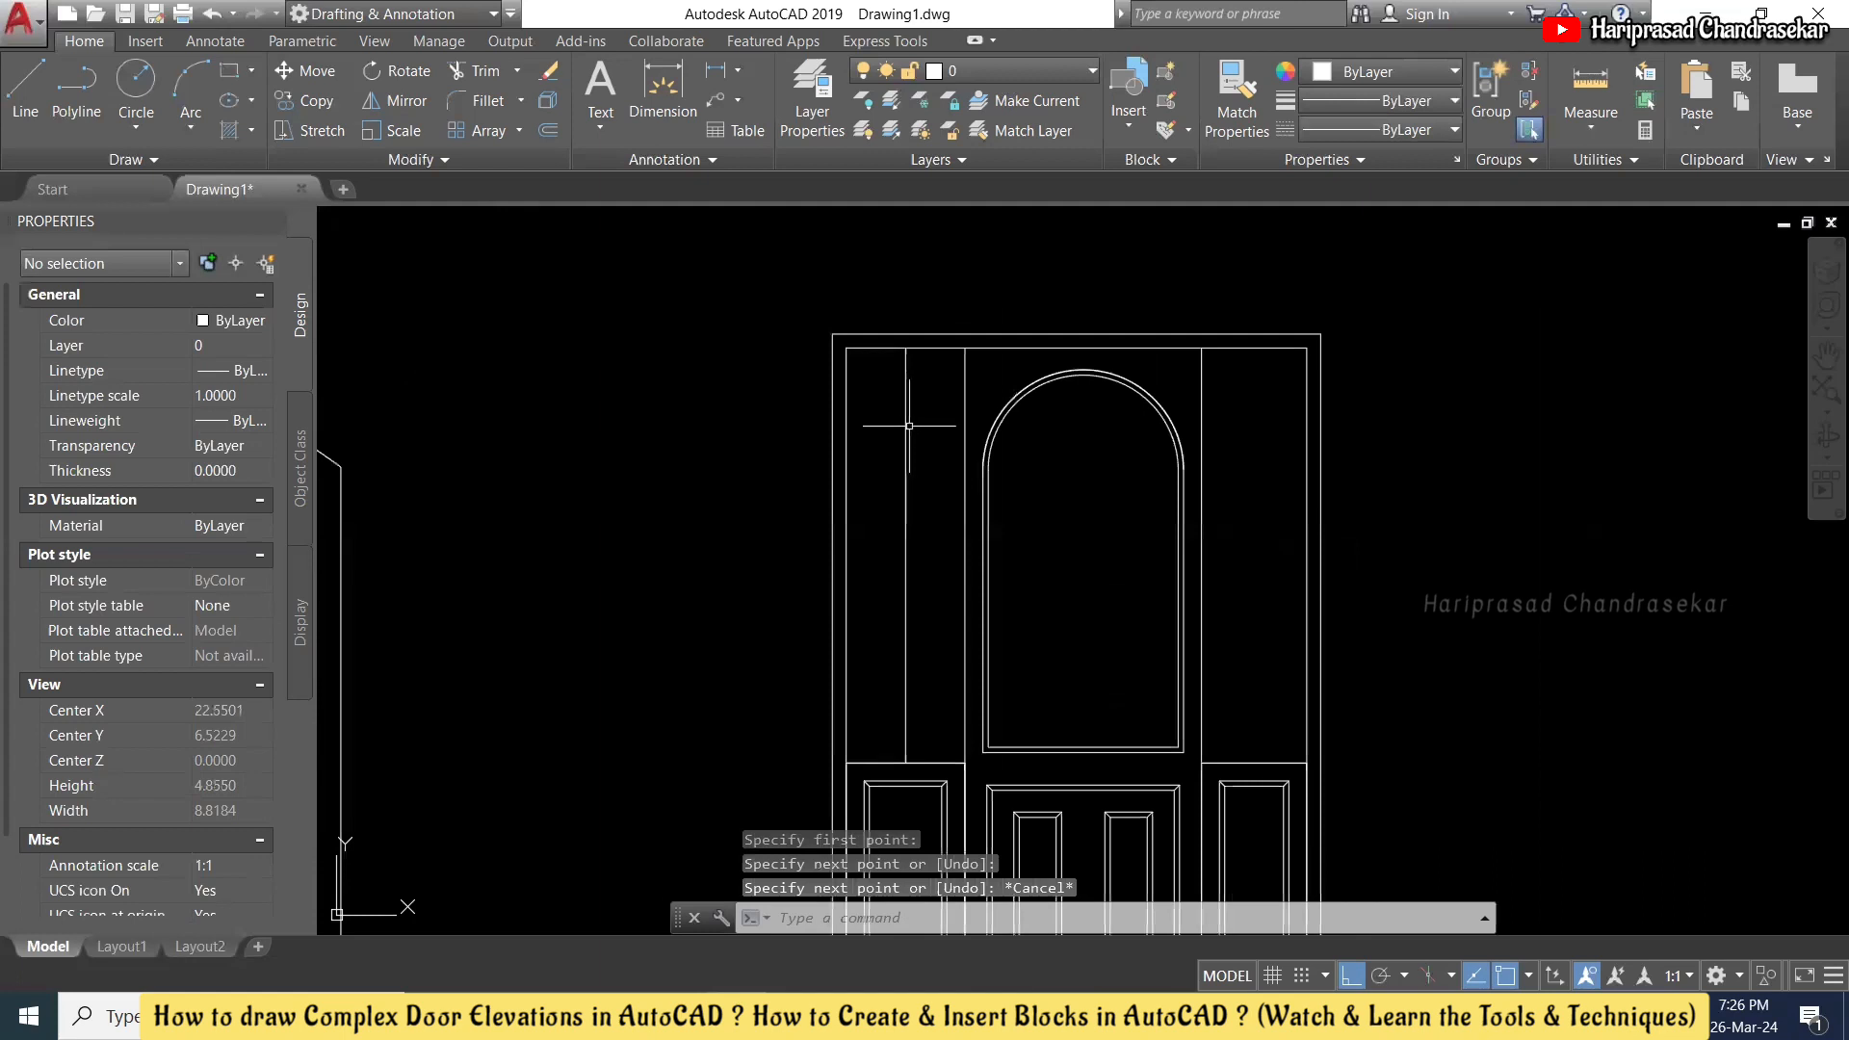
- Draw a circle centred on the midpoint of the vertical line in the upper left section, keeping it inside the section's width
text(c)
key(Return)
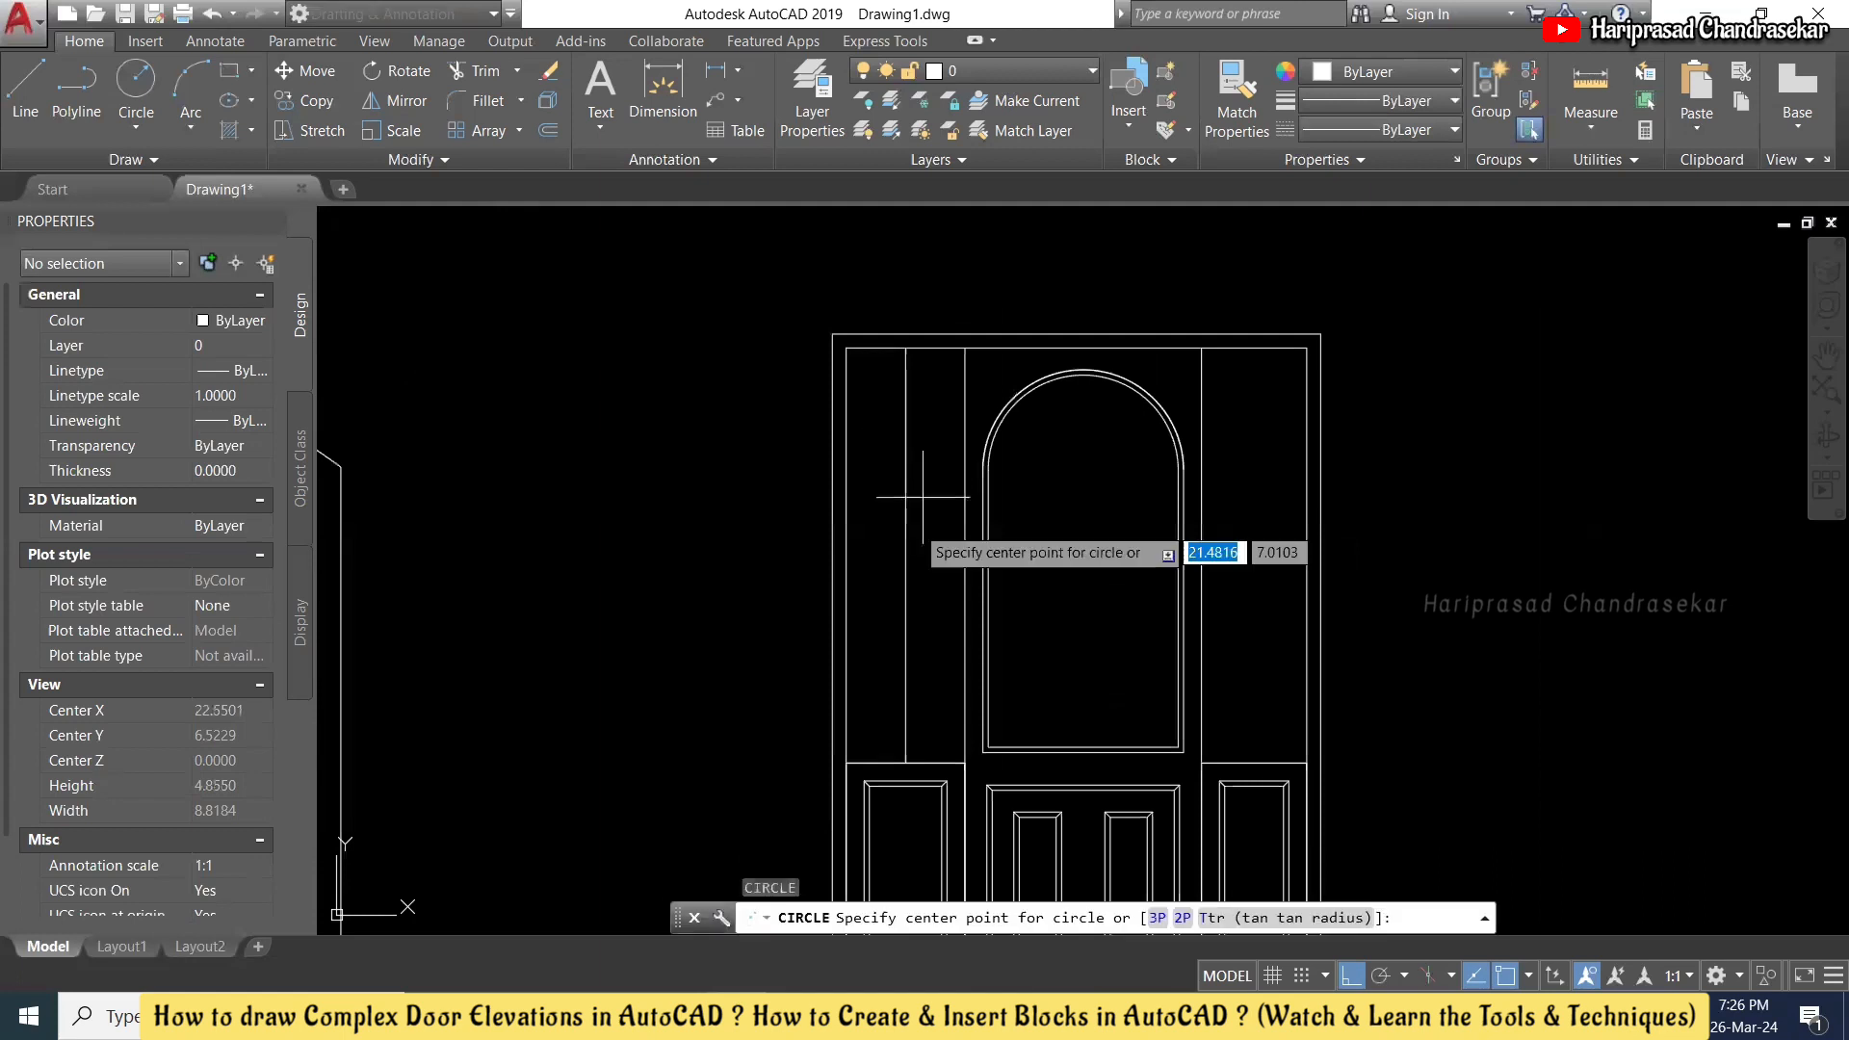
click(906, 555)
scroll(928, 543, up, 4)
click(960, 486)
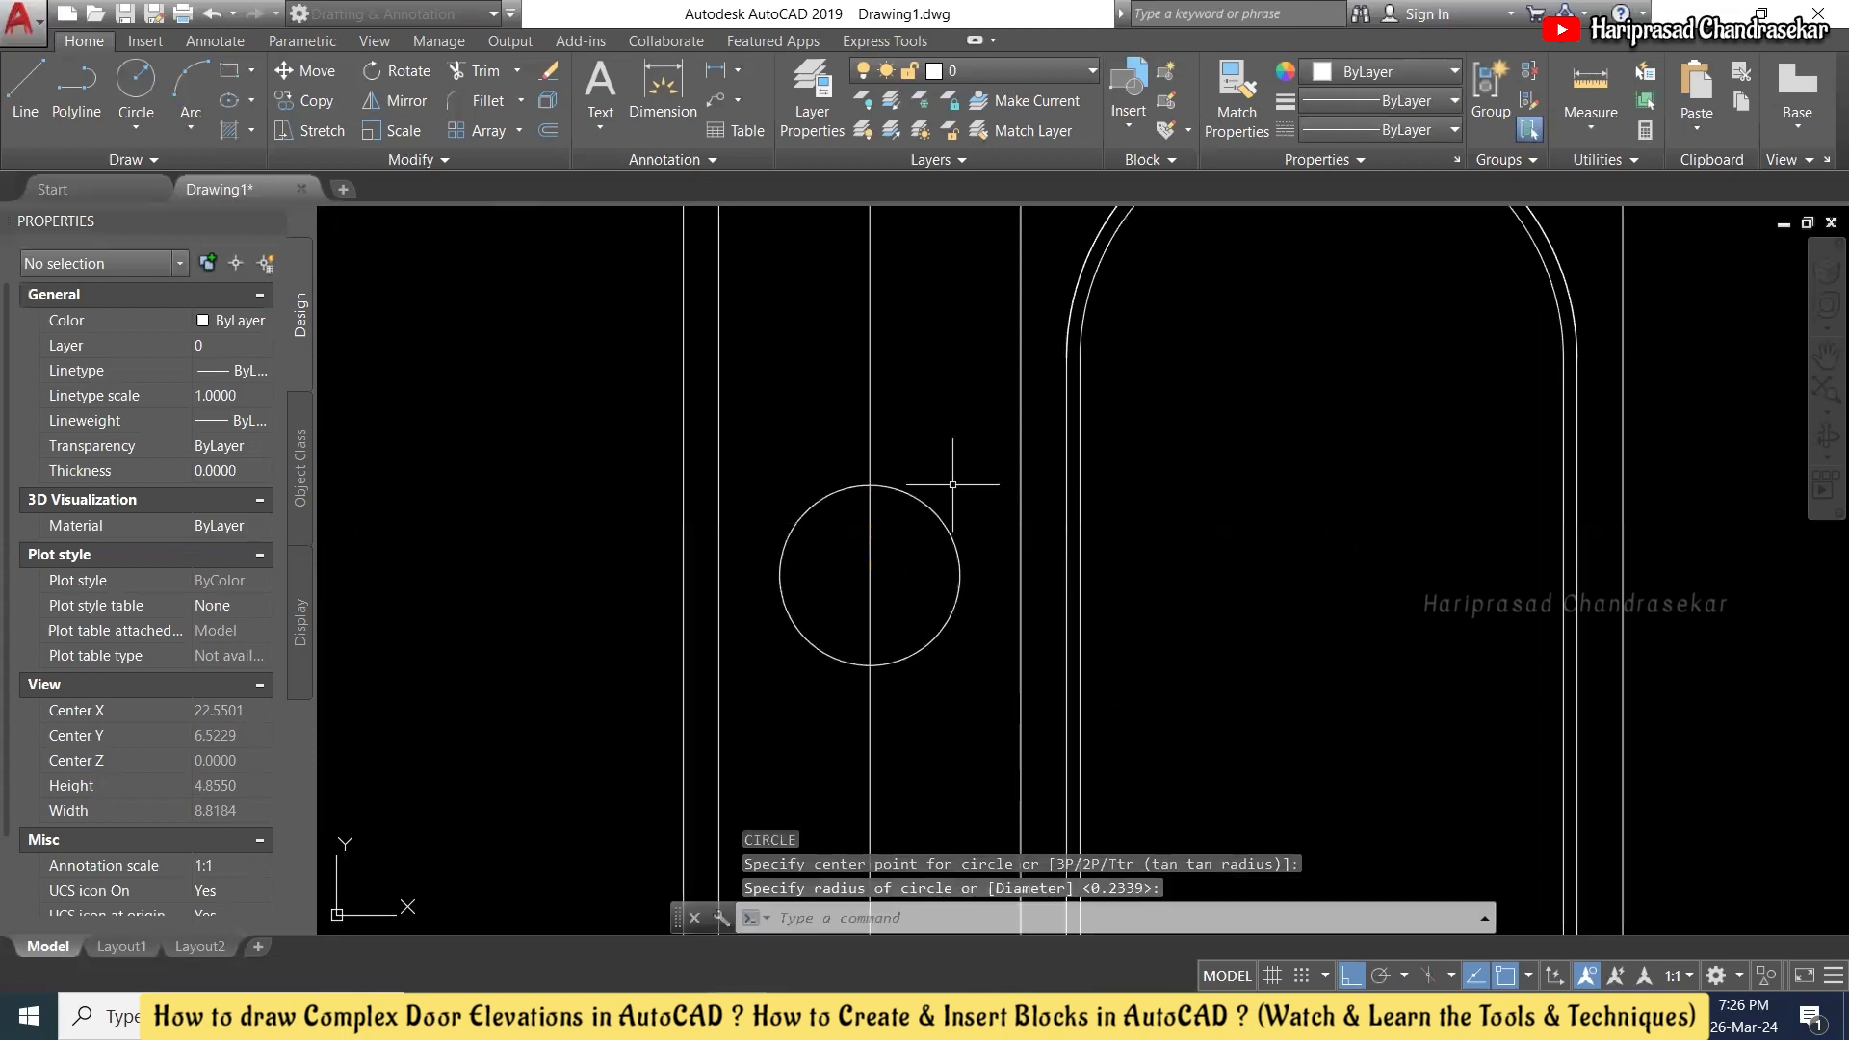
- Offset the circle inward by 0.0355, picking the spacing between the arched panel's two outlines as the distance
text(o)
key(Return)
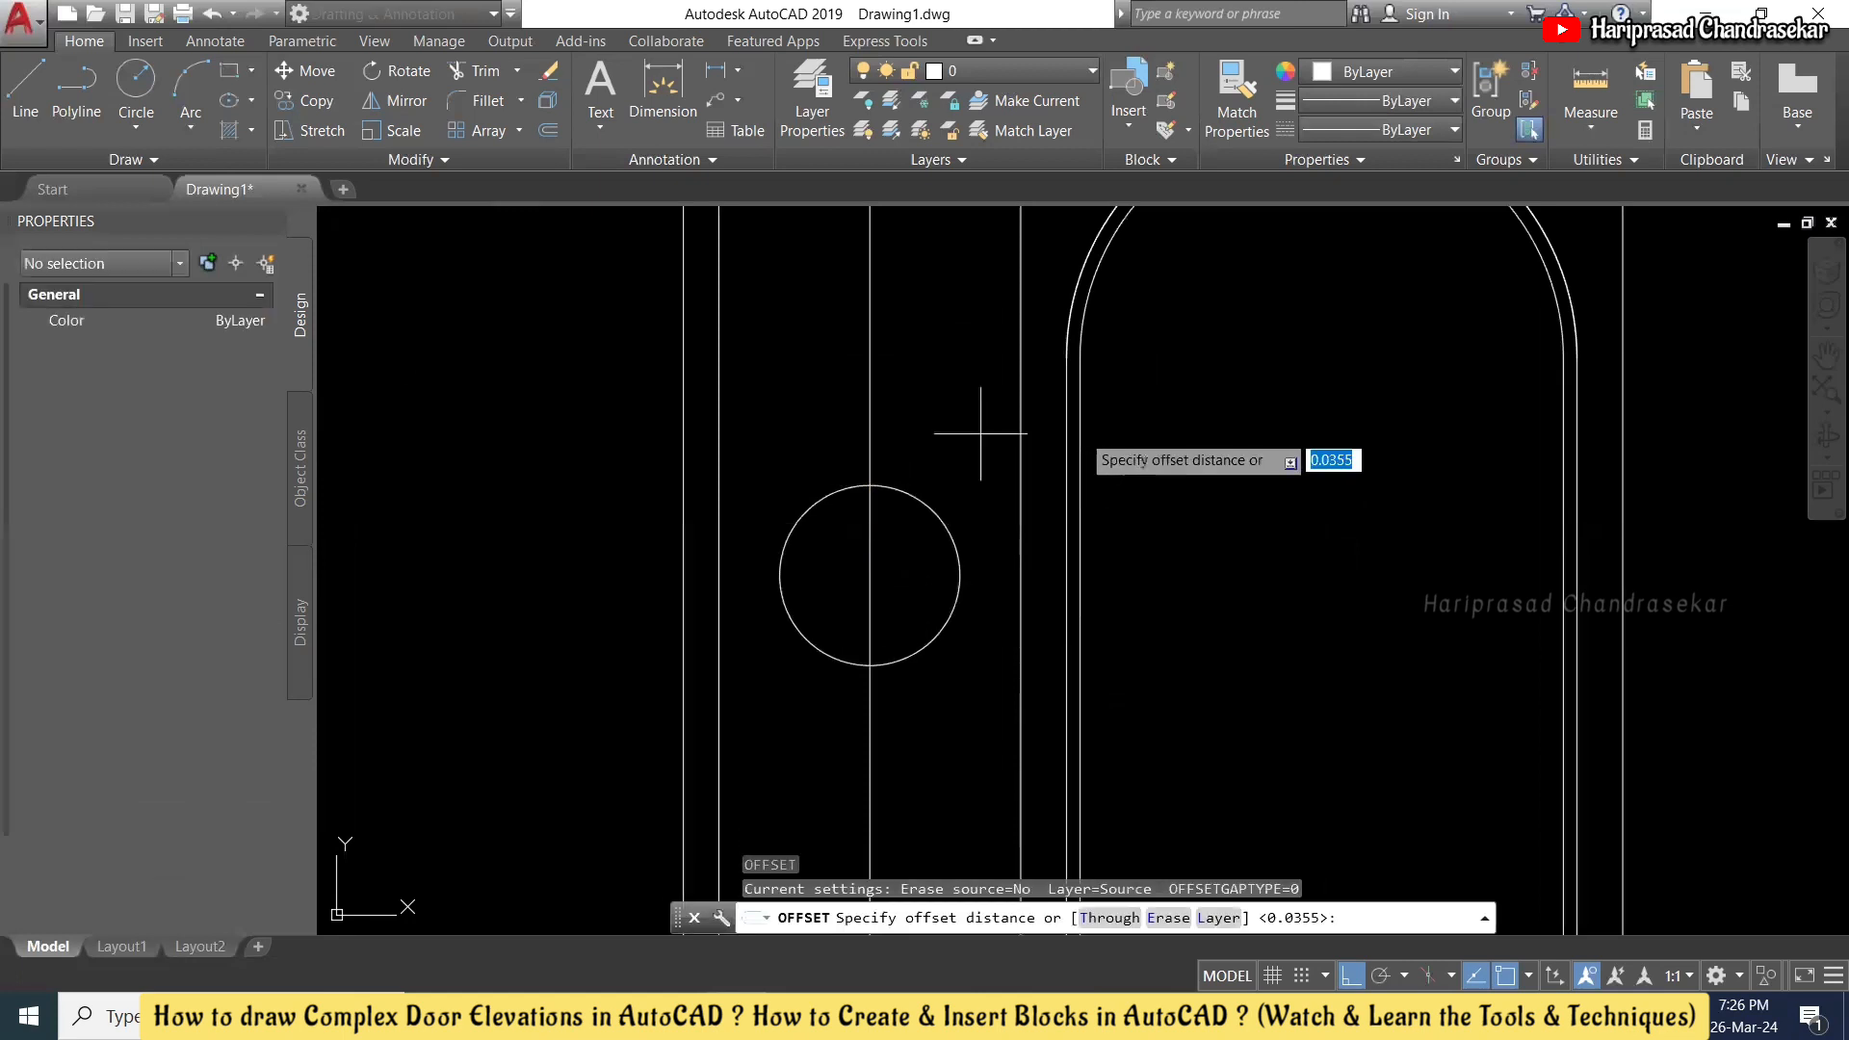
click(1067, 474)
click(1080, 482)
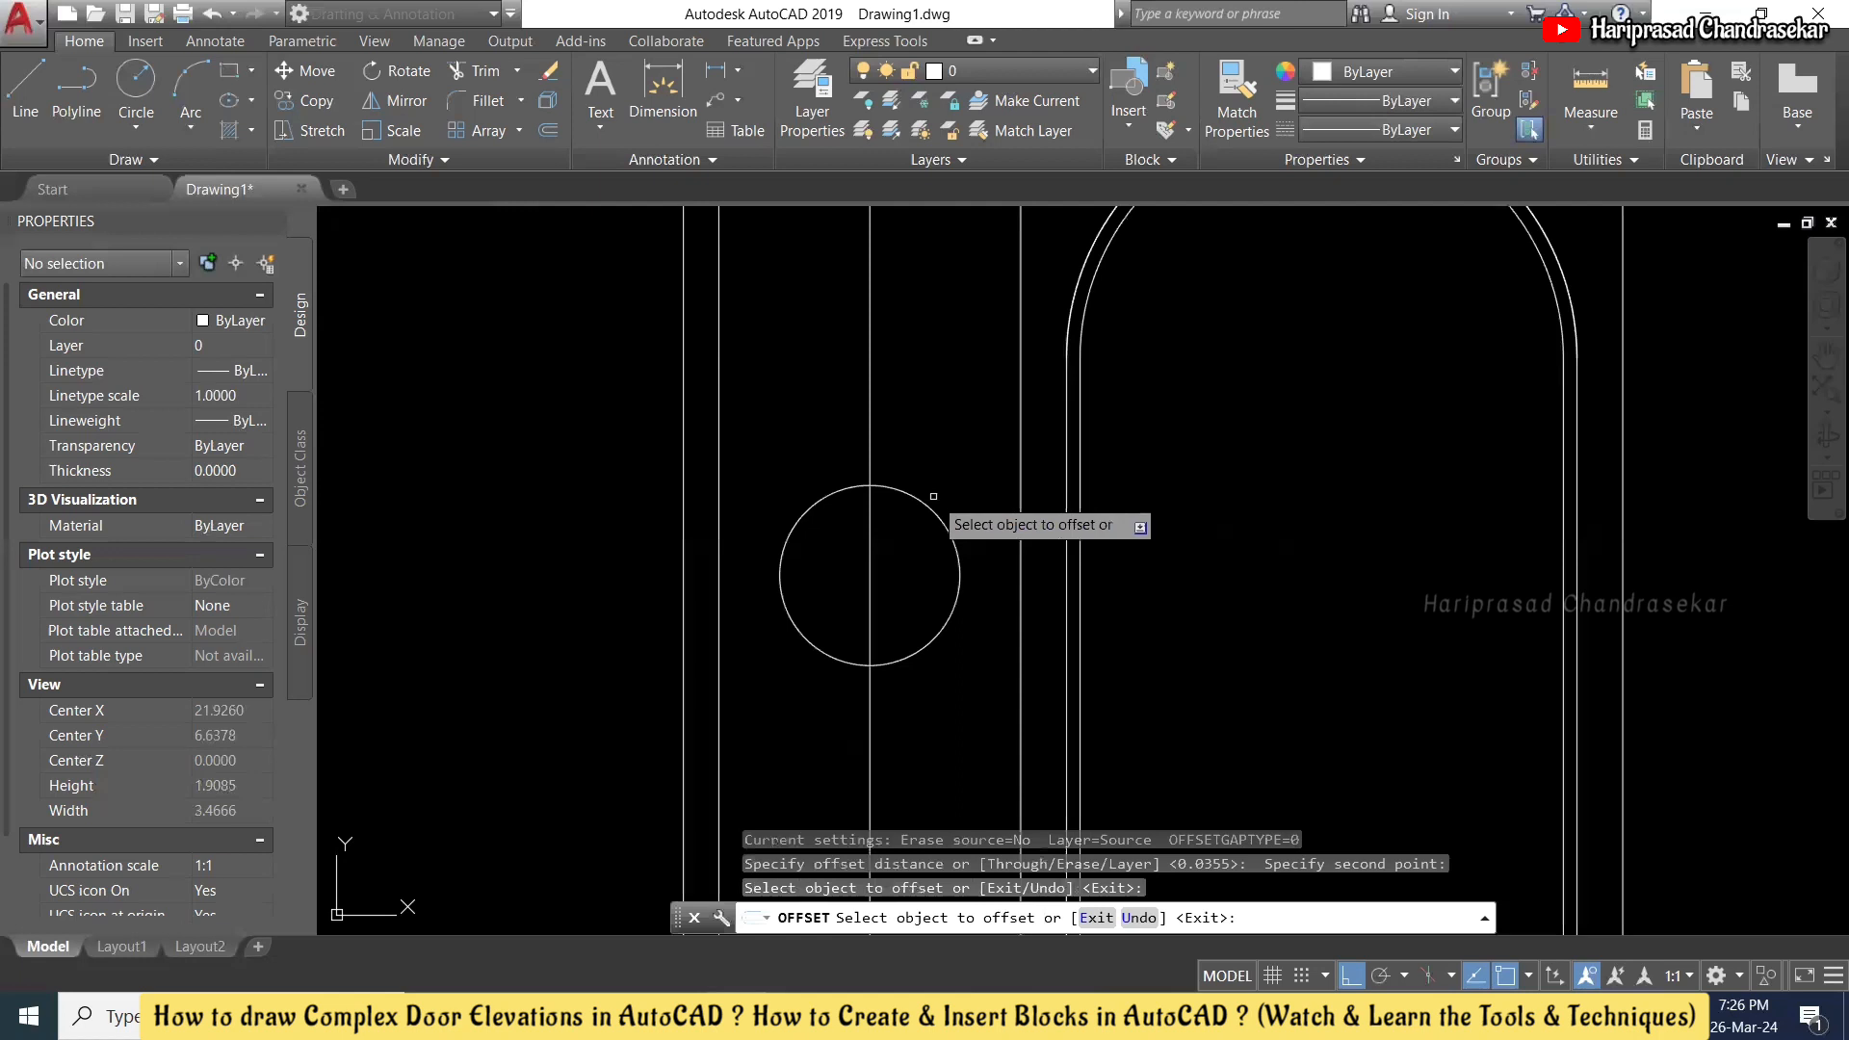
click(812, 499)
click(933, 521)
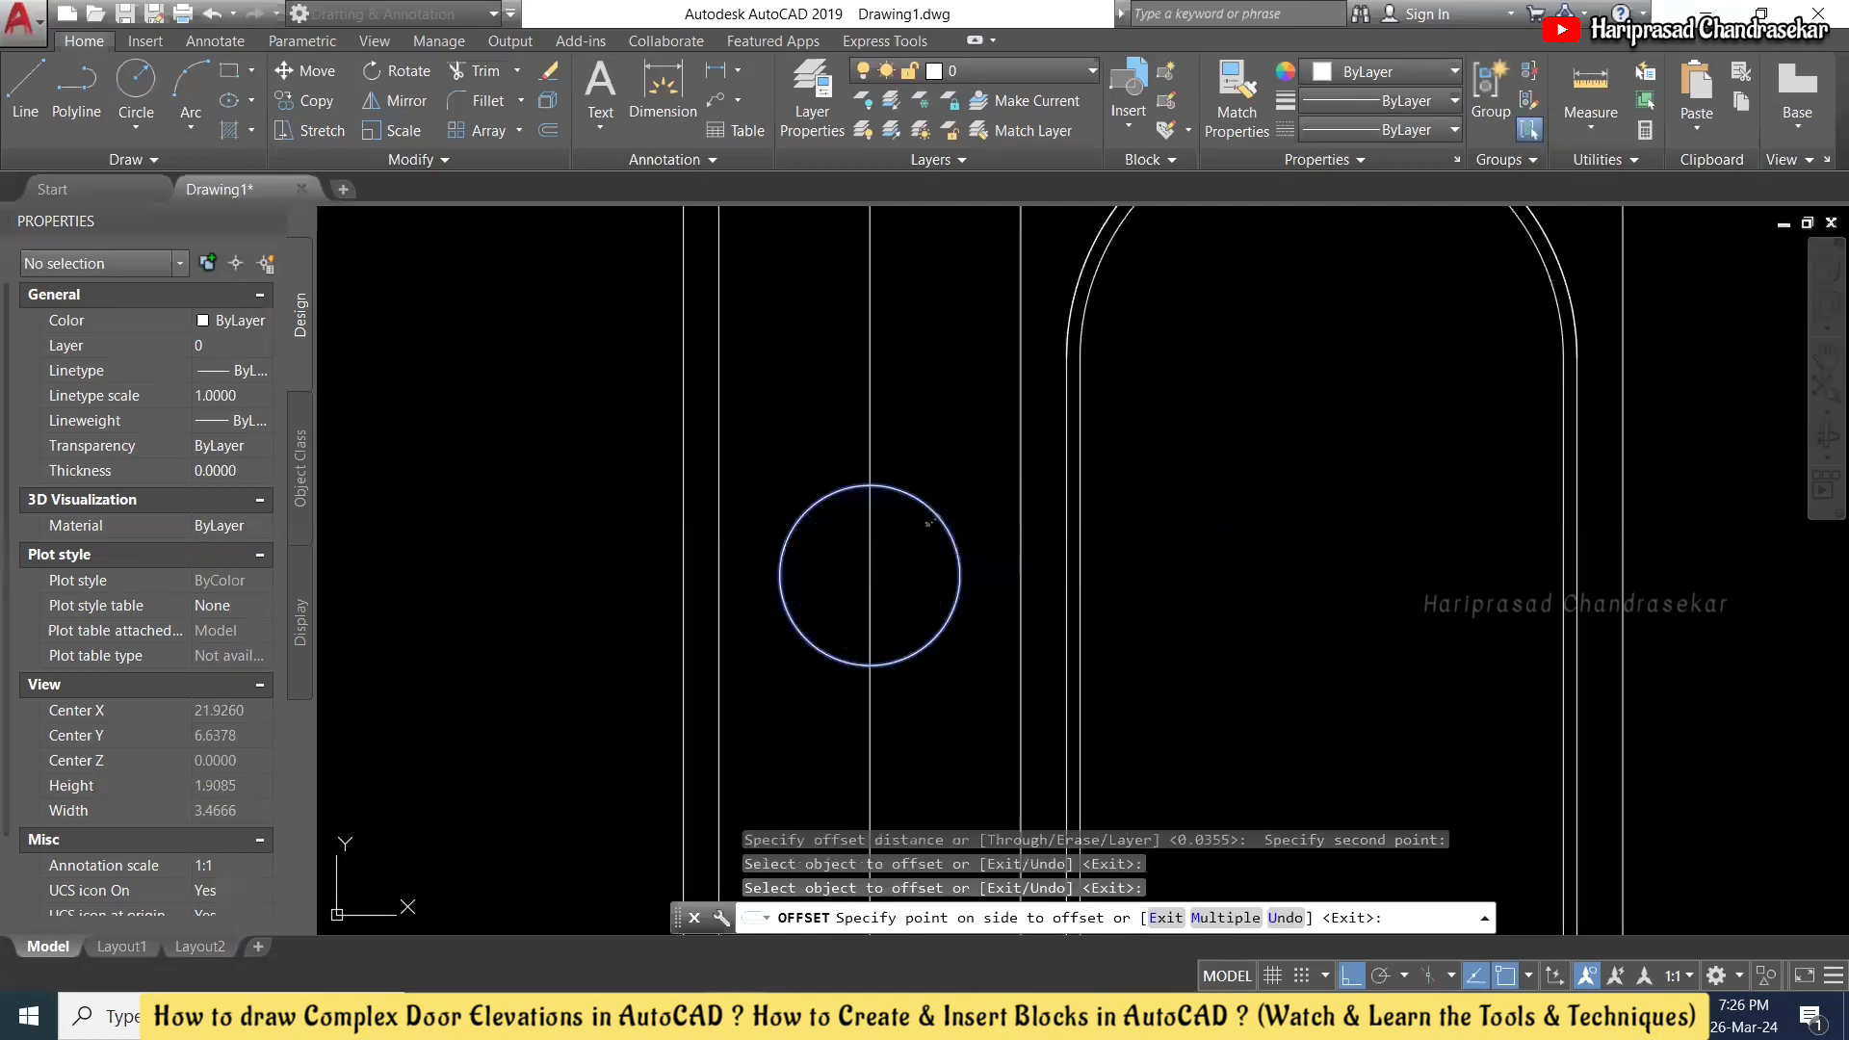
scroll(929, 424, down, 5)
key(Escape)
scroll(923, 408, up, 2)
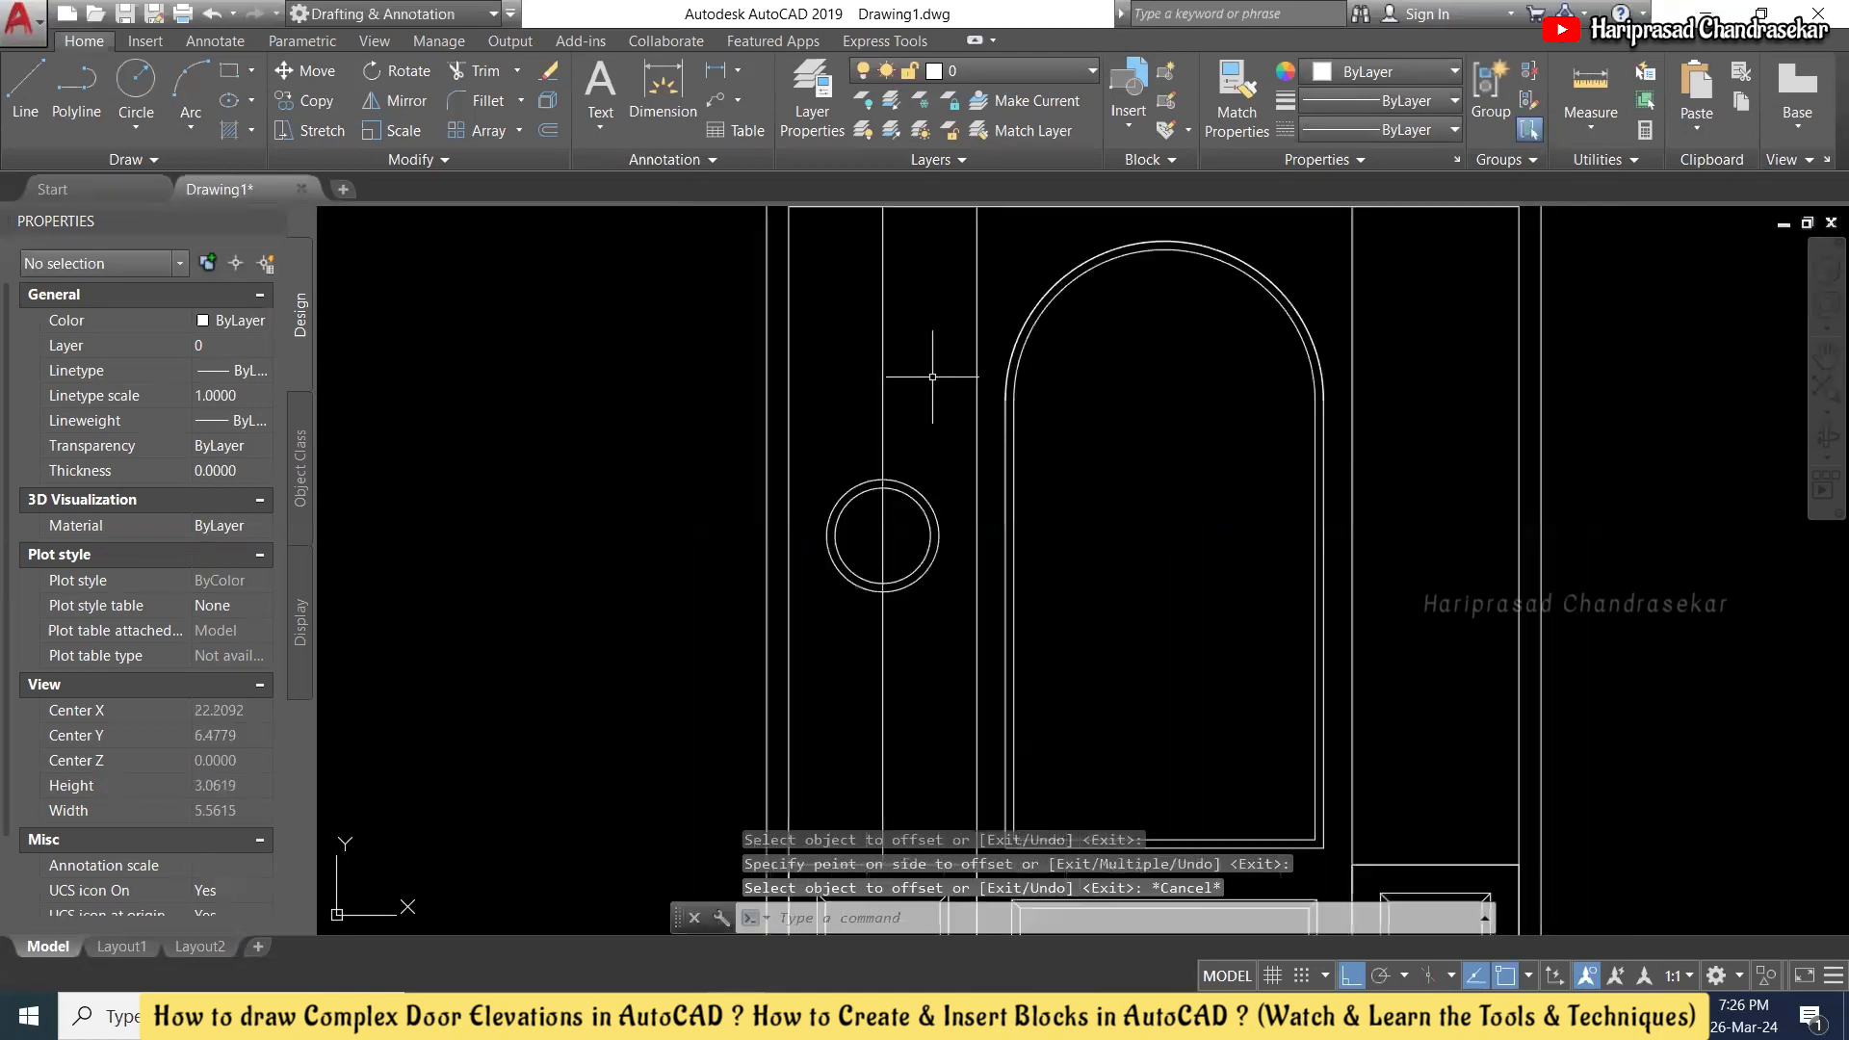
- Draw a rectangle rotated 45 degrees from the circle's top point up to the vertical line, forming a diamond with a perimeter of about 1.91
text(rec)
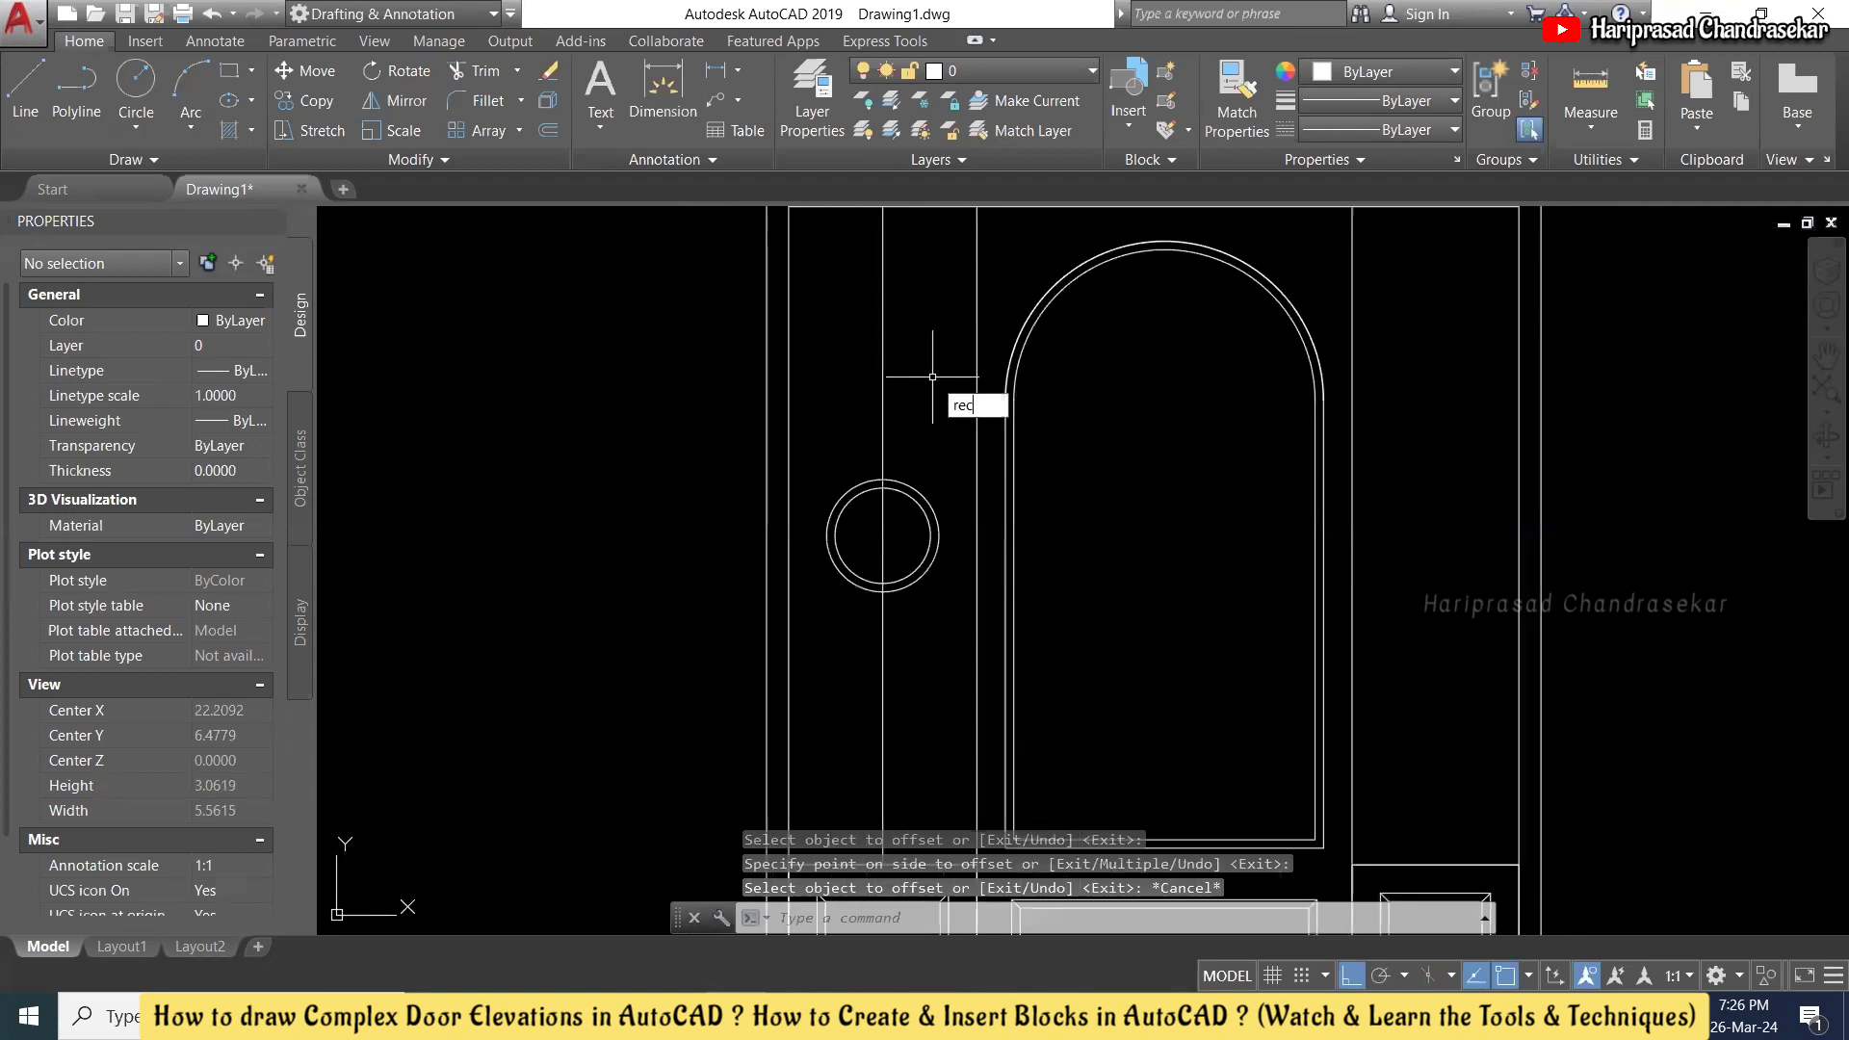
key(Return)
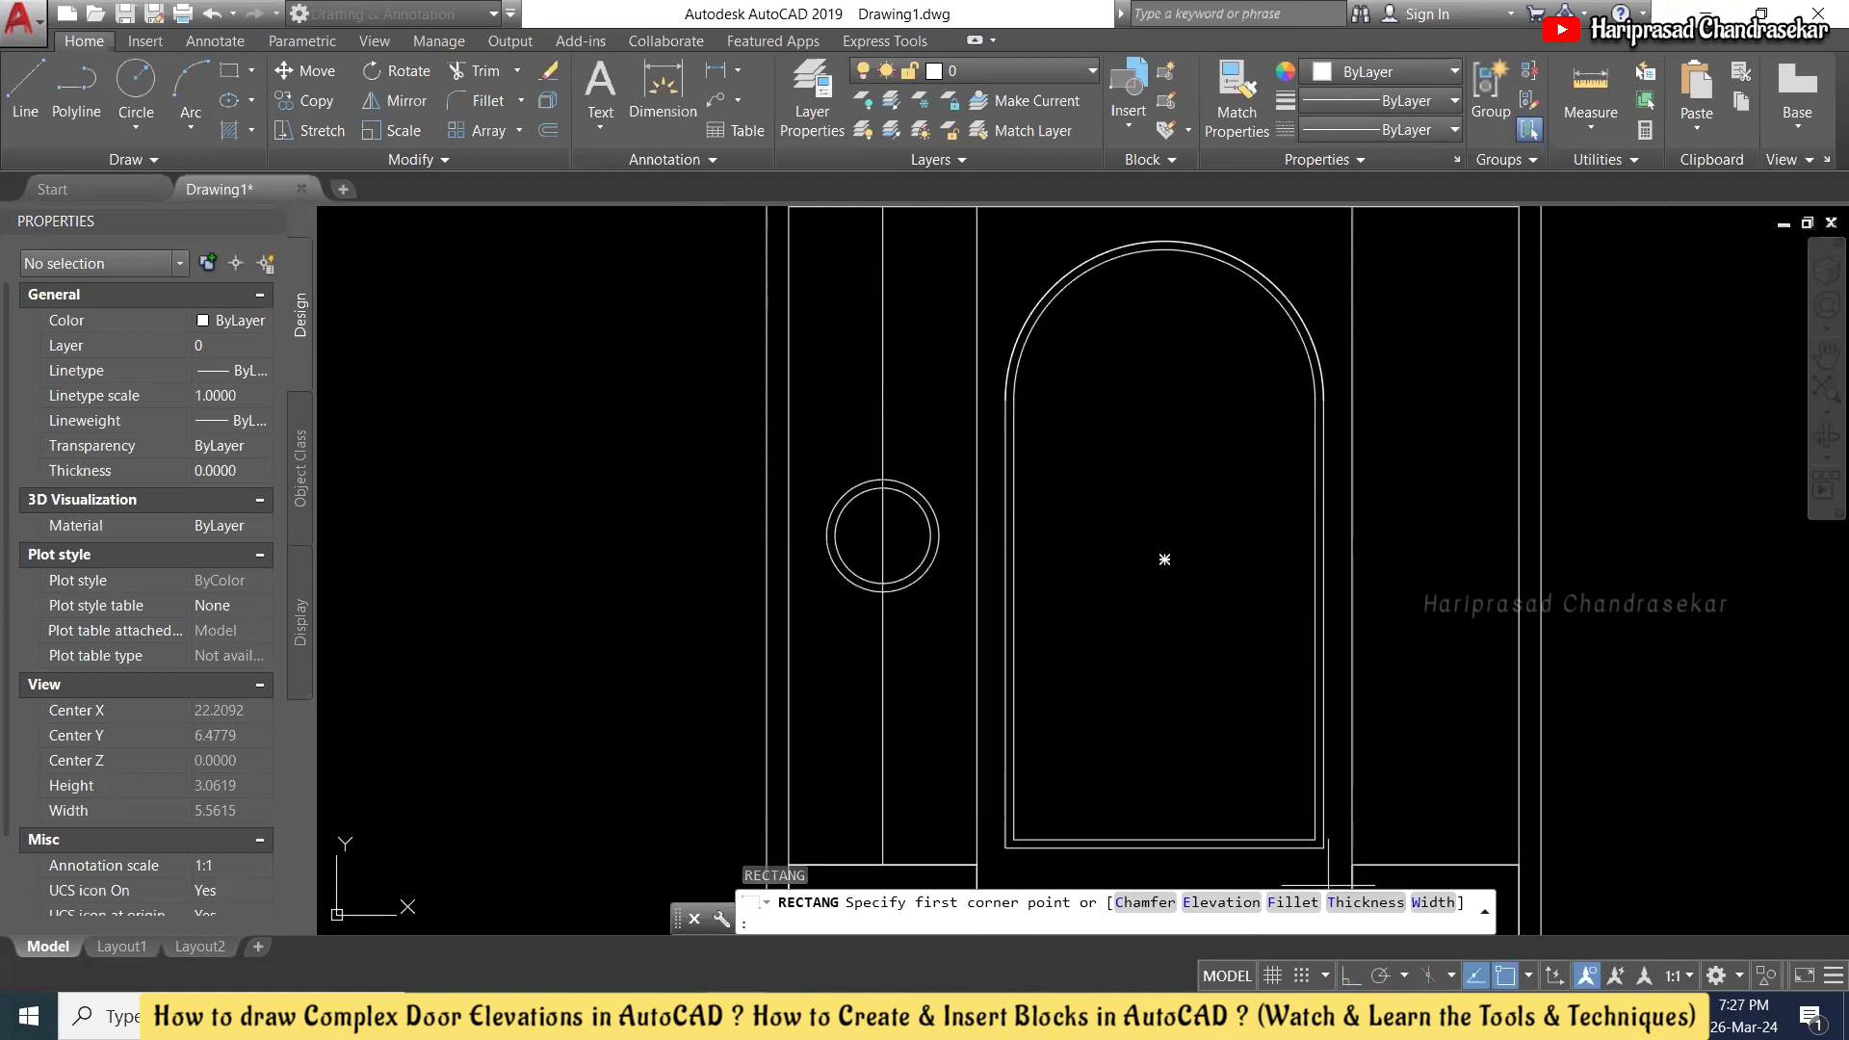
click(883, 479)
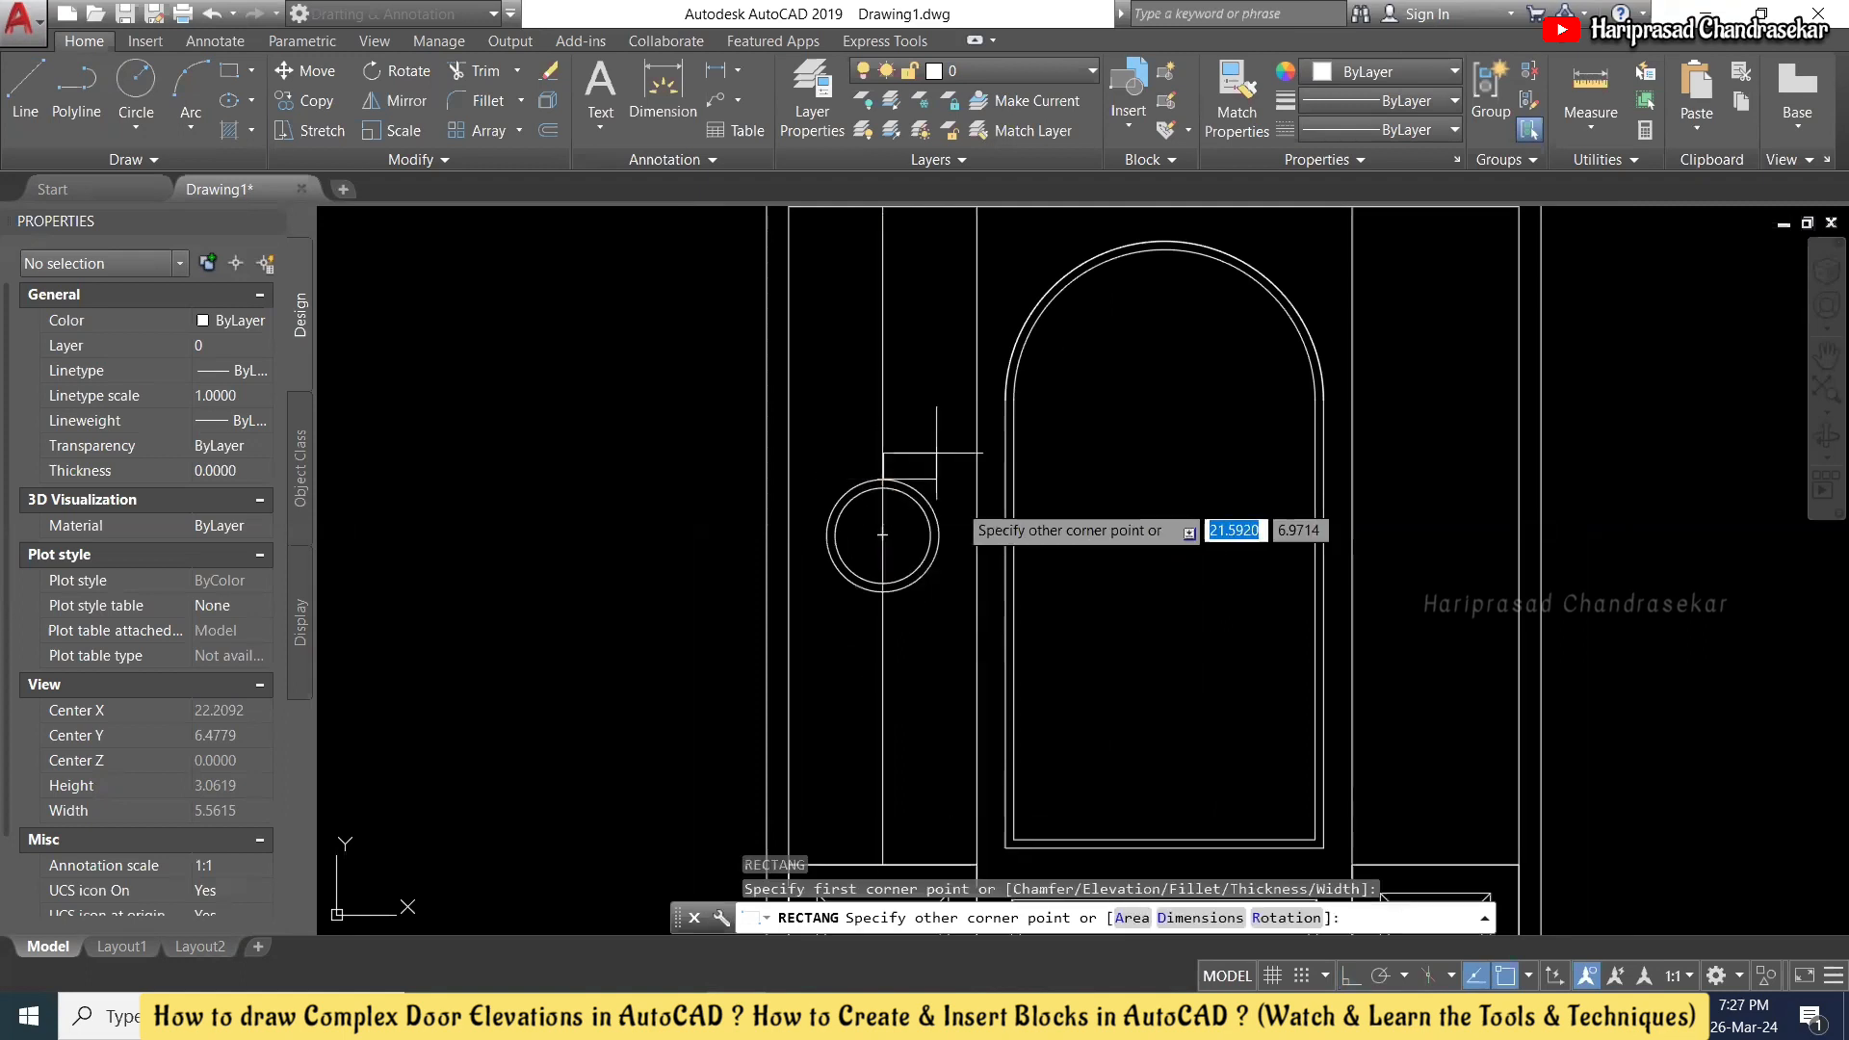
text(R)
key(Return)
text(45)
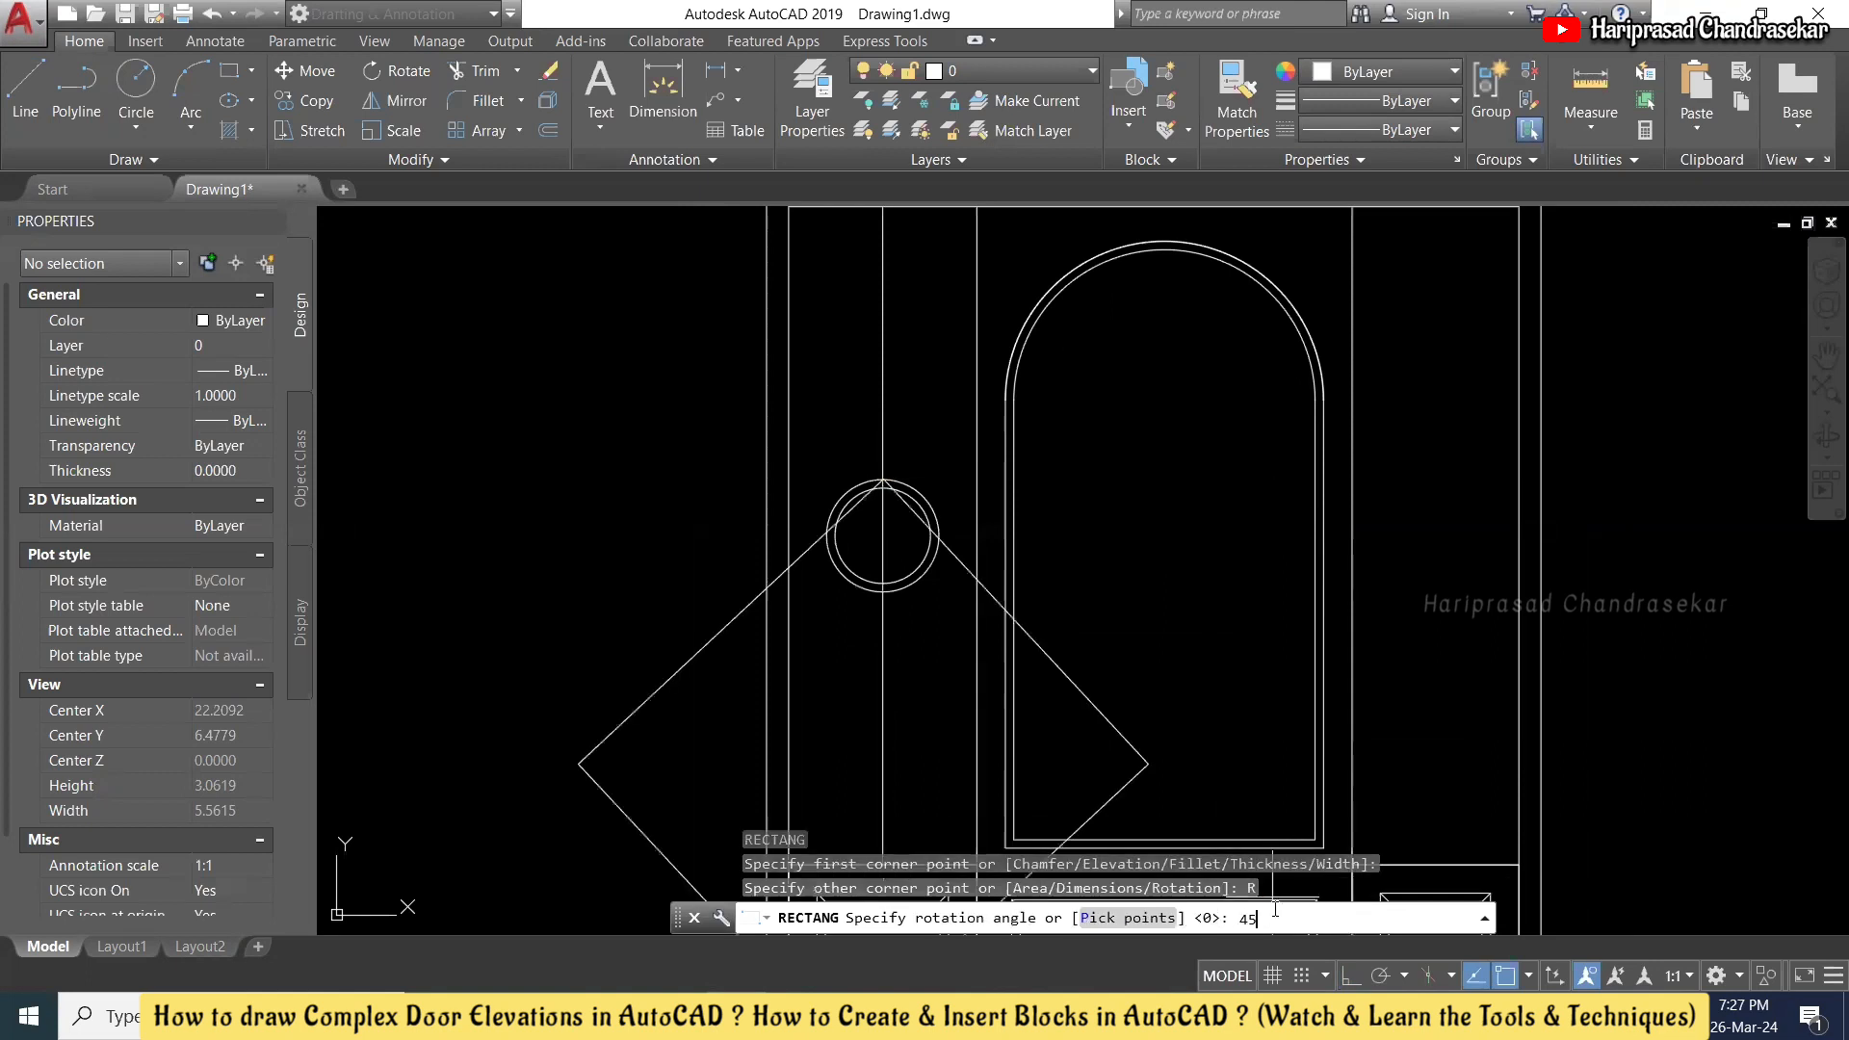
key(Return)
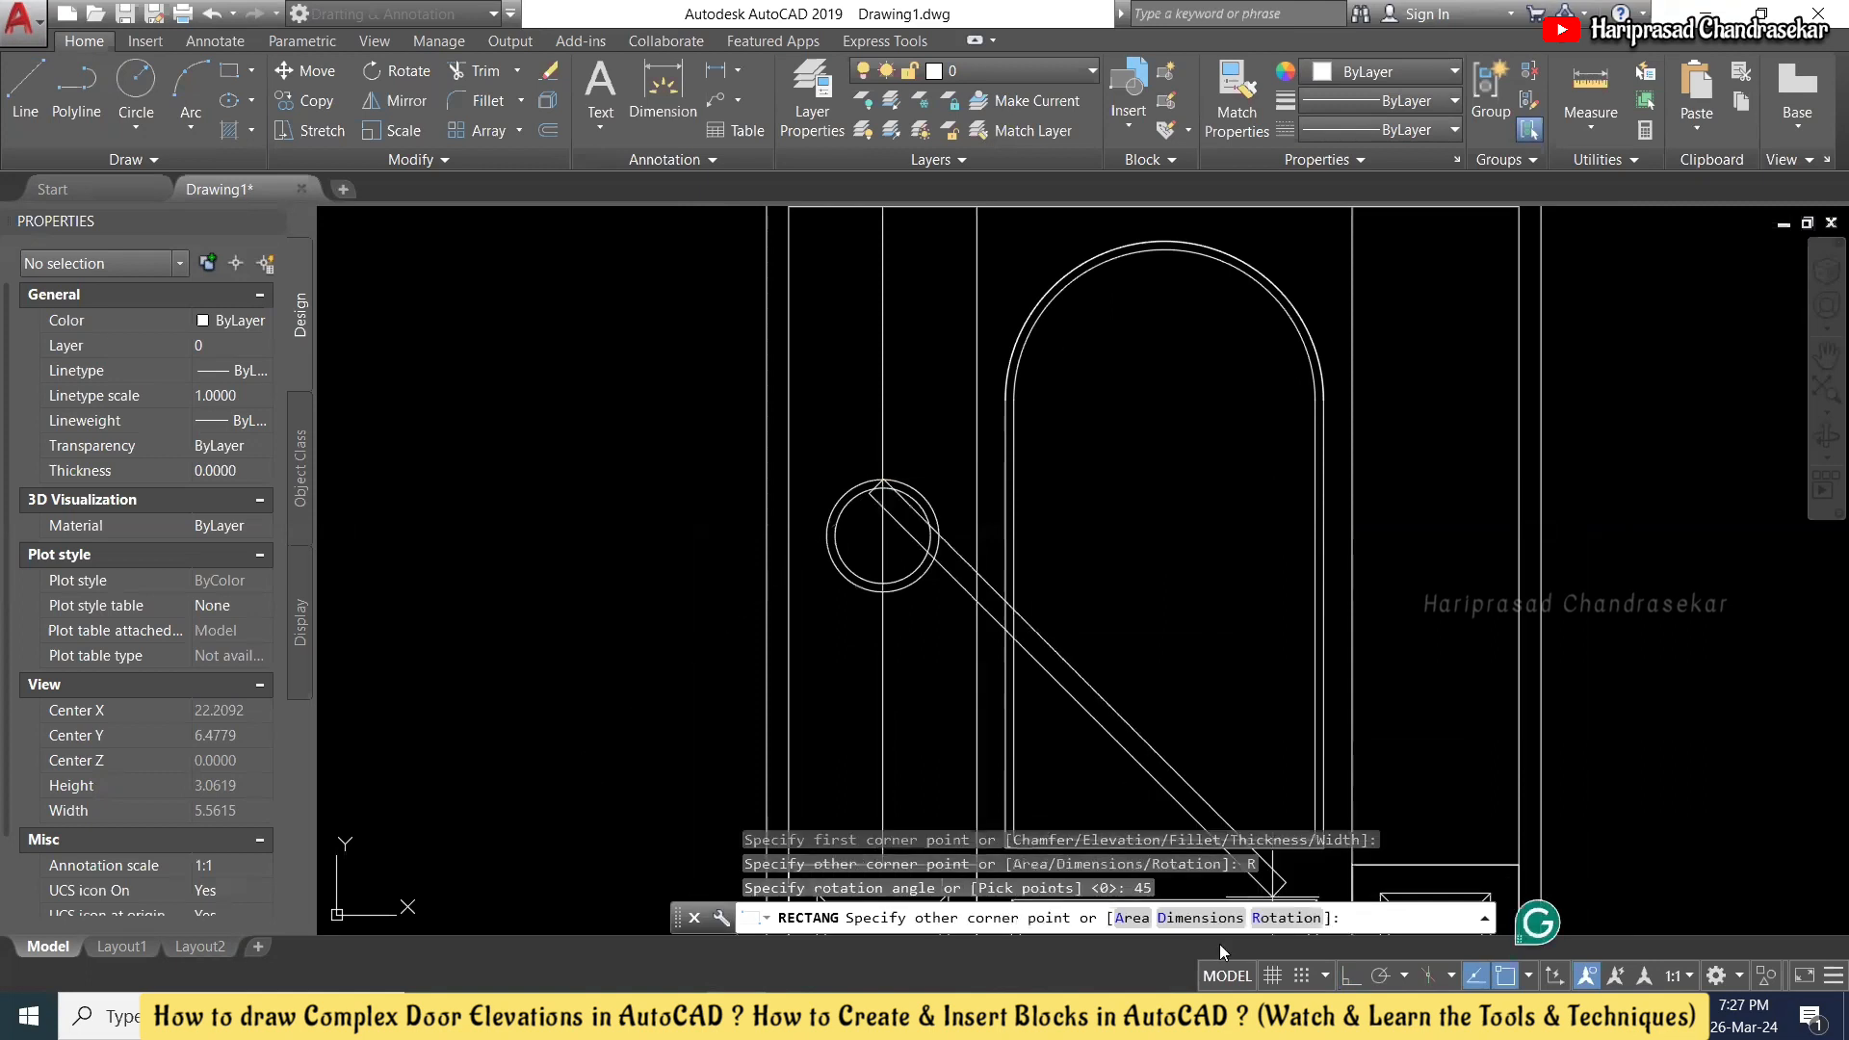
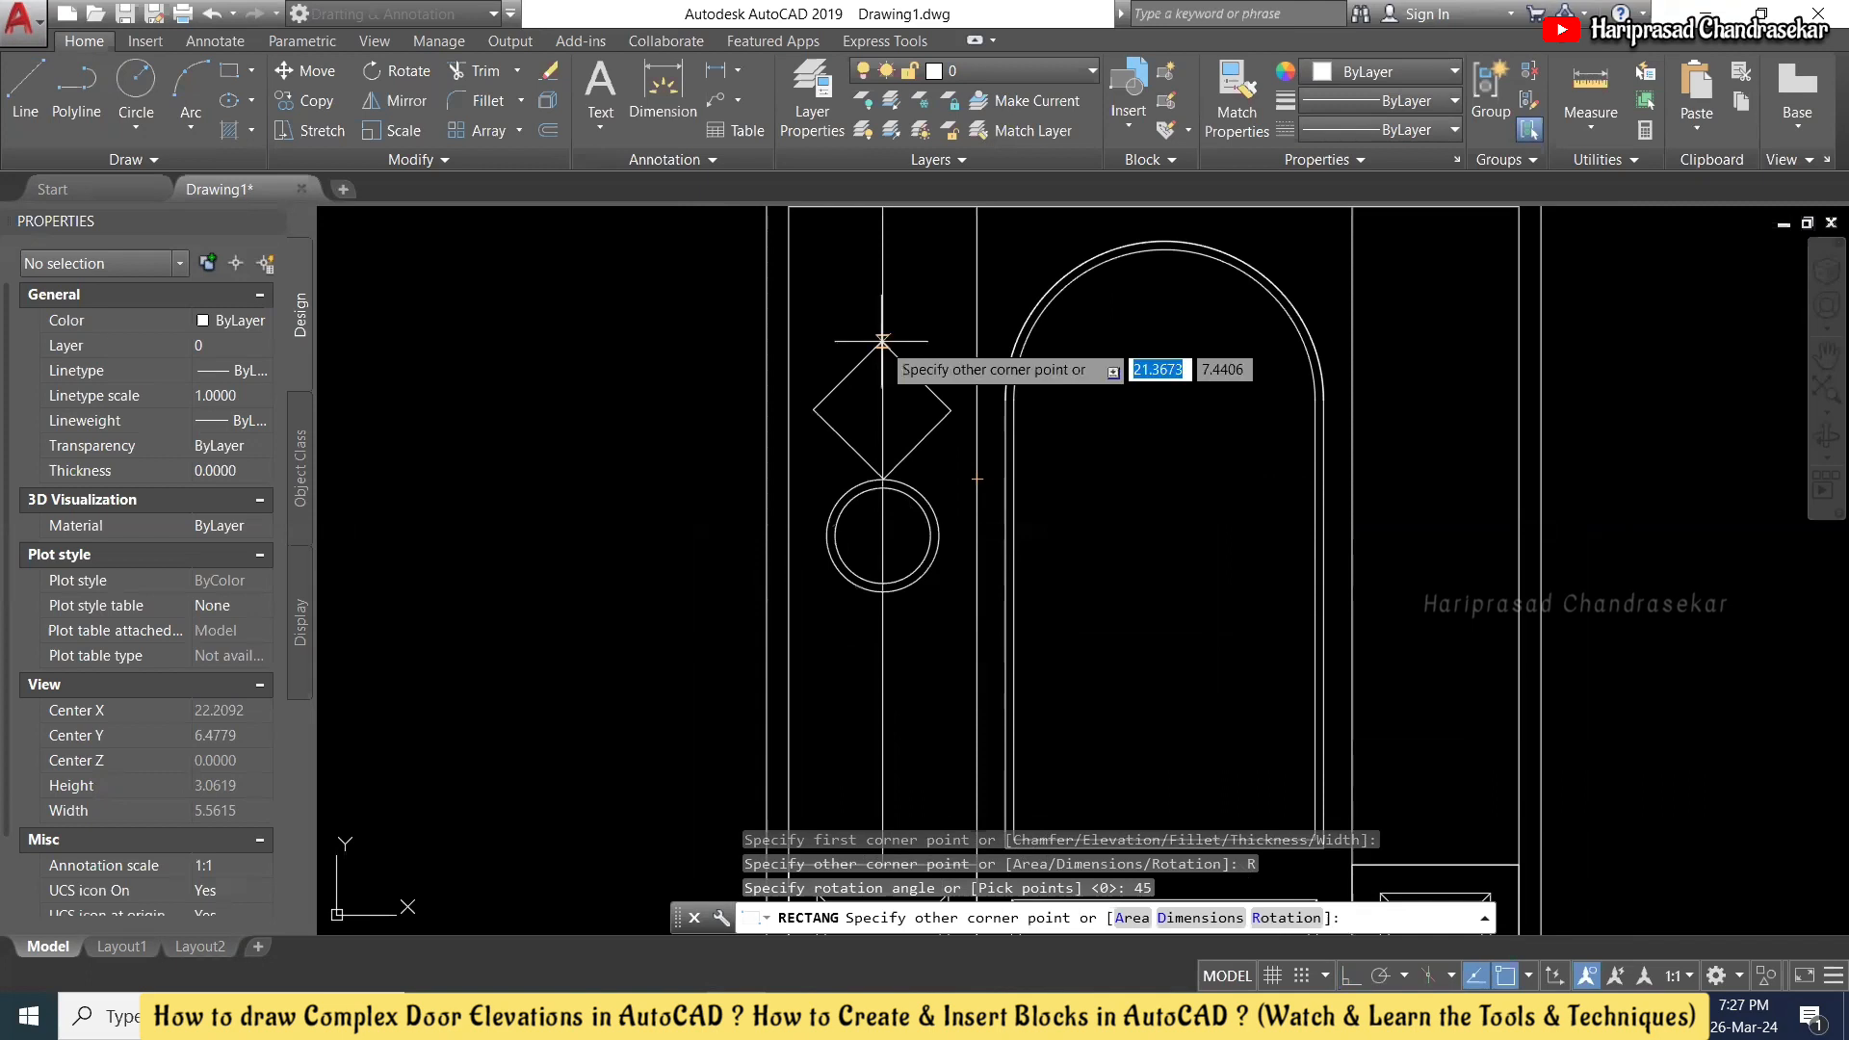
click(881, 318)
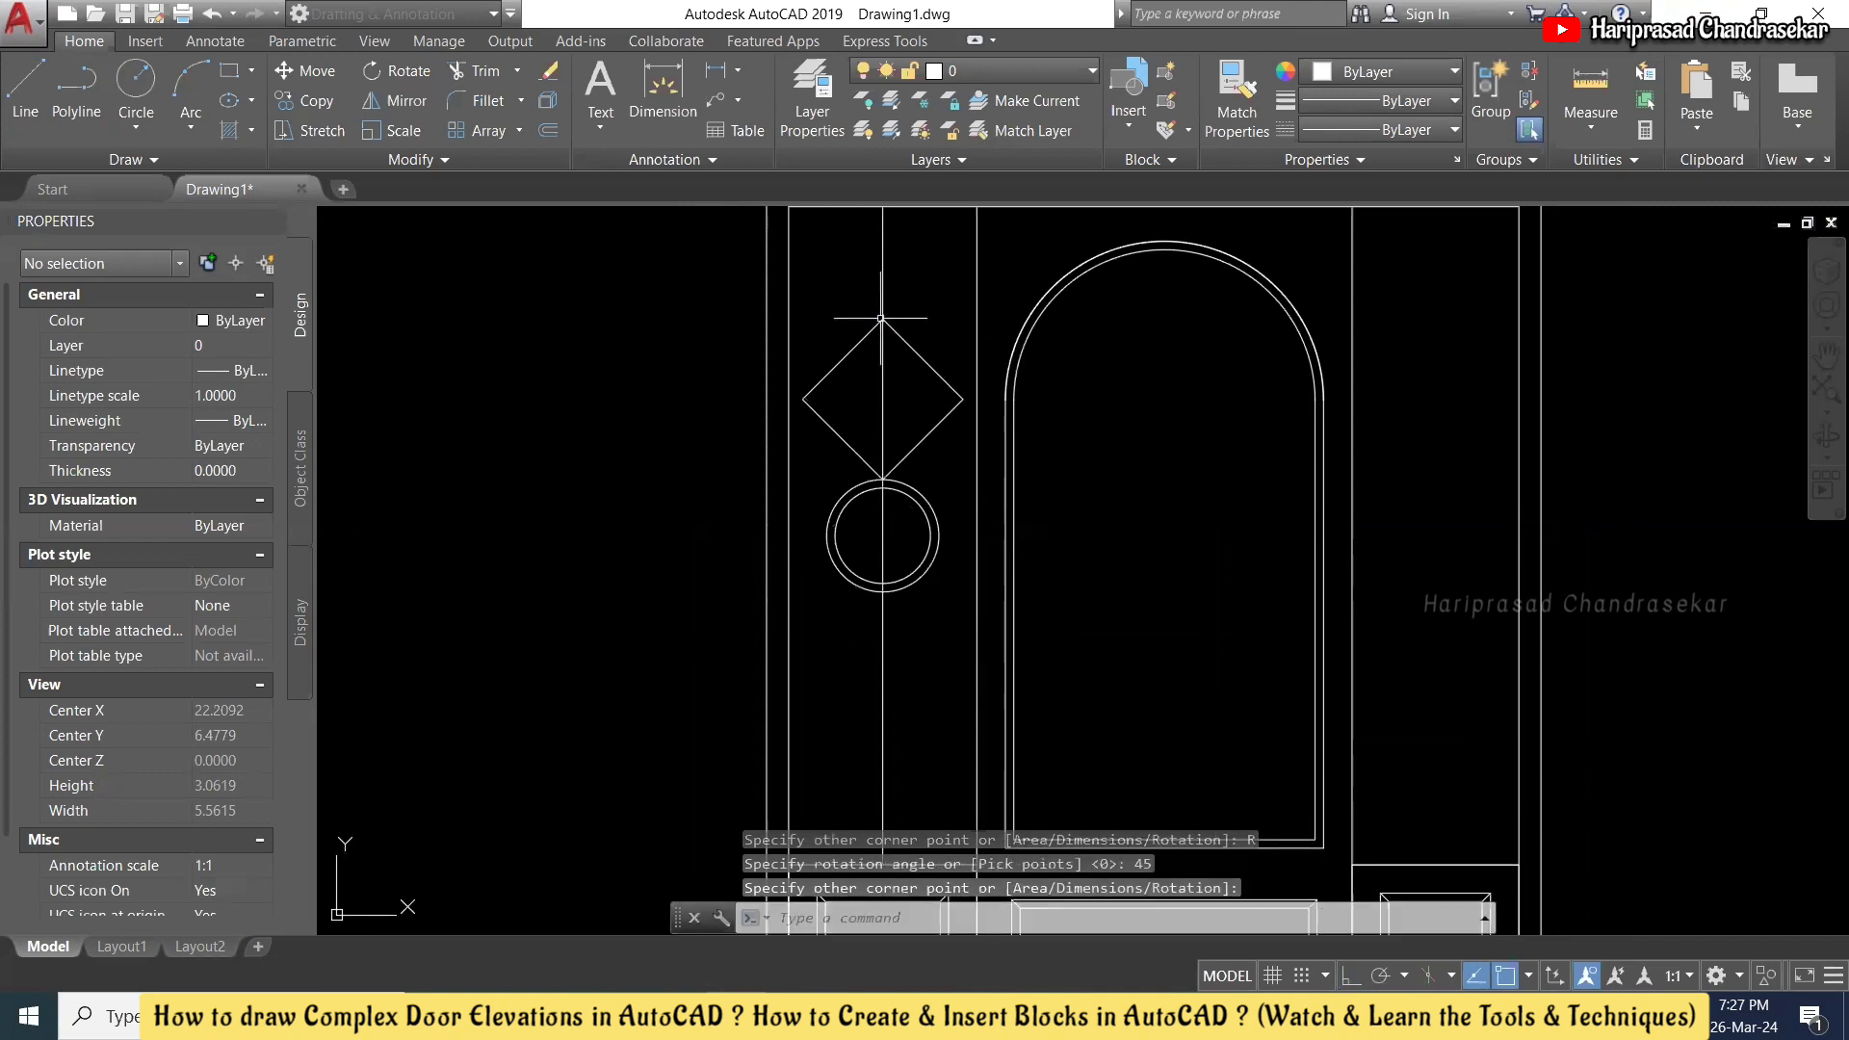
- Turn Ortho back on and offset the diamond above the circle inward by 0.0355
click(917, 351)
key(F8)
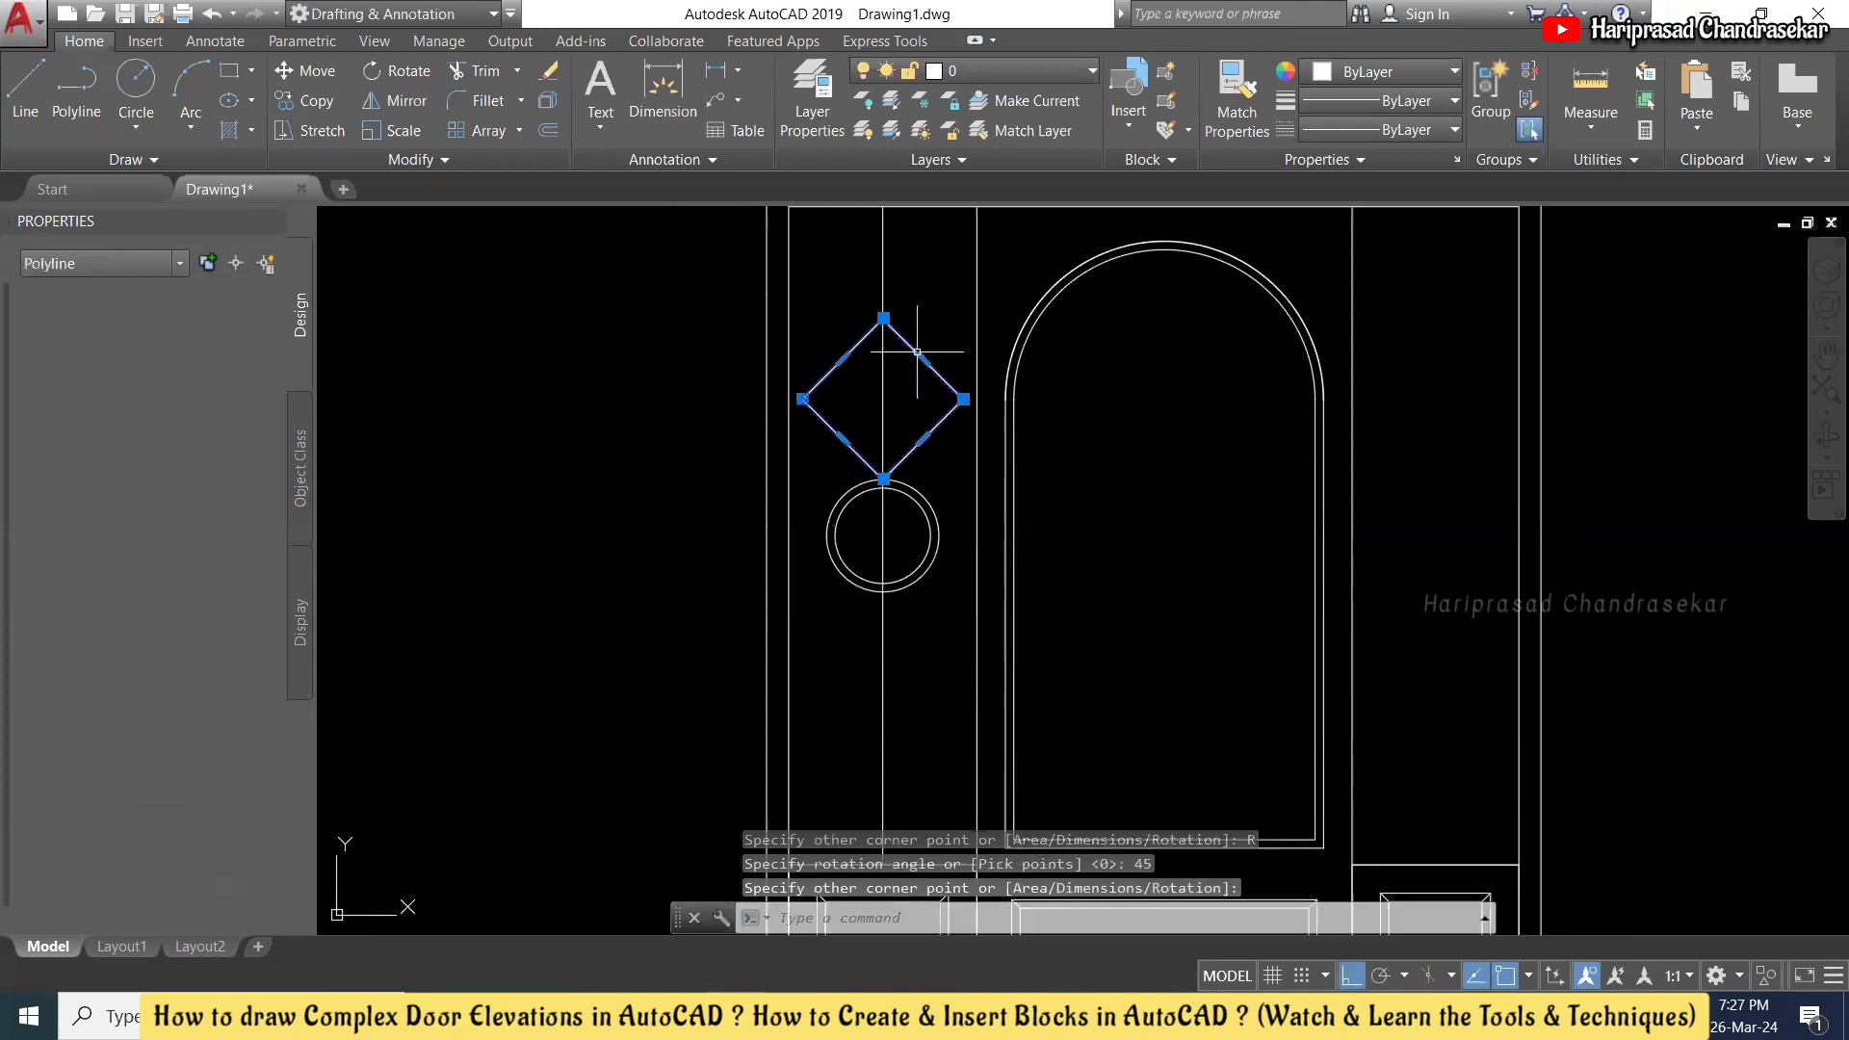
text(o)
key(Return)
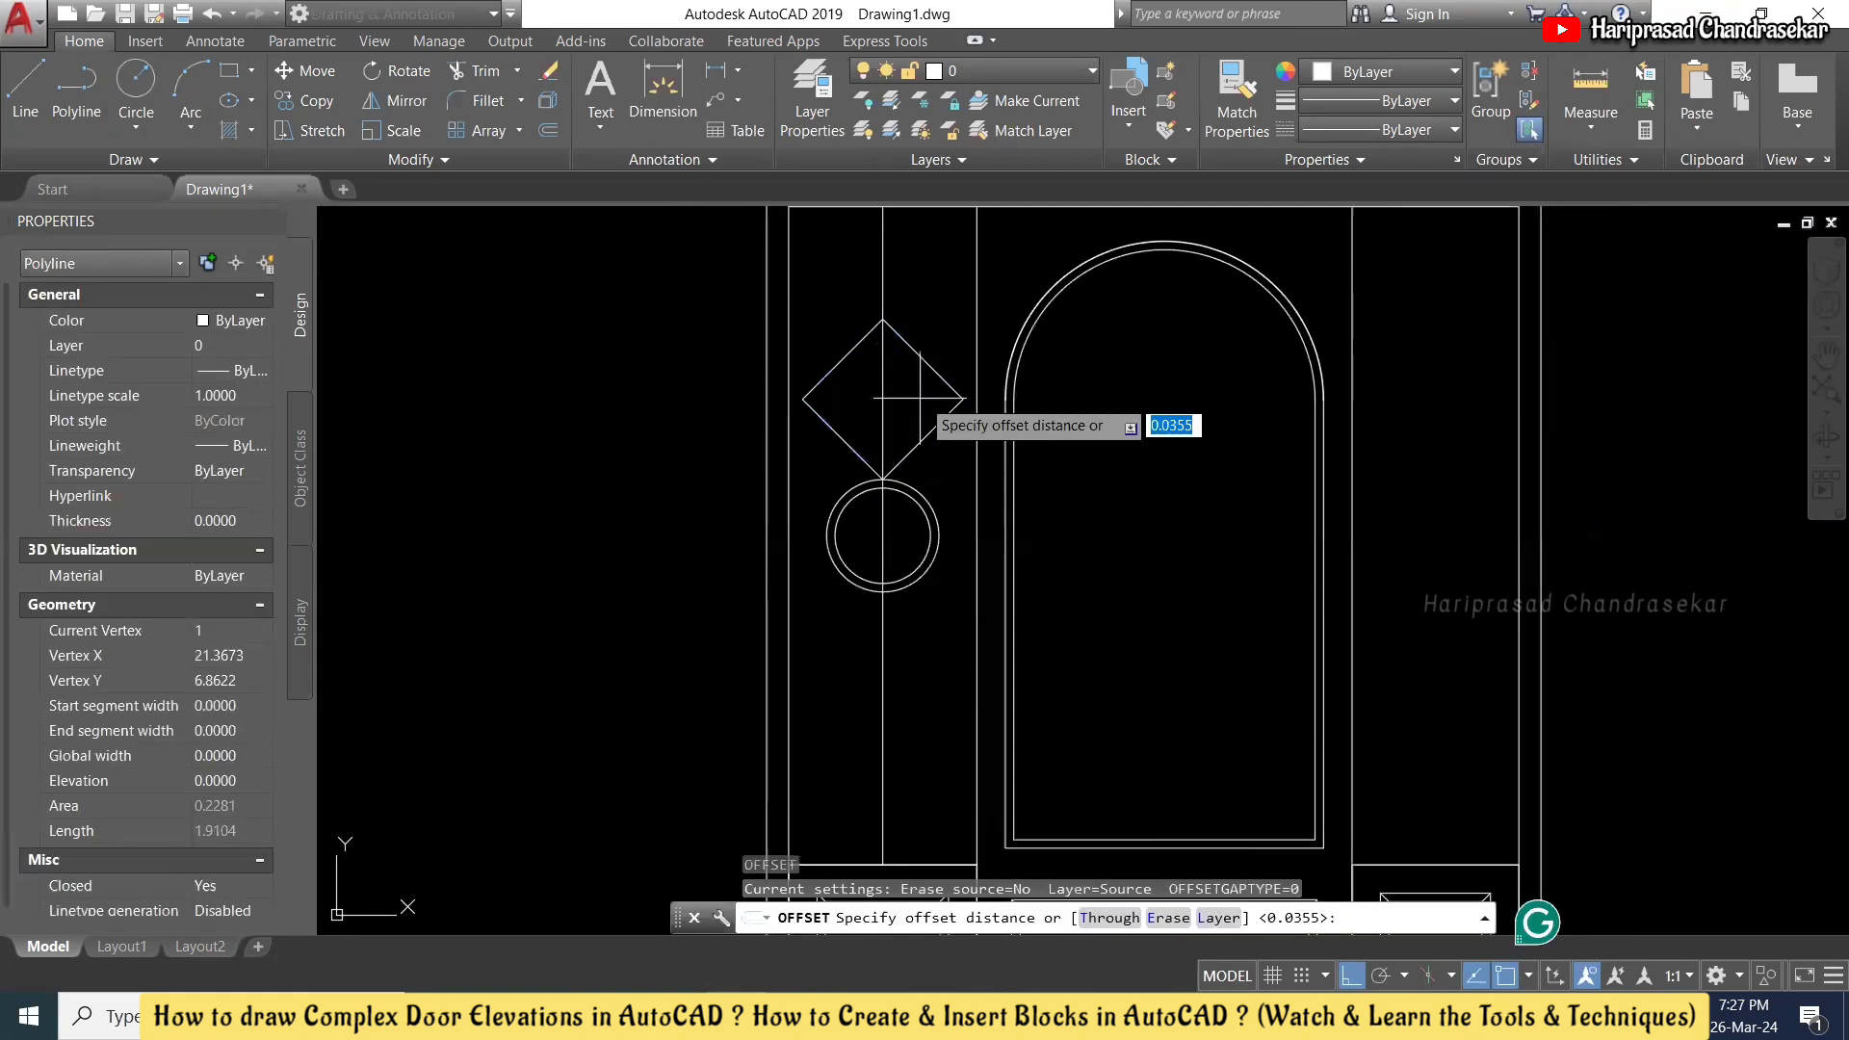
key(Return)
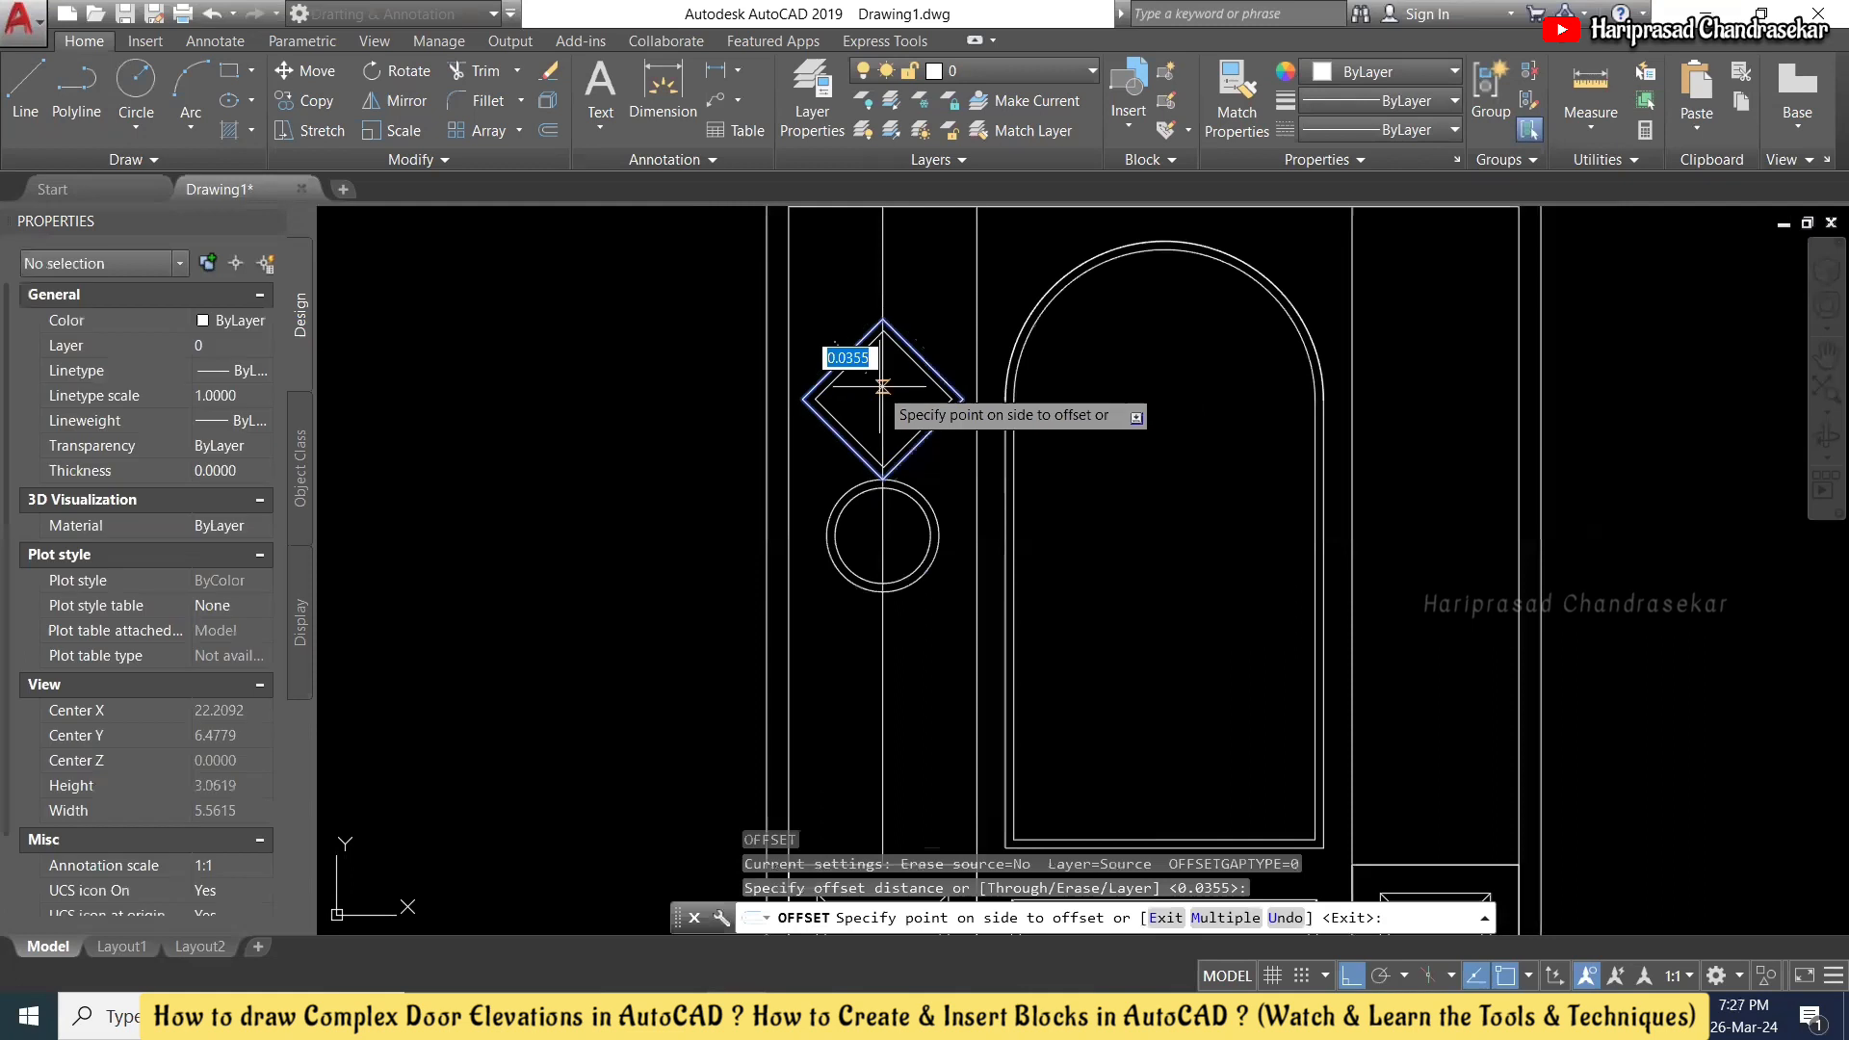
click(880, 378)
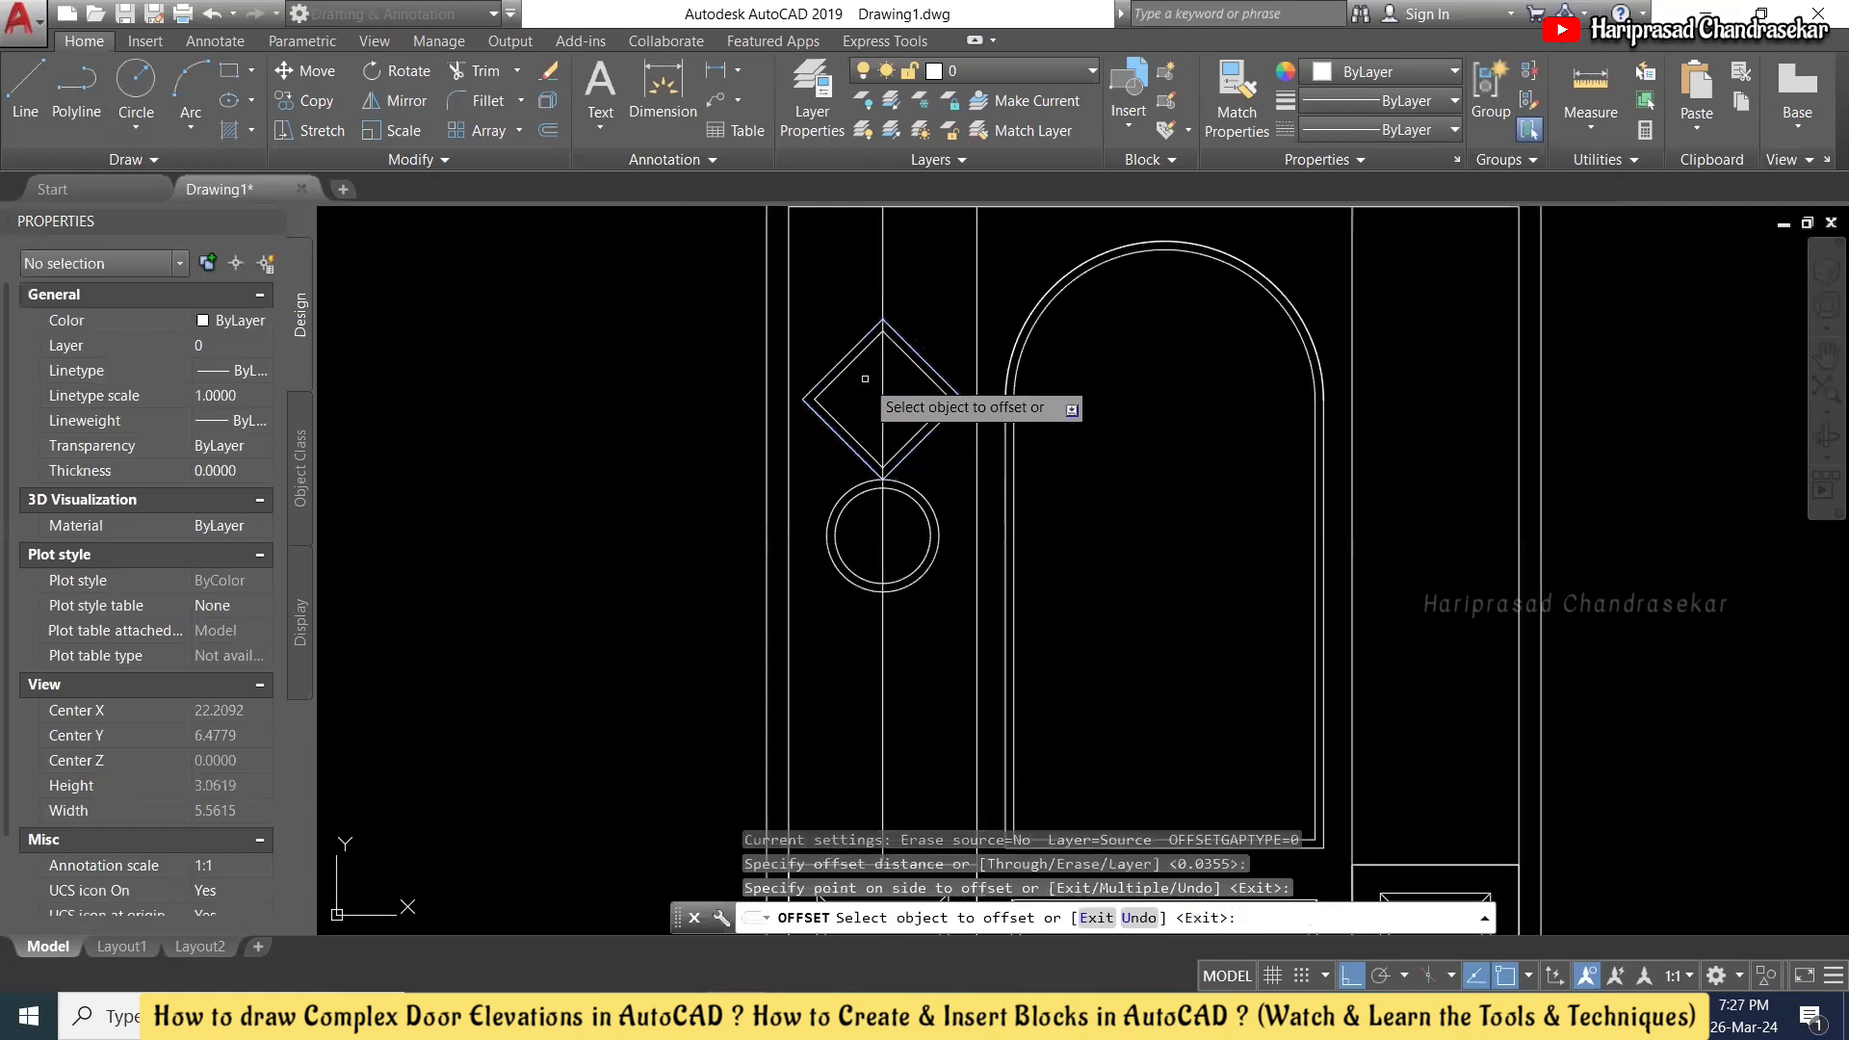
key(Escape)
scroll(920, 349, down, 3)
scroll(928, 354, up, 3)
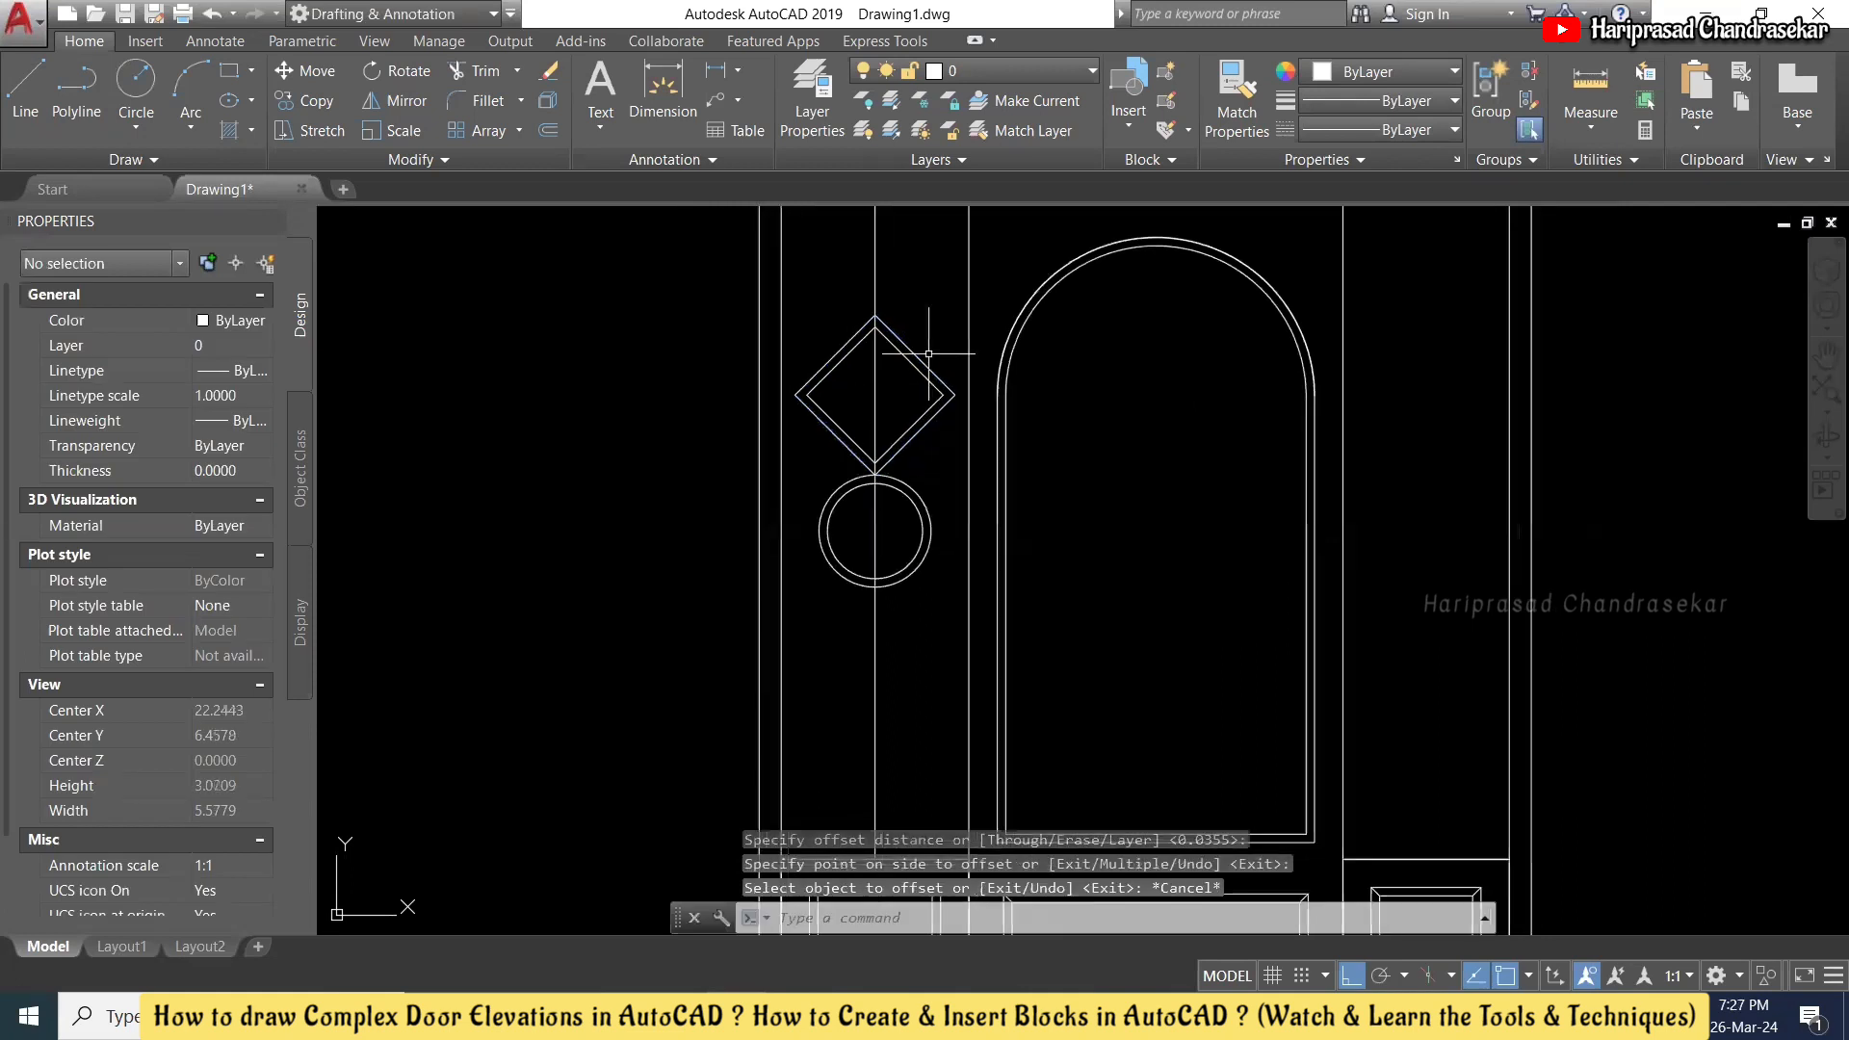
- Mirror the two diamond outlines about a horizontal line through the circle's centre, keeping the originals
click(946, 328)
key(Escape)
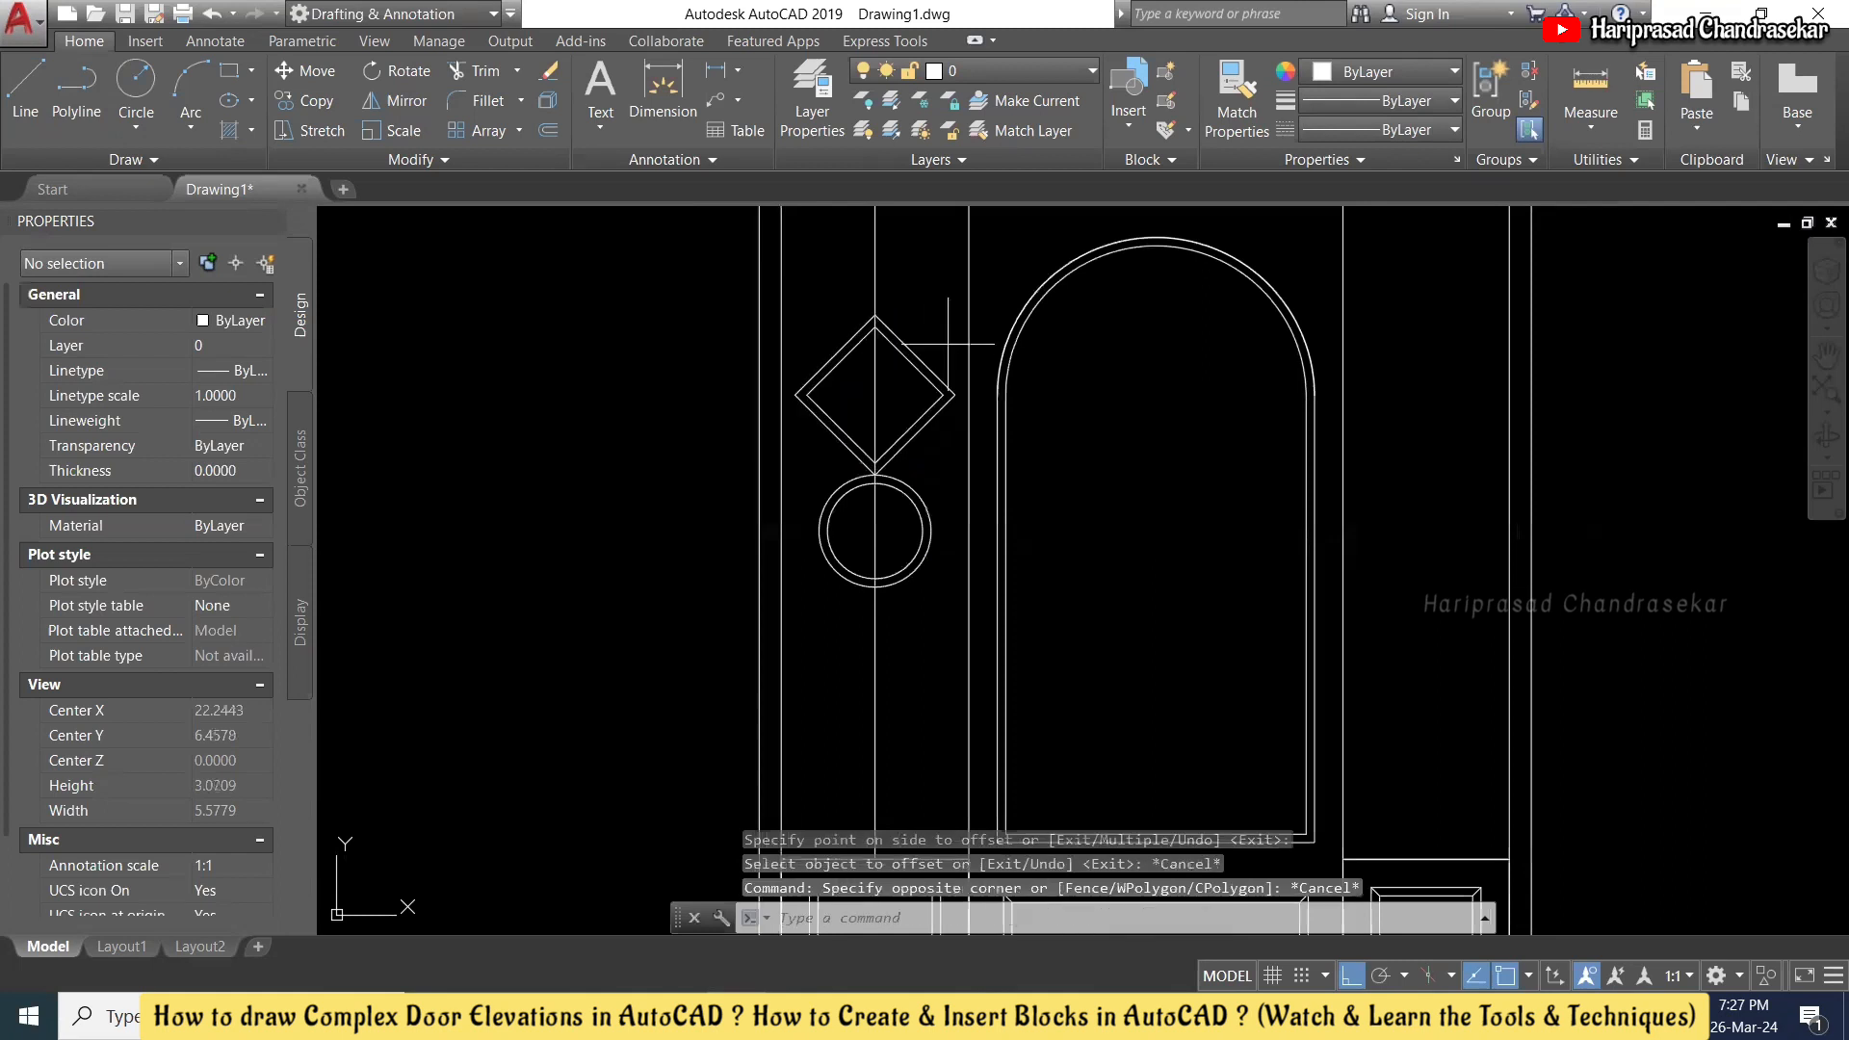
click(948, 343)
click(914, 393)
text(mi)
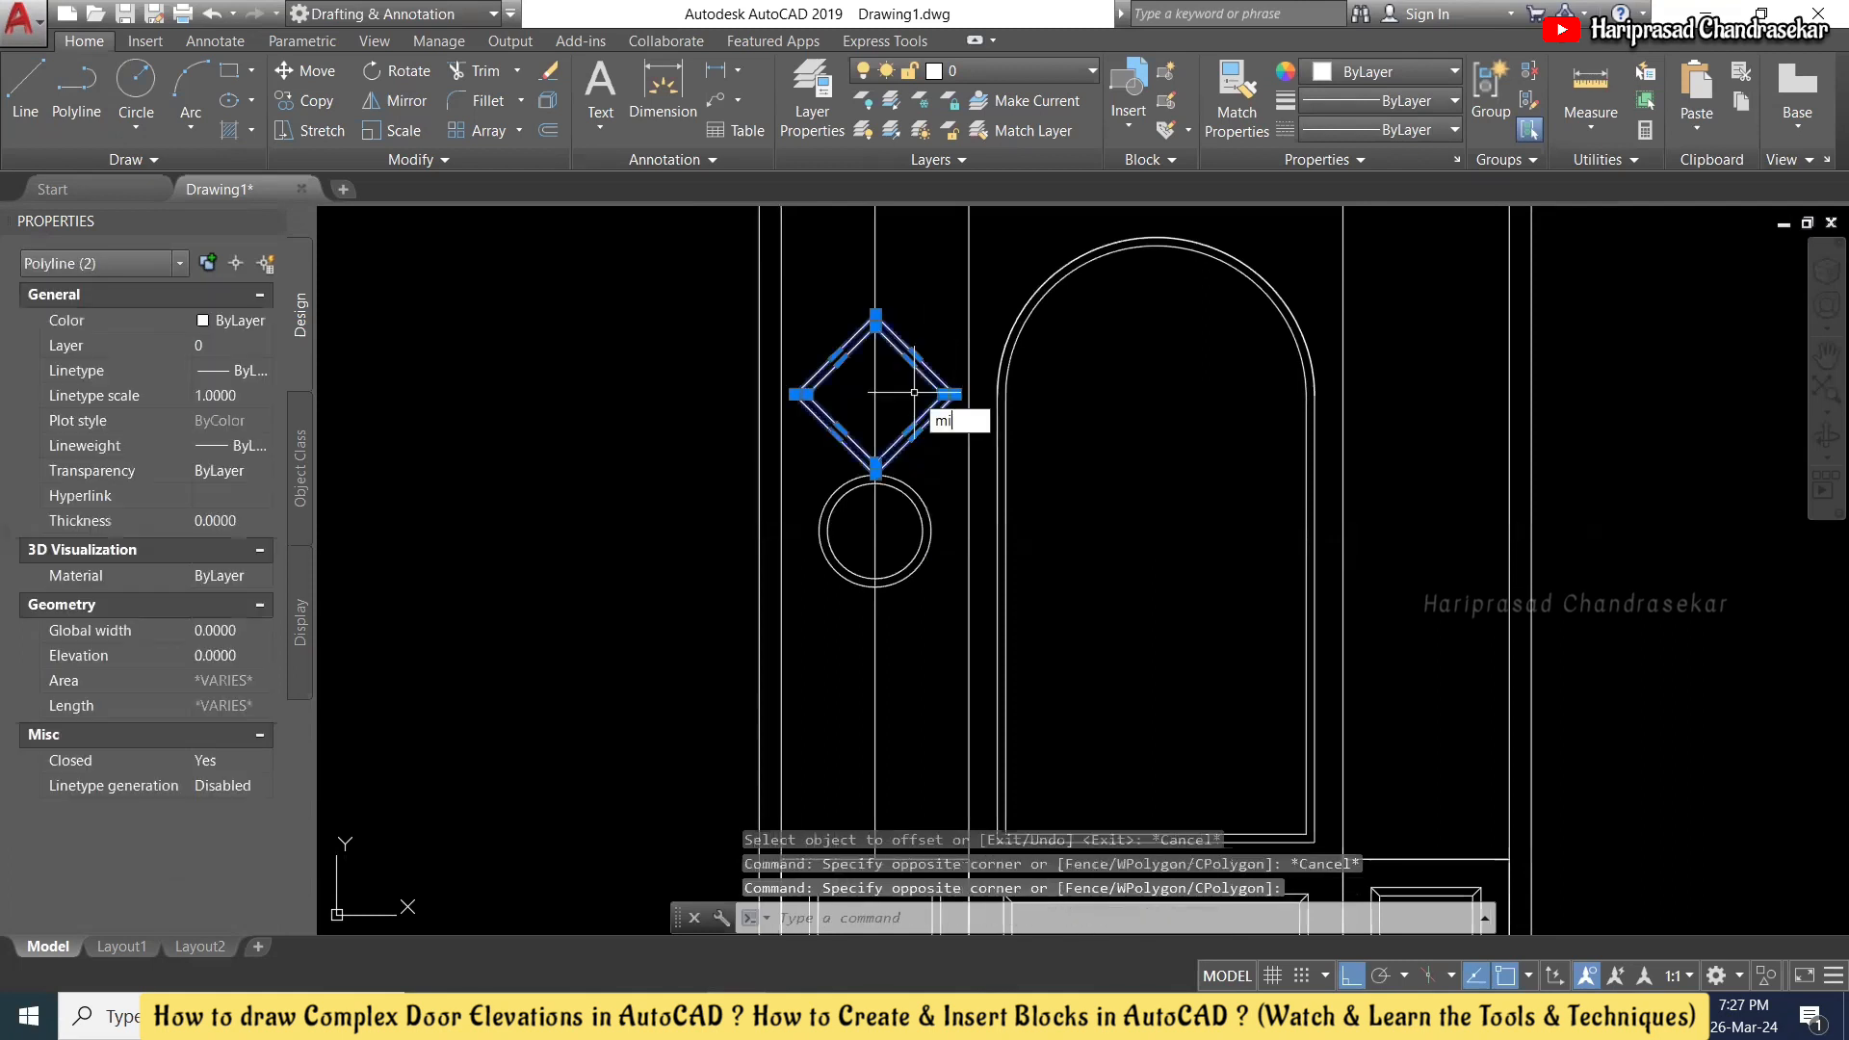
key(Return)
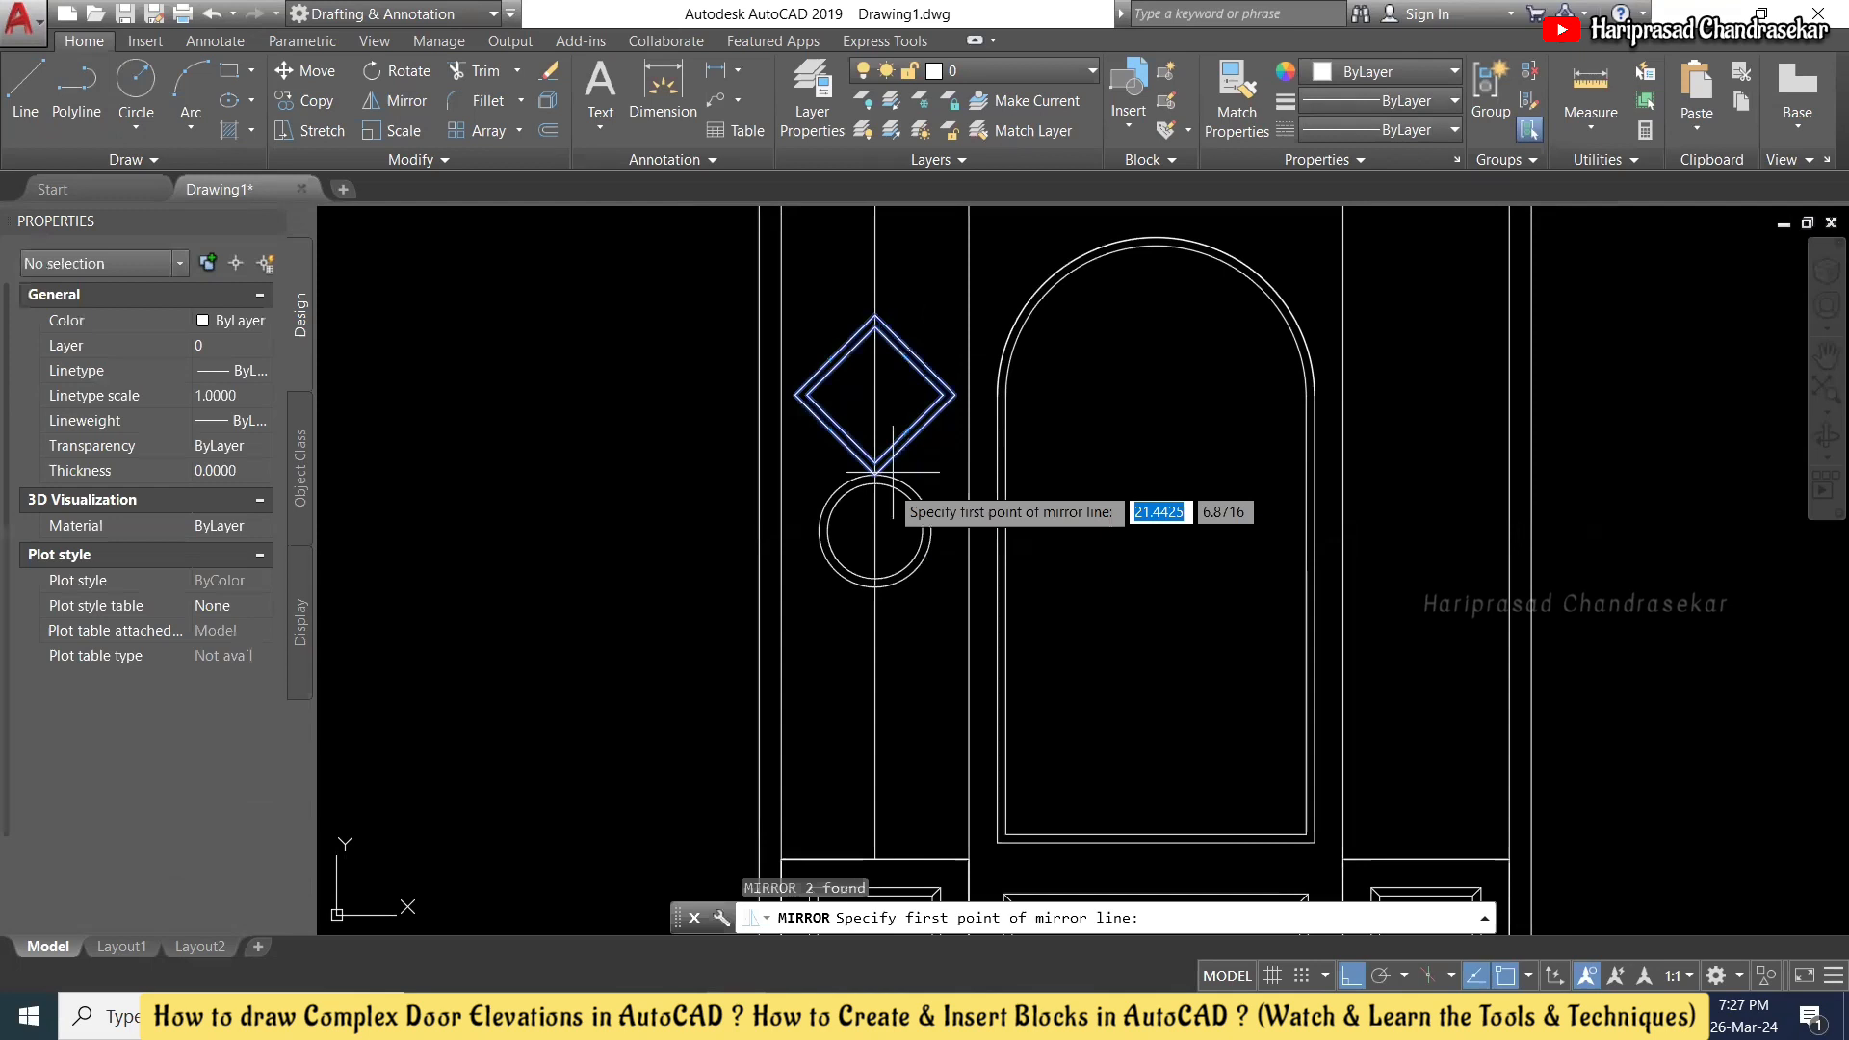
click(875, 532)
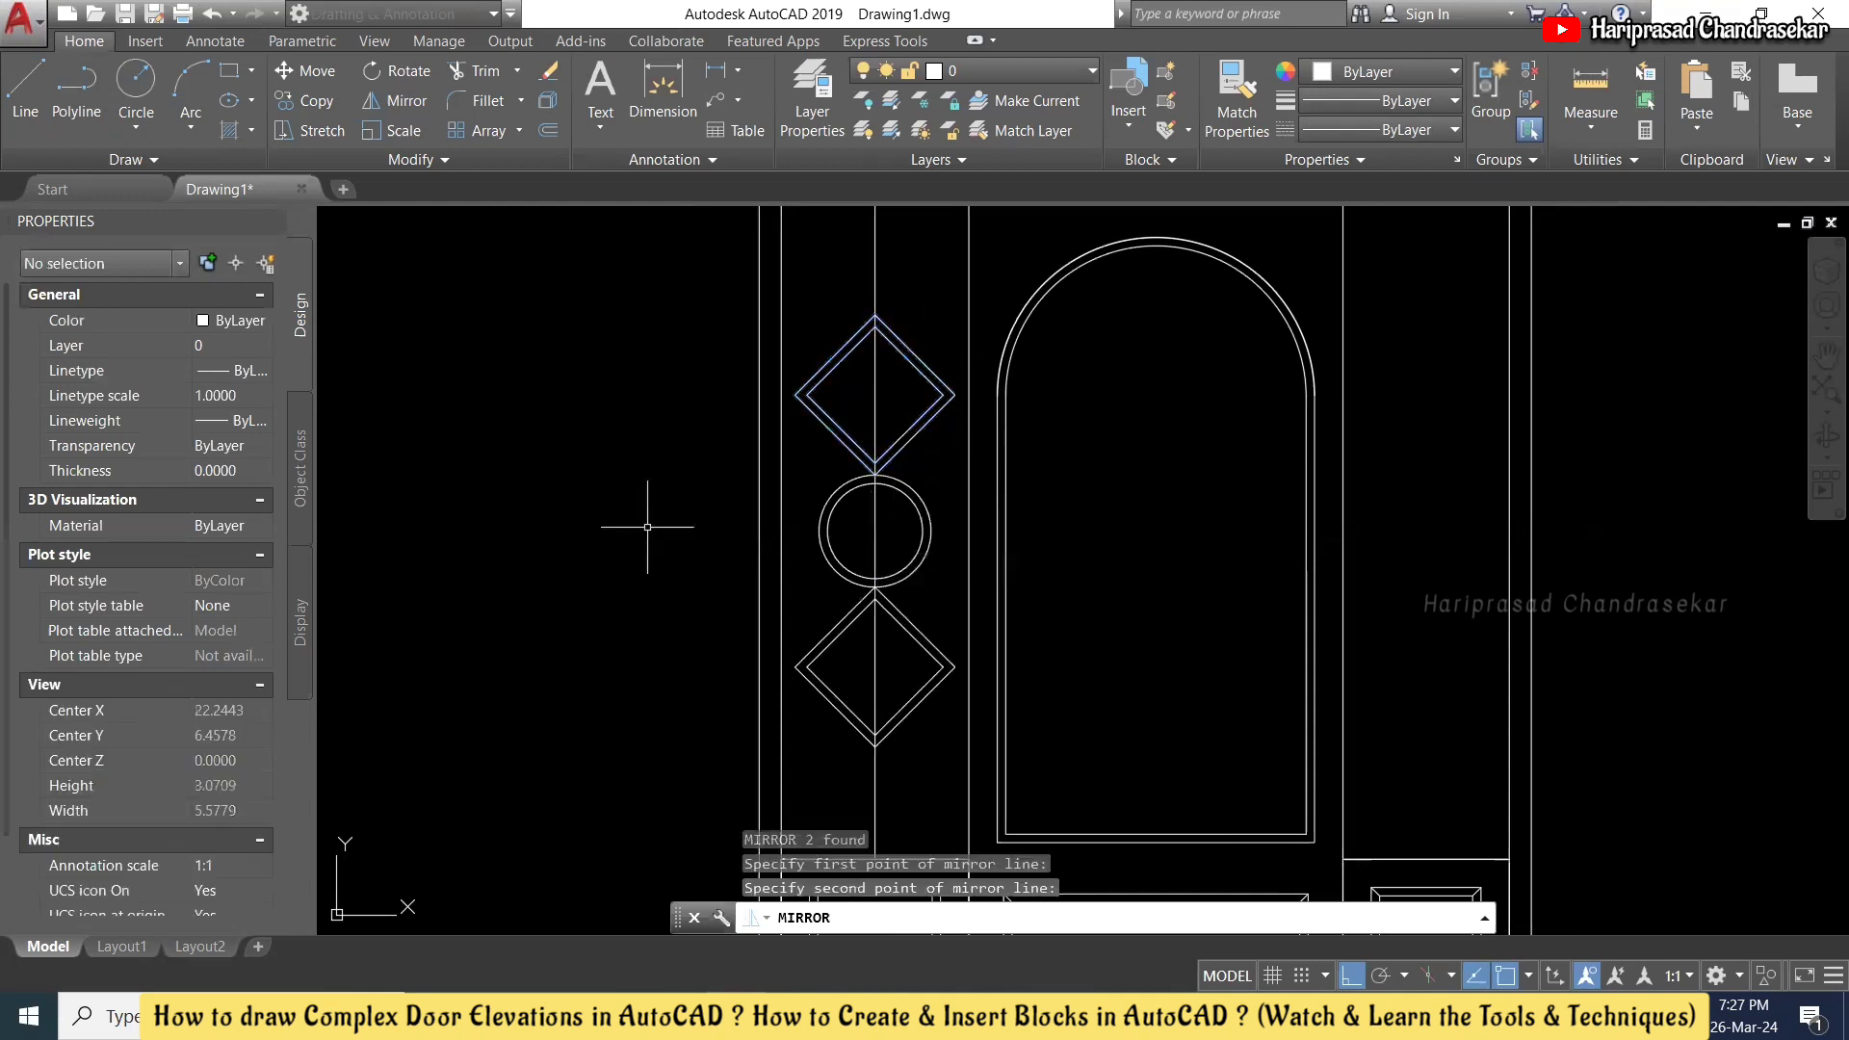
click(648, 527)
key(Return)
scroll(736, 542, down, 2)
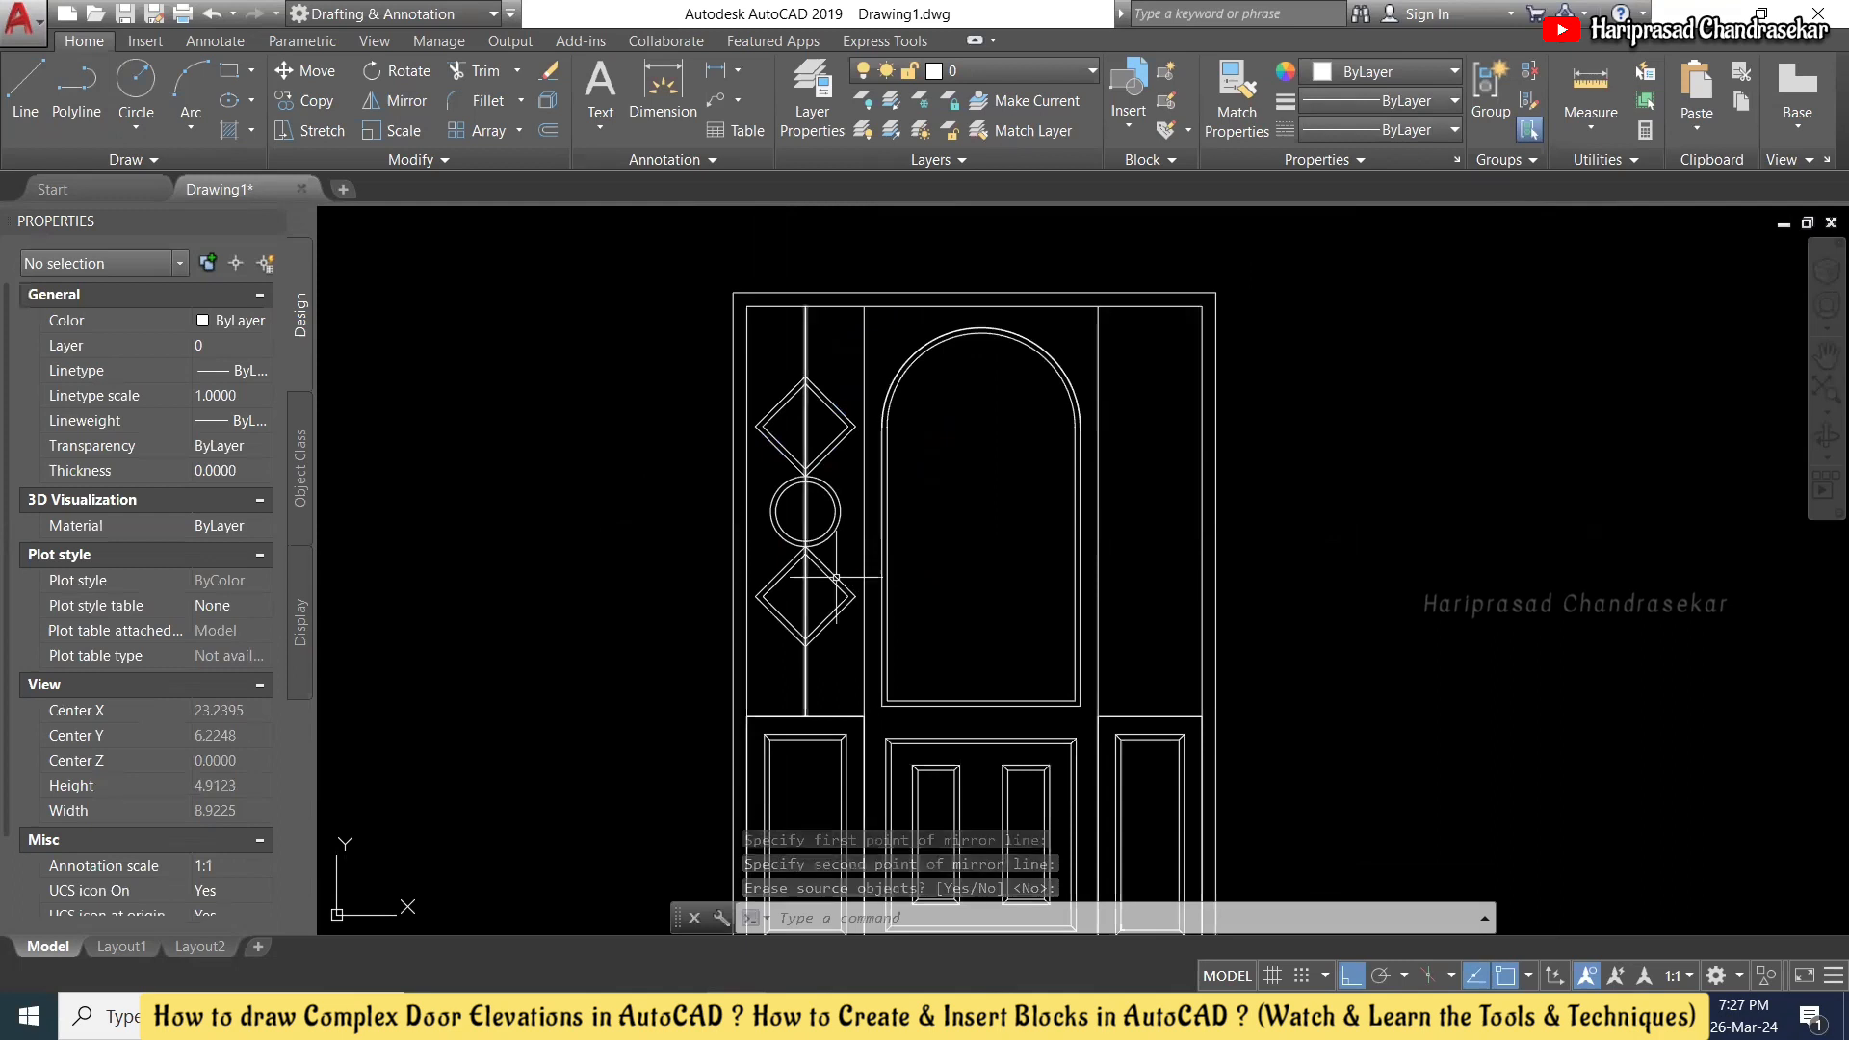
- Set the offset distance to half the upper diamond's frame width, measuring from its inner edge to the midpoint between its two outlines
scroll(796, 386, up, 2)
text(o)
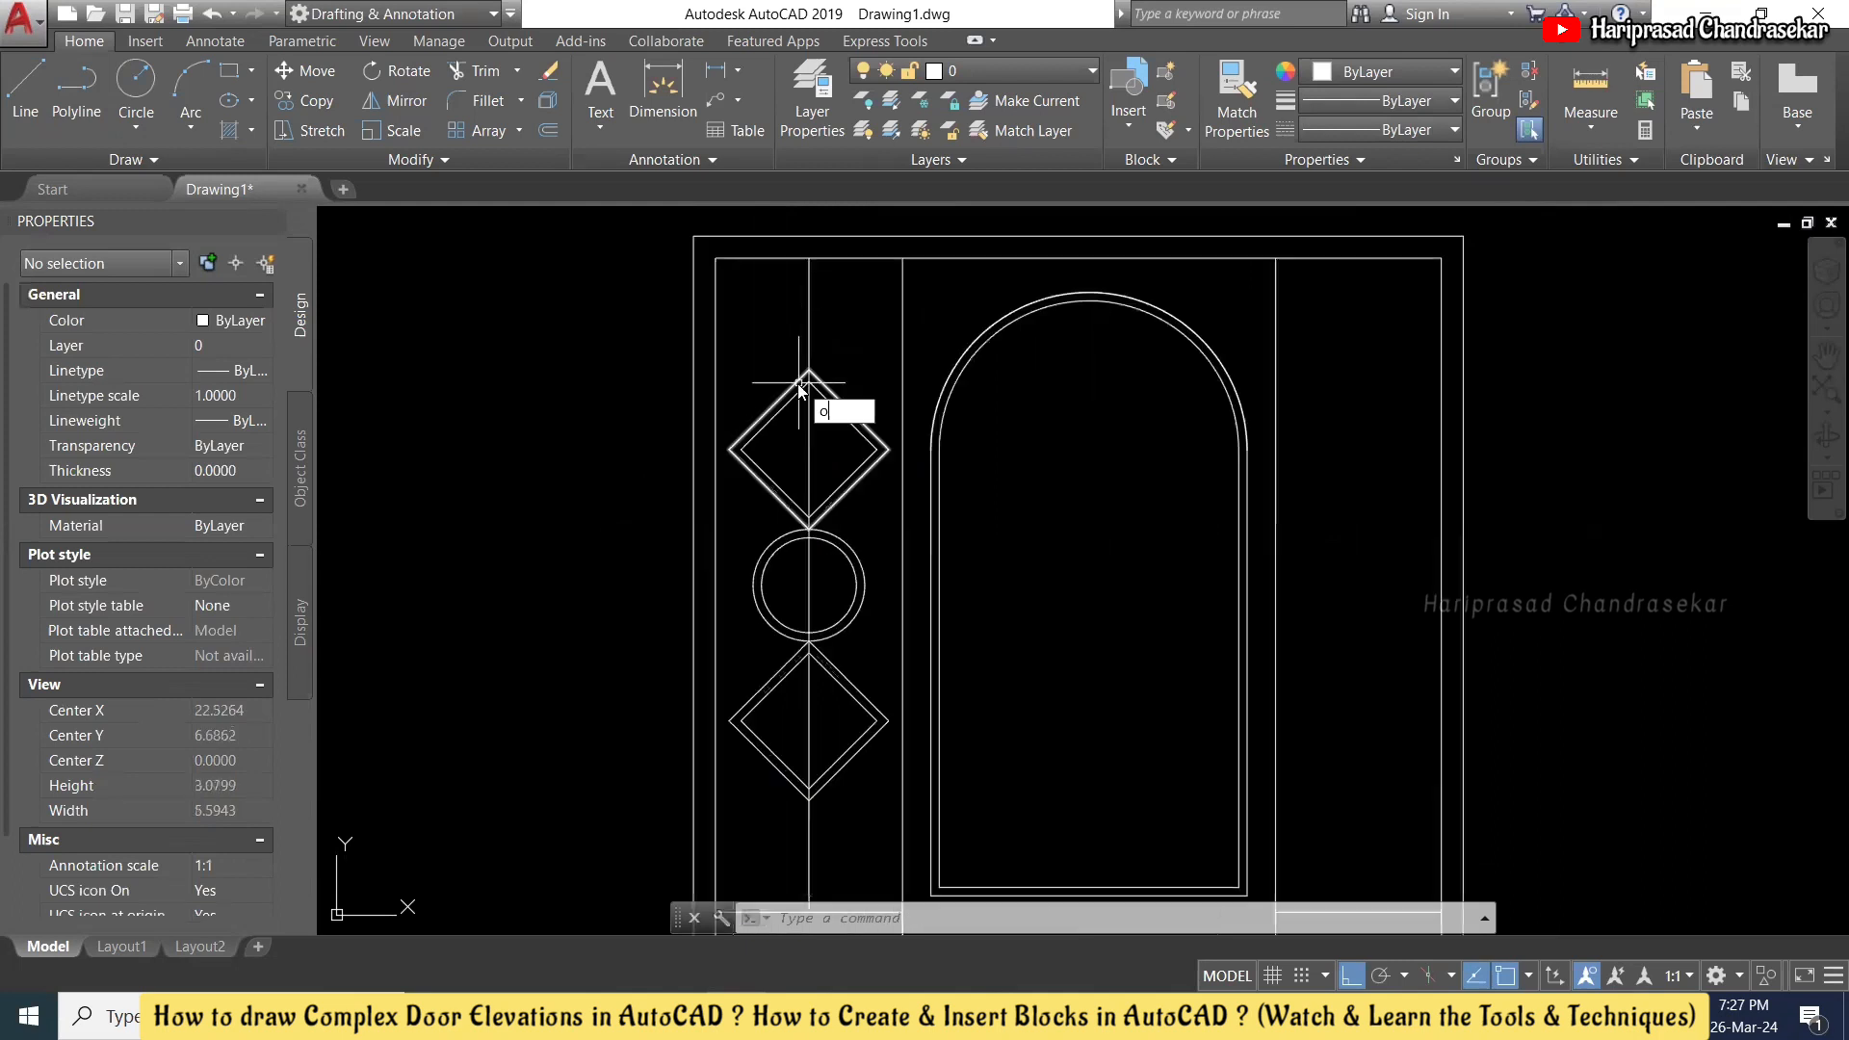
key(Return)
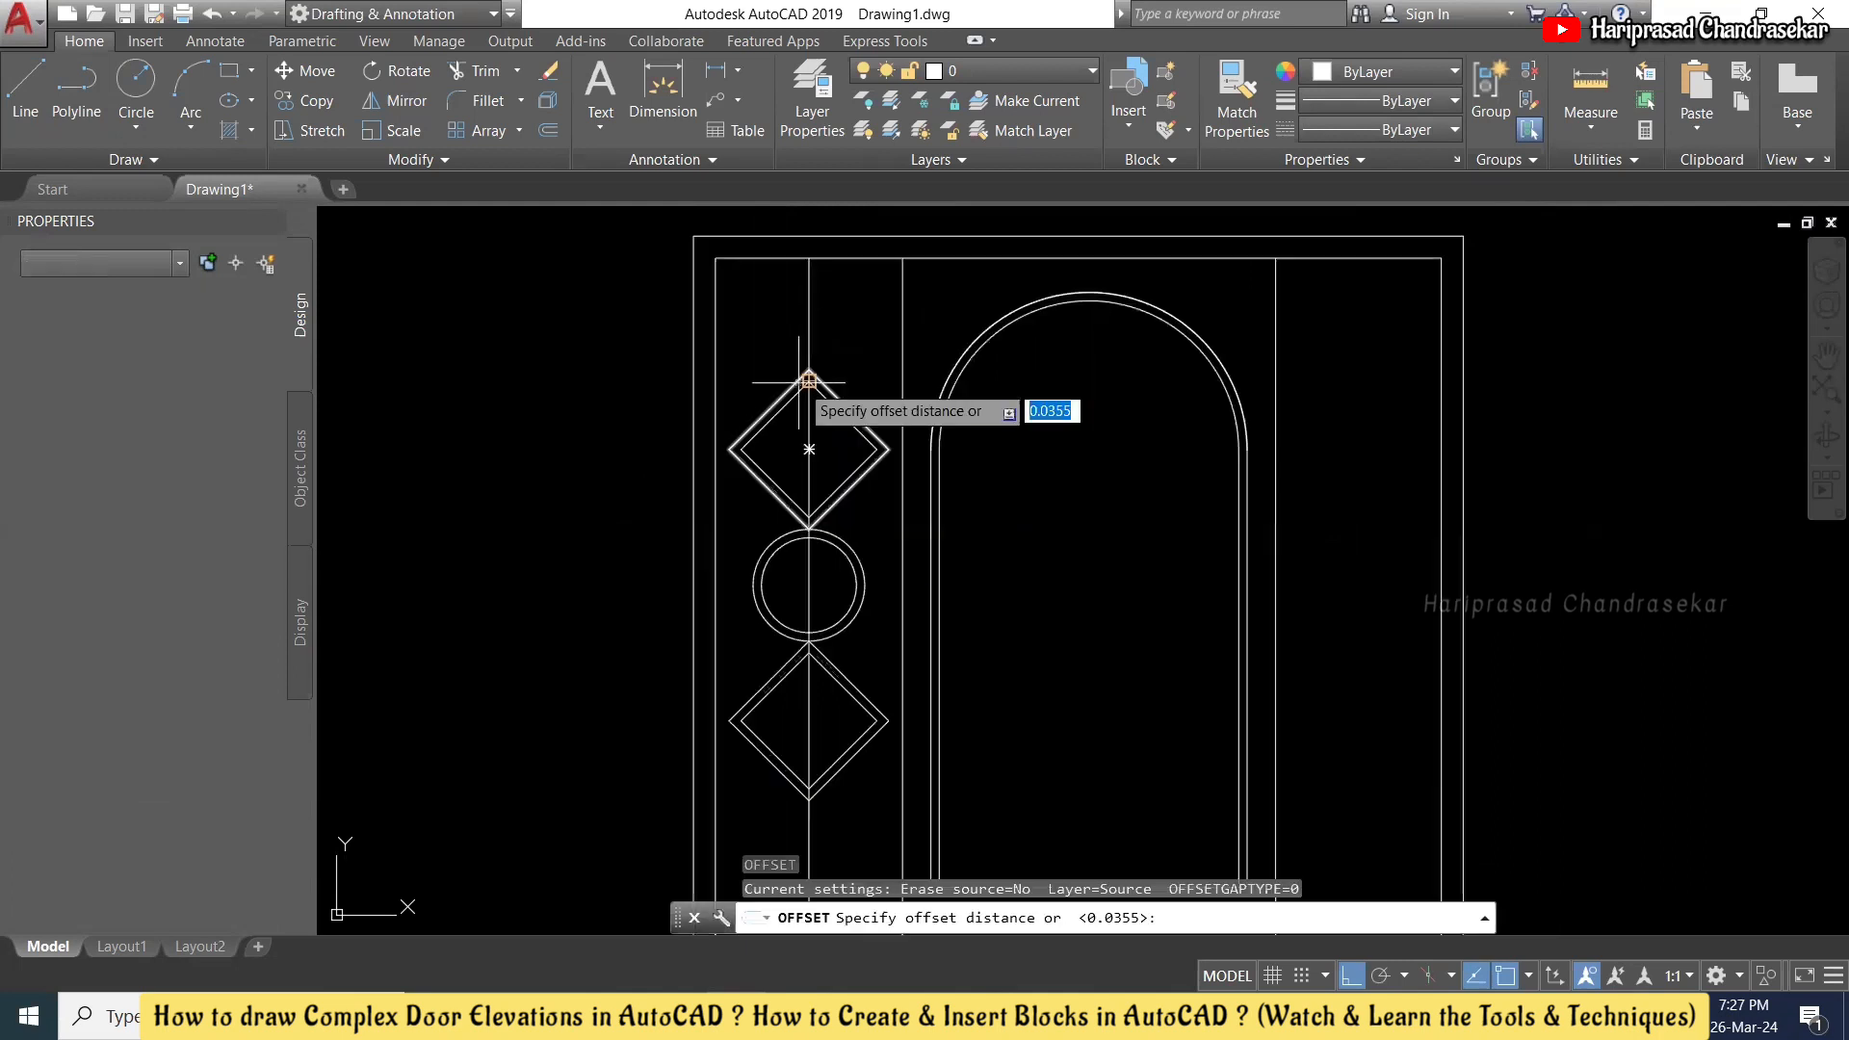
scroll(843, 416, up, 4)
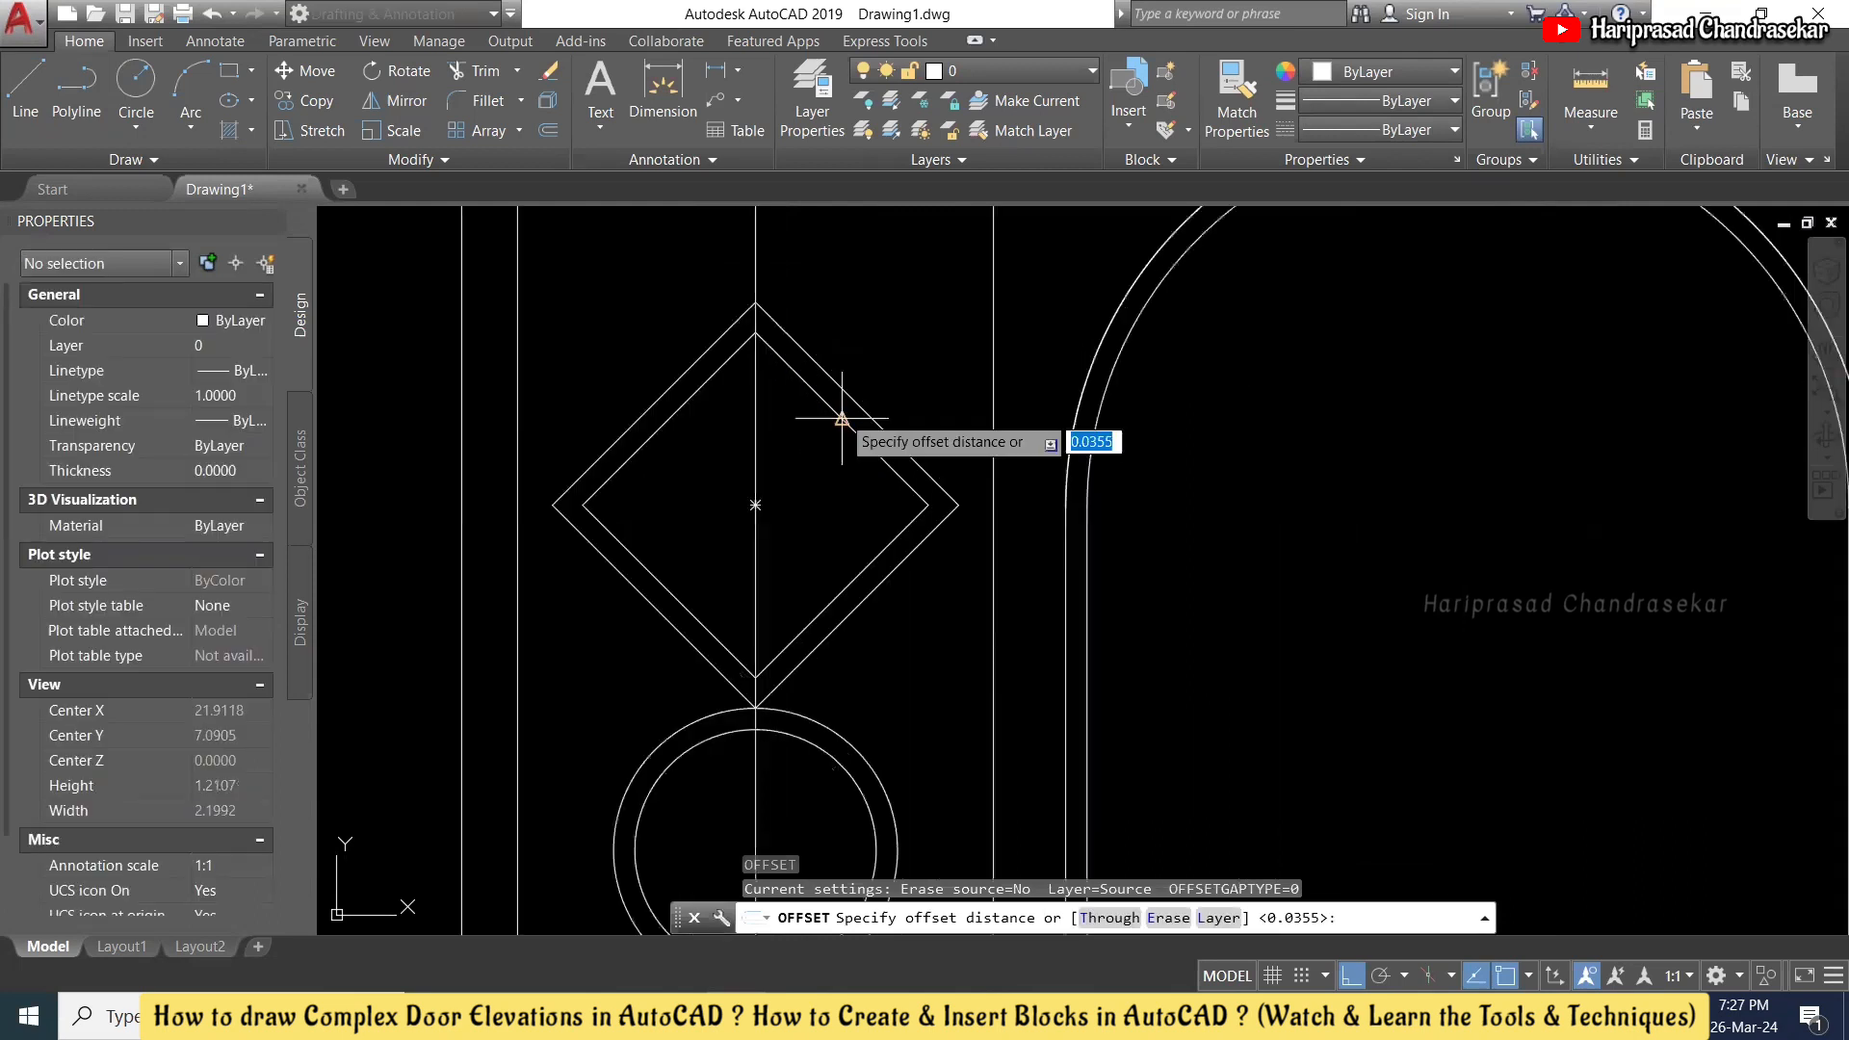
click(842, 419)
scroll(848, 409, up, 6)
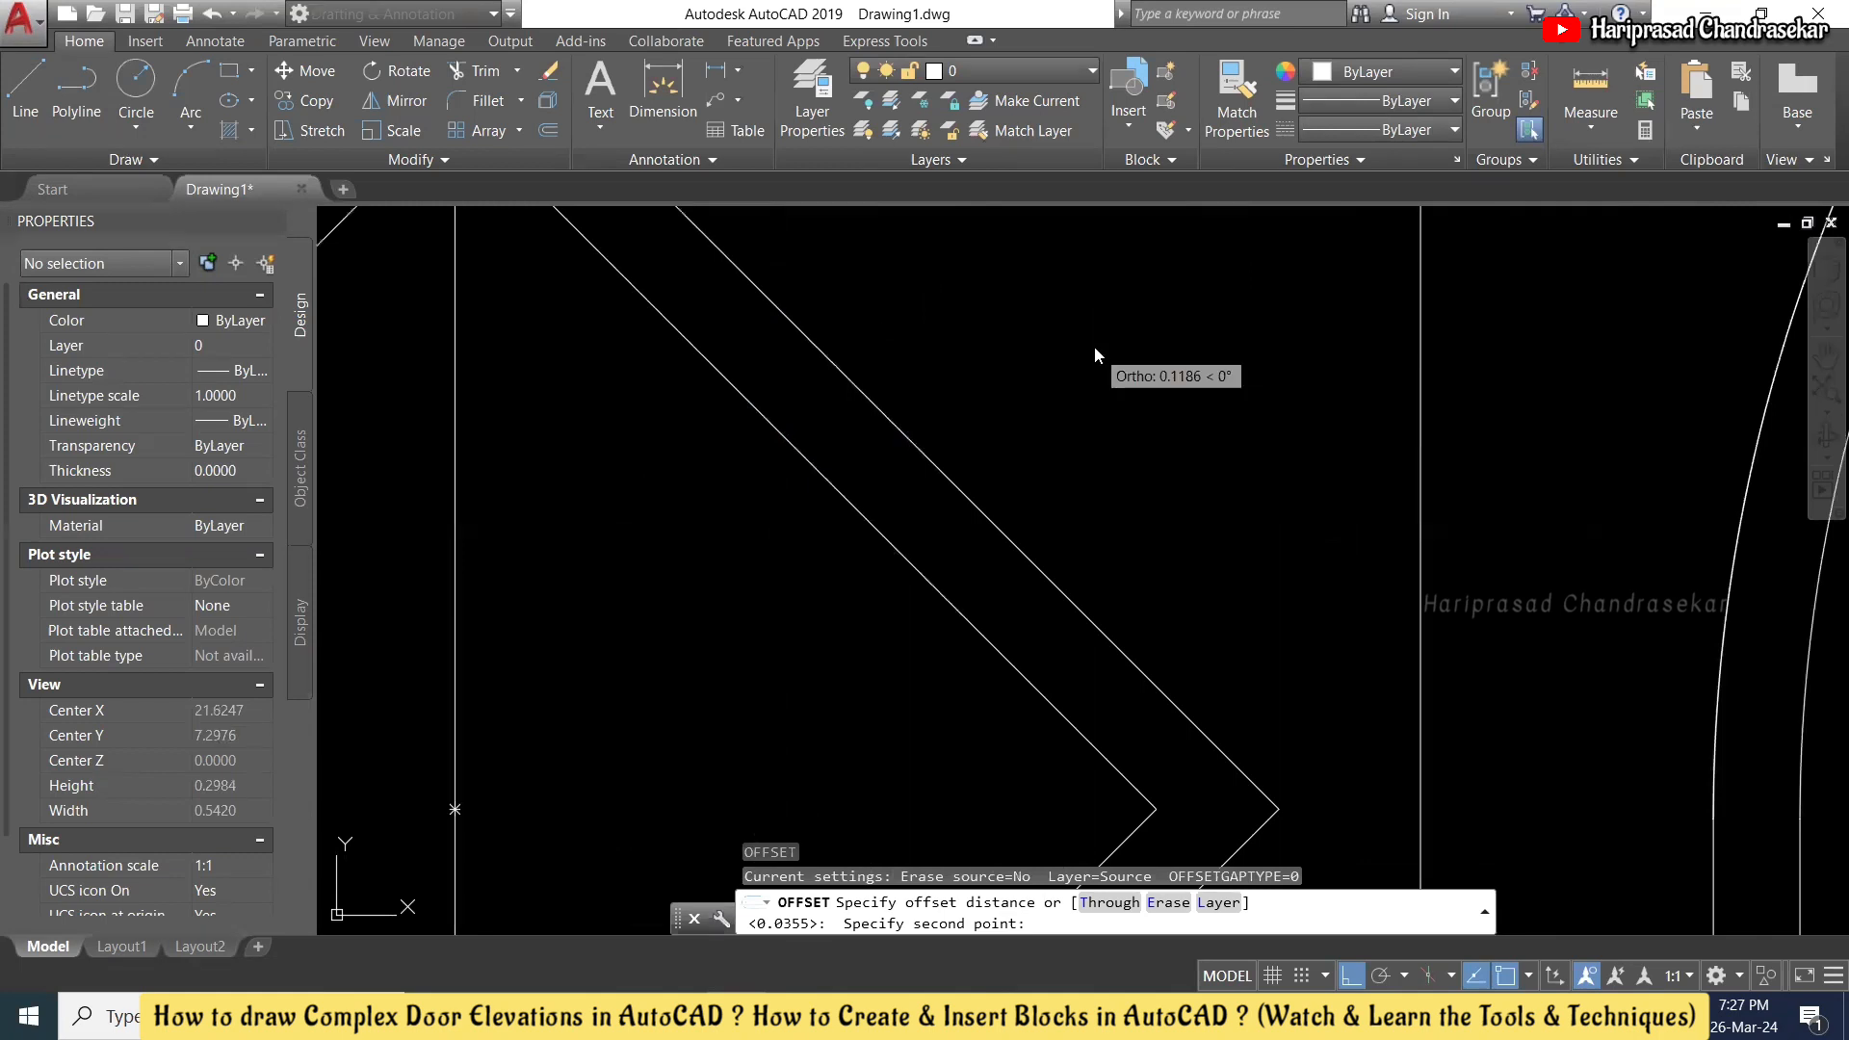
shift+right_click(1154, 415)
click(1175, 412)
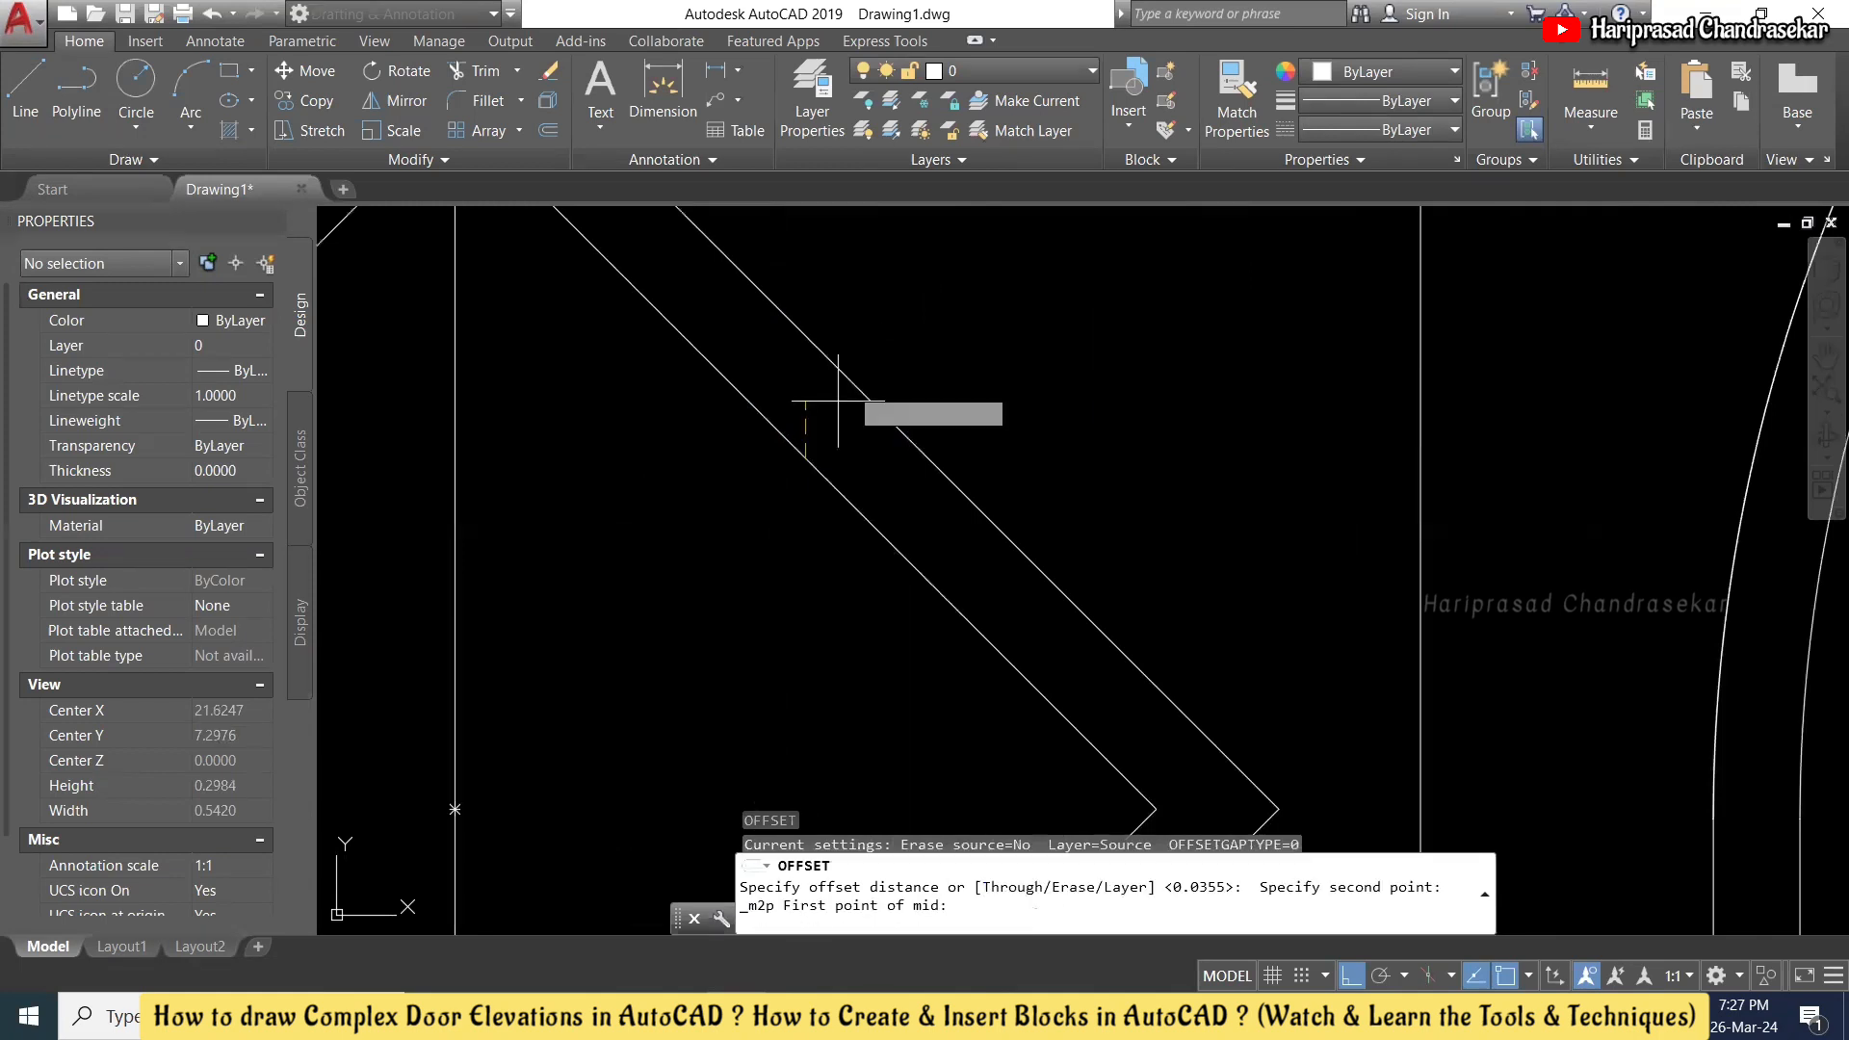
click(805, 458)
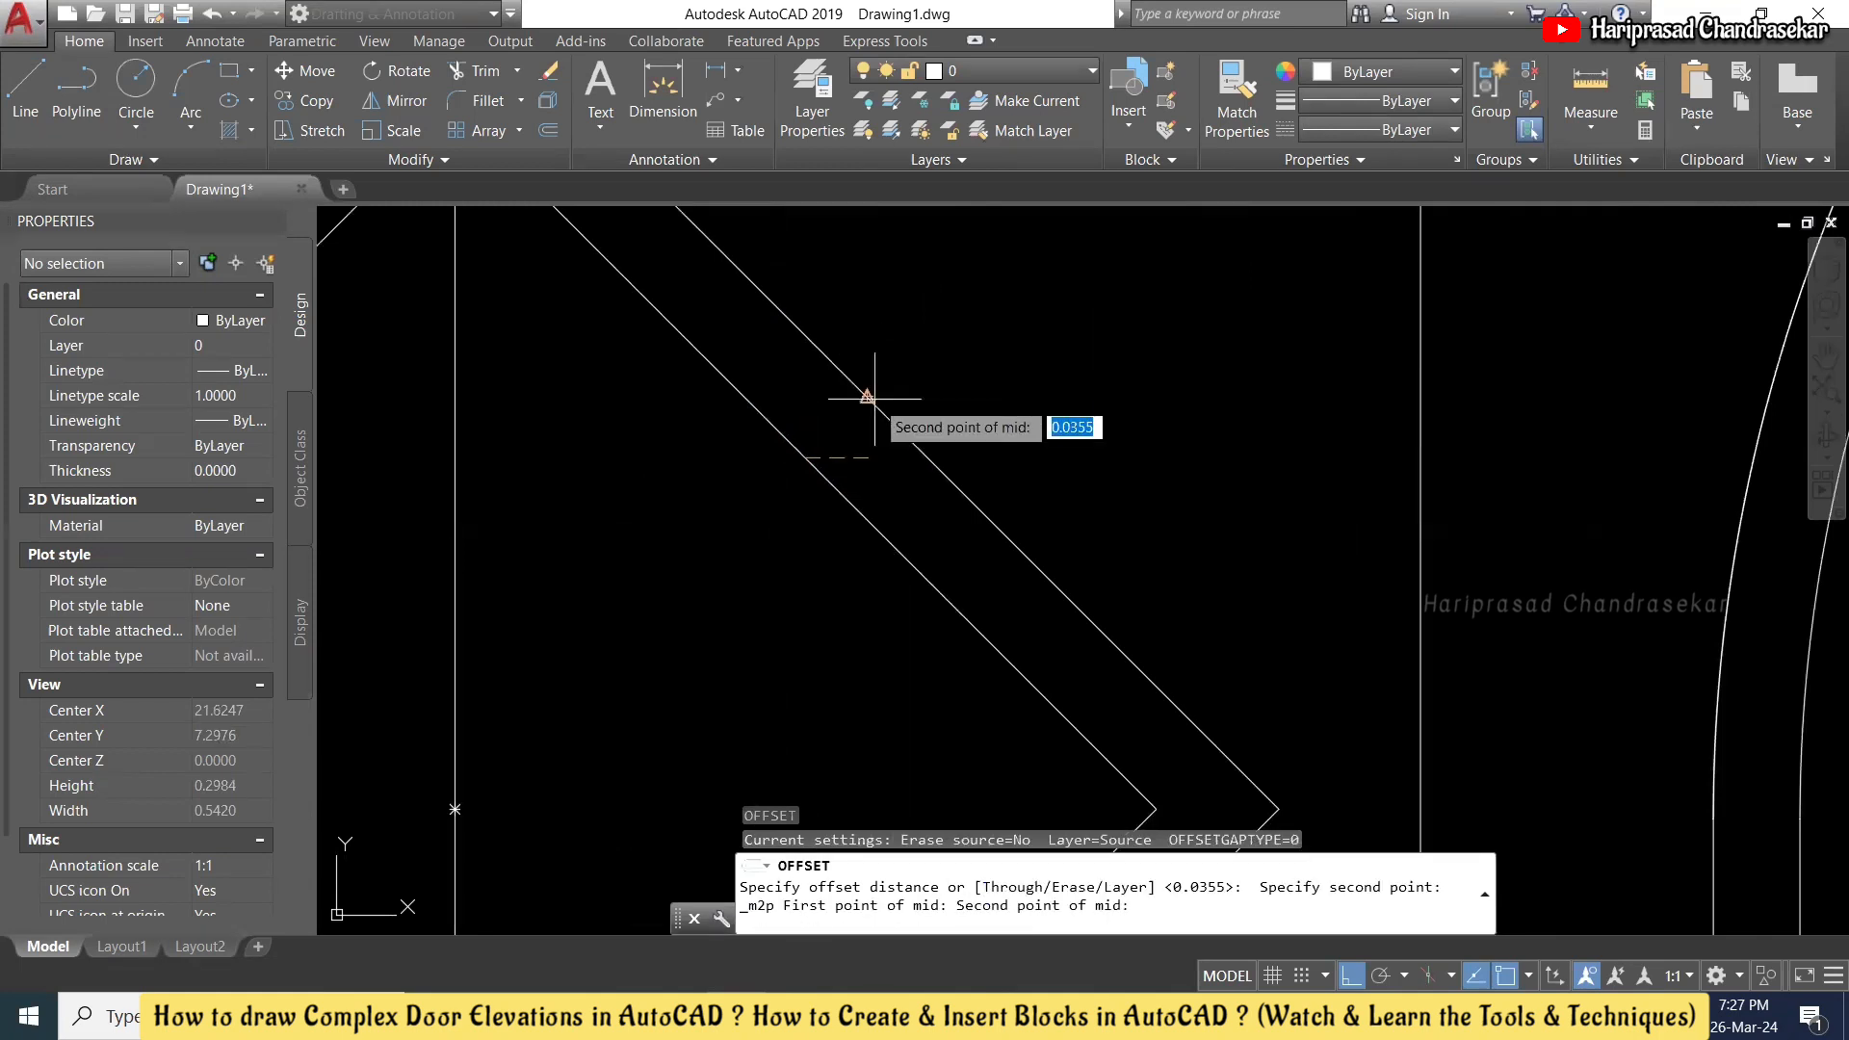
click(868, 396)
scroll(851, 413, down, 4)
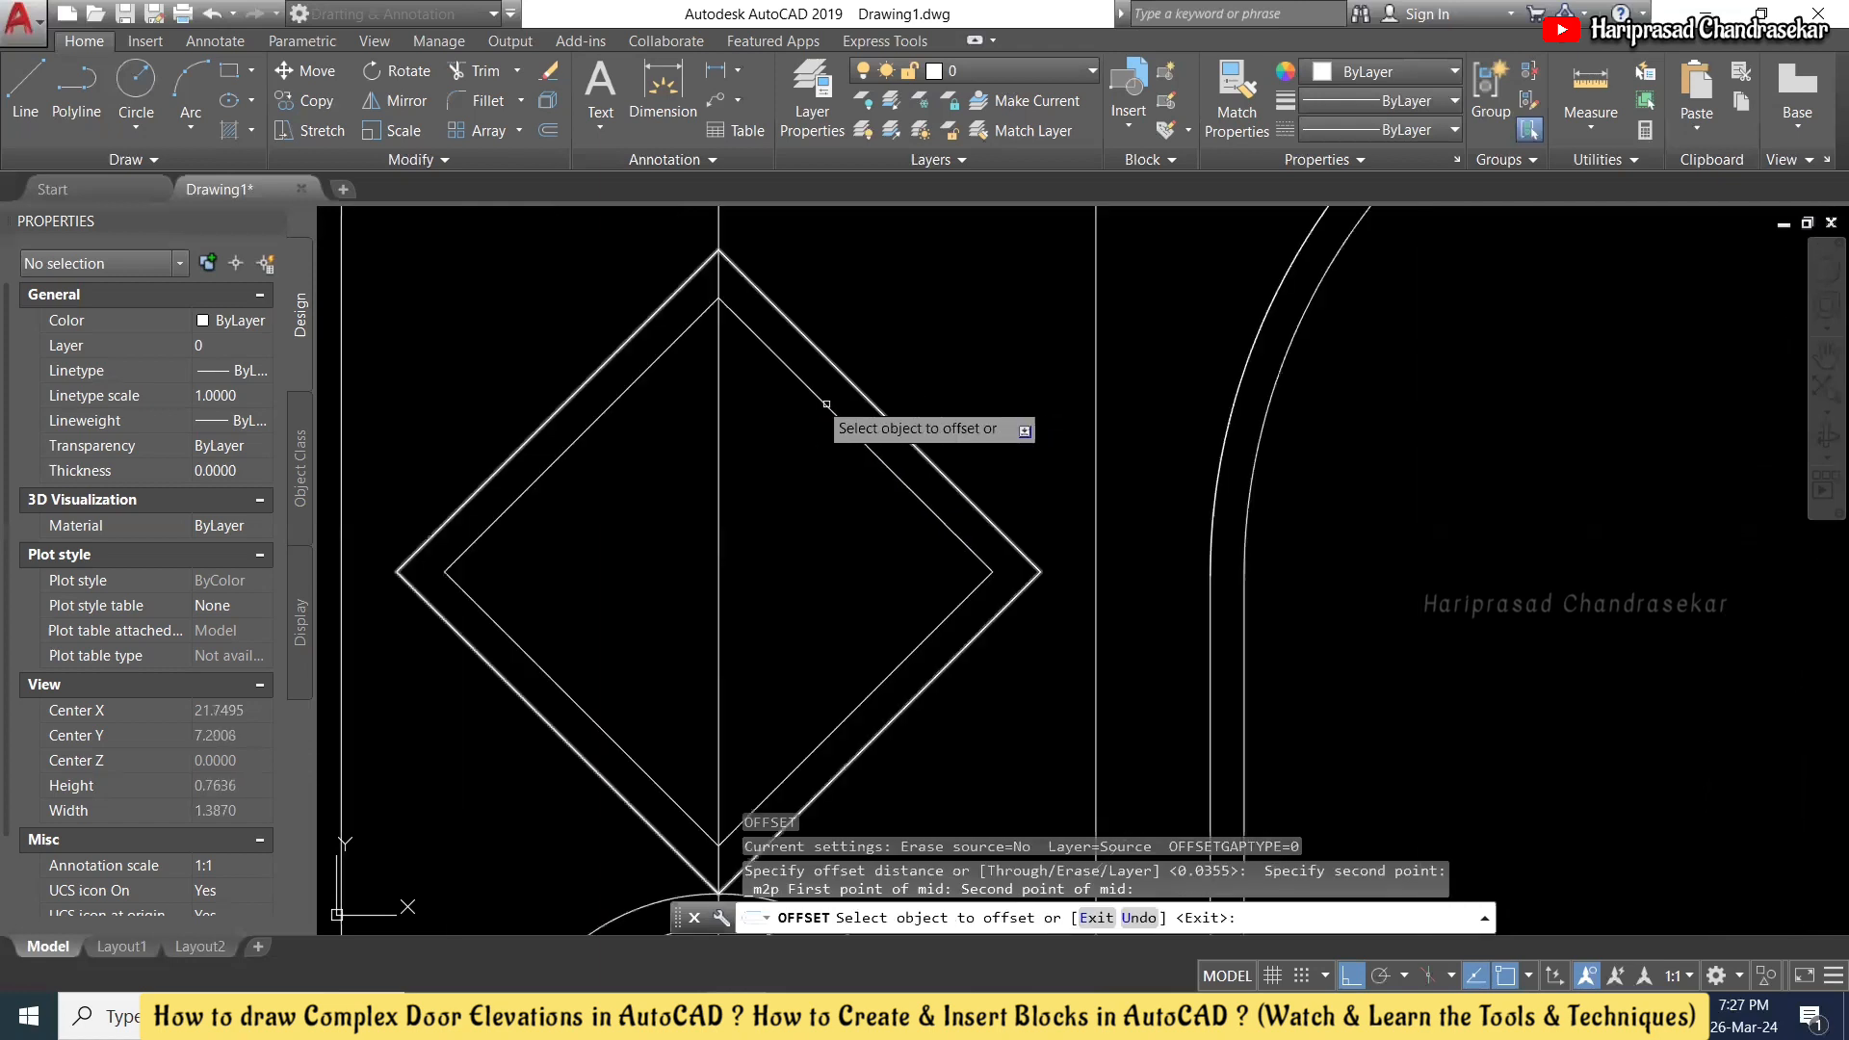
- Offset the vertical centre line of the upper left section by 0.0178 to both sides
click(719, 344)
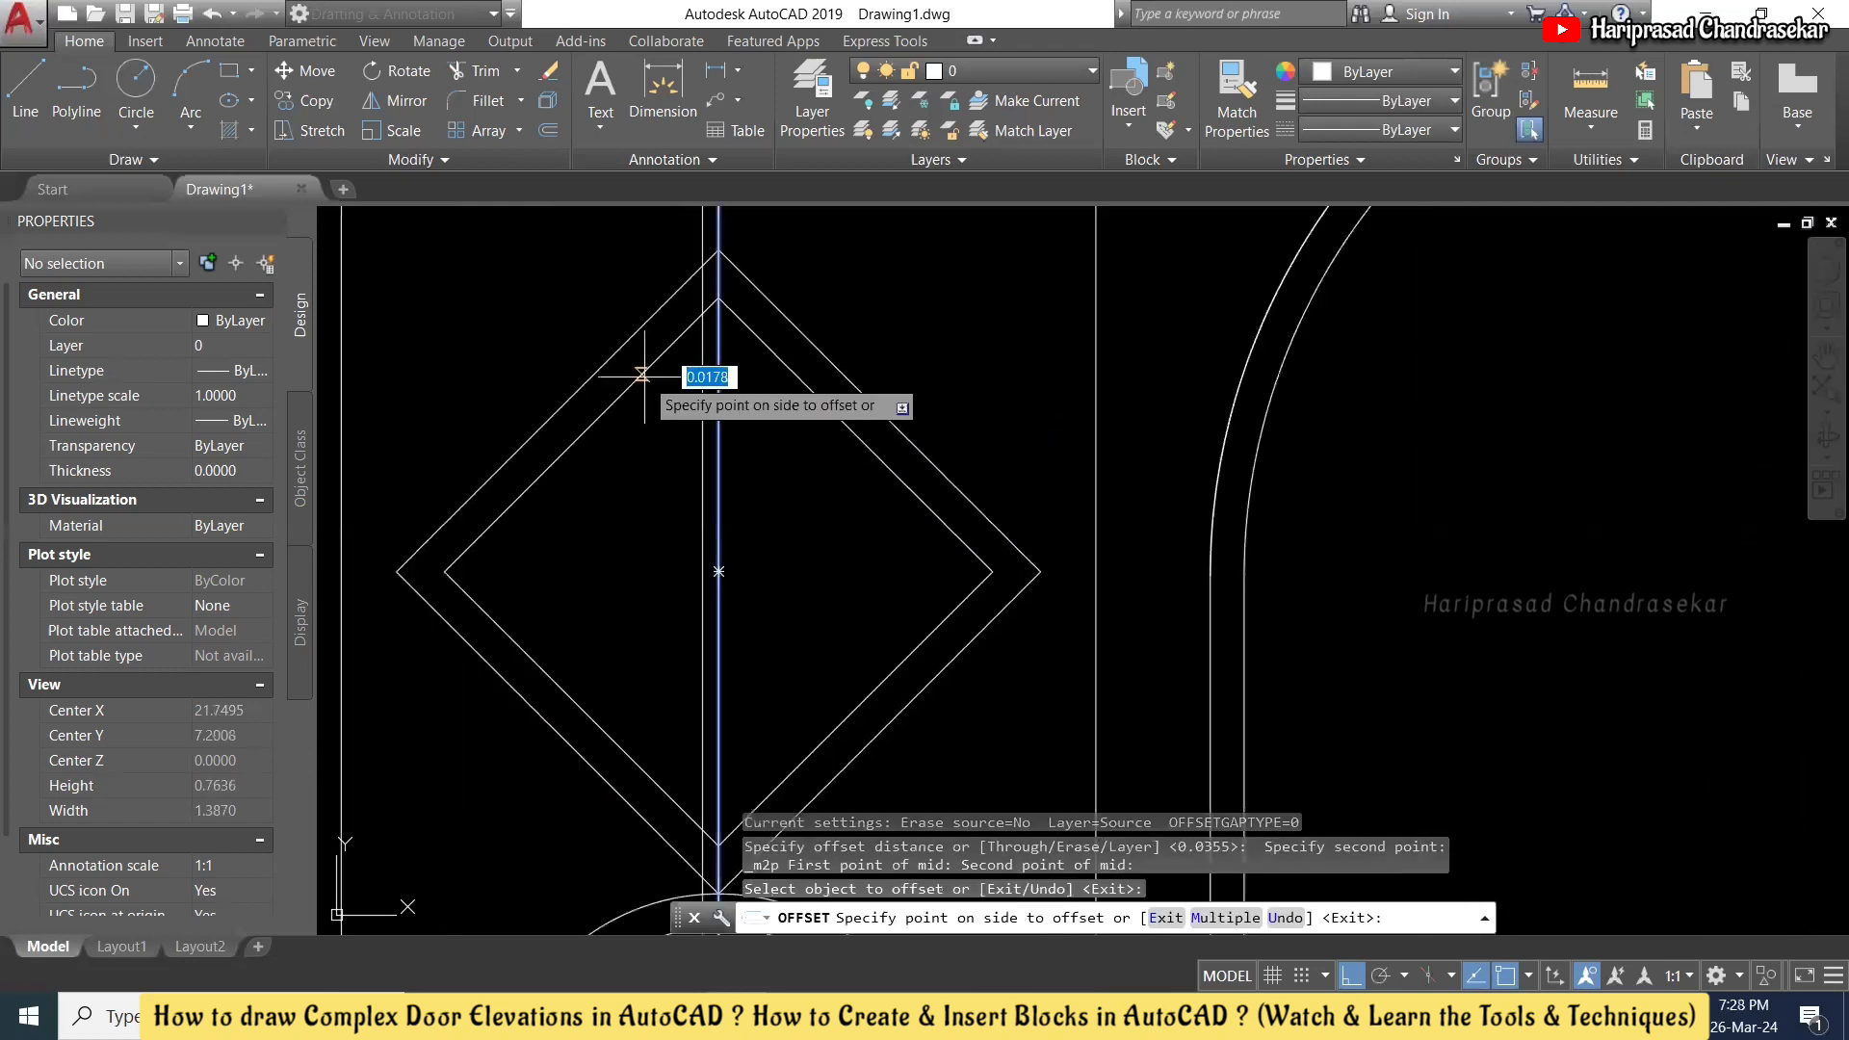
click(641, 375)
click(720, 383)
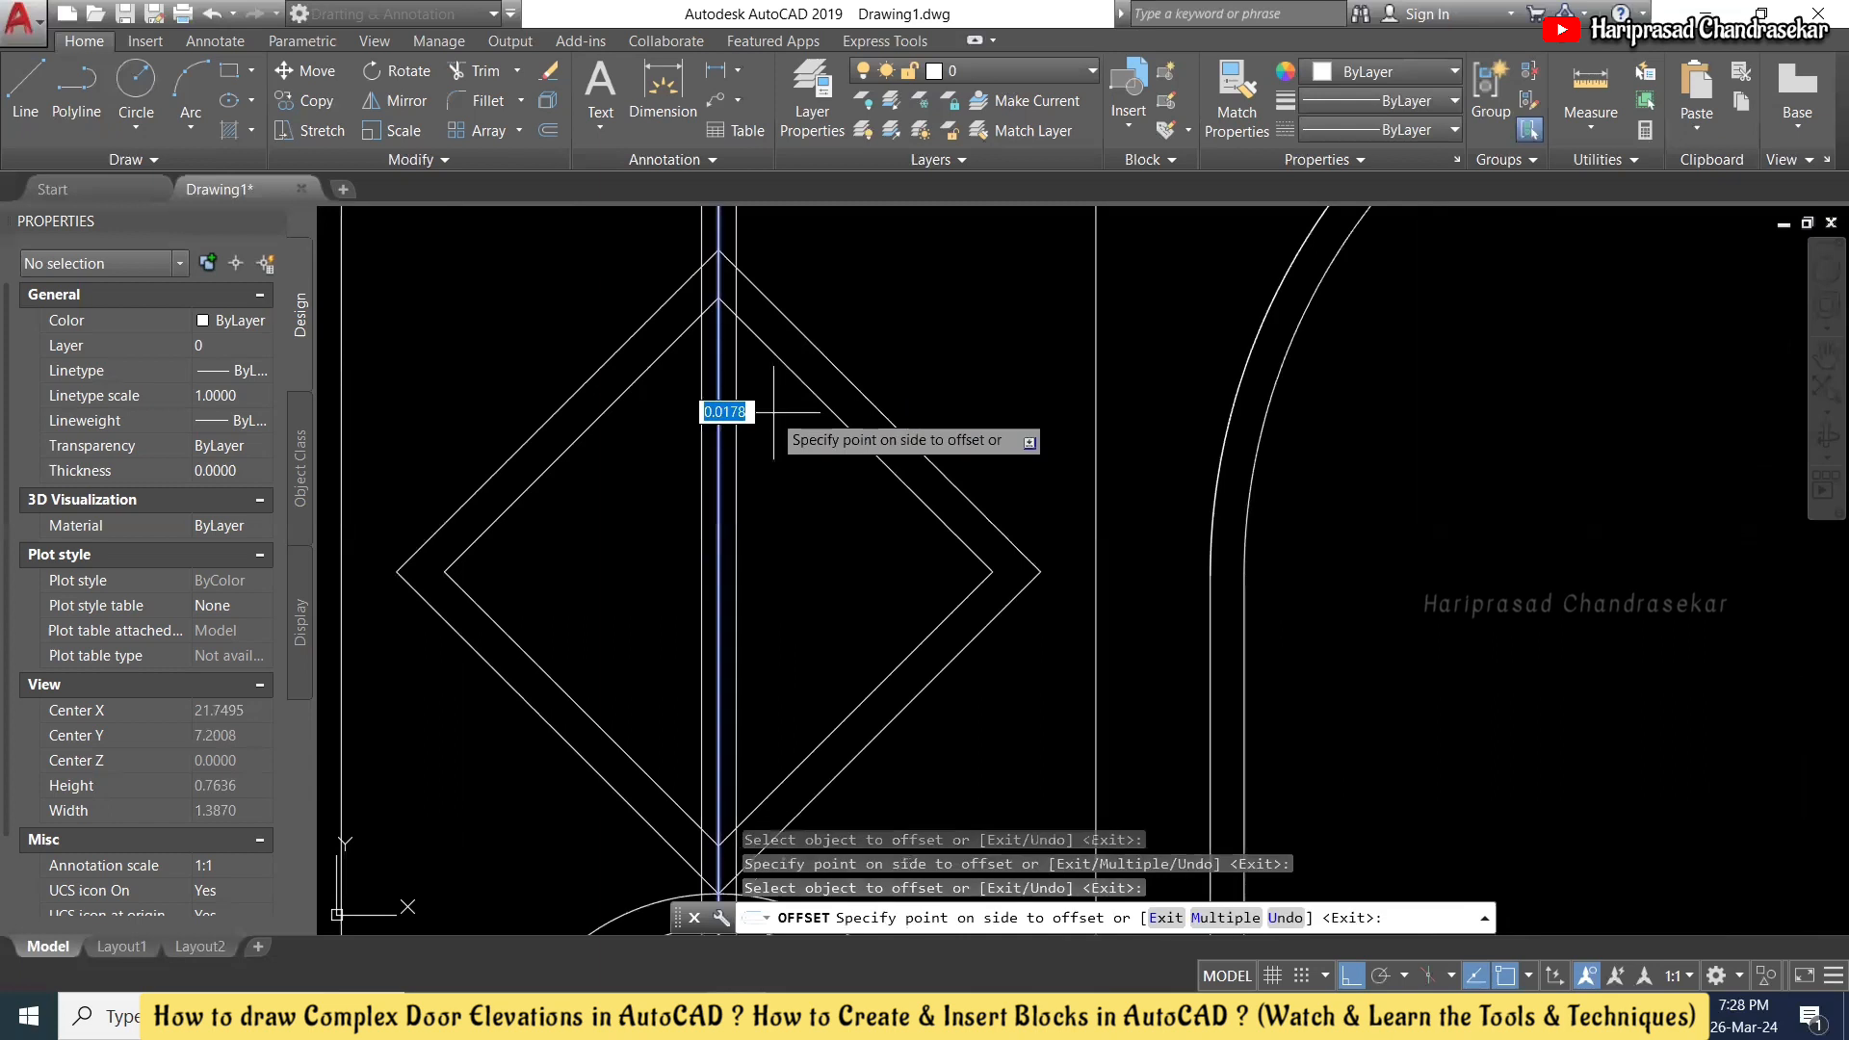
click(773, 413)
scroll(774, 414, down, 4)
key(Escape)
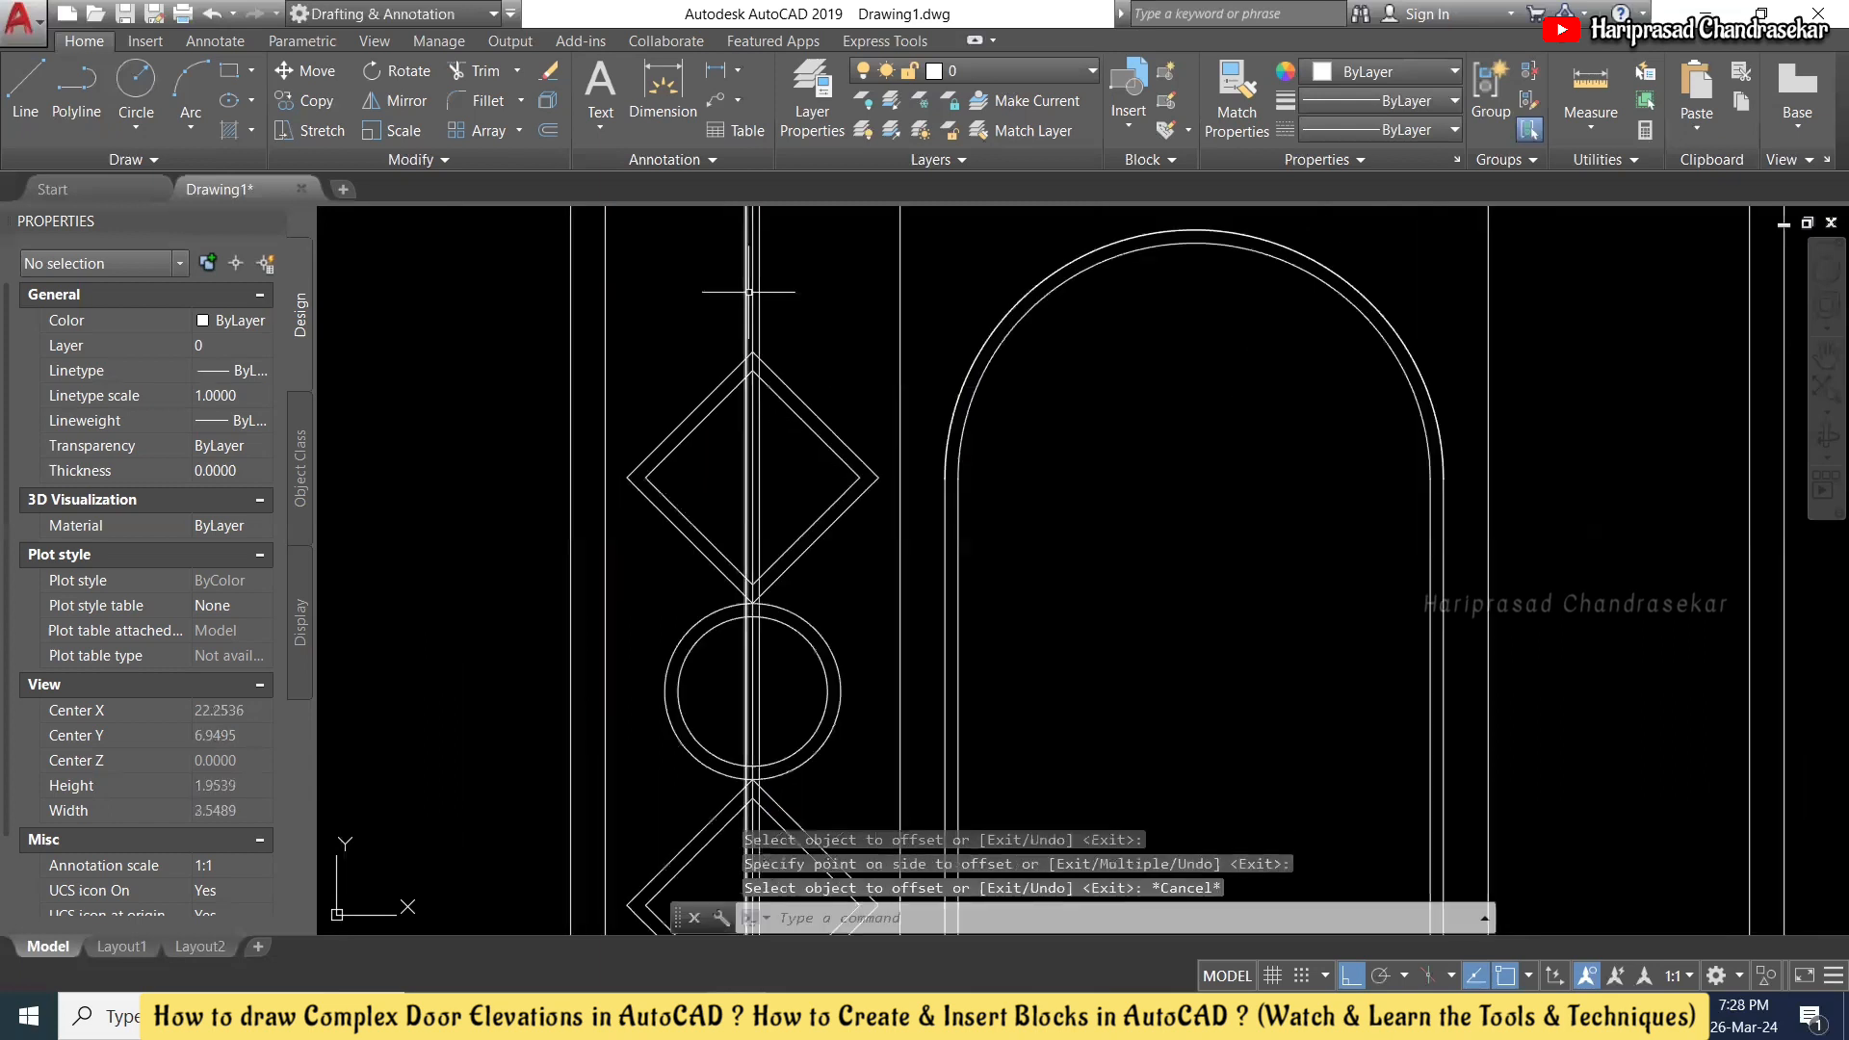
- Erase the original vertical centre line between its two offset copies in the upper left section
scroll(755, 294, up, 4)
click(752, 293)
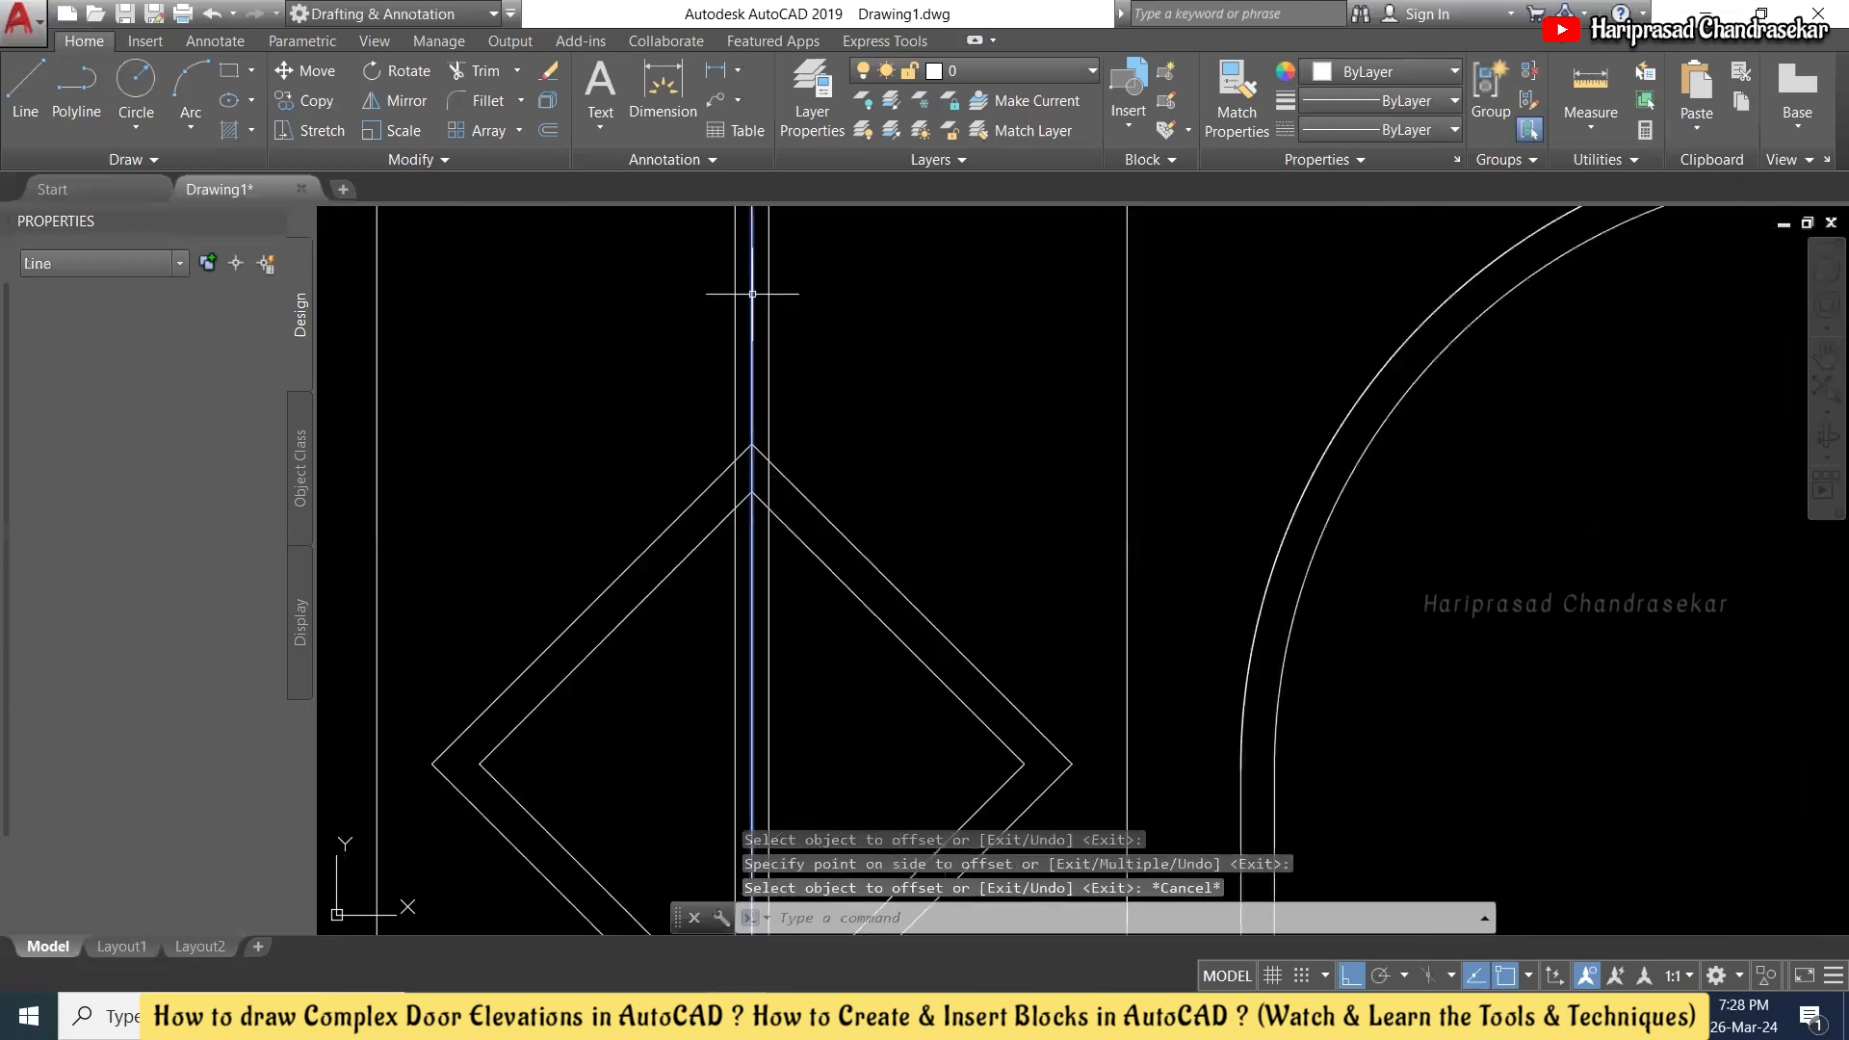
key(Delete)
scroll(797, 347, down, 2)
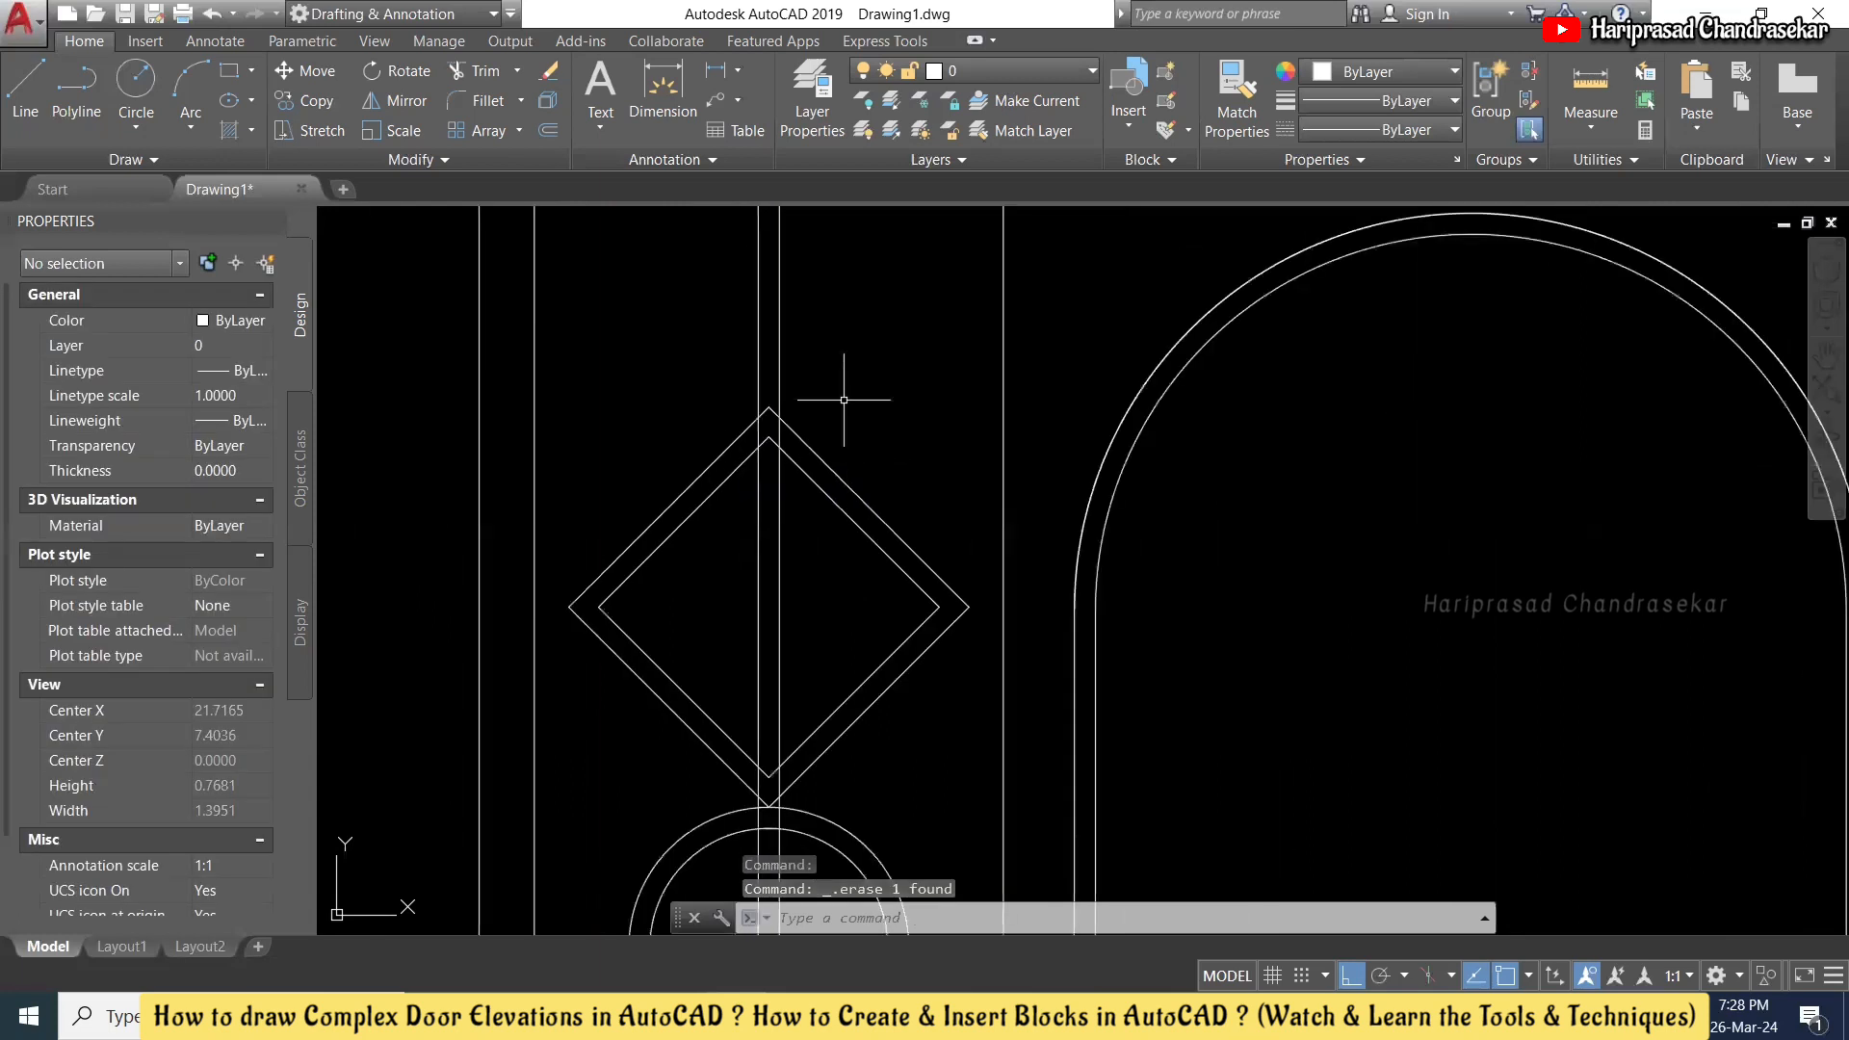
- Trim the two vertical lines inside the upper diamond and between its two outlines at the upper tip
shift+right_click(841, 353)
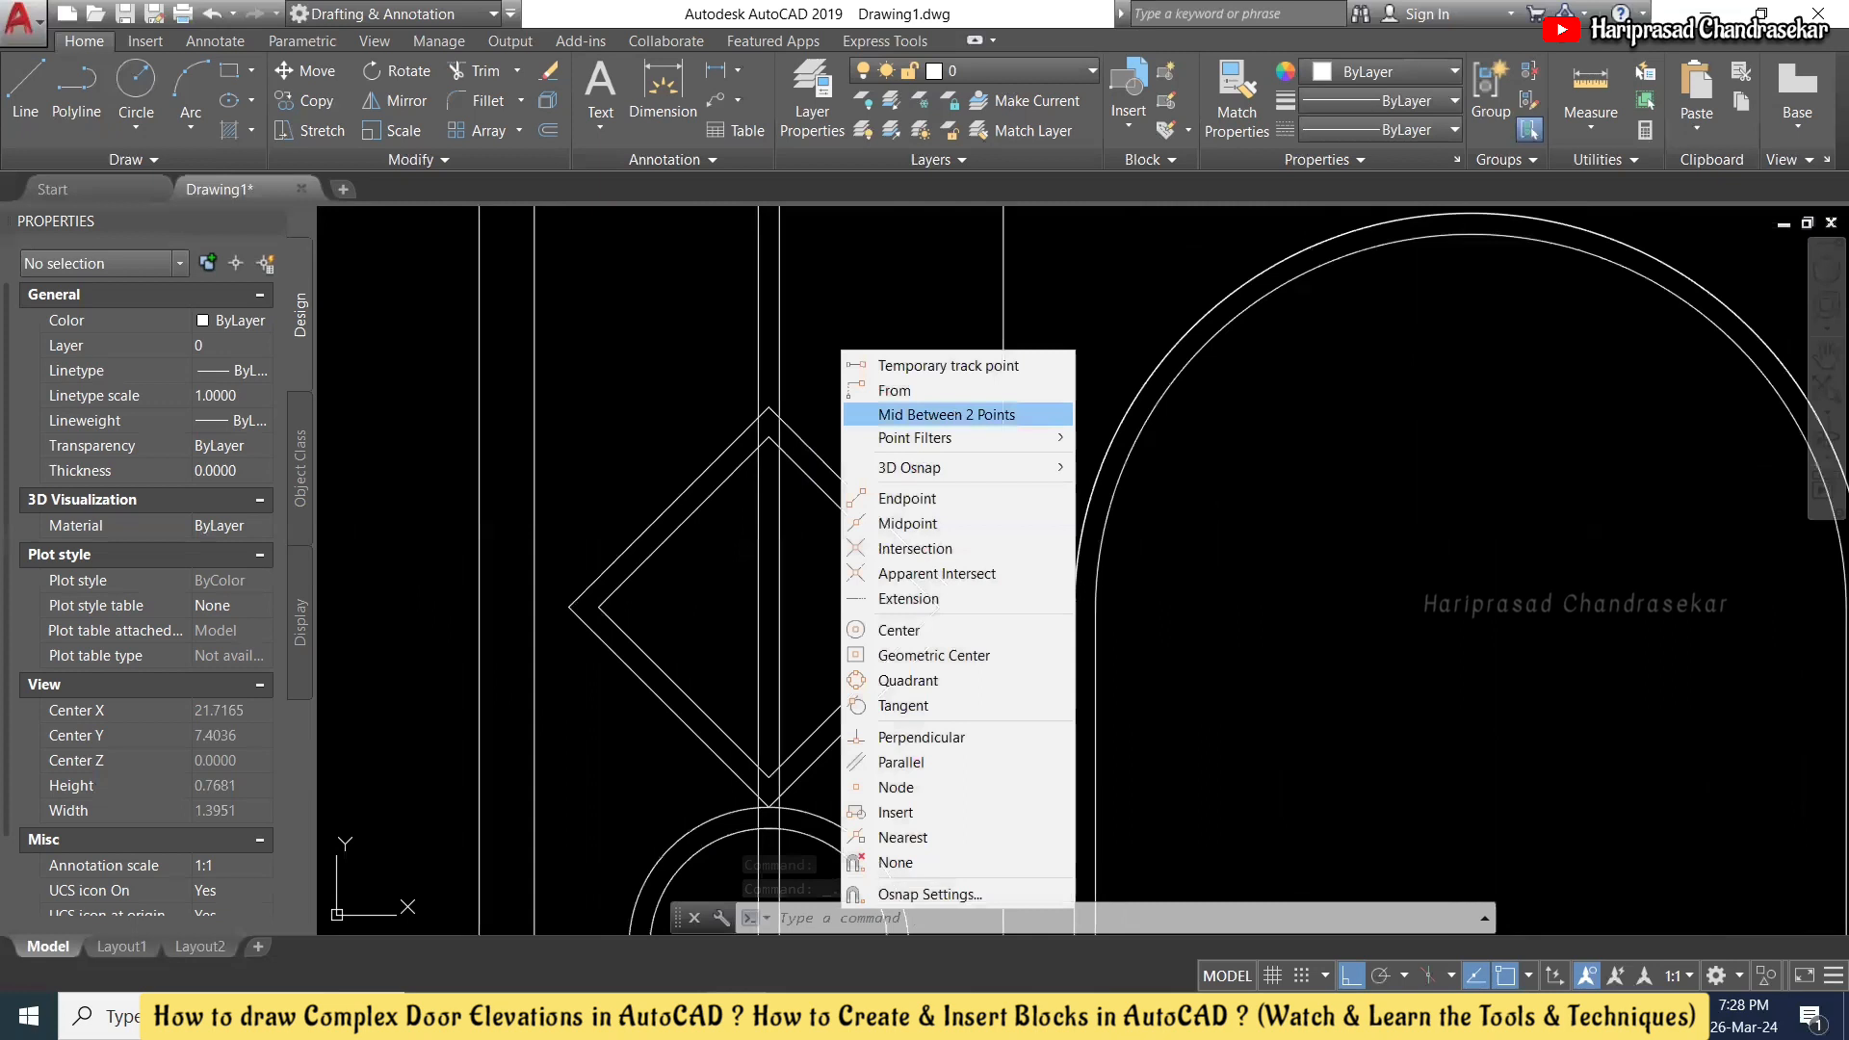
scroll(764, 413, down, 2)
scroll(764, 412, up, 2)
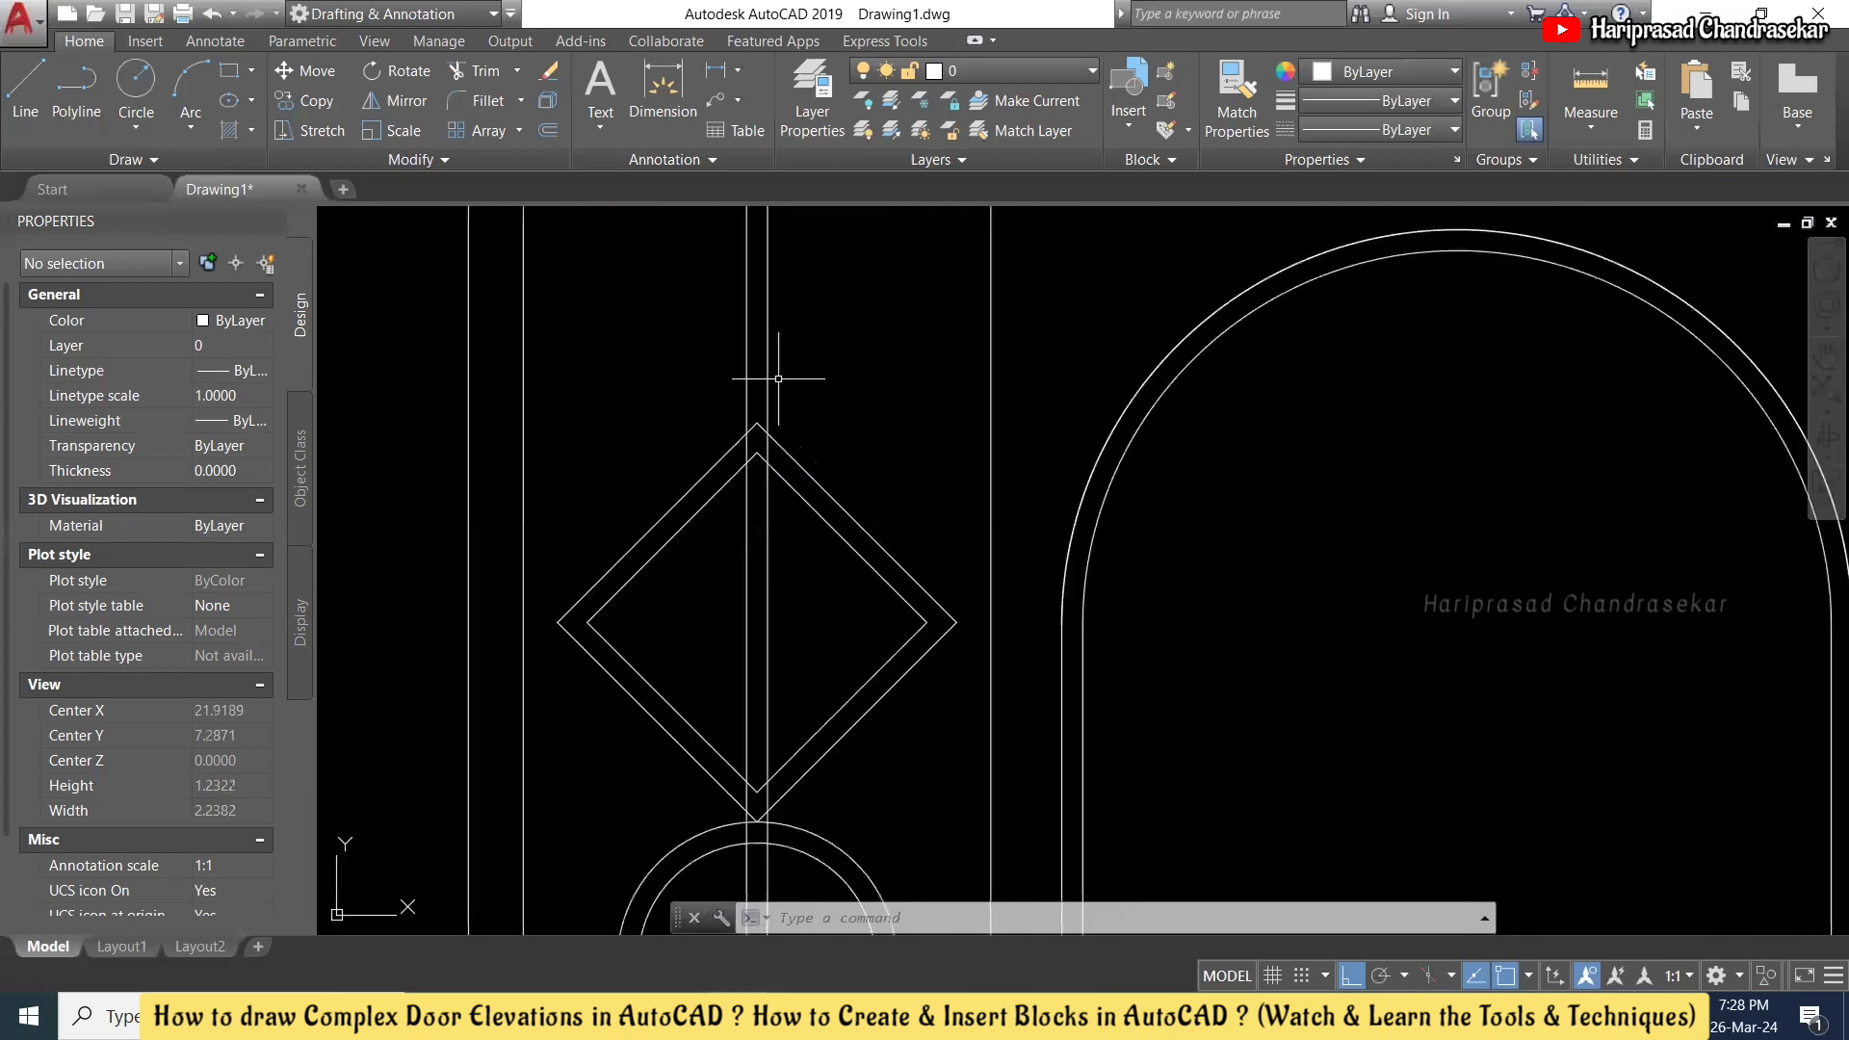
text(TR)
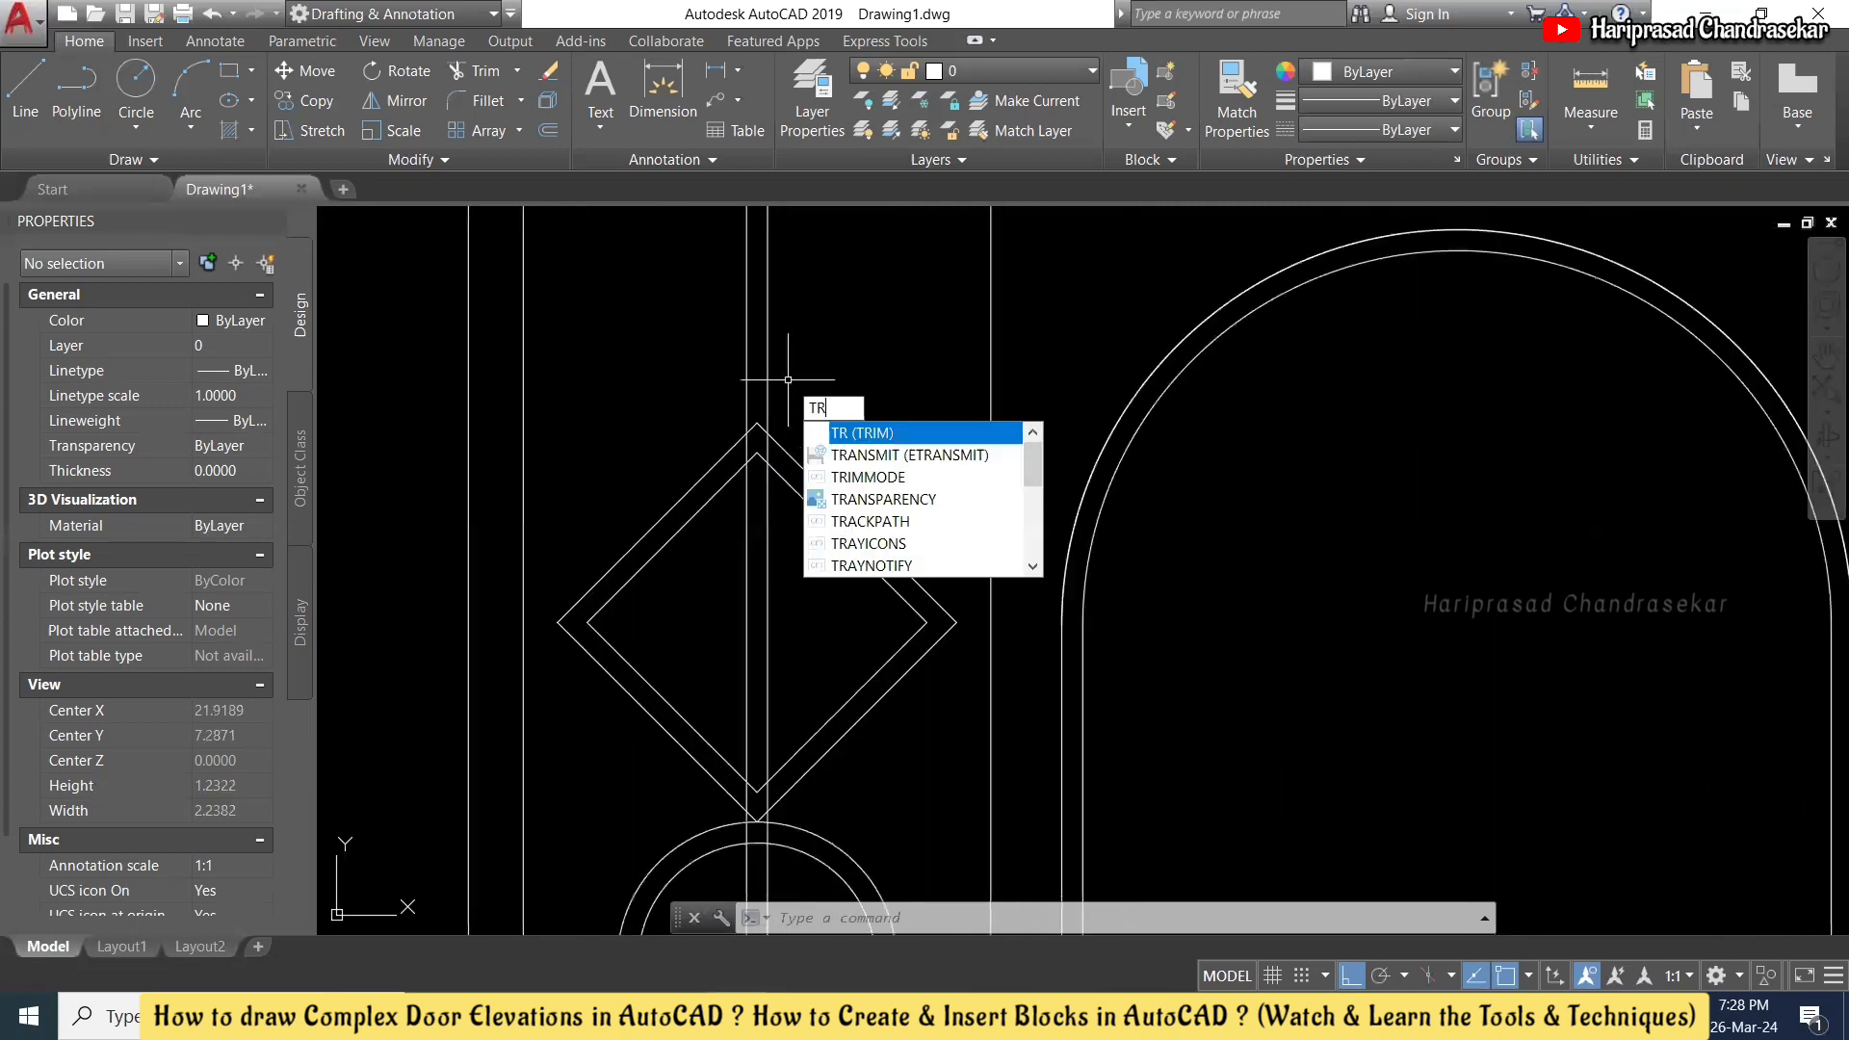
key(Return)
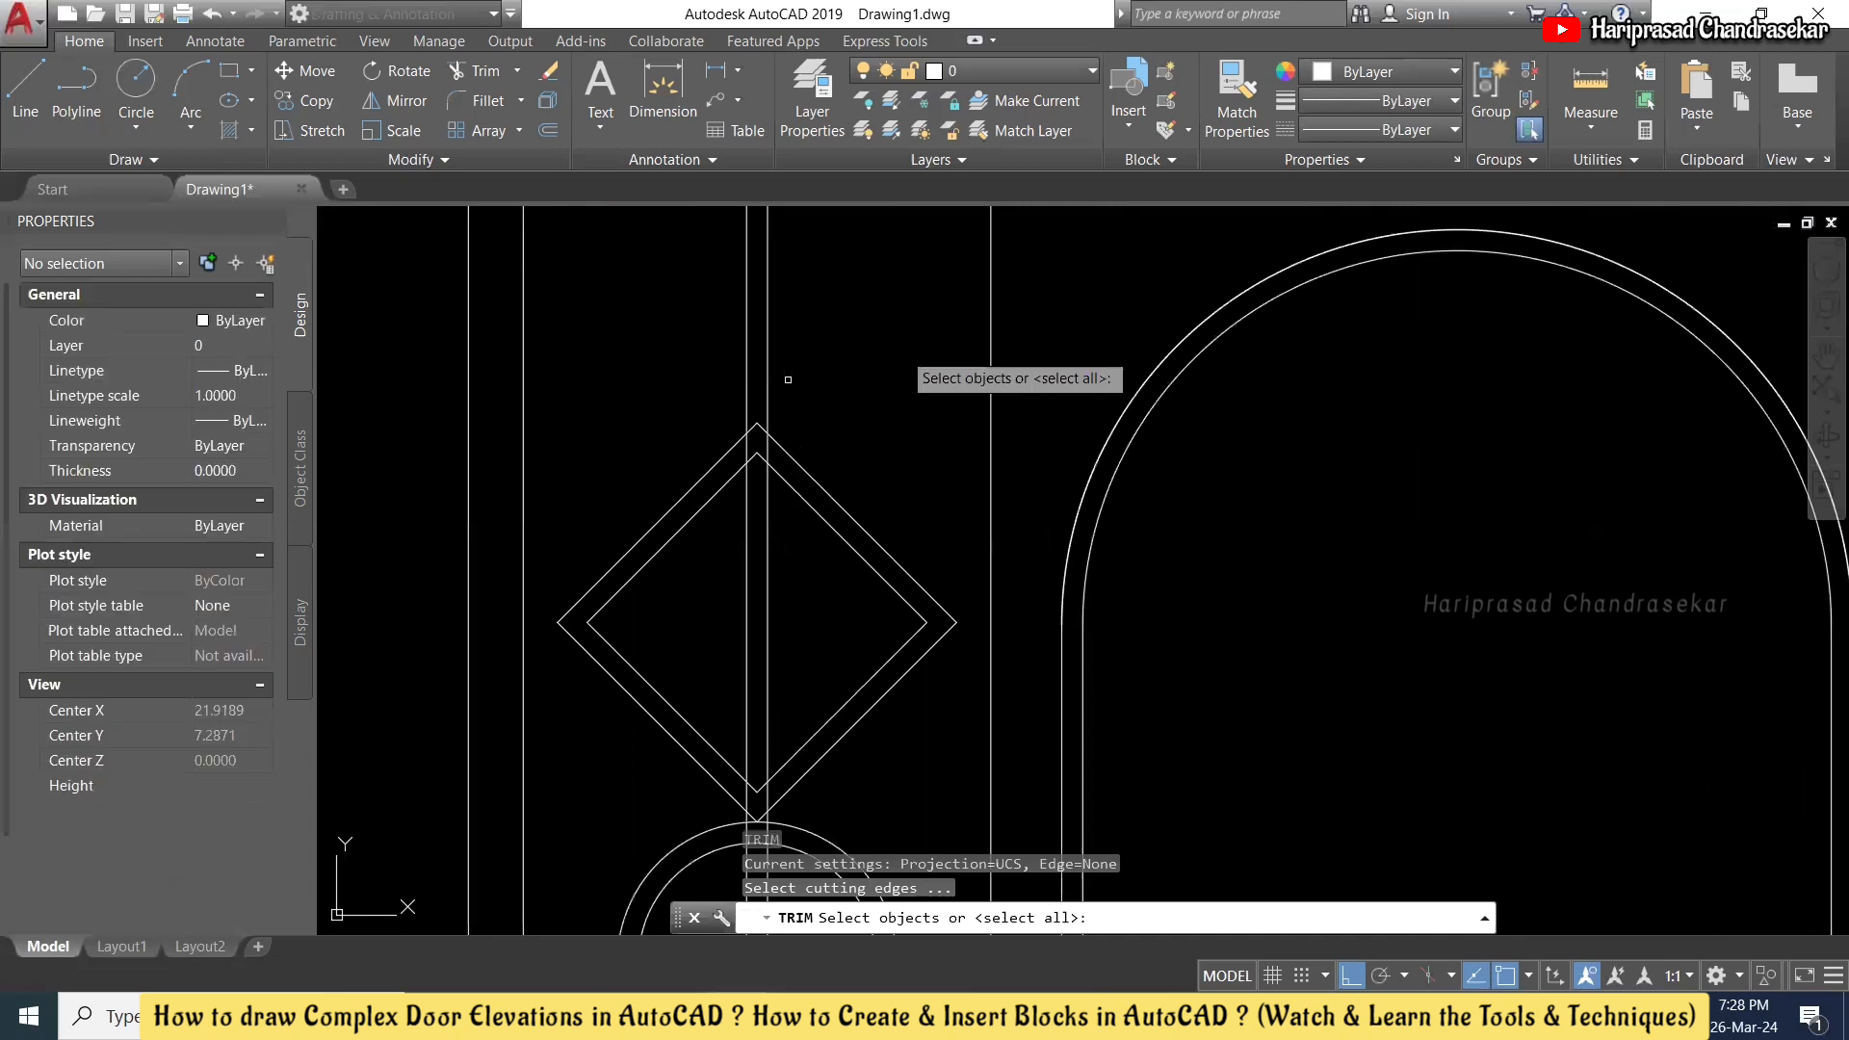
click(918, 344)
click(734, 499)
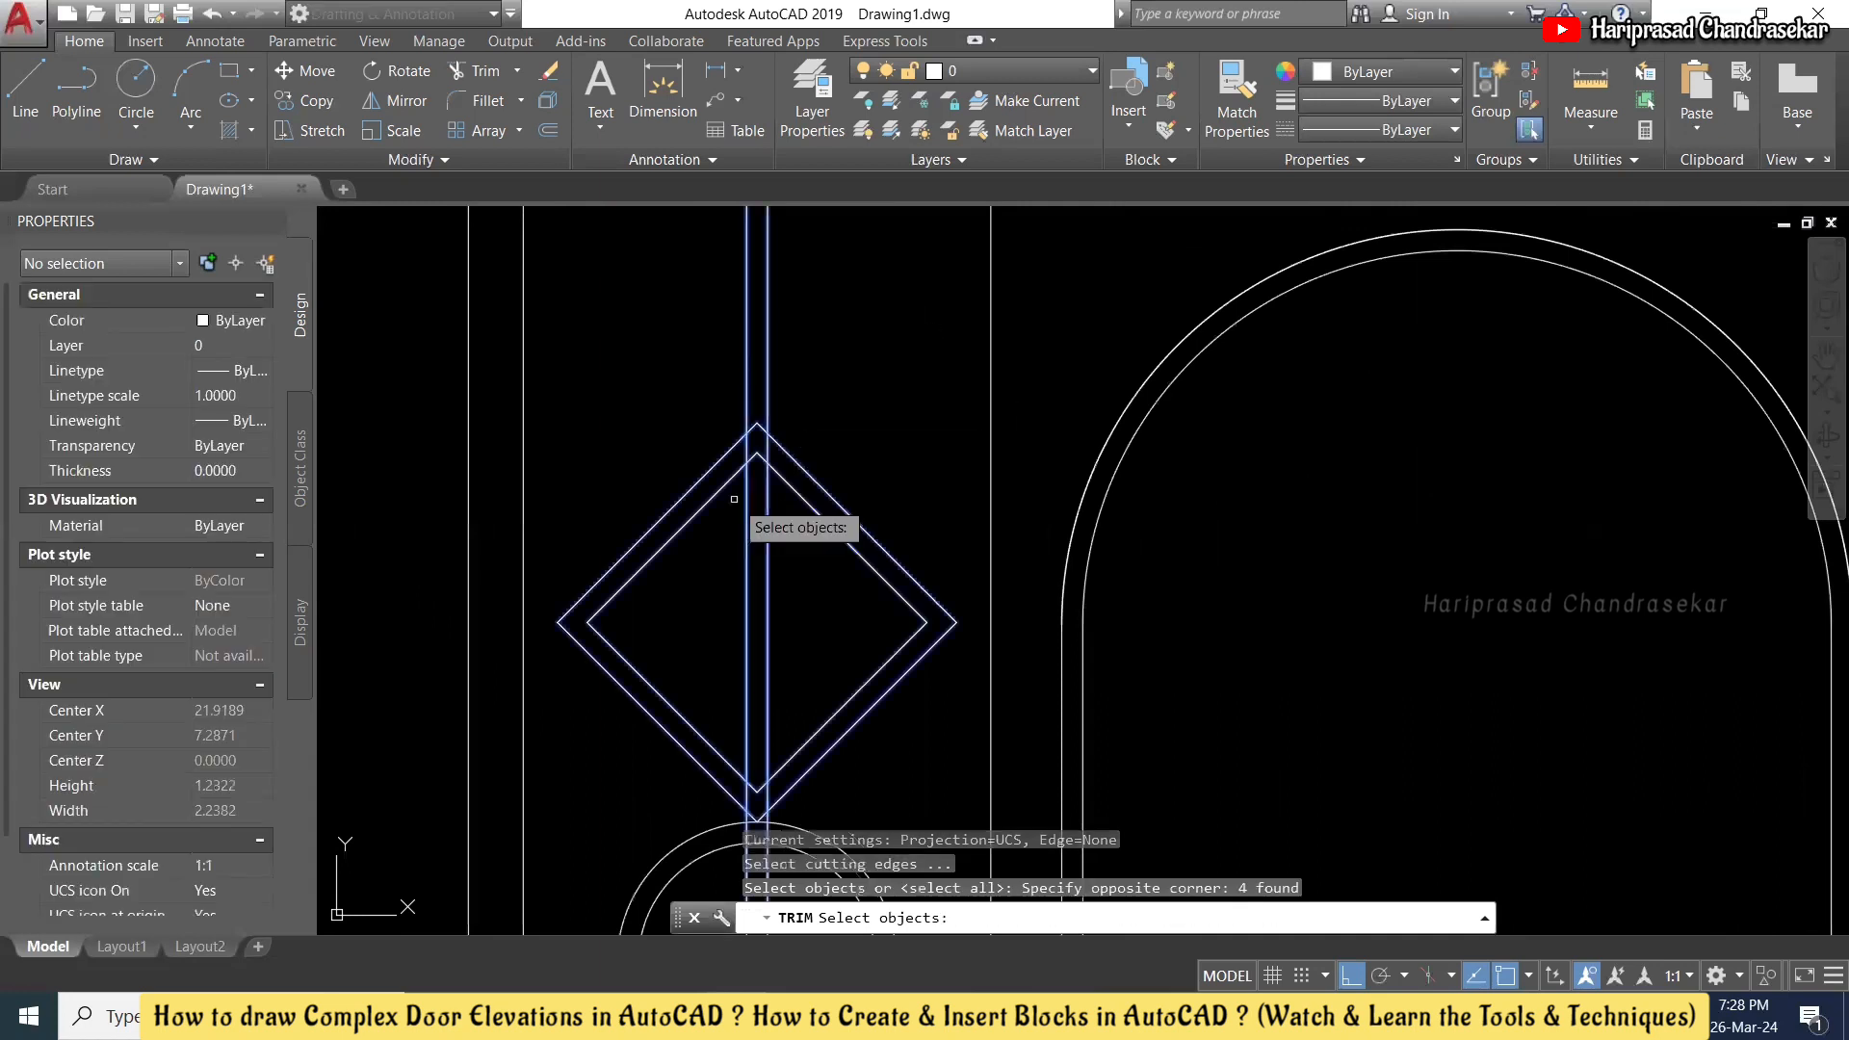
scroll(761, 414, down, 1)
key(Return)
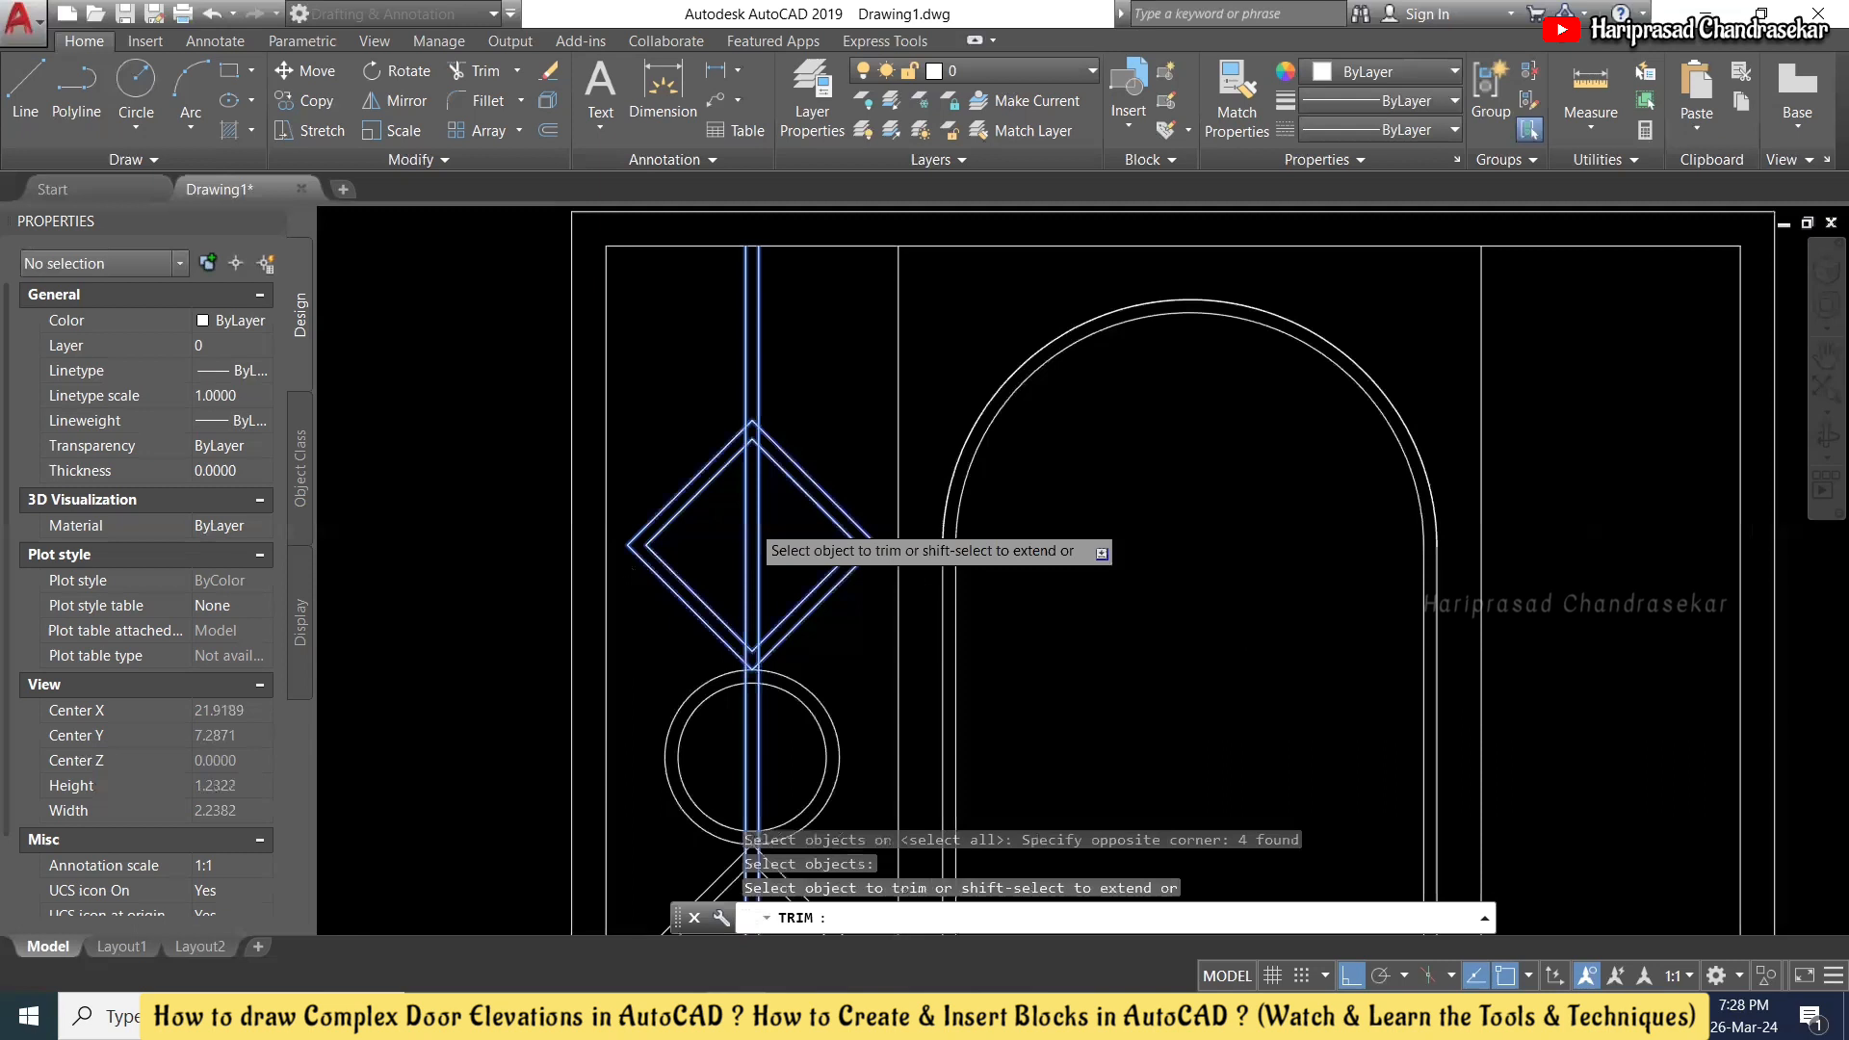
click(784, 530)
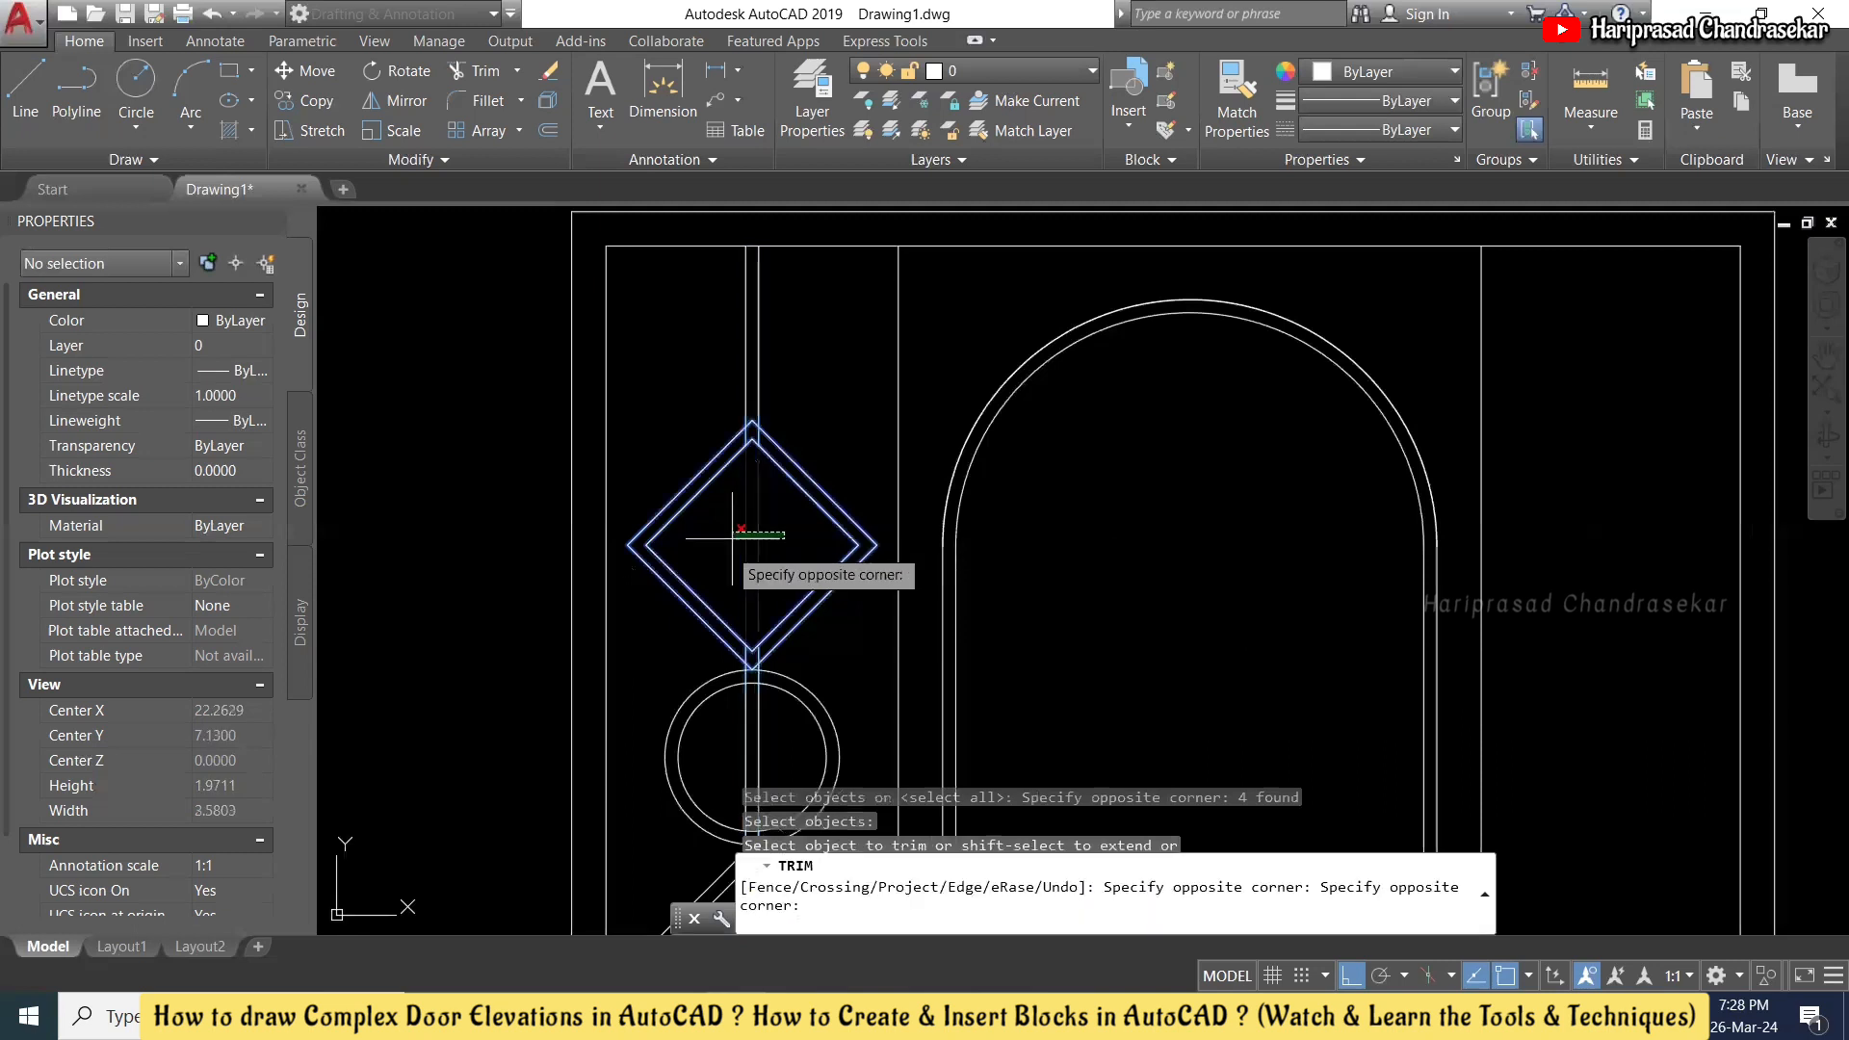
click(733, 537)
scroll(771, 493, up, 6)
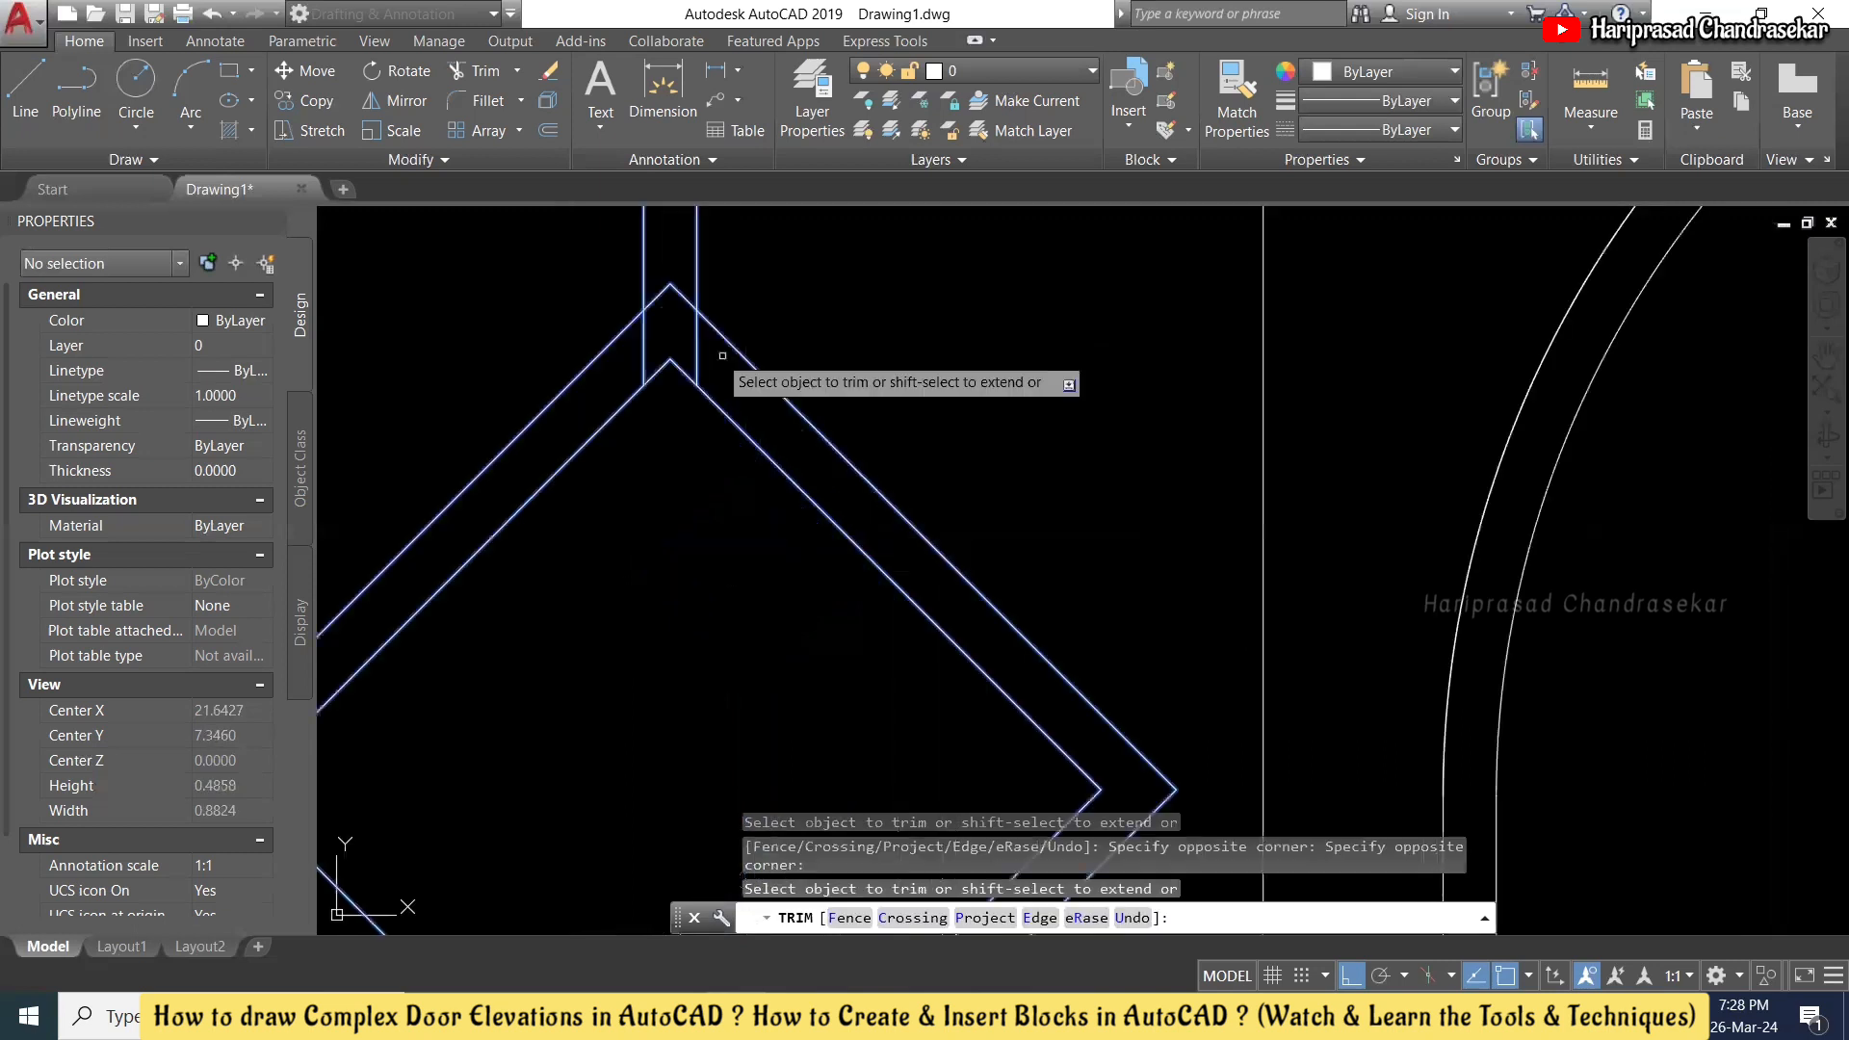
click(698, 350)
click(647, 343)
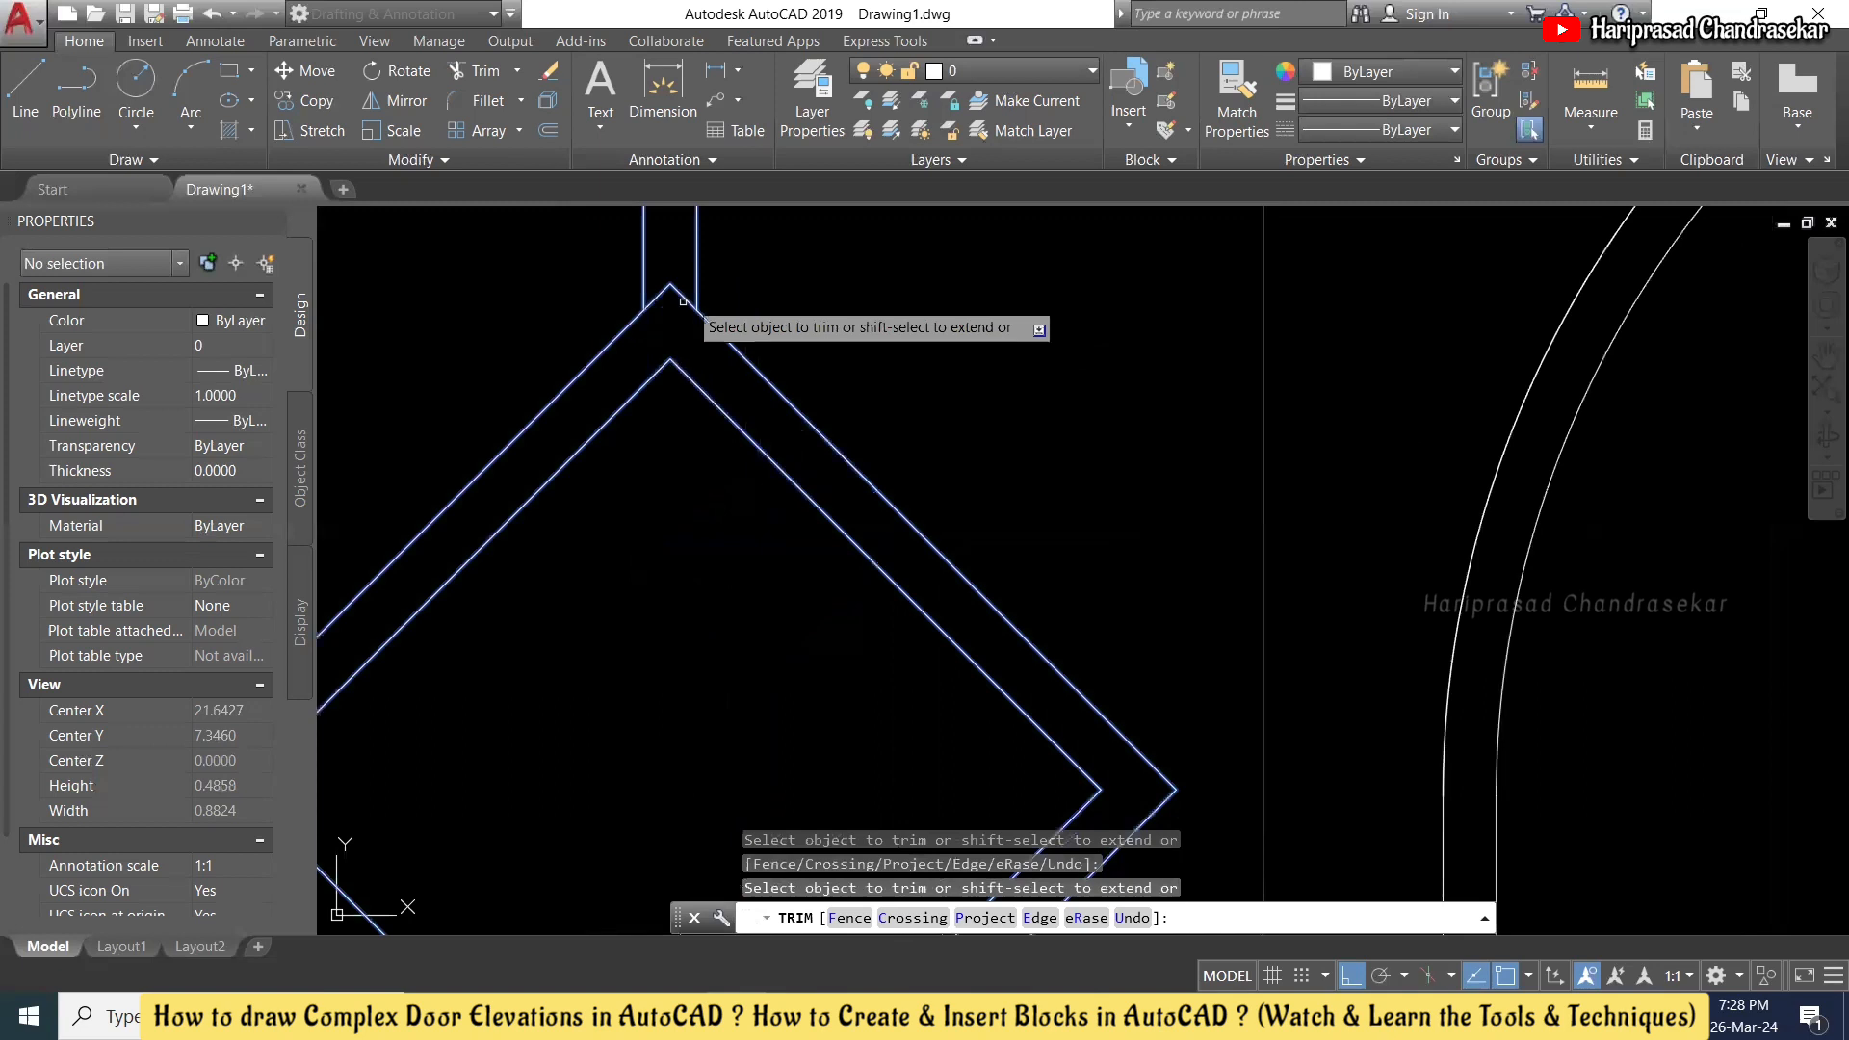
scroll(683, 301, down, 8)
key(Escape)
- Trim the two vertical lines inside the lower diamond, using its outer outline as a cutting edge
scroll(707, 559, up, 4)
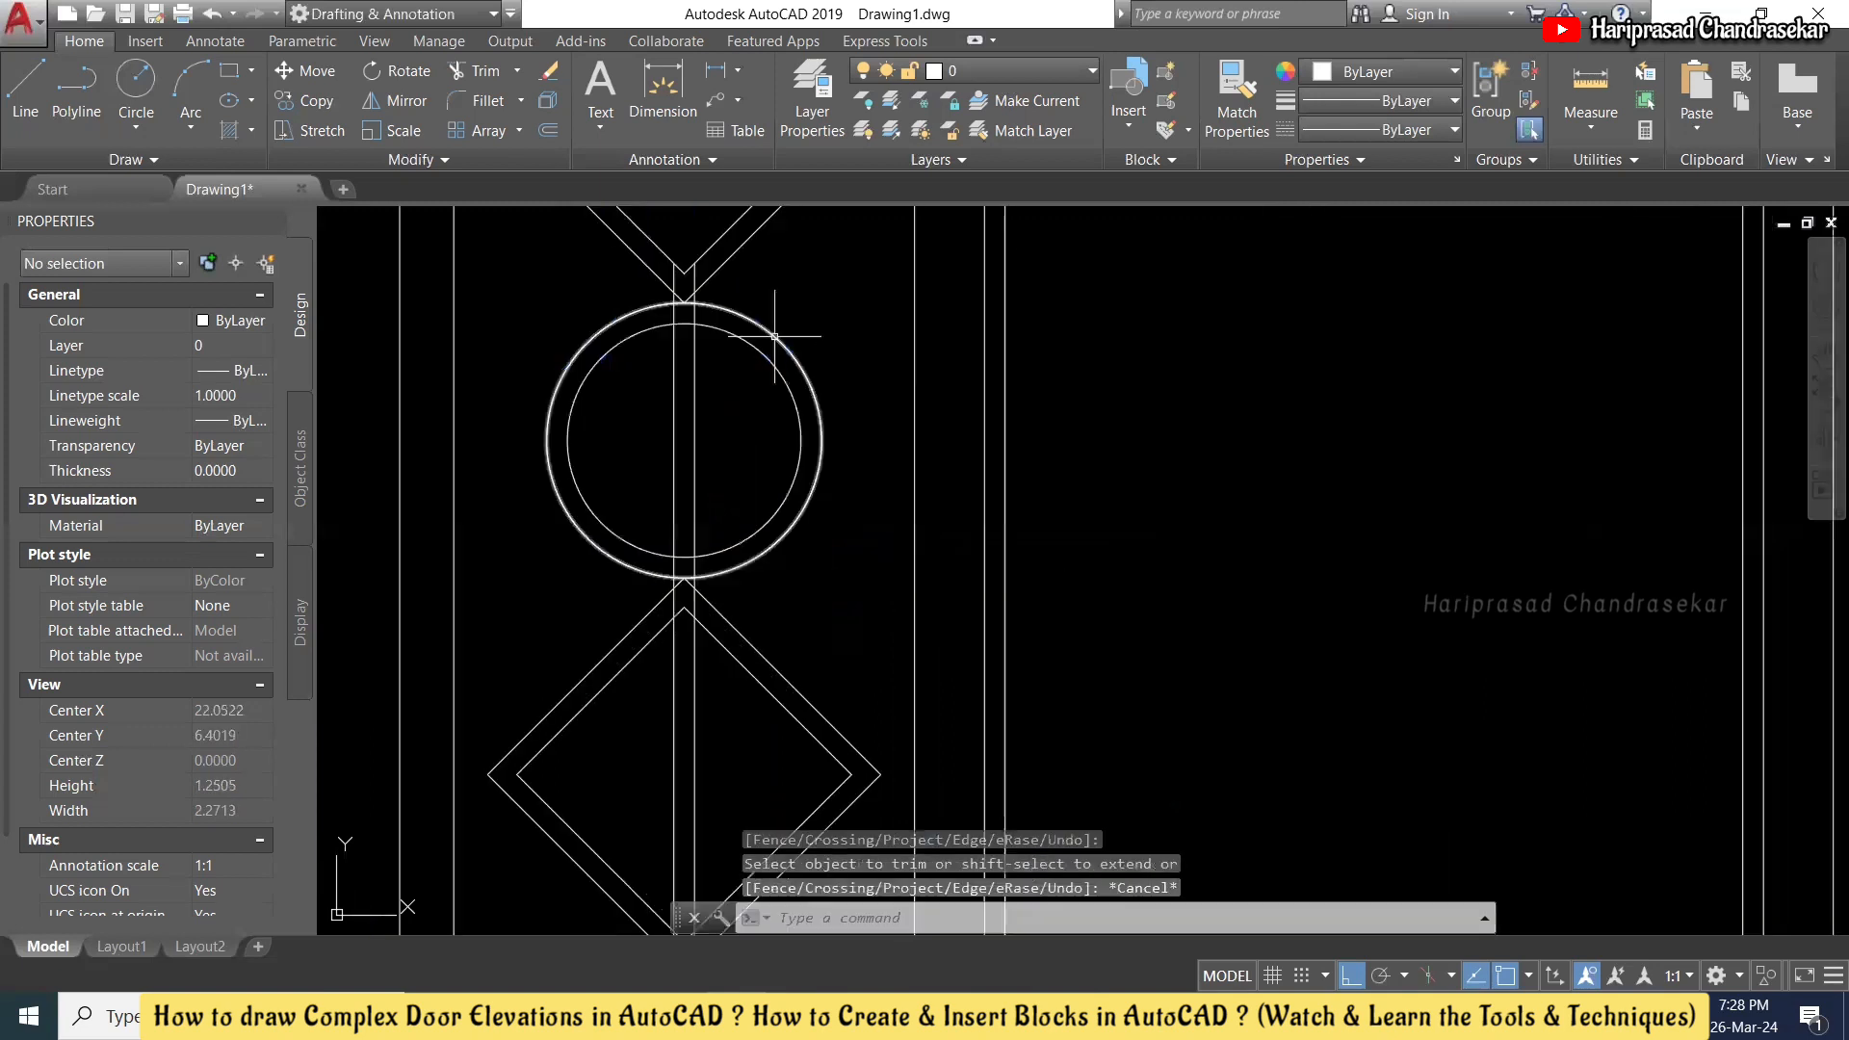
click(774, 337)
key(Return)
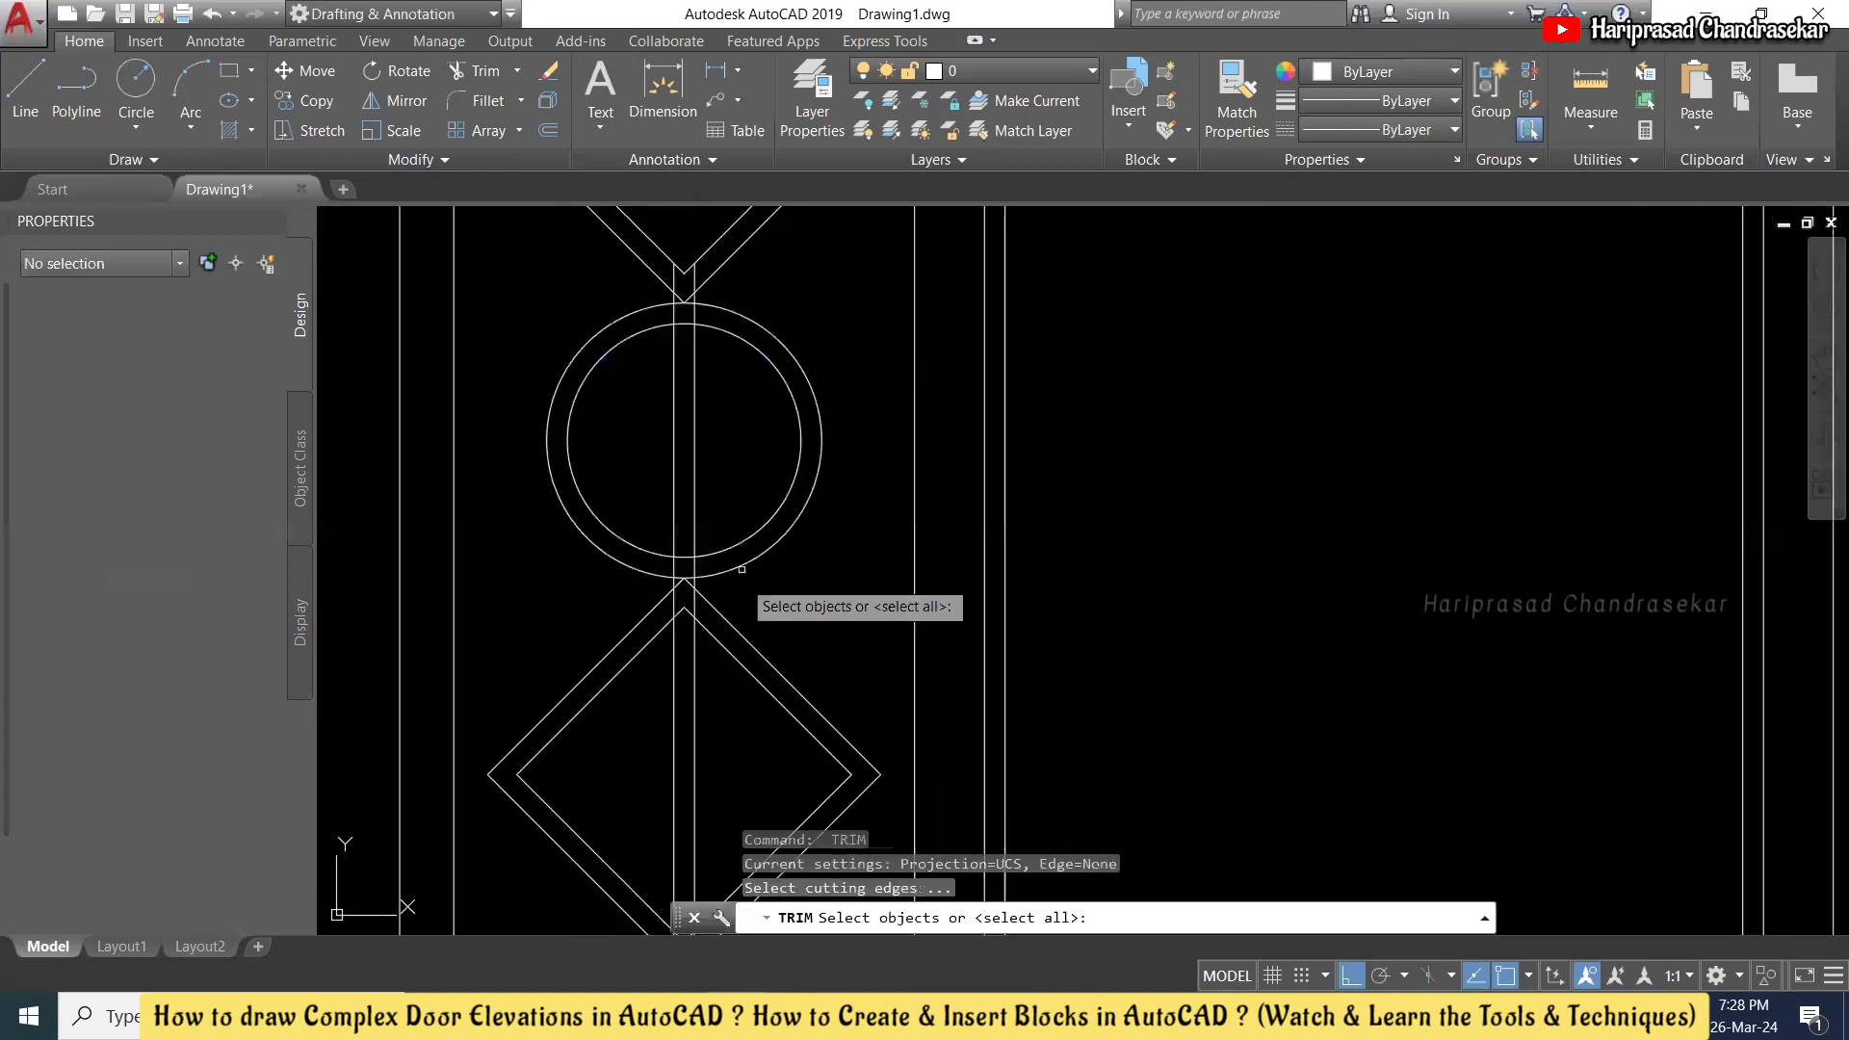
scroll(739, 605, up, 2)
scroll(732, 588, up, 2)
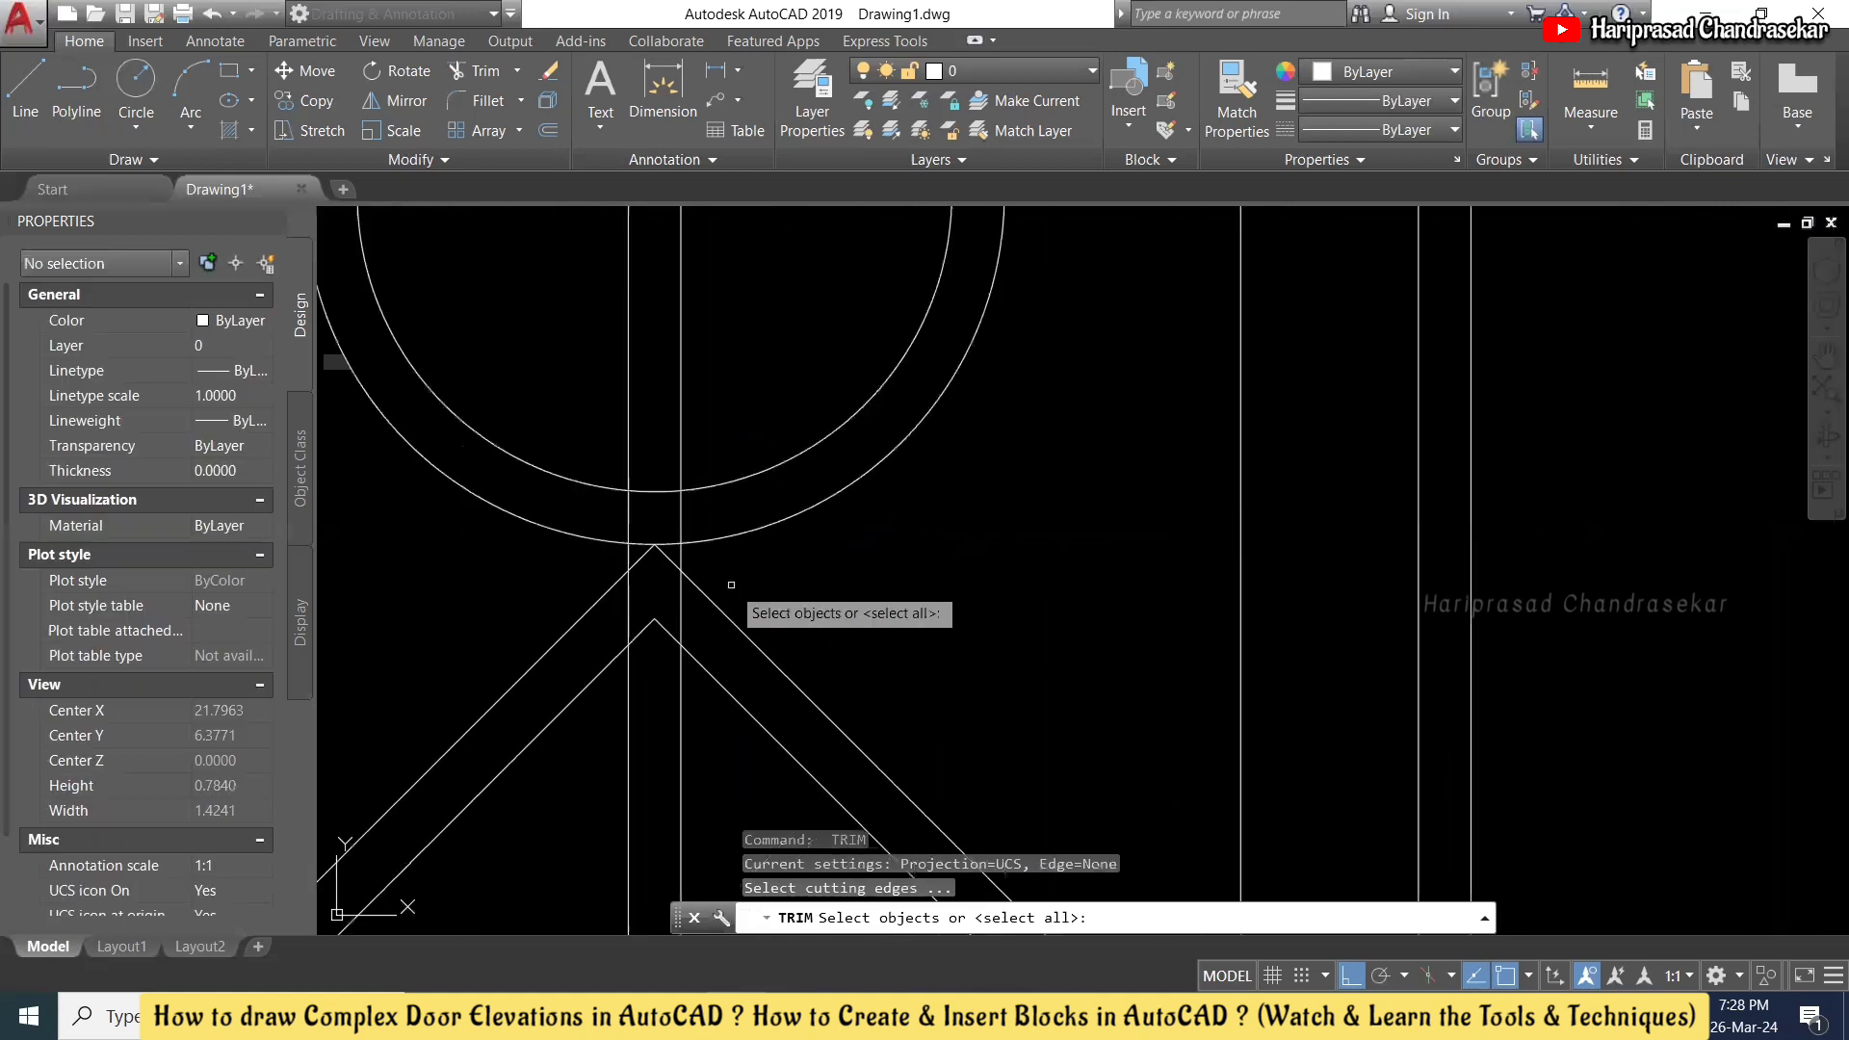
scroll(734, 585, down, 2)
click(722, 597)
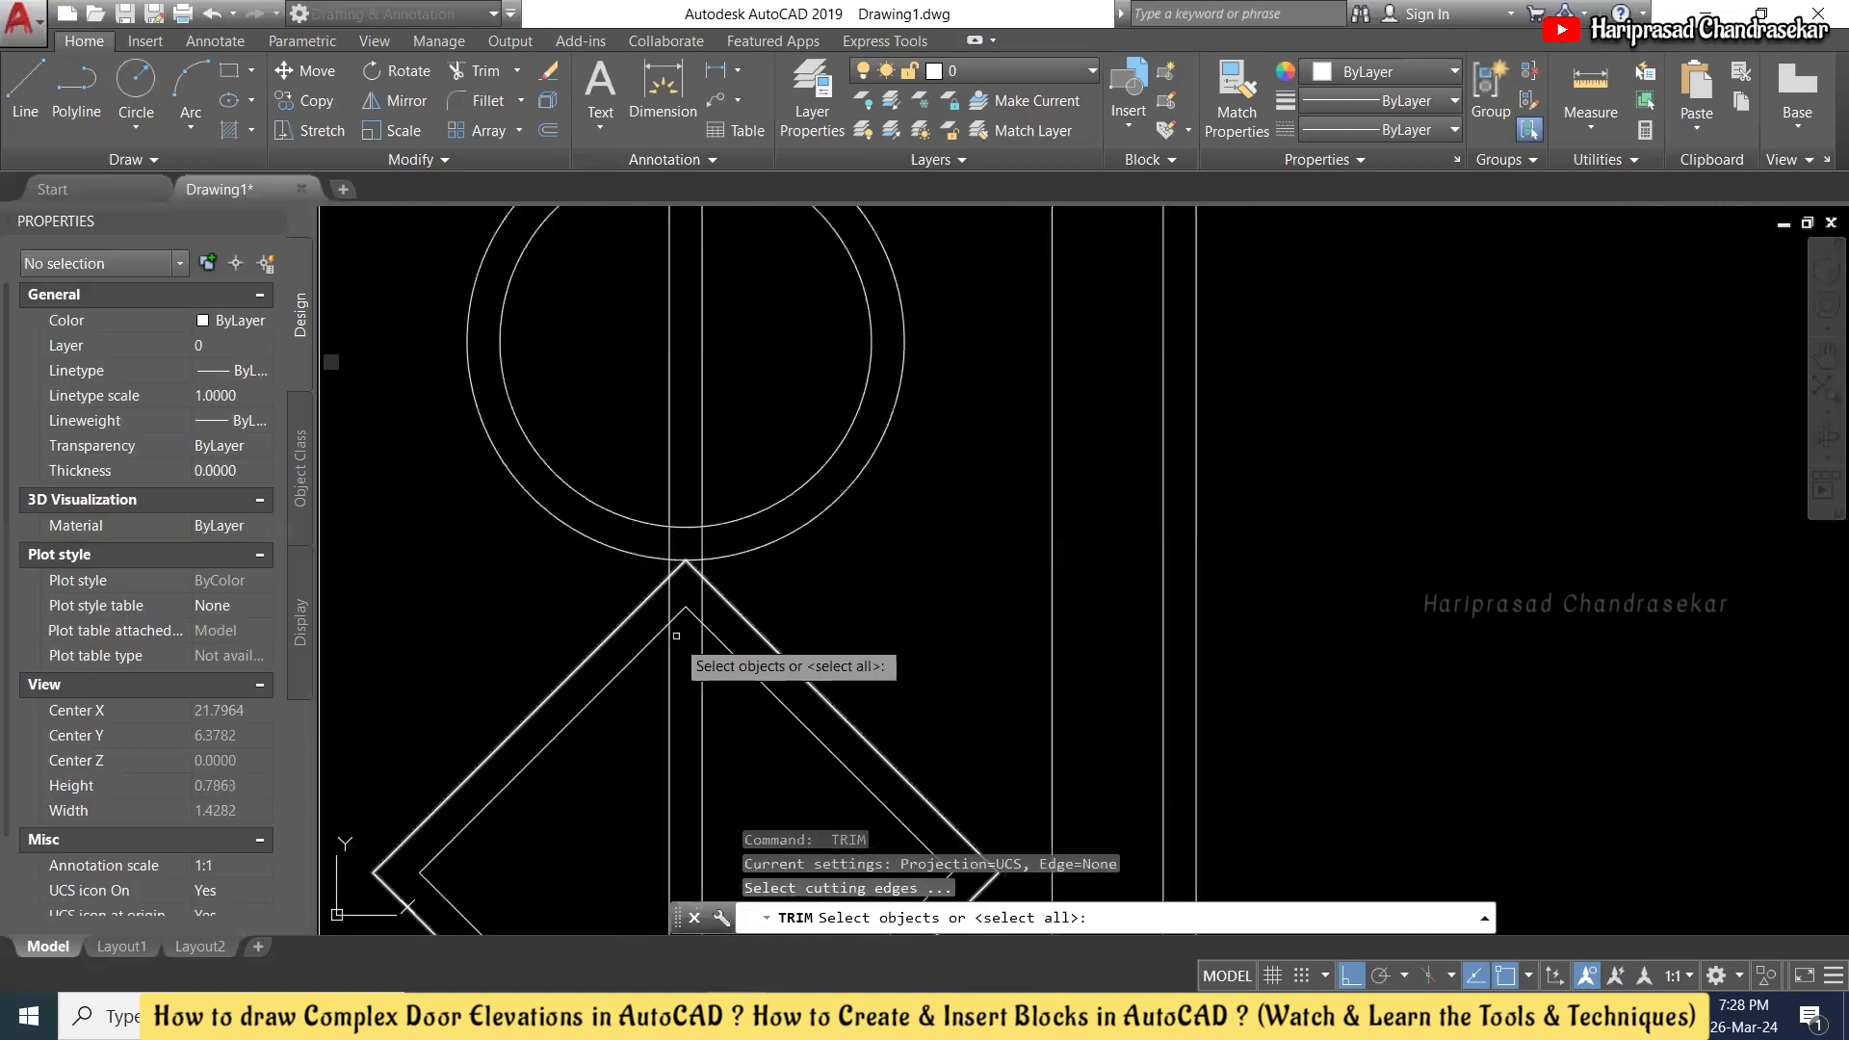
scroll(737, 572, down, 5)
scroll(726, 389, up, 5)
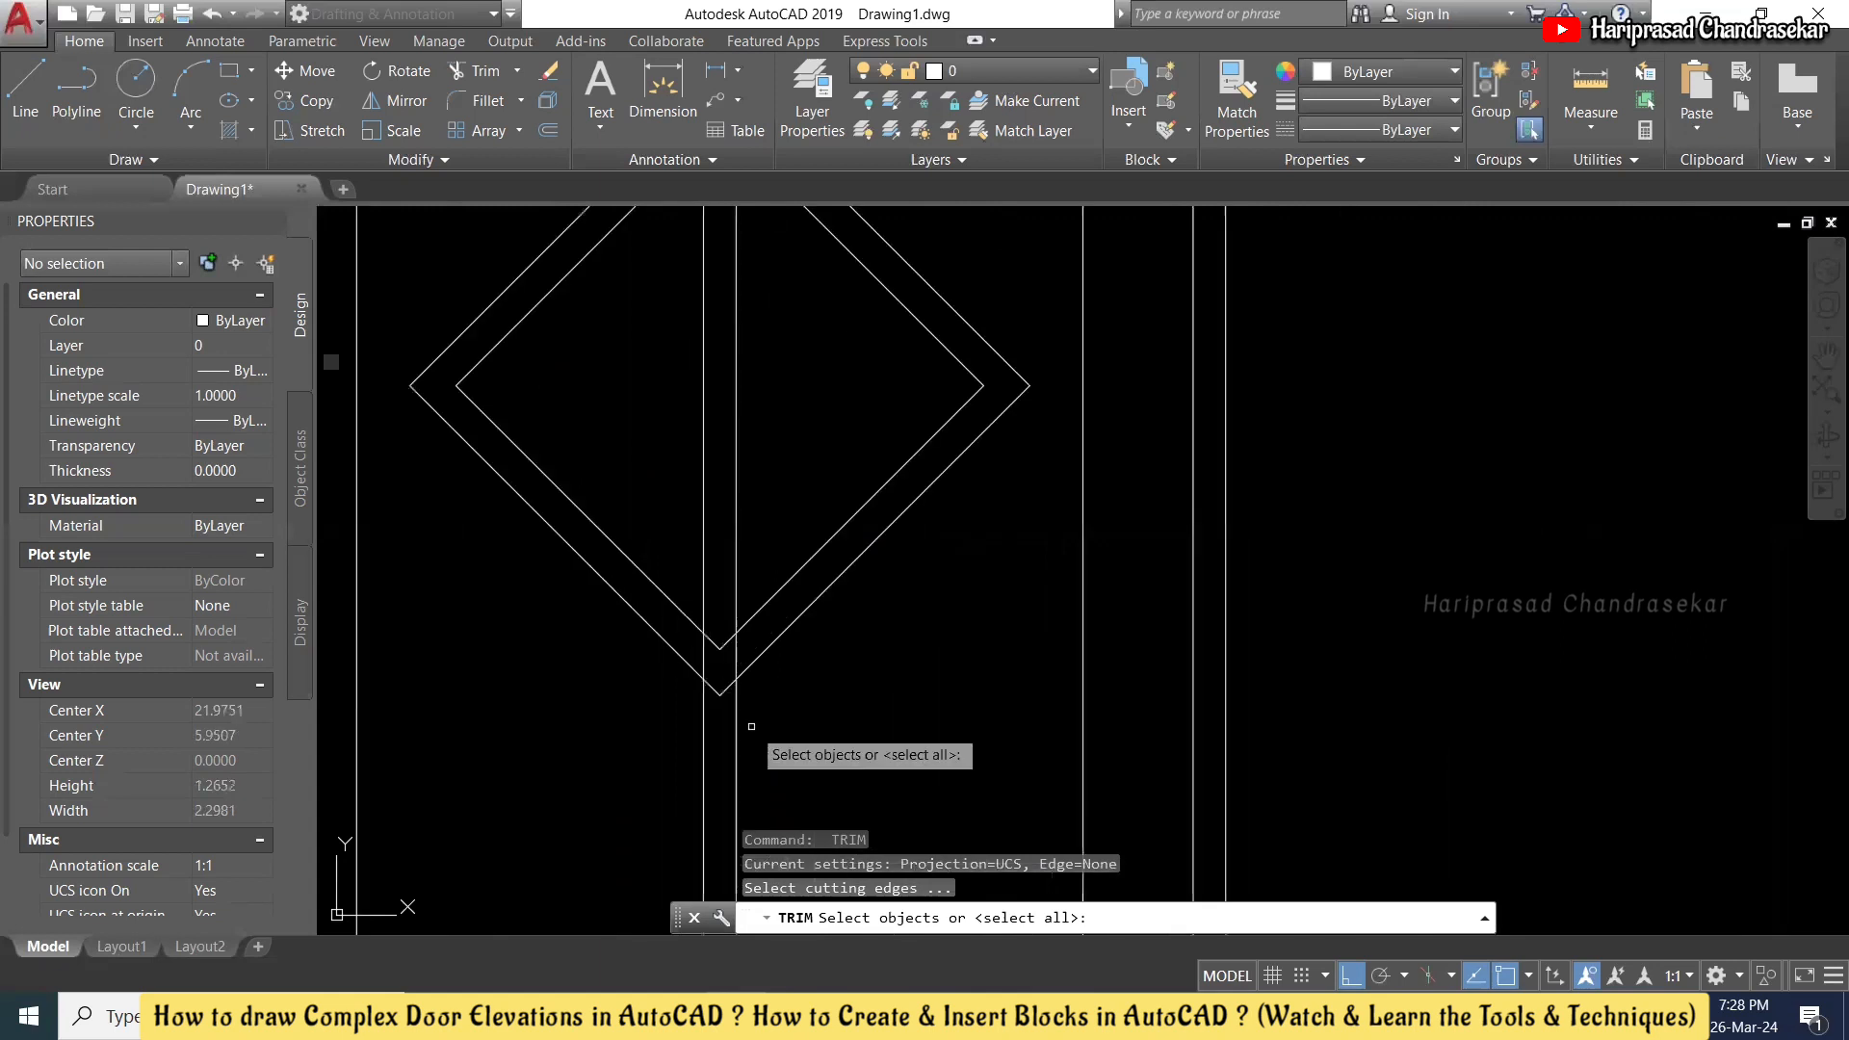
scroll(759, 653, up, 2)
click(759, 639)
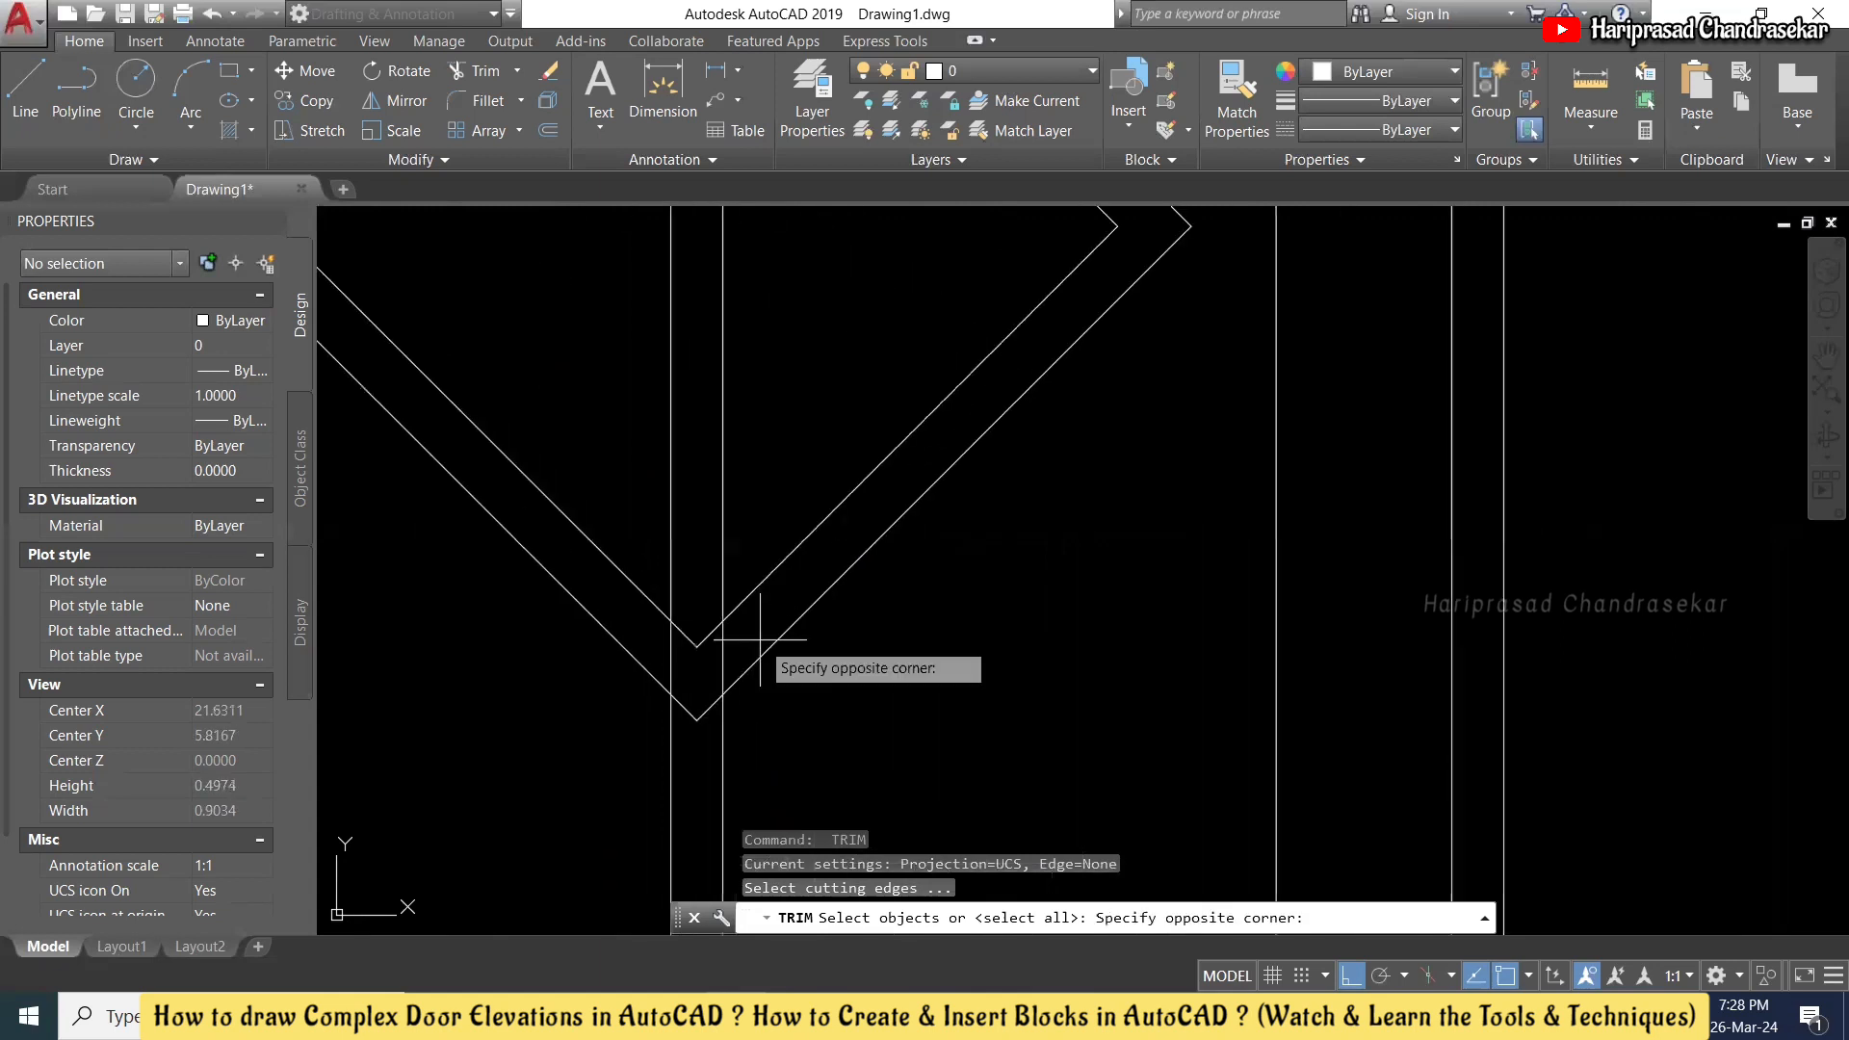
click(755, 729)
click(729, 672)
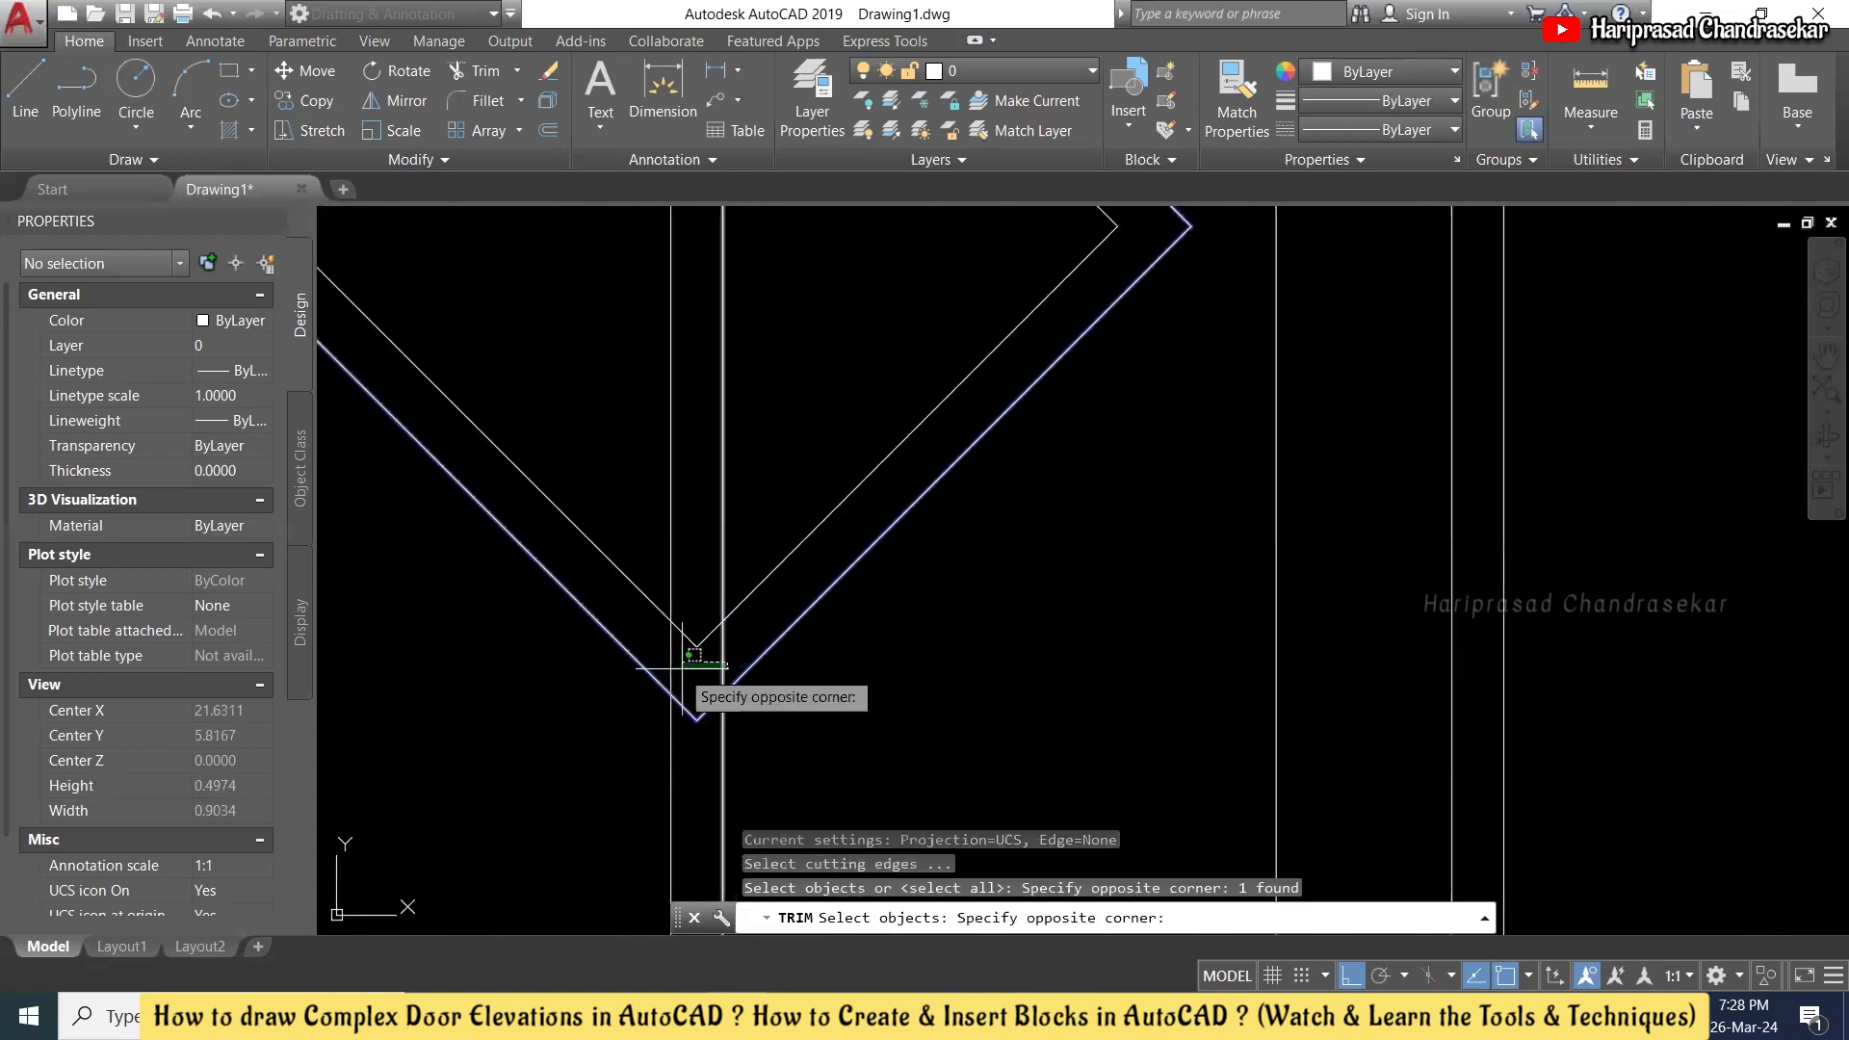
click(658, 679)
key(Return)
click(801, 384)
click(660, 426)
scroll(687, 451, down, 6)
scroll(715, 511, down, 2)
scroll(718, 322, up, 4)
key(Escape)
- Erase the two leftover vertical line segments running through the circle between the diamonds
click(756, 308)
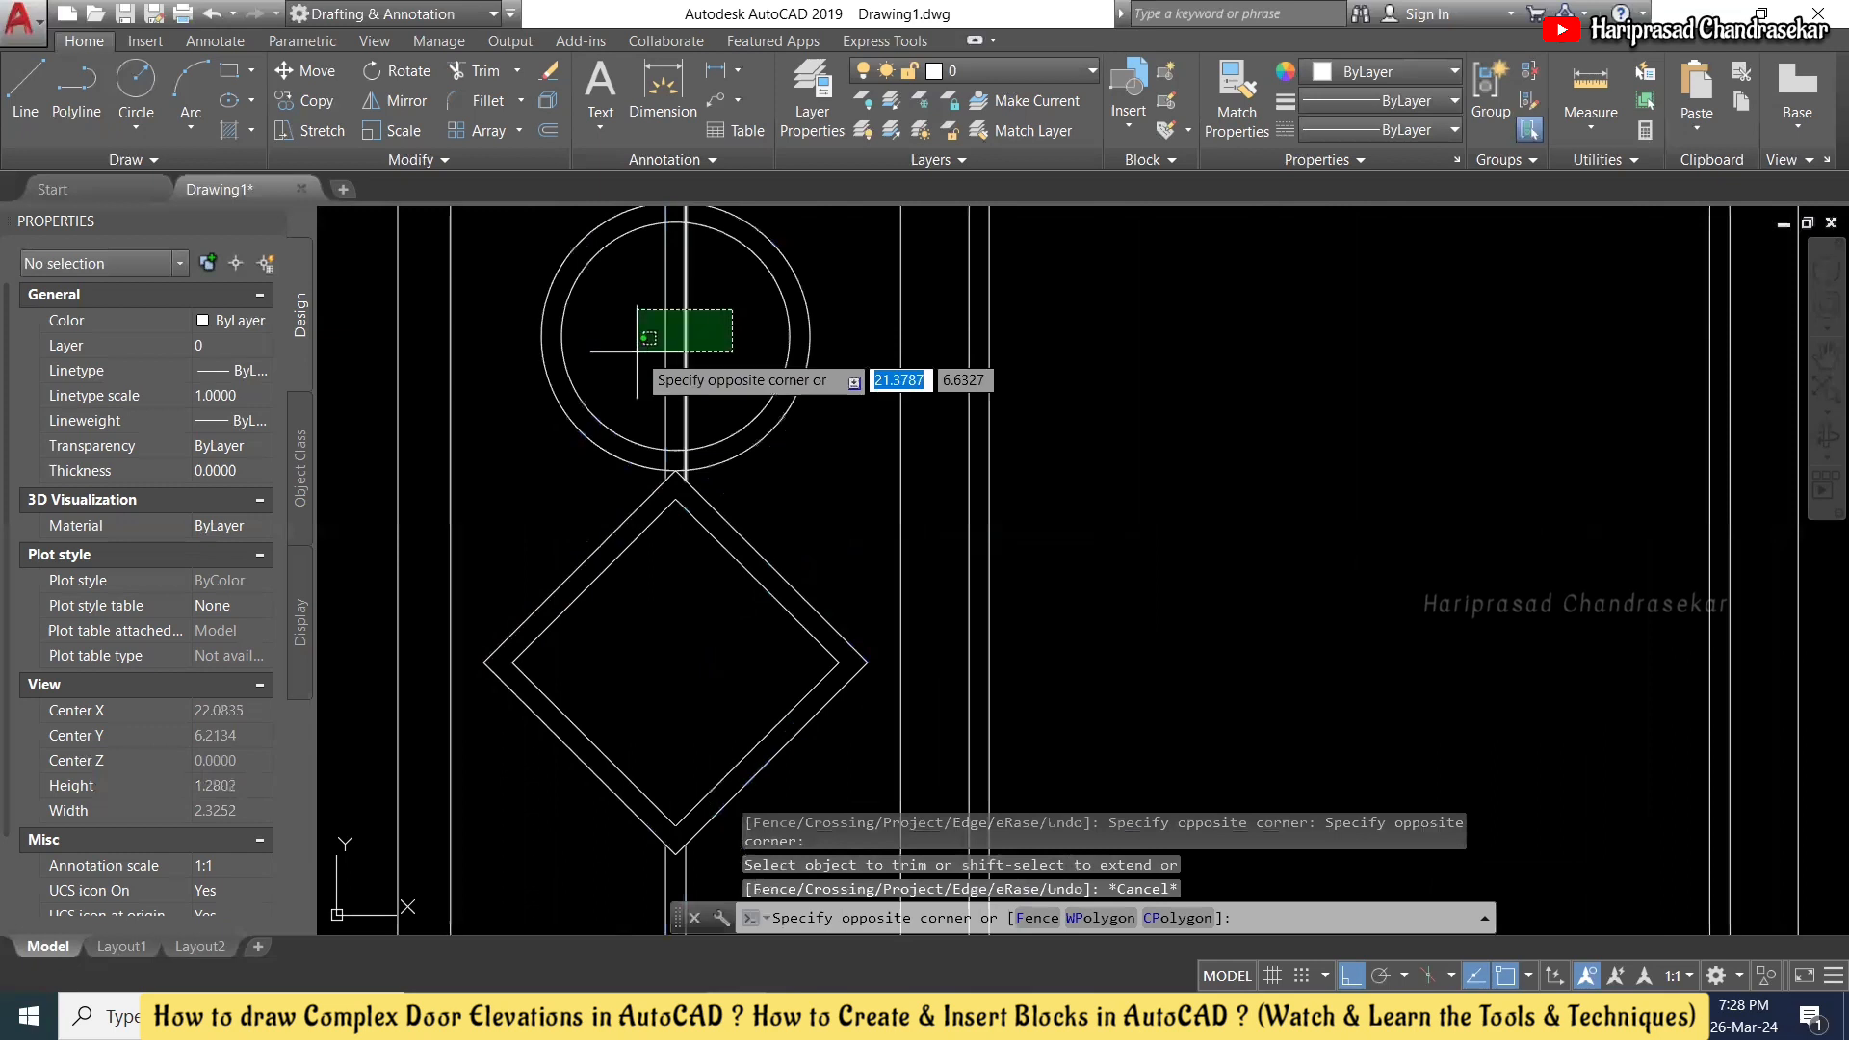
click(631, 350)
key(Delete)
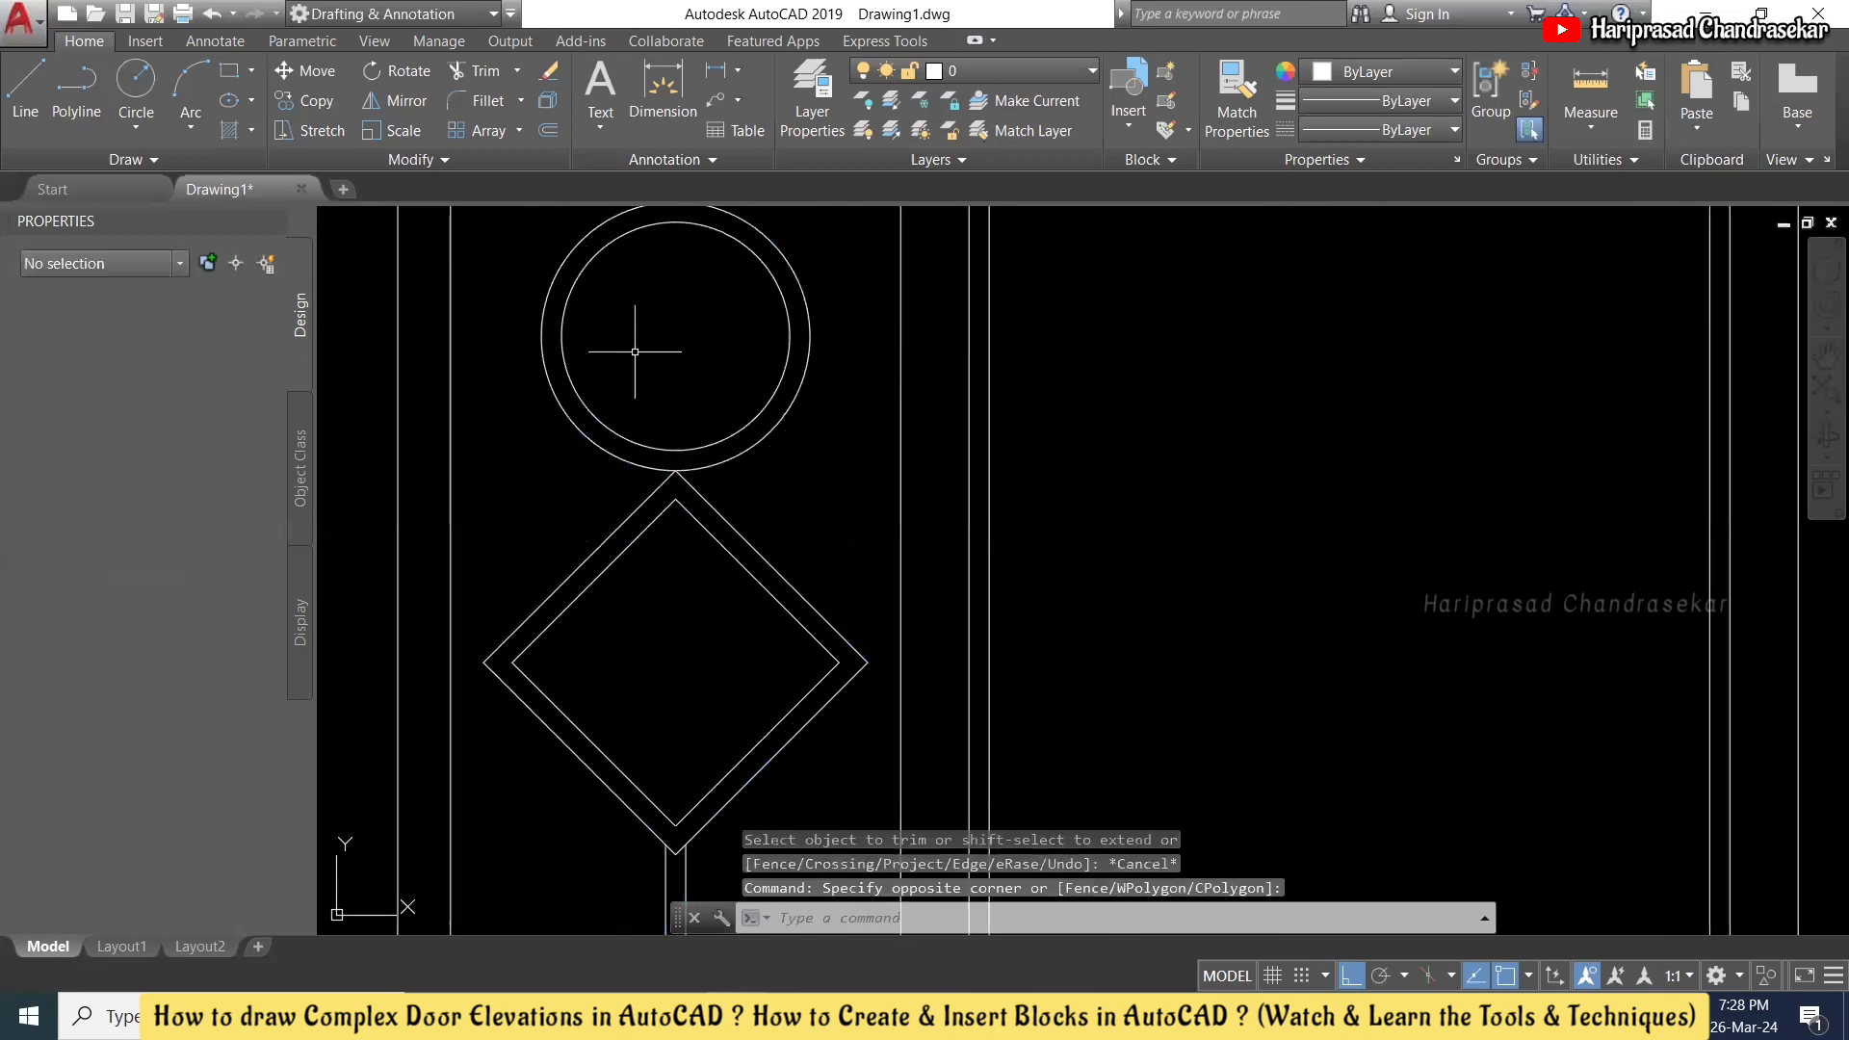
- Trim the outer outline tips between the paired vertical lines, at the upper diamond's top and the lower diamond's bottom
scroll(634, 351, down, 3)
scroll(723, 347, down, 2)
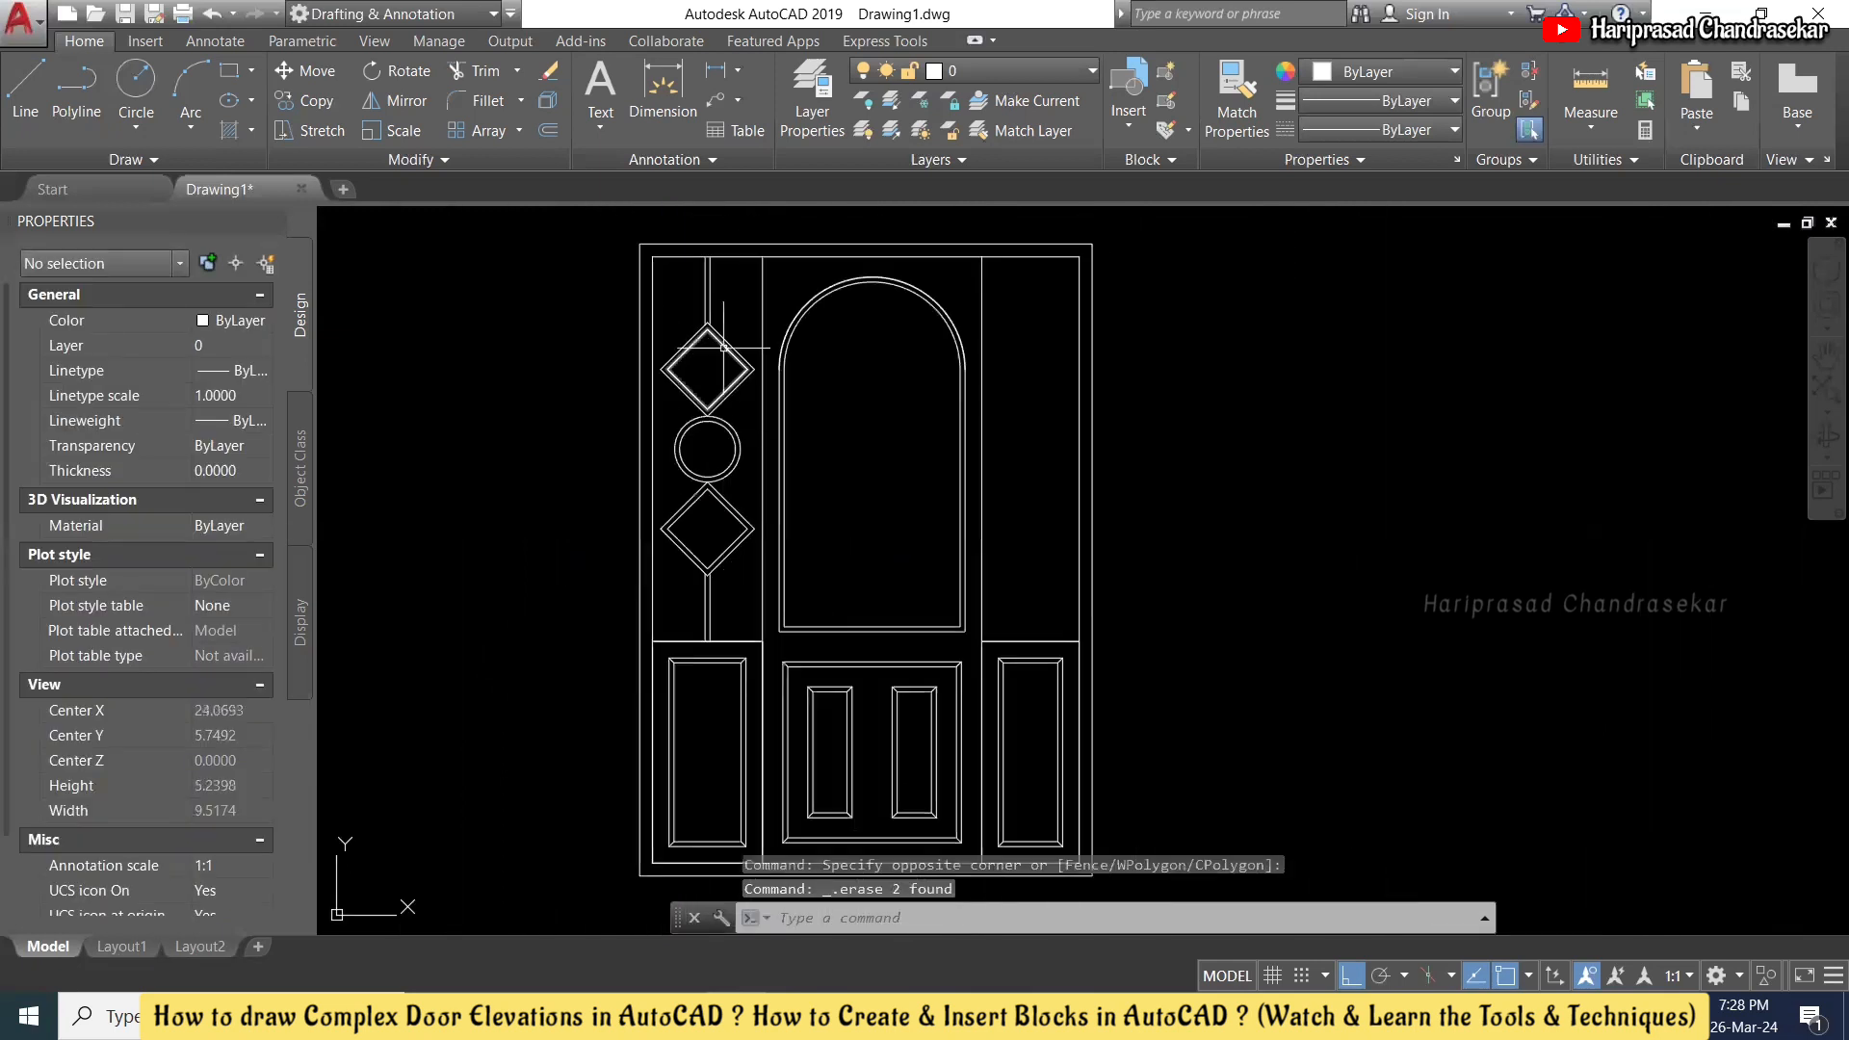
scroll(724, 347, up, 2)
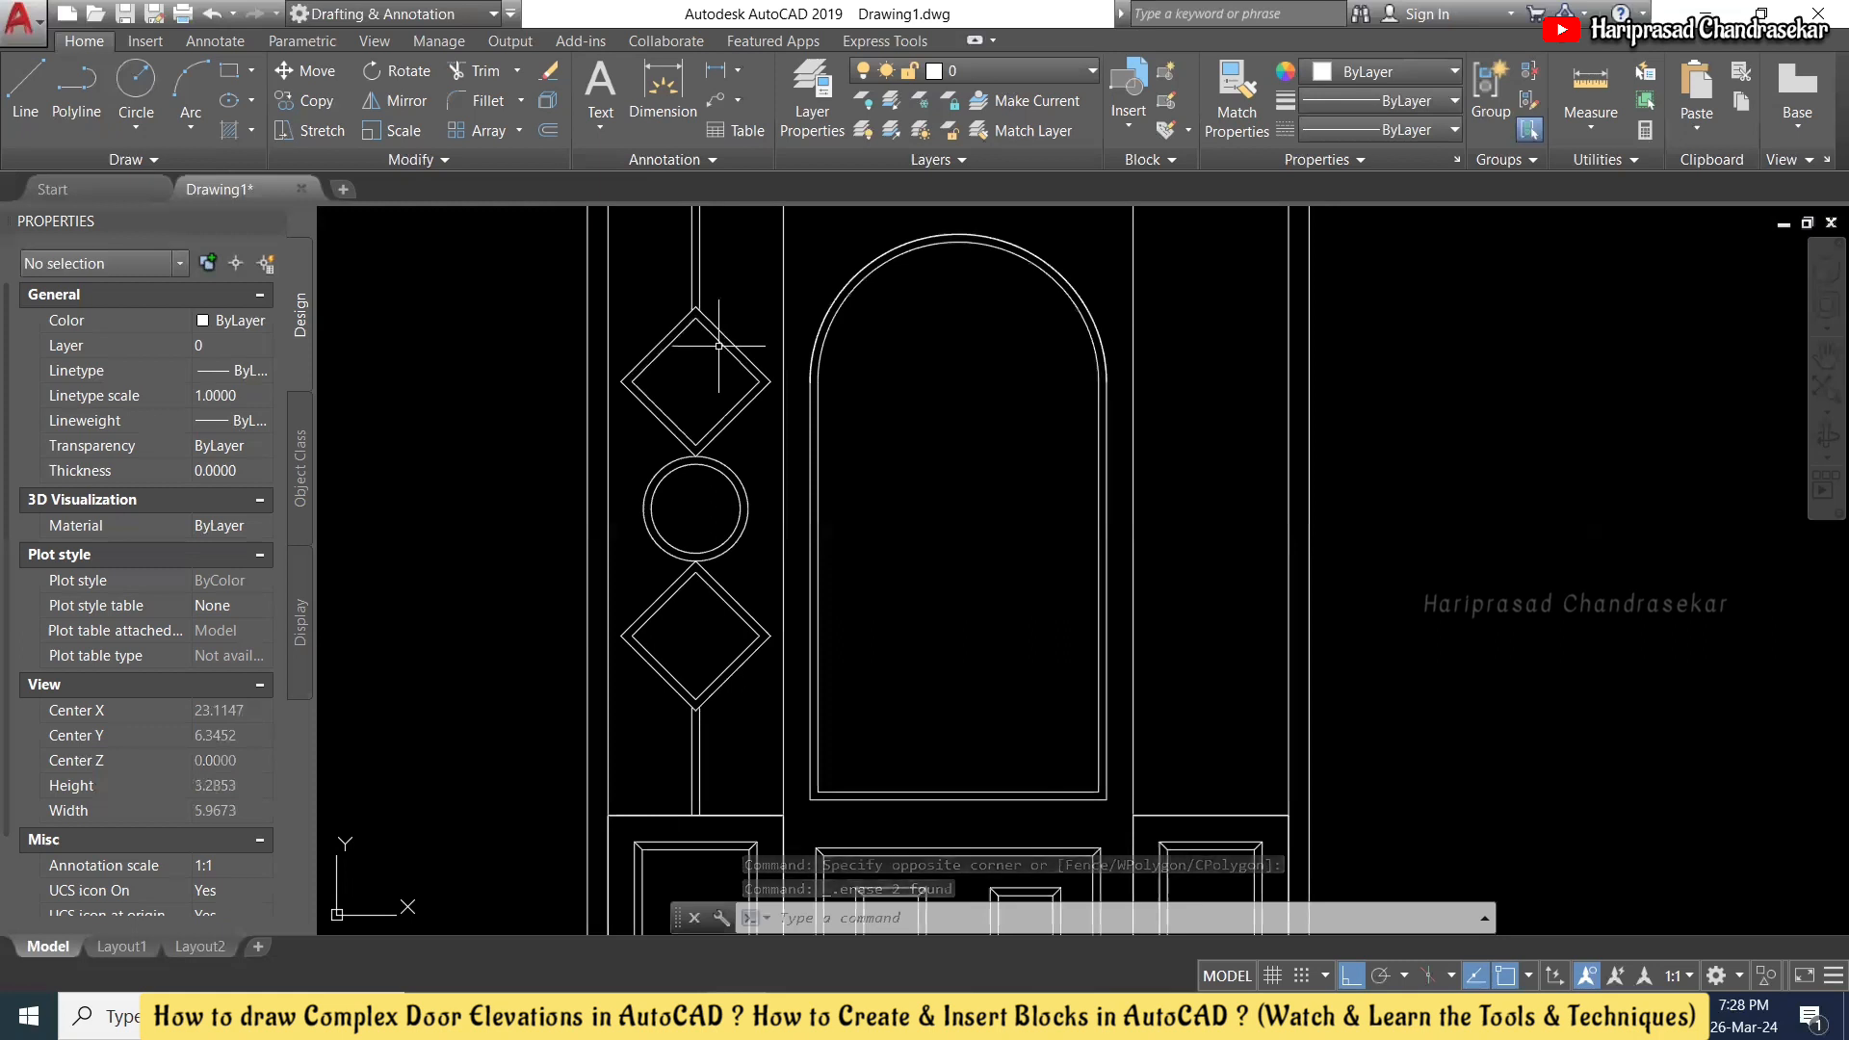
scroll(693, 281, up, 3)
text(tr)
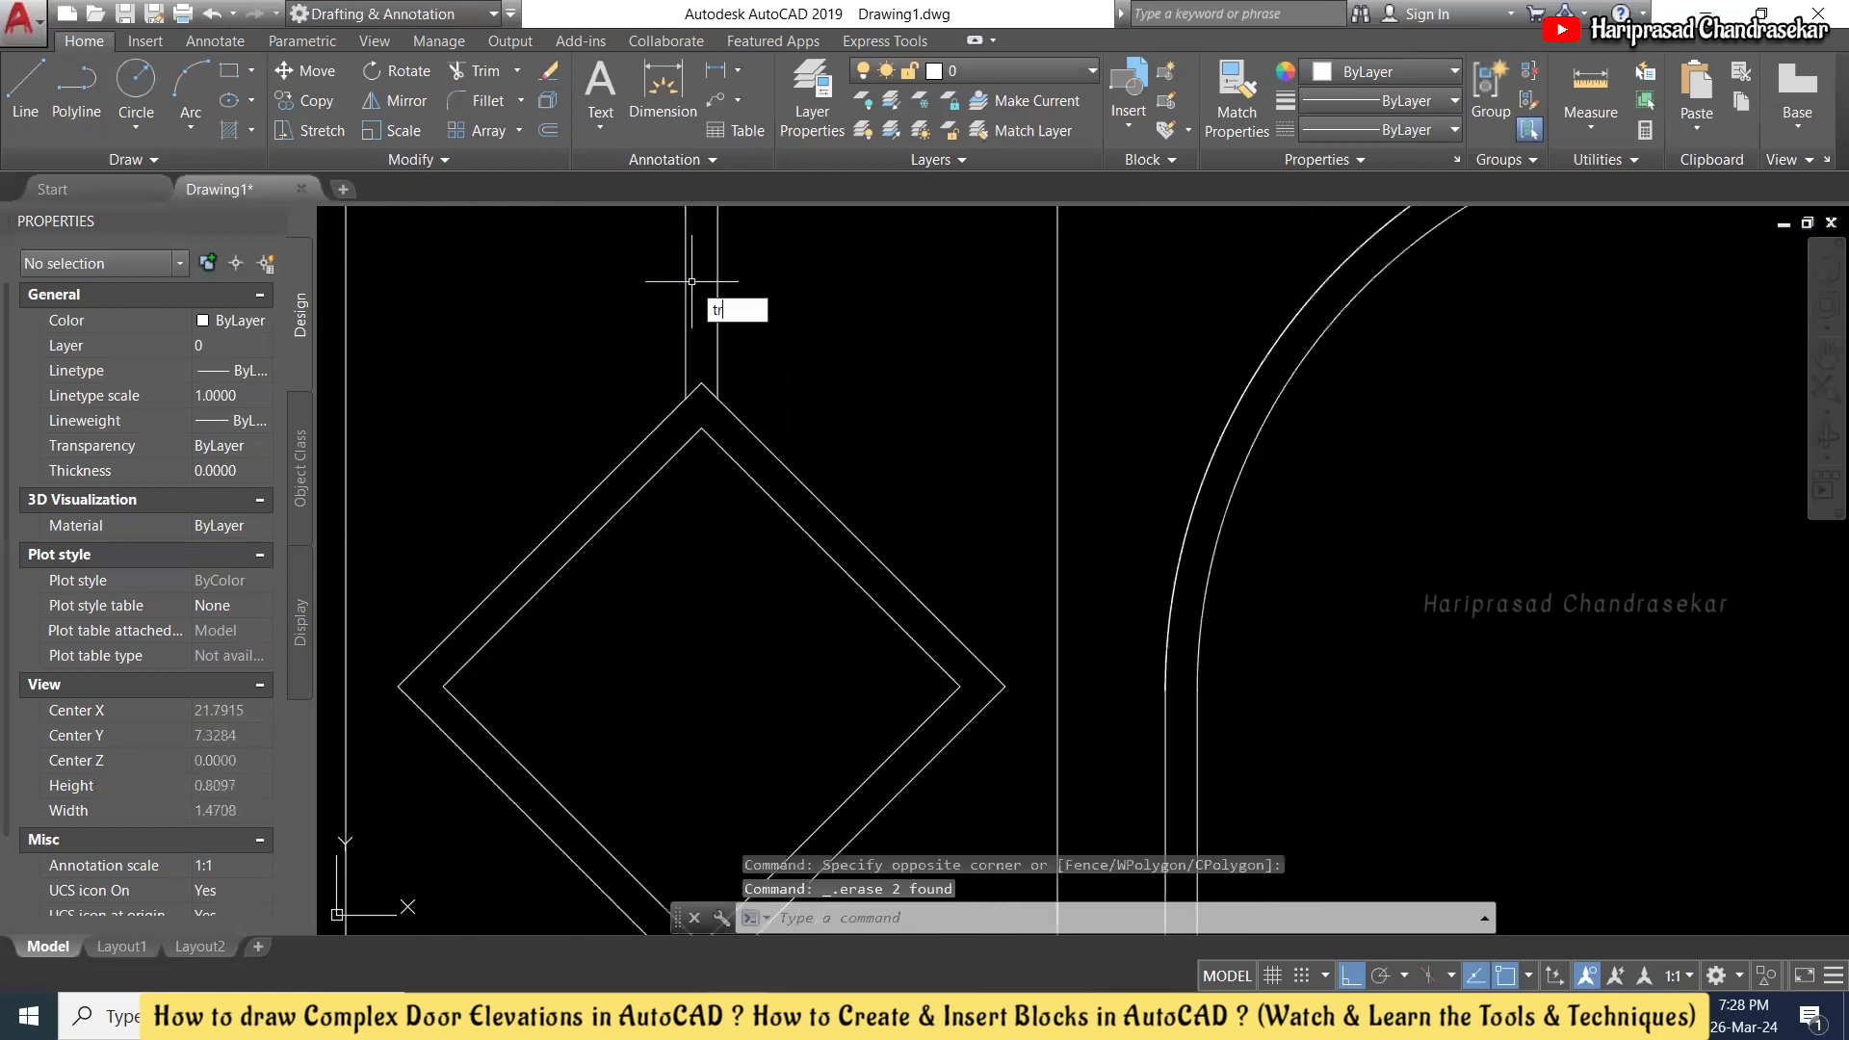
key(Return)
key(Return)
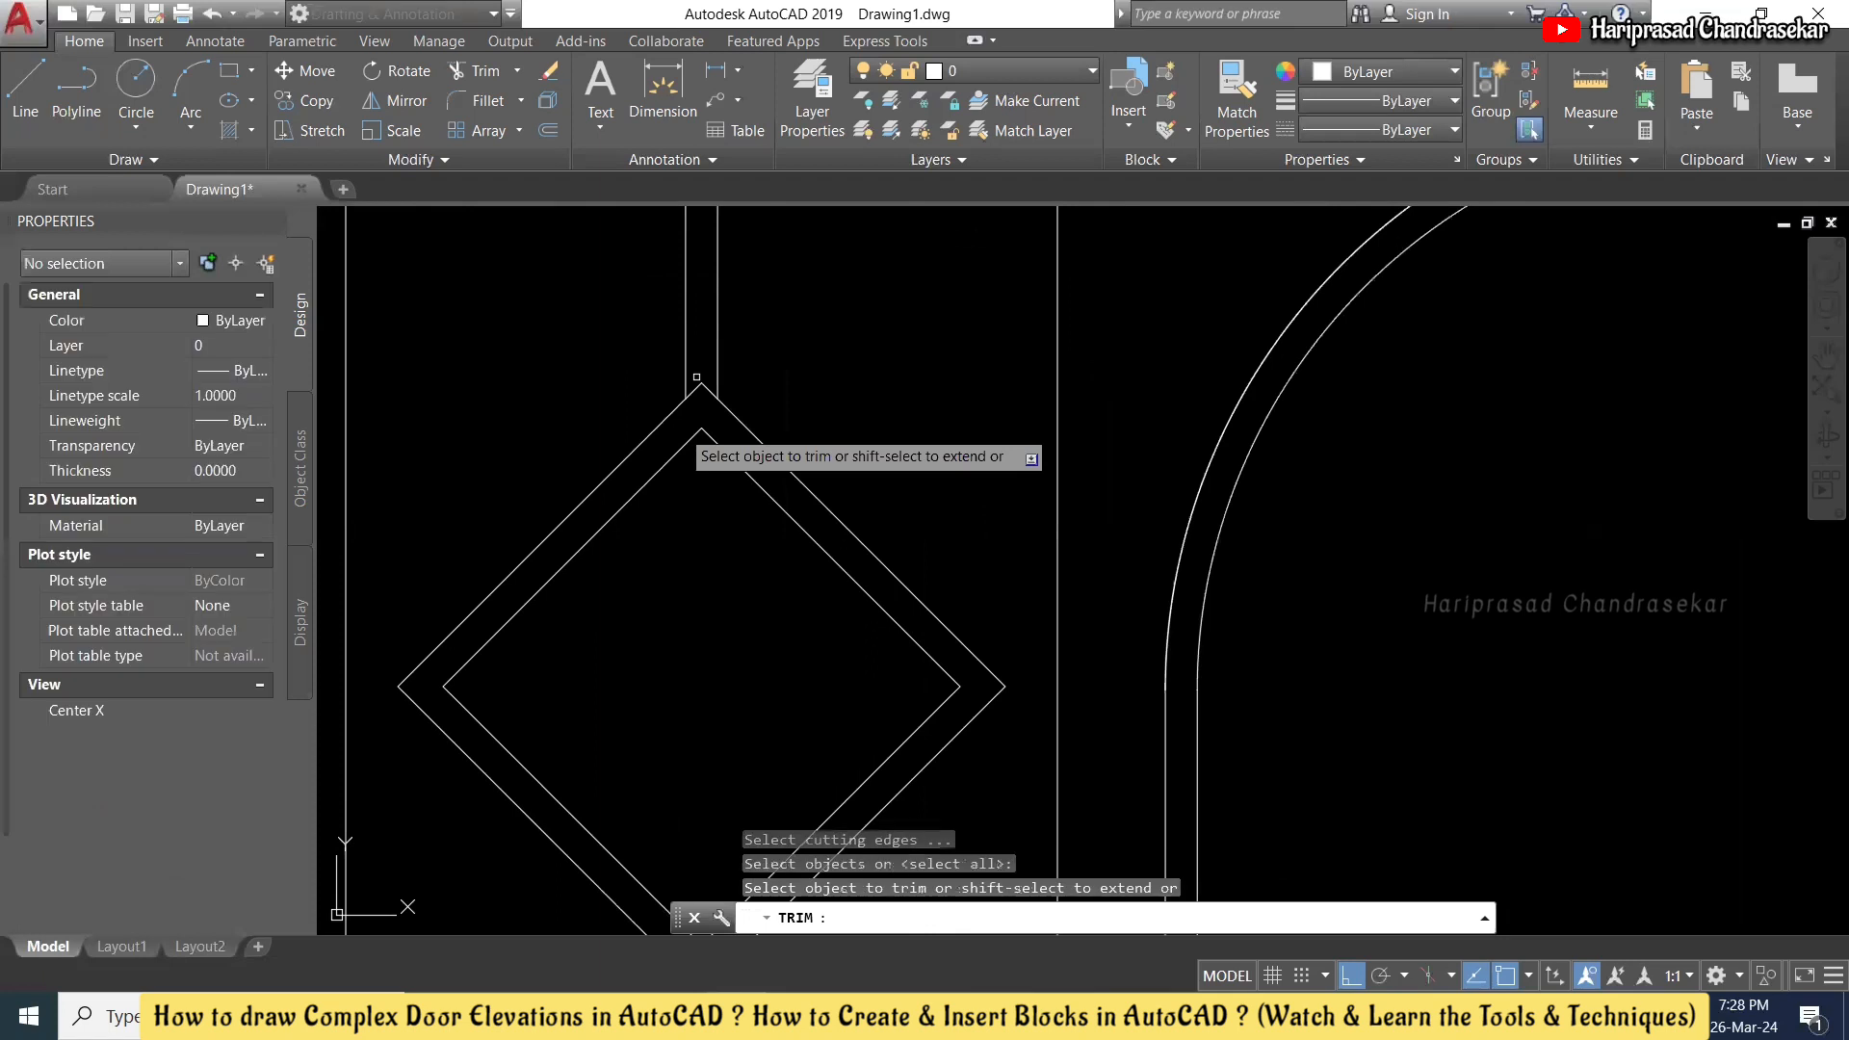
scroll(694, 385, up, 2)
click(713, 377)
scroll(724, 381, down, 3)
scroll(747, 585, down, 2)
scroll(693, 655, up, 5)
click(670, 648)
click(701, 644)
scroll(713, 635, down, 2)
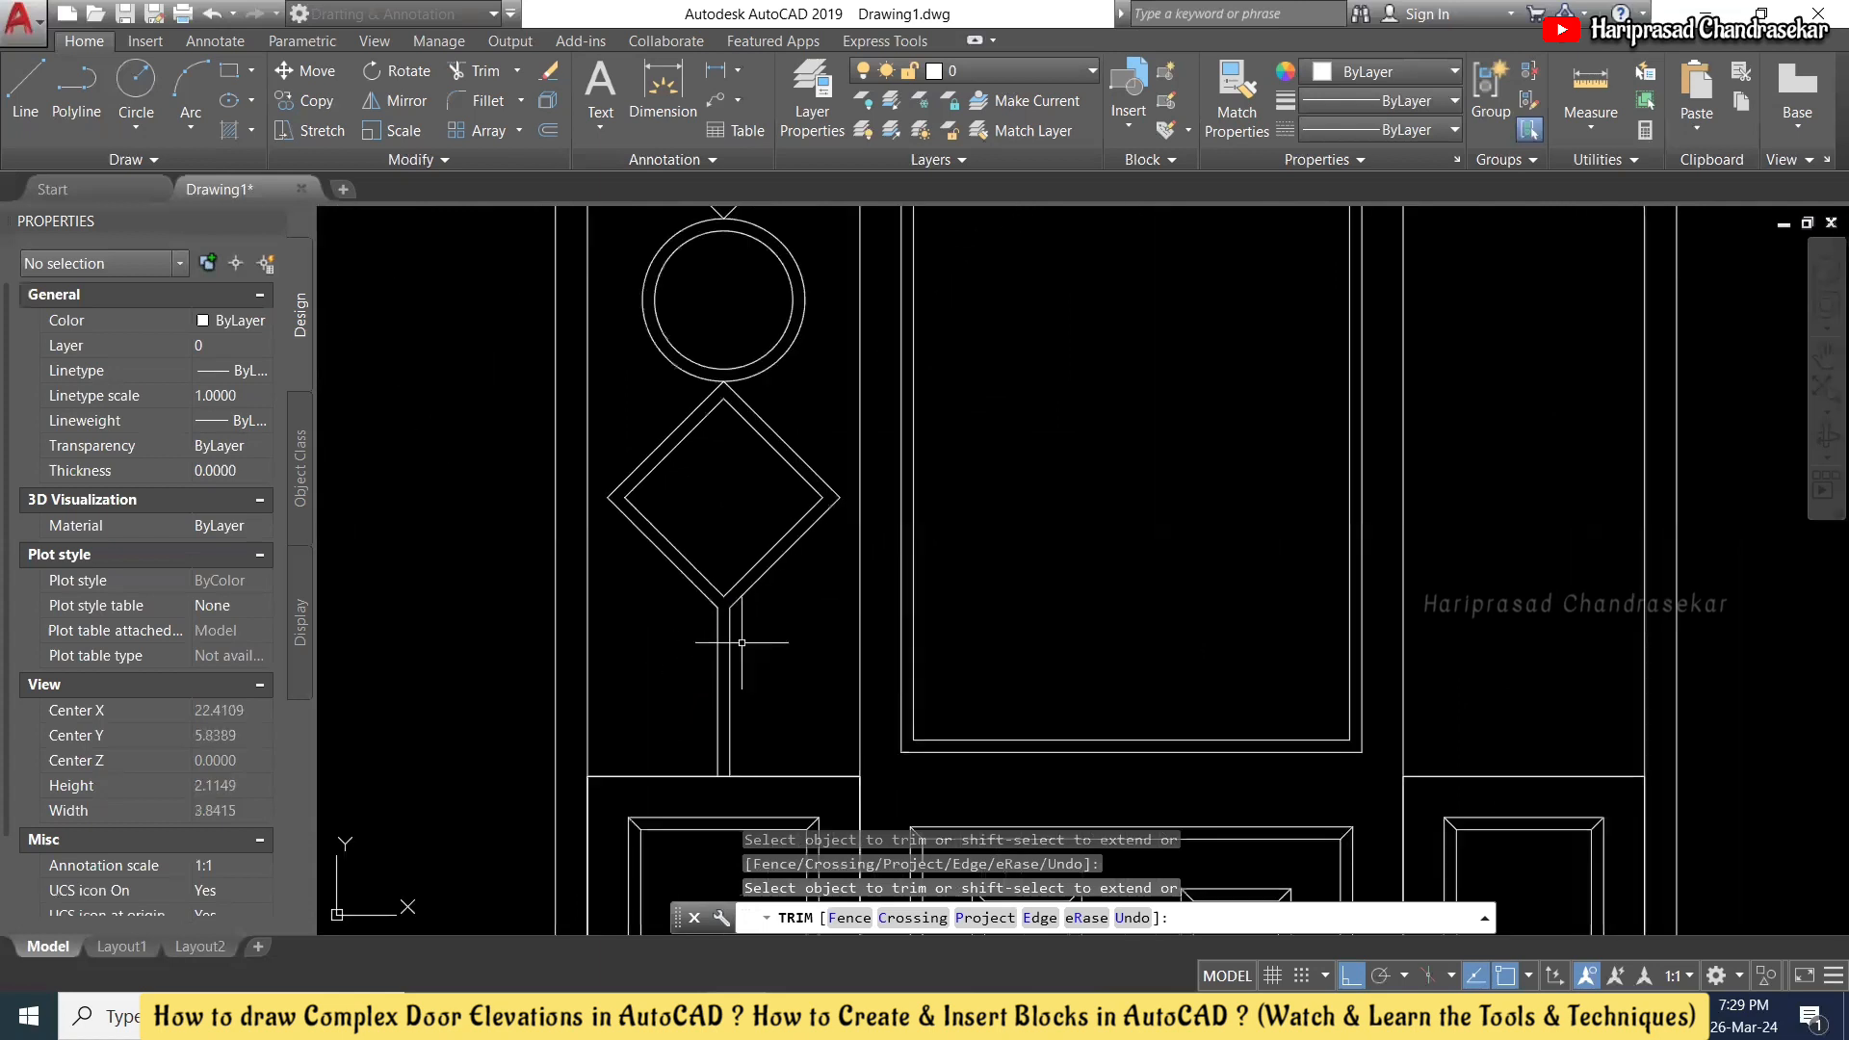
key(Escape)
- Try to mirror the whole diamond and circle ornament into the upper right section about a vertical line through the arch's apex
scroll(756, 618, down, 3)
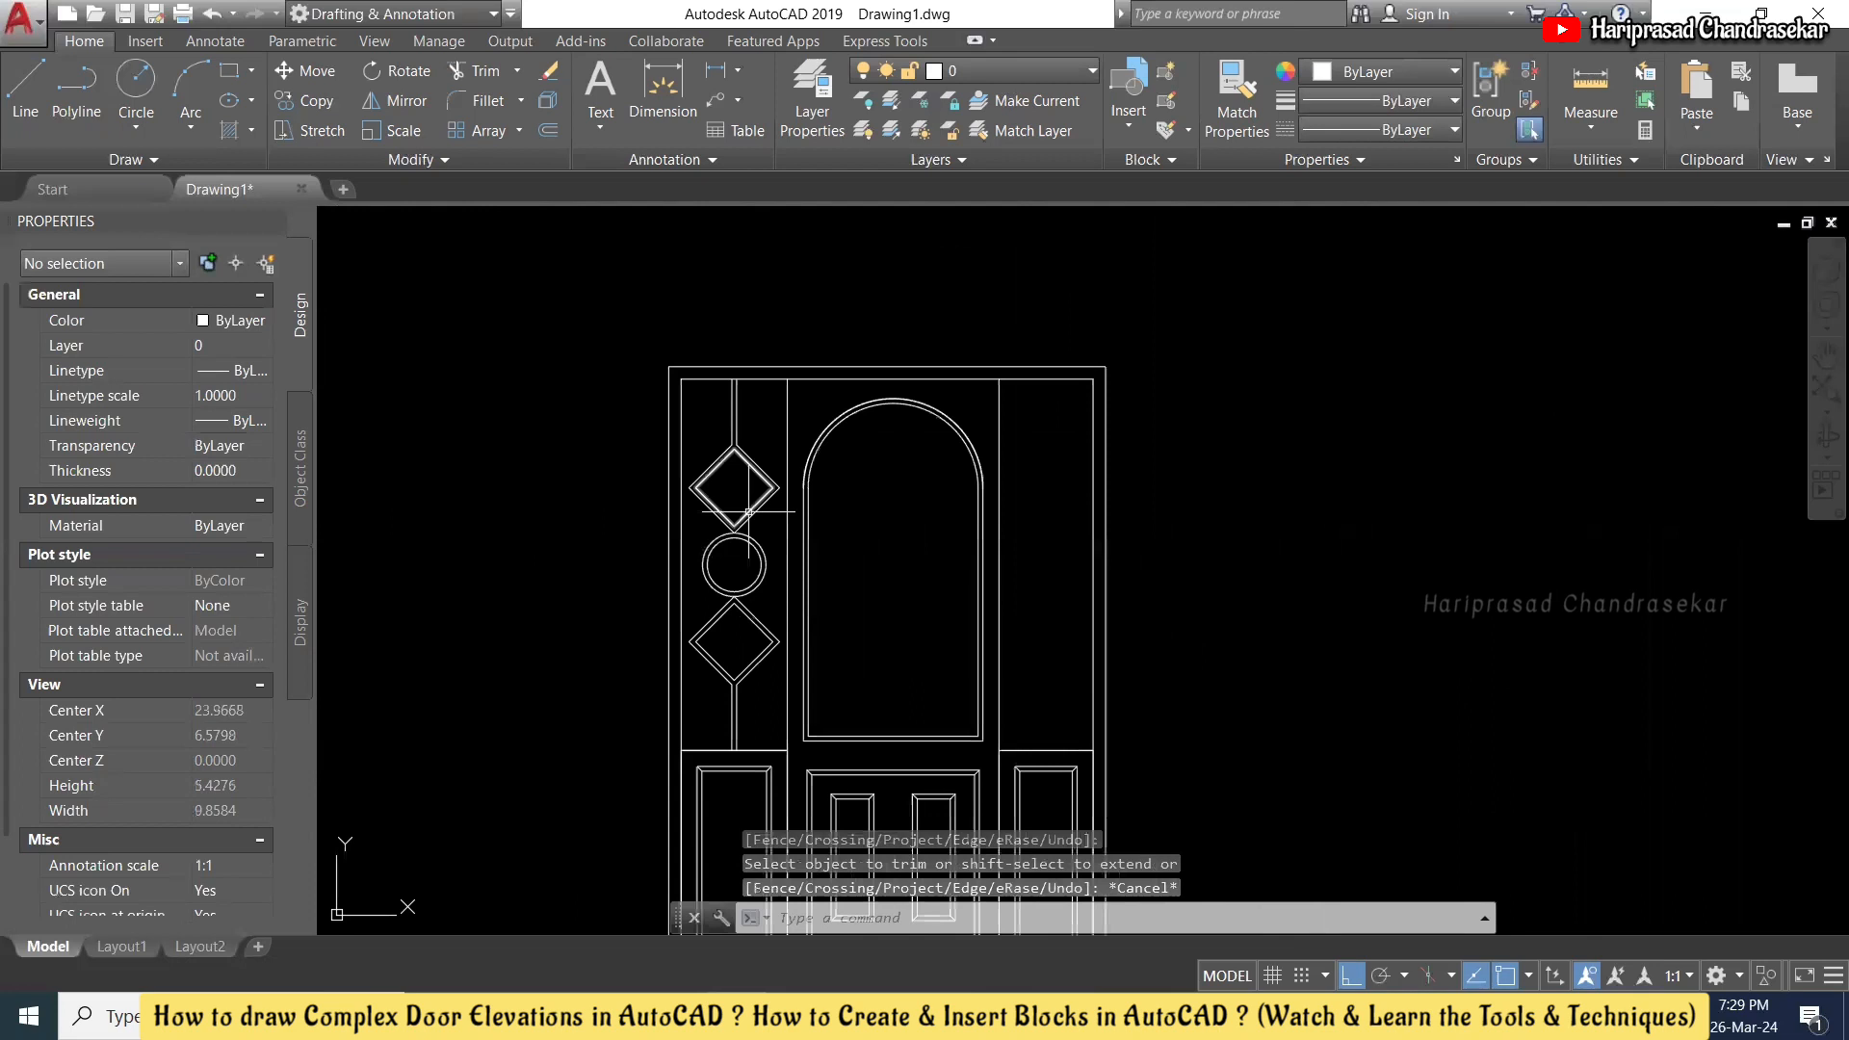
click(769, 414)
click(701, 738)
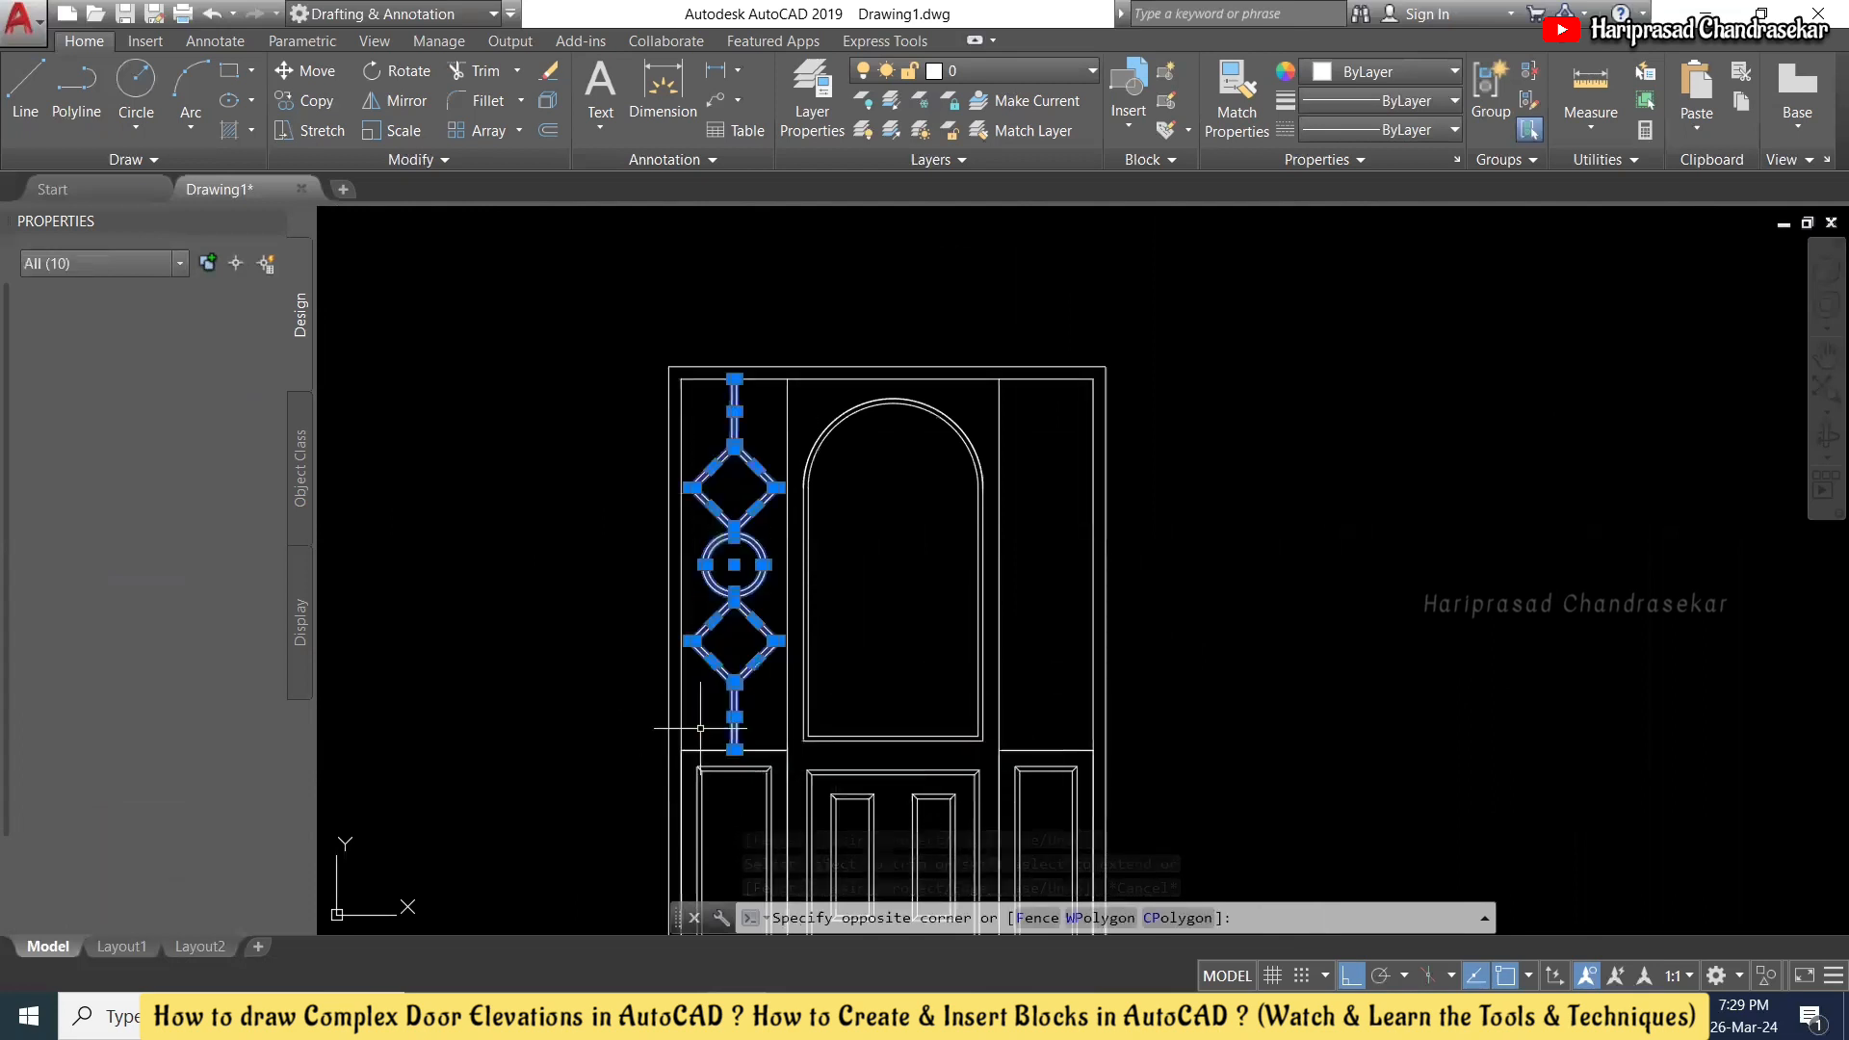
text(mi)
key(Return)
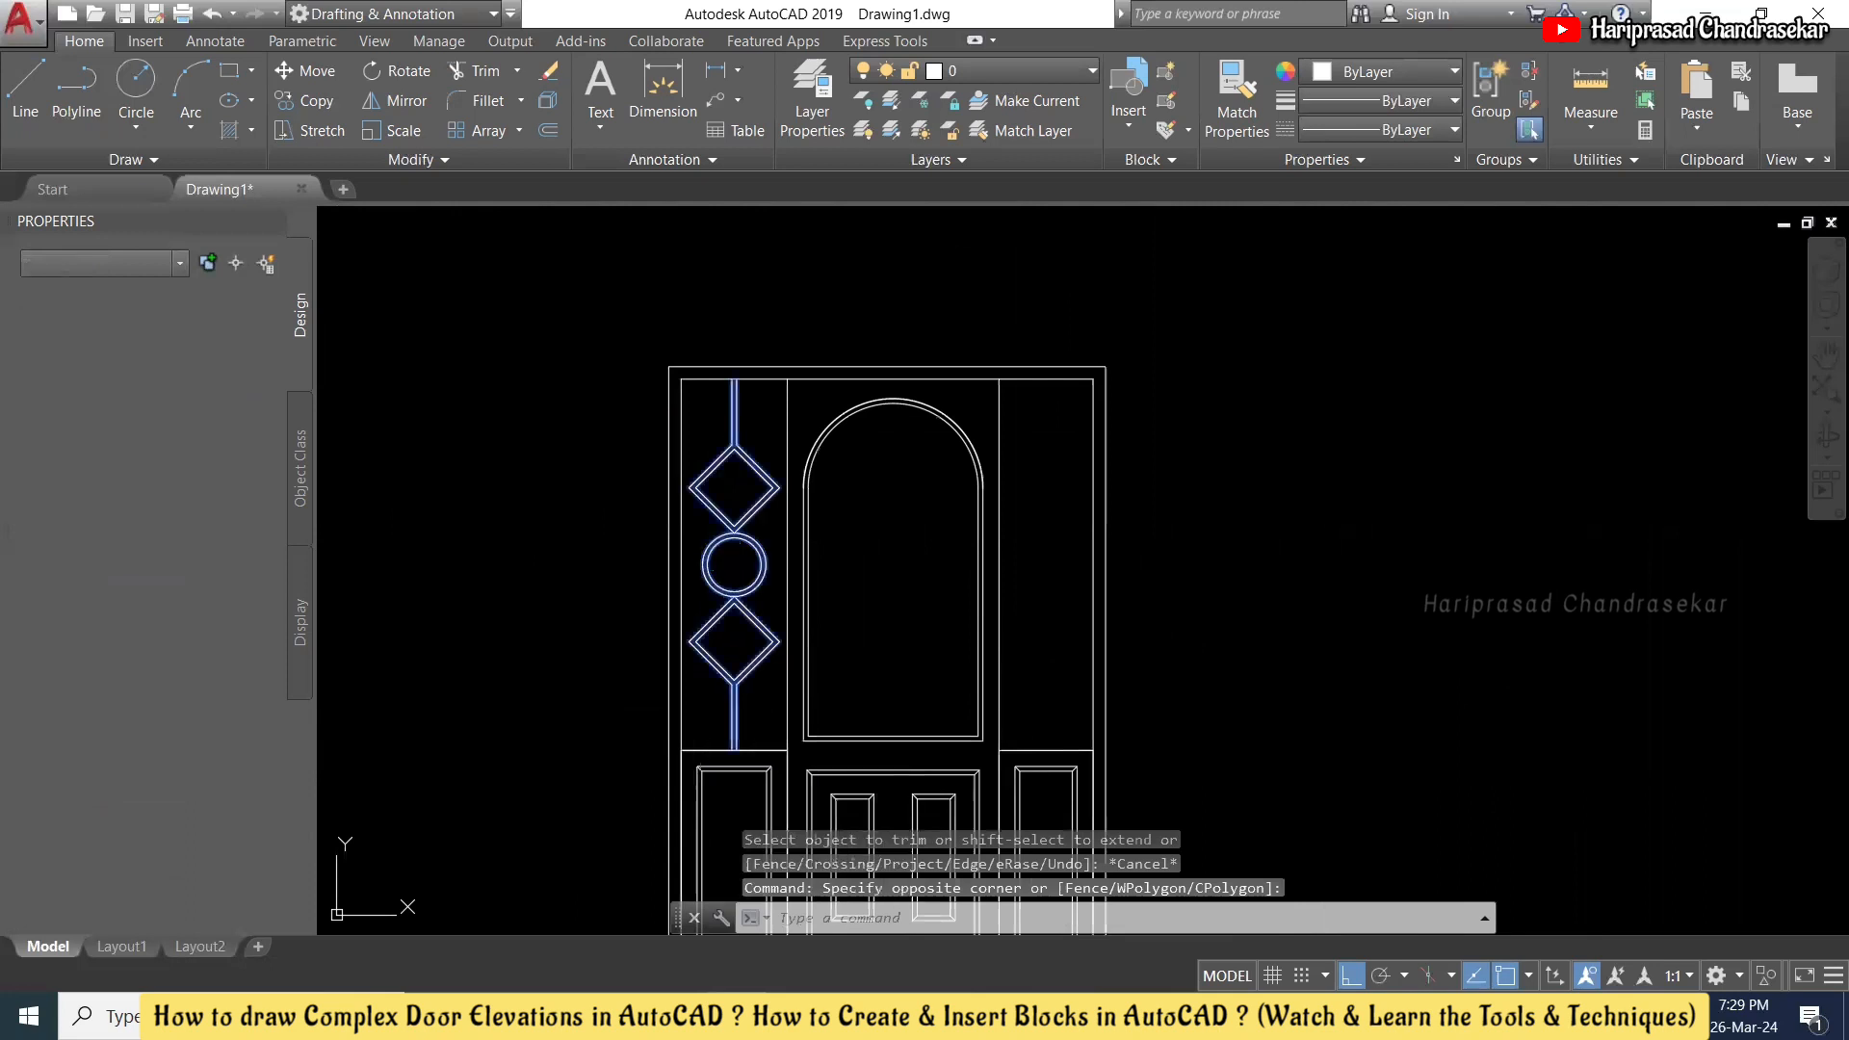
click(888, 398)
click(888, 289)
key(Return)
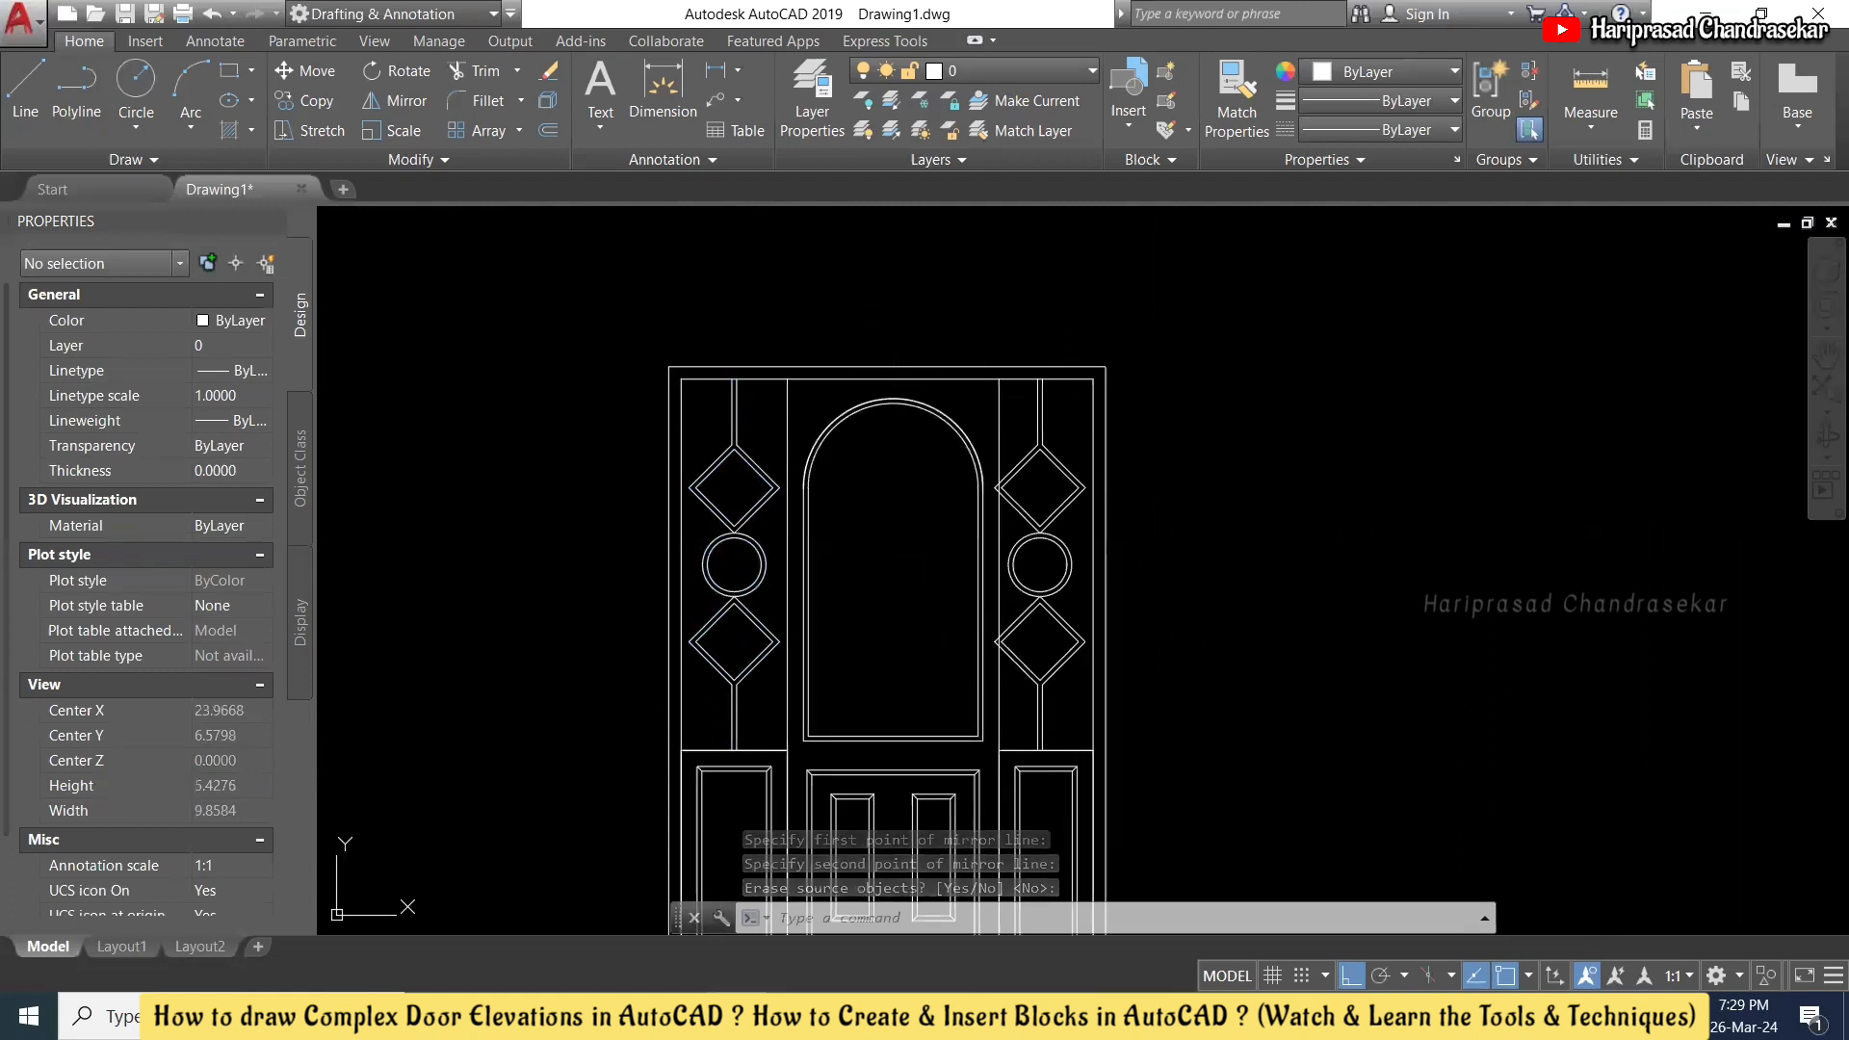
key(ctrl+z)
- Copy the diamond and circle ornament from the lower left corner of the upper left section to the matching corner of the upper right section
click(776, 419)
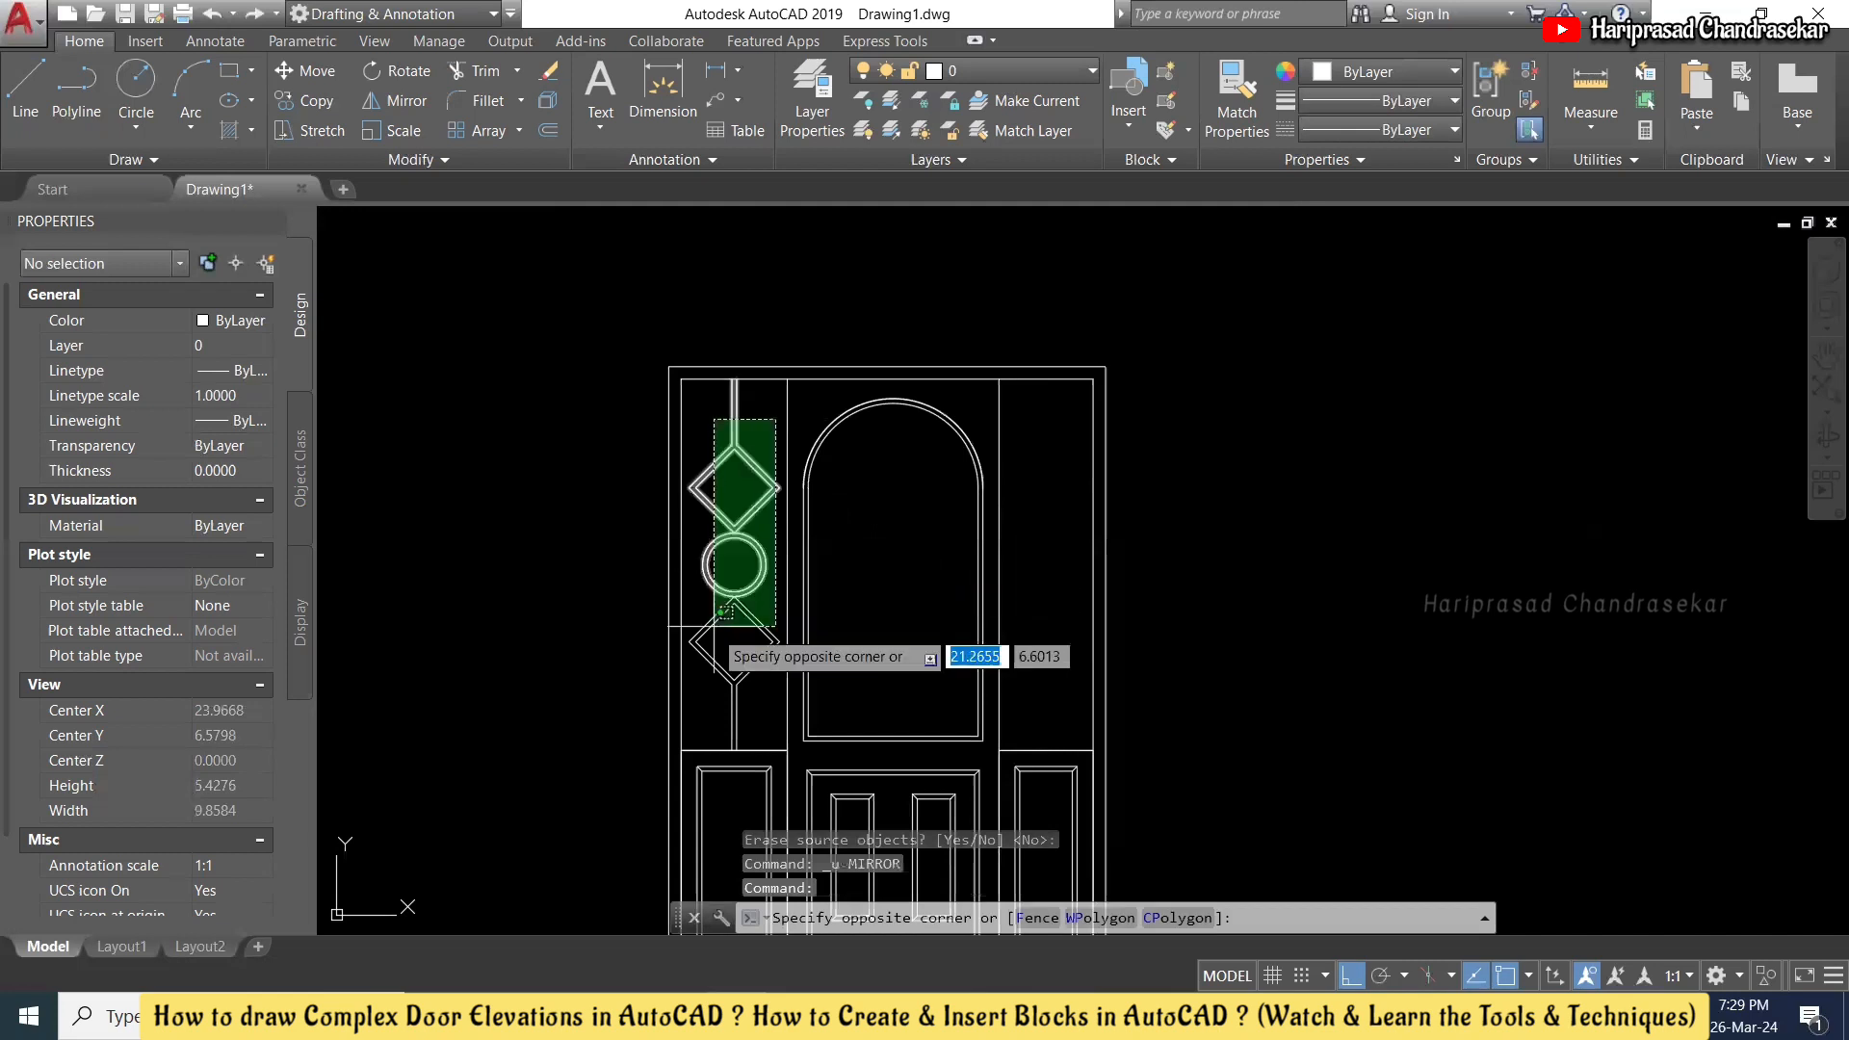
click(713, 703)
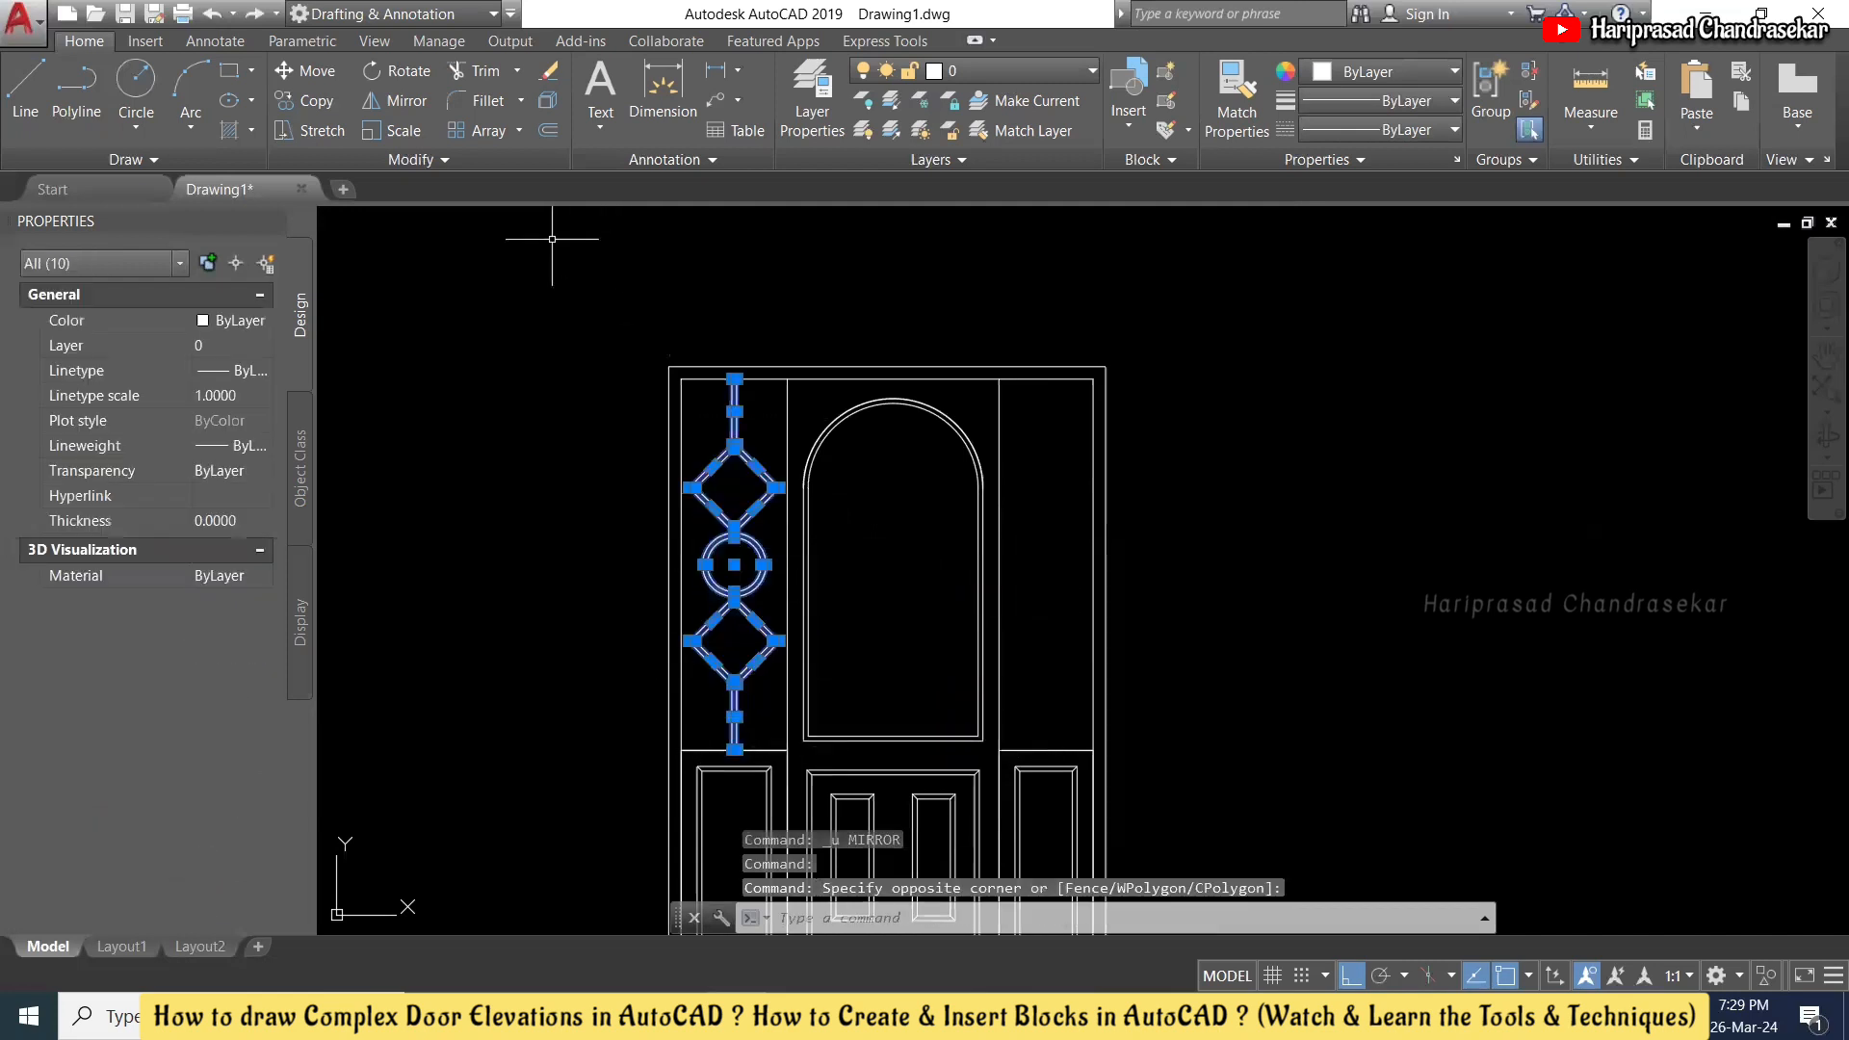
click(311, 102)
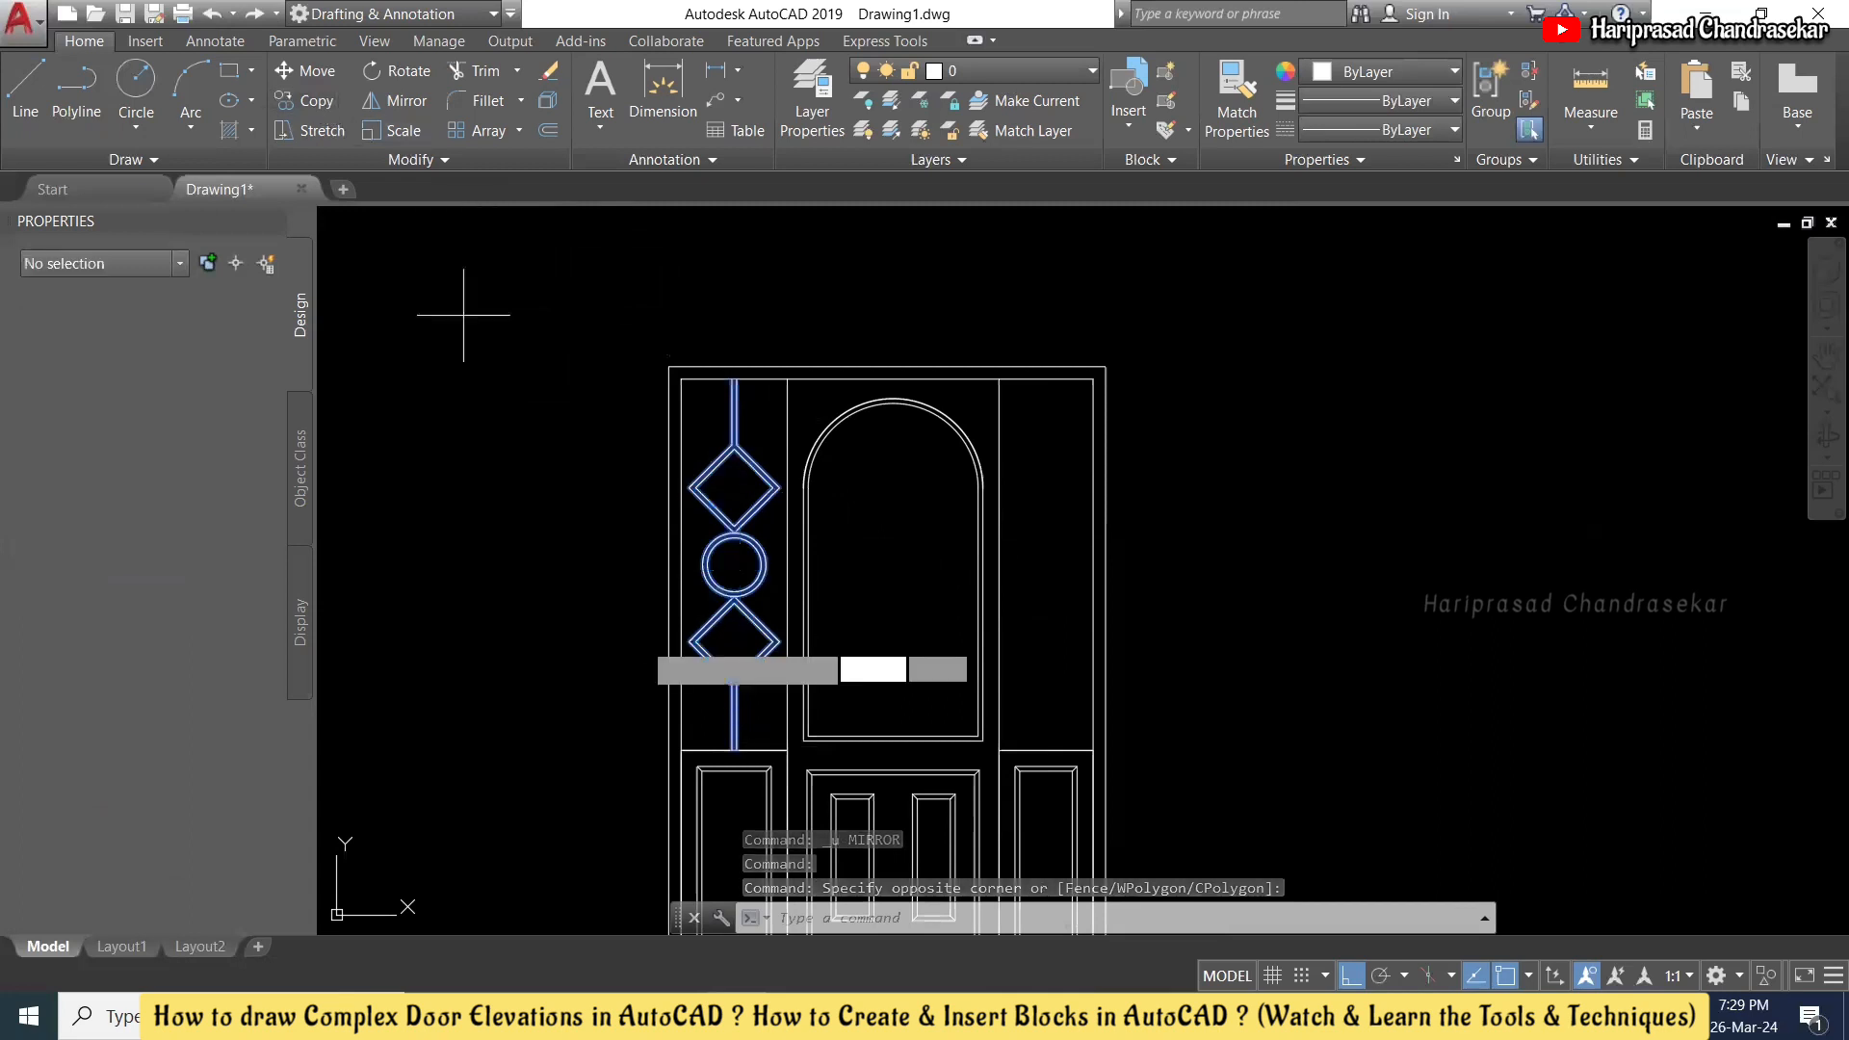
click(681, 750)
click(999, 750)
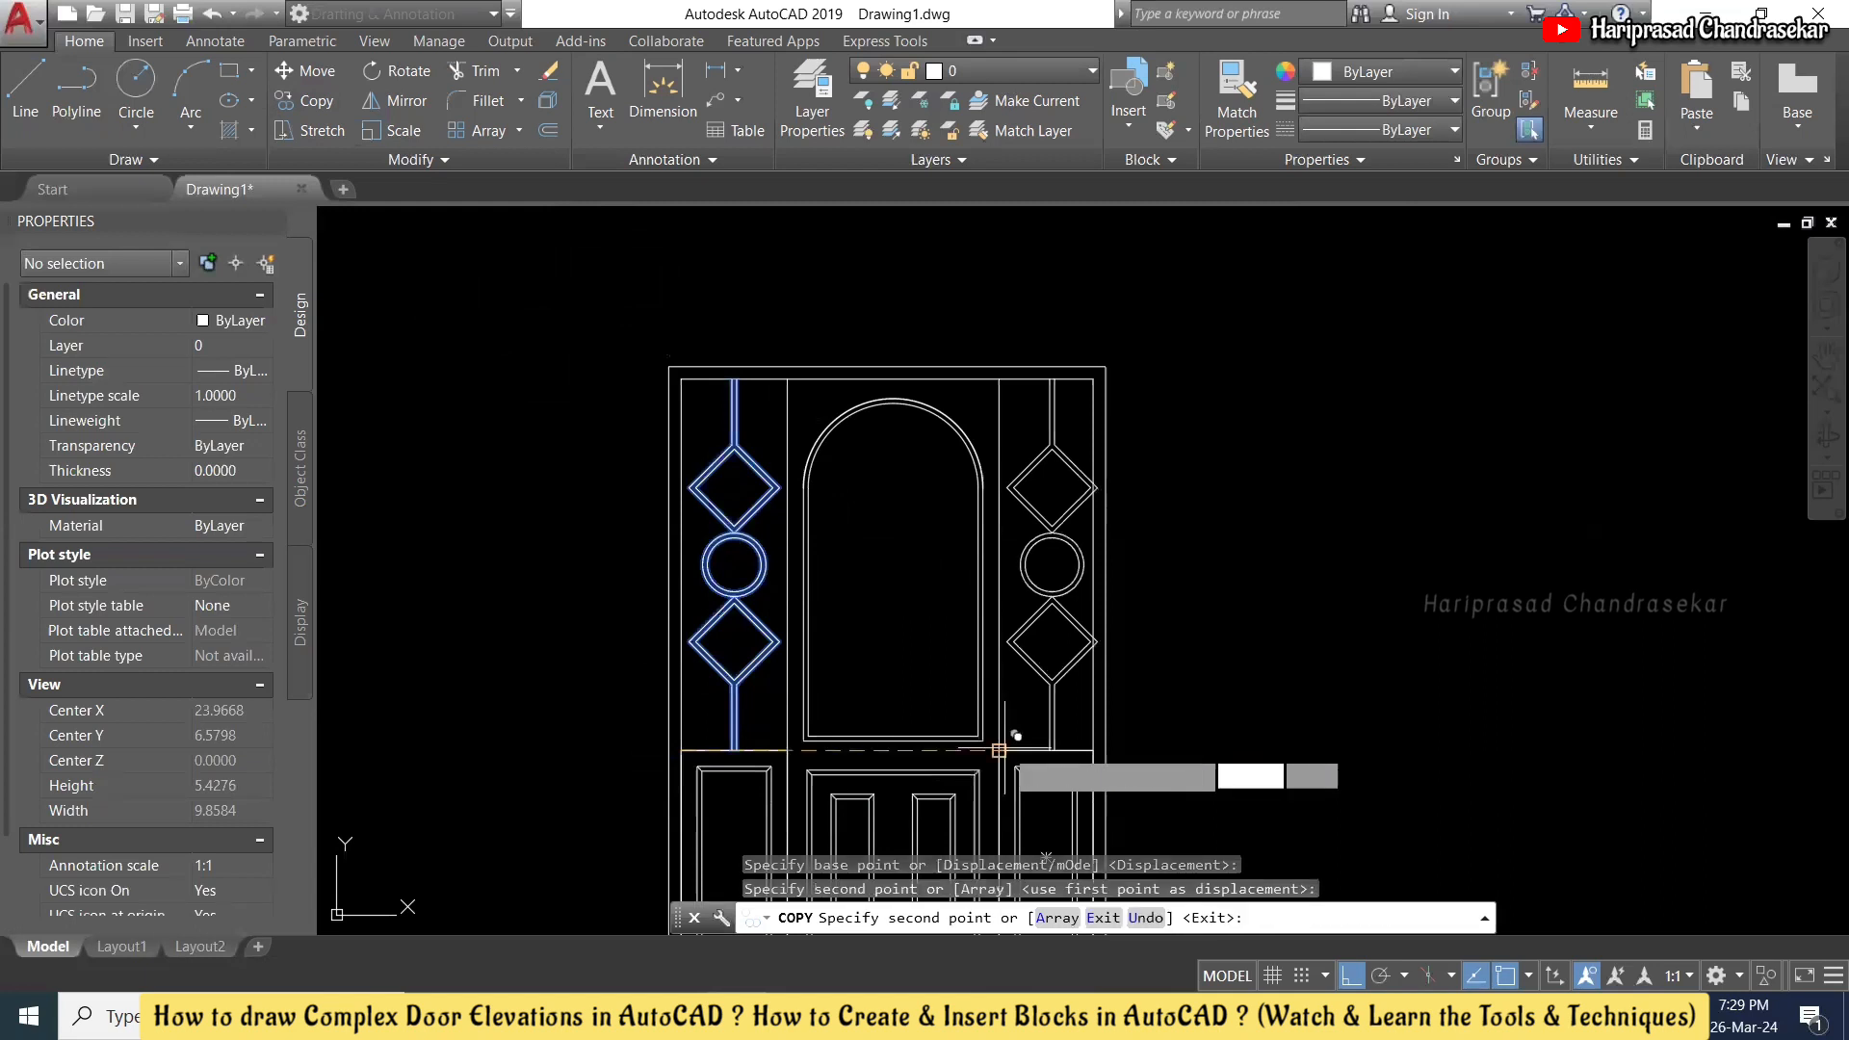
key(Escape)
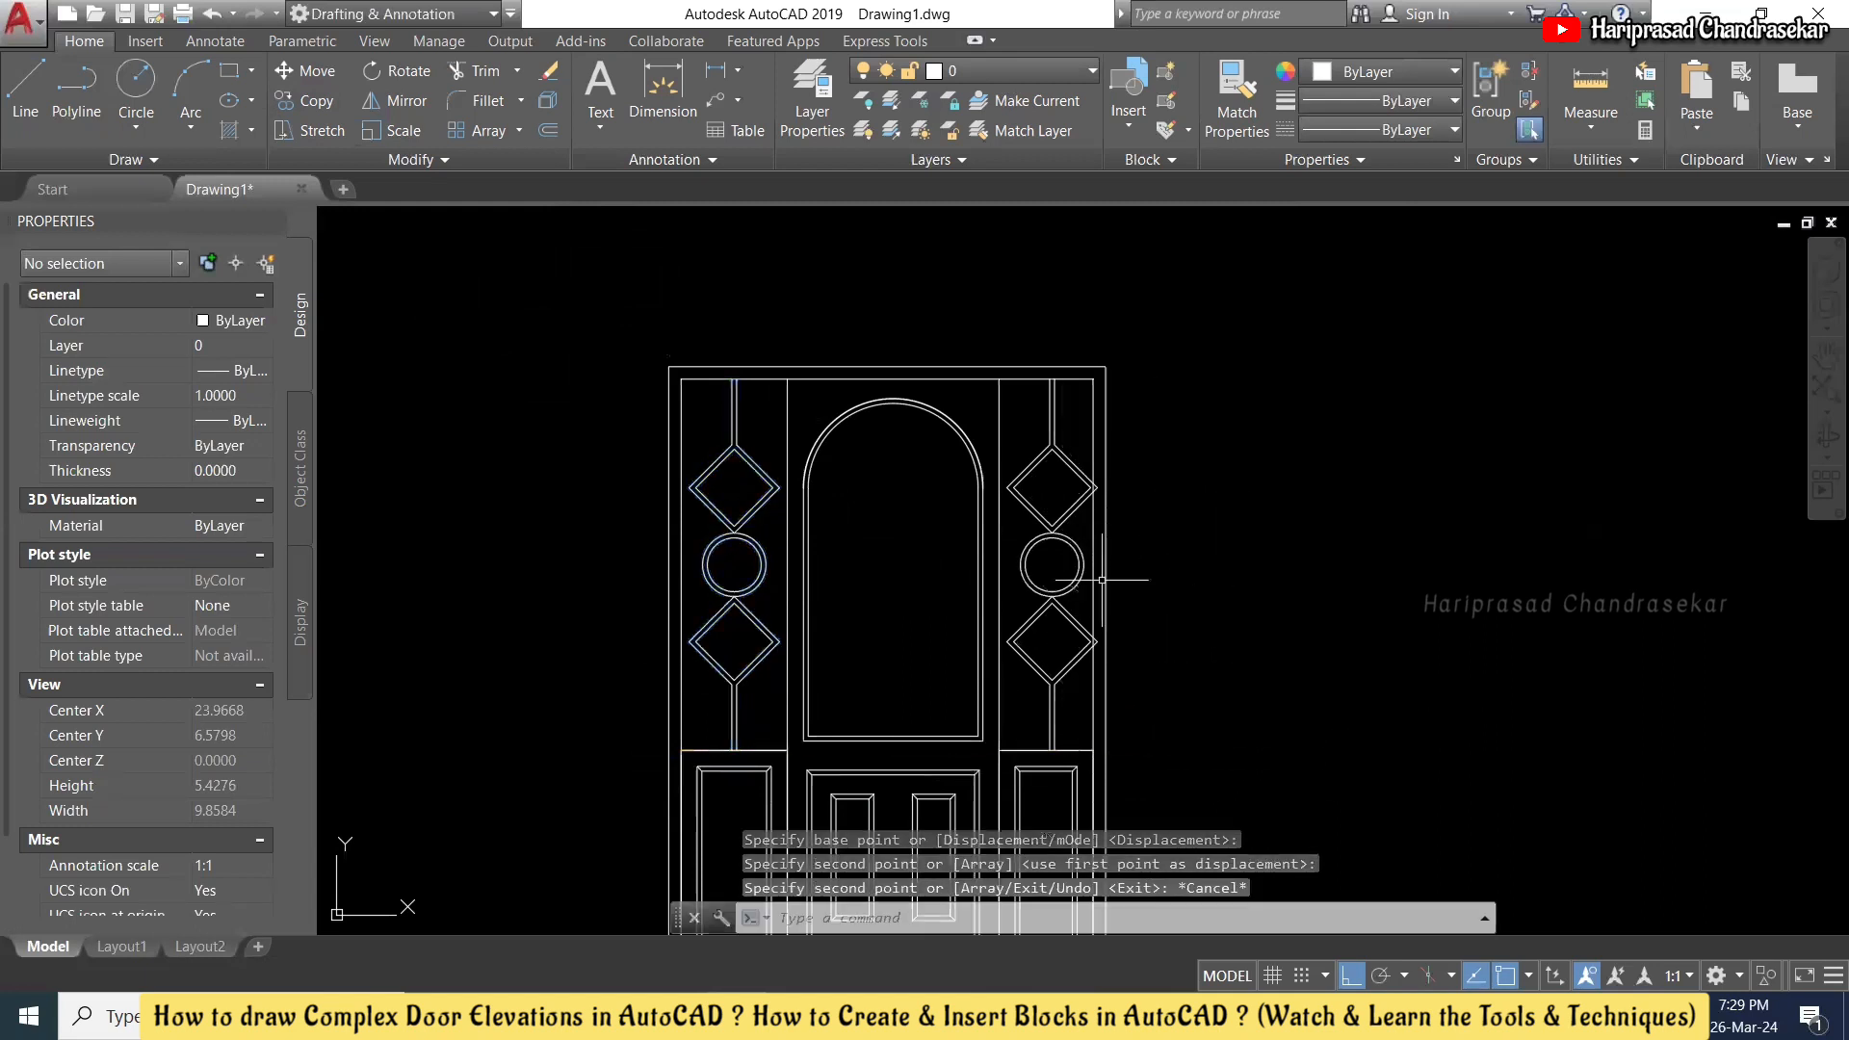
- Undo the copy of the diamond and circle ornament in the upper right section
scroll(1045, 539, up, 2)
scroll(1045, 527, down, 4)
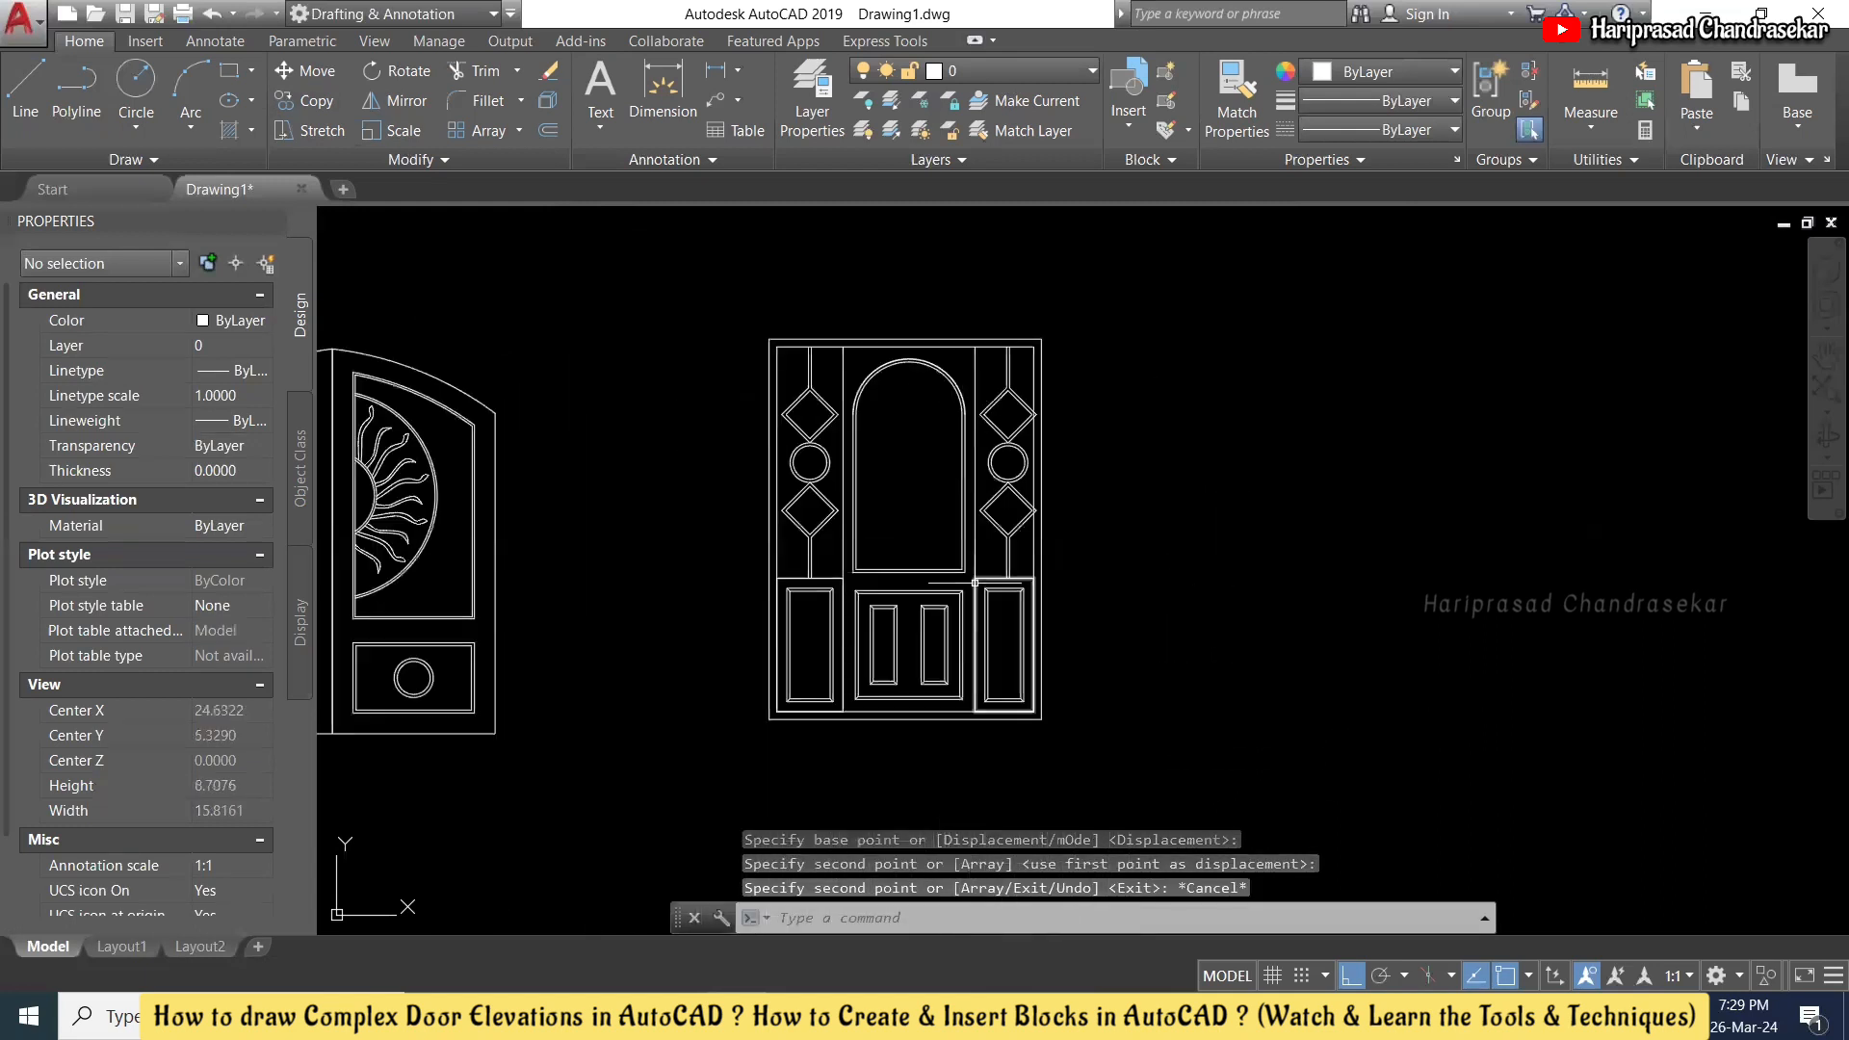
scroll(931, 621, up, 2)
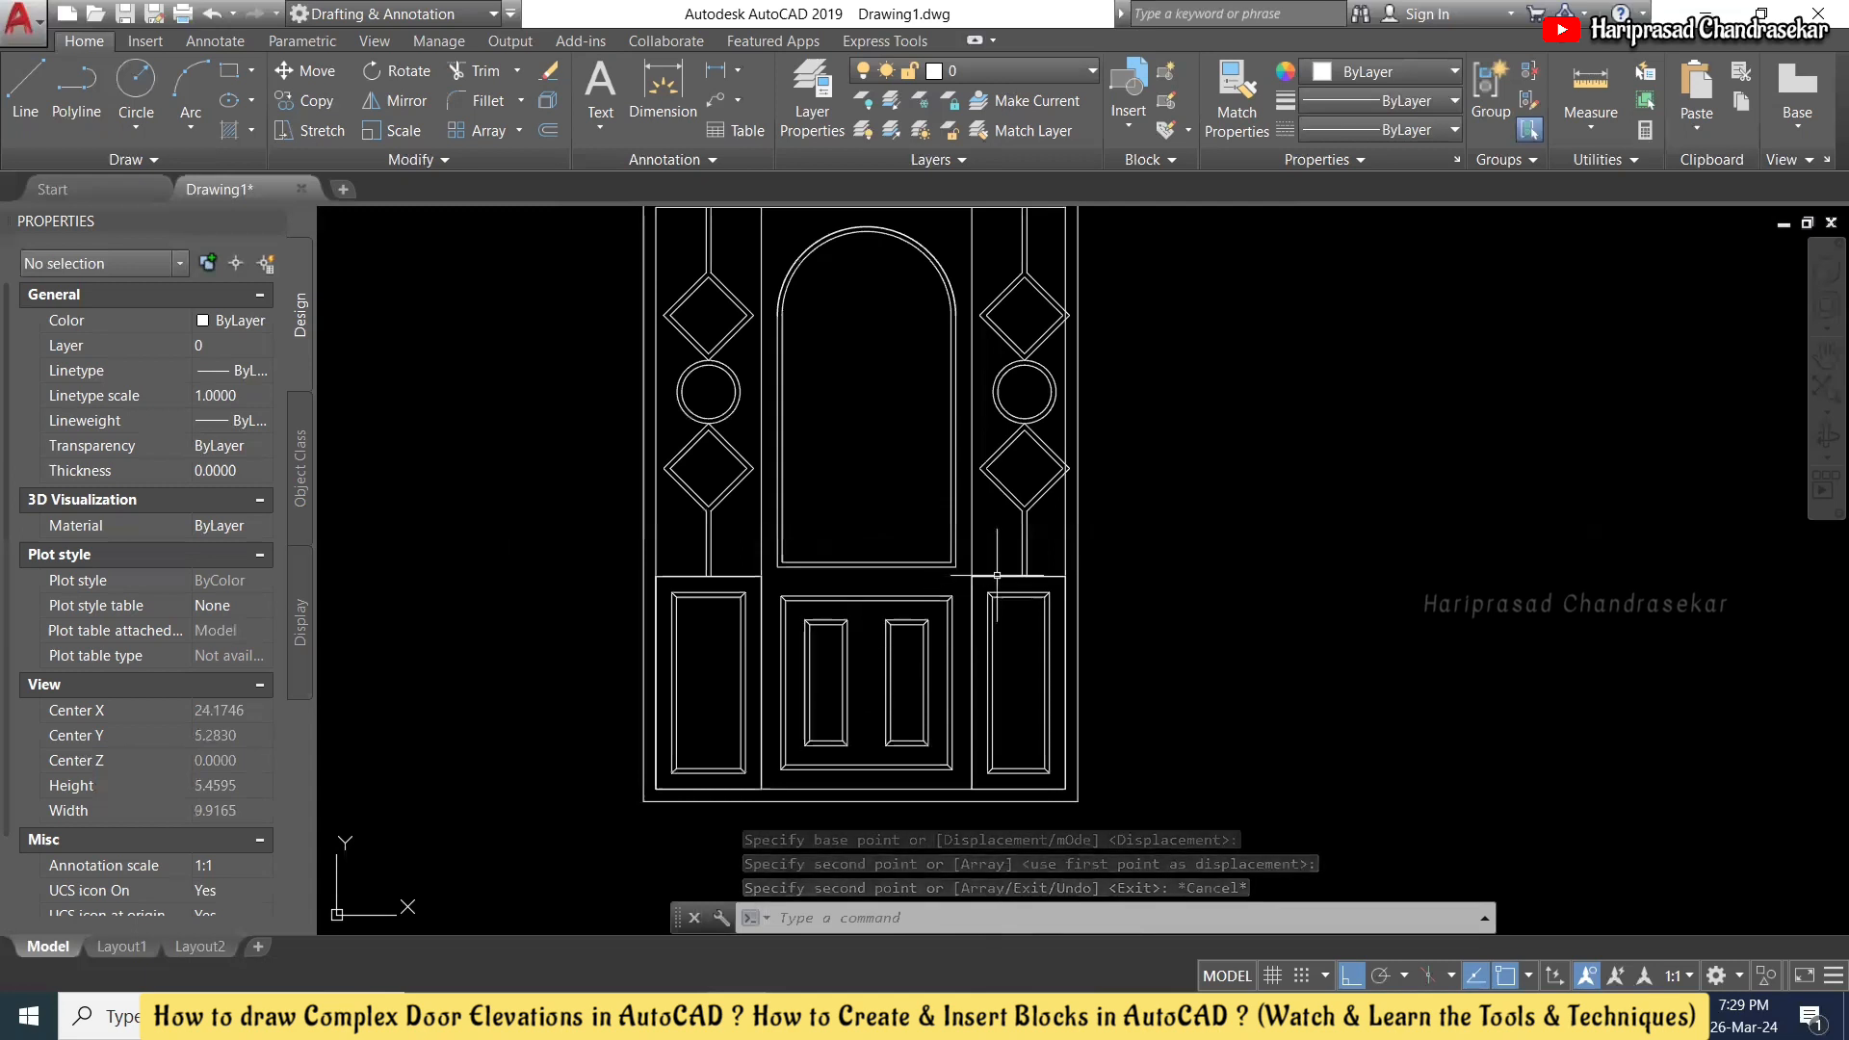
scroll(949, 631, down, 2)
key(ctrl+z)
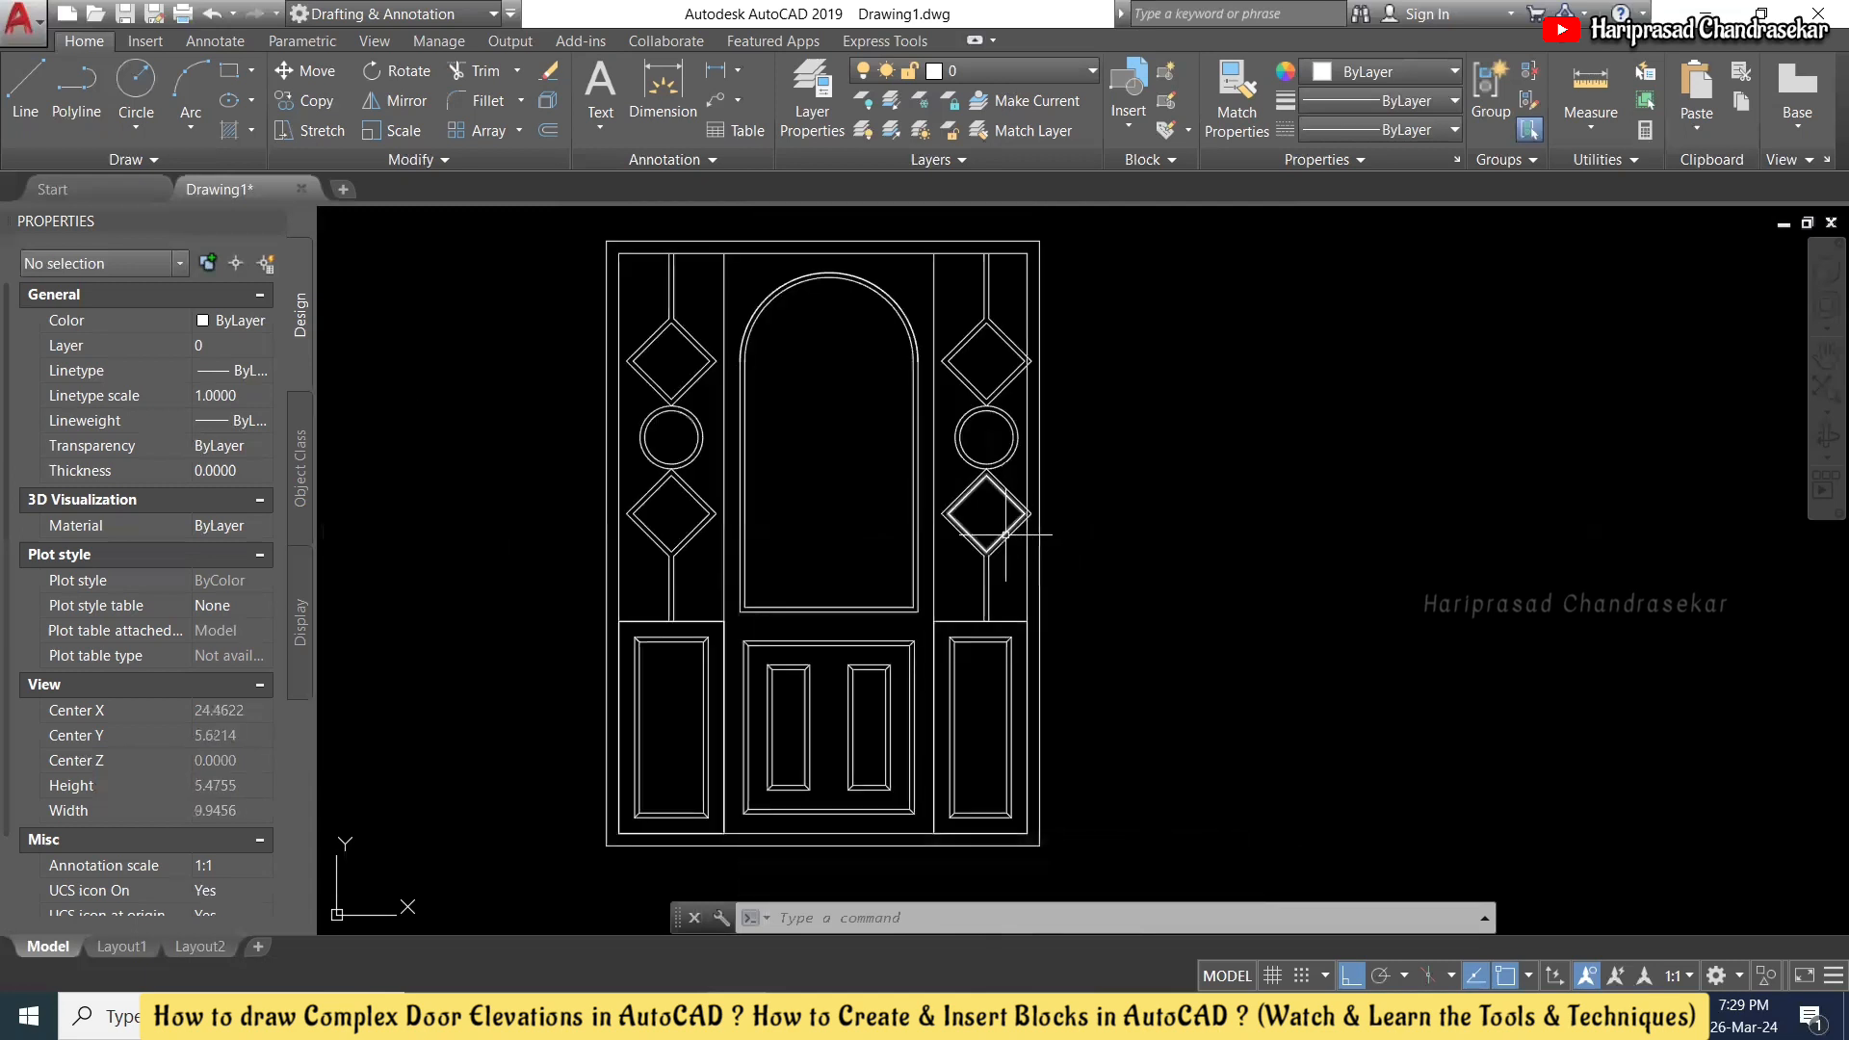
key(ctrl+z)
key(ctrl+z)
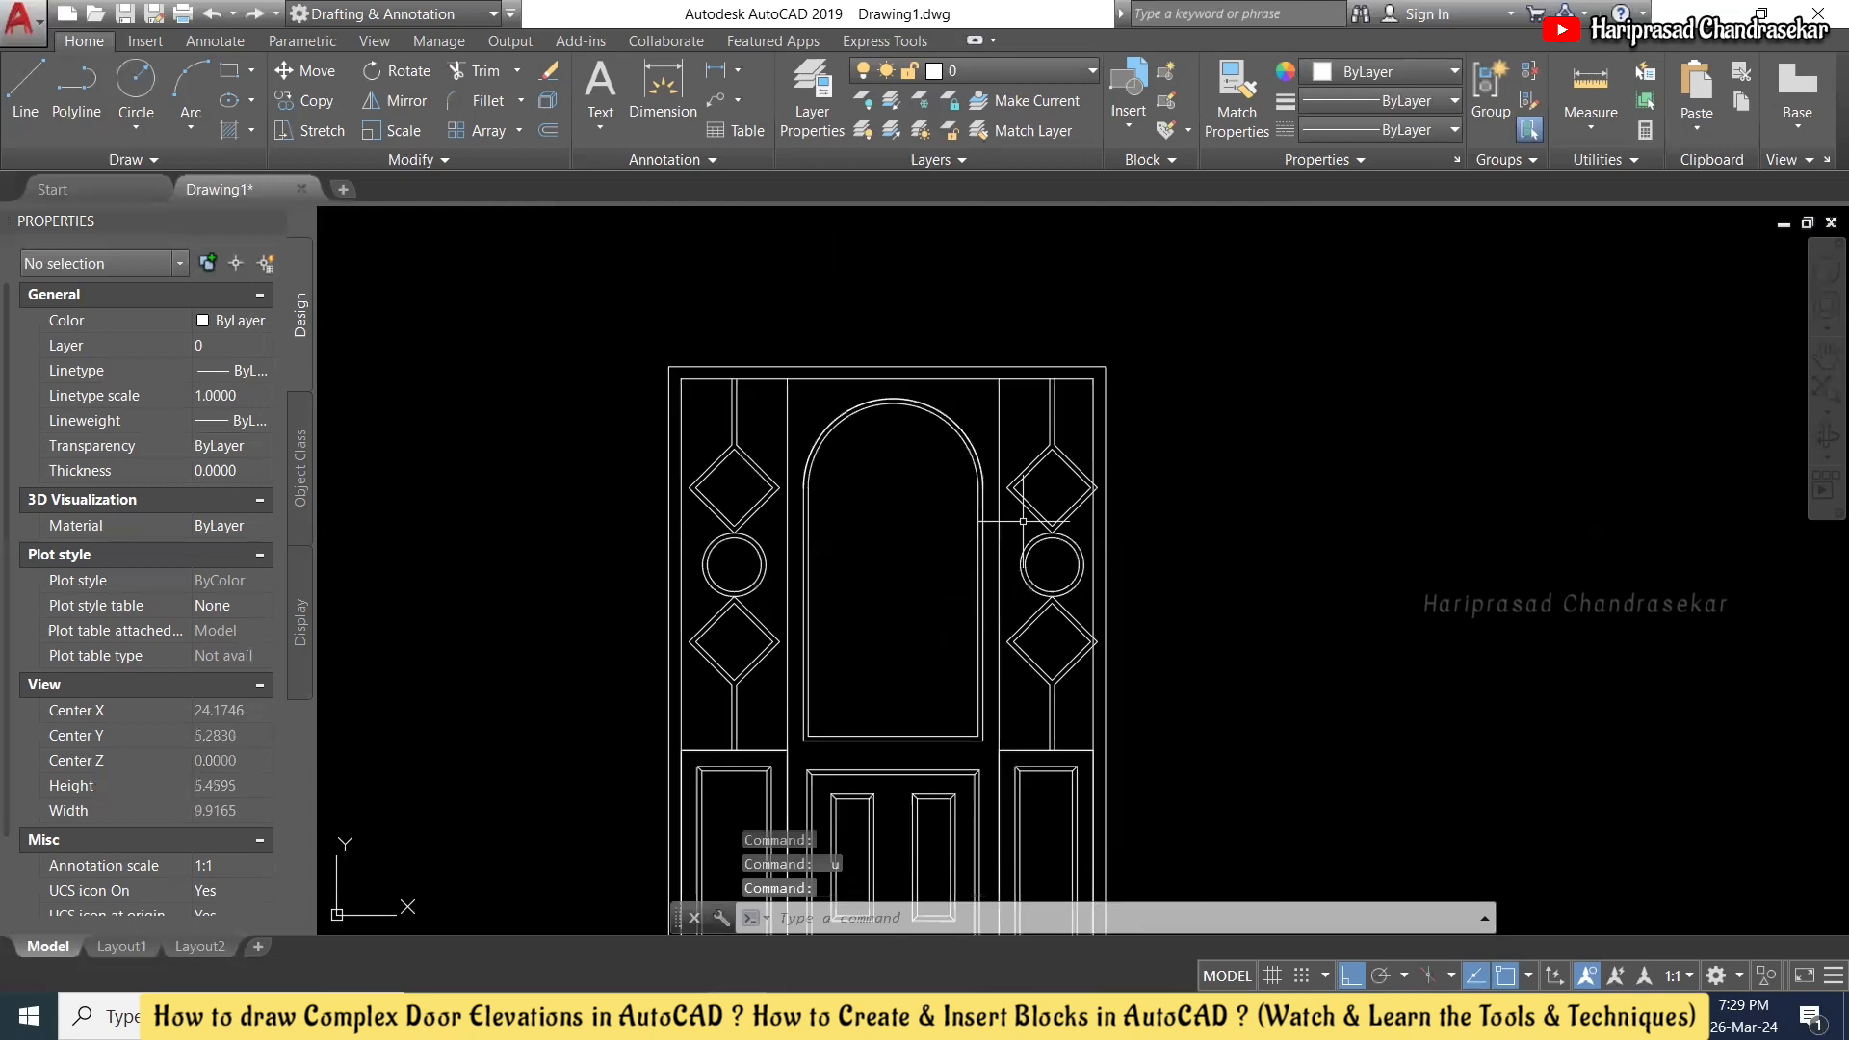
- Erase the framed lower panel of the right side section, including its three leftover diagonal corner lines
scroll(1021, 521, down, 2)
scroll(1050, 617, up, 2)
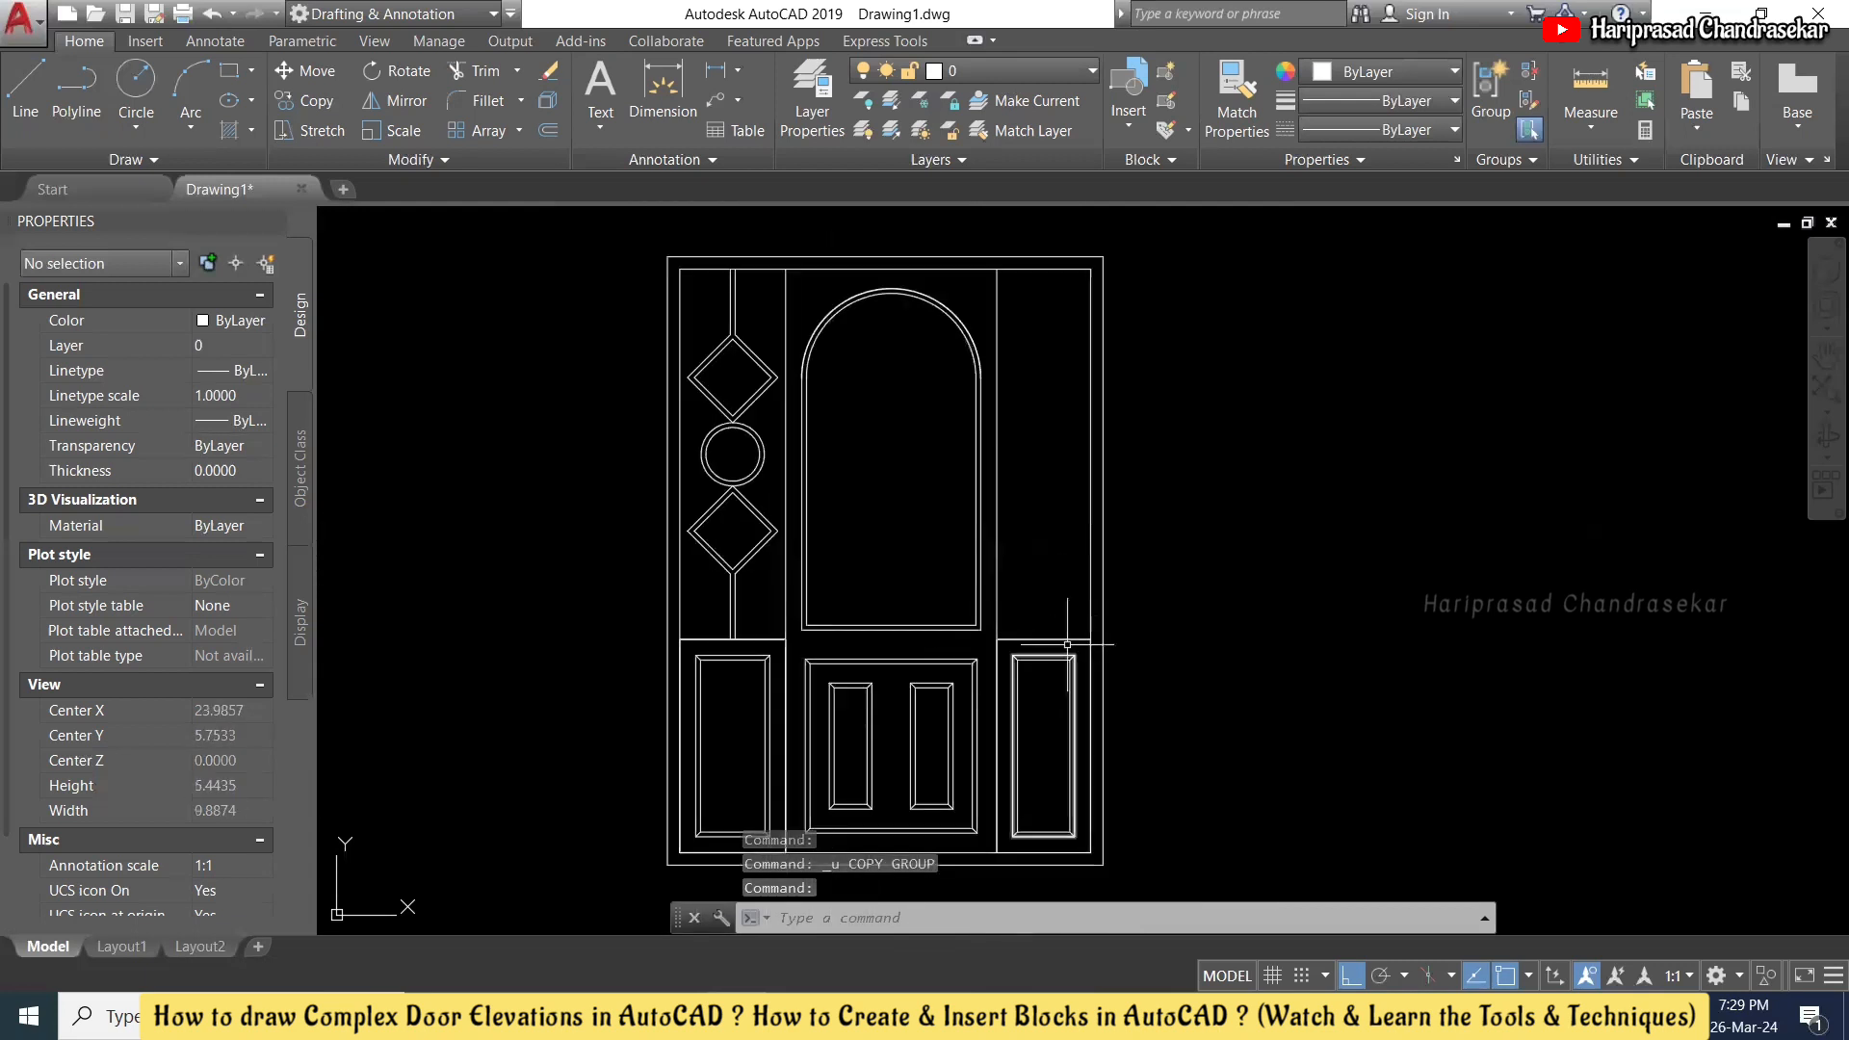
click(1076, 596)
click(1031, 814)
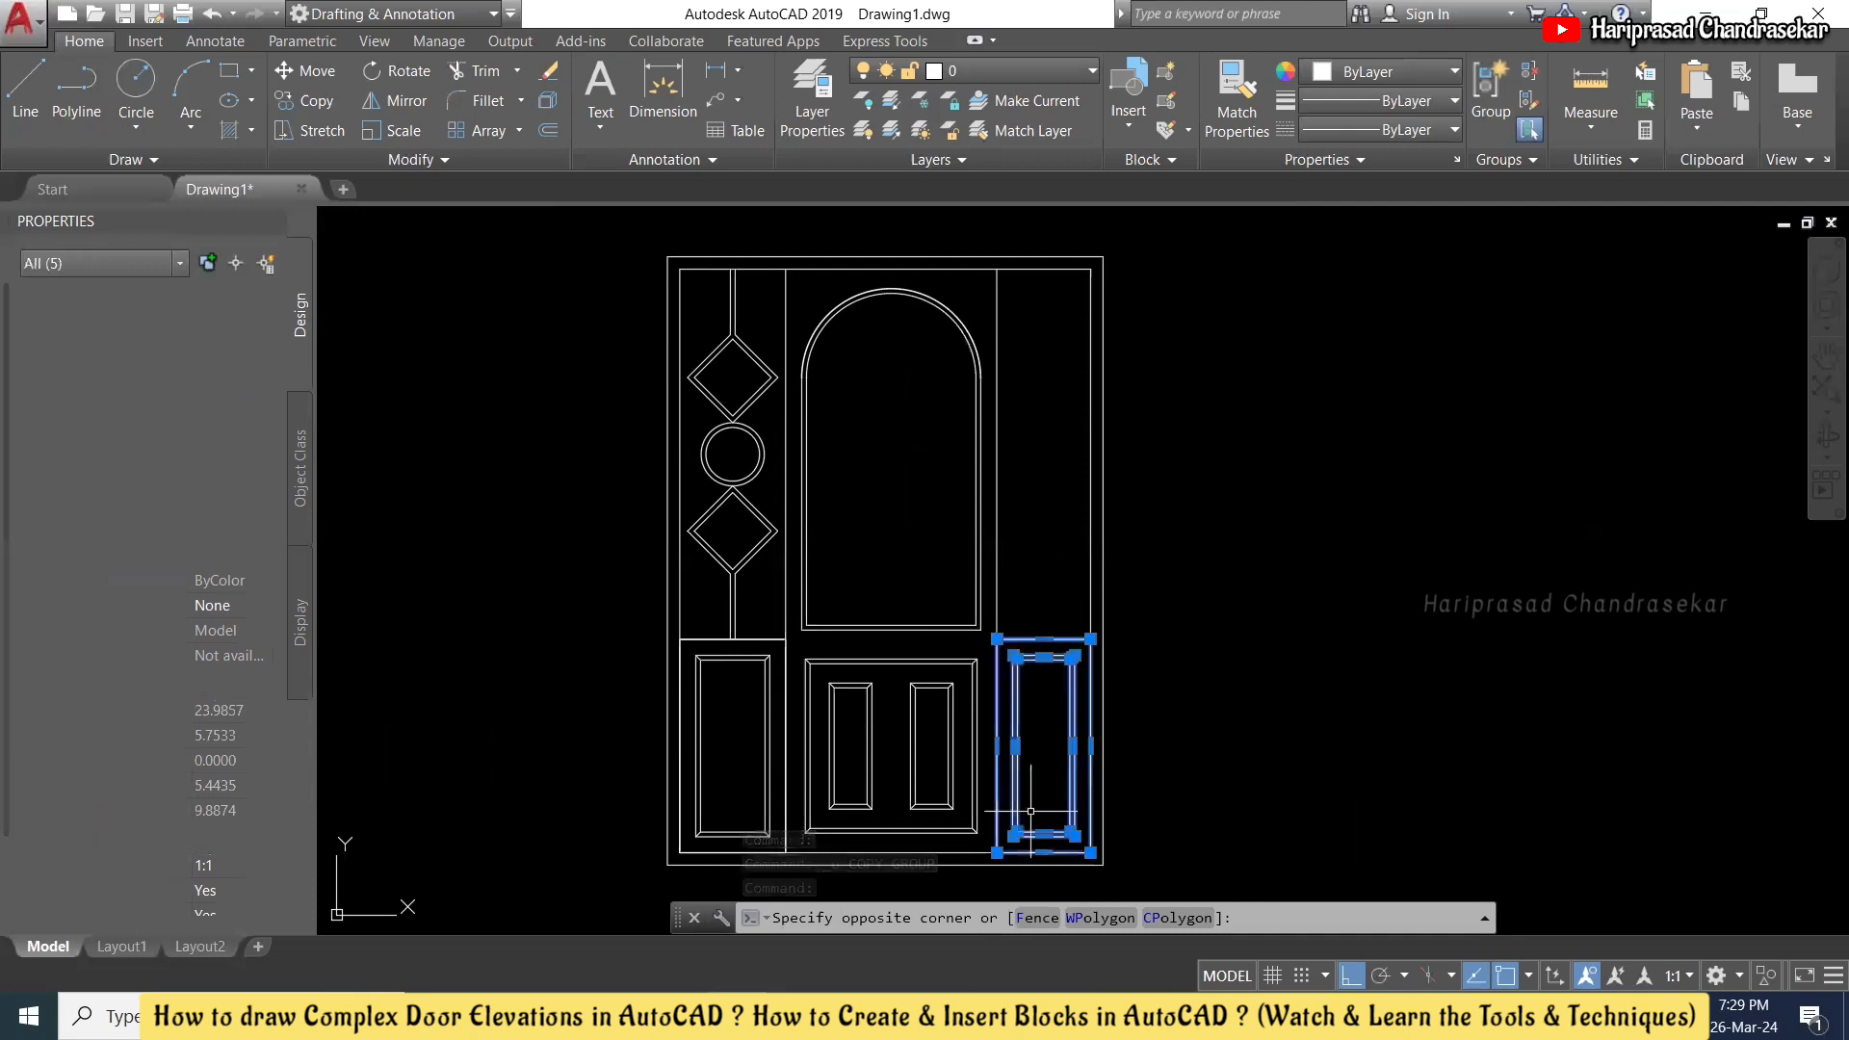
key(Delete)
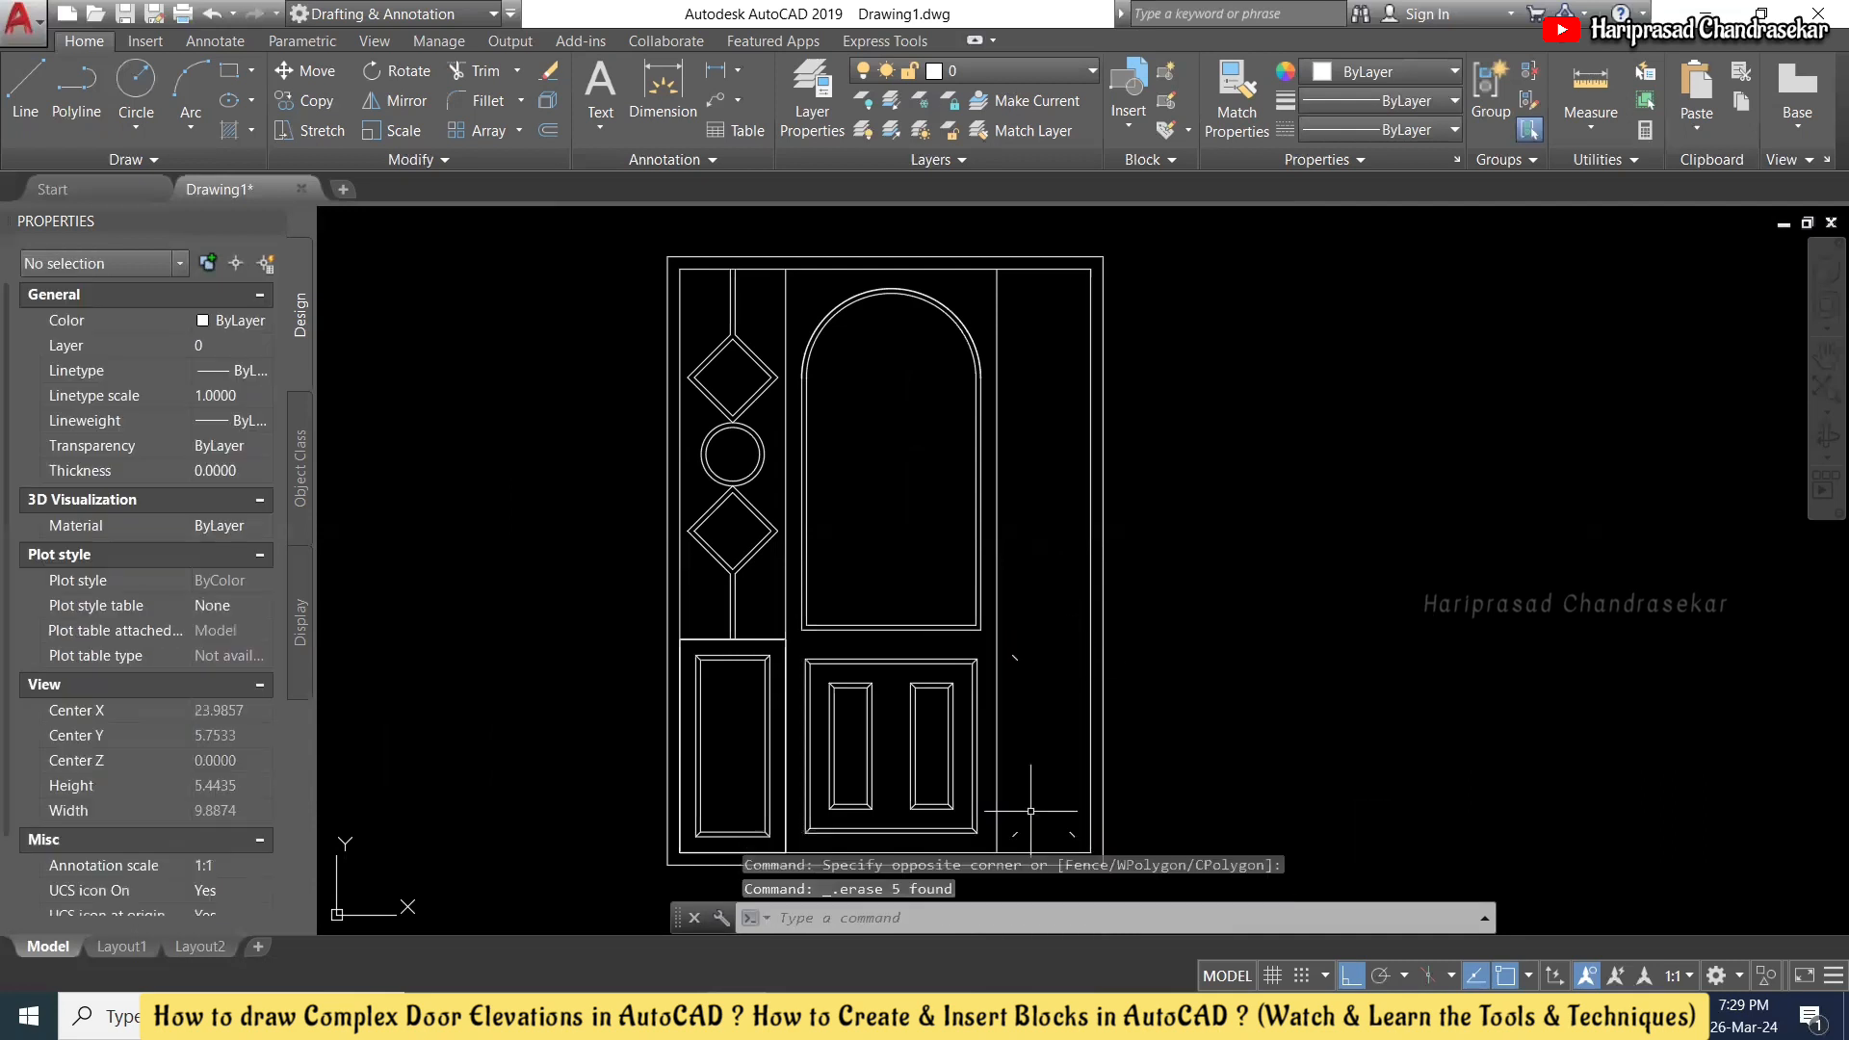
click(1008, 626)
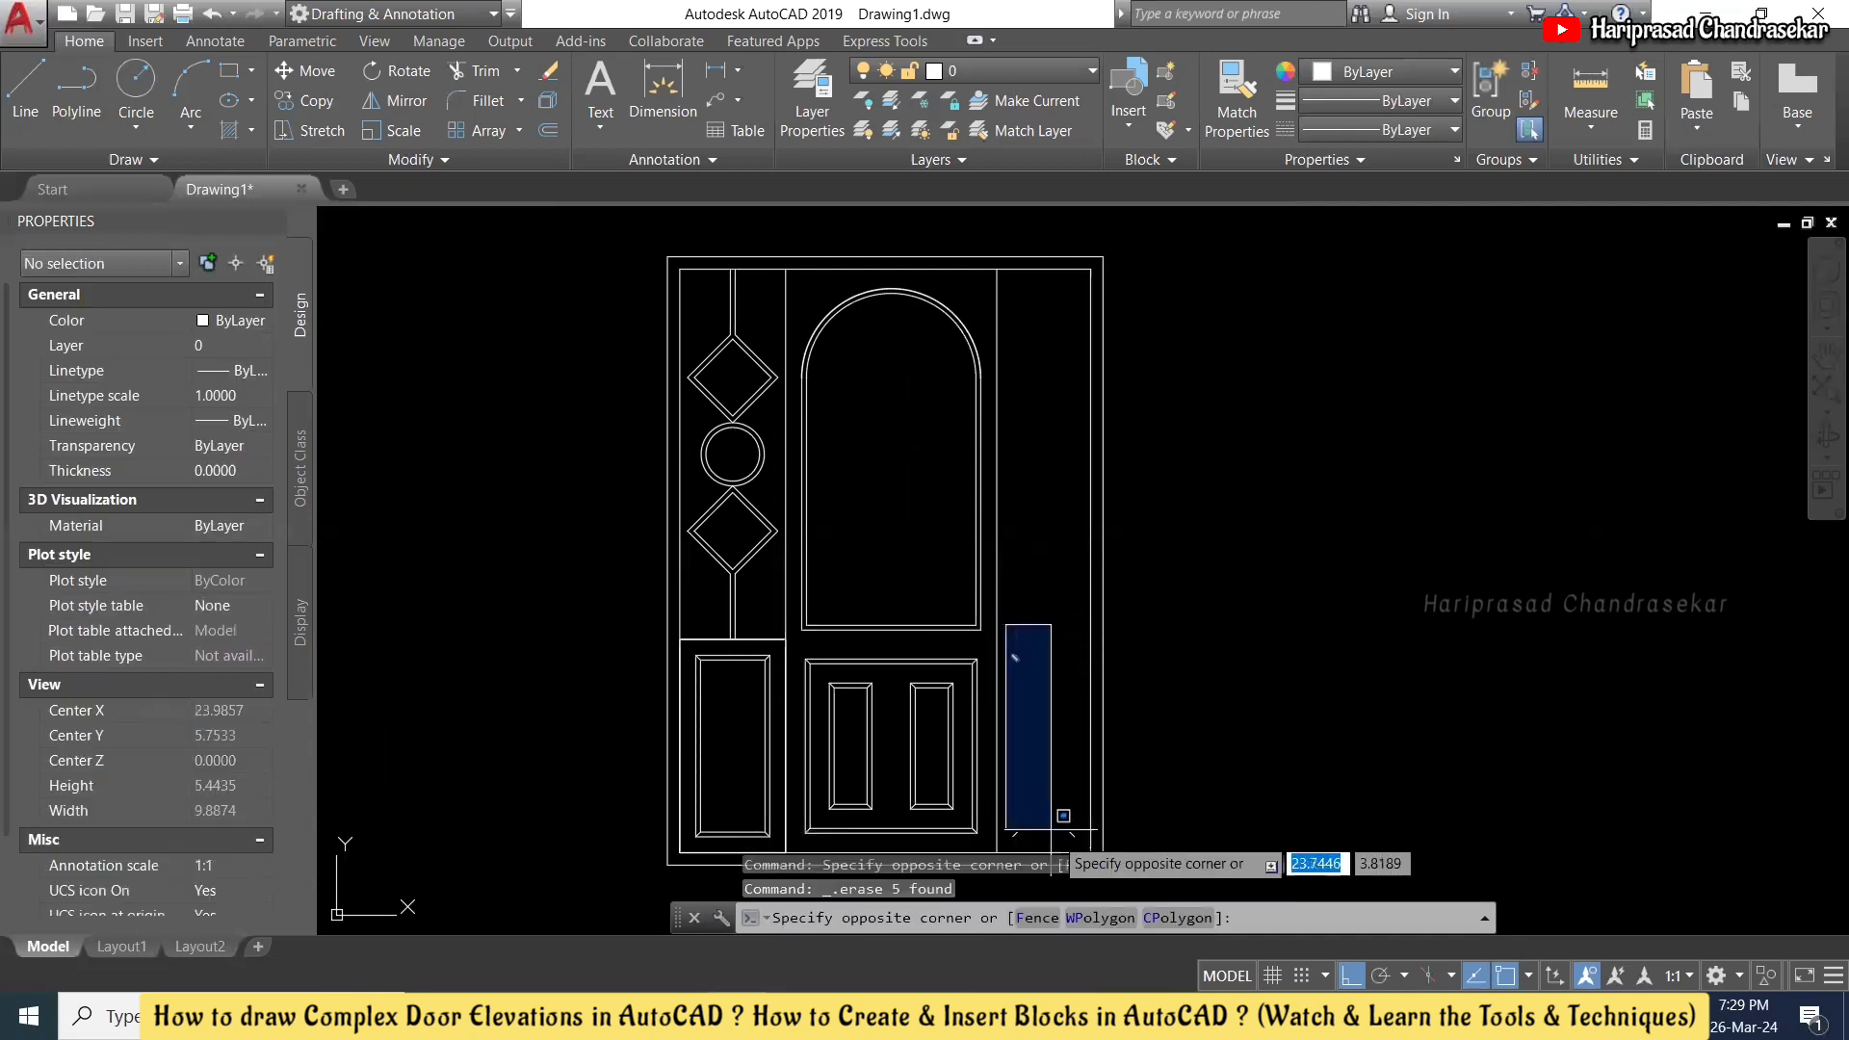
click(1083, 846)
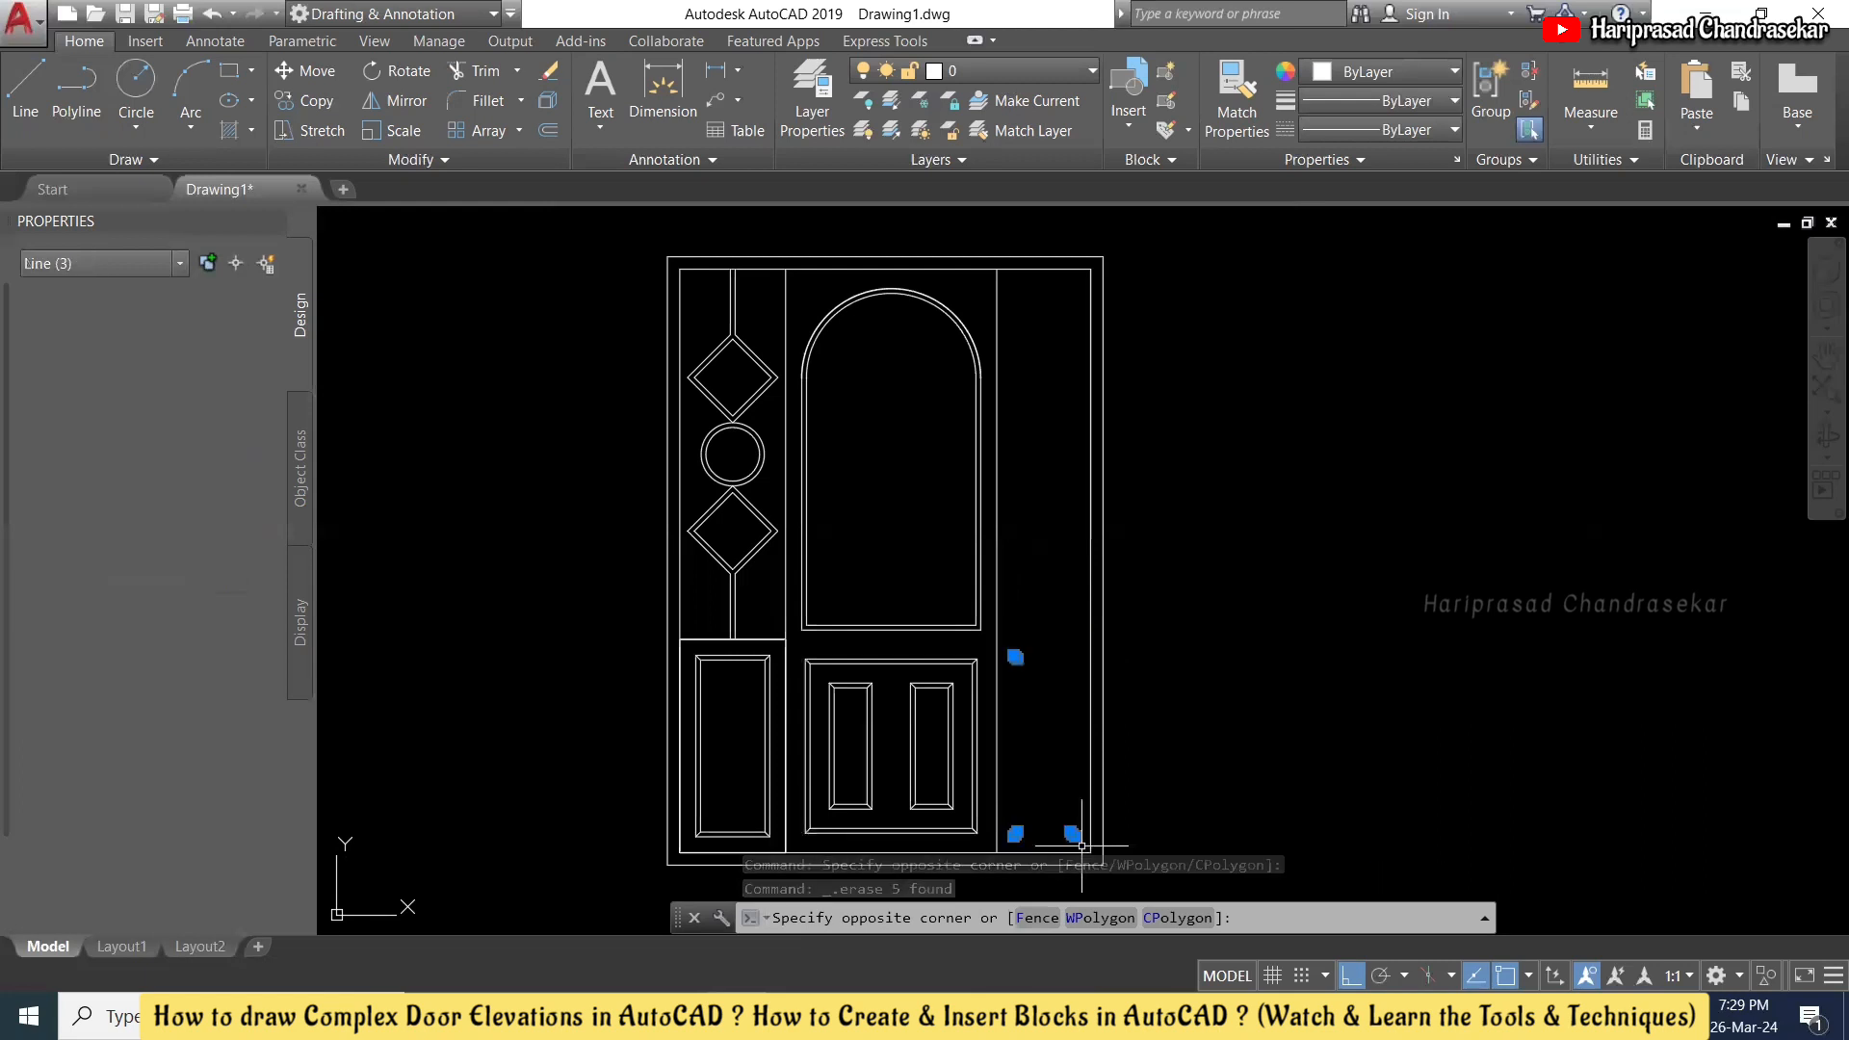
key(Delete)
- Try to mirror the whole left section, with ornament, divider and lower panel, about a vertical line through the top frame's midpoint, keeping the source objects
scroll(820, 553, down, 2)
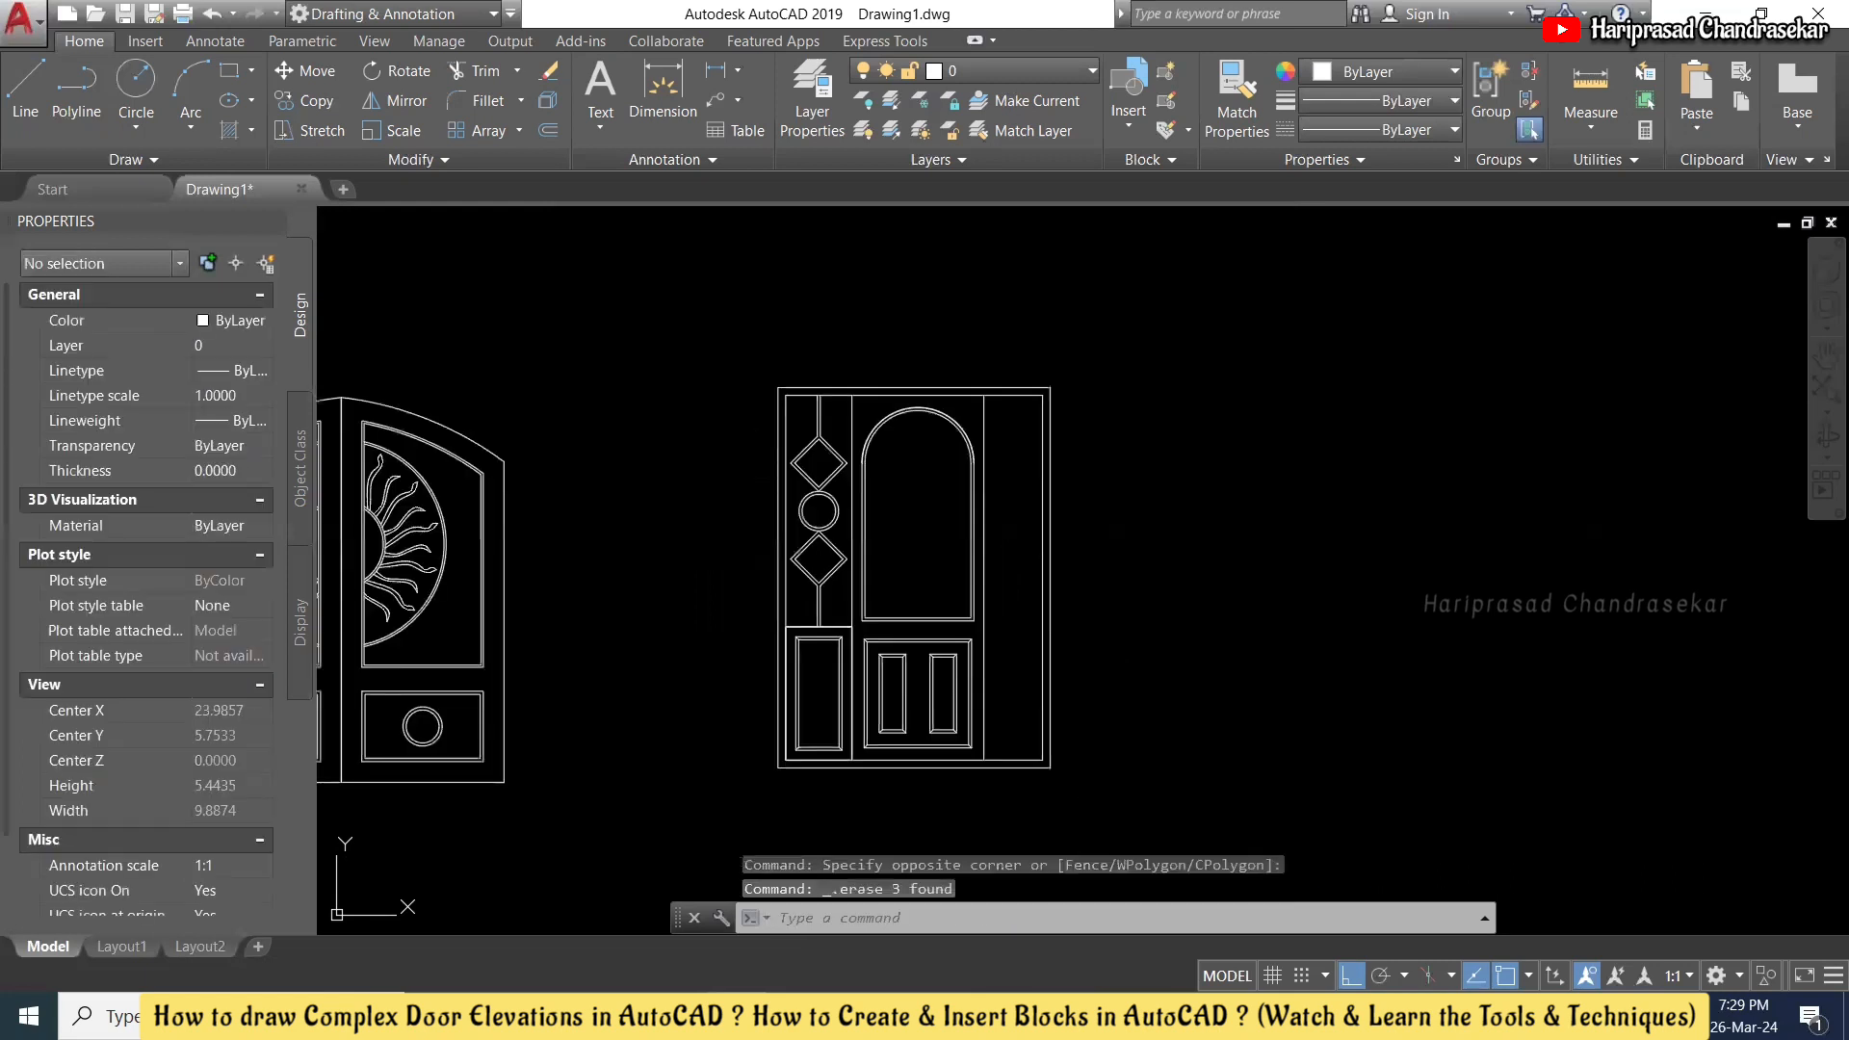
scroll(820, 553, up, 2)
scroll(820, 552, down, 2)
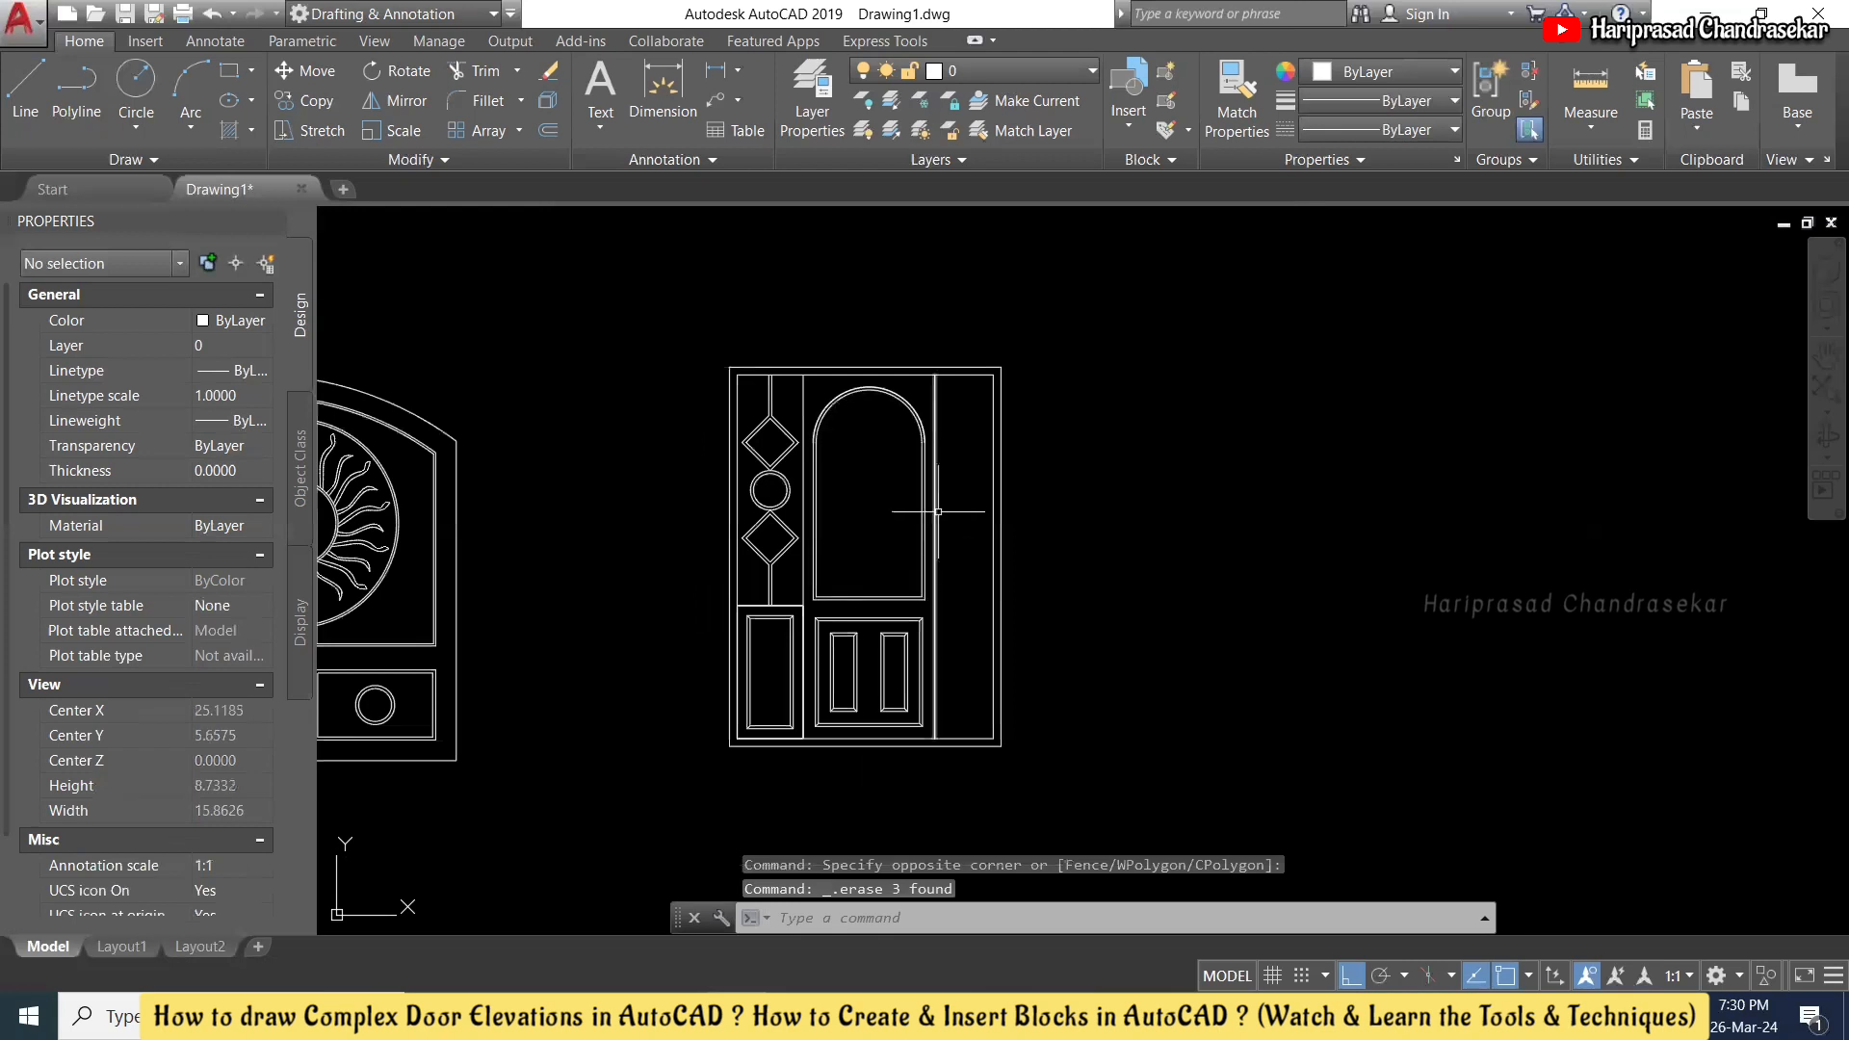
click(659, 309)
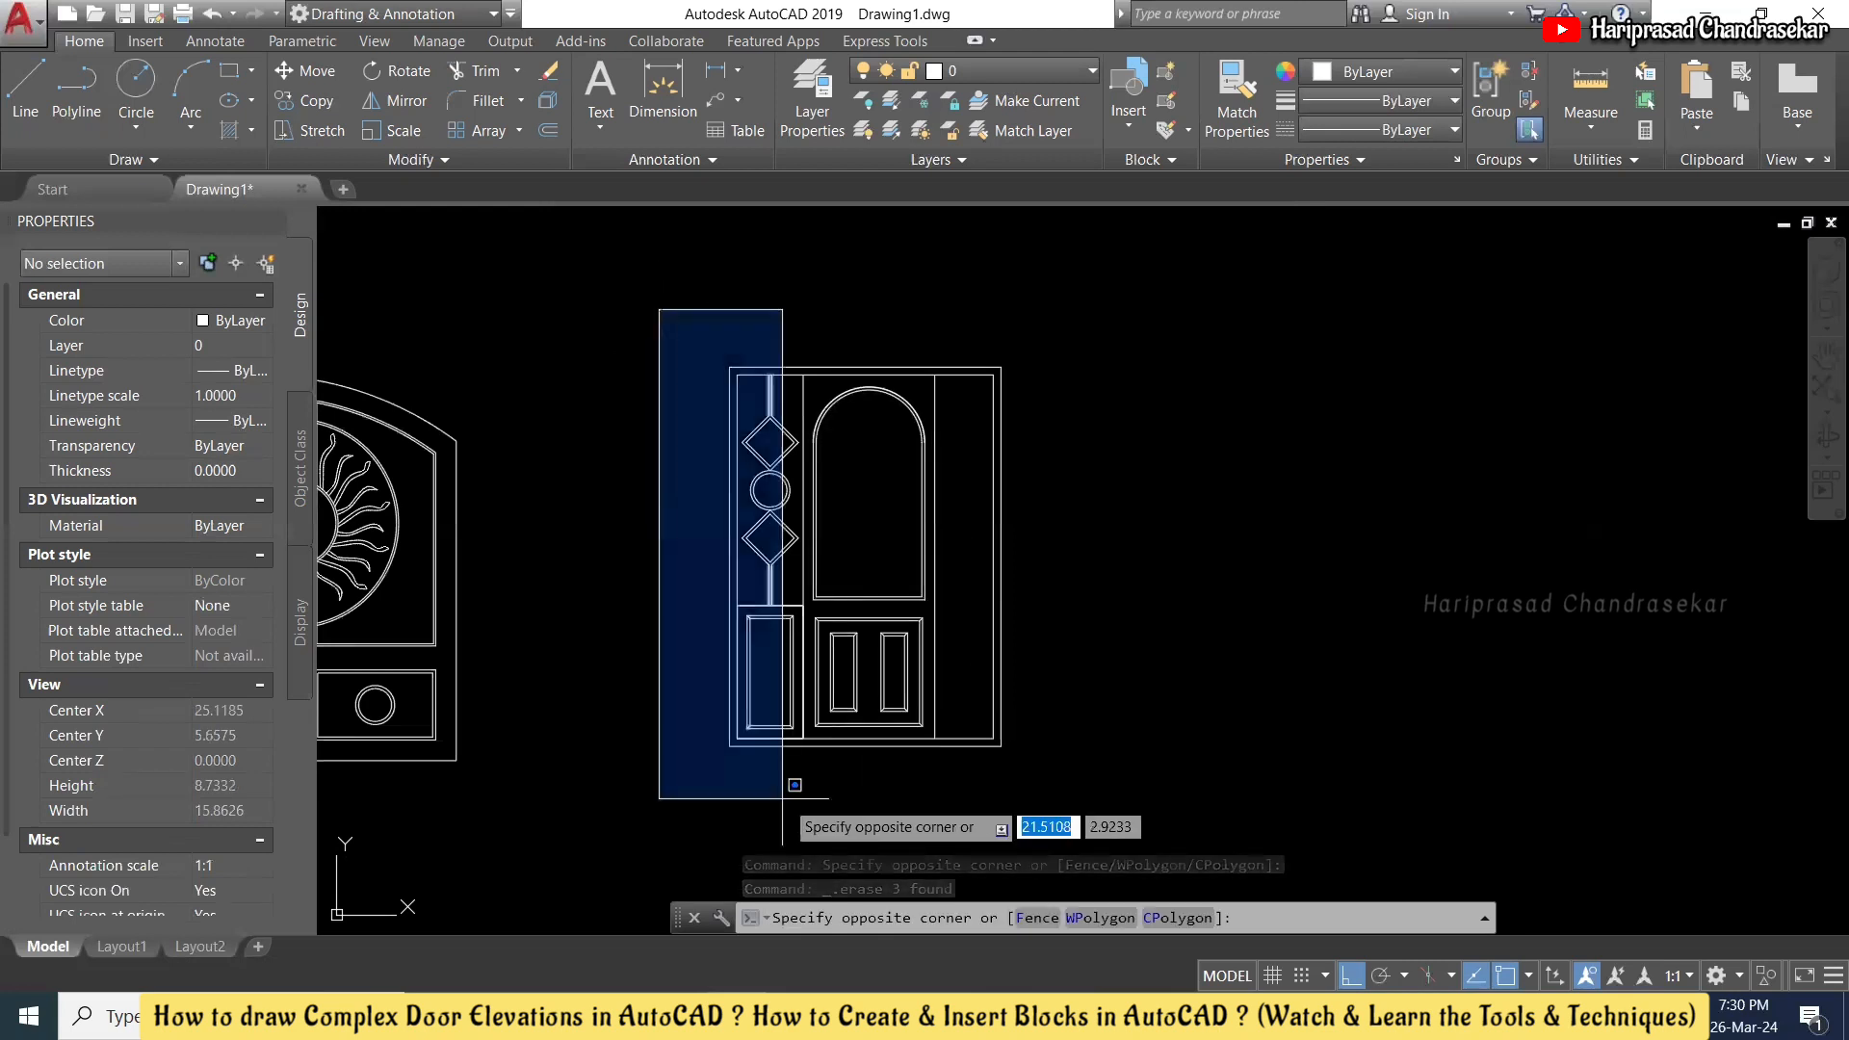
scroll(804, 765, up, 4)
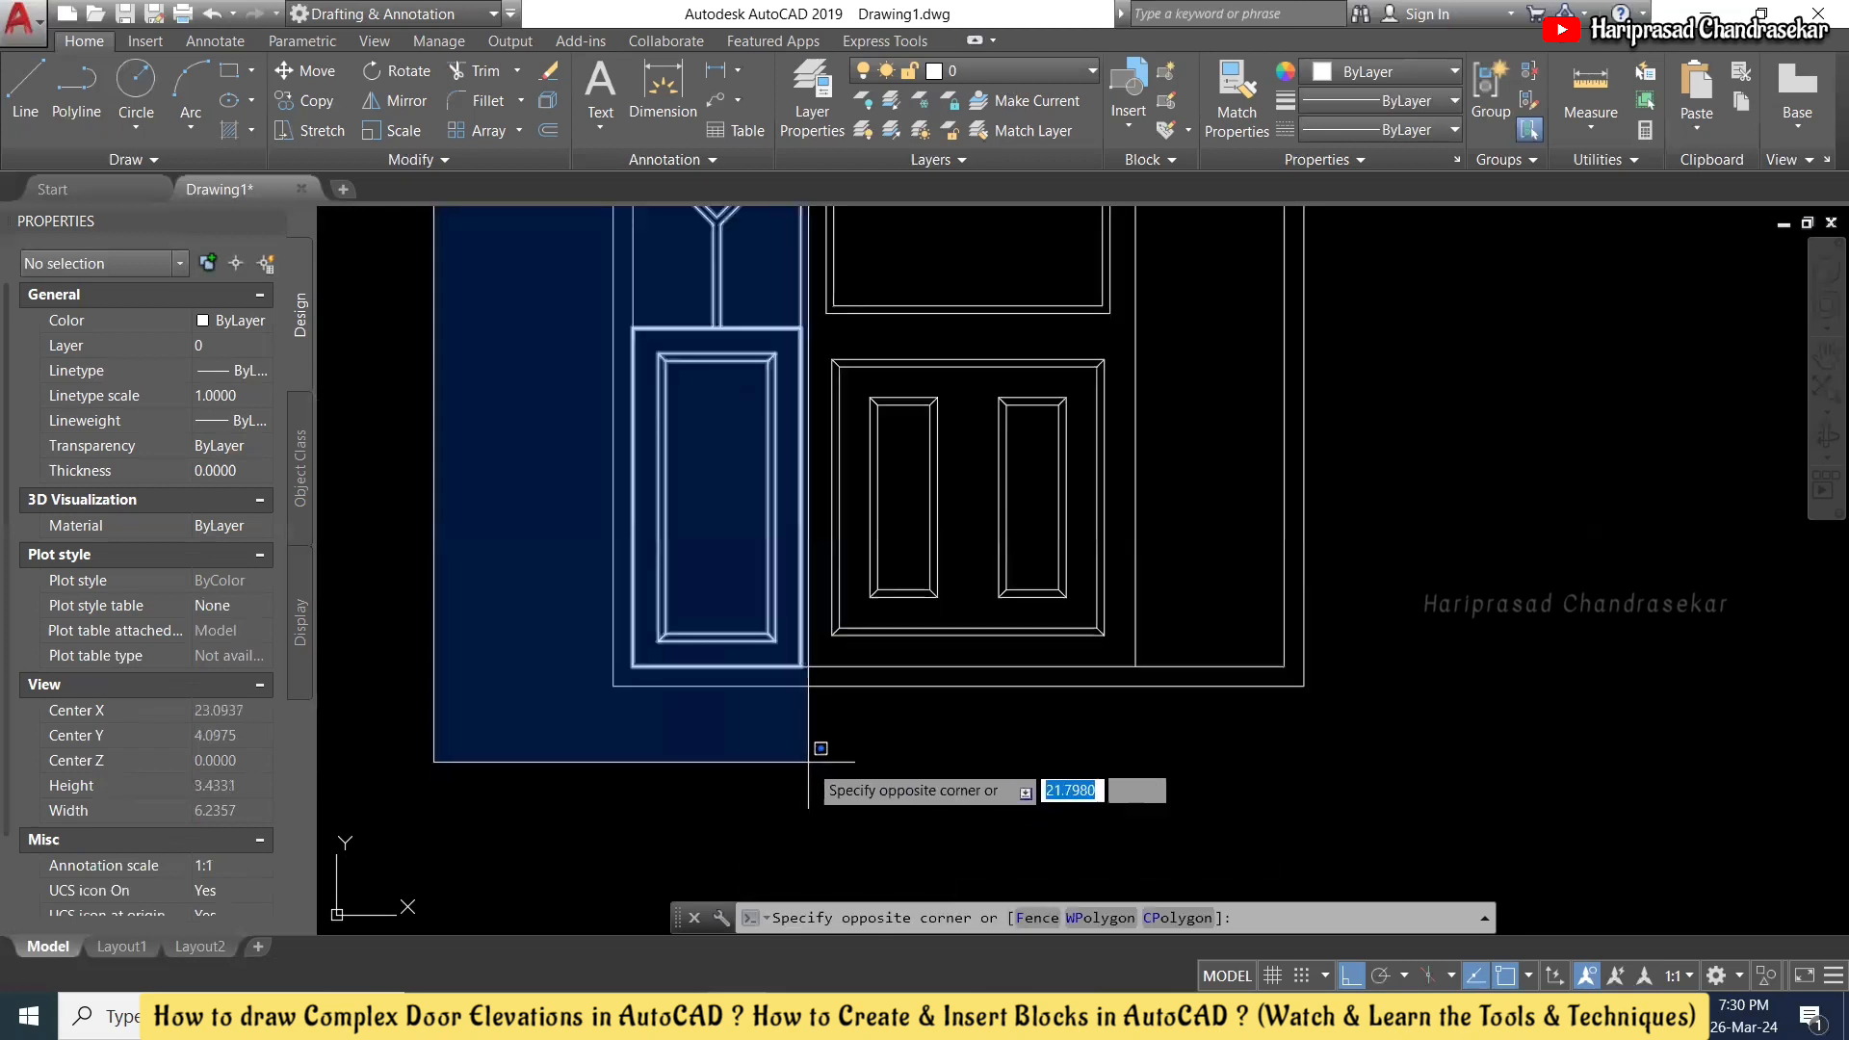
click(808, 762)
scroll(808, 762, down, 4)
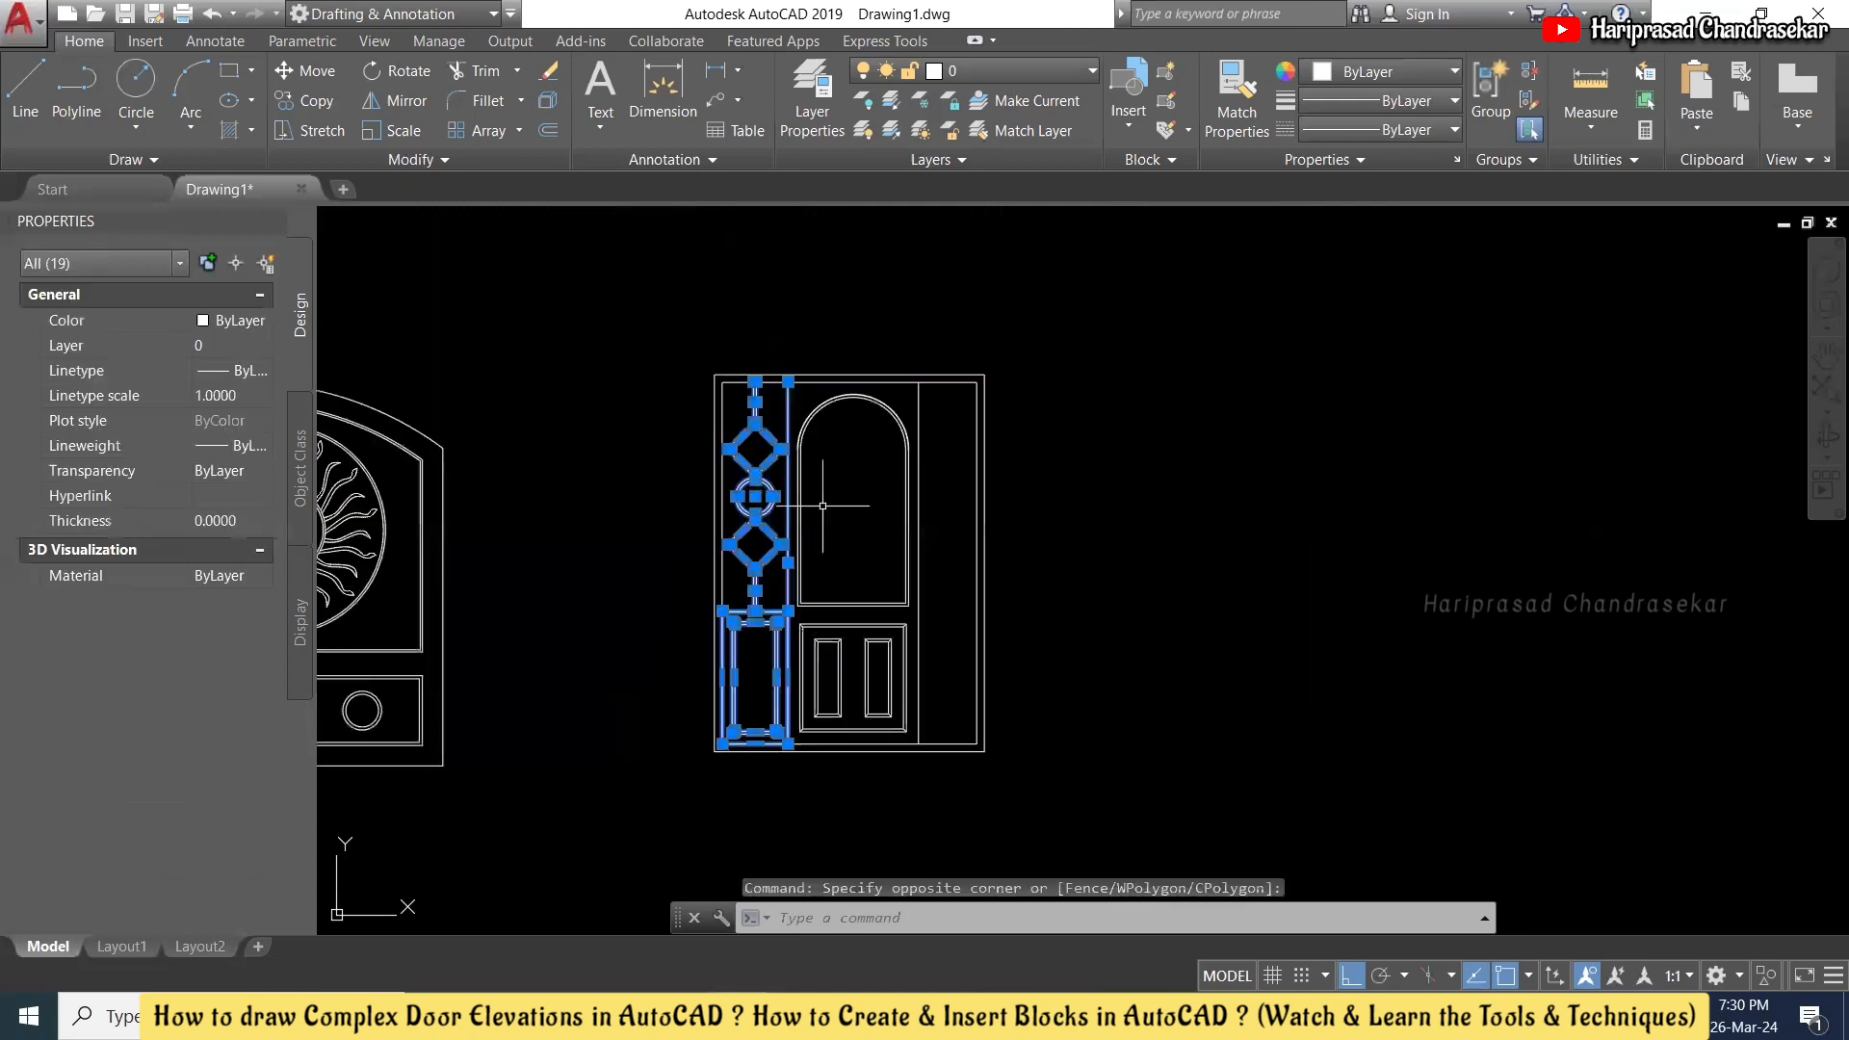
click(391, 103)
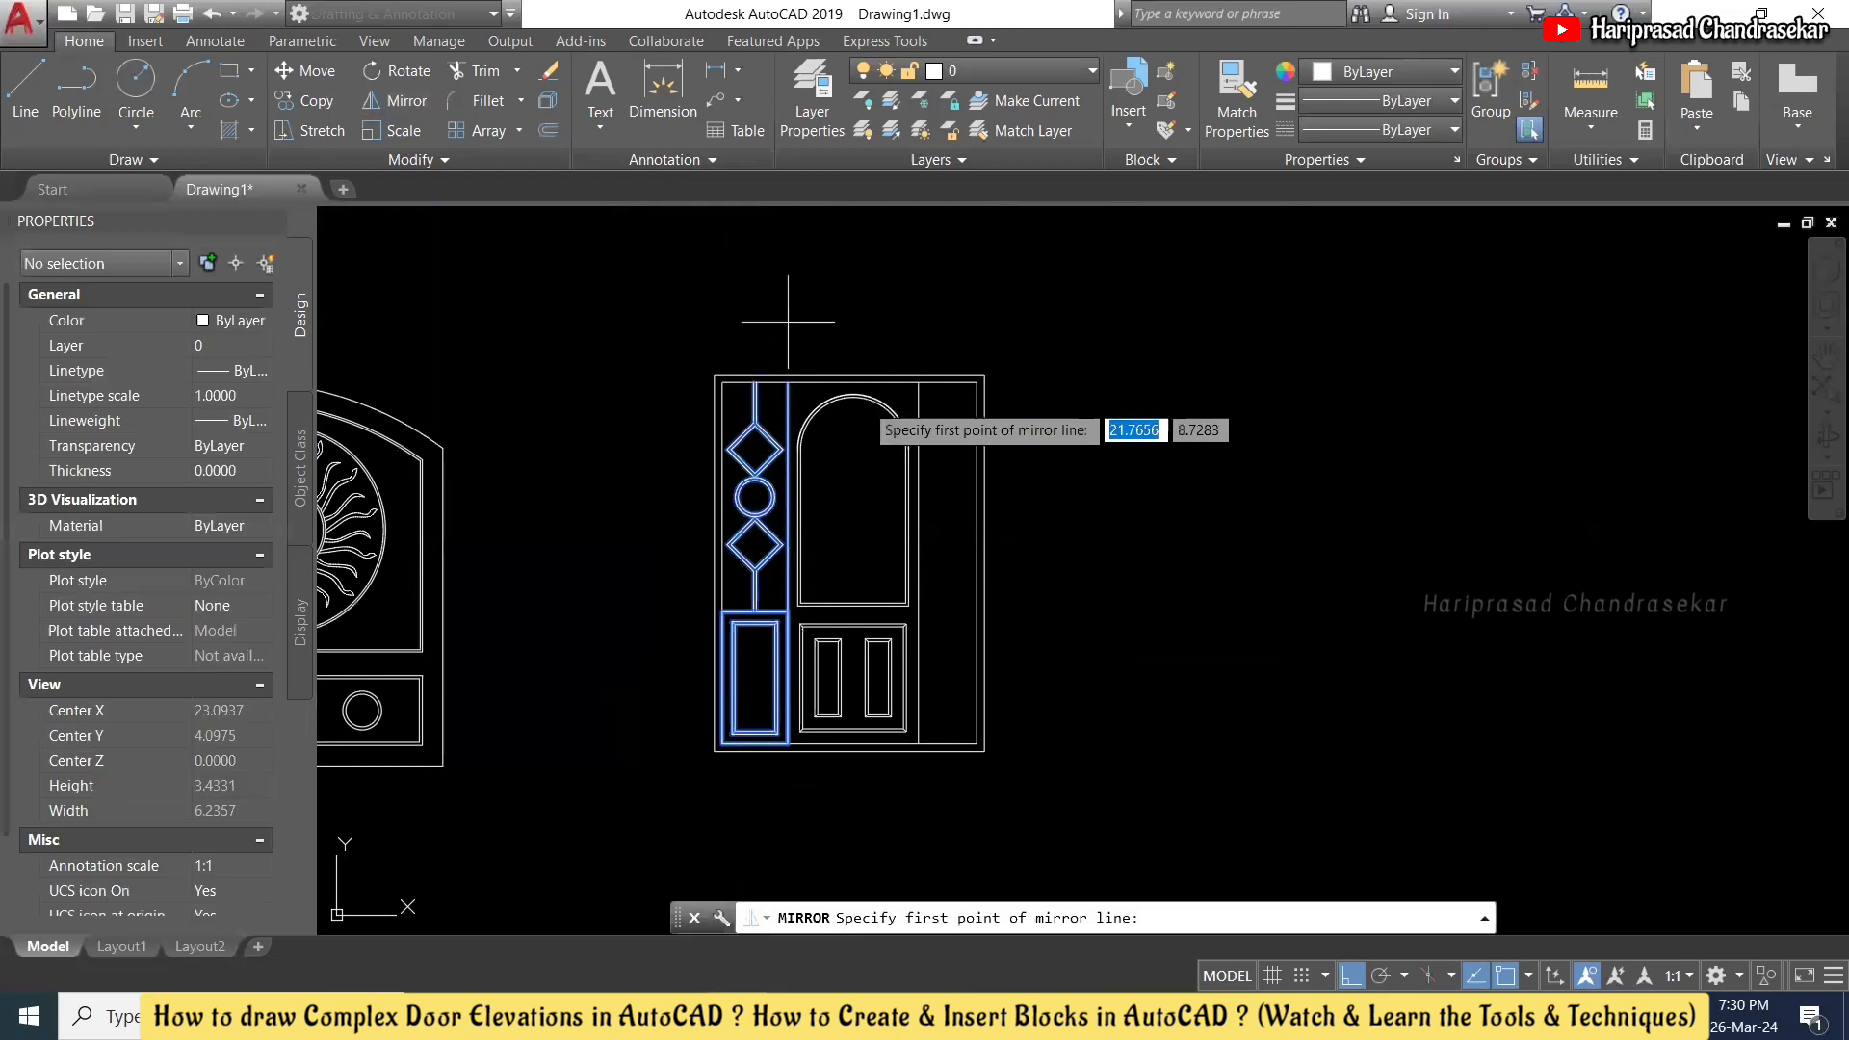
click(849, 383)
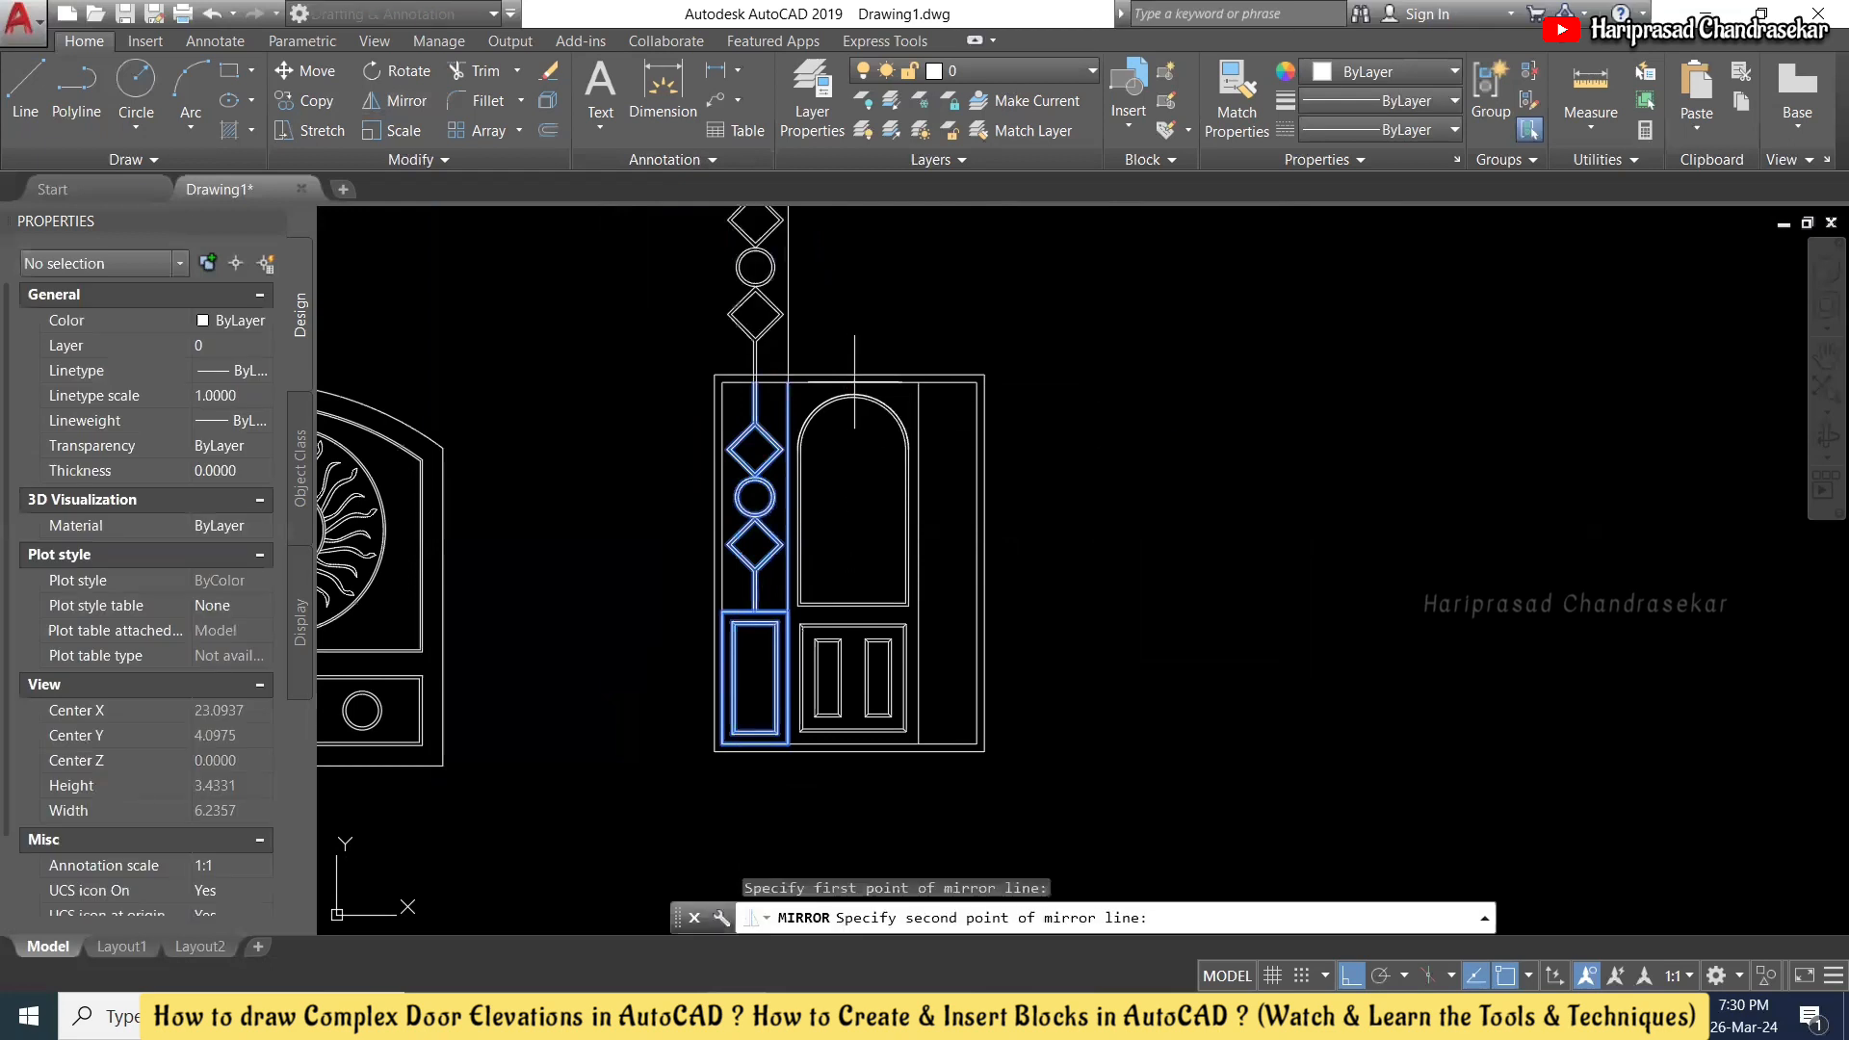
click(849, 271)
key(Return)
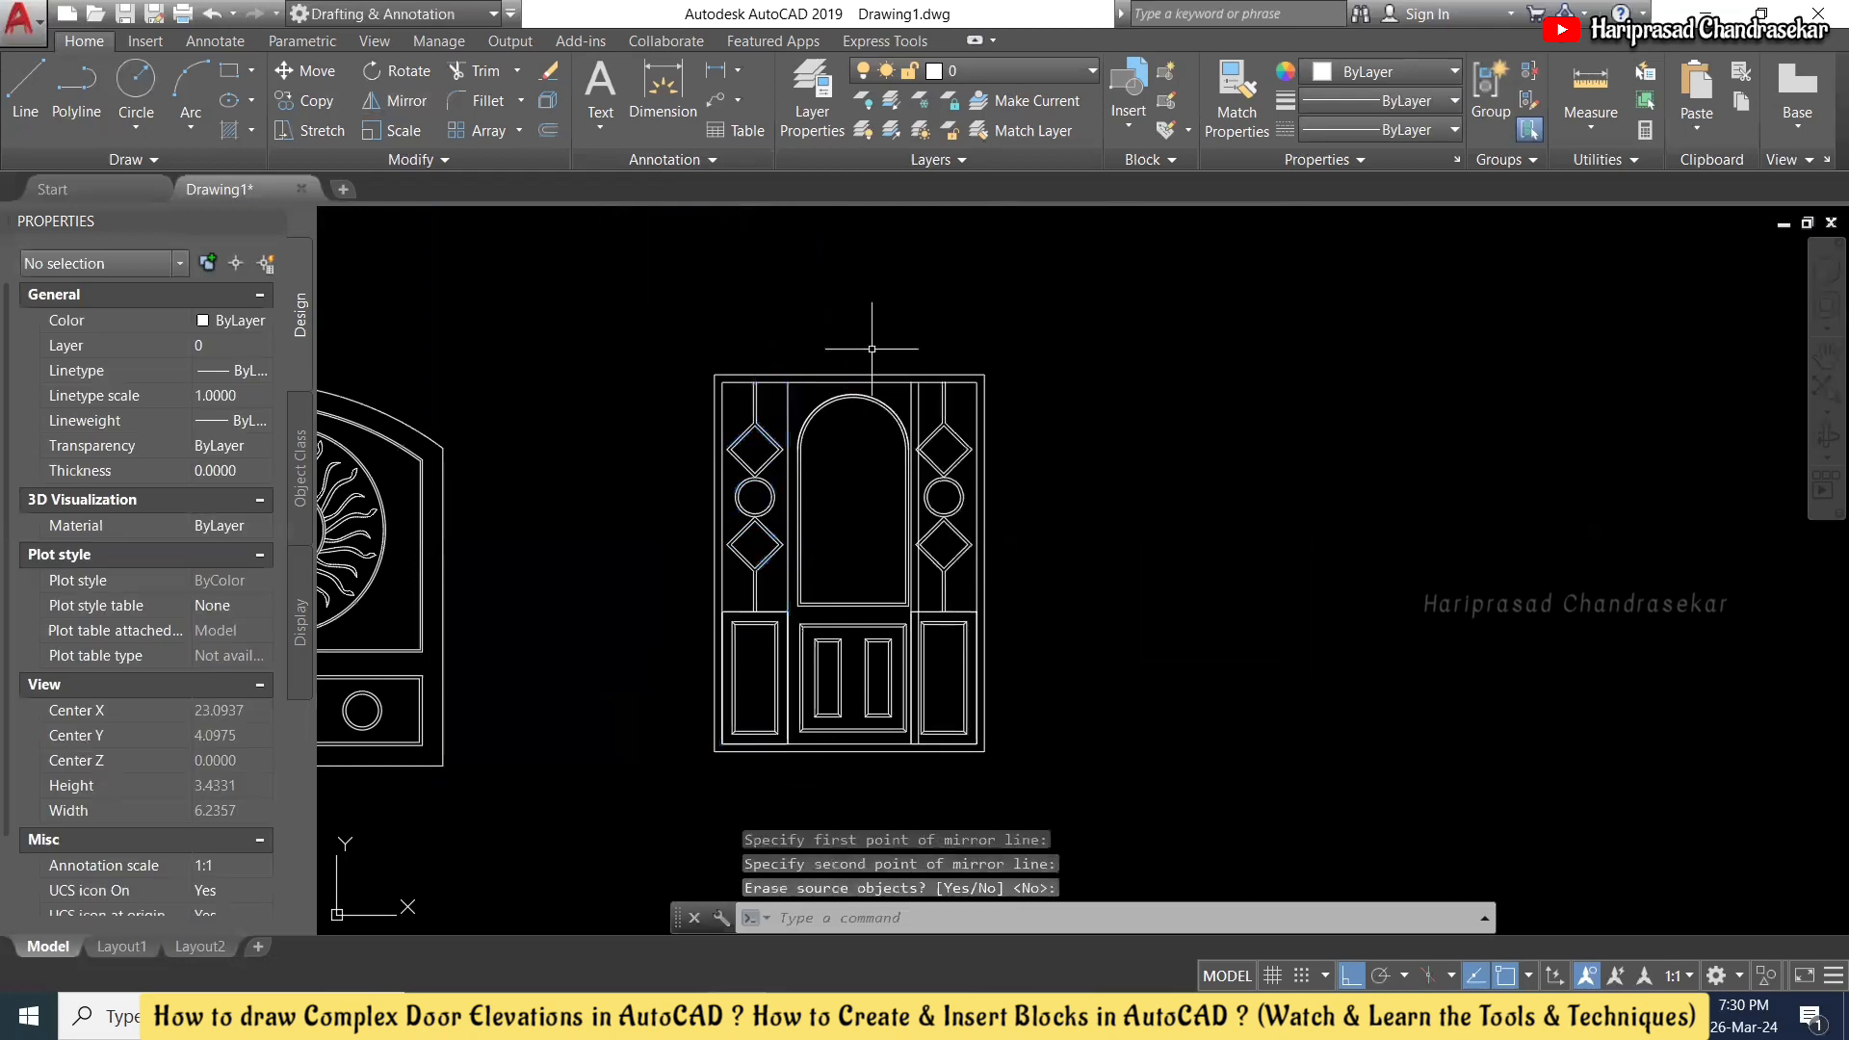
key(ctrl+z)
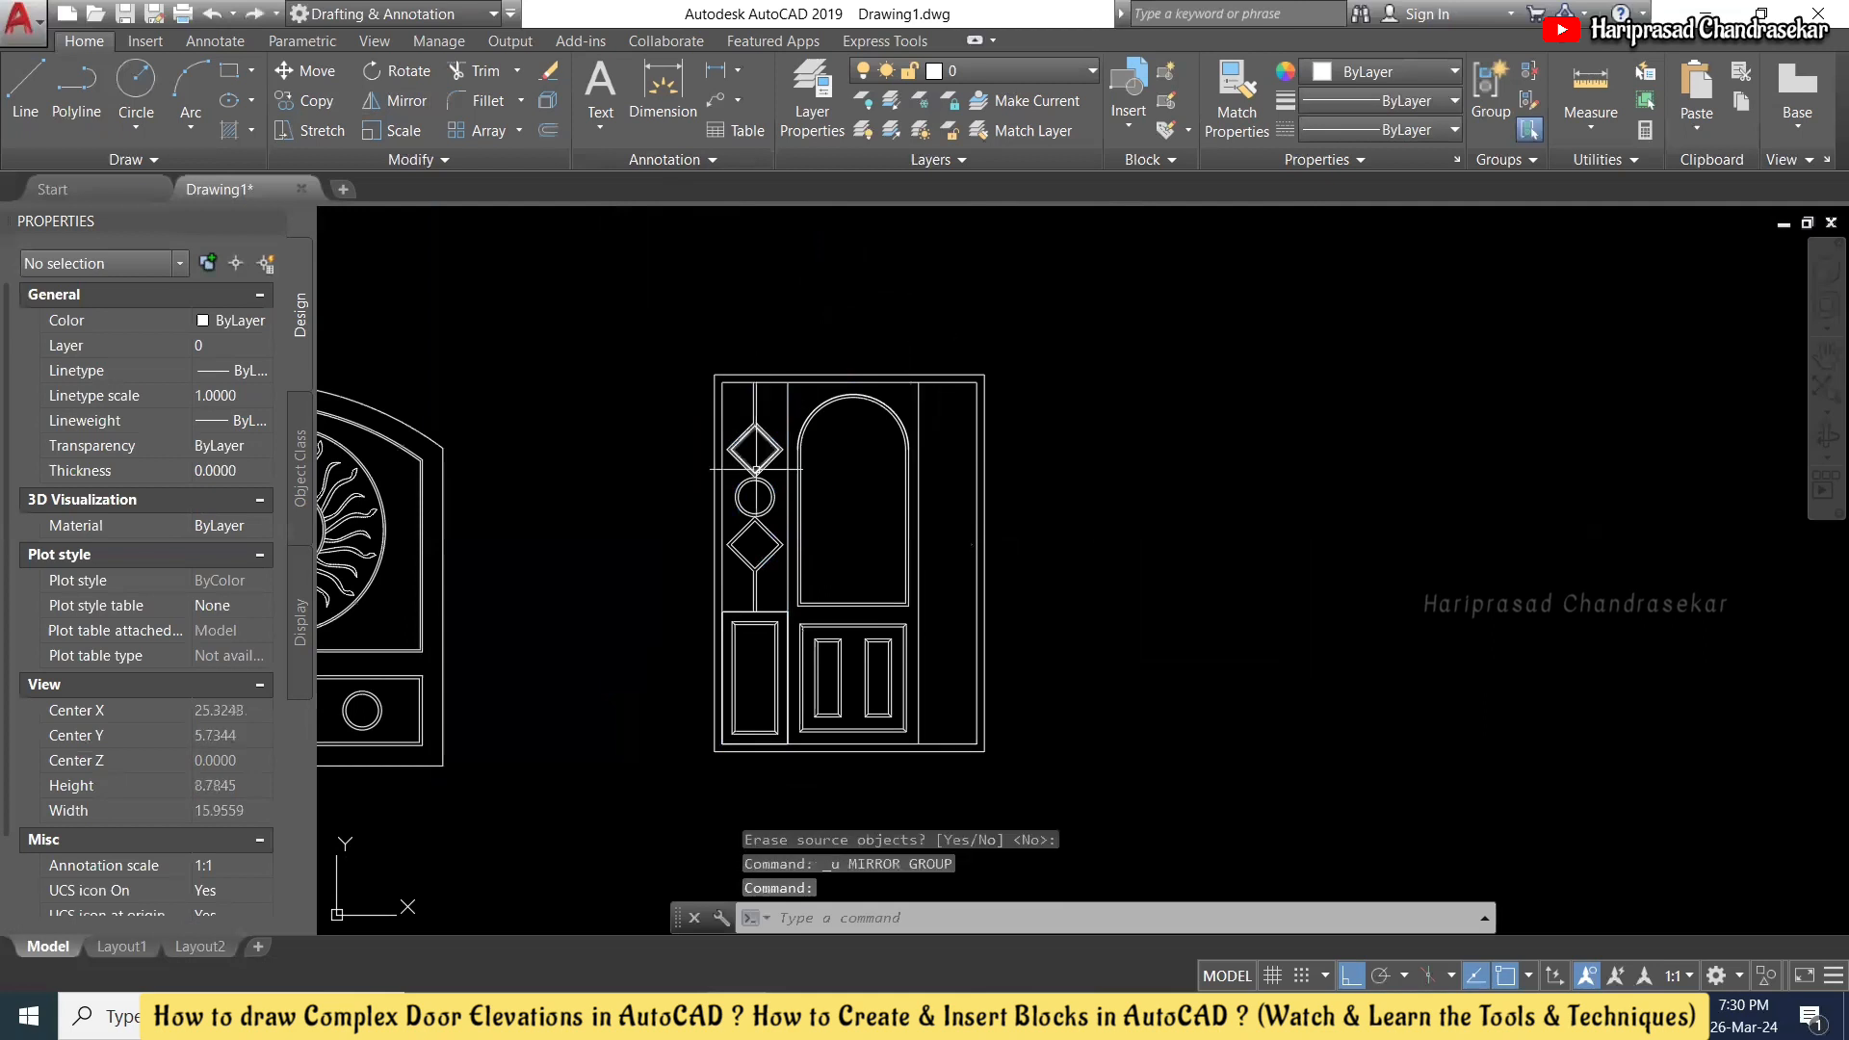
- Copy the left ornament and lower panel from the left section's upper left inner corner to the right section's upper left corner
click(771, 395)
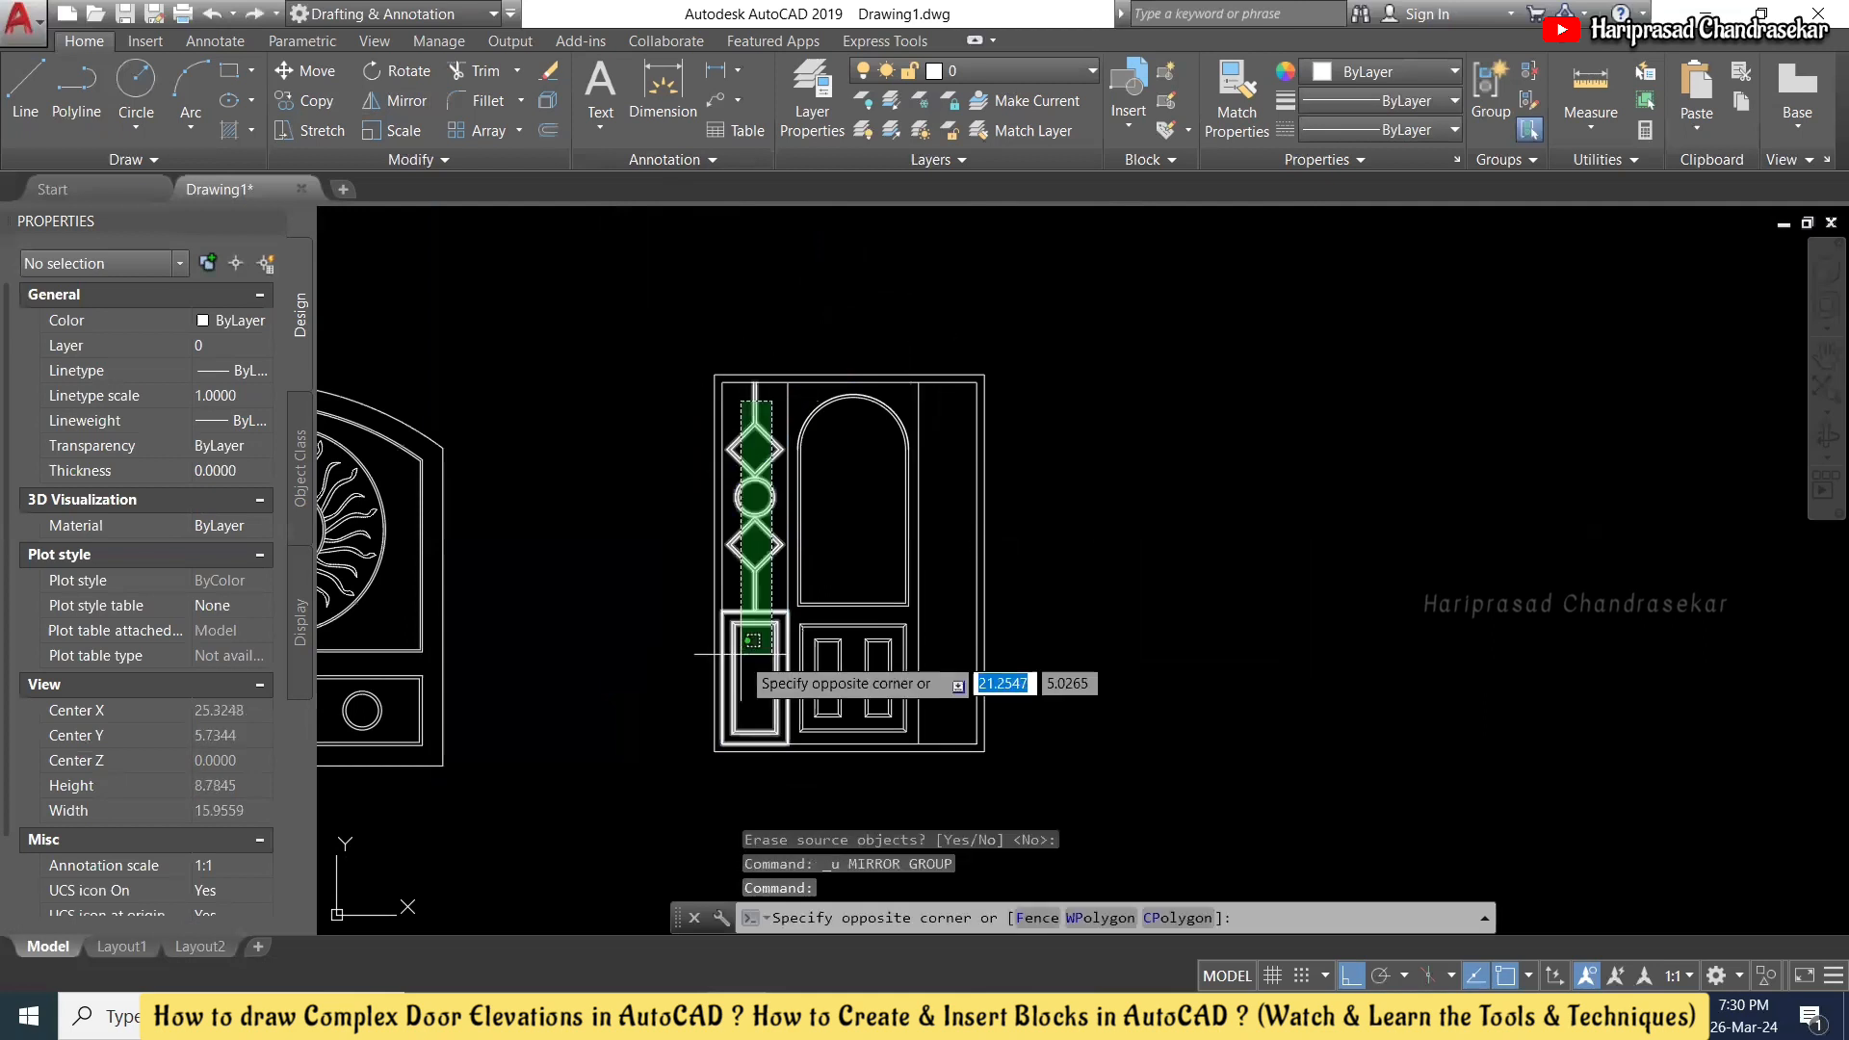
click(743, 687)
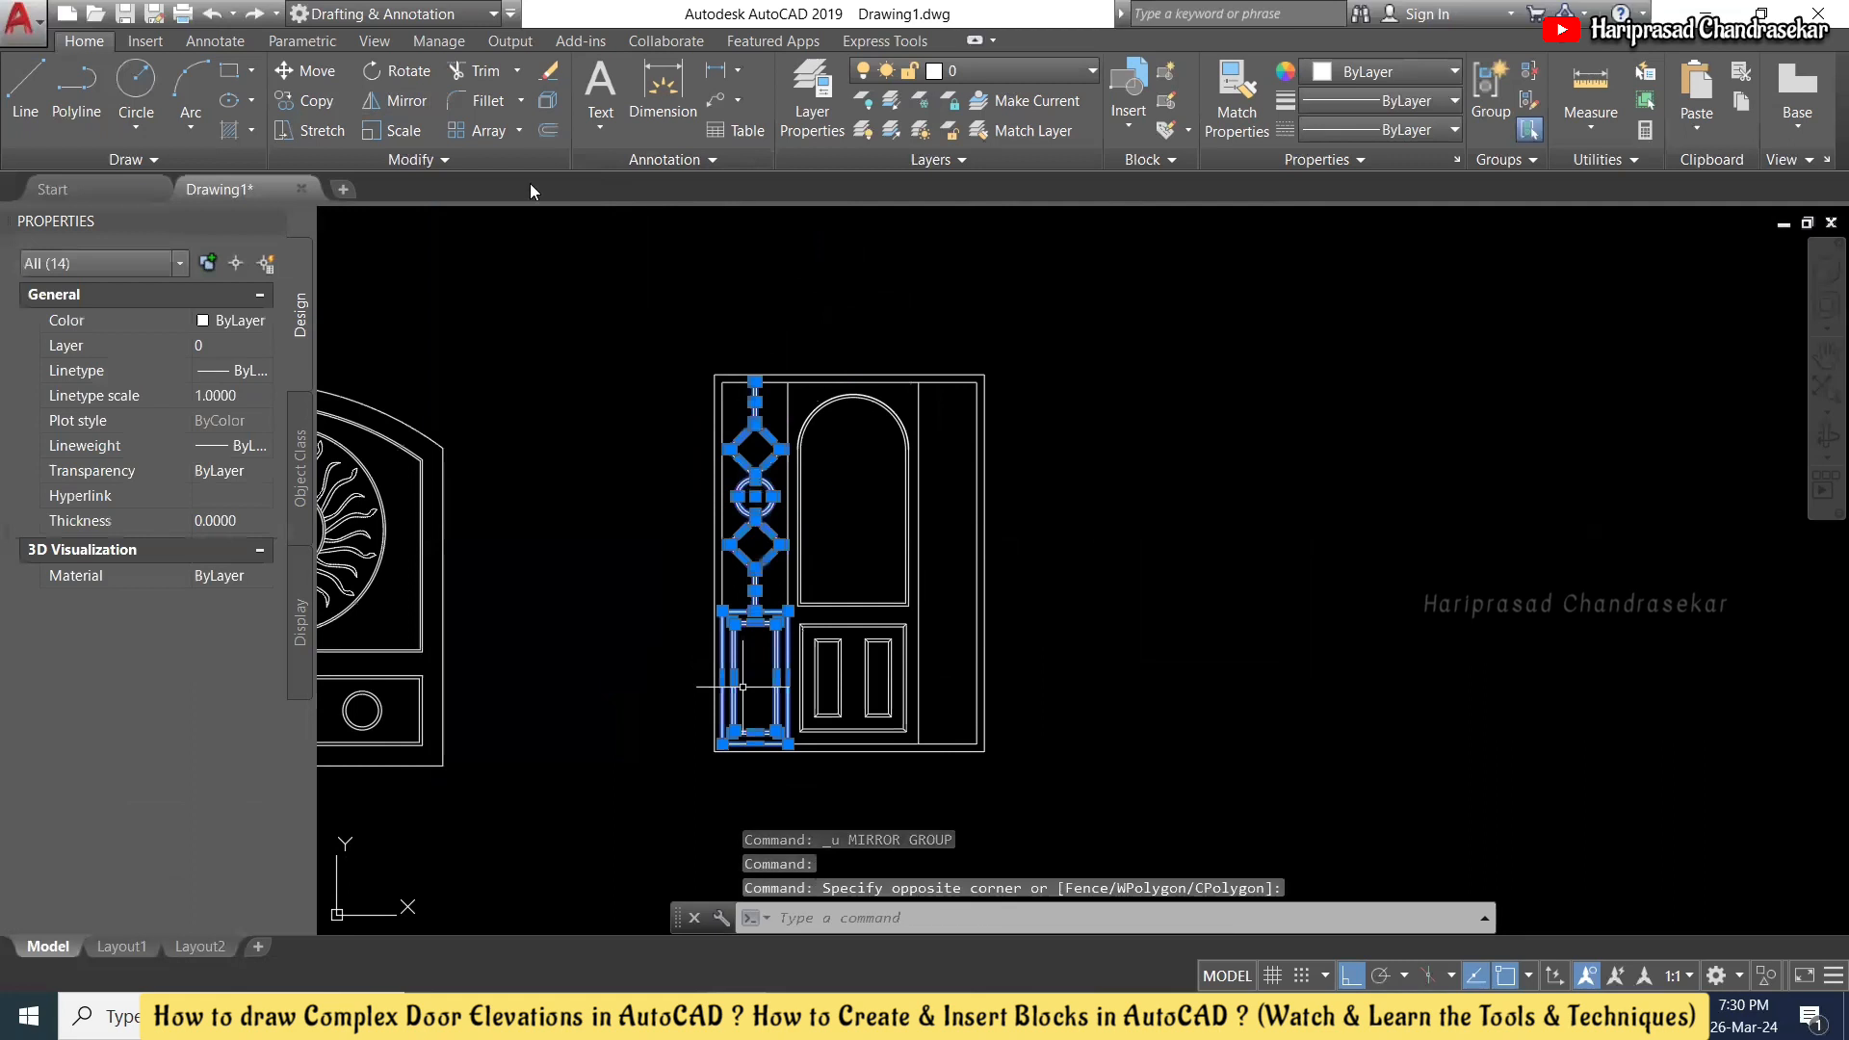
click(328, 104)
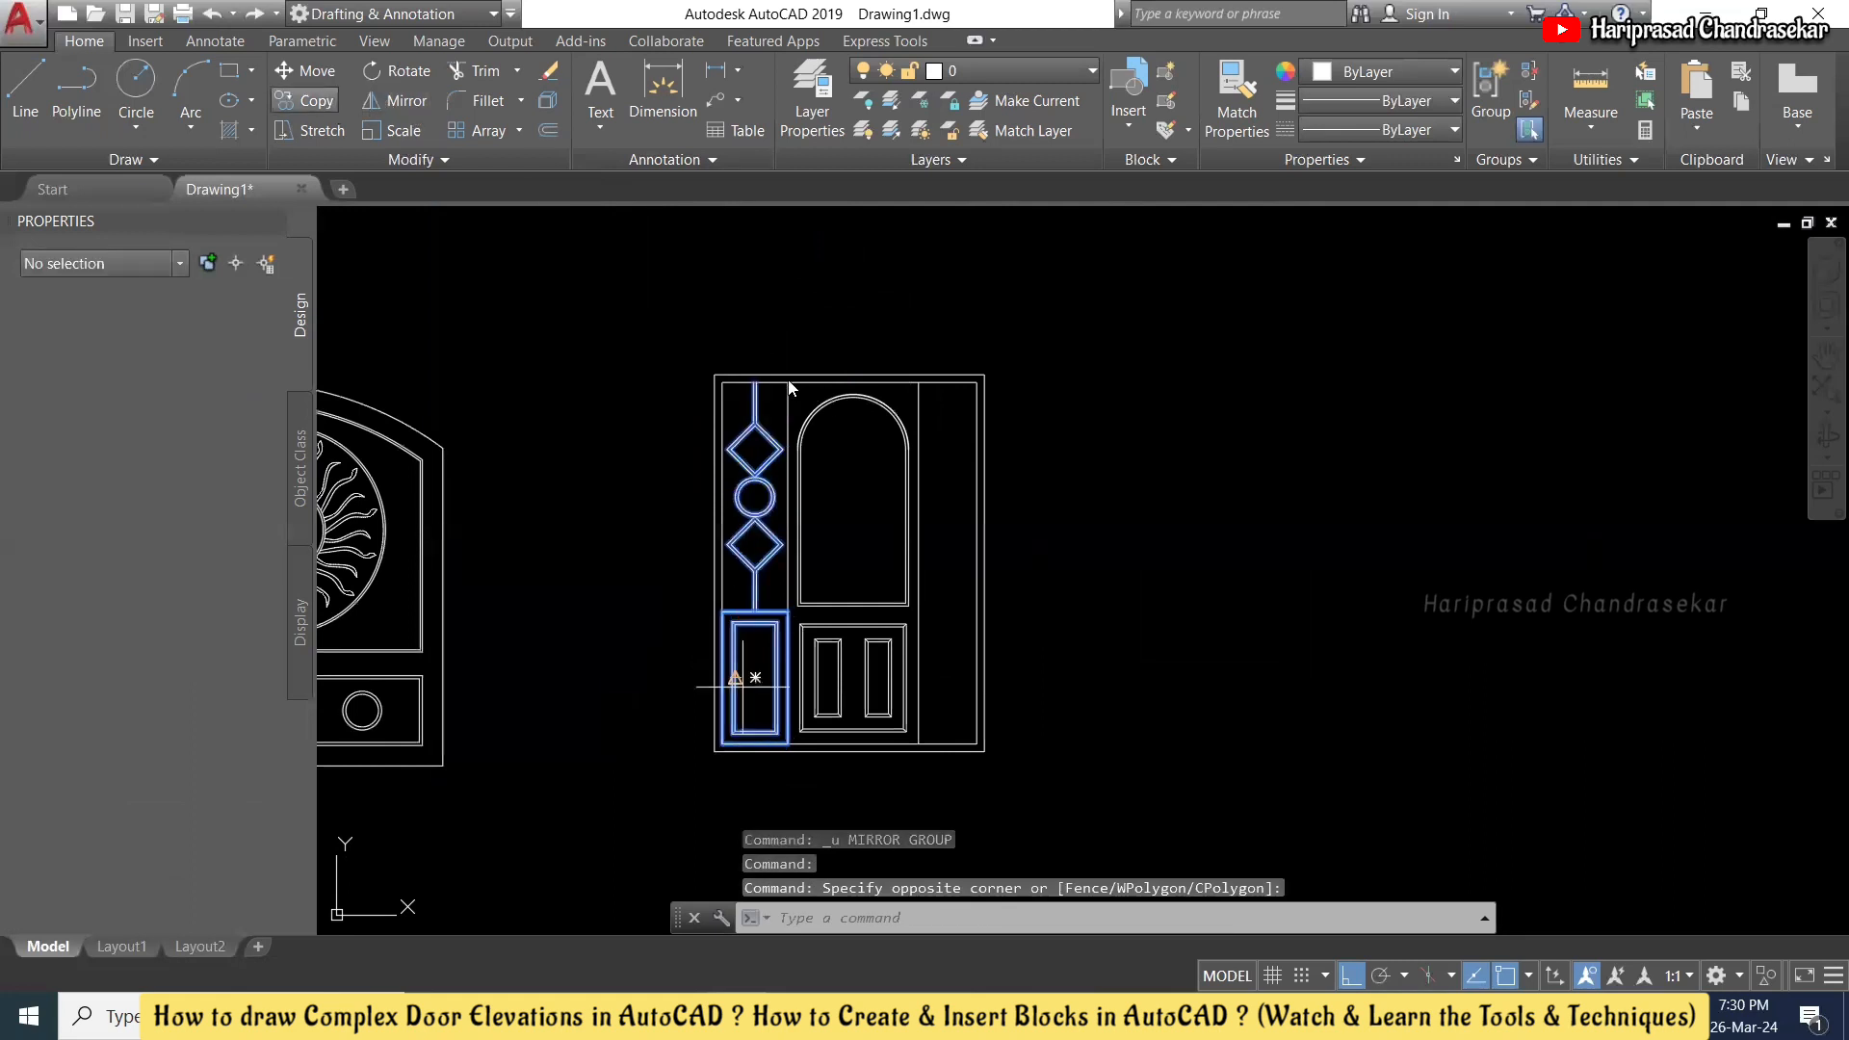
click(723, 381)
scroll(954, 381, up, 2)
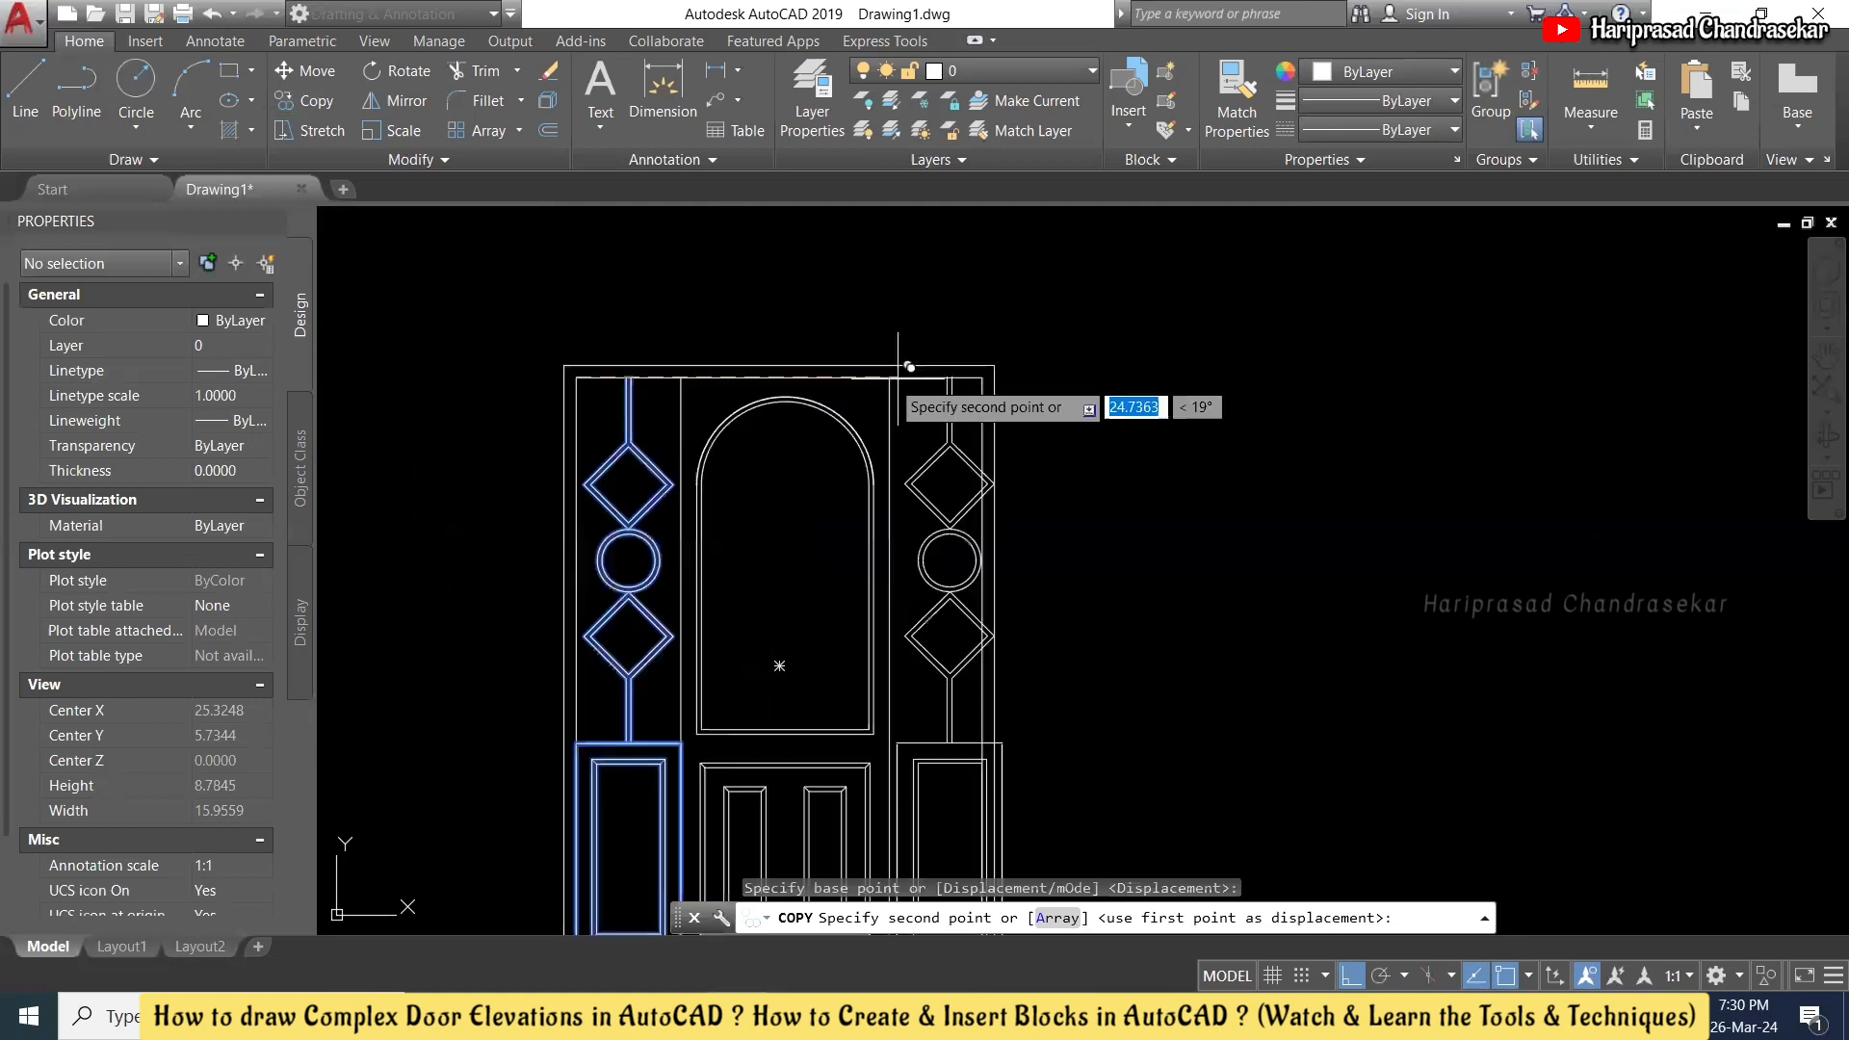
click(979, 335)
key(Escape)
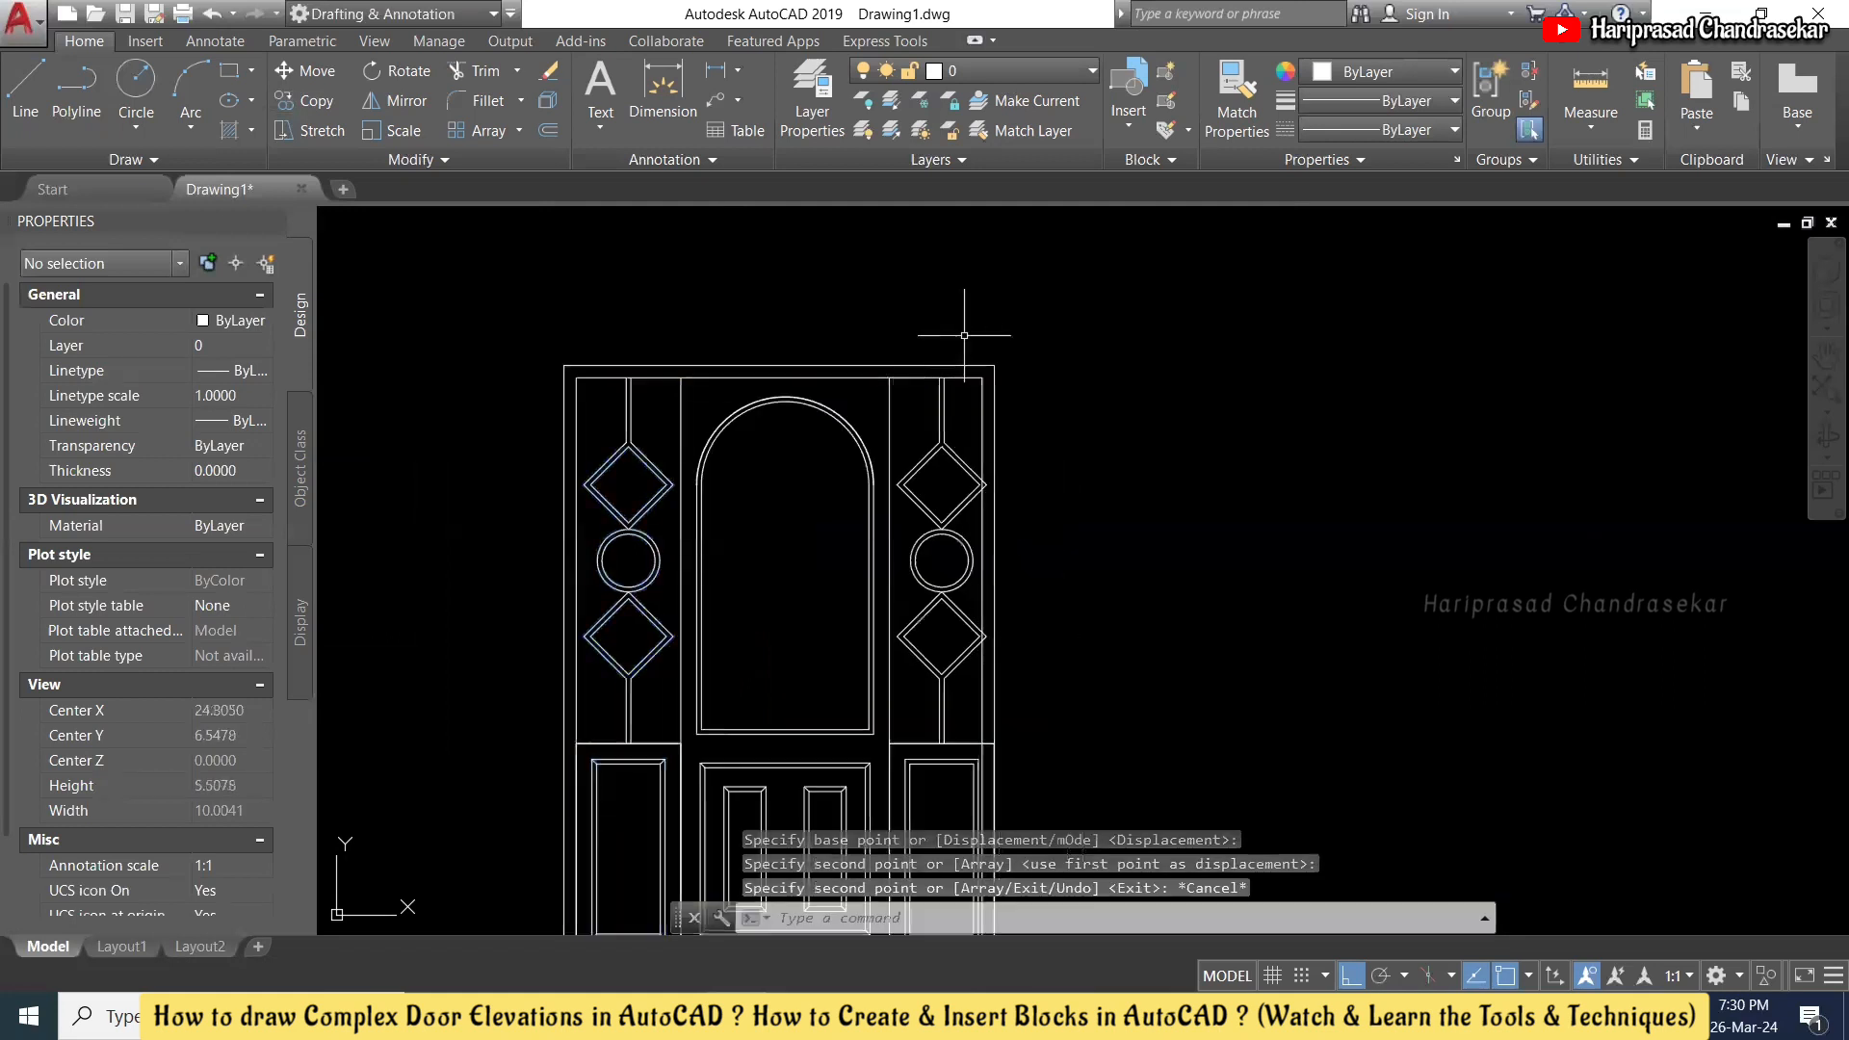
- Explode the inner and outer rectangles of the door frame into separate lines
scroll(964, 335, down, 2)
scroll(978, 467, up, 2)
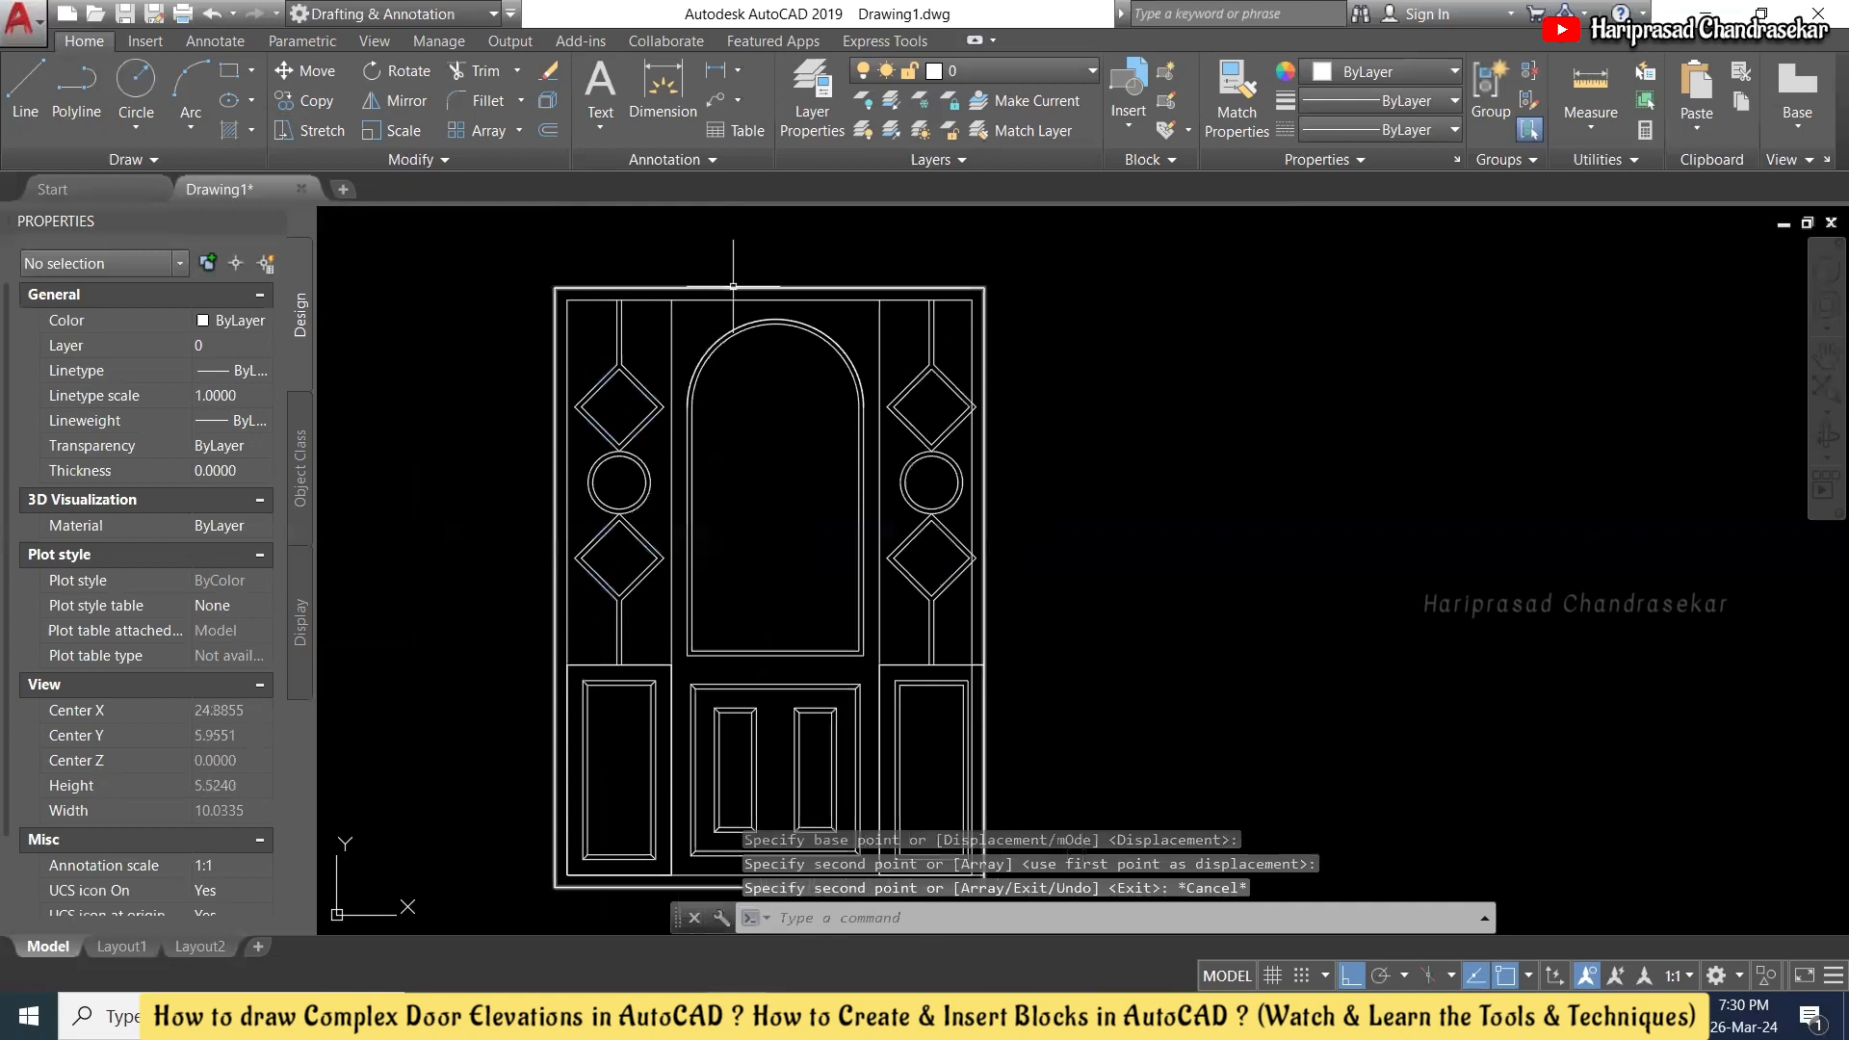
click(569, 331)
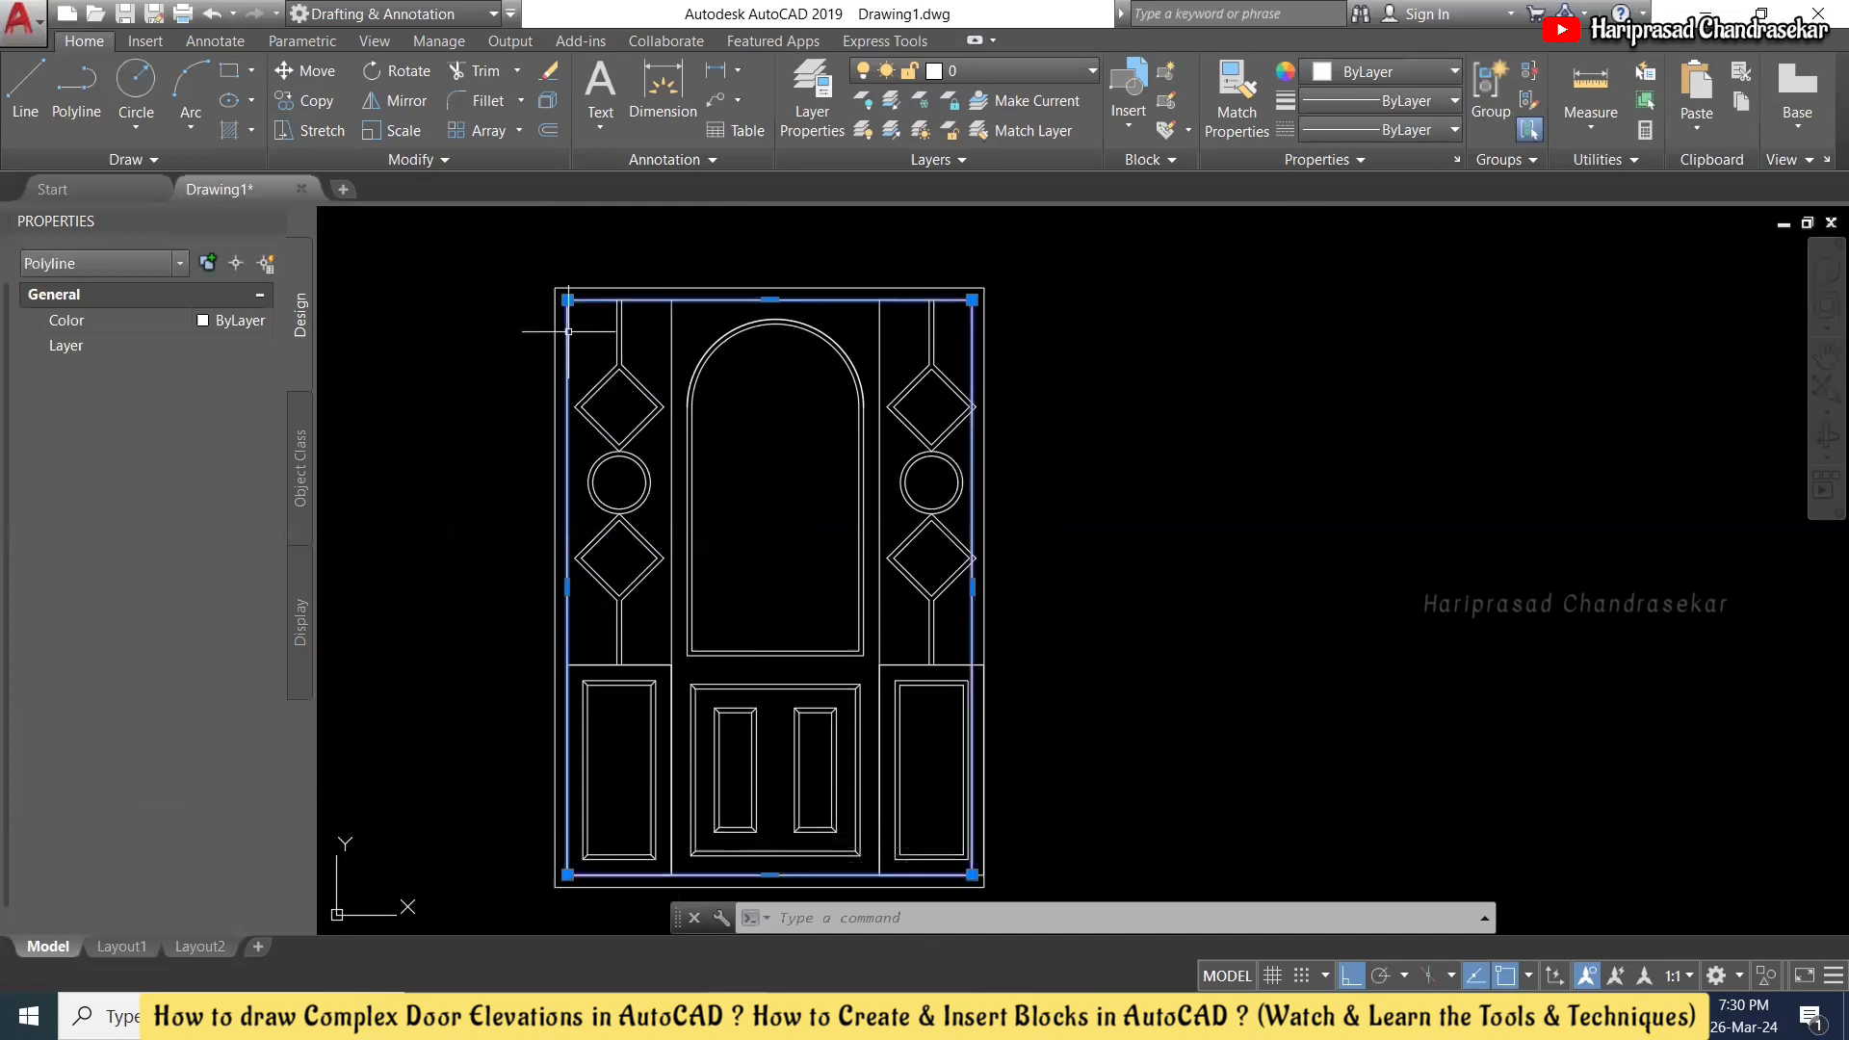
click(553, 334)
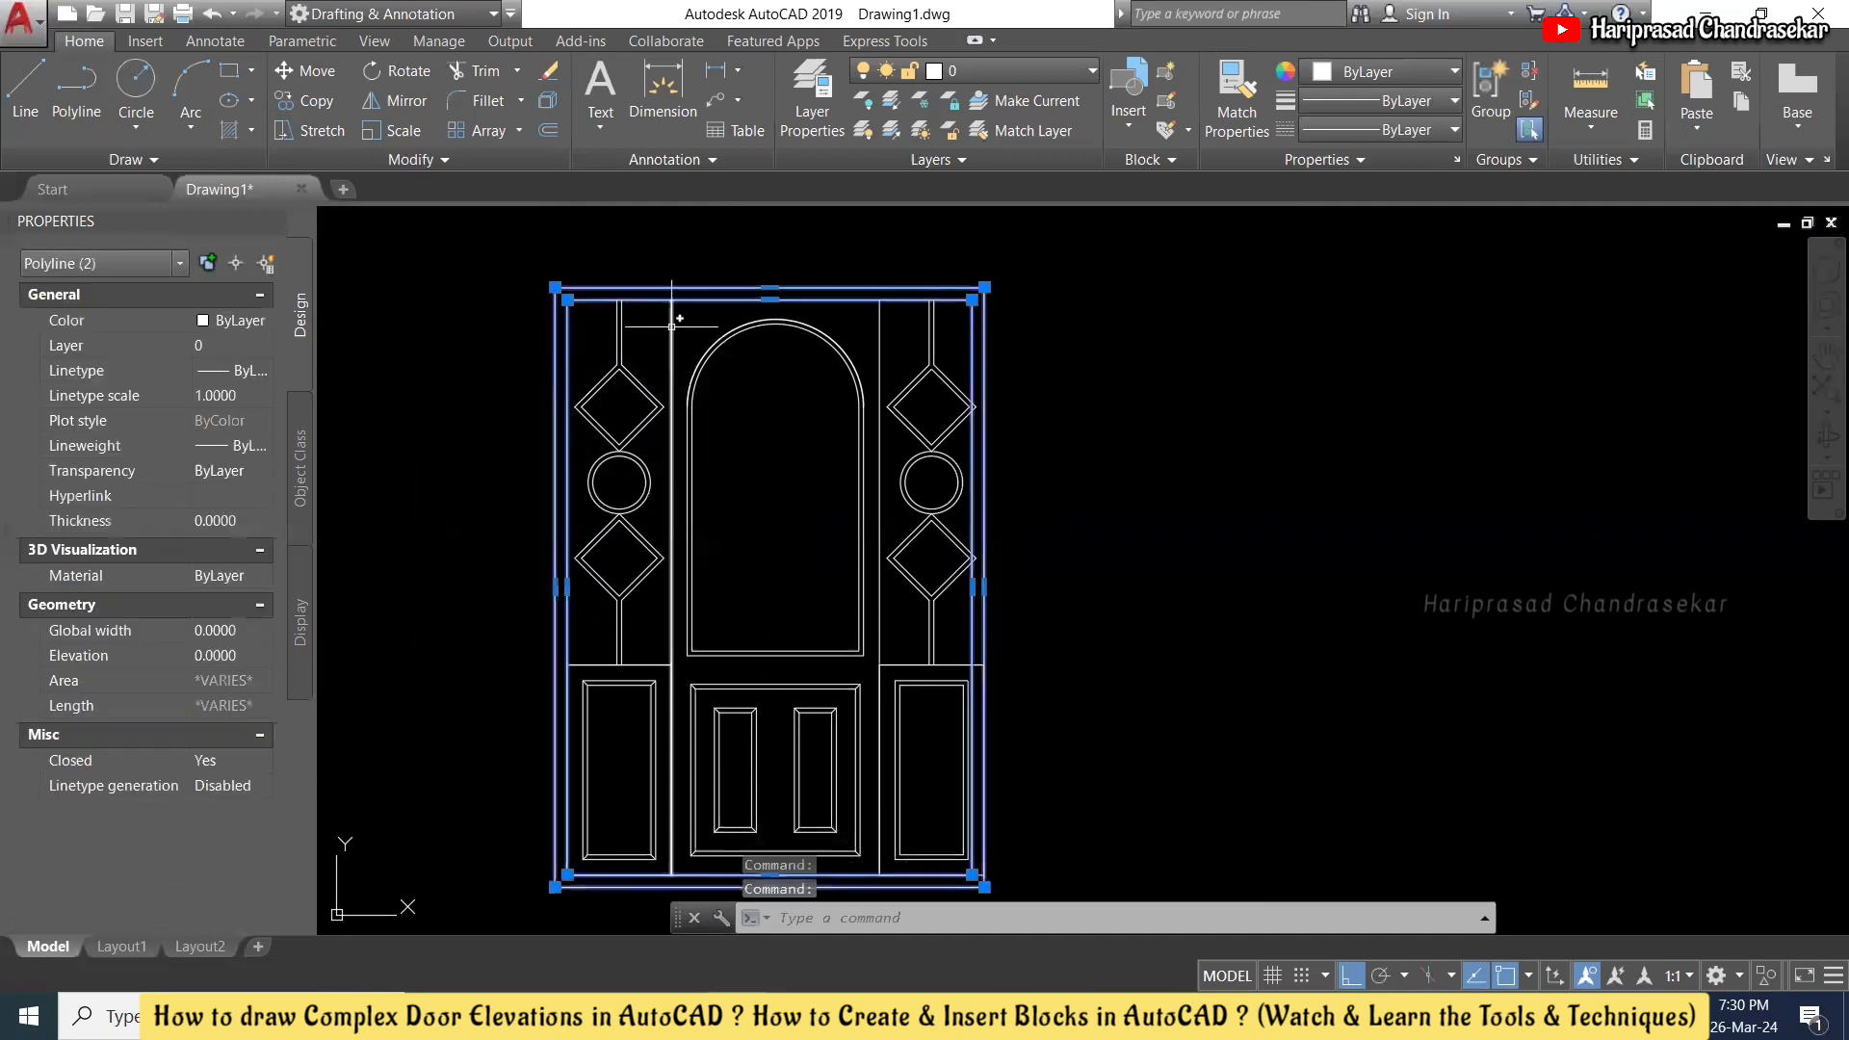
text(x)
key(Return)
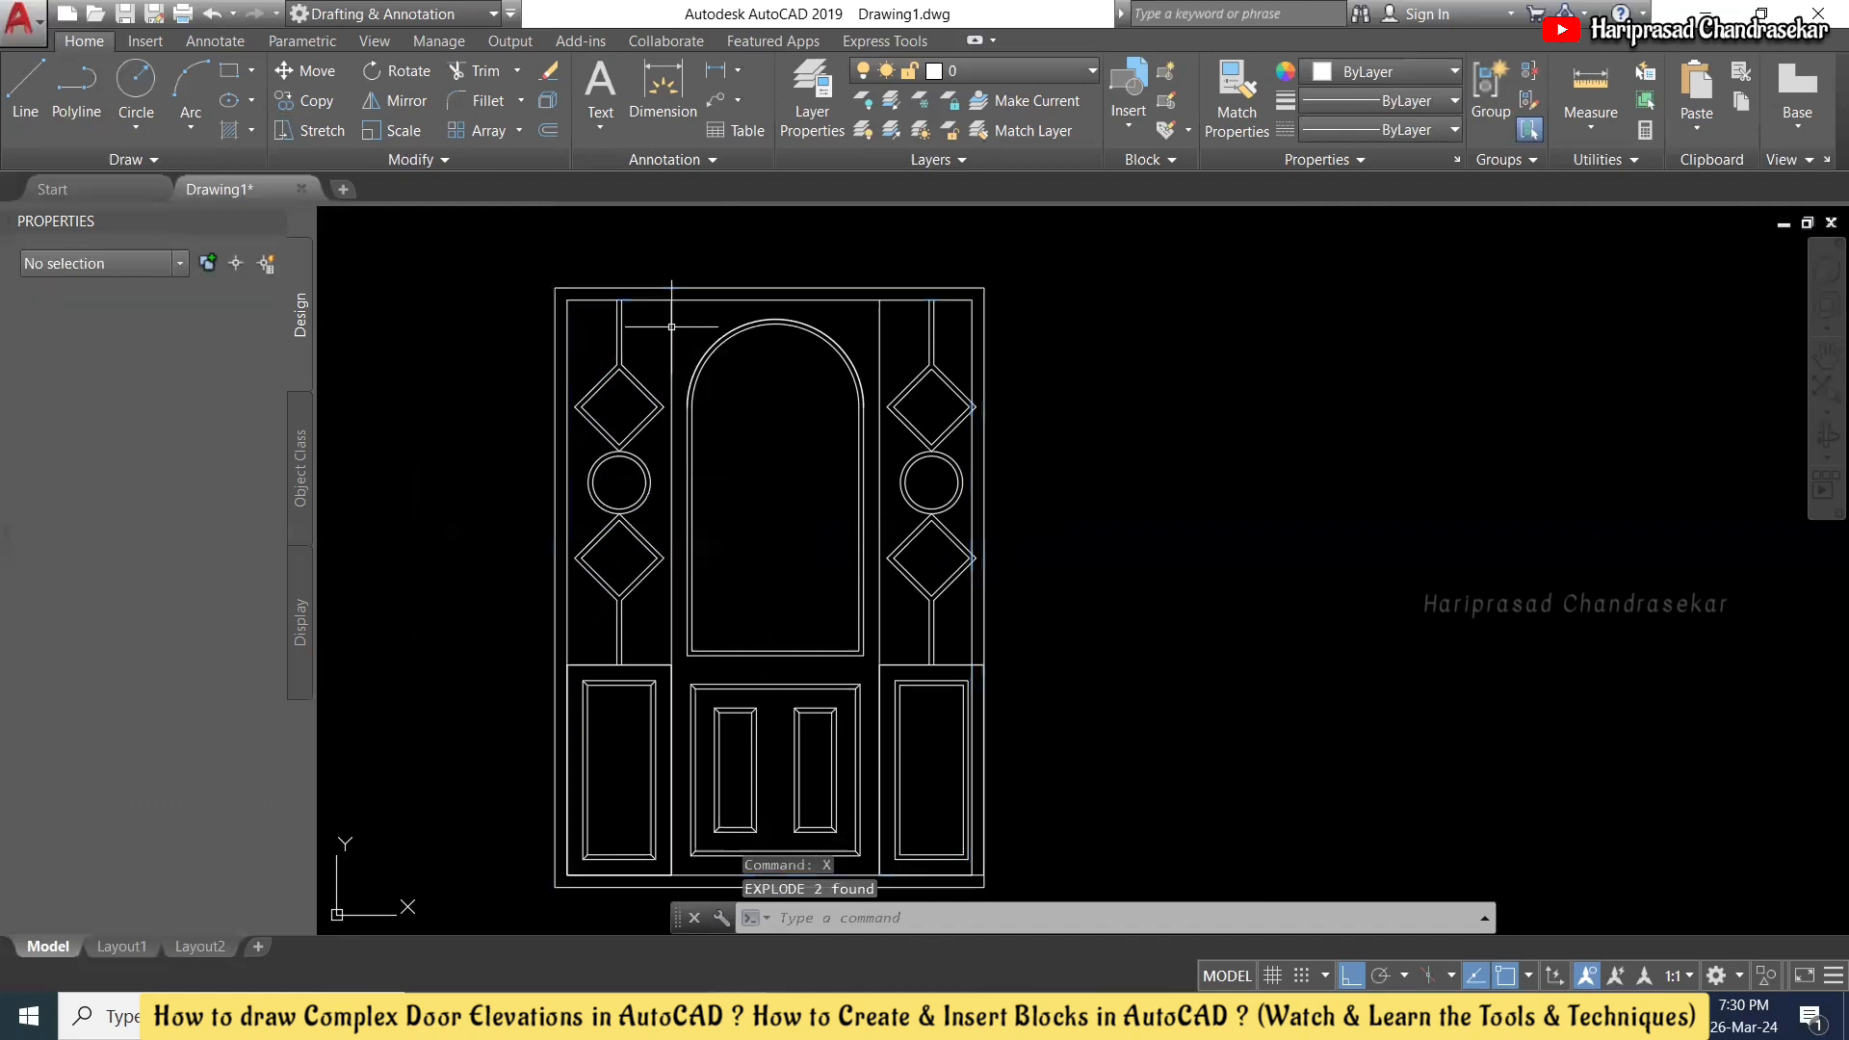
- Mirror the two left vertical frame lines about a vertical line through the midpoint of the inner top edge, keeping the originals
click(575, 340)
click(464, 370)
text(mi)
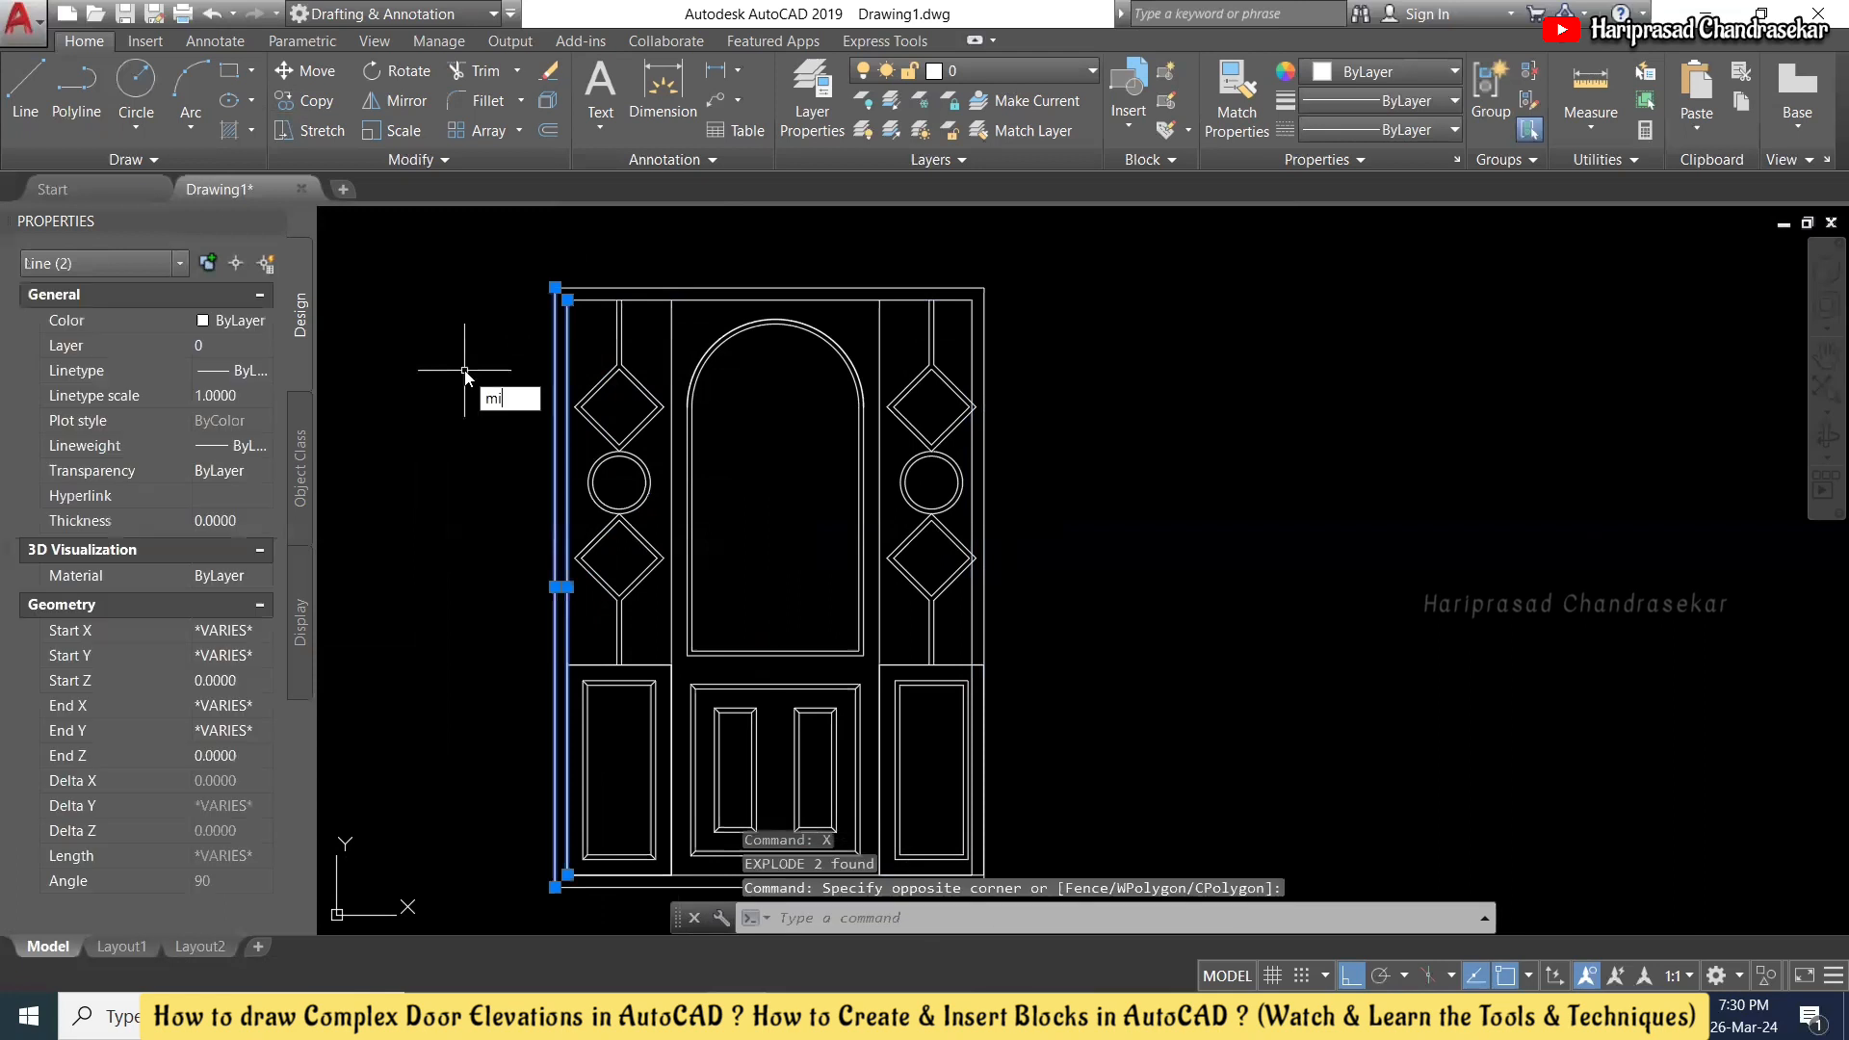
key(Return)
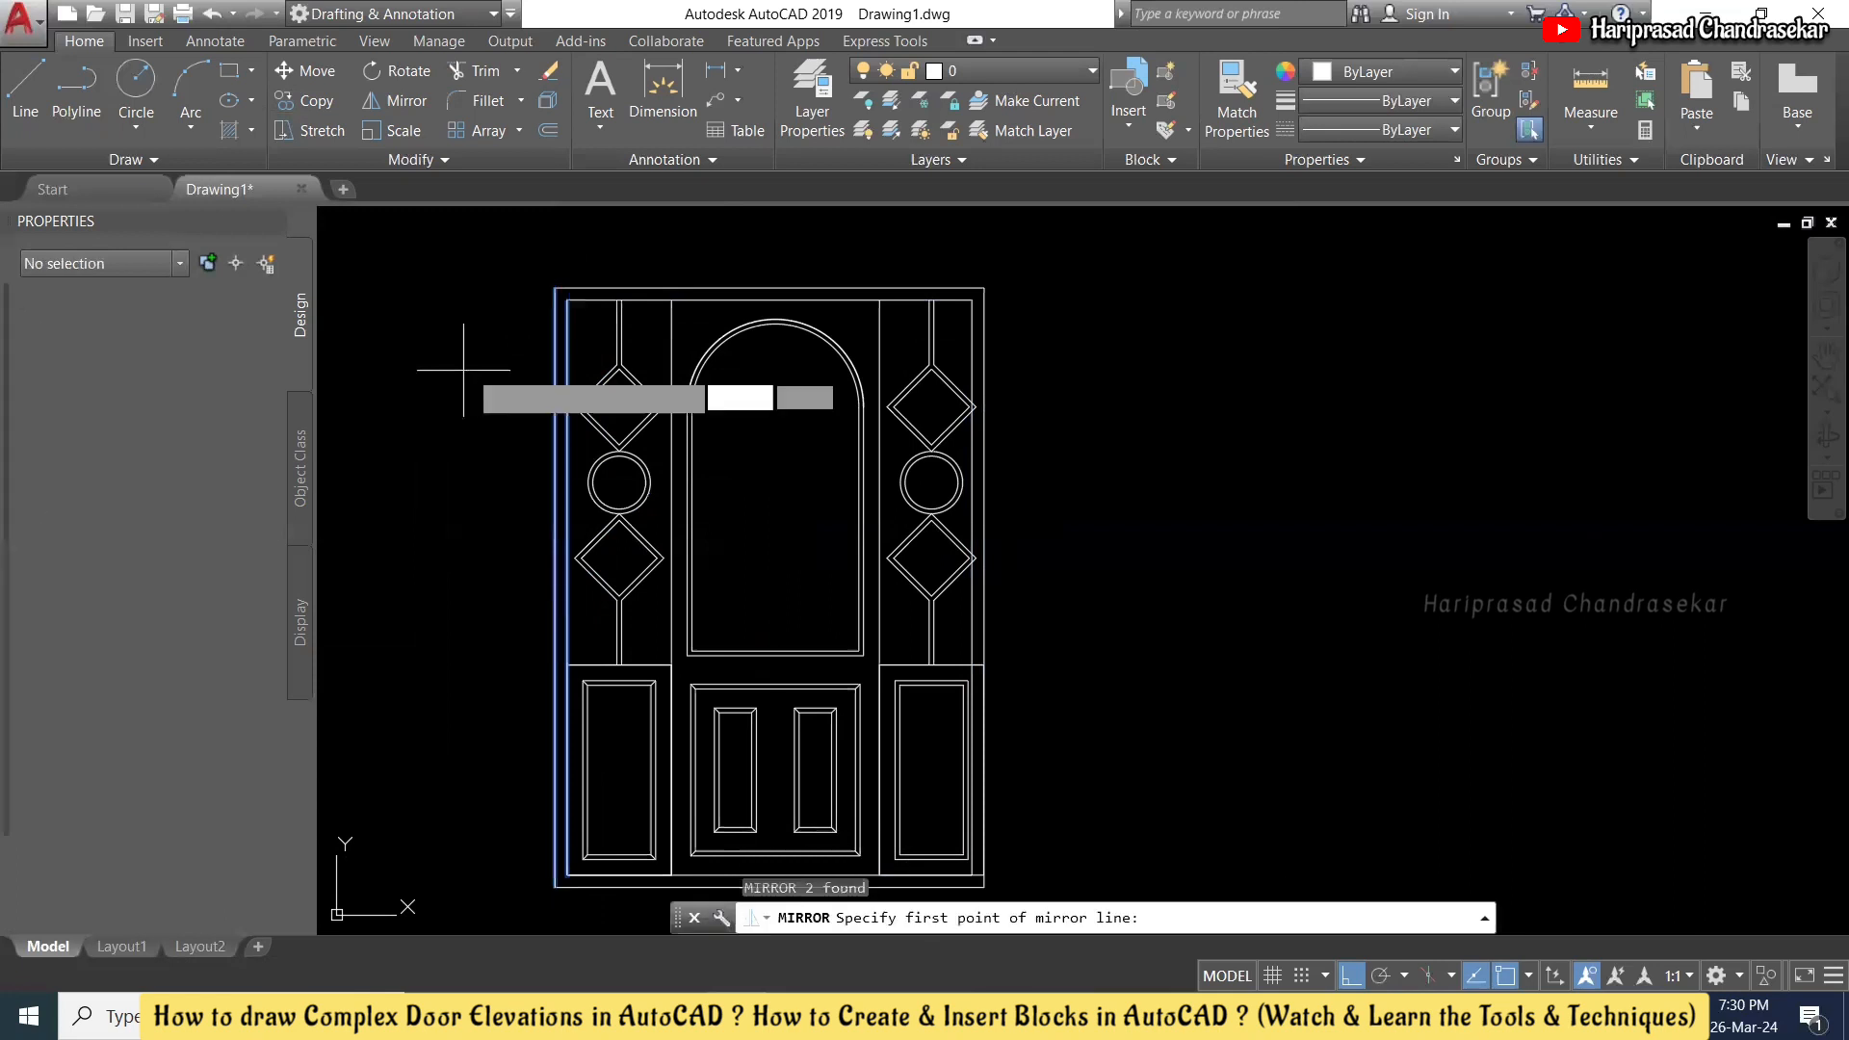
click(770, 300)
click(778, 247)
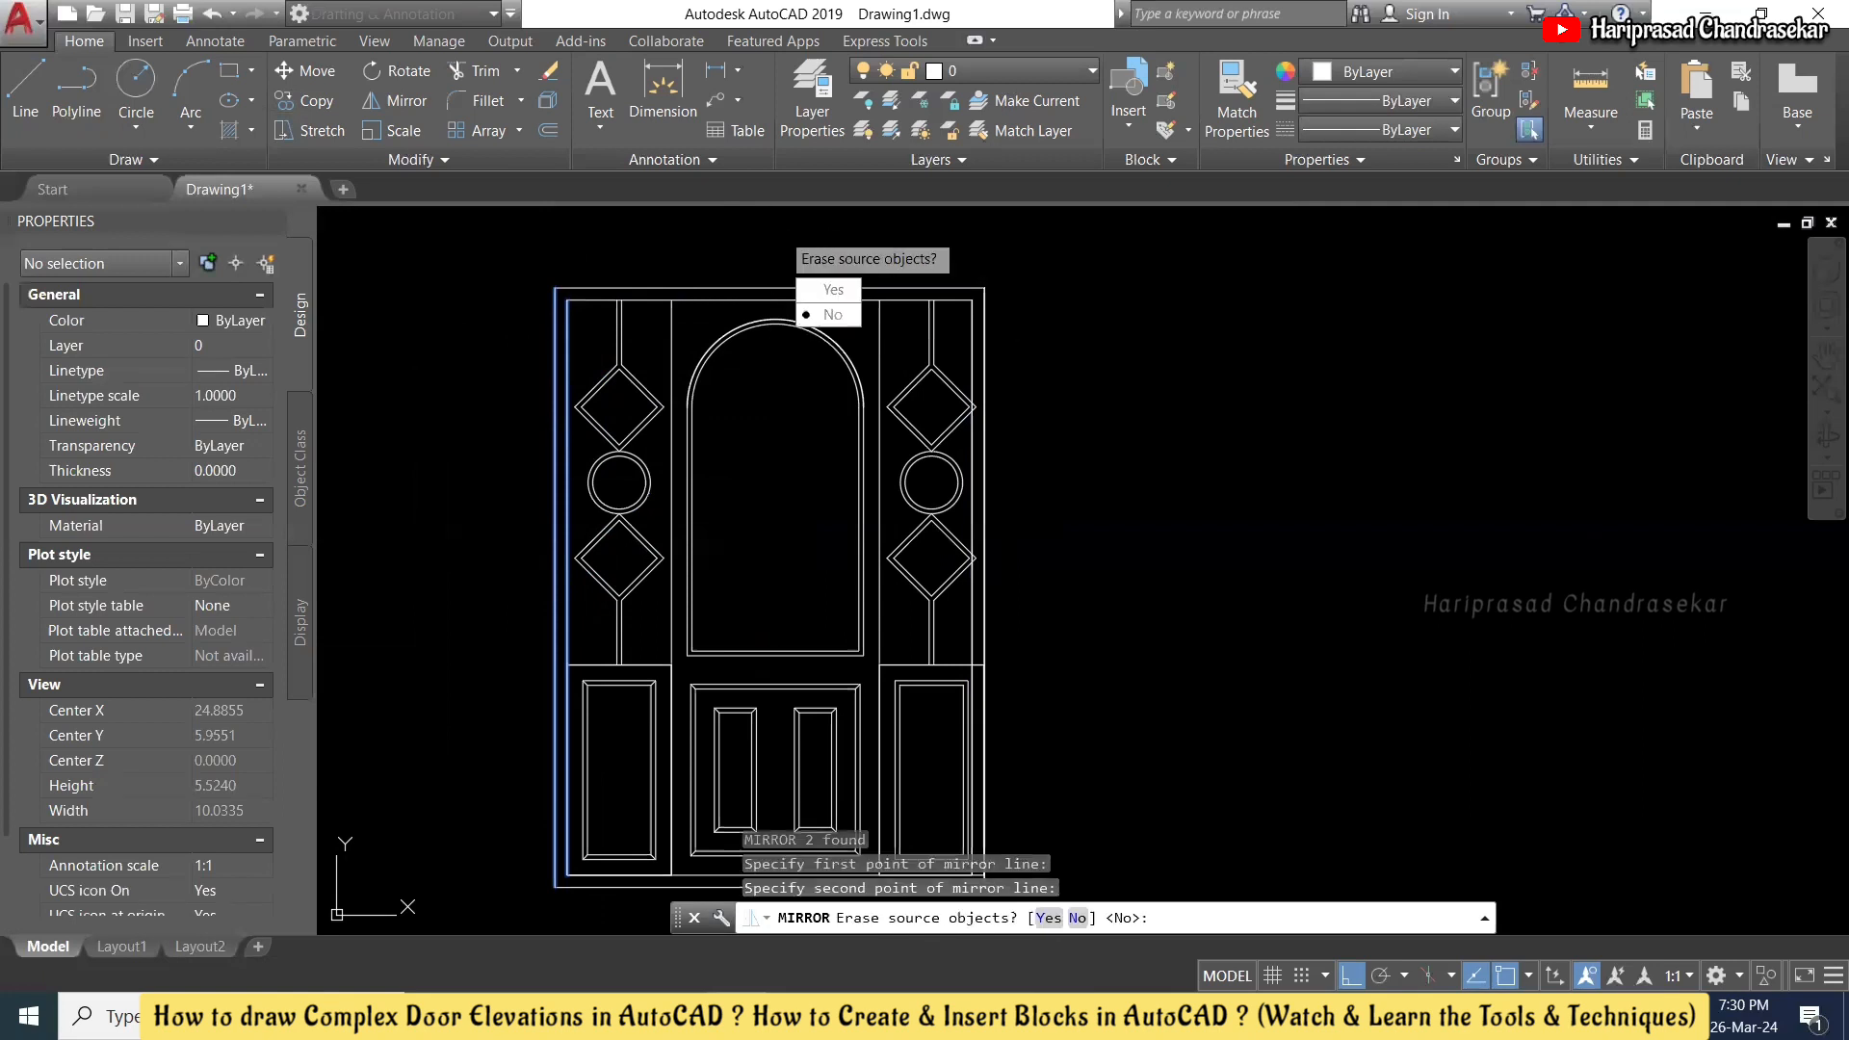
key(Return)
scroll(995, 299, up, 2)
scroll(1008, 306, up, 4)
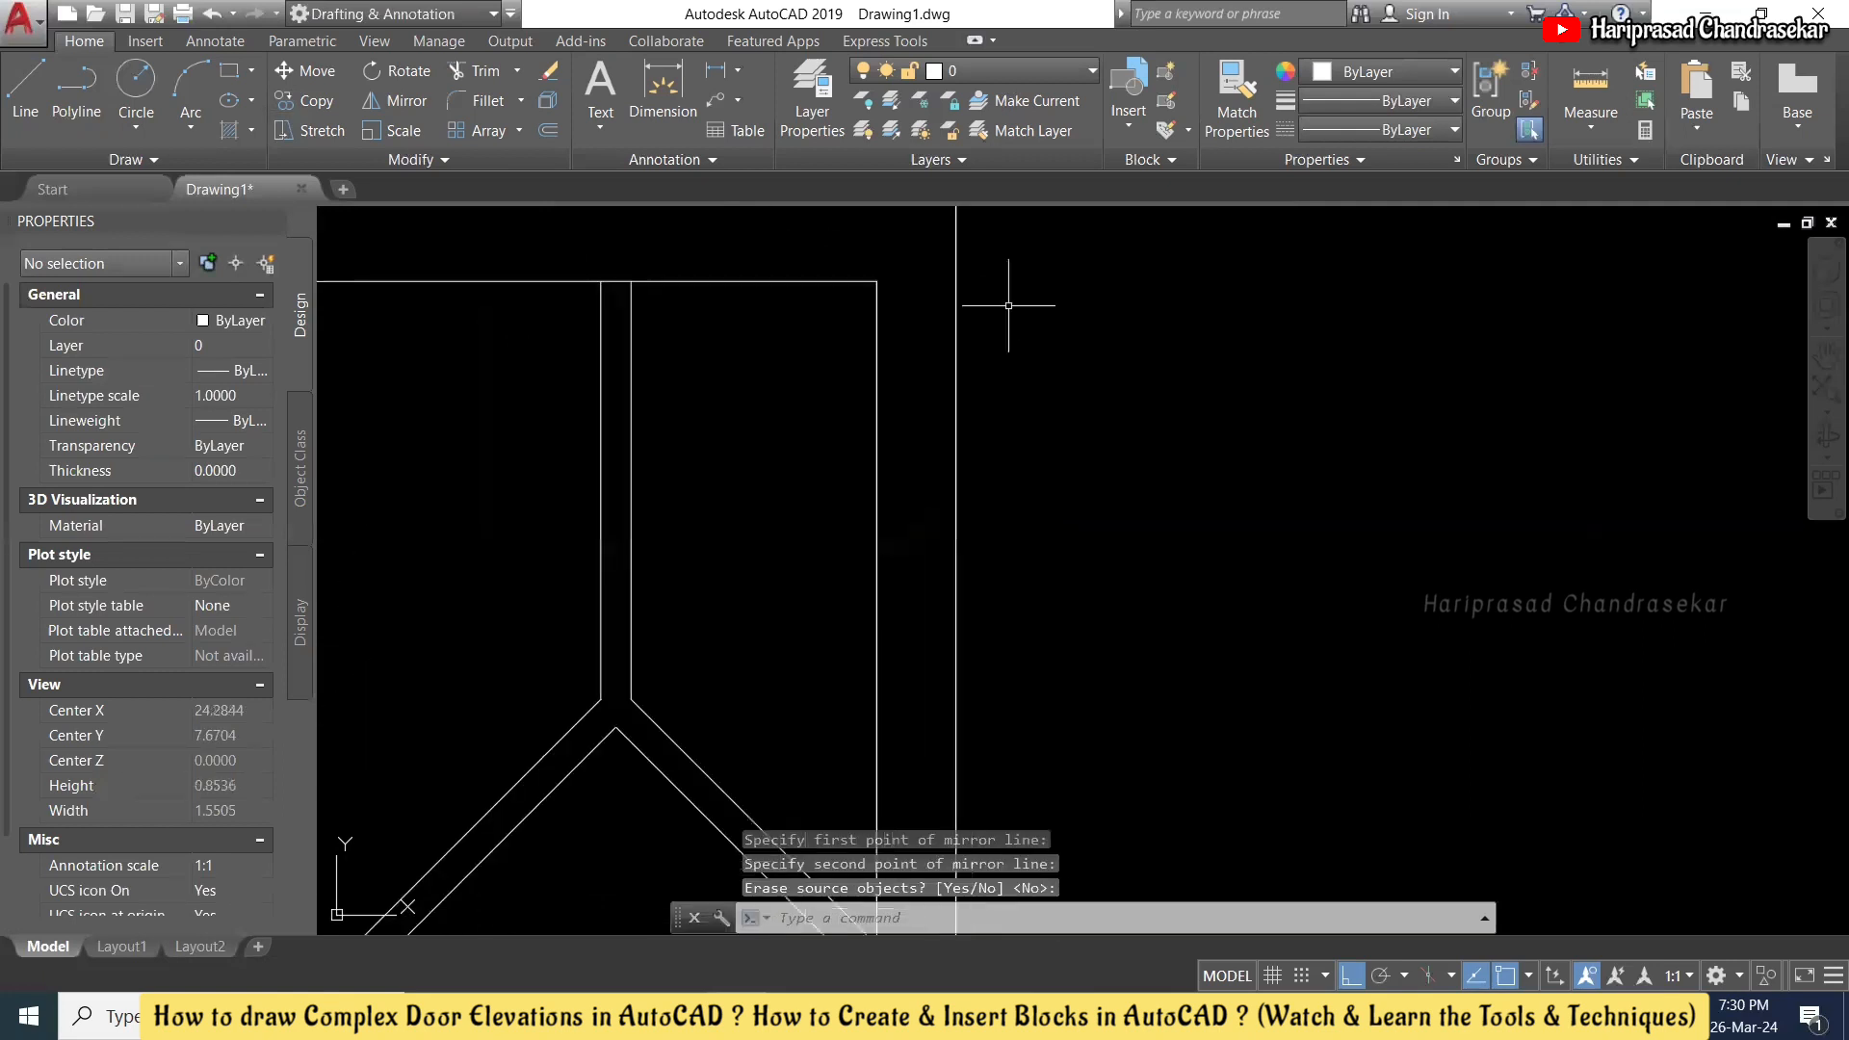
scroll(1008, 306, down, 3)
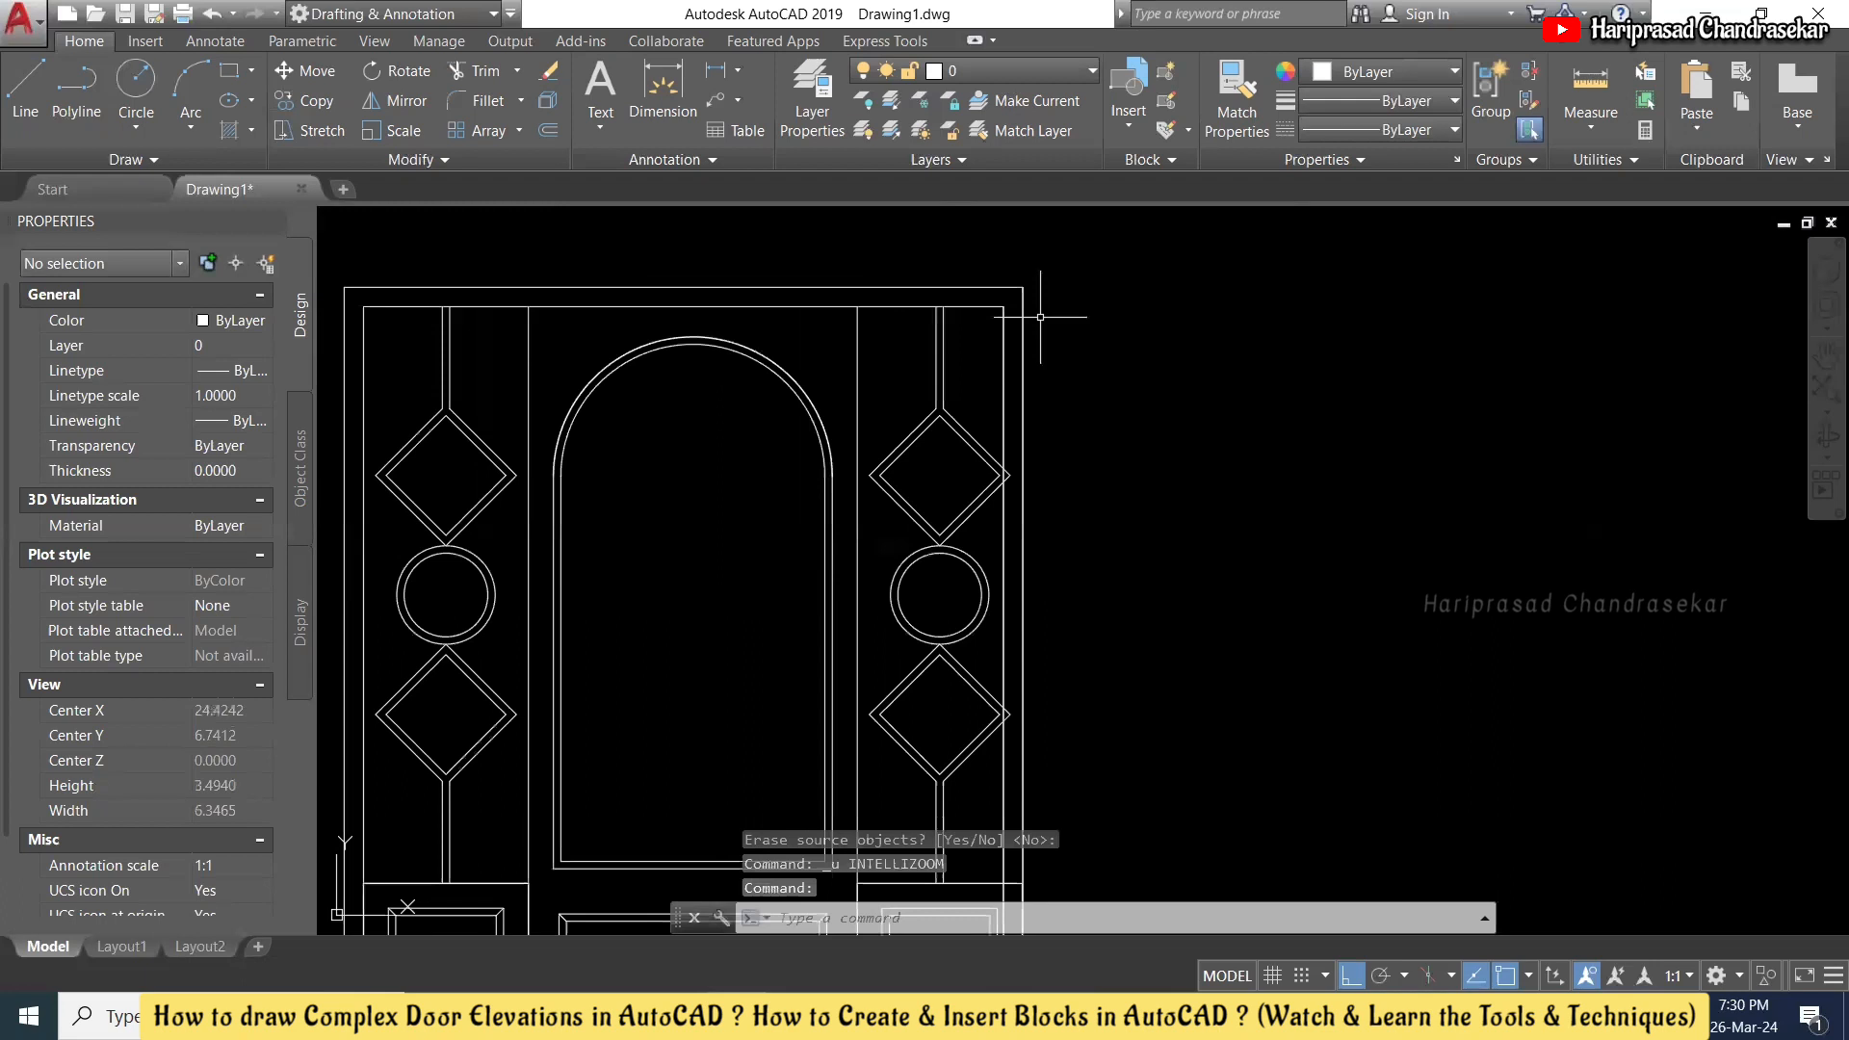
click(375, 349)
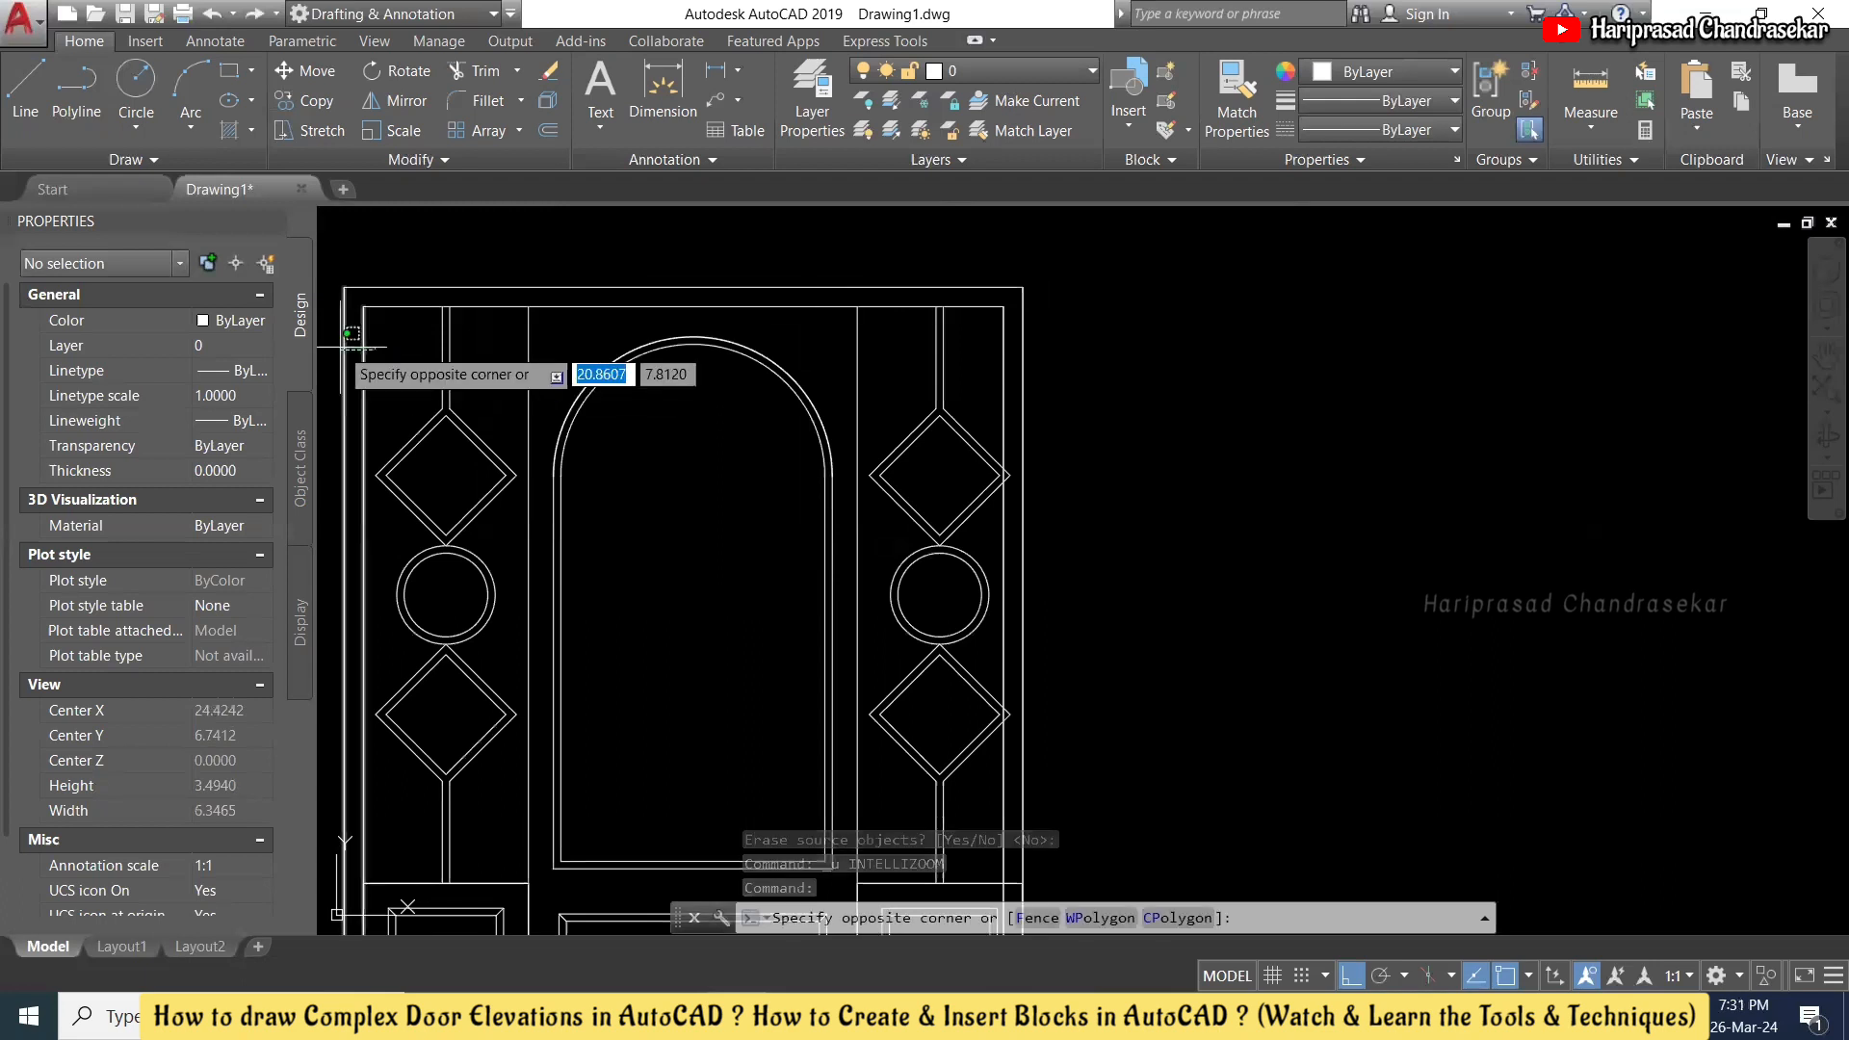
click(337, 344)
scroll(561, 376, down, 2)
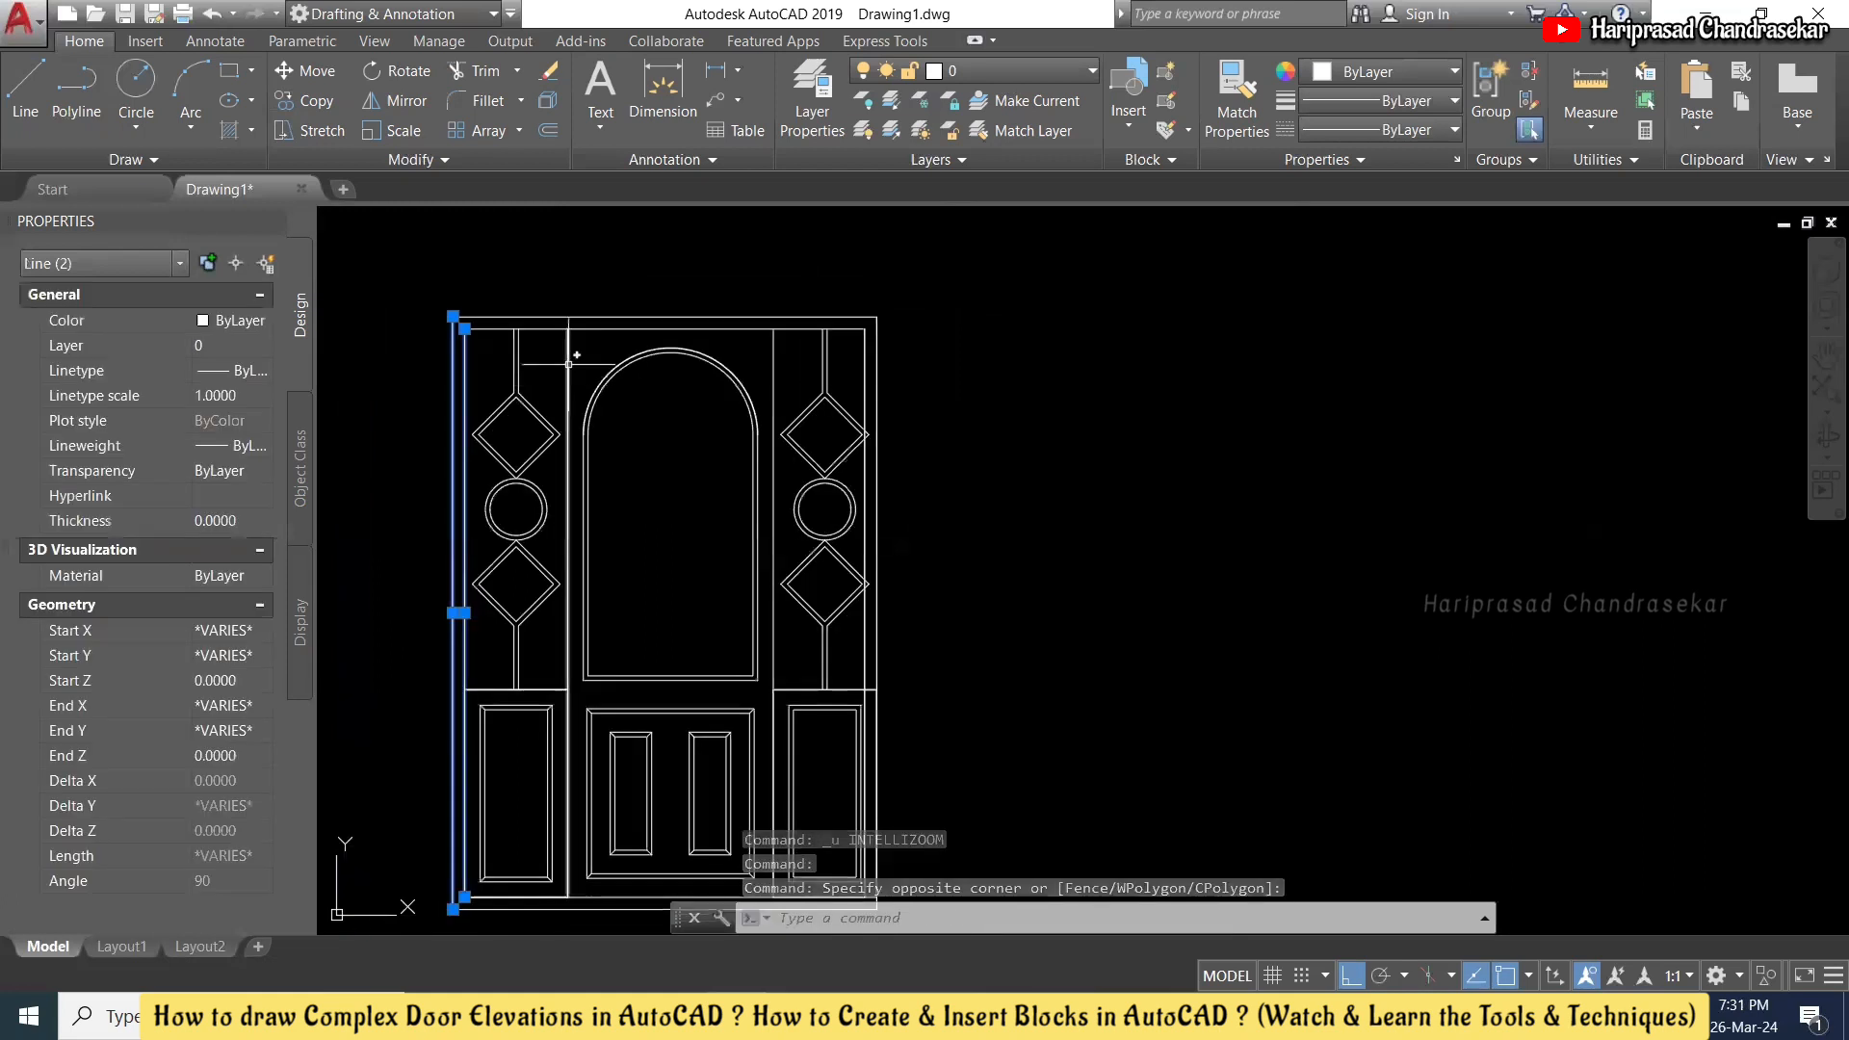
key(Escape)
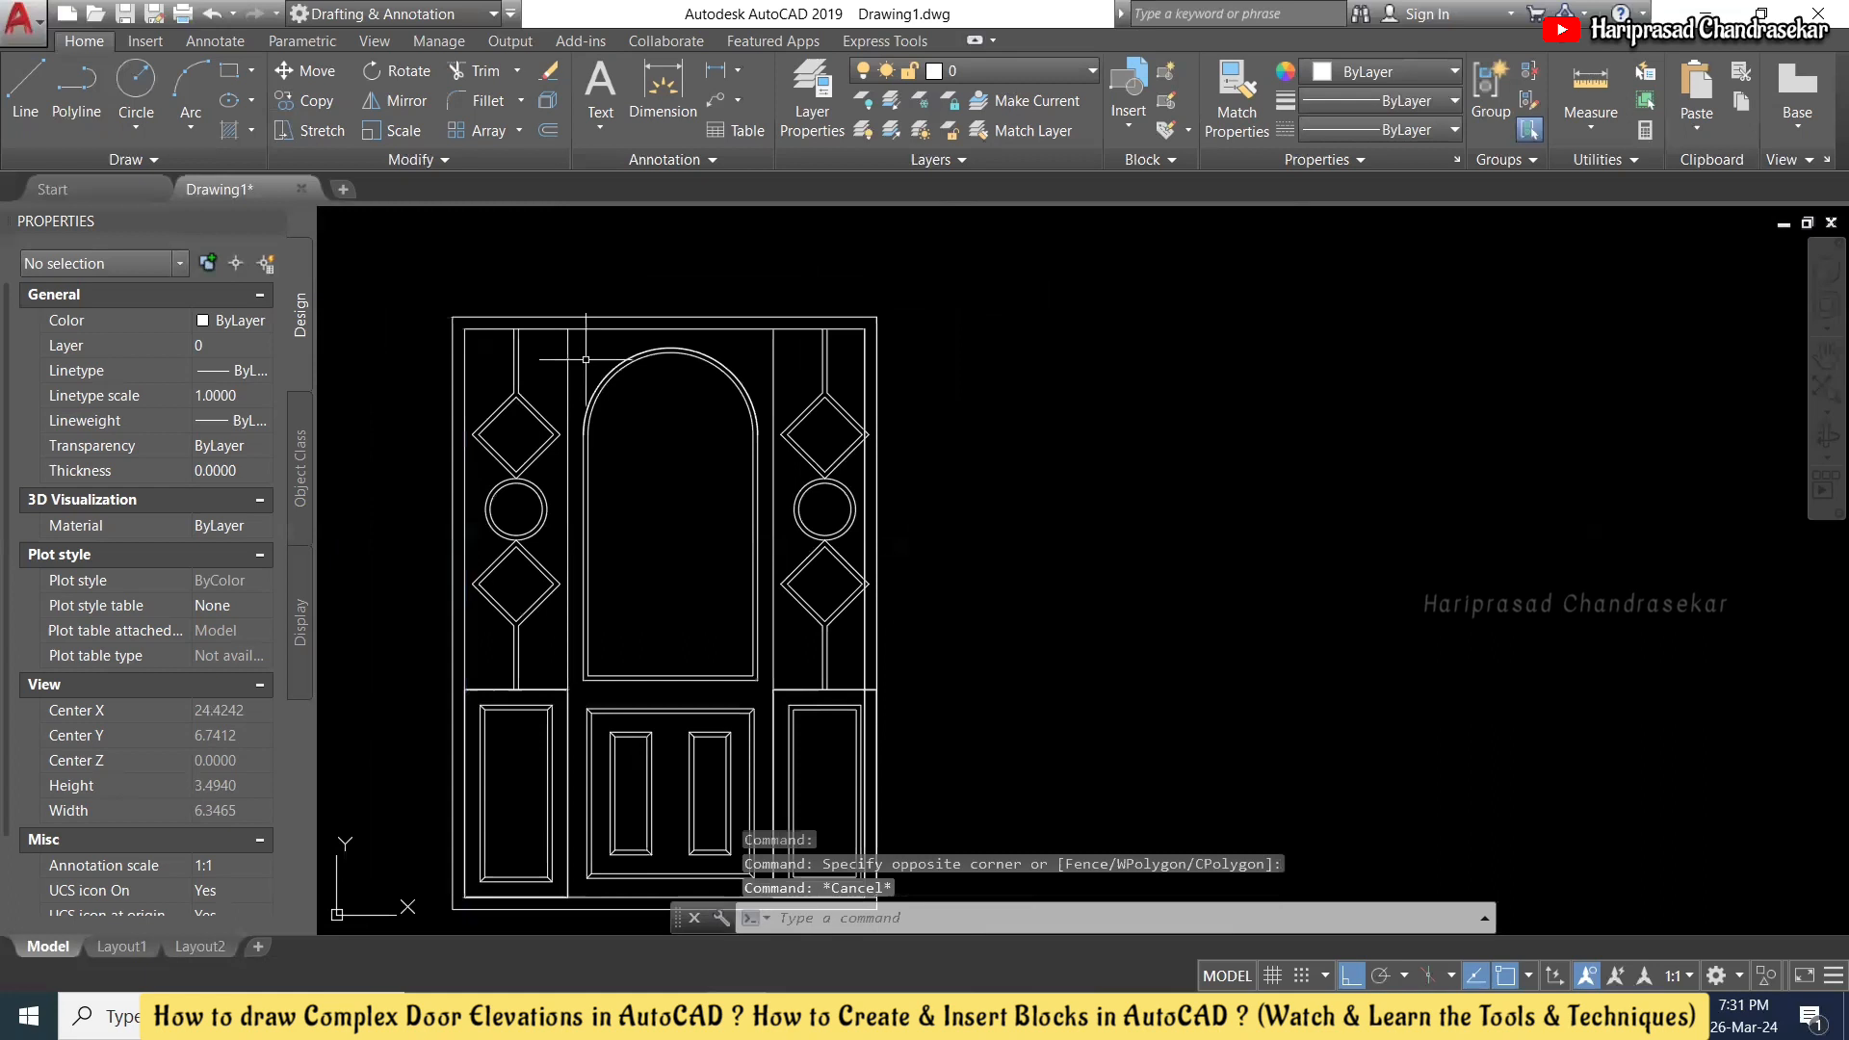
- Copy the vertical divider right of the left section from the frame's upper left inner corner to the right section's upper left corner
click(572, 358)
key(Escape)
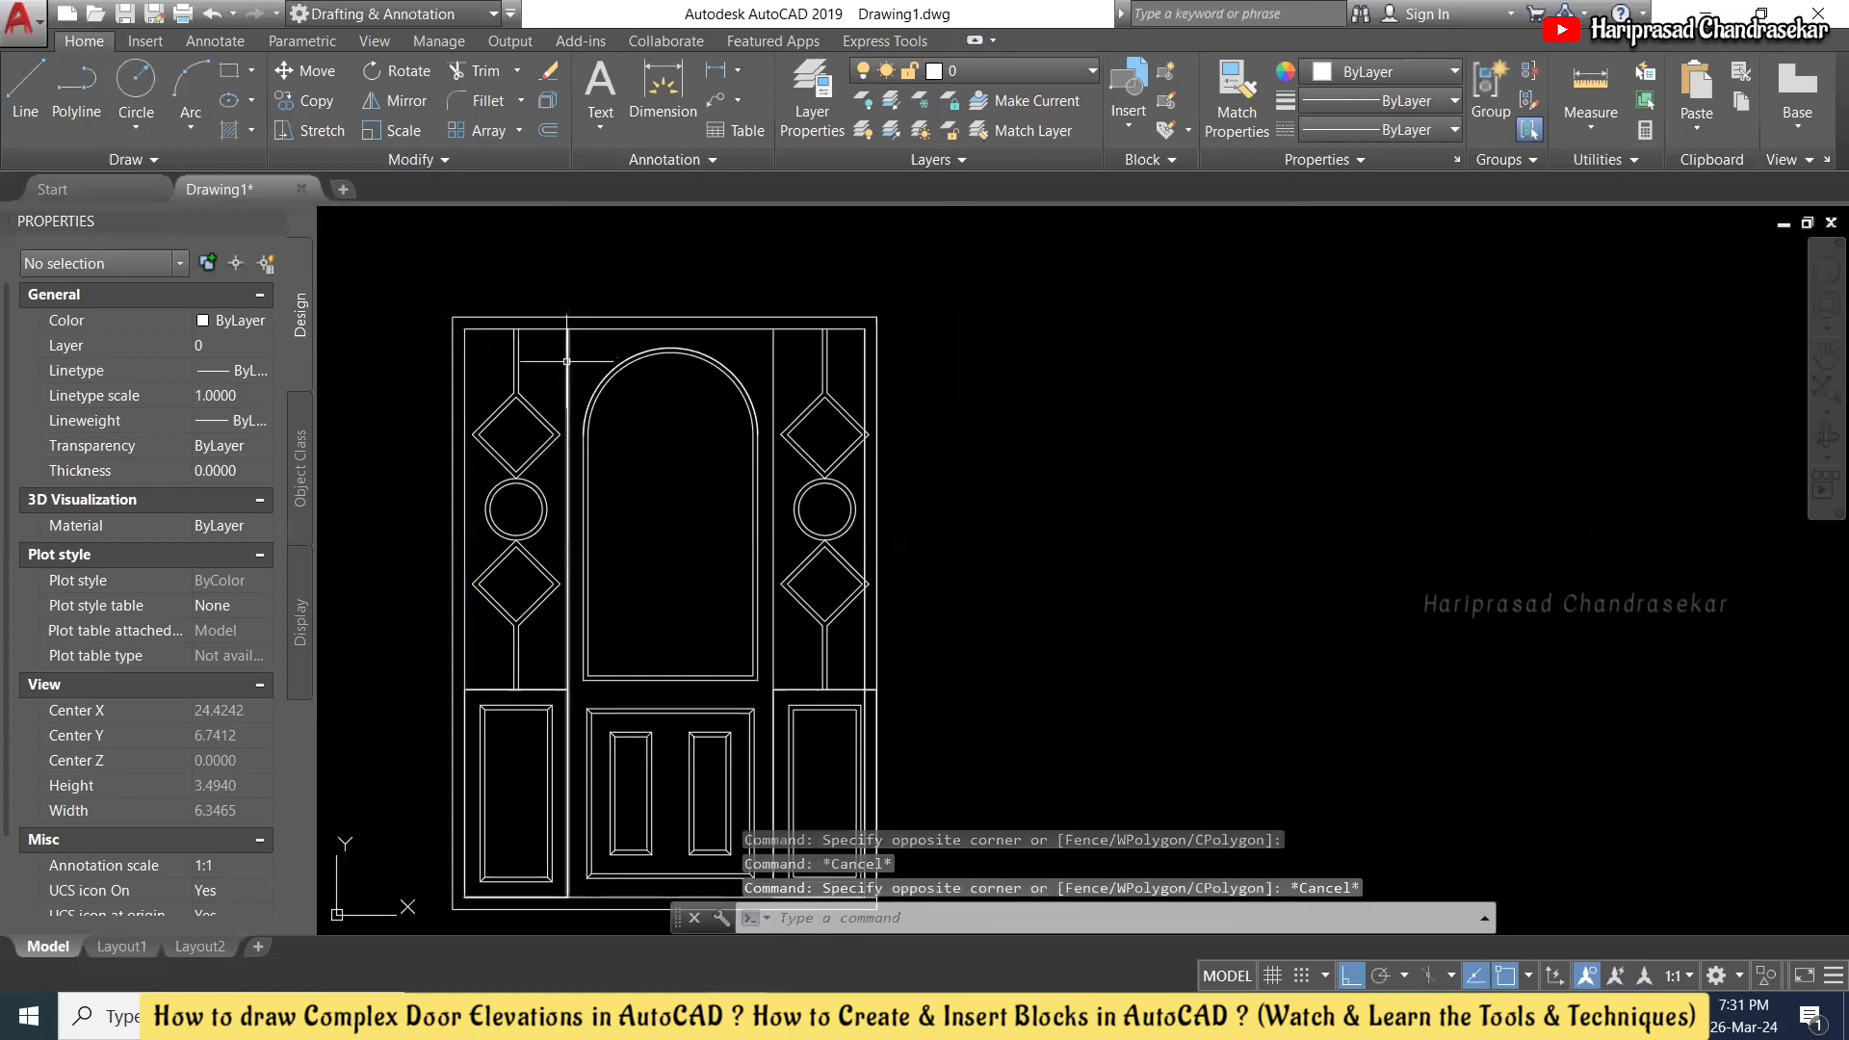
click(567, 361)
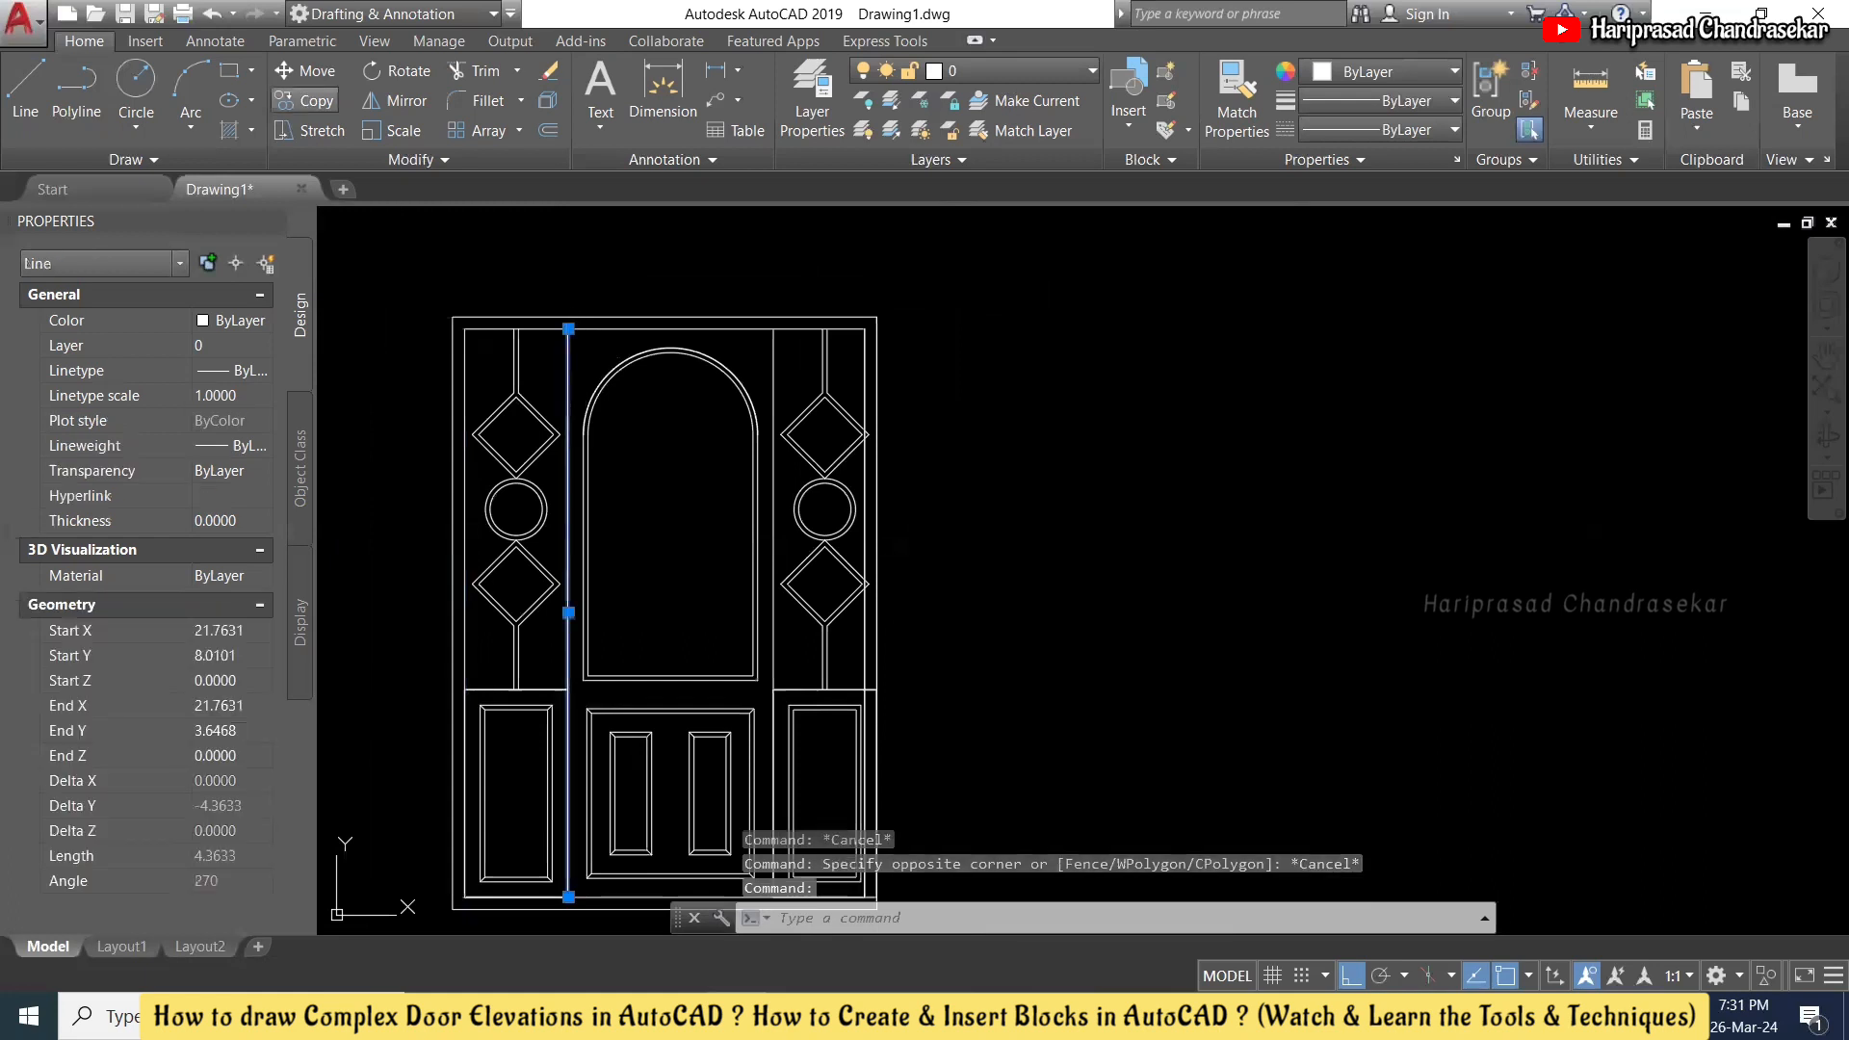
key(Escape)
text(co)
key(Return)
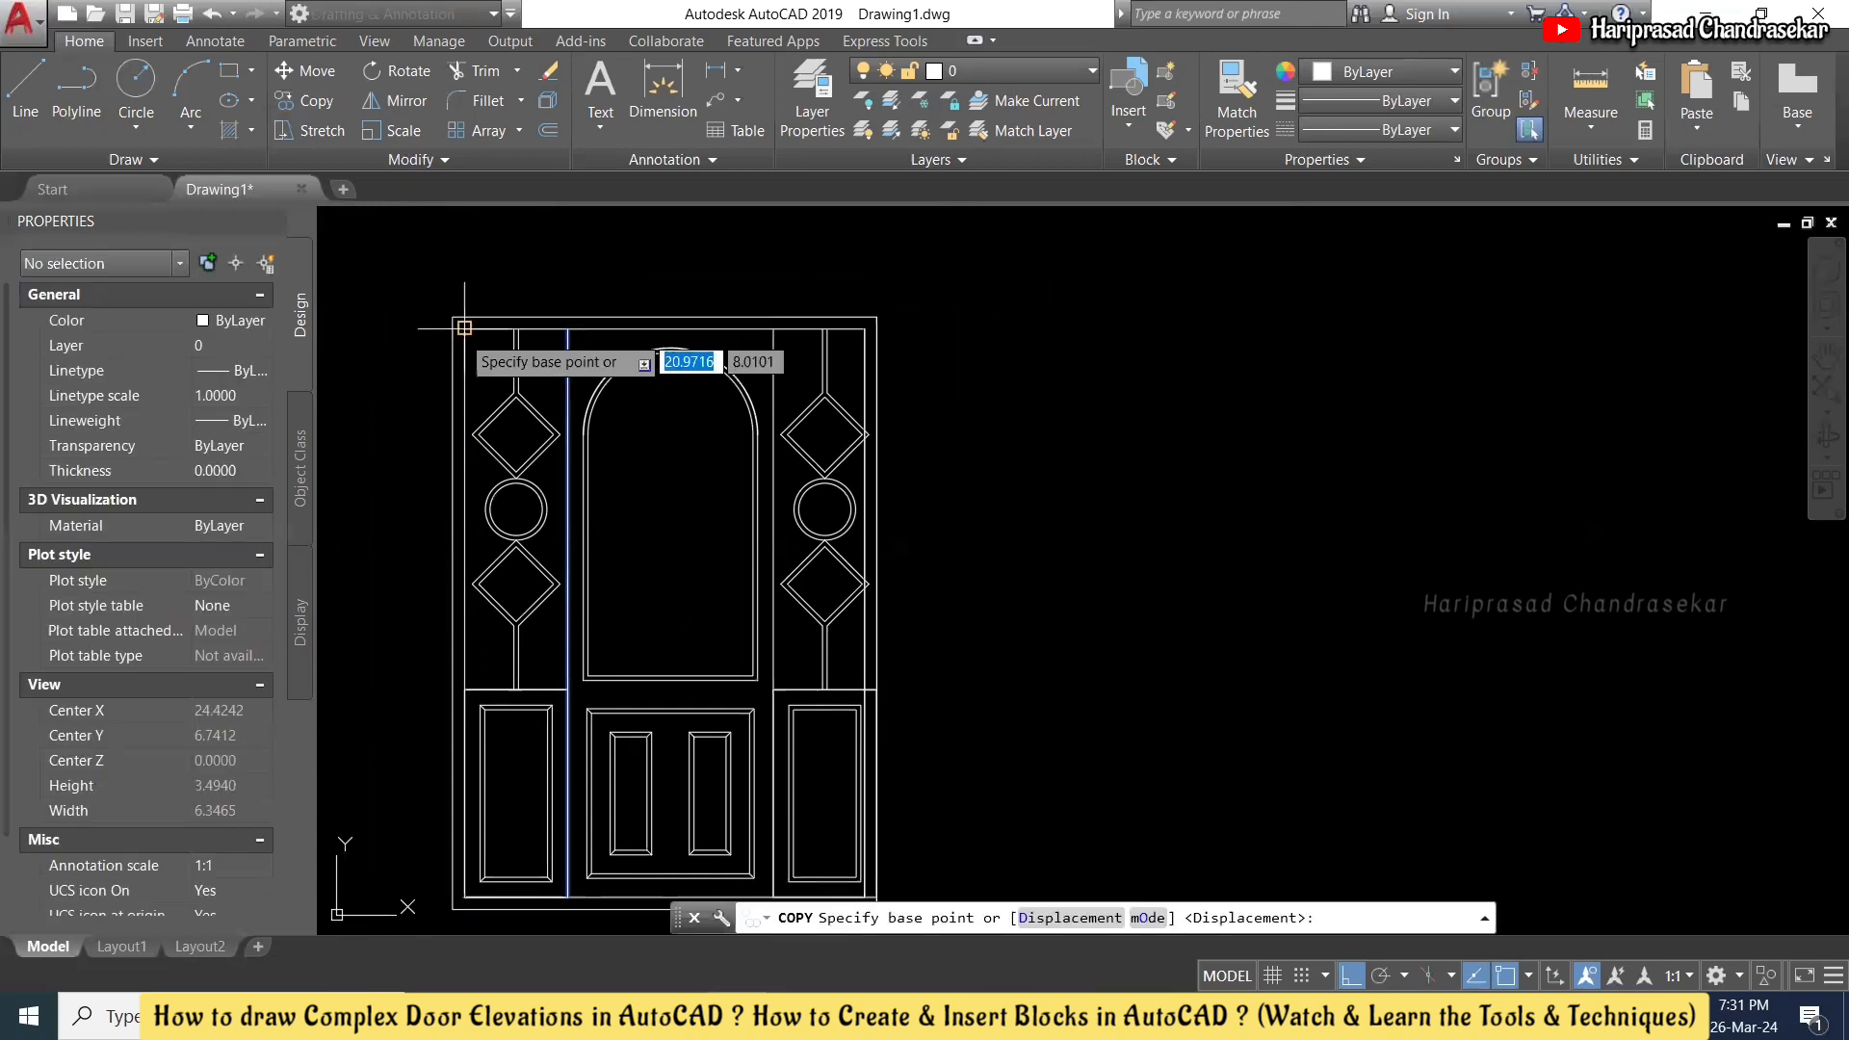
click(464, 327)
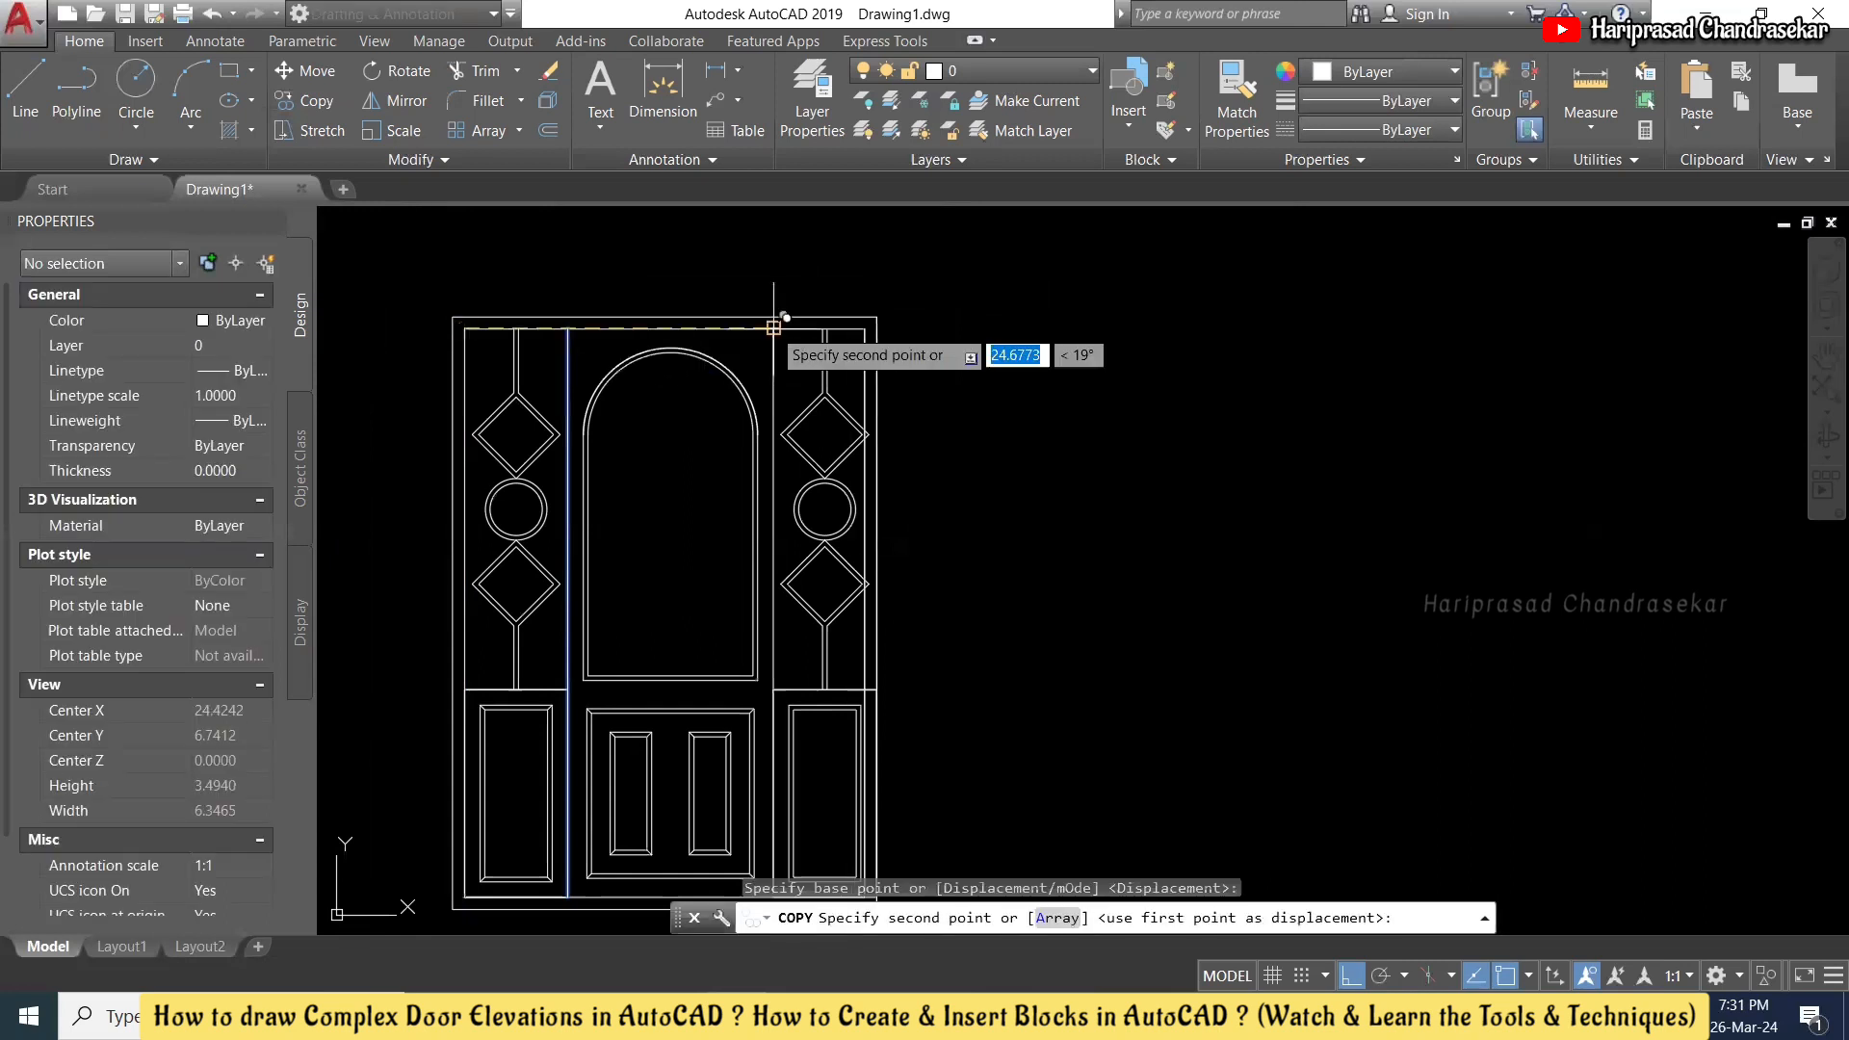
click(773, 328)
key(Escape)
- Delete the old outer and inner vertical lines on the right side of the door frame, including the duplicate lines
scroll(867, 342, up, 4)
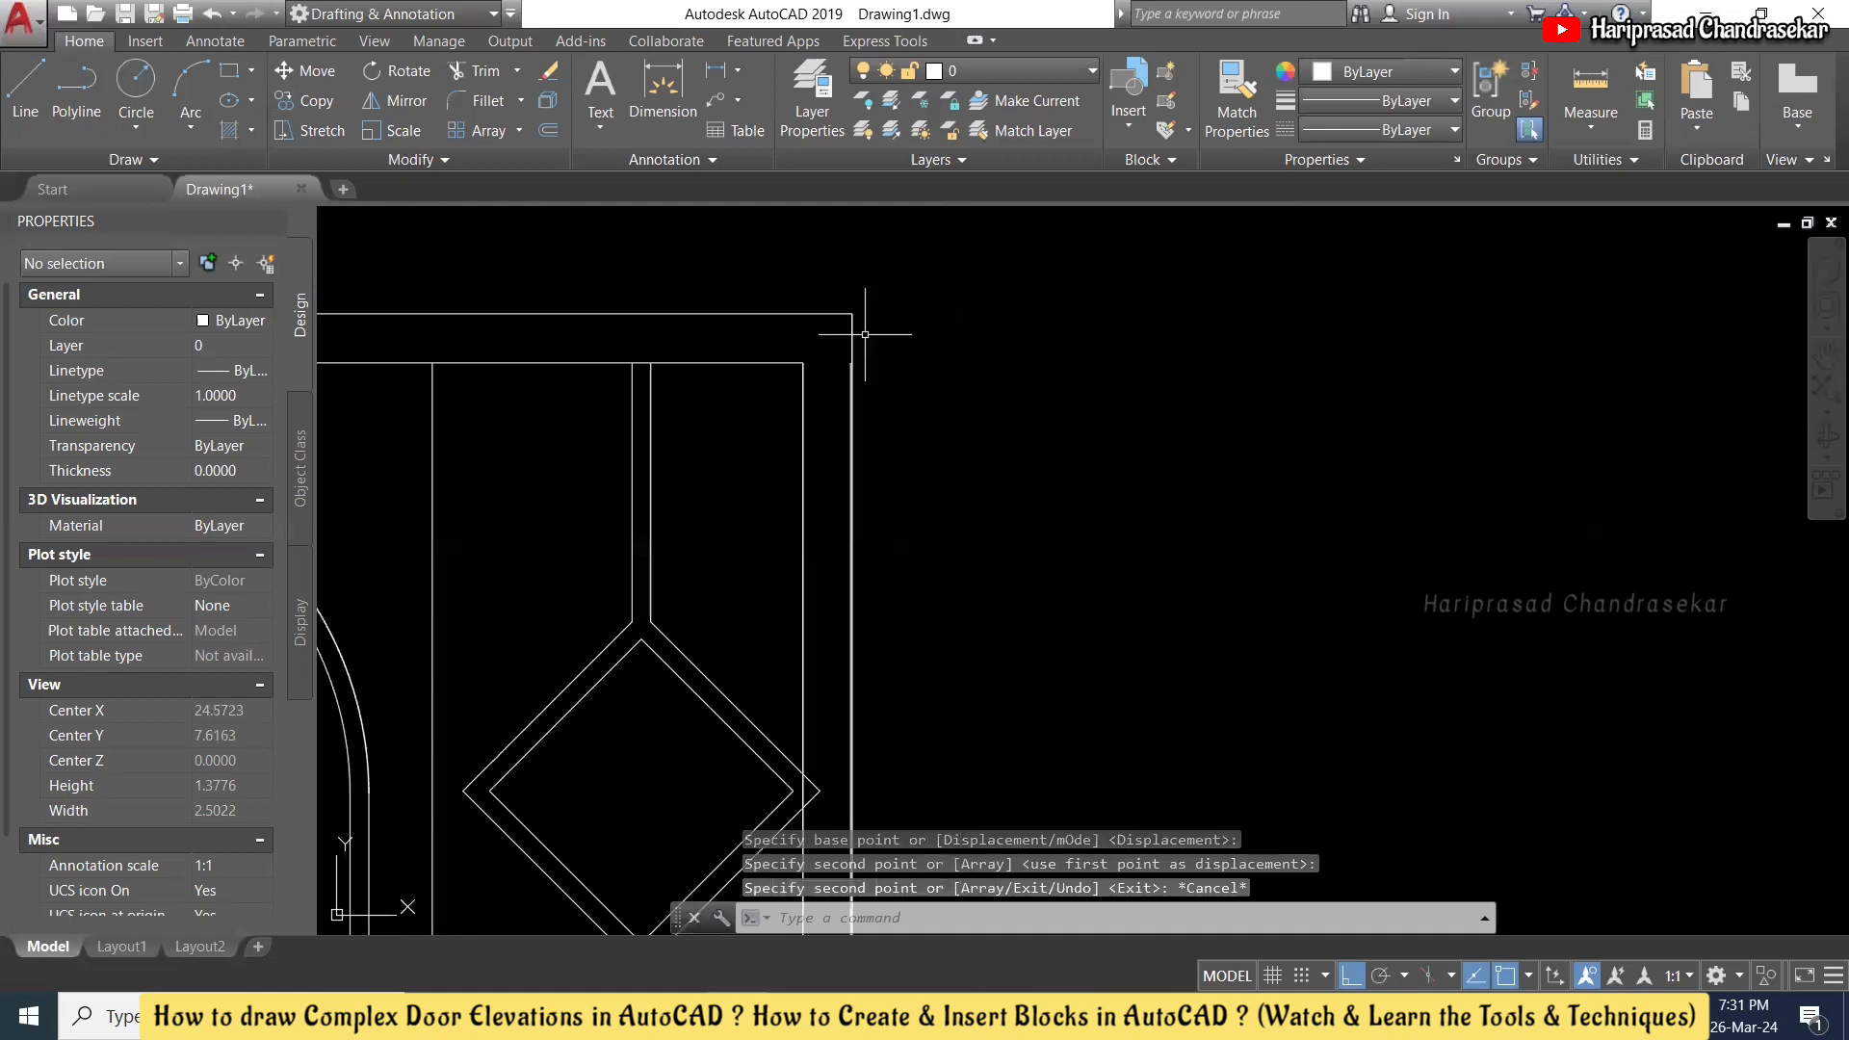
click(854, 336)
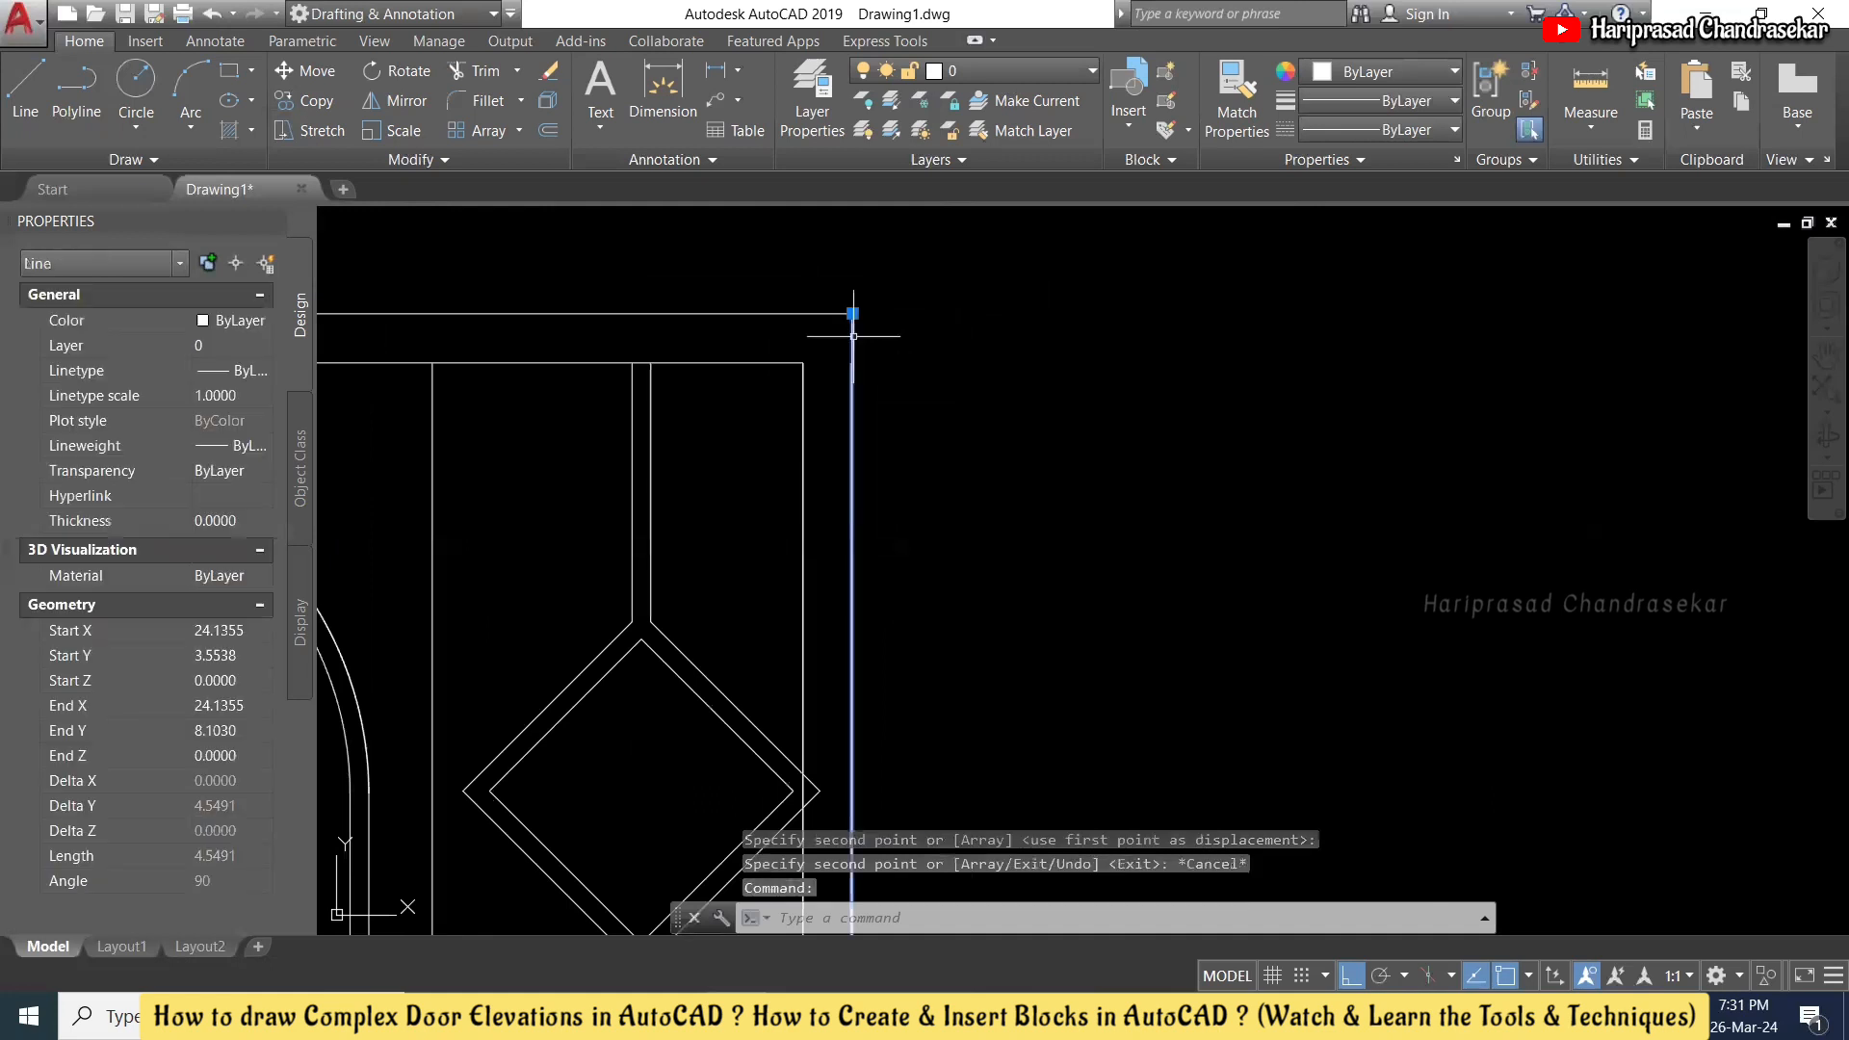
key(Delete)
click(851, 332)
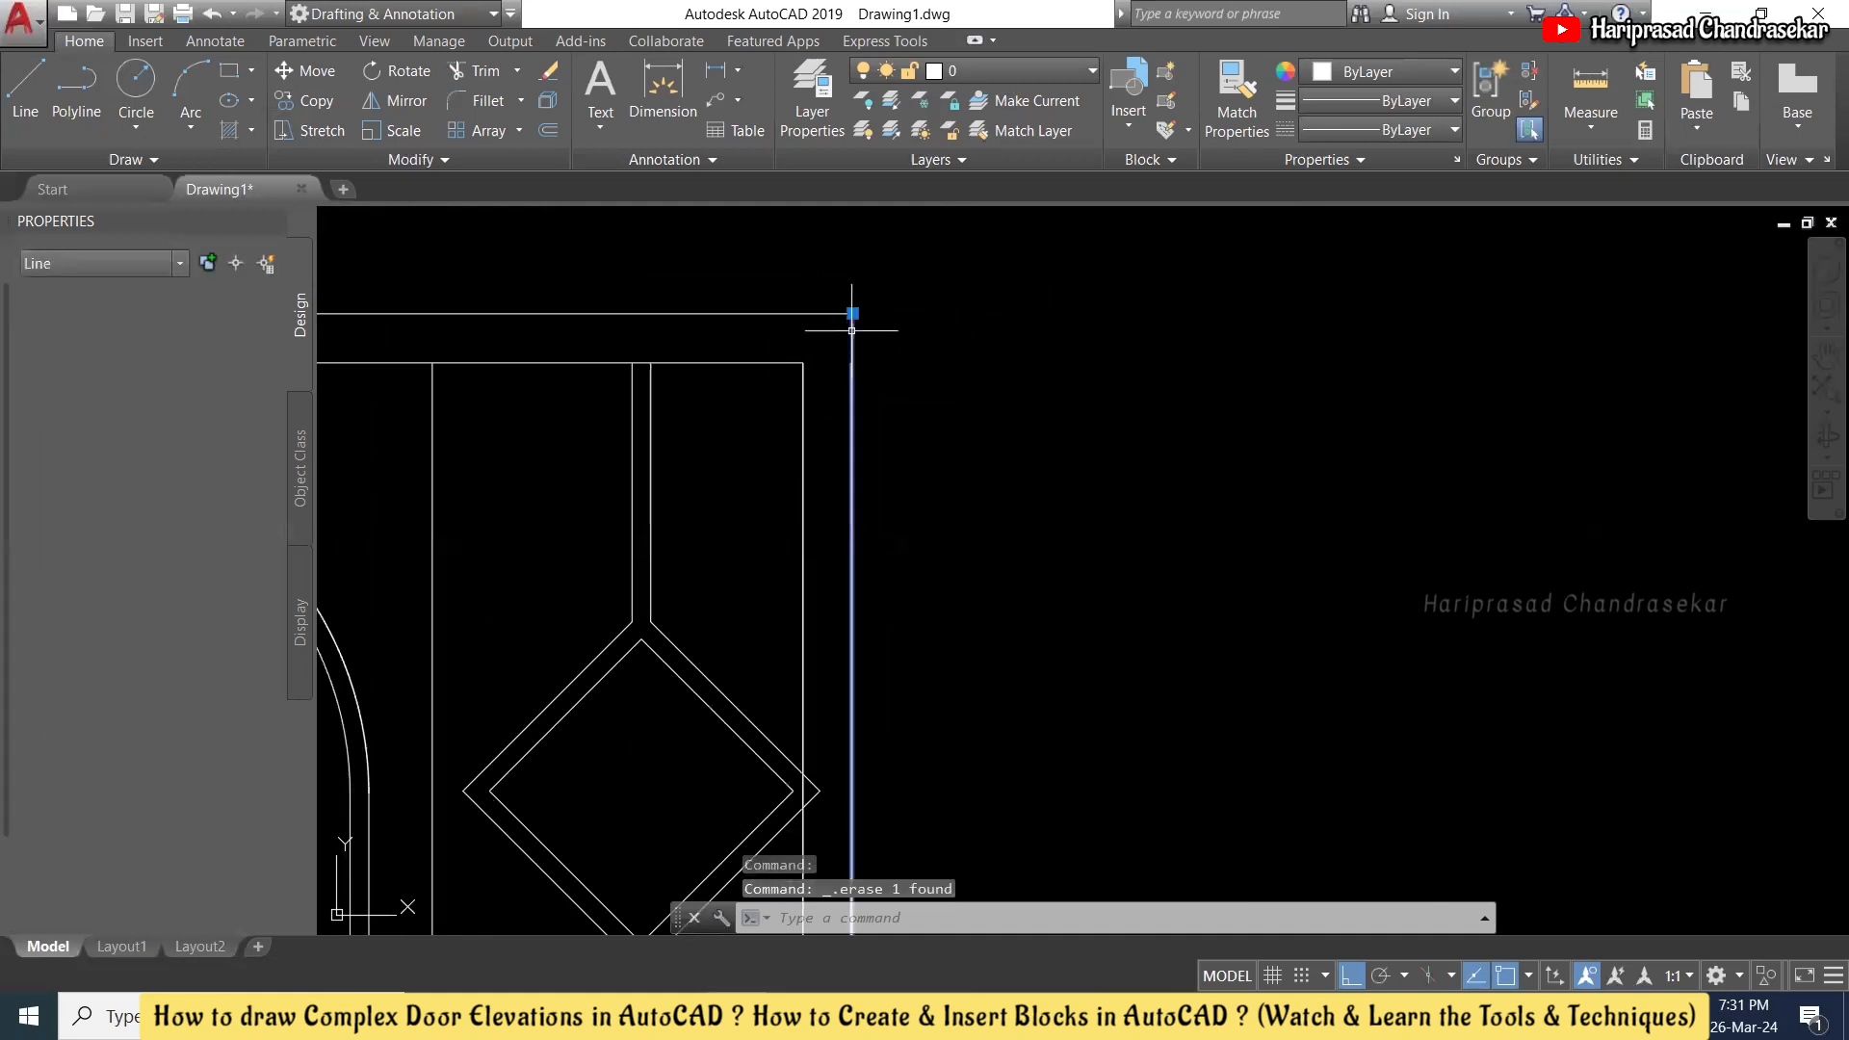
key(Escape)
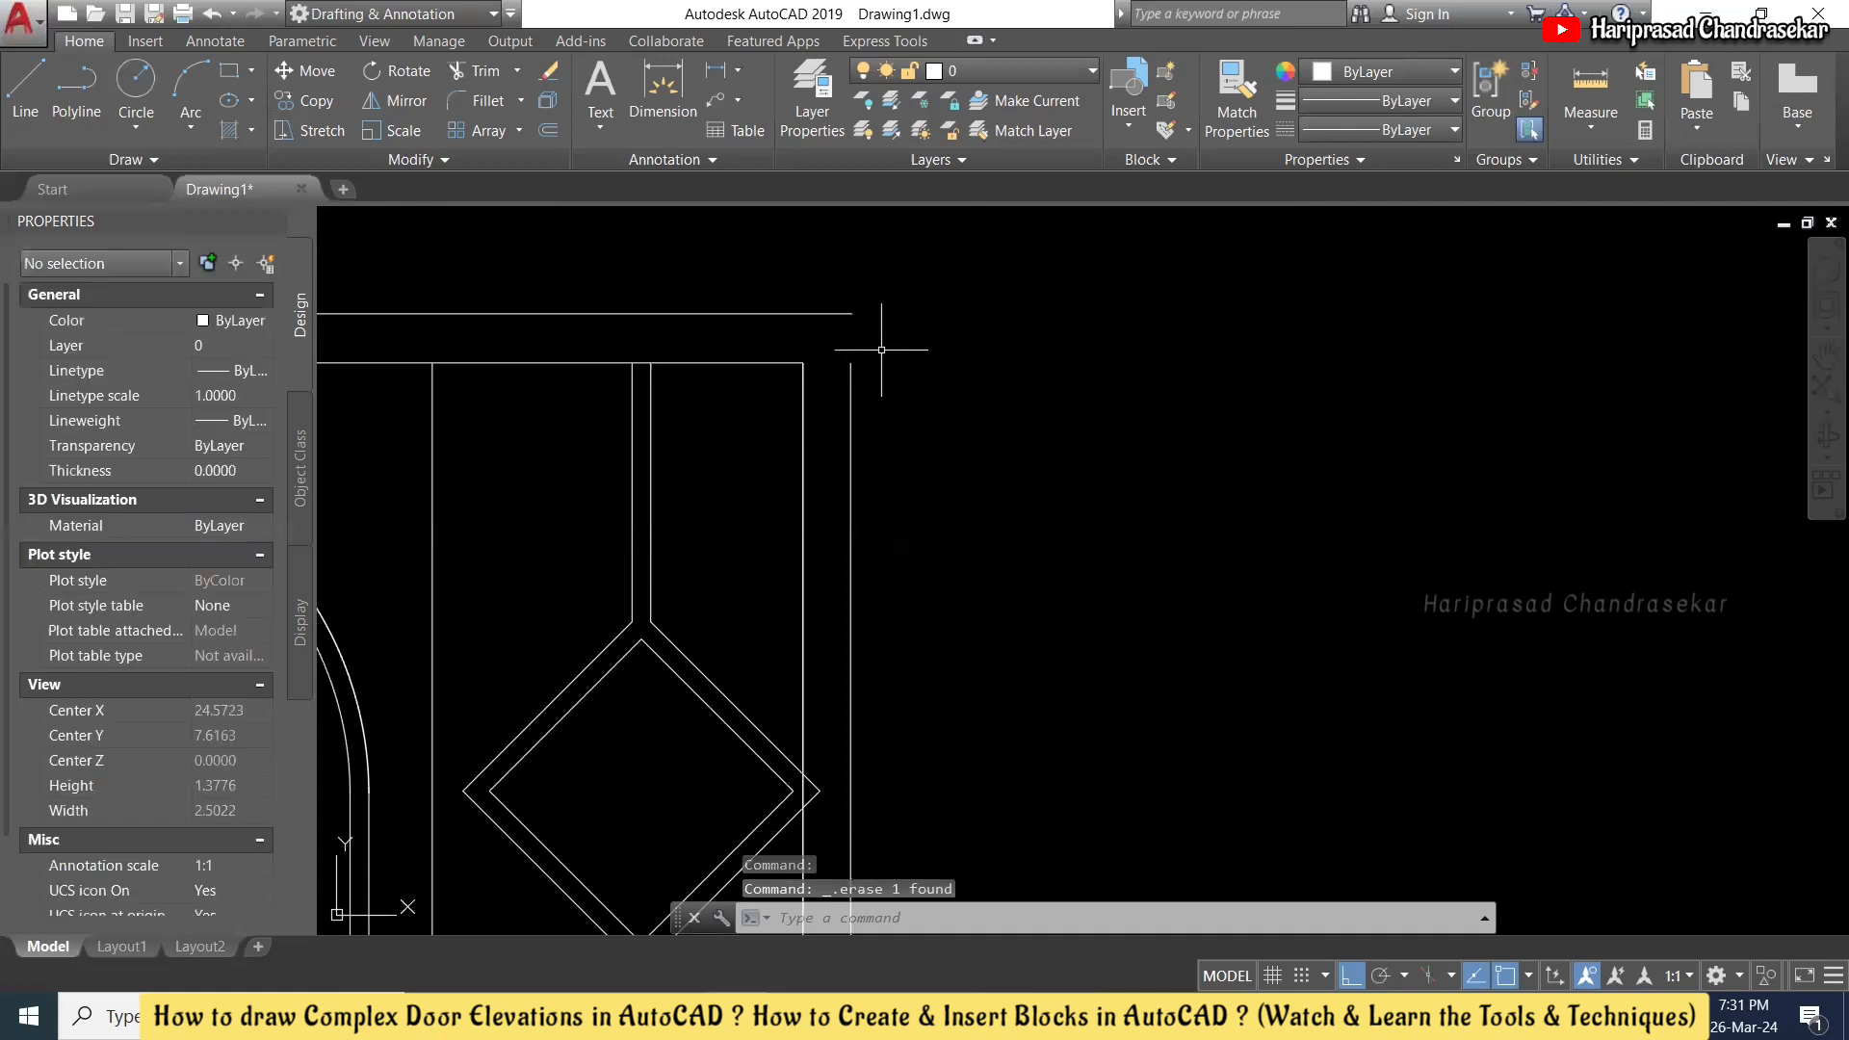
click(801, 396)
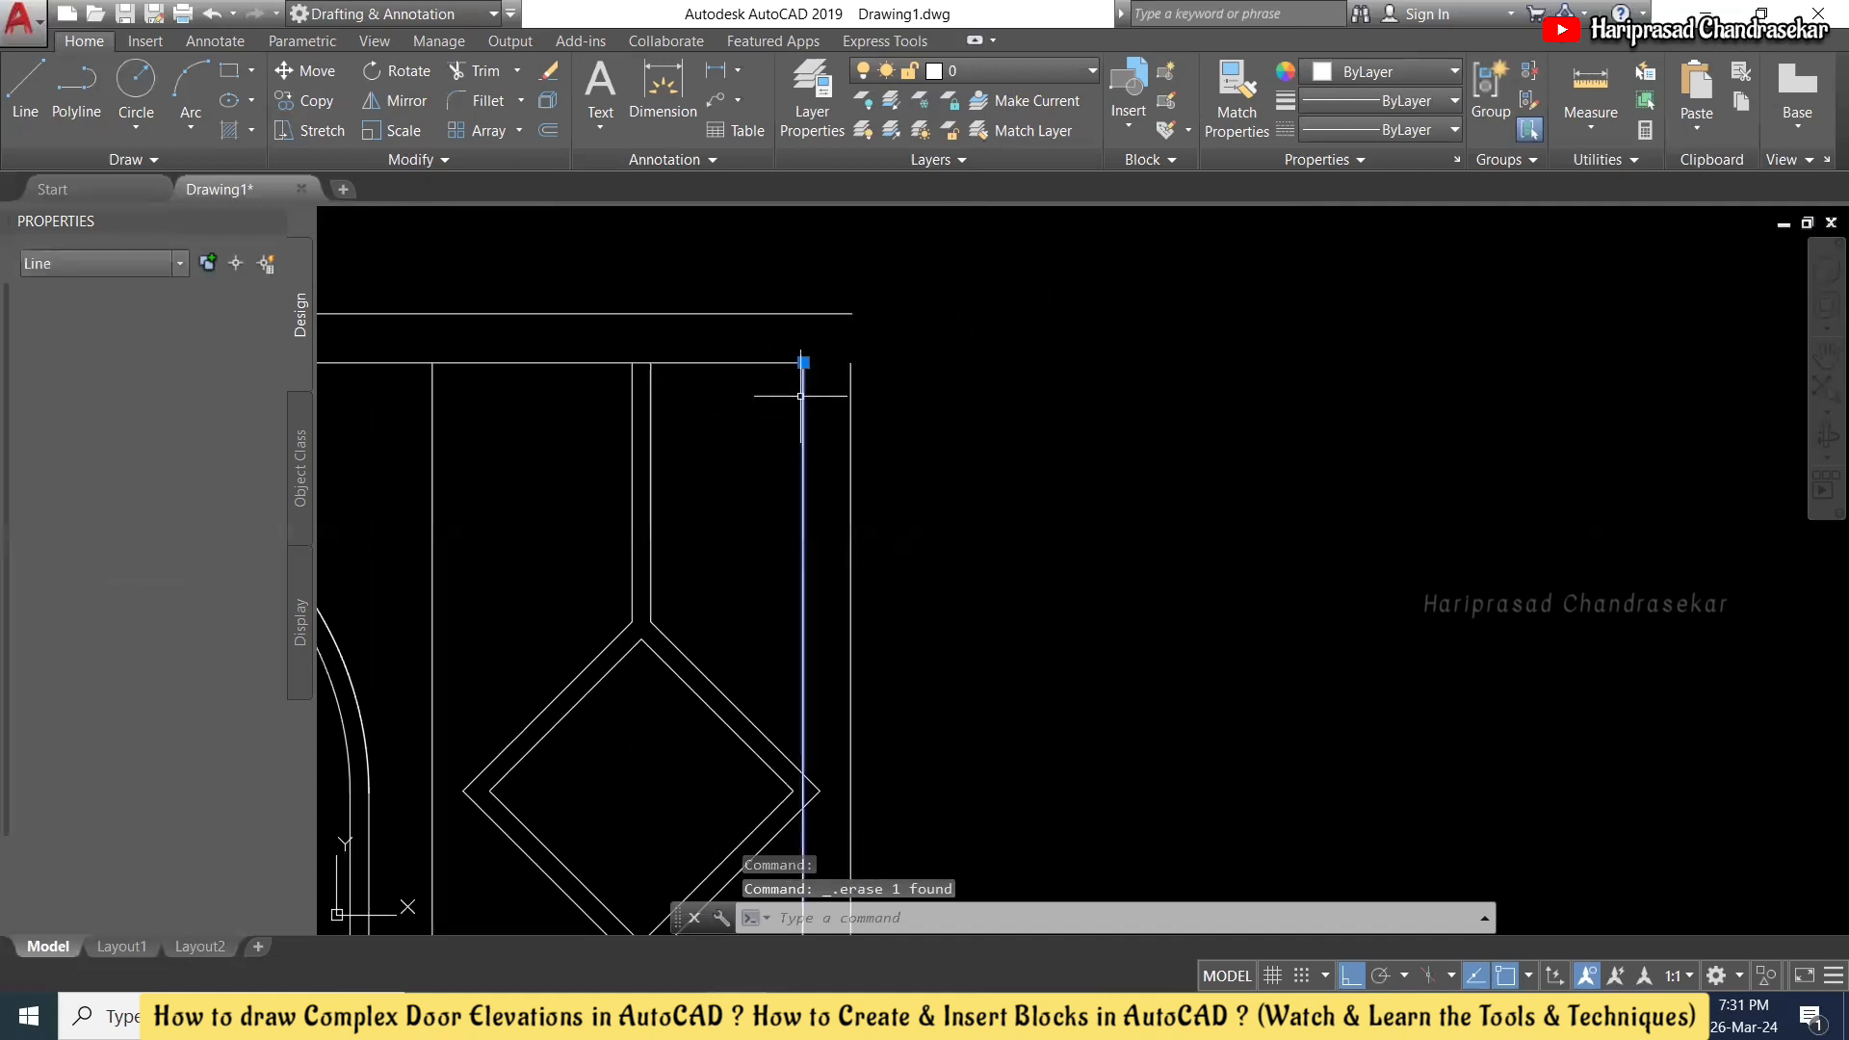
key(Escape)
click(805, 396)
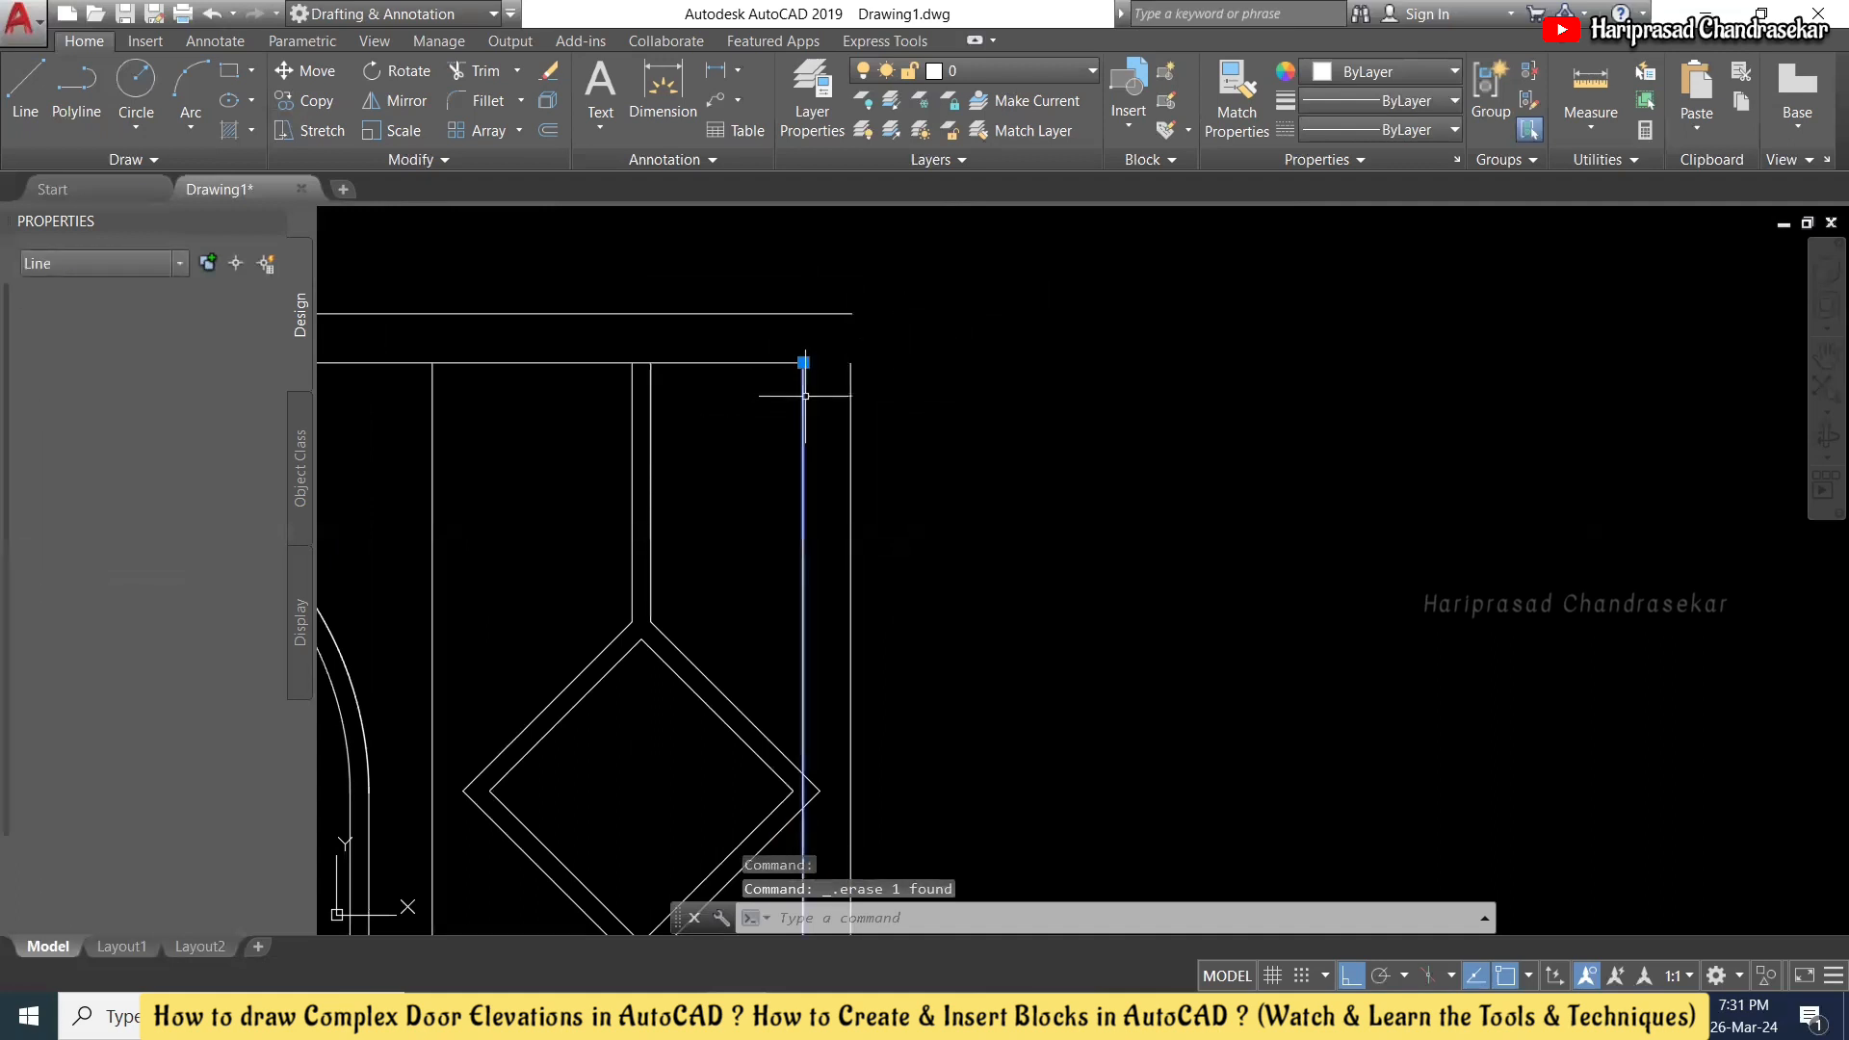
key(Delete)
- Offset the right section's new right edge outward by the gap between the two top frame lines
scroll(868, 311, down, 2)
scroll(867, 311, down, 5)
scroll(884, 307, up, 3)
text(o)
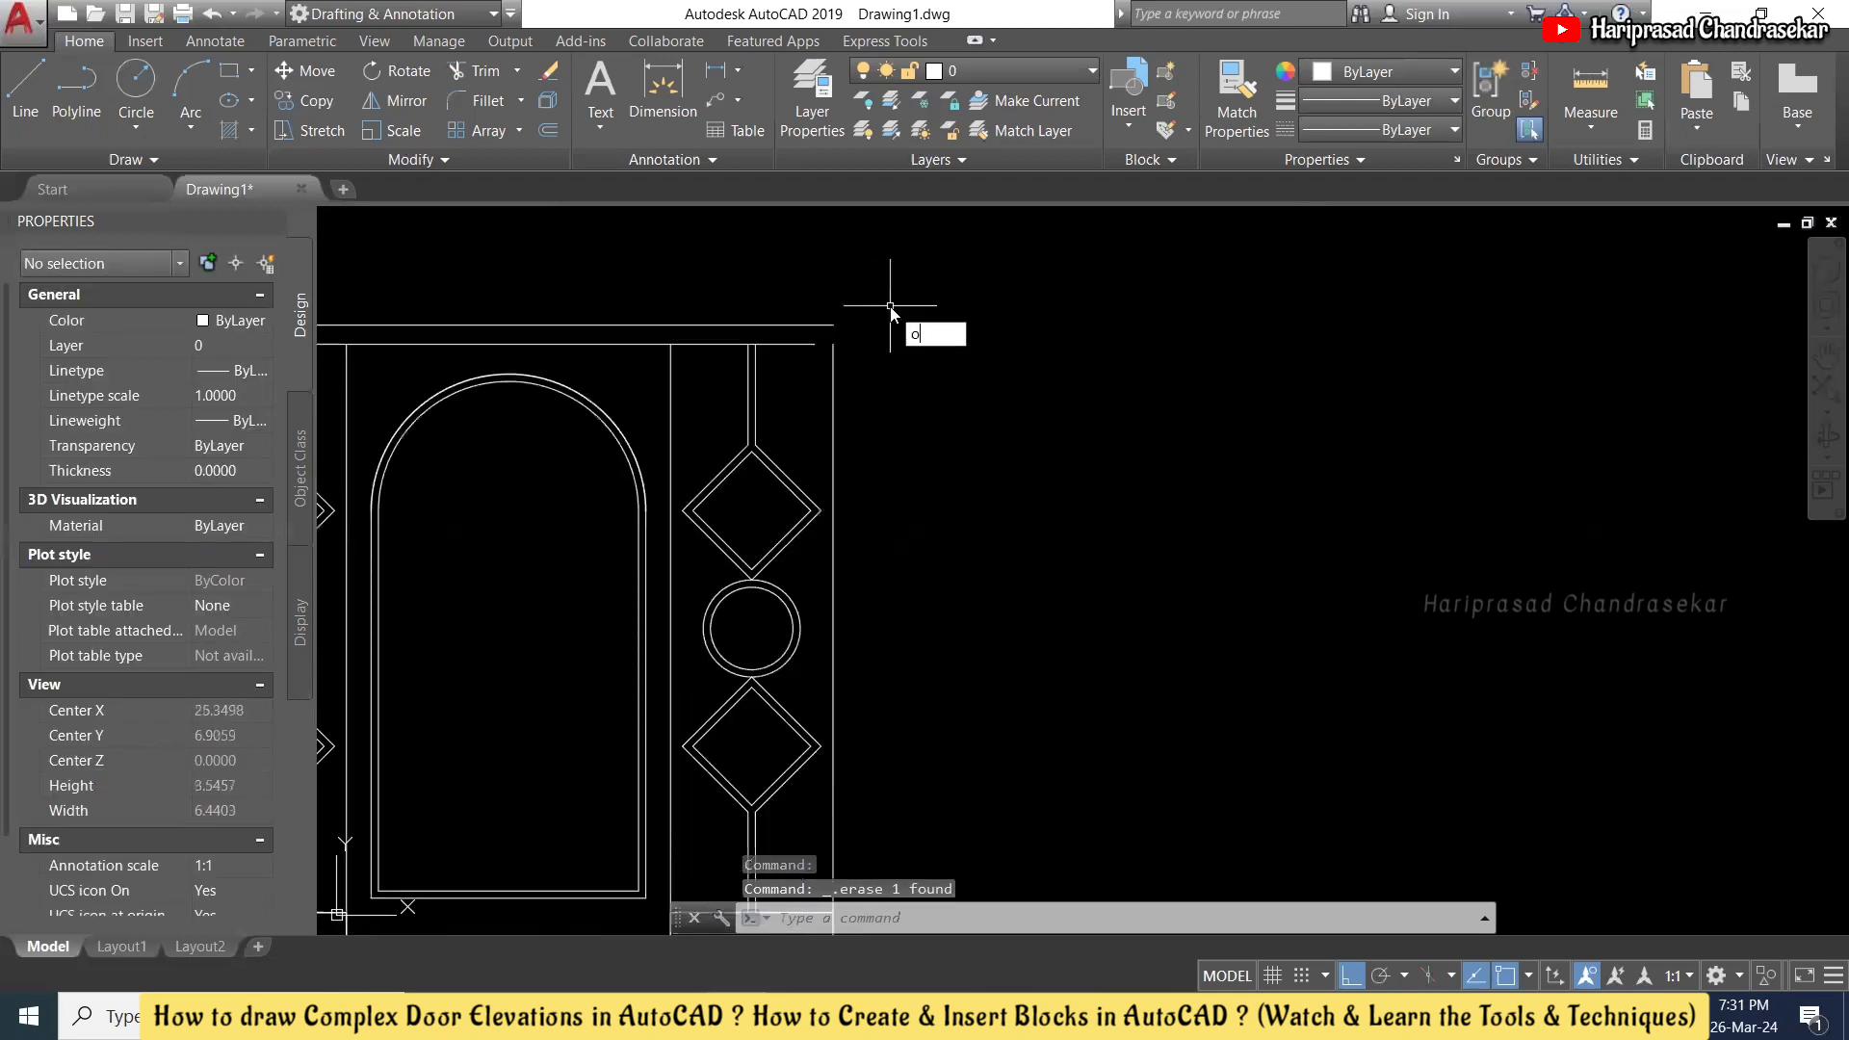
key(Return)
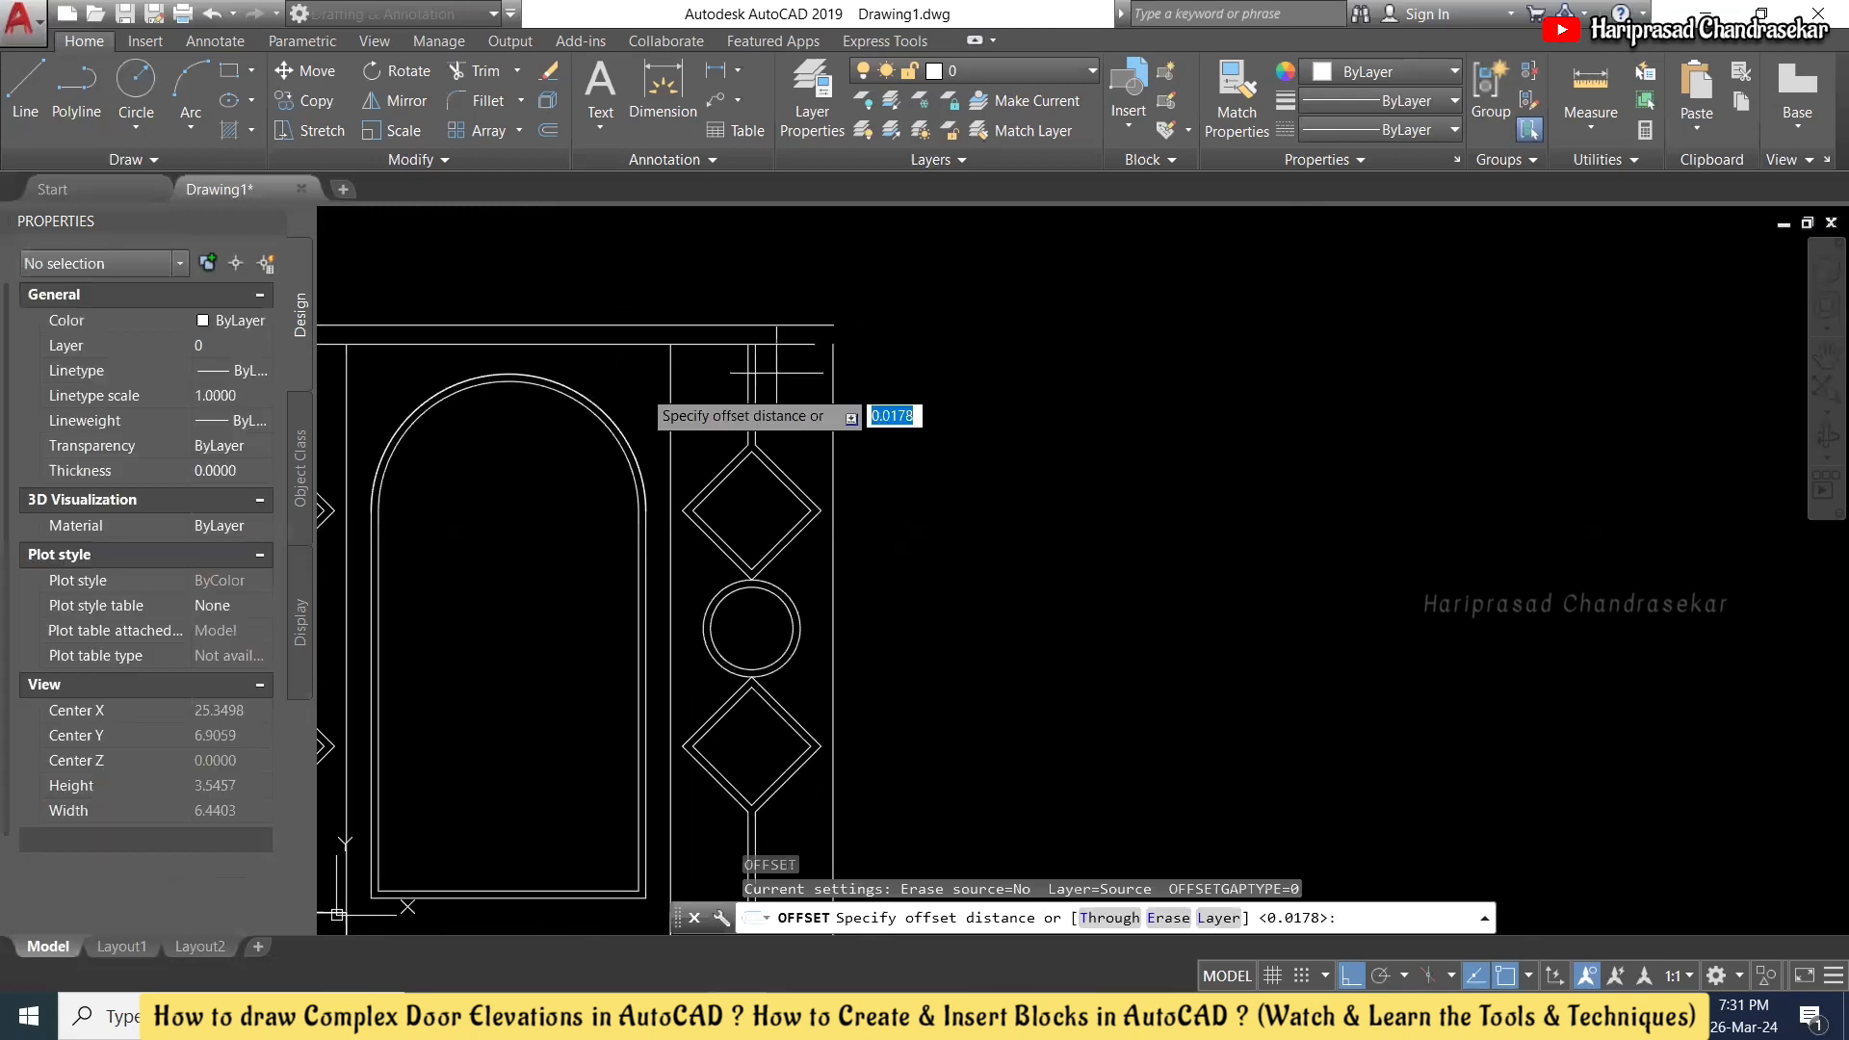
click(670, 344)
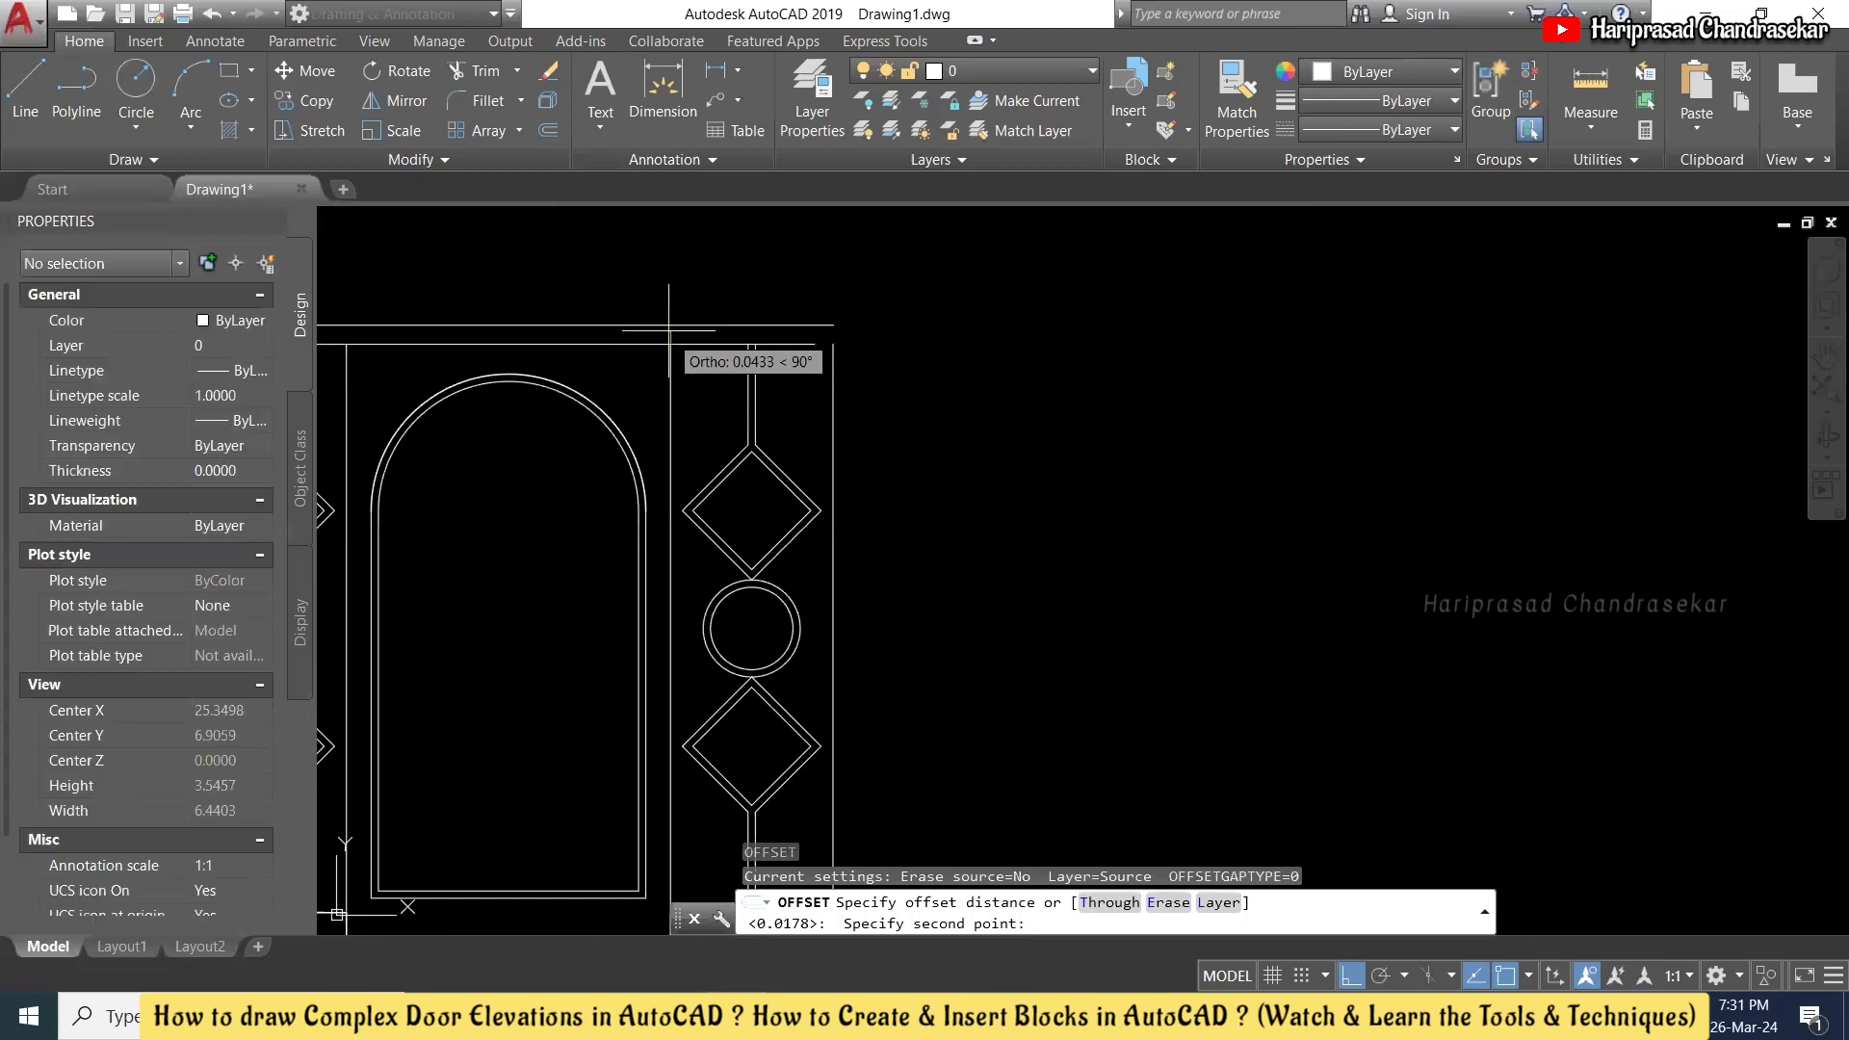
click(671, 326)
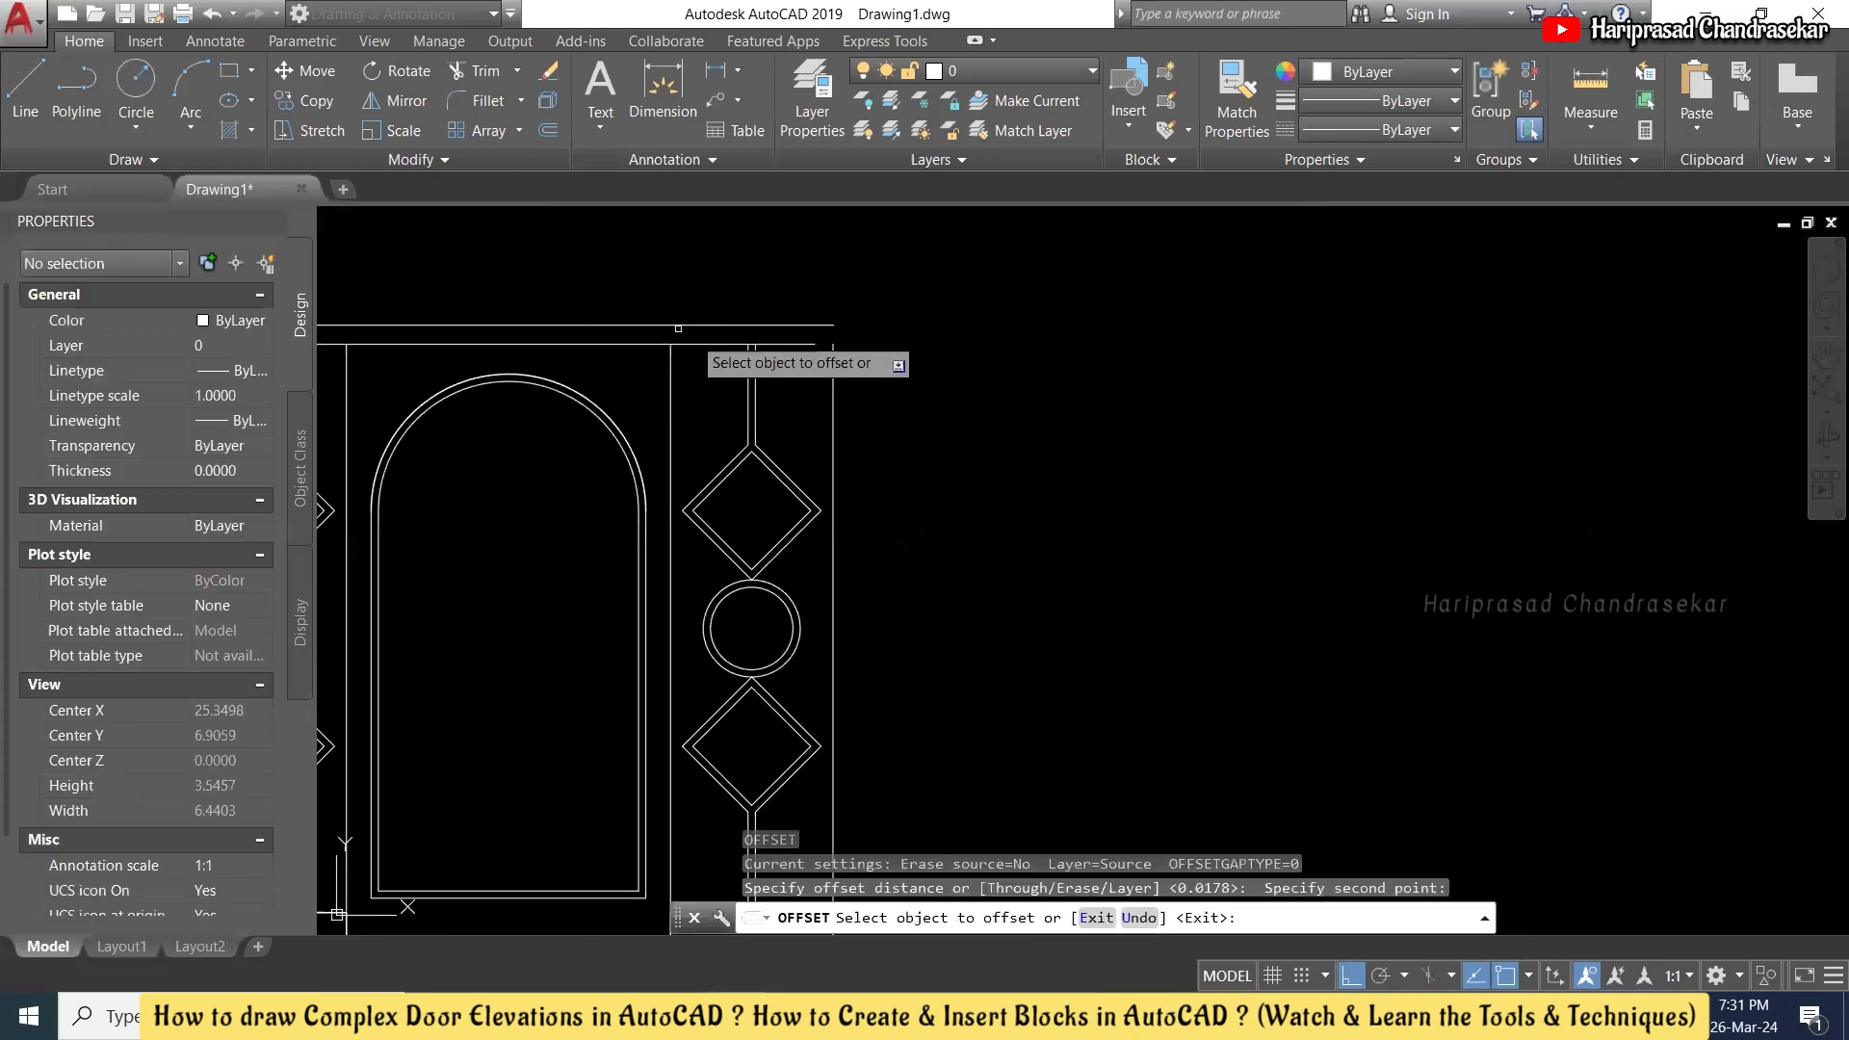
click(830, 385)
click(991, 350)
key(Escape)
scroll(1001, 342, down, 6)
scroll(1001, 342, up, 2)
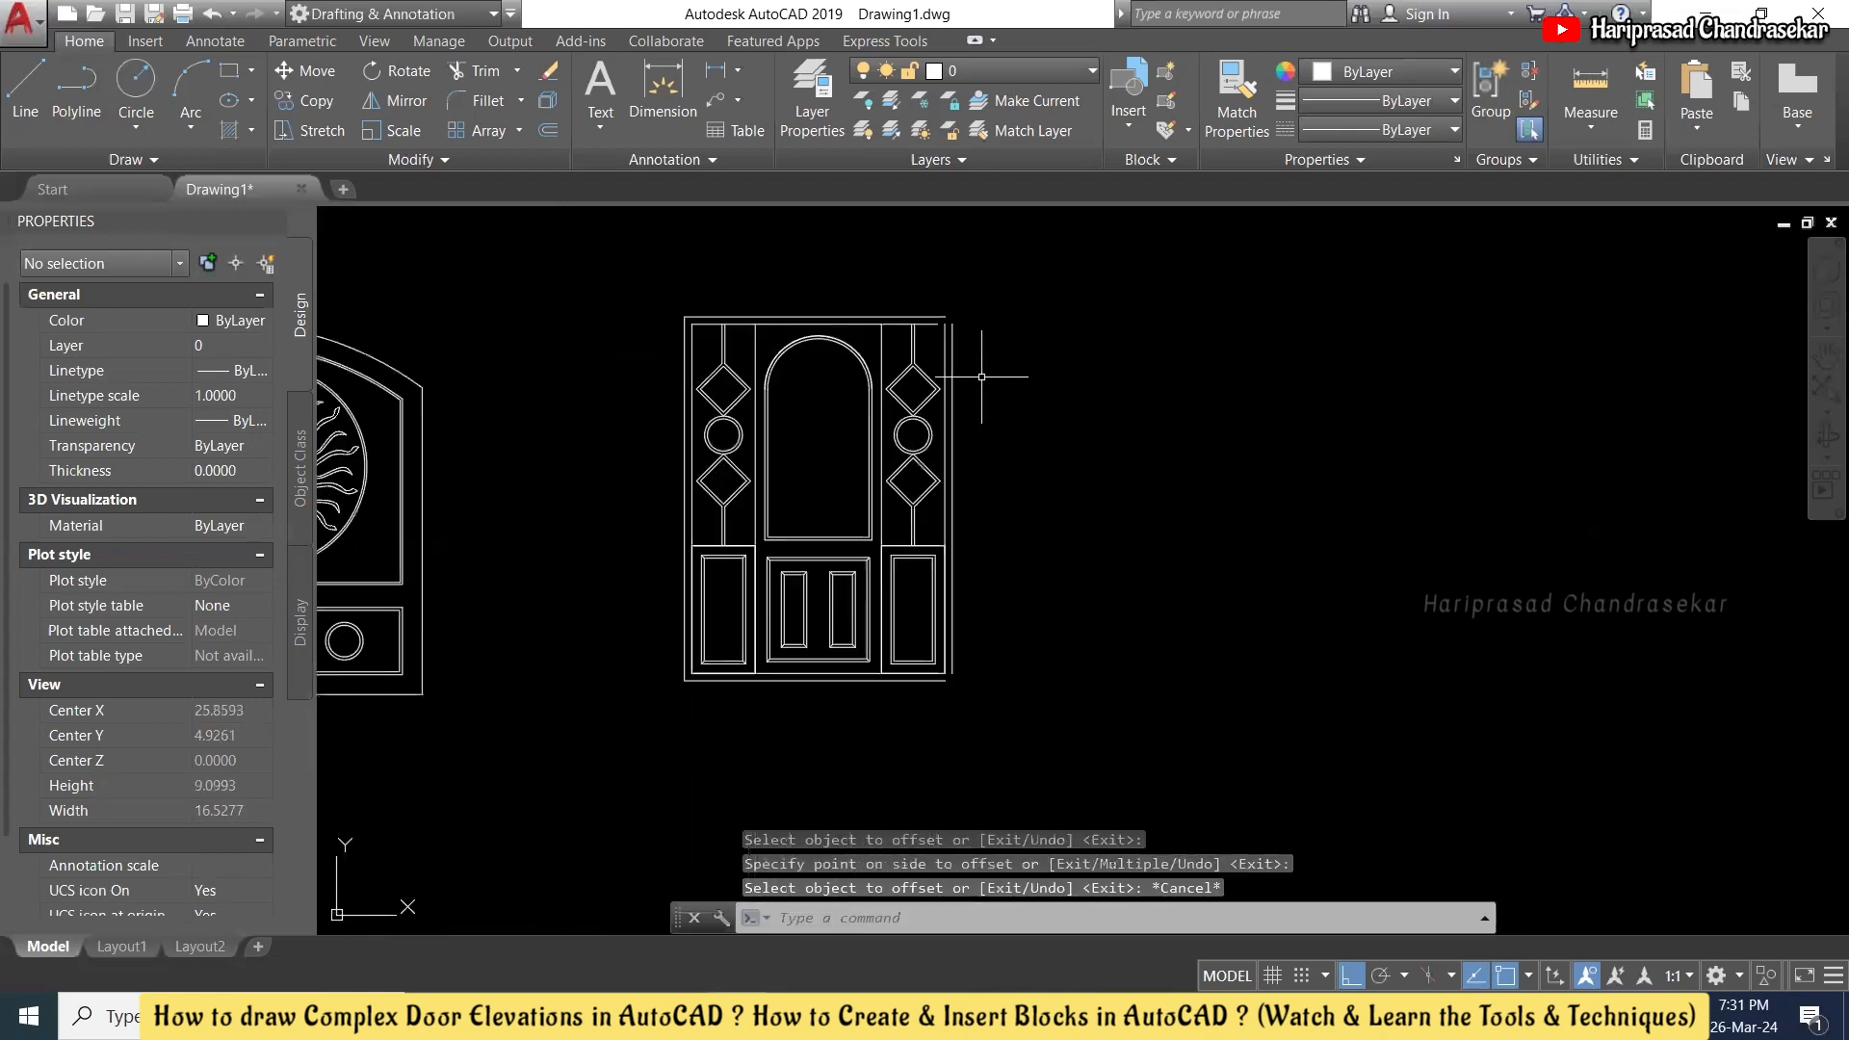
- Join the inner and outer upper right corners of the door frame with zero-radius fillets
text(f)
key(Return)
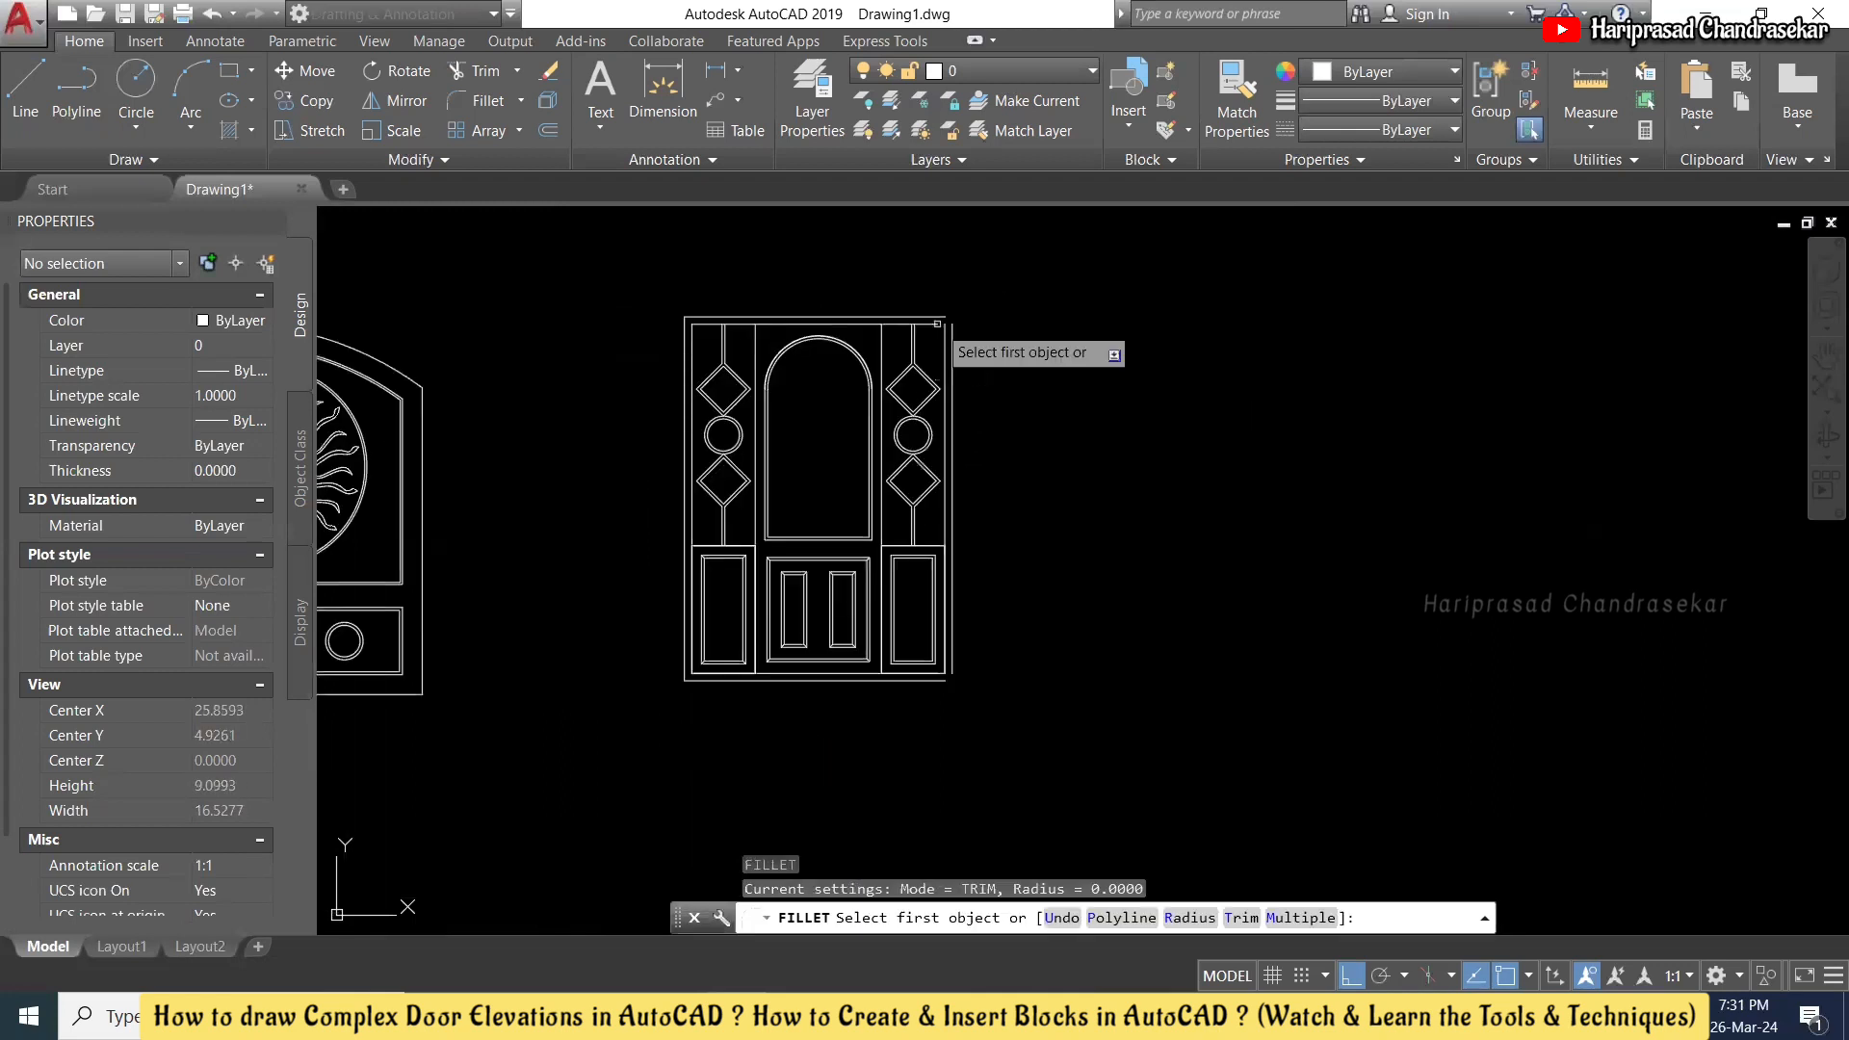
scroll(933, 325, up, 4)
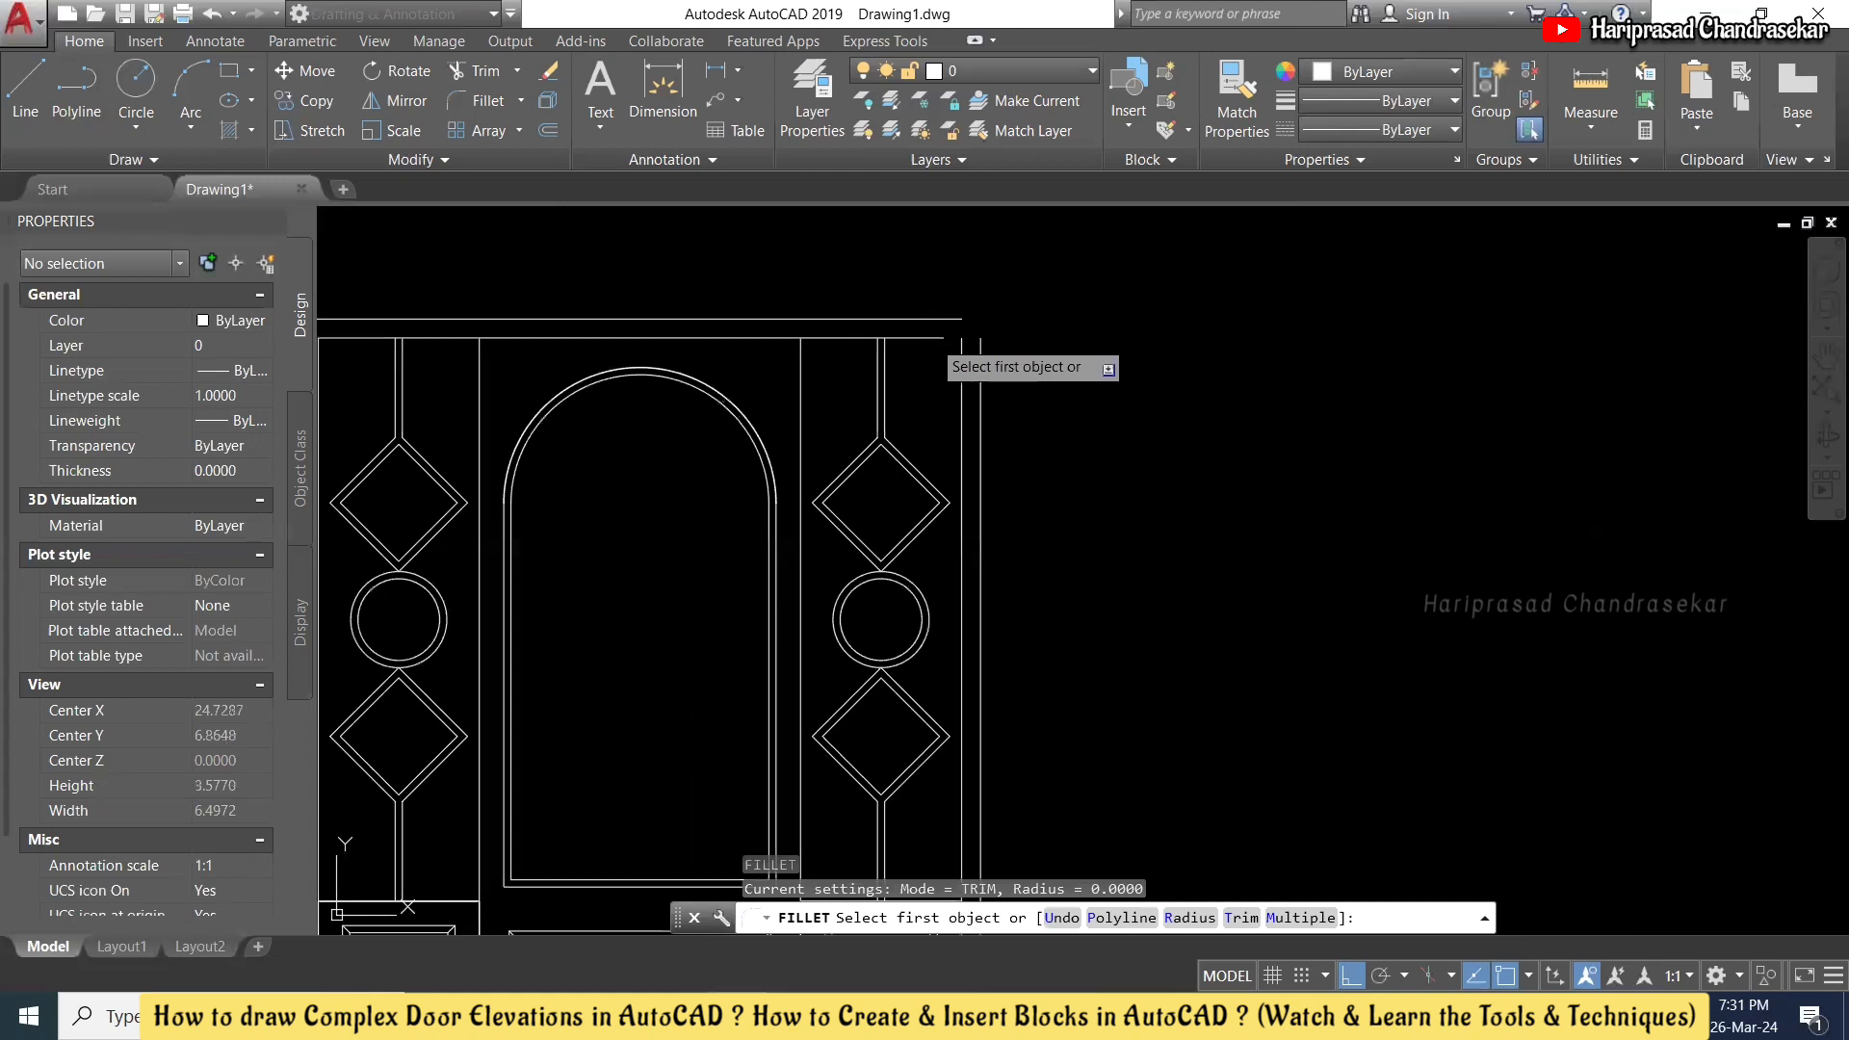
click(926, 339)
click(963, 375)
key(Return)
click(953, 320)
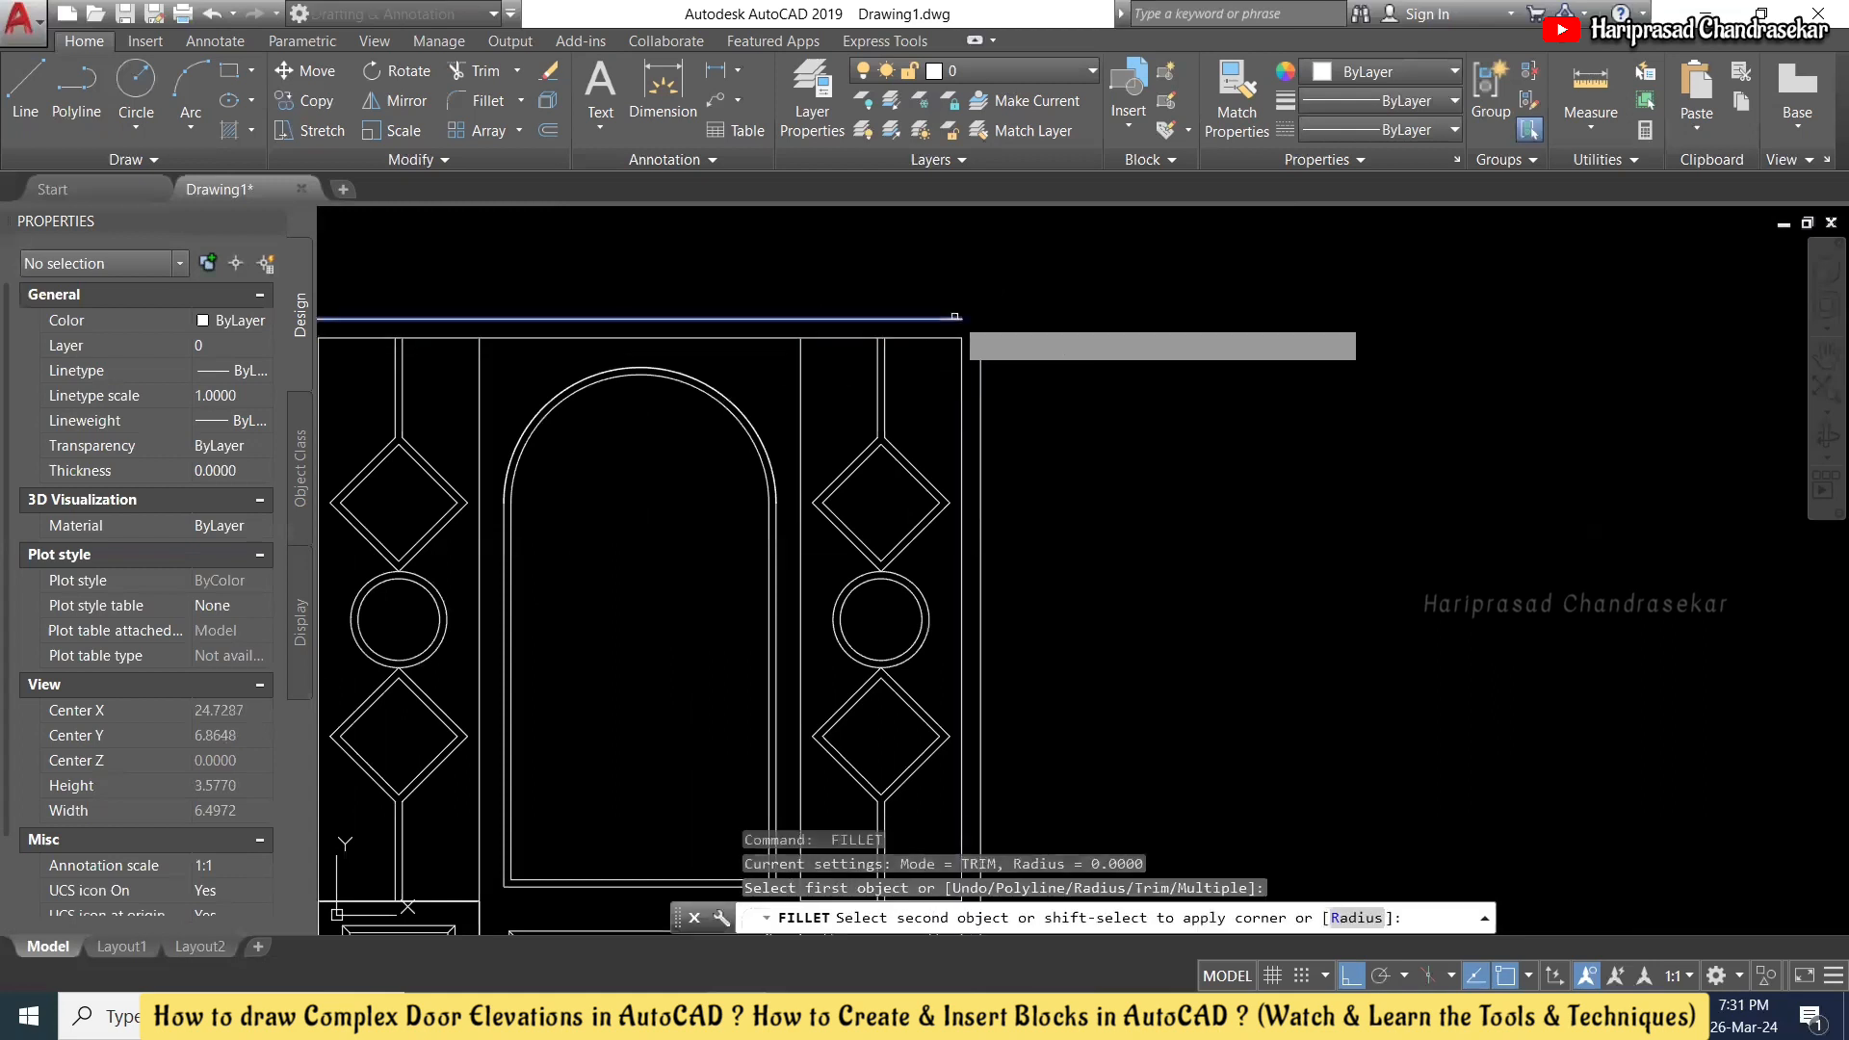
click(981, 361)
- Join the outer bottom frame line and outer right frame line into a corner with a zero-radius fillet
scroll(1016, 328, down, 4)
scroll(966, 632, up, 2)
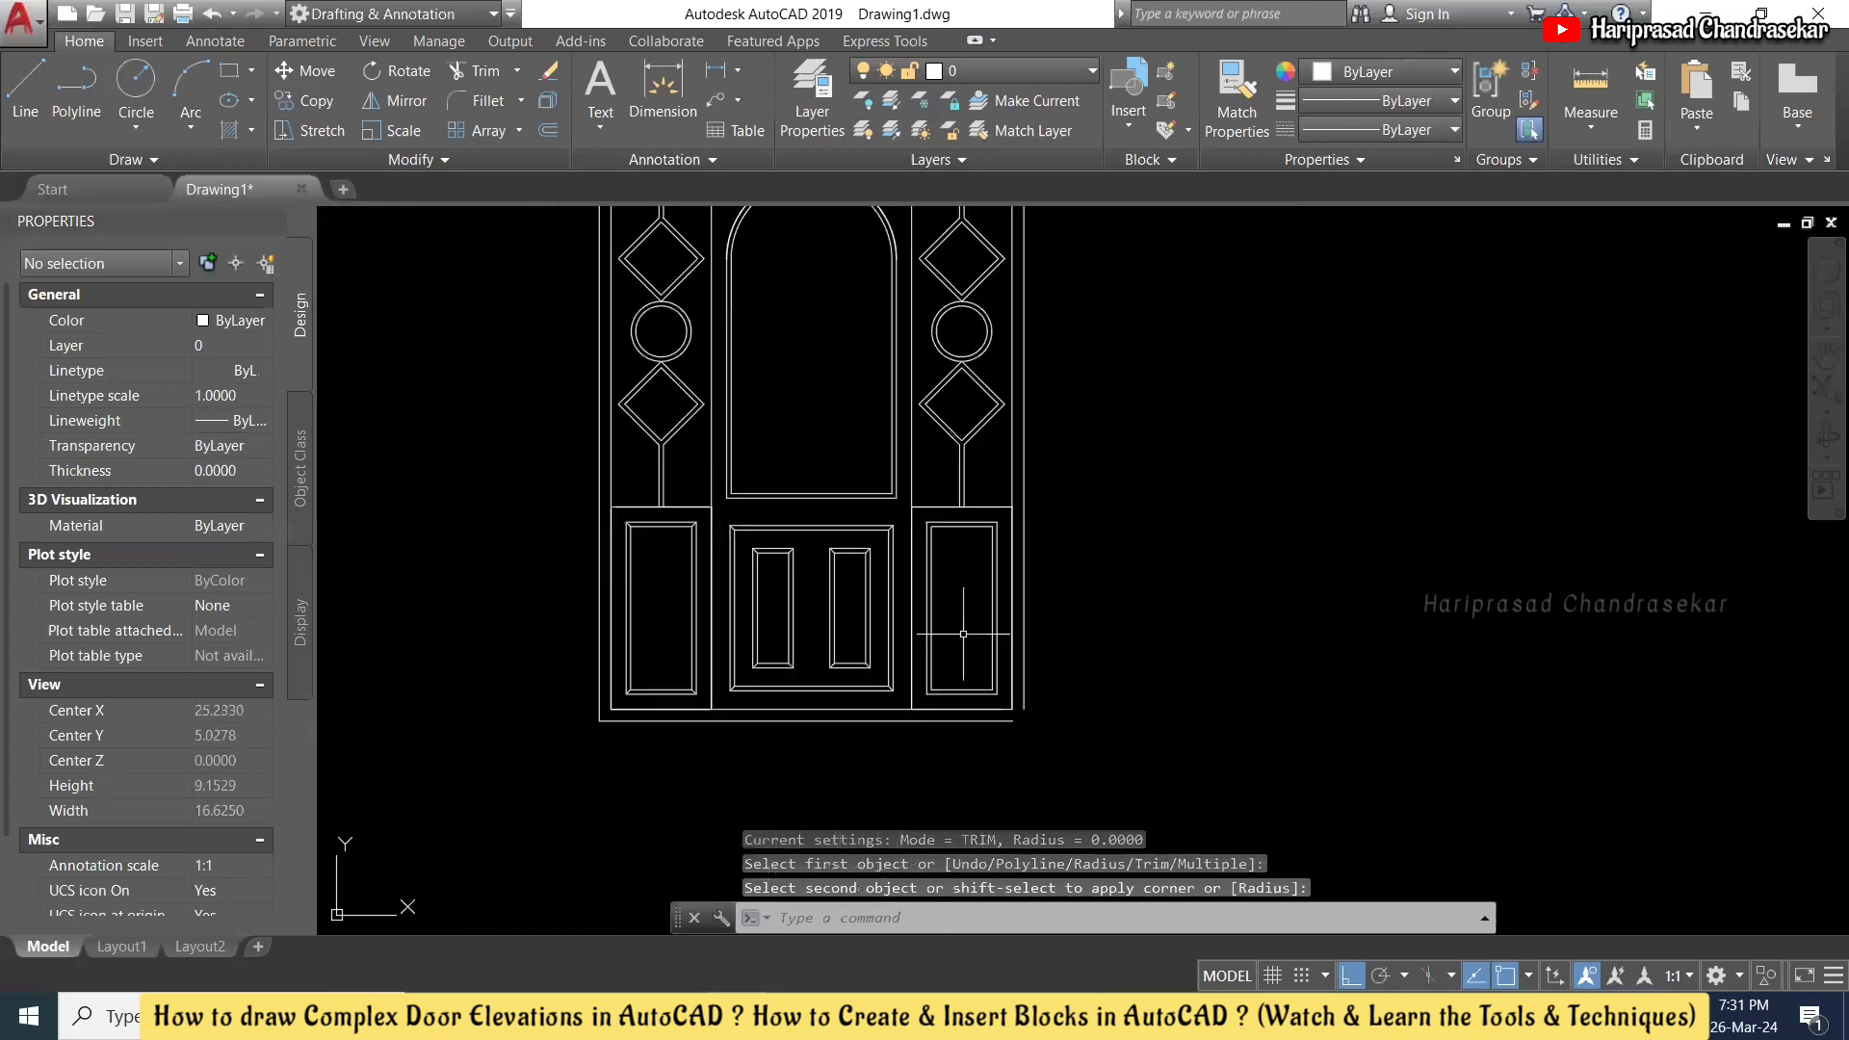
key(Return)
click(992, 721)
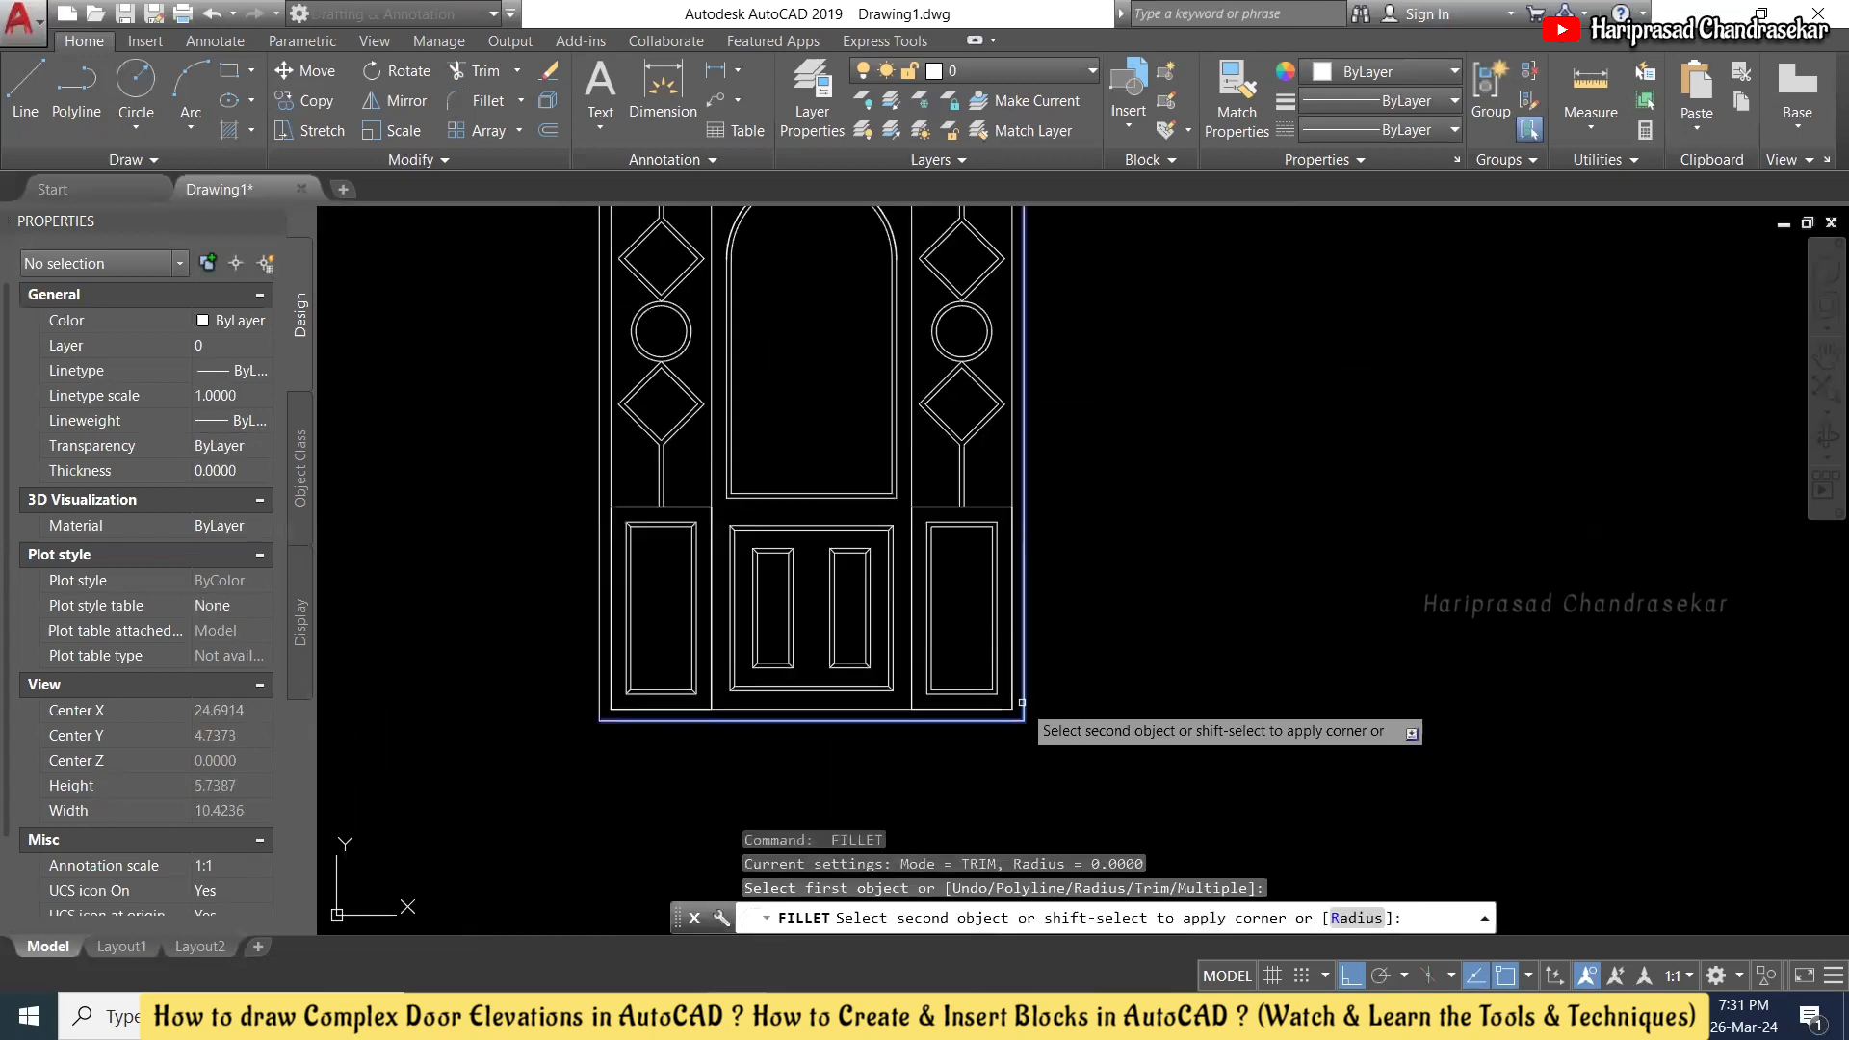
key(Escape)
- Draw a circle with a radius of about 0.24 centred on the arch centre of the middle panel
scroll(1056, 649, down, 2)
scroll(1069, 570, up, 2)
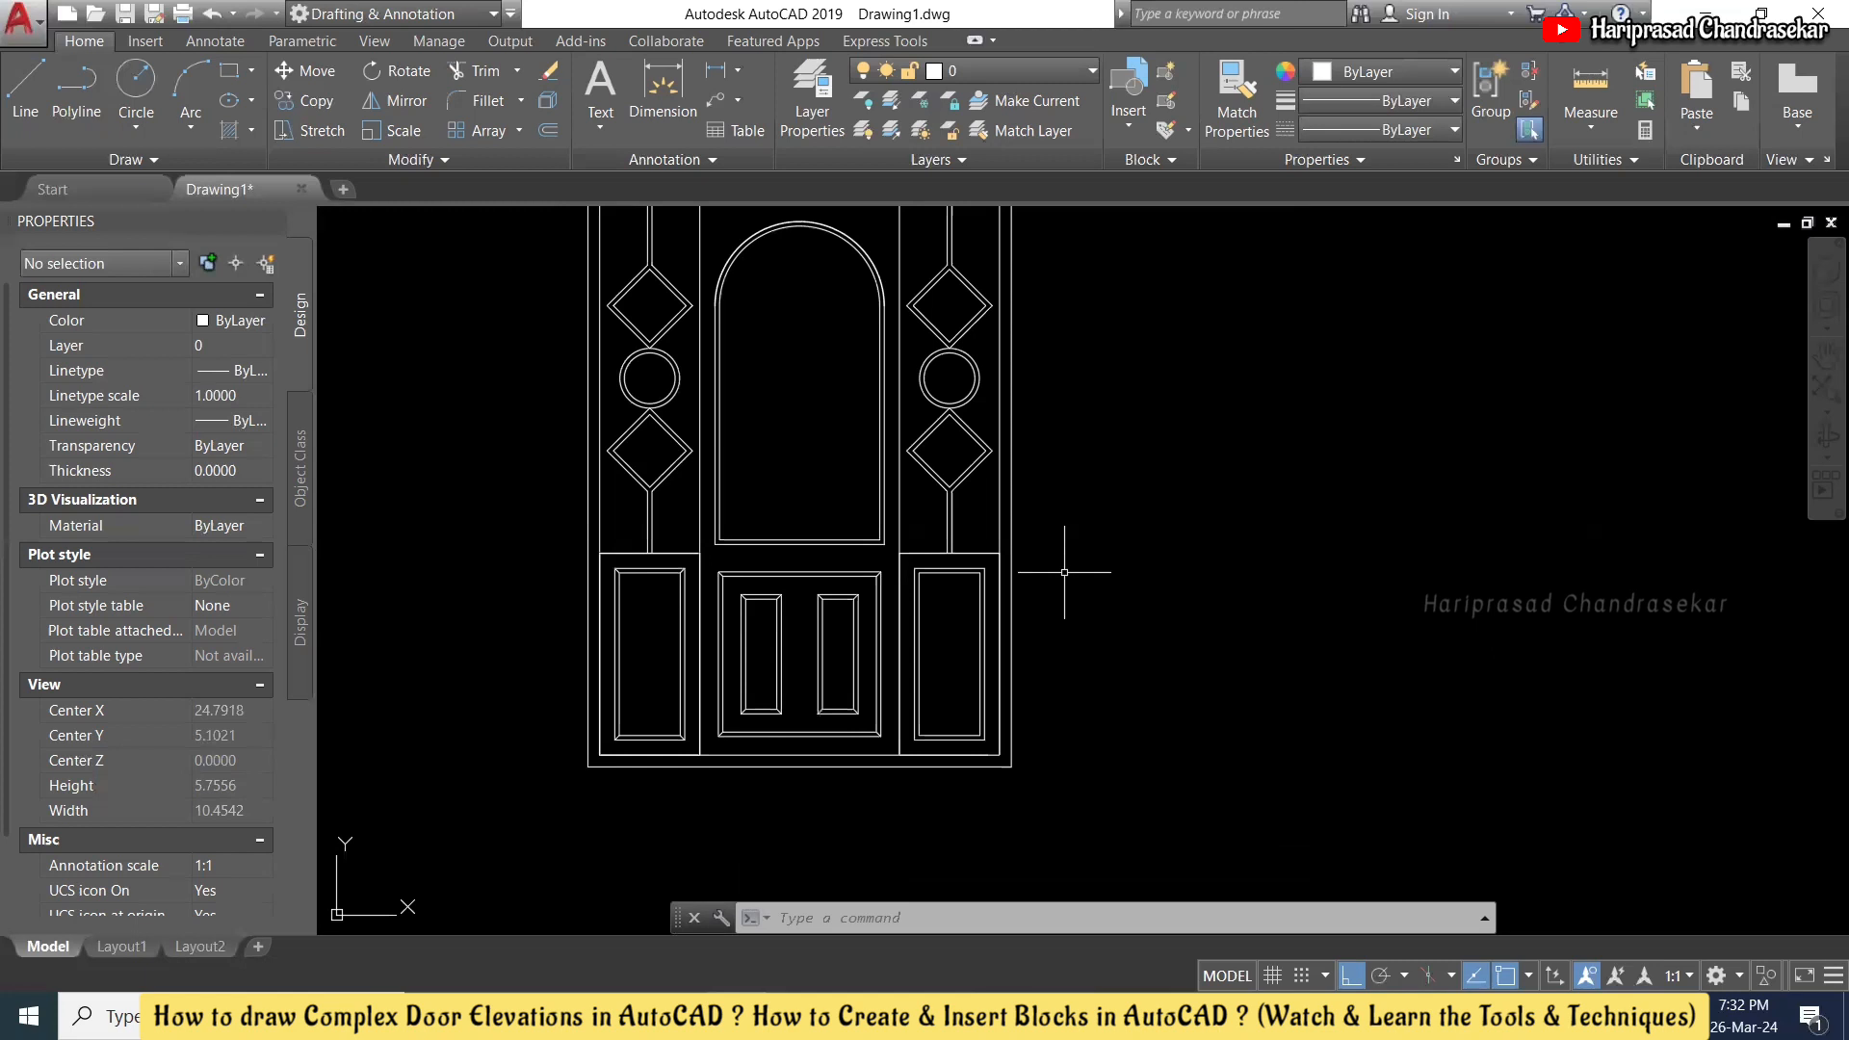
scroll(802, 325, down, 1)
scroll(780, 313, up, 1)
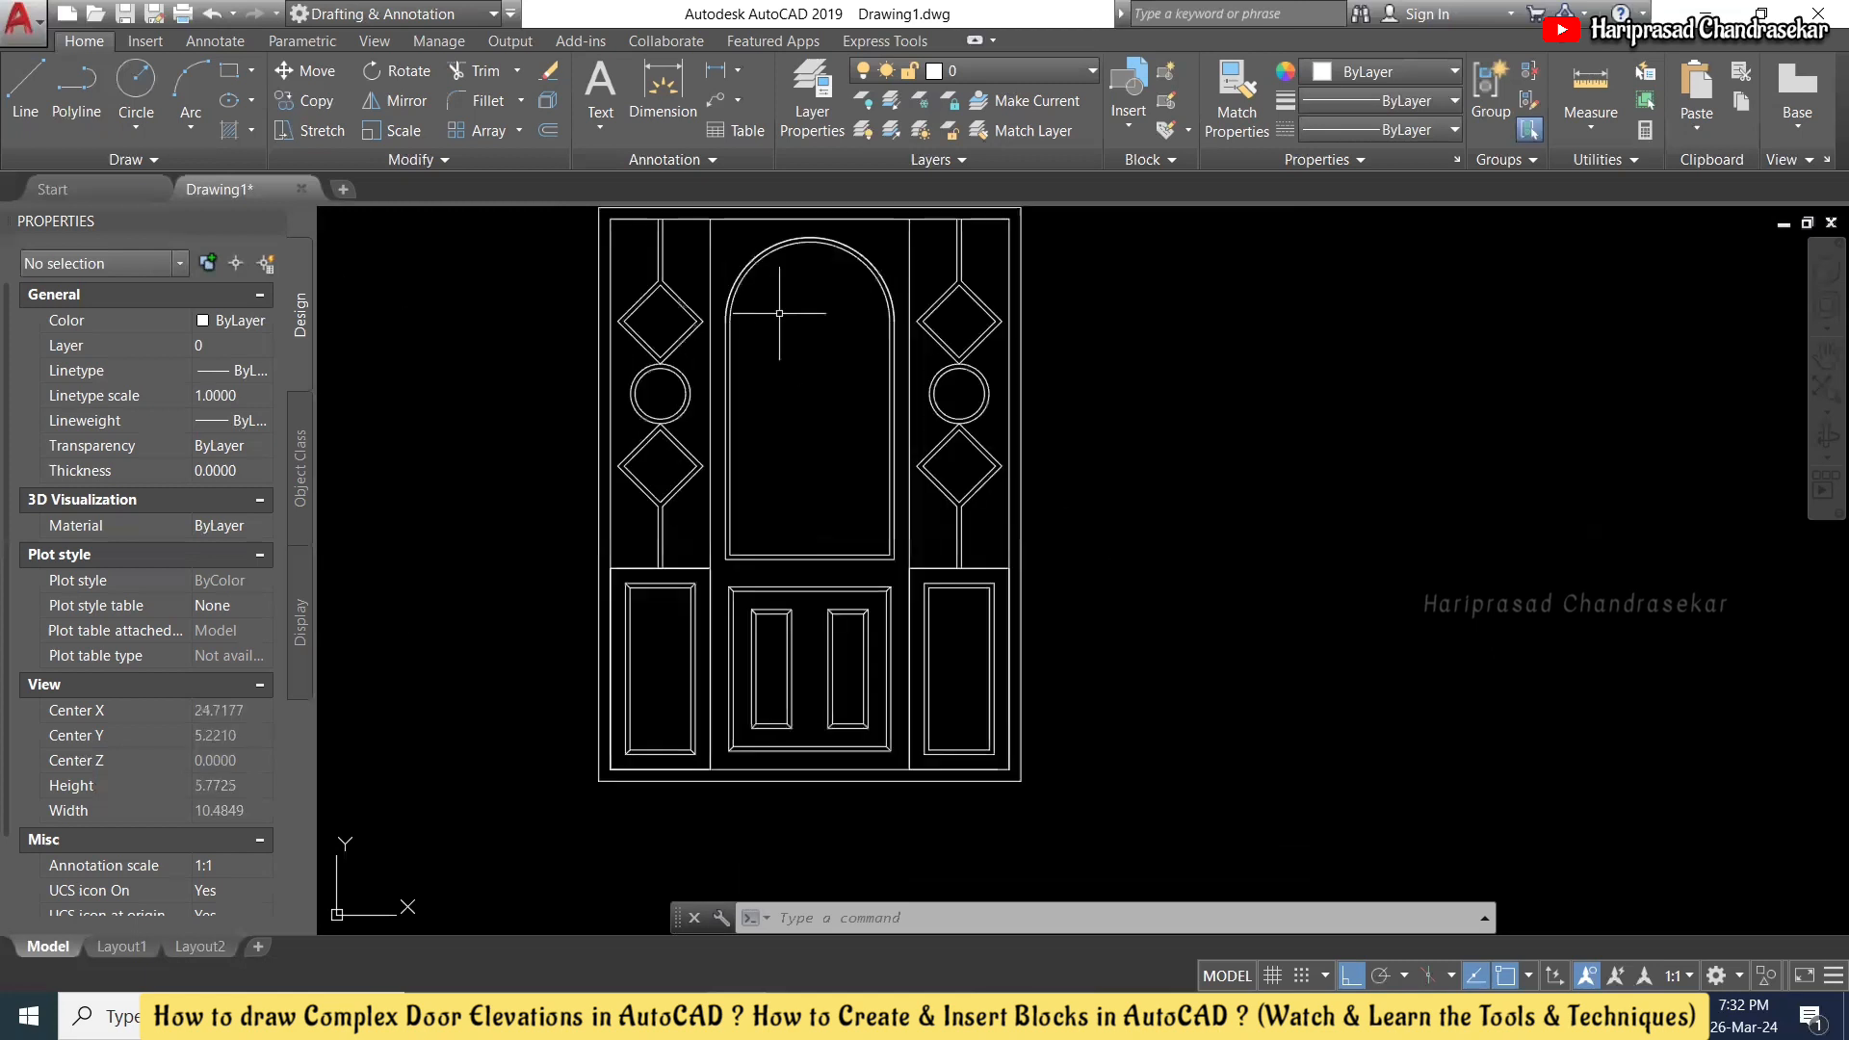
text(c)
key(Return)
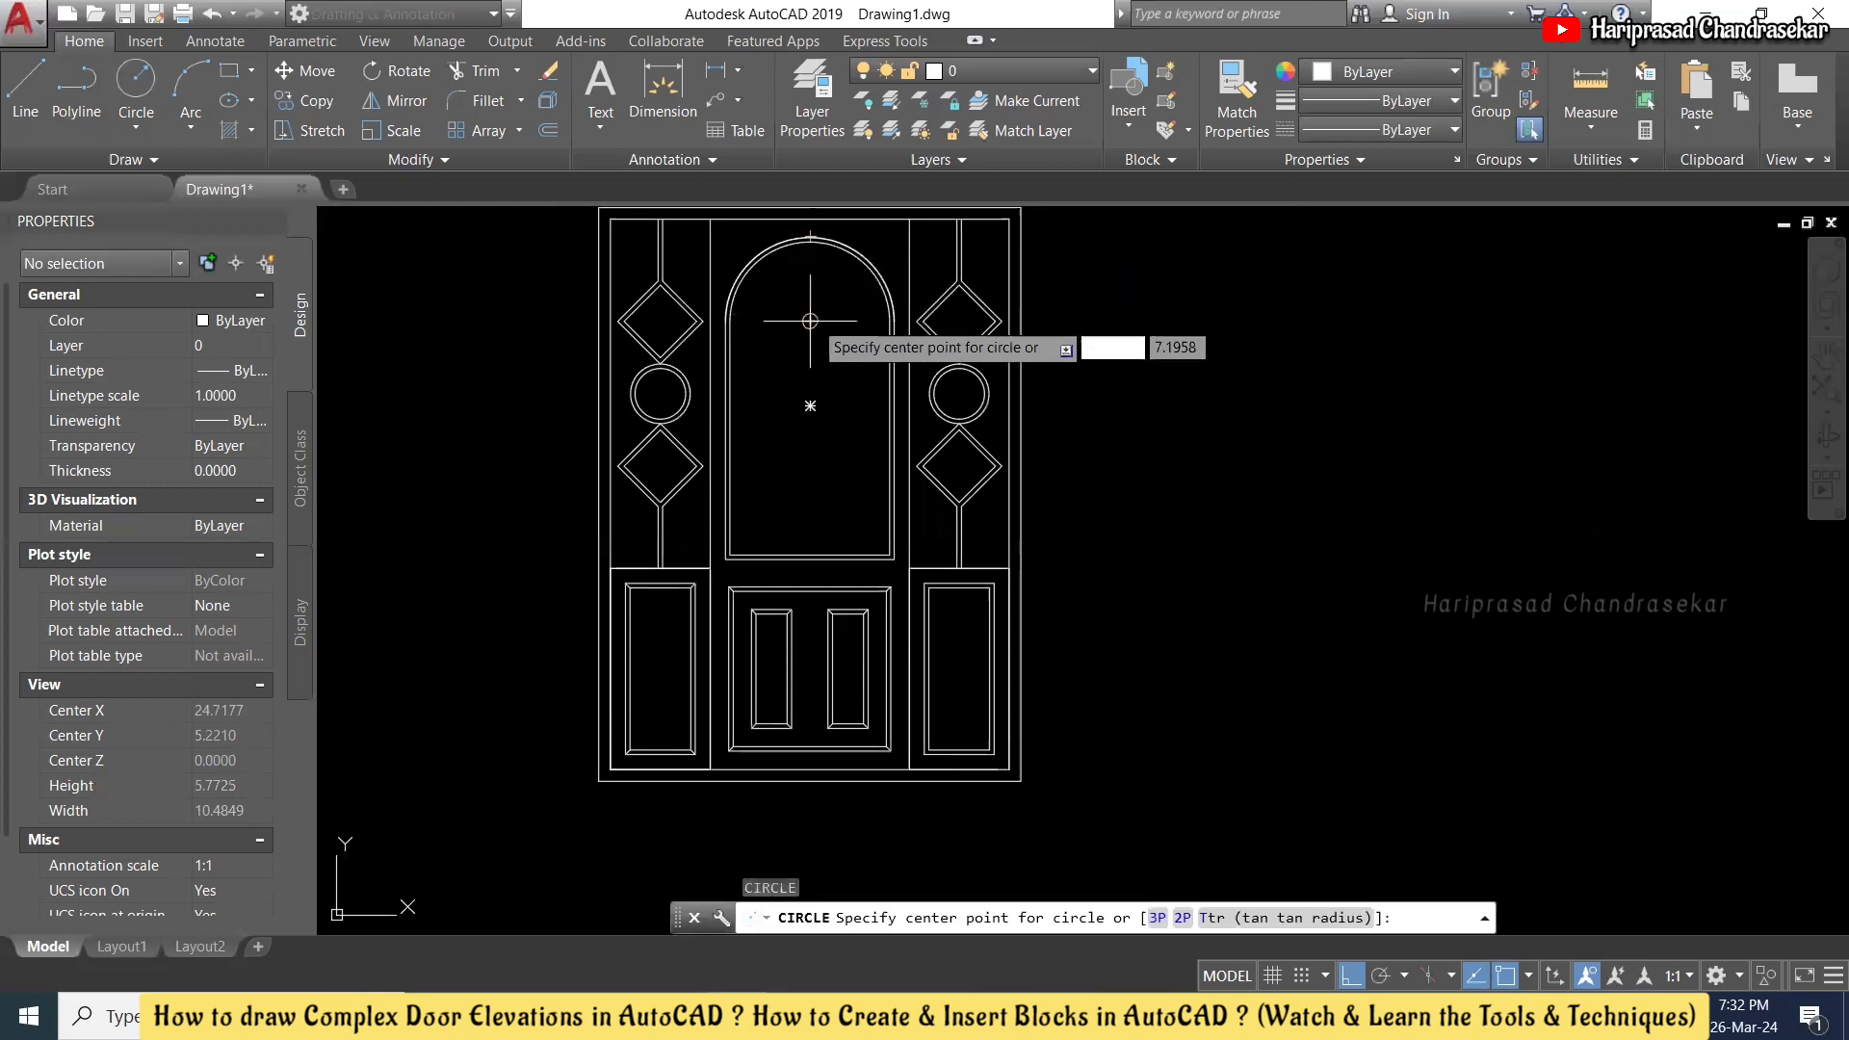
click(809, 322)
scroll(839, 298, up, 2)
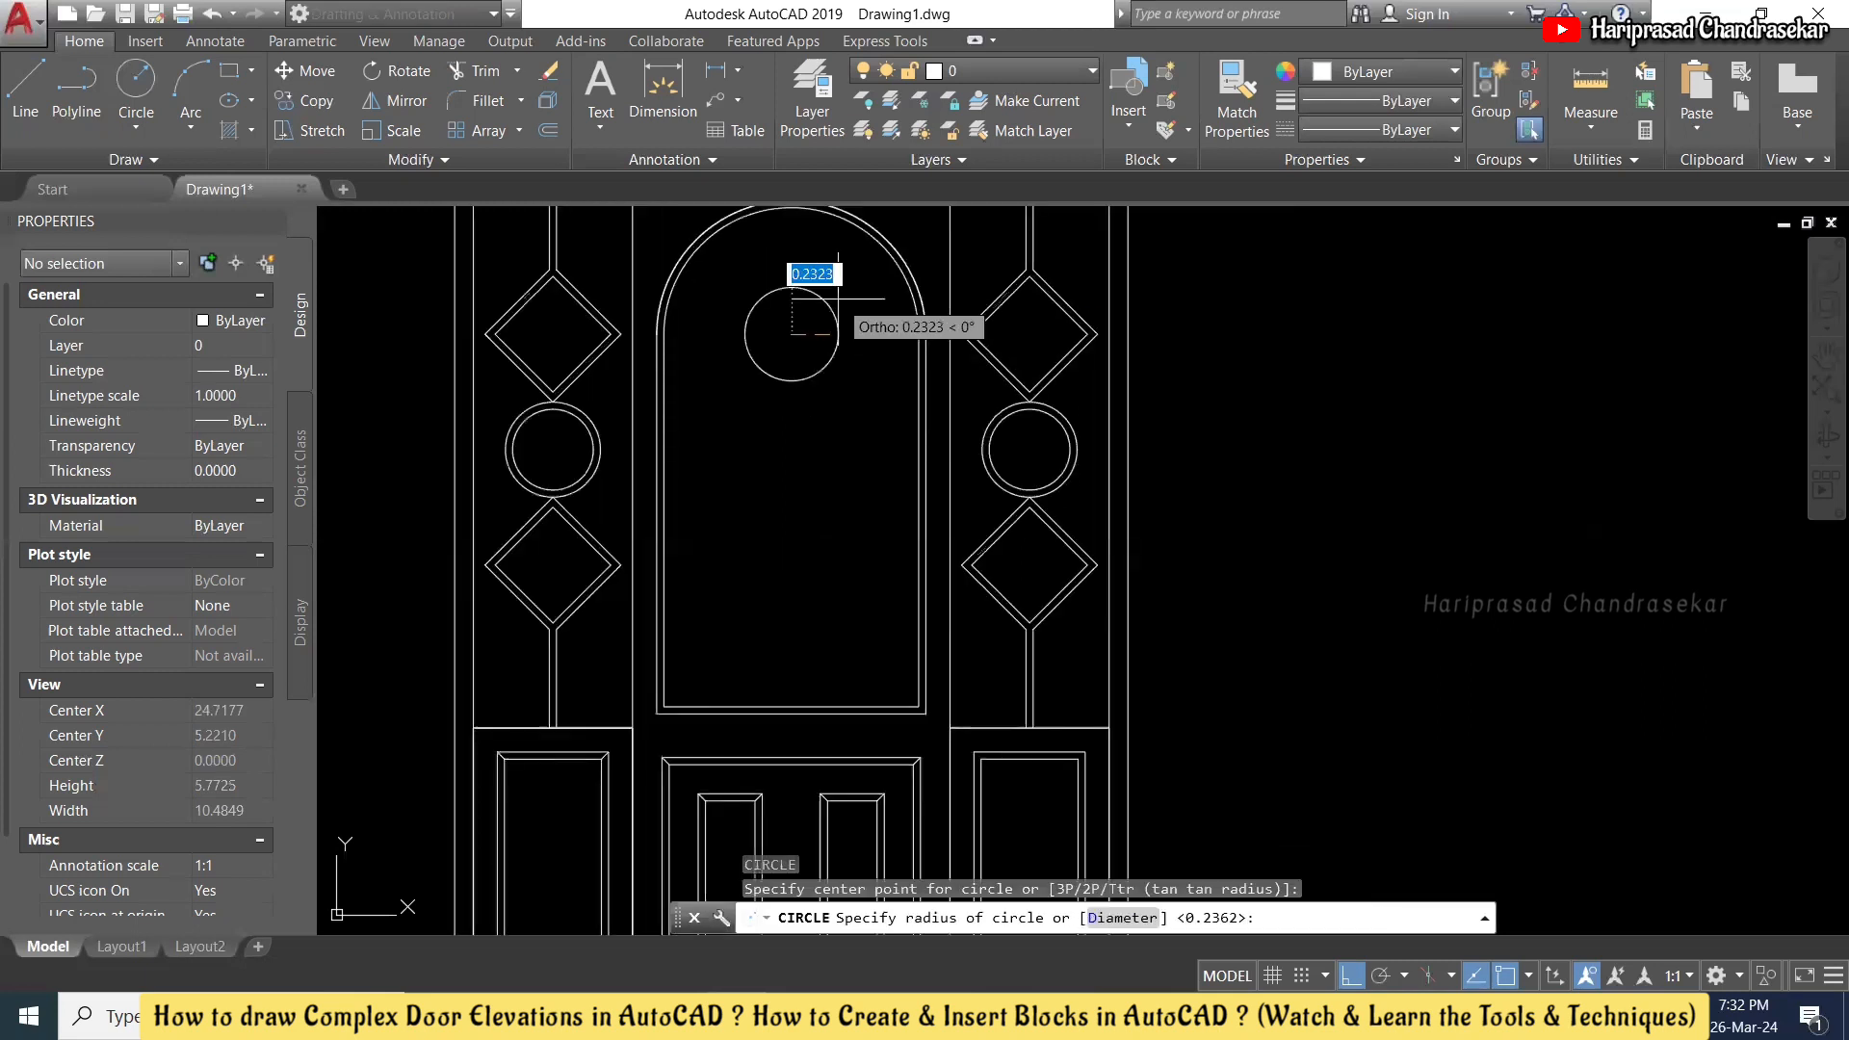
click(838, 298)
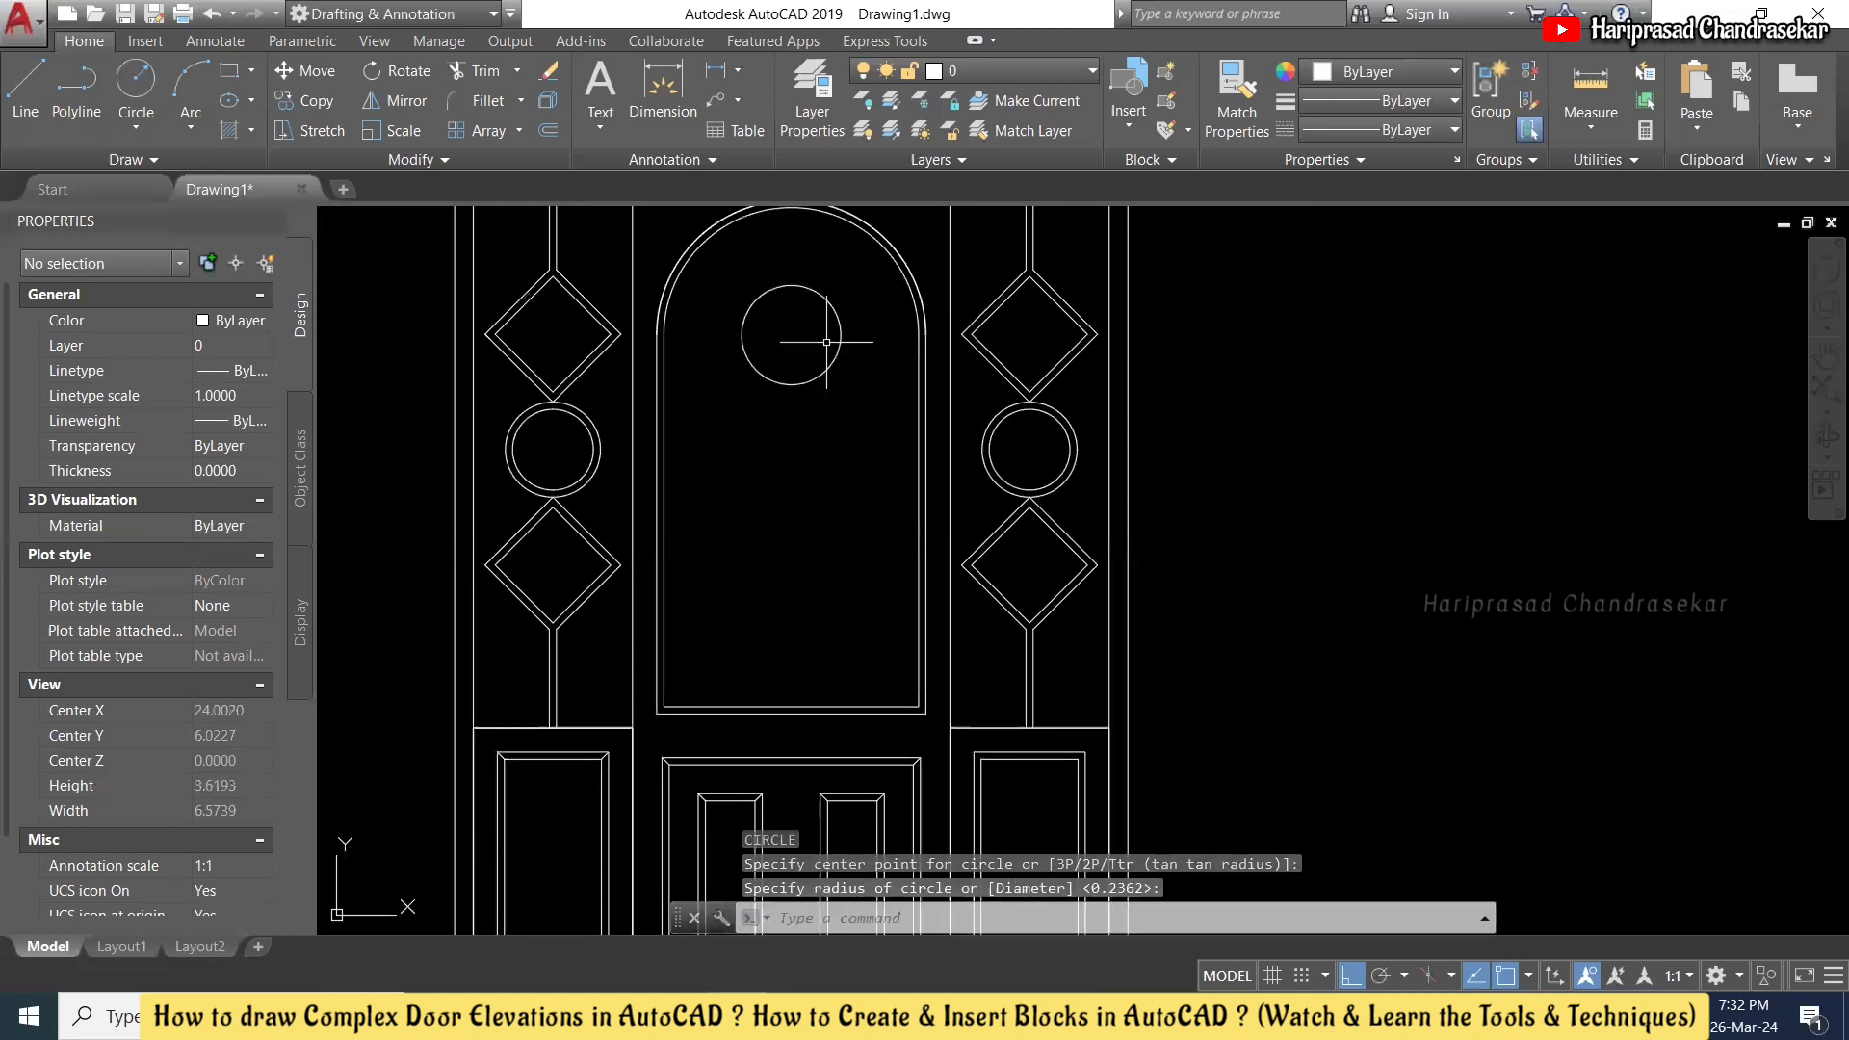
- Offset the middle panel's circle inward by the gap between the two circles of the right section's ornament
text(o)
key(Return)
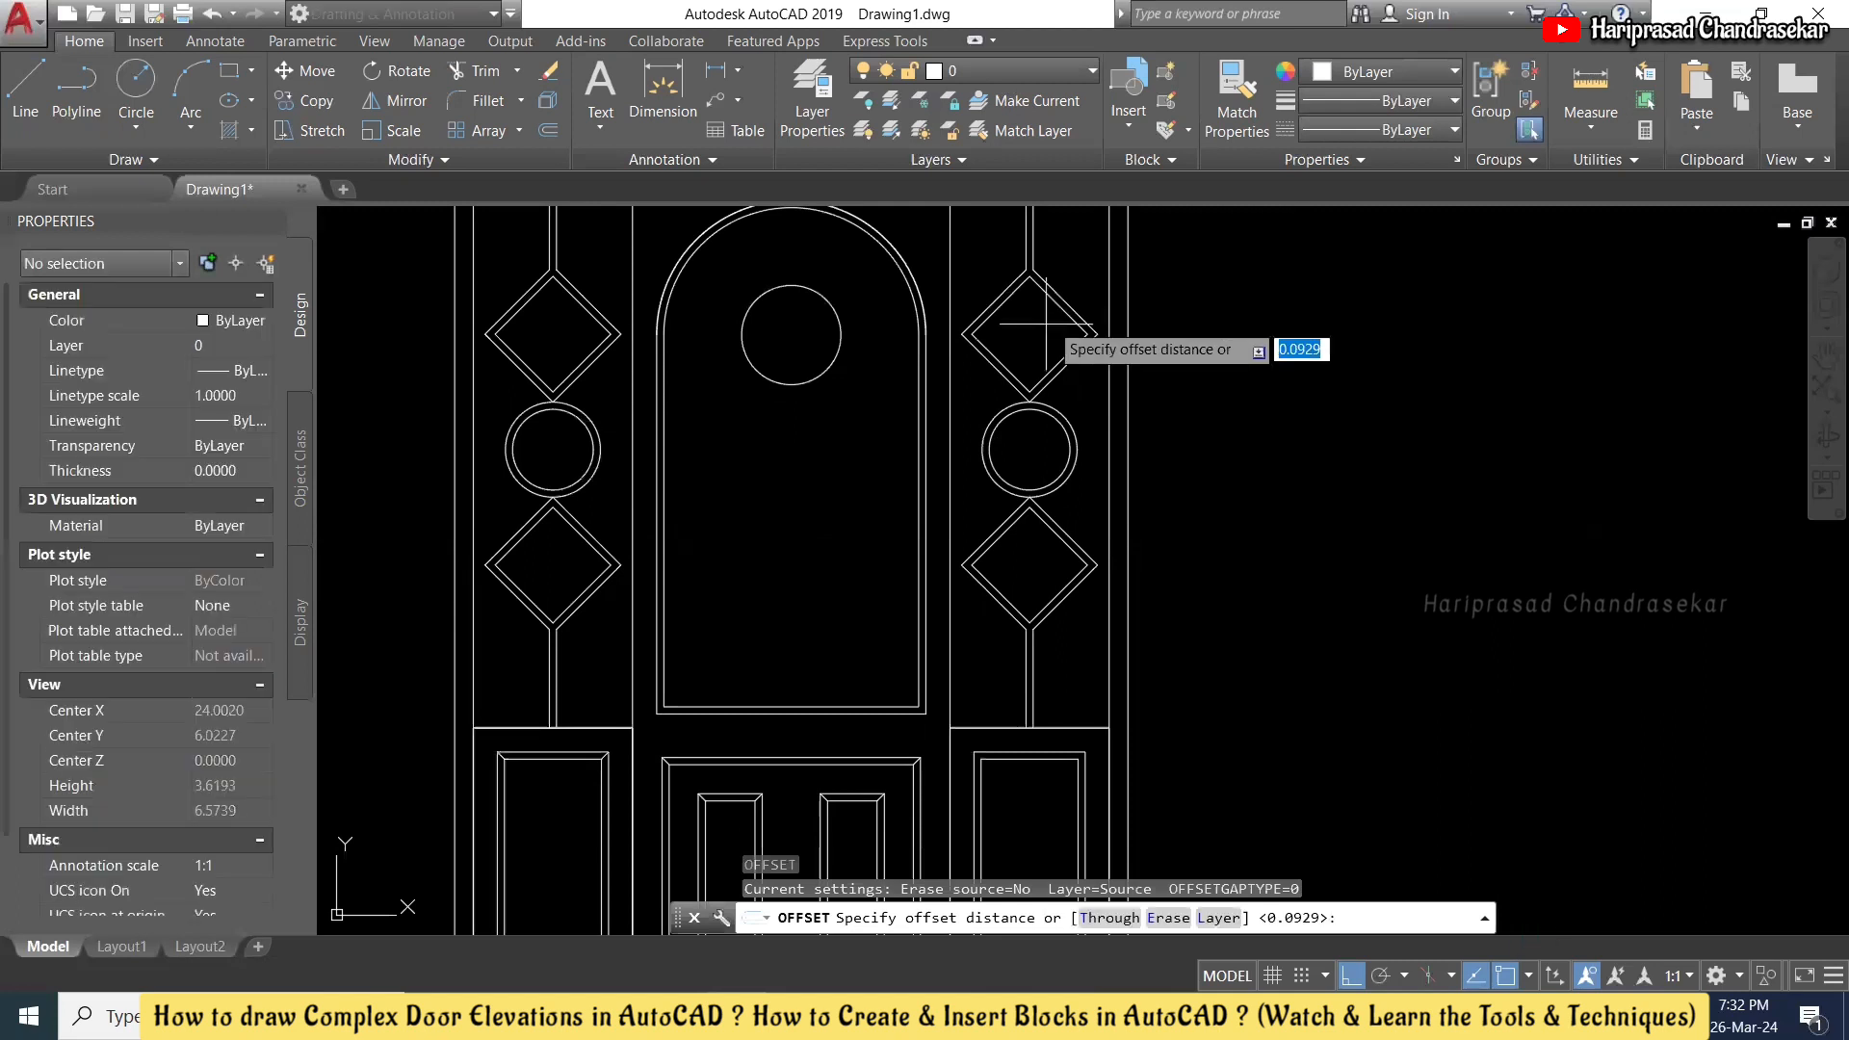
scroll(1038, 415, up, 4)
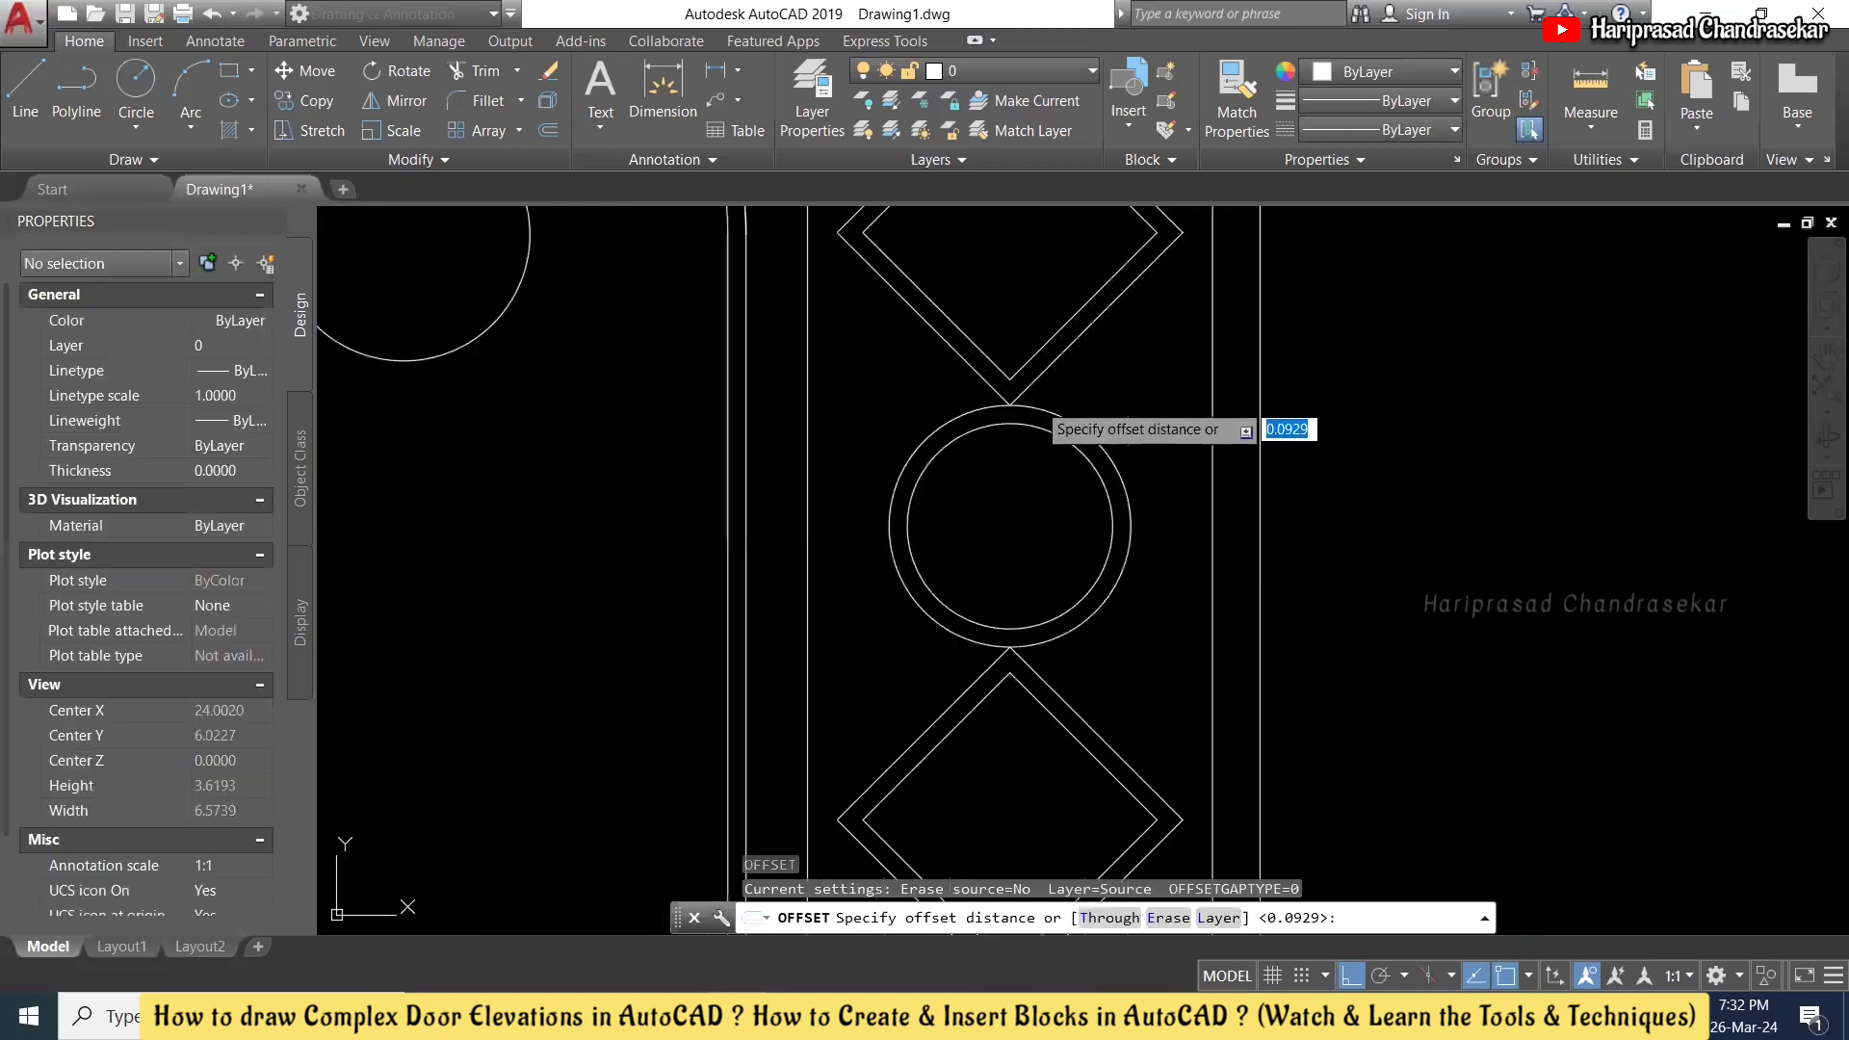
click(1009, 424)
click(1007, 405)
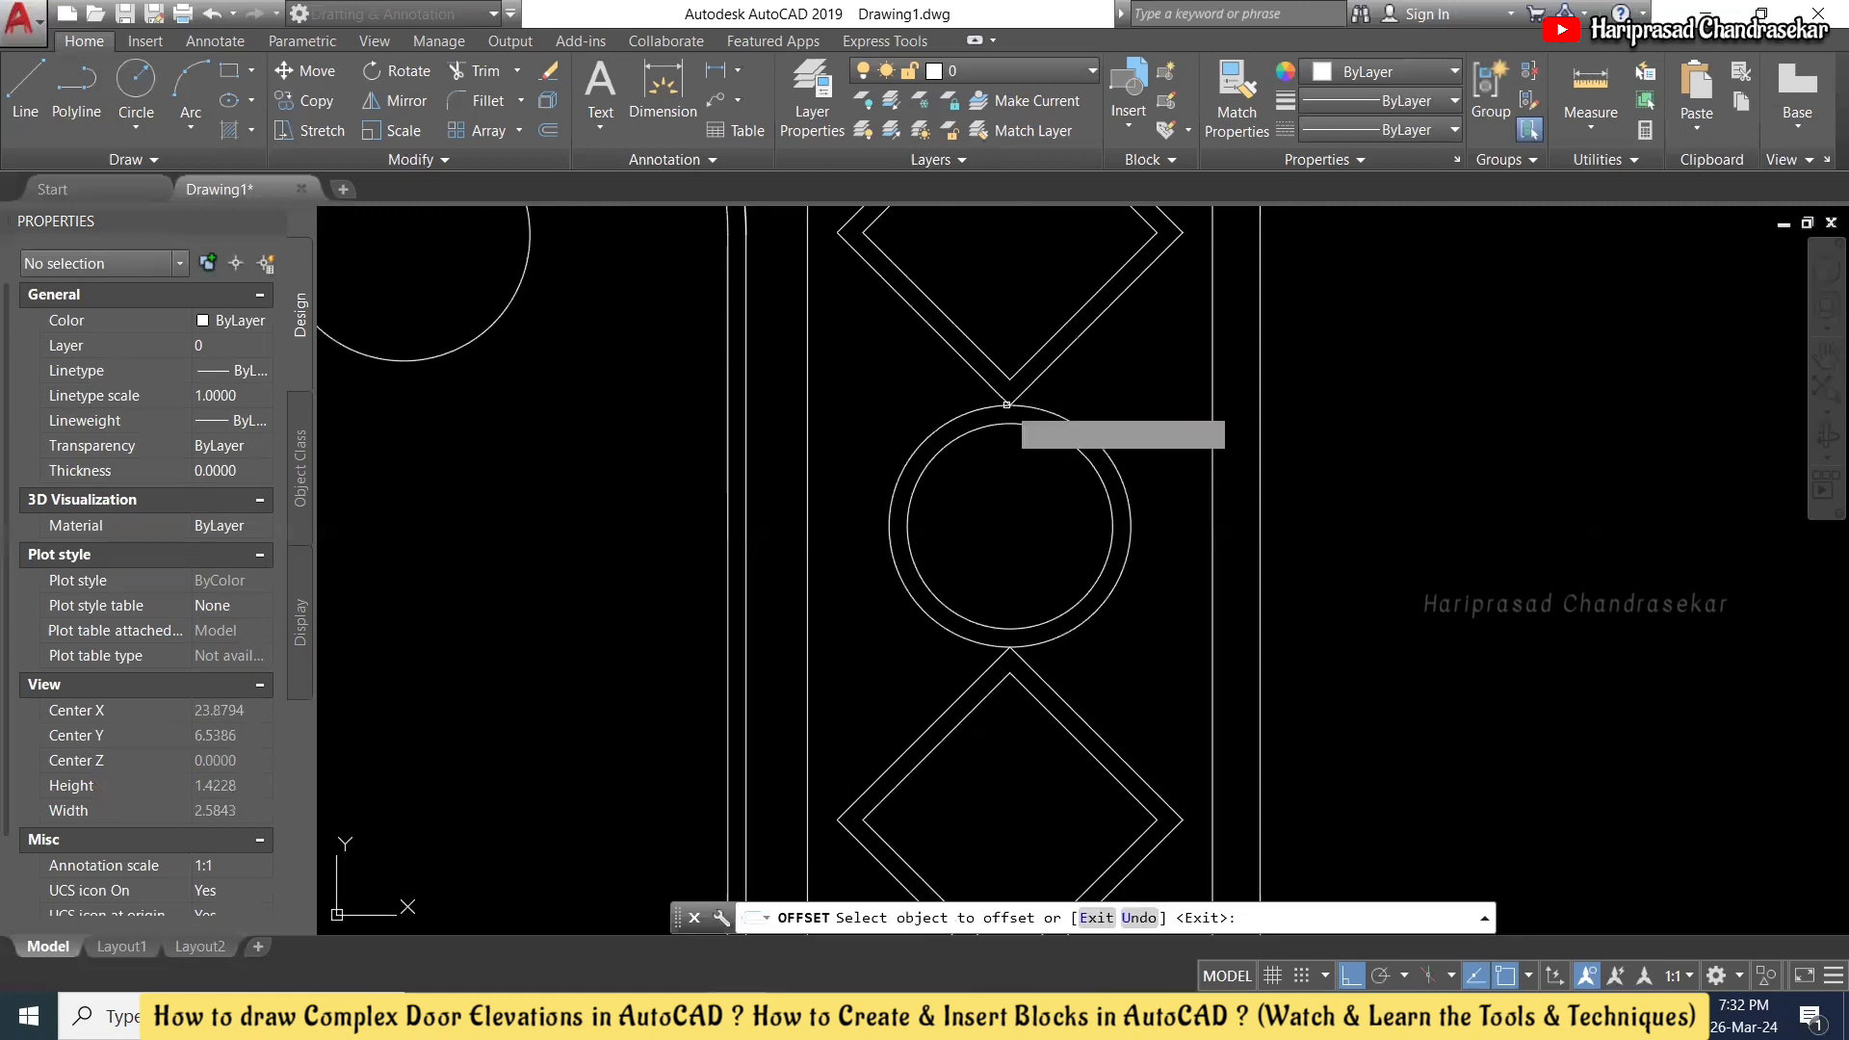
scroll(1007, 404, down, 4)
click(807, 336)
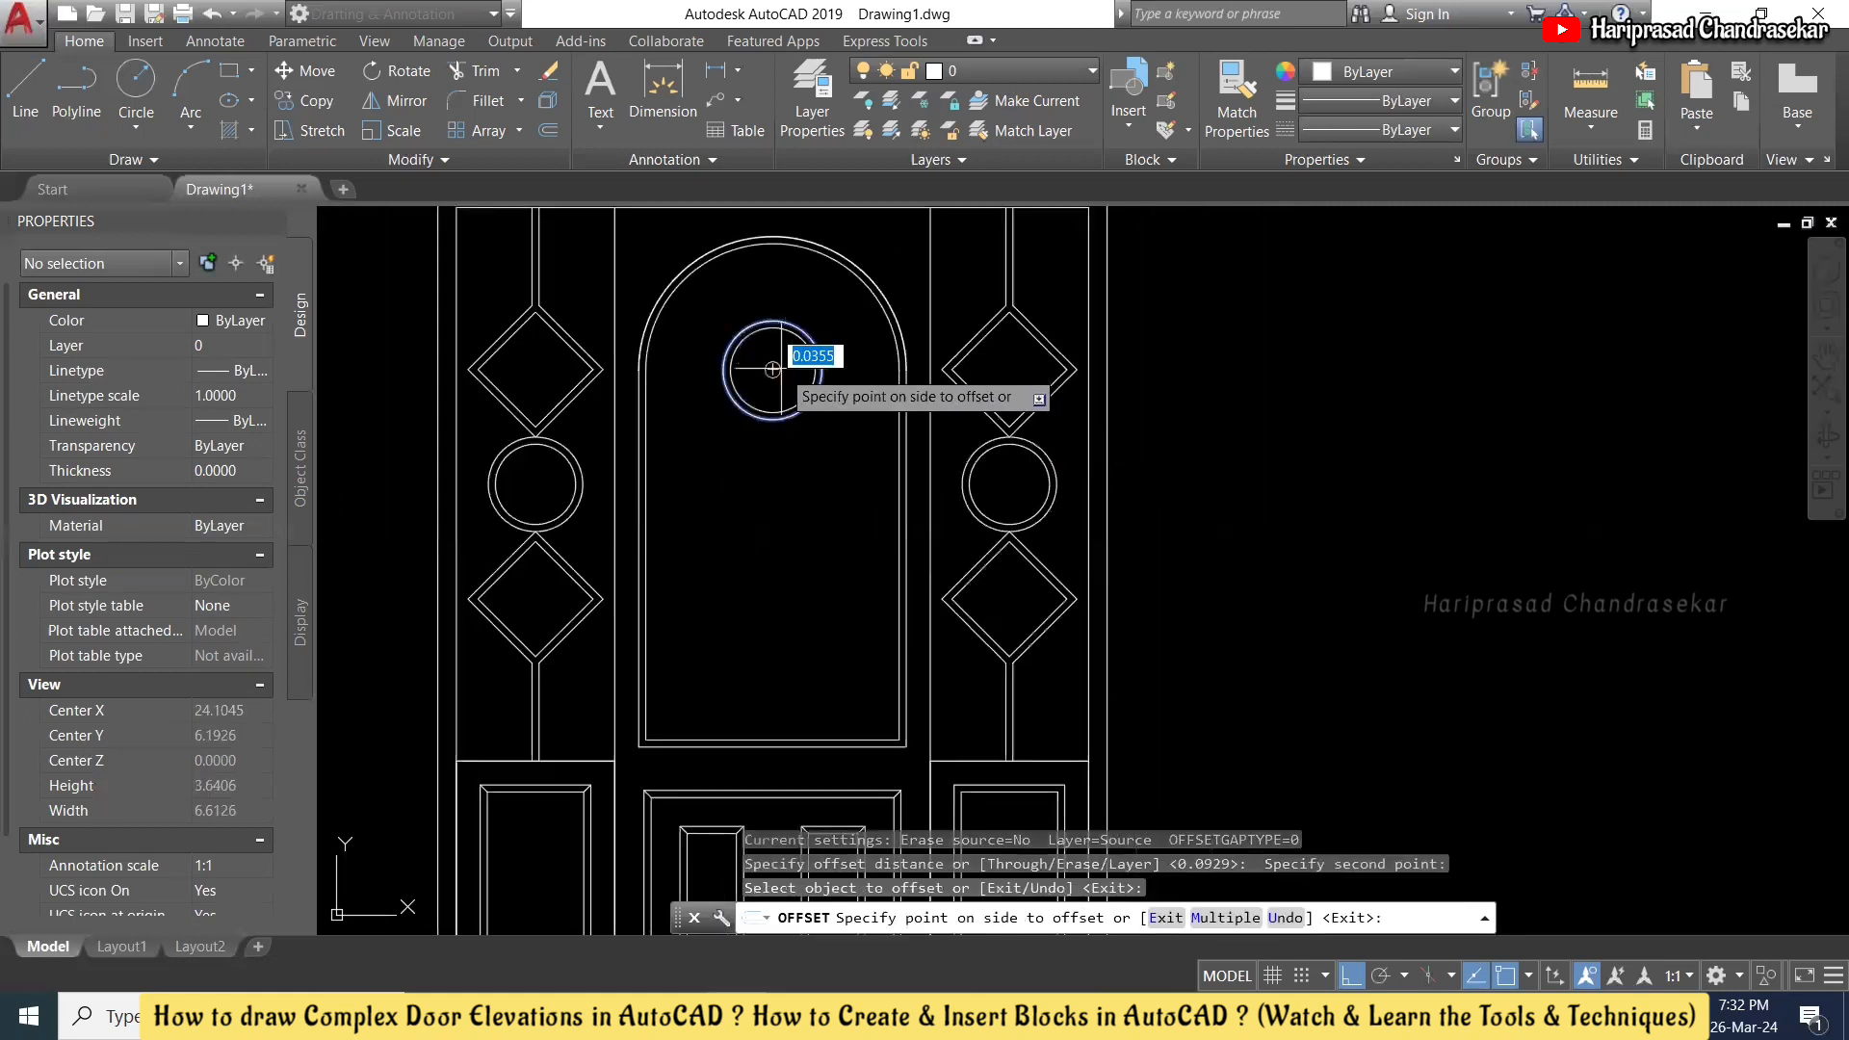
click(783, 367)
key(Escape)
- Mirror the middle panel's two concentric circles about a horizontal line through the panel's centre, keeping the originals
click(841, 313)
click(788, 370)
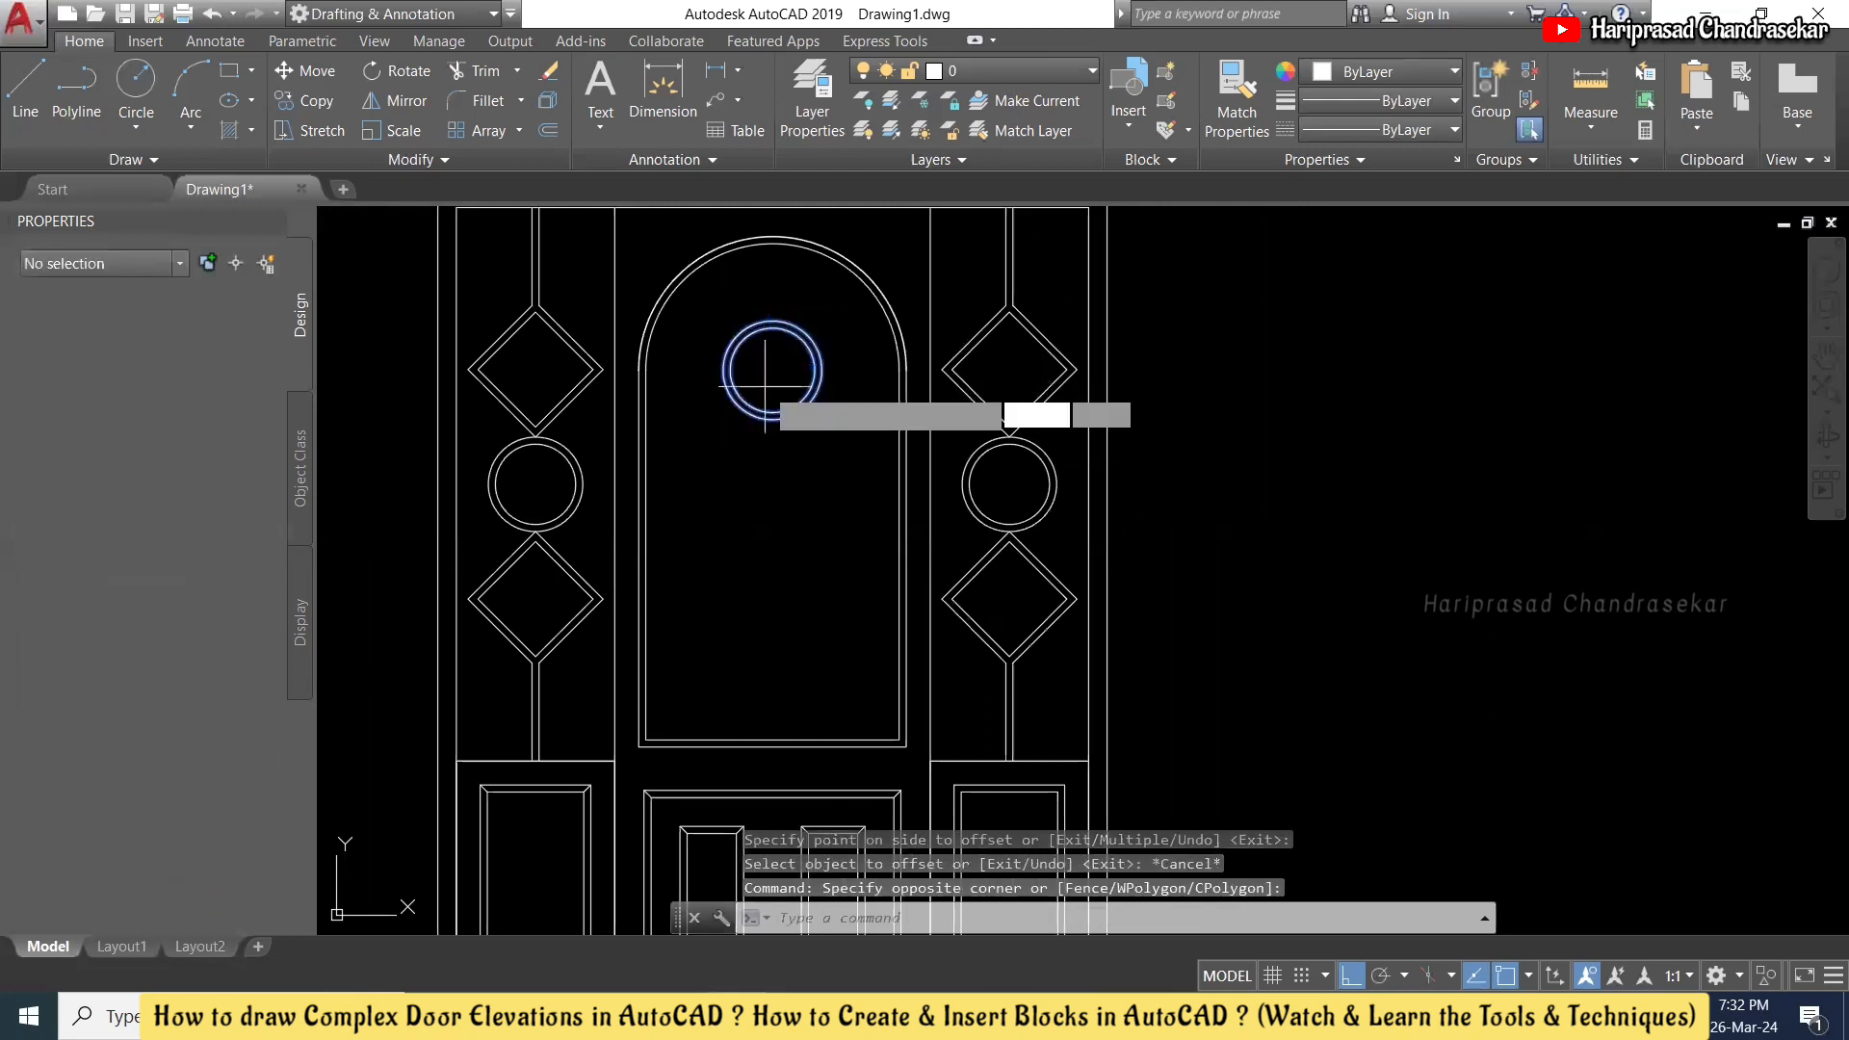
key(Return)
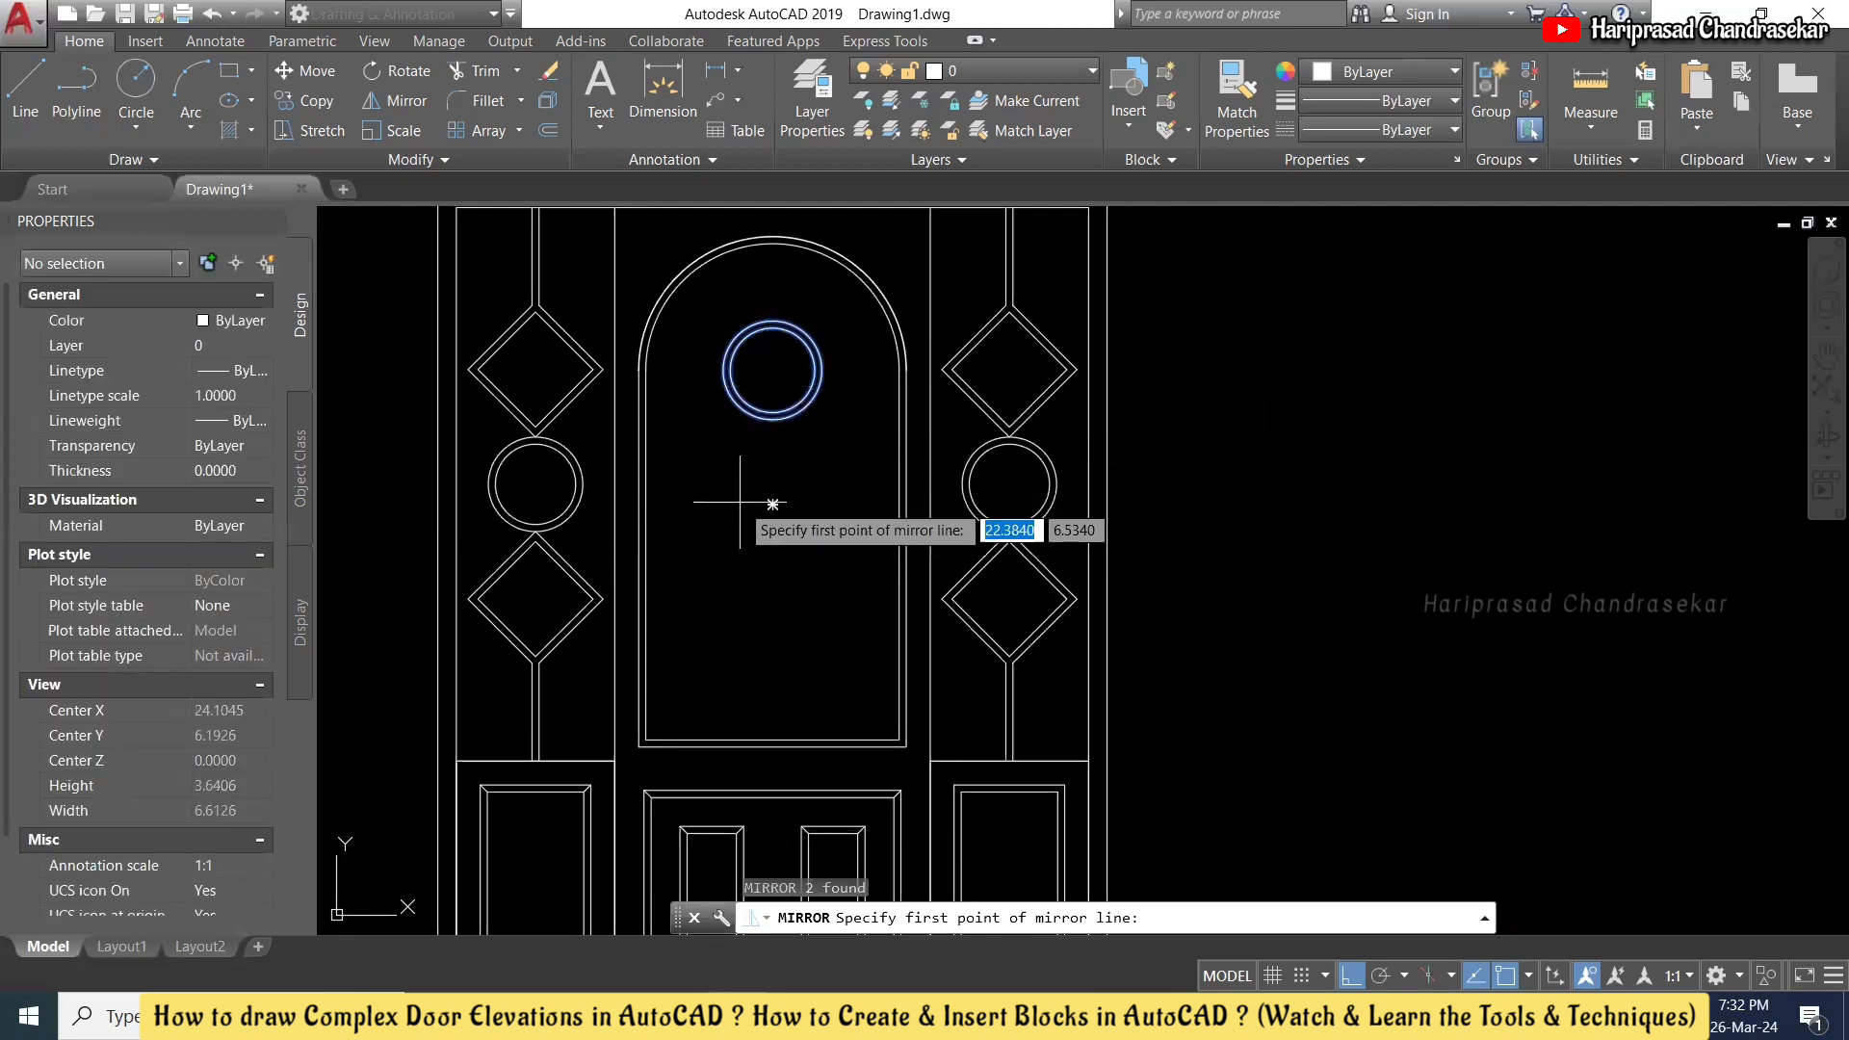
click(772, 503)
click(691, 500)
key(Return)
- Copy the middle panel's upper pair of concentric circles to midway between the upper and lower circle pairs
click(844, 360)
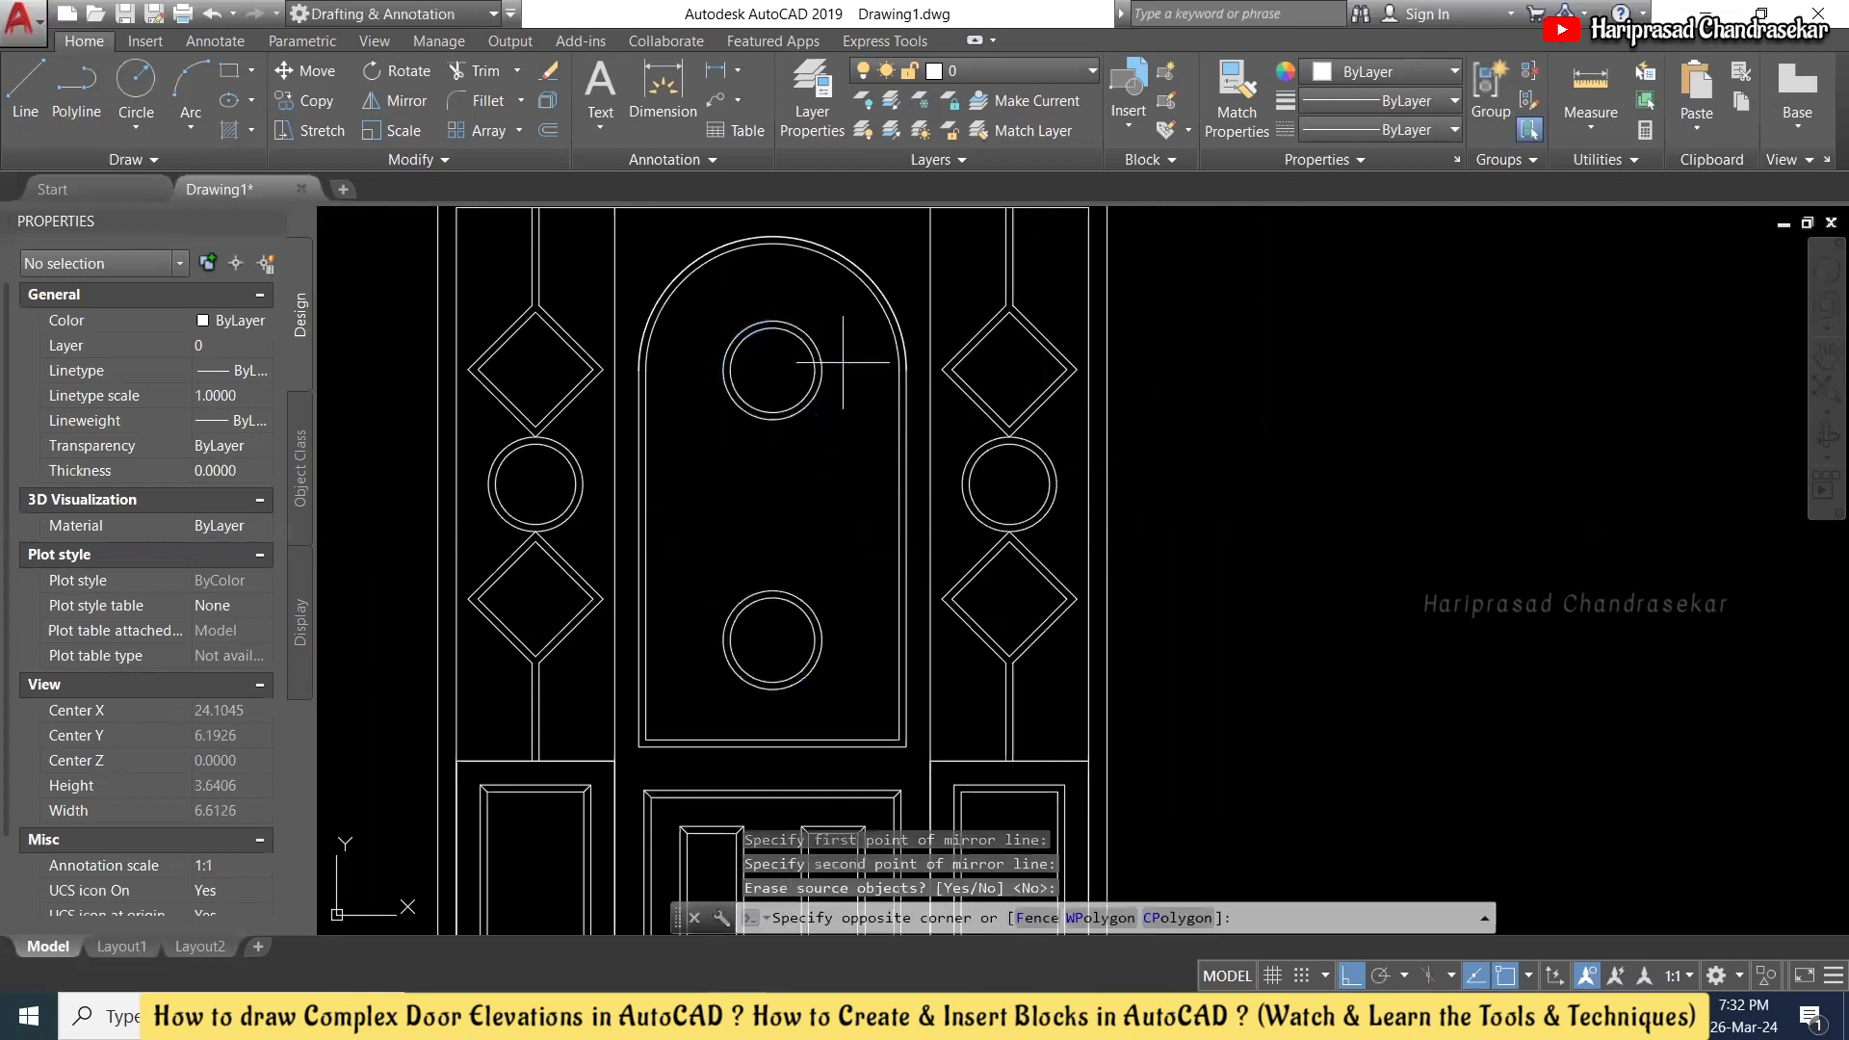
click(766, 431)
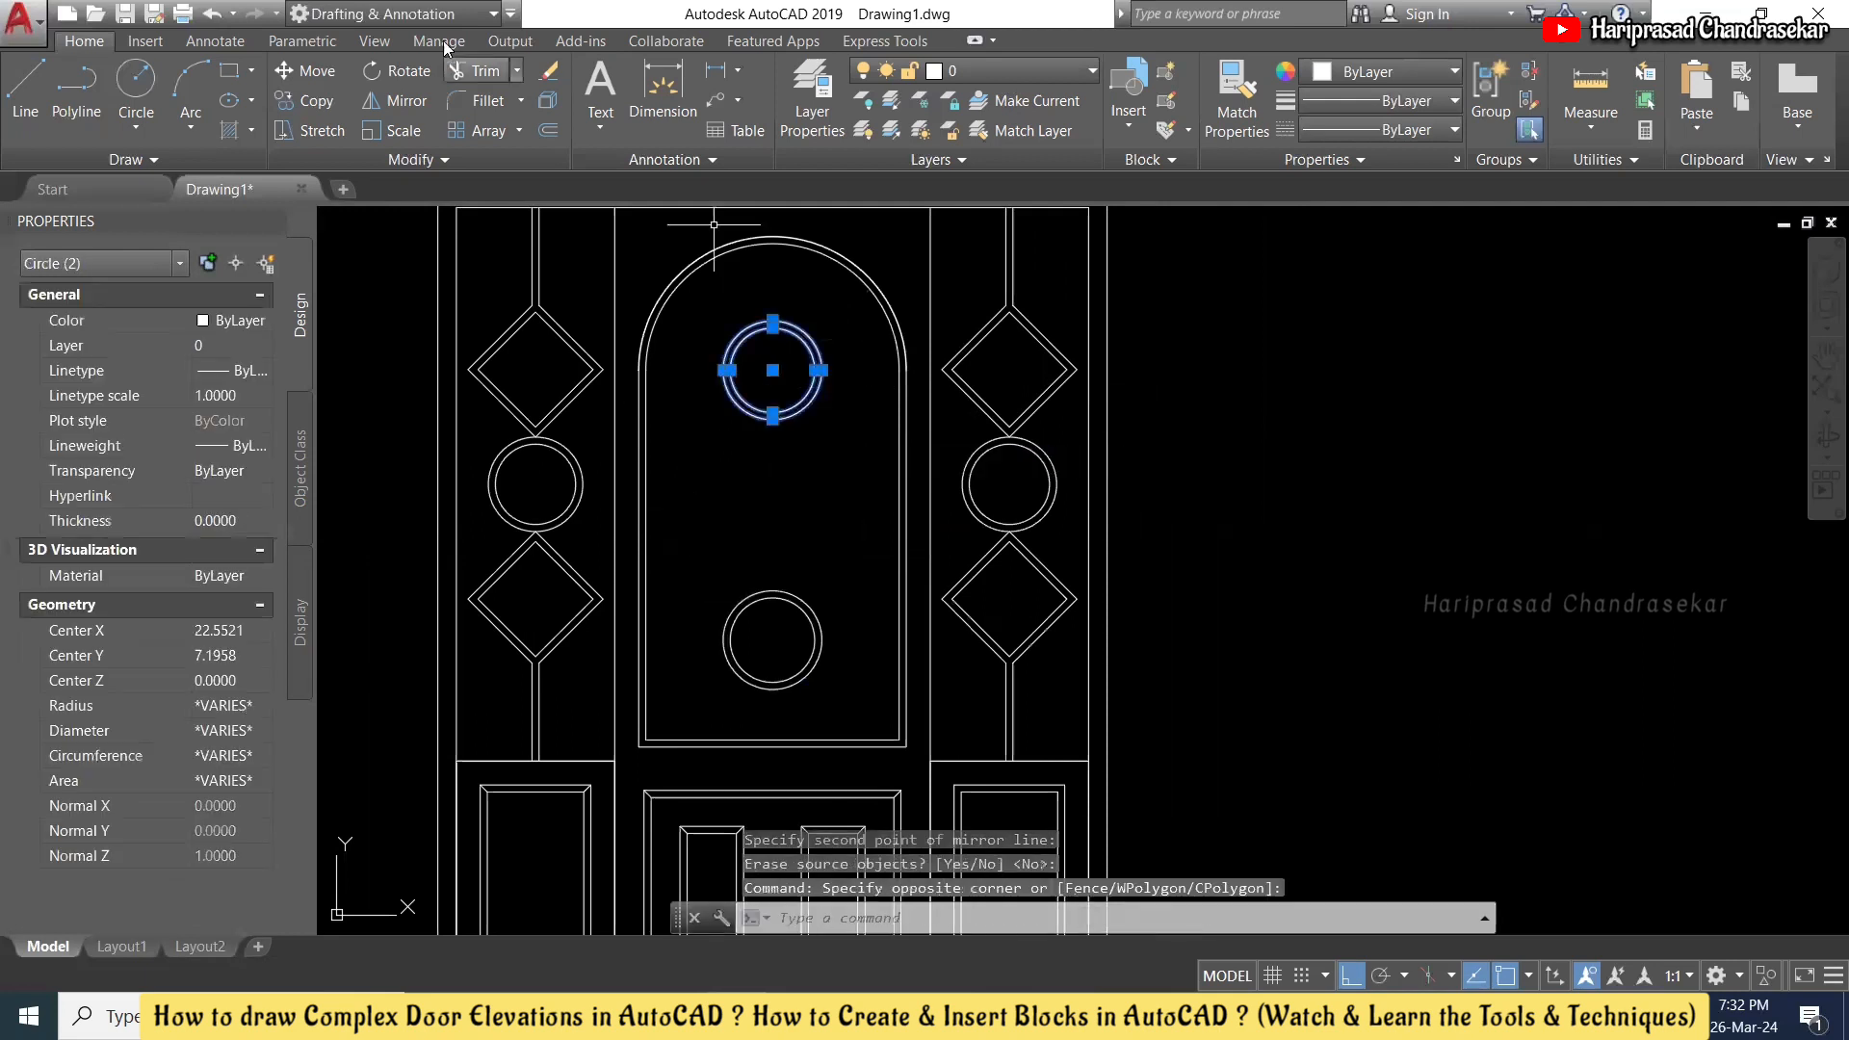
key(Escape)
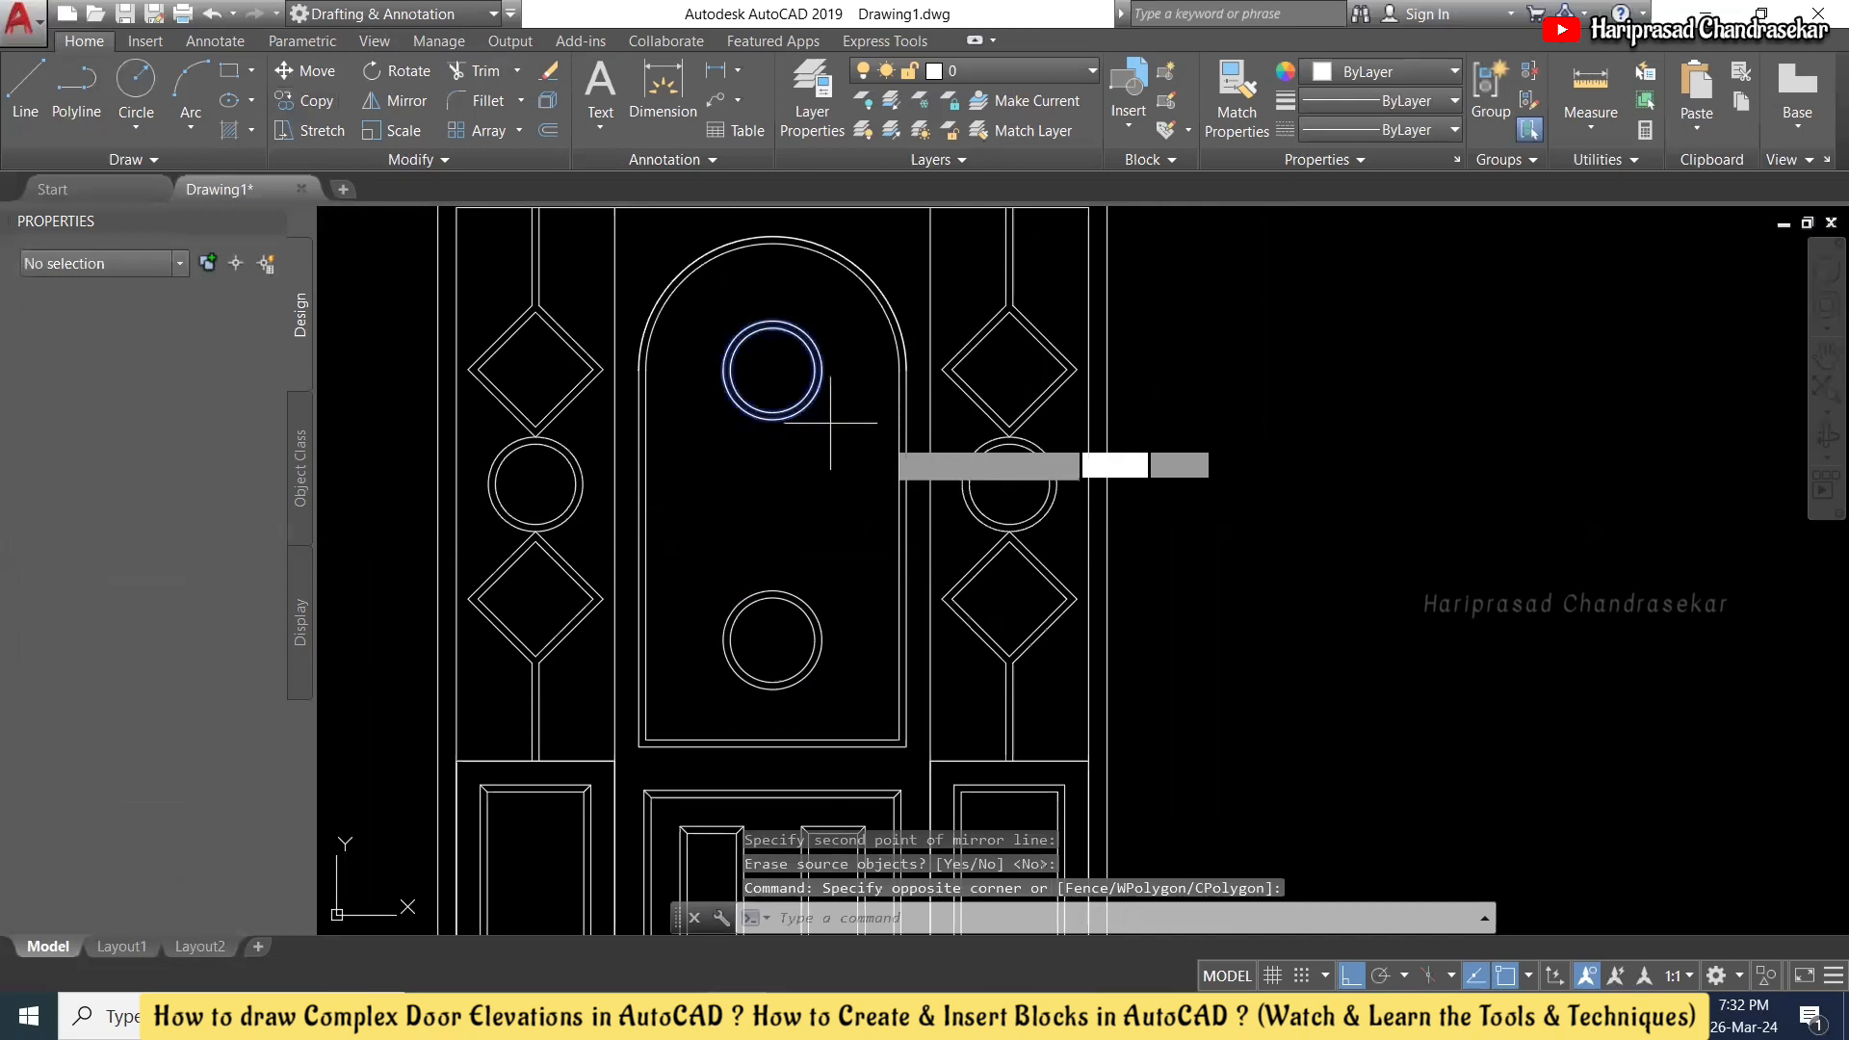
click(772, 369)
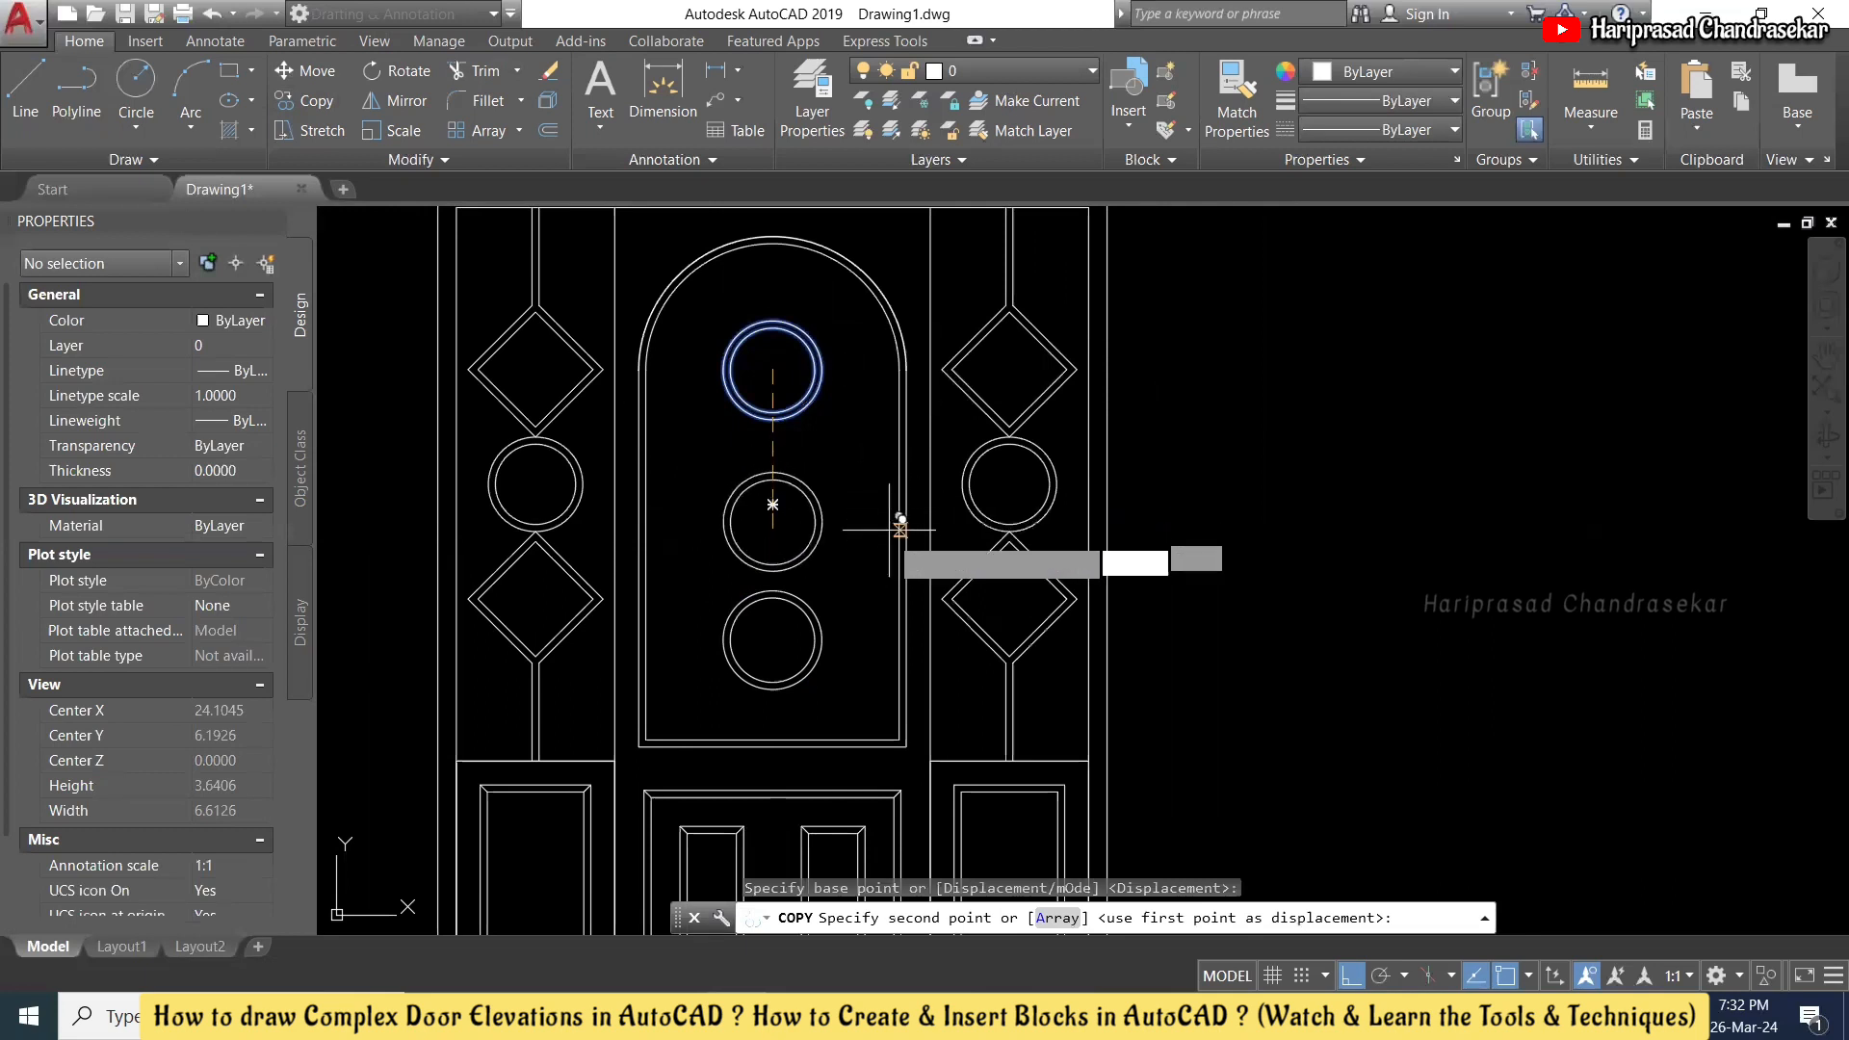
shift+right_click(799, 505)
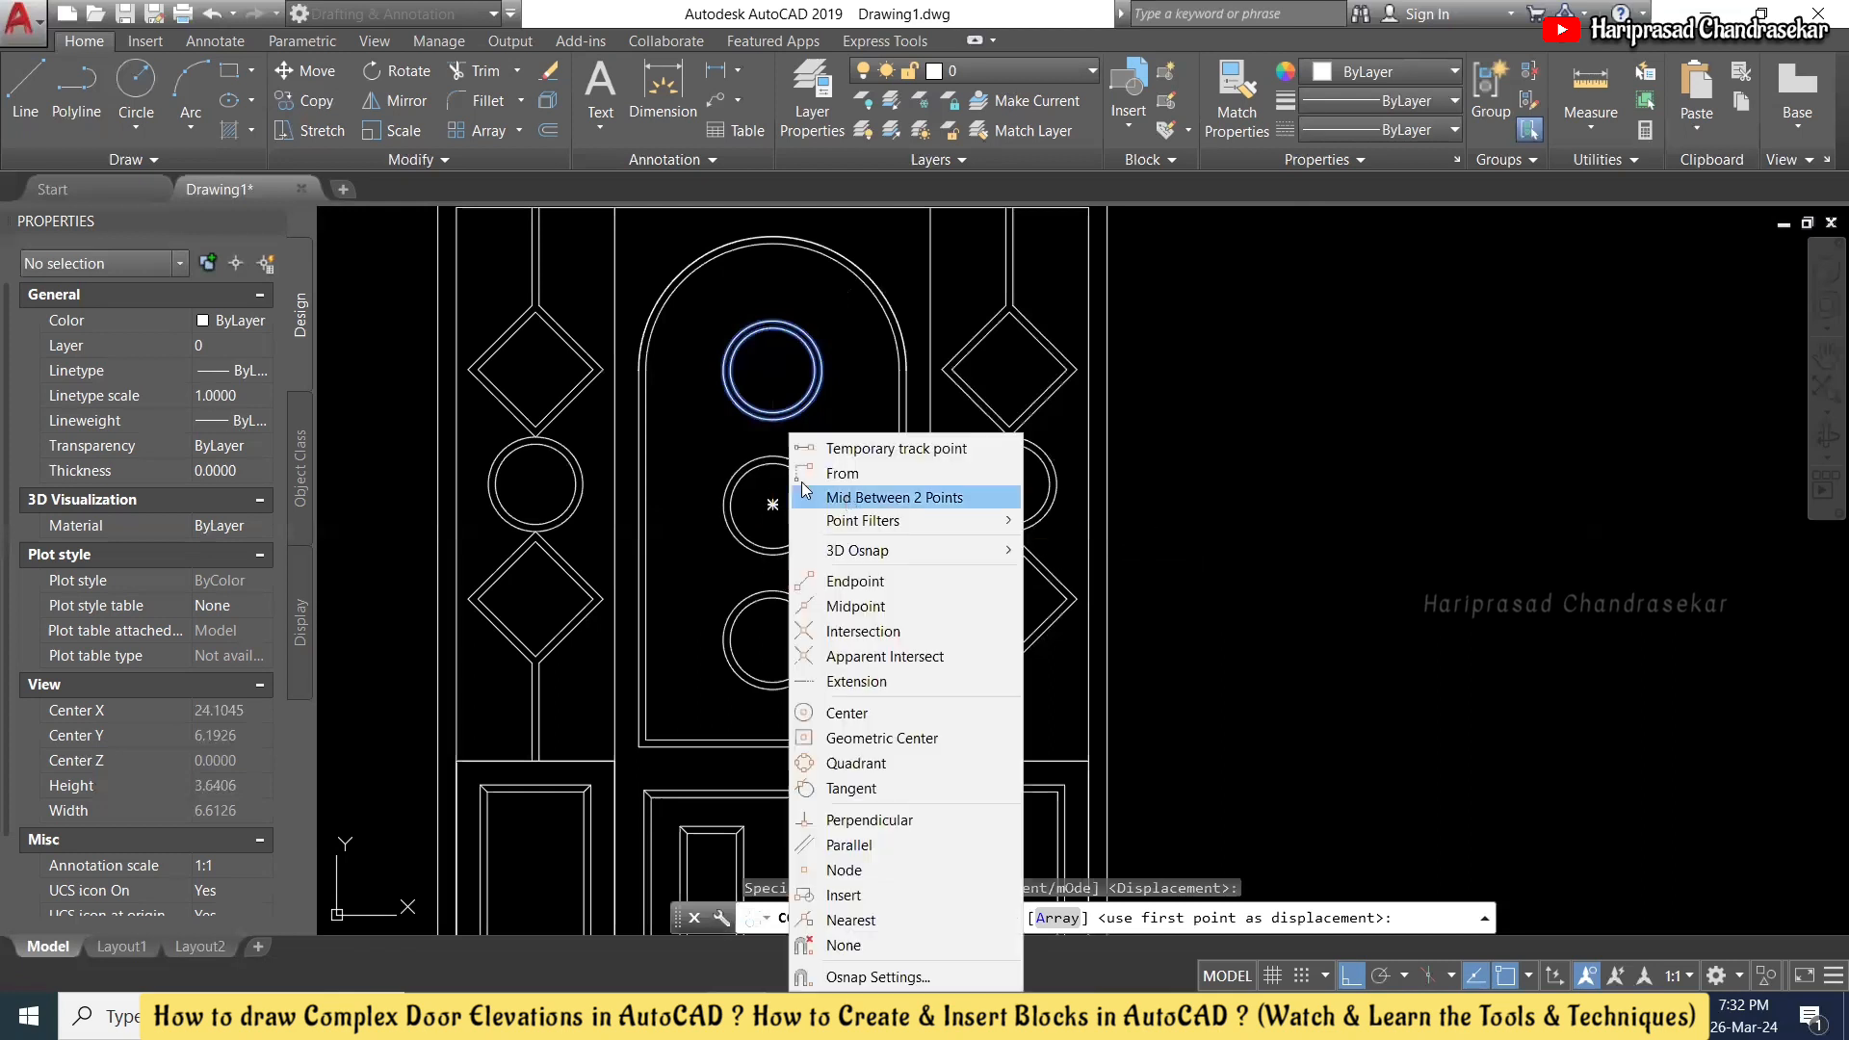
click(805, 495)
scroll(777, 409, up, 2)
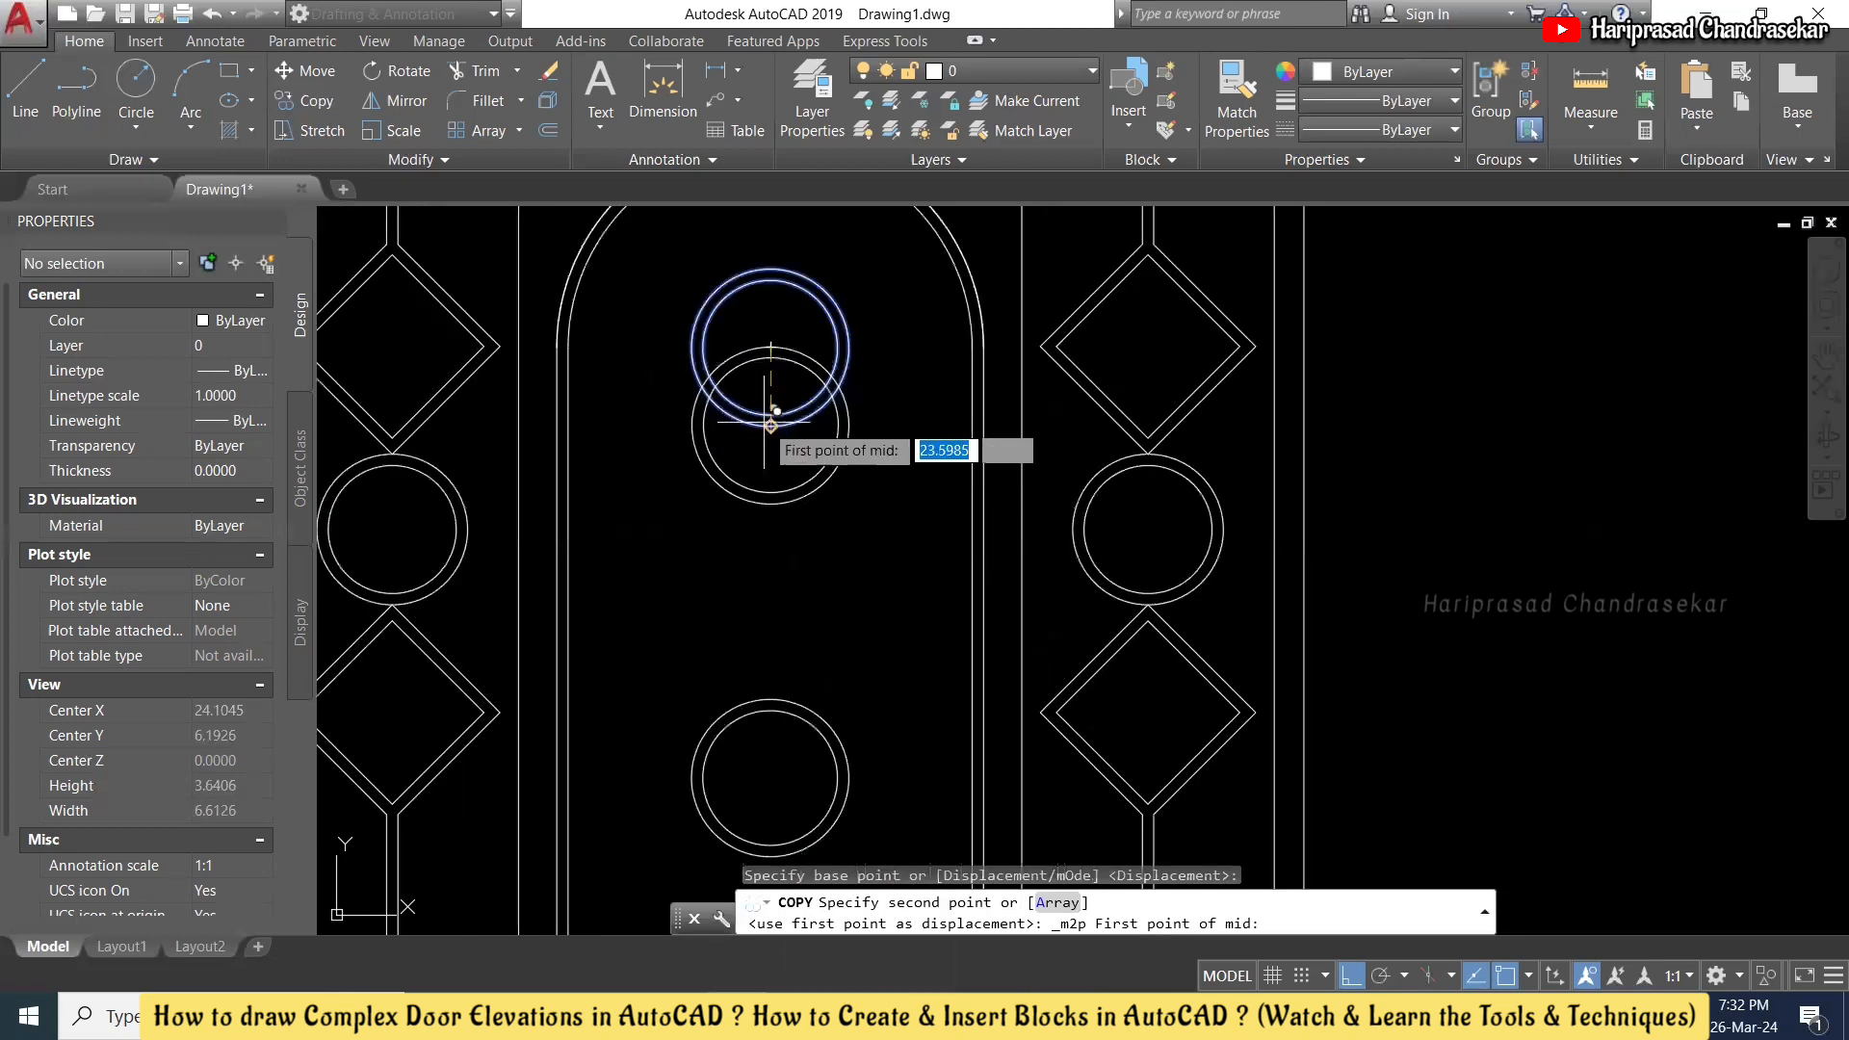
click(770, 422)
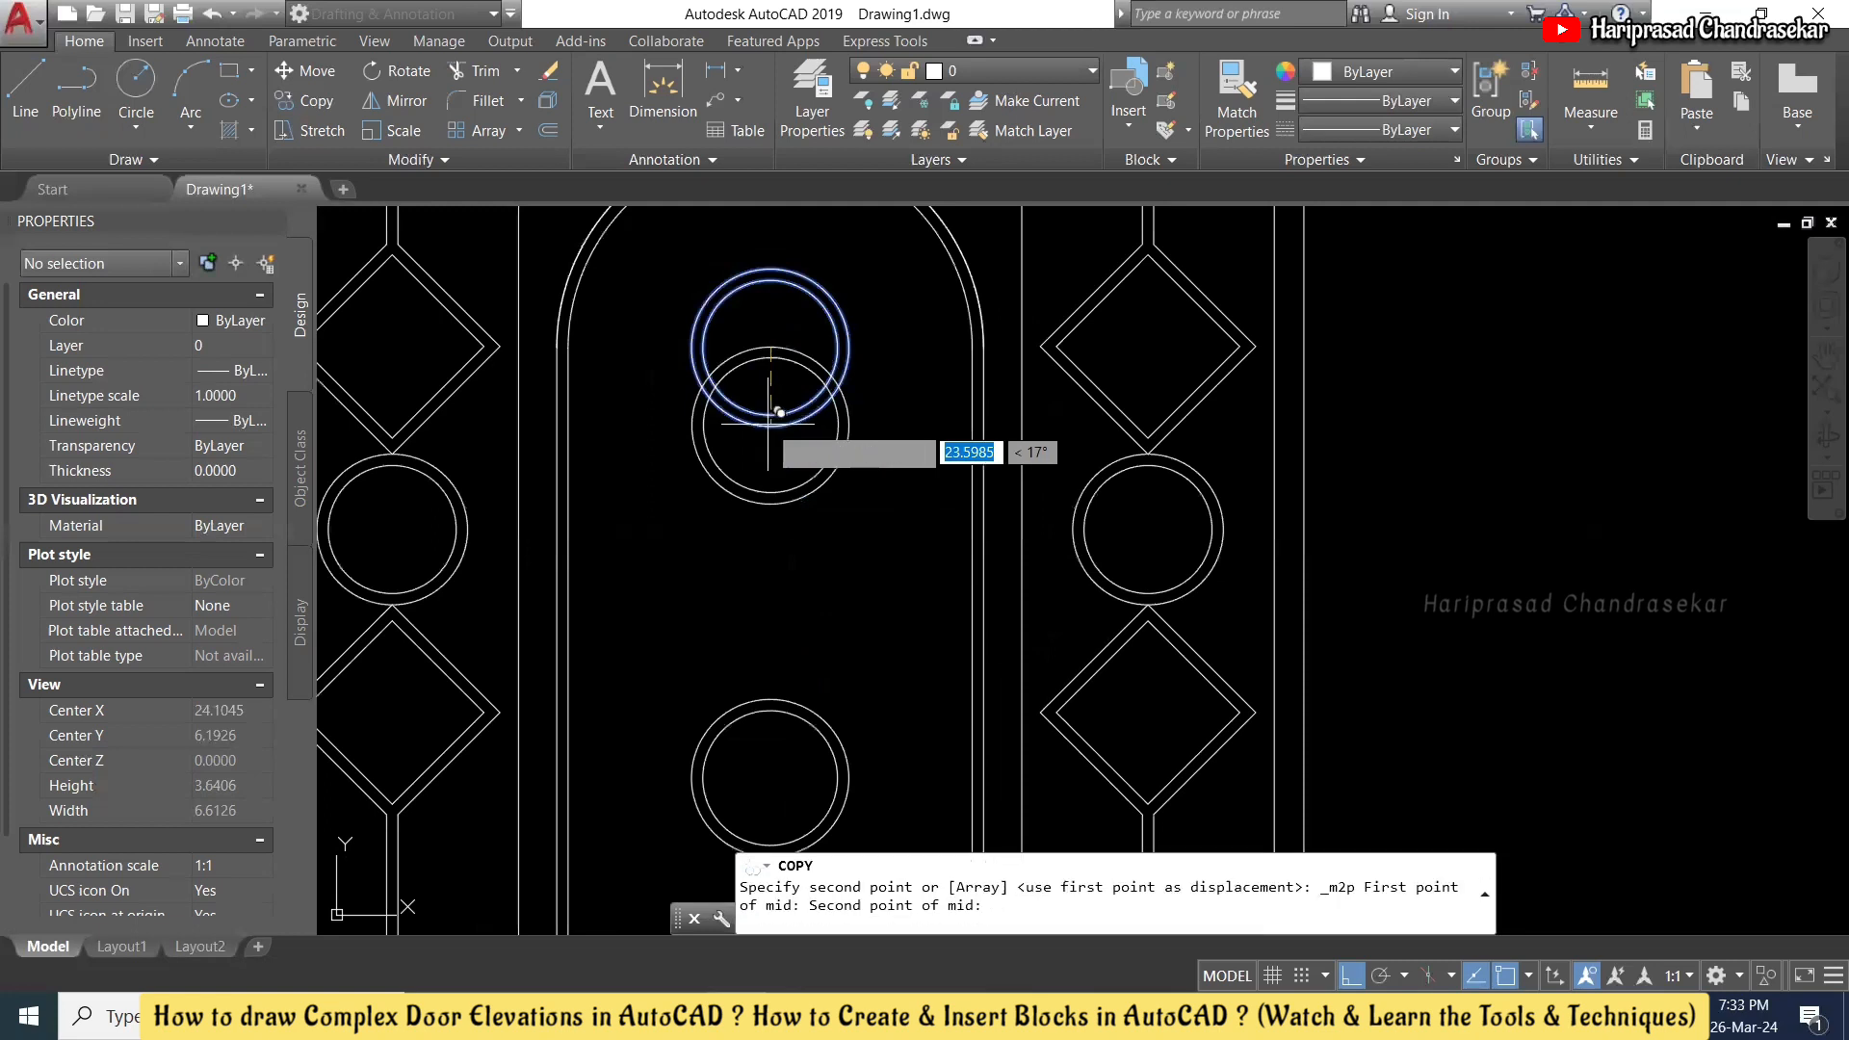
click(771, 699)
key(Escape)
scroll(954, 390, down, 5)
scroll(970, 383, up, 2)
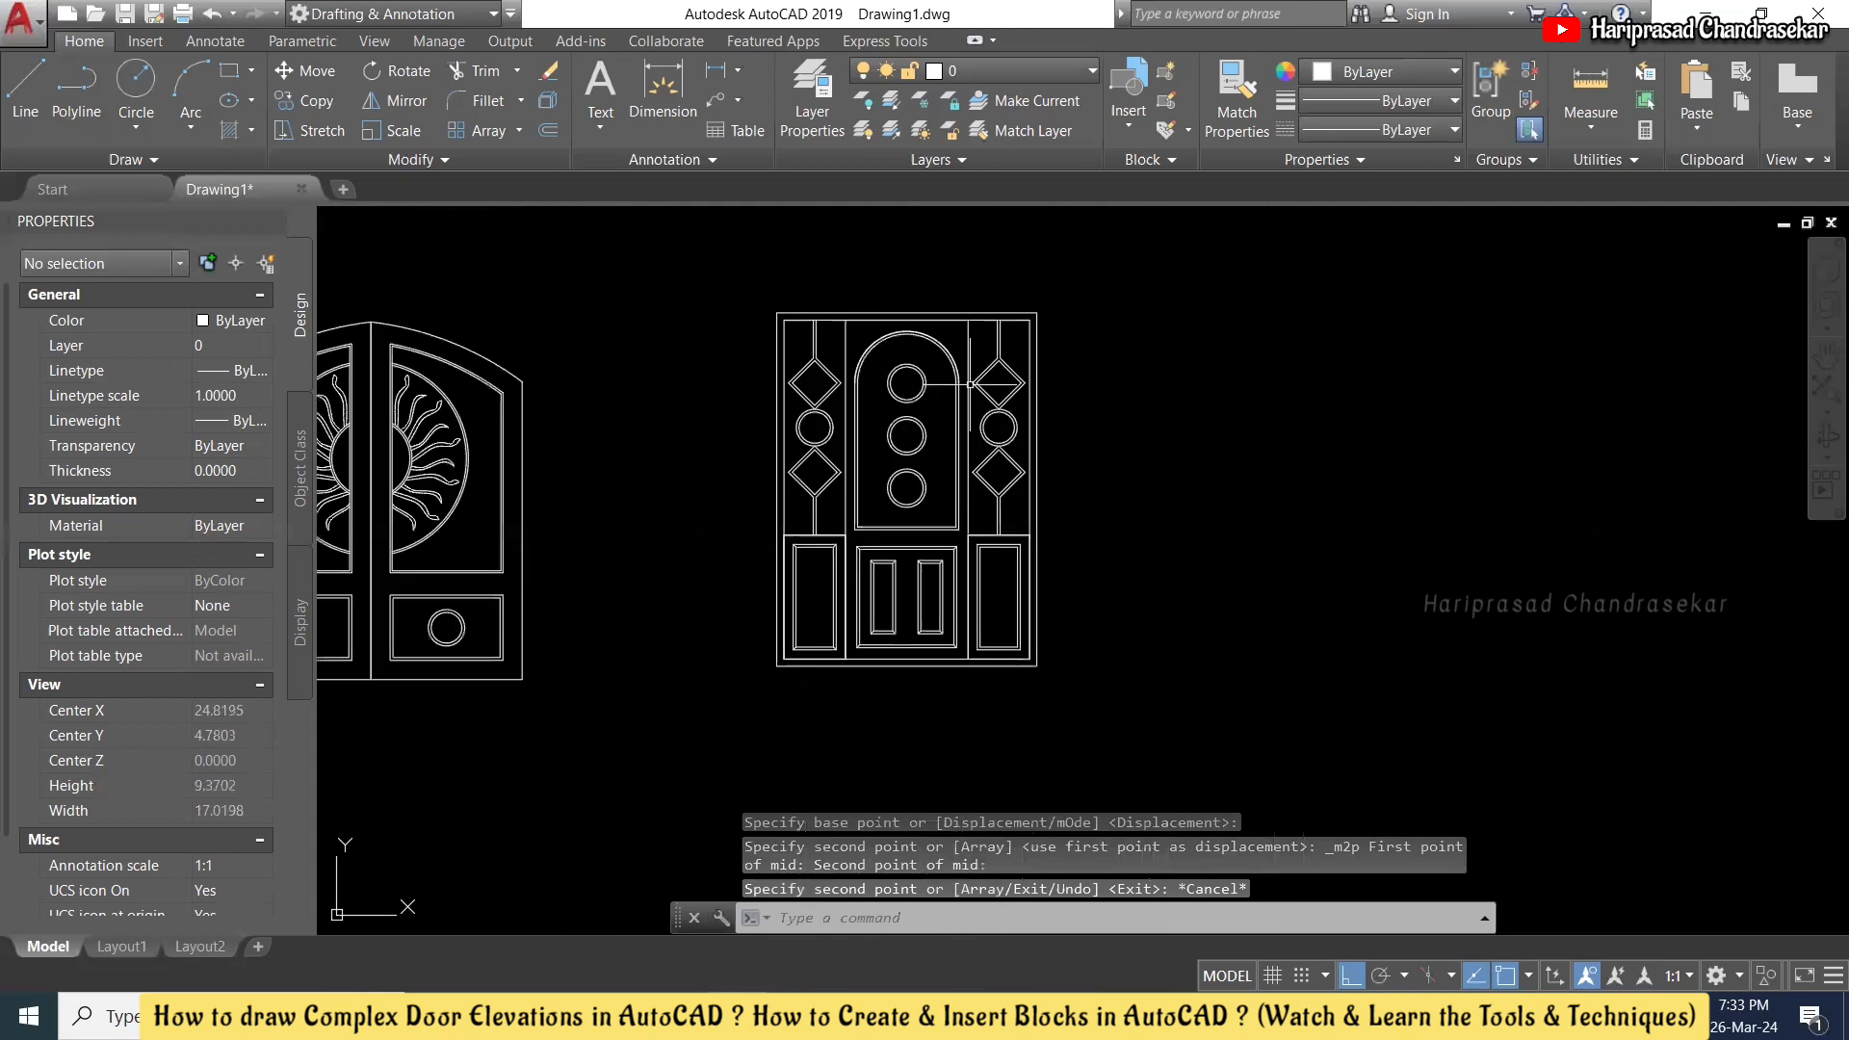
- Define the whole door elevation as a block named Elevation Door 1, based at the outer frame's lower-left corner, deleting the original objects
scroll(1060, 395, down, 2)
scroll(1064, 386, up, 2)
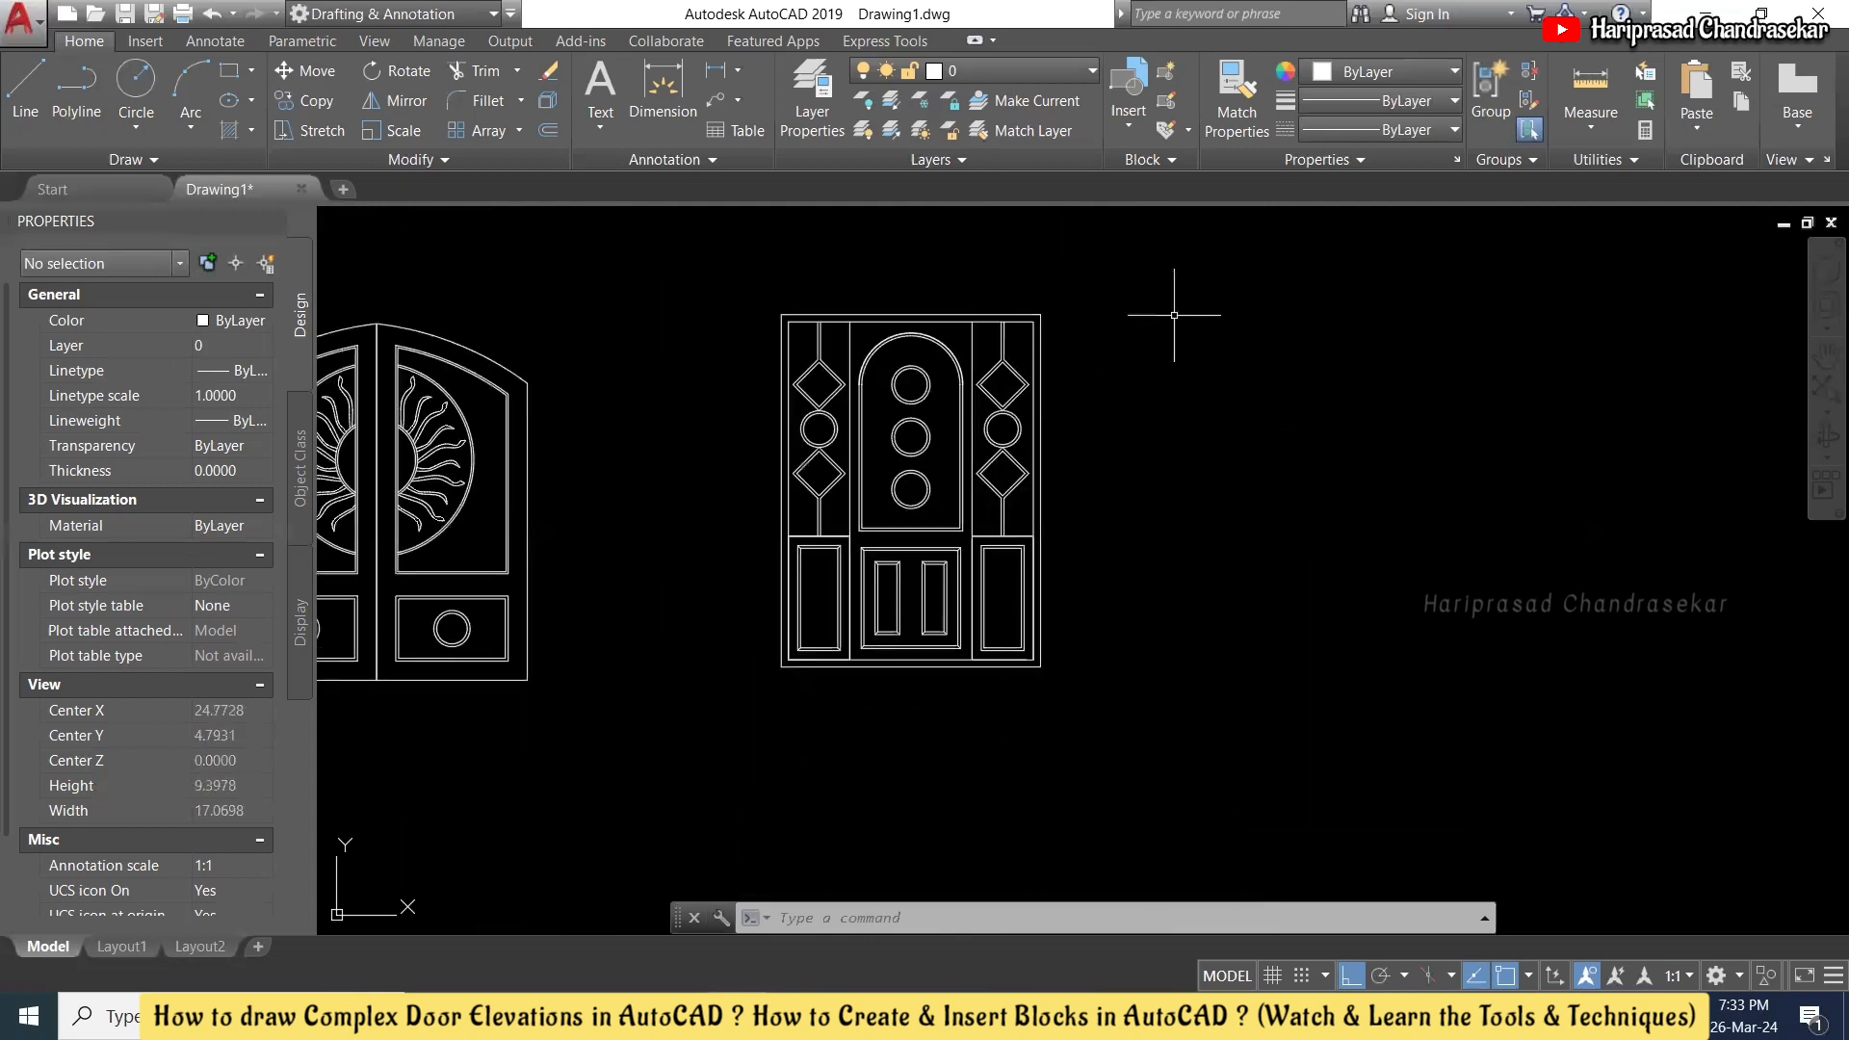
click(1146, 279)
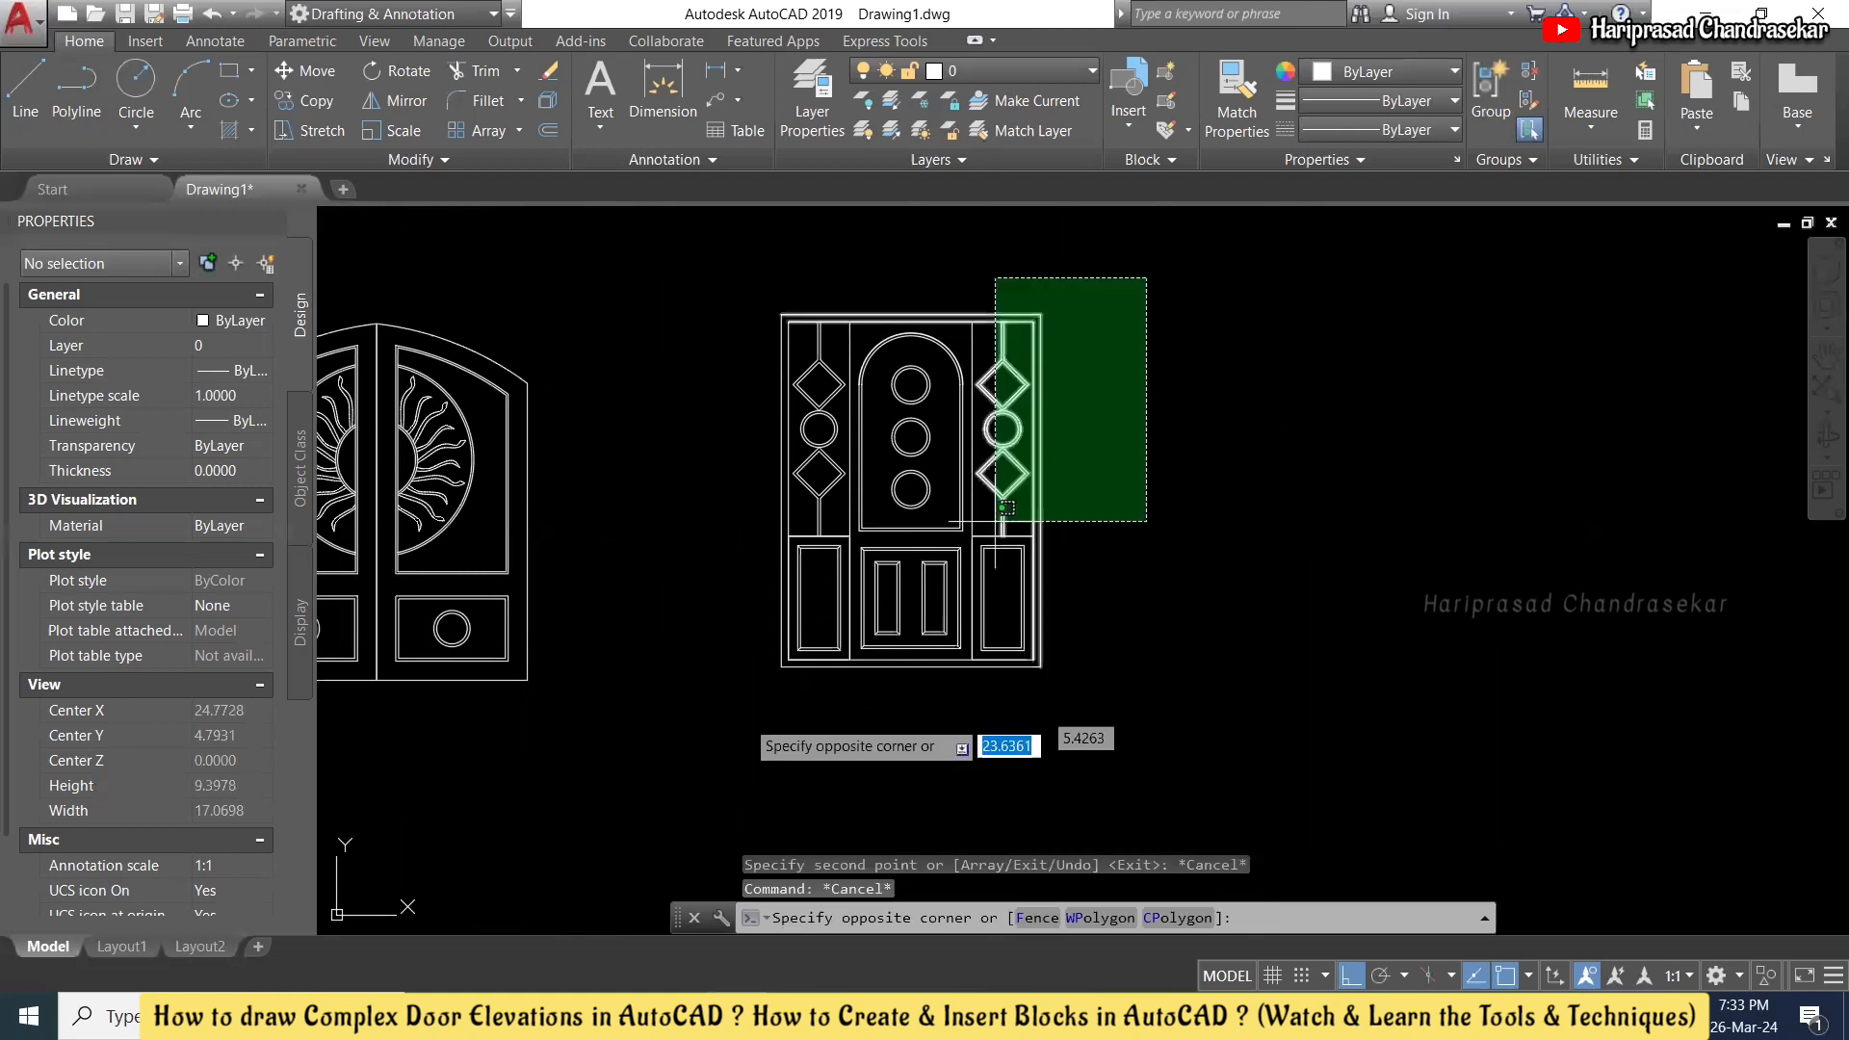
click(700, 732)
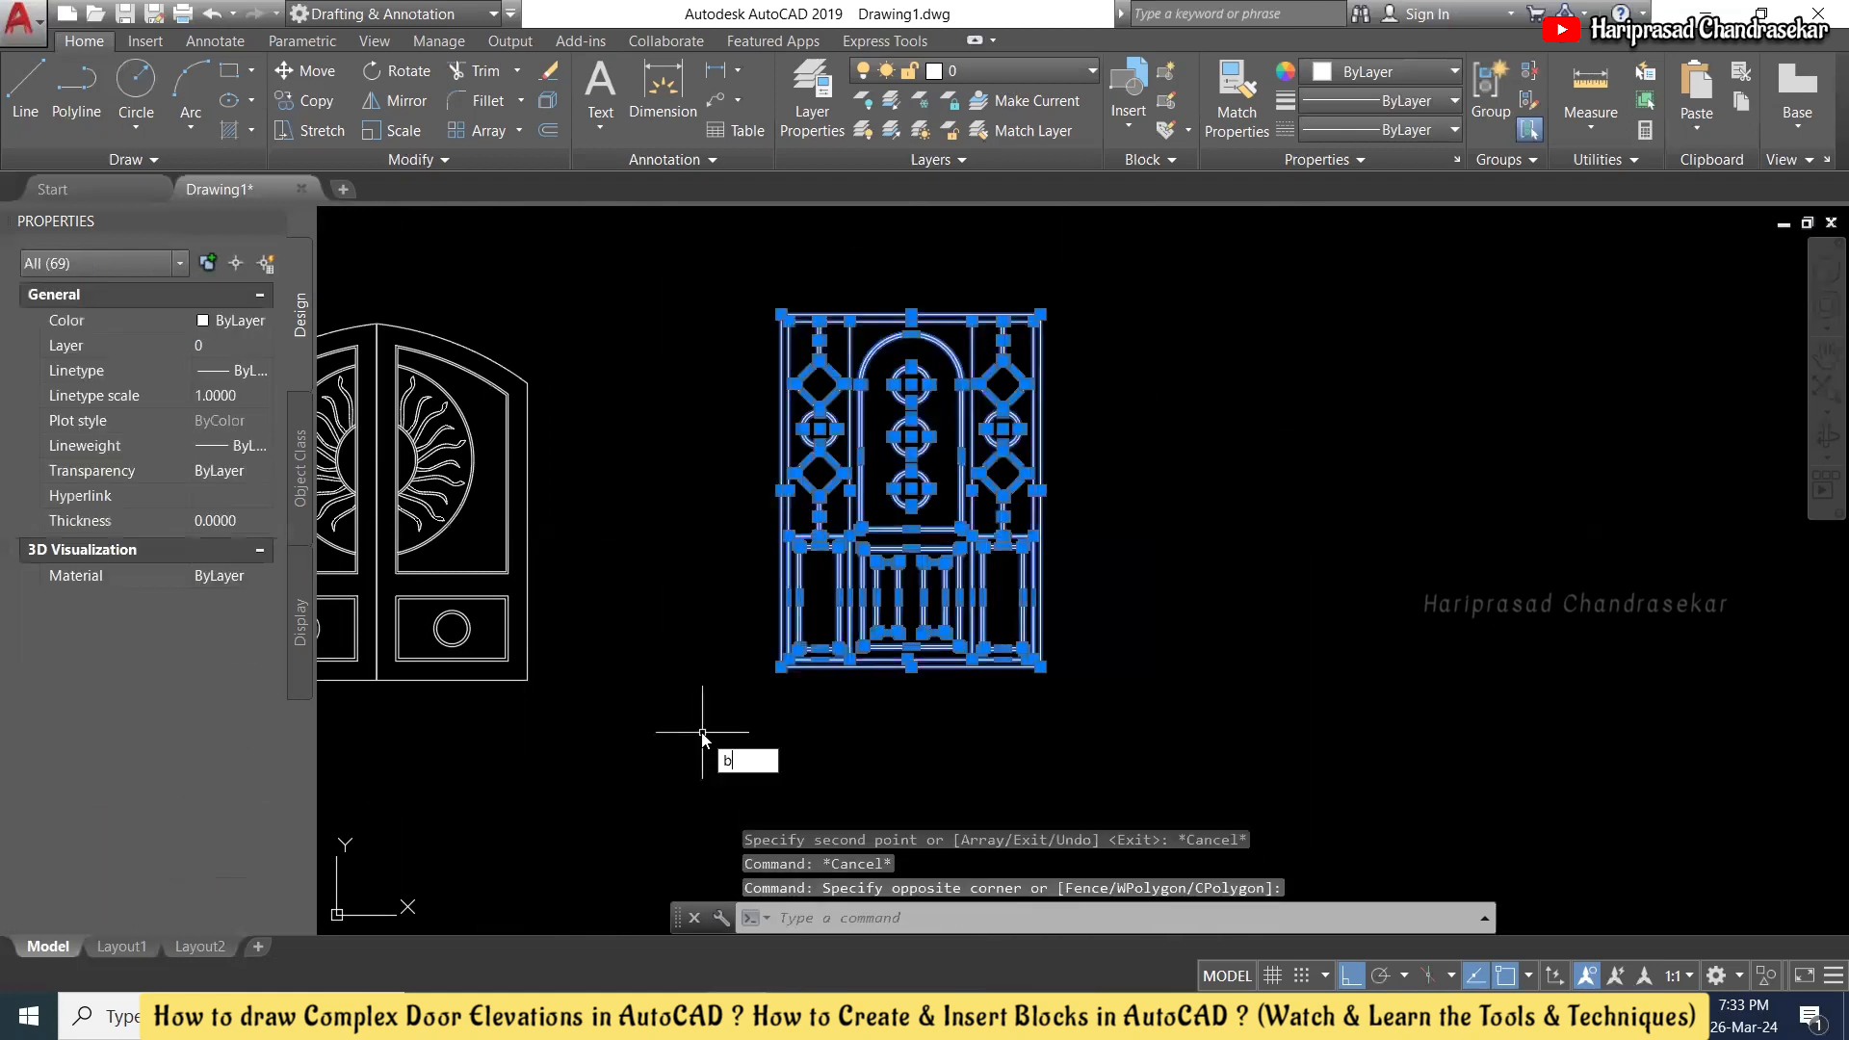
text(block)
key(Return)
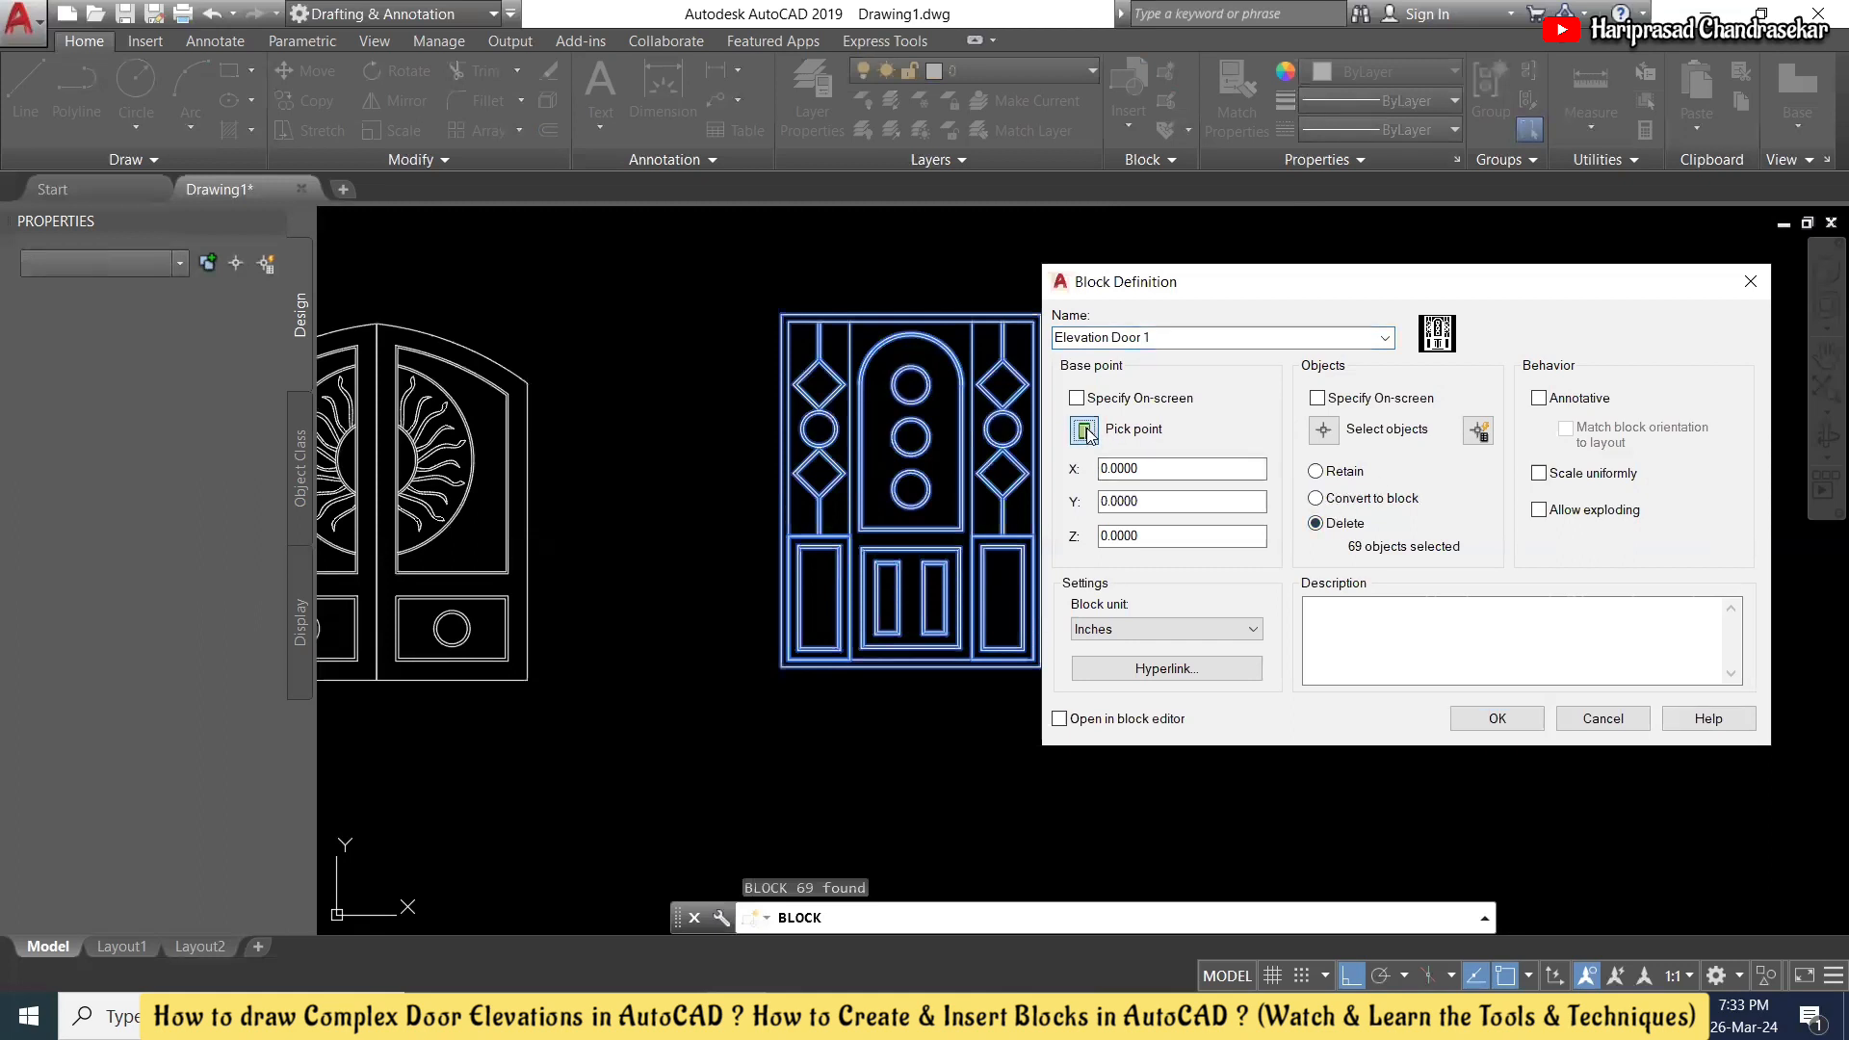
click(1084, 432)
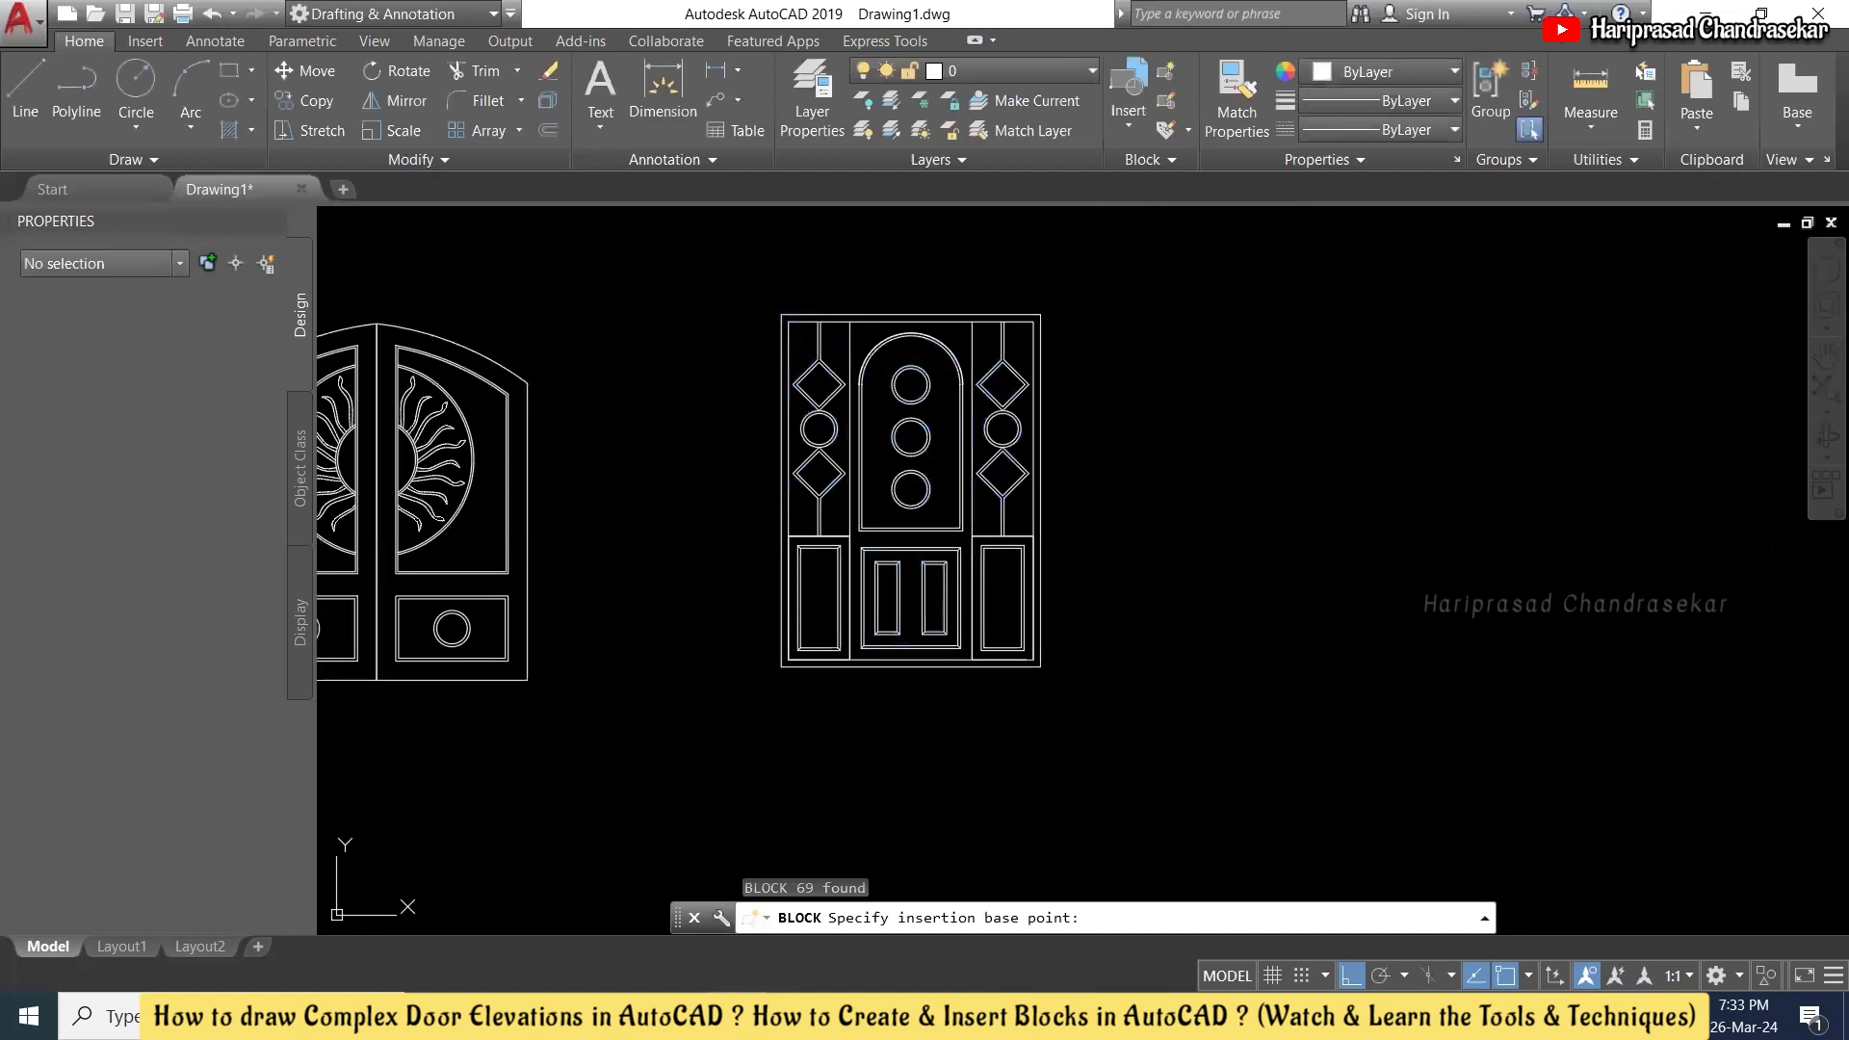
click(781, 666)
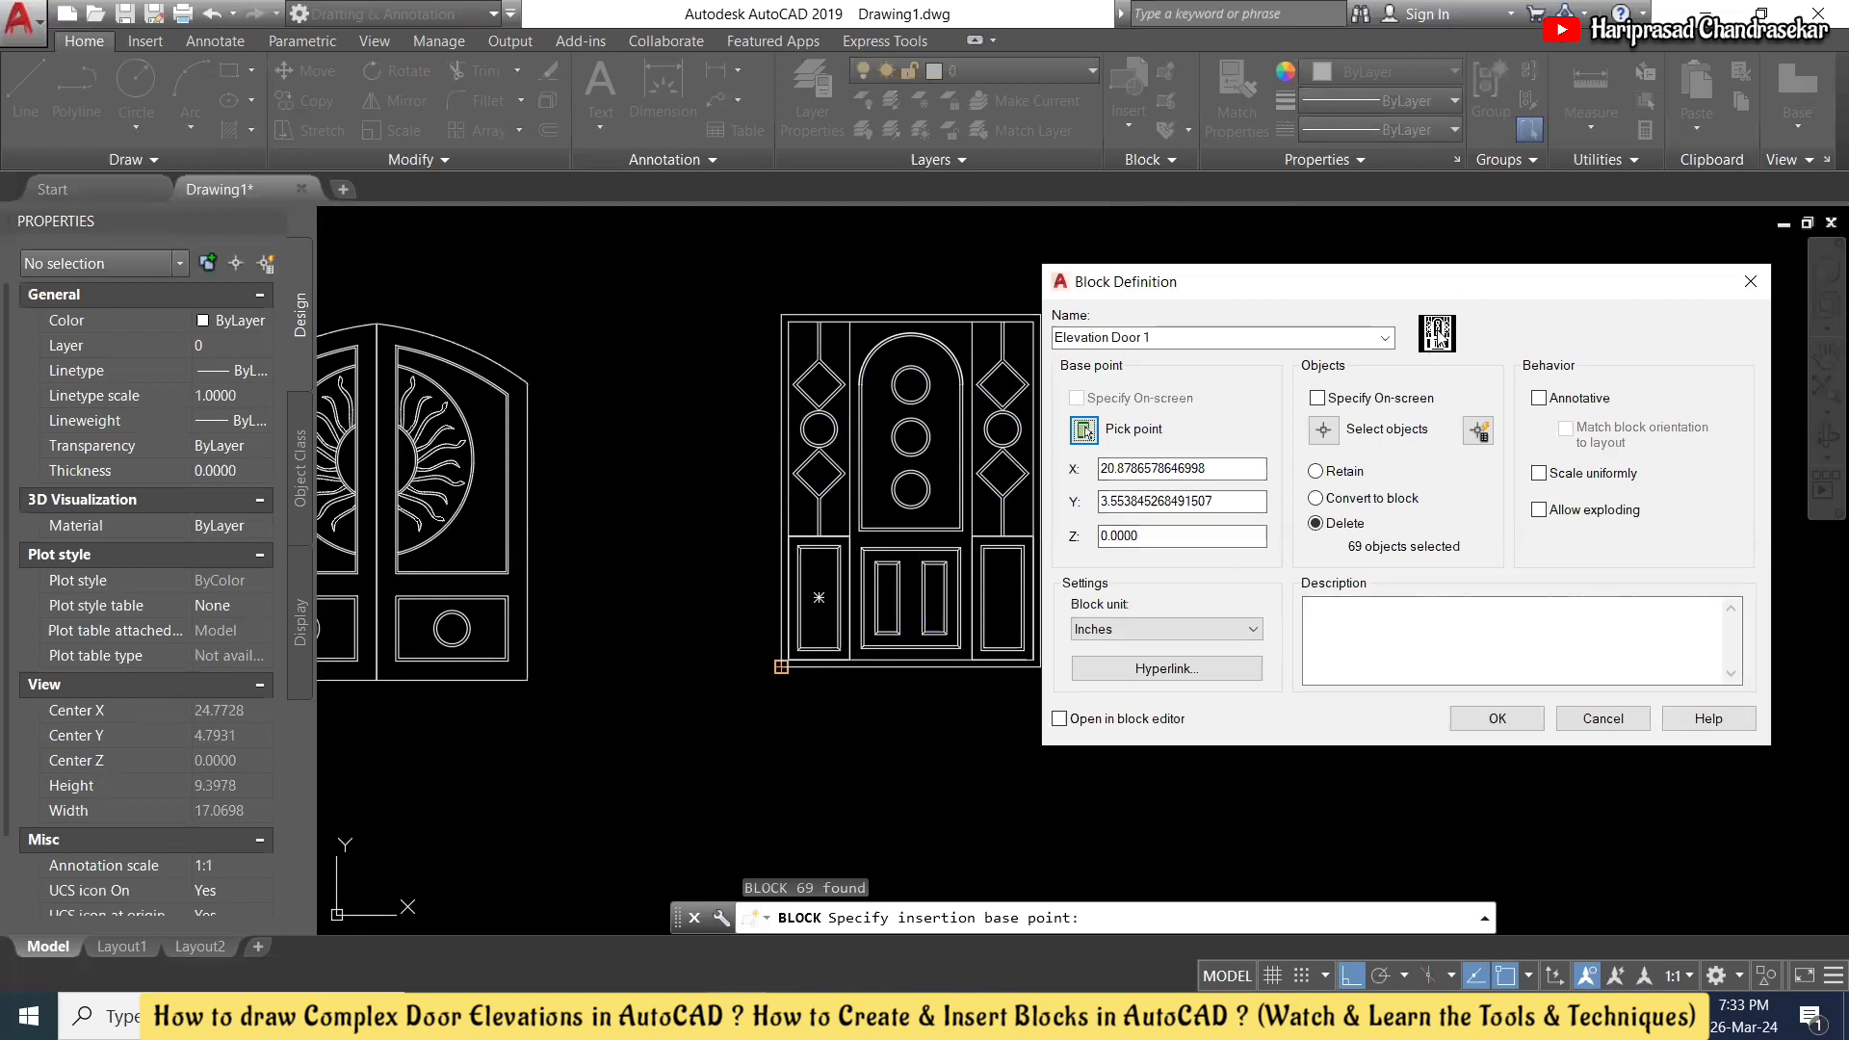
click(1497, 718)
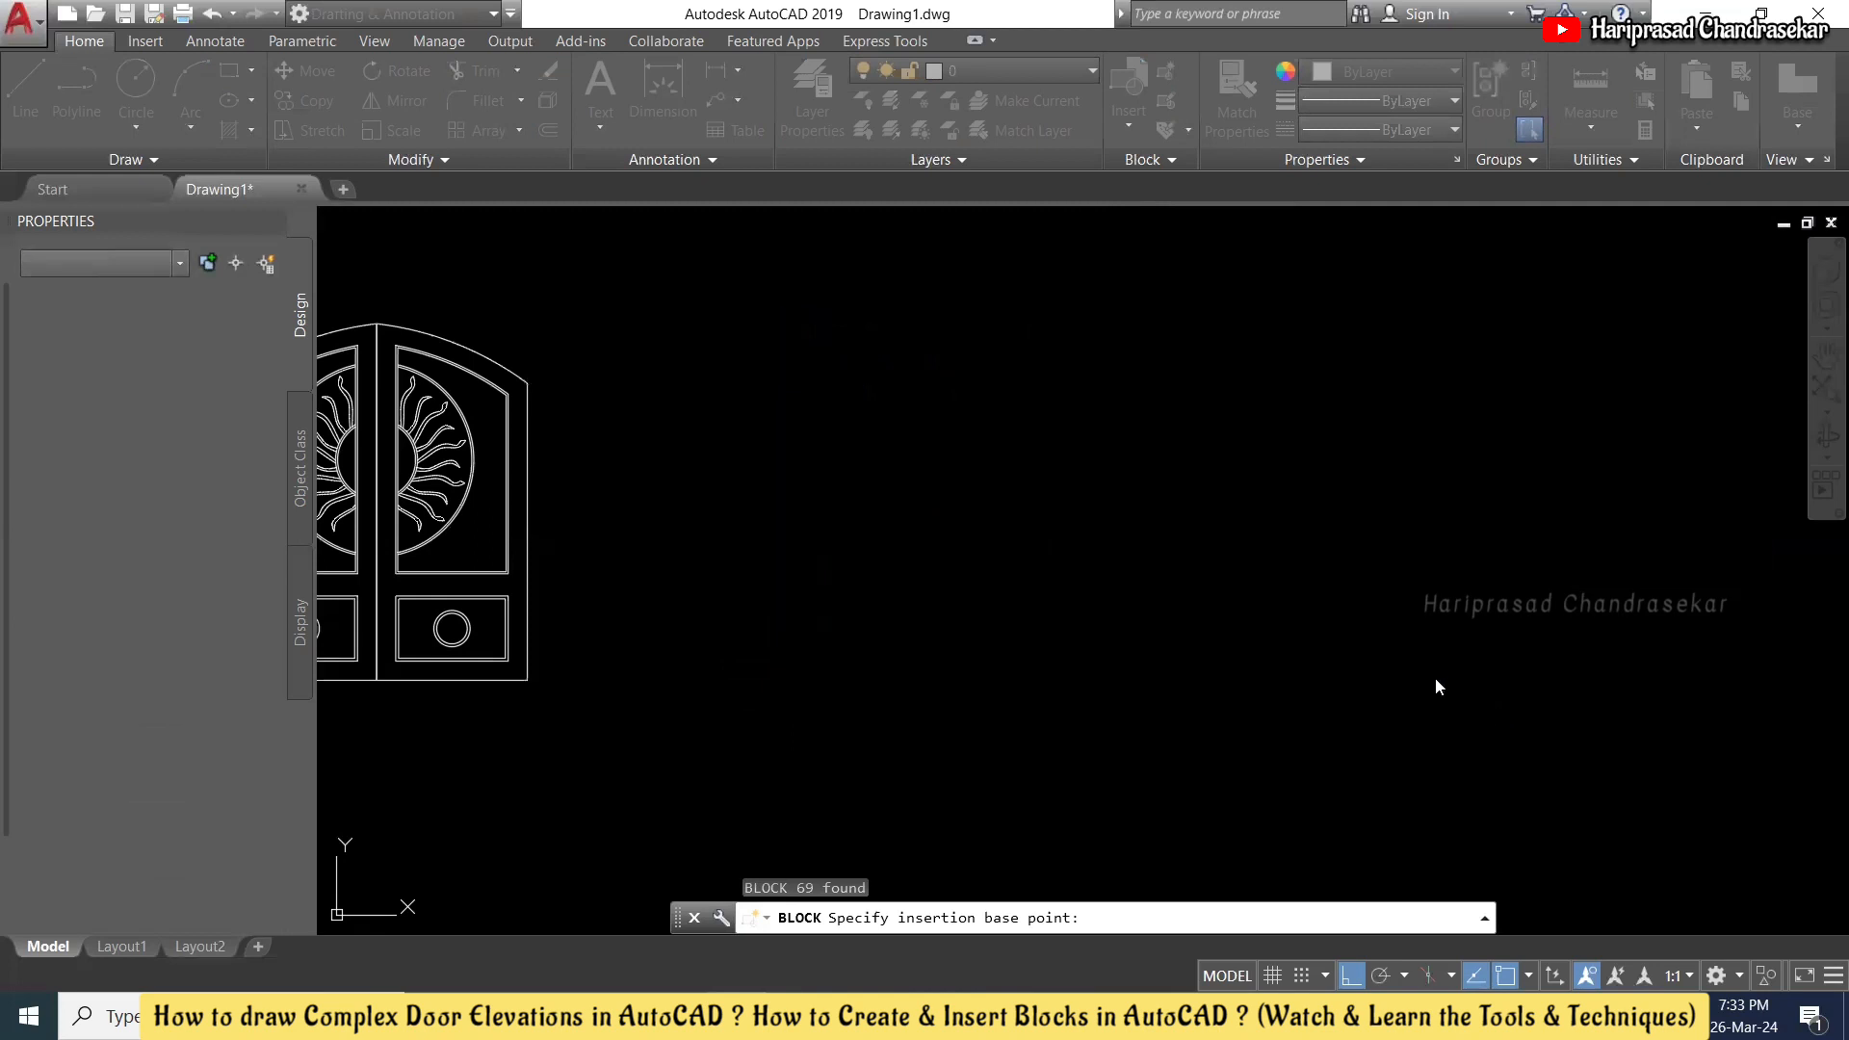
- Insert the Elevation Door 1 block to the right of the sun-patterned double doors, level with the nearer door's base, at scale 1 and rotation 0
scroll(1315, 449, down, 4)
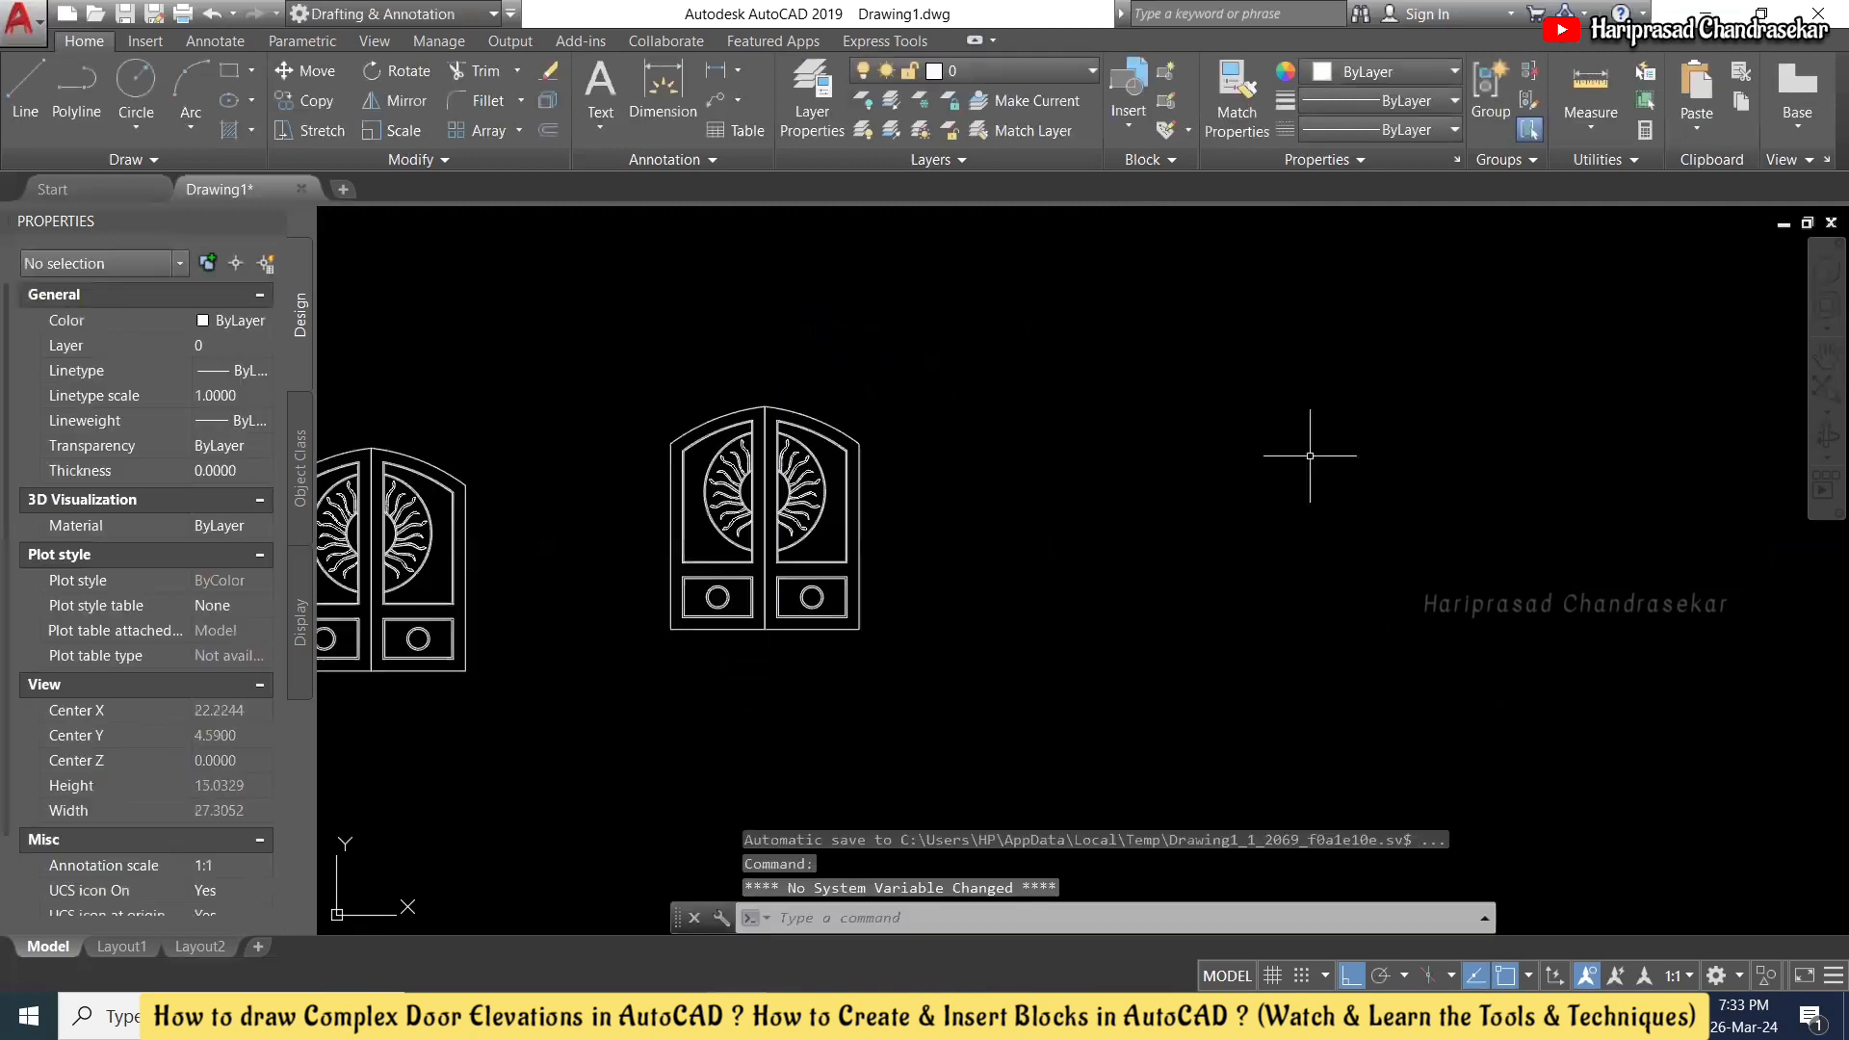
scroll(765, 442, up, 2)
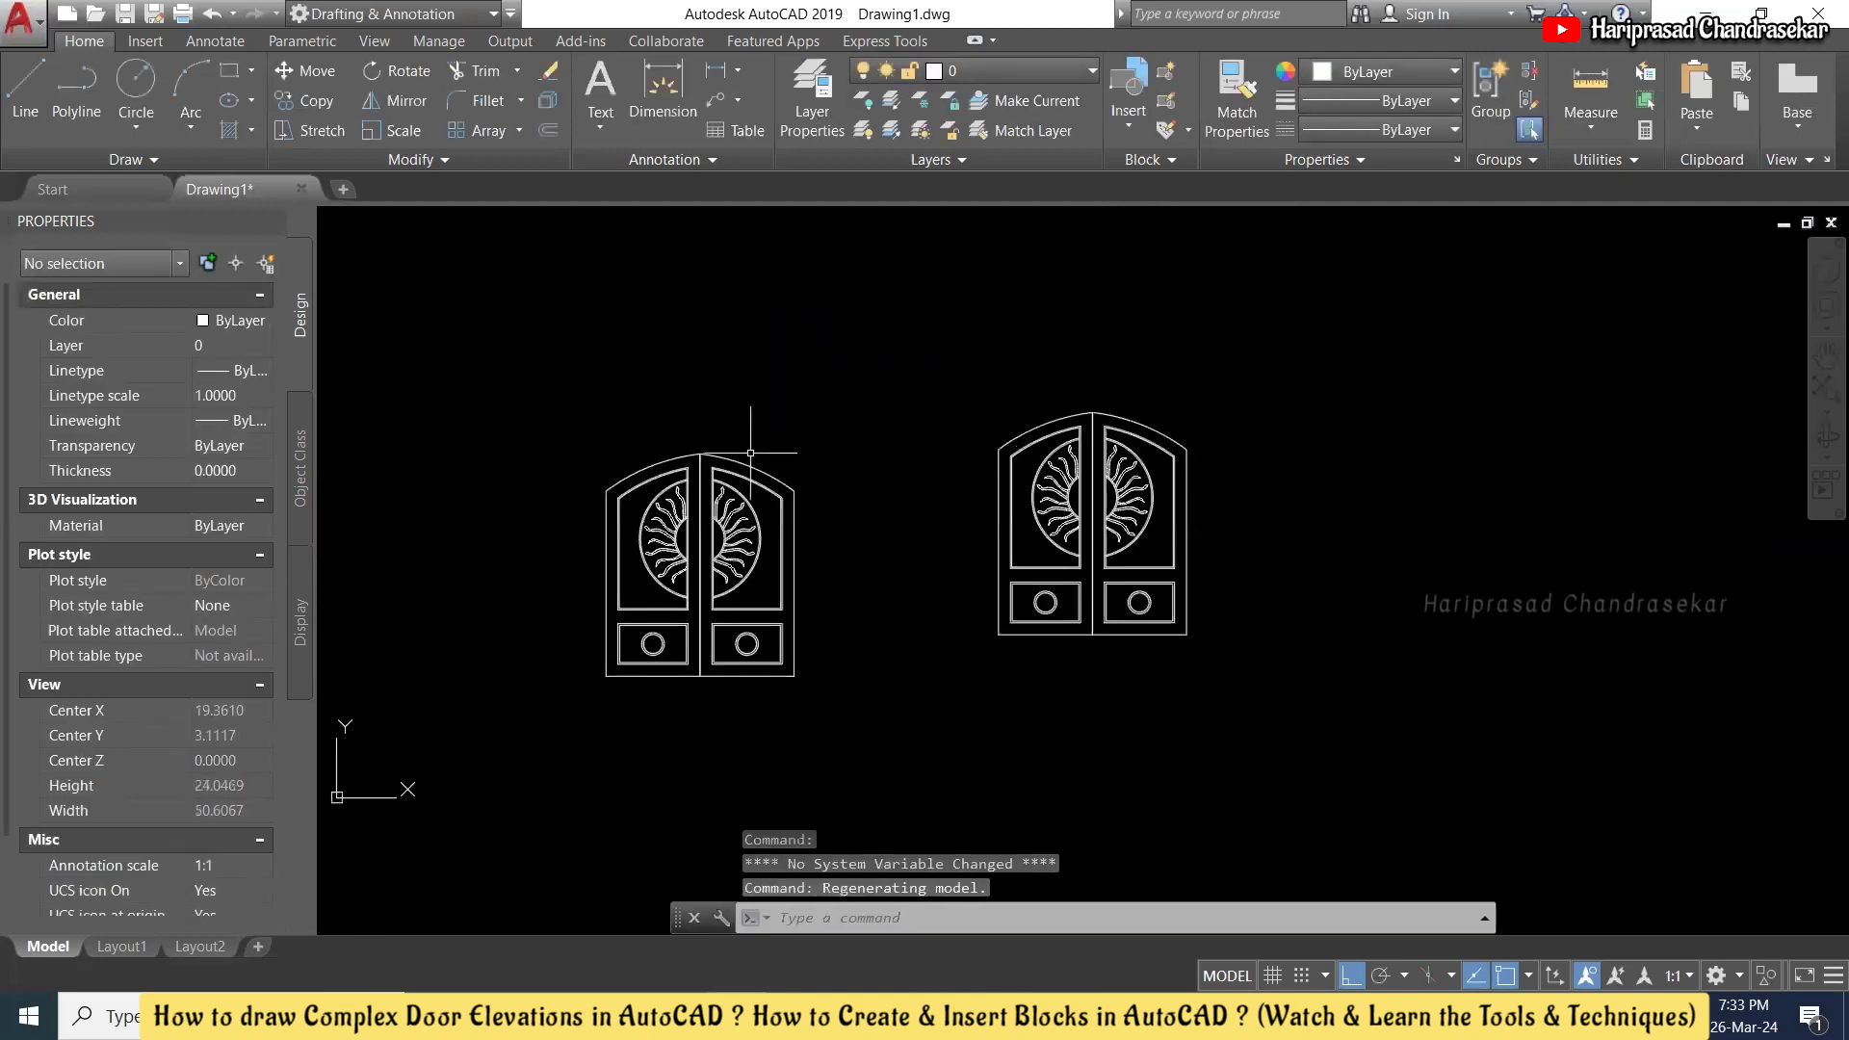
text(i)
key(Return)
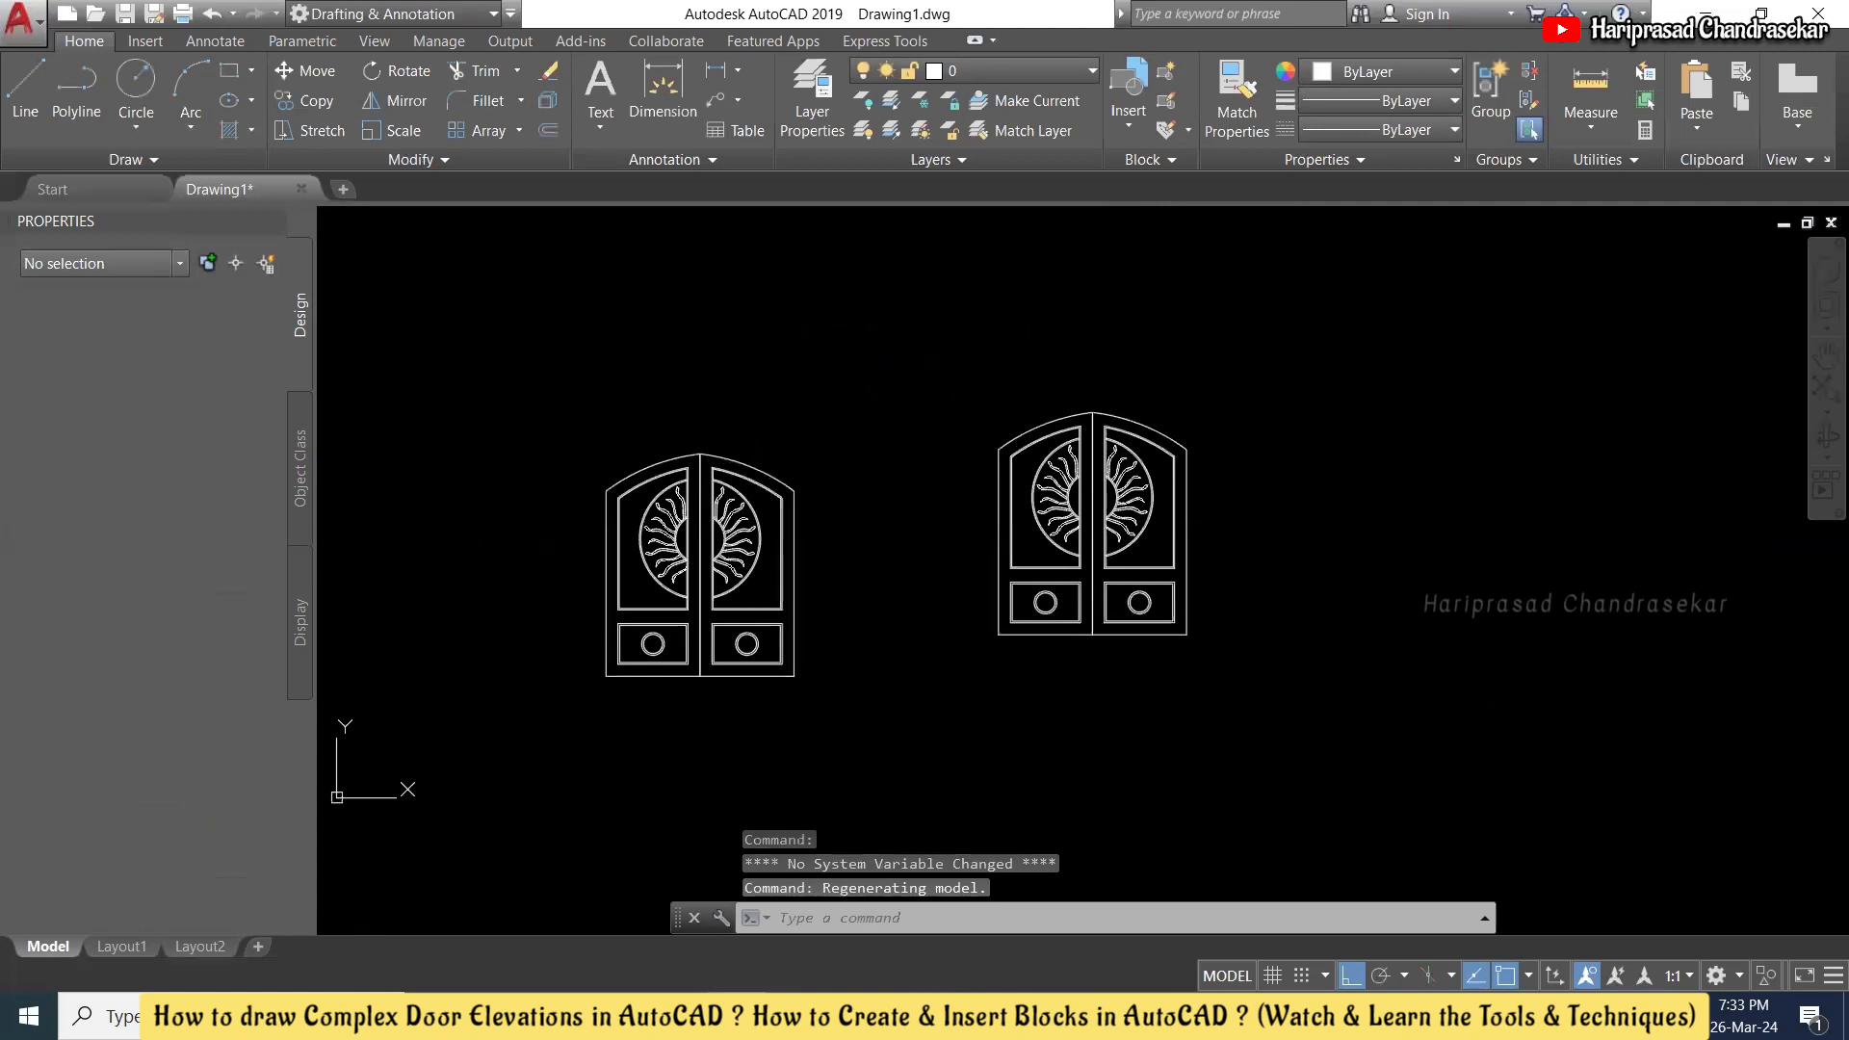
click(1094, 362)
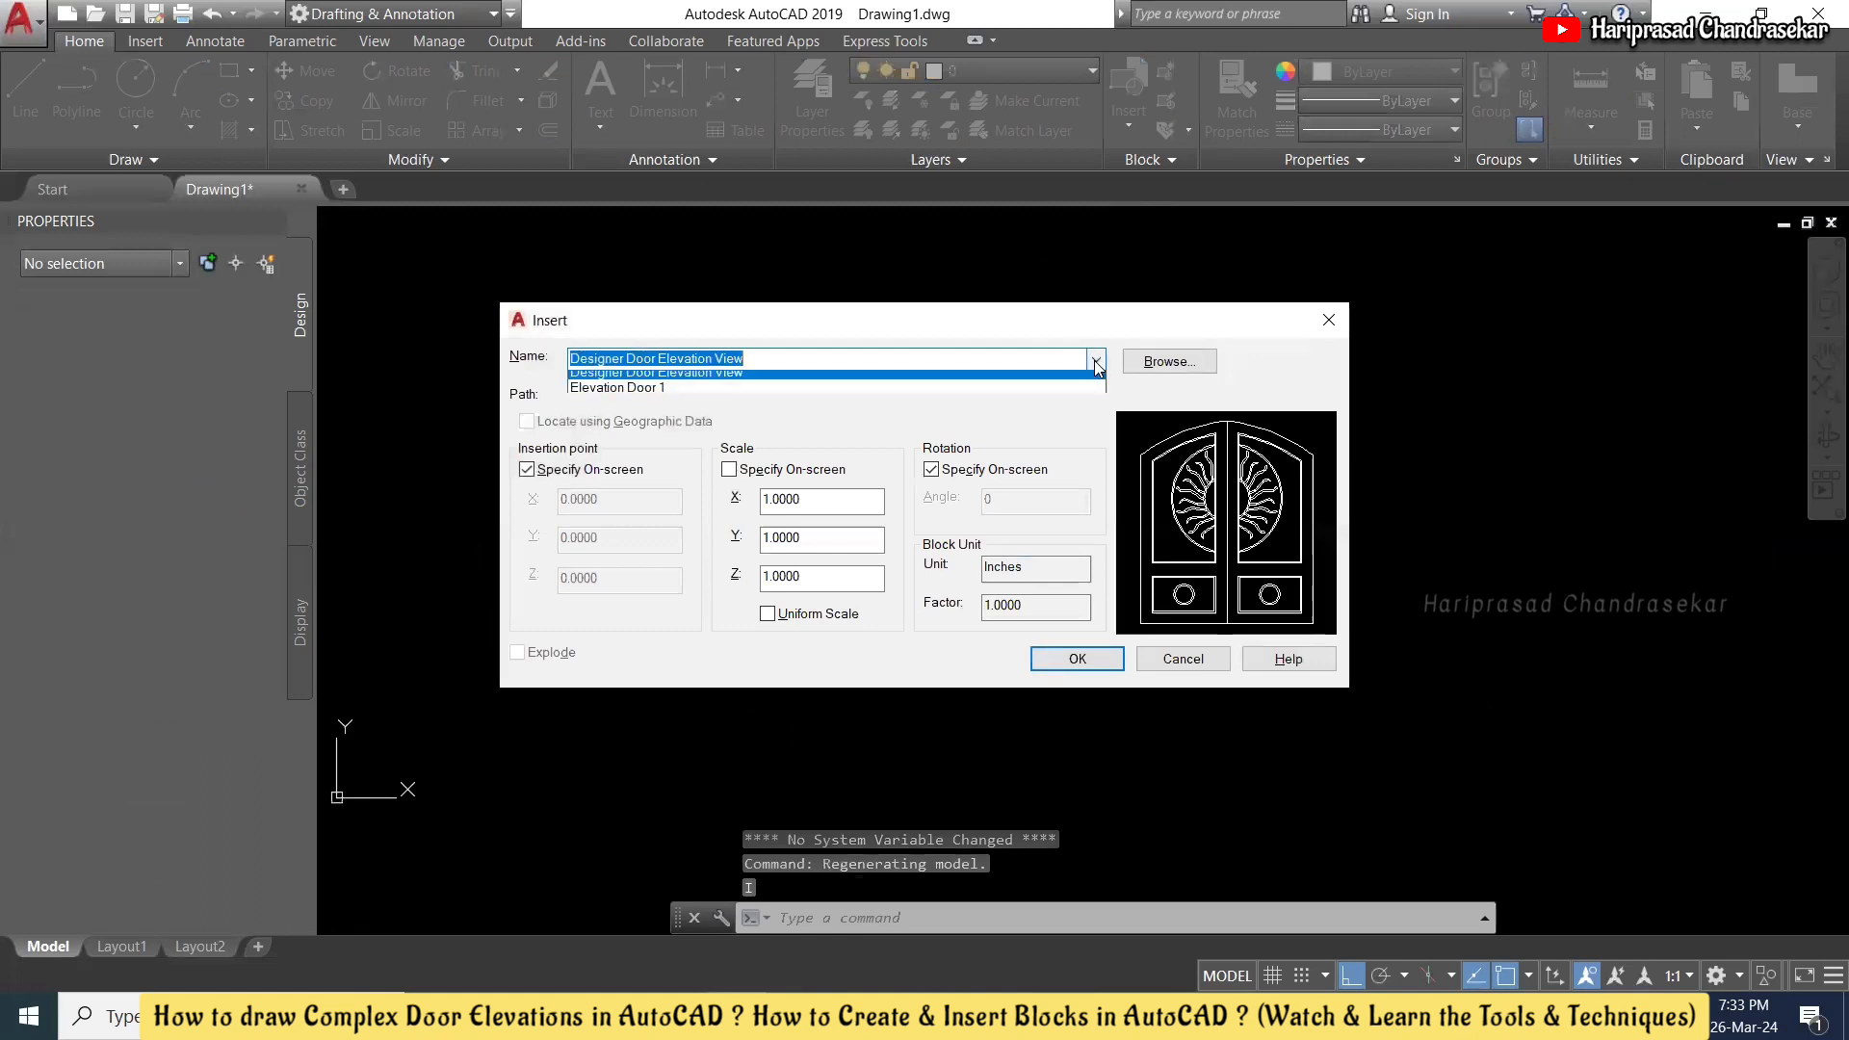
click(898, 395)
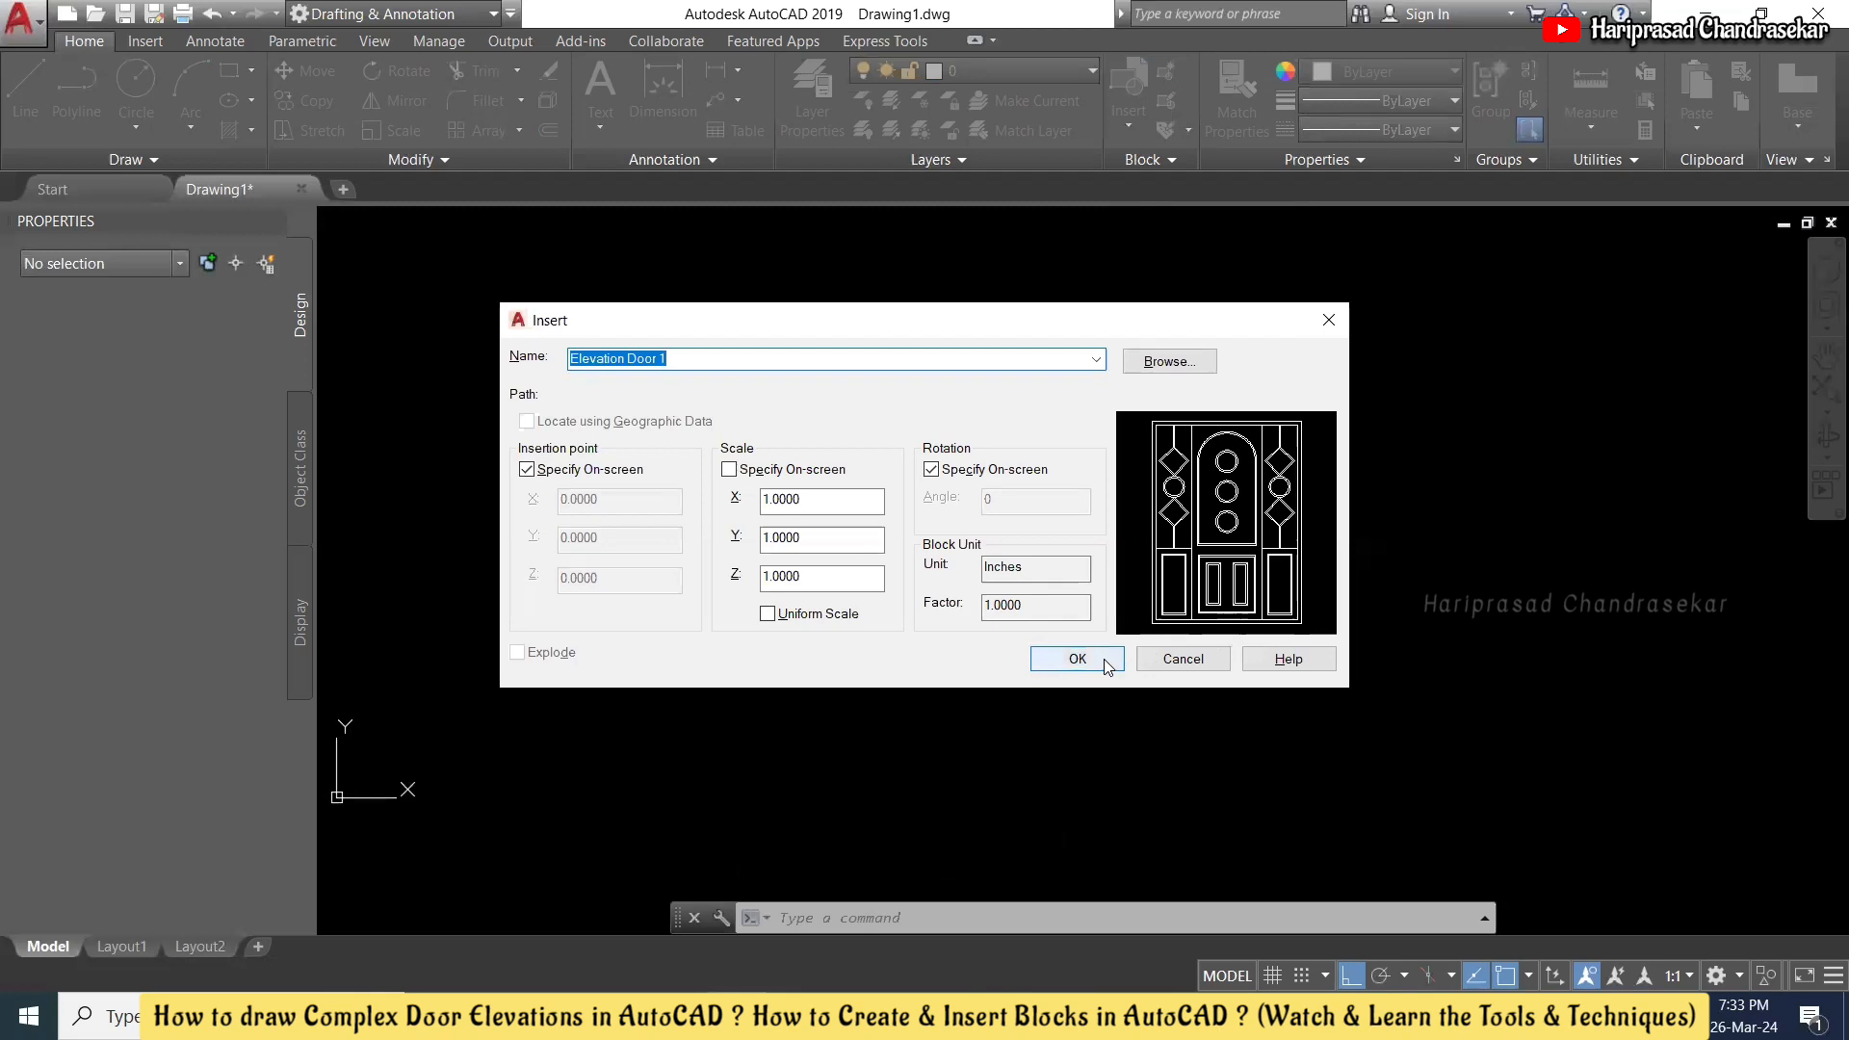
click(1077, 659)
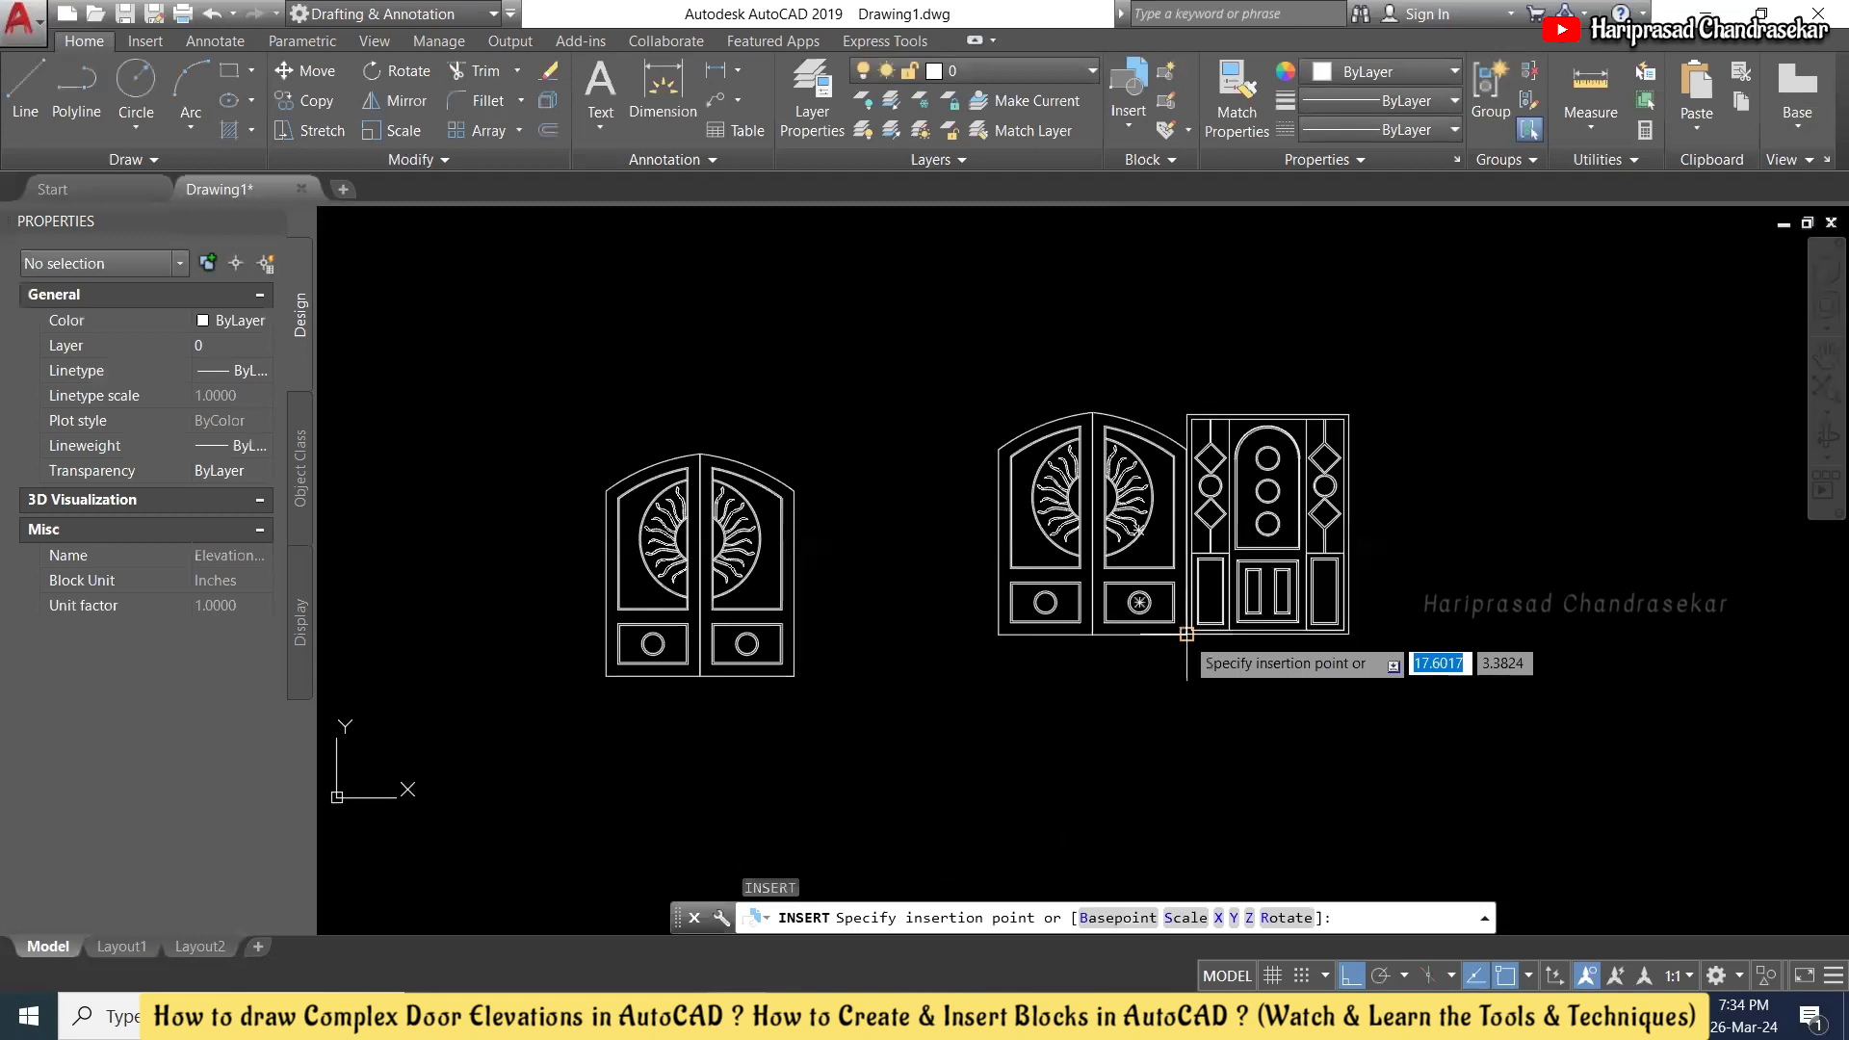
click(1317, 634)
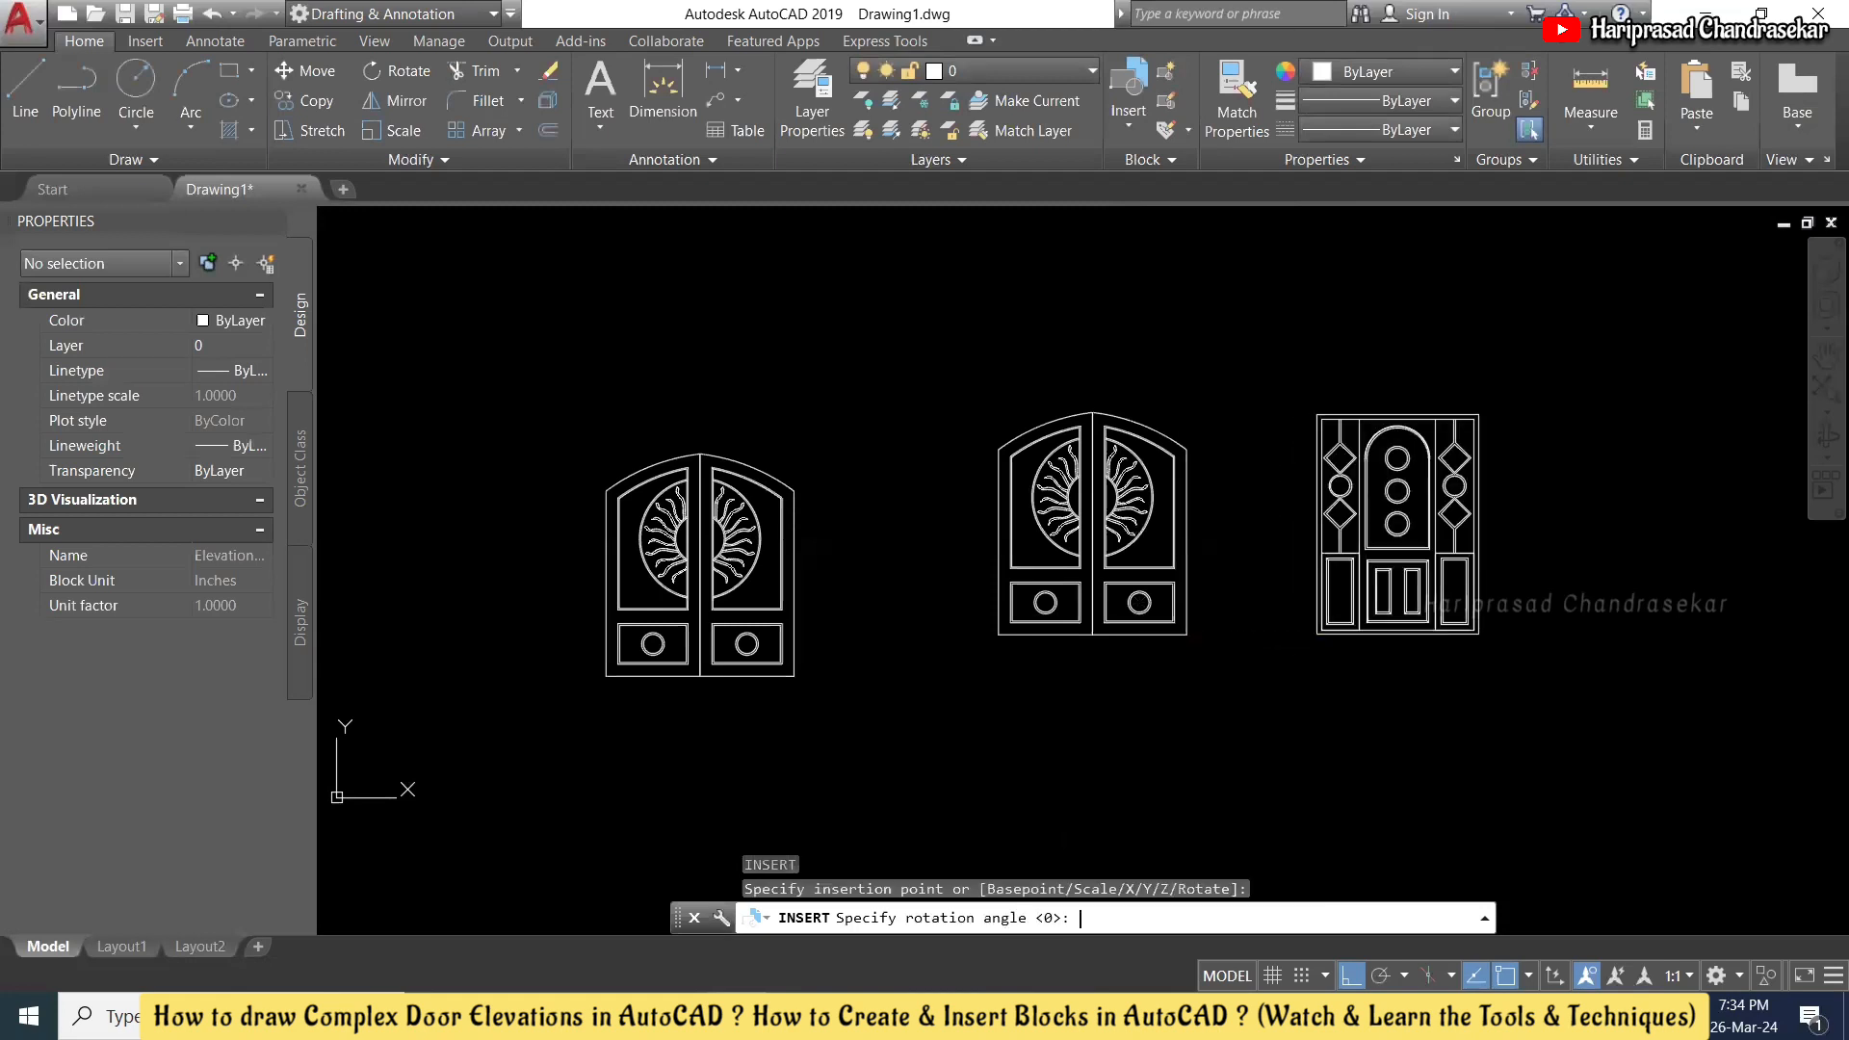
key(Return)
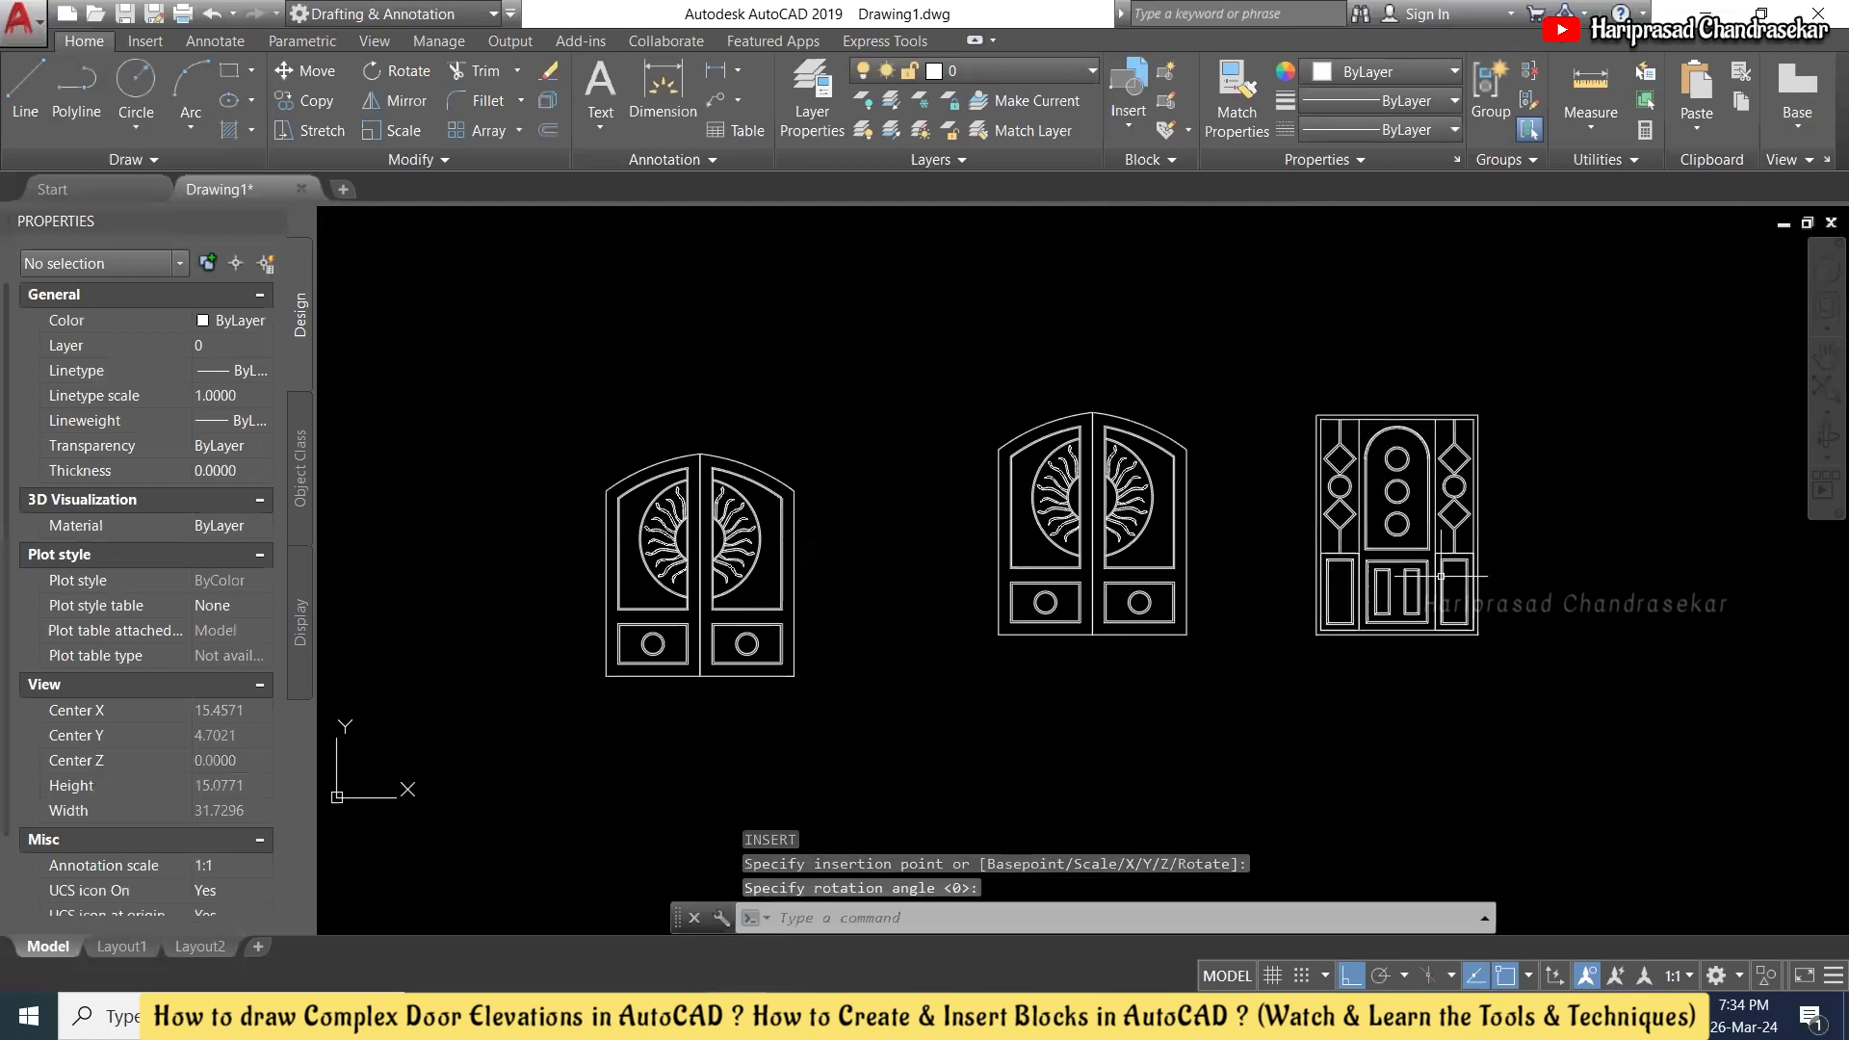
click(1441, 576)
key(Escape)
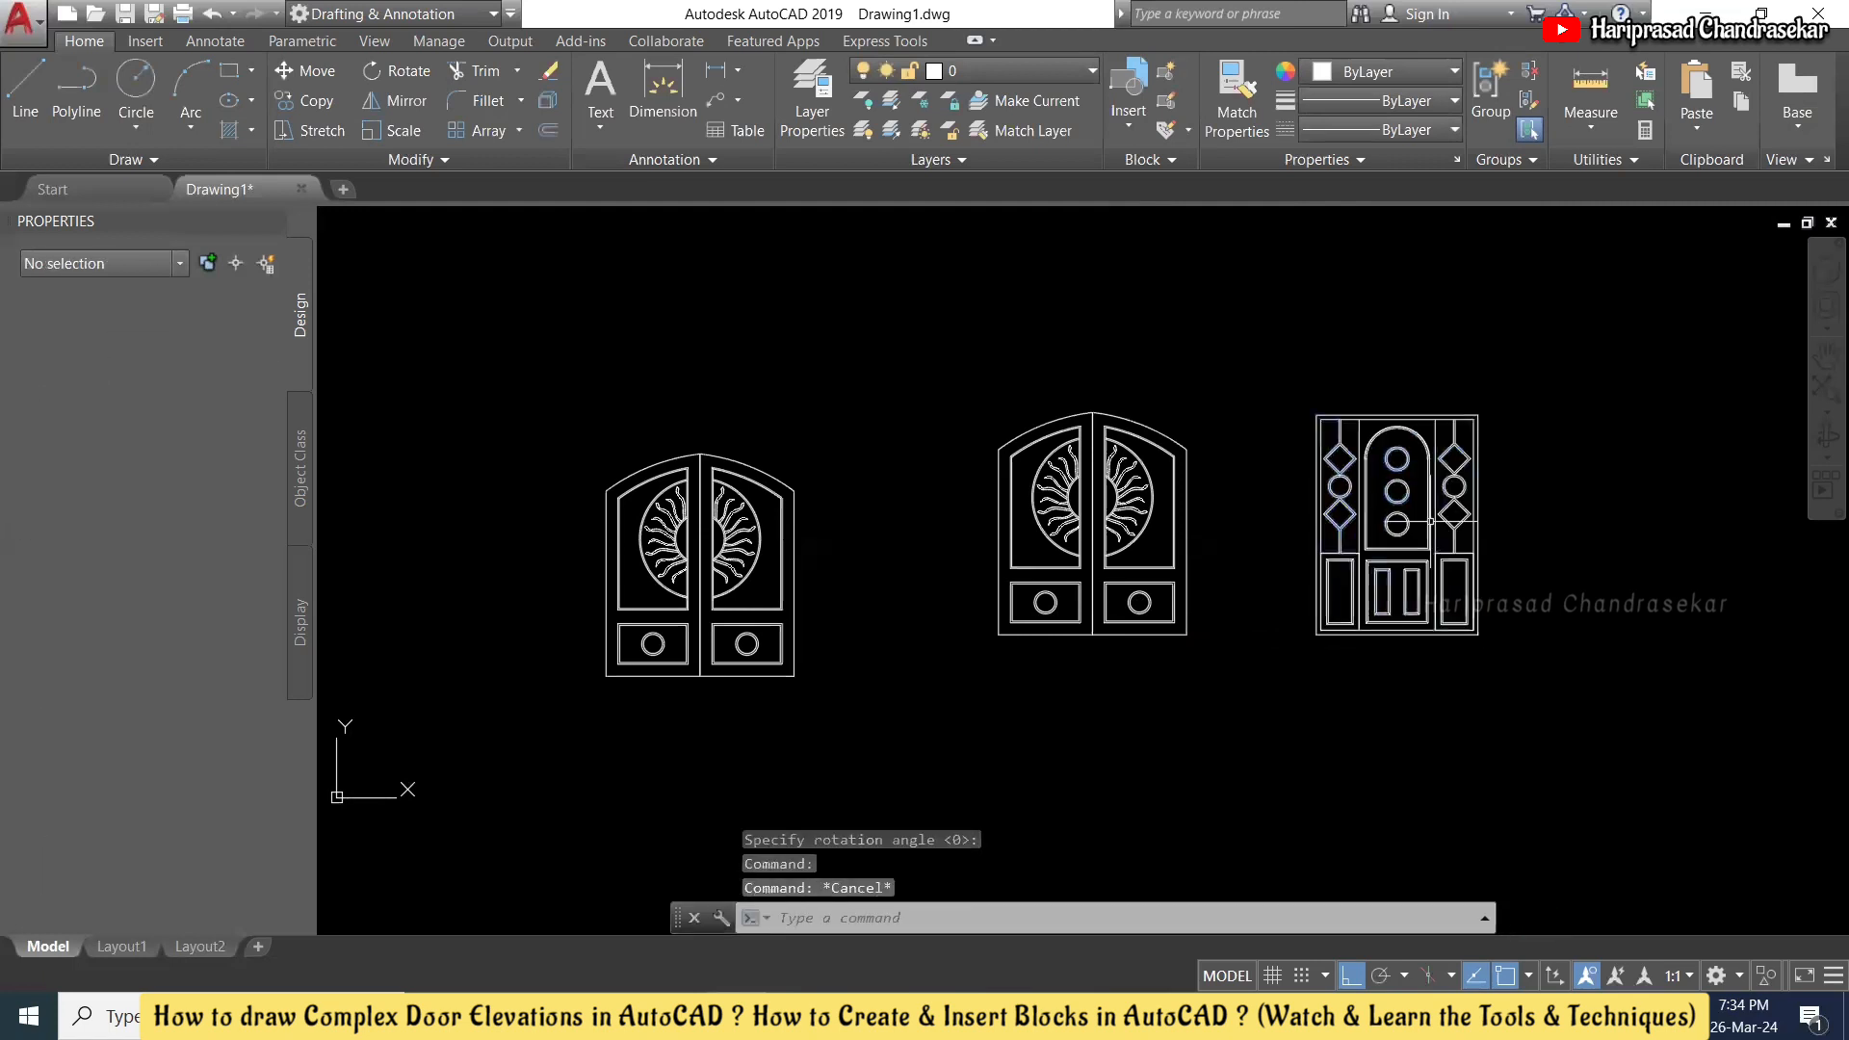
scroll(1433, 539, up, 4)
scroll(1431, 537, down, 2)
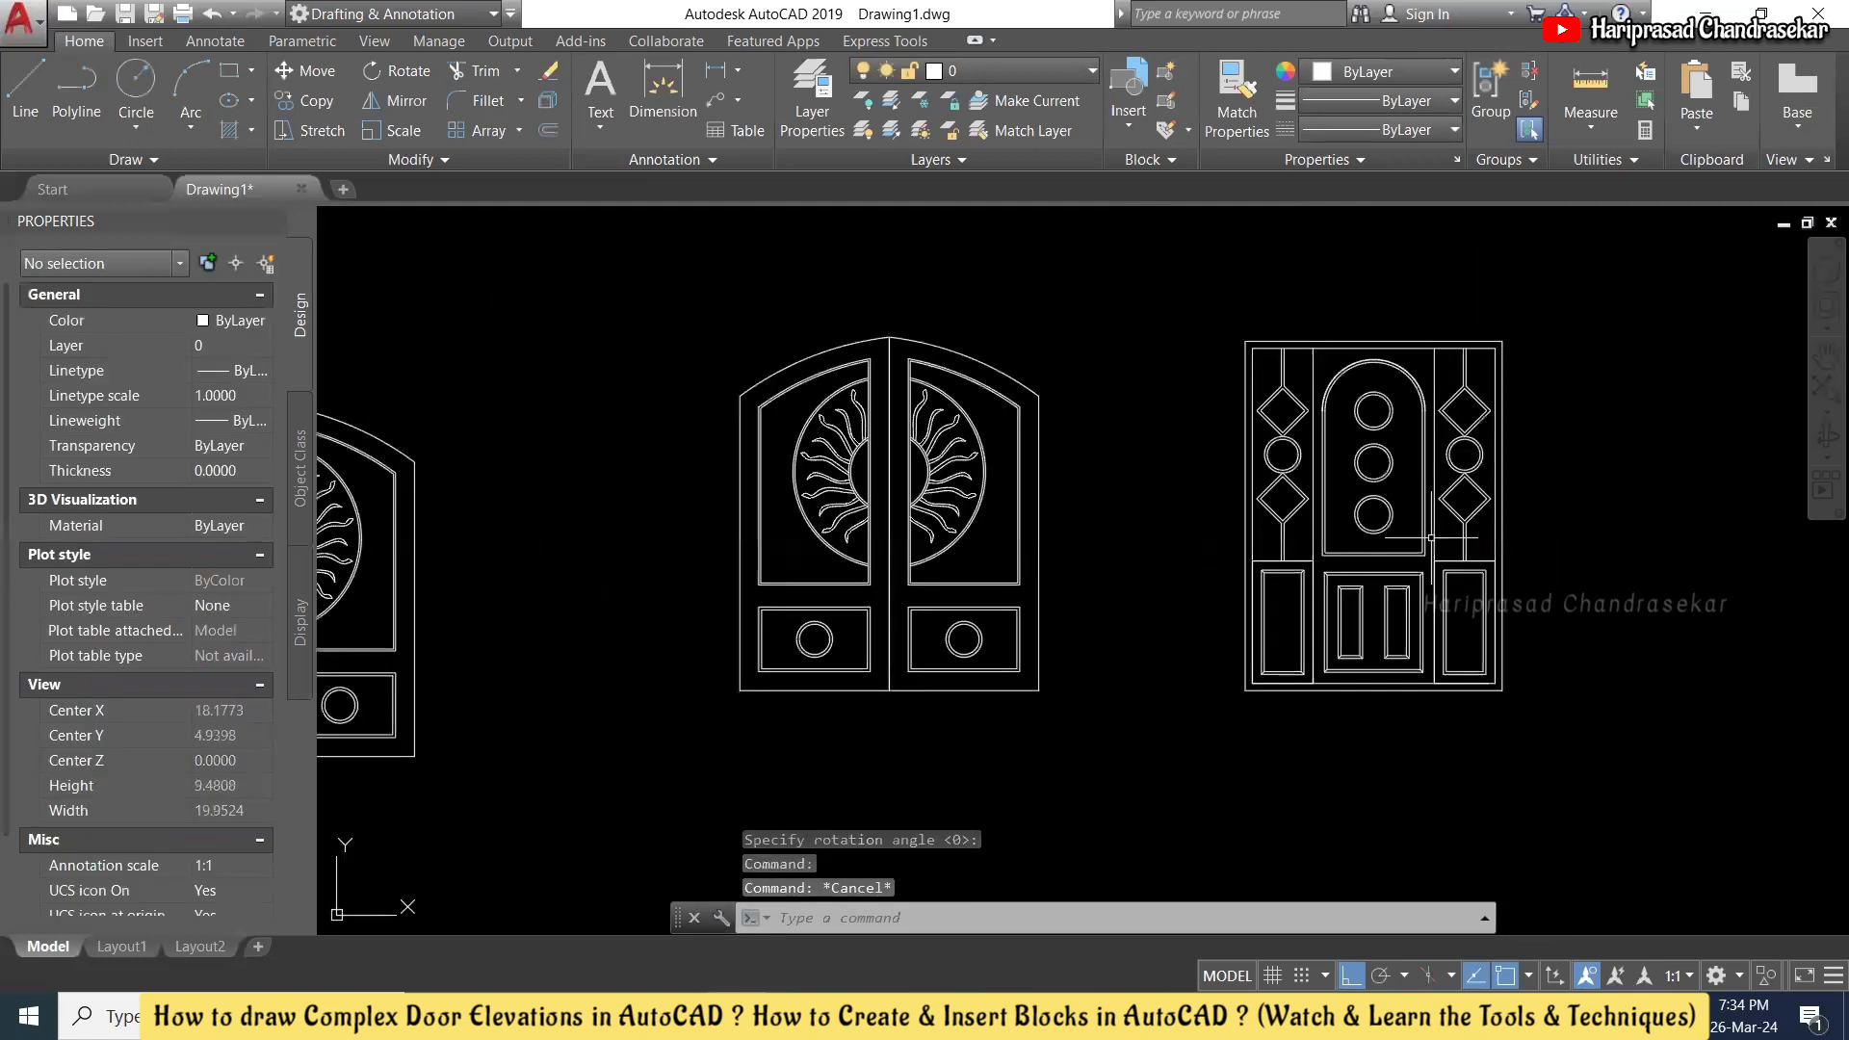
scroll(1490, 522, up, 2)
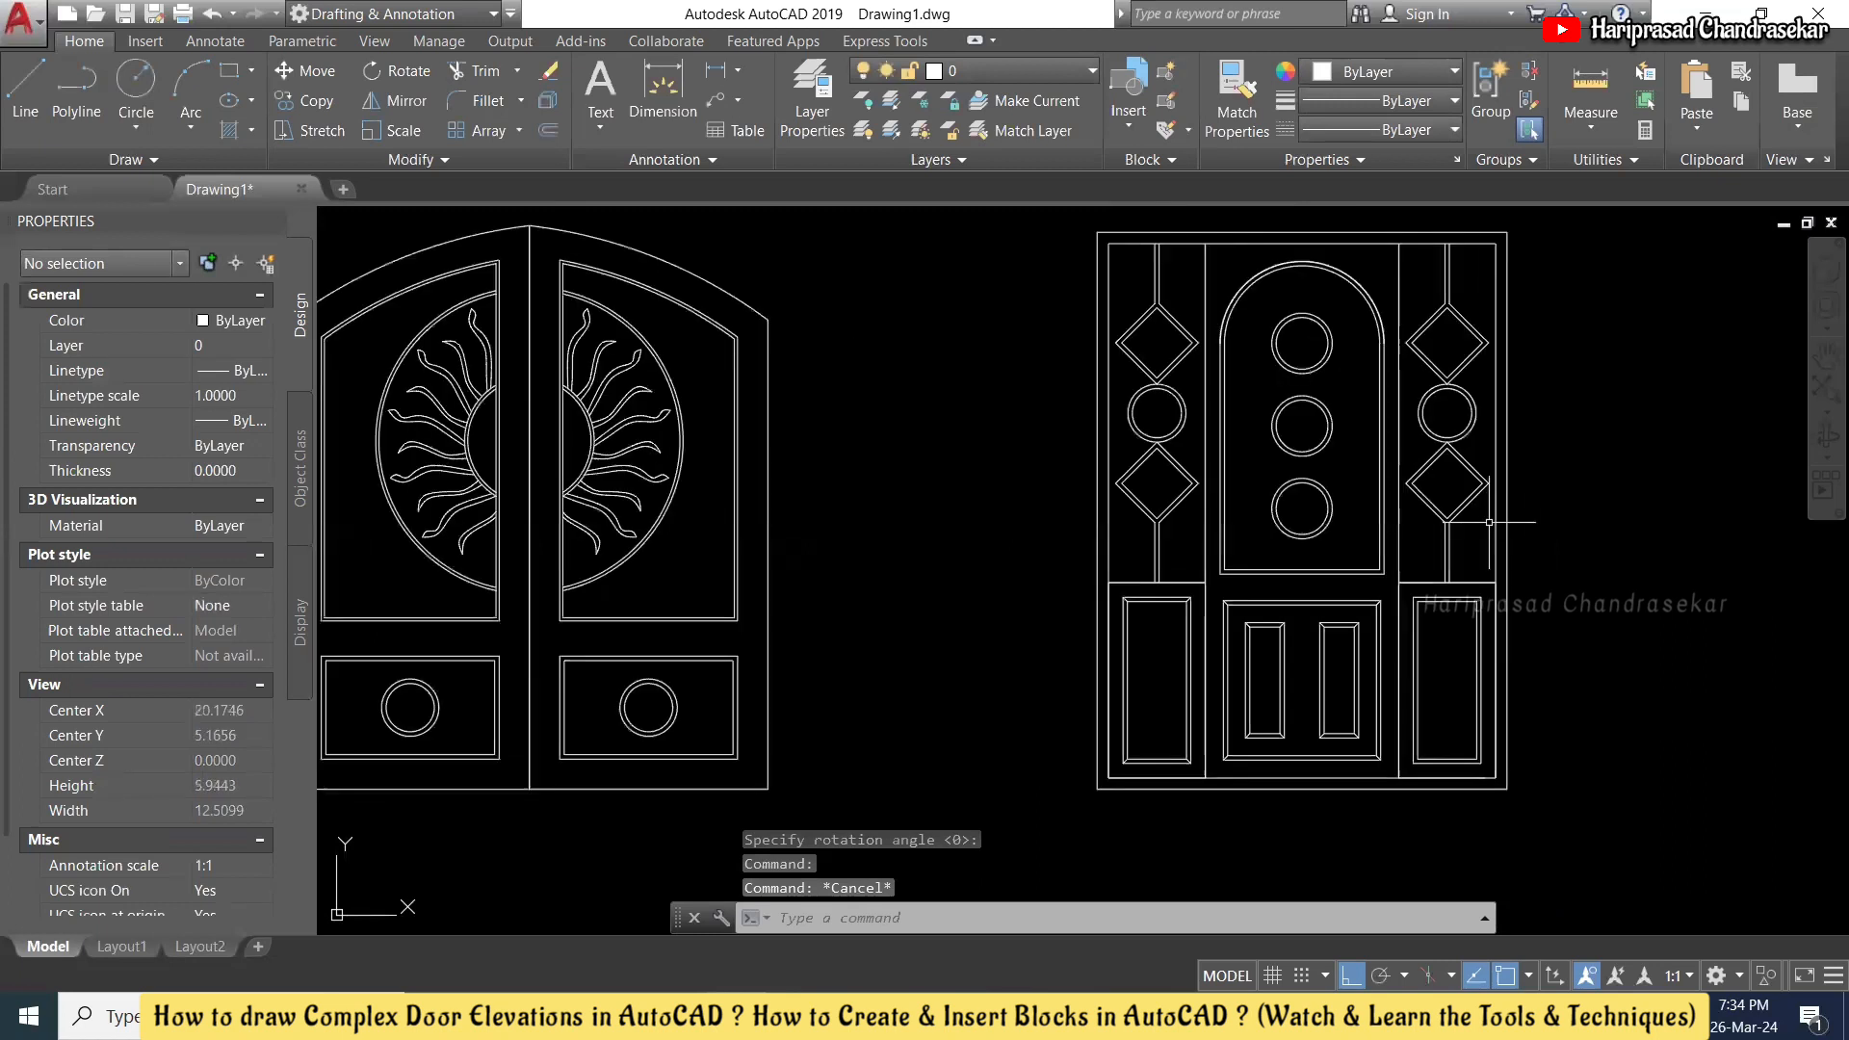
scroll(1524, 514, down, 2)
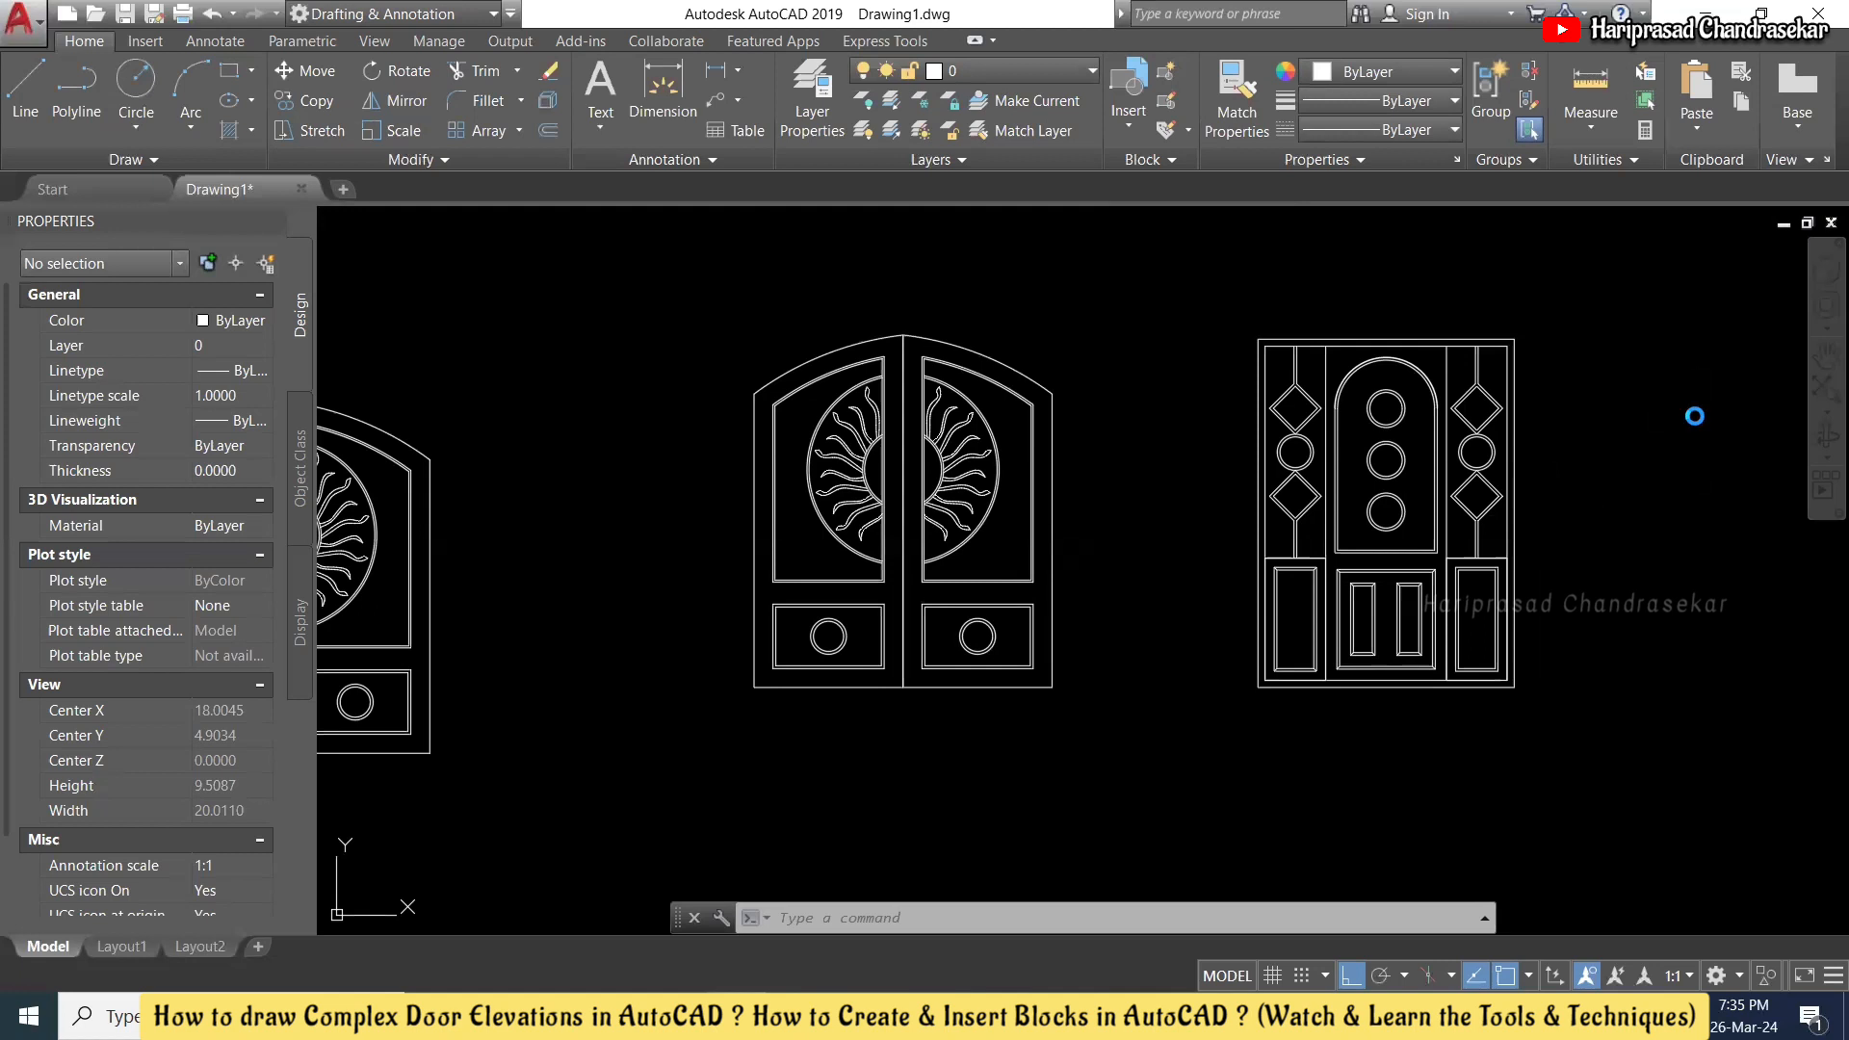
- Save the drawing in the Documents folder as Door Elevations in AutoCAD 2018 Drawing format
key(ctrl+s)
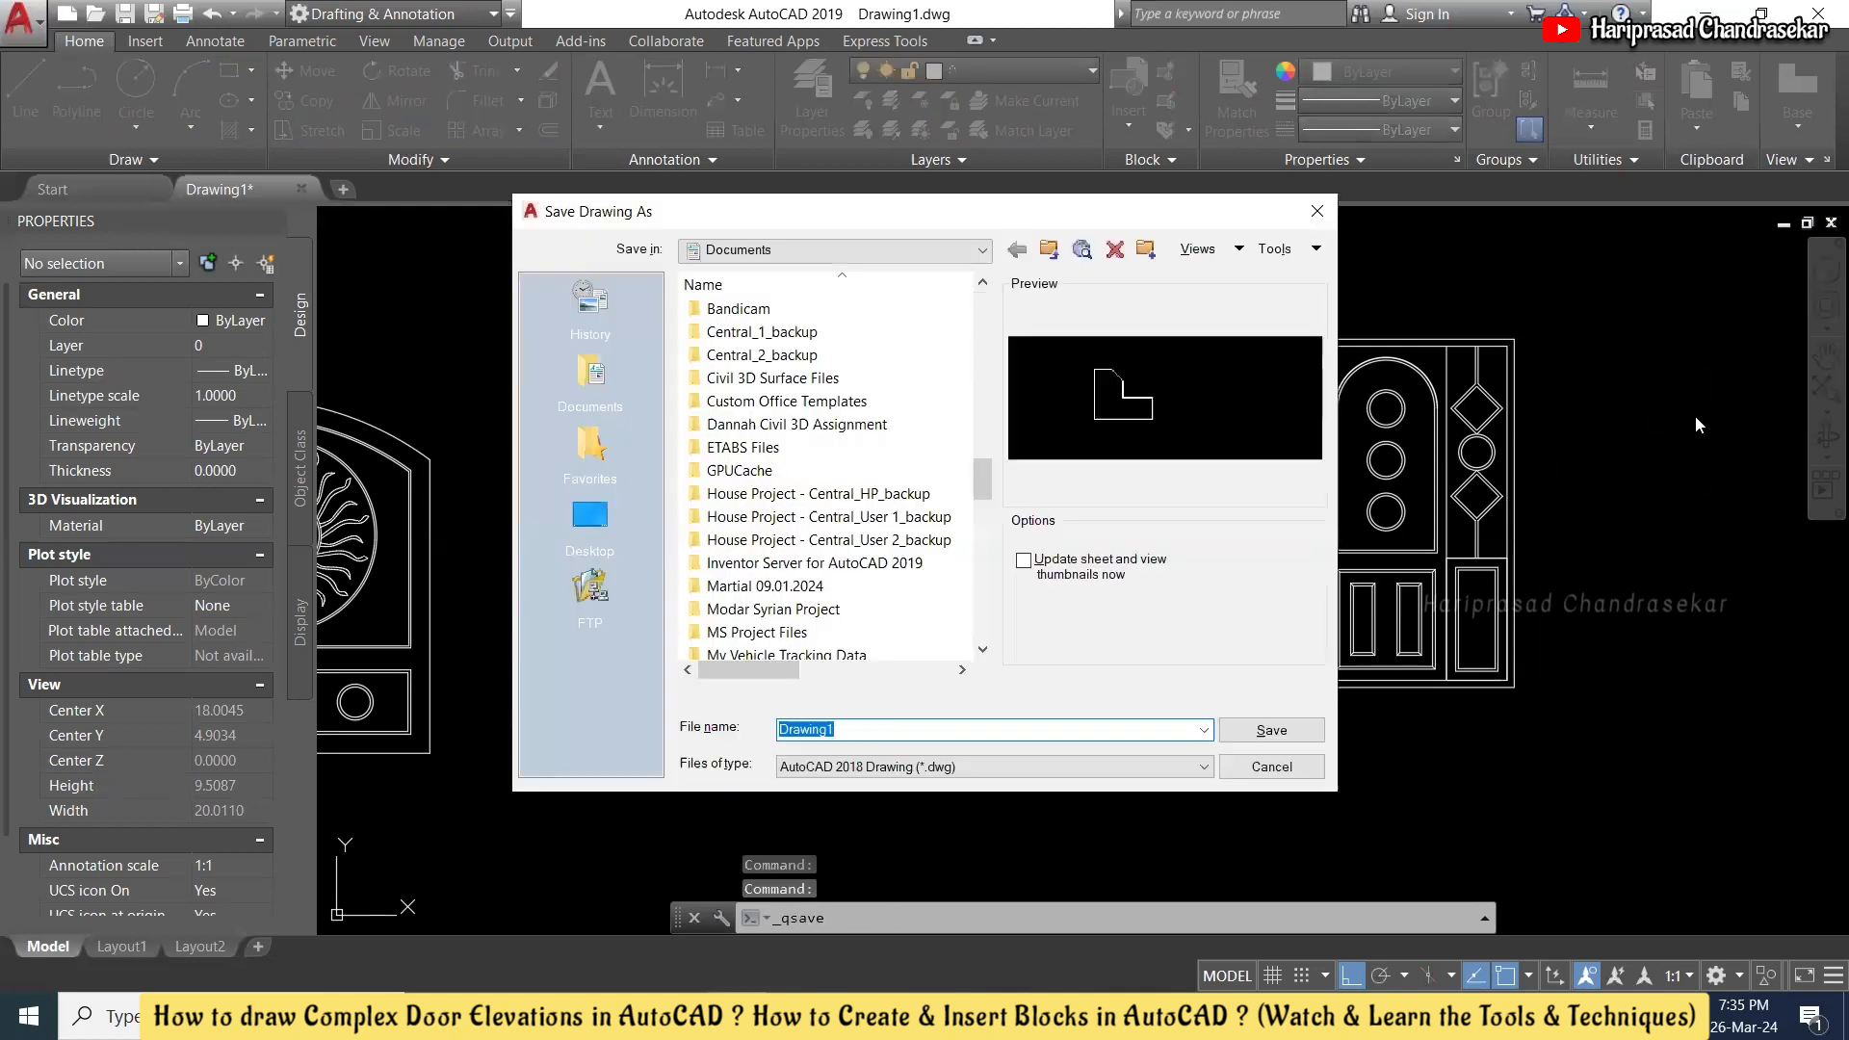
text(Door Elevations)
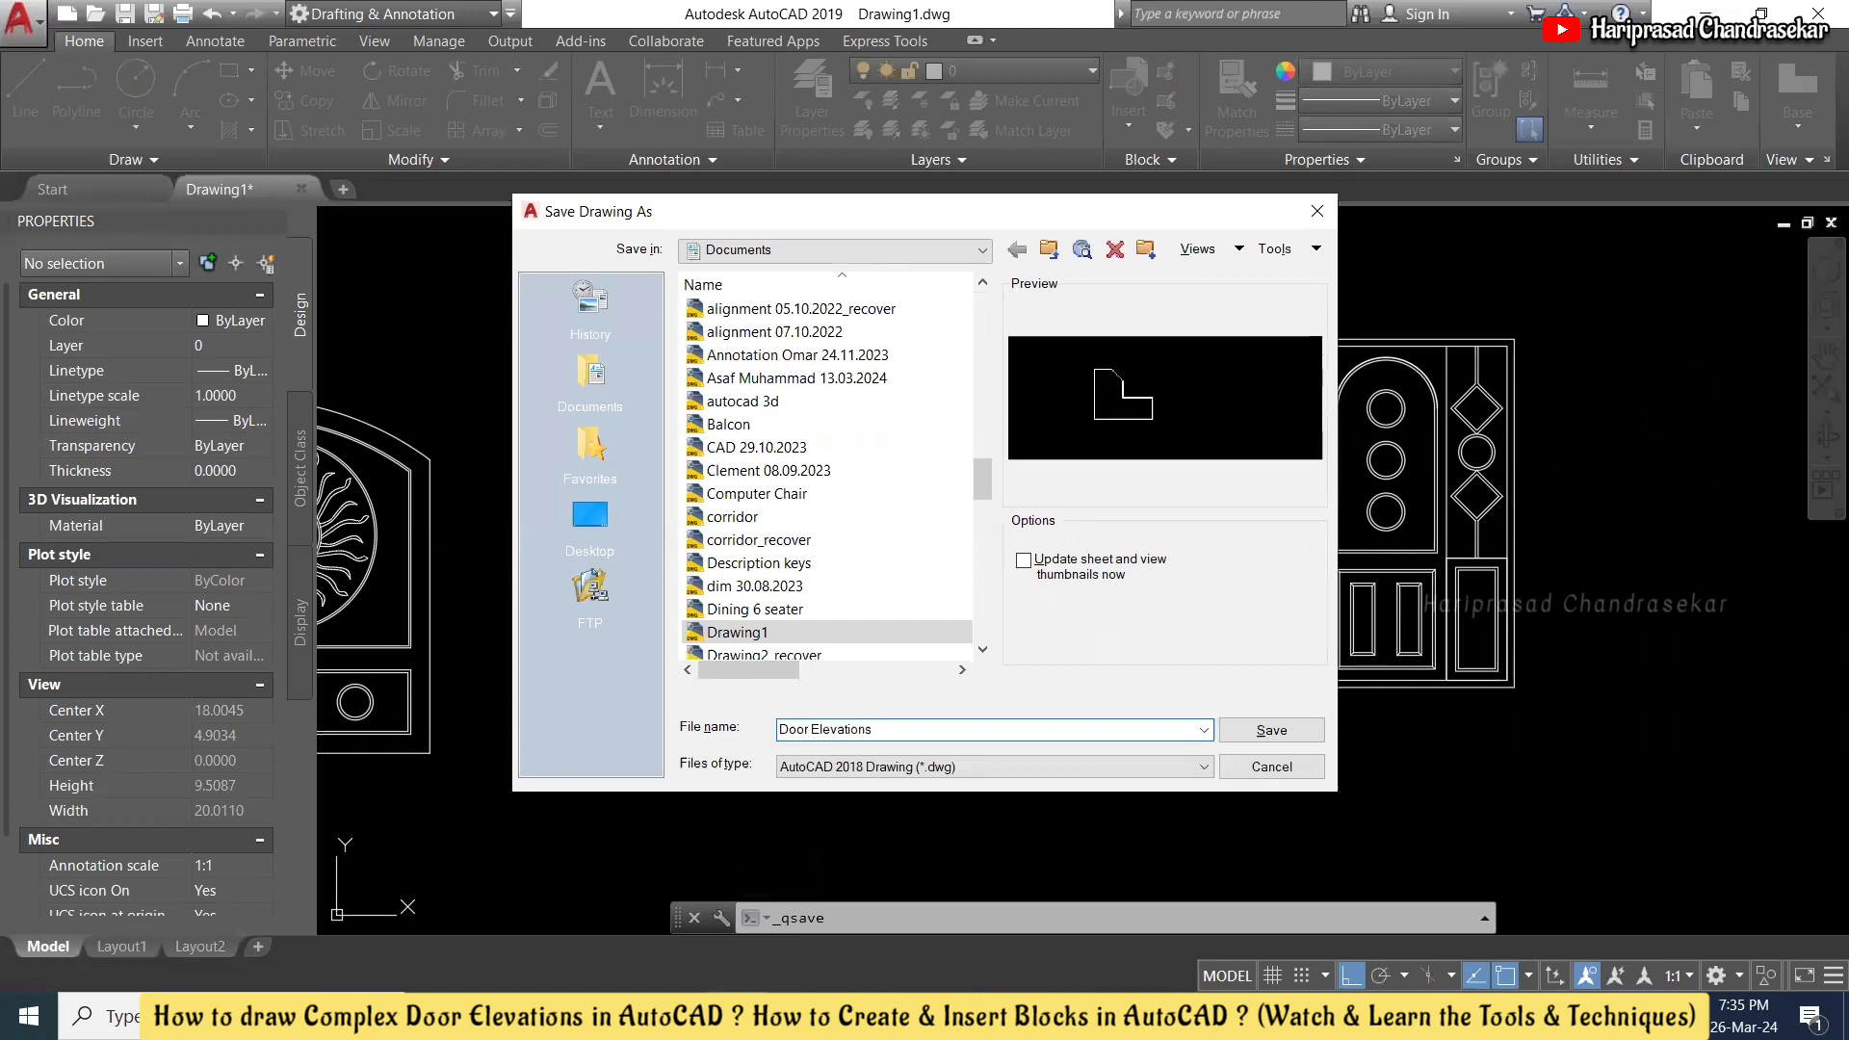
key(Return)
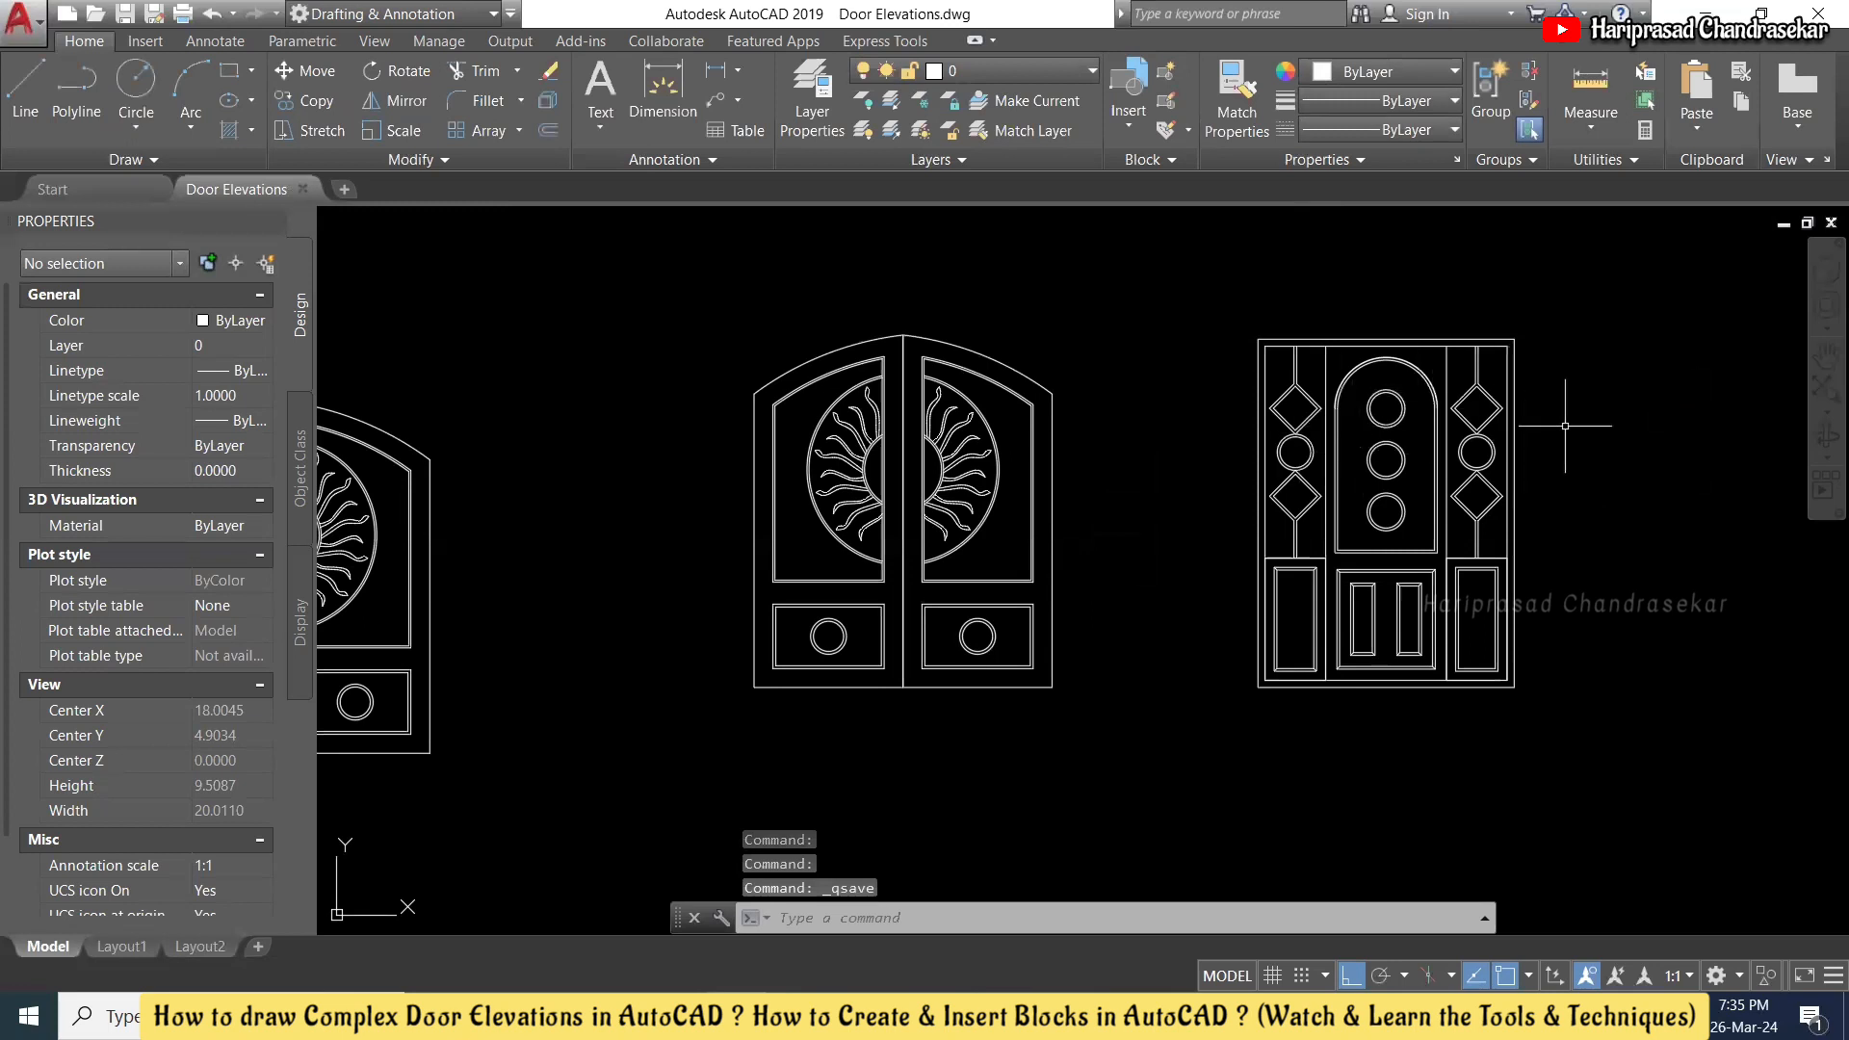
scroll(1565, 425, down, 2)
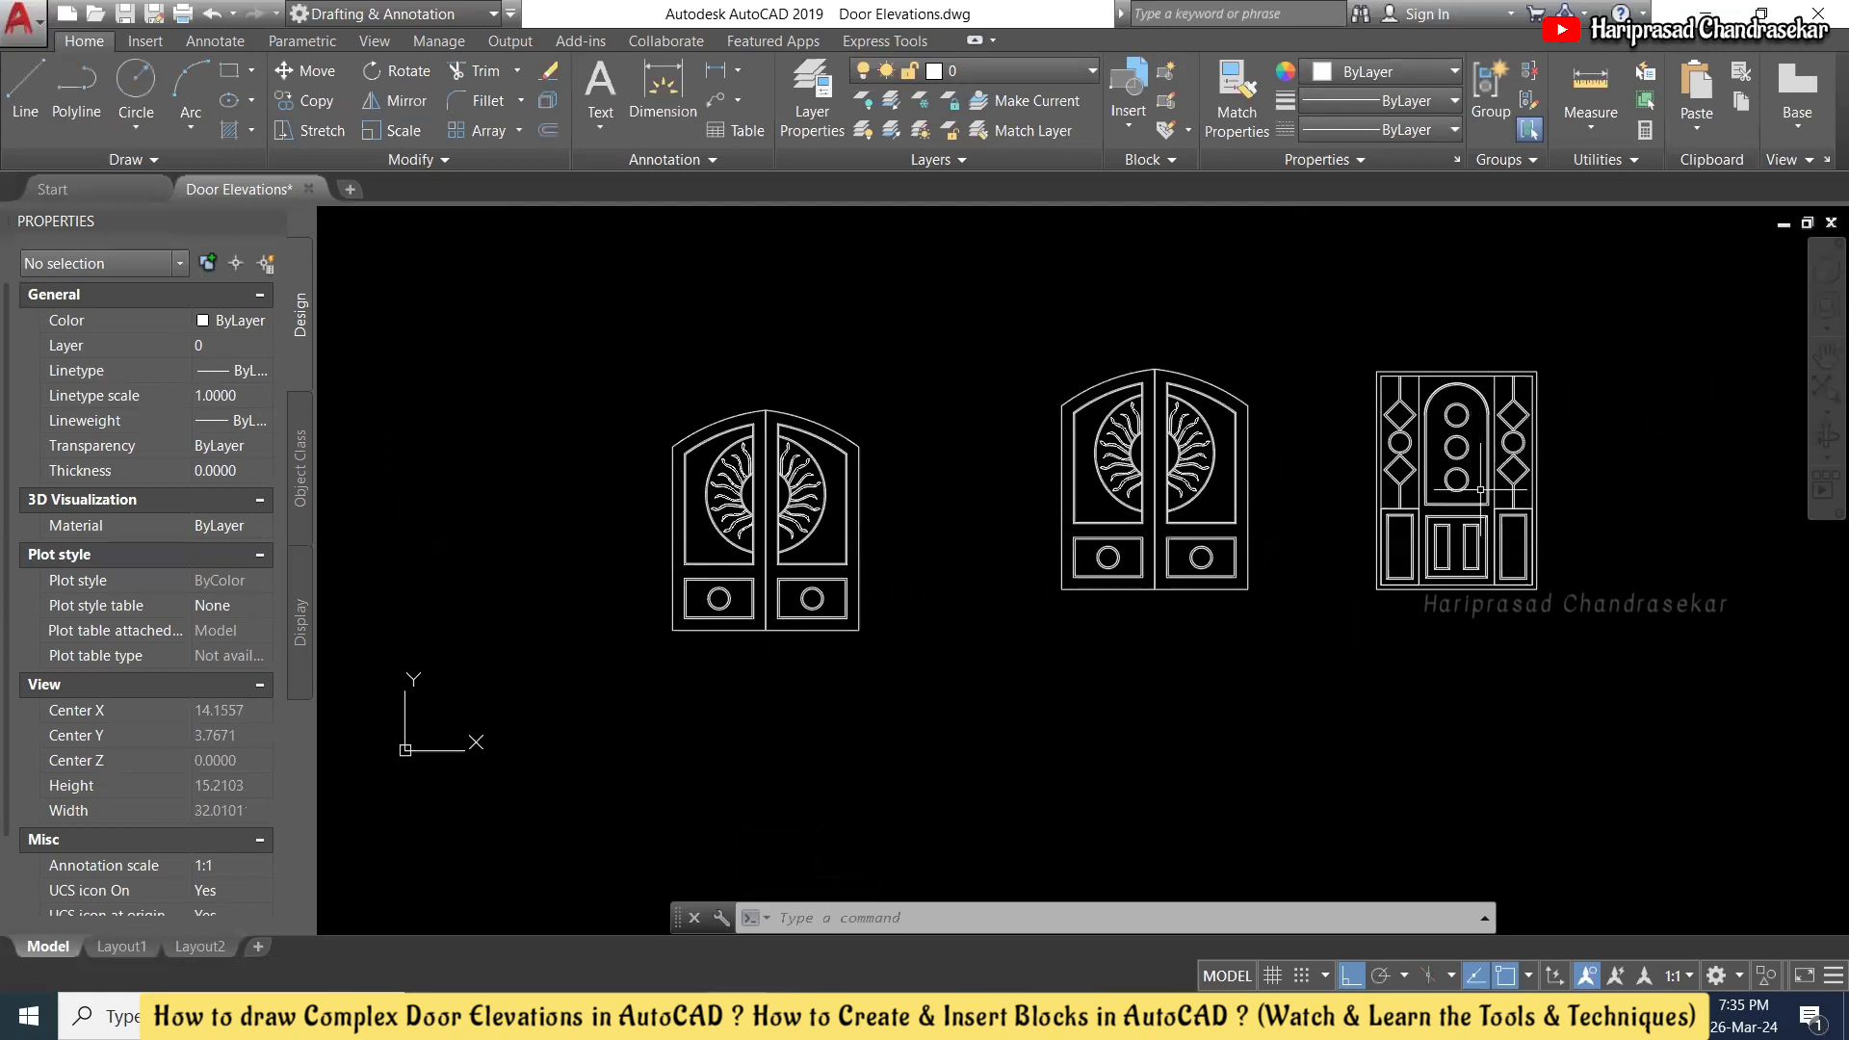
scroll(1480, 504, up, 2)
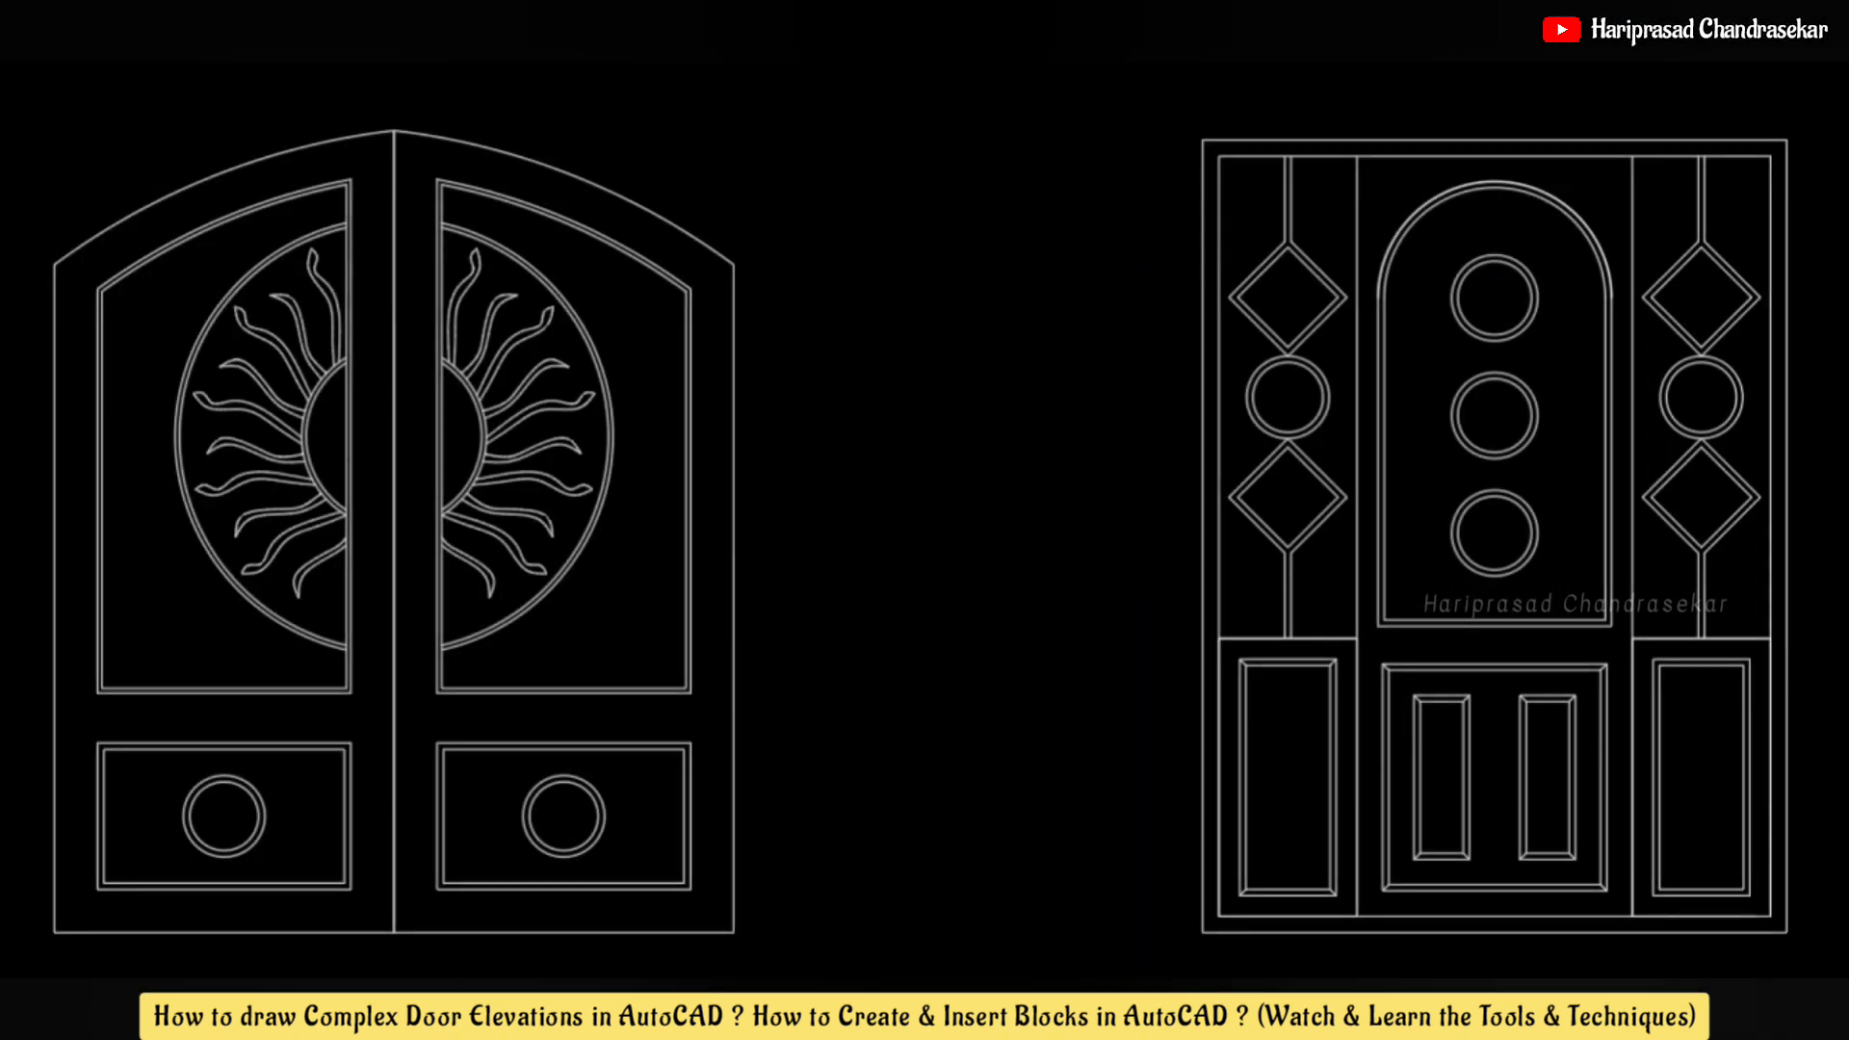